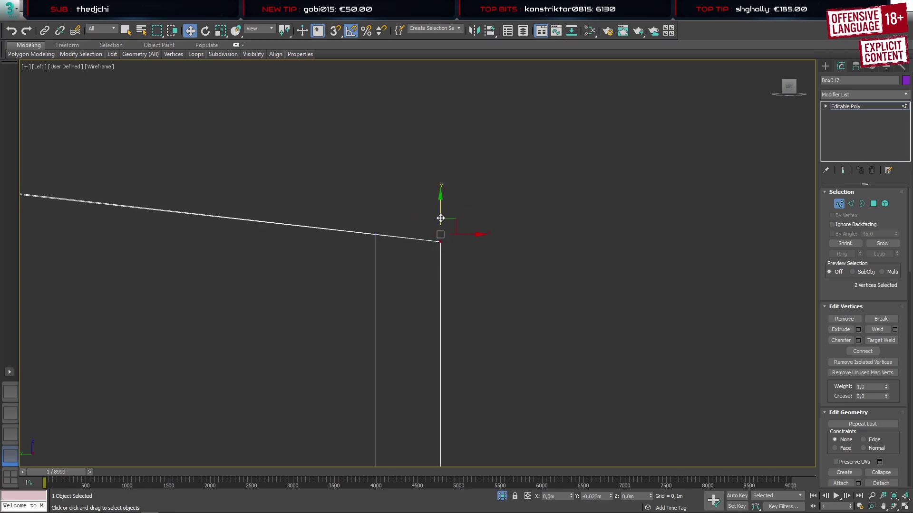
Select the top faces of all four purple walls and delete them
click(10, 391)
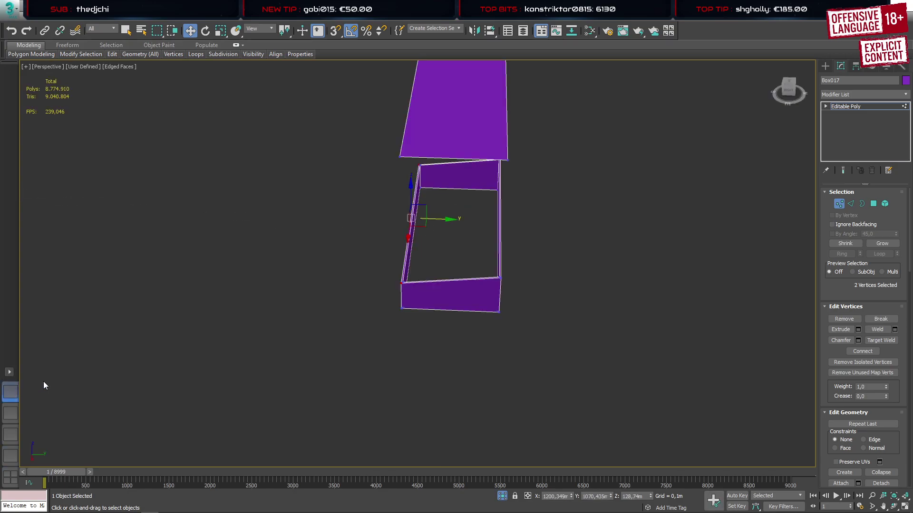
scroll(430, 296, up, 5)
key(4)
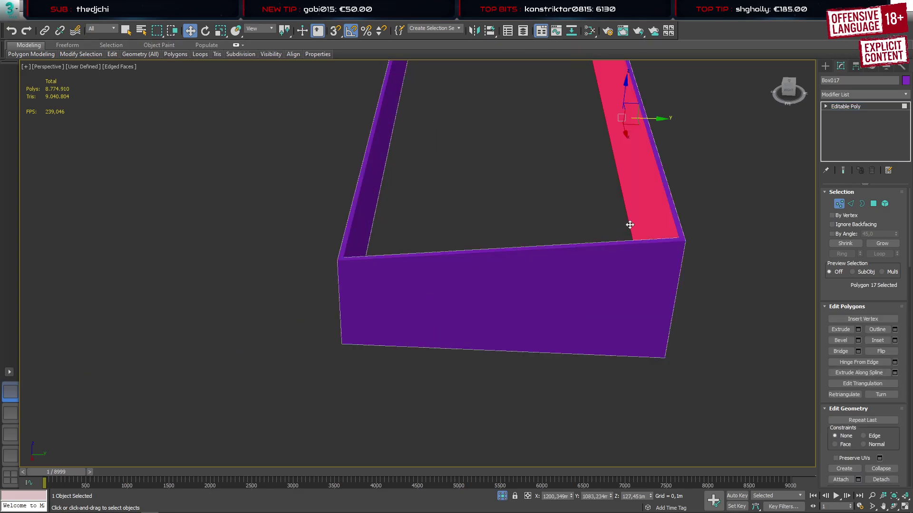
click(674, 213)
ctrl+click(675, 242)
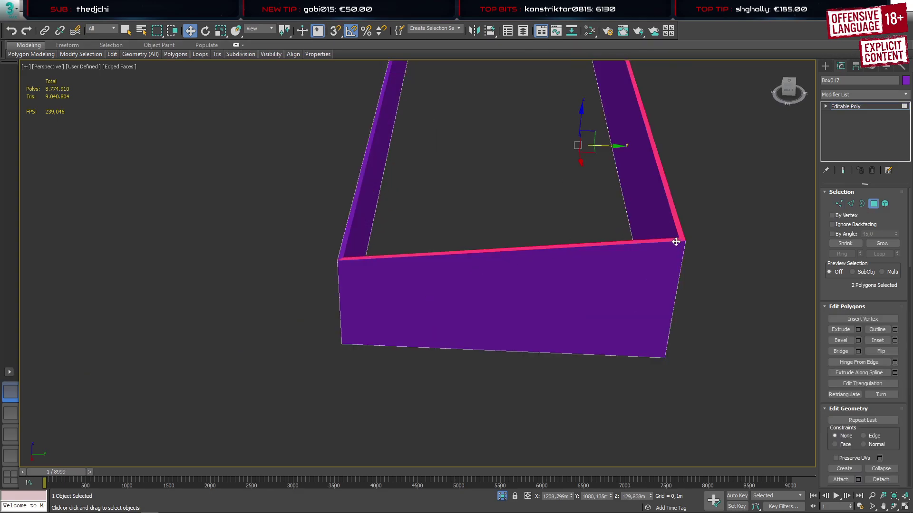
ctrl+click(343, 244)
scroll(379, 267, down, 5)
alt+middle_drag(381, 267, 417, 345)
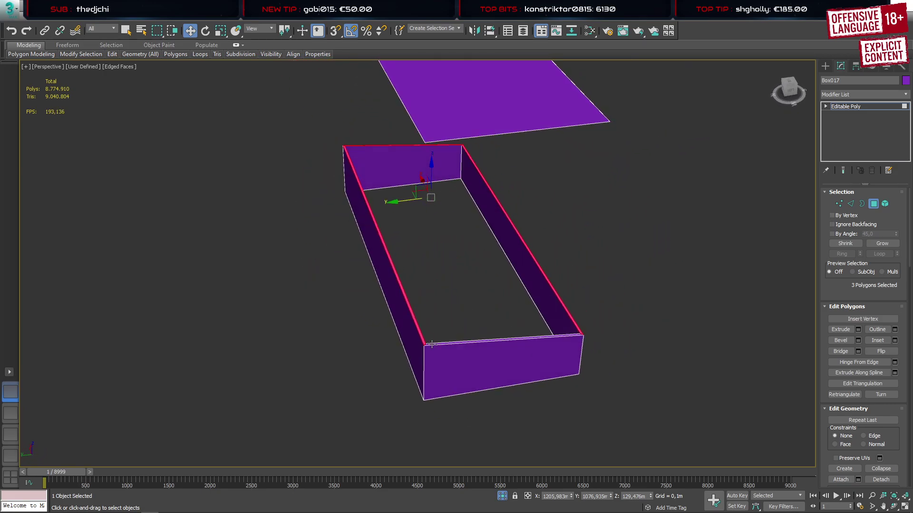
ctrl+click(431, 344)
key(Delete)
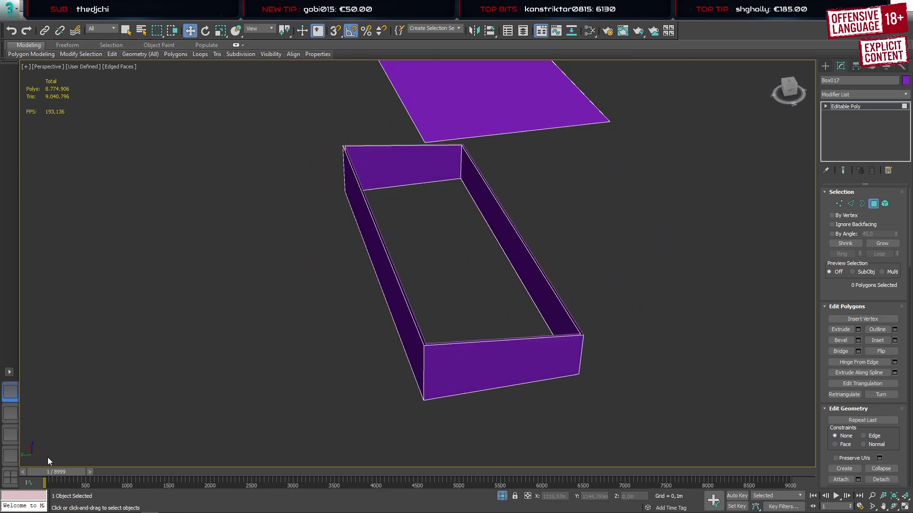
In the Left view, move the right corner's two top vertices down onto the sloped wall top
click(10, 455)
key(z)
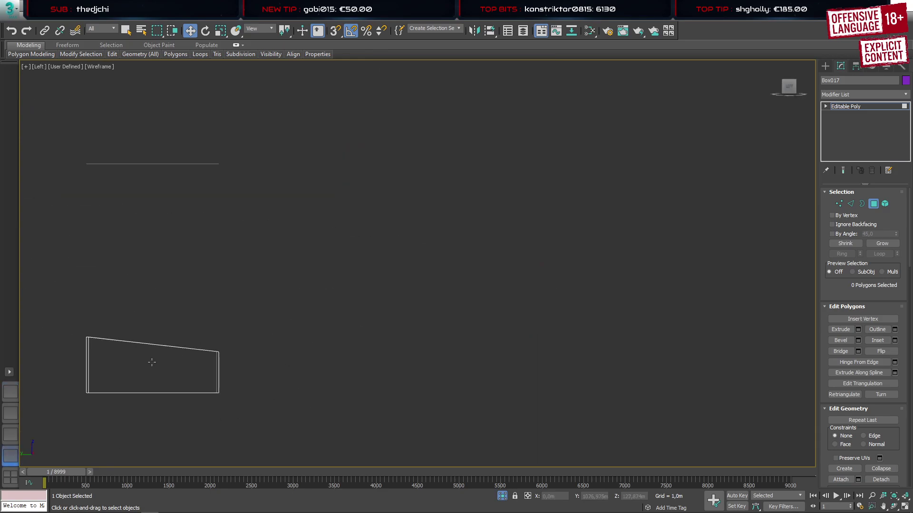
scroll(340, 349, up, 8)
key(1)
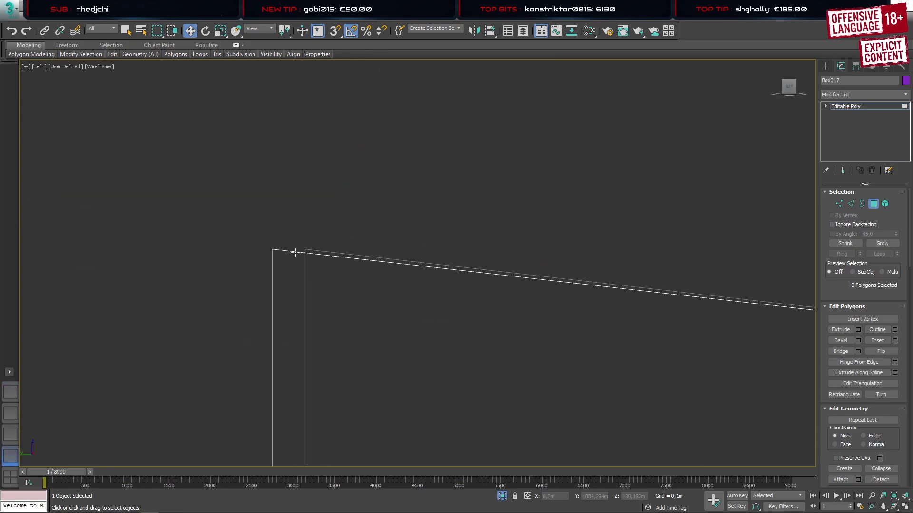
drag(289, 224, 307, 264)
scroll(307, 263, up, 3)
drag(296, 194, 294, 213)
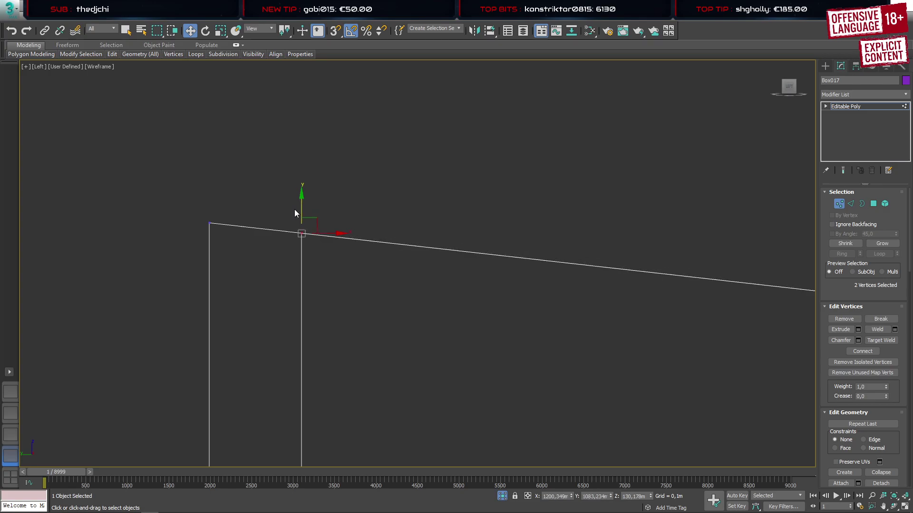
click(19, 393)
alt+middle_drag(213, 358, 503, 302)
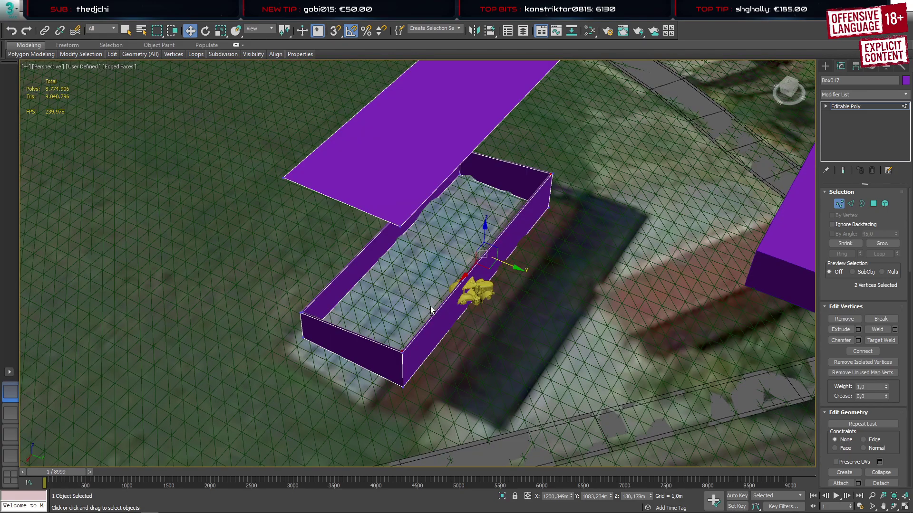
Extend the wall box's right end slightly outward by moving its eight end vertices
alt+middle_drag(500, 298, 440, 255)
drag(522, 378, 523, 379)
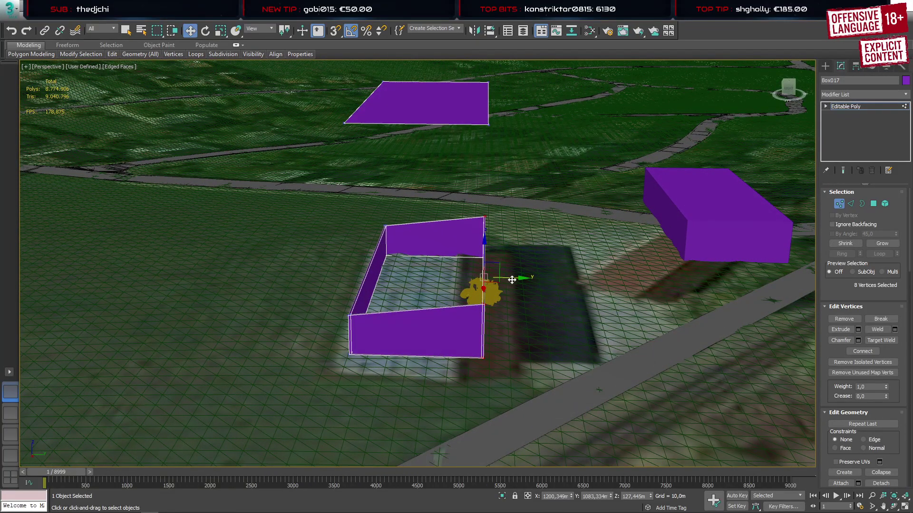
drag(512, 279, 522, 280)
alt+middle_drag(521, 280, 501, 333)
scroll(502, 333, up, 3)
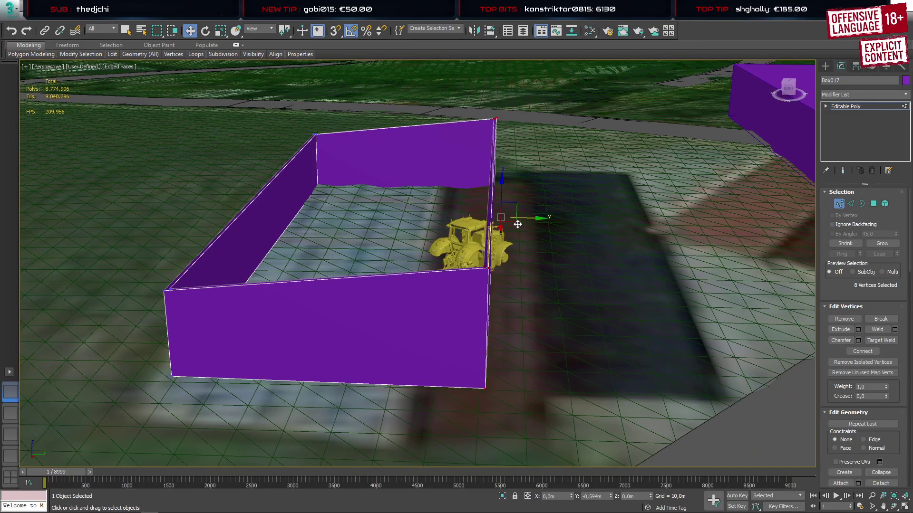
scroll(367, 310, down, 5)
alt+middle_drag(366, 310, 357, 347)
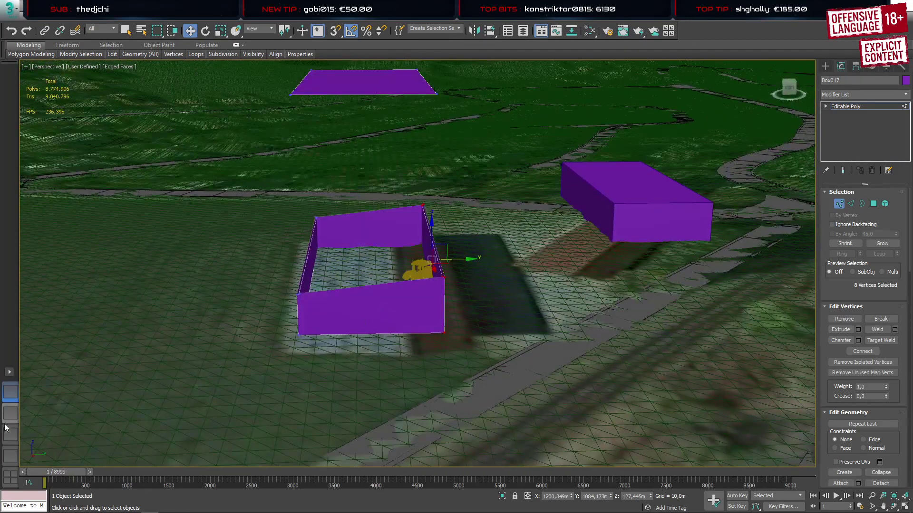
In the Left view, align the corner vertex so the sloped top edge forms one line, then return to object level
click(12, 458)
scroll(336, 341, down, 4)
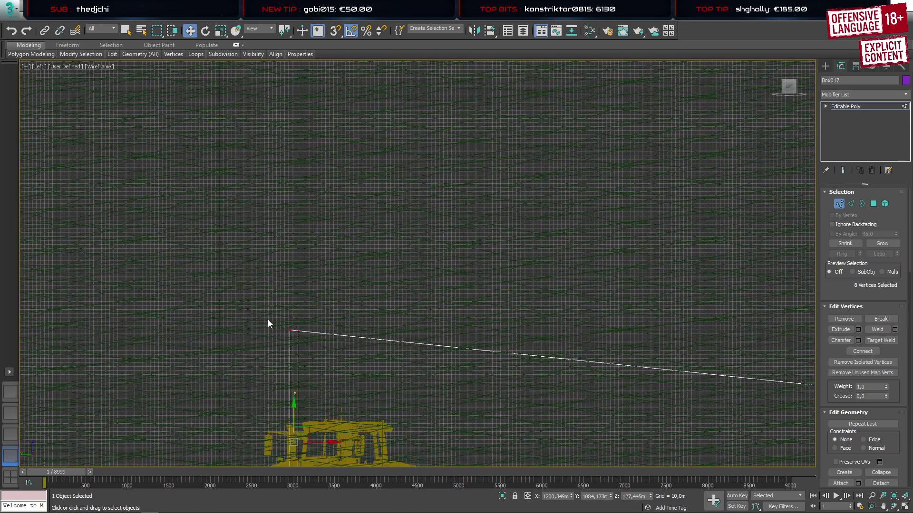
scroll(267, 319, up, 3)
scroll(259, 396, up, 3)
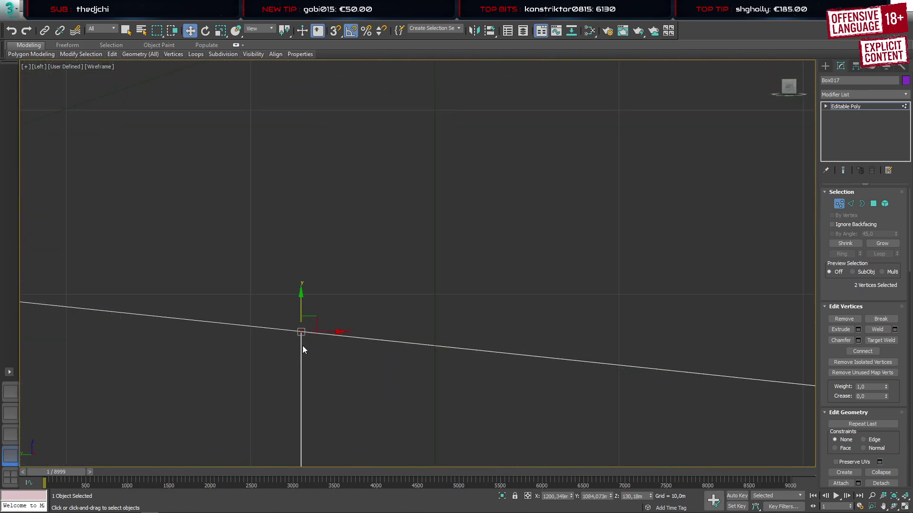
scroll(412, 393, down, 3)
scroll(780, 449, up, 3)
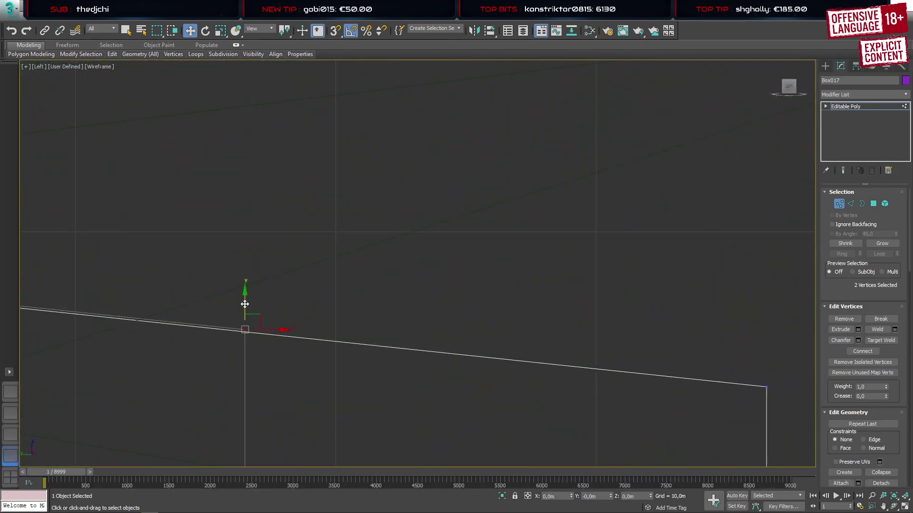
drag(244, 304, 245, 308)
click(10, 393)
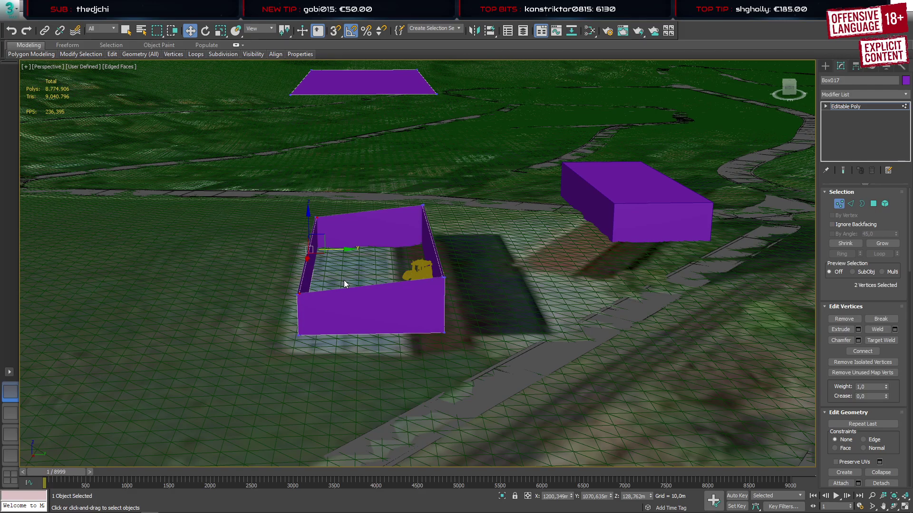
alt+middle_drag(491, 313, 538, 333)
alt+middle_drag(537, 334, 621, 306)
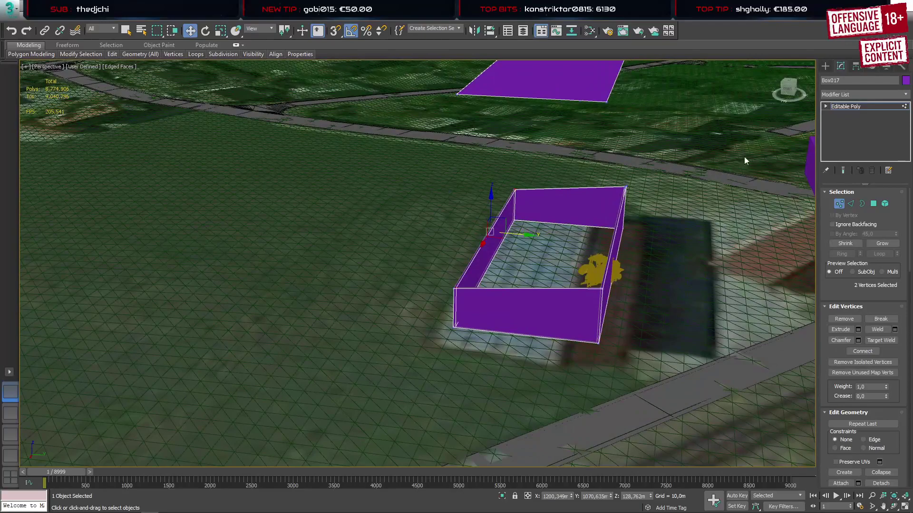
click(825, 66)
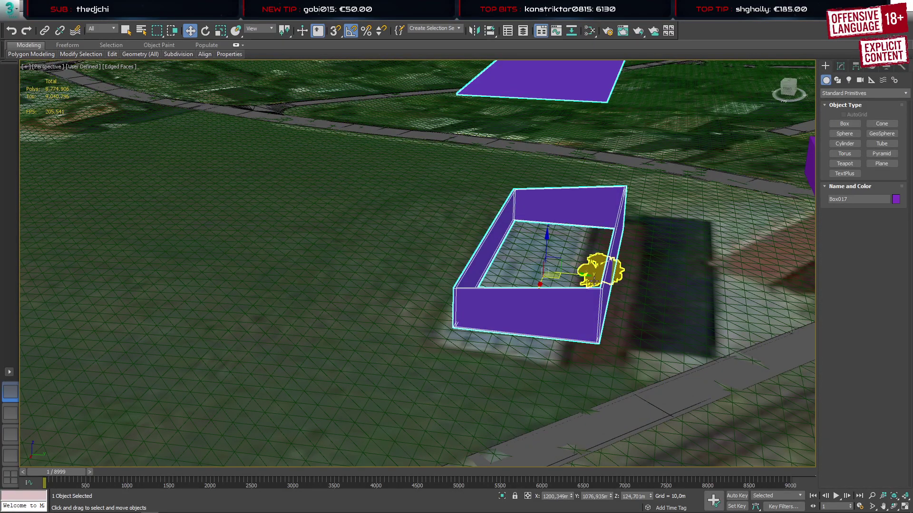
Isolate the box and roof plane, then extrude the plane's edges down into a thin rim
key(alt+q)
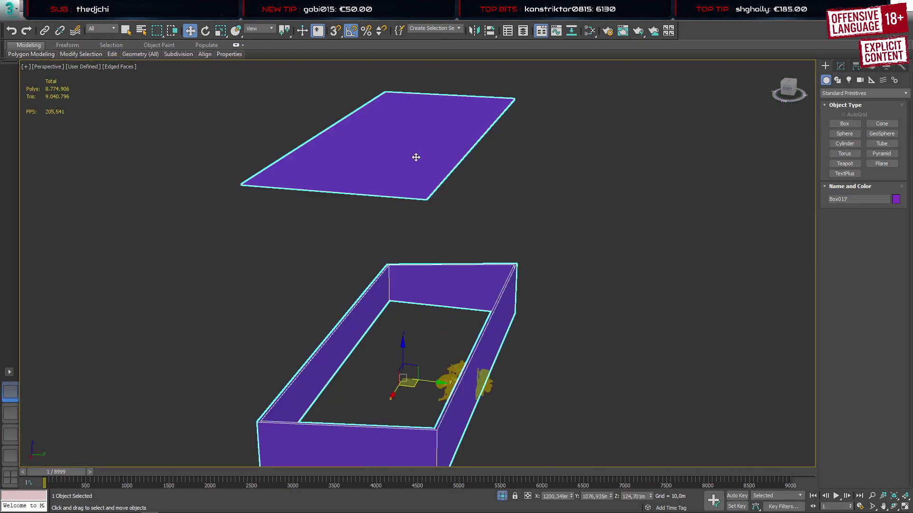
key(2)
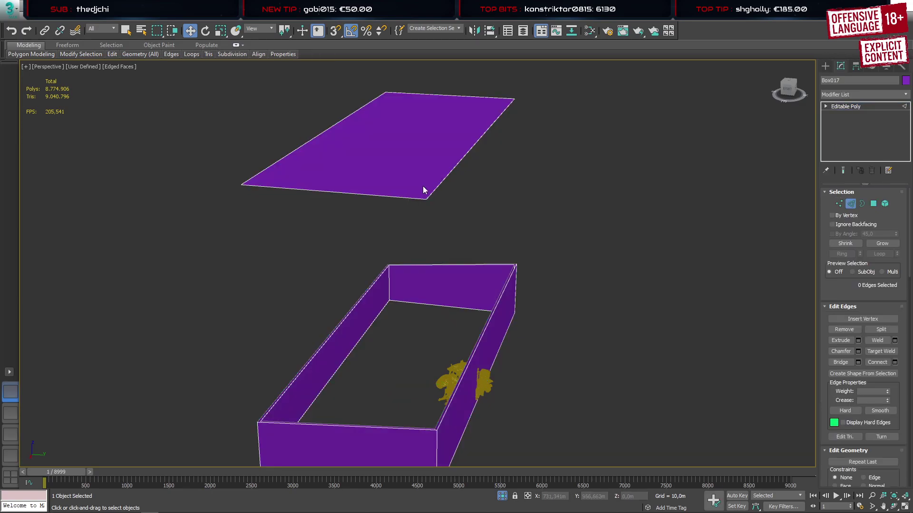
key(ctrl+a)
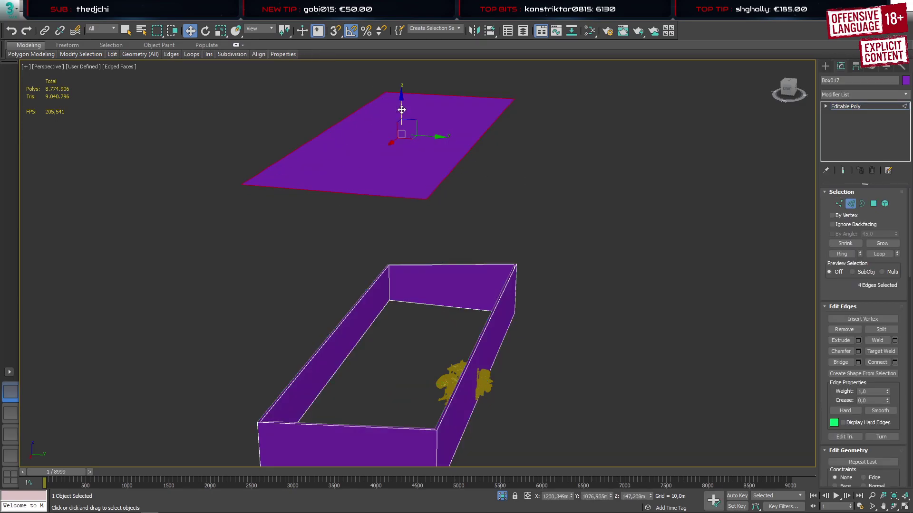
shift+drag(402, 111, 404, 116)
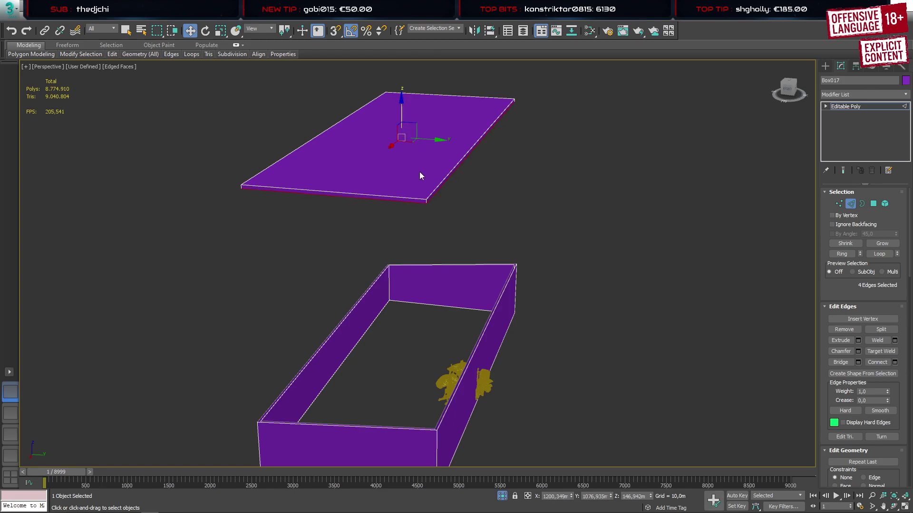
alt+middle_drag(420, 172, 418, 139)
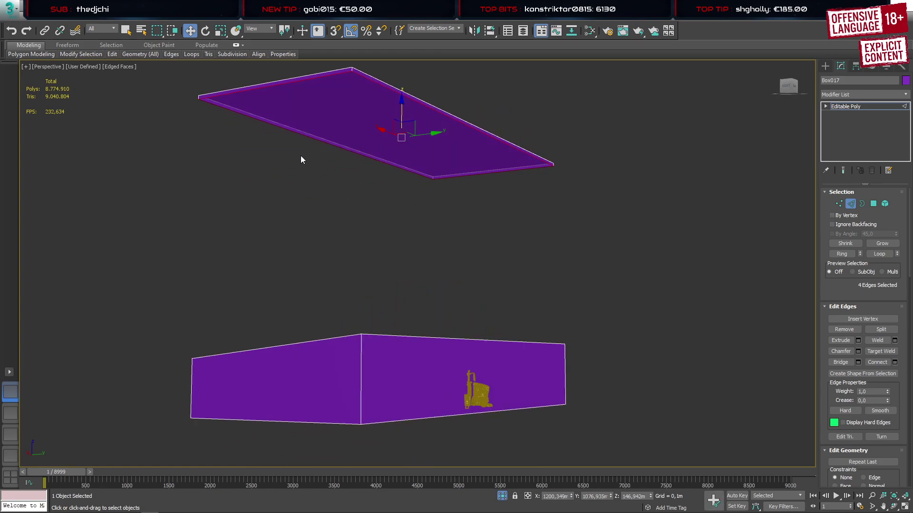
Bridge opposite rim edges to close the roof slab into a solid lid
key(alt+b)
click(303, 136)
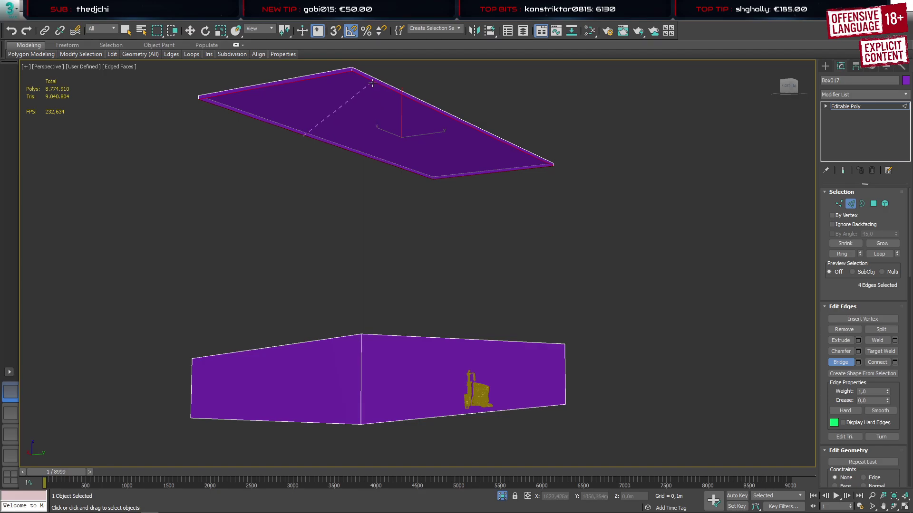
click(373, 85)
key(w)
scroll(409, 151, down, 3)
Detach the roof slab element as a separate object, Object173
key(5)
click(409, 157)
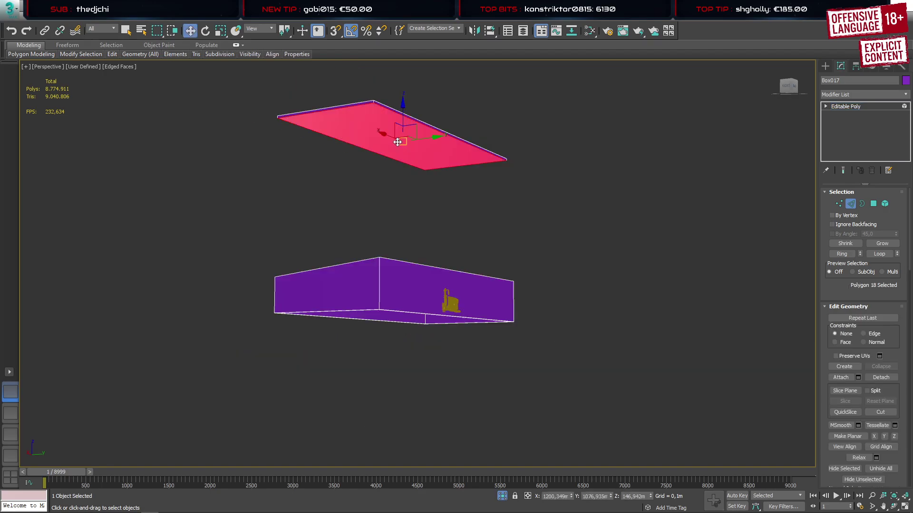
alt+middle_drag(409, 157, 414, 159)
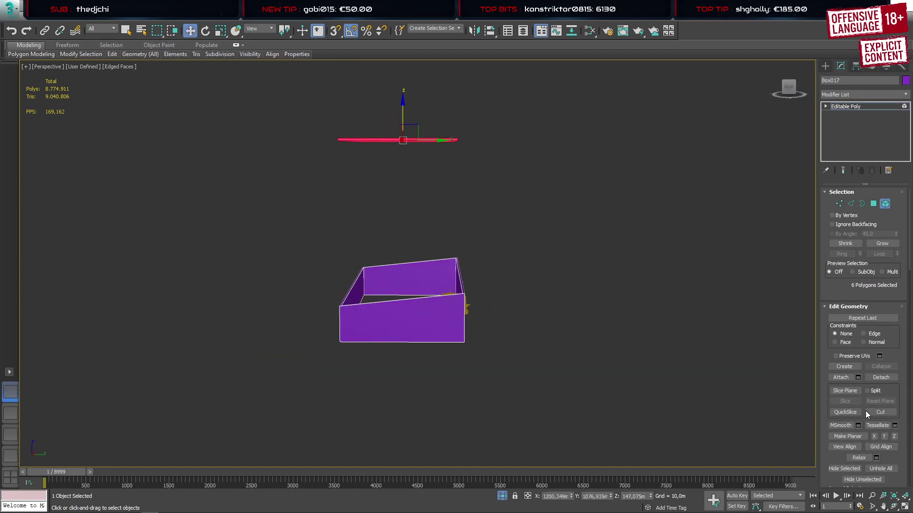
click(892, 379)
click(480, 276)
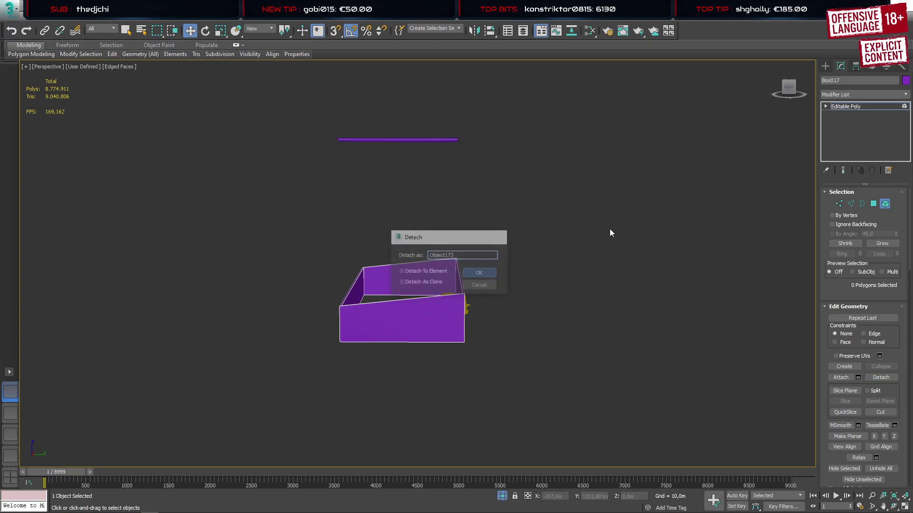
click(827, 67)
Center the roof's pivot on the object and lower it onto the wall tops
click(425, 141)
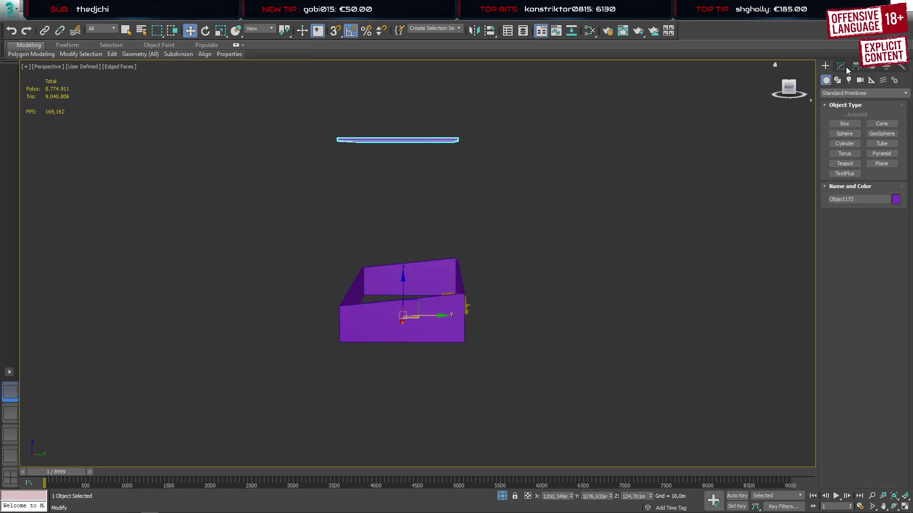
click(856, 66)
click(863, 130)
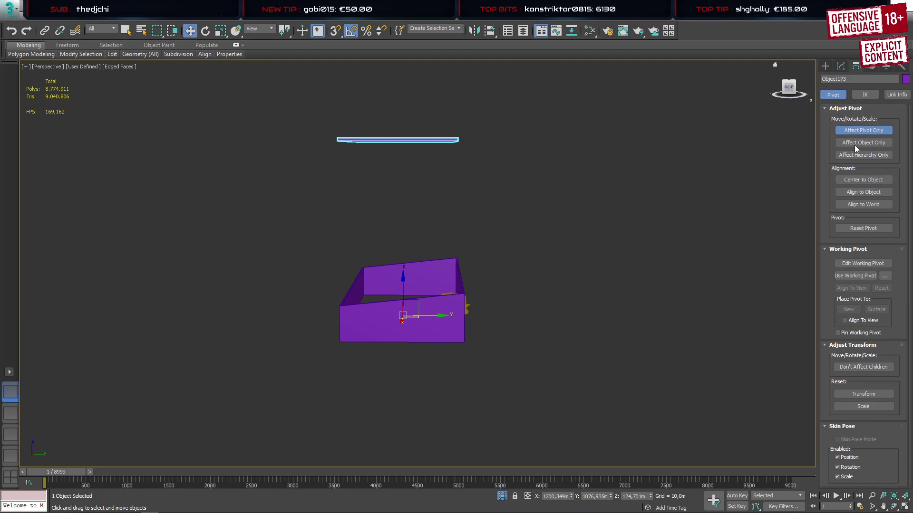
click(863, 180)
click(825, 66)
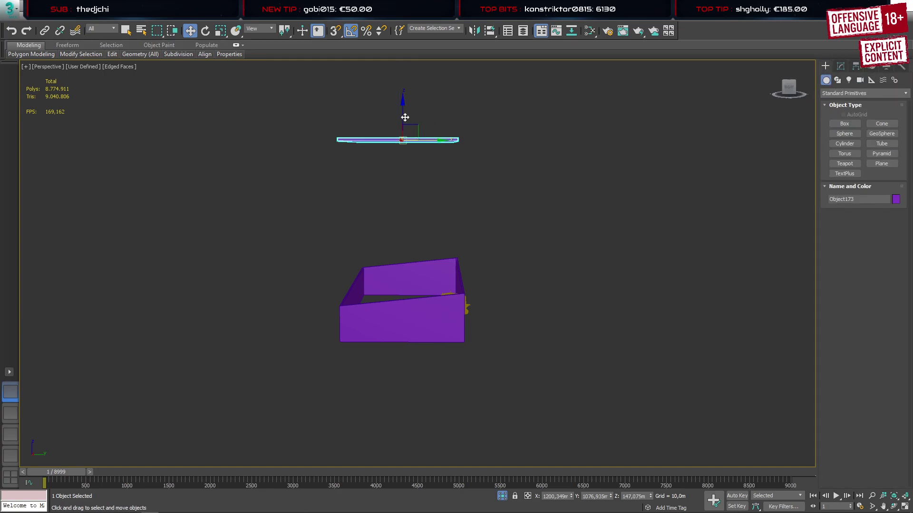
drag(405, 117, 409, 256)
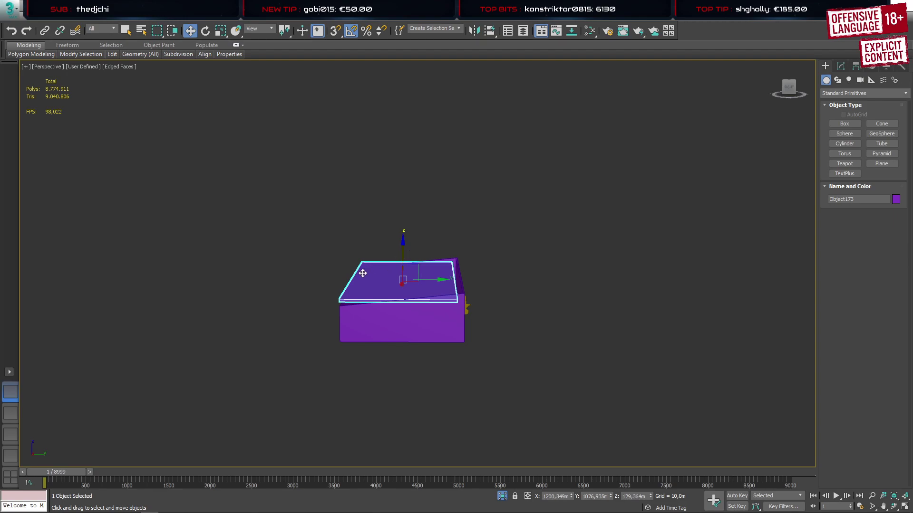
In the Left view, lower the slab and stretch its right-end vertices outward
click(10, 455)
scroll(286, 339, down, 15)
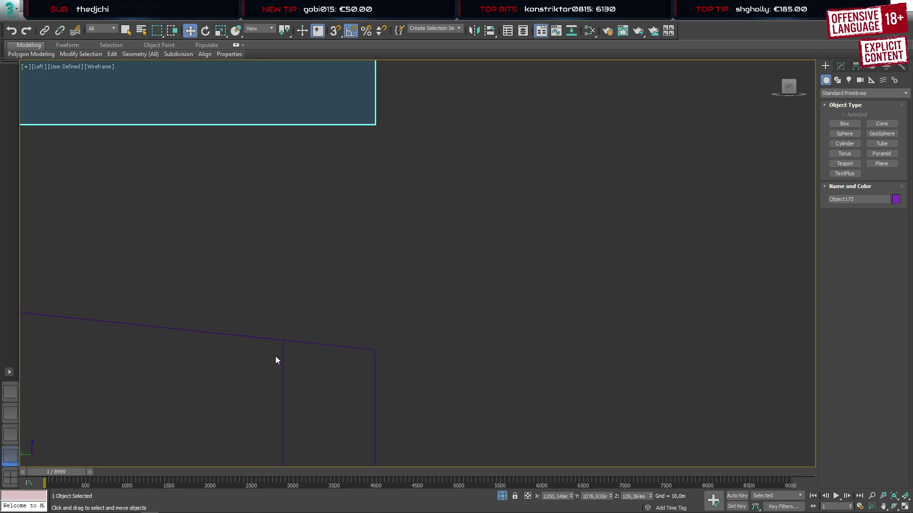
middle_drag(200, 359, 495, 323)
scroll(495, 324, down, 3)
scroll(359, 317, up, 3)
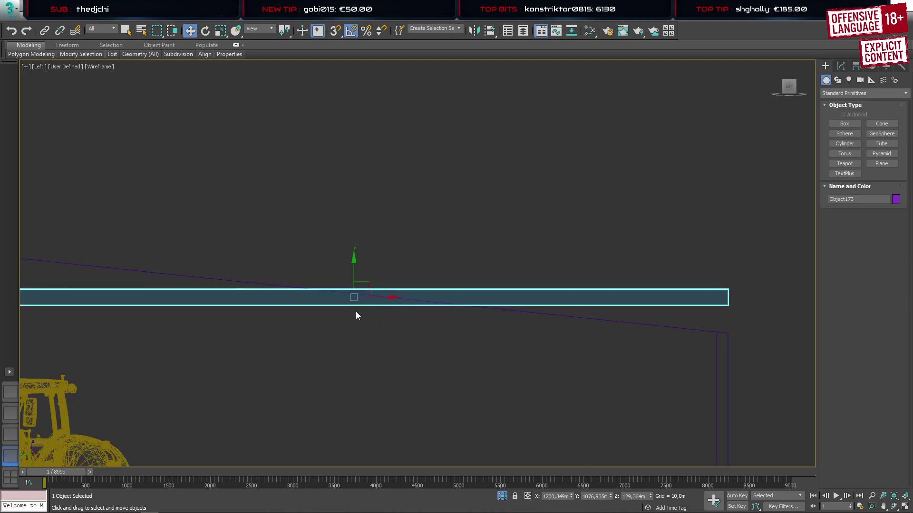
drag(352, 271, 375, 303)
key(1)
drag(672, 255, 791, 333)
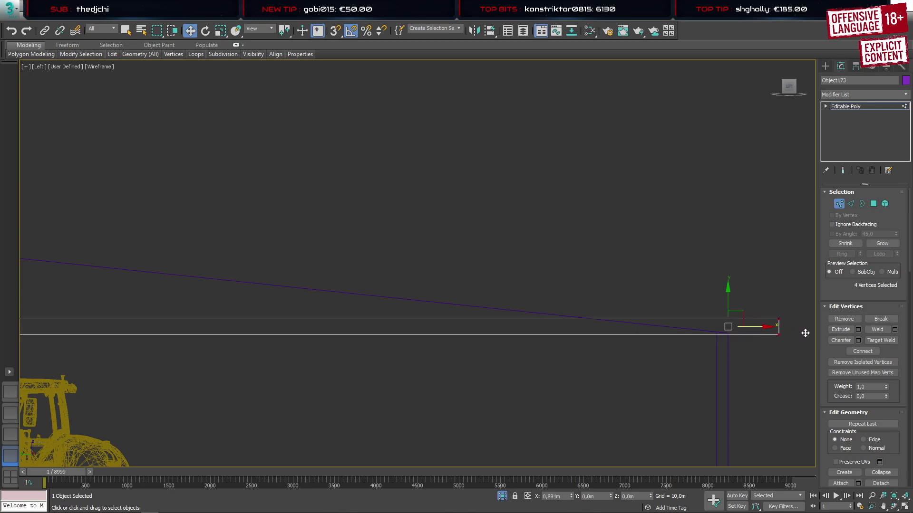
scroll(446, 281, down, 6)
scroll(429, 292, up, 3)
Raise the slab's left-end vertices and lower its right-end vertices so it slopes along the walls
drag(492, 268, 392, 281)
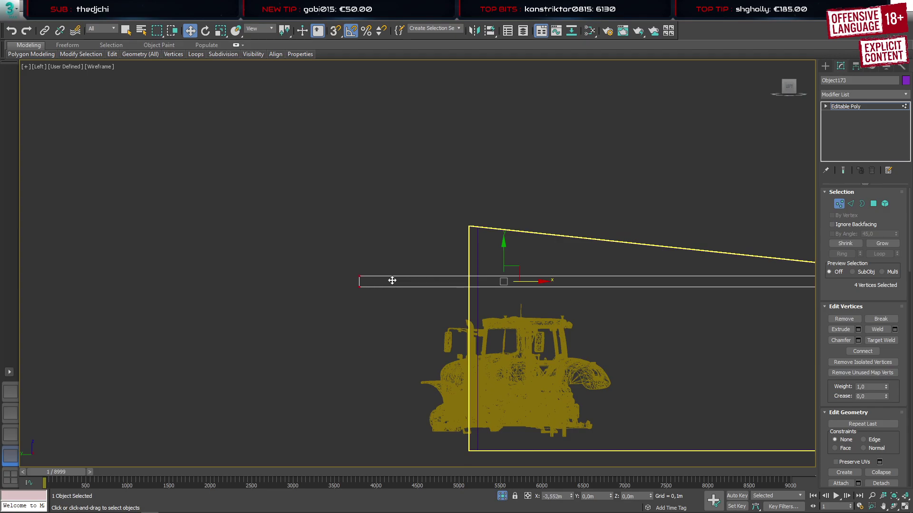
scroll(433, 295, down, 3)
middle_drag(538, 310, 449, 313)
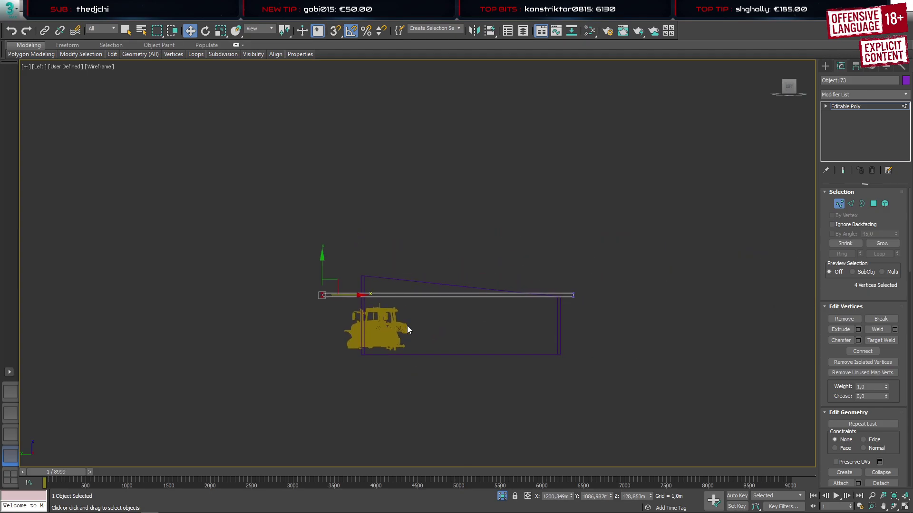
scroll(362, 307, up, 4)
drag(253, 247, 261, 208)
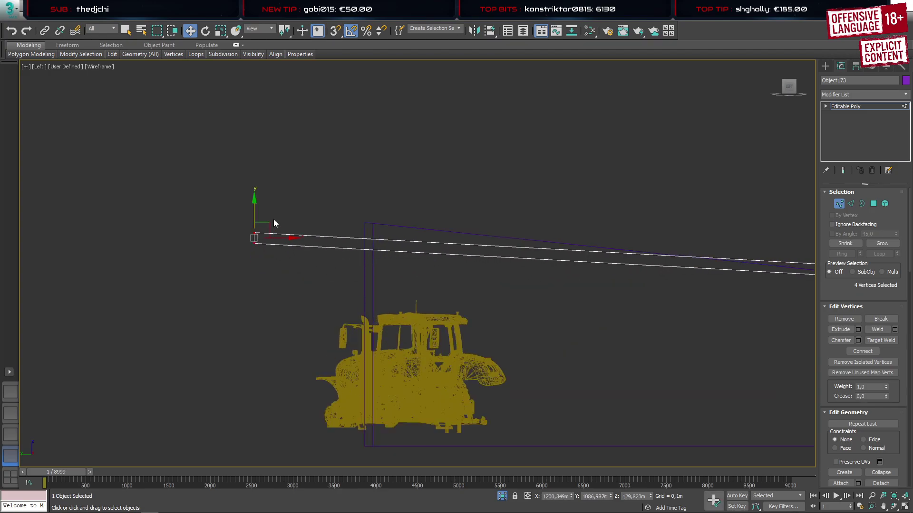
scroll(580, 308, down, 2)
middle_drag(713, 318, 519, 291)
scroll(561, 279, up, 1)
scroll(561, 281, up, 1)
drag(555, 224, 640, 312)
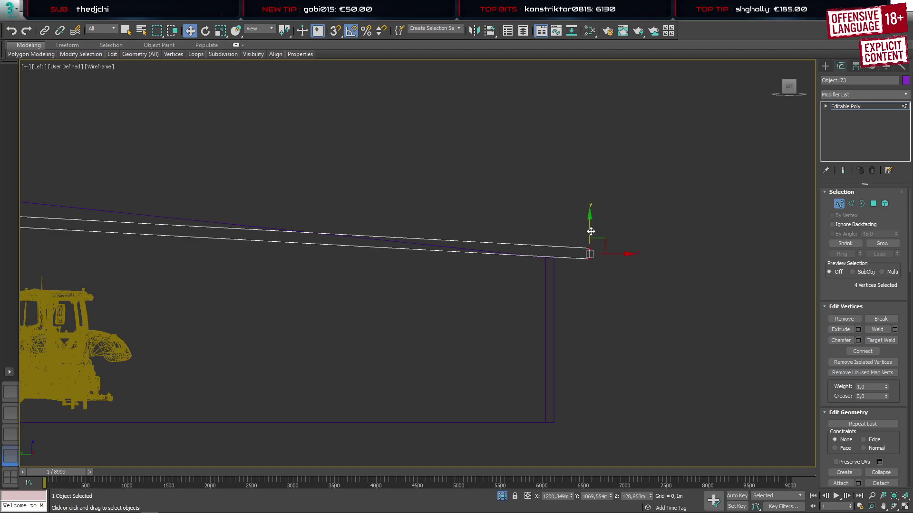
drag(591, 231, 594, 260)
scroll(417, 271, down, 4)
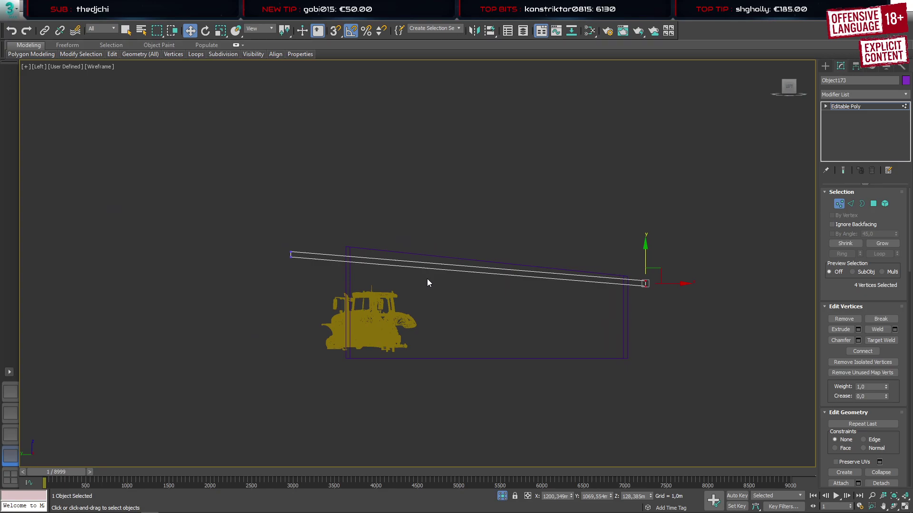
Select the slab's long edges and connect them with a middle edge loop
key(2)
drag(397, 258, 460, 363)
scroll(387, 270, up, 4)
key(ctrl+shift+e)
Confirm the single middle edge and raise it along Y into a roof ridge
click(422, 310)
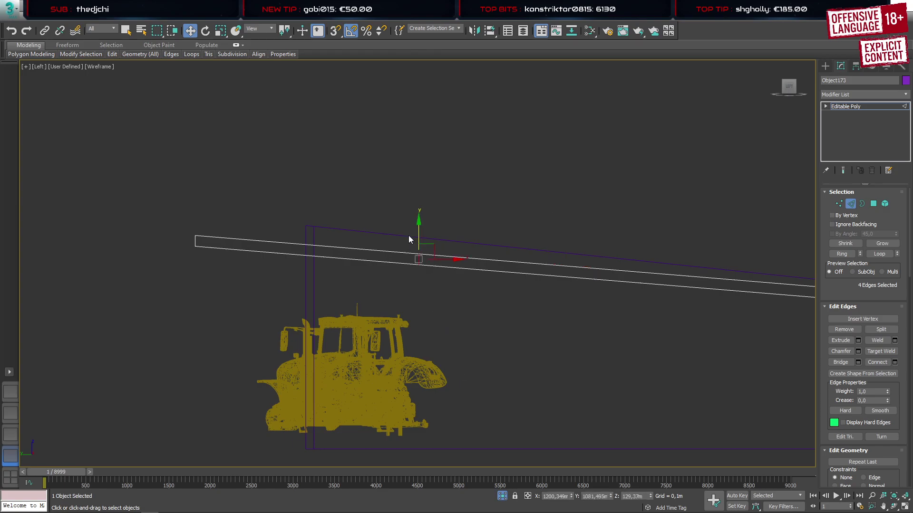
drag(418, 229, 453, 120)
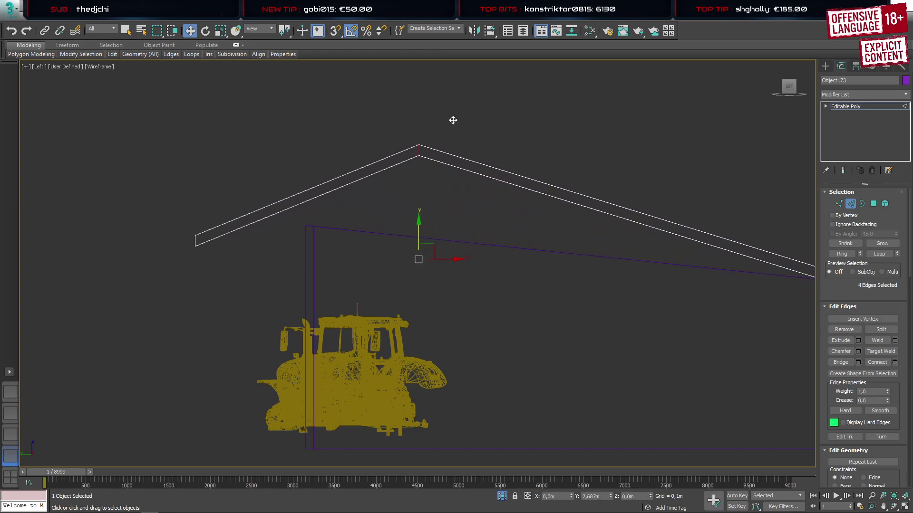
scroll(416, 206, down, 2)
middle_drag(417, 206, 427, 264)
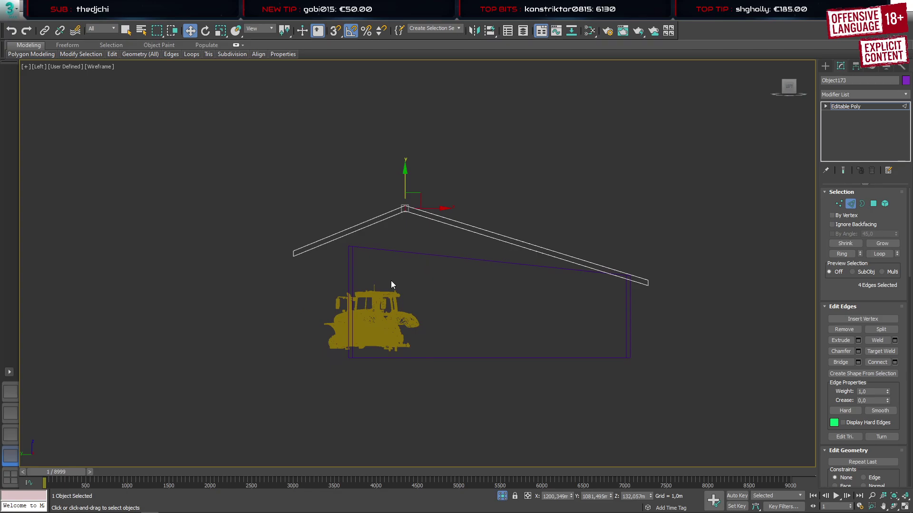
Exit isolation to inspect the gable roof in Perspective, then isolate the barn with its roof
click(8, 395)
alt+middle_drag(384, 293, 440, 302)
key(alt+q)
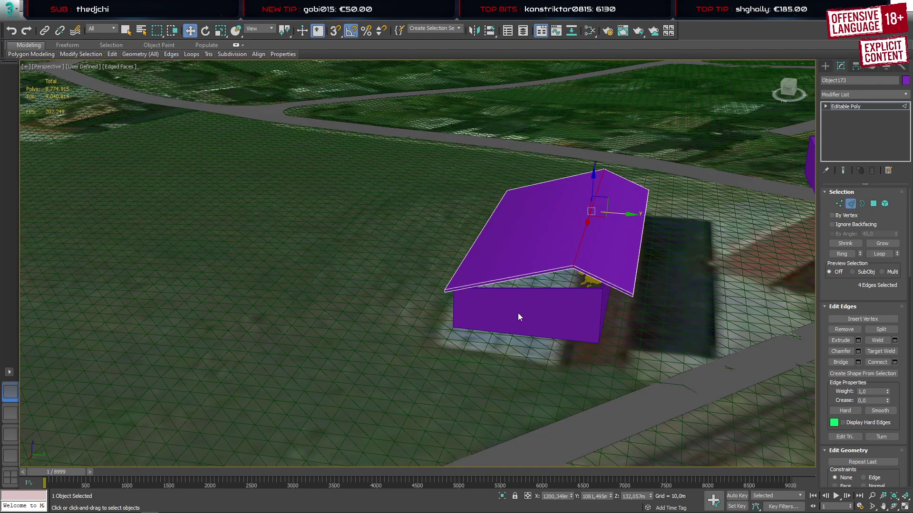
mouse_move(518, 312)
alt+middle_down()
mouse_move(537, 300)
mouse_move(455, 324)
mouse_move(358, 300)
mouse_move(515, 322)
mouse_move(529, 309)
alt+middle_up()
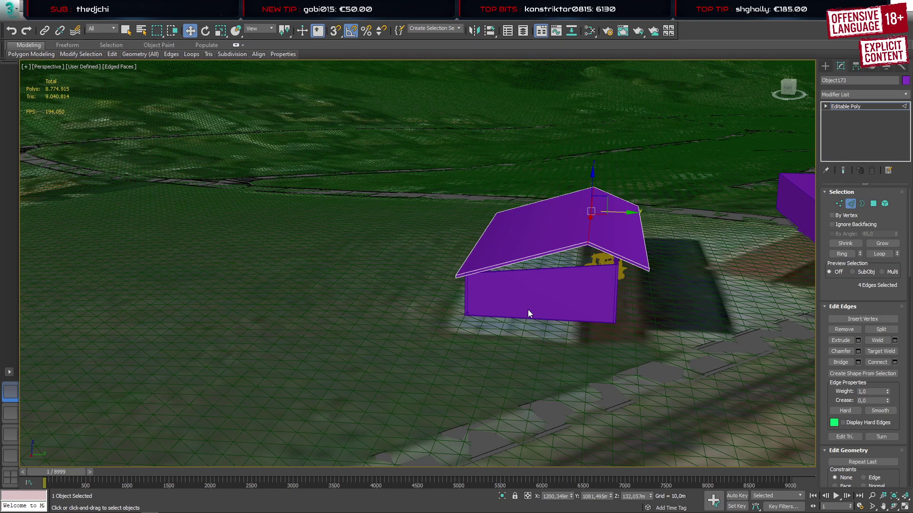
alt+middle_drag(582, 271, 244, 379)
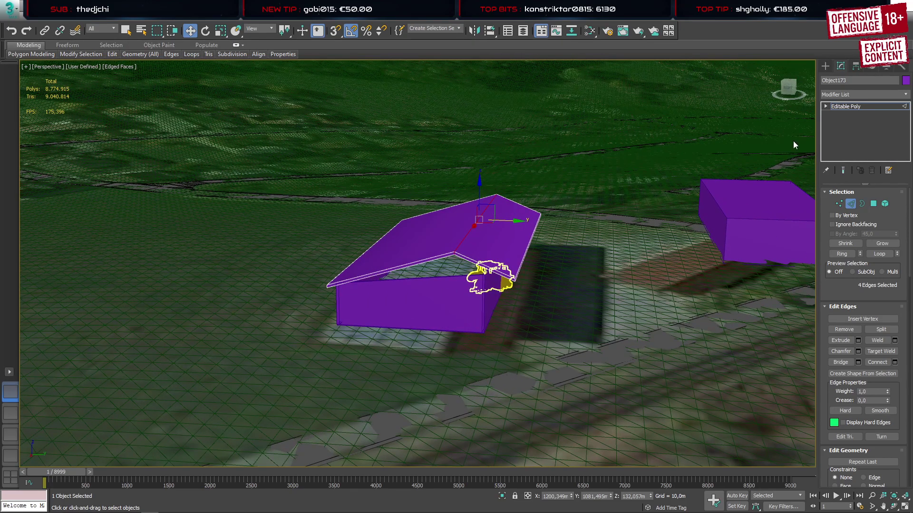
click(825, 66)
click(472, 299)
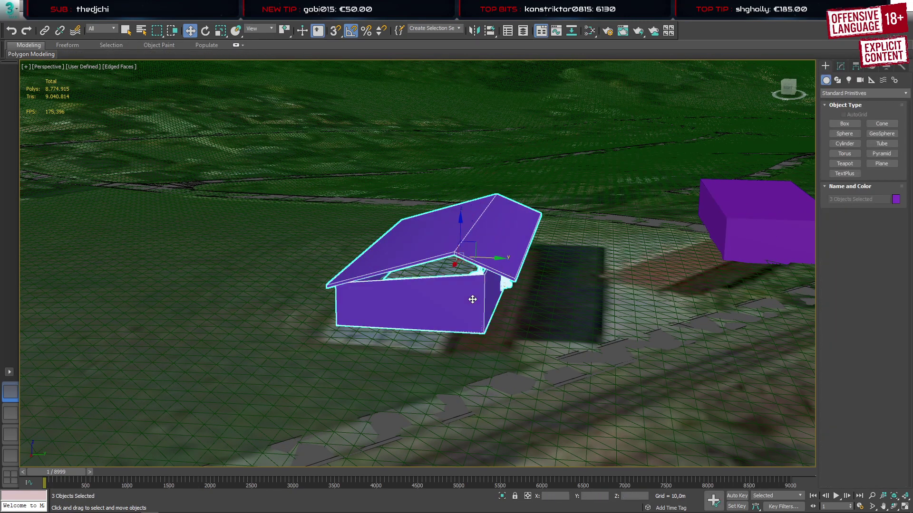
key(alt+q)
click(726, 275)
In the Left wireframe view, select the roof's left-end and peak vertices and lower them slightly
click(594, 288)
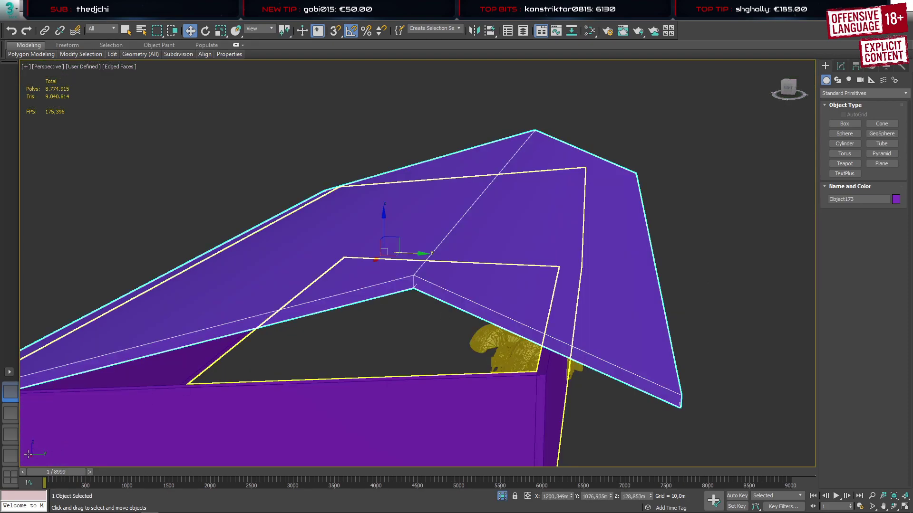
click(11, 456)
scroll(337, 302, down, 1)
scroll(514, 269, up, 2)
scroll(326, 296, up, 1)
middle_drag(326, 297, 454, 272)
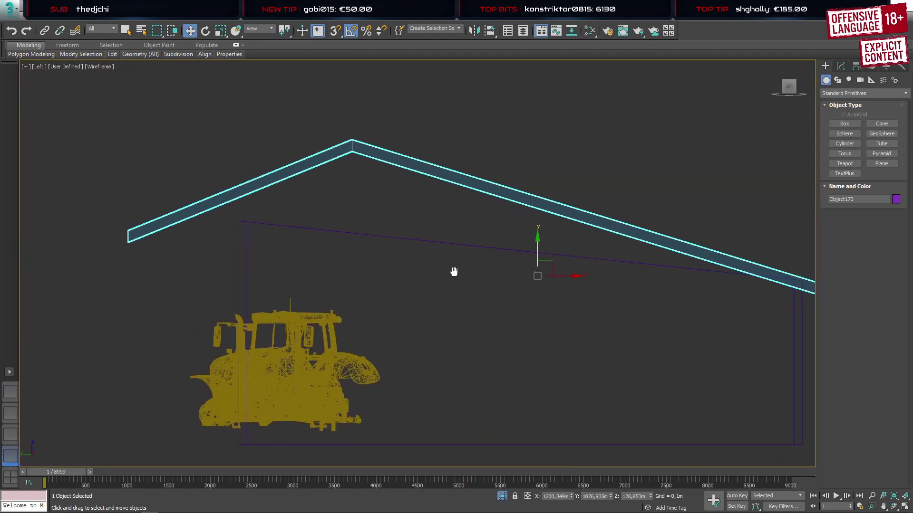
scroll(447, 274, down, 3)
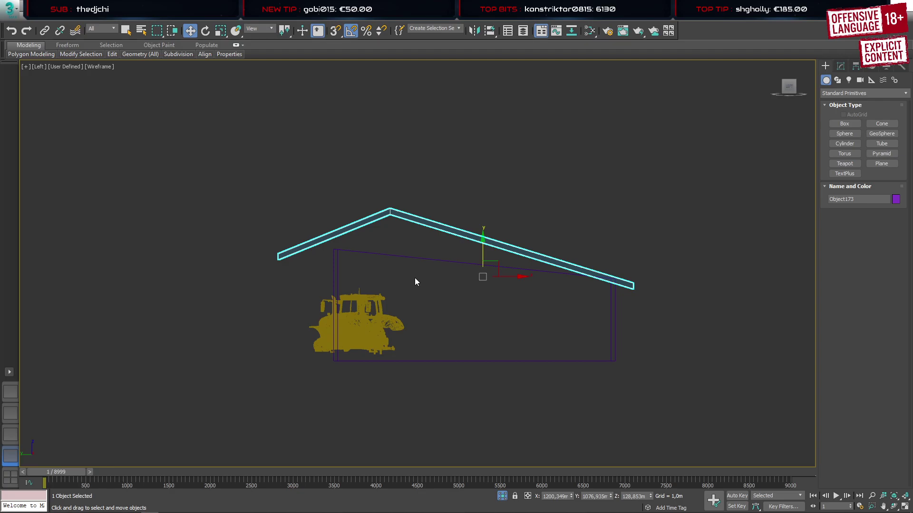
key(1)
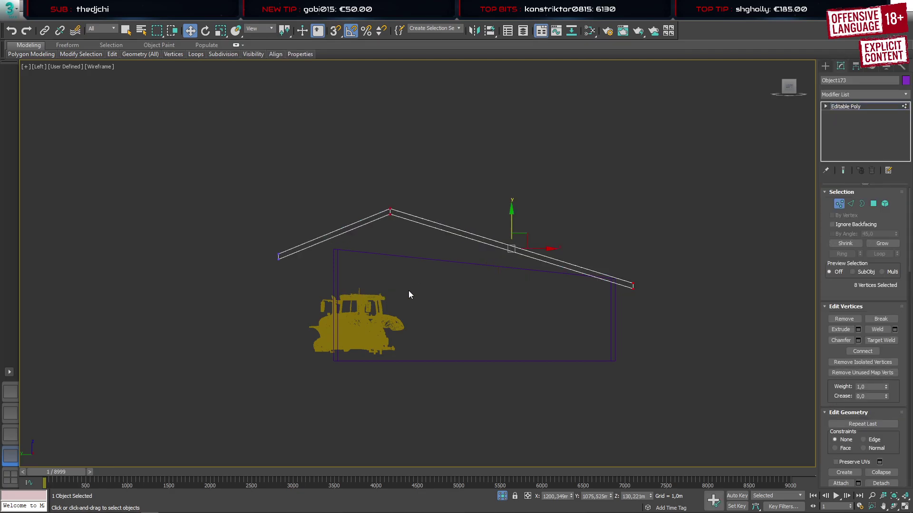
scroll(315, 257, up, 3)
drag(518, 337, 490, 285)
drag(348, 186, 349, 216)
Raise the roof's peak vertices, then lift the left eave vertices slightly
scroll(361, 247, down, 5)
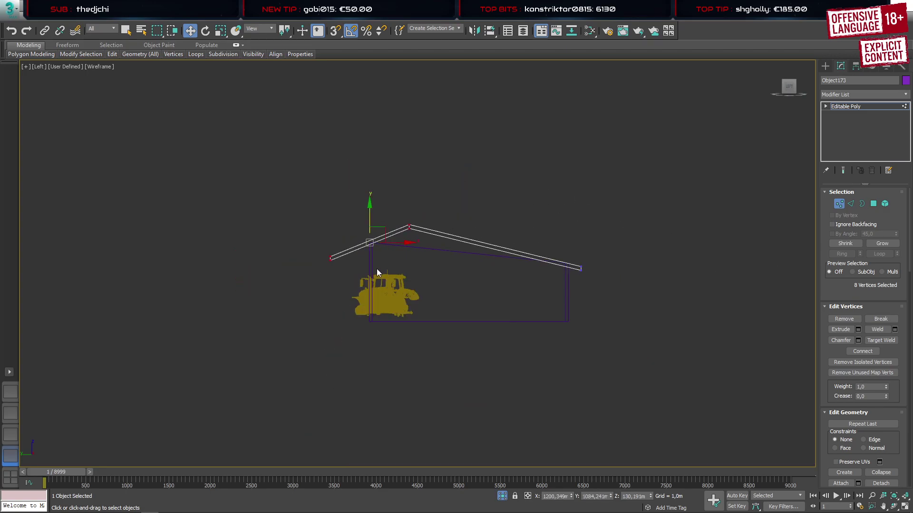
scroll(375, 247, up, 3)
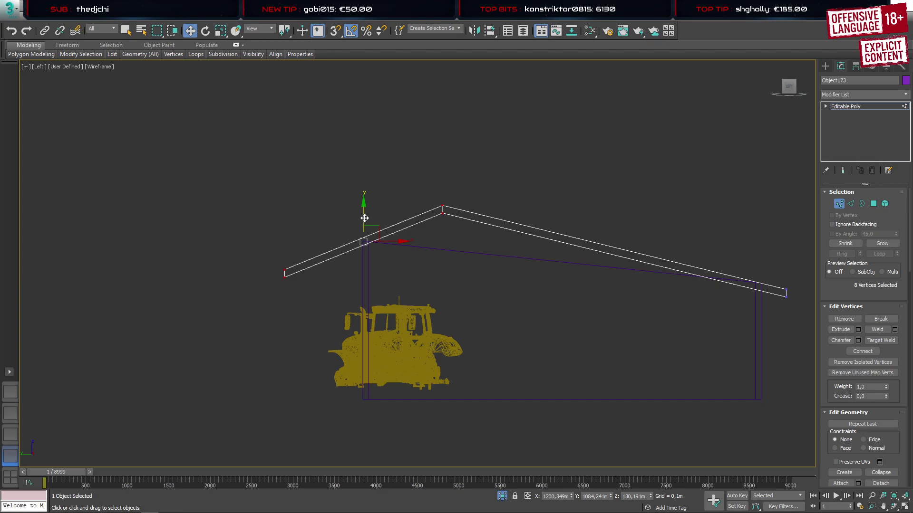
drag(431, 200, 469, 225)
drag(445, 183, 438, 174)
drag(271, 259, 309, 290)
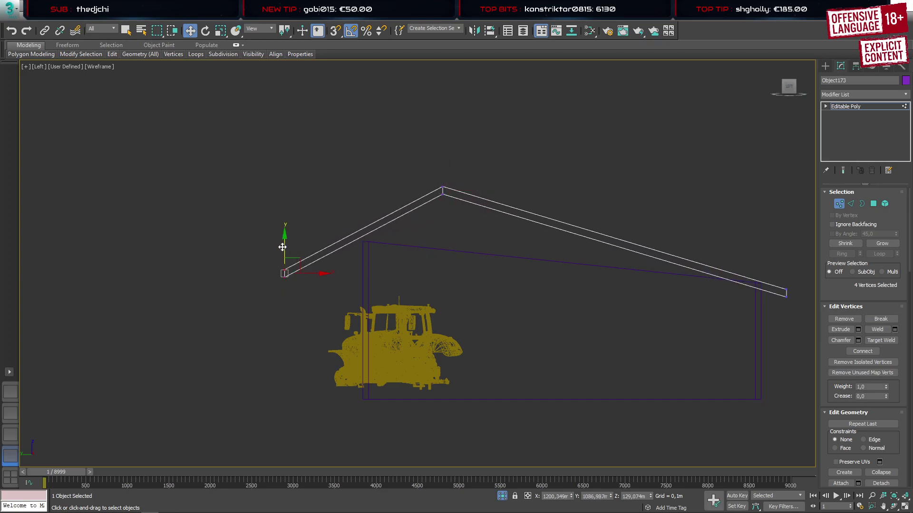
drag(283, 247, 290, 234)
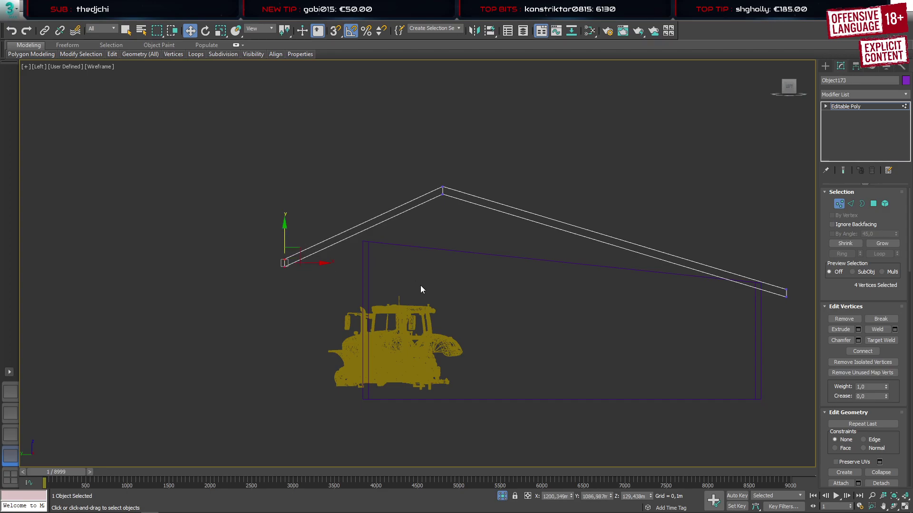
Select the wall box and raise its top-left corner vertices toward the roof
click(831, 68)
click(422, 260)
key(1)
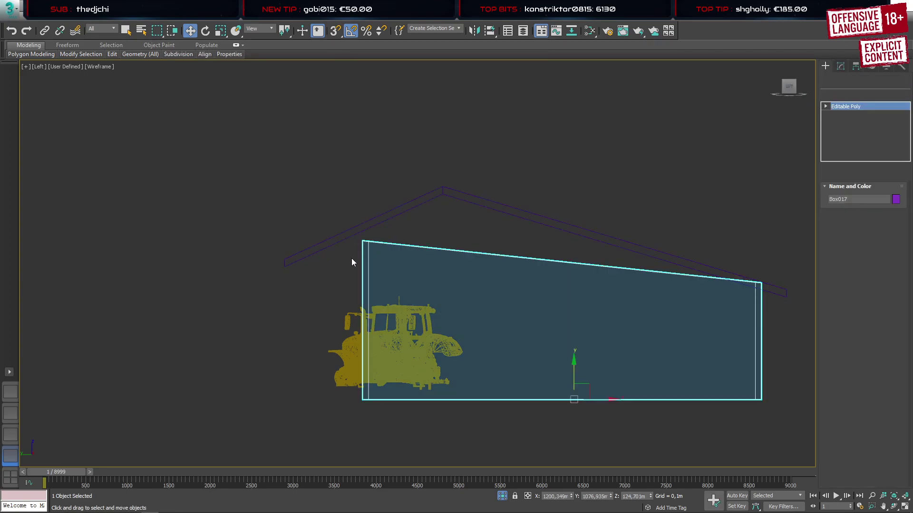
drag(330, 210, 375, 253)
scroll(364, 241, up, 5)
drag(369, 219, 368, 138)
scroll(374, 169, up, 5)
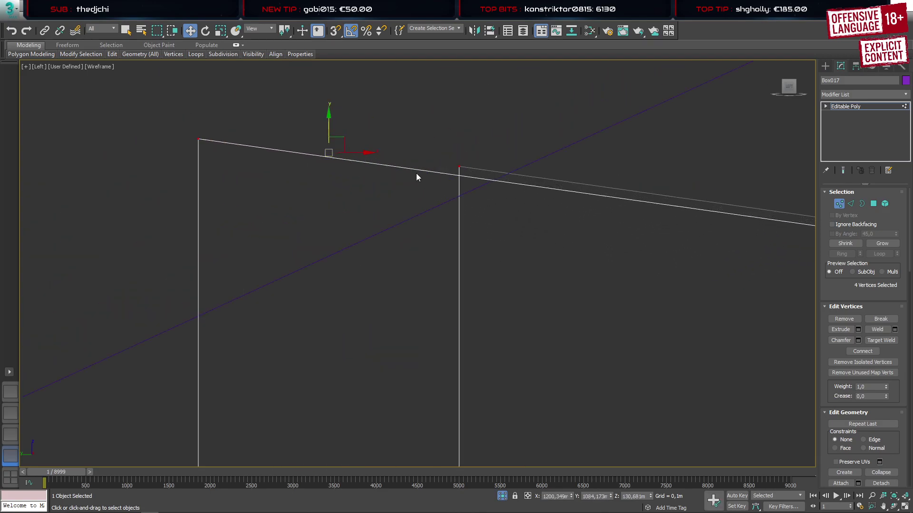
Connect the wall's top and bottom edges with a new vertical edge slid toward the left end
drag(438, 153, 475, 182)
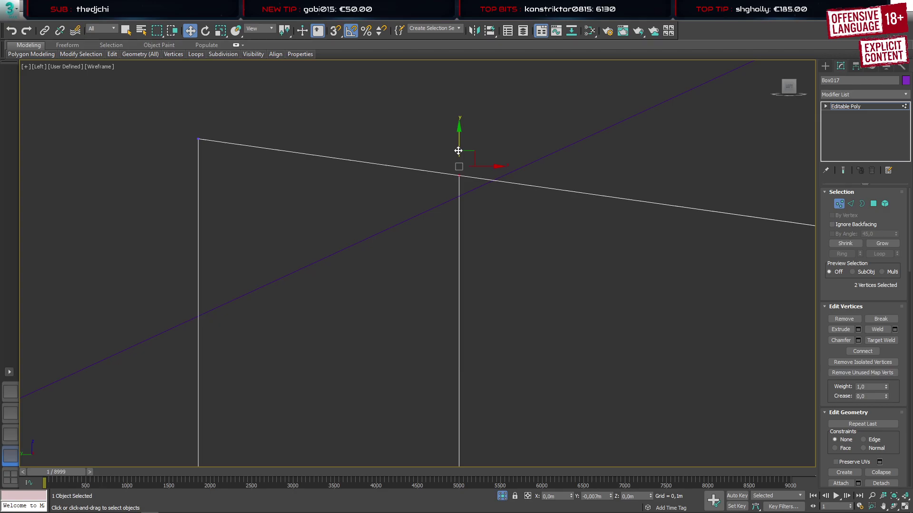
scroll(397, 285, down, 8)
middle_drag(498, 344, 466, 311)
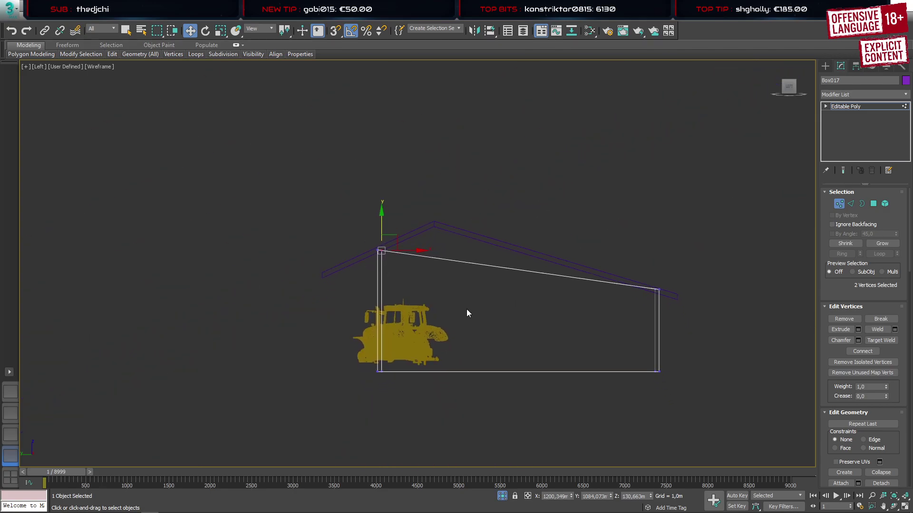
key(2)
double_click(465, 261)
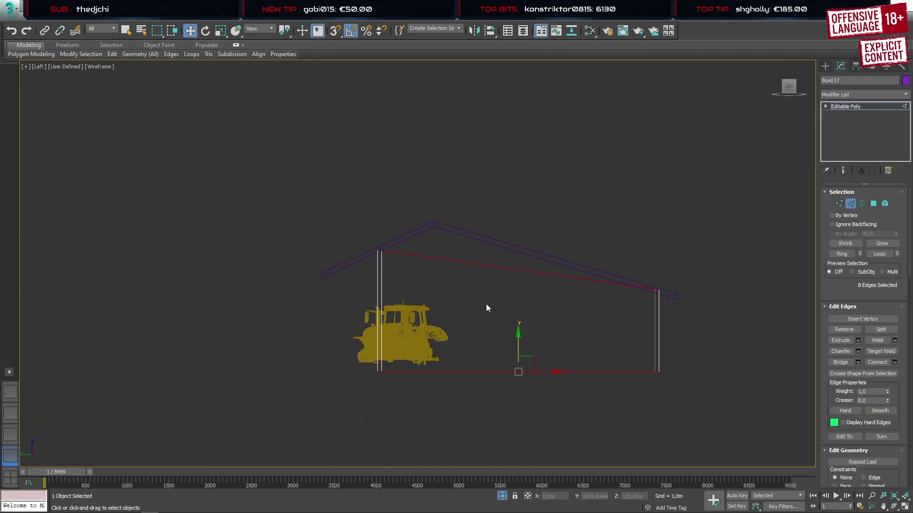
key(ctrl+shift+e)
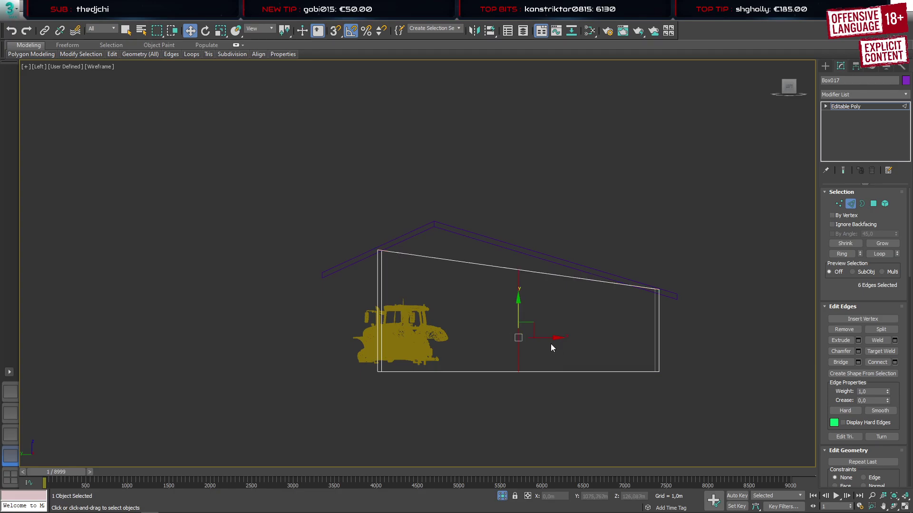
drag(551, 338, 466, 331)
Reselect the four kink vertices and raise them toward the roof ridge
key(1)
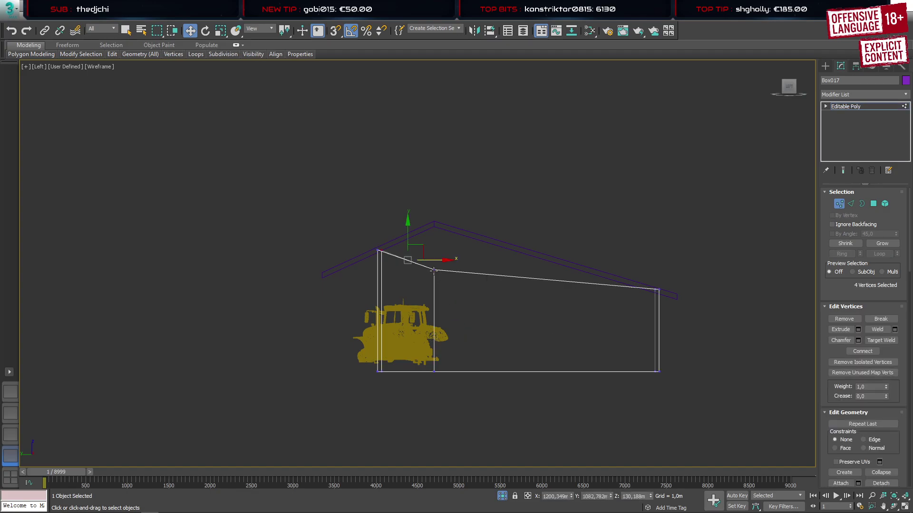
drag(419, 245, 452, 289)
key(ctrl+z)
click(503, 199)
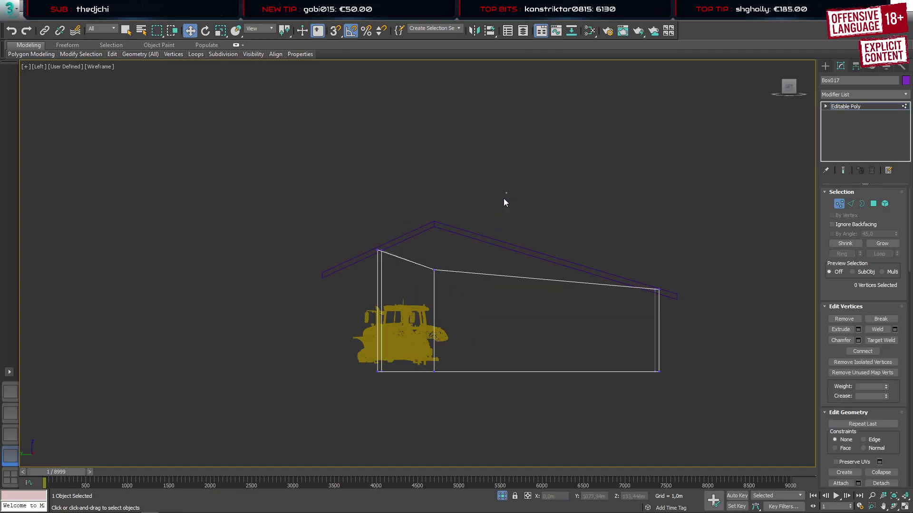
drag(504, 199, 419, 284)
drag(434, 252, 434, 180)
Lower the selected wall vertices to sit just beneath the roof's underside
scroll(434, 225, up, 7)
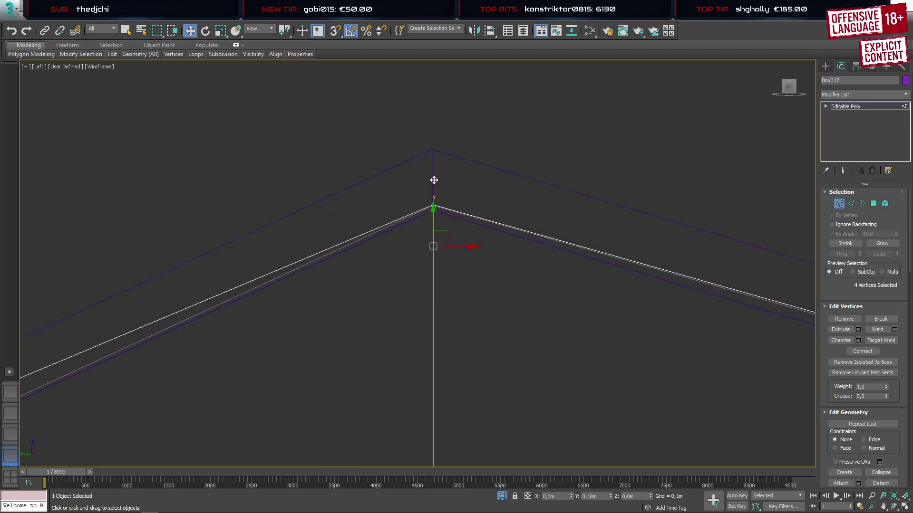
scroll(326, 322, down, 7)
scroll(304, 309, up, 7)
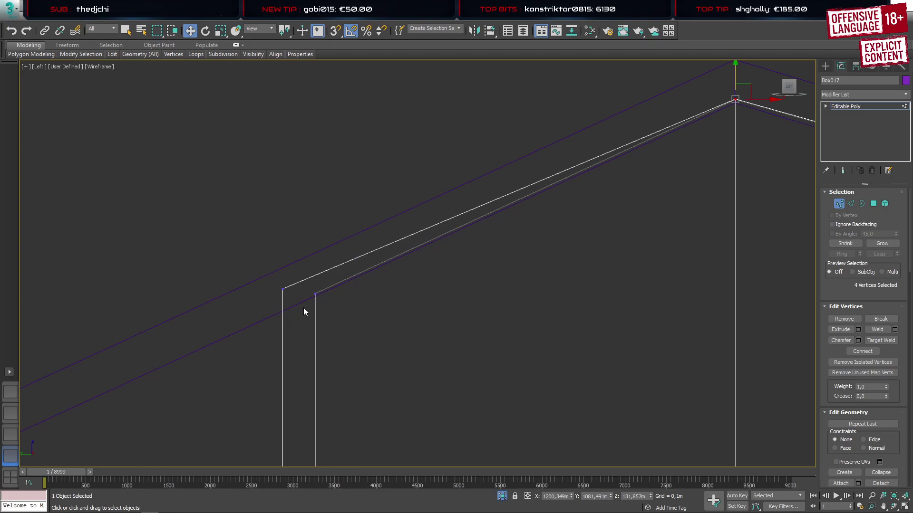
middle_drag(588, 281, 216, 279)
scroll(437, 285, down, 4)
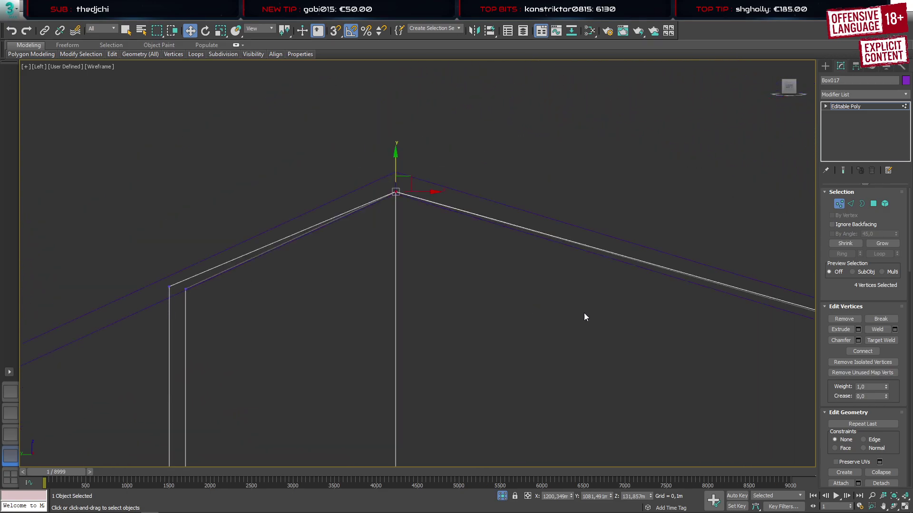
middle_drag(751, 337, 350, 242)
scroll(489, 285, down, 4)
scroll(543, 296, up, 4)
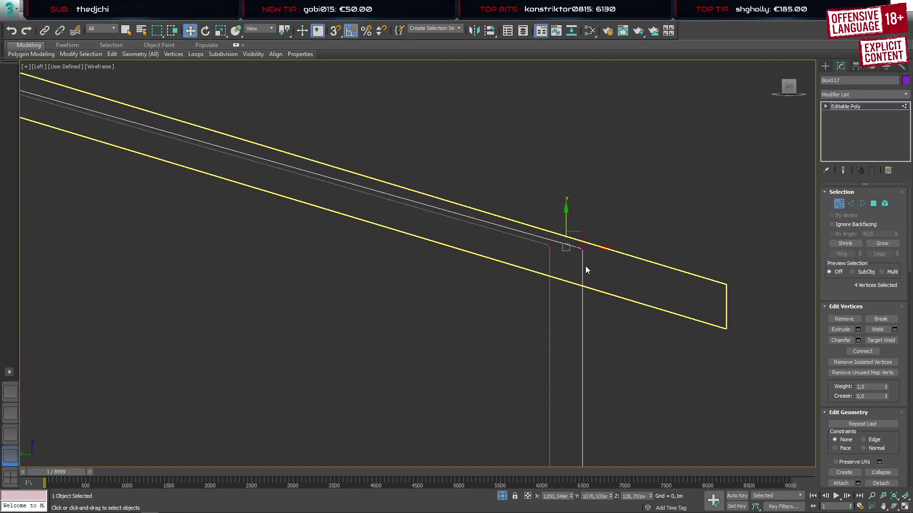
drag(564, 227, 603, 301)
scroll(587, 264, up, 4)
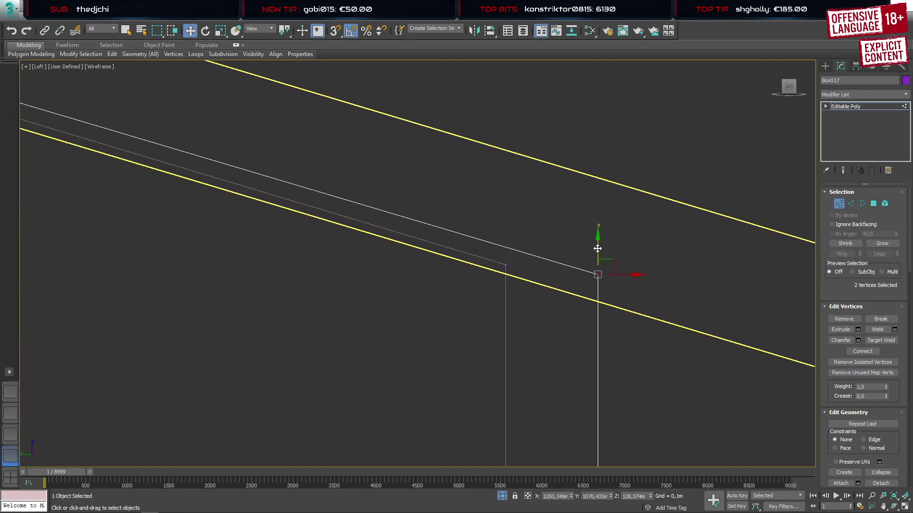
drag(597, 249, 597, 251)
Lower the two vertices at the roof's left corner onto the roof's lower edge
scroll(158, 262, down, 5)
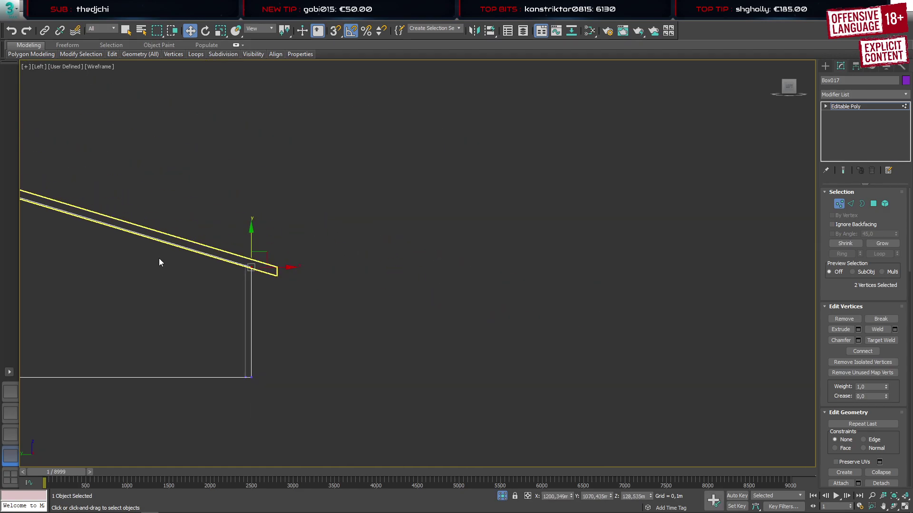
scroll(159, 262, down, 4)
scroll(363, 189, up, 4)
middle_drag(265, 245, 578, 226)
scroll(374, 296, up, 4)
drag(334, 287, 353, 309)
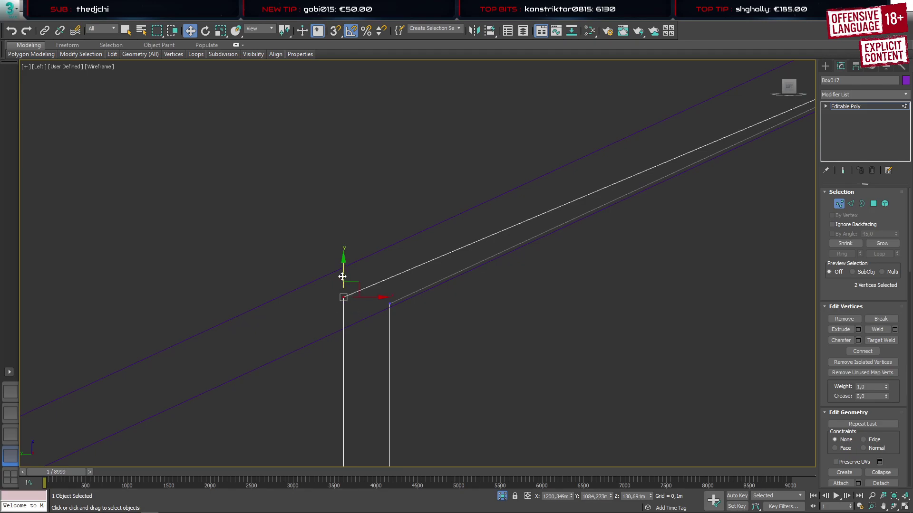
drag(342, 276, 344, 302)
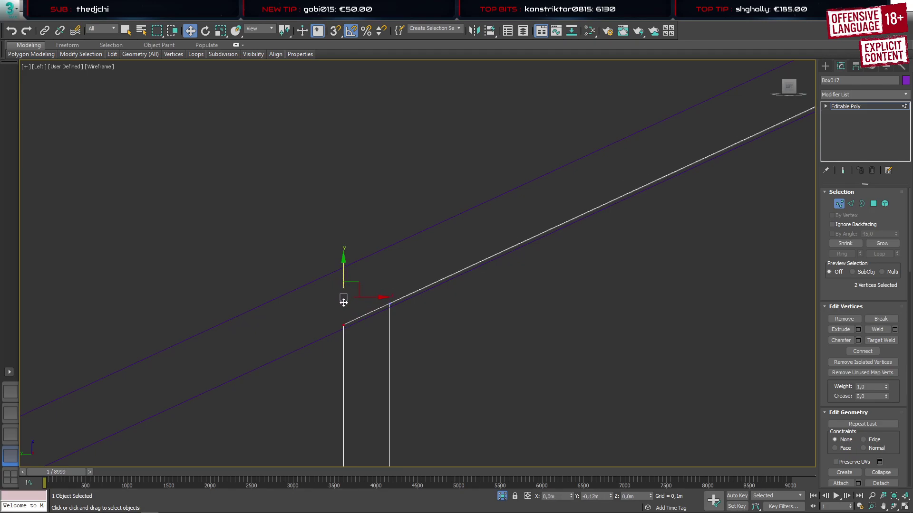
Check the wall from below in the shaded Perspective view and exit vertex editing
click(10, 391)
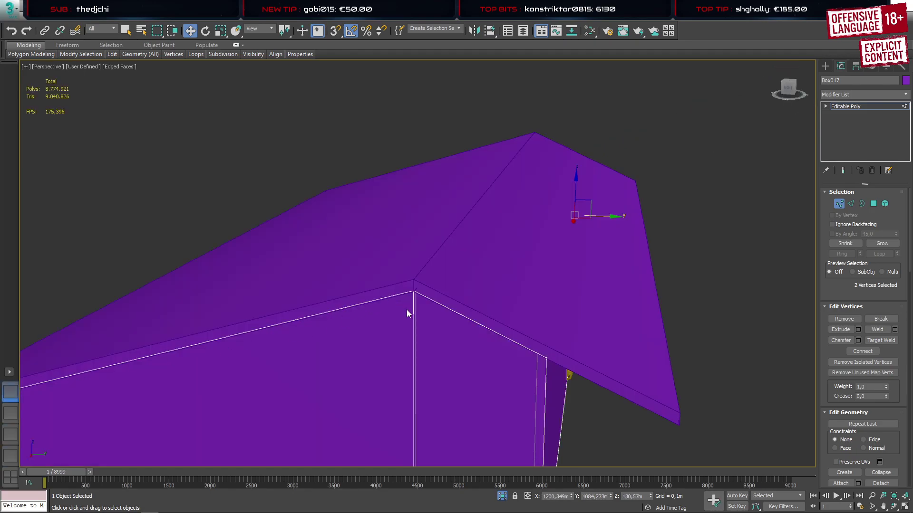
scroll(418, 321, down, 3)
alt+middle_drag(418, 320, 736, 247)
scroll(463, 296, up, 2)
click(825, 66)
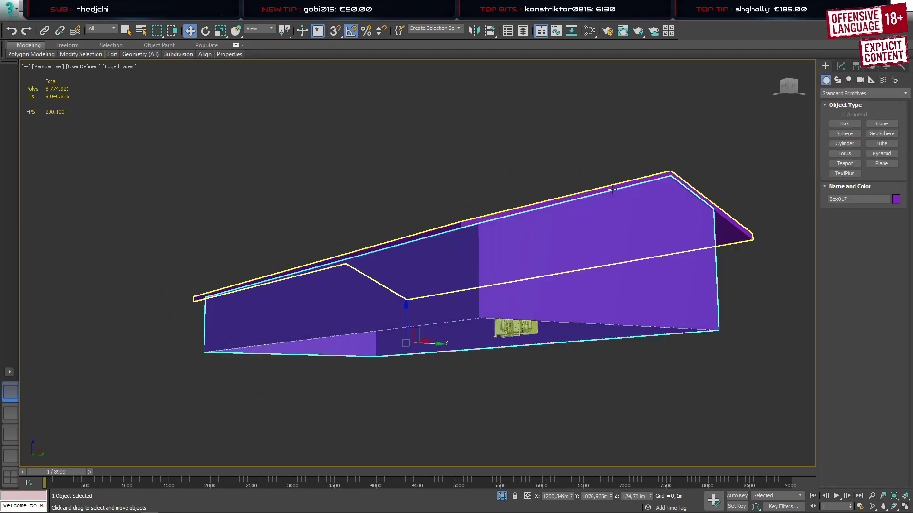
Push the roof's end polygons outward to lengthen the gable overhang
click(611, 189)
key(4)
click(610, 190)
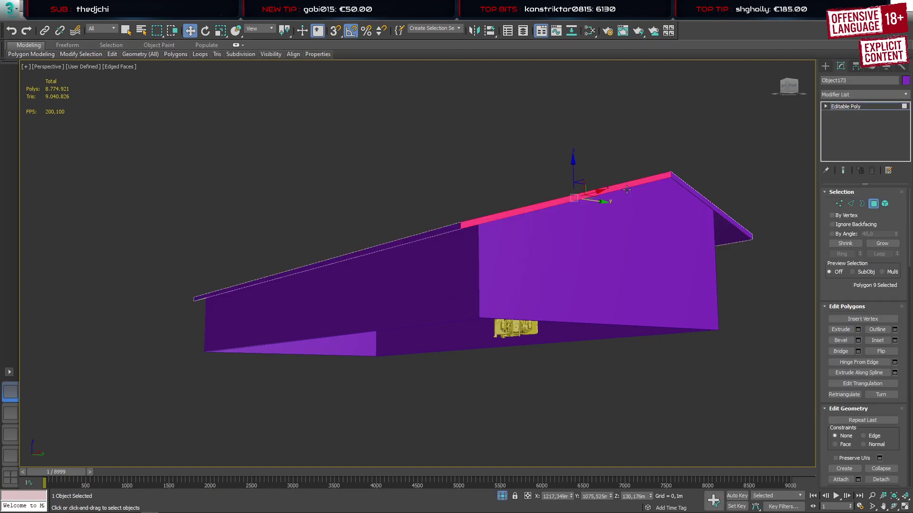
ctrl+click(689, 189)
alt+middle_drag(689, 189, 395, 217)
drag(473, 217, 487, 216)
scroll(443, 205, up, 5)
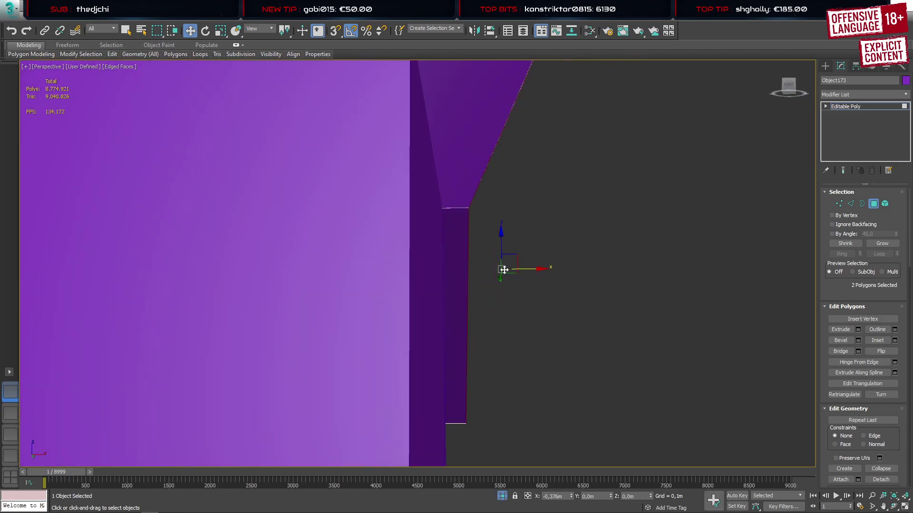
scroll(287, 255, down, 4)
middle_drag(287, 255, 521, 227)
scroll(521, 228, down, 4)
alt+middle_drag(265, 269, 345, 261)
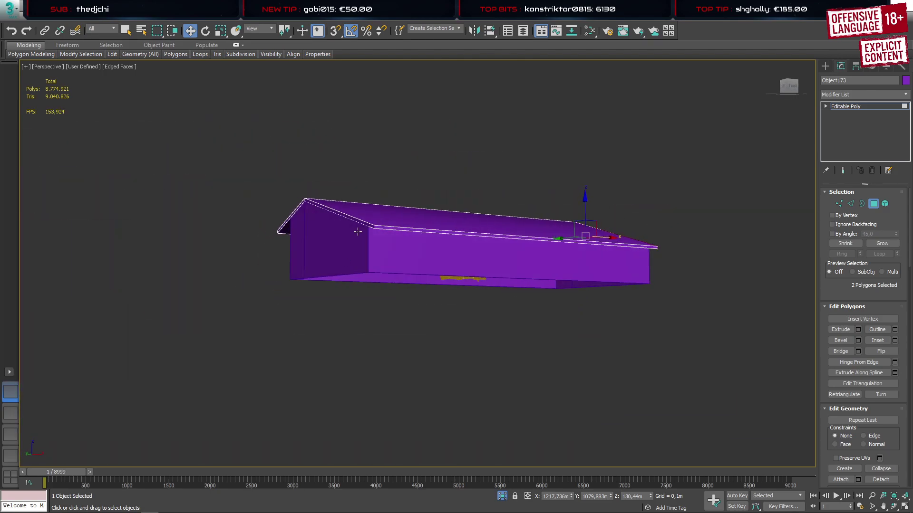
scroll(357, 232, up, 5)
Try extruding the two gable edge strips, then cancel the extrusion
click(349, 194)
ctrl+click(207, 152)
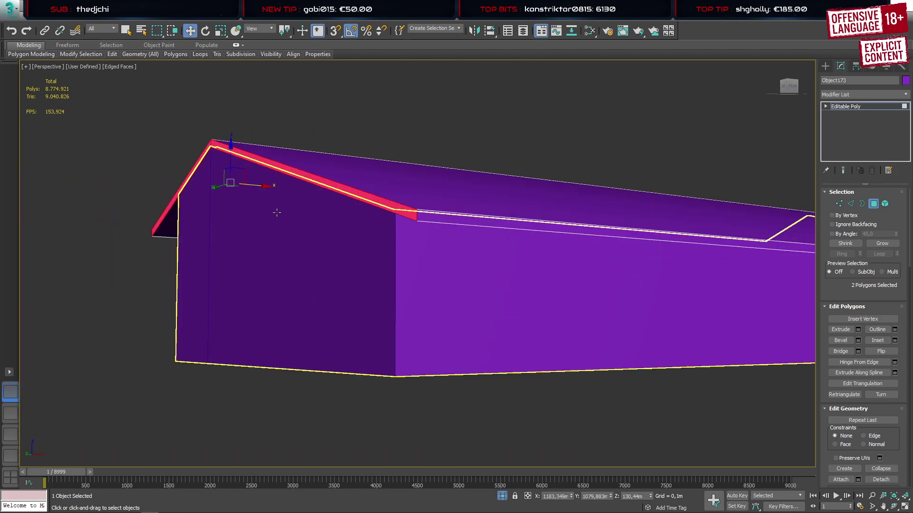
alt+middle_drag(210, 152, 328, 243)
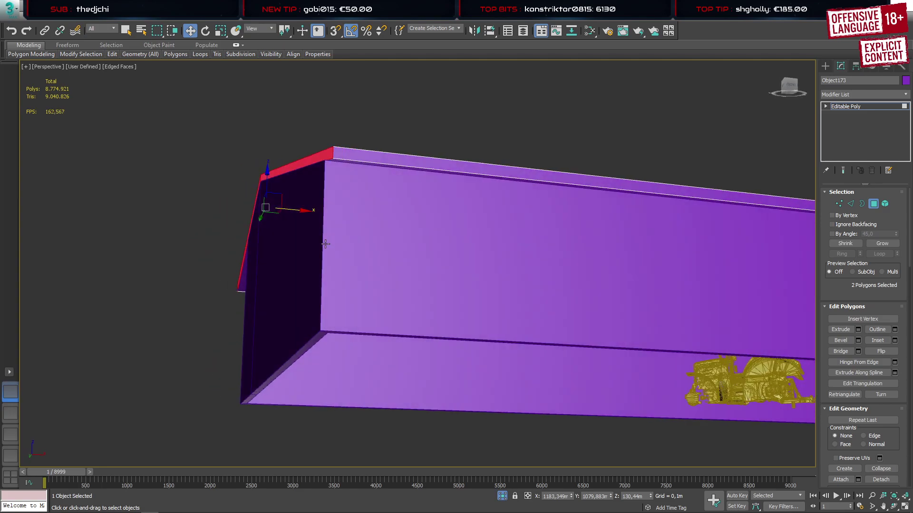
key(shift+e)
middle_drag(317, 203, 371, 248)
alt+middle_drag(371, 248, 386, 261)
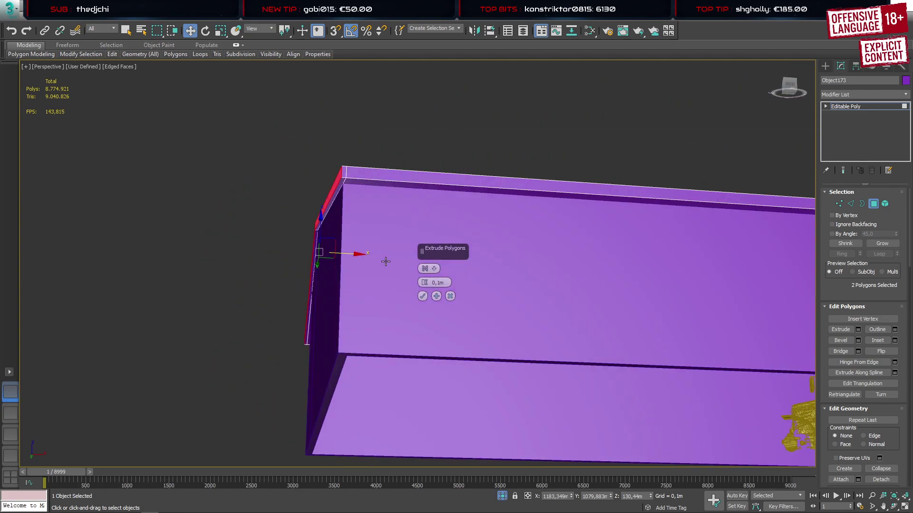
scroll(383, 242, up, 3)
drag(425, 283, 435, 119)
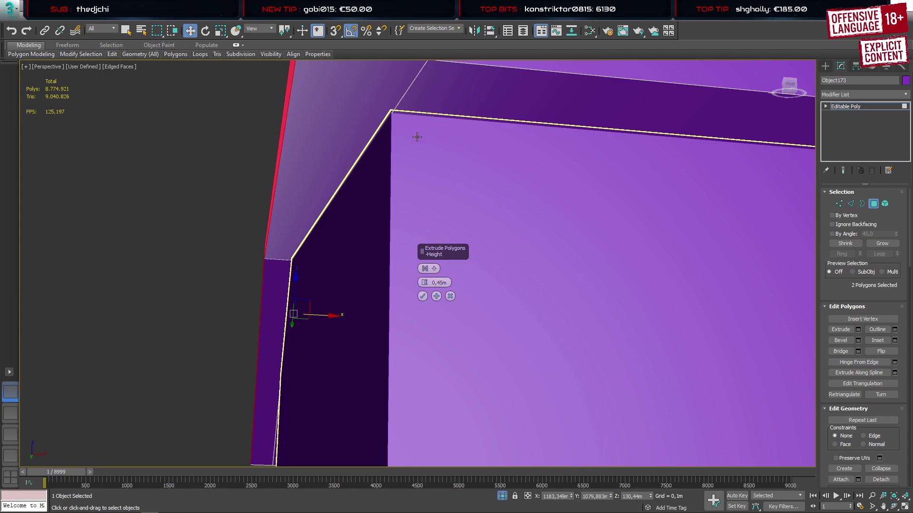
click(451, 297)
Extrude the gable roof trim strip by 0,45m
scroll(423, 287, down, 8)
alt+middle_drag(630, 298, 594, 303)
middle_drag(594, 303, 423, 286)
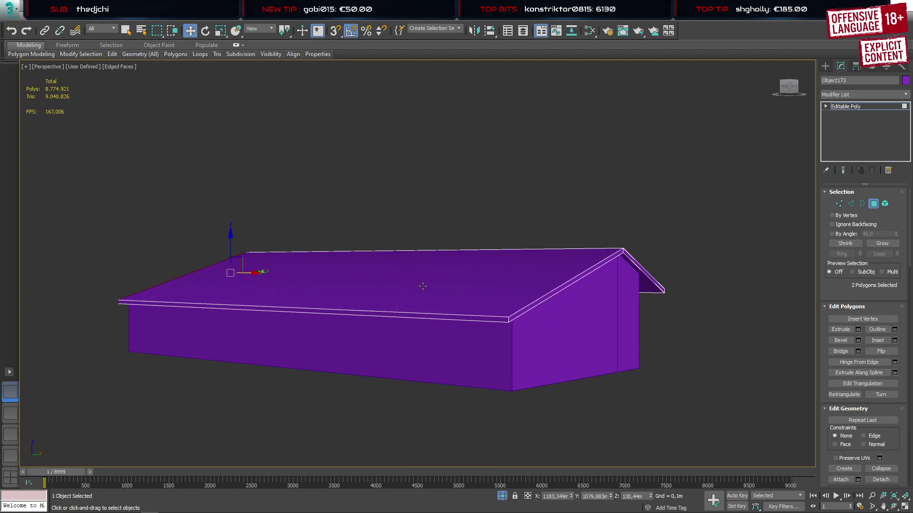
click(505, 315)
scroll(572, 319, up, 3)
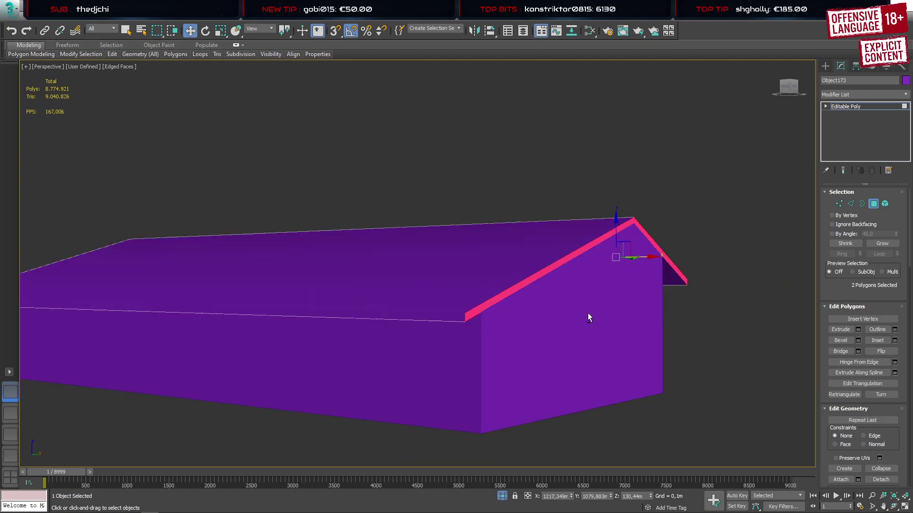
alt+middle_drag(588, 314, 561, 286)
scroll(561, 286, up, 8)
key(shift+e)
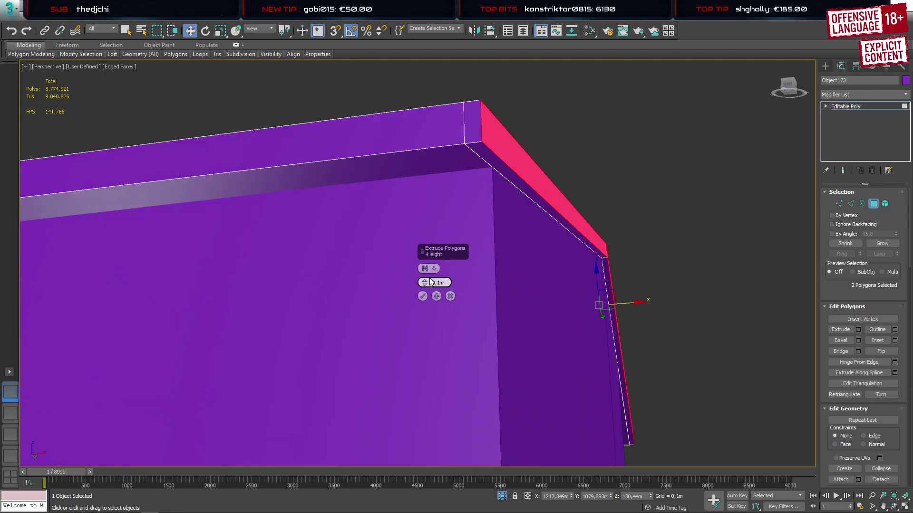
text(45m)
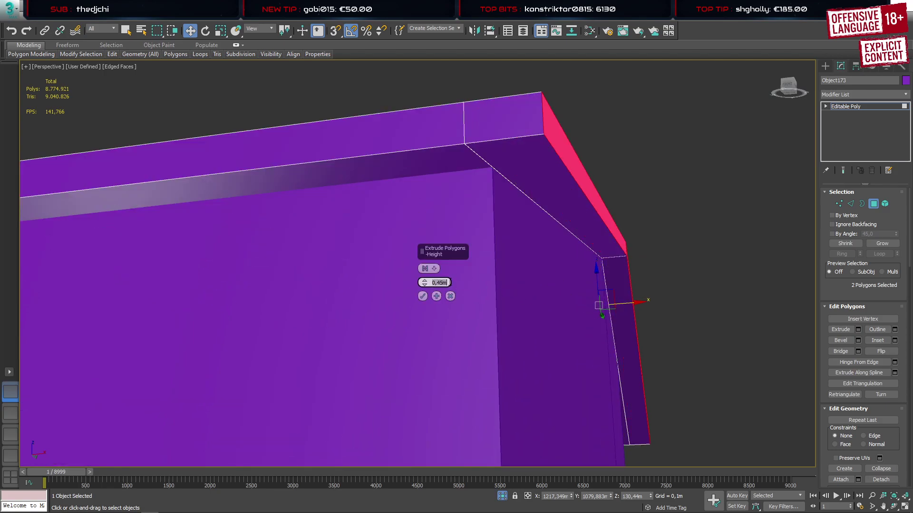
click(423, 298)
Extrude the left sloped and top trim faces with the same 0,45m setting
scroll(418, 298, down, 8)
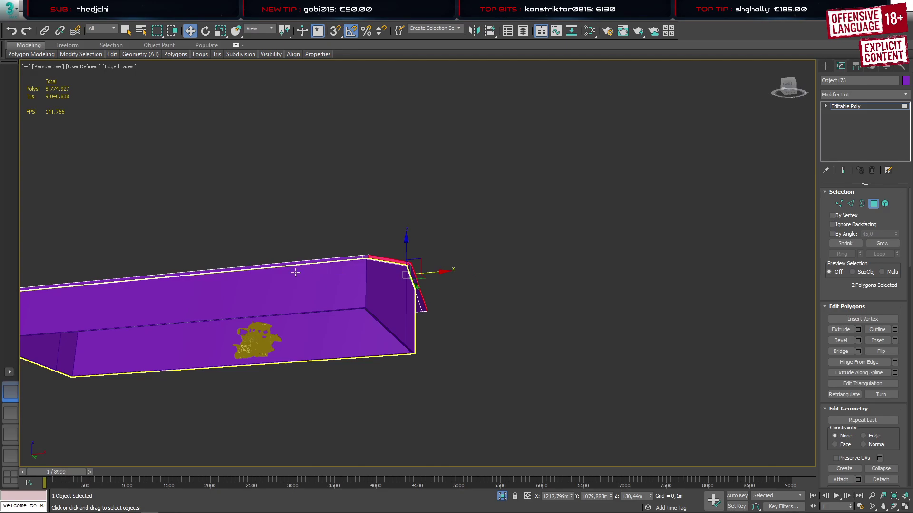
middle_drag(333, 274, 627, 304)
alt+middle_drag(627, 304, 681, 313)
scroll(315, 234, up, 5)
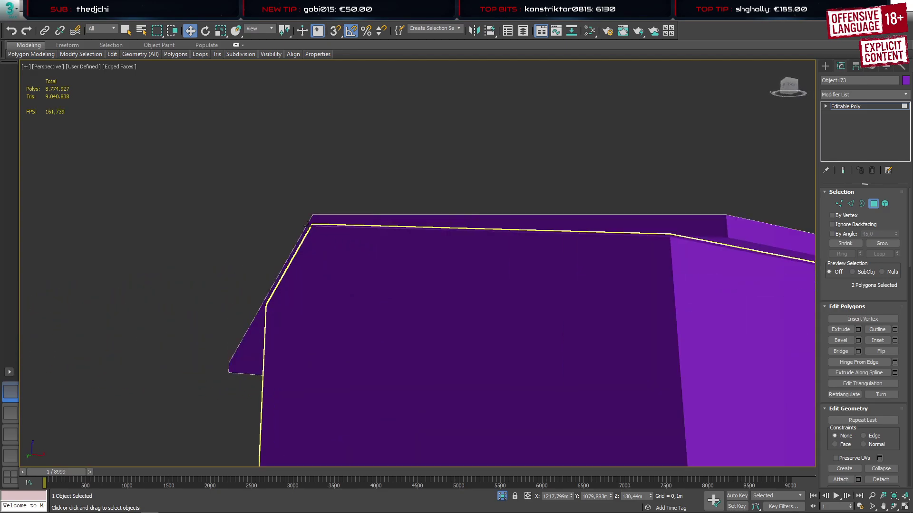
click(308, 226)
ctrl+click(328, 223)
key(shift+e)
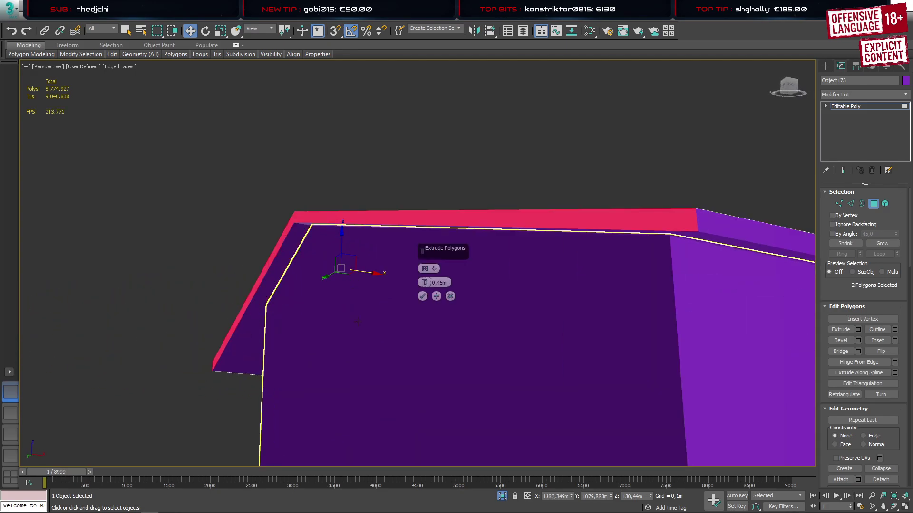
click(423, 296)
scroll(423, 299, down, 8)
alt+middle_drag(422, 299, 456, 305)
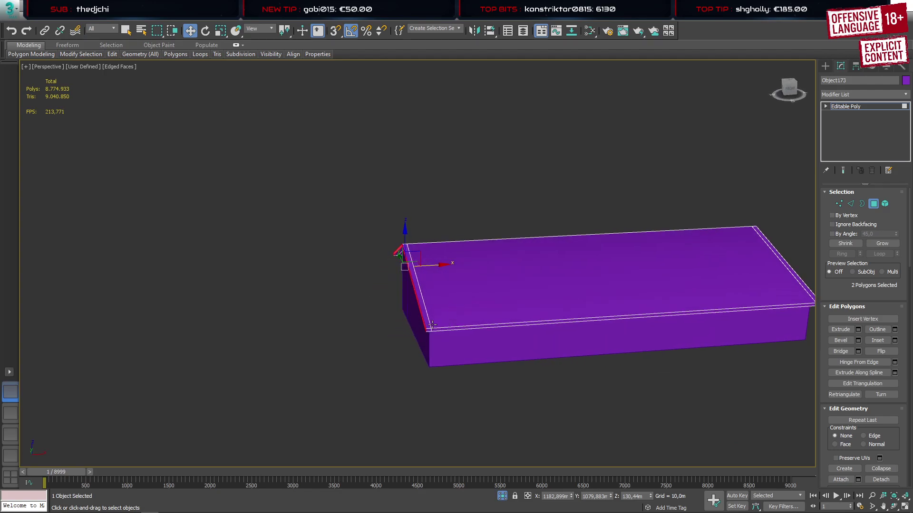
Remove the extra edge loop running across the roof trim at the first corner
scroll(432, 325, up, 5)
key(1)
click(429, 348)
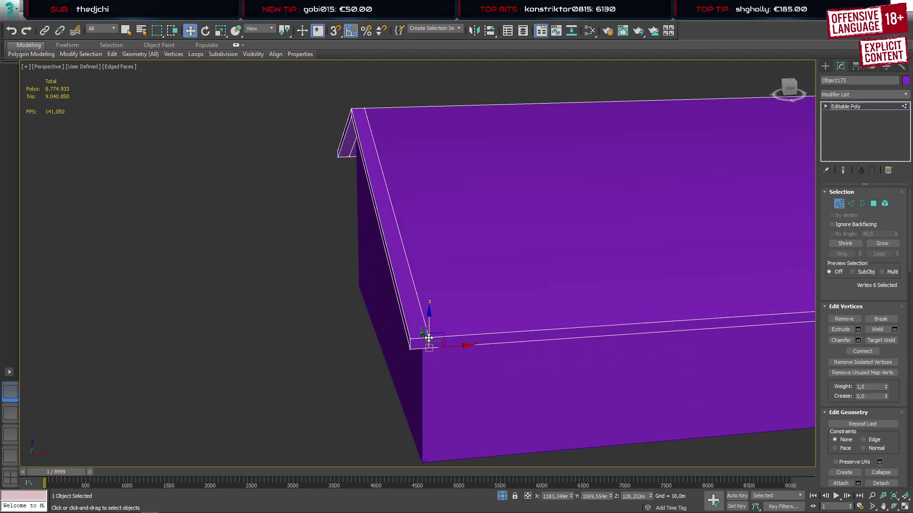
ctrl+click(429, 338)
mouse_move(200, 55)
click(224, 113)
Remove the matching trim edge loop at the roof's right corner
scroll(628, 241, down, 5)
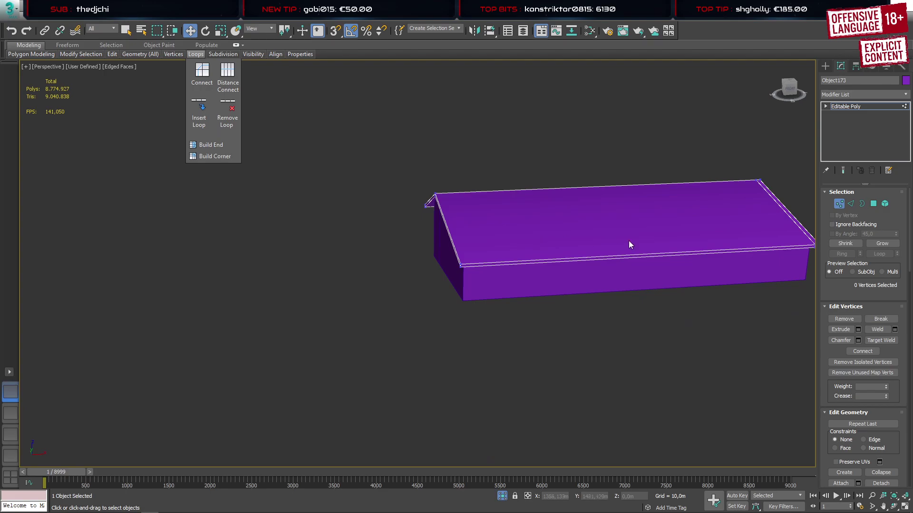
middle_drag(629, 241, 481, 238)
scroll(494, 241, up, 5)
click(510, 247)
ctrl+click(510, 235)
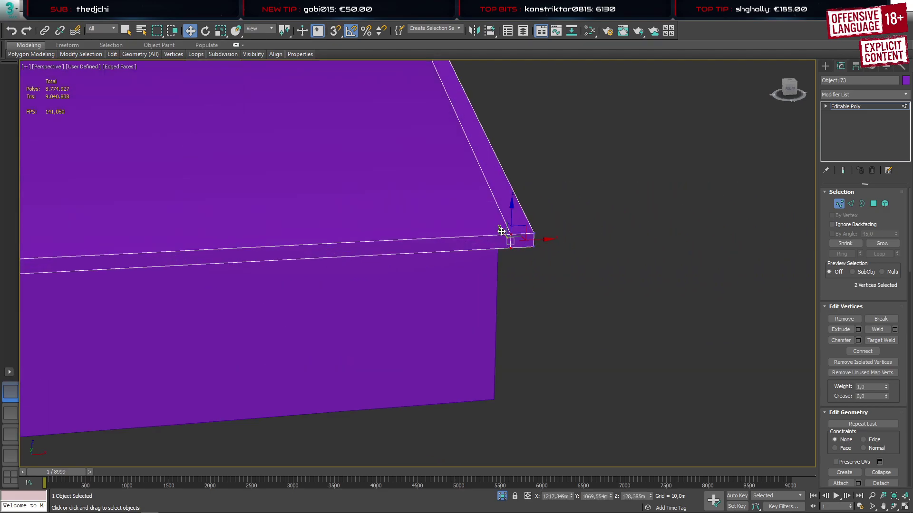
mouse_move(196, 54)
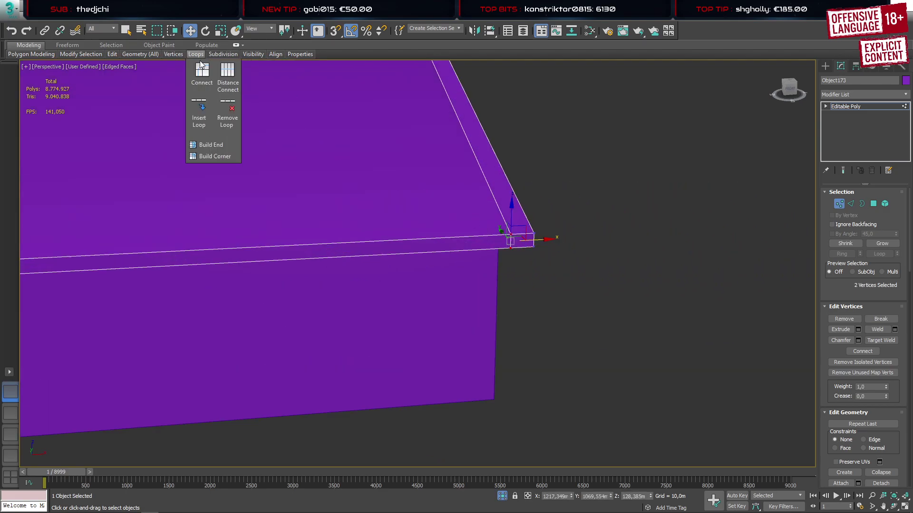
click(237, 107)
Select both roof slope polygons and lower them slightly along Z
scroll(350, 212, down, 4)
middle_drag(315, 206, 515, 230)
key(4)
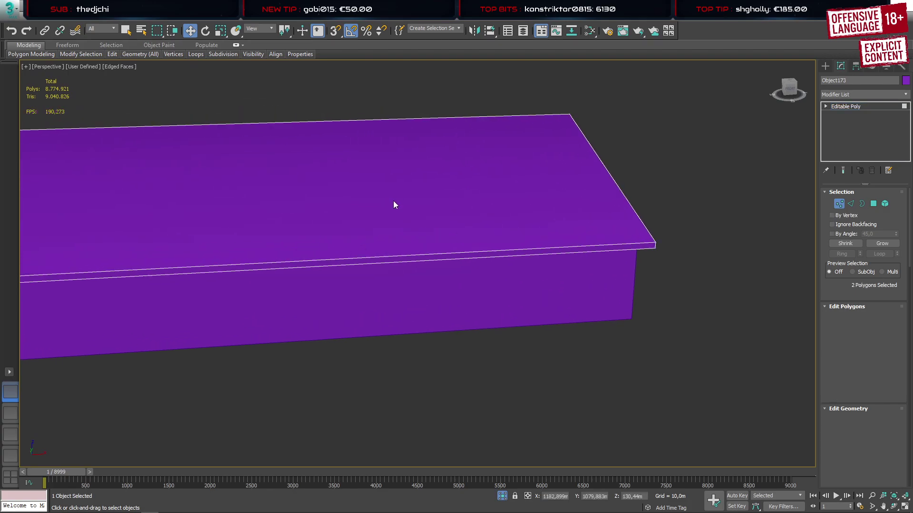
click(394, 200)
scroll(331, 198, down, 4)
alt+middle_drag(330, 197, 439, 193)
ctrl+click(306, 211)
scroll(310, 212, up, 5)
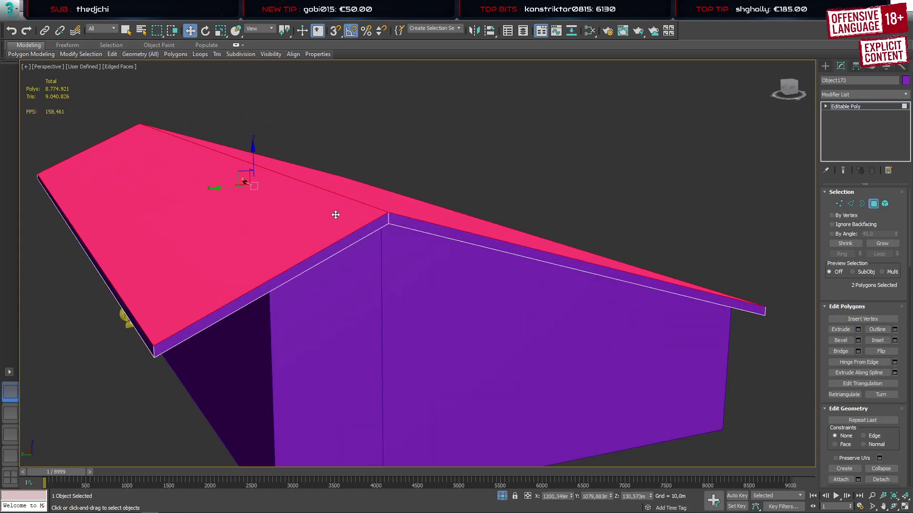
alt+middle_drag(336, 215, 306, 215)
drag(256, 160, 255, 165)
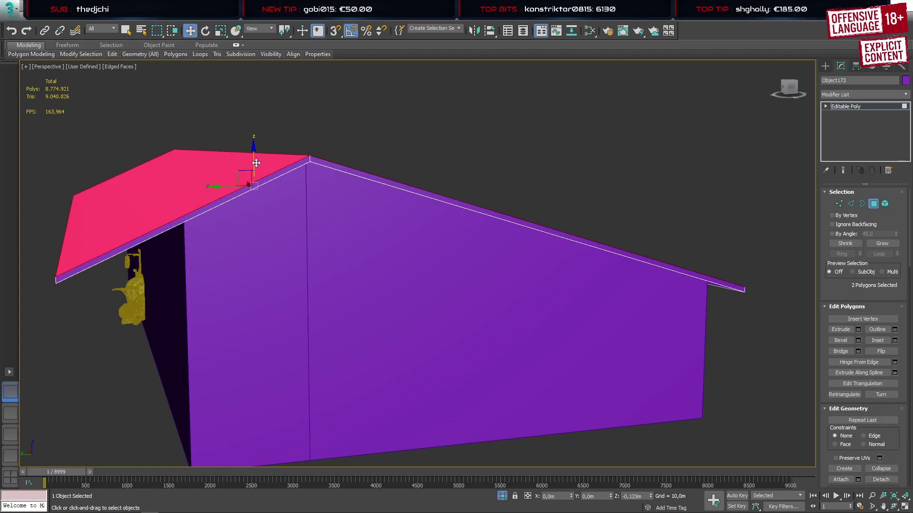
scroll(308, 215, down, 4)
alt+middle_drag(310, 216, 586, 240)
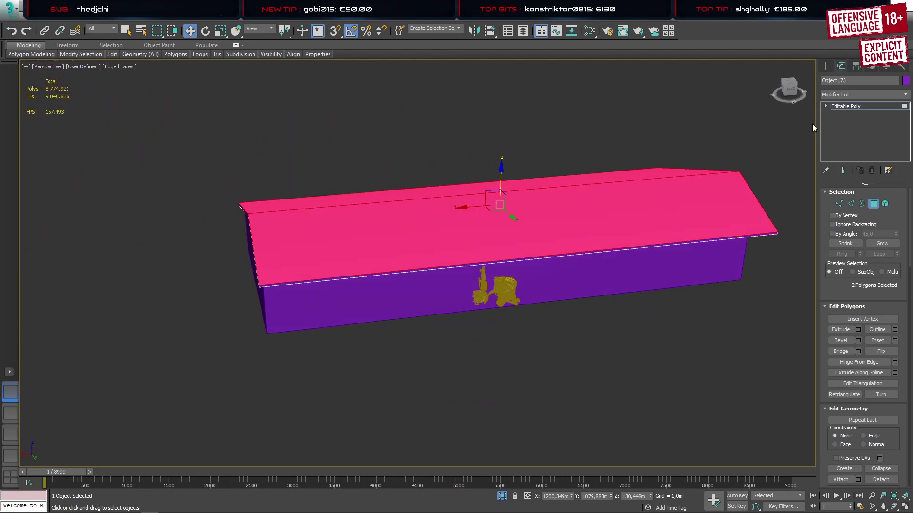
Exit polygon editing and orbit around the finished barn
click(828, 66)
scroll(499, 209, down, 4)
alt+middle_drag(451, 224, 511, 254)
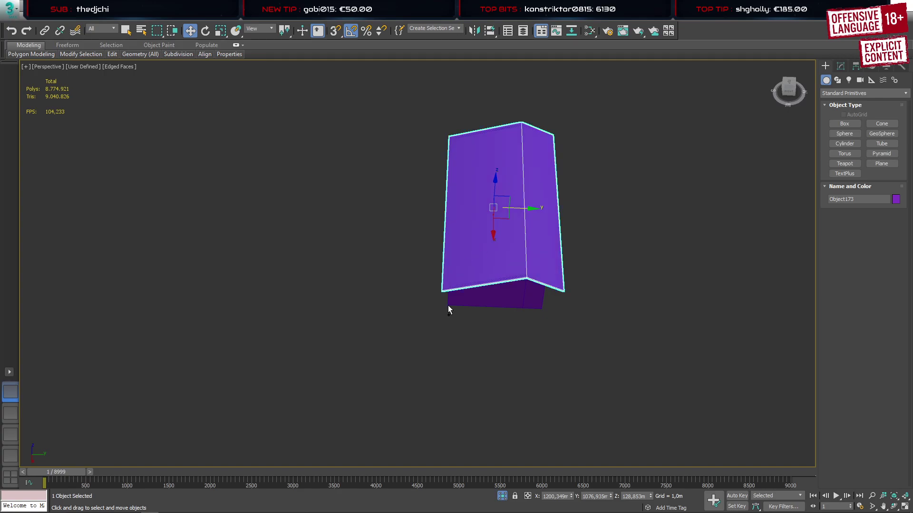
Select both barn objects and create a new layer named Buildings in the Layer Explorer
ctrl+click(519, 292)
click(523, 31)
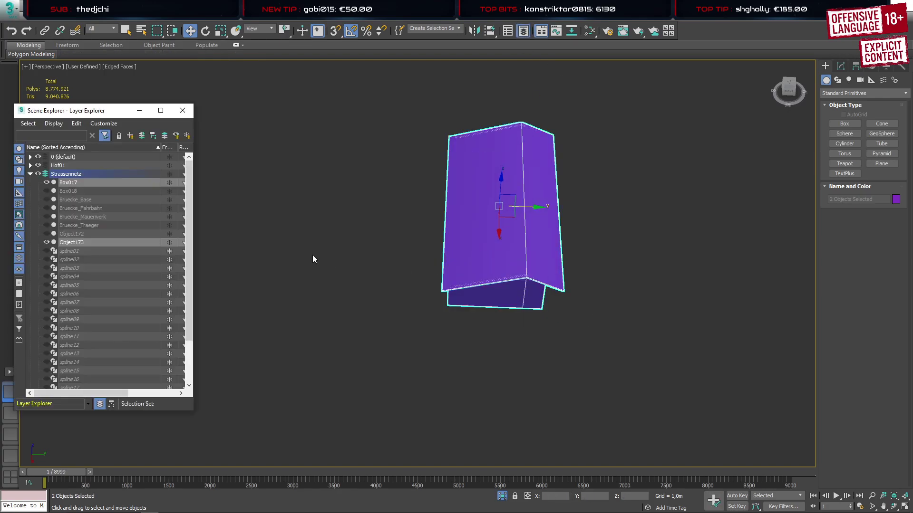
click(142, 136)
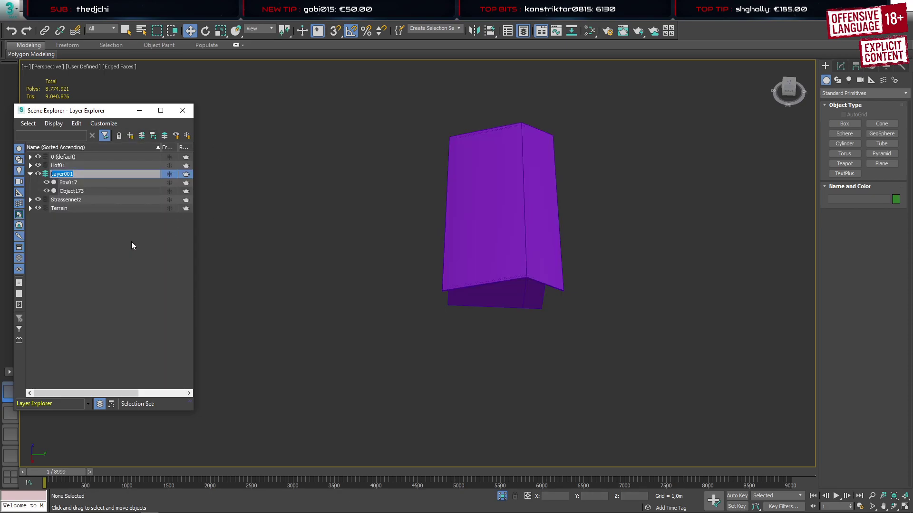
text(Buildings)
key(Return)
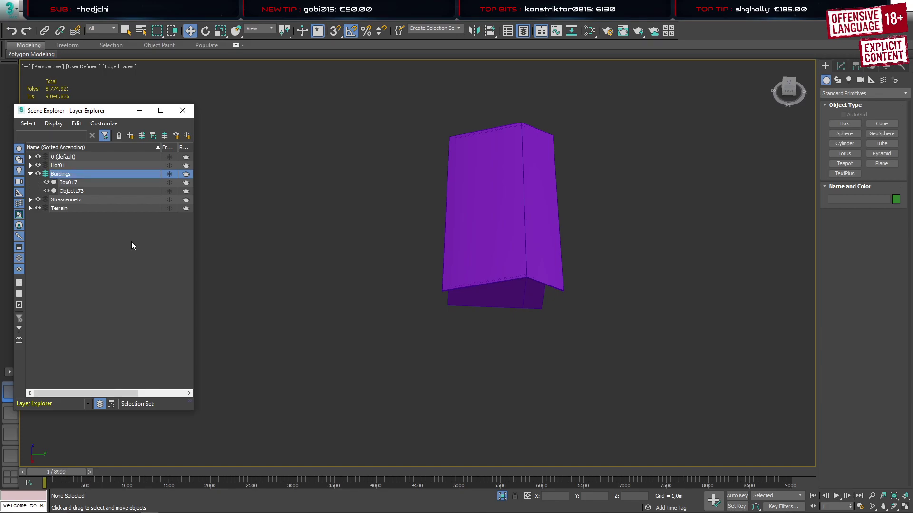
Create a layer Halle01 containing Box017 and Object173
click(90, 182)
ctrl+click(86, 190)
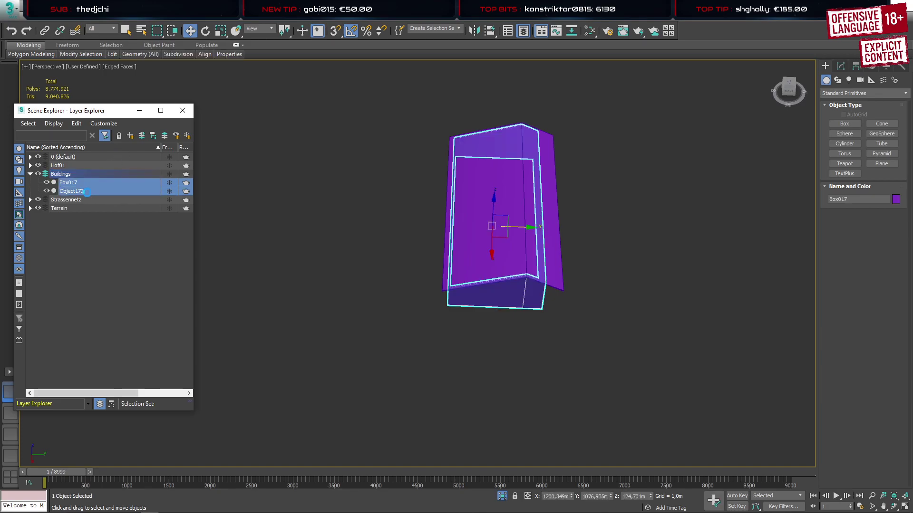
click(129, 137)
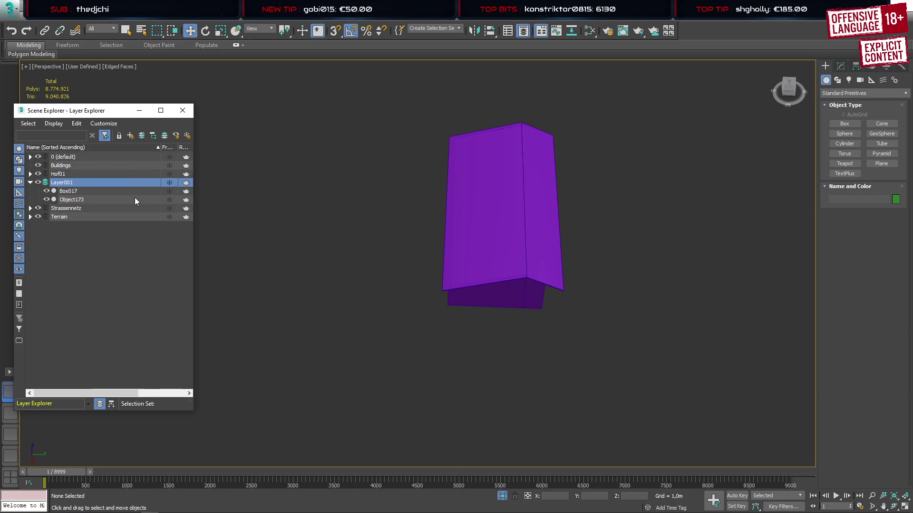
click(62, 183)
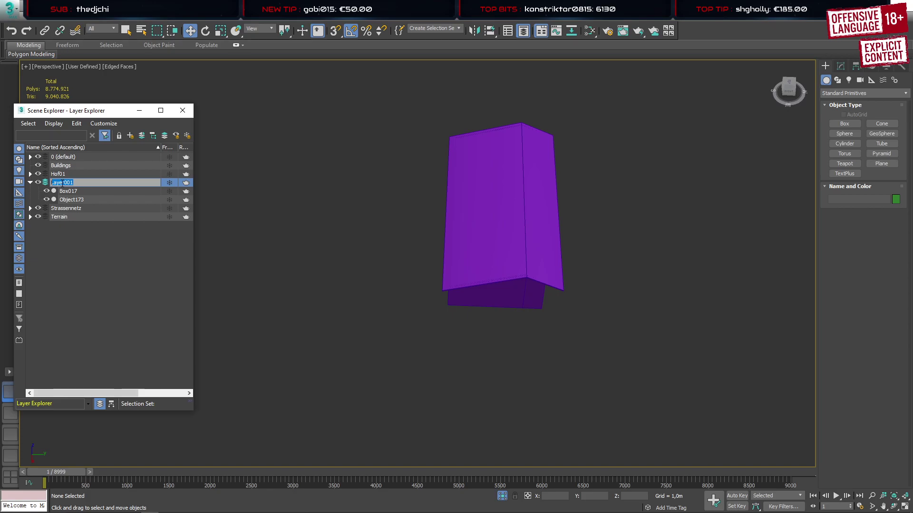
text(Hall)
key(Return)
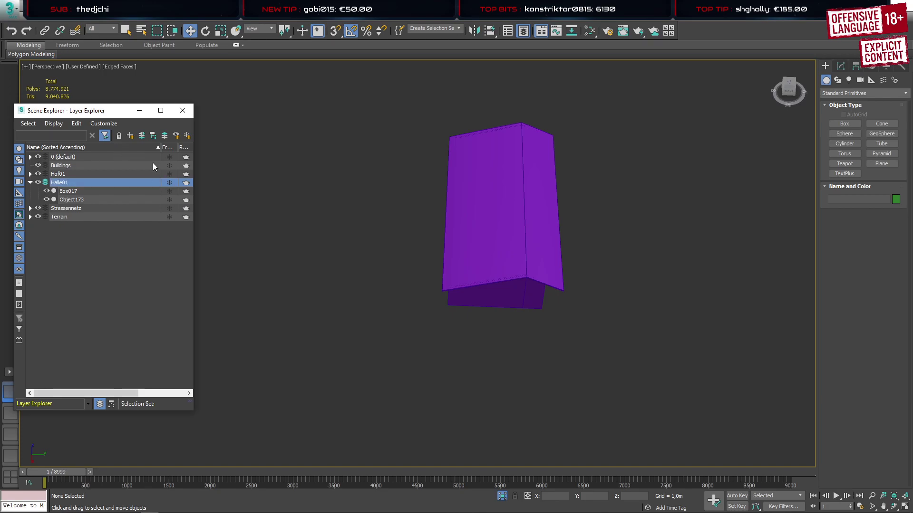
Rename Box017 to walls and Object173 to roof
click(80, 193)
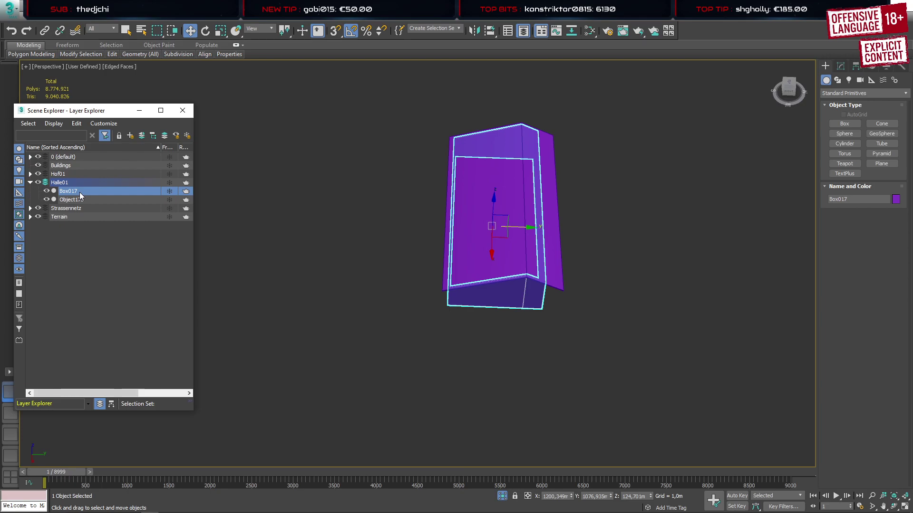
click(80, 192)
text(W)
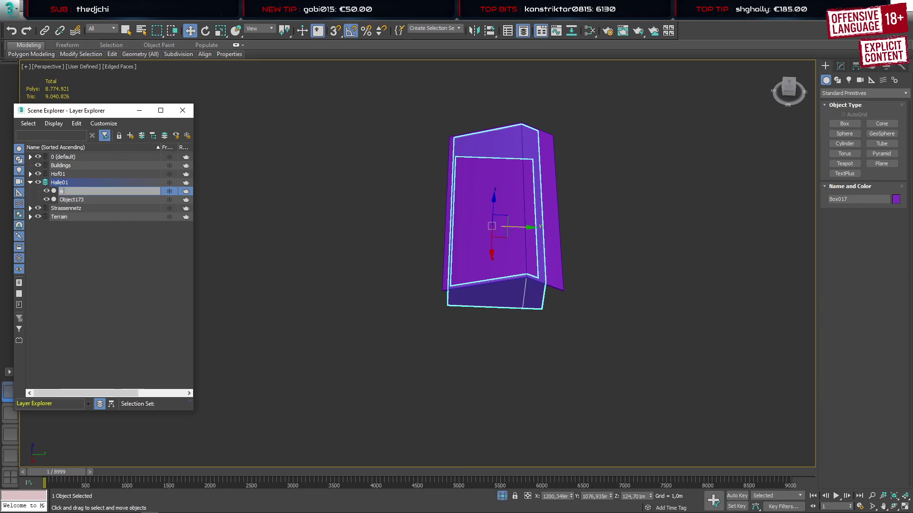
key(Return)
click(67, 200)
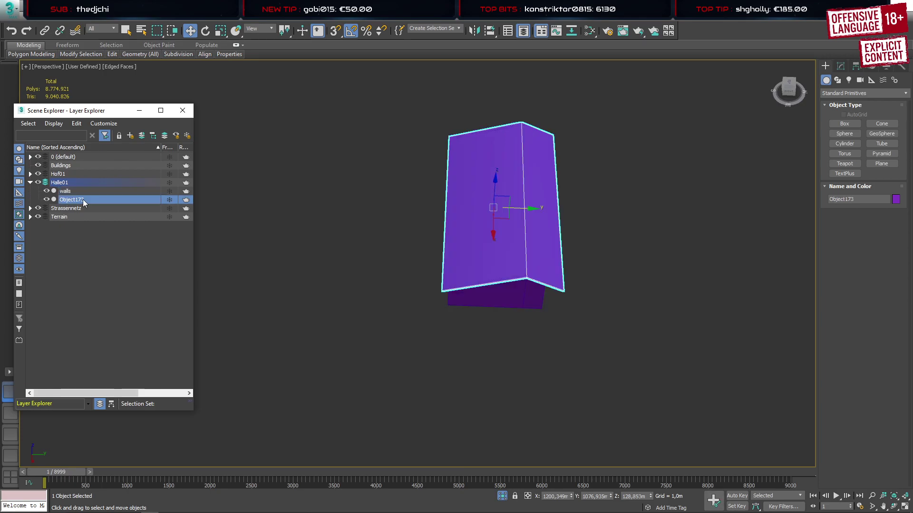
click(83, 200)
text(roof)
key(Return)
Close the Scene Explorer layer list and orbit to face the barn's gable end
click(182, 110)
alt+middle_drag(528, 230, 309, 216)
scroll(335, 252, up, 5)
mouse_move(334, 251)
alt+middle_down()
mouse_move(383, 241)
mouse_move(309, 233)
mouse_move(312, 169)
mouse_move(246, 194)
mouse_move(320, 241)
mouse_move(321, 259)
alt+middle_up()
scroll(322, 260, down, 3)
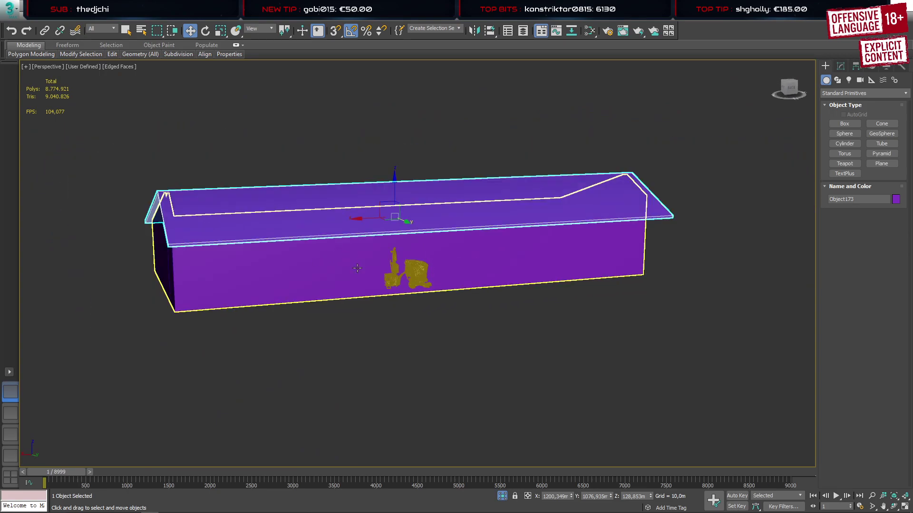
On the walls object, connect the wall edges with one new horizontal edge loop
click(331, 261)
alt+middle_drag(446, 265, 457, 217)
key(2)
key(ctrl+shift+e)
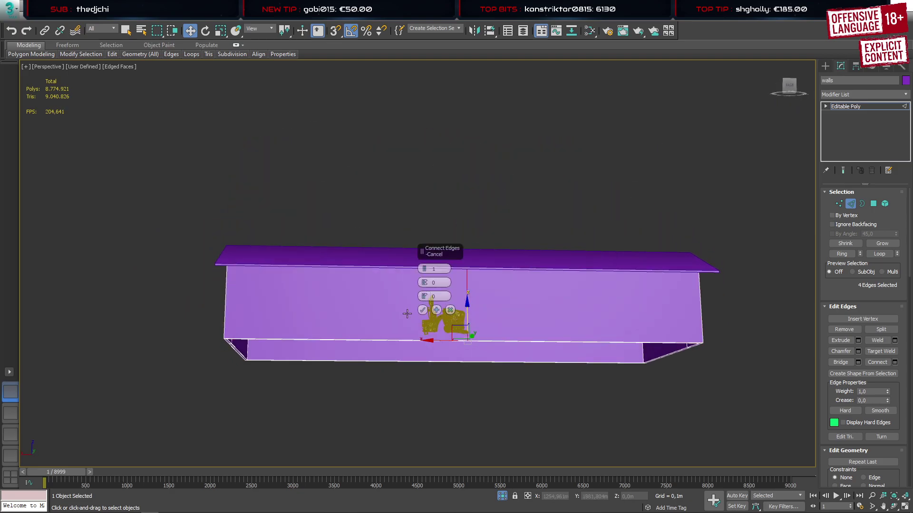
middle_drag(357, 307, 289, 272)
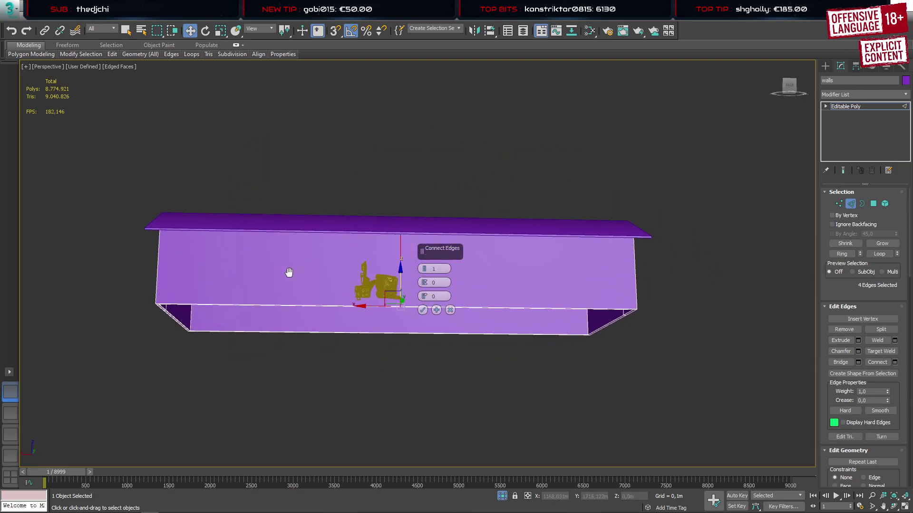
click(422, 310)
click(825, 66)
Set the tractor's Z rotation to 0
click(368, 282)
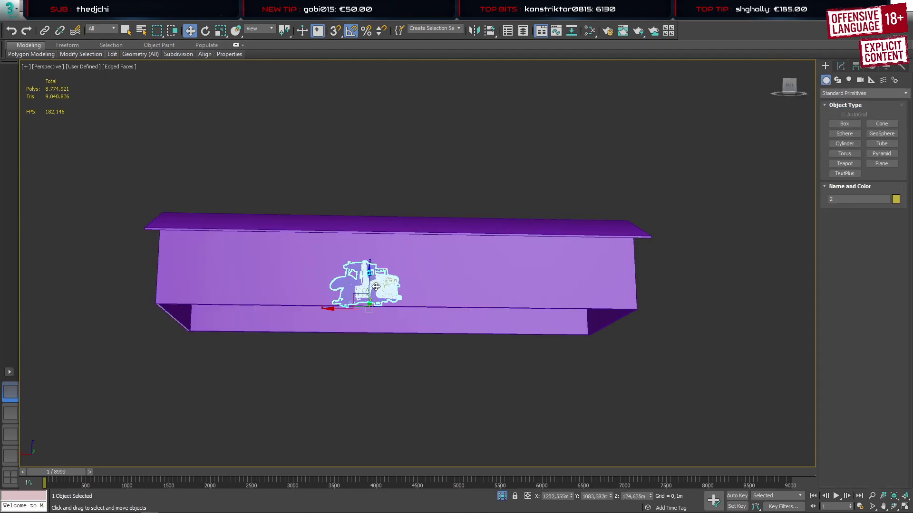
key(e)
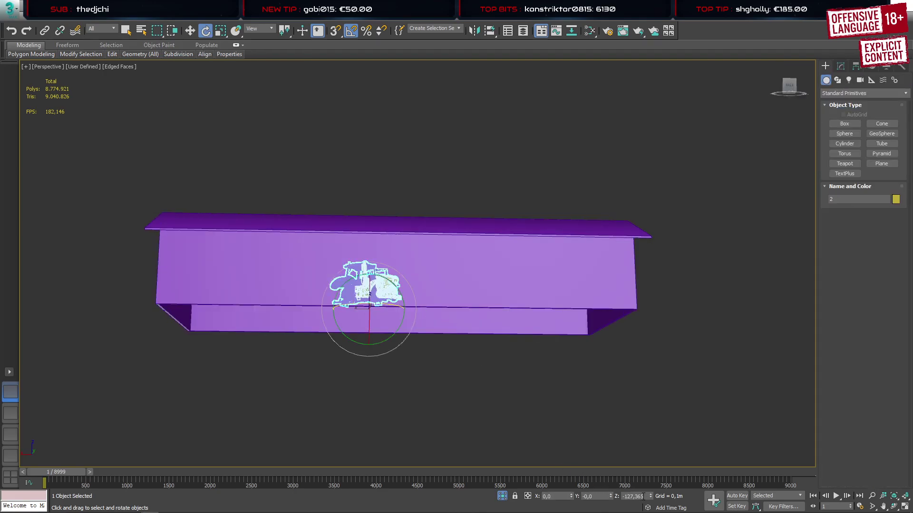
double_click(644, 496)
key(Return)
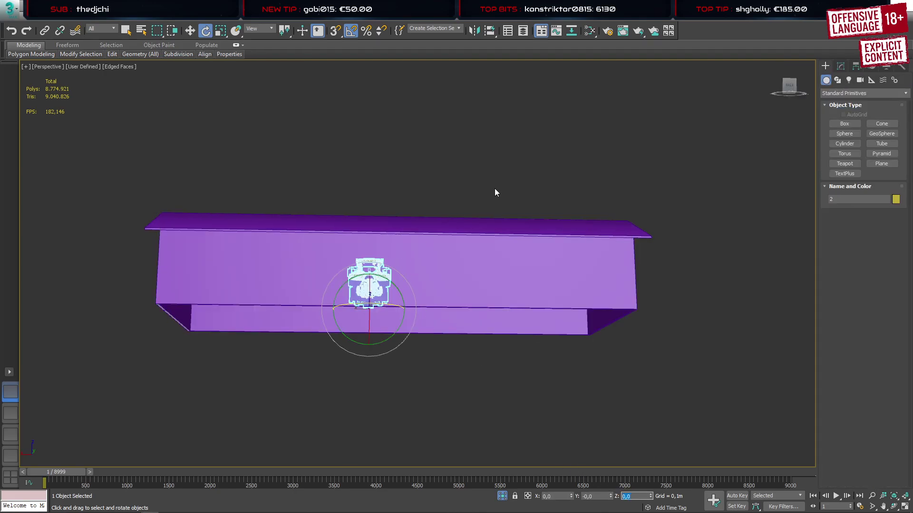
Shift-drag the tractor sideways along X to start a clone
middle_drag(467, 231, 470, 248)
key(w)
alt+middle_drag(398, 260, 426, 251)
scroll(378, 304, up, 5)
scroll(426, 251, down, 3)
scroll(420, 240, down, 5)
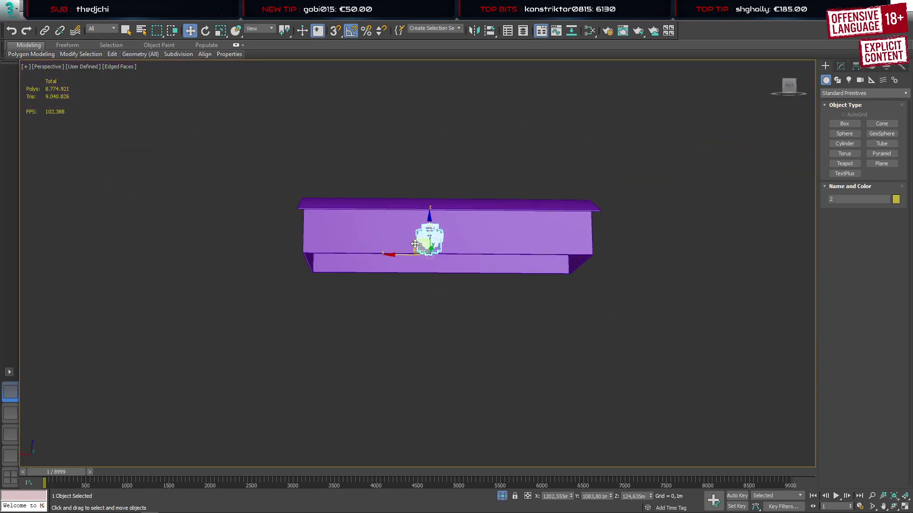
mouse_move(408, 252)
mouse_down()
mouse_move(310, 253)
mouse_move(359, 254)
mouse_up()
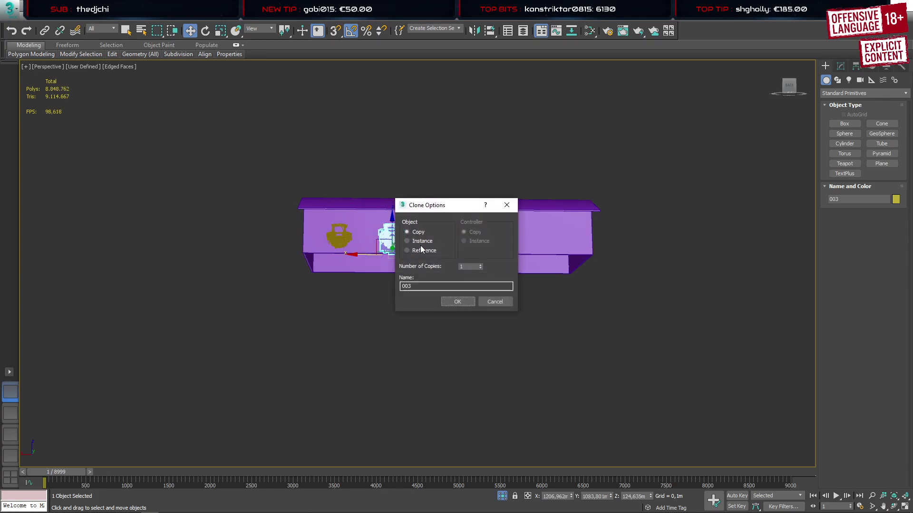
Make 5 tractor copies, then delete the extra tractor at the end of the row
click(480, 267)
click(480, 266)
click(480, 266)
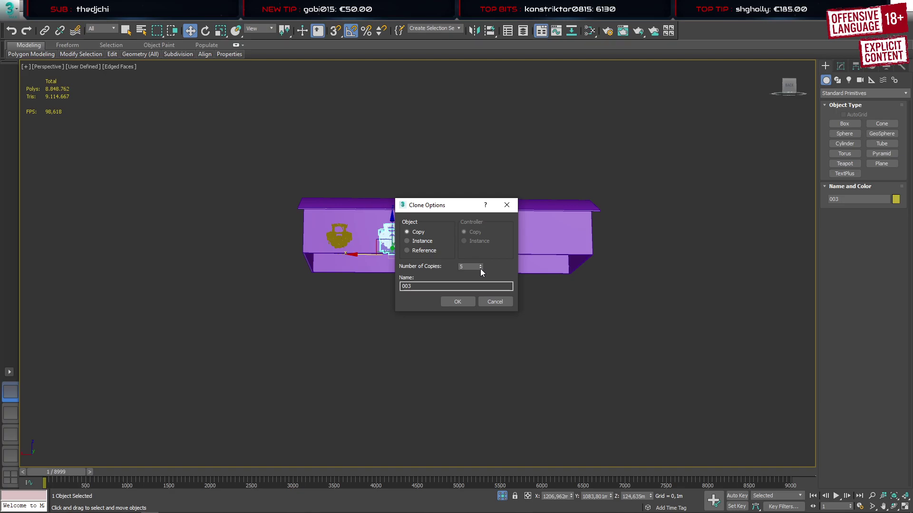
click(459, 299)
middle_drag(469, 244, 350, 264)
alt+middle_drag(350, 264, 348, 270)
click(533, 297)
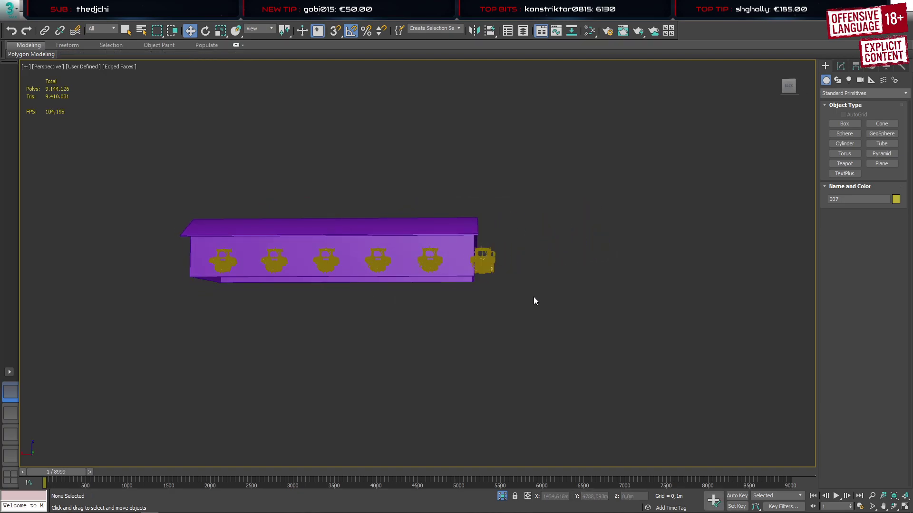
click(484, 263)
key(Delete)
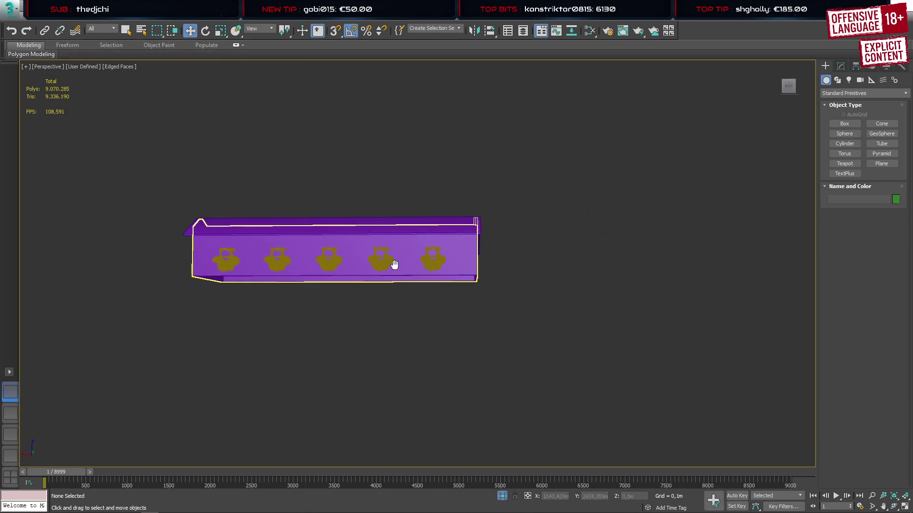
Select all five remaining tractors in the row
middle_drag(393, 265, 478, 228)
click(520, 225)
ctrl+click(470, 228)
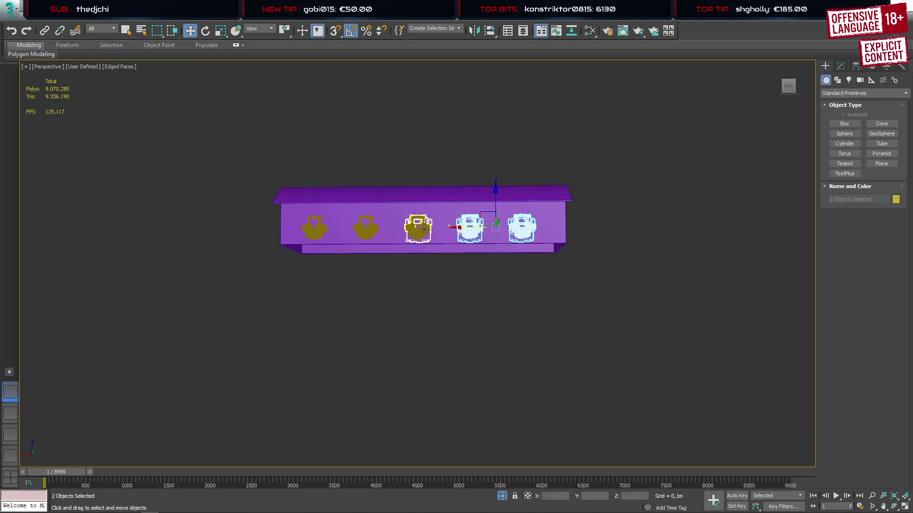
ctrl+click(418, 228)
ctrl+click(366, 229)
ctrl+click(314, 233)
In the Front view, shift the five tractors left to centre them under the roof
click(10, 435)
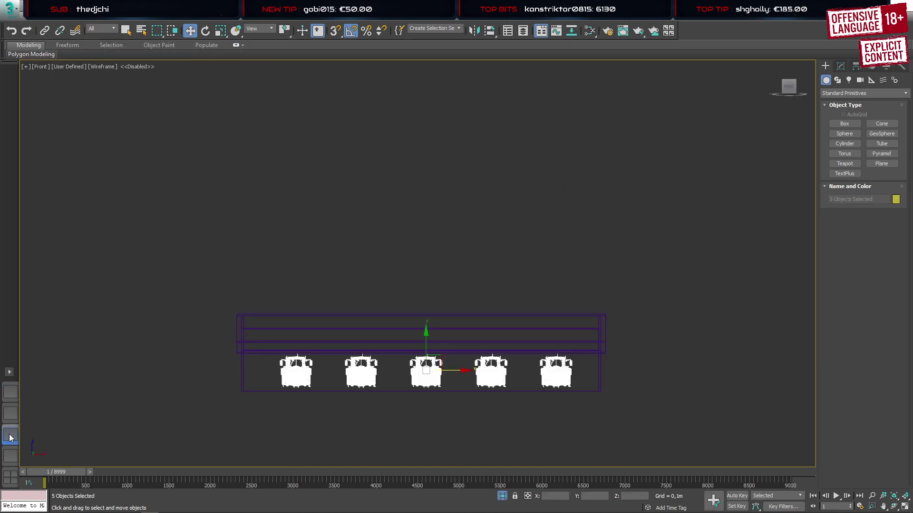
scroll(353, 350, down, 1)
scroll(401, 359, up, 3)
scroll(409, 342, down, 2)
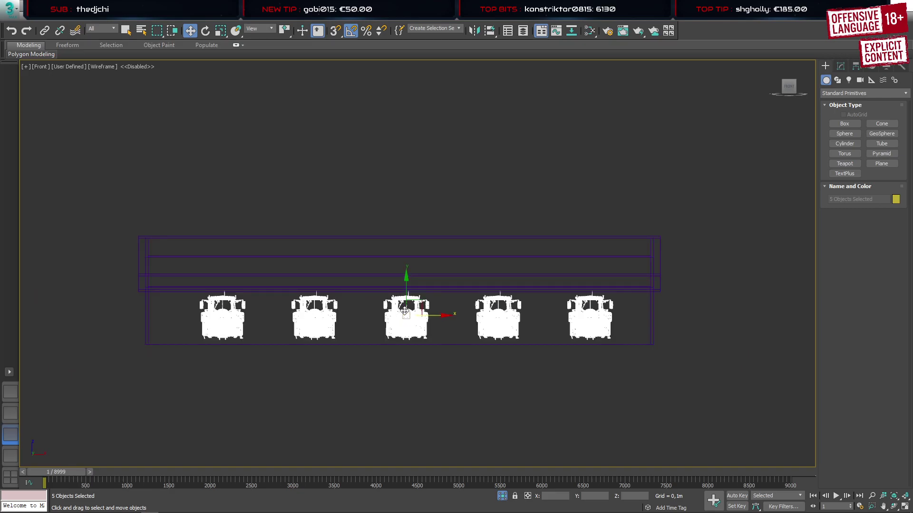
drag(433, 316, 425, 317)
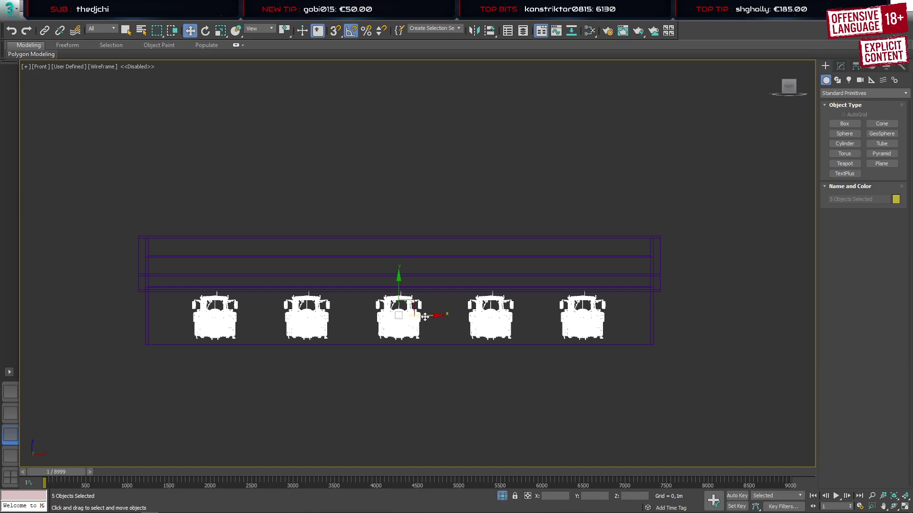
click(12, 388)
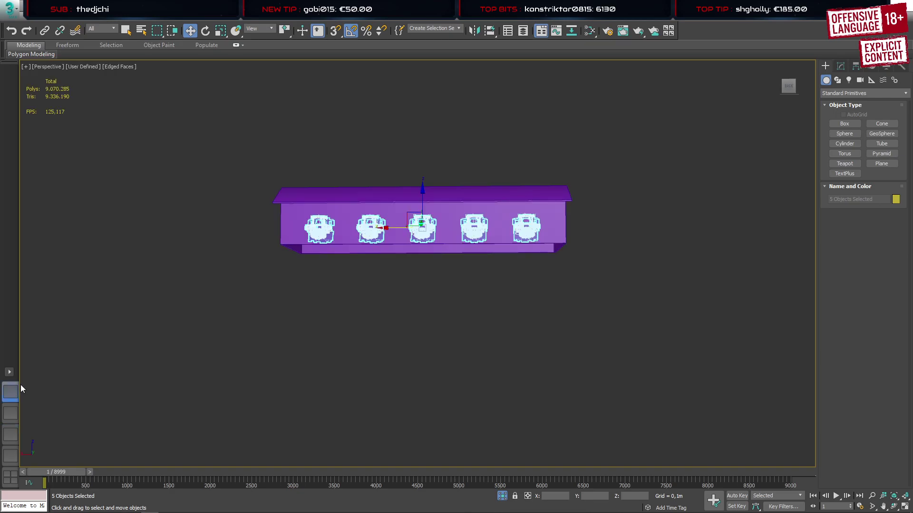
alt+middle_drag(405, 228, 381, 297)
click(431, 251)
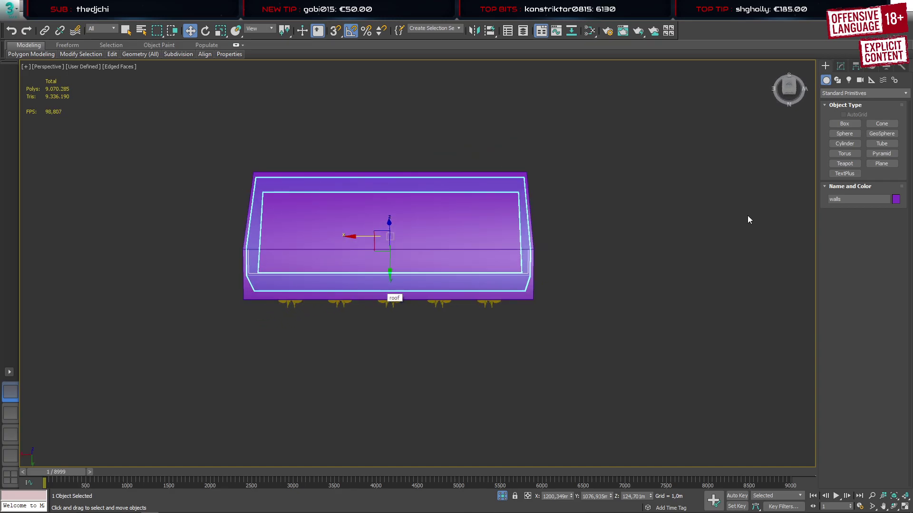
Create a tall new box and give it a red object colour
click(853, 123)
drag(375, 338, 422, 385)
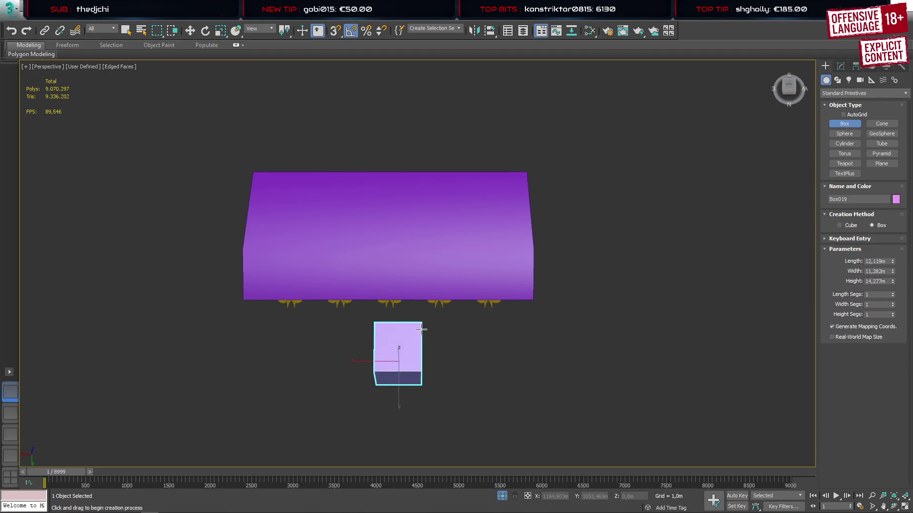
click(423, 329)
key(w)
click(896, 199)
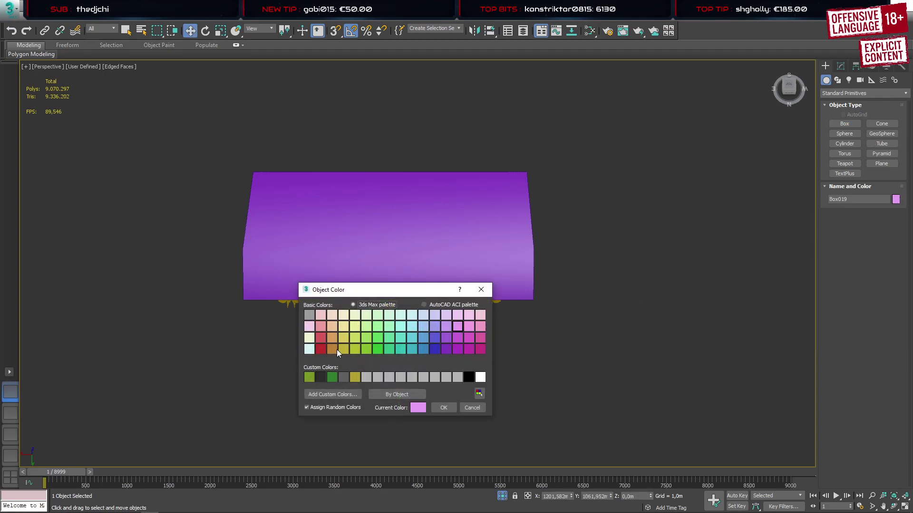
click(321, 350)
click(444, 408)
Raise the red box up against the purple barn walls
alt+middle_drag(429, 307, 451, 288)
drag(451, 289, 471, 175)
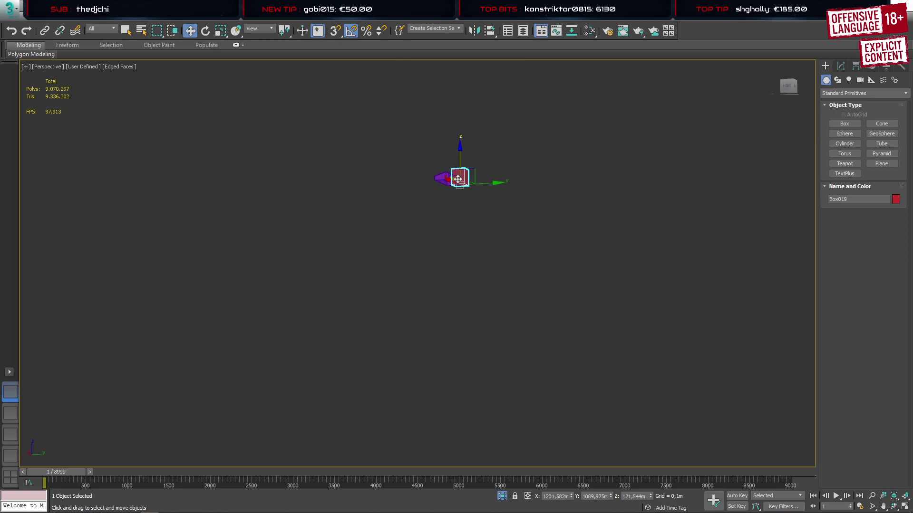
scroll(459, 177, up, 4)
alt+middle_drag(480, 189, 401, 247)
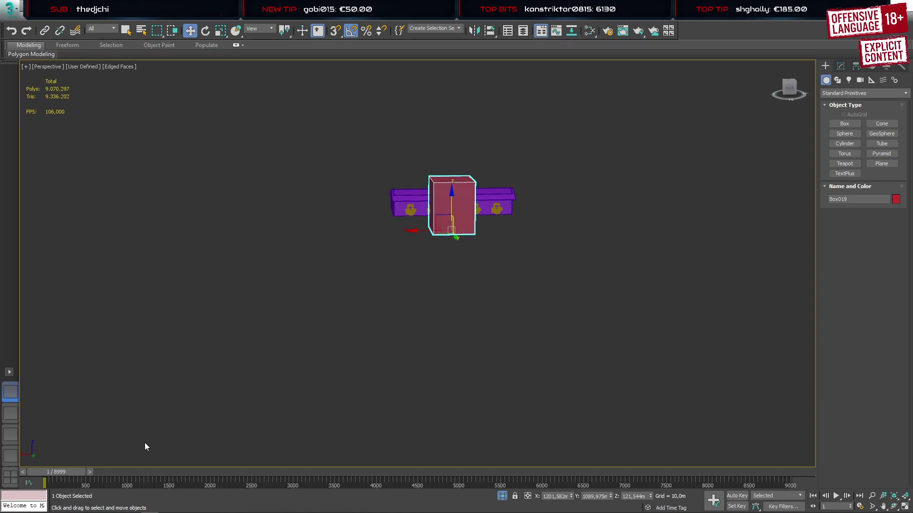
click(8, 440)
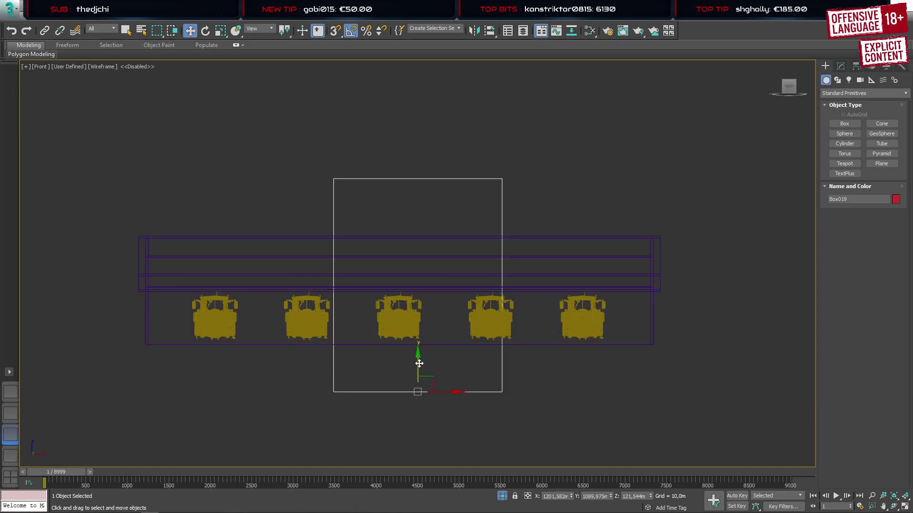
Lift the red box and set its Length and Width to 5 m
drag(418, 364, 424, 317)
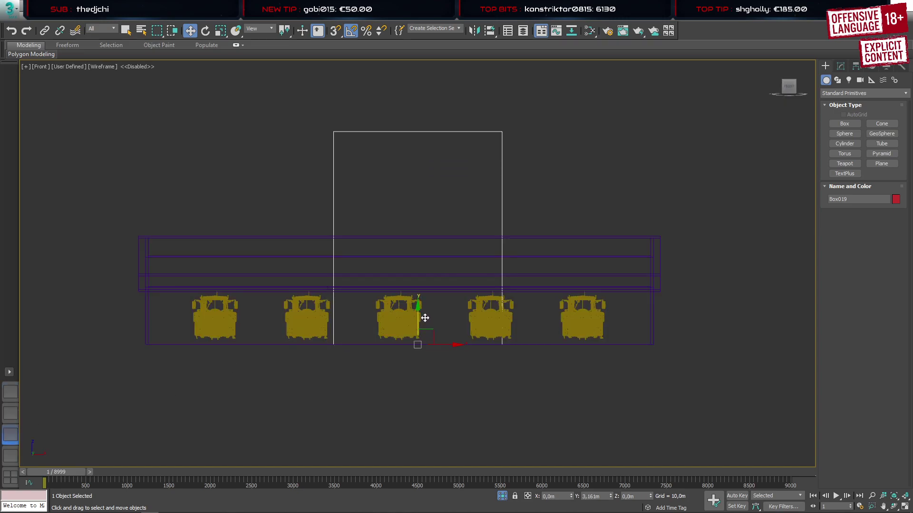
click(840, 66)
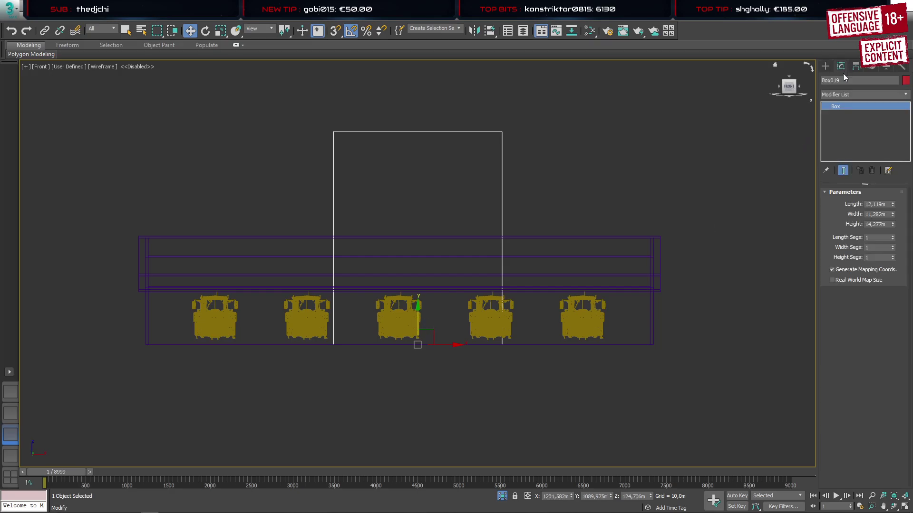
double_click(879, 204)
text(5)
key(Return)
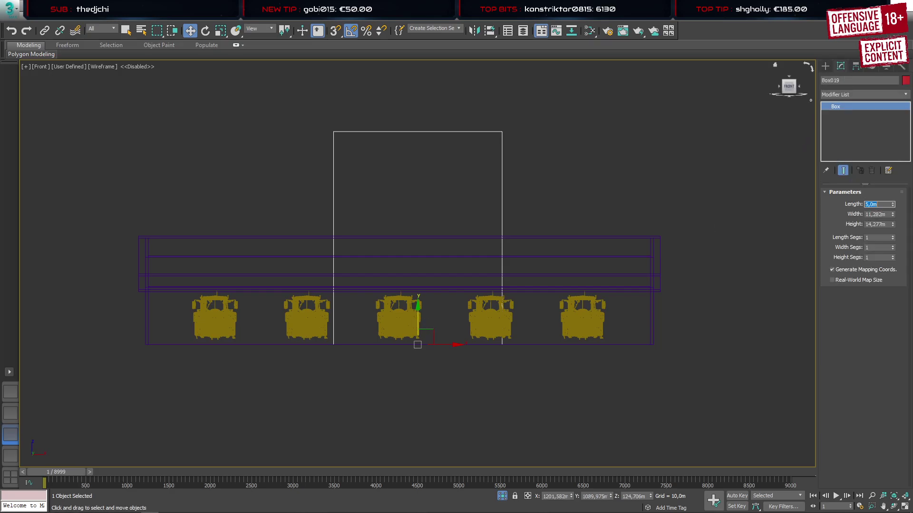
double_click(877, 214)
text(5)
key(Return)
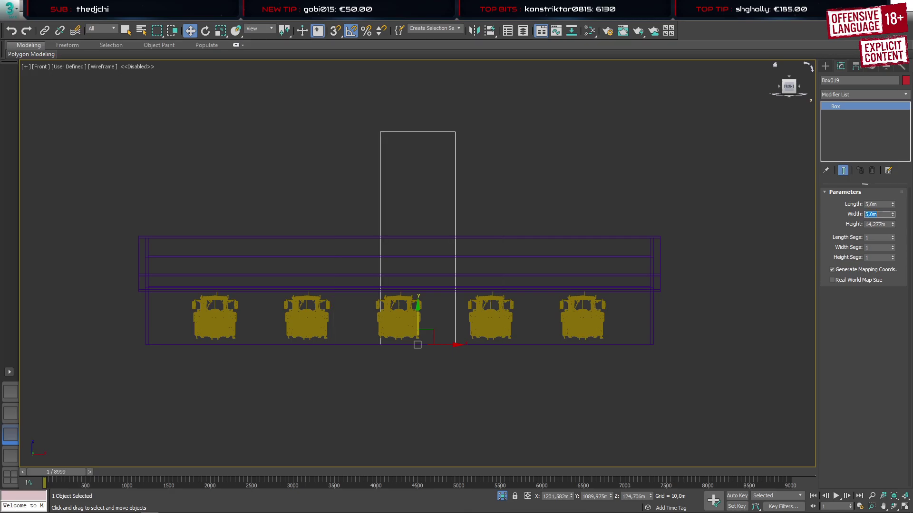
Slide the box left along the barn, keep its width at 5 m, and Shift-drag a clone one bay right
scroll(411, 333, up, 3)
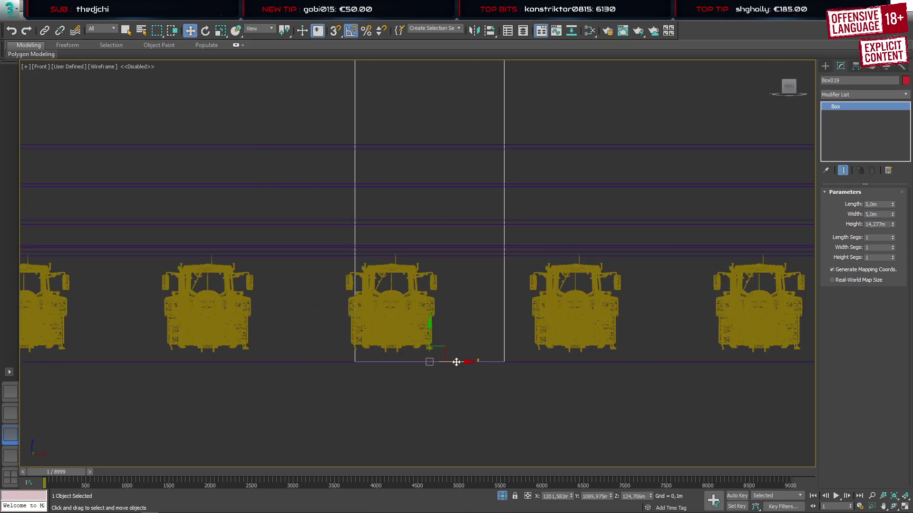
drag(455, 362, 416, 360)
scroll(340, 270, down, 3)
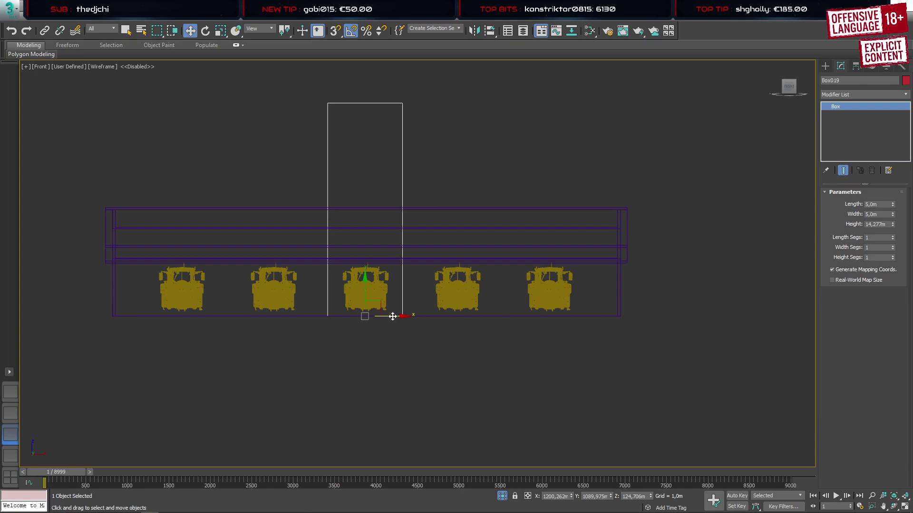
double_click(871, 215)
text(4)
key(Return)
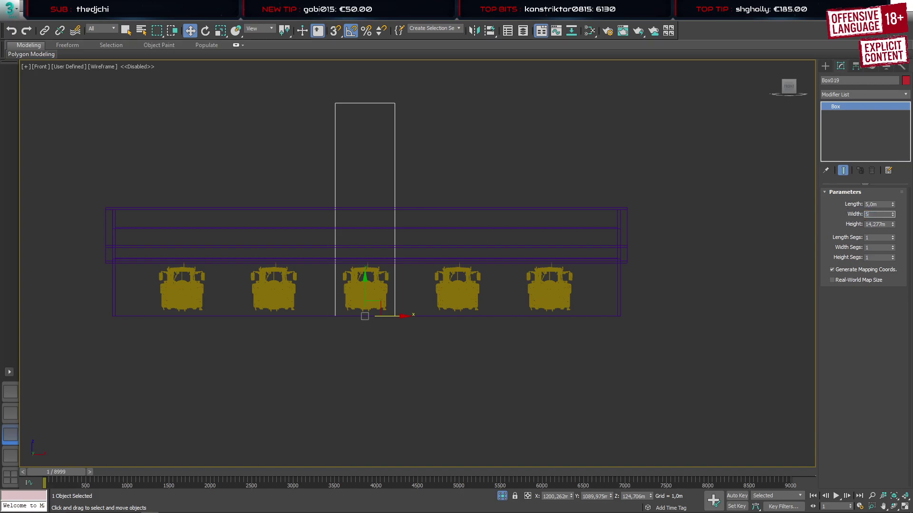
text(5)
key(Return)
mouse_move(394, 316)
mouse_down()
mouse_move(606, 320)
mouse_move(506, 315)
mouse_up()
Create 5 copies of the red box along the barn
click(481, 264)
click(480, 264)
click(480, 265)
click(481, 264)
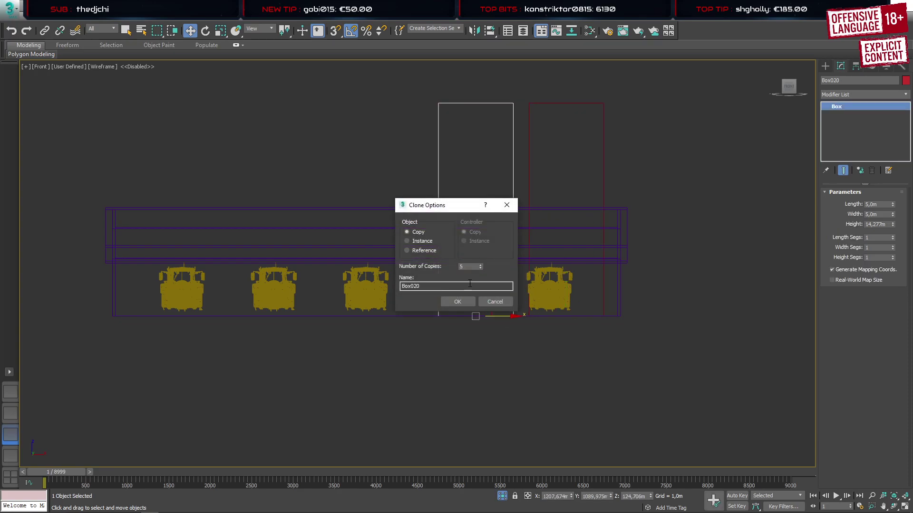
click(458, 301)
Delete the leftmost red box and move Box023 left to the barn's left end
click(287, 394)
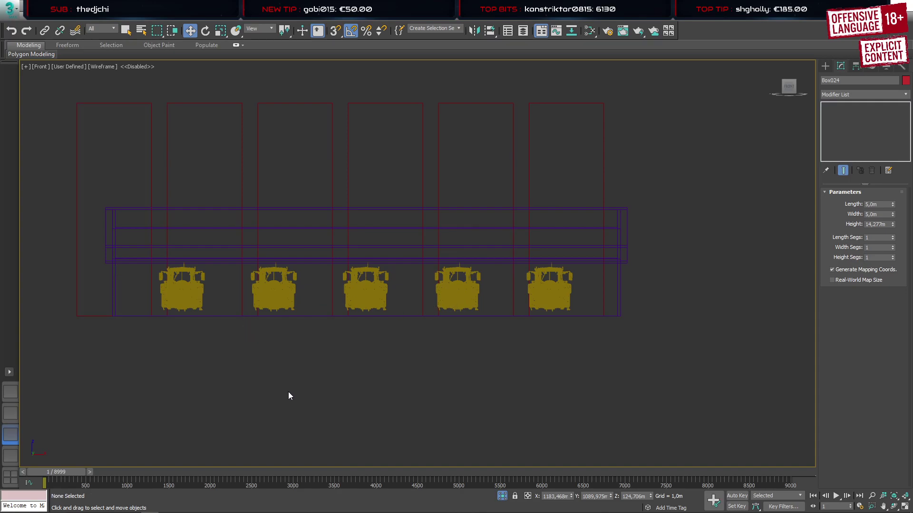
click(150, 161)
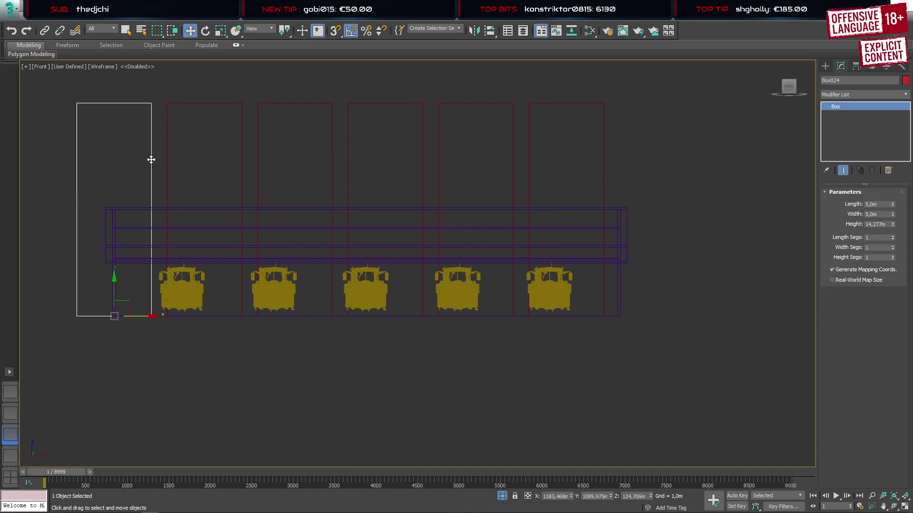
key(Delete)
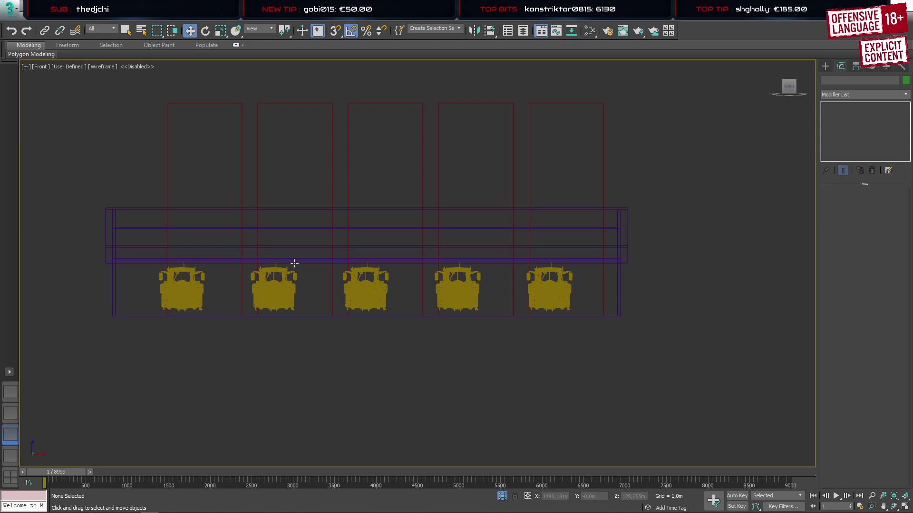
click(166, 174)
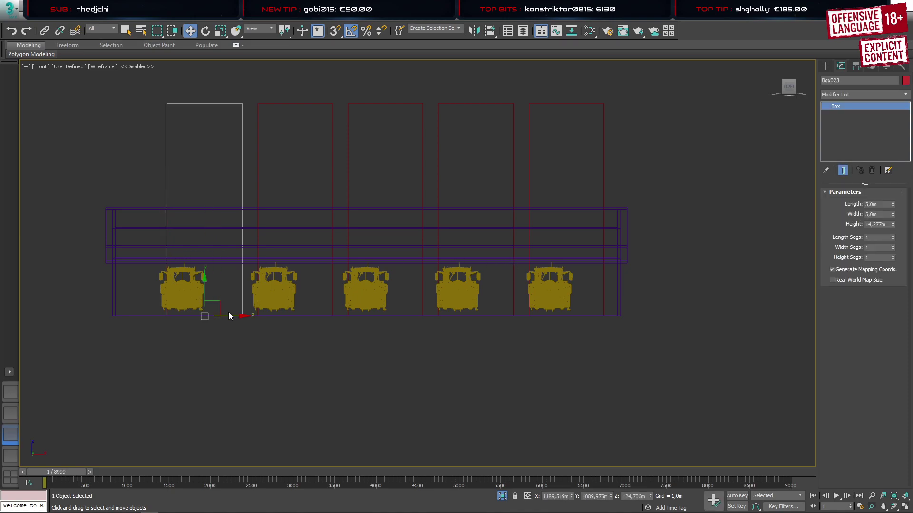
drag(230, 315, 191, 312)
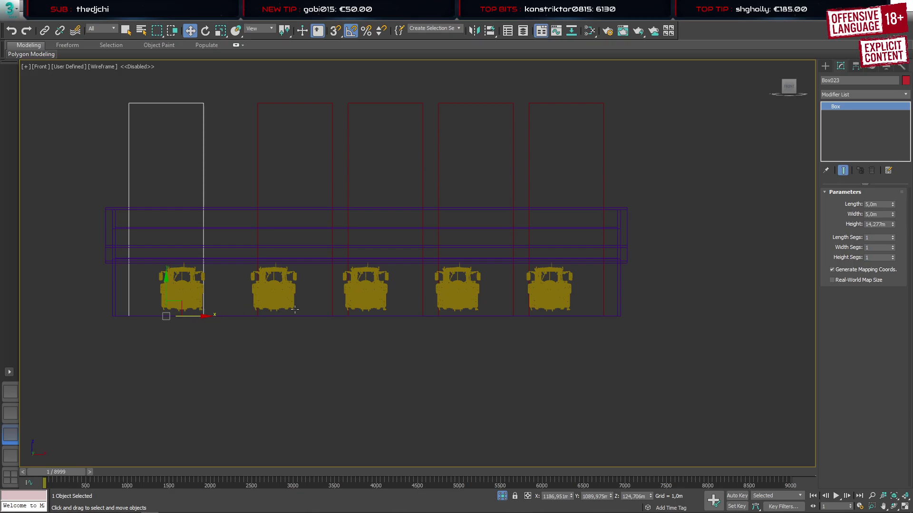
Centre the walls' pivot on the object and move the middle box to the walls' X position
click(400, 315)
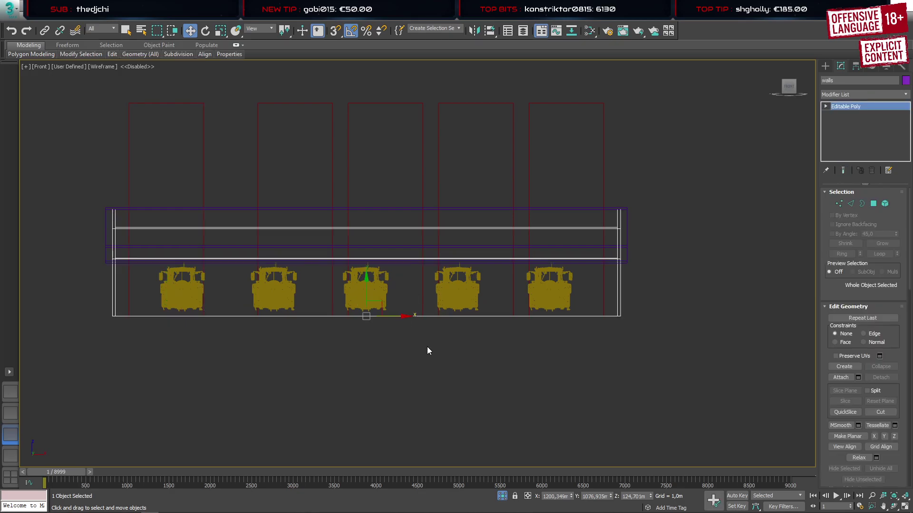
click(856, 66)
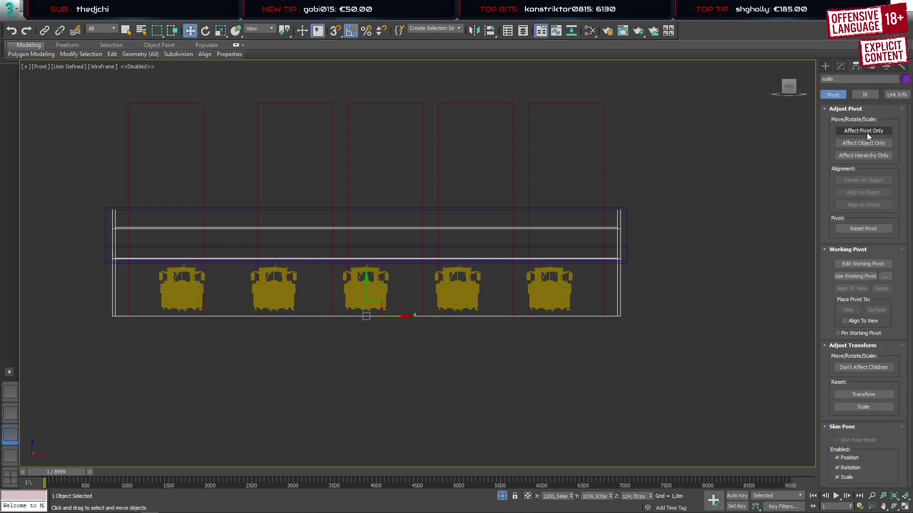
click(868, 180)
click(826, 66)
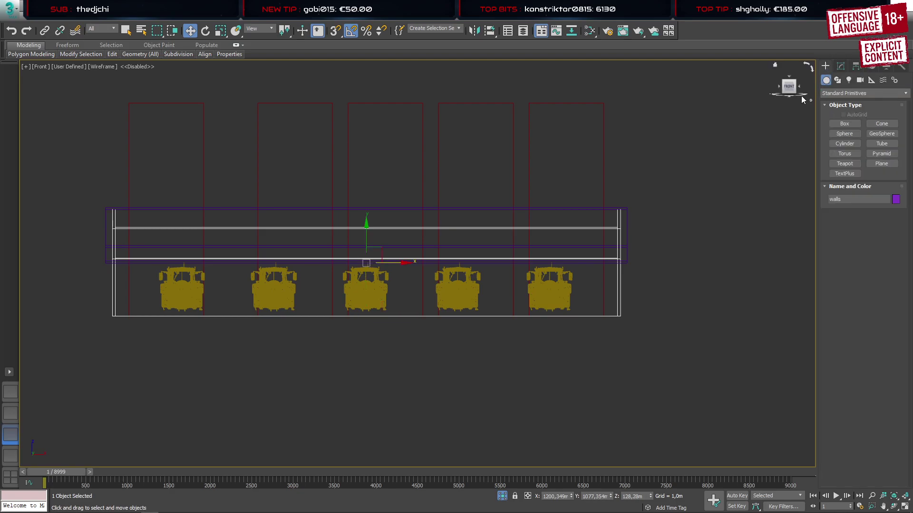
double_click(550, 496)
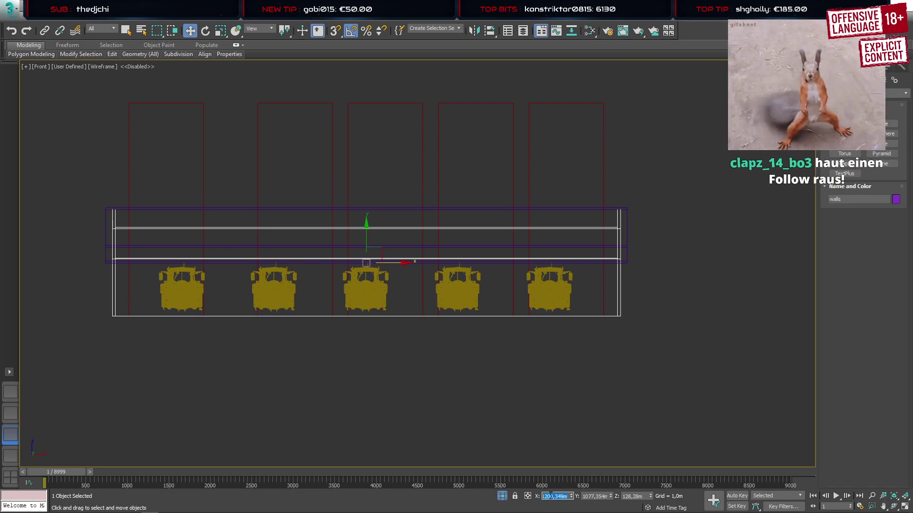
click(423, 135)
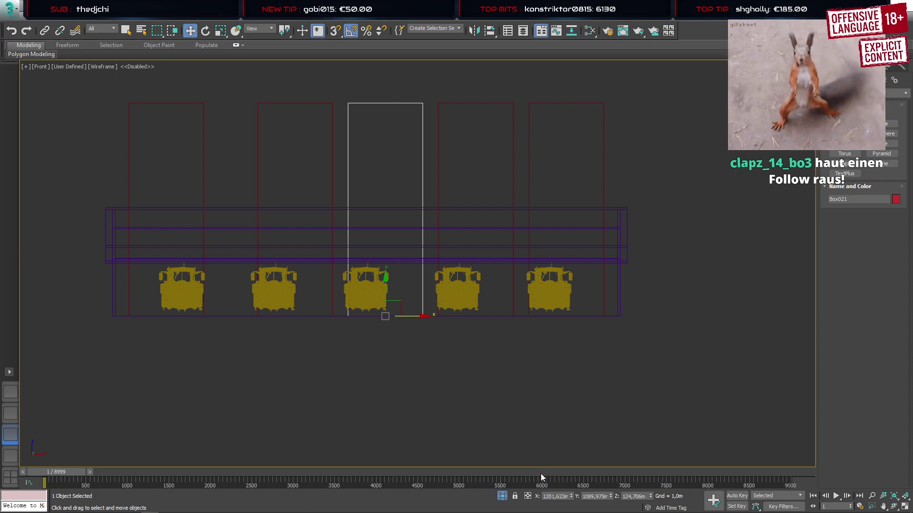
key(Return)
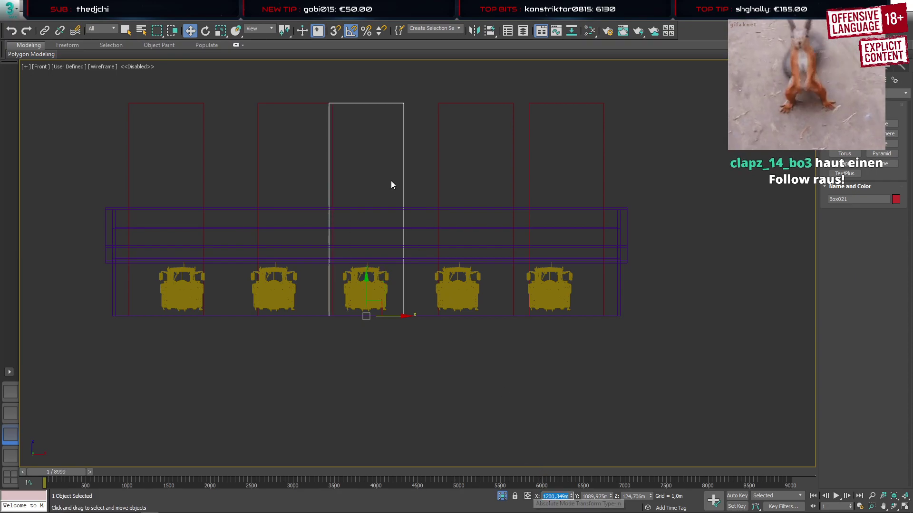
Delete the two left boxes, slide Box020 and Box019 left, then delete Box019
click(304, 104)
key(Delete)
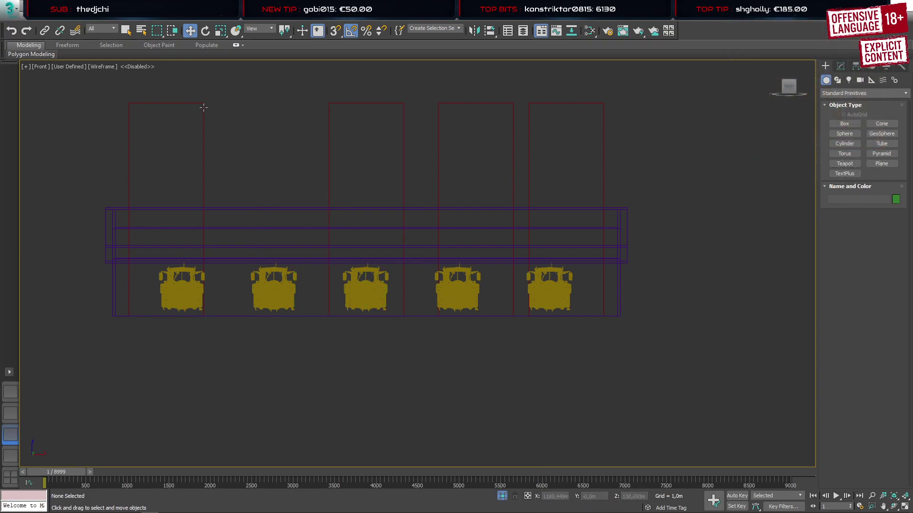
click(203, 106)
key(Delete)
click(438, 167)
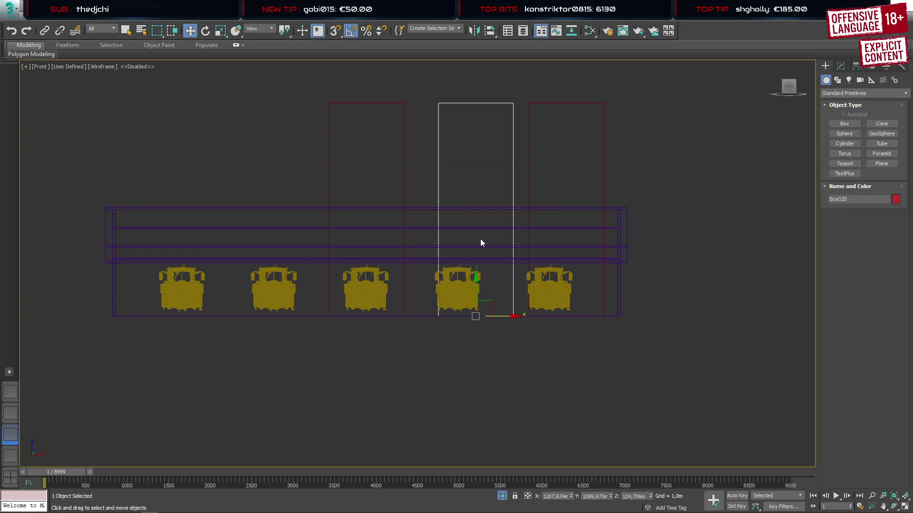
drag(505, 316, 493, 314)
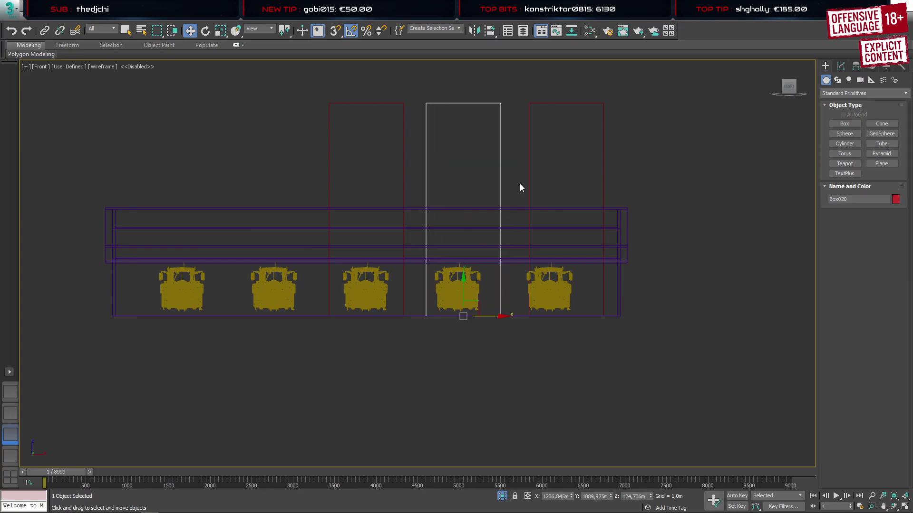
click(528, 177)
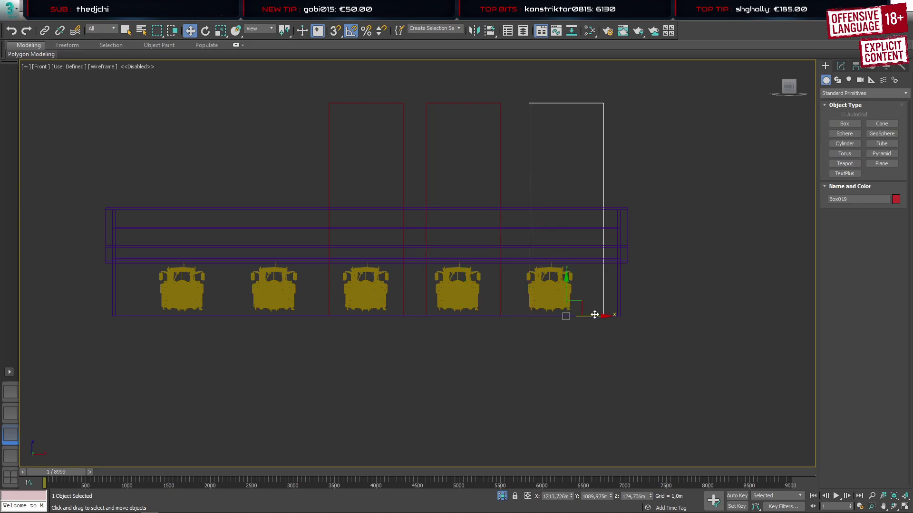
drag(595, 315, 588, 315)
key(Delete)
click(498, 181)
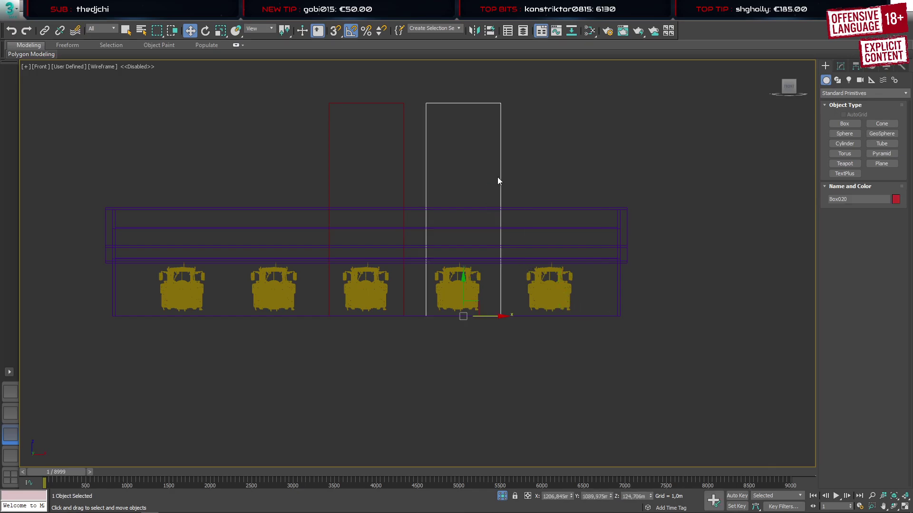
Delete the spare box and try cloning the centre box rightward, undoing both attempts
key(Delete)
click(404, 187)
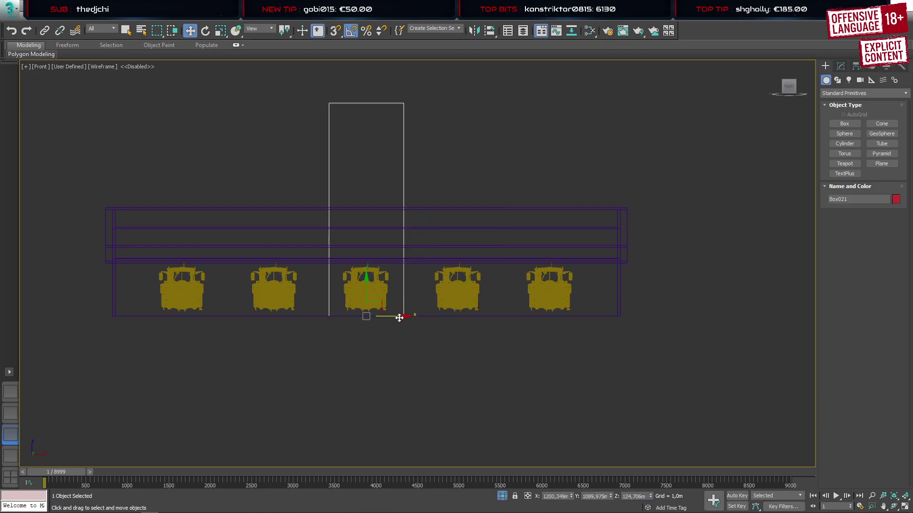
shift+drag(399, 318, 493, 320)
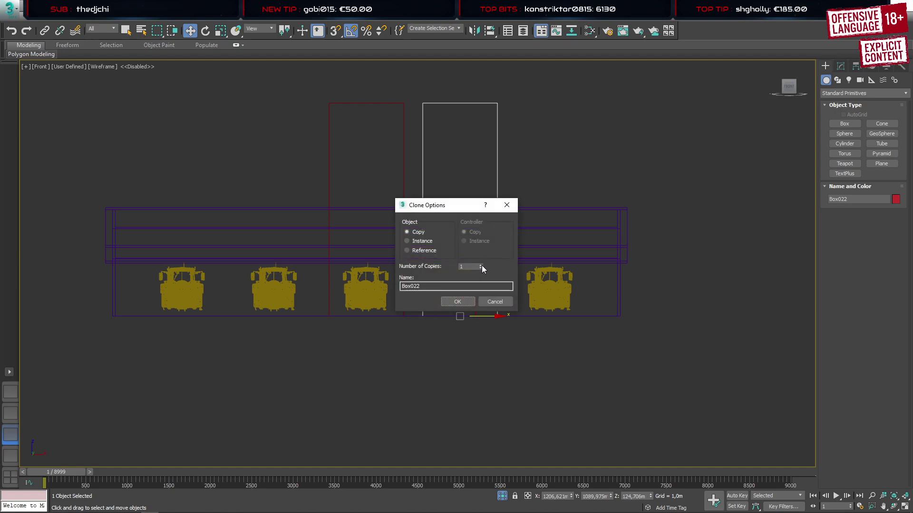
click(460, 302)
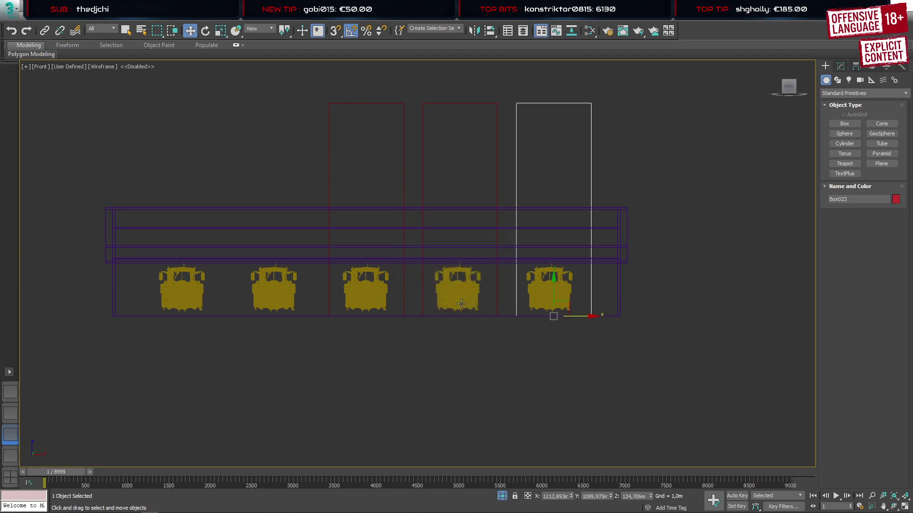
key(ctrl+z)
key(ctrl+z)
shift+drag(396, 317, 495, 318)
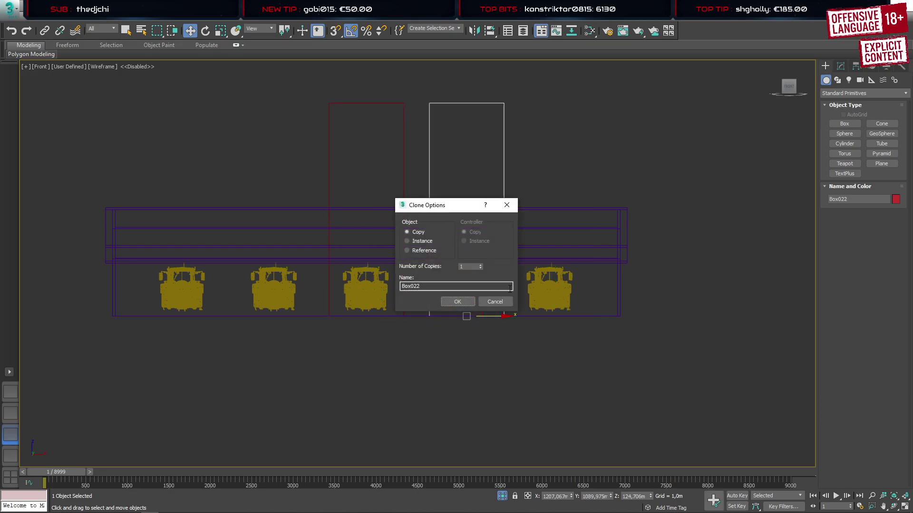
click(457, 302)
key(ctrl+z)
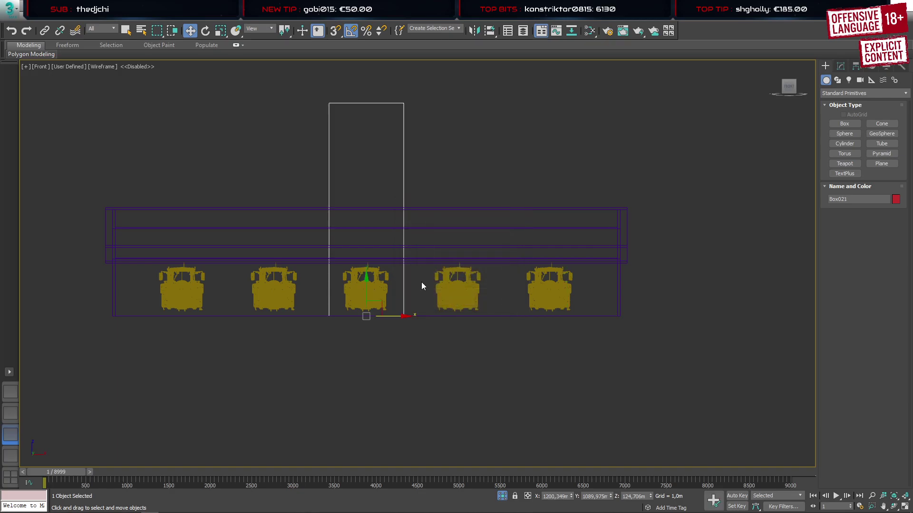
Clone the left box rightward with 2 copies, giving three adjacent red boxes
shift+drag(395, 316, 492, 317)
click(479, 264)
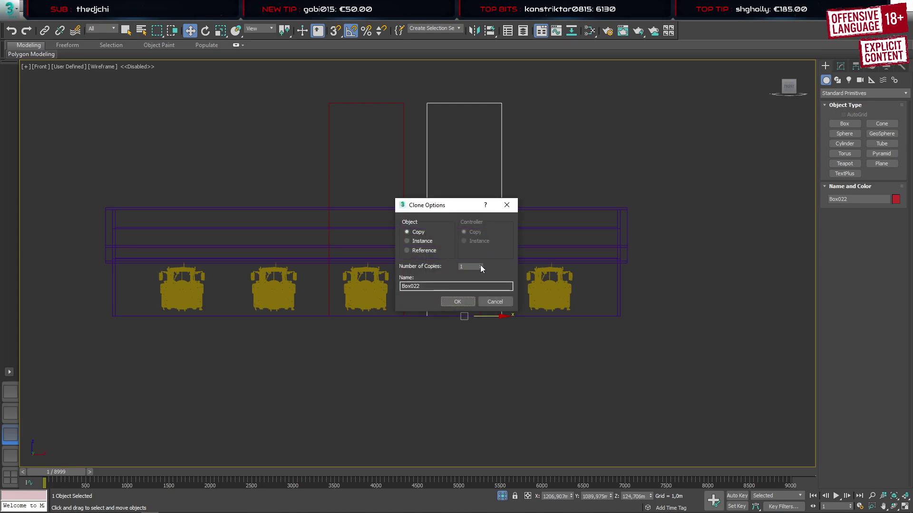
click(466, 300)
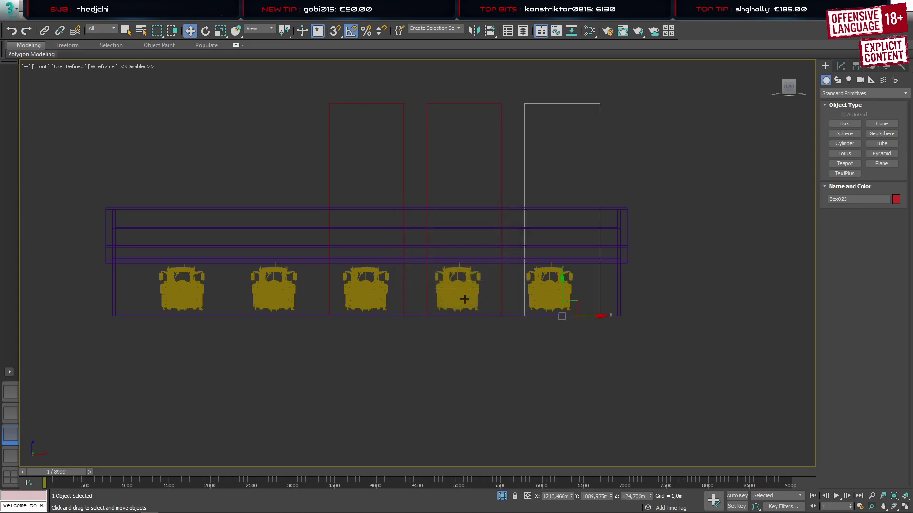
key(Delete)
click(501, 195)
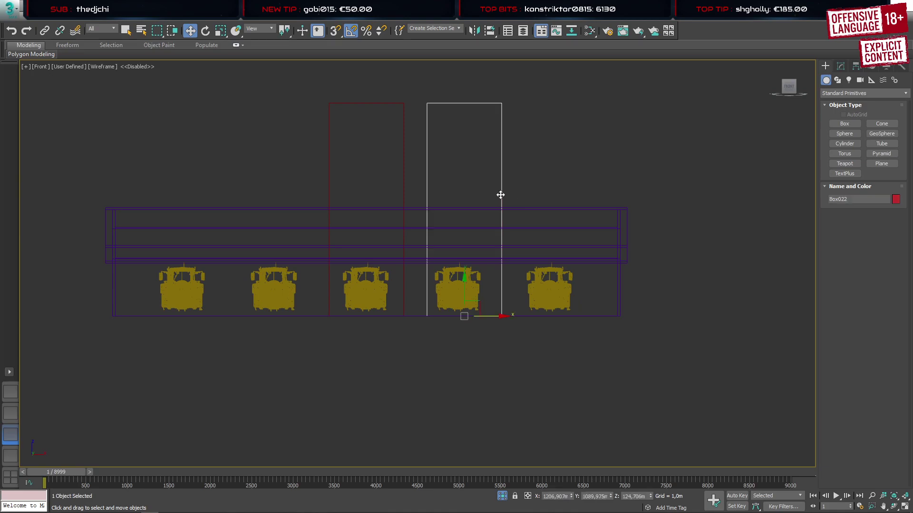
click(402, 195)
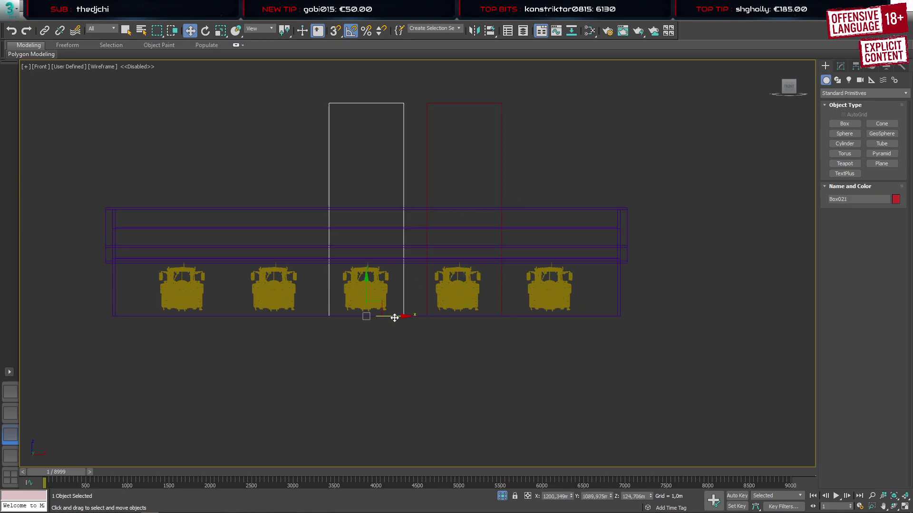
shift+drag(394, 316, 490, 320)
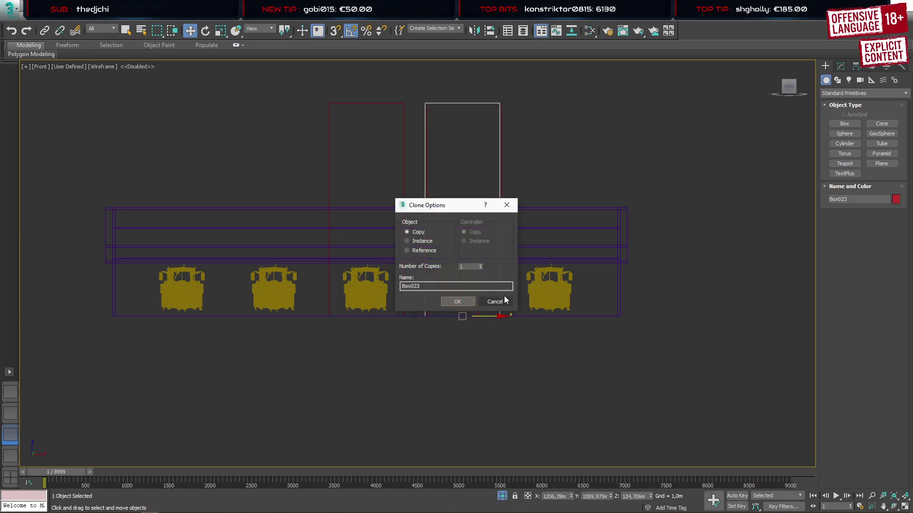
click(480, 265)
click(462, 302)
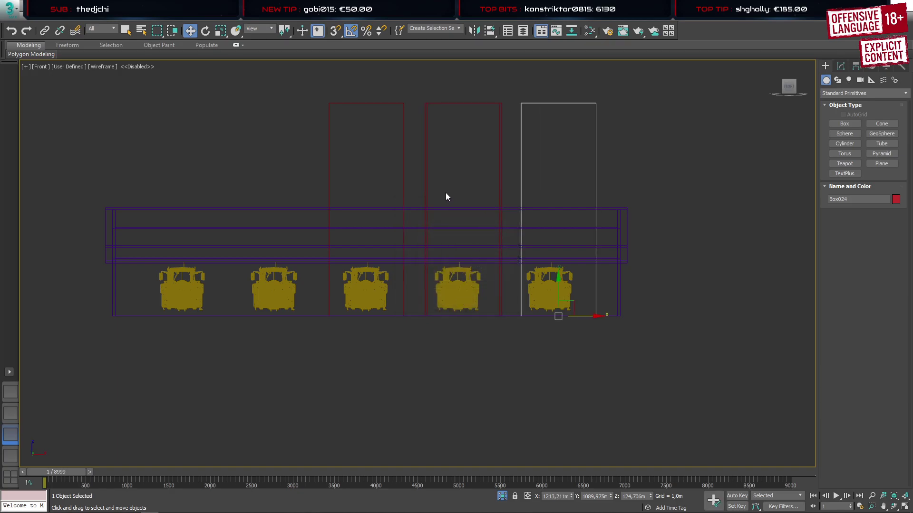
click(428, 194)
click(450, 225)
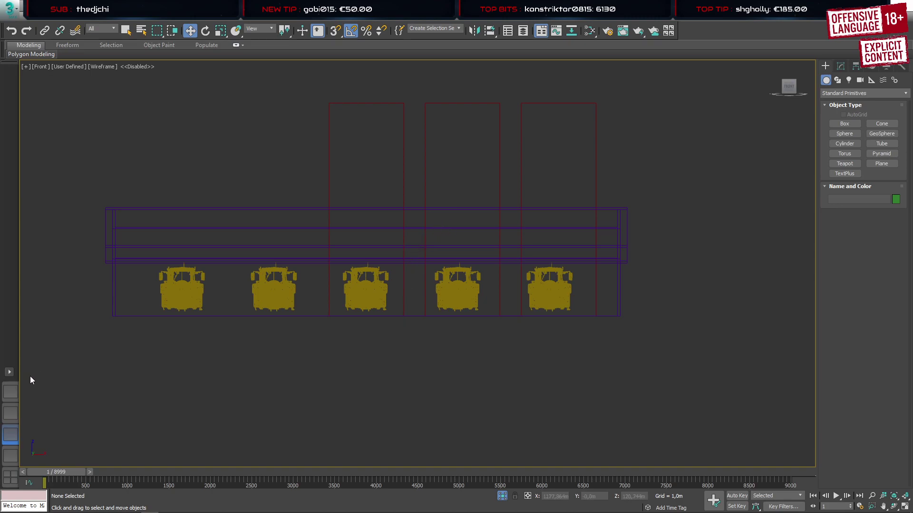
Combine the three red boxes into a Boolean compound using Attach operands
click(11, 391)
click(400, 199)
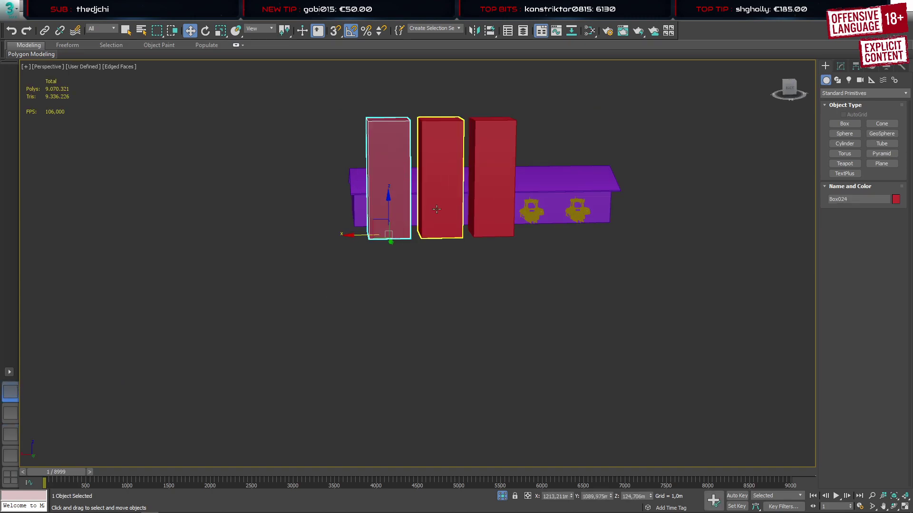
click(493, 217)
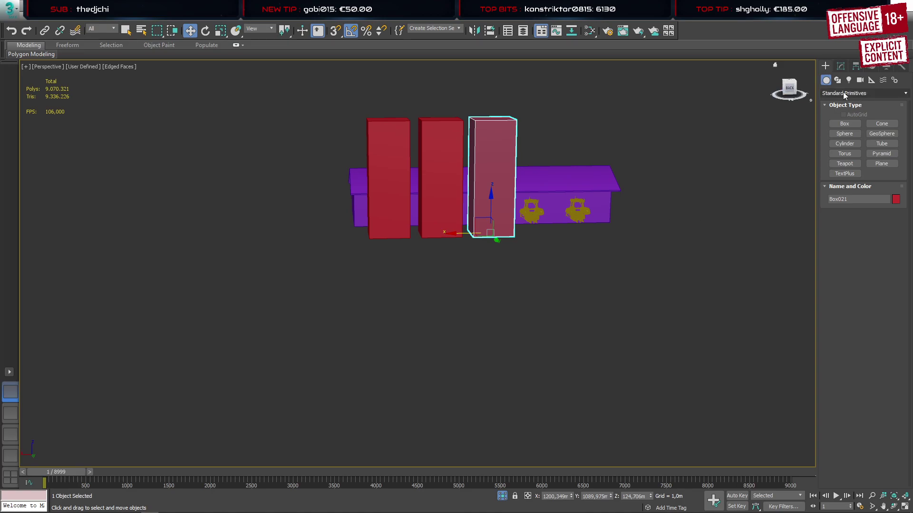
click(842, 93)
click(849, 117)
click(881, 144)
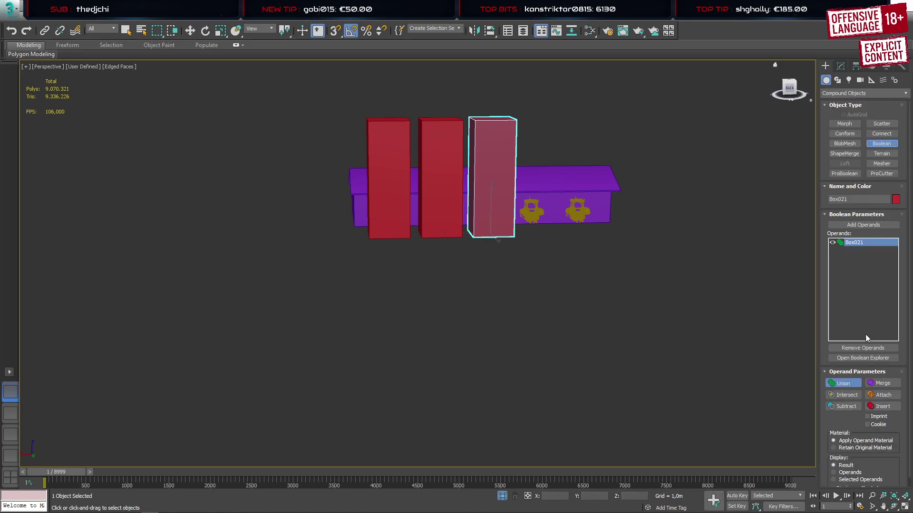
click(883, 395)
click(863, 225)
click(440, 142)
click(383, 132)
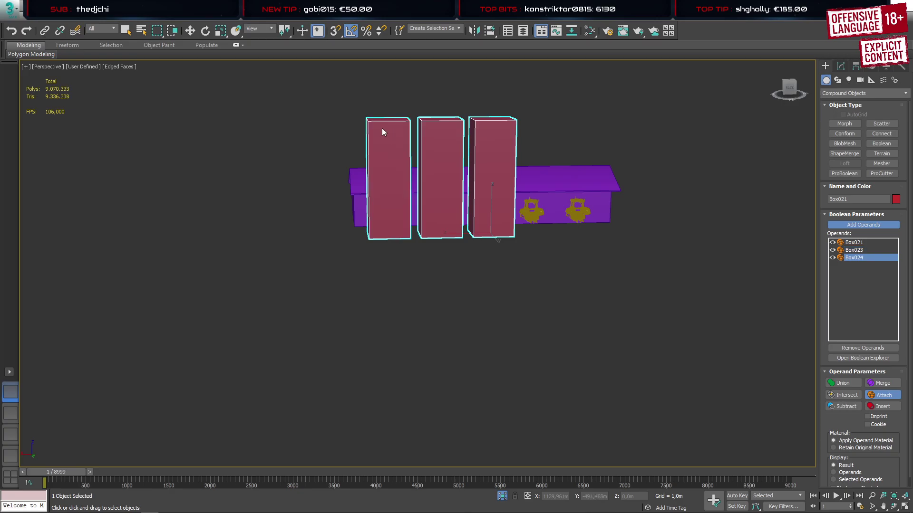
Convert the combined boxes to Editable Poly
right_click(383, 132)
mouse_move(456, 246)
click(506, 263)
alt+middle_drag(432, 178, 495, 241)
alt+middle_drag(497, 276, 421, 246)
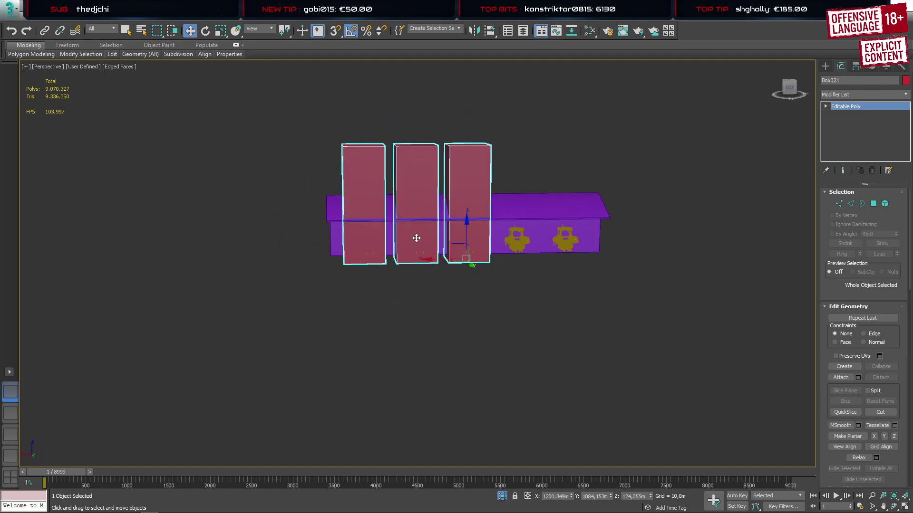
In Vertex mode, select the top vertices of the three red boxes and lower them on Z
key(1)
drag(291, 115, 537, 185)
alt+middle_drag(412, 202, 443, 151)
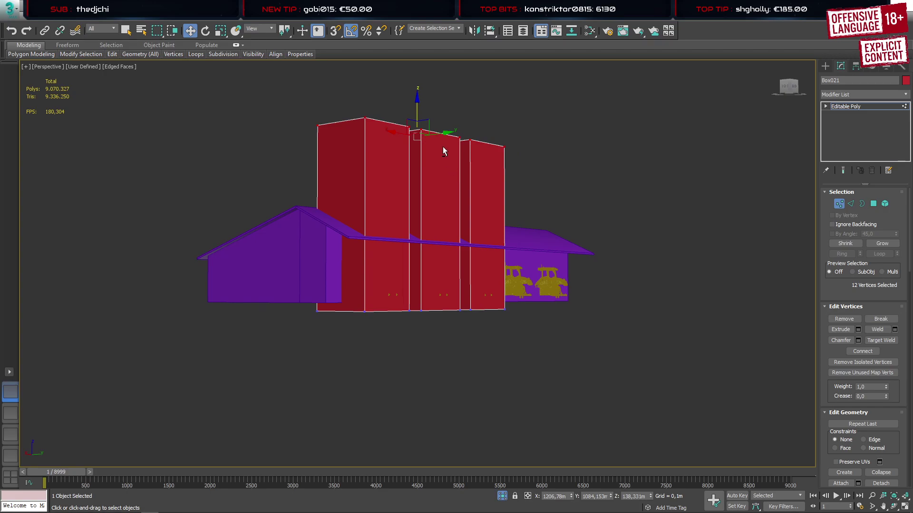
drag(414, 109, 394, 235)
alt+middle_drag(394, 235, 138, 379)
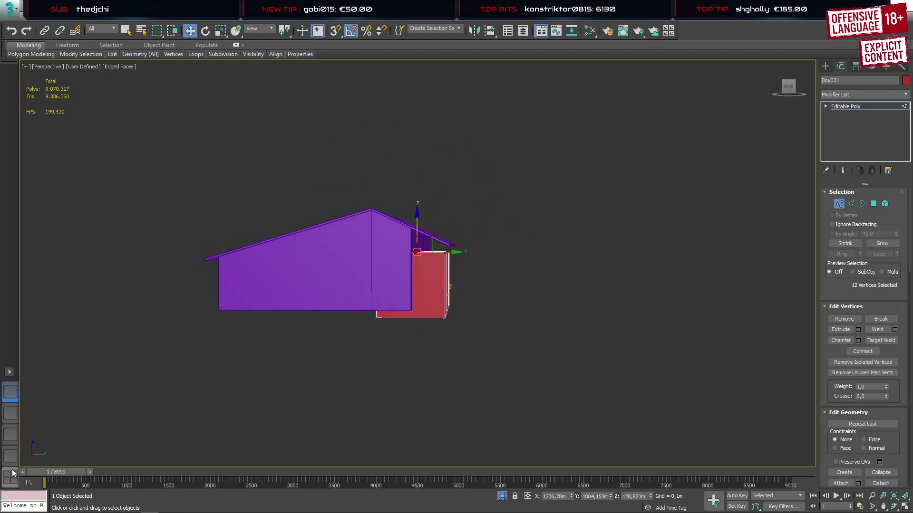
Fine-tune the box tops in the Left view to sit just below the eave, then switch to the browser
click(10, 456)
scroll(342, 400, down, 5)
scroll(337, 415, up, 5)
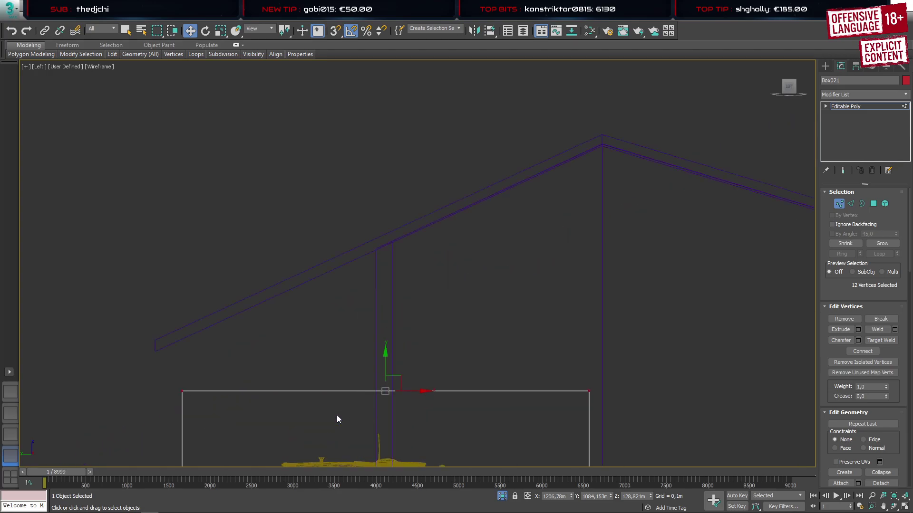
drag(386, 369, 391, 351)
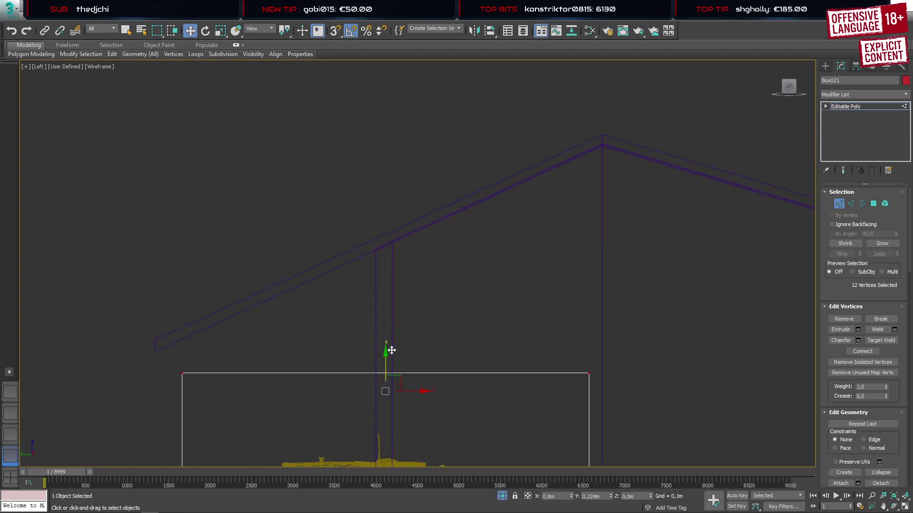
click(11, 391)
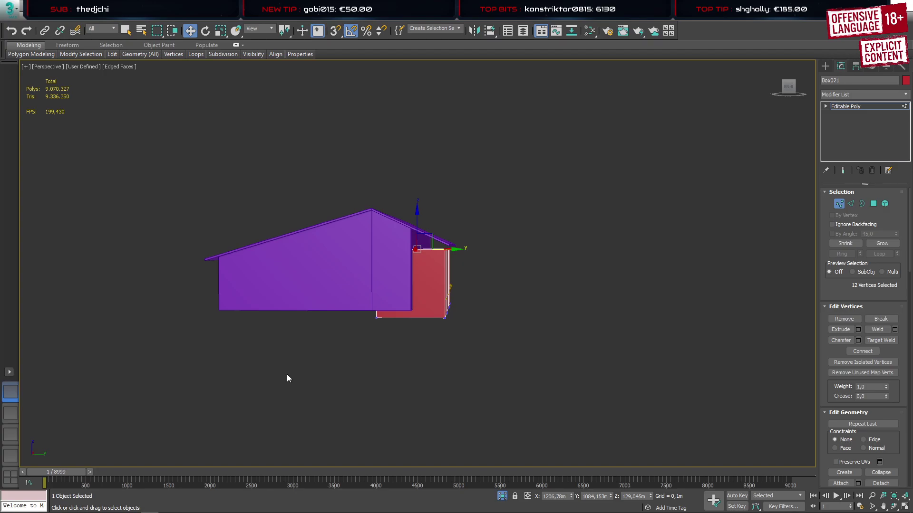
mouse_move(426, 323)
alt+middle_down()
mouse_move(446, 288)
mouse_move(401, 258)
mouse_move(403, 246)
mouse_move(417, 358)
mouse_move(431, 330)
alt+middle_up()
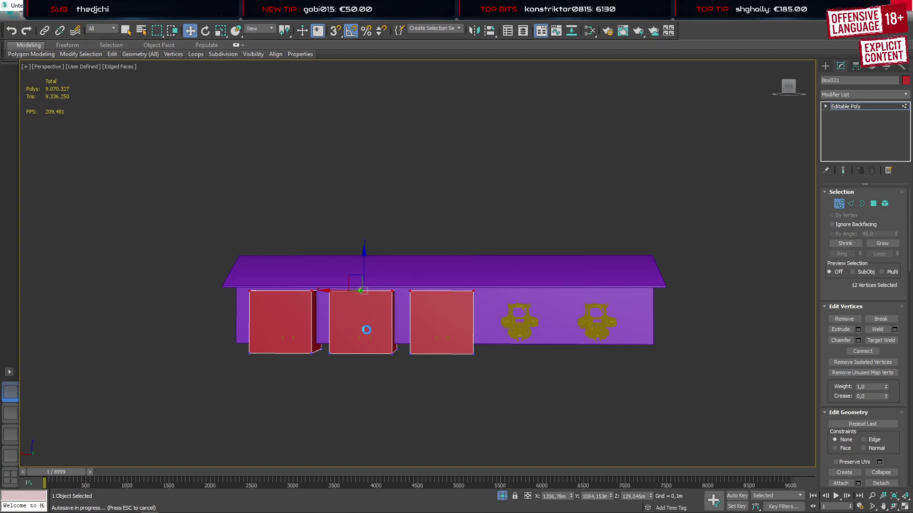
mouse_move(45, 509)
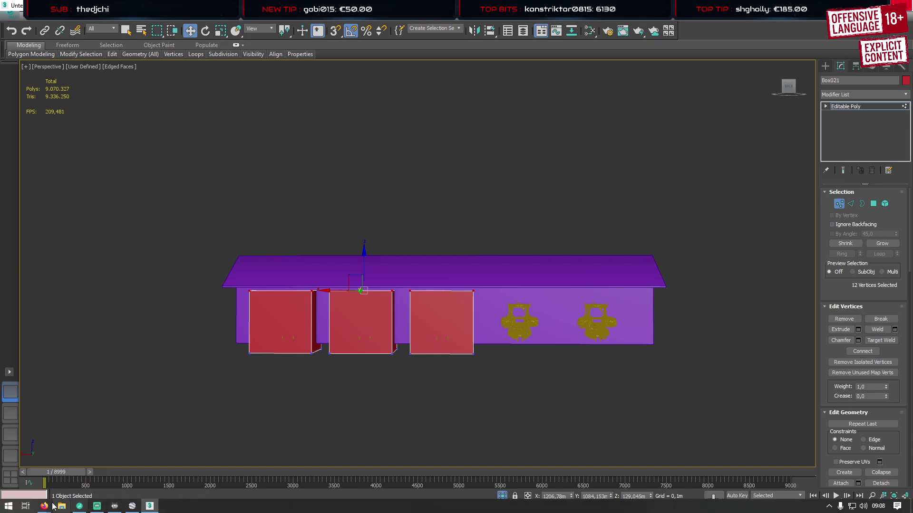
click(173, 440)
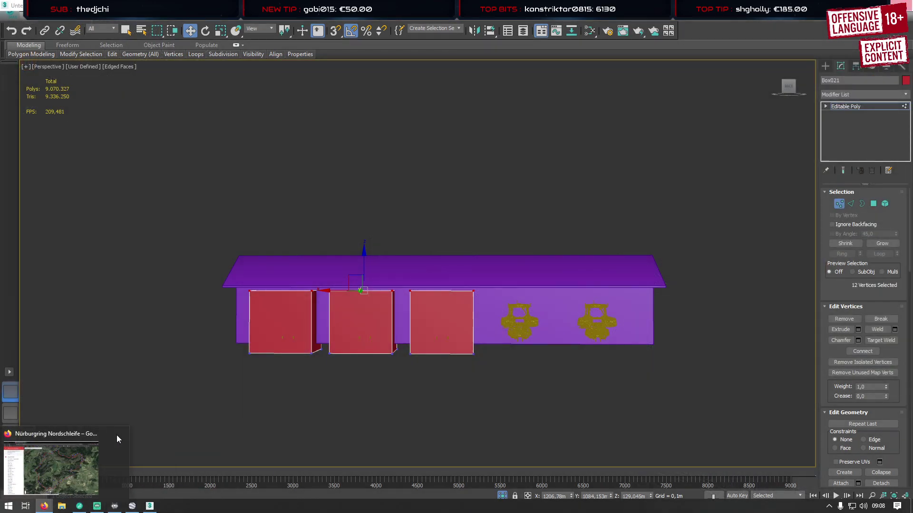
Open 'Hallenkonfigurator von WOLF System' from Firefox's Sonstiges bookmarks folder
click(813, 42)
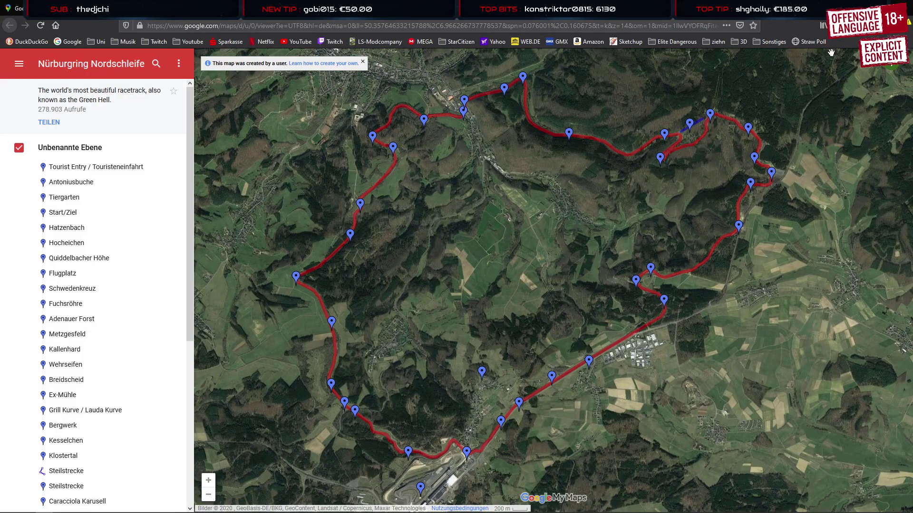
click(771, 41)
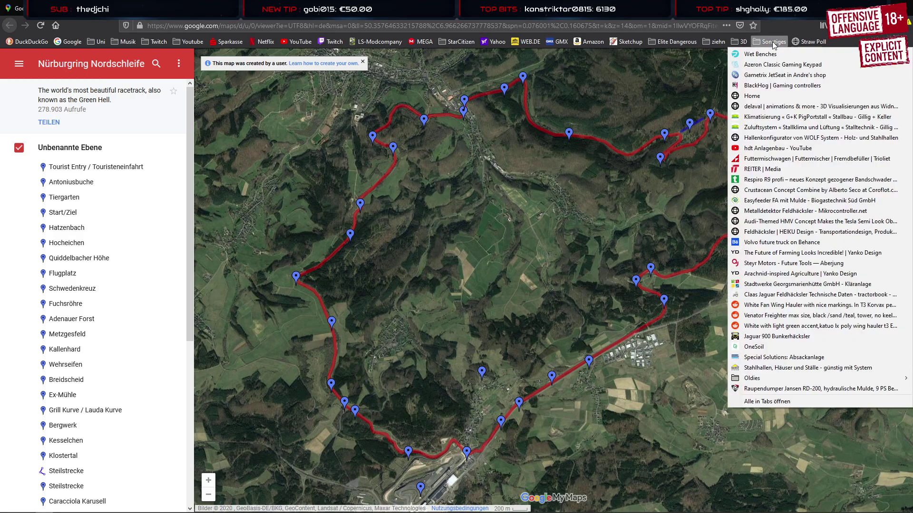
click(775, 169)
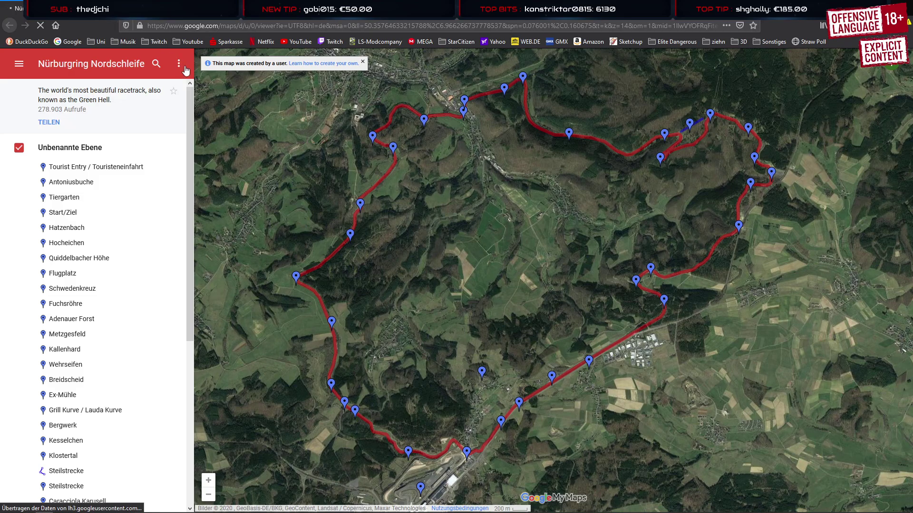
click(767, 43)
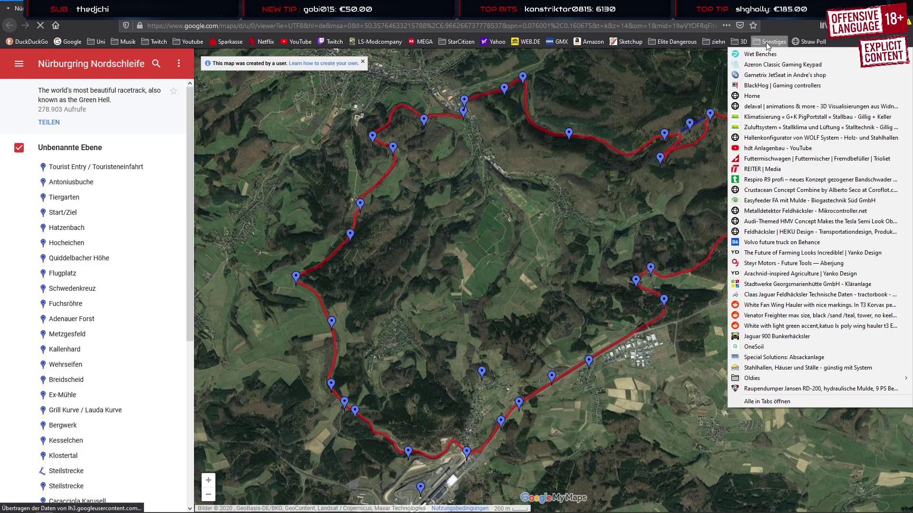
click(780, 138)
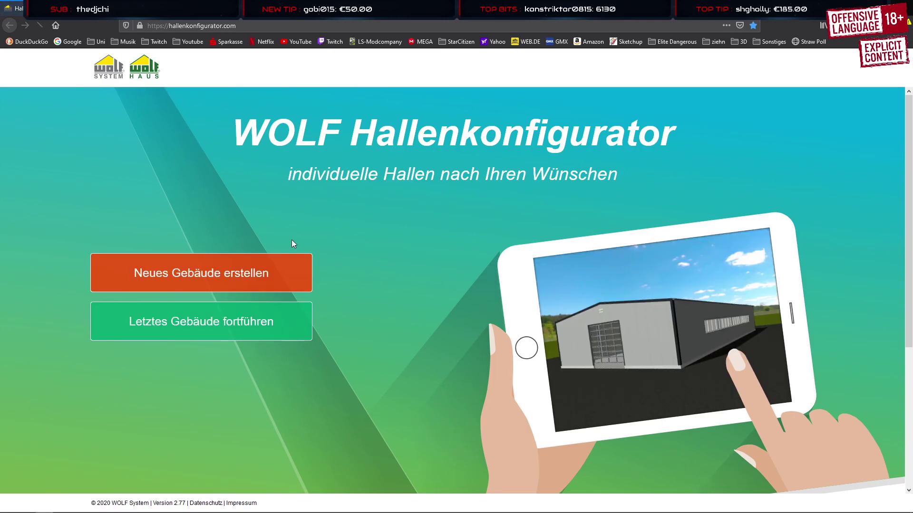
Start a new agricultural hall configuration and orbit its 3D preview around the red roof
click(208, 275)
click(215, 322)
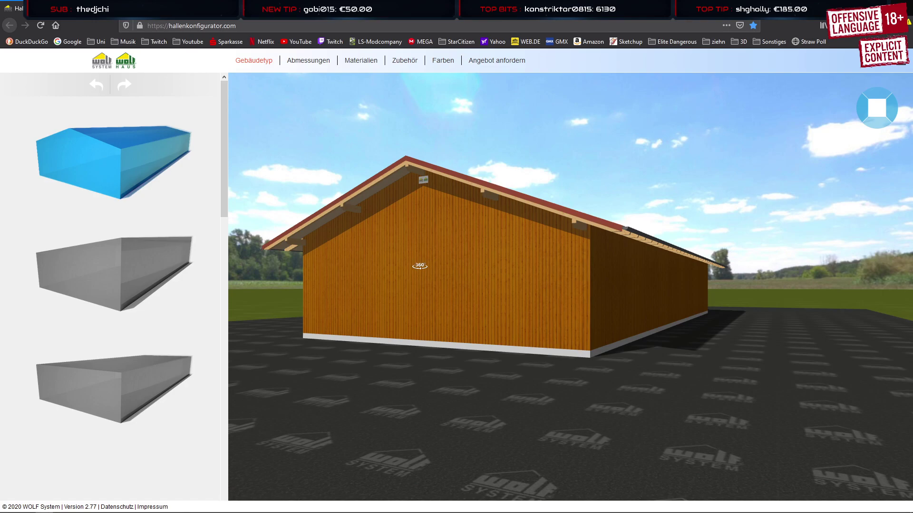
drag(556, 243, 279, 256)
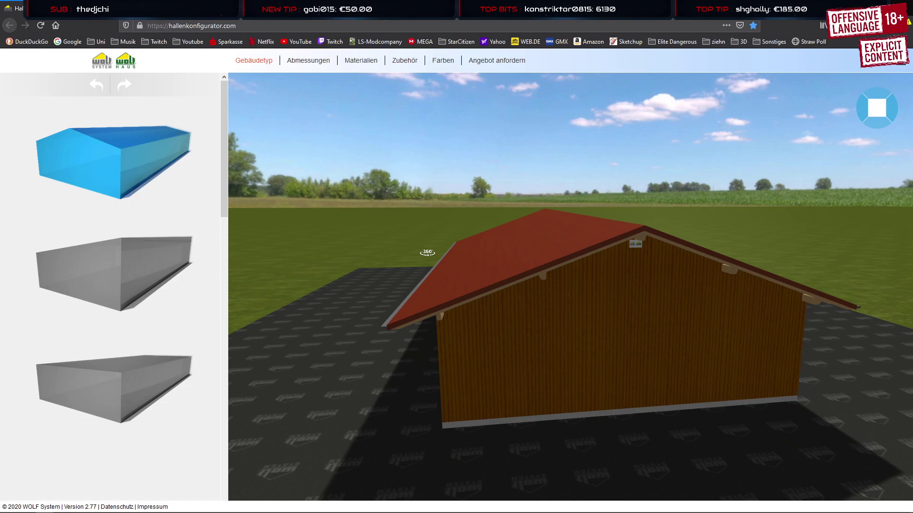
drag(465, 298, 503, 289)
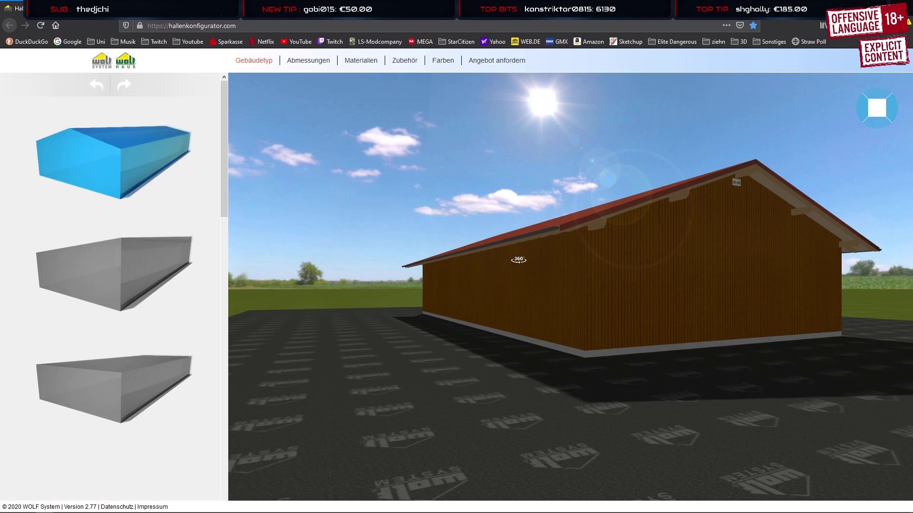
drag(517, 261, 473, 259)
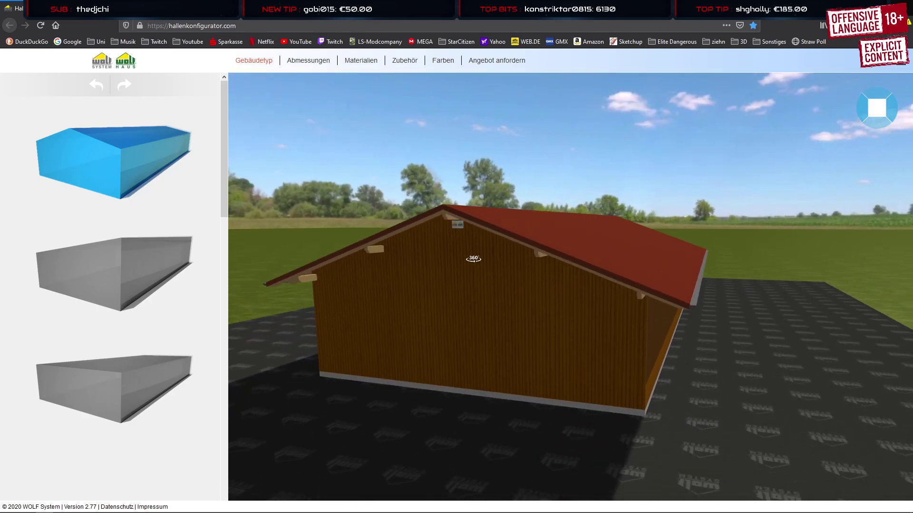
drag(475, 263, 385, 265)
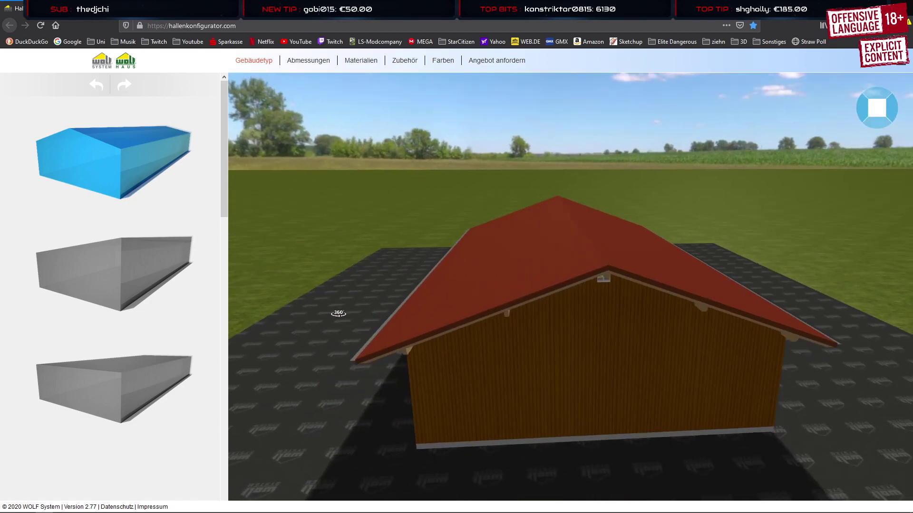
Try the mono-pitch hall, revert to the gable hall, and raise Gebäudehöhe to 7 m
click(116, 290)
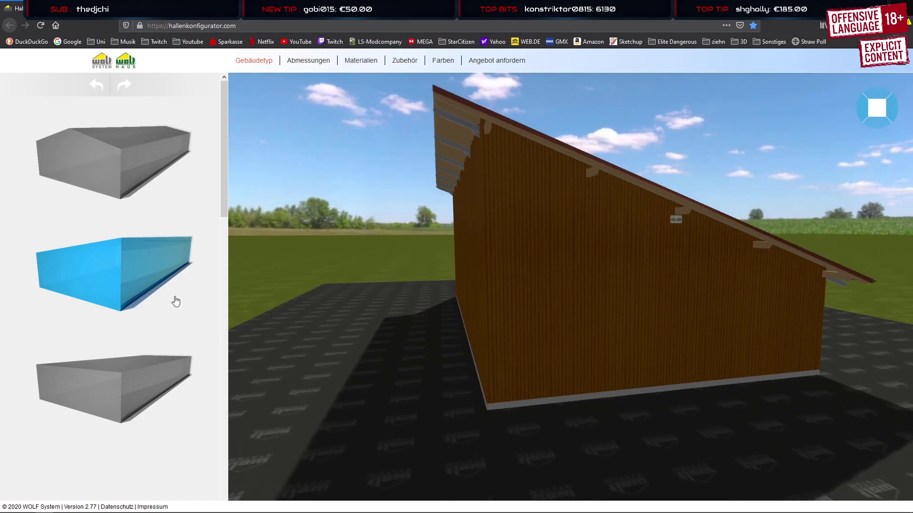
click(153, 195)
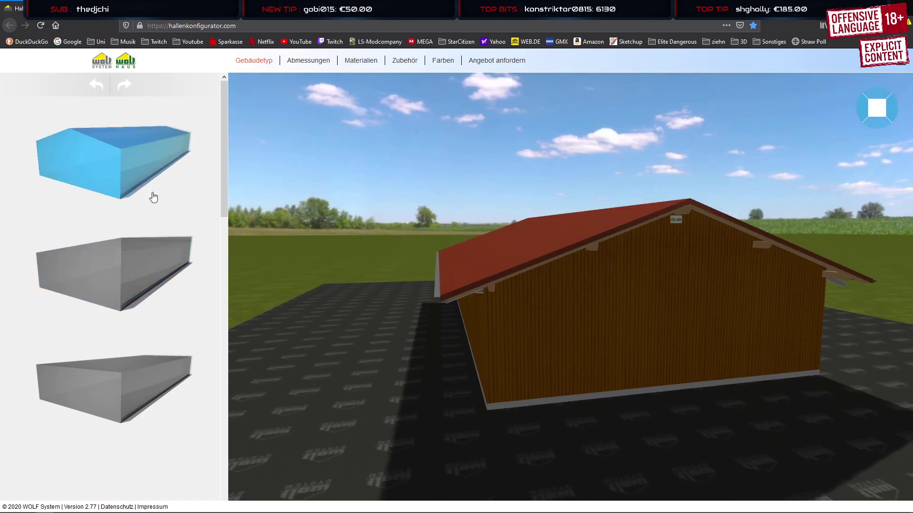
click(305, 66)
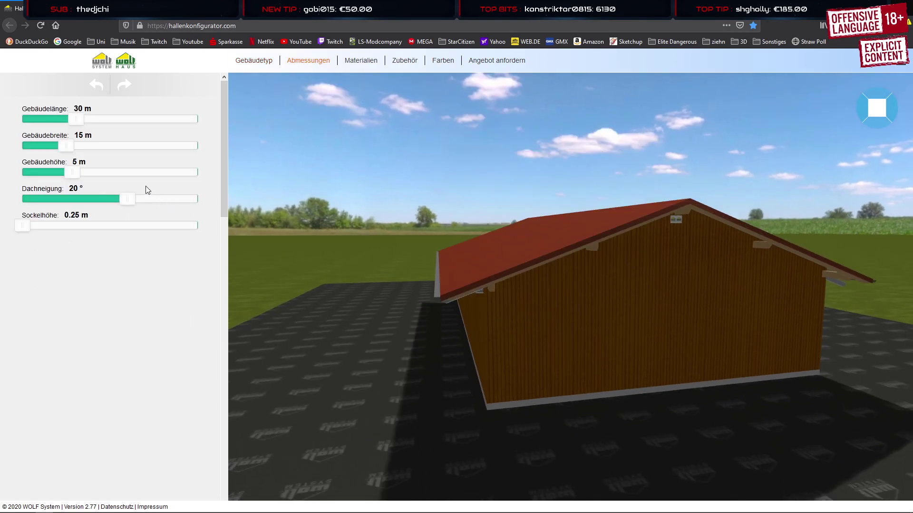
drag(421, 233, 404, 233)
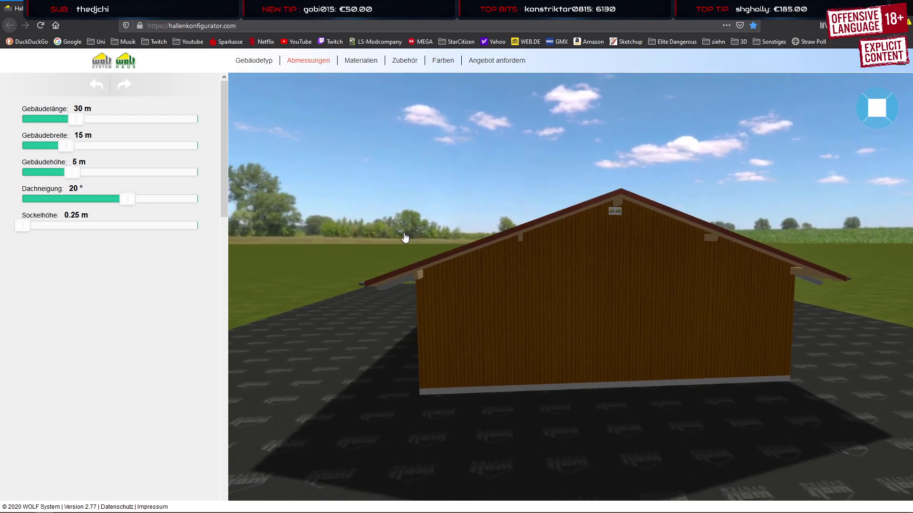
drag(76, 174, 126, 179)
Back in 3ds Max, draw a new Standard Primitives box beside the barn
click(149, 506)
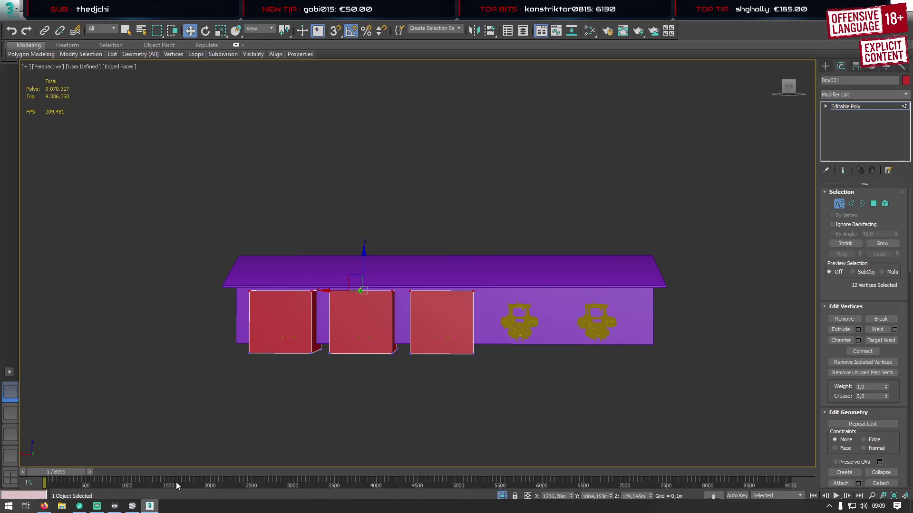
click(826, 65)
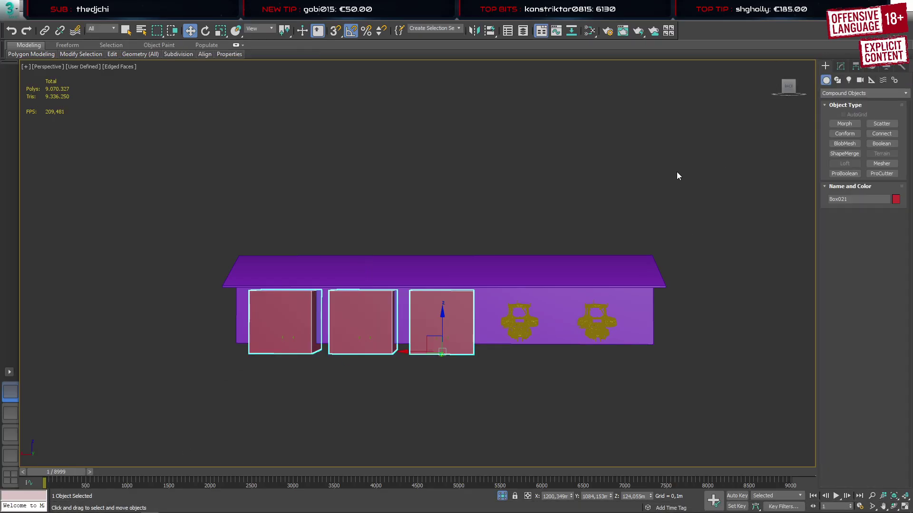
click(840, 94)
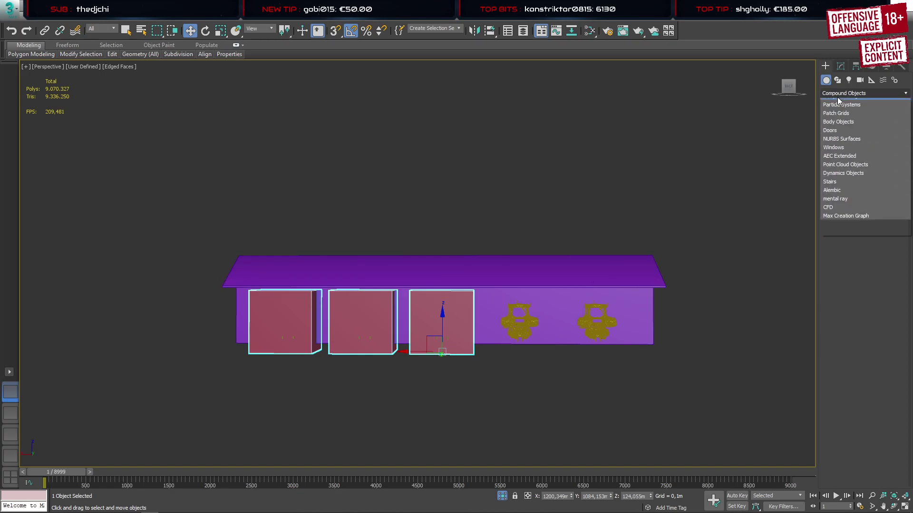
click(837, 99)
click(844, 123)
alt+middle_drag(455, 263, 342, 393)
drag(279, 358, 470, 444)
click(487, 312)
Turn on 3D Snaps with snapping to Pivot points
key(w)
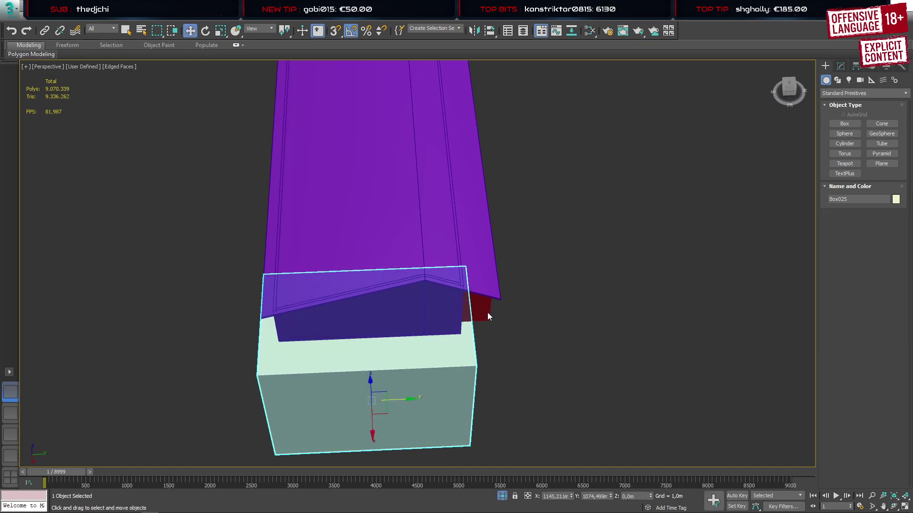
alt+middle_drag(486, 312, 387, 163)
click(336, 31)
right_click(336, 30)
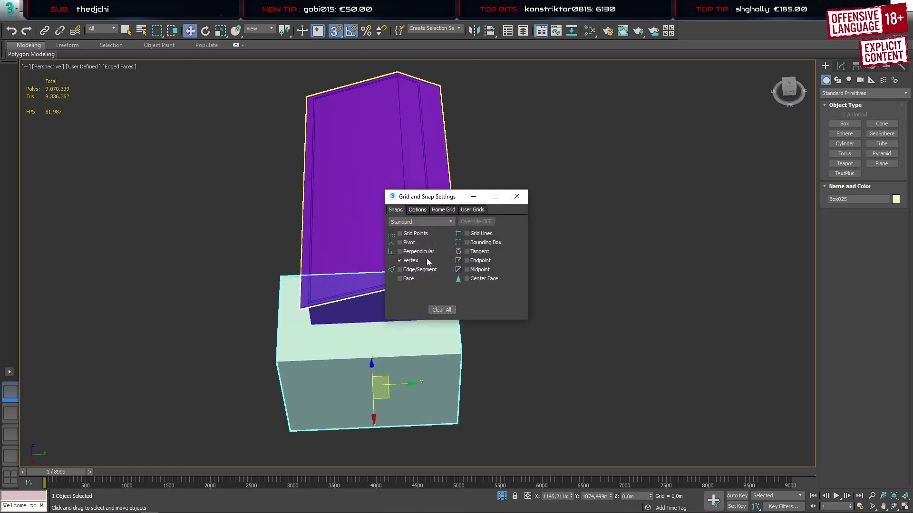
click(408, 243)
click(519, 197)
Snap Box025's pivot onto the barn walls' pivot, turn snaps off, and switch to Front view
scroll(426, 220, down, 5)
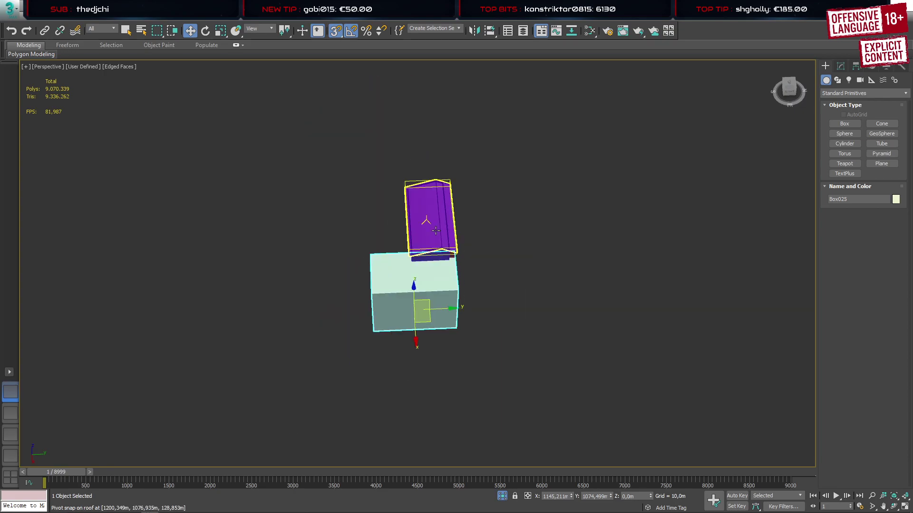
alt+middle_drag(426, 220, 395, 245)
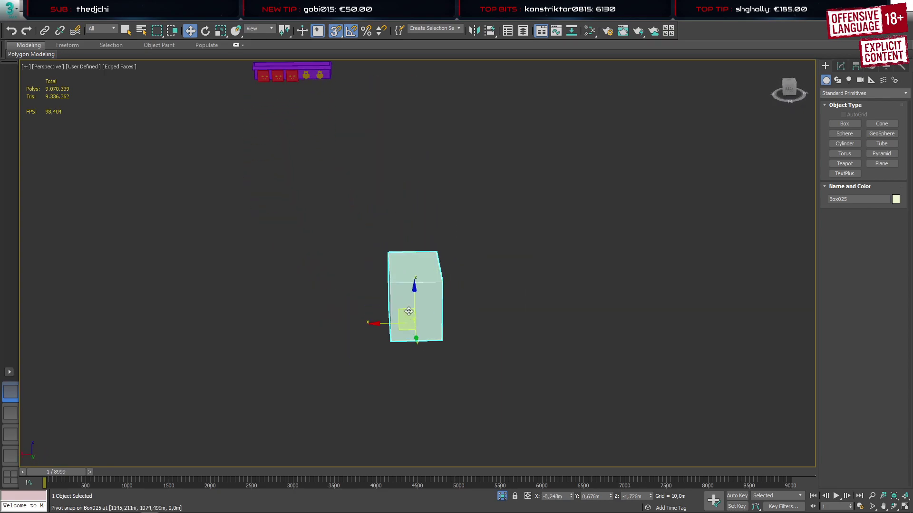
drag(413, 319, 295, 74)
middle_drag(337, 99, 404, 254)
alt+middle_drag(404, 254, 339, 252)
scroll(338, 259, up, 5)
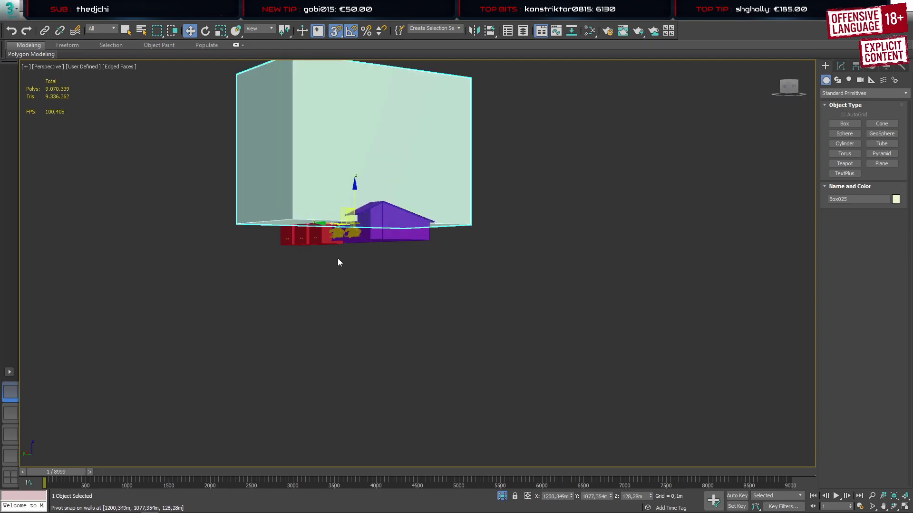
click(335, 30)
click(11, 435)
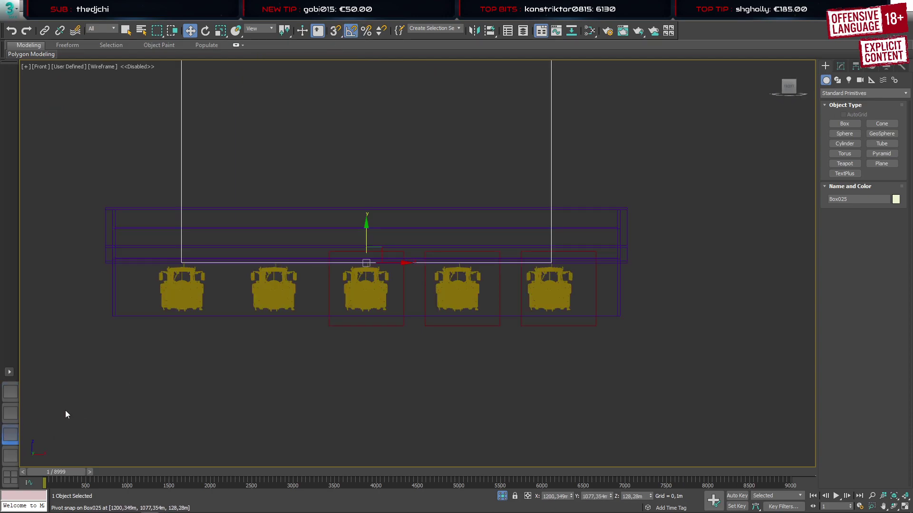
Drop Box025 to the tractors' ground line and set its Height to 7,3 m
drag(364, 236, 356, 288)
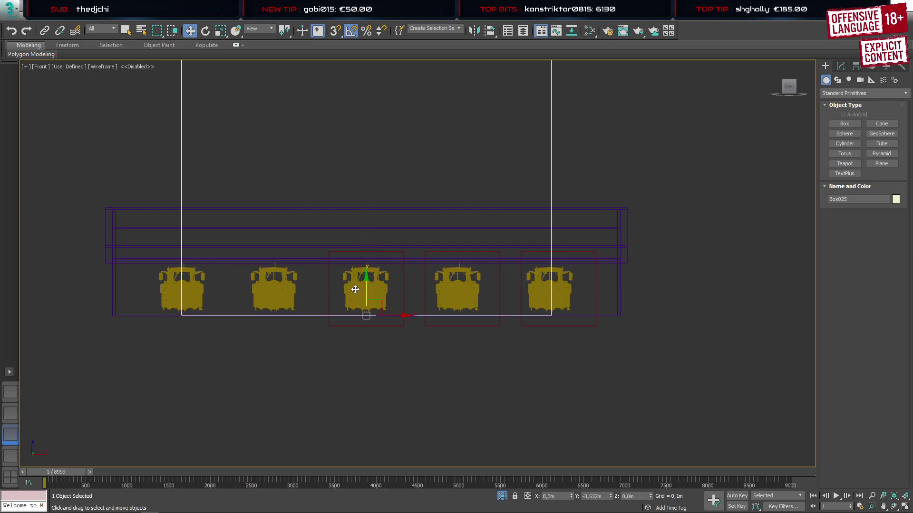
click(840, 66)
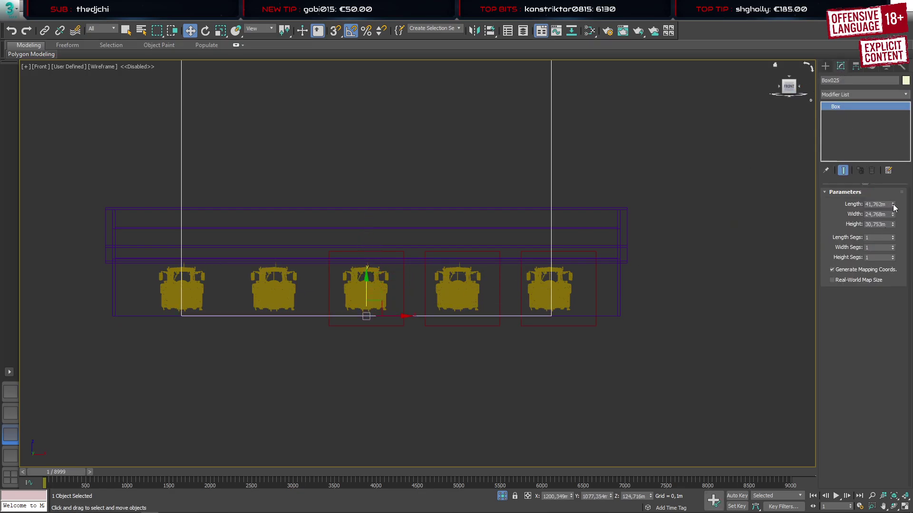
drag(893, 204, 893, 259)
scroll(599, 211, up, 5)
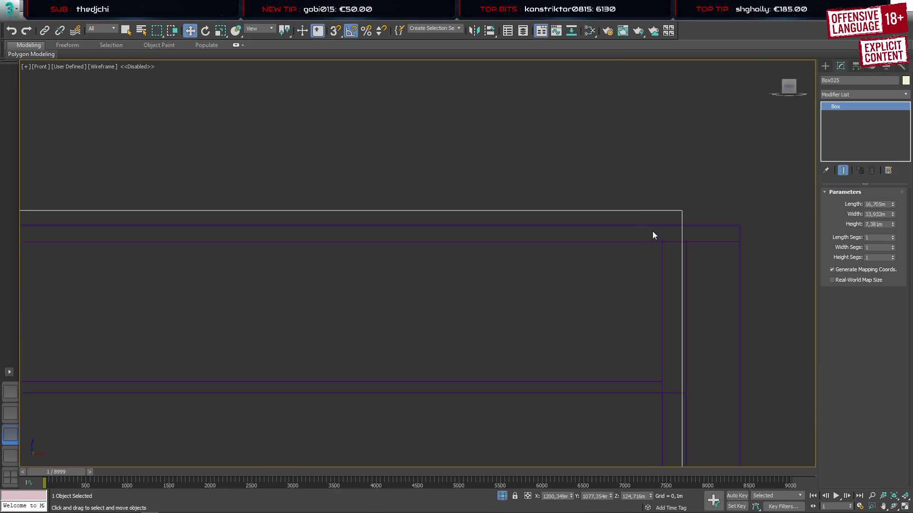
drag(883, 224, 874, 225)
key(BackSpace)
key(Return)
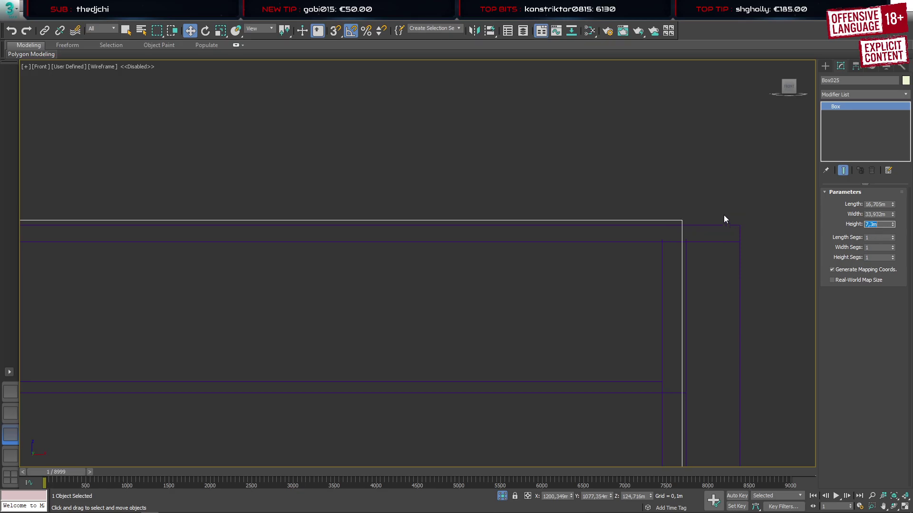
In the Left view, reduce the box Length to 13,865 m
scroll(558, 230, down, 5)
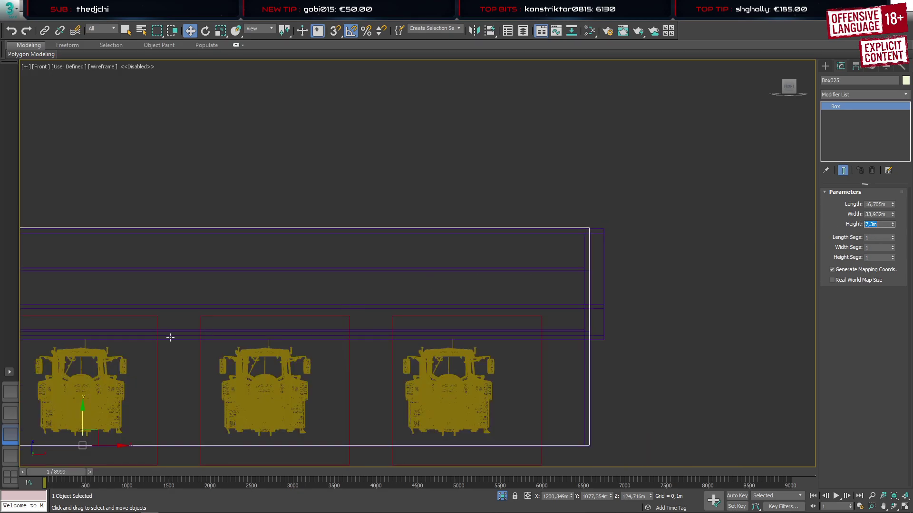
click(8, 460)
scroll(328, 335, down, 5)
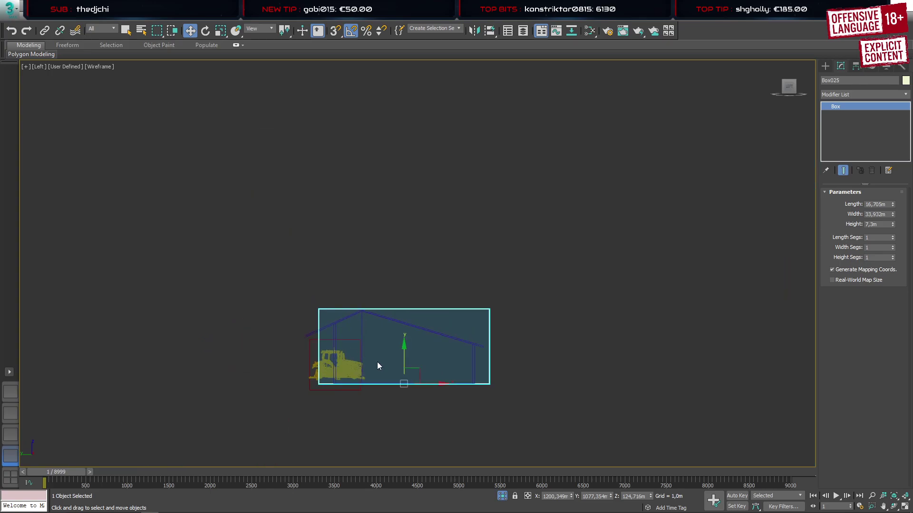
scroll(380, 362, up, 4)
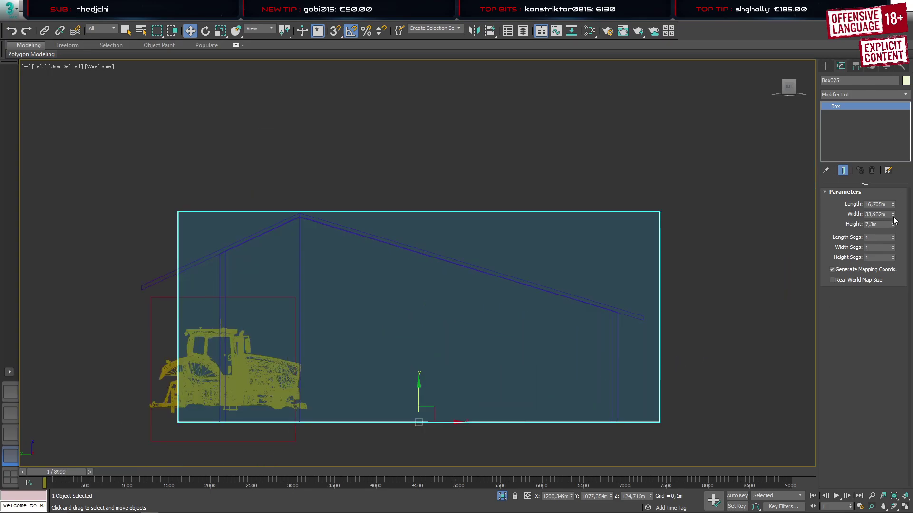
drag(893, 208, 896, 214)
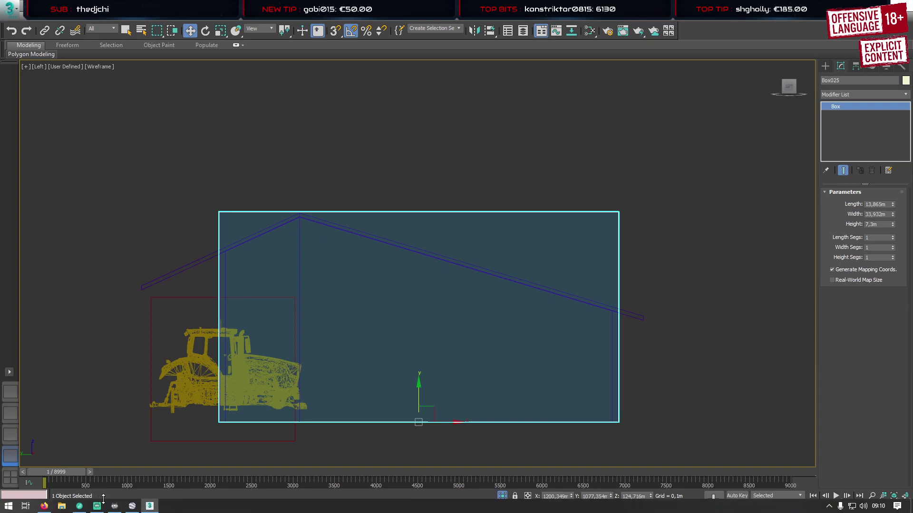
In the configurator, set hall width to 13.8 m and length to 34.1 m
mouse_move(81, 508)
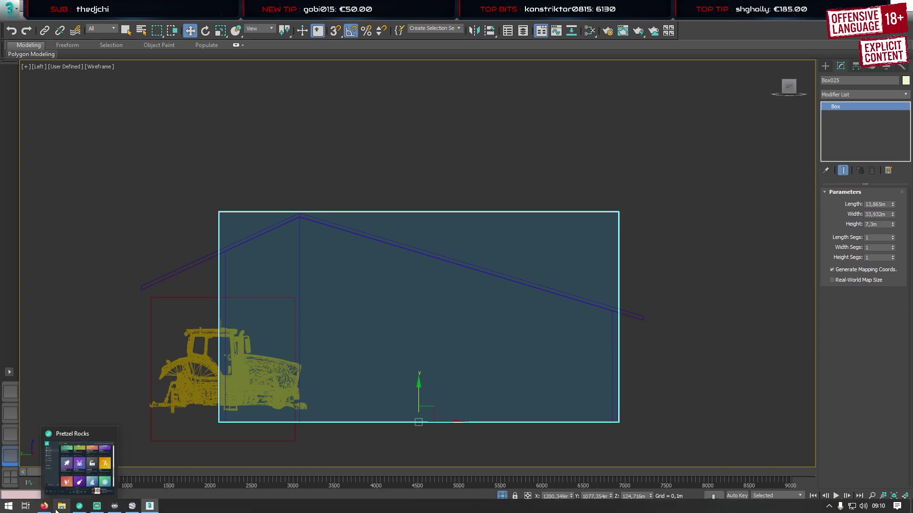
click(46, 509)
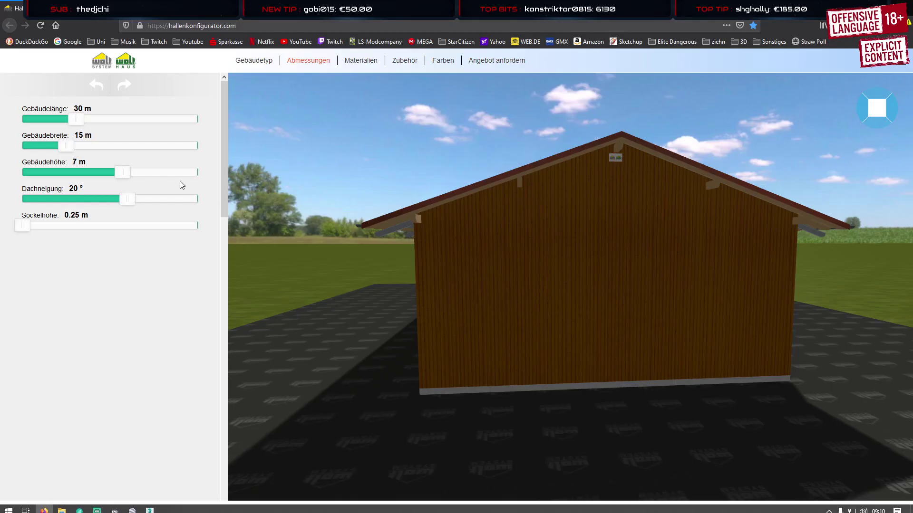
drag(66, 151, 54, 150)
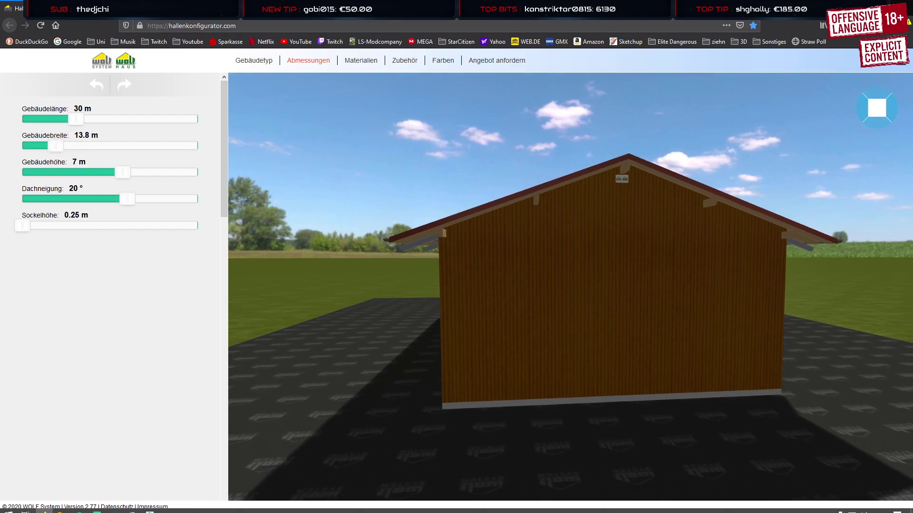
click(149, 507)
click(149, 507)
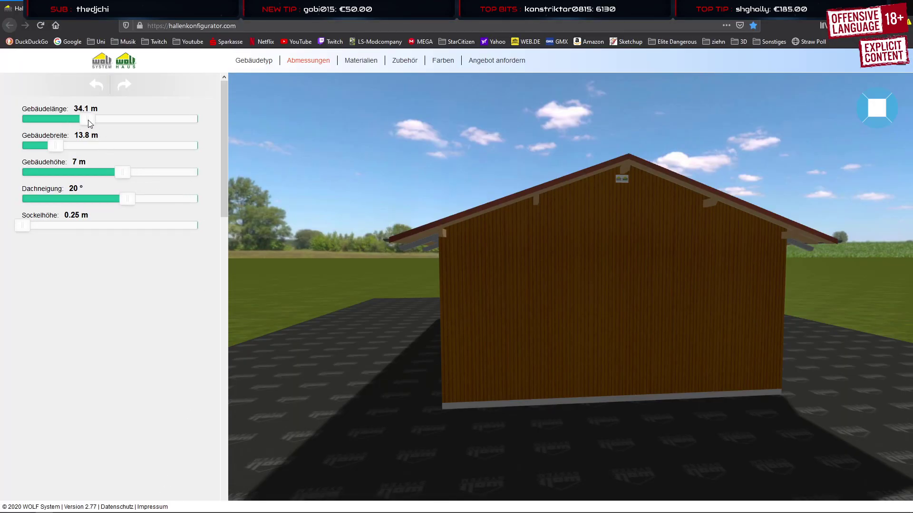
drag(88, 121, 88, 120)
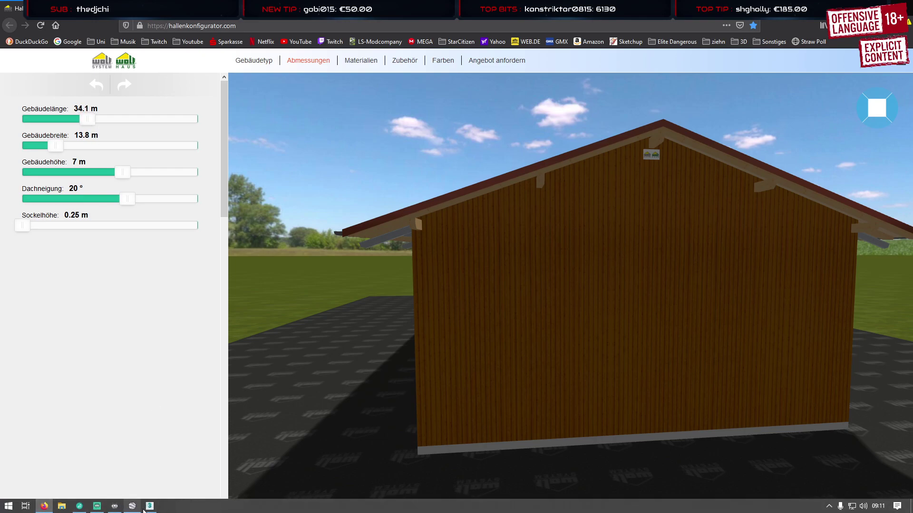
Set building height to 7.3 m and base height to 1.5 m, then orbit the preview
click(149, 507)
click(149, 507)
drag(125, 175, 148, 201)
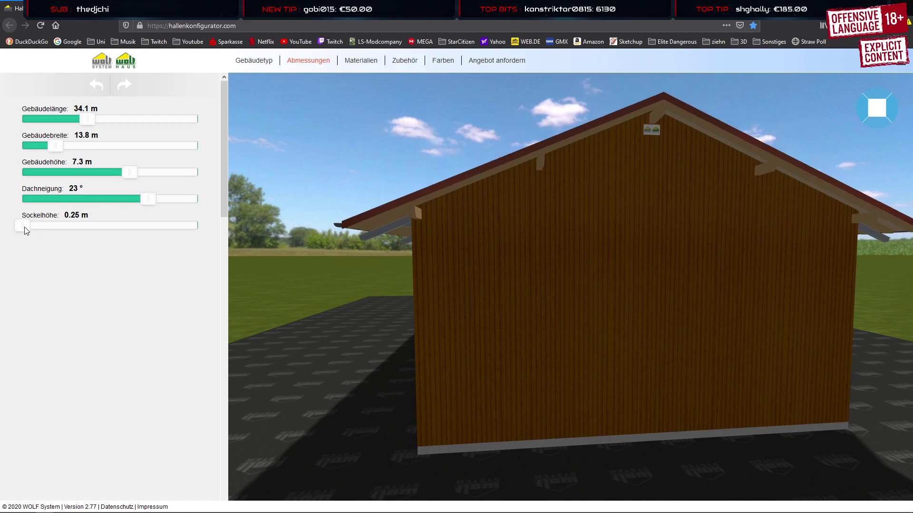
drag(25, 228, 104, 232)
scroll(413, 237, down, 3)
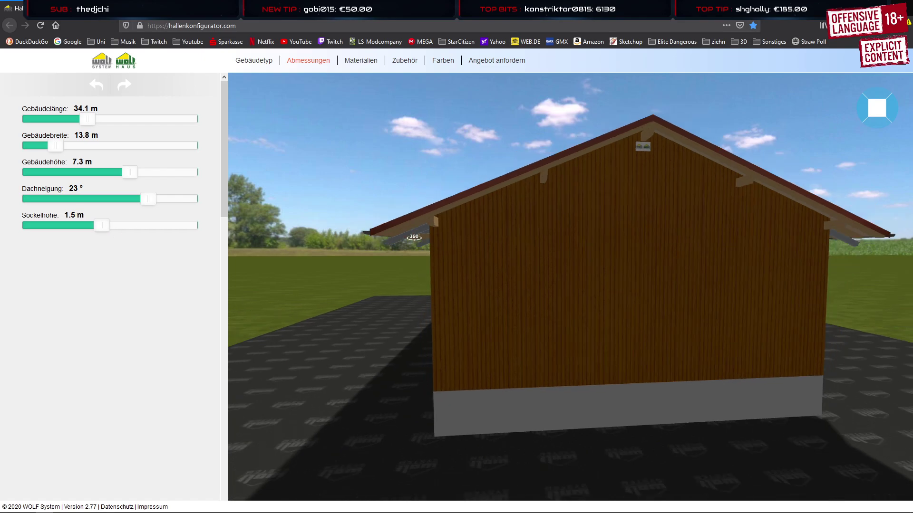
scroll(471, 208, down, 3)
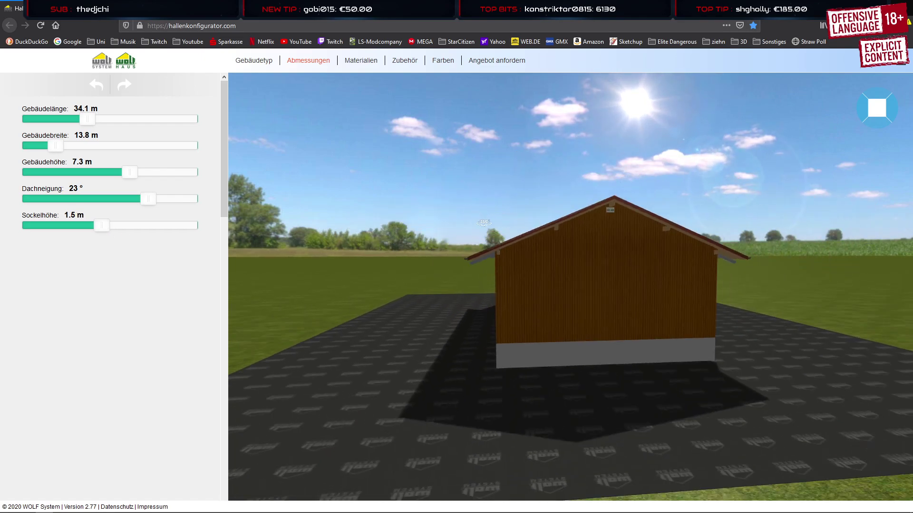
scroll(471, 208, up, 2)
drag(471, 209, 619, 222)
drag(468, 234, 509, 244)
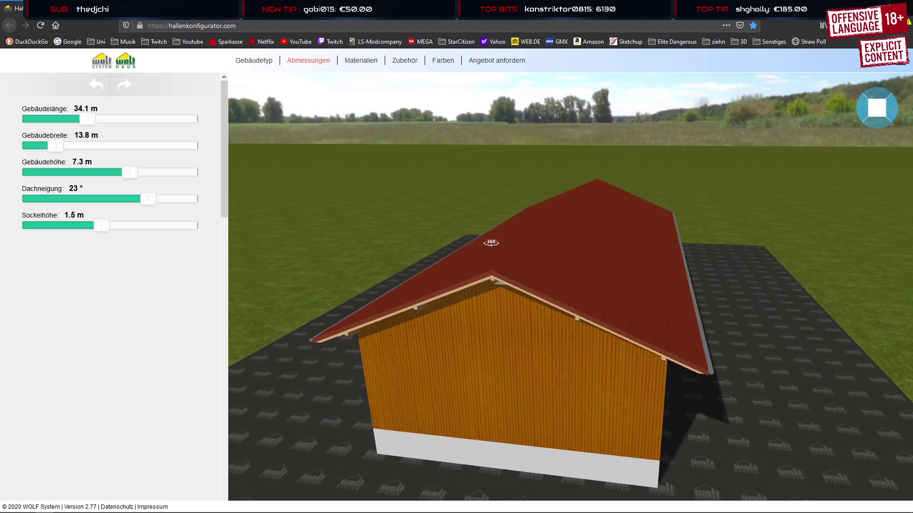
drag(226, 152, 234, 107)
drag(525, 310, 394, 300)
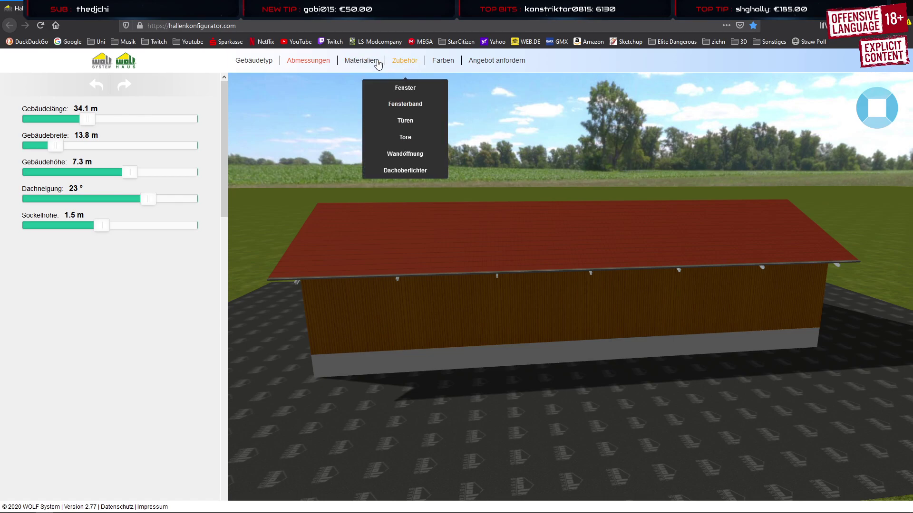
Try the mono-pitch building type, then switch the hall to a flat roof
click(255, 61)
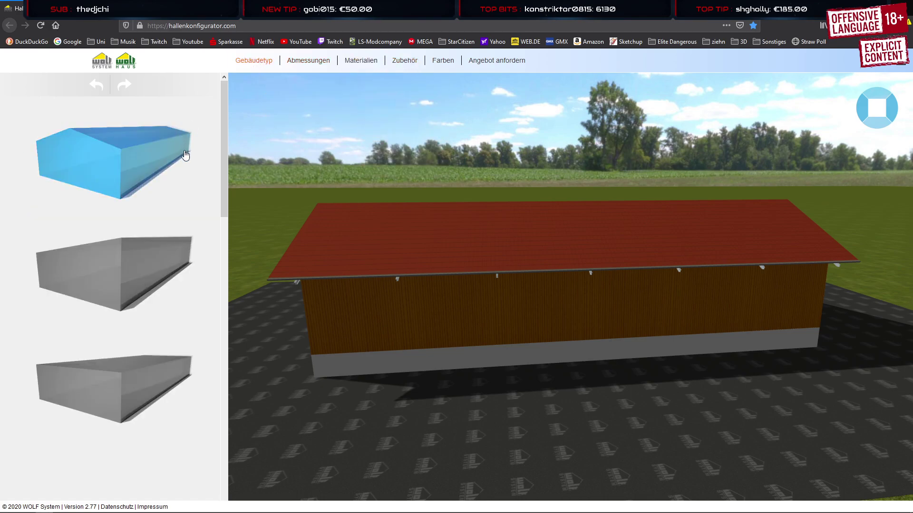
click(148, 246)
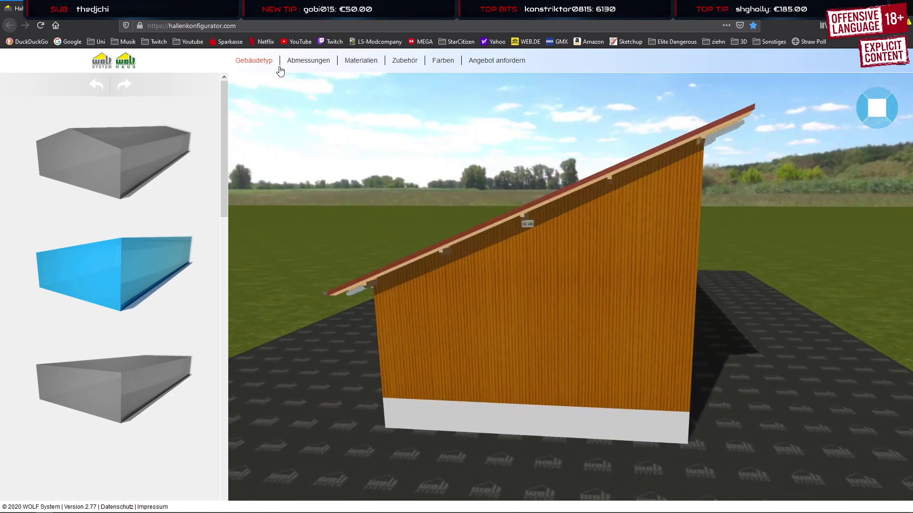
click(307, 61)
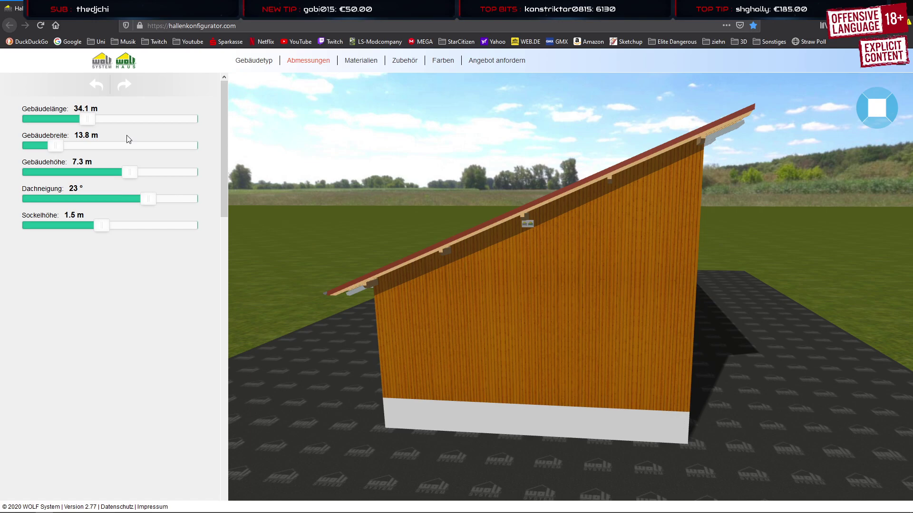
click(253, 61)
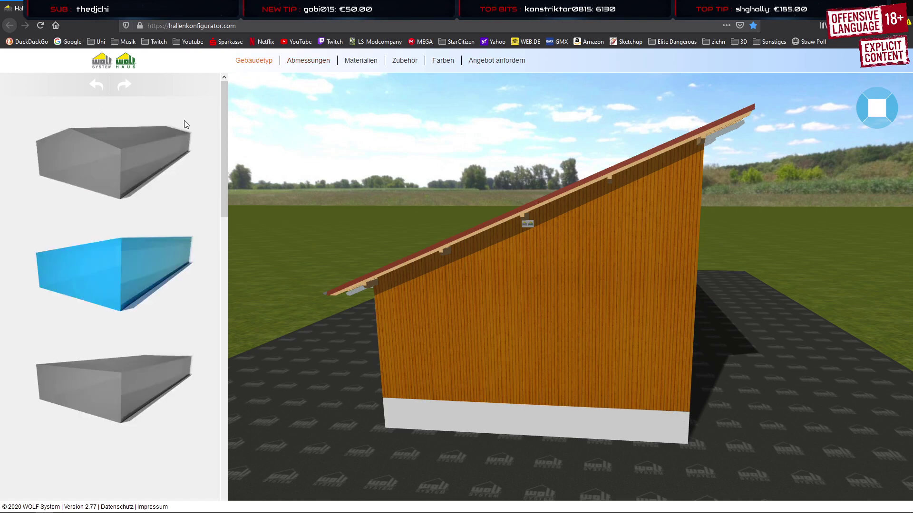
click(129, 401)
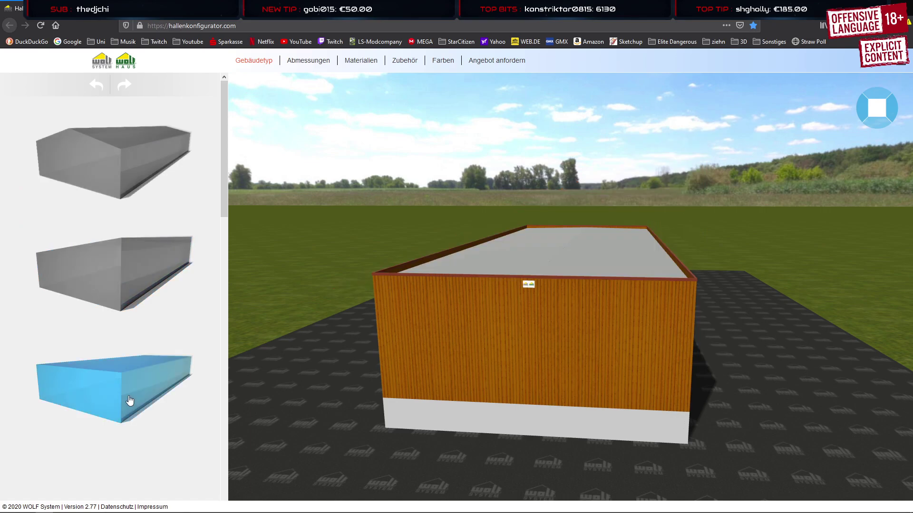
Check the Materialien roof covering list, leaving it on Foliendach
click(306, 62)
click(404, 61)
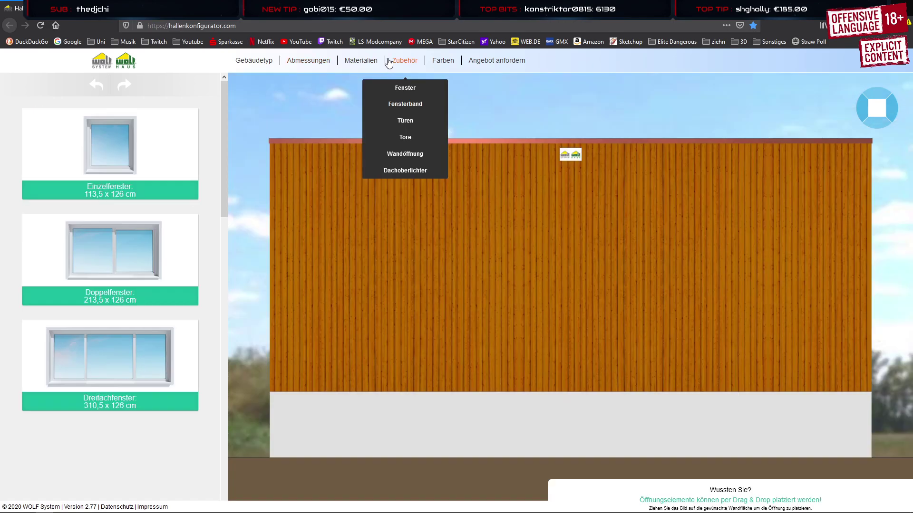
click(366, 62)
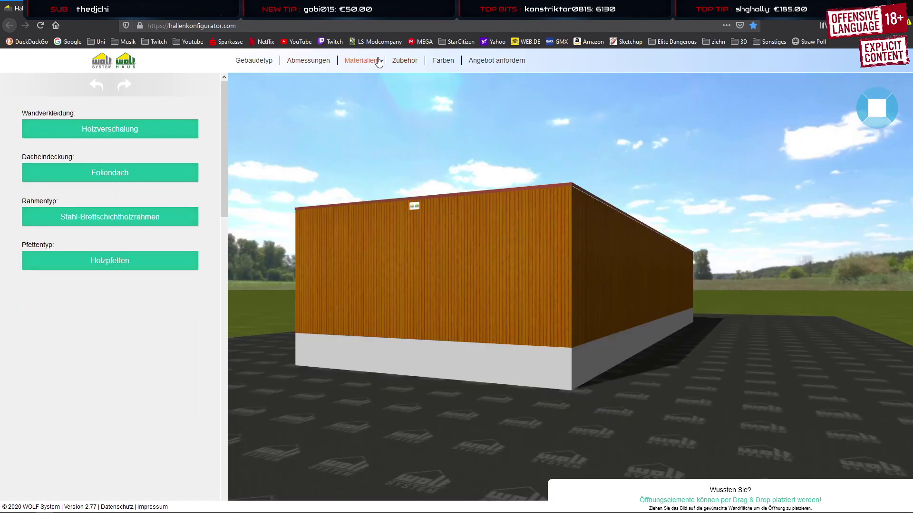
click(126, 174)
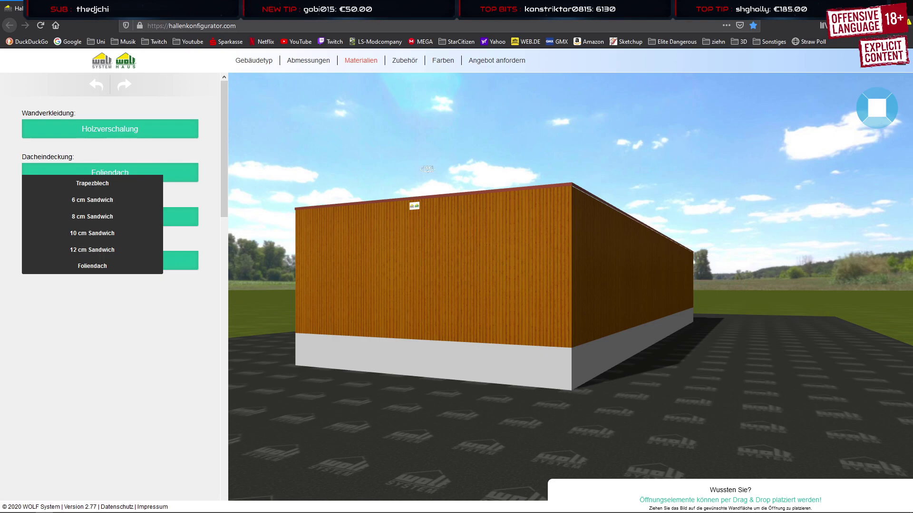
drag(427, 169, 467, 208)
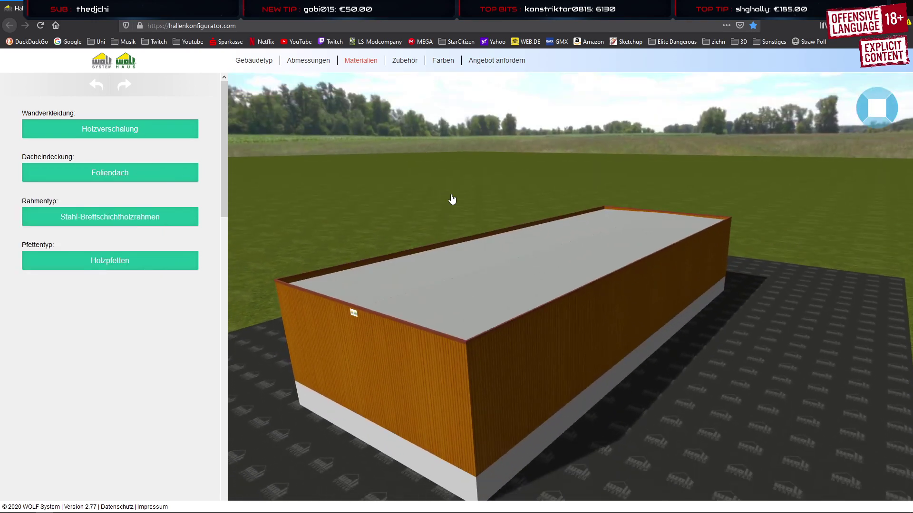
click(154, 177)
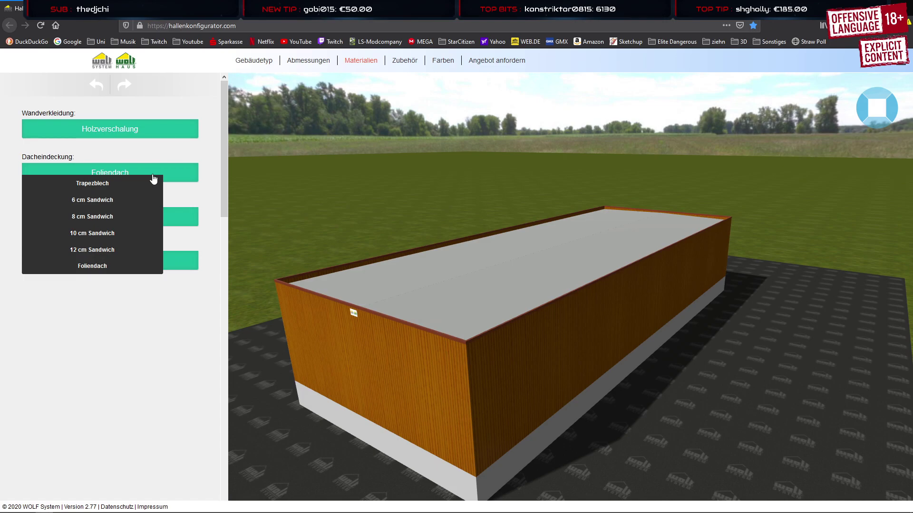
click(137, 352)
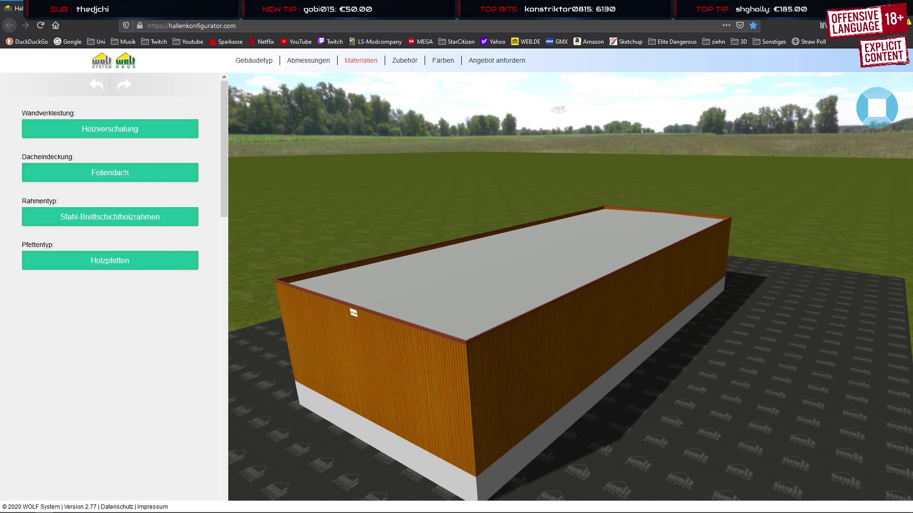
mouse_move(412, 60)
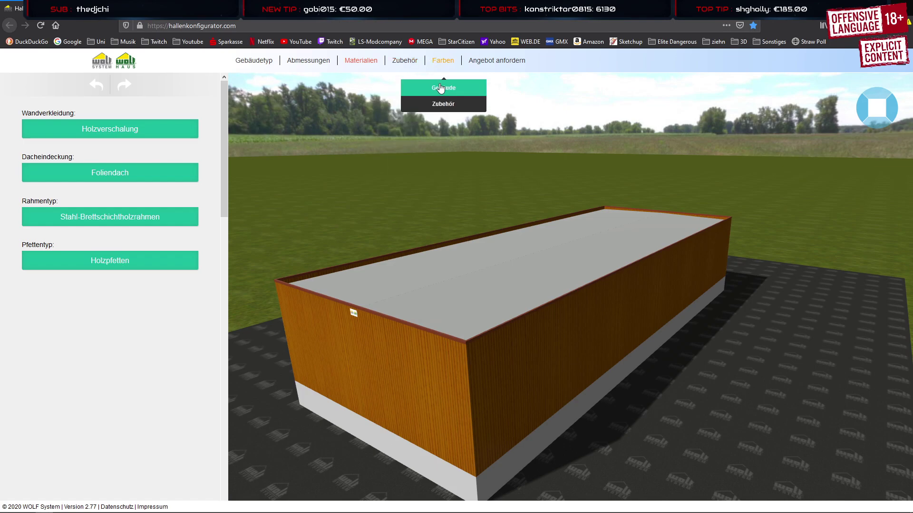
Switch back to the gable-roof hall and drag Dachneigung from 5° to 19°
click(265, 62)
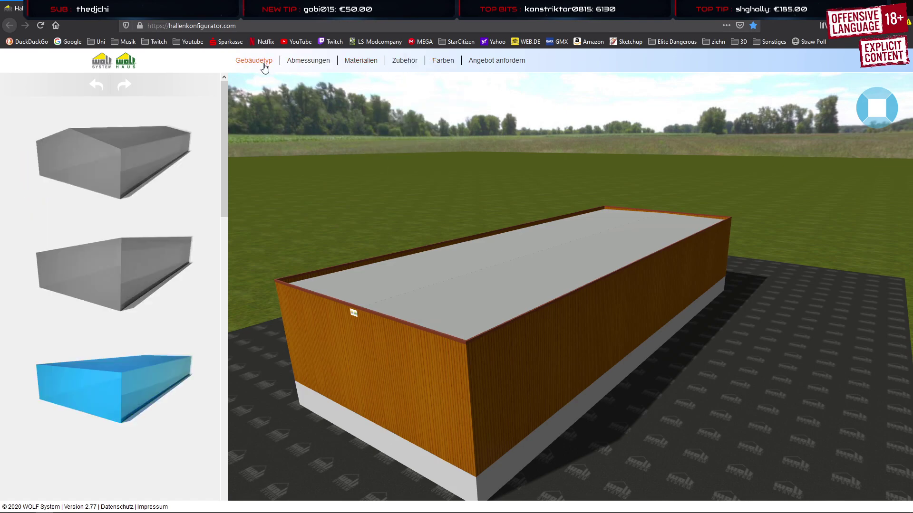
click(132, 170)
drag(365, 252, 449, 249)
click(308, 60)
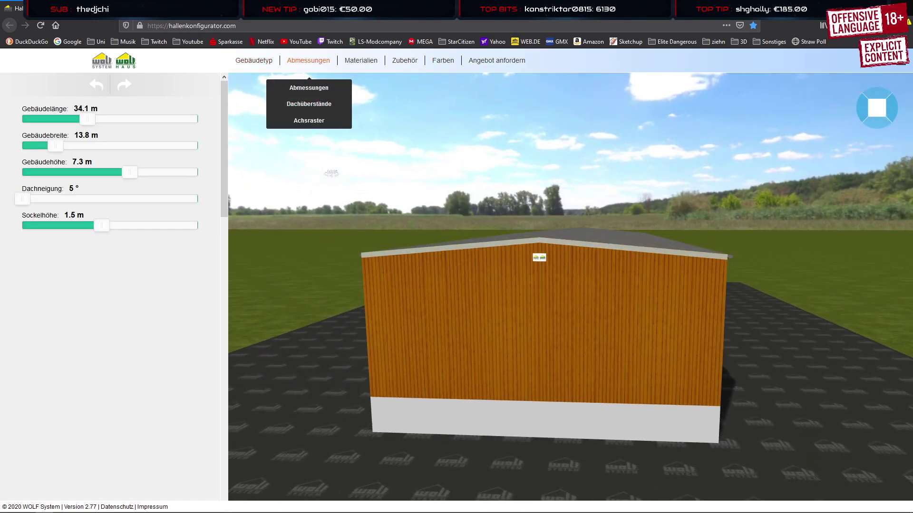
drag(545, 241, 553, 247)
scroll(555, 253, down, 6)
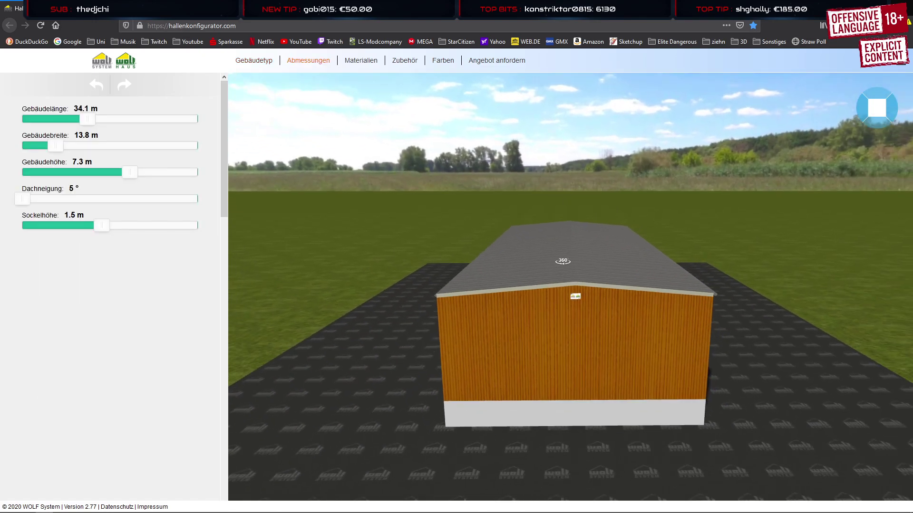
scroll(562, 259, up, 2)
right_drag(561, 259, 449, 142)
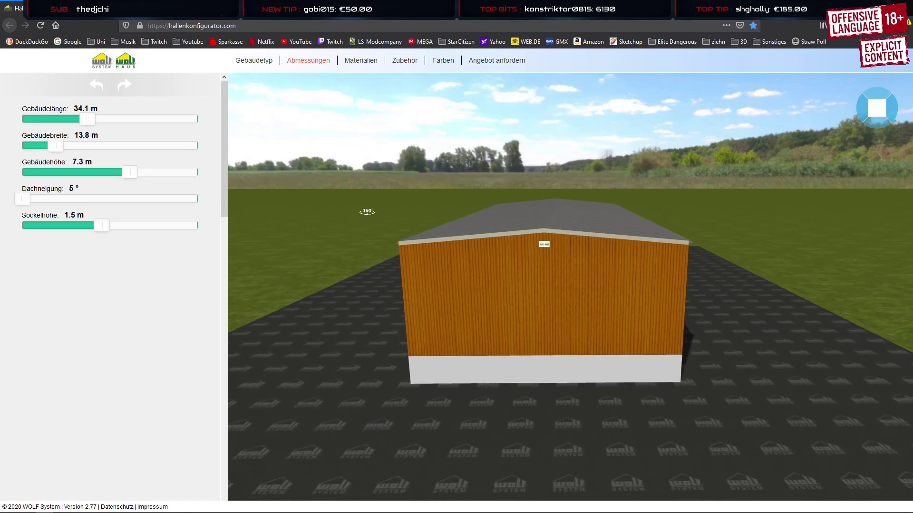
drag(26, 202, 127, 202)
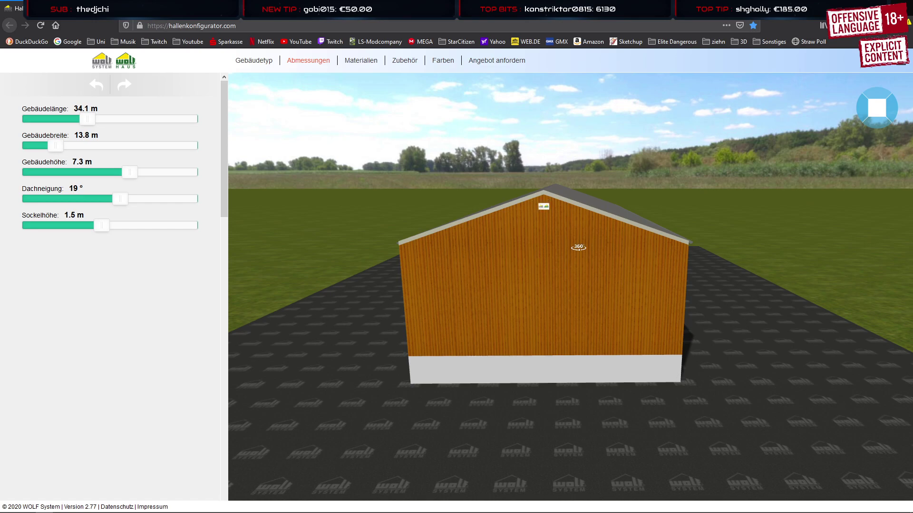
drag(578, 247, 571, 271)
Set the roof covering to Wellfaserplatten, keeping Holzverschalung walls and Stahl-Brettschichtholzrahmen frame
click(363, 66)
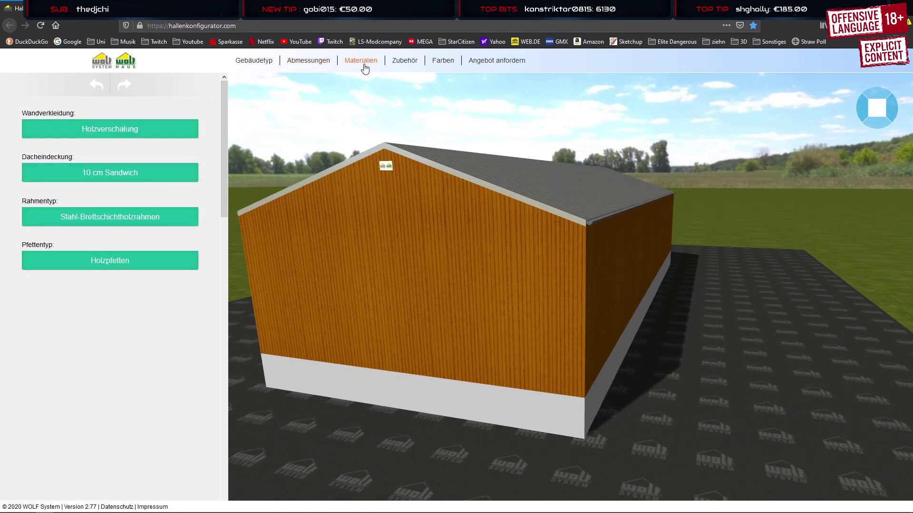
click(191, 173)
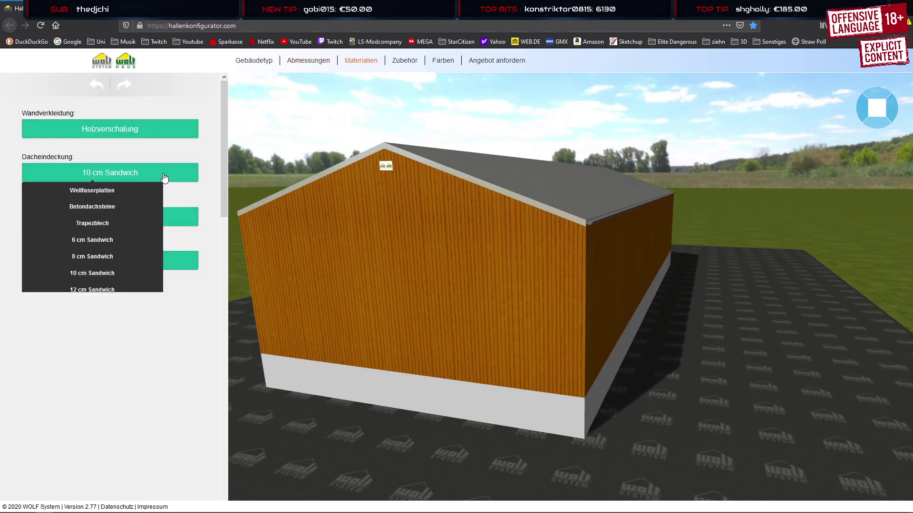
click(111, 195)
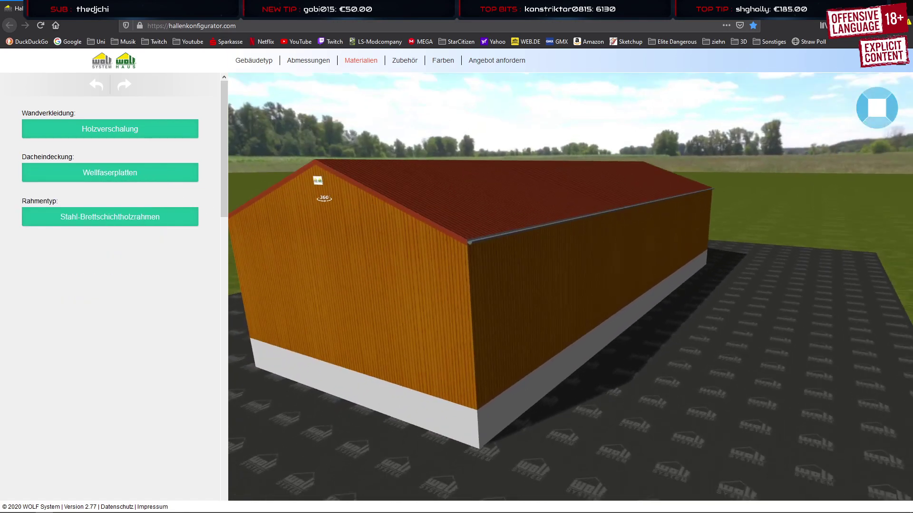
click(146, 137)
click(124, 163)
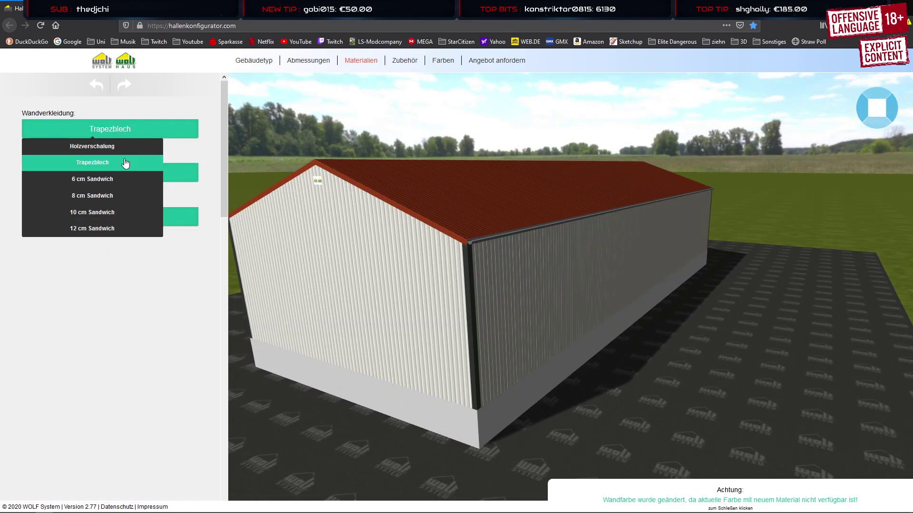
click(109, 148)
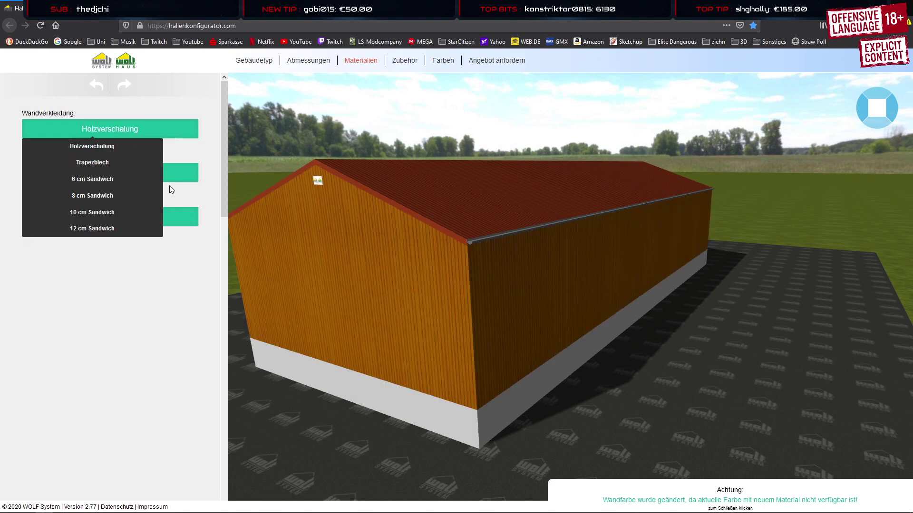
click(146, 222)
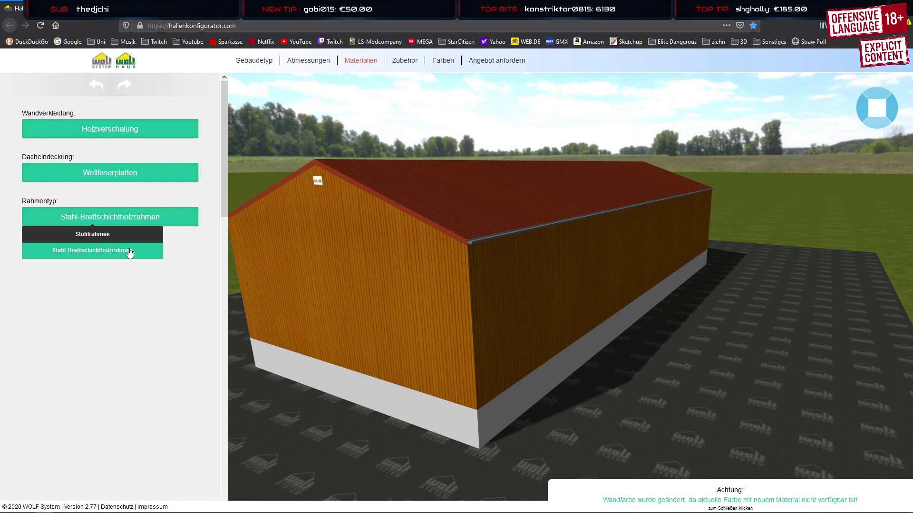
click(131, 235)
click(121, 255)
Under Farben > Gebäude, change the Wandverkleidung colour to Nussbaum
click(409, 62)
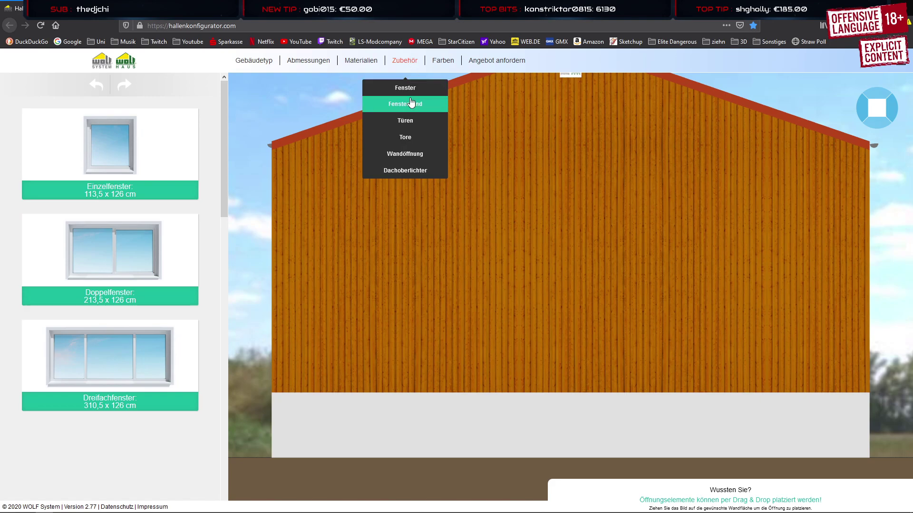
click(442, 61)
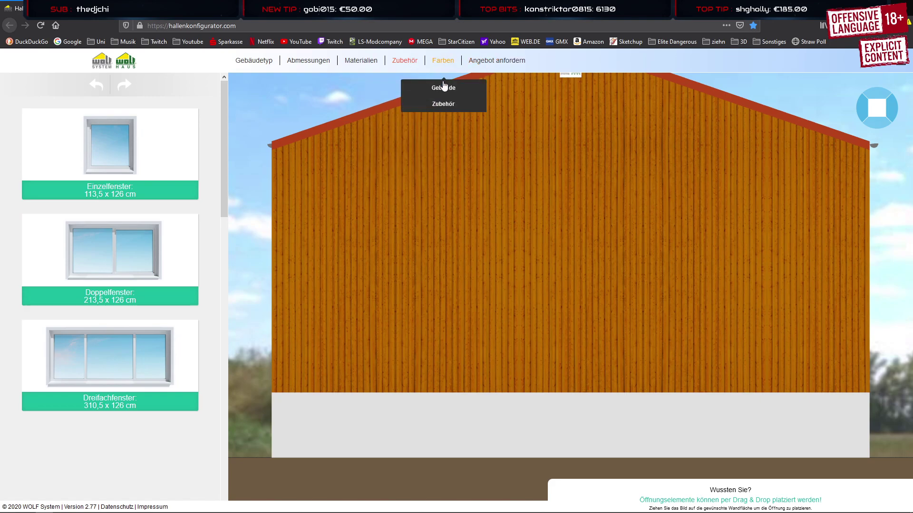
click(443, 88)
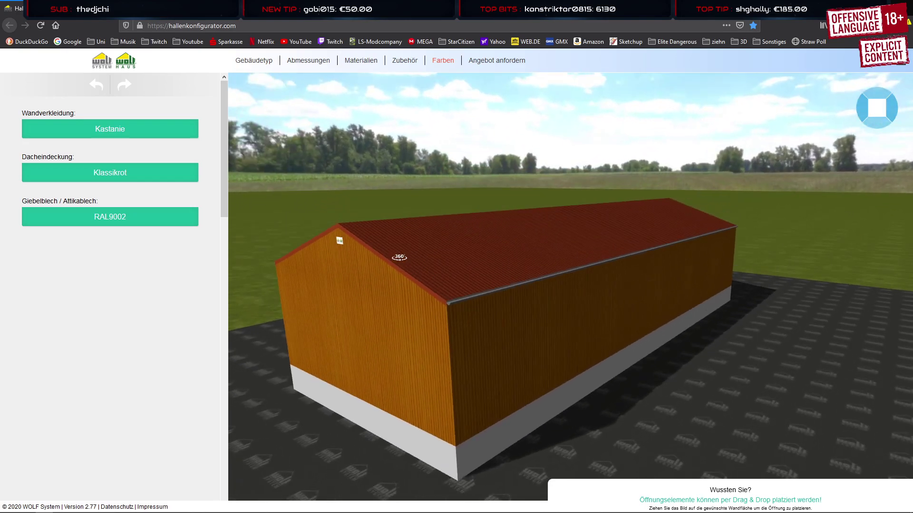
click(157, 179)
click(139, 135)
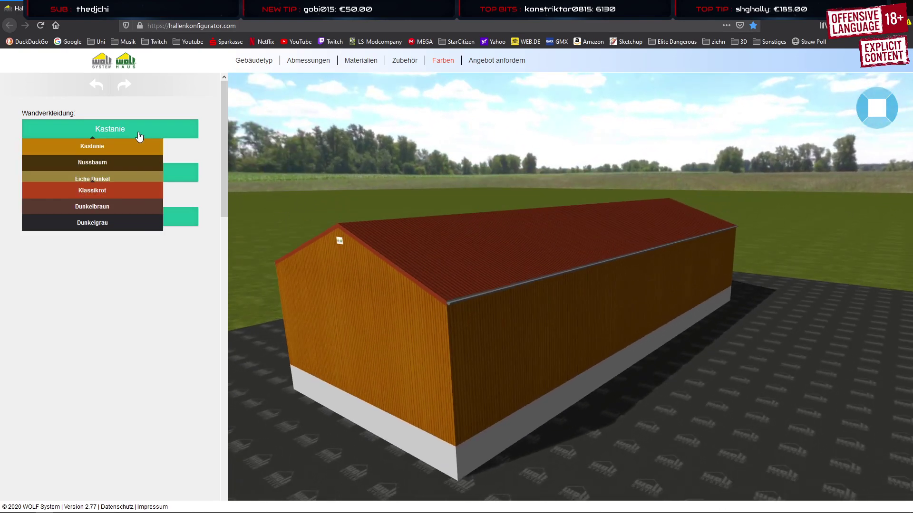
click(117, 165)
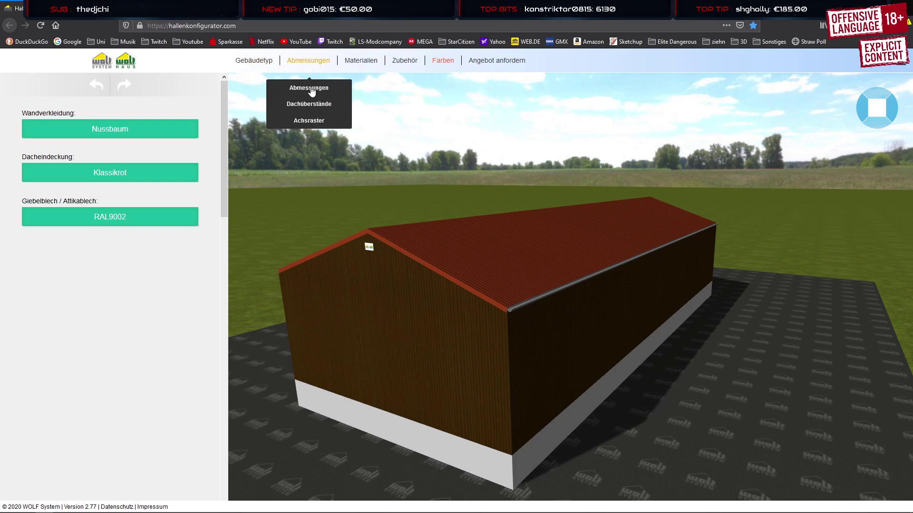
In the axis grid plan, try seven frame bays and set Rahmenfelder back to 6
click(310, 105)
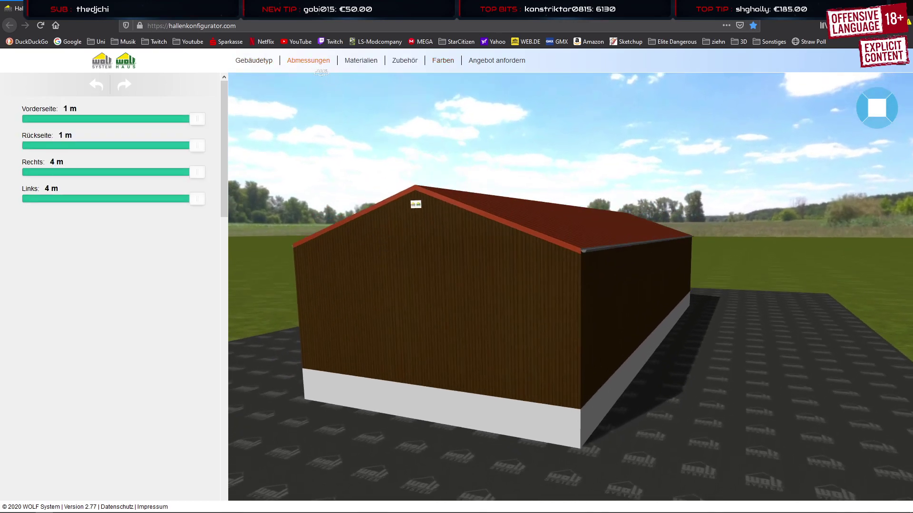
mouse_move(322, 61)
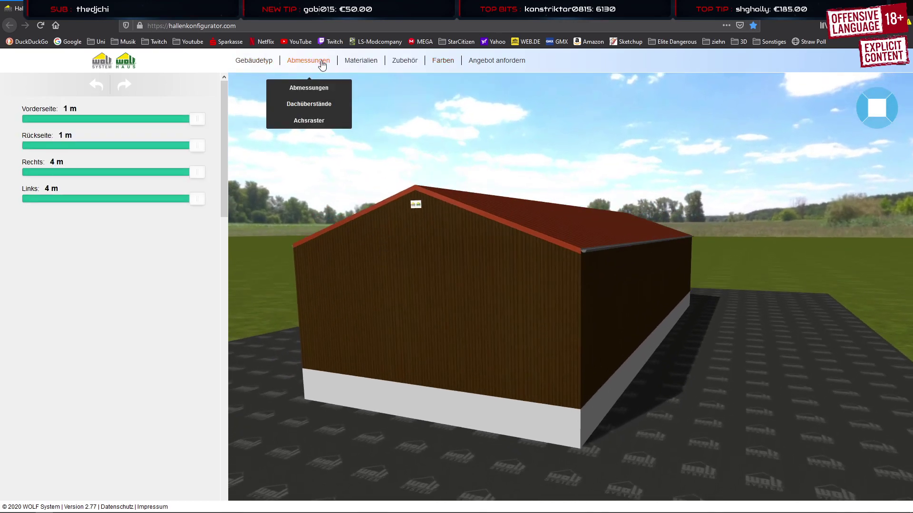
click(319, 121)
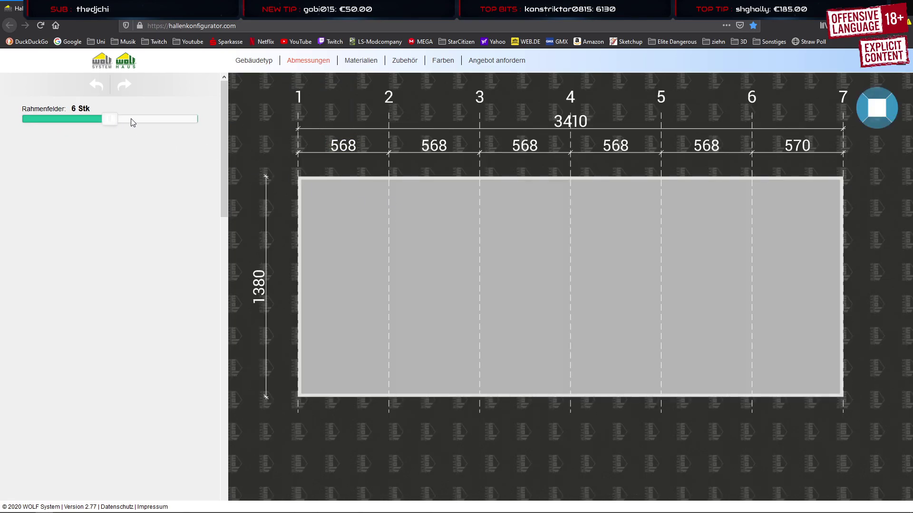
click(155, 119)
click(150, 119)
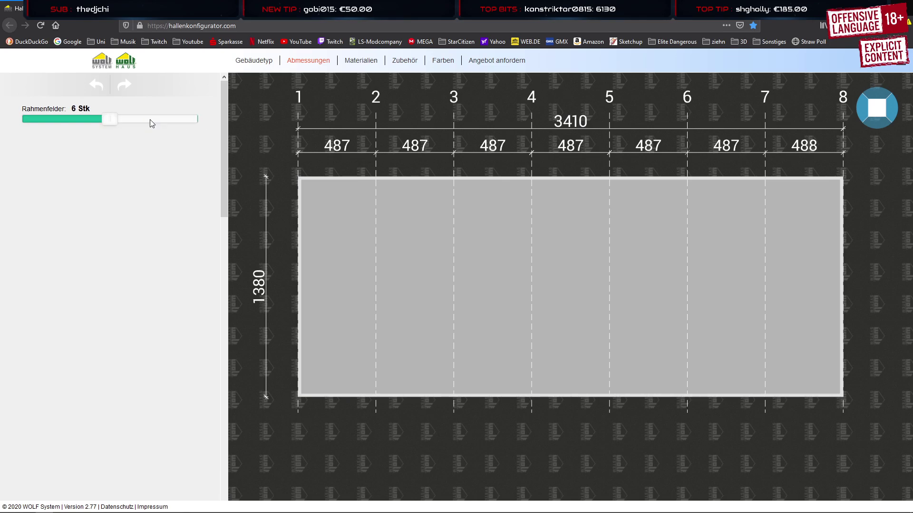
Set roof overhangs to 0.5 m front and back, 2.5 m right, 1 m left
mouse_move(323, 65)
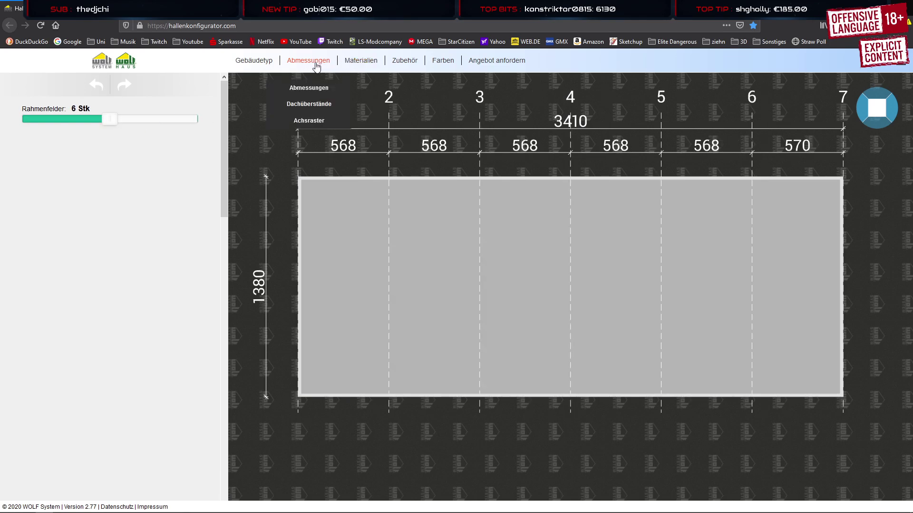
click(314, 93)
click(313, 102)
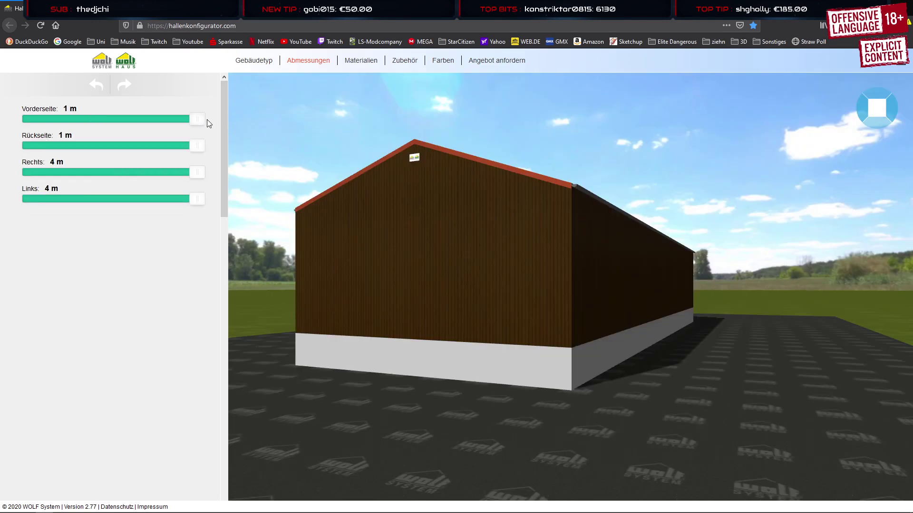
drag(197, 119, 113, 116)
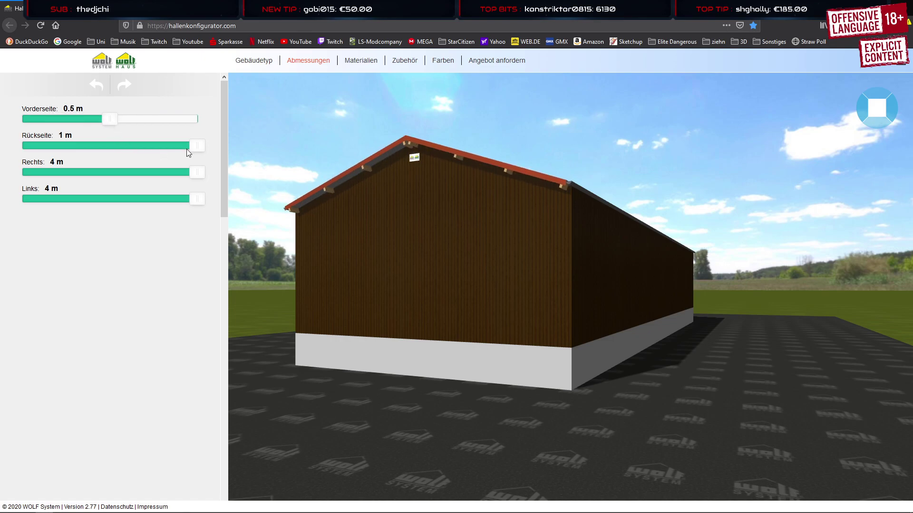
drag(199, 147, 119, 146)
drag(639, 207, 666, 212)
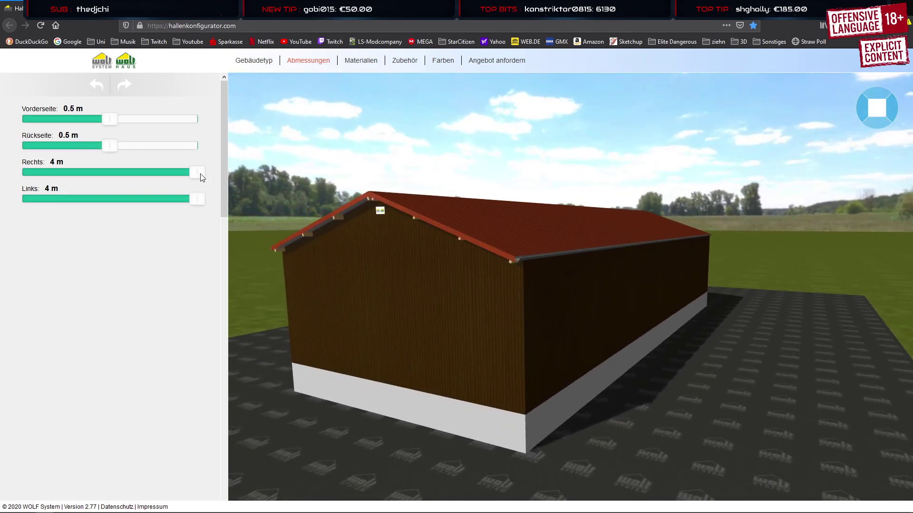
drag(199, 173, 137, 173)
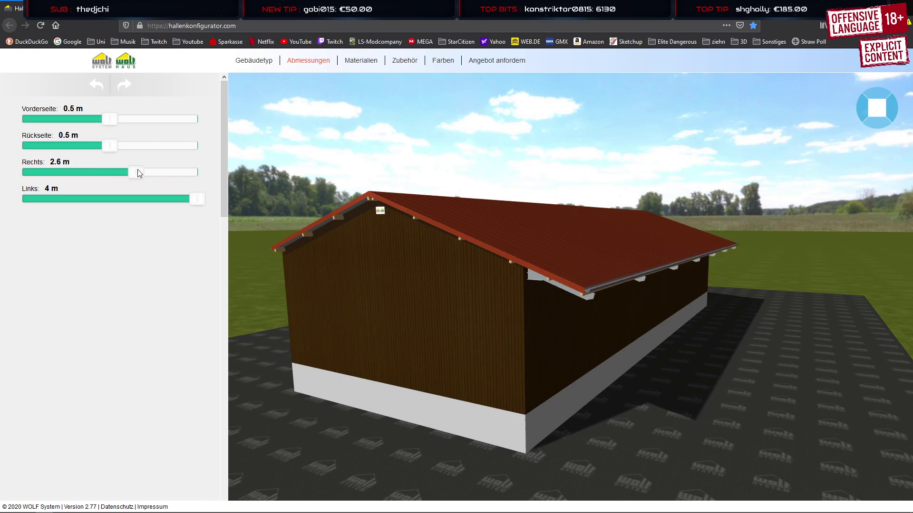
drag(193, 198, 56, 201)
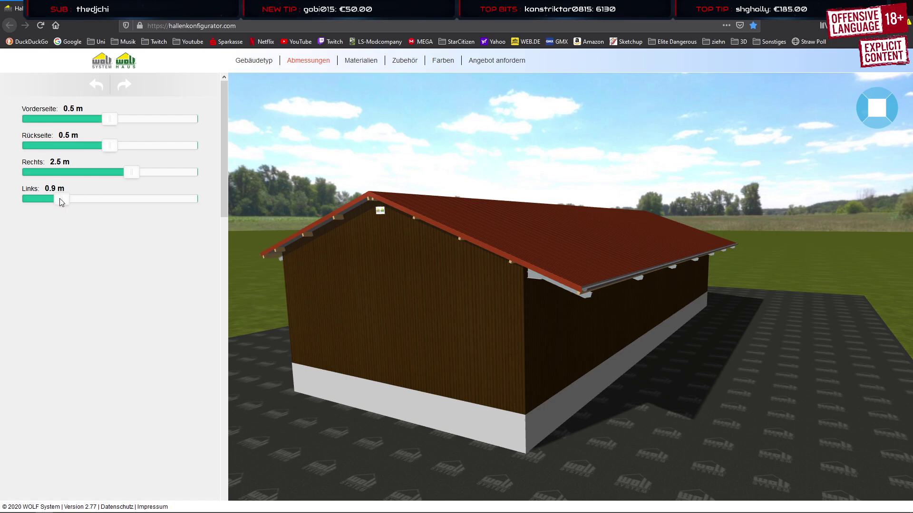
drag(320, 235, 350, 232)
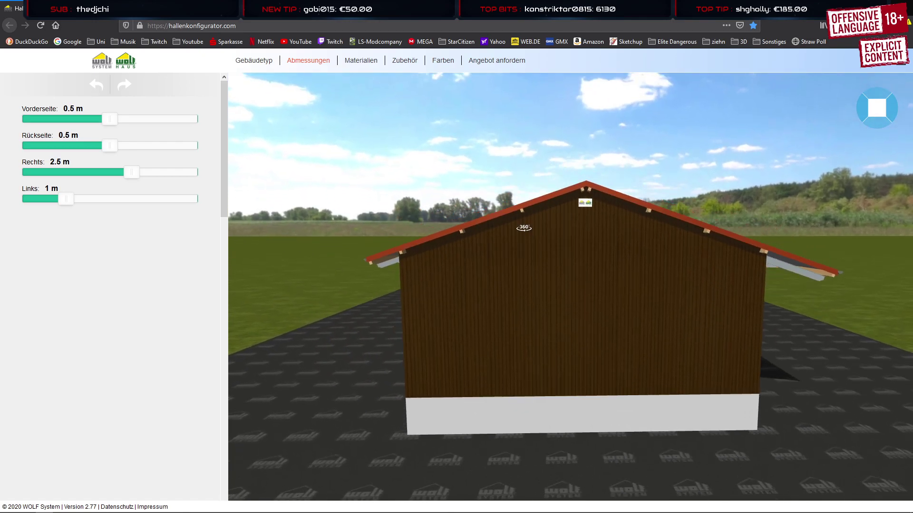
Check the hall's Achsraster grid and Abmessungen, face the gable, then view the Holzverschalung/Wellfaserplatten materials
mouse_move(308, 61)
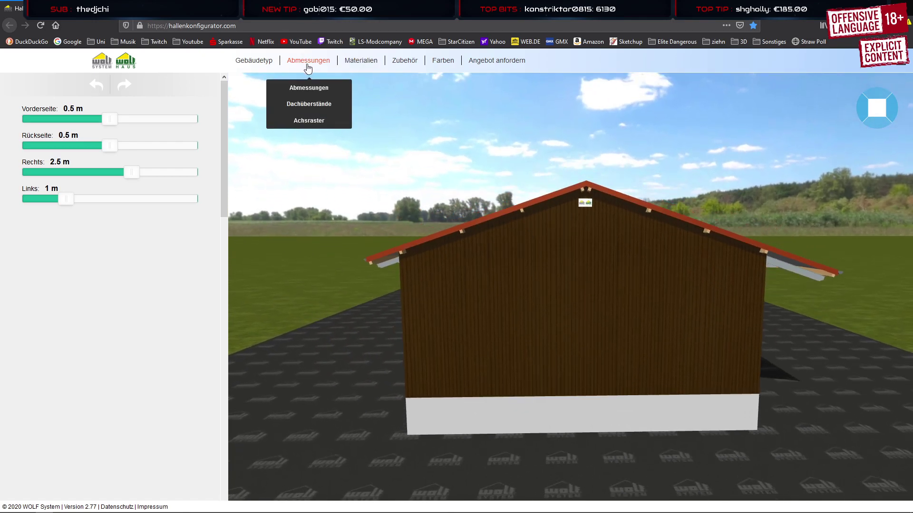
click(314, 122)
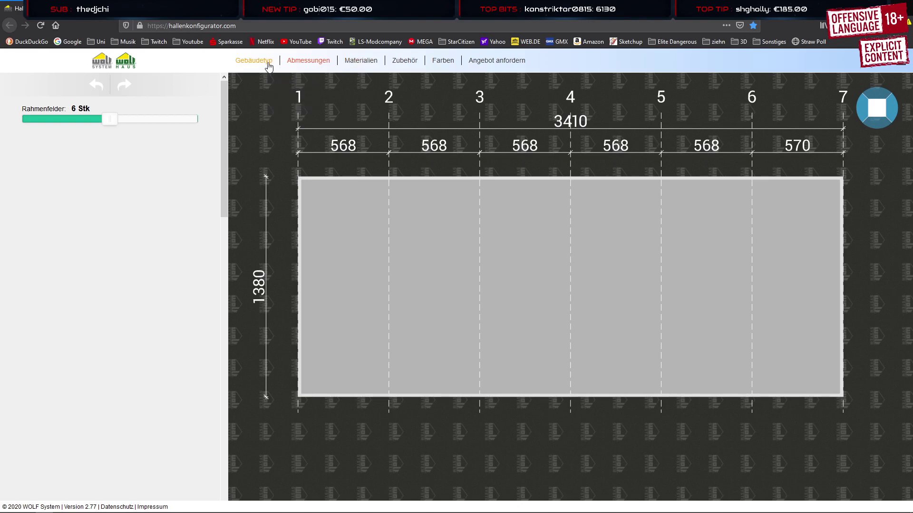
click(312, 87)
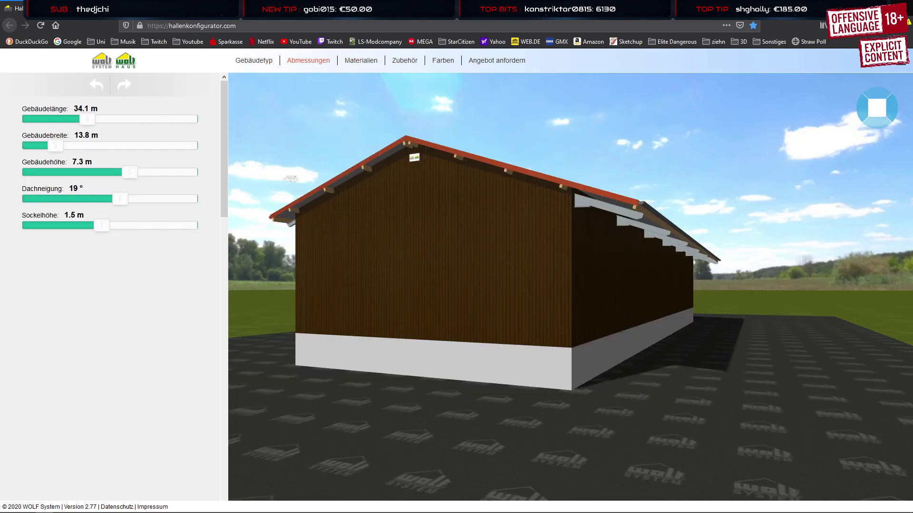
drag(424, 180, 450, 180)
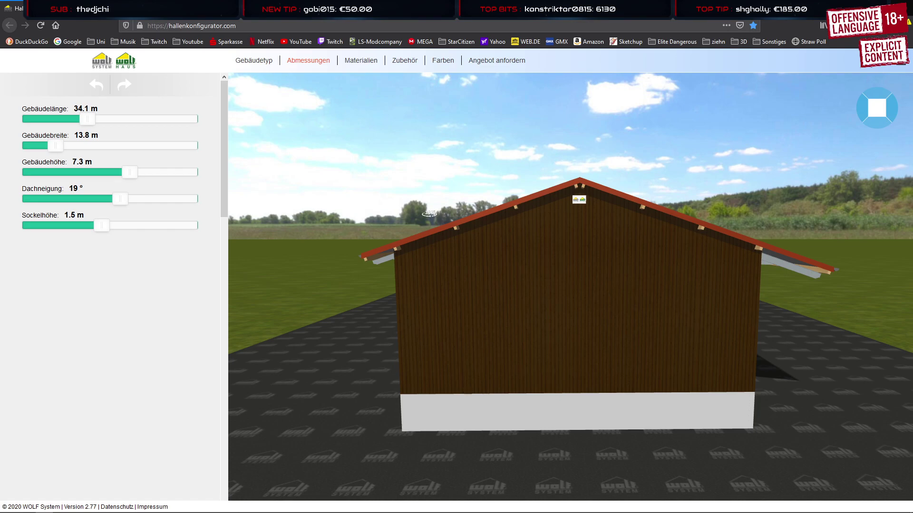
click(360, 62)
mouse_move(405, 61)
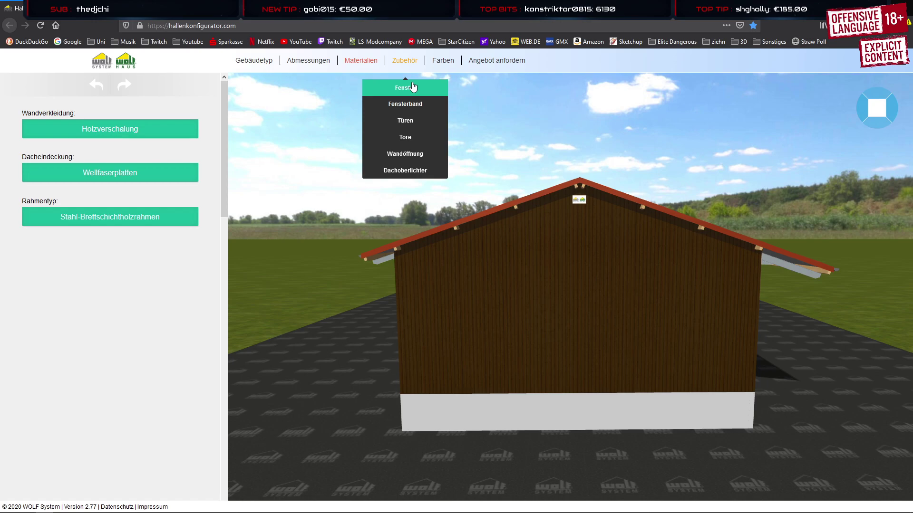
Face the long wall and place an Agrar Doppelschiebetor, 300 wide with 134 clearance each side
click(416, 142)
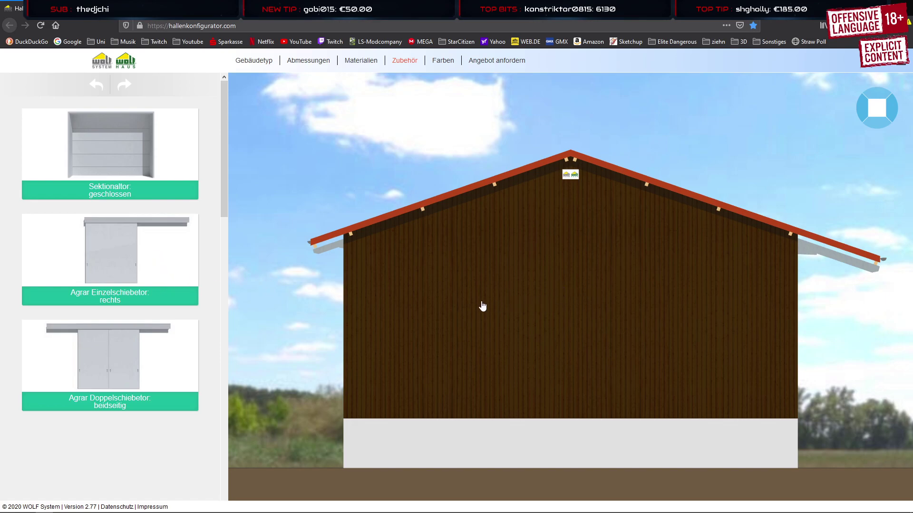
drag(613, 297, 516, 290)
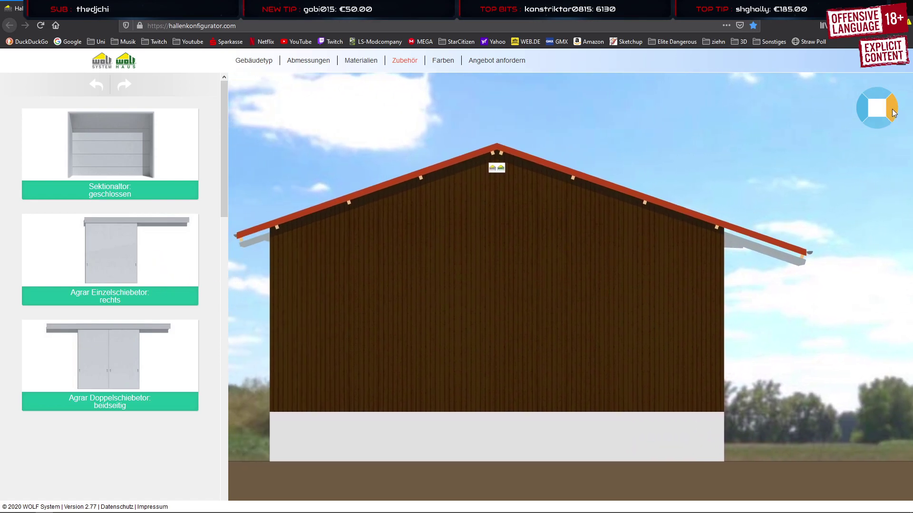
click(877, 108)
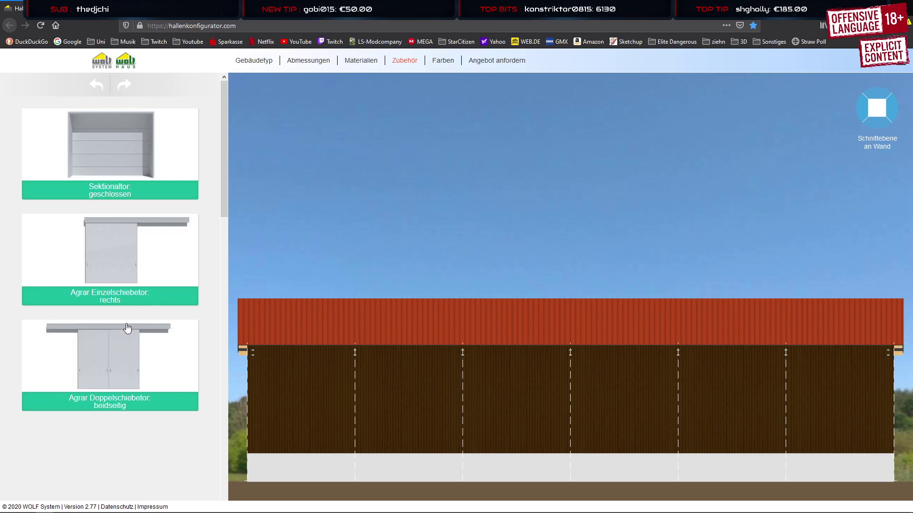
click(408, 144)
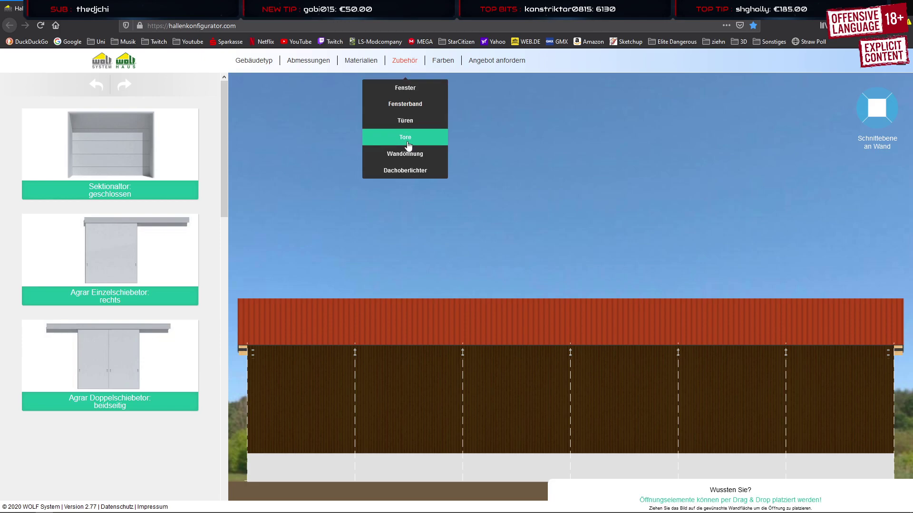
mouse_move(145, 401)
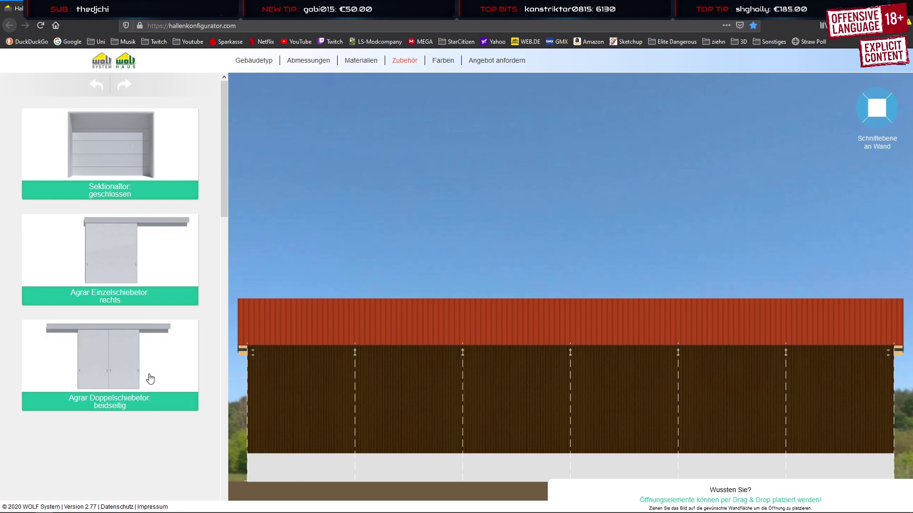
drag(145, 369, 401, 447)
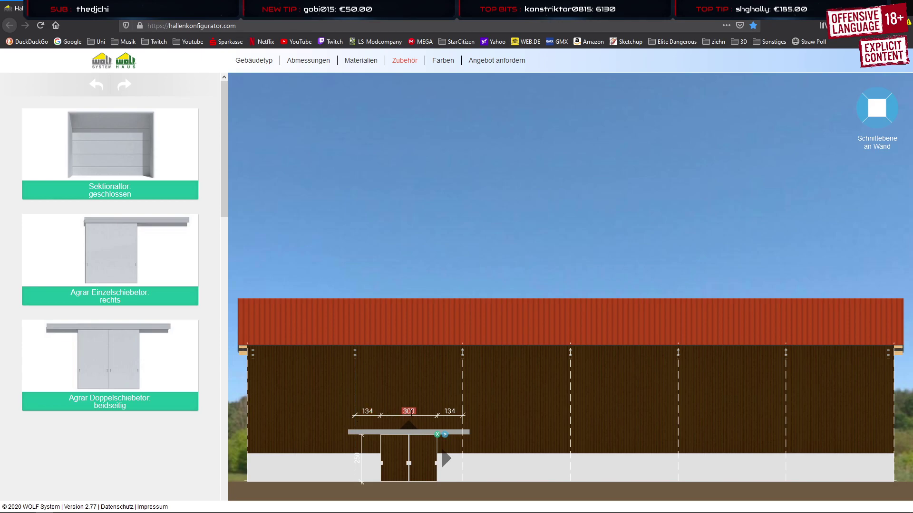
click(413, 413)
click(134, 395)
click(437, 435)
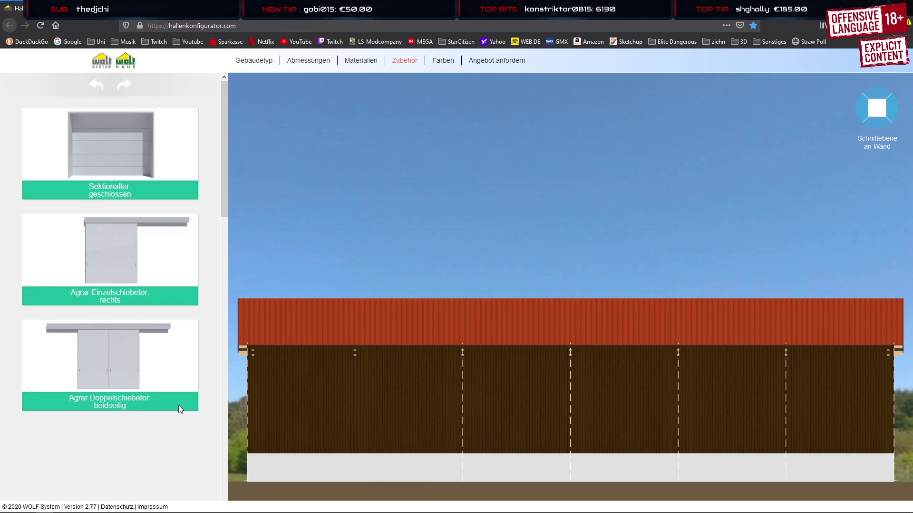
drag(171, 390, 418, 417)
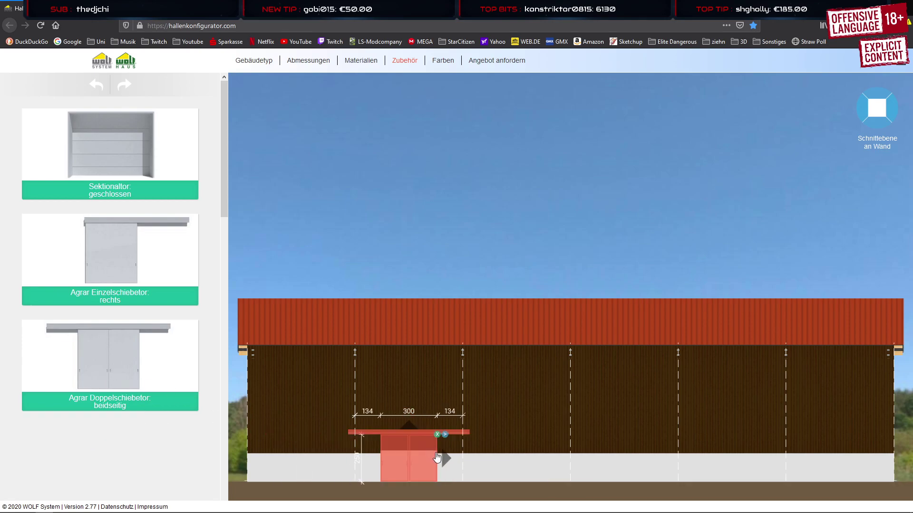
click(445, 436)
click(445, 436)
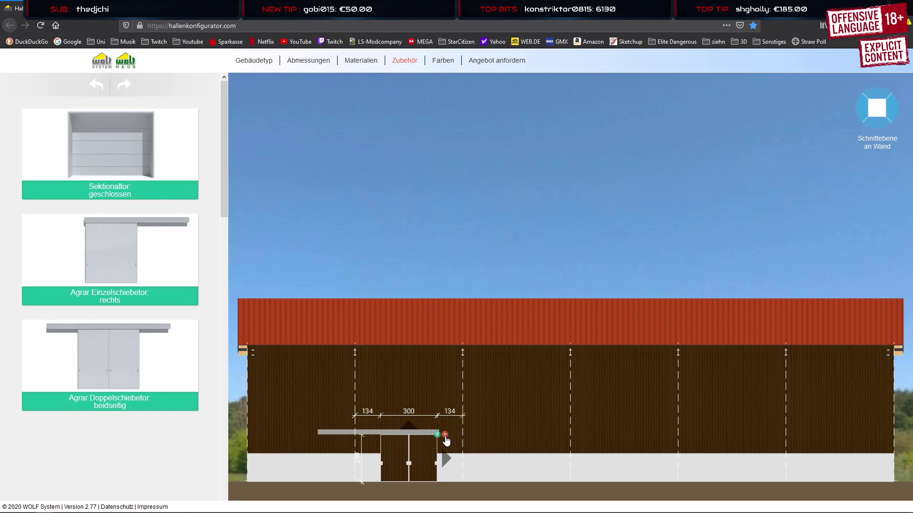
click(445, 435)
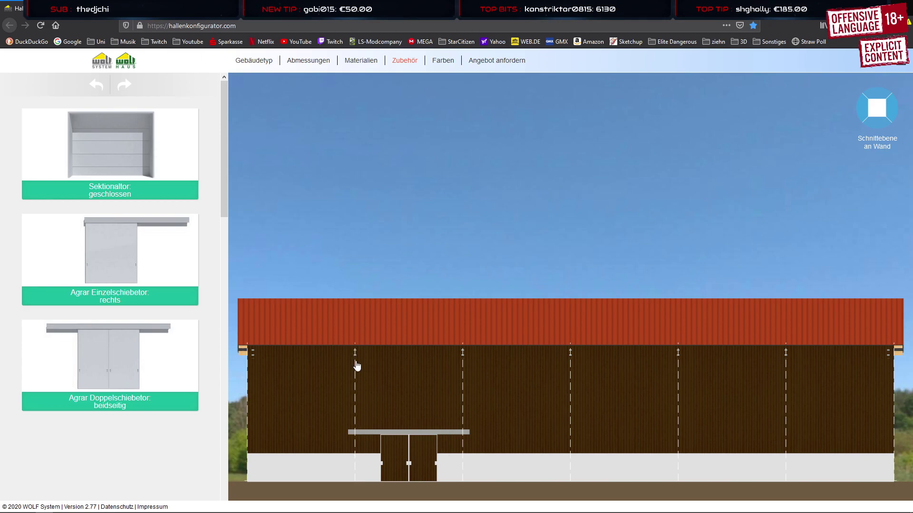
click(395, 457)
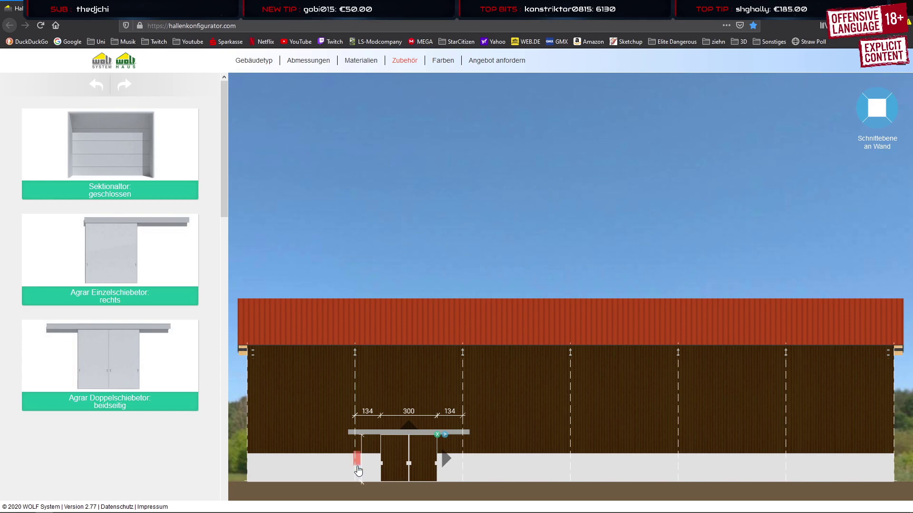
click(412, 339)
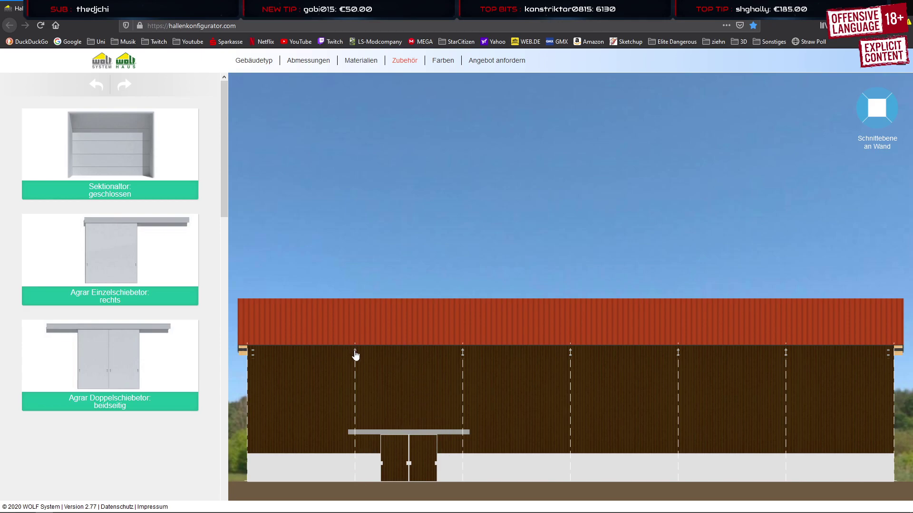
click(396, 440)
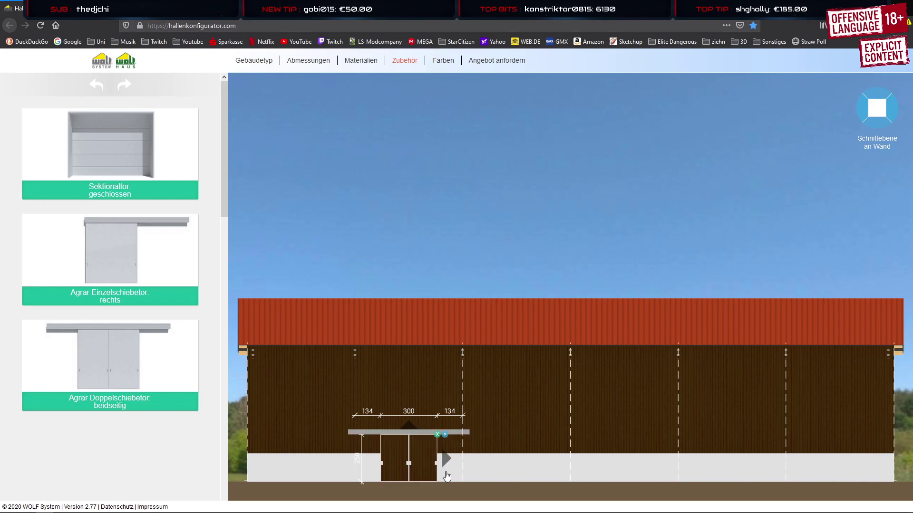
Resize the Agrar Doppelschiebetor to 450 wide and 400 high, leaving 59 clearance each side
drag(443, 457, 481, 461)
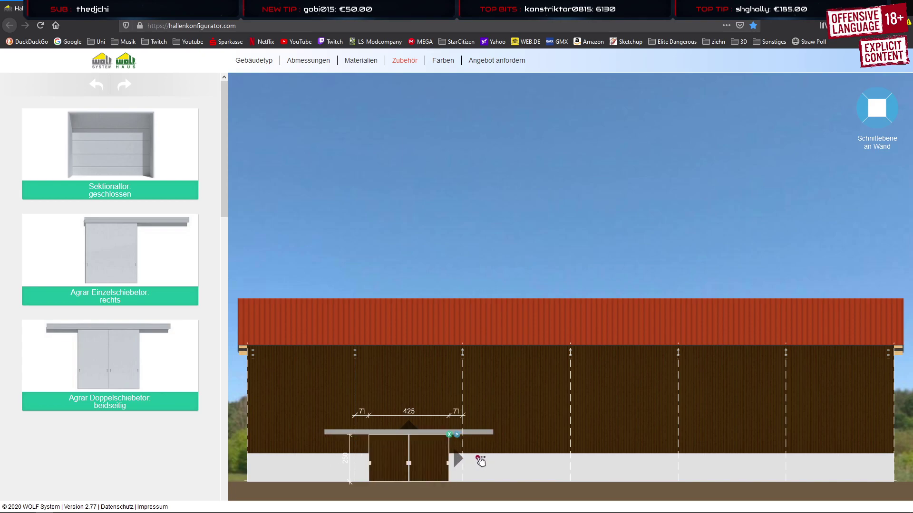
drag(409, 426, 418, 387)
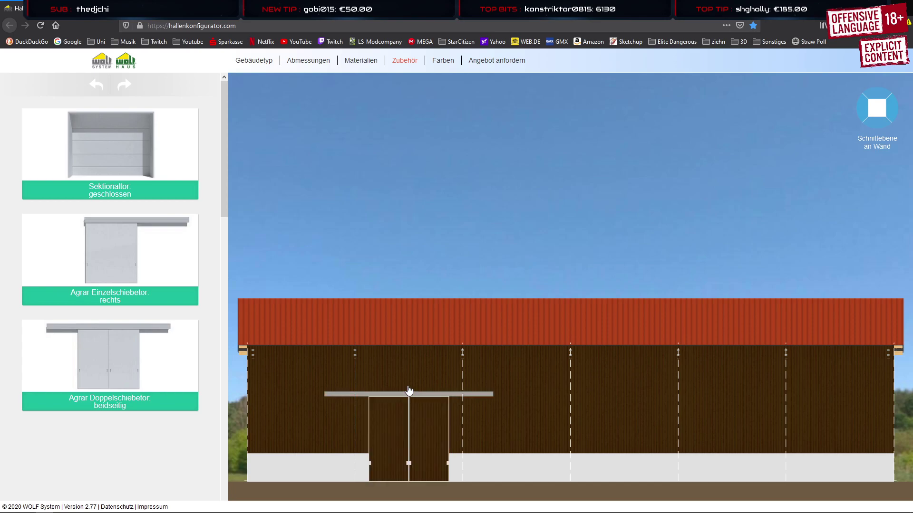
click(408, 391)
drag(407, 391, 413, 403)
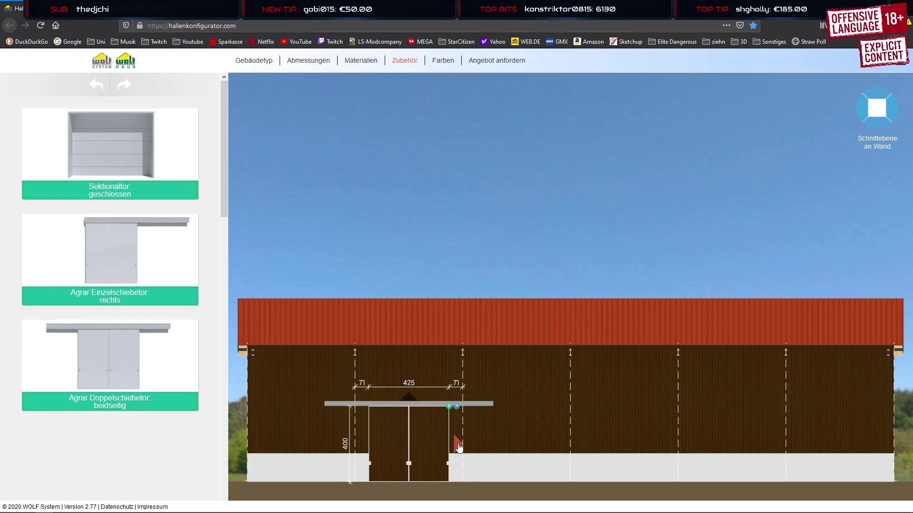
mouse_move(458, 445)
mouse_down()
mouse_move(484, 449)
mouse_move(466, 449)
mouse_up()
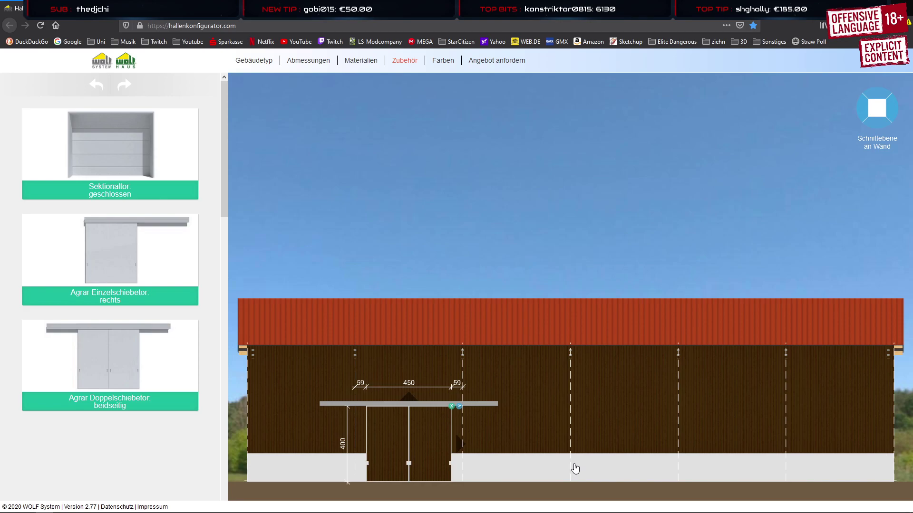
Swap in a fresh Agrar Doppelschiebetor, delete the extra door, and centre it in the third bay
click(485, 408)
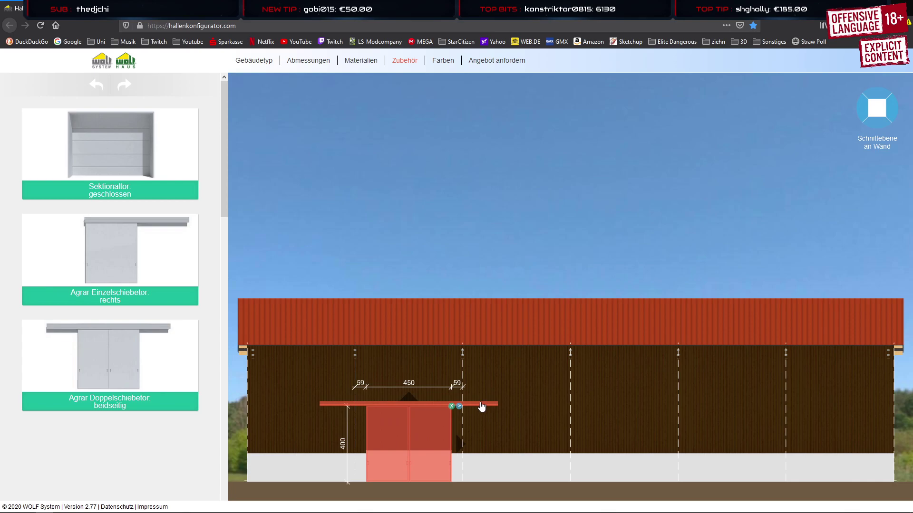
drag(483, 405, 323, 408)
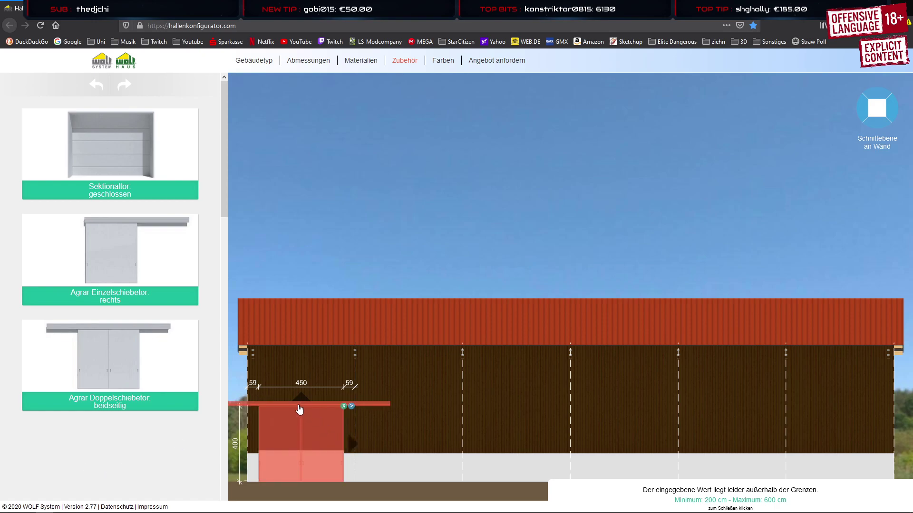
drag(98, 338, 414, 405)
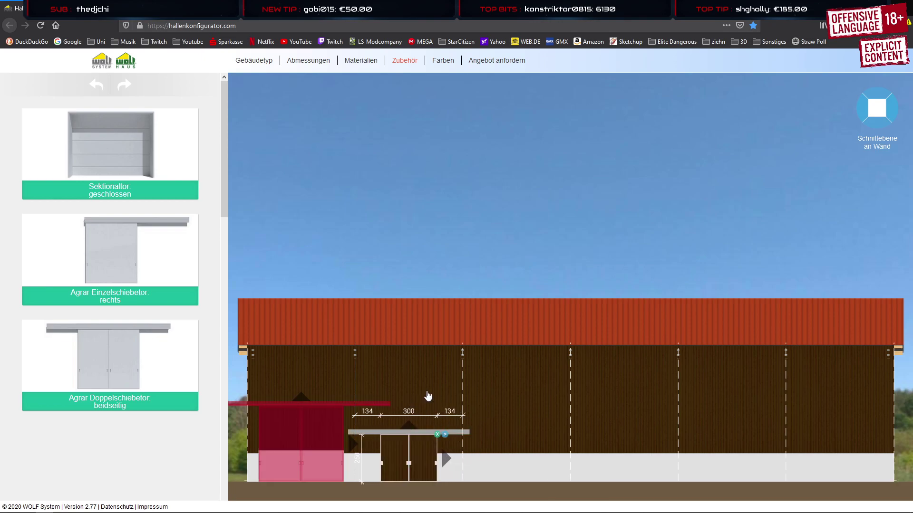
click(438, 435)
drag(308, 414, 545, 424)
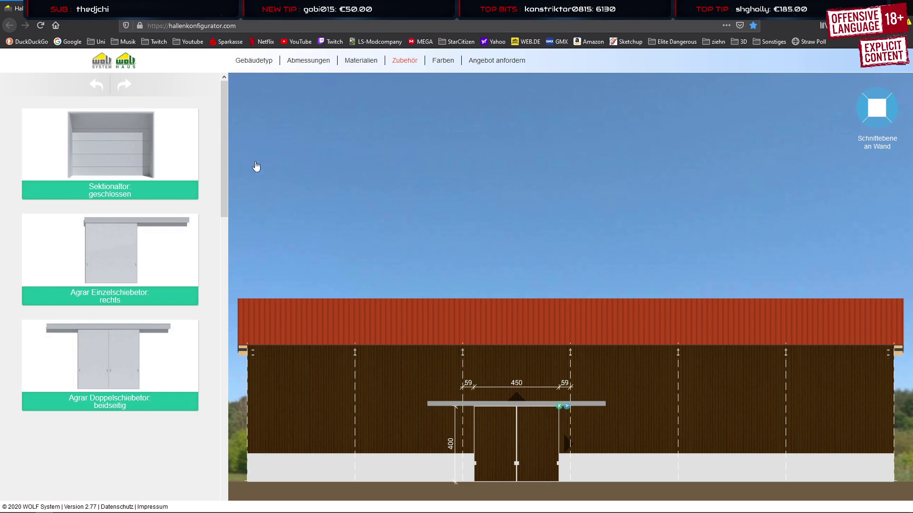
Review the 34.1 × 13.8 m Abmessungen and the six 568 cm Achsraster bays, then return to 3ds Max
mouse_move(314, 62)
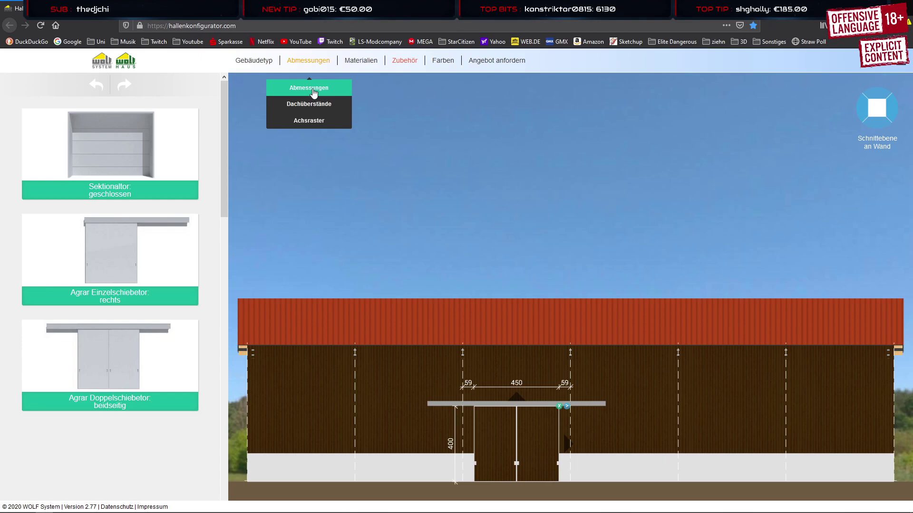
click(313, 89)
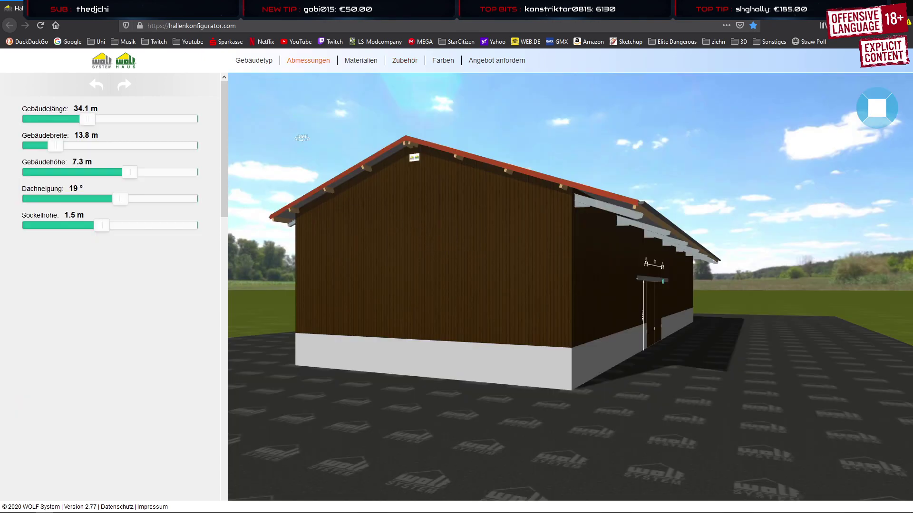
mouse_move(308, 60)
click(309, 120)
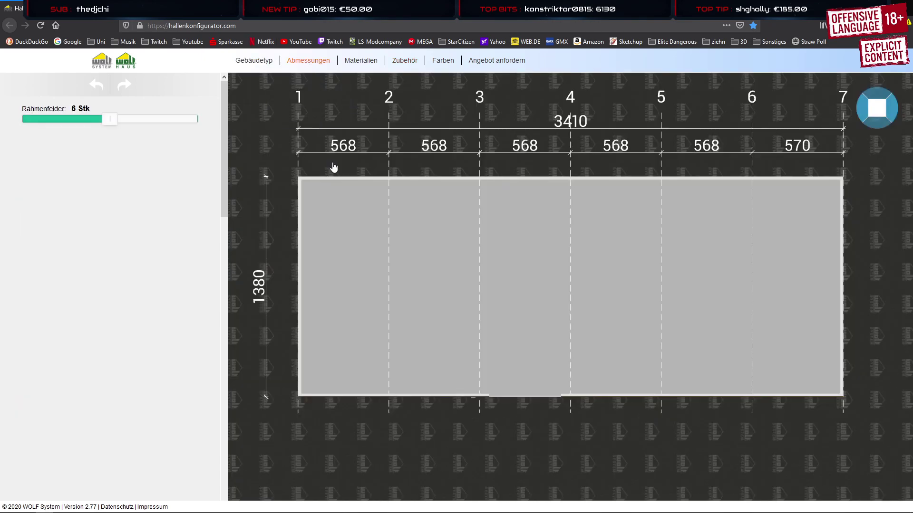
mouse_move(308, 60)
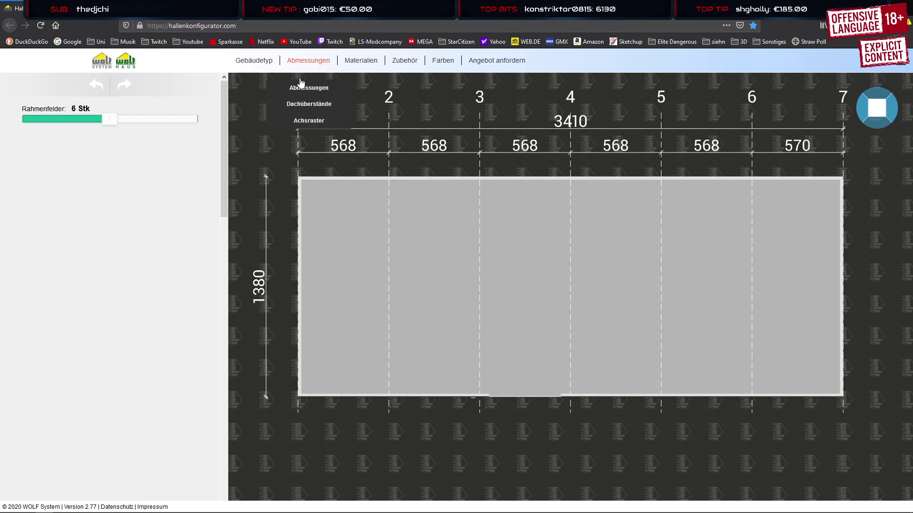
click(309, 90)
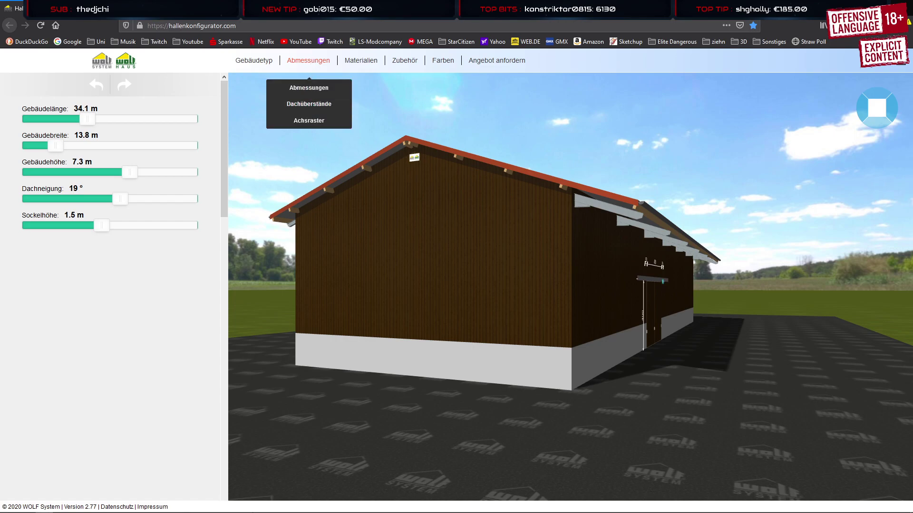
click(150, 507)
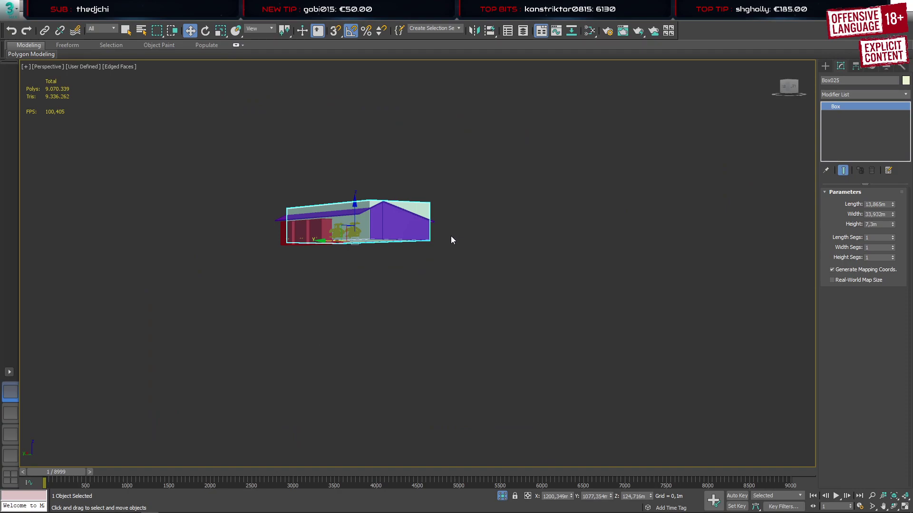
Delete the red door and the cream front wall, leaving the purple walls box selected
alt+middle_drag(376, 222, 449, 226)
click(366, 239)
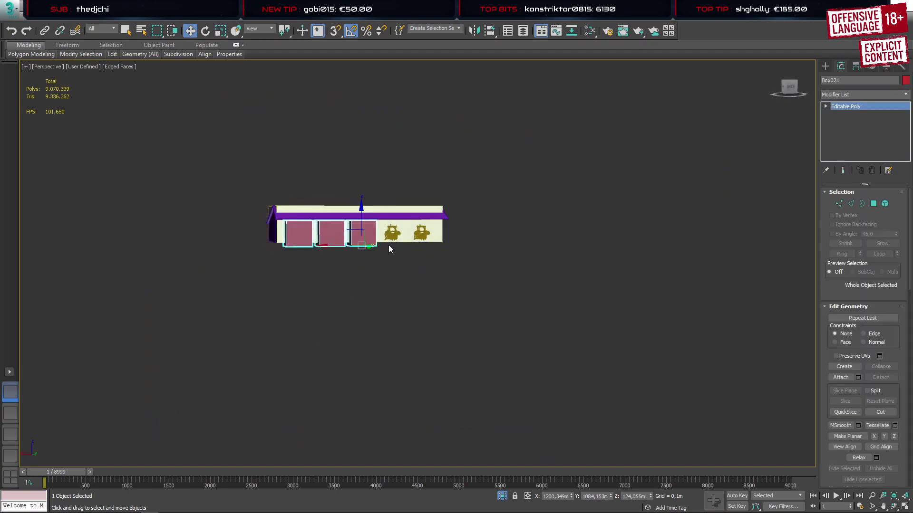
key(Delete)
click(352, 234)
key(Delete)
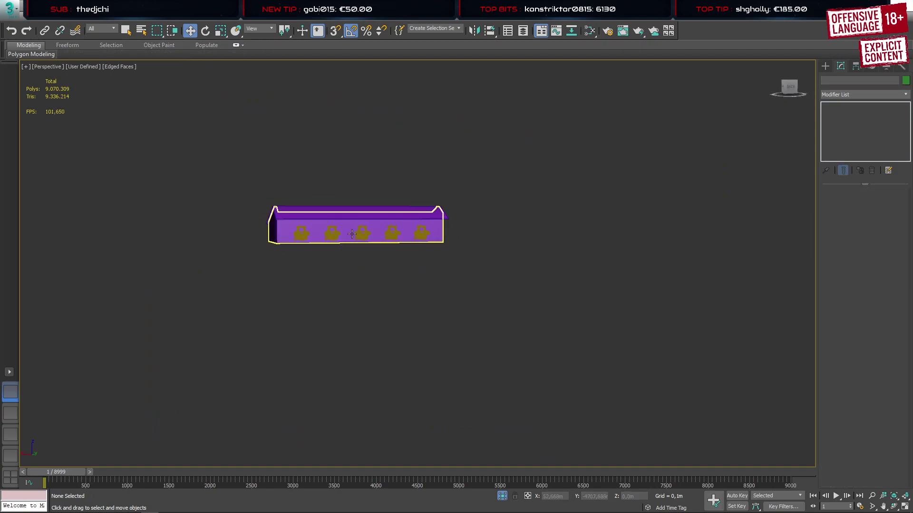
click(352, 234)
Delete six faces from the walls box: the two wall sides and the bottom
scroll(349, 238, up, 4)
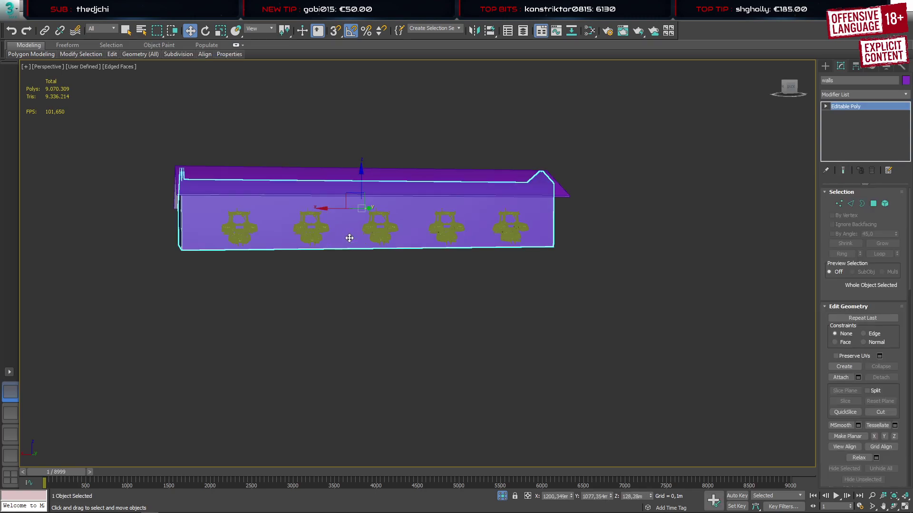
alt+middle_drag(349, 238, 328, 237)
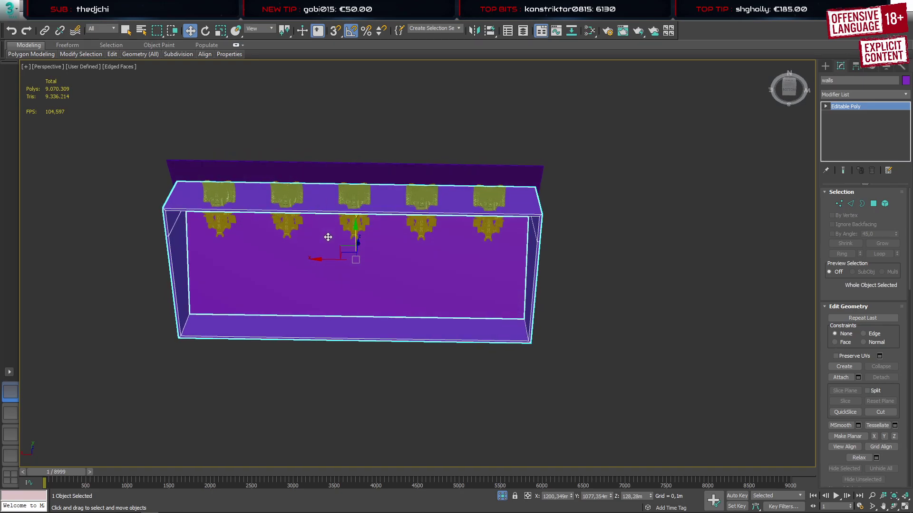
key(2)
double_click(322, 212)
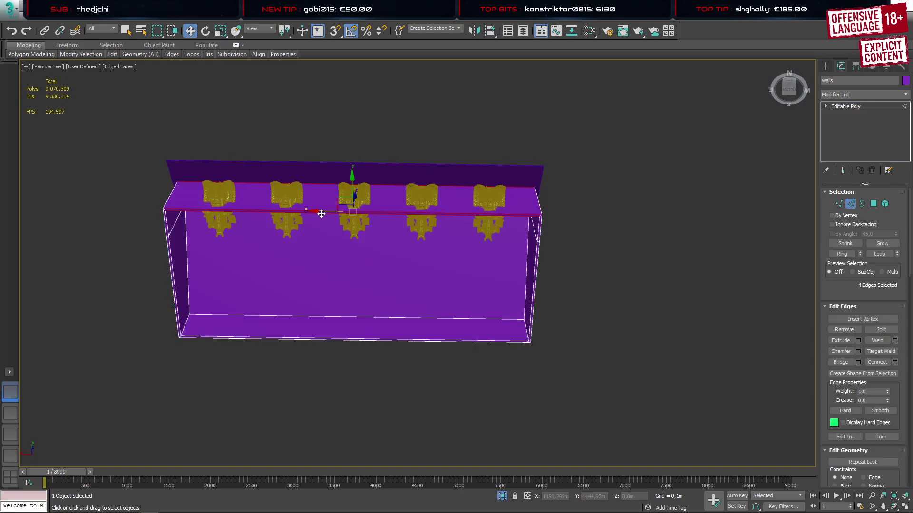
scroll(322, 214, up, 5)
scroll(321, 214, down, 5)
key(4)
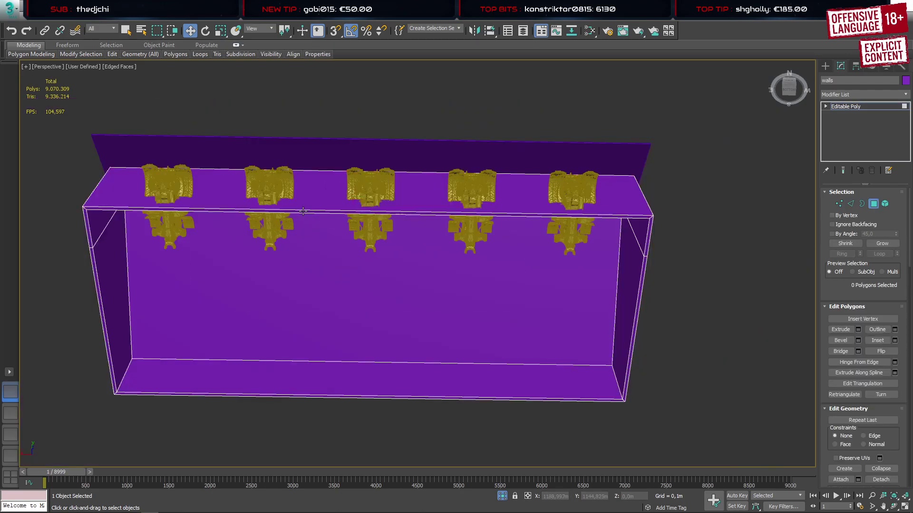
ctrl+click(88, 223)
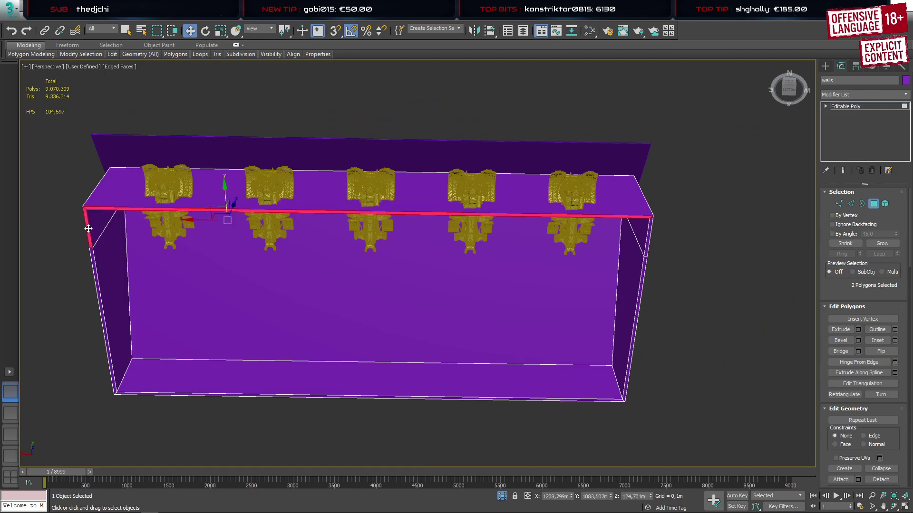
ctrl+click(93, 259)
ctrl+click(140, 395)
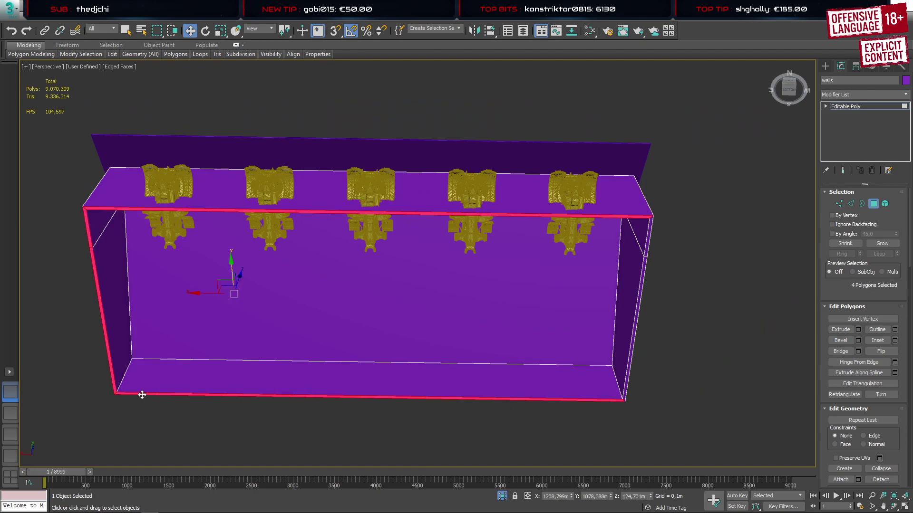
ctrl+click(625, 394)
ctrl+click(648, 234)
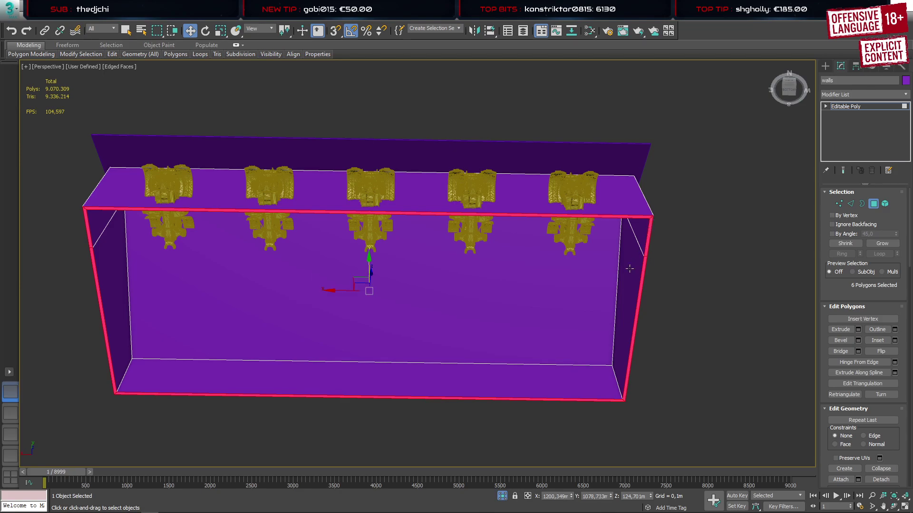
key(Delete)
Connect the long wall's top and bottom edges with 5 evenly spaced vertical edges
key(2)
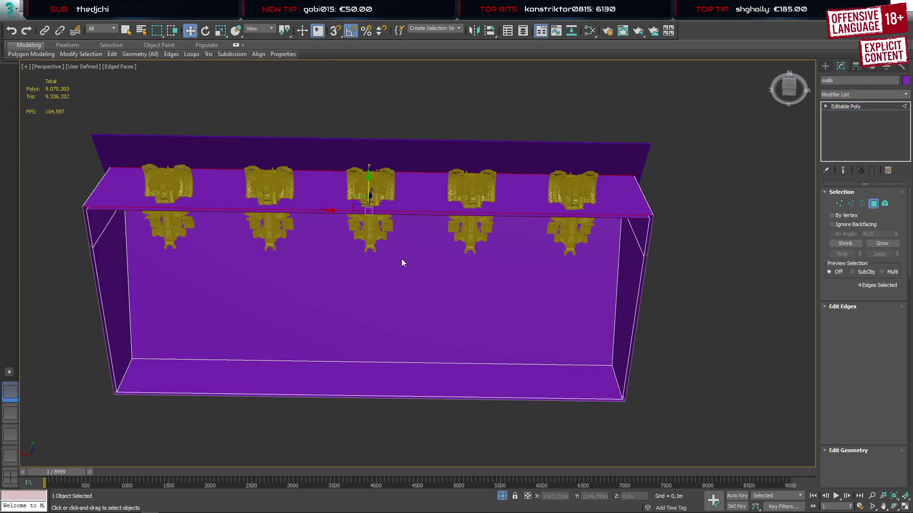
click(387, 211)
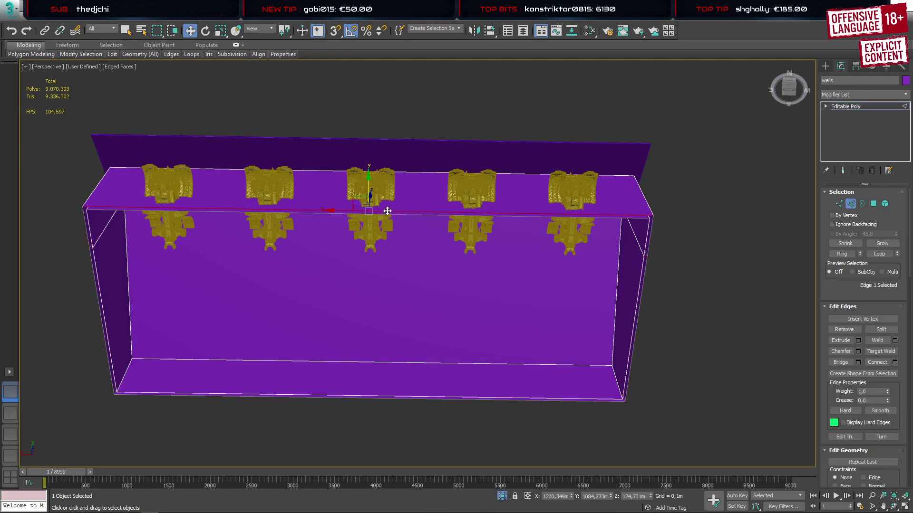
ctrl+click(408, 172)
alt+middle_drag(321, 293, 364, 319)
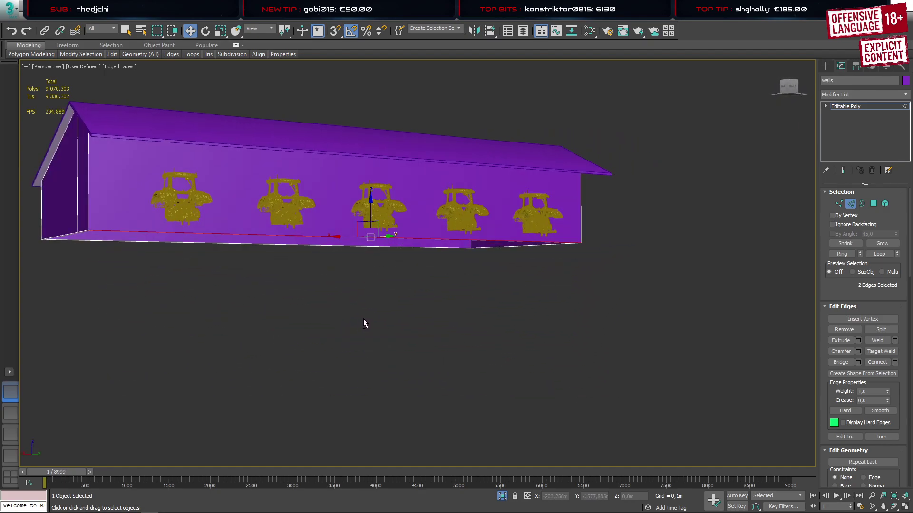
key(ctrl+shift+e)
alt+middle_drag(290, 230, 267, 221)
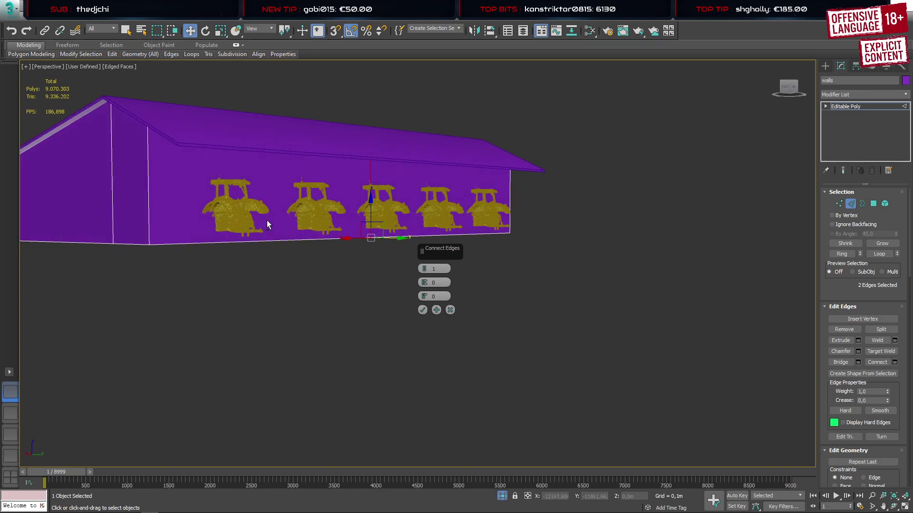
drag(424, 269, 416, 273)
click(424, 267)
alt+middle_drag(260, 255, 218, 252)
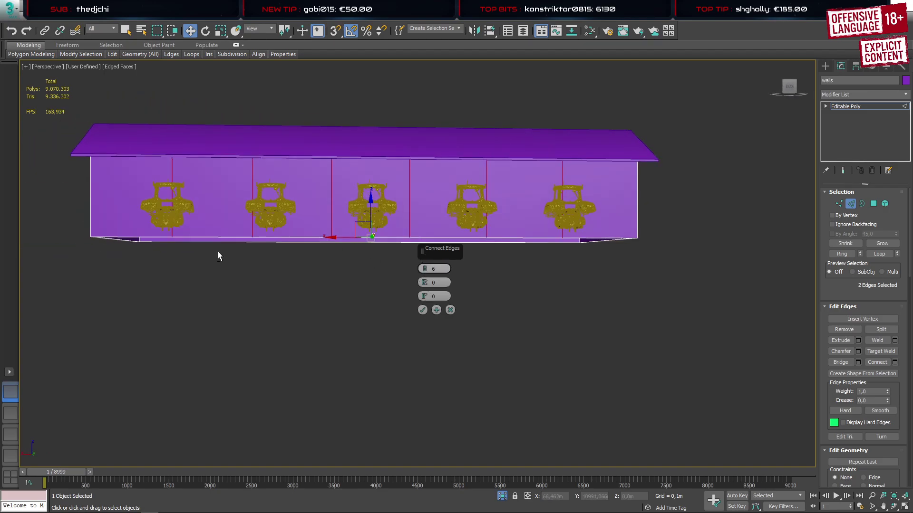
click(426, 271)
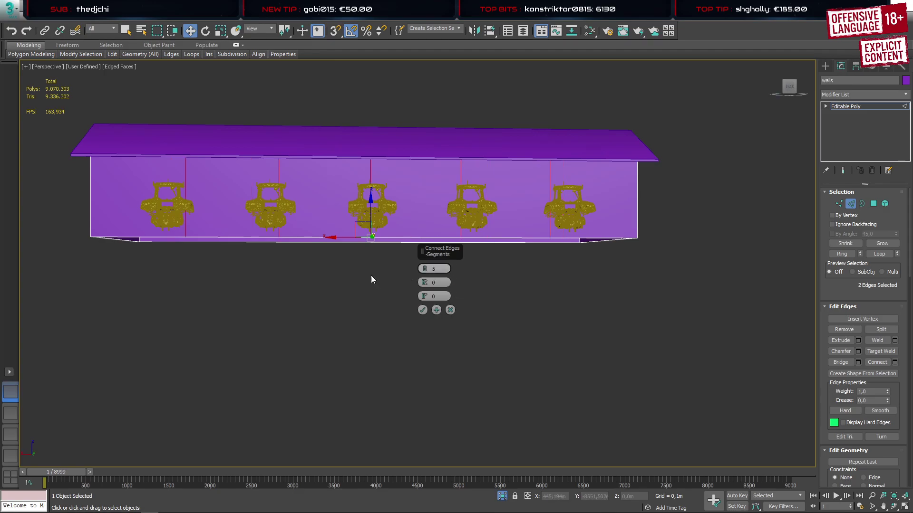
alt+middle_drag(371, 279, 275, 282)
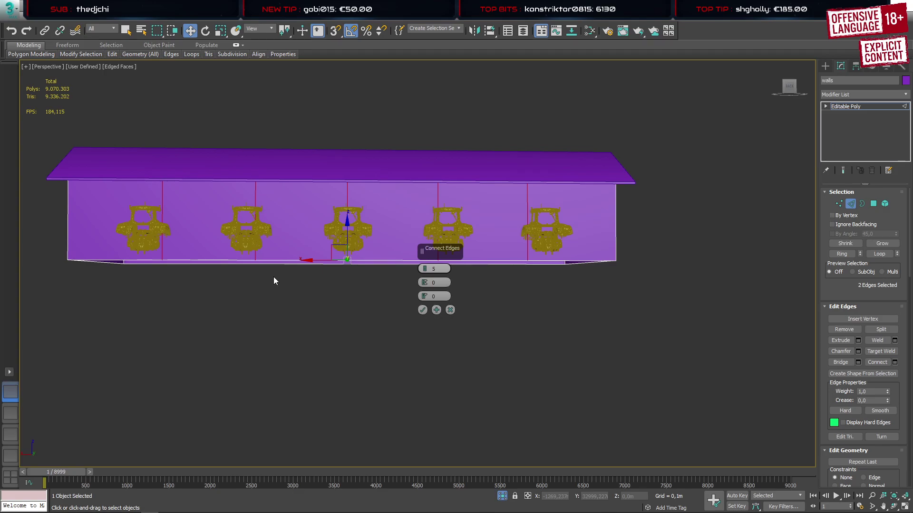
click(422, 310)
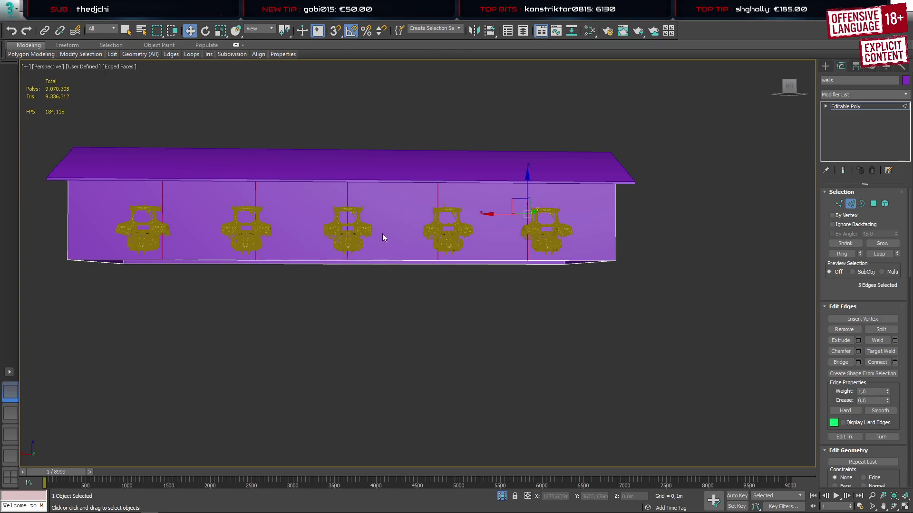
alt+middle_drag(384, 237, 385, 301)
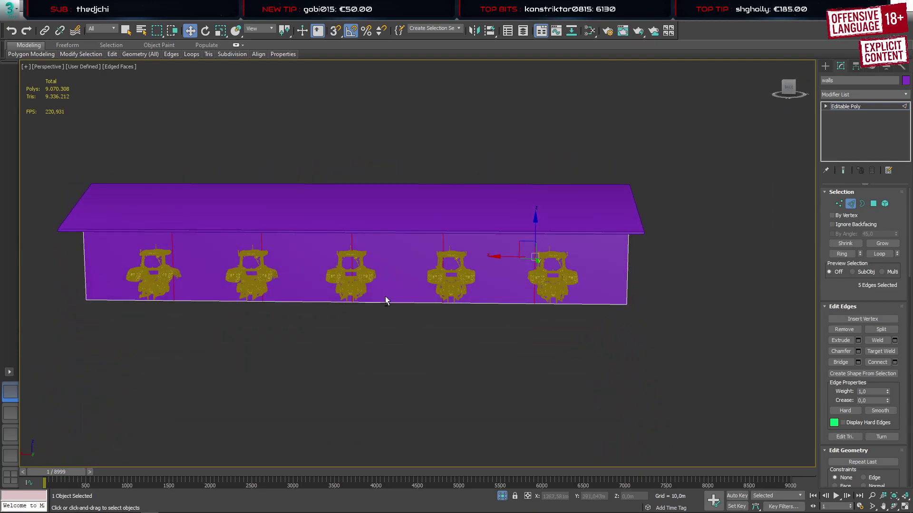
Delete four of the five tractors and move the last one off the wall to the right
click(826, 67)
click(553, 274)
ctrl+click(461, 280)
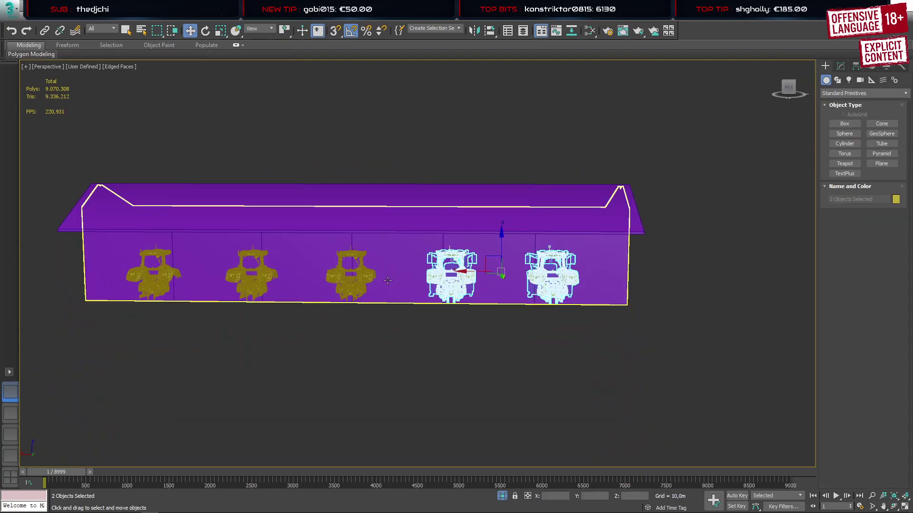
ctrl+click(352, 273)
ctrl+click(262, 278)
key(Delete)
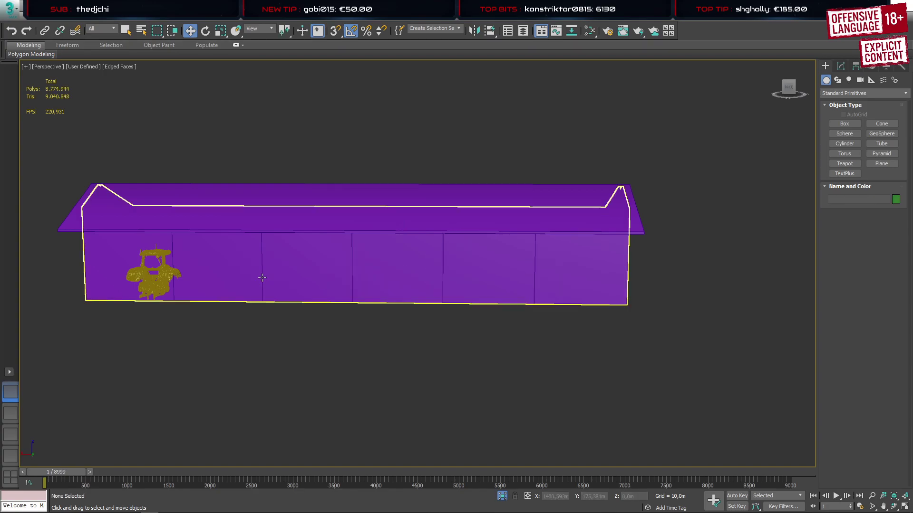
click(177, 279)
drag(128, 300, 750, 330)
Draw a new box and move it up onto the purple building
click(844, 123)
scroll(408, 207, down, 5)
alt+middle_drag(408, 208, 401, 252)
drag(397, 249, 424, 271)
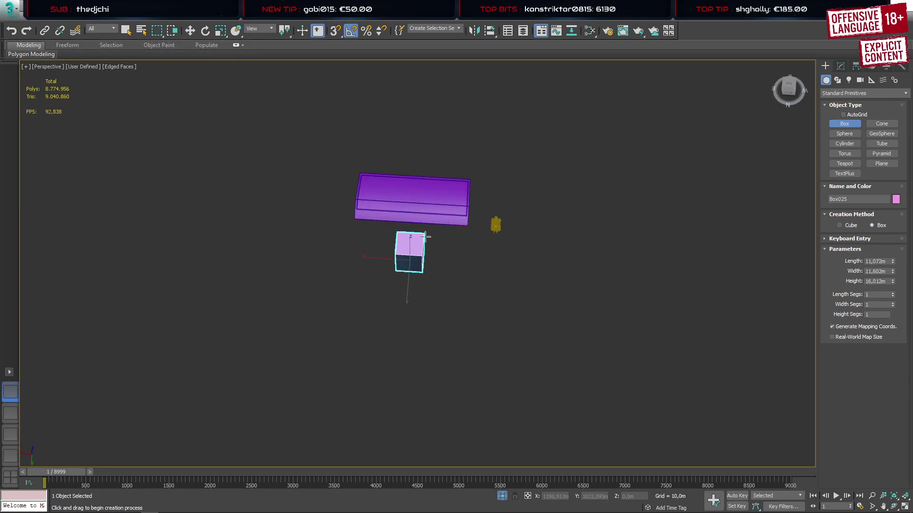
click(427, 237)
key(w)
scroll(427, 281, up, 3)
middle_drag(398, 256, 491, 261)
scroll(429, 308, down, 8)
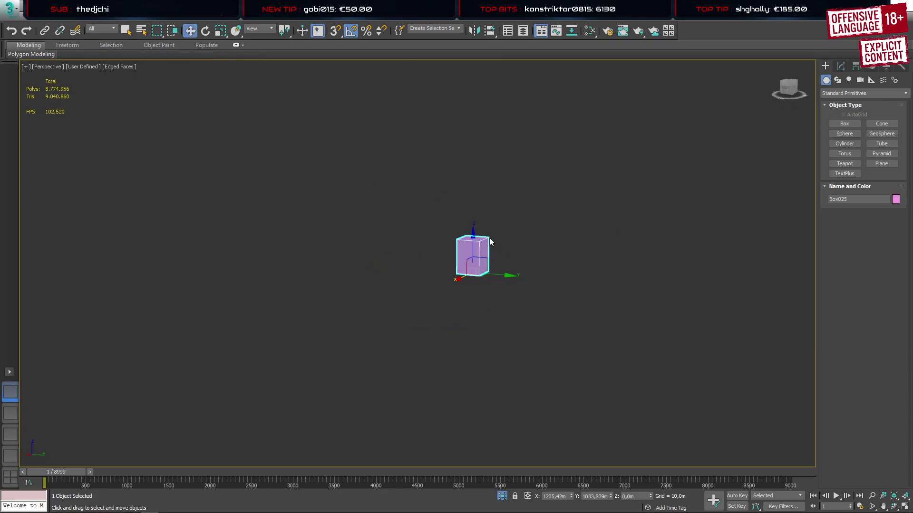
drag(429, 308, 494, 151)
scroll(495, 152, up, 5)
middle_drag(495, 152, 447, 253)
alt+middle_drag(447, 253, 383, 257)
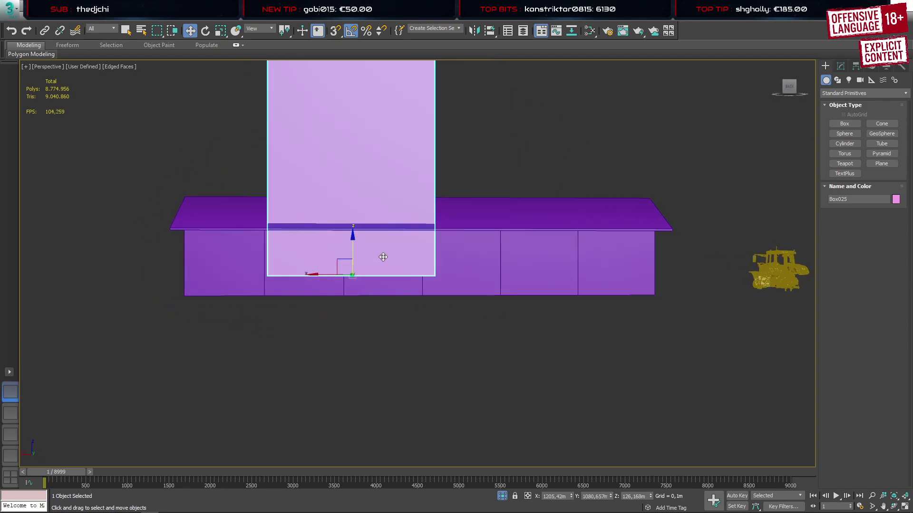
Give the new box a height of 4,5 m, width 4,0 m and length 4,0 m
click(841, 67)
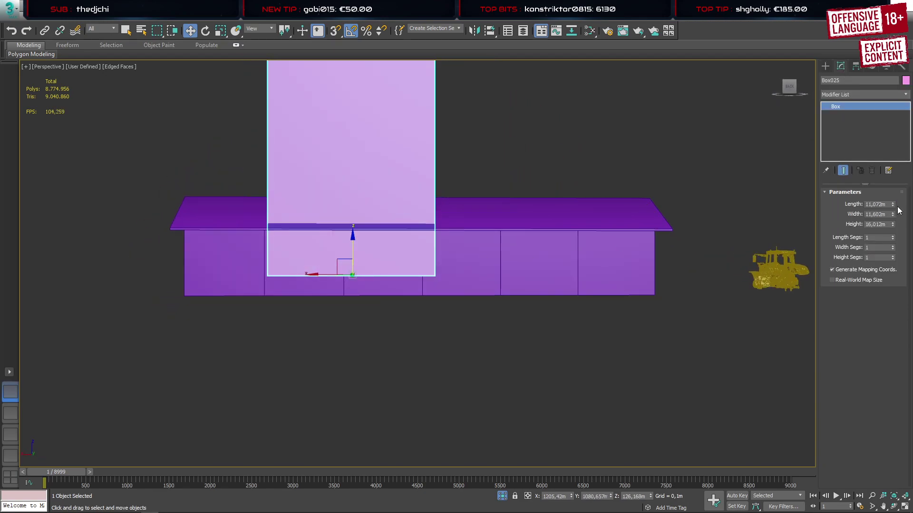
click(881, 224)
text(4,5)
key(Return)
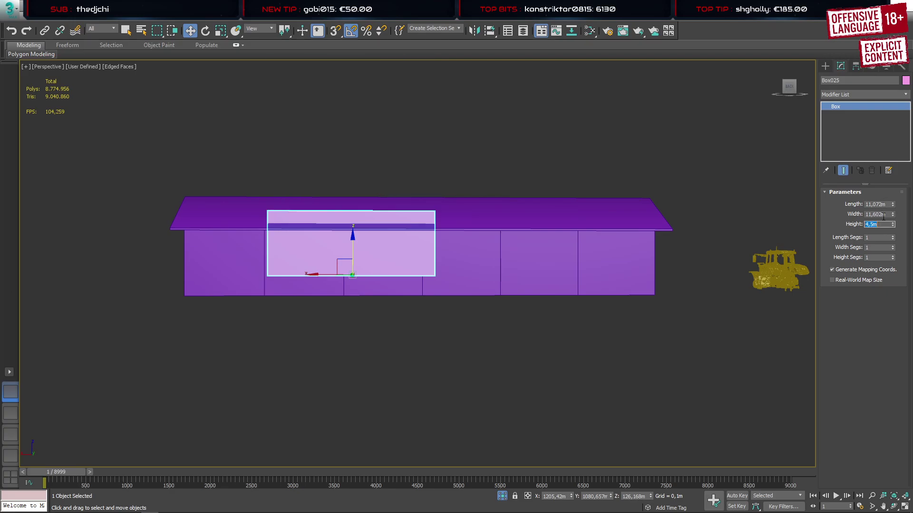
key(shift+Tab)
text(4)
key(Return)
key(shift+Tab)
text(4)
key(Return)
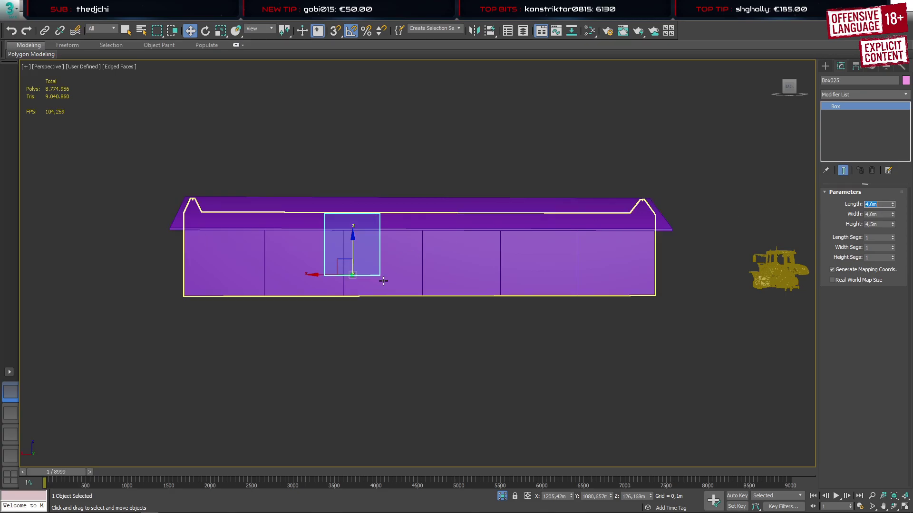
In the front view, set the box's X position to the walls object's 1200,349m
alt+middle_drag(367, 278, 419, 290)
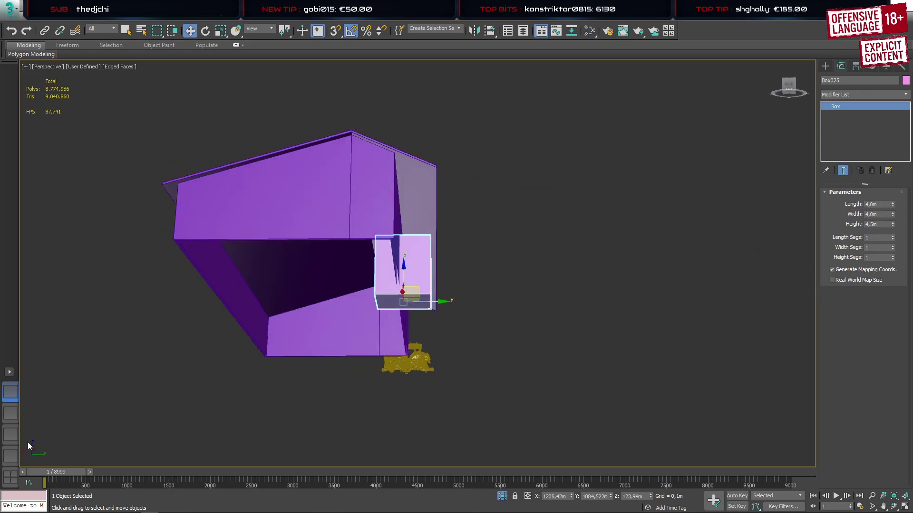
click(10, 456)
click(7, 439)
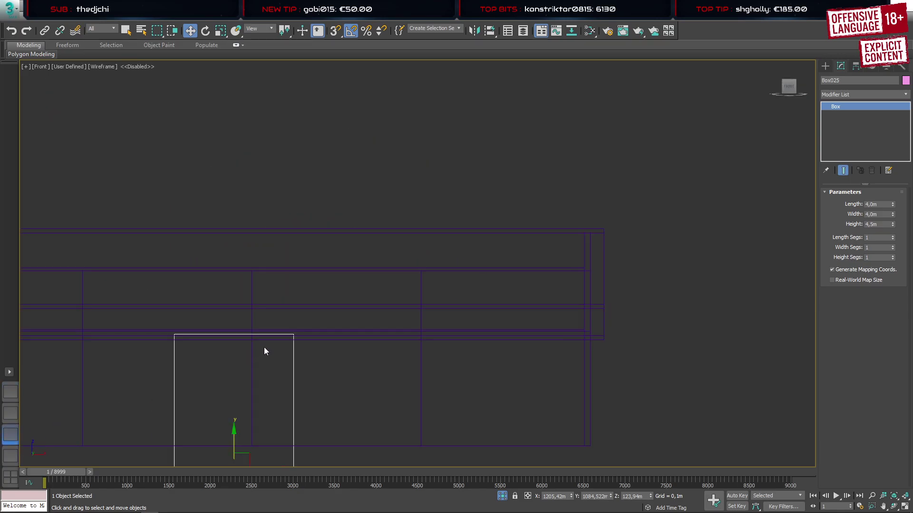
scroll(264, 348, down, 6)
scroll(258, 365, up, 6)
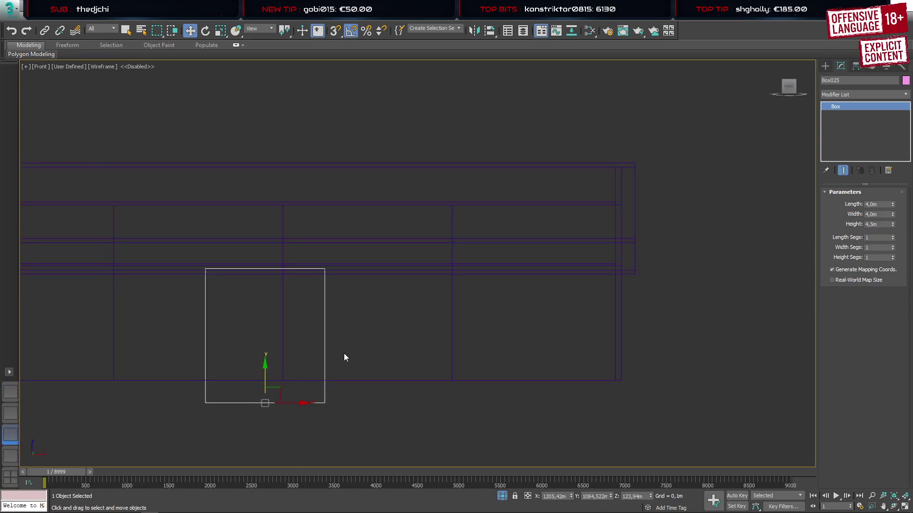
drag(280, 389, 548, 367)
click(450, 360)
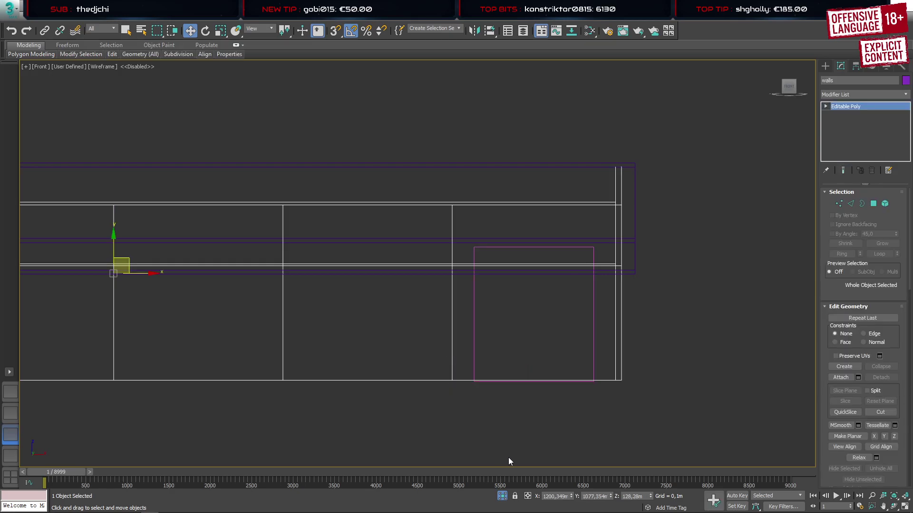
click(557, 496)
key(ctrl+c)
click(474, 322)
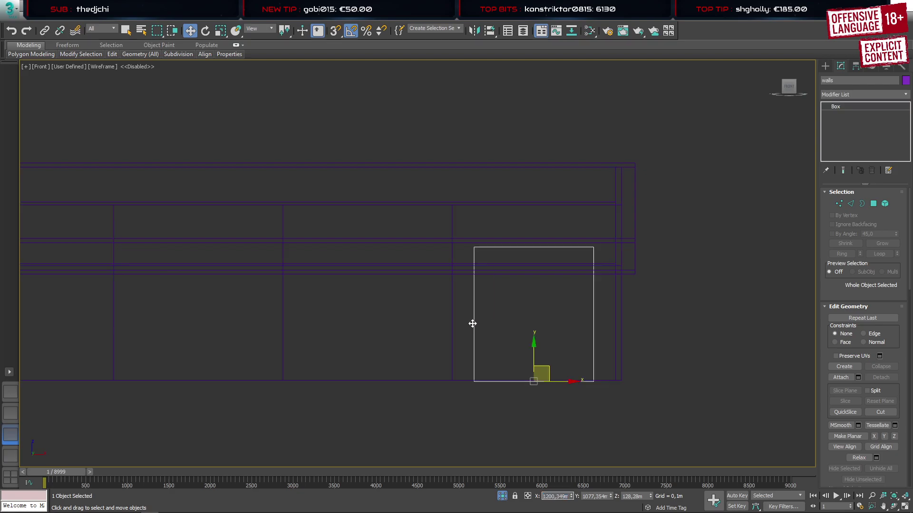
click(557, 497)
key(ctrl+v)
key(Return)
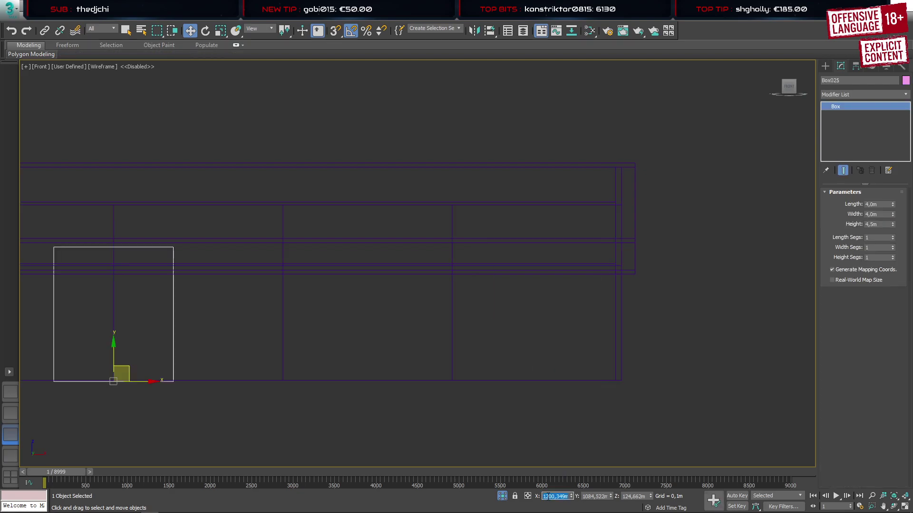
Nudge the pillar box slightly upward in the front view
middle_drag(223, 302, 379, 299)
scroll(409, 299, down, 3)
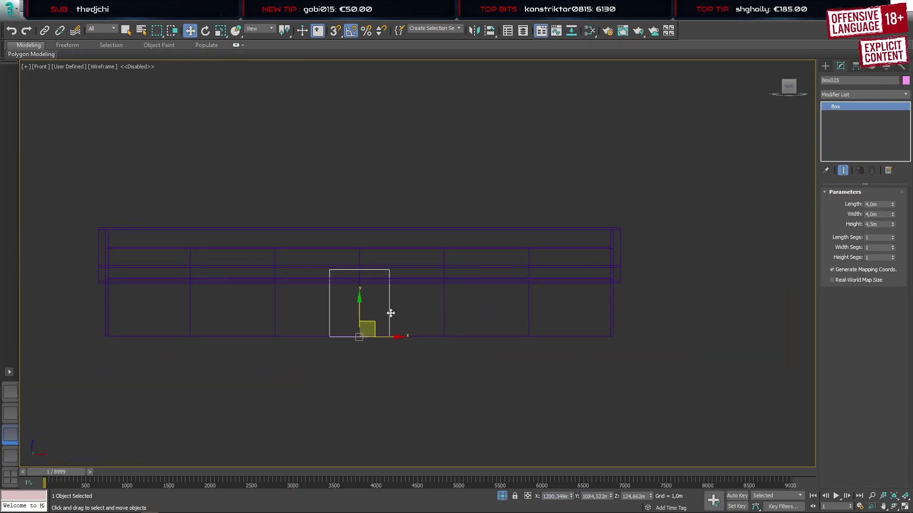
scroll(354, 327, up, 3)
middle_drag(354, 327, 376, 325)
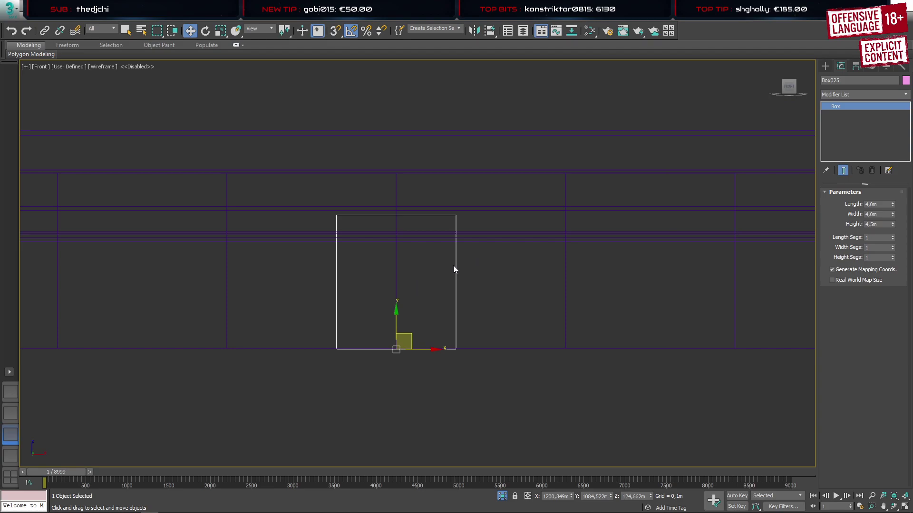
scroll(395, 347, up, 5)
drag(401, 340, 400, 333)
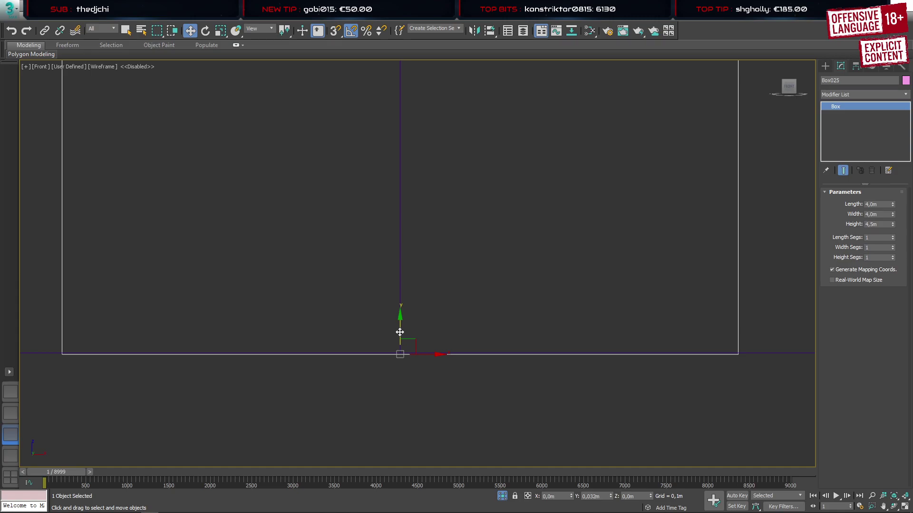
scroll(326, 316, down, 10)
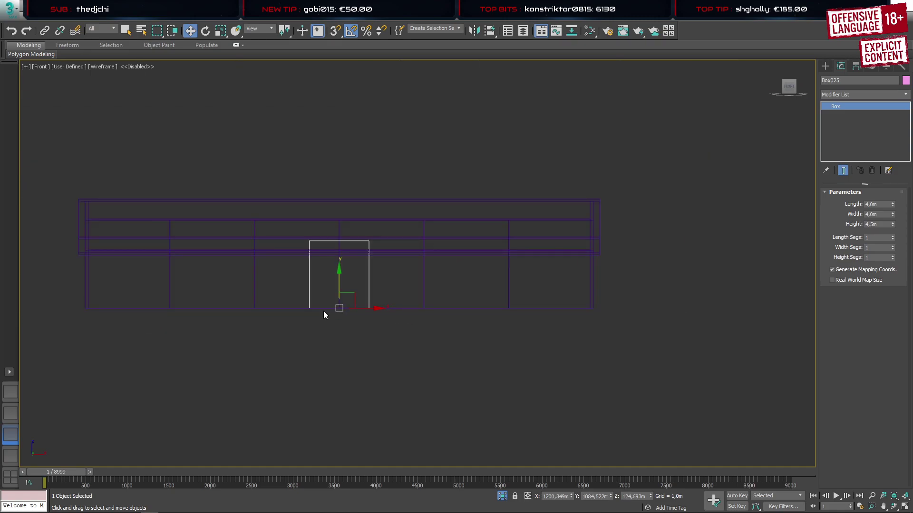
right_click(341, 261)
Convert the box to an editable poly and slide it about 2.78 m left along the wall
mouse_move(381, 373)
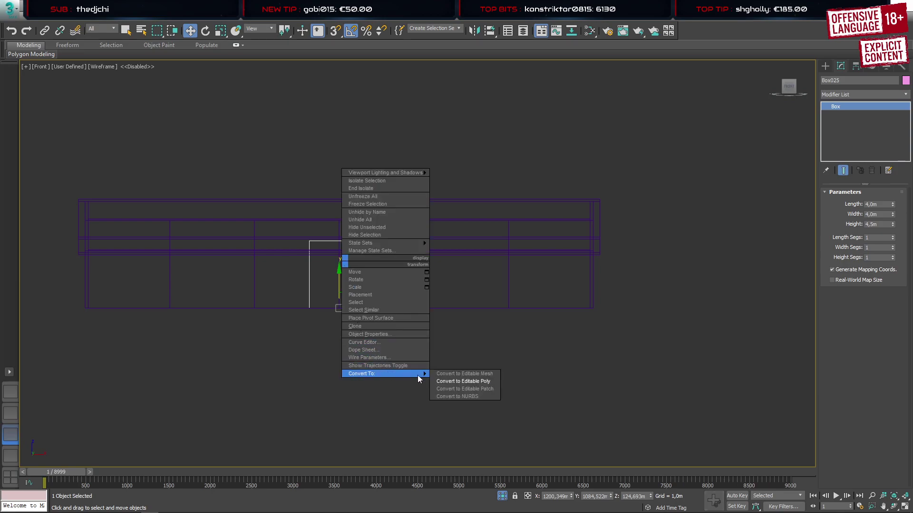
click(474, 381)
key(5)
click(350, 261)
scroll(293, 290, up, 5)
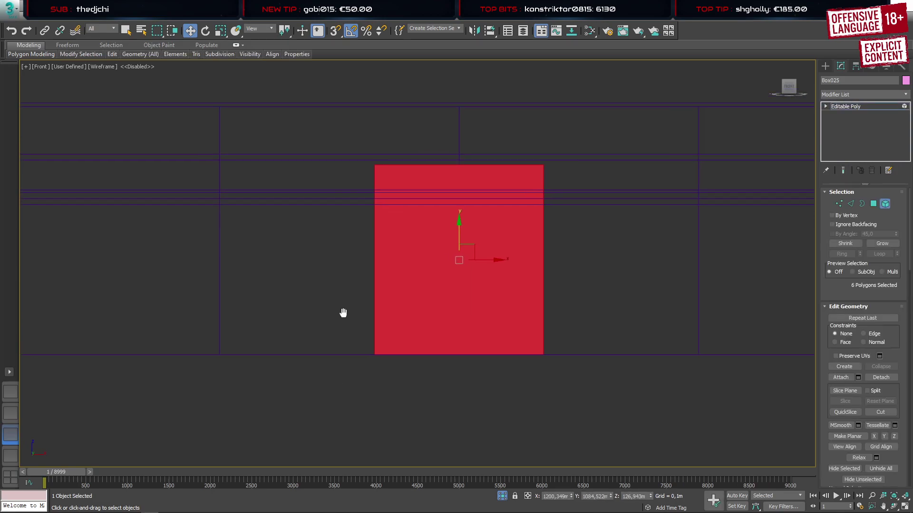
middle_drag(343, 312, 351, 315)
drag(497, 263, 379, 268)
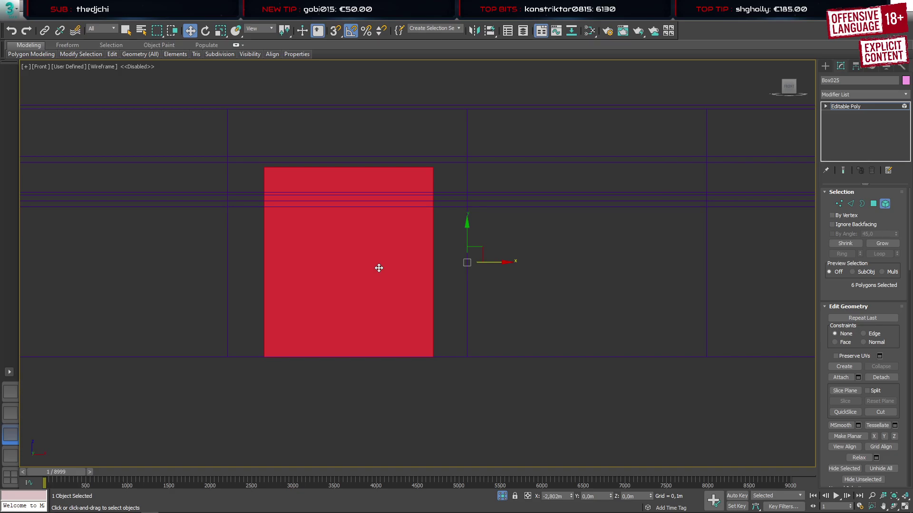
drag(379, 268, 378, 268)
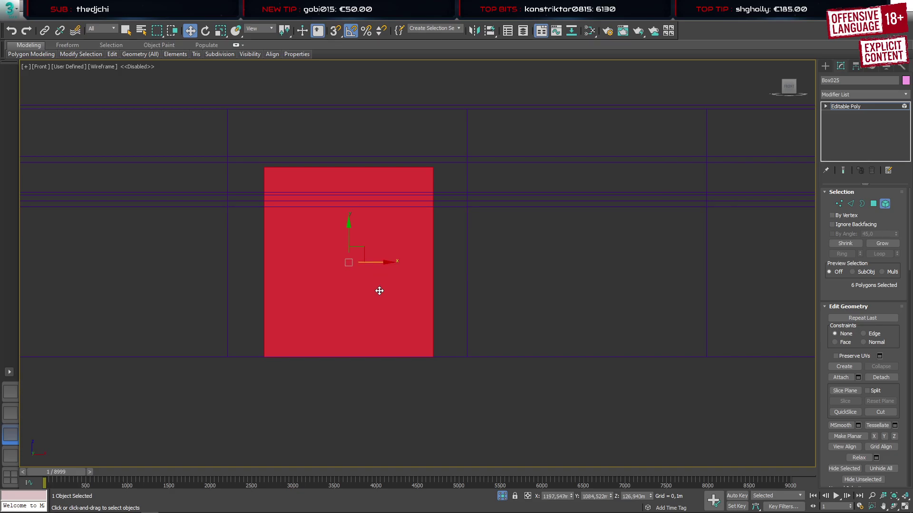
click(11, 391)
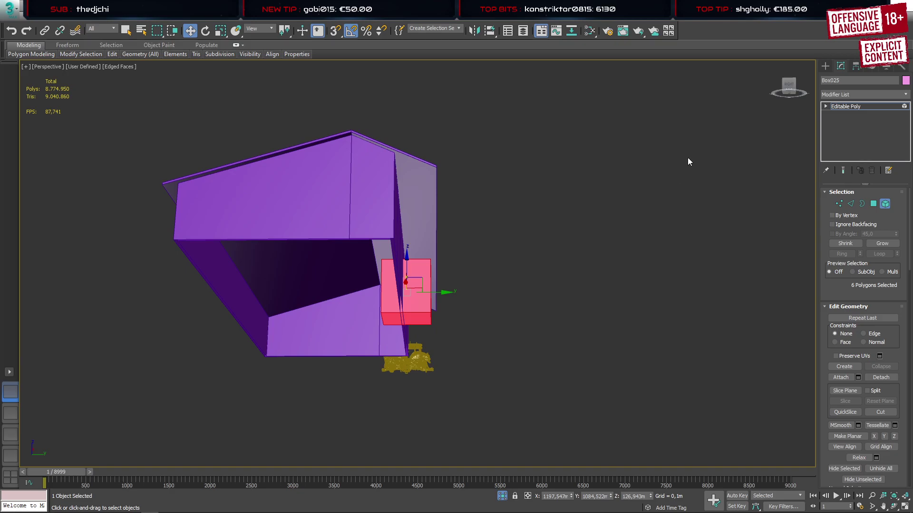
Select the walls mesh and pick a vertical wall edge beside the pillar box
click(825, 66)
click(389, 224)
alt+middle_drag(389, 225, 347, 261)
scroll(389, 294, up, 5)
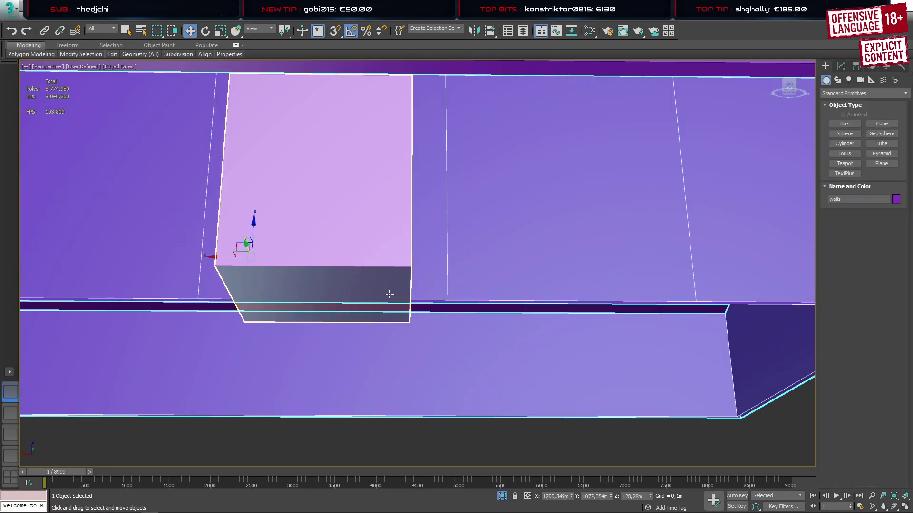
key(2)
click(419, 300)
middle_drag(415, 169, 418, 229)
Connect the first opposite wall edge pair with 2 segments and pinch 62
ctrl+click(426, 144)
key(ctrl+shift+e)
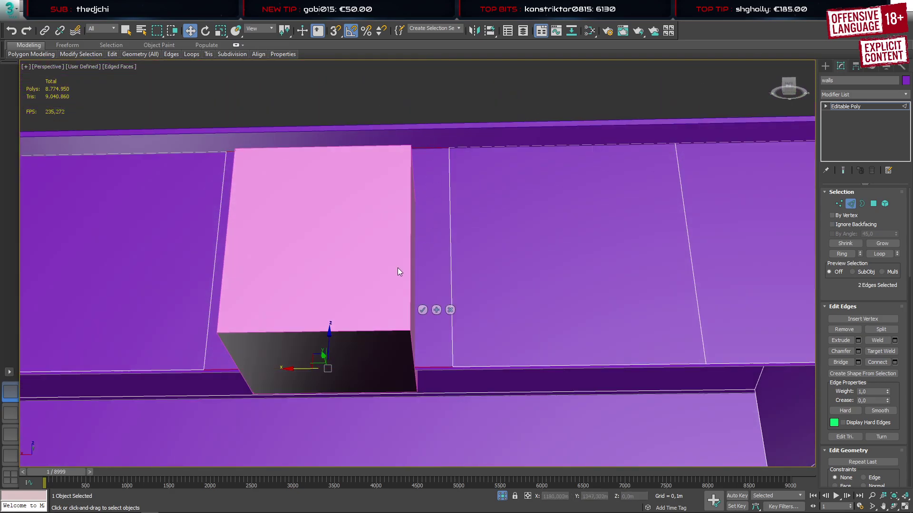
drag(423, 269, 452, 167)
alt+middle_drag(250, 228, 262, 230)
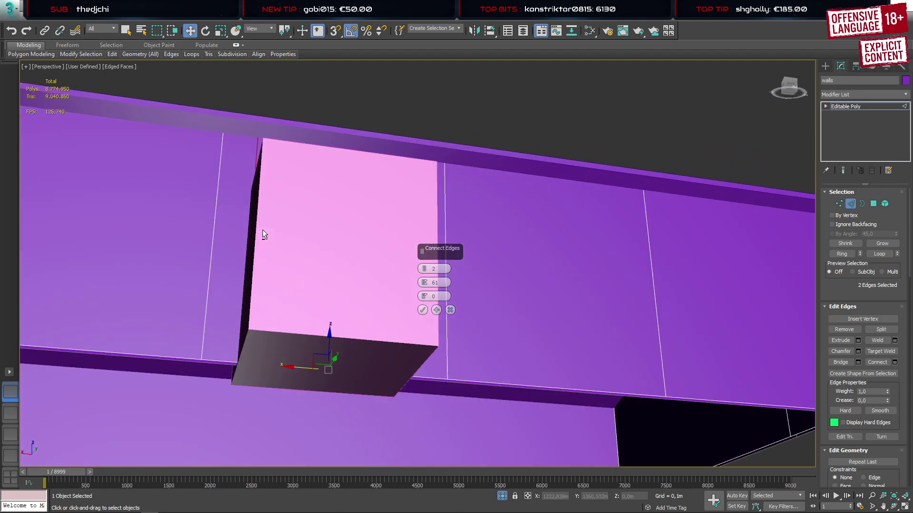
click(13, 457)
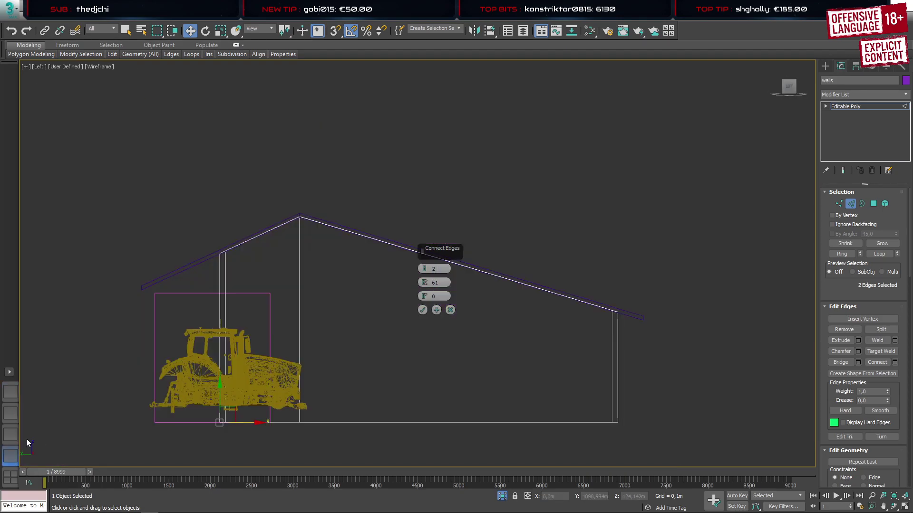
click(13, 435)
scroll(349, 326, up, 4)
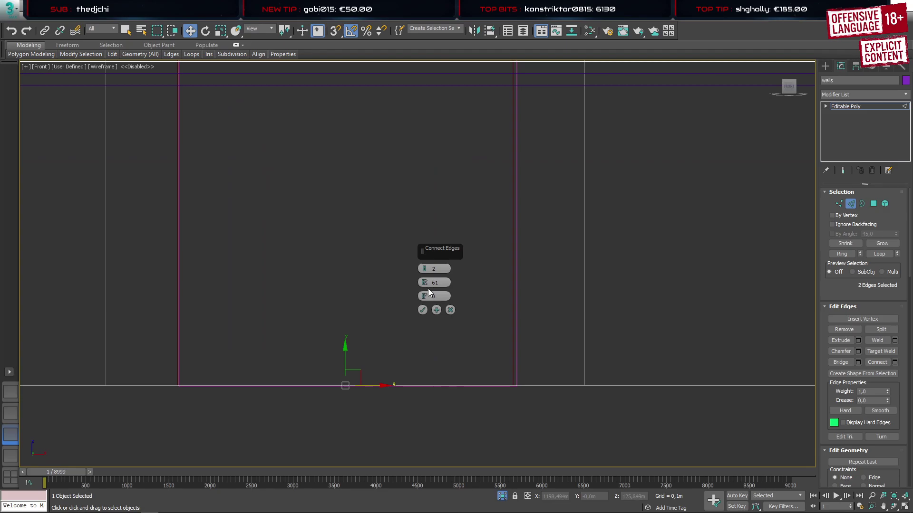
drag(425, 282, 425, 281)
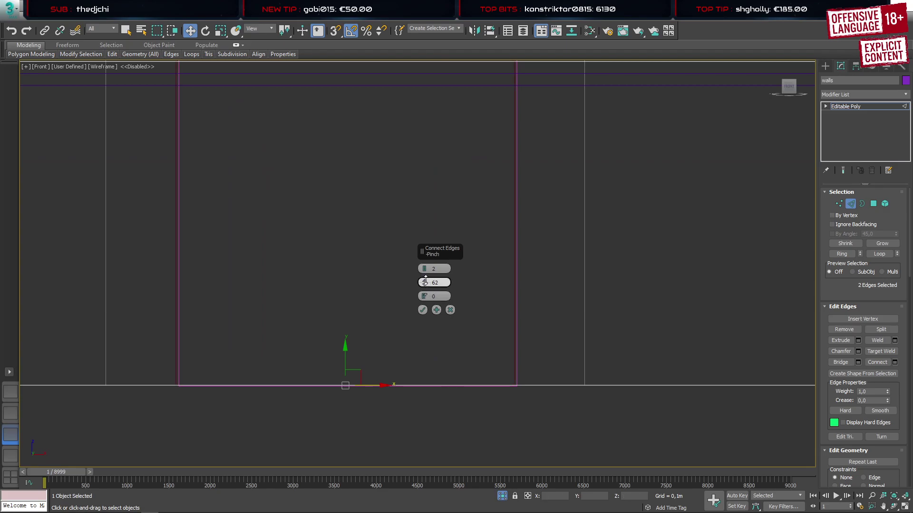
click(422, 310)
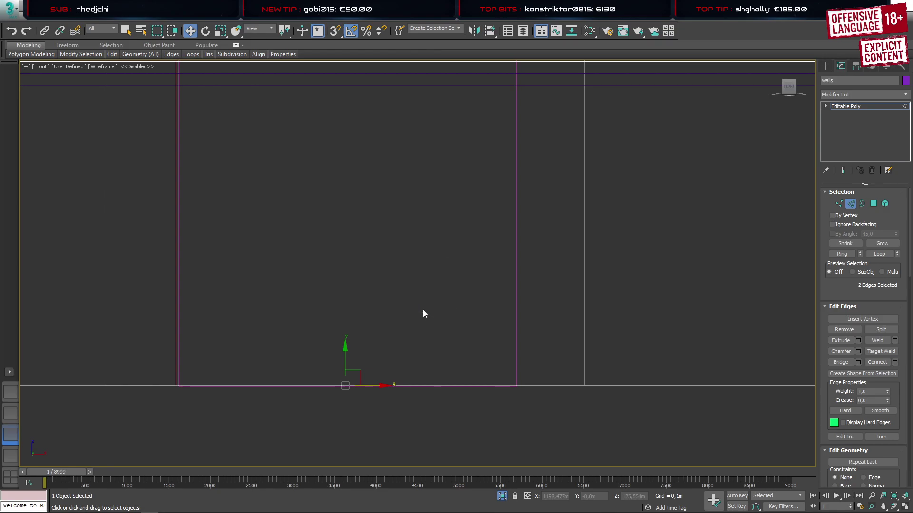
scroll(241, 266, down, 5)
middle_drag(208, 257, 351, 256)
scroll(352, 255, up, 3)
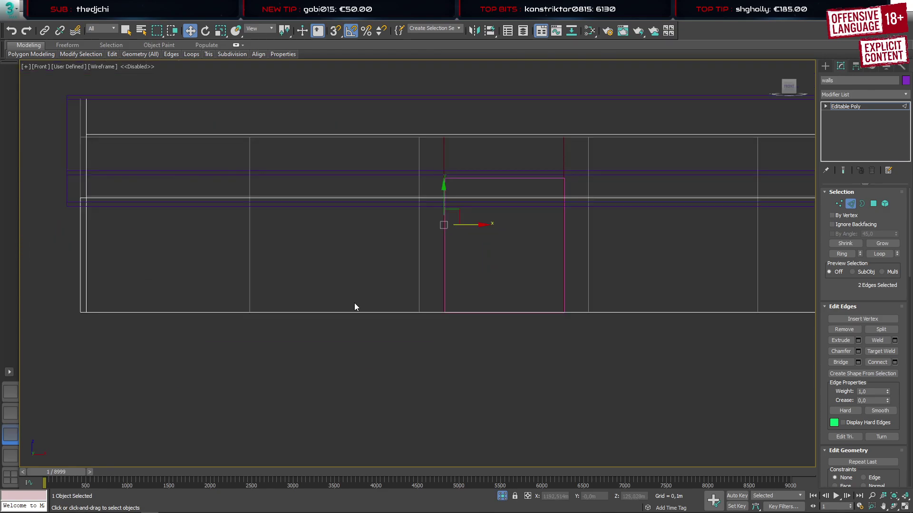
Connect a pair of bottom wall edges using the same 2-segment, pinch 62 settings
click(13, 396)
middle_drag(239, 267, 419, 280)
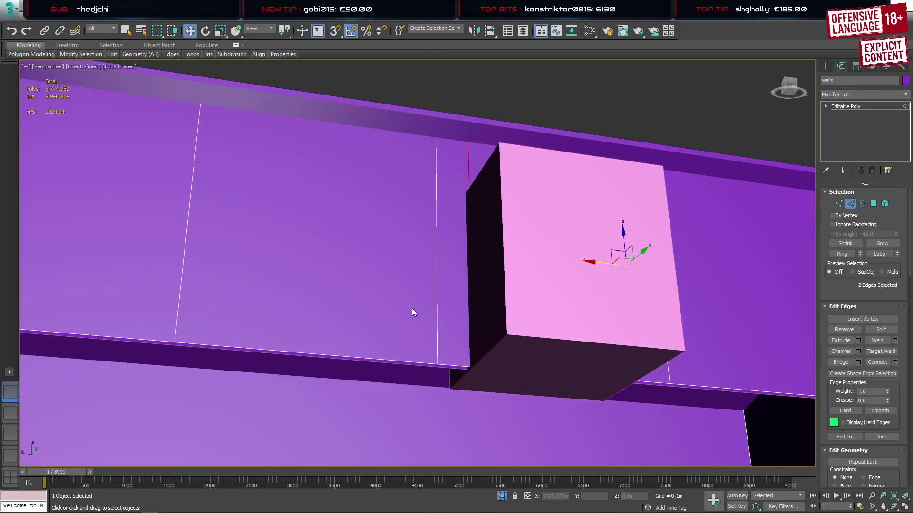
click(384, 360)
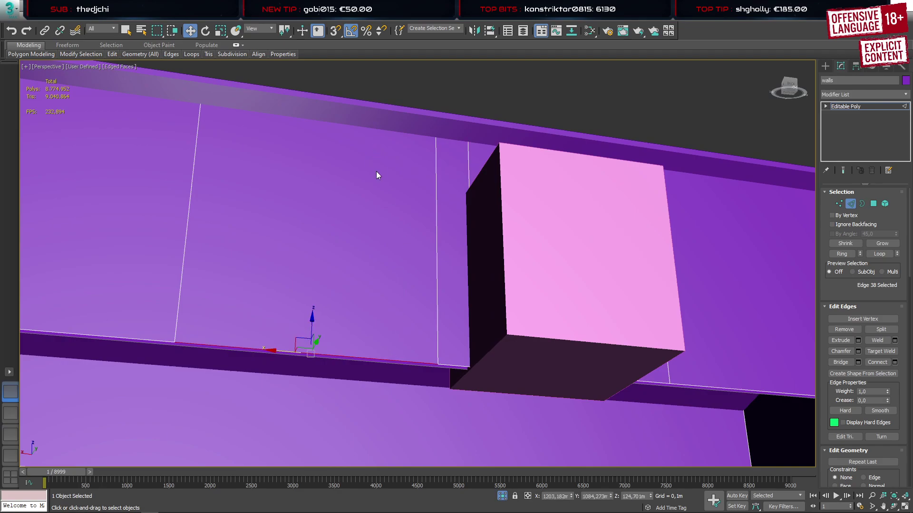
key(F3)
alt+middle_drag(367, 182, 393, 220)
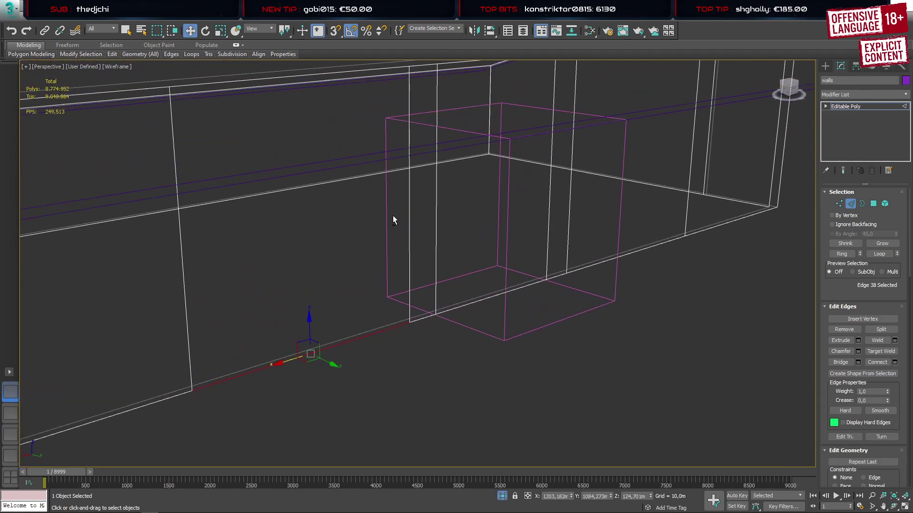
alt+middle_drag(322, 84, 357, 100)
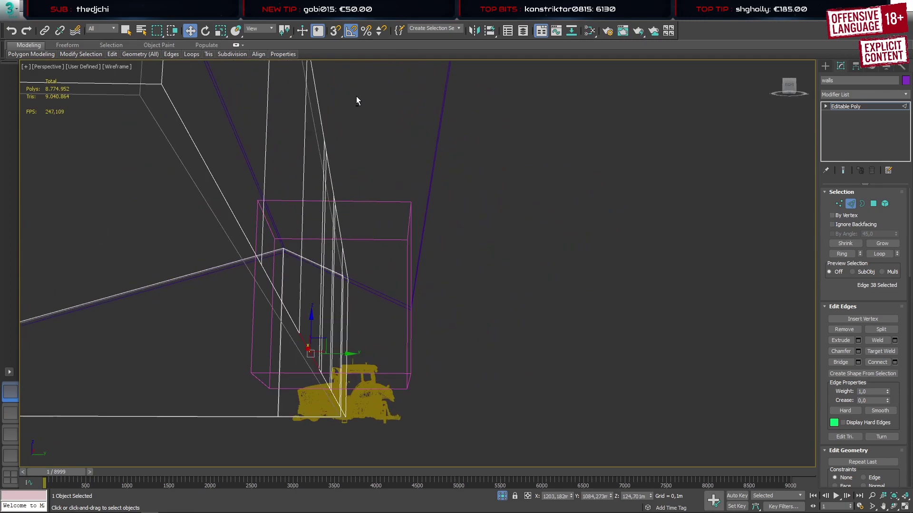
ctrl+click(319, 105)
key(ctrl+shift+e)
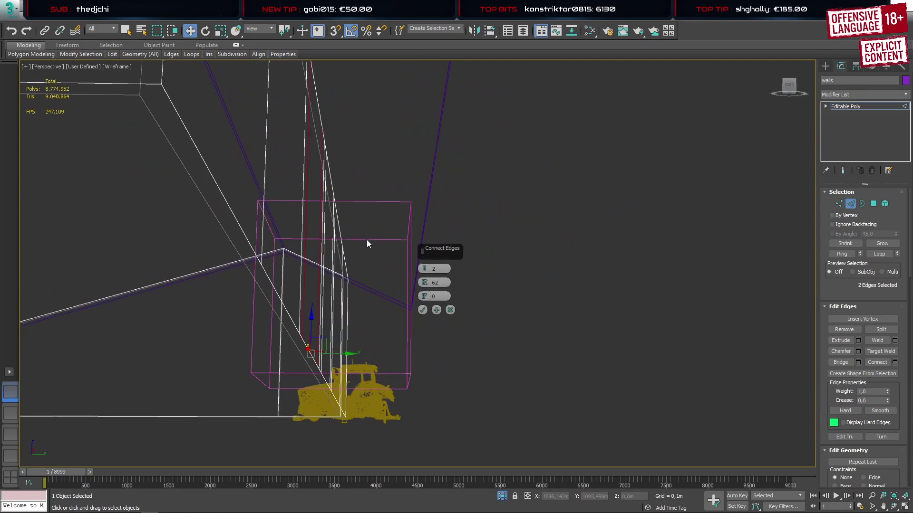
click(419, 310)
Connect two more opposite edge pairs across the wall top
alt+middle_drag(348, 260, 302, 250)
alt+middle_drag(264, 220, 248, 254)
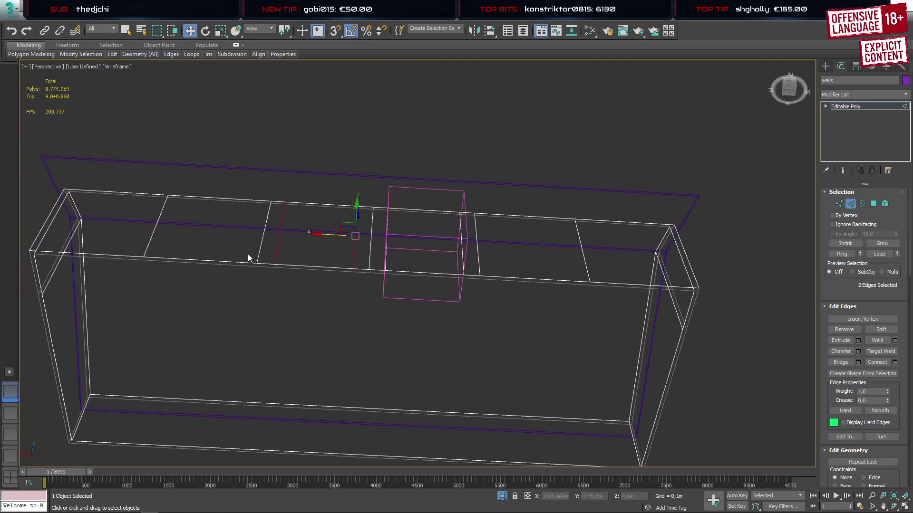
click(246, 263)
ctrl+click(254, 201)
key(ctrl+shift+e)
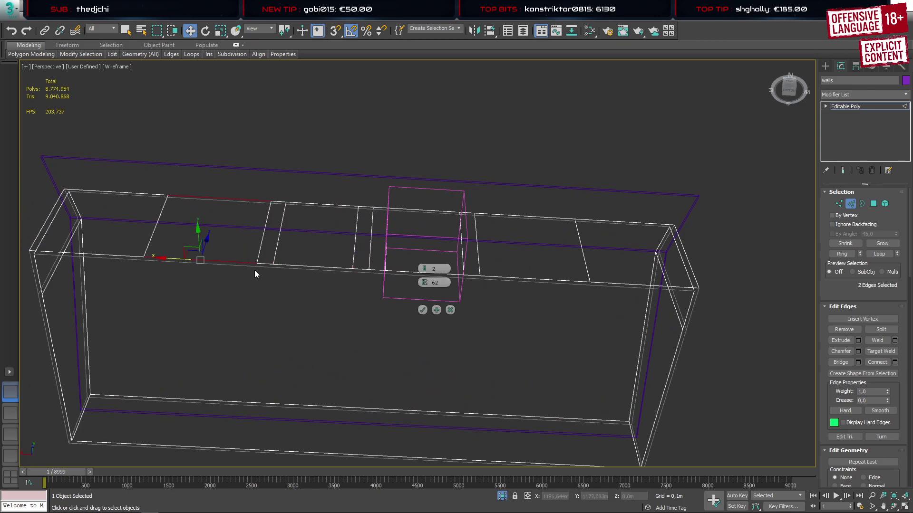
click(422, 310)
click(130, 257)
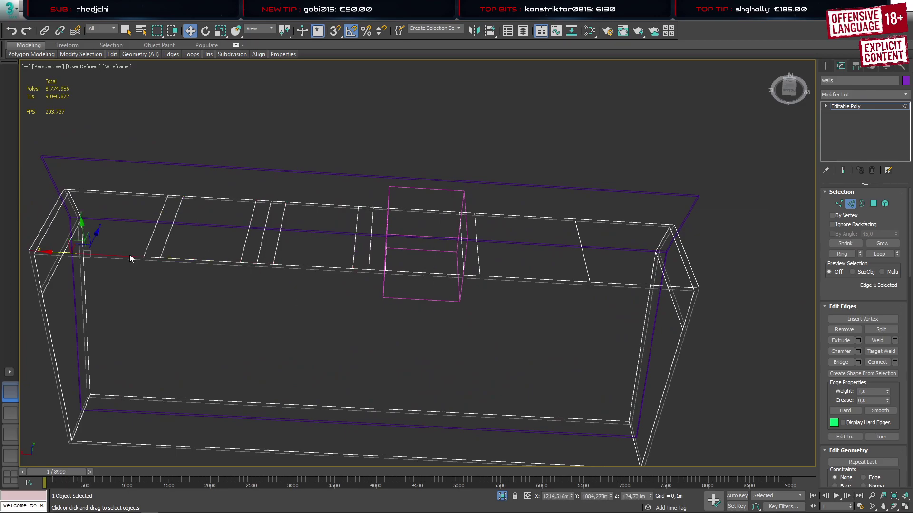
ctrl+click(145, 194)
key(ctrl+shift+e)
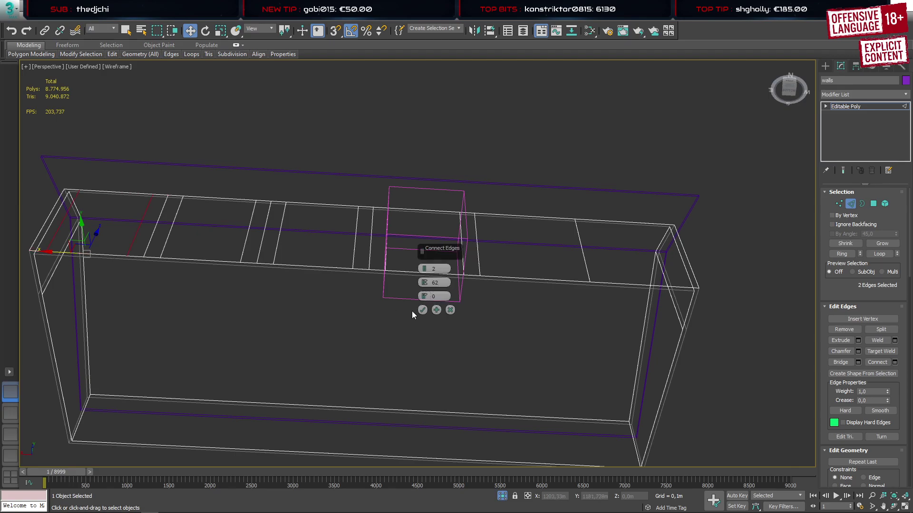
click(423, 310)
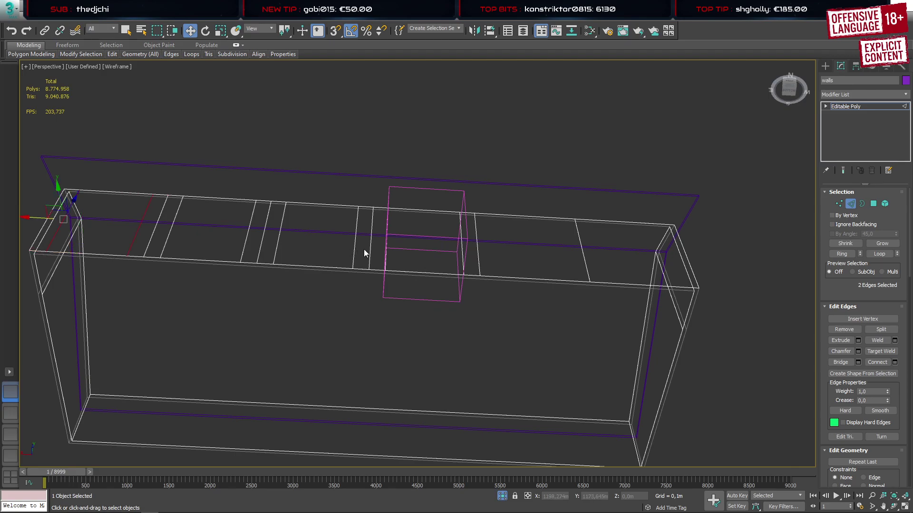
Connect two further edge pairs near the wall end, then return to shaded view
click(505, 277)
ctrl+click(504, 215)
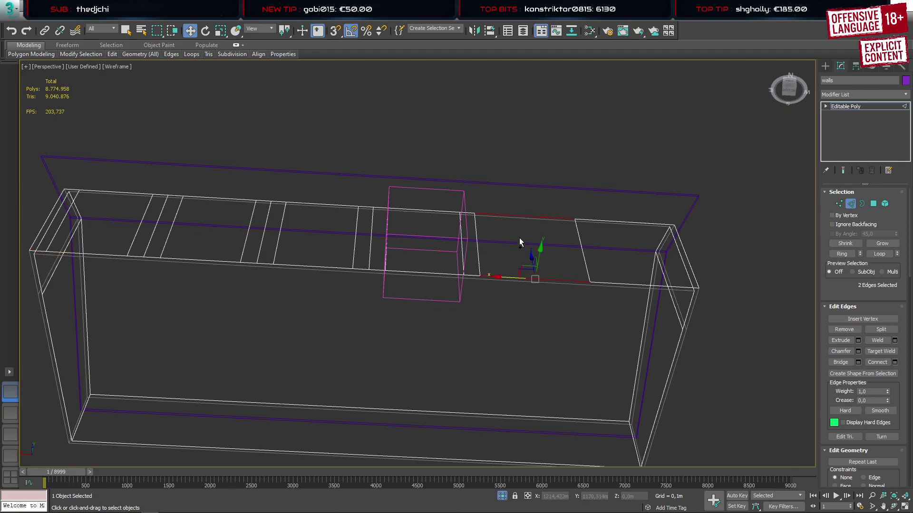
key(ctrl+shift+e)
click(421, 312)
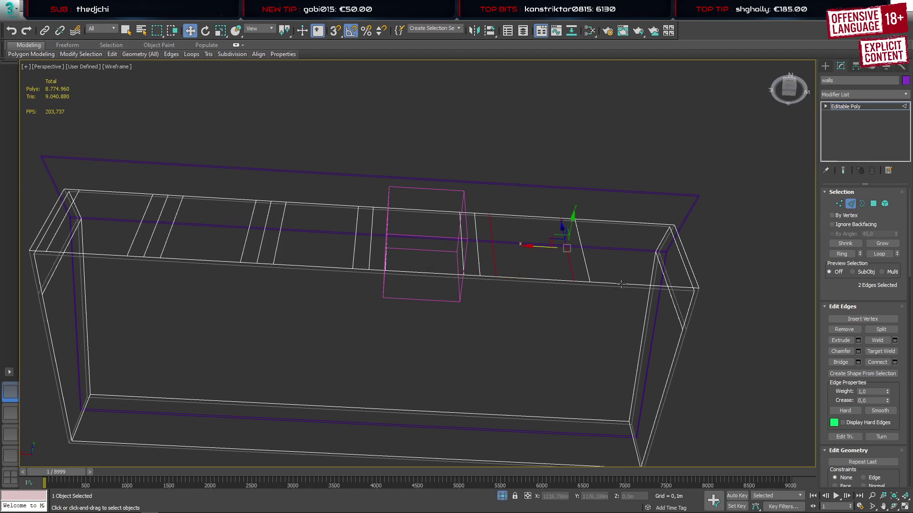
click(620, 284)
ctrl+click(608, 222)
key(ctrl+shift+e)
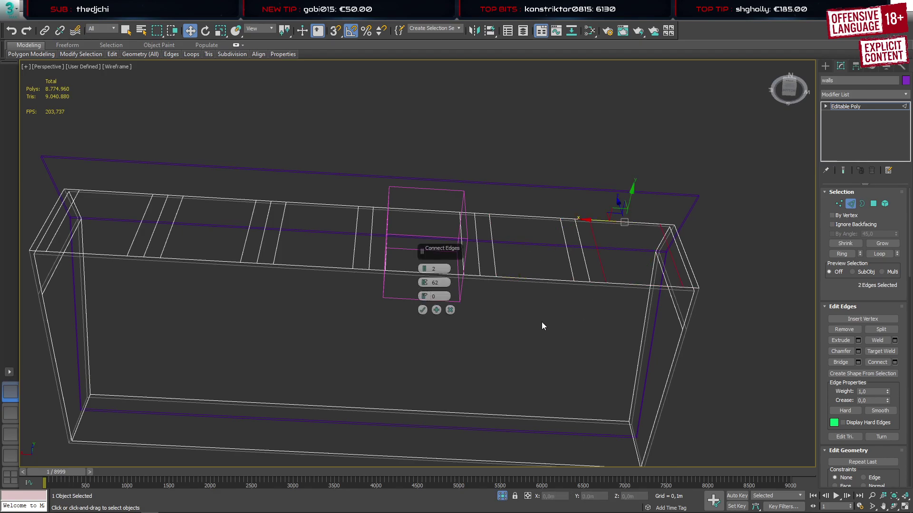
click(422, 310)
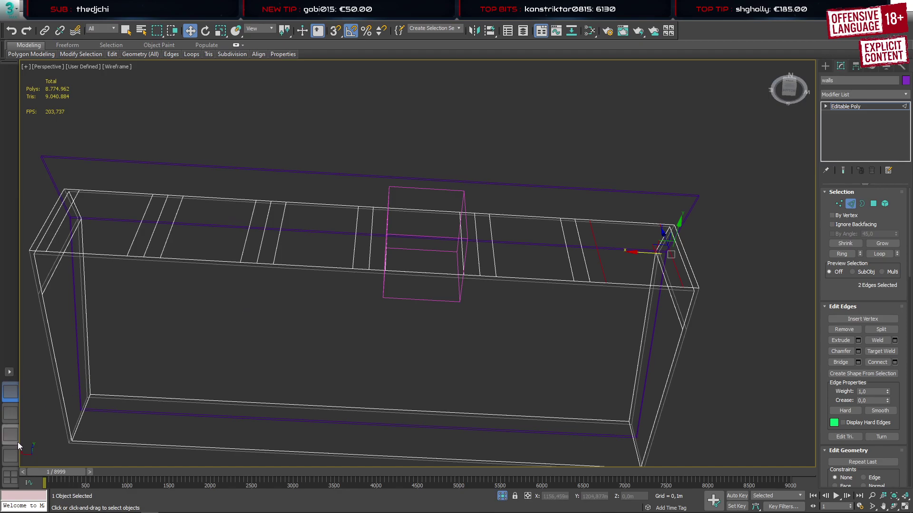
key(F3)
click(825, 66)
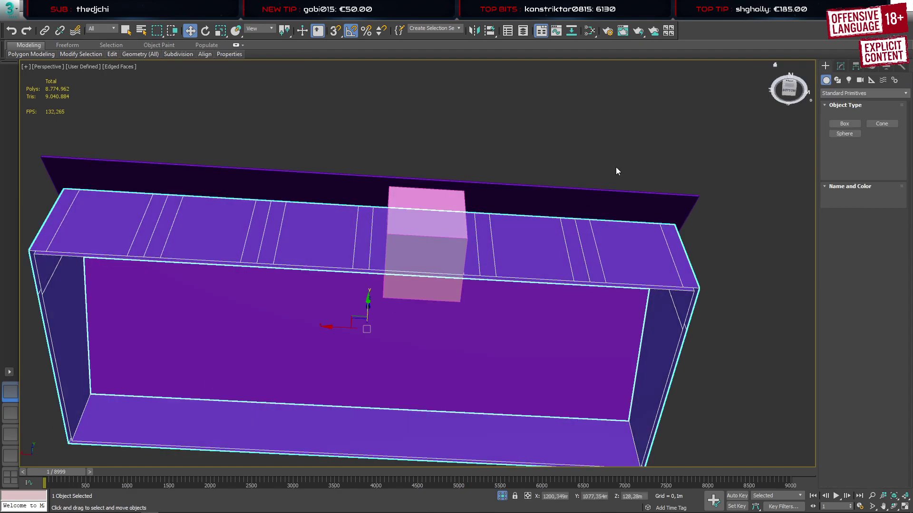
Select the pink box's element and nudge it slightly along the wall in Front view
click(427, 230)
key(5)
click(427, 230)
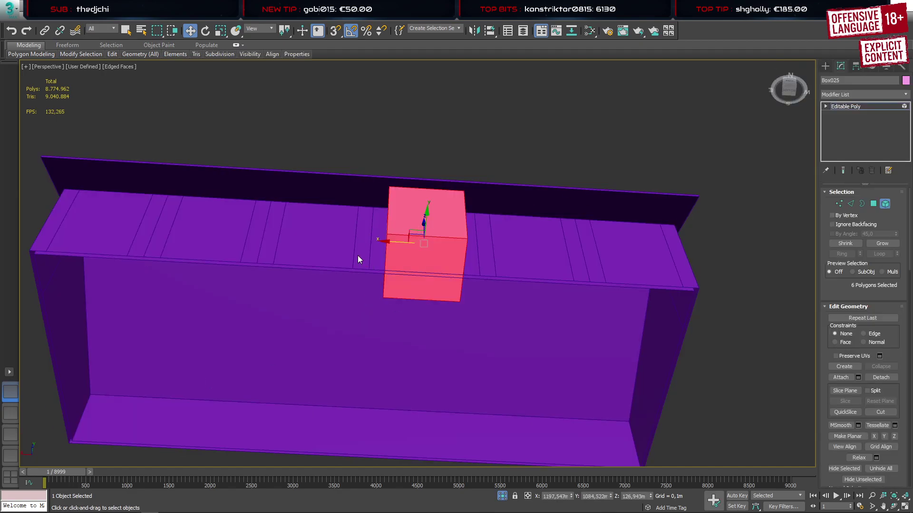
click(10, 435)
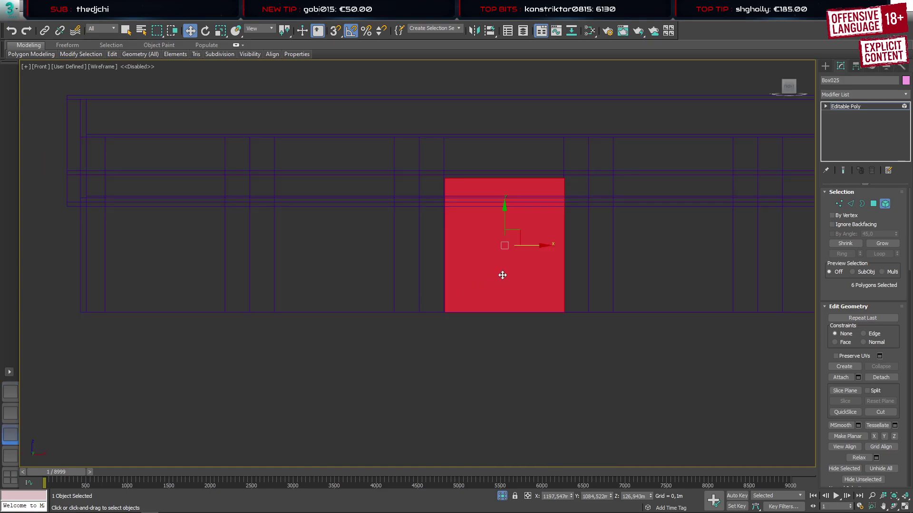
scroll(507, 256, up, 5)
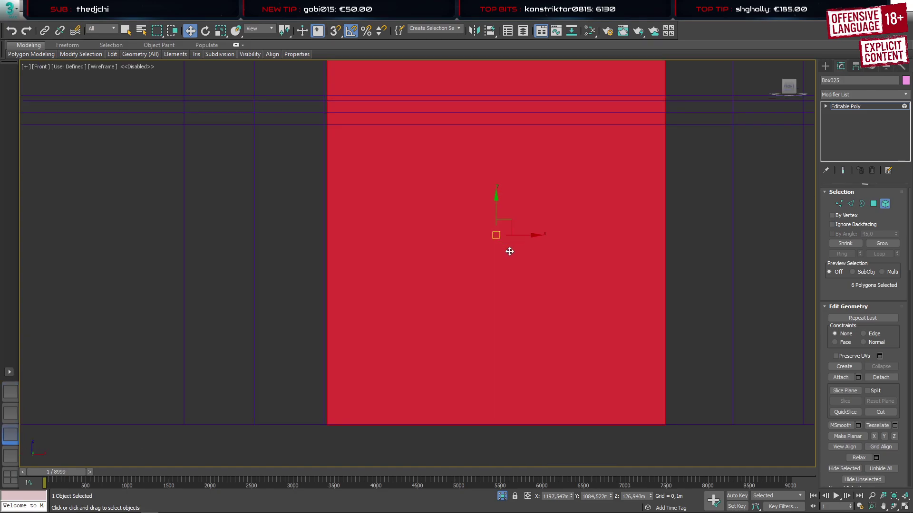
drag(522, 236, 514, 239)
scroll(285, 278, down, 2)
middle_drag(278, 275, 526, 301)
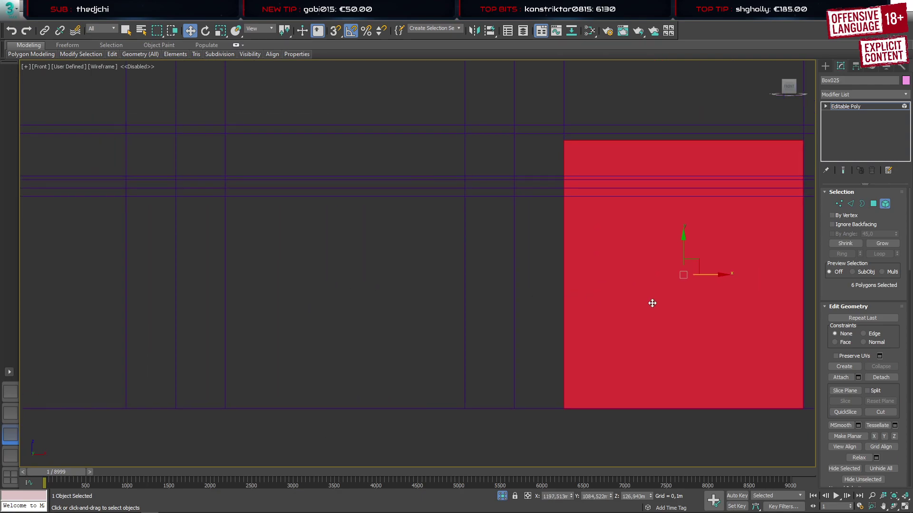
Shift-drag two copies of the box element along the wall, keeping them in the mesh
shift+drag(713, 275, 376, 291)
click(497, 269)
middle_drag(332, 283, 579, 302)
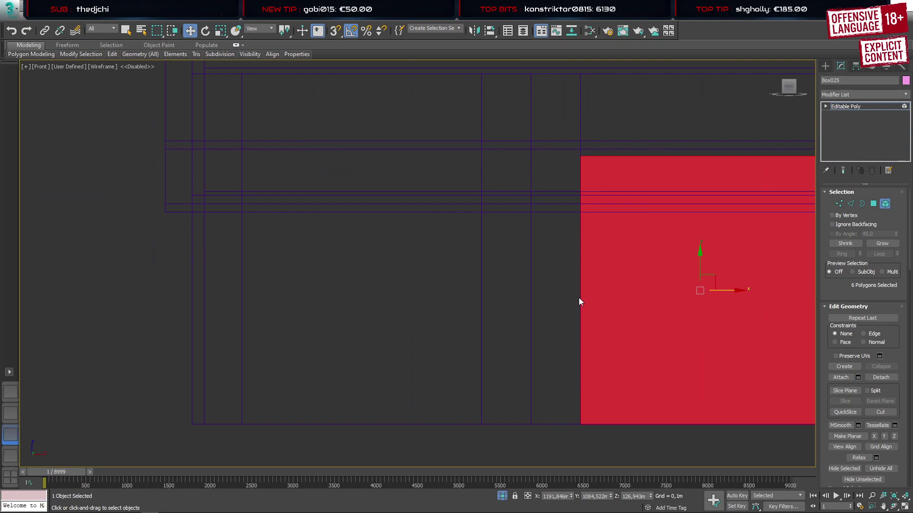
drag(720, 290, 384, 296)
click(493, 270)
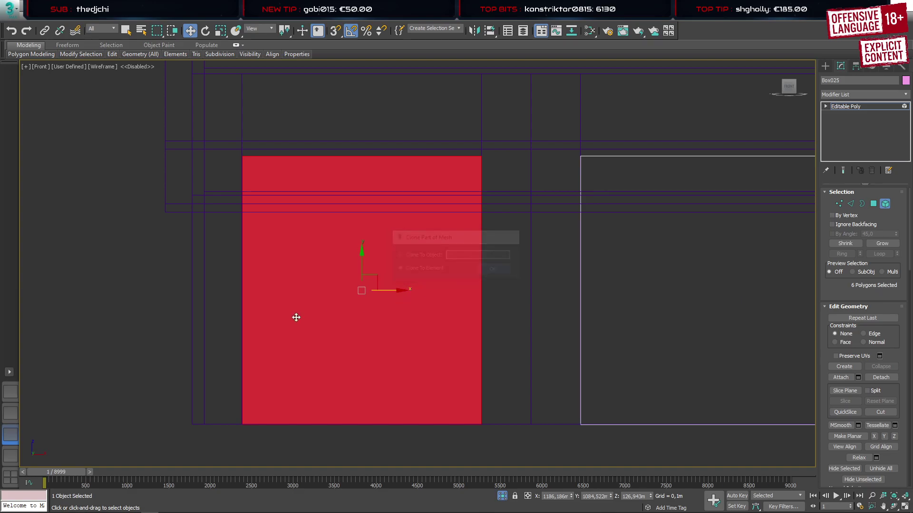
click(11, 396)
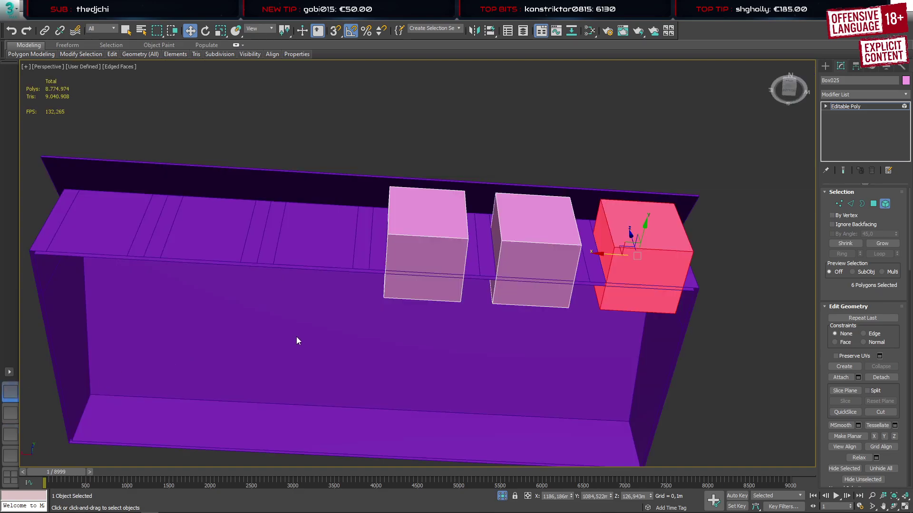
click(826, 66)
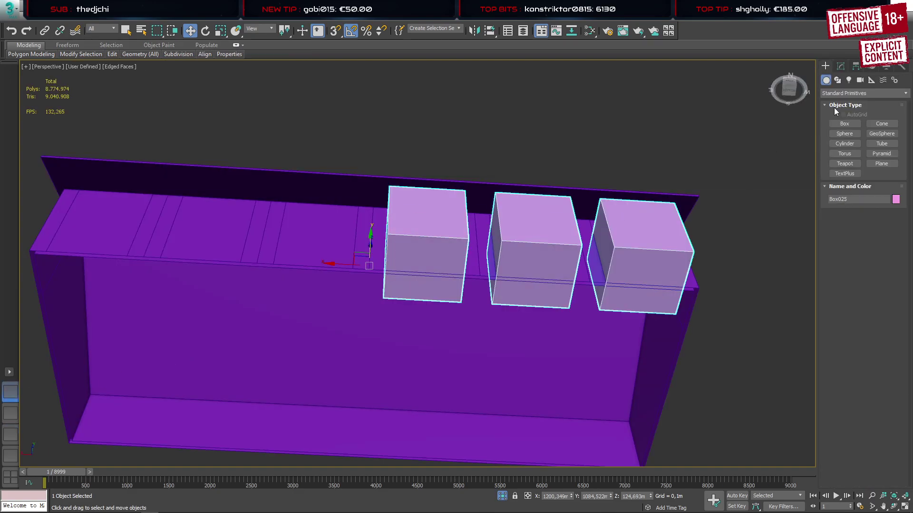
click(840, 66)
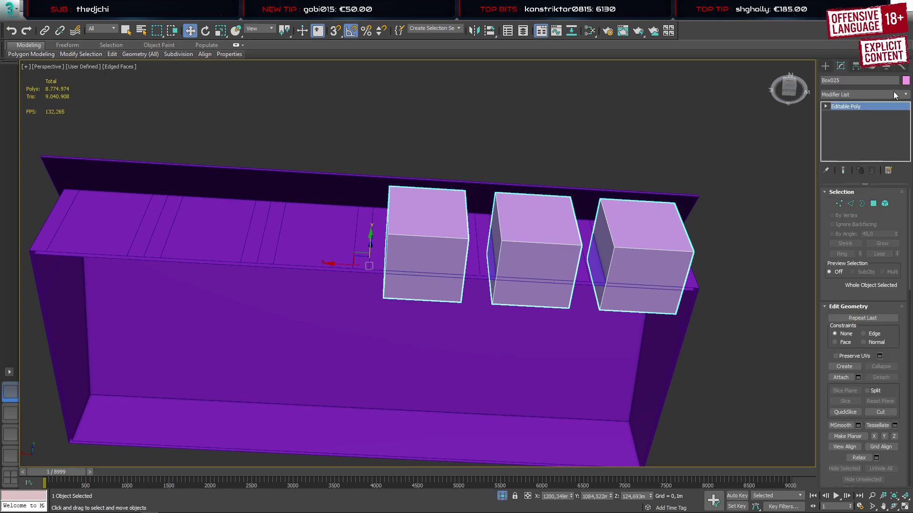
click(861, 94)
scroll(860, 377, down, 20)
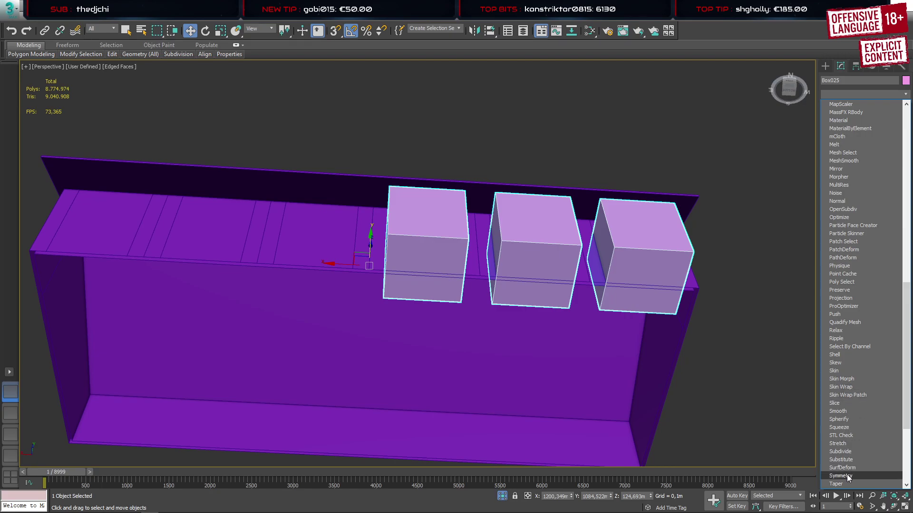
Add a Symmetry modifier with Flip on and collapse the stack into six boxes
click(846, 475)
click(845, 221)
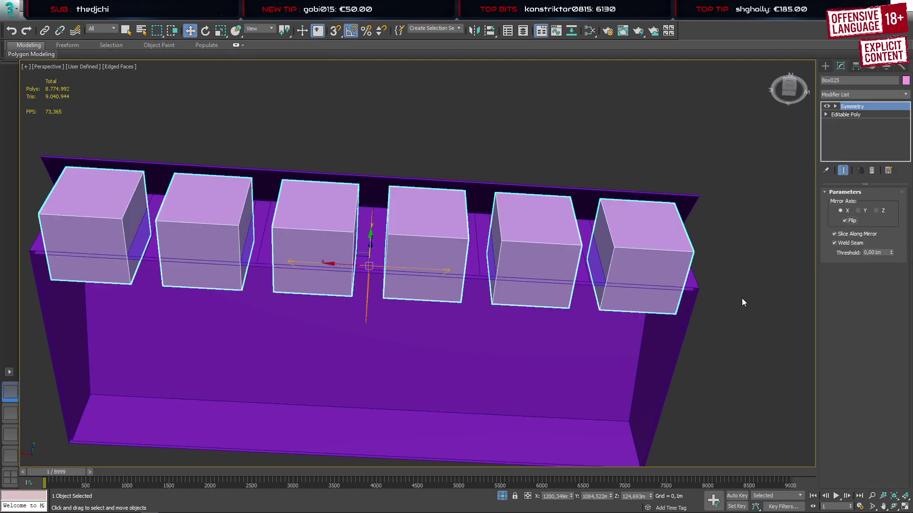
alt+middle_drag(546, 261, 578, 241)
right_click(860, 119)
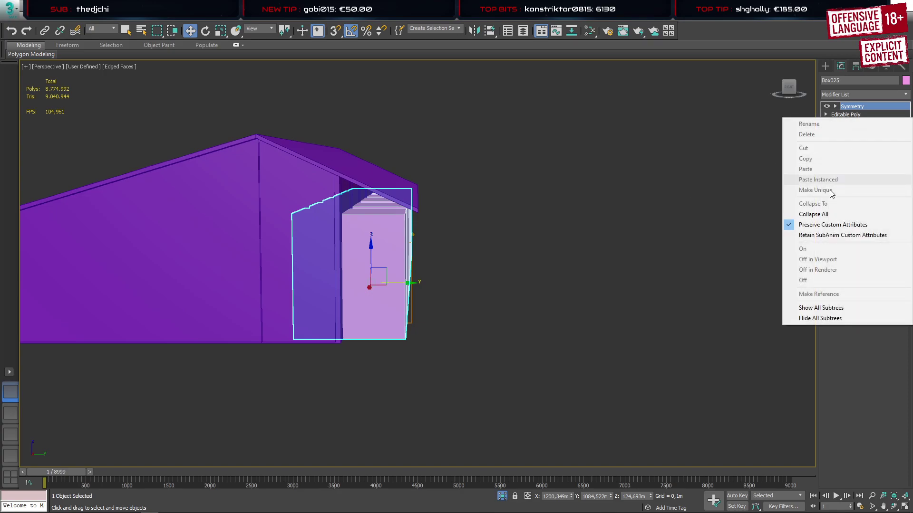
click(830, 214)
click(502, 290)
alt+middle_drag(503, 290, 291, 265)
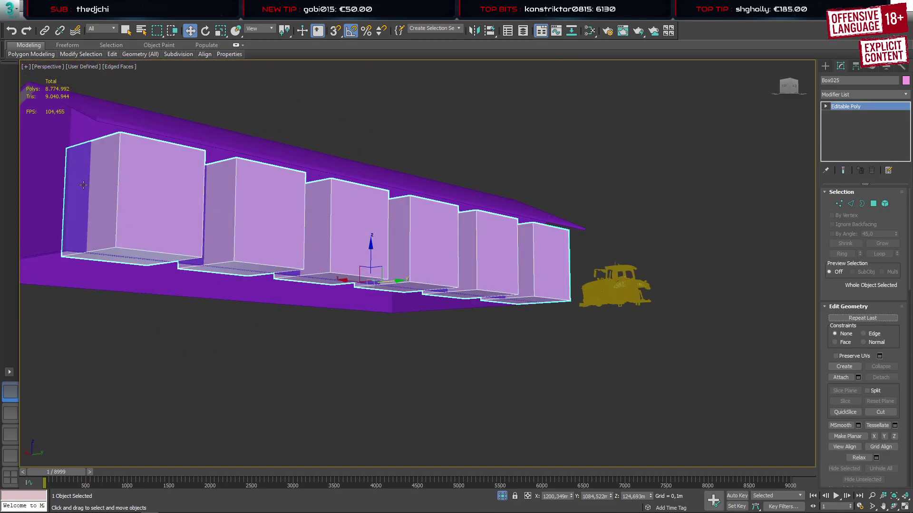
Select the walls object and isolate it with Alt+Q
click(98, 171)
key(alt+q)
alt+middle_drag(144, 263, 312, 216)
Delete the first two vertical edges at the left end of the frame top
key(1)
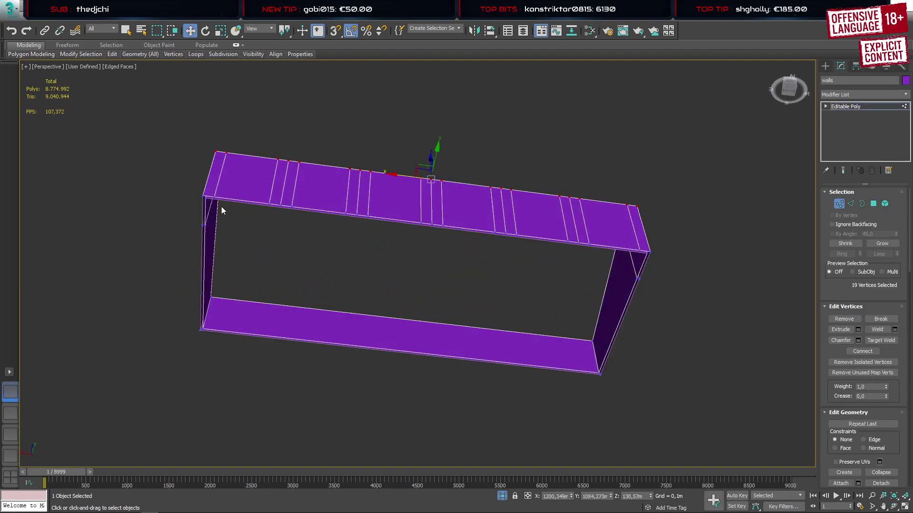
click(215, 196)
ctrl+click(222, 153)
key(BackSpace)
click(269, 204)
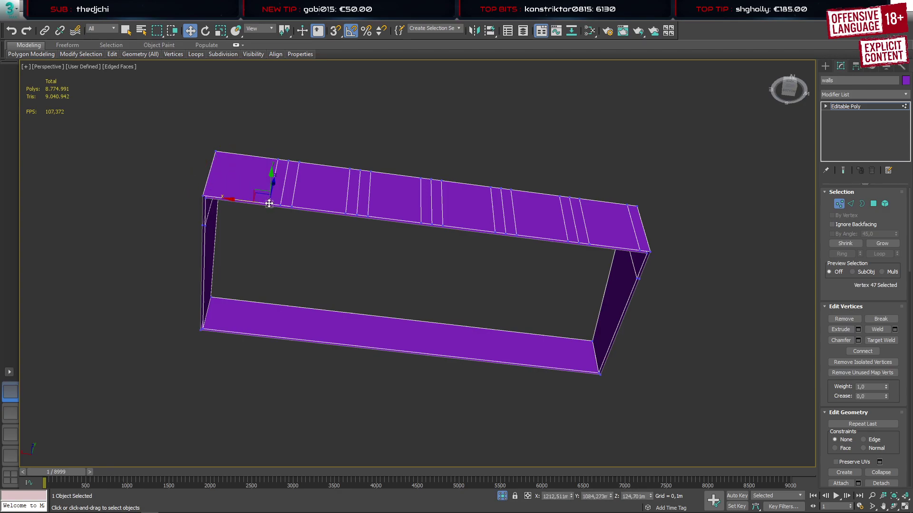
ctrl+click(278, 159)
key(BackSpace)
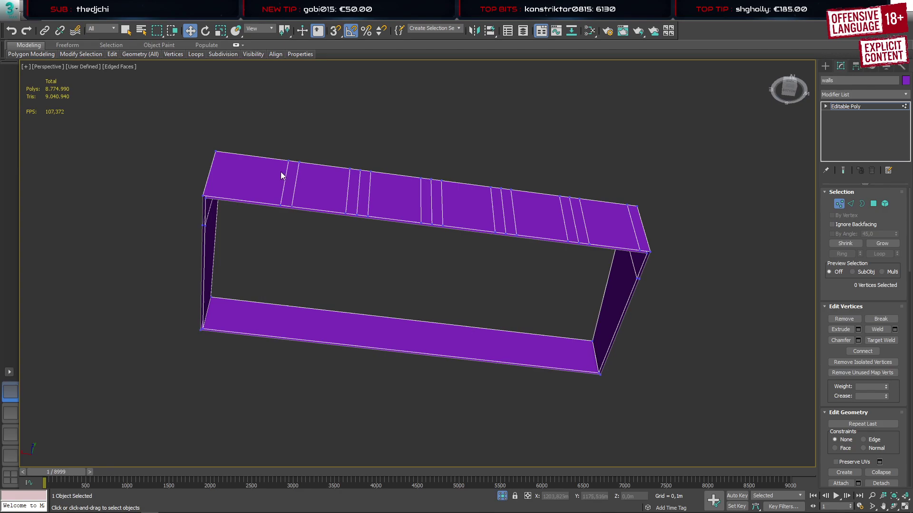
Delete the remaining vertical edge vertices along the top, including the leftover corner vertex
drag(267, 138, 349, 243)
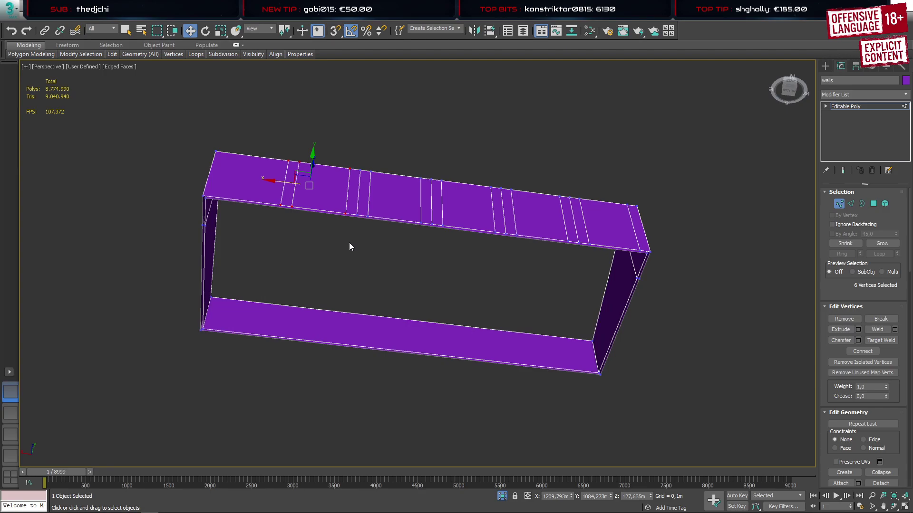
key(BackSpace)
drag(309, 142, 537, 264)
key(BackSpace)
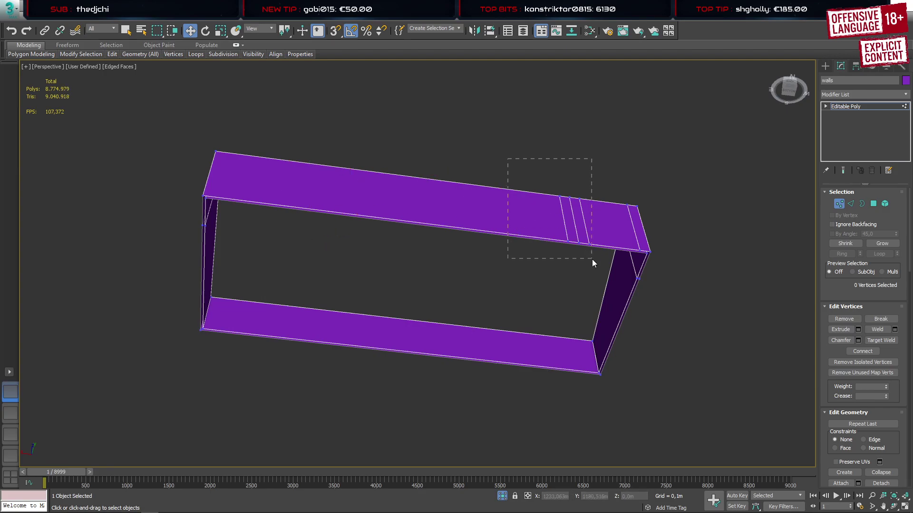
drag(593, 261, 592, 261)
key(BackSpace)
middle_drag(576, 243, 174, 155)
drag(188, 135, 263, 206)
key(BackSpace)
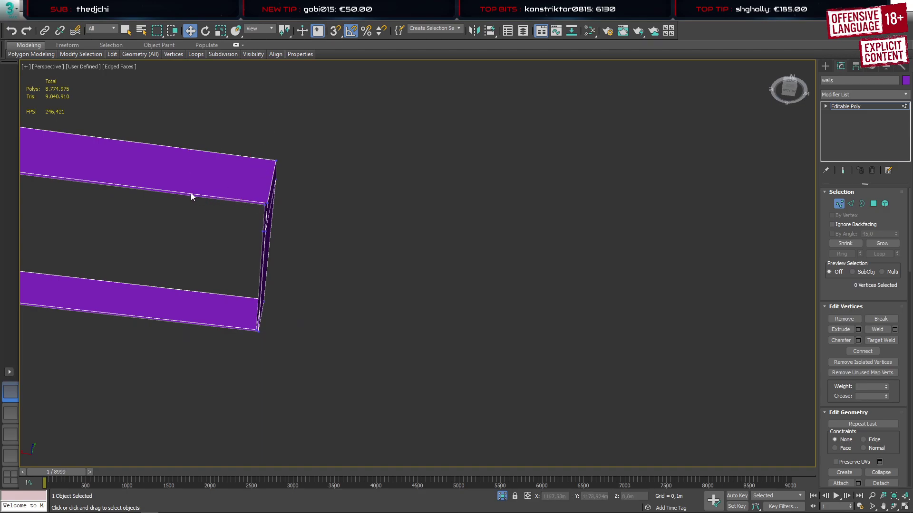
middle_drag(192, 197, 459, 235)
Connect the top bar's long edges with 5 segments
key(2)
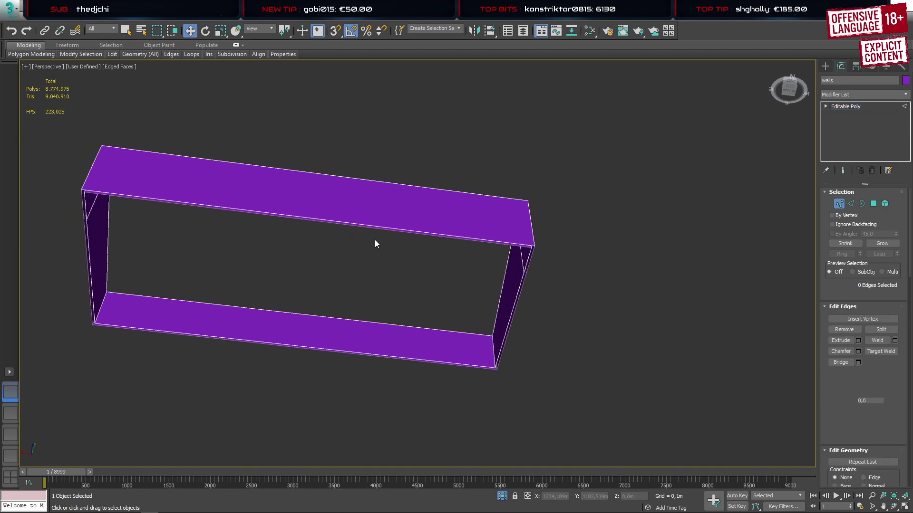
drag(343, 239, 347, 125)
key(ctrl+shift+e)
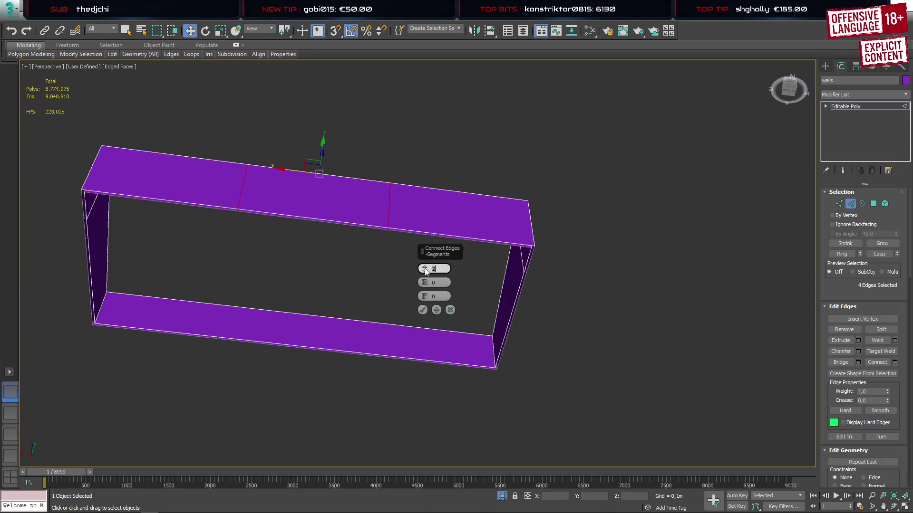
drag(424, 268, 424, 261)
click(421, 310)
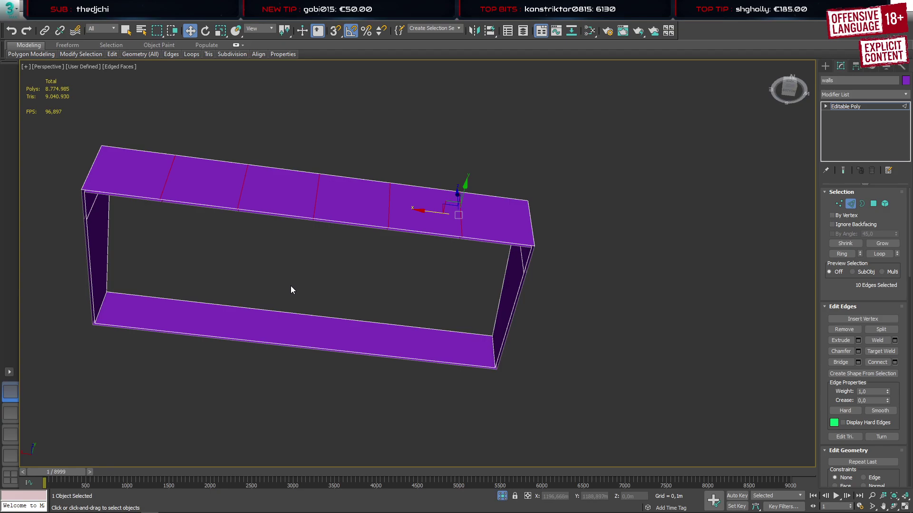
Connect the bottom strip's long edges with 5 segments and exit isolation
drag(290, 290, 295, 402)
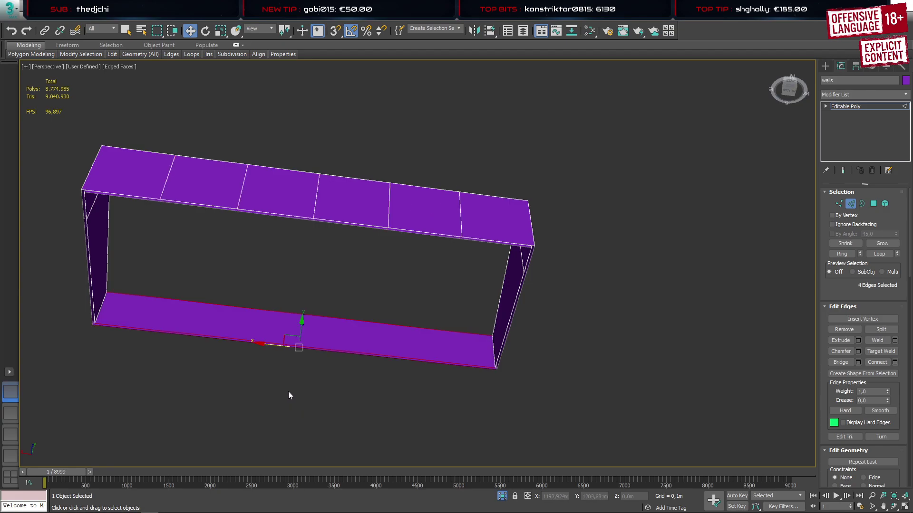
key(ctrl+shift+e)
click(421, 310)
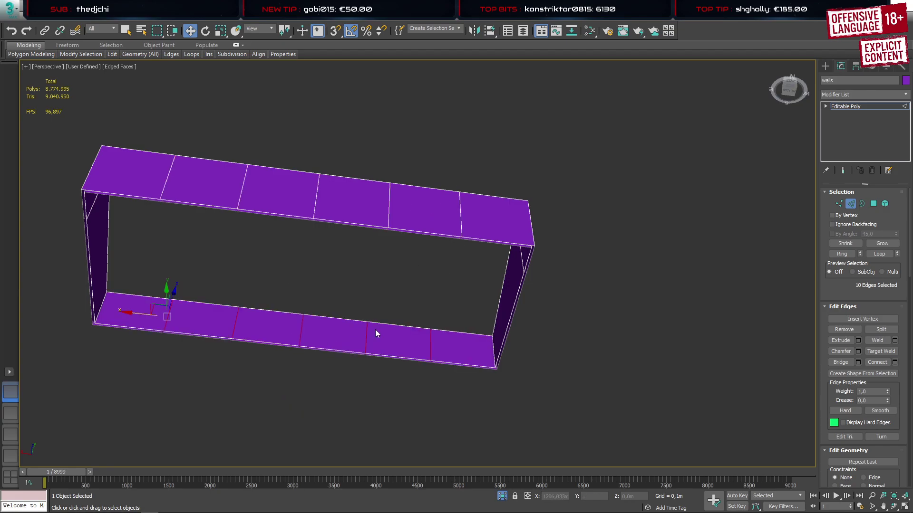
key(alt+q)
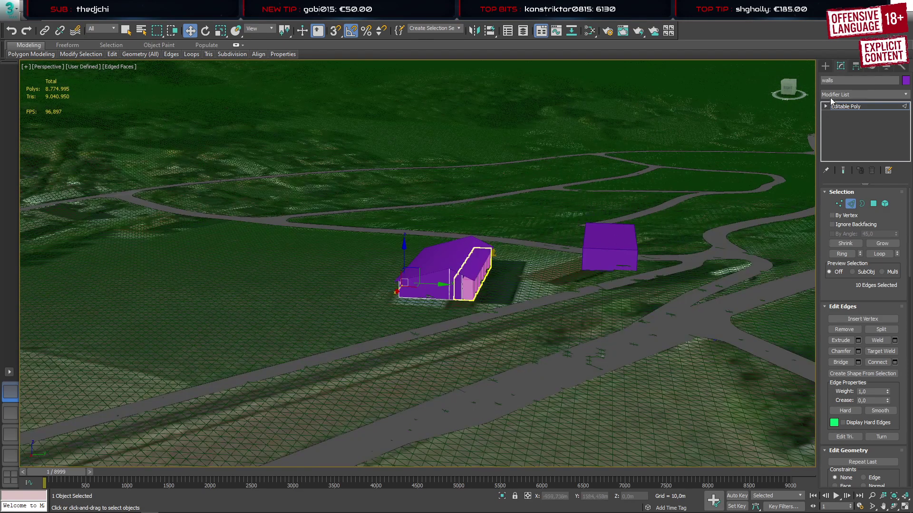
Isolate the walls, roof, pink boxes and bulldozer, hiding the terrain
click(828, 67)
alt+middle_drag(614, 237, 574, 248)
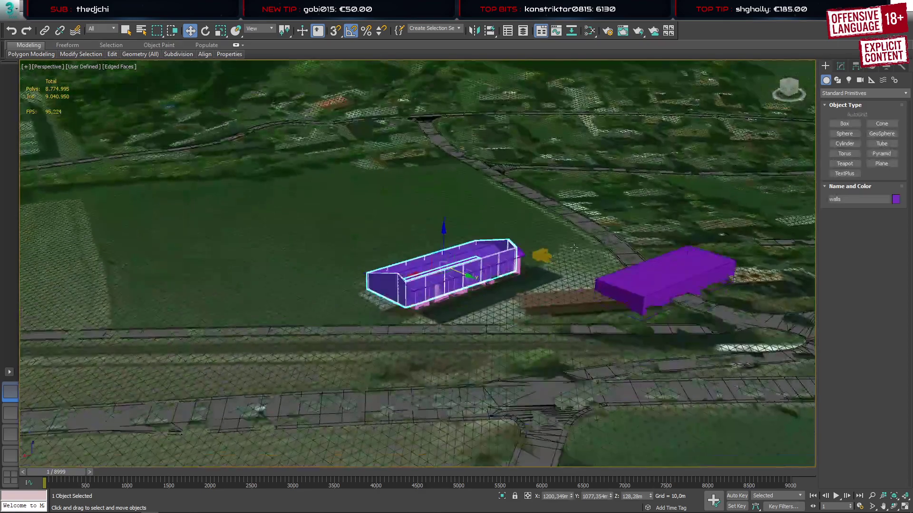
scroll(417, 288, up, 5)
ctrl+click(419, 265)
ctrl+click(428, 292)
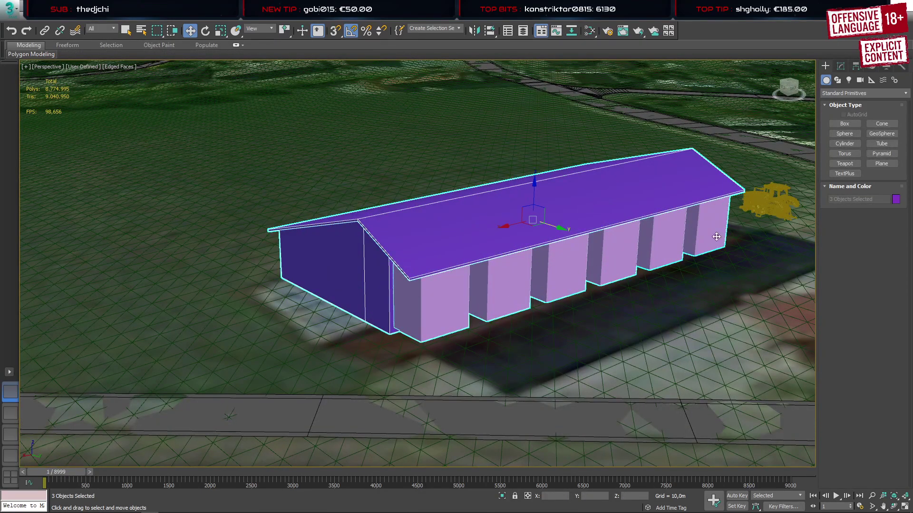
ctrl+click(766, 203)
key(alt+q)
alt+middle_drag(504, 350, 545, 350)
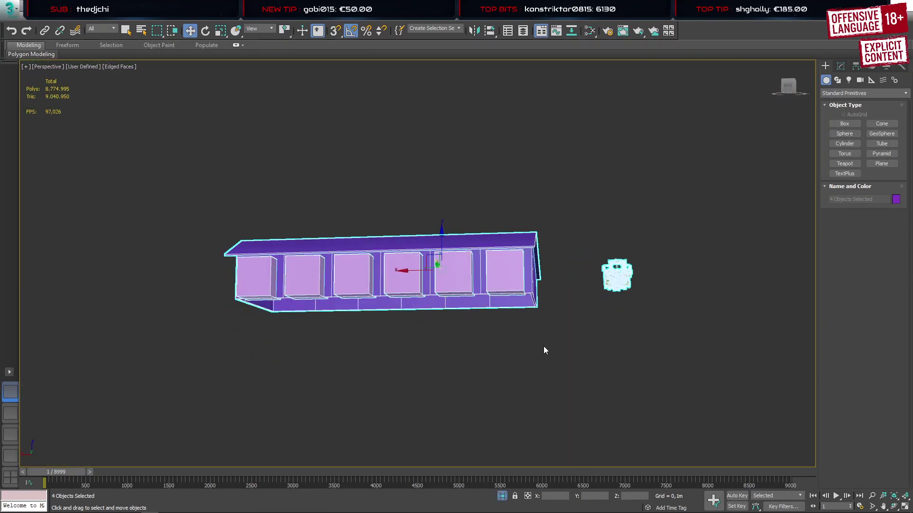
Boolean-subtract Box025 from the walls object to cut the openings
click(543, 347)
click(527, 262)
click(858, 93)
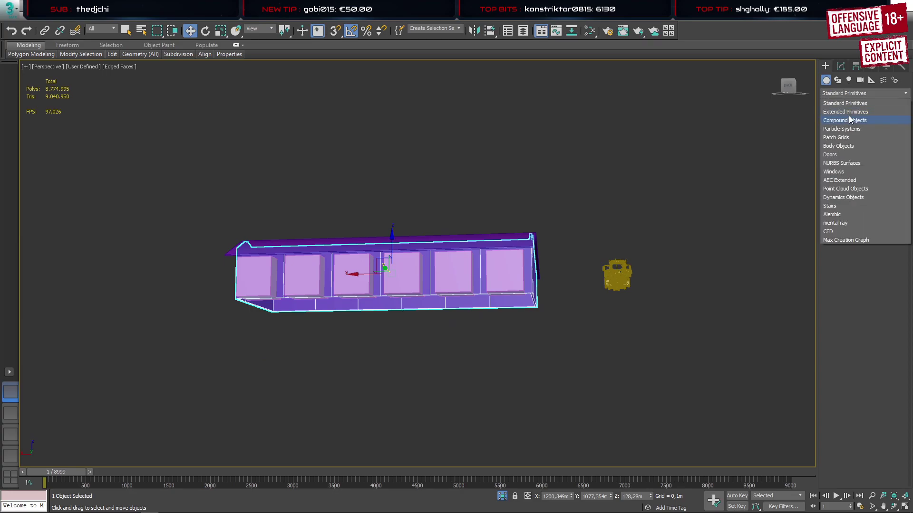
click(847, 121)
click(881, 143)
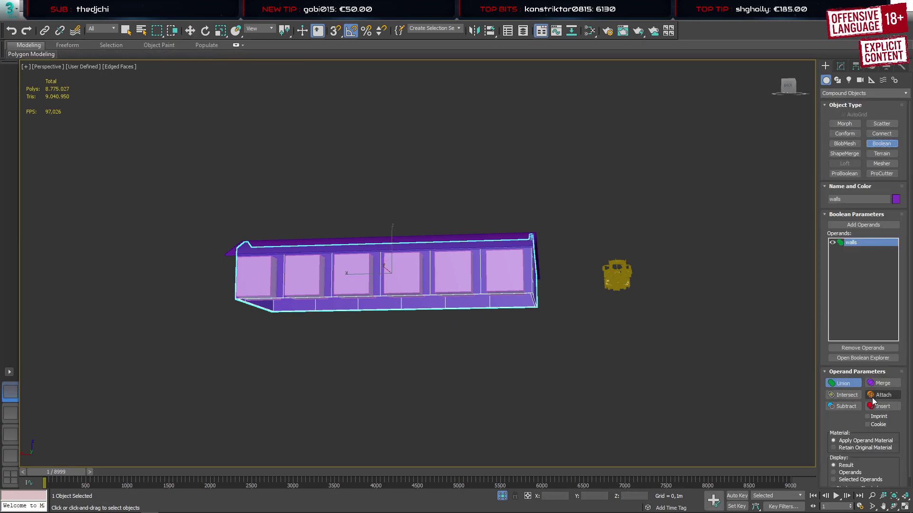
click(852, 406)
click(862, 225)
alt+middle_drag(607, 237, 498, 305)
scroll(498, 305, up, 5)
click(495, 322)
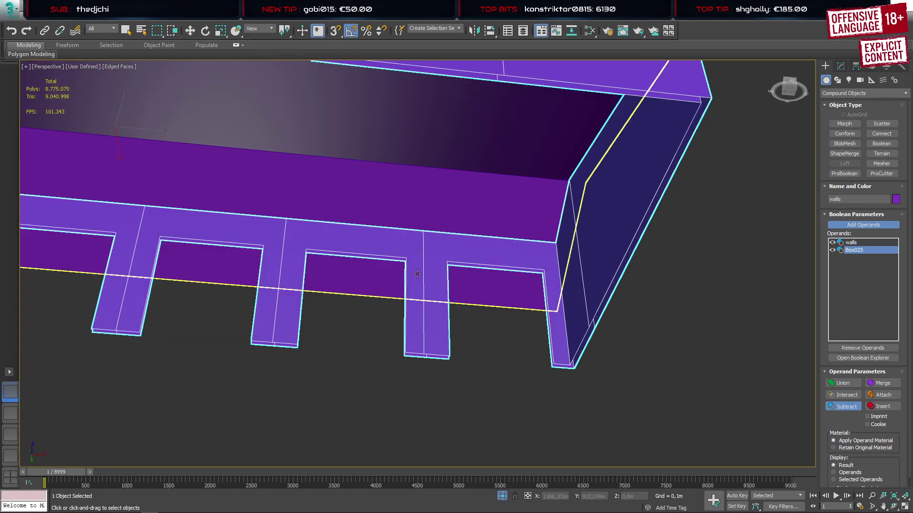
scroll(414, 271, down, 1)
alt+middle_drag(415, 272, 428, 234)
Convert the walls to an Editable Poly
key(w)
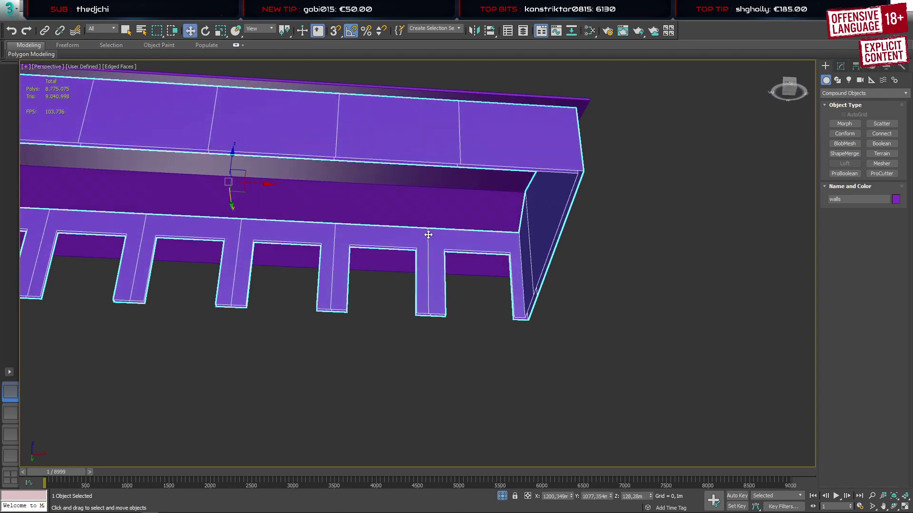
right_click(428, 233)
mouse_move(446, 351)
click(547, 360)
mouse_move(266, 240)
middle_down()
mouse_move(535, 243)
mouse_move(297, 286)
mouse_move(316, 288)
mouse_move(332, 250)
mouse_move(367, 271)
middle_up()
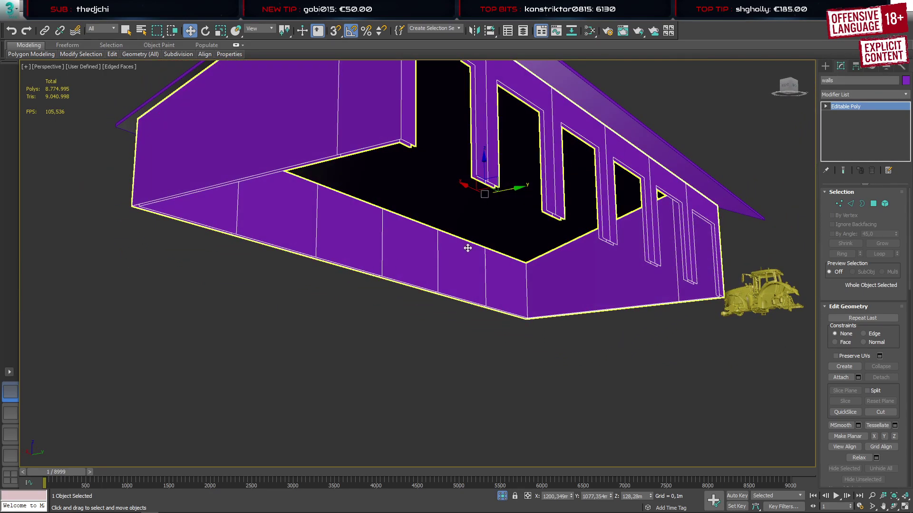
Isolate the walls and bridge the jamb and top gaps of all four windows
key(alt+q)
scroll(404, 230, up, 5)
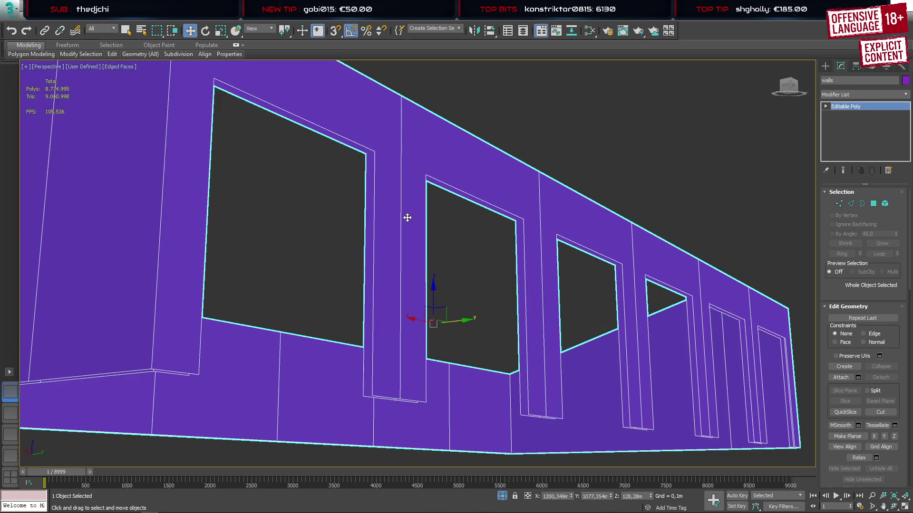
key(2)
key(b)
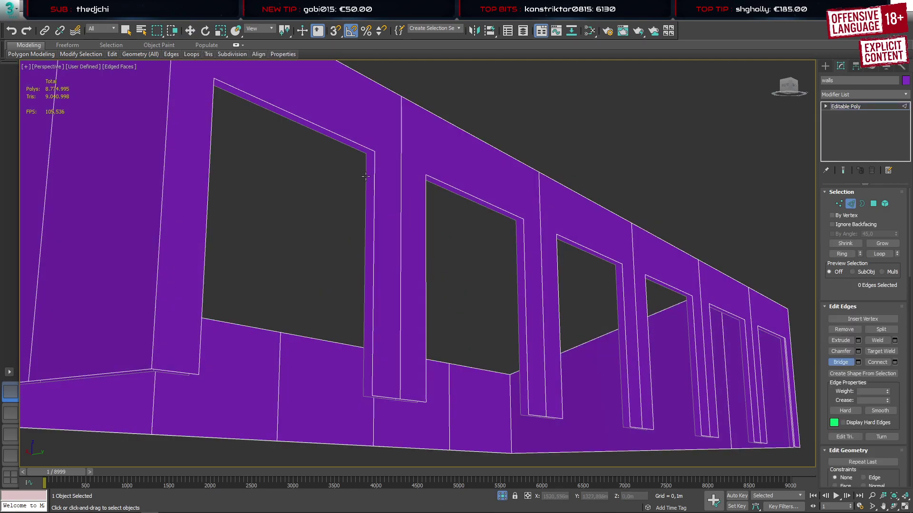
click(366, 176)
click(374, 184)
click(353, 143)
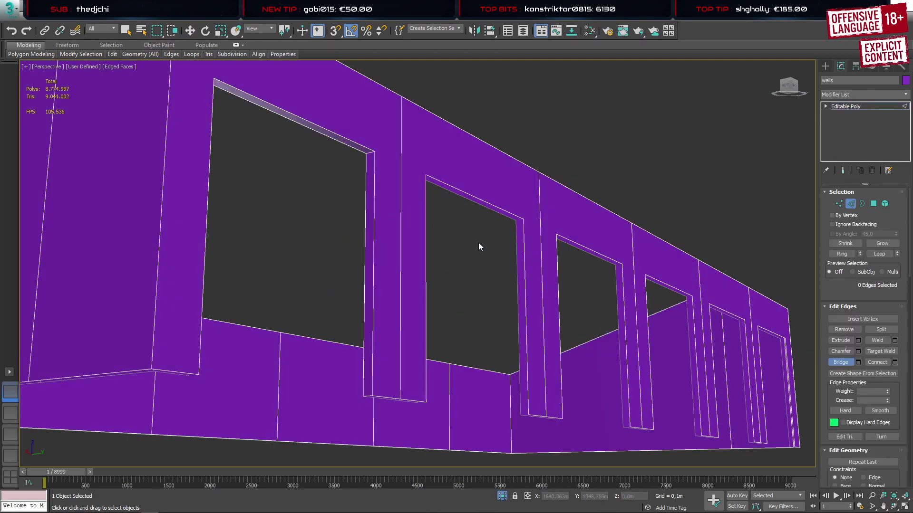
click(521, 244)
click(503, 215)
click(623, 287)
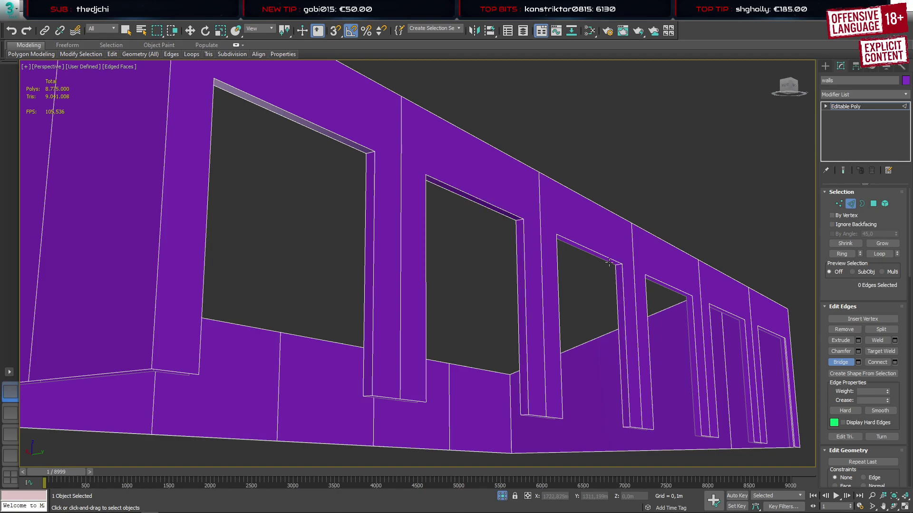
click(610, 260)
click(683, 303)
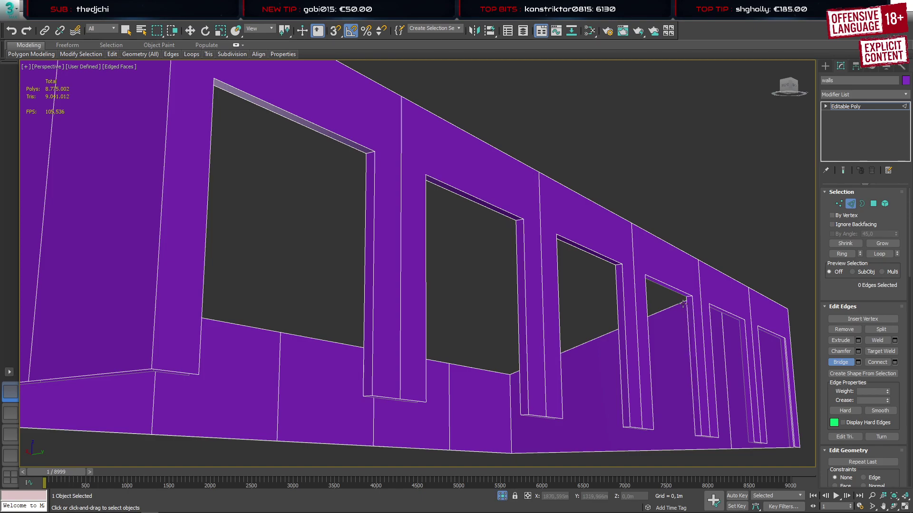
click(679, 292)
Bridge the right jamb and top strip gaps of both doors
middle_drag(713, 330, 468, 181)
scroll(555, 193, up, 3)
click(521, 230)
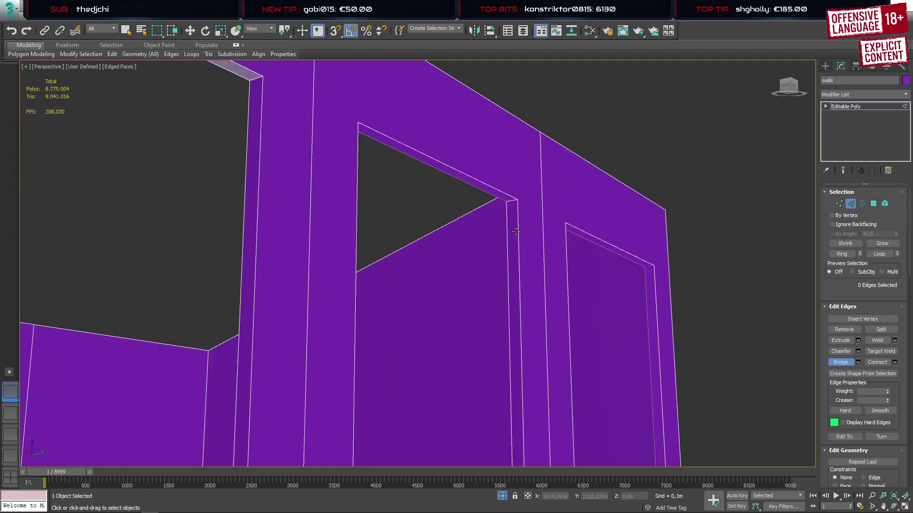
click(489, 194)
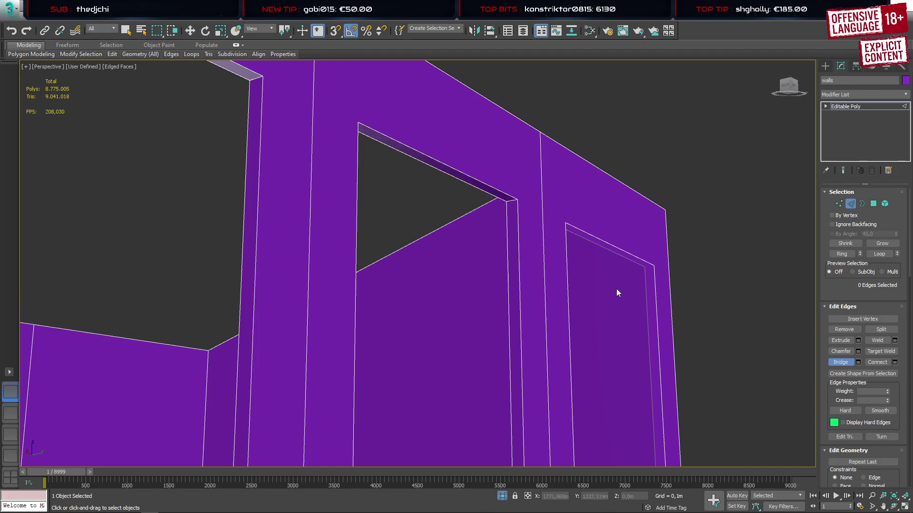
click(645, 290)
click(630, 260)
Zoom out to the whole building and bridge the pillar's inner strip gap
key(w)
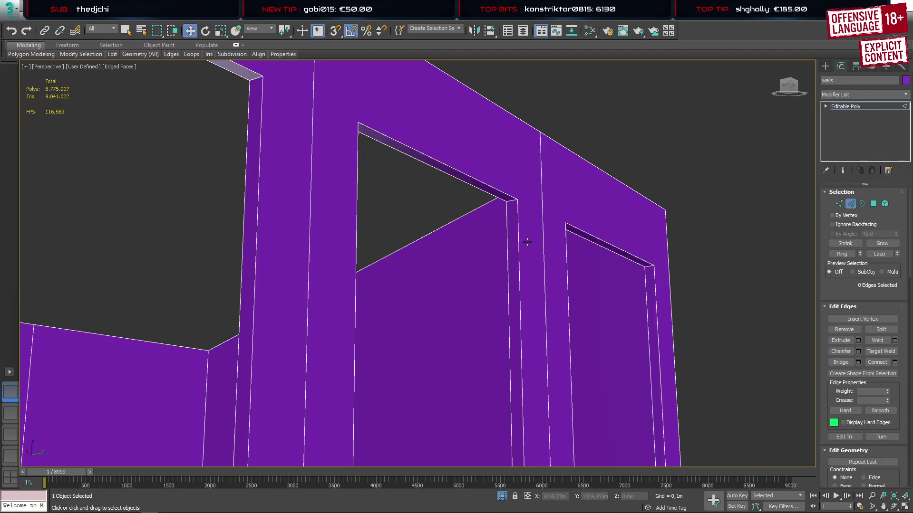
key(z)
alt+middle_drag(546, 272, 429, 293)
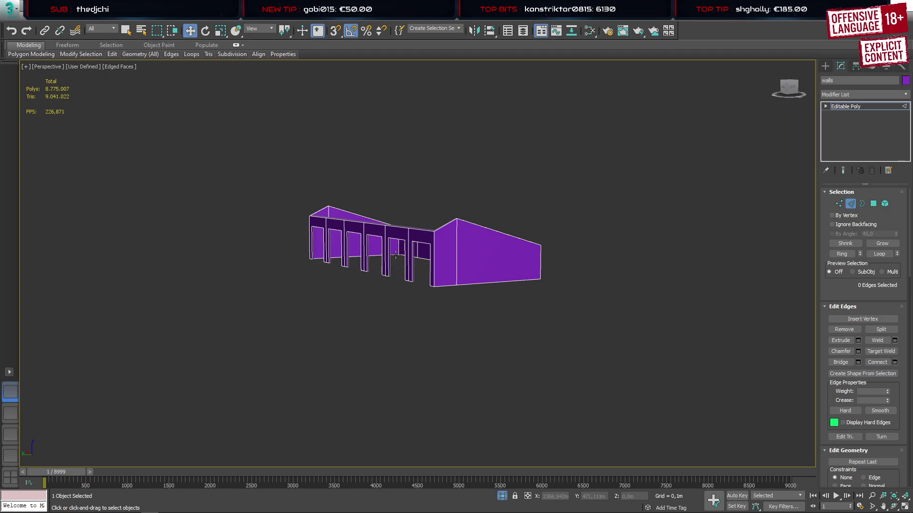
scroll(396, 248, up, 6)
scroll(404, 259, down, 2)
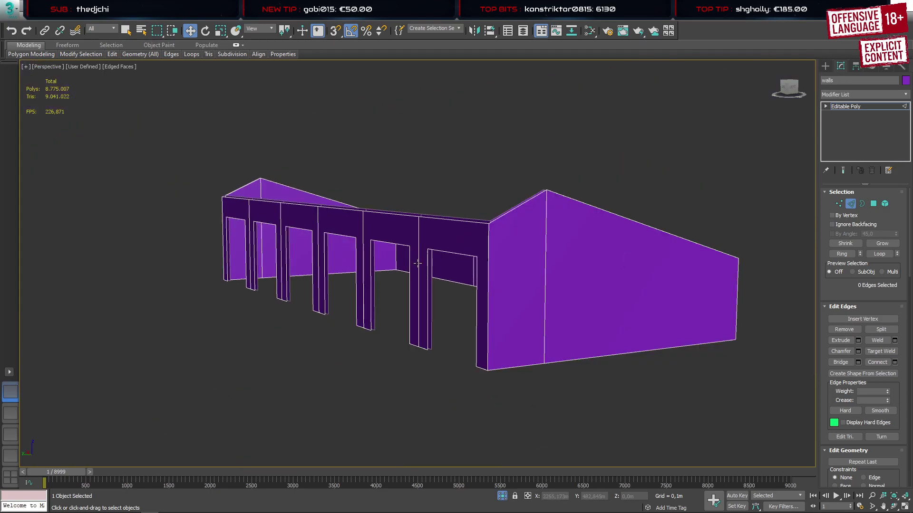
scroll(416, 273, up, 5)
key(b)
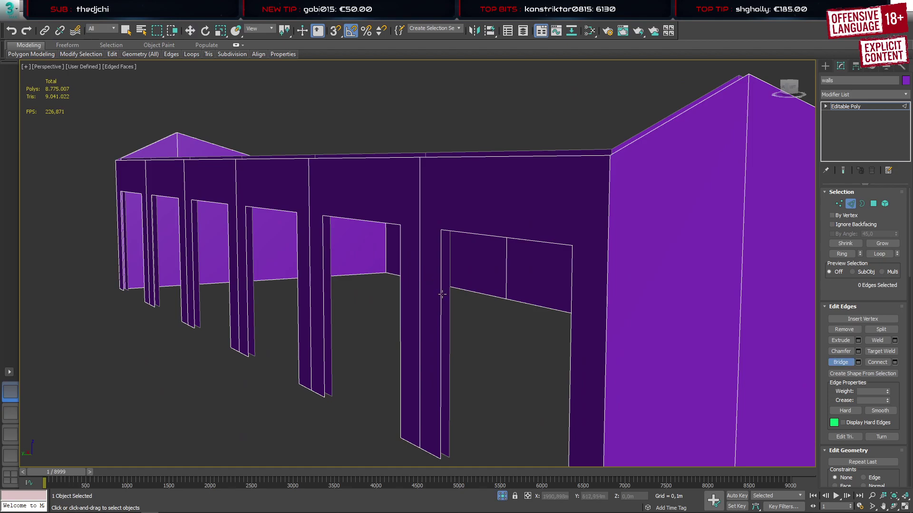
click(442, 296)
click(449, 304)
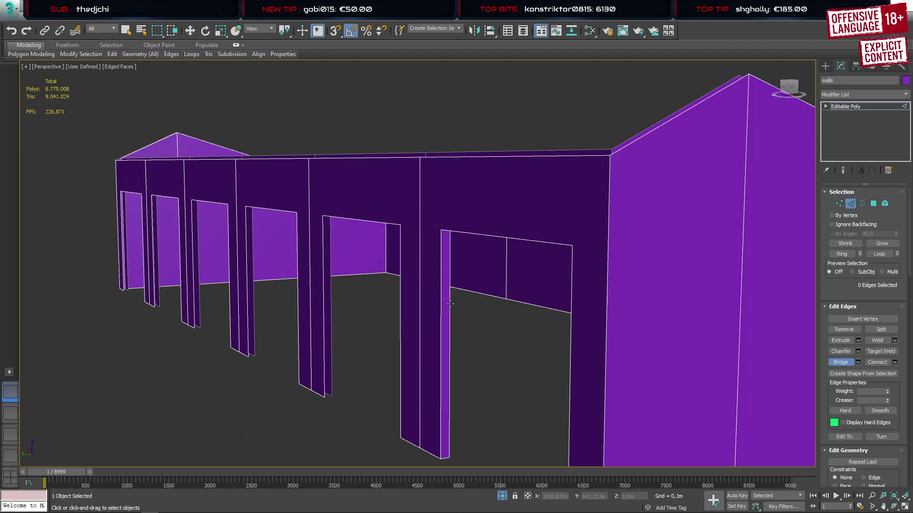
Bridge the remaining open door-jamb strips along the long side
click(329, 310)
click(245, 310)
click(255, 305)
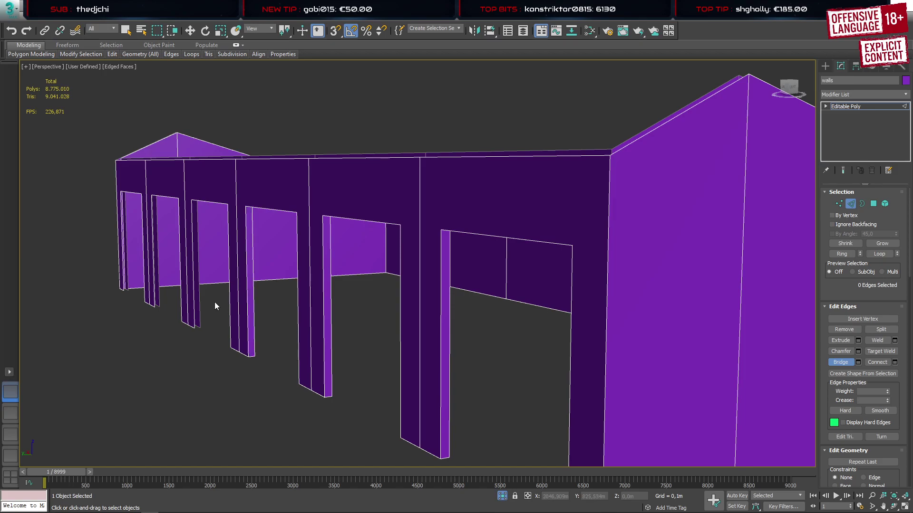
click(200, 299)
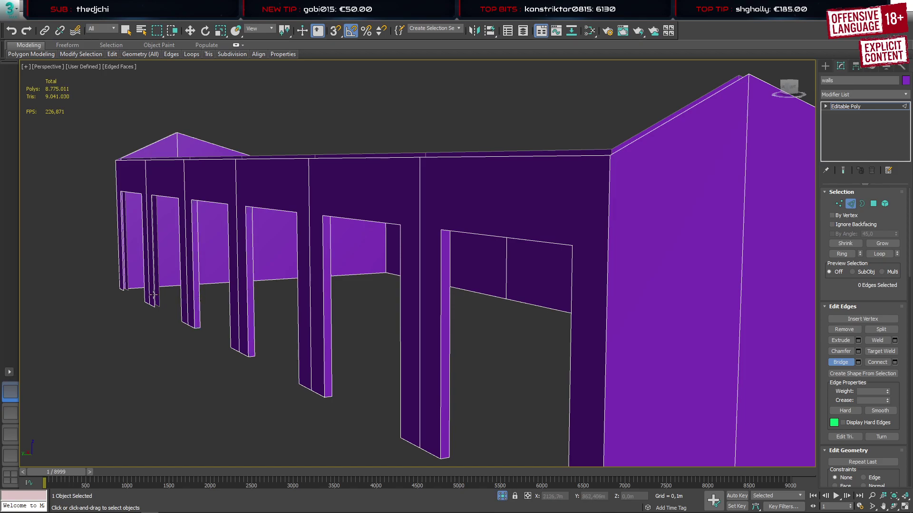
middle_drag(153, 295, 324, 318)
scroll(347, 321, up, 5)
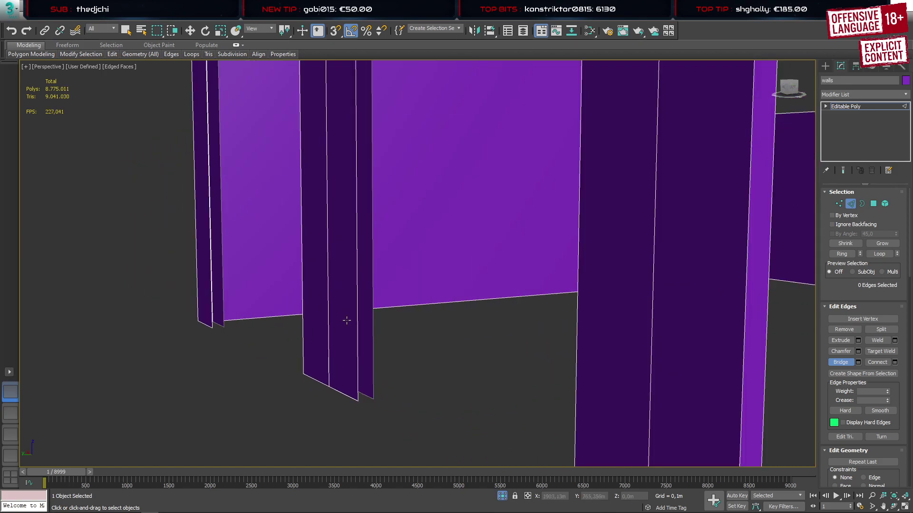
click(358, 317)
click(373, 312)
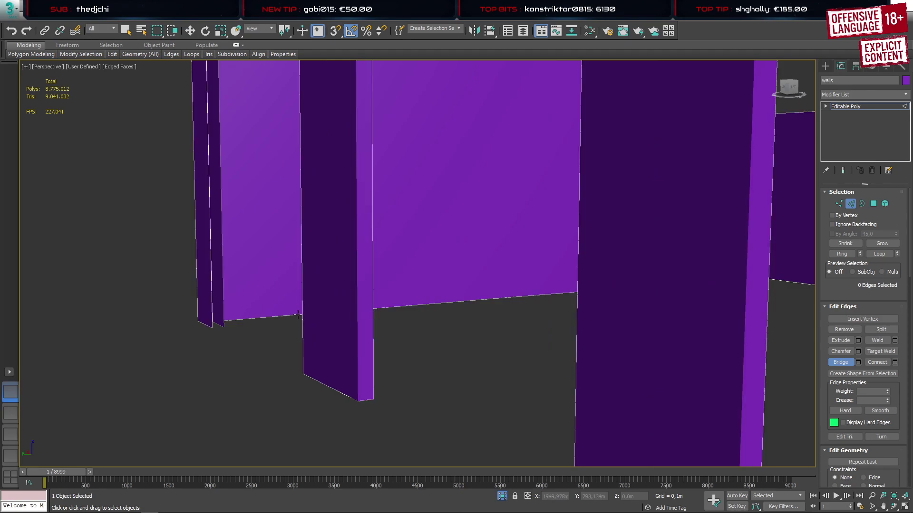
click(223, 304)
Exit isolation to show the full terrain scene and leave edge editing
key(w)
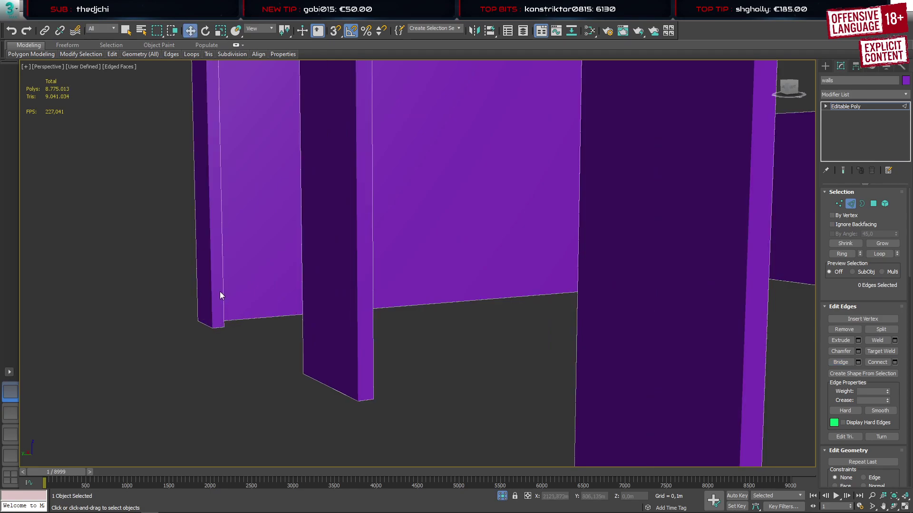
scroll(224, 298, down, 5)
alt+middle_drag(227, 296, 346, 288)
key(alt+q)
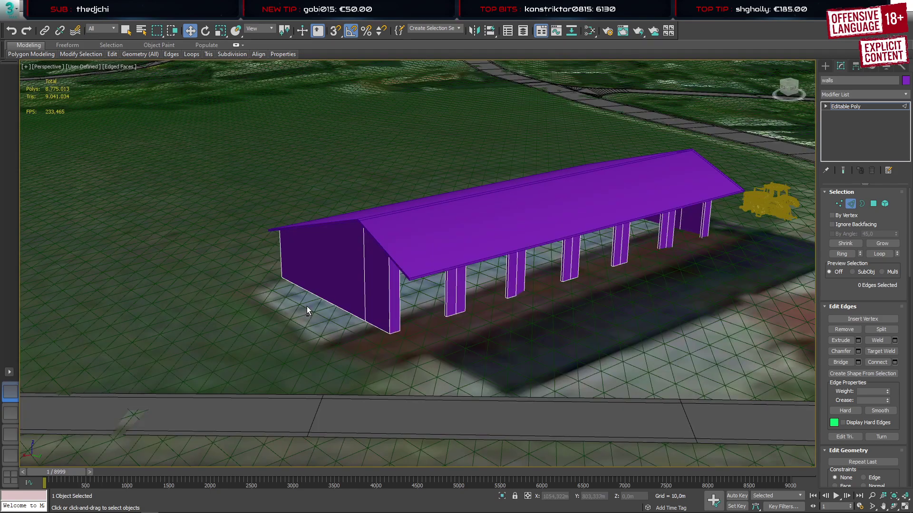
click(825, 66)
middle_drag(635, 186, 454, 205)
Isolate the walls and roof in a side-on wireframe view with the roof selected
ctrl+click(415, 203)
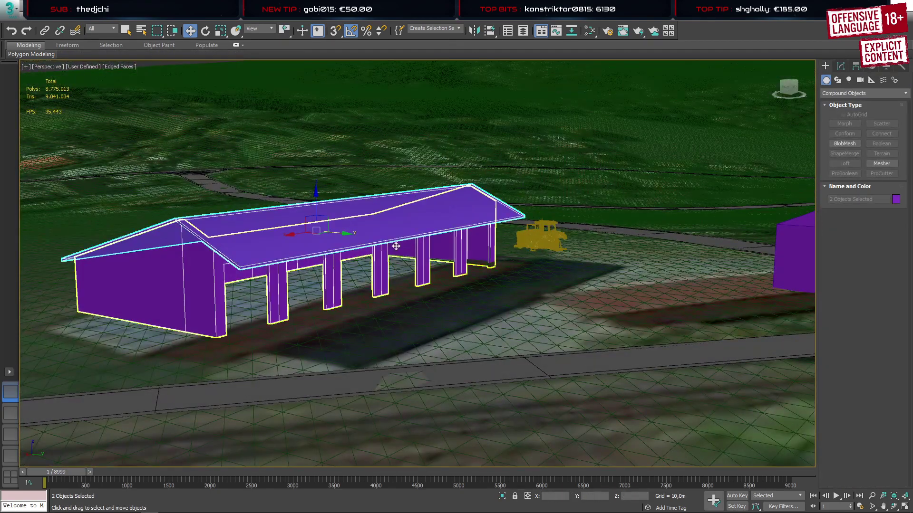
key(alt+q)
click(549, 334)
click(360, 254)
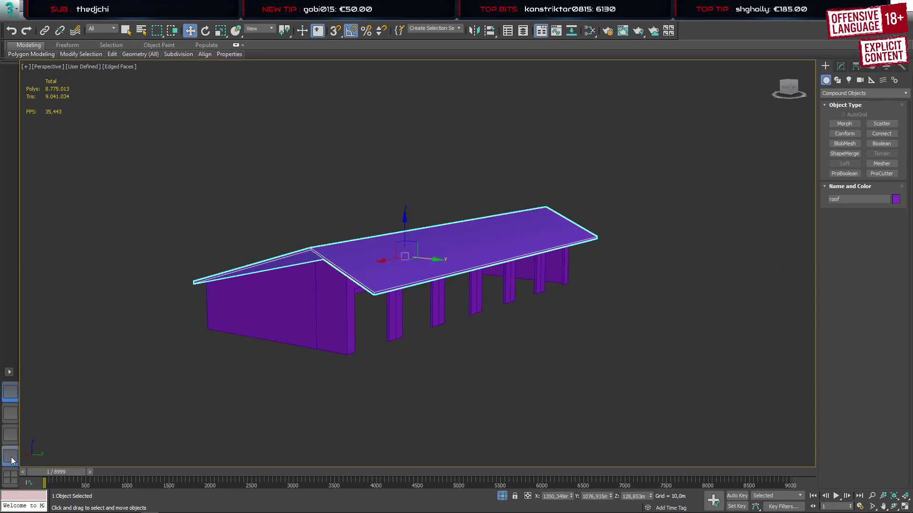
click(11, 455)
click(181, 329)
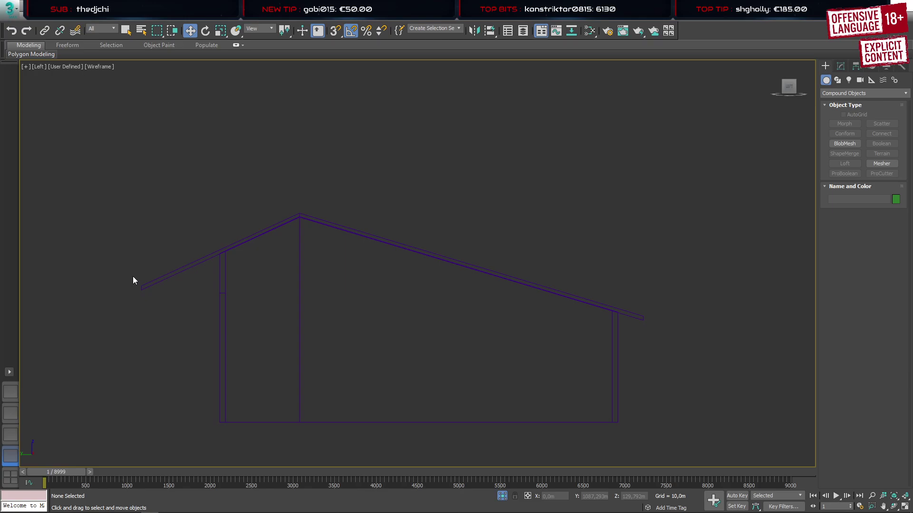
key(1)
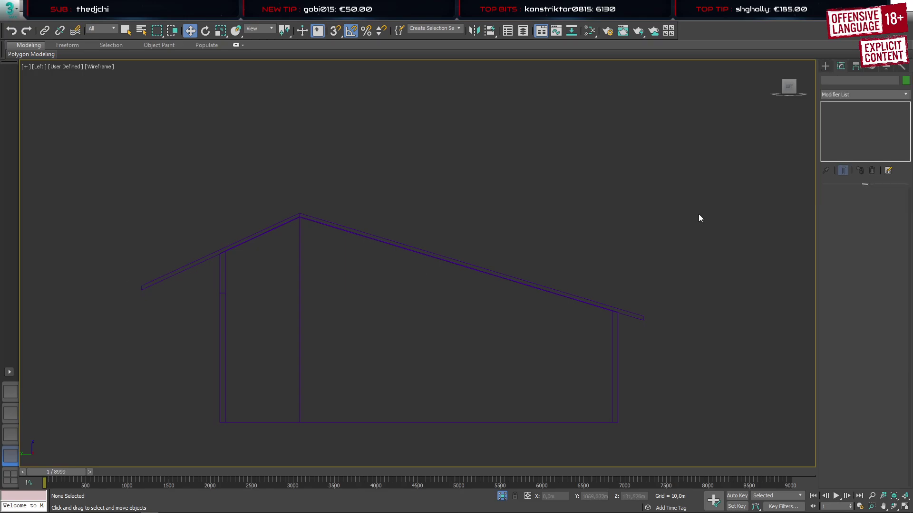
click(826, 66)
click(578, 298)
Select the roof's four eave-end vertices, then move twelve wall vertices along X toward them
key(1)
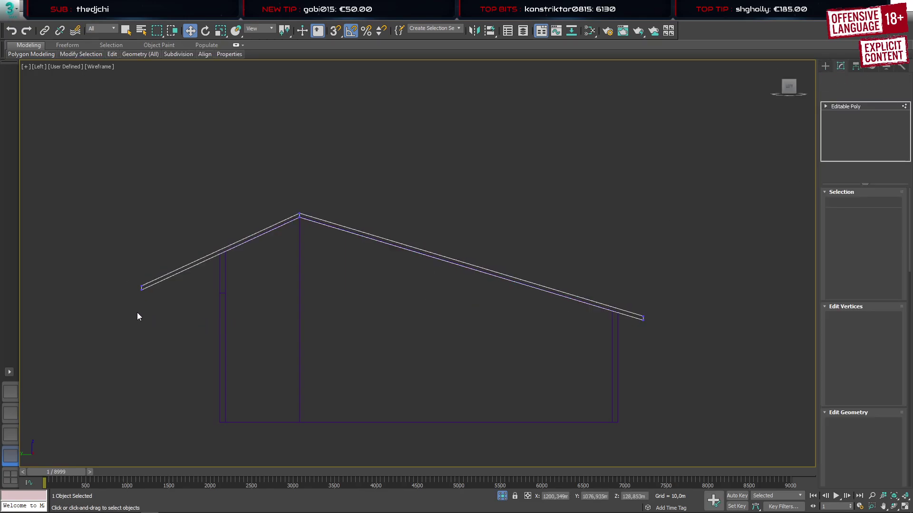
scroll(137, 312, up, 6)
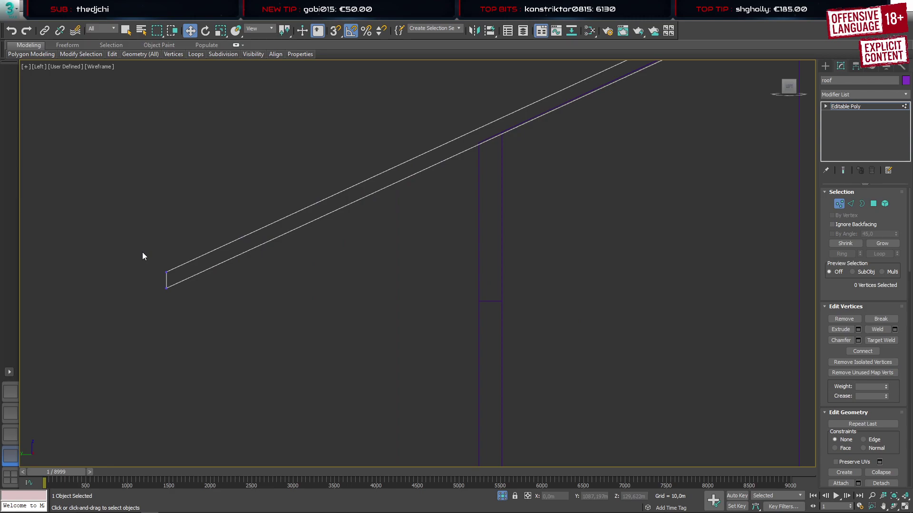
drag(423, 352, 441, 351)
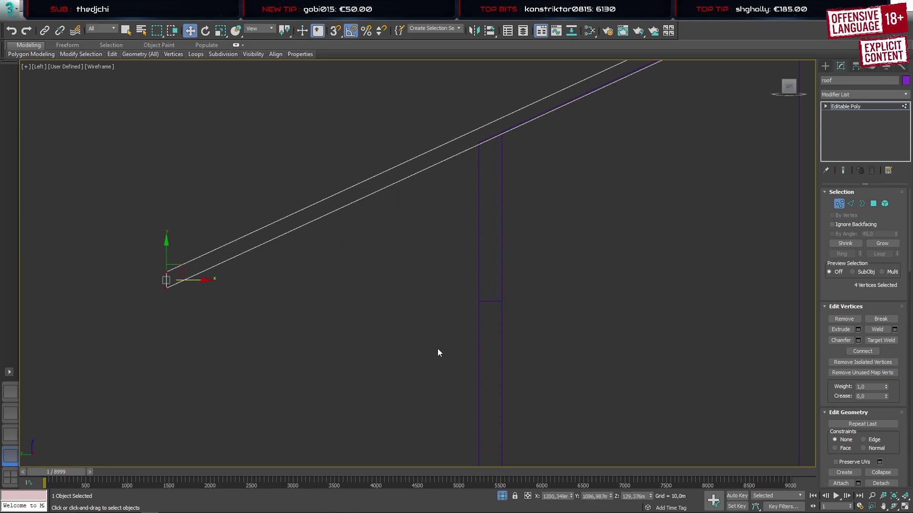
key(1)
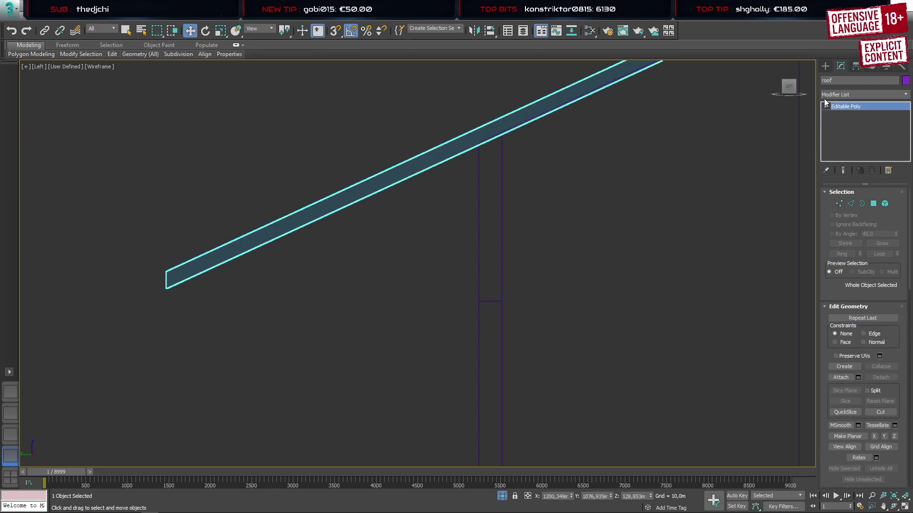
click(825, 66)
key(1)
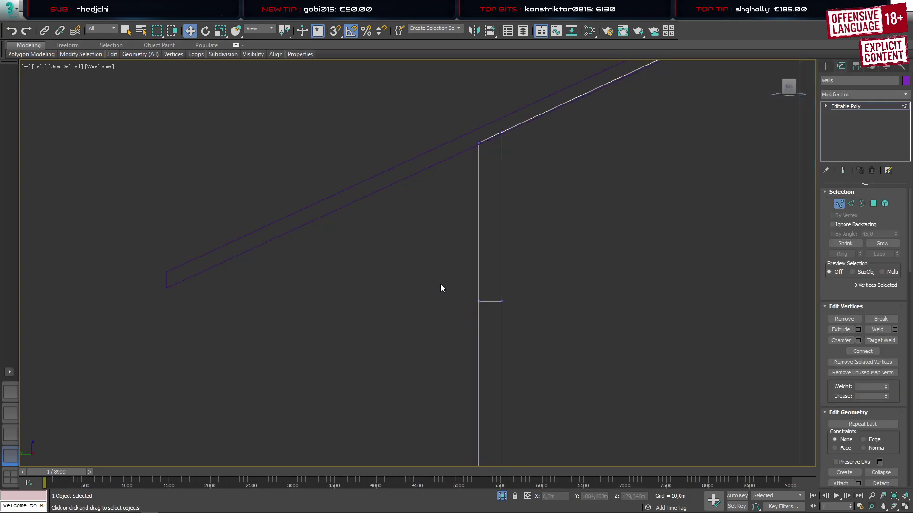
drag(440, 286, 198, 286)
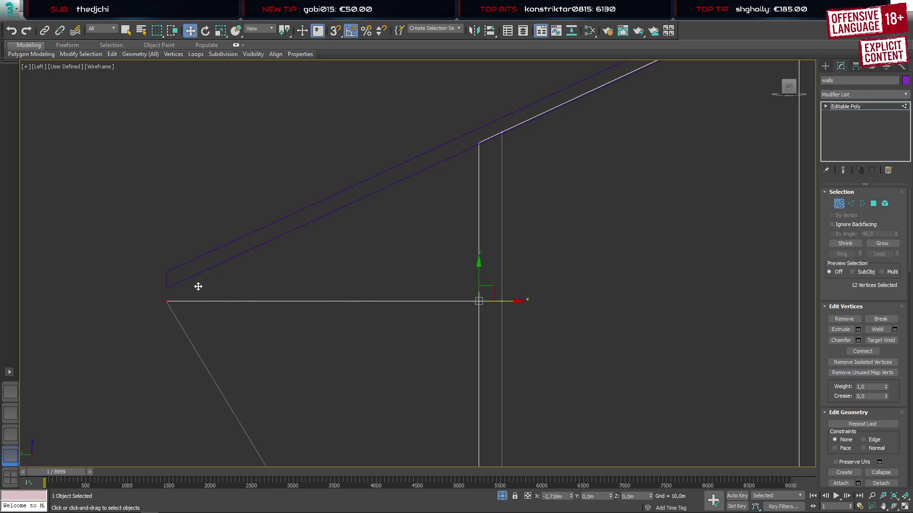
drag(198, 287, 198, 287)
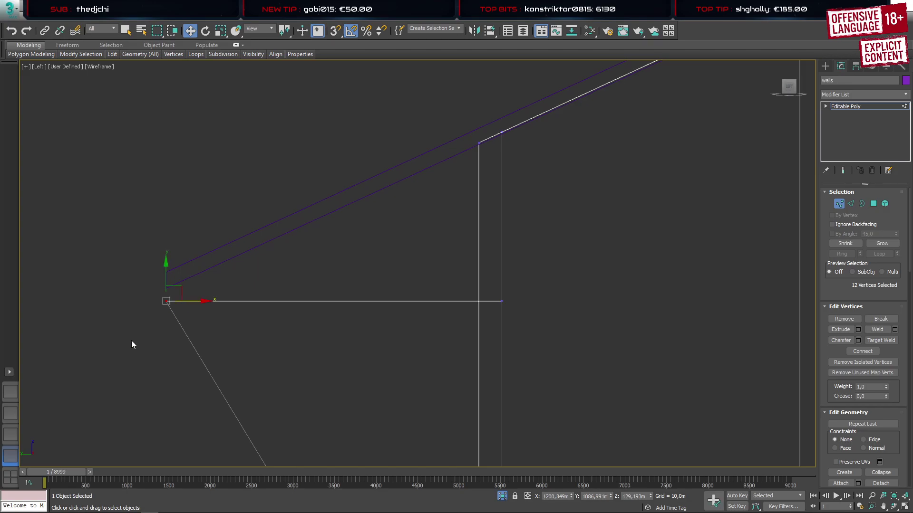
Switch to the shaded Perspective view and orbit around the barn
click(6, 393)
mouse_move(277, 335)
alt+middle_down()
mouse_move(354, 307)
mouse_move(558, 298)
alt+middle_up()
click(825, 66)
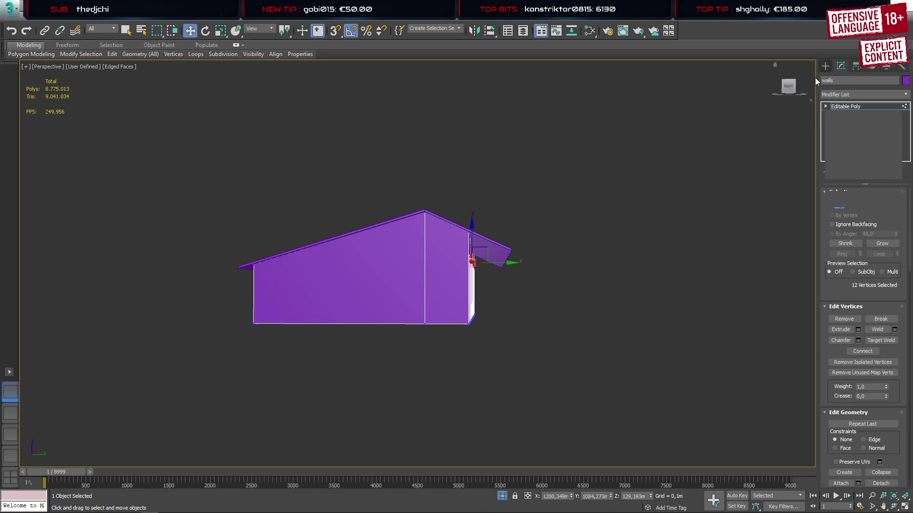
Lower the roof's eave-end vertices slightly in the wireframe side view
click(497, 249)
click(10, 456)
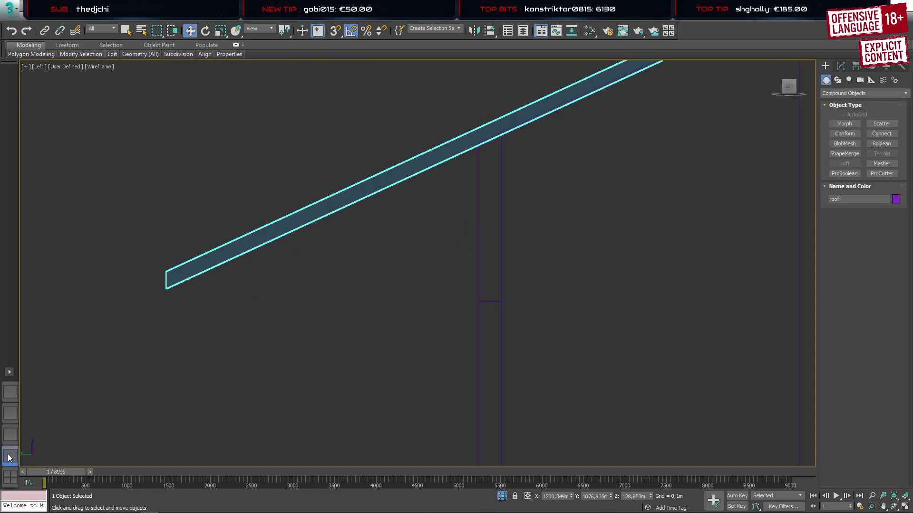
key(1)
drag(199, 318, 167, 220)
scroll(408, 250, down, 3)
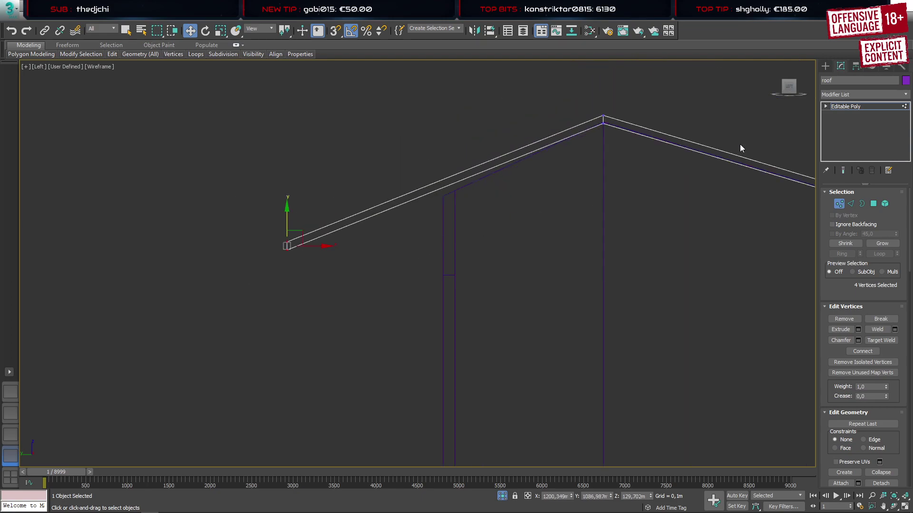
click(825, 66)
Raise the wall-top vertices slightly and nudge one side's top vertices down
click(455, 200)
key(1)
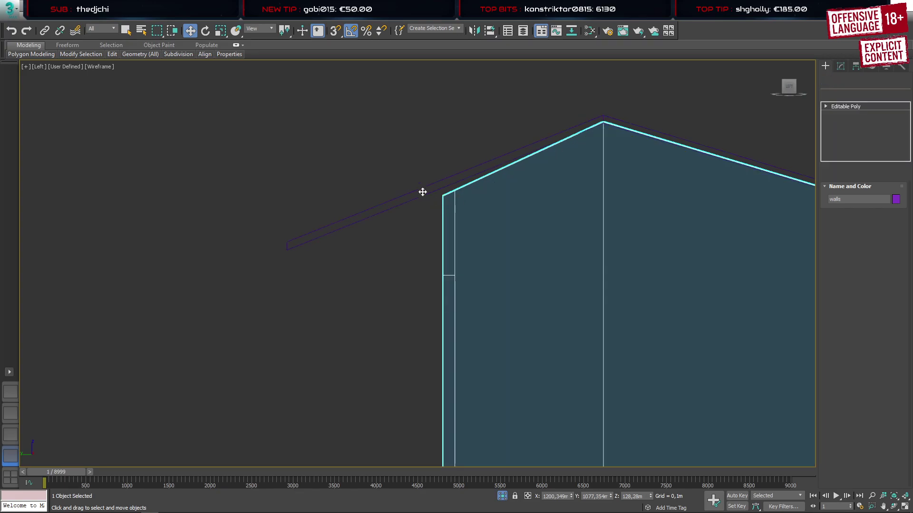
scroll(455, 194, up, 4)
drag(456, 177, 458, 147)
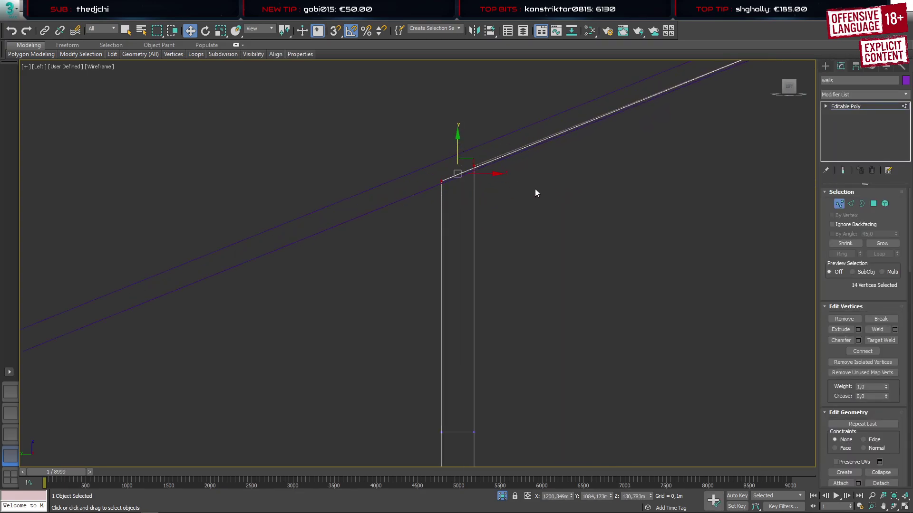
scroll(535, 189, up, 4)
drag(281, 77, 322, 124)
drag(299, 78, 302, 84)
Flatten the four wall-peak vertices onto one Z plane with Make Planar
scroll(414, 229, down, 7)
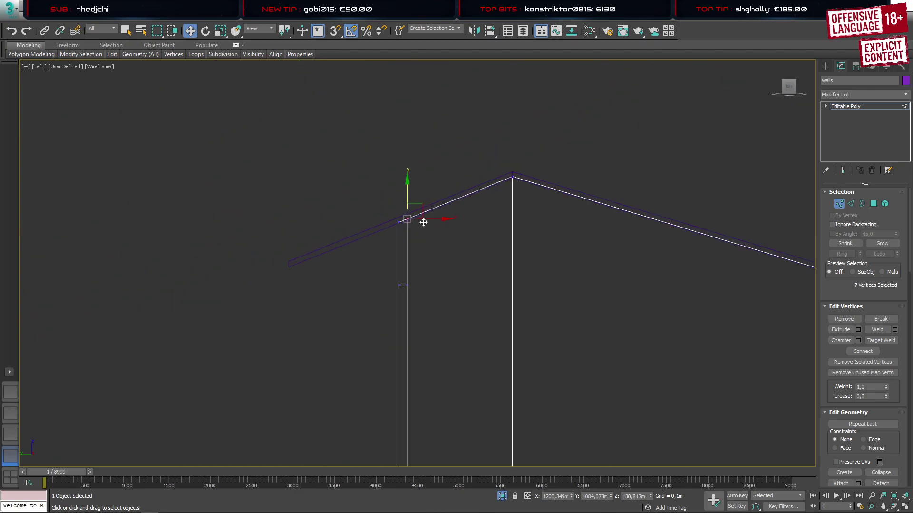
scroll(533, 188, up, 6)
scroll(398, 159, up, 5)
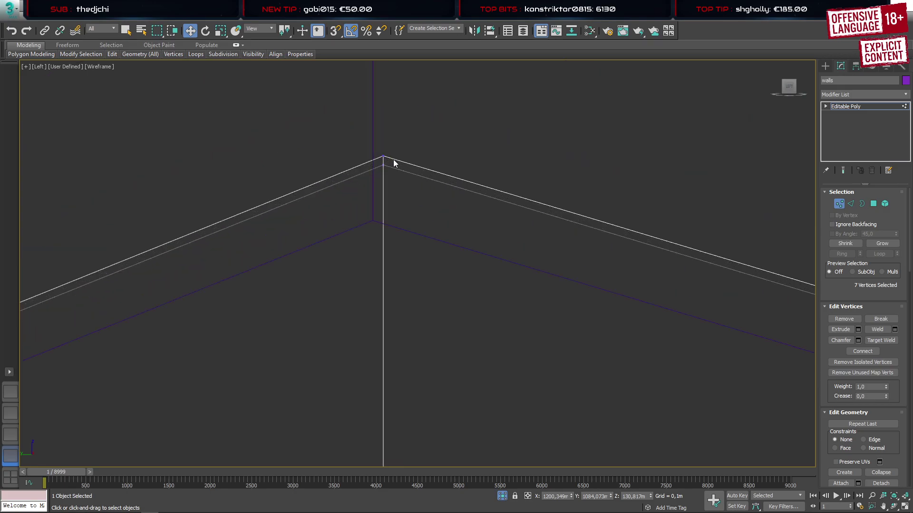
drag(348, 123, 418, 203)
scroll(420, 184, down, 3)
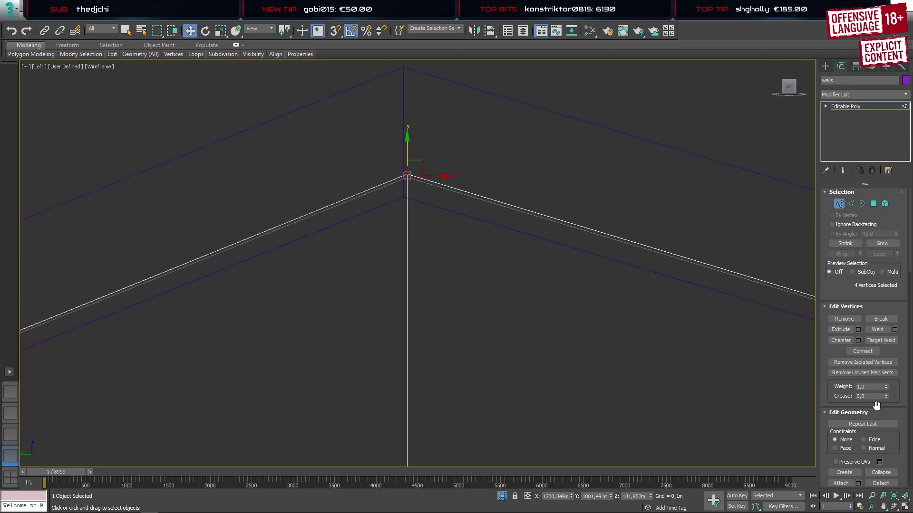
scroll(893, 447, down, 5)
click(894, 334)
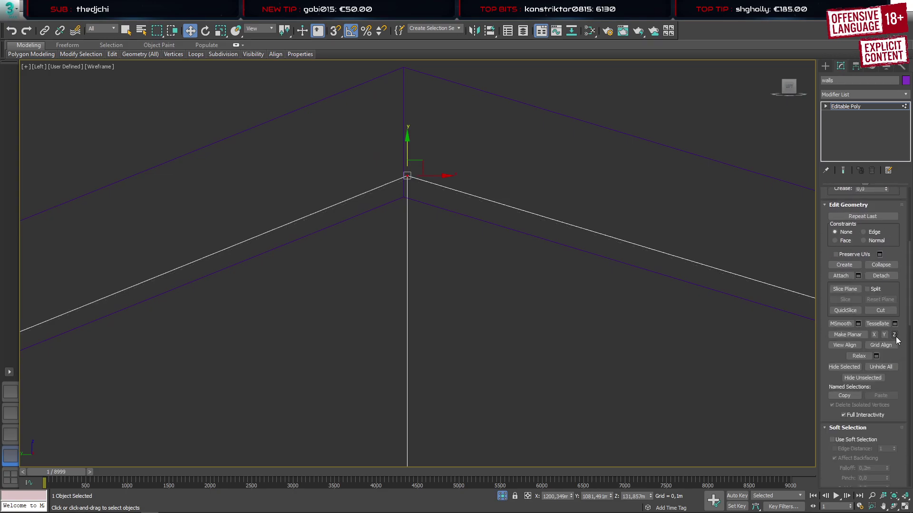
Frame the whole wall outline and switch back to the shaded Perspective view
scroll(332, 302, down, 5)
middle_drag(230, 367, 615, 240)
scroll(289, 331, up, 5)
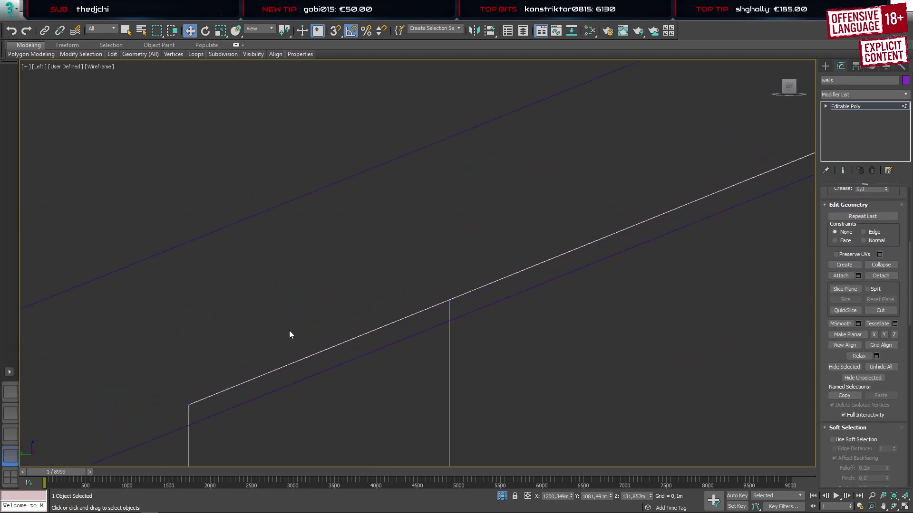
scroll(289, 335, down, 8)
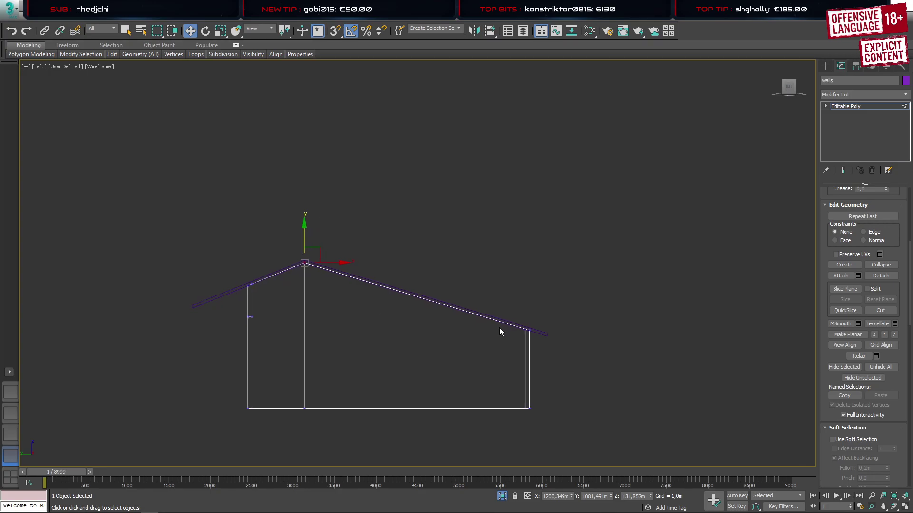
scroll(519, 320, up, 5)
scroll(519, 320, up, 1)
scroll(519, 320, down, 1)
scroll(278, 342, down, 7)
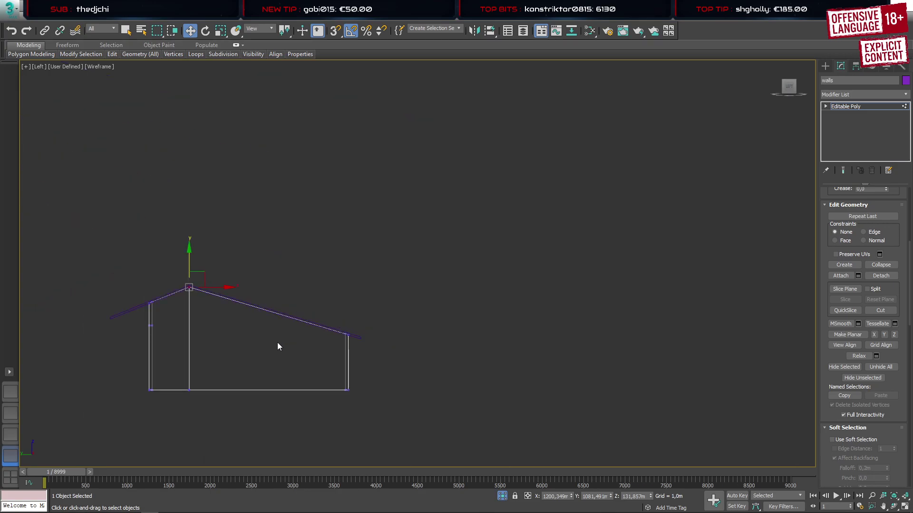
middle_drag(278, 343, 474, 315)
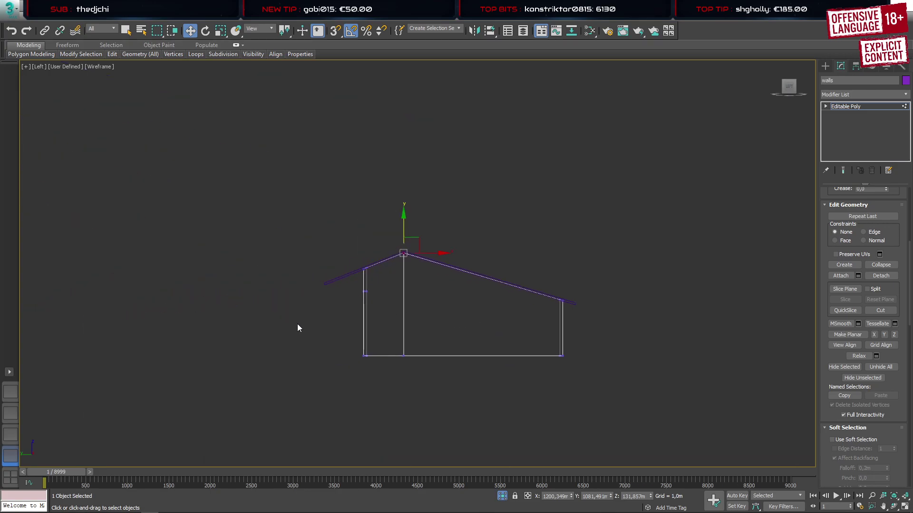
click(15, 393)
click(825, 65)
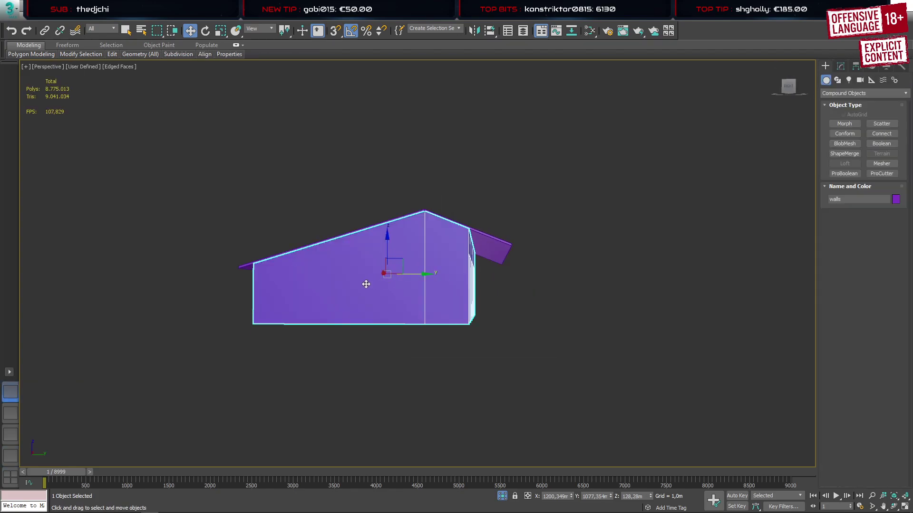
Orbit to the barn's back openings, then switch to the hall configurator in Firefox
alt+middle_drag(367, 283, 633, 286)
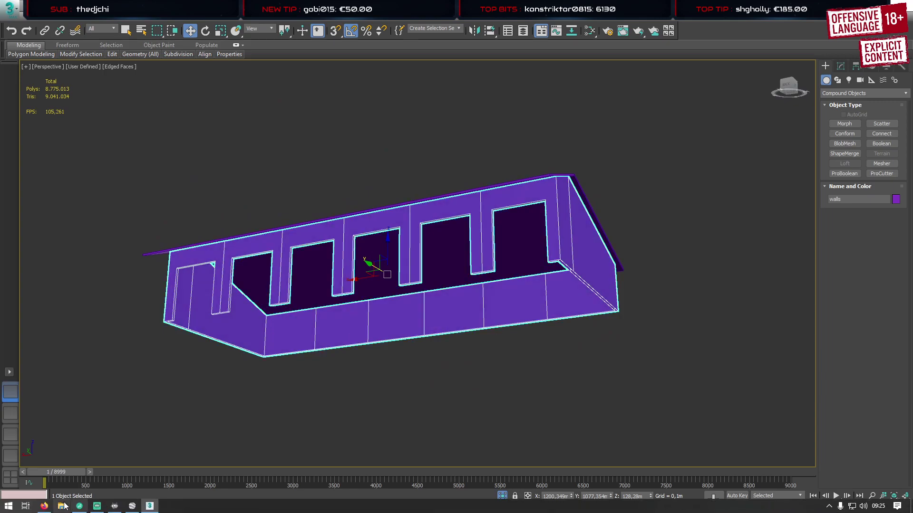
click(44, 506)
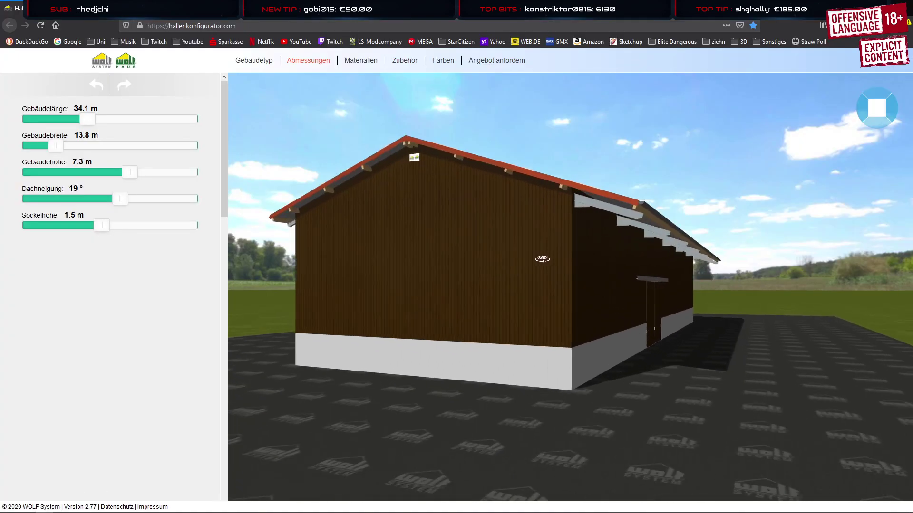
Review Materialien roof covering, try Stahlrahmen, then keep the Stahl-Brettschichtholzrahmen frame
drag(542, 258, 521, 265)
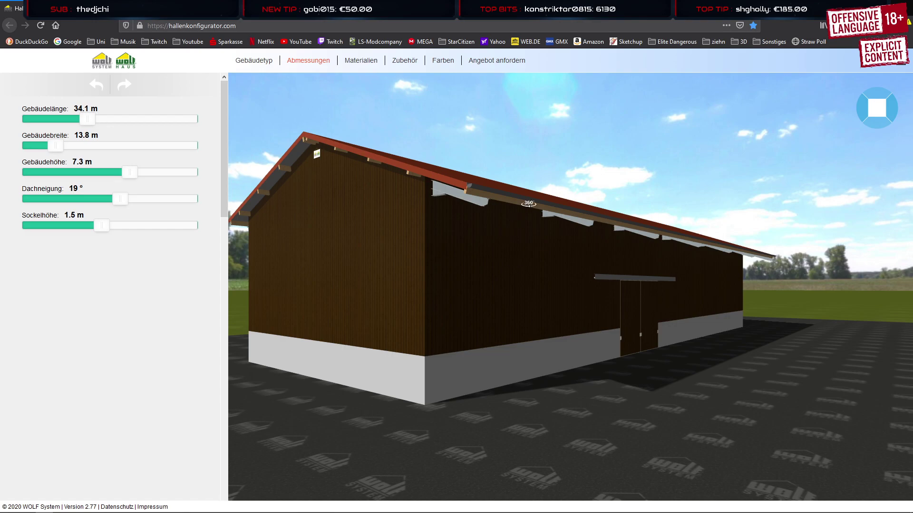
click(361, 60)
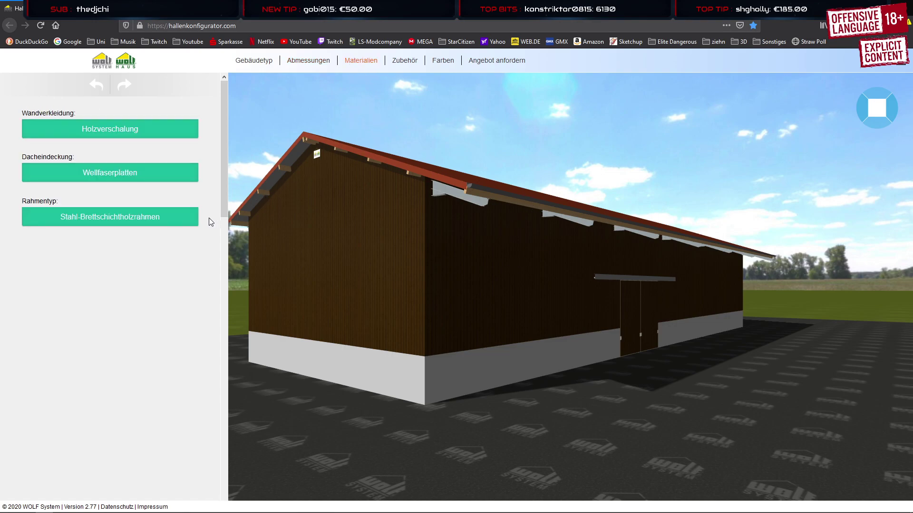
click(136, 174)
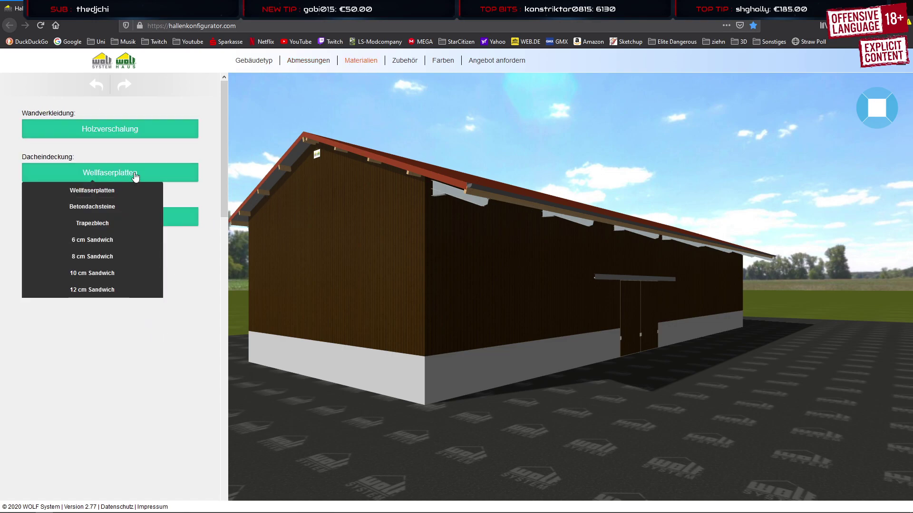
click(201, 317)
click(140, 220)
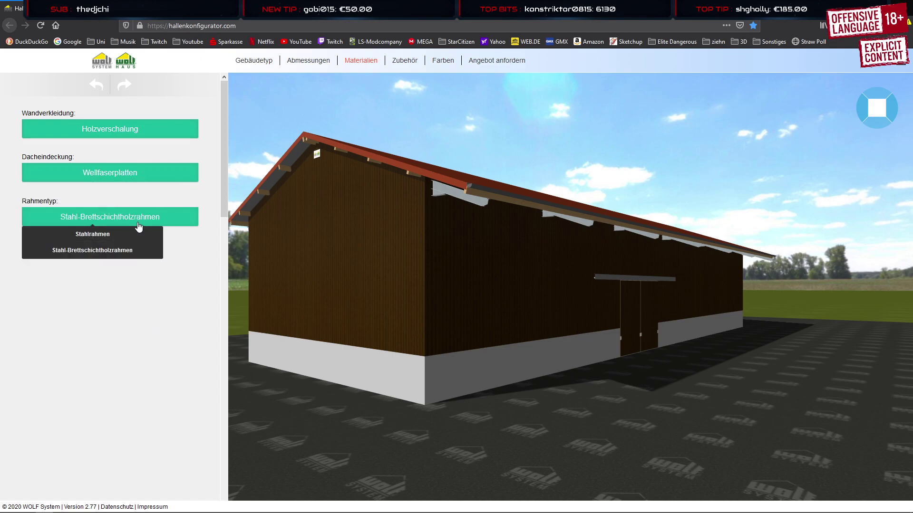
click(118, 239)
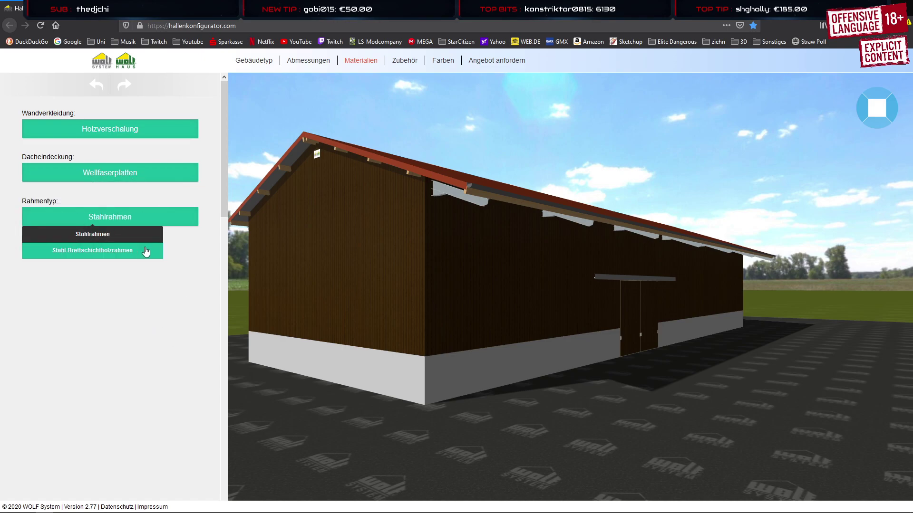
click(133, 251)
Show the Zubehör > Dachoberlichter roof skylight plan
scroll(428, 270, up, 1)
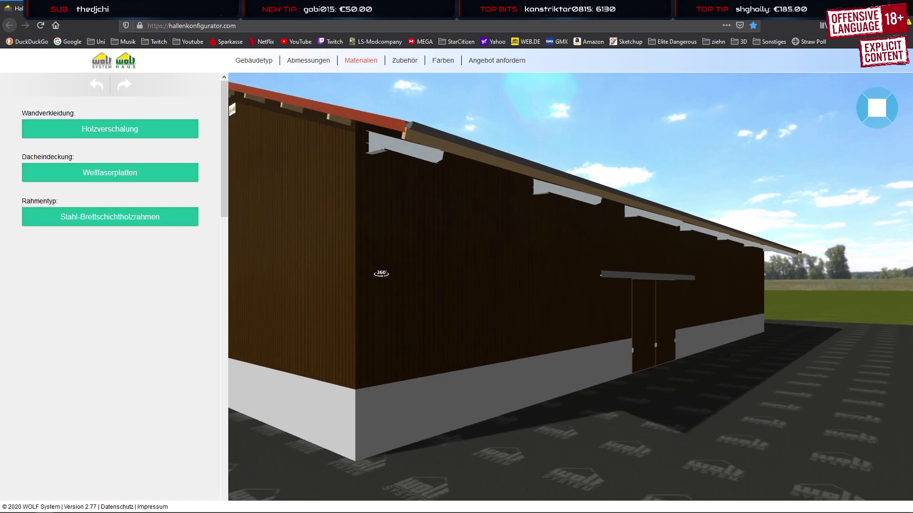
mouse_move(411, 65)
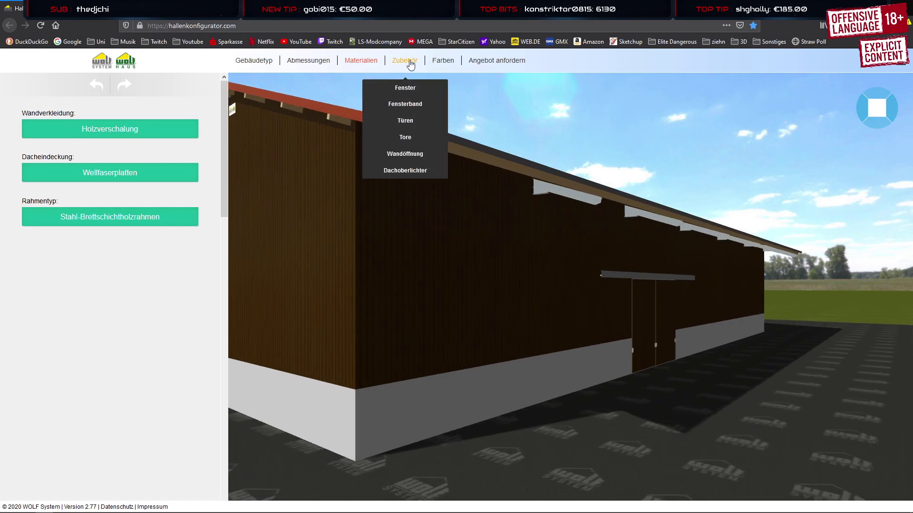
click(405, 170)
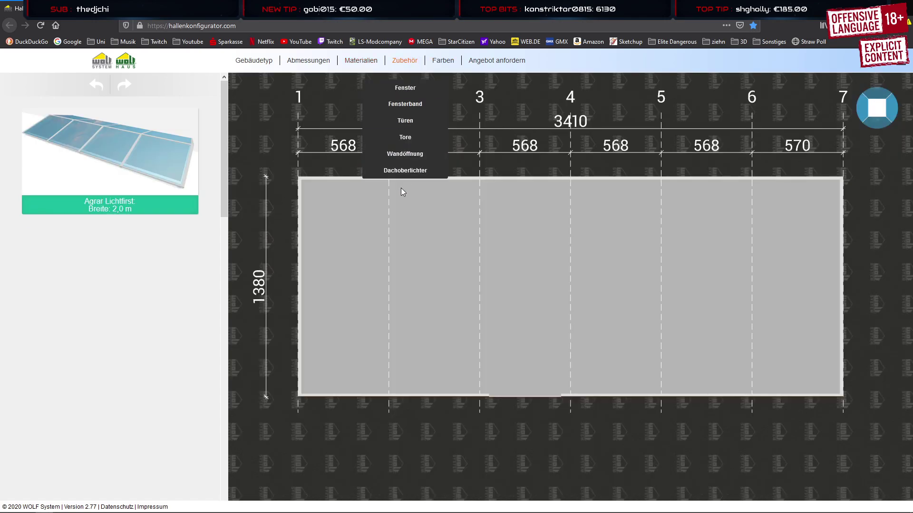
Place the Agrar Lichtfirst skylight on the roof and return to the Gebäudetyp 3D view
click(156, 168)
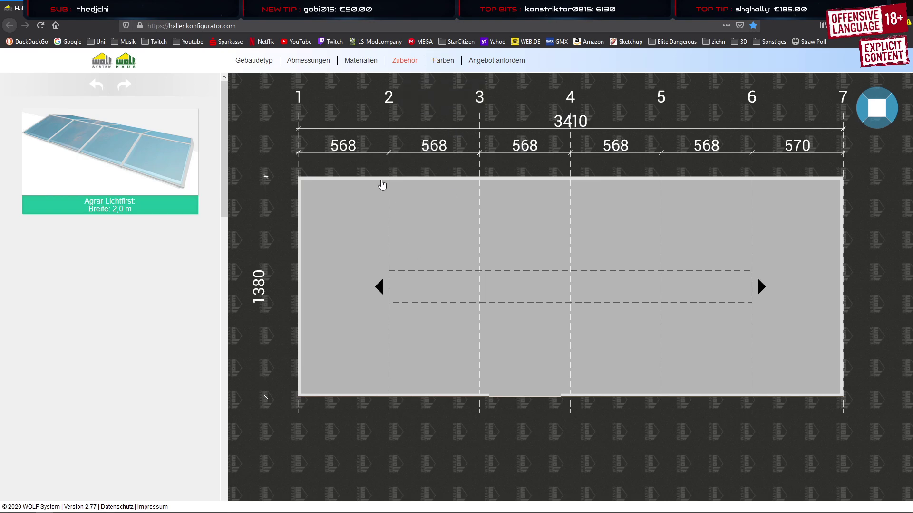
click(254, 60)
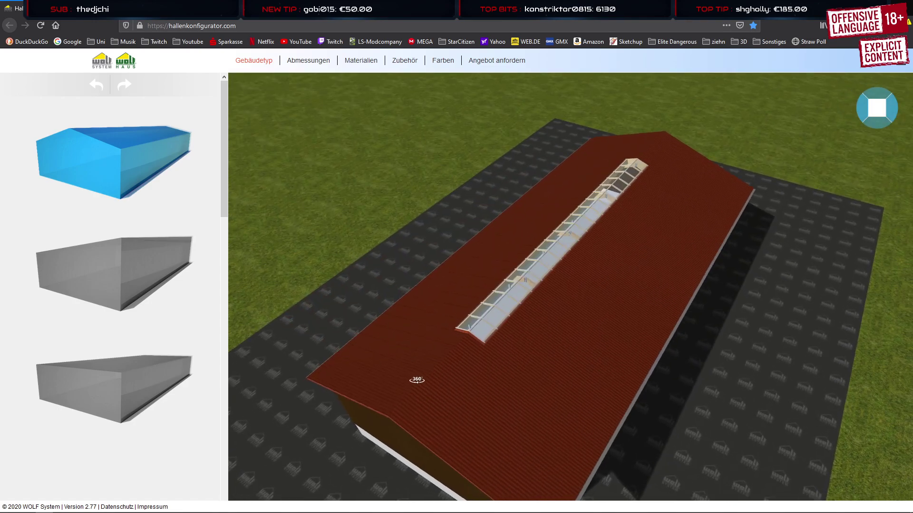
View the hall's gable front and long side, then return to 3ds Max in Edge mode
drag(417, 380, 478, 308)
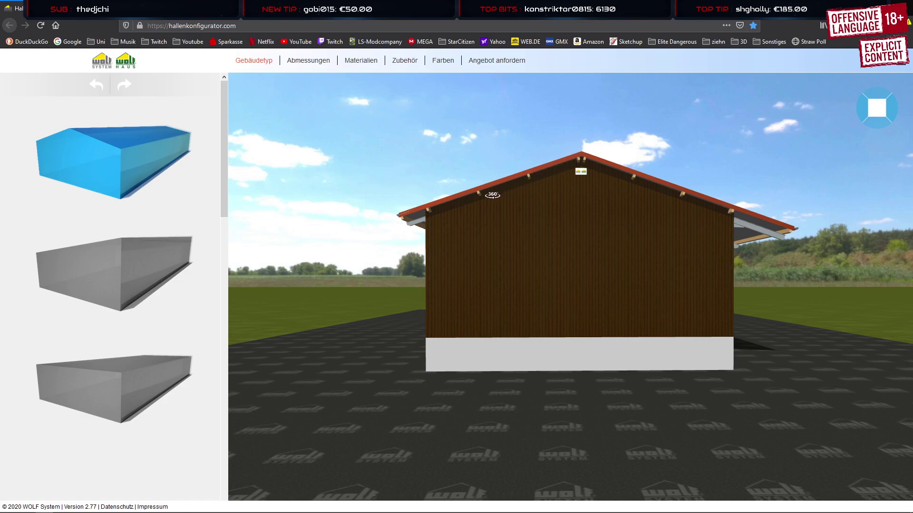
drag(508, 230, 539, 237)
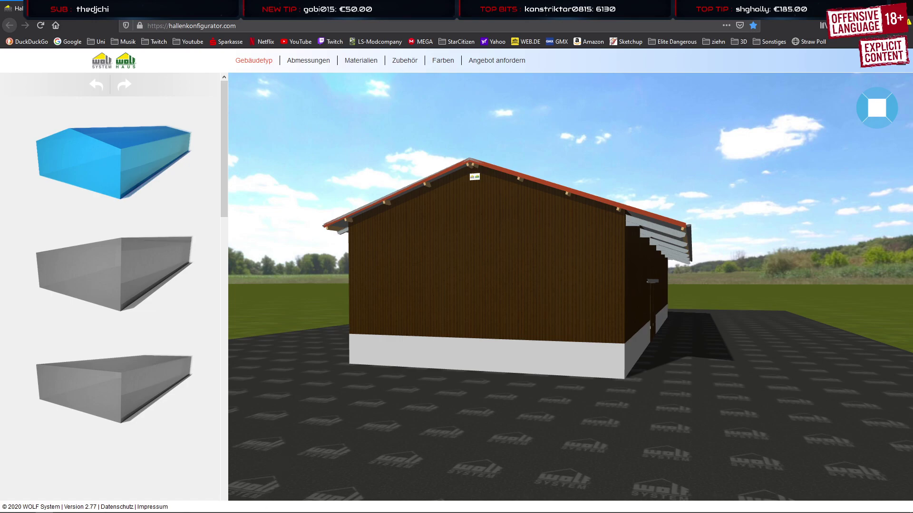
mouse_move(181, 501)
click(150, 506)
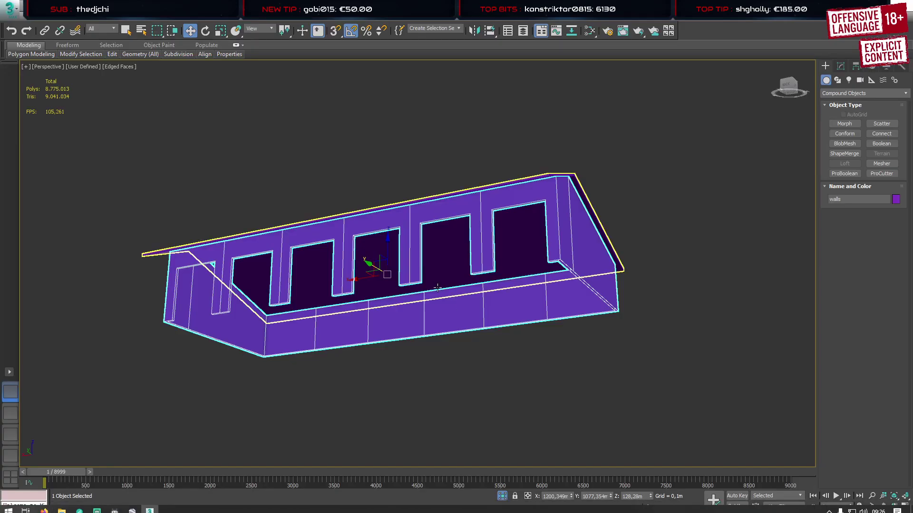
alt+middle_drag(468, 278, 542, 297)
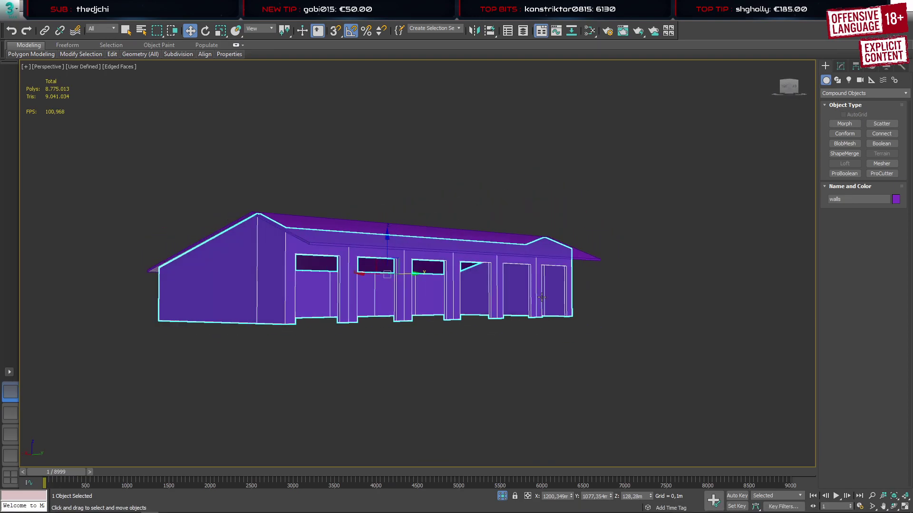
key(2)
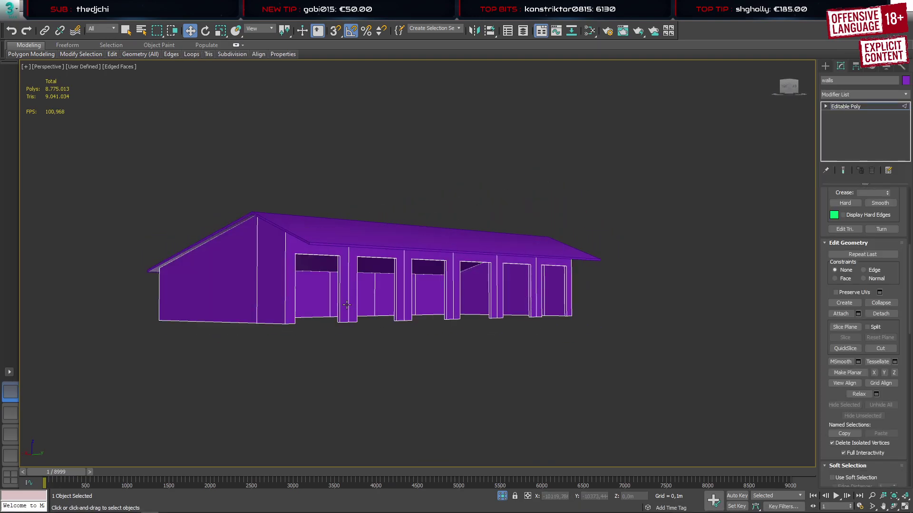
Add a level edge loop across the vertical wall edges, remove it, then isolate the walls
drag(581, 301, 569, 315)
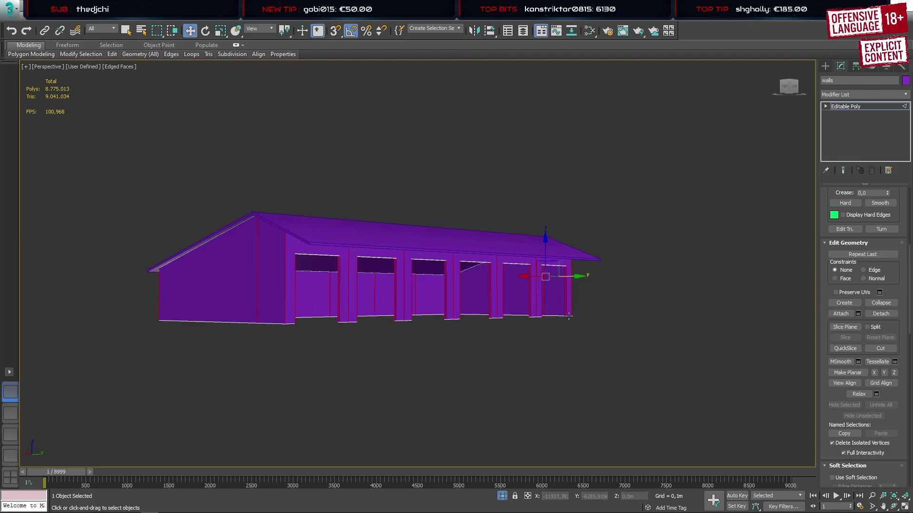
key(ctrl+shift+e)
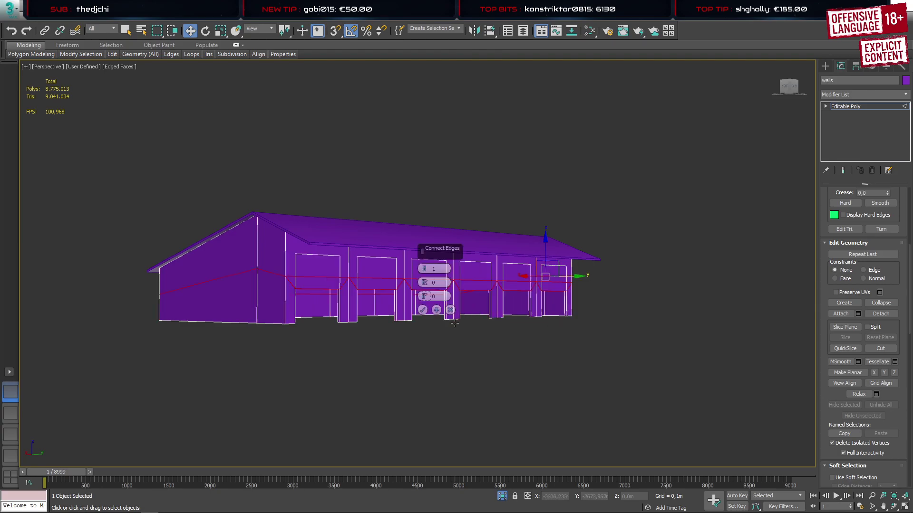
click(423, 311)
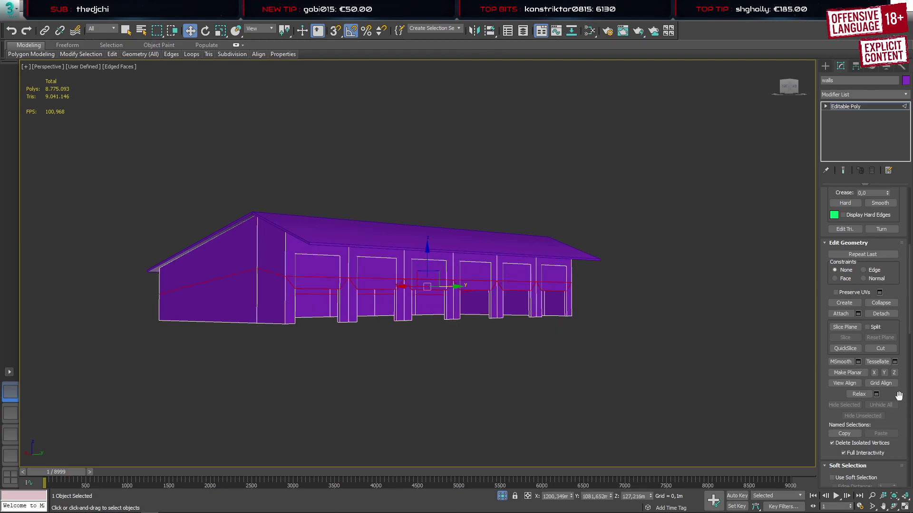
click(894, 373)
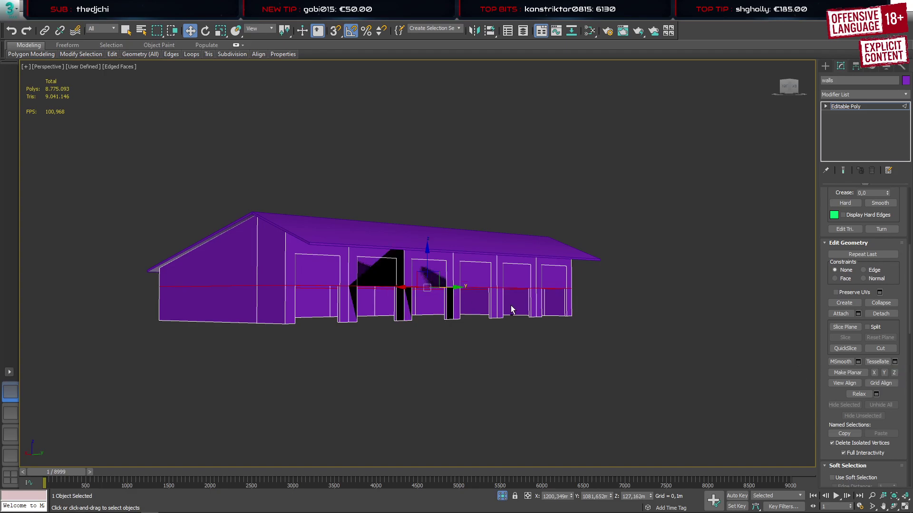
alt+middle_drag(511, 305, 403, 294)
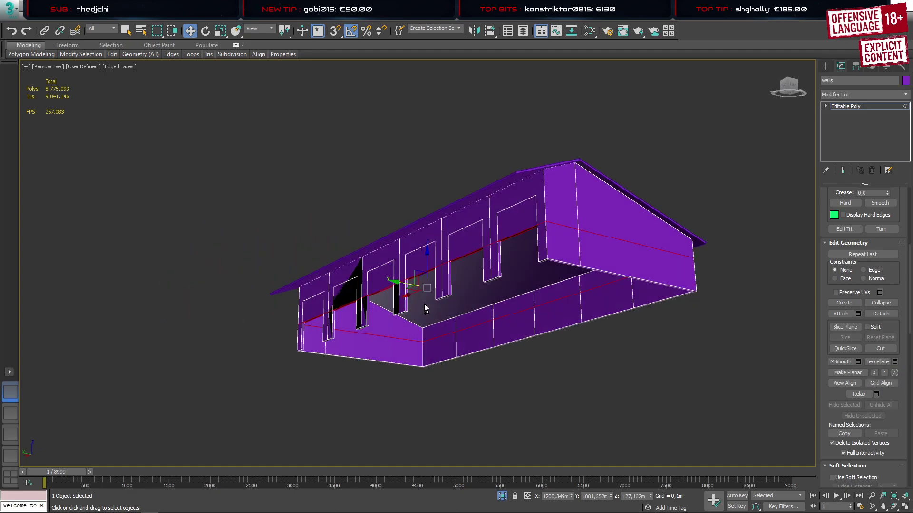
key(ctrl+BackSpace)
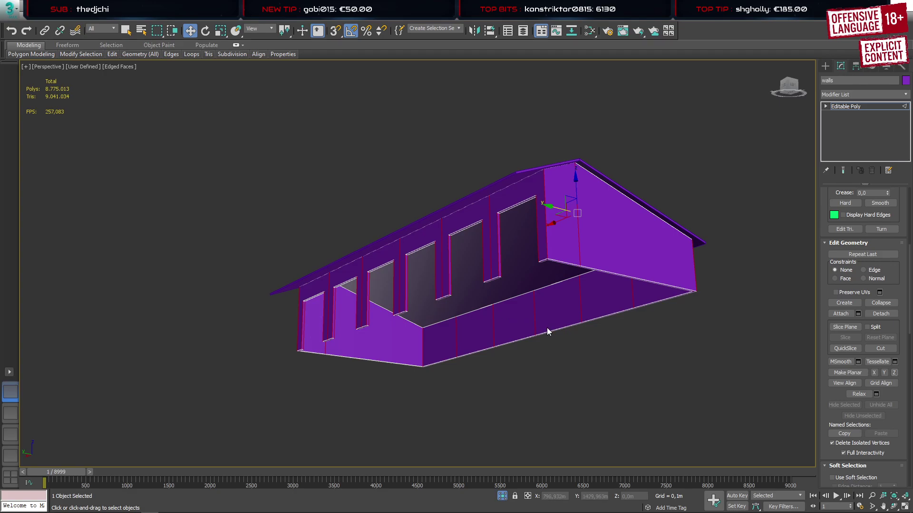
key(alt+q)
In Vertex mode, connect the first pillar's corner vertices to the top beam with a diagonal edge
middle_drag(574, 220, 588, 298)
key(1)
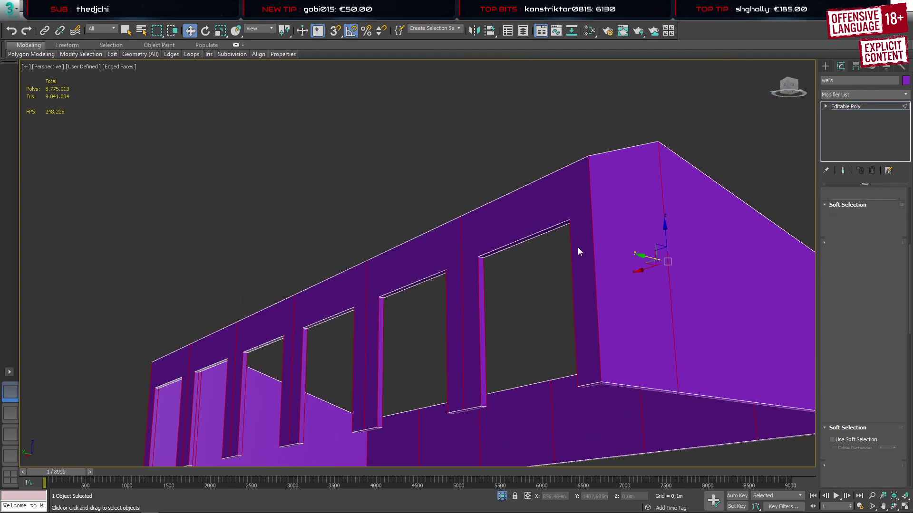
drag(586, 246, 585, 246)
alt+middle_drag(585, 246, 674, 315)
ctrl+drag(579, 155, 622, 206)
key(ctrl+shift+e)
Add corner-to-top diagonal edges on the next three pillars, including the middle one
alt+middle_drag(624, 208, 387, 146)
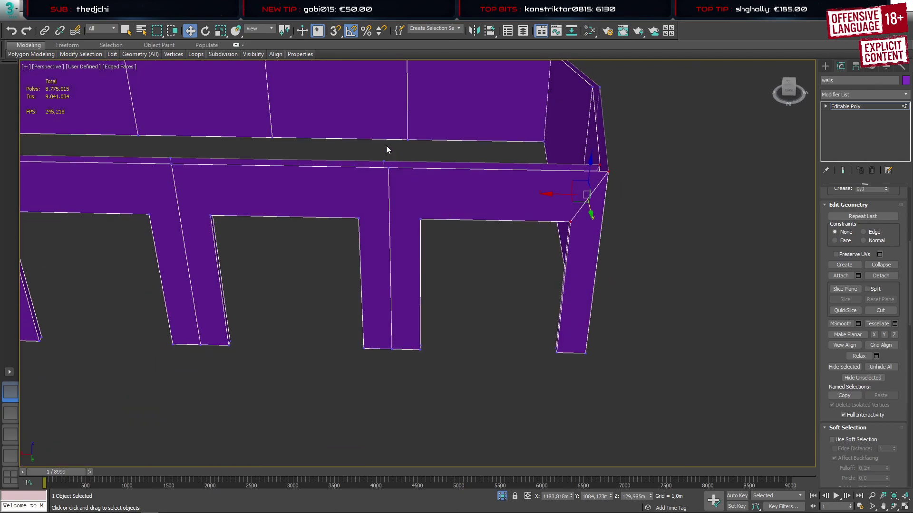
drag(441, 242, 395, 233)
key(ctrl+shift+e)
key(ctrl+shift+e)
alt+middle_drag(400, 231, 486, 196)
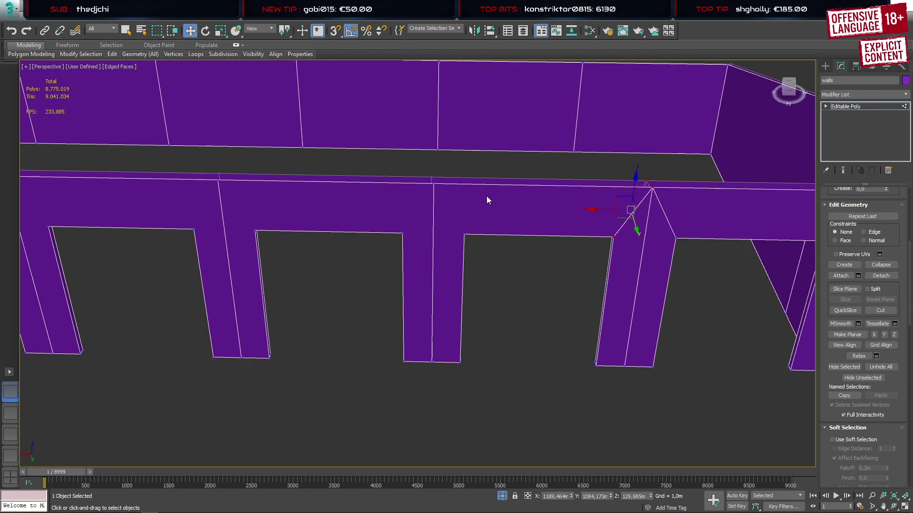
drag(484, 232, 494, 249)
key(ctrl+shift+e)
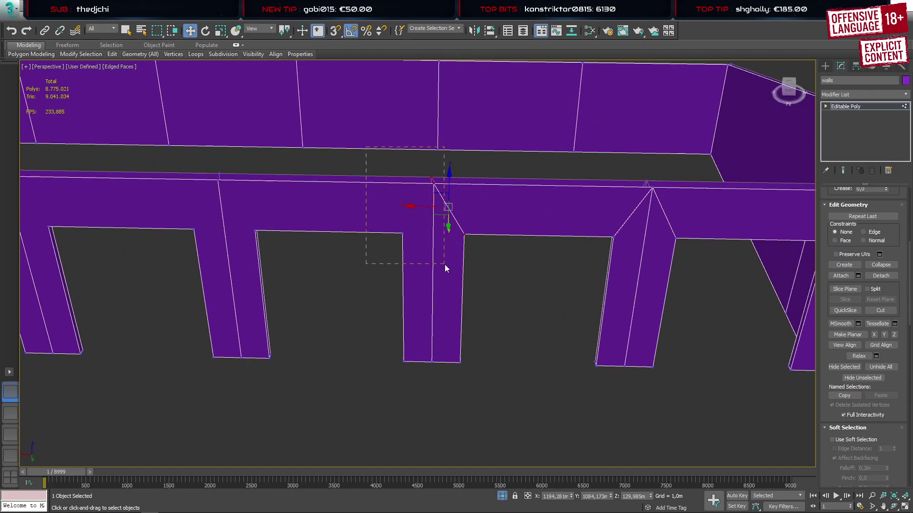
drag(444, 264, 446, 262)
key(ctrl+shift+e)
Continue along the beam, adding peak and left-side diagonals on the following pillars
alt+middle_drag(446, 261, 423, 215)
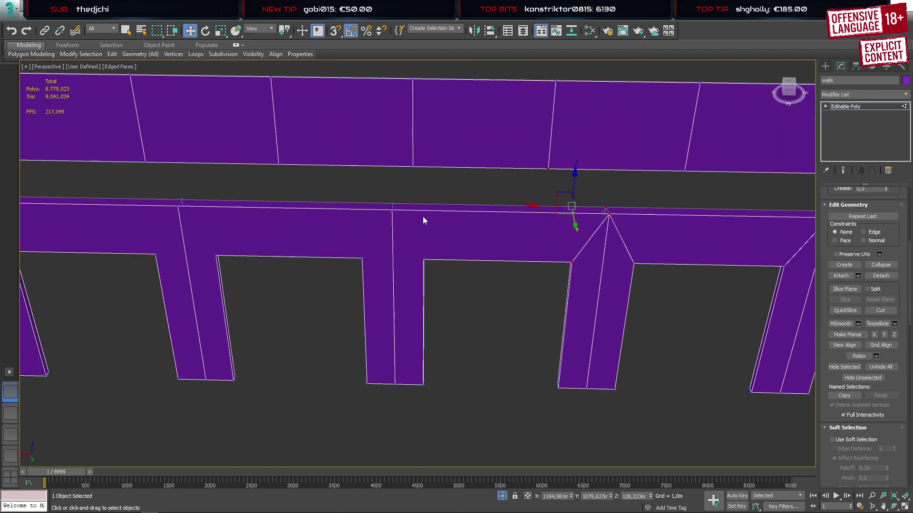
drag(451, 289, 453, 289)
key(ctrl+shift+e)
drag(358, 231, 403, 289)
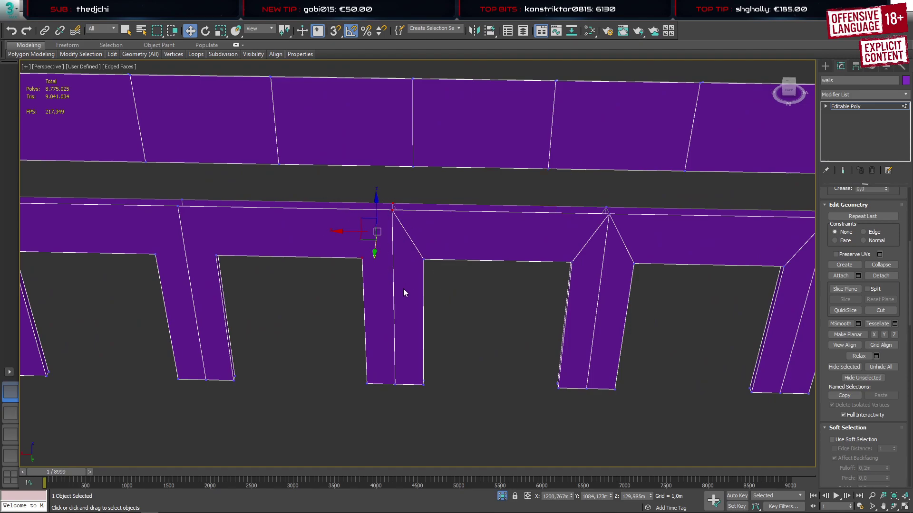
key(ctrl+shift+e)
middle_drag(306, 210, 531, 231)
drag(406, 210, 415, 291)
key(ctrl+shift+e)
Add the last pillar's left diagonal and a diagonal at the left front corner
key(ctrl+shift+e)
middle_drag(299, 221, 531, 238)
drag(419, 221, 437, 309)
key(ctrl+shift+e)
key(ctrl+shift+e)
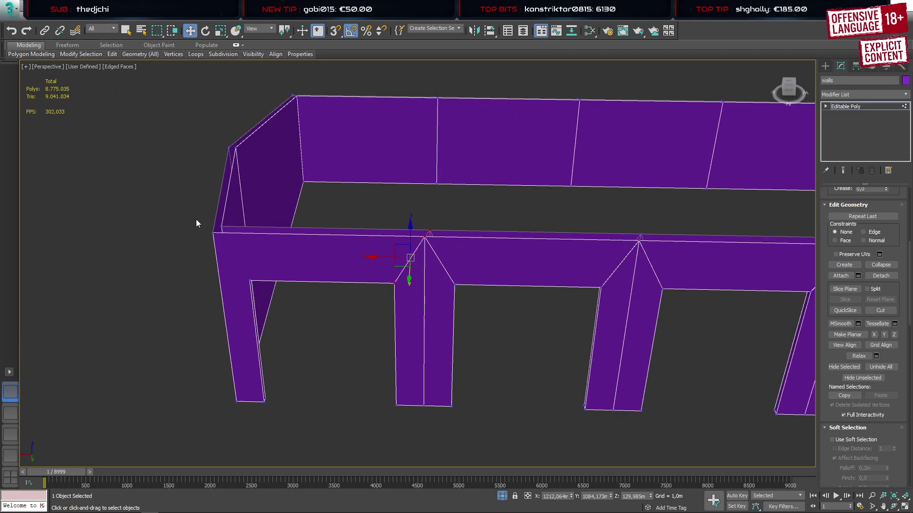
drag(197, 223, 280, 298)
key(ctrl+shift+e)
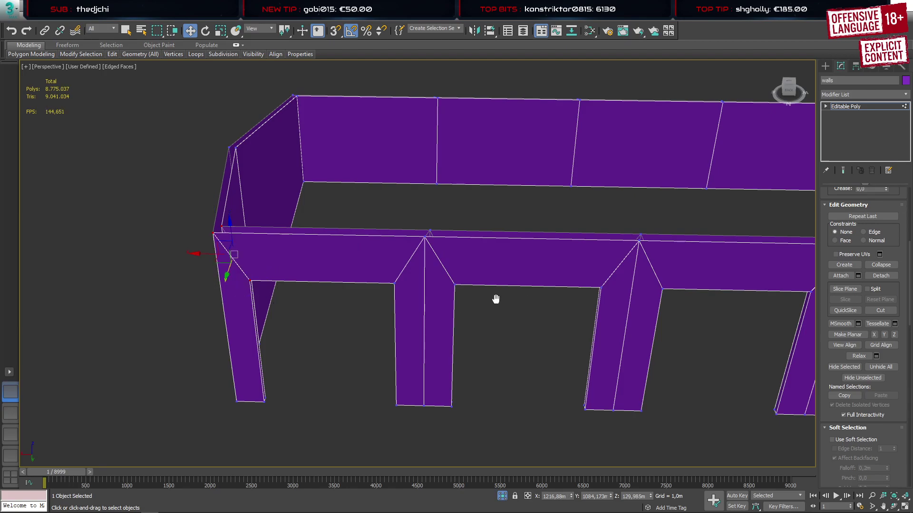
scroll(294, 283, down, 3)
middle_drag(495, 299, 357, 279)
middle_drag(256, 290, 543, 253)
alt+middle_drag(543, 253, 509, 266)
In the Front view, select a pillar's column of vertices and apply Make Planar X
click(10, 435)
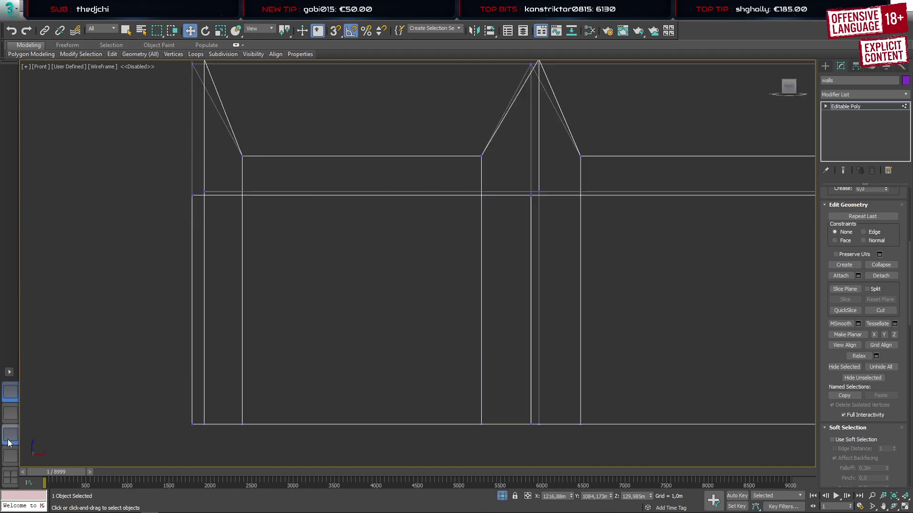
scroll(372, 309, down, 3)
scroll(402, 287, up, 3)
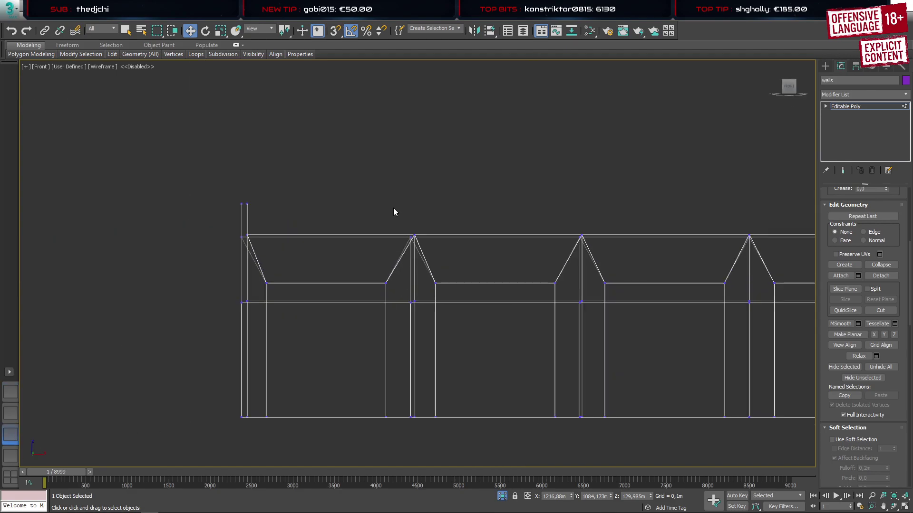
drag(413, 417, 423, 446)
click(874, 335)
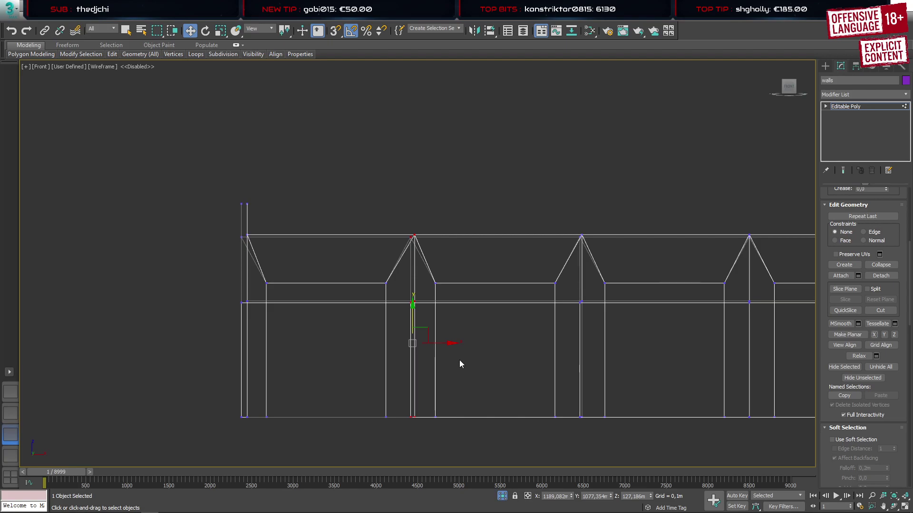
Undo the distorting X flatten, restore the column selection and apply Make Planar Y instead
click(10, 392)
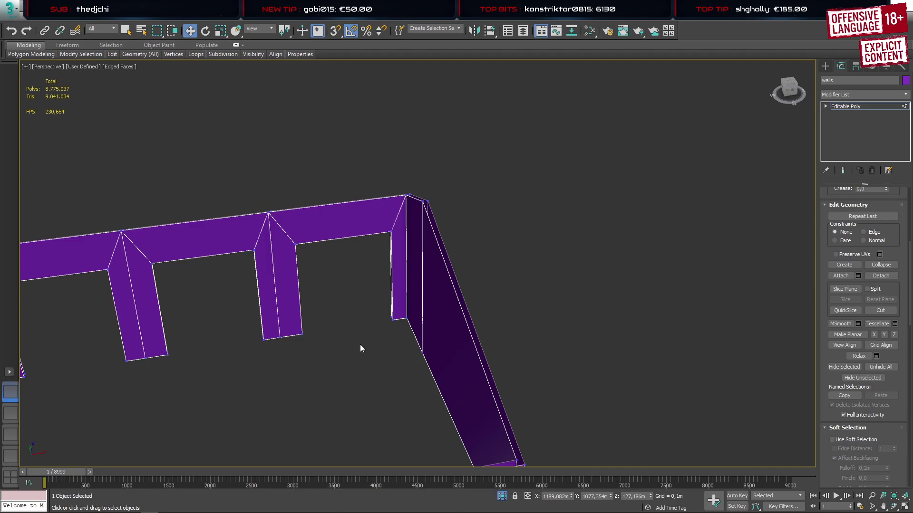
scroll(188, 348, down, 5)
scroll(184, 357, up, 3)
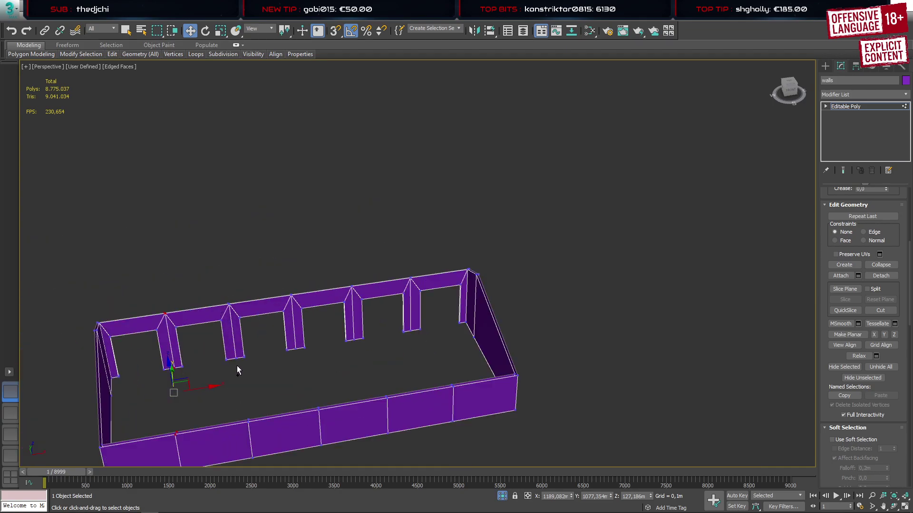
click(874, 335)
key(ctrl+z)
click(162, 402)
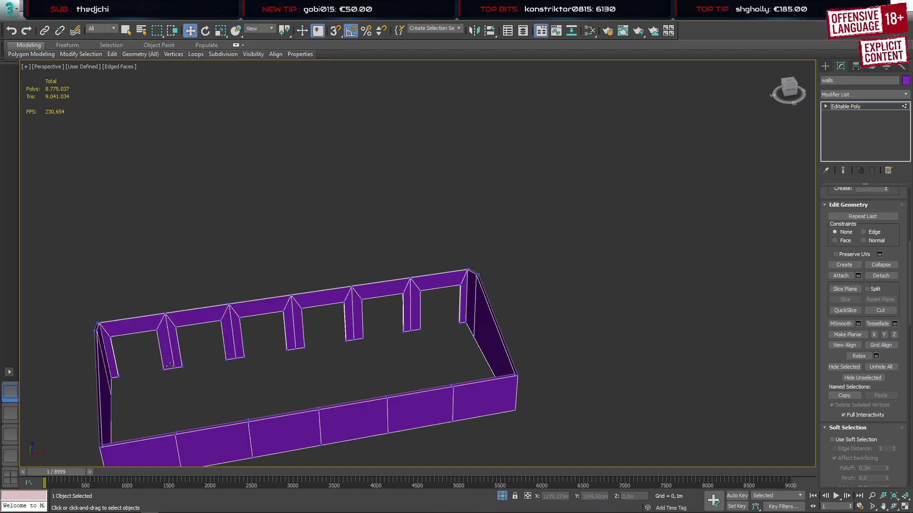
scroll(162, 402, up, 4)
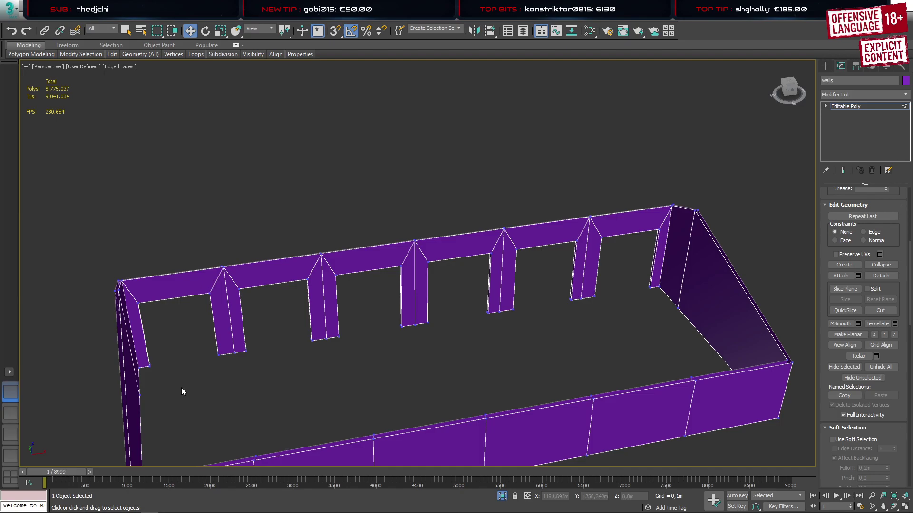
key(ctrl+z)
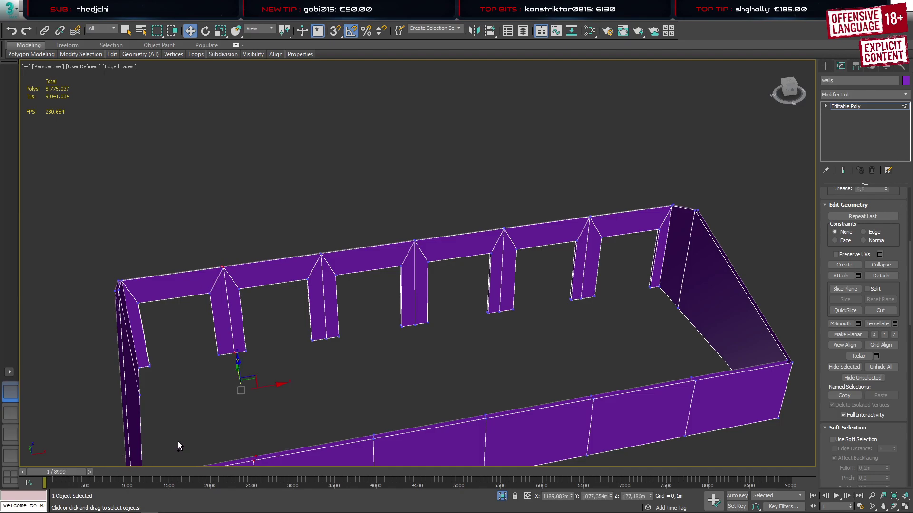
click(884, 335)
Straighten the middle pillar's centre edge with Make Planar Y and shift it slightly left
click(11, 441)
scroll(414, 334, up, 2)
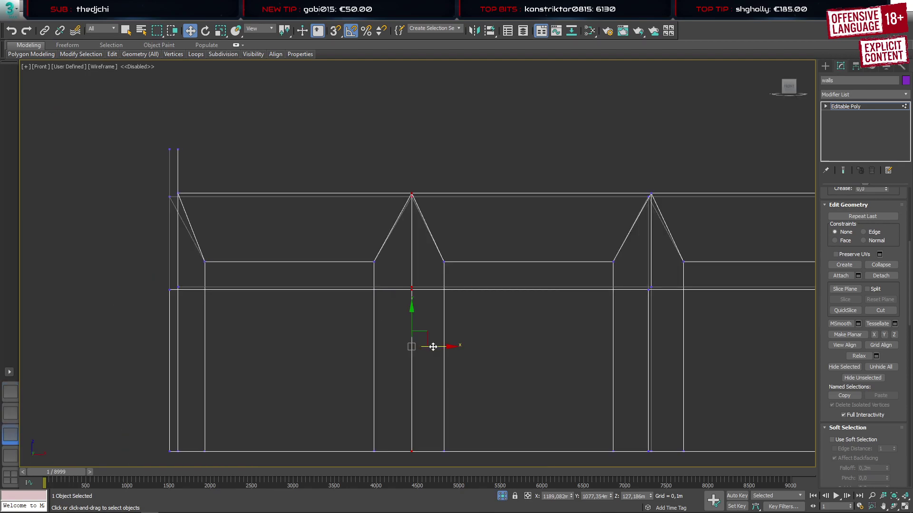
drag(435, 348, 432, 346)
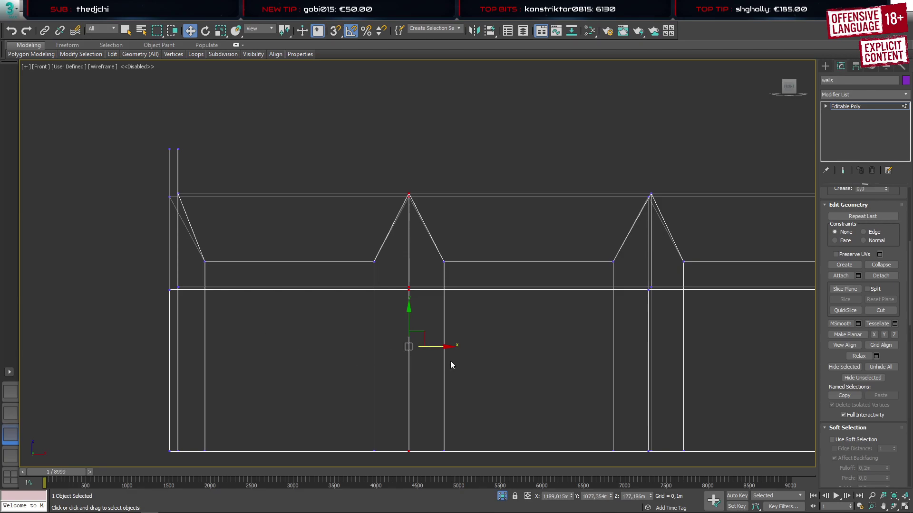
middle_drag(450, 365, 171, 333)
click(370, 170)
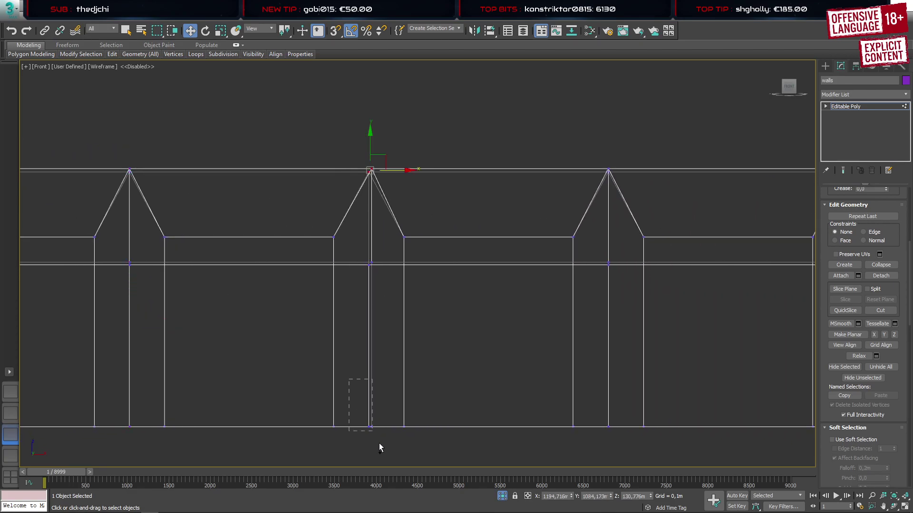
ctrl+drag(378, 444, 381, 445)
click(884, 335)
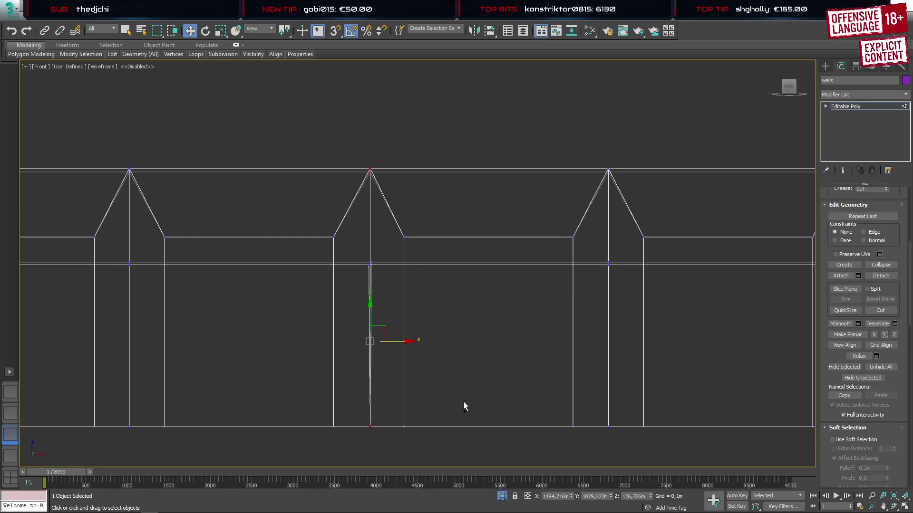
key(ctrl+z)
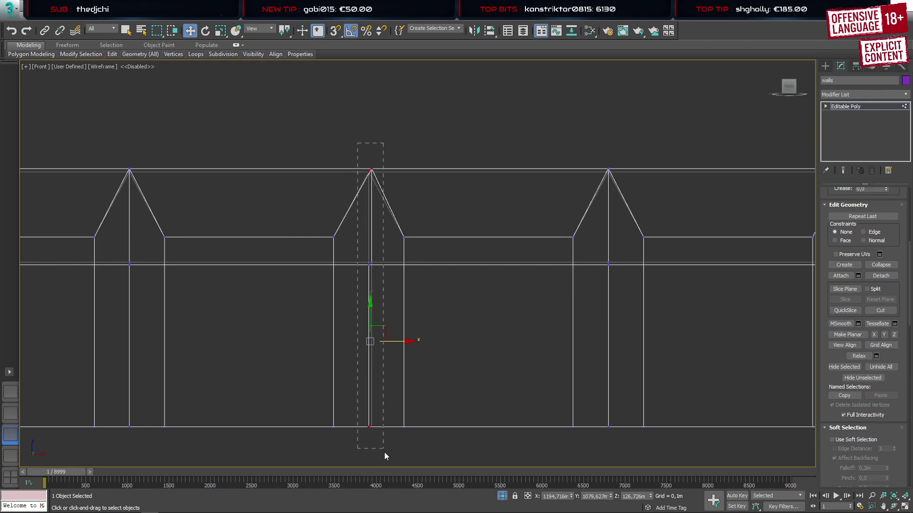
click(884, 335)
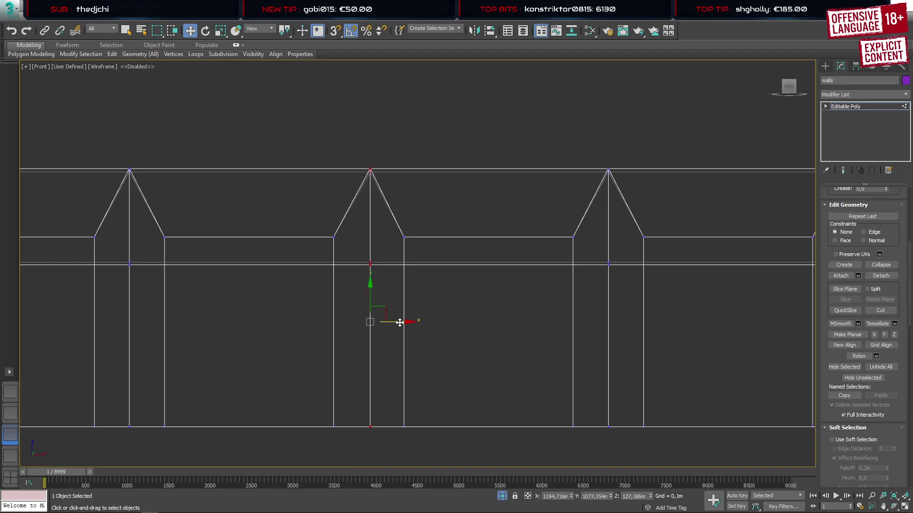
drag(399, 323, 399, 325)
middle_drag(622, 348, 425, 334)
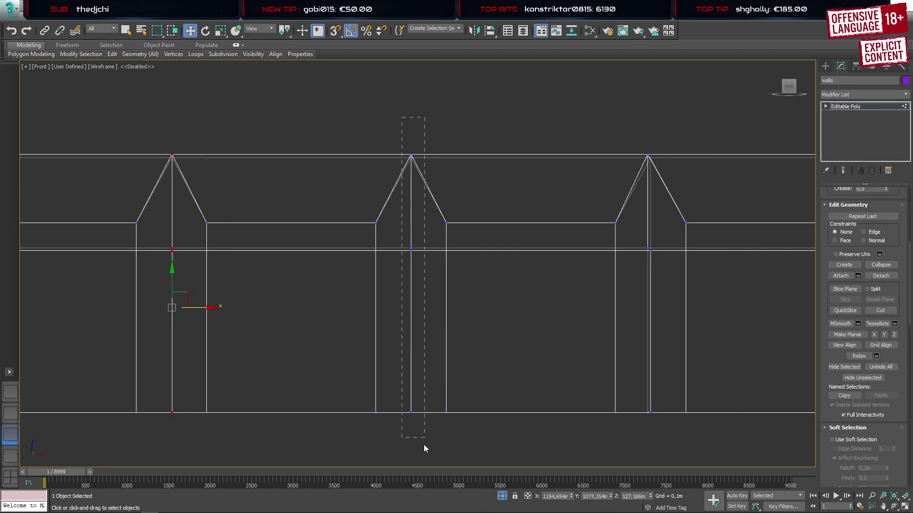
Straighten two more pillar columns with Make Planar Y, moving each slightly right onto its pillar
drag(423, 444, 424, 446)
middle_drag(589, 360, 360, 346)
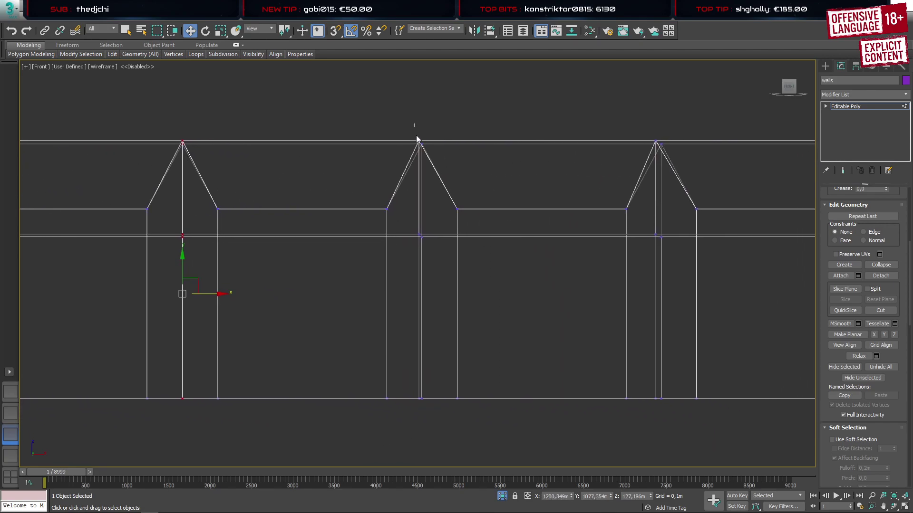
drag(451, 446, 450, 446)
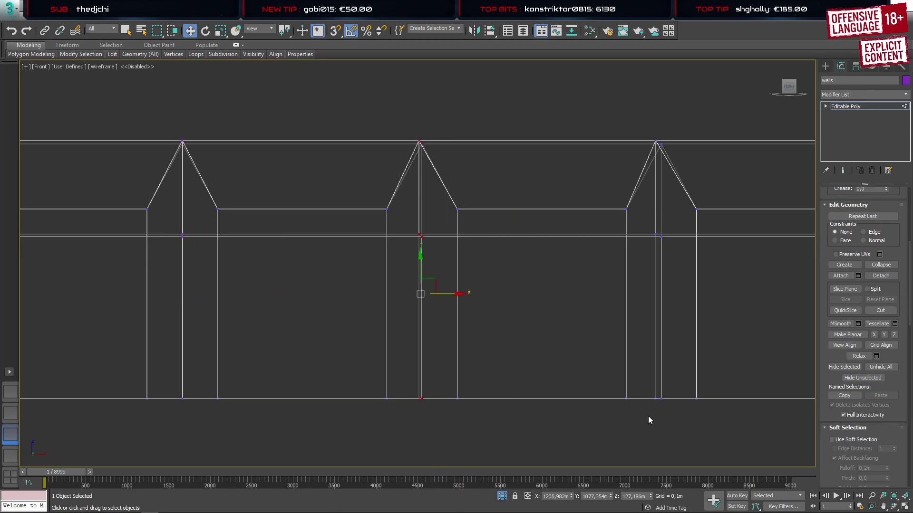
click(883, 335)
drag(450, 295, 451, 295)
middle_drag(450, 296, 332, 330)
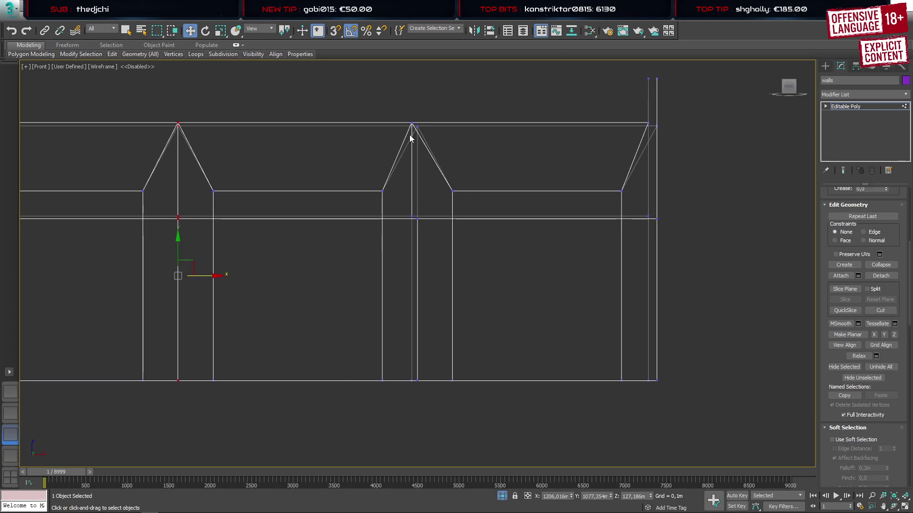
drag(429, 441, 429, 440)
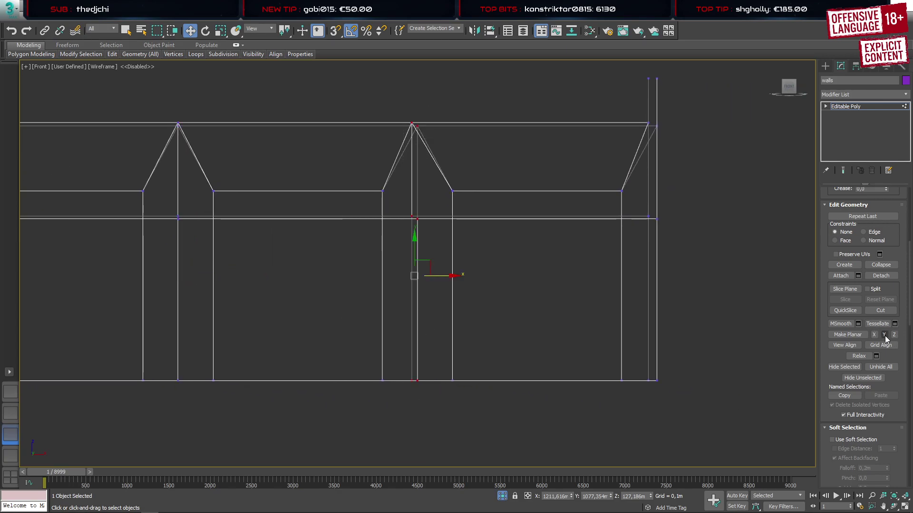
click(883, 335)
drag(442, 276, 445, 276)
Return to the Perspective view and orbit to inspect the back of the walls
click(10, 392)
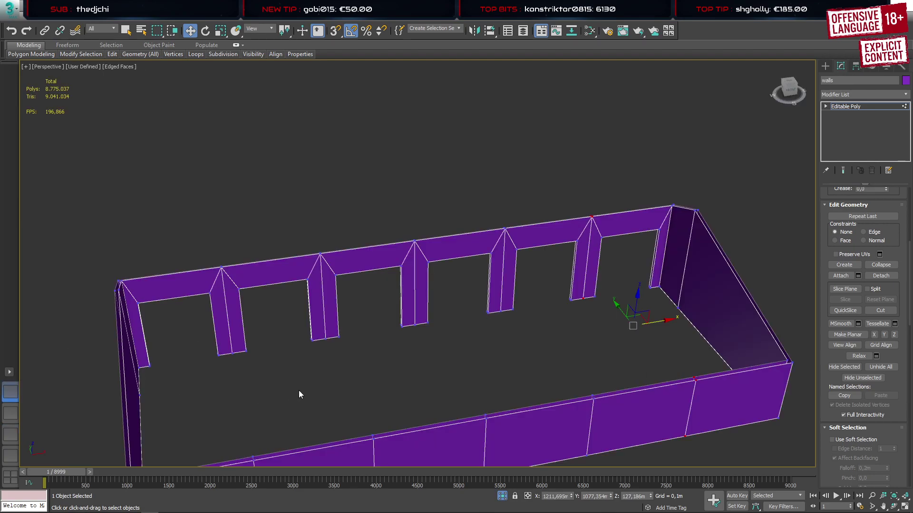
alt+middle_drag(293, 319, 467, 329)
middle_drag(638, 342, 345, 306)
alt+middle_drag(345, 306, 311, 265)
scroll(314, 274, down, 5)
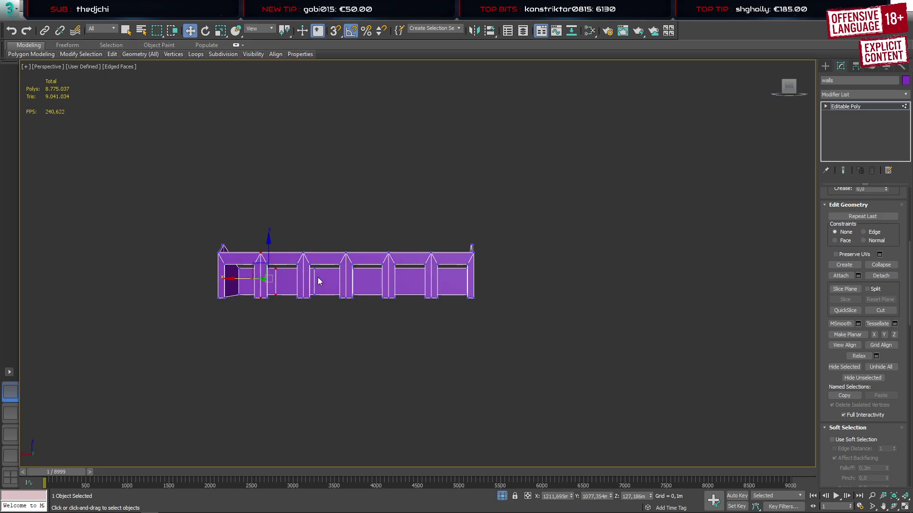
Connect the vertical edges into a horizontal loop, flatten it with Make Planar Z and lower it toward the base
key(2)
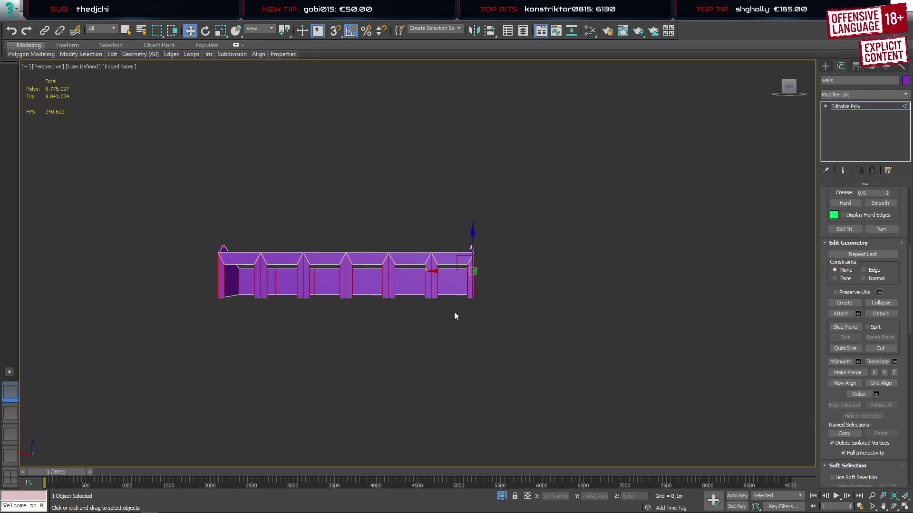
key(ctrl+shift+e)
click(894, 373)
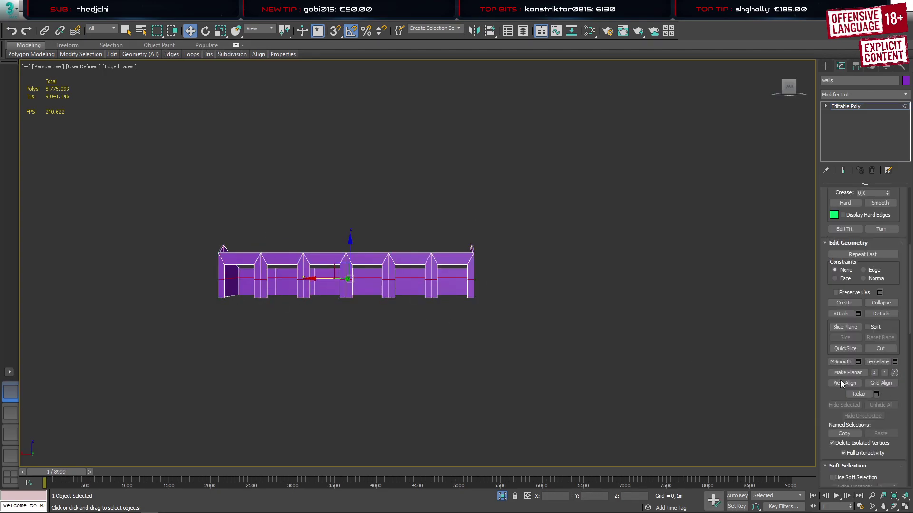
mouse_move(359, 288)
alt+middle_down()
mouse_move(320, 288)
mouse_move(354, 290)
alt+middle_up()
scroll(361, 282, up, 4)
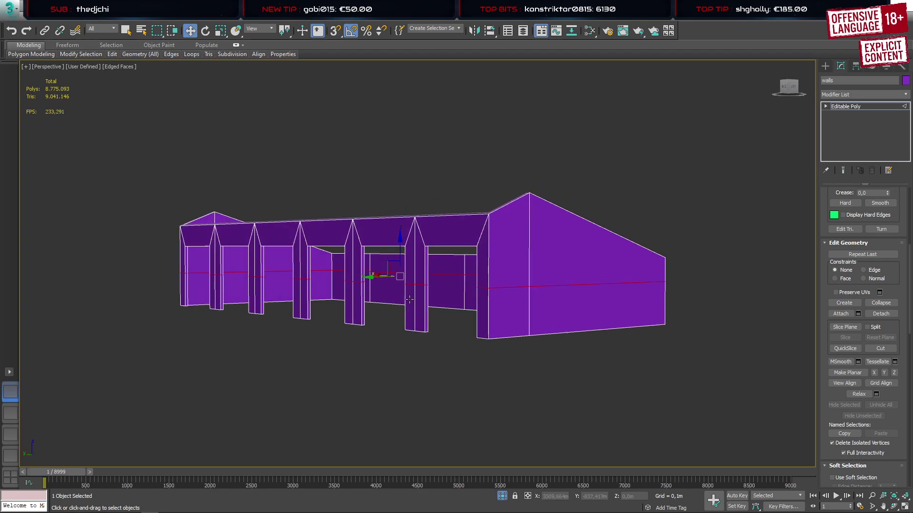
drag(402, 256, 402, 277)
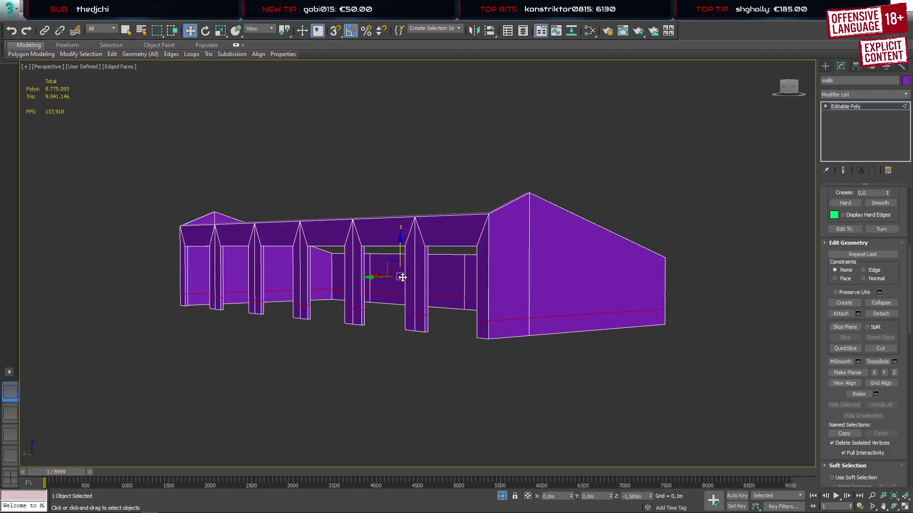
Orbit and zoom around the walls to check the new loop from several angles
alt+middle_drag(403, 277, 535, 301)
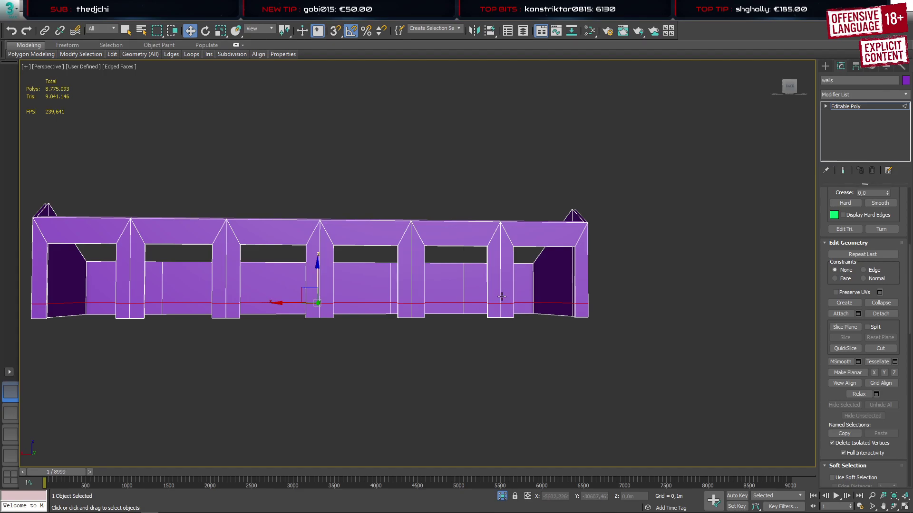
alt+middle_drag(503, 298, 417, 291)
scroll(404, 291, up, 10)
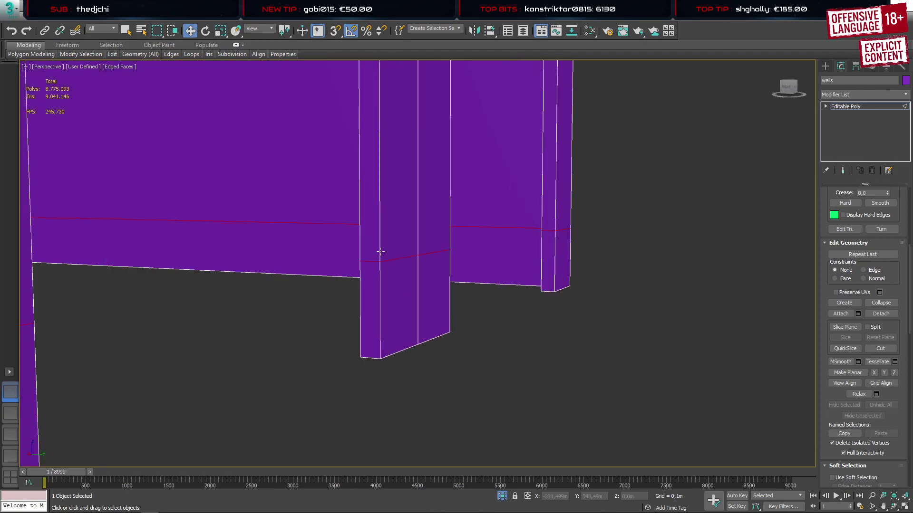
scroll(386, 258, down, 3)
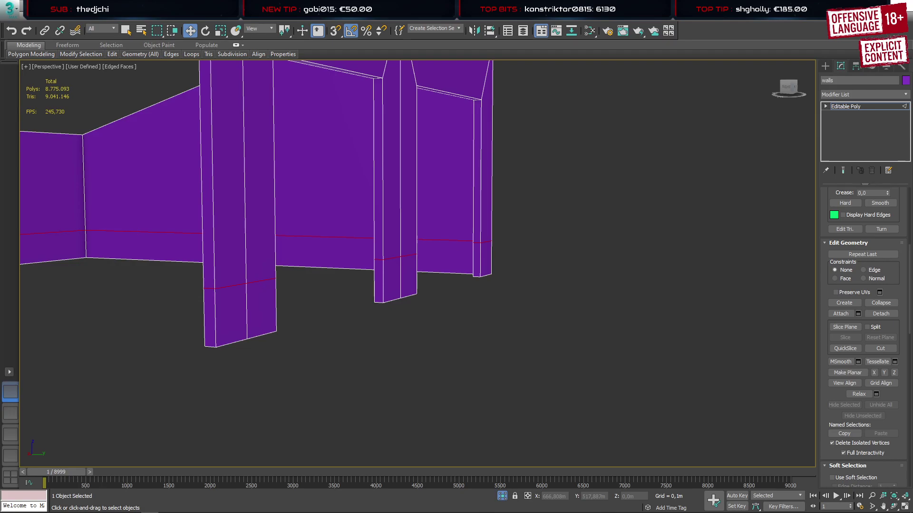
scroll(252, 261, down, 5)
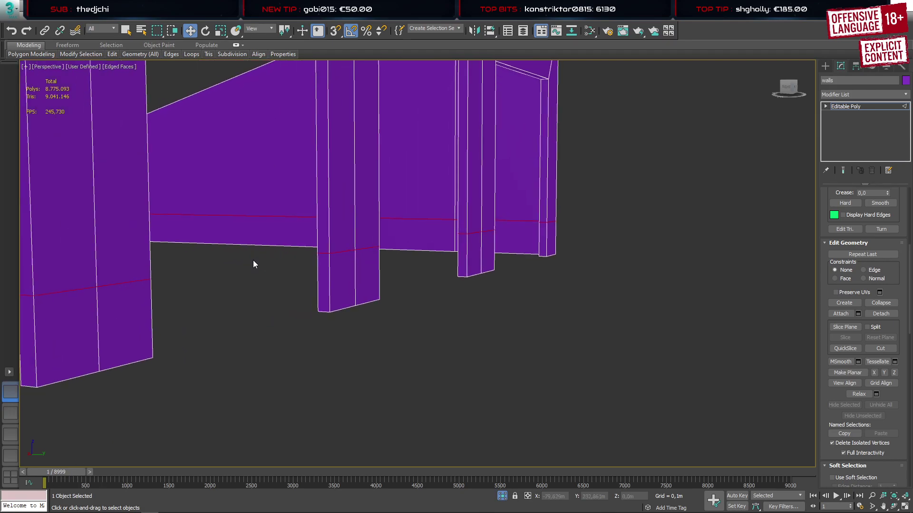
scroll(254, 265, down, 3)
alt+middle_drag(336, 276, 453, 274)
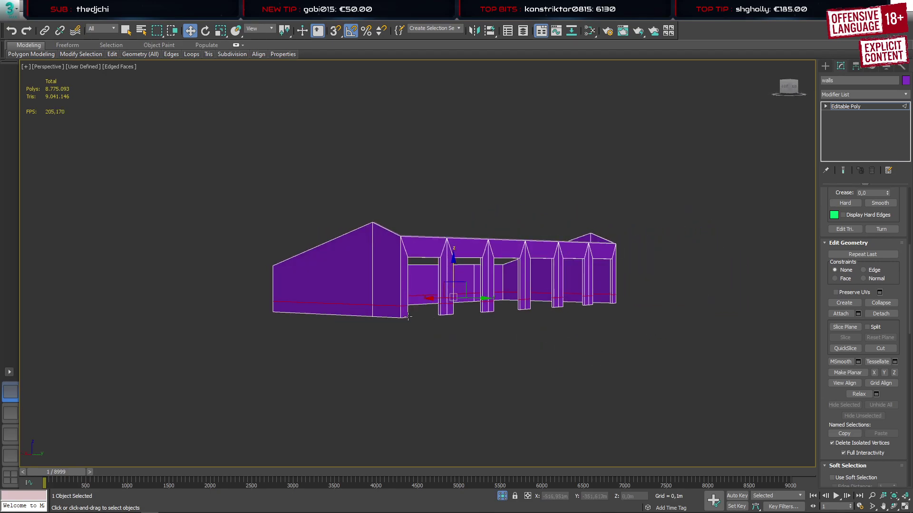
scroll(528, 297, up, 5)
scroll(529, 297, up, 2)
scroll(527, 304, down, 4)
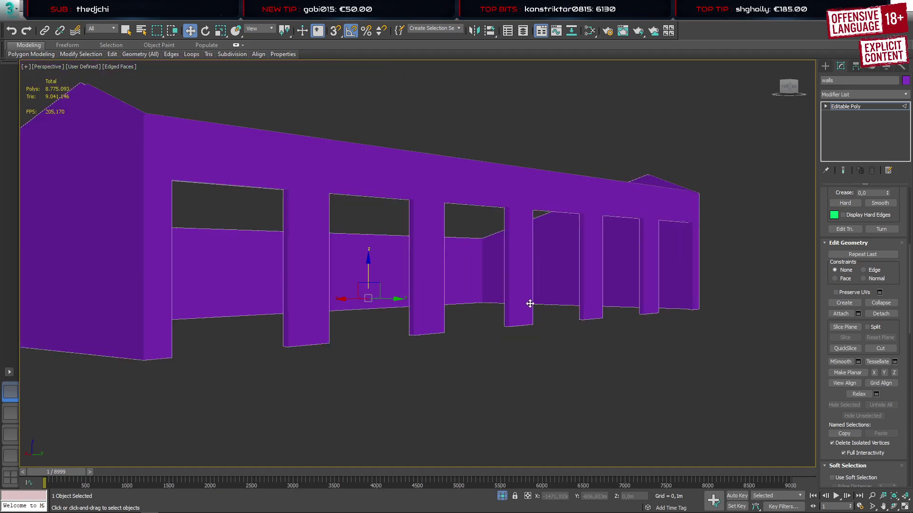
scroll(521, 305, down, 5)
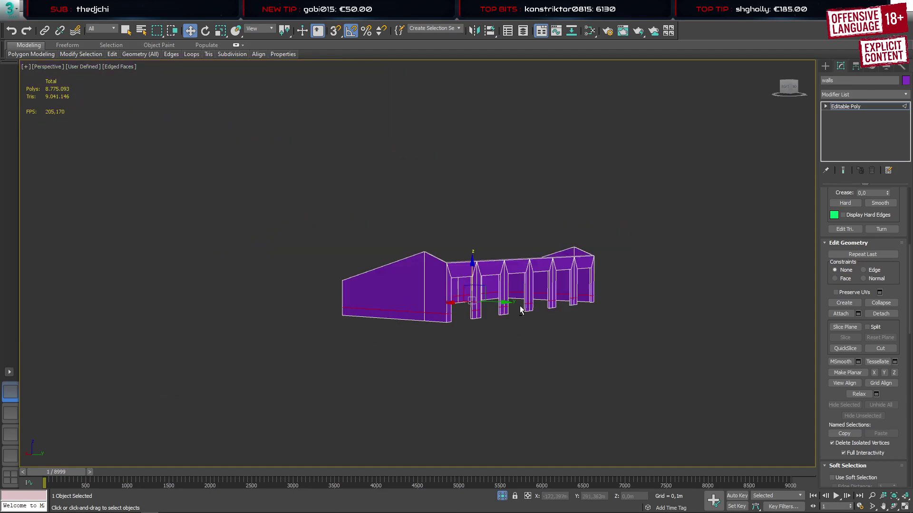
alt+middle_drag(521, 306, 176, 387)
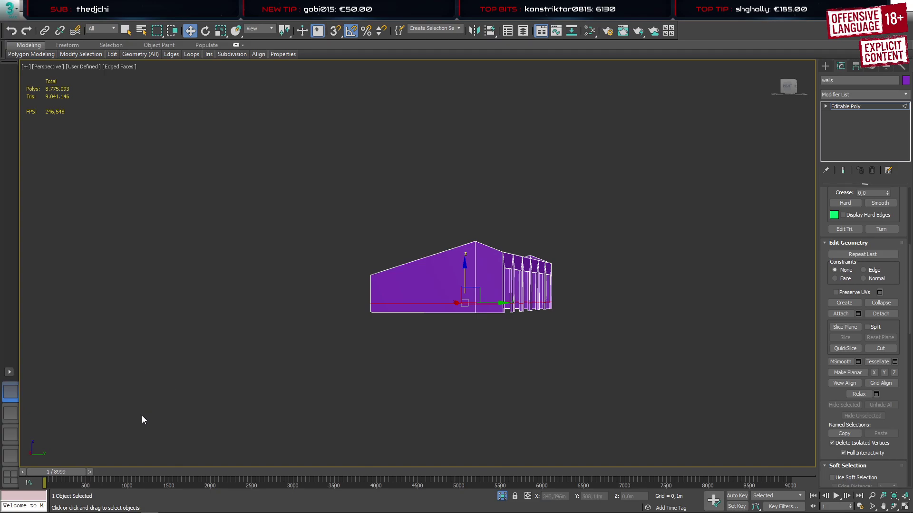
In the Left view, select the strip of faces below the new loop in Polygon mode
click(8, 436)
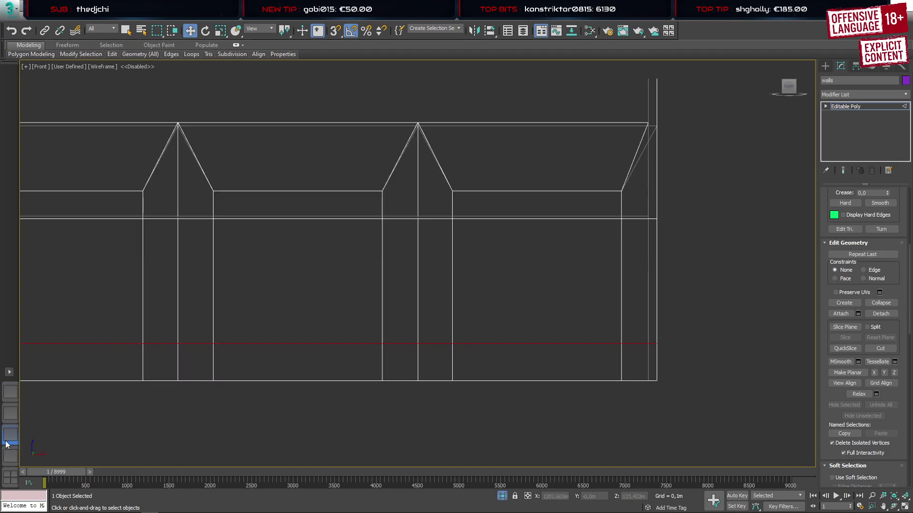
click(10, 455)
scroll(296, 356, up, 5)
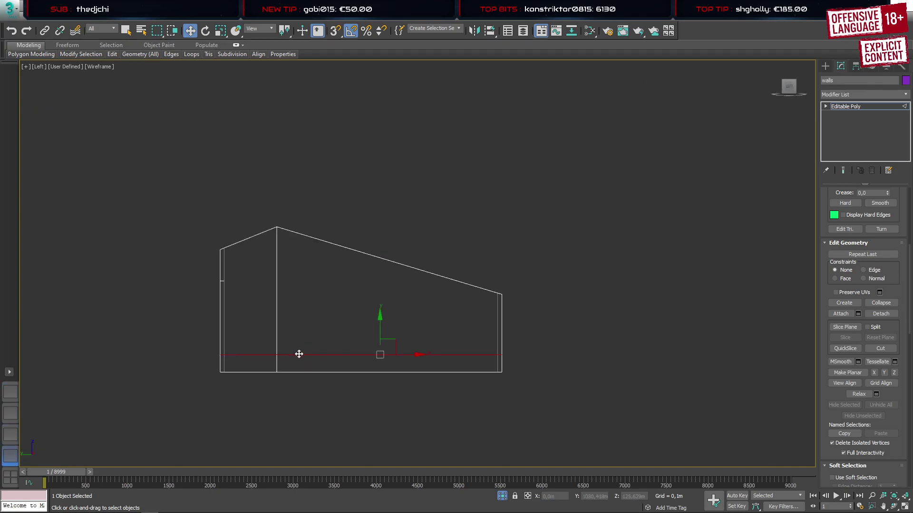
key(4)
drag(137, 426, 544, 360)
Detach the selected bottom faces as Object173, then select that object in the Front view
click(14, 400)
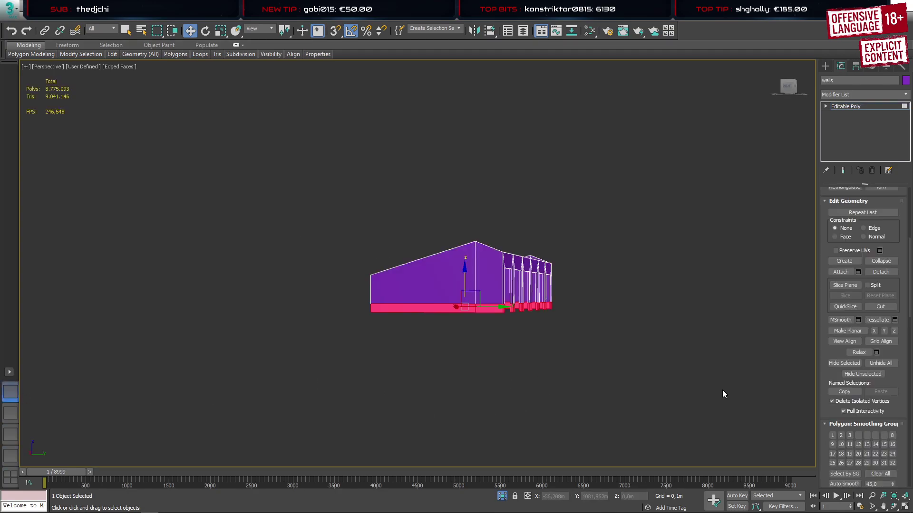
click(880, 272)
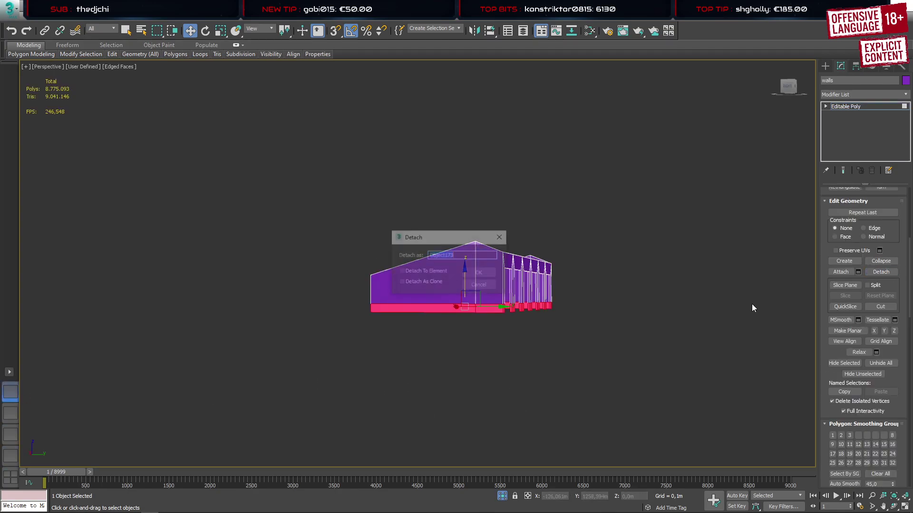
click(480, 273)
click(826, 67)
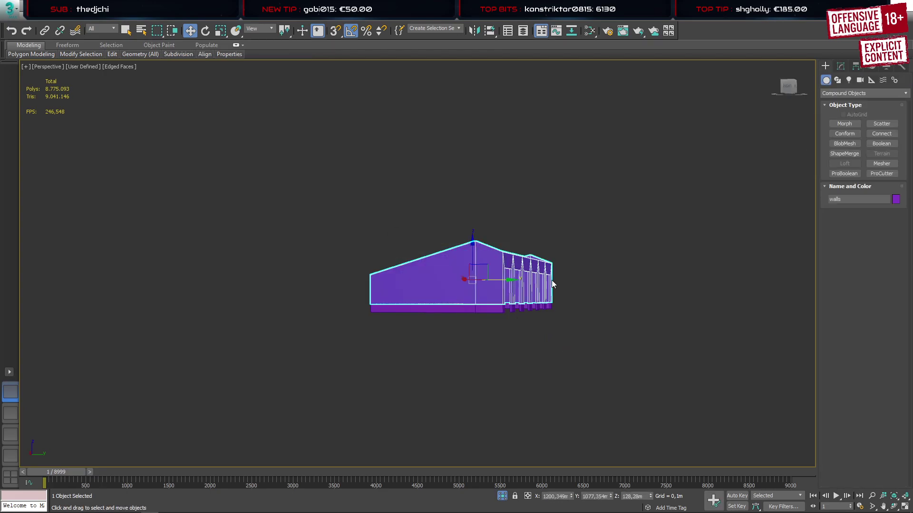
click(499, 309)
click(11, 434)
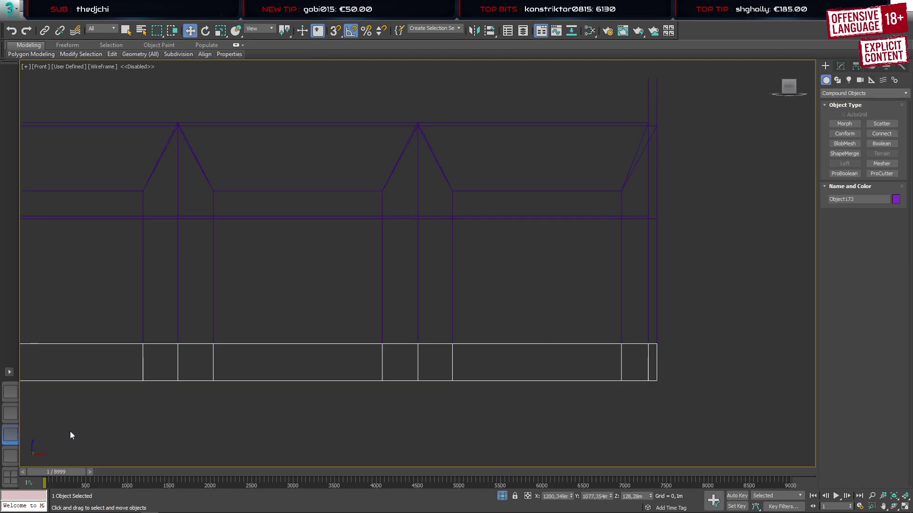
At vertex level, align the strip's right-end vertices and the next edge with their pillars
key(1)
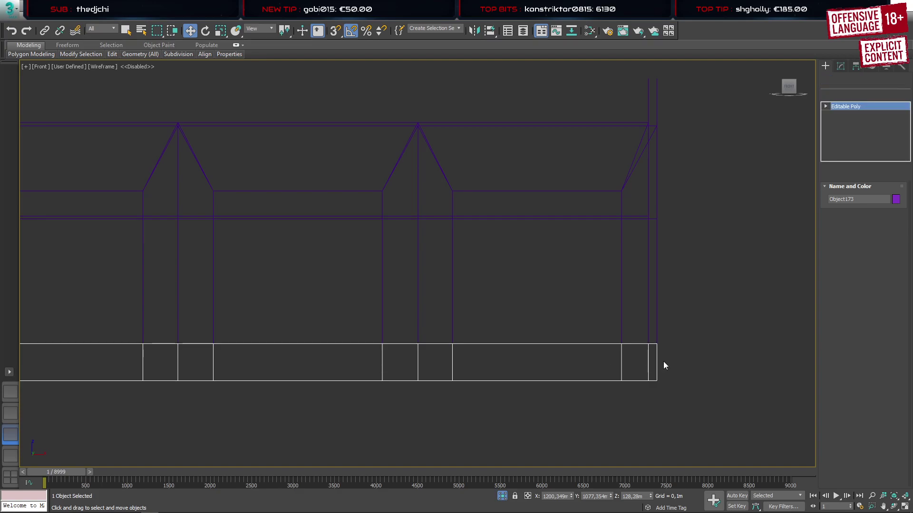
key(z)
drag(705, 264, 651, 432)
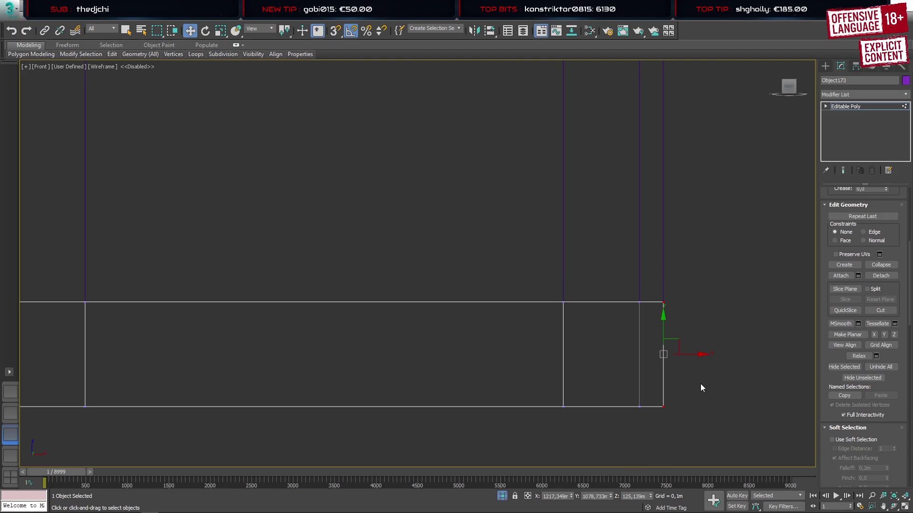
drag(690, 355, 686, 355)
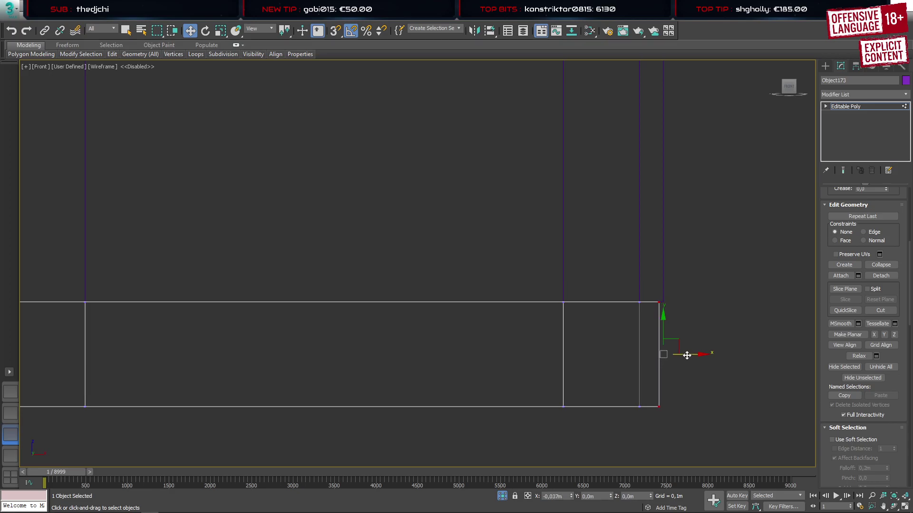
drag(628, 283, 649, 443)
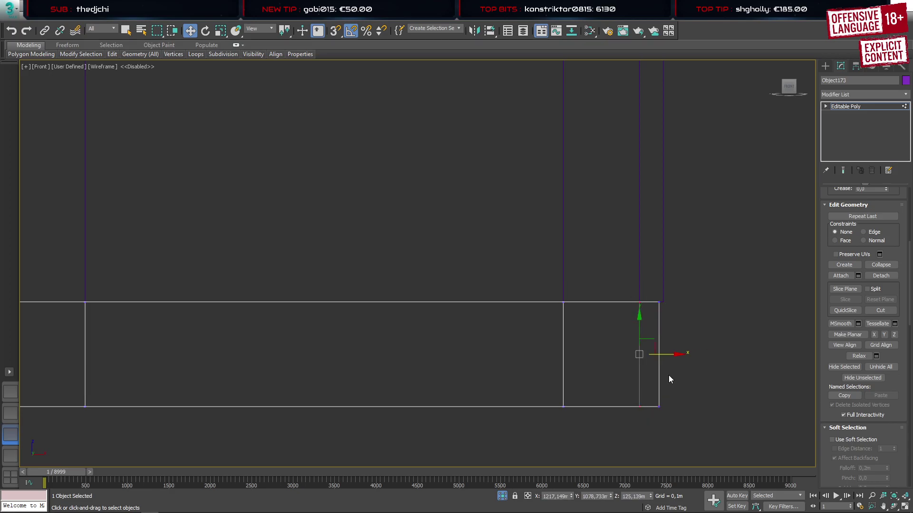
drag(673, 355, 678, 354)
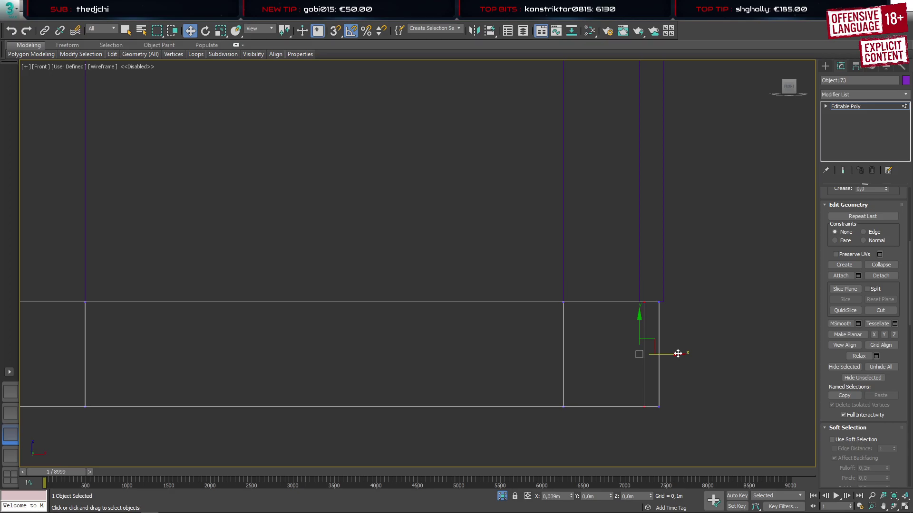
Slide the next vertical edge of the strip right to meet its pillar
scroll(565, 350, down, 5)
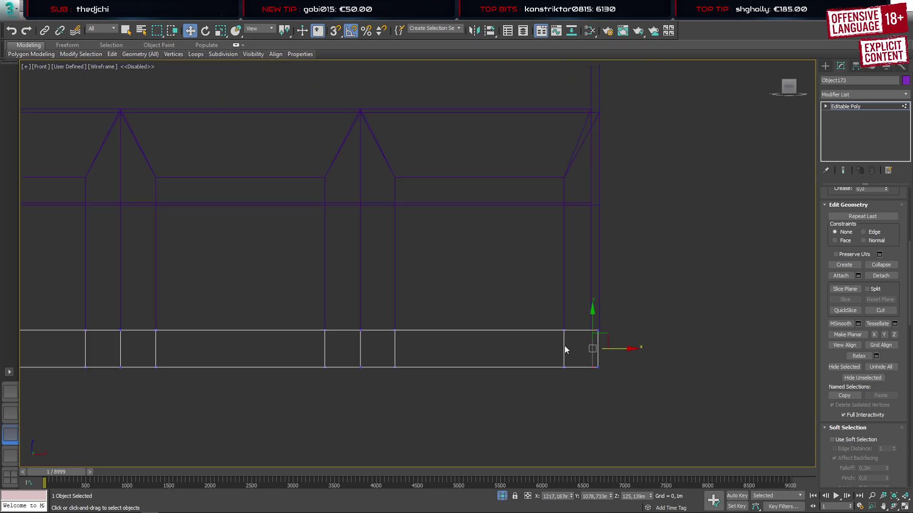
middle_drag(378, 369, 361, 355)
drag(532, 292, 570, 382)
scroll(572, 335, up, 5)
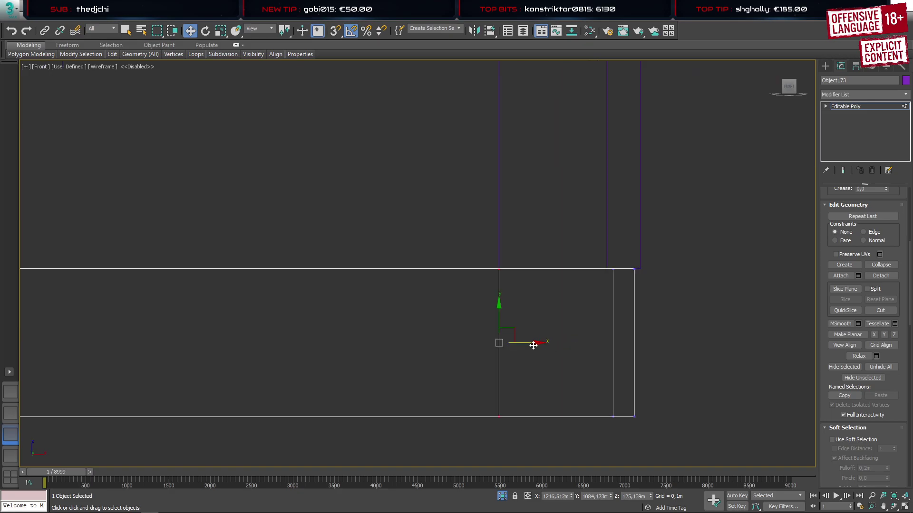
drag(533, 343, 539, 346)
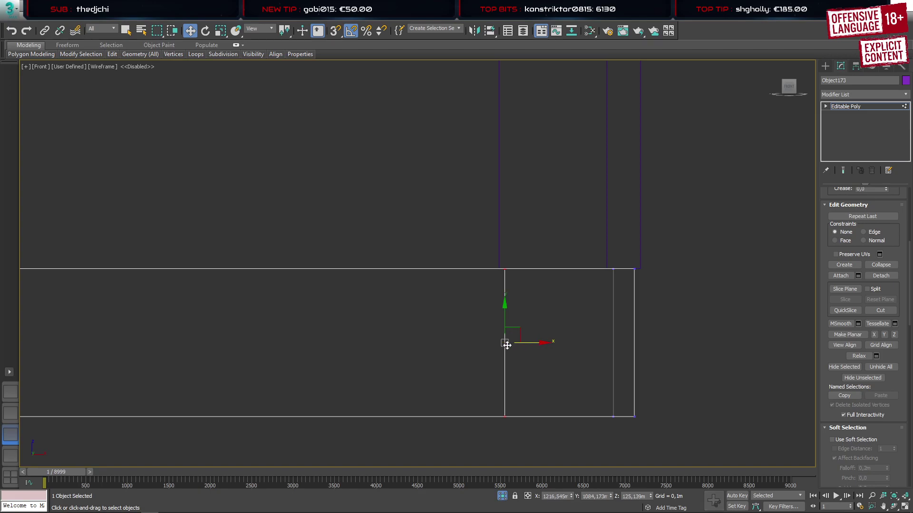
Align two more strip edges under their pillars, one shifted left and one nudged right
scroll(507, 344, down, 4)
middle_drag(351, 349, 696, 343)
drag(523, 408, 523, 408)
scroll(547, 338, up, 5)
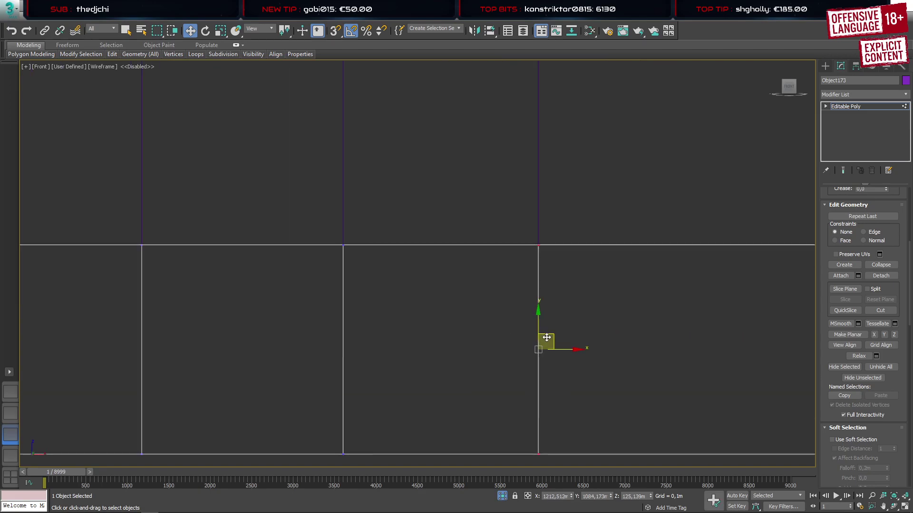
drag(566, 348, 559, 350)
scroll(487, 328, down, 3)
click(315, 376)
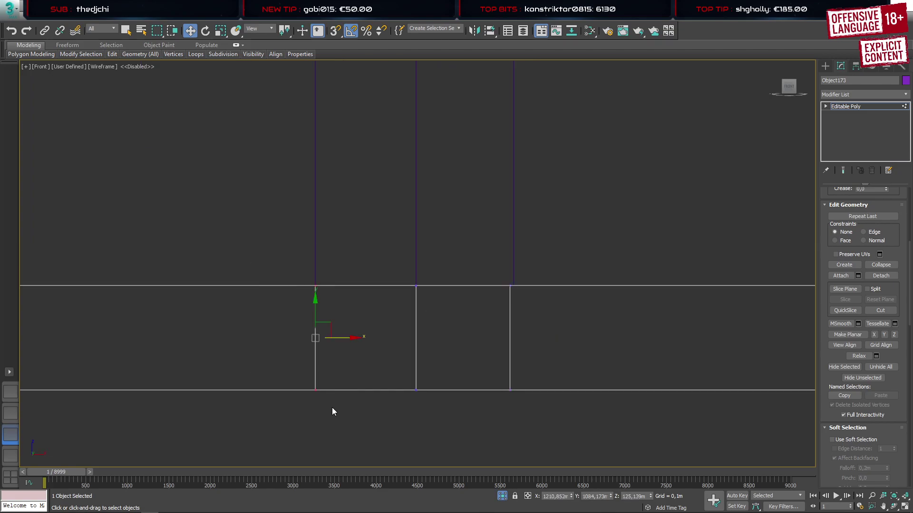
drag(342, 339, 348, 339)
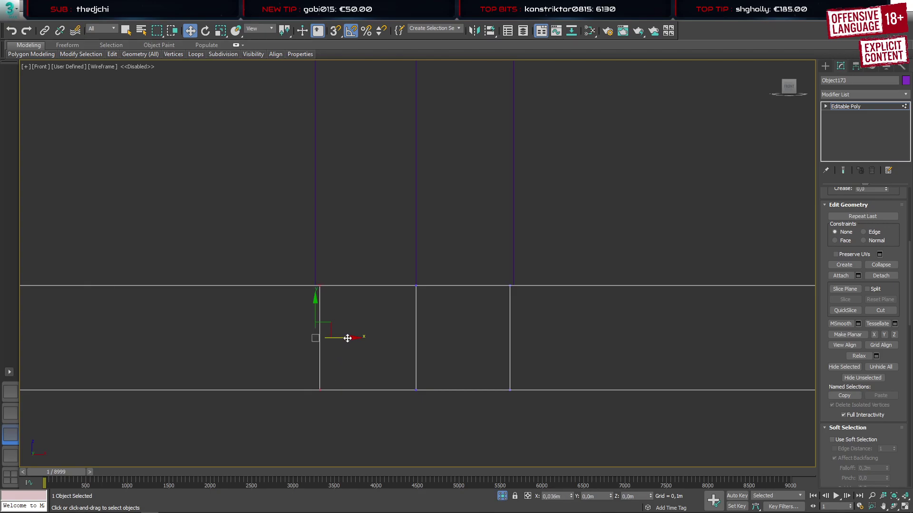
Farther along the strip, shift one edge left and the next edge right onto their pillars
scroll(401, 345, down, 2)
scroll(401, 341, down, 2)
middle_drag(290, 344, 668, 332)
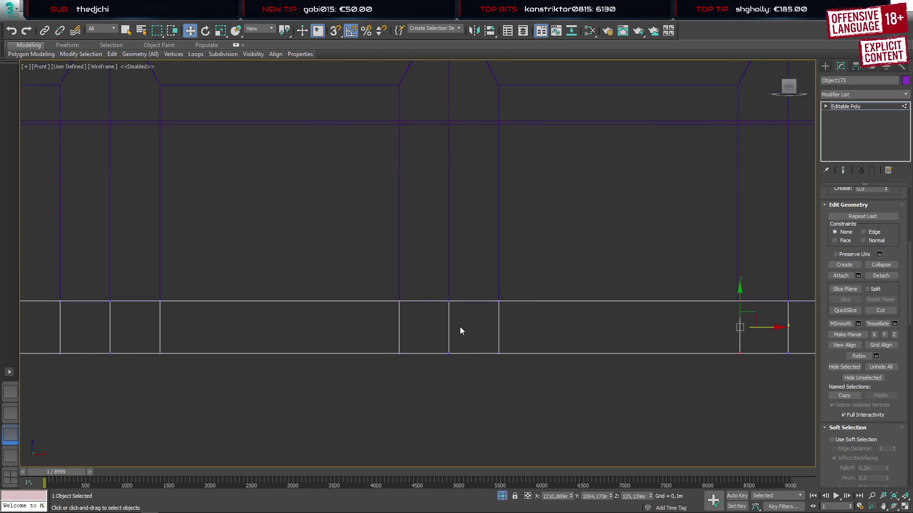
scroll(461, 328, up, 4)
drag(487, 251, 562, 402)
drag(560, 329, 555, 329)
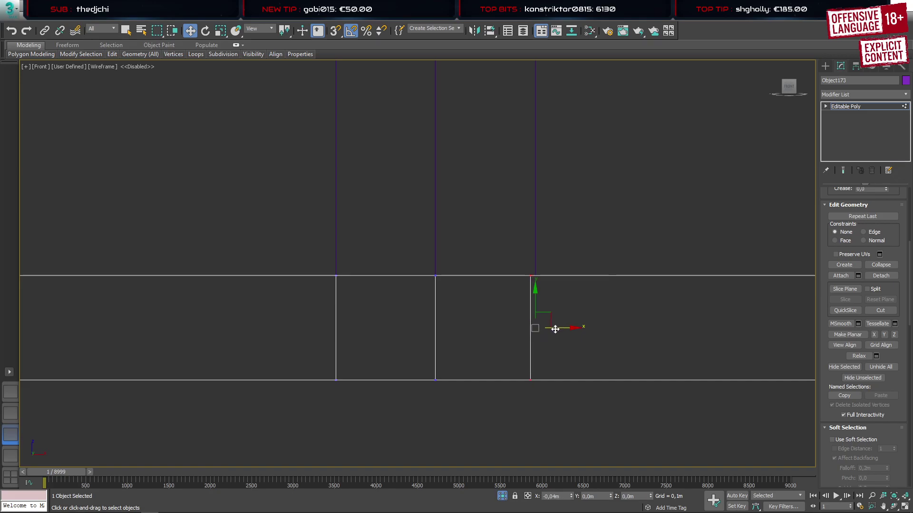
click(336, 312)
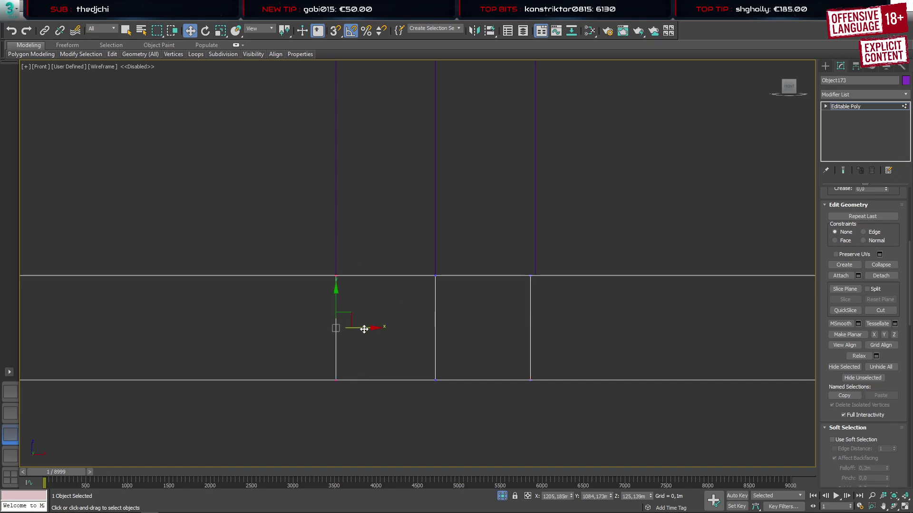
drag(363, 328, 369, 329)
Line up the following four vertical strip edges with the pillars above them
middle_drag(184, 357, 730, 357)
drag(432, 437, 433, 437)
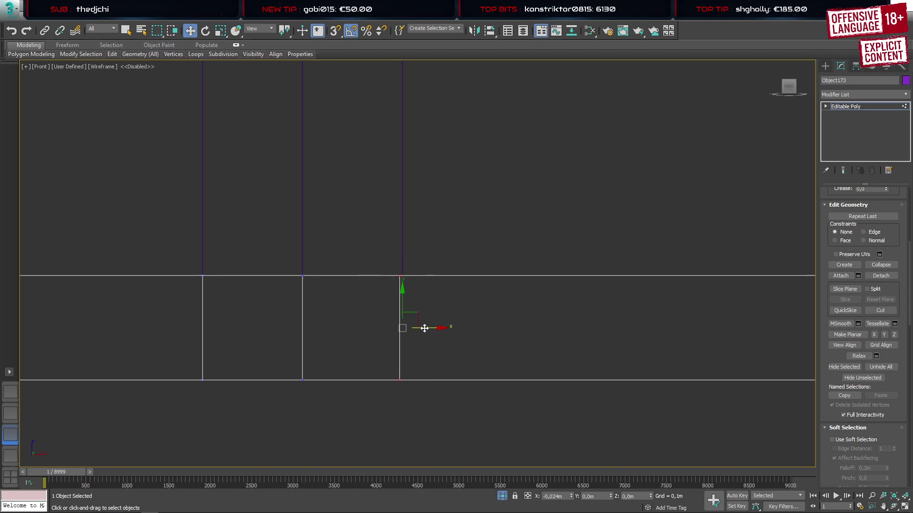
drag(427, 328, 421, 328)
drag(161, 247, 227, 380)
drag(230, 331, 238, 328)
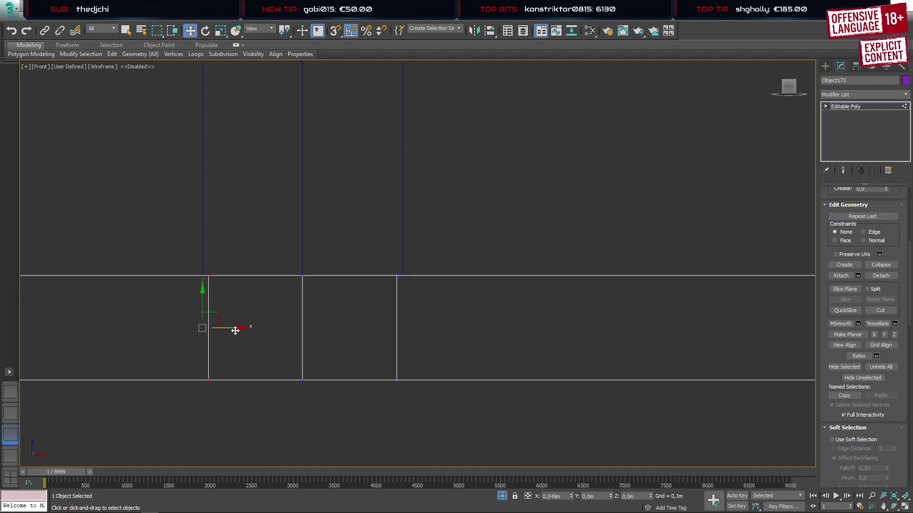
middle_drag(175, 351, 608, 329)
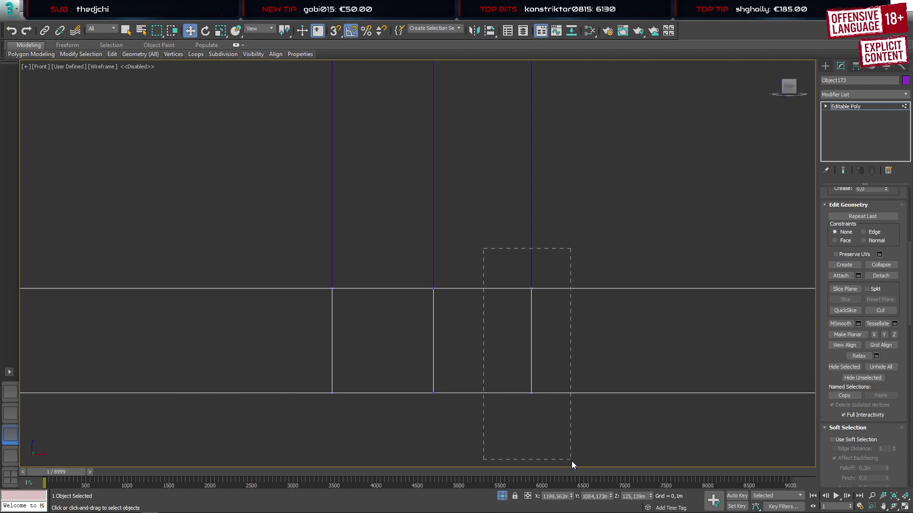
drag(571, 461, 572, 460)
drag(560, 340, 557, 340)
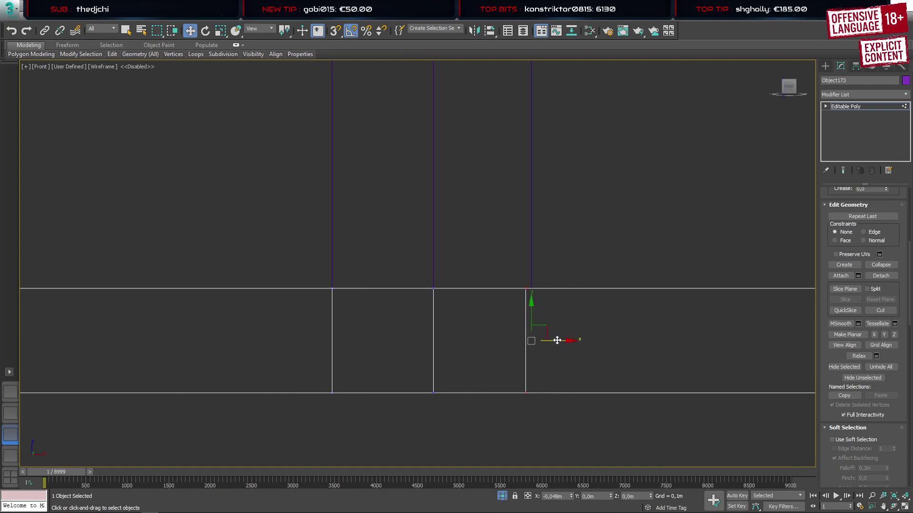
click(332, 335)
drag(362, 342, 367, 341)
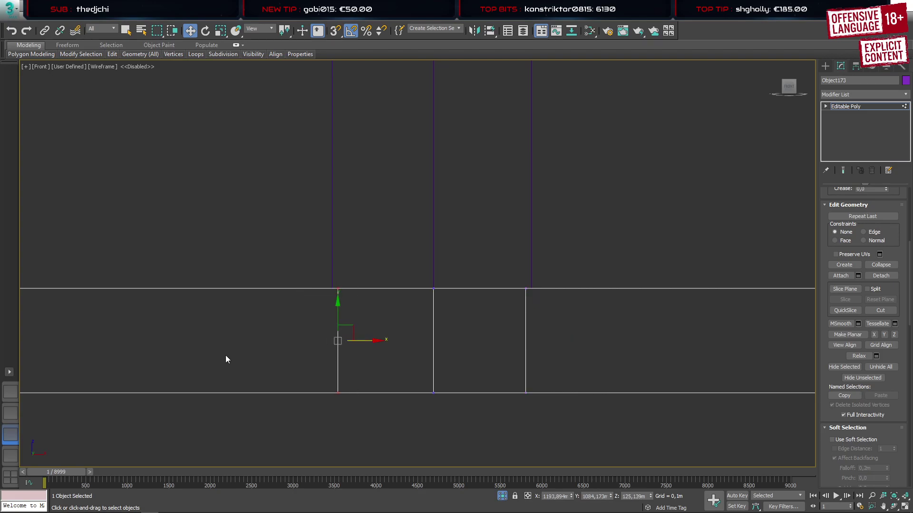
Align three more vertical edges toward the strip's far end with their pillars
middle_drag(209, 360, 600, 365)
middle_drag(238, 364, 525, 357)
click(532, 333)
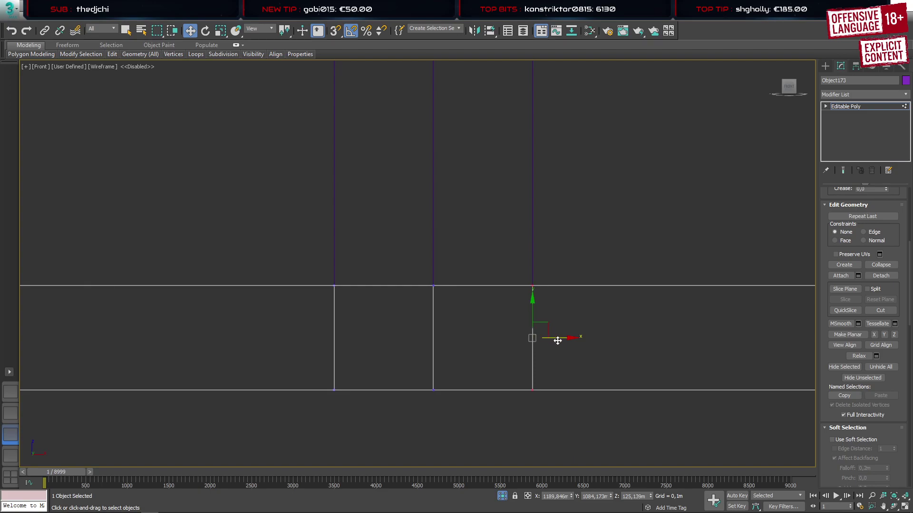
drag(557, 341, 552, 342)
drag(301, 275, 355, 414)
drag(369, 337, 373, 338)
middle_drag(223, 353, 664, 358)
drag(265, 268, 326, 383)
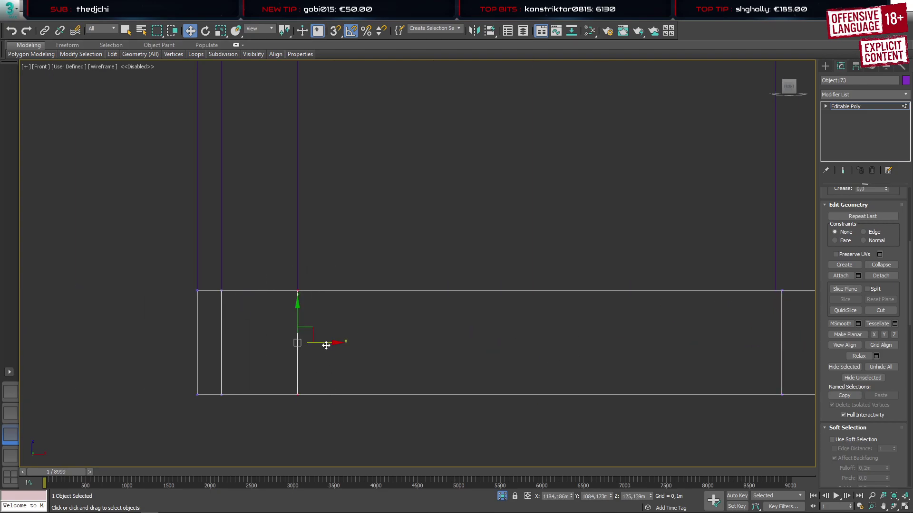
drag(326, 342, 321, 342)
Align the strip's left end edge and its neighbour, then pan back to check the edges
drag(203, 425, 202, 426)
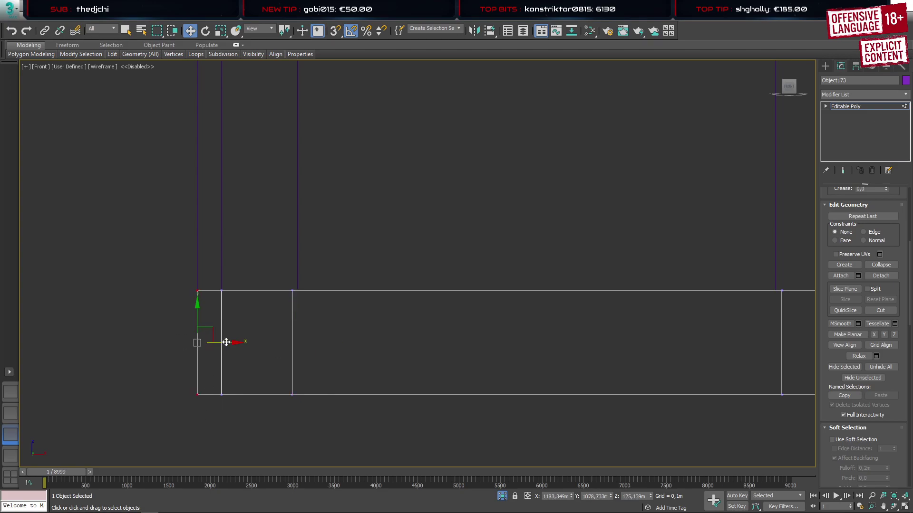
drag(226, 342, 230, 344)
drag(233, 267, 217, 350)
drag(214, 423, 215, 423)
drag(243, 340, 238, 341)
middle_drag(616, 360, 134, 332)
mouse_move(647, 351)
middle_down()
mouse_move(247, 340)
mouse_move(449, 340)
middle_up()
middle_drag(515, 338, 596, 366)
middle_drag(755, 351, 430, 312)
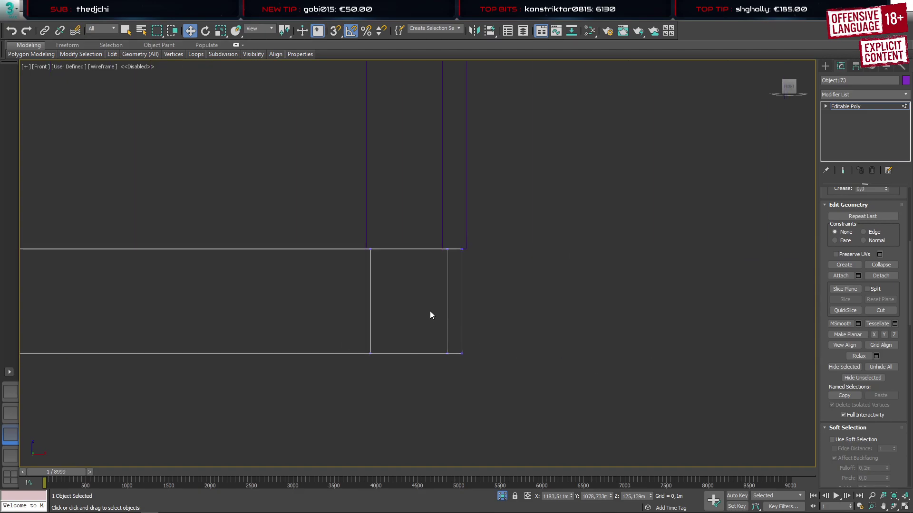
In the Left view, align the strip's corner vertices and right edge with their pillars
click(10, 455)
scroll(490, 365, up, 5)
drag(490, 245, 552, 449)
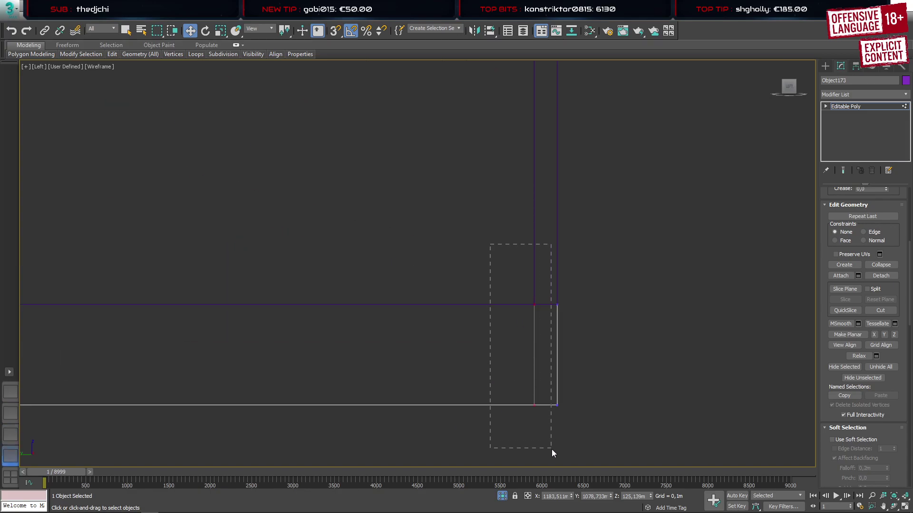
scroll(547, 357, up, 4)
drag(541, 357, 547, 357)
scroll(506, 342, down, 3)
drag(581, 248, 531, 457)
drag(571, 350, 565, 351)
At the strip's other end, line up the end edge and middle edge under their pillars
middle_drag(285, 364, 577, 360)
middle_drag(237, 362, 516, 356)
middle_drag(222, 379, 644, 375)
middle_drag(301, 361, 514, 360)
scroll(515, 360, down, 3)
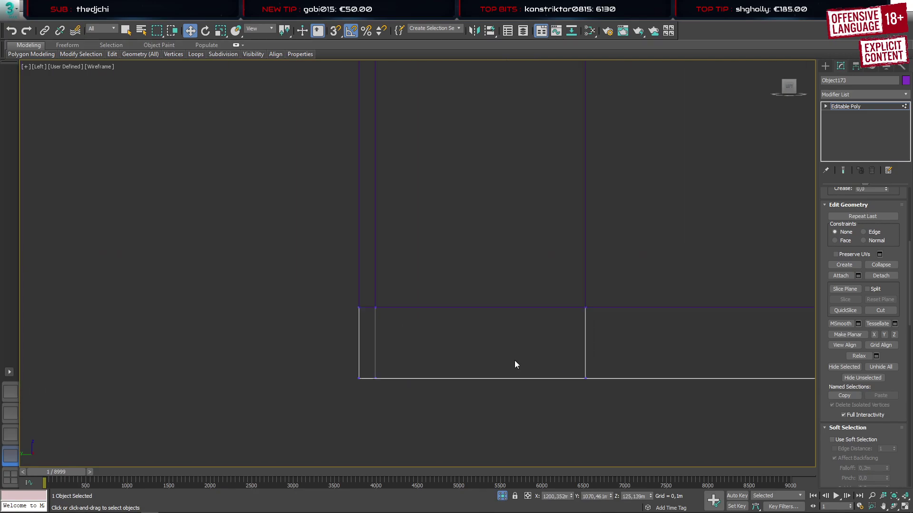
scroll(439, 360, up, 3)
drag(433, 421, 433, 422)
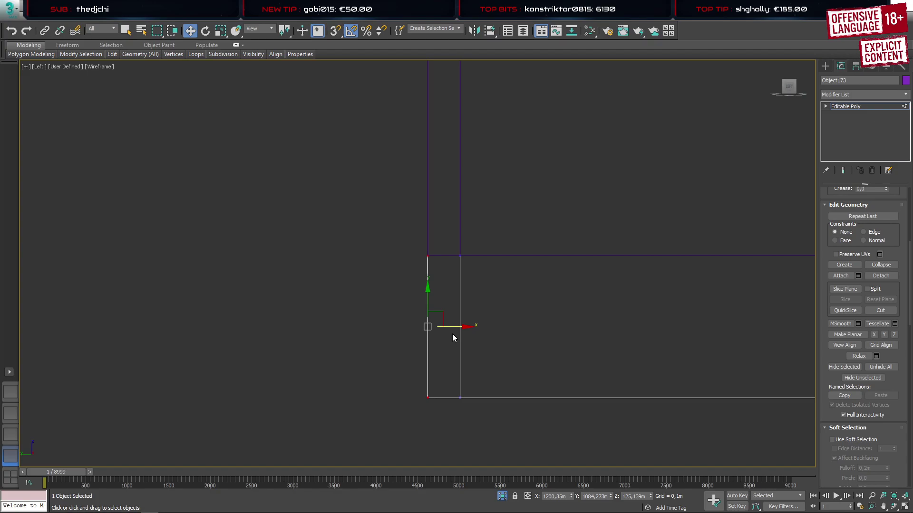
drag(456, 328, 461, 327)
drag(449, 406, 450, 405)
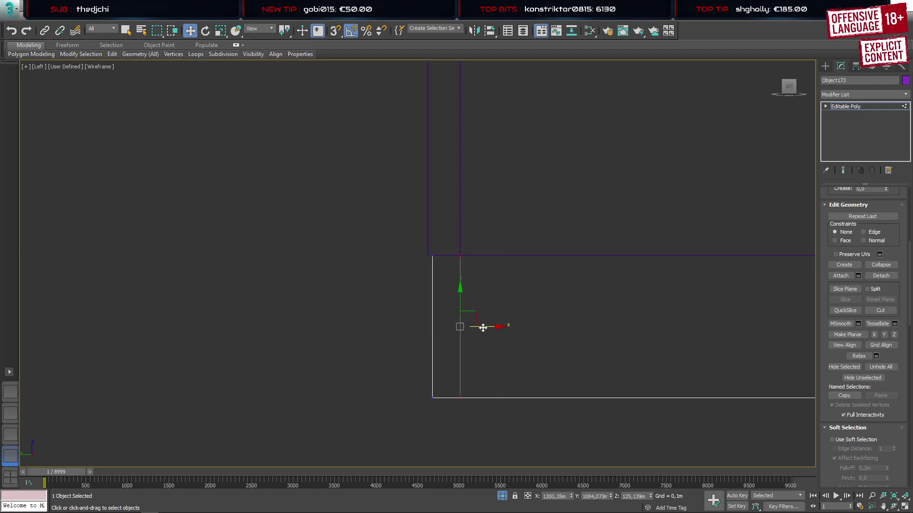
drag(483, 328, 479, 328)
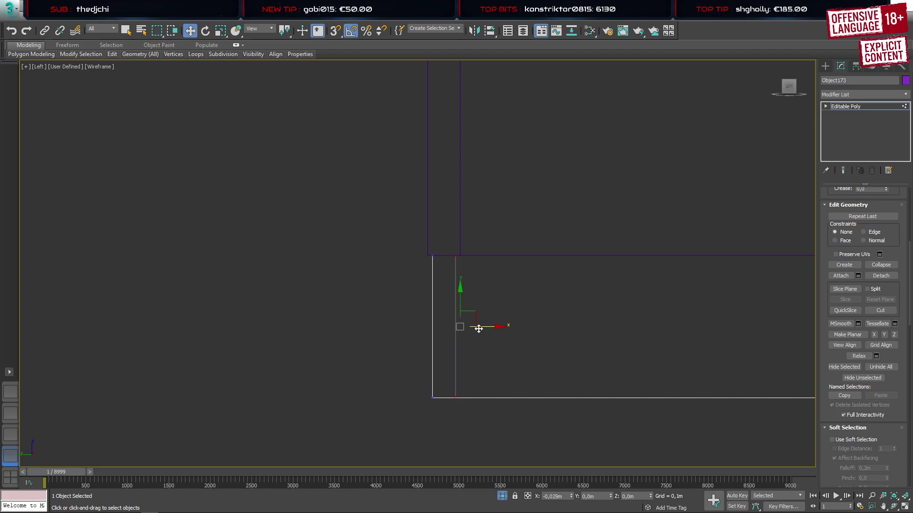
Switch to the Perspective view and zoom in, then out, to check the strip under the walls
click(11, 399)
scroll(452, 331, up, 10)
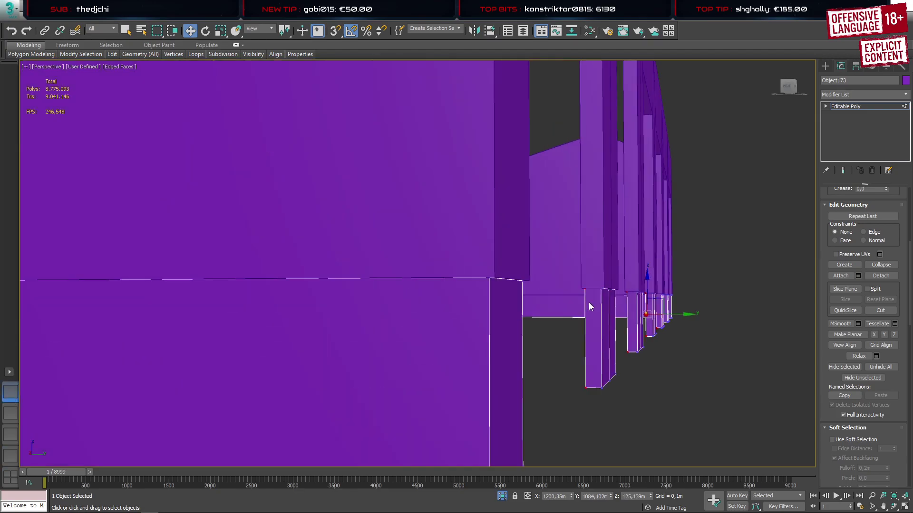
scroll(590, 306, up, 3)
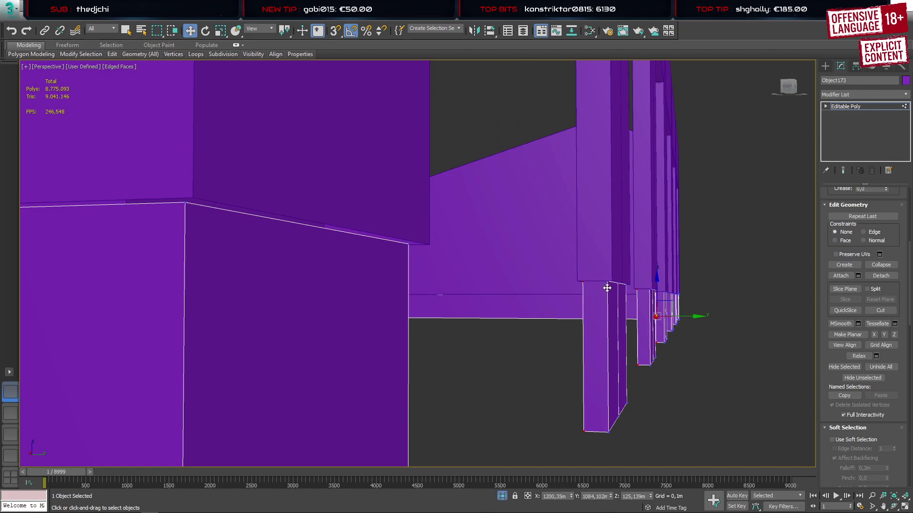
scroll(541, 309, down, 10)
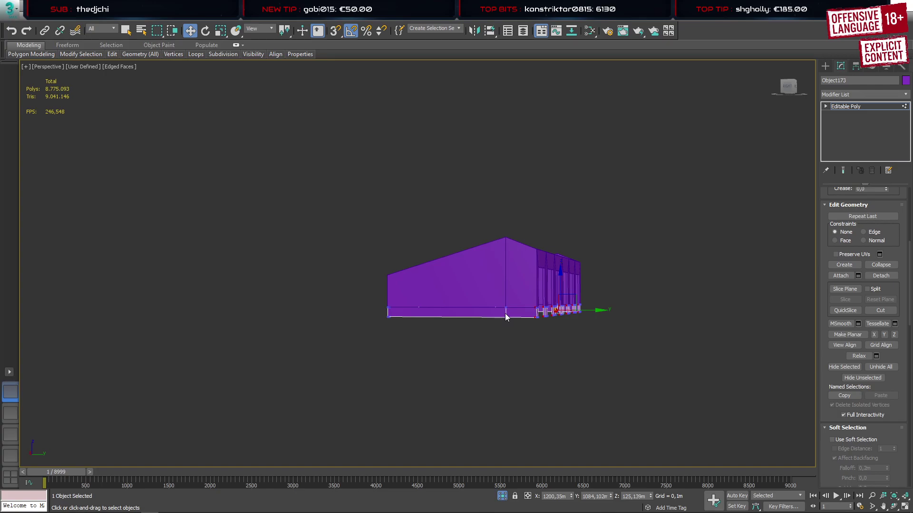
Exit vertex editing on the barn object and open the Slate Material Editor with M
click(826, 67)
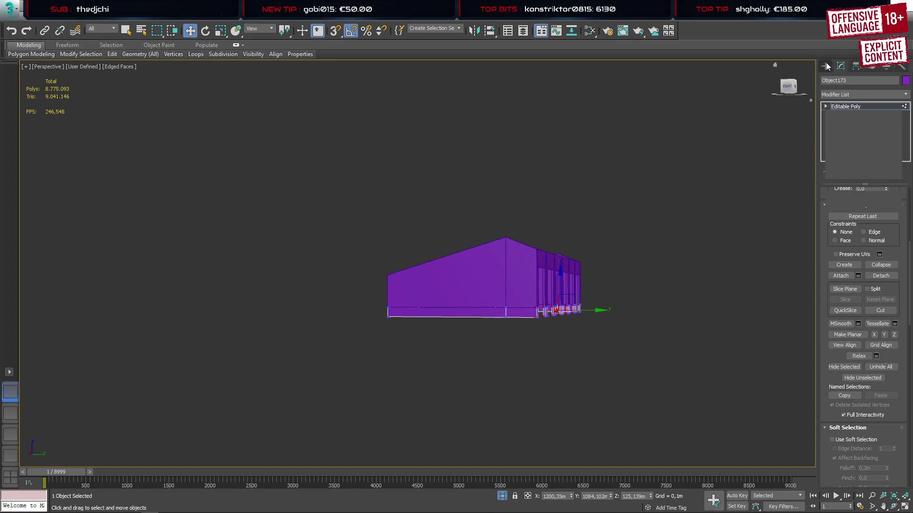
key(m)
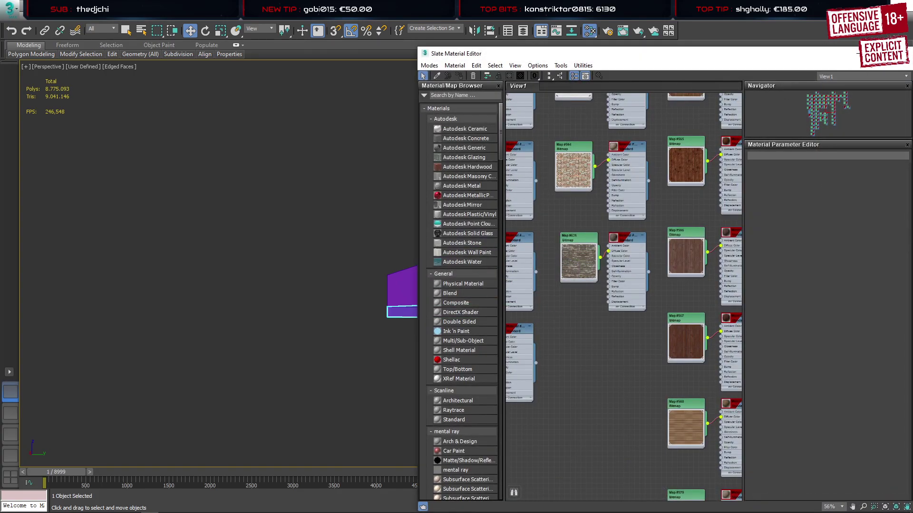
Assign the grey textured material node to the selected base slab, then close Slate
click(880, 53)
middle_drag(490, 175, 591, 310)
middle_drag(352, 301, 612, 253)
scroll(438, 403, up, 7)
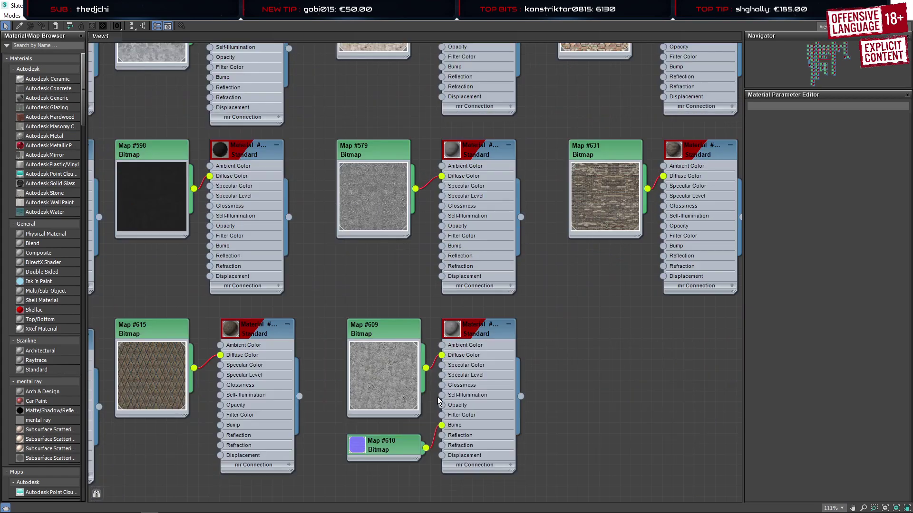
right_click(470, 330)
click(510, 88)
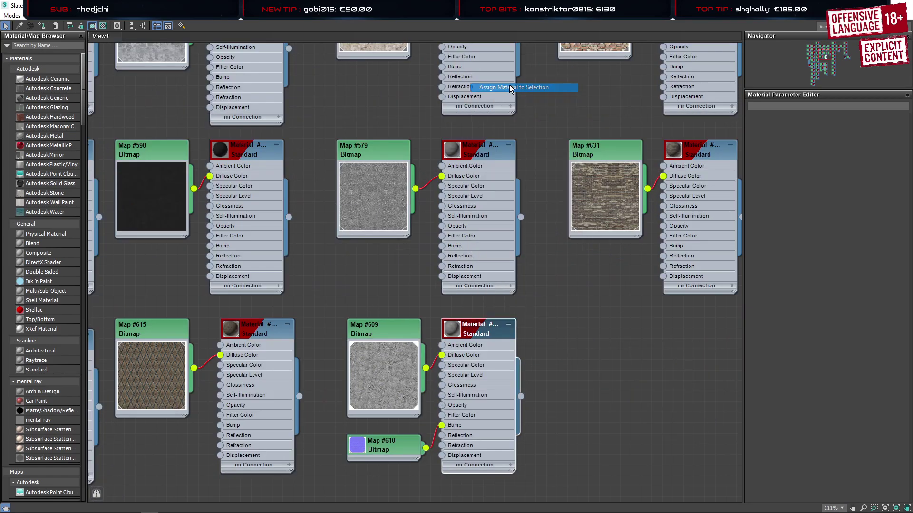
click(880, 5)
click(901, 51)
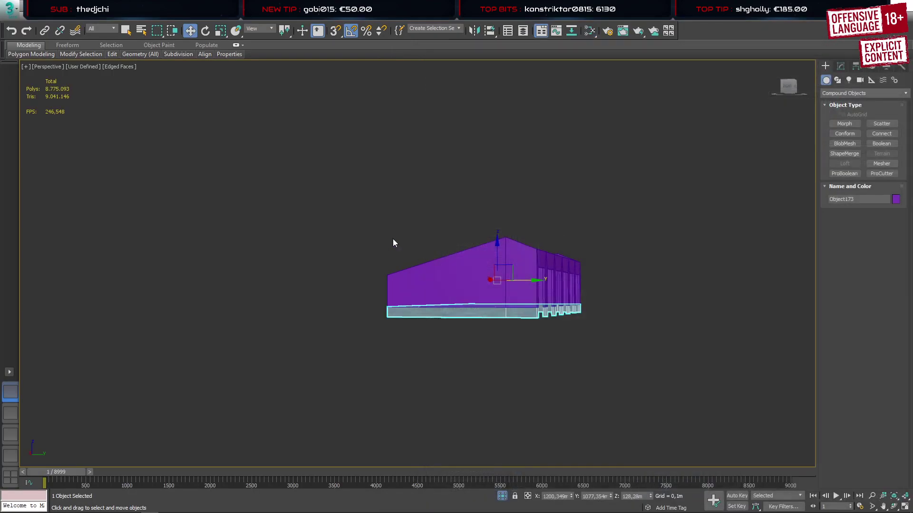
Add an Unwrap UVW modifier to the slab and open its UV editor
click(840, 66)
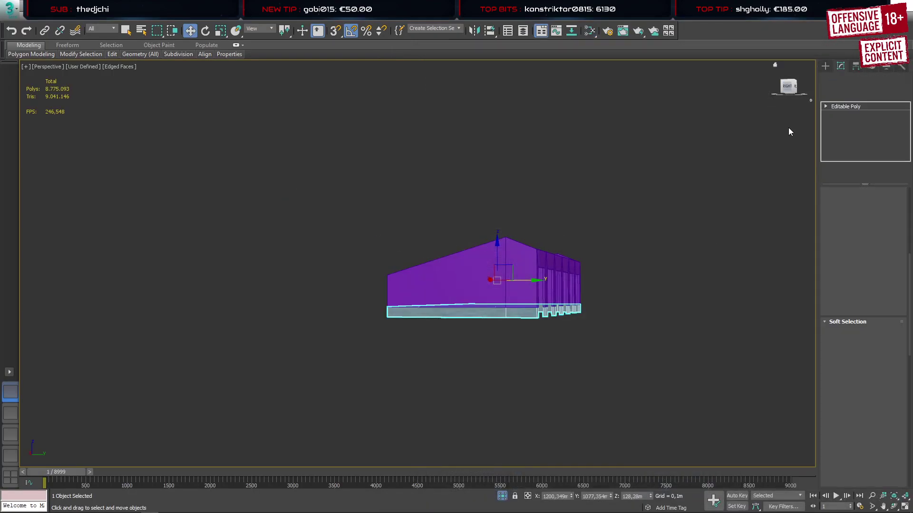
click(906, 94)
drag(907, 138, 905, 387)
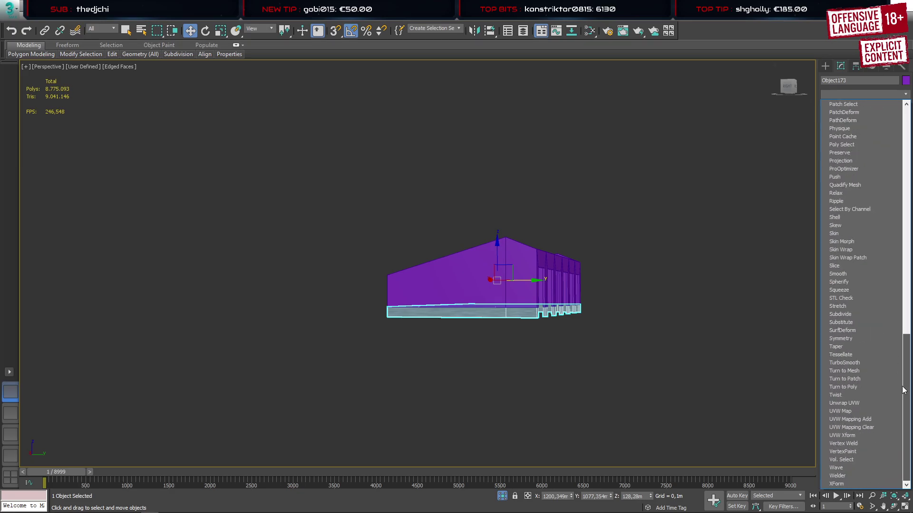
click(862, 404)
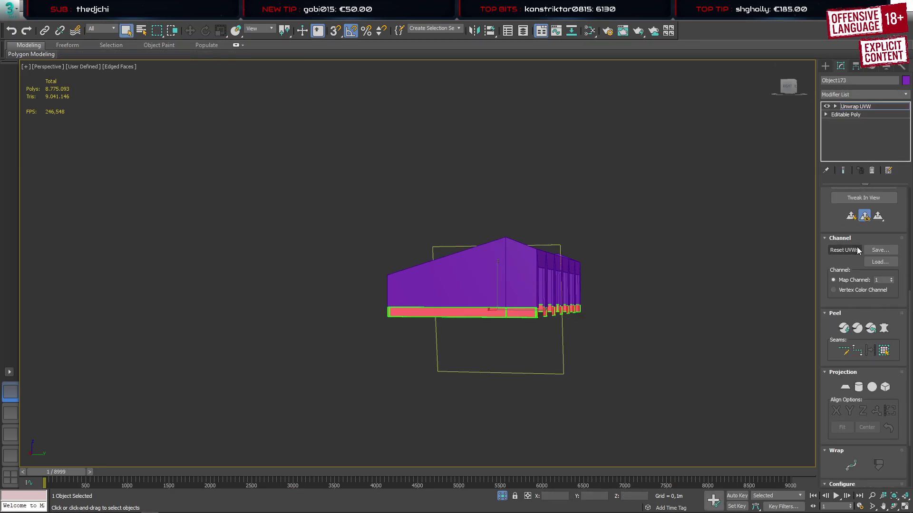
scroll(819, 203, down, 3)
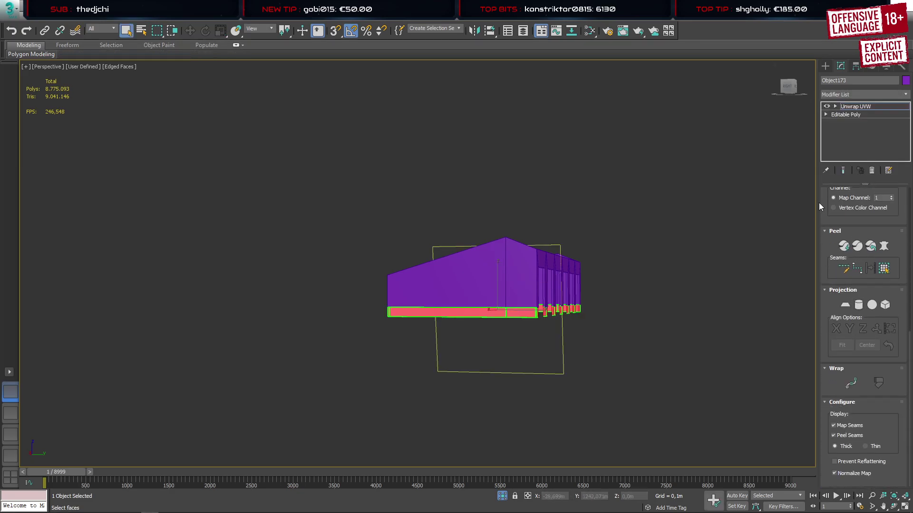
scroll(824, 229, up, 9)
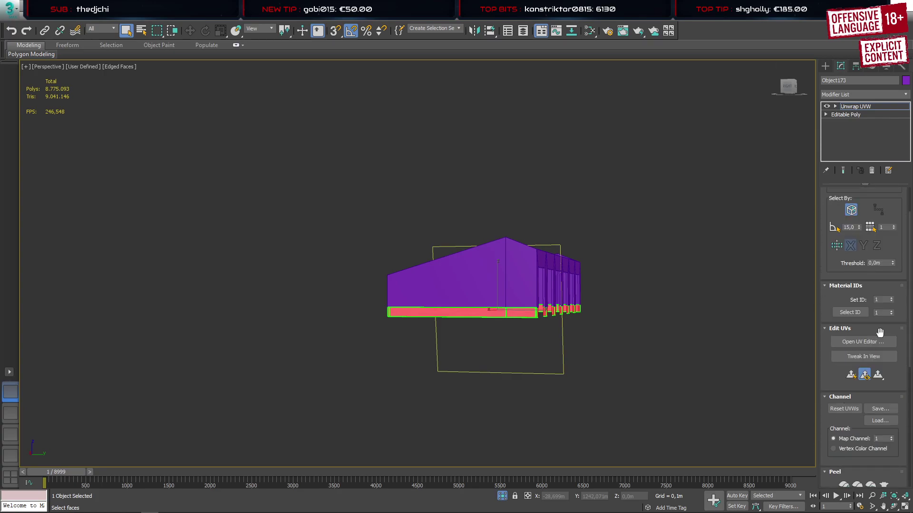
click(863, 342)
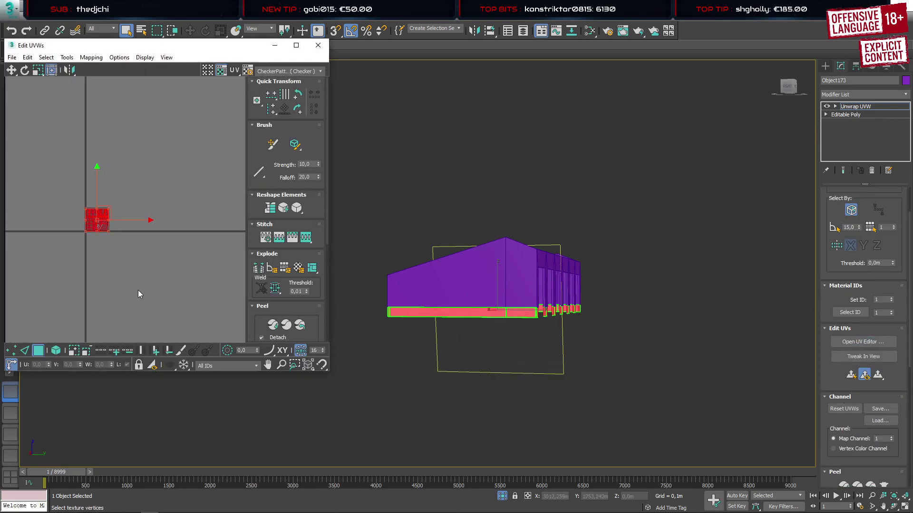
Select all UVs and apply Flatten Custom, moving the cluster to the right
key(ctrl+a)
drag(127, 224, 188, 223)
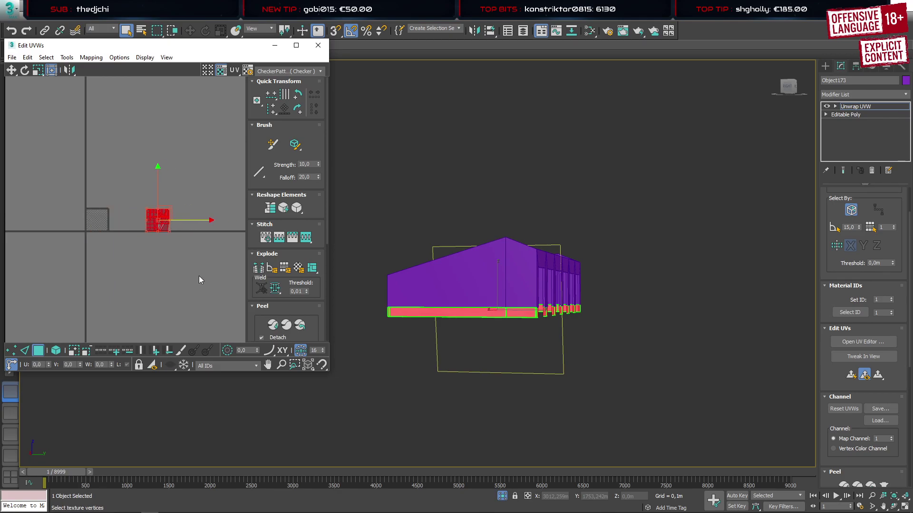
click(311, 268)
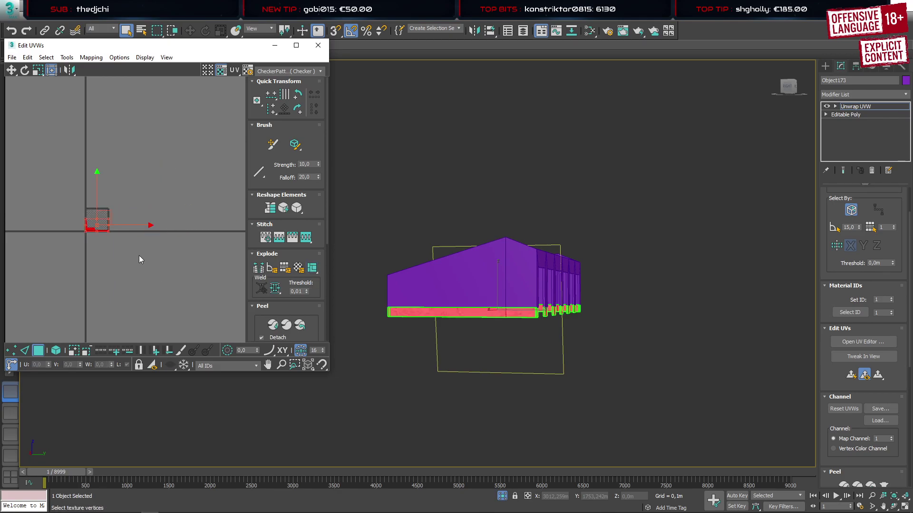
drag(126, 224, 176, 224)
Maximize the UV editor and move the small bottom-right element left along the bottom row
click(295, 45)
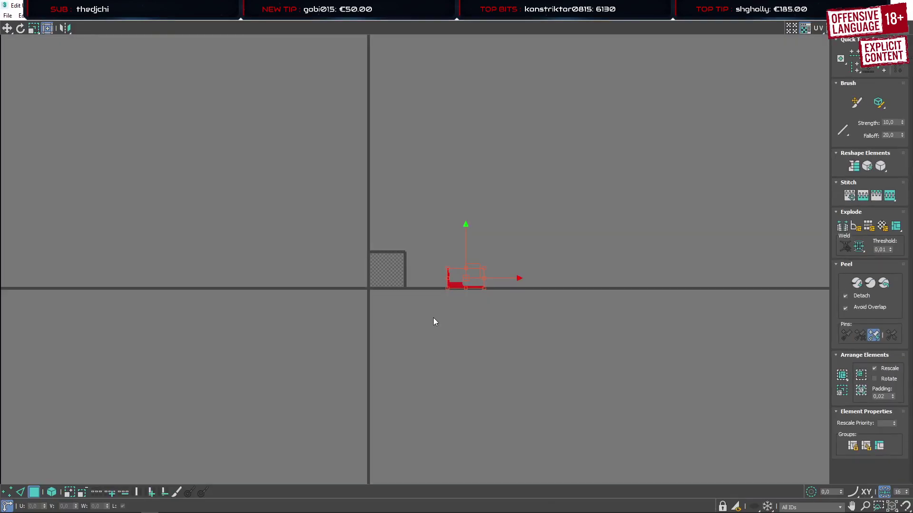
scroll(433, 318, up, 5)
middle_drag(471, 277, 428, 336)
click(511, 371)
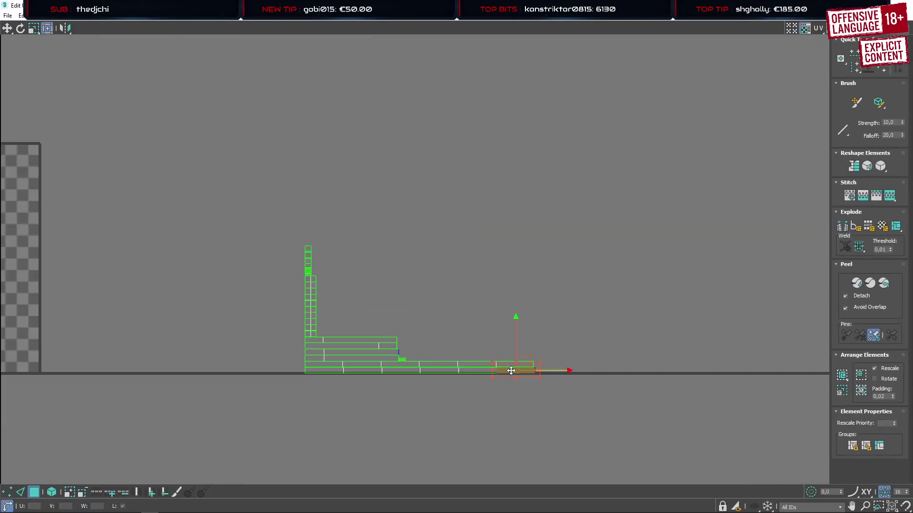
scroll(511, 370, up, 5)
drag(508, 371, 116, 298)
Delete the unwanted UV band and the stacked rectangles and squares in the lower rows
click(115, 299)
key(Delete)
click(204, 342)
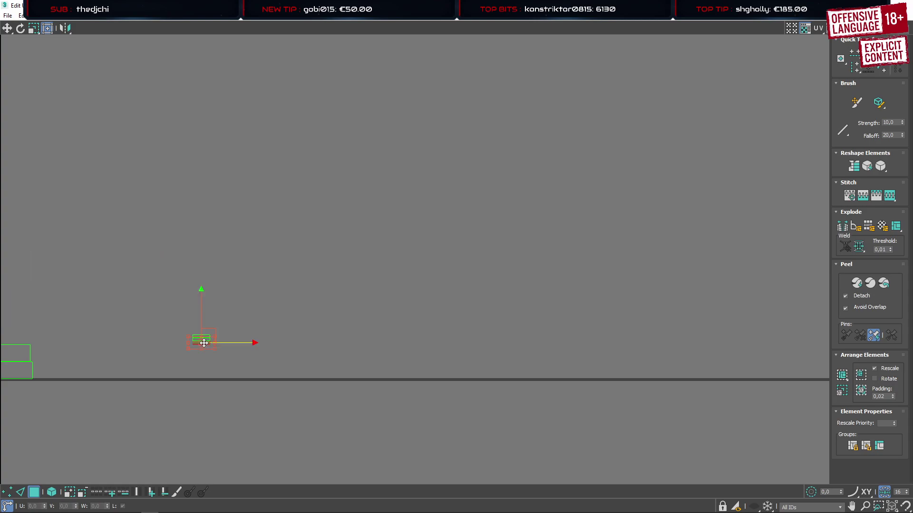
key(Delete)
click(204, 338)
key(Delete)
click(204, 335)
key(Delete)
middle_drag(160, 357, 574, 341)
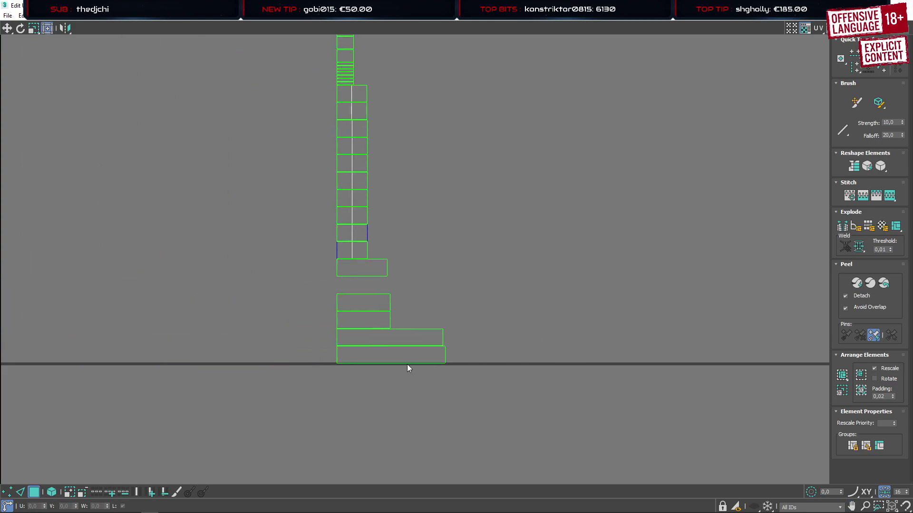
click(394, 354)
key(Delete)
click(383, 336)
key(Delete)
click(363, 320)
key(Delete)
click(364, 304)
key(Delete)
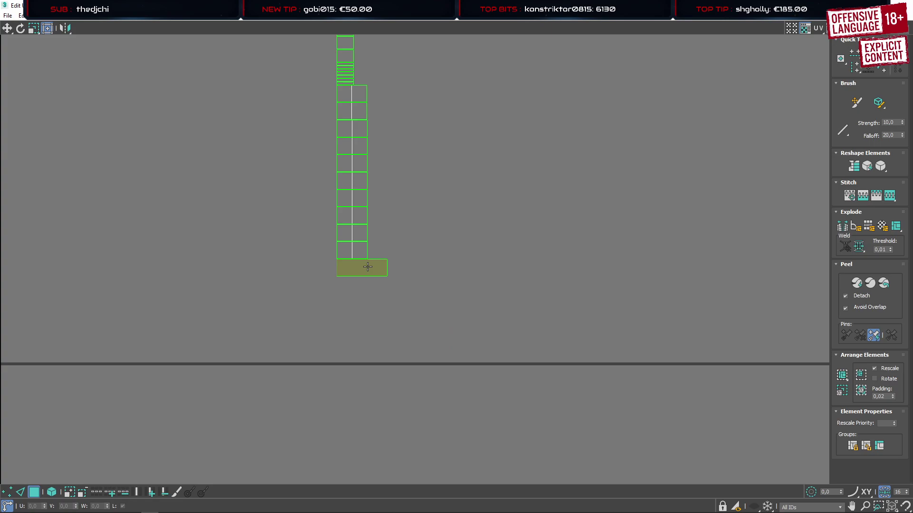
click(367, 267)
key(Delete)
click(363, 248)
click(343, 252)
key(Delete)
click(355, 233)
key(Delete)
click(345, 233)
key(Delete)
click(349, 215)
key(Delete)
click(360, 215)
key(Delete)
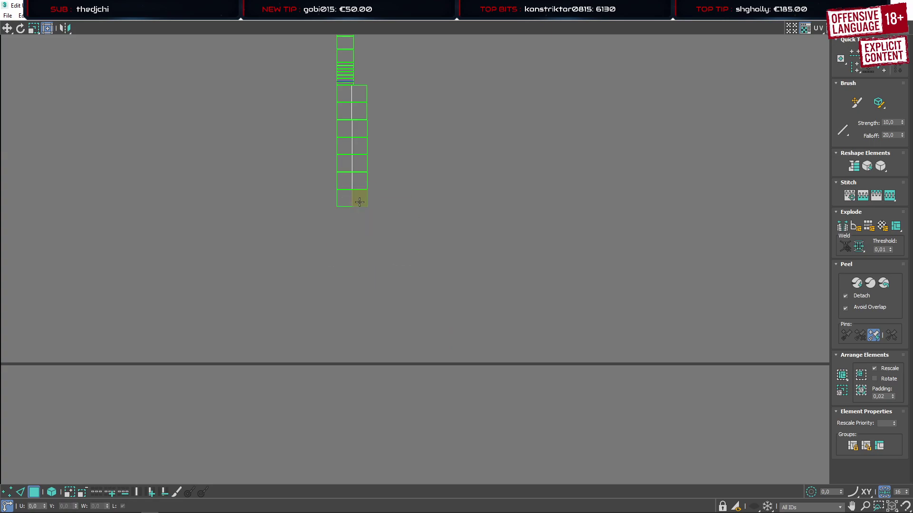
click(359, 200)
key(Delete)
click(345, 201)
Remove the remaining unwanted UV cells and thin strips from the column
key(Delete)
middle_drag(358, 188, 351, 330)
key(Delete)
click(352, 330)
key(Delete)
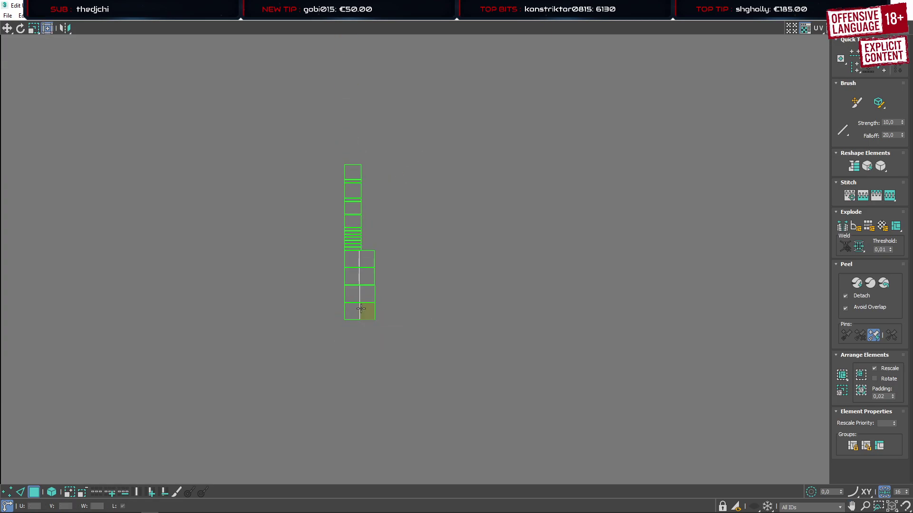
click(363, 309)
key(Delete)
click(351, 310)
key(Delete)
click(352, 293)
key(Delete)
click(365, 293)
key(Delete)
key(Delete)
click(366, 259)
key(Delete)
click(352, 259)
key(Delete)
click(352, 276)
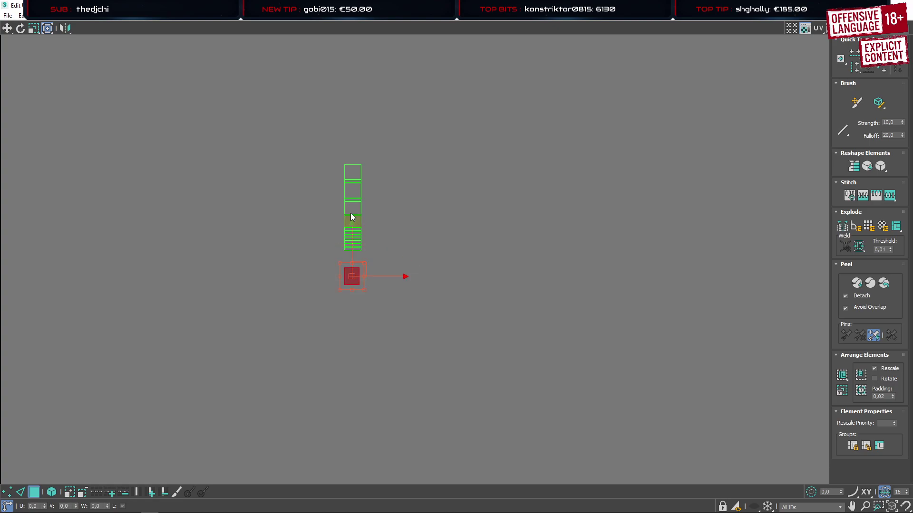
key(Delete)
click(346, 166)
key(Delete)
scroll(352, 194, up, 4)
click(365, 188)
key(Delete)
click(363, 159)
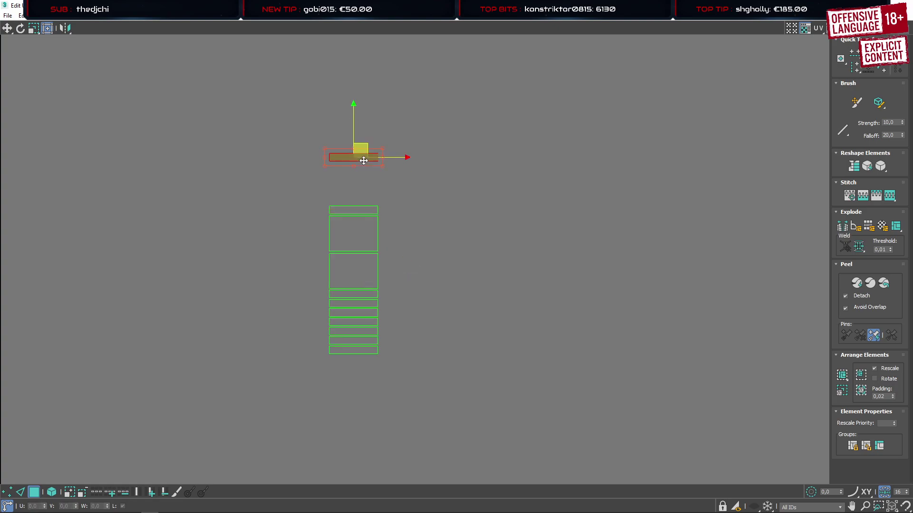
key(Delete)
click(367, 216)
key(Delete)
click(362, 269)
key(Delete)
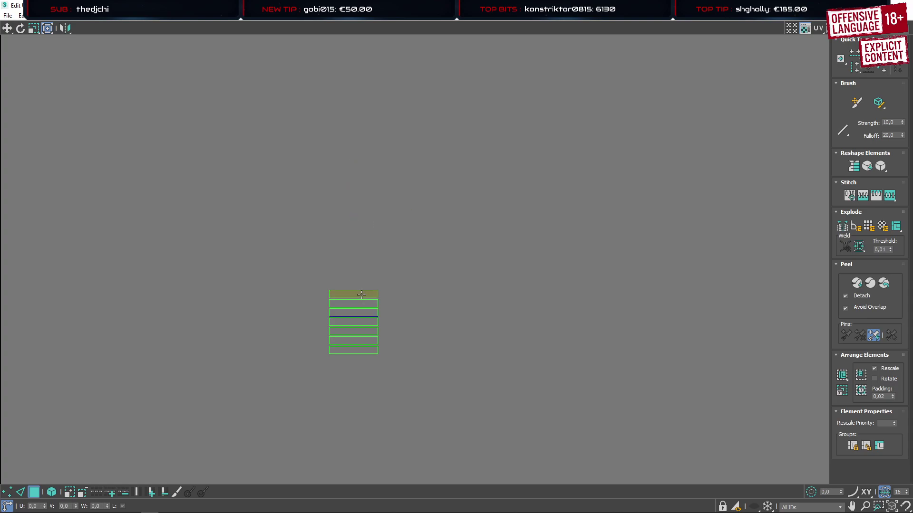
click(364, 294)
key(Delete)
click(364, 304)
key(Delete)
click(365, 312)
key(Delete)
click(366, 322)
key(Delete)
click(369, 331)
key(Delete)
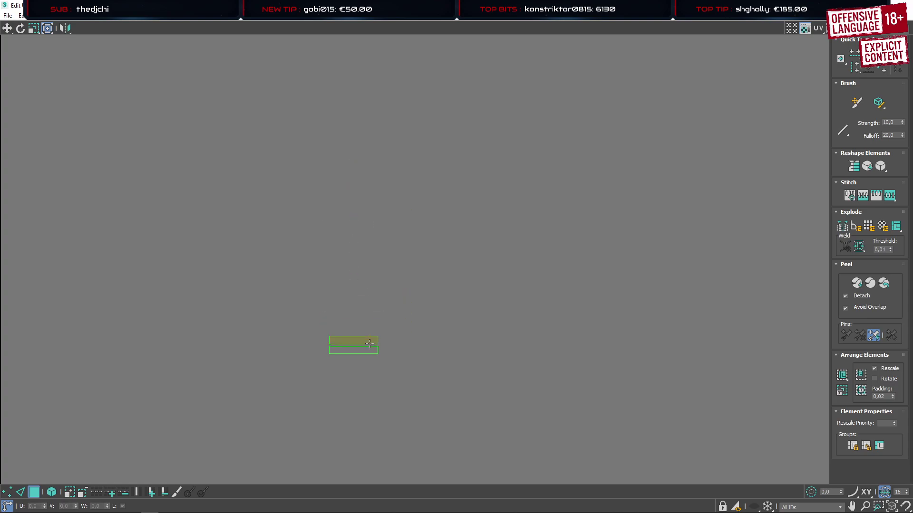
click(367, 352)
key(Return)
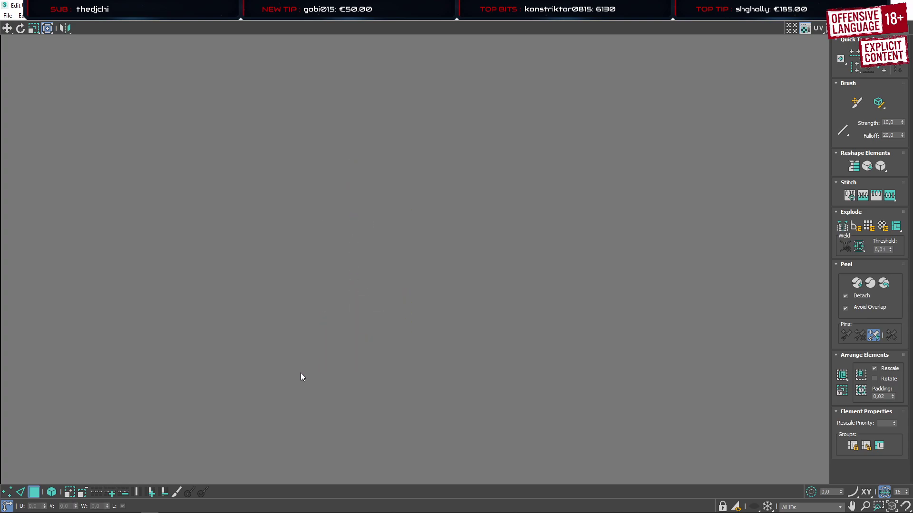
Arrange Elements with Rescale so the UV pieces form one horizontal row, then restore the editor window
scroll(301, 373, down, 5)
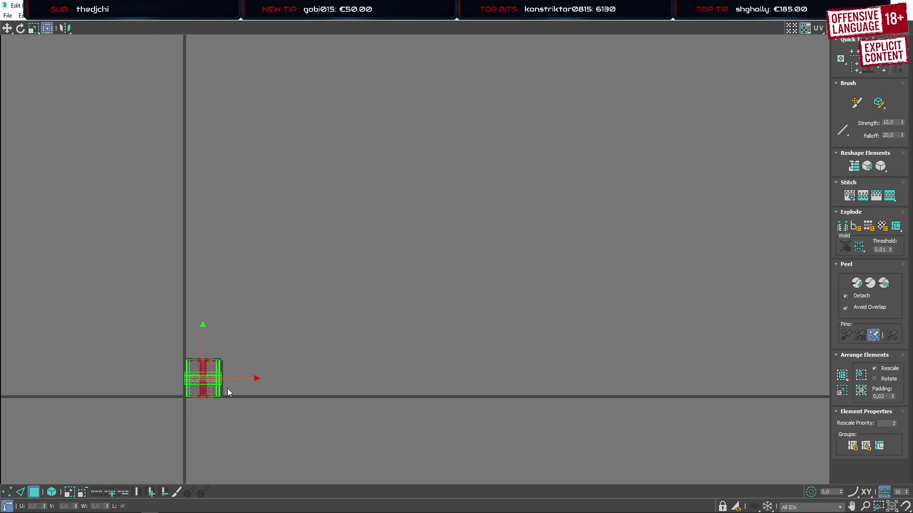
click(841, 391)
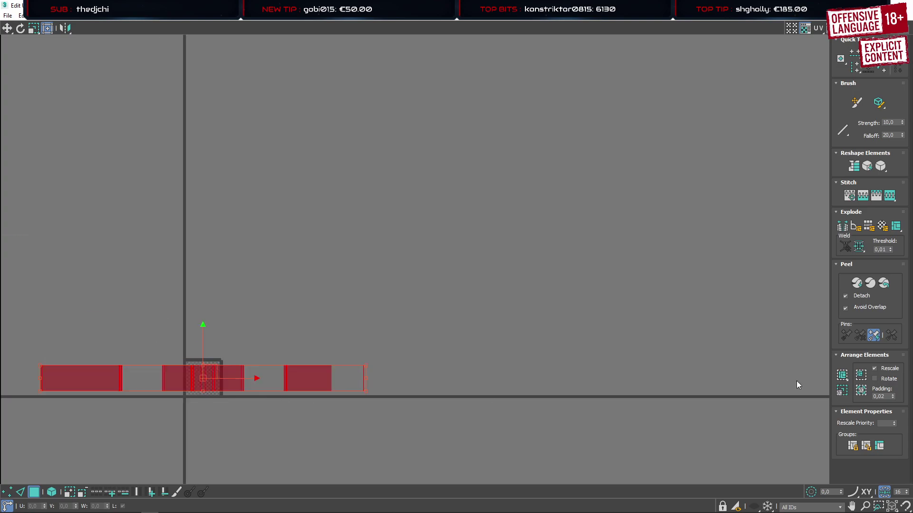
click(248, 309)
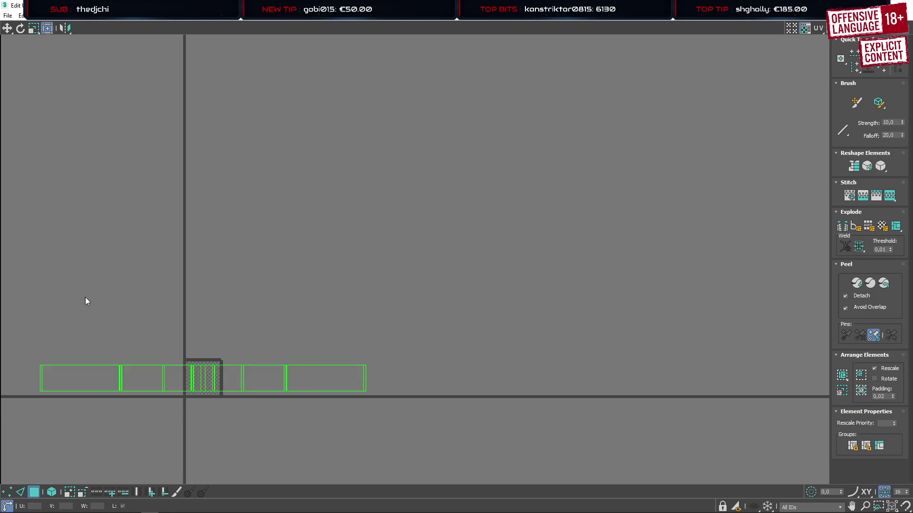
middle_drag(85, 298, 187, 288)
key(ctrl+a)
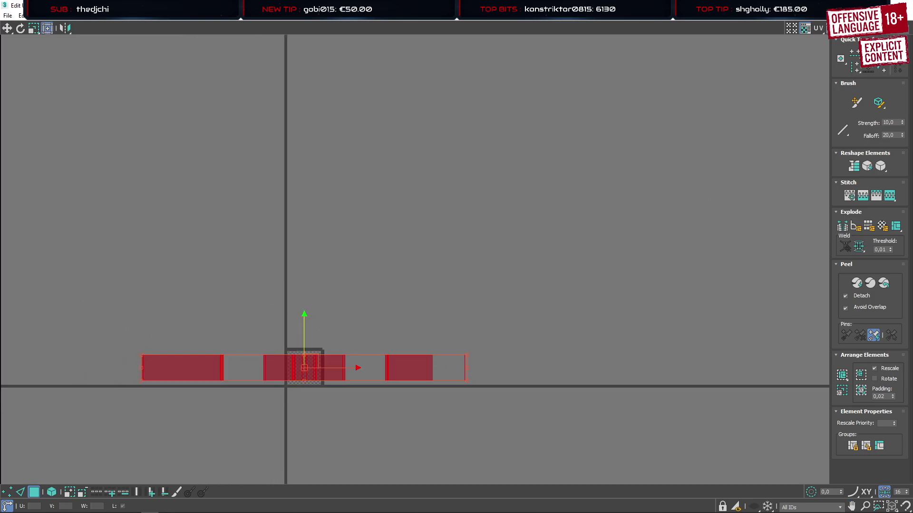
click(880, 6)
alt+middle_drag(509, 298, 530, 321)
scroll(504, 375, up, 2)
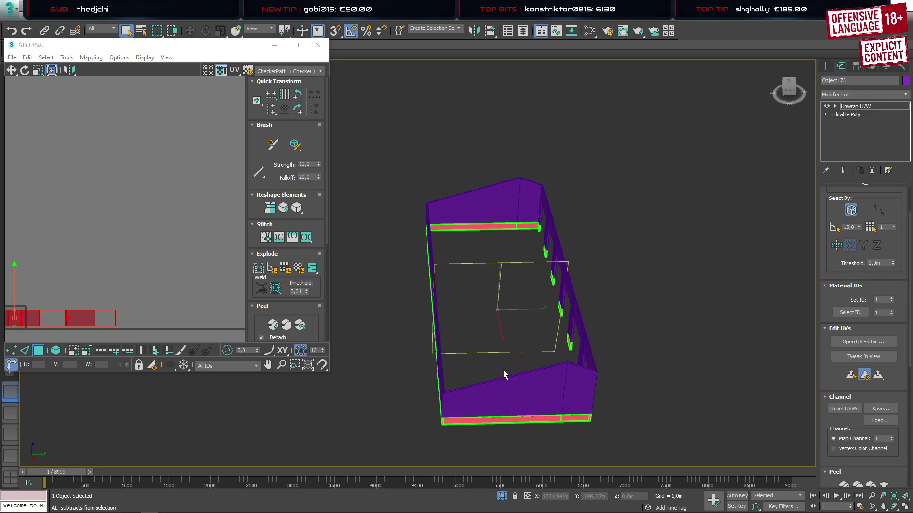
Close Edit UVWs and Collapse All to bake the Unwrap UVW into the Editable Poly
alt+middle_drag(503, 376, 587, 372)
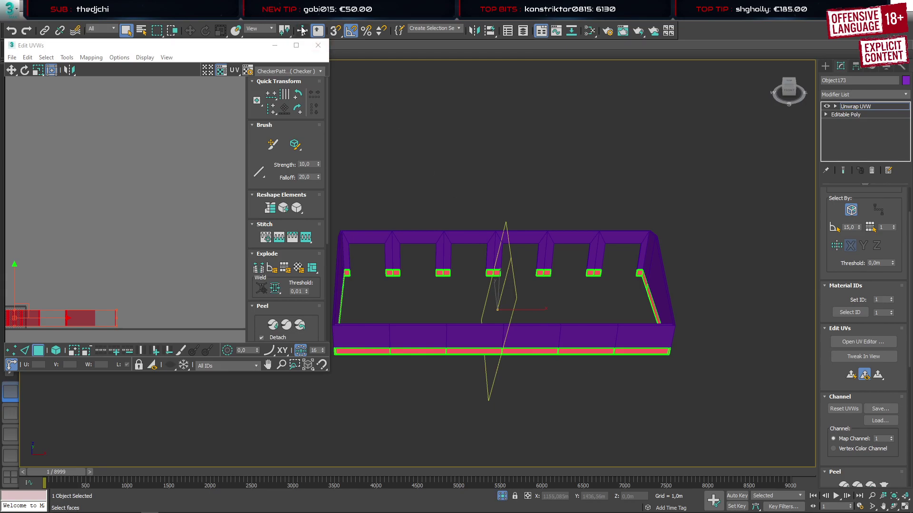
click(318, 45)
right_click(845, 130)
click(808, 226)
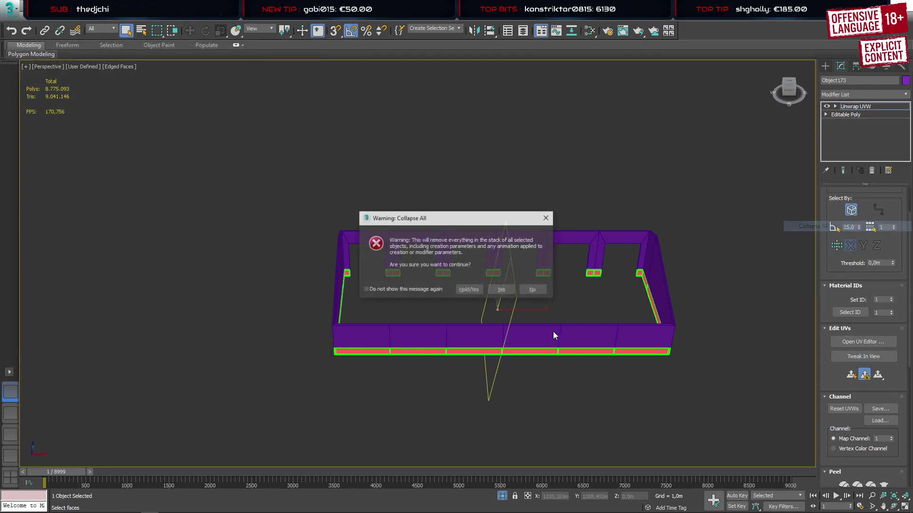
click(507, 288)
Connect the far base strip's edges with a new edge, then select its new vertices in Vertex mode
alt+middle_drag(677, 378, 532, 403)
key(2)
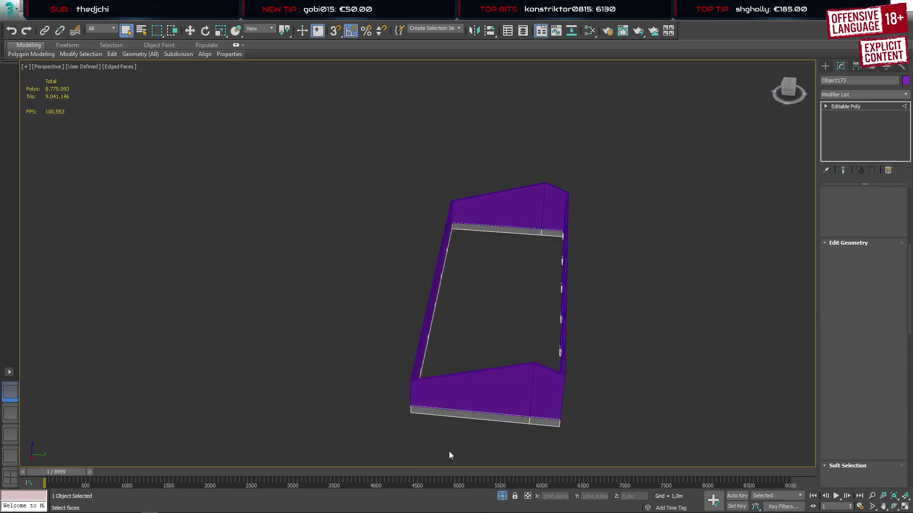
drag(449, 452, 470, 399)
alt+middle_drag(489, 338, 509, 361)
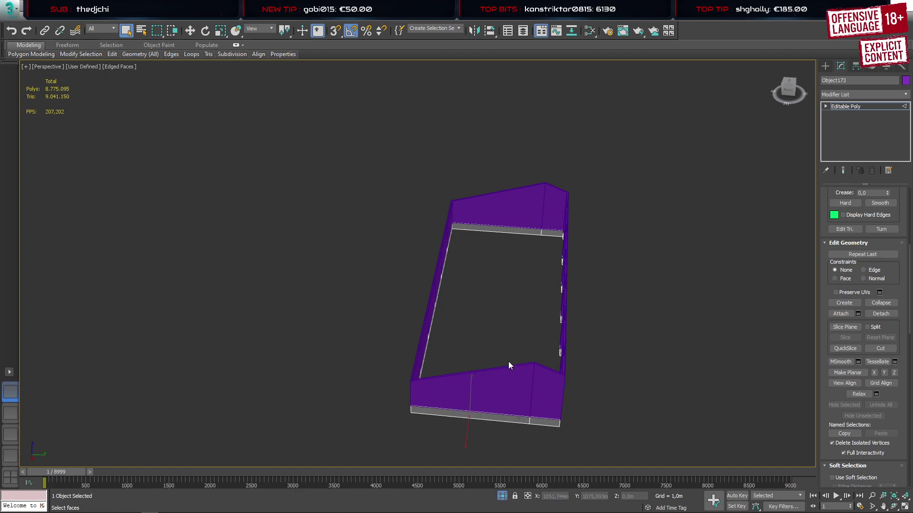
key(ctrl+shift+e)
drag(512, 261, 513, 172)
key(1)
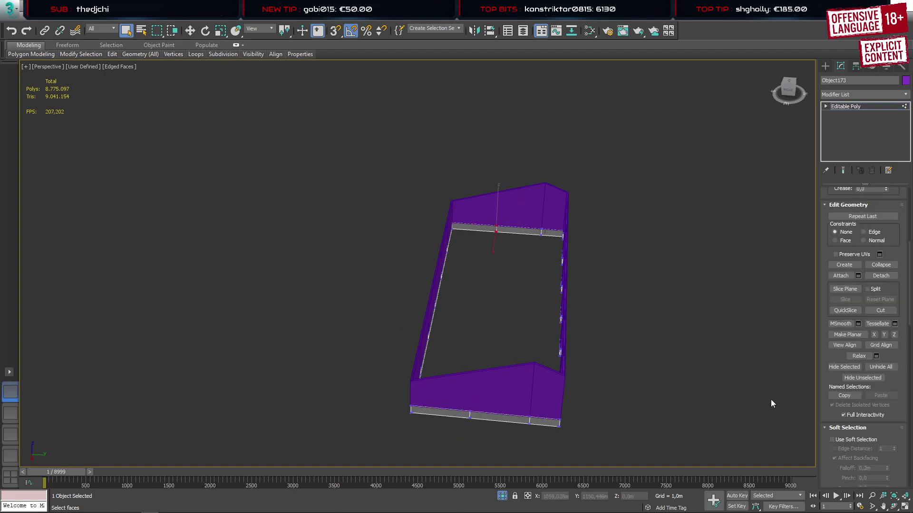
Flatten the middle vertices of the near base strip along X with Make Planar
key(w)
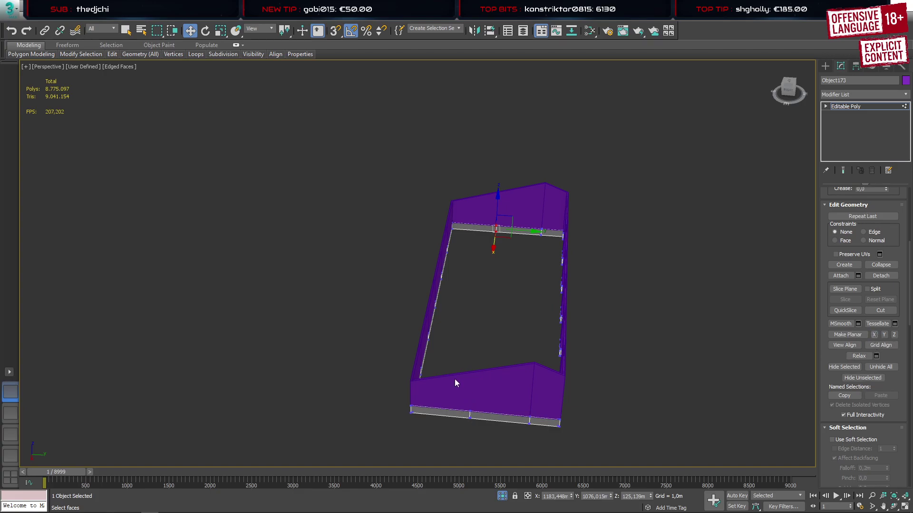
drag(455, 380, 492, 438)
click(872, 335)
click(874, 336)
Remove the extra middle vertices from the strip and the rim
middle_drag(529, 422, 514, 344)
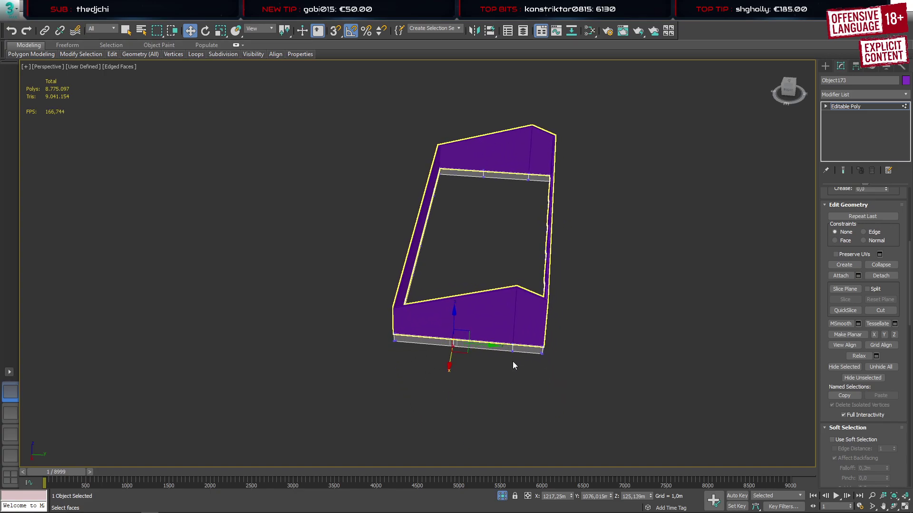
key(BackSpace)
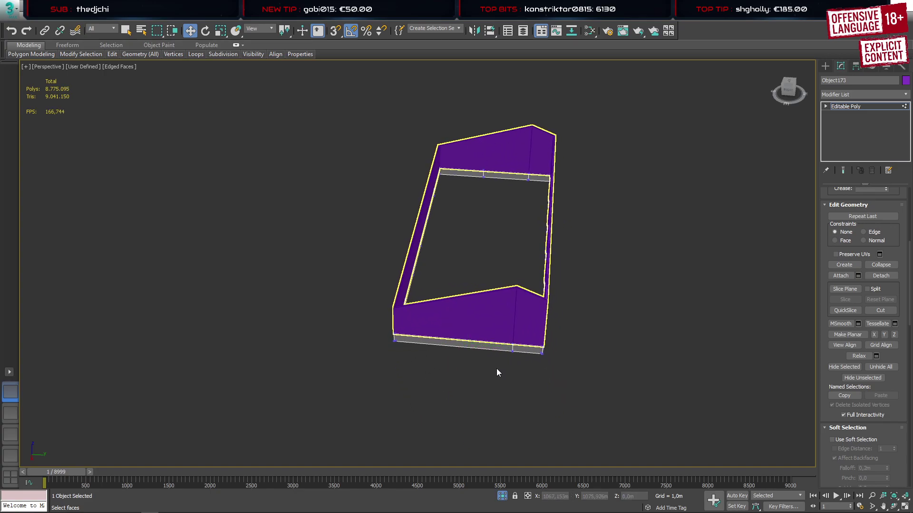
click(512, 350)
key(BackSpace)
key(BackSpace)
drag(500, 209, 540, 140)
key(BackSpace)
Connect the near and far rim edges with new edges
key(2)
drag(477, 383, 494, 159)
key(ctrl+shift+e)
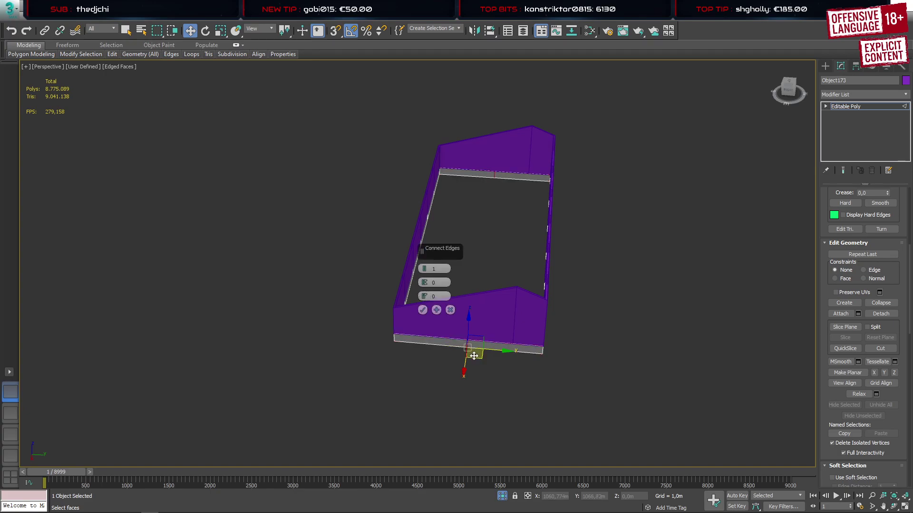
click(422, 310)
Flatten the new vertices on the near and far strips along X
key(1)
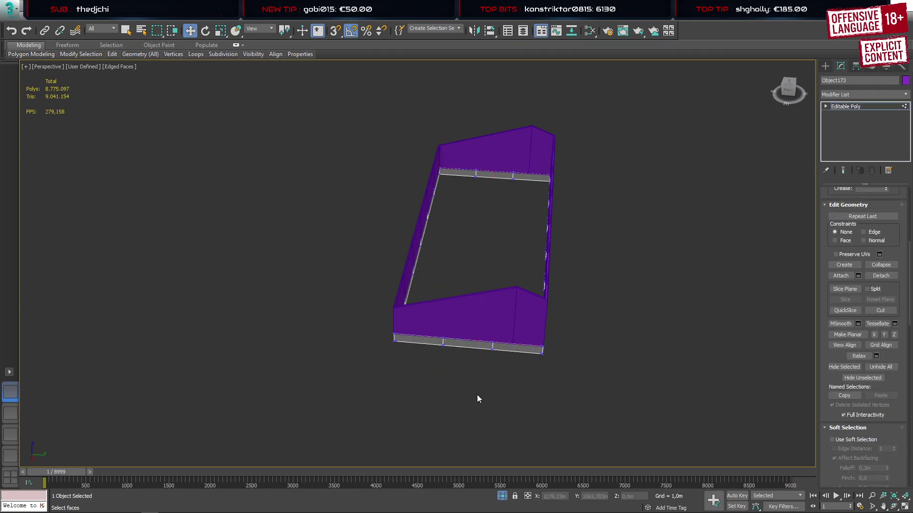
click(874, 336)
drag(455, 373, 454, 366)
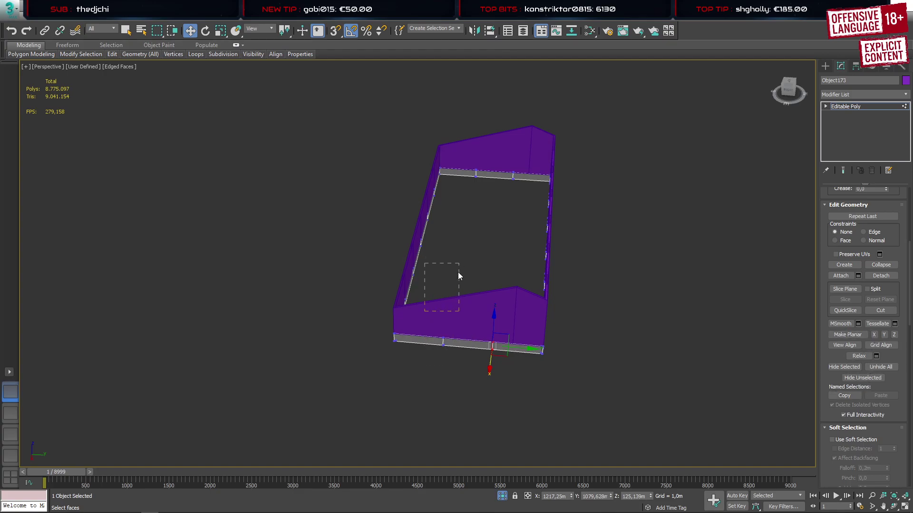
drag(458, 275, 458, 266)
drag(527, 145, 527, 147)
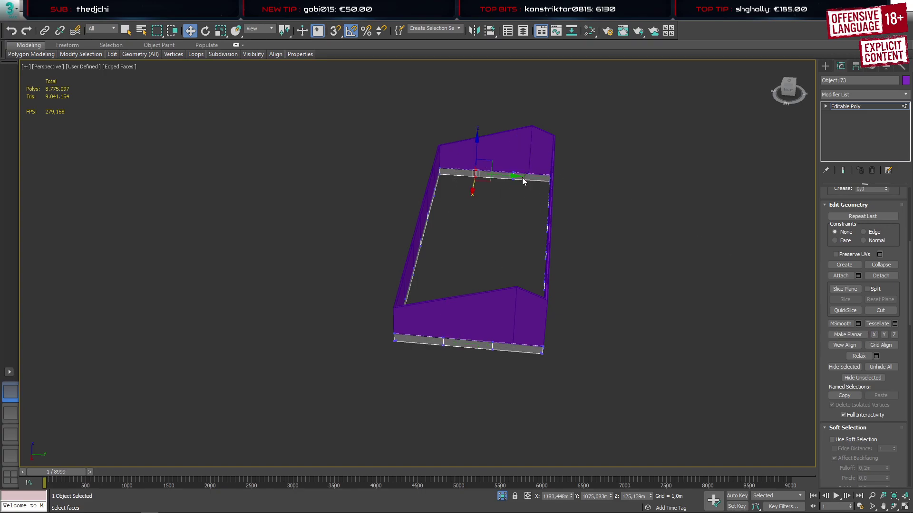
click(874, 335)
In wireframe view, remove the middle vertices of the second and third posts
alt+middle_drag(672, 327, 534, 300)
middle_drag(582, 186, 432, 290)
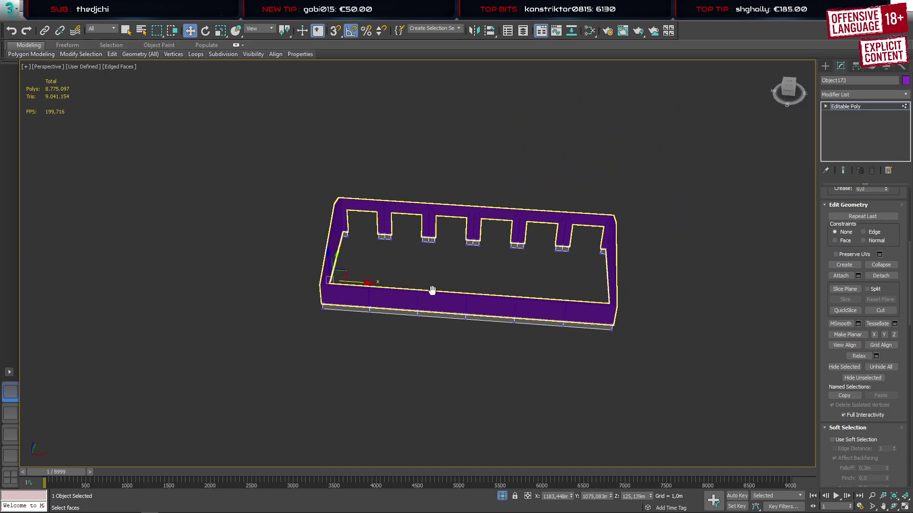
scroll(564, 253, up, 8)
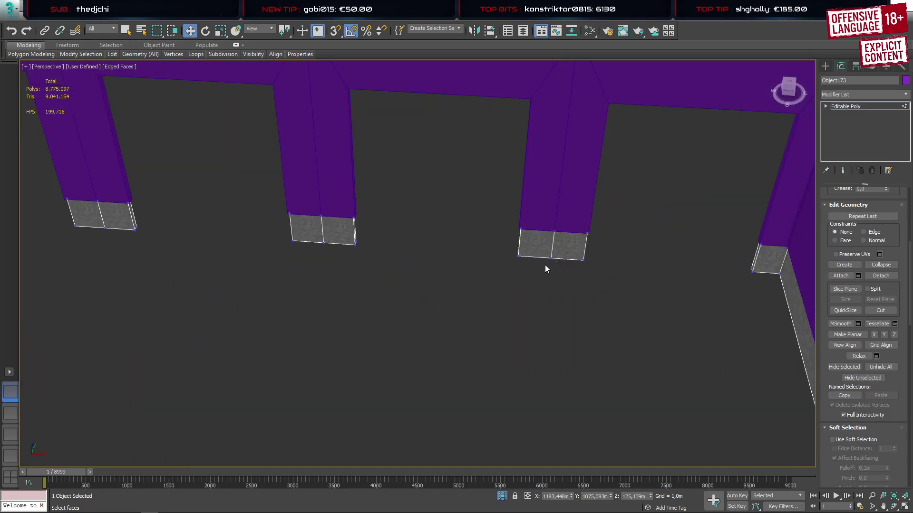
key(F3)
drag(541, 194, 561, 295)
key(BackSpace)
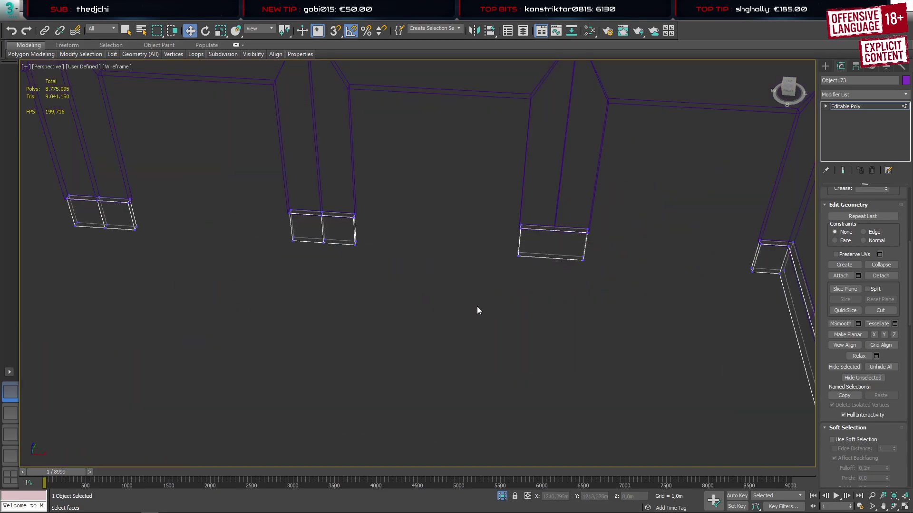
drag(338, 277, 339, 279)
key(BackSpace)
Delete the bottom cap faces of the right, middle and remaining wall posts
middle_drag(262, 306, 685, 336)
drag(561, 298, 561, 298)
key(Delete)
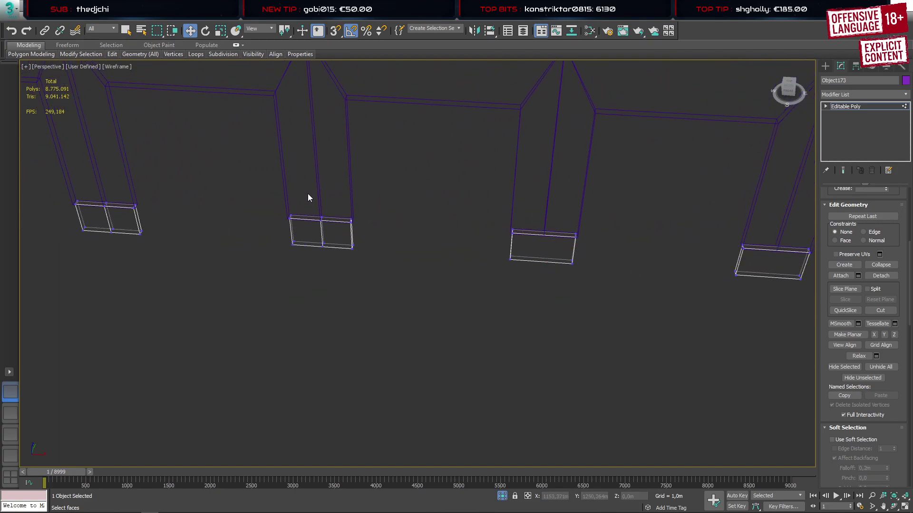
drag(331, 271, 331, 271)
key(Delete)
alt+middle_drag(331, 271, 537, 276)
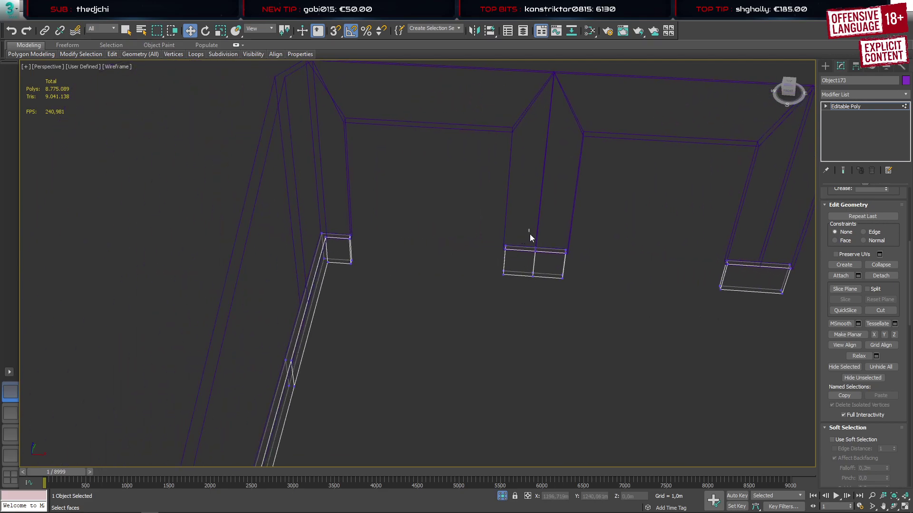
drag(551, 321, 552, 322)
key(Delete)
scroll(486, 330, down, 10)
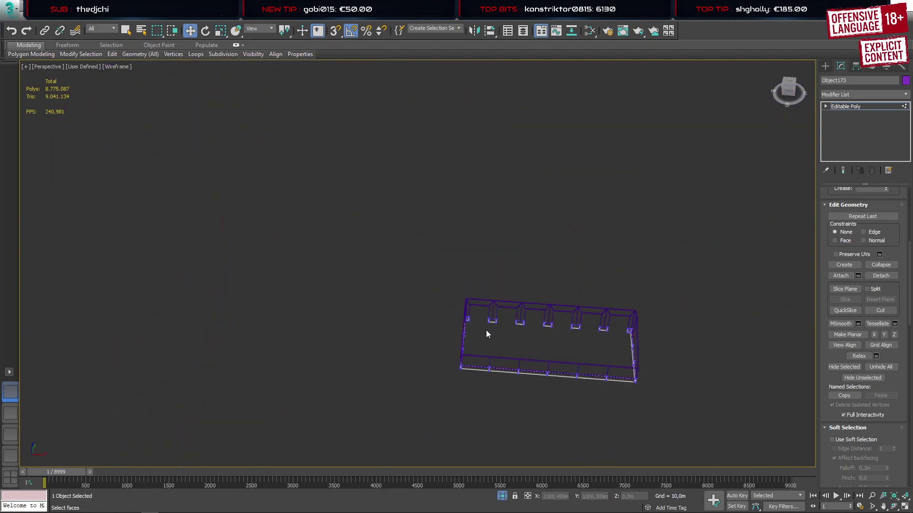
Exit sub-object mode and return to shaded-with-edges display
click(826, 66)
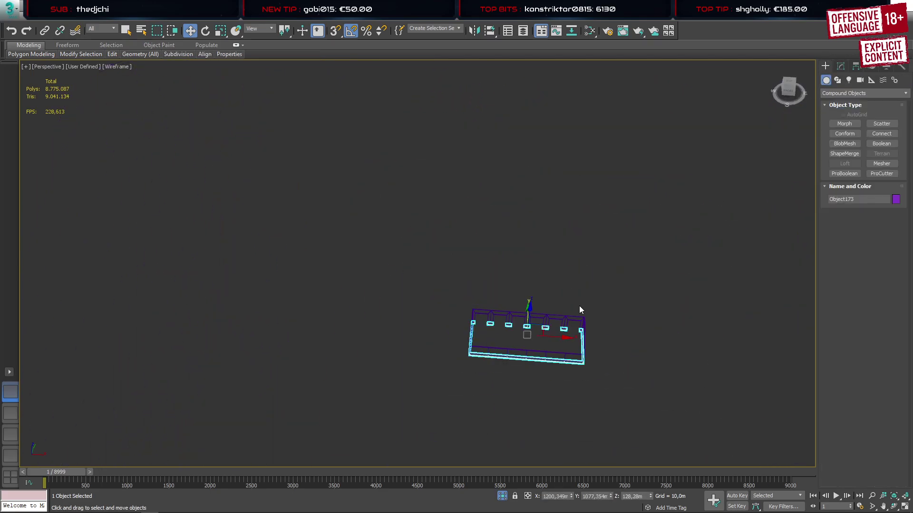
key(F3)
alt+middle_drag(549, 317, 511, 317)
scroll(526, 360, up, 6)
click(841, 65)
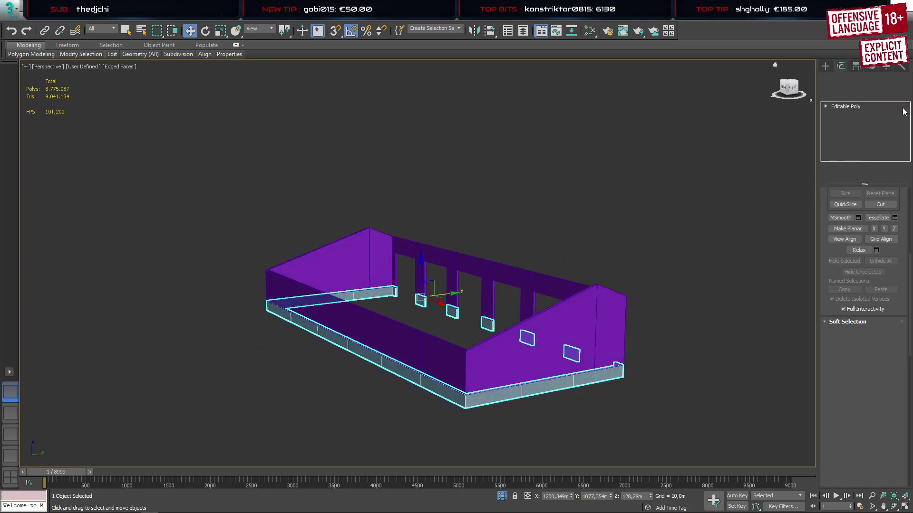
Replace a briefly added UVW Map modifier with an Unwrap UVW modifier
click(863, 93)
drag(904, 140, 879, 415)
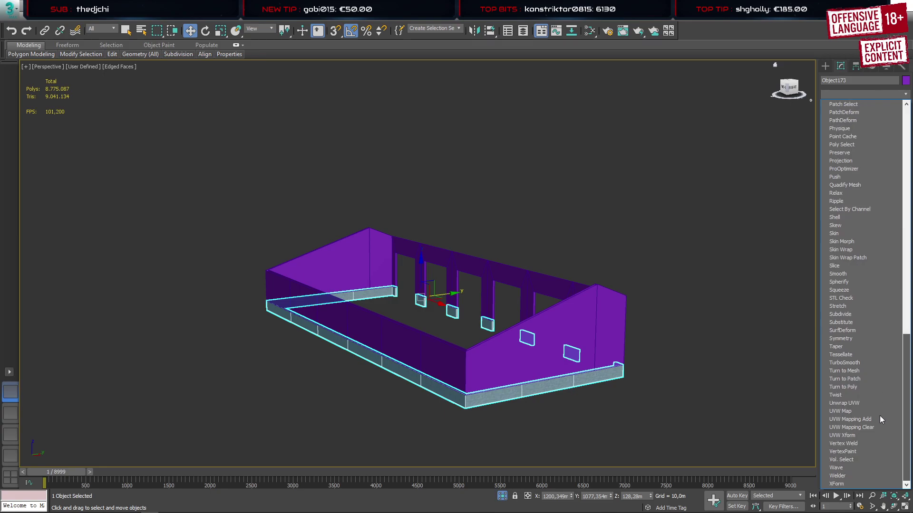
click(856, 431)
right_click(858, 111)
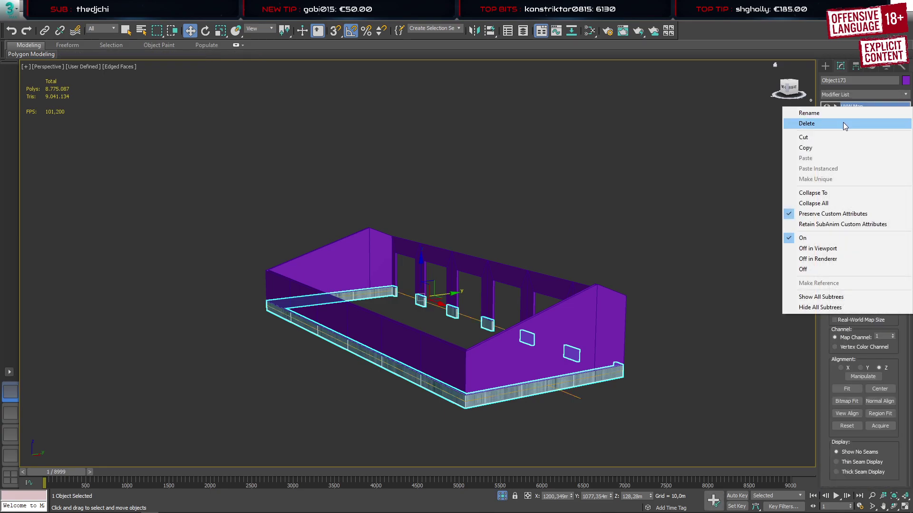
click(842, 122)
click(863, 93)
scroll(859, 389, down, 5)
scroll(859, 390, down, 10)
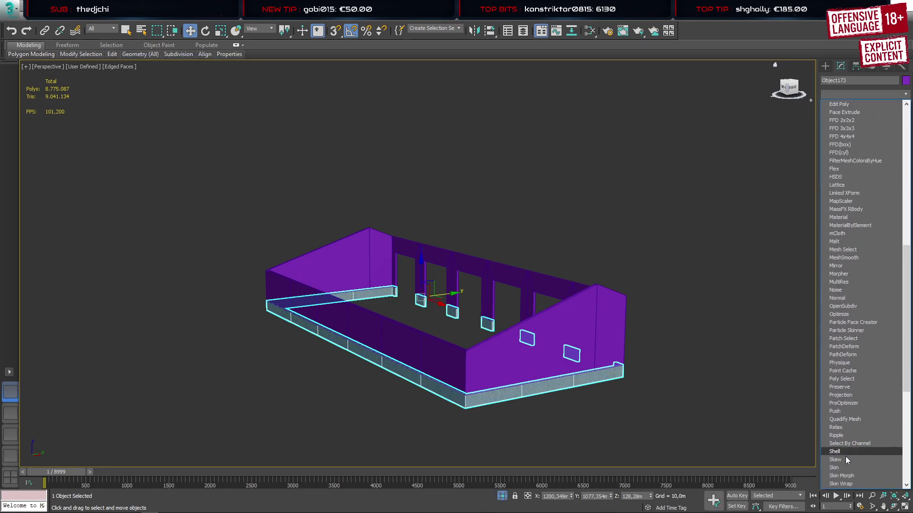
click(846, 479)
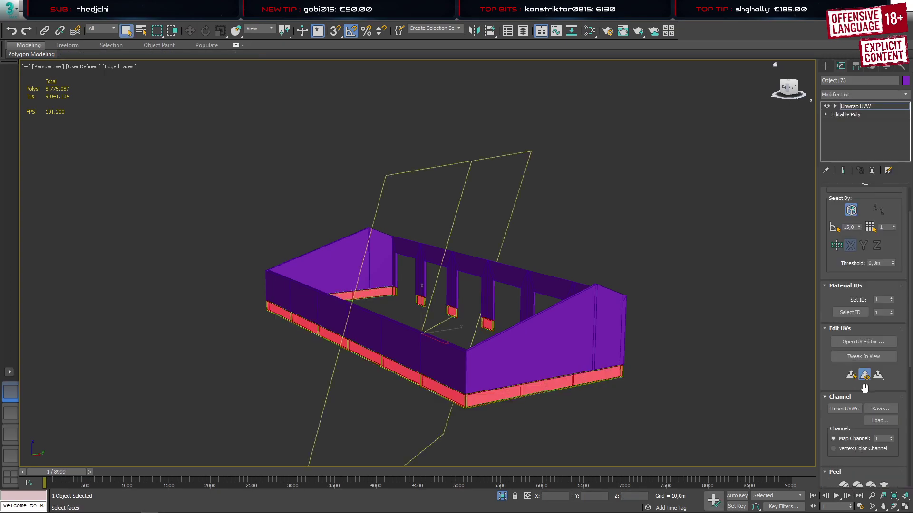
In full-screen Edit UVWs, flatten all faces into the unit square and move the islands aside
click(858, 343)
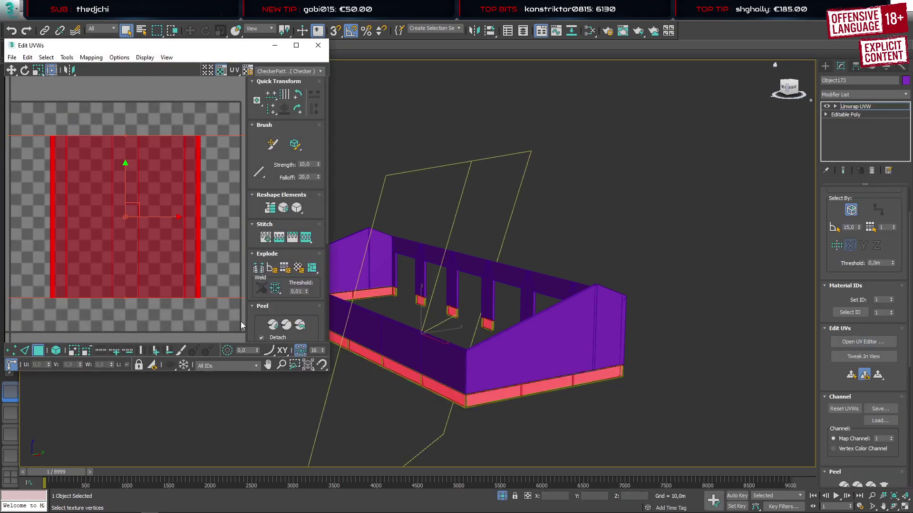
scroll(168, 310, down, 8)
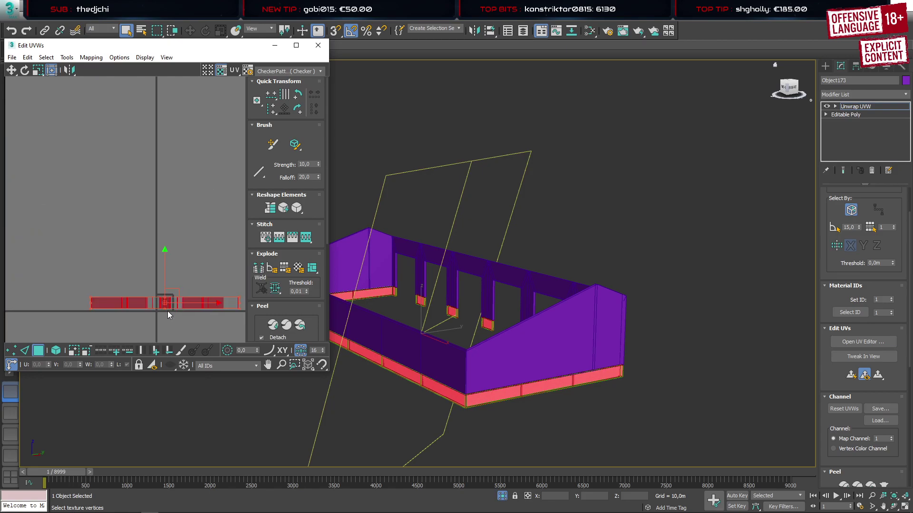
click(158, 252)
key(ctrl+a)
click(312, 269)
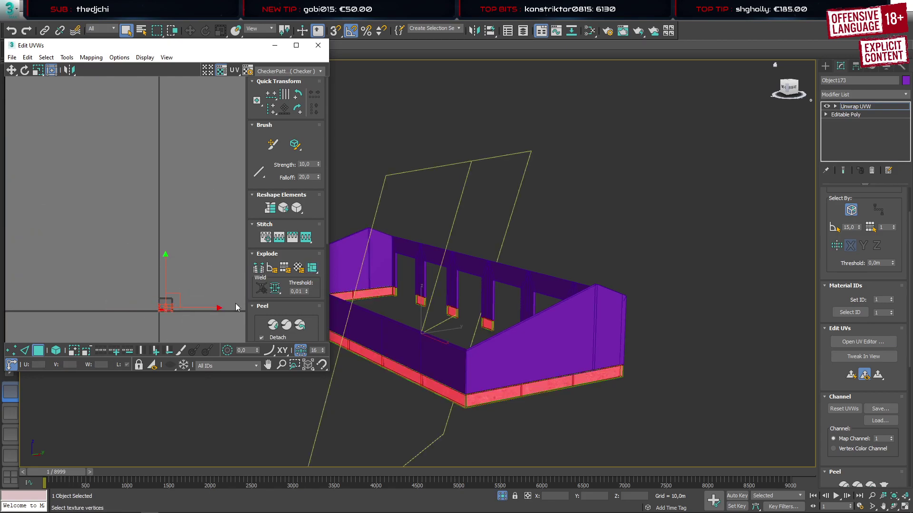
click(296, 45)
scroll(470, 366, up, 4)
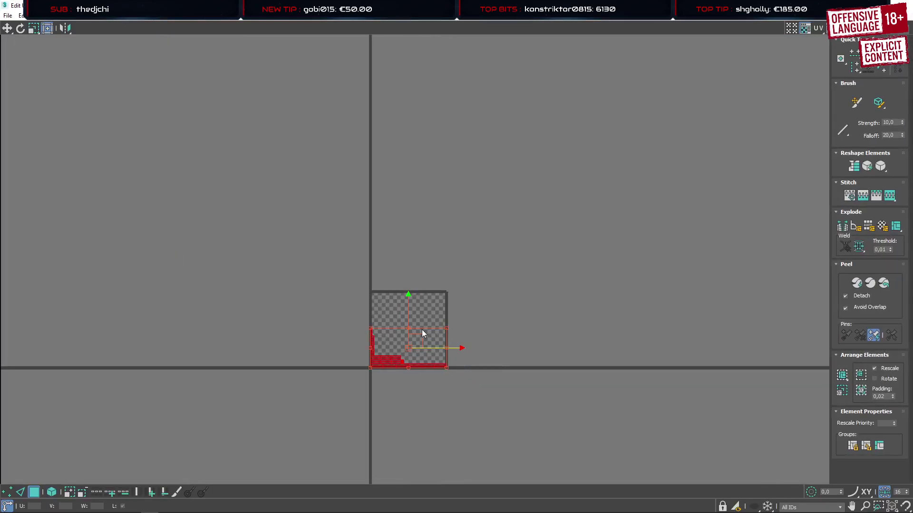
drag(413, 339, 560, 316)
click(549, 380)
Planar-map the end faces and first faces of the bottom row one by one
scroll(562, 346, up, 5)
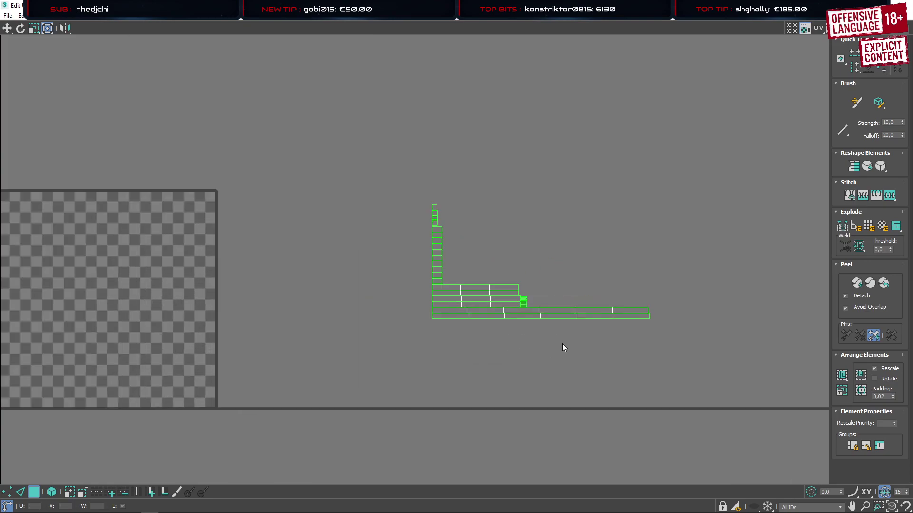
click(633, 317)
key(Return)
click(629, 310)
key(Return)
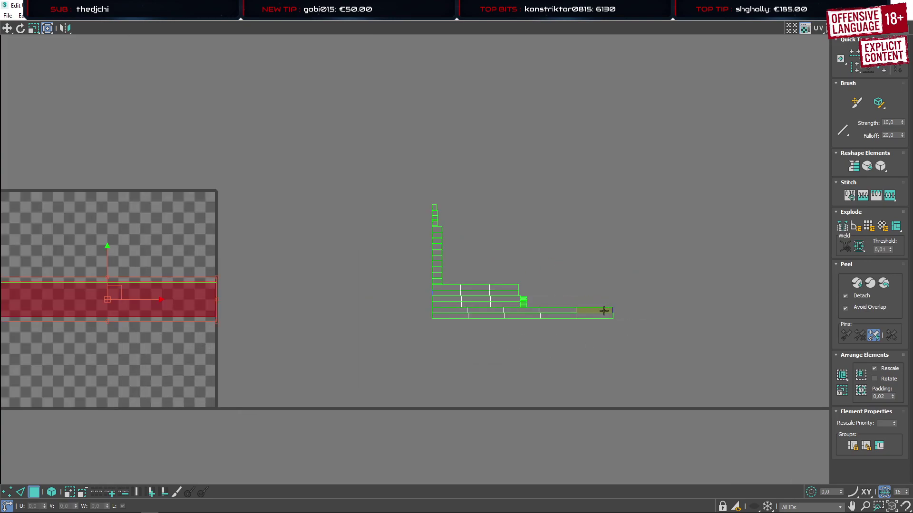
click(604, 311)
click(602, 316)
key(Return)
click(569, 316)
key(Return)
click(565, 310)
key(Return)
click(530, 313)
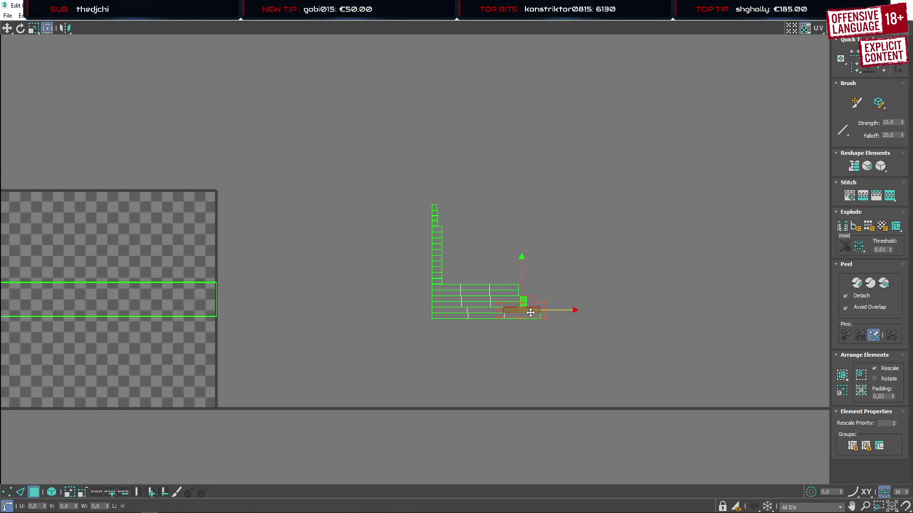
key(Return)
Planar-map the remaining bottom-row faces and shift the lower island upward
click(527, 315)
key(Return)
click(495, 317)
key(Return)
click(457, 315)
click(477, 312)
key(Return)
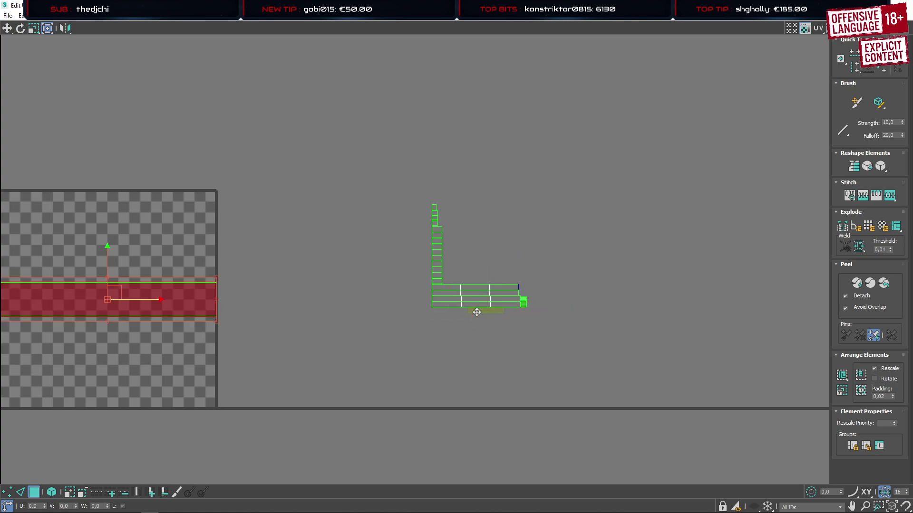
drag(477, 312, 485, 287)
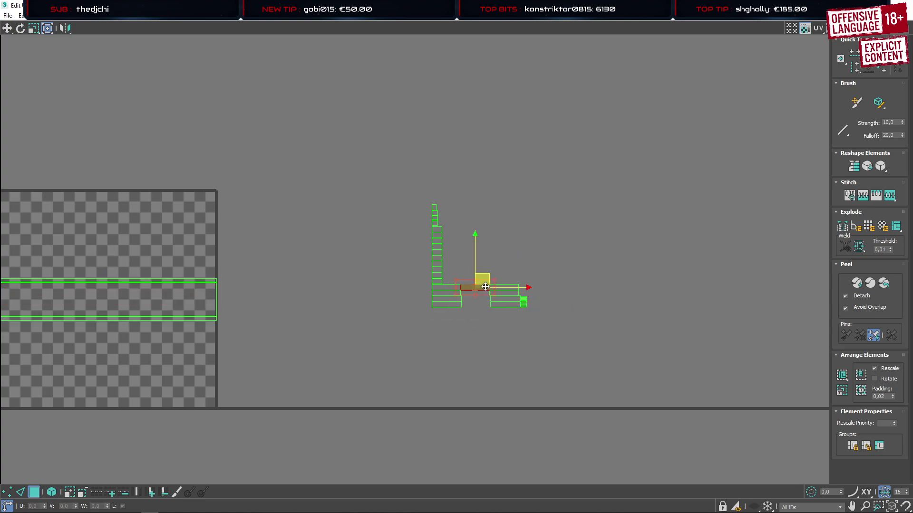
key(ctrl+n)
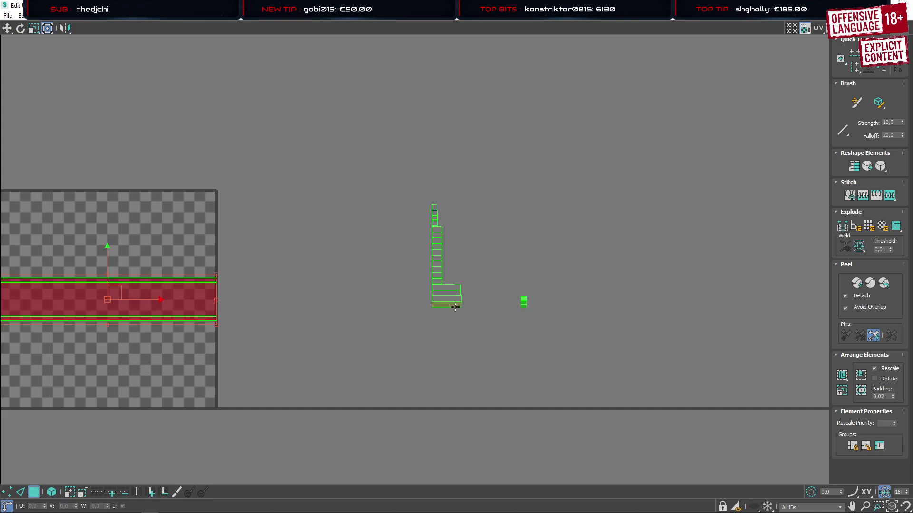
Remap the four wide bottom UV rows and move the bottom row into the column
click(455, 306)
key(Return)
click(454, 299)
key(Return)
click(453, 293)
click(453, 286)
key(Return)
scroll(522, 309, up, 5)
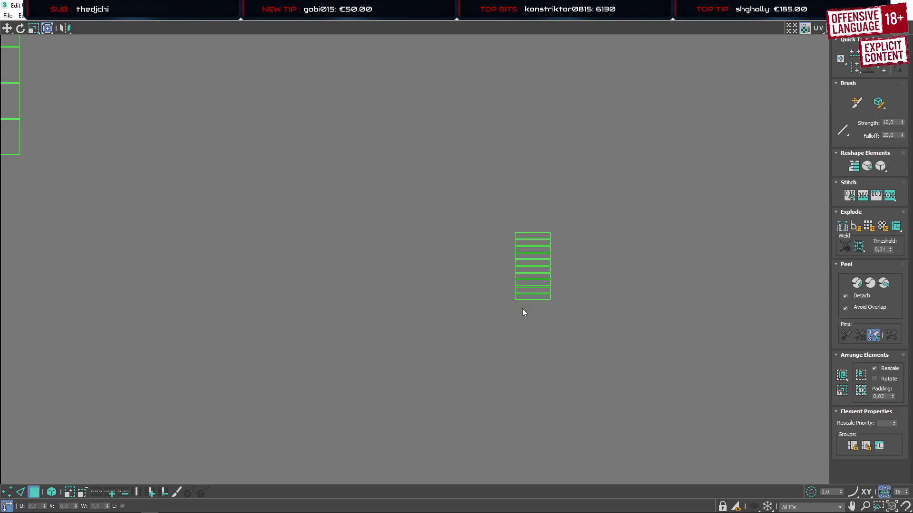
drag(530, 297, 543, 238)
Hide the leftover UV tiles up the column
click(542, 237)
key(Return)
middle_drag(105, 226, 515, 318)
click(399, 222)
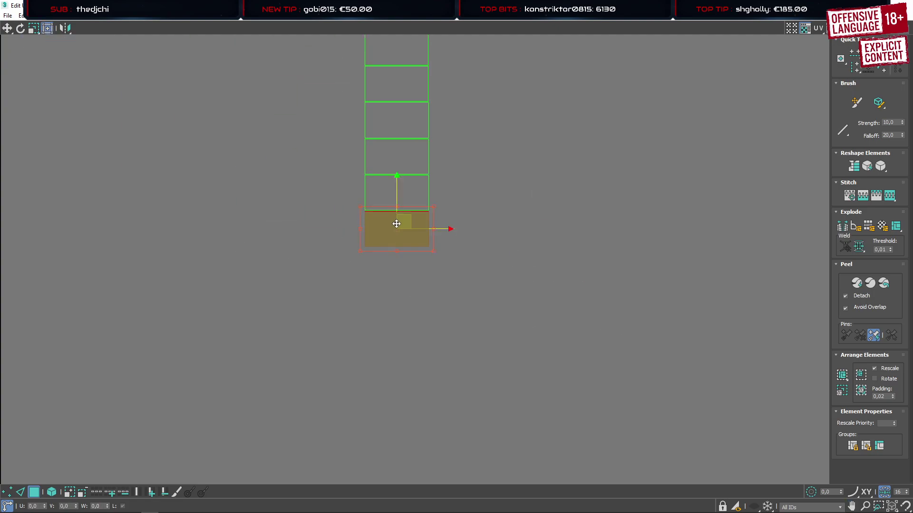
key(Return)
click(397, 187)
key(ctrl+h)
click(395, 142)
key(ctrl+h)
click(399, 122)
key(ctrl+h)
click(397, 96)
Hide the small tile stack, the top tile and the upper bar
key(ctrl+h)
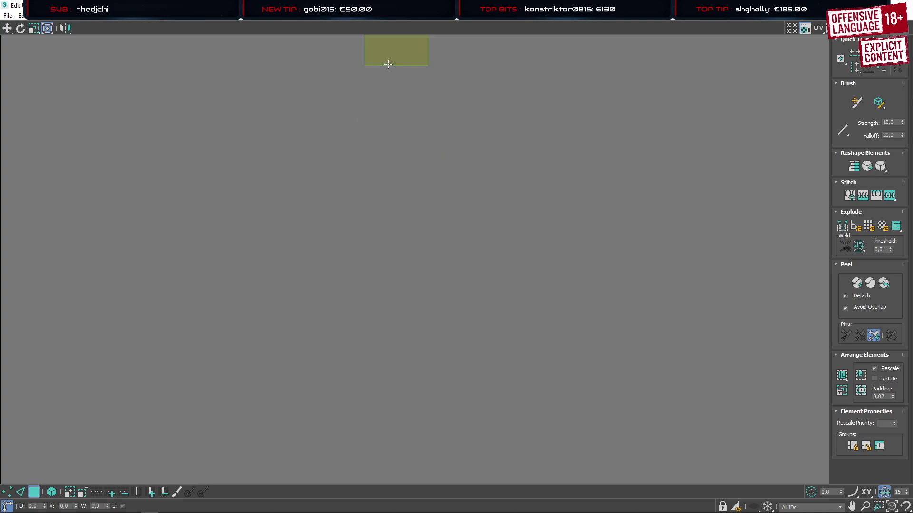
click(390, 62)
scroll(357, 226, down, 3)
middle_drag(344, 205, 442, 308)
click(461, 300)
key(ctrl+h)
click(461, 289)
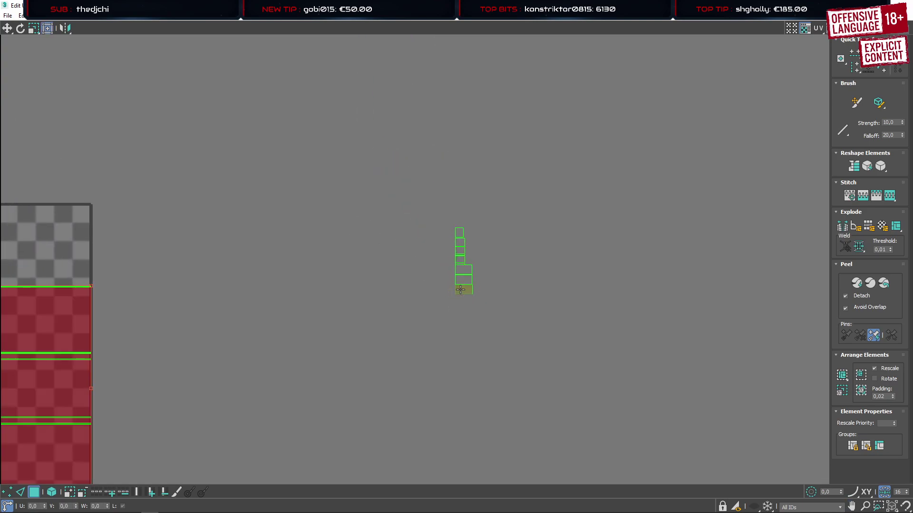
key(ctrl+h)
click(462, 280)
scroll(462, 280, up, 6)
drag(460, 263, 459, 185)
key(ctrl+h)
click(457, 152)
key(ctrl+h)
click(466, 248)
key(ctrl+h)
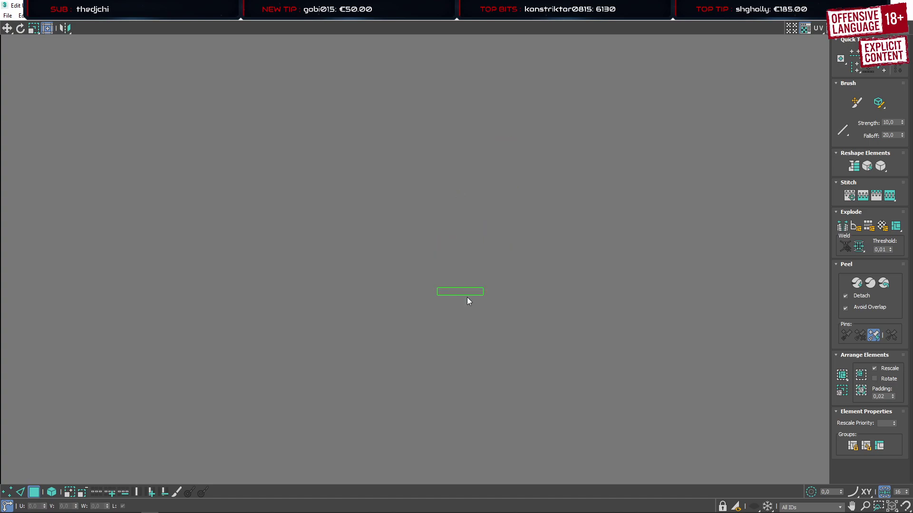
Invert the face selection and lay the elements out as a wide strip with Arrange Elements
scroll(394, 329, down, 4)
scroll(252, 397, down, 5)
middle_drag(237, 405, 329, 328)
key(ctrl+i)
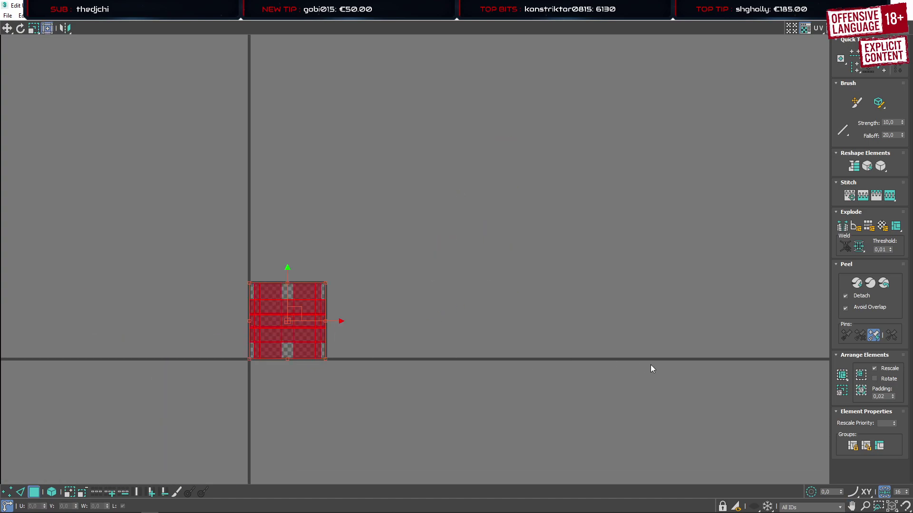
click(841, 392)
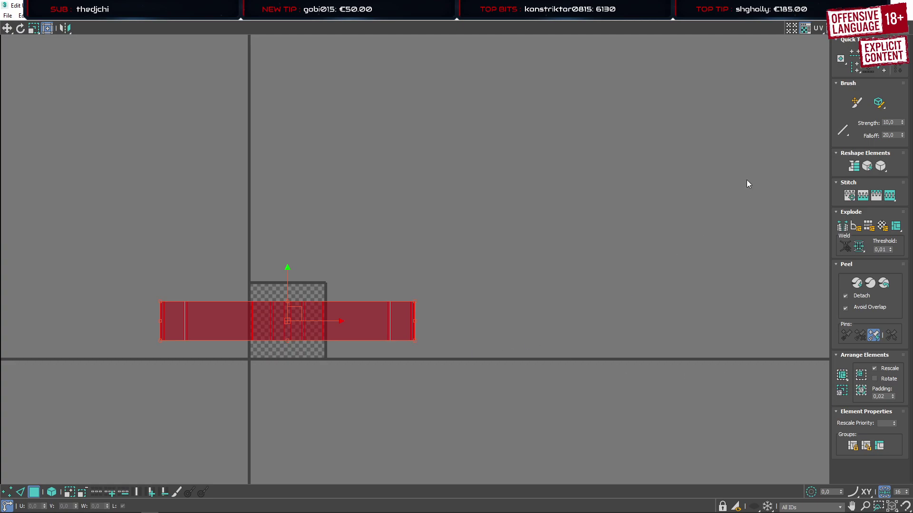
Show concrete texture Map #60 as the UV background and restore the editor window
click(855, 28)
click(850, 52)
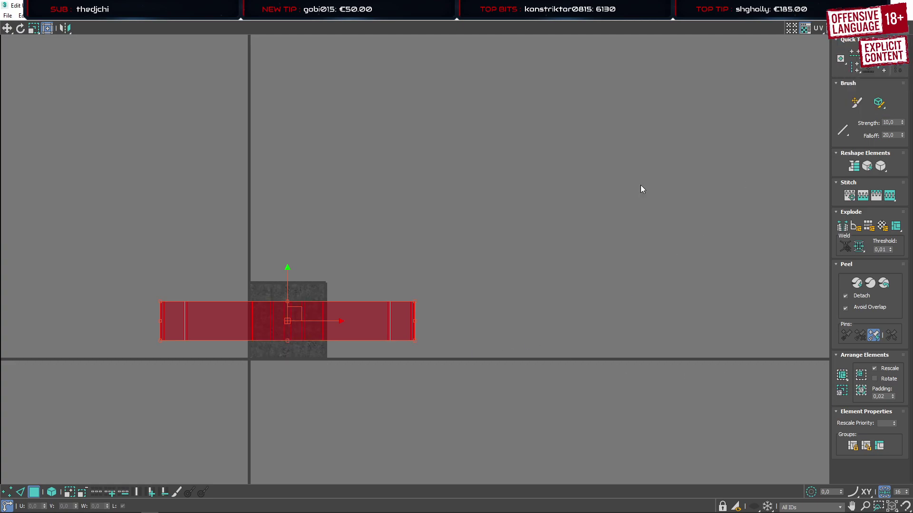
scroll(305, 338, up, 3)
scroll(306, 338, down, 3)
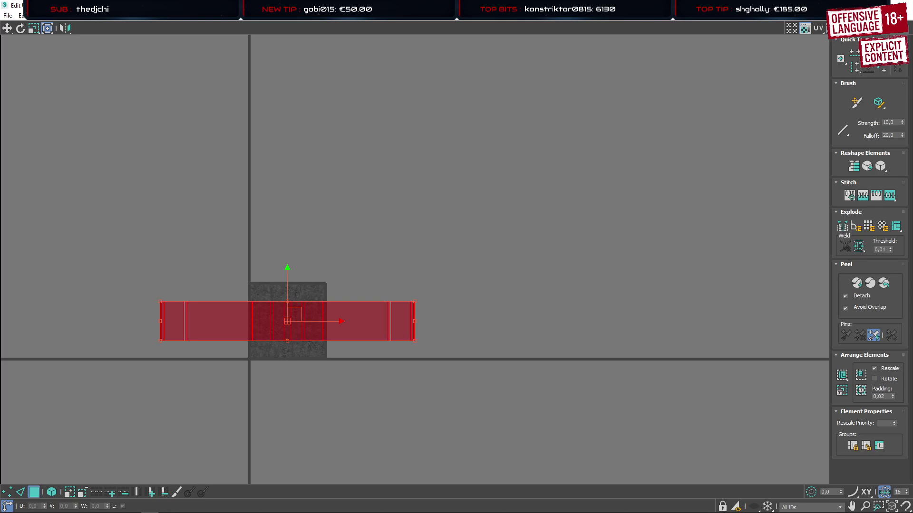
click(880, 5)
scroll(504, 394, up, 6)
middle_drag(505, 393, 594, 265)
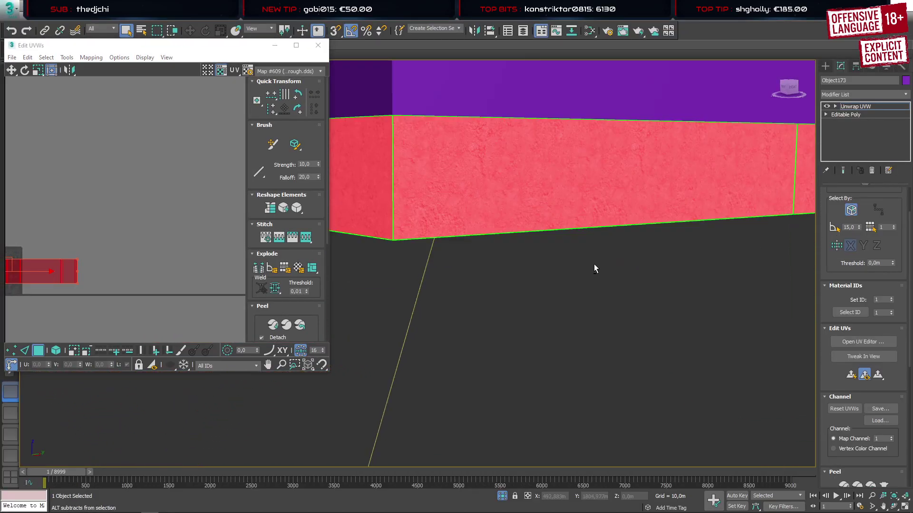
Select all the base strip's UVs and scale them up to 300%
click(218, 235)
scroll(581, 183, down, 5)
scroll(582, 185, up, 6)
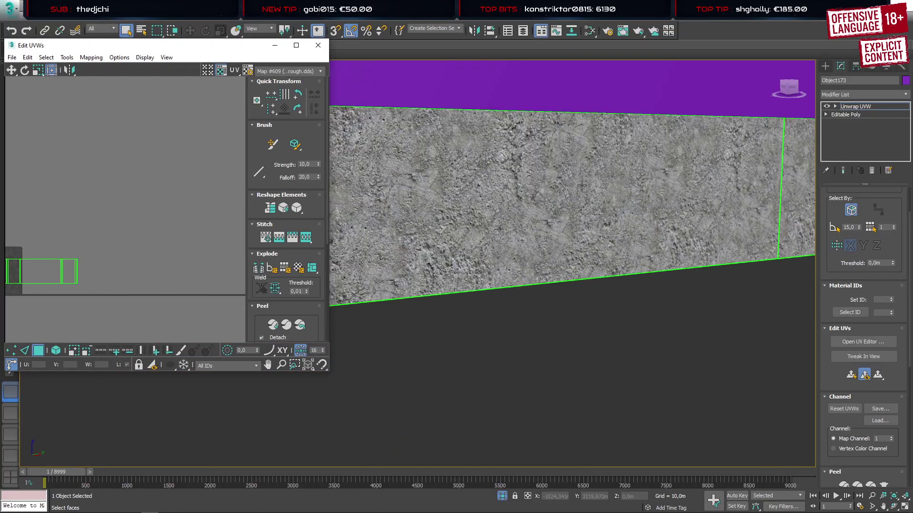
scroll(582, 185, up, 4)
scroll(585, 198, down, 2)
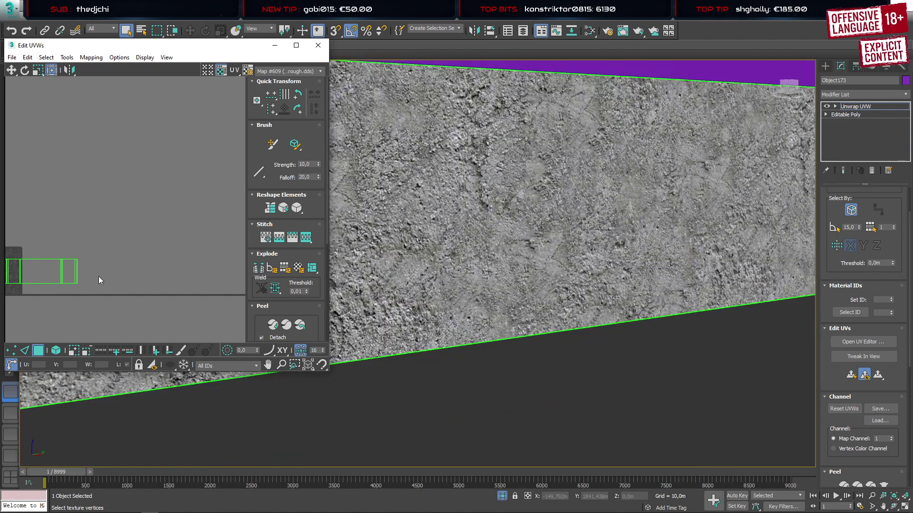
middle_drag(99, 277, 218, 262)
key(ctrl+a)
key(r)
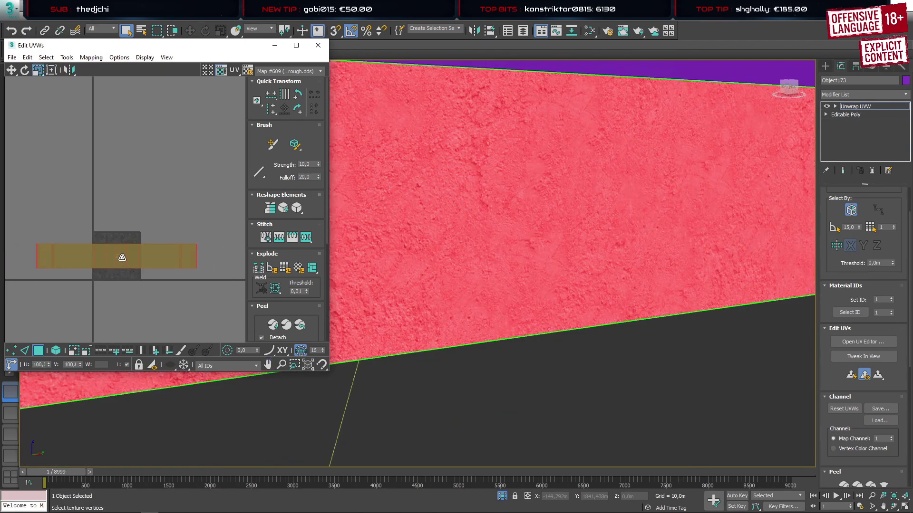
drag(122, 257, 167, 241)
scroll(144, 214, down, 4)
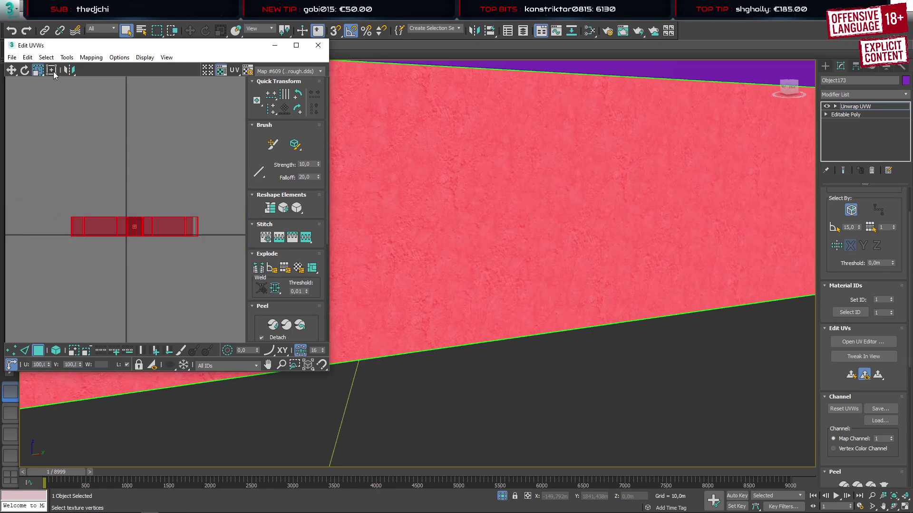
Deselect the UVs, check the wall segments in the viewport, and collapse the modifier stack
click(52, 71)
click(173, 226)
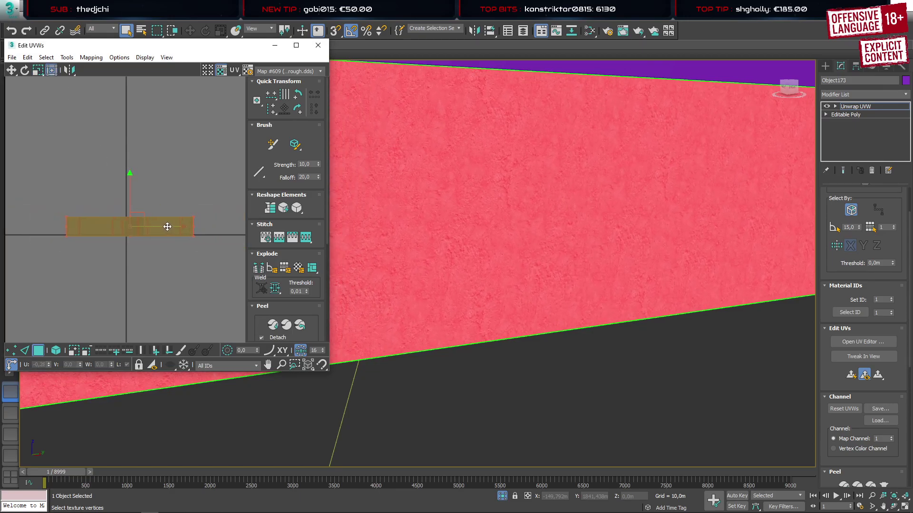
click(175, 200)
scroll(475, 220, down, 4)
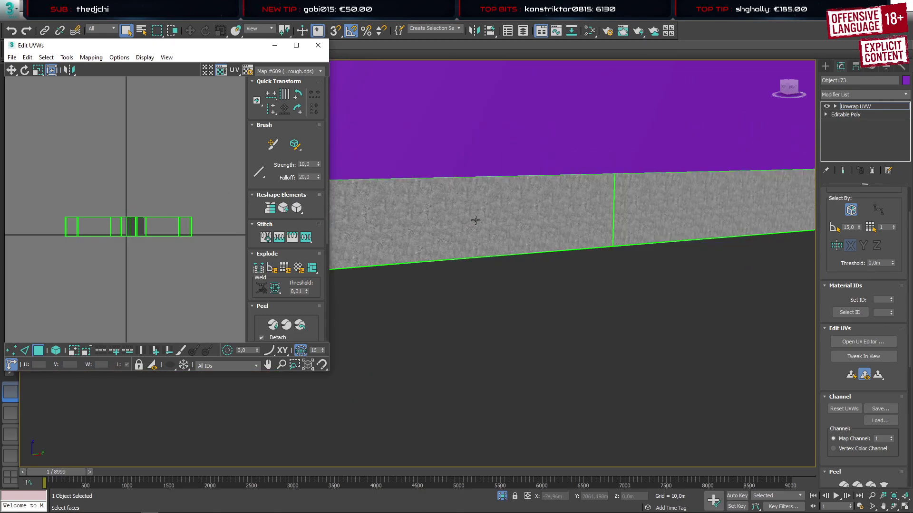
scroll(480, 217, down, 2)
alt+middle_drag(518, 215, 637, 219)
scroll(477, 213, down, 4)
scroll(461, 211, up, 4)
scroll(637, 218, up, 10)
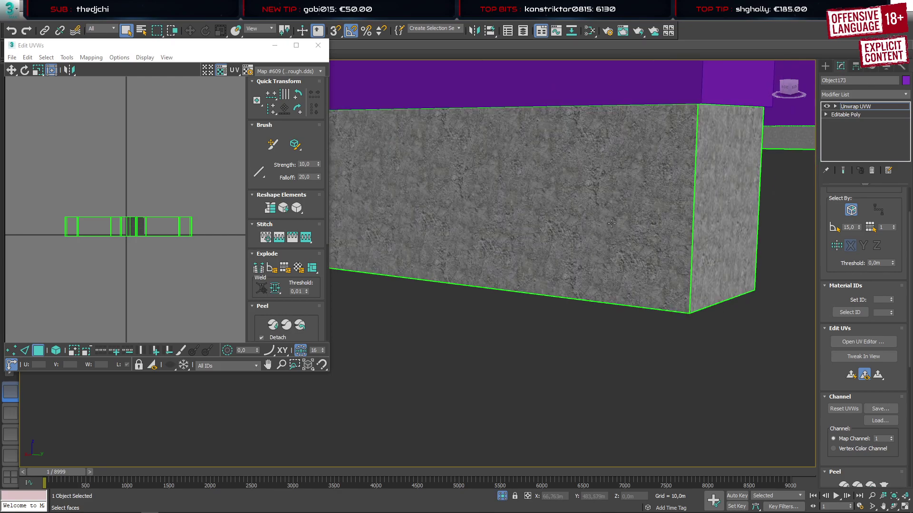
scroll(483, 287, down, 8)
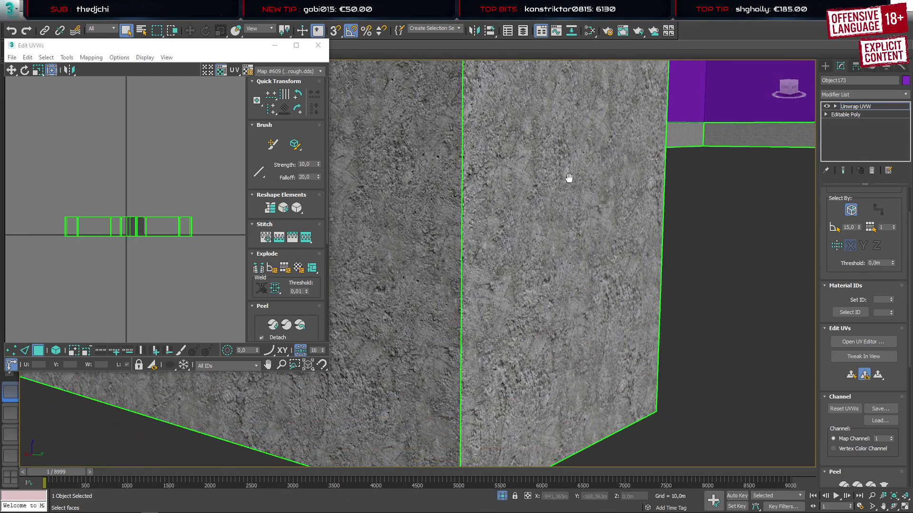
scroll(590, 210, down, 5)
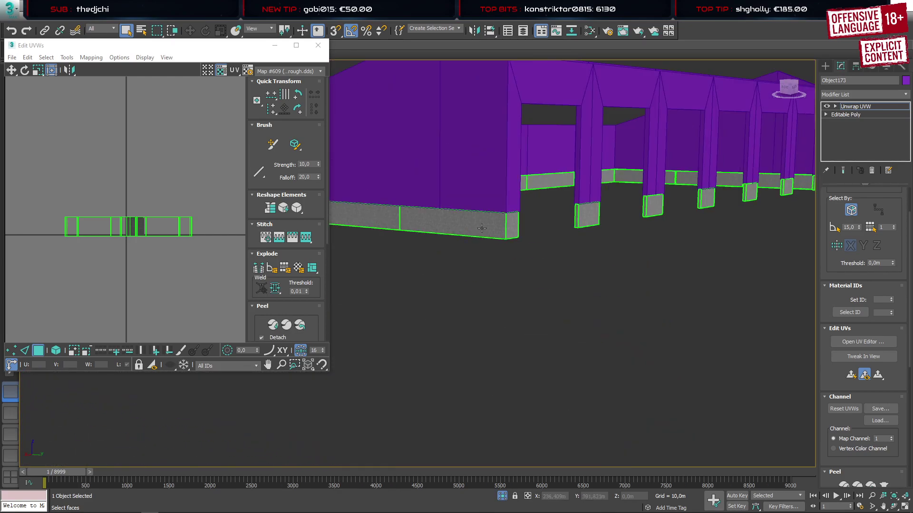
scroll(501, 224, up, 8)
scroll(500, 224, down, 5)
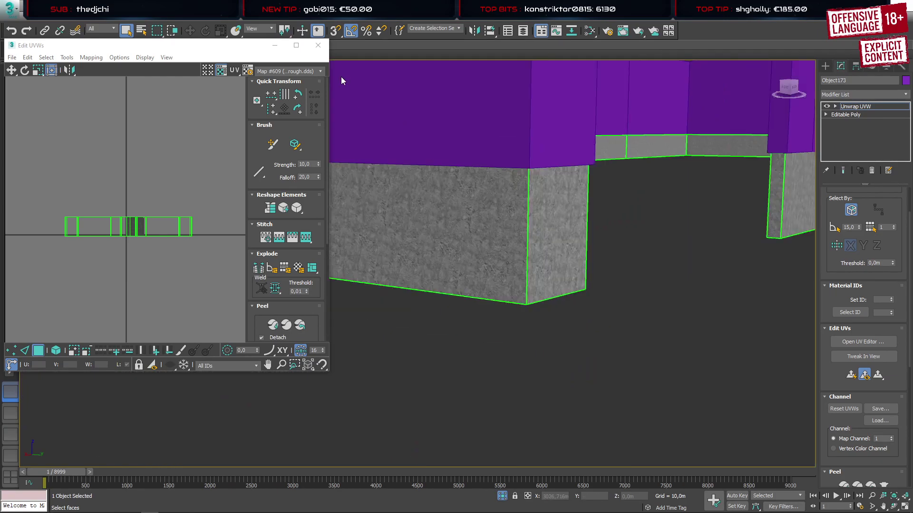
right_click(836, 132)
click(833, 227)
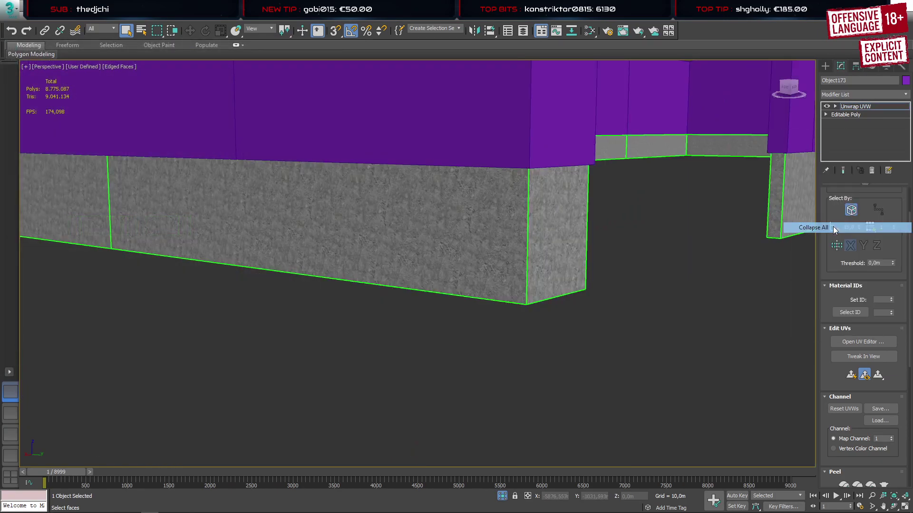
Confirm the collapse and give the grey base wall object a dark object colour
click(518, 289)
click(657, 341)
scroll(506, 263, down, 6)
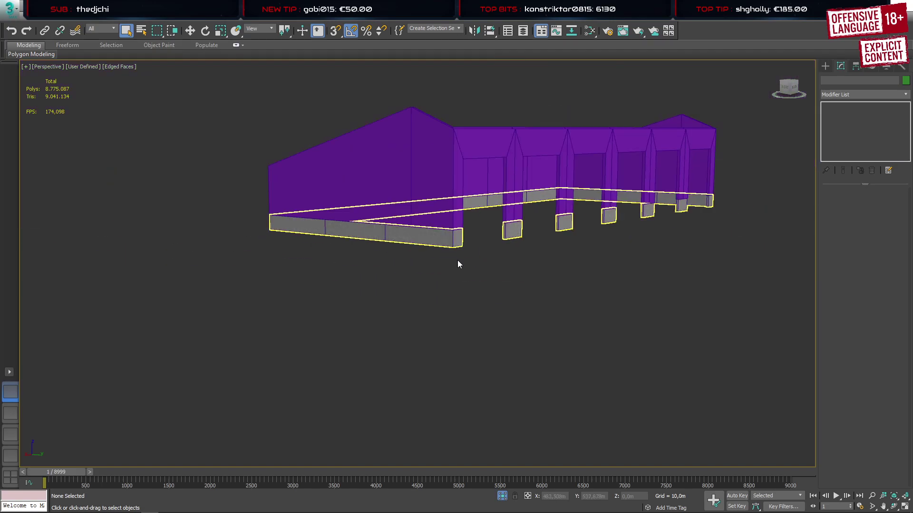
click(501, 225)
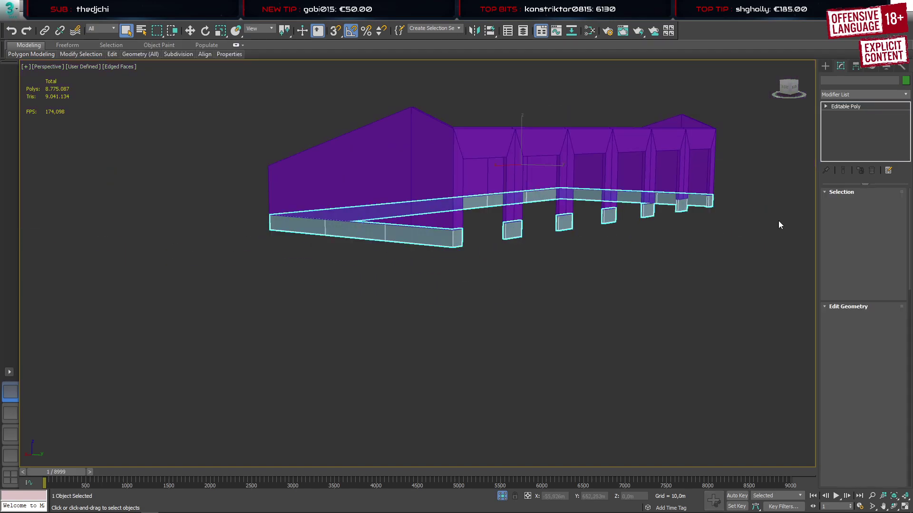
click(905, 80)
click(323, 377)
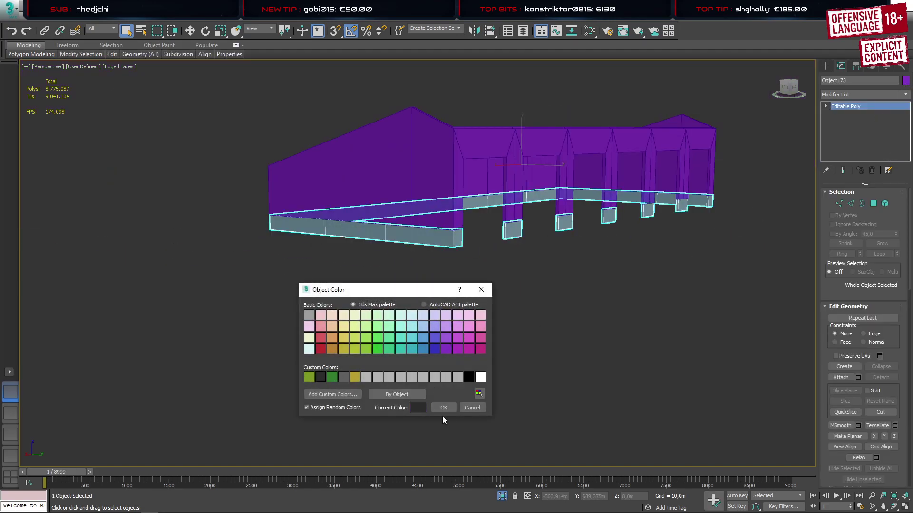
click(443, 410)
click(573, 386)
Exit isolation to bring back the full terrain scene and frame the barn
key(alt+q)
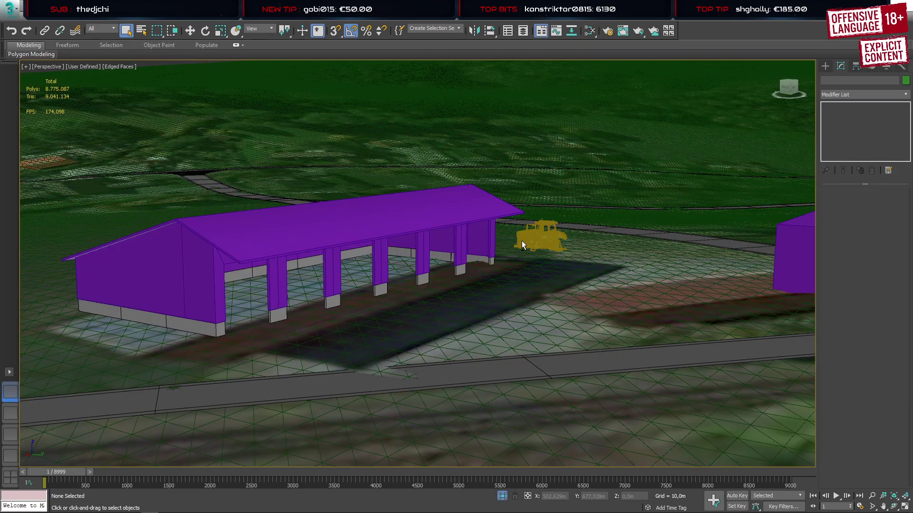
click(825, 66)
click(491, 261)
alt+middle_drag(492, 262, 395, 316)
scroll(394, 316, down, 8)
middle_drag(333, 316, 499, 237)
alt+middle_drag(452, 273, 532, 267)
middle_drag(590, 239, 412, 272)
scroll(435, 273, up, 8)
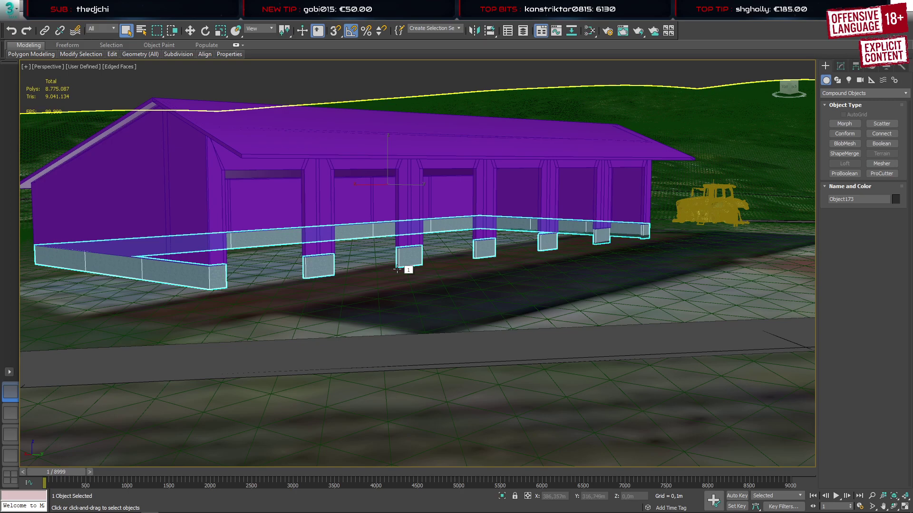
Isolate the roof, walls, concrete base and bulldozer from the terrain
click(300, 171)
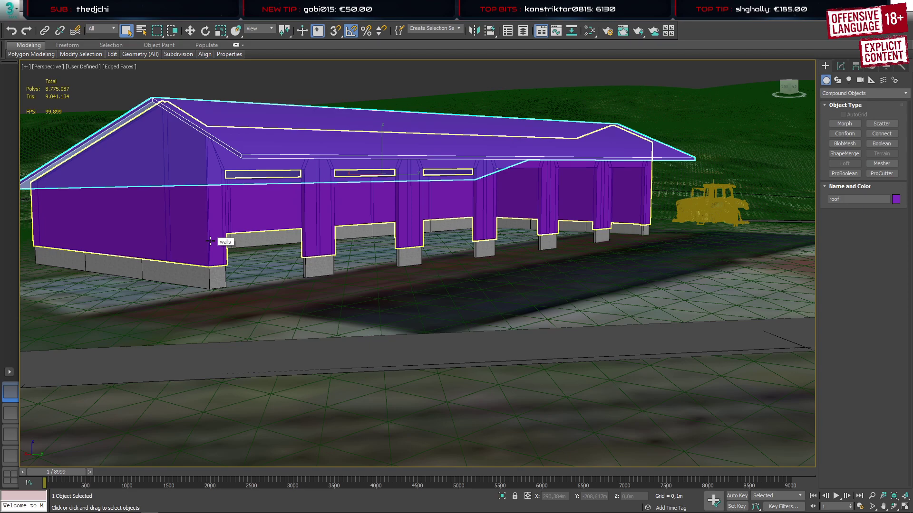
click(206, 236)
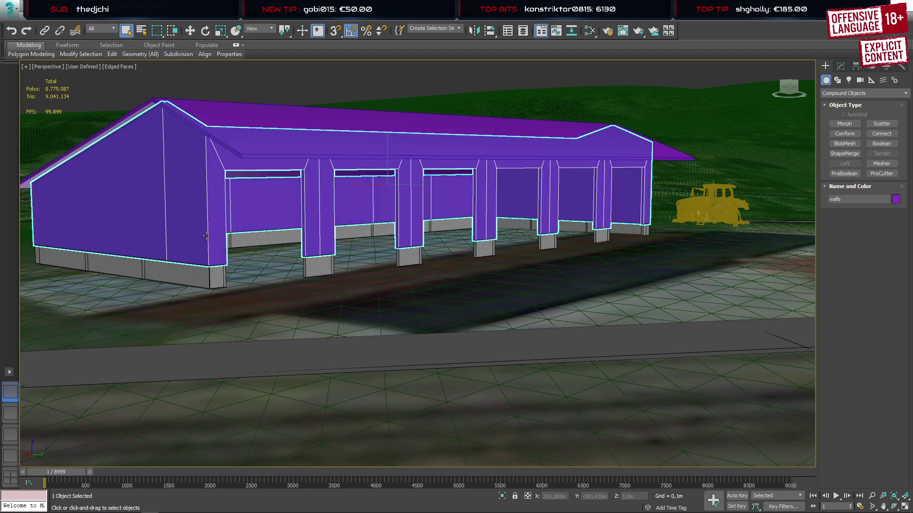
key(F4)
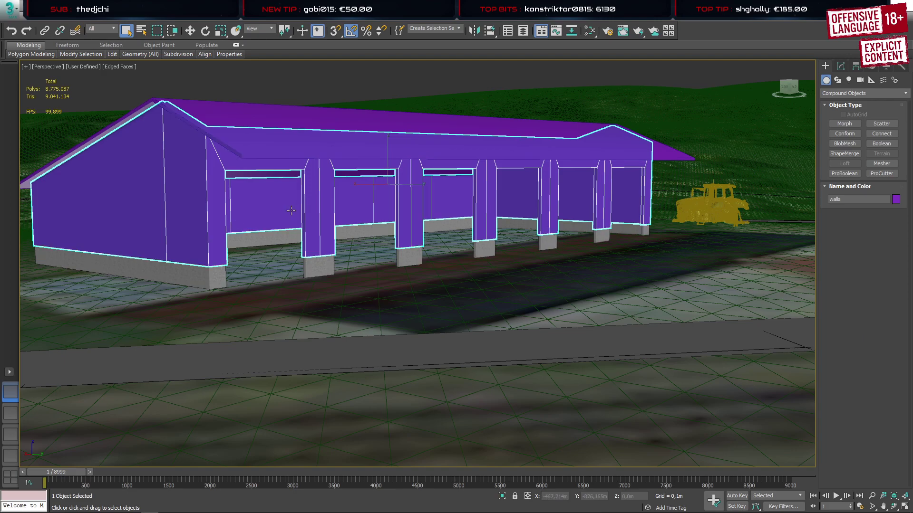
ctrl+click(279, 124)
ctrl+click(202, 276)
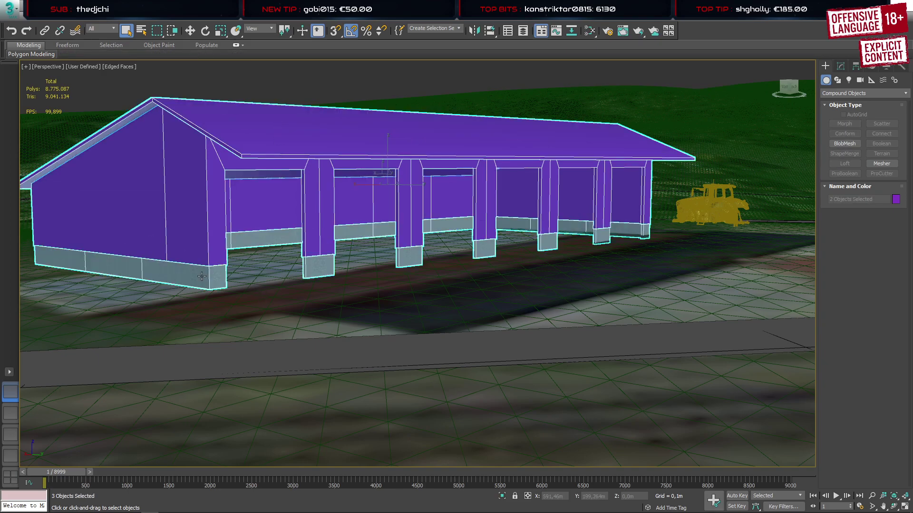
ctrl+click(690, 215)
key(alt+q)
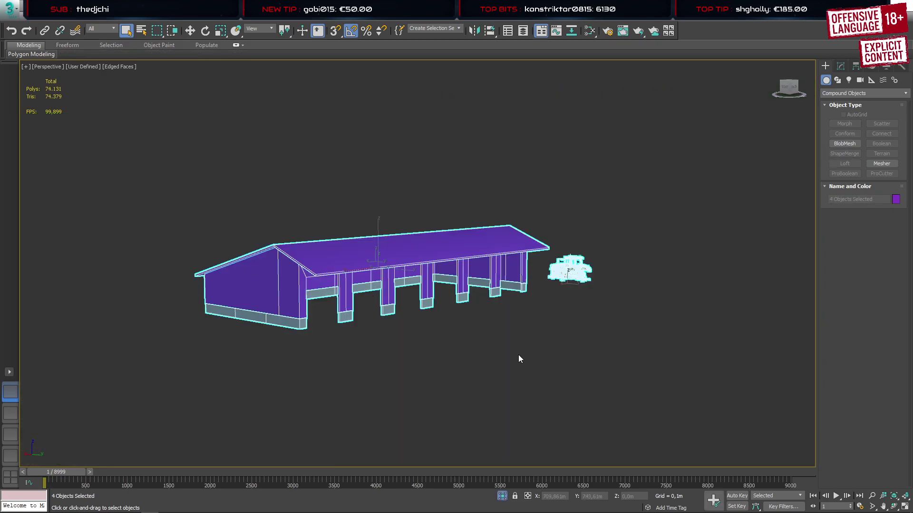
click(519, 359)
click(270, 281)
alt+middle_drag(270, 282, 204, 246)
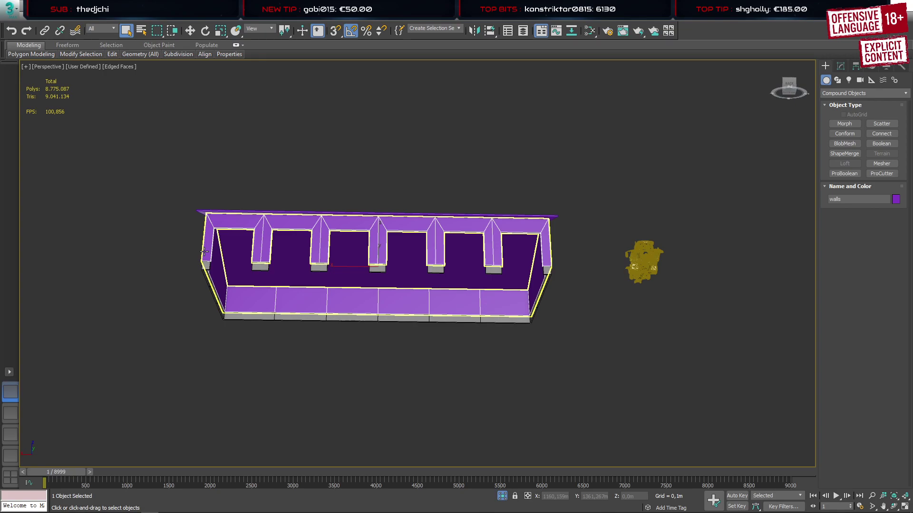
Save the scene over Untersteinach2.max, replacing the existing file
key(ctrl+s)
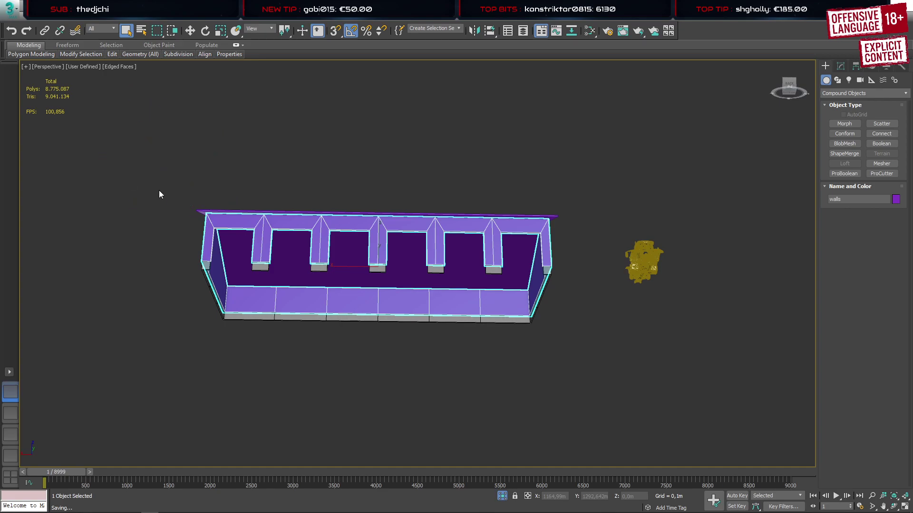
click(9, 10)
click(47, 119)
scroll(266, 333, down, 9)
click(266, 458)
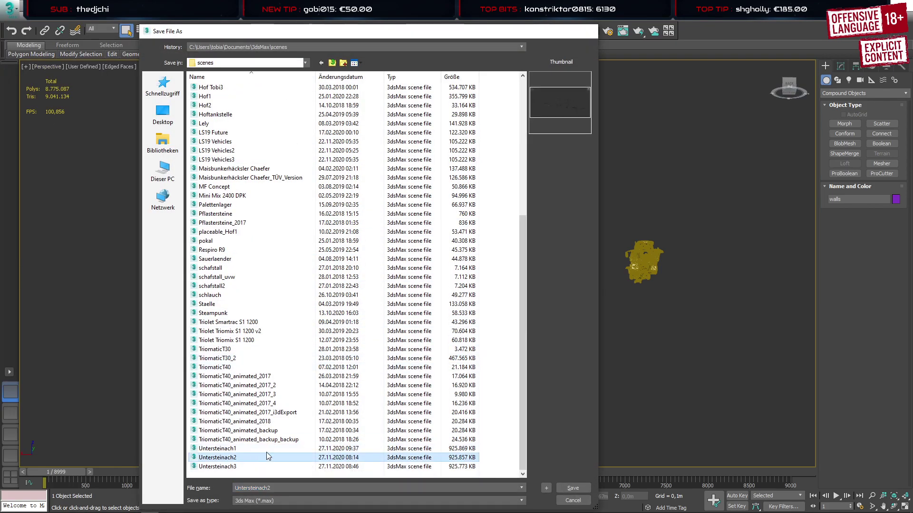
double_click(268, 456)
click(470, 297)
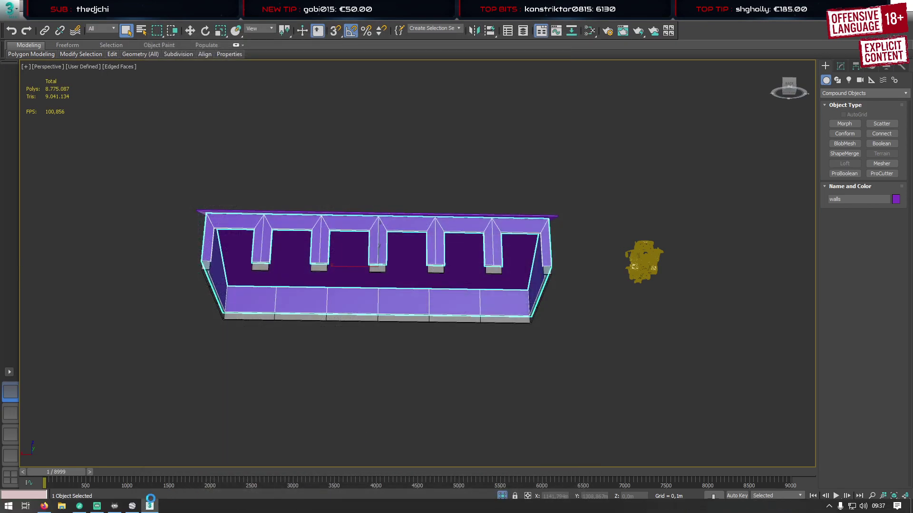
click(137, 505)
Pan and zoom Google Earth to the solar-roofed barn by the railway and rotate it level
scroll(501, 322, down, 6)
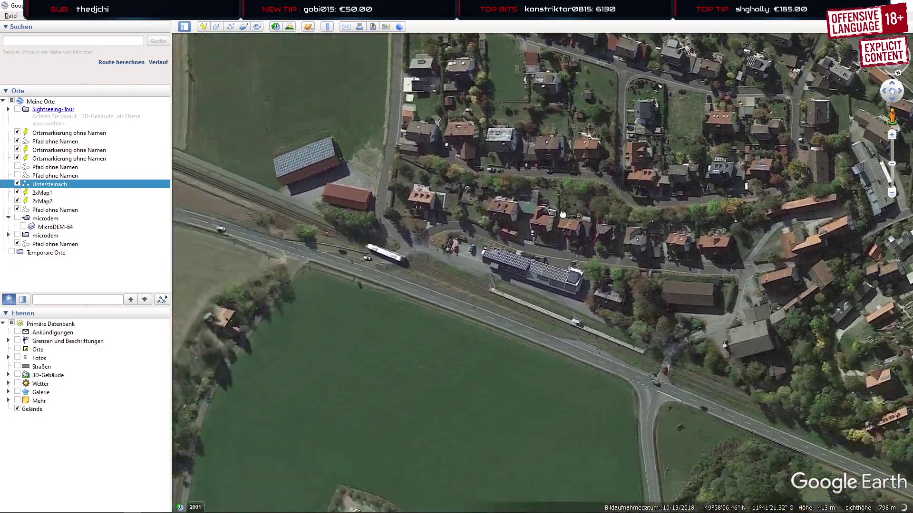
drag(563, 215, 722, 254)
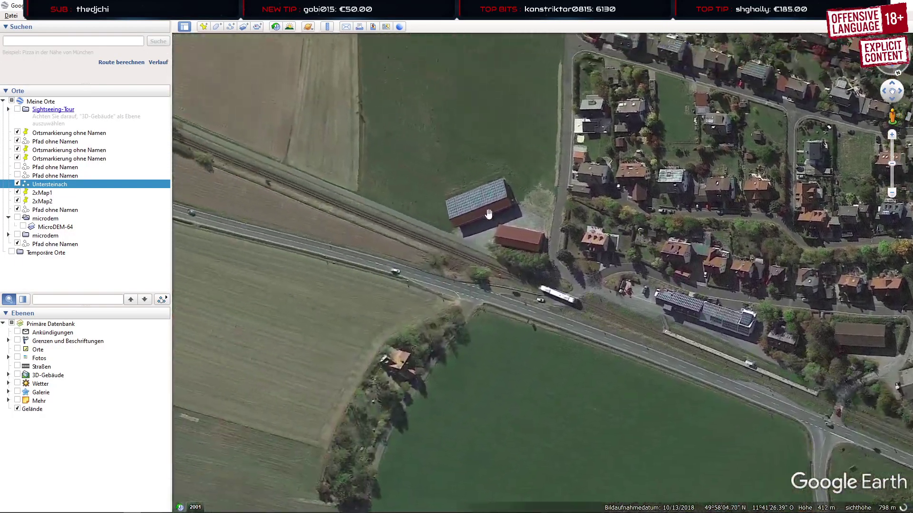
scroll(486, 212, up, 5)
scroll(497, 189, up, 3)
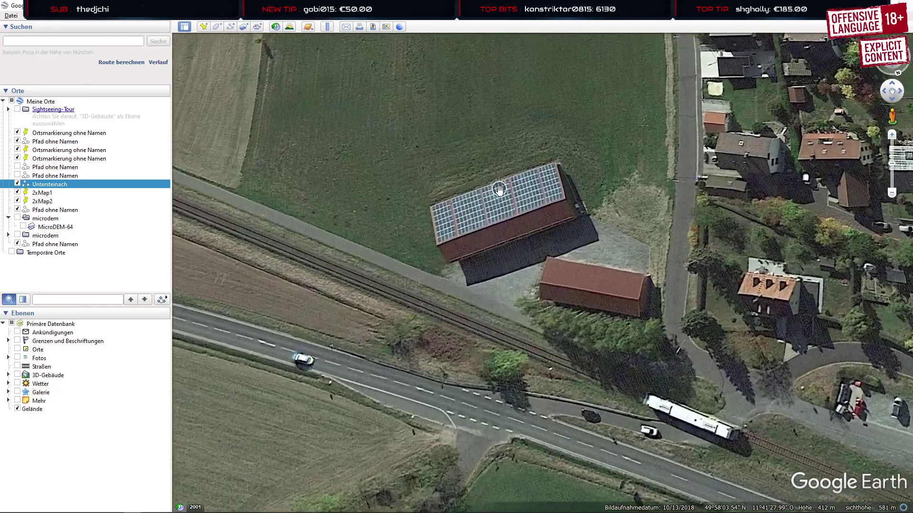
mouse_move(480, 199)
right_down()
mouse_move(509, 215)
mouse_move(547, 204)
right_up()
mouse_move(547, 204)
middle_down()
mouse_move(422, 126)
mouse_move(416, 165)
middle_up()
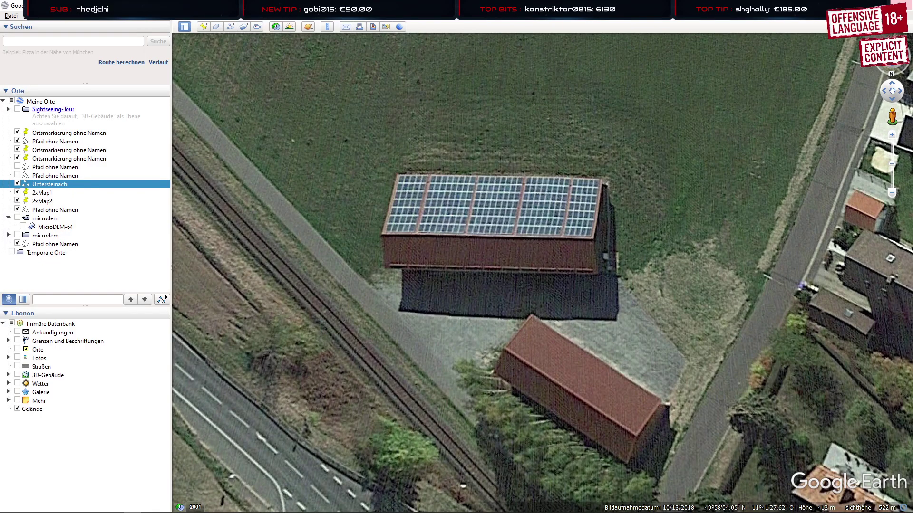
key(alt+Tab)
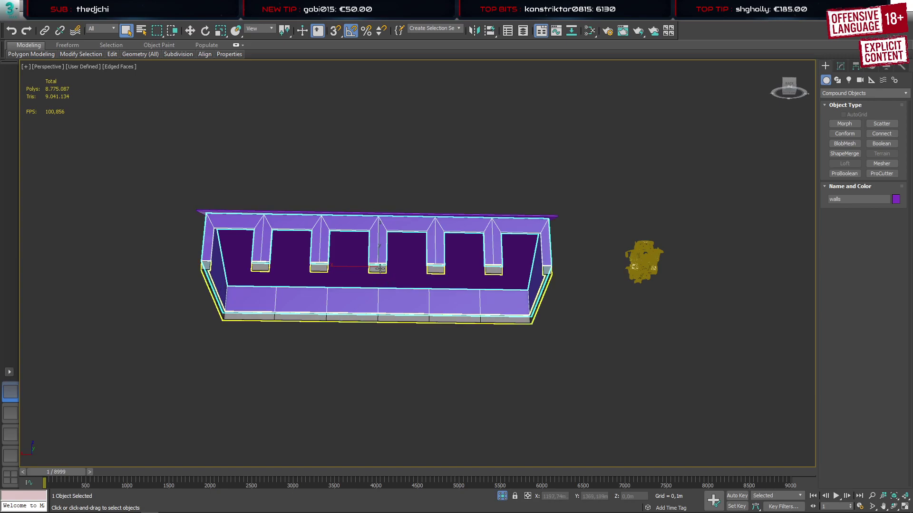
Set the roof's object colour to red
alt+middle_drag(378, 316, 421, 264)
alt+middle_drag(456, 296, 452, 306)
click(546, 318)
scroll(430, 258, up, 4)
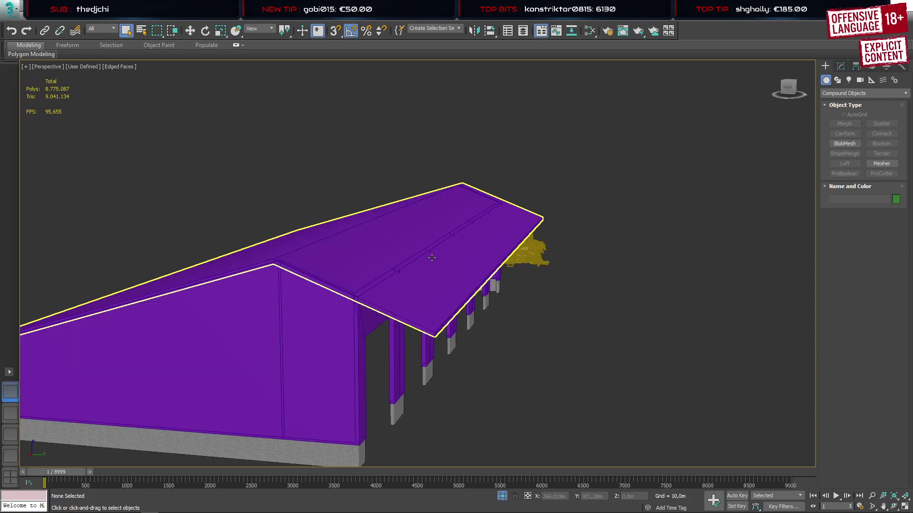
middle_drag(430, 258, 478, 143)
click(519, 145)
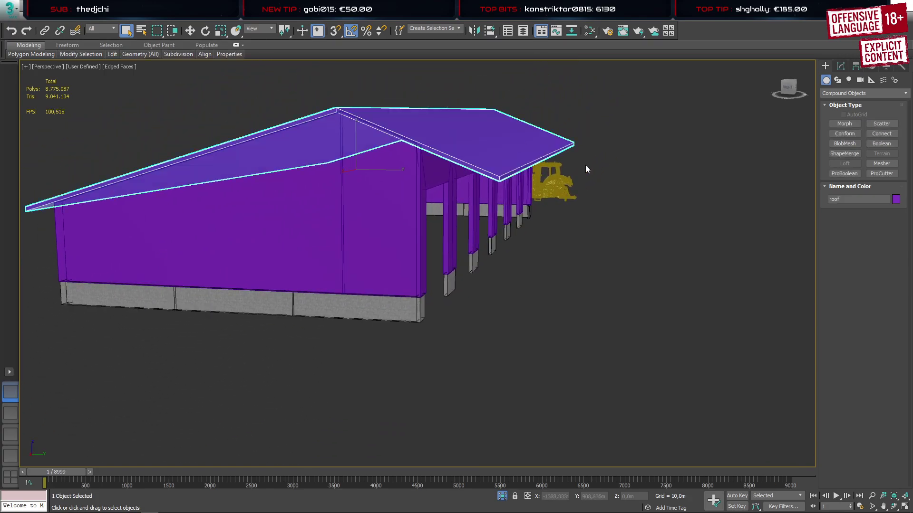
click(896, 199)
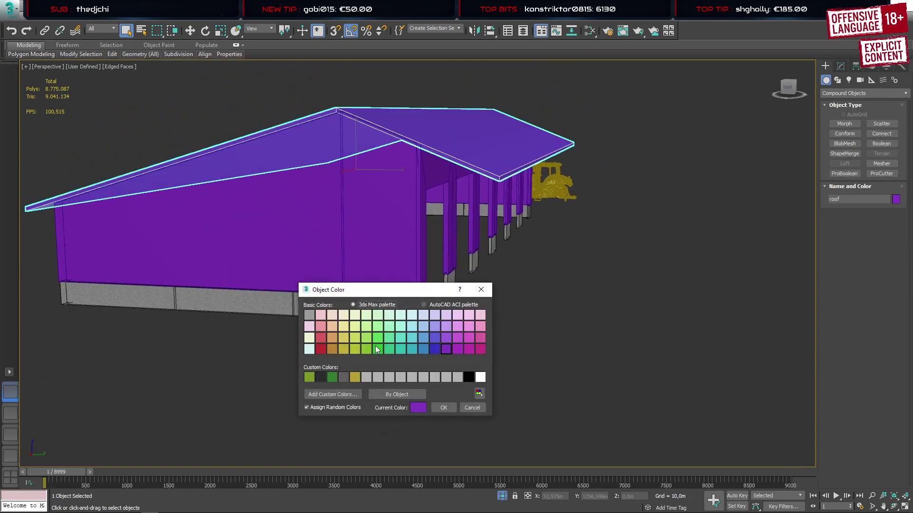
click(321, 338)
click(445, 408)
Set the walls' object colour to blue
click(200, 228)
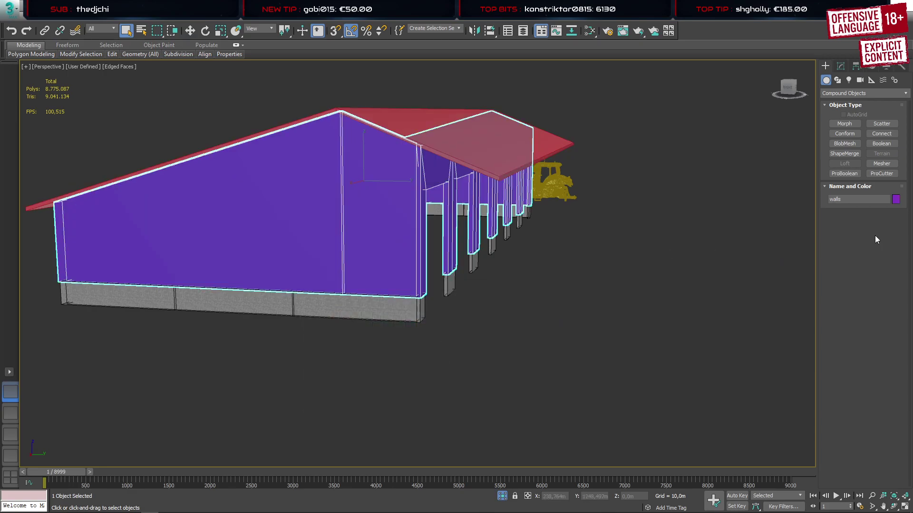
click(895, 199)
click(421, 353)
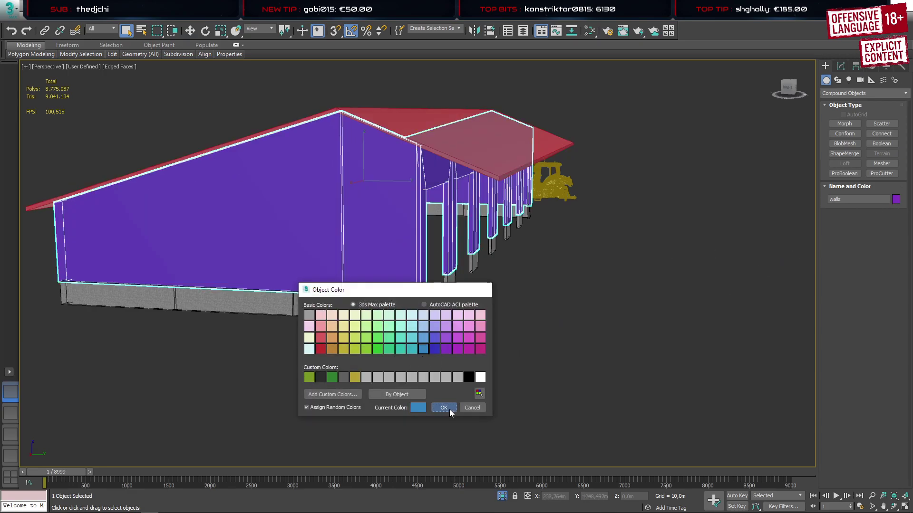
click(449, 409)
click(583, 313)
middle_drag(363, 203, 267, 274)
click(364, 261)
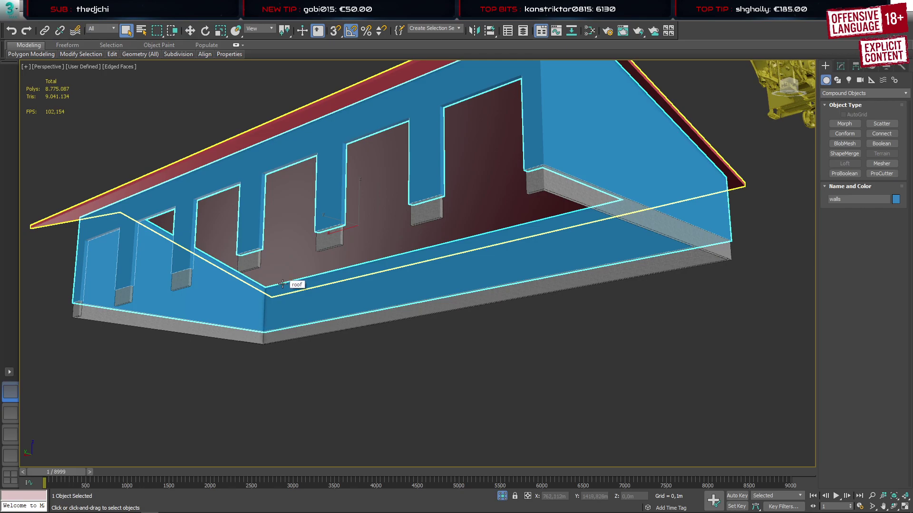
Draw a thin Standard Primitives box below the wall's lower edge in a top-down view
scroll(283, 285, down, 5)
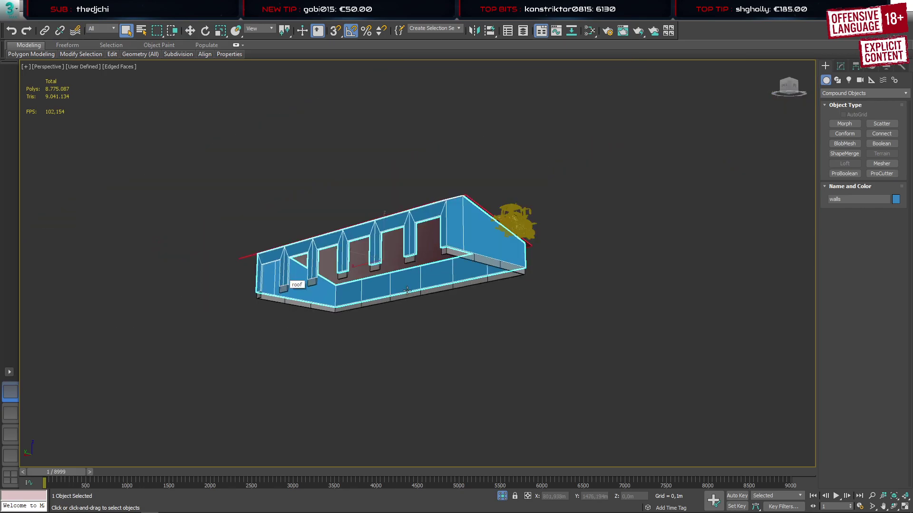
alt+middle_drag(408, 290, 442, 394)
click(863, 94)
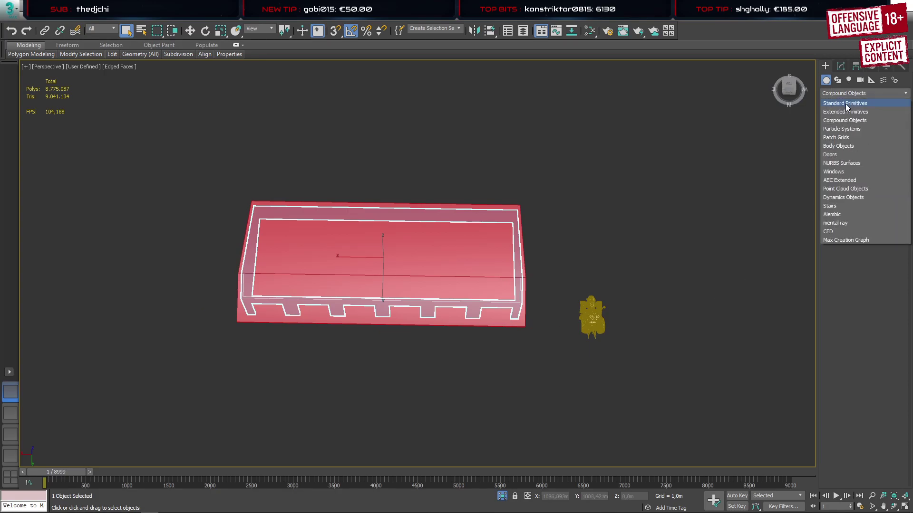
click(851, 99)
click(844, 123)
mouse_move(436, 324)
mouse_down()
mouse_move(447, 445)
mouse_move(438, 450)
mouse_up()
right_click(438, 444)
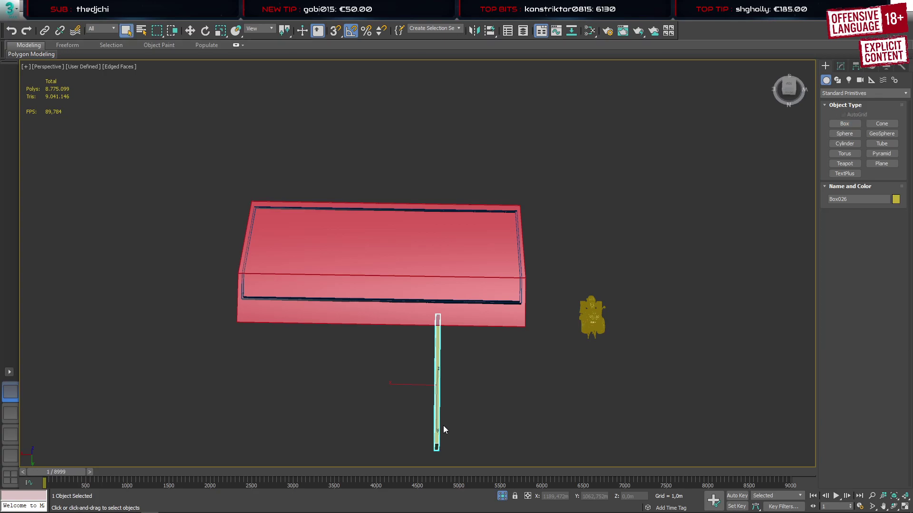
Move the new box up onto the house, then rotate the hall configurator's 3D model
scroll(372, 381, down, 3)
alt+middle_drag(372, 381, 453, 325)
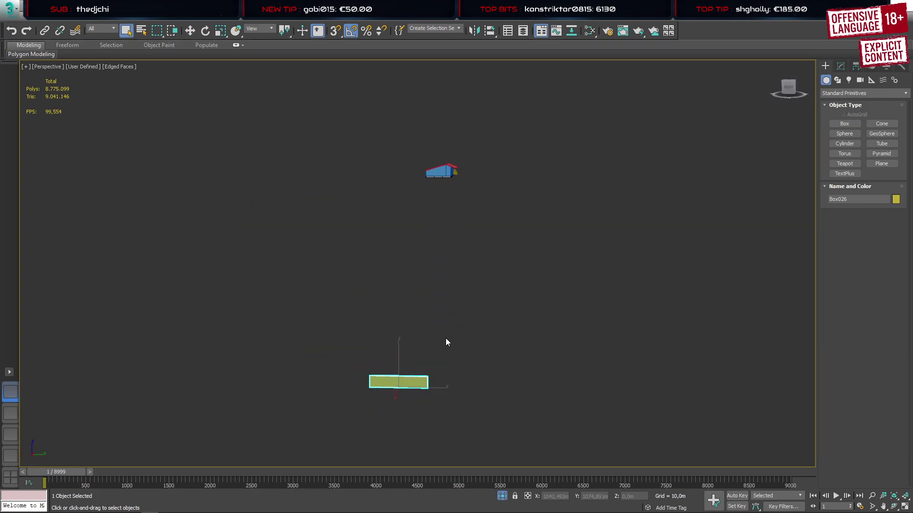
key(w)
drag(416, 375, 456, 158)
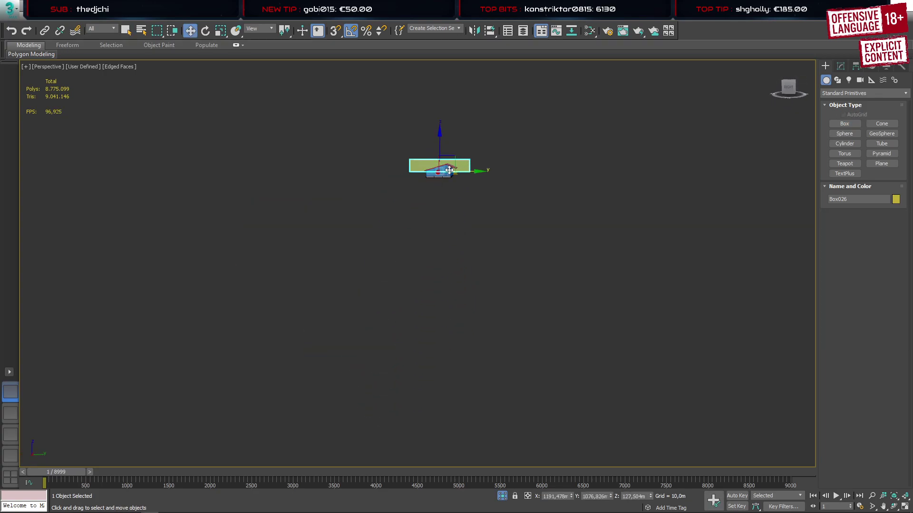
scroll(449, 167, up, 5)
alt+middle_drag(452, 210, 373, 240)
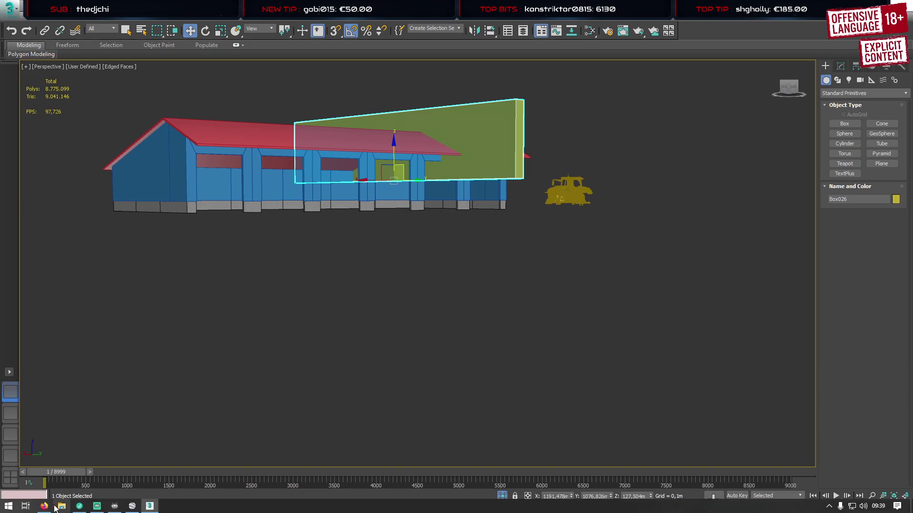
click(44, 510)
drag(528, 218, 227, 207)
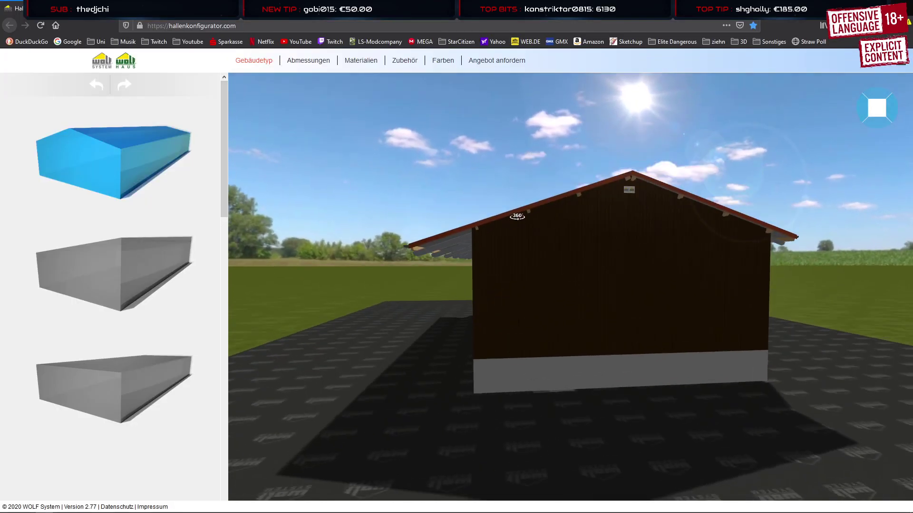
Review the accessory colour options under Farben, including the door colours
scroll(472, 230, up, 10)
drag(465, 227, 525, 183)
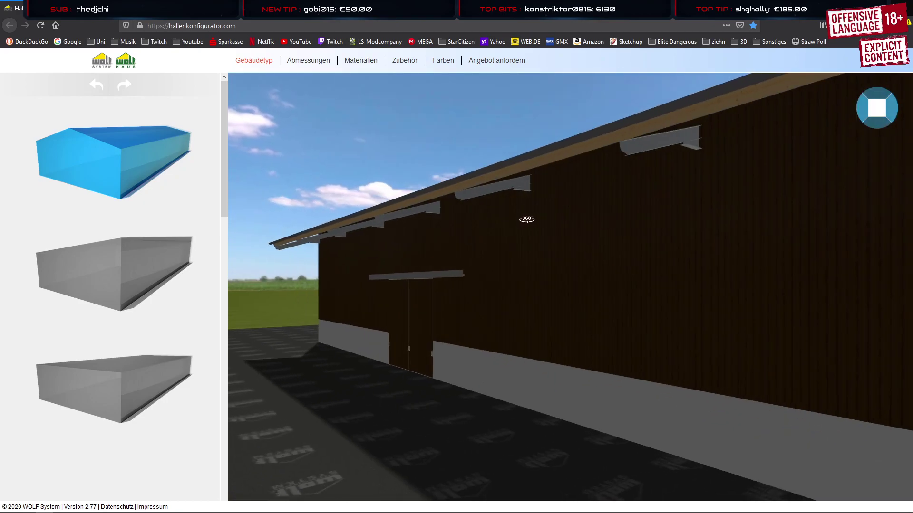
mouse_move(442, 62)
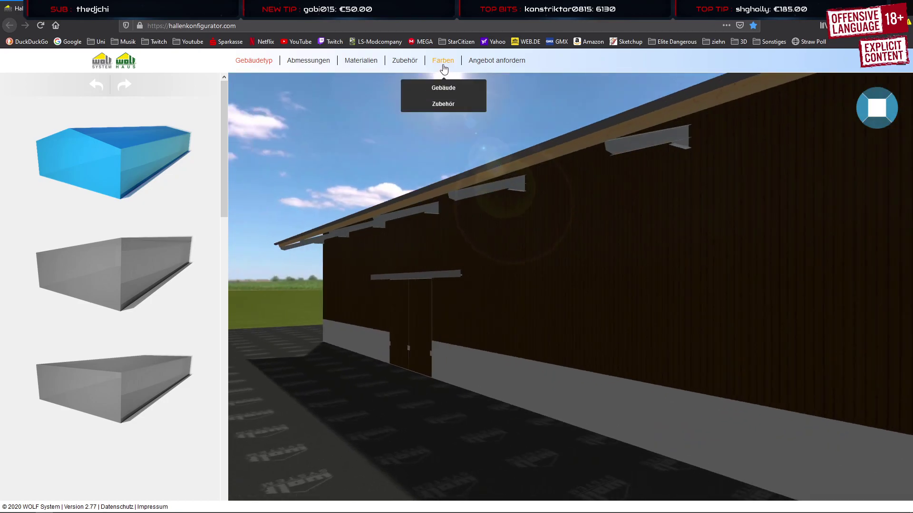
click(440, 109)
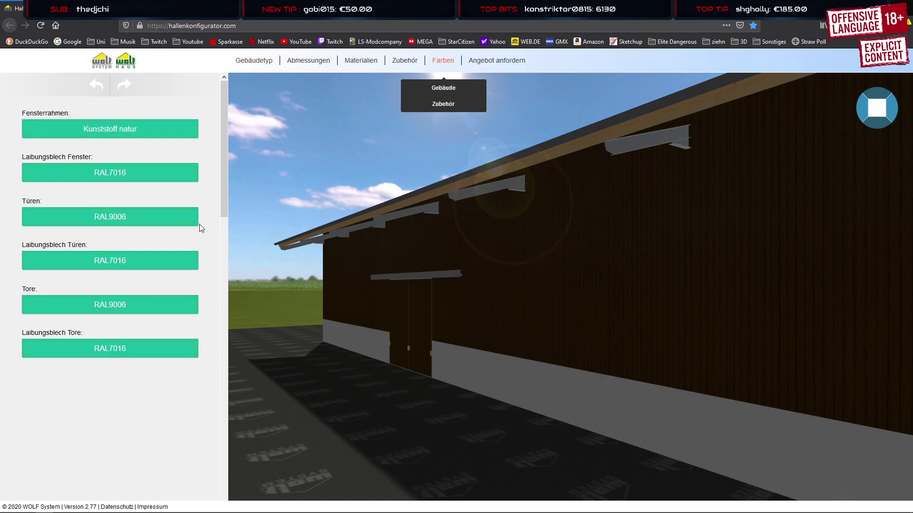
click(154, 223)
Place a floor-level 'bodentief' wall opening, 300 by 300, centred on the gable wall
mouse_move(399, 64)
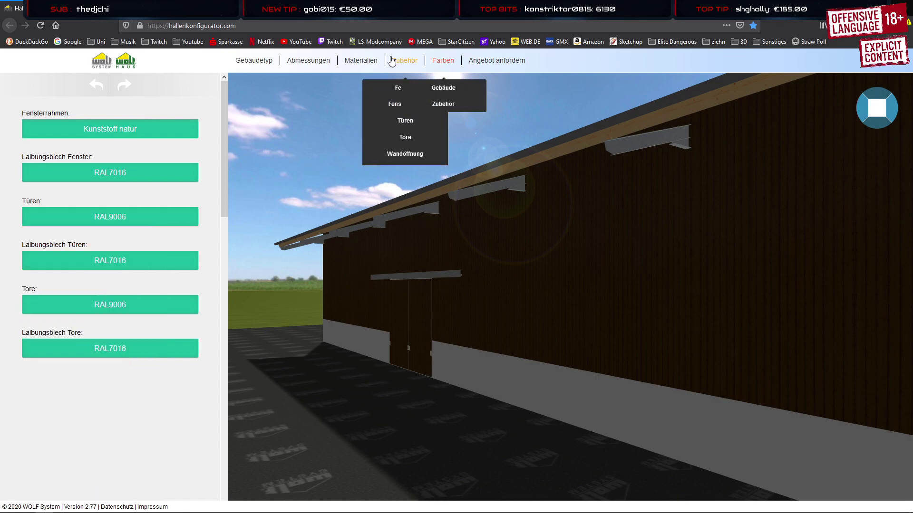
click(405, 154)
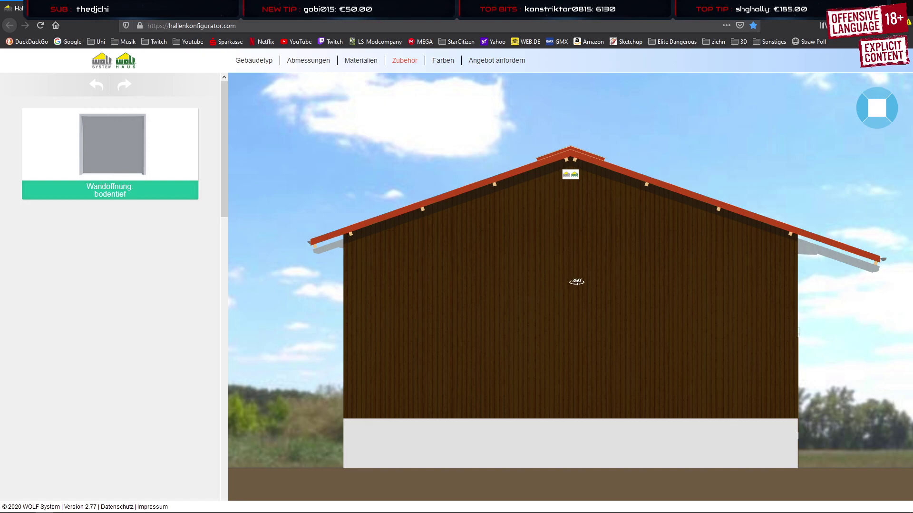
right_drag(484, 268, 665, 266)
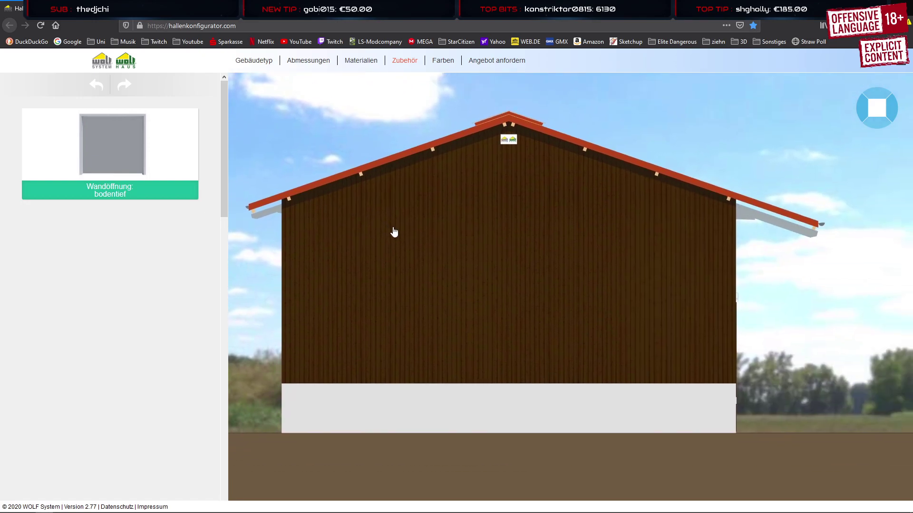
drag(128, 160, 509, 326)
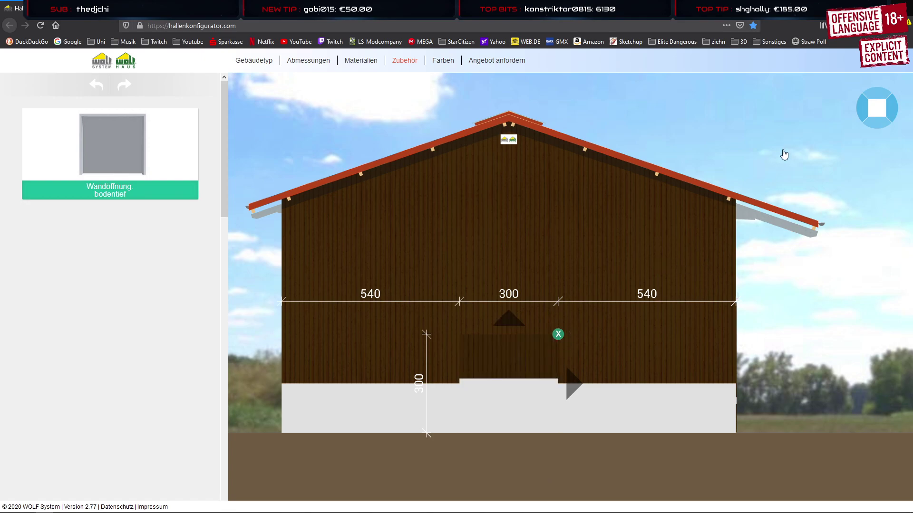
Return to Gebäudetyp and zoom the view into the hall interior
click(254, 60)
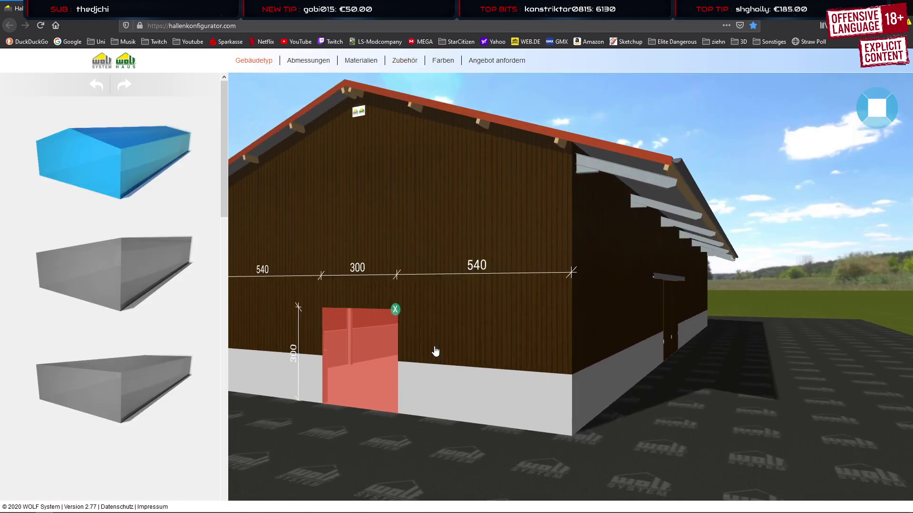
scroll(432, 249, up, 6)
scroll(492, 275, up, 5)
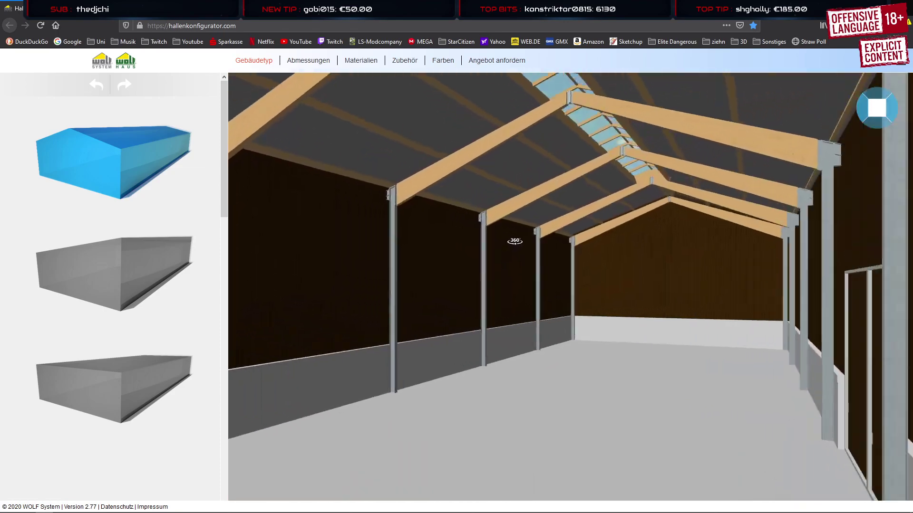
drag(578, 237, 672, 276)
scroll(581, 201, up, 3)
scroll(583, 195, down, 3)
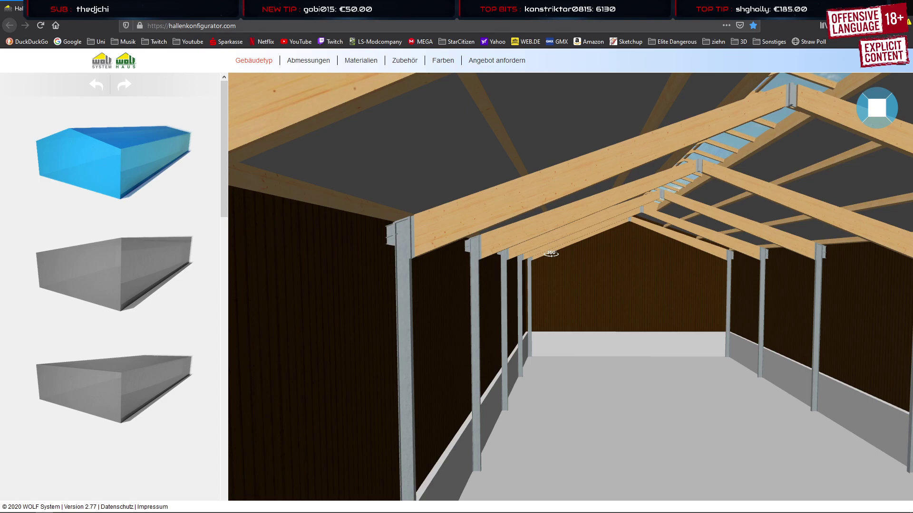
In Materialien, try the frame as Stahlrahmen, then as Stahl-Brettschichtholzrahmen
click(360, 61)
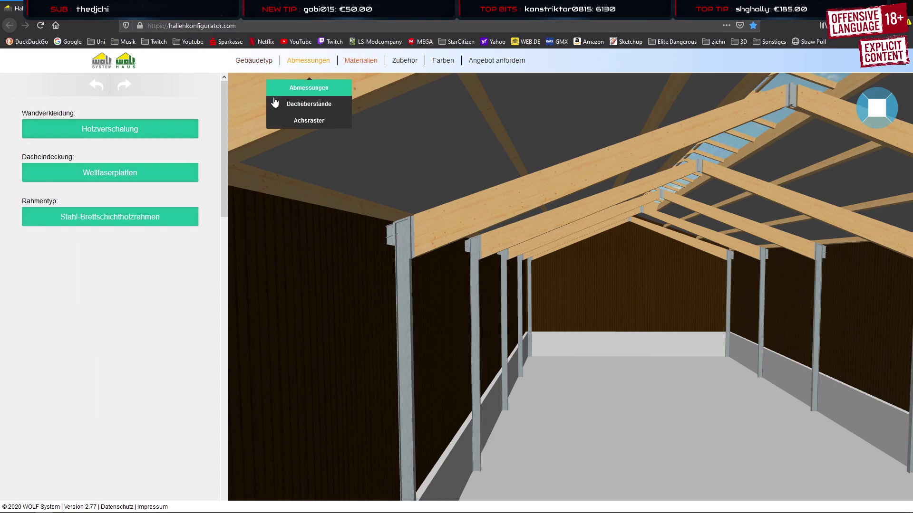
click(124, 173)
click(123, 222)
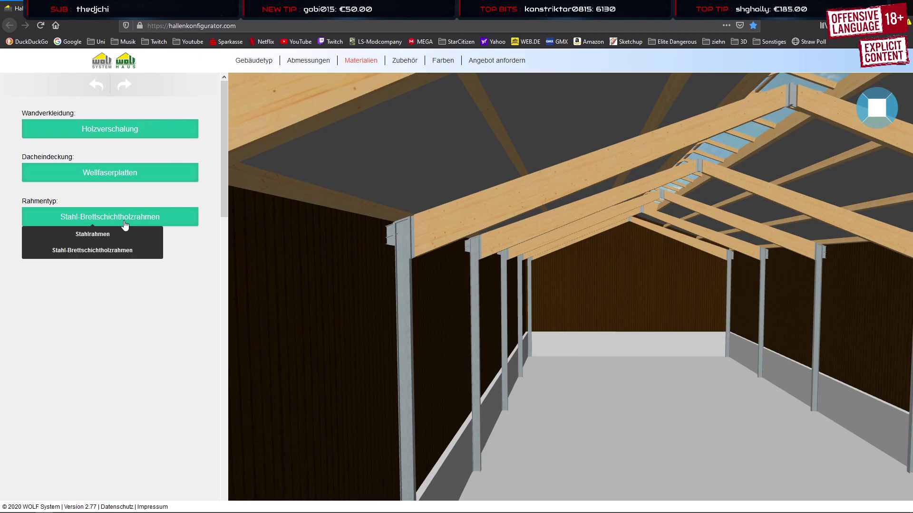
click(115, 240)
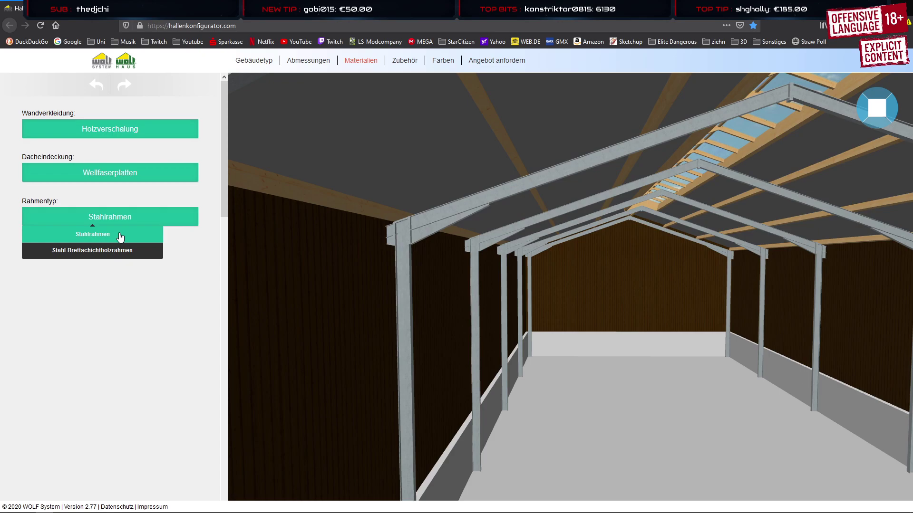
drag(531, 253, 504, 244)
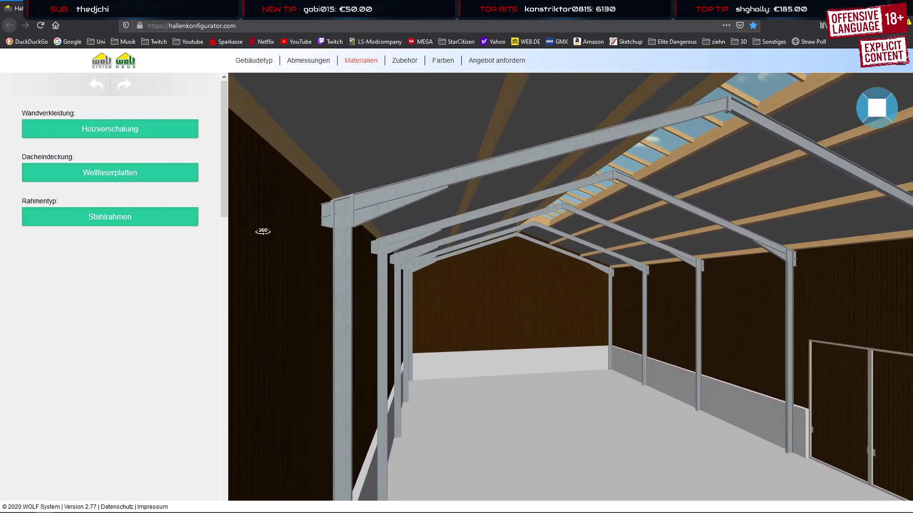
click(135, 221)
click(134, 250)
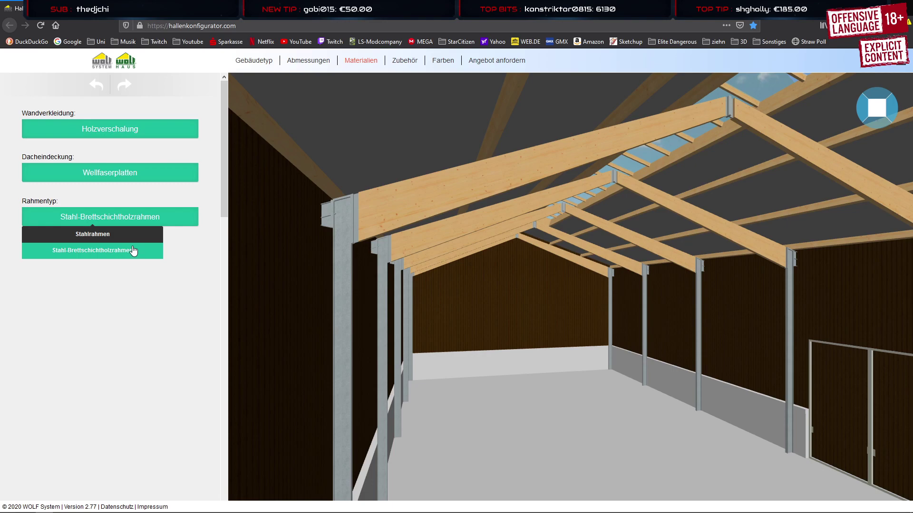
click(162, 340)
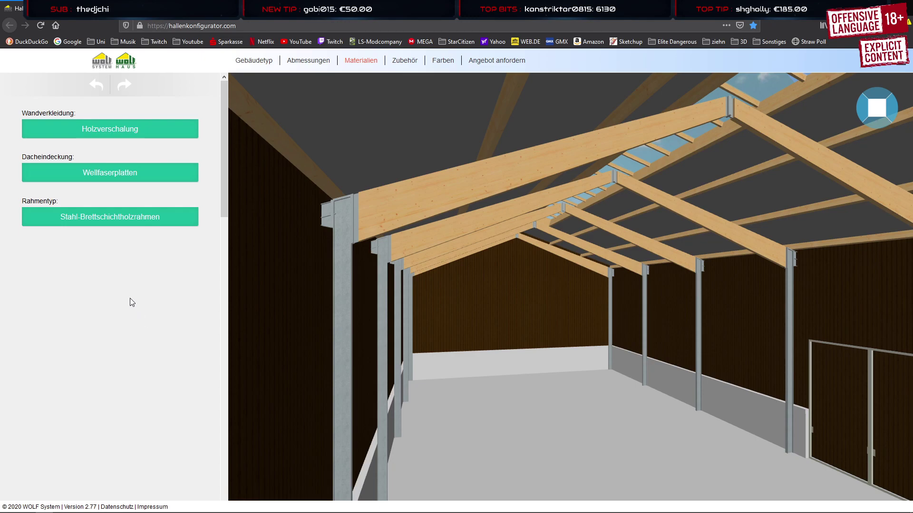
Change the roof covering to 12 cm Sandwich and inspect the interior
click(97, 173)
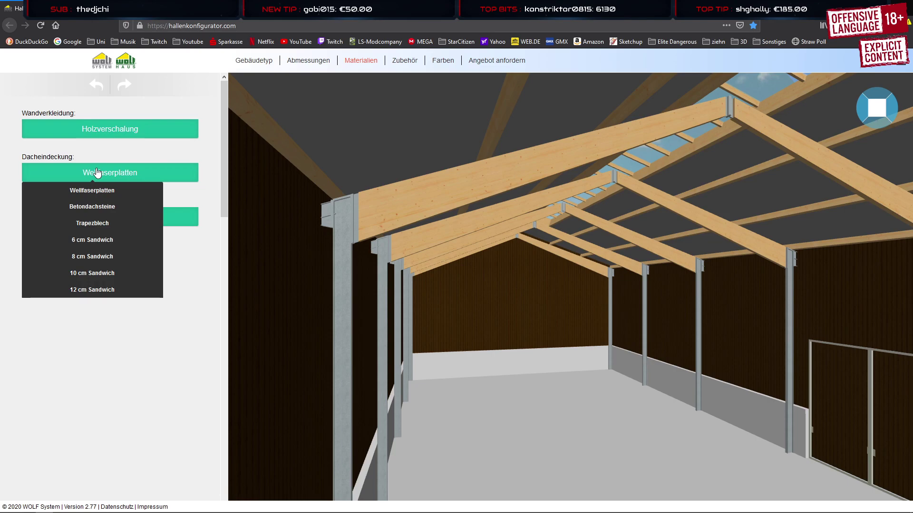
click(102, 291)
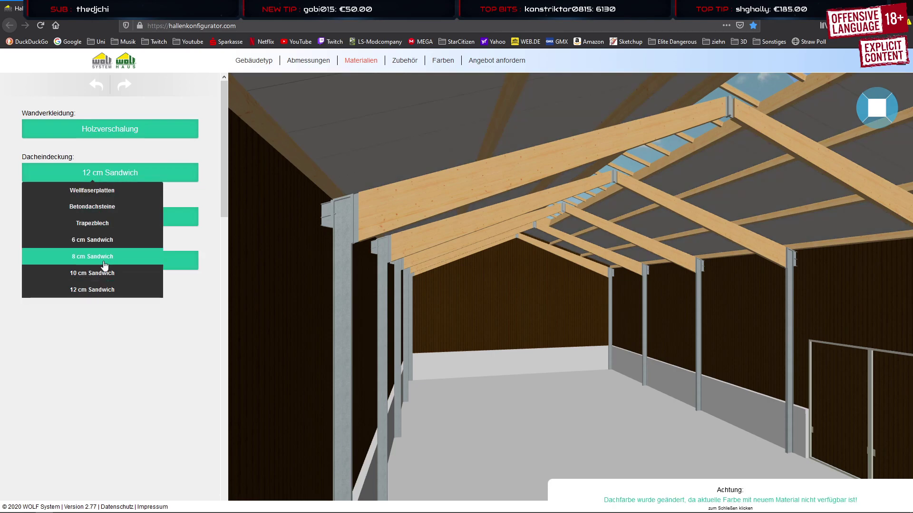
drag(386, 216, 386, 242)
scroll(386, 242, down, 5)
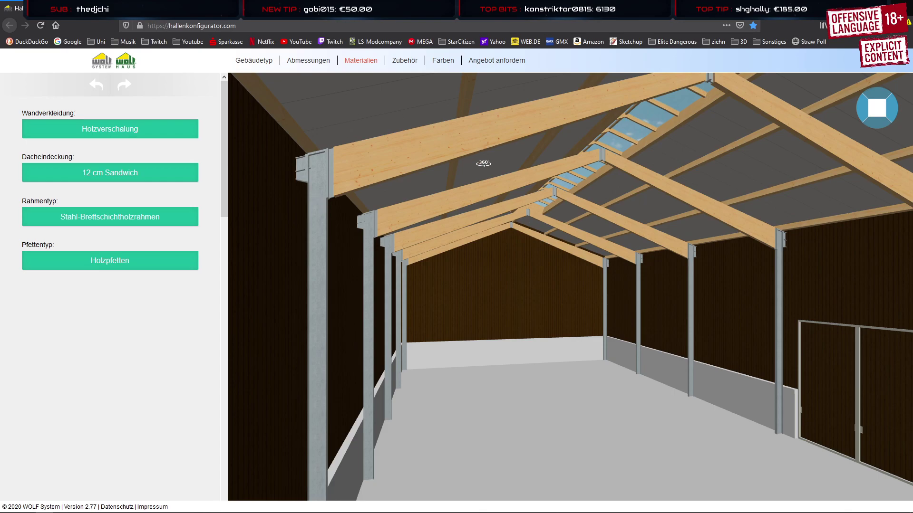
scroll(485, 163, up, 3)
scroll(519, 195, up, 5)
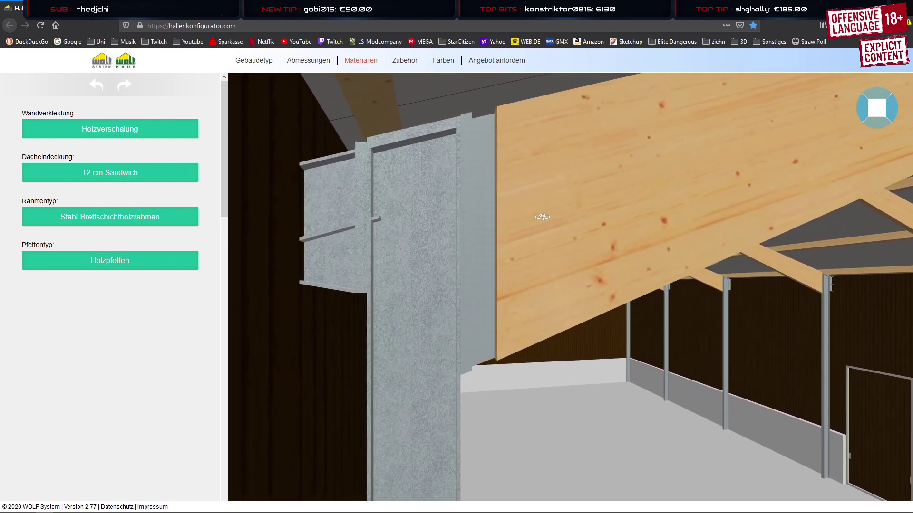
scroll(542, 216, up, 2)
right_drag(542, 216, 528, 198)
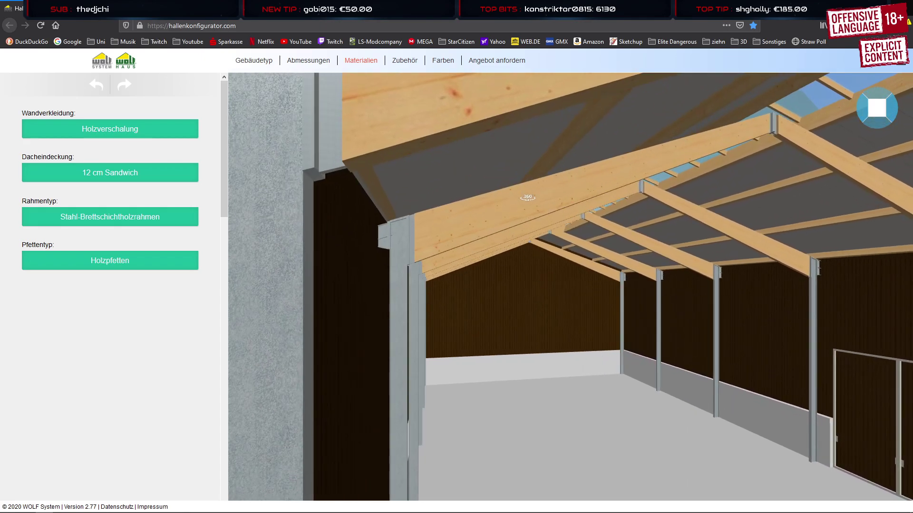
Recheck the Stahlrahmen frame, restore Stahl-Brettschichtholzrahmen, and orbit to view the full roof frames
click(162, 268)
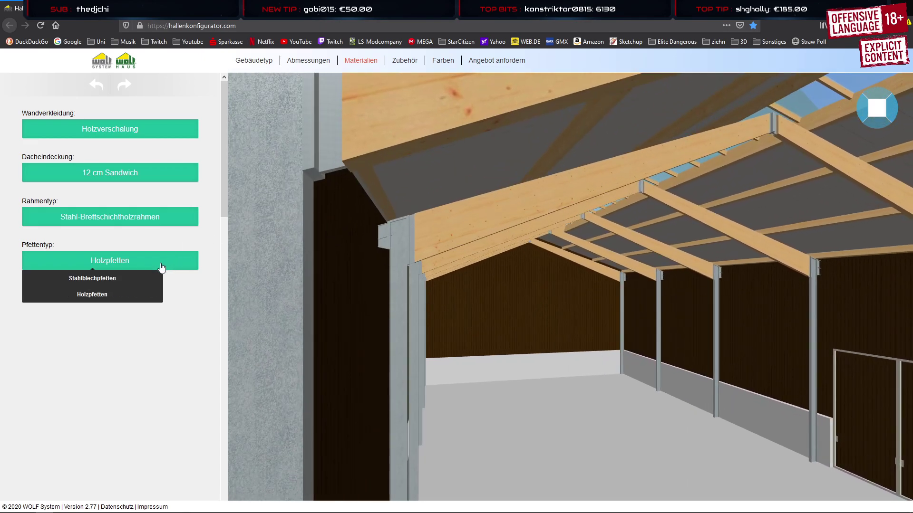
click(158, 221)
click(145, 238)
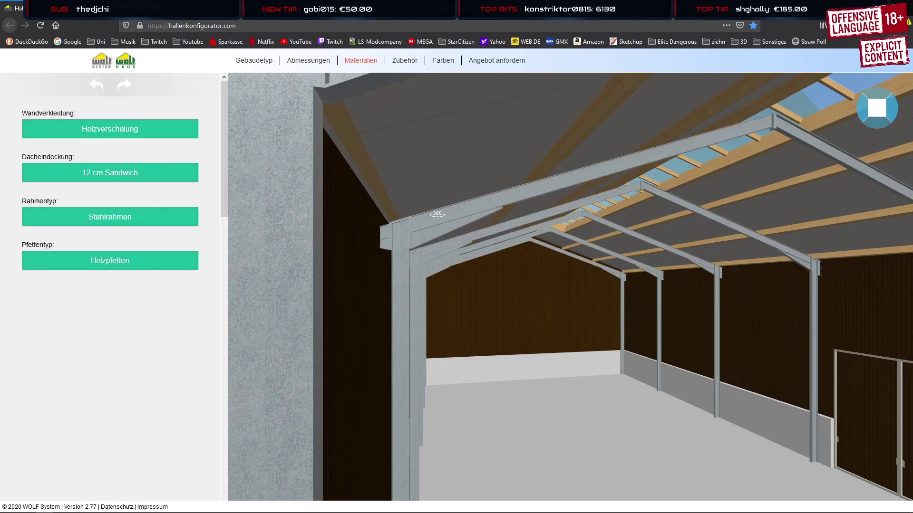
mouse_move(437, 214)
mouse_down()
mouse_move(434, 179)
mouse_move(428, 235)
mouse_move(401, 242)
mouse_move(432, 228)
mouse_up()
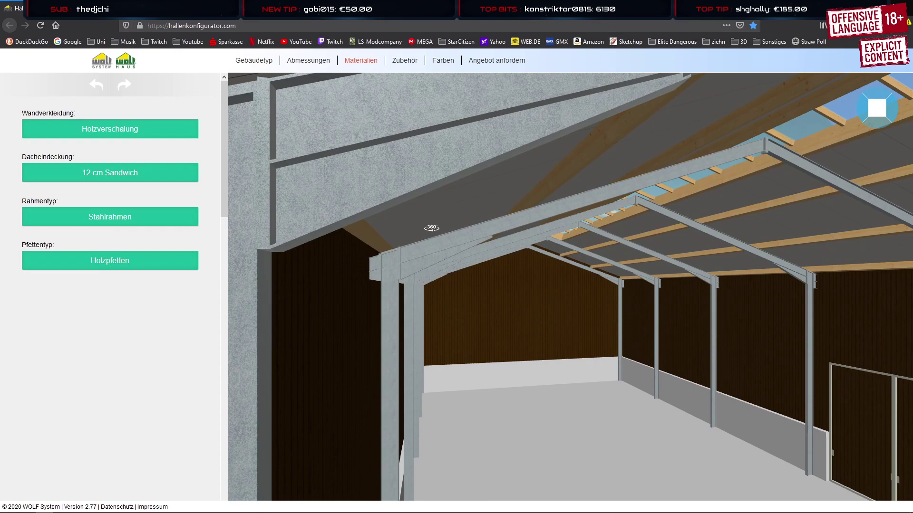
drag(432, 228, 443, 221)
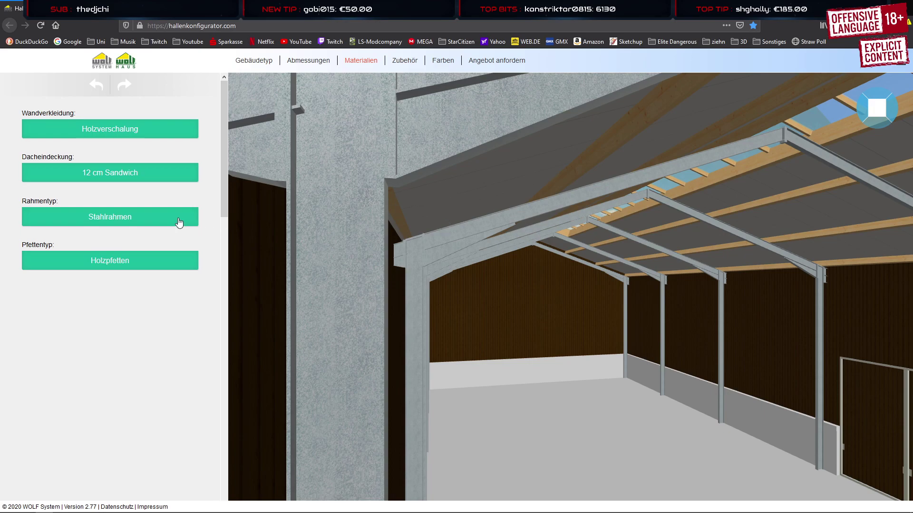
click(157, 215)
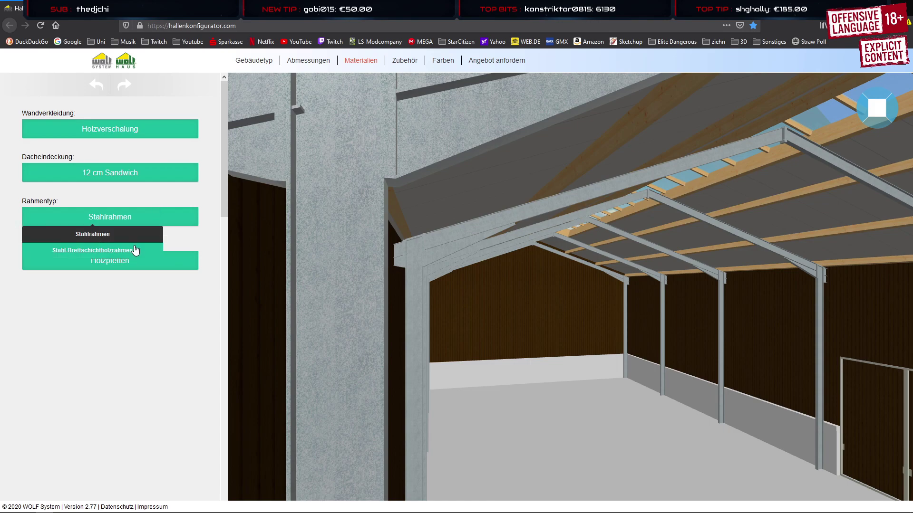
click(135, 251)
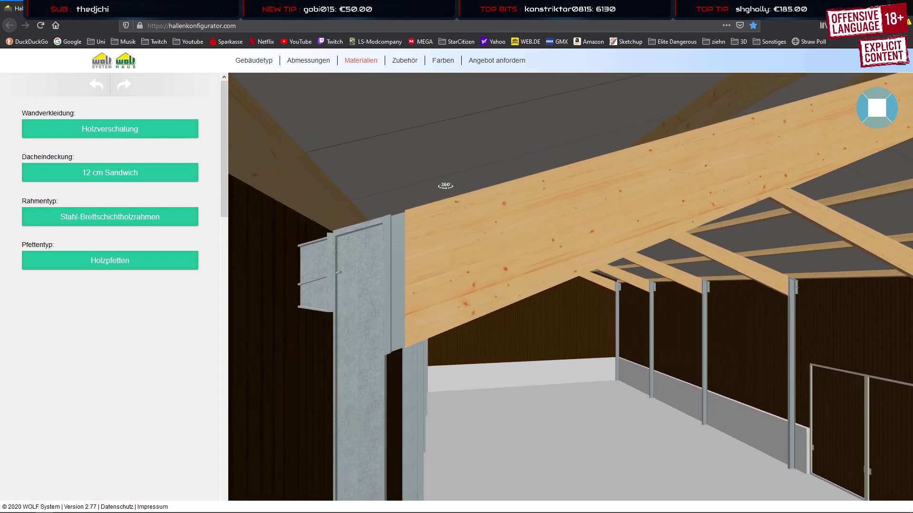
drag(521, 192, 560, 190)
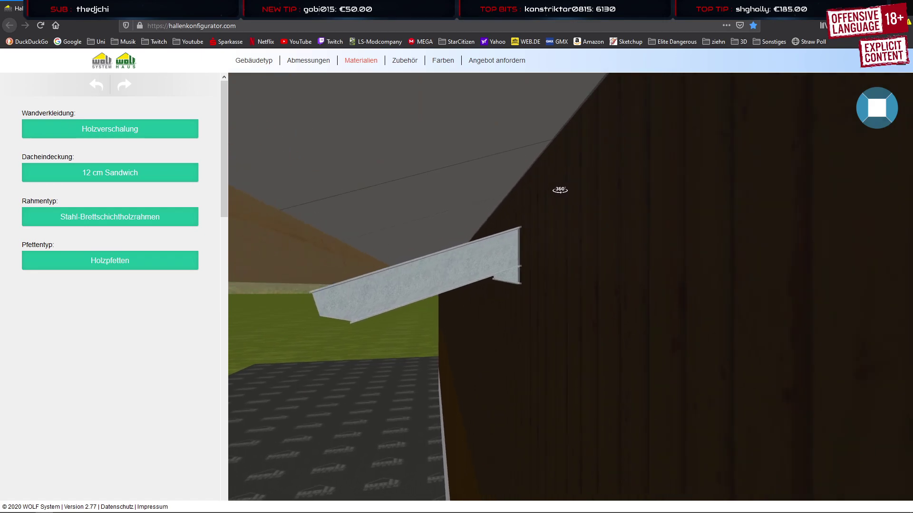
scroll(560, 190, down, 5)
drag(471, 208, 360, 158)
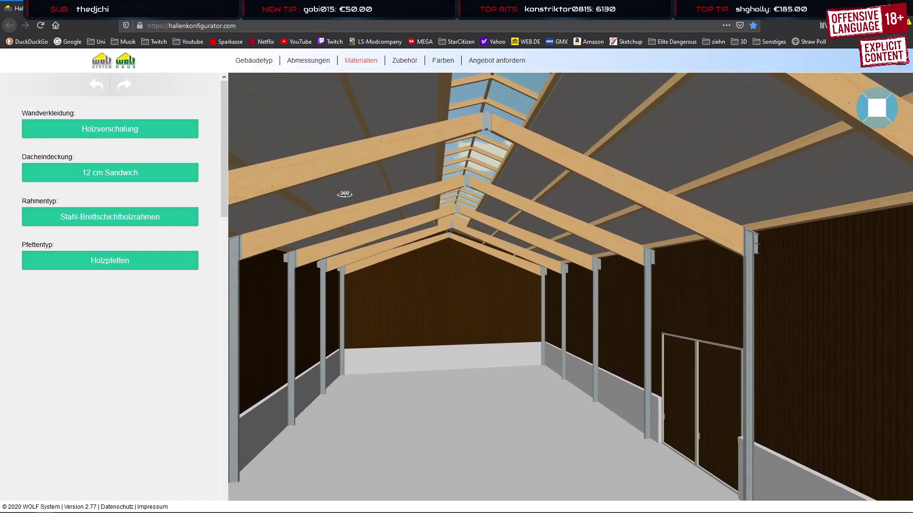
Move the green box Box026 over the third wall pier at X 1200,349m
mouse_move(192, 511)
click(150, 506)
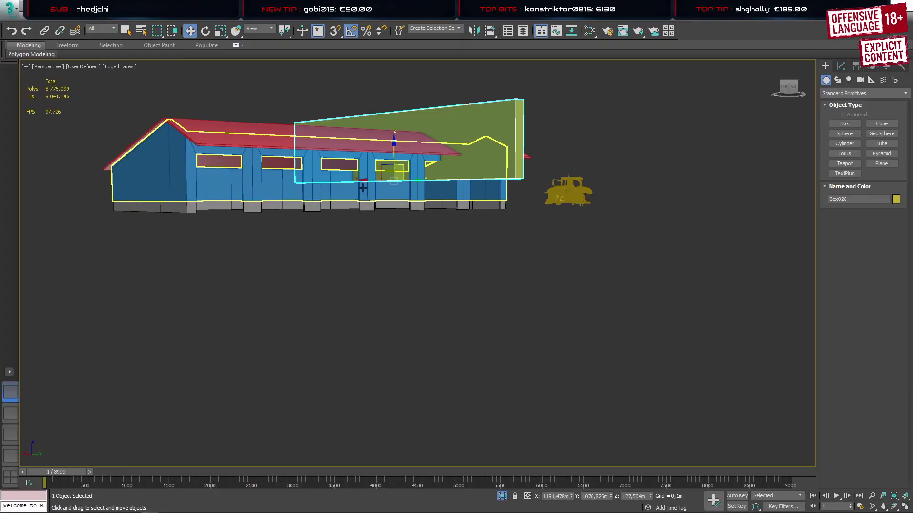
alt+middle_drag(393, 201, 397, 137)
scroll(397, 137, up, 5)
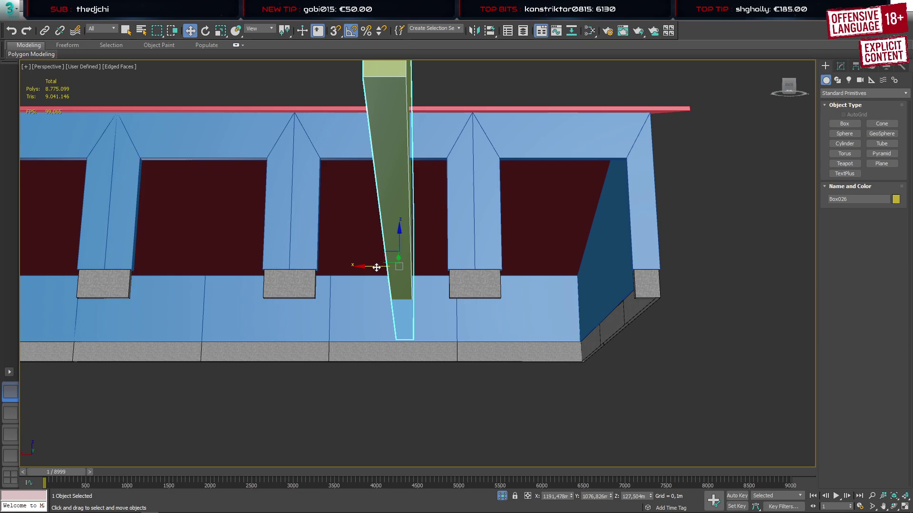
drag(380, 265, 447, 264)
scroll(444, 260, down, 10)
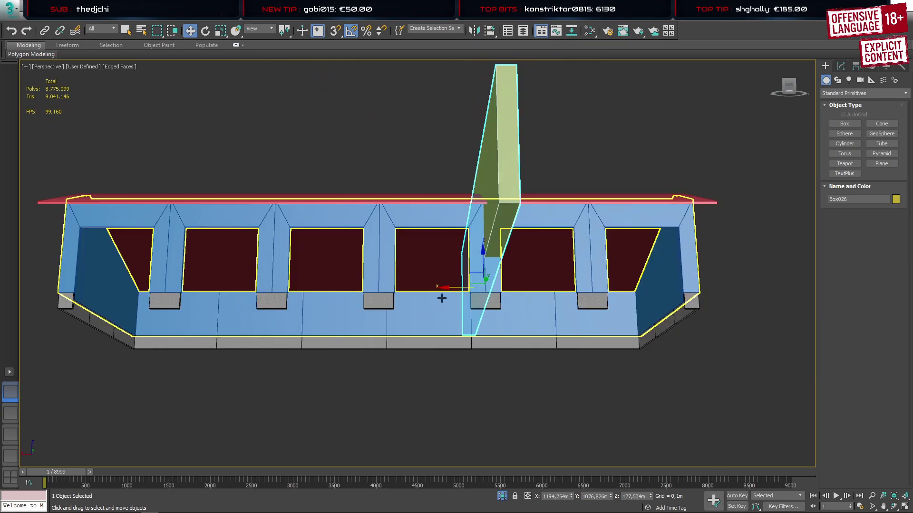
click(389, 240)
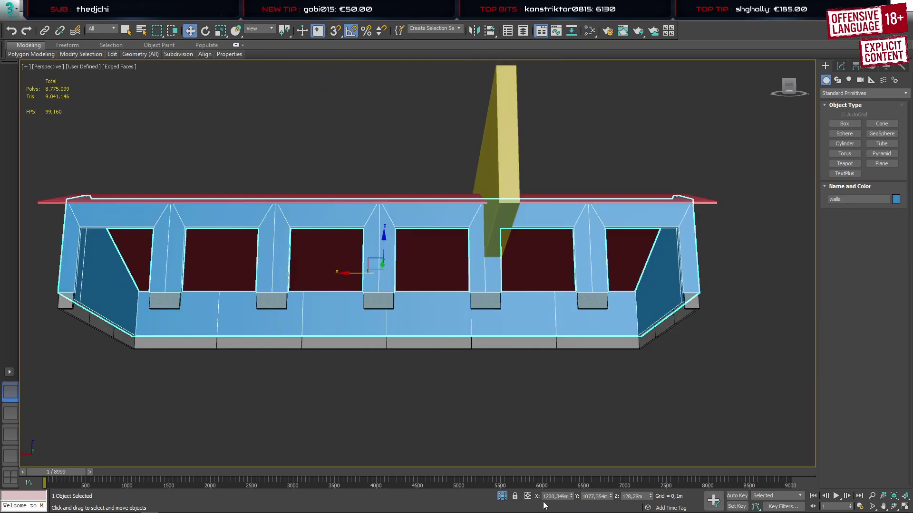
click(519, 214)
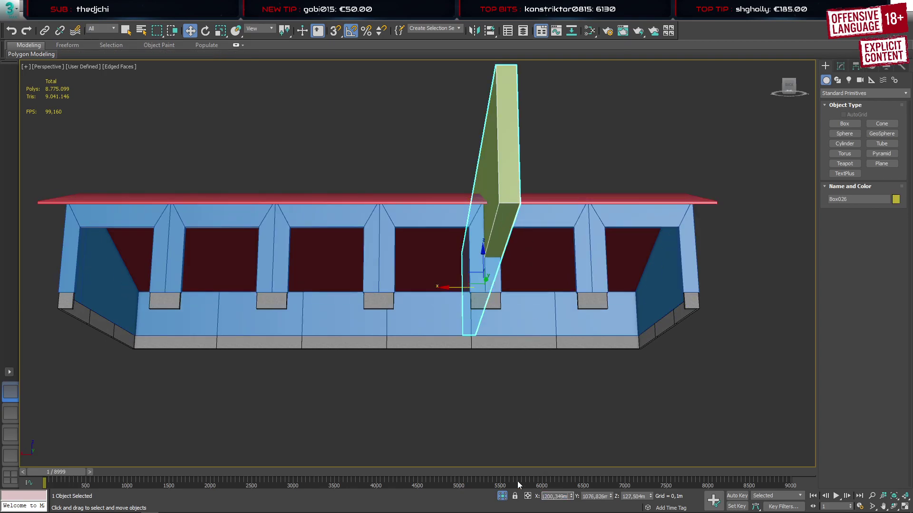
key(Return)
Slim Box026's width to 0,421m and return to the hall configurator
click(841, 67)
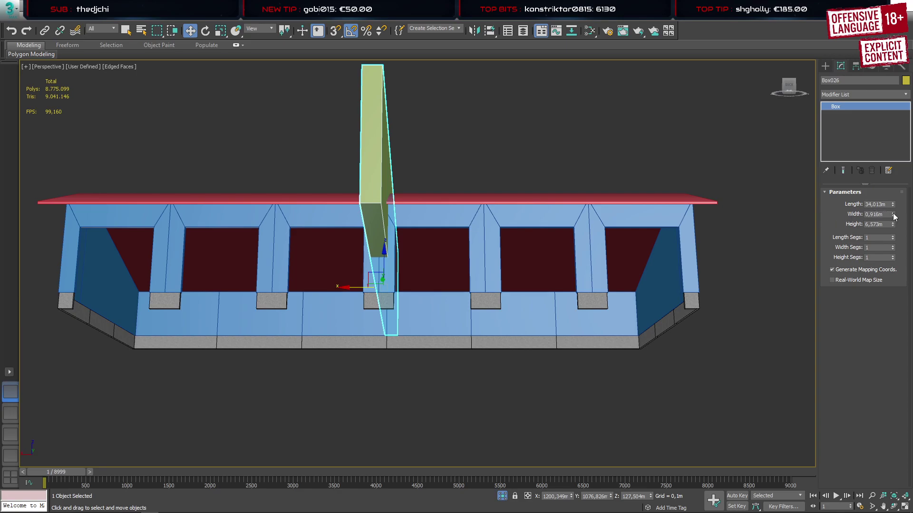
drag(894, 216, 894, 238)
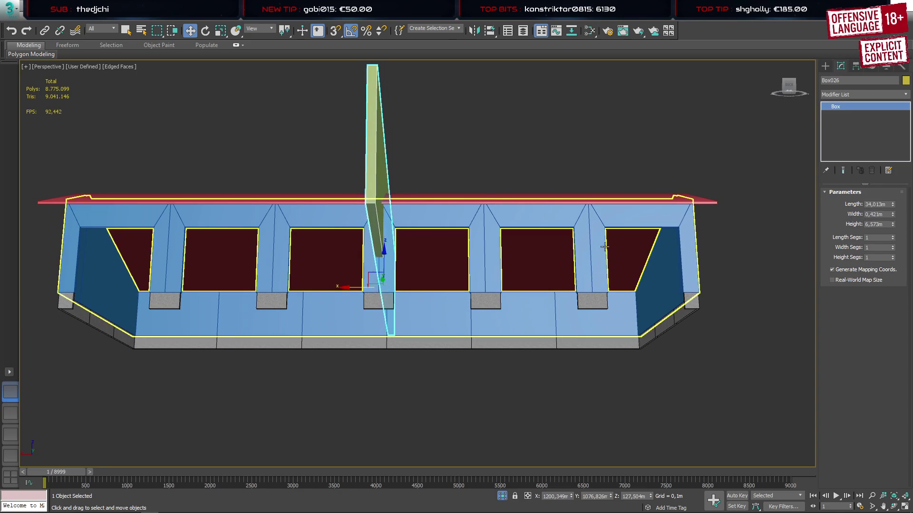
click(44, 505)
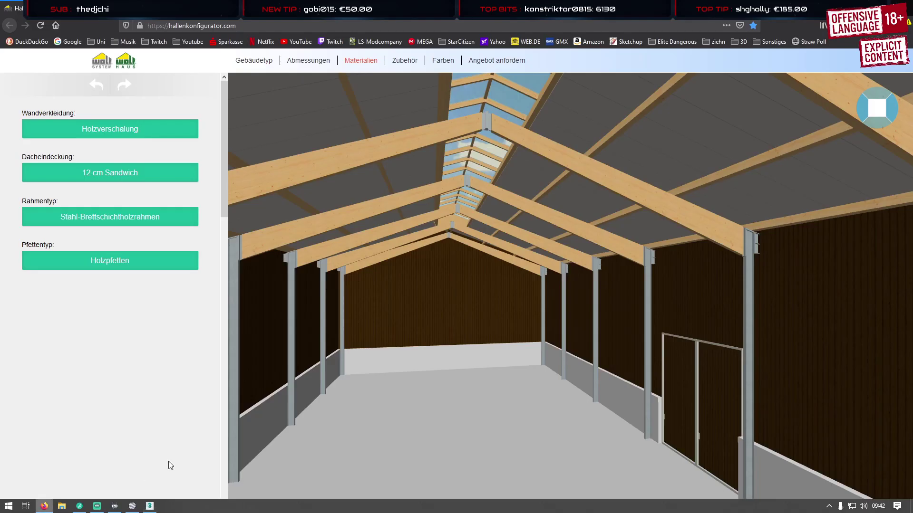
Review the hall's frame spacing, overall dimensions (34.1 m long, 19° pitch) and building type
click(317, 61)
click(315, 124)
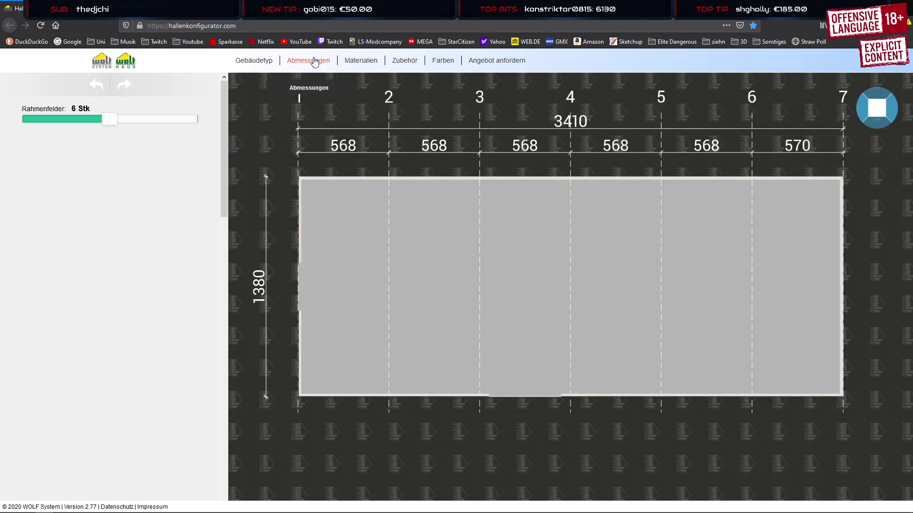
mouse_move(308, 61)
click(314, 88)
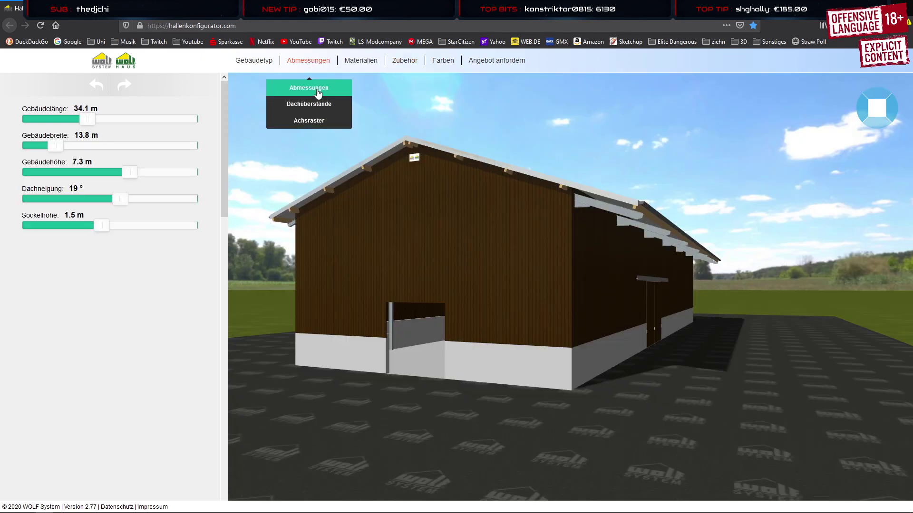
drag(418, 279, 499, 265)
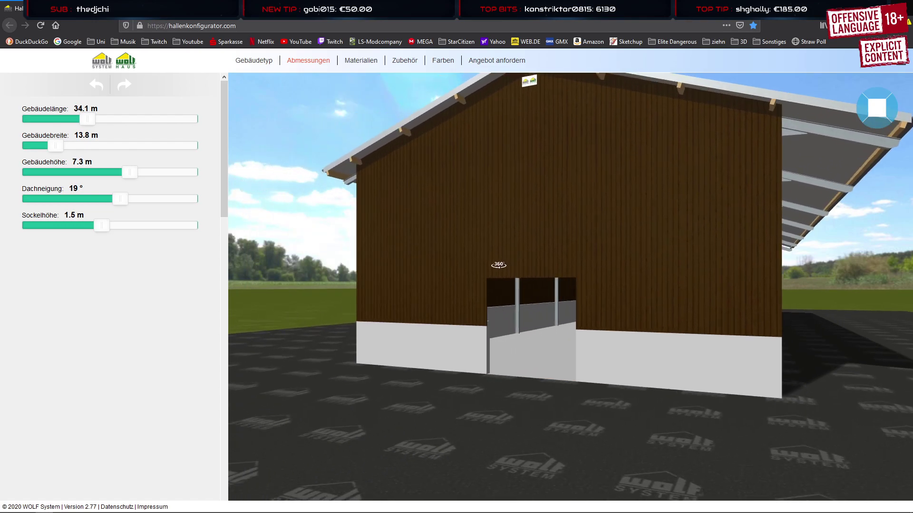
click(259, 62)
Orbit inside the hall to inspect the side wall columns and rafters, then return to 3ds Max
drag(559, 228, 548, 258)
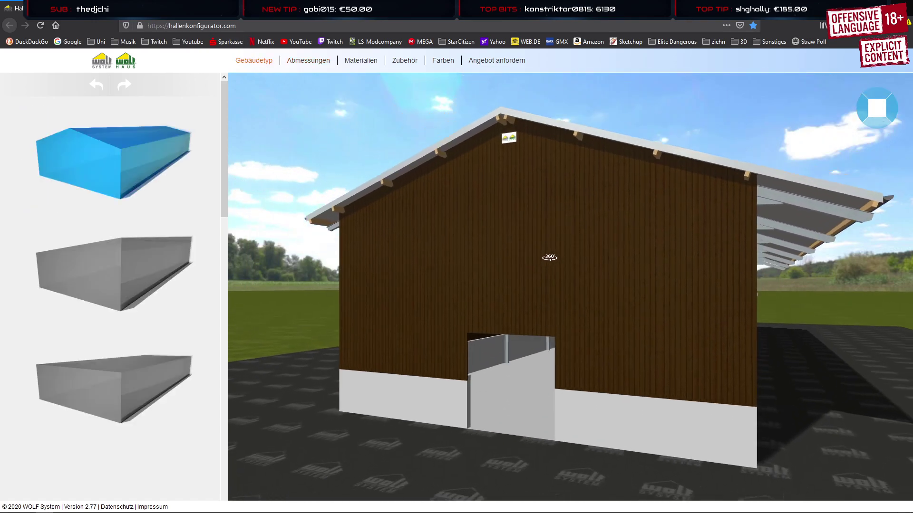
scroll(532, 277, up, 6)
scroll(534, 282, up, 2)
drag(561, 292, 526, 184)
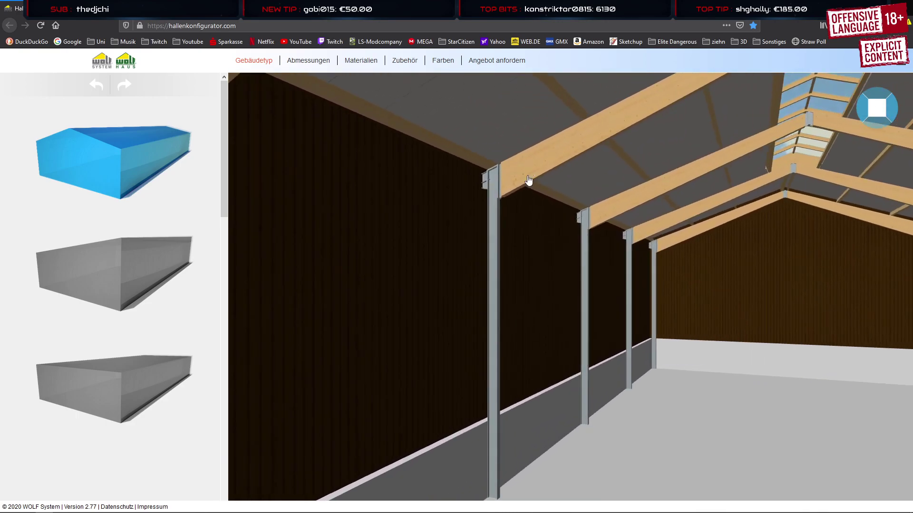
drag(464, 210, 498, 311)
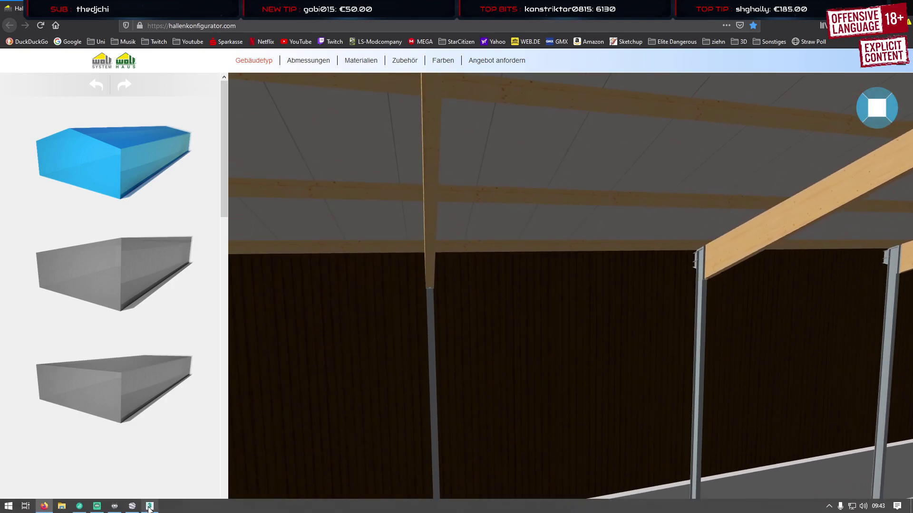
click(142, 506)
scroll(371, 234, up, 6)
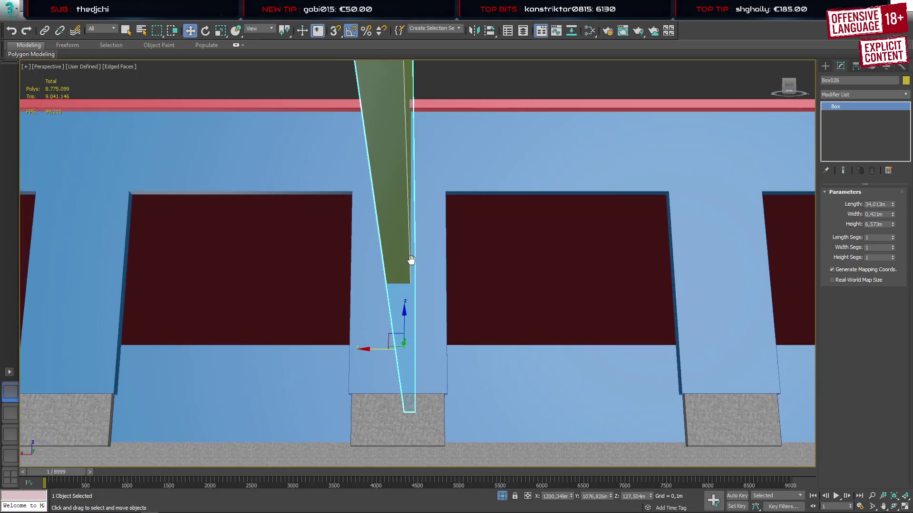
Set Box026's width to 0,2m, check it against the wall, then return to the configurator
drag(894, 214, 893, 238)
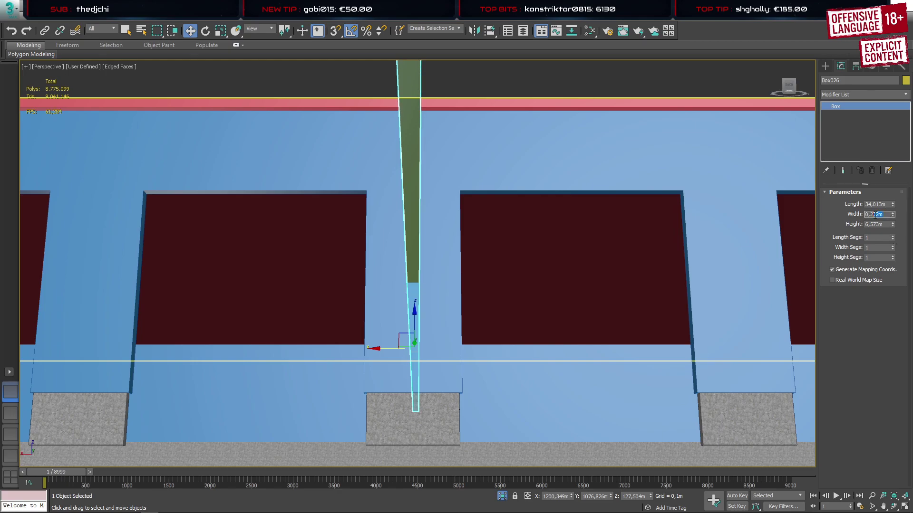
key(BackSpace)
key(Return)
middle_drag(391, 235, 571, 187)
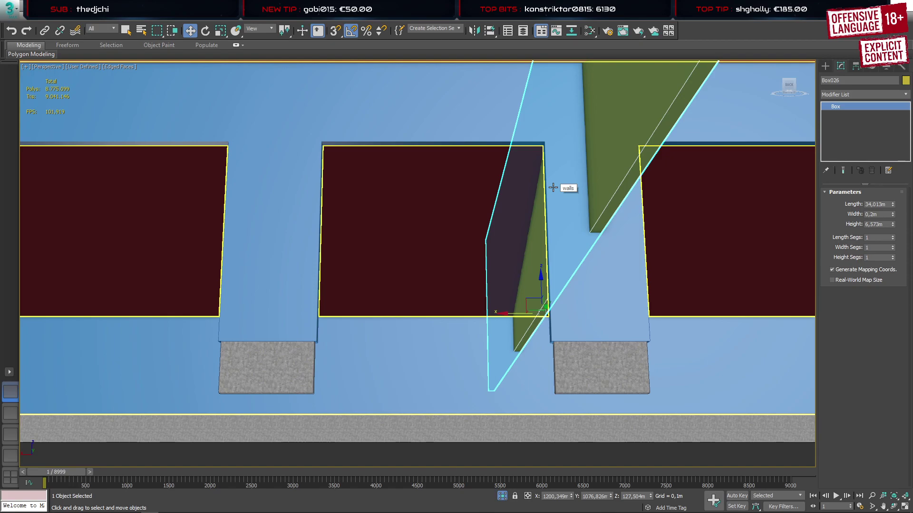
middle_drag(485, 205, 498, 286)
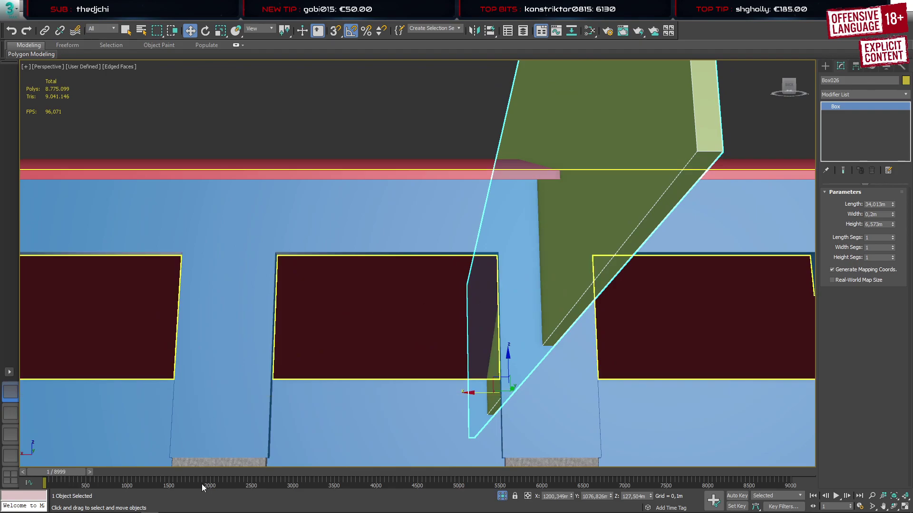
mouse_move(153, 508)
click(44, 507)
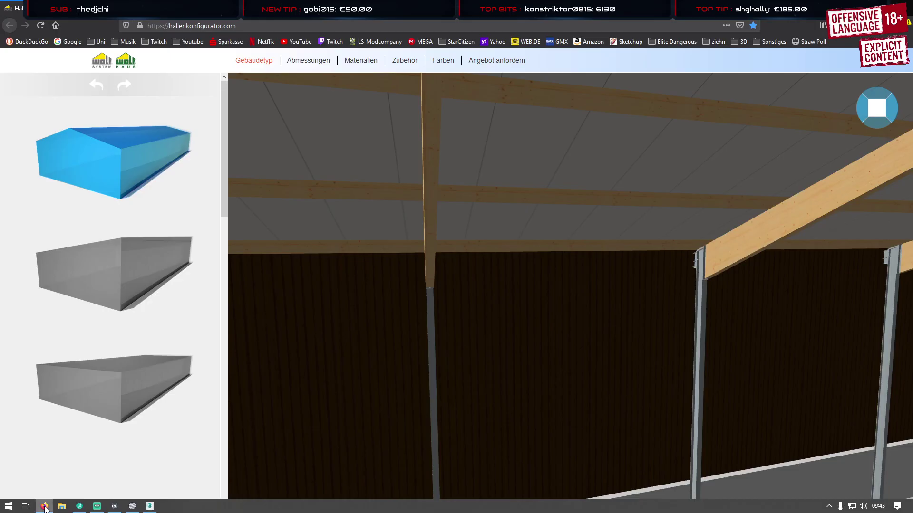
Orbit the configurator view down the hall's length, then switch back to 3ds Max
drag(525, 379, 628, 373)
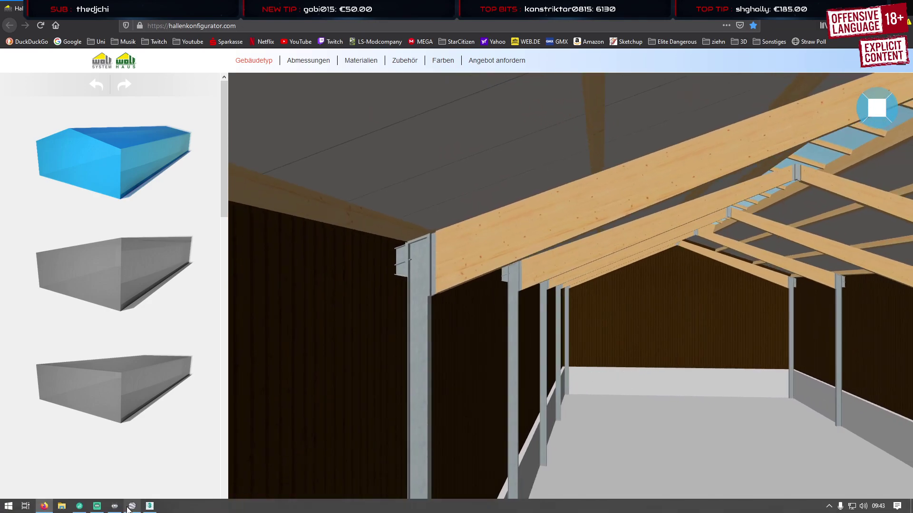
click(149, 507)
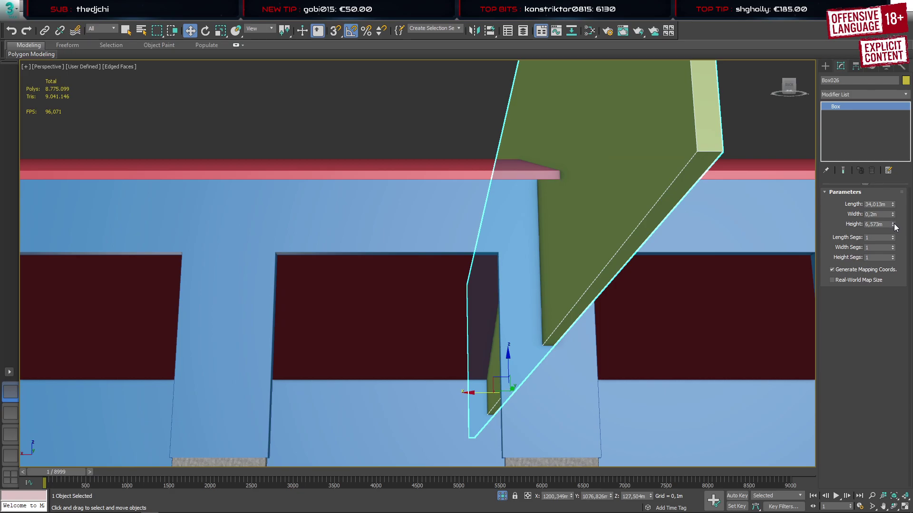
Flatten Box026 into a beam 0,592m high
drag(893, 225, 897, 270)
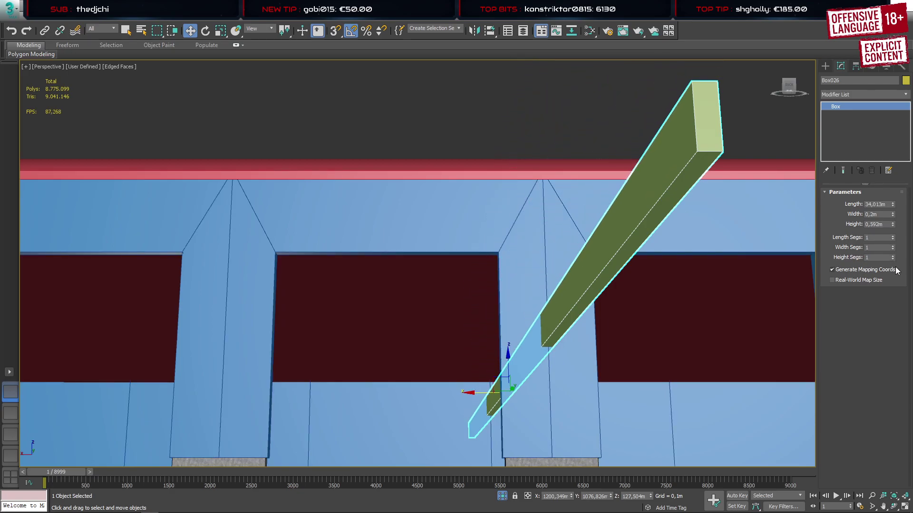
right_click(573, 264)
click(559, 270)
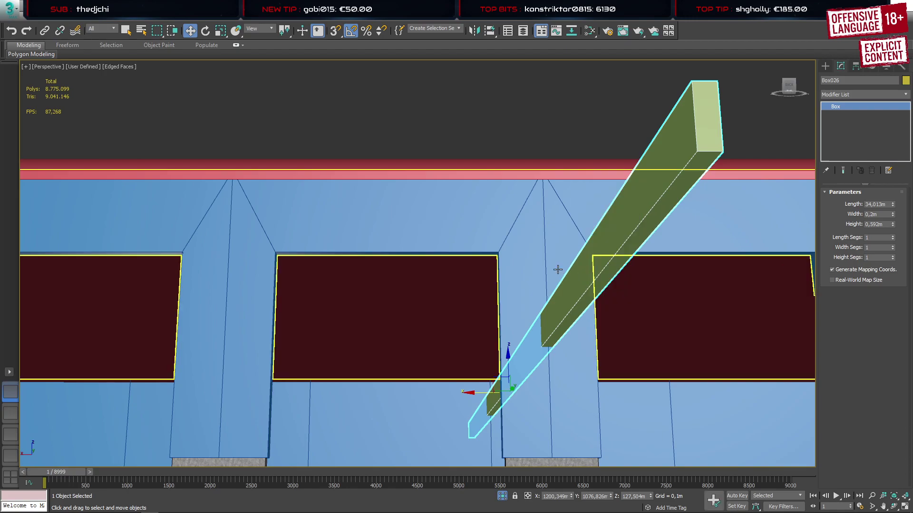
middle_drag(572, 262, 400, 320)
scroll(354, 259, up, 1)
scroll(349, 264, down, 2)
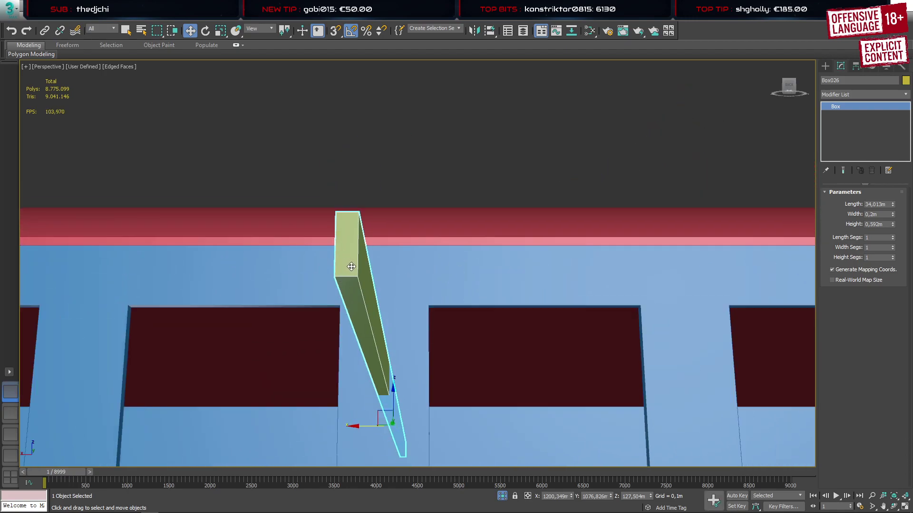
alt+middle_drag(361, 269, 463, 134)
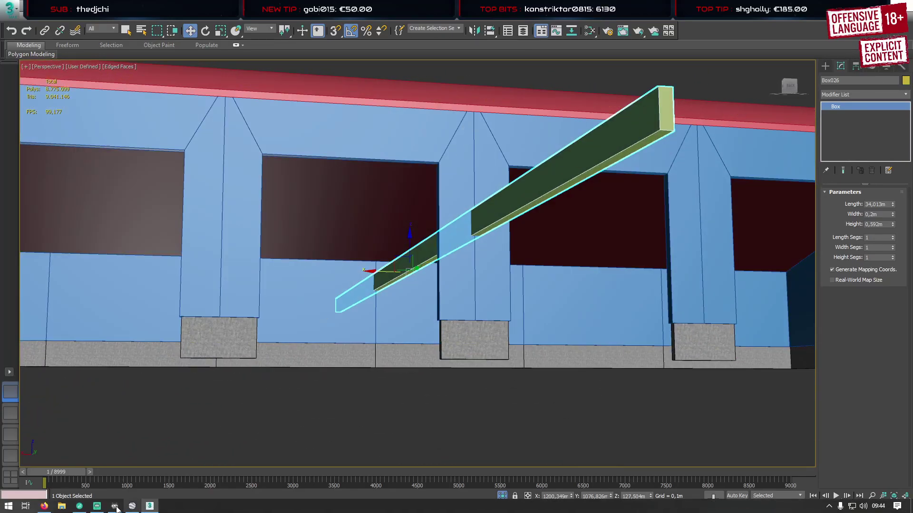
Look up at the ceiling rafters in the hall configurator, then return to 3ds Max
click(46, 508)
drag(265, 430, 776, 102)
click(857, 6)
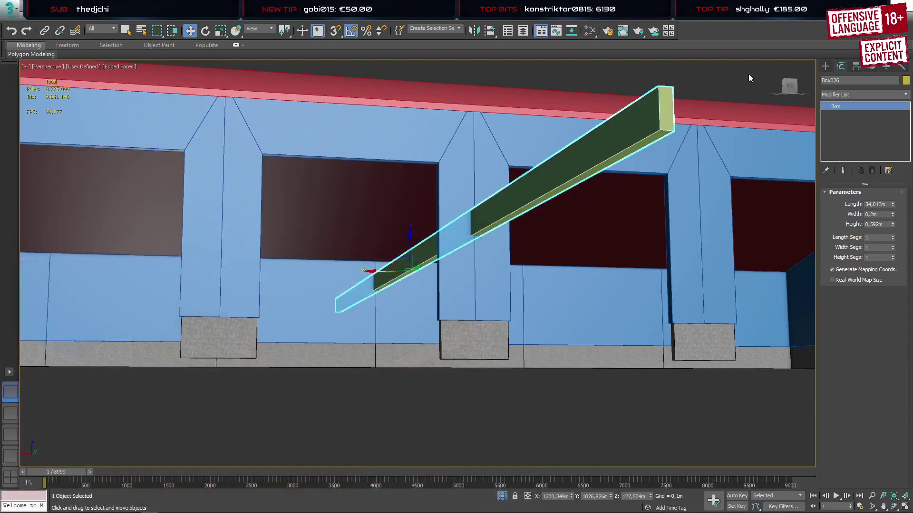
Convert the beam to an Editable Poly and pull its left-end vertices inward in the Left view
alt+middle_drag(450, 224, 506, 235)
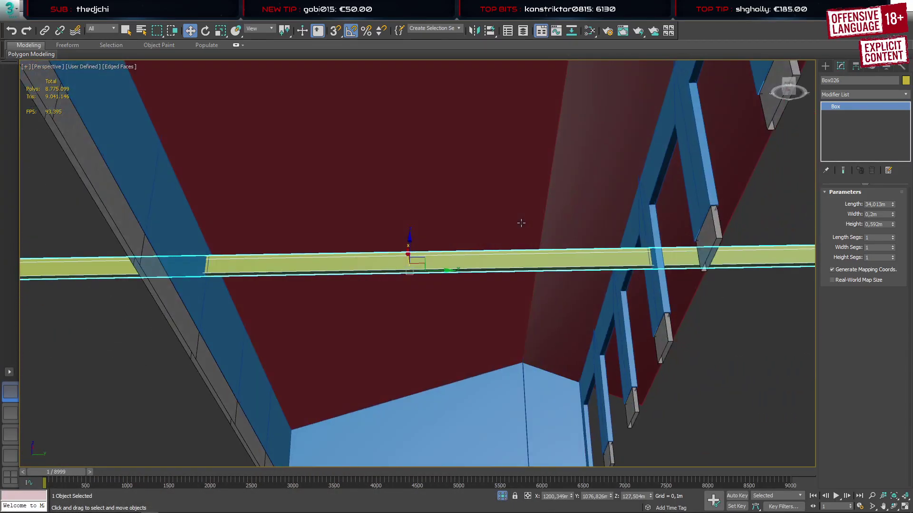
scroll(507, 235, down, 10)
right_click(508, 235)
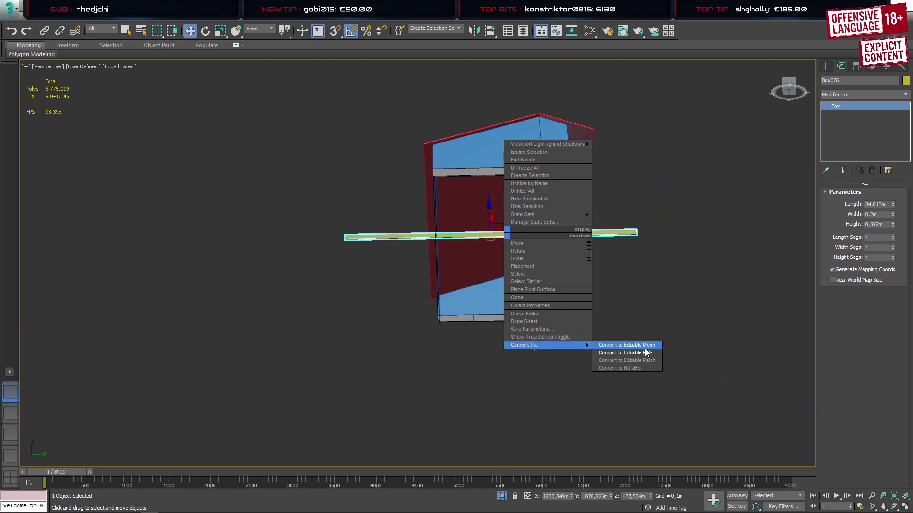
click(647, 353)
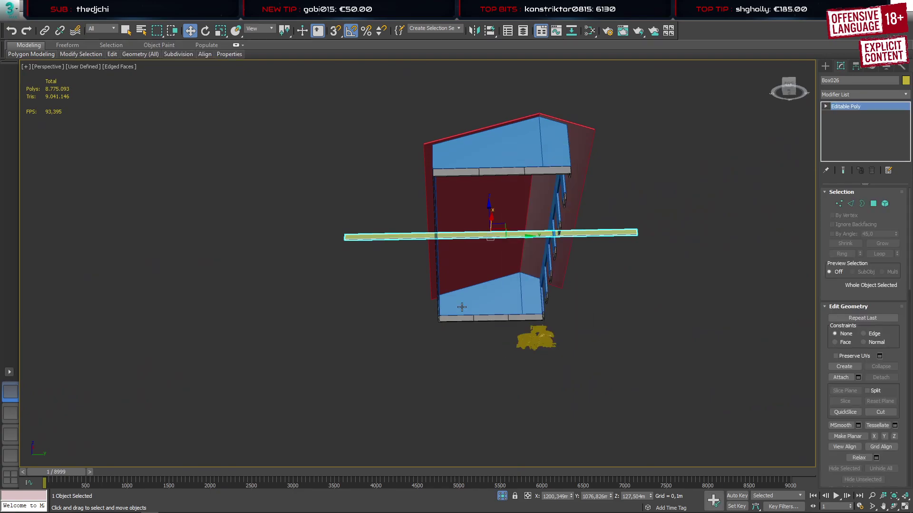
click(10, 456)
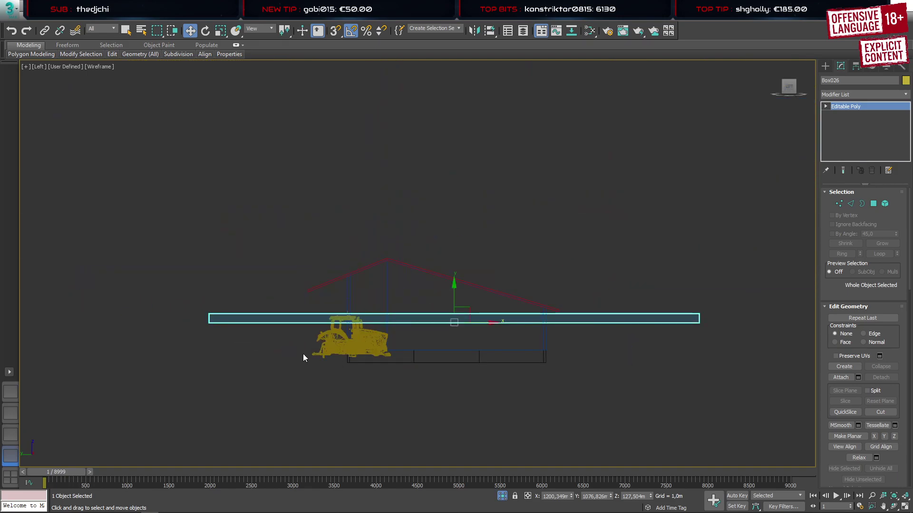
key(1)
drag(237, 319, 372, 319)
Orbit and pan the configurator's 3D hall to the rafter-post joint, then return to 3ds Max
click(44, 505)
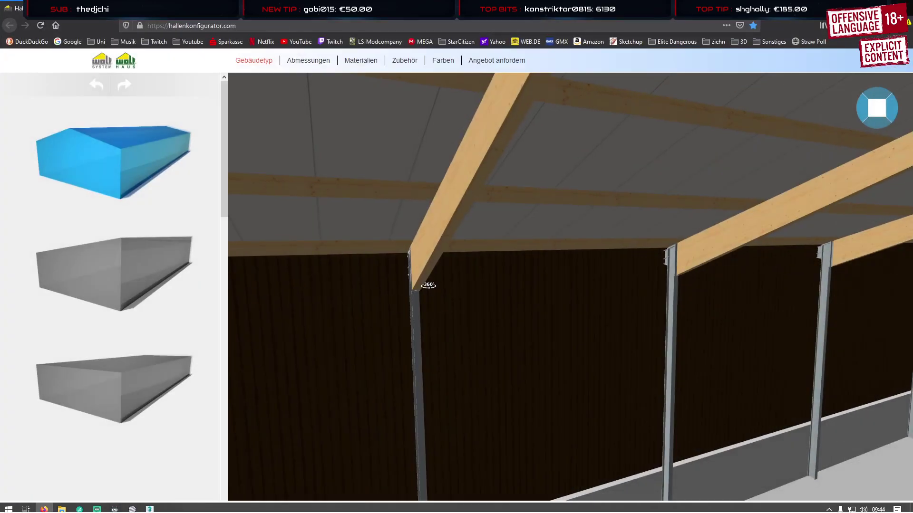
drag(428, 284, 582, 226)
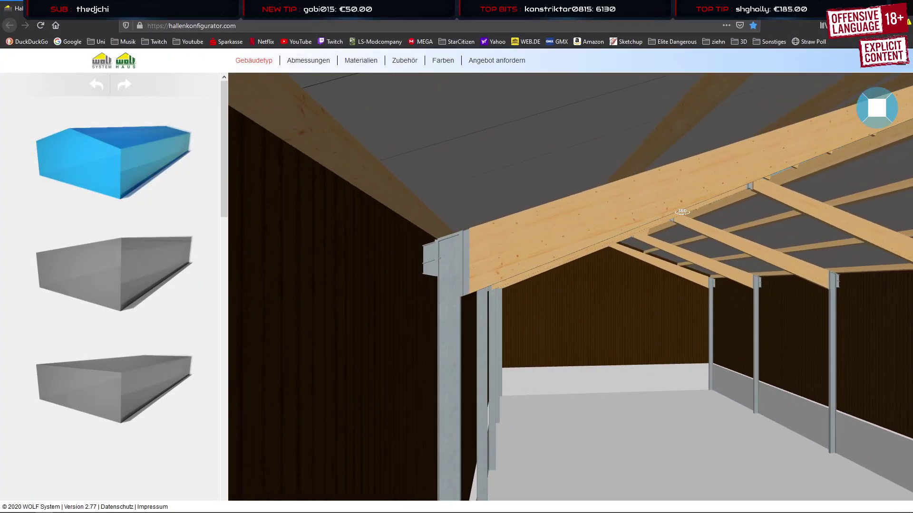
drag(784, 226, 375, 248)
right_drag(579, 259, 369, 231)
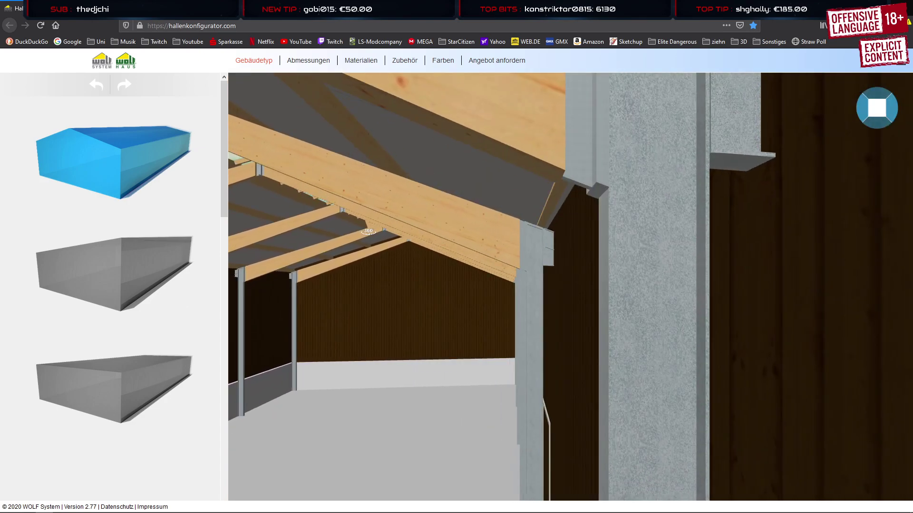
click(150, 507)
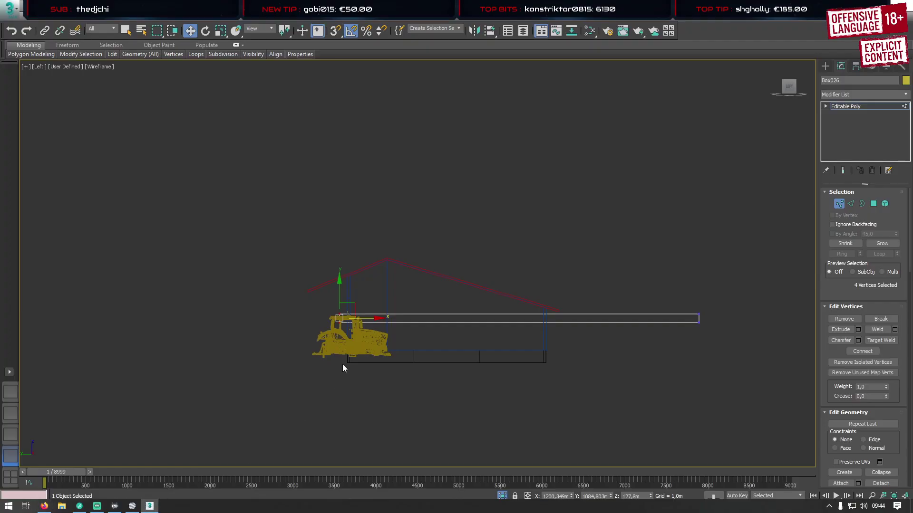
Move the beam's left and right end vertices in to meet the barn walls
scroll(339, 304, up, 2)
drag(325, 278, 405, 271)
scroll(455, 286, down, 5)
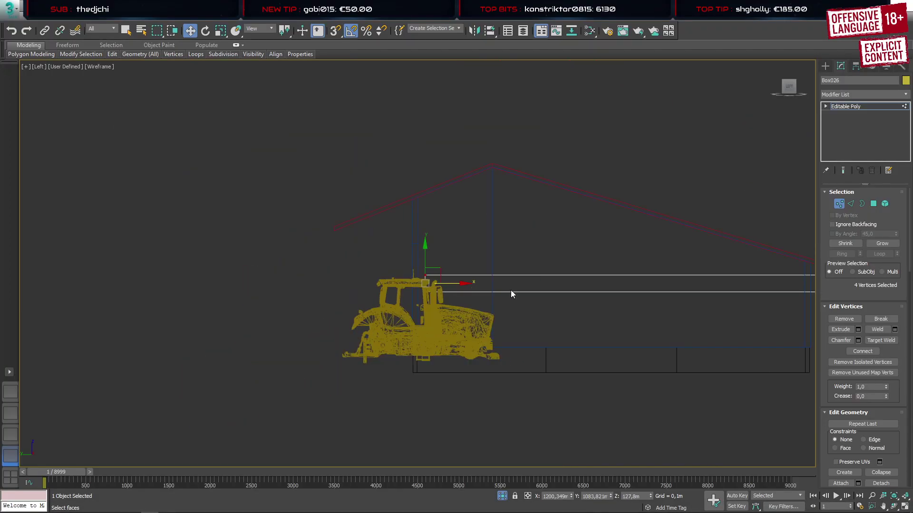
middle_drag(737, 309, 367, 274)
middle_drag(453, 269, 703, 265)
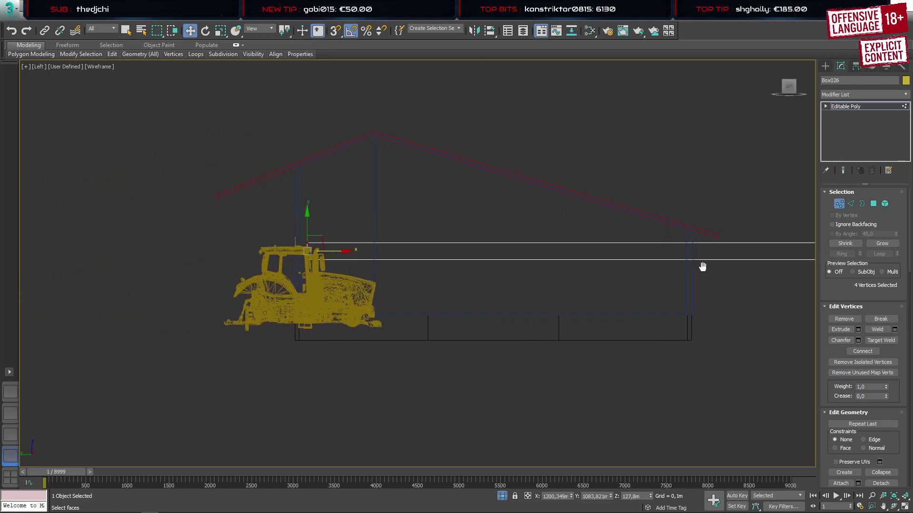
scroll(339, 255, up, 5)
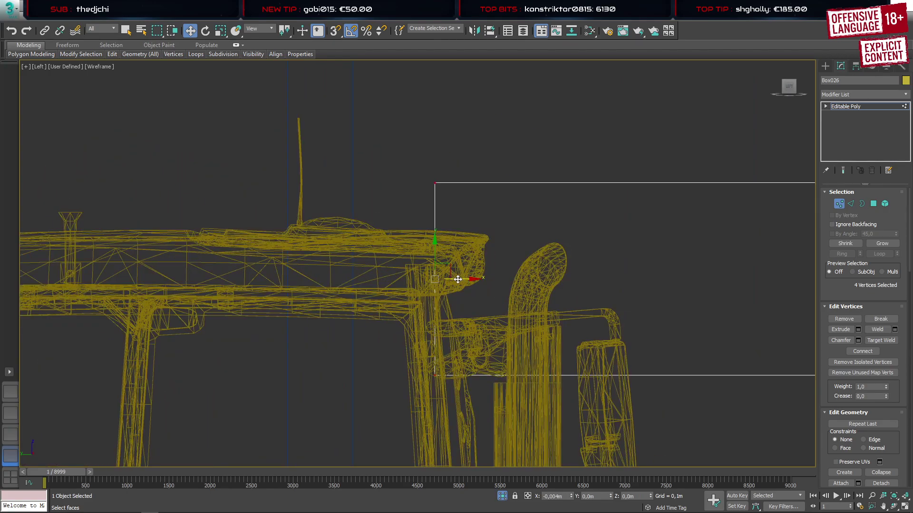
drag(458, 279, 385, 275)
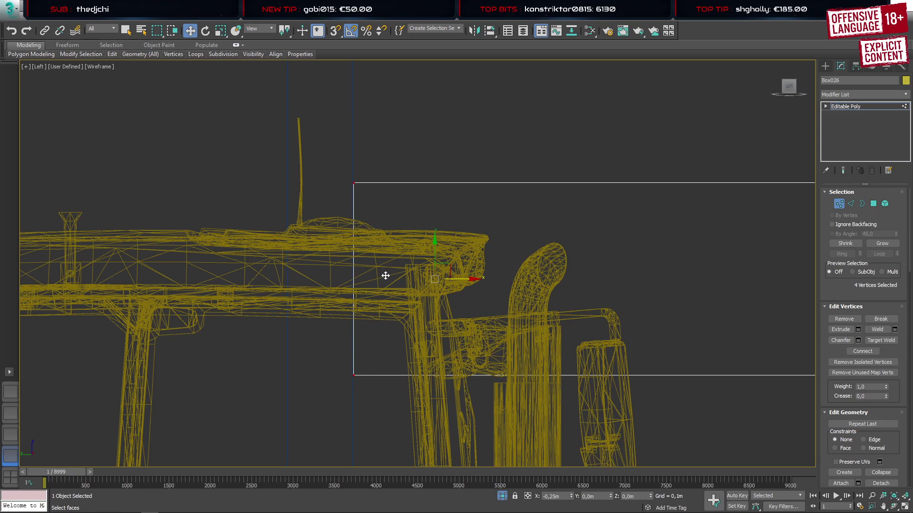
scroll(395, 299, down, 8)
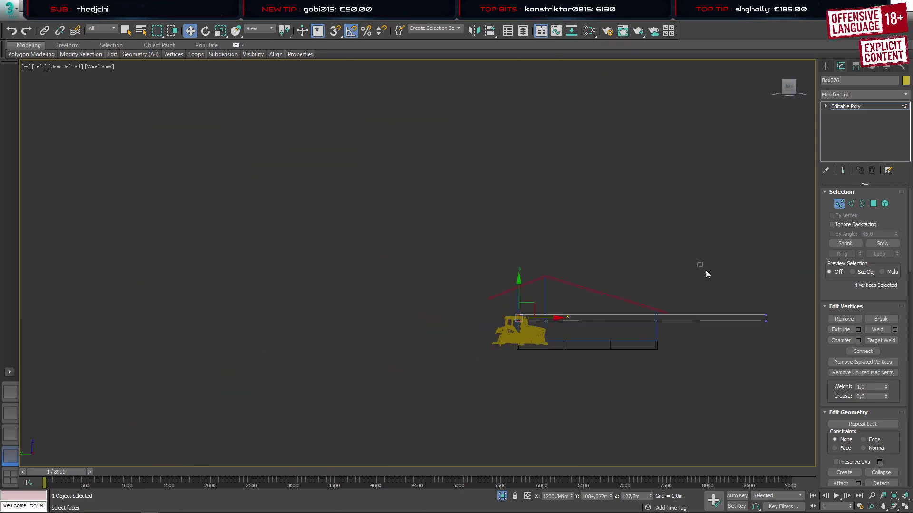
drag(705, 272, 667, 320)
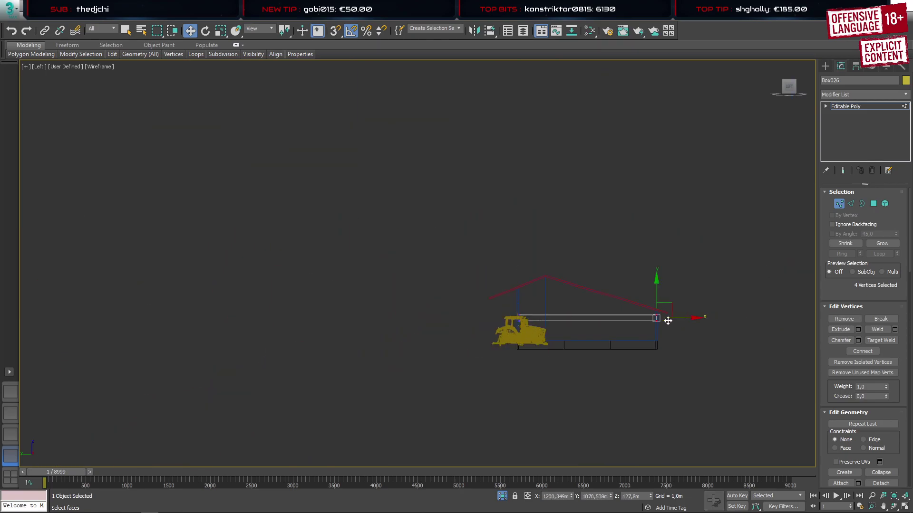
scroll(668, 321, up, 10)
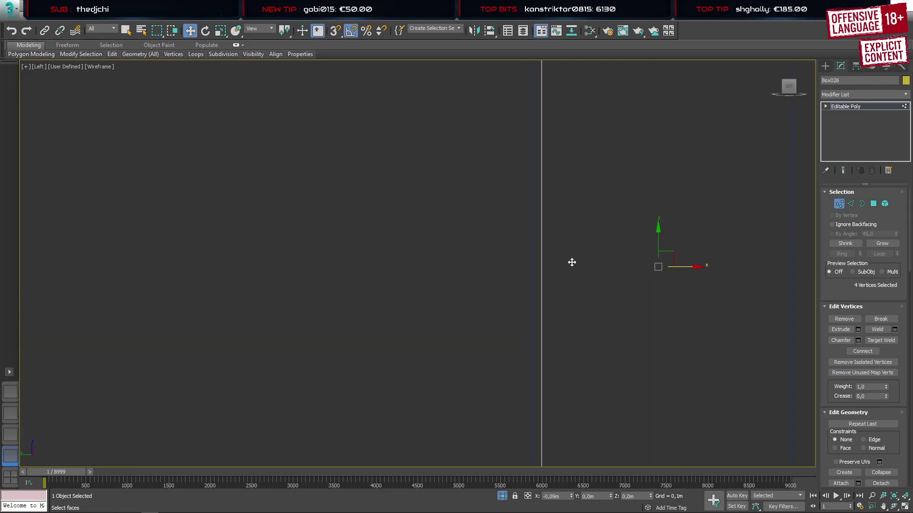
middle_drag(562, 261, 438, 339)
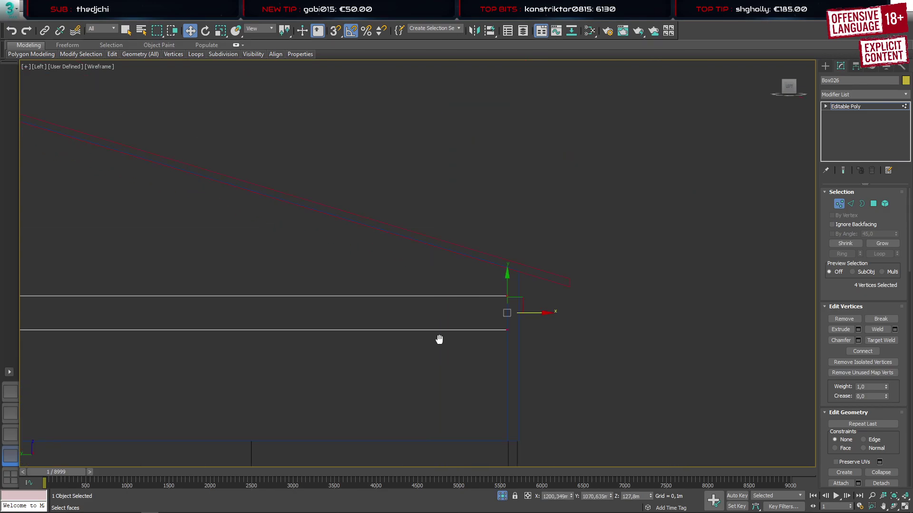
scroll(596, 300, down, 5)
Connect the beam's long edges with two edge loops pinched 84 toward the ends
key(2)
drag(522, 330, 536, 285)
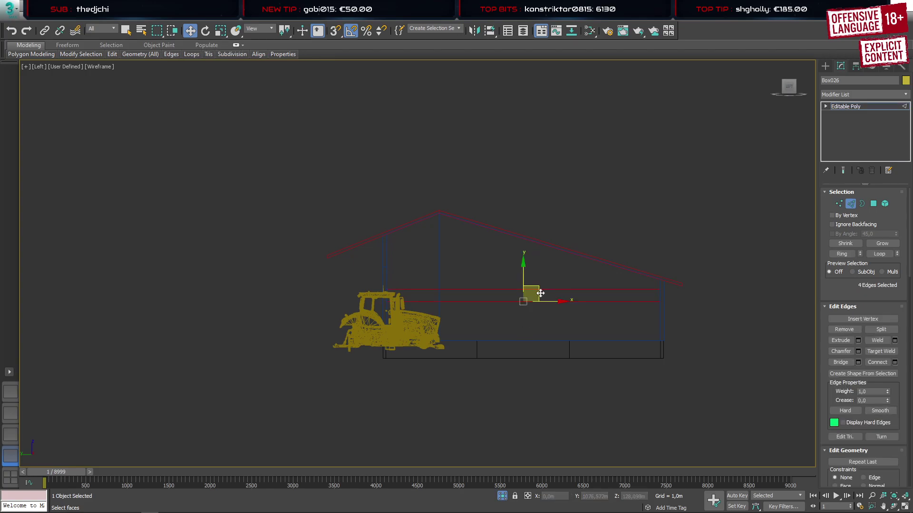
scroll(549, 313, up, 4)
key(ctrl+shift+e)
click(425, 268)
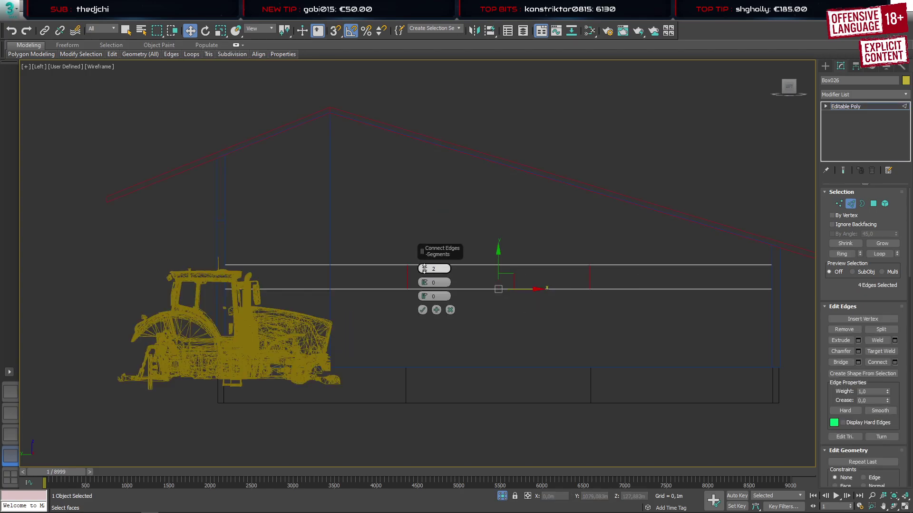
drag(425, 283, 493, 101)
click(423, 310)
Select the beam's short end polygons and remove them
key(2)
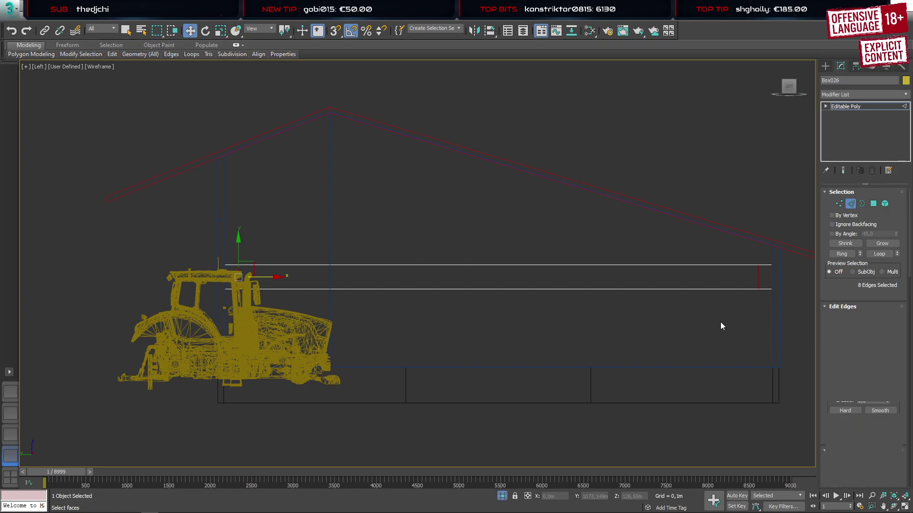
key(4)
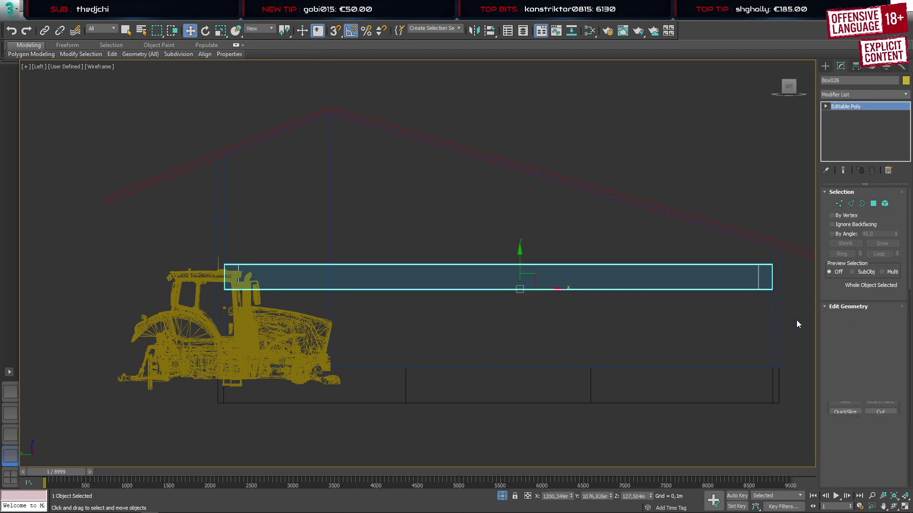
drag(796, 320, 766, 255)
drag(235, 313, 229, 319)
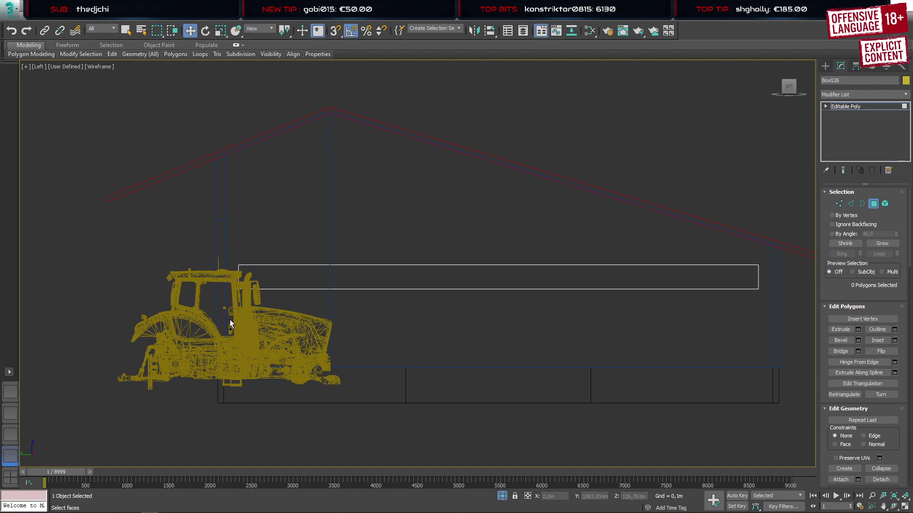
In Perspective view, bridge the beam's open left end closed
click(11, 392)
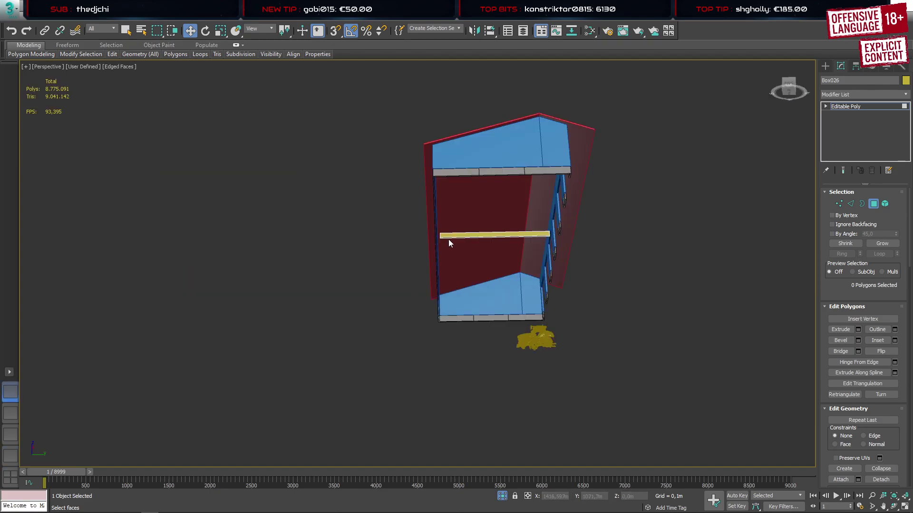
scroll(449, 243, up, 10)
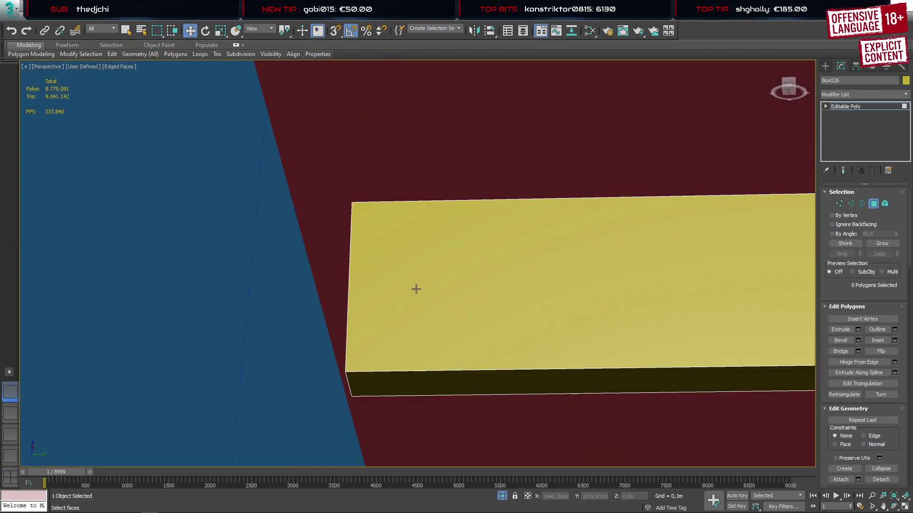
middle_drag(416, 287, 635, 280)
scroll(619, 288, up, 2)
scroll(605, 291, down, 2)
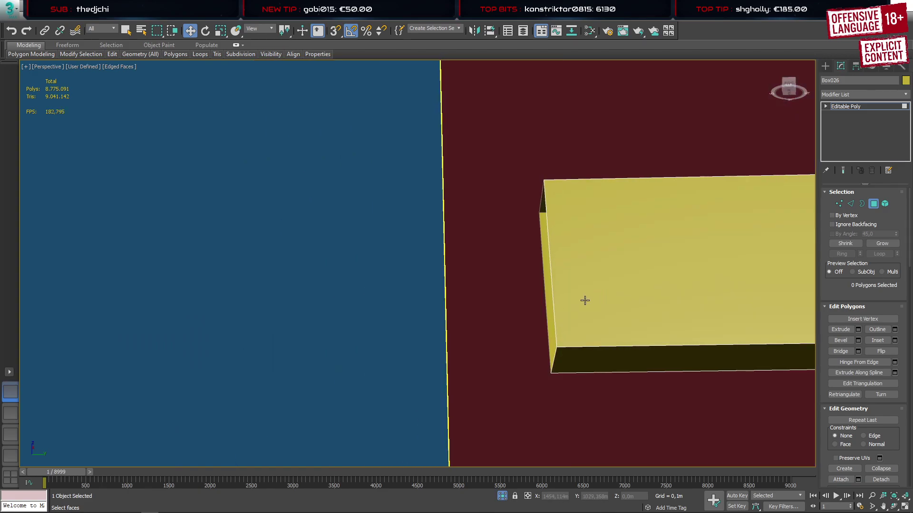
key(2)
key(b)
click(547, 300)
click(550, 297)
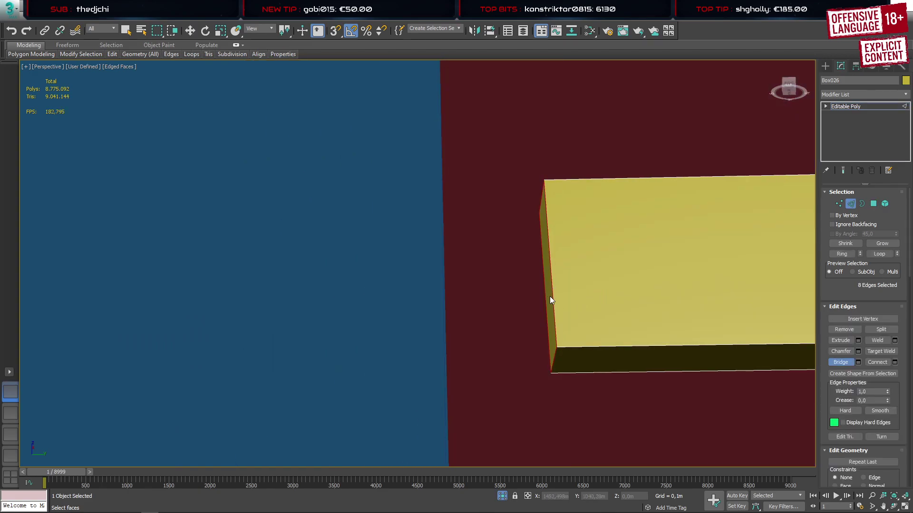
Bridge the beam's open right end closed
scroll(551, 301, down, 5)
middle_drag(789, 287, 385, 271)
scroll(384, 271, down, 4)
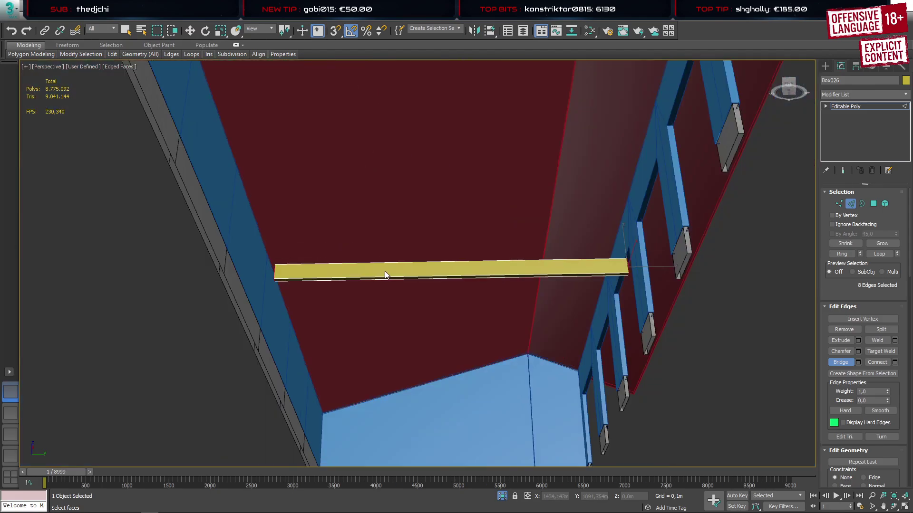
middle_drag(519, 270, 304, 272)
scroll(375, 273, up, 6)
middle_drag(423, 272, 269, 237)
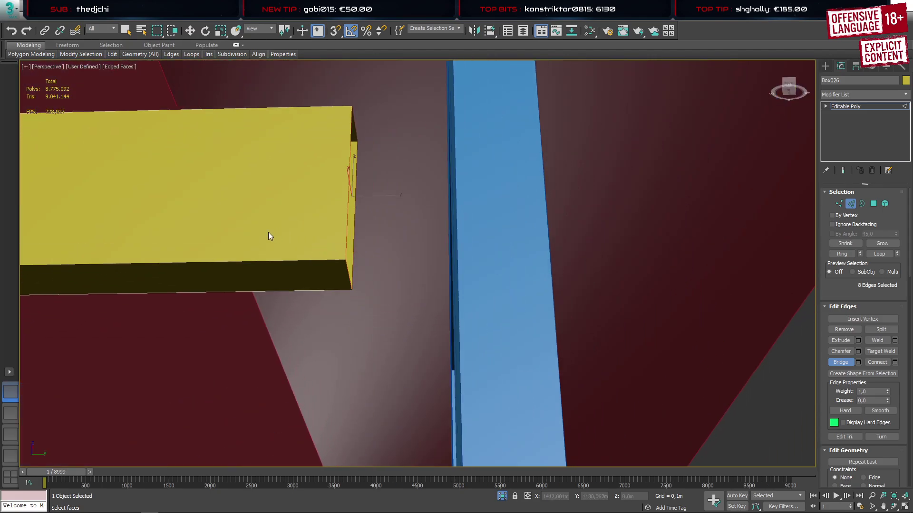
click(355, 232)
Add one new edge loop across the beam's four long edges
key(w)
scroll(301, 236, down, 12)
middle_drag(229, 257, 394, 264)
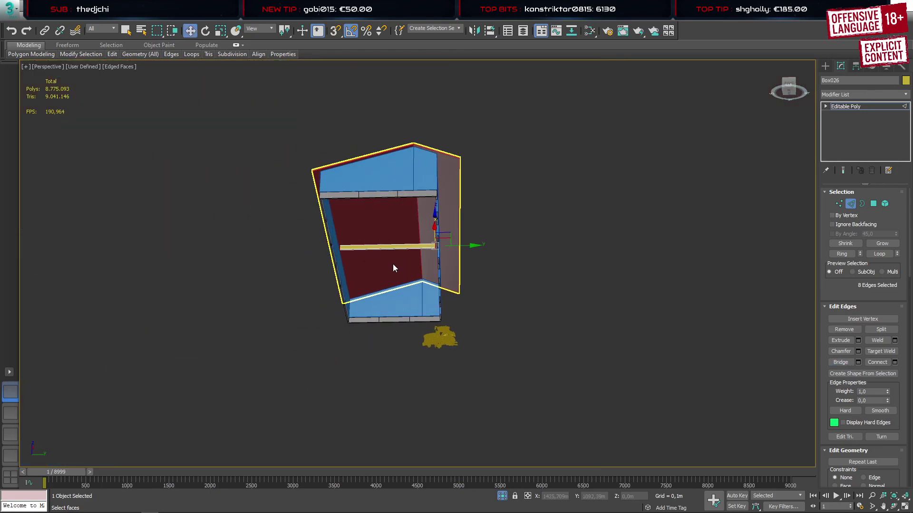
drag(392, 264, 383, 229)
key(ctrl+shift+e)
drag(424, 269, 422, 278)
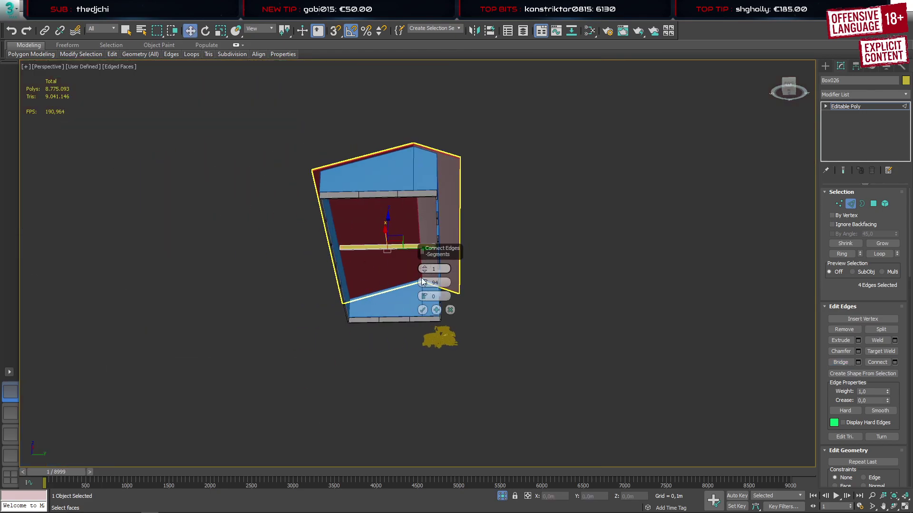
click(423, 310)
Slide the new edge loop toward the beam's left end in the Left view
click(10, 440)
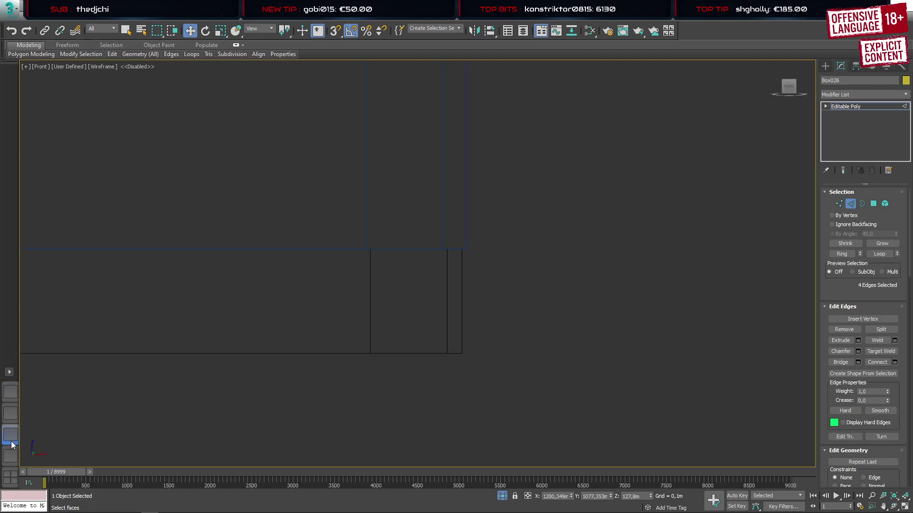
click(11, 455)
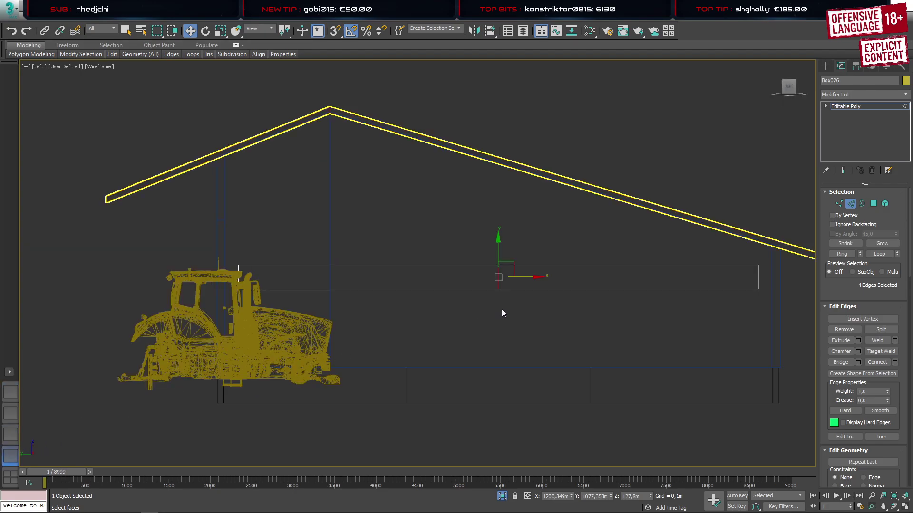
drag(499, 277, 362, 277)
mouse_move(109, 505)
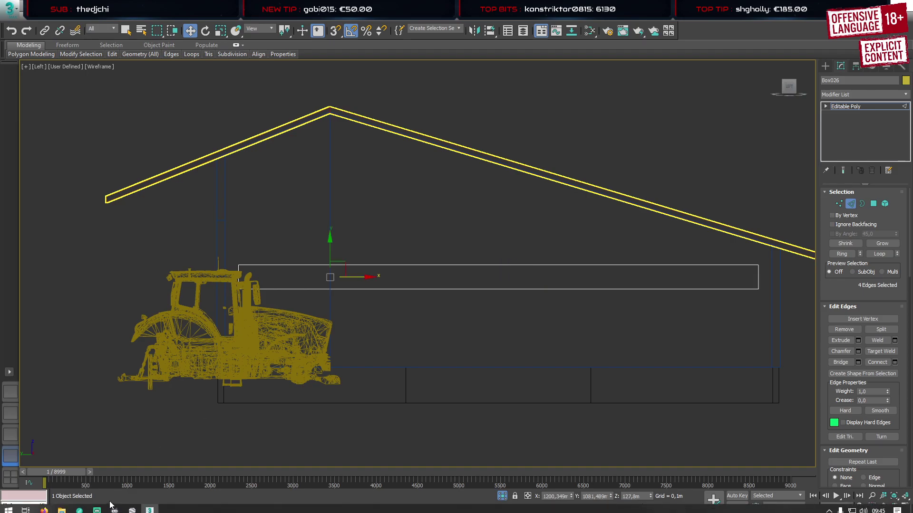
click(44, 510)
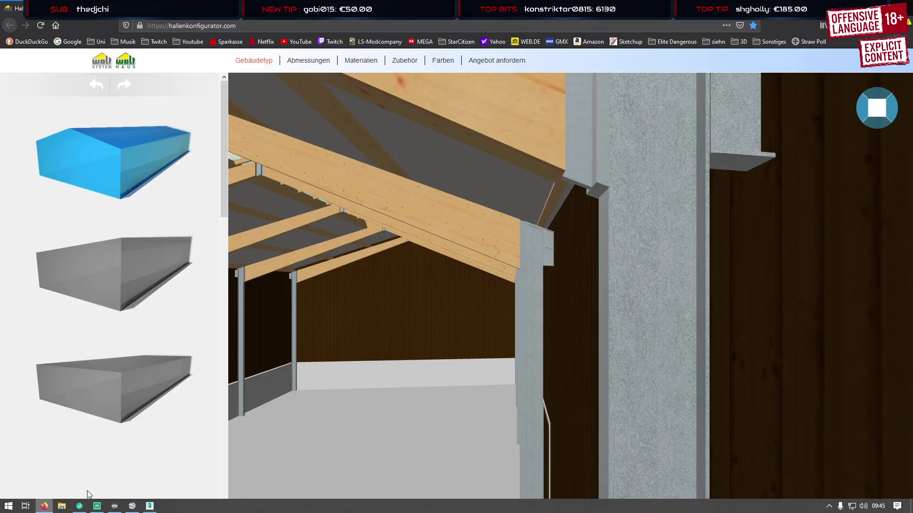
drag(359, 287, 754, 410)
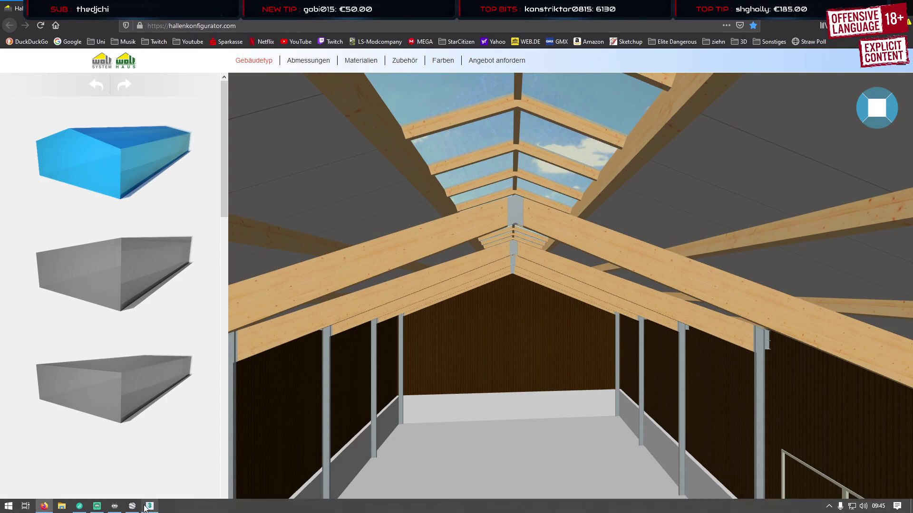
click(150, 506)
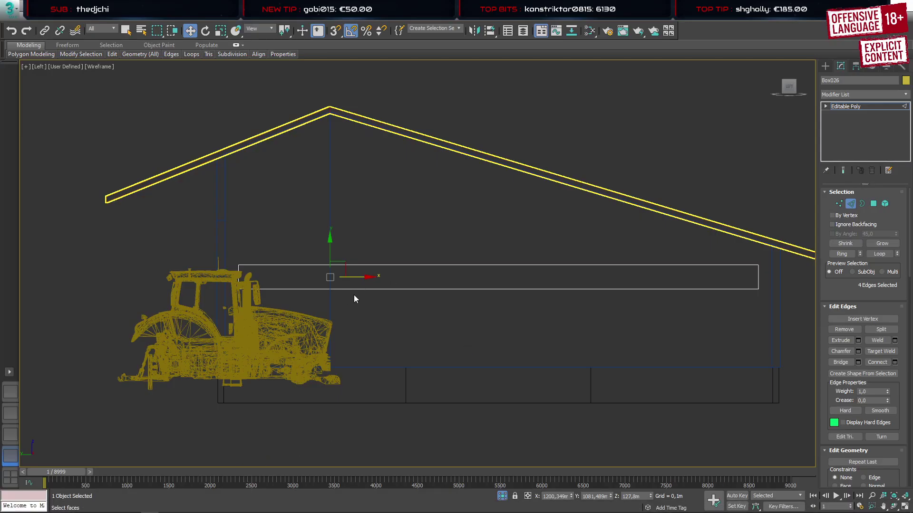
Add two closely pinched edge loops and slide them left under the ridge
key(ctrl+z)
key(ctrl+z)
key(ctrl+z)
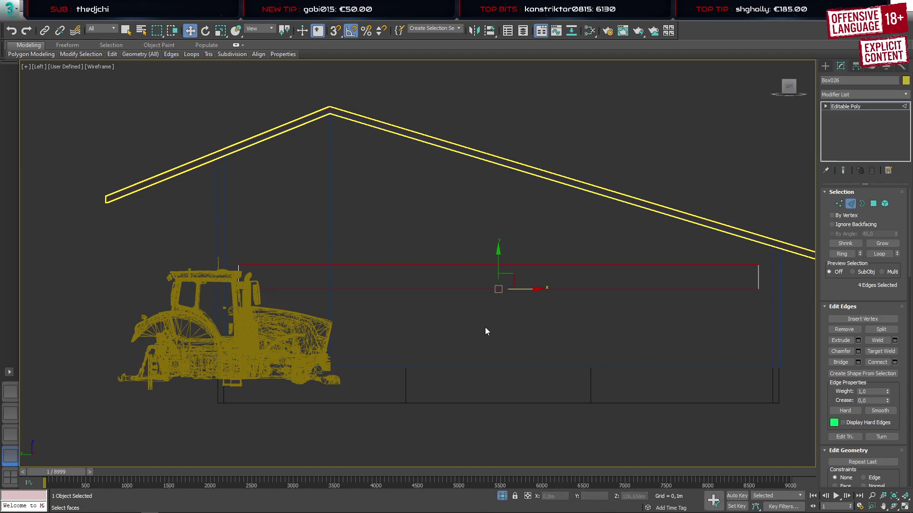
key(ctrl+shift+e)
click(423, 268)
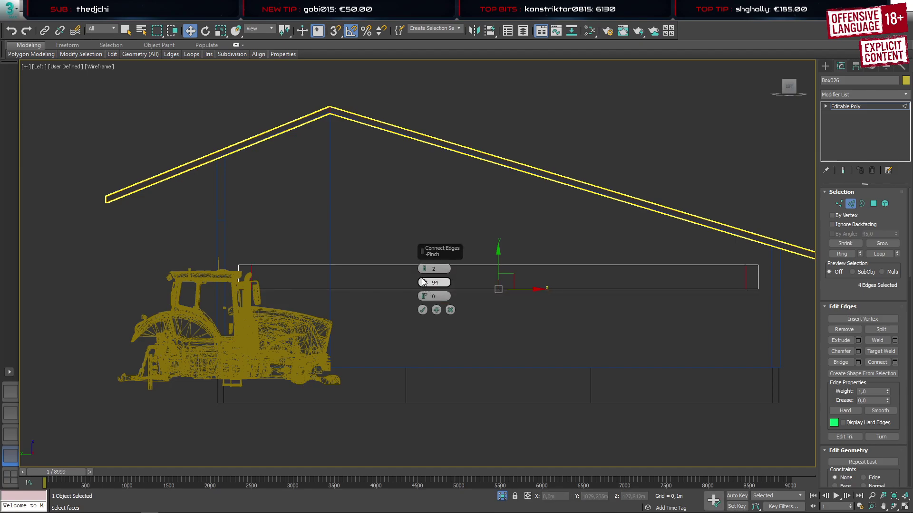
drag(424, 282, 519, 499)
drag(424, 284, 466, 400)
click(422, 310)
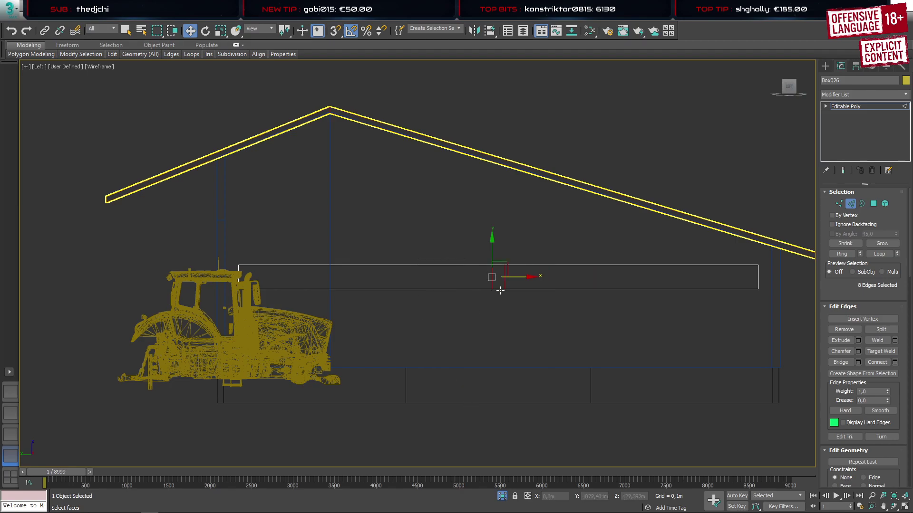
drag(519, 277, 351, 281)
Raise the beam slightly and lift its left section up to the roof line
scroll(323, 278, up, 3)
scroll(336, 297, down, 3)
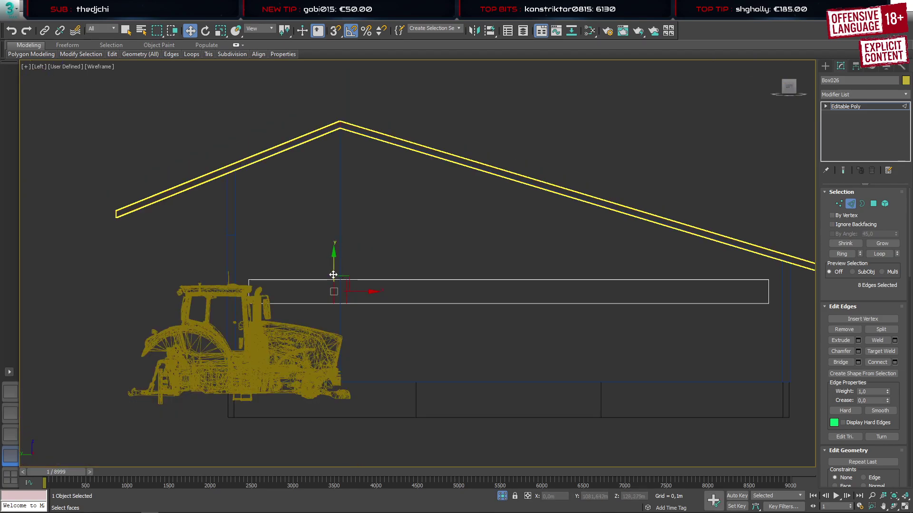
key(1)
key(1)
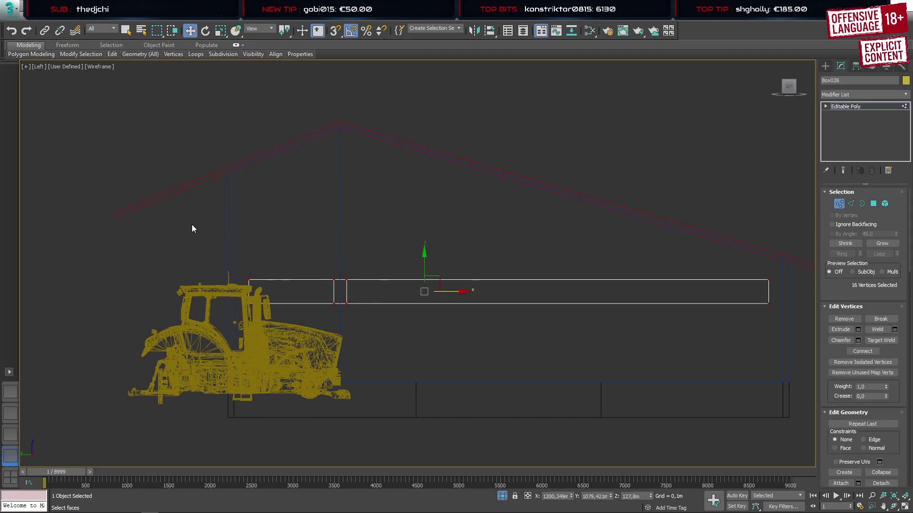
drag(182, 233, 748, 339)
drag(430, 267, 431, 251)
middle_drag(307, 285, 414, 296)
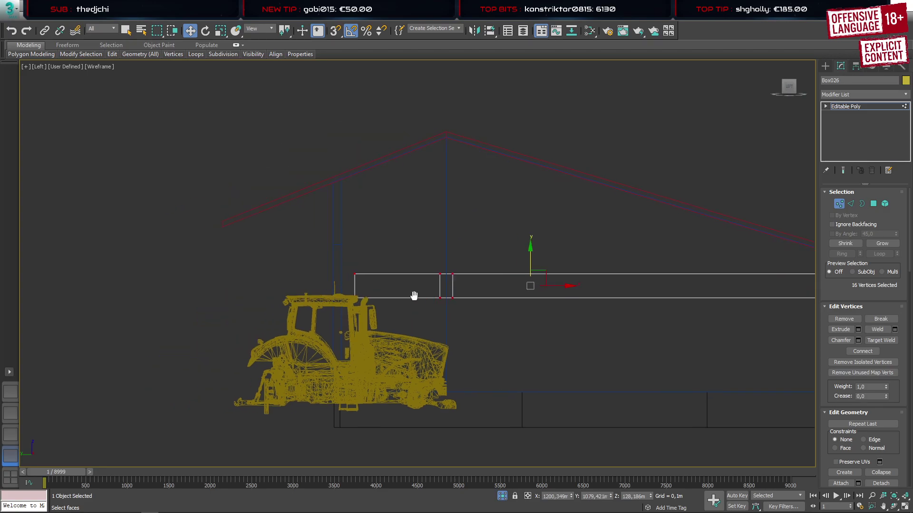
drag(297, 240, 504, 320)
drag(421, 269, 417, 136)
Raise the far end under the roof and lower the left end along the roof slope
middle_drag(675, 287, 271, 234)
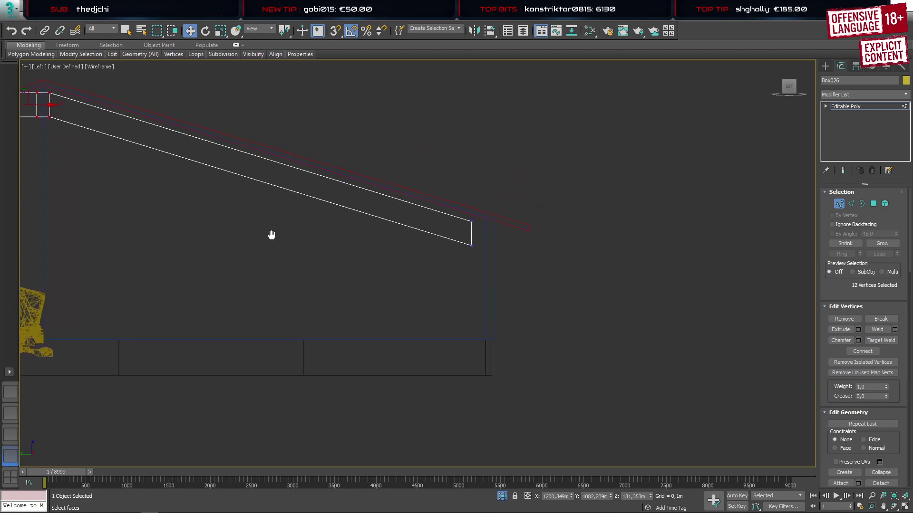
drag(378, 186, 493, 261)
middle_drag(355, 256, 545, 305)
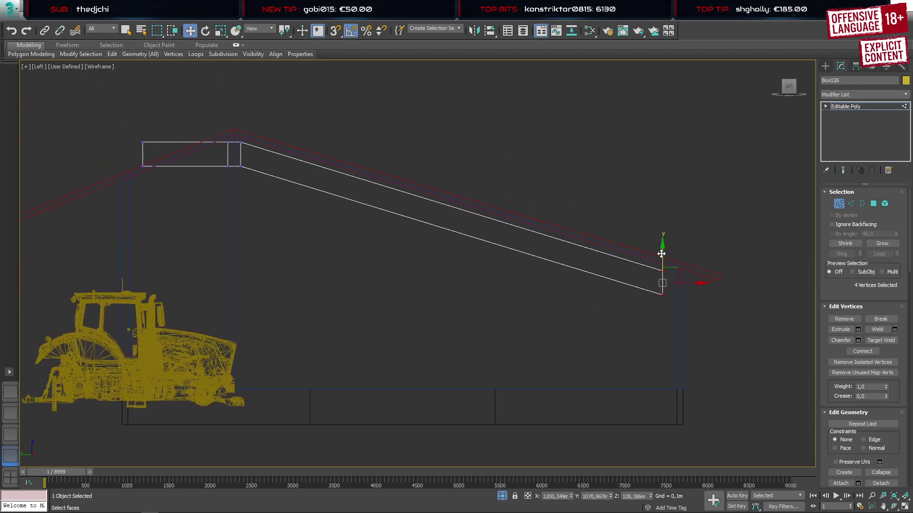
drag(663, 255, 663, 251)
middle_drag(269, 232, 645, 252)
drag(501, 144, 542, 204)
drag(520, 152, 527, 189)
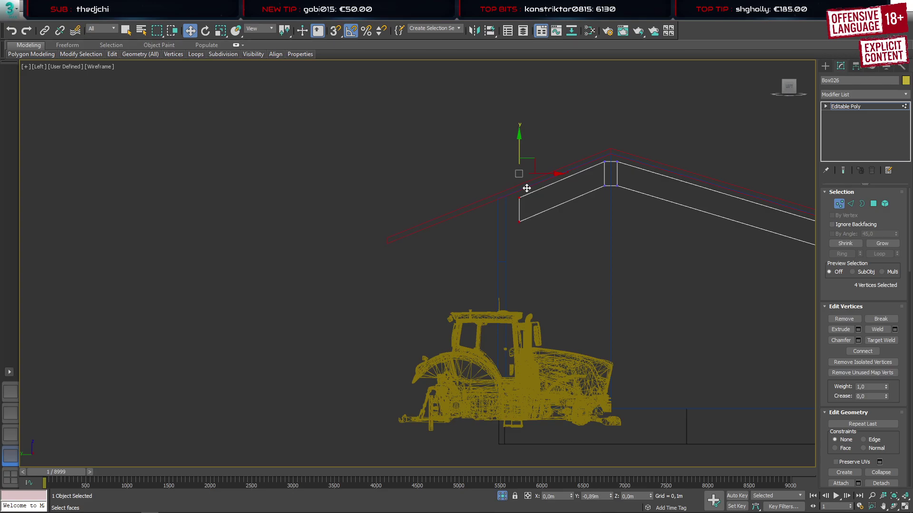
drag(527, 188, 526, 194)
Delete the polygons at the rafter's bend to split it at the ridge
click(13, 392)
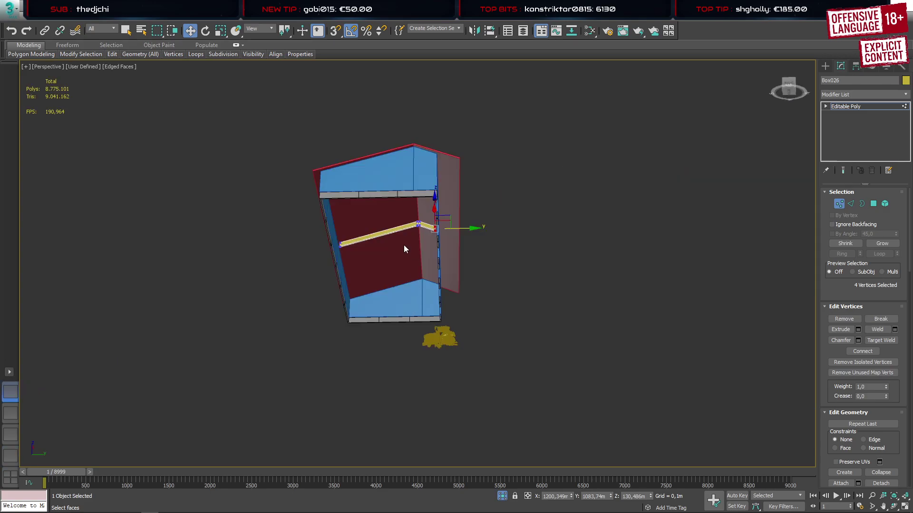
scroll(403, 245, up, 8)
key(4)
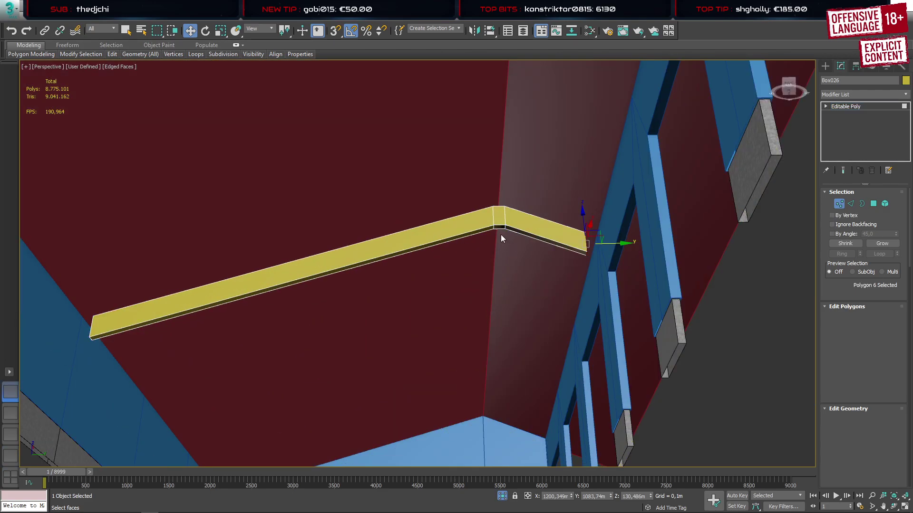
drag(497, 227, 503, 242)
key(Delete)
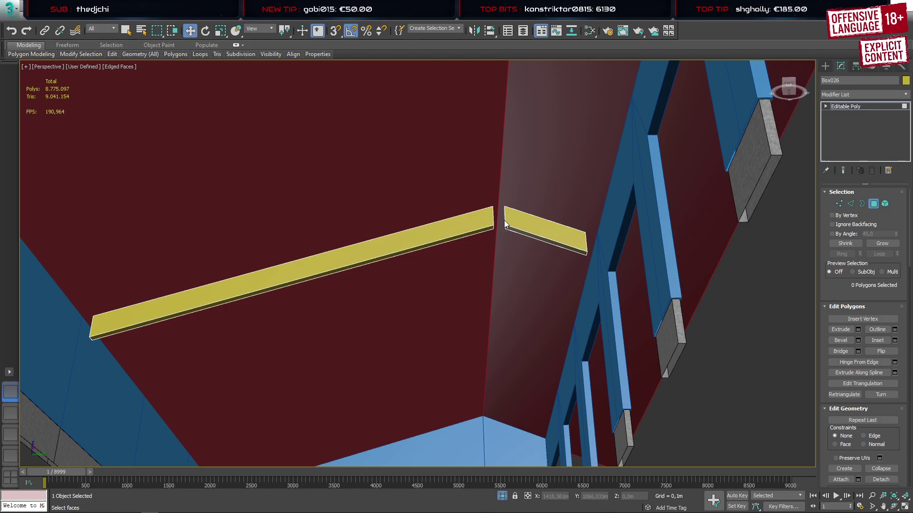
Bridge the open borders to cap the ends of both rafter pieces
scroll(505, 225, up, 5)
key(2)
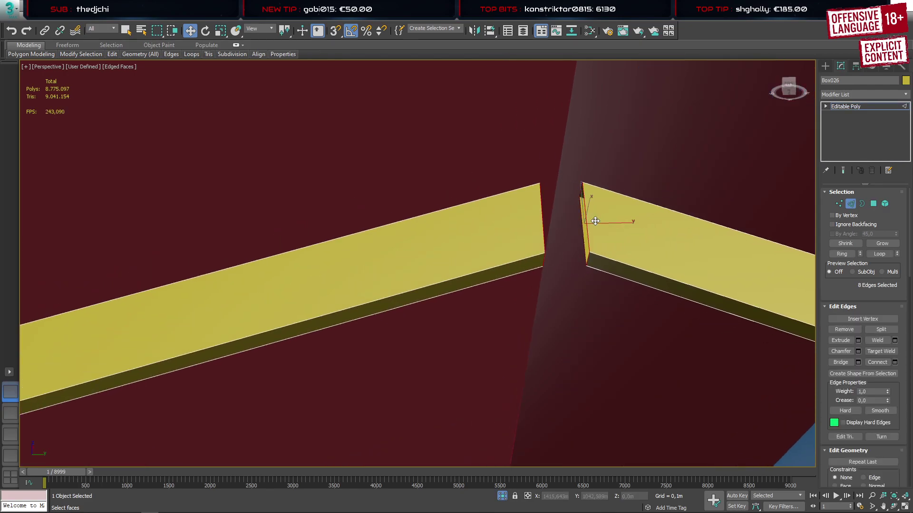
key(alt+b)
click(587, 227)
click(584, 236)
middle_drag(468, 244, 391, 256)
click(349, 223)
click(352, 223)
key(w)
Center the rafters in the side wireframe view and recheck the hall configurator reference
scroll(306, 212, down, 8)
scroll(391, 256, up, 4)
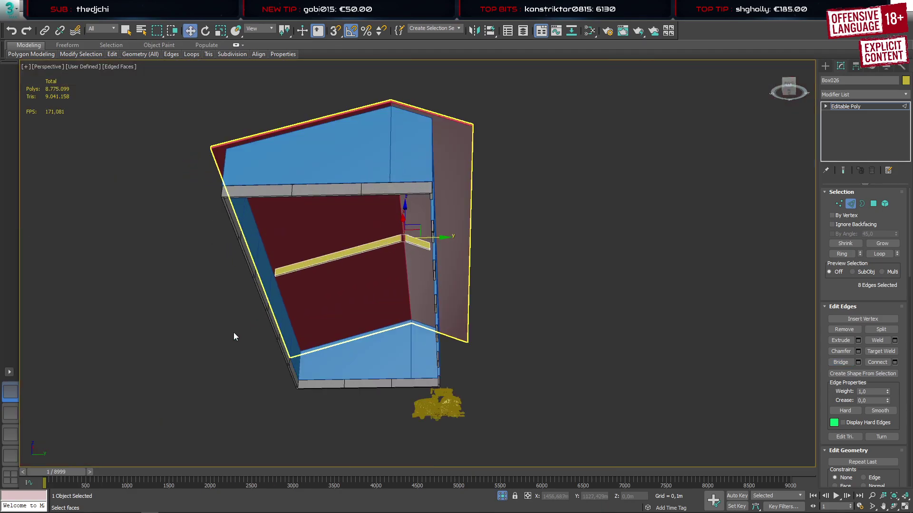
click(11, 451)
middle_drag(672, 223, 510, 255)
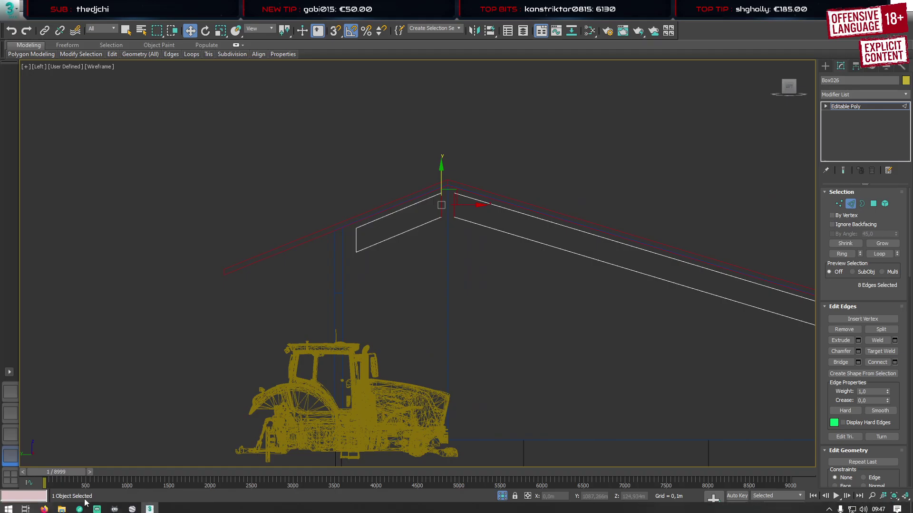
click(42, 507)
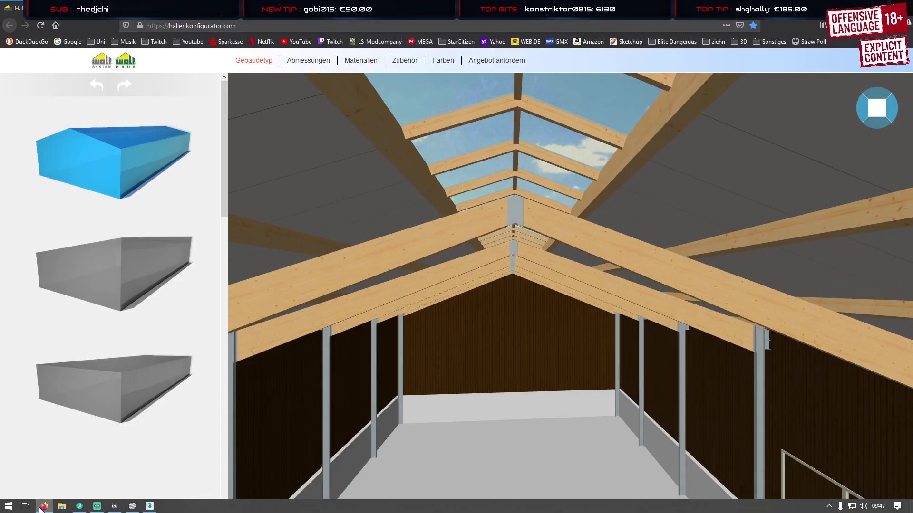
click(42, 507)
Raise the peak vertices of both rafter pieces on Y up under the roof
key(1)
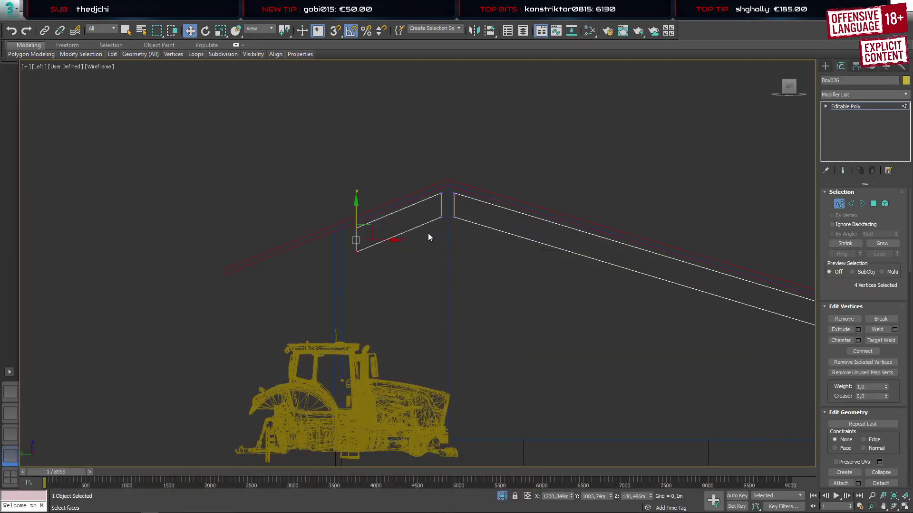
drag(428, 232, 462, 210)
middle_drag(523, 250, 415, 234)
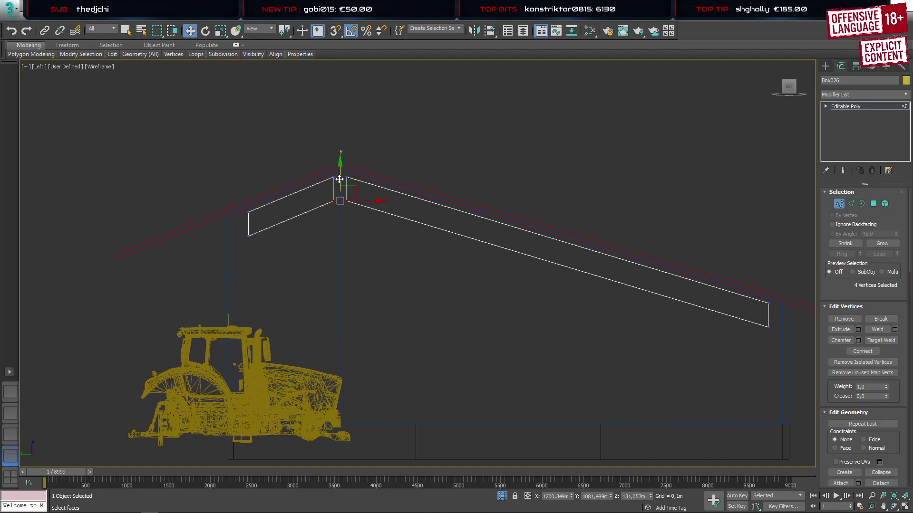
drag(341, 179, 343, 168)
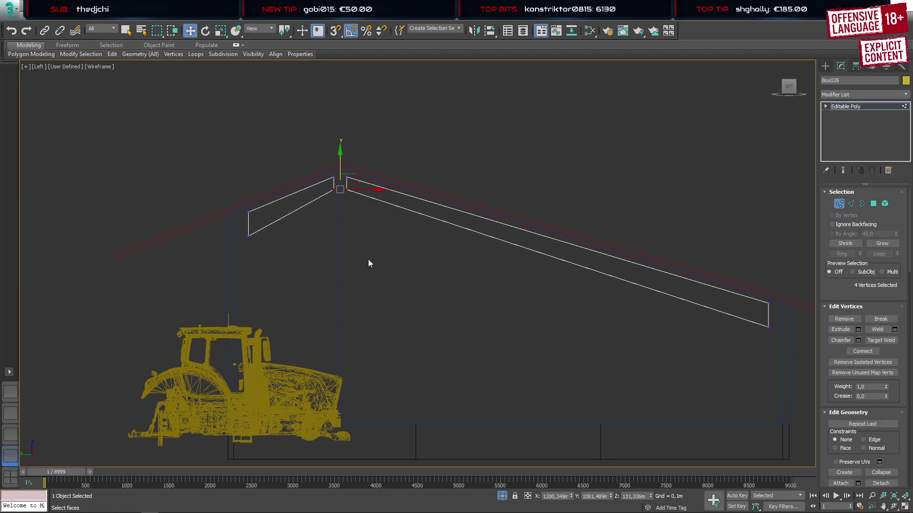
click(346, 338)
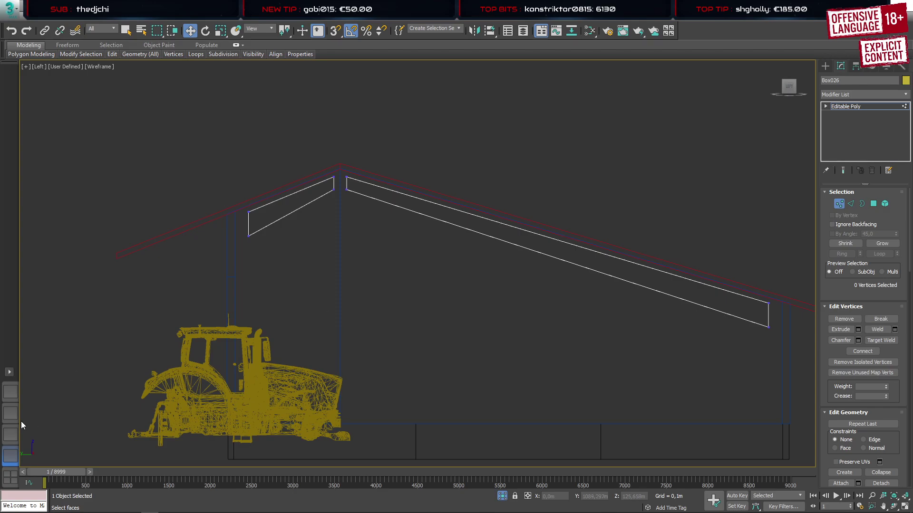
Inspect the purlins under the red roof in Perspective, then orbit the configurator's reference hall interior
click(11, 399)
scroll(379, 249, up, 5)
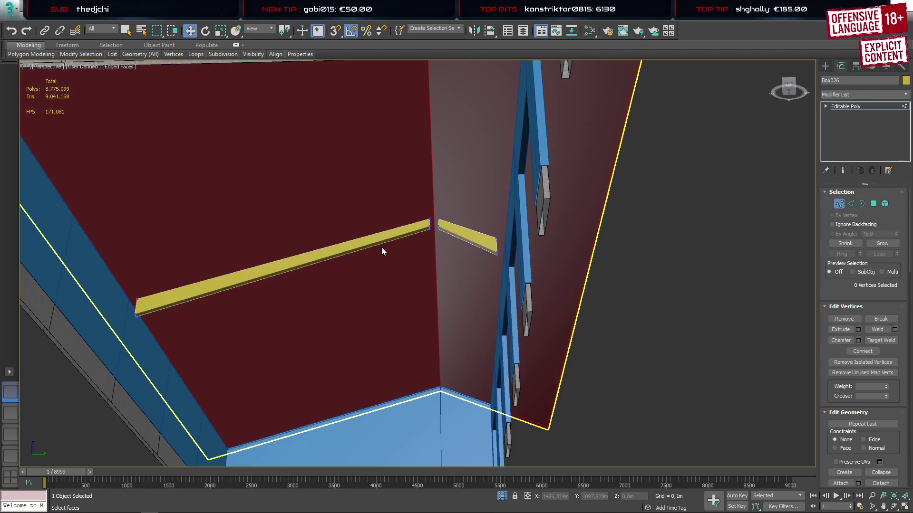
alt+middle_drag(381, 251, 399, 261)
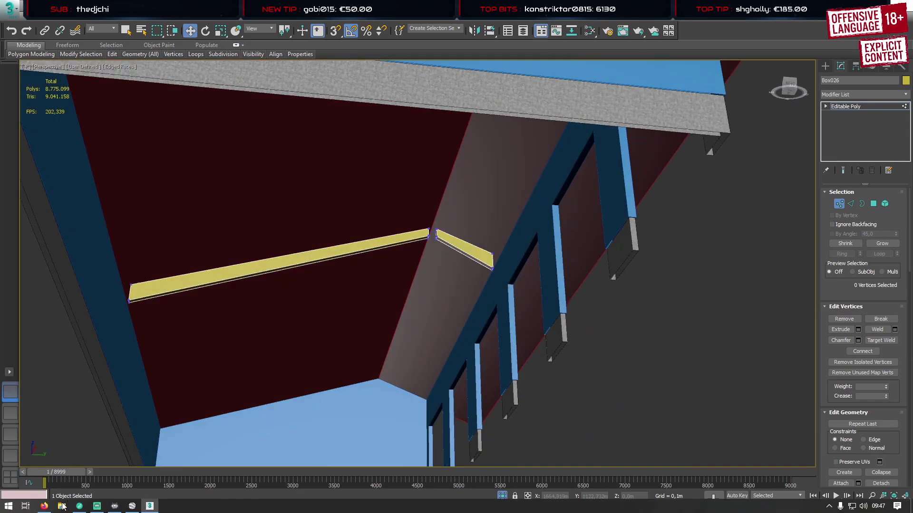
click(44, 507)
drag(481, 304, 535, 239)
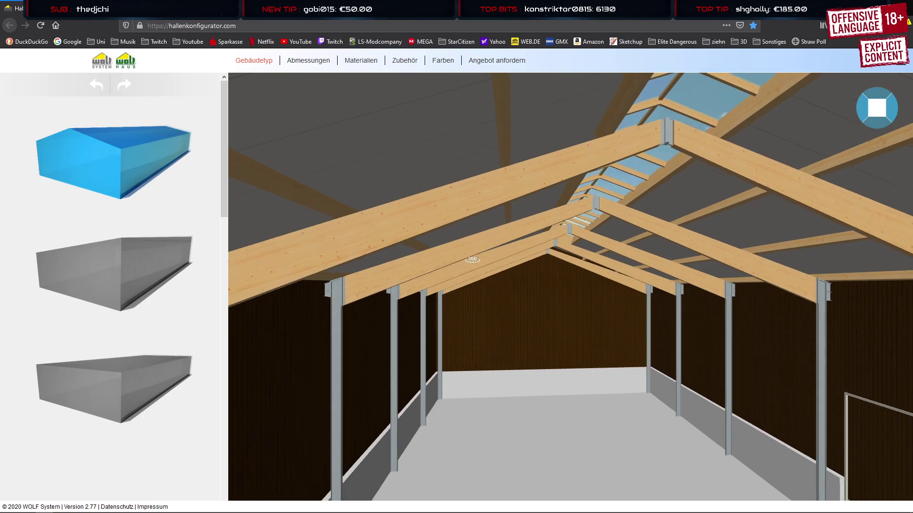
Zoom in on the reference hall's ridge rafters, then view the 3ds Max box from nearly top-down
scroll(530, 269, up, 5)
drag(443, 354, 523, 295)
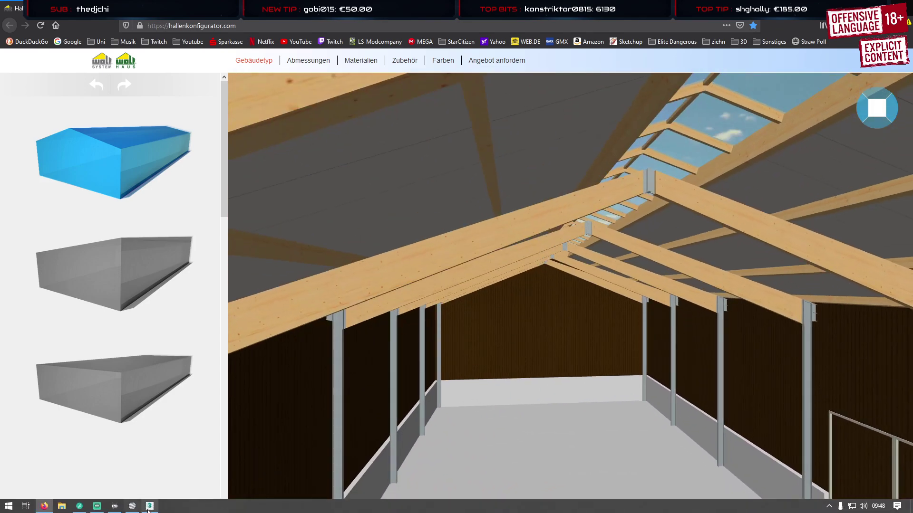
click(149, 509)
scroll(436, 256, down, 10)
alt+middle_drag(455, 219, 502, 307)
Draw a thin new box and move it up to the barn in the Left view
click(826, 66)
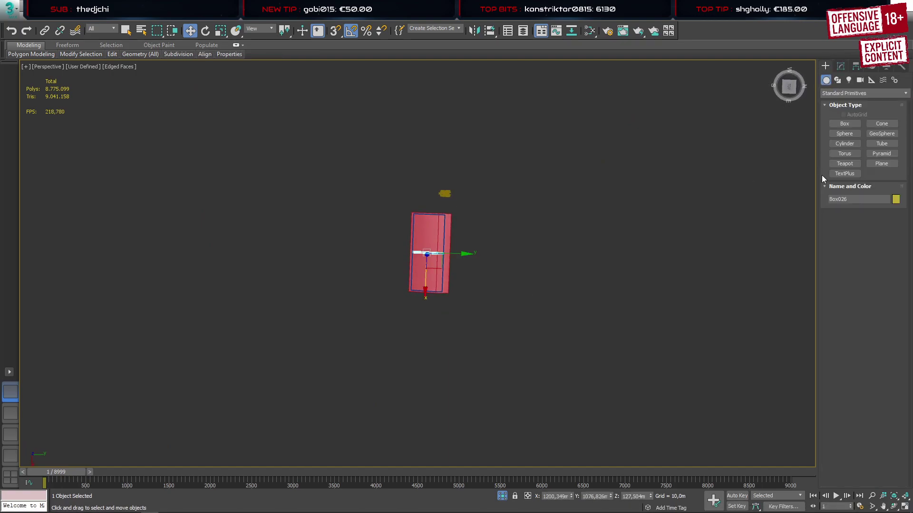
click(844, 124)
drag(466, 222, 463, 301)
click(464, 296)
key(w)
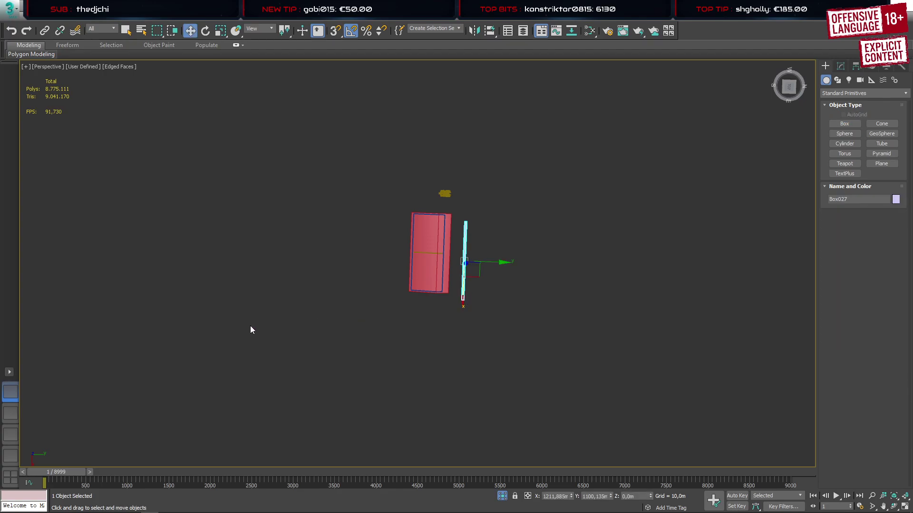
click(12, 457)
scroll(278, 376, down, 10)
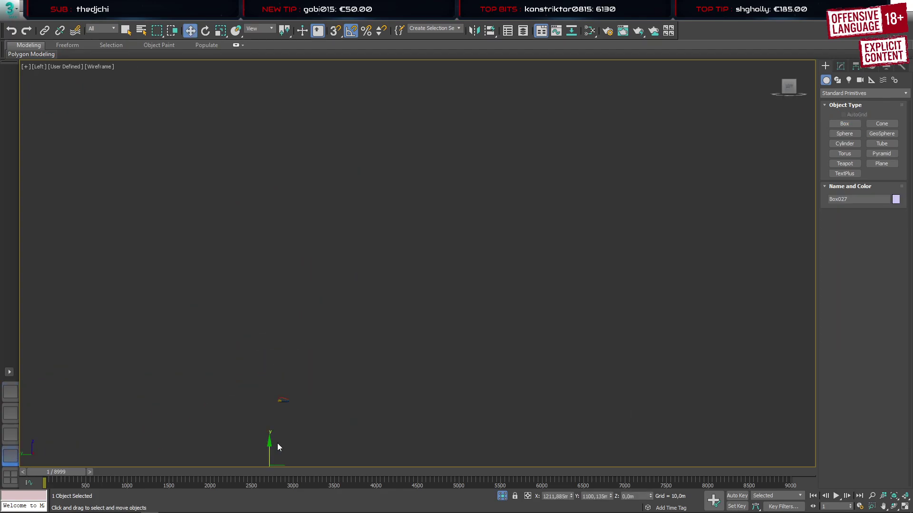
drag(310, 386, 322, 301)
scroll(305, 316, up, 12)
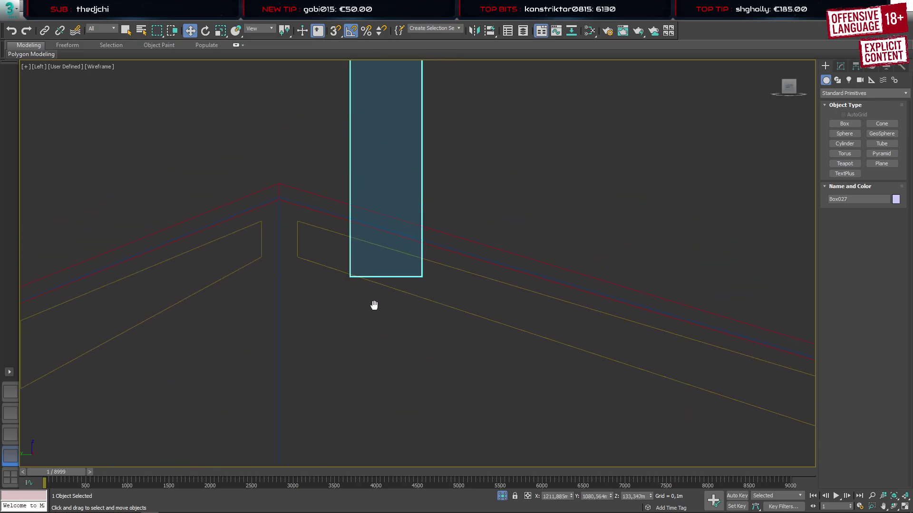
scroll(375, 141, down, 2)
Set the box's height and length to 0,1 m and move it onto the roof ridge
click(841, 66)
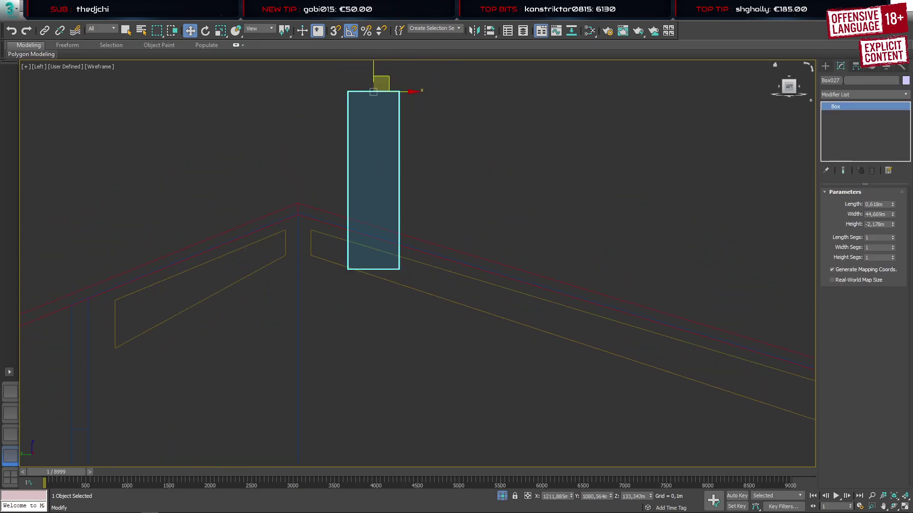
text(0,1)
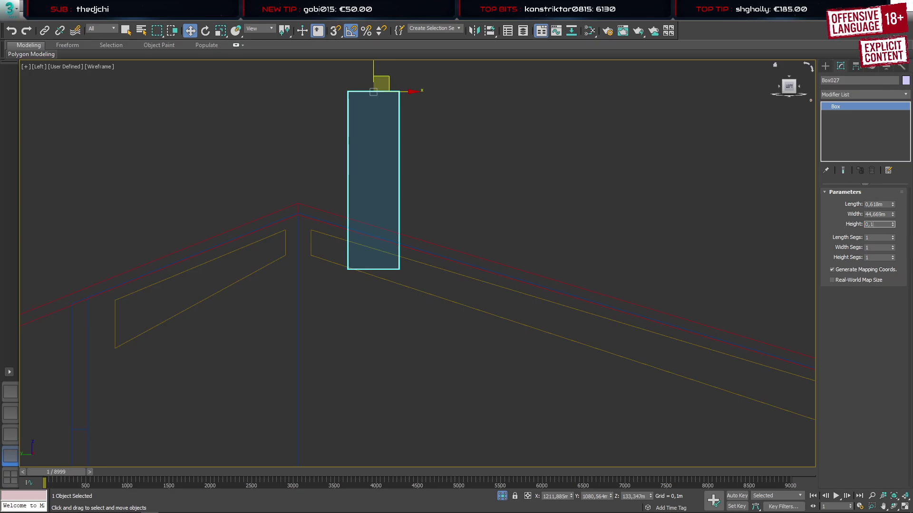
key(Return)
double_click(869, 214)
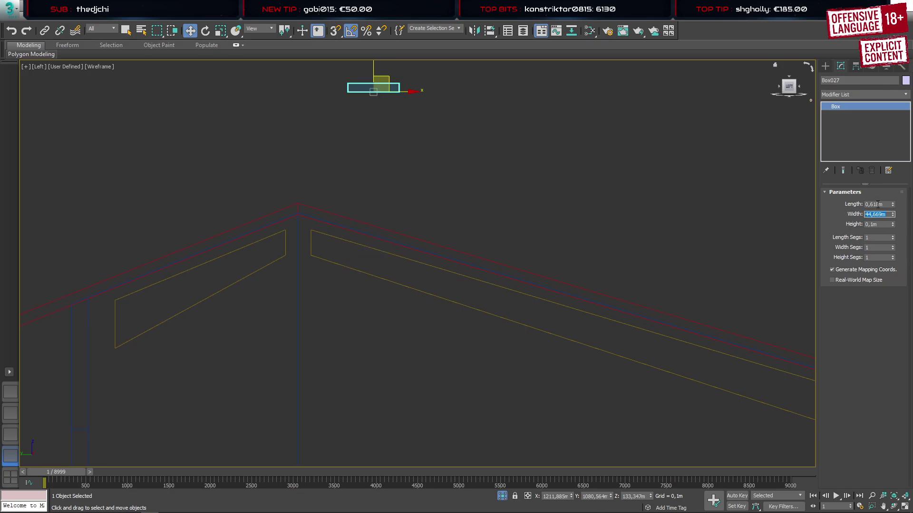
double_click(877, 204)
text(0,1)
key(Return)
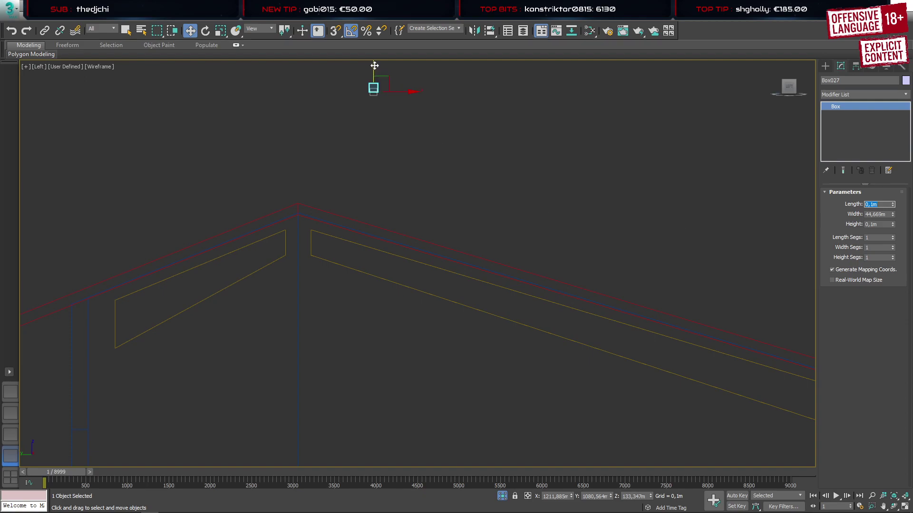
drag(371, 65, 370, 219)
scroll(371, 244, up, 10)
Orbit the reference hall around the gable roof beams and eave beam end, then return to 3ds Max
click(44, 506)
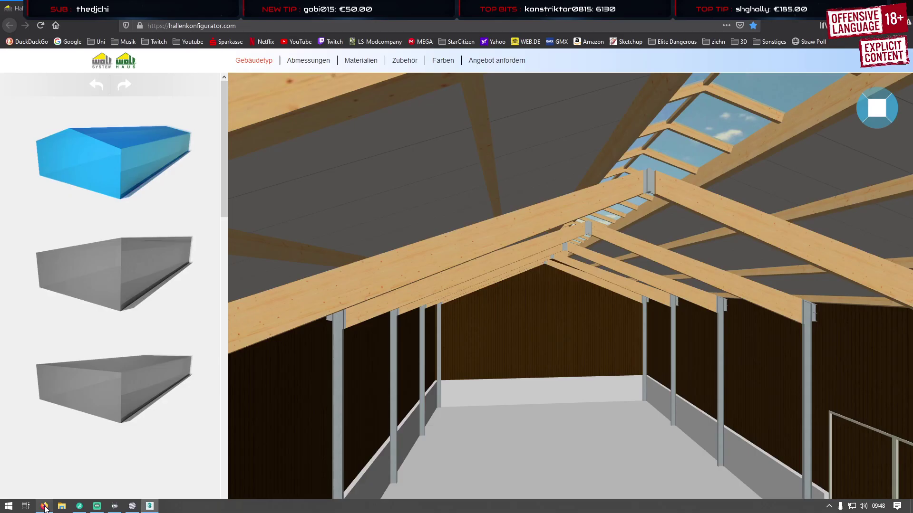
scroll(481, 208, down, 1)
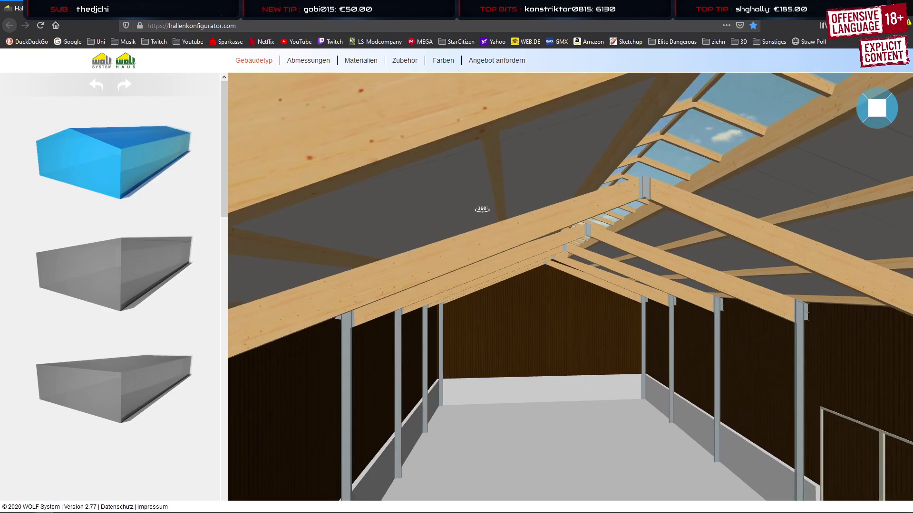
scroll(483, 228, down, 6)
scroll(482, 256, up, 5)
scroll(483, 255, down, 3)
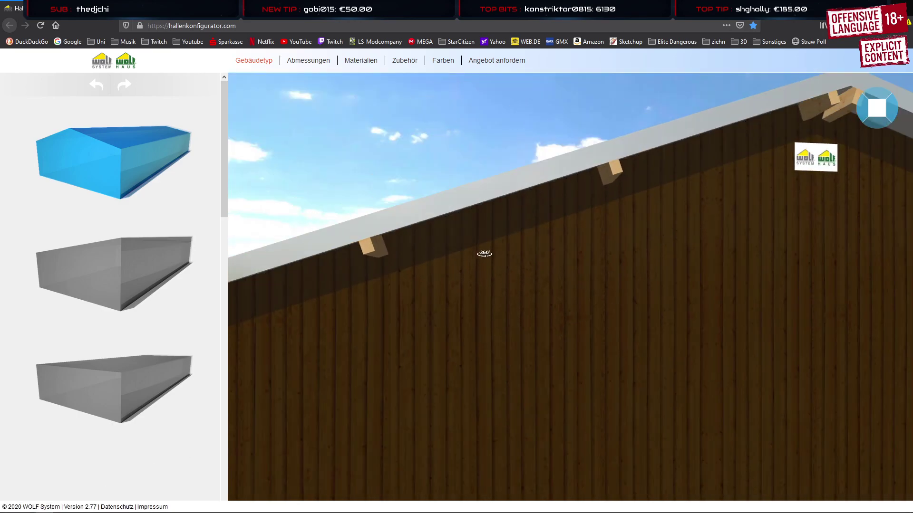
scroll(484, 255, up, 5)
scroll(487, 251, down, 3)
scroll(487, 251, up, 5)
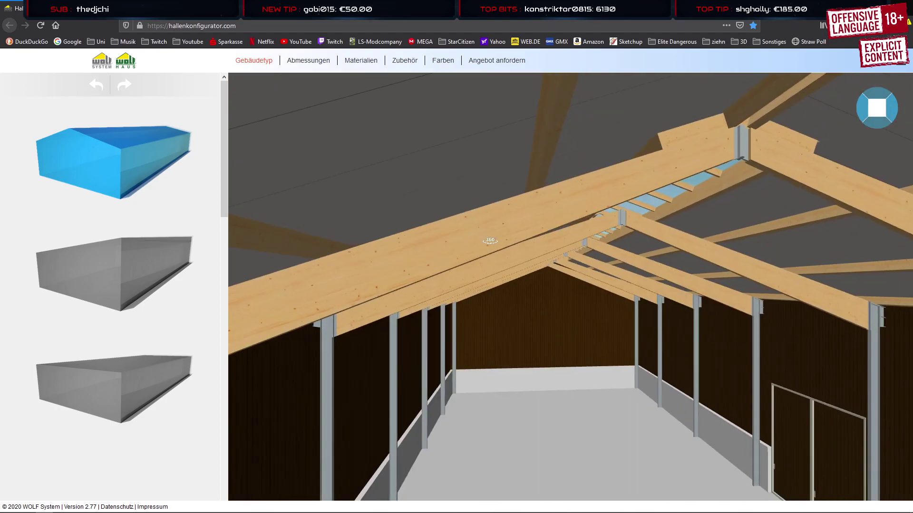
drag(498, 258, 492, 282)
scroll(487, 291, up, 5)
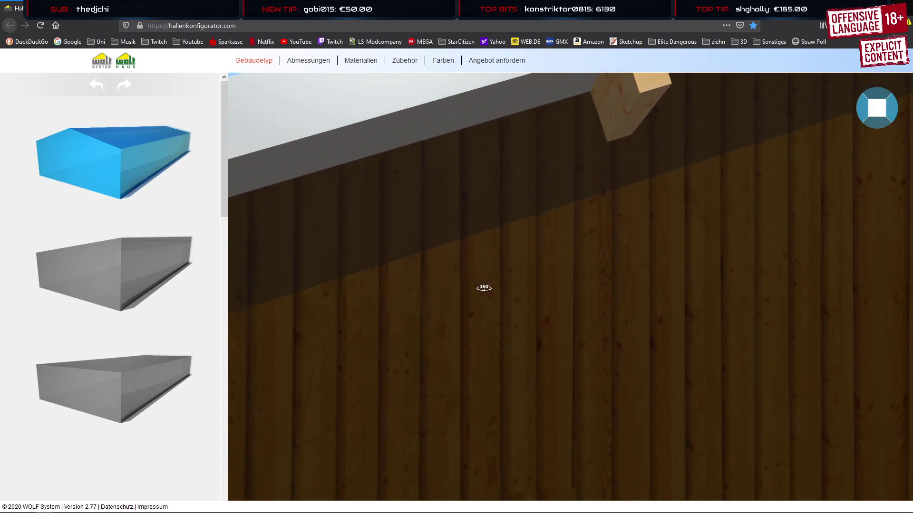
drag(484, 290, 395, 312)
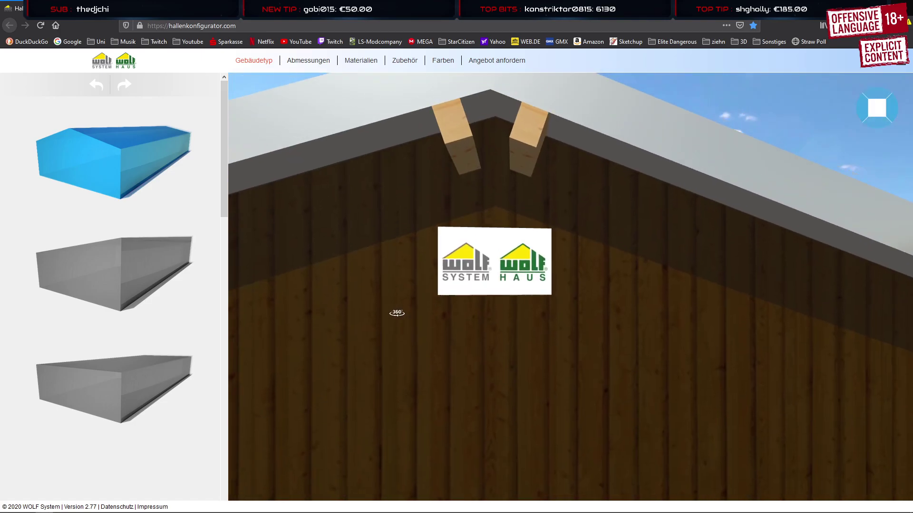
click(146, 507)
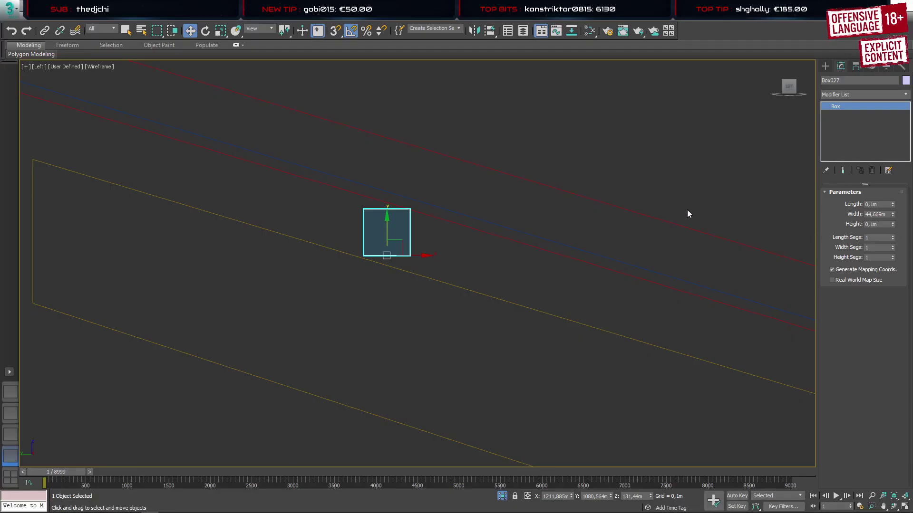
Convert the box to an editable poly and raise its top vertices to make it taller
right_click(411, 221)
mouse_move(476, 333)
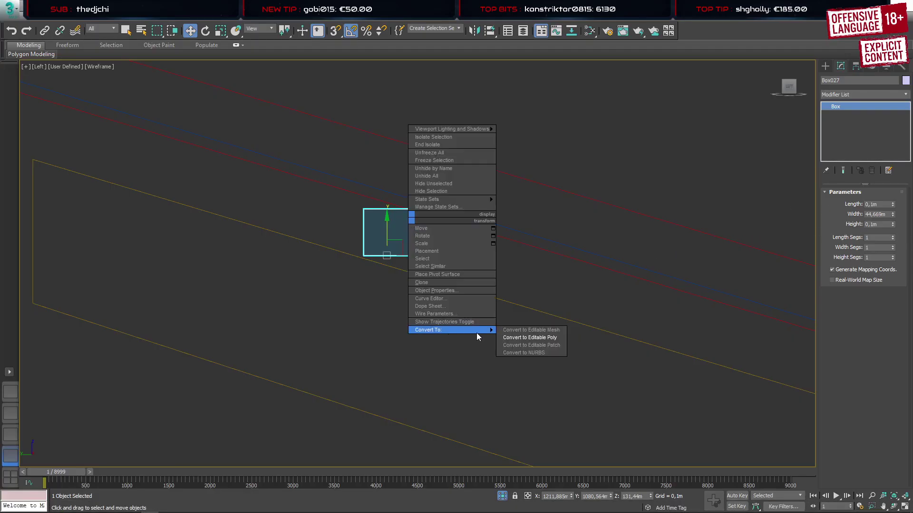
click(527, 335)
key(1)
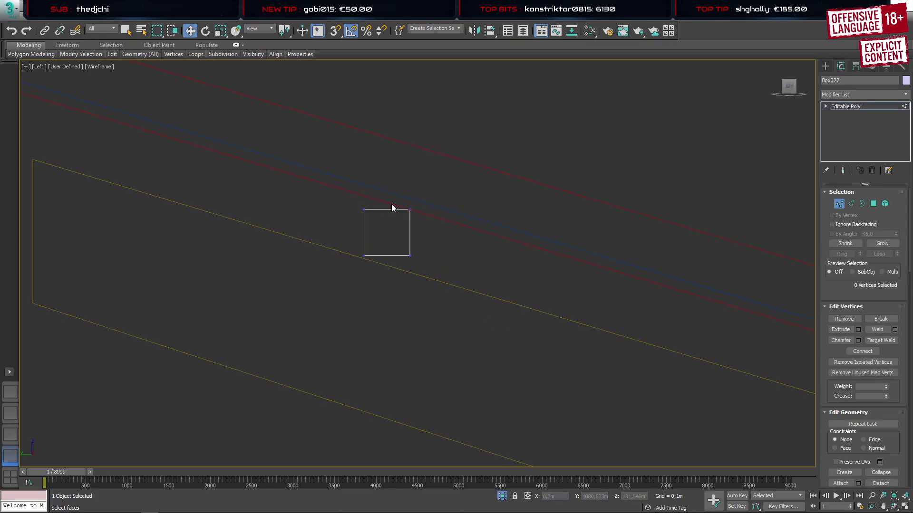
drag(349, 194, 424, 220)
drag(386, 181, 387, 162)
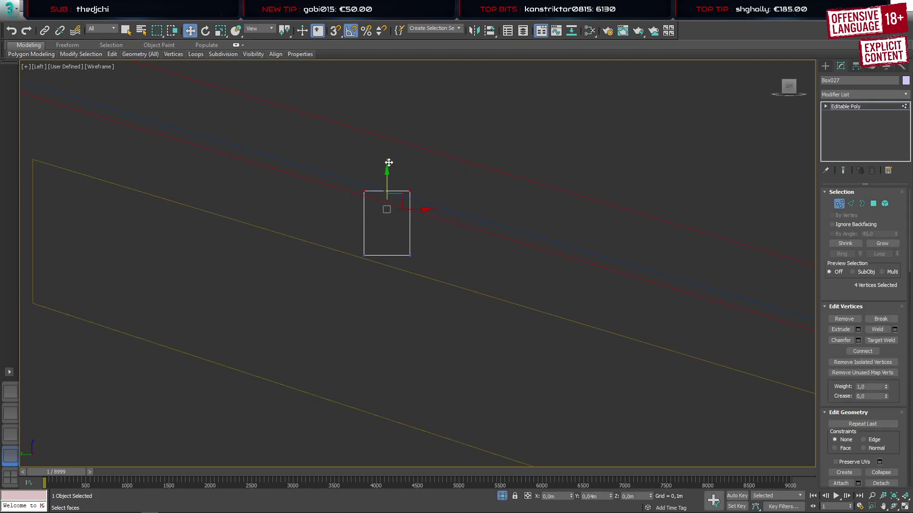
click(826, 67)
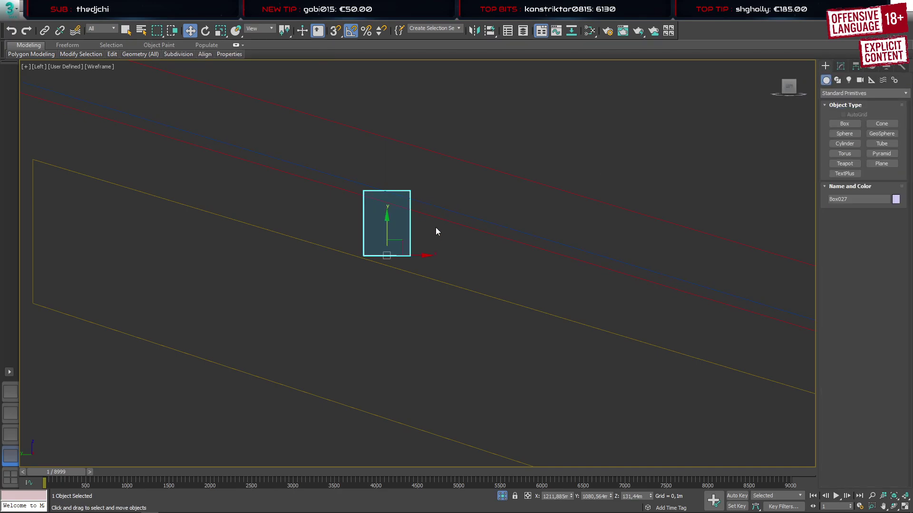
Rotate the box about 15° to match the roof pitch
alt+middle_drag(398, 250, 395, 248)
key(e)
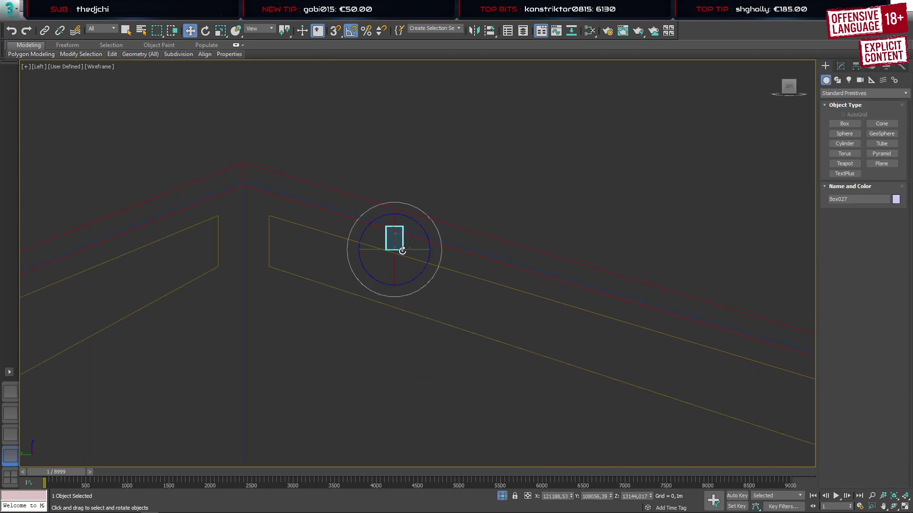
drag(418, 222, 421, 234)
key(a)
scroll(397, 245, up, 8)
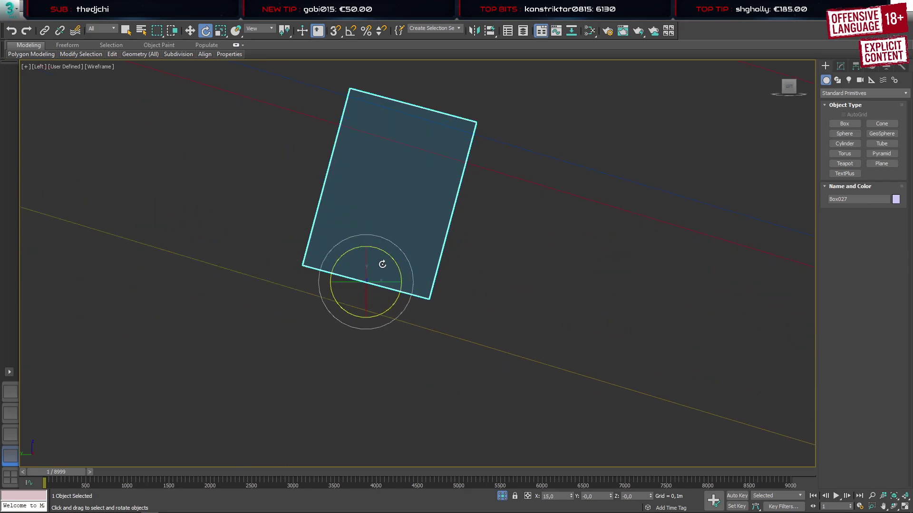
Slide the tilted box down along its Local Aligned axis to sit beneath the roof line
key(w)
click(259, 29)
click(261, 93)
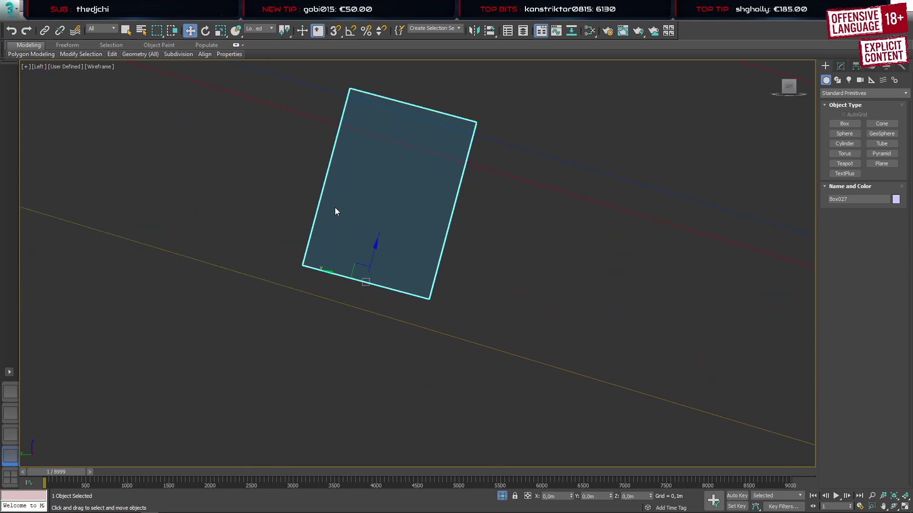
drag(374, 254, 387, 289)
scroll(364, 300, up, 5)
key(e)
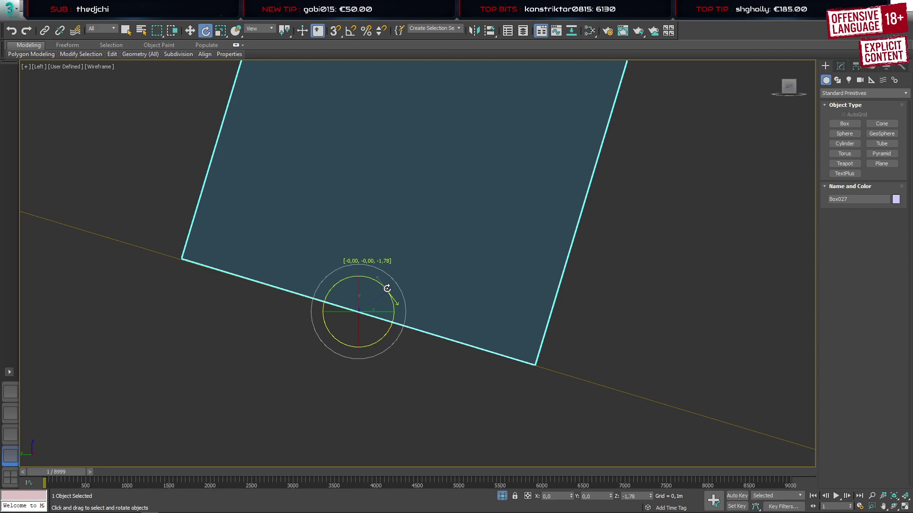
scroll(397, 251, down, 5)
key(w)
scroll(398, 251, down, 5)
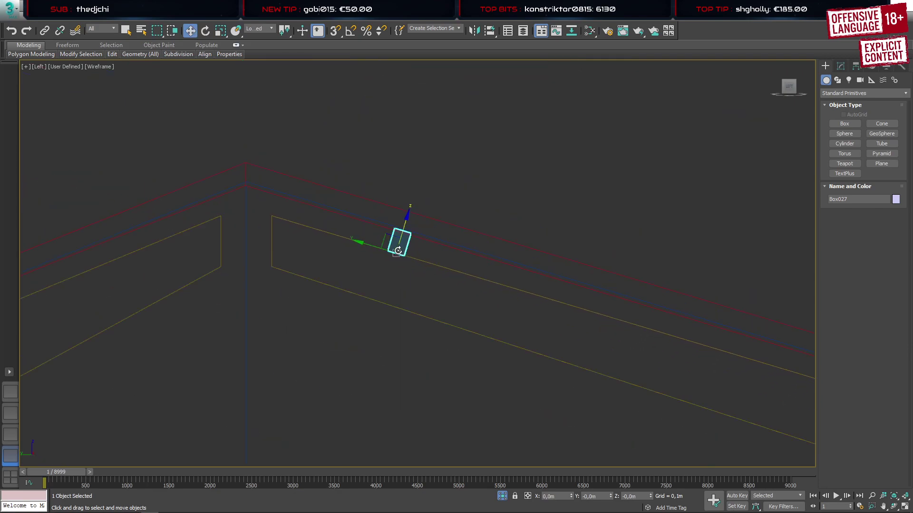
scroll(397, 251, down, 3)
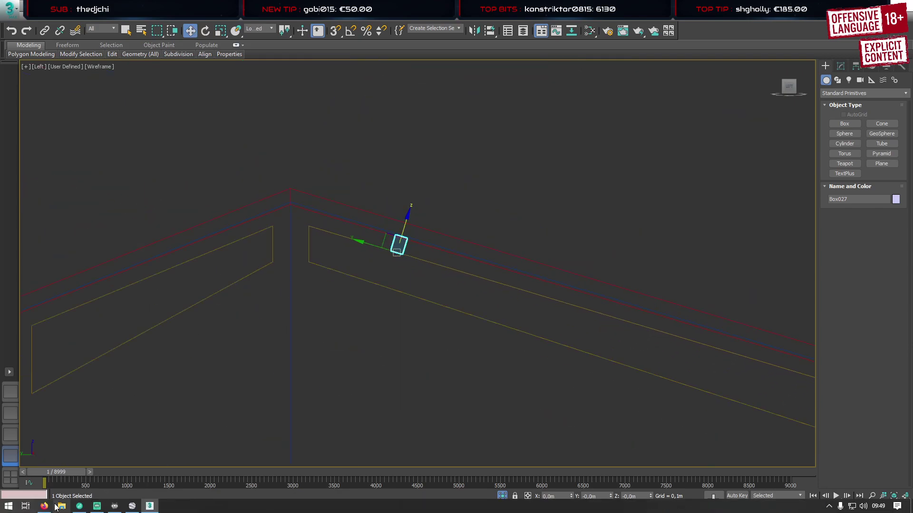
Check the reference gable, then move Box027 along Y up to the roof ridge
click(43, 506)
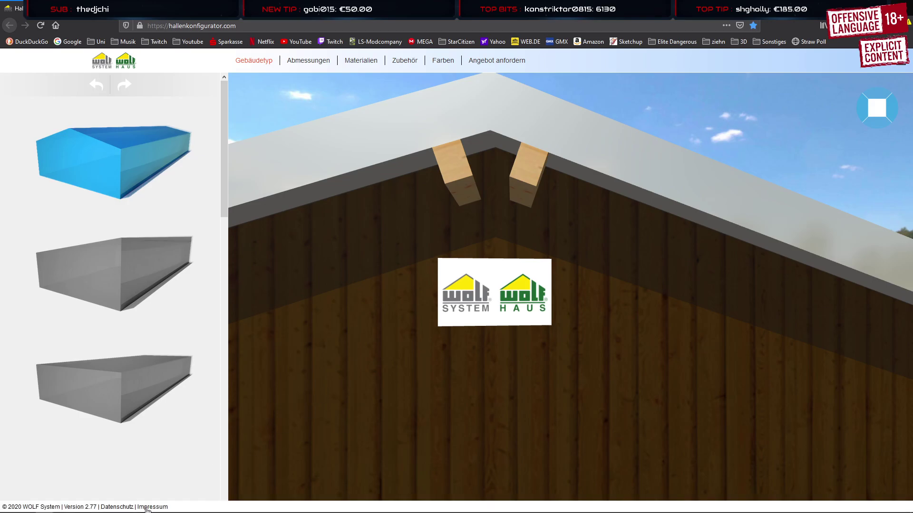
click(150, 507)
drag(363, 242, 285, 230)
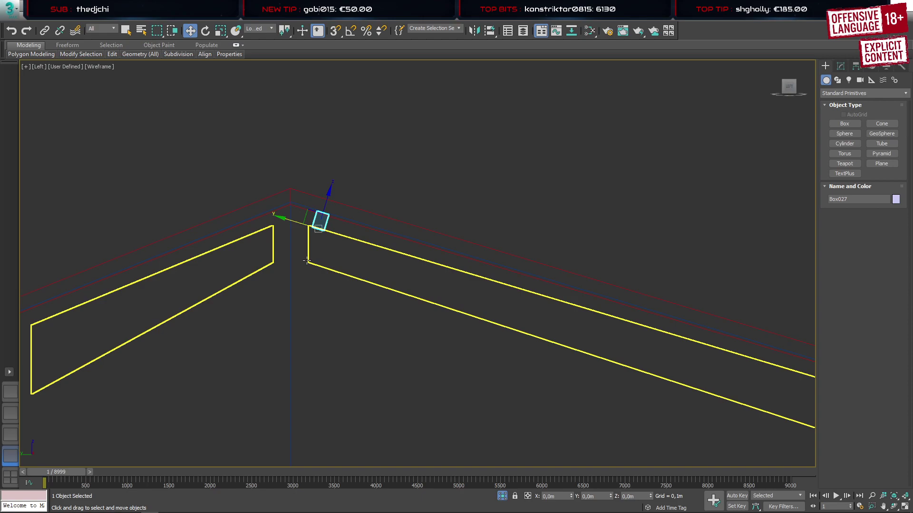
scroll(307, 260, down, 5)
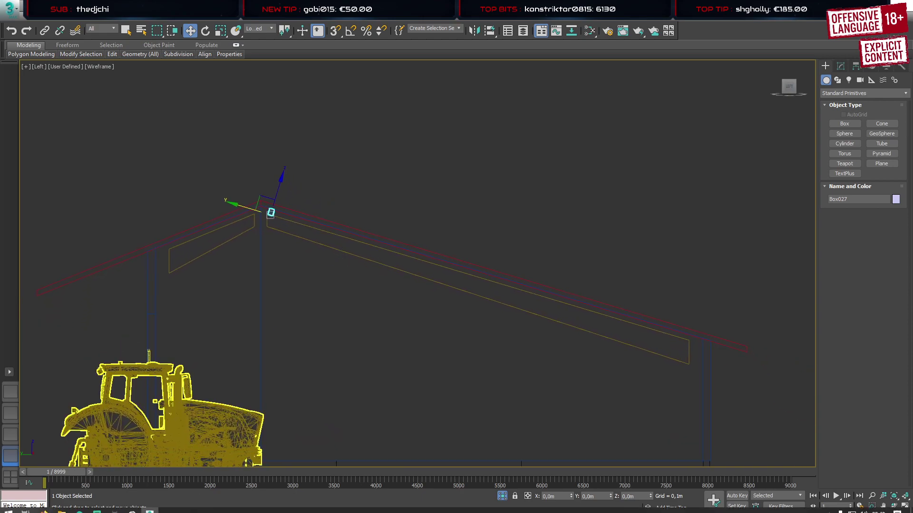
Recheck the reference gable's purlin spacing in the configurator and return to 3ds Max
click(44, 508)
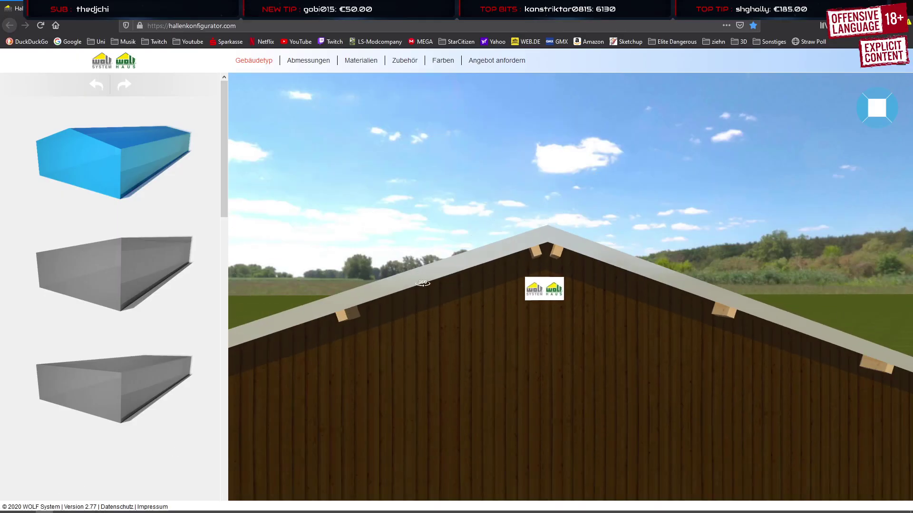
scroll(423, 283, down, 3)
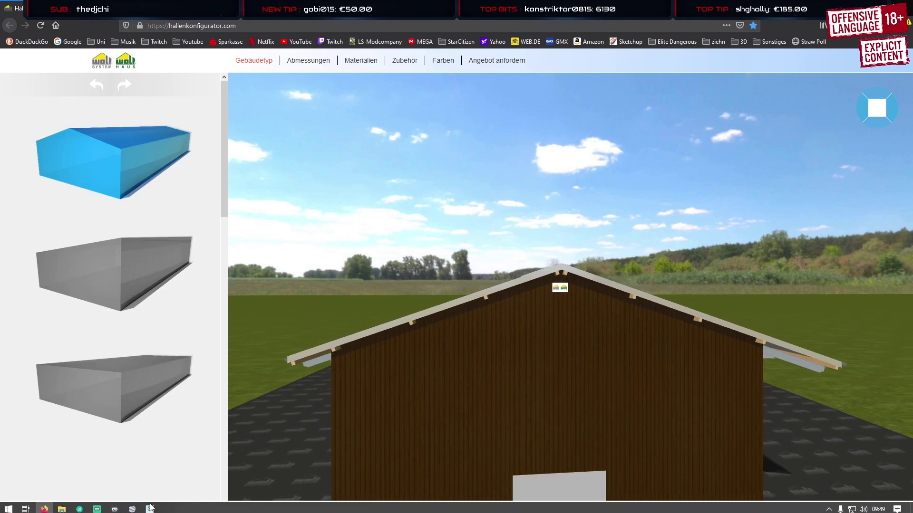
mouse_move(80, 508)
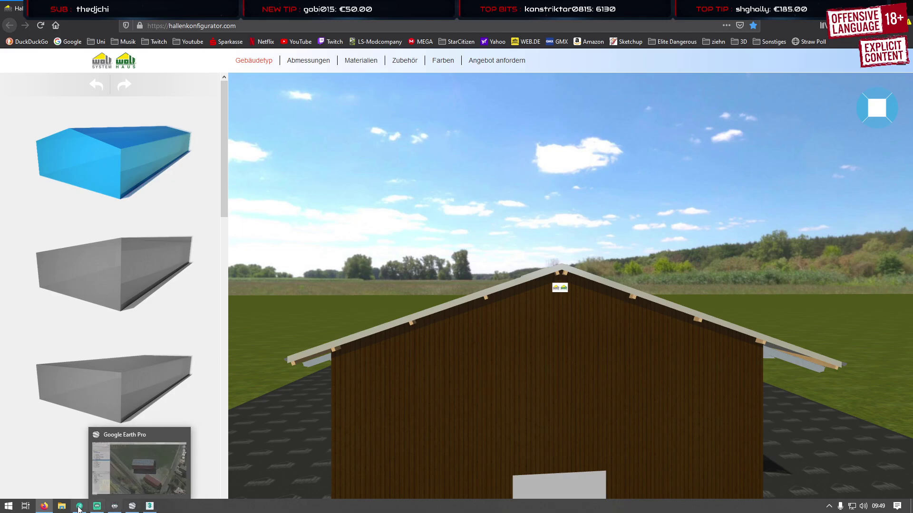
click(149, 506)
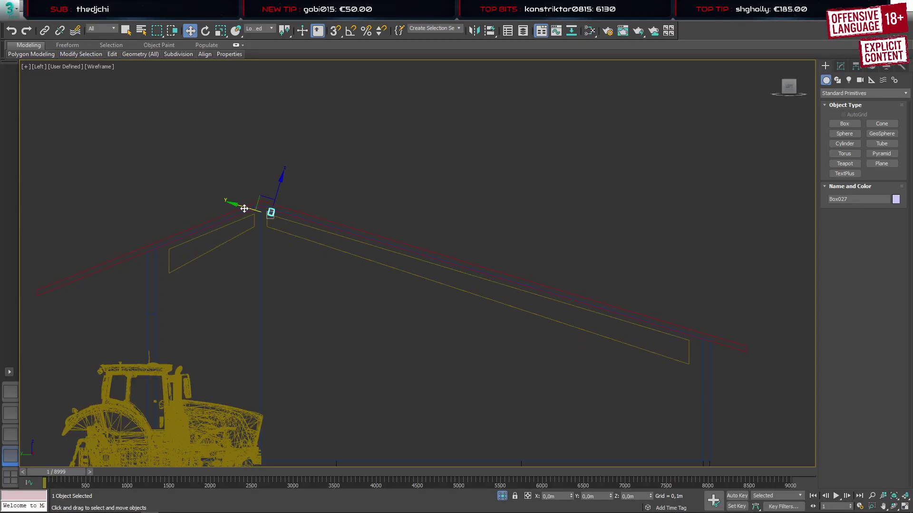
Shift-drag the ridge box down the right slope into a row of five copies
mouse_move(244, 209)
shift+mouse_down()
mouse_move(689, 385)
mouse_move(597, 367)
mouse_move(304, 277)
mouse_move(320, 285)
shift+mouse_up()
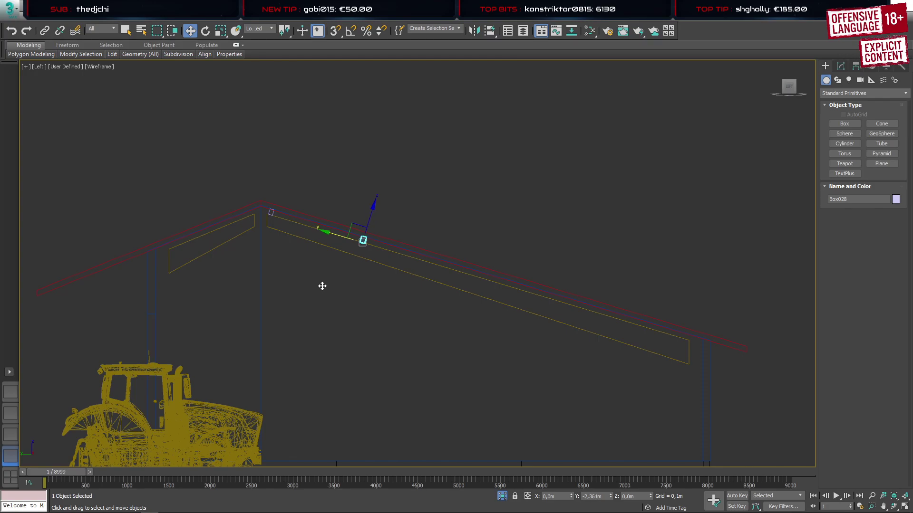
shift+drag(322, 286, 345, 292)
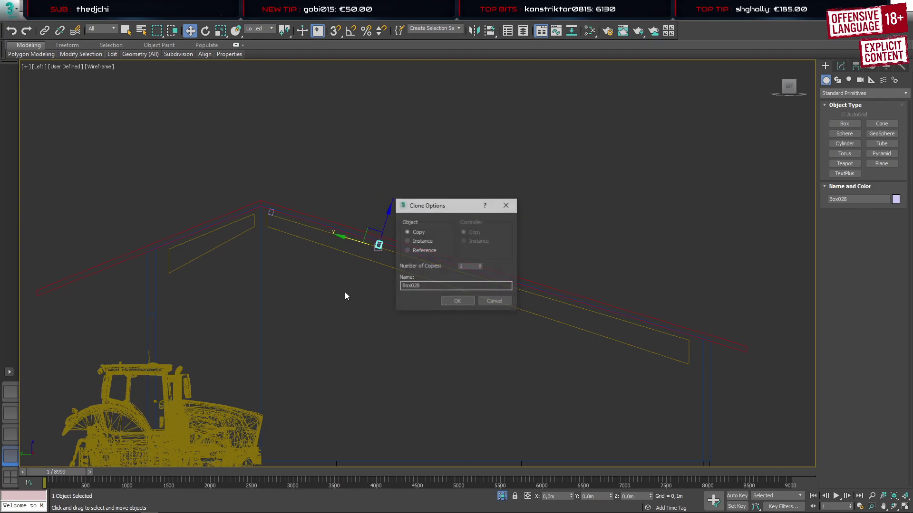
click(480, 265)
click(481, 265)
click(481, 265)
click(457, 302)
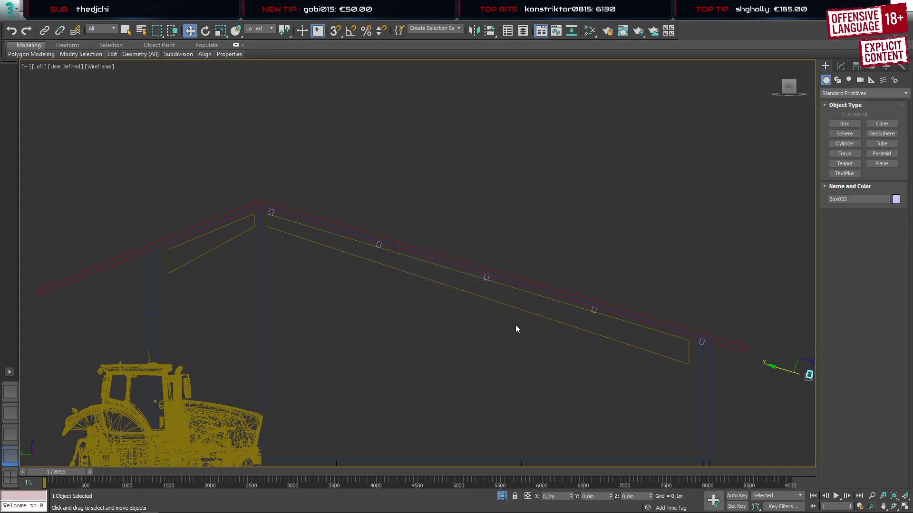
shift+middle_drag(516, 325, 369, 242)
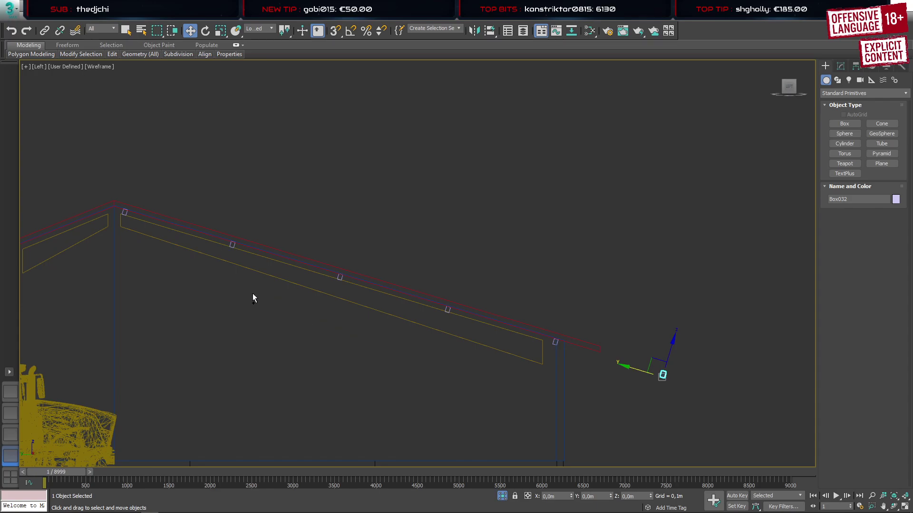
Clone the ridge box again a step down the slope as another row of copies
click(124, 212)
shift+drag(102, 209, 198, 246)
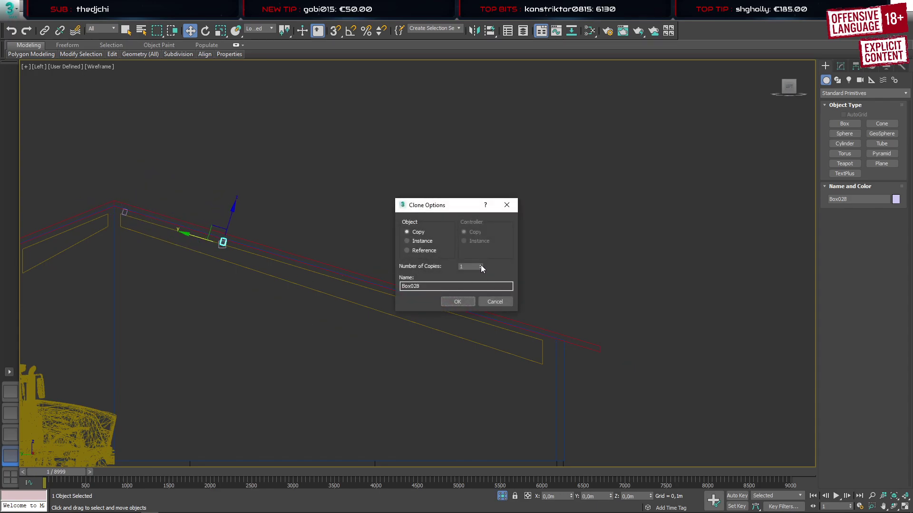
click(458, 302)
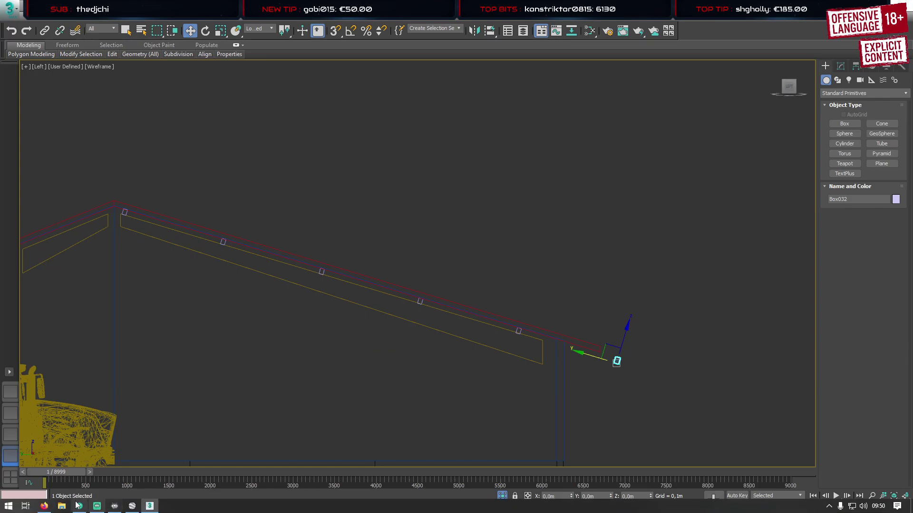
click(45, 507)
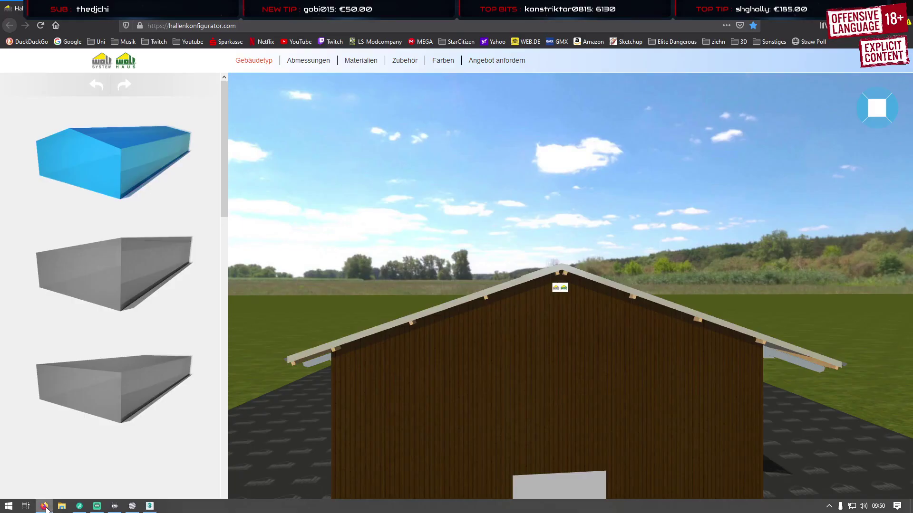
Zoom into the reference hall interior toward a steel post under a timber rafter
drag(379, 329, 415, 316)
scroll(405, 332, up, 3)
scroll(403, 333, up, 5)
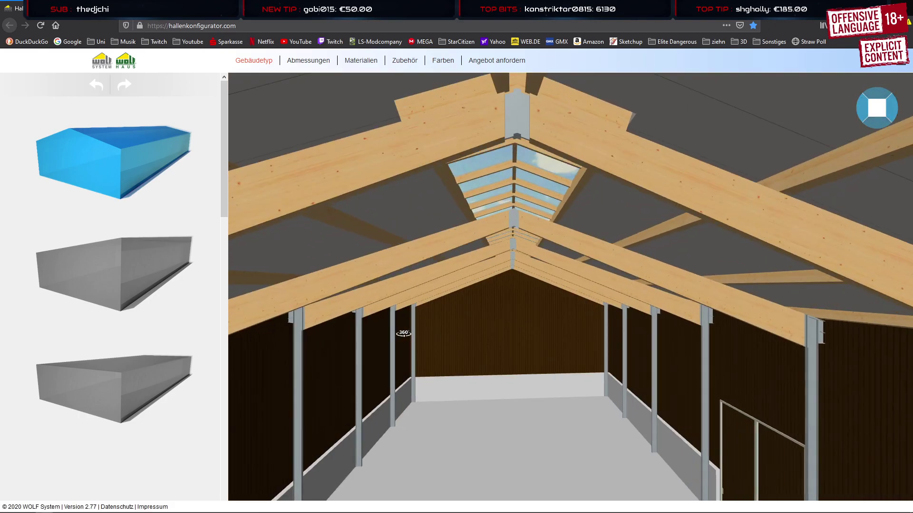
drag(374, 355, 649, 326)
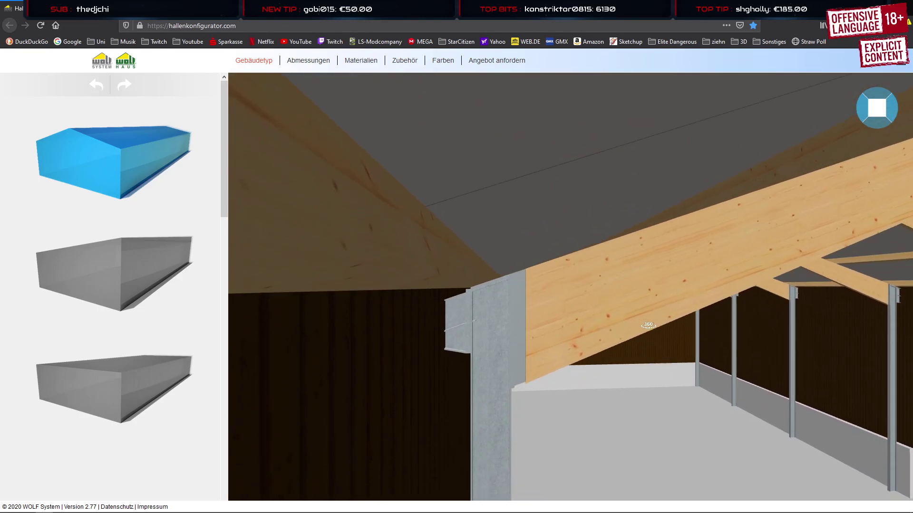
Clone the ridge box down the right rafter into five copies
click(156, 504)
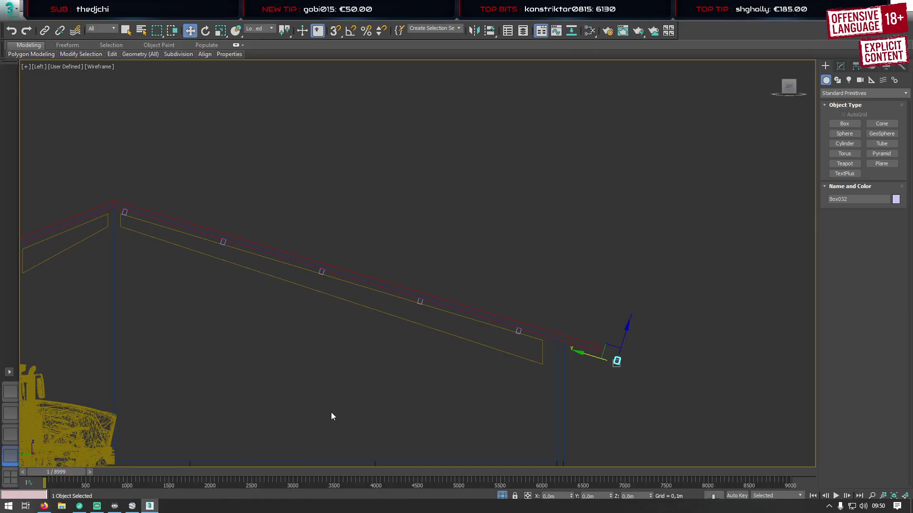
click(122, 214)
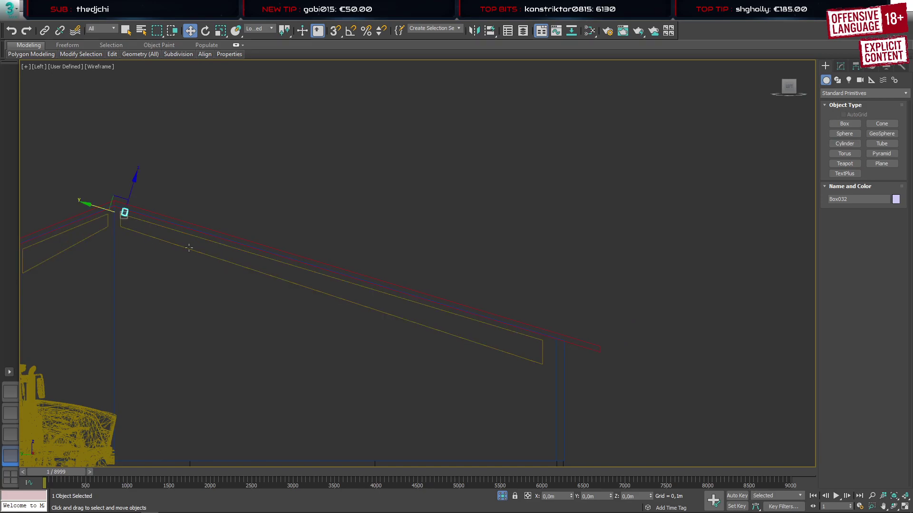
shift+drag(99, 208, 183, 235)
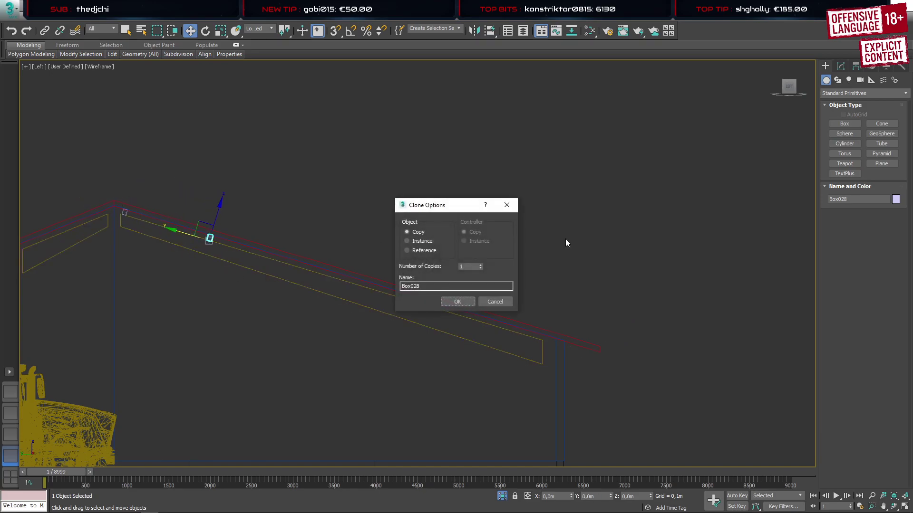
click(481, 265)
click(480, 265)
click(481, 265)
click(481, 265)
click(458, 301)
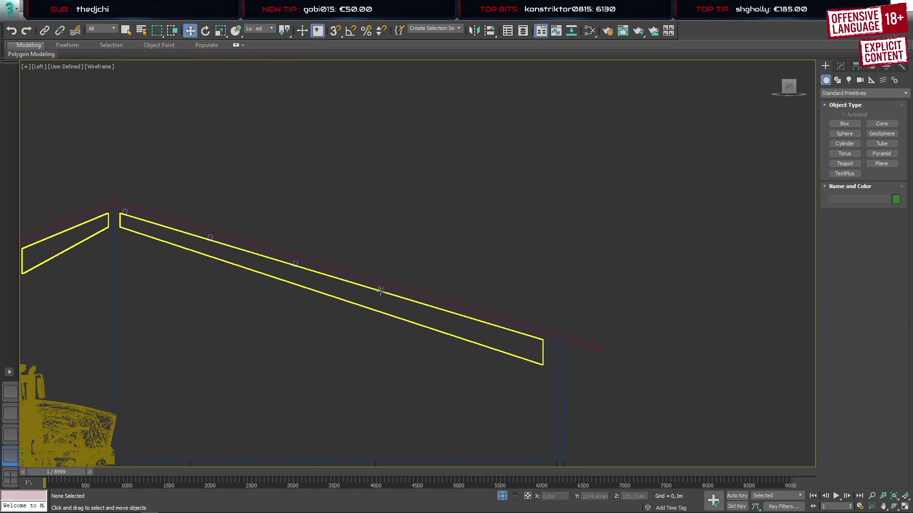
Delete two extra purlin boxes and zoom closer on the right rafter
click(380, 290)
key(Delete)
click(295, 263)
key(Delete)
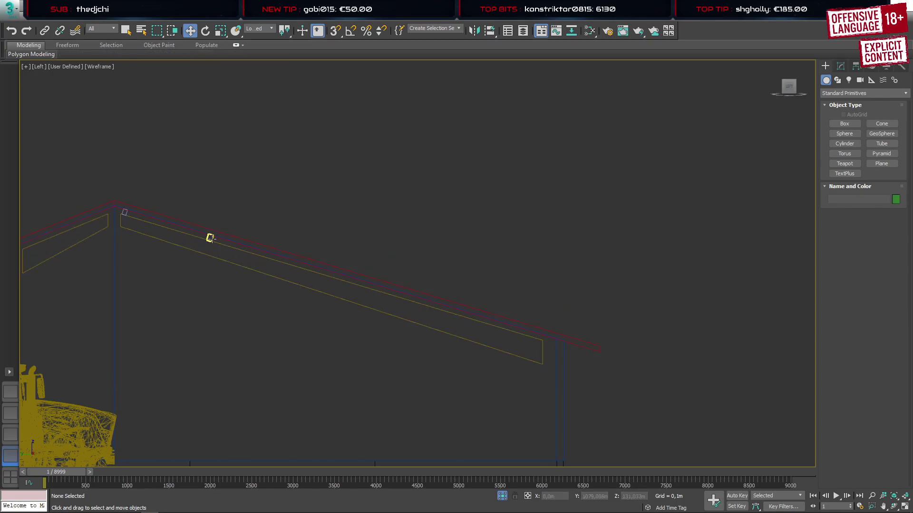
click(210, 239)
middle_drag(252, 257, 299, 255)
scroll(371, 277, up, 2)
Redo the ridge box clone with a shorter step and 5 copies, ending at Box033
click(125, 188)
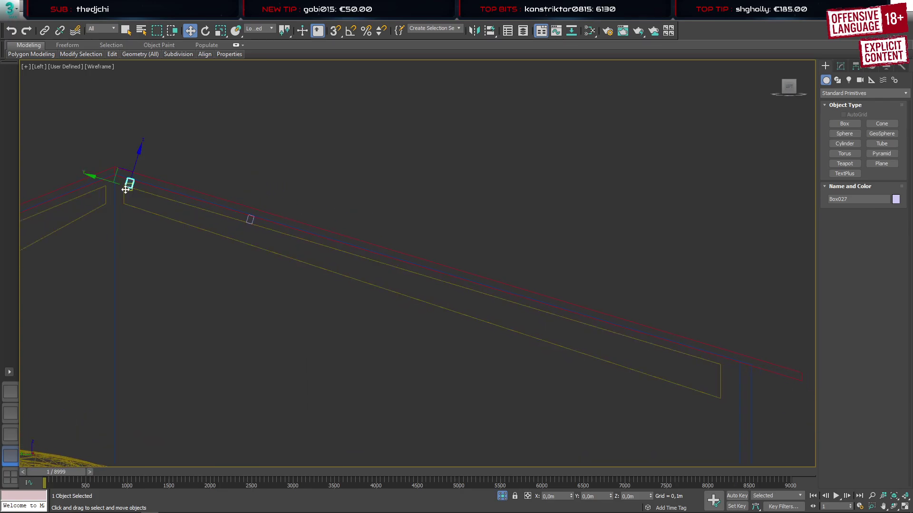
shift+drag(102, 181, 219, 219)
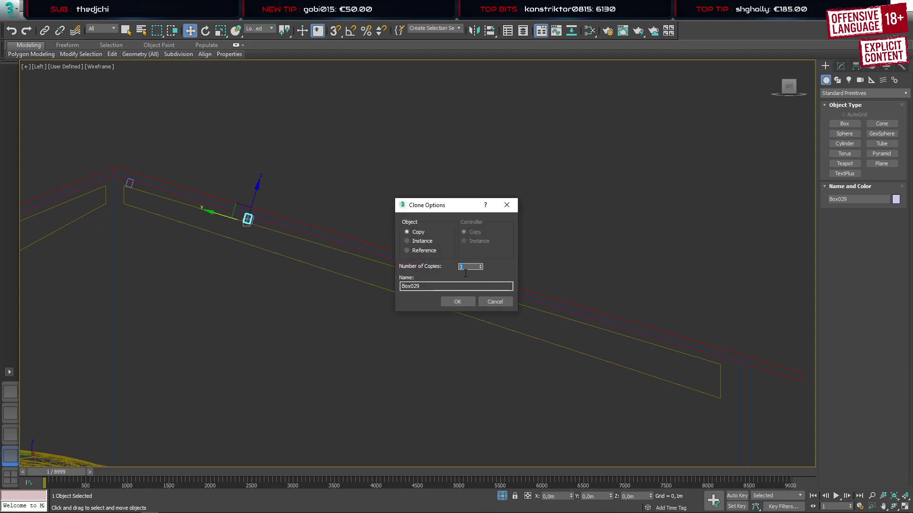
click(458, 302)
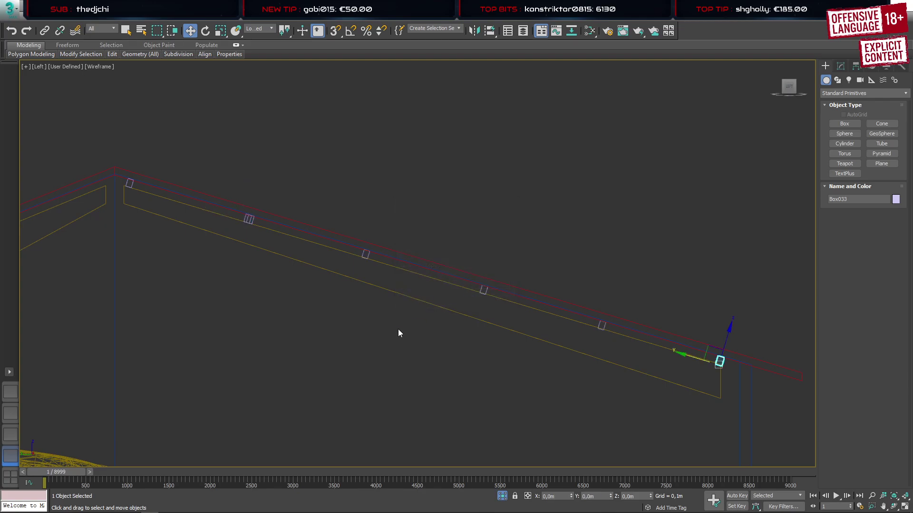
key(ctrl+z)
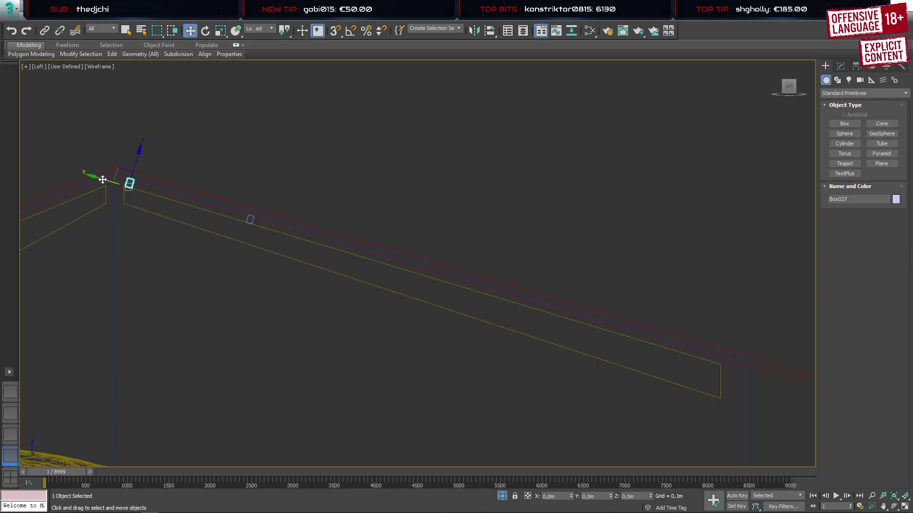
shift+drag(104, 180, 221, 211)
double_click(470, 268)
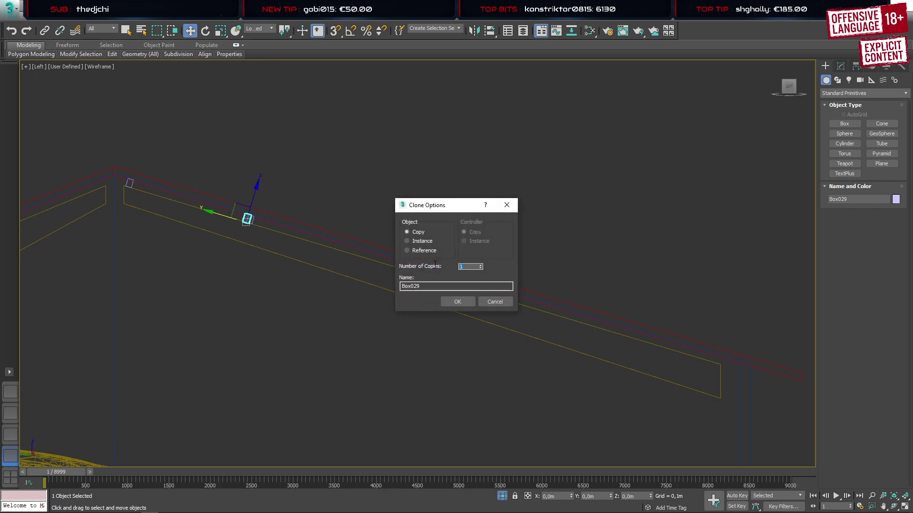
click(468, 304)
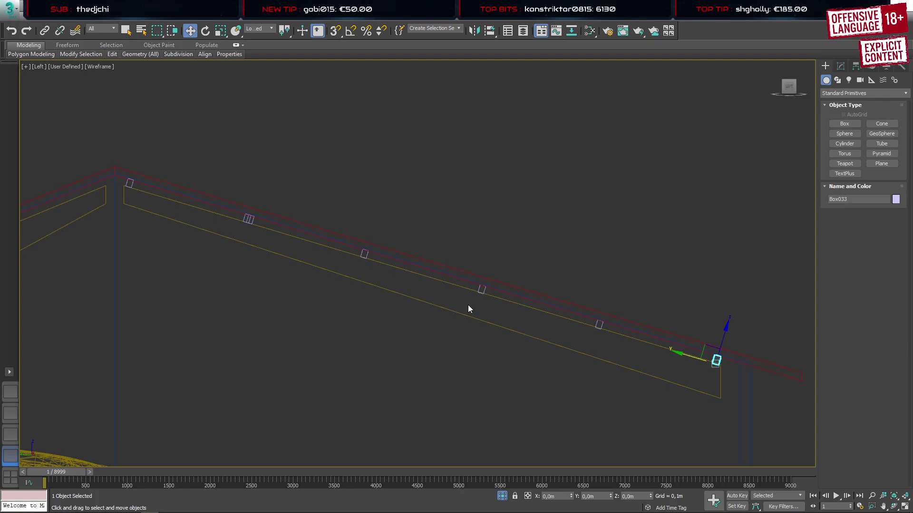
Lift the two small boxes near the rafter's lower end onto the beam line
click(421, 346)
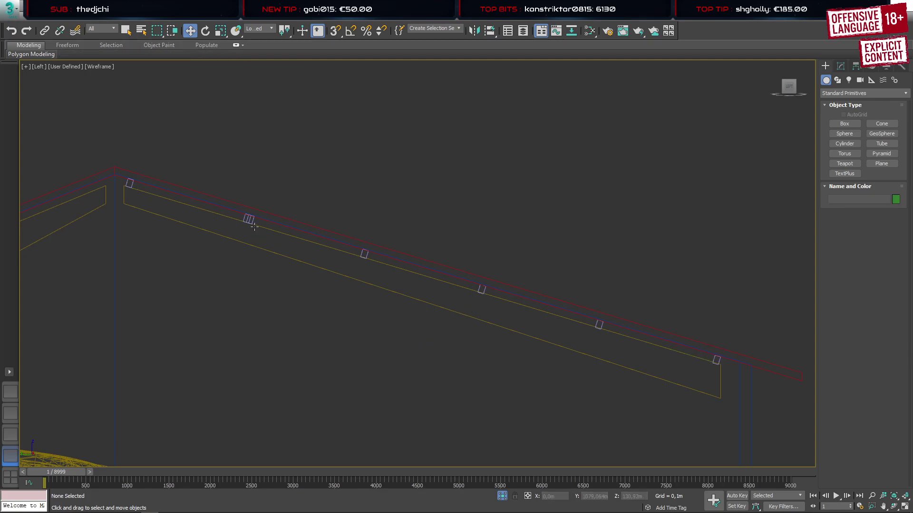
click(250, 219)
click(274, 243)
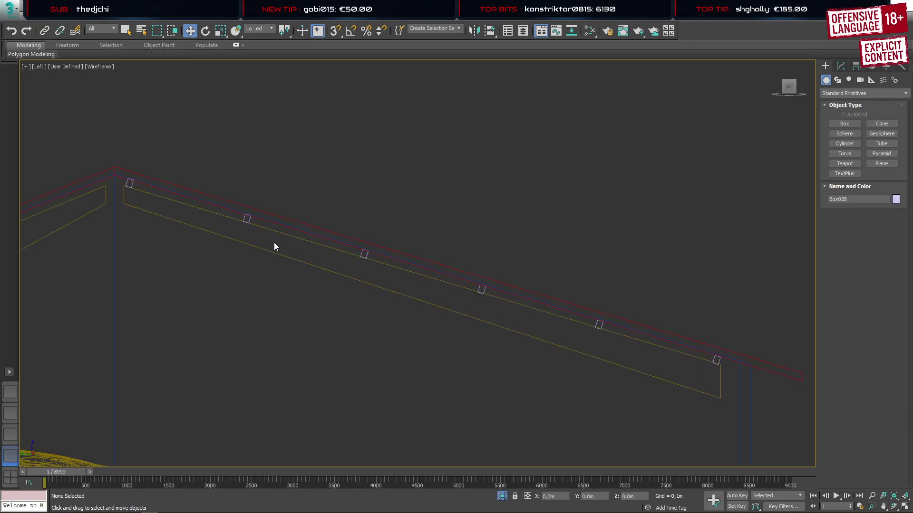
middle_drag(507, 336, 368, 292)
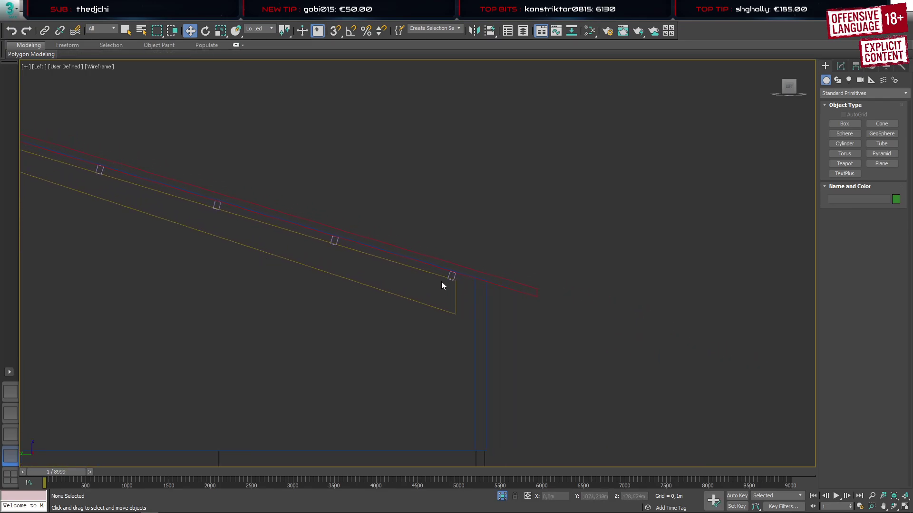
scroll(499, 271, up, 8)
click(494, 270)
scroll(470, 280, up, 3)
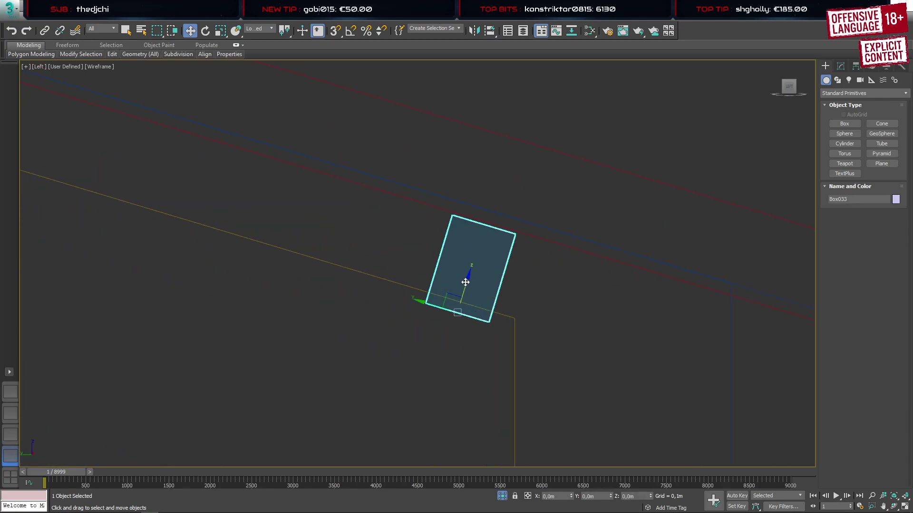
drag(468, 282, 471, 276)
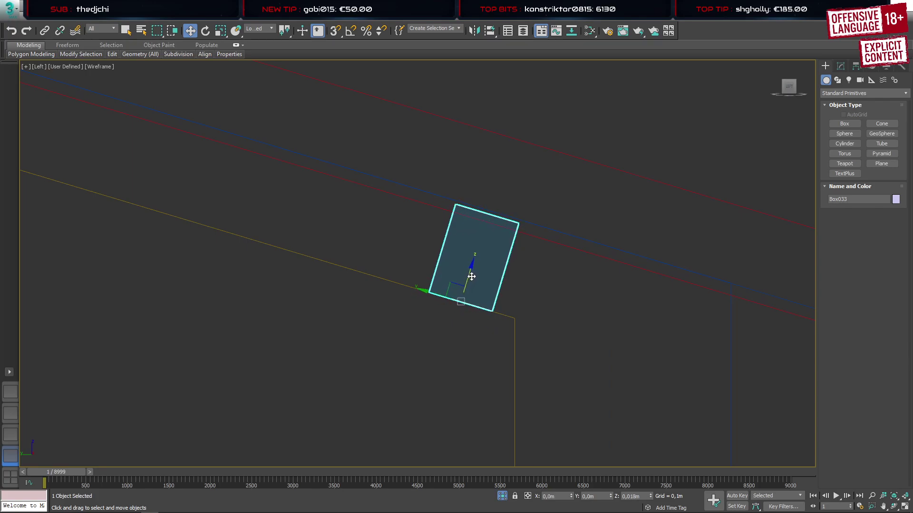
scroll(470, 276, down, 8)
middle_drag(230, 255, 406, 278)
scroll(483, 276, up, 6)
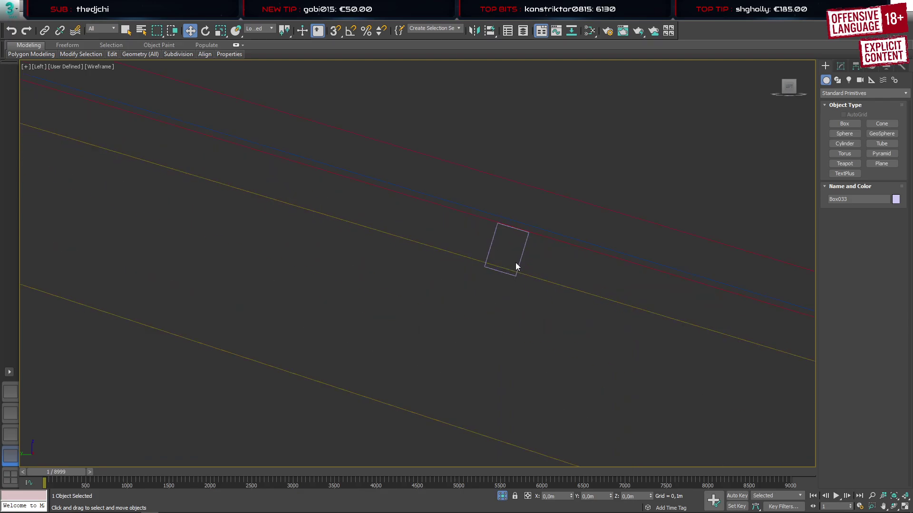
click(515, 262)
drag(508, 245, 505, 228)
Recheck the lower box and lift the next box up the rafter onto the beam
scroll(502, 270, up, 8)
scroll(497, 237, down, 6)
scroll(638, 340, down, 4)
middle_drag(638, 340, 446, 294)
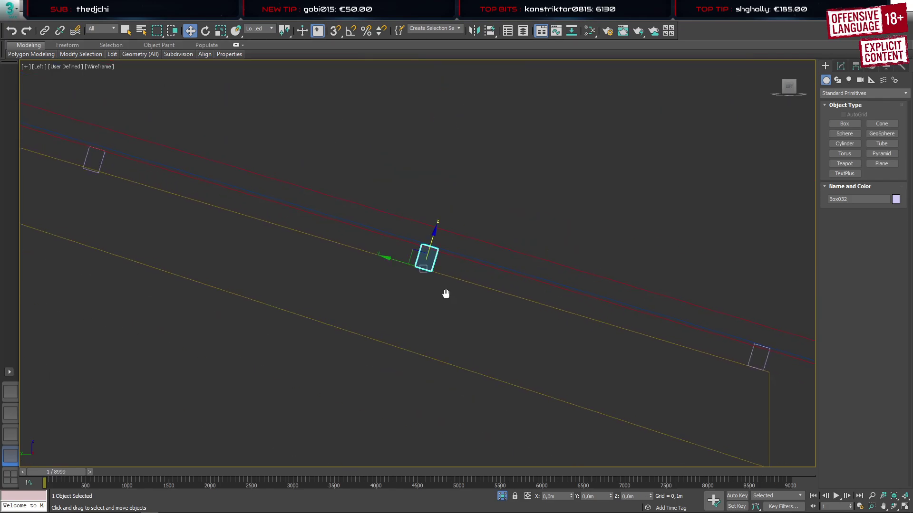
scroll(604, 318, up, 8)
click(644, 329)
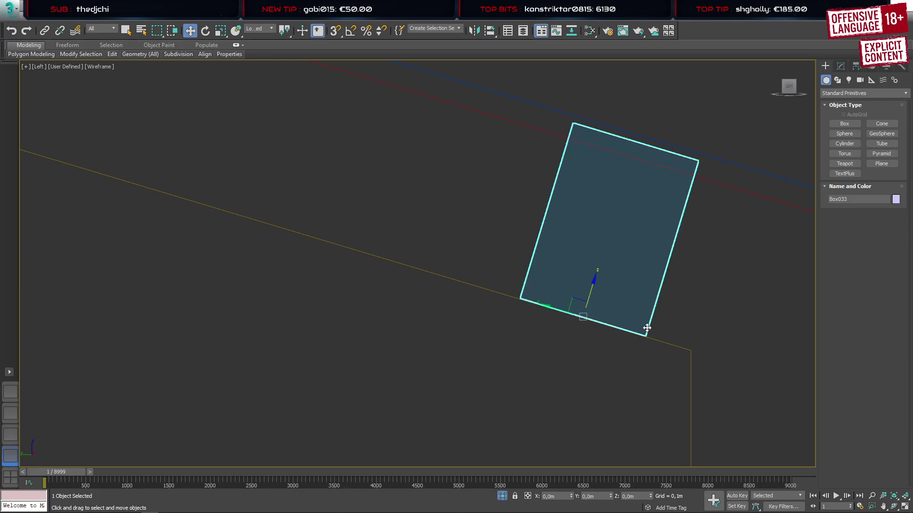
scroll(645, 328, up, 4)
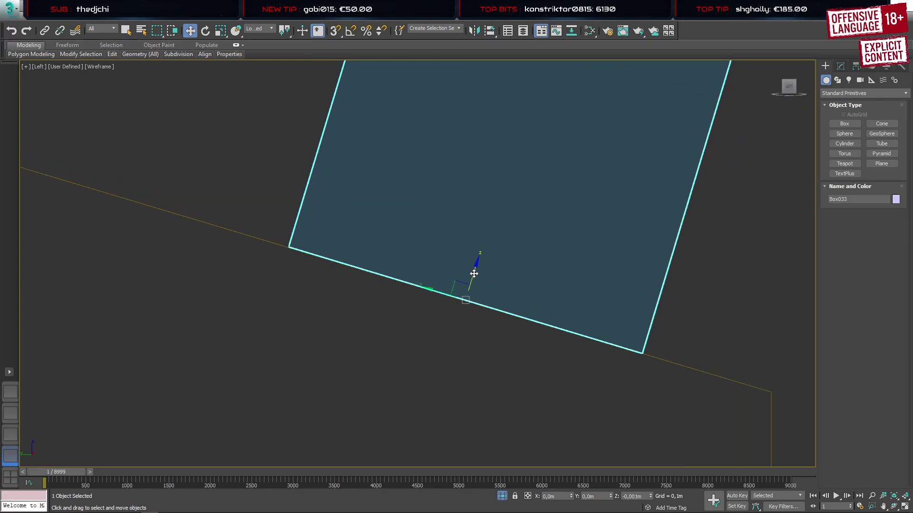
scroll(380, 300, down, 7)
scroll(288, 310, down, 5)
middle_drag(288, 310, 593, 307)
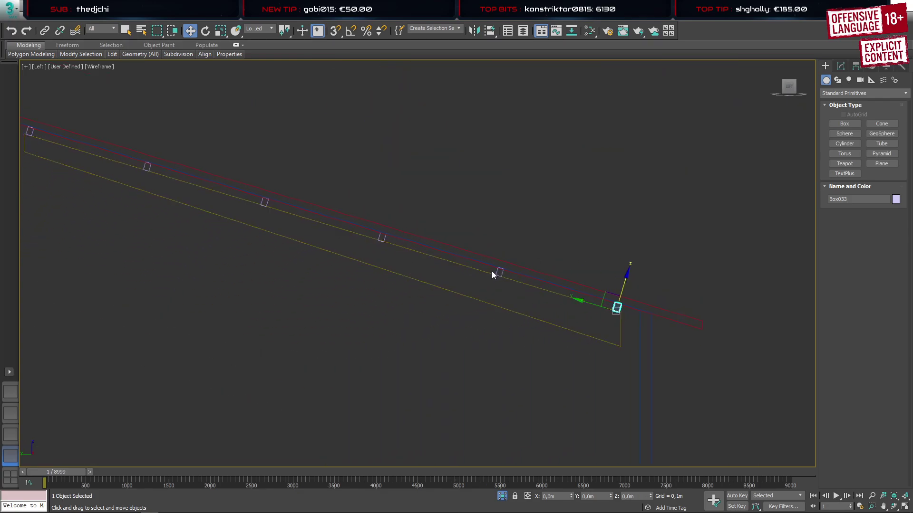
click(383, 240)
scroll(384, 240, up, 10)
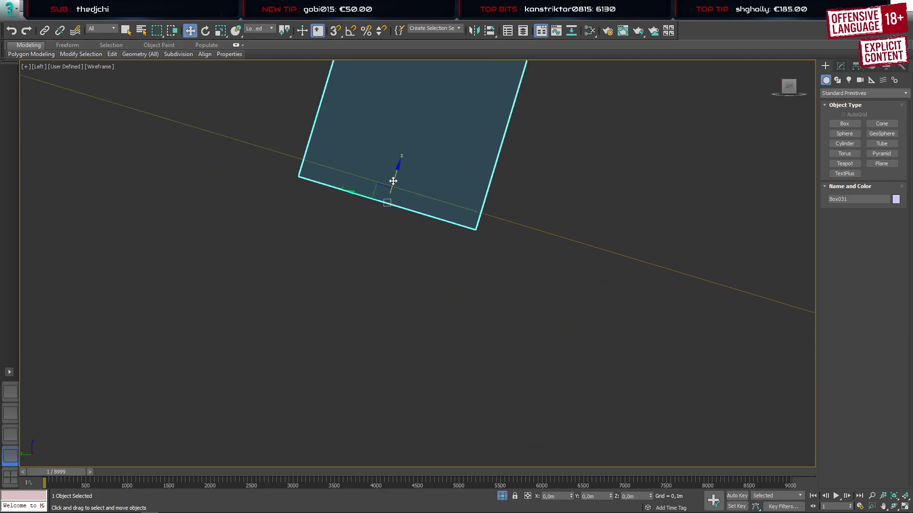
drag(393, 180, 401, 162)
scroll(276, 266, down, 8)
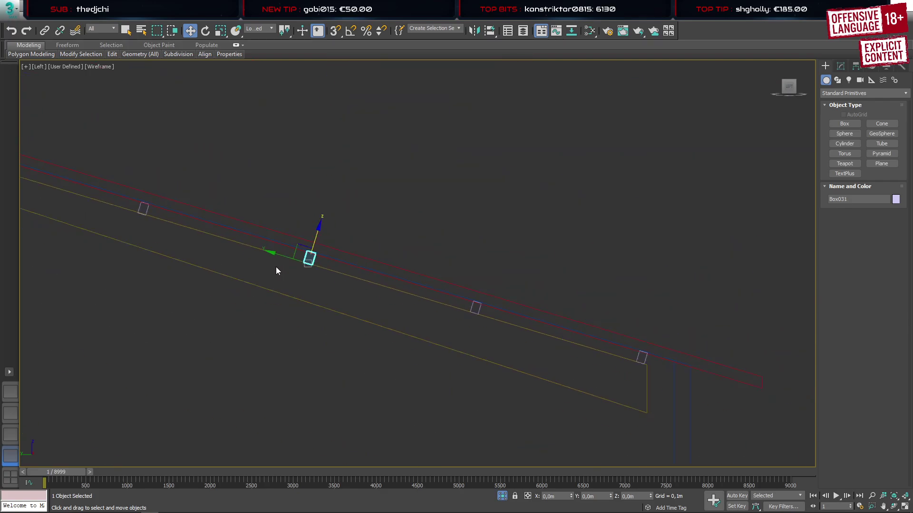
scroll(436, 251, up, 4)
scroll(436, 251, up, 4)
click(376, 257)
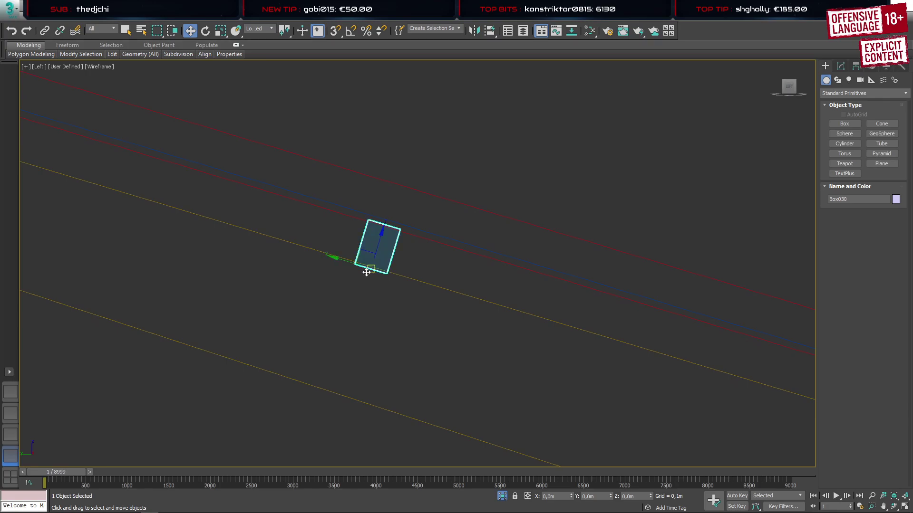
scroll(392, 230, up, 6)
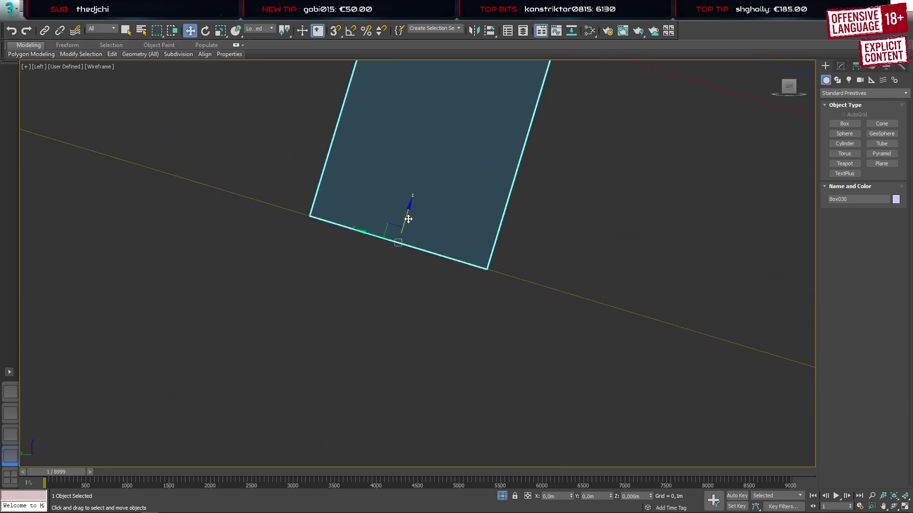
scroll(395, 230, down, 8)
scroll(252, 255, down, 6)
scroll(156, 266, up, 8)
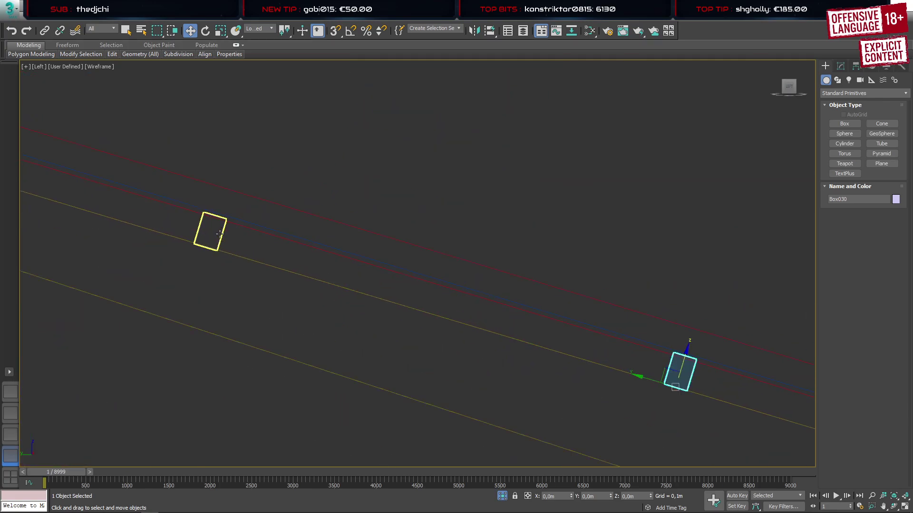
click(155, 268)
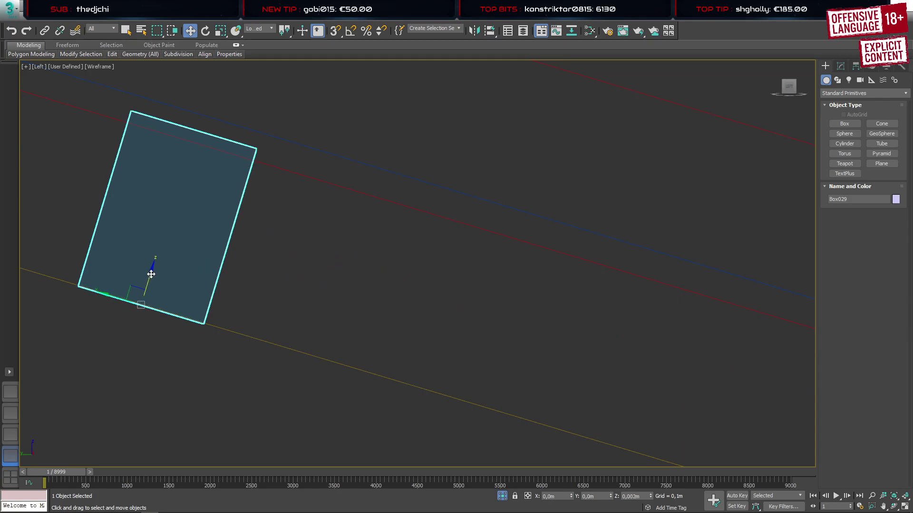
scroll(314, 266, down, 6)
scroll(294, 266, up, 5)
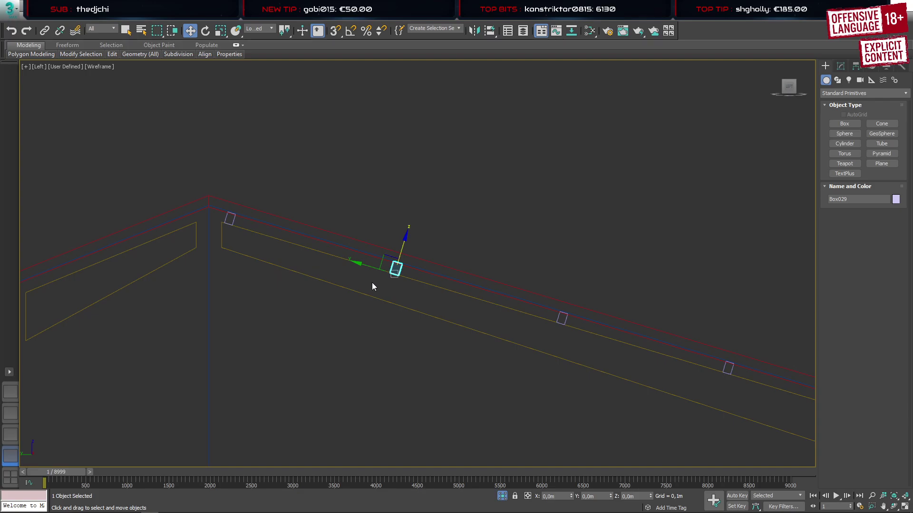
Shift-drag the last box at the rafter end further along the beam to clone it
middle_drag(516, 321, 259, 247)
middle_drag(560, 331, 232, 244)
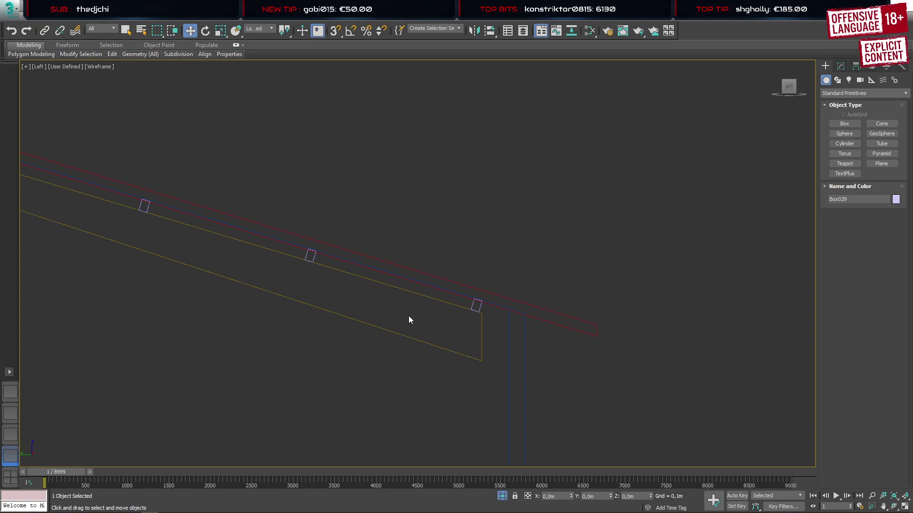
click(475, 306)
mouse_move(456, 313)
shift+mouse_down()
mouse_move(541, 344)
mouse_move(534, 341)
shift+mouse_up()
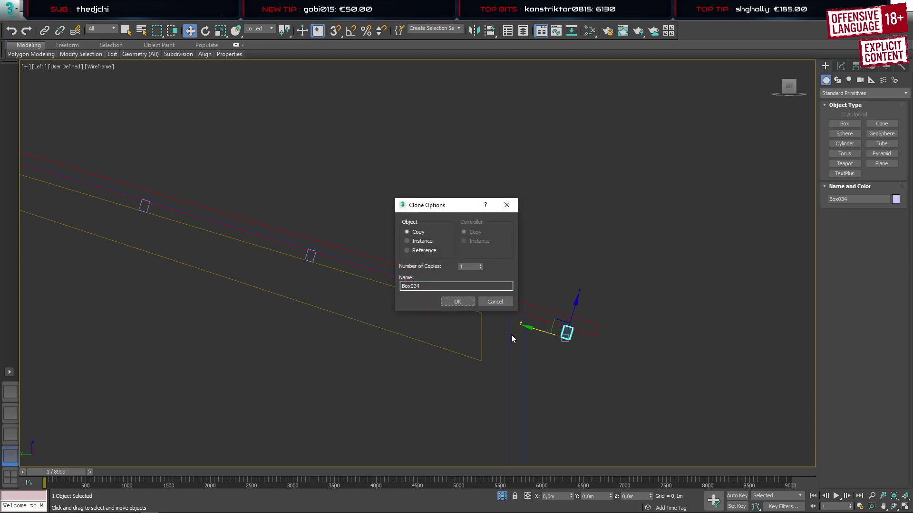
Accept a single copy of the end box and raise it slightly onto the beam
click(458, 302)
scroll(571, 333, up, 5)
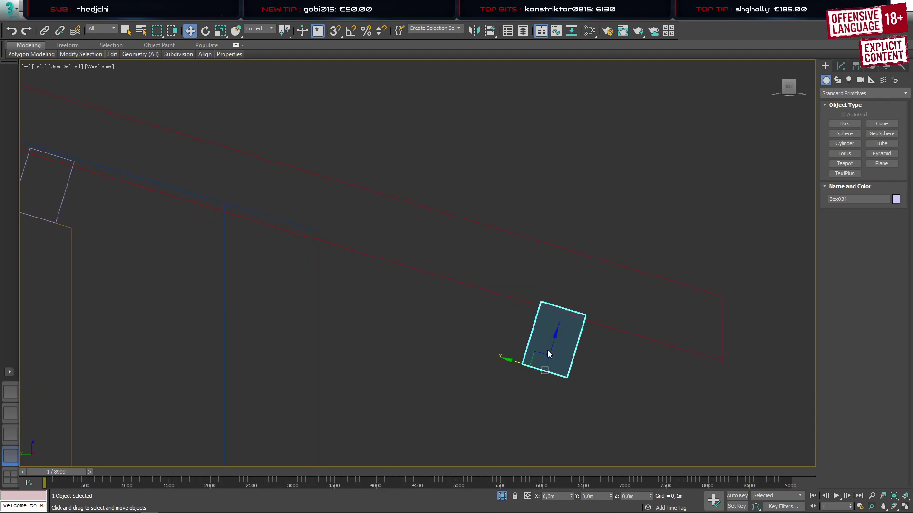
drag(552, 346, 553, 347)
scroll(308, 297, down, 5)
middle_drag(304, 326, 455, 321)
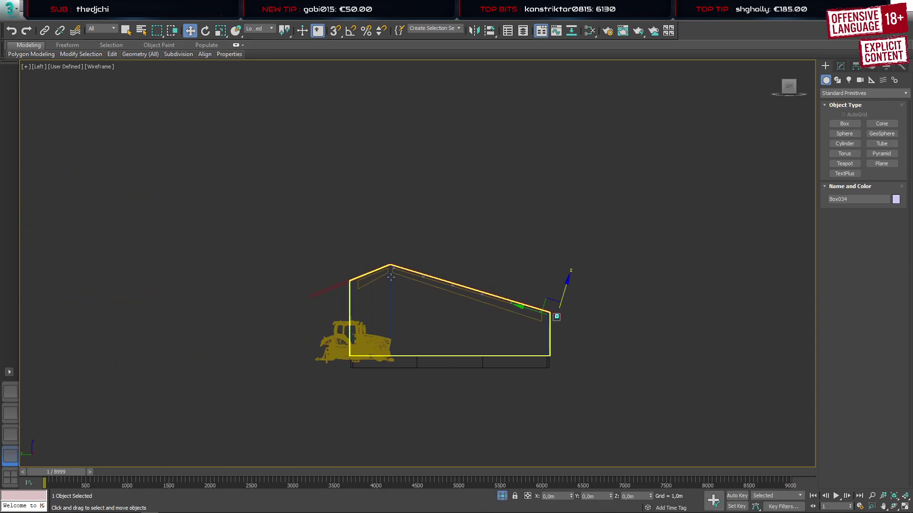
Clone the box at the roof peak over to the other side of the ridge
scroll(359, 285, up, 5)
click(405, 226)
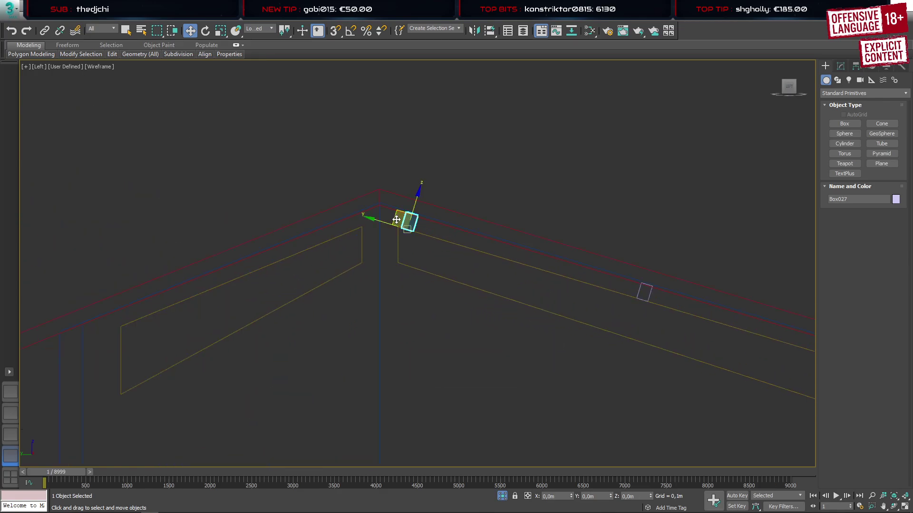
shift+drag(406, 226, 337, 217)
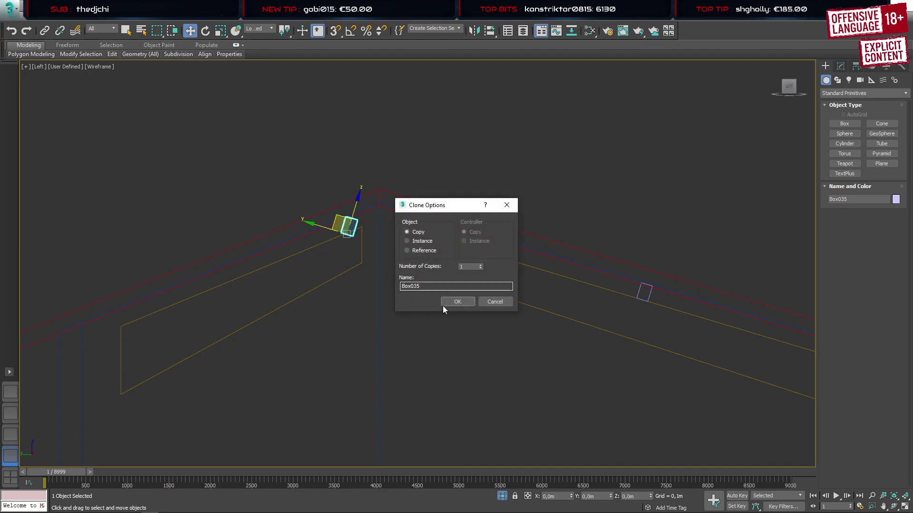
click(440, 304)
Rotate the new box to match the opposite roof slope and seat it on the roof line
scroll(334, 222, up, 2)
scroll(334, 222, up, 3)
key(e)
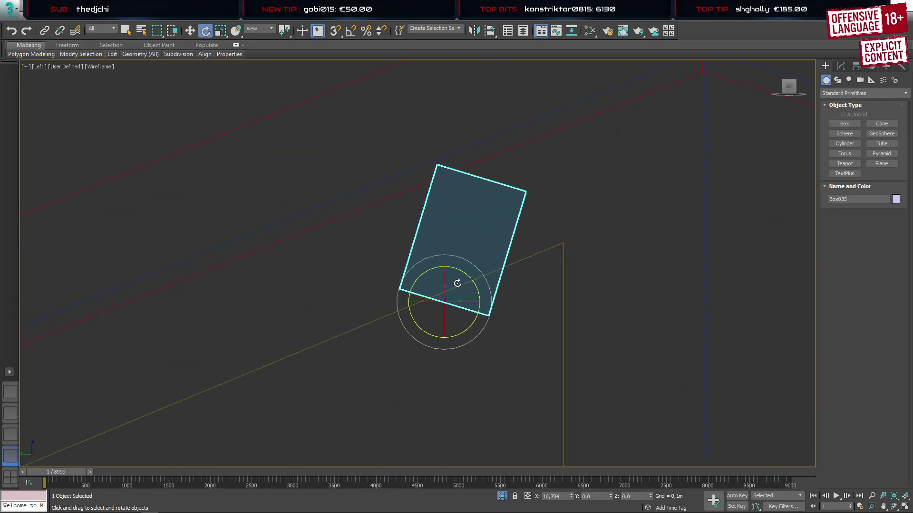
drag(473, 281, 450, 252)
key(w)
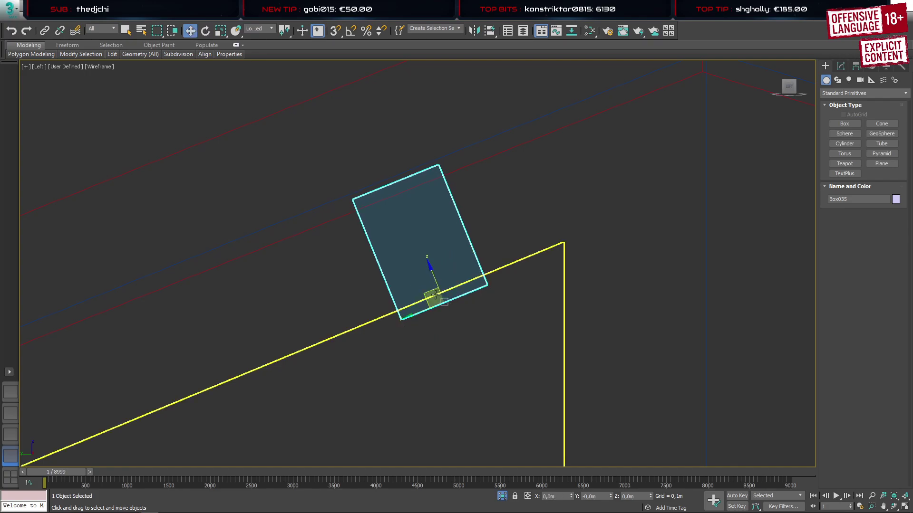
scroll(435, 296, up, 5)
drag(459, 292, 448, 259)
scroll(453, 266, up, 3)
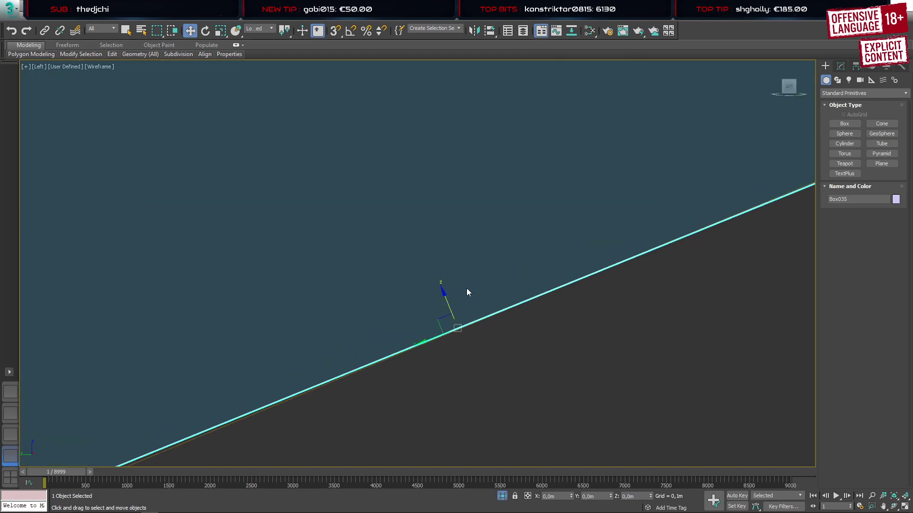
key(e)
scroll(468, 305, down, 1)
drag(483, 299, 484, 298)
scroll(484, 297, down, 8)
key(w)
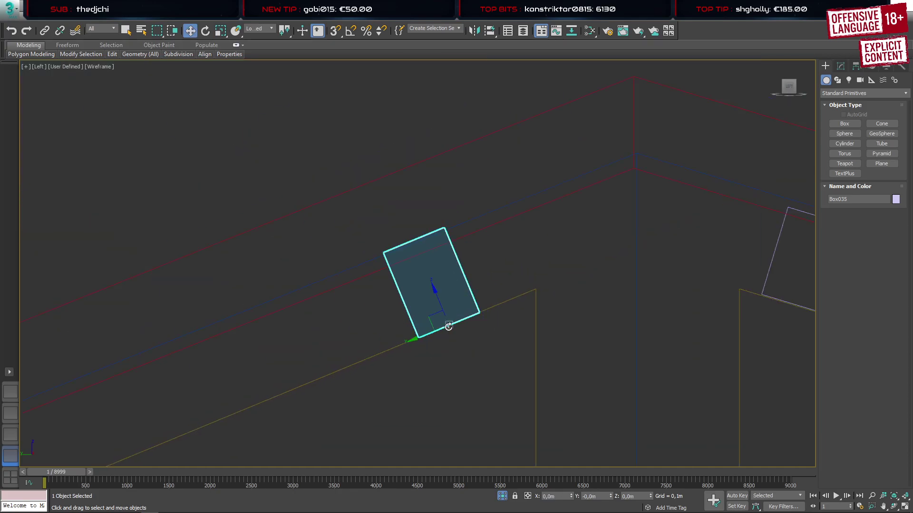
scroll(376, 308, down, 3)
Slide the box along the roof edge and clone 2 copies down the left roof slope
middle_drag(376, 308, 343, 298)
drag(305, 310, 320, 306)
scroll(336, 298, up, 8)
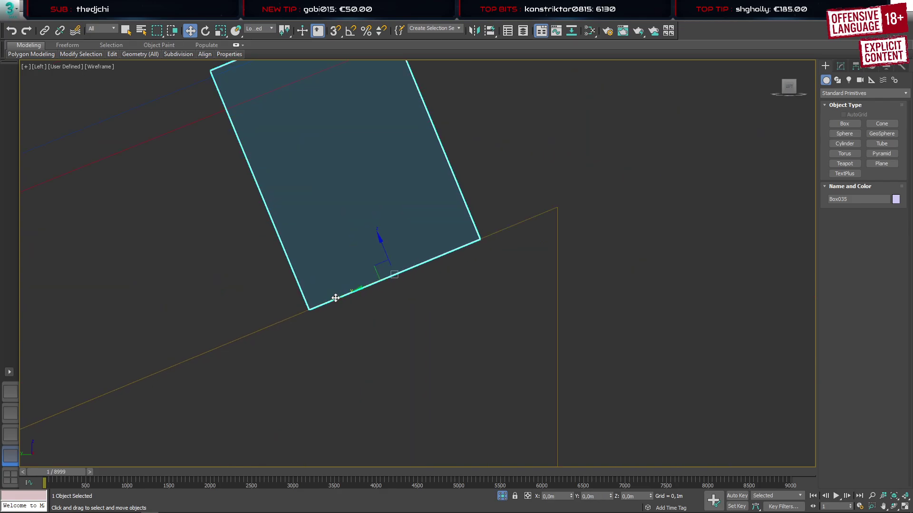
scroll(336, 298, down, 10)
middle_drag(316, 329, 409, 291)
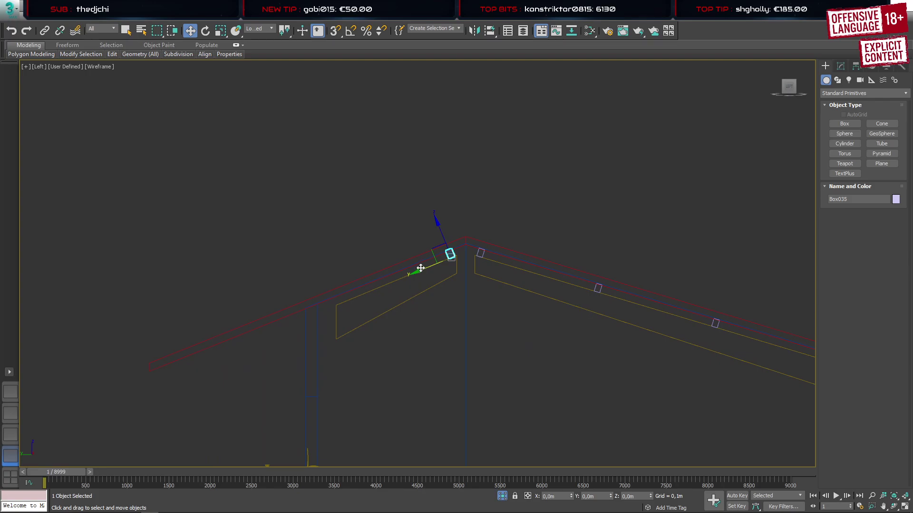
mouse_move(421, 269)
shift+mouse_down()
mouse_move(224, 350)
mouse_move(246, 342)
shift+mouse_up()
click(455, 300)
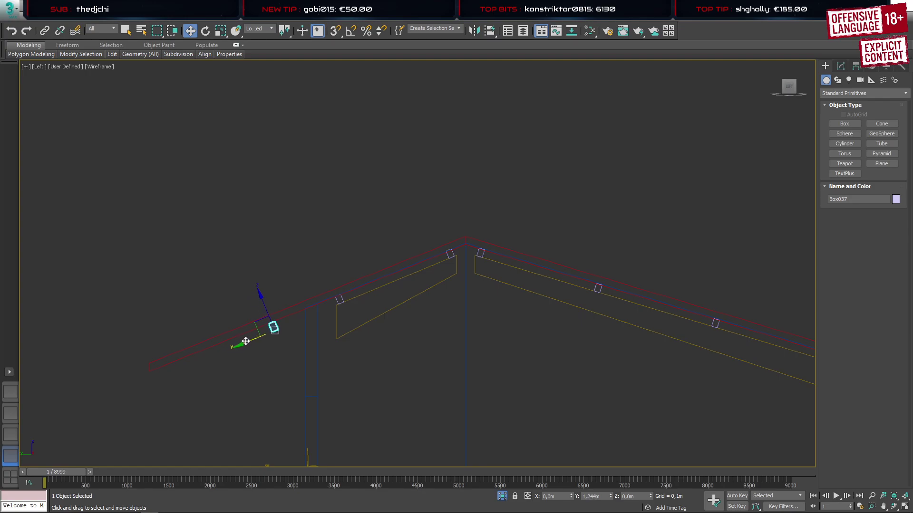
shift+drag(245, 341, 240, 344)
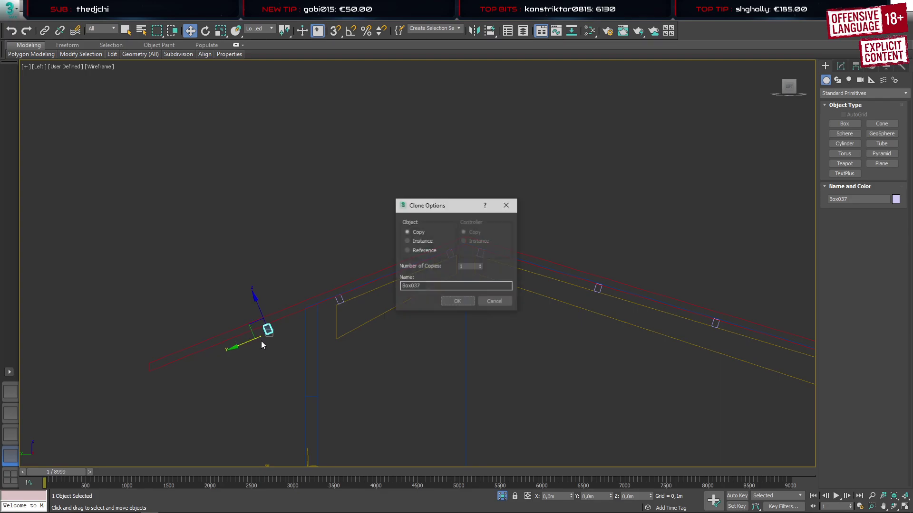
click(457, 301)
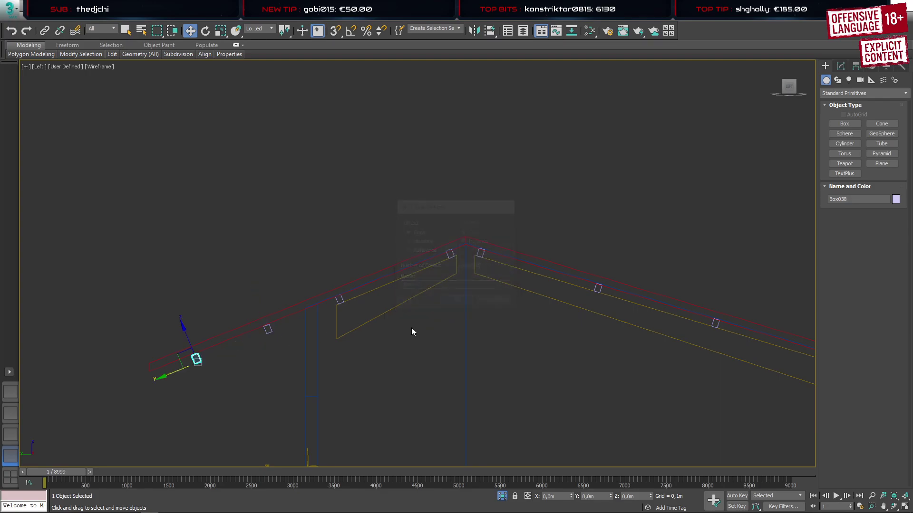
Select the upper and lower boxes on the left rafter and nudge both slightly upward
click(253, 380)
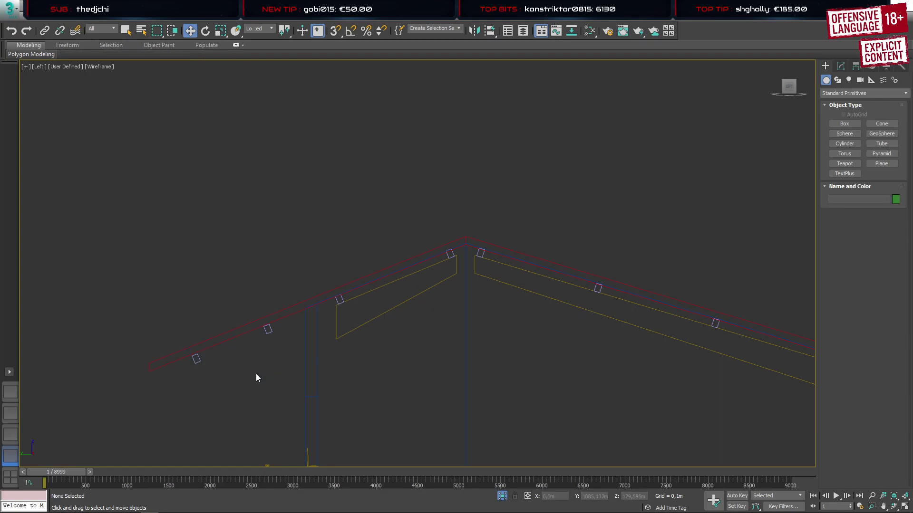
scroll(347, 307, up, 10)
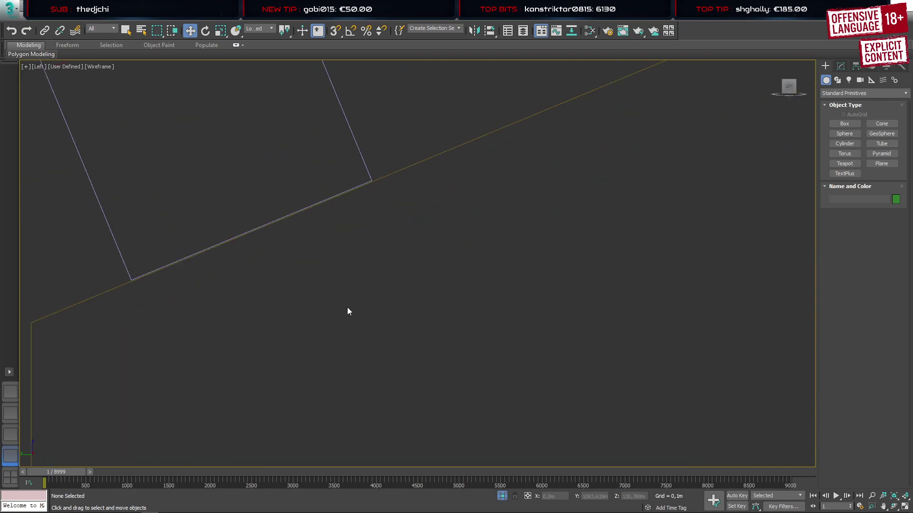
click(363, 168)
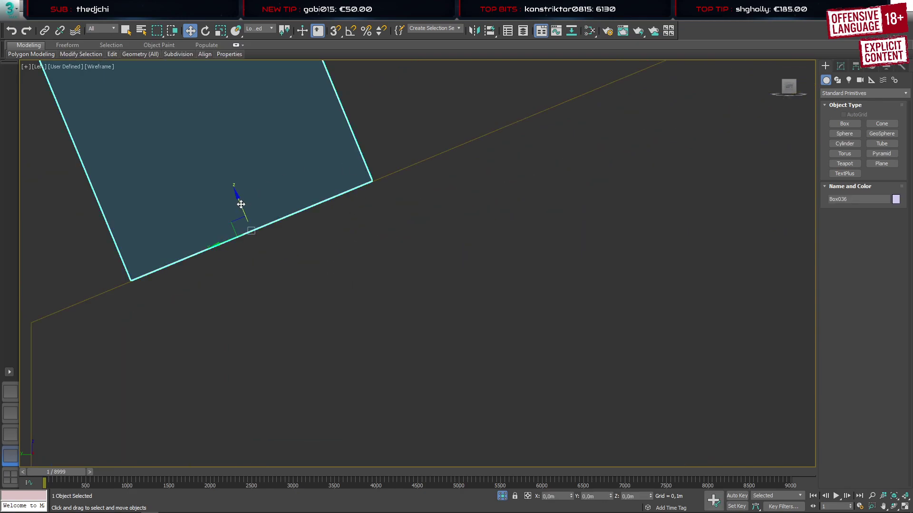
scroll(241, 204, down, 8)
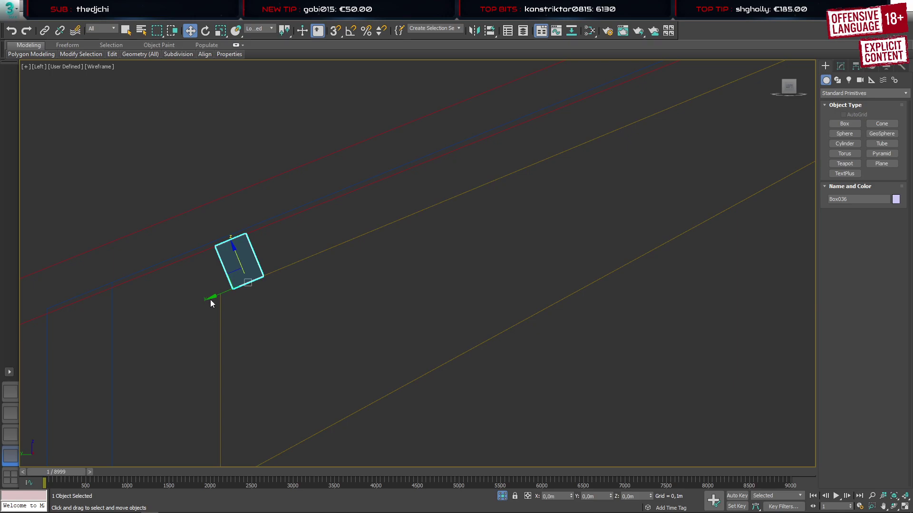
scroll(211, 300, down, 10)
middle_drag(210, 317, 271, 310)
scroll(268, 310, up, 4)
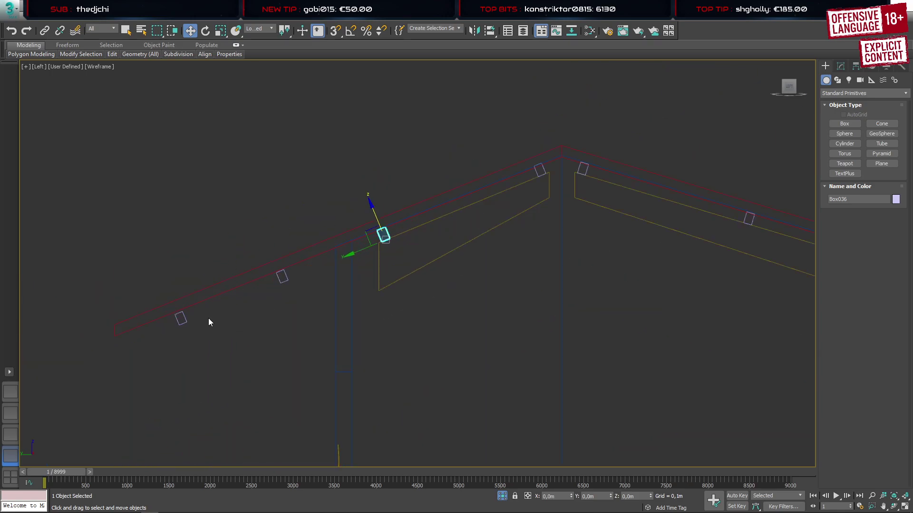
drag(184, 348, 198, 318)
ctrl+drag(261, 309, 289, 266)
scroll(248, 293, up, 4)
click(282, 325)
click(316, 268)
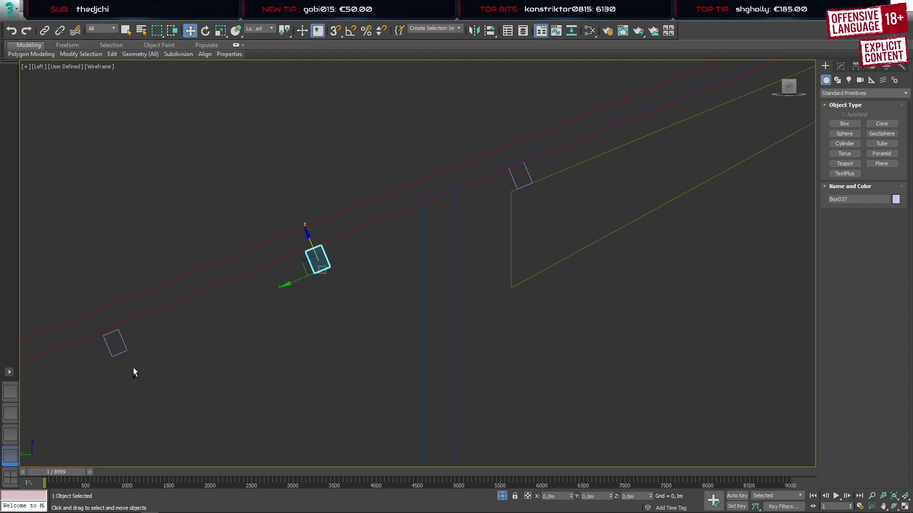
ctrl+click(125, 346)
middle_drag(181, 339, 283, 329)
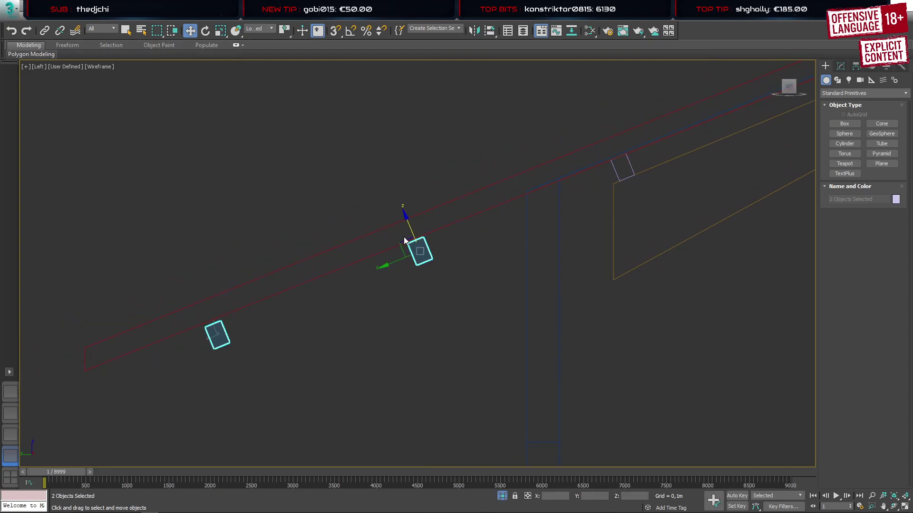
drag(410, 229, 410, 226)
Slide the box at the left rafter's lower end down to the eave
scroll(425, 255, up, 1)
scroll(425, 255, up, 3)
scroll(425, 255, down, 3)
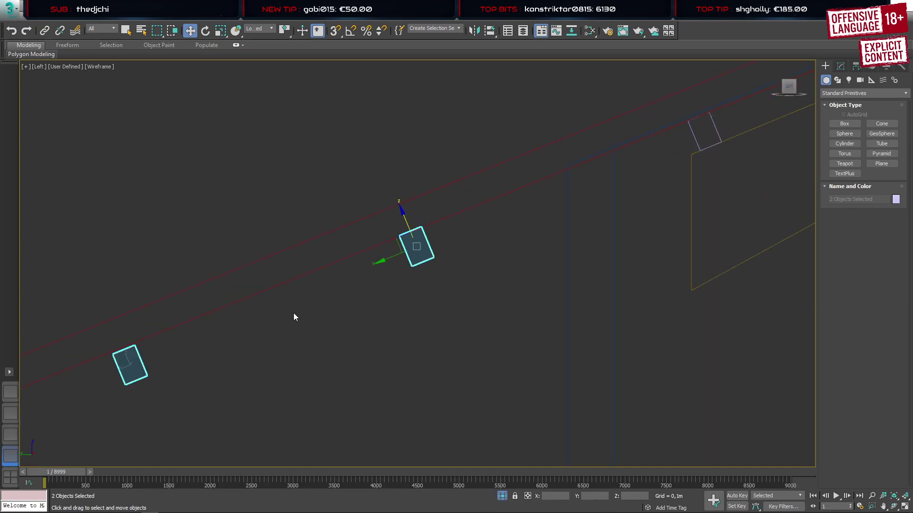
click(176, 367)
click(146, 368)
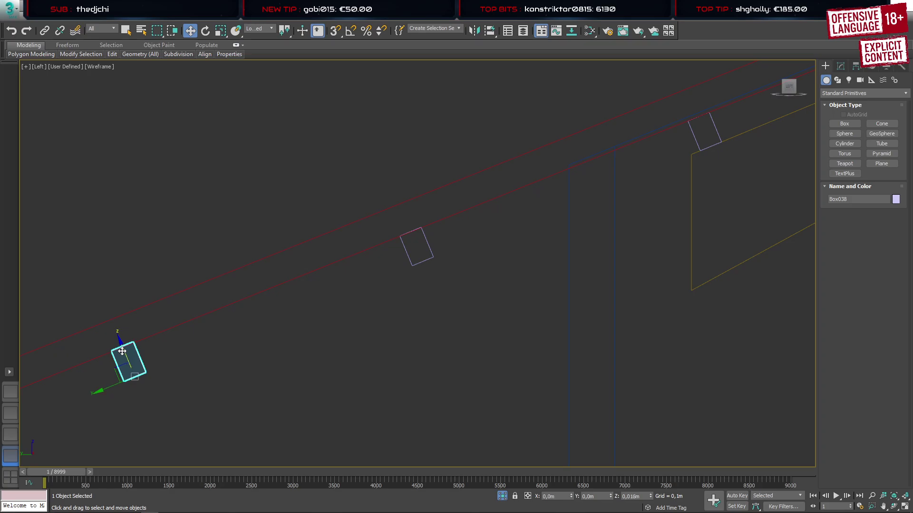
click(220, 349)
scroll(290, 354, down, 4)
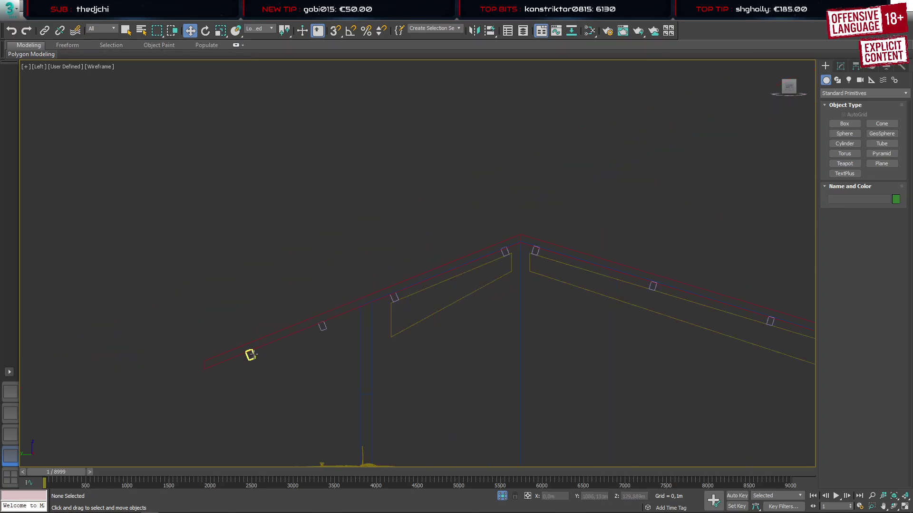
click(250, 355)
scroll(250, 356, up, 2)
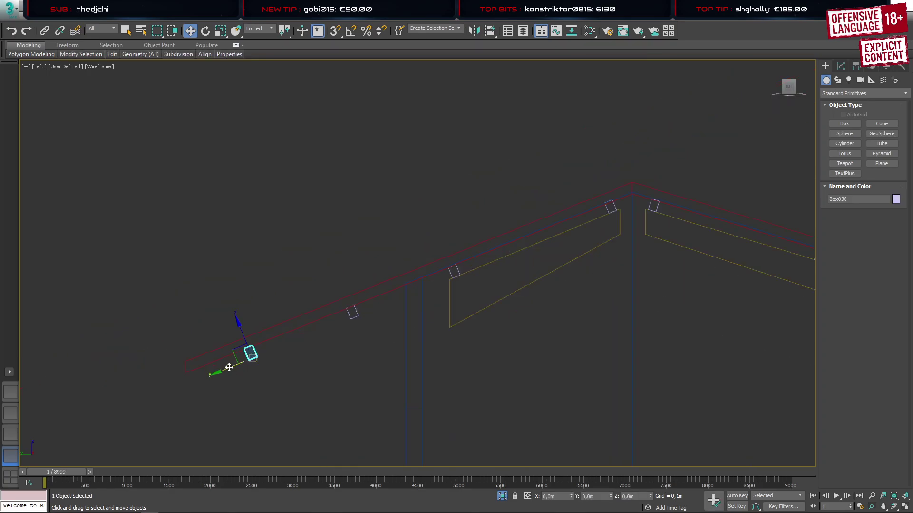
drag(229, 368, 213, 373)
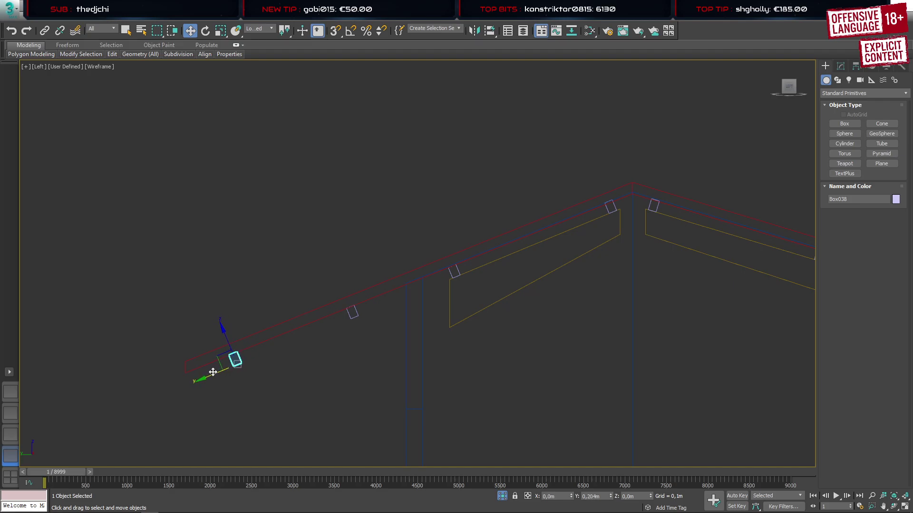
click(326, 375)
scroll(235, 361, up, 6)
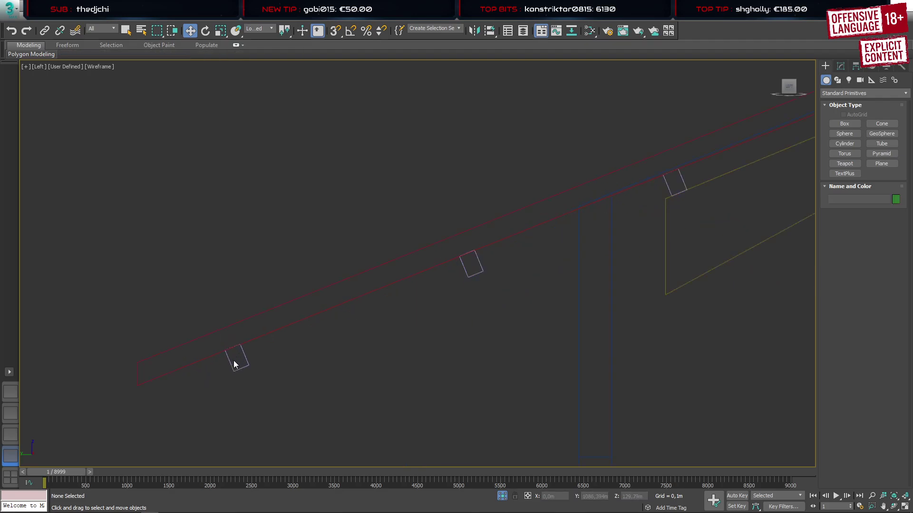
scroll(233, 361, down, 5)
scroll(236, 362, down, 7)
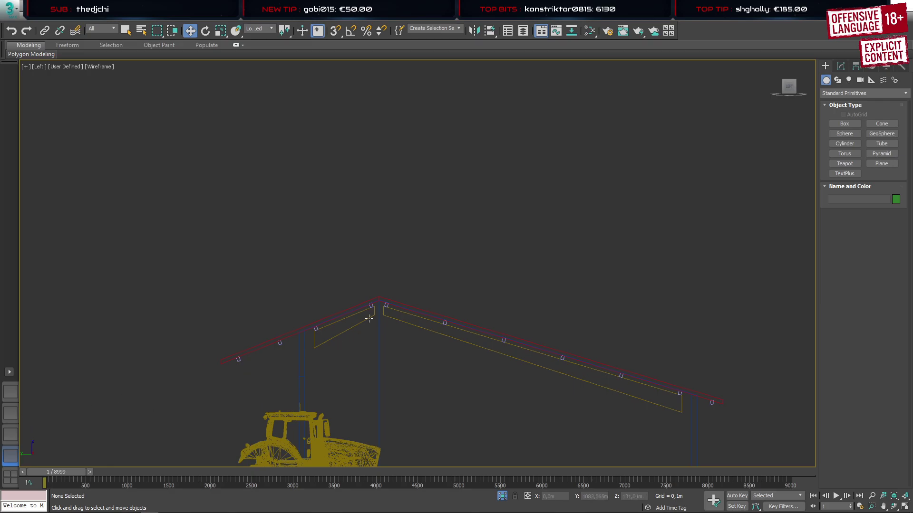
scroll(369, 319, up, 5)
scroll(369, 316, down, 3)
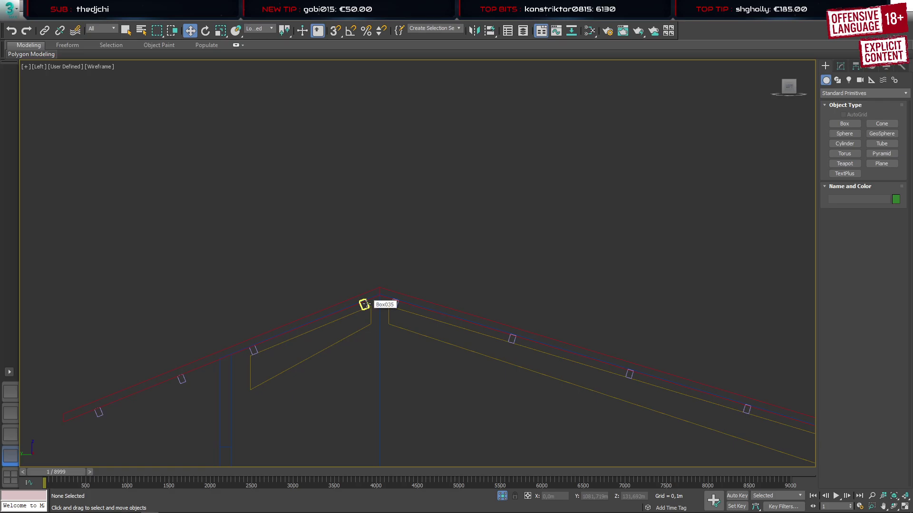
Start a Boolean compound on Box035 set to Attach, ready to add operands
click(363, 304)
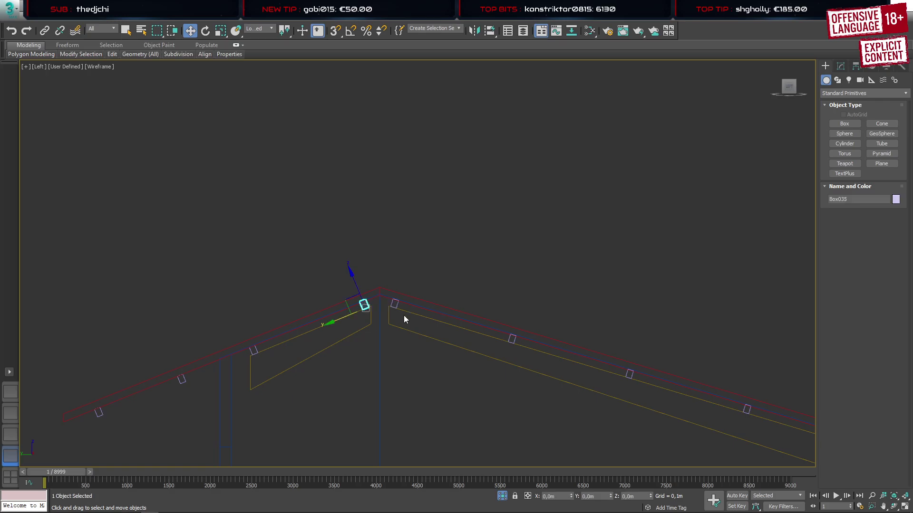
click(840, 93)
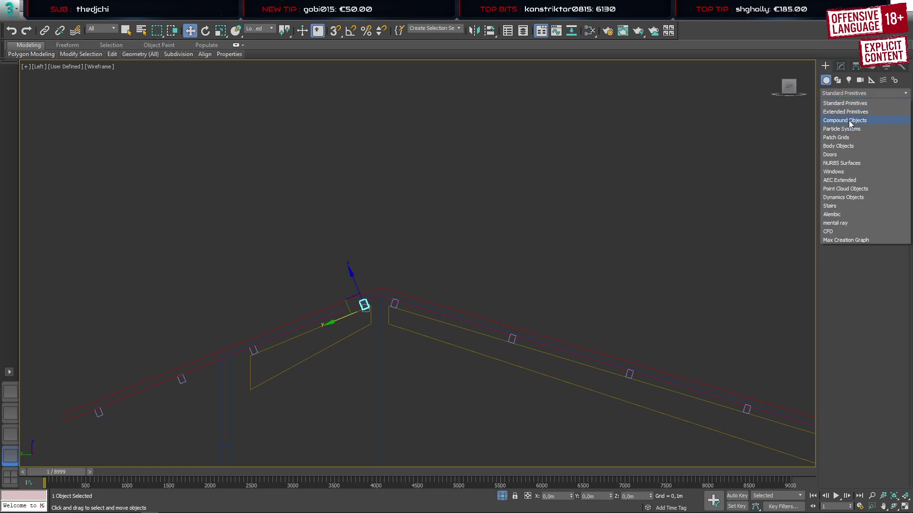
click(848, 121)
click(879, 144)
click(880, 395)
click(862, 225)
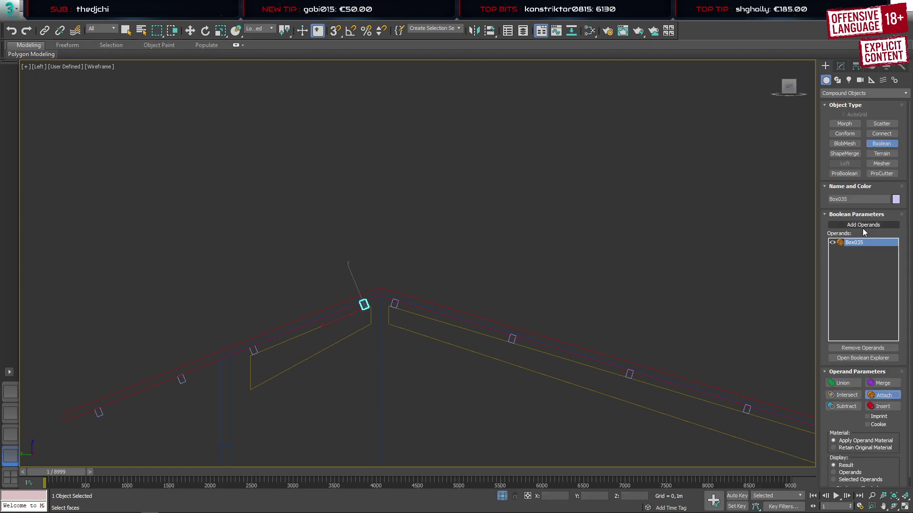
Add every purlin block on both rafters, through Box033, as Boolean operands
scroll(259, 343, up, 5)
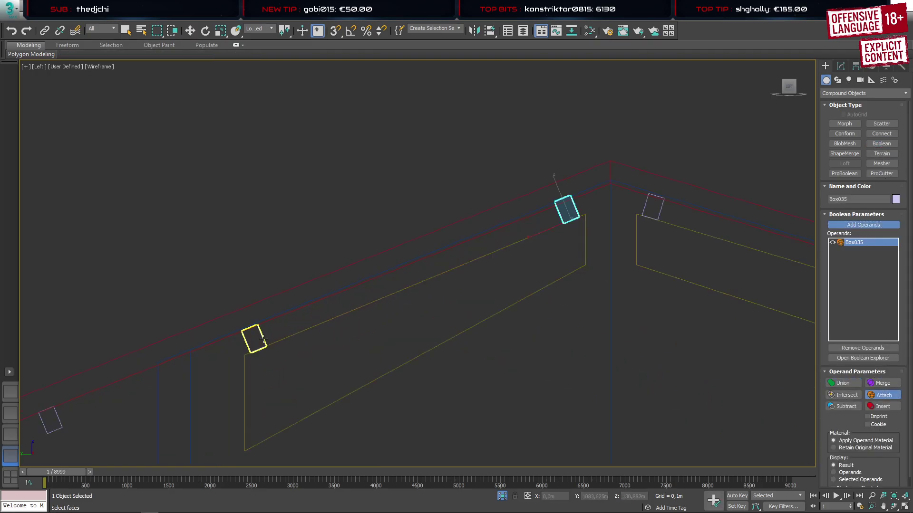
click(253, 339)
scroll(238, 356, down, 2)
scroll(235, 360, down, 2)
click(145, 390)
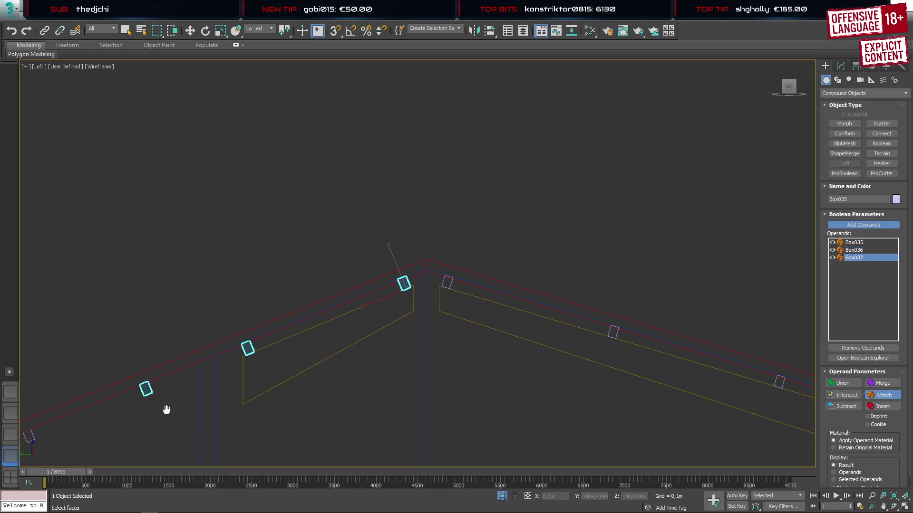
middle_drag(165, 409, 338, 333)
click(203, 363)
middle_drag(632, 325, 344, 318)
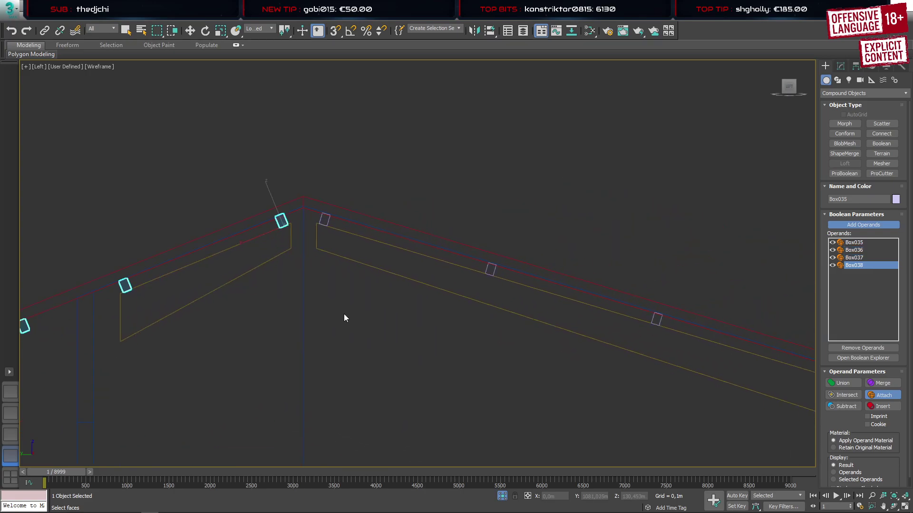
click(324, 220)
click(490, 269)
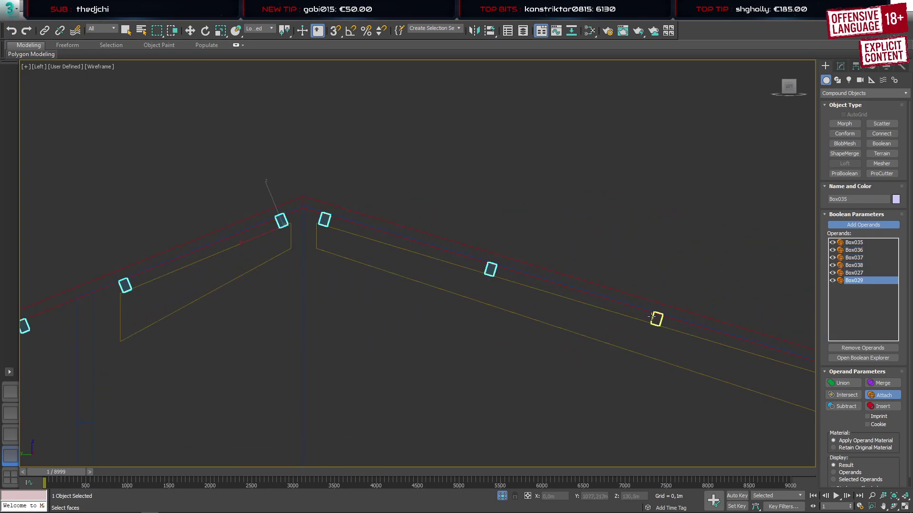
click(655, 319)
middle_drag(635, 330, 448, 272)
click(422, 264)
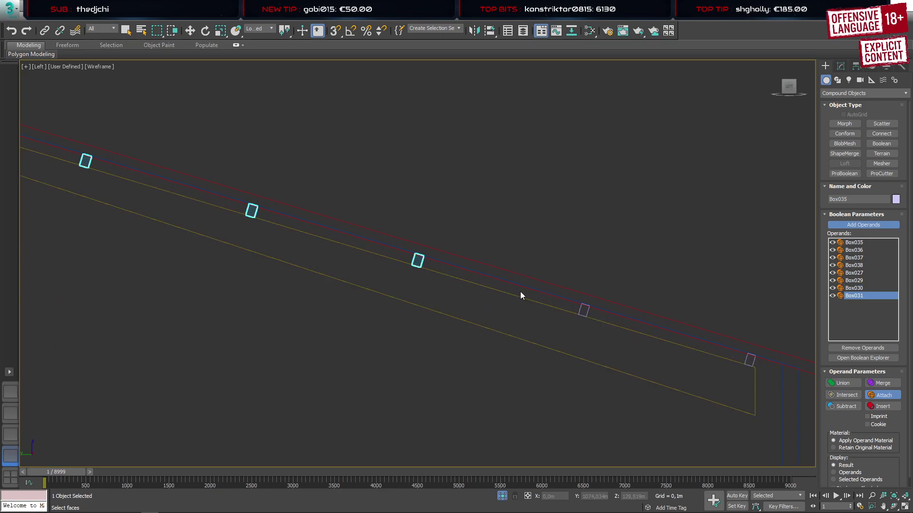
click(584, 311)
click(745, 361)
scroll(655, 347, down, 5)
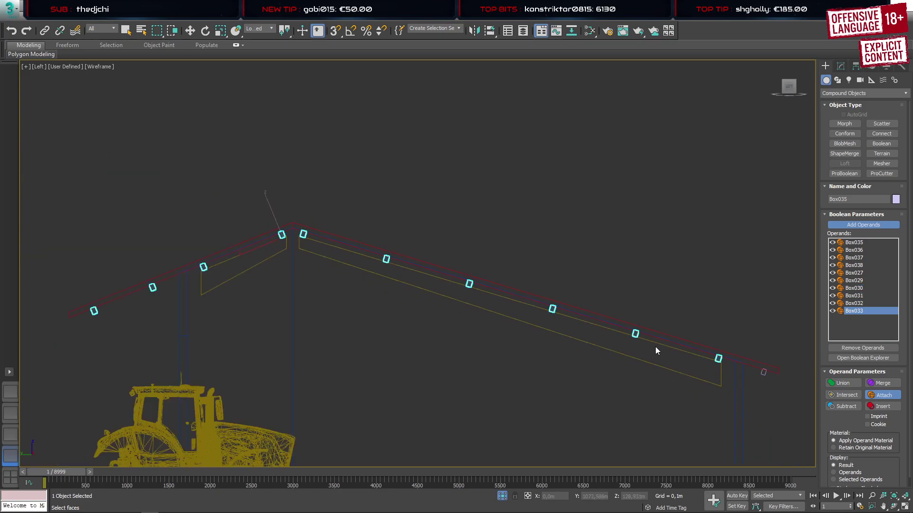
scroll(731, 370, up, 5)
Convert the combined Box035 block to an Editable Poly
right_click(737, 356)
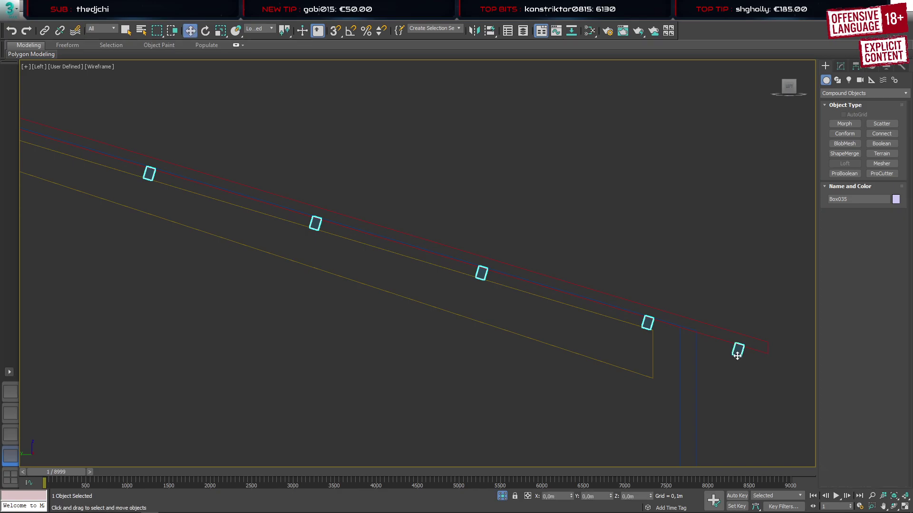
right_click(737, 353)
mouse_move(794, 467)
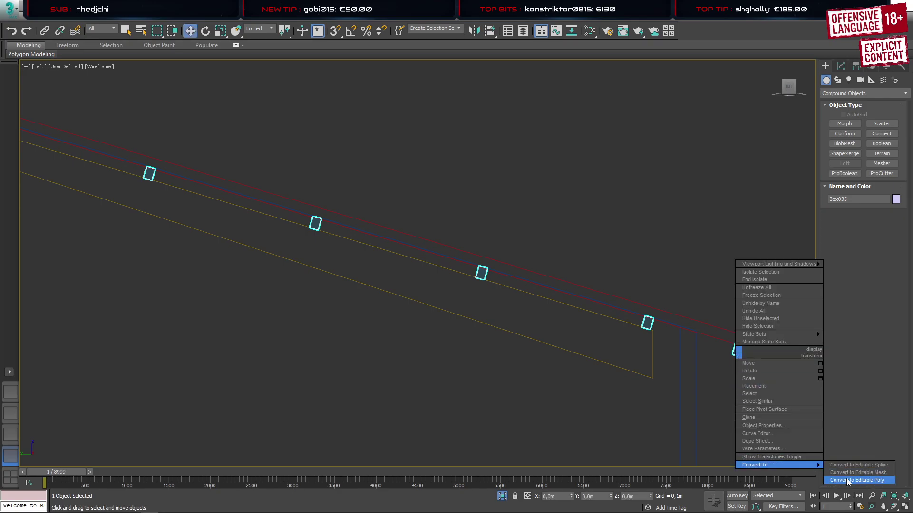
click(846, 478)
scroll(475, 365, down, 8)
In Top view, copy the walls' X position into the purlin strips' X field
click(425, 359)
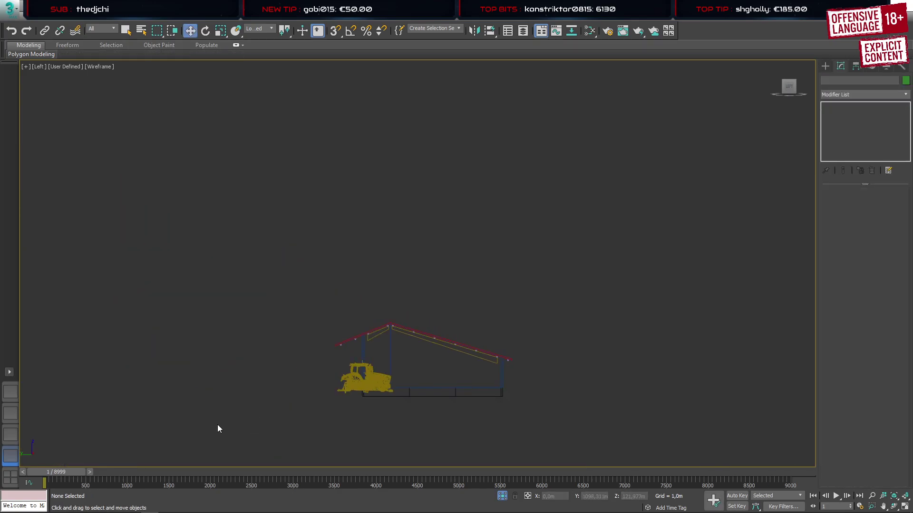
click(10, 412)
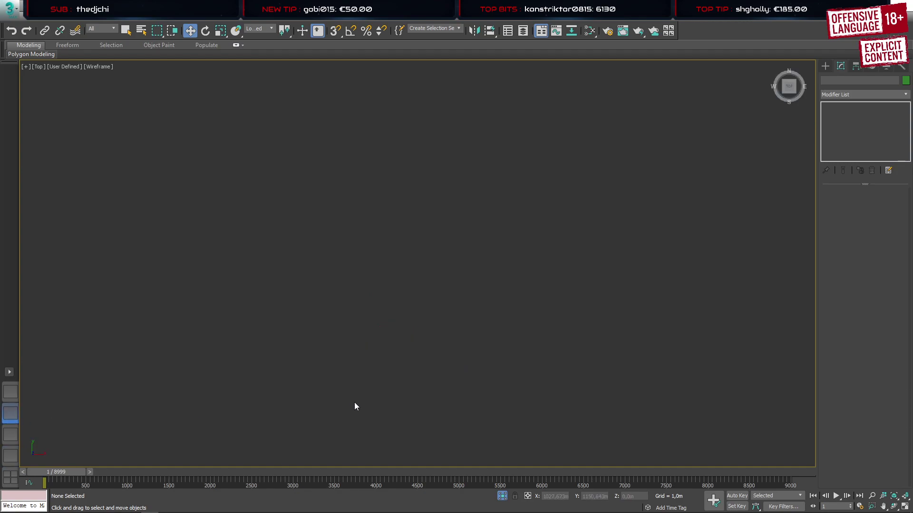
scroll(355, 405, down, 6)
scroll(425, 437, up, 5)
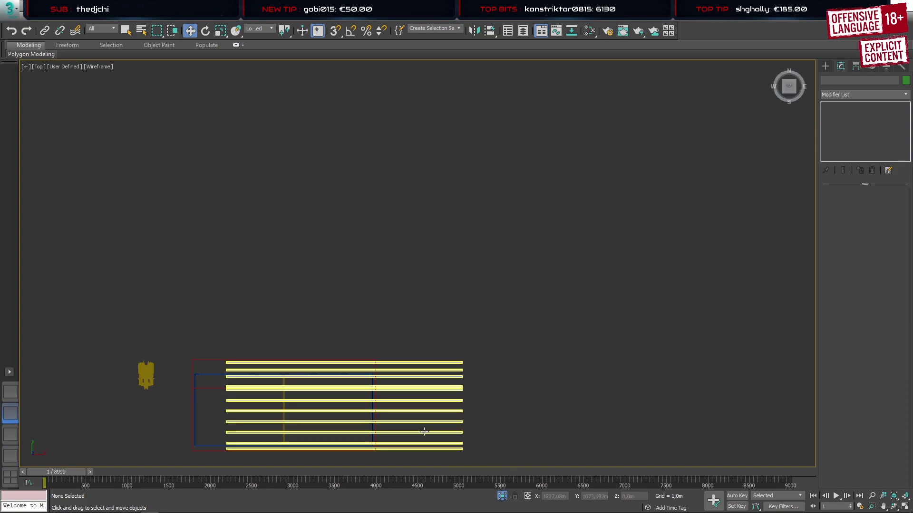
click(425, 422)
middle_drag(502, 362, 597, 231)
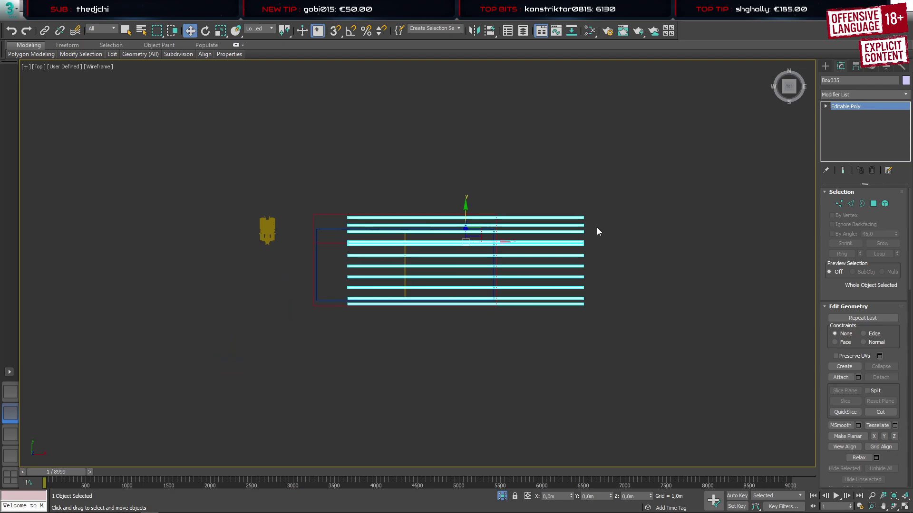
click(315, 230)
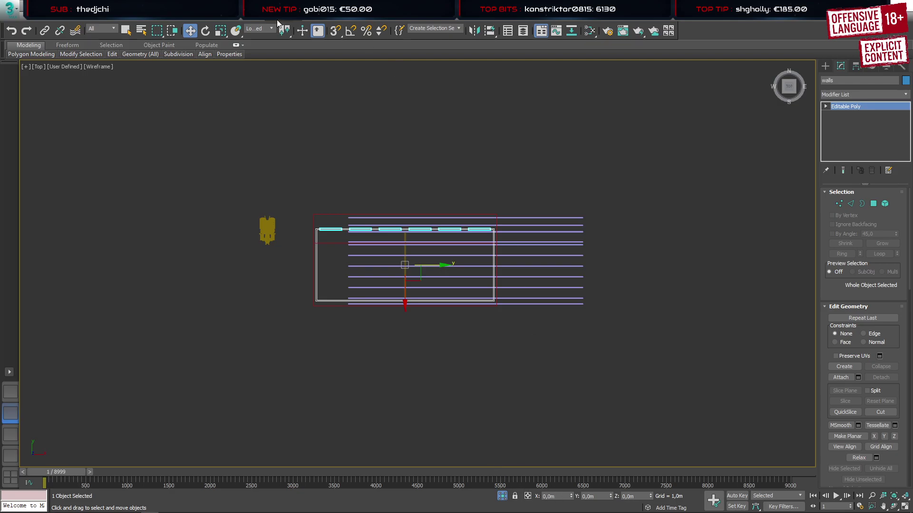
click(268, 29)
click(255, 38)
click(556, 496)
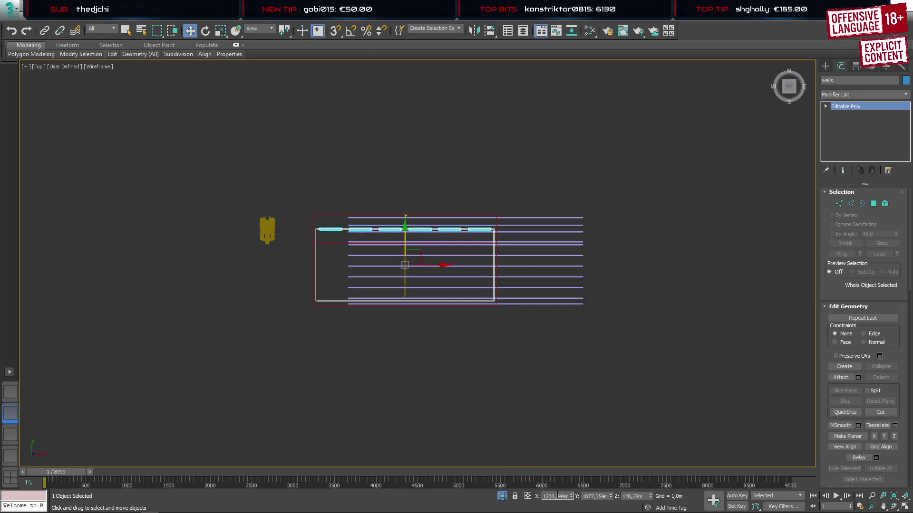
double_click(556, 496)
key(ctrl+c)
click(560, 299)
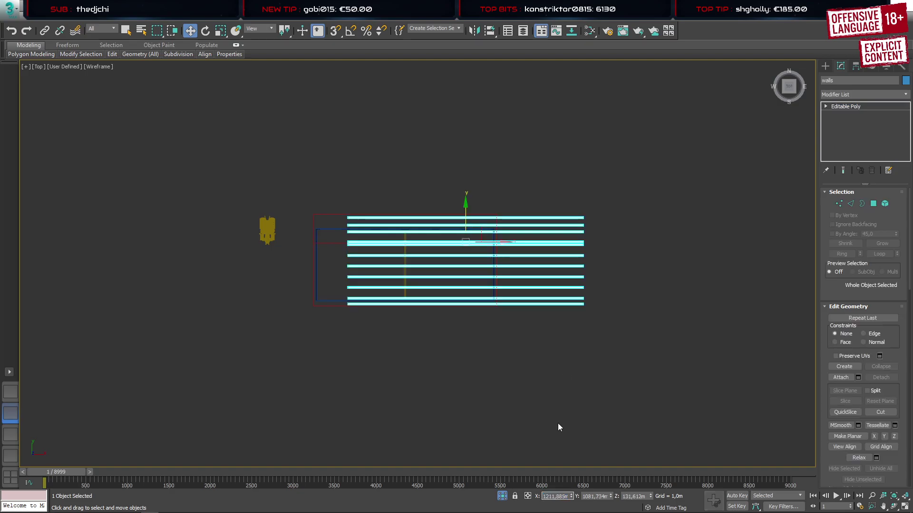
double_click(556, 496)
key(ctrl+v)
key(Return)
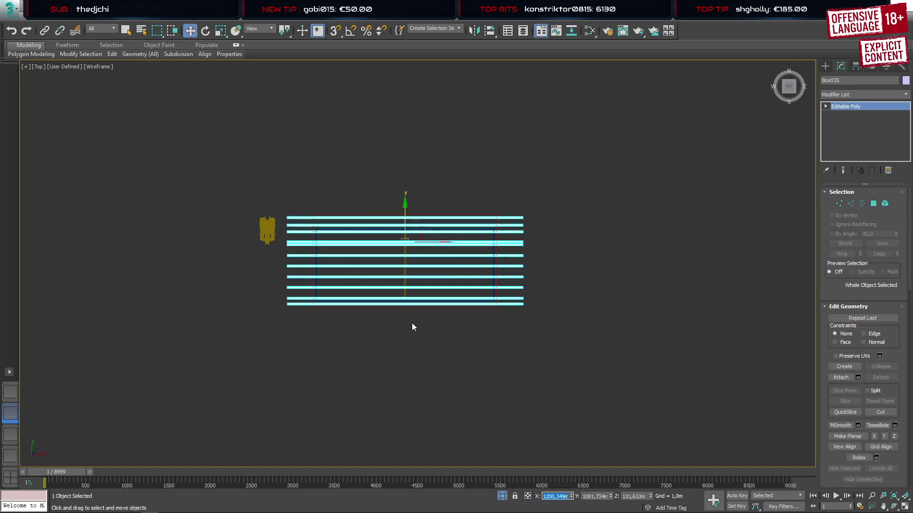
In Vertex mode, select the strips' right-end vertices and pull them left to shorten the strips
scroll(483, 266, up, 4)
text(1)
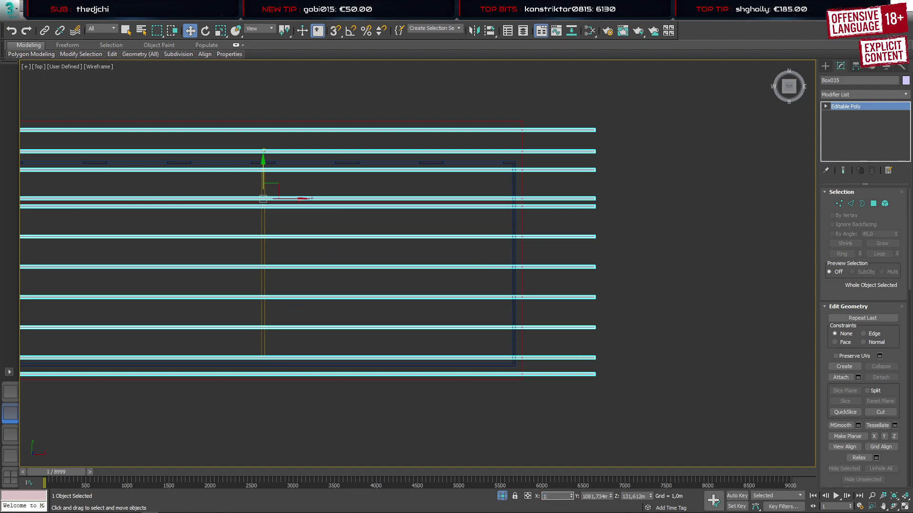
click(688, 374)
key(ctrl+z)
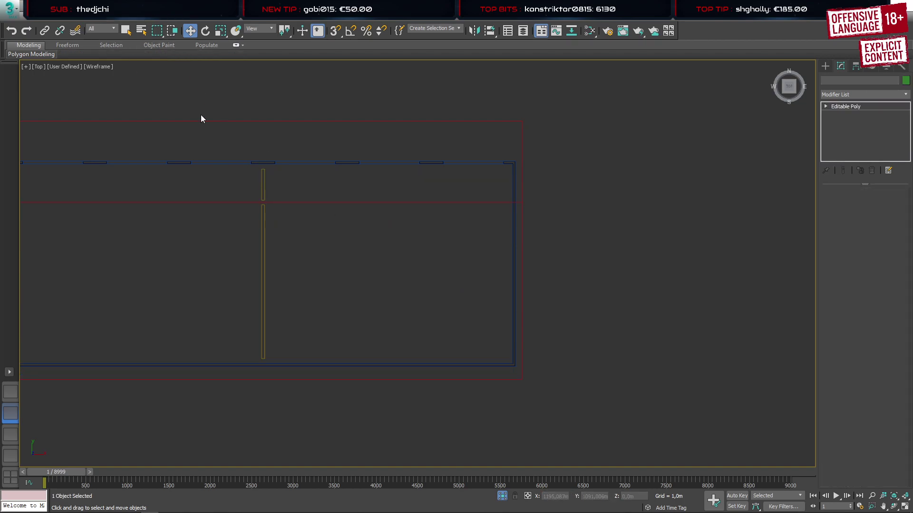
click(458, 293)
scroll(449, 309, down, 6)
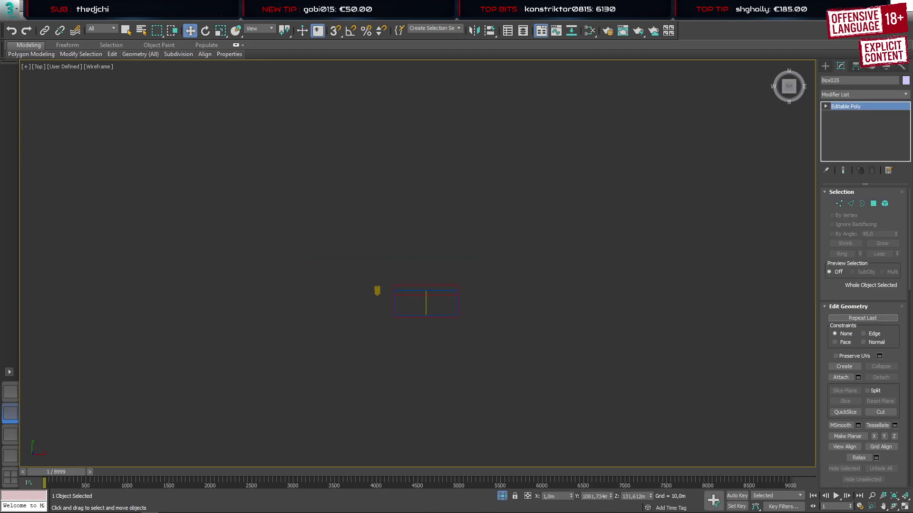
scroll(499, 307, up, 8)
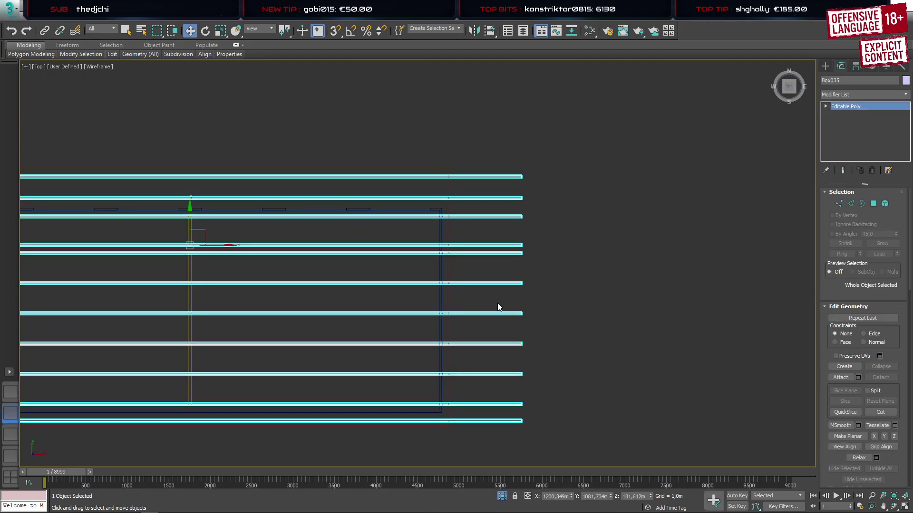
key(1)
drag(570, 138, 504, 457)
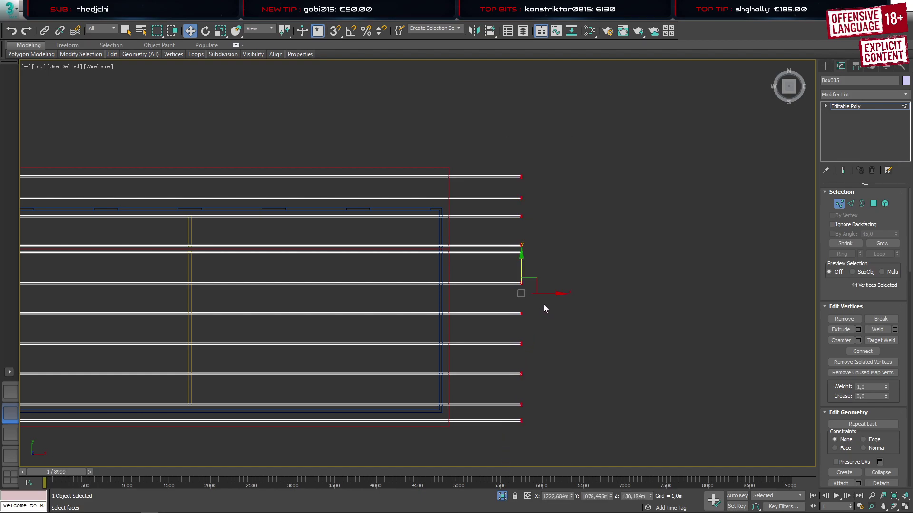
drag(550, 294, 478, 293)
Adjust the strip-end vertices so the purlins stop exactly at the gable wall
scroll(447, 284, up, 6)
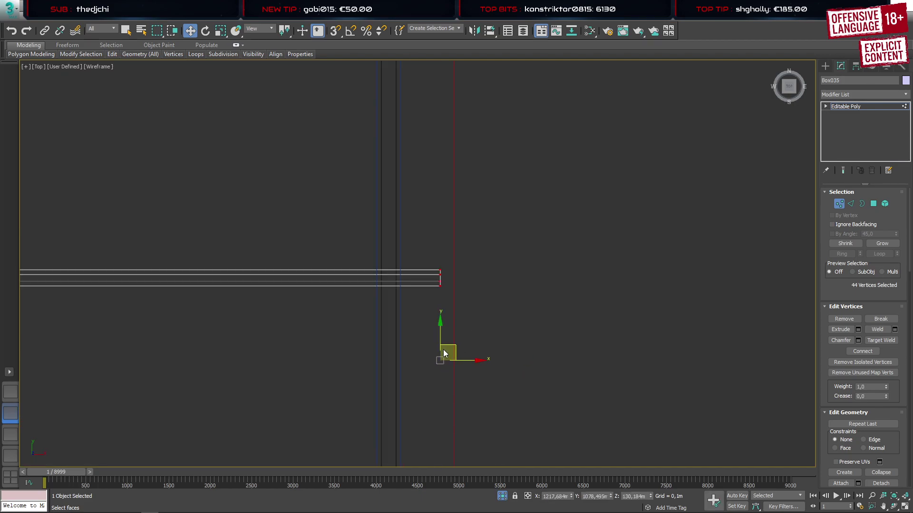
scroll(444, 351, down, 8)
scroll(352, 314, up, 8)
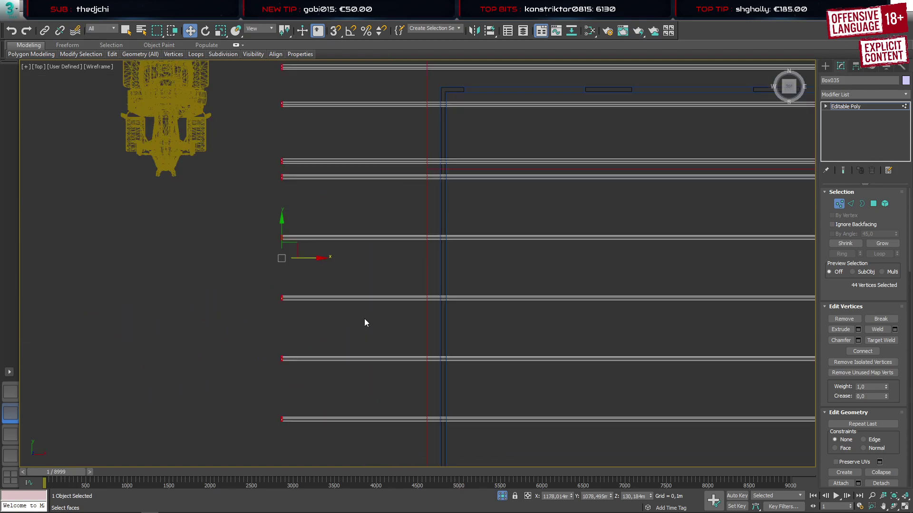
drag(285, 246, 484, 242)
scroll(442, 267, down, 4)
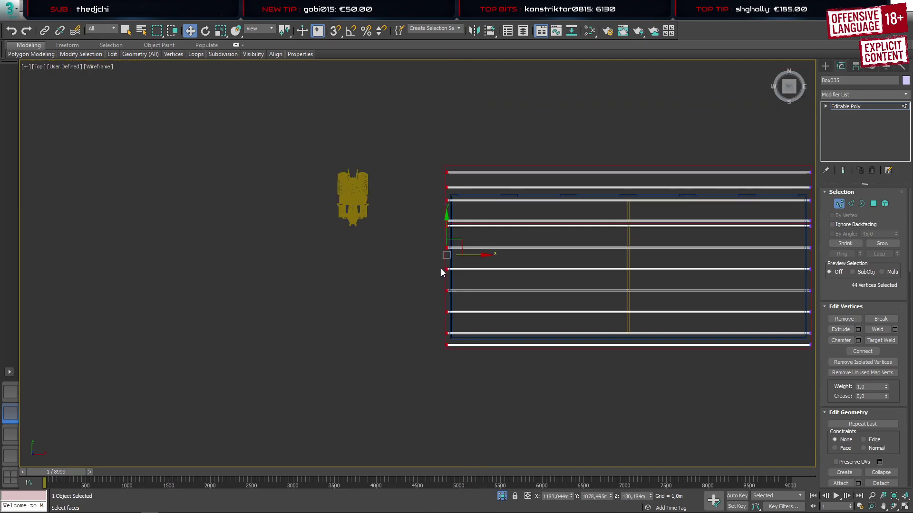
middle_drag(610, 283, 178, 320)
scroll(350, 279, up, 1)
scroll(352, 284, up, 2)
drag(532, 153, 533, 143)
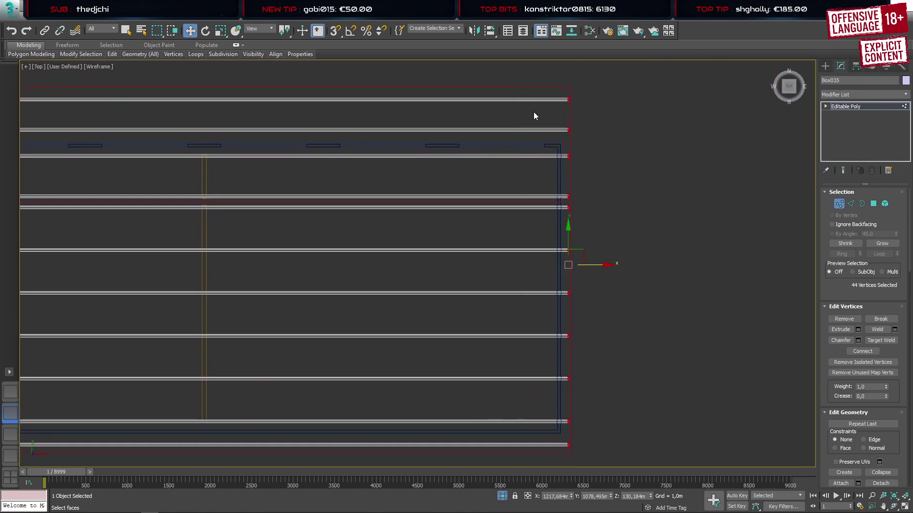
drag(595, 265, 594, 265)
click(657, 284)
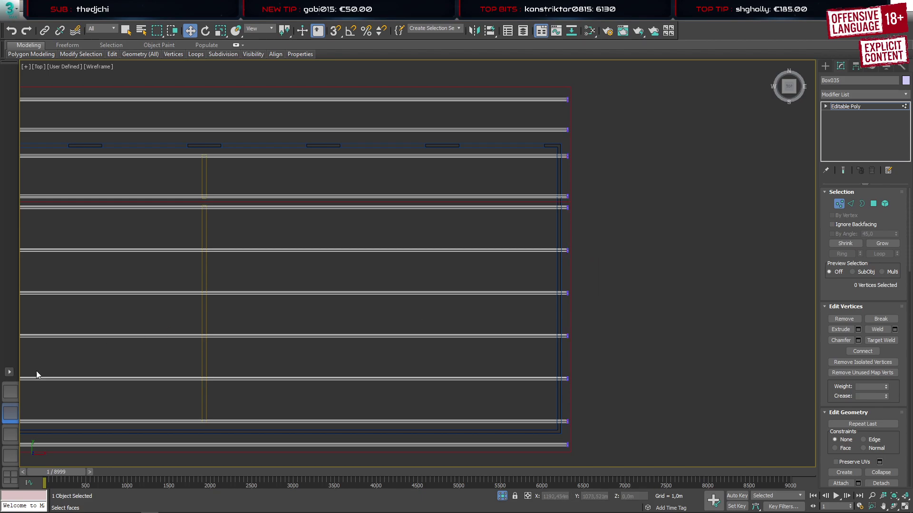
click(11, 392)
scroll(433, 260, up, 5)
alt+middle_drag(442, 238, 269, 158)
scroll(383, 270, up, 5)
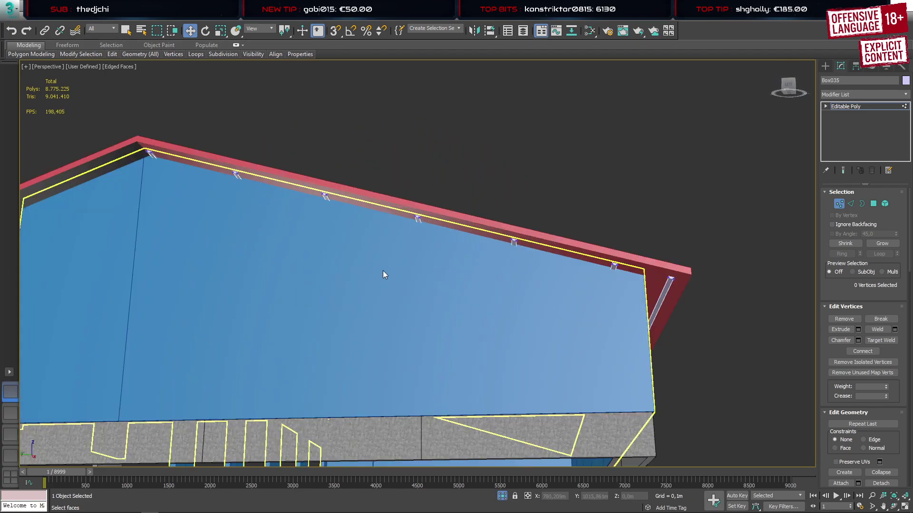
alt+middle_drag(384, 270, 435, 260)
scroll(435, 261, up, 2)
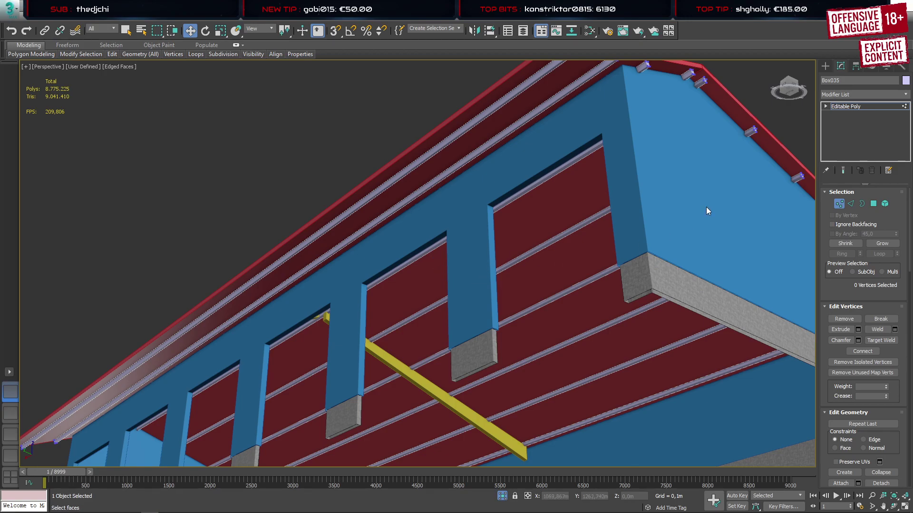
Set the purlin strips' object colour to green
click(825, 66)
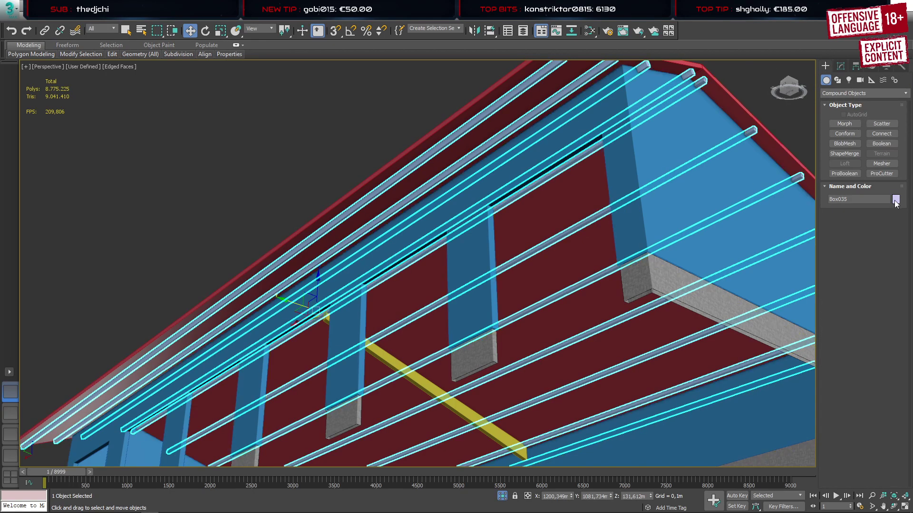
click(896, 201)
click(334, 378)
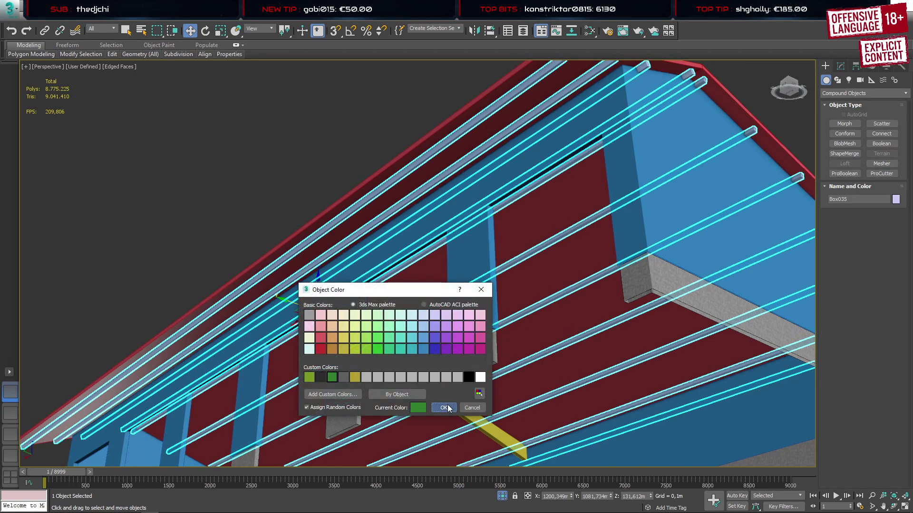
click(446, 408)
click(266, 173)
scroll(530, 310, down, 3)
middle_drag(529, 309, 471, 218)
scroll(471, 218, down, 3)
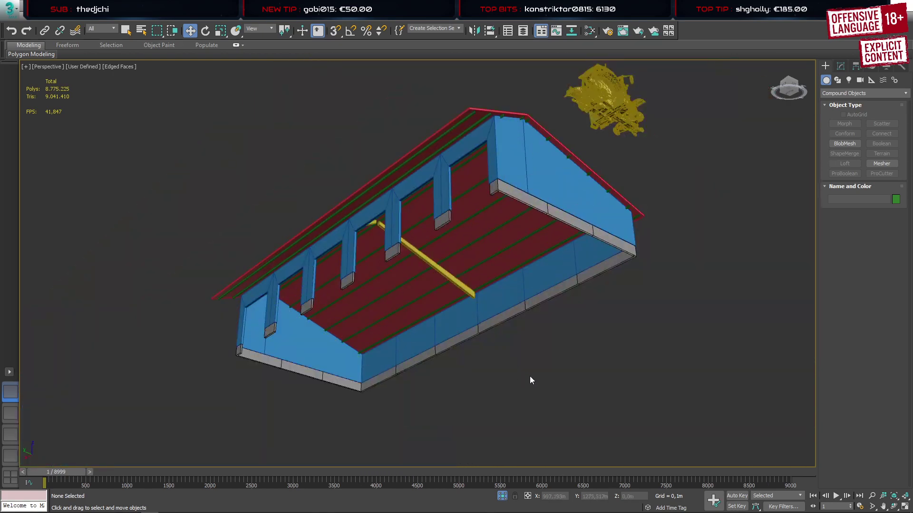
alt+middle_drag(483, 338, 455, 331)
scroll(454, 332, down, 10)
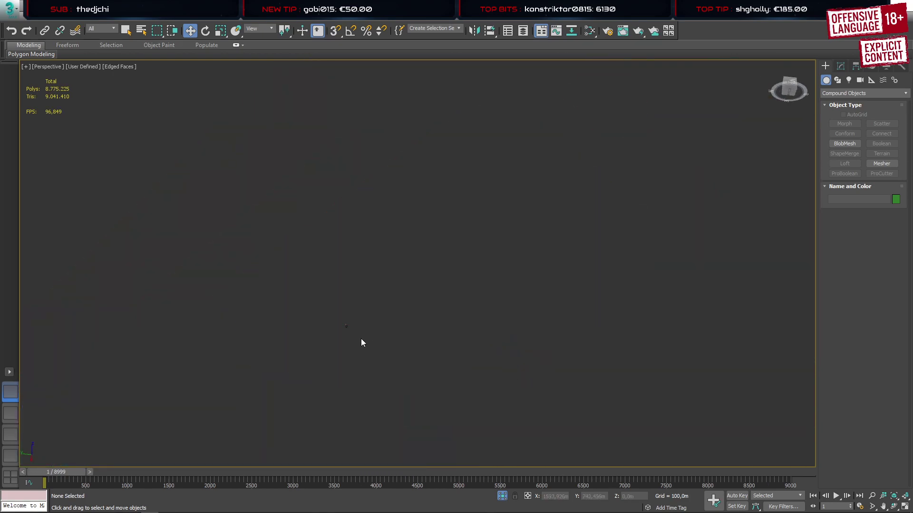
scroll(350, 332, up, 3)
scroll(307, 298, up, 10)
scroll(399, 251, up, 5)
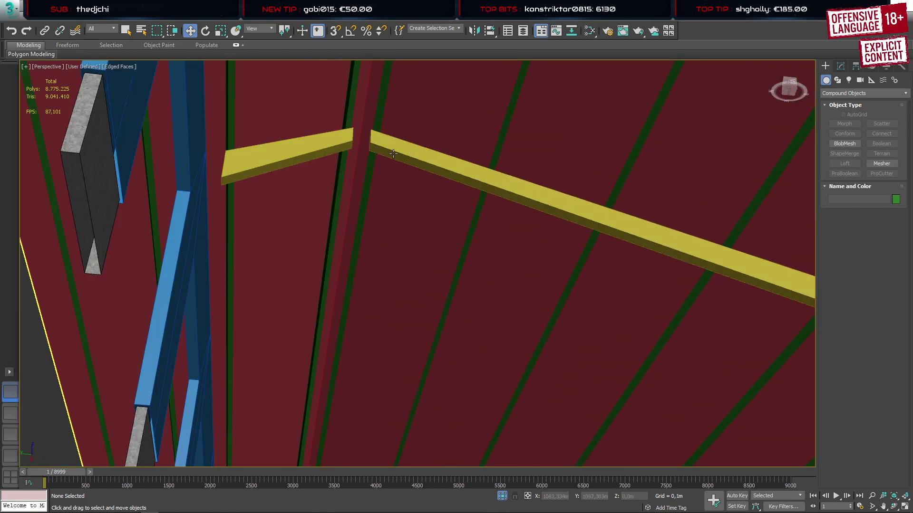
Change the yellow cross beam Box026 to the same green object colour
click(394, 152)
scroll(405, 231, down, 4)
alt+middle_drag(405, 232, 380, 252)
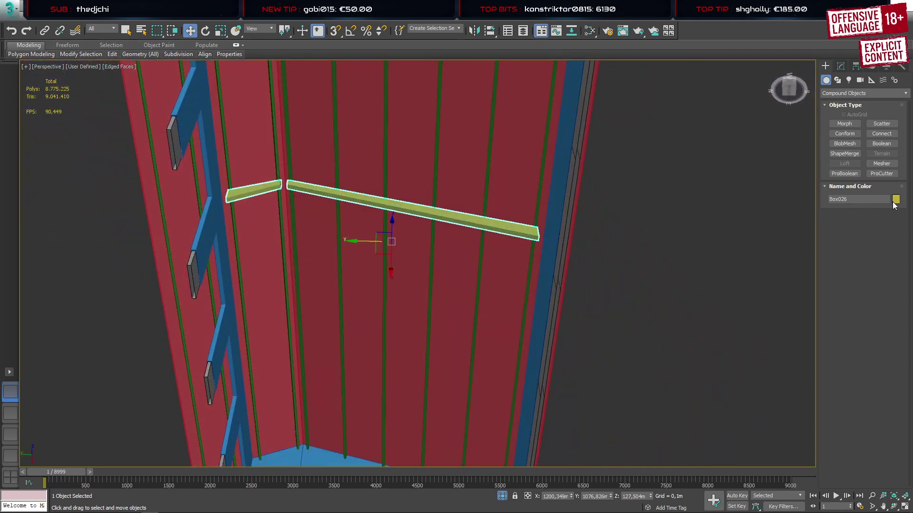
click(897, 201)
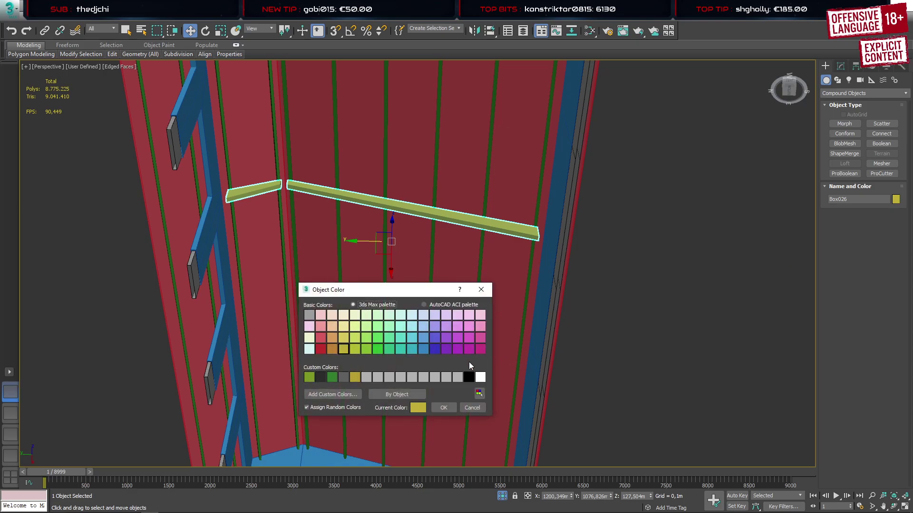
click(469, 349)
click(345, 350)
click(438, 407)
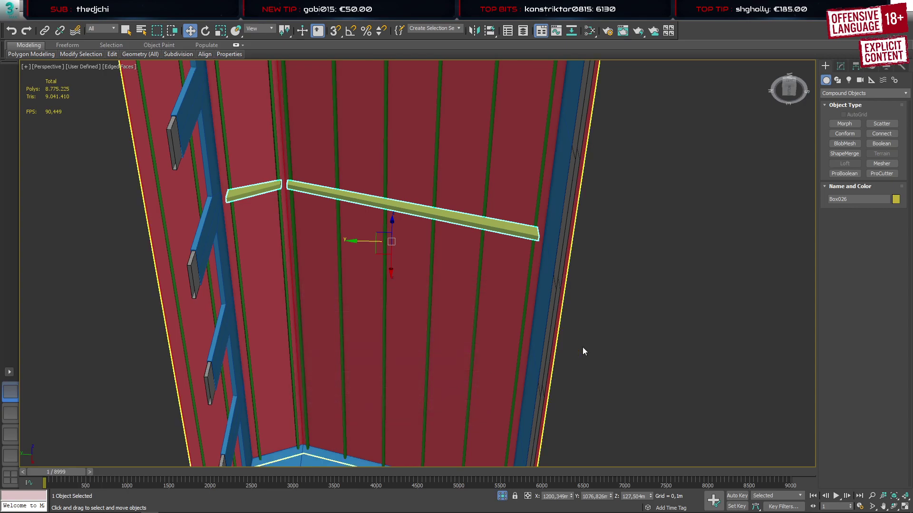
click(581, 350)
middle_drag(414, 327, 469, 369)
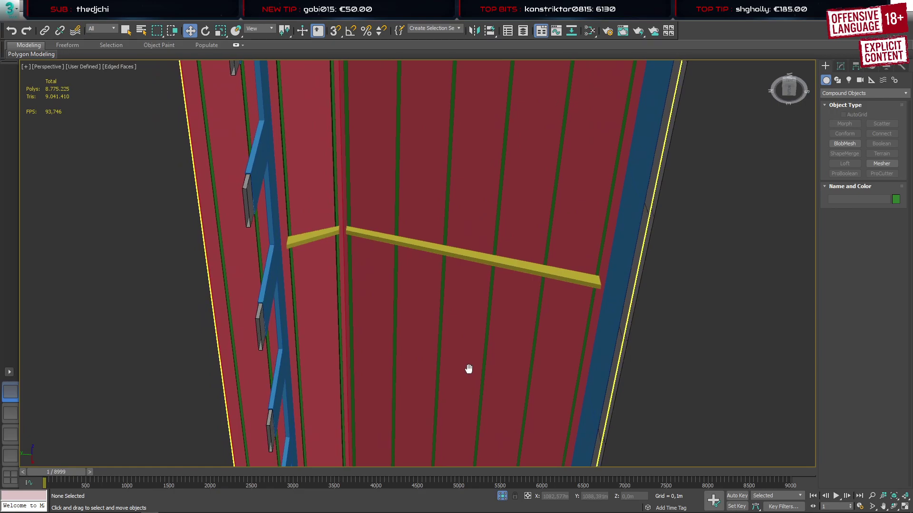
click(501, 270)
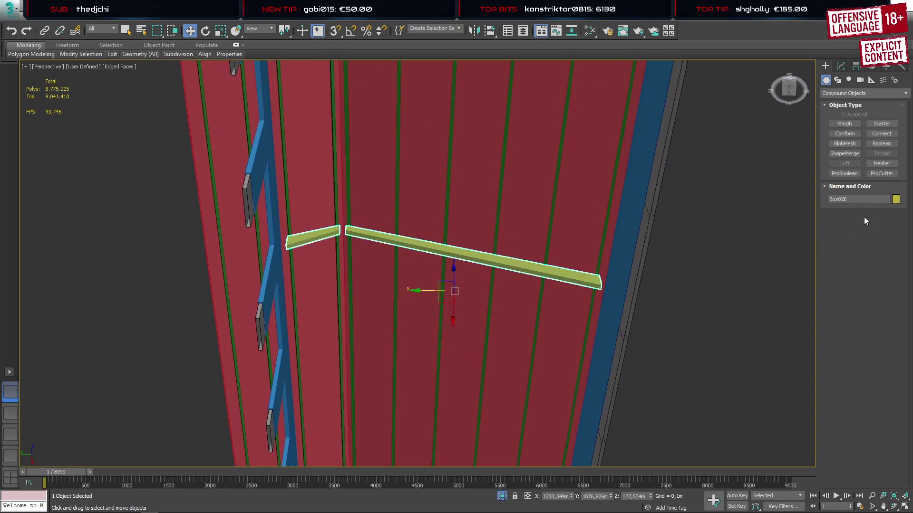
click(896, 200)
click(443, 407)
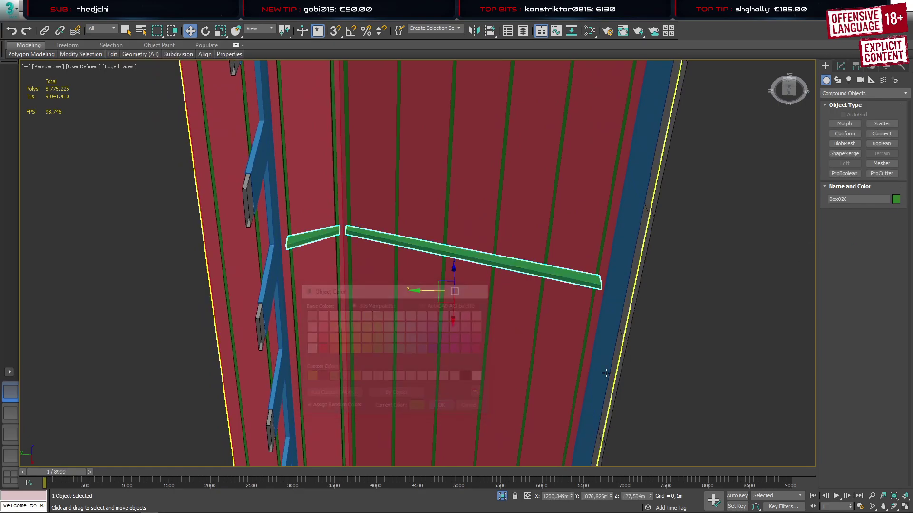
scroll(450, 279, down, 3)
alt+middle_drag(450, 279, 191, 269)
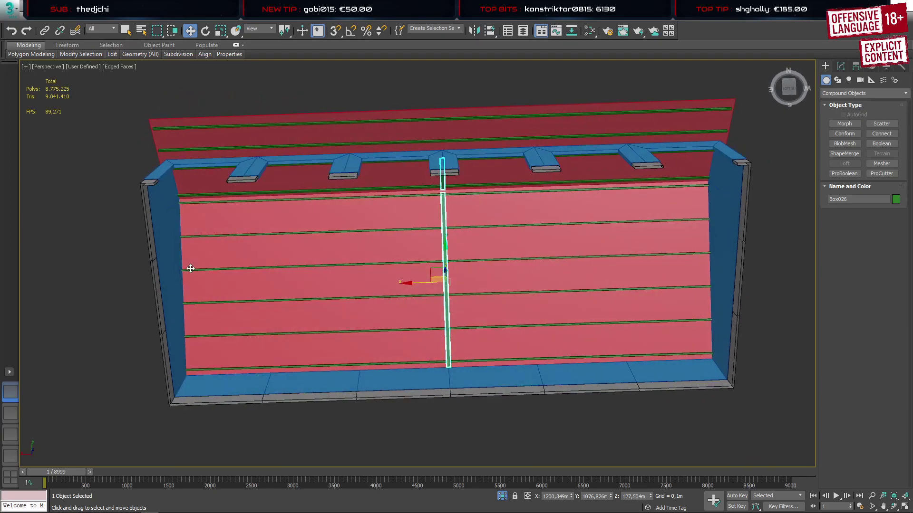
Use Affect Pivot Only and Center to Object to put the board's pivot at its centre
click(855, 66)
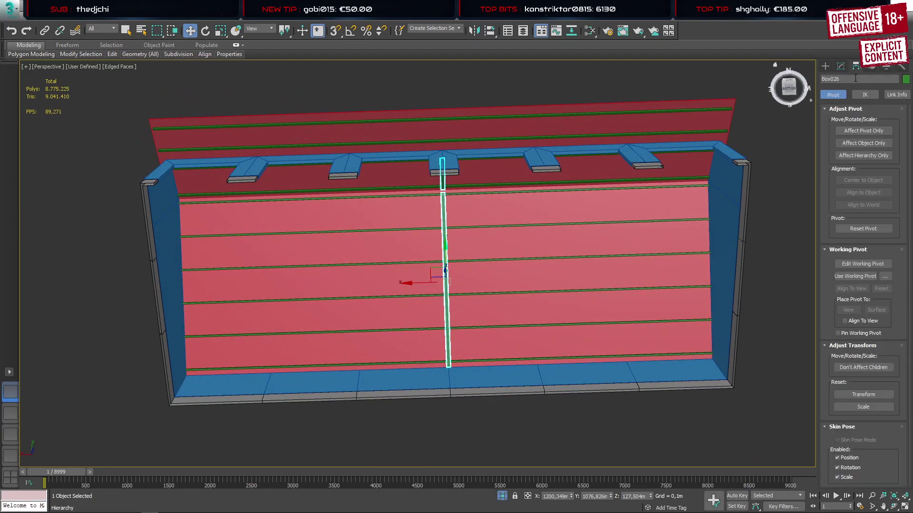
click(853, 130)
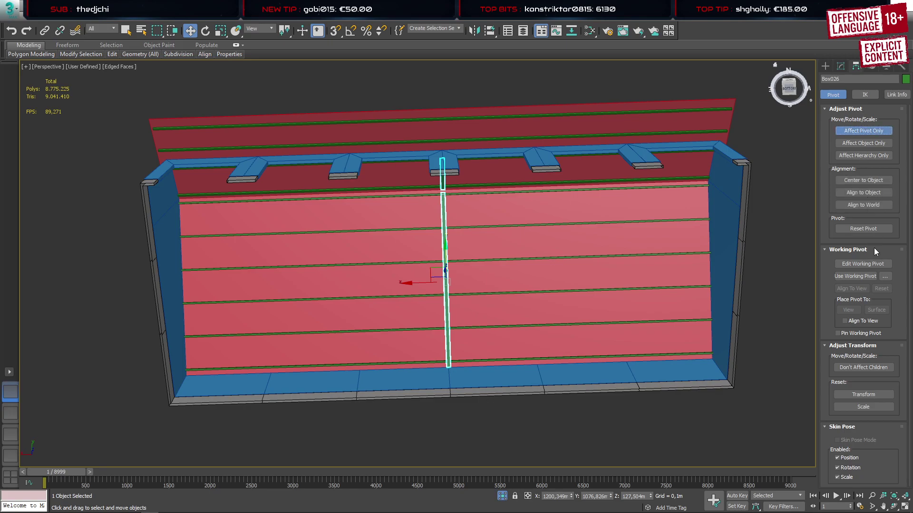
click(864, 179)
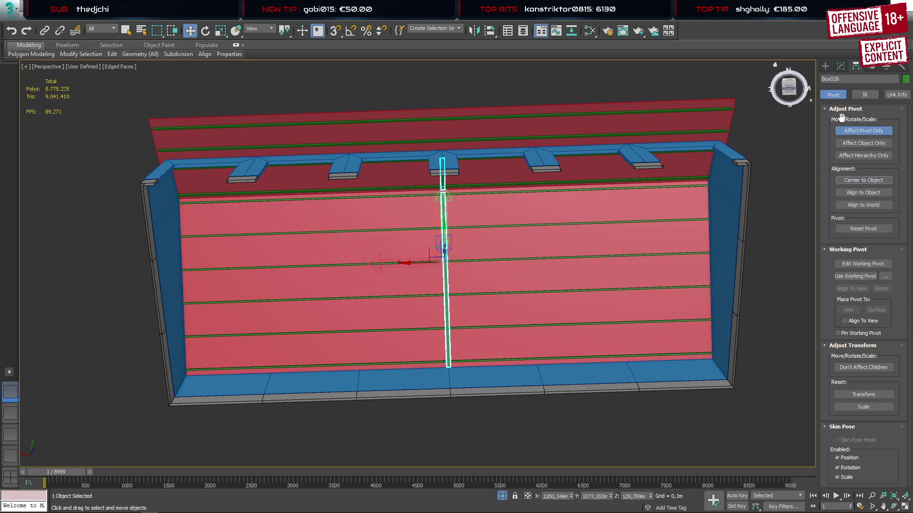
click(825, 66)
alt+middle_drag(481, 237, 559, 308)
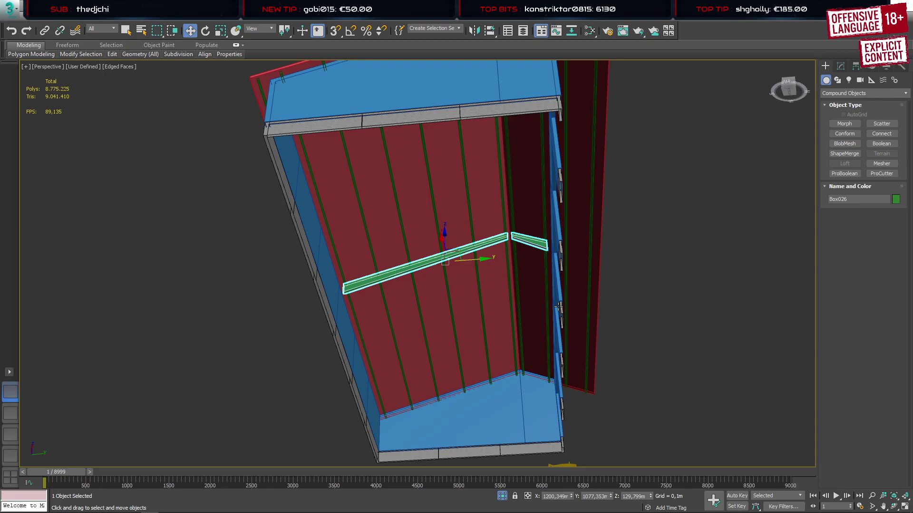
alt+middle_drag(558, 308, 519, 343)
Auto Smooth the roof's faces in Polygon mode and turn off Edged Faces with F4
click(538, 340)
key(4)
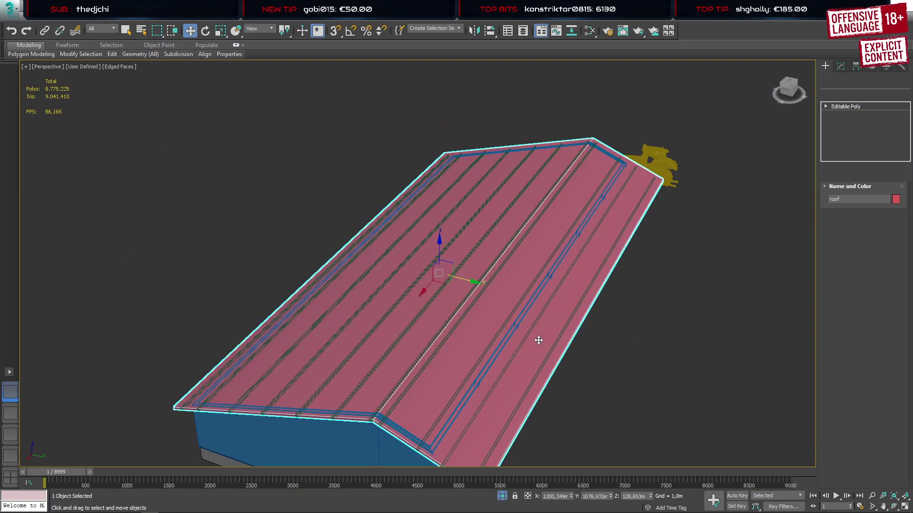
scroll(834, 399, down, 8)
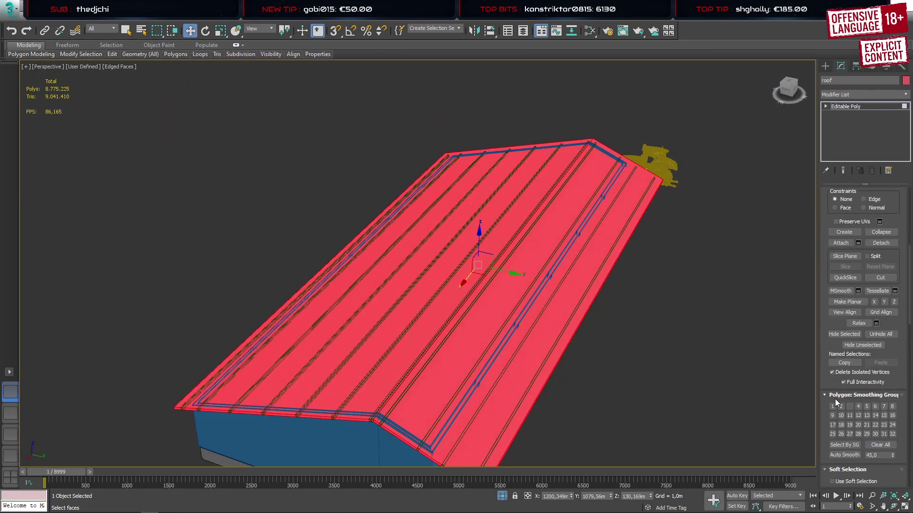
click(842, 455)
click(826, 66)
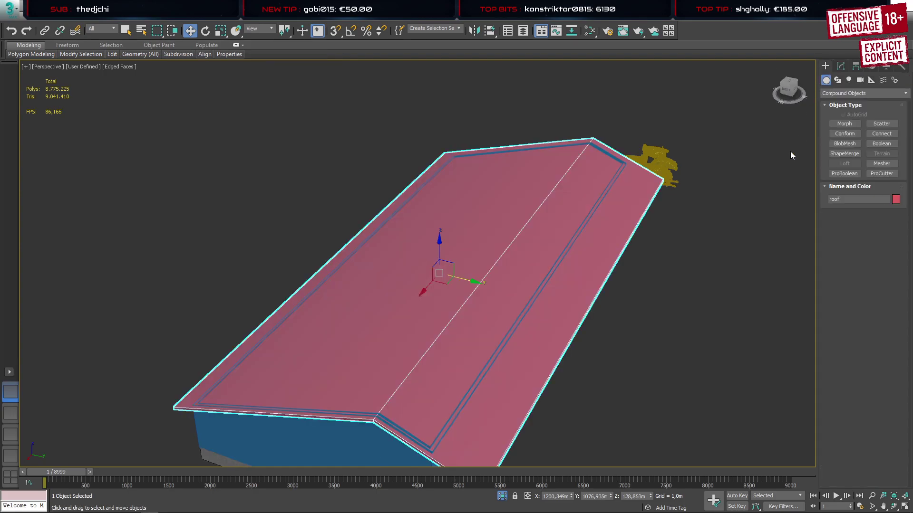
click(677, 242)
key(F4)
scroll(468, 287, down, 3)
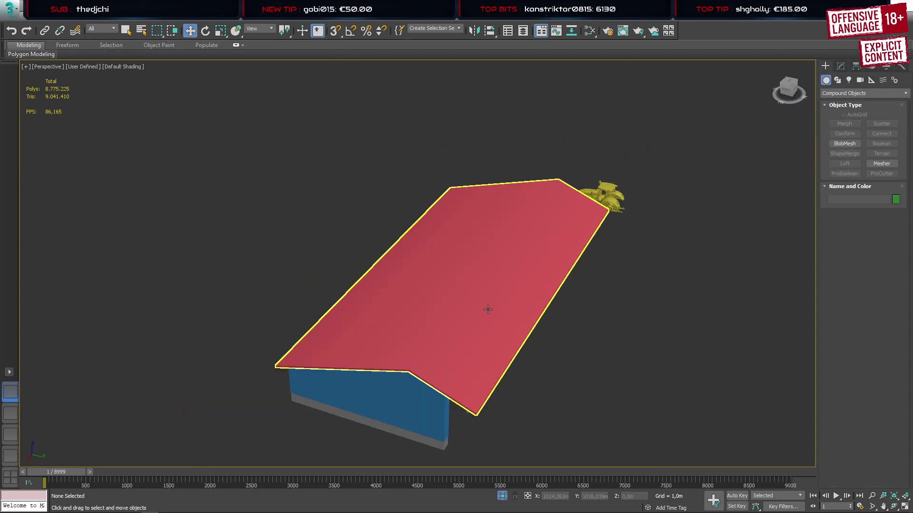
alt+middle_drag(488, 310, 494, 298)
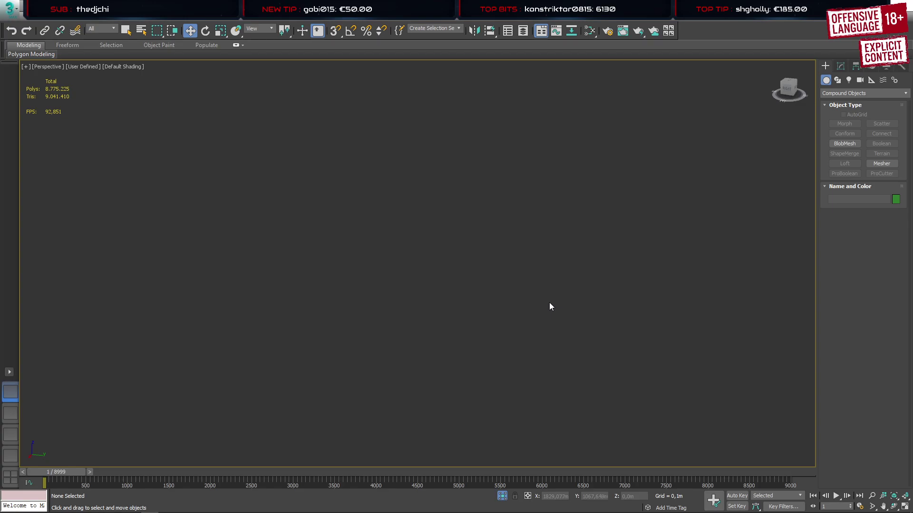
scroll(431, 269, up, 8)
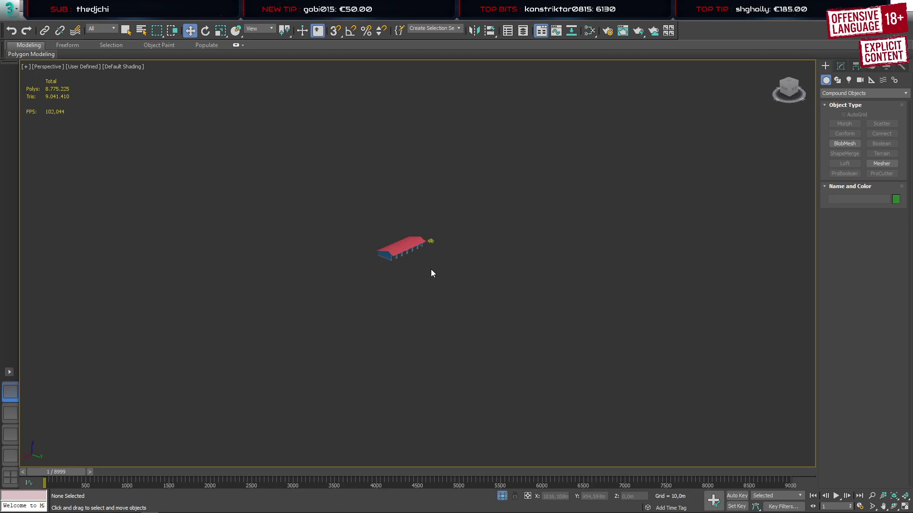
Re-apply Auto Smooth to the roof's faces to remove the remaining faceted lines
click(399, 257)
key(4)
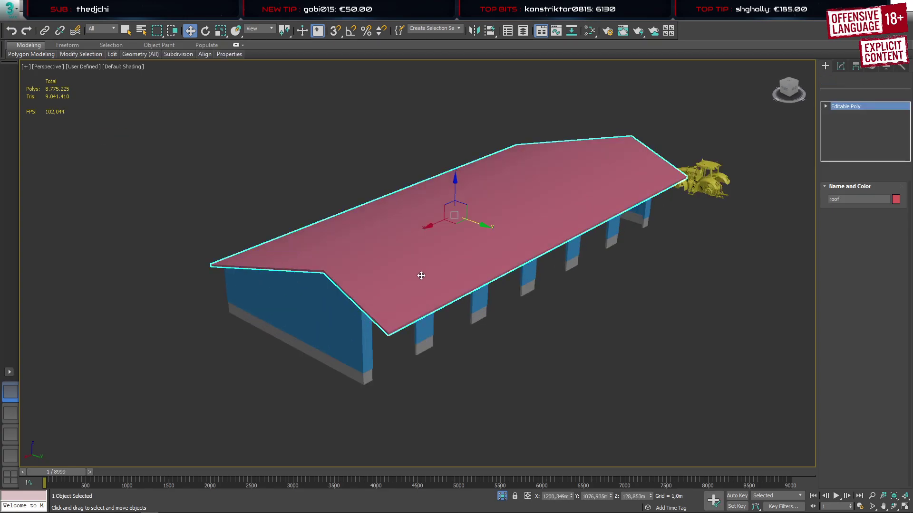
alt+middle_drag(422, 281, 450, 156)
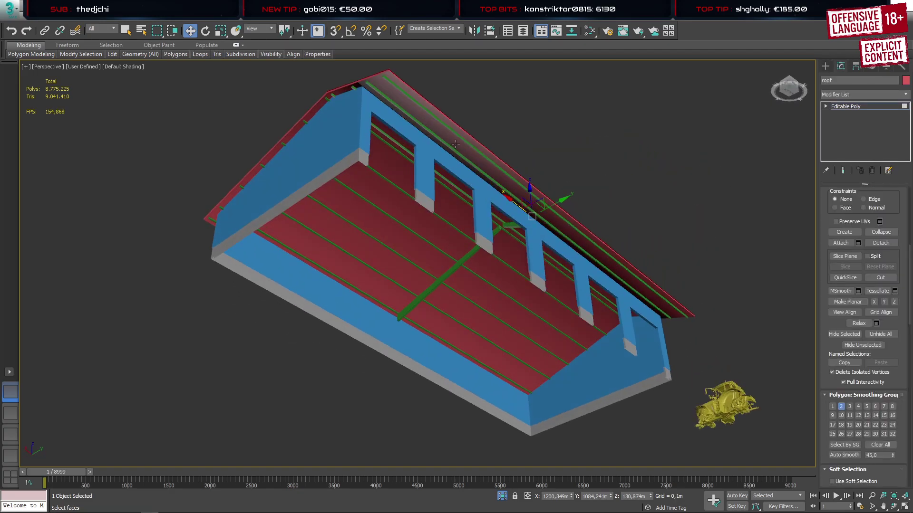
click(848, 457)
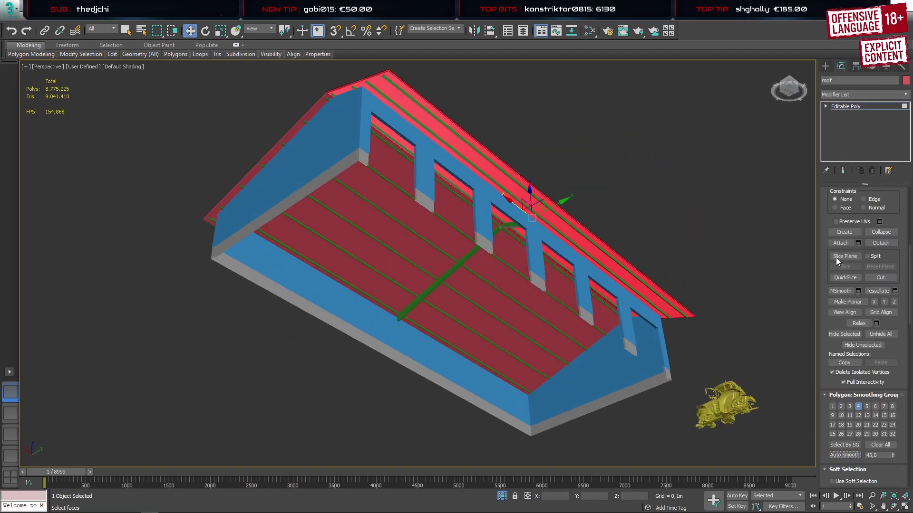
click(825, 66)
mouse_move(485, 167)
alt+middle_down()
mouse_move(449, 257)
mouse_move(432, 452)
mouse_move(466, 275)
mouse_move(523, 226)
mouse_move(525, 216)
mouse_move(494, 208)
alt+middle_up()
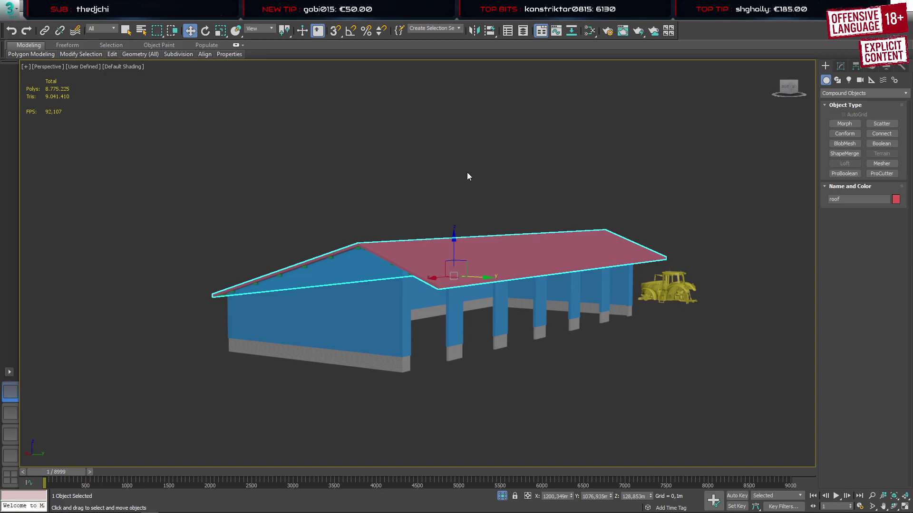
Exit isolation with Alt+Q to restore the terrain, select the tractor, and save with Ctrl+S
key(alt+q)
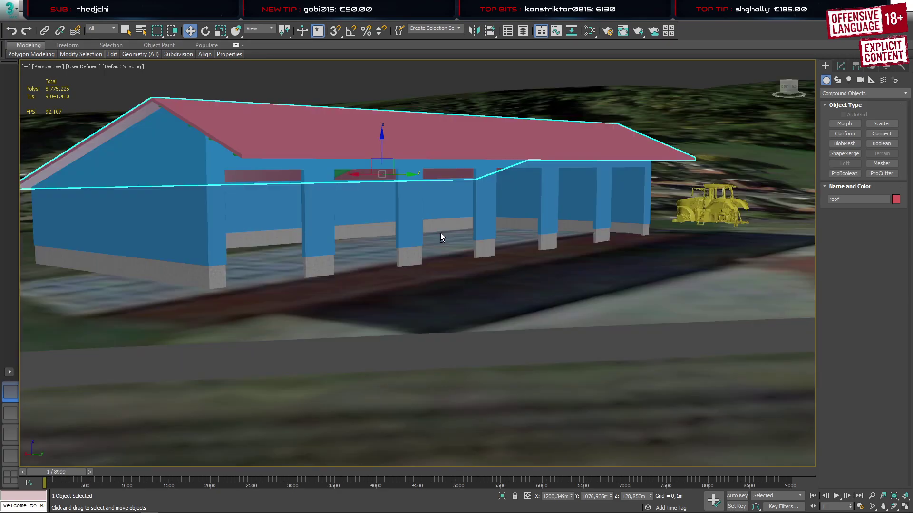
scroll(443, 229, down, 3)
scroll(444, 228, down, 5)
alt+middle_drag(443, 229, 419, 277)
scroll(464, 274, down, 8)
scroll(514, 269, up, 6)
alt+middle_drag(419, 277, 417, 243)
scroll(396, 244, up, 4)
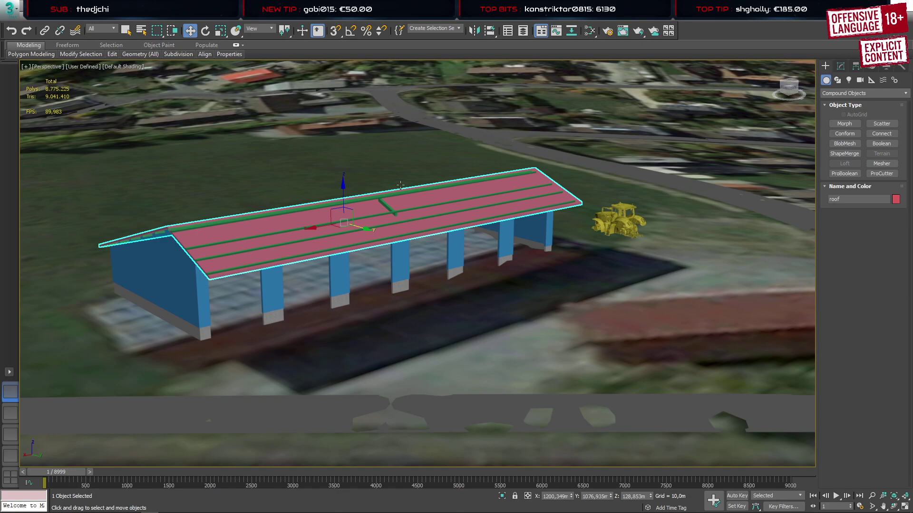
scroll(475, 205, up, 4)
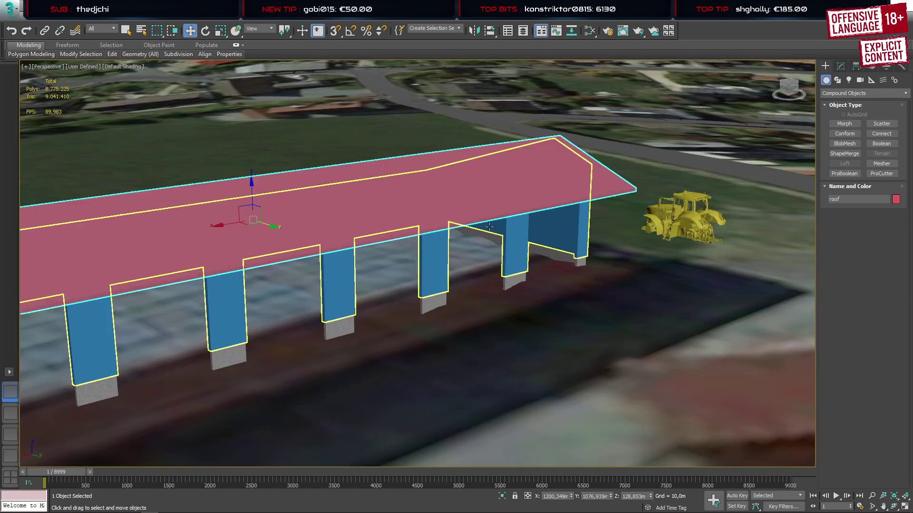
middle_drag(577, 296, 677, 236)
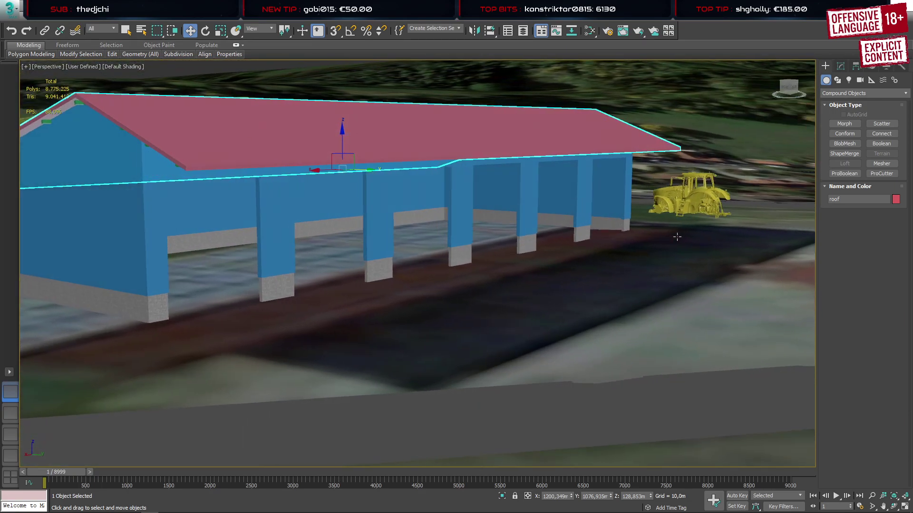
click(688, 189)
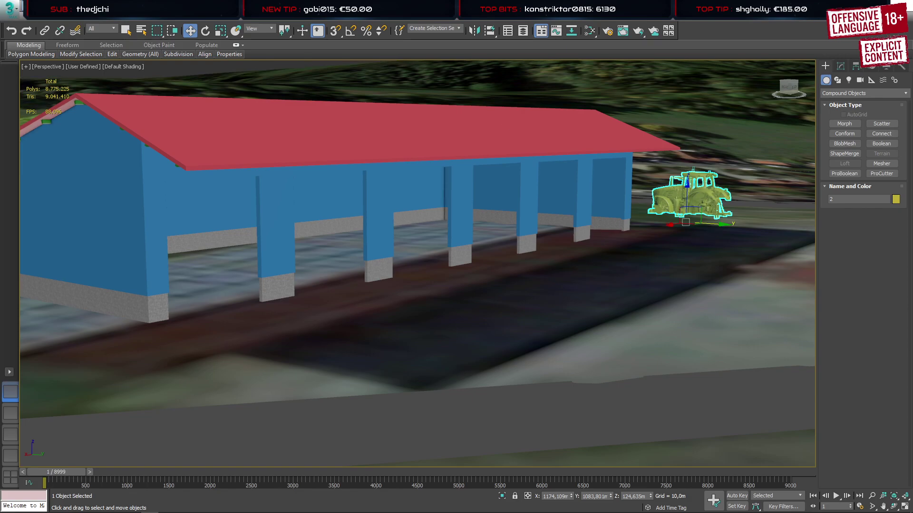
key(ctrl+s)
Save As over the existing Untersteinach3 file, confirming the replacement
click(12, 10)
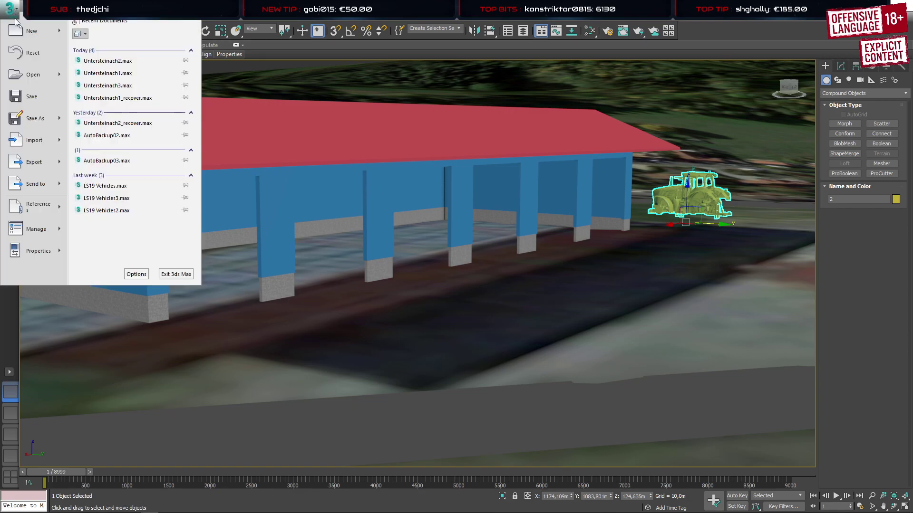
click(41, 125)
scroll(276, 231, down, 3)
key(ctrl+shift+s)
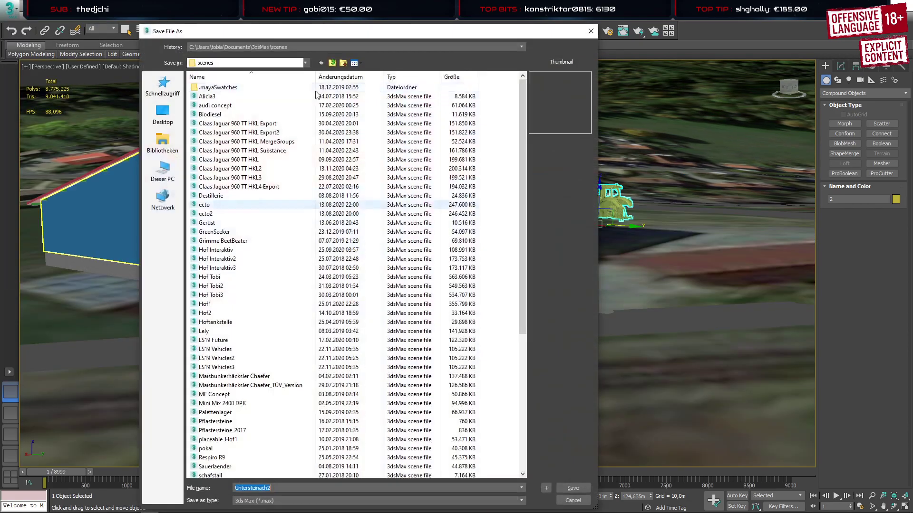
scroll(275, 456, down, 5)
double_click(266, 467)
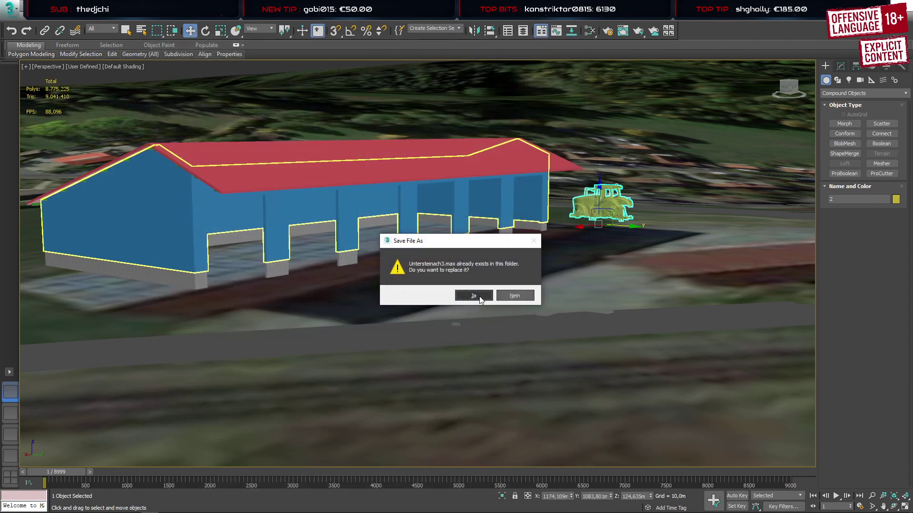
click(480, 298)
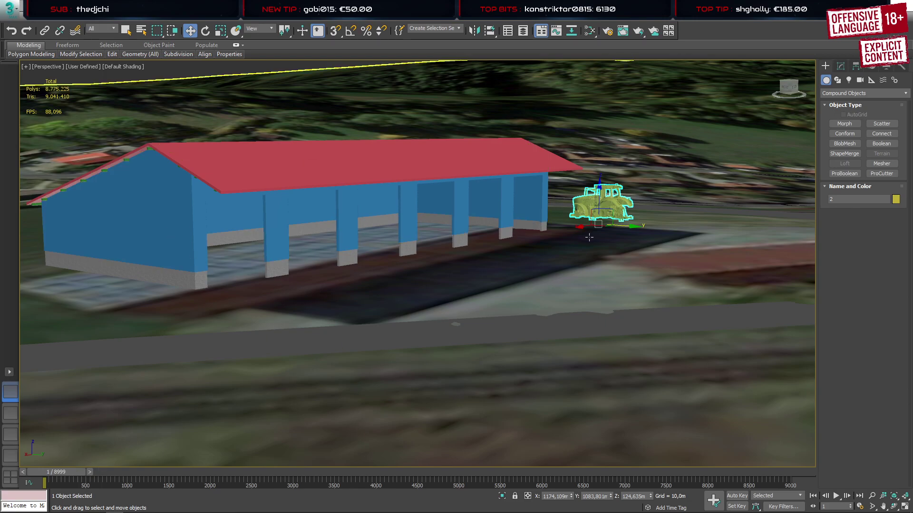
Select the walls, roof, base strip, green purlins and diagonal beam together
click(170, 231)
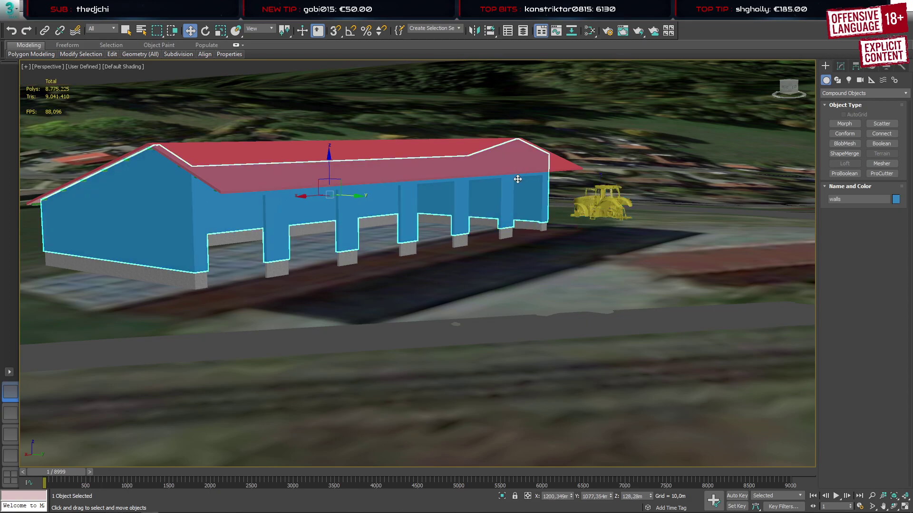
ctrl+click(267, 150)
ctrl+click(191, 281)
middle_drag(292, 223, 276, 309)
alt+middle_drag(276, 309, 286, 272)
scroll(321, 266, up, 4)
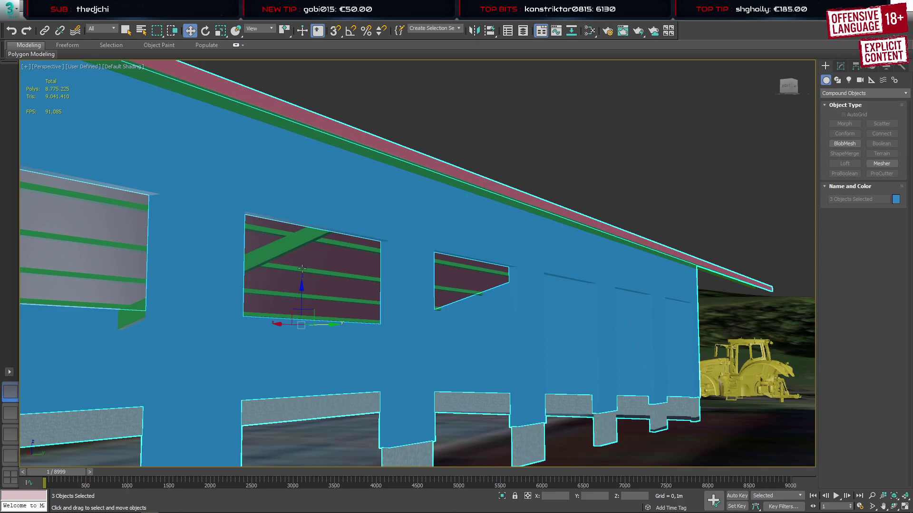
ctrl+click(302, 268)
ctrl+click(280, 249)
Isolate those hall parts with Alt+Q, hiding tractor and ground, and open the category list
key(alt+q)
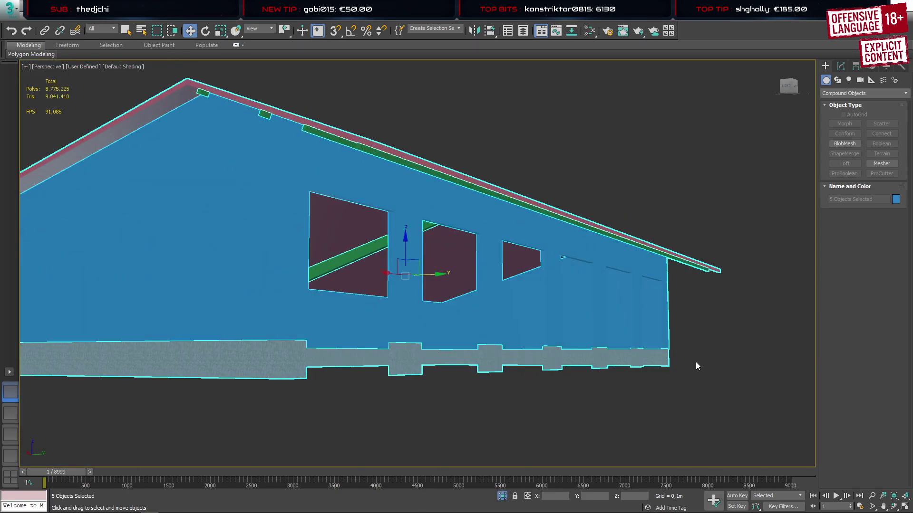
click(695, 362)
alt+middle_drag(362, 261, 303, 298)
scroll(328, 297, down, 5)
alt+middle_drag(375, 267, 387, 267)
click(833, 93)
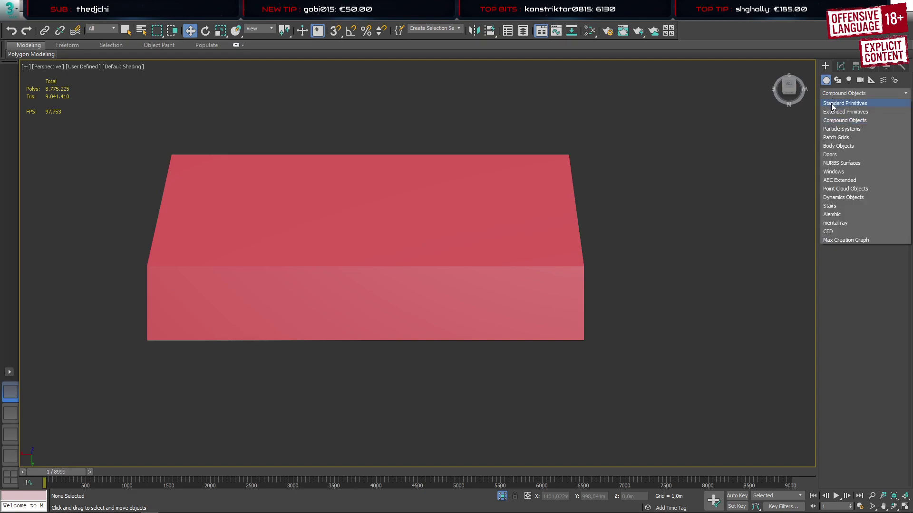
Create a tall thin box from Standard Primitives
click(833, 103)
click(844, 123)
drag(354, 372, 364, 382)
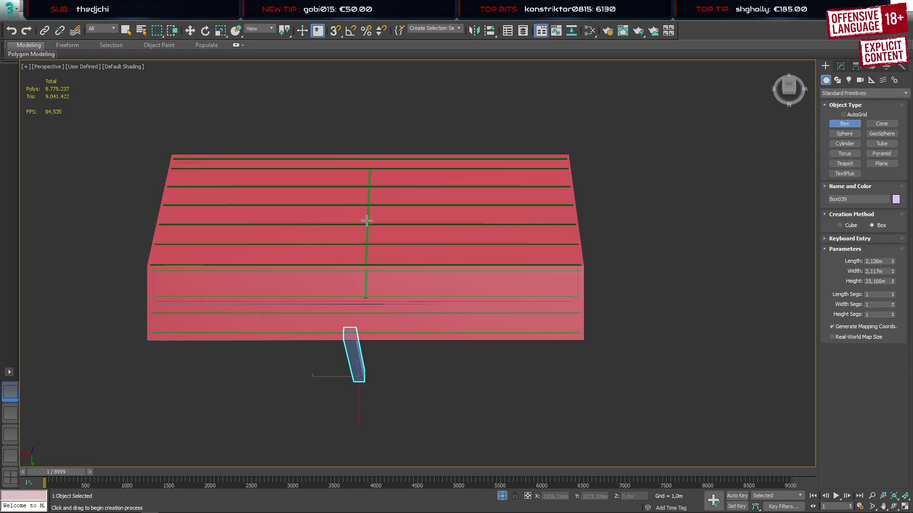
click(367, 220)
Snap the box up against the roof underside with 3D Snap, then turn snapping off
key(w)
click(336, 36)
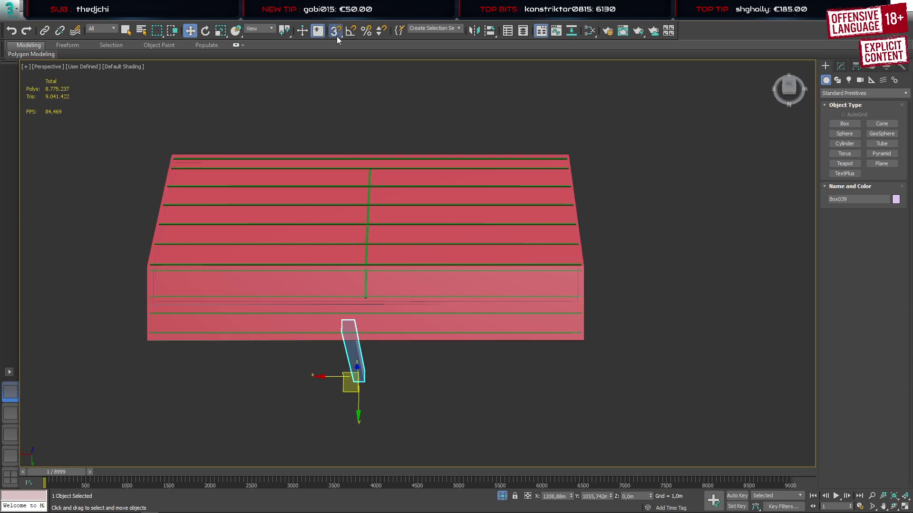
right_click(335, 36)
click(517, 197)
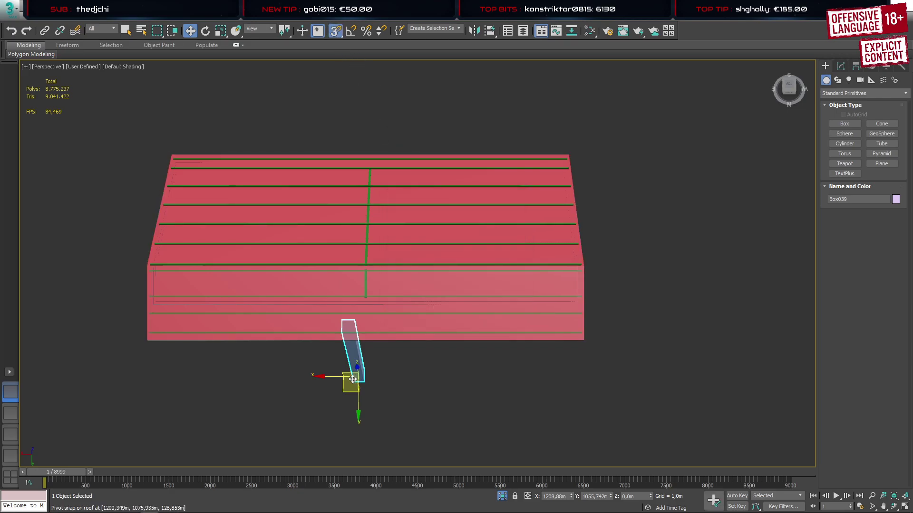
drag(358, 377, 369, 261)
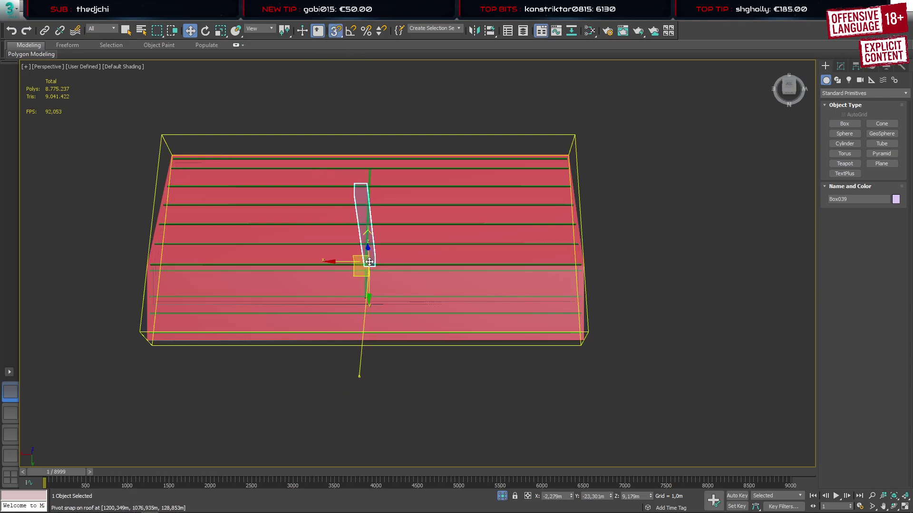
click(336, 33)
scroll(336, 212, down, 6)
alt+middle_drag(339, 216, 396, 278)
scroll(409, 203, up, 10)
scroll(438, 198, down, 5)
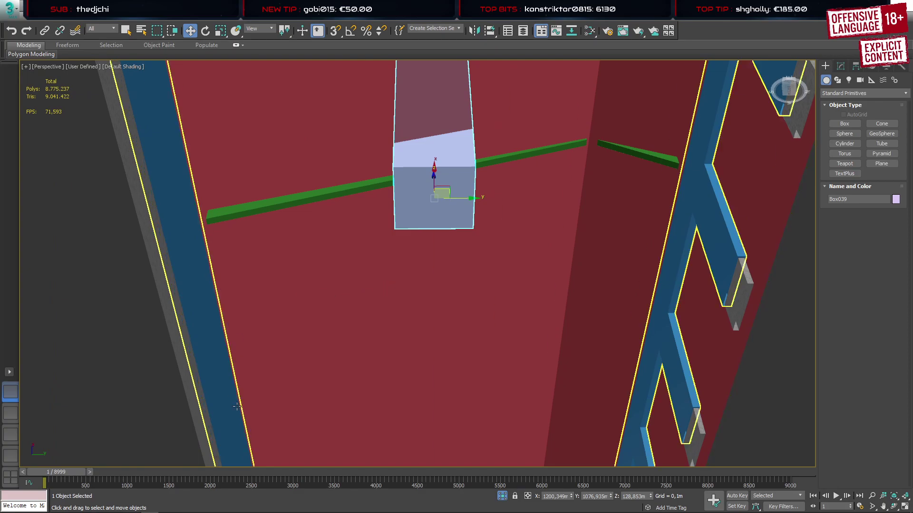
mouse_move(122, 512)
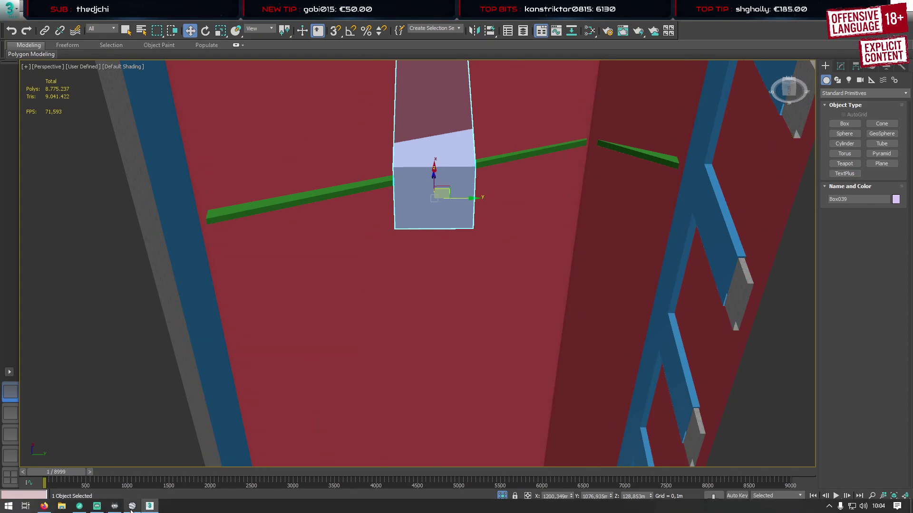
click(44, 506)
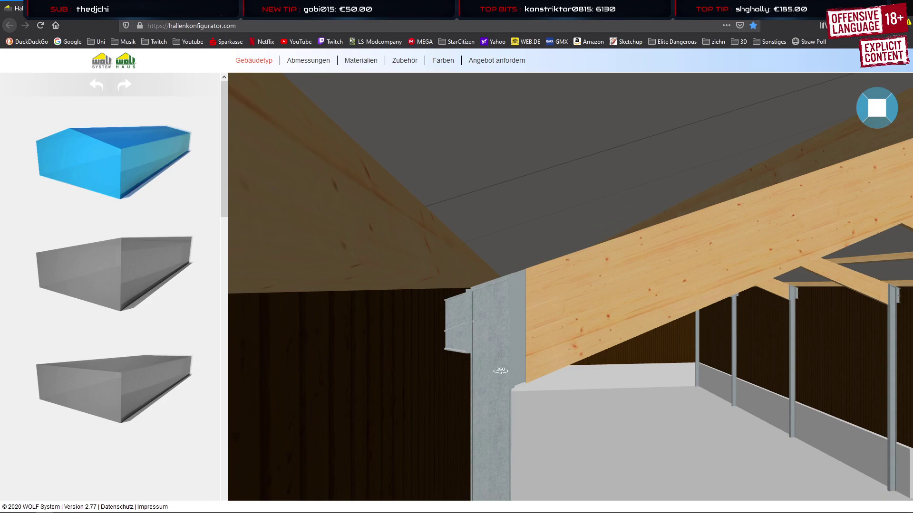
drag(500, 371, 494, 215)
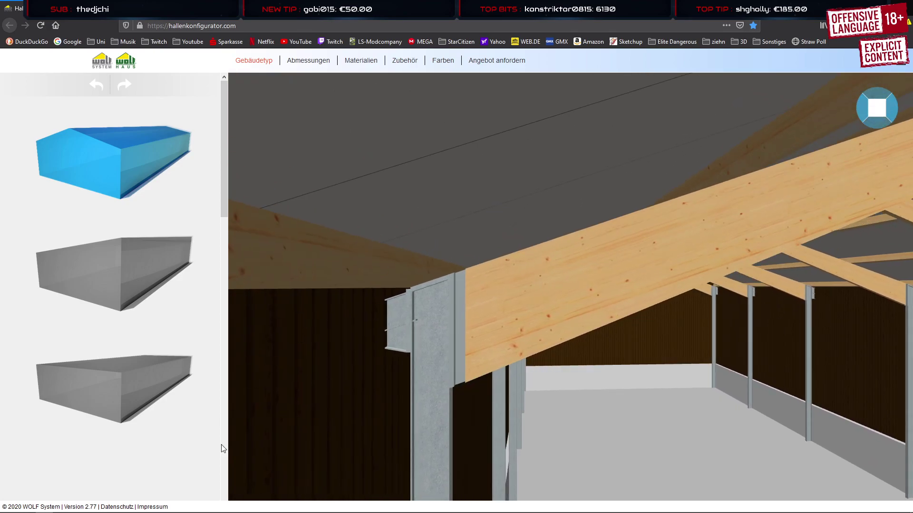
mouse_move(191, 509)
click(149, 507)
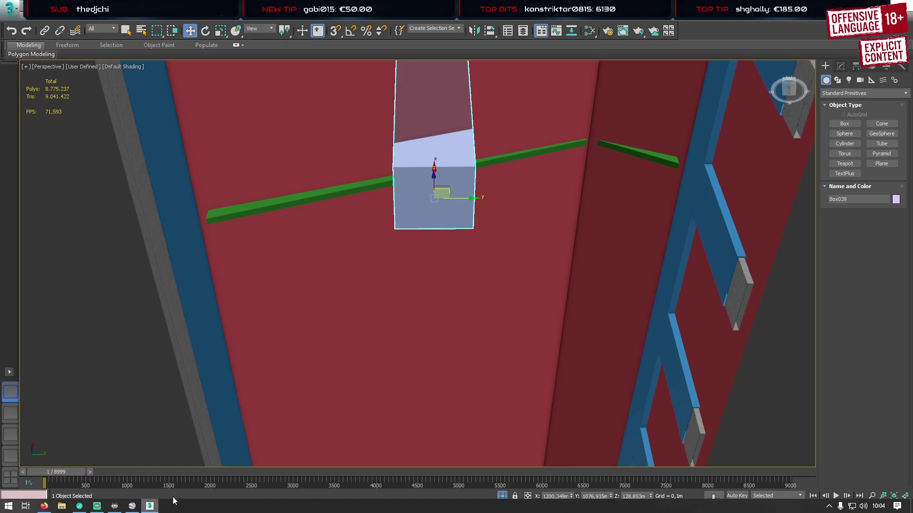
Slide post box Box039 sideways along Y and set its width to 0,2 m
drag(464, 198, 351, 229)
scroll(231, 205, up, 5)
click(840, 65)
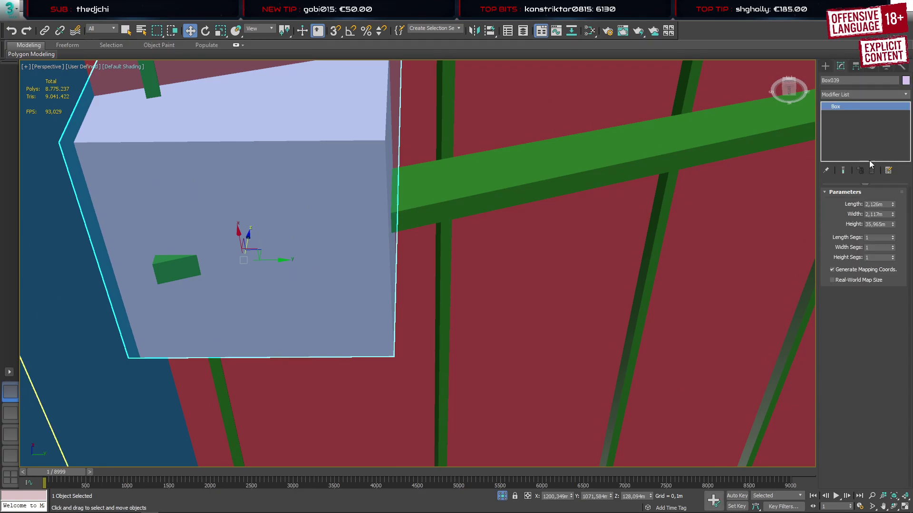
drag(892, 204, 892, 243)
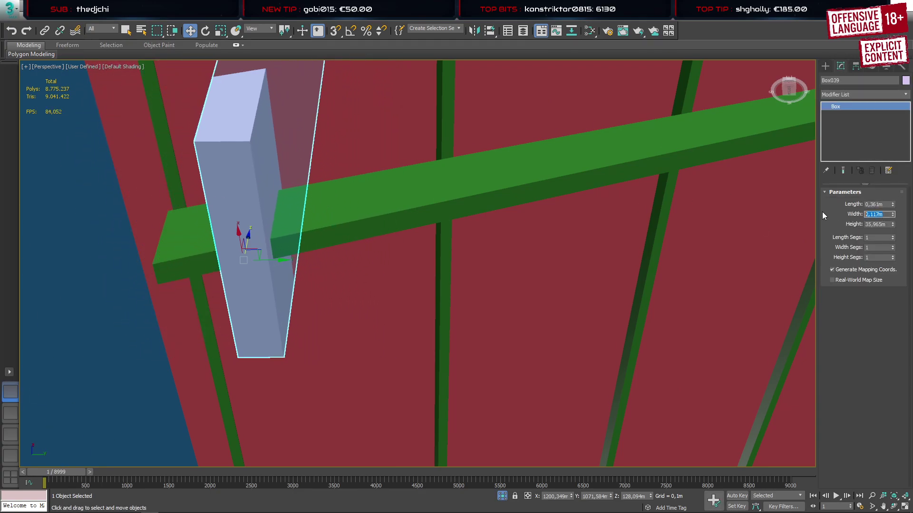
text(0,2)
key(Return)
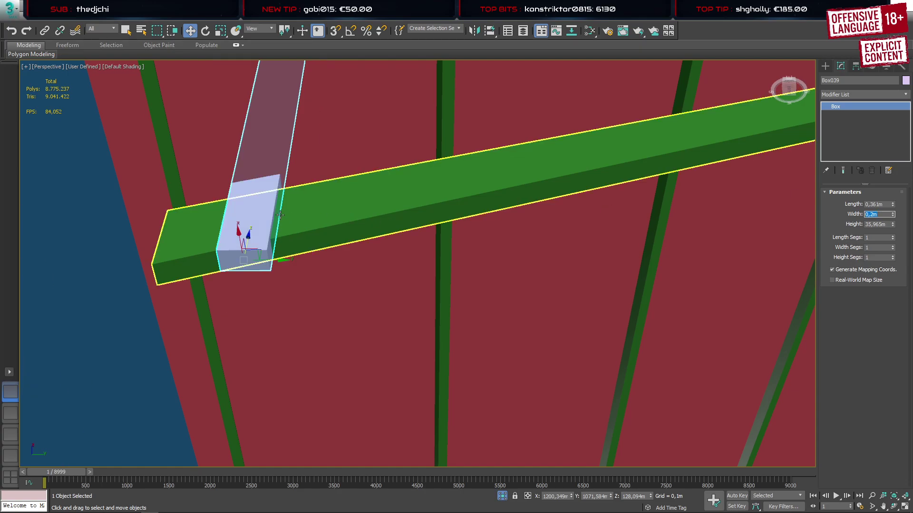
Nudge Box039 further left along Y beside the red wall
middle_drag(280, 215, 367, 200)
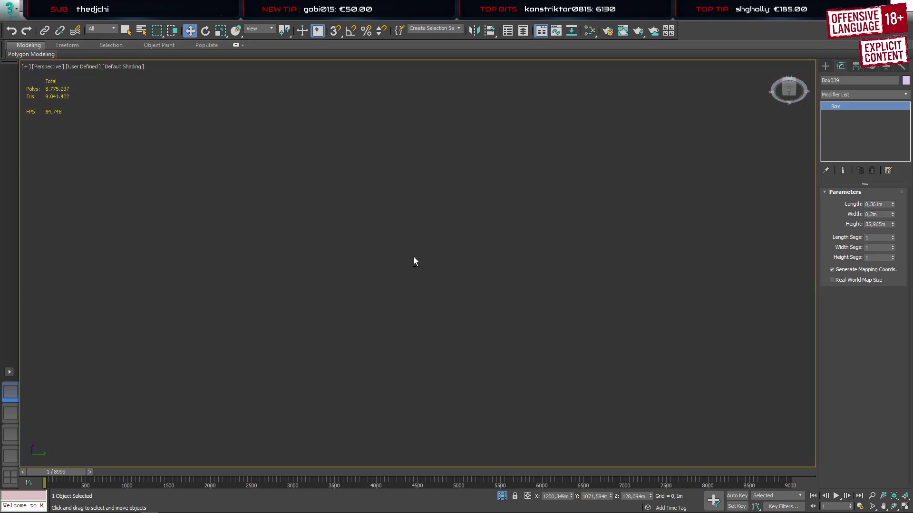
alt+middle_drag(414, 257, 390, 233)
scroll(435, 281, down, 8)
scroll(452, 283, up, 8)
scroll(413, 244, down, 3)
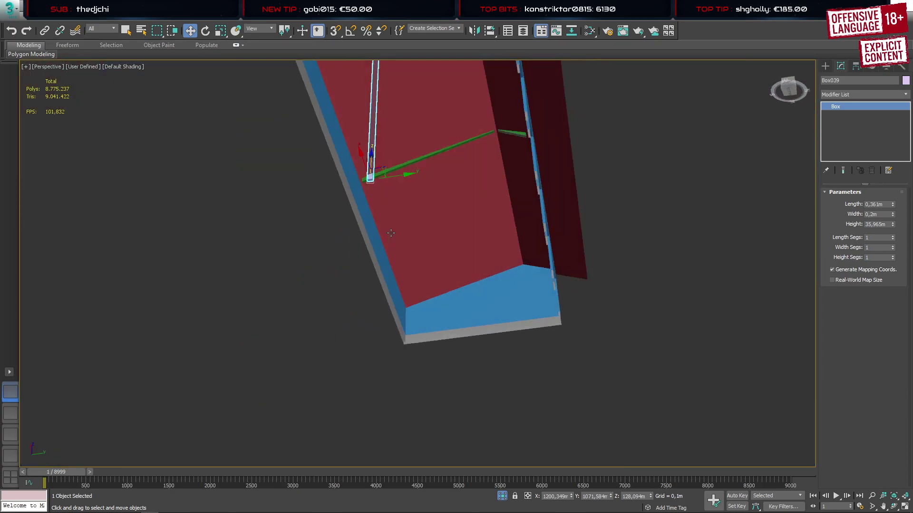
scroll(391, 233, up, 10)
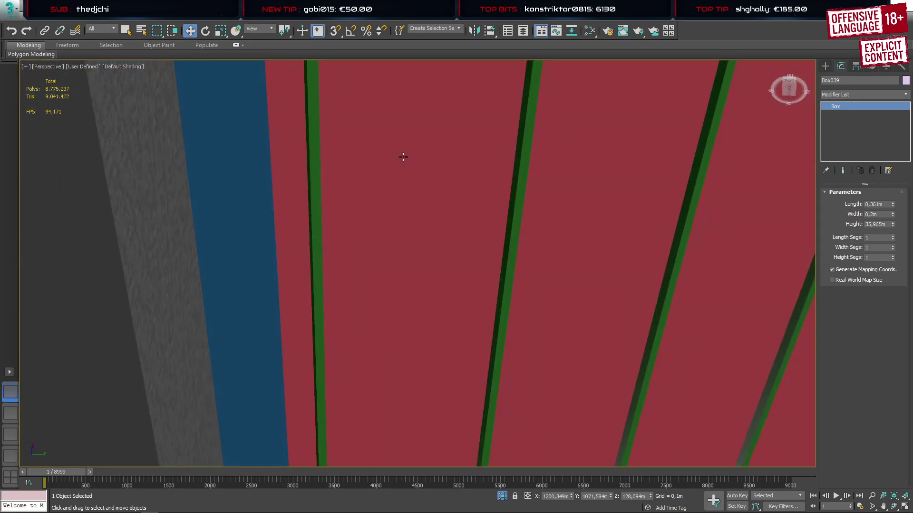
middle_drag(392, 141, 413, 245)
scroll(413, 245, down, 2)
scroll(408, 209, up, 2)
middle_drag(408, 209, 406, 243)
drag(472, 246, 360, 242)
Thin Box039 to 0,3 m length and slide it along Y against the green purlin
scroll(345, 230, up, 4)
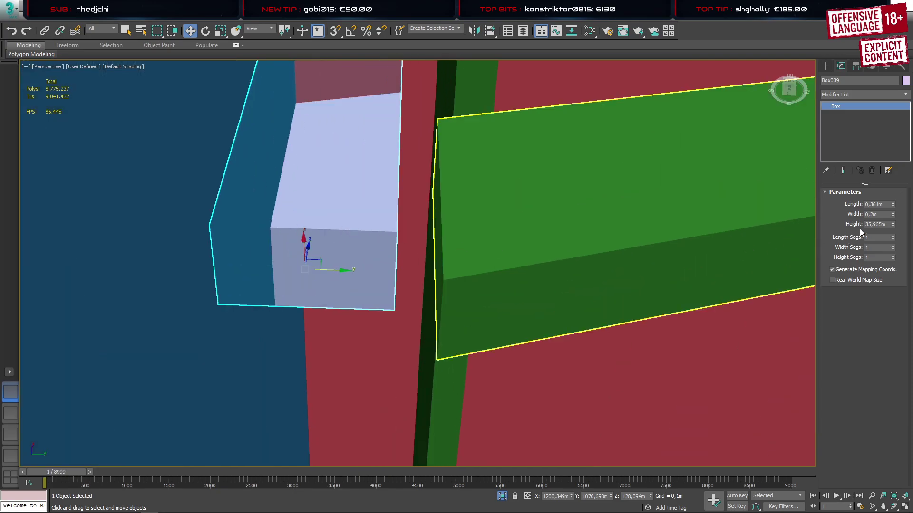
mouse_move(893, 204)
mouse_down()
mouse_move(895, 240)
mouse_move(896, 212)
mouse_up()
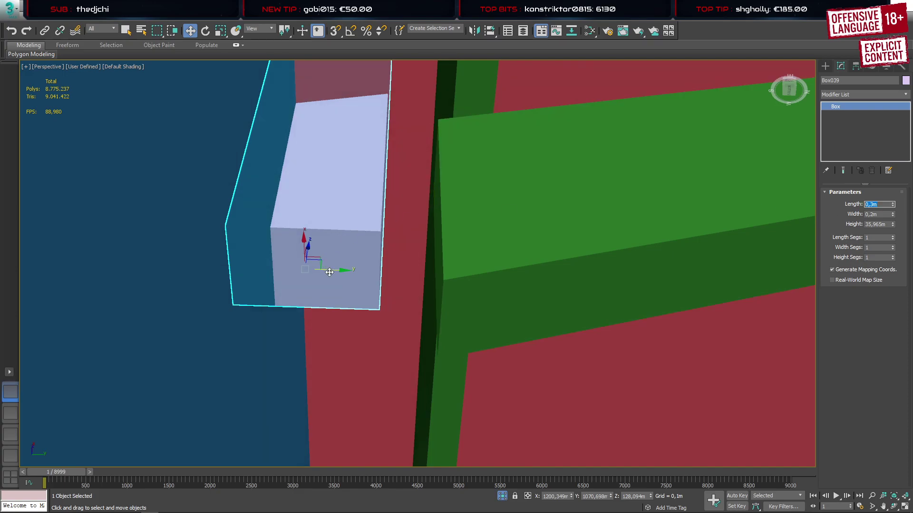
drag(336, 274, 419, 278)
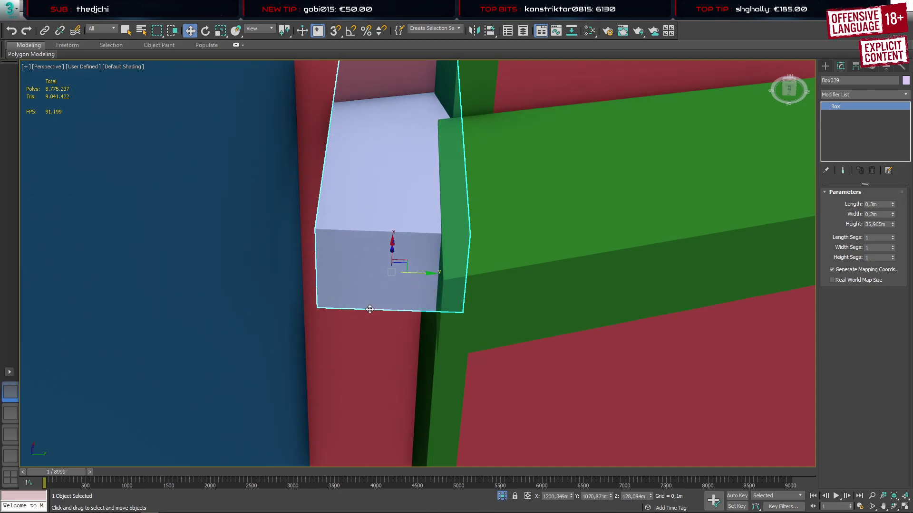
click(17, 454)
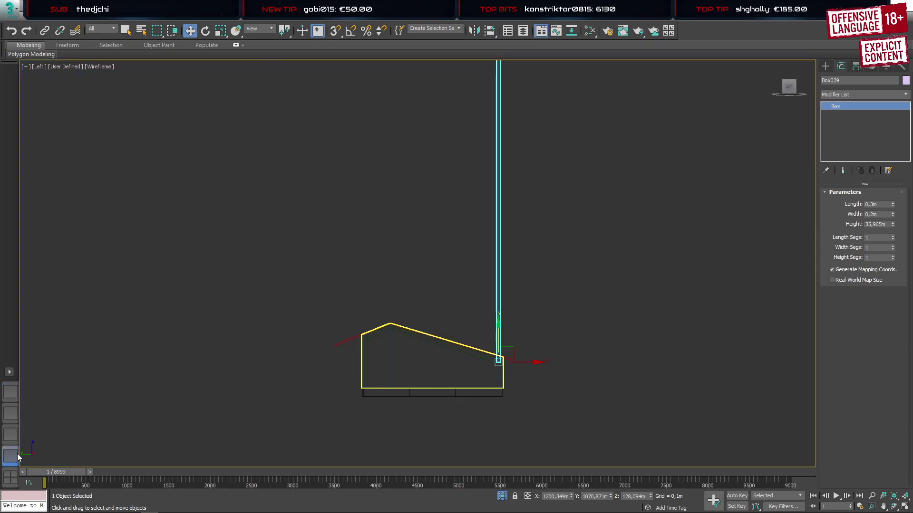
scroll(504, 360, up, 5)
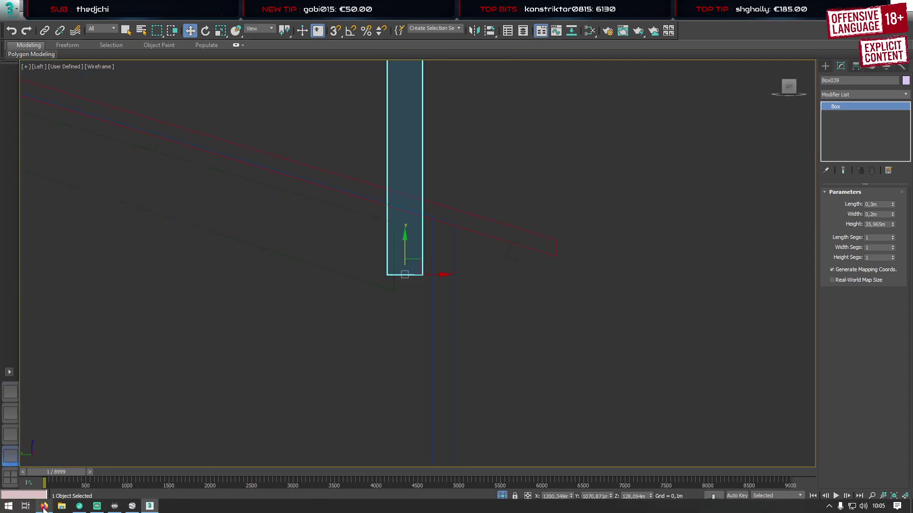
click(44, 507)
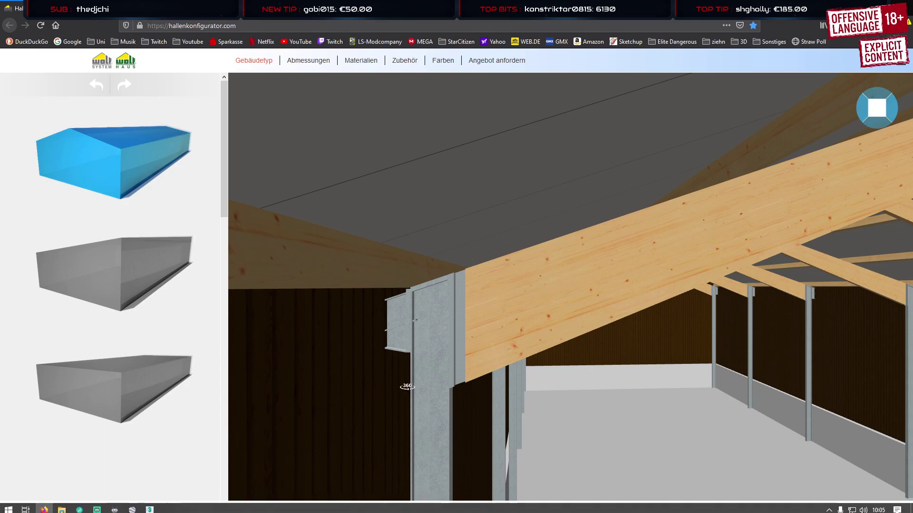
drag(464, 413, 299, 334)
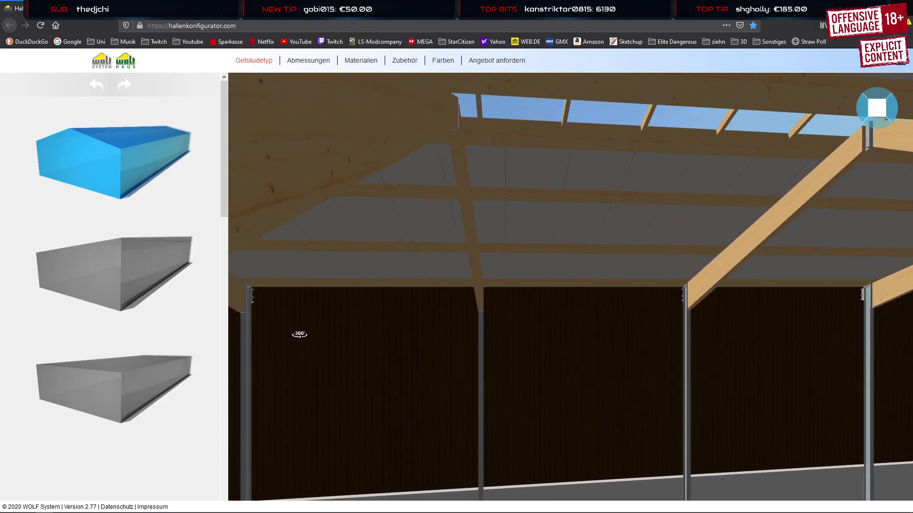
scroll(474, 316, up, 3)
scroll(474, 316, up, 1)
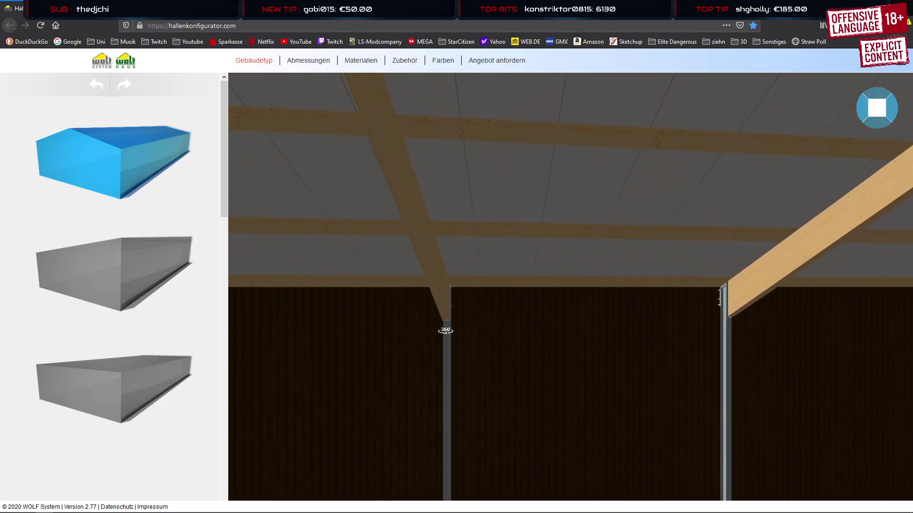
drag(446, 331, 457, 217)
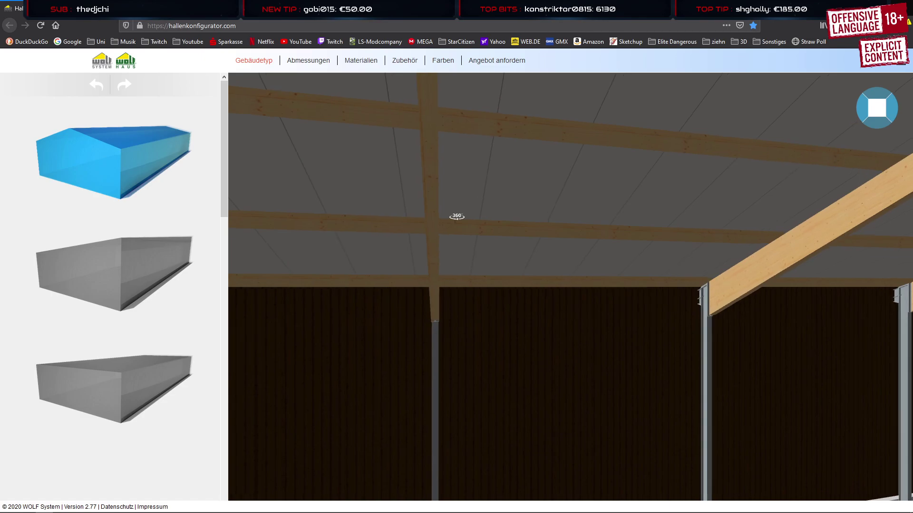
drag(416, 269, 464, 303)
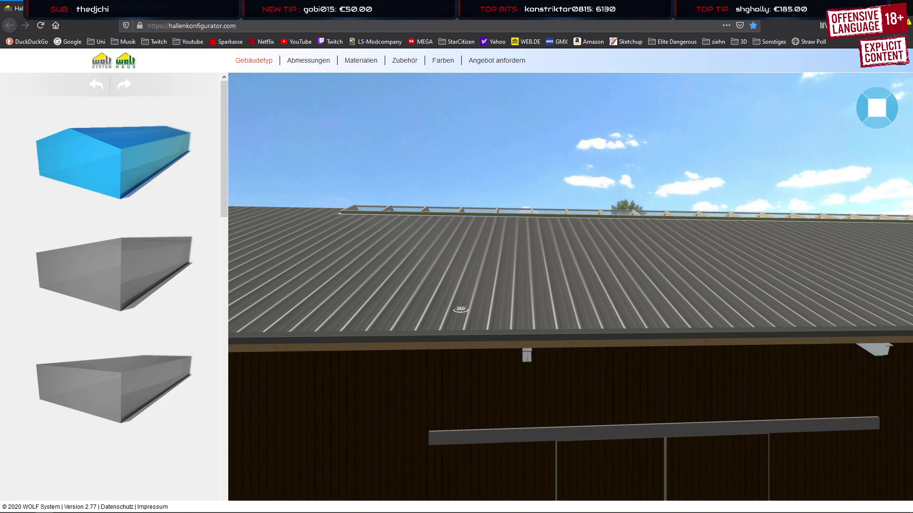
drag(469, 357, 622, 307)
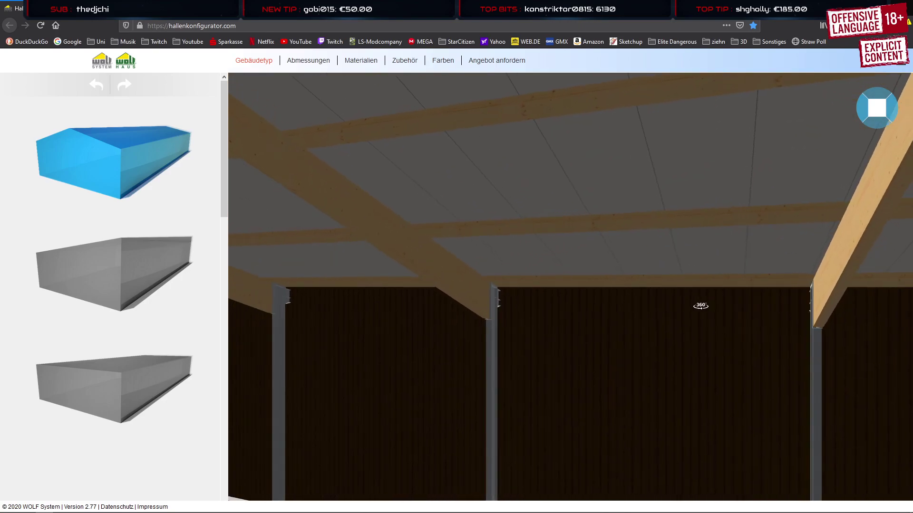
drag(700, 306, 613, 326)
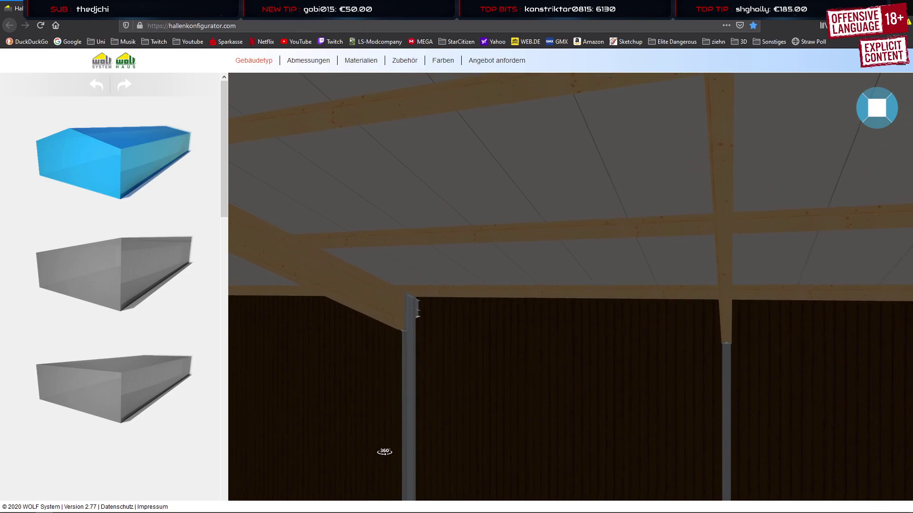
drag(508, 388, 575, 369)
click(150, 509)
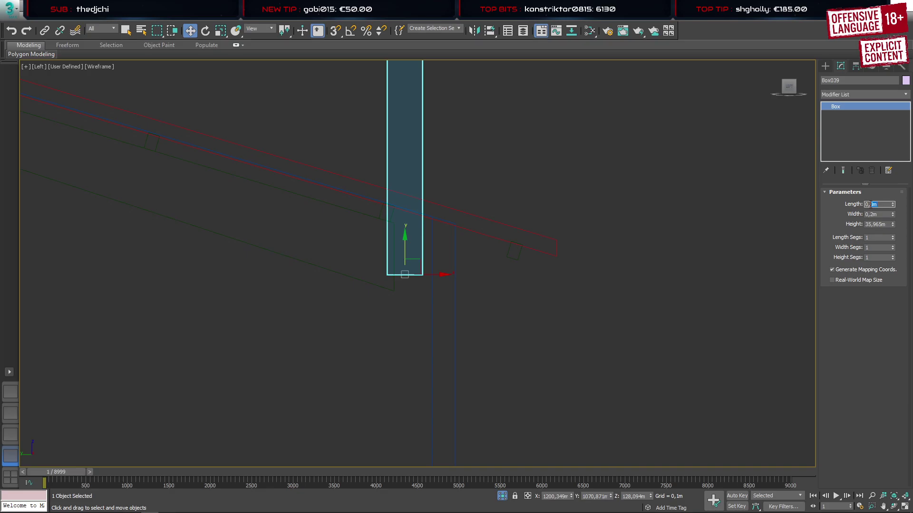
Set the post box length to 0,2 m, shift it slightly right and lower it
key(Return)
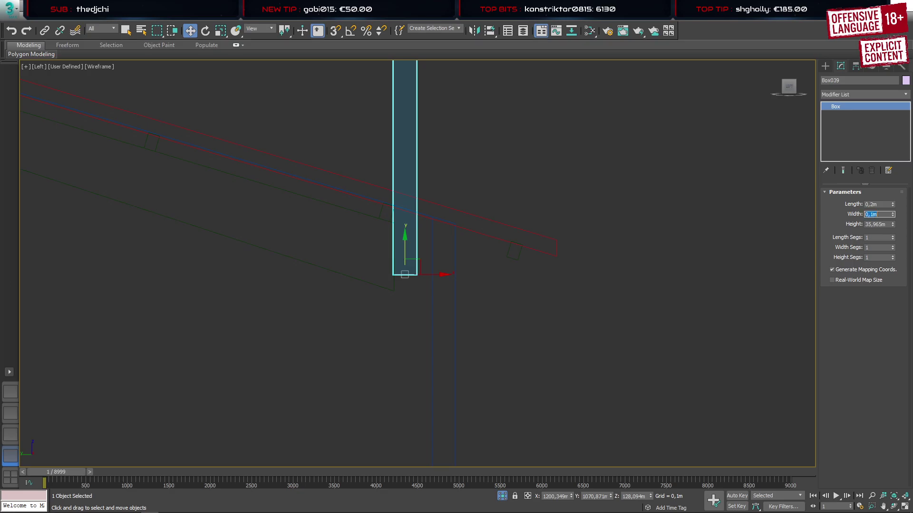
scroll(391, 266, up, 3)
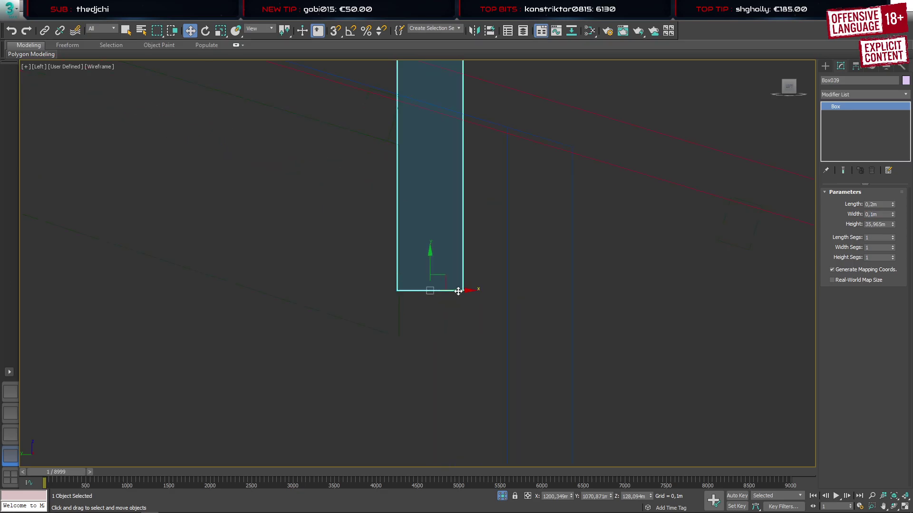
drag(458, 291, 481, 294)
drag(452, 264, 451, 491)
In Front view, shift the lower vertices of green Box026 0.05 m left along X
click(378, 343)
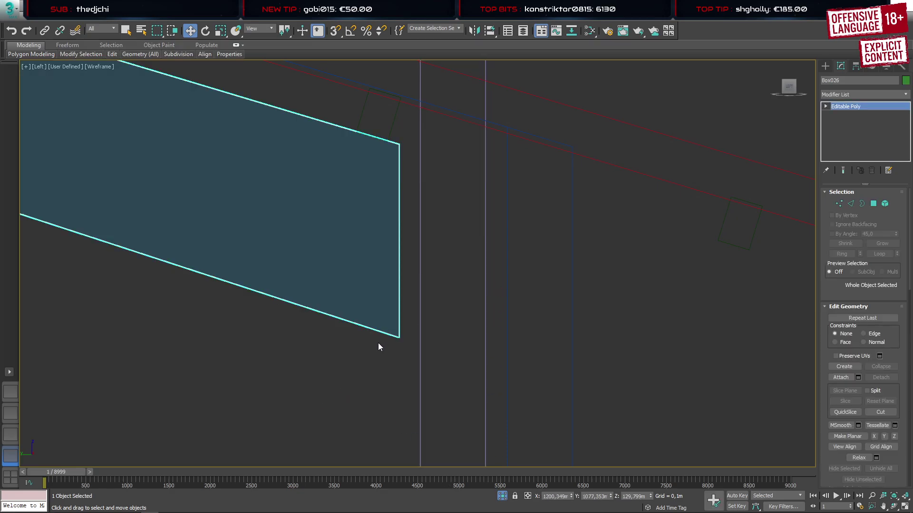
click(12, 438)
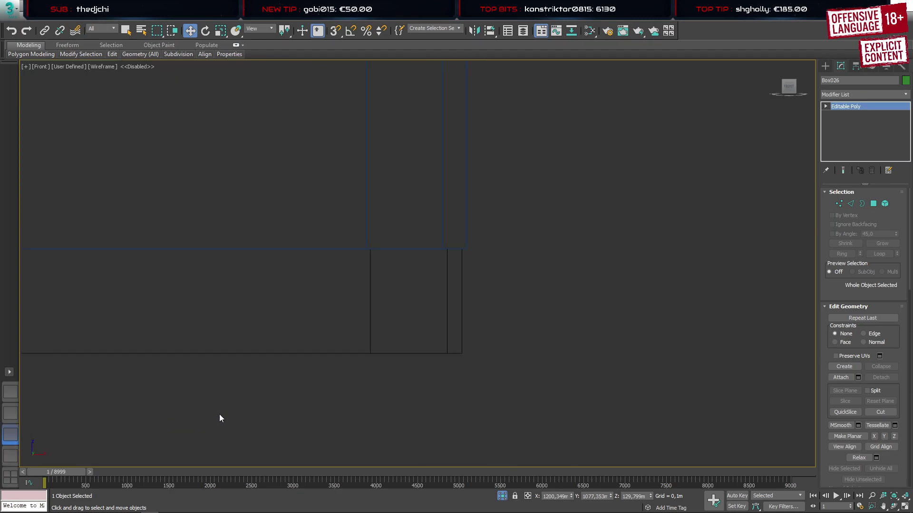
scroll(299, 386, down, 12)
scroll(228, 367, up, 8)
scroll(228, 368, up, 2)
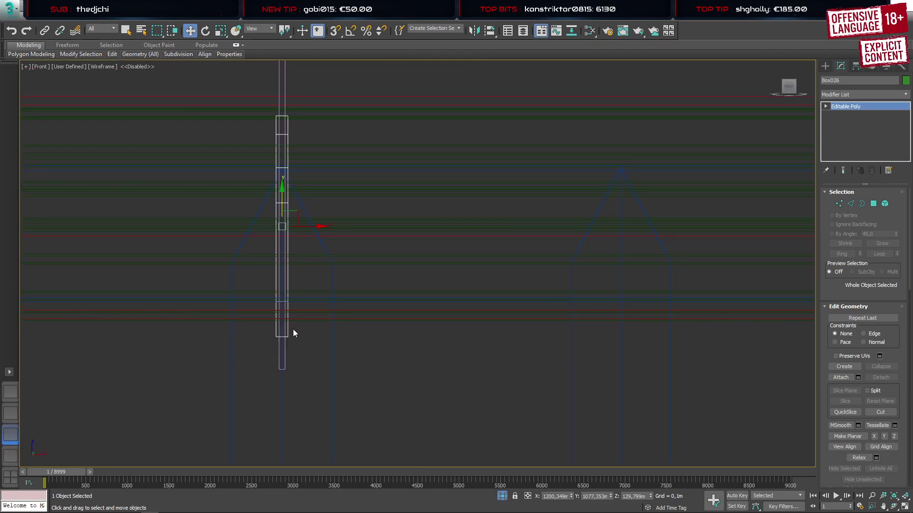
key(1)
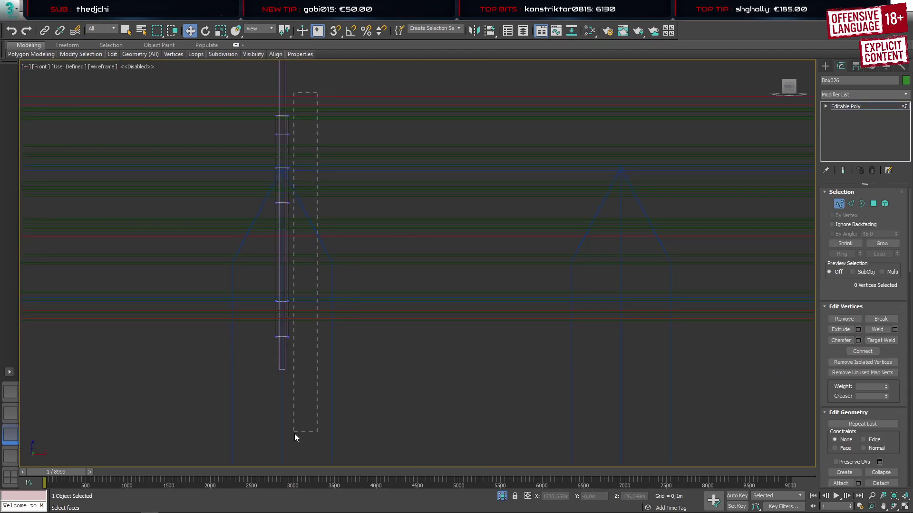
drag(295, 434, 283, 446)
scroll(284, 162, up, 10)
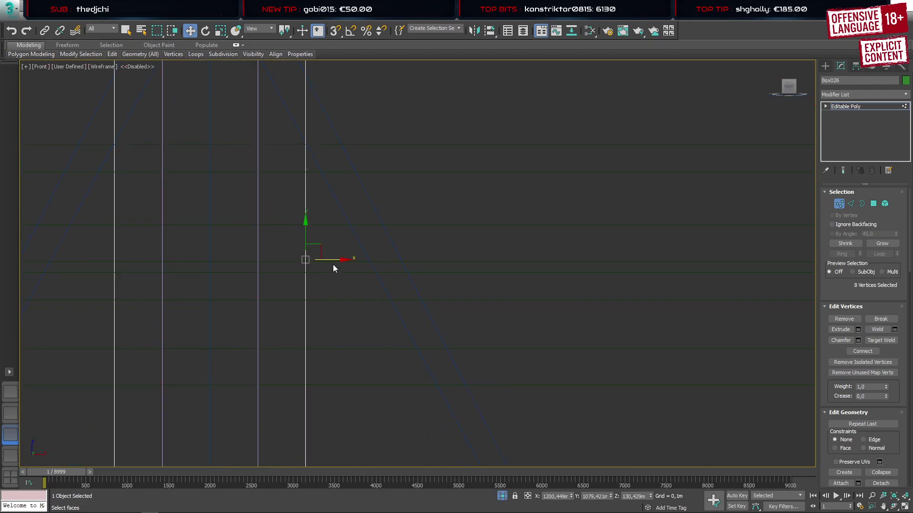
drag(328, 261, 280, 262)
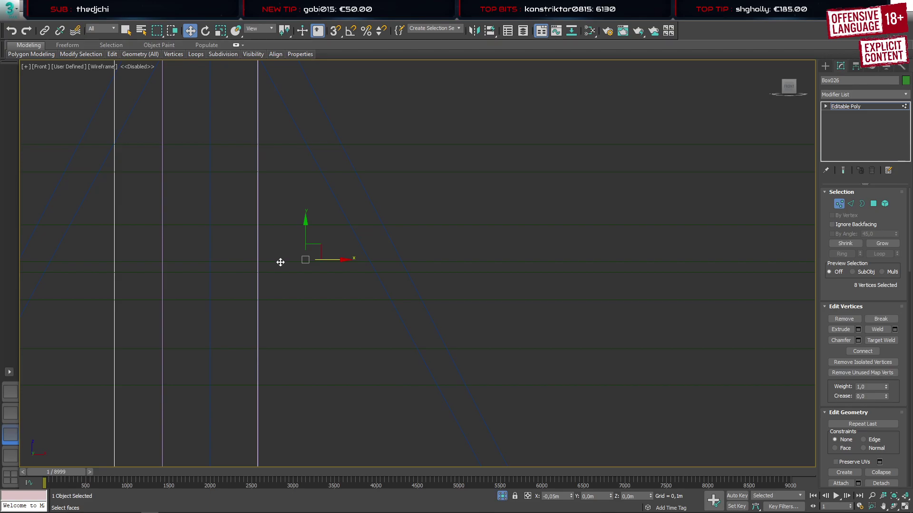
Shift Box026's vertical-edge vertices 0.05 m right along X
scroll(235, 292, down, 10)
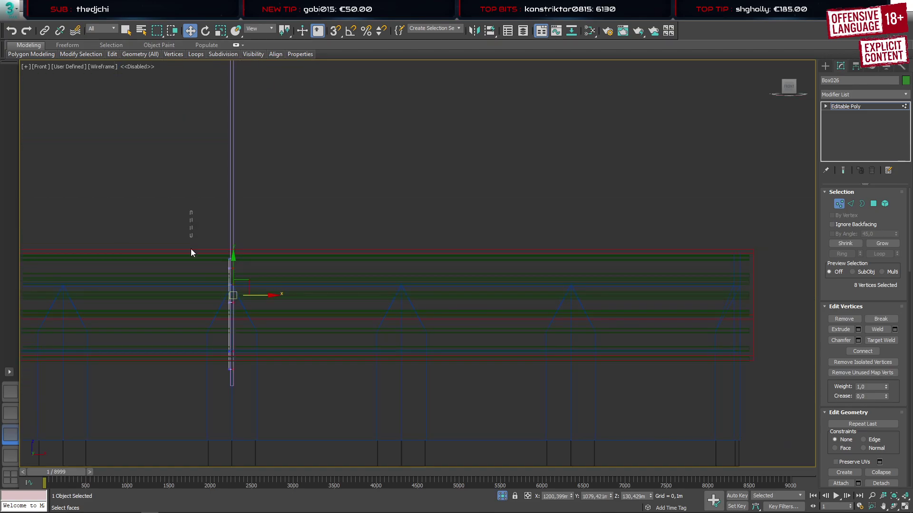
drag(191, 252, 231, 410)
scroll(208, 259, up, 8)
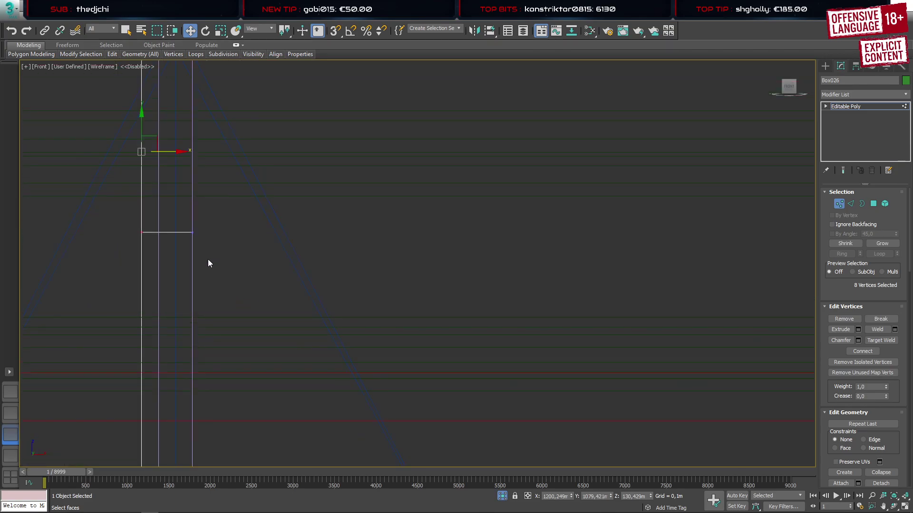
drag(163, 152, 298, 157)
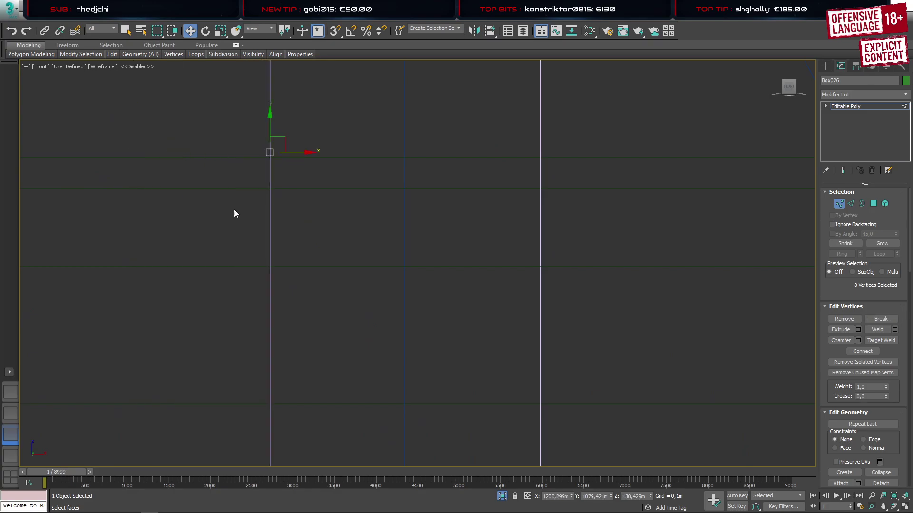
Orbit the perspective view to inspect the hall, the pink post and boards
click(9, 393)
scroll(412, 262, down, 12)
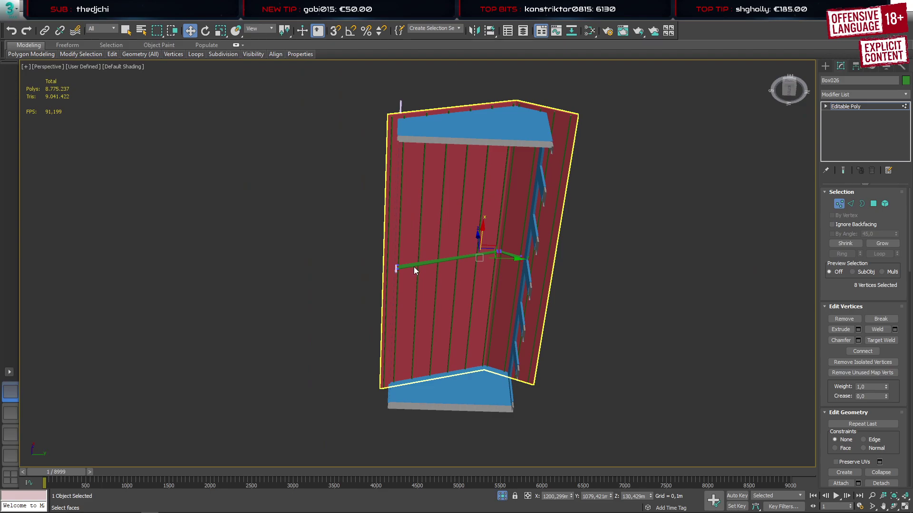
alt+middle_drag(456, 264, 490, 359)
scroll(449, 281, up, 15)
middle_drag(490, 359, 479, 257)
scroll(458, 166, down, 4)
scroll(479, 257, up, 6)
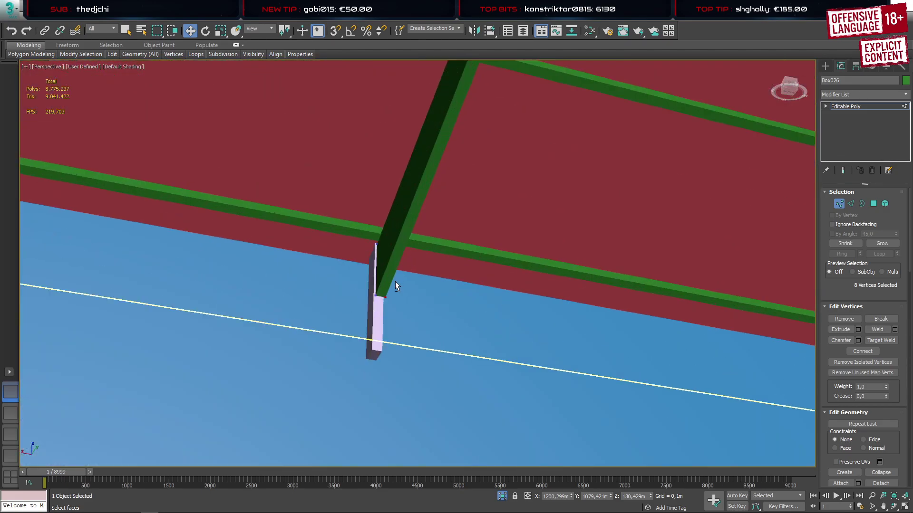
alt+middle_drag(395, 286, 359, 341)
scroll(361, 333, down, 8)
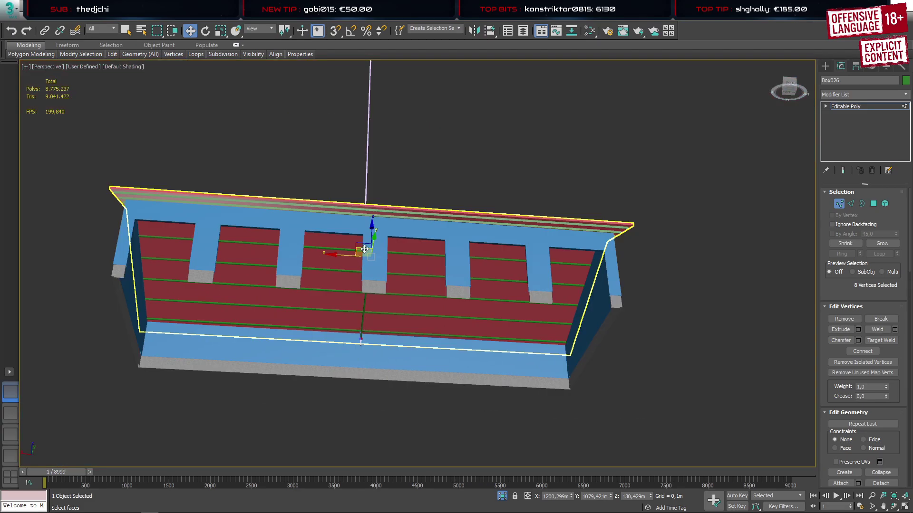
scroll(365, 249, up, 3)
alt+middle_drag(386, 252, 463, 195)
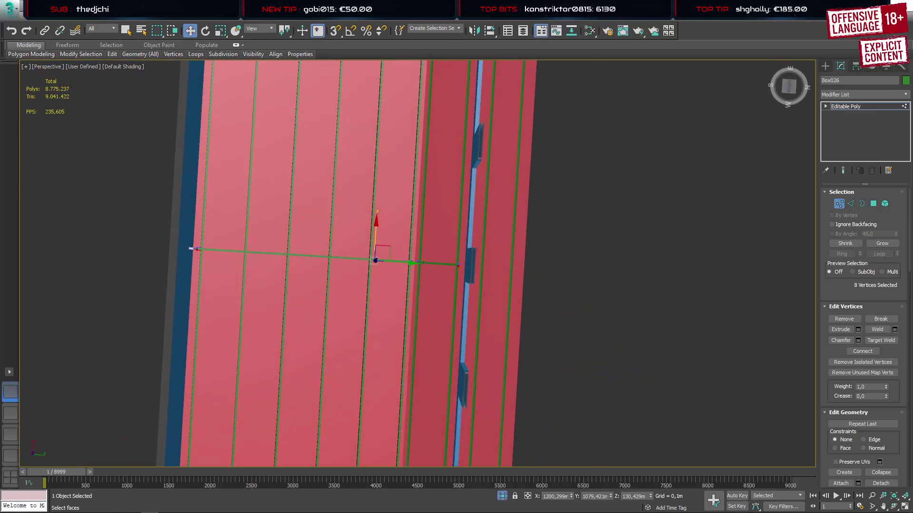
In Firefox, rotate the Hallenkonfigurator interior camera to compare roof beams seated on steel posts
mouse_move(172, 511)
click(44, 506)
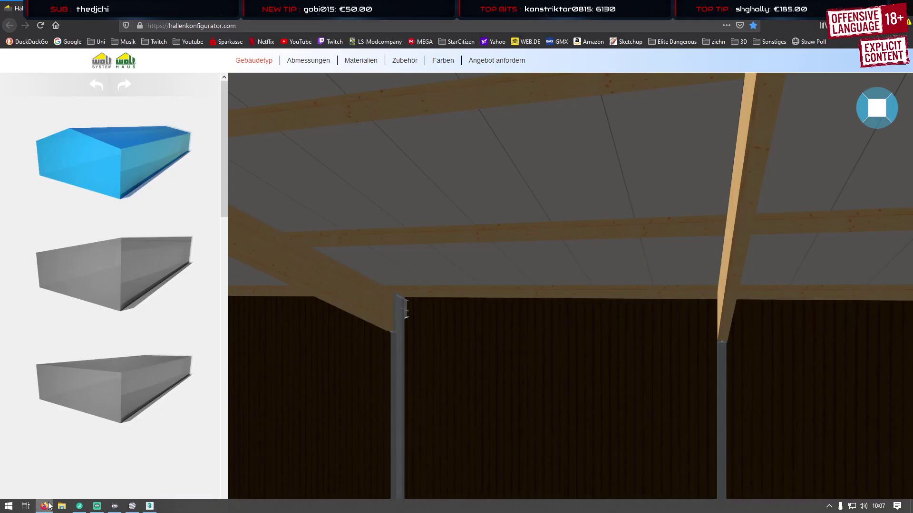
drag(618, 325, 710, 261)
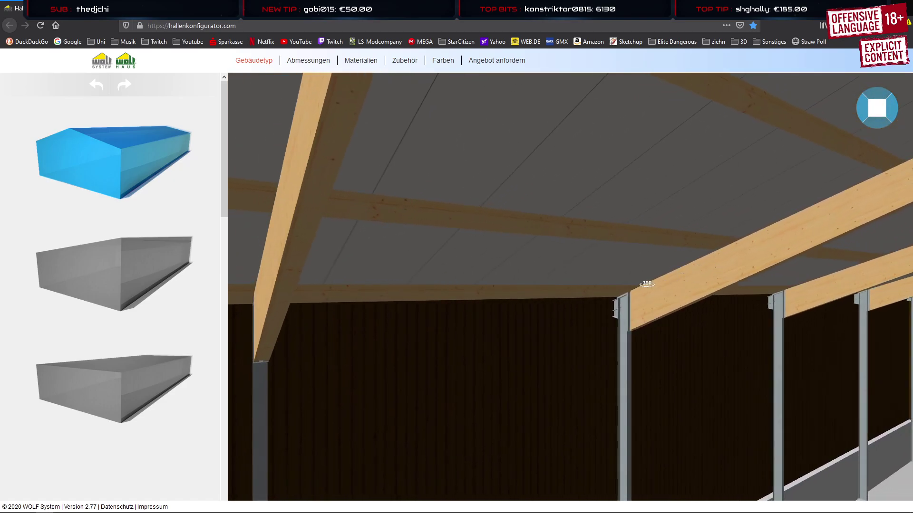
drag(645, 281, 671, 268)
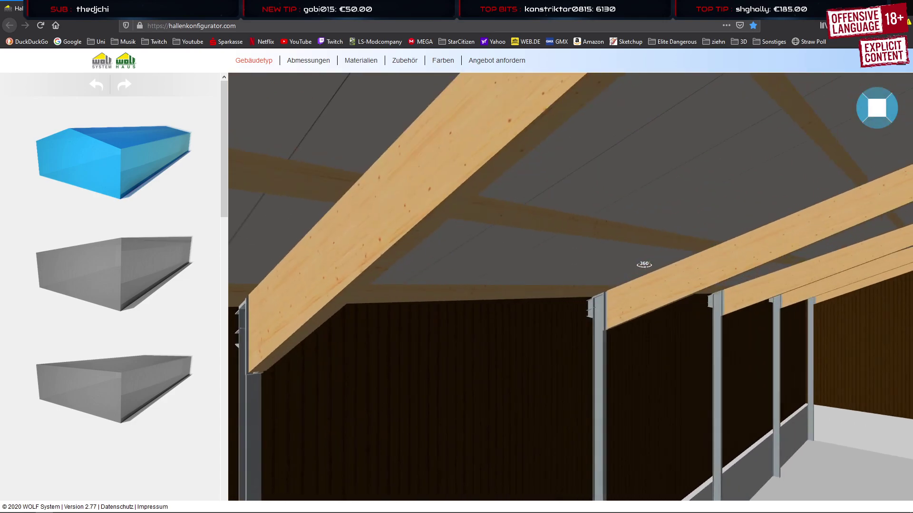
drag(645, 264, 615, 240)
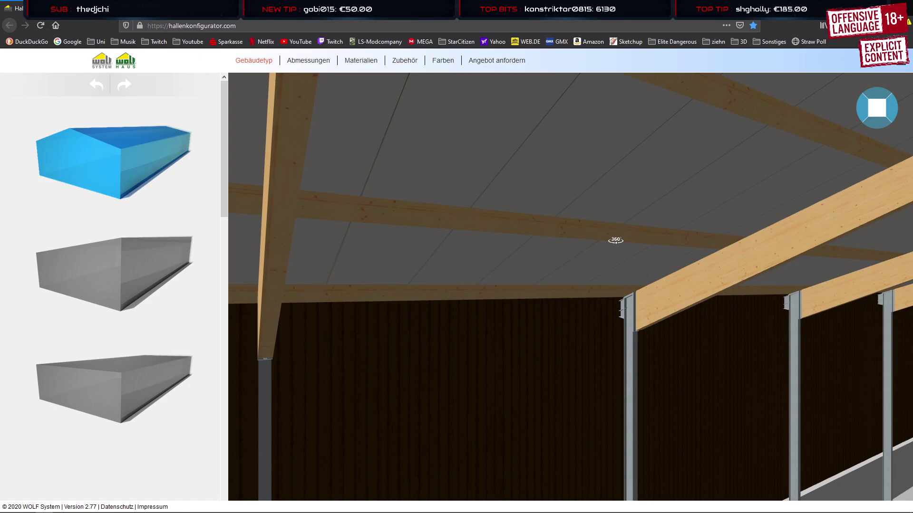
Back in 3ds Max, select the 12 Box026 vertices right of the seam
click(149, 507)
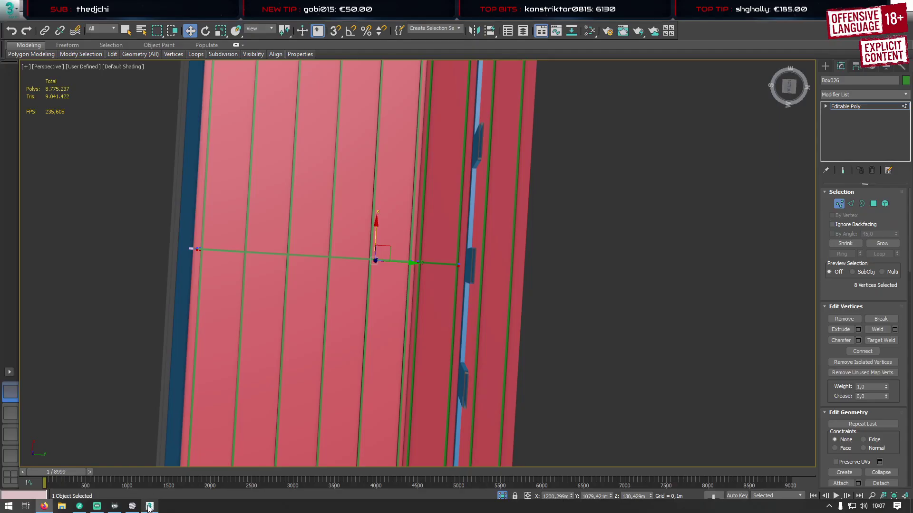
middle_drag(385, 271, 373, 305)
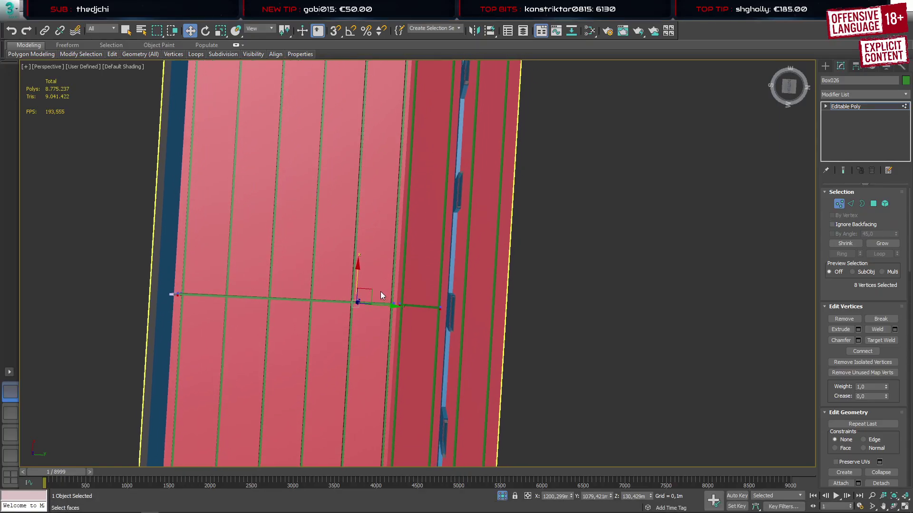
click(363, 324)
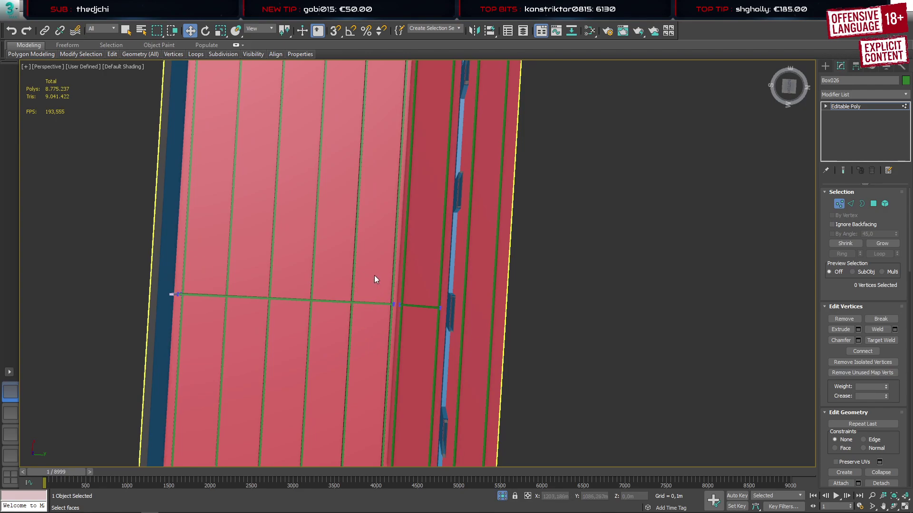
drag(375, 275, 460, 332)
Orbit around the selection to check the green beam against the red deck
alt+middle_drag(390, 297, 478, 341)
scroll(418, 320, up, 7)
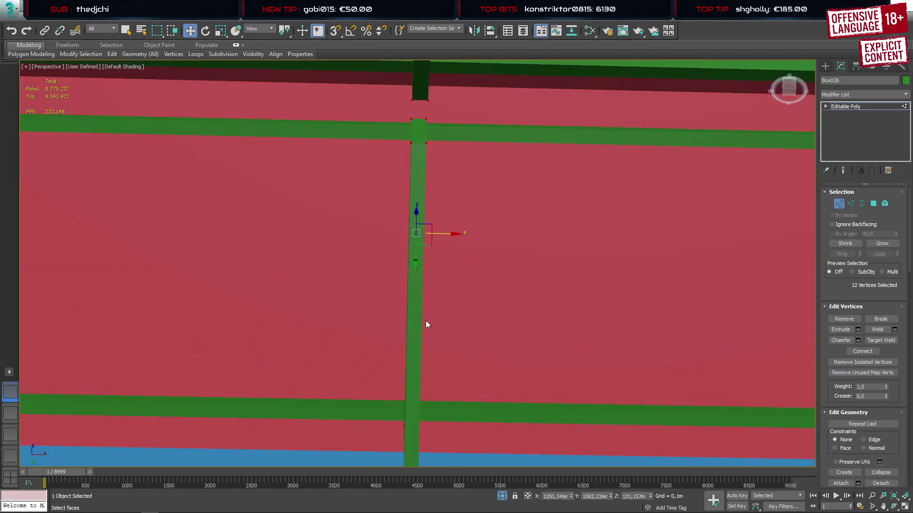
alt+middle_drag(426, 322, 588, 339)
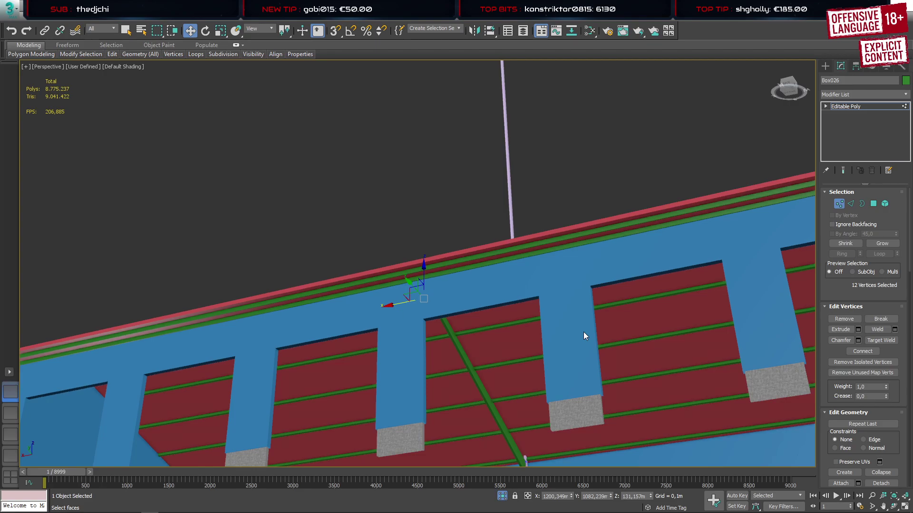
alt+middle_drag(468, 374, 495, 230)
alt+middle_drag(422, 232, 419, 200)
click(826, 67)
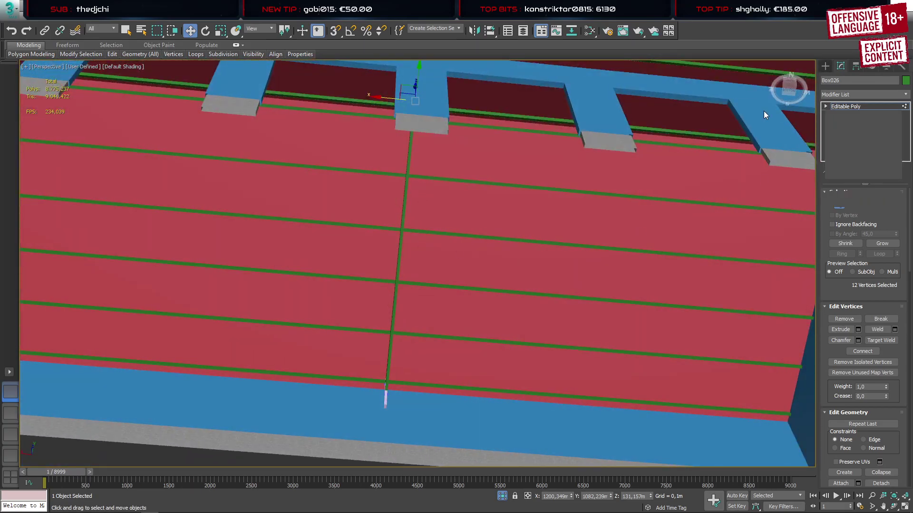
Resize the thin post box to 0,15 m width and 0,25 m length
click(383, 405)
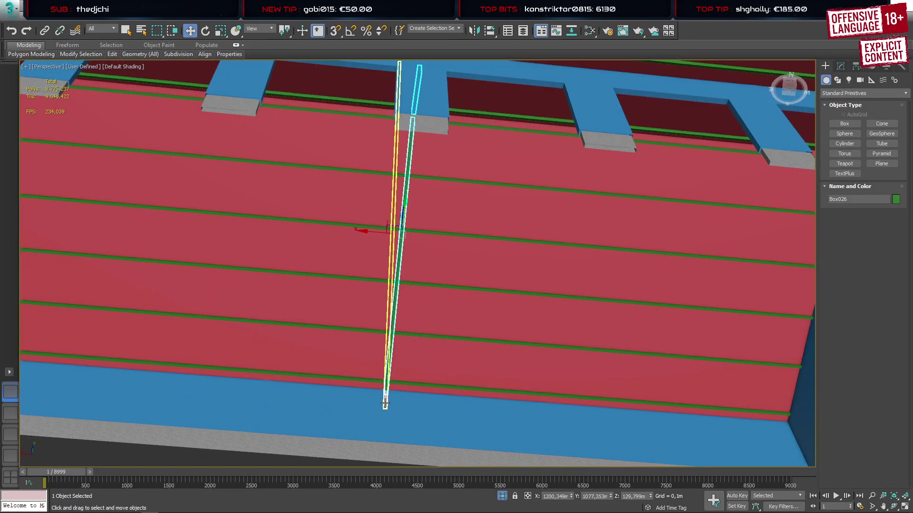
click(841, 67)
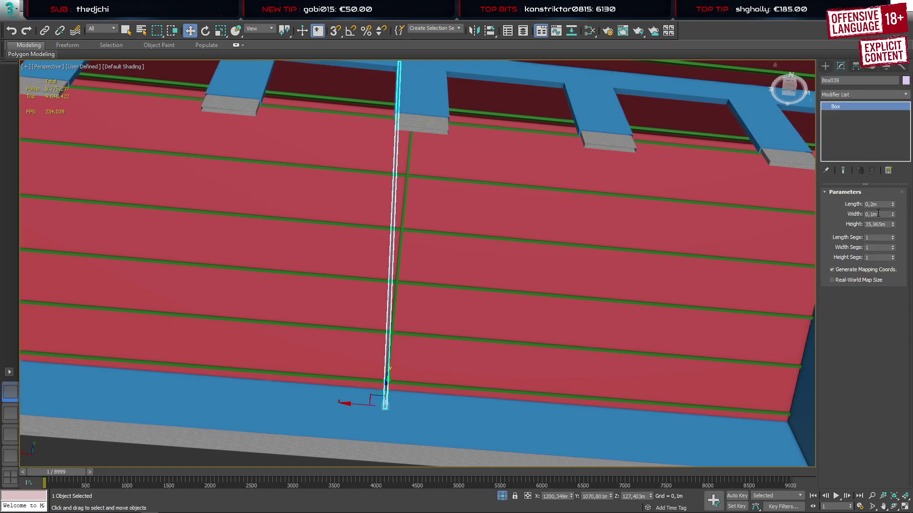
click(873, 215)
text(5)
key(Return)
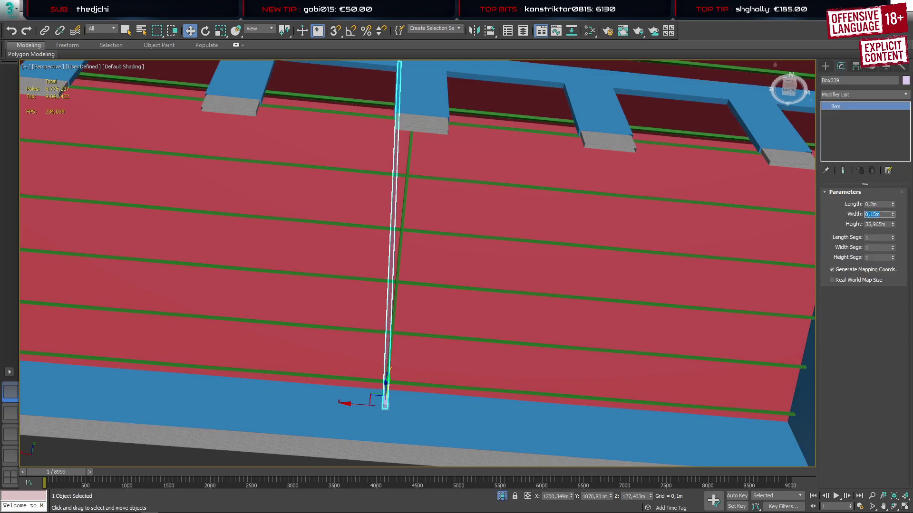
alt+middle_drag(470, 305, 439, 235)
scroll(387, 247, up, 10)
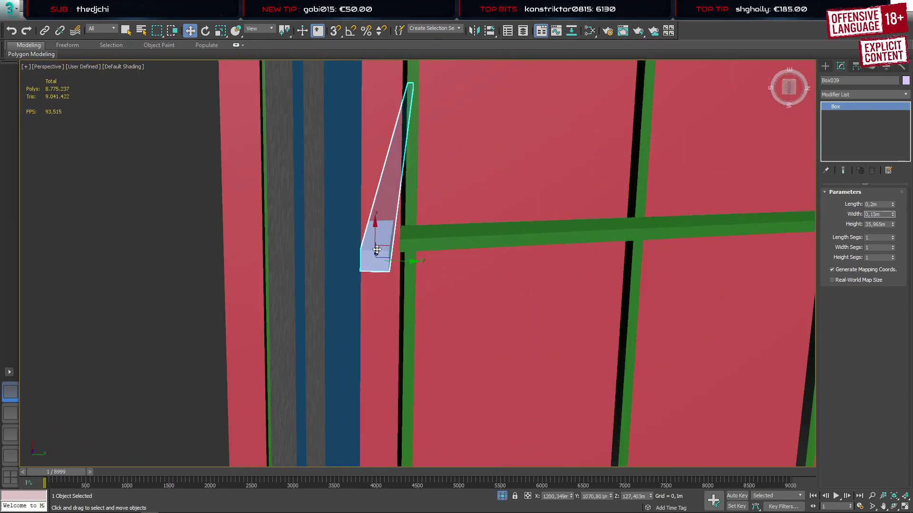
click(872, 204)
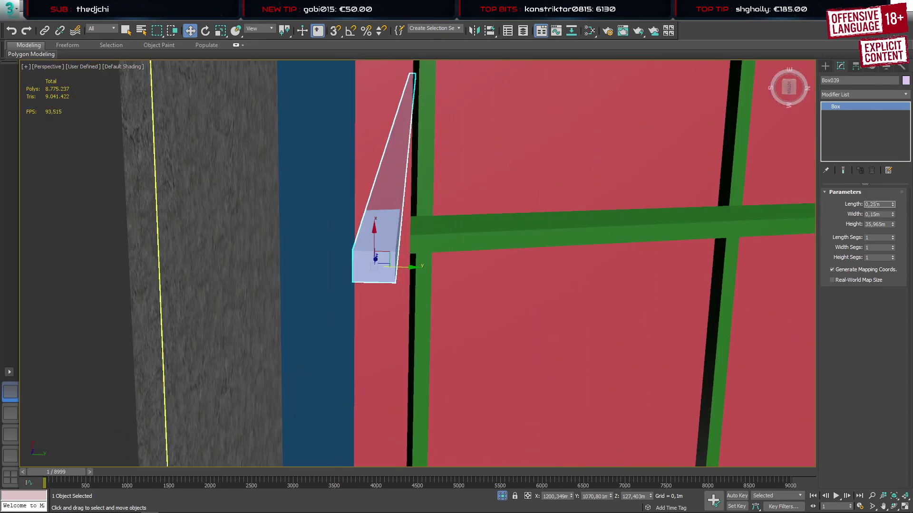
text(5)
key(Return)
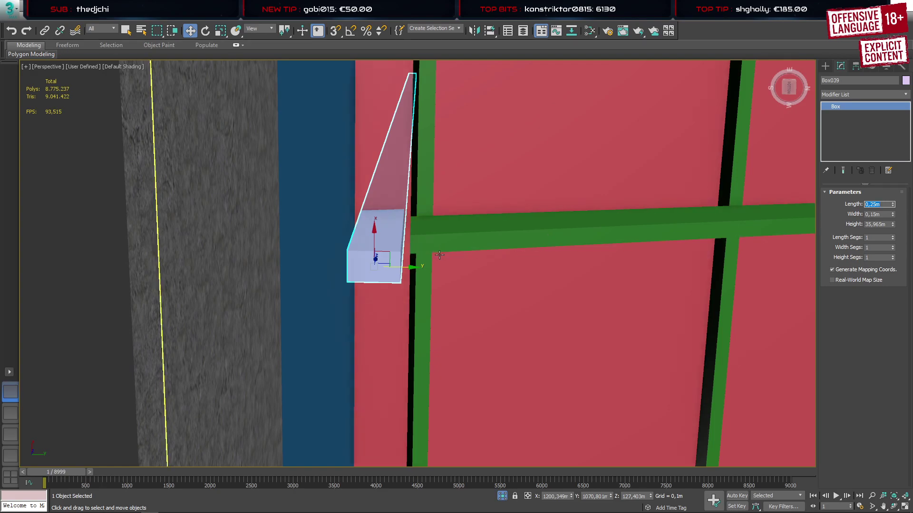
In Left view, nudge the tall post box slightly left along X
click(10, 455)
scroll(433, 344, down, 8)
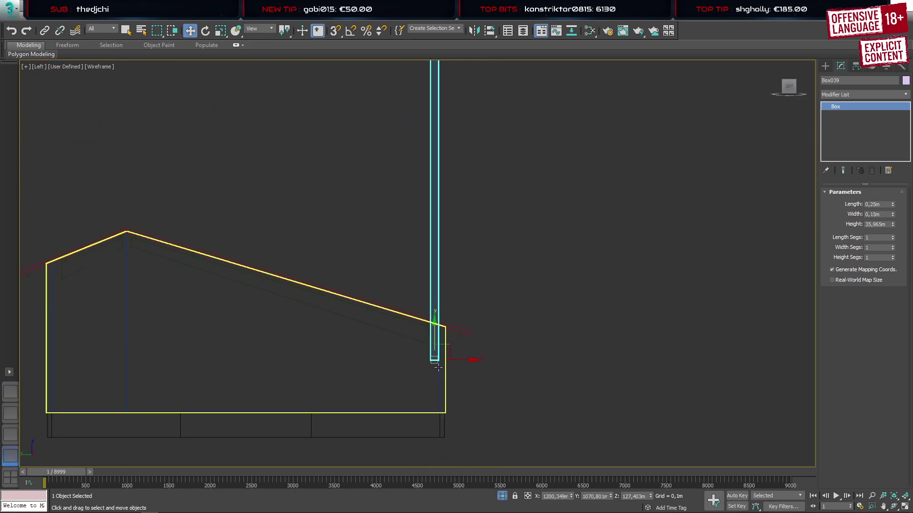
scroll(436, 365, up, 6)
drag(430, 359, 416, 358)
Pull Box026's four end vertices left with Edge constraint, then nudge the post to match
scroll(330, 289, down, 5)
middle_drag(316, 244, 363, 267)
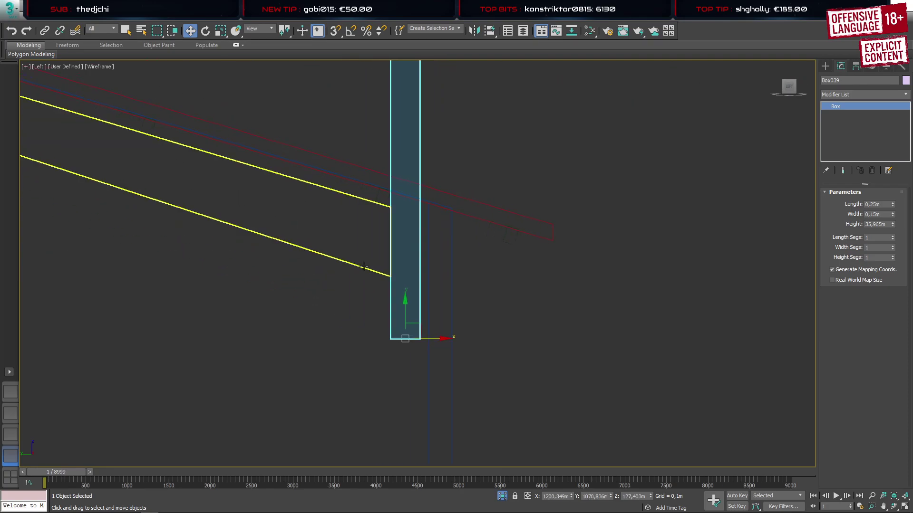
click(364, 266)
key(1)
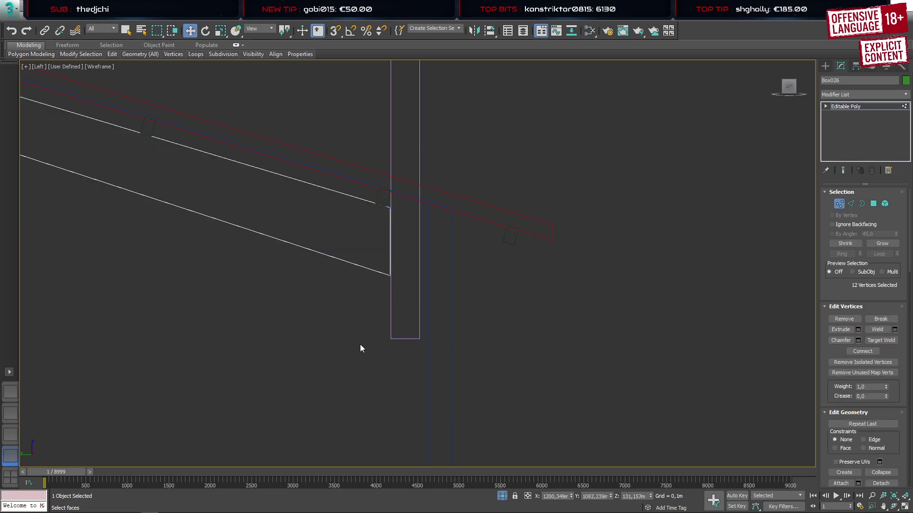
drag(360, 346, 454, 188)
click(875, 441)
drag(418, 241, 407, 238)
click(825, 66)
click(420, 326)
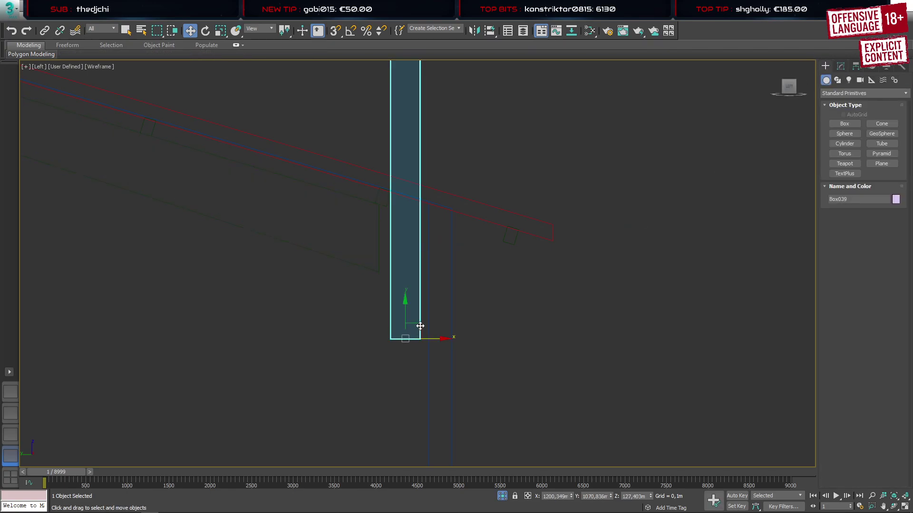
drag(434, 338, 431, 337)
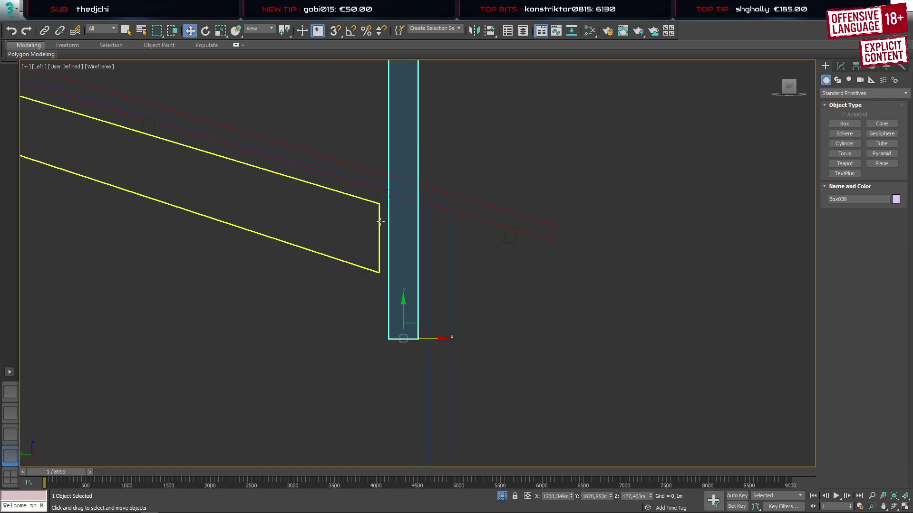
click(387, 205)
Move Box035's purlin block up and left onto the roof slope using View coordinates
key(5)
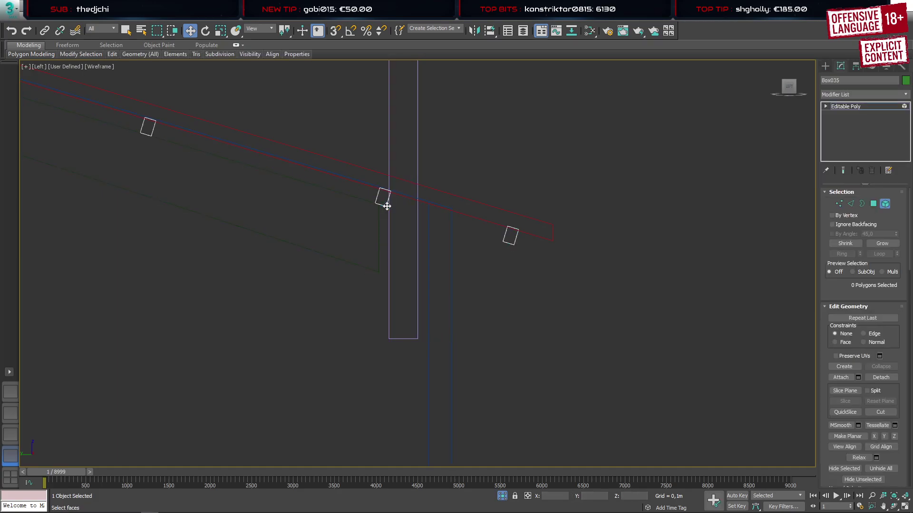
click(384, 198)
click(266, 30)
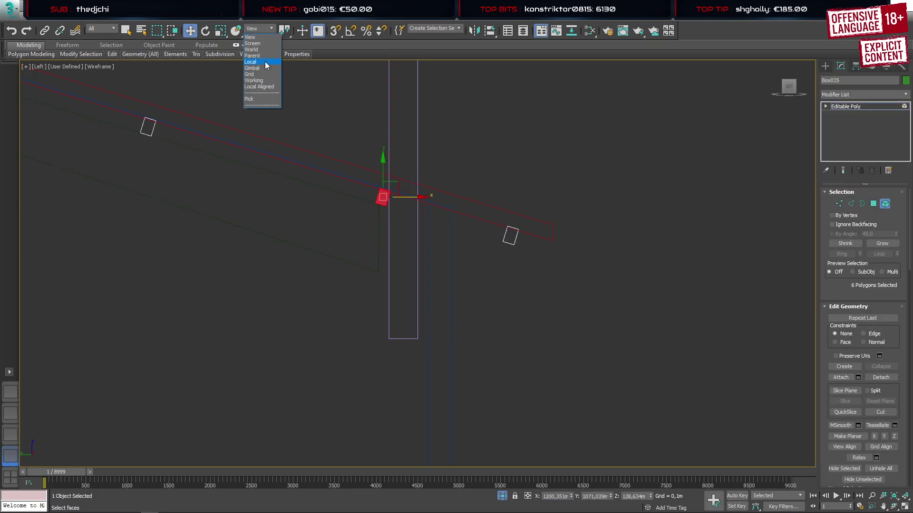
click(259, 87)
click(265, 30)
click(259, 69)
click(261, 31)
click(251, 37)
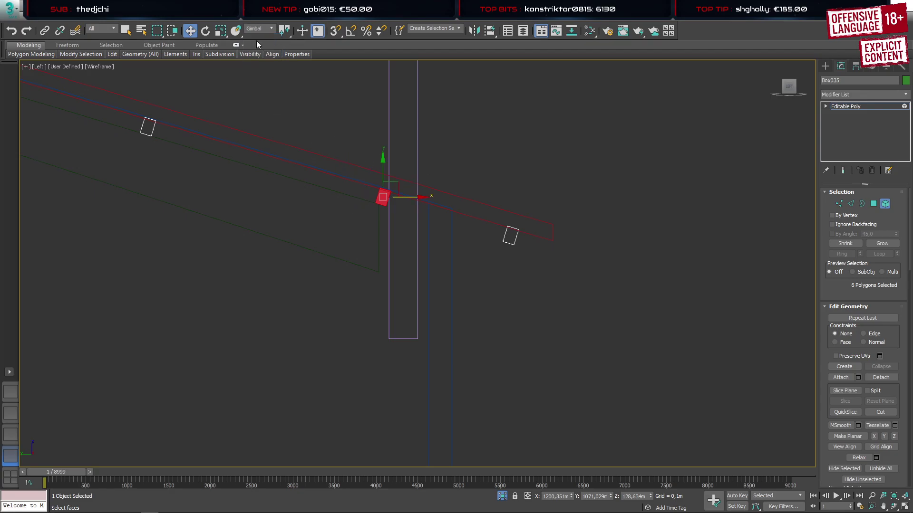
scroll(396, 203, up, 4)
drag(401, 160, 365, 155)
Zoom out over the whole roof and select roof boards Box026 in Front view
scroll(363, 209, down, 5)
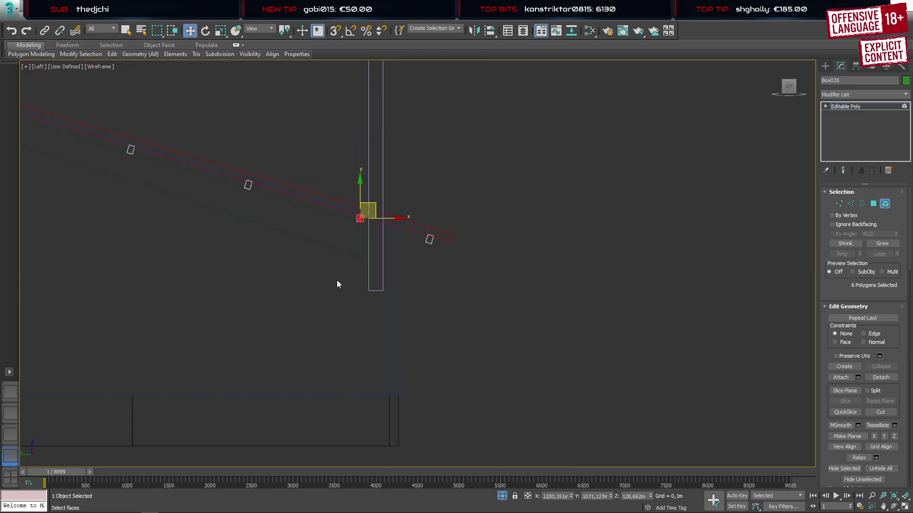
middle_drag(296, 285, 440, 322)
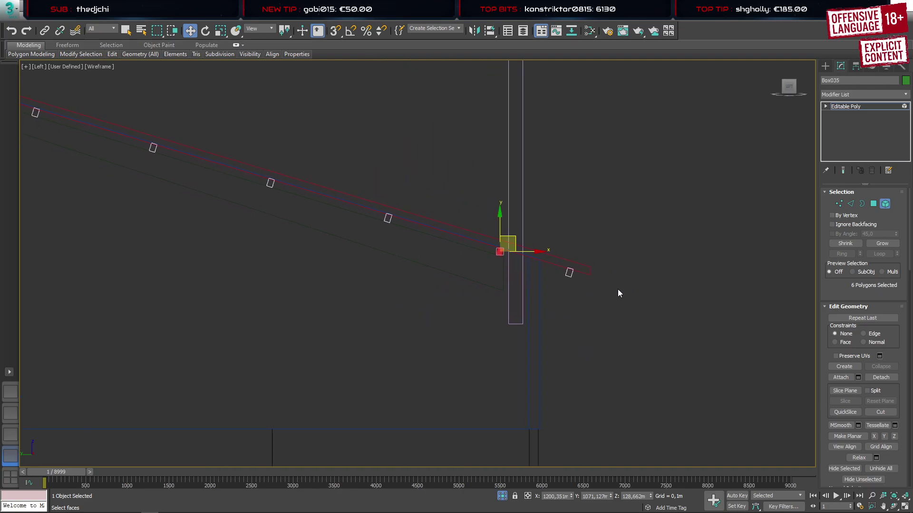
middle_drag(279, 303, 532, 307)
scroll(531, 307, down, 3)
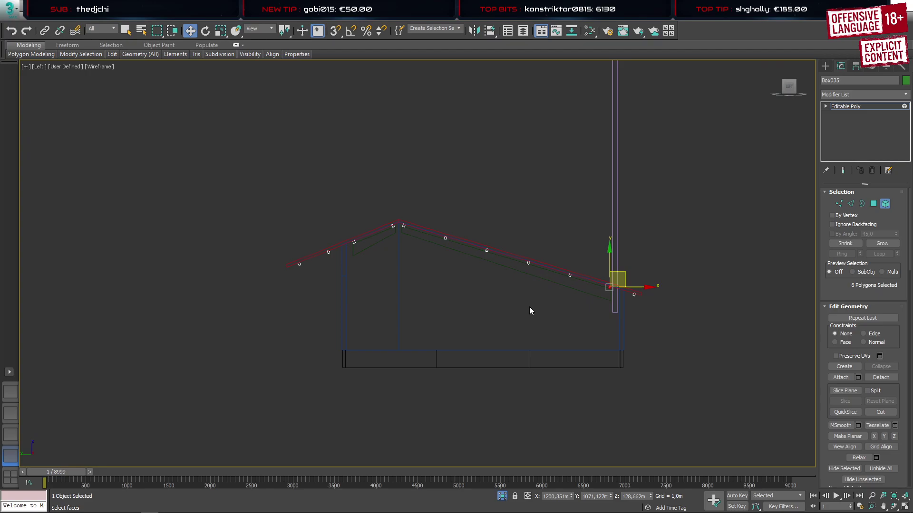
click(825, 65)
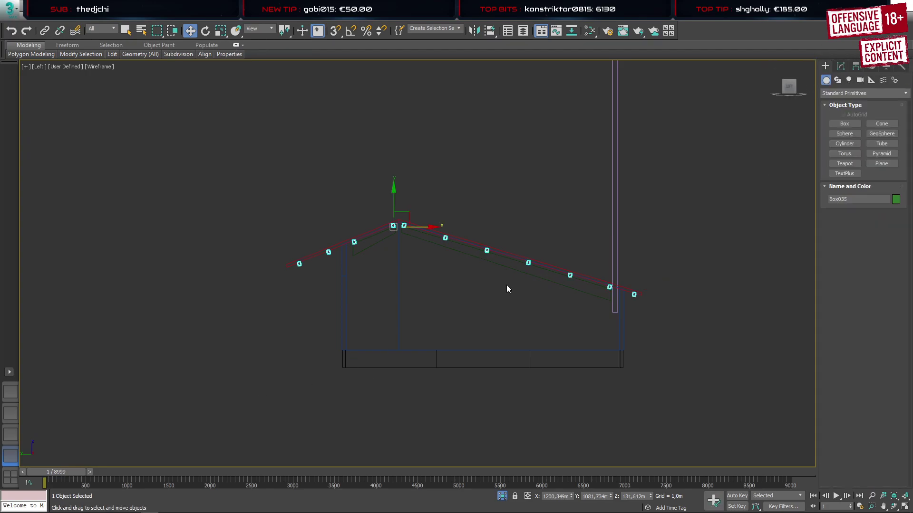
click(505, 268)
click(10, 434)
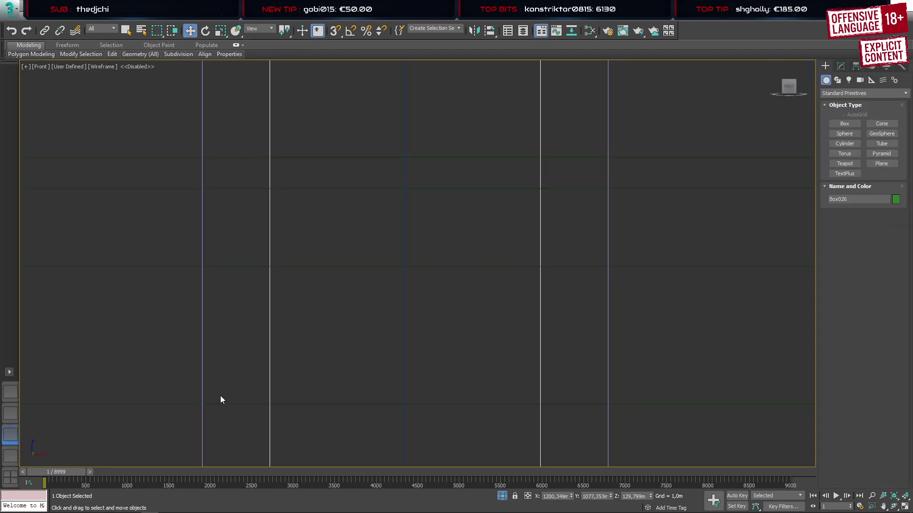
Select eight vertices along one side of the vertical piece, undoing a stray change
key(1)
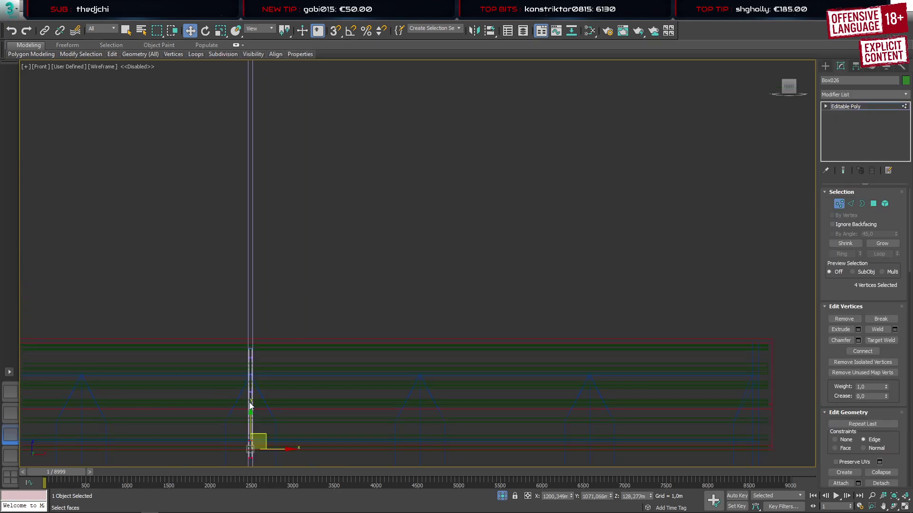
scroll(252, 404, up, 3)
middle_drag(252, 404, 321, 216)
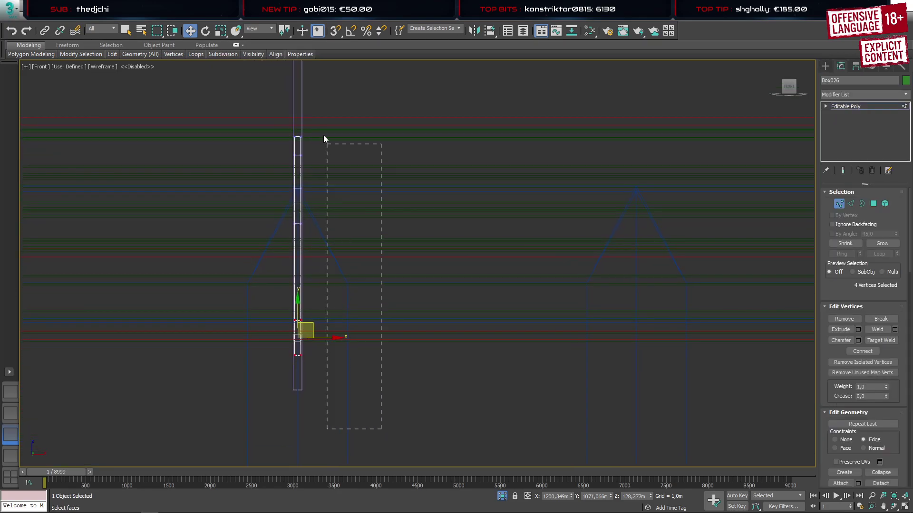
drag(304, 101, 300, 98)
scroll(301, 266, up, 10)
middle_drag(308, 95, 318, 357)
scroll(310, 182, up, 4)
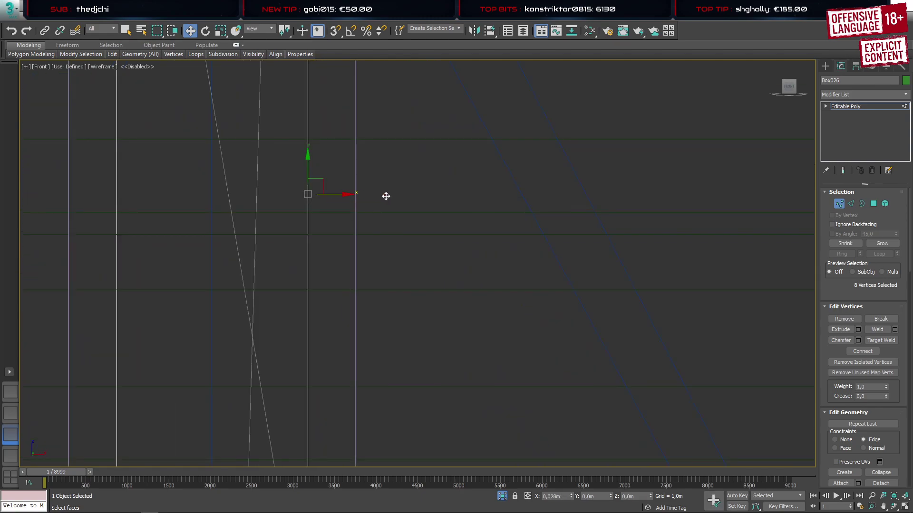
key(ctrl+z)
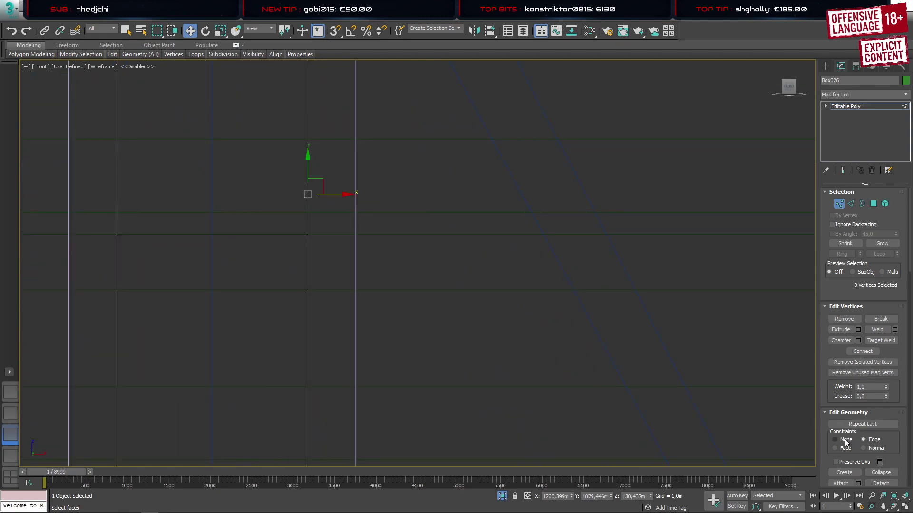
Slide the eight vertices along X onto the purple post line
drag(336, 194, 383, 194)
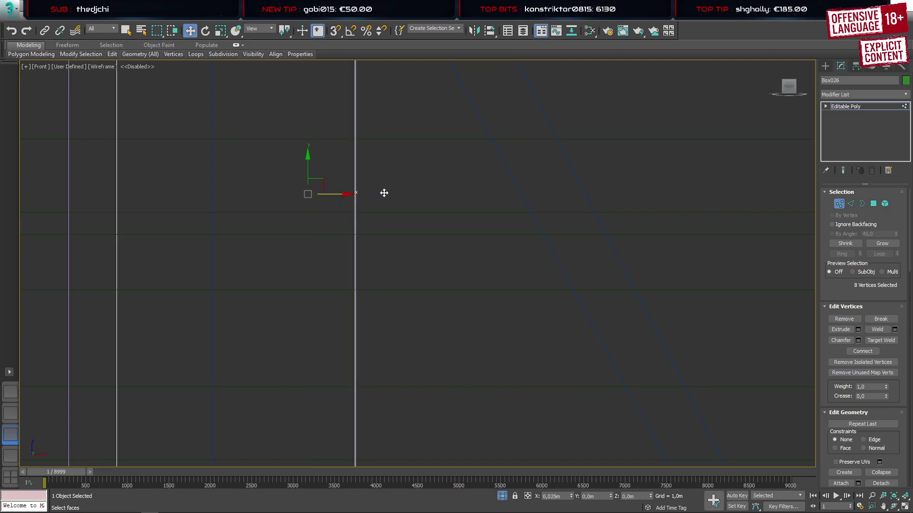
scroll(294, 281, down, 4)
scroll(295, 281, down, 4)
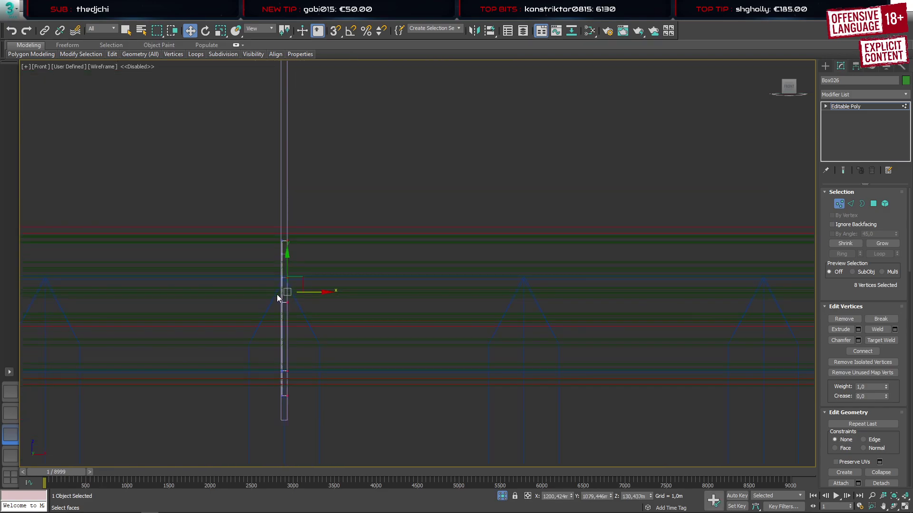
drag(283, 443, 282, 441)
scroll(272, 295, up, 6)
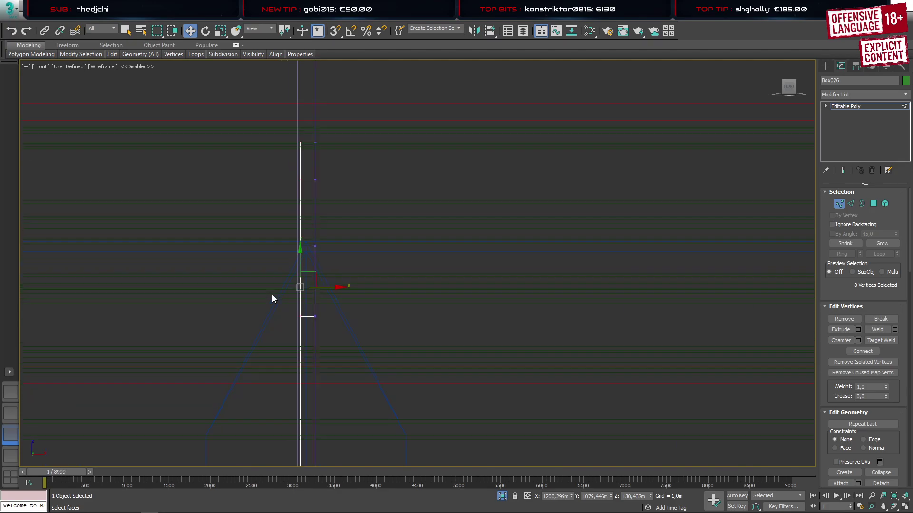
drag(370, 279, 271, 287)
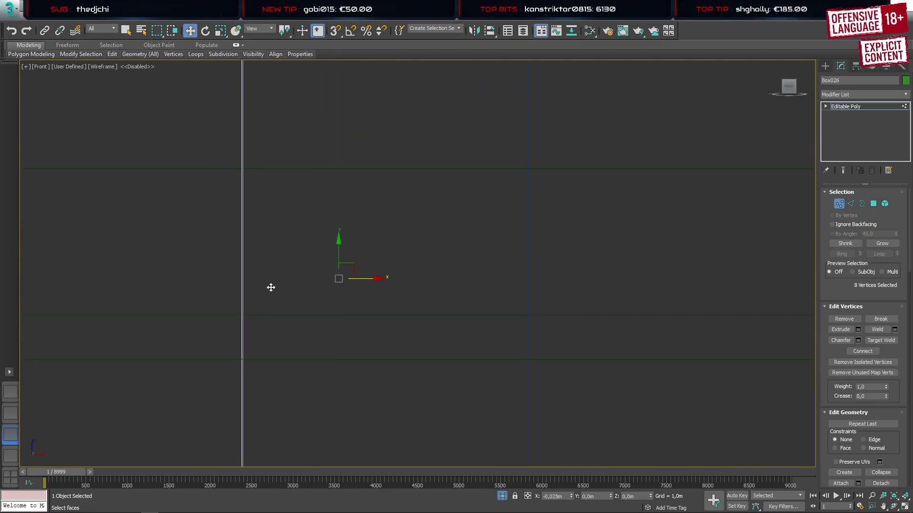
Orbit the shaded perspective view to inspect post Box039 beneath the red roof
click(10, 392)
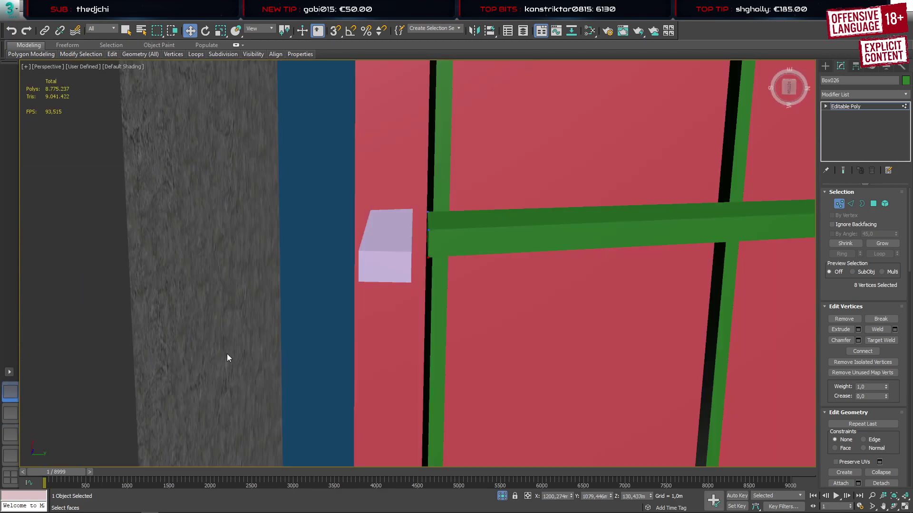
alt+middle_drag(445, 268, 464, 366)
scroll(555, 369, up, 6)
scroll(453, 339, down, 8)
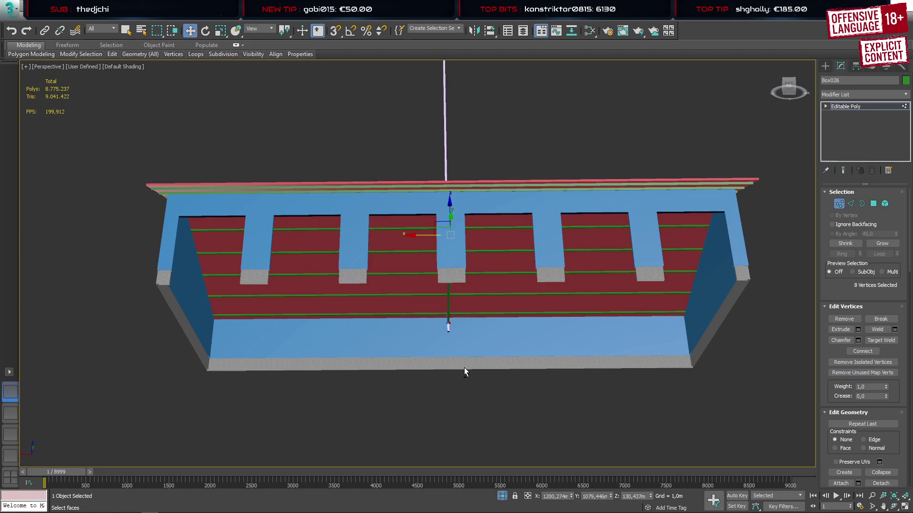
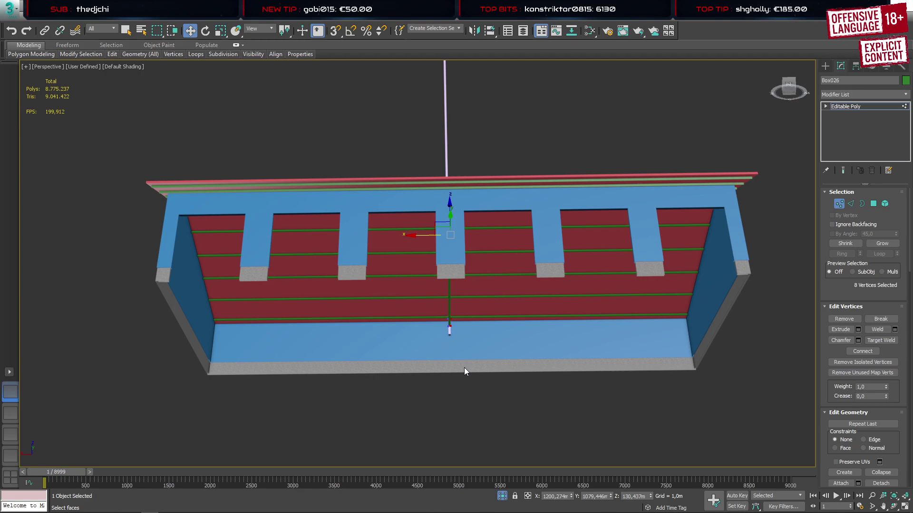
In Left view, set post Box039 on the ground line and Shift-drag a copy up near the roof ridge
click(825, 65)
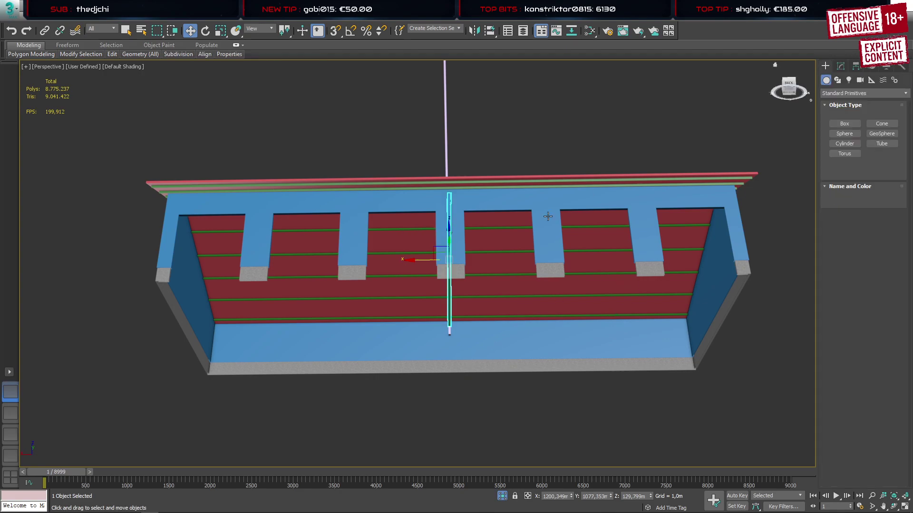
click(445, 161)
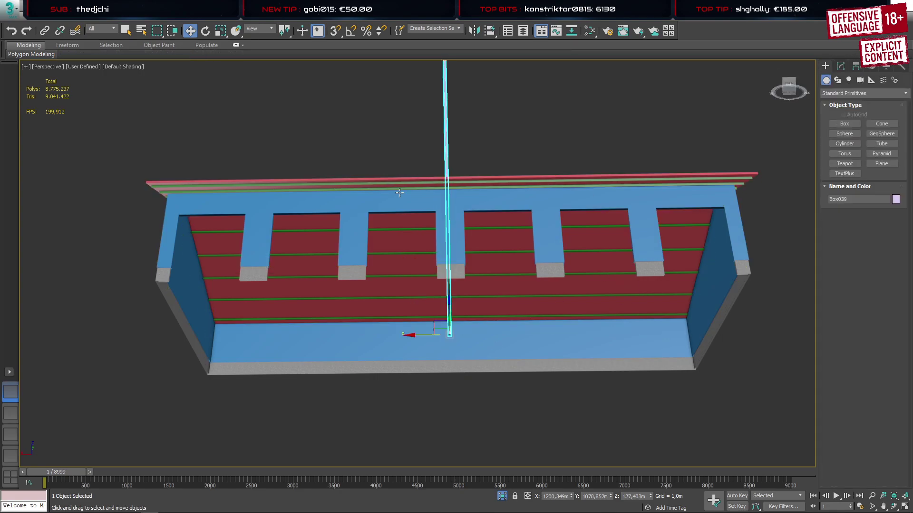
click(7, 458)
scroll(606, 326, up, 6)
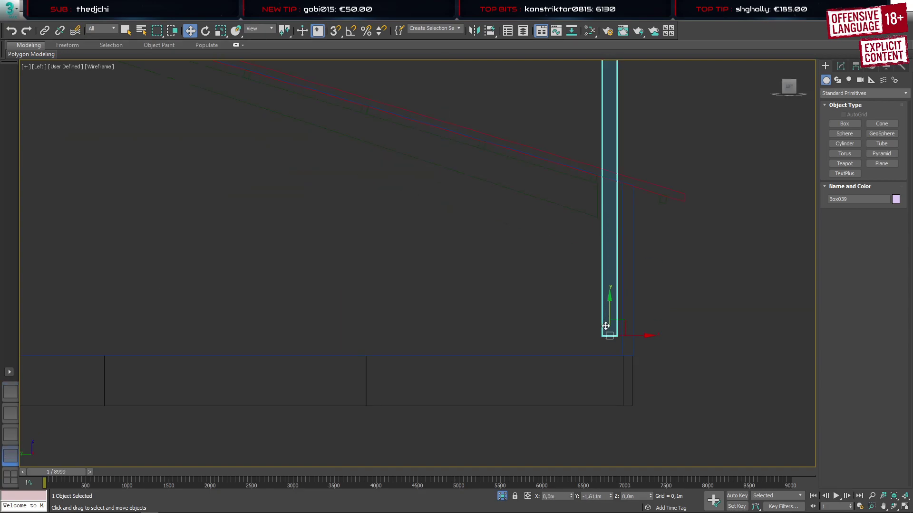
drag(606, 326, 603, 378)
scroll(609, 413, up, 10)
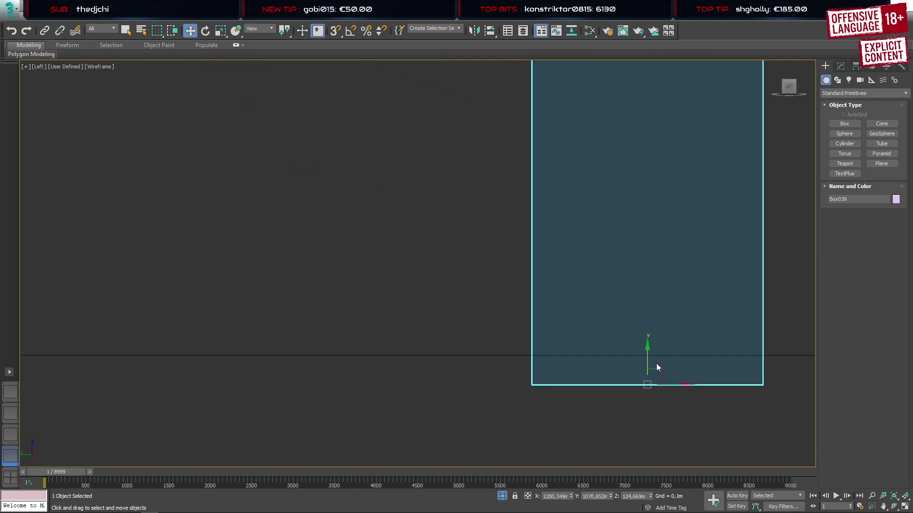
drag(648, 359, 648, 329)
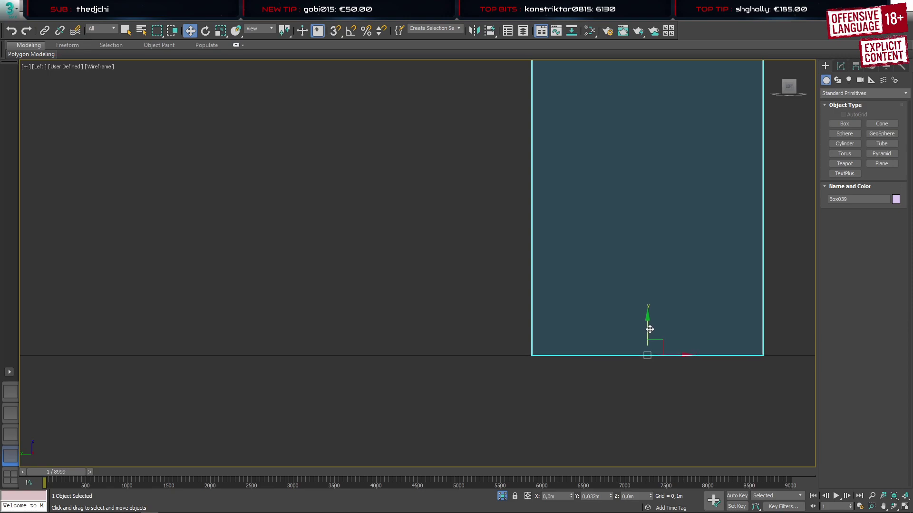
scroll(629, 338, down, 10)
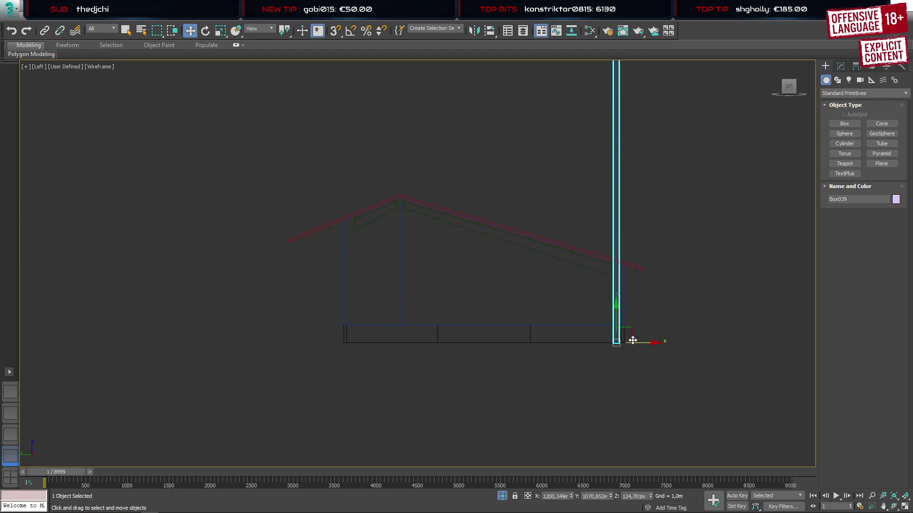
mouse_move(632, 338)
shift+mouse_down()
mouse_move(569, 271)
mouse_move(414, 161)
mouse_move(414, 174)
shift+mouse_up()
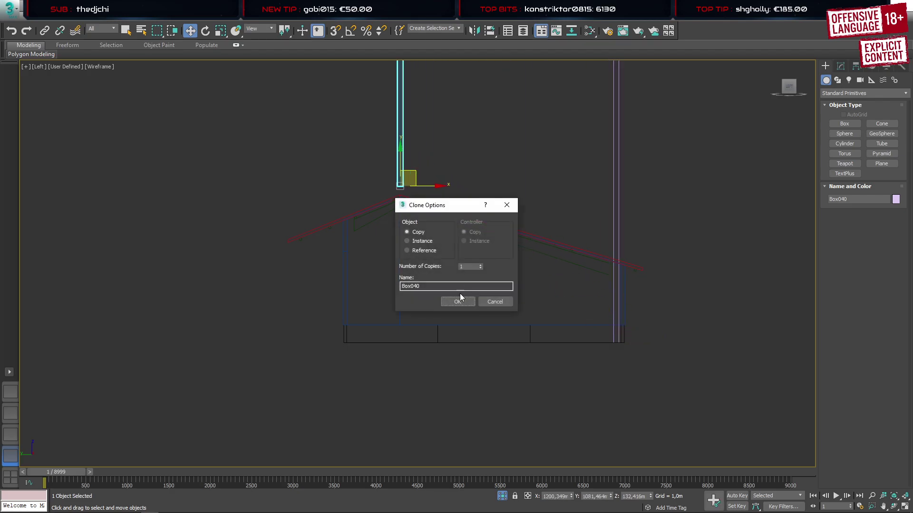
click(461, 297)
Convert the original post to Editable Poly and lower its top vertices to shorten it
click(618, 242)
right_click(617, 243)
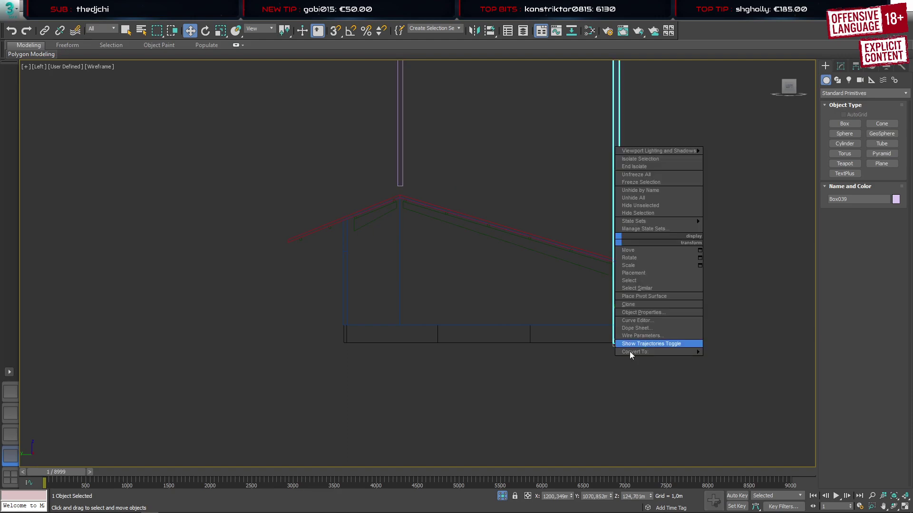
mouse_move(637, 348)
click(734, 360)
scroll(599, 261, down, 4)
scroll(597, 227, down, 2)
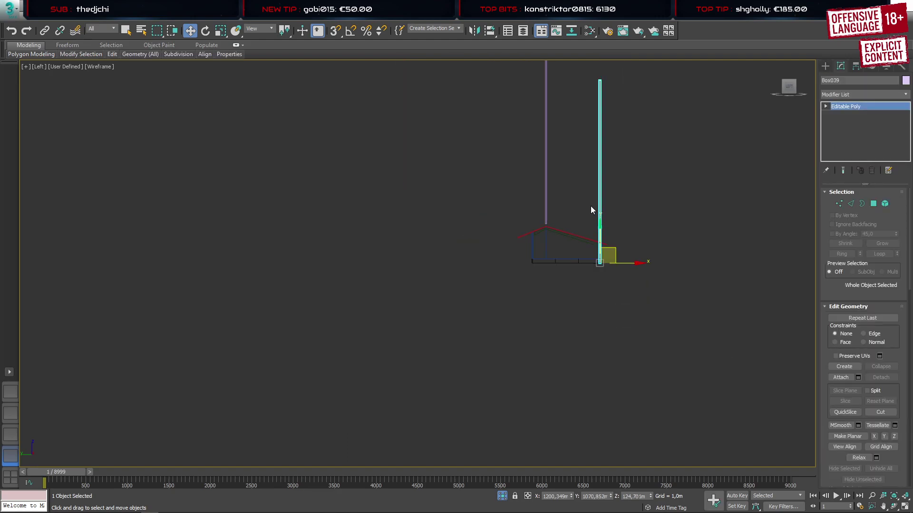
key(1)
drag(577, 149, 618, 76)
middle_drag(618, 79, 609, 95)
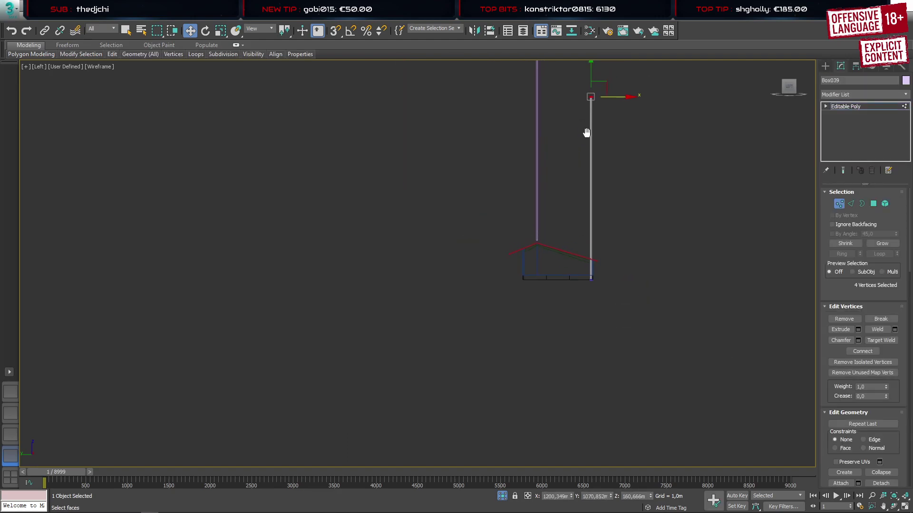
drag(590, 74, 577, 56)
scroll(590, 241, up, 8)
scroll(597, 195, up, 6)
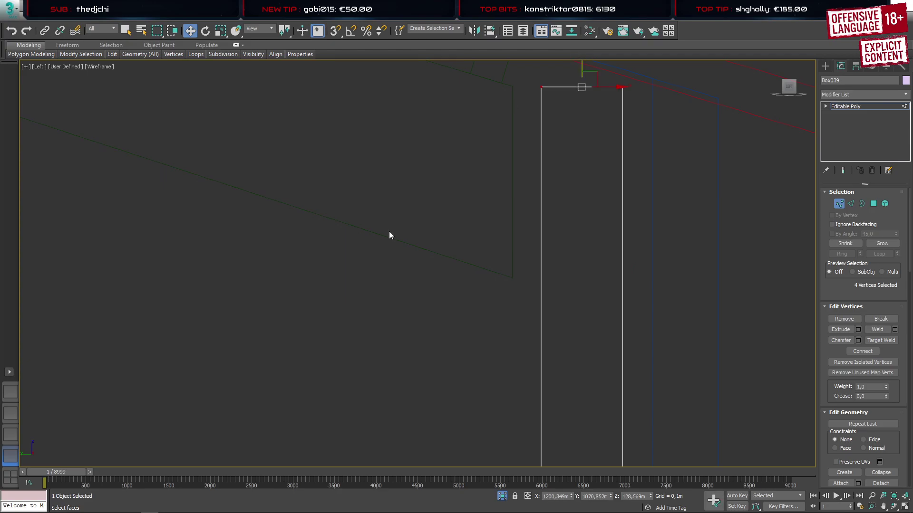
Check the roof beams in the hall configurator for reference
click(44, 509)
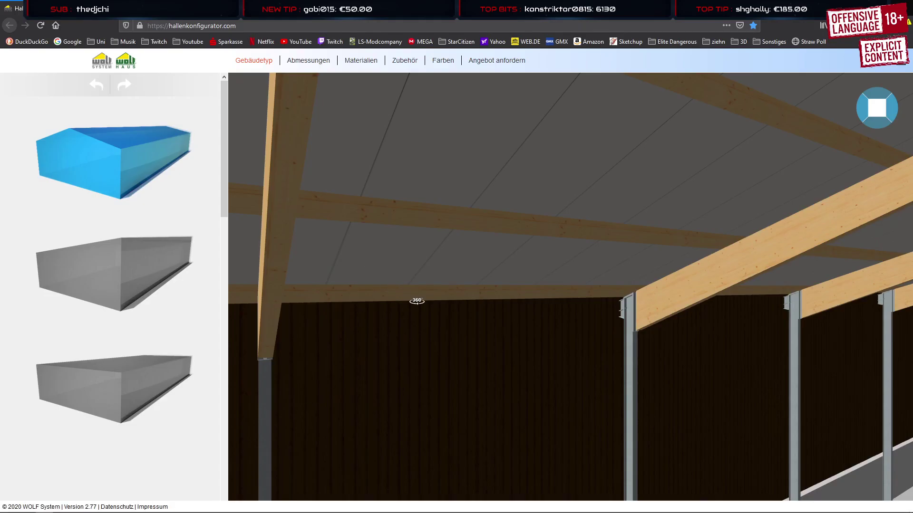
drag(417, 301, 531, 268)
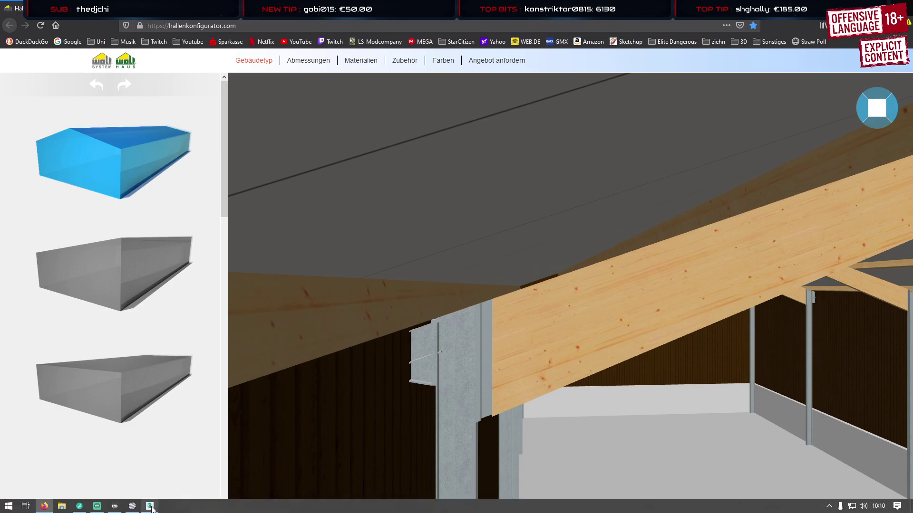
click(151, 507)
Lower the post's top edge and drop its right corner so the top slopes with the roof
middle_drag(572, 176, 532, 255)
scroll(528, 205, up, 3)
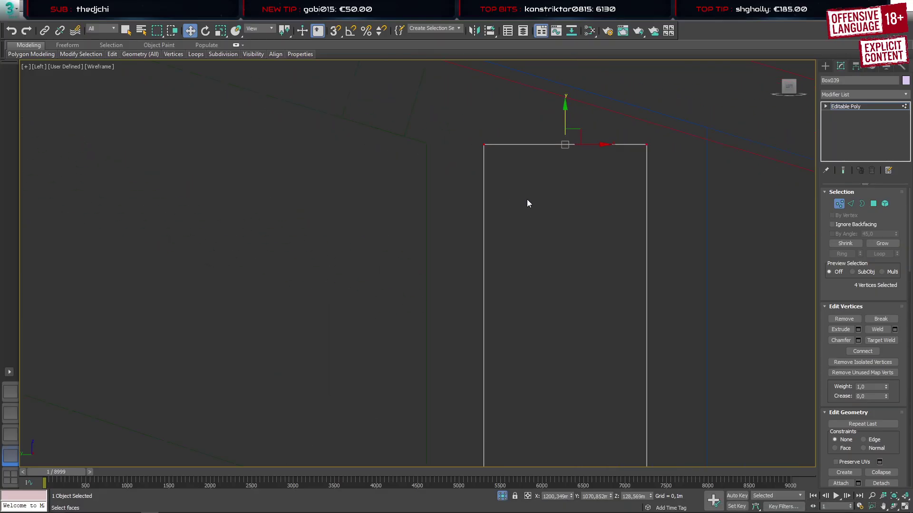
drag(564, 120, 559, 143)
drag(622, 148, 669, 213)
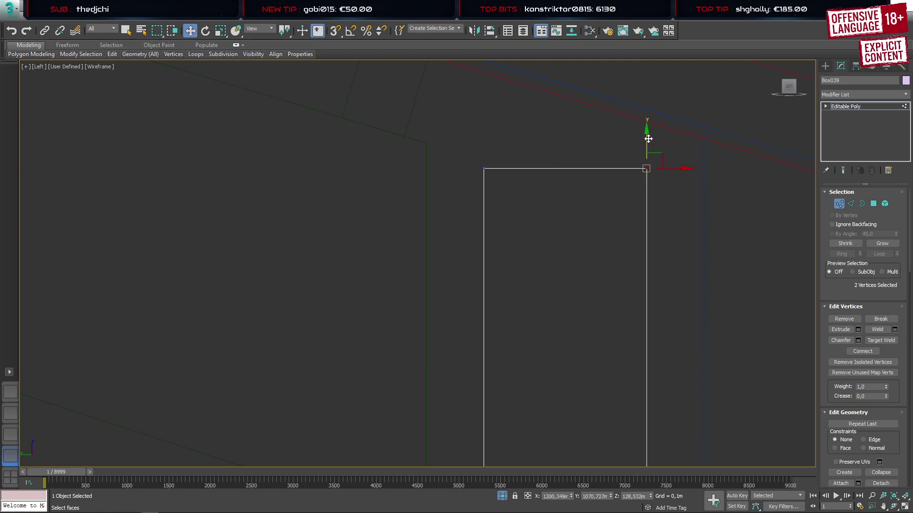
drag(648, 138, 639, 187)
drag(448, 123, 665, 222)
drag(562, 161, 587, 71)
Fine-tune the top-left and top-right corners so the sloped top sits just beneath the roof
drag(469, 92, 497, 71)
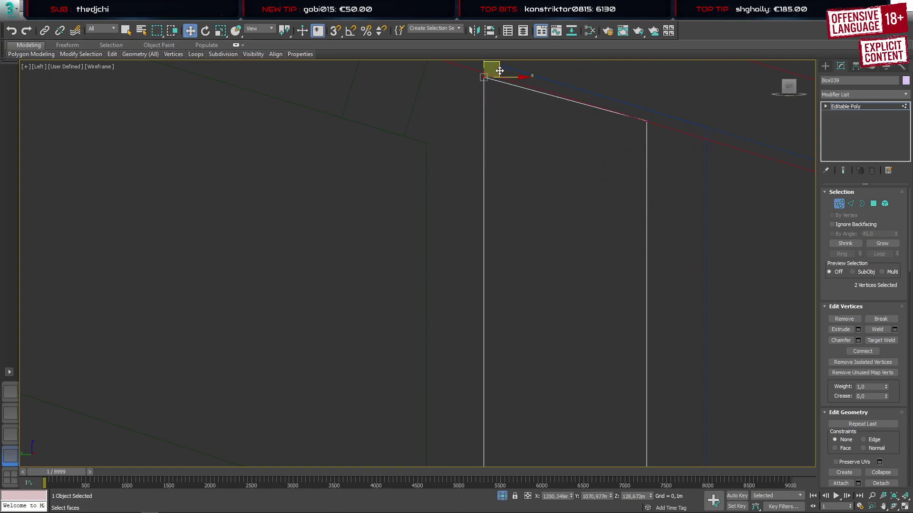
middle_drag(492, 144, 489, 170)
drag(482, 75, 483, 67)
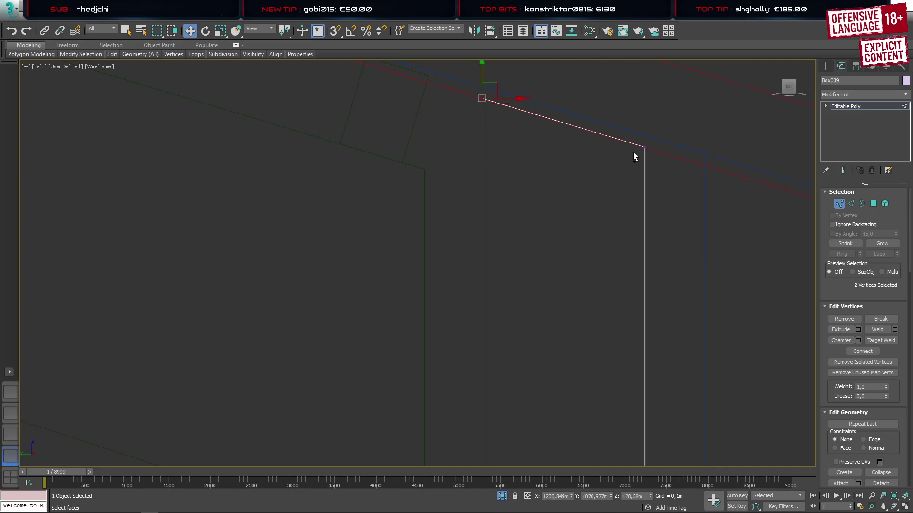
ctrl+click(644, 147)
drag(563, 93, 538, 184)
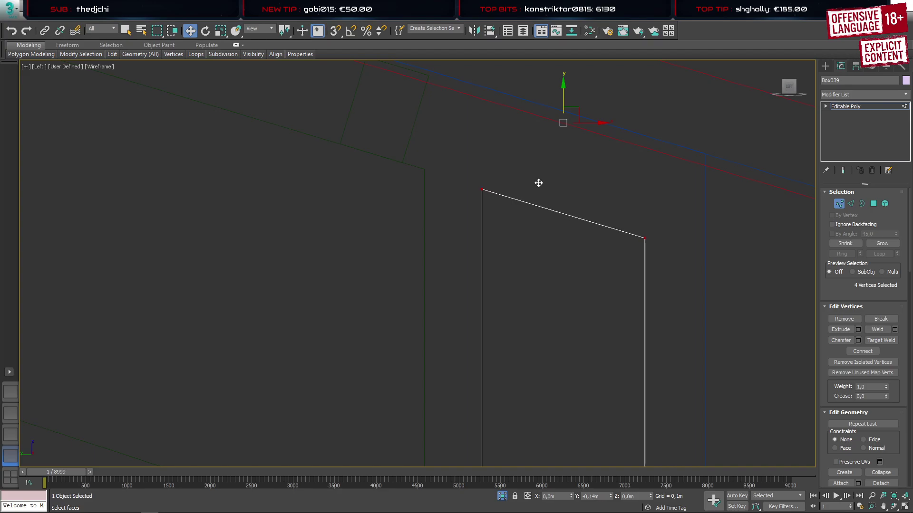
scroll(532, 203, down, 10)
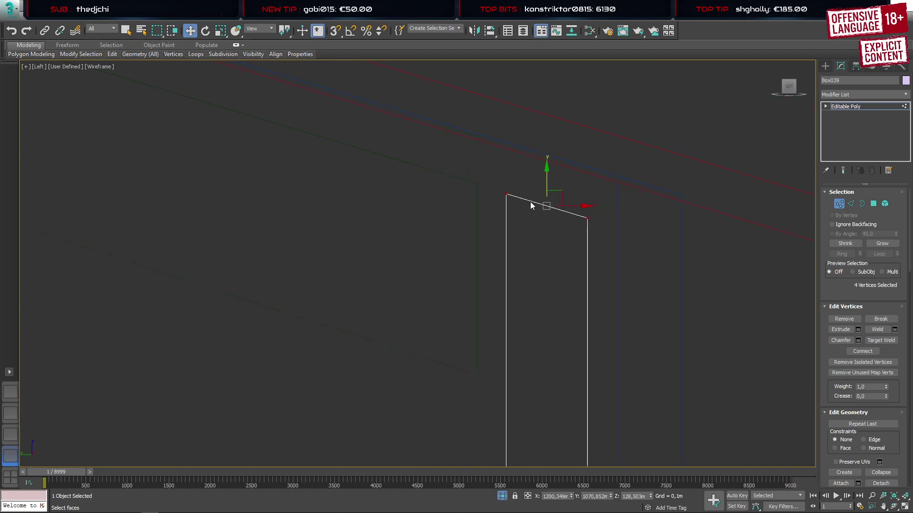
Exit vertex editing and colour the tall post dark grey
click(826, 66)
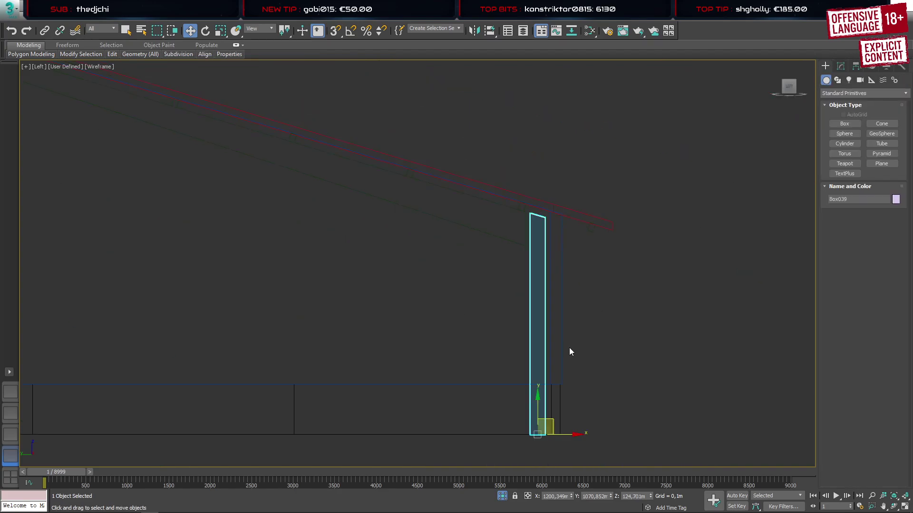
click(618, 319)
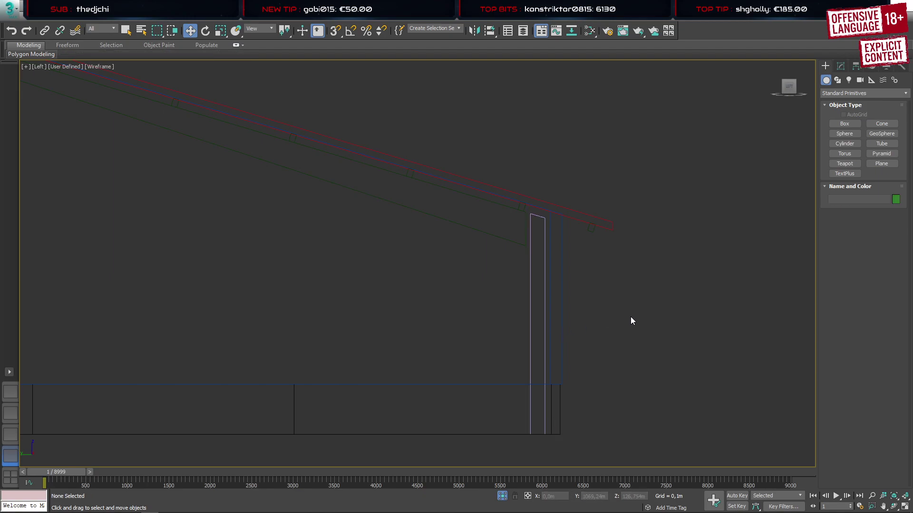
click(548, 292)
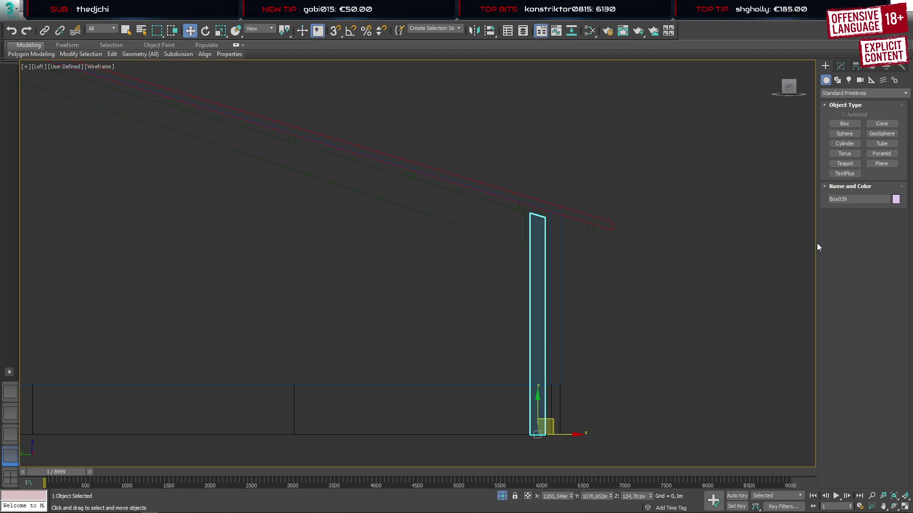
click(344, 377)
click(442, 407)
click(633, 346)
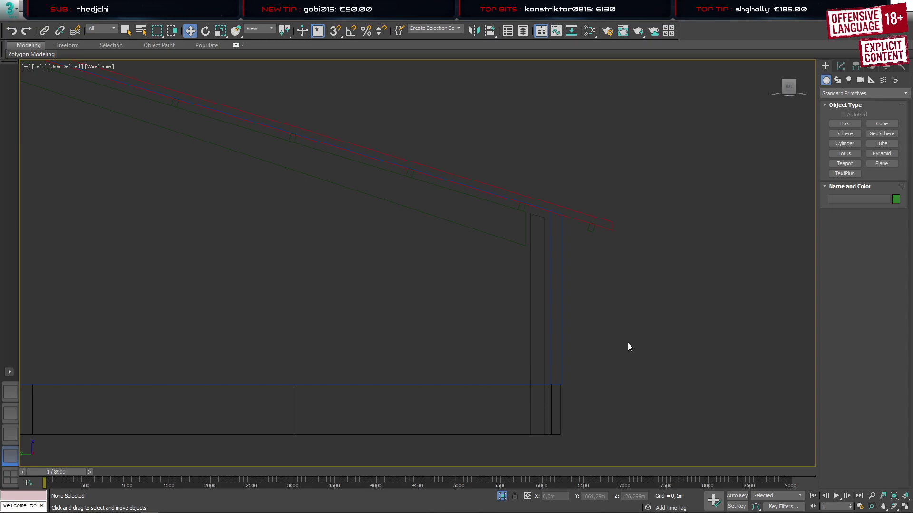
click(43, 506)
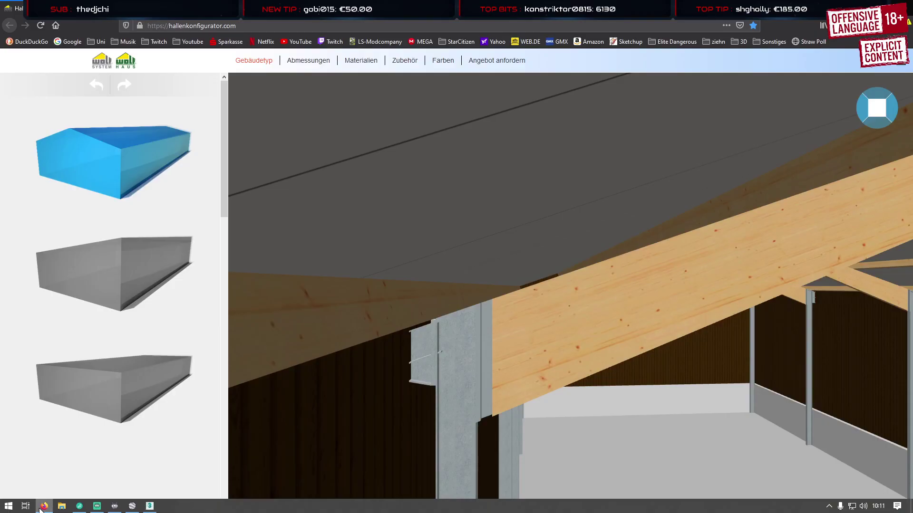
Orbit the configurator's hall interior to study beams and posts, then reselect the post in 3ds Max
drag(427, 383, 449, 200)
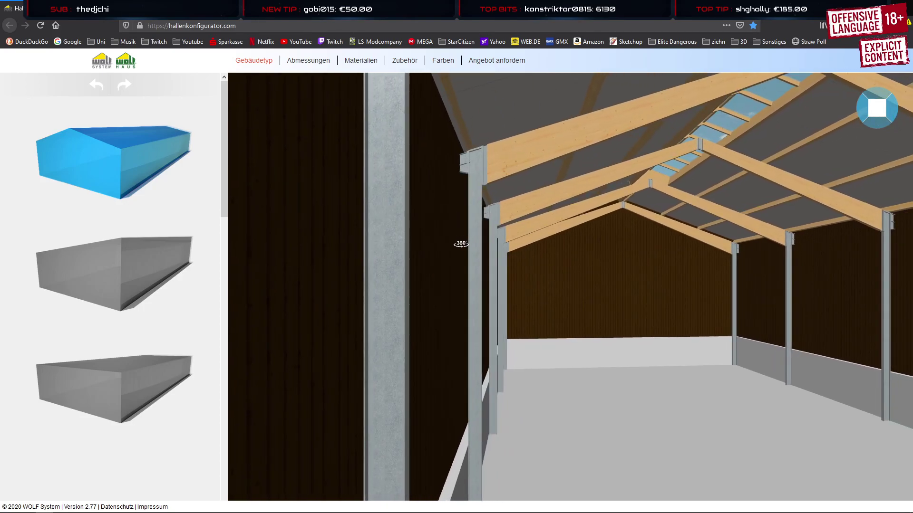
mouse_move(461, 244)
mouse_down()
mouse_move(498, 248)
mouse_move(469, 248)
mouse_up()
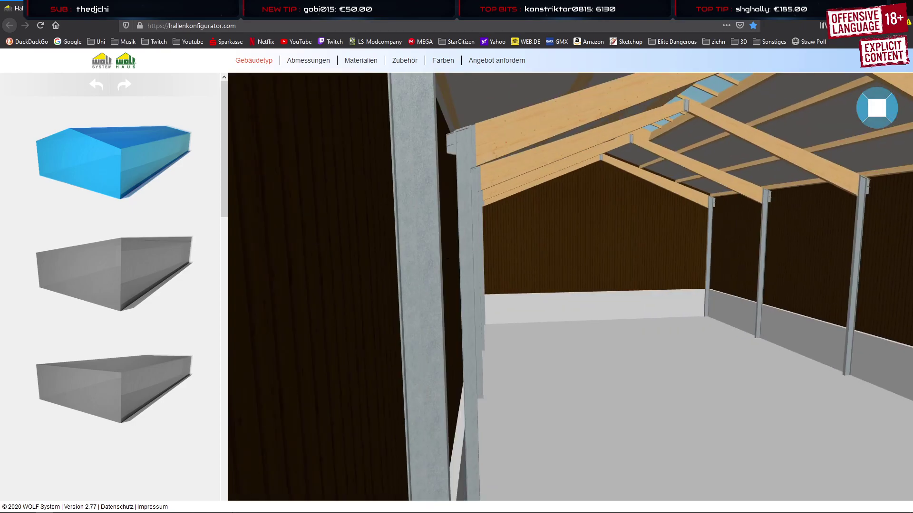
click(150, 506)
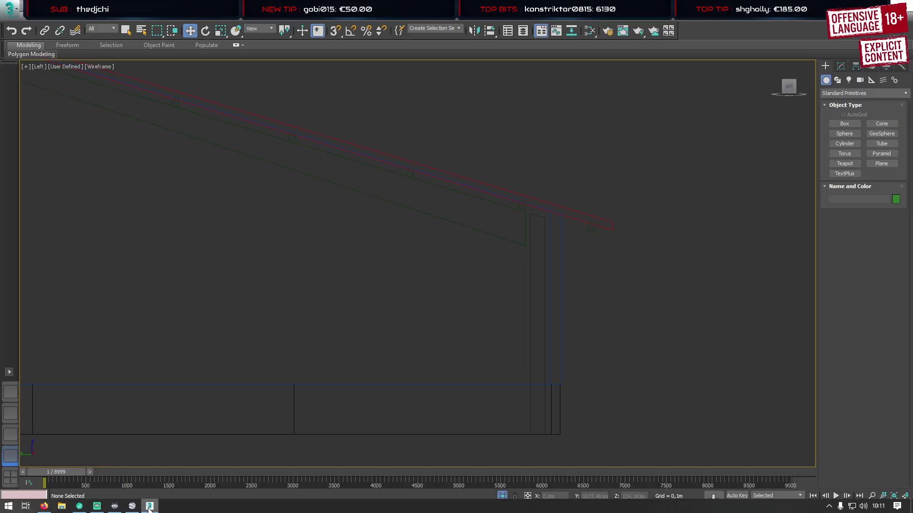
click(530, 286)
Show edged faces in the perspective view and convert the column to Editable Poly
click(10, 392)
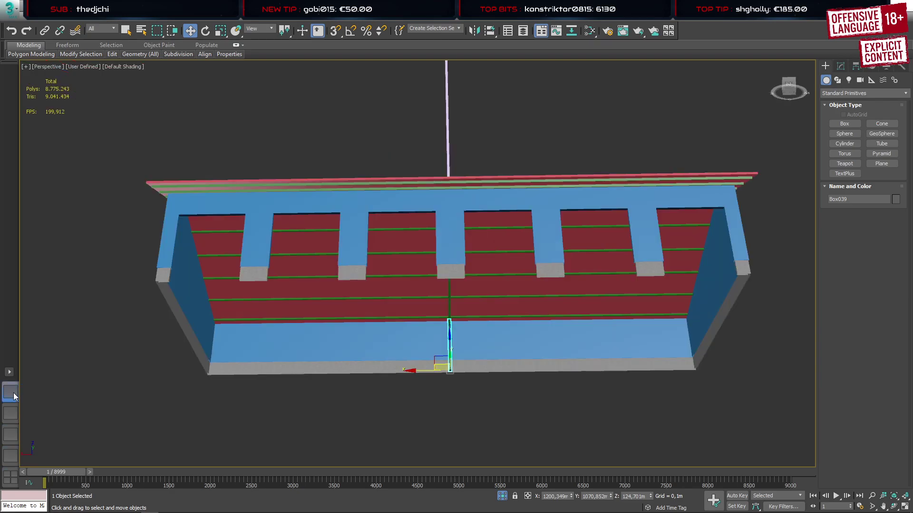
scroll(461, 382, up, 5)
alt+middle_drag(461, 355, 452, 366)
scroll(455, 363, up, 5)
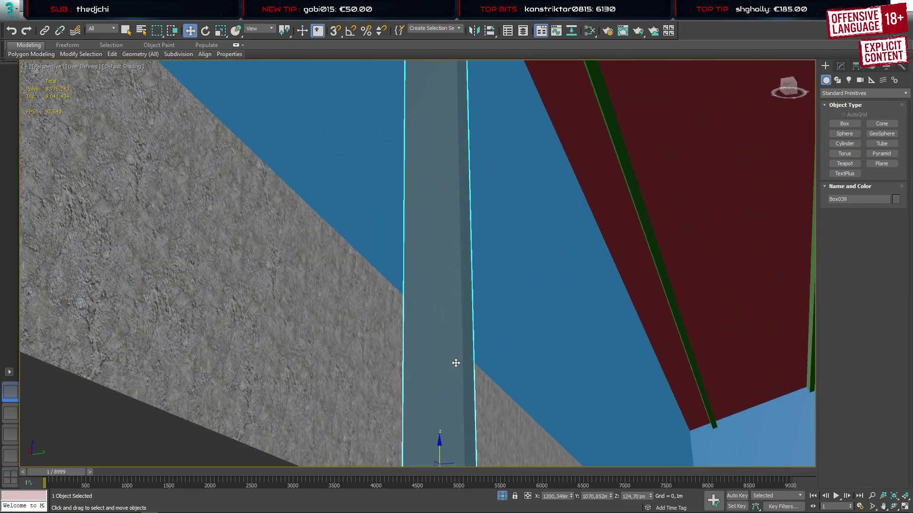
key(F4)
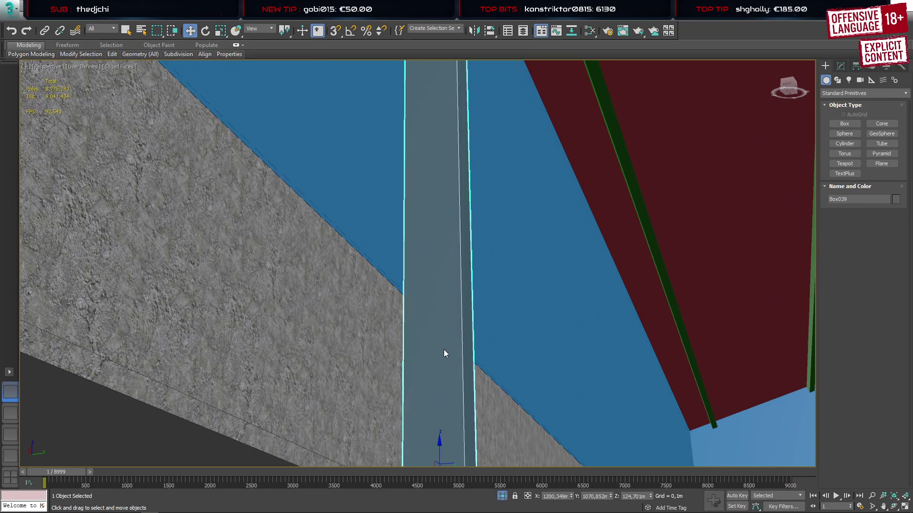
right_click(444, 350)
mouse_move(490, 462)
click(562, 467)
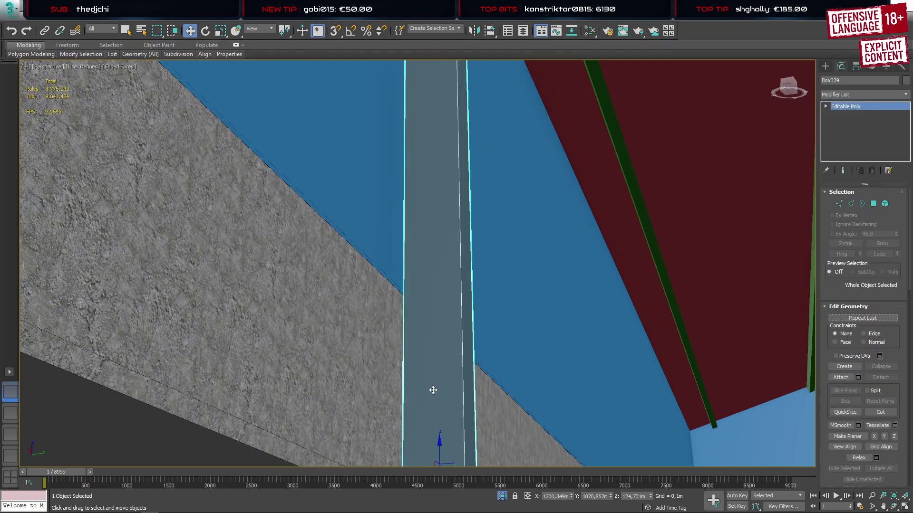
Inset two column faces by 0,02 m and extrude them inward
key(4)
click(436, 362)
alt+middle_drag(437, 361, 386, 352)
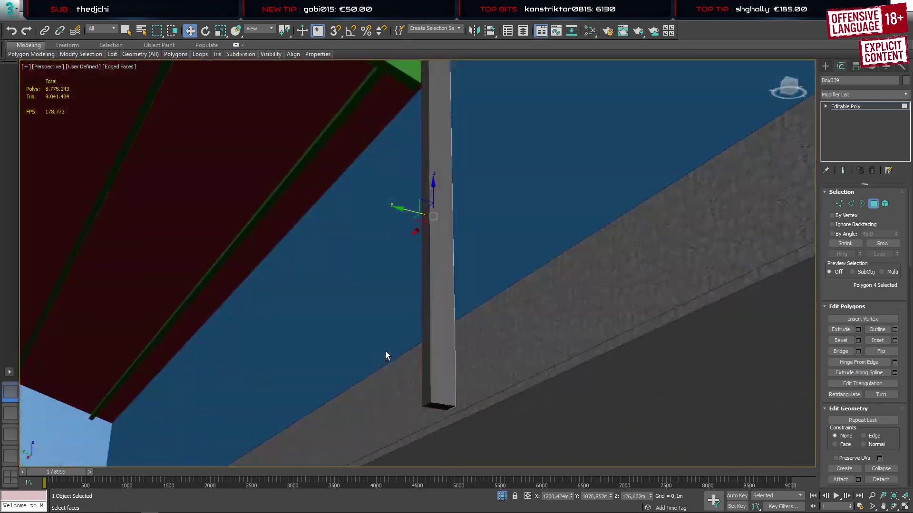
ctrl+click(441, 309)
alt+middle_drag(457, 243, 410, 359)
key(i)
drag(429, 287, 428, 281)
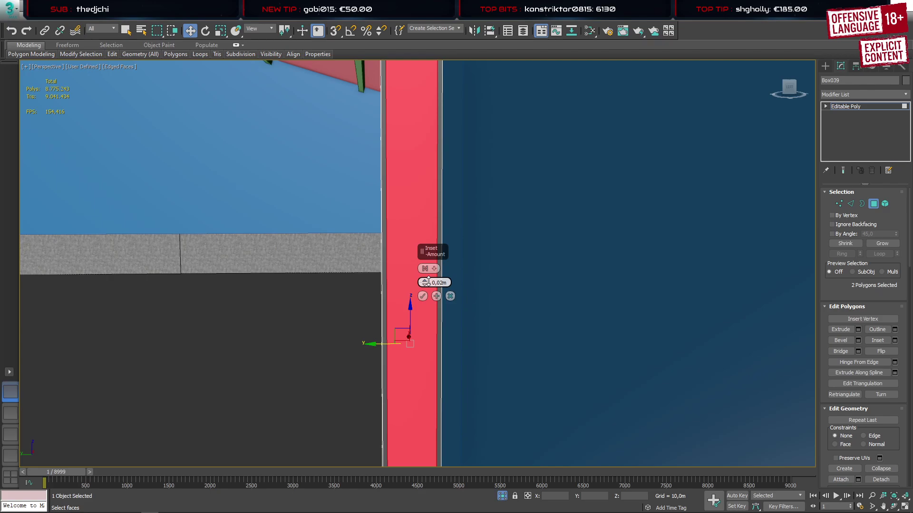
click(423, 297)
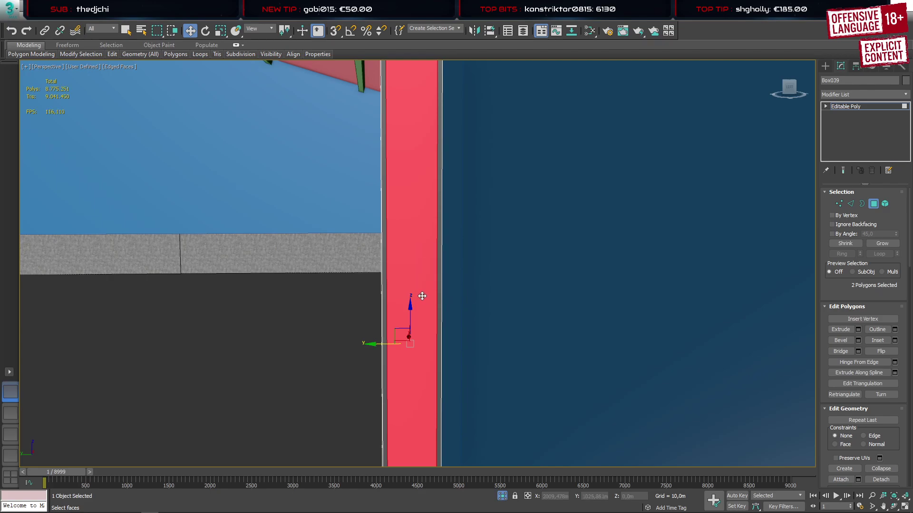
alt+middle_drag(419, 300, 439, 257)
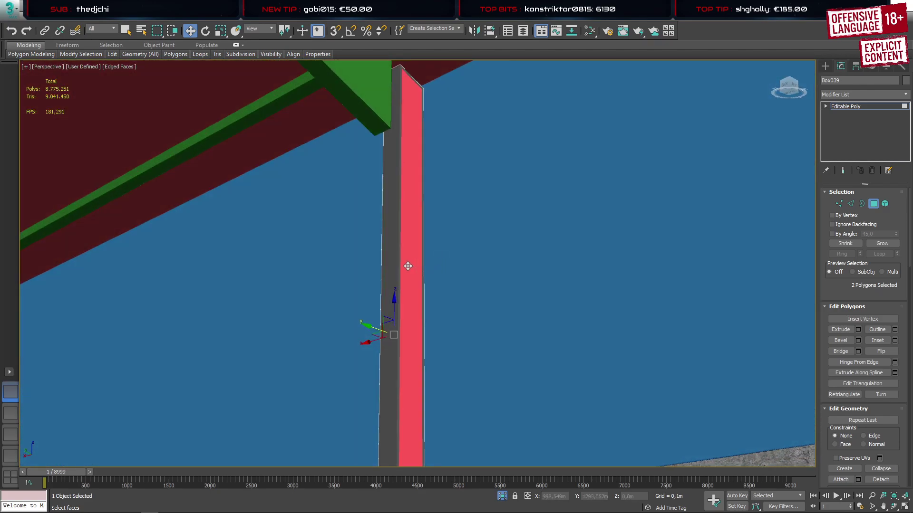
key(shift+e)
drag(423, 299, 436, 352)
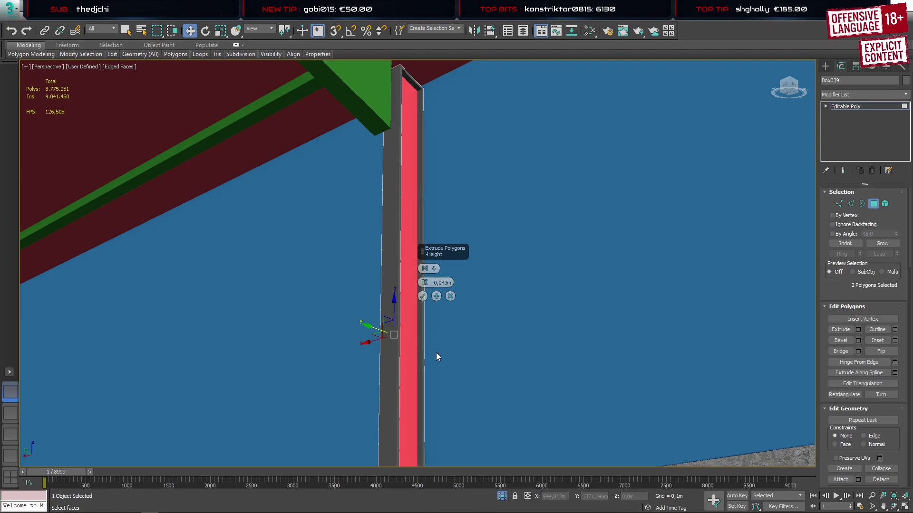
click(422, 296)
Delete the column's bottom face and leave polygon editing
scroll(407, 305, down, 2)
alt+middle_drag(391, 321, 391, 418)
scroll(391, 418, up, 5)
click(403, 421)
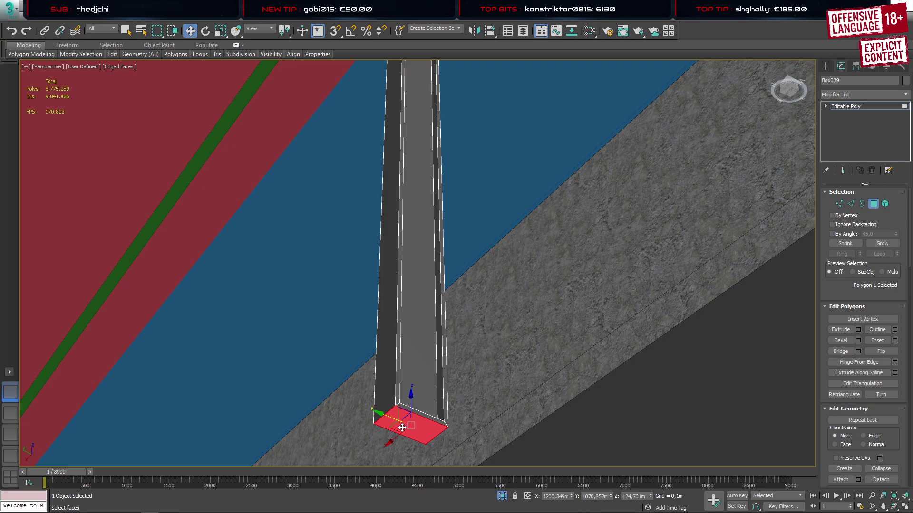
key(Delete)
scroll(393, 391, down, 5)
click(399, 309)
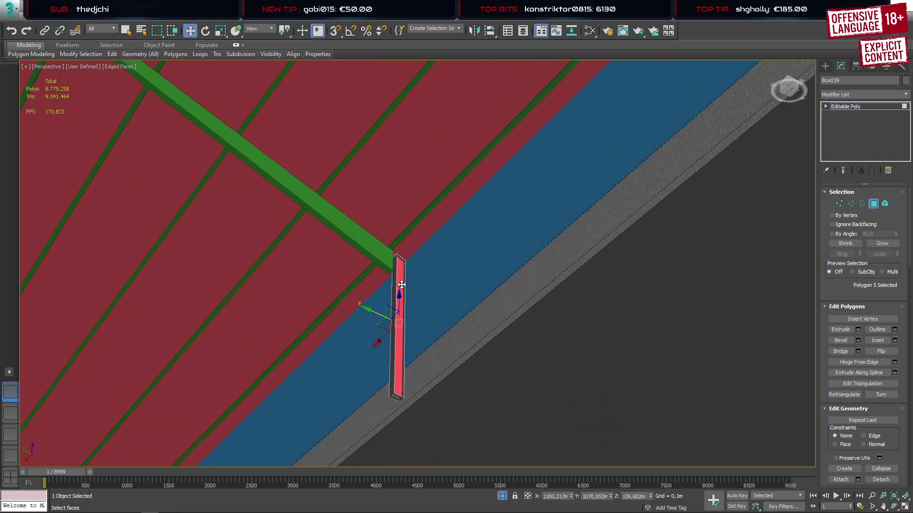
alt+middle_drag(400, 309, 455, 292)
click(827, 66)
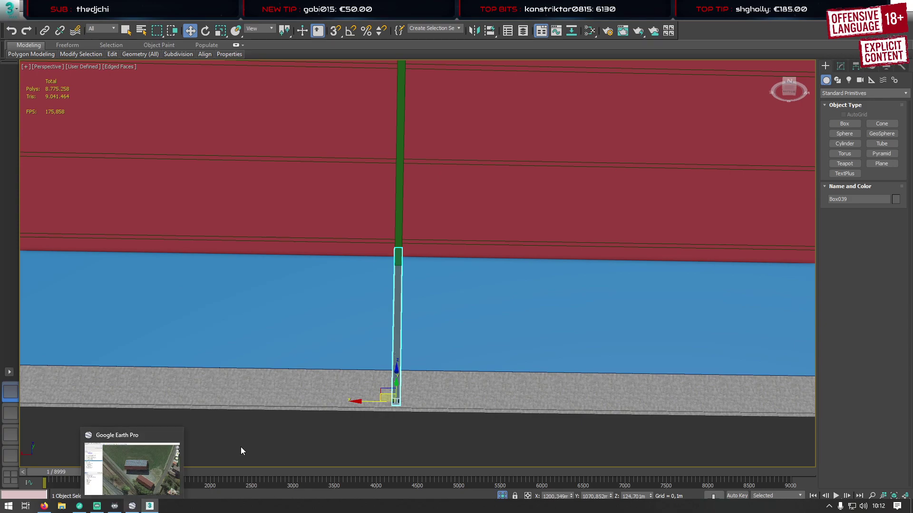
Shift-drag a copy of the tall pole as Box041 and switch to the Left wireframe view
alt+middle_drag(240, 447, 427, 320)
click(483, 229)
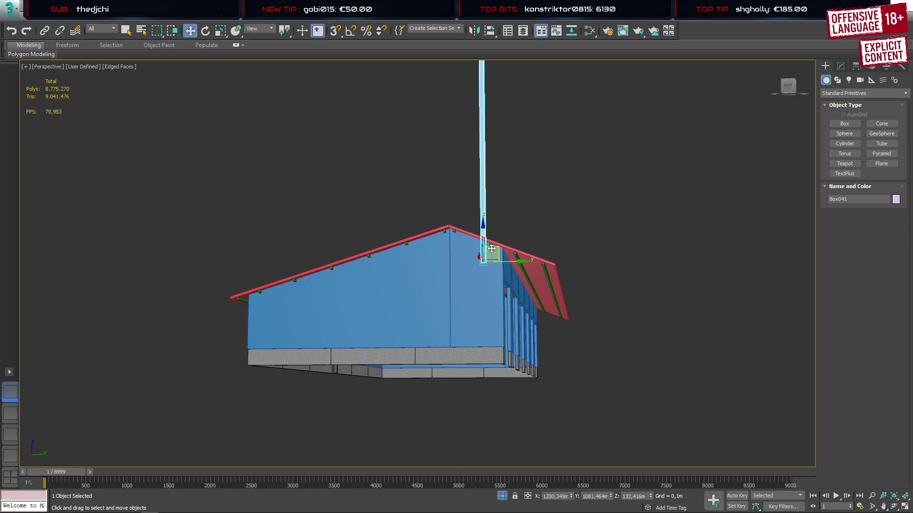
shift+drag(482, 228, 337, 304)
click(458, 301)
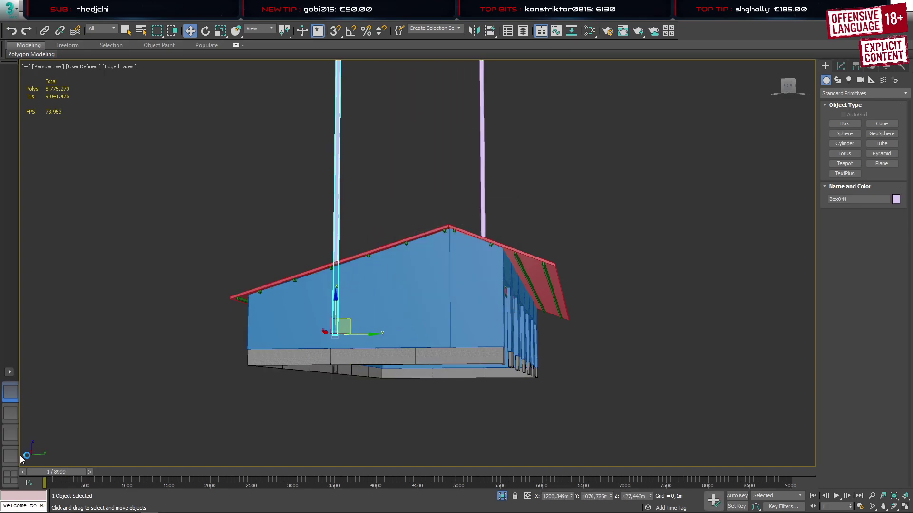
click(17, 455)
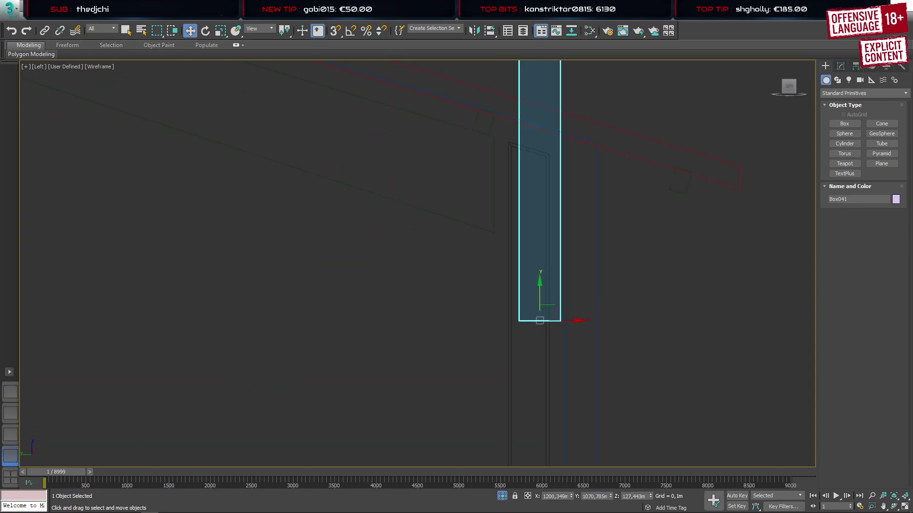
click(43, 507)
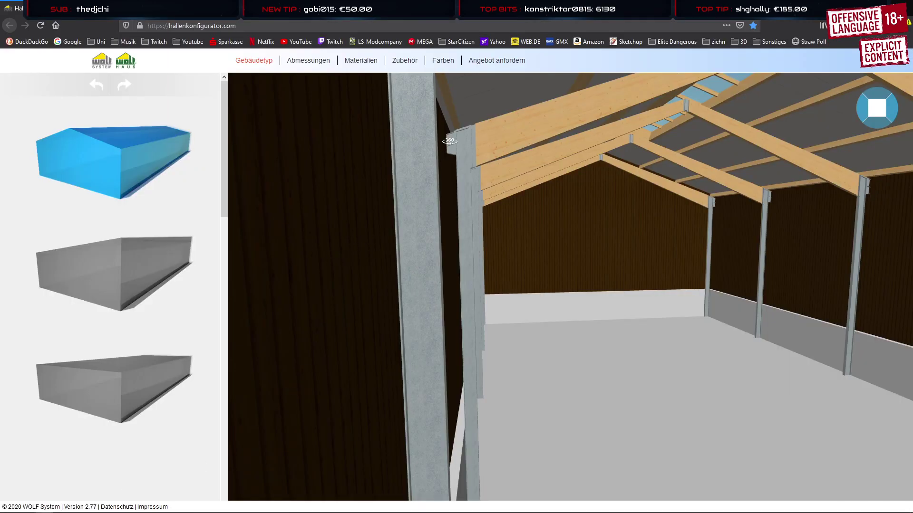
Orbit and zoom in on the joint between the steel post and the wooden roof beam
drag(457, 137, 483, 228)
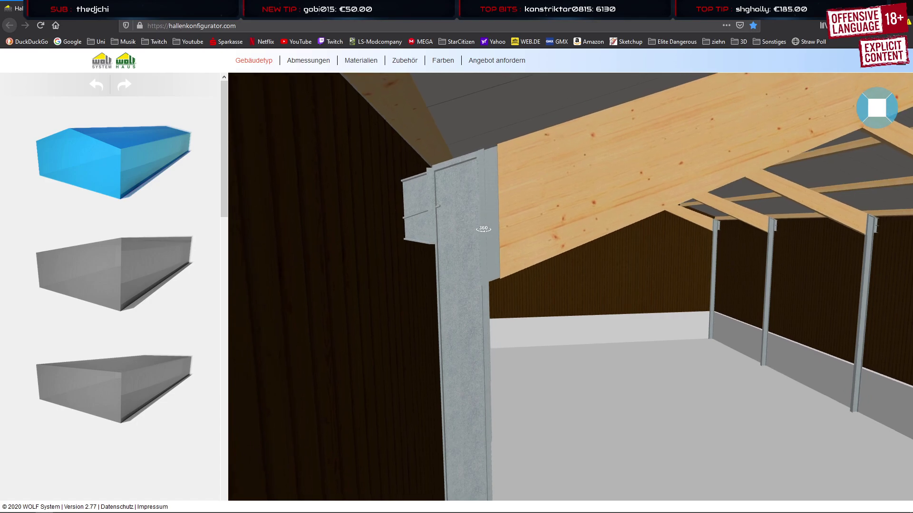
scroll(485, 224, up, 2)
scroll(484, 225, up, 5)
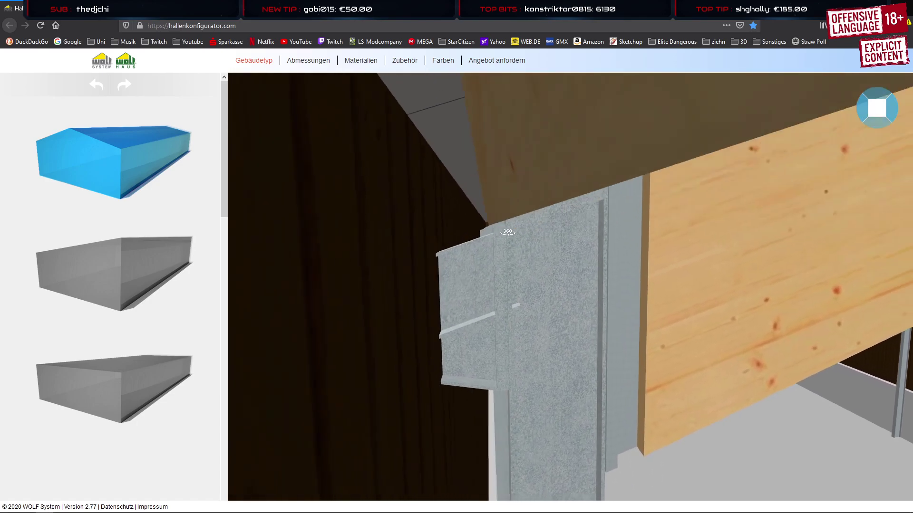
drag(496, 226, 458, 212)
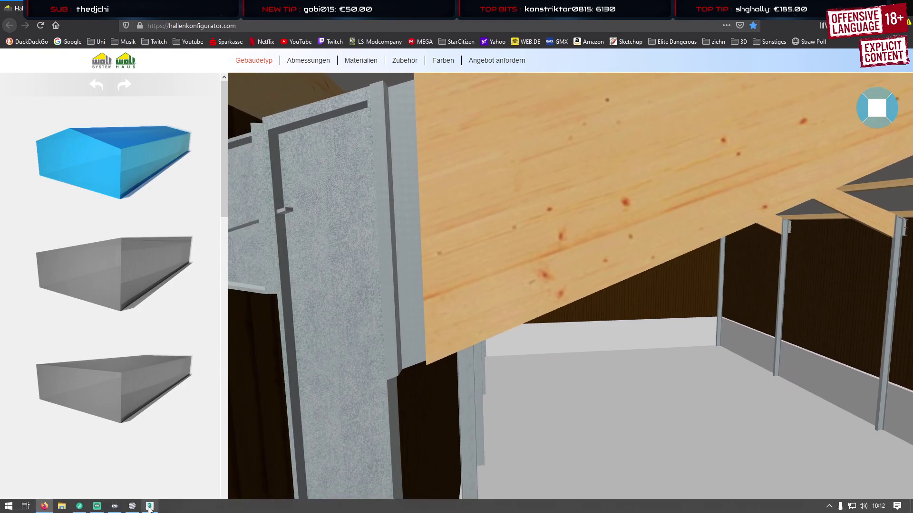
Position the copied box up near the roof, shifting it slightly down-left
mouse_move(148, 507)
click(140, 459)
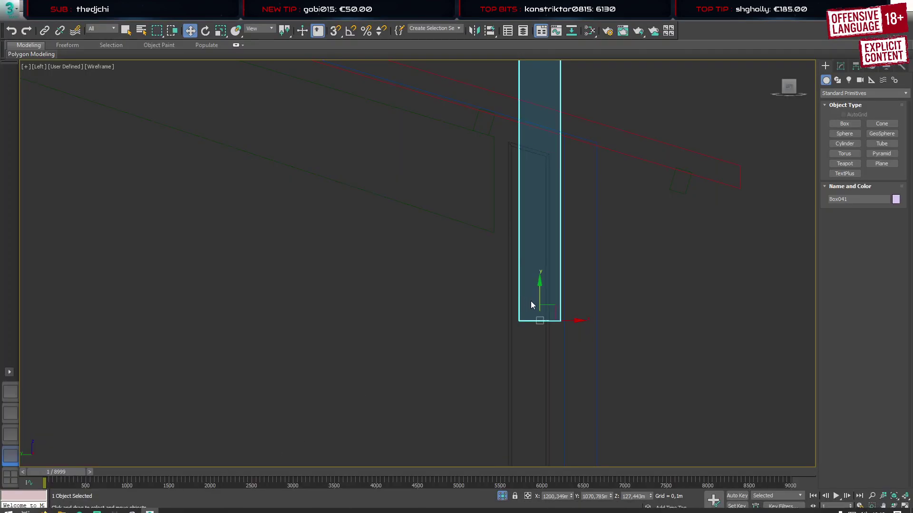
drag(553, 316, 517, 191)
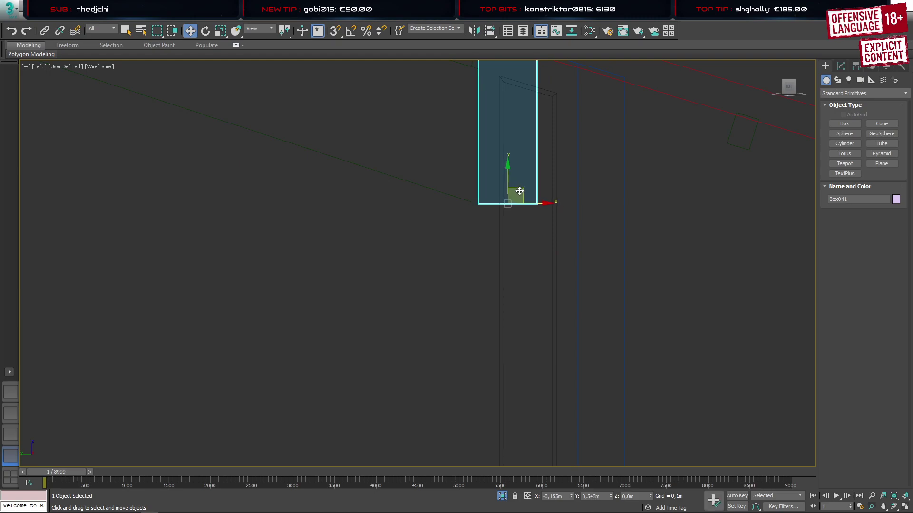
scroll(499, 197, up, 5)
scroll(499, 197, up, 5)
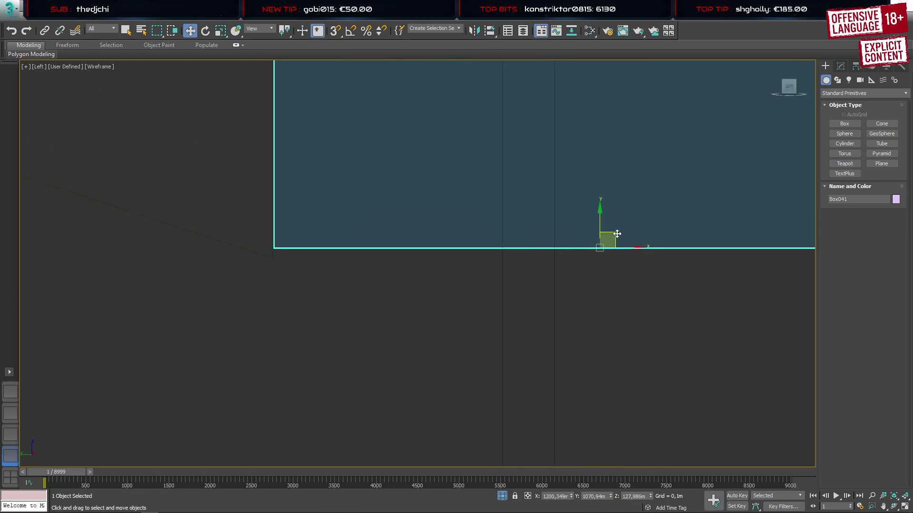
mouse_move(617, 233)
mouse_down()
mouse_move(615, 242)
mouse_move(606, 231)
mouse_up()
scroll(552, 233, down, 8)
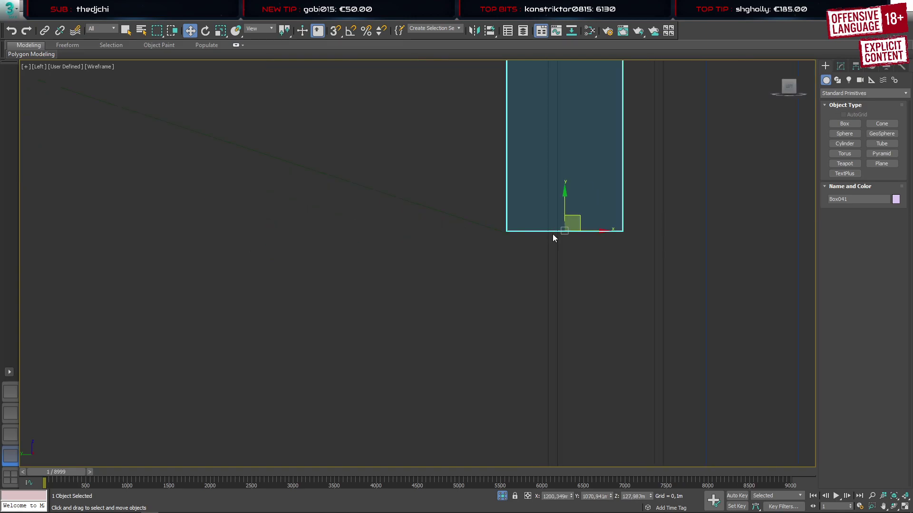
Convert the box to Editable Poly and move its top four vertices down to shorten it
right_click(570, 204)
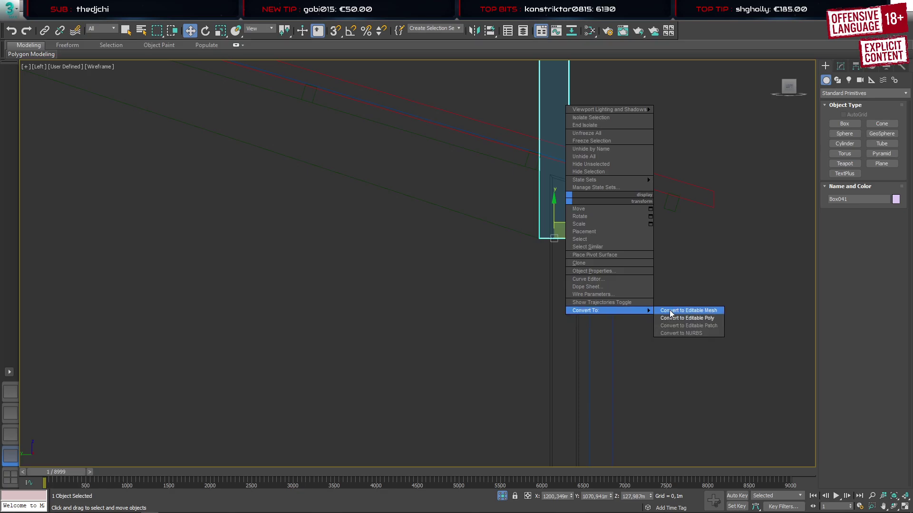
click(680, 319)
scroll(536, 189, down, 4)
scroll(536, 189, down, 3)
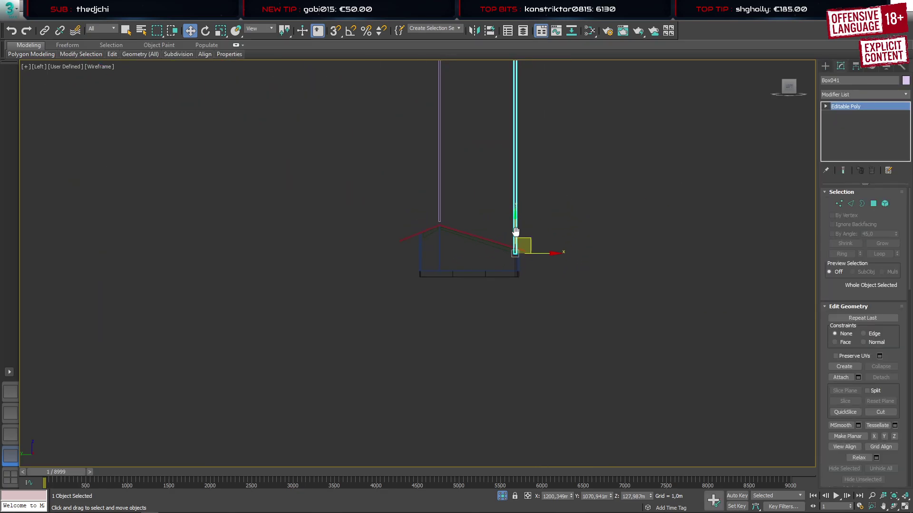
middle_drag(518, 212, 496, 358)
key(1)
drag(469, 132, 511, 143)
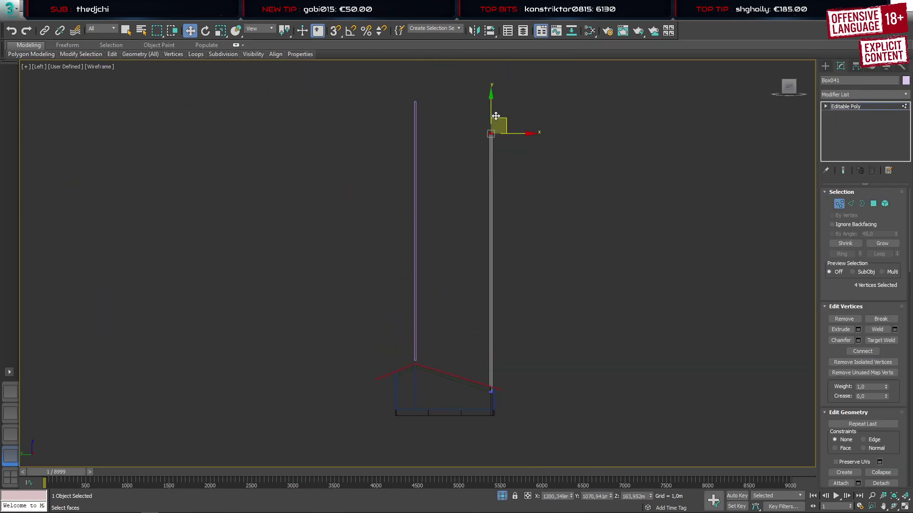
drag(492, 113, 491, 362)
scroll(489, 385, up, 10)
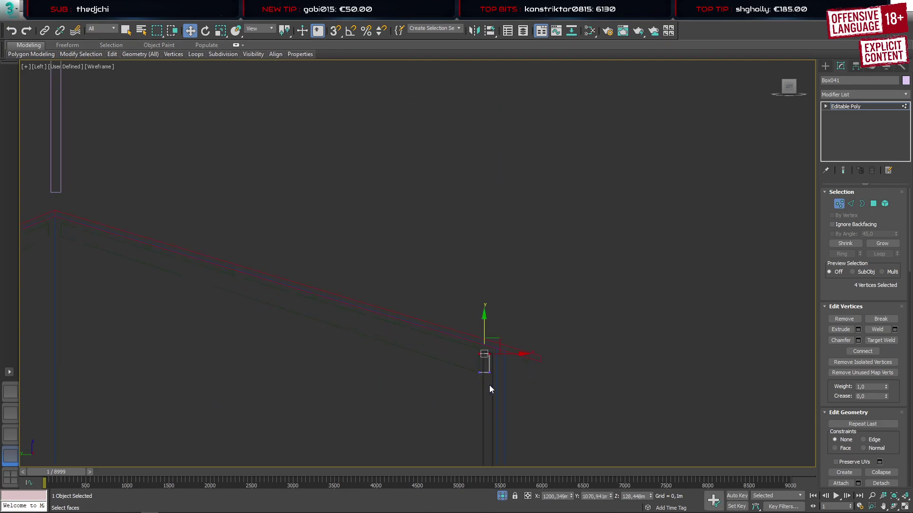
drag(488, 274, 500, 240)
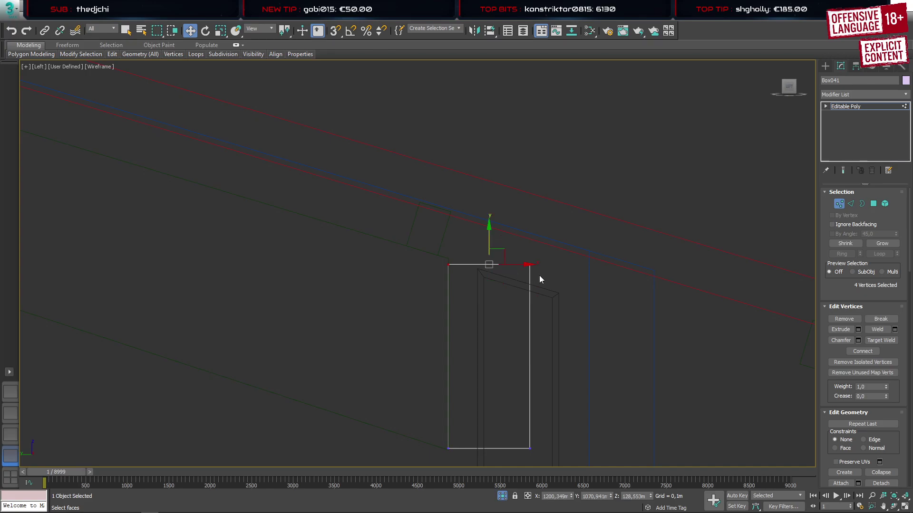
Move the box's right-edge vertices left to narrow it
click(572, 244)
drag(574, 230, 531, 265)
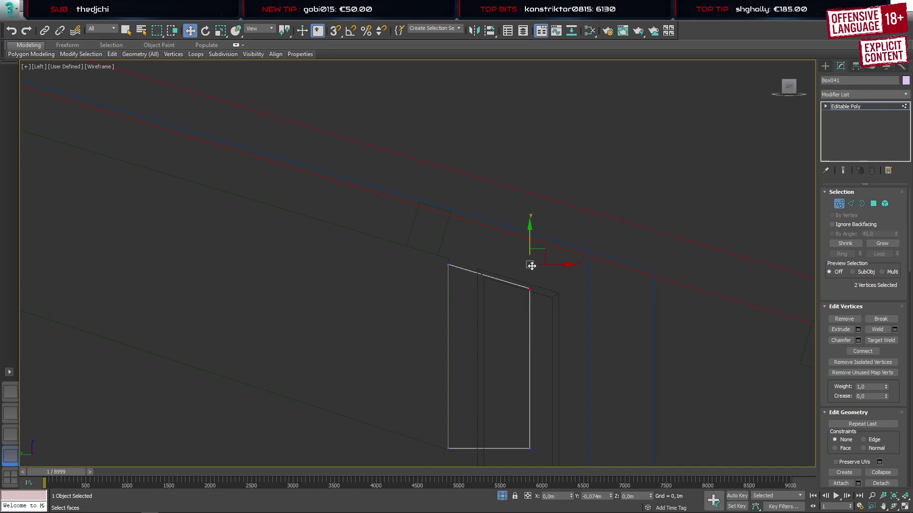
middle_drag(554, 393, 546, 304)
drag(507, 164, 538, 392)
drag(553, 284, 503, 285)
scroll(471, 200, up, 6)
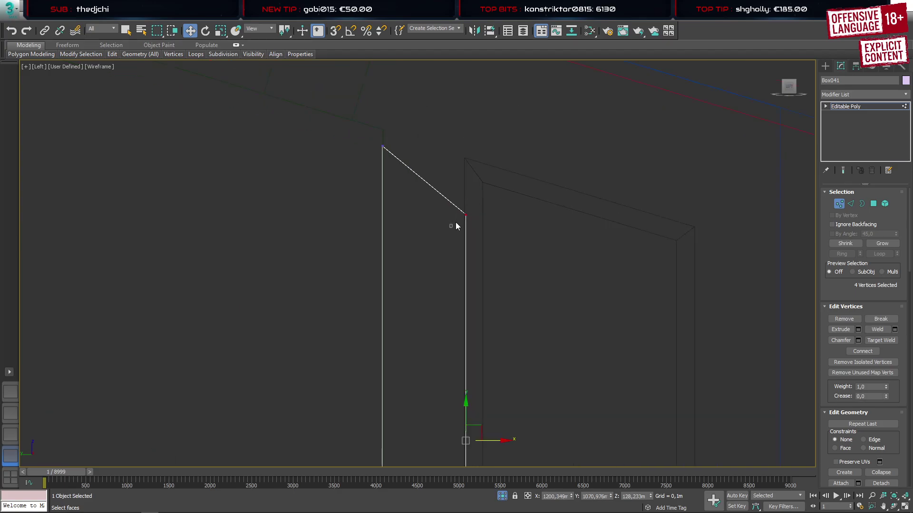
drag(454, 225, 474, 145)
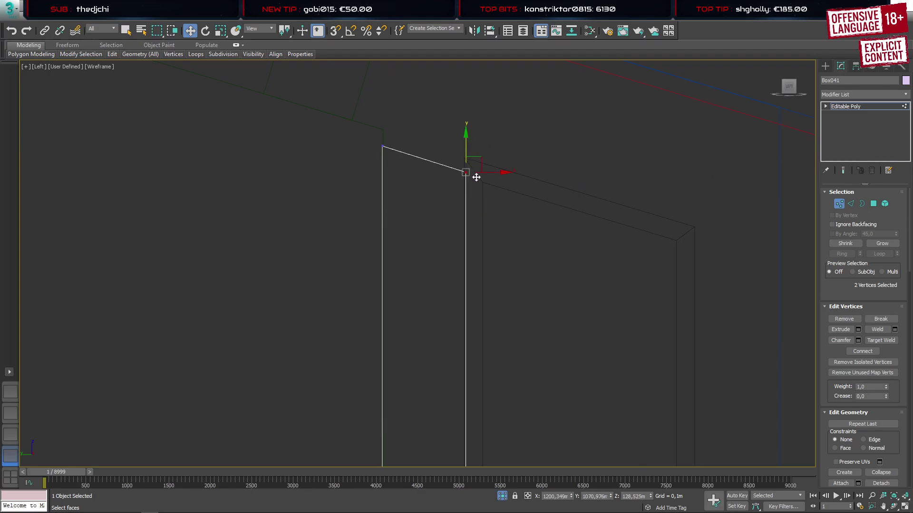
scroll(483, 326, down, 5)
Nudge the right-edge vertices slightly further left and raise the two top vertices
middle_drag(483, 326, 498, 198)
scroll(502, 275, down, 2)
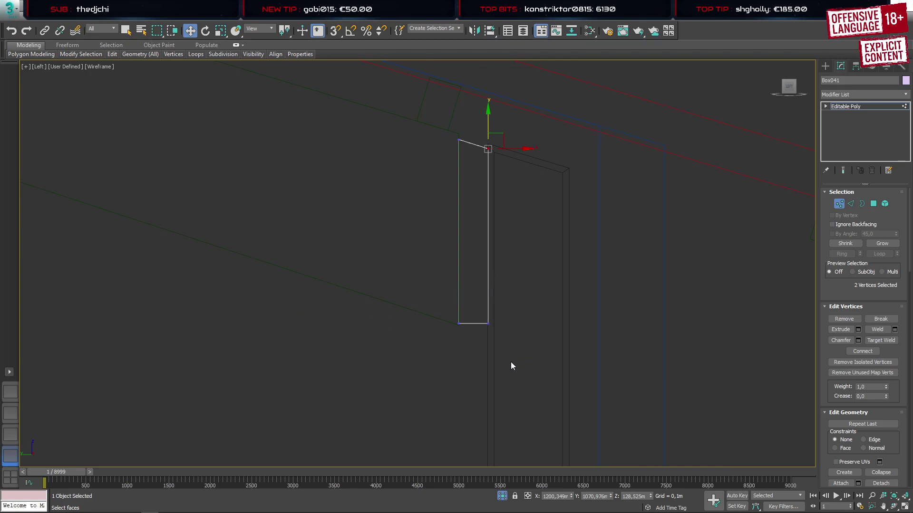
drag(511, 362, 476, 158)
scroll(483, 231, up, 4)
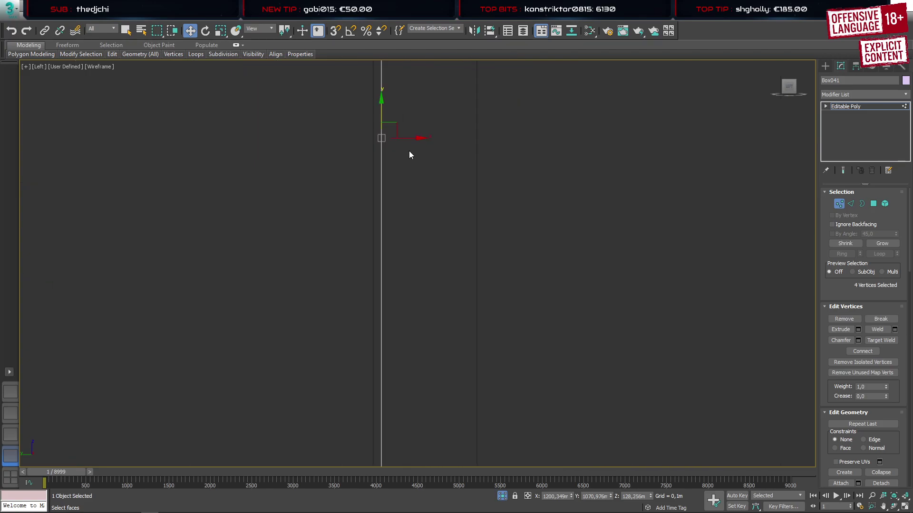
drag(404, 139, 396, 139)
scroll(393, 211, down, 5)
middle_drag(405, 132, 420, 348)
drag(416, 270, 381, 235)
scroll(399, 254, up, 4)
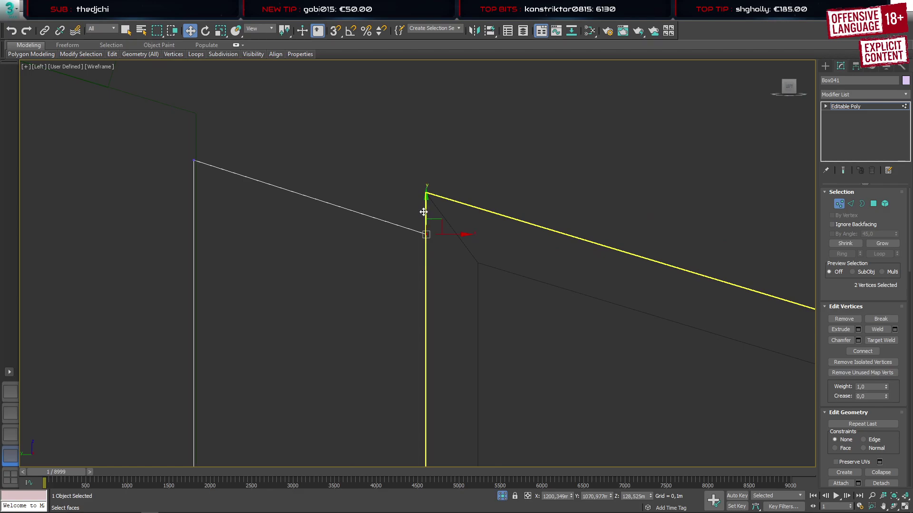
drag(426, 206, 427, 204)
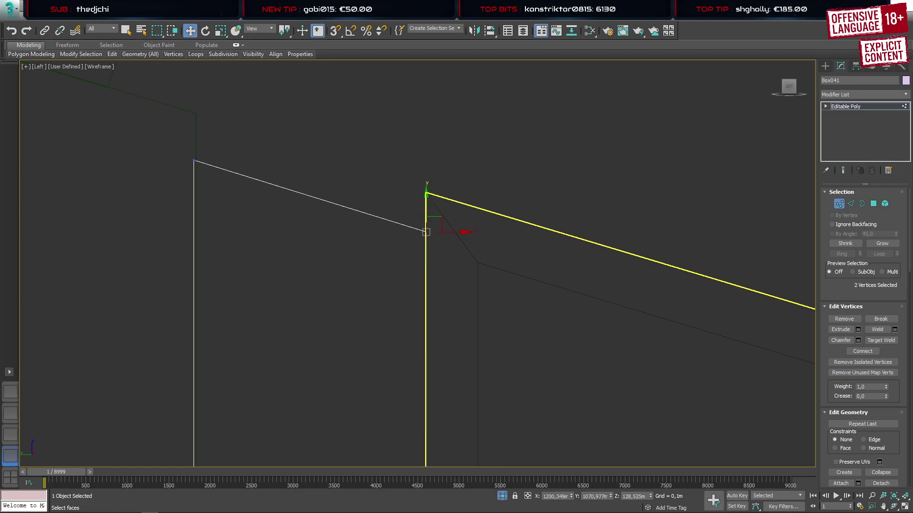
Orbit the configurator to the beam–post joint, then reframe the bracket box in 3ds Max
click(44, 506)
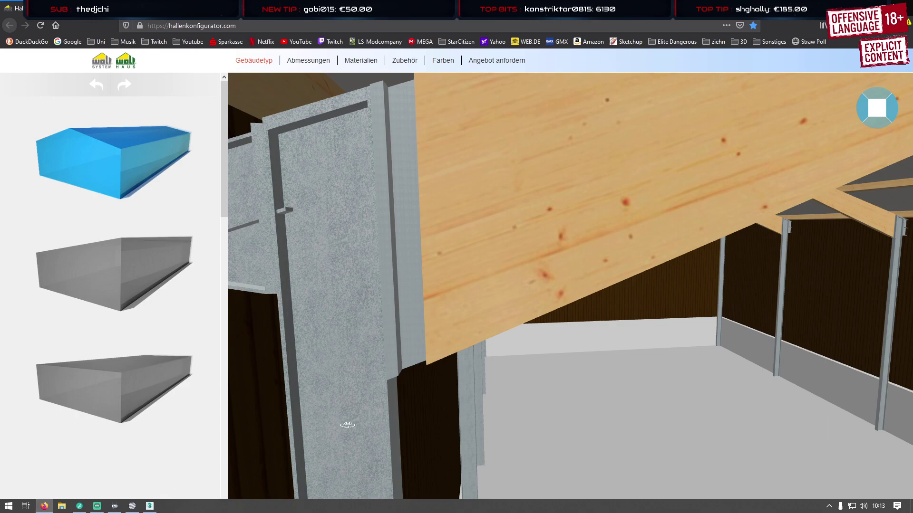
drag(348, 426, 380, 399)
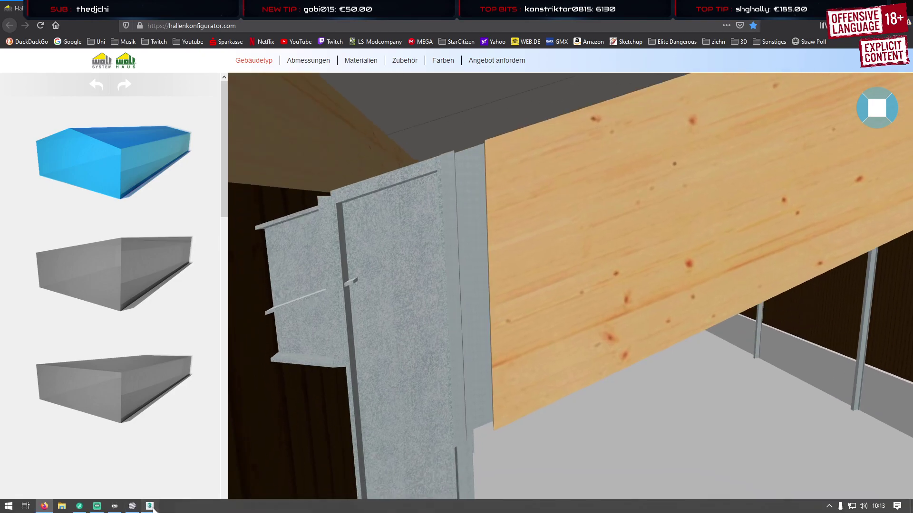
click(150, 509)
scroll(312, 321, down, 8)
middle_drag(312, 366, 352, 233)
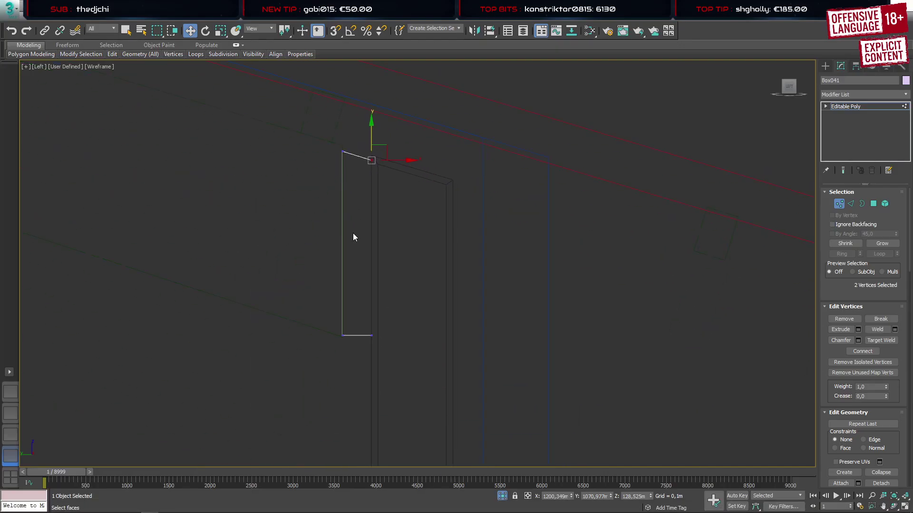
Connect the bracket box's four edges with a new vertical edge near its right side
key(2)
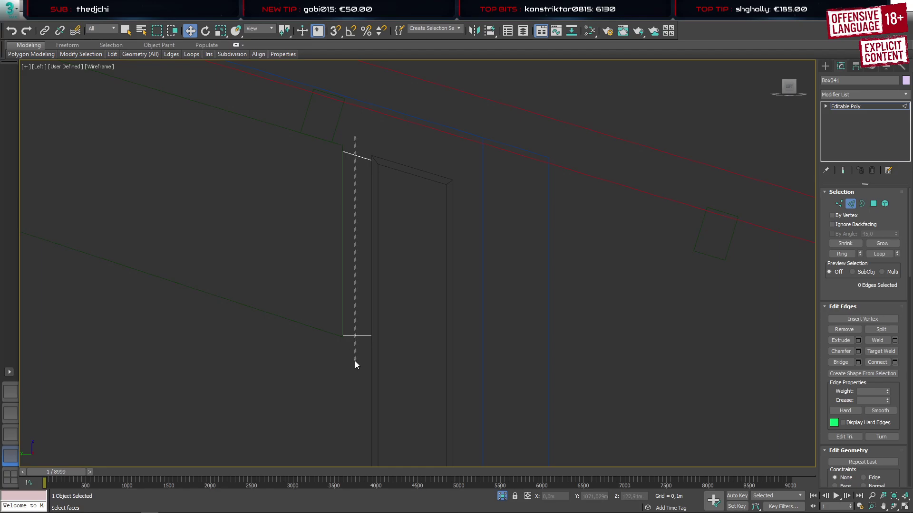
drag(355, 362, 355, 363)
scroll(359, 204, up, 2)
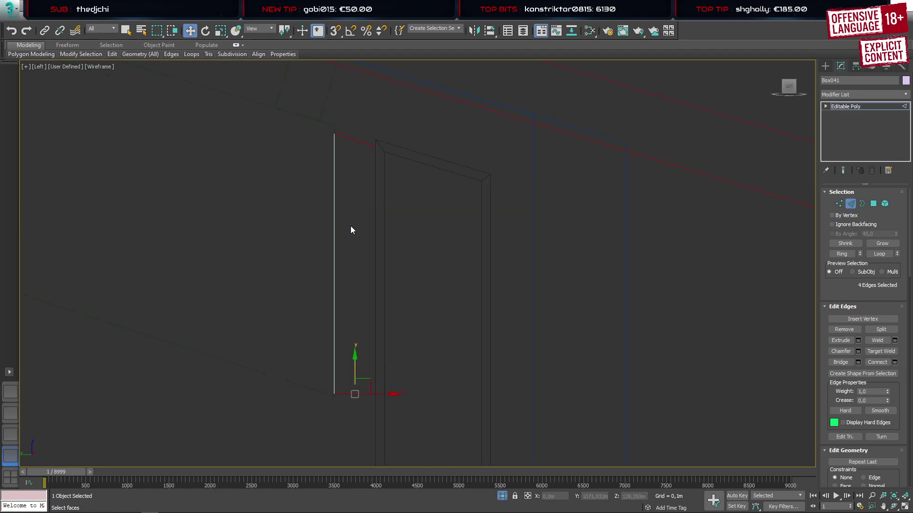
key(ctrl+shift+e)
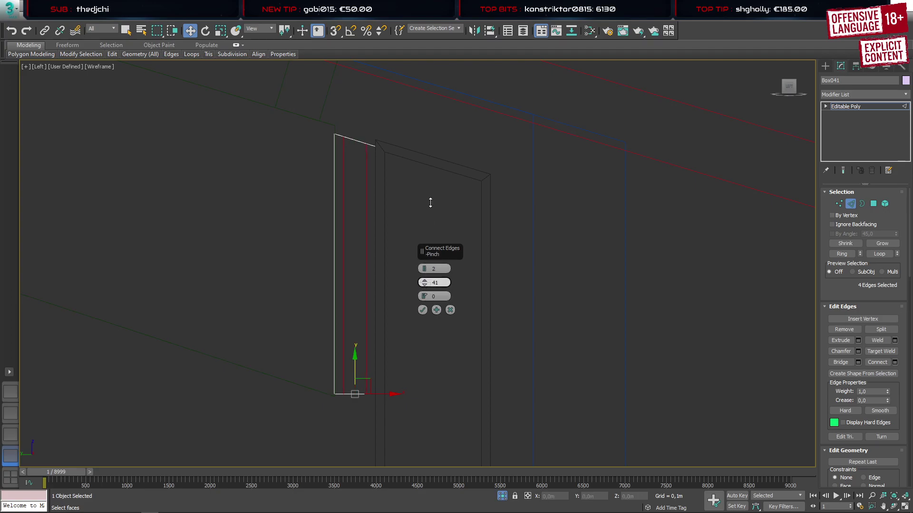
drag(431, 175, 433, 188)
click(448, 311)
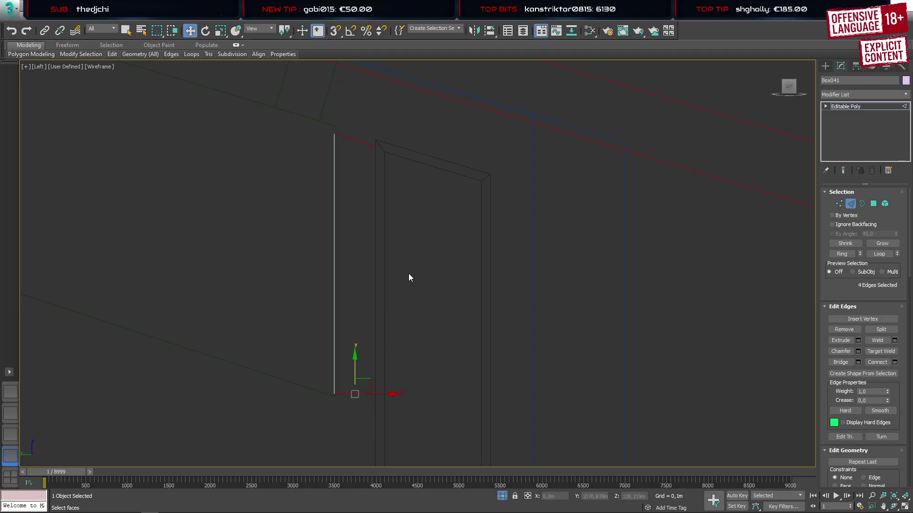
key(ctrl+shift+e)
drag(424, 270, 442, 209)
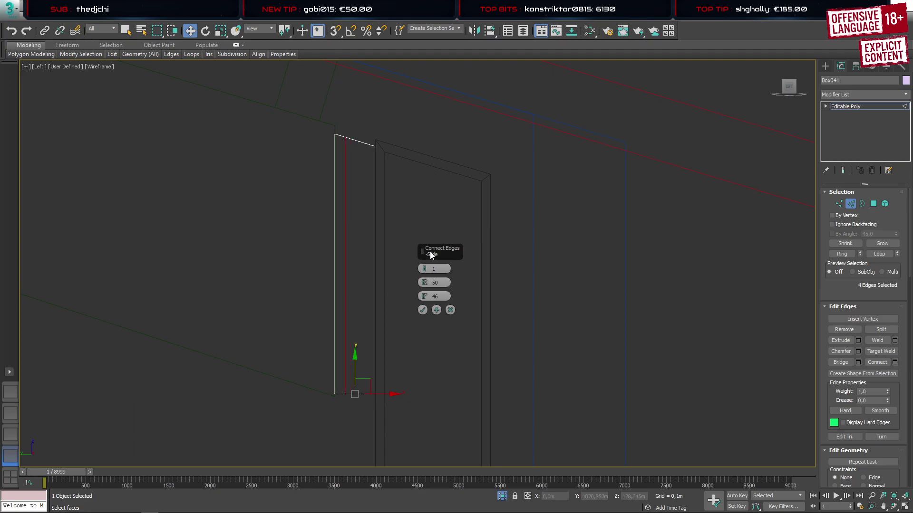
click(422, 310)
Slide the new edge slightly left along Y, checking it in the Perspective view
click(16, 396)
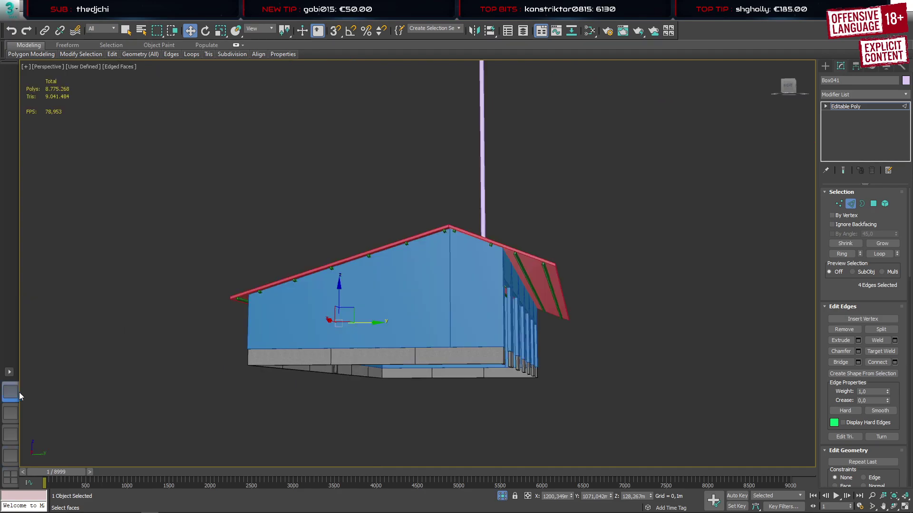
alt+middle_drag(376, 358, 317, 329)
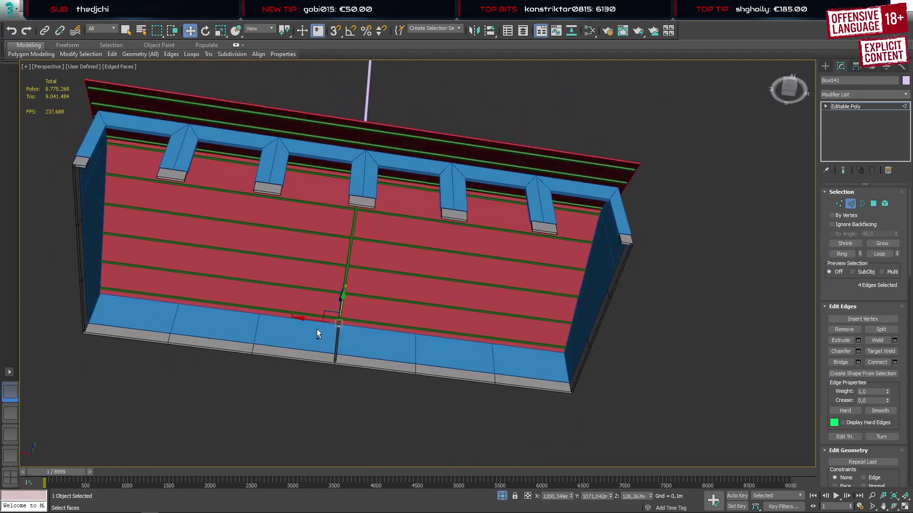
scroll(338, 328, up, 10)
scroll(338, 325, up, 4)
scroll(392, 355, up, 2)
alt+middle_drag(395, 359, 487, 372)
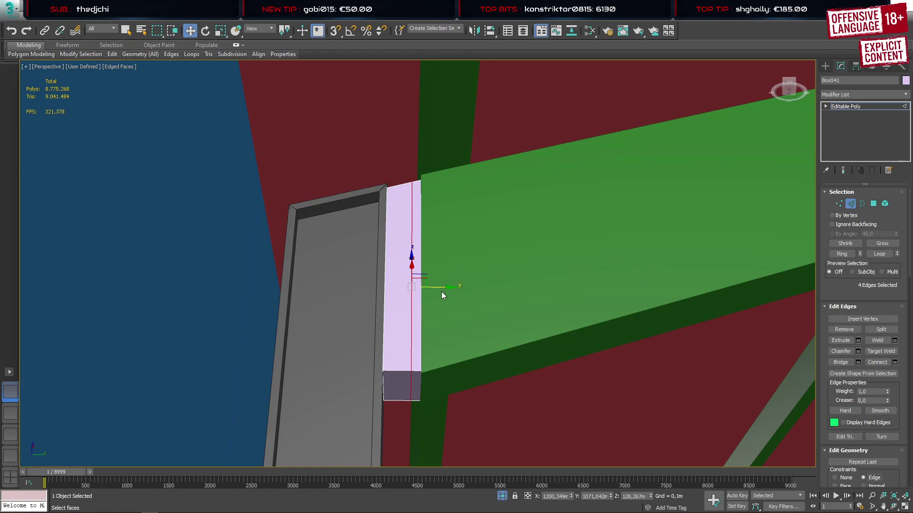
drag(441, 289, 435, 289)
drag(431, 290, 421, 290)
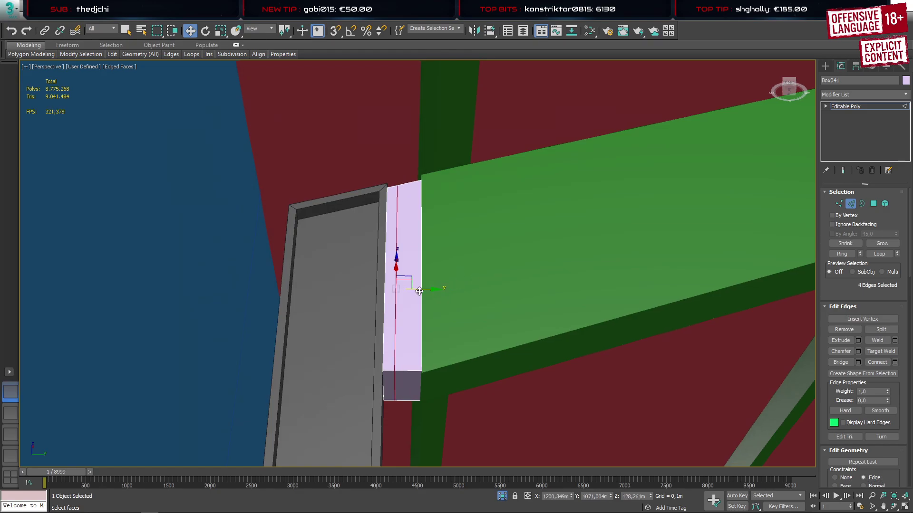
scroll(397, 288, up, 5)
middle_drag(403, 283, 436, 250)
drag(456, 256, 443, 256)
scroll(397, 276, down, 5)
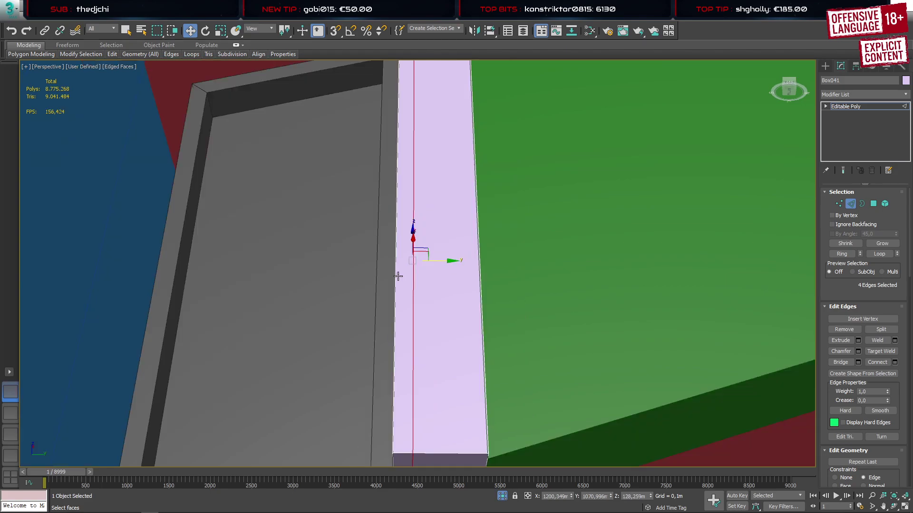
Return to the left wireframe view and check the hall configurator reference
click(12, 454)
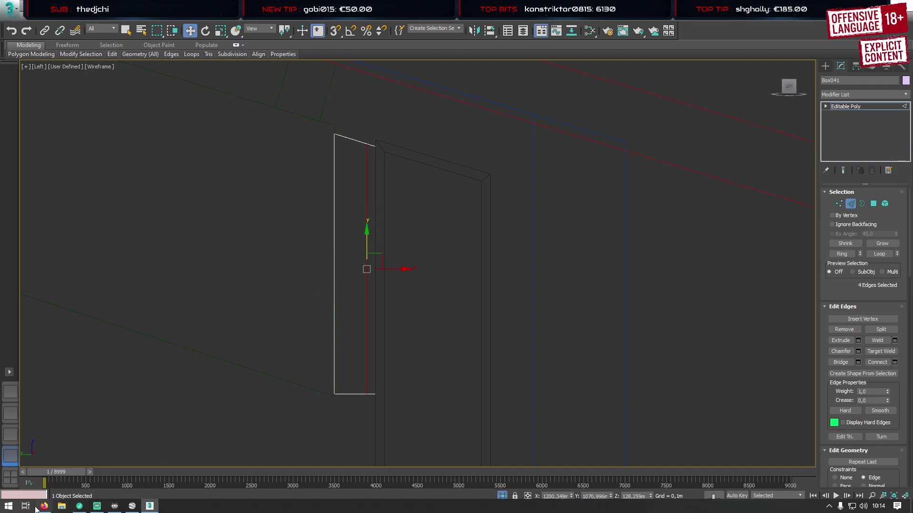
click(44, 507)
click(44, 507)
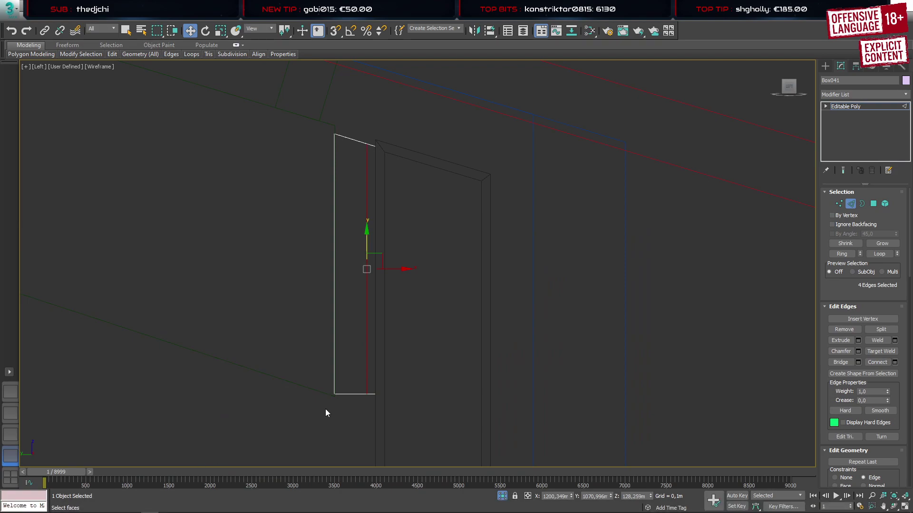
Undo the edge cut and nudge the two bottom-right vertices along Y
key(ctrl+z)
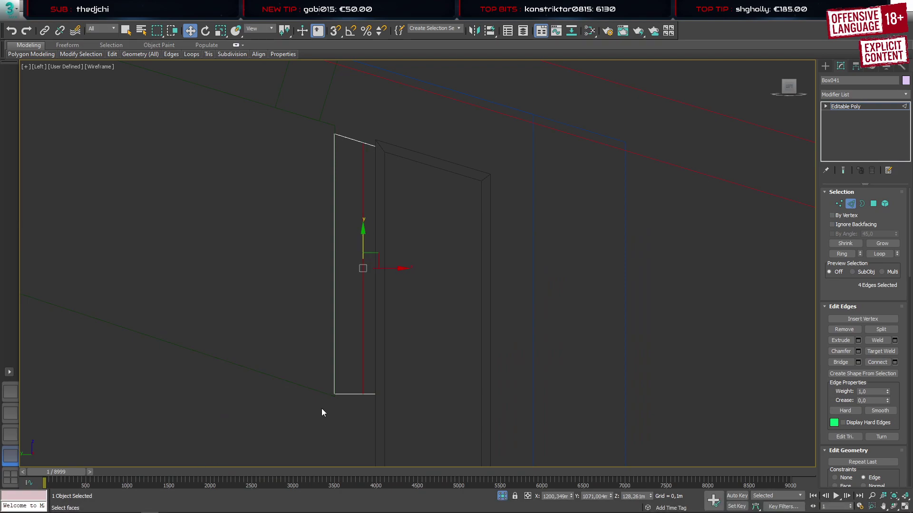
key(ctrl+z)
key(ctrl+z)
key(ctrl+z)
key(1)
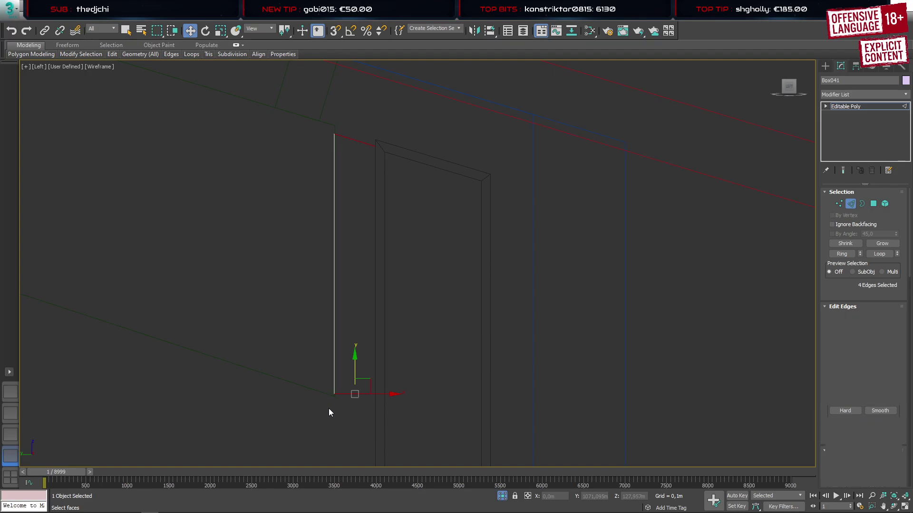
drag(399, 417, 363, 346)
middle_drag(369, 418, 384, 376)
scroll(364, 349, up, 2)
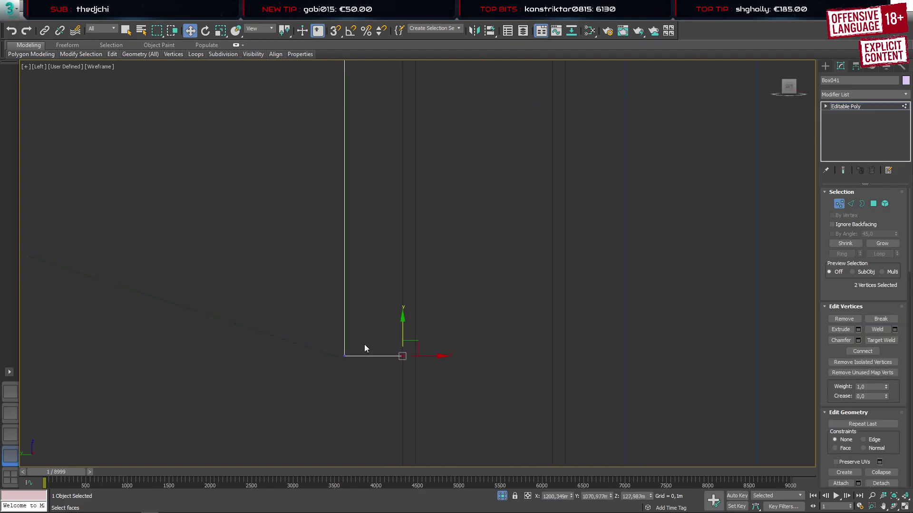
drag(373, 329, 374, 322)
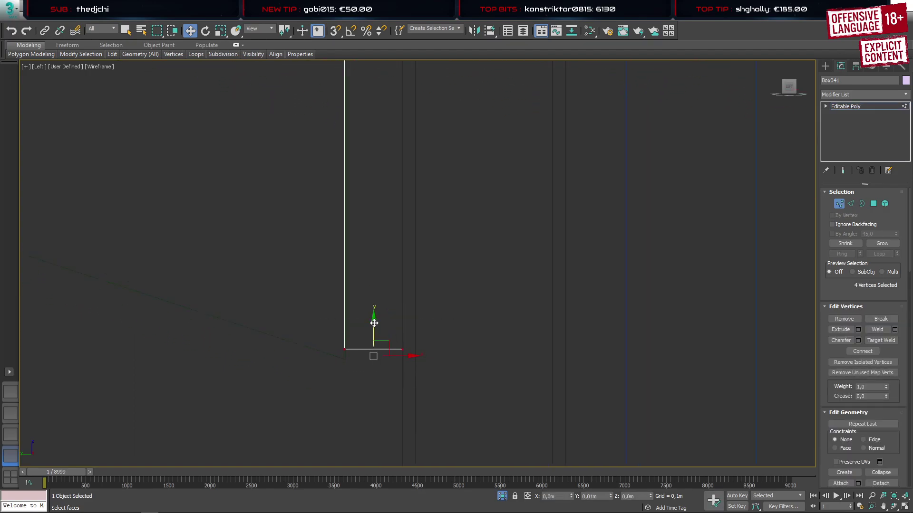
alt+middle_drag(387, 364, 399, 335)
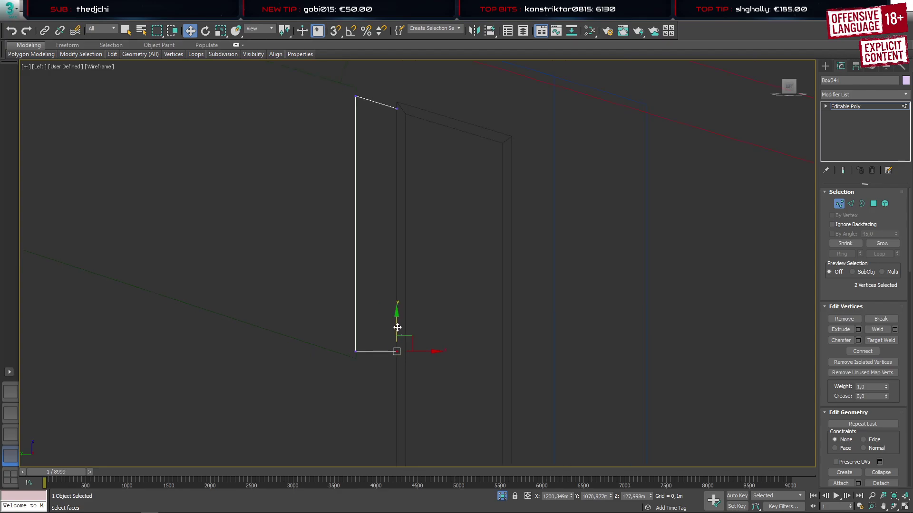
drag(397, 327, 397, 342)
Connect the four edges with a new vertical edge slid to -58 near the right side
key(2)
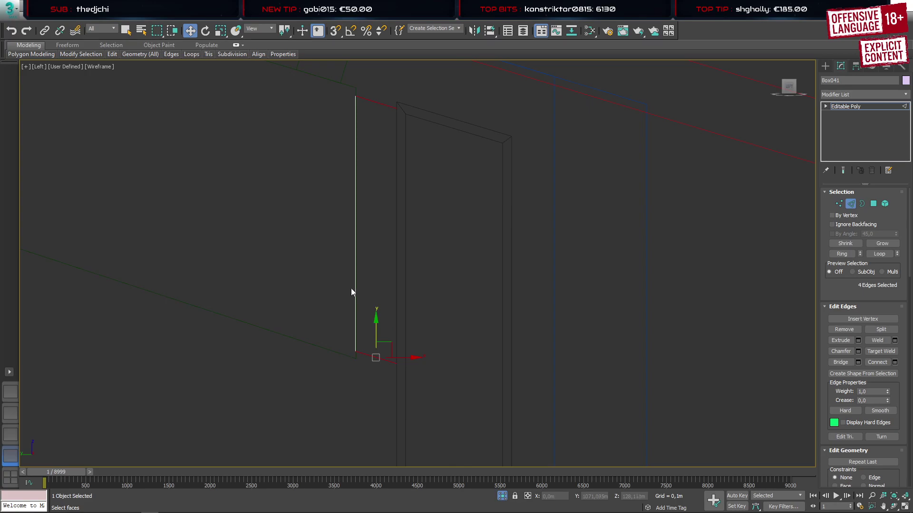
key(ctrl+shift+e)
drag(424, 301, 422, 274)
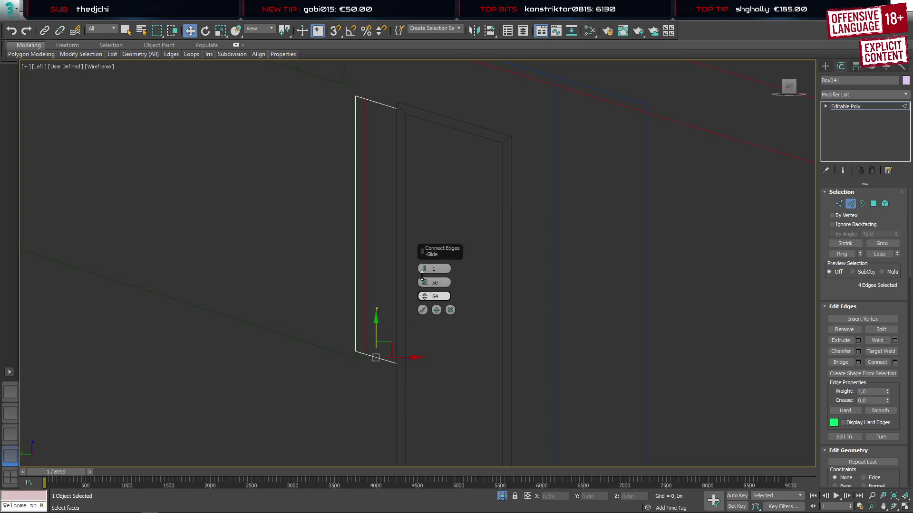
drag(484, 486, 486, 493)
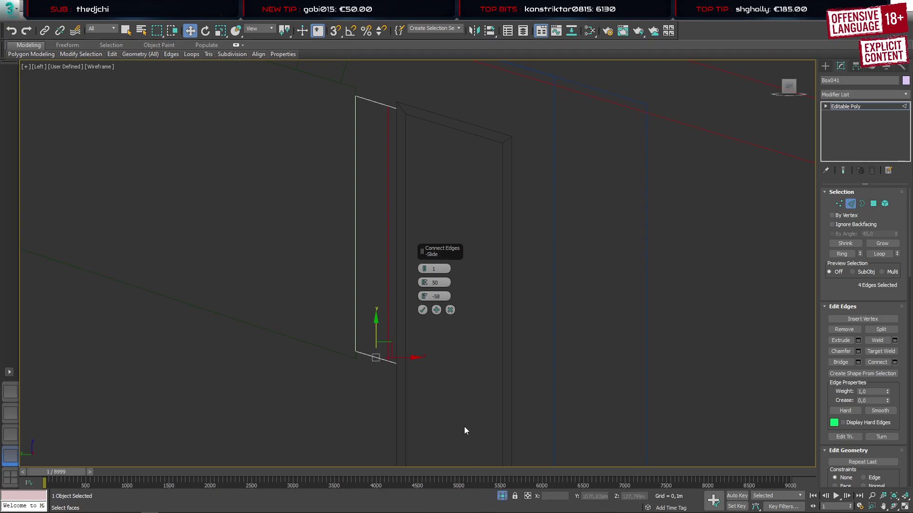
click(424, 311)
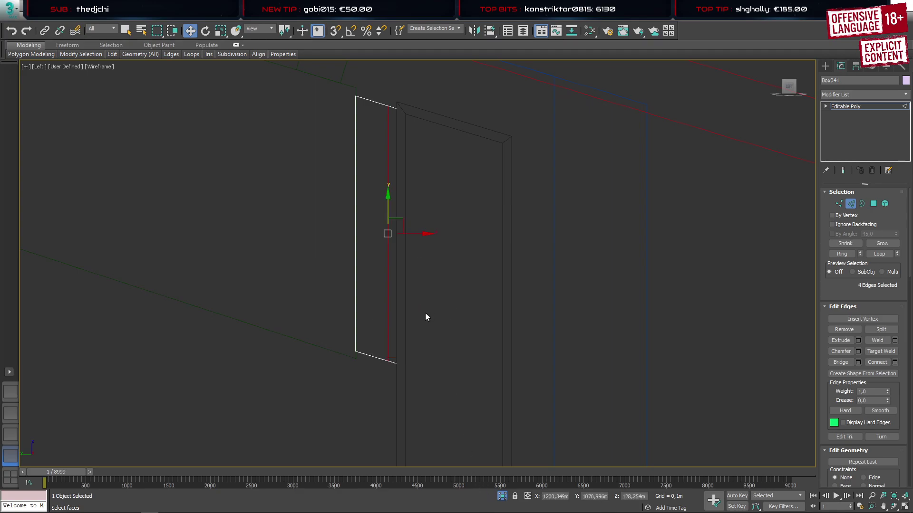
In the front view, connect the selected edges with a new loop at slide -58
click(15, 439)
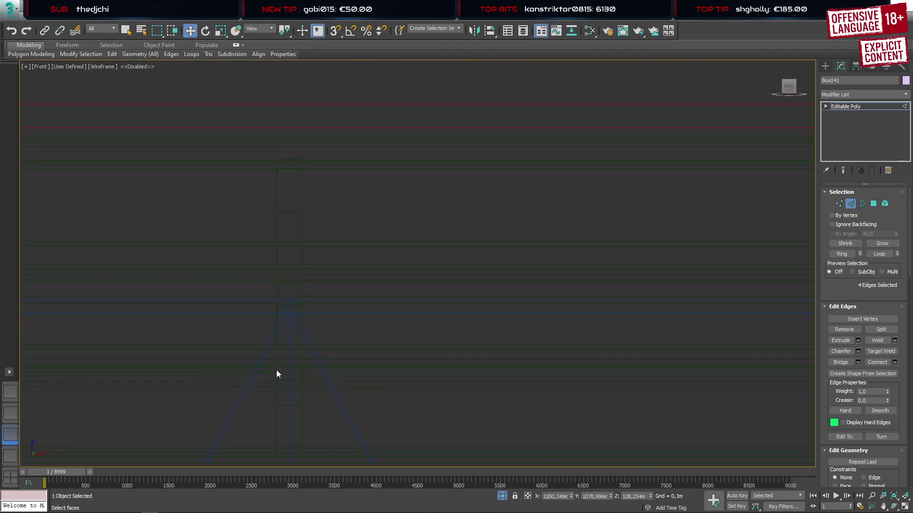
scroll(281, 414, up, 6)
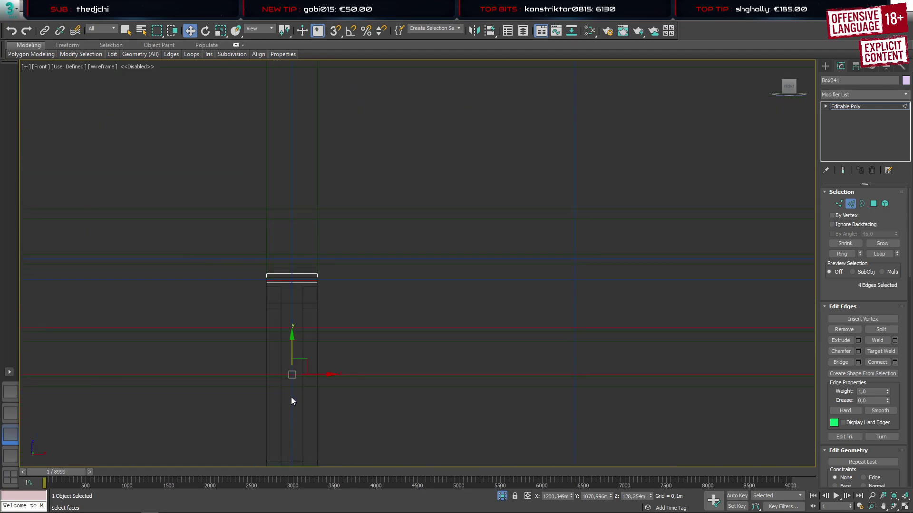
middle_drag(291, 399, 358, 279)
key(1)
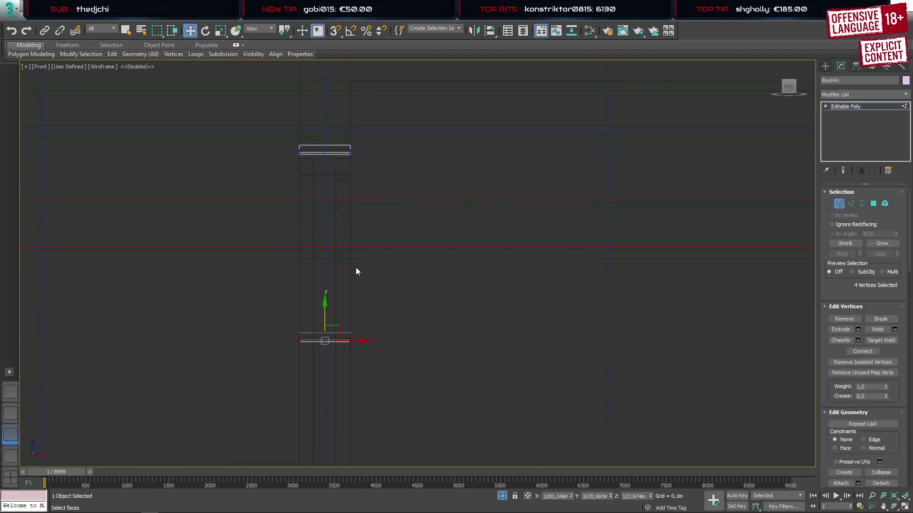
drag(339, 399, 389, 391)
key(2)
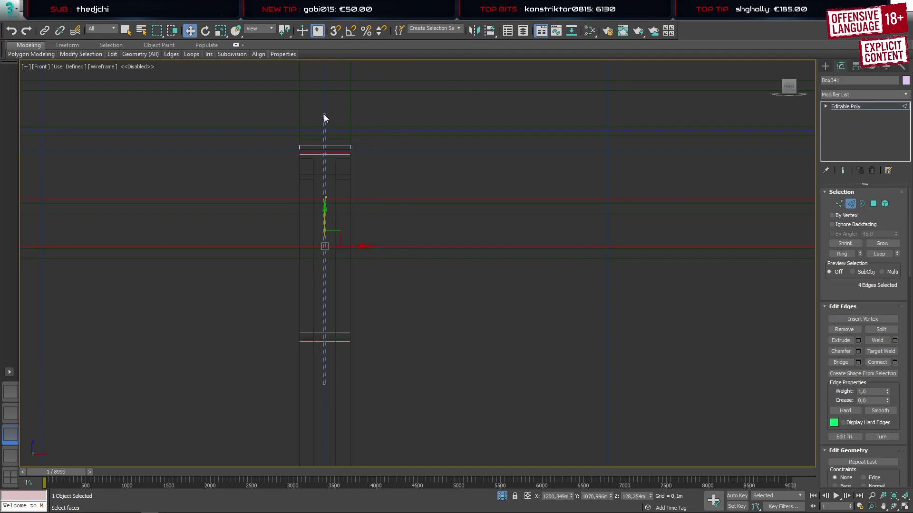
key(ctrl+shift+e)
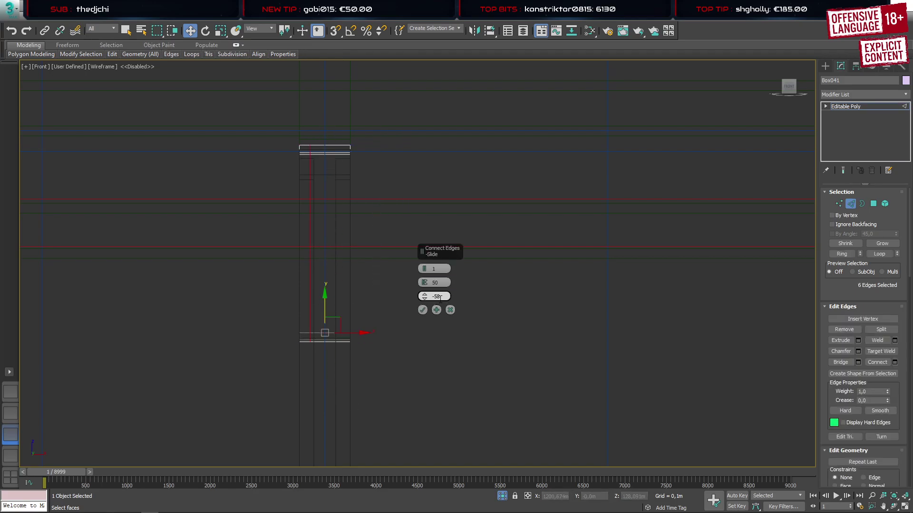
drag(442, 298, 423, 297)
click(422, 310)
Shift the six left-side vertices 0.04 m right along X
key(4)
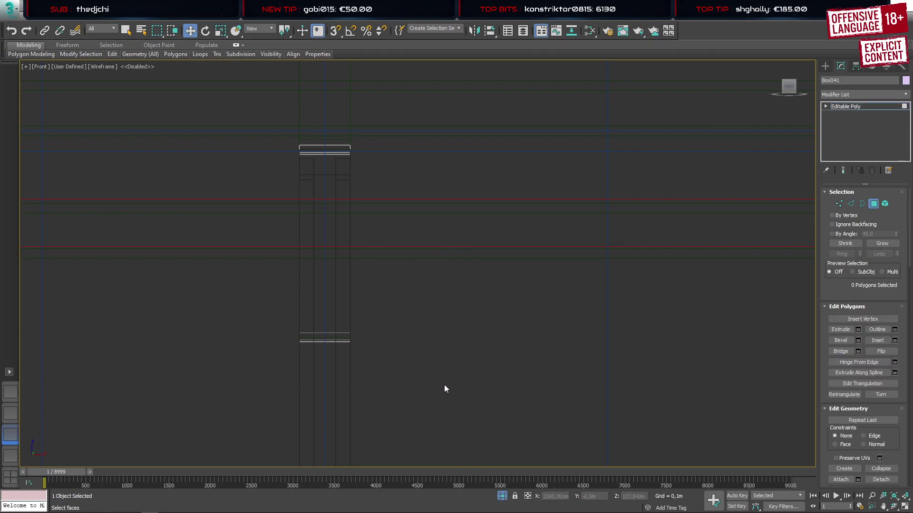
drag(340, 125, 342, 128)
key(1)
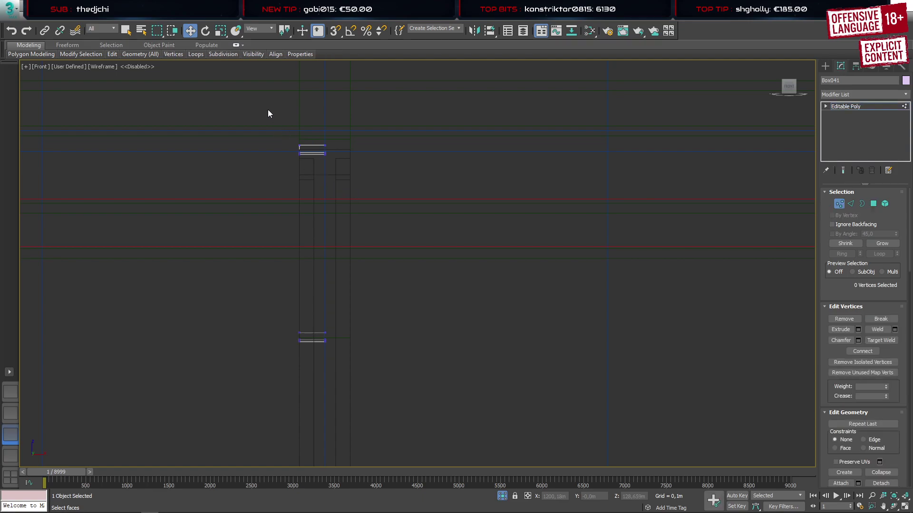
drag(299, 399, 300, 399)
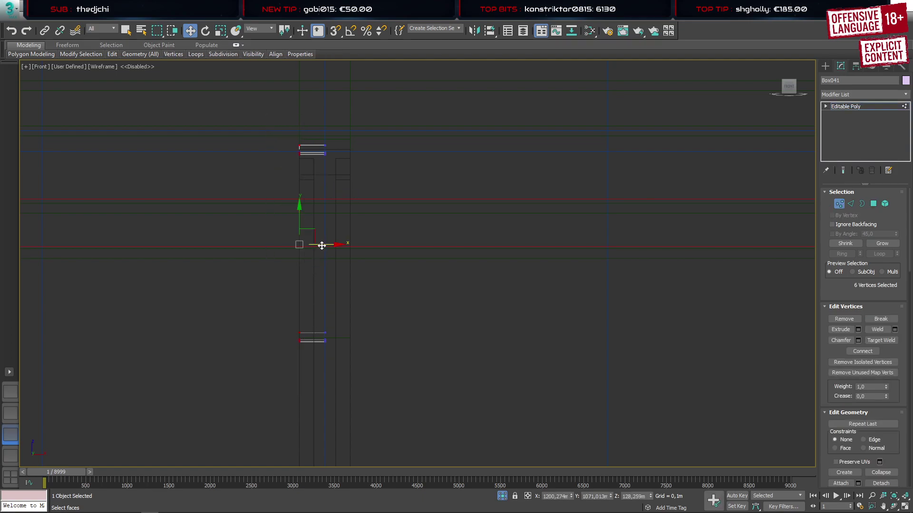
drag(322, 245, 336, 244)
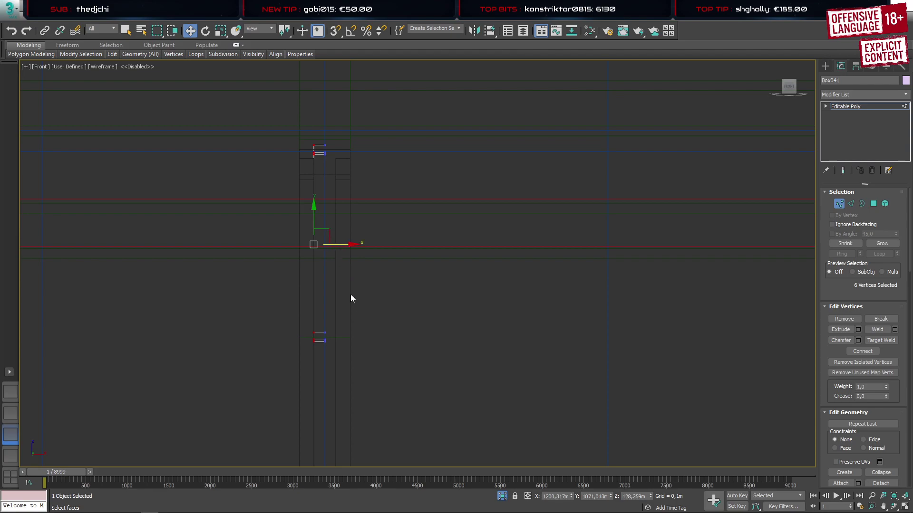
Extrude the box's narrow side face 0.1 m into an arm
click(10, 391)
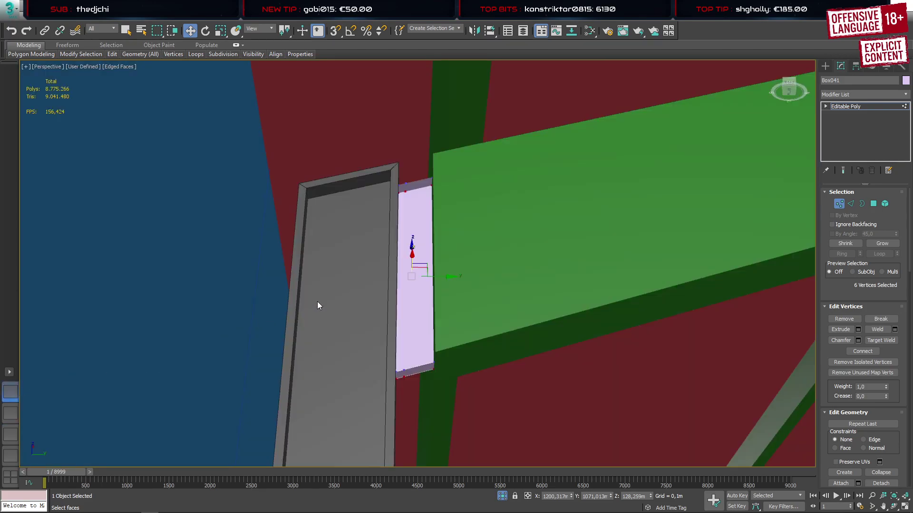
alt+middle_drag(424, 285, 263, 286)
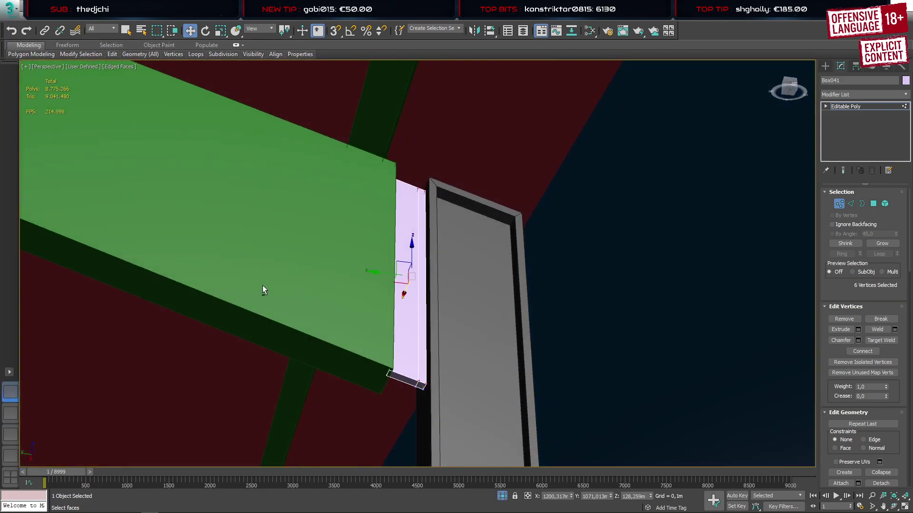
key(3)
click(422, 305)
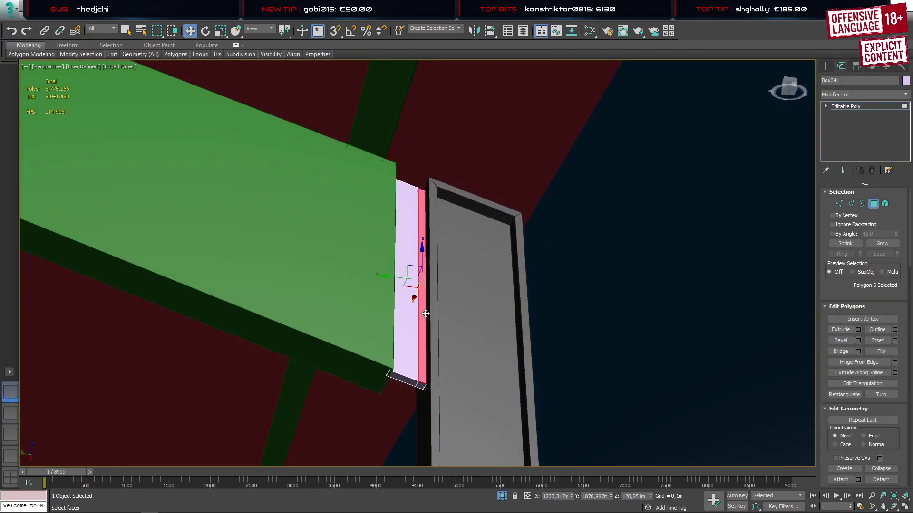
key(shift+e)
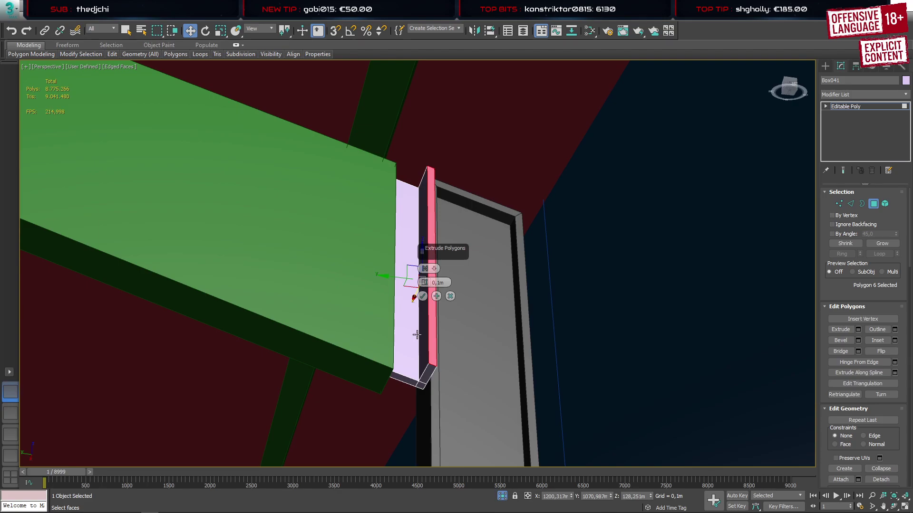
click(425, 298)
alt+middle_drag(425, 297, 411, 277)
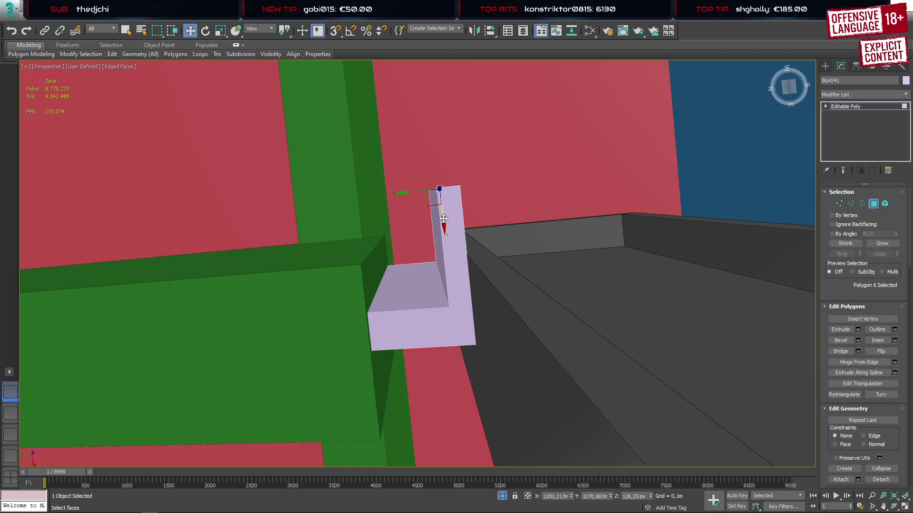
Lower the top face to shorten the arm and slide the face strip right along X
drag(443, 218, 449, 241)
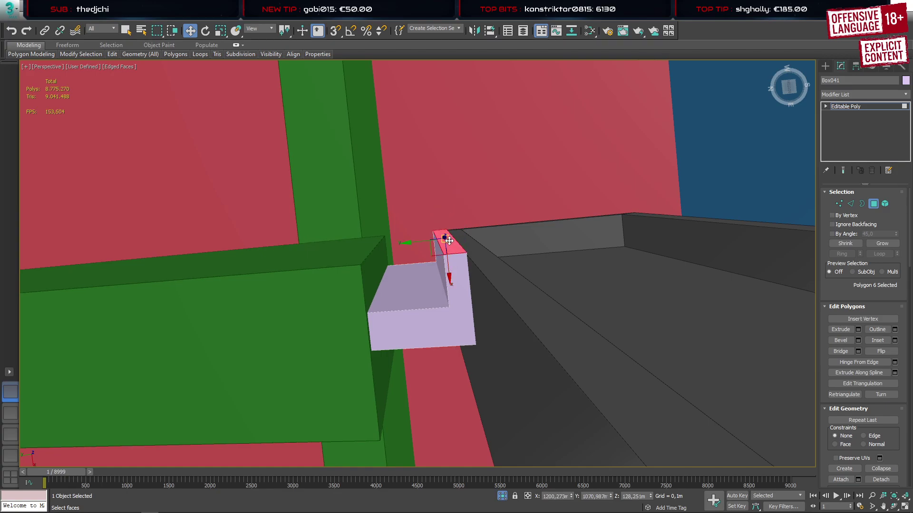
scroll(449, 241, up, 4)
alt+middle_drag(444, 265, 413, 300)
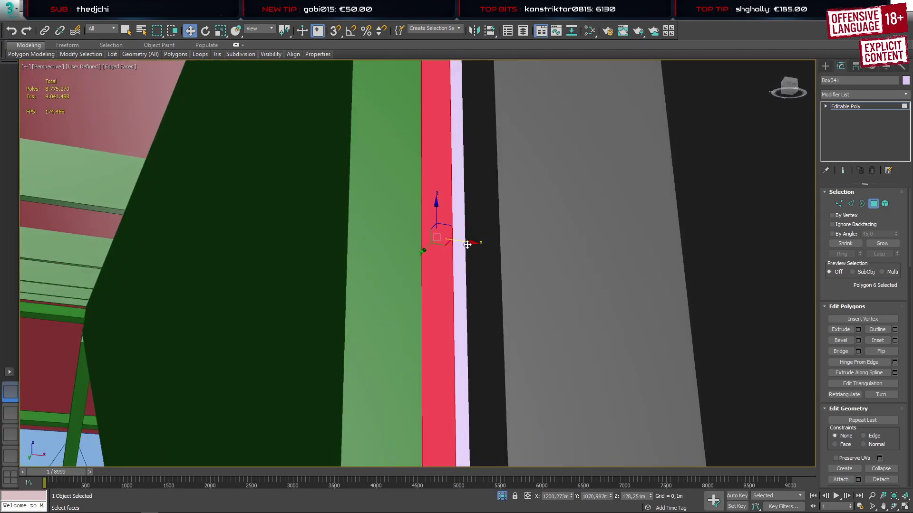
drag(467, 244, 476, 247)
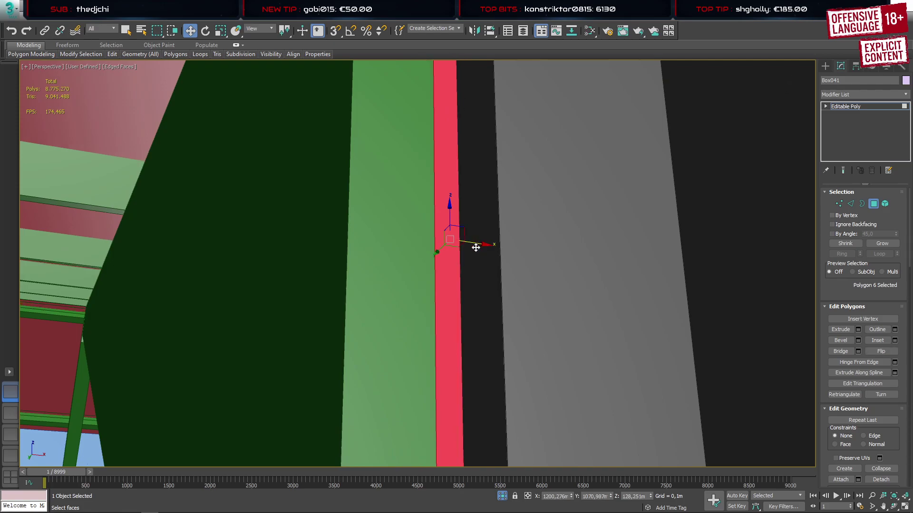
alt+middle_drag(476, 247, 536, 241)
scroll(480, 268, down, 5)
alt+middle_drag(477, 289, 601, 270)
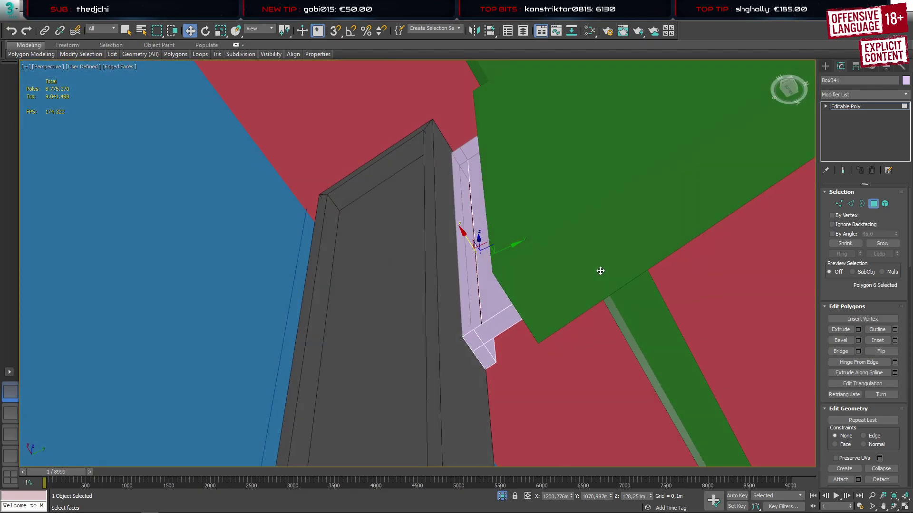
Add a Symmetry modifier with Flip checked to mirror the bracket across X
click(826, 66)
click(841, 66)
click(897, 95)
drag(906, 135, 891, 303)
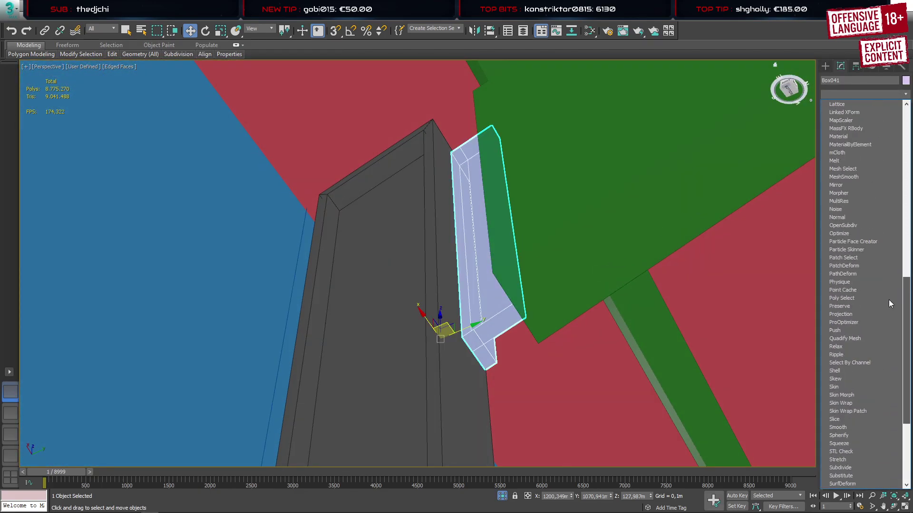
scroll(890, 304, down, 5)
click(851, 341)
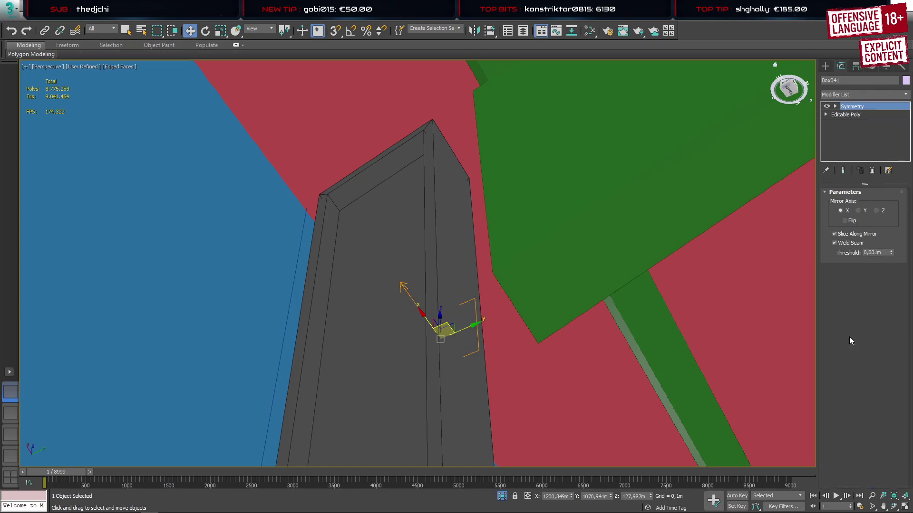
click(845, 221)
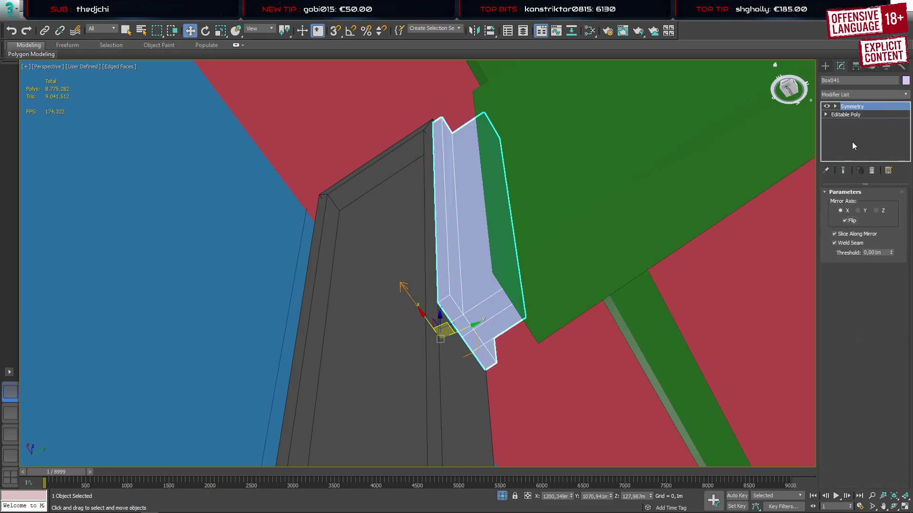
alt+middle_drag(537, 284, 418, 291)
scroll(382, 267, down, 5)
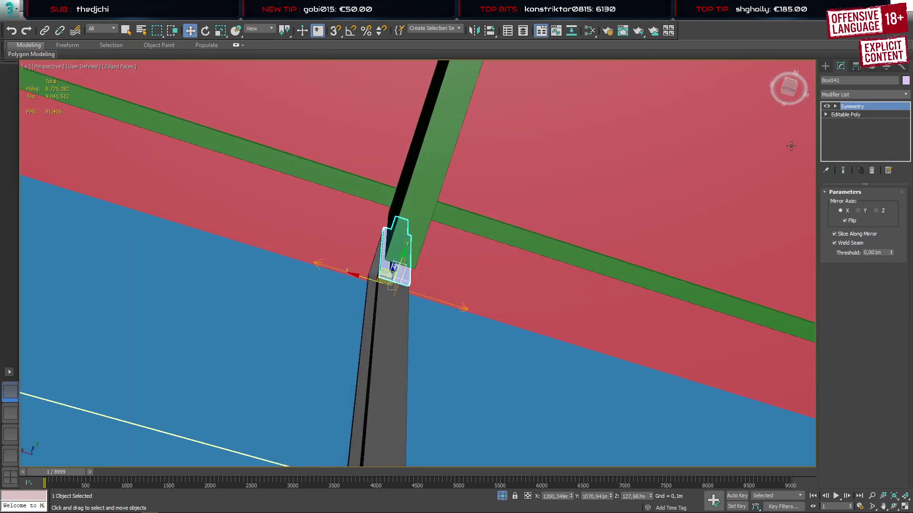
Collapse the whole stack into Editable Poly and select two bottom middle vertices
right_click(868, 145)
click(816, 240)
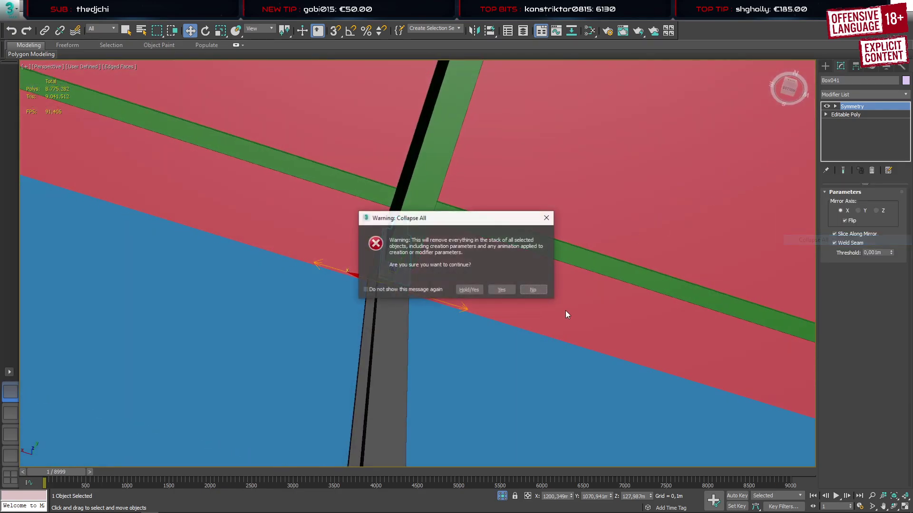
click(502, 290)
scroll(400, 295, up, 4)
click(401, 294)
ctrl+click(405, 281)
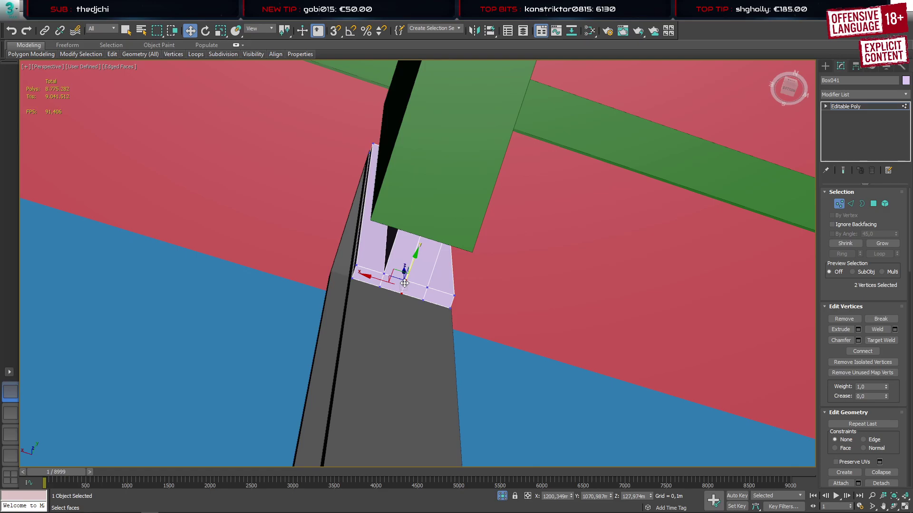
Remove the two selected bottom vertices and isolate the bracket
mouse_move(193, 56)
key(BackSpace)
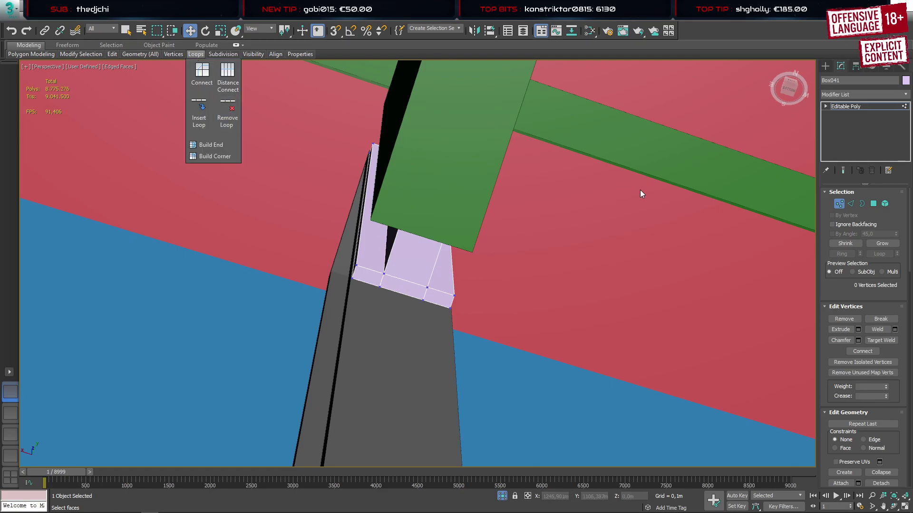
click(828, 68)
scroll(414, 210, down, 3)
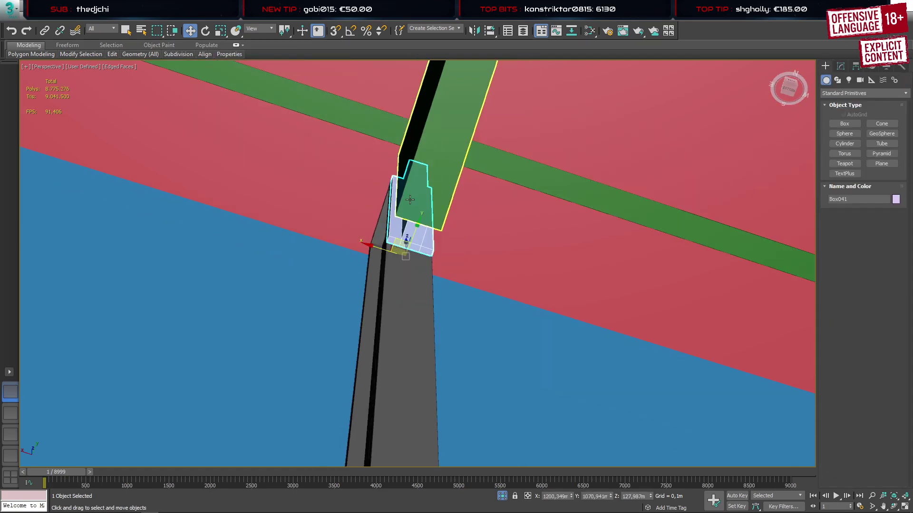
alt+middle_drag(410, 203, 493, 239)
key(alt+q)
Delete the three front faces of the bracket
key(2)
key(4)
click(431, 266)
click(423, 221)
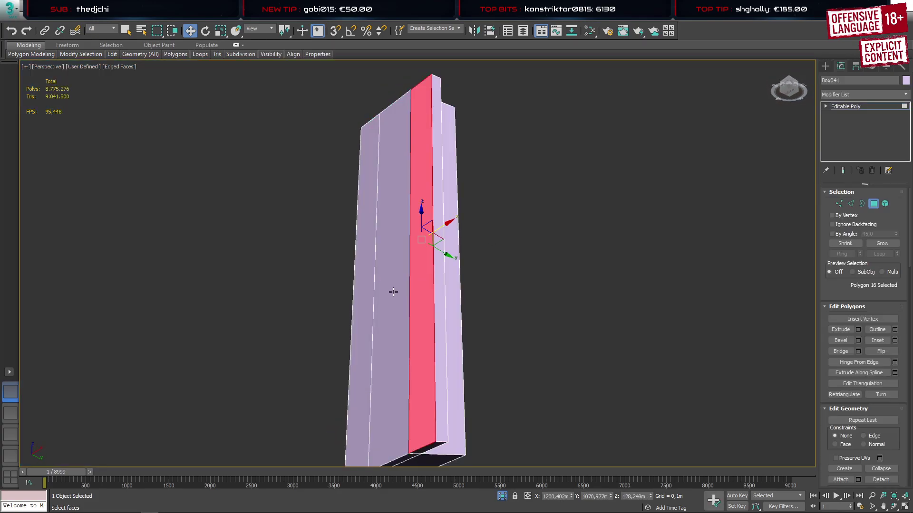
ctrl+click(393, 292)
ctrl+click(369, 301)
key(Delete)
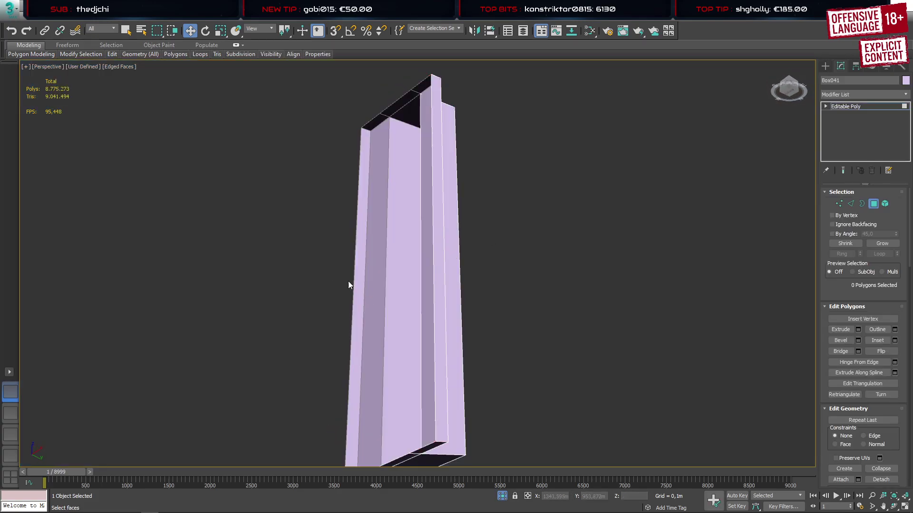
Target-weld the top and bottom mid-edge vertices onto their neighbouring corner vertices
key(1)
key(ctrl+shift+w)
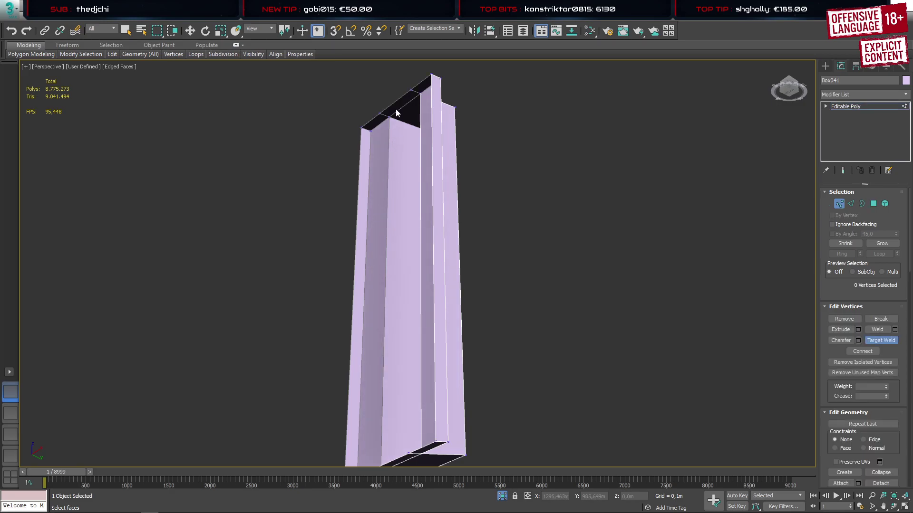
click(412, 89)
click(431, 75)
click(379, 113)
click(361, 129)
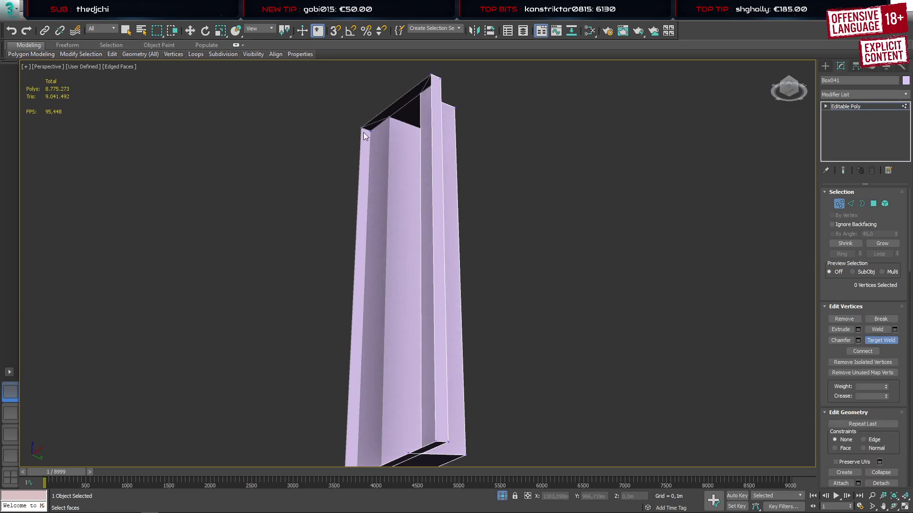
middle_drag(391, 299, 391, 177)
click(369, 352)
click(344, 365)
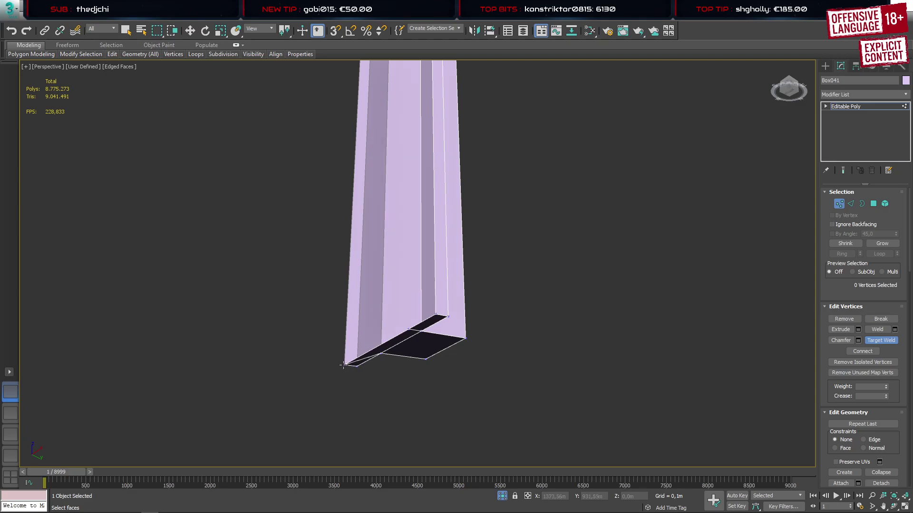
click(407, 328)
key(w)
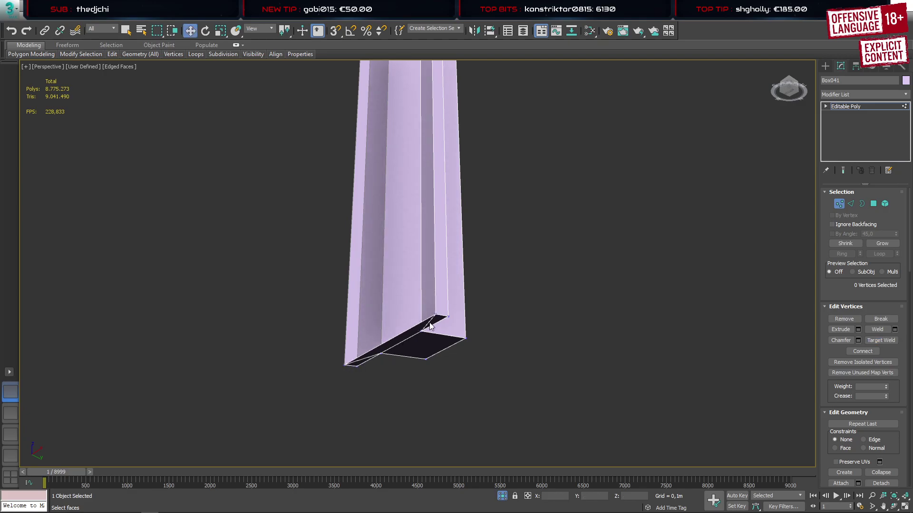
Orbit under the roof to the post end and delete its lilac end face
click(435, 313)
alt+middle_drag(435, 313, 371, 339)
scroll(430, 300, down, 5)
alt+middle_drag(436, 297, 426, 221)
scroll(414, 193, up, 10)
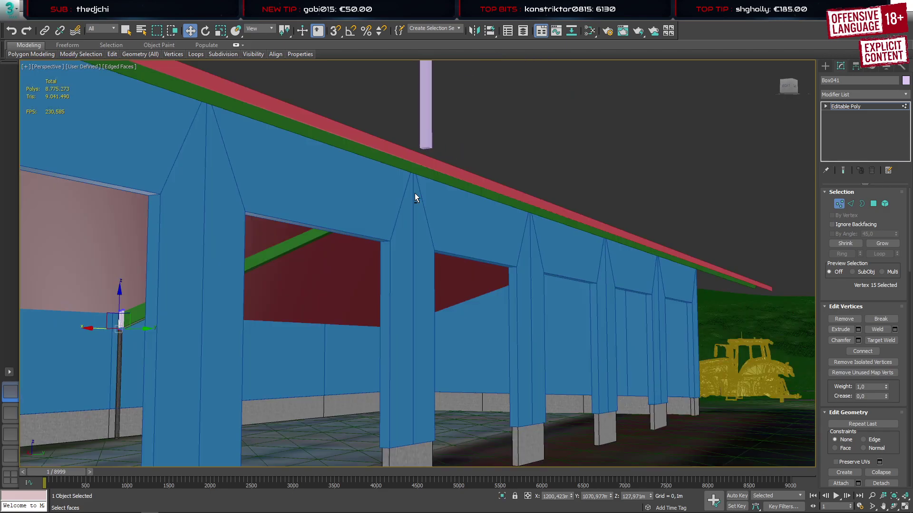
alt+middle_drag(383, 258, 261, 258)
alt+middle_drag(261, 258, 375, 182)
scroll(196, 281, up, 8)
scroll(196, 294, down, 2)
middle_drag(195, 294, 245, 276)
key(4)
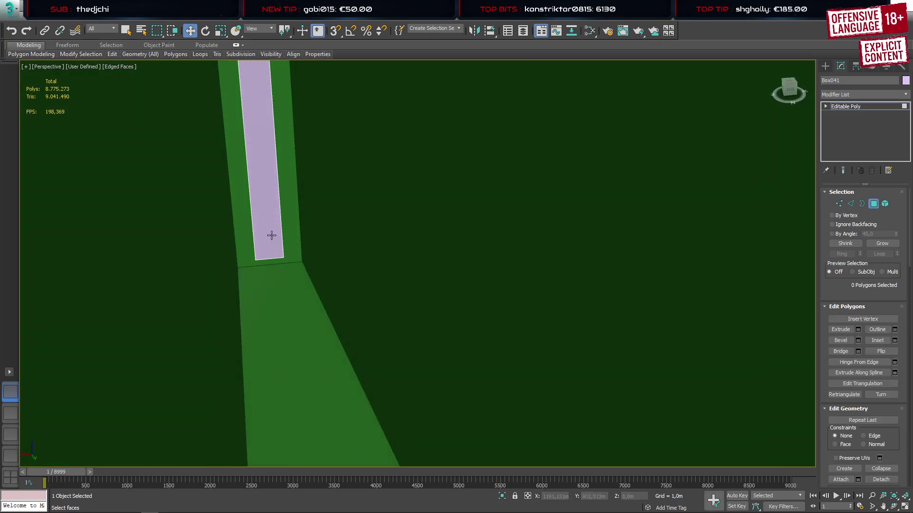
click(271, 237)
key(Delete)
Attach the lilac piece Box041 to the grey column with a Boolean Attach compound
key(1)
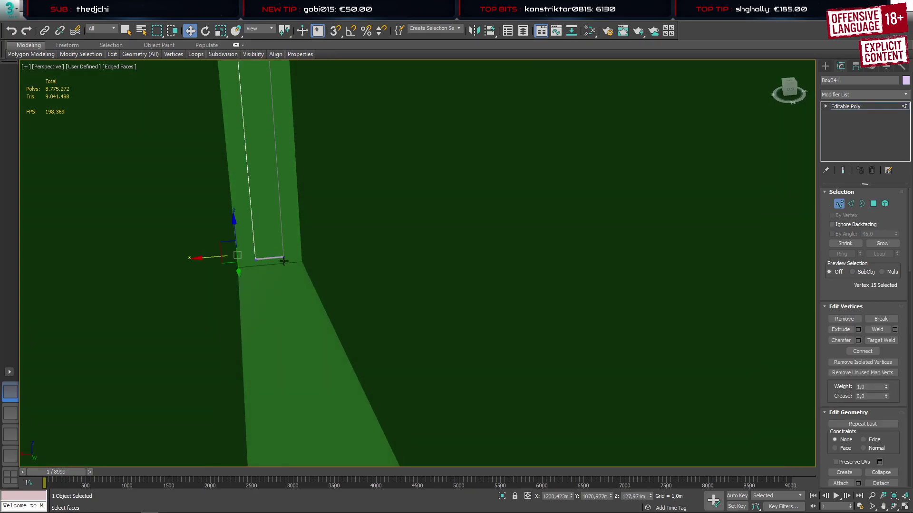
click(284, 257)
alt+middle_drag(336, 292, 263, 259)
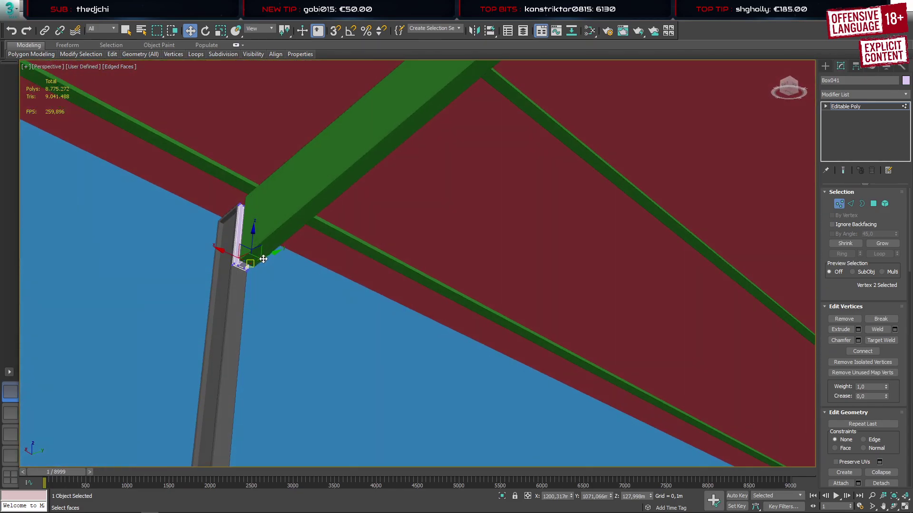
click(825, 67)
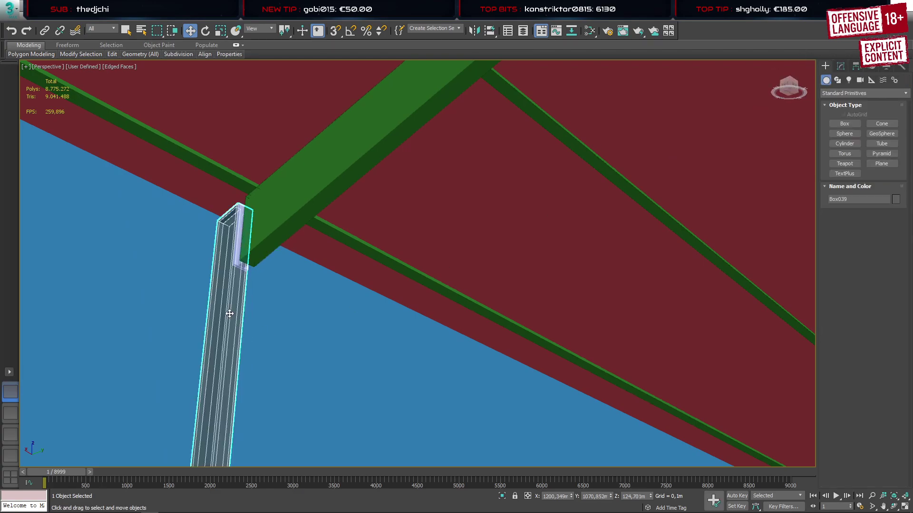
click(837, 93)
click(840, 122)
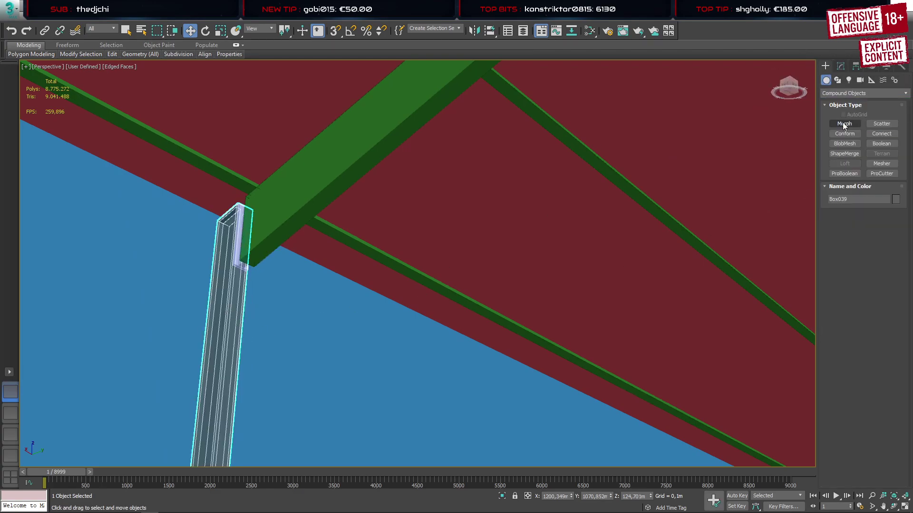
click(882, 143)
click(884, 395)
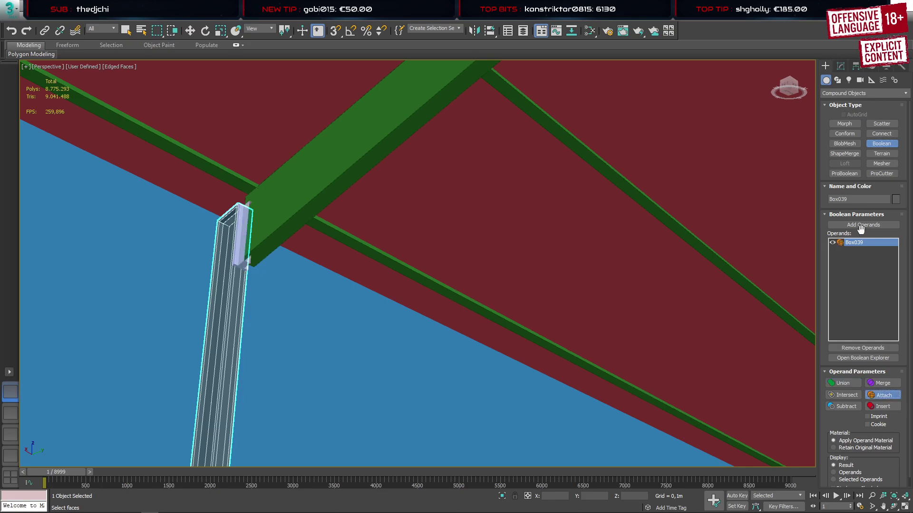
click(863, 225)
click(236, 254)
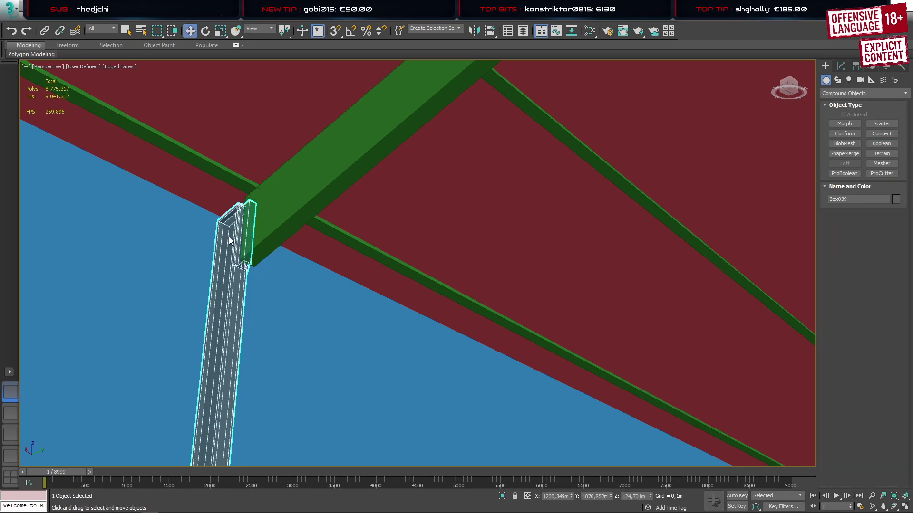
Convert the combined column to Editable Poly and select a vertex at its top
right_click(229, 237)
click(293, 358)
scroll(225, 264, up, 2)
key(1)
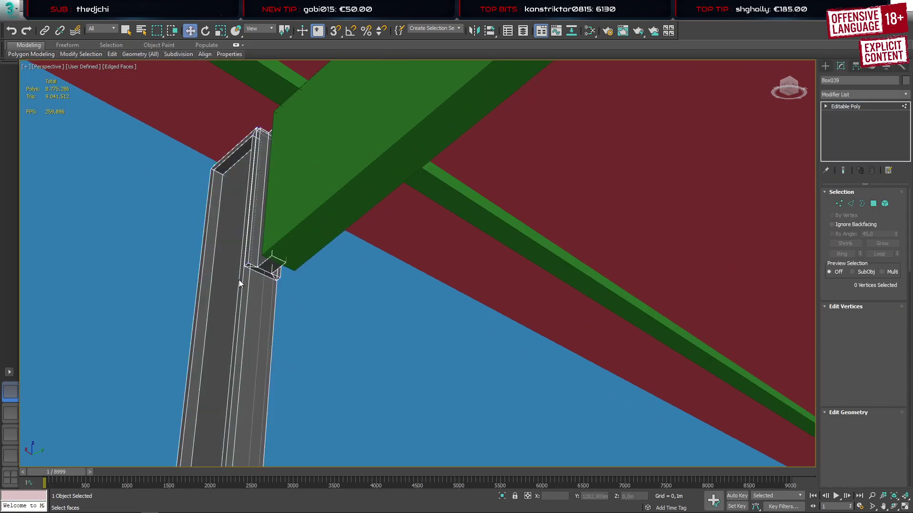
click(245, 264)
scroll(247, 264, up, 5)
alt+middle_drag(317, 244, 329, 214)
scroll(259, 285, down, 5)
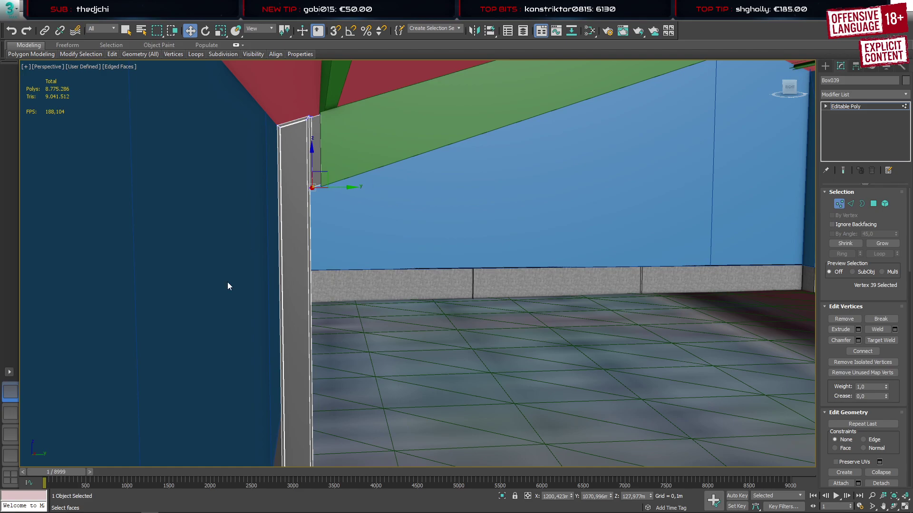
click(44, 506)
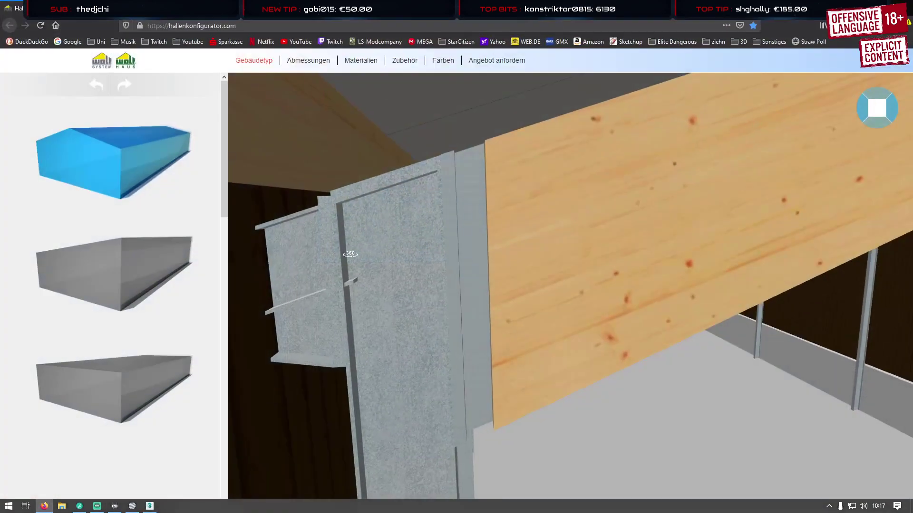
drag(353, 256, 385, 230)
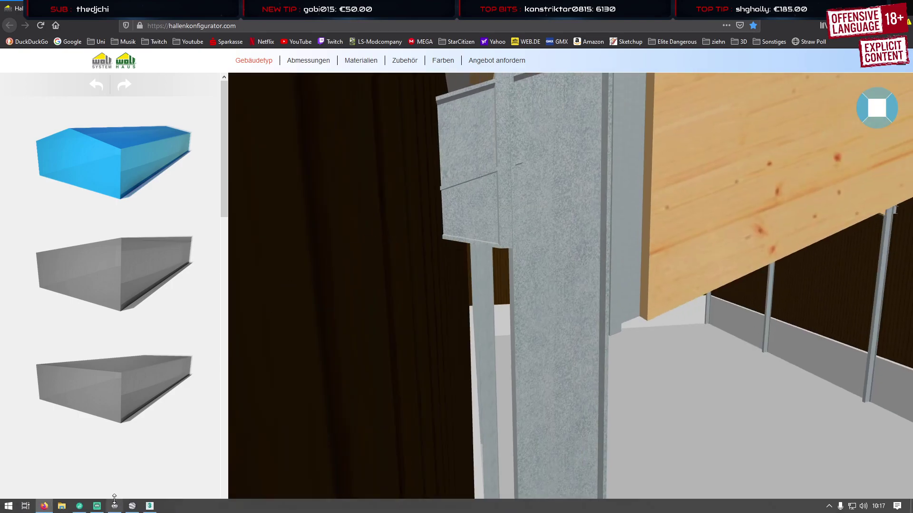
click(149, 507)
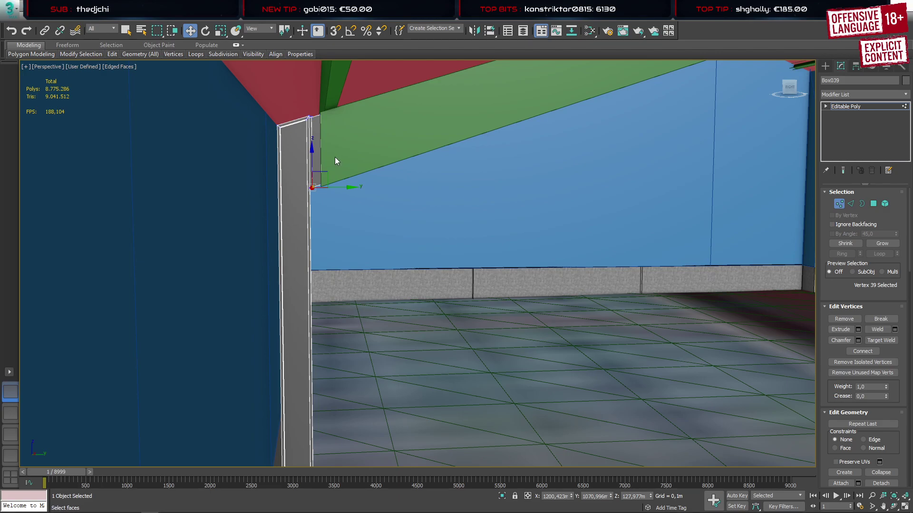
Shift-copy the lilac post Box040 onto the front roof edge as Box042
scroll(364, 152, down, 10)
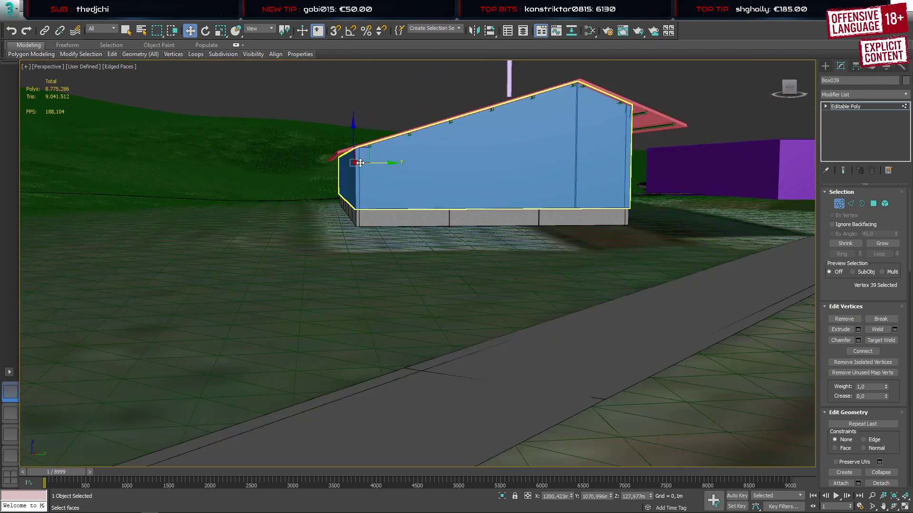
click(825, 65)
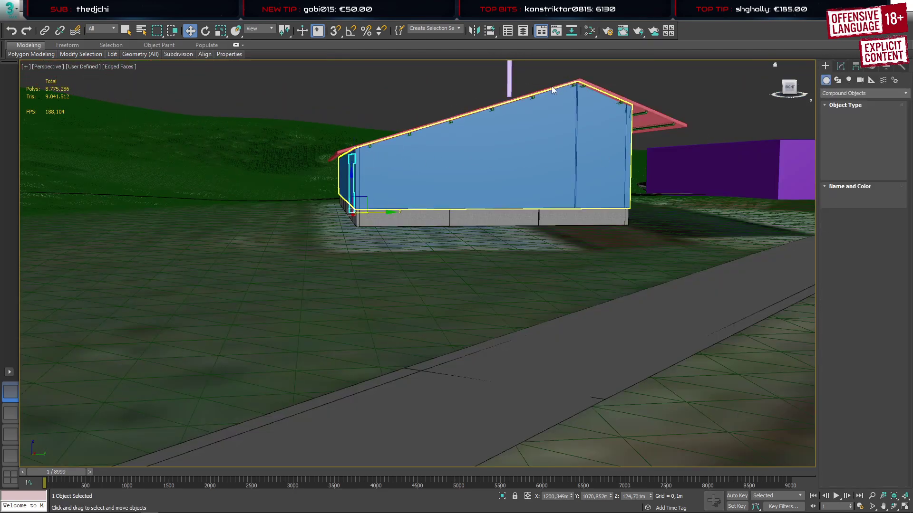
click(510, 90)
alt+middle_drag(538, 131, 536, 134)
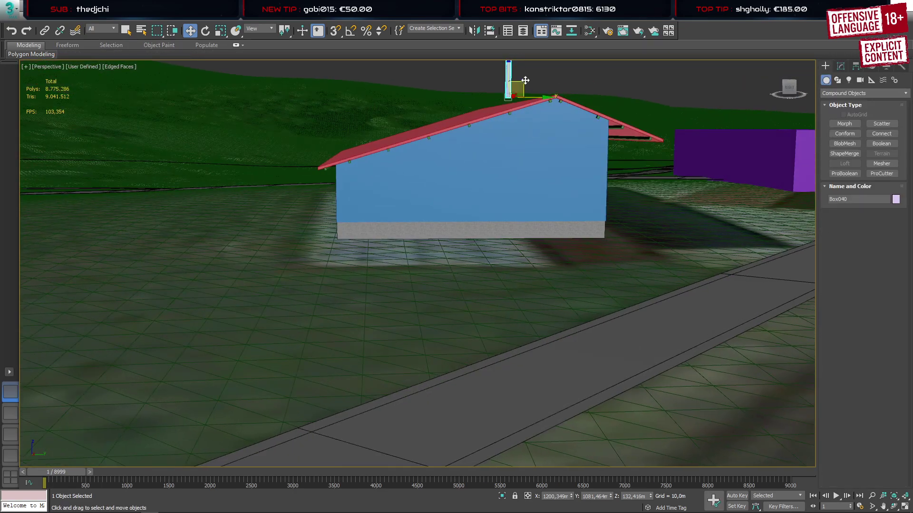
shift+drag(525, 80, 361, 148)
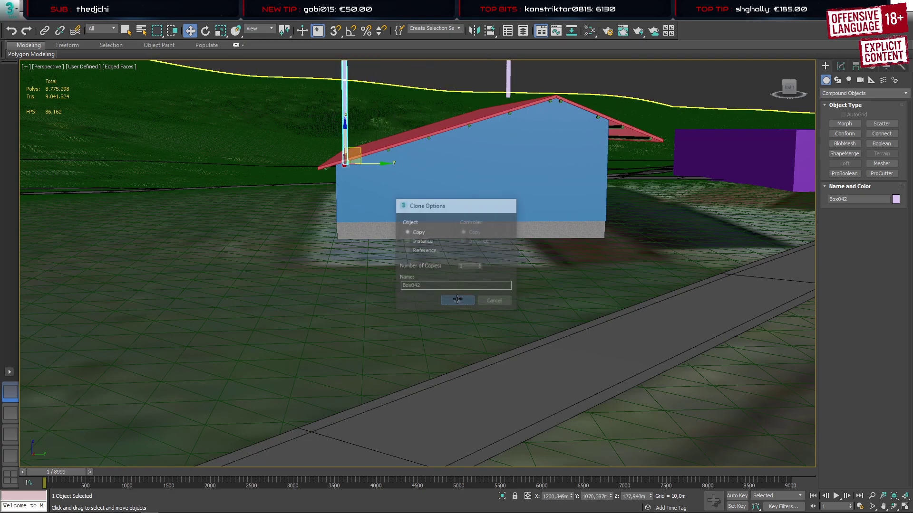
click(457, 299)
Isolate the post, blue wall, red roof and both green beams with Alt+Q
alt+middle_drag(389, 158, 350, 157)
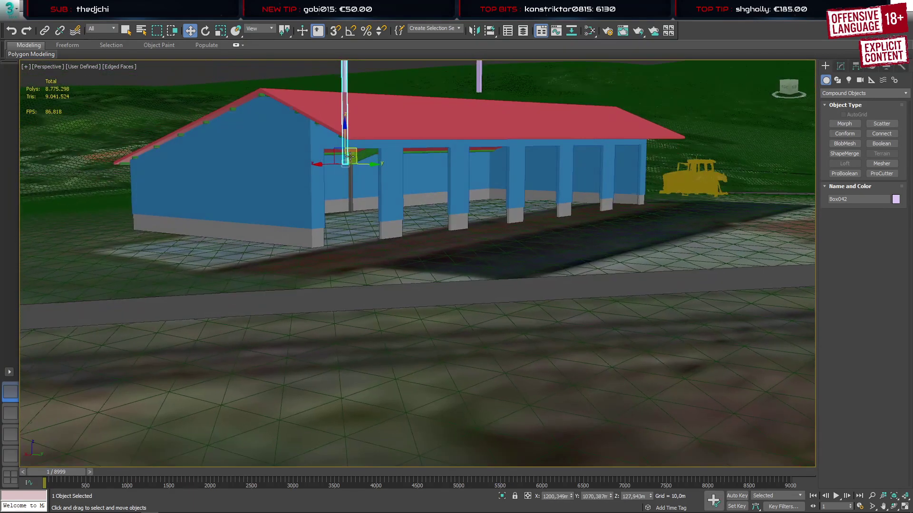
scroll(350, 155, up, 10)
ctrl+click(332, 206)
ctrl+click(303, 204)
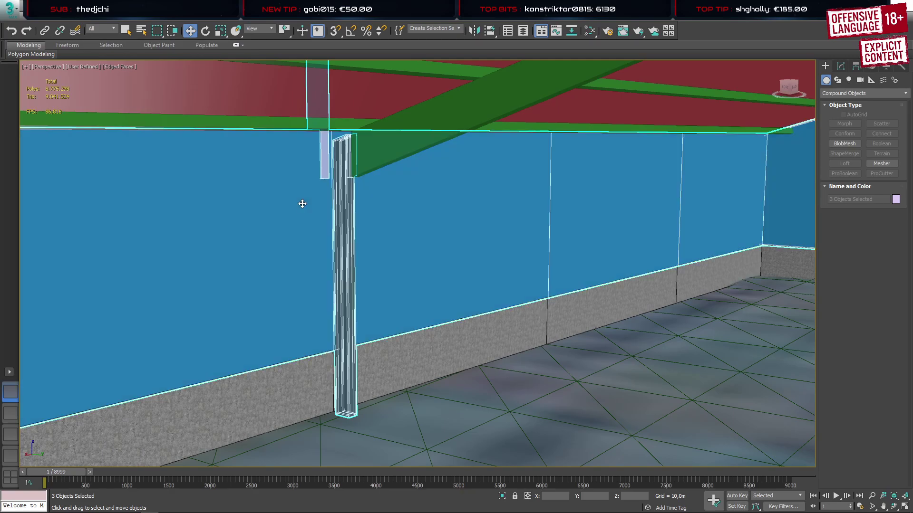
ctrl+click(383, 85)
ctrl+click(390, 137)
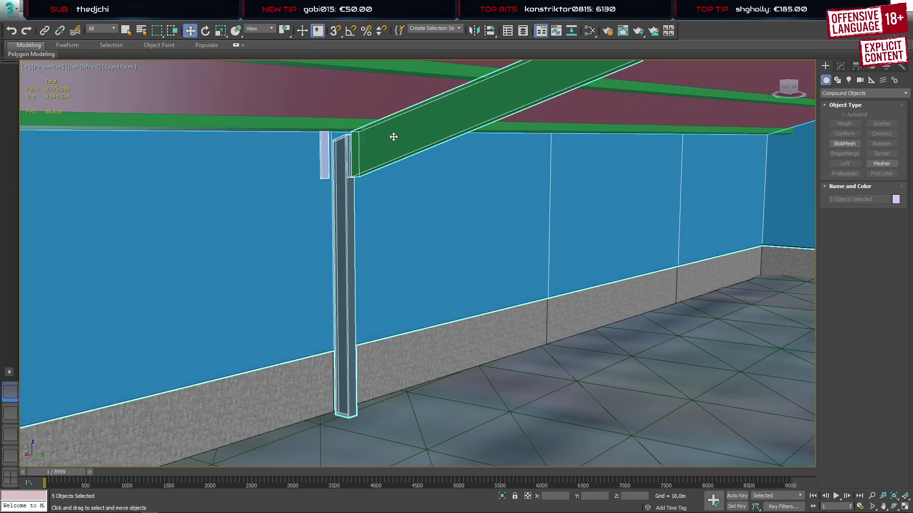
ctrl+click(352, 133)
key(alt+q)
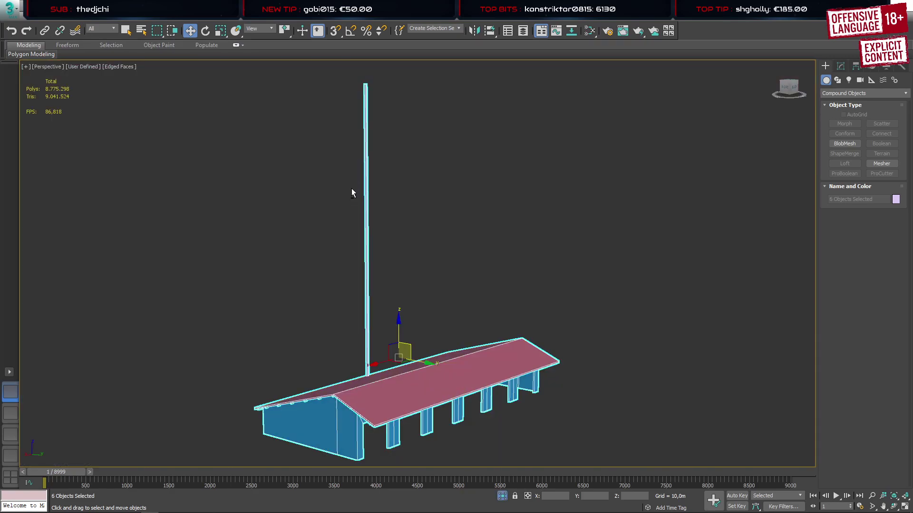
alt+middle_drag(352, 188, 429, 179)
click(430, 179)
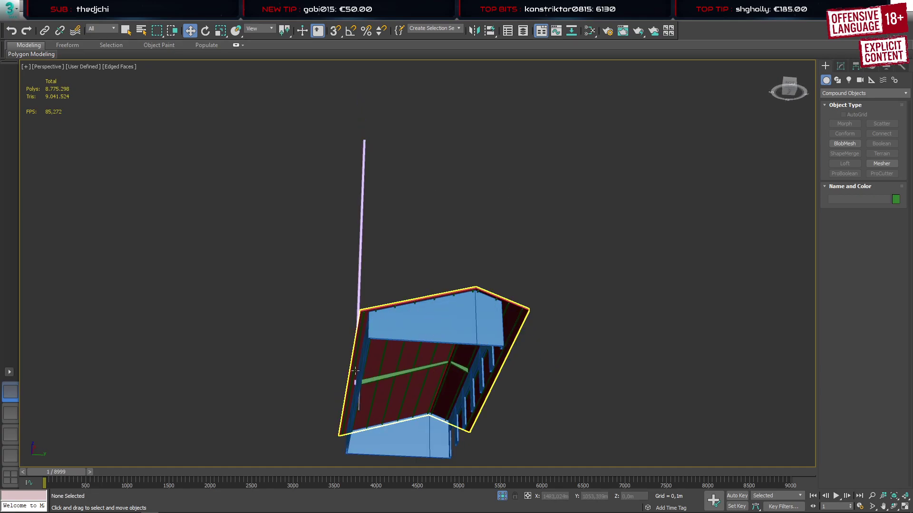
scroll(354, 375, up, 6)
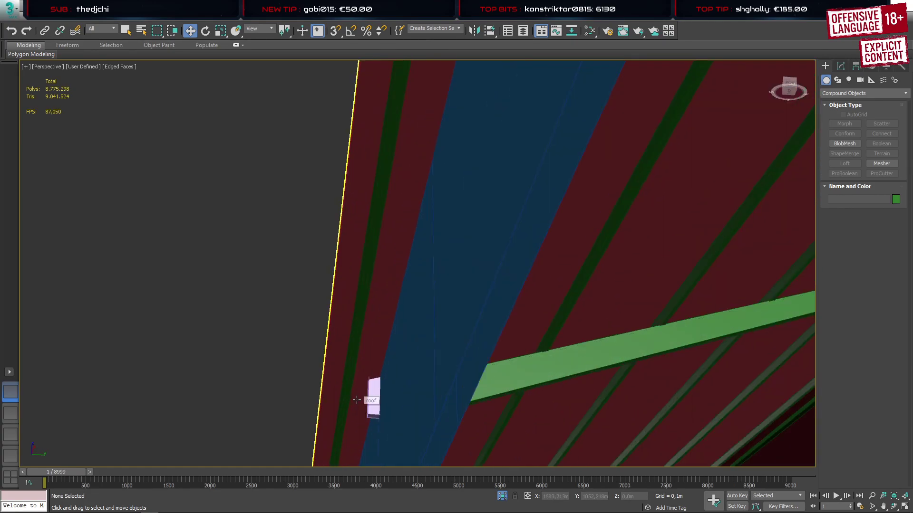
Isolate every visible part except the red roof, so the roof is hidden
scroll(351, 372, down, 2)
scroll(351, 372, down, 6)
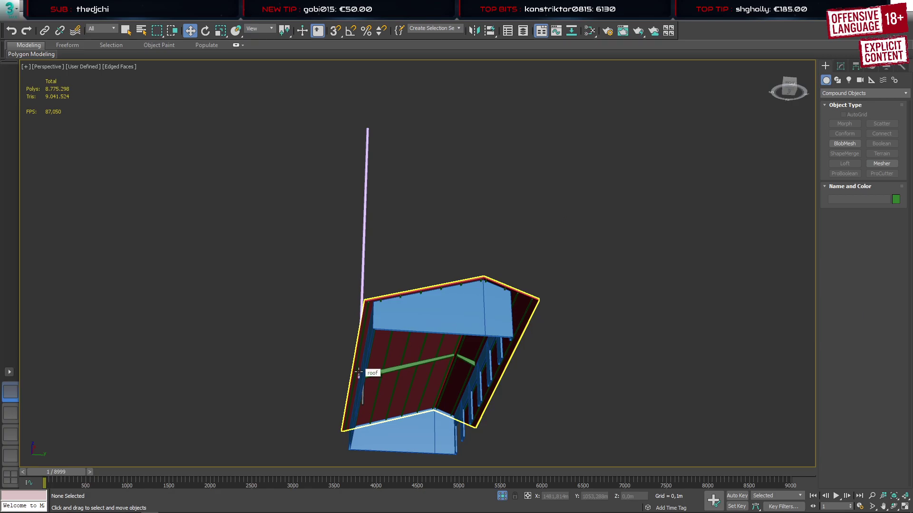
key(ctrl+a)
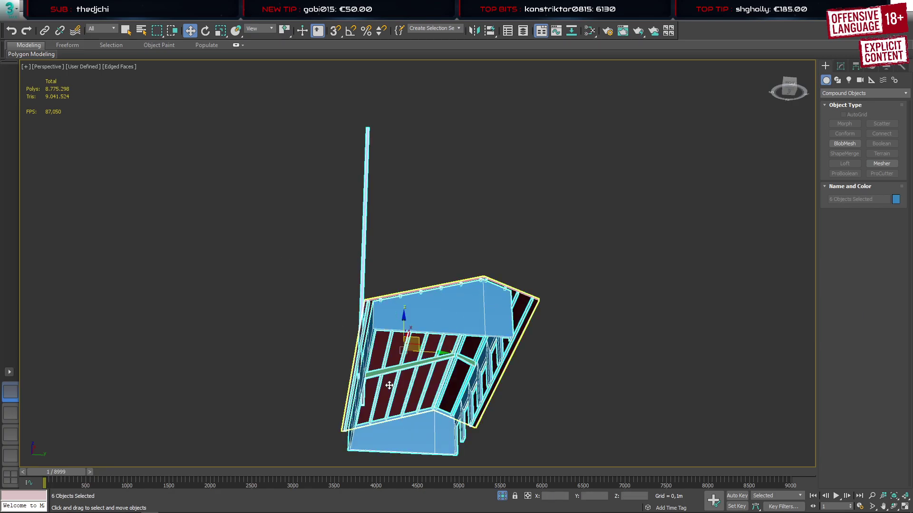
alt+click(394, 353)
key(alt+q)
alt+middle_drag(422, 357, 410, 431)
Select the small post Box039, then the copied post Box042
click(561, 344)
scroll(361, 340, up, 10)
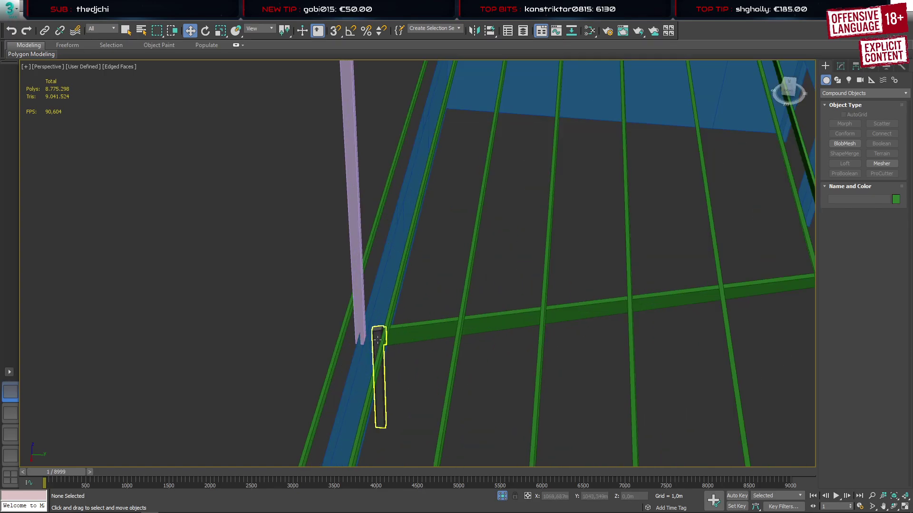
click(373, 345)
alt+middle_drag(372, 345, 466, 294)
click(407, 190)
In the Left view, move Box042 up-left and rotate it about -106° along the roof slope
click(11, 456)
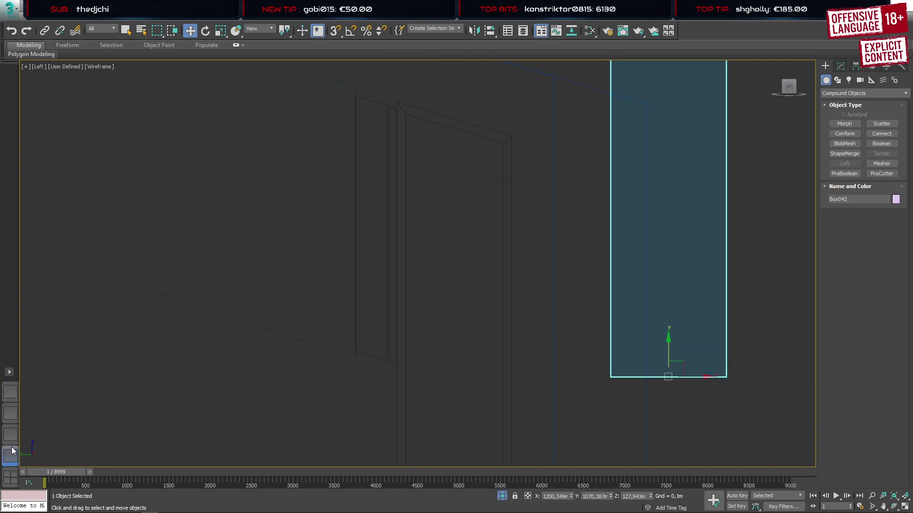
scroll(422, 257, down, 8)
scroll(432, 261, up, 5)
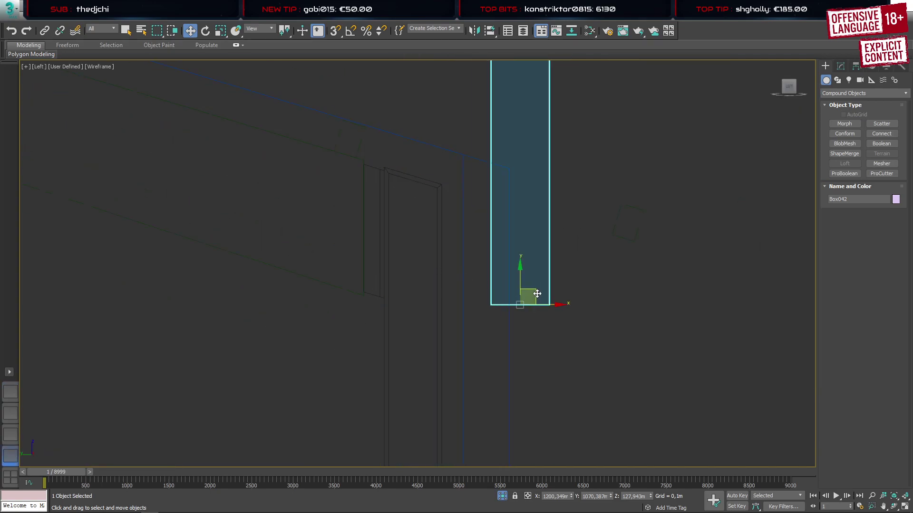
drag(537, 294, 460, 181)
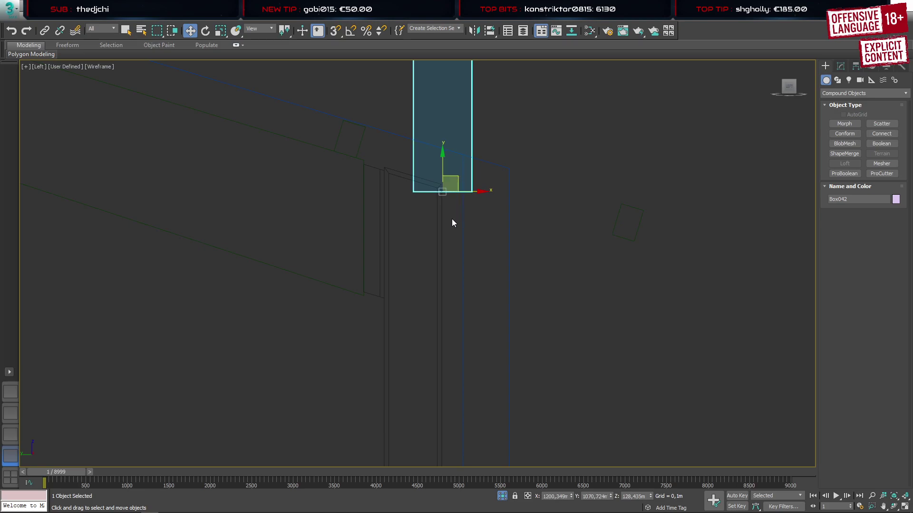
scroll(452, 223, down, 6)
scroll(451, 220, up, 4)
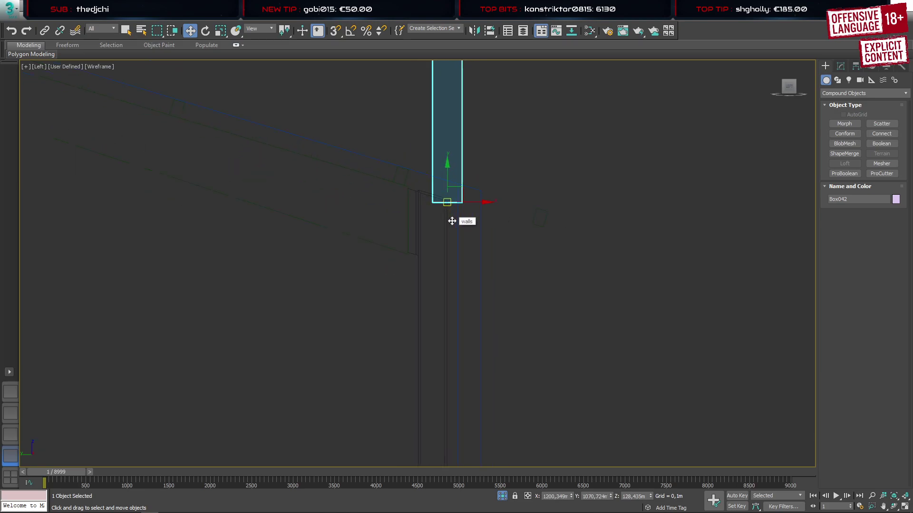
key(e)
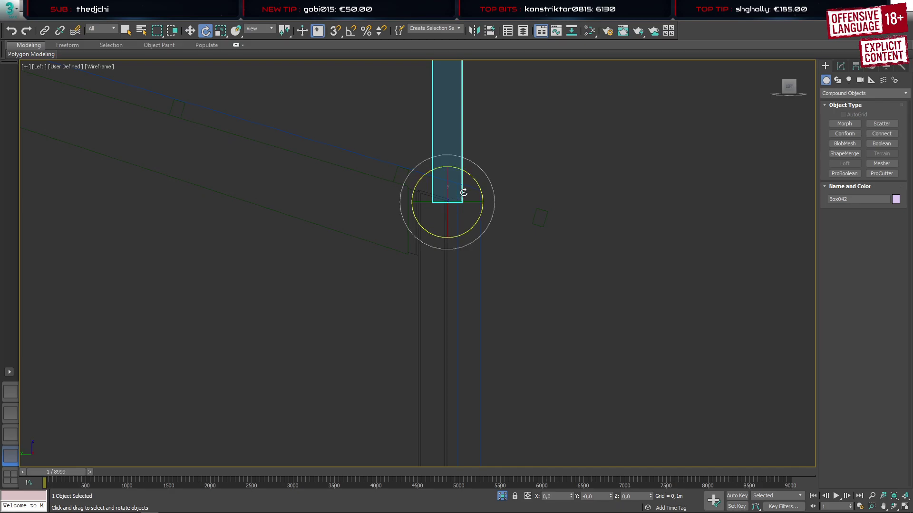
drag(471, 180, 501, 310)
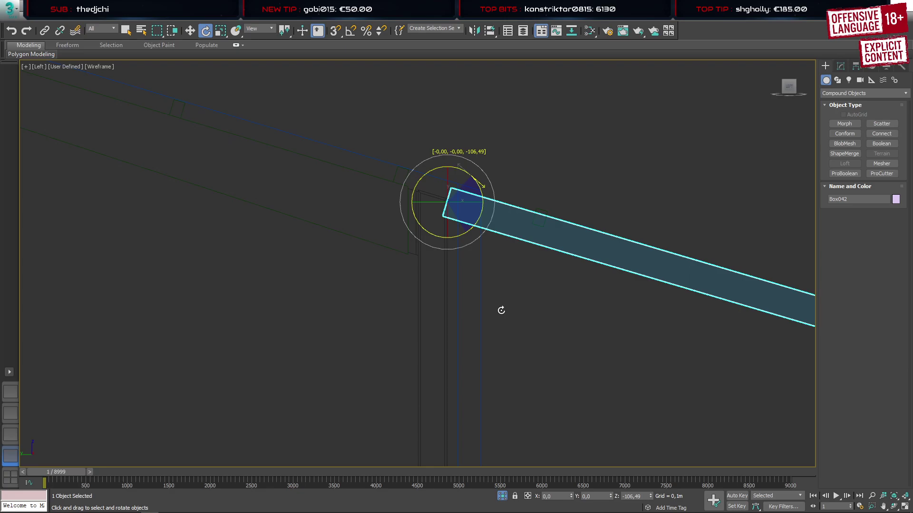
drag(501, 311, 501, 311)
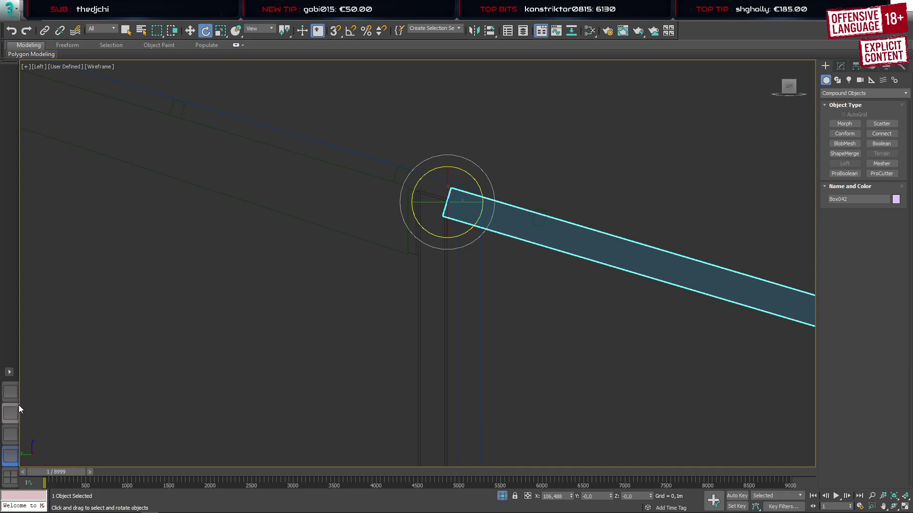
Check in Perspective, then isolate the wall, roof, green beams and post with the beam
click(12, 394)
key(alt+q)
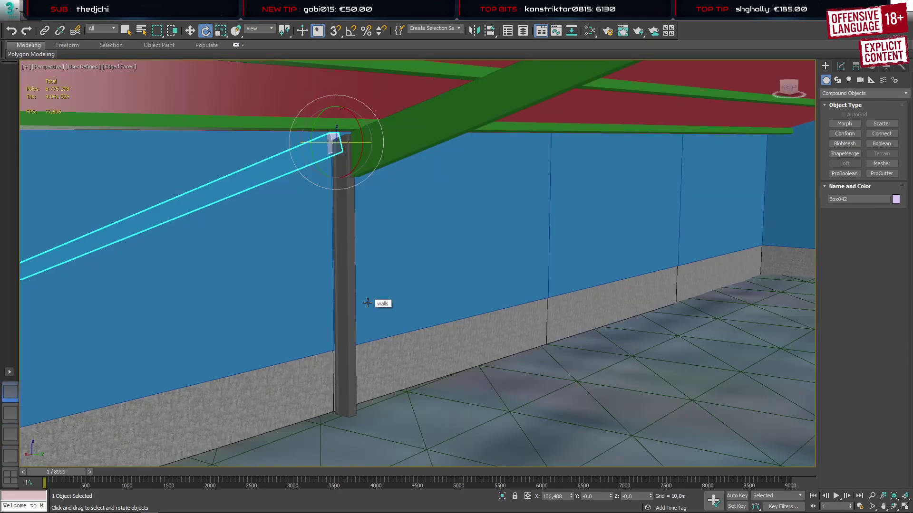
scroll(367, 303, down, 3)
alt+middle_drag(367, 303, 411, 295)
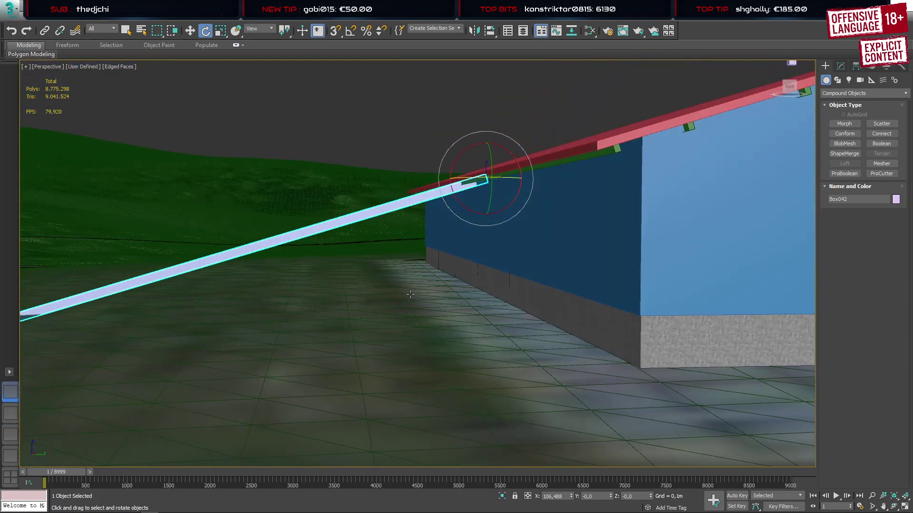
ctrl+click(587, 195)
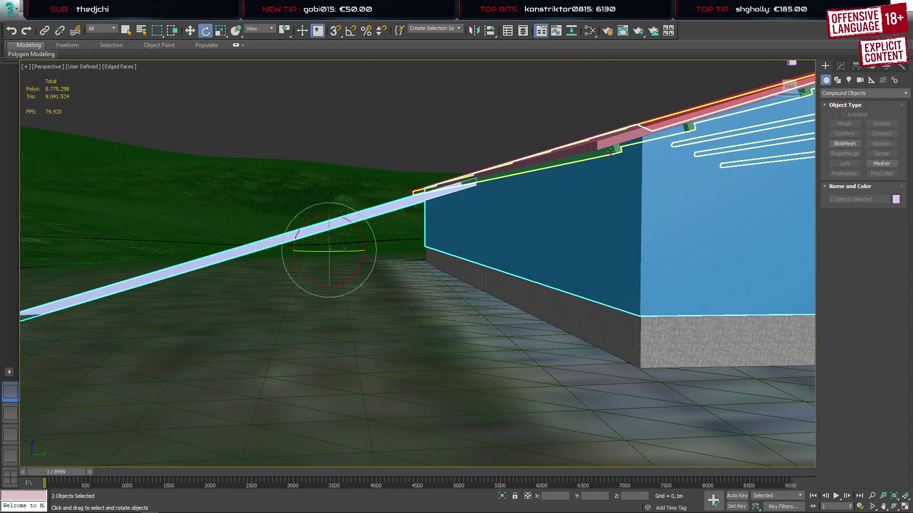
ctrl+click(610, 152)
ctrl+click(611, 142)
alt+middle_drag(563, 163, 496, 177)
ctrl+click(500, 258)
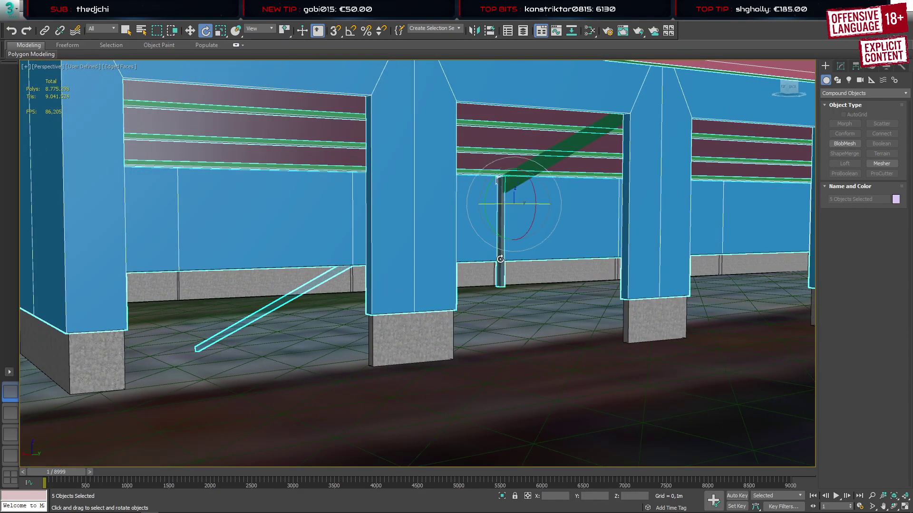
ctrl+click(552, 164)
key(alt+q)
Select the sloped beam Box042 and return to the Left wireframe view
click(635, 172)
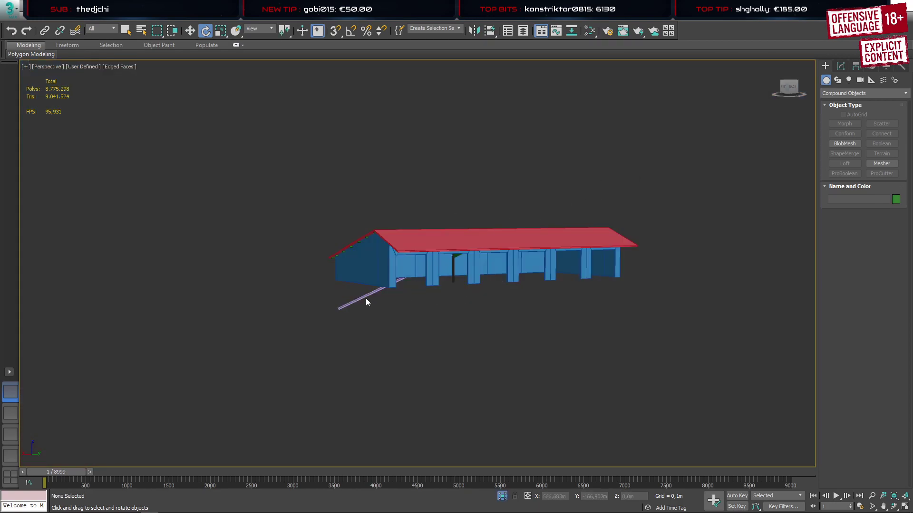
click(366, 299)
click(12, 451)
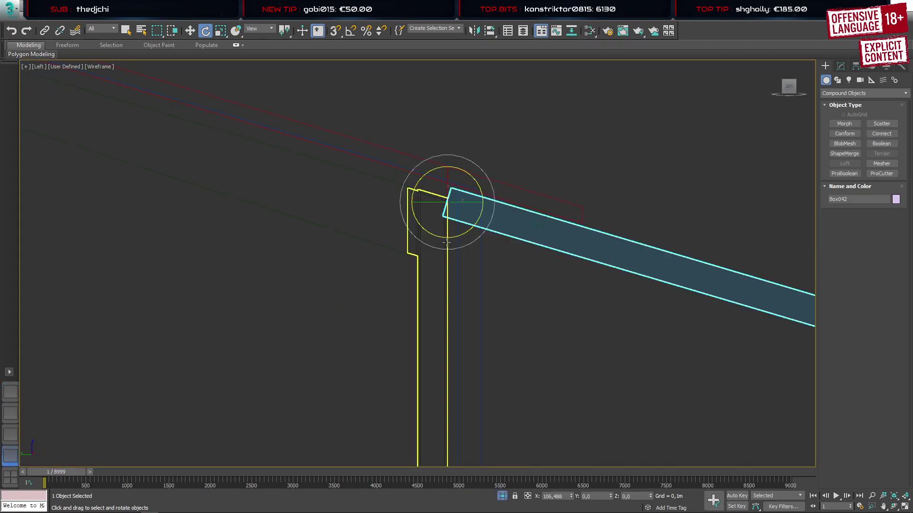
Raise the sloped beam slightly along Y
key(w)
scroll(454, 200, up, 3)
drag(436, 179, 440, 170)
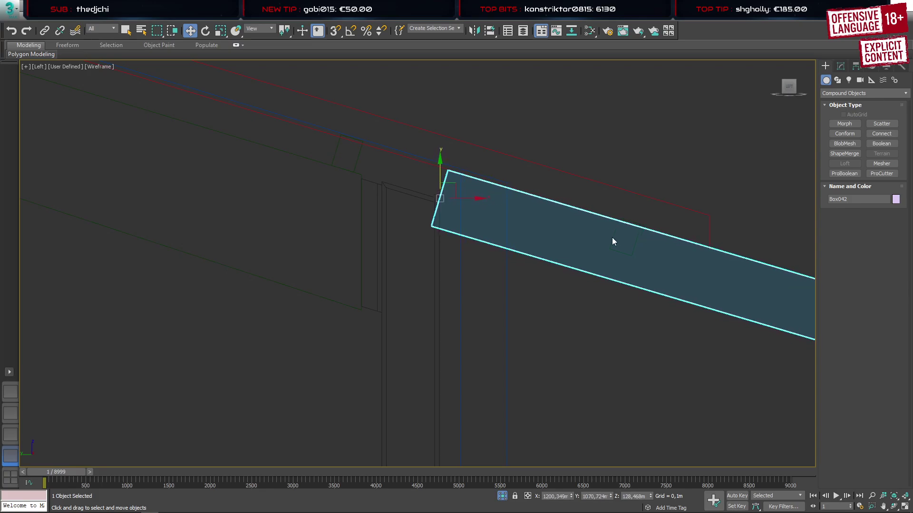
scroll(675, 256, up, 5)
middle_drag(404, 193, 657, 357)
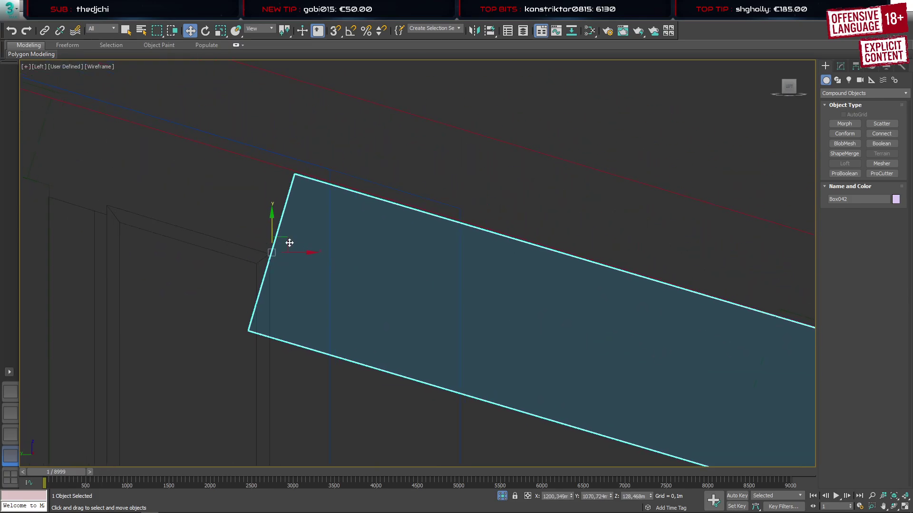
drag(271, 224, 272, 221)
middle_drag(438, 273, 566, 289)
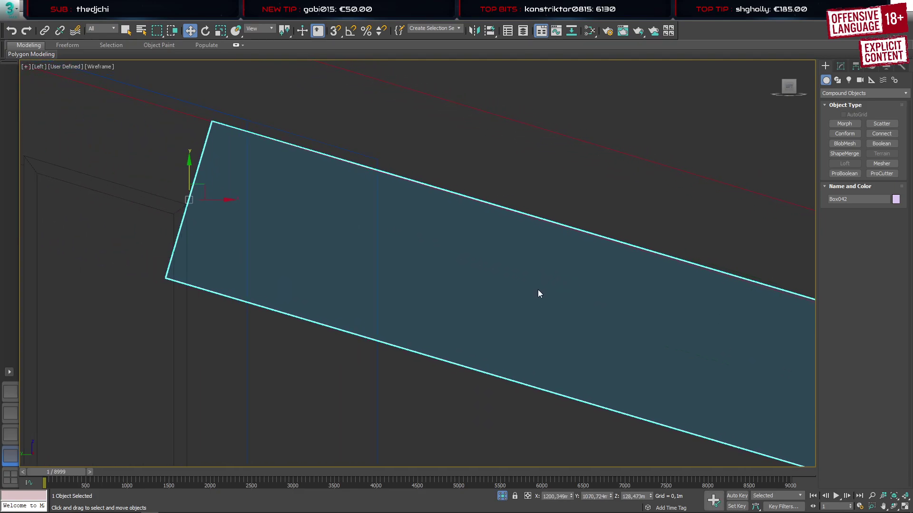
Set the beam's X rotation to 106,5, then refine it to 106,7
key(e)
middle_drag(629, 341, 261, 250)
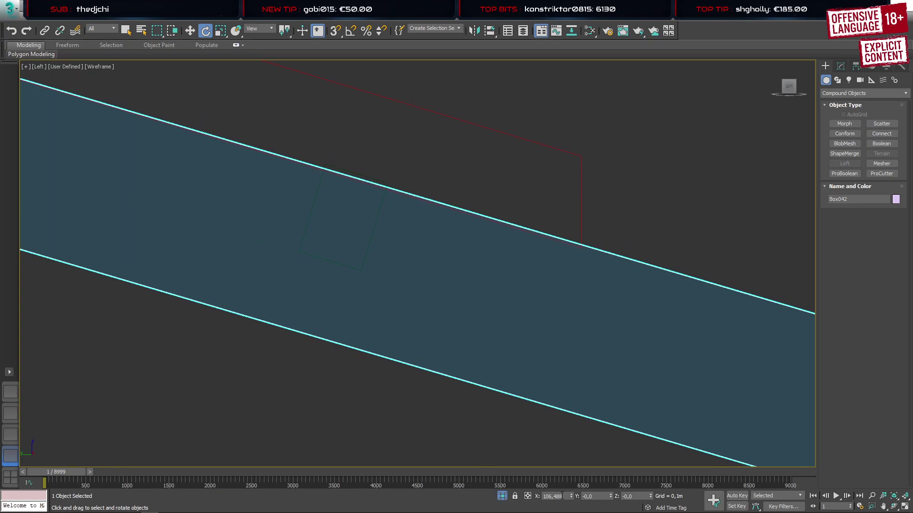
drag(565, 497, 559, 498)
double_click(559, 497)
text(106,5)
key(Return)
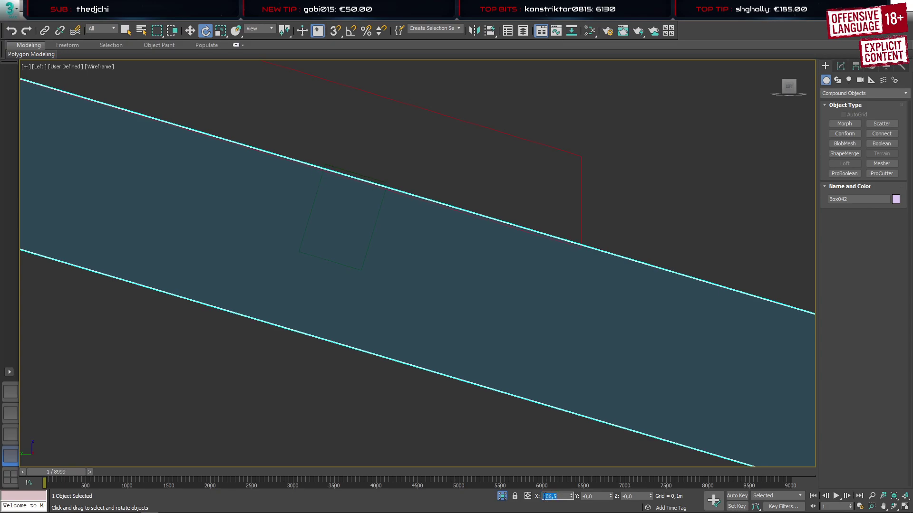
text(106,7)
key(Return)
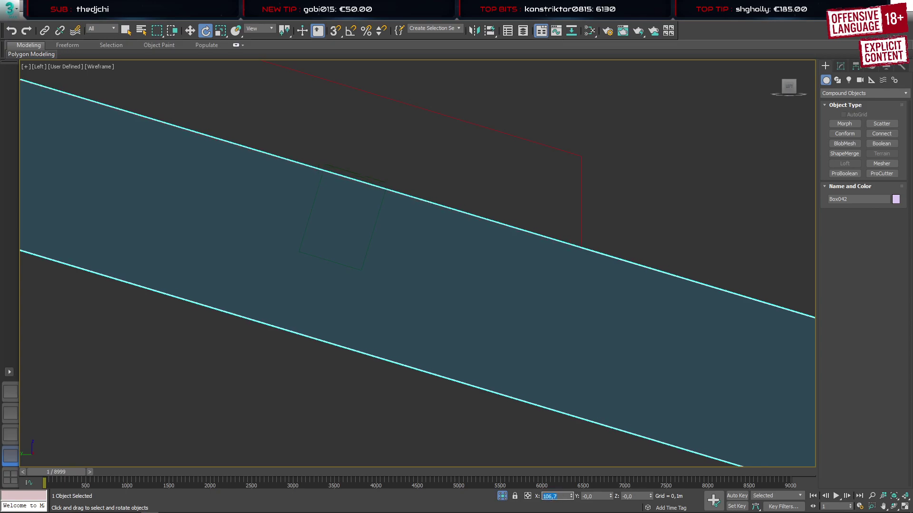
Nudge the beam slightly lower and further left
click(333, 391)
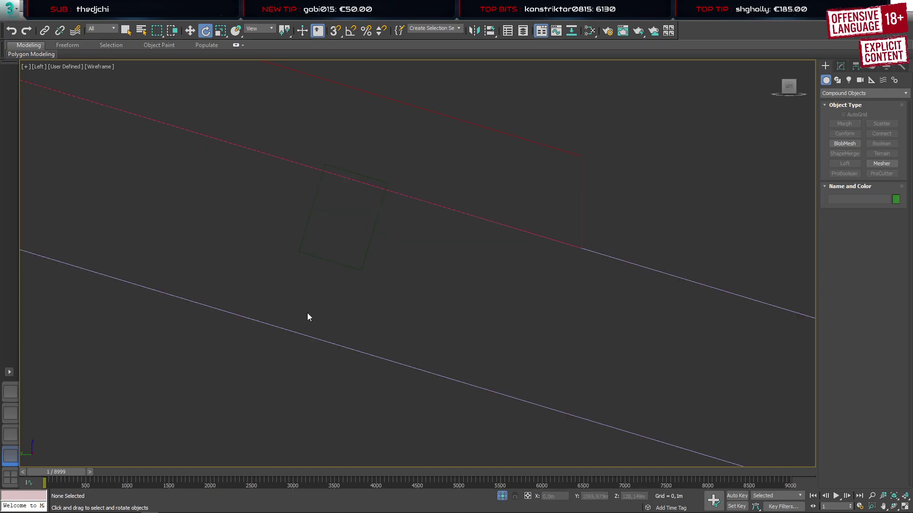
scroll(278, 293, down, 5)
click(237, 290)
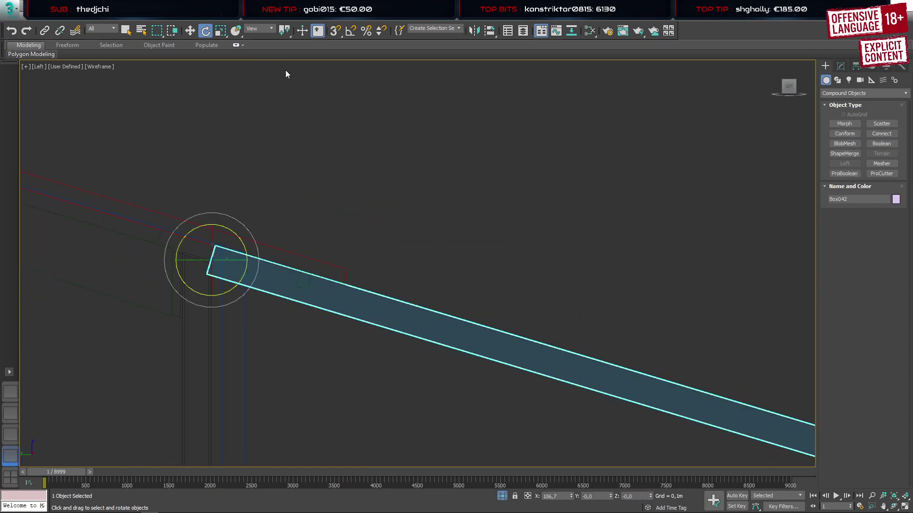
key(w)
scroll(217, 246, up, 5)
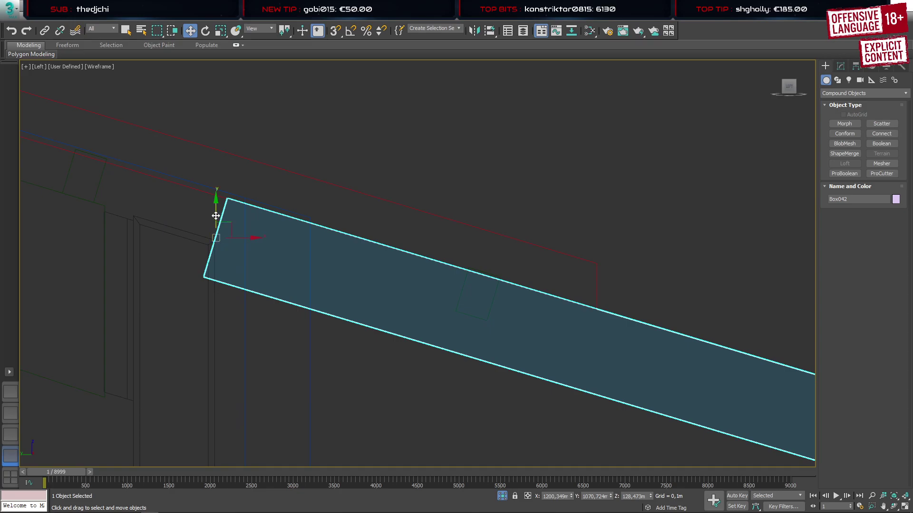
drag(216, 215, 216, 261)
scroll(412, 318, up, 5)
scroll(405, 315, down, 5)
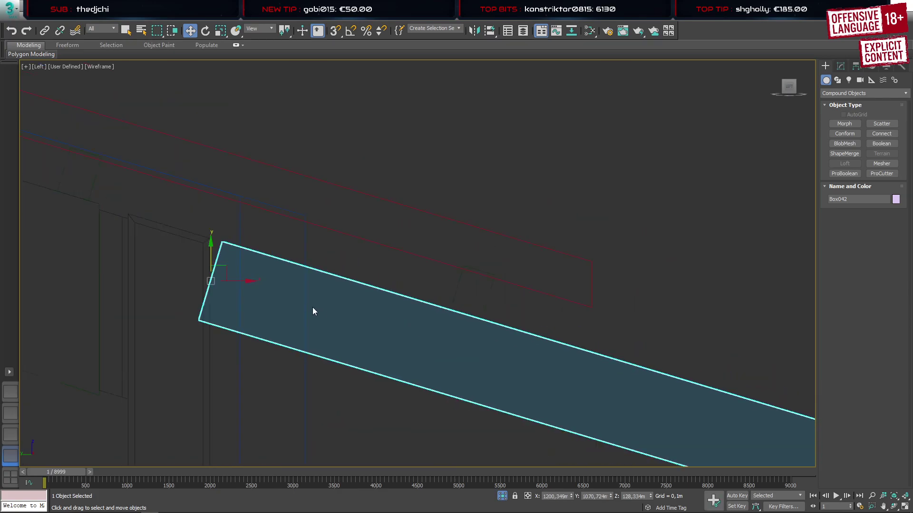
middle_drag(258, 292, 324, 292)
drag(308, 280, 286, 279)
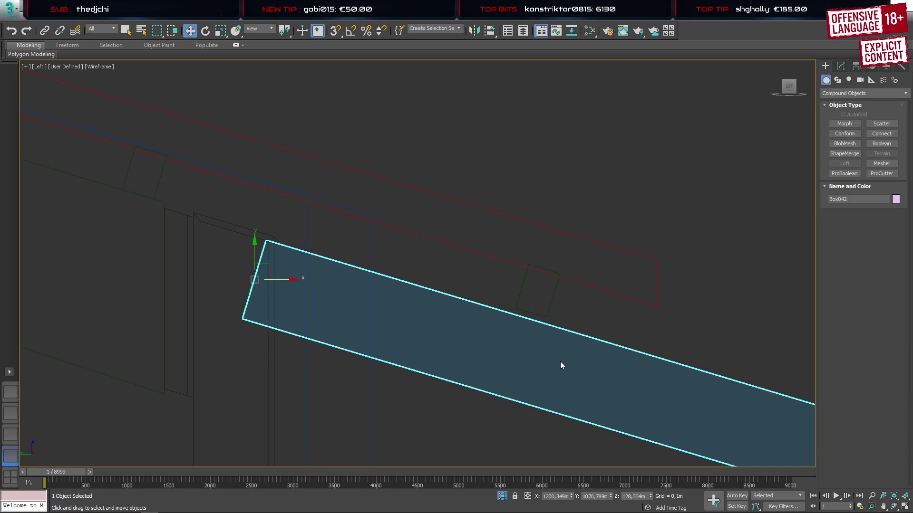
click(551, 296)
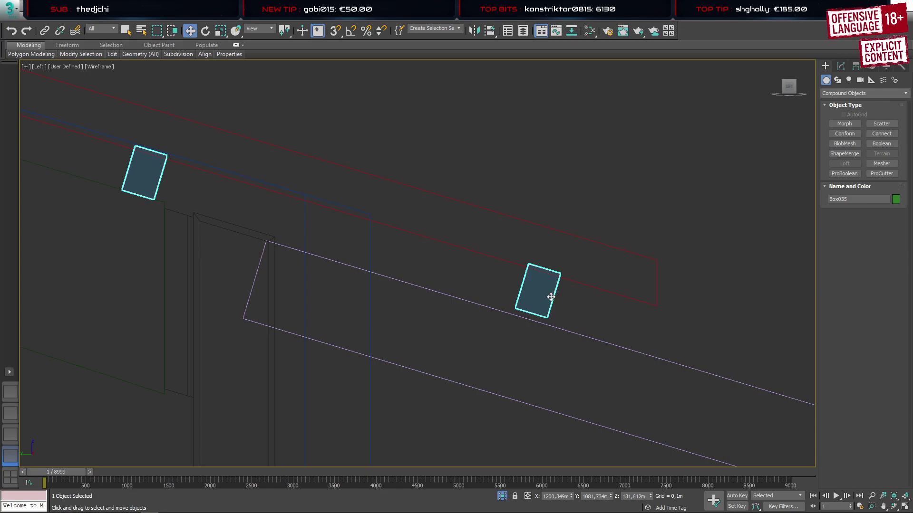
key(5)
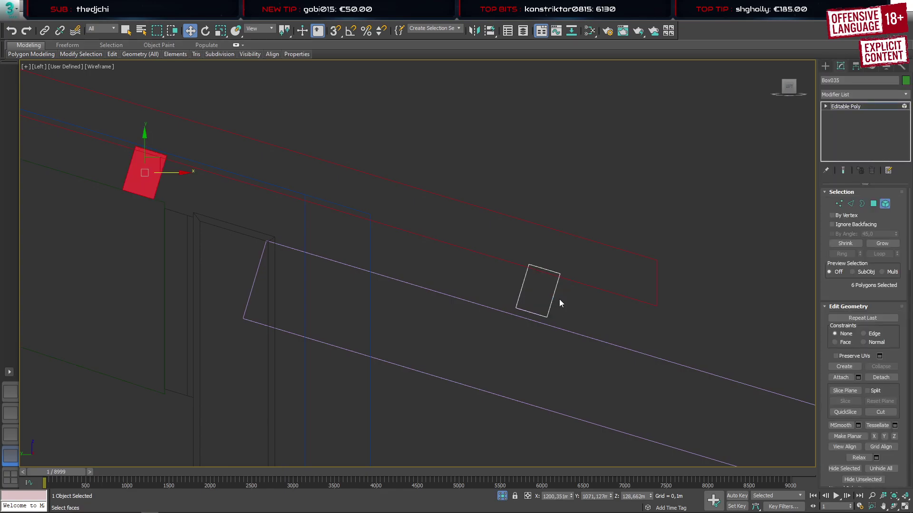
click(555, 299)
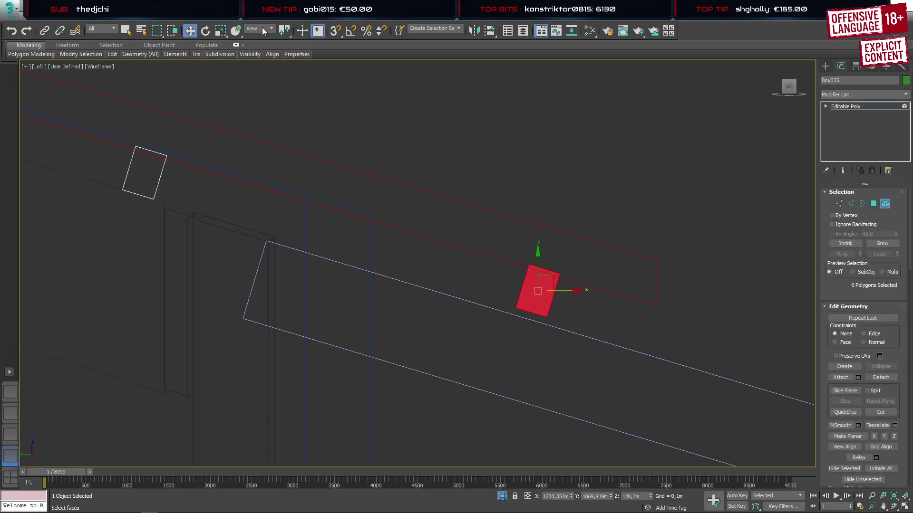
scroll(535, 282, up, 2)
drag(552, 282, 551, 287)
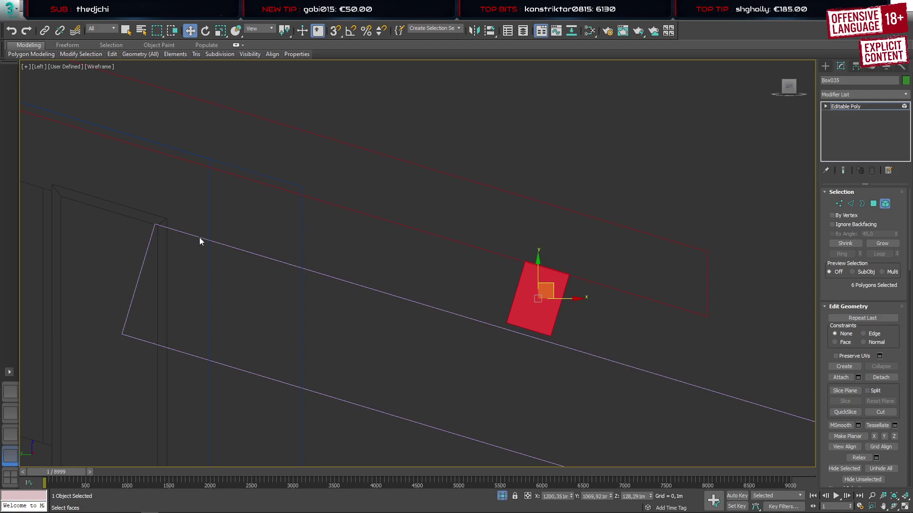
scroll(193, 238, down, 4)
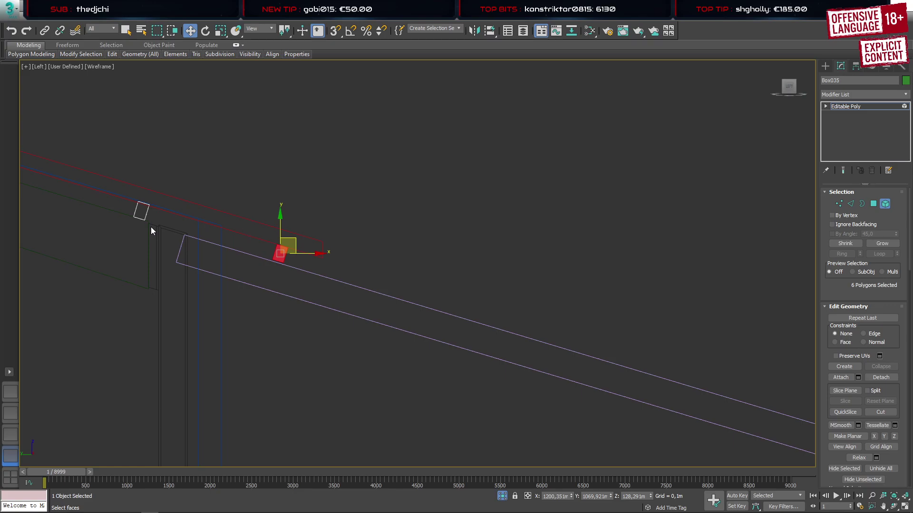
scroll(152, 231, up, 4)
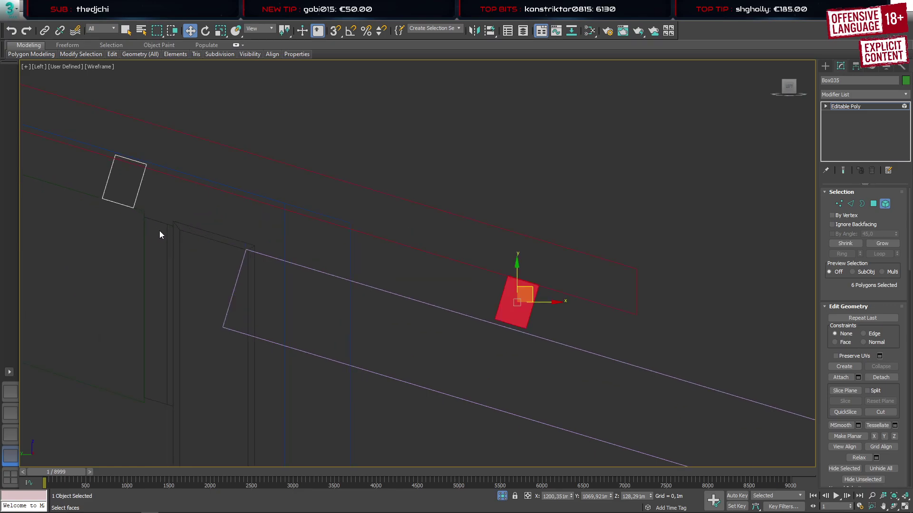
click(825, 67)
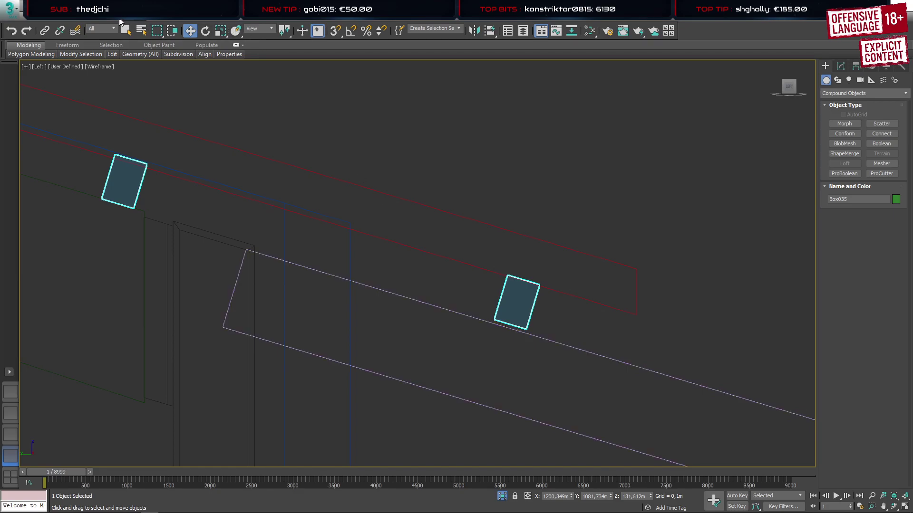
key(ctrl+z)
Raise the long sloped beam slightly, then clear the selection
click(387, 293)
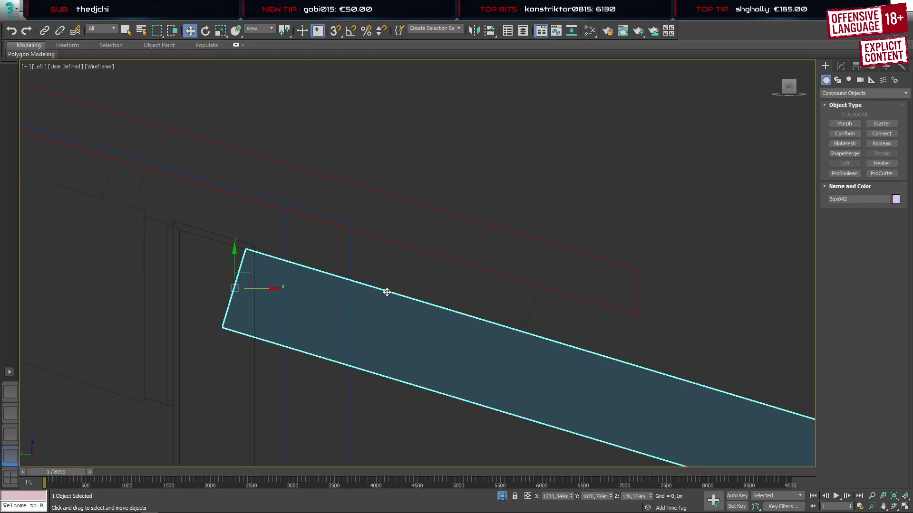
mouse_move(242, 260)
mouse_down()
mouse_move(234, 251)
mouse_move(242, 264)
mouse_up()
scroll(537, 328, up, 6)
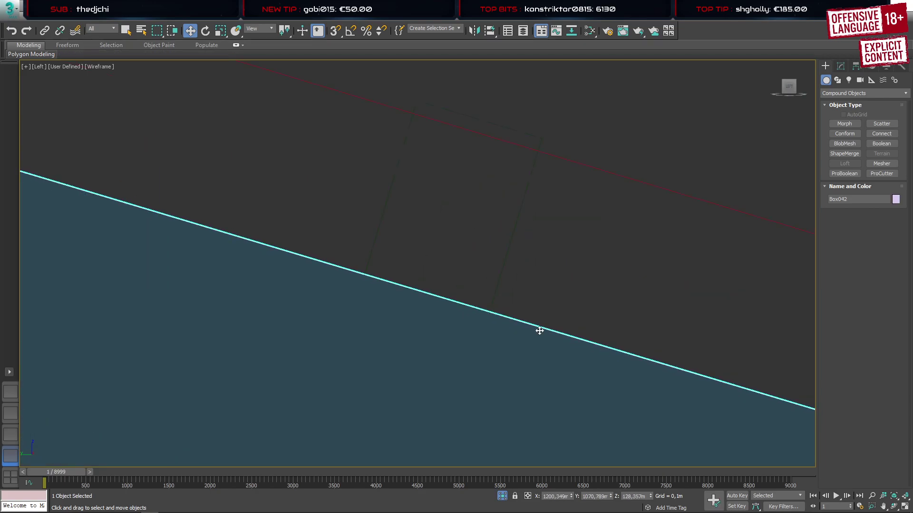
scroll(538, 328, down, 10)
click(508, 377)
scroll(502, 329, up, 5)
scroll(502, 329, down, 5)
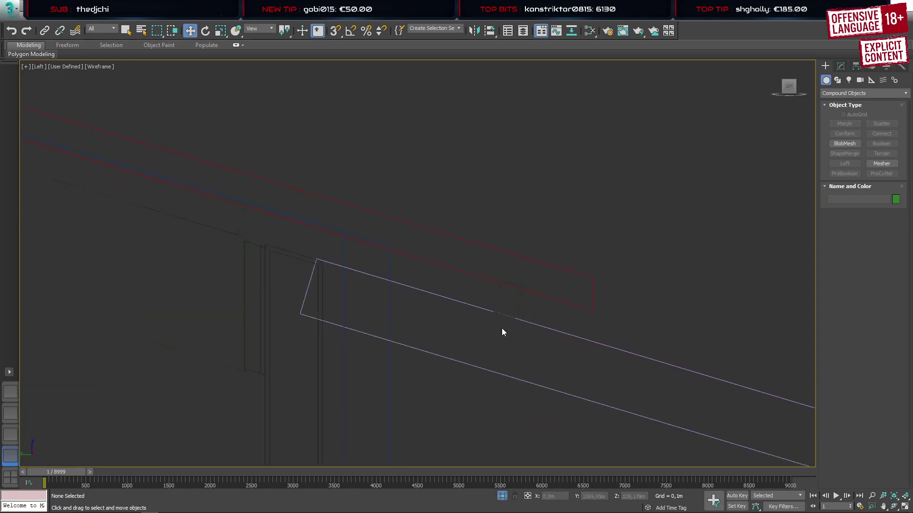
scroll(402, 296, up, 3)
Adjust the top vertices of door-frame post Box039 so its top reaches the rafter
click(403, 292)
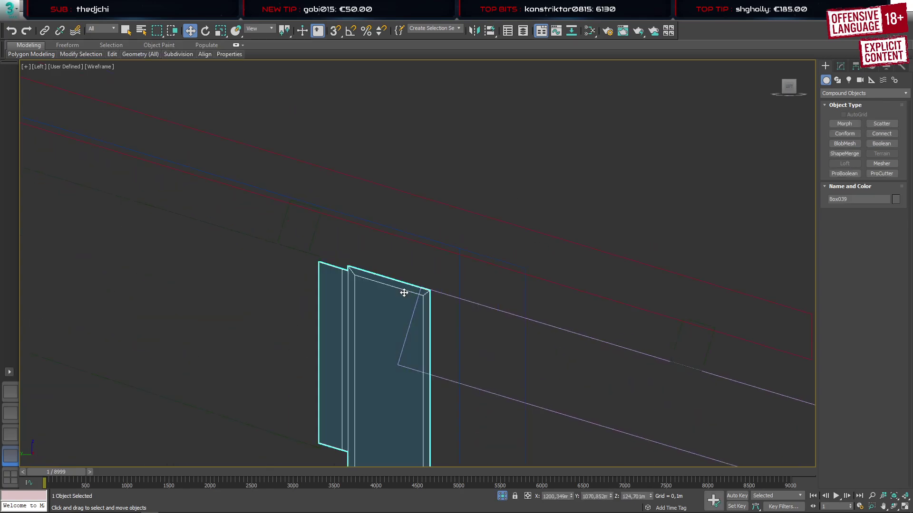
key(1)
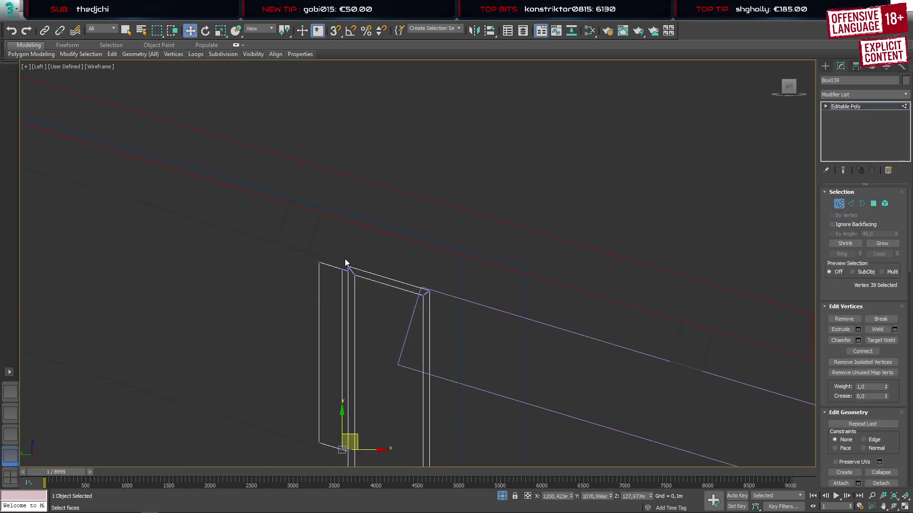
scroll(349, 271, up, 3)
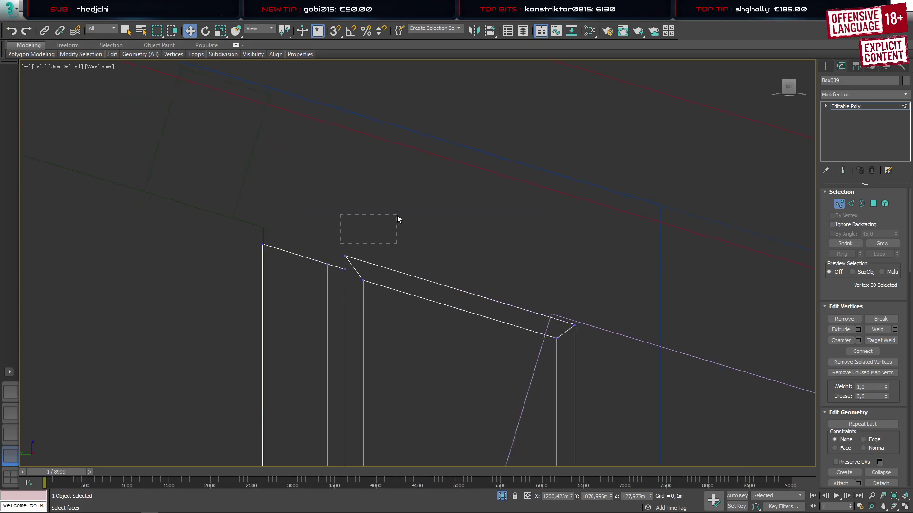
drag(397, 219, 359, 263)
ctrl+drag(389, 314, 357, 273)
ctrl+drag(503, 288, 590, 358)
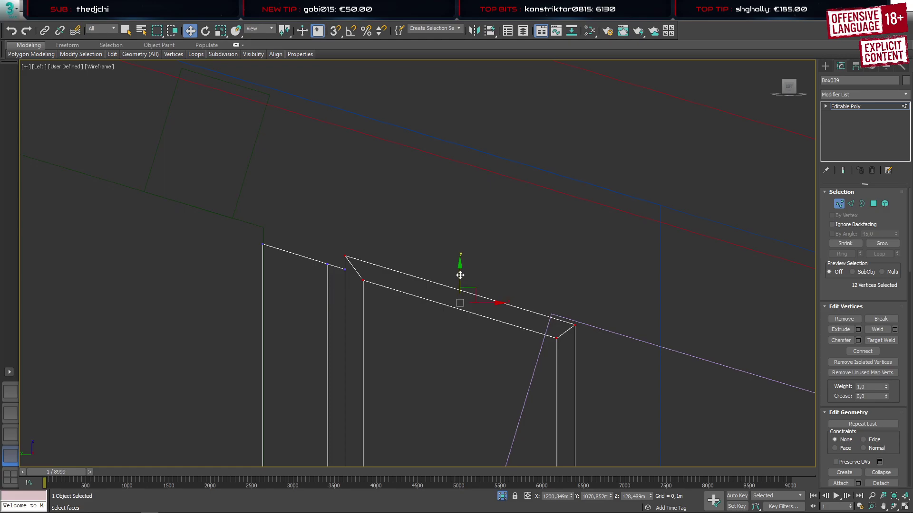
drag(460, 275, 464, 253)
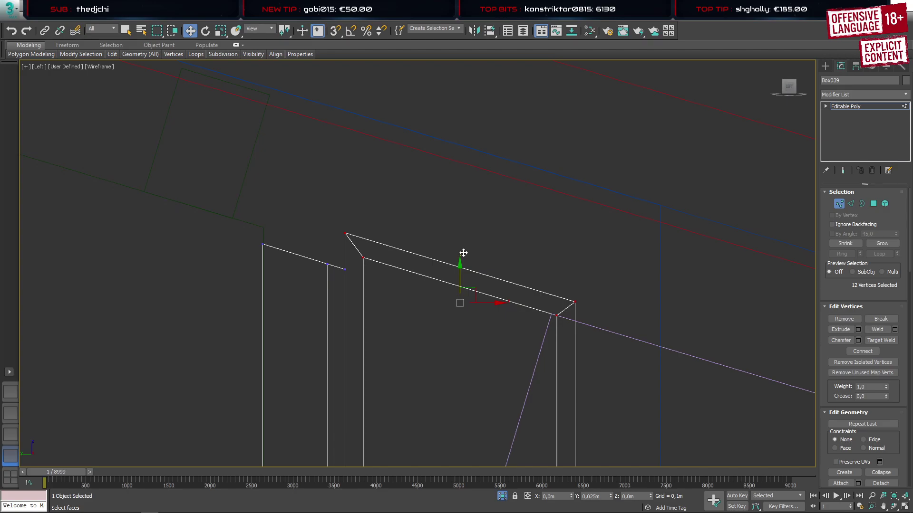
drag(463, 253, 466, 270)
scroll(399, 209, down, 6)
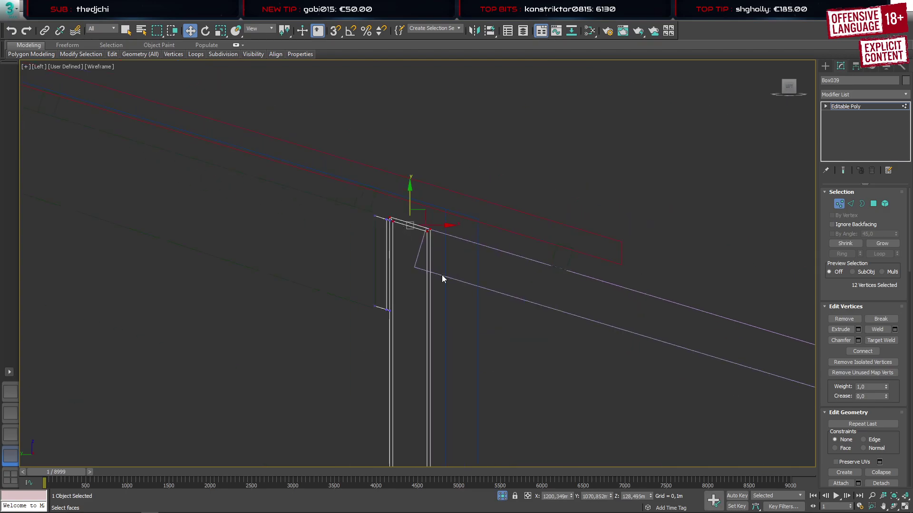
click(825, 68)
Select the slanted rafter beam Box042
click(437, 236)
scroll(438, 239, up, 6)
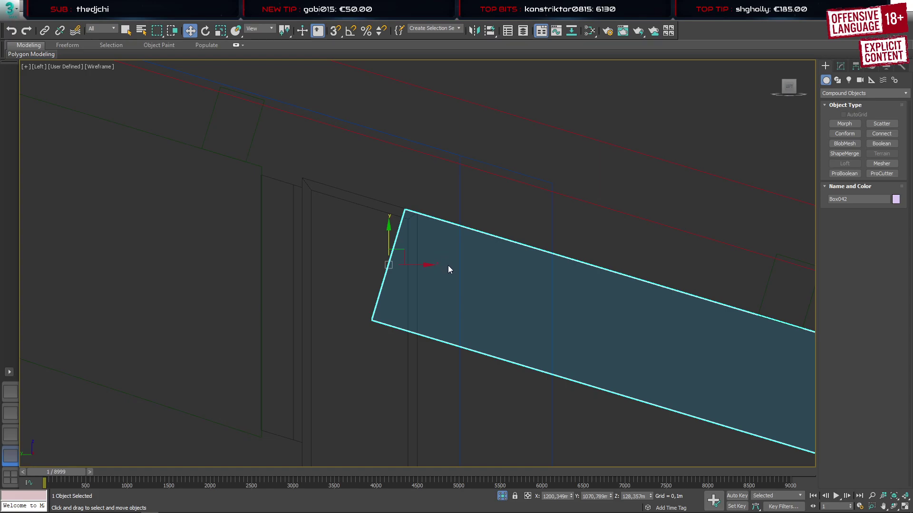
scroll(449, 270, up, 4)
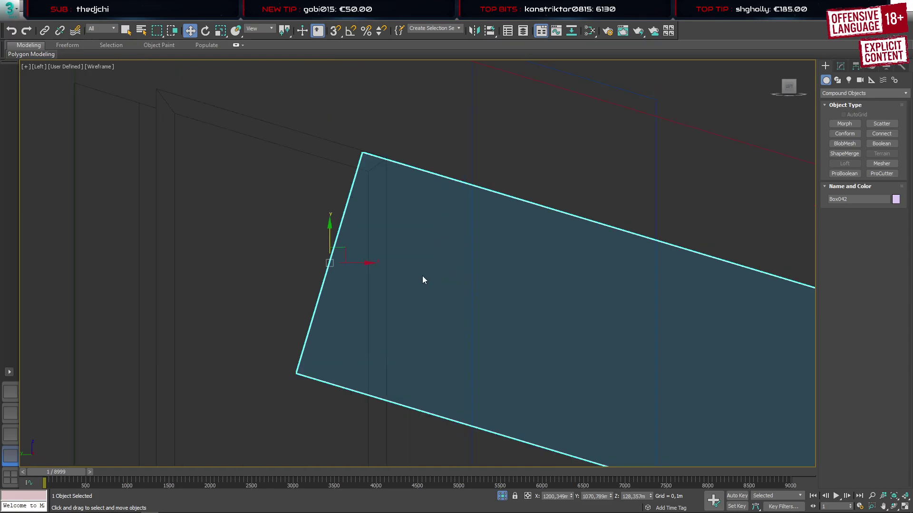
scroll(422, 276, down, 4)
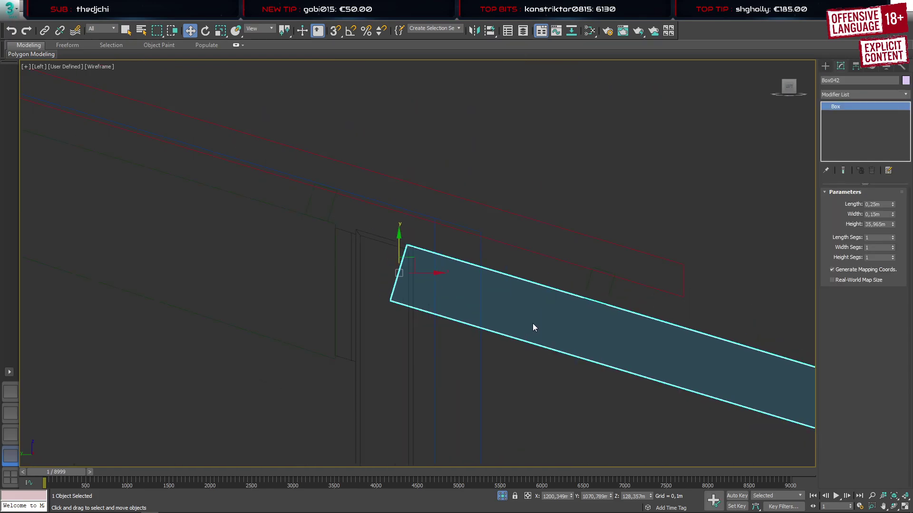
Shift-copy the rafter Box042 downward as one separate beam
right_click(522, 296)
mouse_move(585, 408)
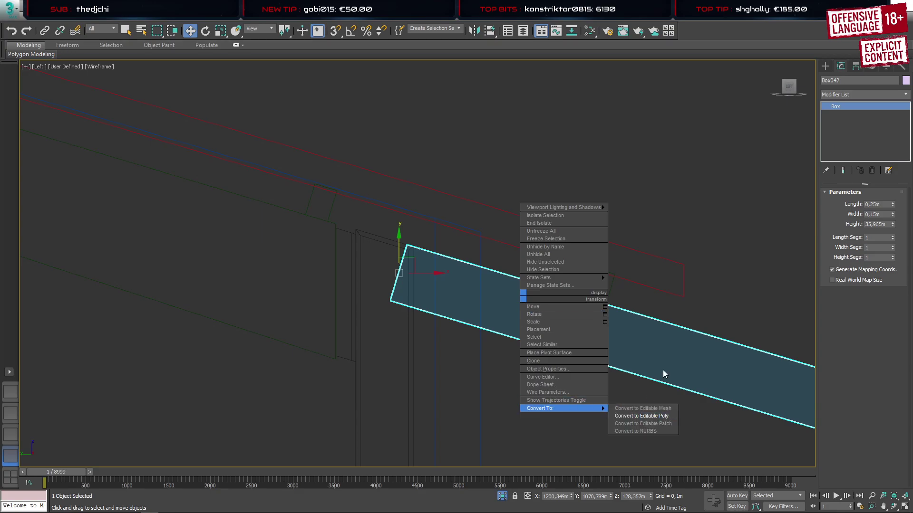
click(826, 66)
scroll(451, 252, down, 4)
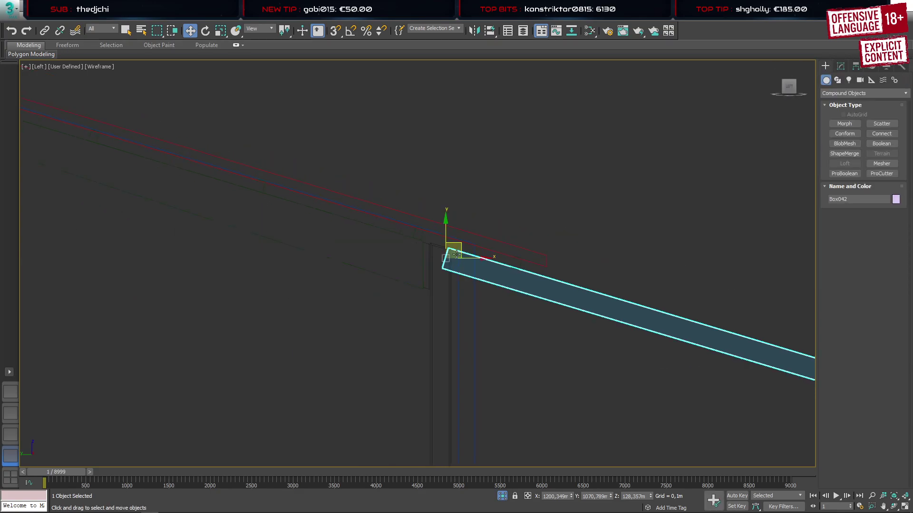
shift+drag(447, 233, 441, 360)
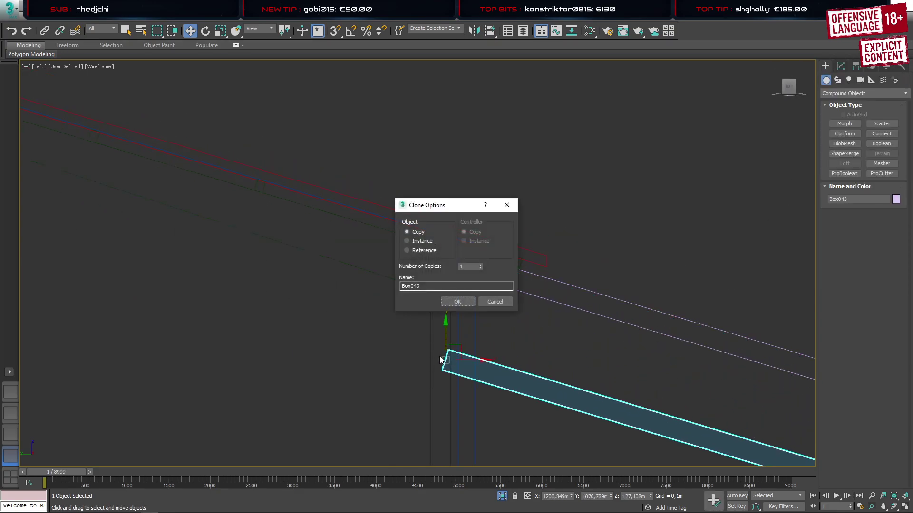
click(457, 301)
Convert the upper original rafter to an Editable Poly
click(485, 260)
middle_drag(511, 267, 359, 220)
right_click(355, 217)
mouse_move(387, 326)
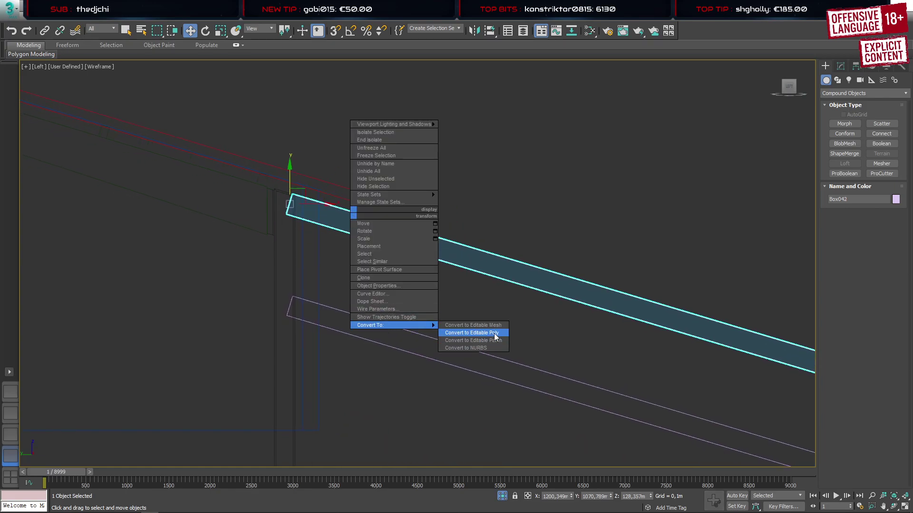
click(472, 333)
With Edge constraint on, slide the rafter's four left-end vertices inward to shorten it
scroll(300, 222, up, 5)
key(1)
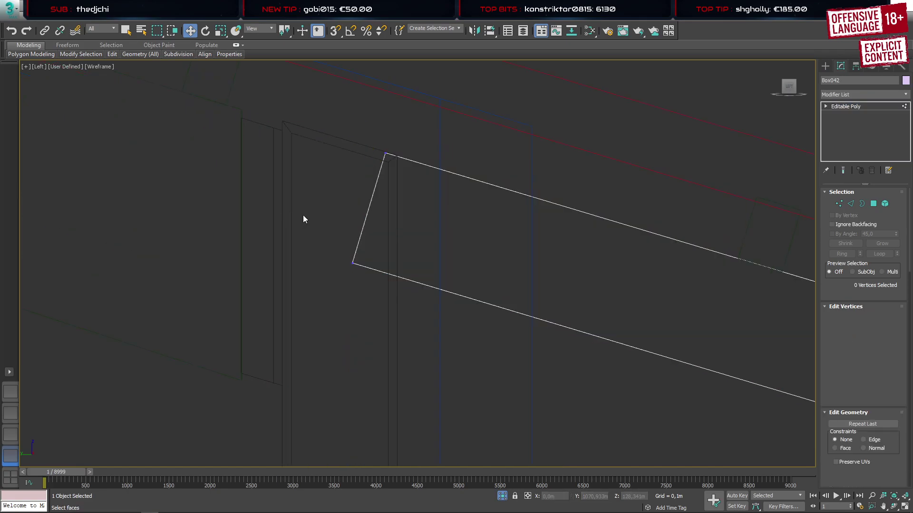
drag(277, 114, 393, 282)
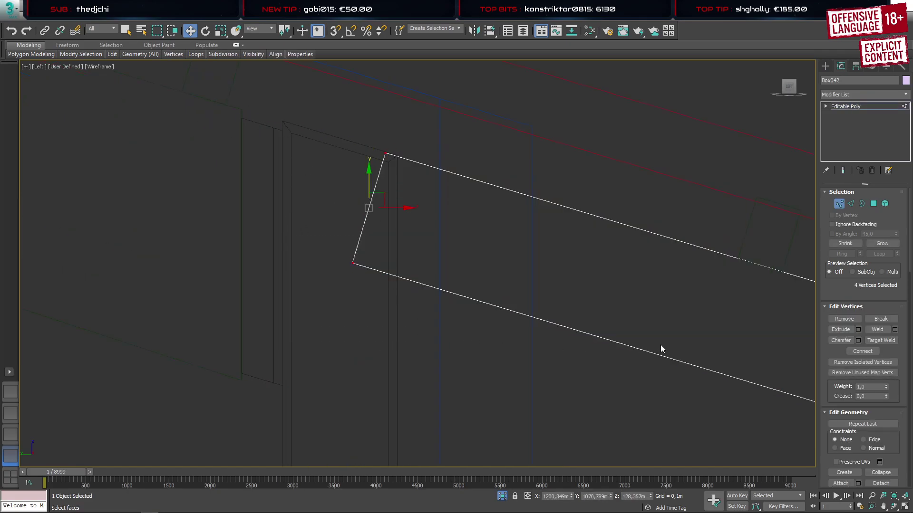
click(873, 440)
scroll(401, 207, up, 3)
drag(375, 208, 398, 214)
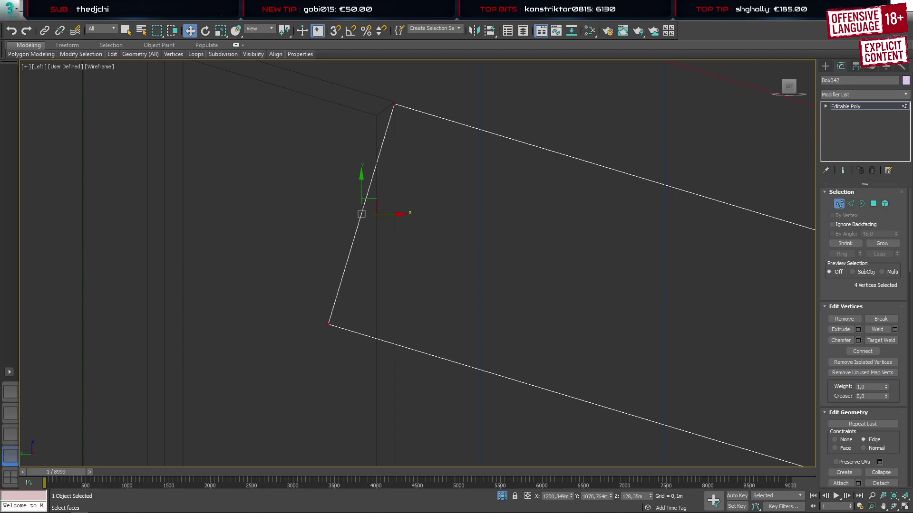
Bring up the Pretzel Rocks player and try the Emo and The Elevator stations
drag(912, 114, 442, 75)
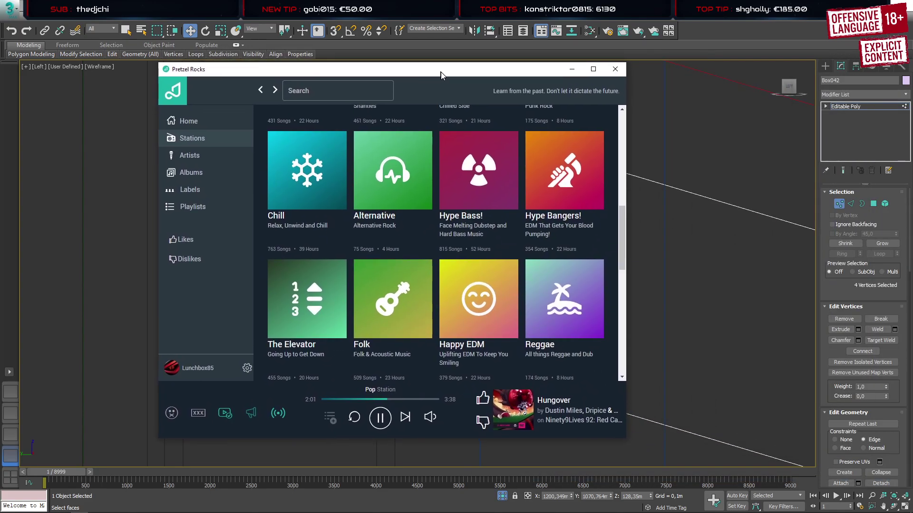
drag(624, 253, 616, 312)
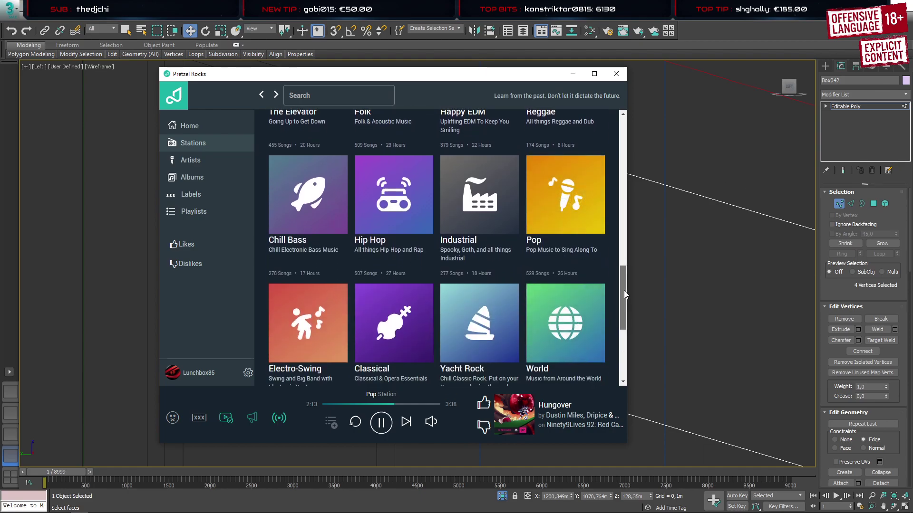
drag(624, 292, 627, 332)
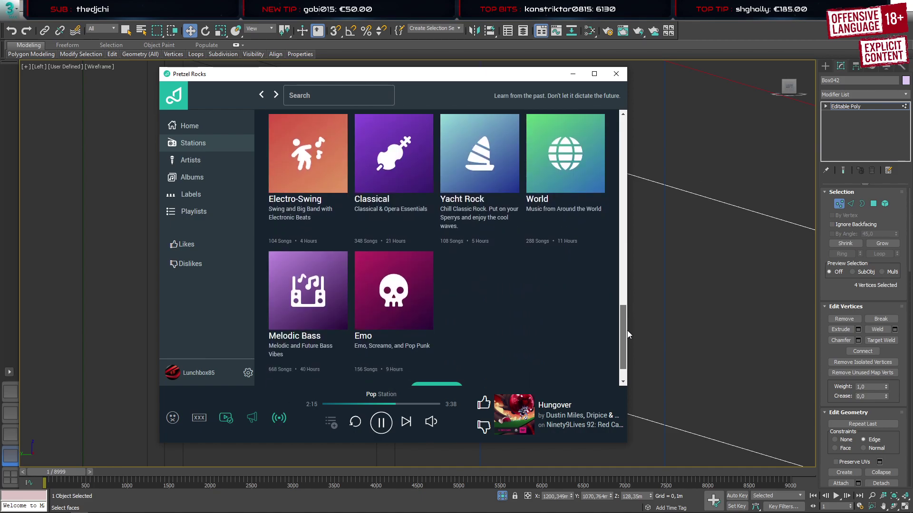
click(394, 290)
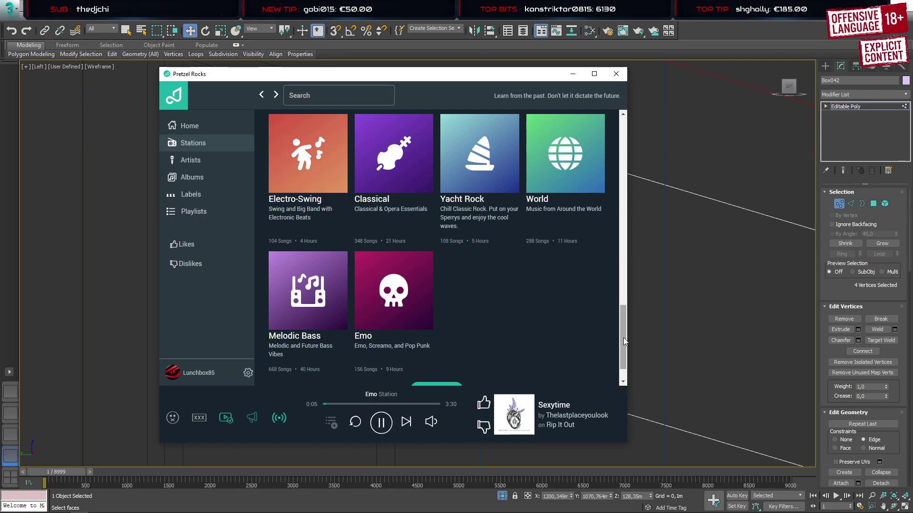
drag(623, 337, 631, 266)
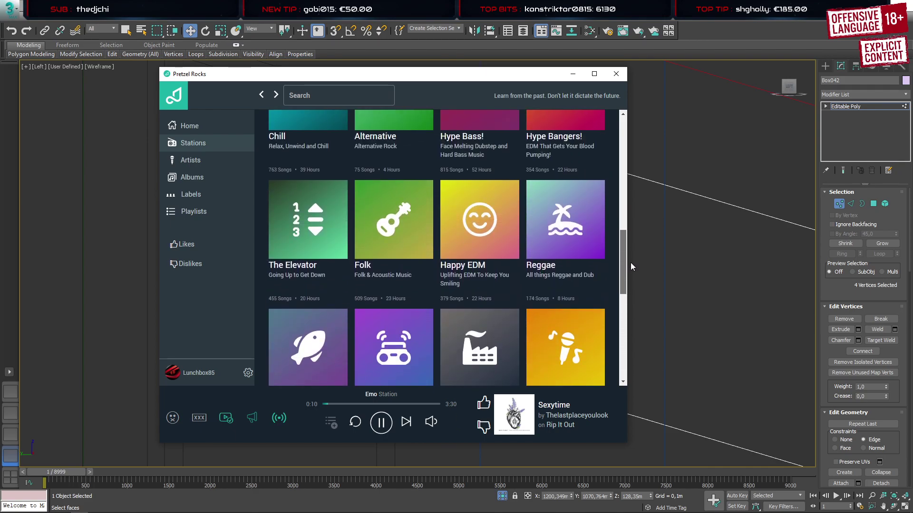
click(308, 219)
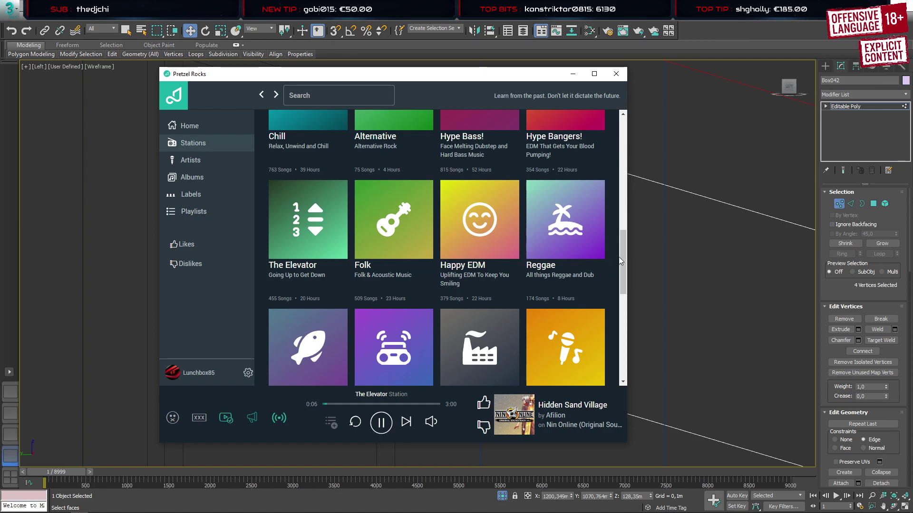
Play the Chill EDM station and move the player window off to the right edge
drag(619, 257, 624, 195)
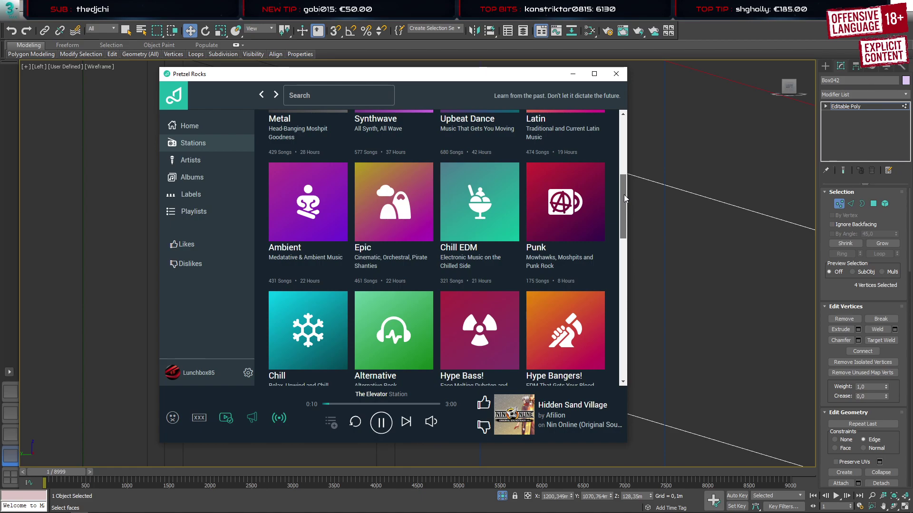
drag(624, 195, 617, 162)
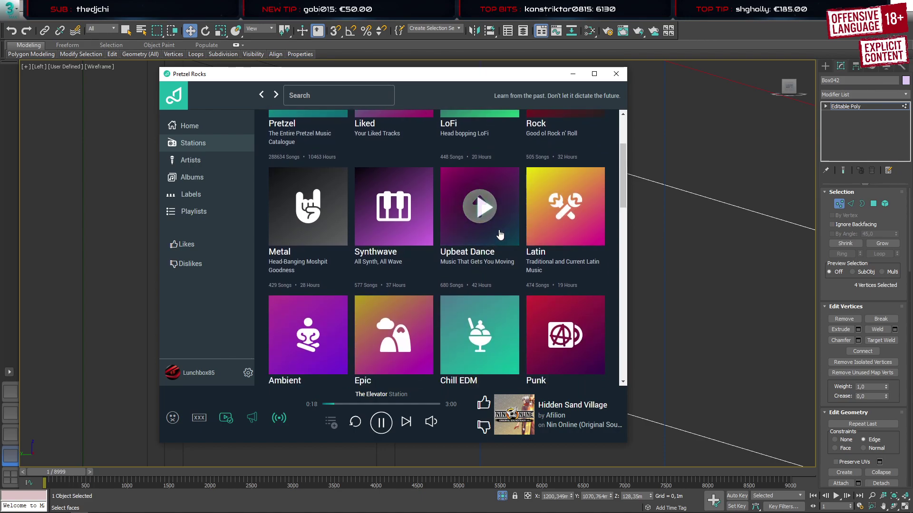
scroll(499, 236, down, 4)
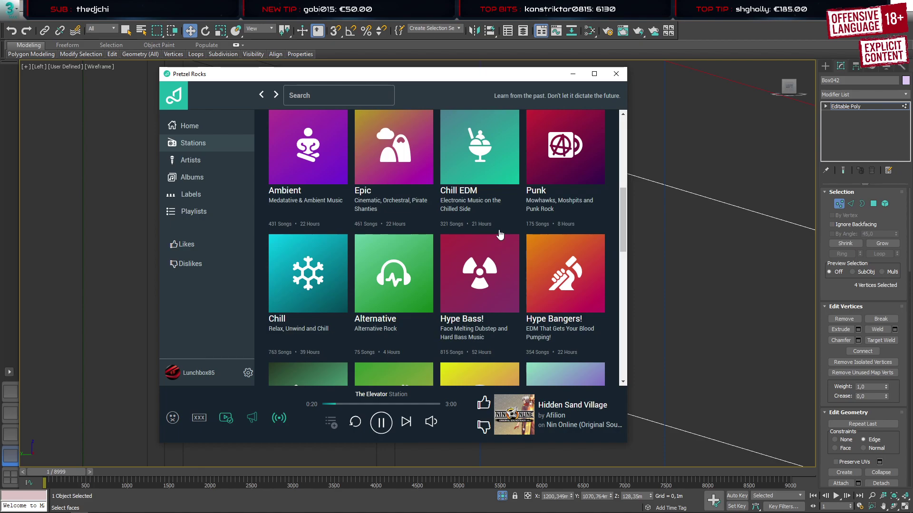
scroll(499, 234, down, 4)
scroll(500, 233, down, 5)
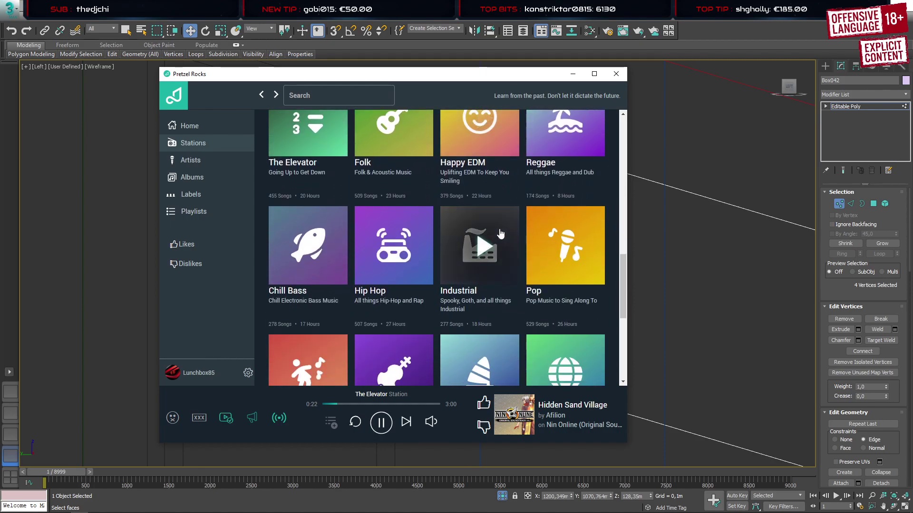
scroll(500, 233, up, 13)
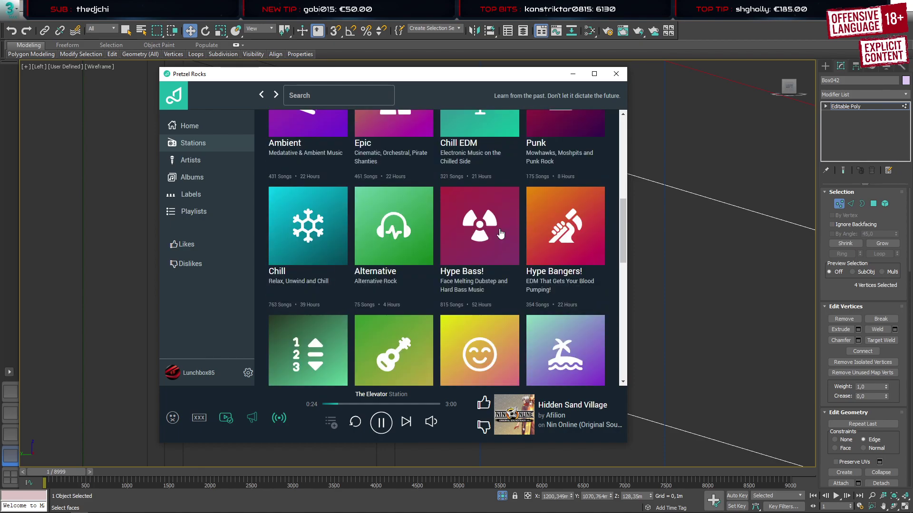
scroll(500, 233, down, 3)
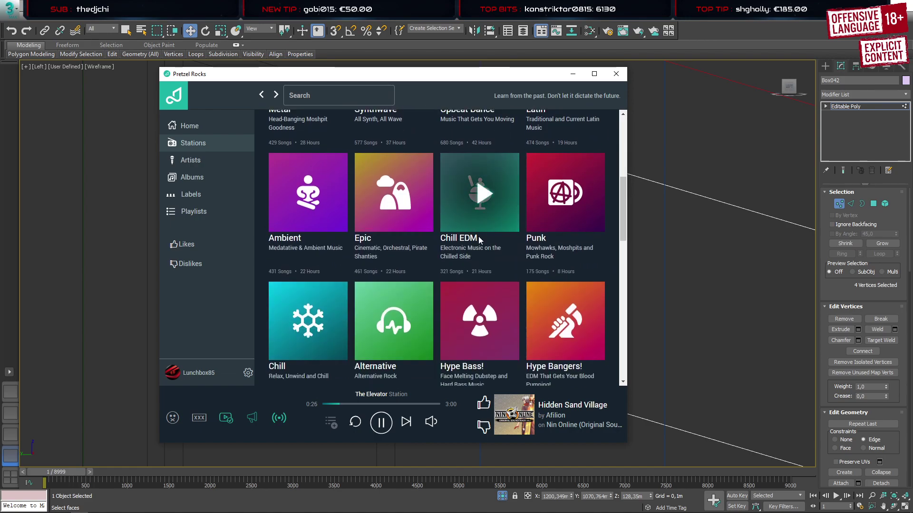
click(478, 236)
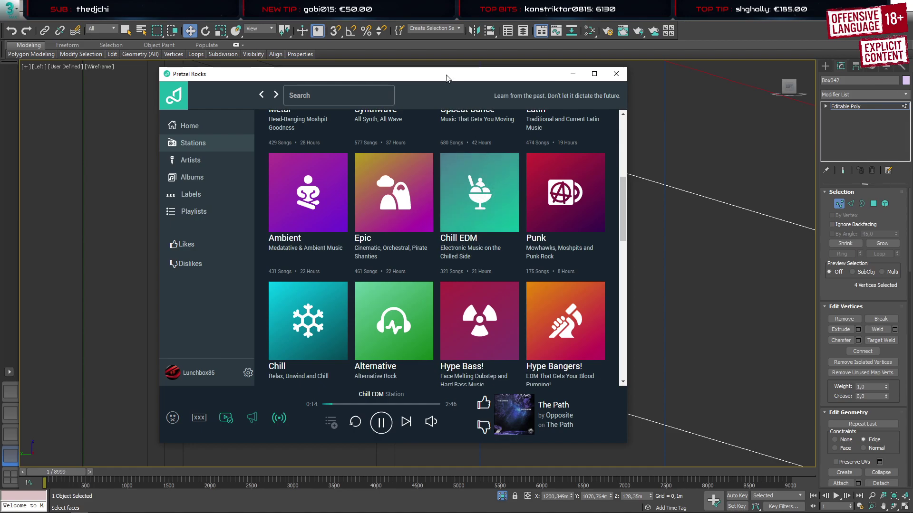
drag(447, 74, 912, 147)
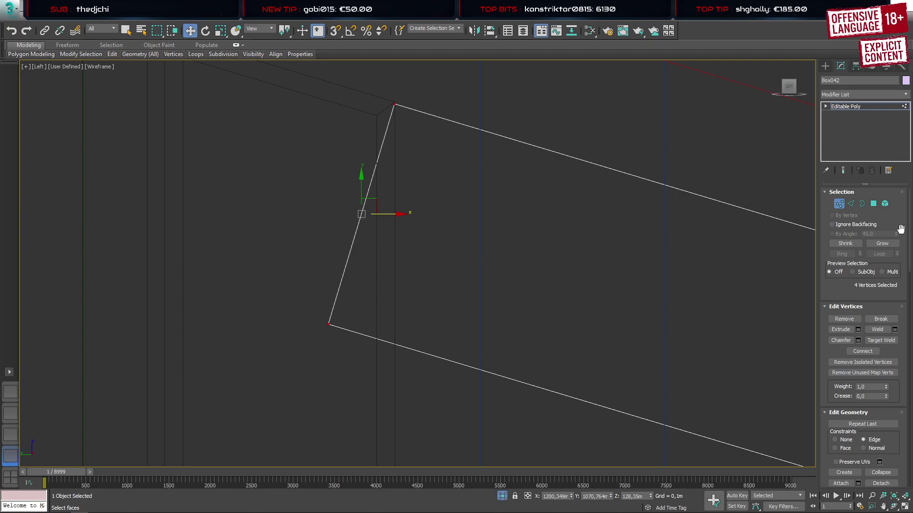
Bring the player back and play the Hype Bass! station
drag(912, 78, 333, 94)
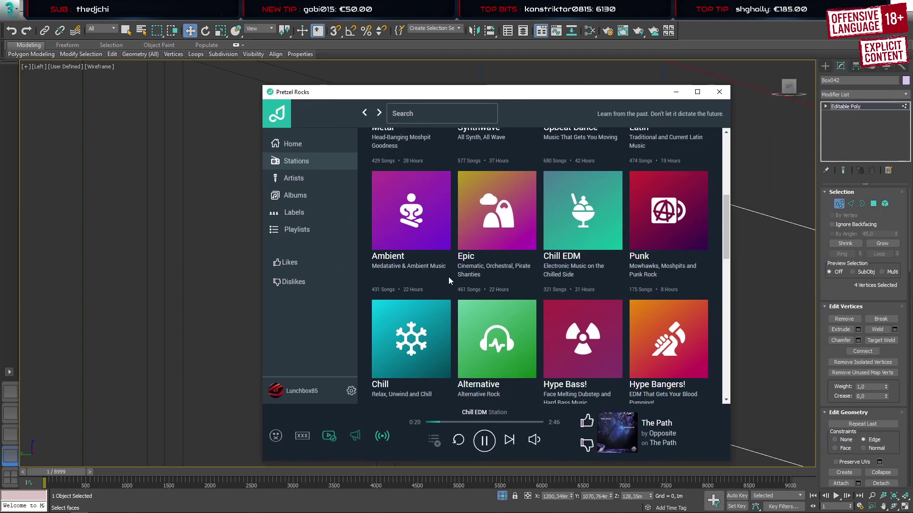
scroll(454, 280, down, 4)
scroll(454, 283, up, 1)
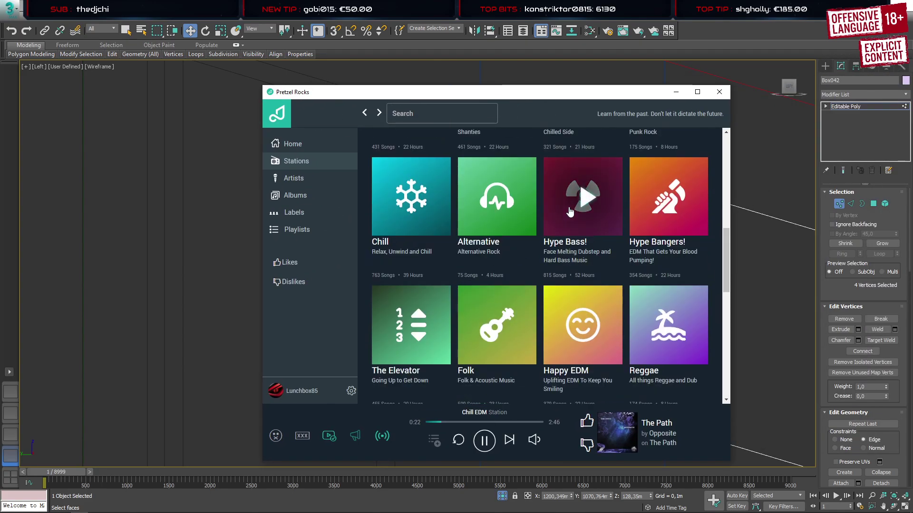
click(583, 197)
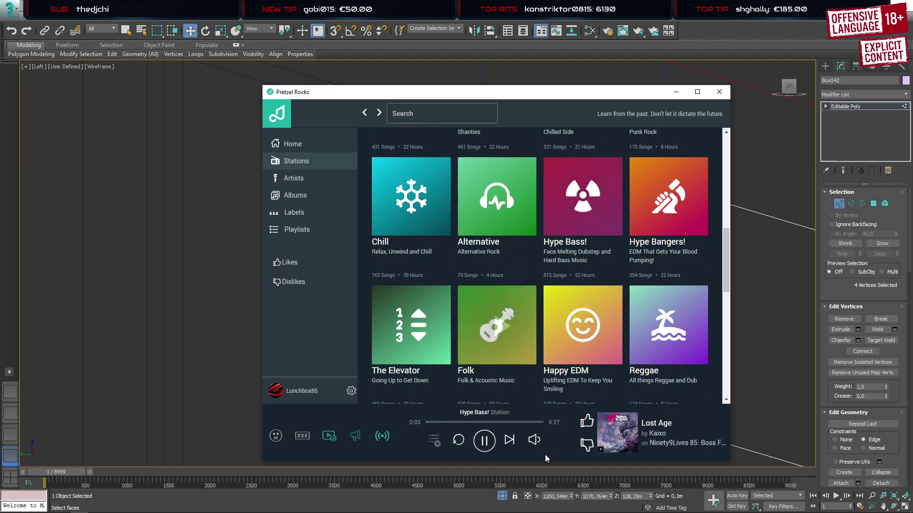
Set the playback volume to 5% and move the player window aside
mouse_move(537, 431)
scroll(534, 439, up, 5)
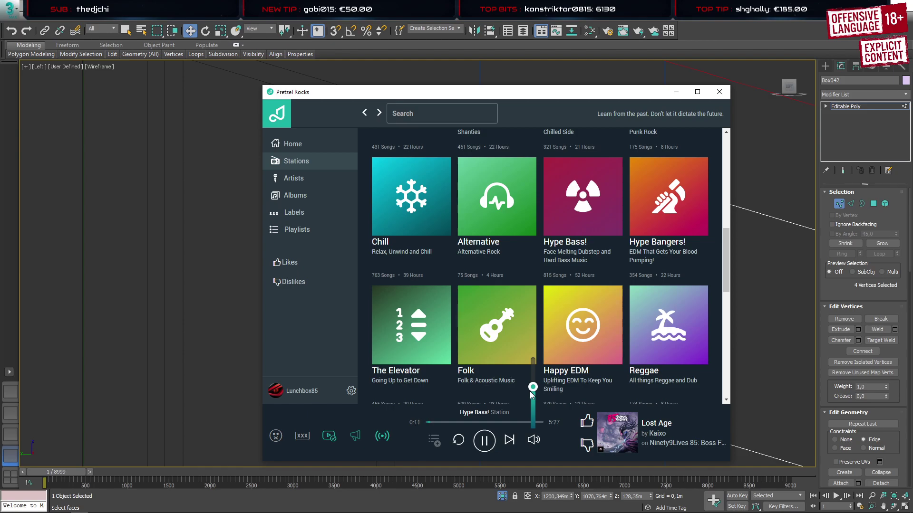
drag(531, 392, 535, 372)
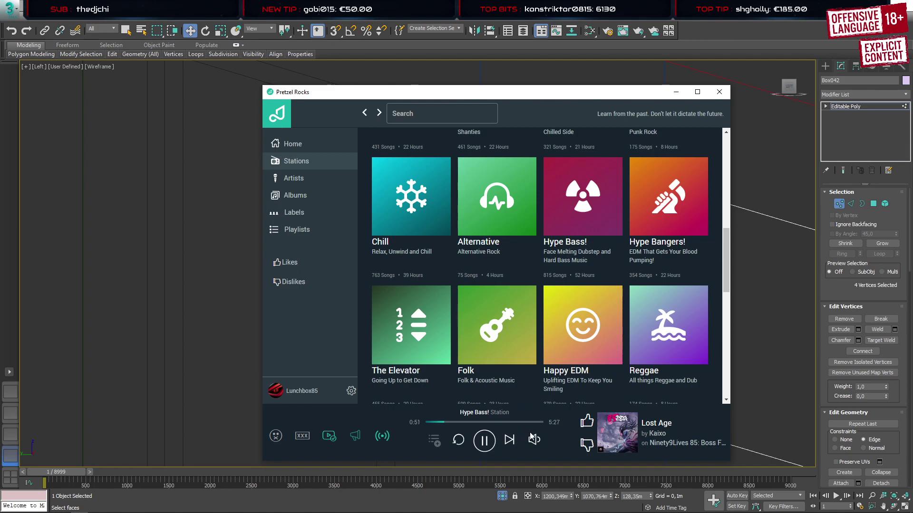
drag(533, 421, 532, 422)
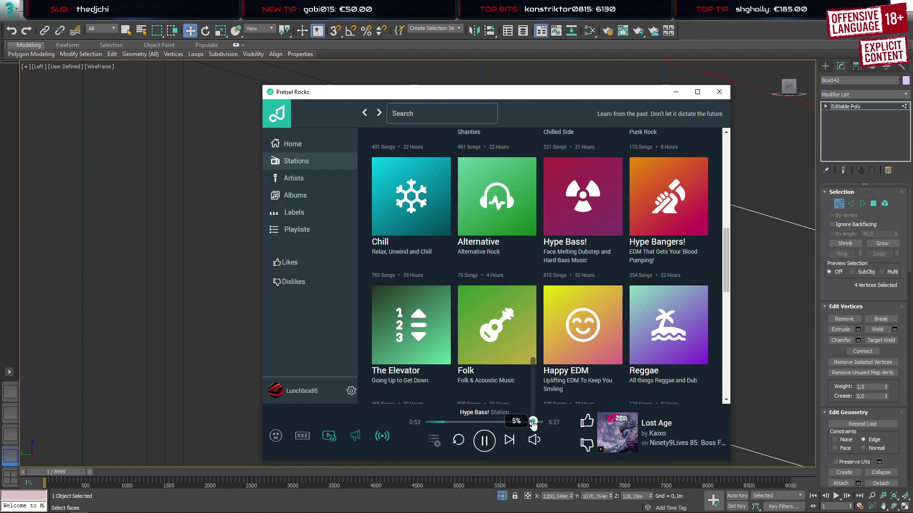
drag(481, 98, 912, 209)
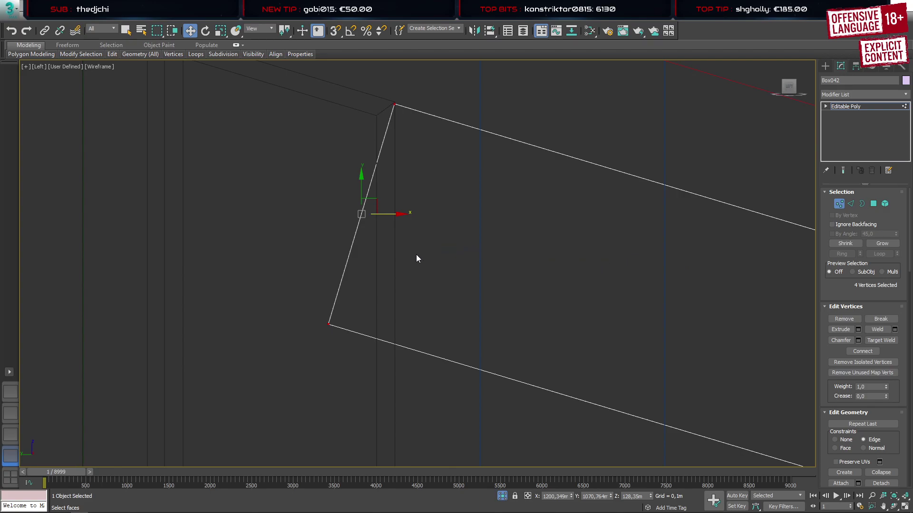
Straighten the beam's near end edge vertically, then pull its four far-end vertices back to the pillar top
drag(301, 288, 332, 328)
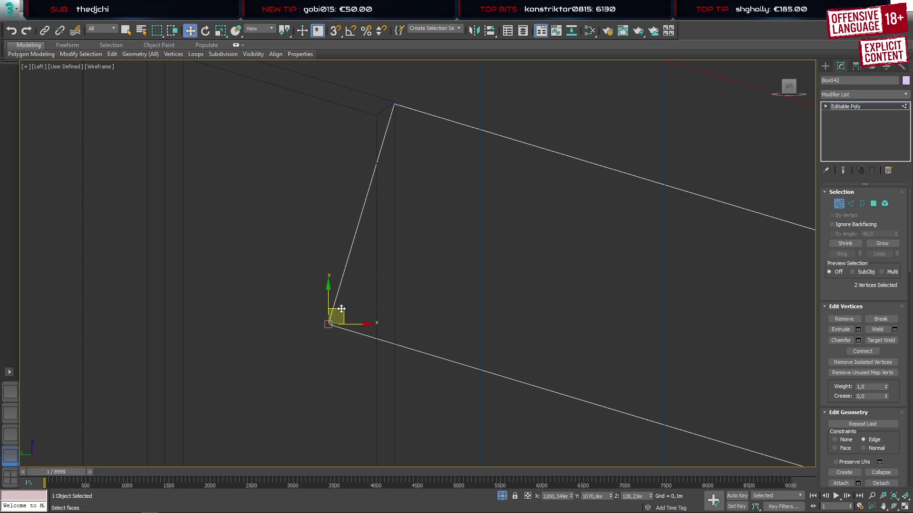
drag(341, 309, 403, 338)
scroll(442, 328, down, 8)
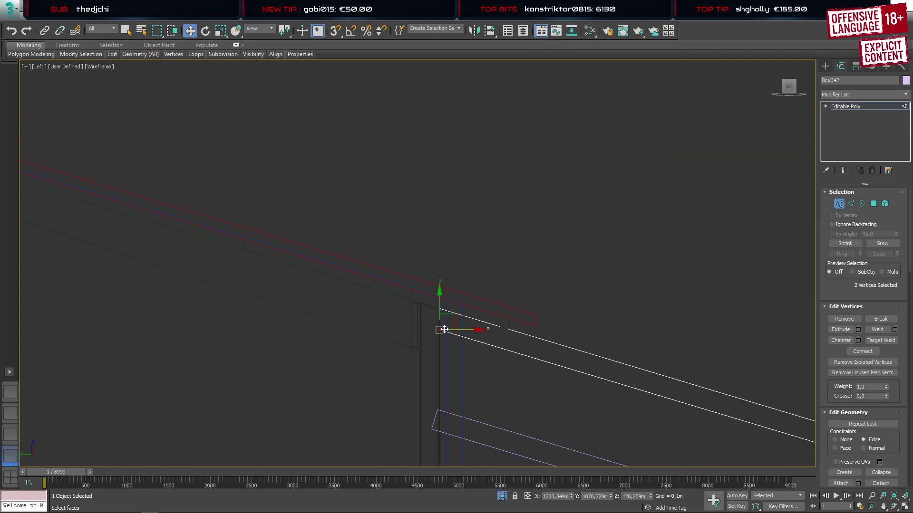
middle_drag(672, 396, 404, 256)
scroll(404, 255, down, 3)
scroll(423, 270, down, 4)
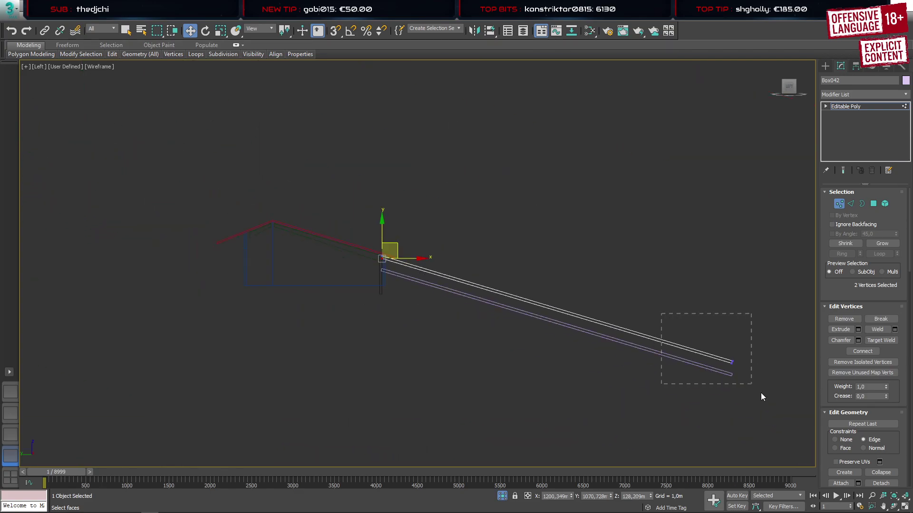
drag(761, 397, 760, 394)
drag(749, 350, 393, 259)
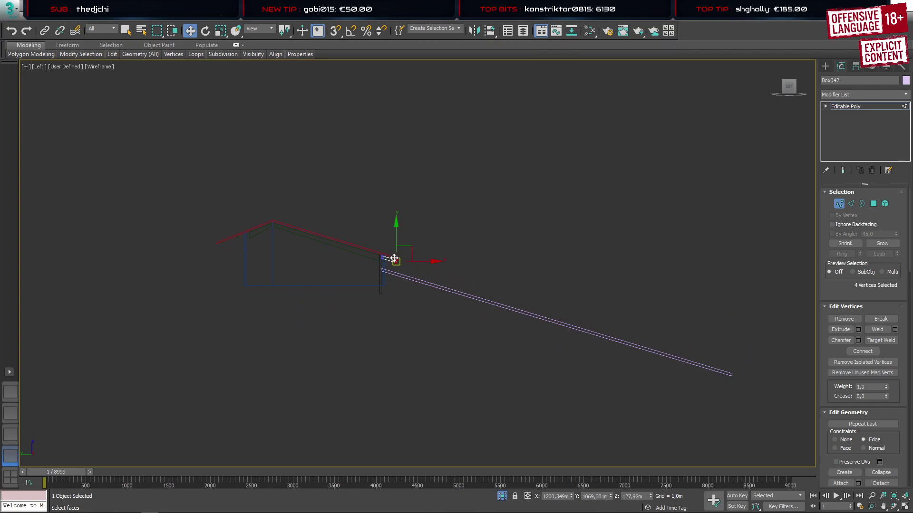
scroll(392, 280, up, 5)
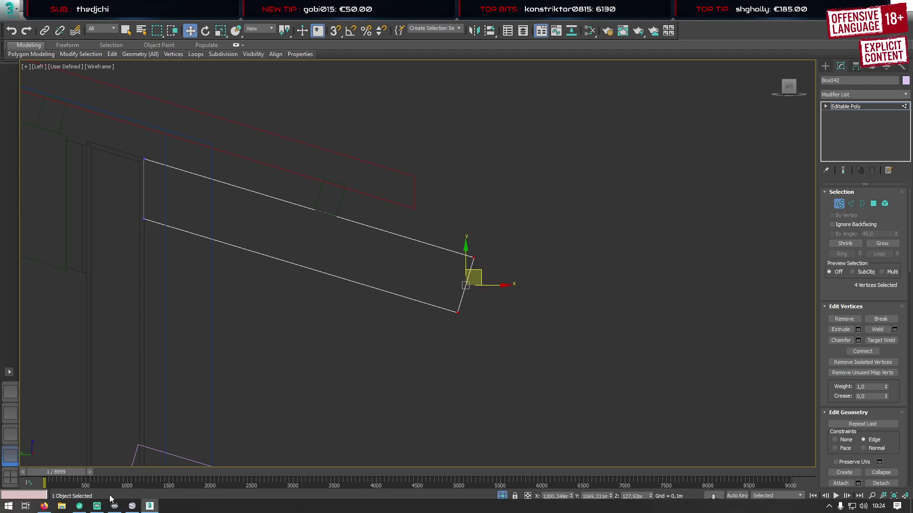
Check the barn's outer wall in the hall configurator, then shift the beam's end vertices further left and up
click(44, 506)
drag(387, 315, 374, 297)
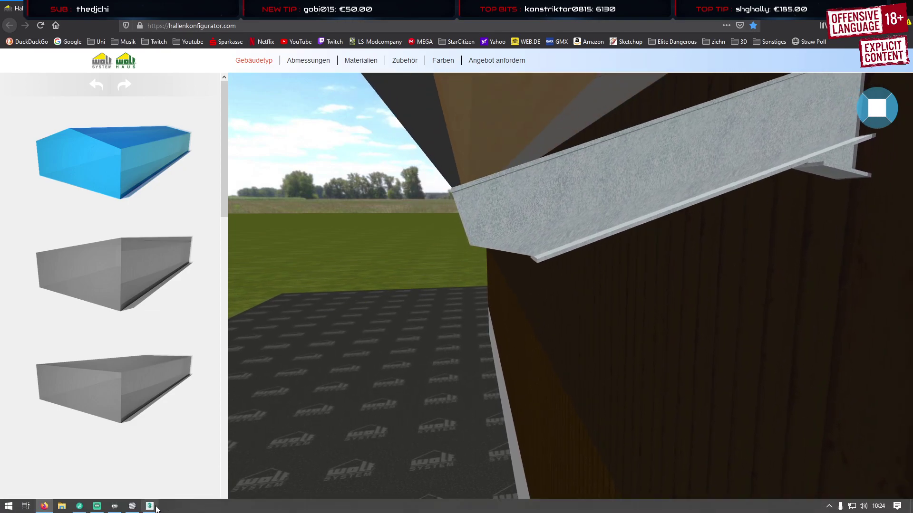
click(152, 506)
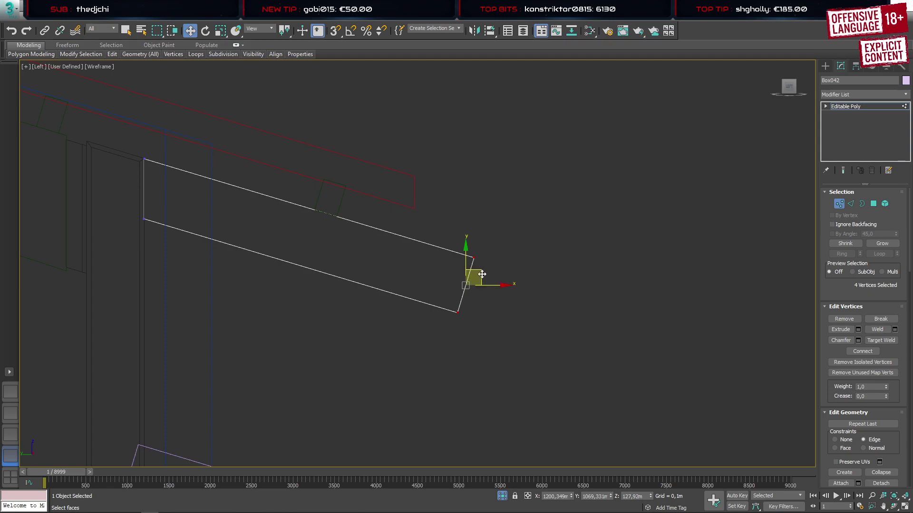
drag(482, 274, 370, 240)
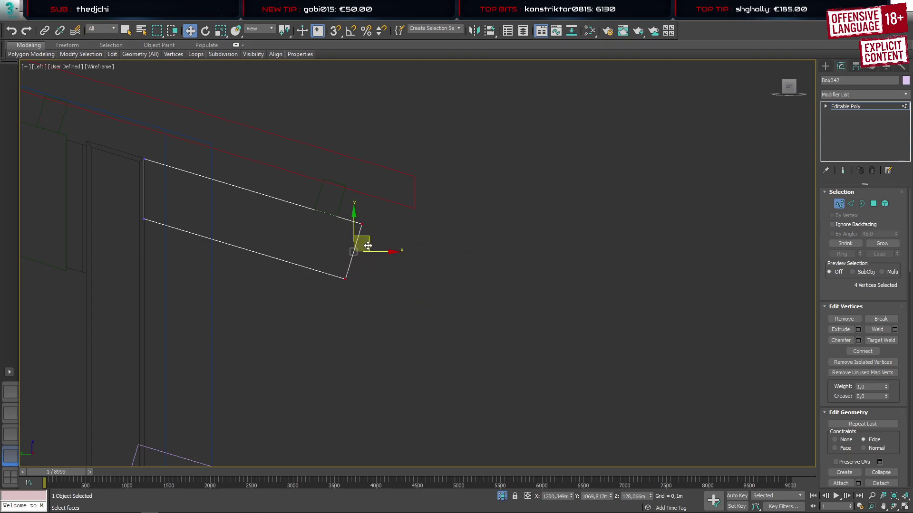
click(380, 306)
middle_drag(329, 278, 387, 301)
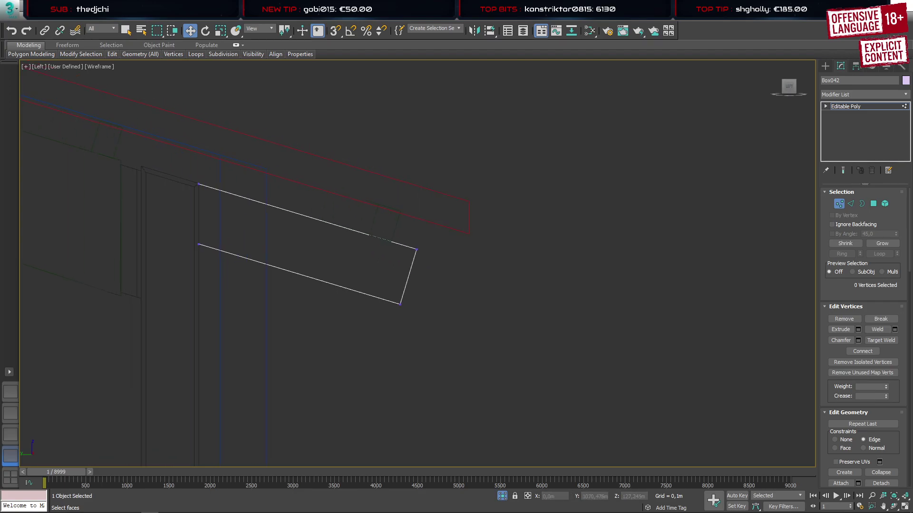
Review the steel column and beam in the hall configurator from another angle
mouse_move(150, 511)
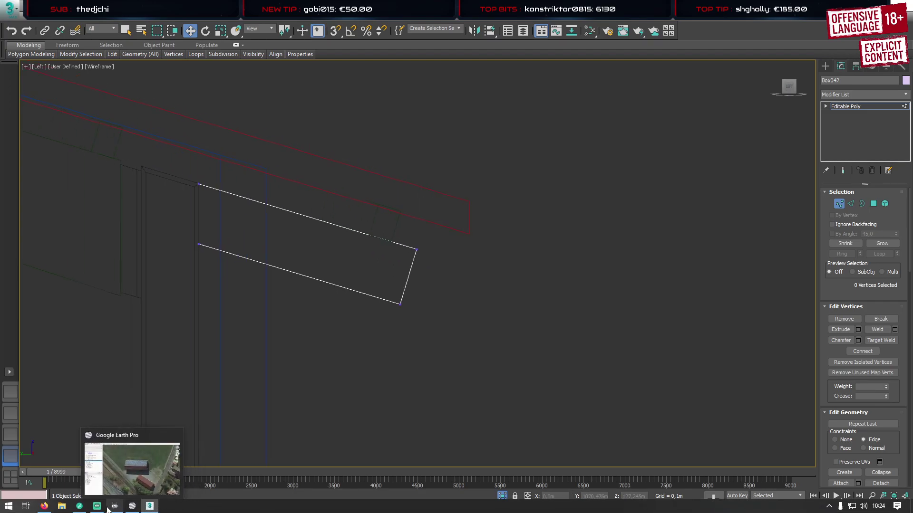
click(44, 507)
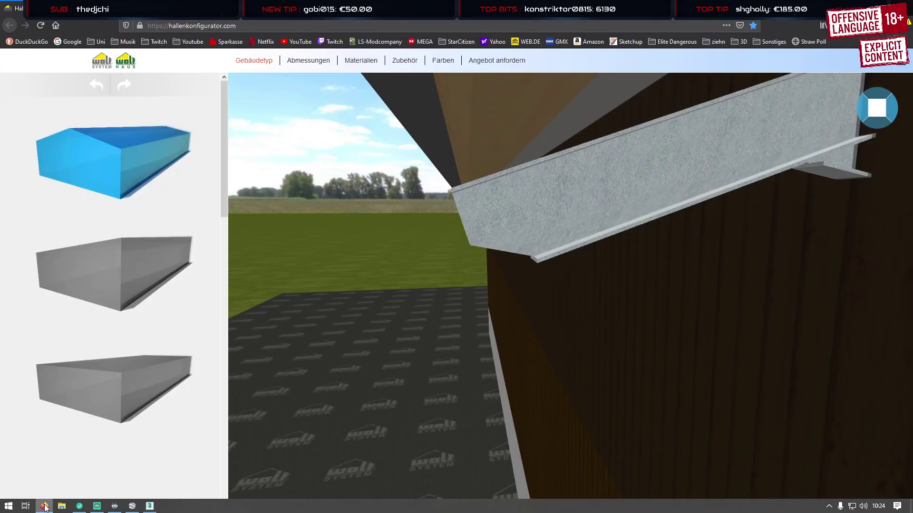
drag(687, 216, 597, 228)
drag(628, 222, 275, 448)
click(150, 506)
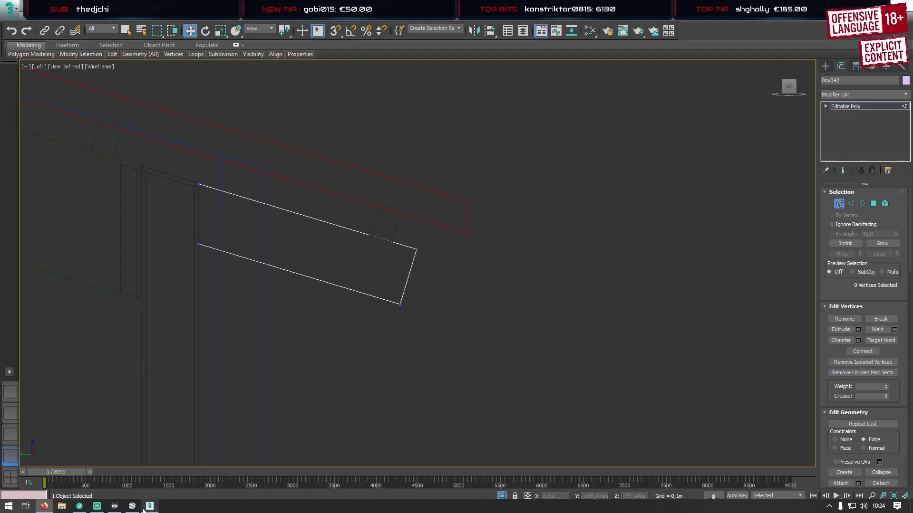
Add a connecting edge across the beam's four lengthwise edges
drag(312, 318, 306, 168)
scroll(275, 264, up, 3)
key(ctrl+shift+e)
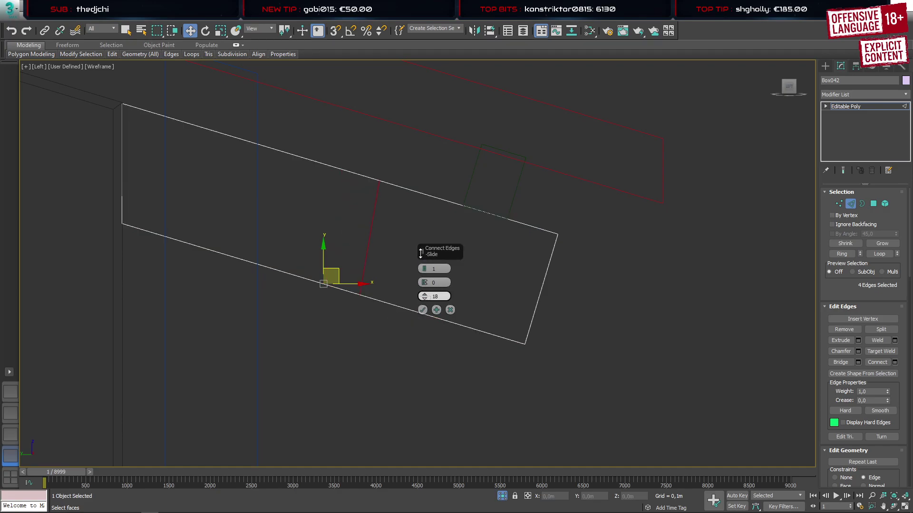
Slide the beam's new connecting edge toward the left end and confirm it
drag(423, 295, 501, 477)
click(422, 311)
scroll(242, 259, up, 5)
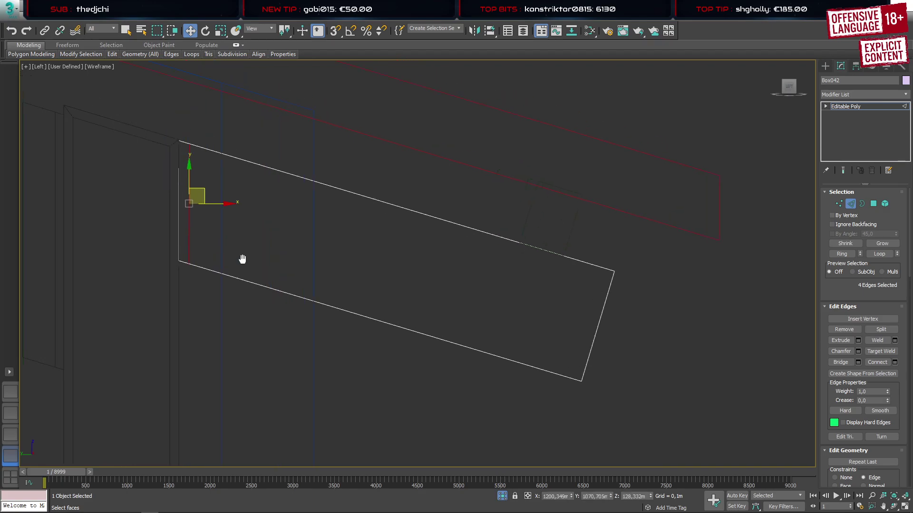
drag(291, 238, 292, 240)
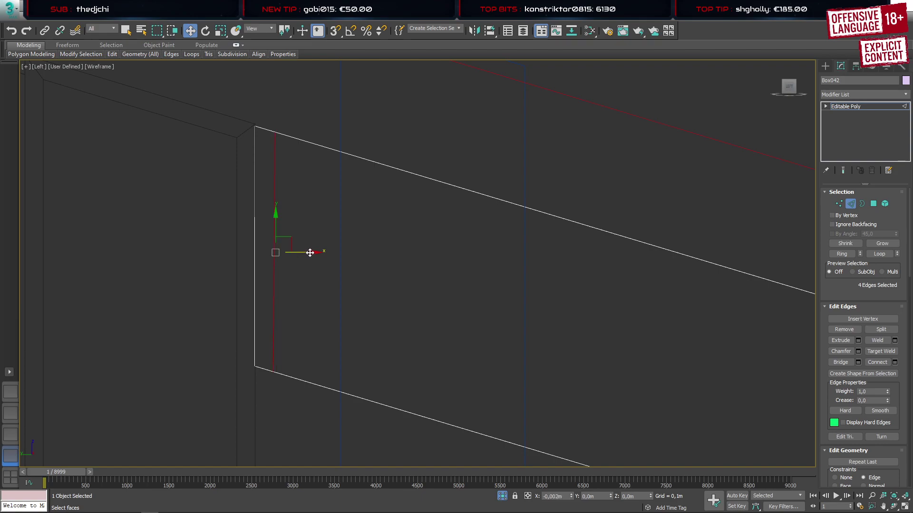
Try connecting the bracket's right-end edges with a centred edge, then cancel the connection
key(1)
drag(291, 364, 266, 387)
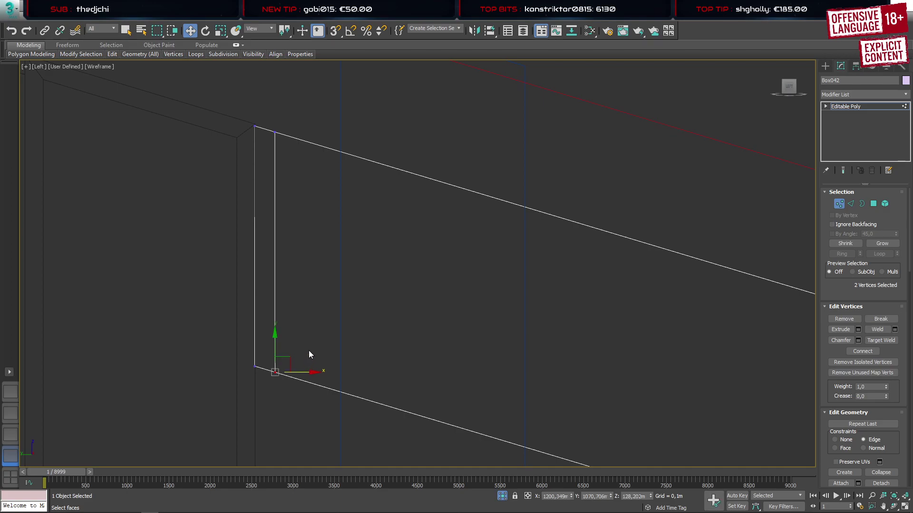
scroll(309, 350, down, 5)
scroll(358, 378, up, 2)
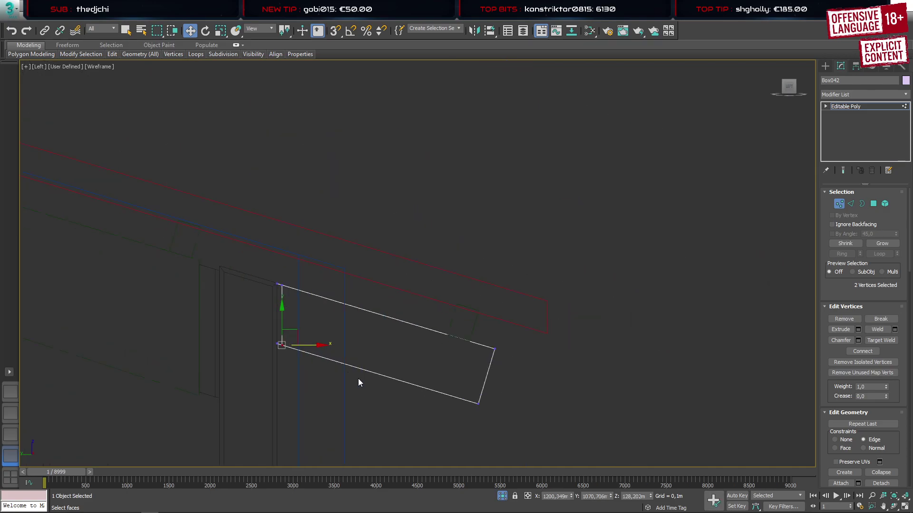
key(2)
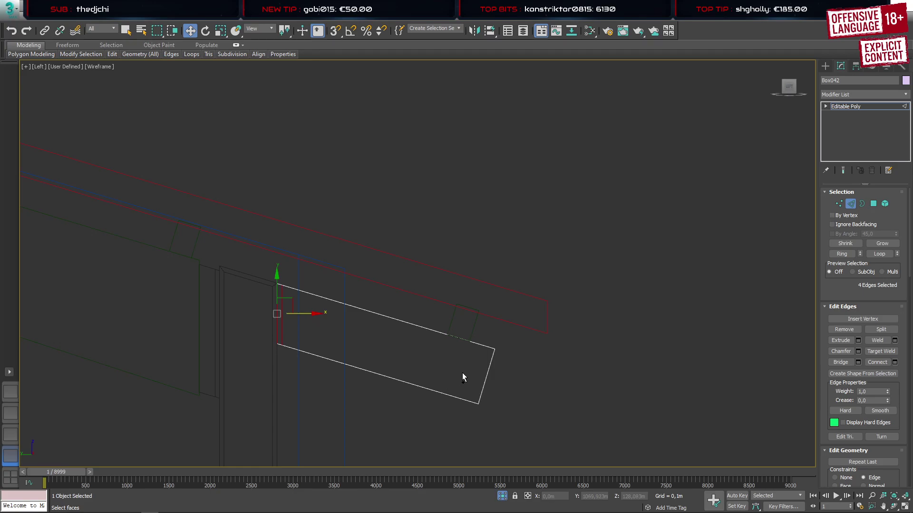
ctrl+drag(462, 372, 510, 373)
key(ctrl+shift+e)
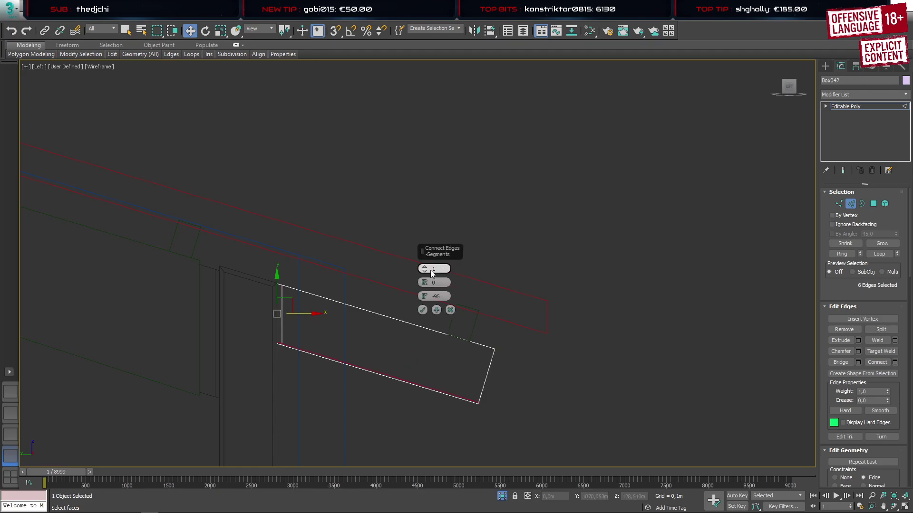
drag(441, 296, 421, 296)
click(425, 269)
scroll(406, 340, up, 3)
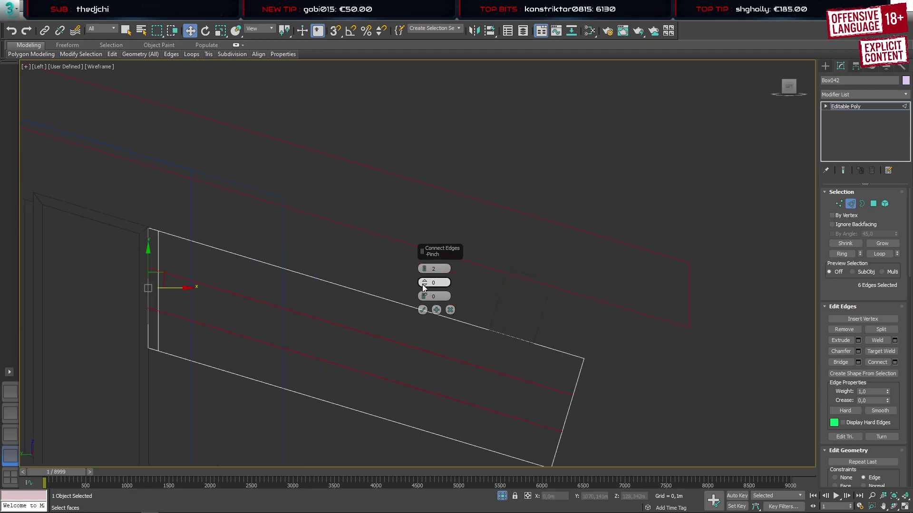
click(449, 310)
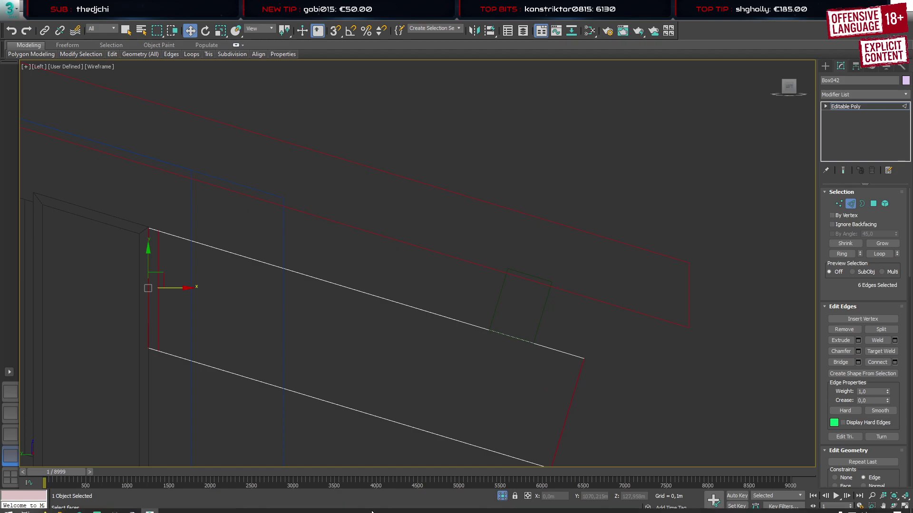
Connect the bracket's four long edges with one crosswise edge and move it toward the outer end
middle_drag(406, 402, 382, 349)
drag(403, 407, 406, 242)
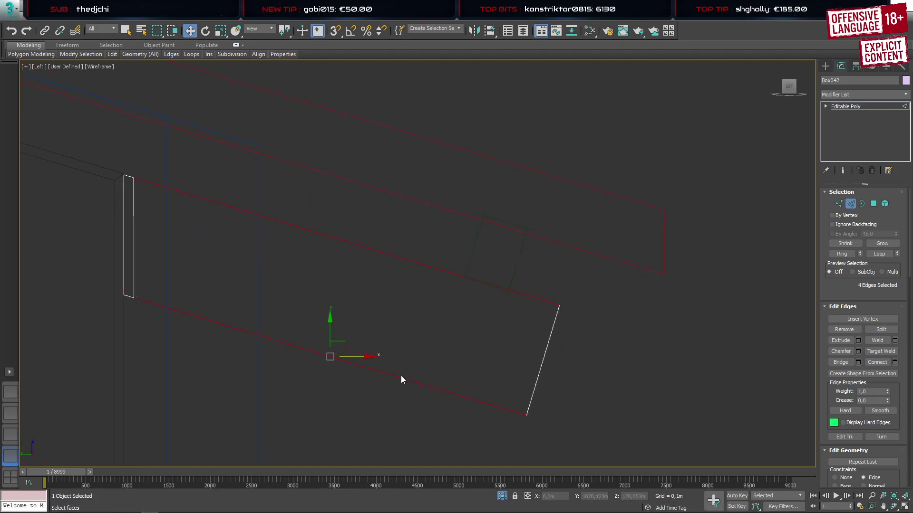
key(ctrl+shift+e)
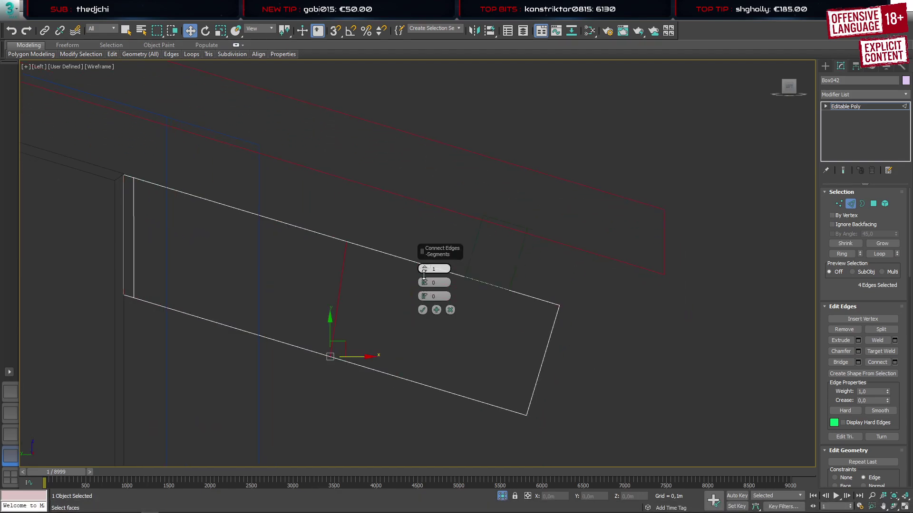
click(423, 310)
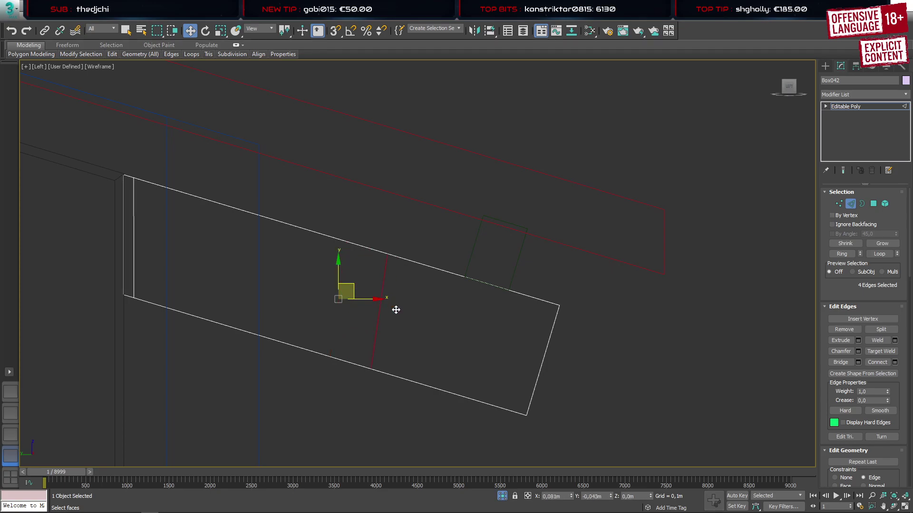
drag(396, 310, 458, 344)
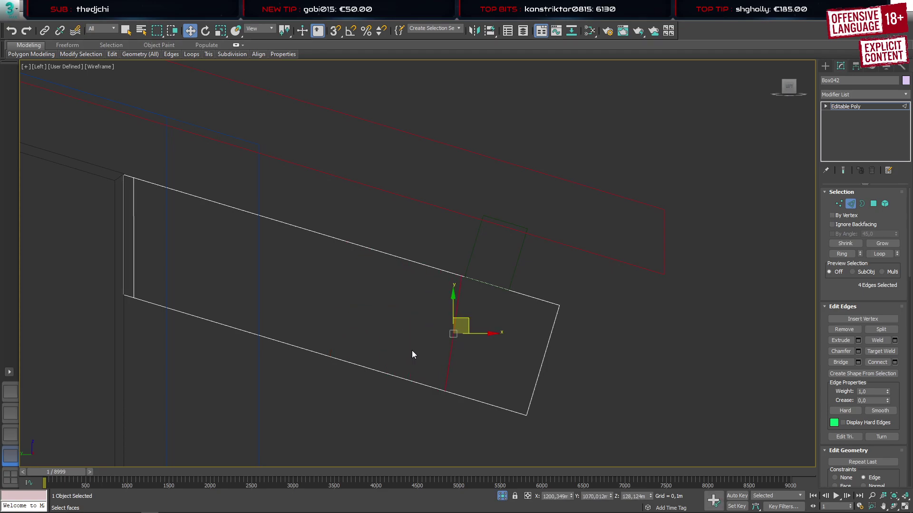
Compare against the hall configurator, then nudge the new crosswise edge slightly
click(42, 506)
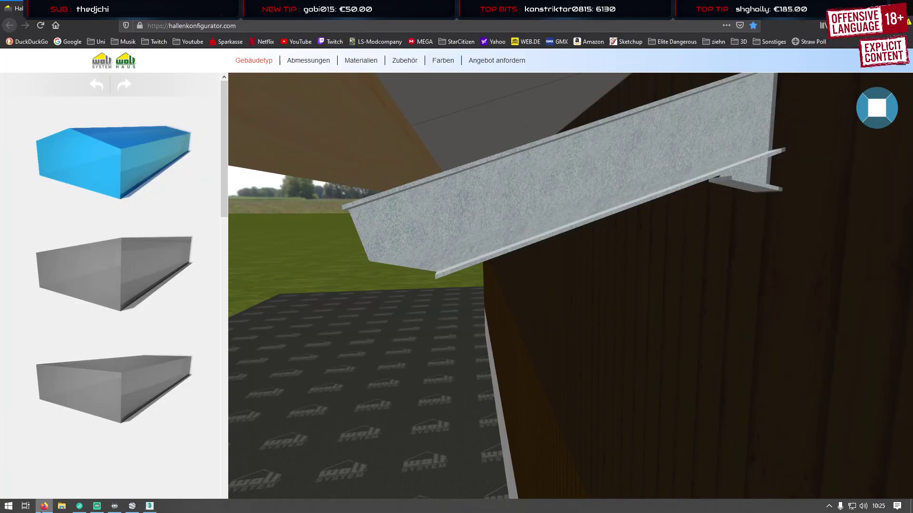
click(43, 507)
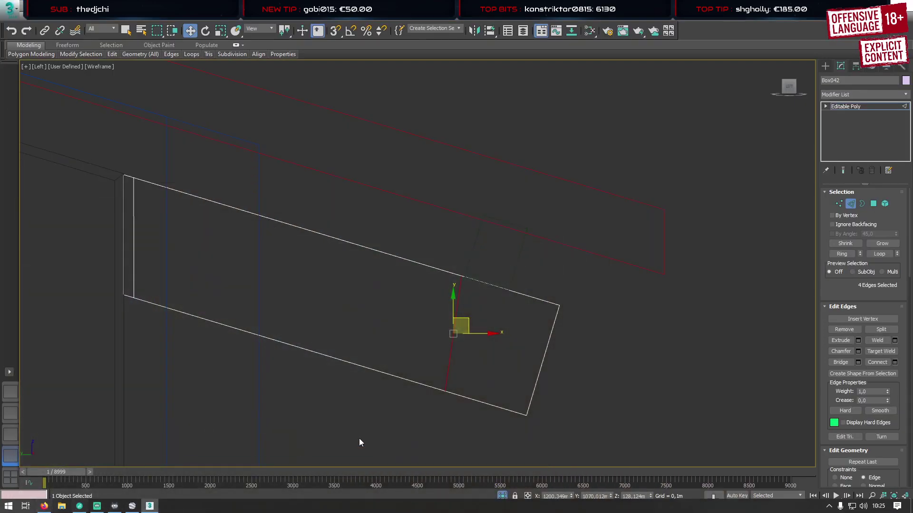
drag(469, 321, 453, 313)
Connect the bracket's vertical edges with 2 segments and pinch 80 toward top and bottom
click(132, 246)
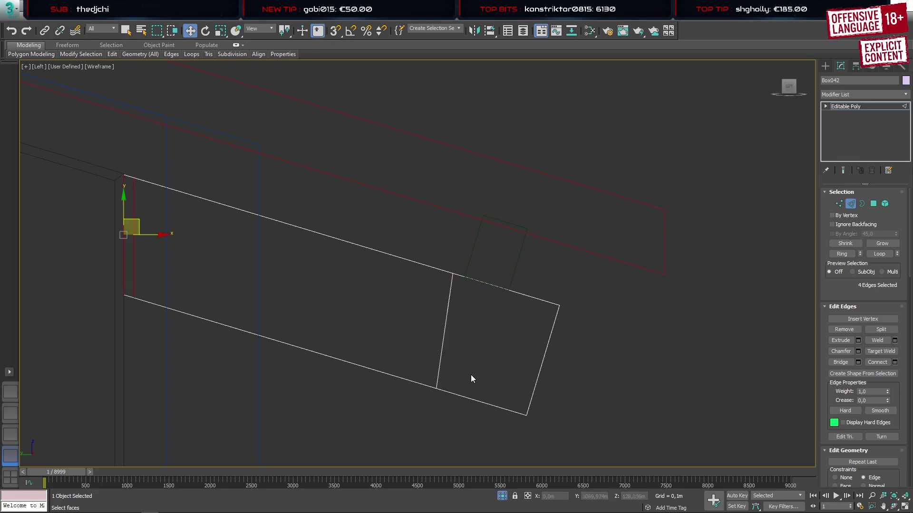
ctrl+drag(413, 341, 581, 346)
key(ctrl+shift+e)
click(424, 267)
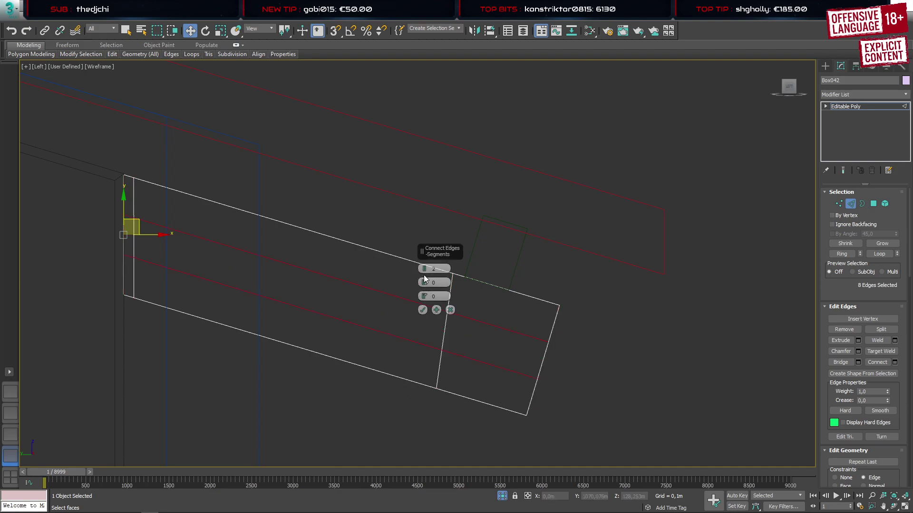
drag(424, 282, 440, 141)
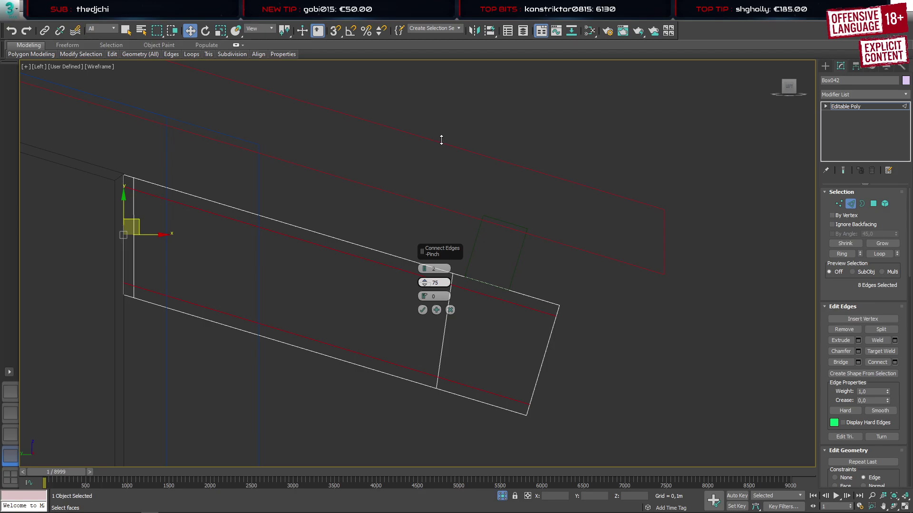
drag(442, 138, 445, 130)
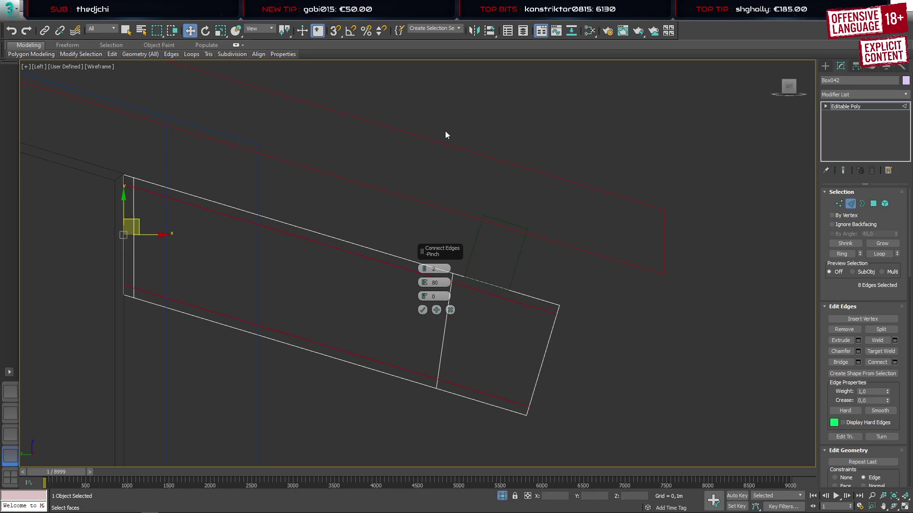
click(422, 310)
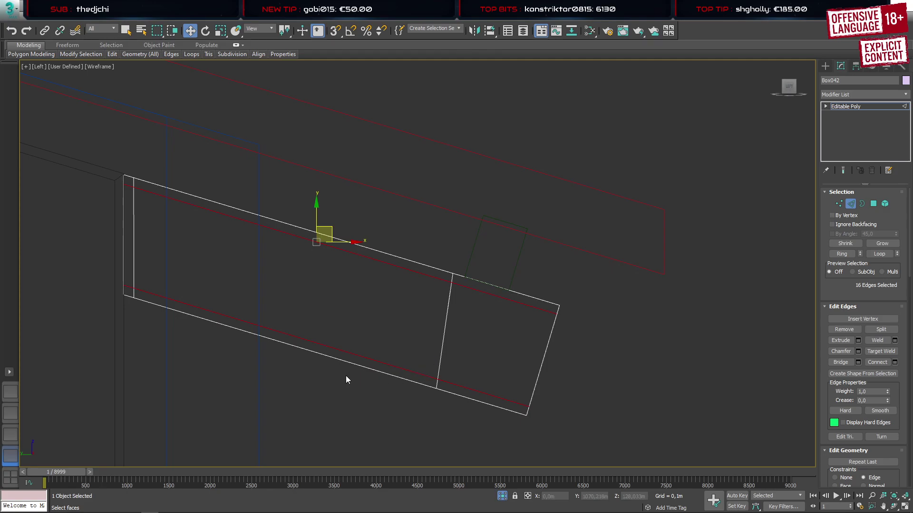
Orbit the Perspective view to look up at the bracket under the roof
click(10, 392)
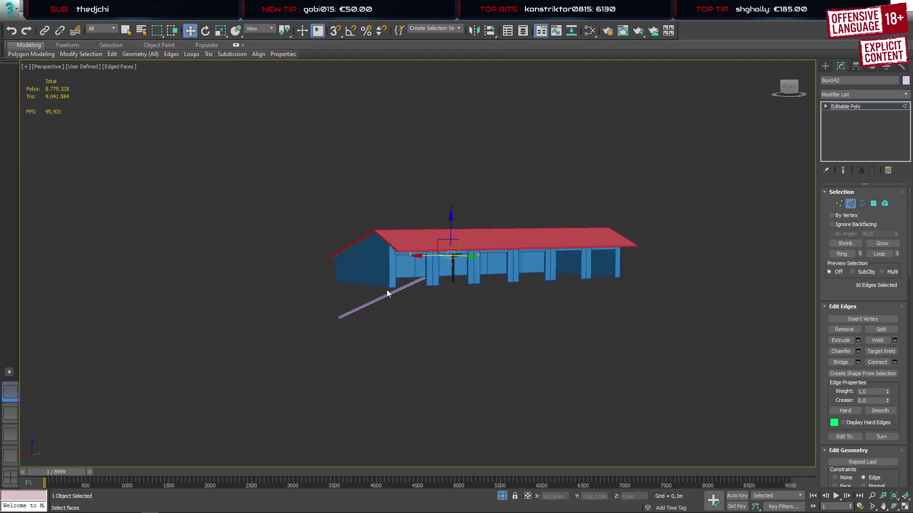
scroll(446, 251, up, 5)
alt+middle_drag(430, 308, 404, 321)
scroll(474, 277, up, 5)
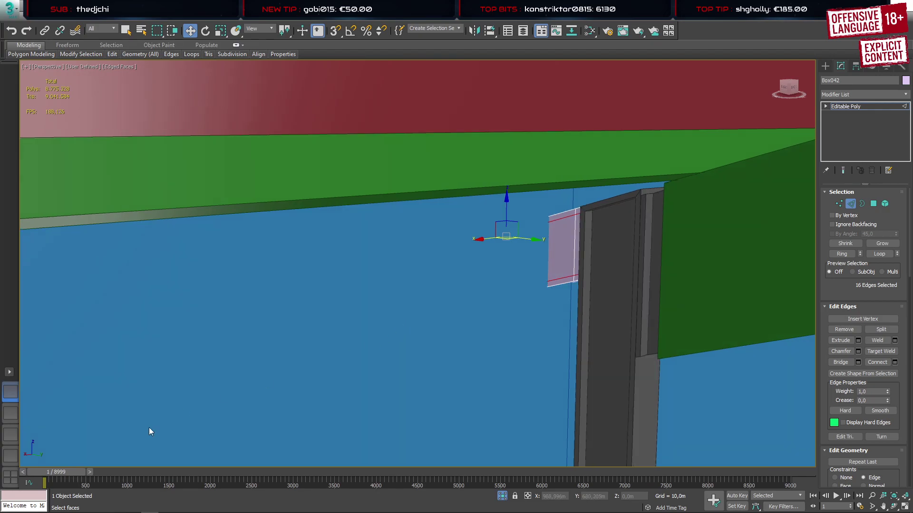
In the Front view, shift the bracket's 16 vertices along X to line up with the post
click(10, 456)
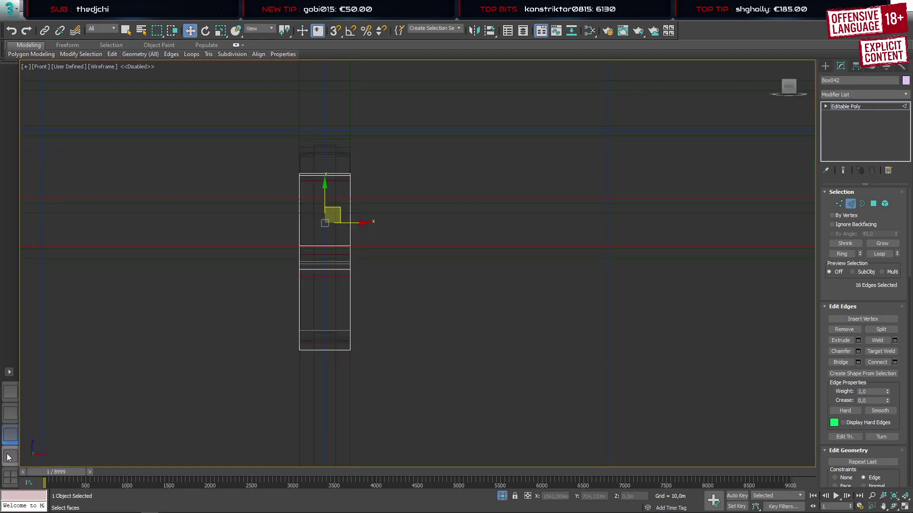
key(1)
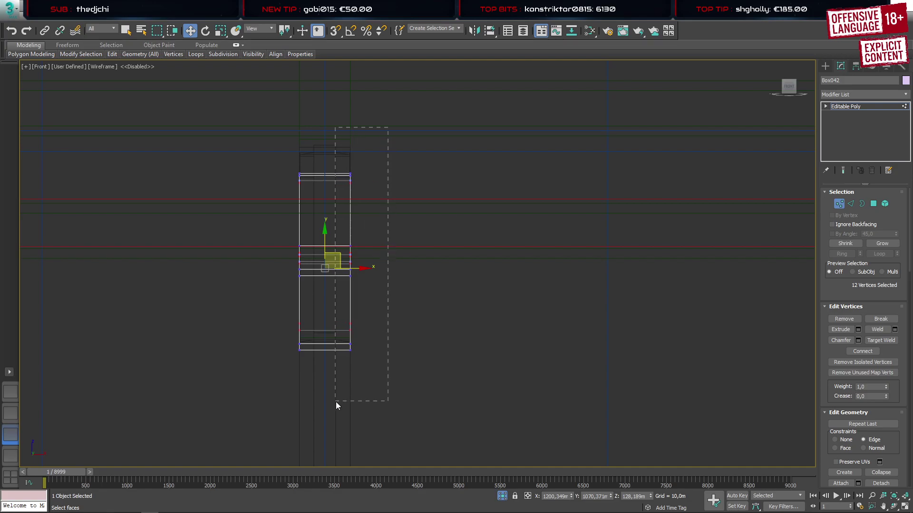
drag(335, 401, 337, 403)
scroll(351, 265, up, 8)
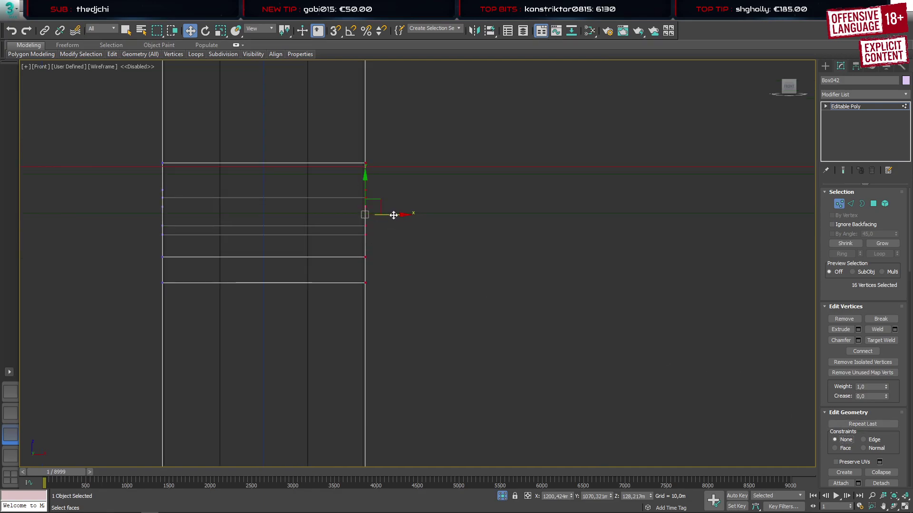
drag(393, 214, 336, 215)
scroll(288, 266, down, 6)
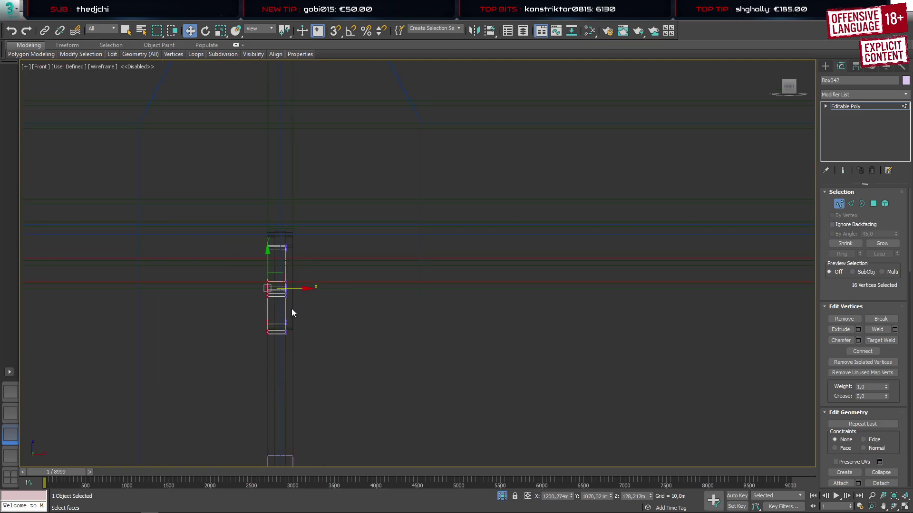
scroll(266, 290, up, 6)
drag(194, 278, 295, 279)
scroll(277, 314, down, 5)
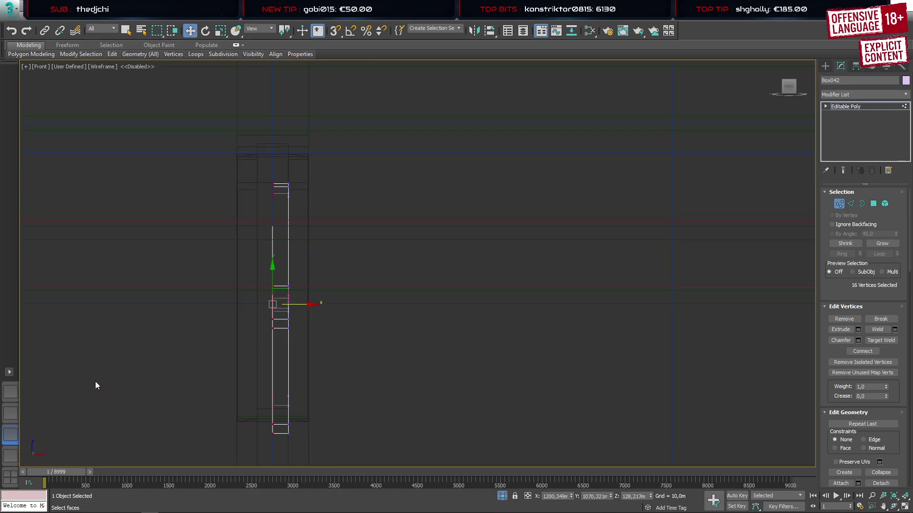
scroll(267, 302, up, 7)
drag(333, 306, 270, 303)
Check the bracket's fit in Perspective and leave vertex editing
click(13, 395)
scroll(414, 301, down, 3)
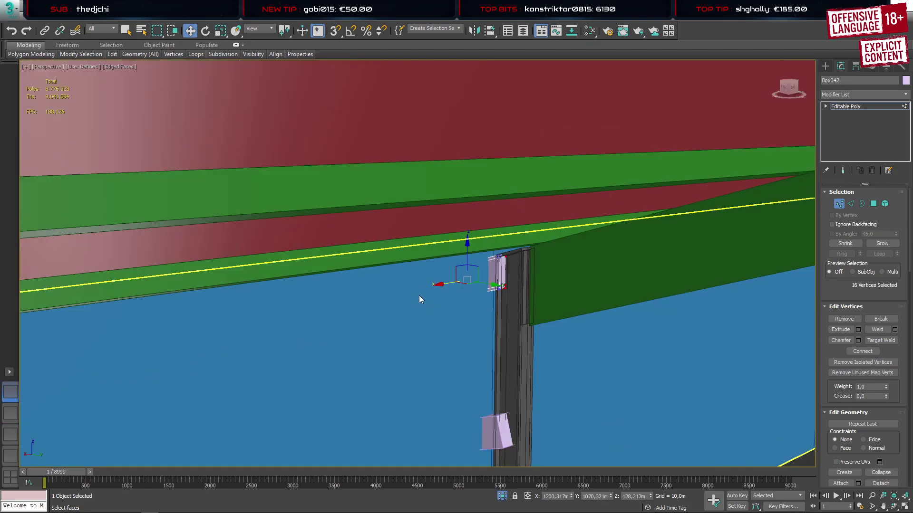
mouse_move(418, 295)
alt+middle_down()
mouse_move(447, 299)
mouse_move(500, 274)
mouse_move(453, 287)
alt+middle_up()
scroll(452, 288, up, 5)
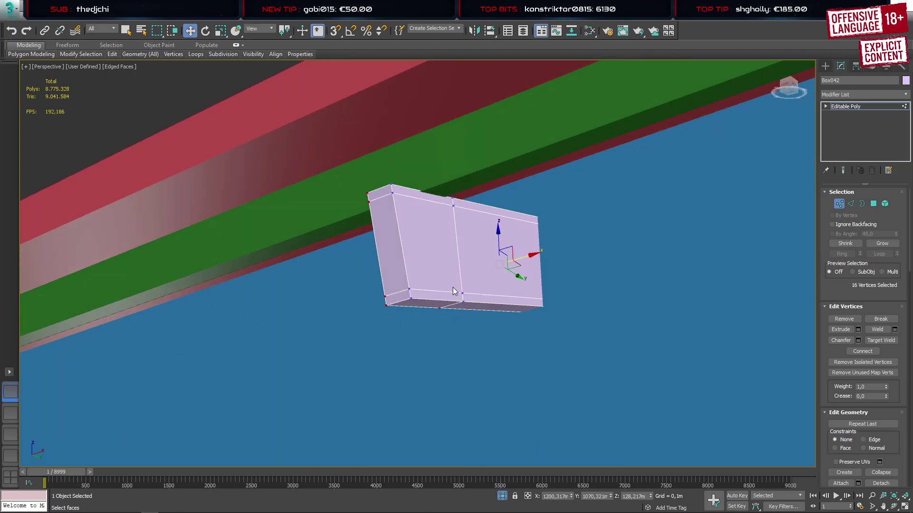
key(1)
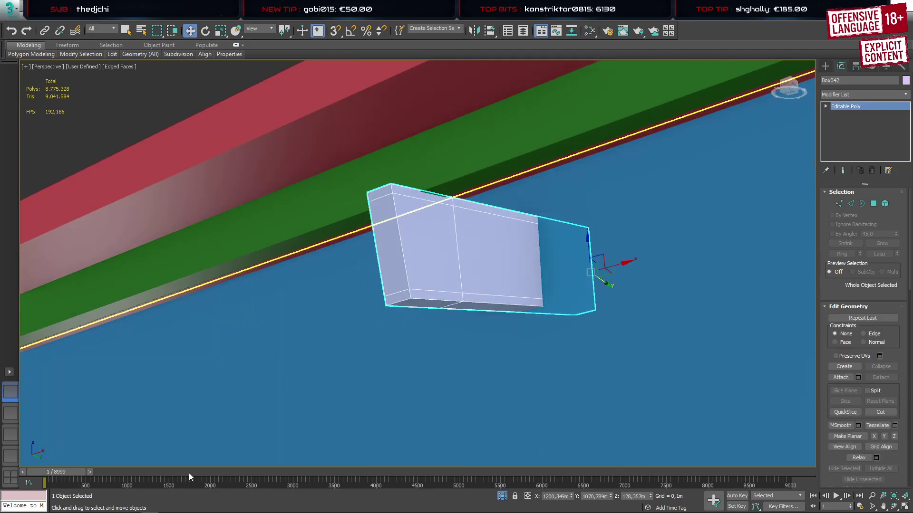
Connect the bracket's vertical edges with one edge loop slid below the middle (slide -25)
click(44, 506)
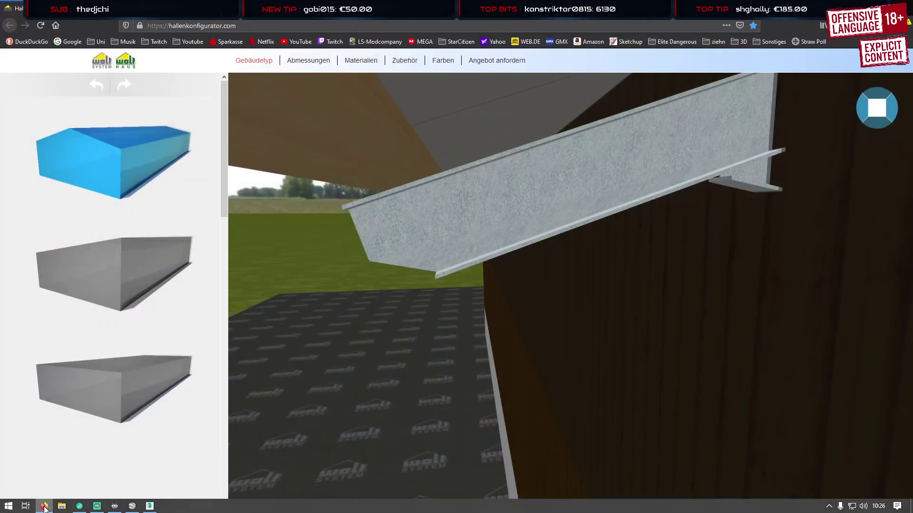
click(43, 507)
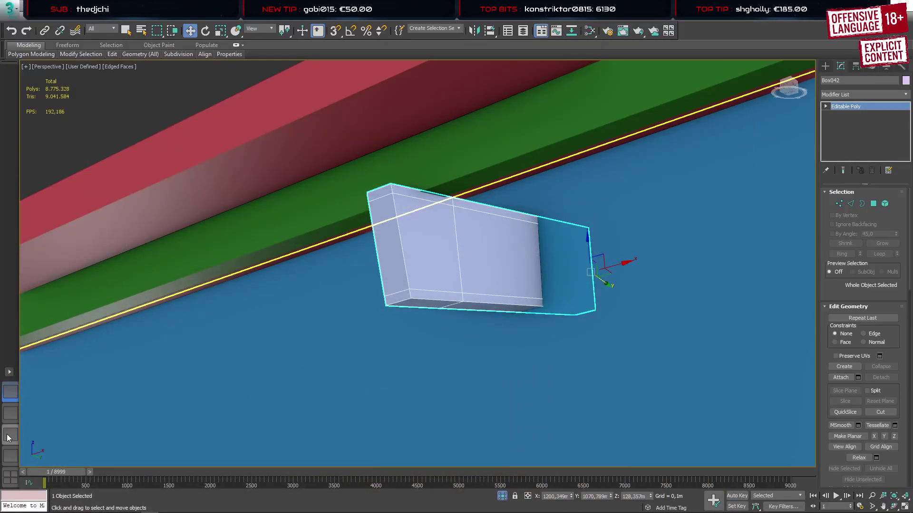
click(10, 454)
key(2)
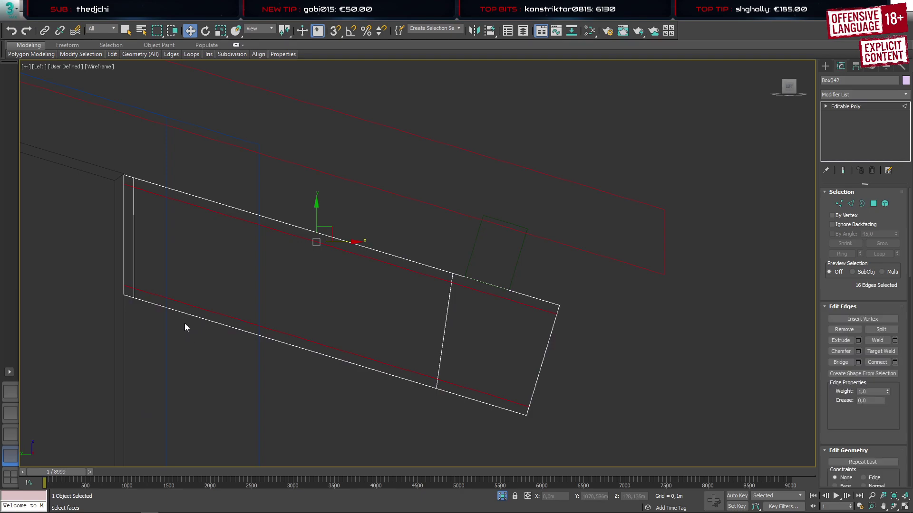
drag(89, 255, 151, 251)
ctrl+drag(481, 340, 555, 369)
key(ctrl+shift+e)
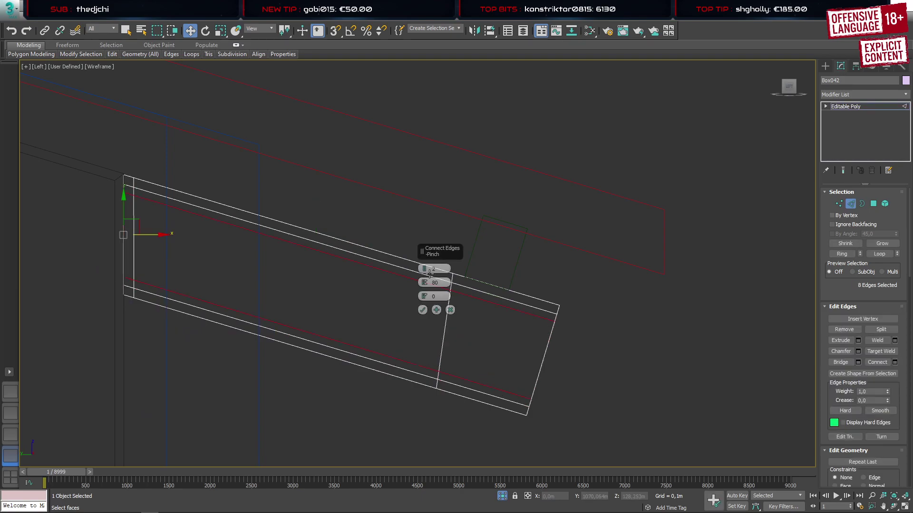
drag(424, 269, 423, 345)
click(422, 310)
click(11, 393)
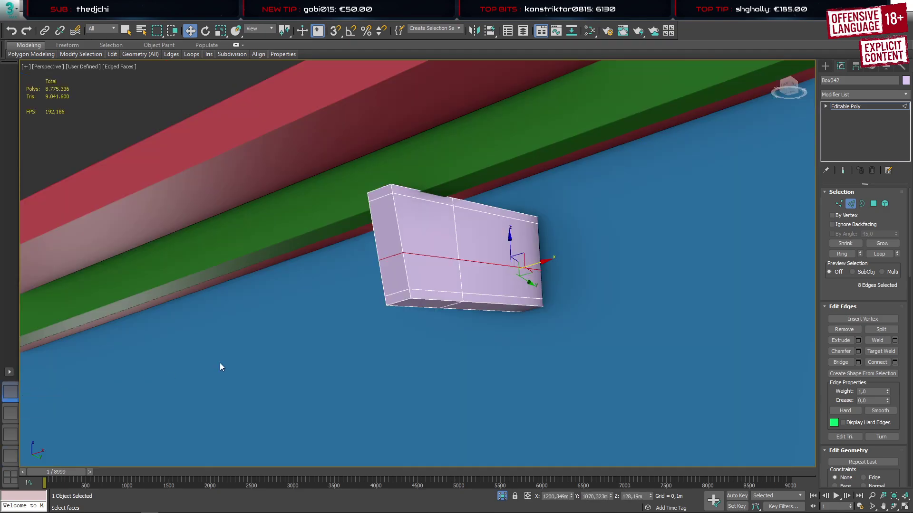
Target-weld the first bracket vertex onto its lower corner vertex
key(1)
key(ctrl+w)
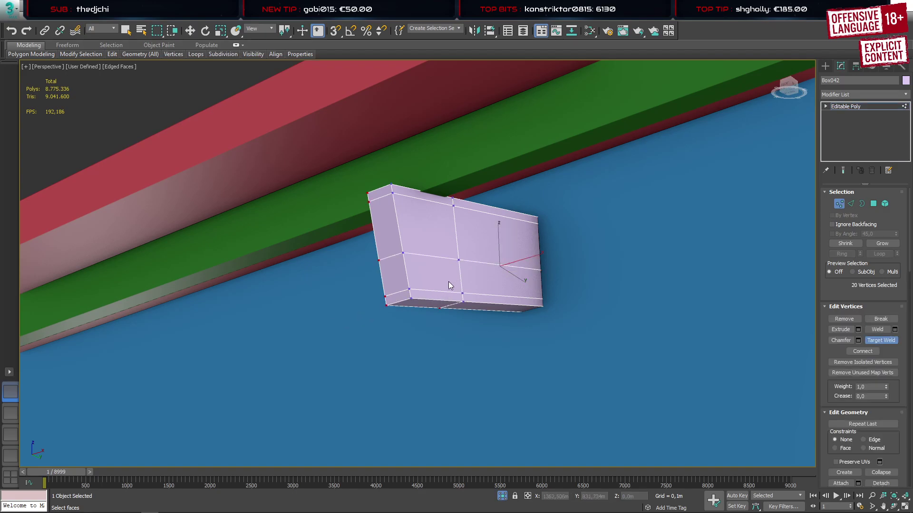
click(409, 288)
click(411, 298)
key(w)
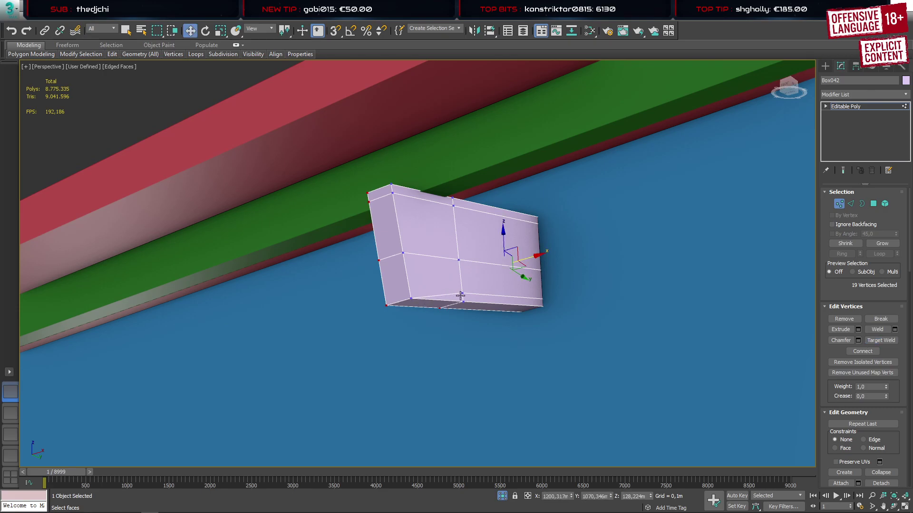
Target-weld the lower-edge vertices onto the neighbouring bottom vertex
click(462, 294)
ctrl+click(400, 254)
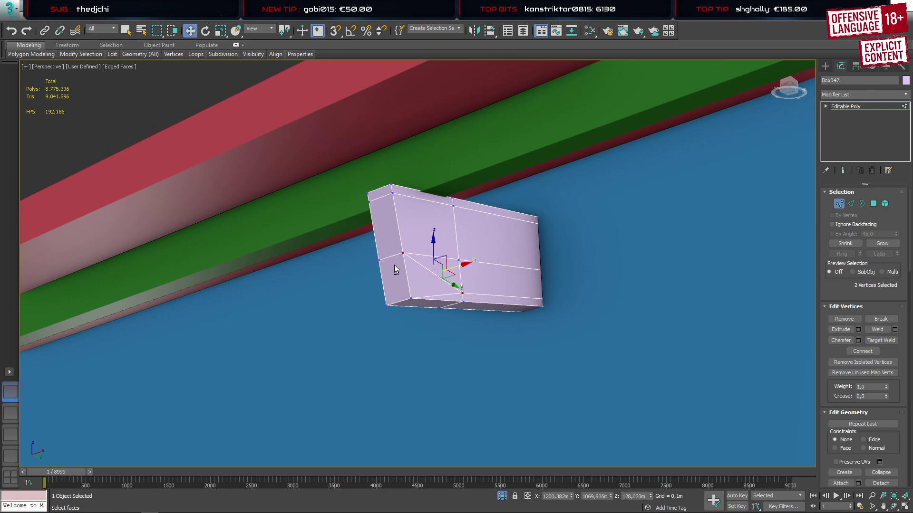
alt+middle_drag(394, 266, 461, 264)
click(379, 285)
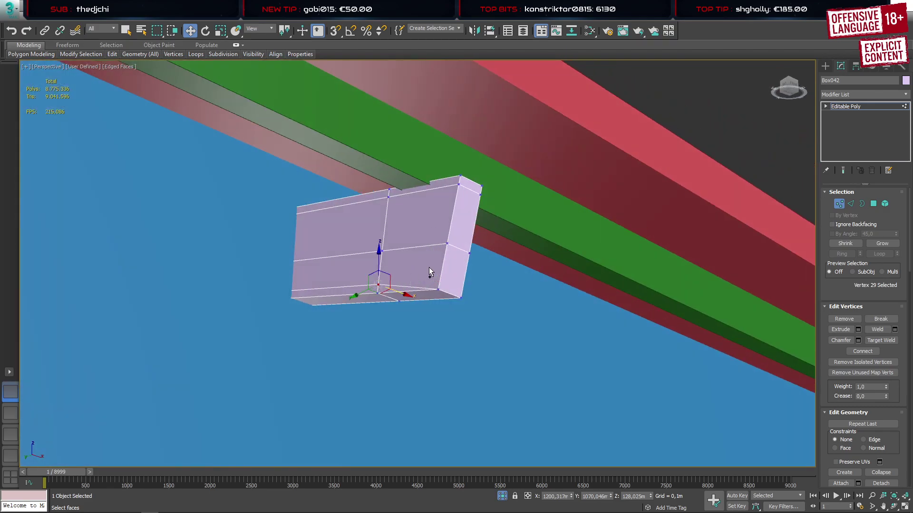
ctrl+click(445, 245)
key(ctrl+shift+w)
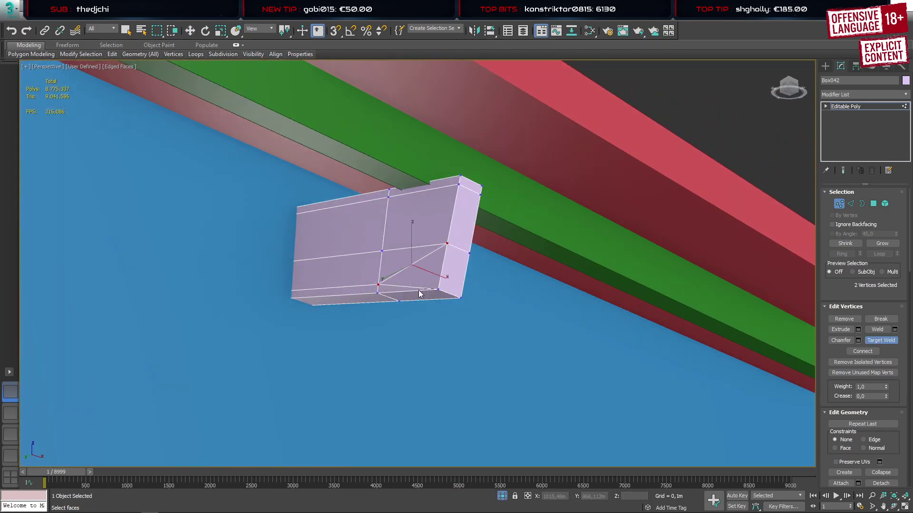
click(378, 294)
click(458, 298)
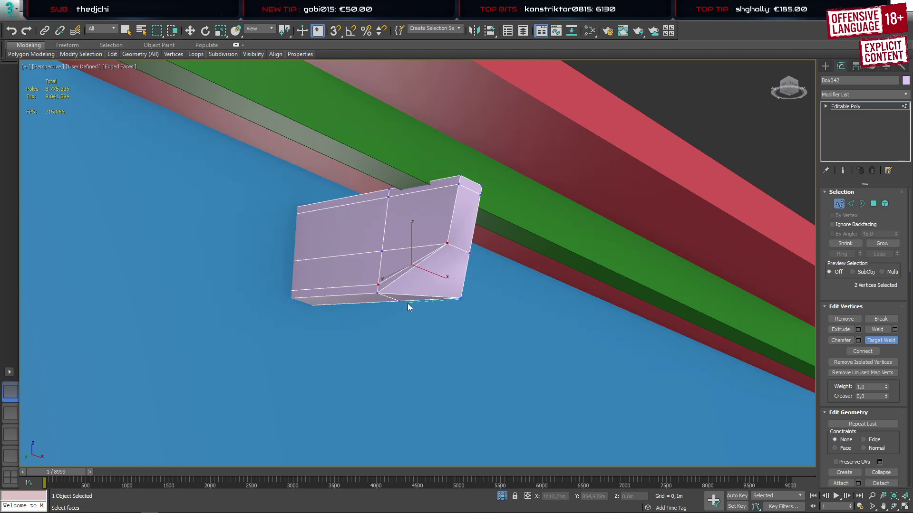
click(378, 294)
key(w)
Weld the vertices at the bracket's slanted end onto its corner vertices
click(377, 294)
alt+middle_drag(376, 293, 422, 307)
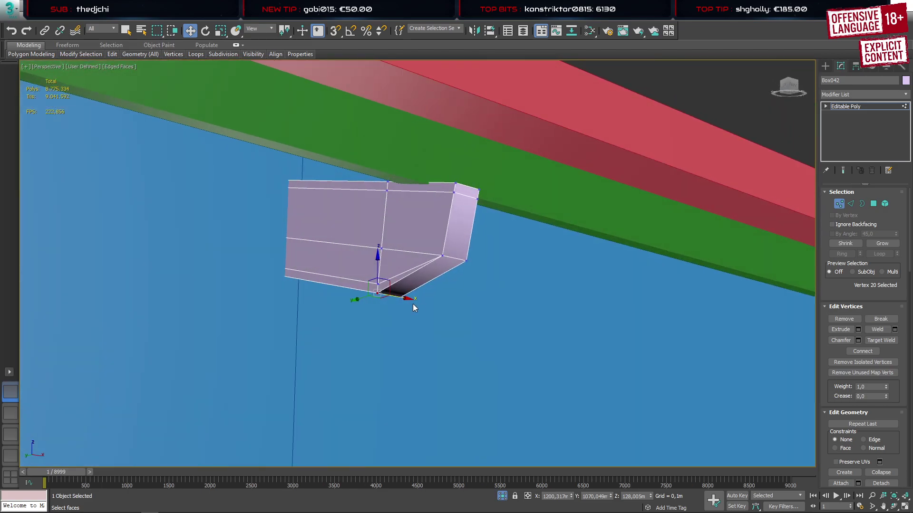
alt+middle_drag(389, 250, 424, 244)
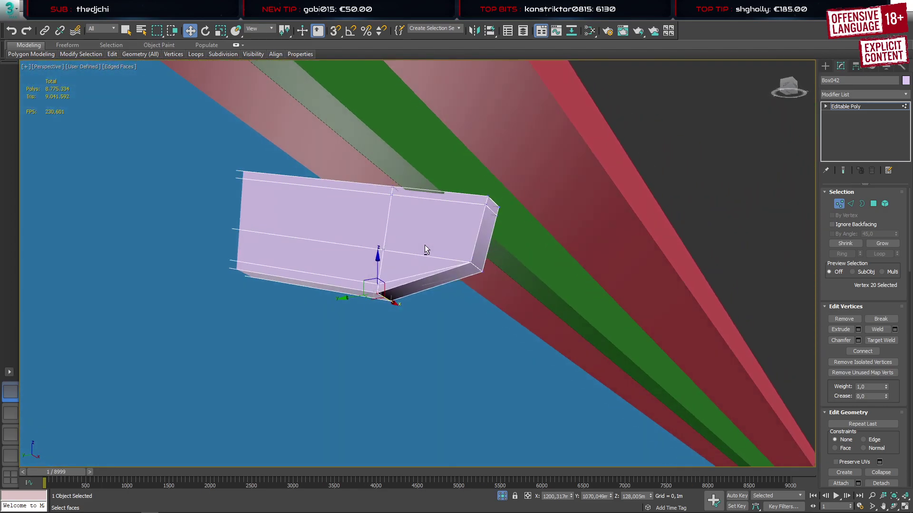
key(ctrl+shift+w)
click(384, 249)
click(470, 264)
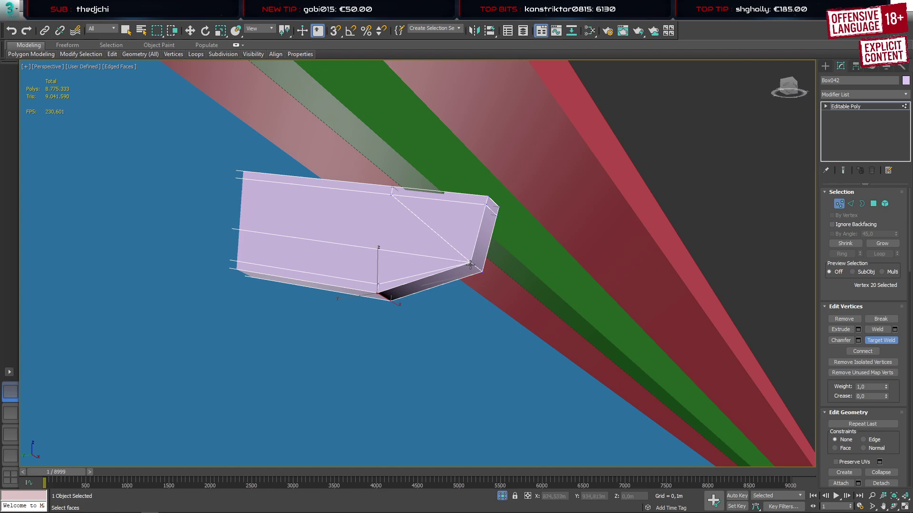
click(480, 211)
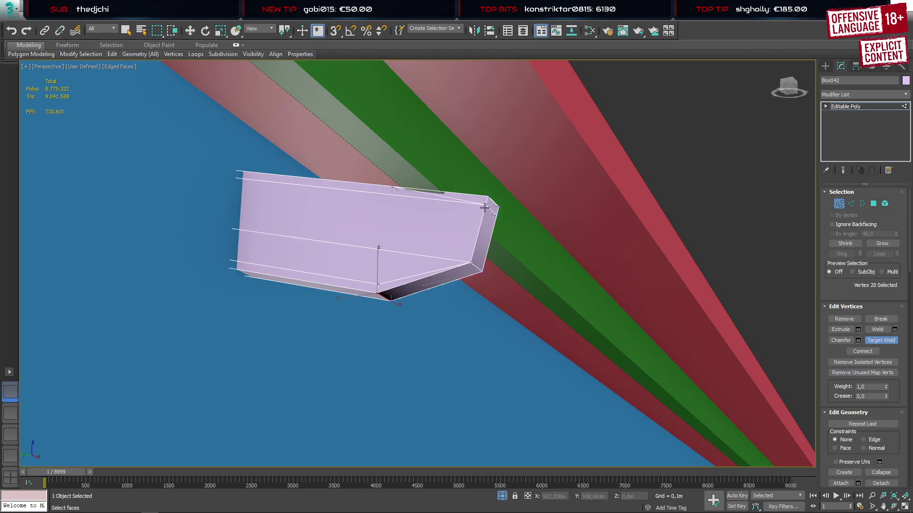
On the bracket's other side, weld the remaining vertices onto the top and lower corners
alt+middle_drag(480, 211, 375, 222)
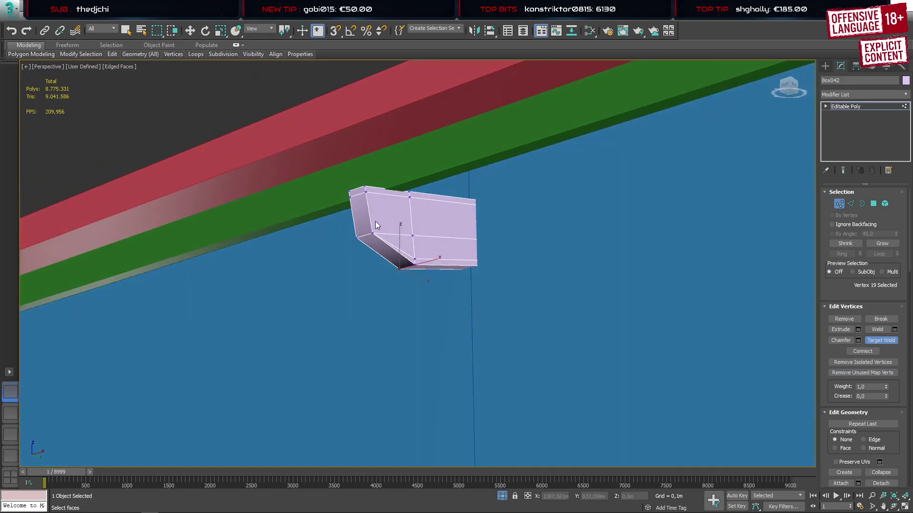
click(410, 197)
click(366, 192)
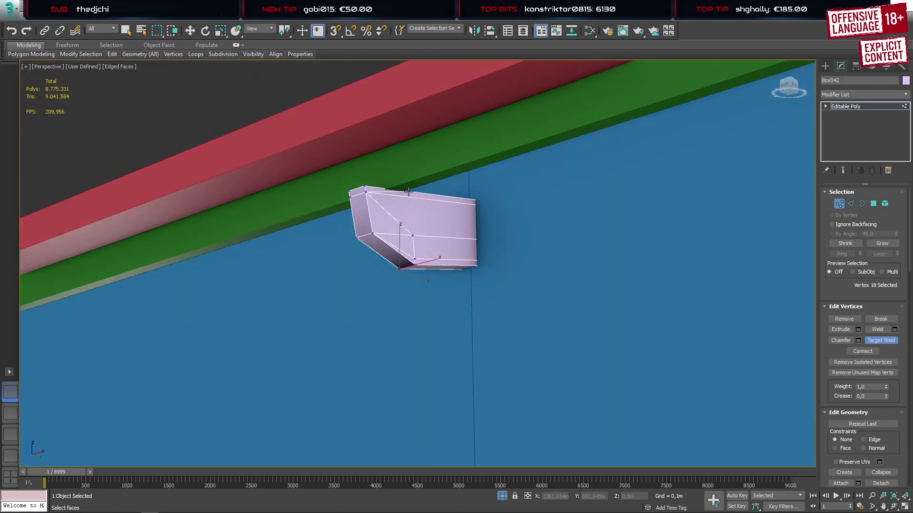
click(368, 190)
click(413, 236)
click(372, 233)
Select the bracket's top and bottom rim strip polygons on the first side
key(w)
key(4)
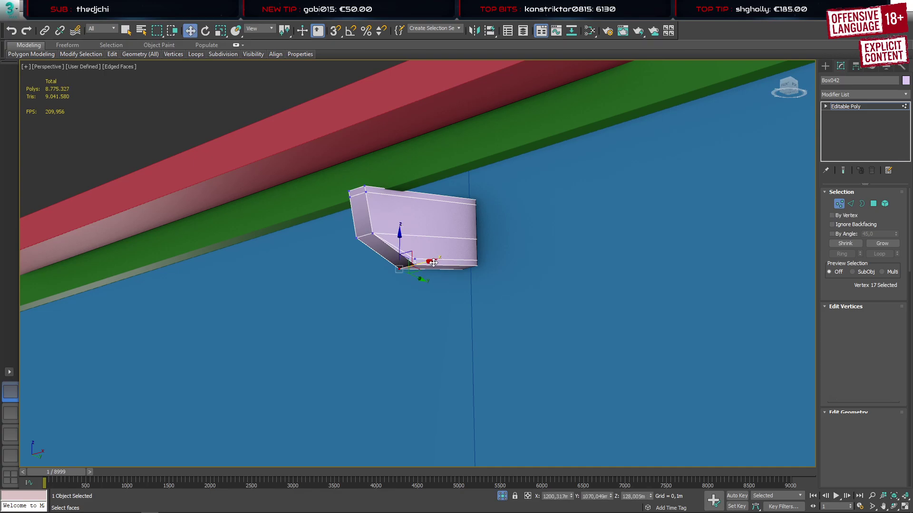
click(432, 262)
ctrl+click(408, 194)
alt+middle_drag(386, 252, 449, 257)
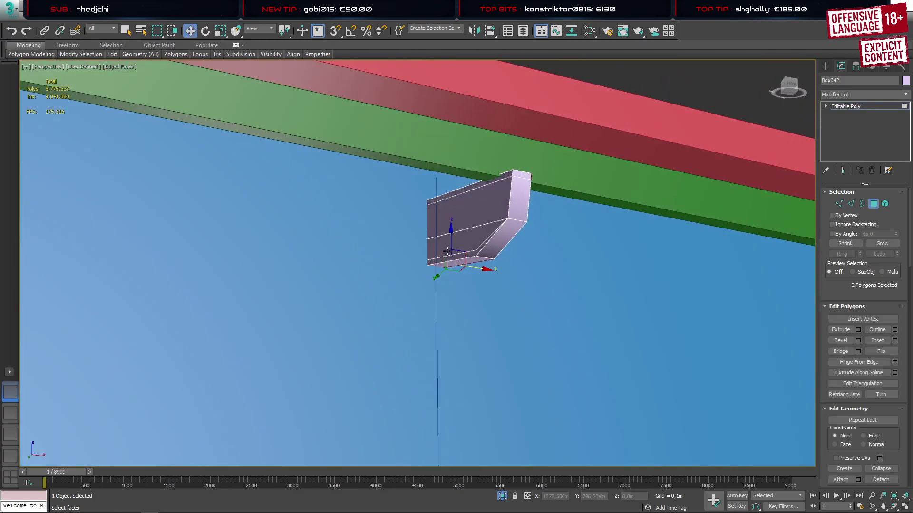
ctrl+click(469, 256)
ctrl+click(484, 183)
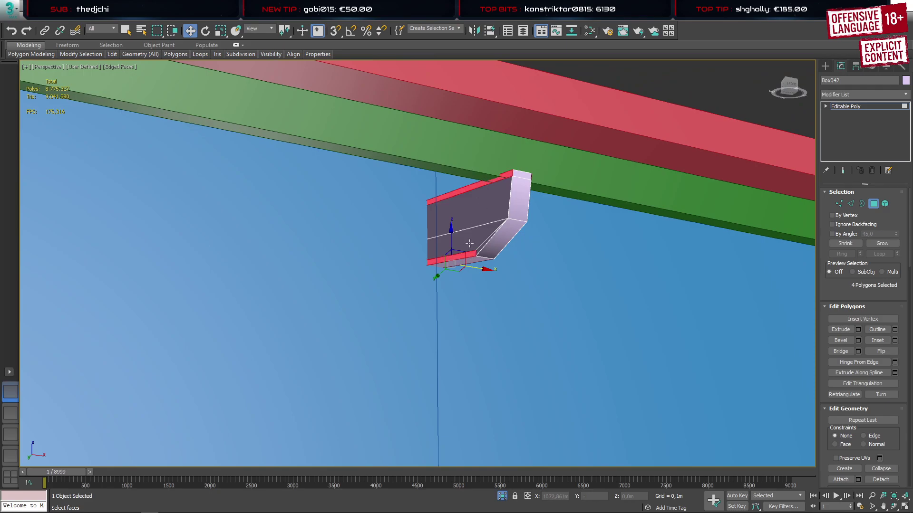
alt+middle_drag(484, 183, 506, 264)
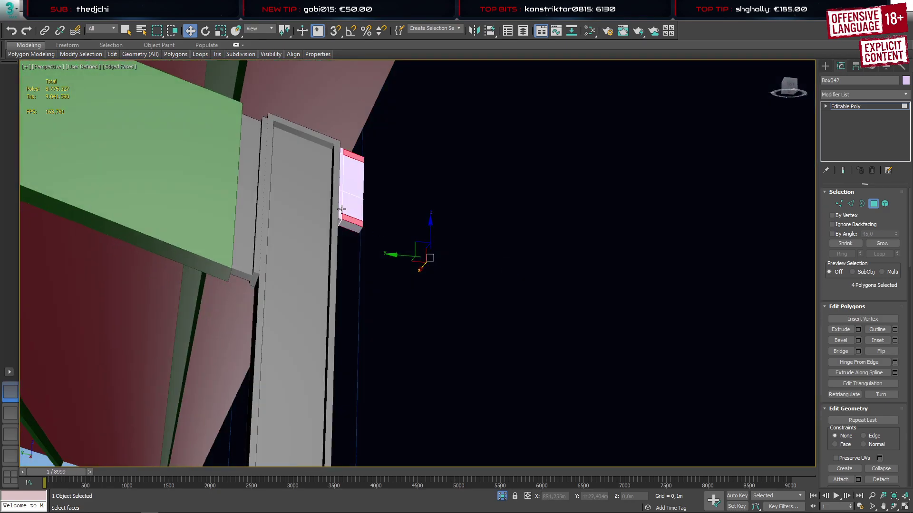
scroll(341, 211, up, 5)
ctrl+click(339, 224)
ctrl+click(339, 191)
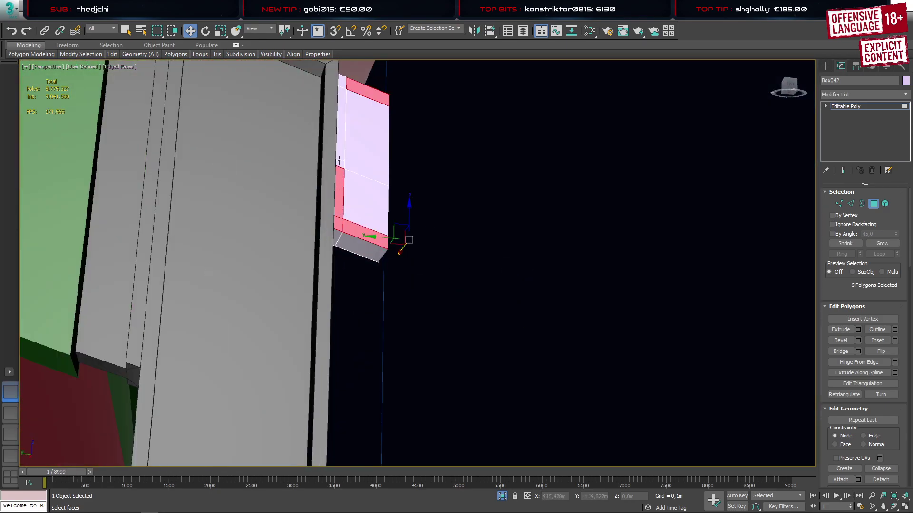
ctrl+click(339, 133)
ctrl+click(343, 85)
Add the rim strips along the bracket's other edge to the selection
alt+middle_drag(280, 237, 425, 251)
ctrl+click(722, 91)
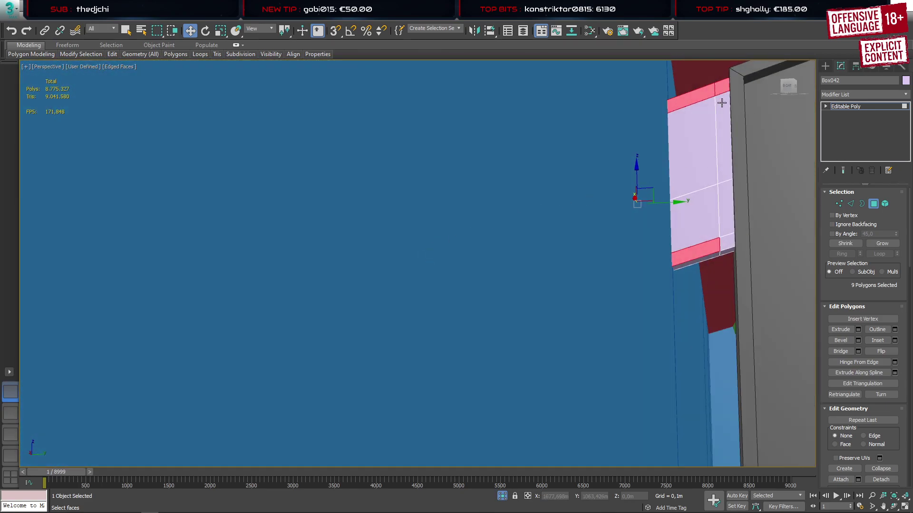
ctrl+click(722, 103)
ctrl+click(723, 219)
ctrl+click(724, 242)
alt+middle_drag(723, 240, 681, 218)
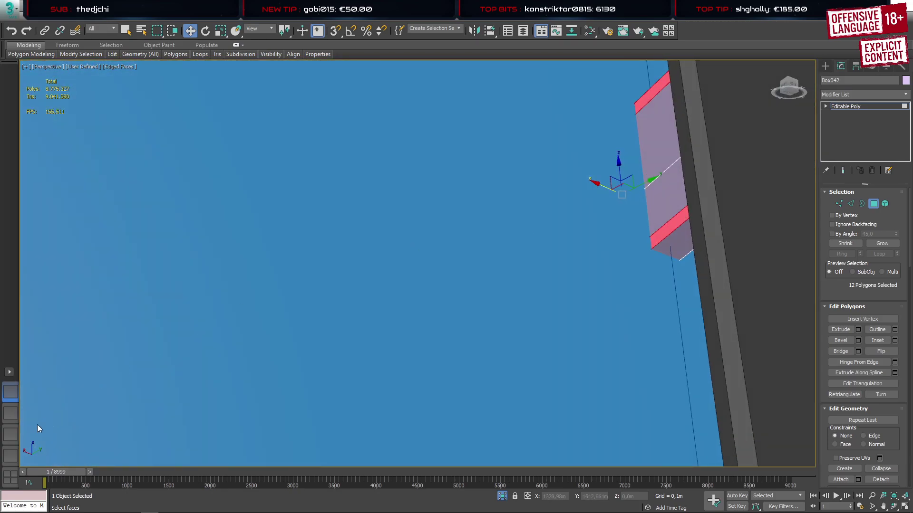
Extrude the selected rim strips with a height of 0,045m
click(10, 434)
key(shift+e)
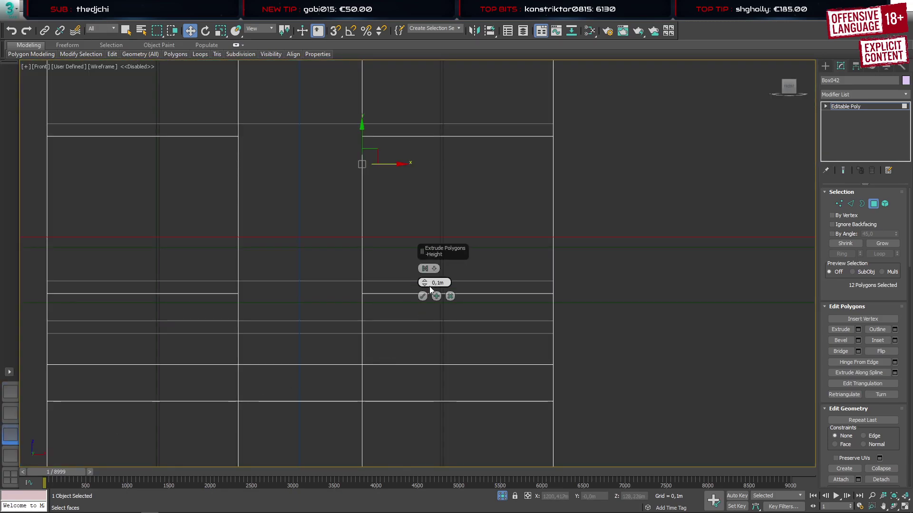
drag(430, 286, 485, 401)
click(422, 296)
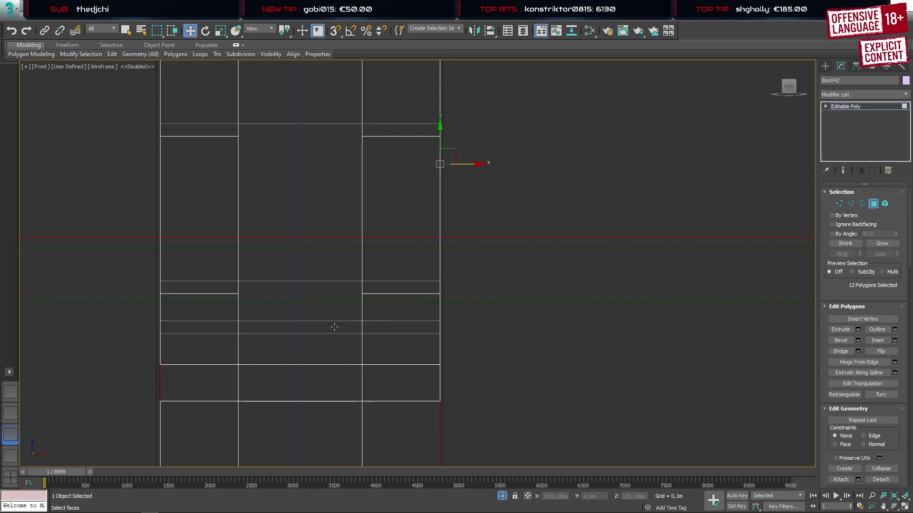
Inspect the extruded flanges in Perspective and isolate the bracket
click(14, 388)
mouse_move(701, 194)
middle_down()
mouse_move(500, 301)
mouse_move(509, 290)
mouse_move(554, 291)
mouse_move(558, 330)
mouse_move(591, 315)
mouse_move(621, 327)
mouse_move(588, 327)
middle_up()
scroll(478, 259, up, 3)
scroll(483, 316, up, 1)
scroll(483, 316, down, 6)
mouse_move(588, 308)
alt+middle_down()
mouse_move(516, 323)
mouse_move(538, 287)
alt+middle_up()
key(alt+q)
key(alt+q)
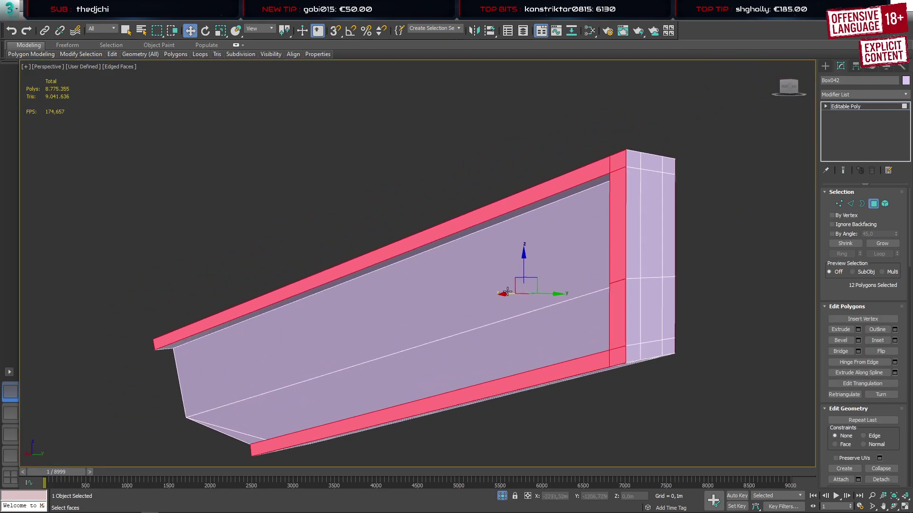
Select the bracket's end-face polygons and delete them to open that end
click(668, 345)
ctrl+click(652, 351)
ctrl+click(633, 354)
ctrl+click(633, 325)
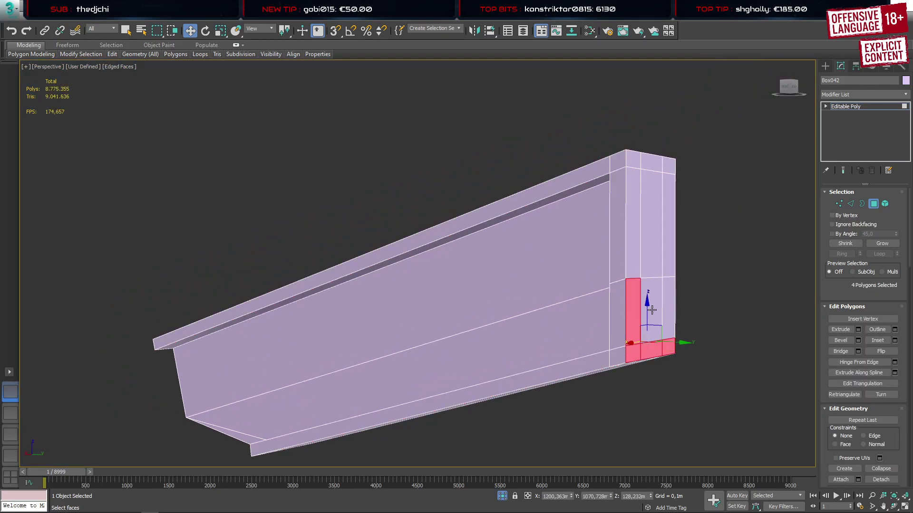
ctrl+click(651, 310)
ctrl+click(667, 293)
ctrl+click(669, 217)
ctrl+click(670, 165)
ctrl+click(653, 164)
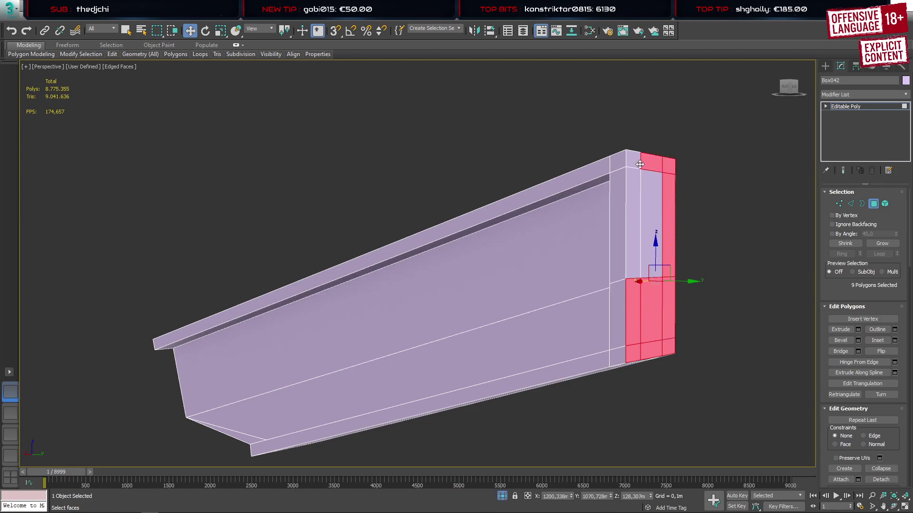
ctrl+click(633, 161)
ctrl+click(634, 186)
key(Delete)
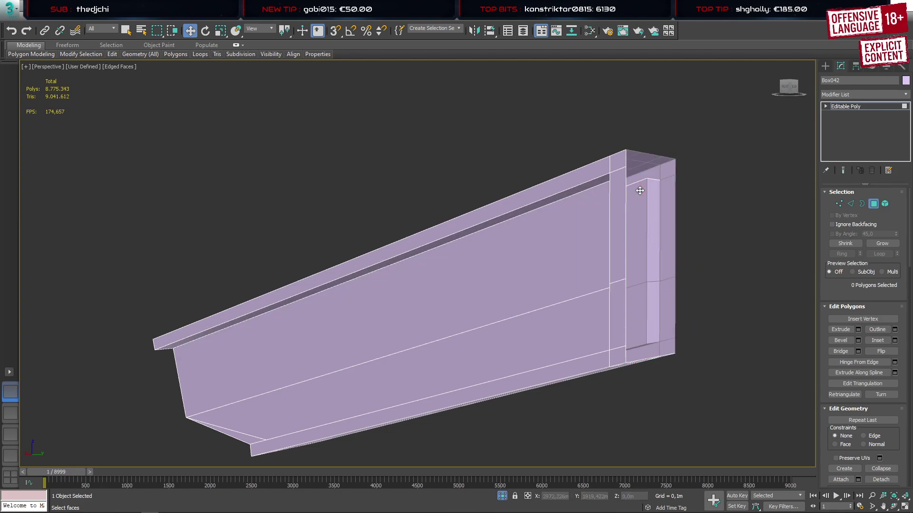
In vertex mode, target-weld the extra top and underside bevel vertices at this end onto their corners
key(1)
click(625, 167)
click(626, 150)
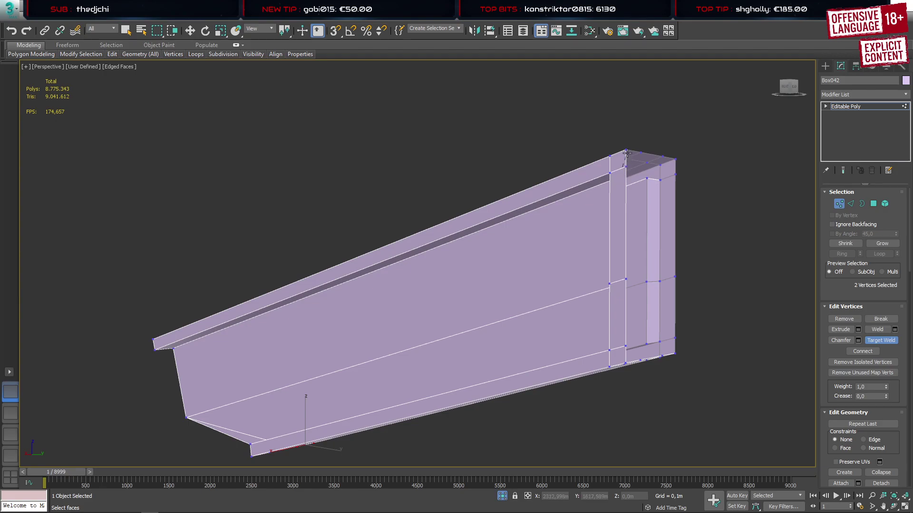
click(675, 158)
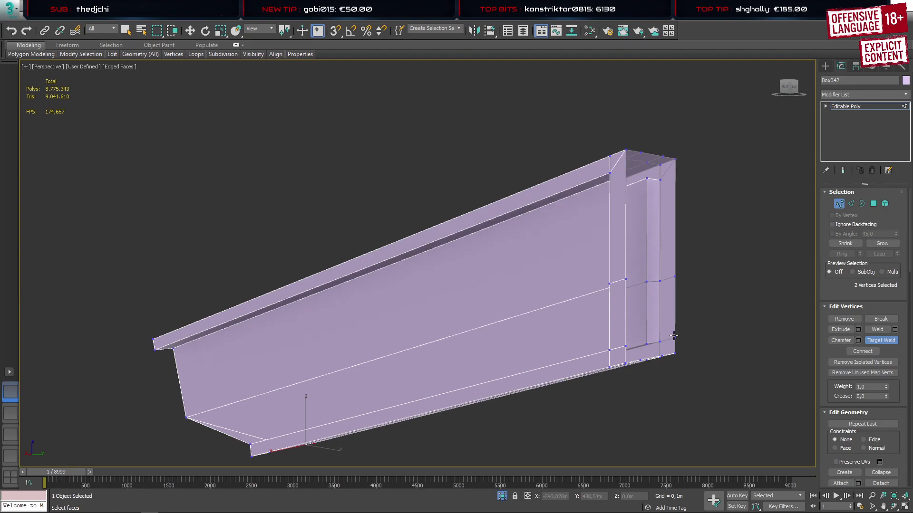
alt+middle_drag(607, 318, 623, 288)
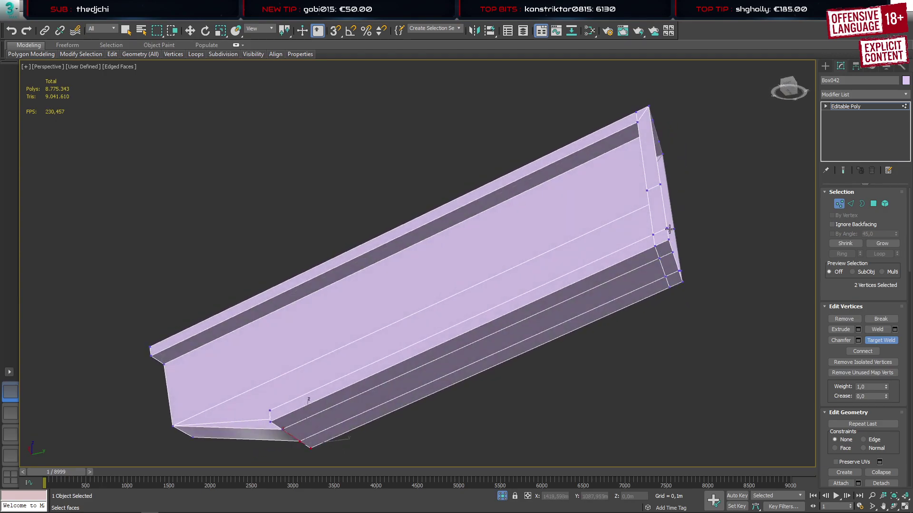
click(654, 249)
click(668, 240)
click(671, 252)
click(666, 276)
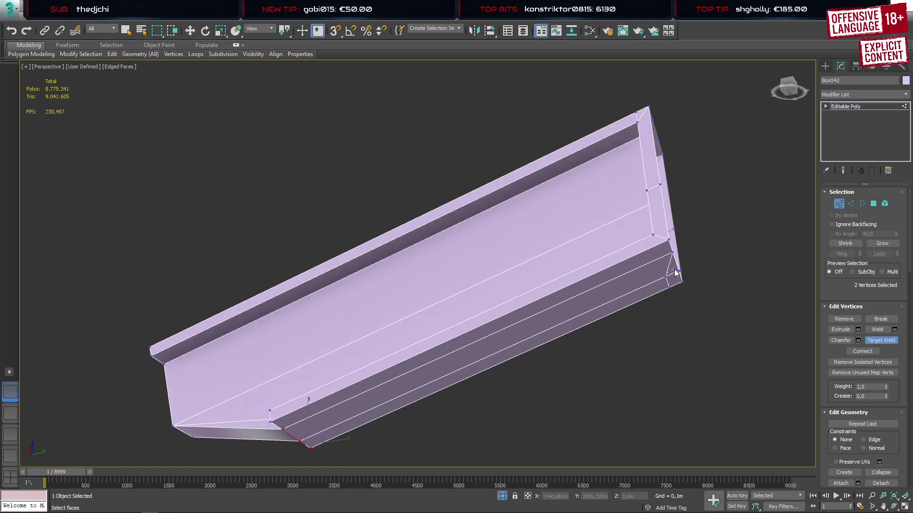
click(679, 271)
click(682, 282)
Target-weld the stray bevel vertices at the beam's far end onto its corner and left-edge vertices
alt+middle_drag(655, 268, 537, 292)
middle_drag(272, 310, 460, 305)
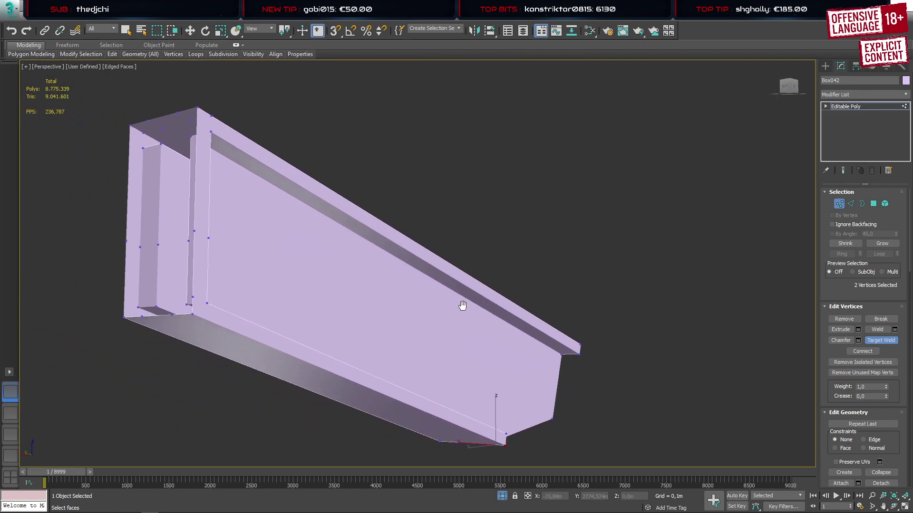
click(207, 304)
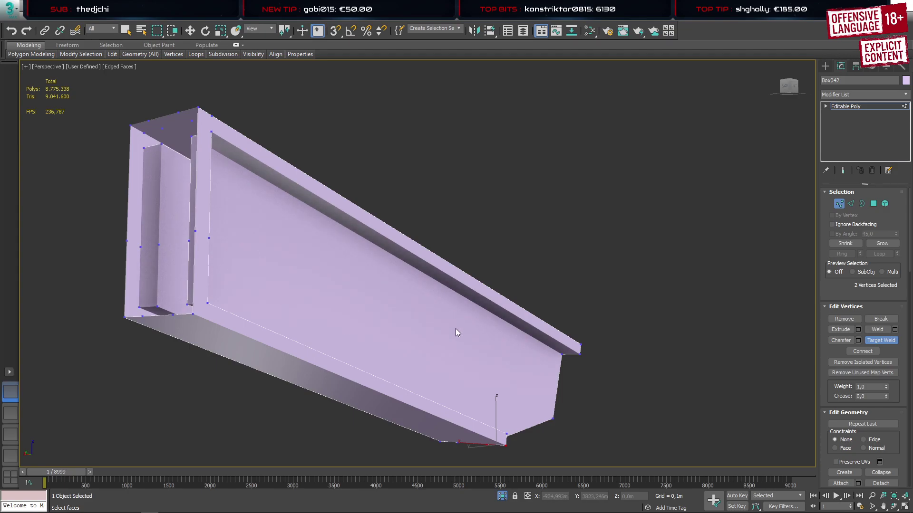
alt+middle_drag(382, 264, 332, 257)
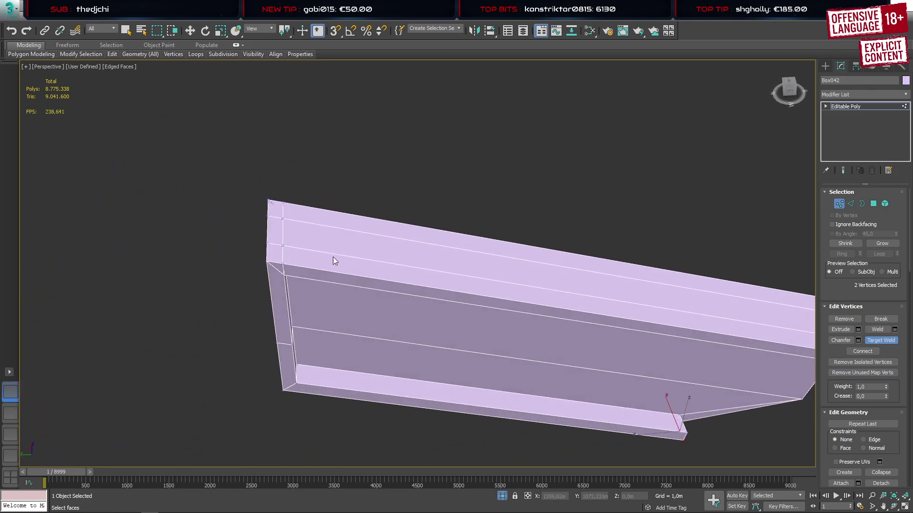
click(283, 263)
click(267, 262)
click(283, 246)
click(267, 243)
click(283, 219)
click(268, 216)
click(284, 205)
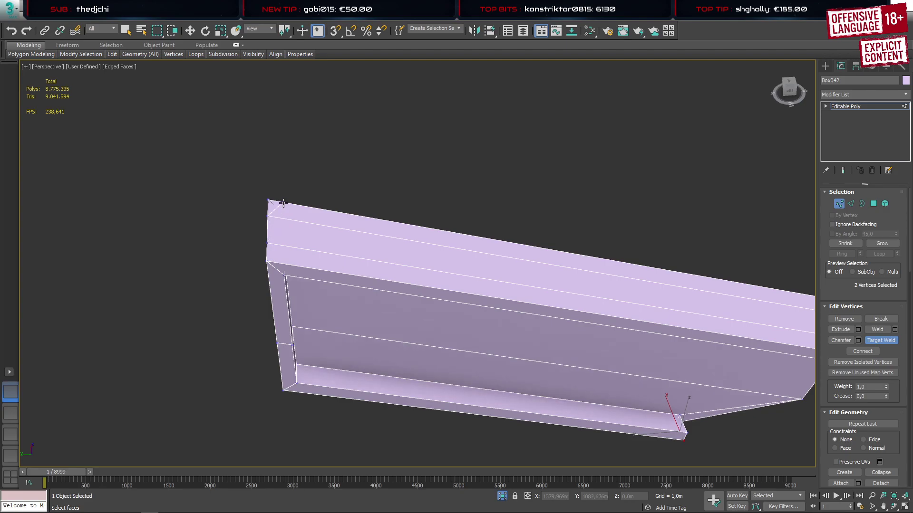
click(268, 200)
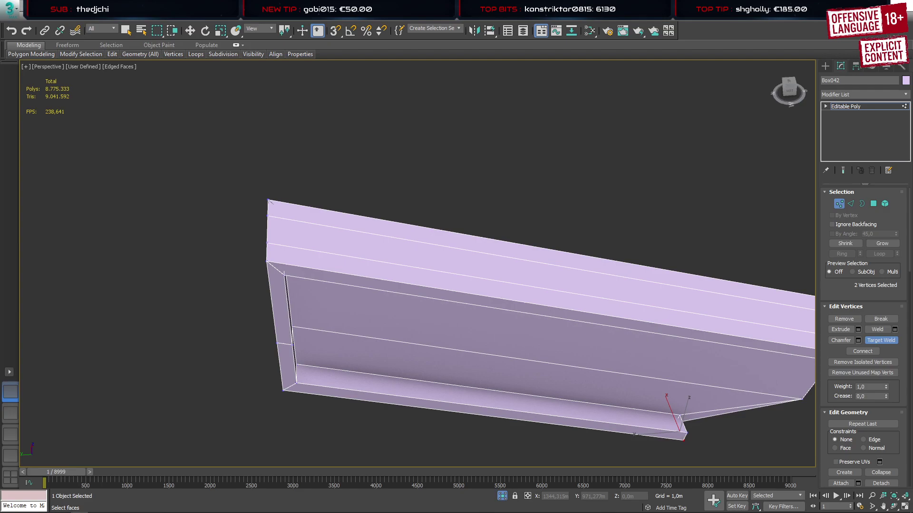
middle_drag(439, 288, 372, 260)
scroll(466, 272, down, 3)
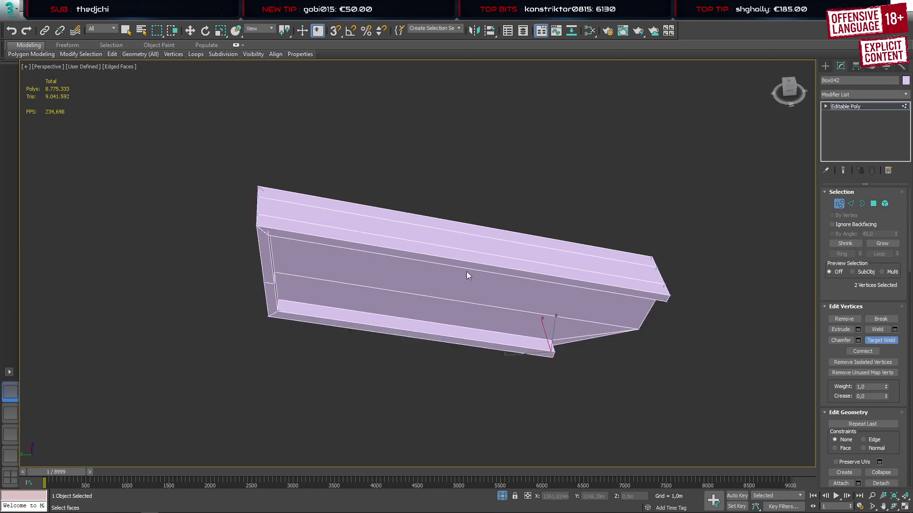
Weld the top-edge and middle top-end vertices onto their nearby corners
alt+middle_drag(467, 272, 406, 255)
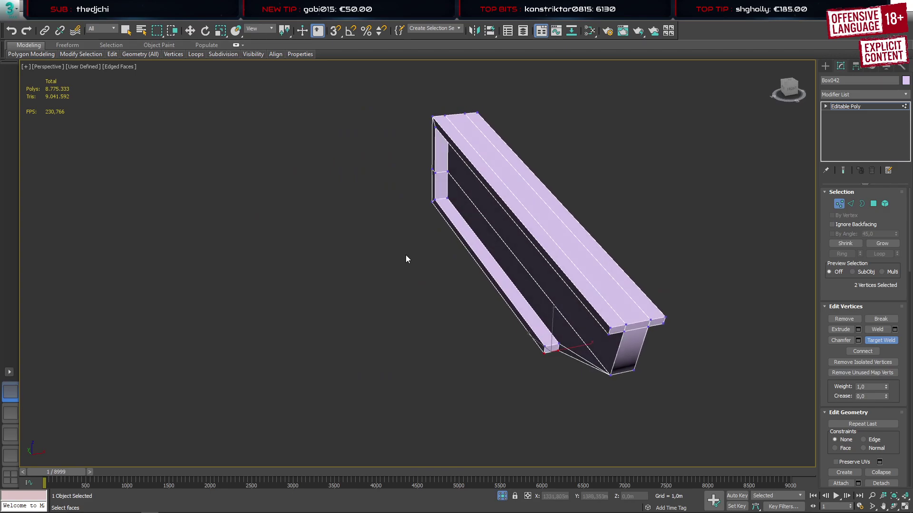
click(626, 324)
click(610, 328)
click(650, 321)
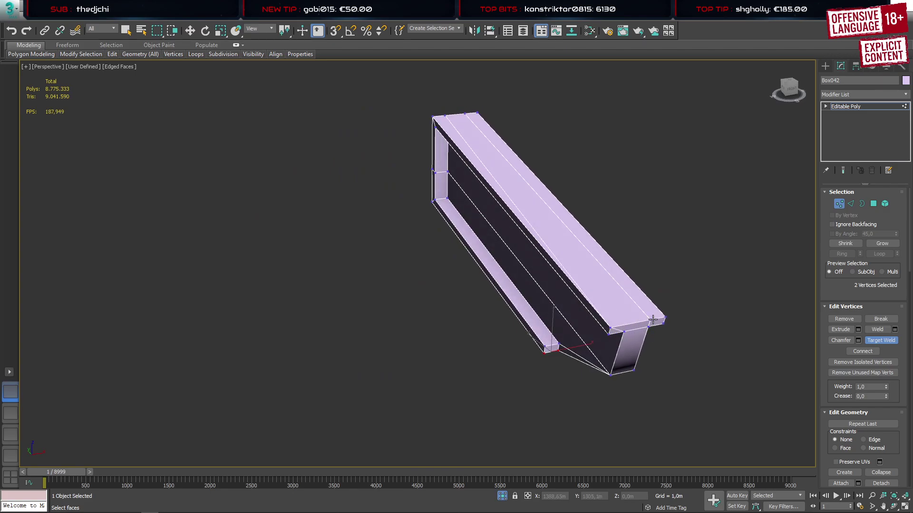
click(665, 317)
click(465, 114)
click(477, 112)
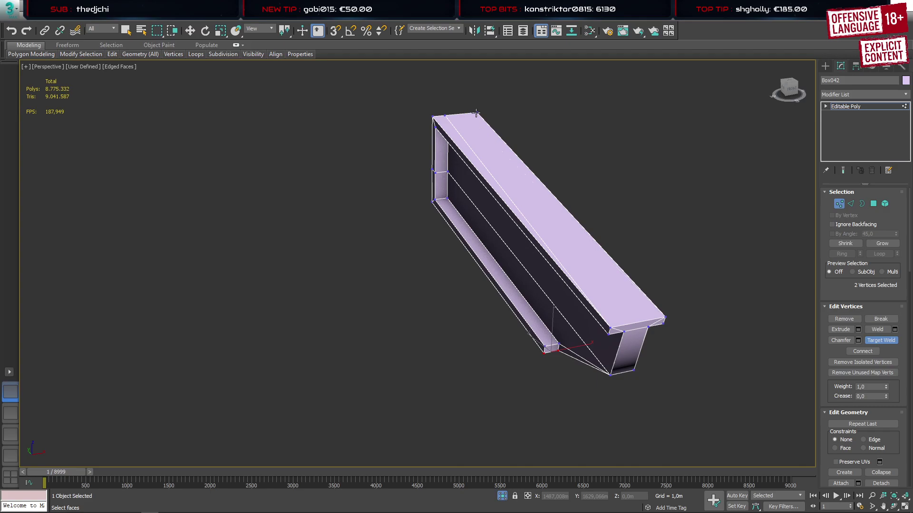
click(444, 115)
click(433, 117)
Merge the inner vertices into the vertices above them from a low frontal angle
alt+middle_drag(486, 215, 580, 274)
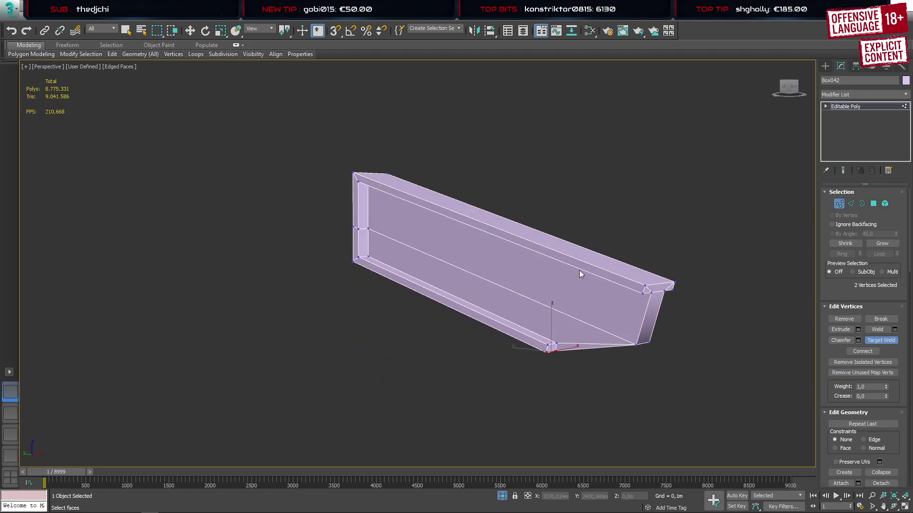
click(369, 228)
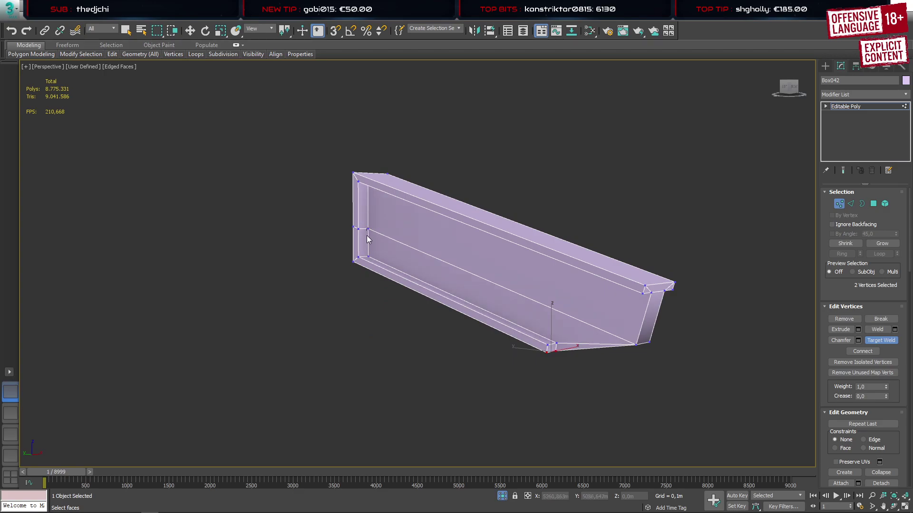
alt+middle_drag(401, 229, 355, 273)
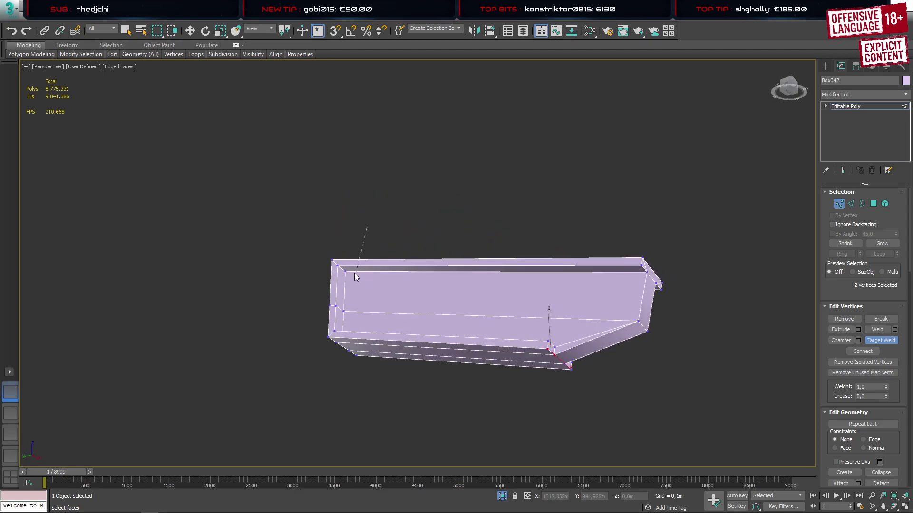
click(336, 306)
click(337, 267)
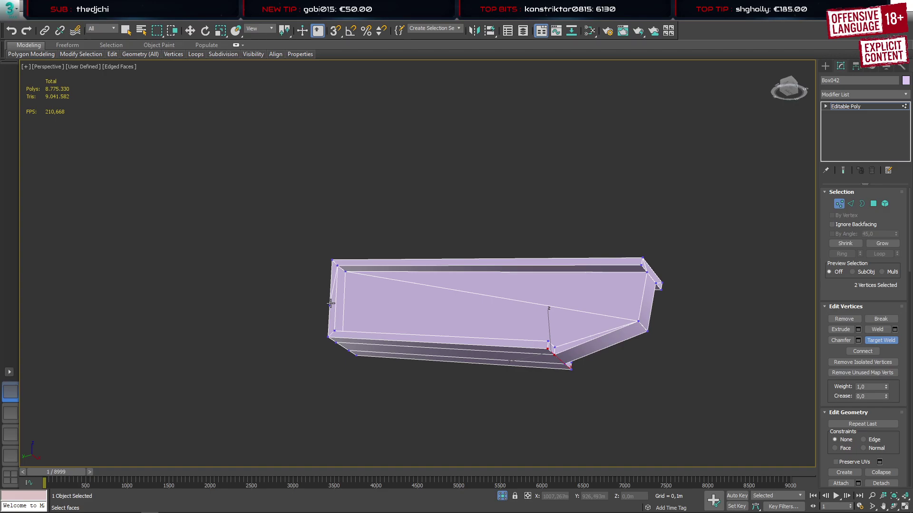
click(330, 305)
click(331, 259)
At the beam's other end, weld the lower and right-edge vertices into the vertices above
alt+middle_drag(514, 298, 716, 317)
click(712, 291)
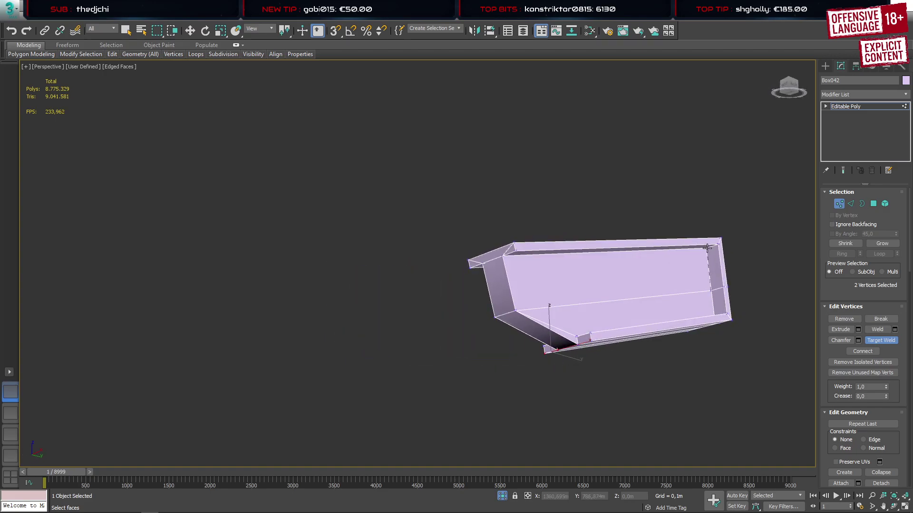
click(707, 249)
click(723, 287)
click(717, 245)
click(727, 287)
click(721, 238)
Weld the last two top-edge vertices into their corners and check the beam's end profile
alt+middle_drag(627, 317, 512, 304)
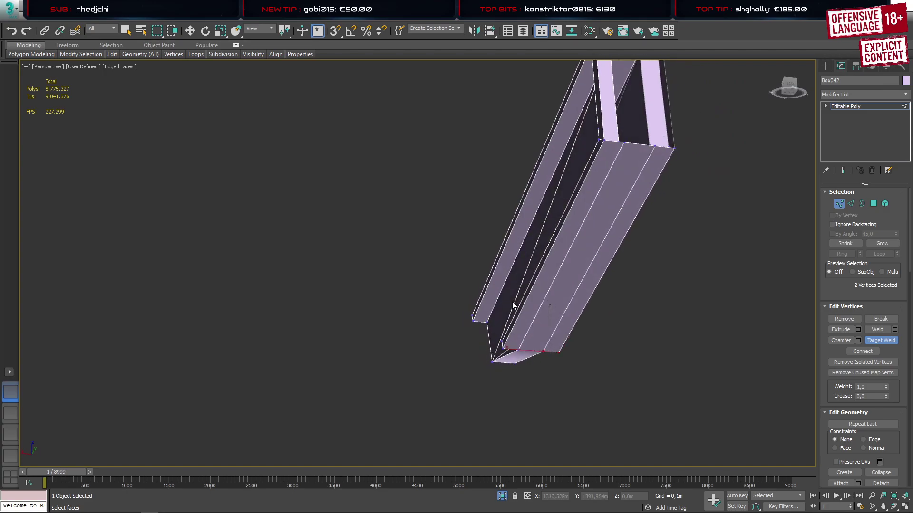
click(624, 143)
click(602, 140)
click(654, 146)
click(673, 148)
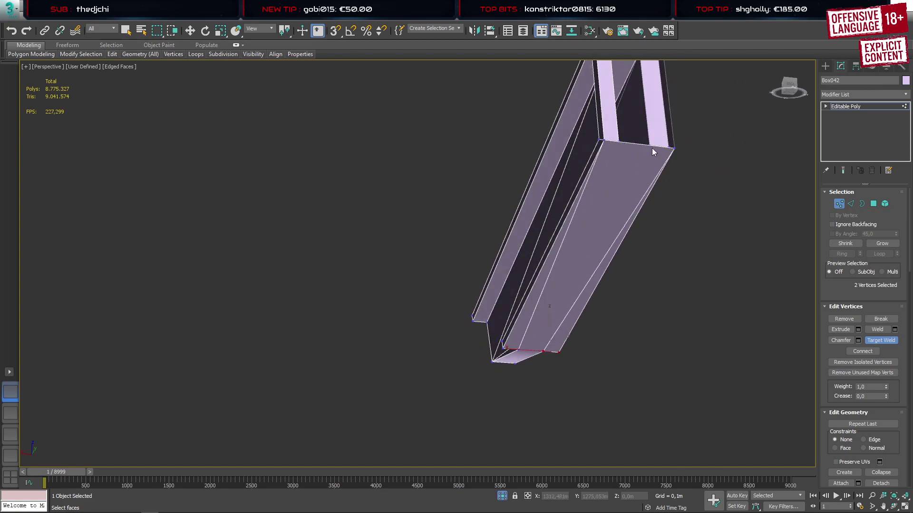
alt+middle_drag(652, 149, 646, 313)
alt+middle_drag(639, 391, 781, 336)
Auto-smooth all the bracket's polygons and put the picked lower face in smoothing group 4
key(w)
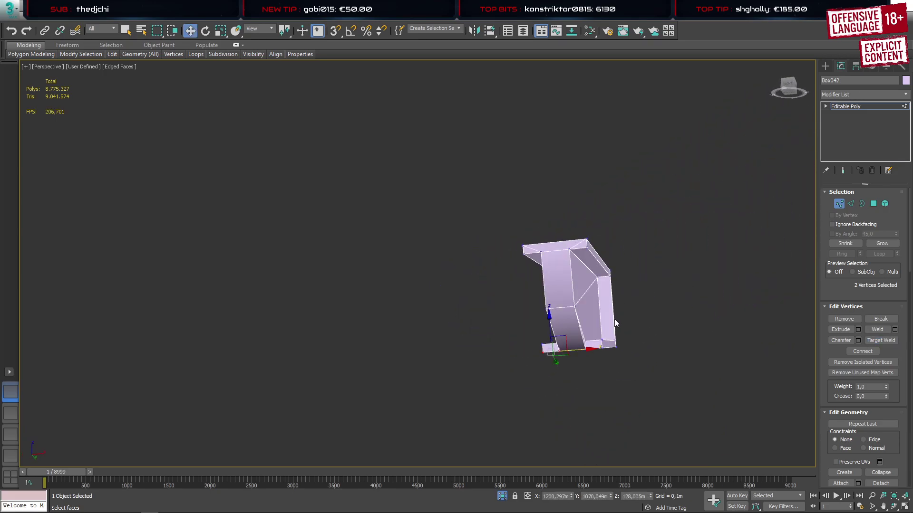
key(4)
key(ctrl+a)
scroll(834, 427, down, 5)
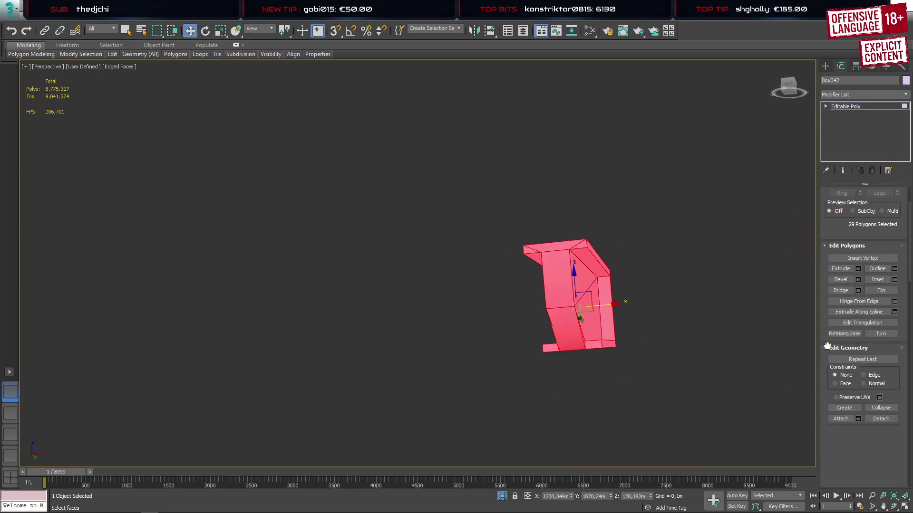
click(837, 465)
click(551, 282)
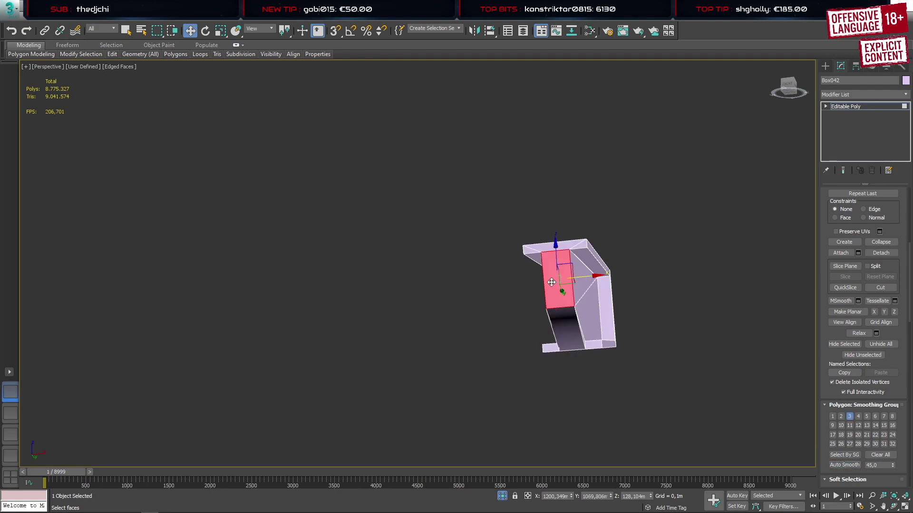
click(559, 323)
click(838, 464)
alt+middle_drag(659, 360, 717, 369)
Exit isolation, then isolate the post, lower bracket, walls and green beams together
key(alt+q)
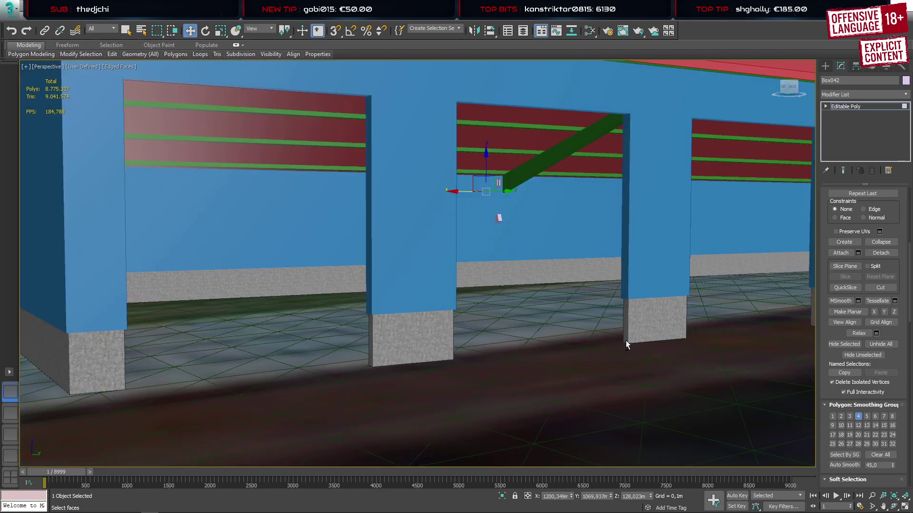
alt+middle_drag(498, 292, 511, 288)
scroll(497, 186, up, 6)
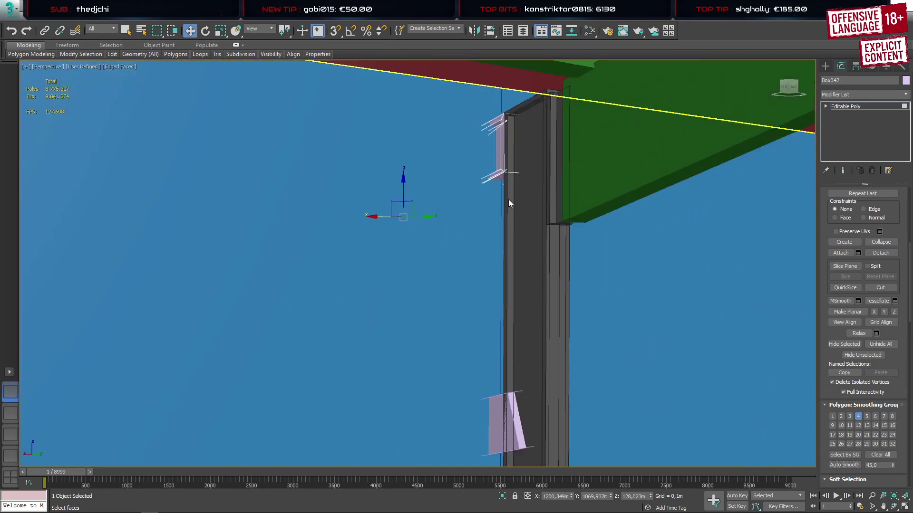
alt+middle_drag(509, 198, 548, 187)
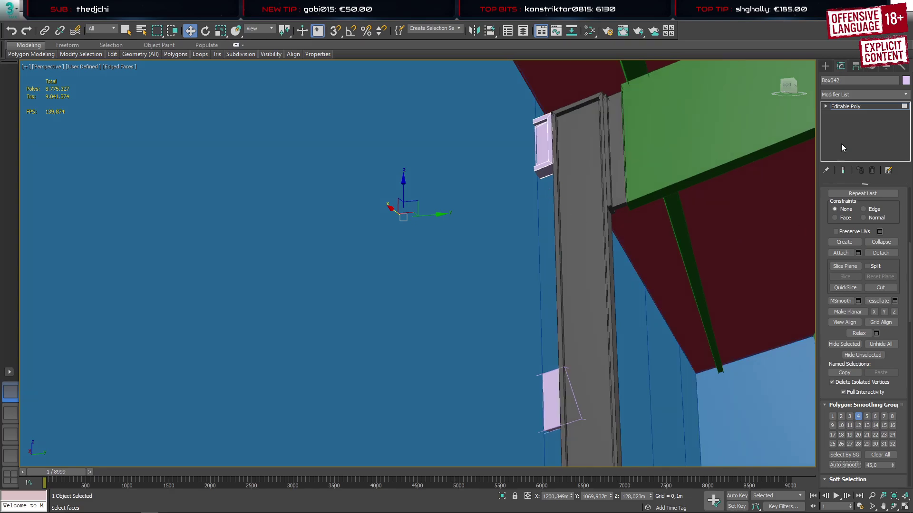
click(825, 66)
ctrl+click(591, 173)
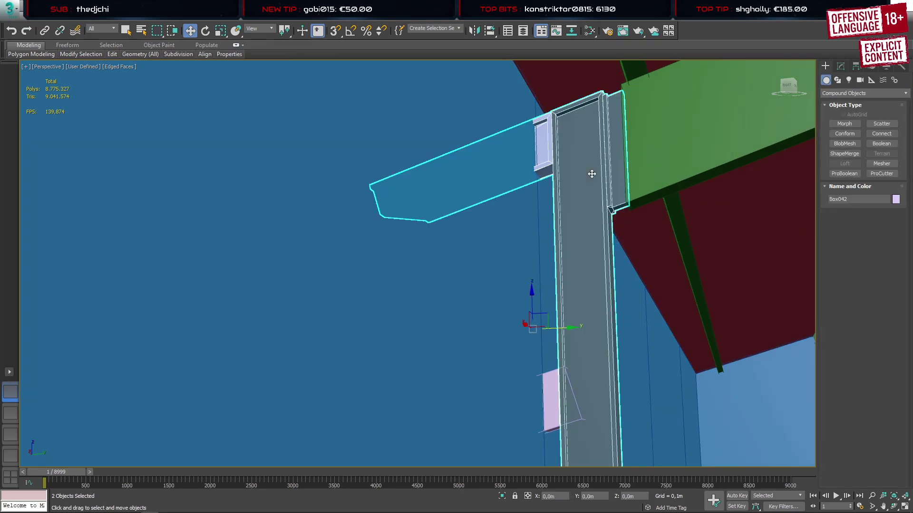
ctrl+click(575, 408)
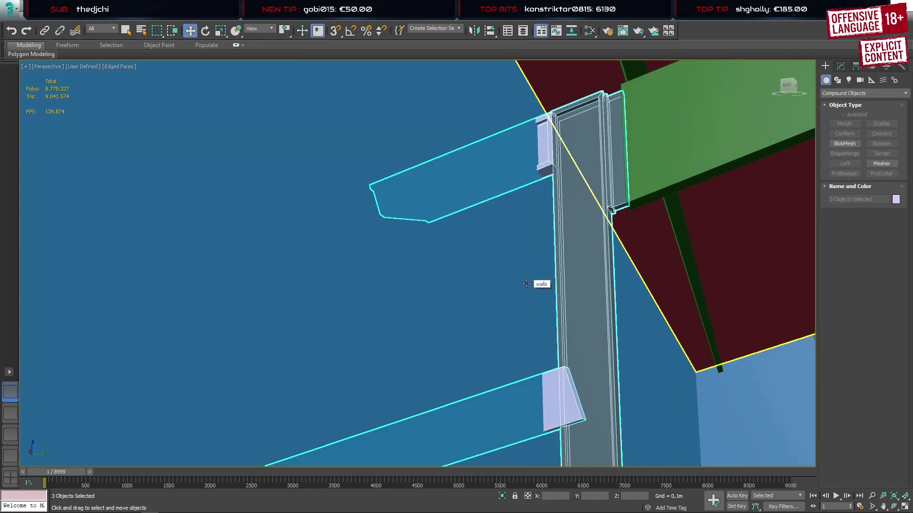
ctrl+click(526, 284)
alt+middle_drag(523, 287, 885, 346)
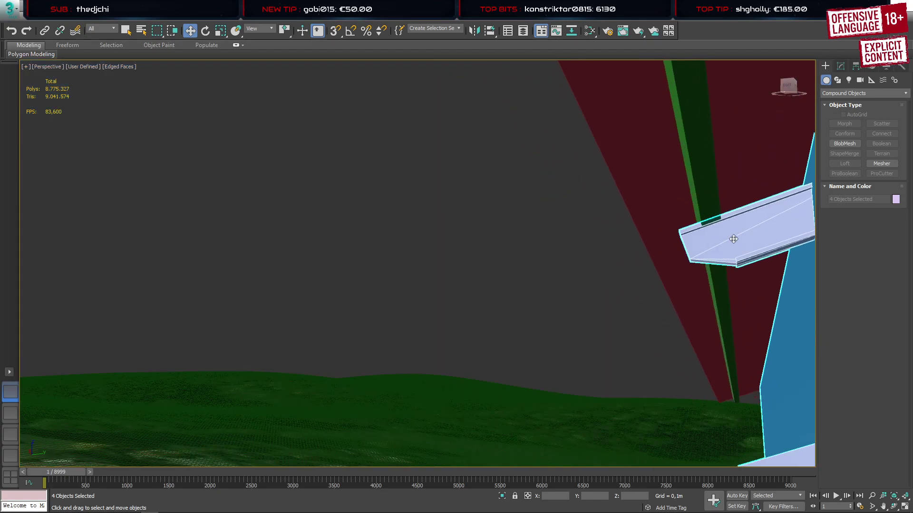
ctrl+click(706, 205)
key(alt+q)
click(584, 338)
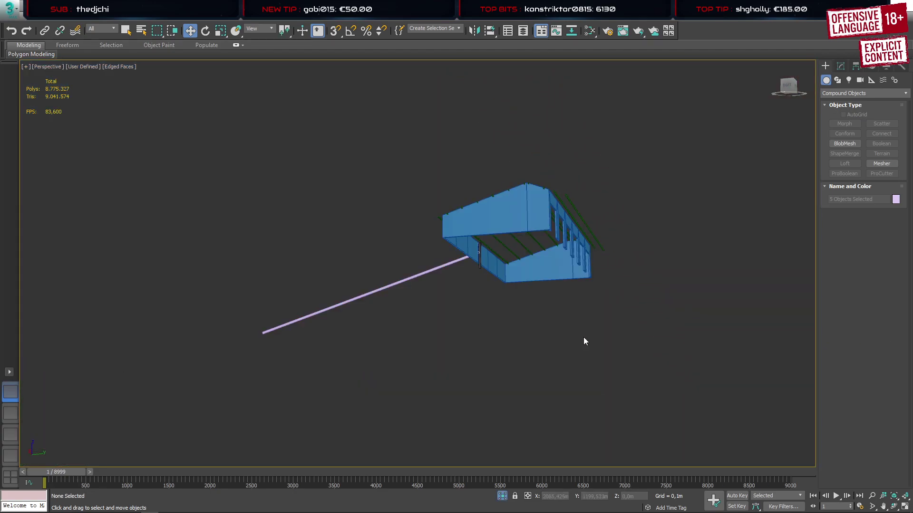
Switch to the Left wireframe view framing the bracket and post
click(8, 458)
scroll(475, 276, up, 3)
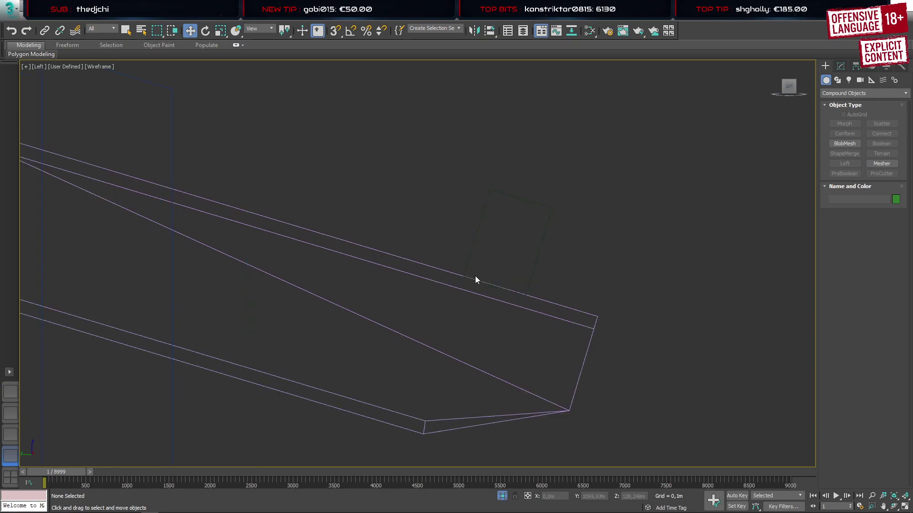
scroll(475, 278, down, 3)
scroll(357, 323, down, 2)
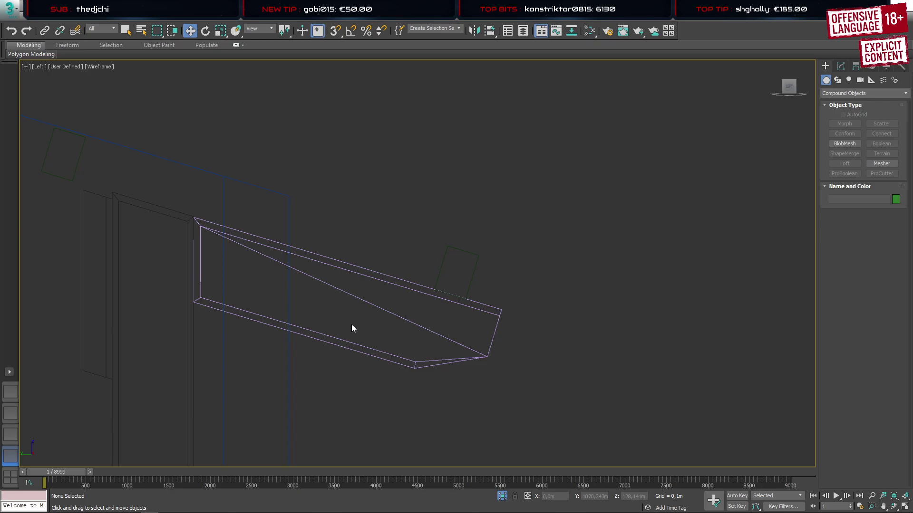
middle_drag(238, 299, 355, 270)
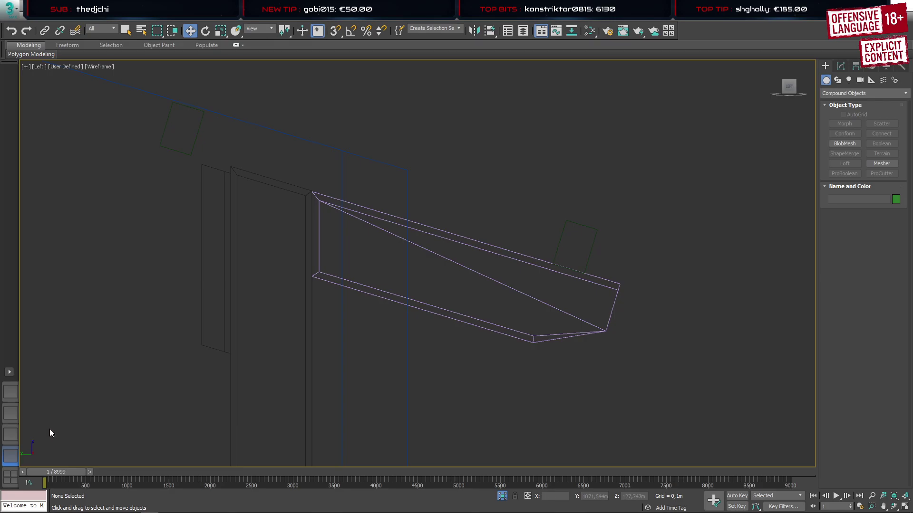
Select the long pink beam Box043 in maximised Perspective, then switch to the Firefox hall configurator
click(14, 392)
scroll(468, 266, up, 10)
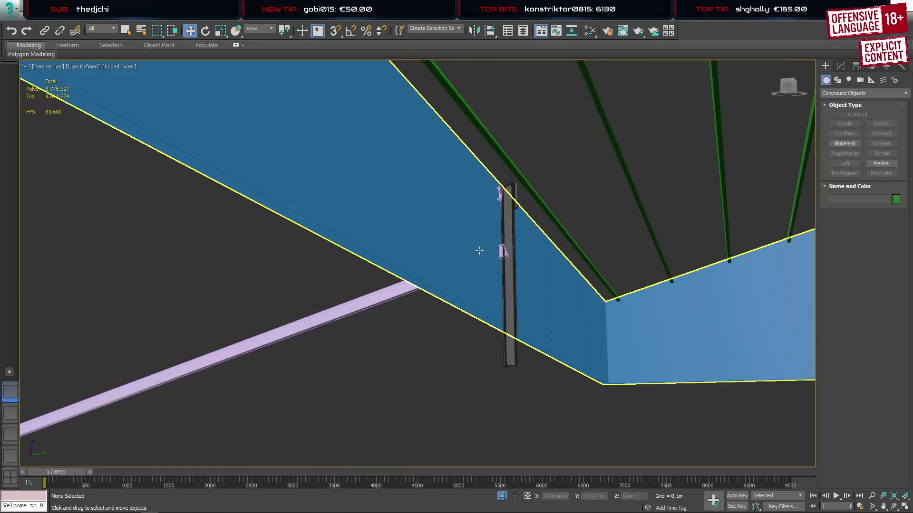
click(504, 254)
scroll(504, 254, up, 4)
scroll(504, 253, down, 6)
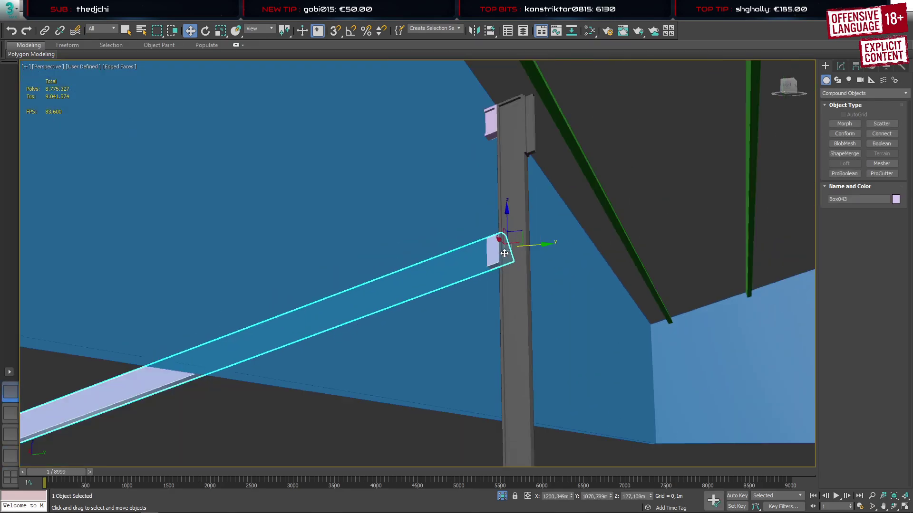
alt+middle_drag(505, 254, 518, 253)
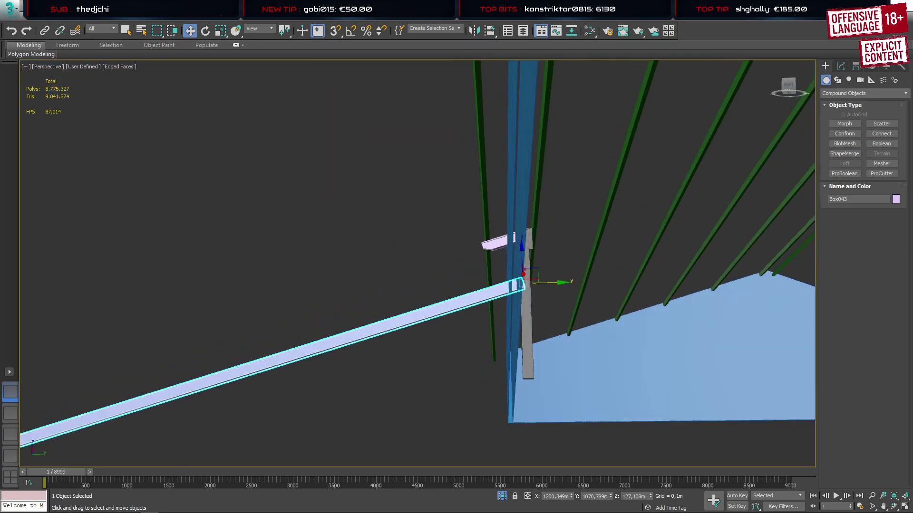
click(44, 511)
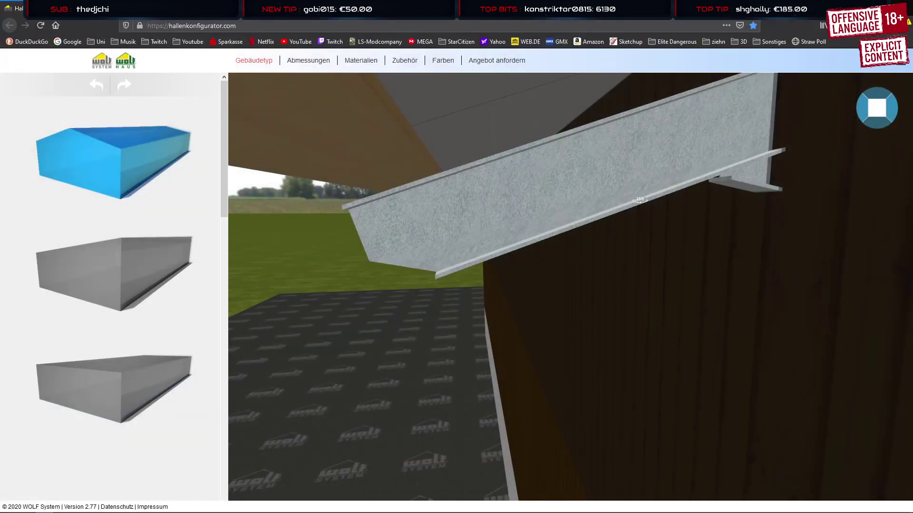
Orbit the configurator's 3D model around the steel beam and post, then return to 3ds Max
drag(640, 200, 554, 209)
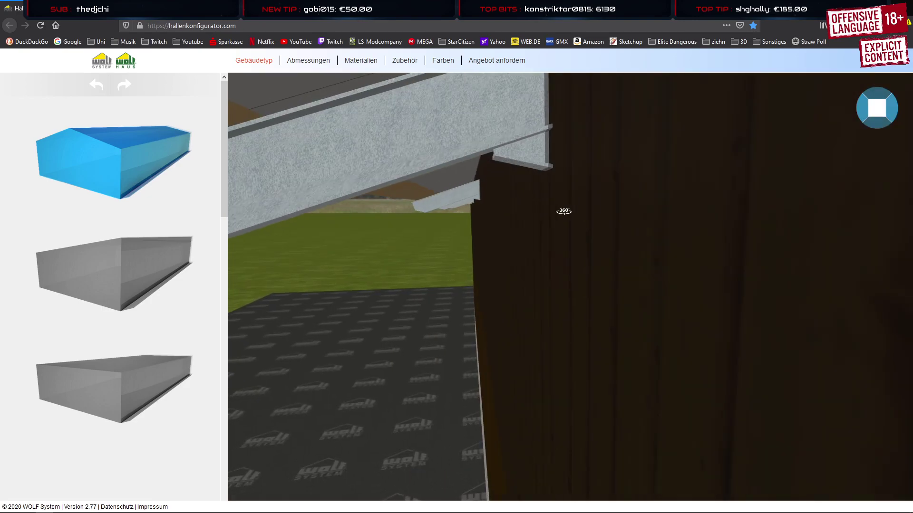
mouse_move(154, 511)
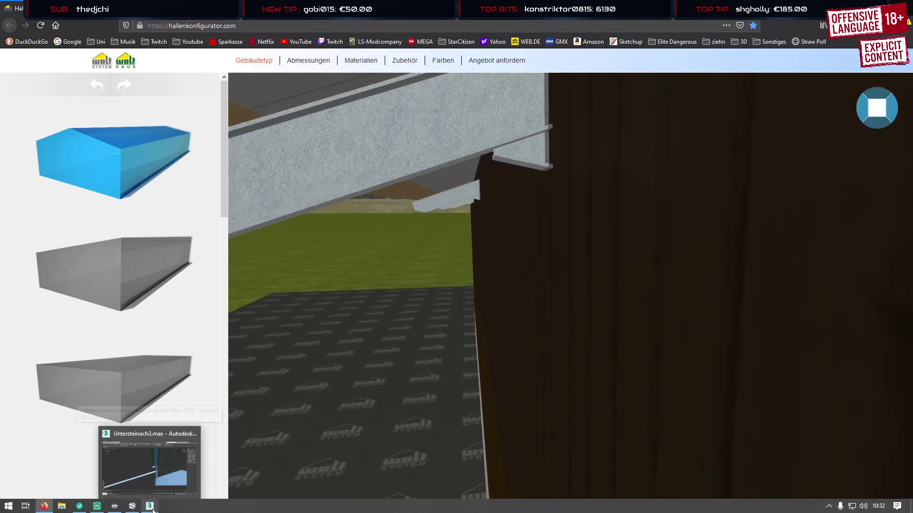
click(152, 510)
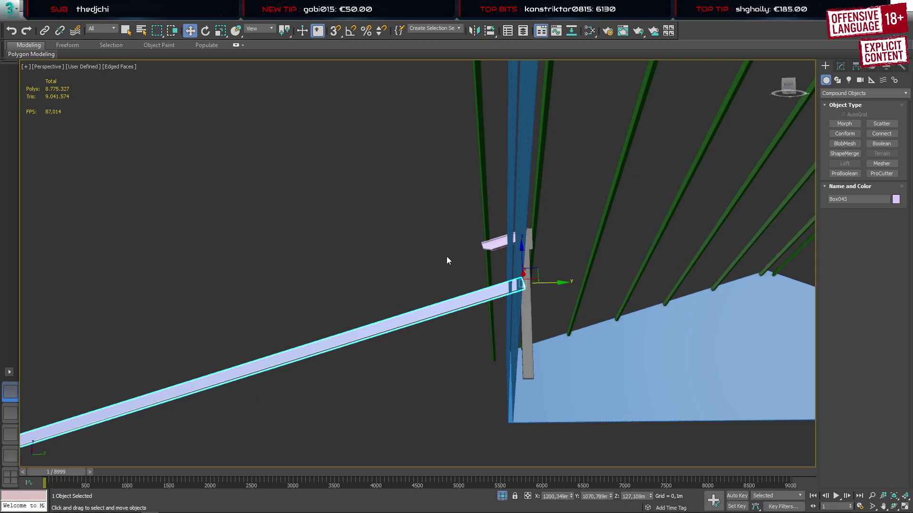
Raise the long beam toward the bracket in the Left wireframe view
click(10, 457)
scroll(345, 338, down, 5)
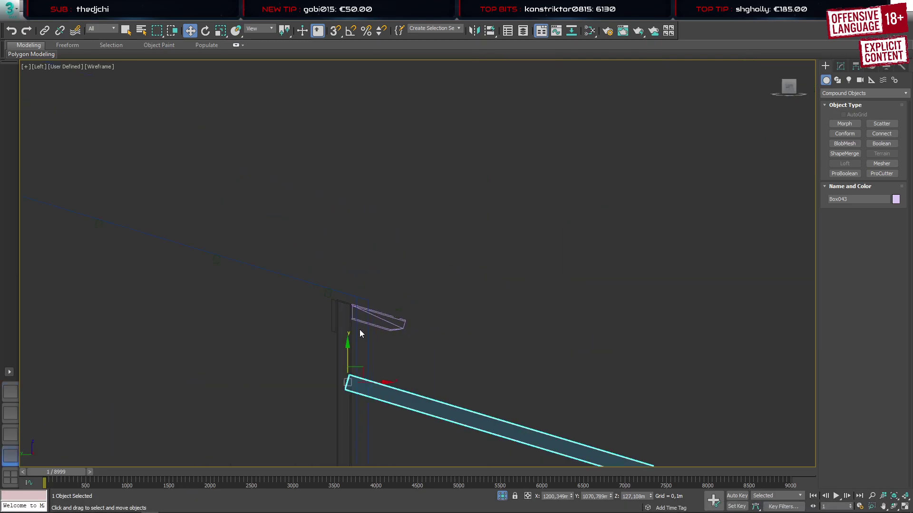
scroll(360, 330, up, 4)
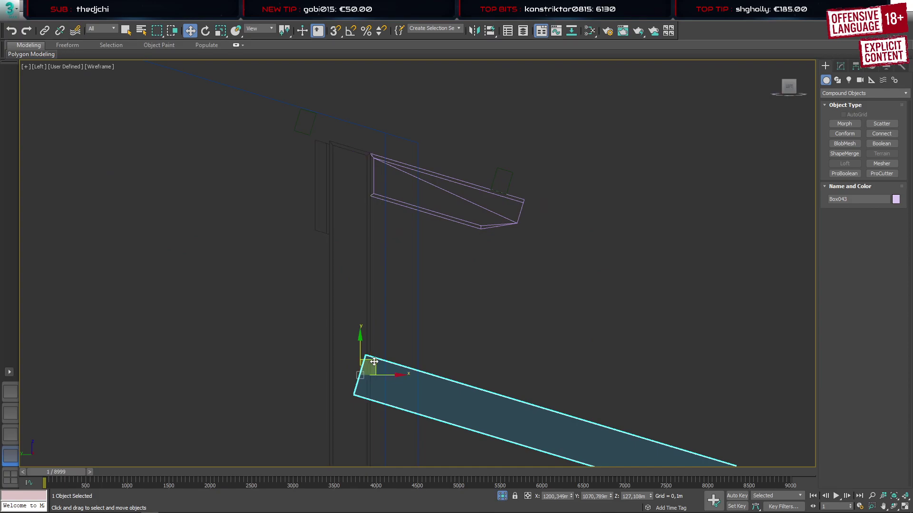
drag(374, 362, 390, 198)
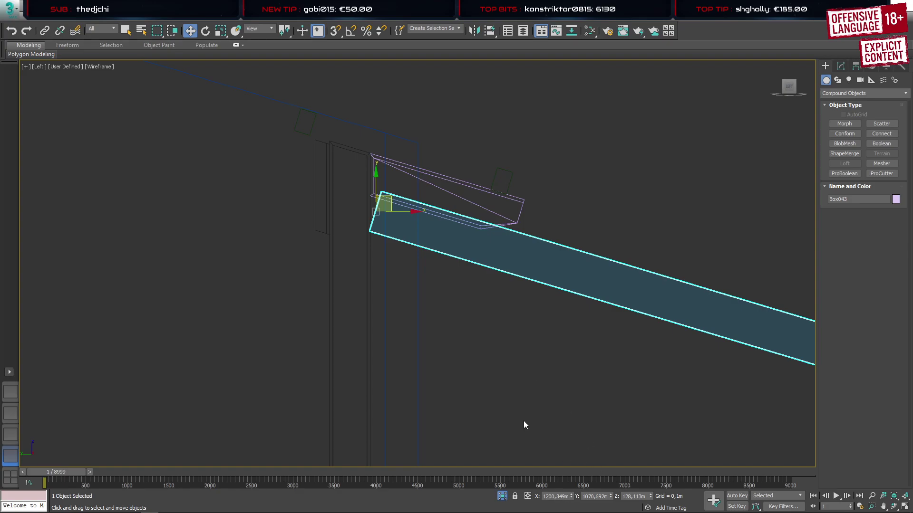
scroll(413, 310, up, 5)
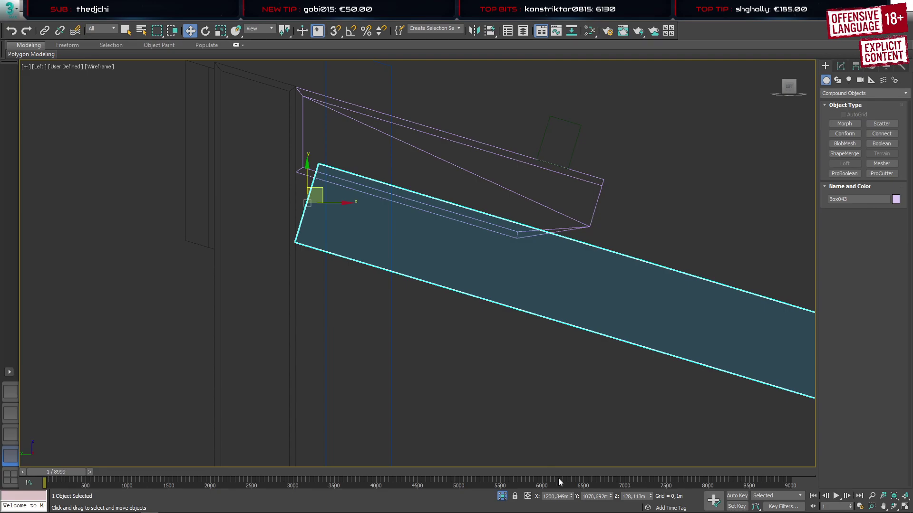
middle_drag(533, 415, 537, 427)
Rotate the beam 90° on X, butt its end against the post, then view the configurator's steel post
key(e)
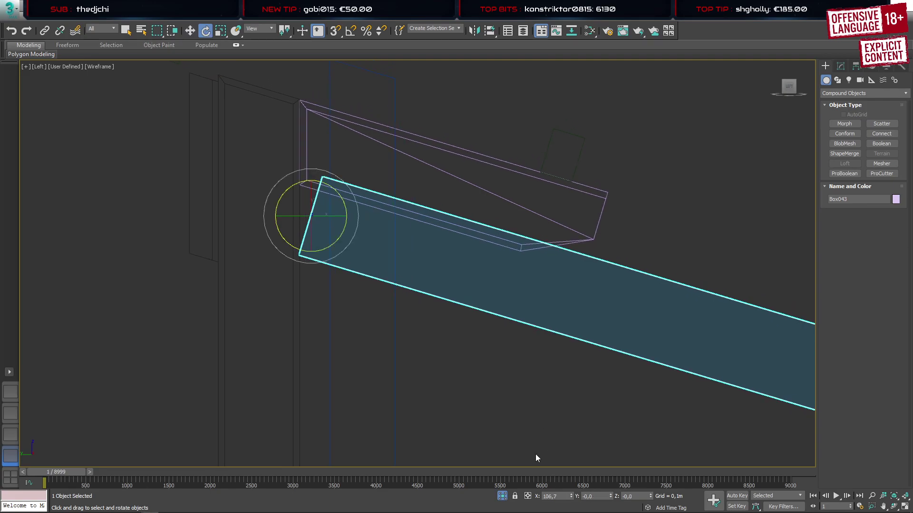
double_click(559, 496)
text(90)
key(Return)
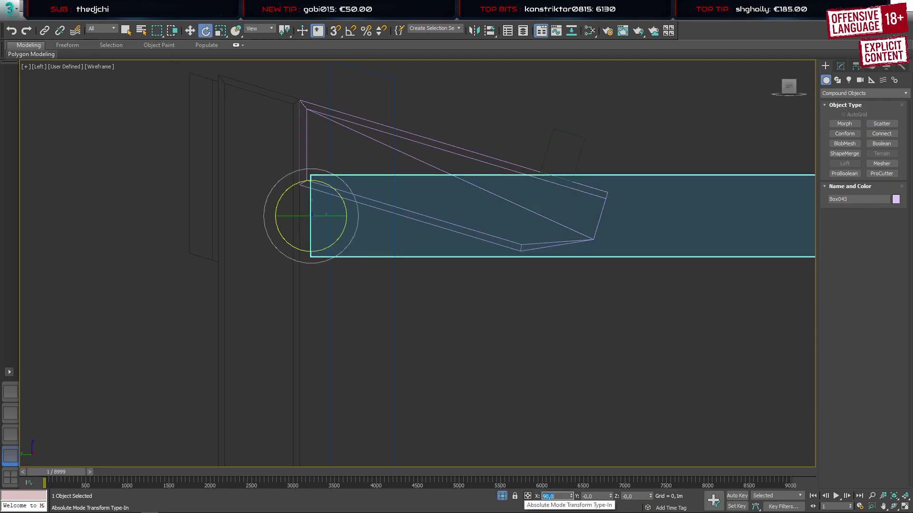
middle_drag(387, 252, 412, 286)
key(w)
scroll(348, 258, up, 7)
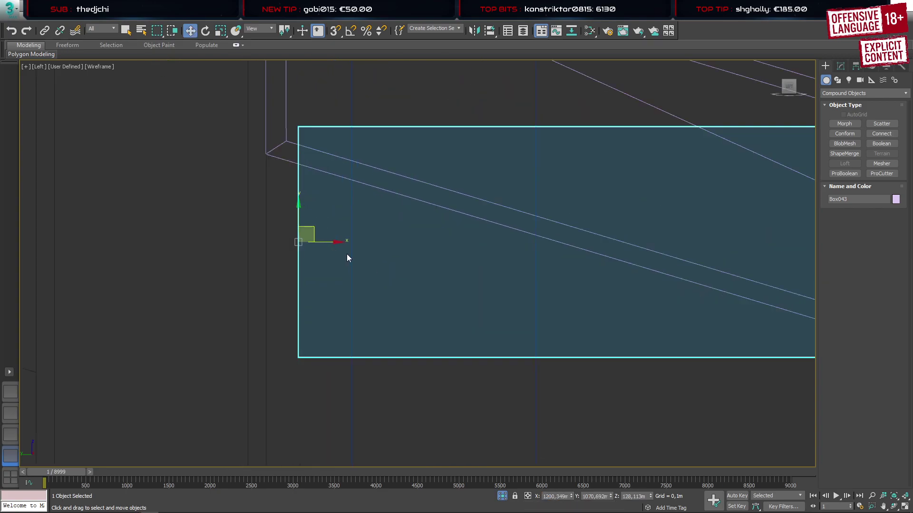
drag(314, 230, 282, 257)
scroll(294, 275, down, 14)
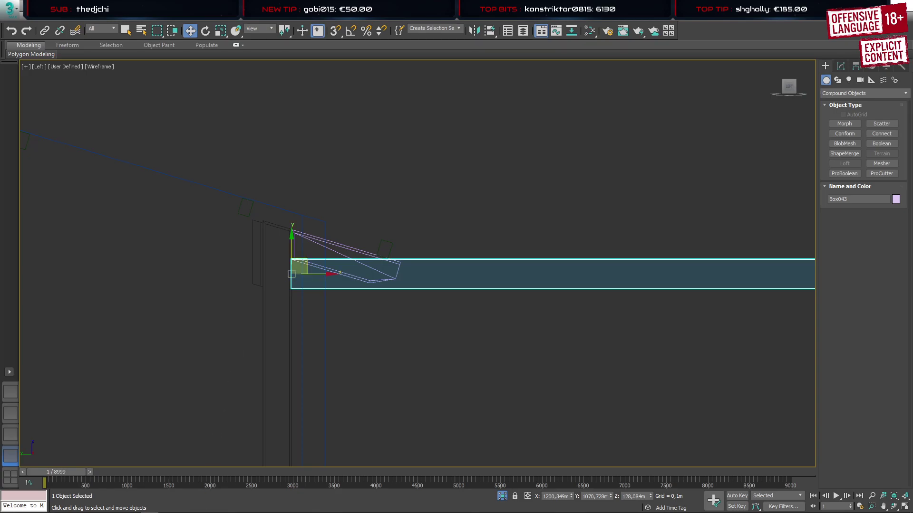
click(44, 511)
drag(503, 180, 479, 197)
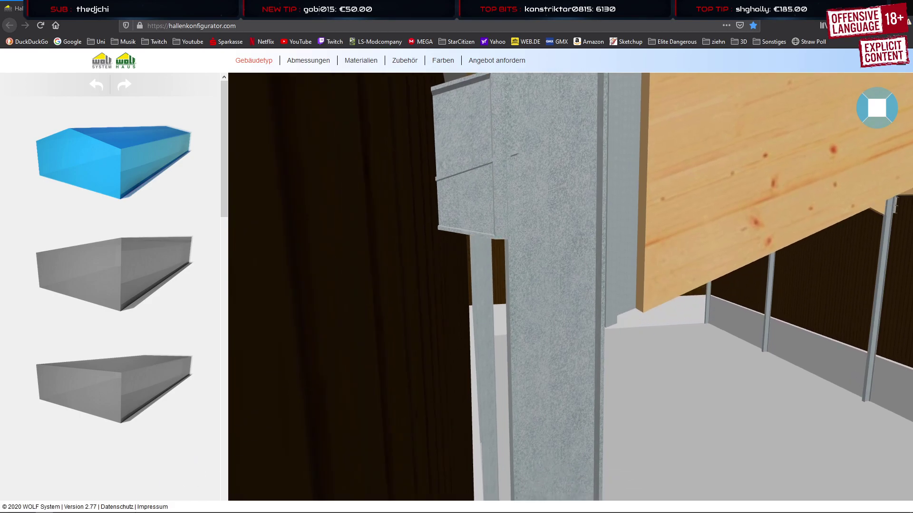
Return from the hall configurator to the 3ds Max scene
click(149, 505)
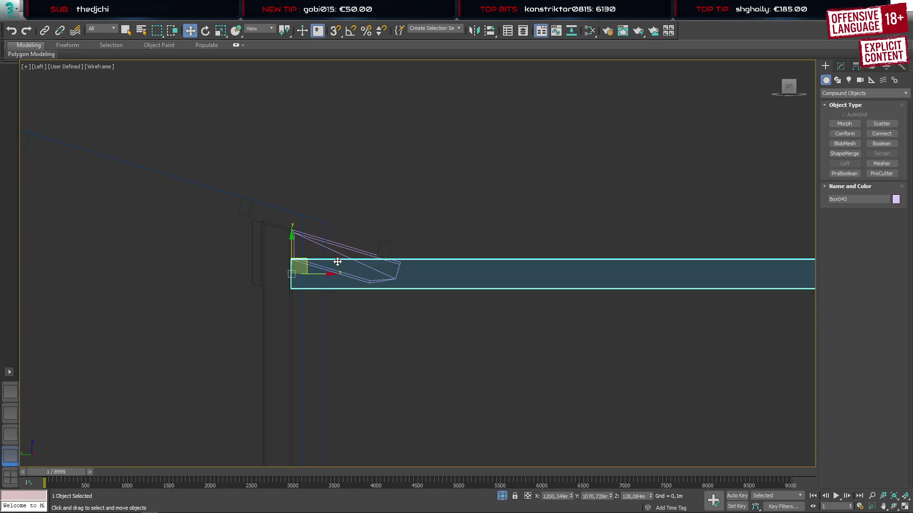
Convert the beam to an editable poly and pull its end face back to shorten it
scroll(481, 259, down, 3)
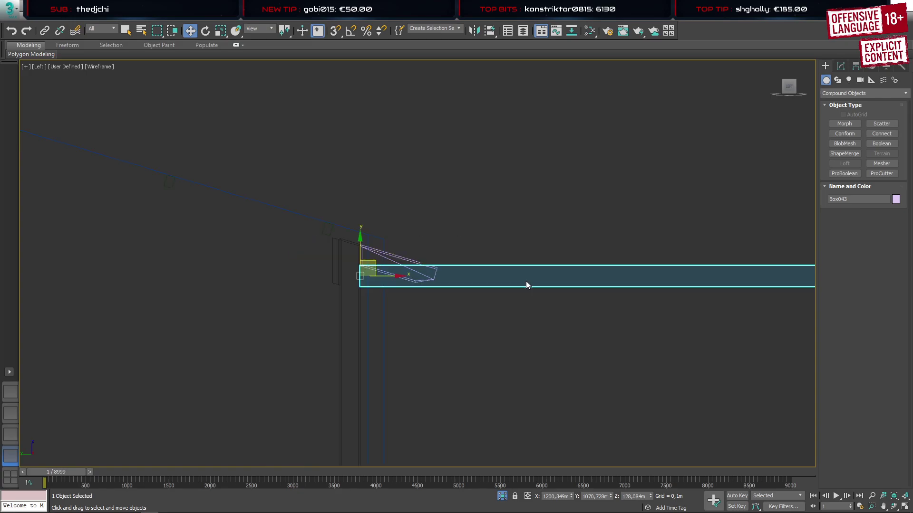
middle_drag(527, 283, 368, 266)
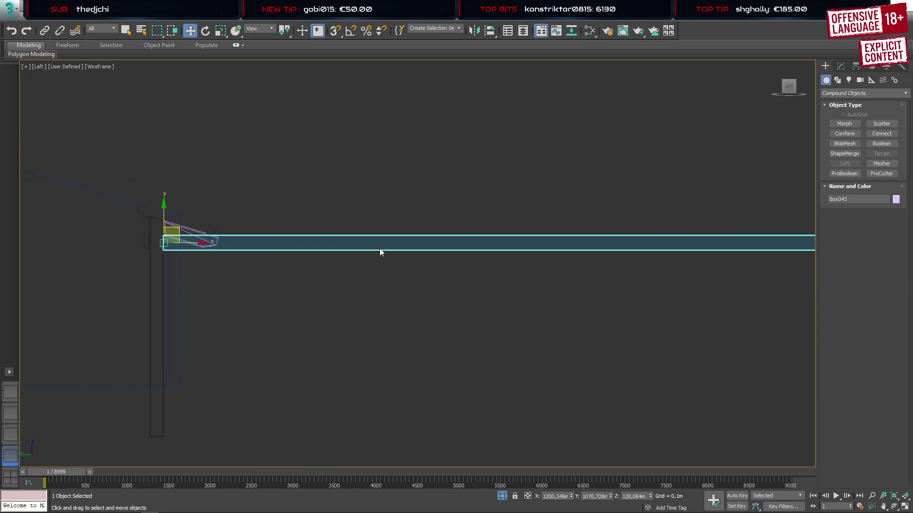
right_click(380, 249)
mouse_move(406, 359)
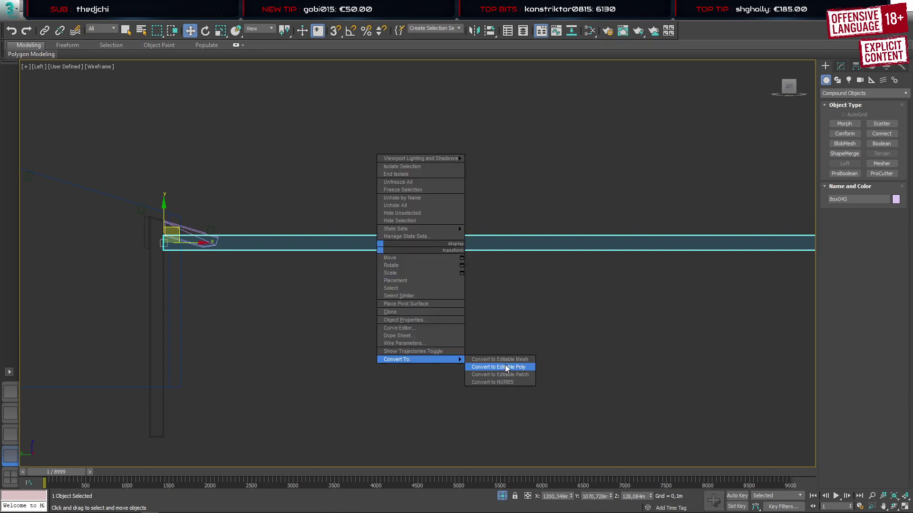
click(505, 367)
middle_drag(563, 328, 517, 311)
scroll(528, 308, down, 3)
middle_drag(537, 304, 484, 303)
scroll(581, 310, down, 2)
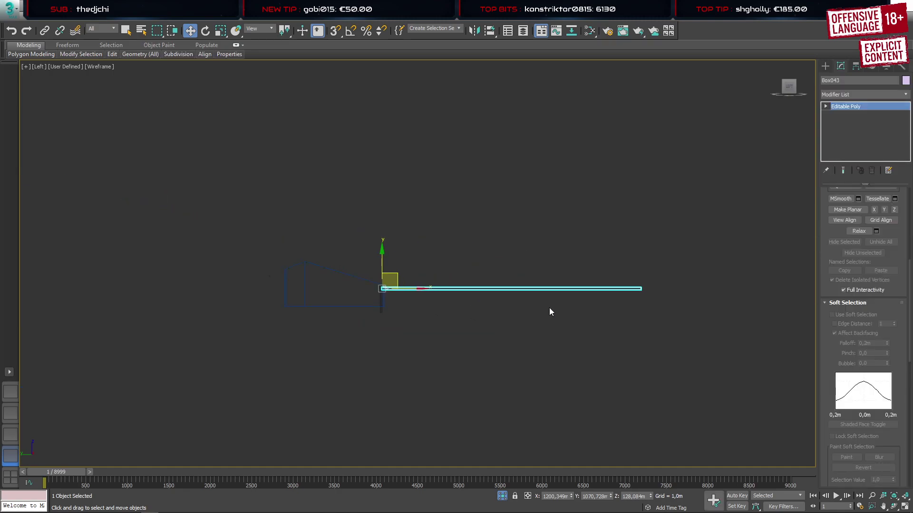
key(4)
drag(677, 288, 444, 288)
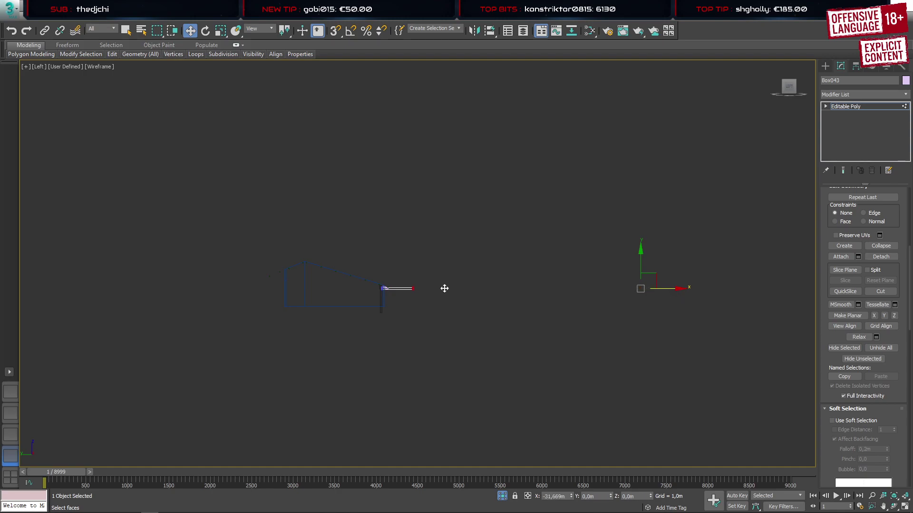
Raise the box's bottom face slightly and pull its right end face left to shorten it
scroll(383, 285, up, 5)
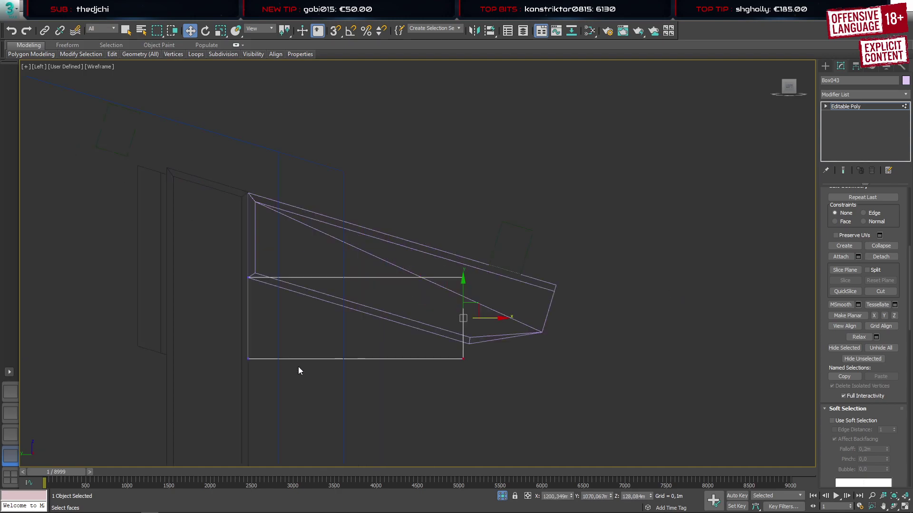
drag(217, 395, 478, 324)
drag(357, 332, 358, 314)
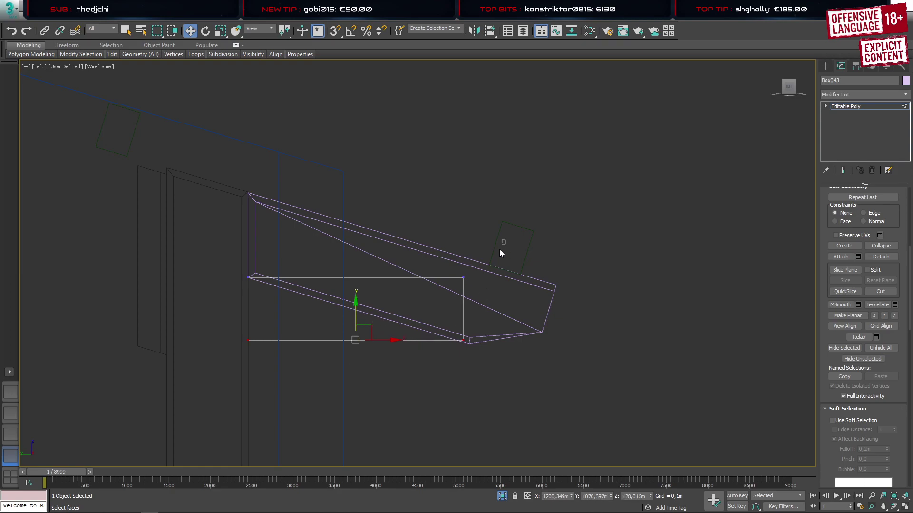
drag(500, 249, 441, 338)
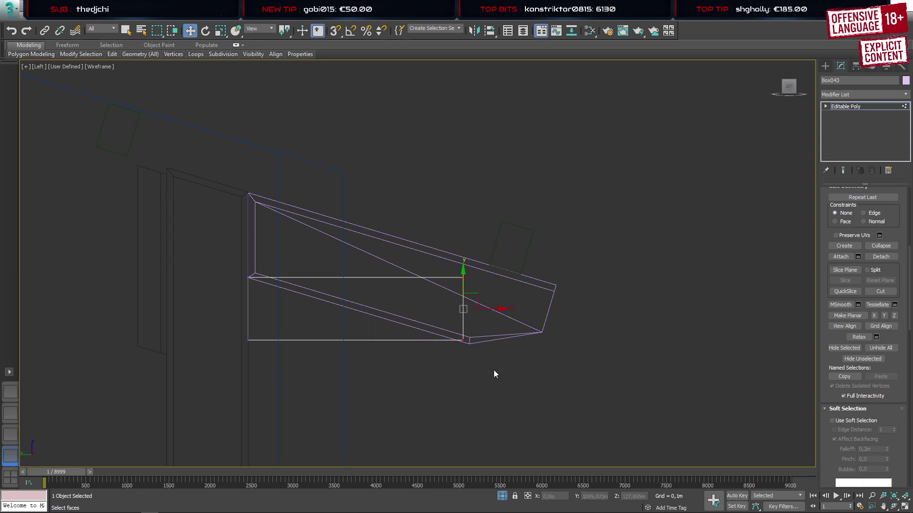
drag(493, 309, 410, 310)
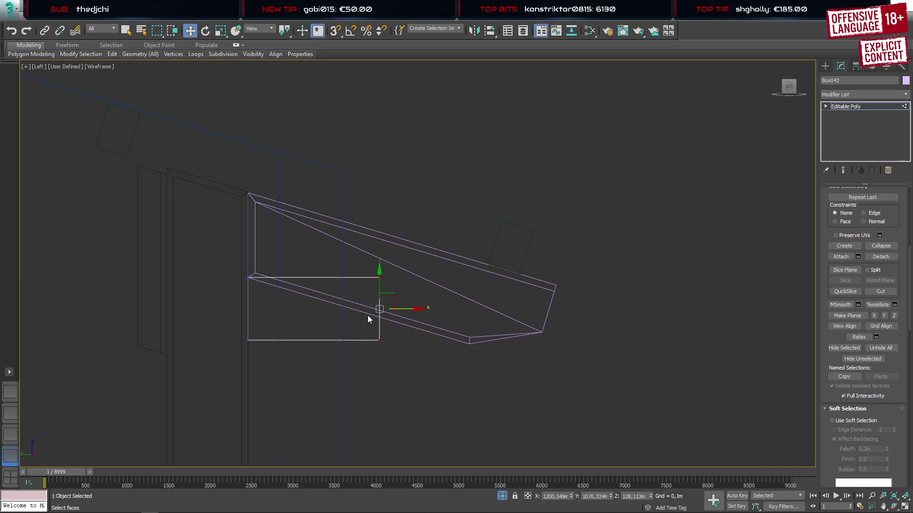
scroll(364, 317, up, 5)
middle_drag(364, 318, 409, 297)
Snap the box's top-right corner vertex onto the beam underside, nudge the bottom vertex up, then show the hall configurator
drag(414, 161, 437, 269)
click(427, 186)
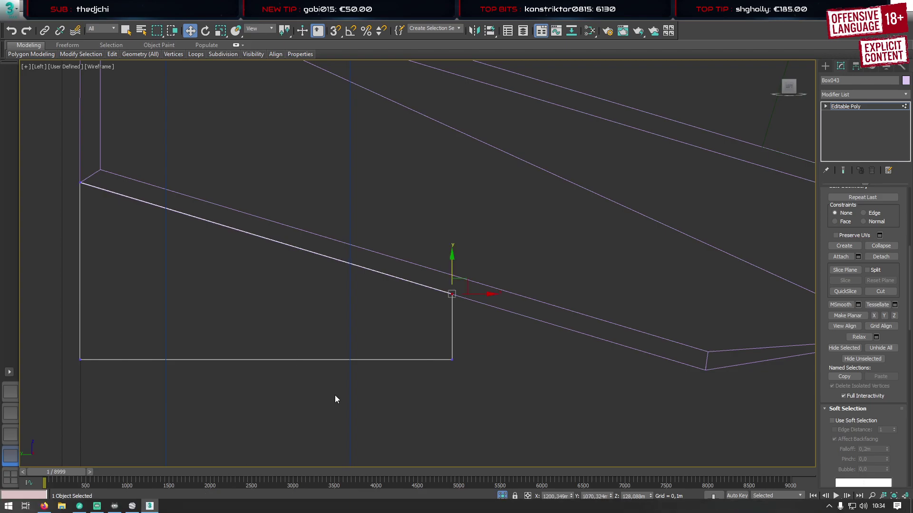
drag(393, 340, 464, 378)
drag(453, 332, 455, 310)
mouse_move(128, 510)
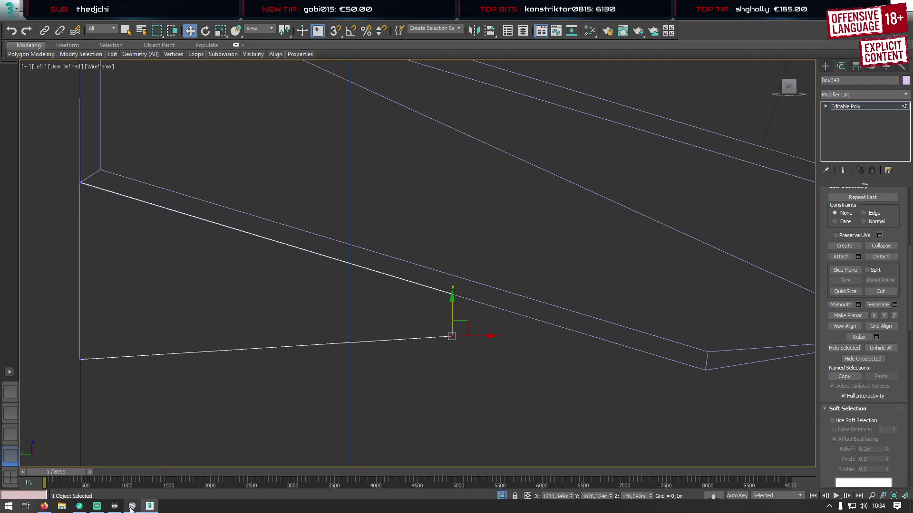
click(45, 507)
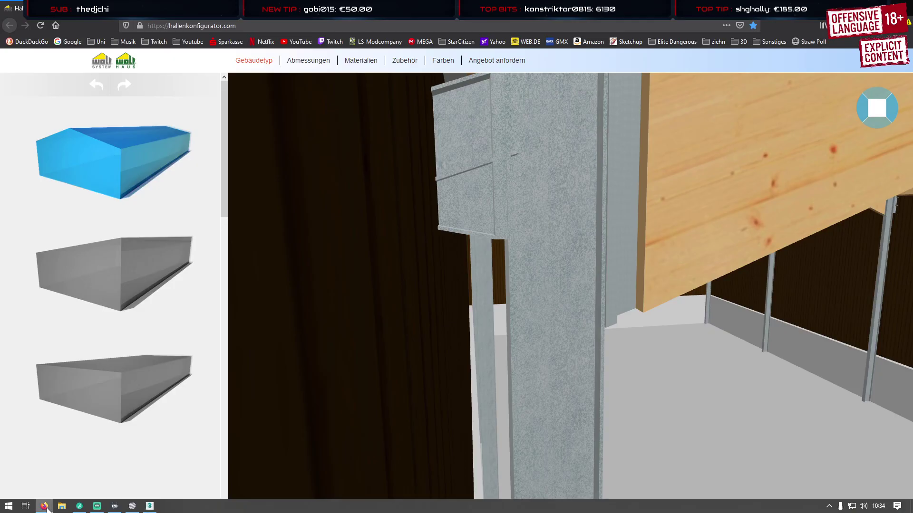
Orbit the configurator hall to view the steel beam against the wall, then go back to 3ds Max
drag(427, 218, 461, 216)
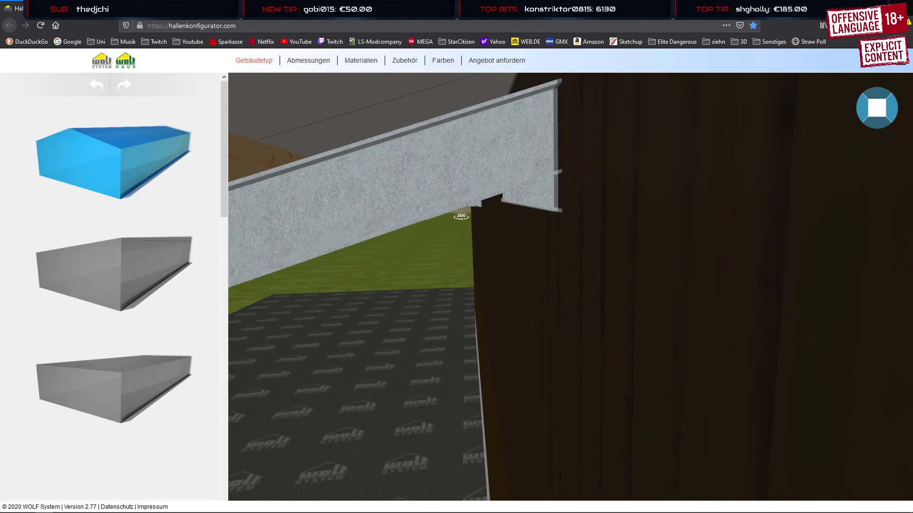
click(151, 507)
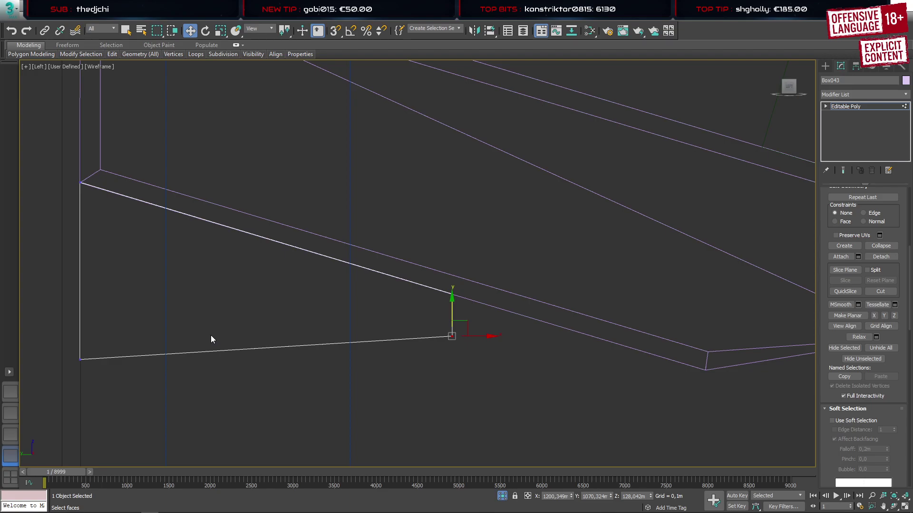
Connect the bracket's top and bottom edges with one new vertical edge slid to about -88
key(2)
drag(231, 156, 231, 157)
key(ctrl+shift+e)
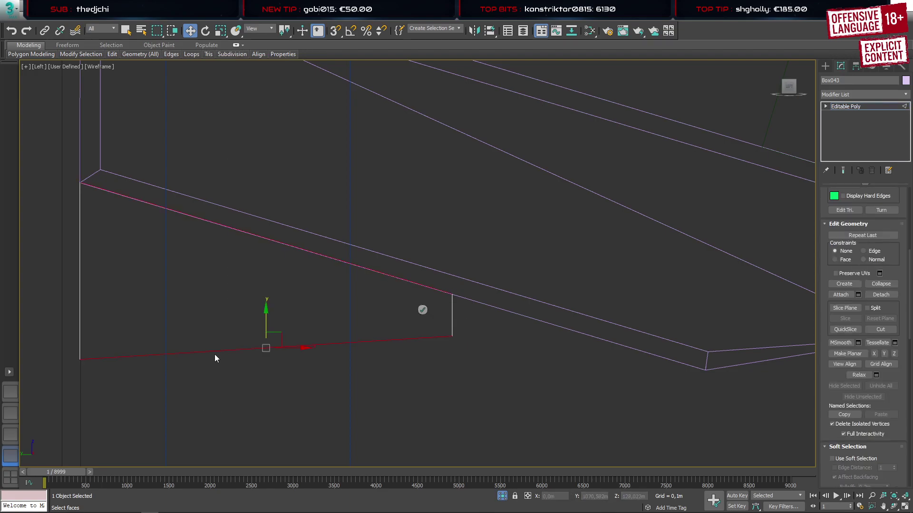
middle_drag(175, 324, 241, 318)
drag(424, 297, 450, 463)
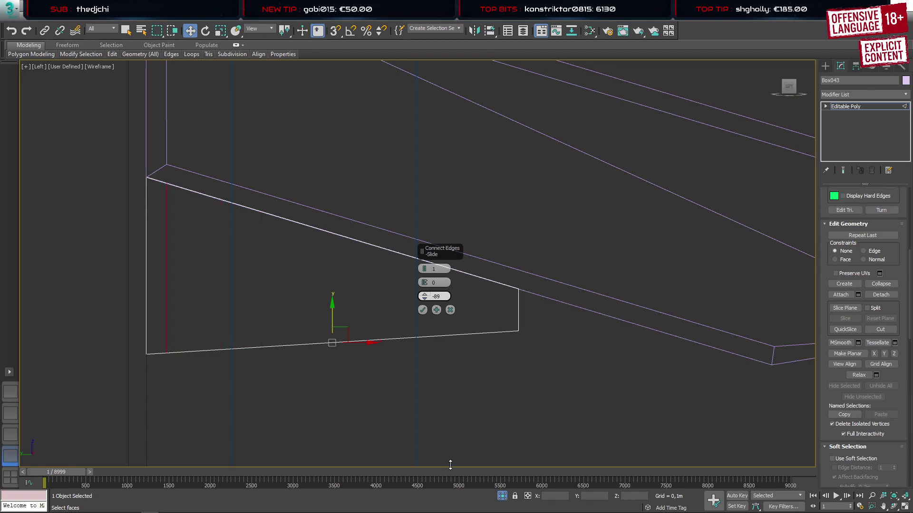
click(422, 310)
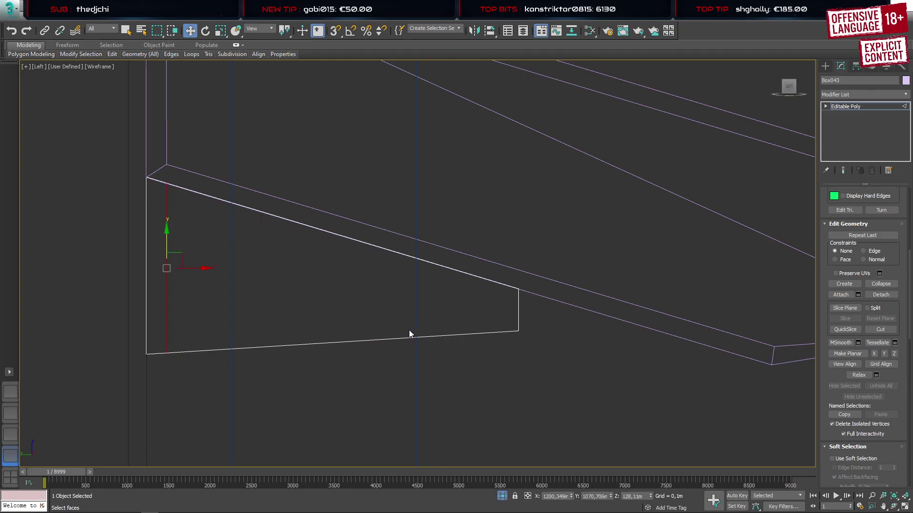
Check the beam end in the hall configurator, then select the bracket's left vertical edge in 3ds Max
click(44, 506)
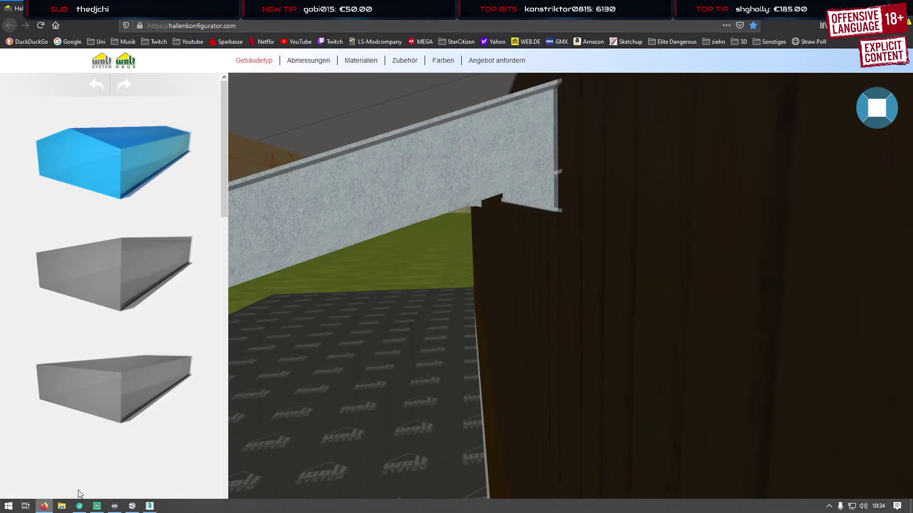
mouse_move(520, 239)
mouse_down()
mouse_move(487, 242)
mouse_move(515, 237)
mouse_up()
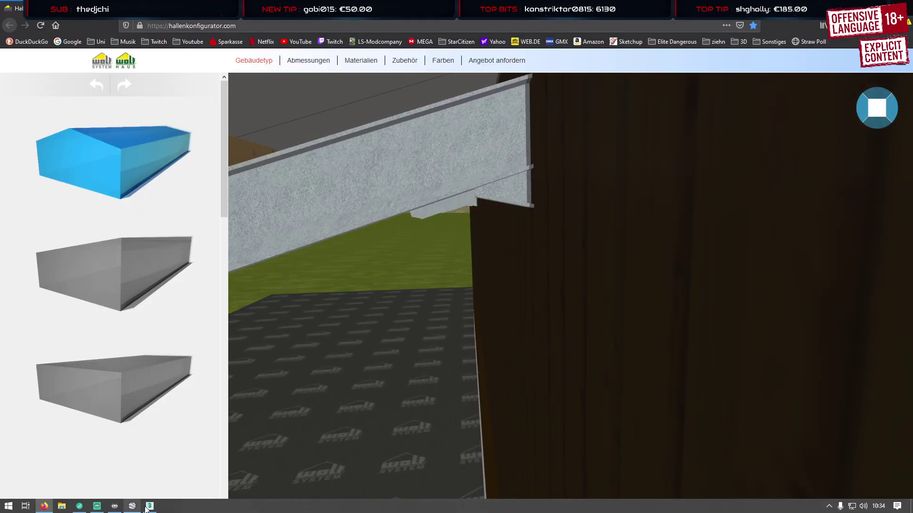
click(150, 505)
ctrl+drag(99, 330, 180, 324)
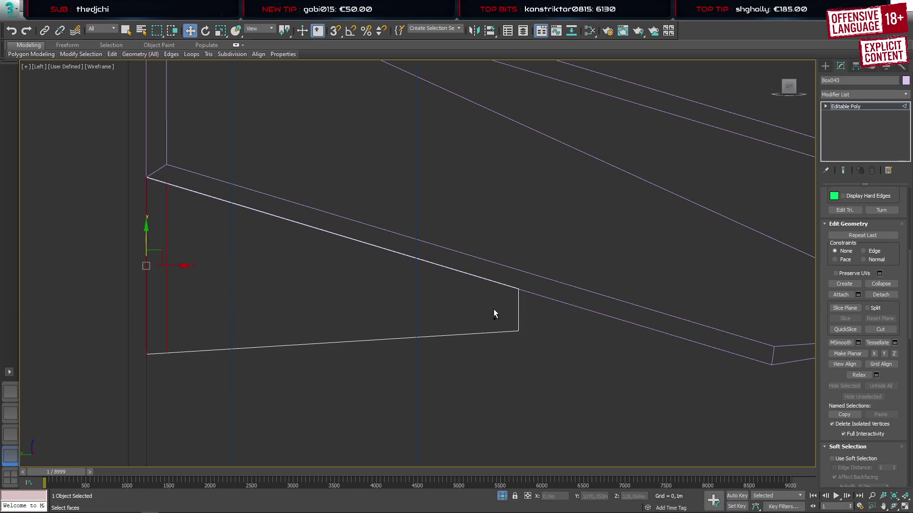
Connect the bracket's left and right vertical edges with a new horizontal edge
ctrl+drag(492, 310, 541, 326)
key(ctrl+shift+e)
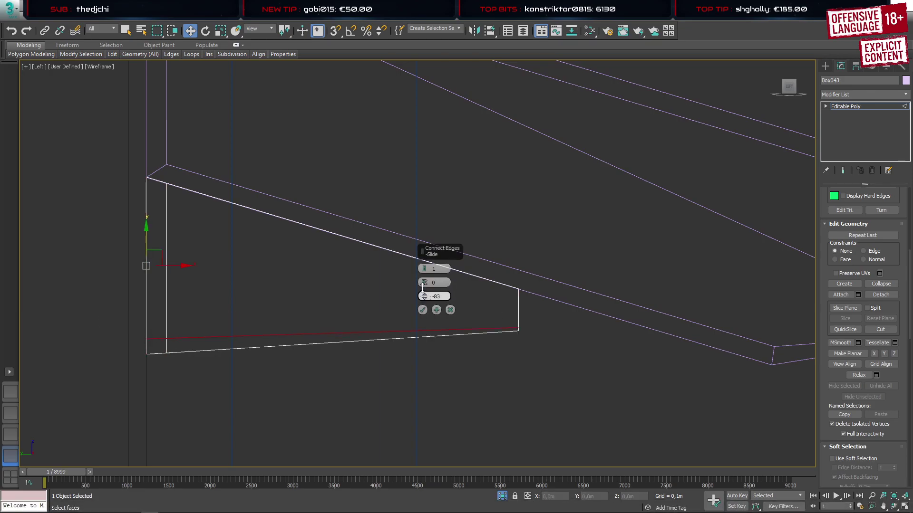
drag(423, 296, 429, 172)
click(423, 310)
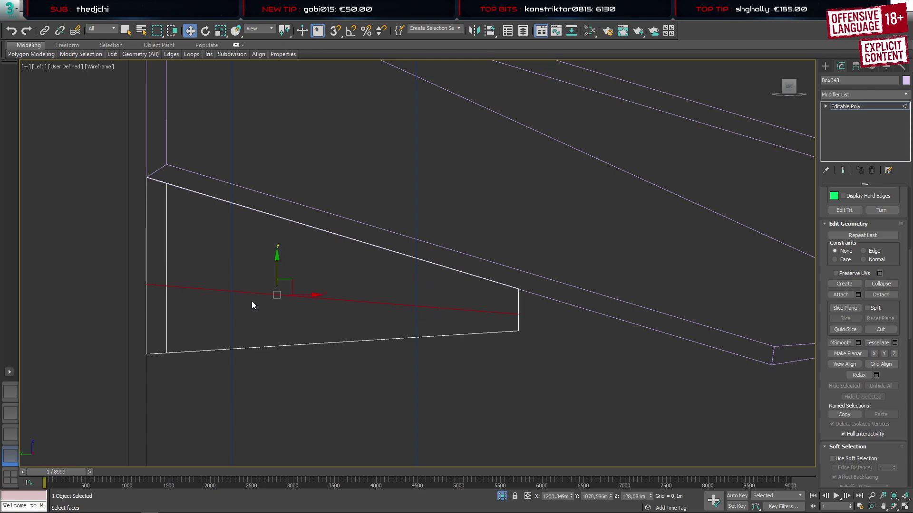
Lower the new edge's left-end vertices toward the bottom and align the outer-left vertex with them
key(1)
drag(100, 265, 247, 318)
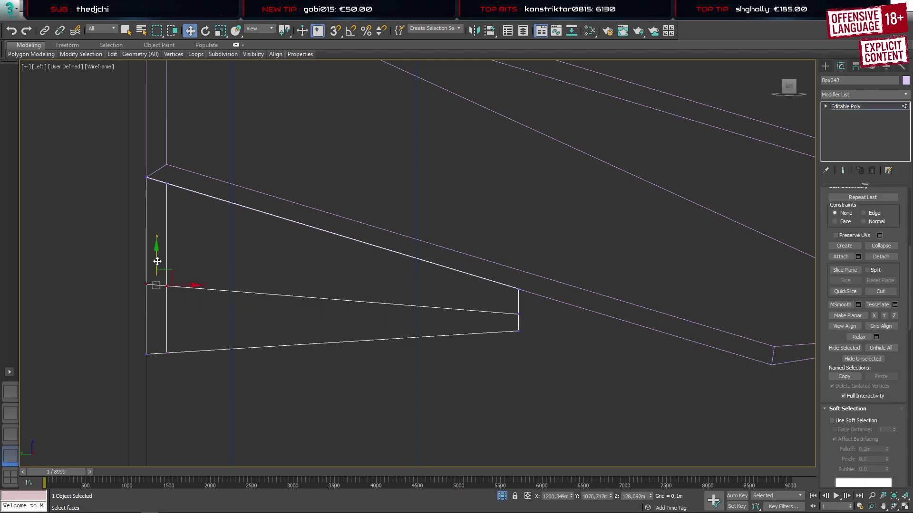
drag(158, 262, 161, 310)
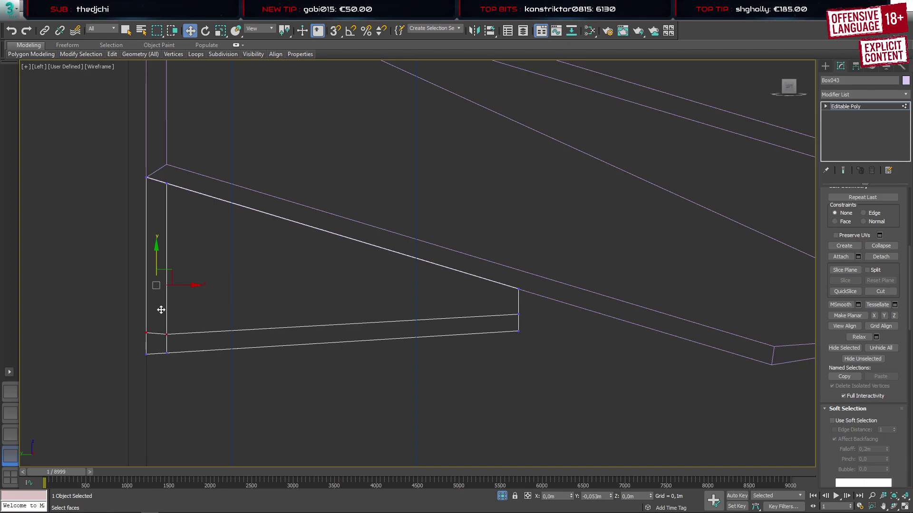
click(148, 333)
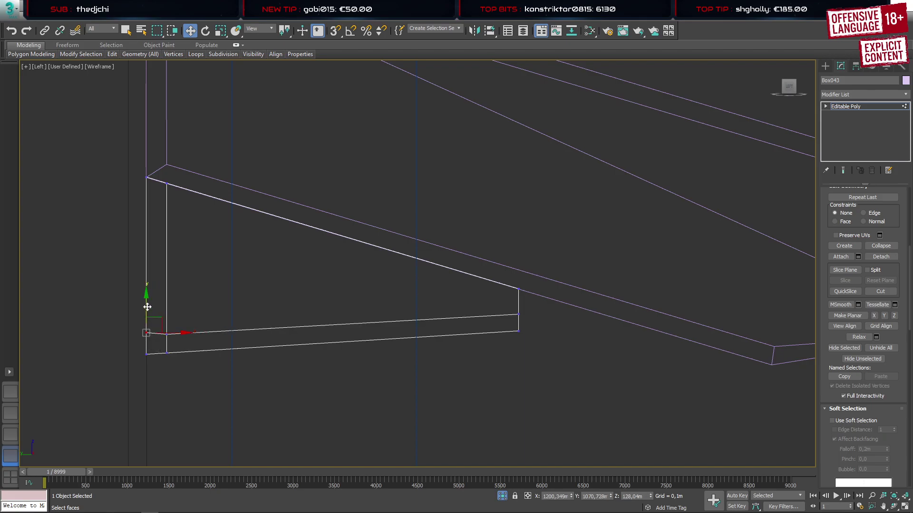
drag(148, 309, 148, 309)
scroll(179, 192, up, 5)
scroll(176, 245, down, 4)
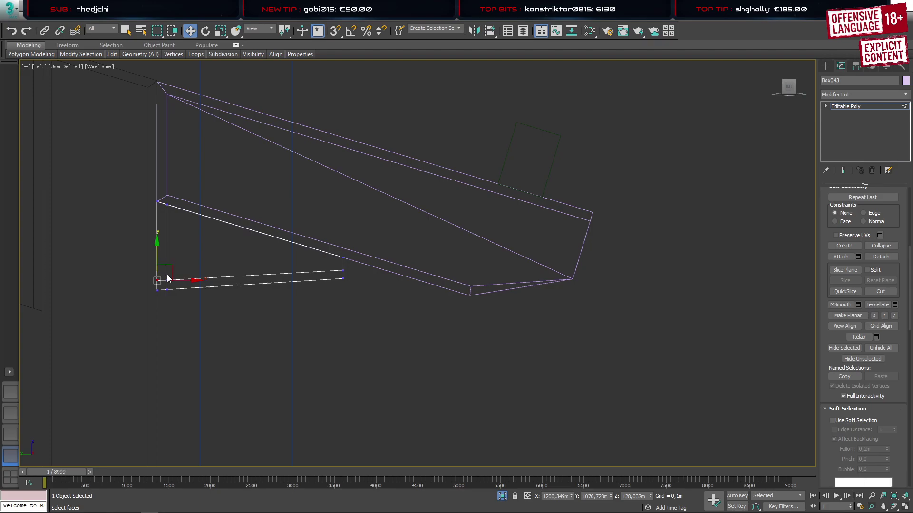
In the Front view, move the bracket's right-side and left-side vertices inward to narrow it
key(f)
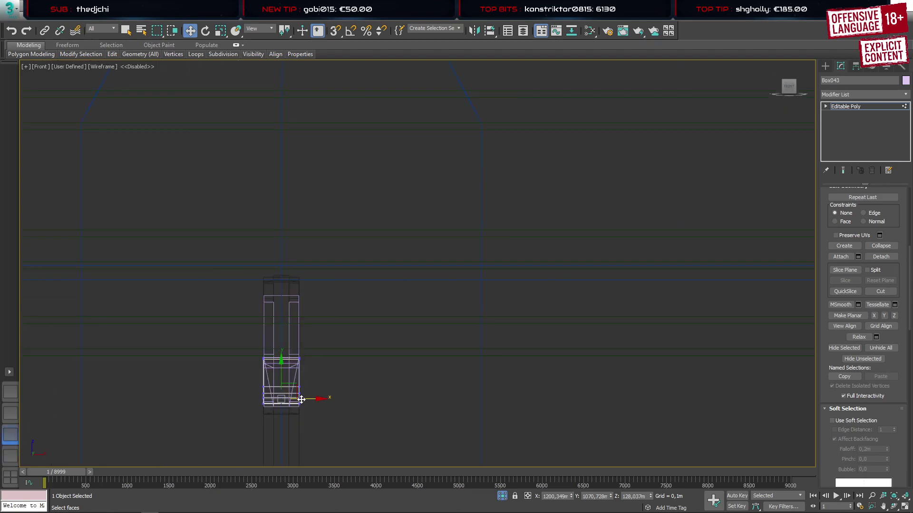
drag(296, 331, 295, 333)
scroll(281, 387, up, 6)
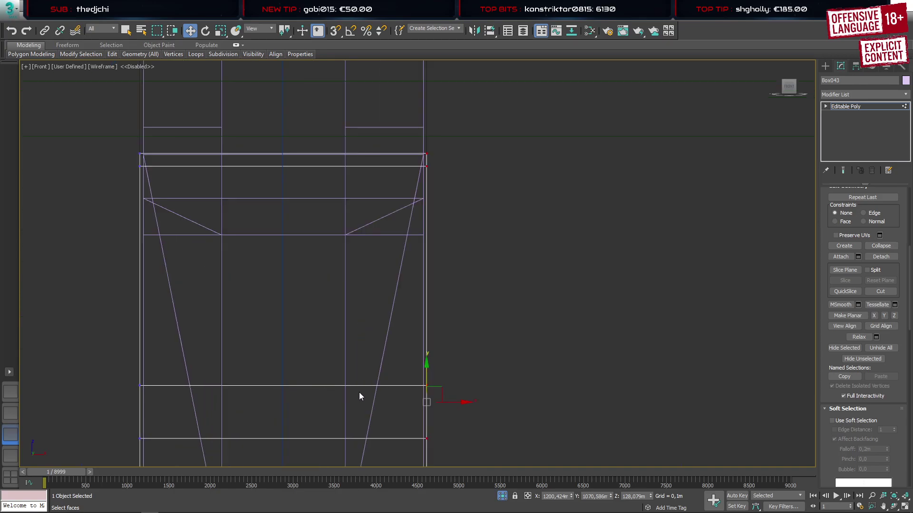
drag(452, 402, 372, 400)
scroll(204, 307, down, 6)
drag(215, 402, 208, 393)
scroll(199, 336, up, 5)
drag(184, 313, 263, 311)
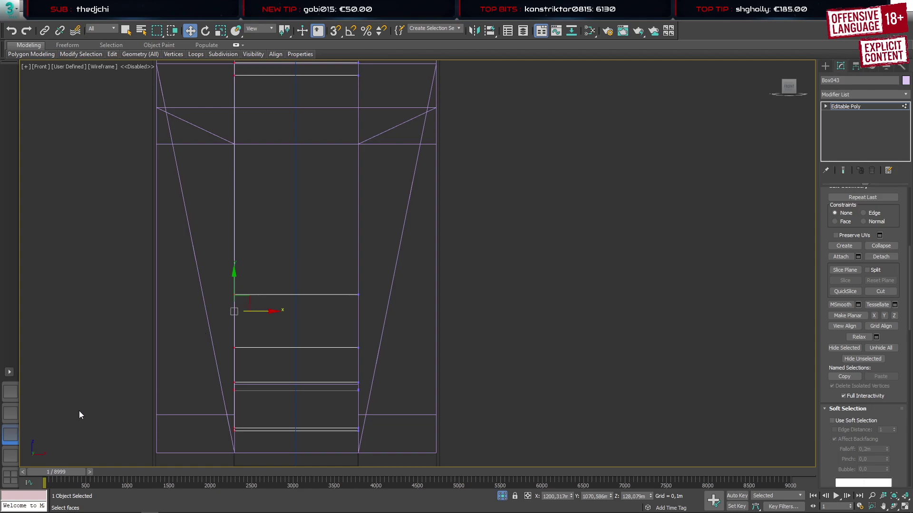
click(44, 506)
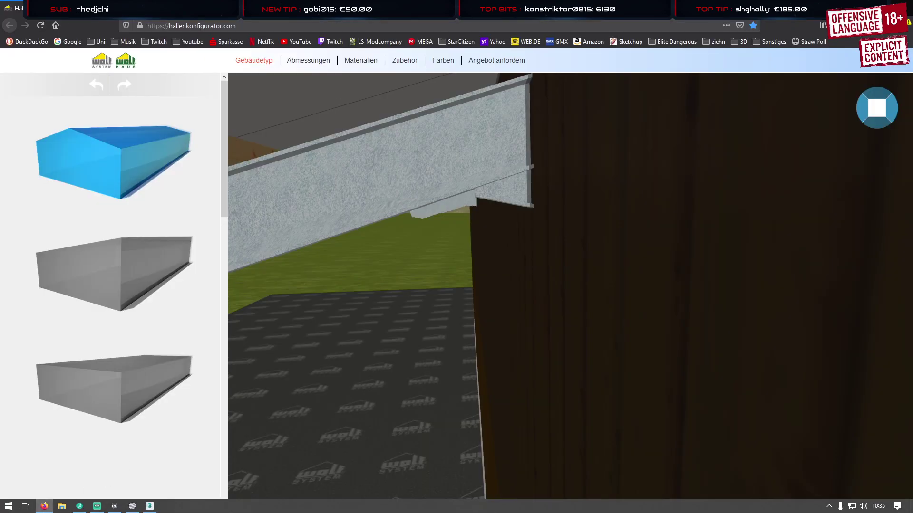
key(alt+Tab)
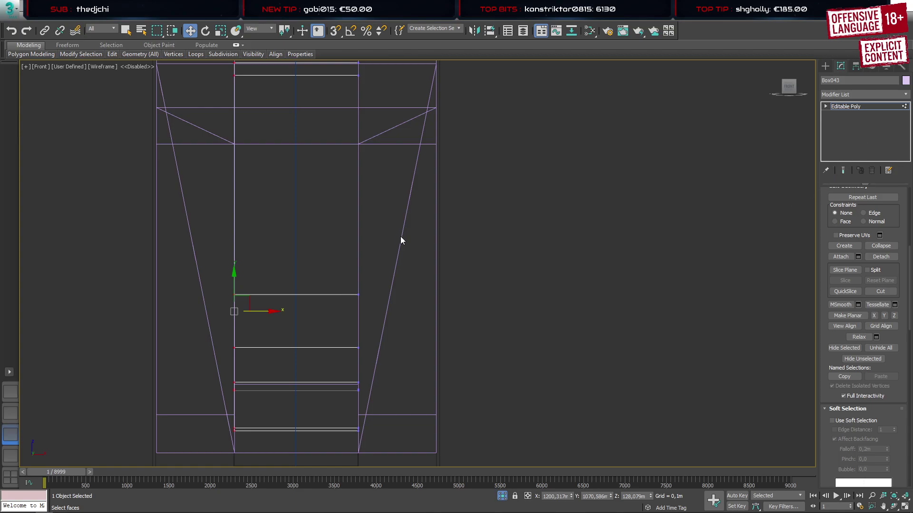
Select the bracket's front, side, bottom-corner and left strip faces in Polygon mode
click(8, 394)
scroll(504, 253, up, 10)
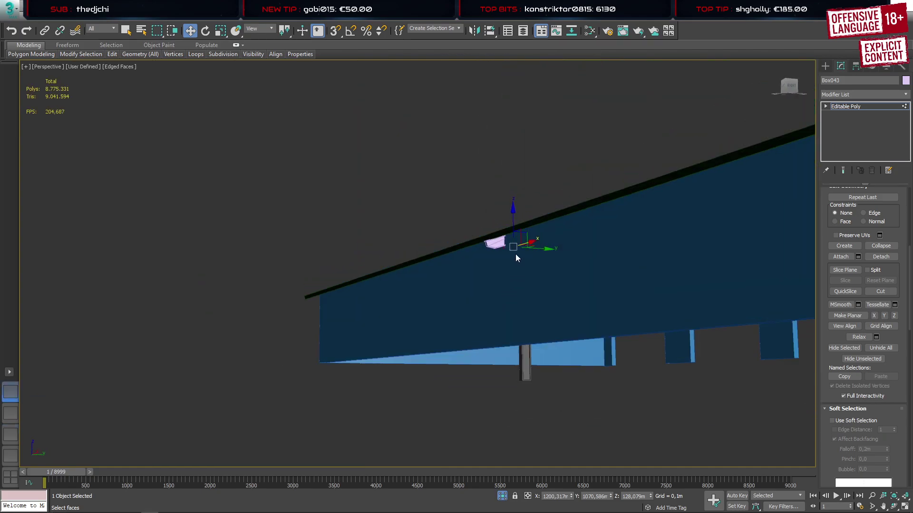
key(4)
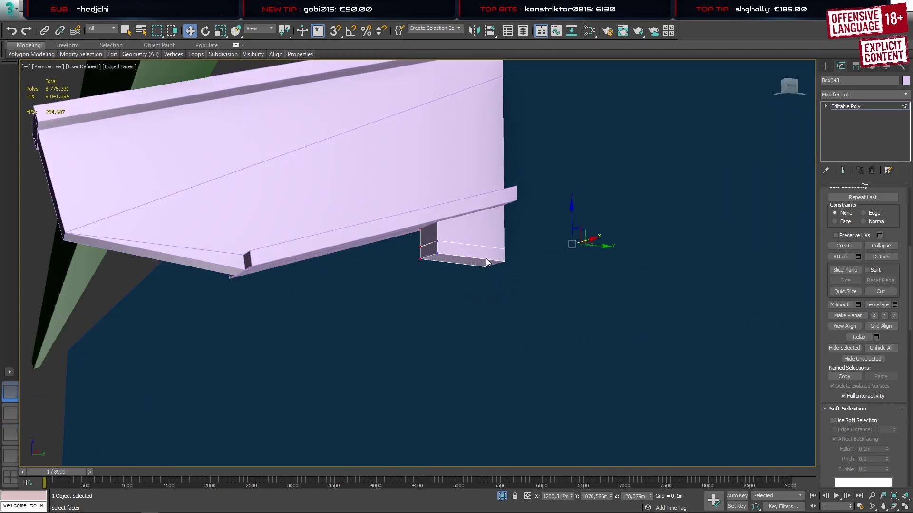
click(475, 251)
alt+middle_drag(476, 251, 537, 250)
alt+middle_drag(593, 265, 473, 277)
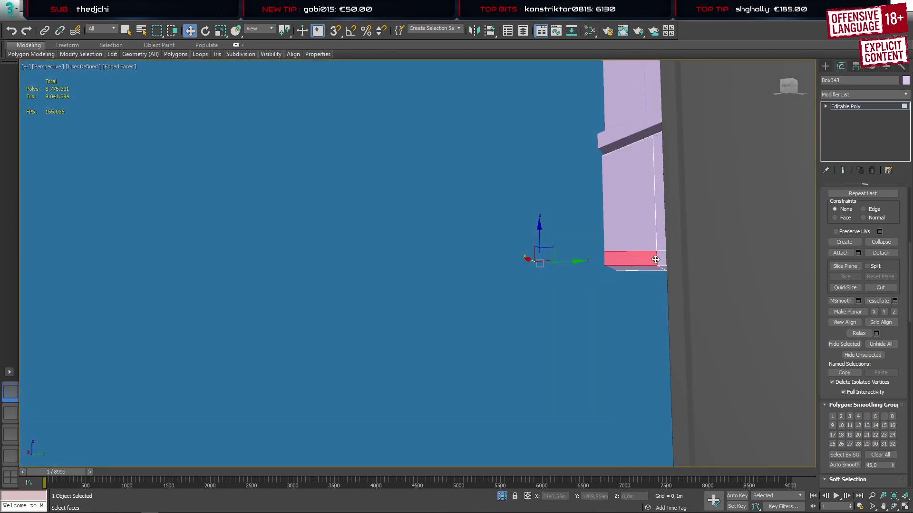
ctrl+click(662, 259)
alt+middle_drag(664, 233, 528, 273)
ctrl+click(488, 262)
ctrl+click(485, 243)
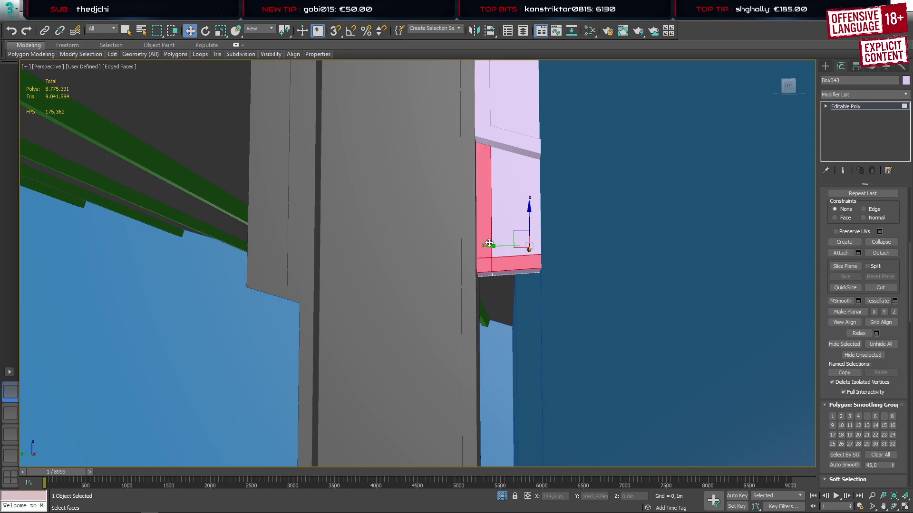
Extrude the selected faces with a height of 0.041 m
click(6, 442)
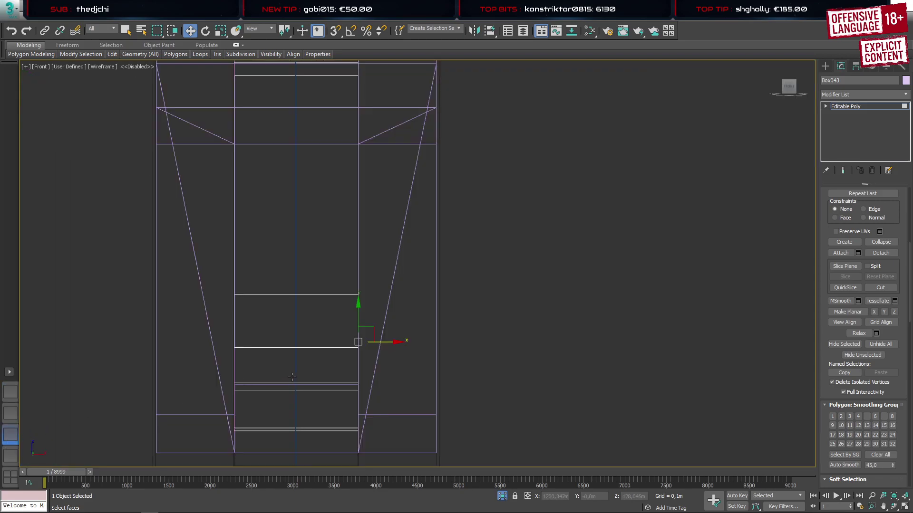
key(shift+e)
drag(425, 287, 451, 395)
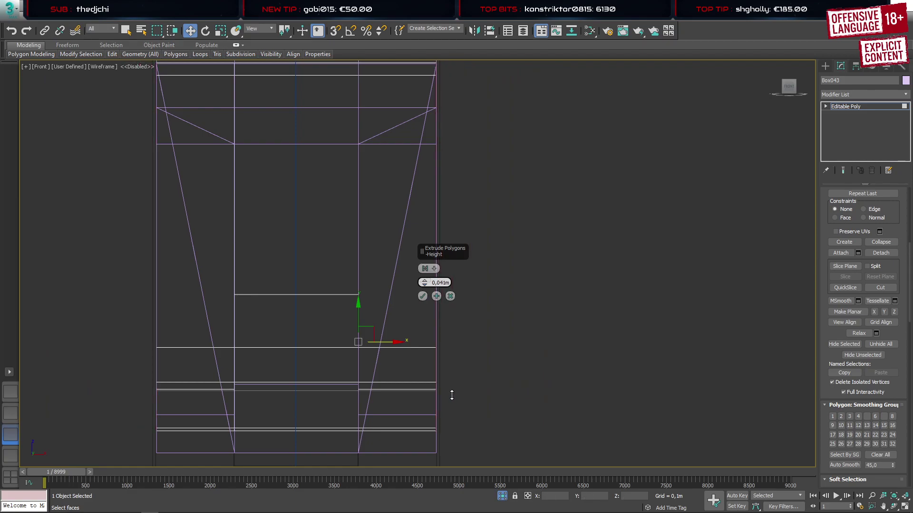
click(422, 296)
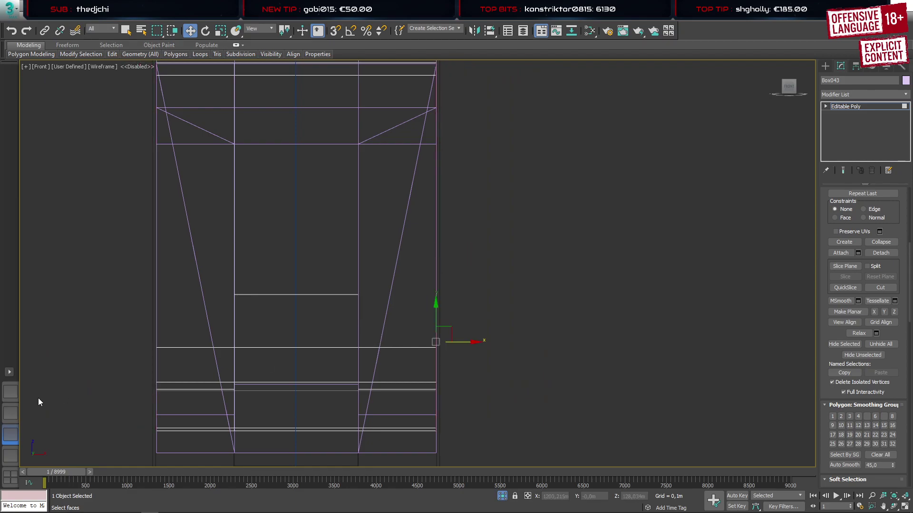
Isolate the bracket with Alt+Q and orbit around it in Perspective
click(15, 392)
mouse_move(483, 309)
alt+middle_down()
mouse_move(481, 296)
mouse_move(461, 286)
mouse_move(453, 302)
alt+middle_up()
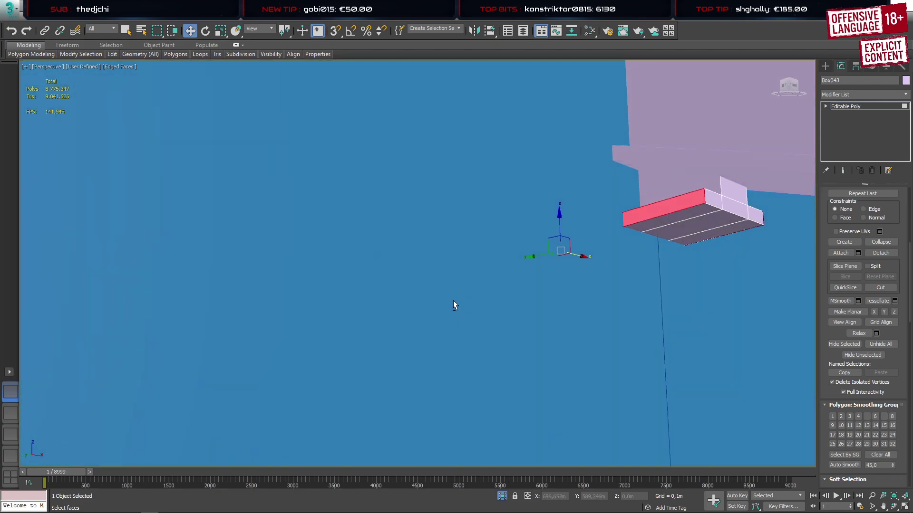
key(alt+q)
alt+middle_drag(485, 332, 505, 338)
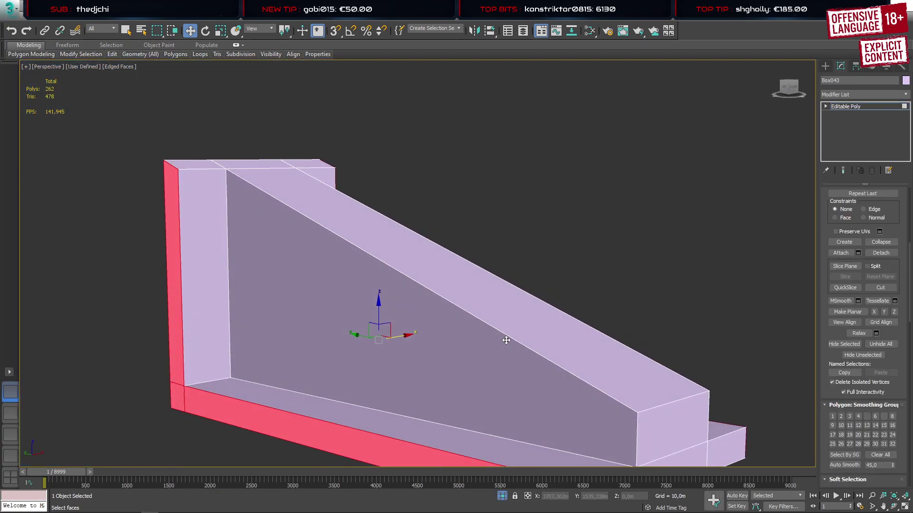
Select the bracket's sloped top faces
click(532, 331)
ctrl+click(199, 164)
ctrl+click(247, 164)
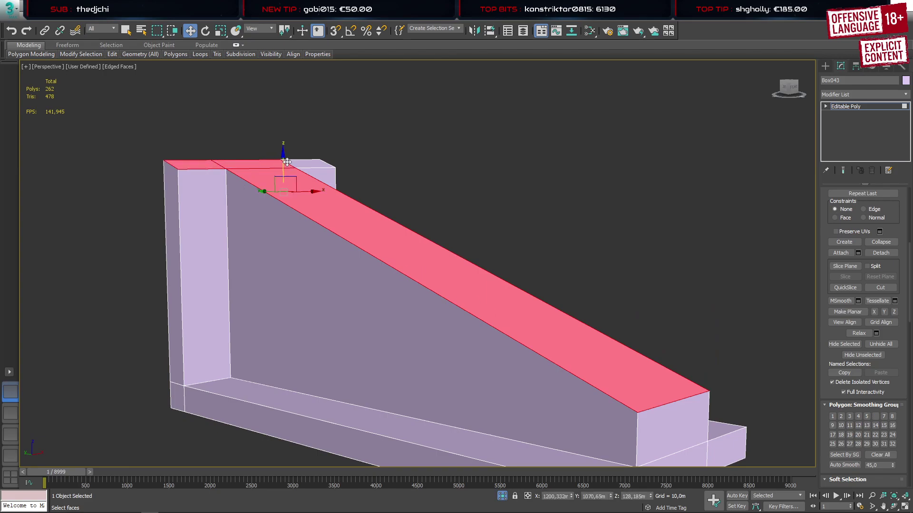
ctrl+click(306, 163)
scroll(259, 252, down, 5)
Add the hidden back faces to the selection and delete all selected faces
alt+middle_drag(259, 261, 384, 270)
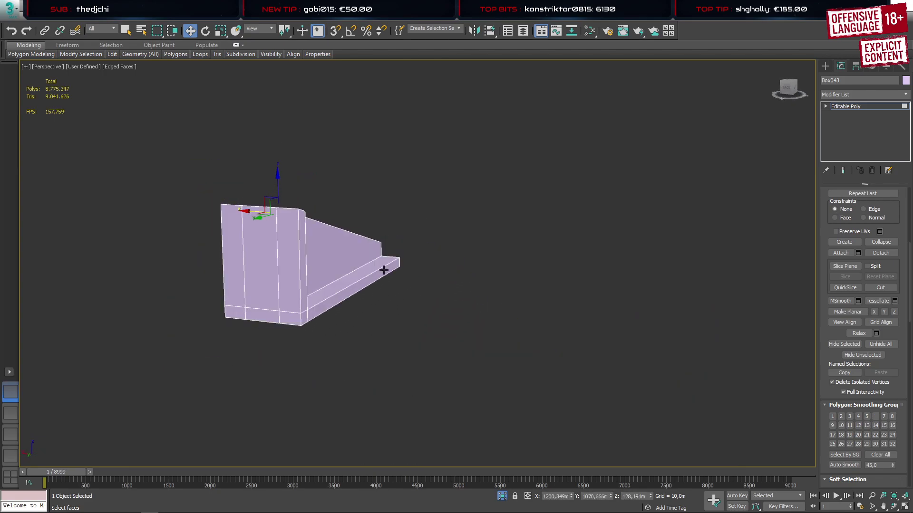
click(291, 320)
ctrl+click(286, 300)
ctrl+click(264, 292)
ctrl+click(239, 291)
ctrl+click(245, 311)
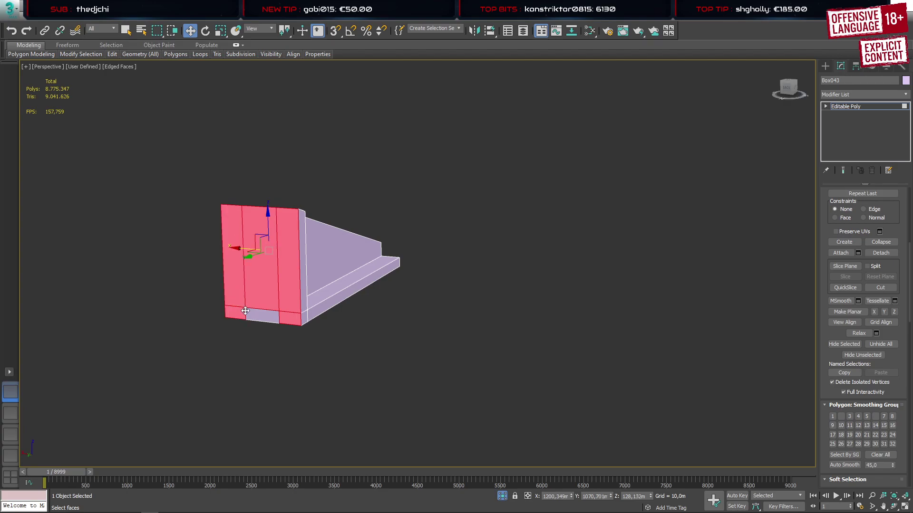
ctrl+click(259, 315)
alt+middle_drag(262, 312, 463, 282)
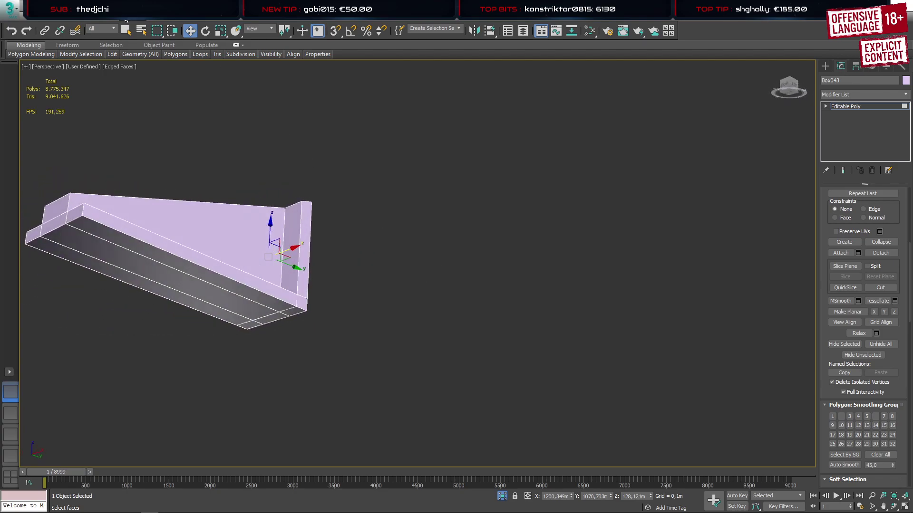
click(67, 7)
click(67, 7)
key(Delete)
Connect the selected vertices and target-weld two stray vertices onto their neighbours
key(1)
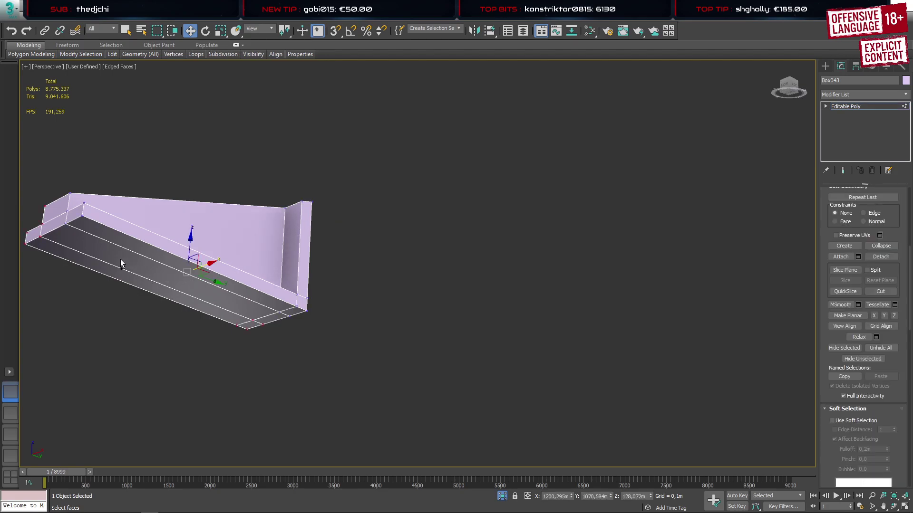
key(ctrl+shift+e)
key(q)
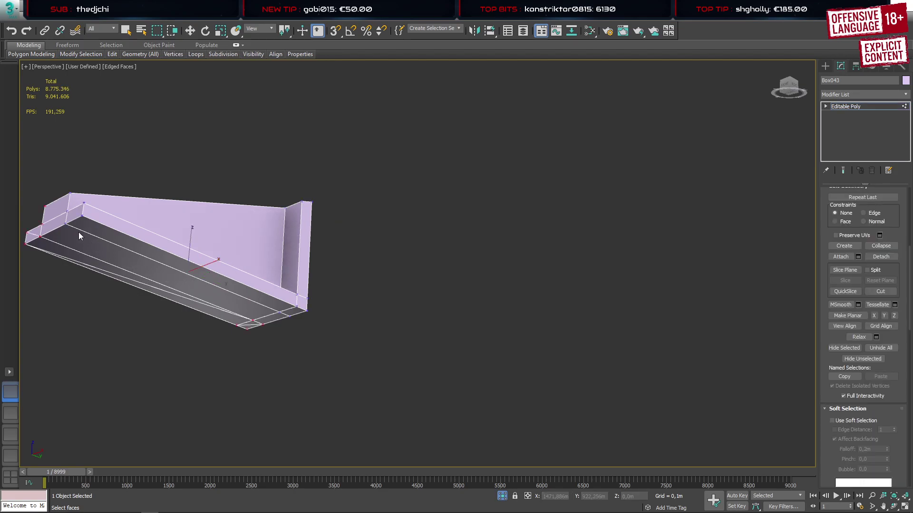
click(64, 223)
click(82, 216)
click(39, 237)
click(25, 243)
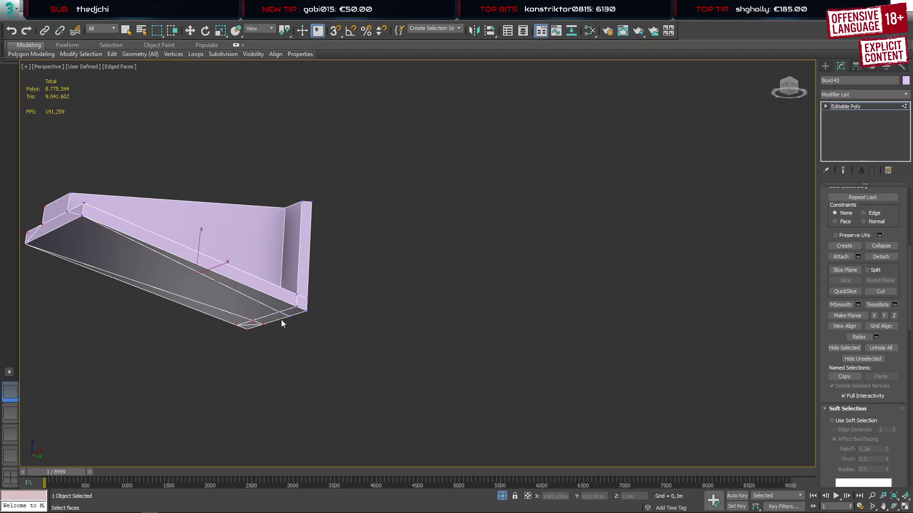
key(w)
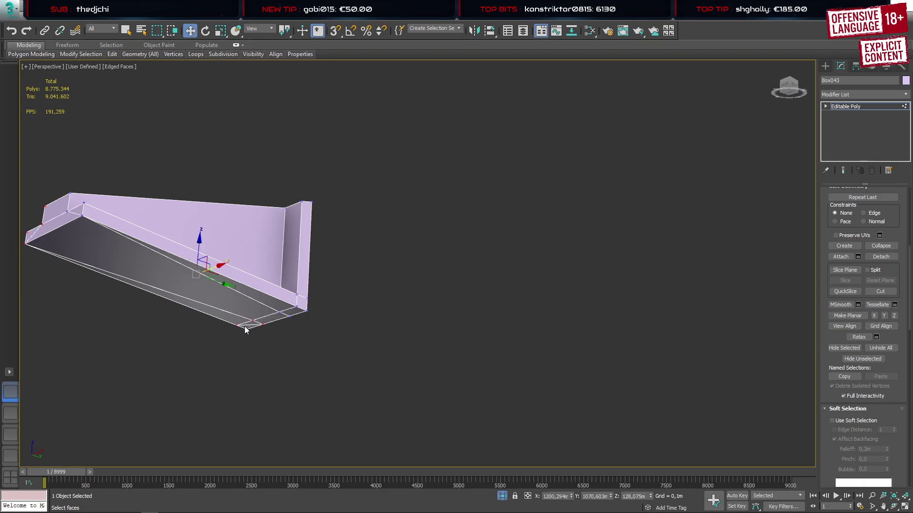
Remove the small lower-corner edges and weld the leftover corner vertices together
key(2)
click(252, 330)
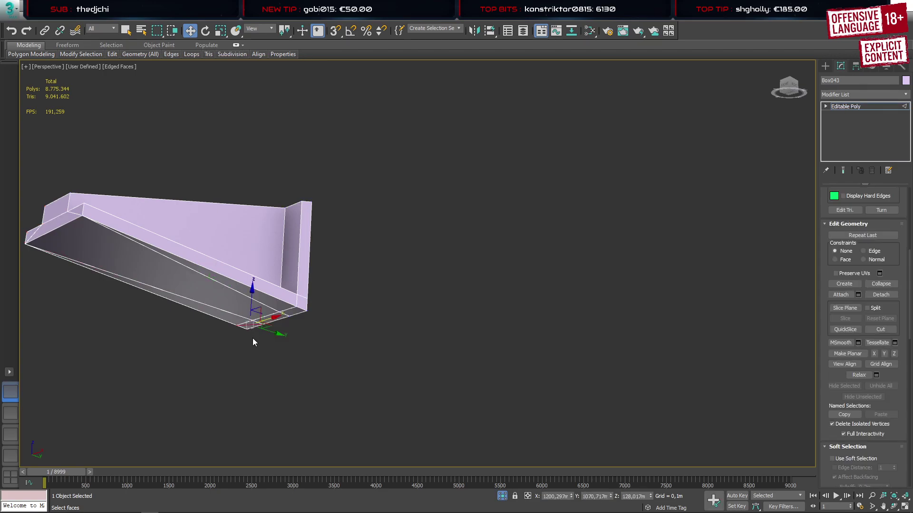
key(BackSpace)
key(1)
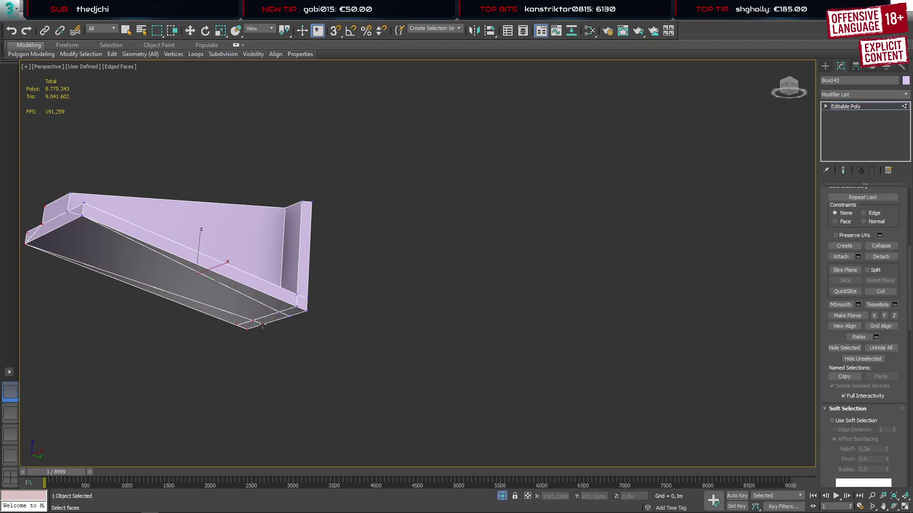
click(253, 321)
click(237, 326)
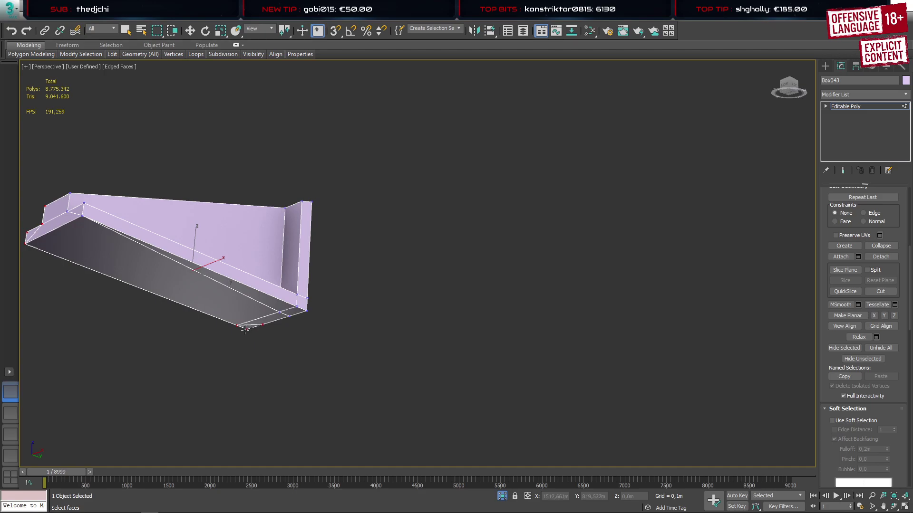
click(246, 329)
click(279, 312)
click(297, 306)
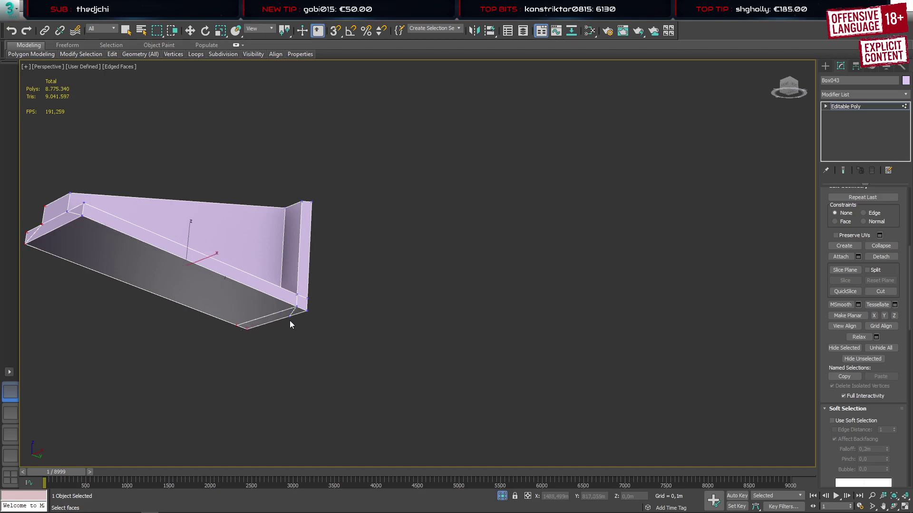
click(298, 307)
key(BackSpace)
click(297, 307)
click(307, 311)
Weld two more stray vertices onto the corner vertex on the bracket's far side
scroll(257, 308, down, 5)
alt+middle_drag(259, 309, 389, 308)
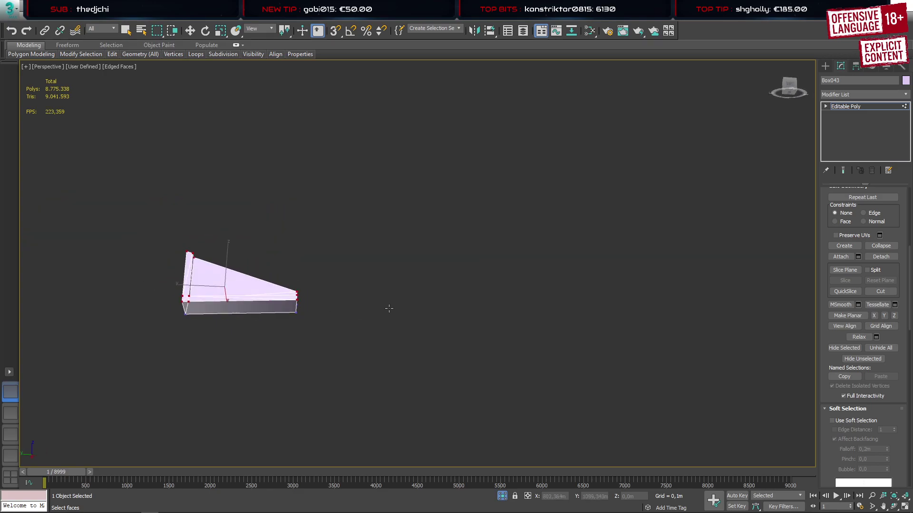
scroll(202, 305, up, 4)
click(152, 292)
click(127, 293)
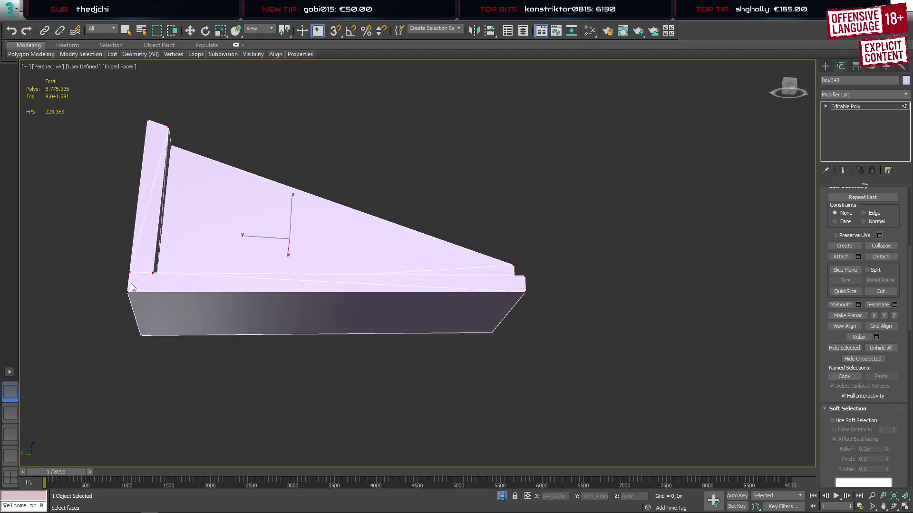
click(129, 272)
click(127, 292)
key(w)
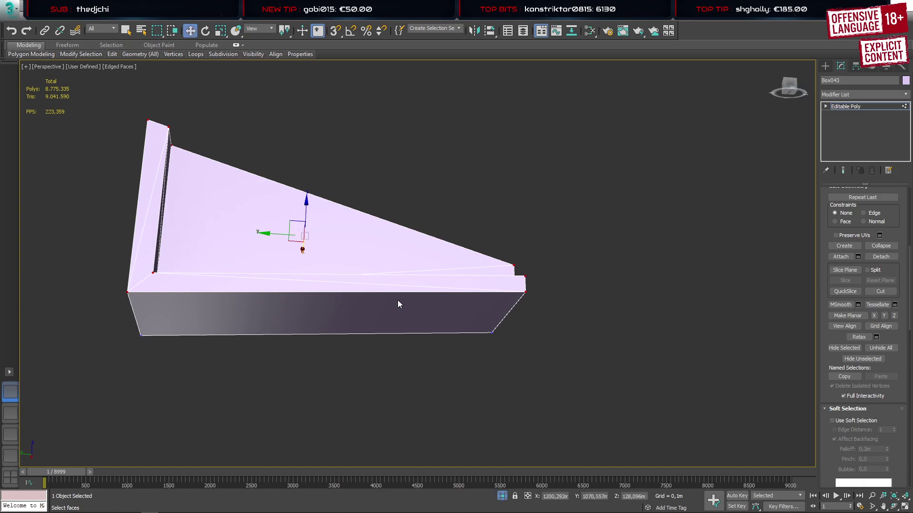
Remove the long bottom edge and two diagonal edges, then inspect the cleaned-up bracket
key(2)
click(383, 290)
alt+middle_drag(383, 290, 361, 326)
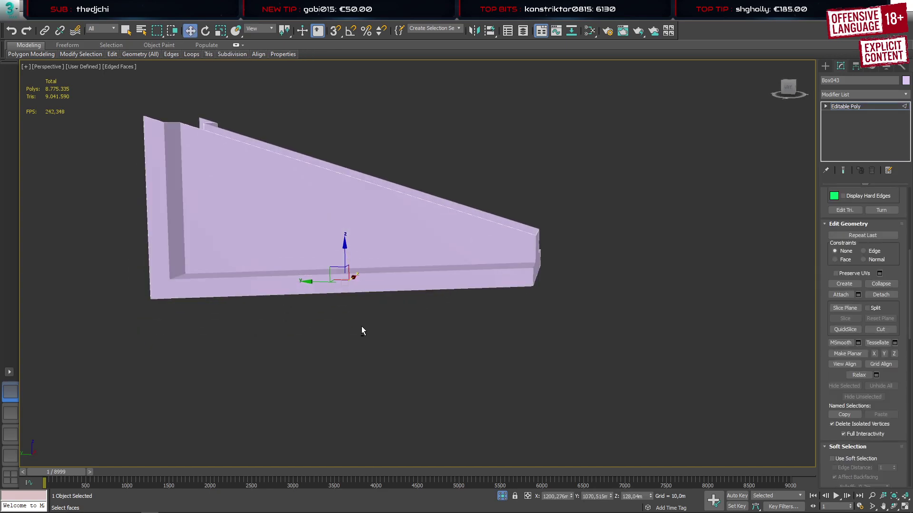
ctrl+click(175, 189)
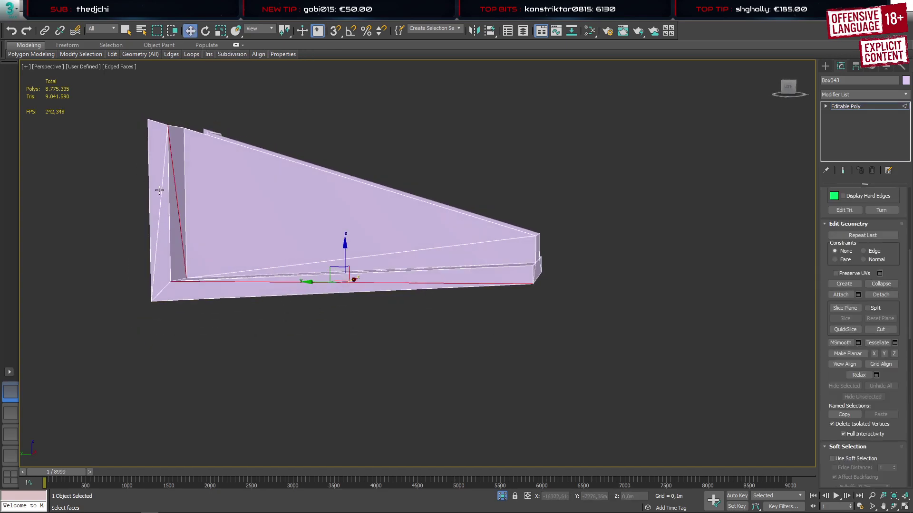
ctrl+click(160, 190)
alt+middle_drag(217, 209, 312, 271)
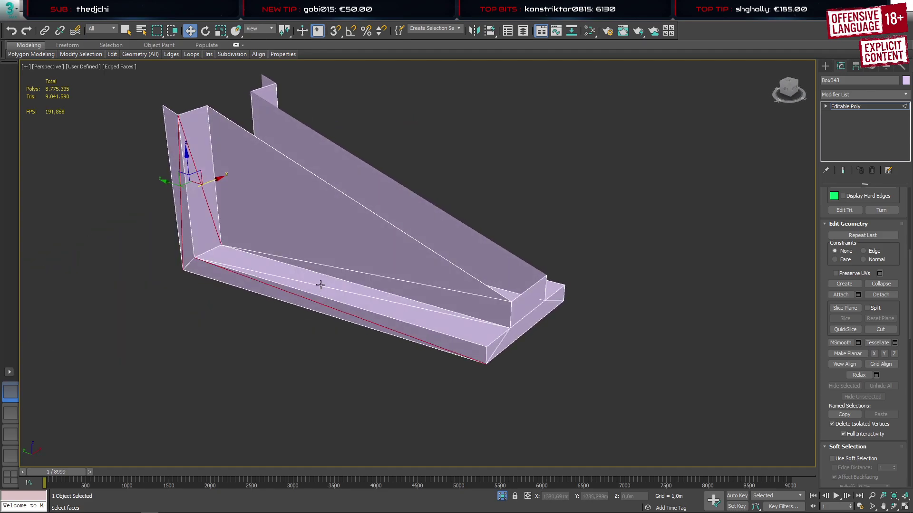
key(BackSpace)
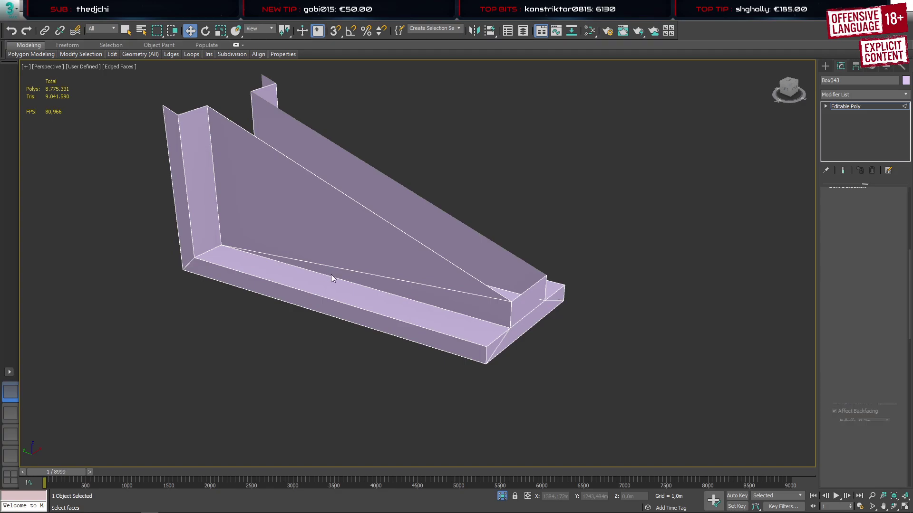
key(1)
alt+middle_drag(391, 318, 312, 364)
alt+middle_drag(336, 338, 385, 283)
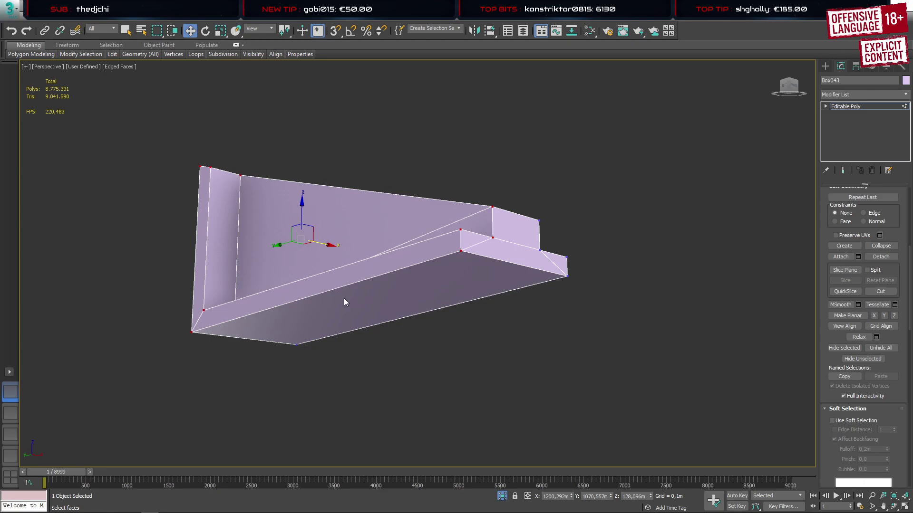
Select the post with both the upper and lower brackets and isolate them
key(alt+q)
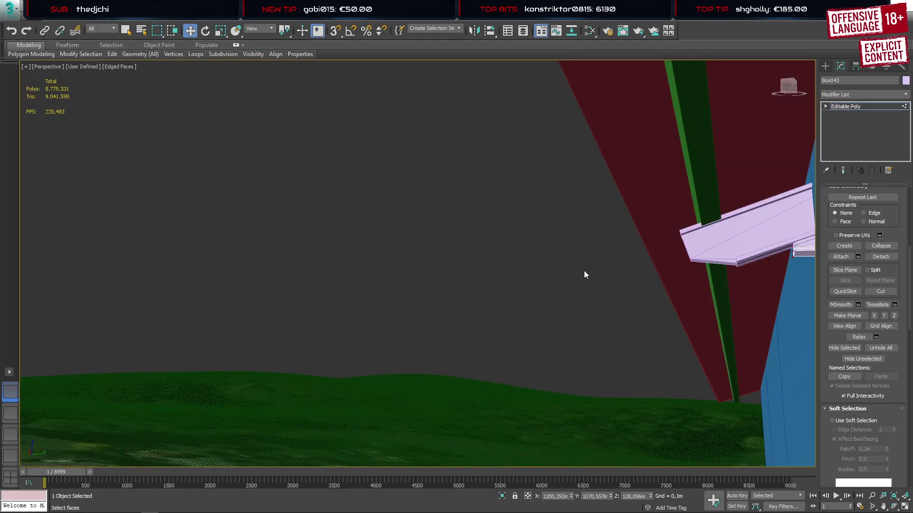
key(z)
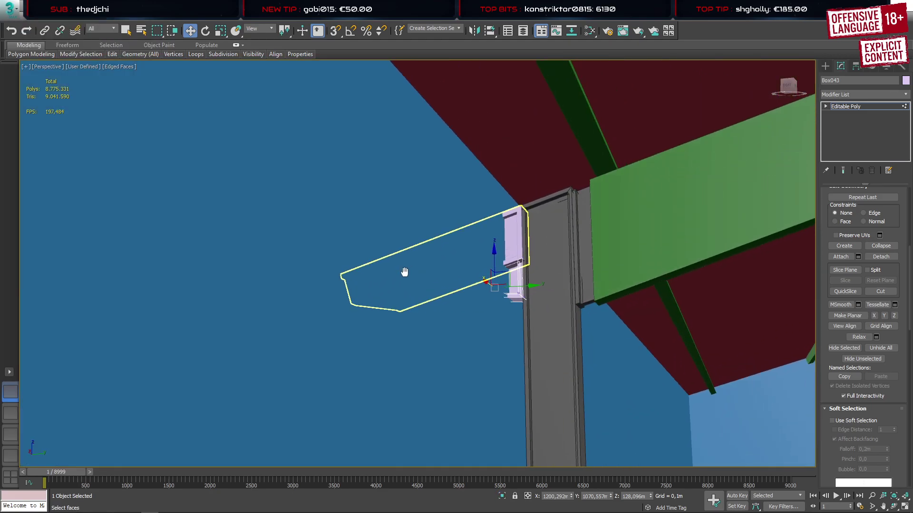
click(830, 66)
ctrl+click(542, 237)
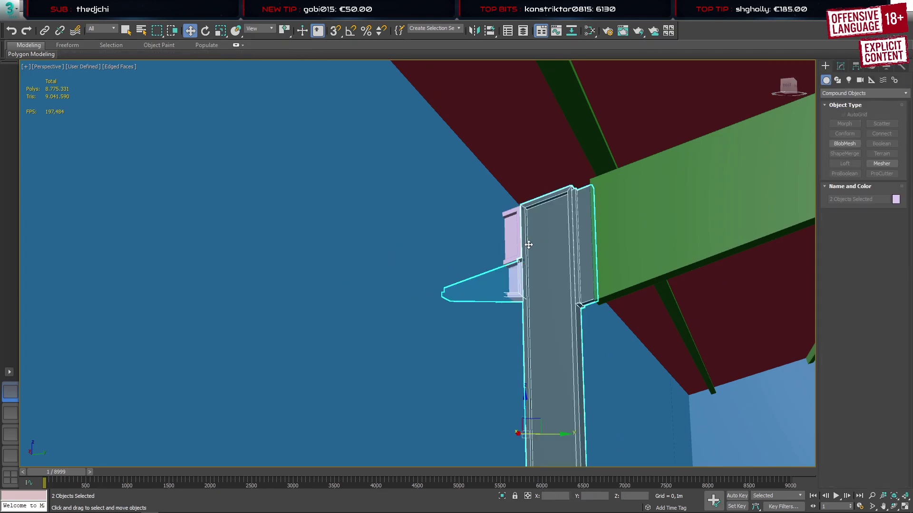
ctrl+click(516, 250)
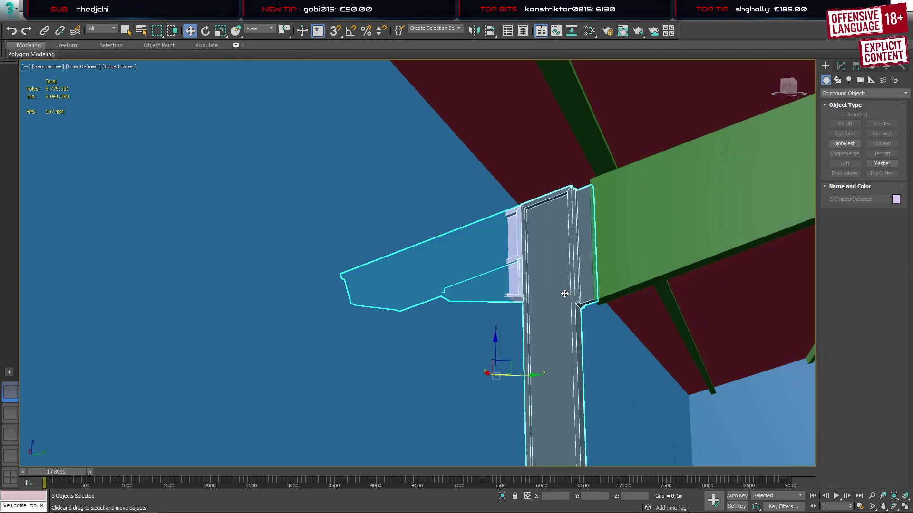
click(565, 294)
click(518, 271)
ctrl+click(510, 246)
ctrl+click(541, 256)
key(alt+q)
Orbit and zoom to inspect the undersides of the bracket joint
alt+middle_drag(526, 259, 561, 265)
click(599, 250)
scroll(448, 111, up, 4)
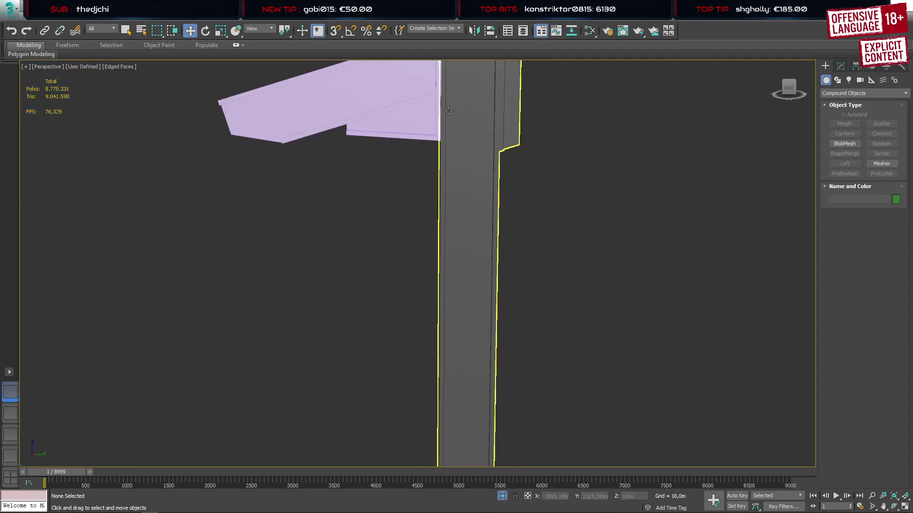
scroll(448, 111, up, 4)
middle_drag(456, 179, 460, 261)
scroll(480, 215, down, 3)
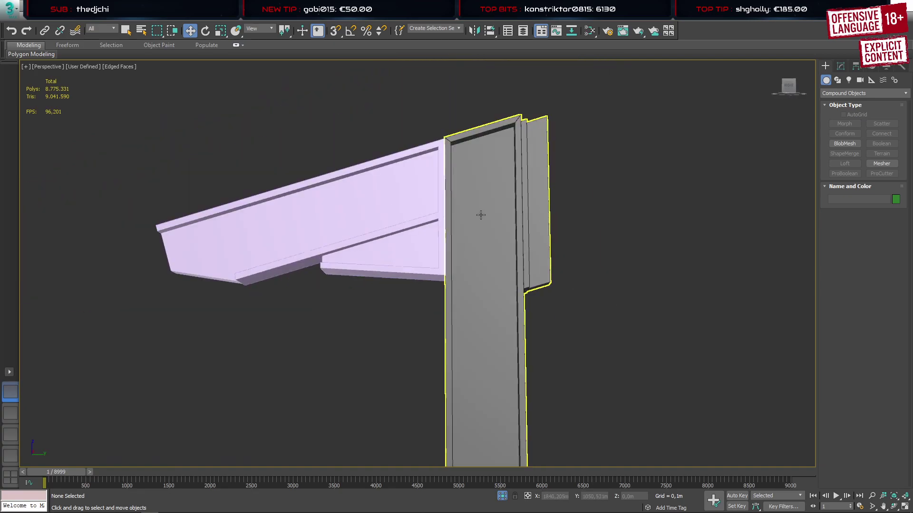
Boolean-attach the lower bracket to the post and convert the result to Editable Poly
click(480, 215)
click(882, 144)
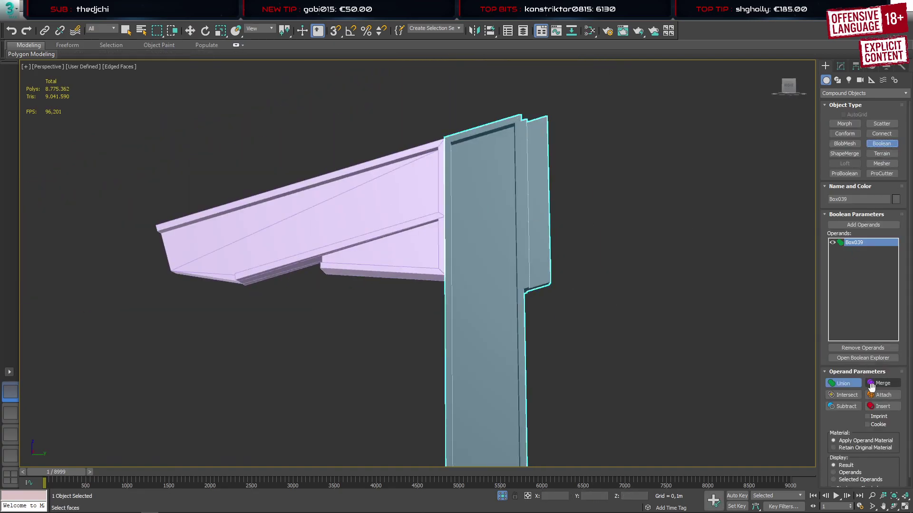
click(877, 395)
click(863, 225)
click(401, 219)
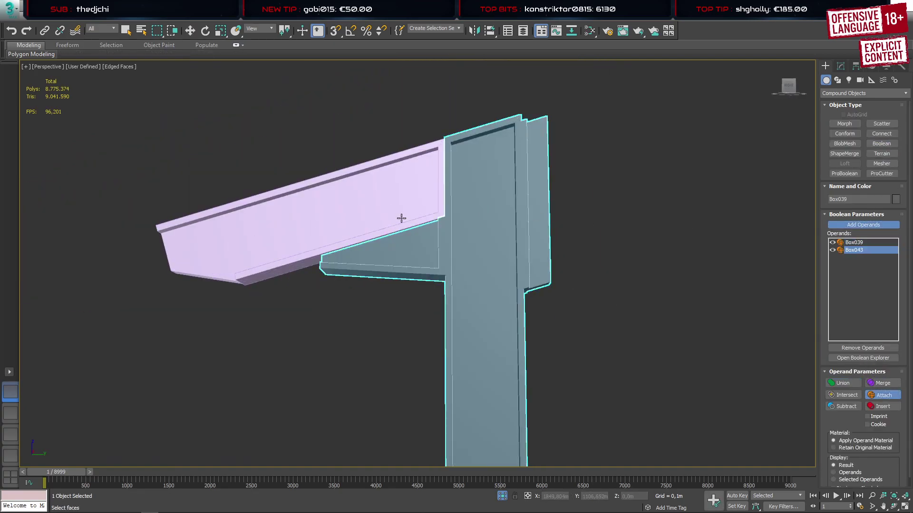
right_click(452, 186)
mouse_move(517, 278)
click(572, 282)
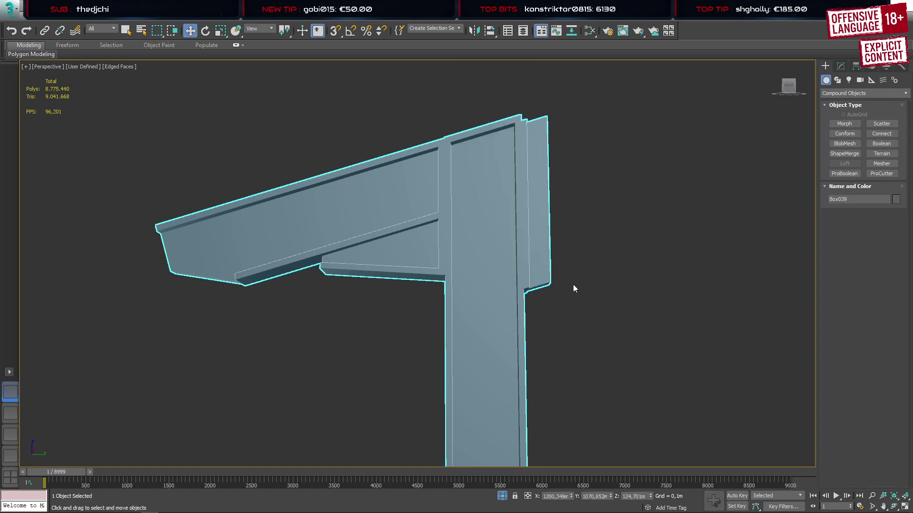
Orbit, pan and frame the merged post to see it against the barn wall
scroll(451, 246, down, 7)
mouse_move(462, 273)
alt+middle_down()
mouse_move(487, 292)
mouse_move(480, 283)
mouse_move(509, 277)
mouse_move(646, 271)
mouse_move(460, 281)
alt+middle_up()
scroll(480, 283, up, 5)
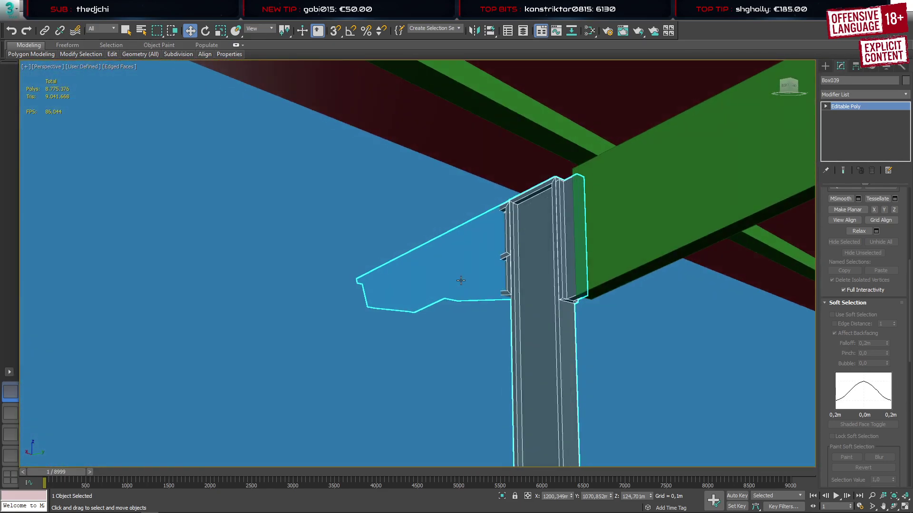
middle_drag(569, 318, 488, 163)
key(z)
alt+middle_drag(538, 232, 399, 251)
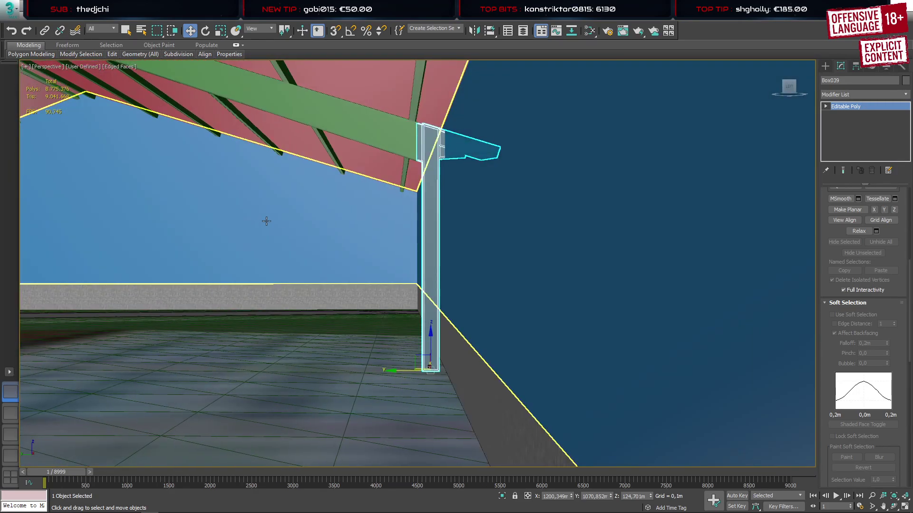
middle_drag(612, 229, 550, 233)
middle_drag(220, 139, 365, 197)
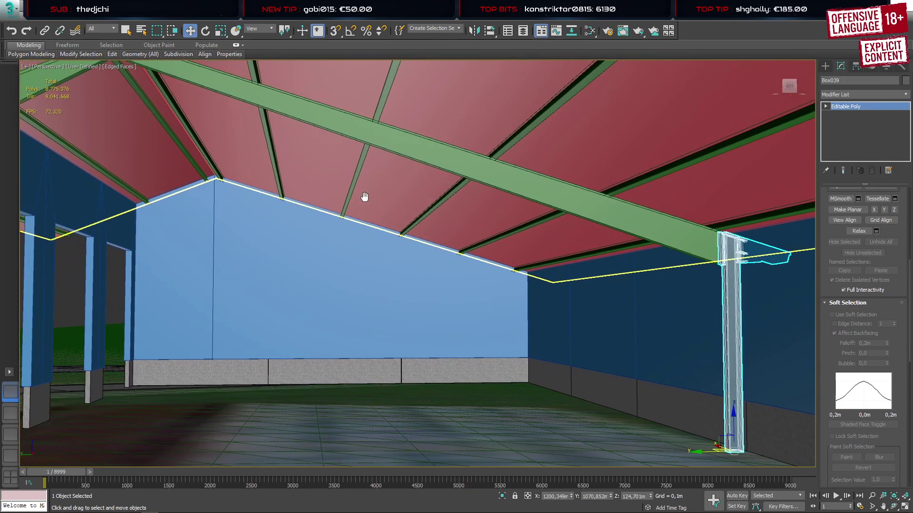
scroll(364, 197, down, 10)
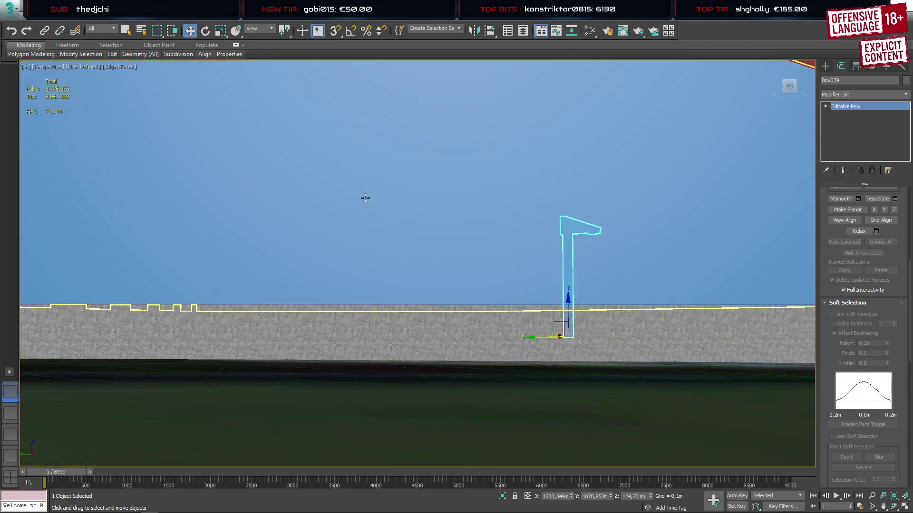
scroll(332, 204, up, 10)
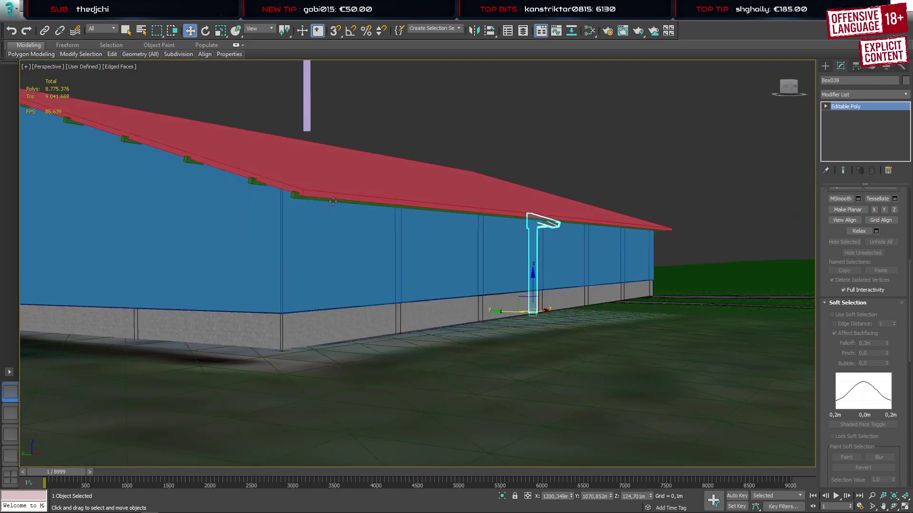
scroll(380, 200, down, 10)
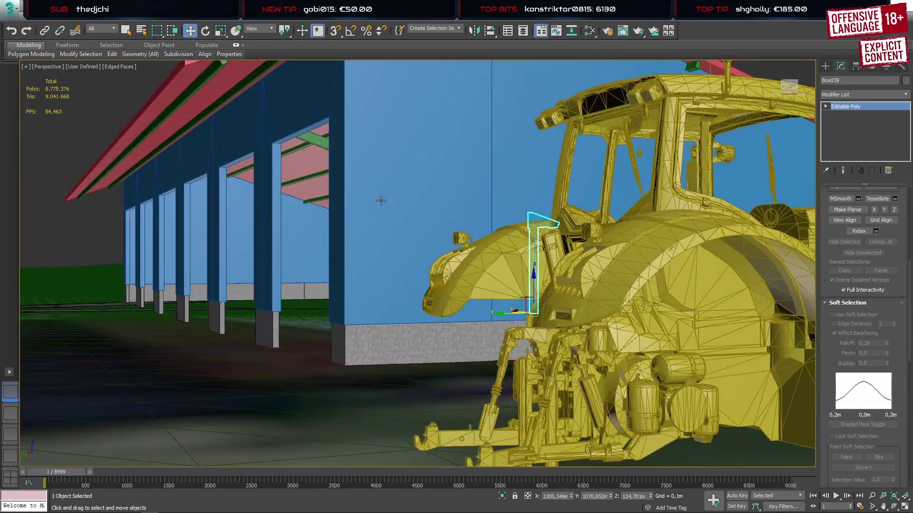
alt+middle_drag(364, 207, 351, 202)
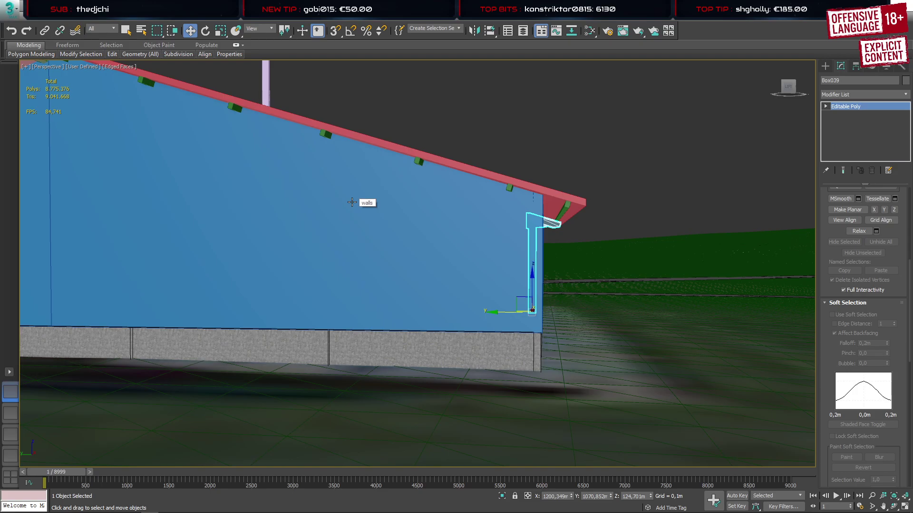
Add a Symmetry modifier to the post object Box039
click(825, 66)
scroll(895, 94, down, 2)
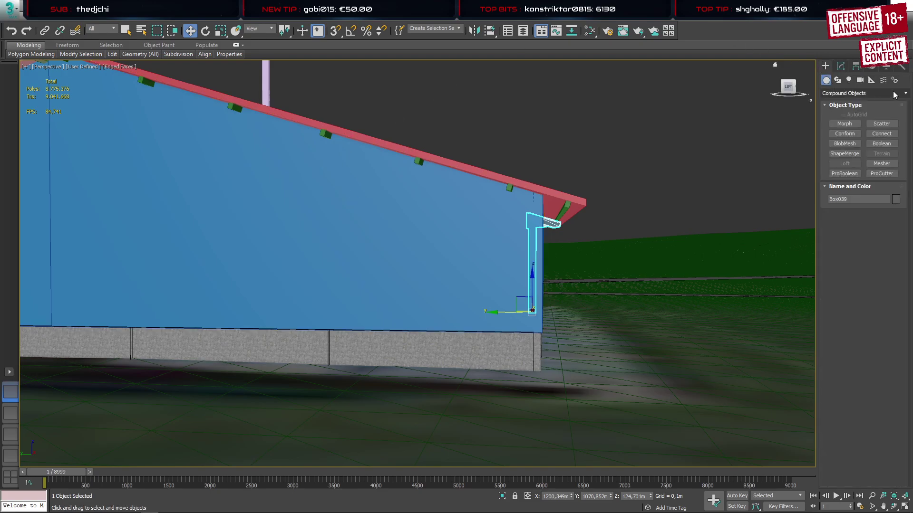
click(894, 94)
click(841, 66)
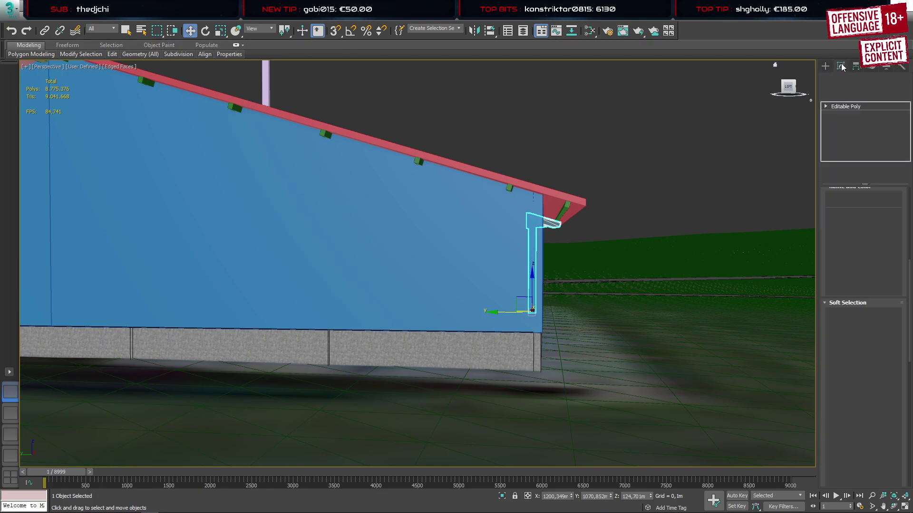
click(863, 94)
scroll(837, 318, down, 3)
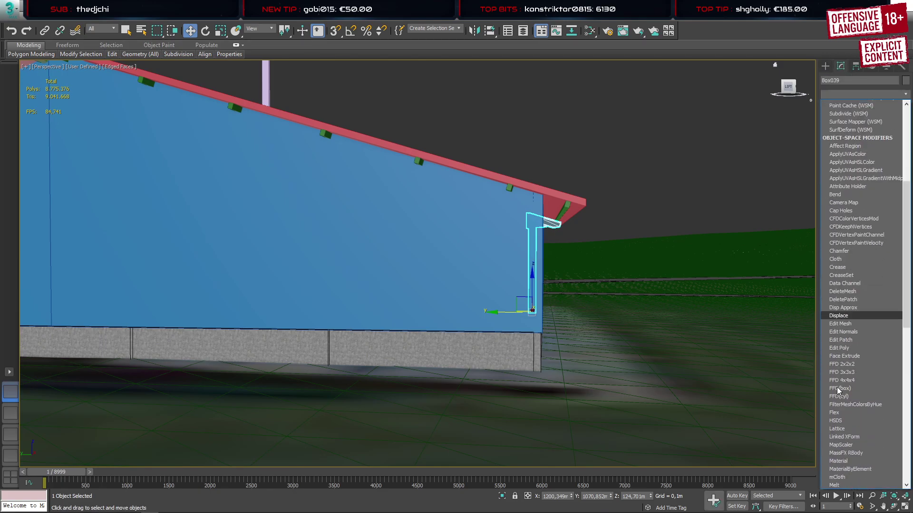
scroll(839, 390, down, 15)
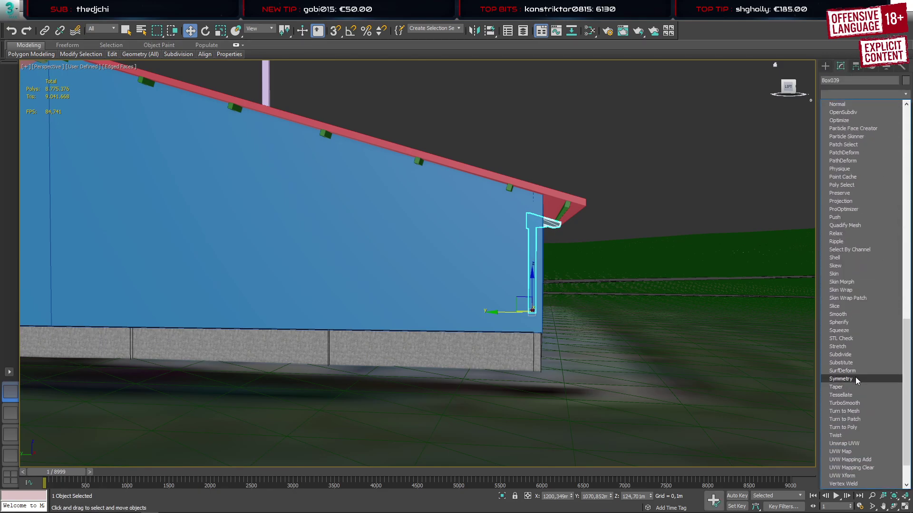
click(841, 379)
Set the Symmetry to mirror along Y with Flip, and move the mirror plane onto the gable wall
click(834, 107)
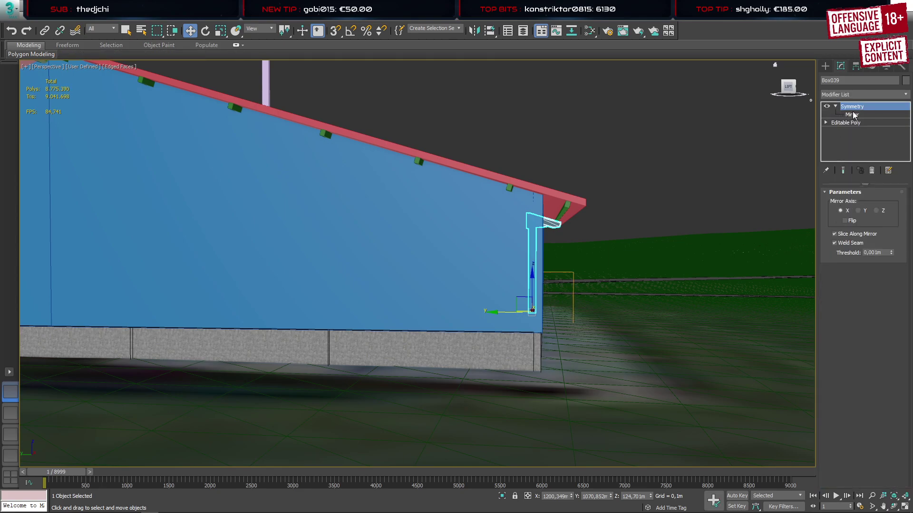
click(851, 114)
drag(502, 312, 174, 284)
alt+middle_drag(298, 295, 362, 304)
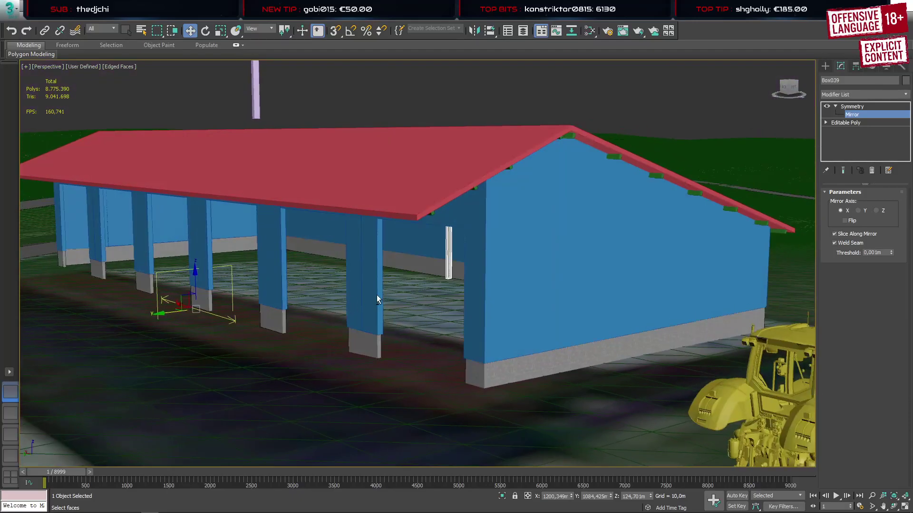
click(859, 211)
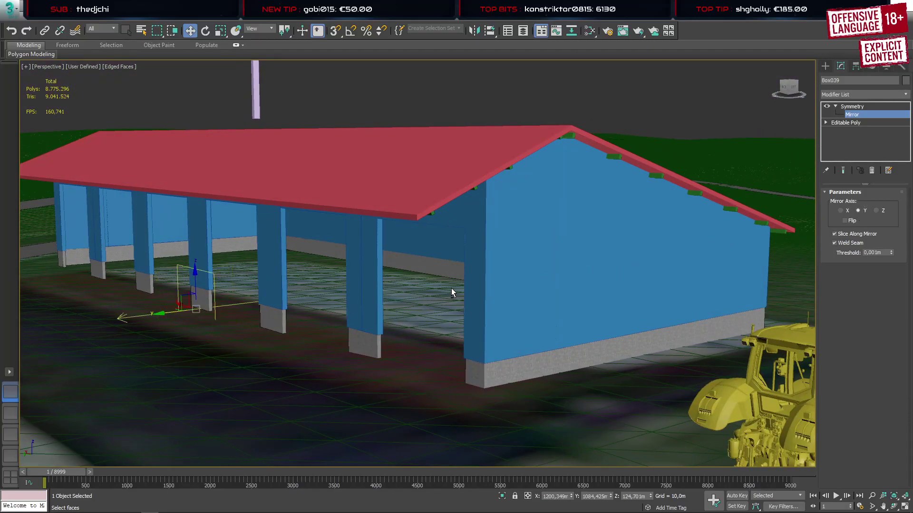
alt+middle_drag(452, 288, 408, 283)
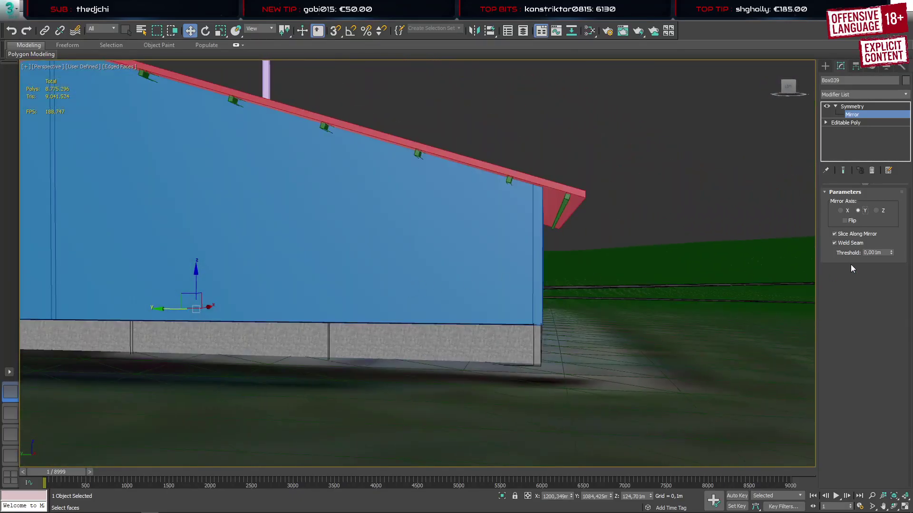
click(846, 221)
alt+middle_drag(350, 240, 628, 281)
scroll(411, 302, down, 5)
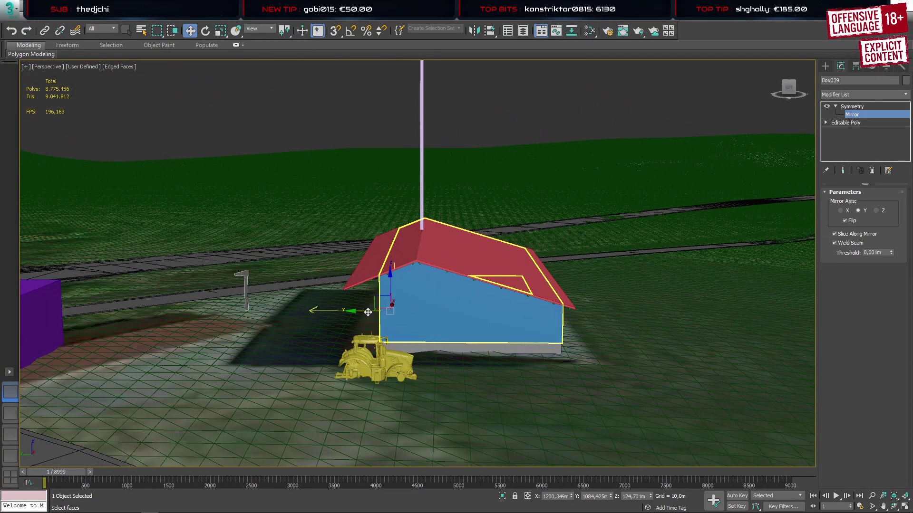
drag(368, 312, 443, 312)
alt+middle_drag(407, 307, 438, 302)
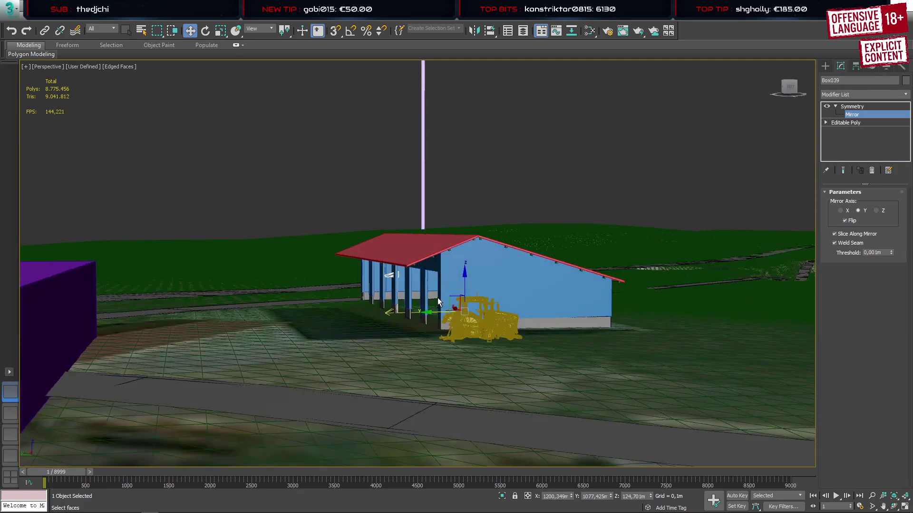
scroll(390, 286, up, 5)
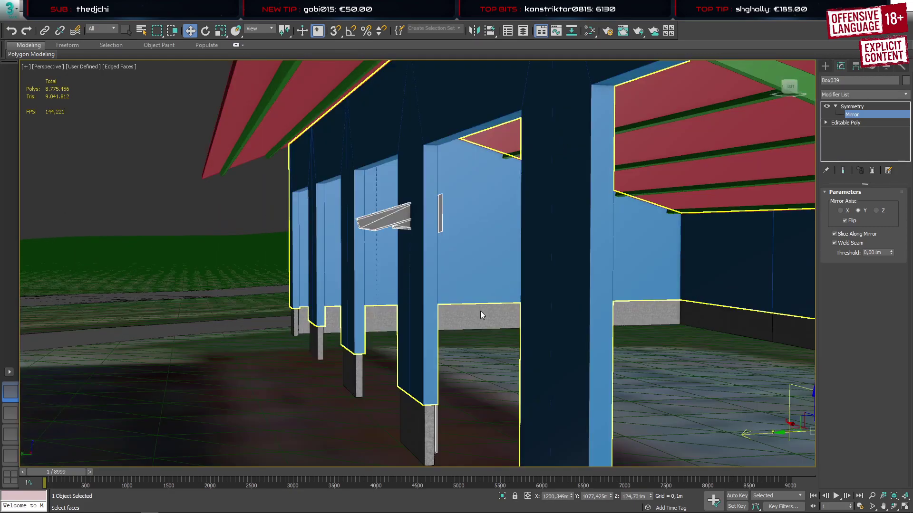
scroll(480, 312, down, 5)
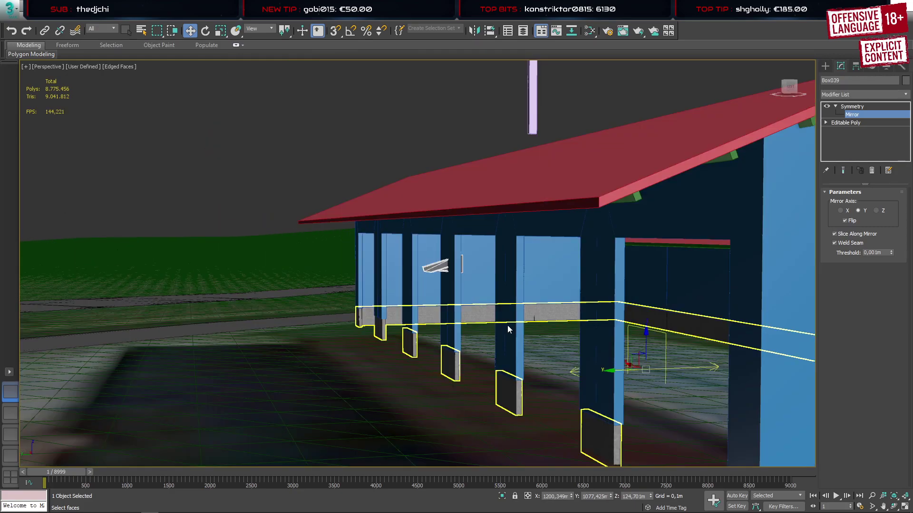
Collapse the whole modifier stack into a single editable poly
right_click(837, 140)
click(813, 237)
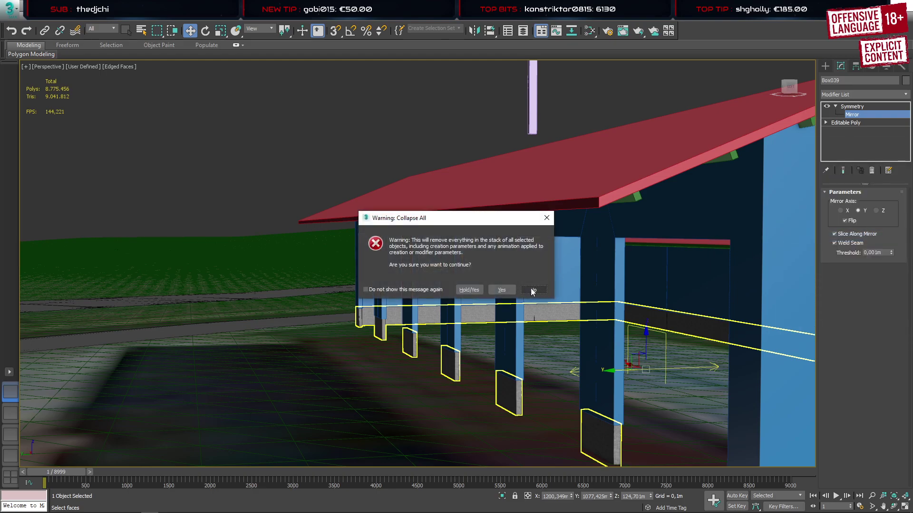
click(501, 291)
click(17, 441)
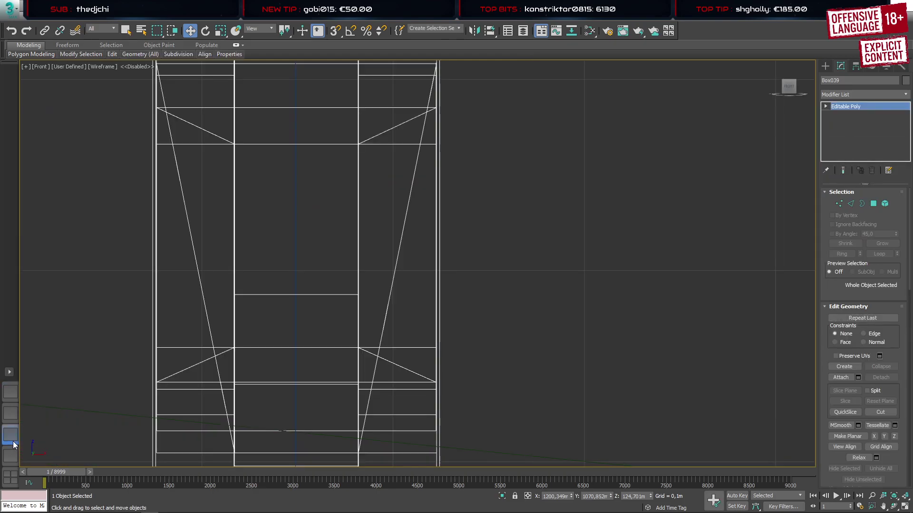
Select the left post-and-bracket element and nudge it along Y toward the pillar
click(13, 457)
key(l)
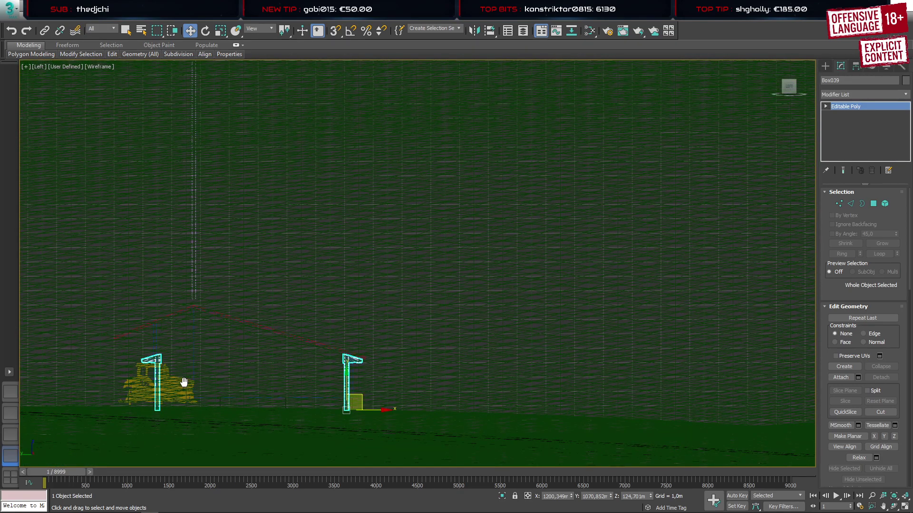
middle_drag(184, 382, 128, 368)
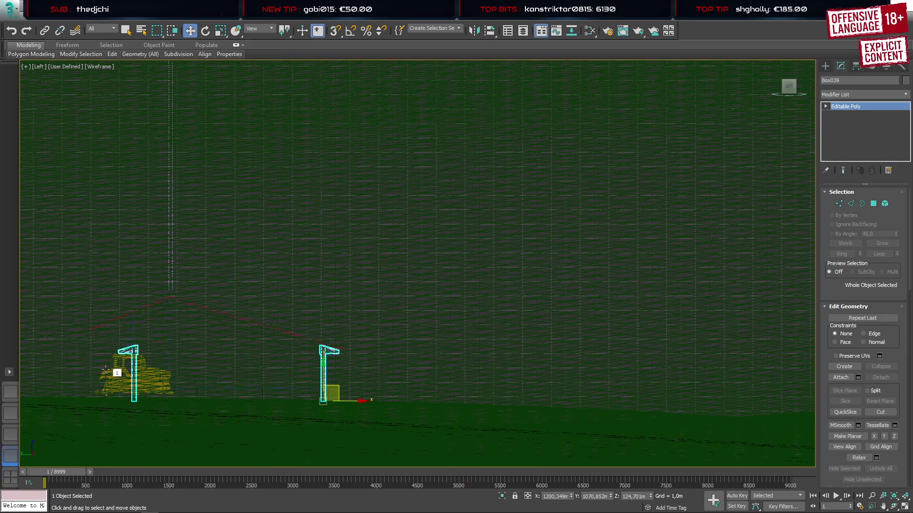
key(5)
drag(94, 417, 142, 355)
scroll(119, 363, up, 9)
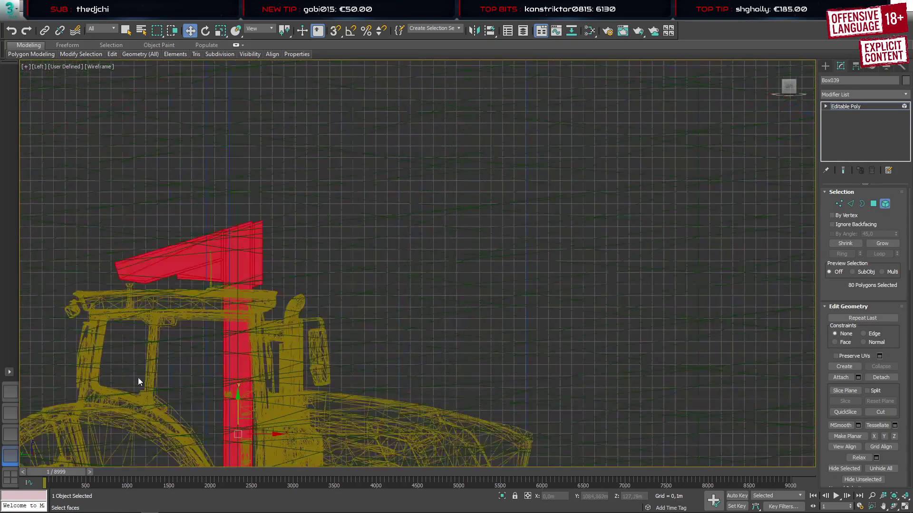
click(16, 394)
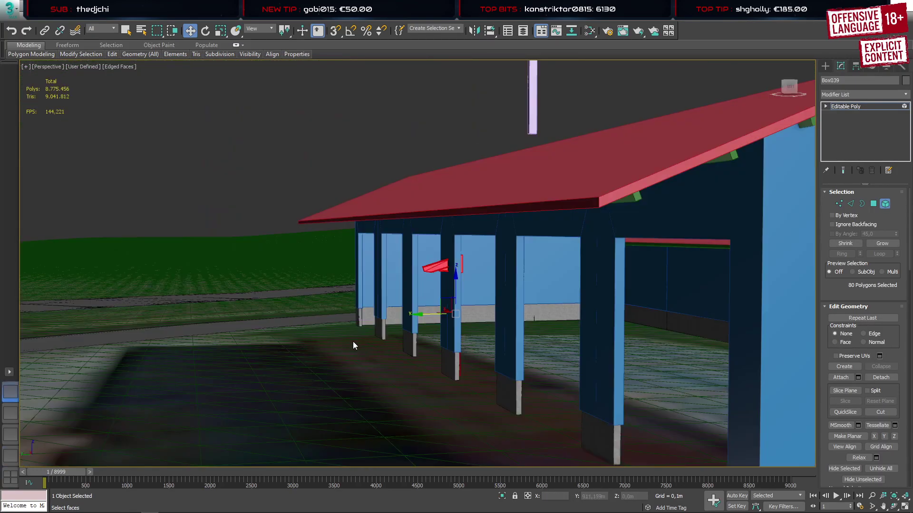
alt+middle_drag(446, 304, 482, 396)
scroll(443, 285, up, 5)
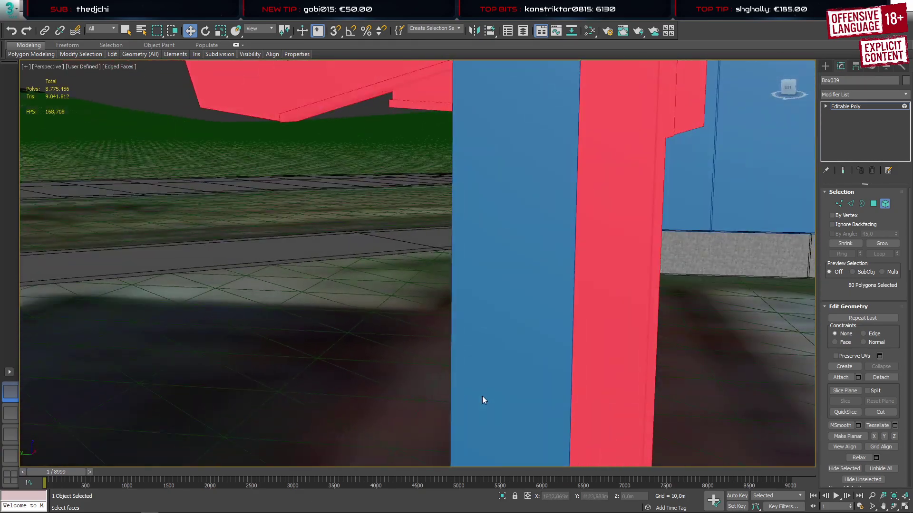
scroll(482, 396, down, 2)
scroll(554, 408, down, 2)
middle_drag(554, 408, 434, 258)
drag(417, 361, 447, 361)
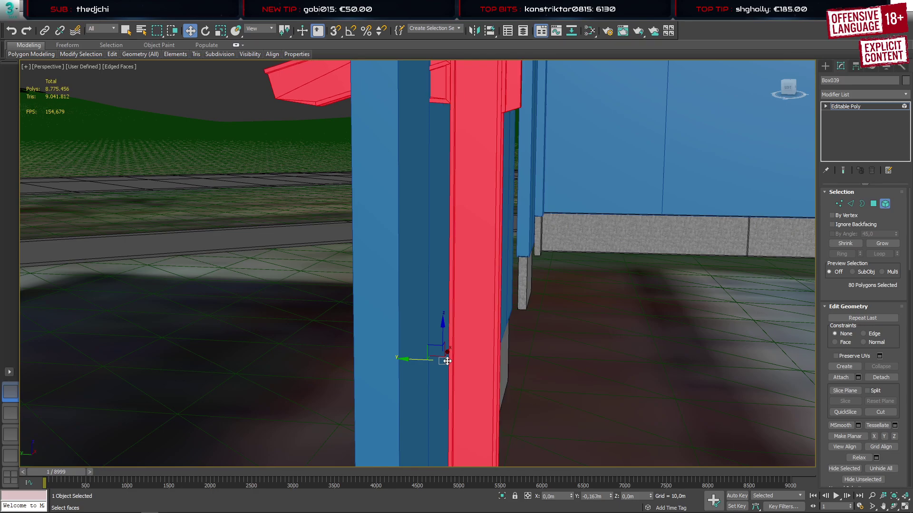
Select the posts, blue wall structure, ceiling beams, red ceiling slab and wall, then isolate them
click(13, 437)
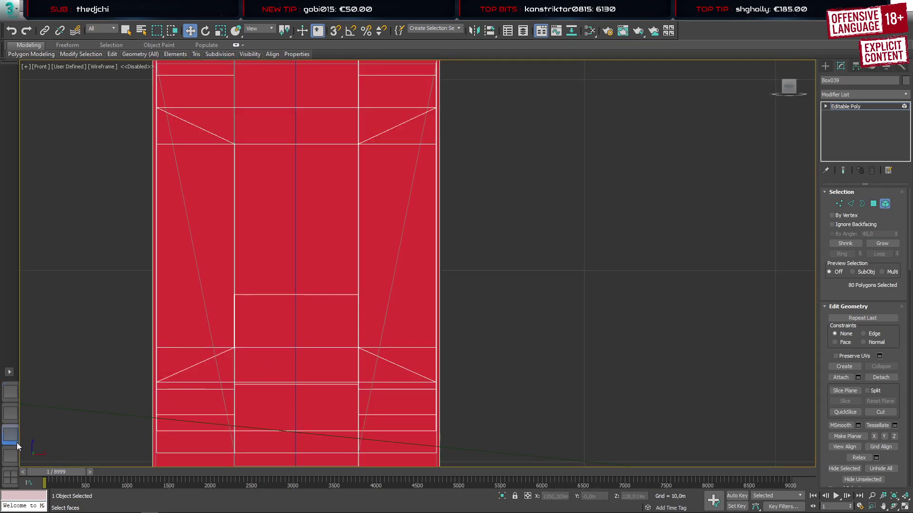
key(l)
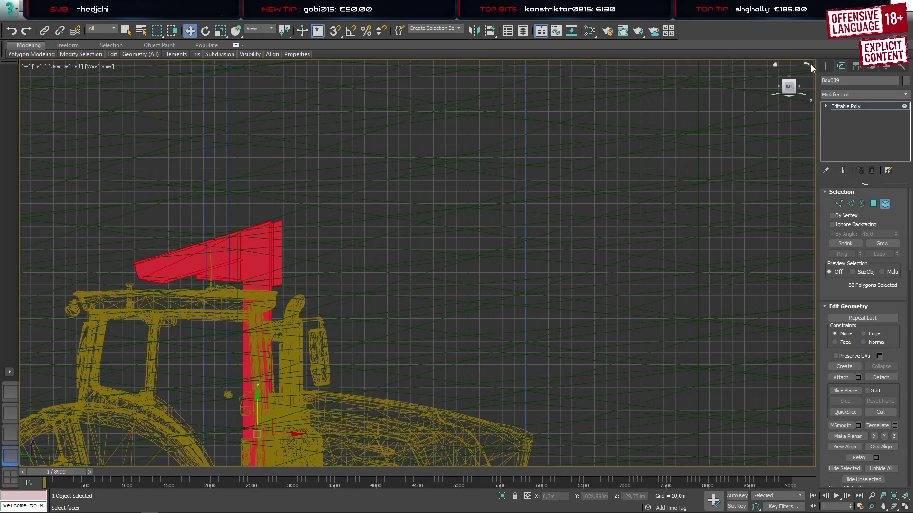
click(825, 66)
click(7, 394)
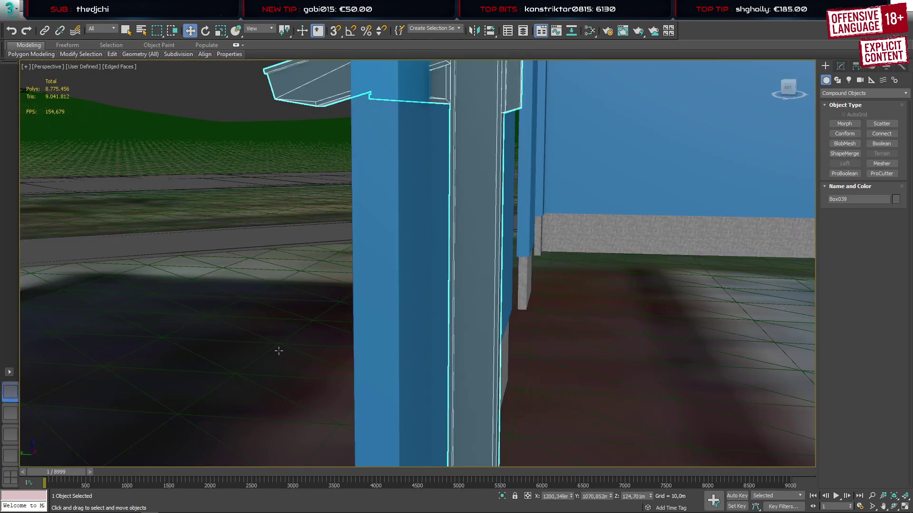
ctrl+click(425, 252)
scroll(391, 281, down, 3)
alt+middle_drag(398, 301, 413, 293)
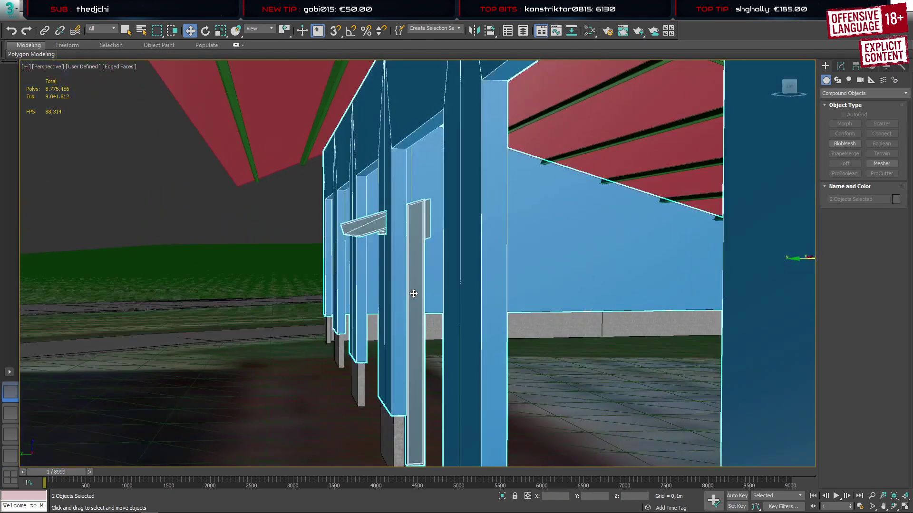
ctrl+click(316, 114)
ctrl+click(296, 121)
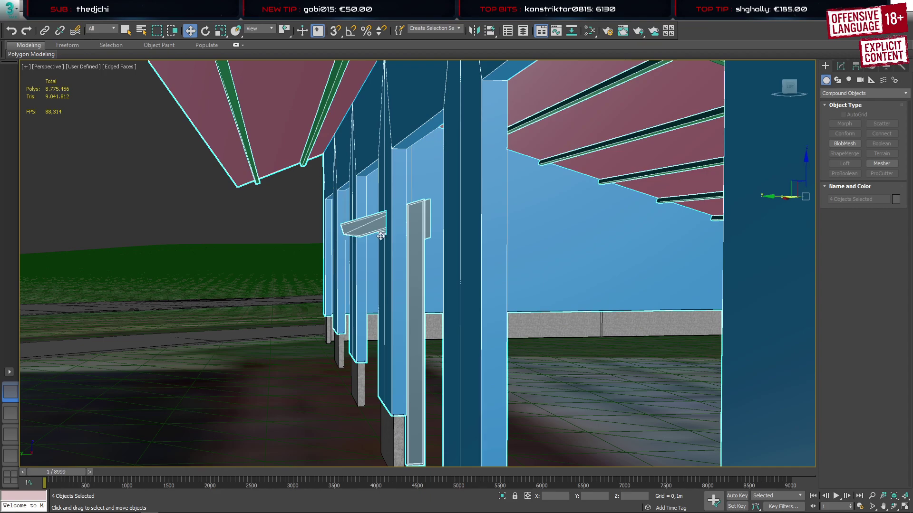
alt+middle_drag(380, 236, 266, 269)
ctrl+click(264, 279)
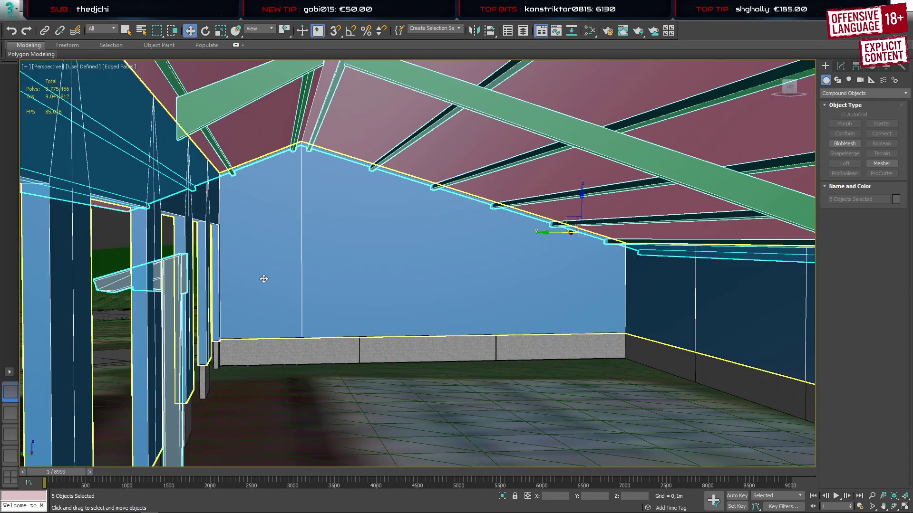
key(alt+q)
Select the bracket object Box039 and view it side-on in wireframe
click(126, 344)
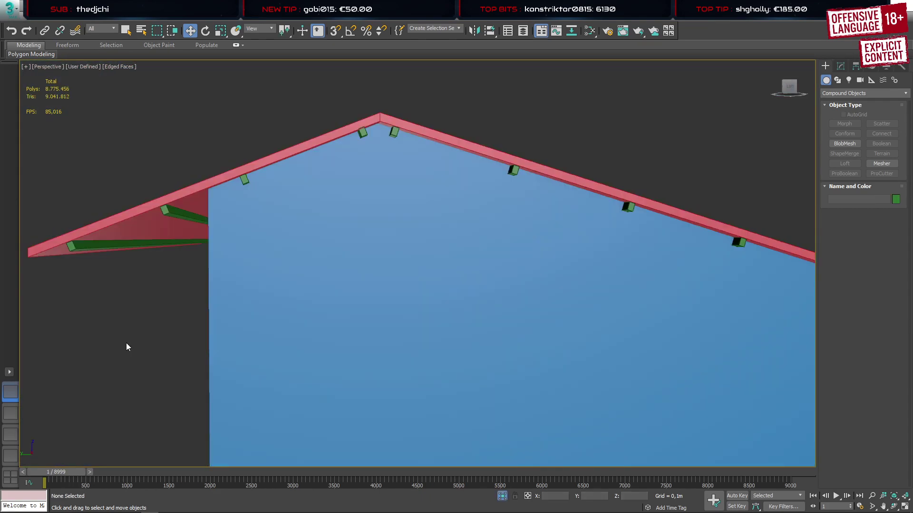
alt+middle_drag(285, 326, 257, 298)
click(256, 299)
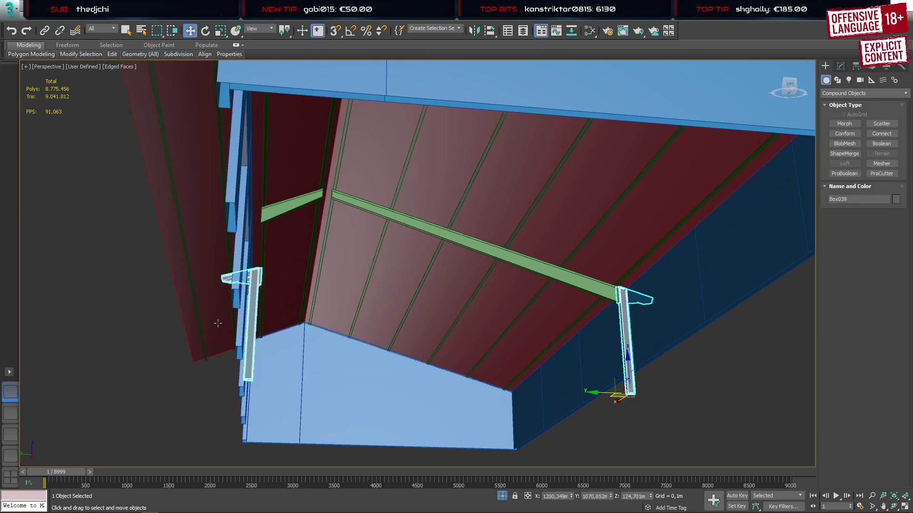
click(11, 454)
scroll(219, 366, down, 5)
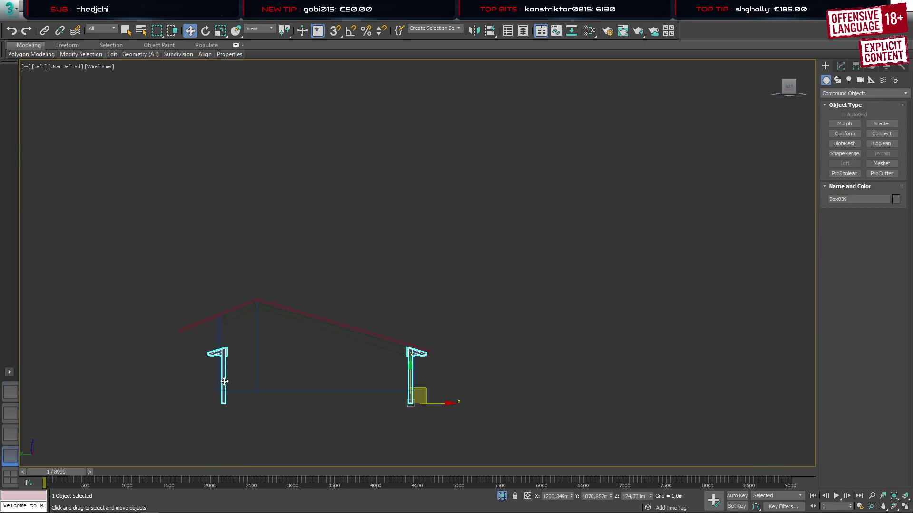
Nudge the left bracket element slightly along X in the side view
key(5)
click(224, 381)
scroll(223, 383, up, 5)
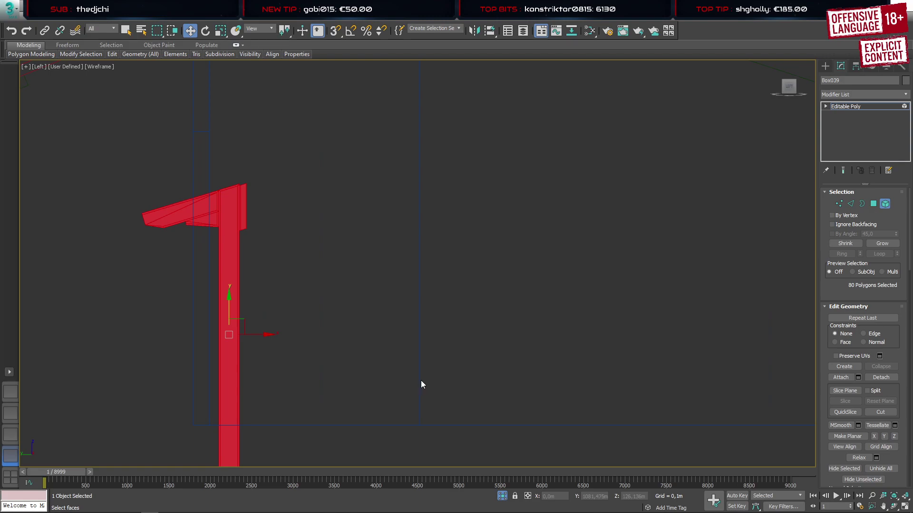
middle_drag(421, 381, 179, 350)
scroll(179, 351, down, 2)
middle_drag(241, 333, 332, 334)
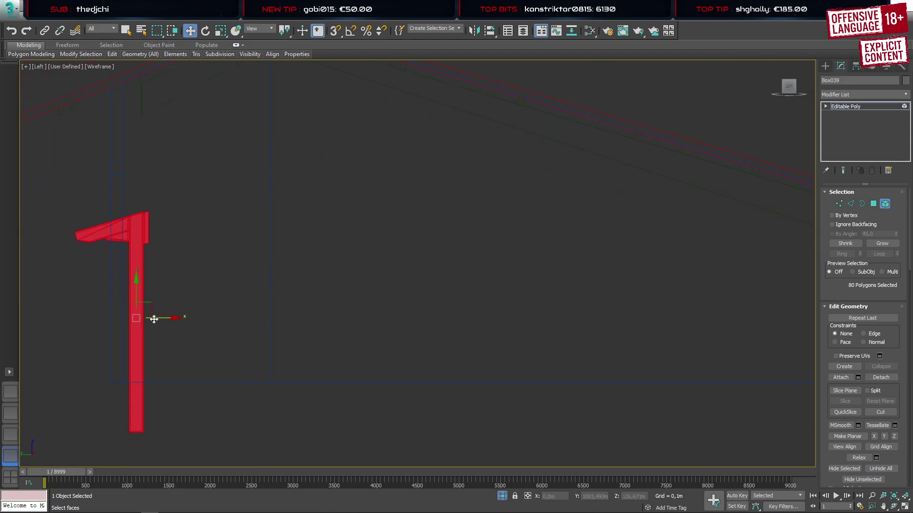
scroll(153, 318, up, 2)
drag(164, 317, 161, 317)
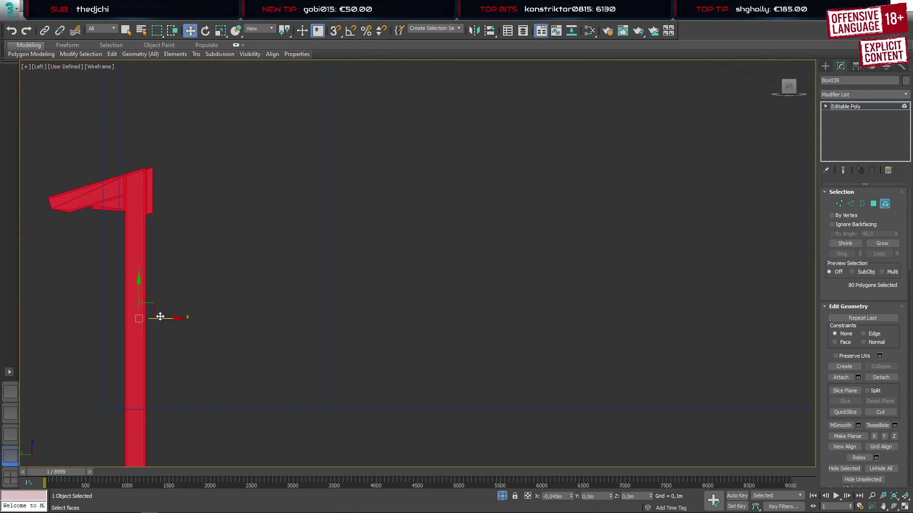
Pan to the opposite column and nudge the red bracket slightly right along X
middle_drag(490, 330, 530, 325)
scroll(129, 300, up, 2)
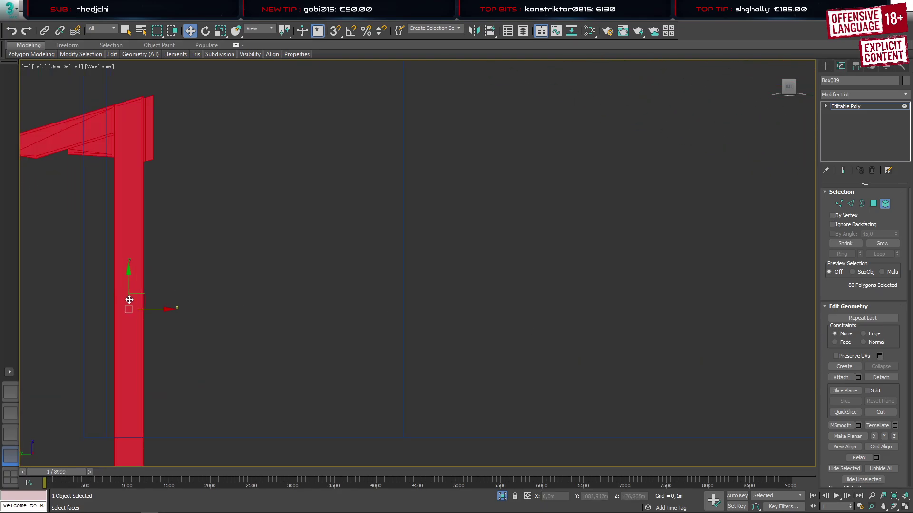
middle_drag(601, 327, 199, 289)
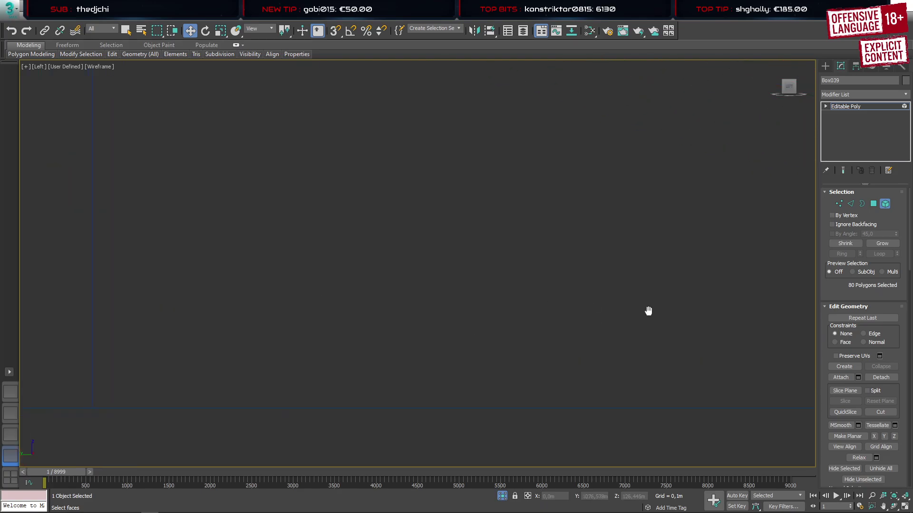
mouse_move(648, 310)
middle_down()
mouse_move(153, 261)
mouse_move(157, 271)
mouse_move(224, 277)
middle_up()
middle_drag(462, 275, 513, 277)
middle_drag(104, 264, 378, 276)
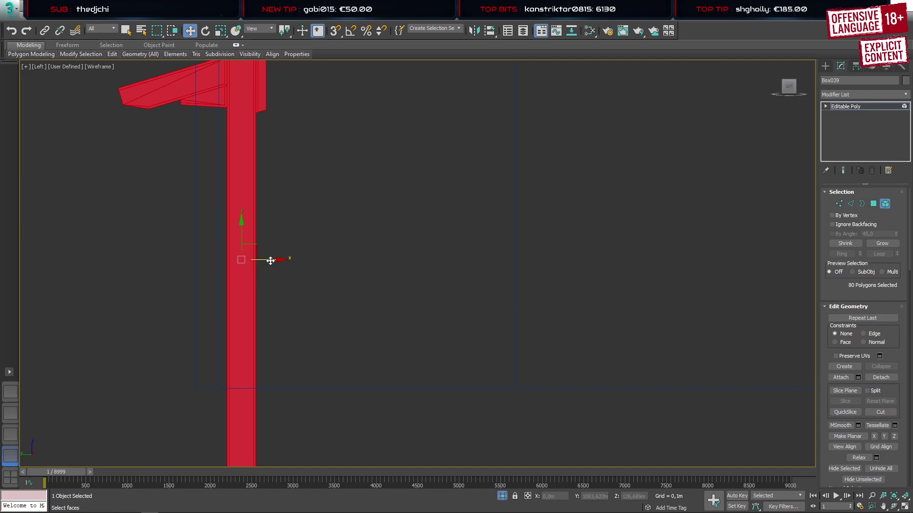
drag(270, 260, 271, 261)
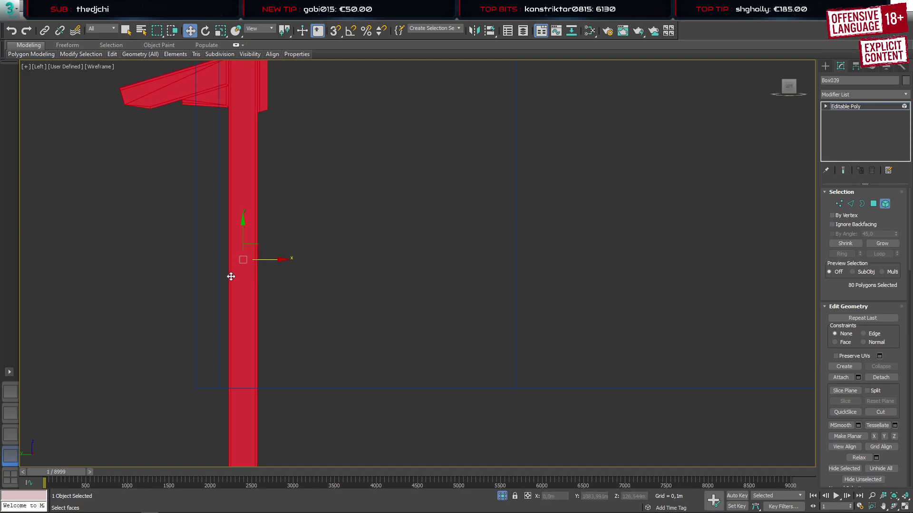
scroll(230, 273, down, 3)
Select the bracket's 76 top vertices and raise them up under the roof beam
key(1)
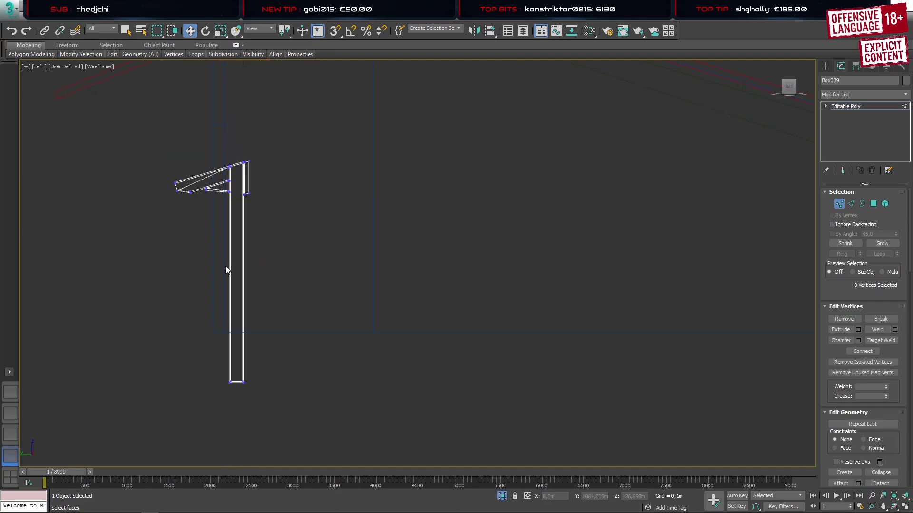
drag(305, 240, 307, 243)
middle_drag(225, 176, 238, 302)
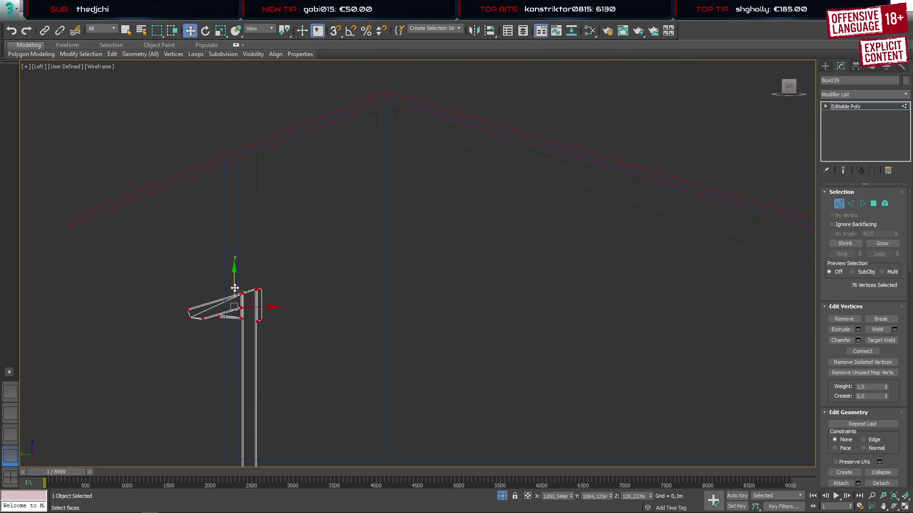
drag(234, 284, 238, 158)
scroll(243, 168, up, 5)
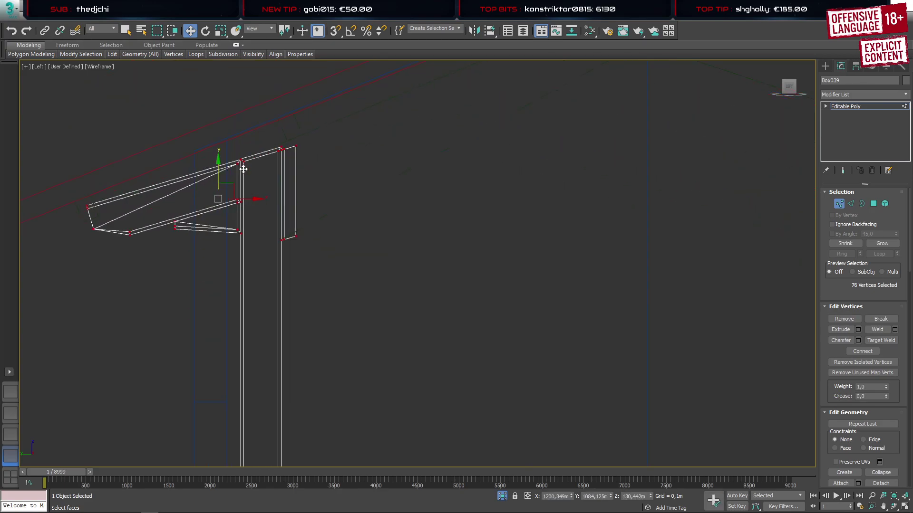
scroll(244, 176, up, 2)
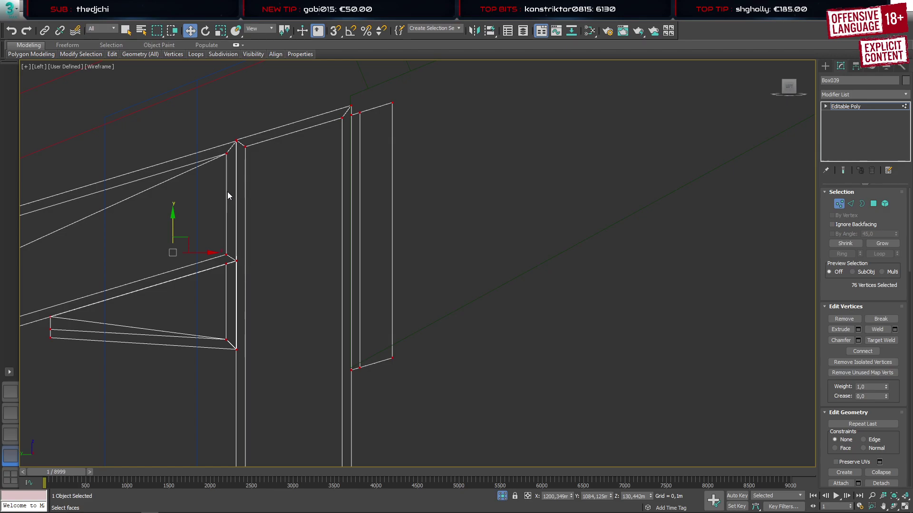
drag(172, 221, 174, 215)
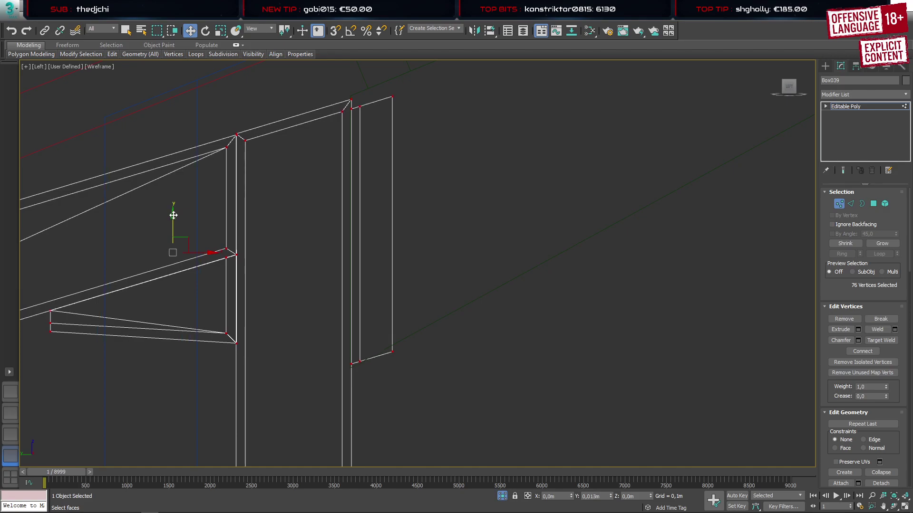
drag(173, 215, 173, 216)
click(825, 66)
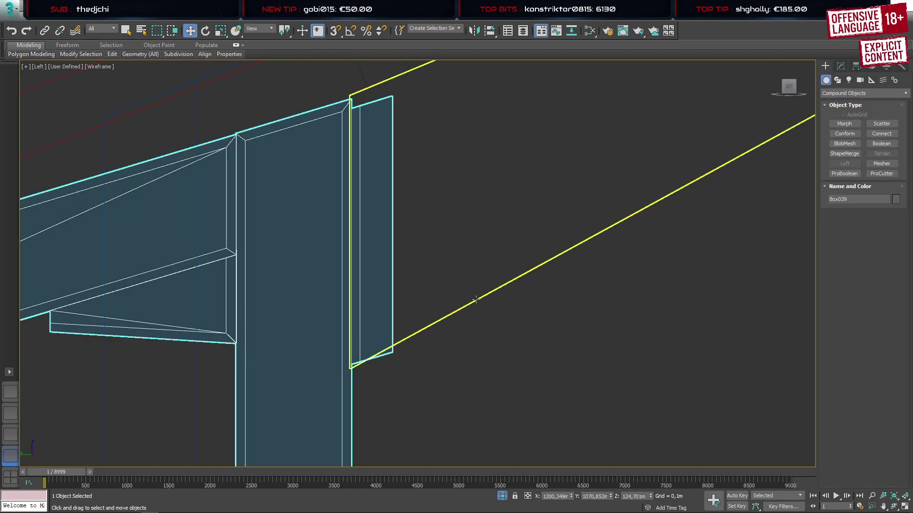
Move panel Box026's edge vertices right along X to meet the post
click(466, 309)
key(1)
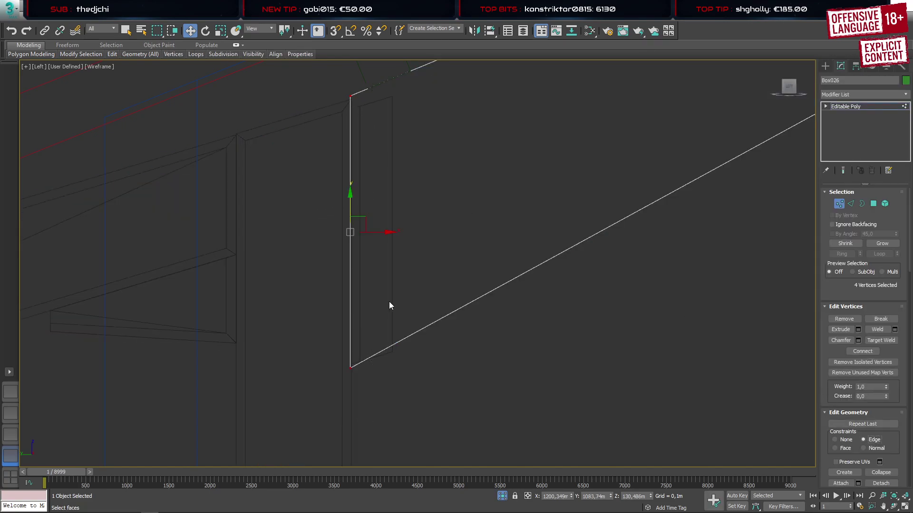
drag(377, 234, 419, 229)
click(826, 66)
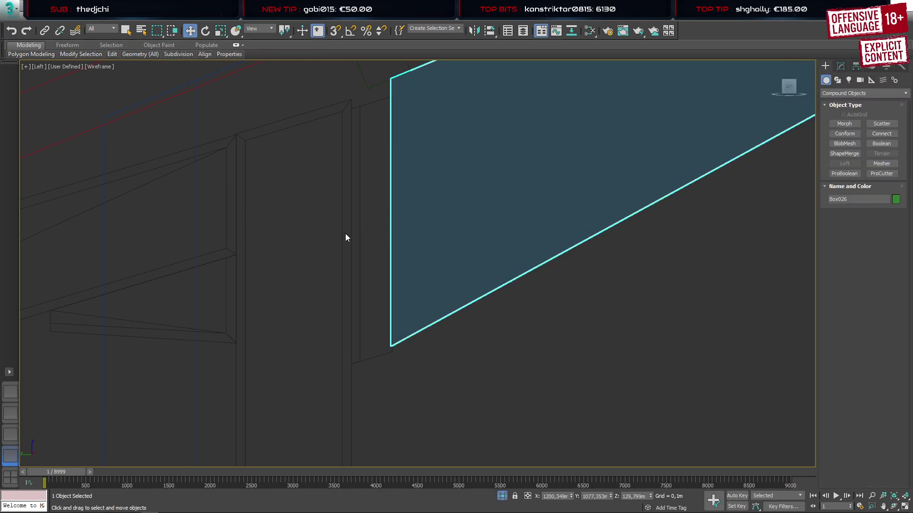
Raise the top vertices of post Box039 slightly higher
click(344, 235)
key(1)
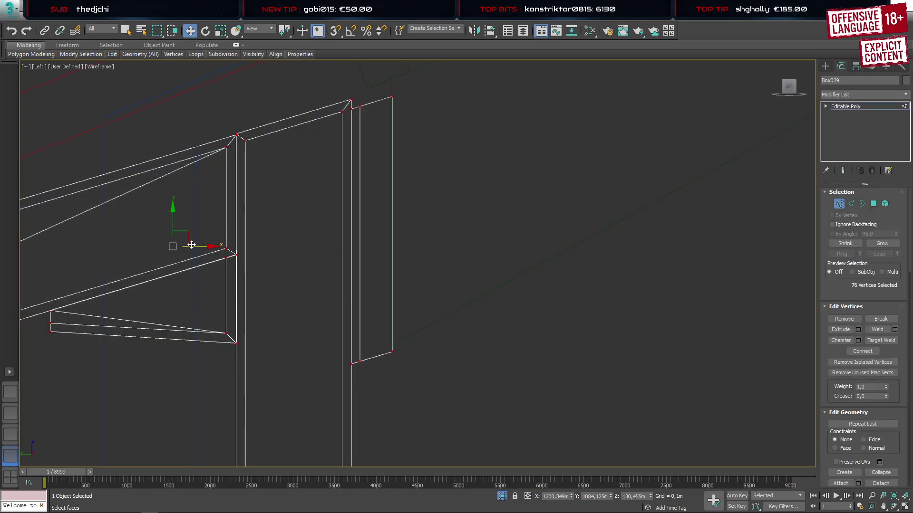
drag(174, 218, 177, 209)
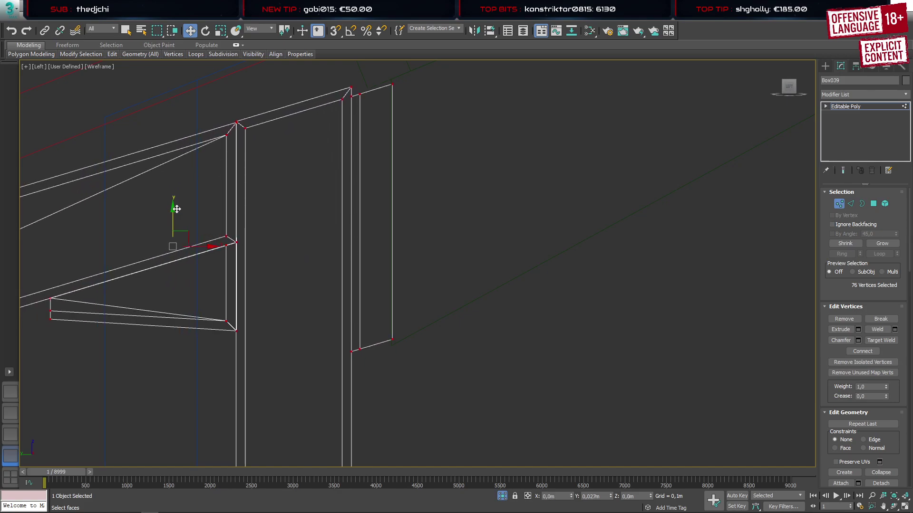
scroll(445, 170, down, 4)
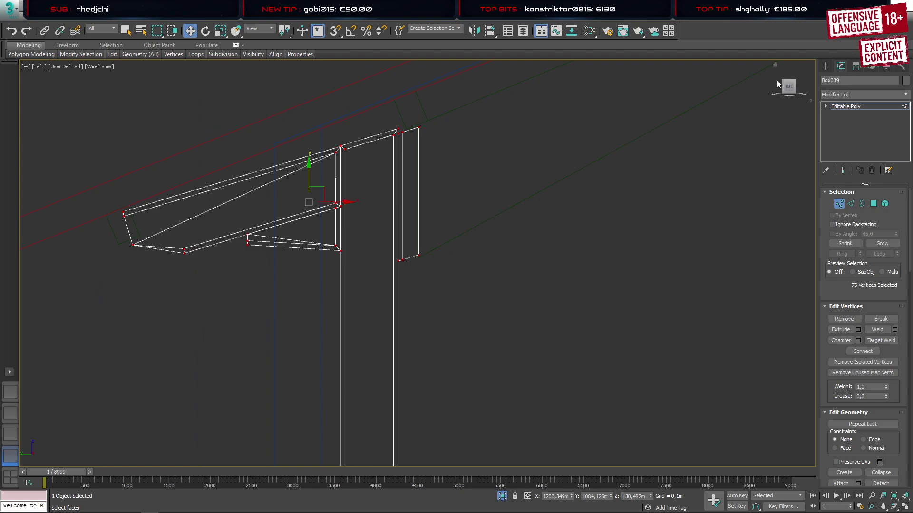
click(824, 68)
click(421, 116)
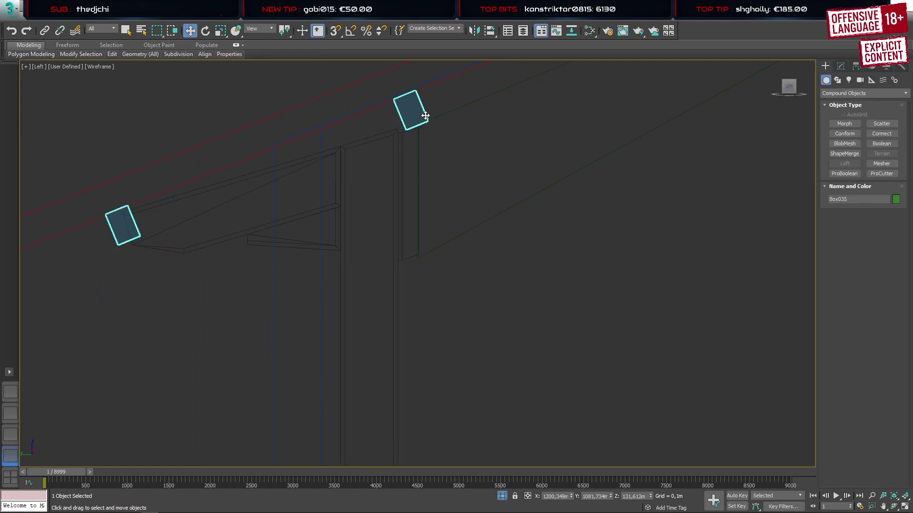
Move one Box035 beam-box element up so it sits on top of the post
key(5)
click(425, 116)
scroll(425, 115, up, 5)
middle_drag(426, 114, 384, 210)
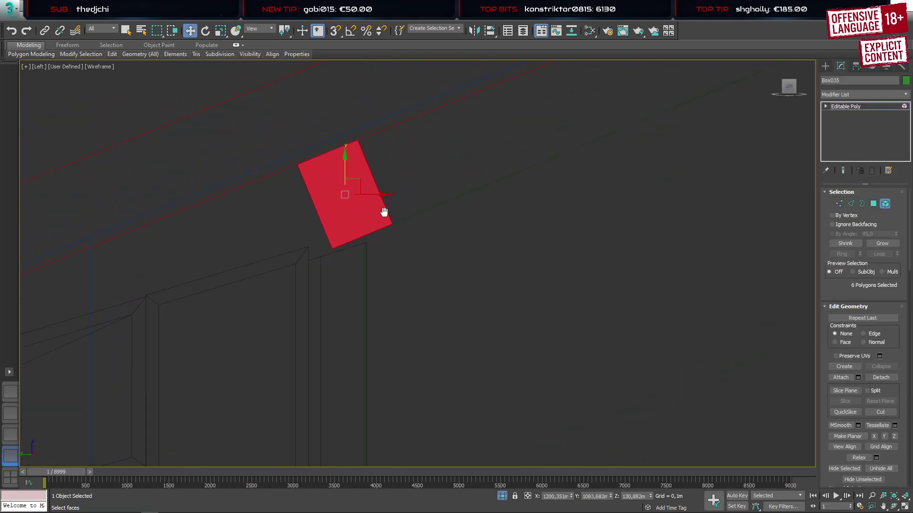
drag(362, 188, 416, 160)
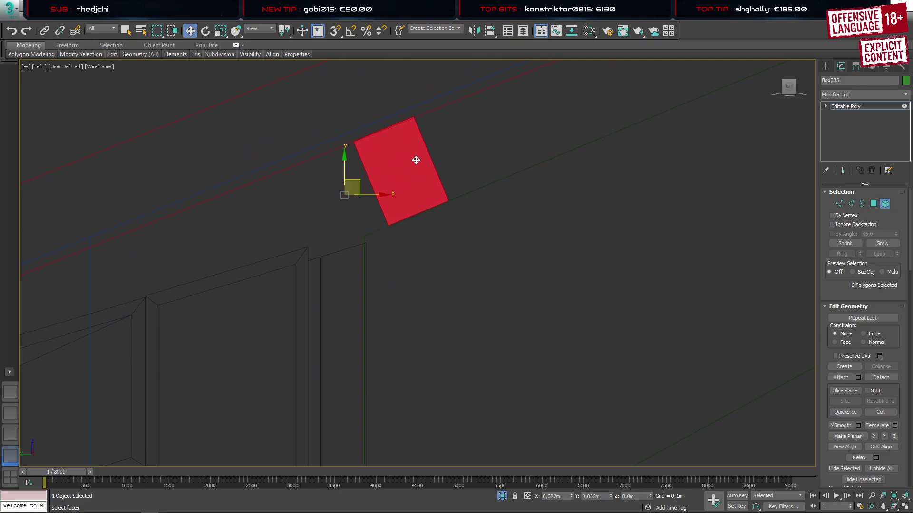
scroll(387, 194, down, 8)
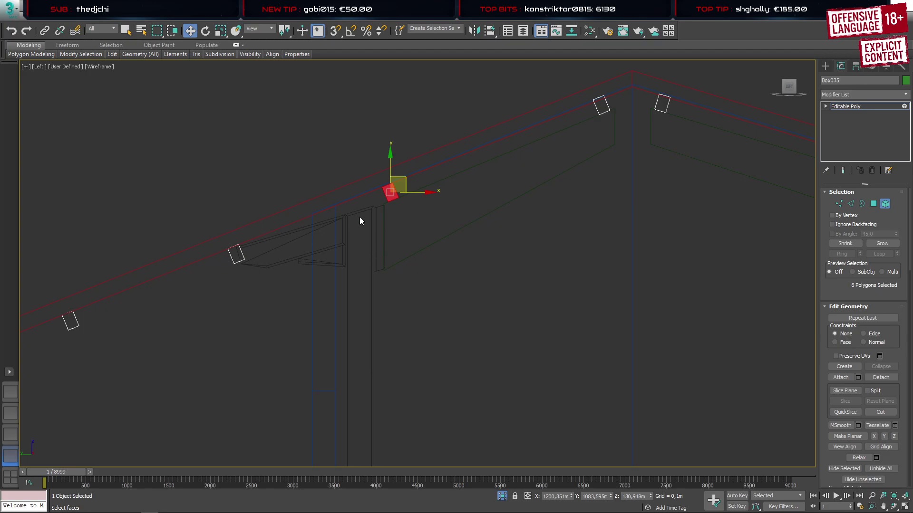
scroll(360, 217, up, 4)
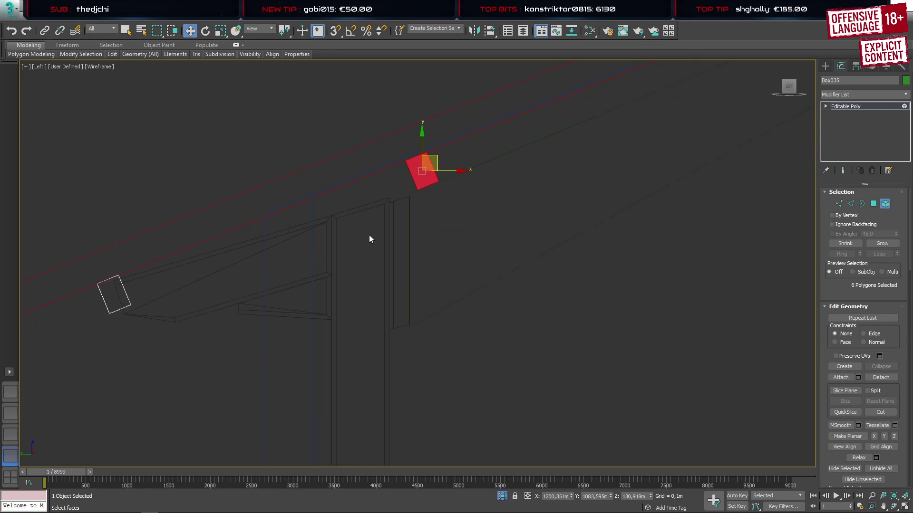
click(826, 65)
click(400, 245)
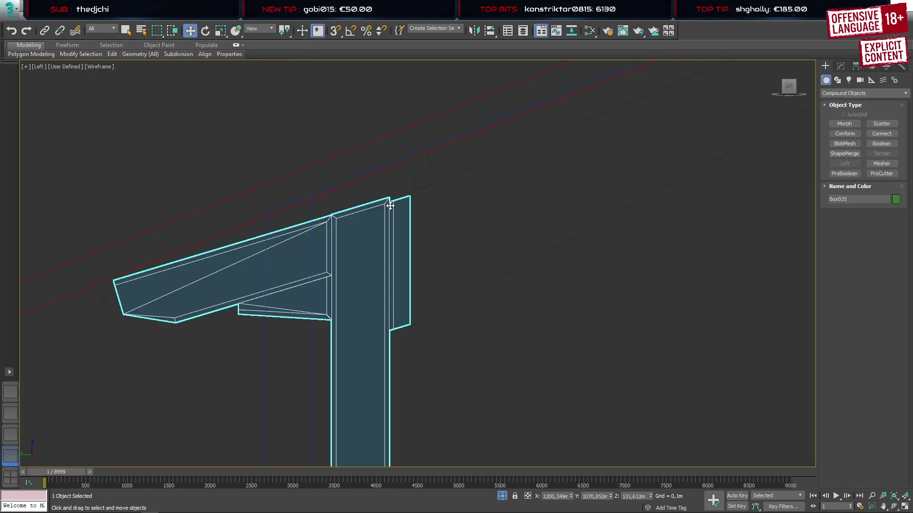
key(1)
scroll(386, 210, up, 5)
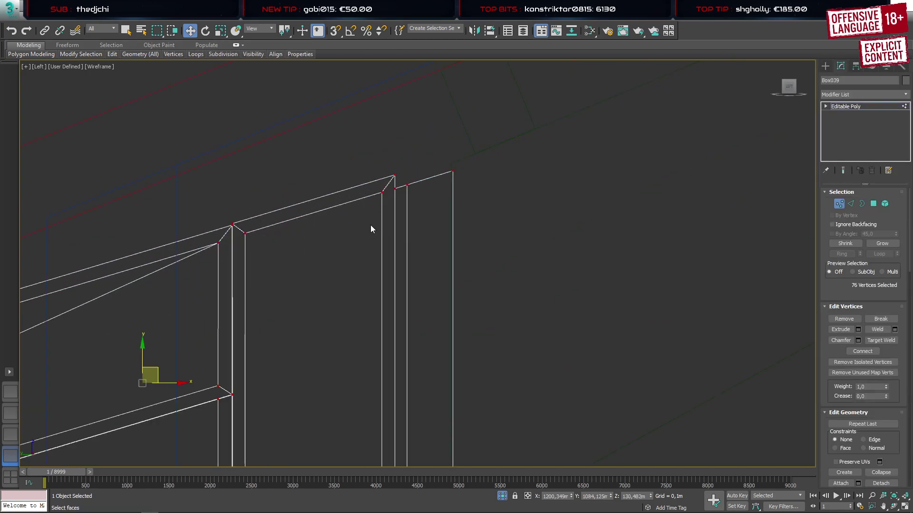
Lower the beam-corner vertices slightly, then select the two vertices at the post top
drag(267, 240, 269, 238)
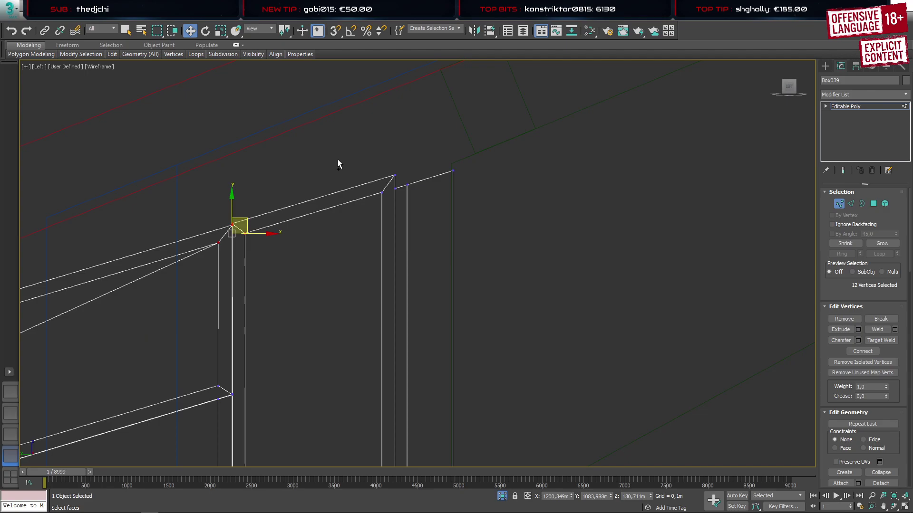
ctrl+drag(415, 221, 415, 221)
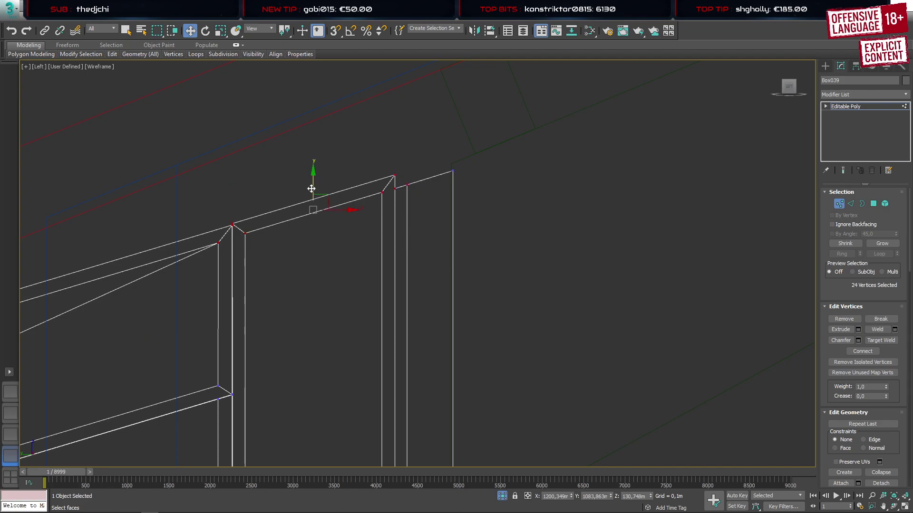
drag(311, 188, 314, 200)
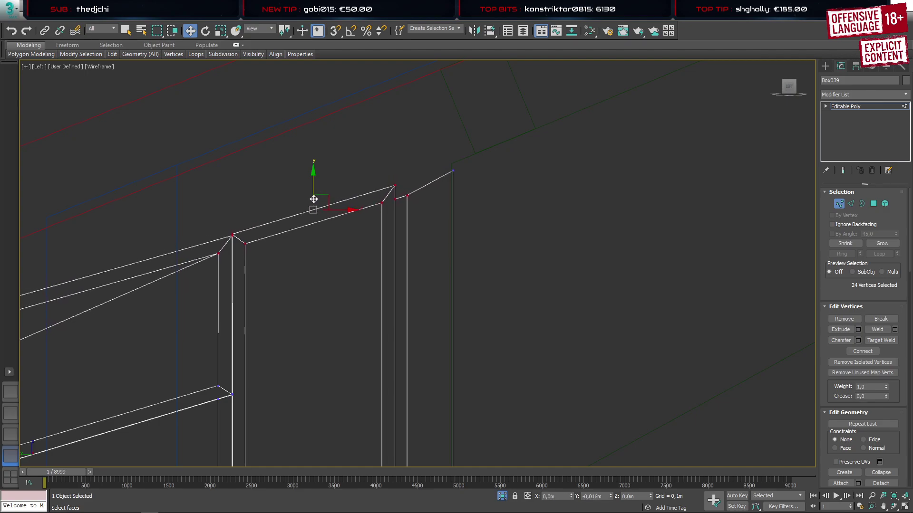
click(369, 240)
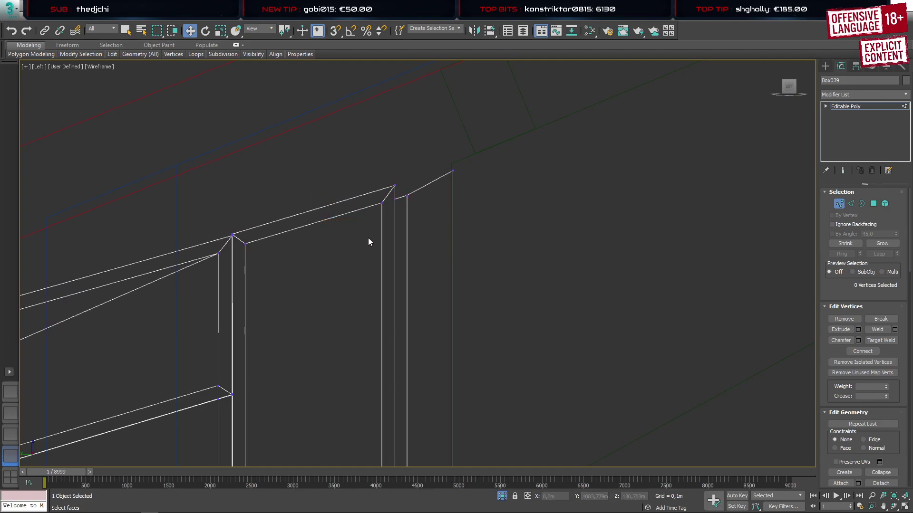
click(393, 187)
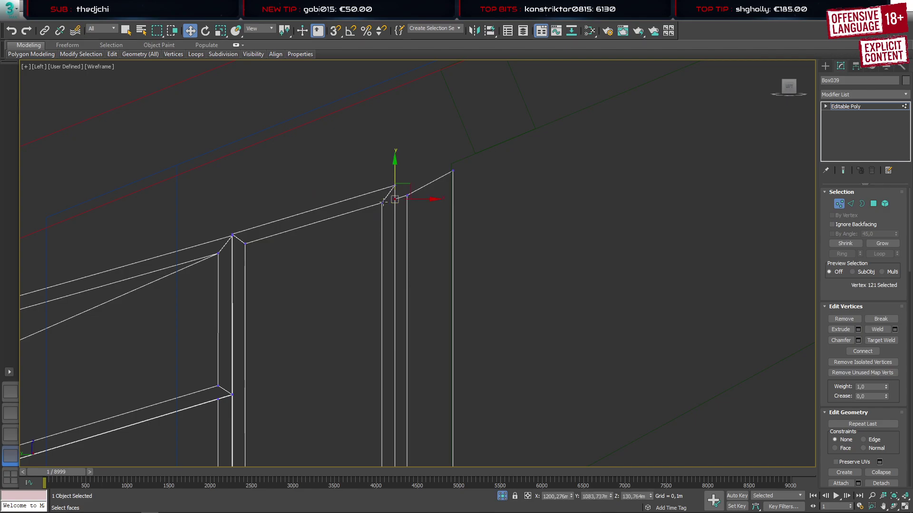
scroll(392, 187, up, 2)
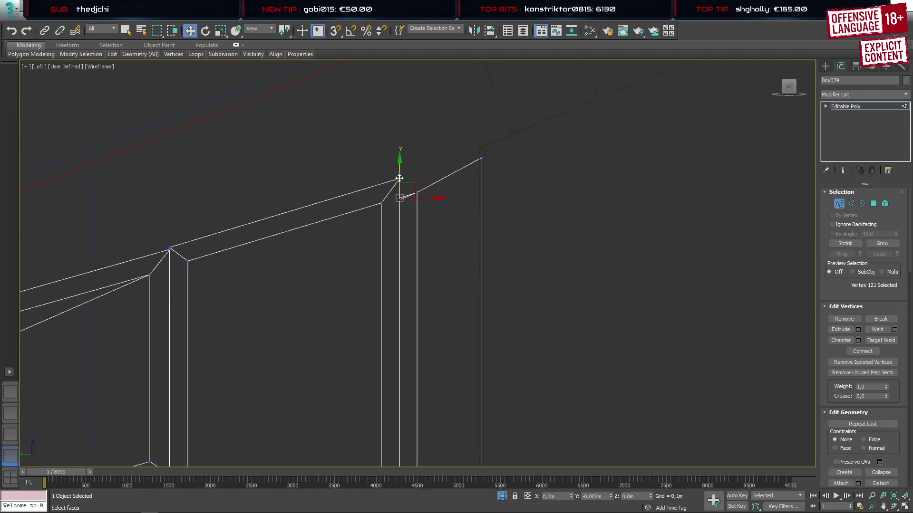
click(391, 221)
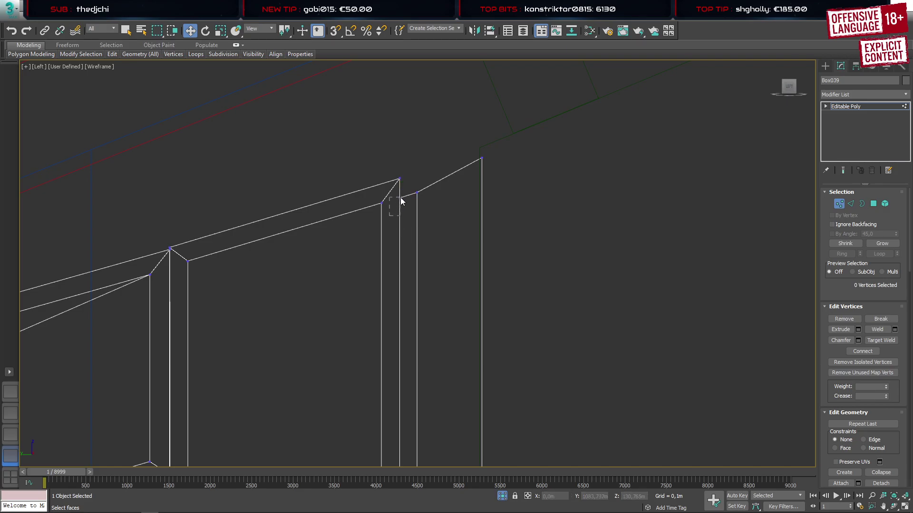
drag(401, 200, 401, 199)
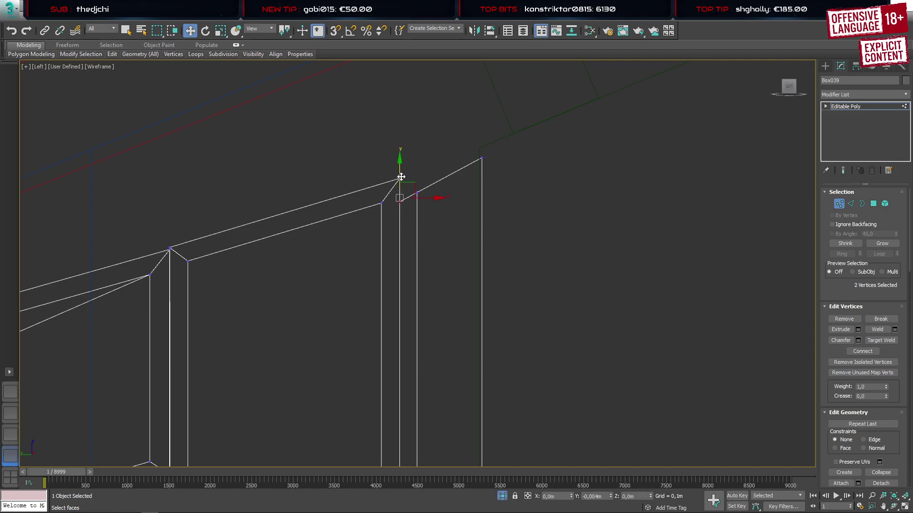
Lower the six vertices at the panel's lower corner slightly
scroll(409, 276, down, 5)
middle_drag(410, 276, 444, 206)
scroll(432, 354, up, 5)
drag(410, 332, 440, 367)
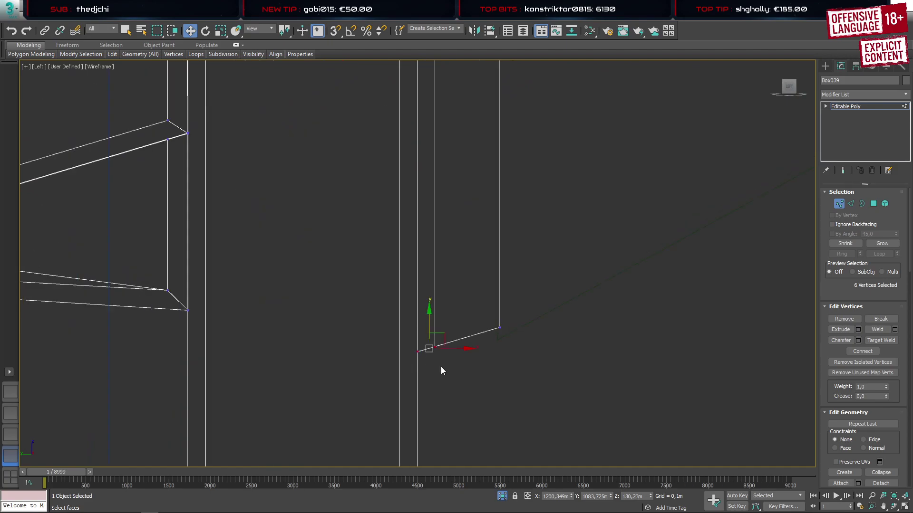
mouse_move(429, 324)
mouse_down()
mouse_move(425, 368)
mouse_move(418, 338)
mouse_up()
Move the twelve post-top vertices down so they sit under the roof beam
scroll(327, 289, down, 6)
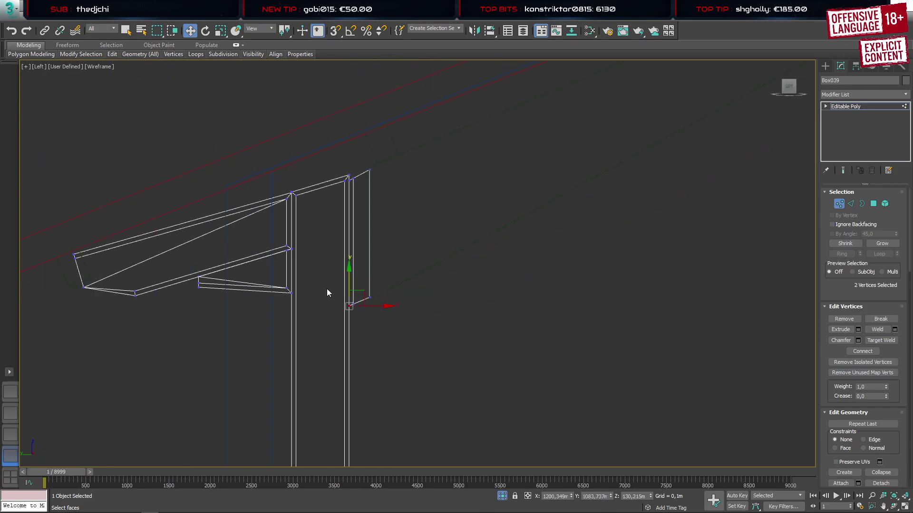
middle_drag(327, 289, 446, 215)
scroll(447, 215, up, 5)
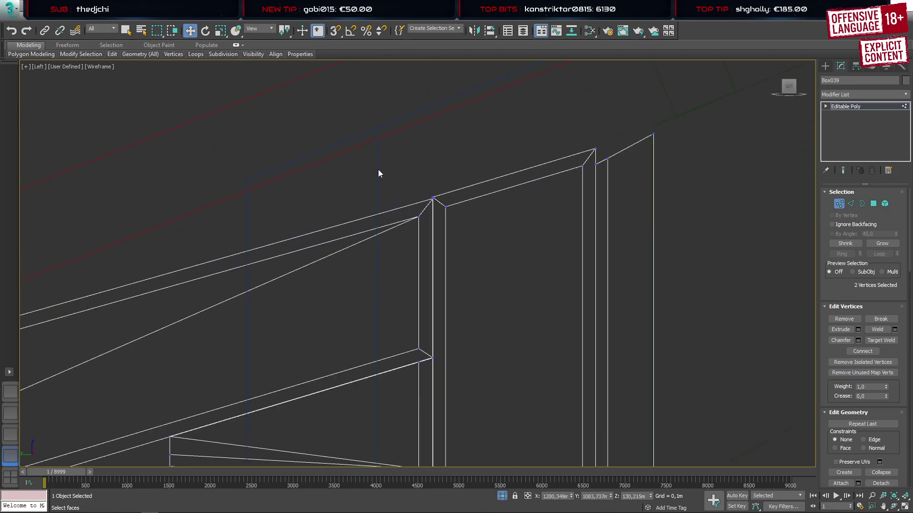
drag(478, 237, 478, 238)
drag(432, 187, 446, 203)
click(530, 207)
Push the bracket's outer-end vertices further left and lower them beneath the beam
drag(578, 164, 585, 169)
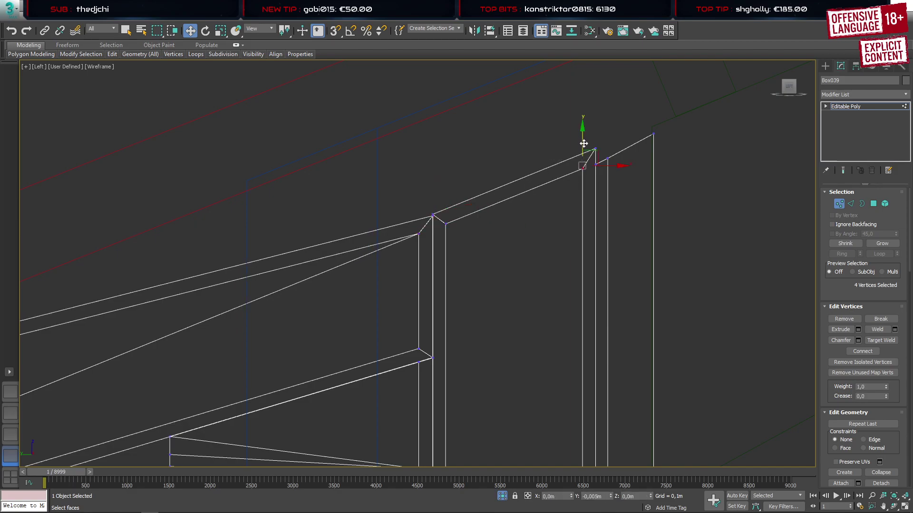
scroll(481, 207, down, 5)
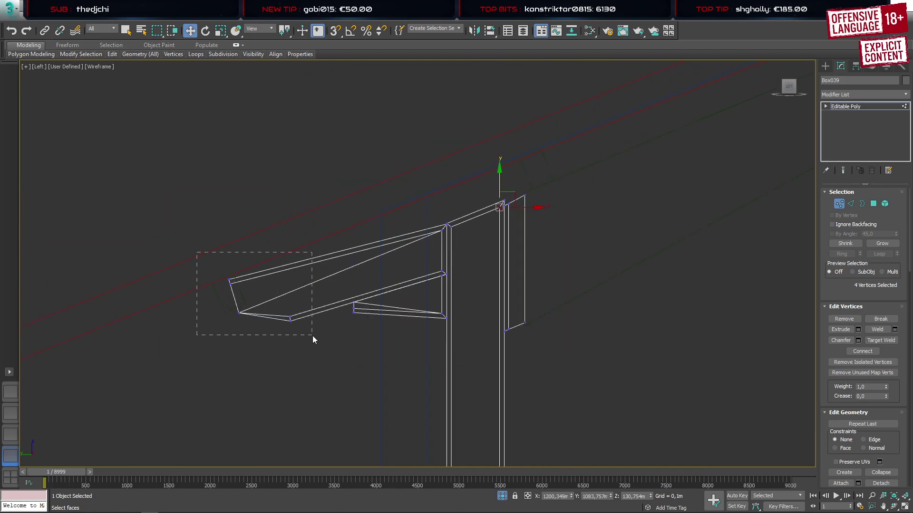
drag(312, 336, 312, 336)
drag(290, 307, 230, 291)
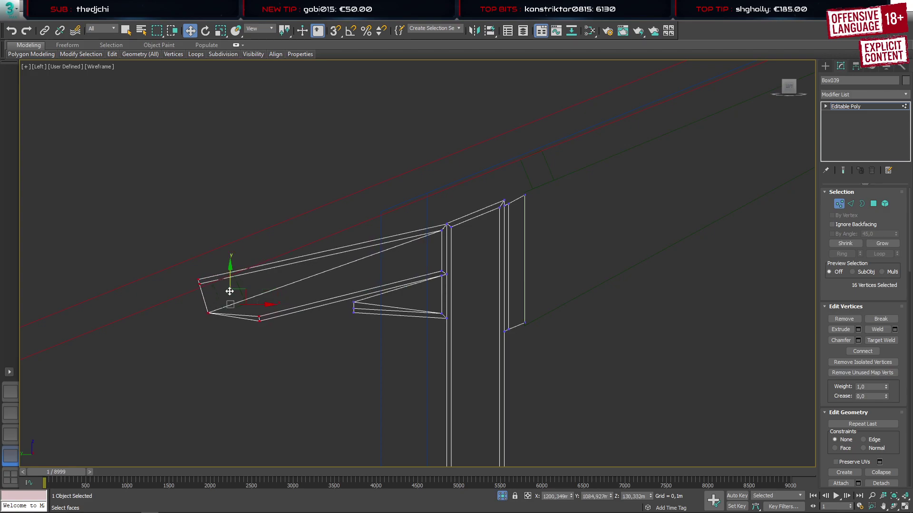
scroll(230, 291, up, 2)
middle_drag(229, 291, 335, 222)
drag(335, 218, 340, 277)
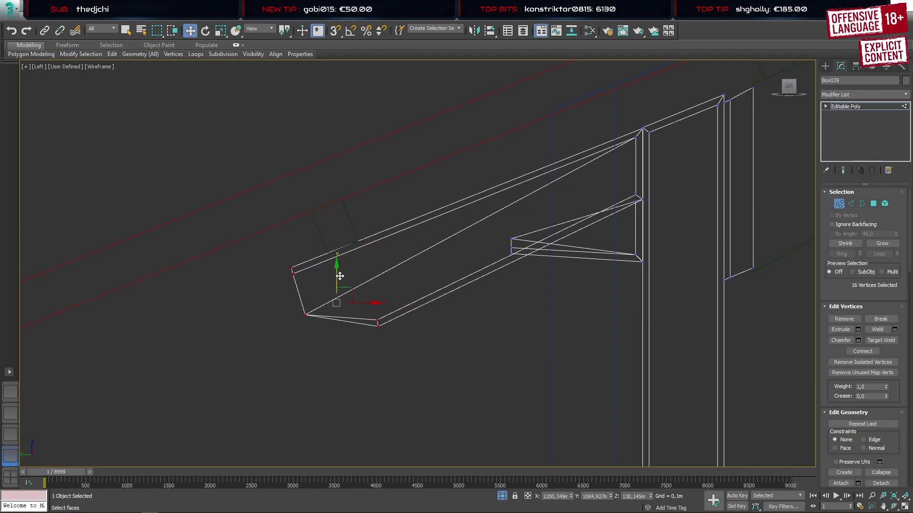
Lower the bracket's top joint and lower inner vertices along the post, then select its post joint vertices
click(481, 311)
scroll(415, 247, up, 4)
scroll(512, 271, down, 2)
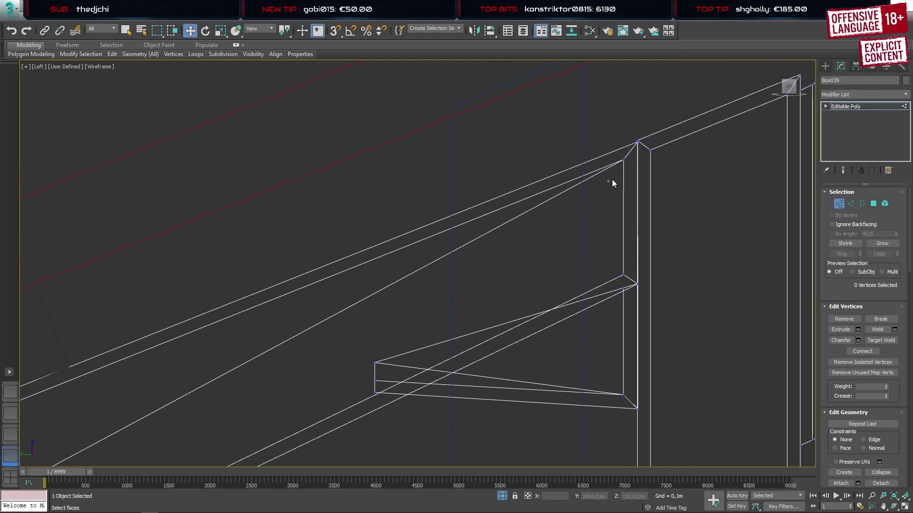
drag(608, 182, 621, 146)
scroll(531, 308, down, 3)
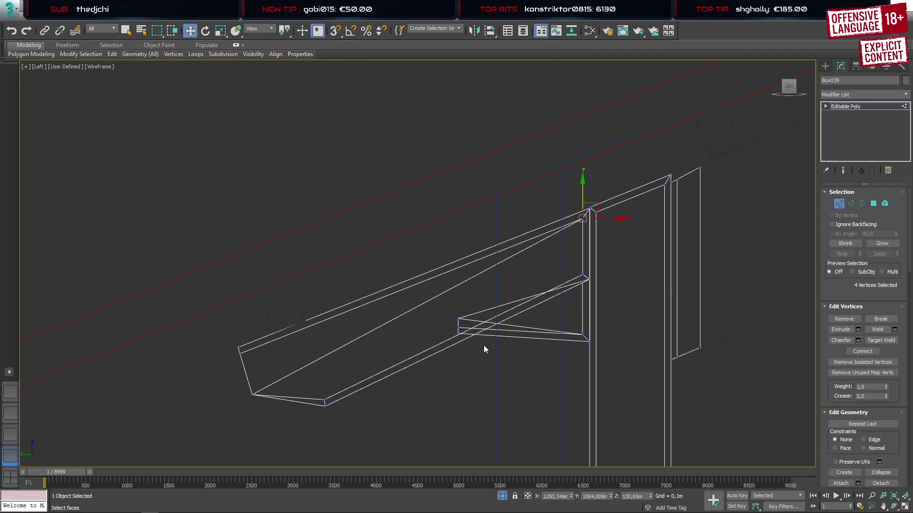
drag(479, 349, 479, 350)
drag(456, 300, 456, 324)
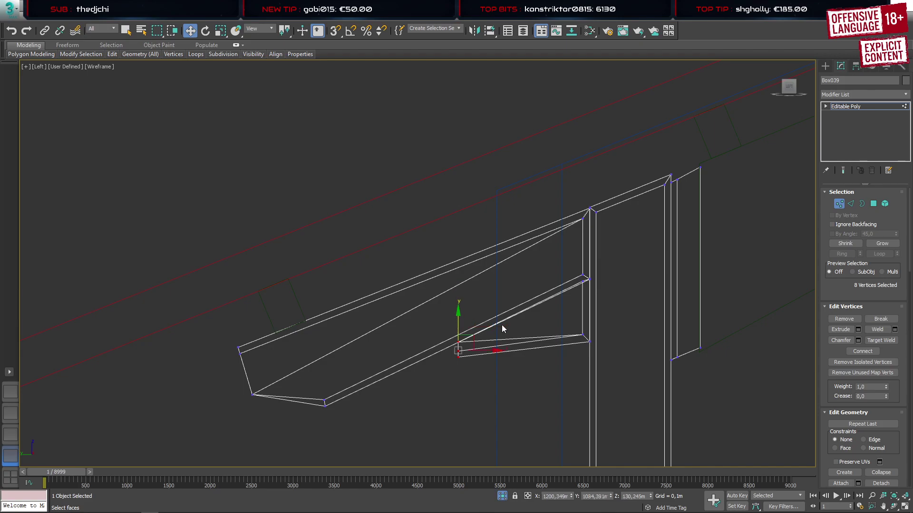
scroll(525, 325, up, 3)
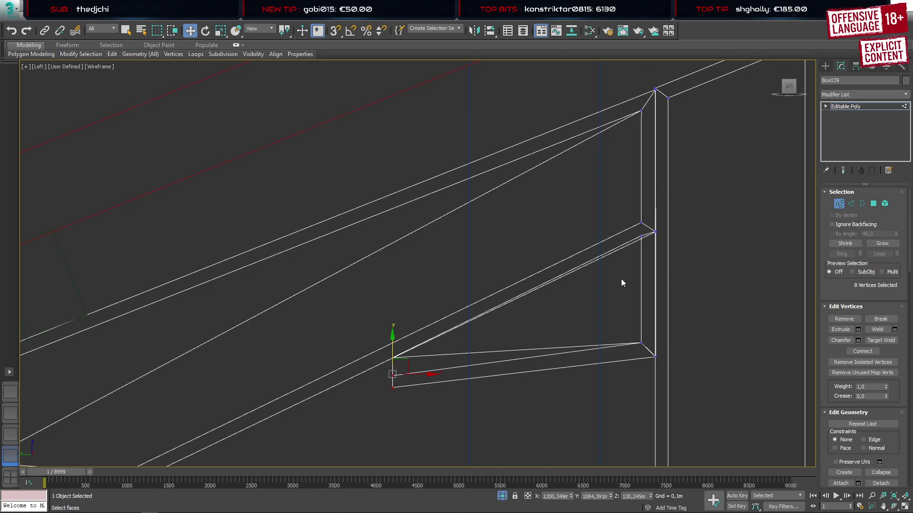
drag(629, 223, 644, 240)
Inspect the bracket joint in the shaded Perspective view, then return to the Left wireframe view
click(14, 394)
scroll(253, 218, up, 8)
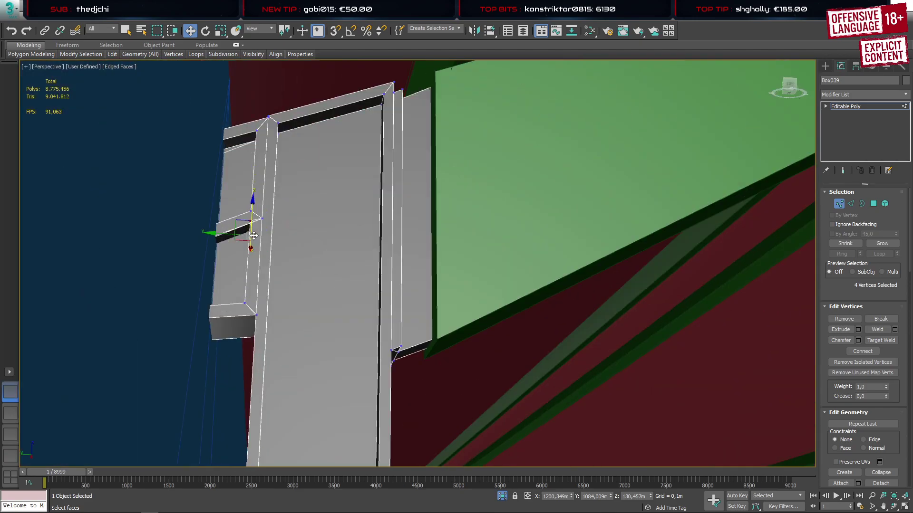
mouse_move(253, 224)
alt+middle_down()
mouse_move(275, 258)
mouse_move(269, 272)
alt+middle_up()
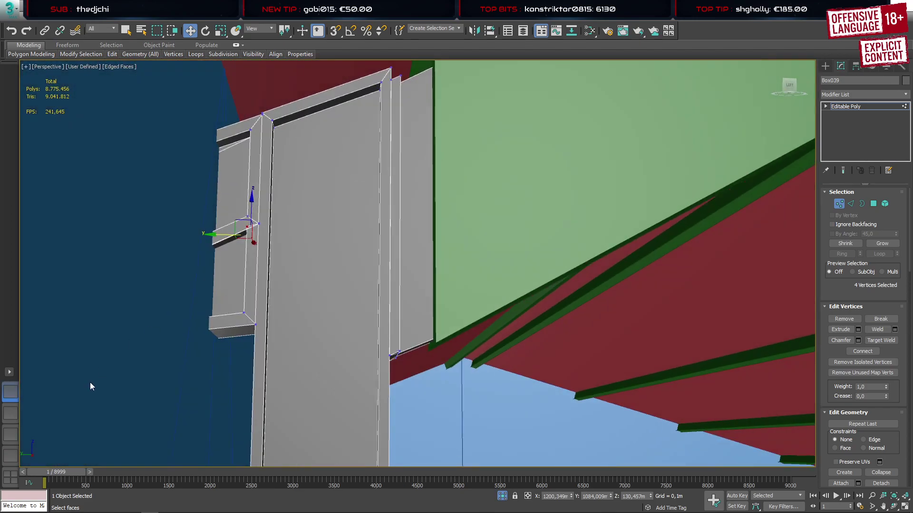
click(10, 457)
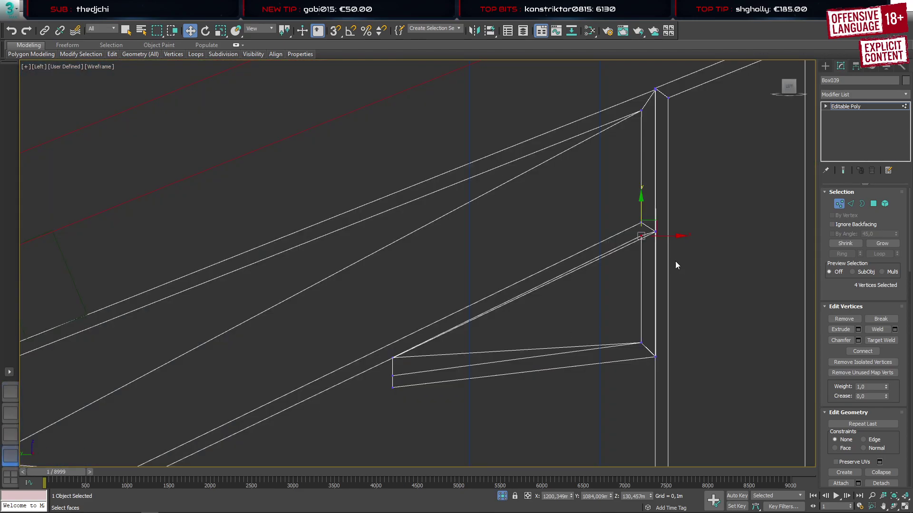
Nudge the joint vertices along Y so the doubled edges merge into single lines
drag(640, 212, 640, 218)
scroll(512, 342, down, 2)
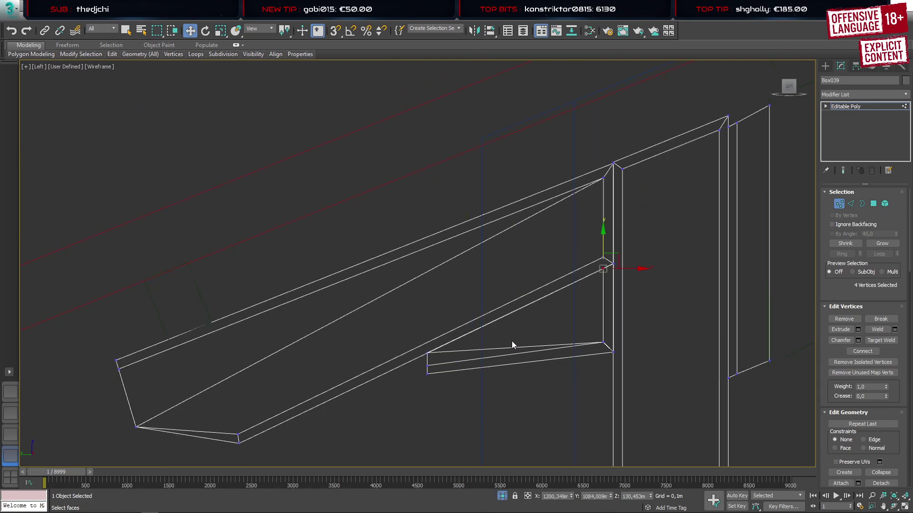
scroll(568, 379, up, 2)
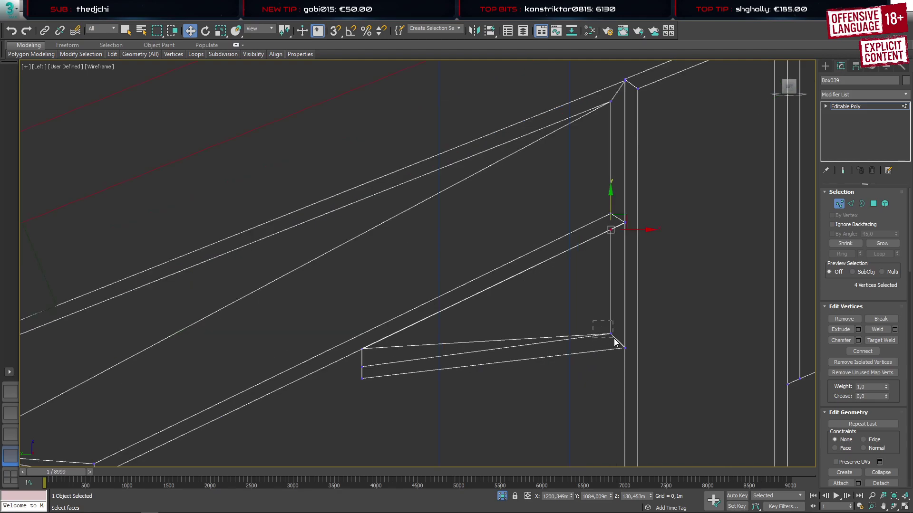
drag(610, 300, 610, 304)
scroll(593, 321, down, 3)
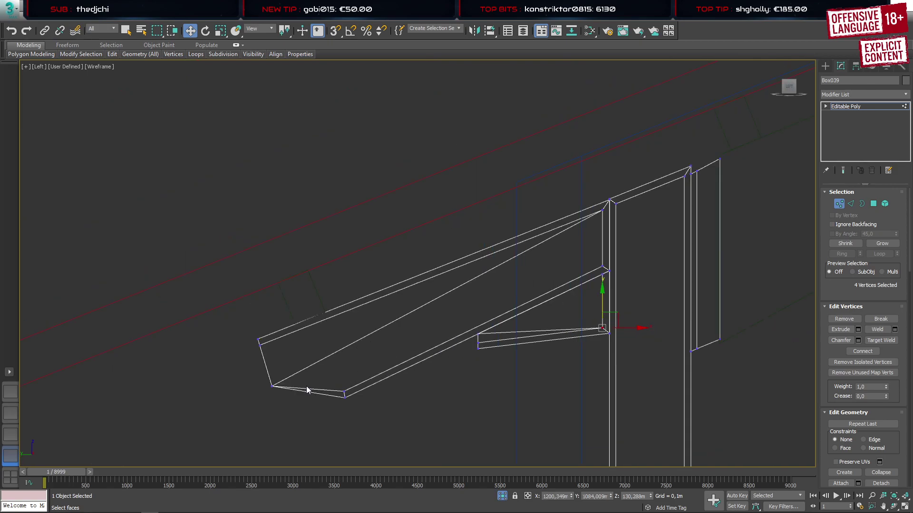
scroll(248, 351, up, 2)
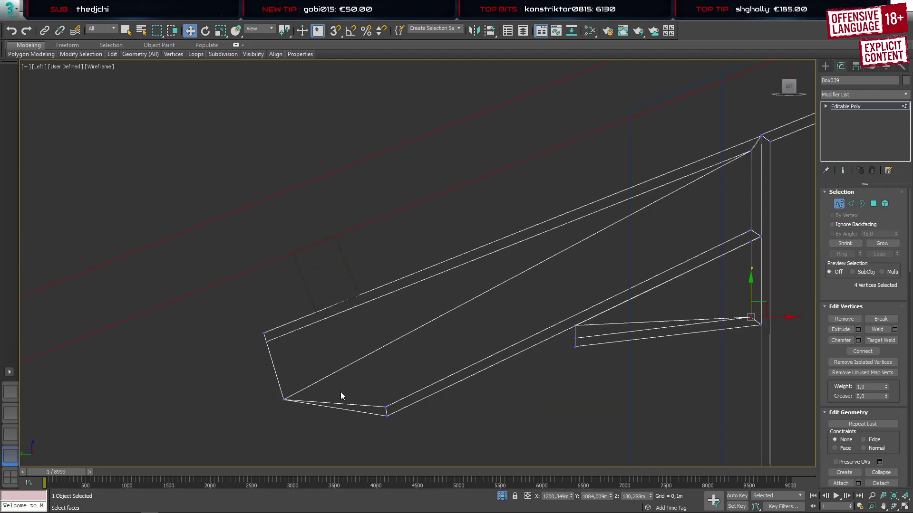
Slightly lower the stacked lower vertices and frame the whole bracket and post
mouse_move(742, 222)
mouse_down()
mouse_move(756, 237)
mouse_move(750, 210)
mouse_up()
click(701, 232)
scroll(677, 251, down, 4)
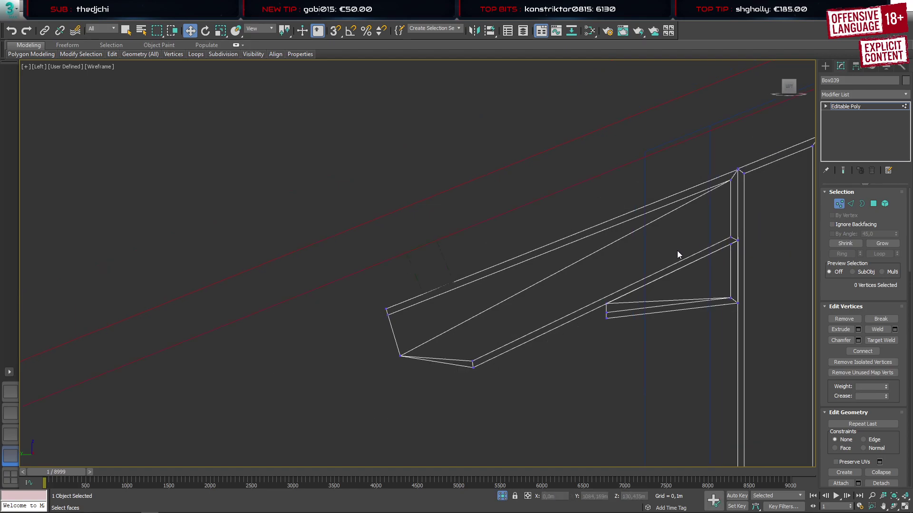
middle_drag(744, 265, 626, 294)
scroll(626, 295, down, 3)
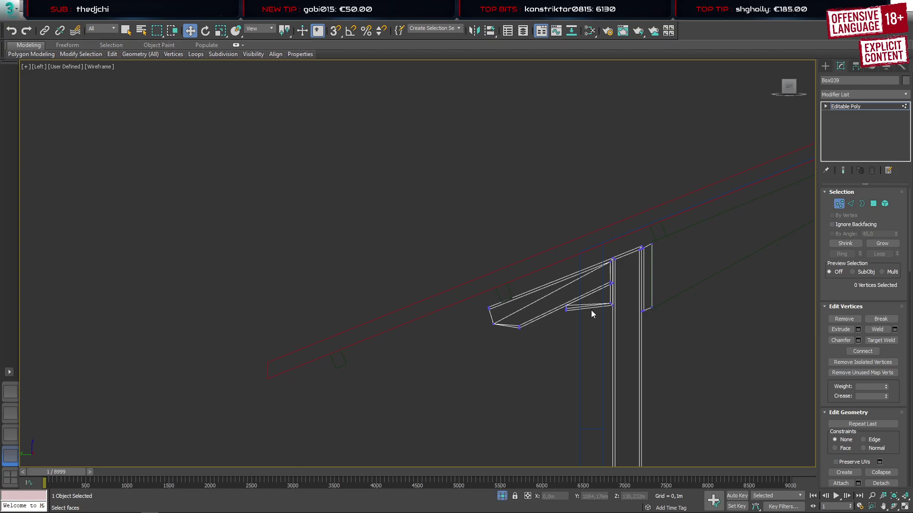
Shift the bracket's left-end vertices slightly up and to the right
drag(445, 280, 356, 375)
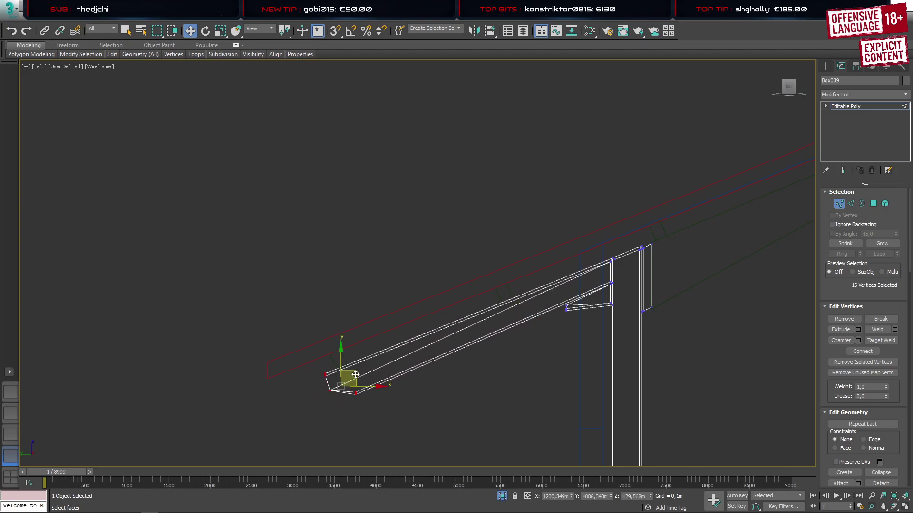
scroll(340, 380, up, 5)
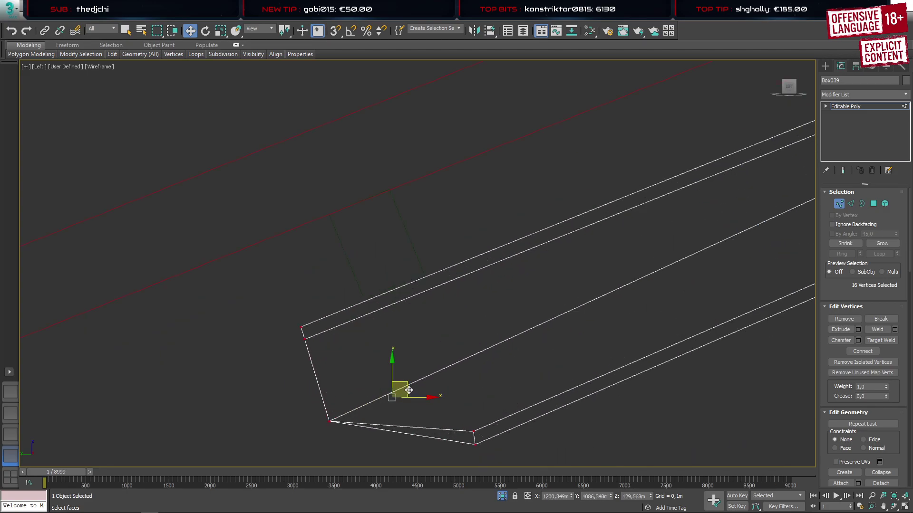
drag(409, 389, 412, 382)
scroll(412, 328, down, 6)
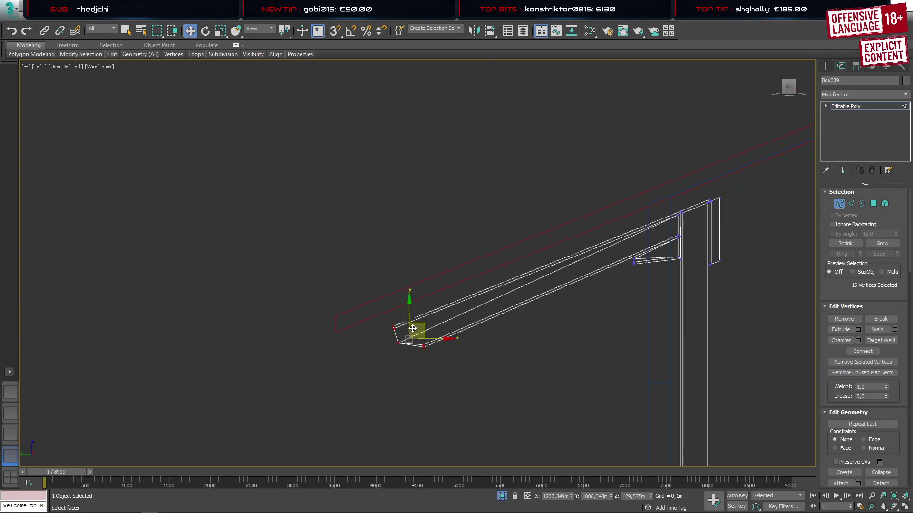
scroll(557, 298, up, 2)
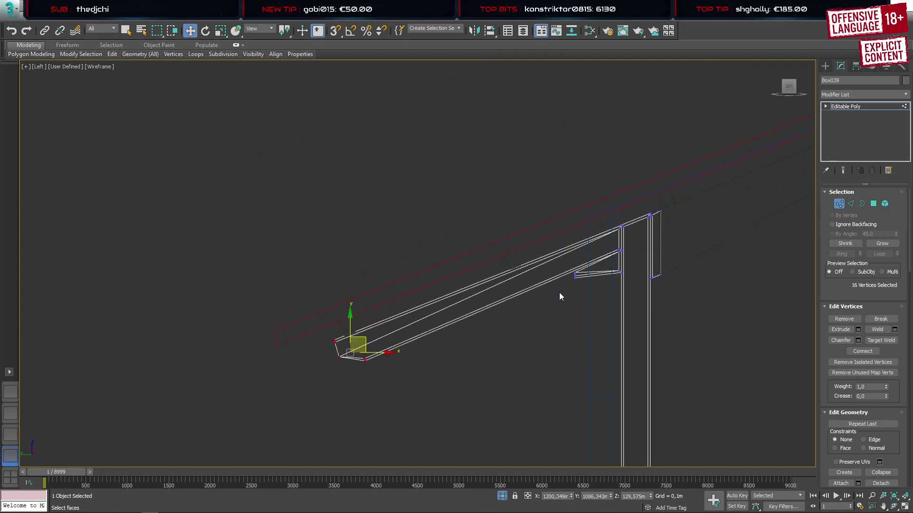
scroll(566, 279, up, 3)
Move the bracket tip vertices so their doubled edges merge
drag(570, 250, 470, 318)
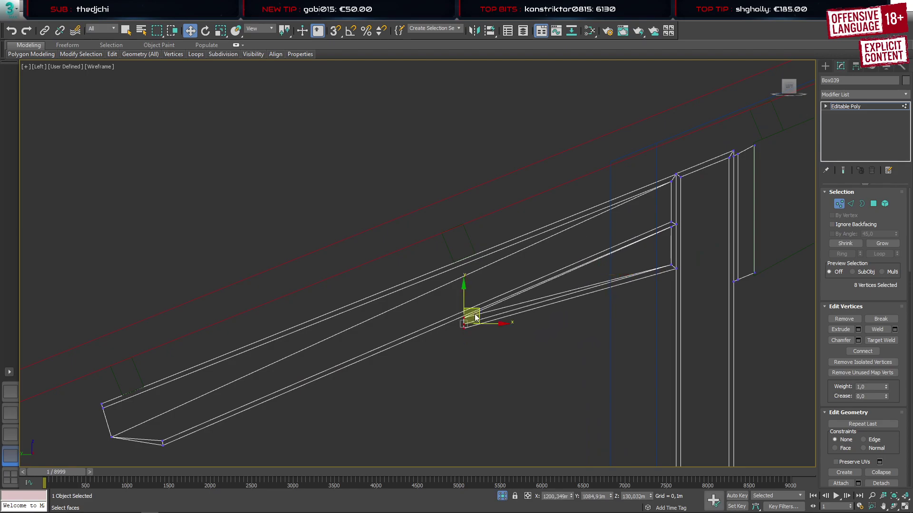
scroll(481, 334, up, 4)
drag(465, 348, 458, 337)
scroll(480, 333, down, 5)
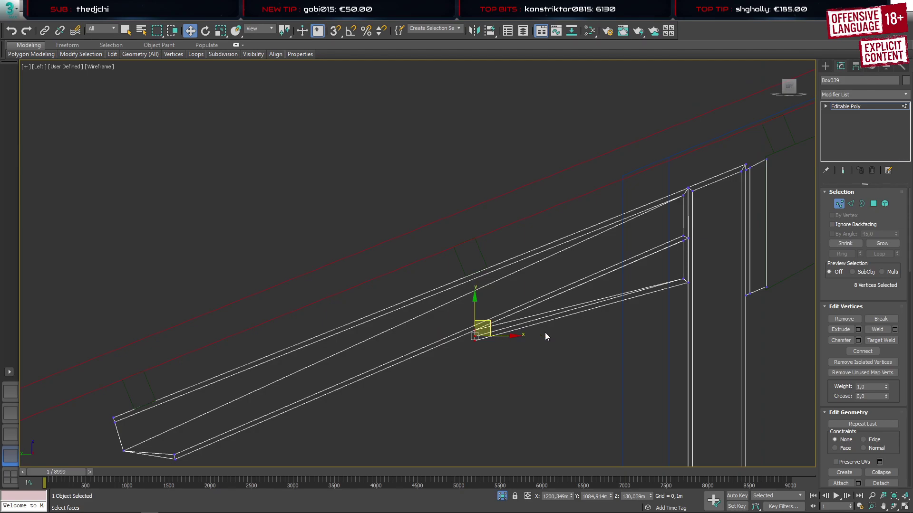
click(610, 343)
Lower the six vertices where the brace meets the post slightly
scroll(645, 307, up, 2)
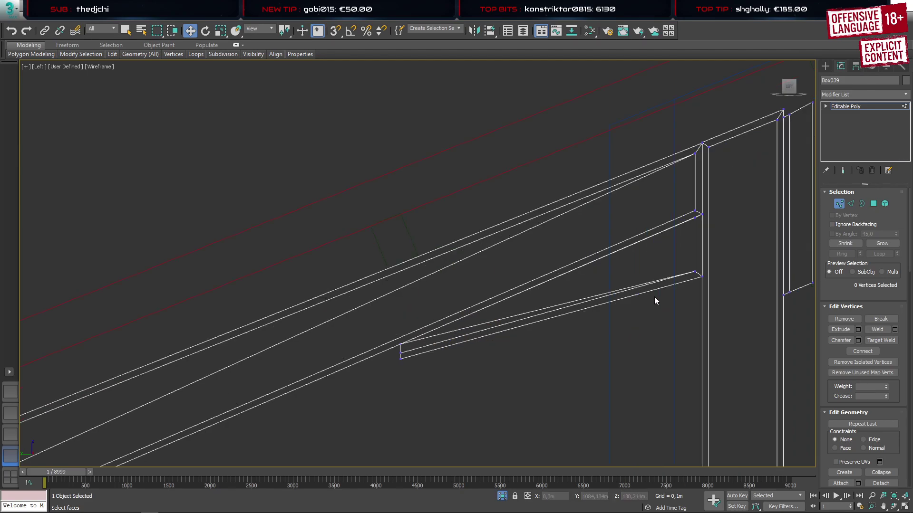
scroll(654, 297, up, 2)
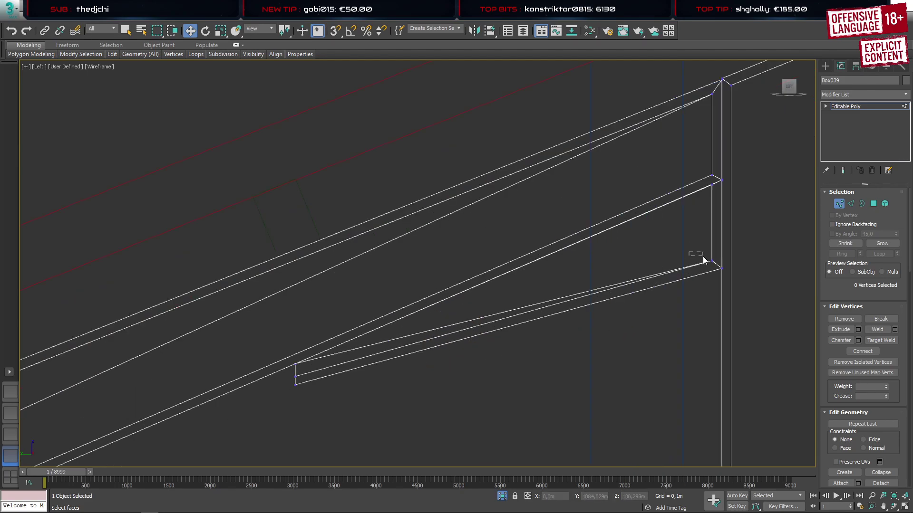
scroll(669, 277, down, 2)
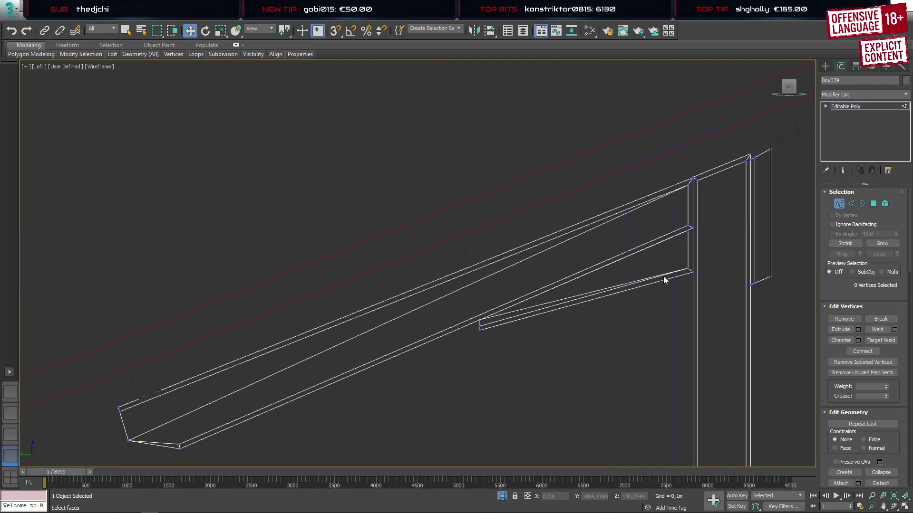
middle_drag(606, 307, 560, 314)
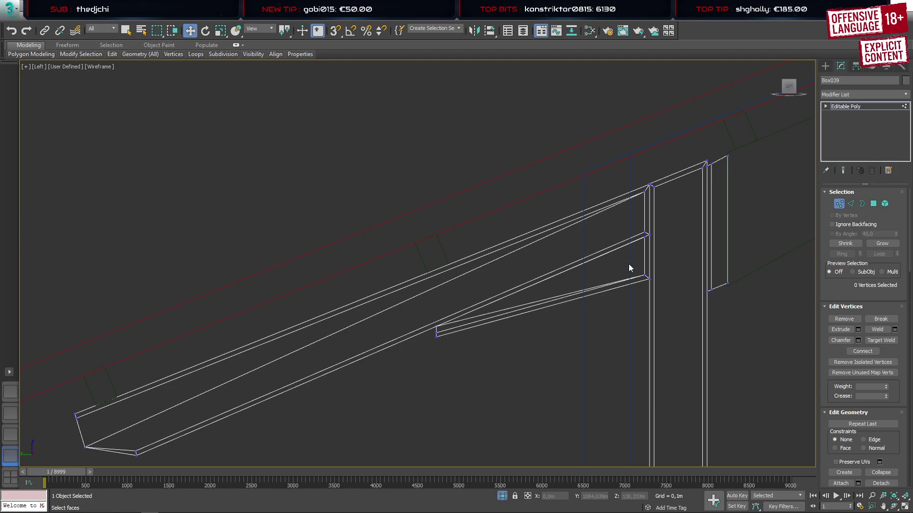
drag(629, 265, 659, 288)
drag(647, 254, 649, 281)
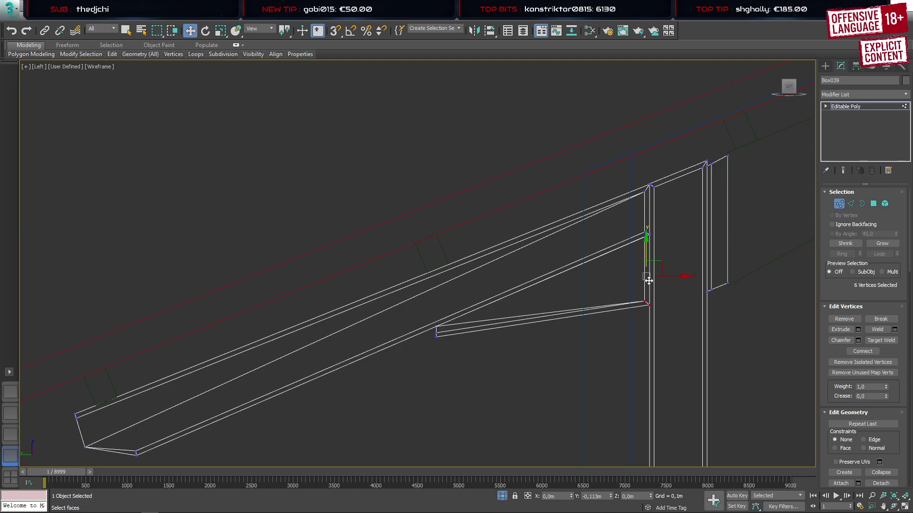
scroll(647, 309, up, 4)
click(626, 349)
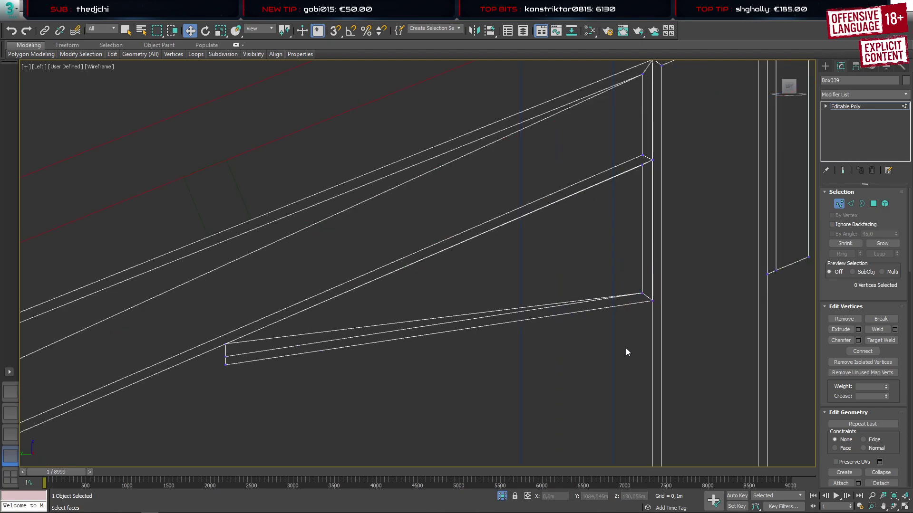
Nudge the two peak vertices down, then frame the whole bracket
middle_drag(626, 352, 428, 431)
scroll(556, 189, up, 6)
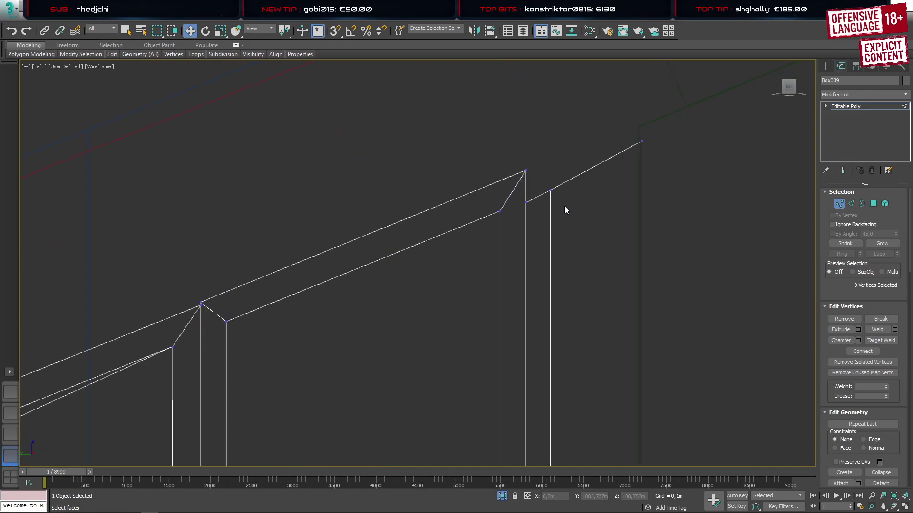
scroll(551, 192, down, 3)
drag(495, 199, 512, 222)
drag(506, 185, 506, 186)
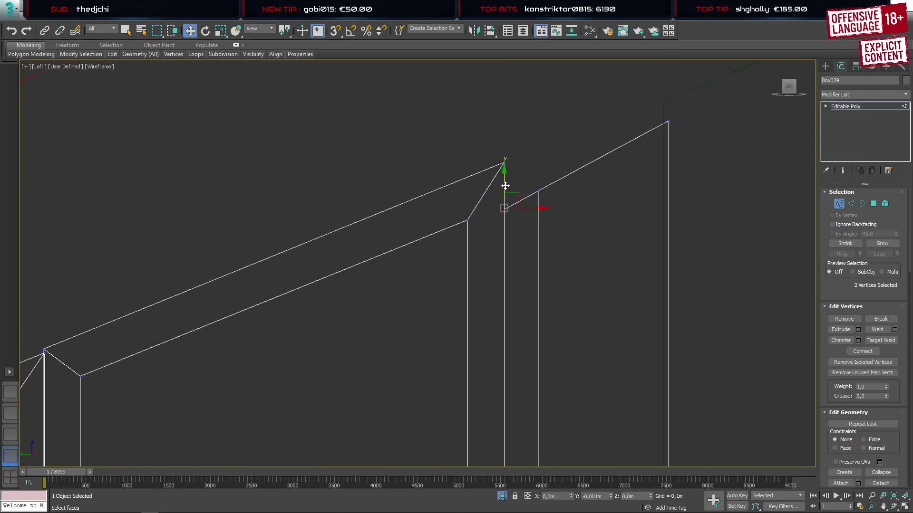
scroll(475, 354, down, 3)
middle_drag(489, 421, 507, 293)
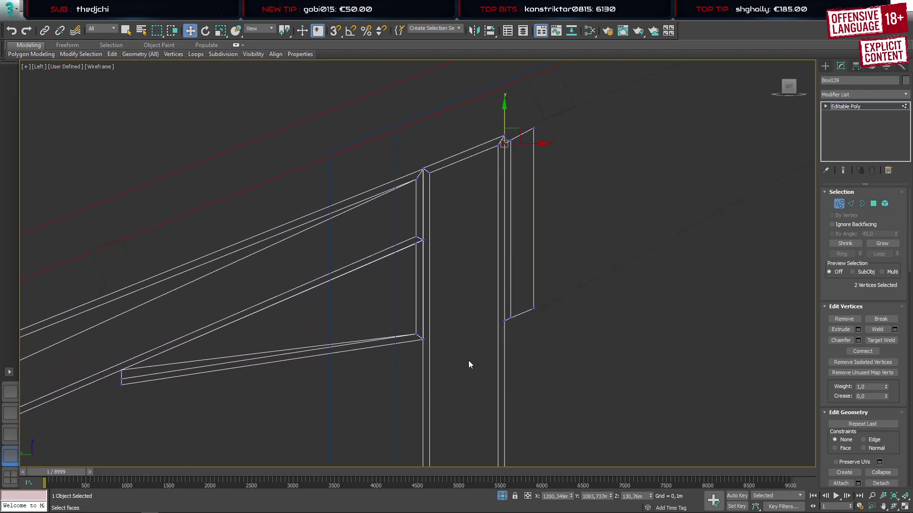
scroll(349, 355, down, 4)
middle_drag(309, 350, 560, 263)
click(16, 391)
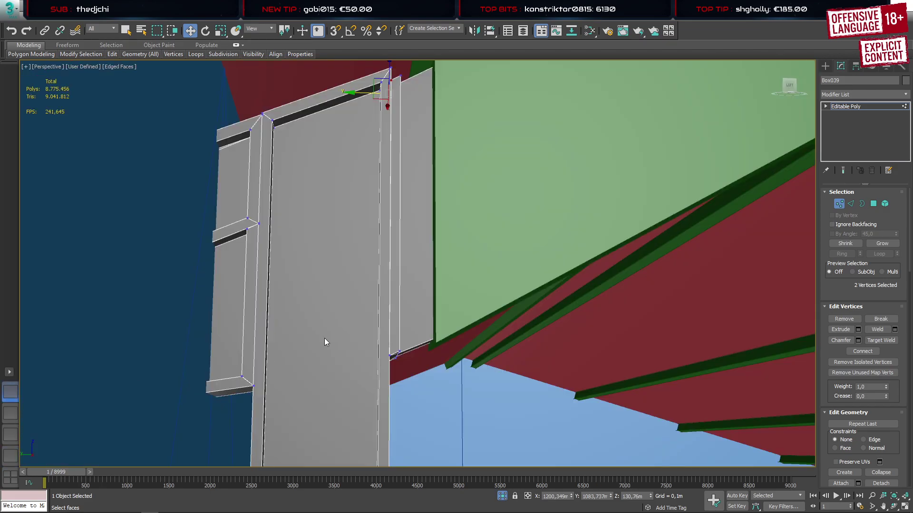
alt+middle_drag(343, 337, 486, 320)
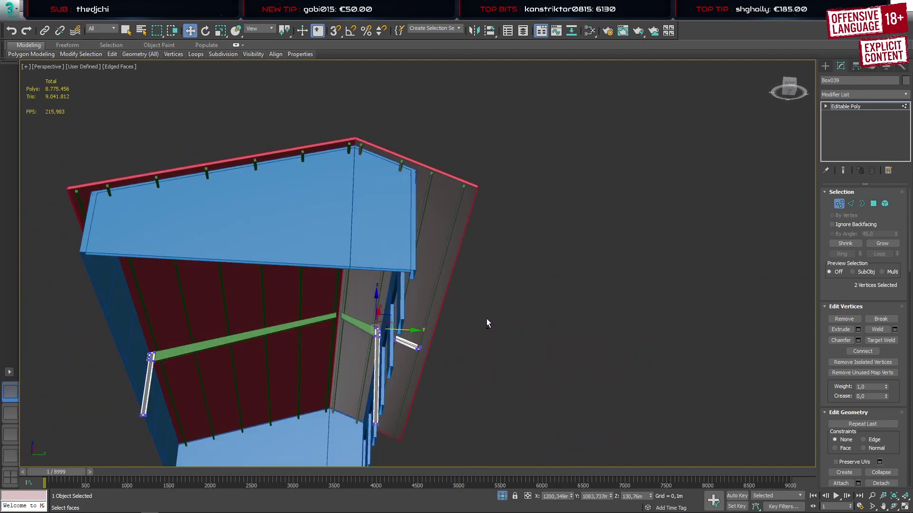
click(826, 66)
click(681, 201)
scroll(379, 354, up, 4)
scroll(380, 354, up, 3)
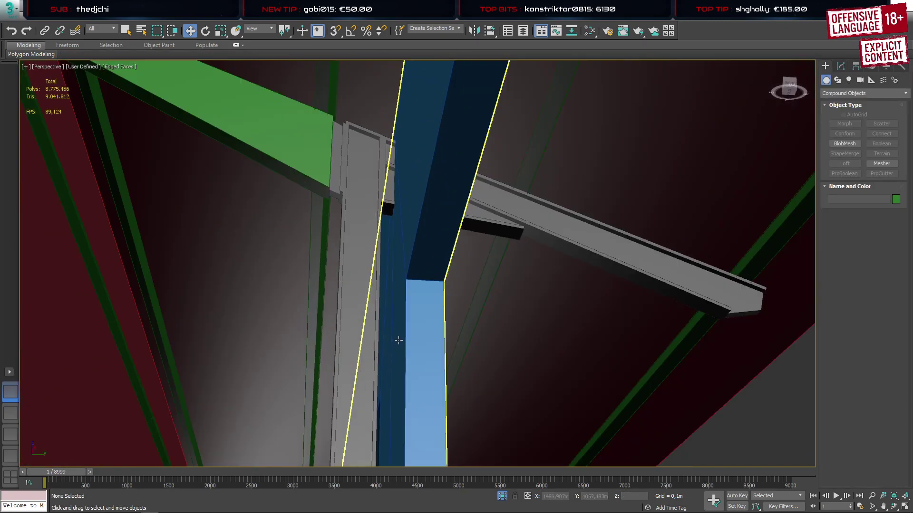
middle_drag(394, 317, 419, 395)
scroll(364, 209, up, 4)
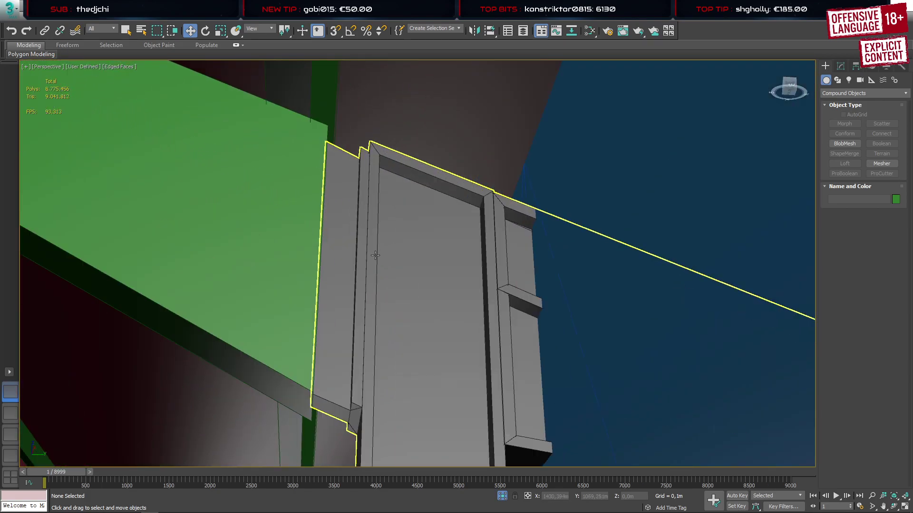
middle_drag(375, 256, 575, 345)
scroll(550, 242, up, 4)
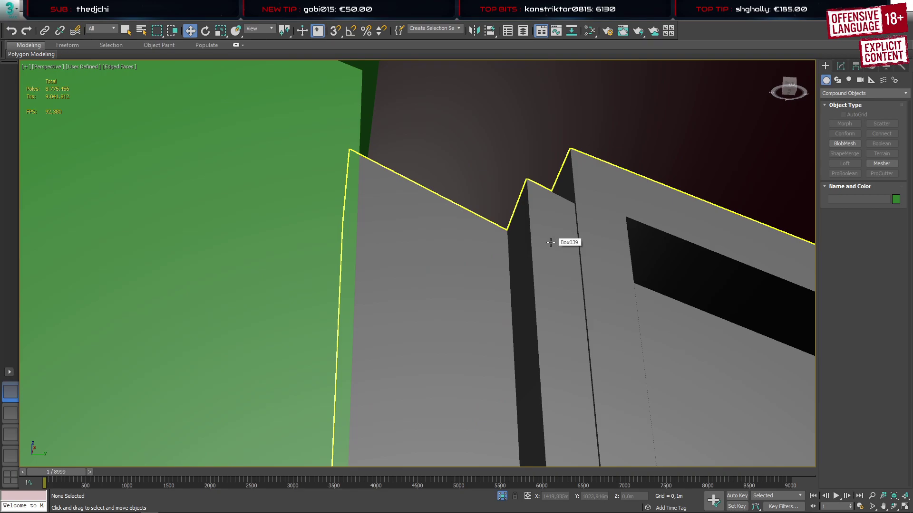
click(10, 455)
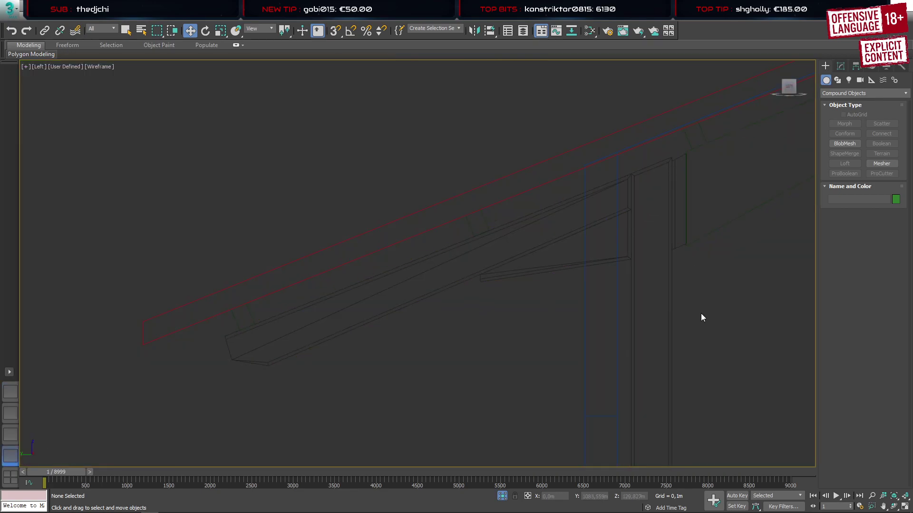
middle_drag(665, 305, 252, 325)
scroll(384, 314, down, 5)
middle_drag(646, 333, 294, 232)
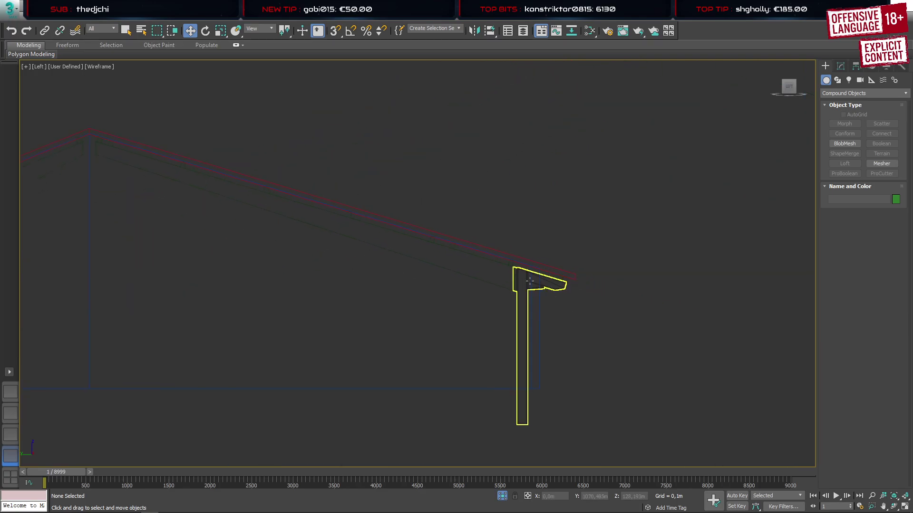
scroll(516, 281, up, 6)
scroll(515, 282, down, 8)
scroll(233, 260, up, 8)
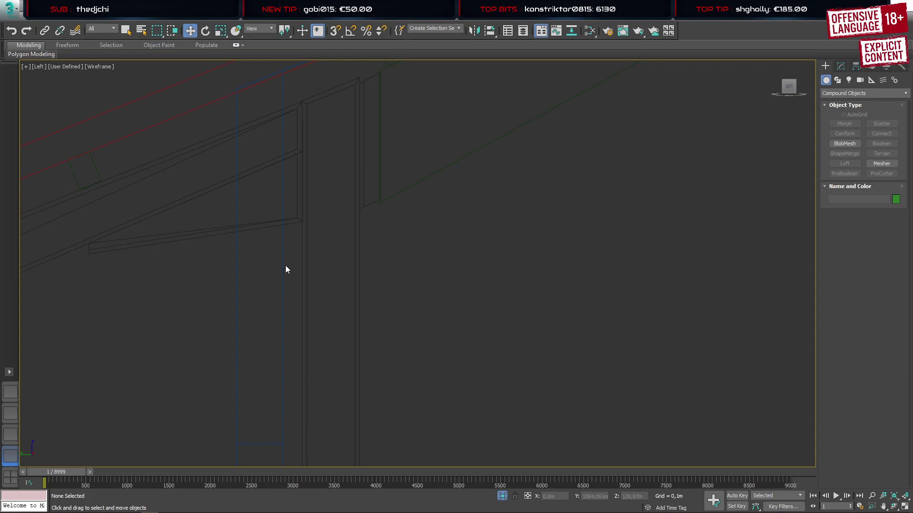
scroll(285, 270, down, 5)
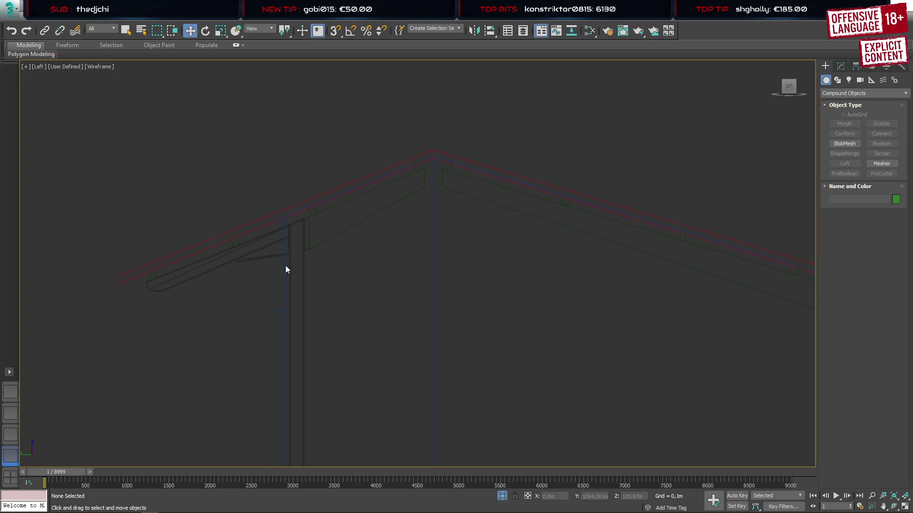
scroll(188, 287, up, 4)
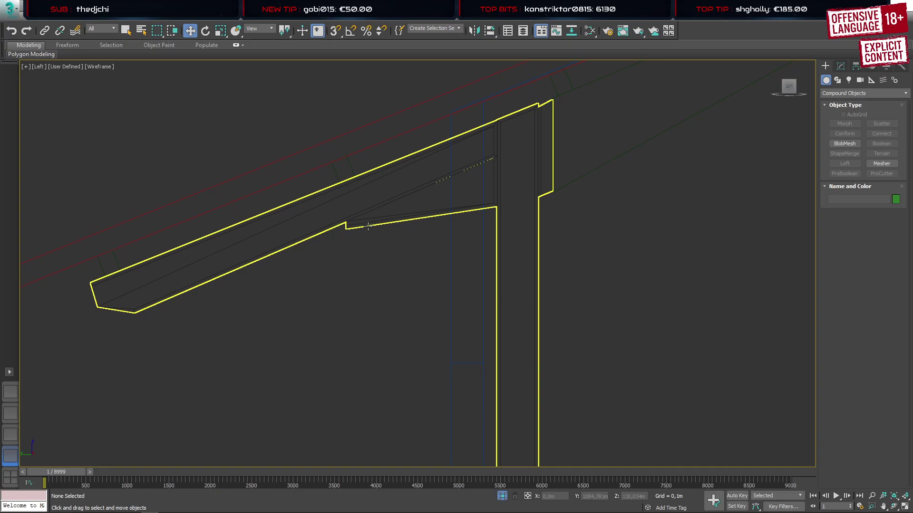
In the rafter beam's vertex mode, lower its top vertices and left-end vertices slightly
click(307, 234)
key(1)
drag(495, 162, 495, 142)
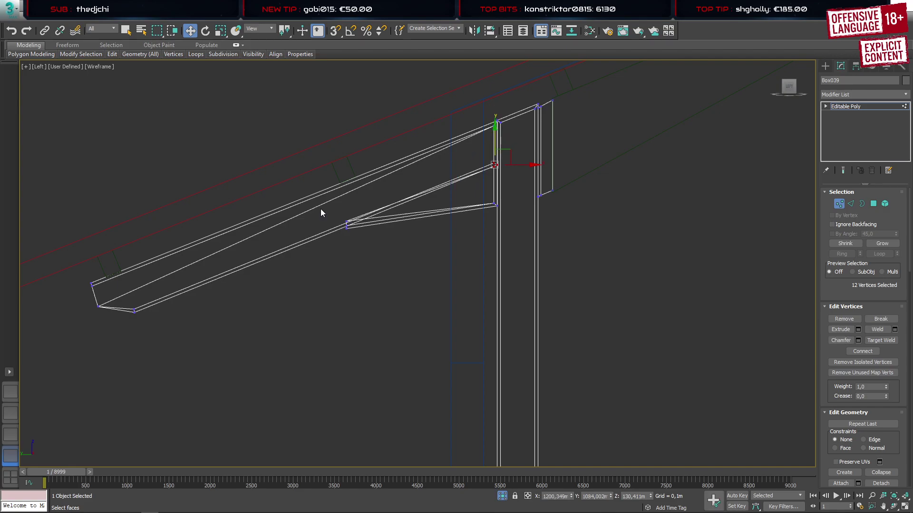
drag(322, 212, 372, 245)
scroll(343, 218, up, 5)
drag(341, 205, 342, 218)
Raise the four vertices at the lower edge junction slightly
middle_drag(705, 126, 451, 261)
scroll(507, 190, up, 6)
drag(499, 153, 538, 201)
drag(527, 155, 529, 147)
scroll(645, 112, up, 5)
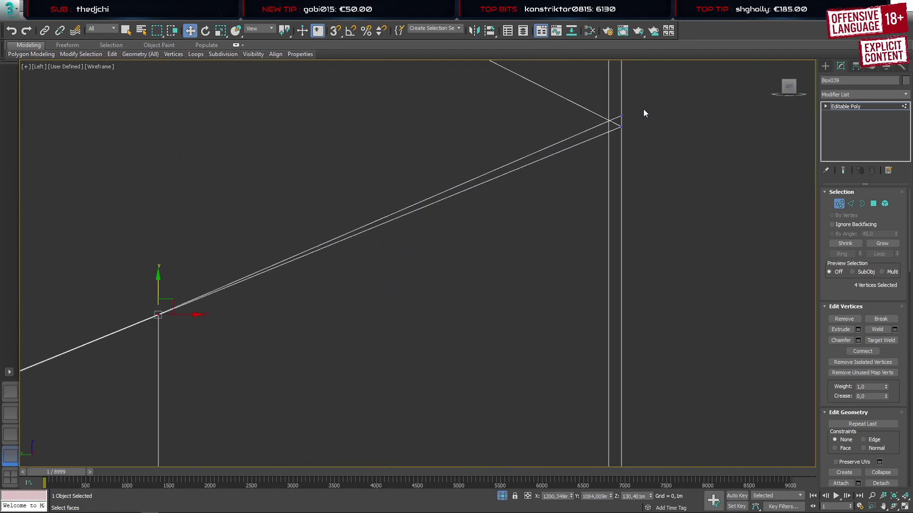
Try moving the single corner vertex down, then undo it
click(620, 117)
mouse_move(621, 107)
mouse_down()
mouse_move(619, 97)
mouse_move(616, 122)
mouse_move(622, 96)
mouse_move(625, 105)
mouse_up()
key(ctrl+z)
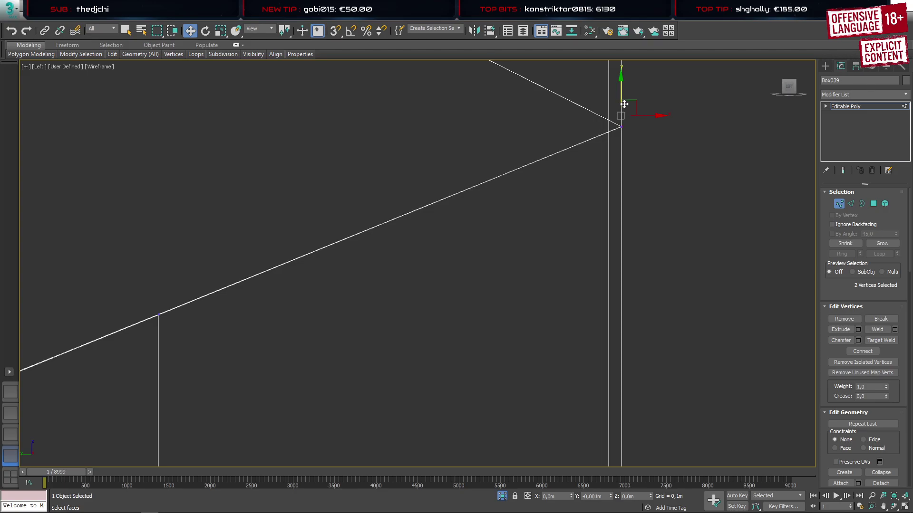
scroll(404, 271, down, 10)
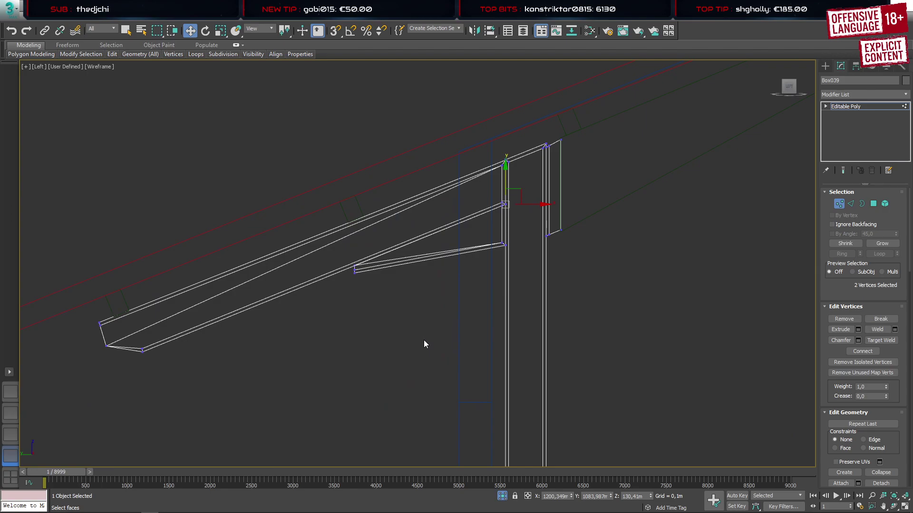
click(419, 366)
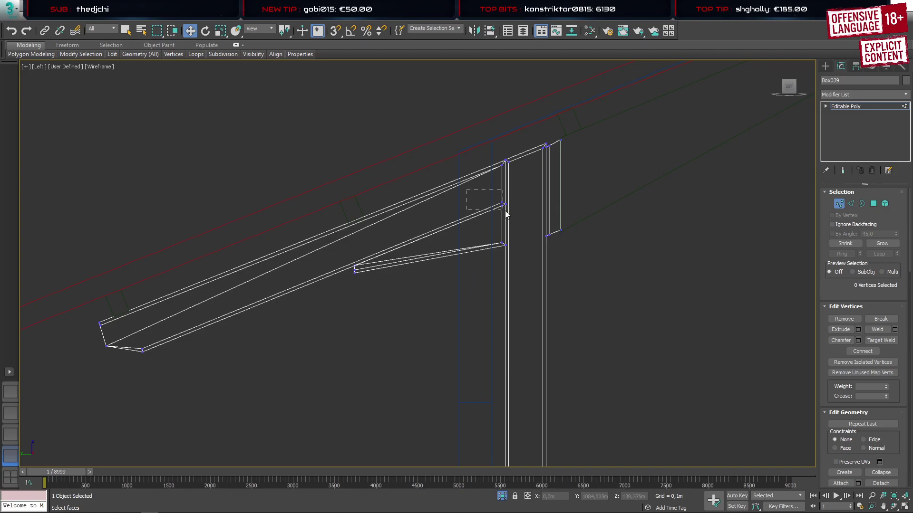
Nudge the top bracket joint vertices slightly downward and check the lower beam joint
drag(506, 215, 508, 213)
drag(503, 177, 504, 179)
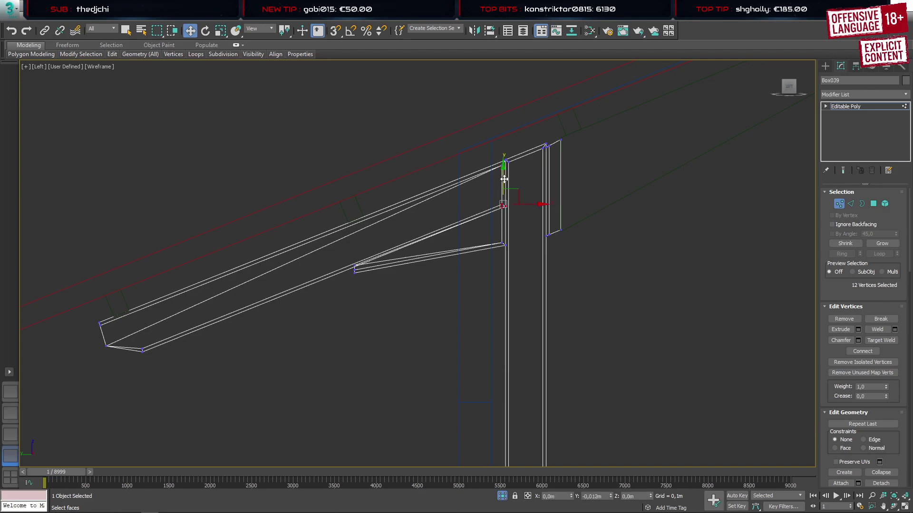
drag(347, 263, 367, 276)
scroll(351, 259, up, 6)
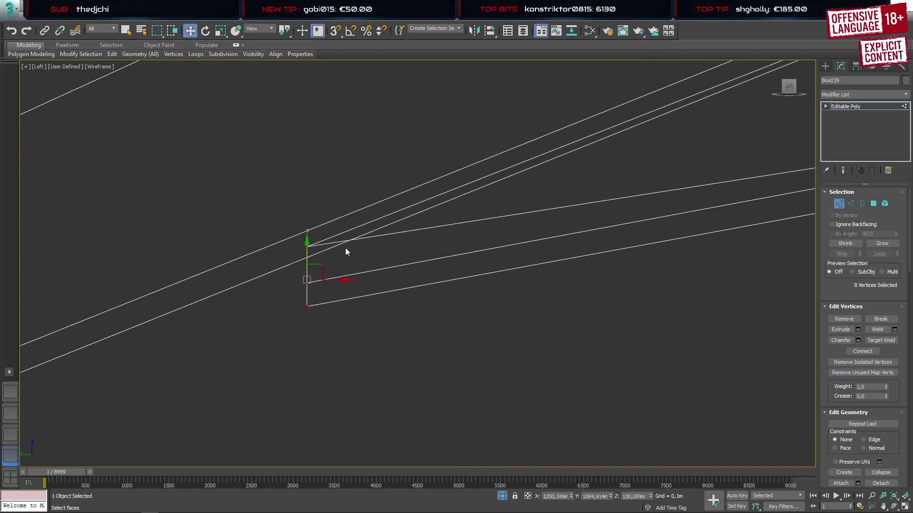
scroll(307, 260, down, 2)
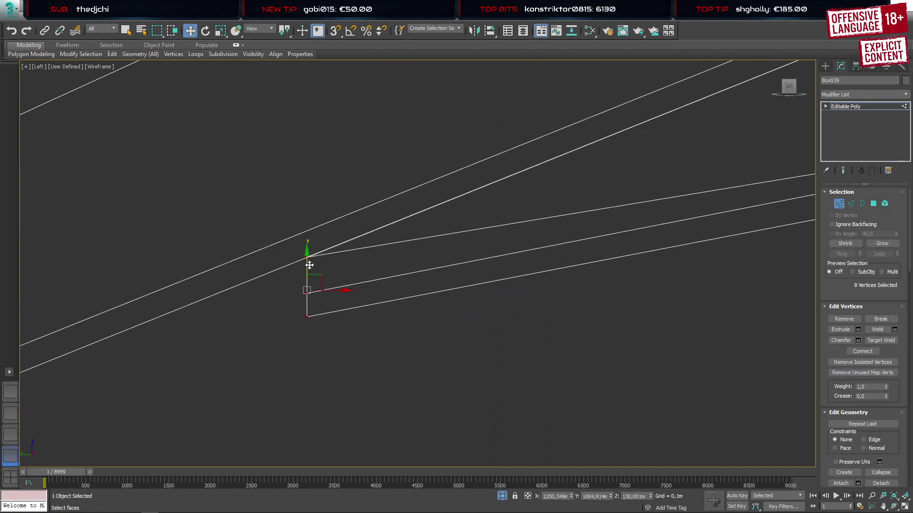
scroll(351, 330, down, 4)
click(382, 343)
scroll(523, 174, up, 3)
scroll(543, 191, up, 3)
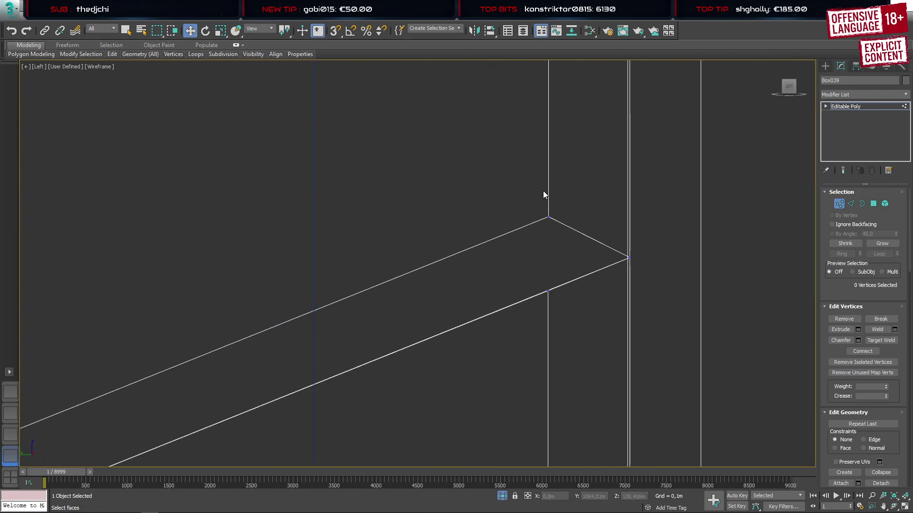
scroll(543, 190, down, 5)
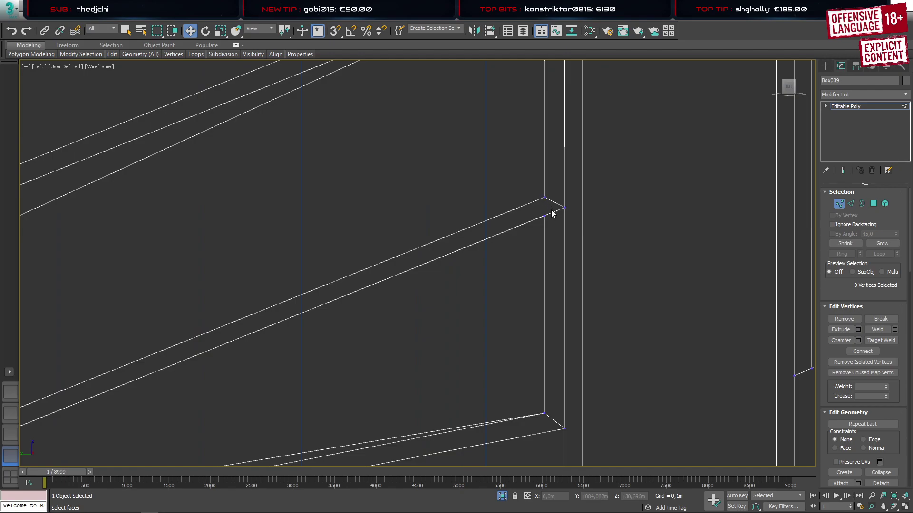
scroll(552, 214, down, 5)
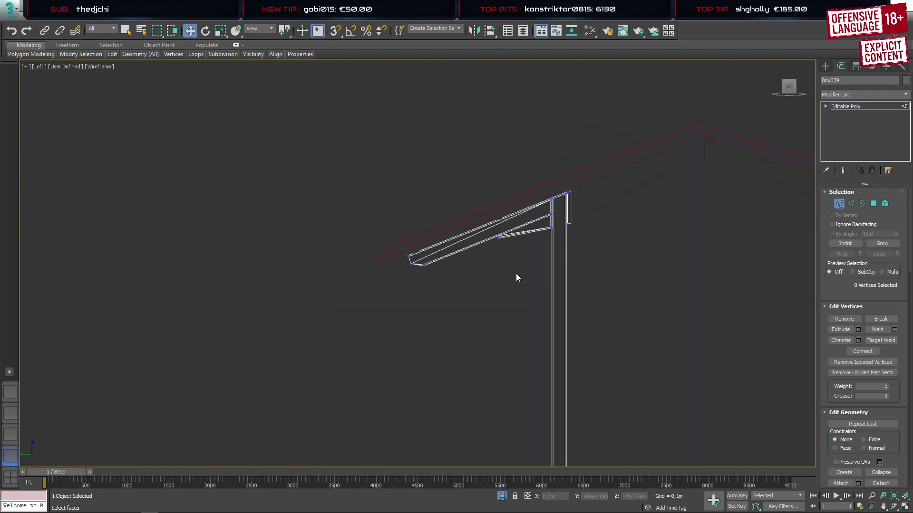
Inspect the beam and bracket in the shaded Perspective view, then return to Left wireframe
click(11, 392)
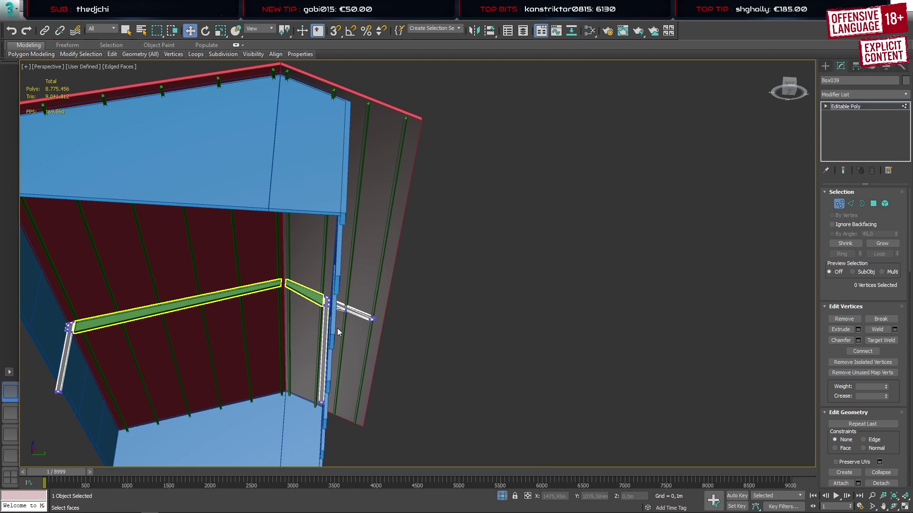
alt+middle_drag(338, 329, 359, 348)
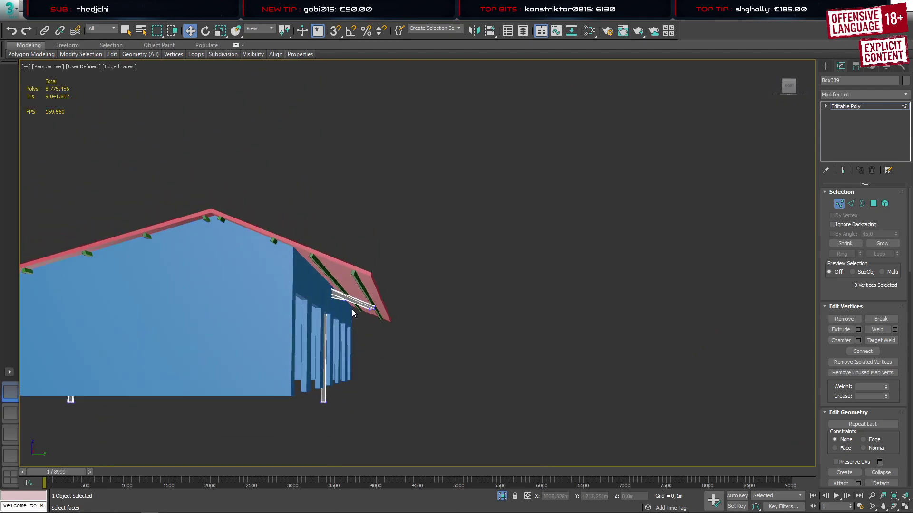
scroll(352, 310, up, 6)
mouse_move(353, 310)
alt+middle_down()
mouse_move(367, 315)
mouse_move(349, 314)
alt+middle_up()
click(10, 455)
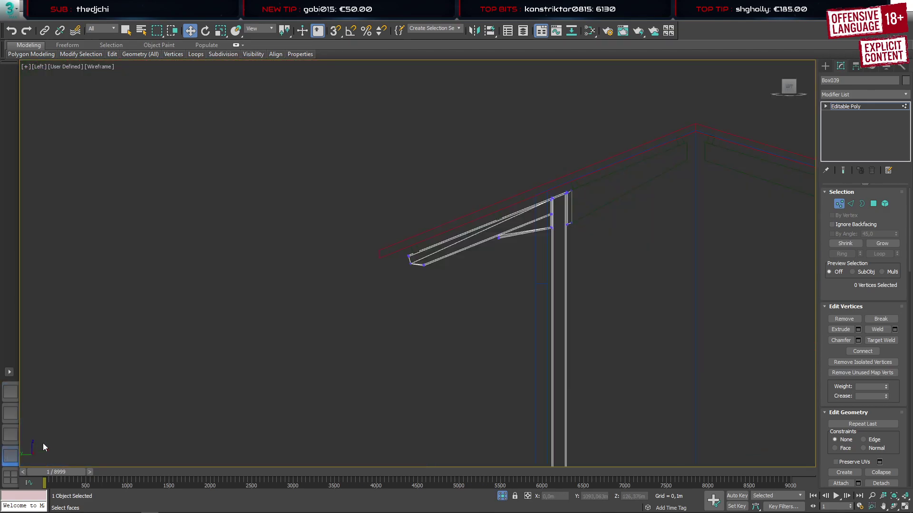
scroll(528, 219, up, 6)
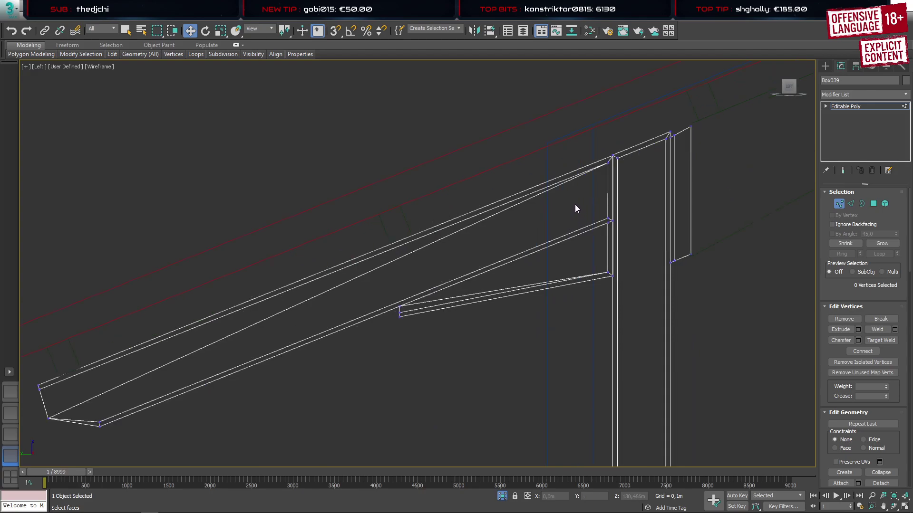
Move the bracket tip vertices slightly down
drag(575, 205, 612, 201)
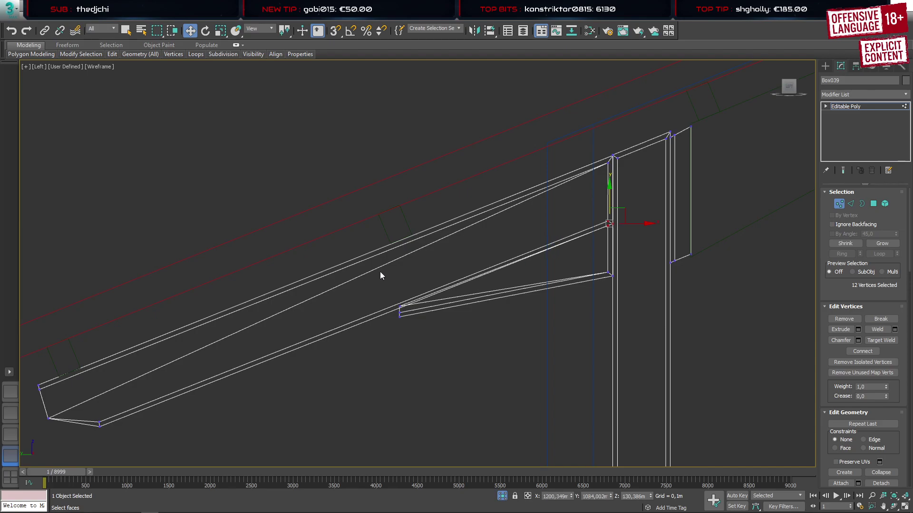
drag(384, 291, 413, 328)
scroll(393, 298, up, 5)
drag(433, 363, 434, 373)
scroll(446, 315, down, 7)
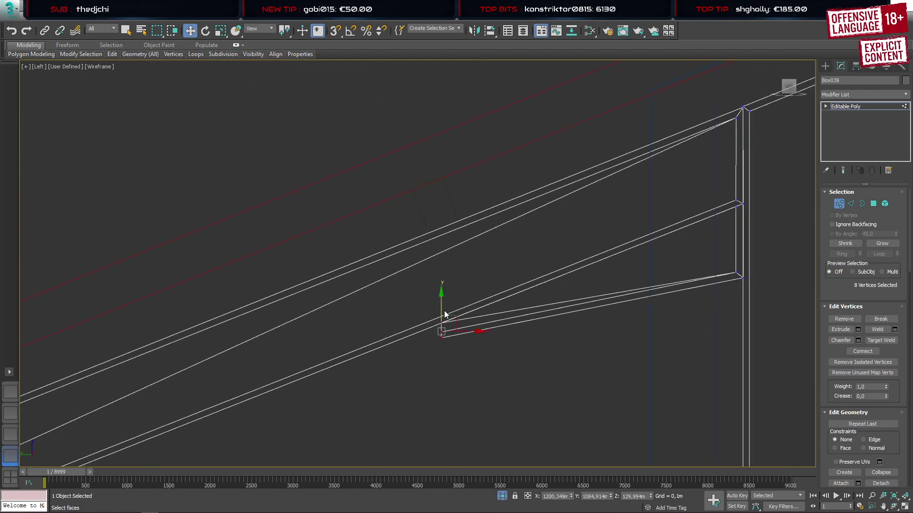
scroll(662, 234, up, 9)
Lower the strut–post joint vertices slightly so the brace closes against the post
click(454, 289)
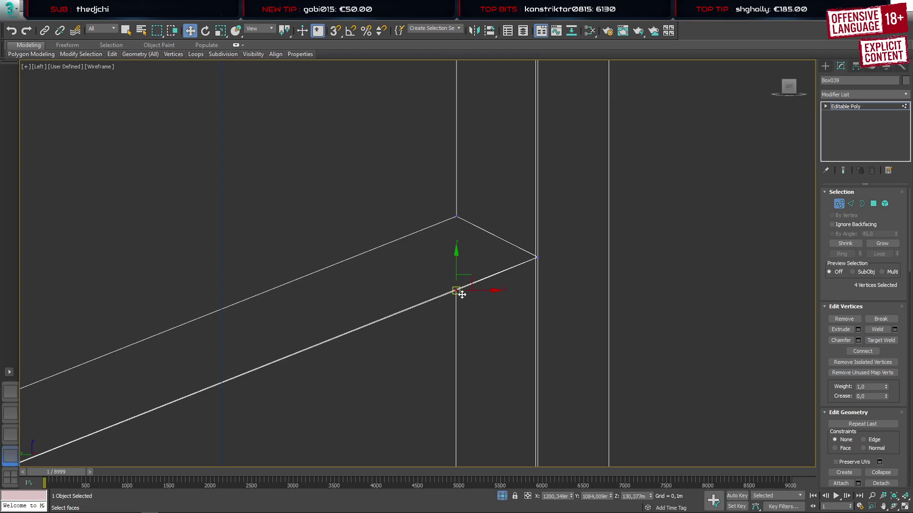
scroll(432, 263, up, 5)
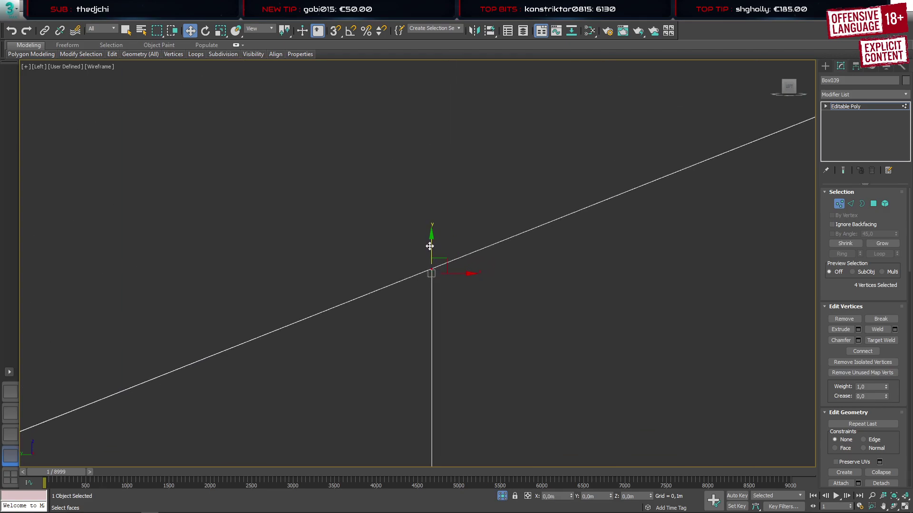
scroll(433, 258, up, 3)
scroll(448, 296, down, 3)
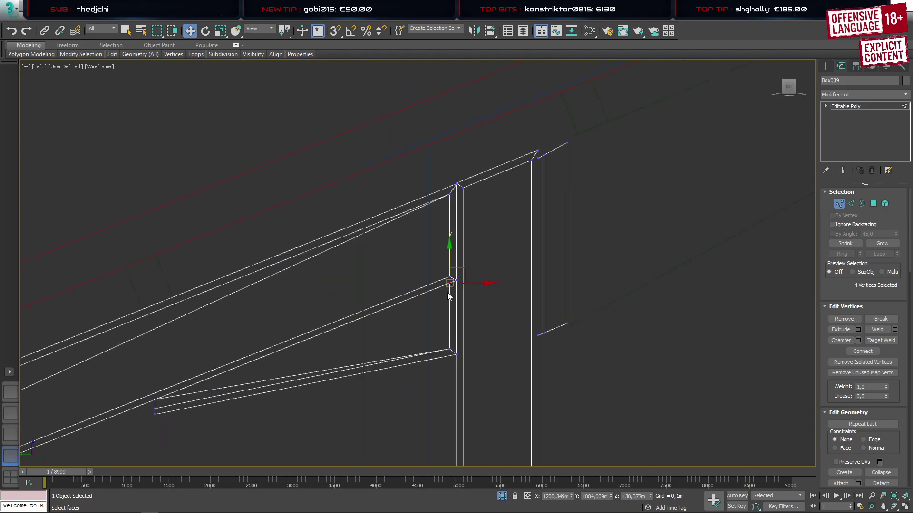
scroll(393, 396, down, 4)
middle_drag(349, 418, 432, 361)
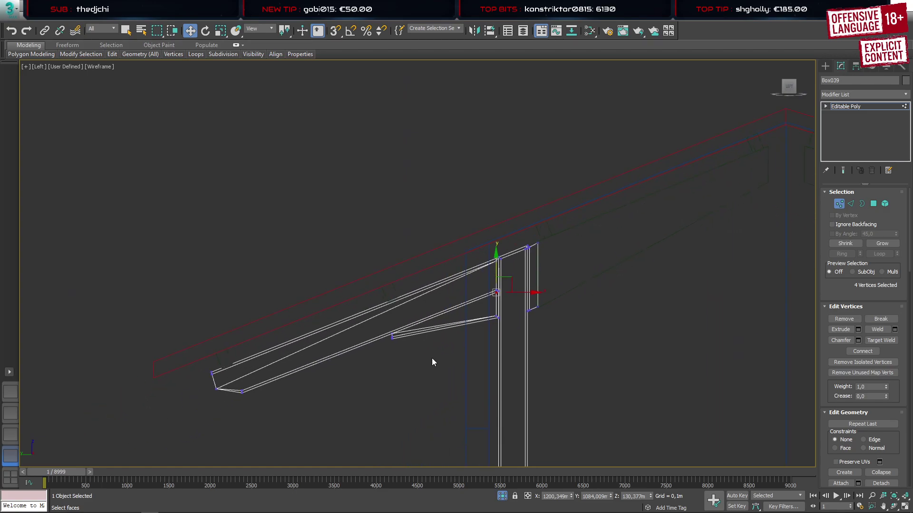
scroll(474, 337, up, 3)
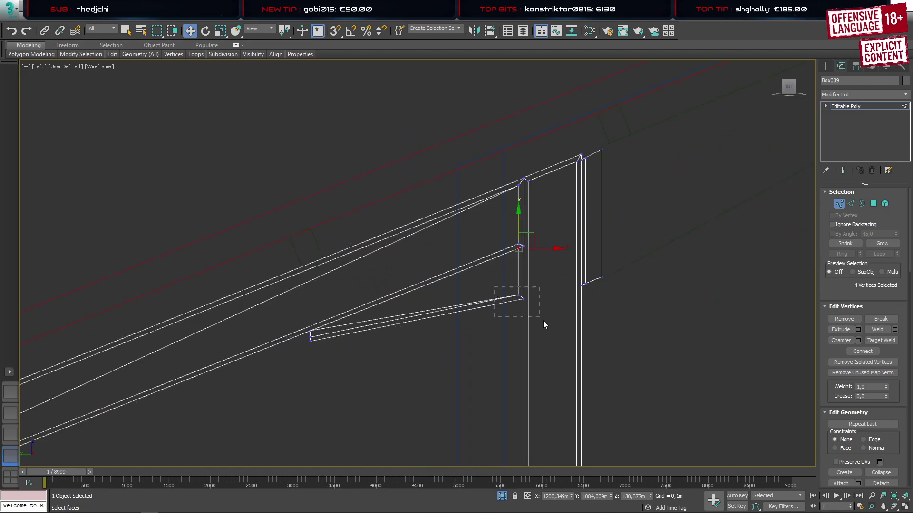
ctrl+drag(543, 321, 542, 321)
drag(517, 274, 521, 276)
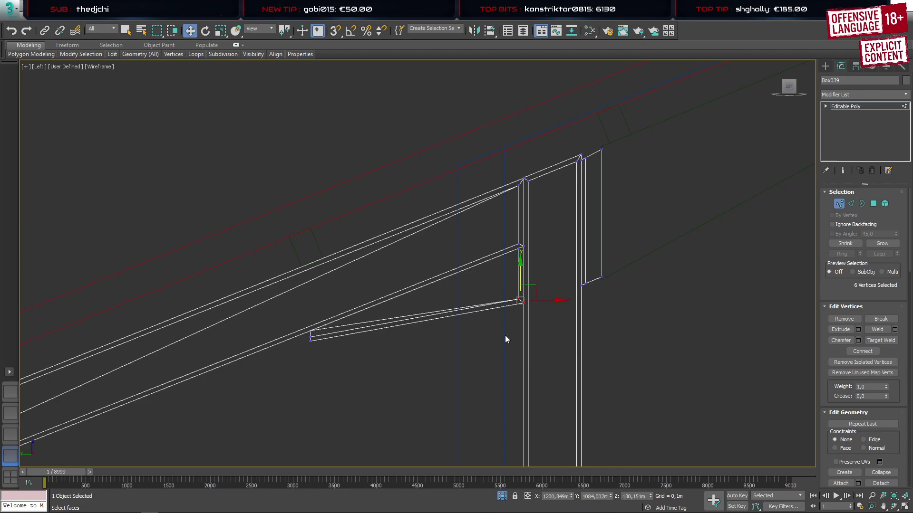
click(501, 362)
scroll(477, 380, down, 3)
Review the reshaped brackets on the barn side wall in Perspective and save with Ctrl+S
click(11, 392)
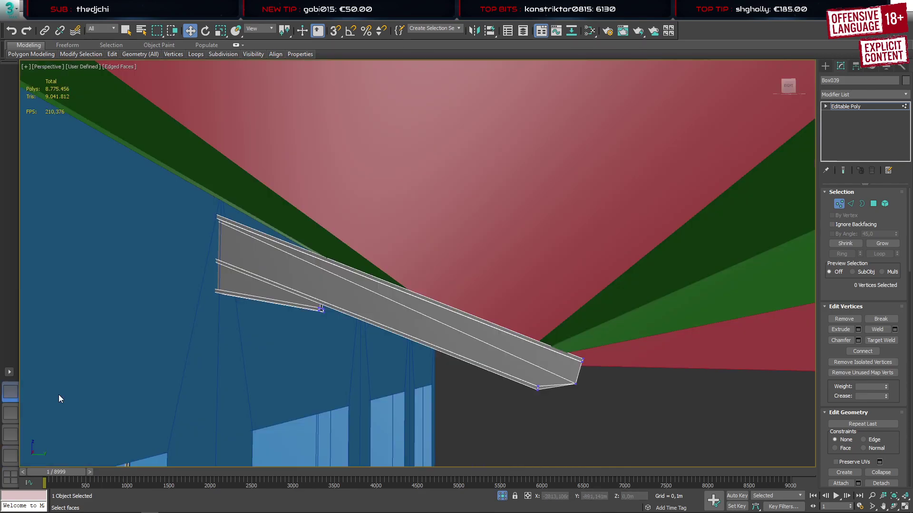
scroll(281, 286, down, 8)
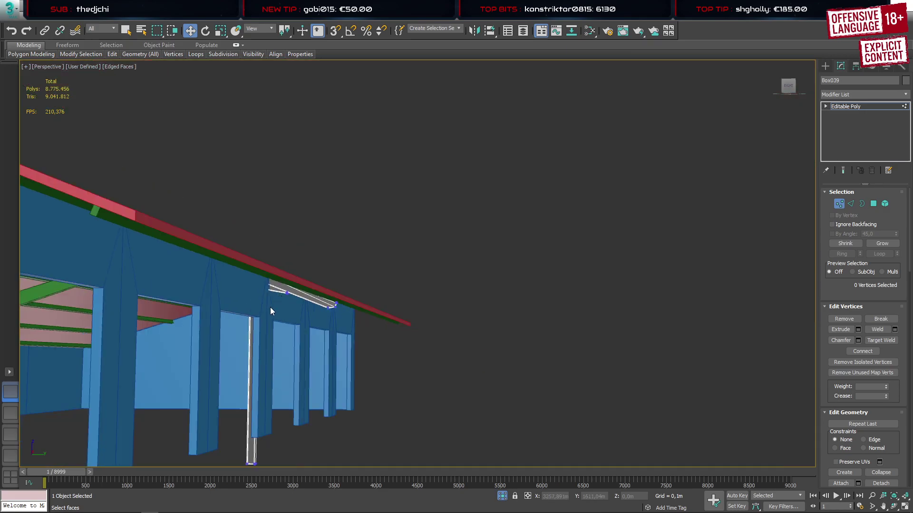
middle_drag(269, 325, 336, 279)
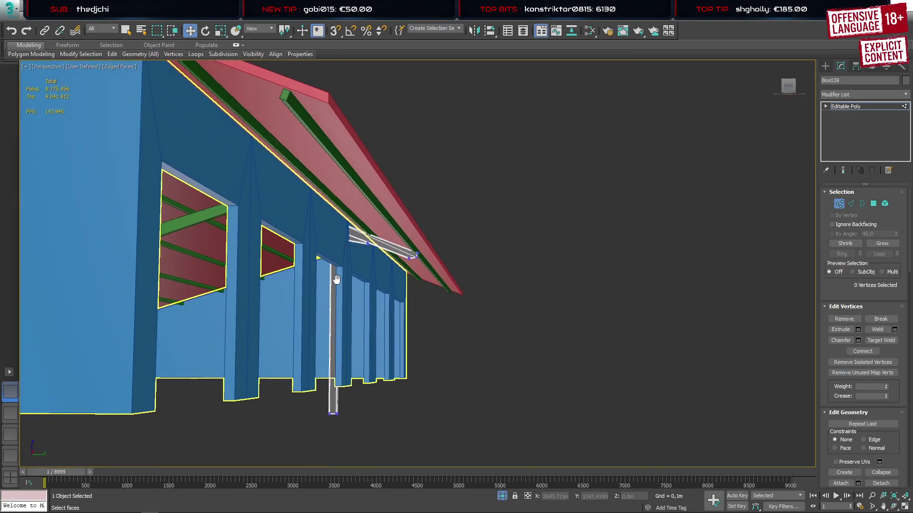
scroll(338, 278, up, 8)
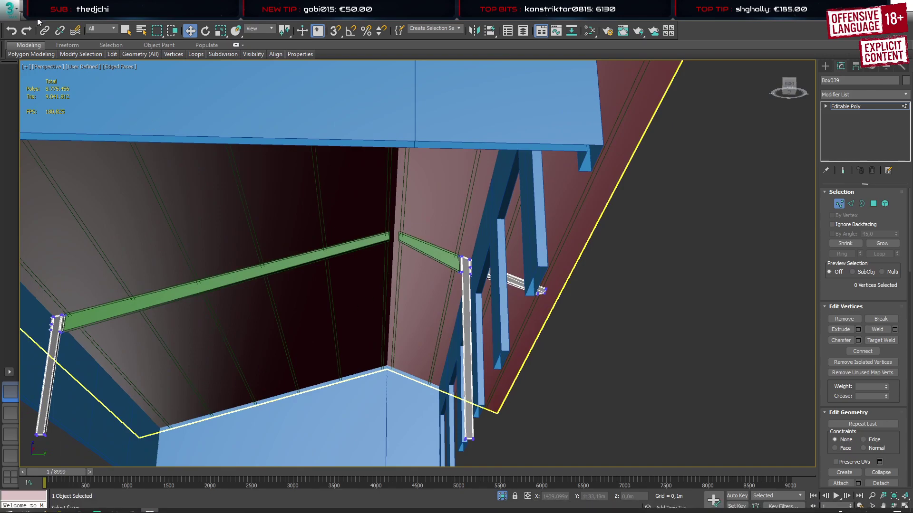
key(ctrl+s)
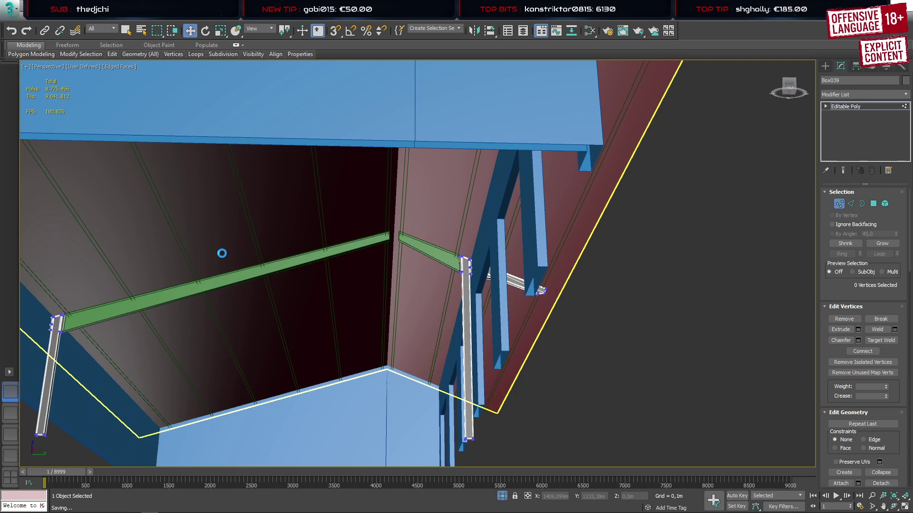
drag(912, 40, 463, 104)
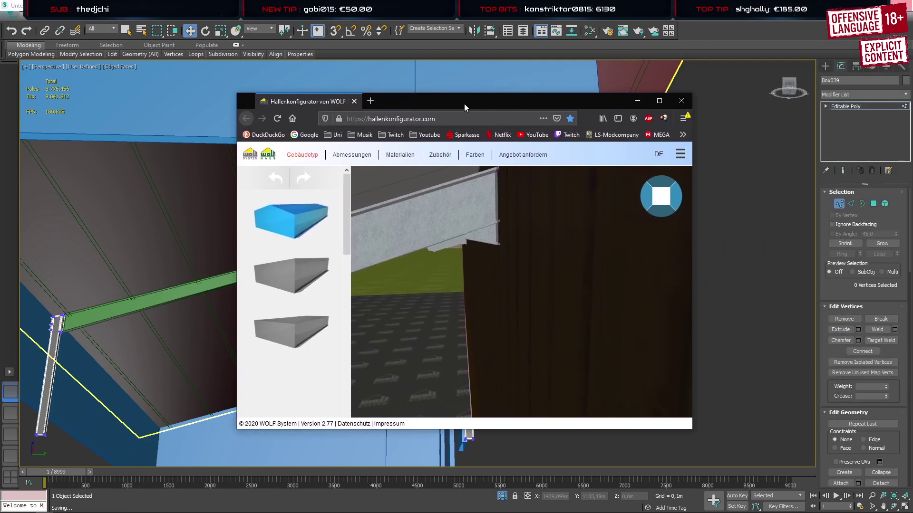
double_click(463, 104)
drag(713, 157, 465, 233)
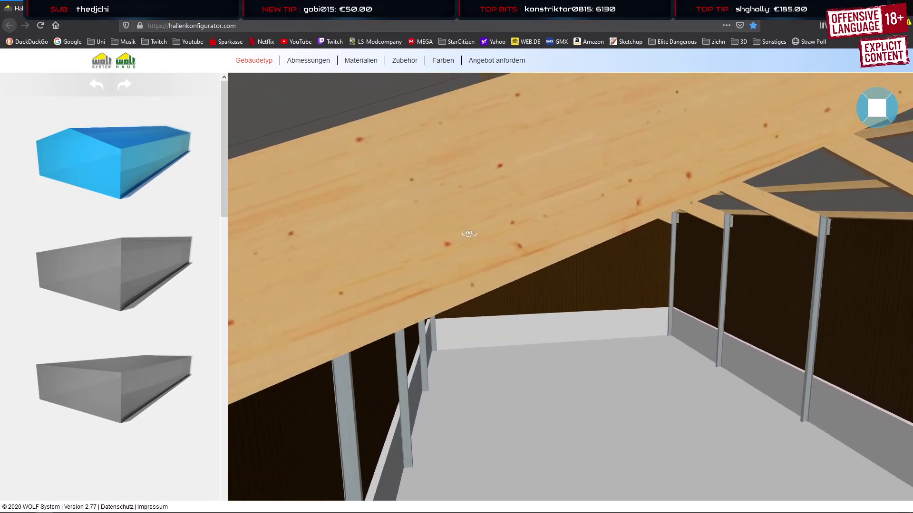
drag(680, 148, 478, 219)
mouse_move(454, 189)
mouse_down()
mouse_move(442, 205)
mouse_move(463, 190)
mouse_up()
mouse_move(827, 316)
mouse_down()
mouse_move(780, 347)
mouse_move(825, 311)
mouse_move(828, 322)
mouse_up()
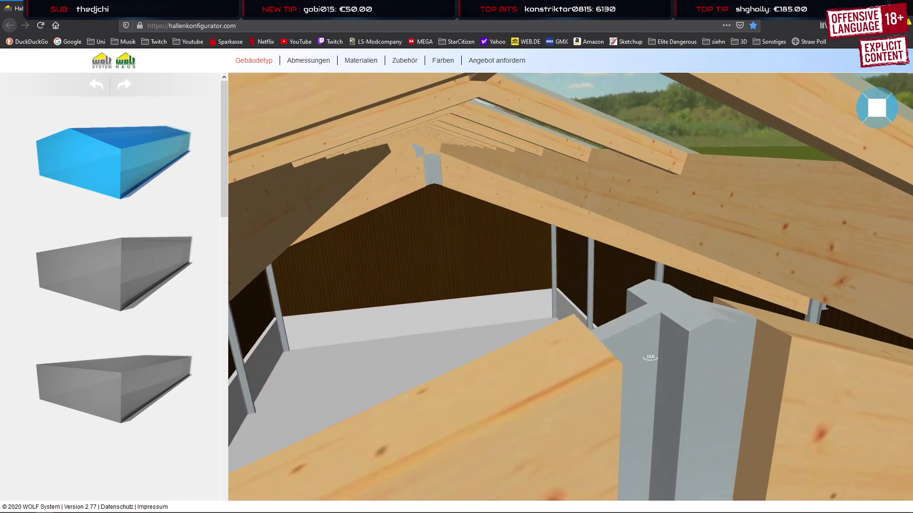
drag(648, 358, 633, 330)
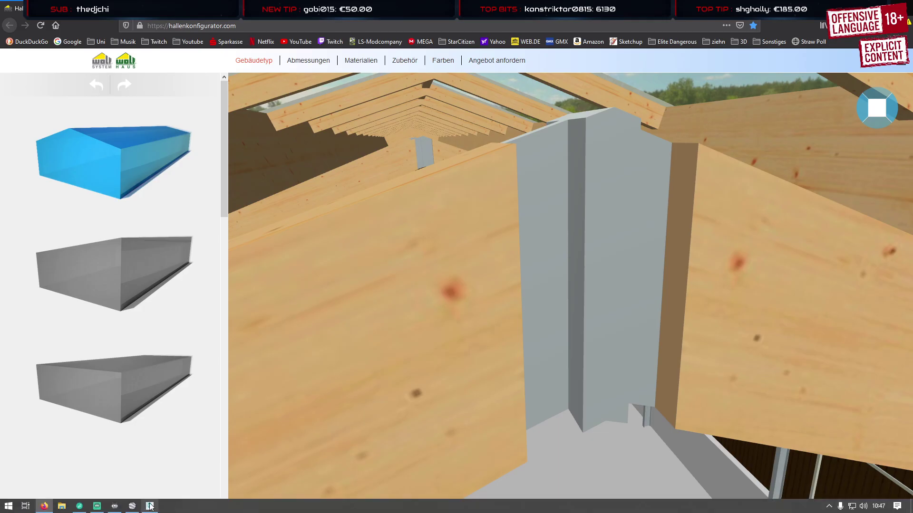
click(149, 506)
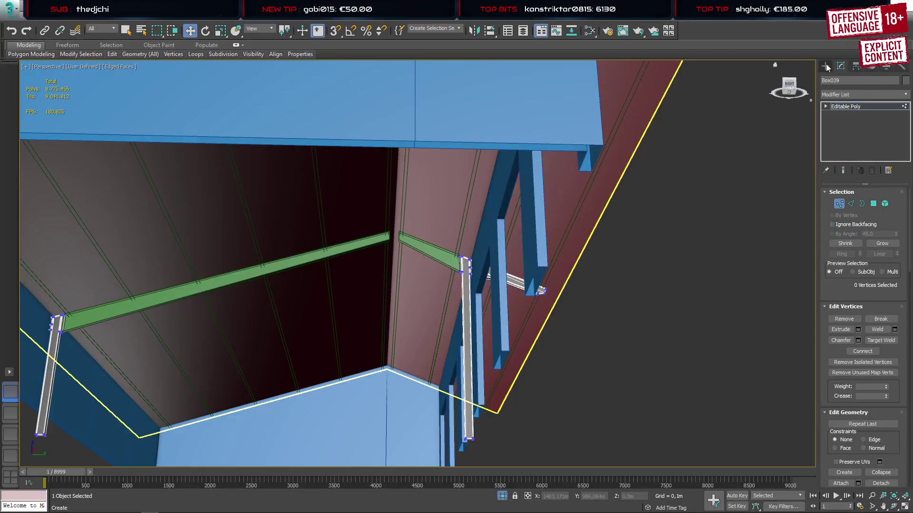
Save the scene over Untersteinach3 via Save As, then drag the music player aside
click(9, 9)
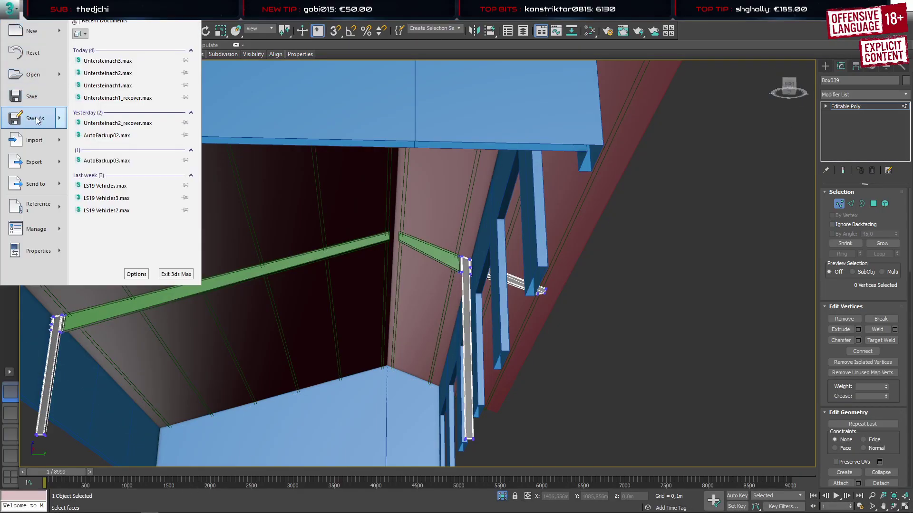
click(38, 119)
double_click(211, 466)
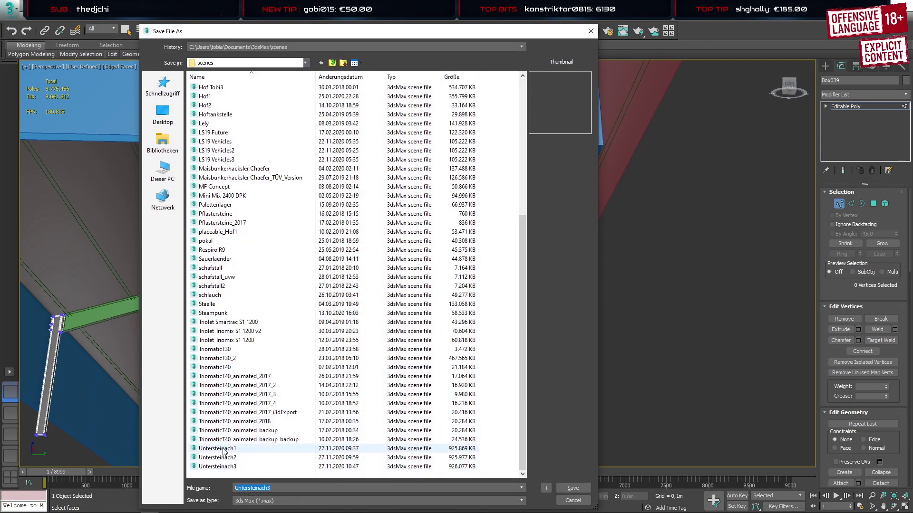
click(472, 295)
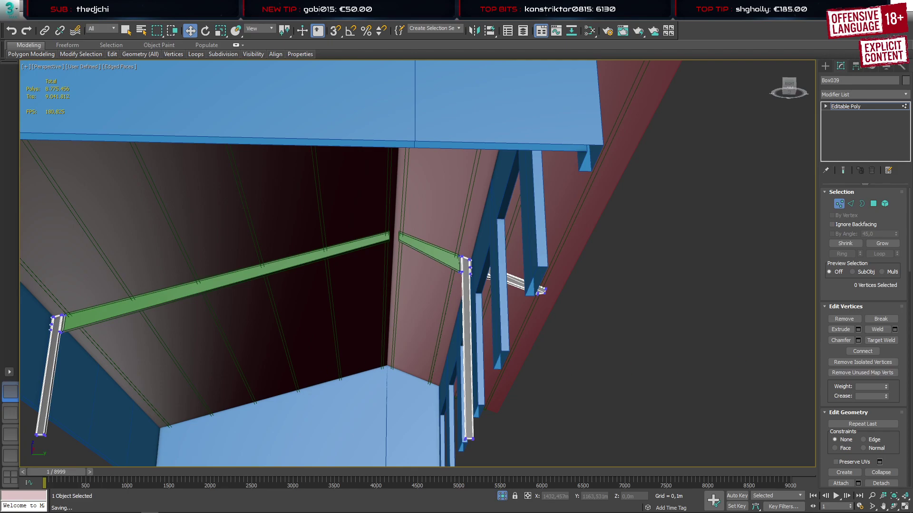
drag(912, 57, 160, 98)
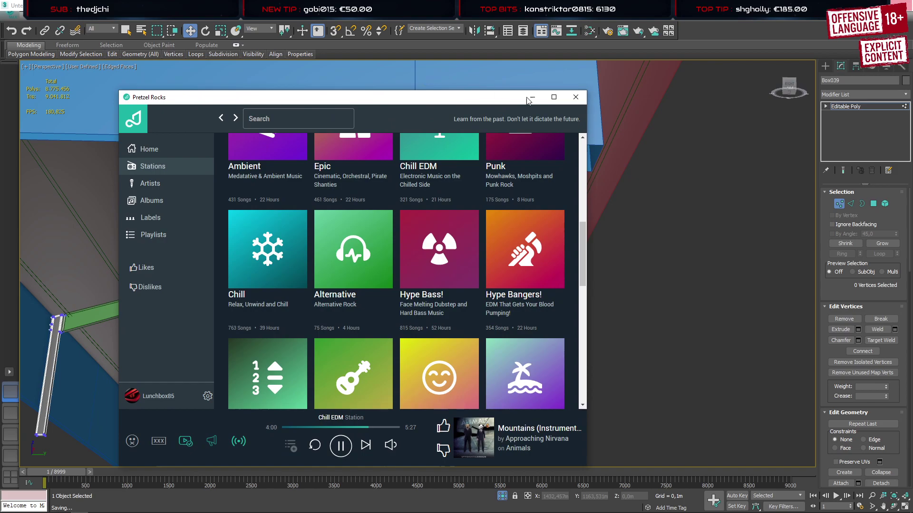
Maximize and restore the Pretzel player, shrink it, and move it off the right edge
click(555, 97)
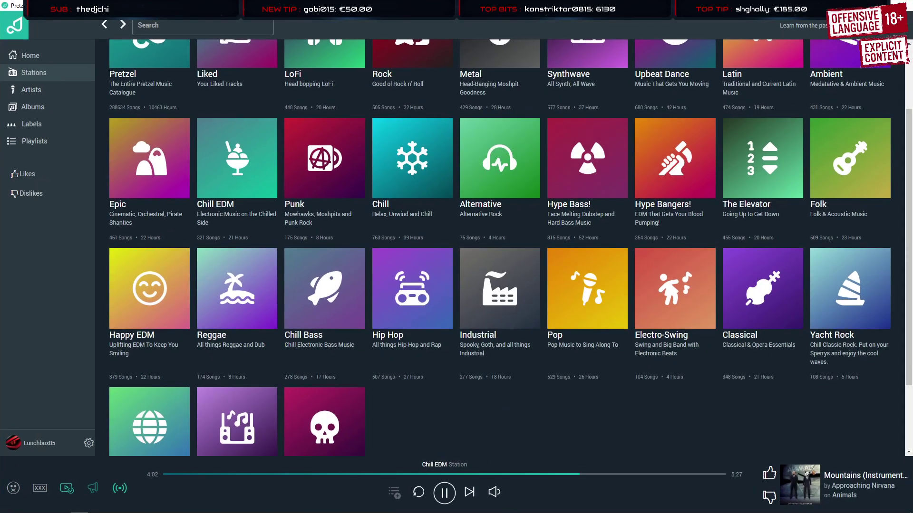
click(880, 4)
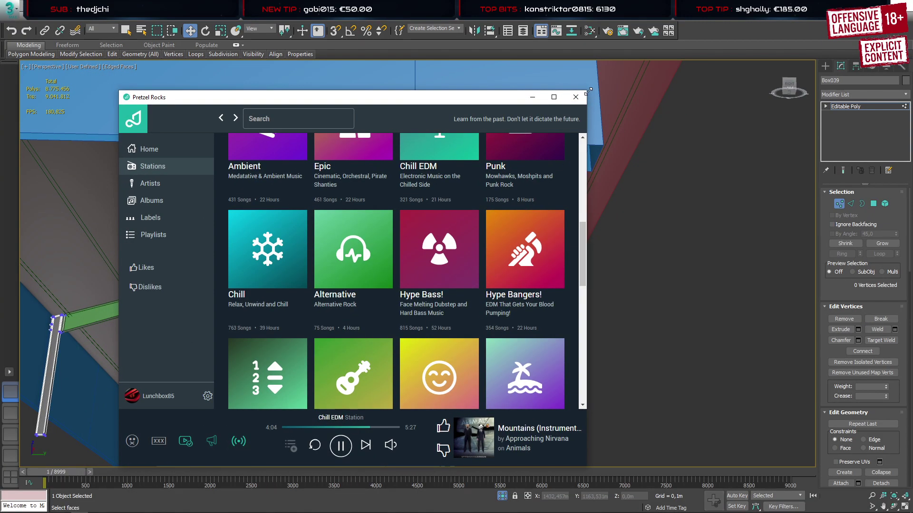
drag(586, 87, 348, 265)
drag(736, 56, 617, 86)
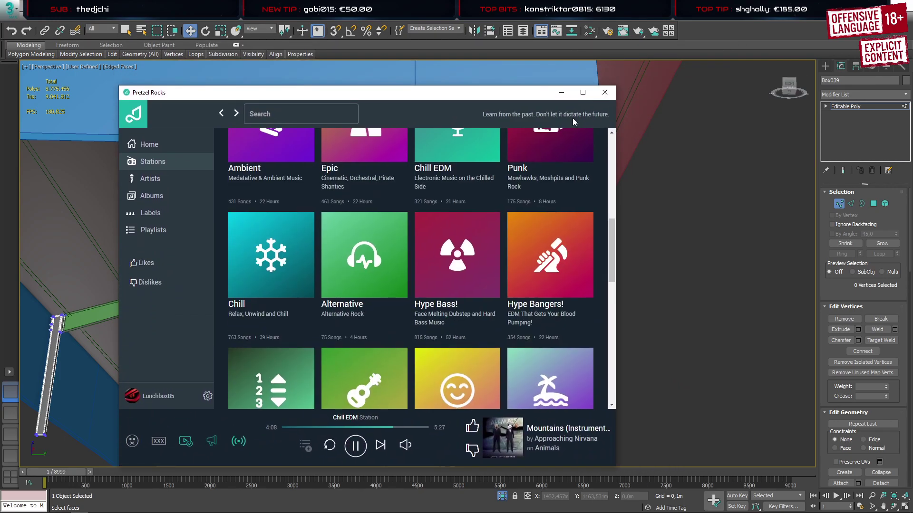
drag(420, 97, 912, 111)
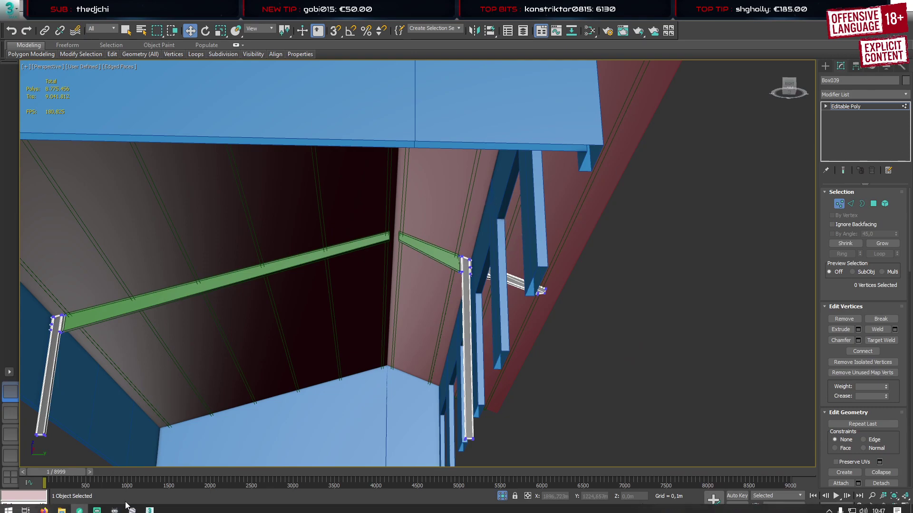
Search Google for 'pretzels rock' in Firefox and open the Pretzel Rocks website
click(44, 507)
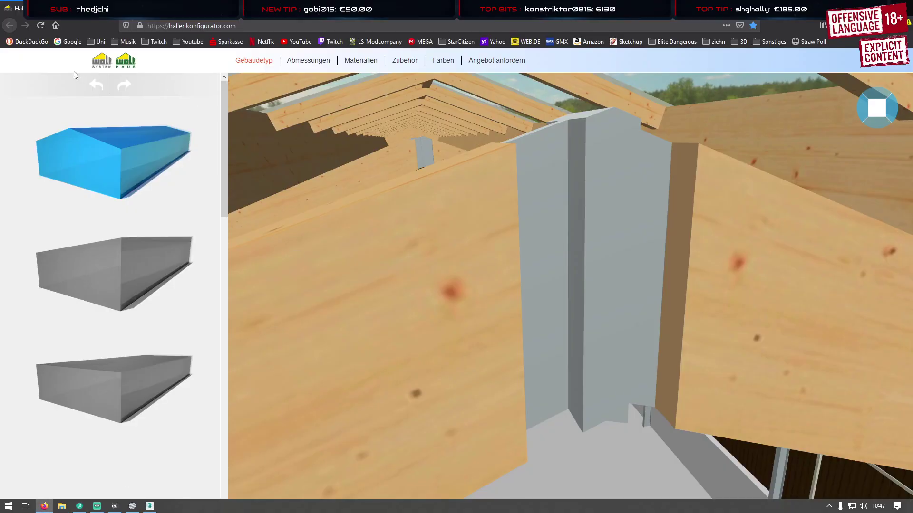
click(69, 41)
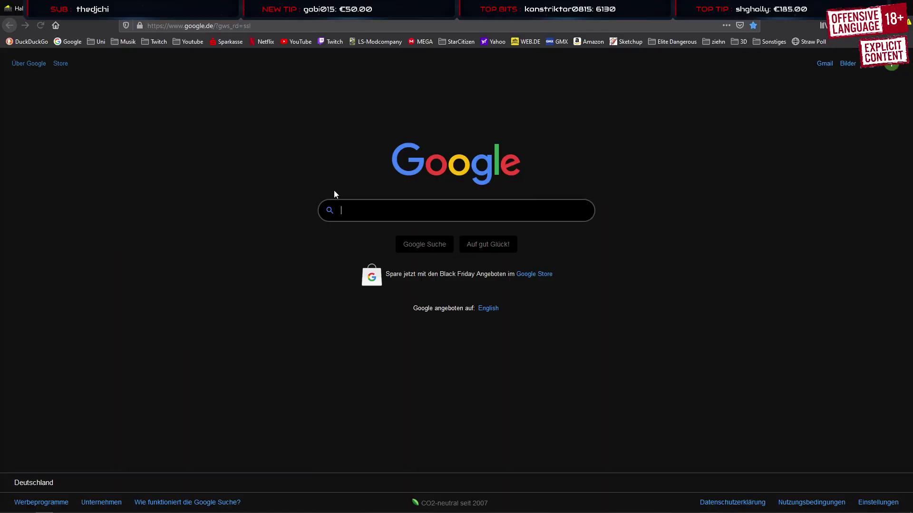
text(pretzels r)
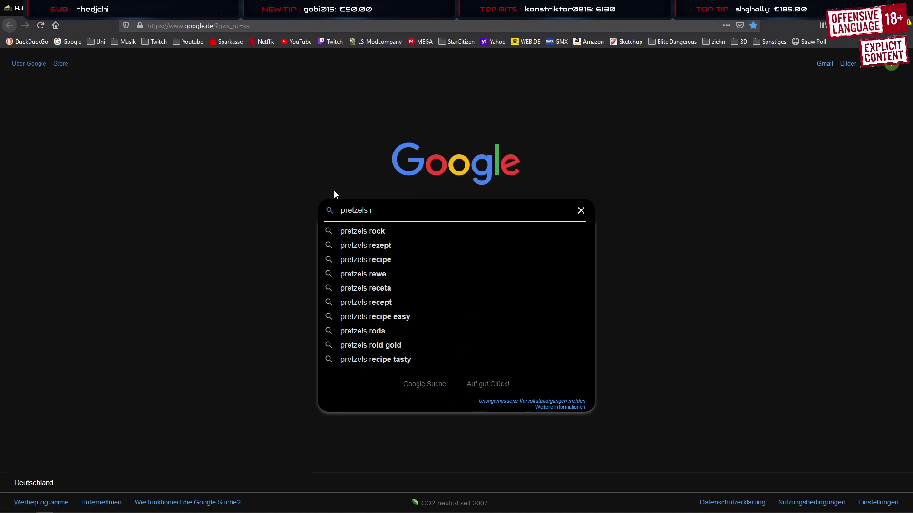
key(Down)
key(Return)
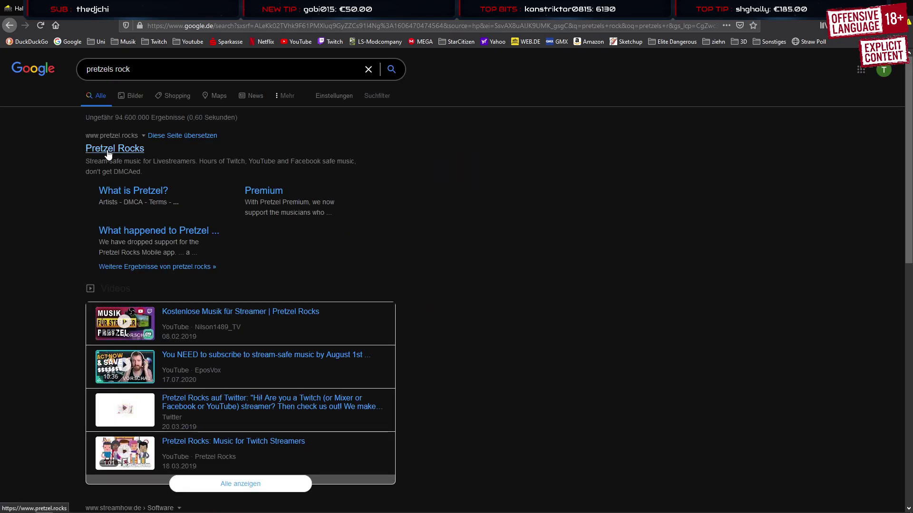
click(107, 151)
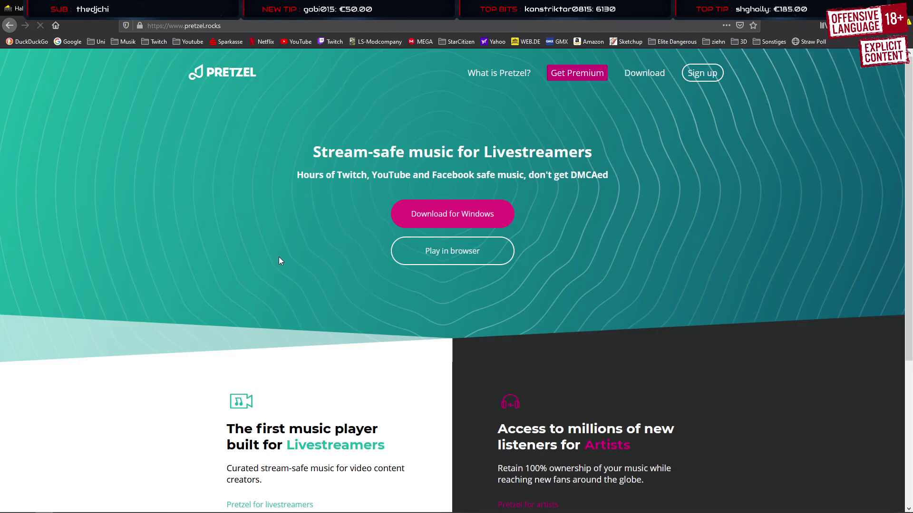
Open the Pretzel player in the browser, cancelling each Windows desktop app download
click(446, 222)
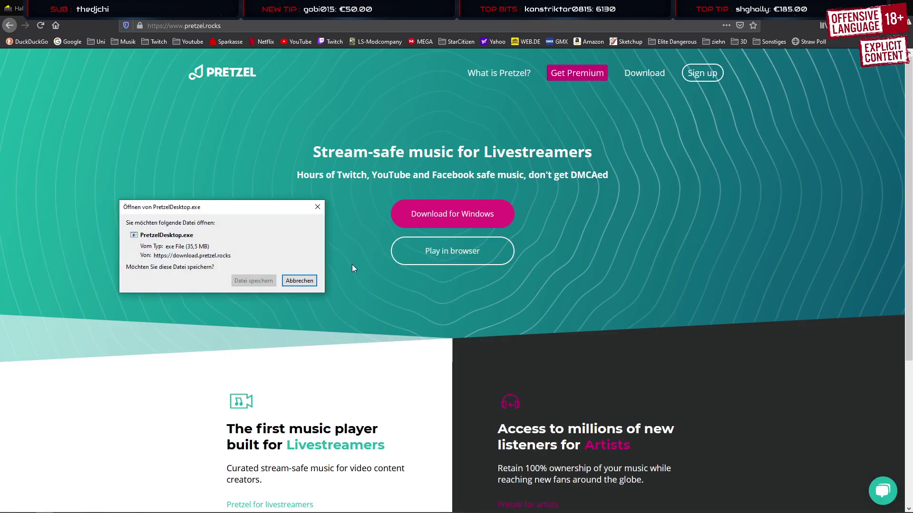
click(299, 280)
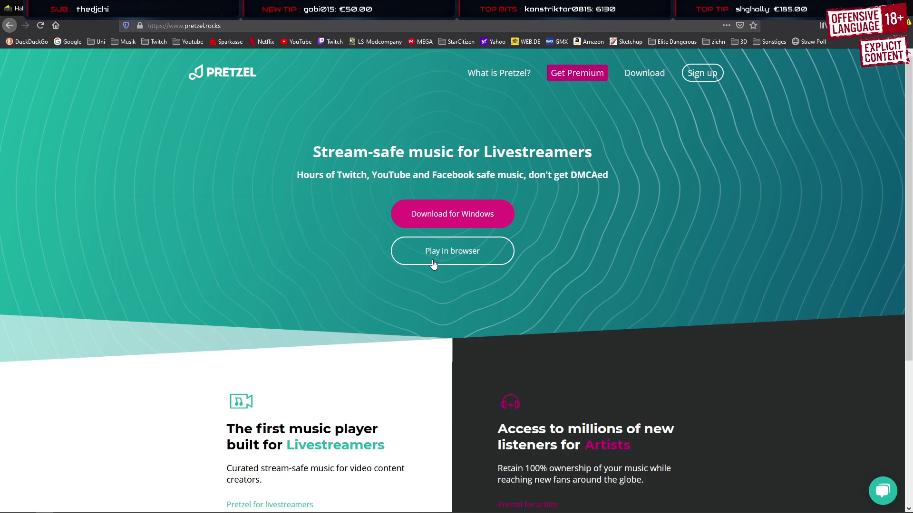
click(430, 252)
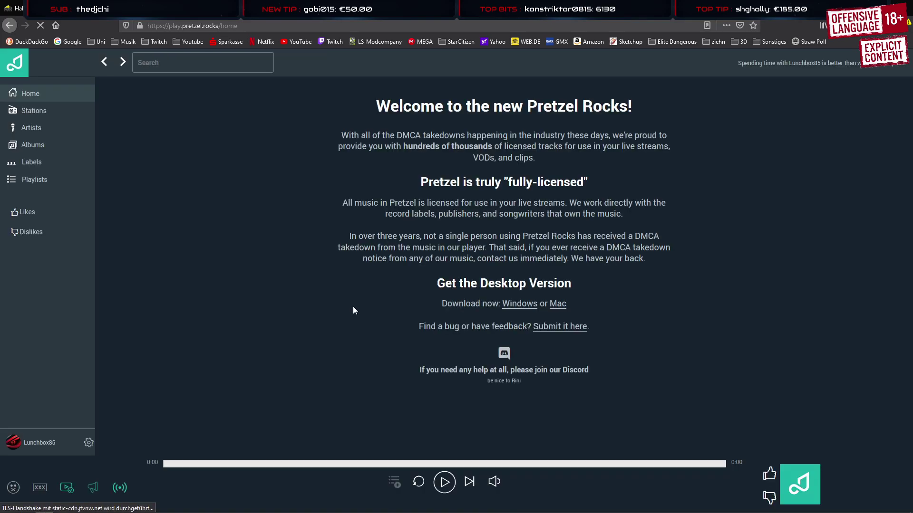
click(517, 307)
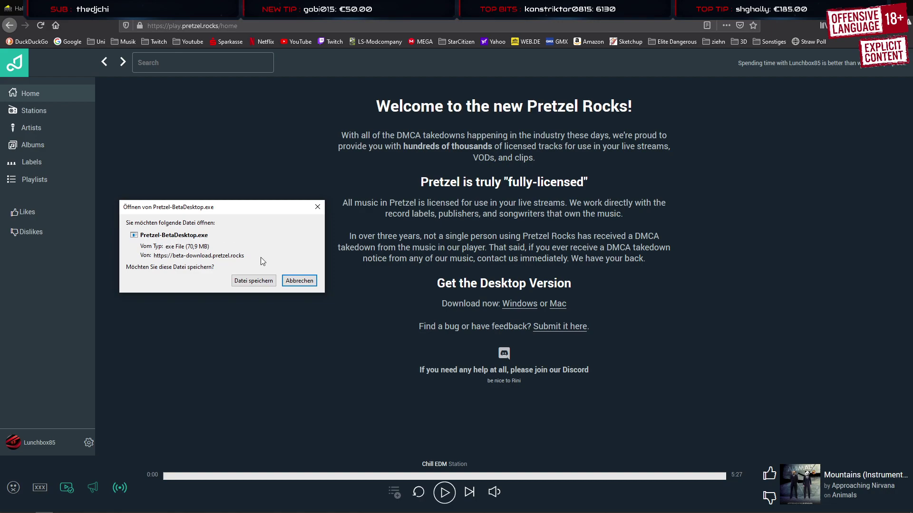
click(299, 281)
click(10, 25)
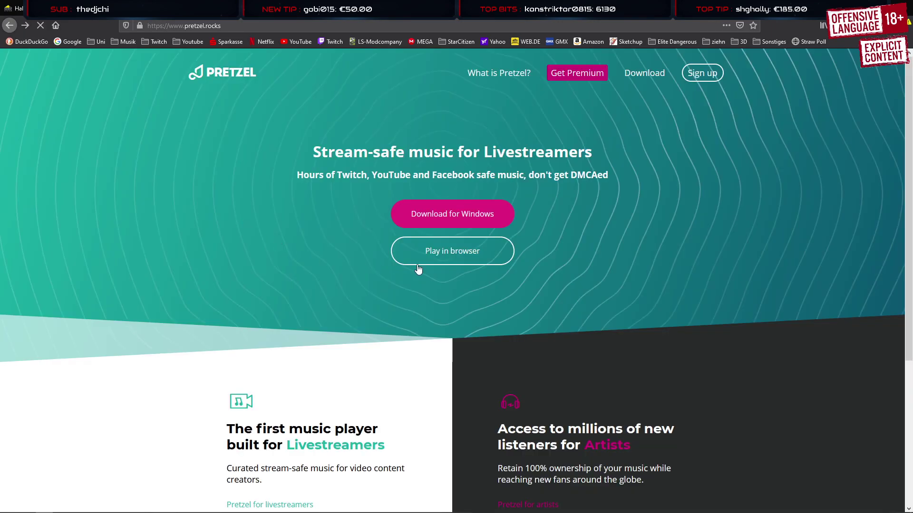
click(446, 257)
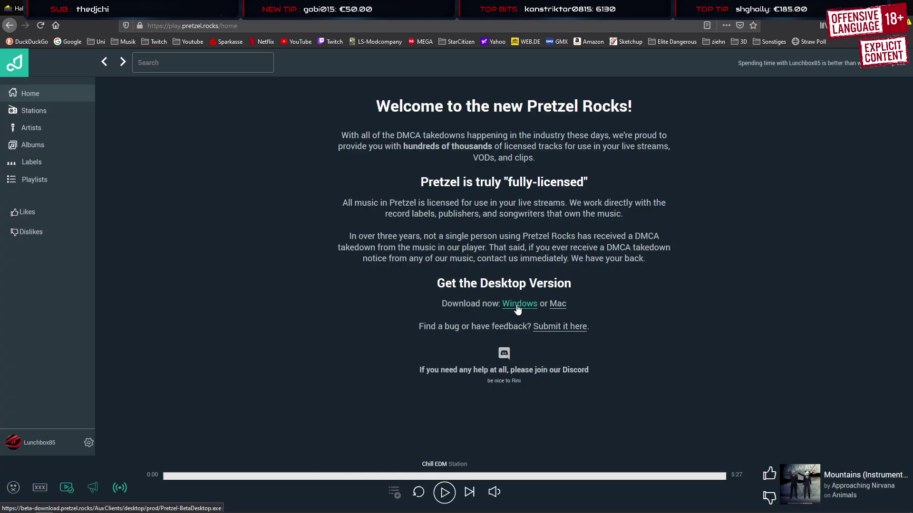
click(502, 308)
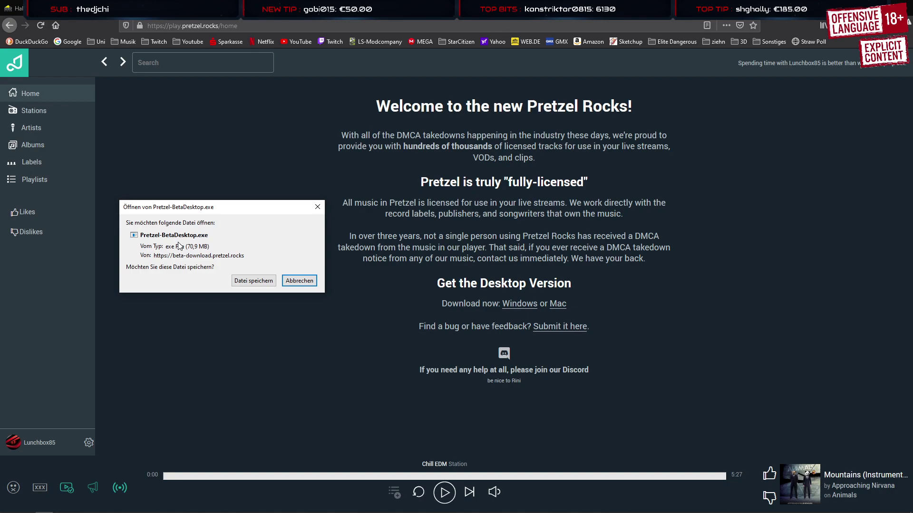
click(298, 281)
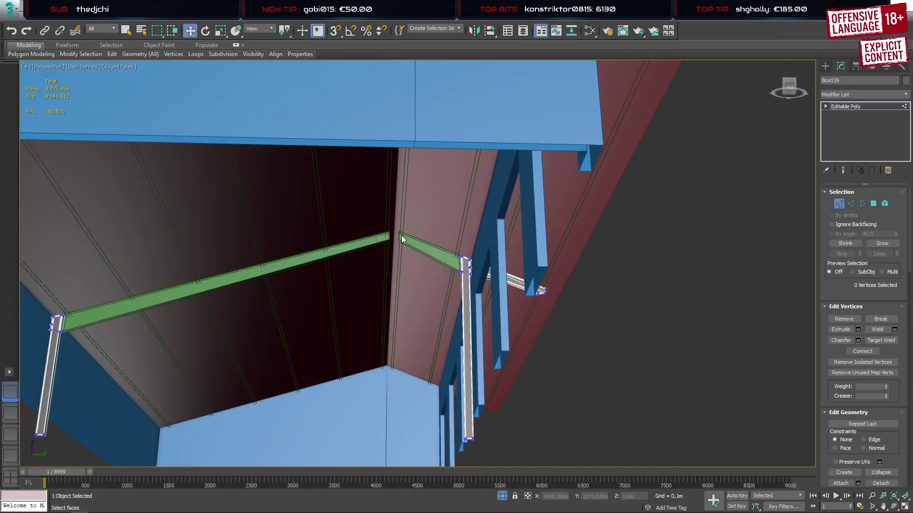
Draw a small new standard-primitive box beside the roof
click(825, 66)
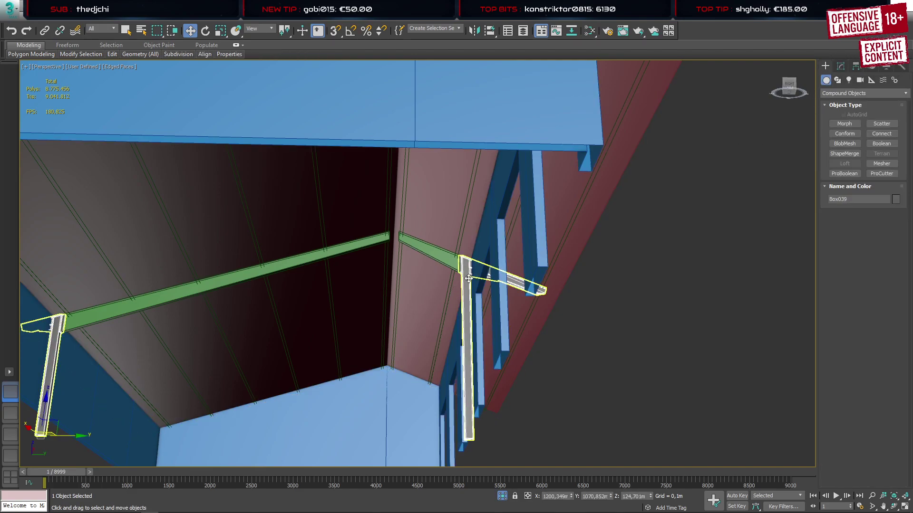
alt+middle_drag(470, 269, 381, 231)
alt+middle_drag(380, 230, 405, 247)
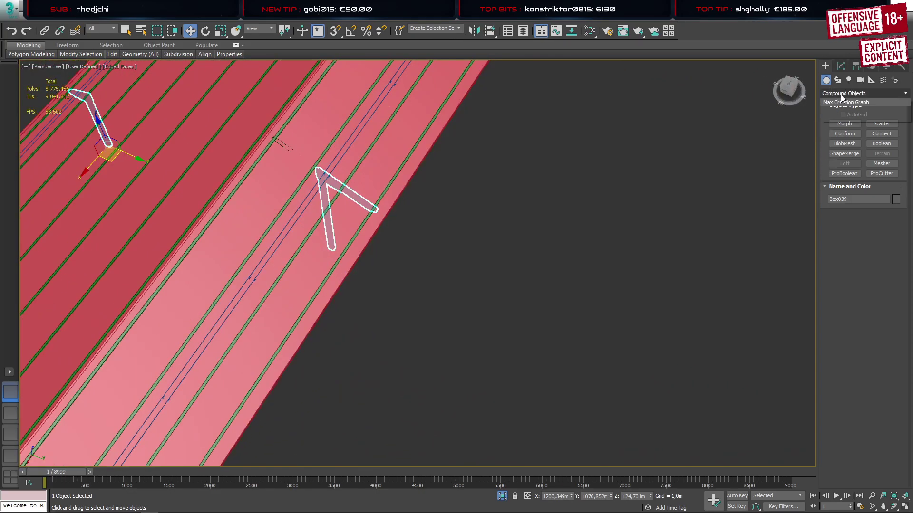
click(841, 94)
click(838, 101)
click(844, 124)
drag(372, 287, 385, 293)
key(w)
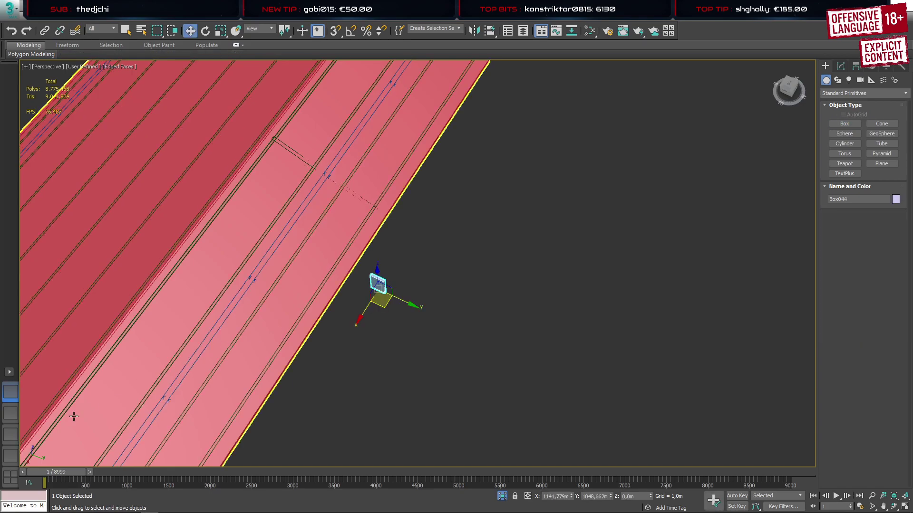
In the Left view, raise the new box up toward the roof peak
key(l)
scroll(359, 430, down, 5)
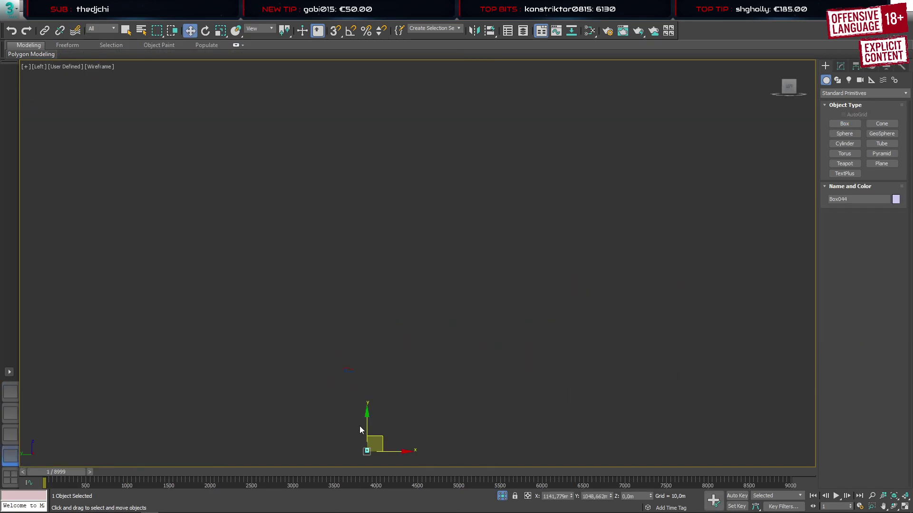
drag(382, 439, 351, 365)
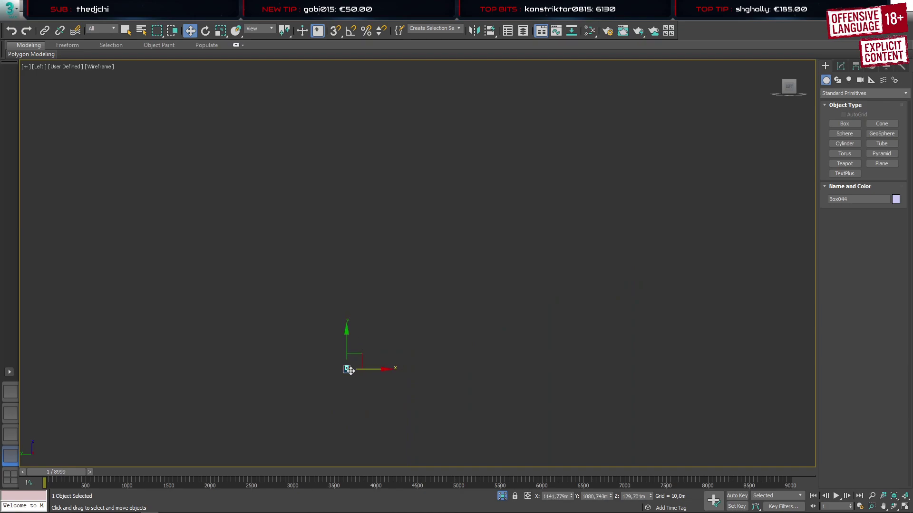
scroll(351, 365, up, 5)
scroll(384, 382, up, 4)
drag(424, 421, 379, 325)
scroll(371, 355, up, 3)
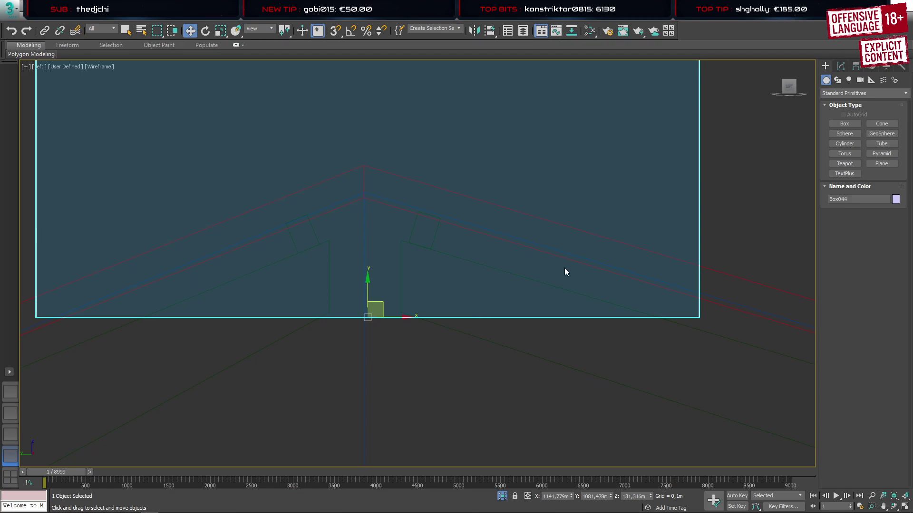
Shrink the box's length to 0,23m in its parameters
click(841, 66)
drag(891, 207, 894, 267)
click(826, 66)
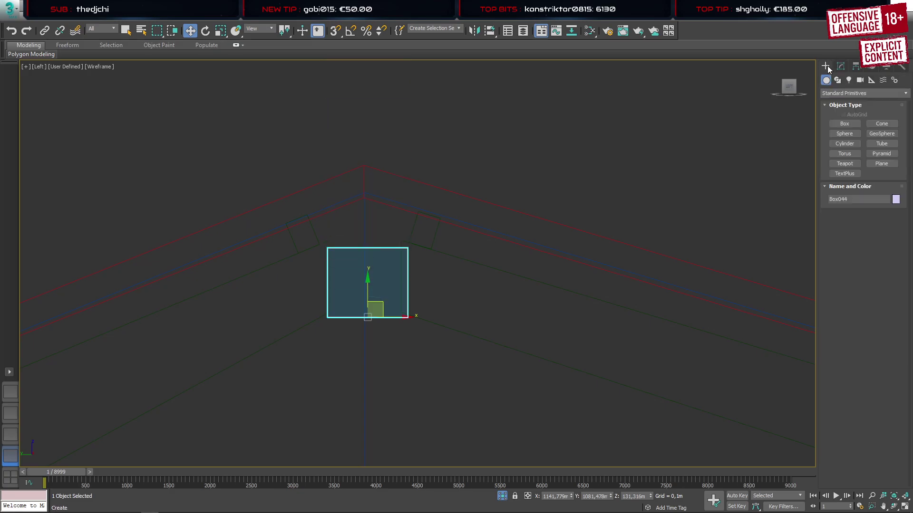
Read the walls' position and set Box044's X position to 1200,349m
click(9, 395)
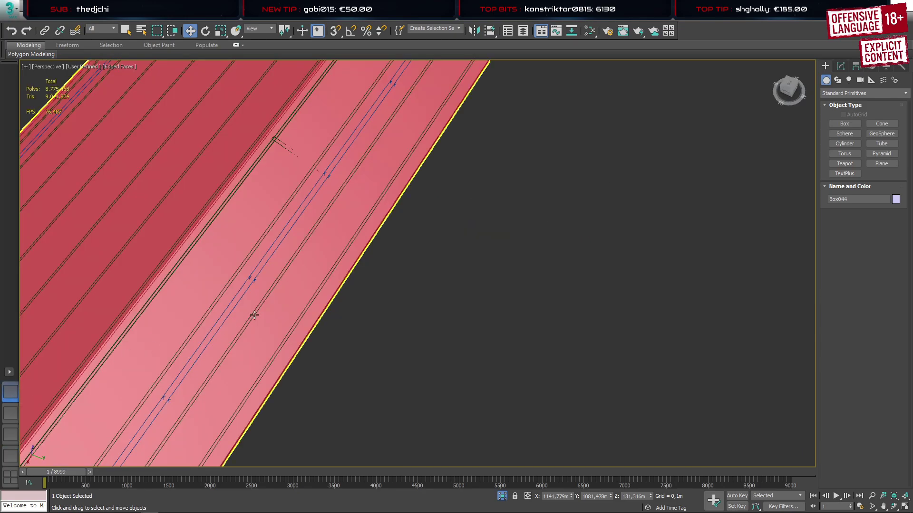
scroll(254, 314, down, 5)
alt+middle_drag(341, 316, 262, 220)
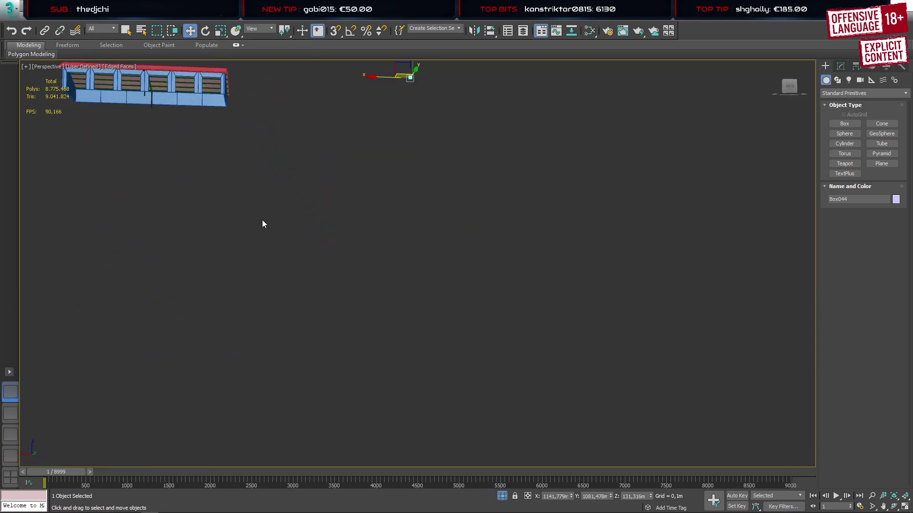
click(185, 96)
double_click(559, 496)
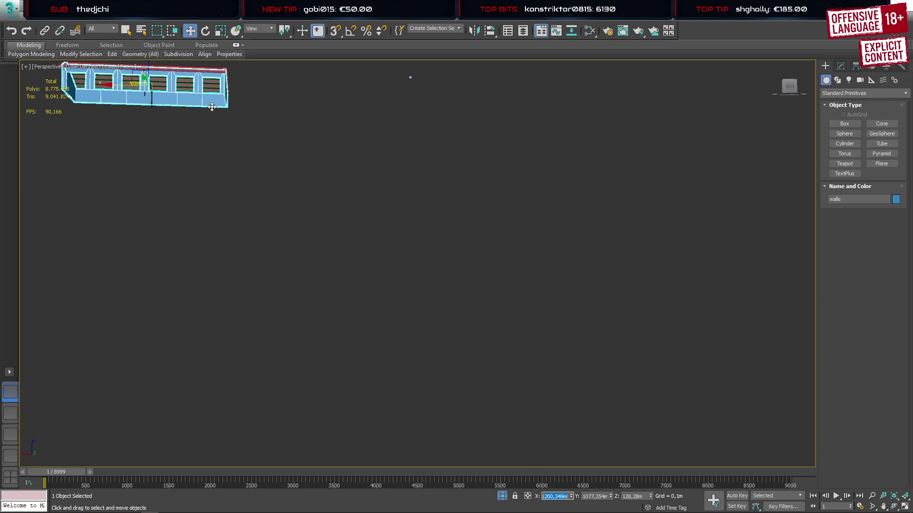
click(596, 496)
click(409, 78)
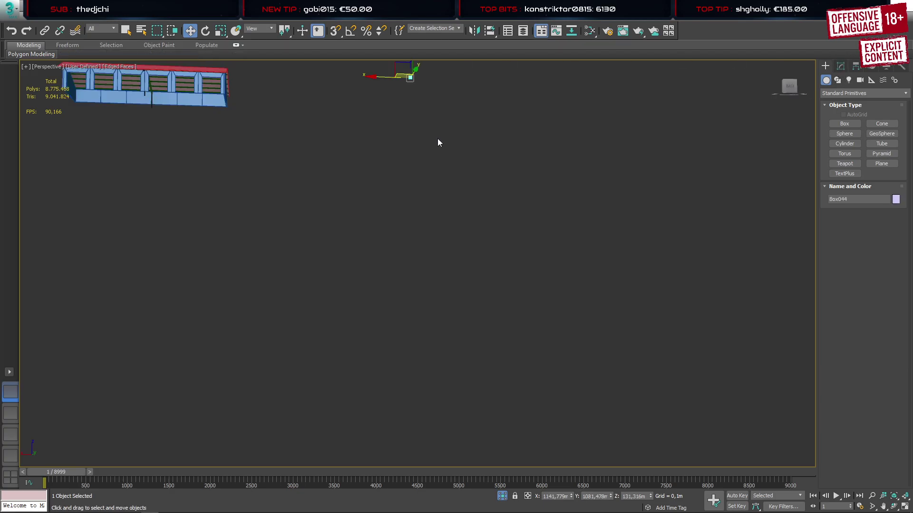
click(562, 495)
text(1200,349)
key(Return)
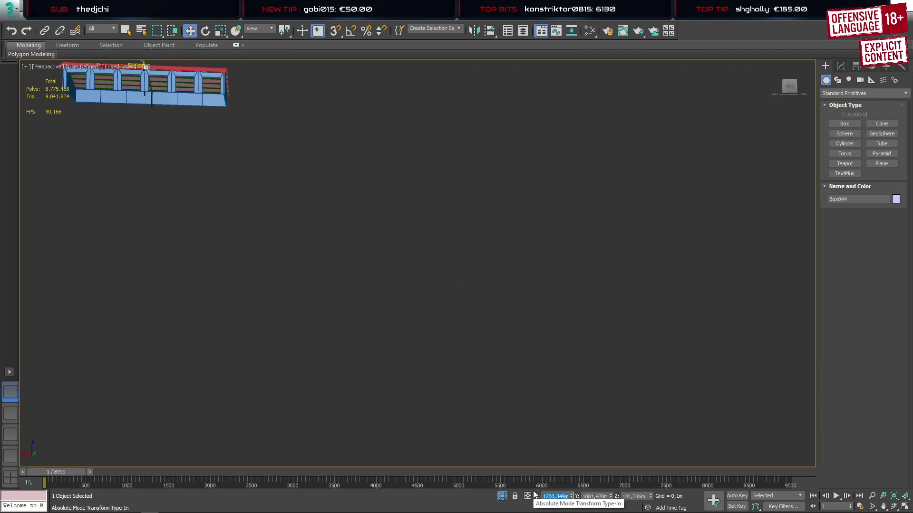
In the Front view, move the box down onto the lower post and shorten its length
click(13, 457)
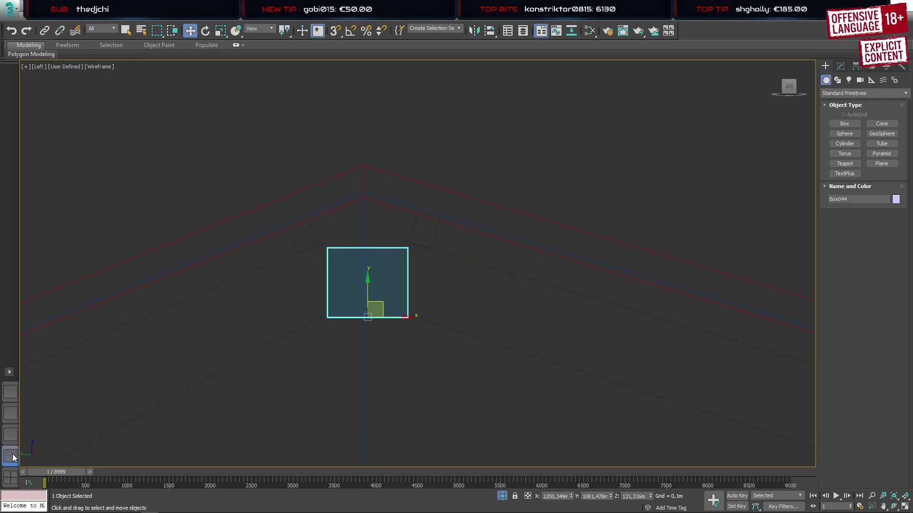
click(10, 435)
scroll(272, 282, down, 5)
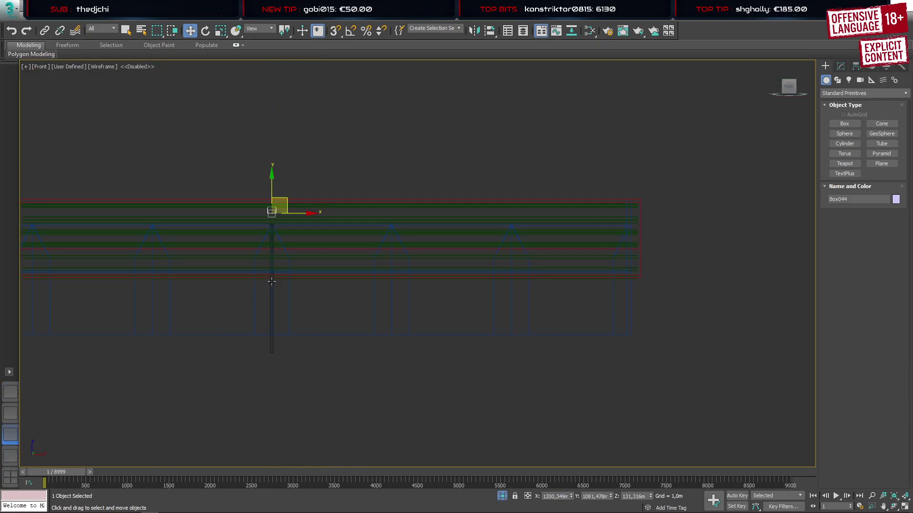
scroll(270, 224, up, 4)
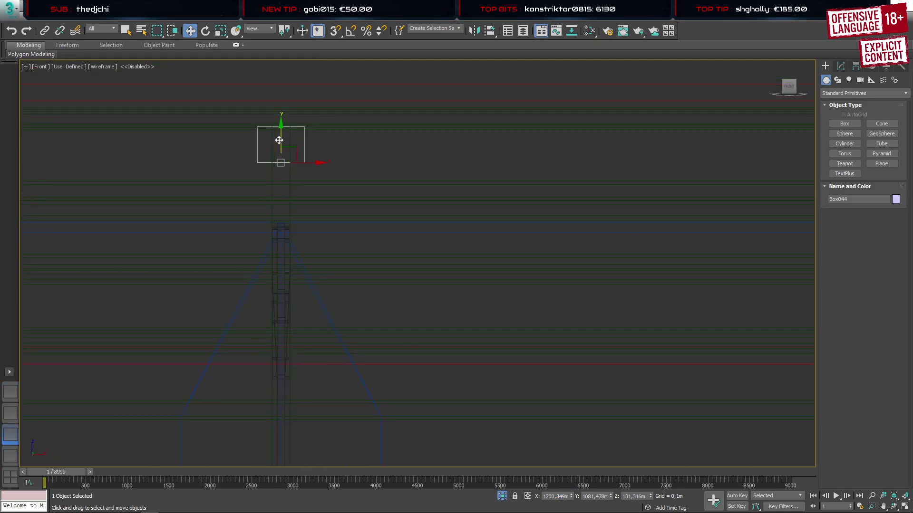
scroll(279, 141, up, 3)
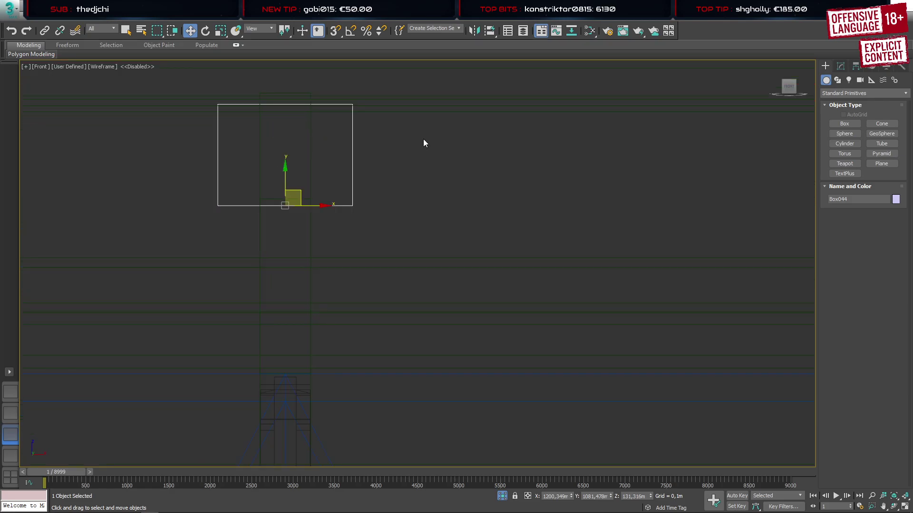
click(840, 66)
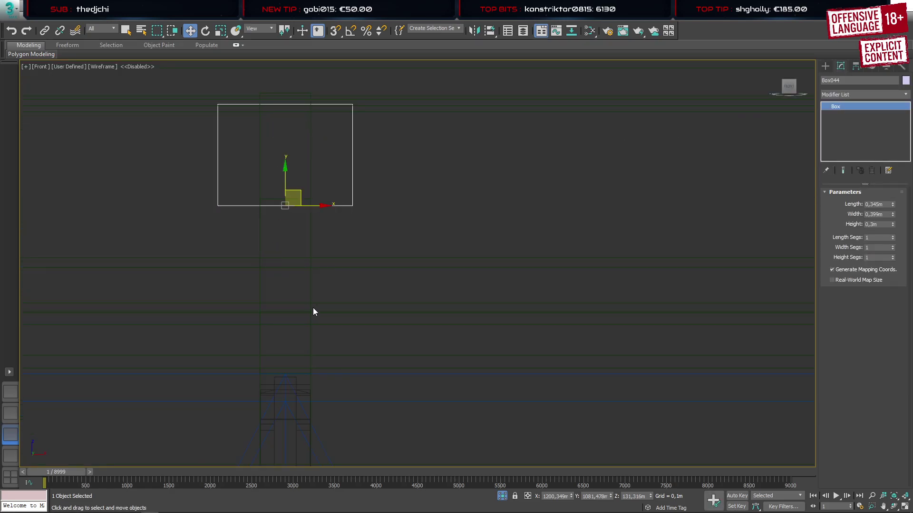
middle_drag(312, 312, 332, 257)
drag(305, 127, 298, 424)
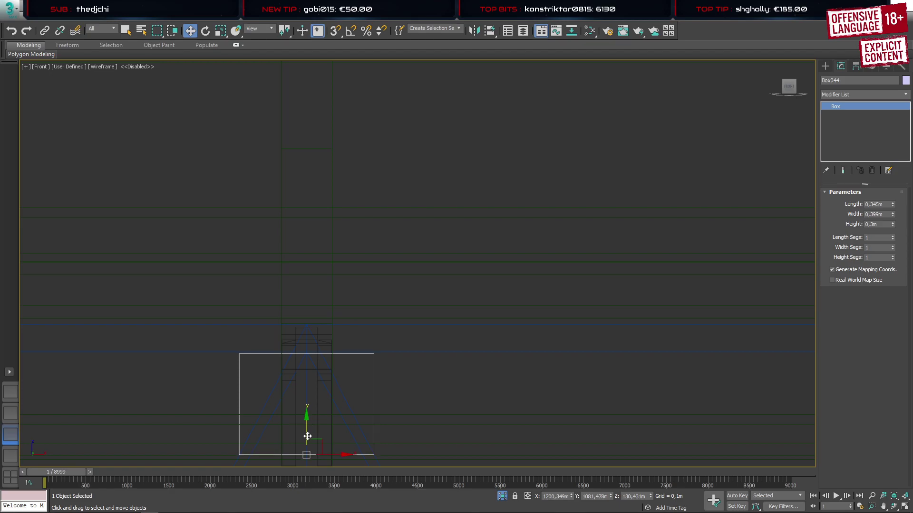
scroll(307, 434, up, 4)
middle_drag(308, 428, 326, 246)
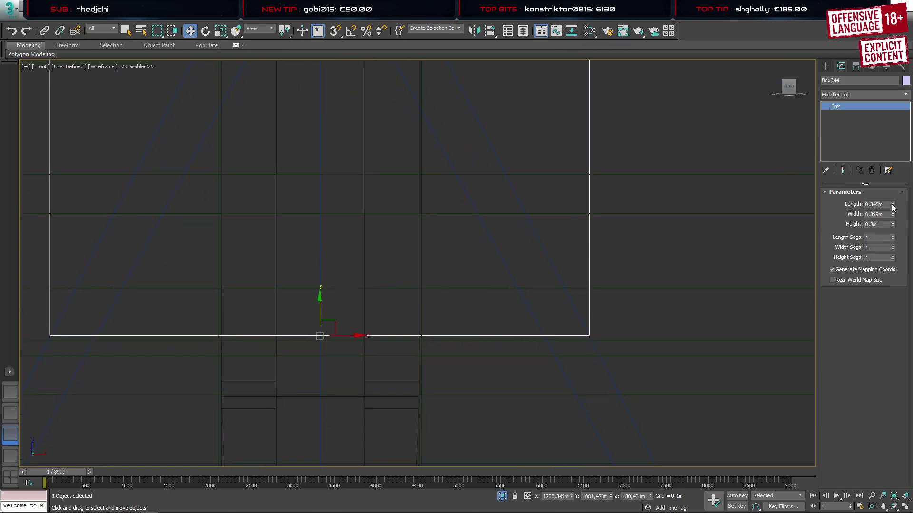
drag(892, 208, 905, 254)
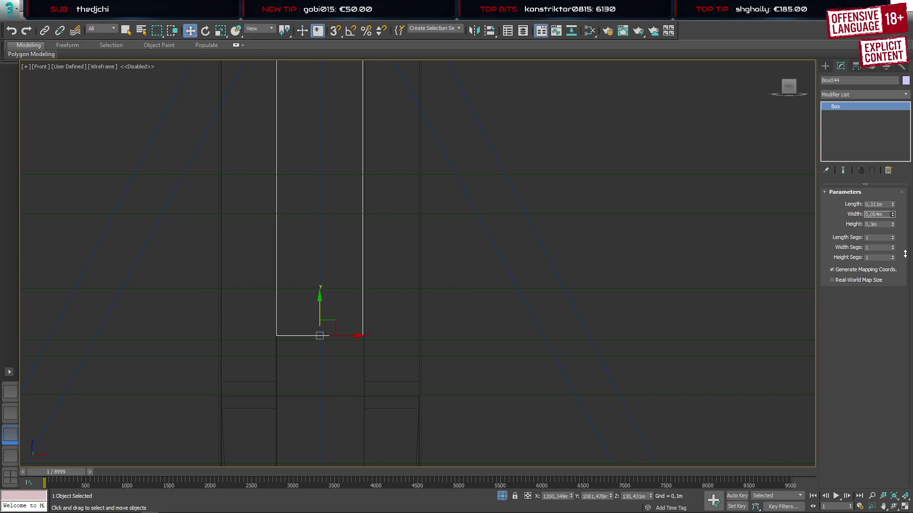
click(826, 65)
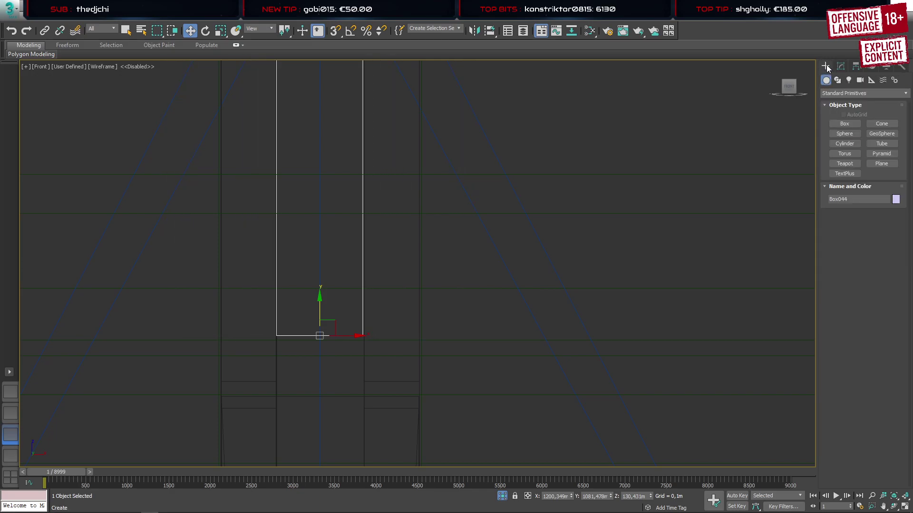
In the Left view, move the box up and centre it under the roof peak
click(12, 458)
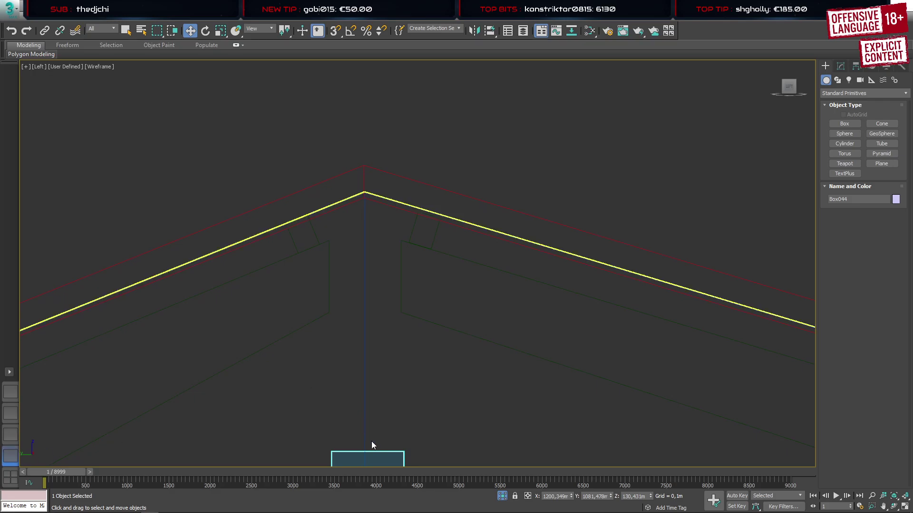
middle_drag(380, 417, 375, 272)
drag(361, 347, 369, 138)
scroll(369, 138, up, 5)
middle_drag(343, 179, 378, 269)
scroll(377, 278, up, 2)
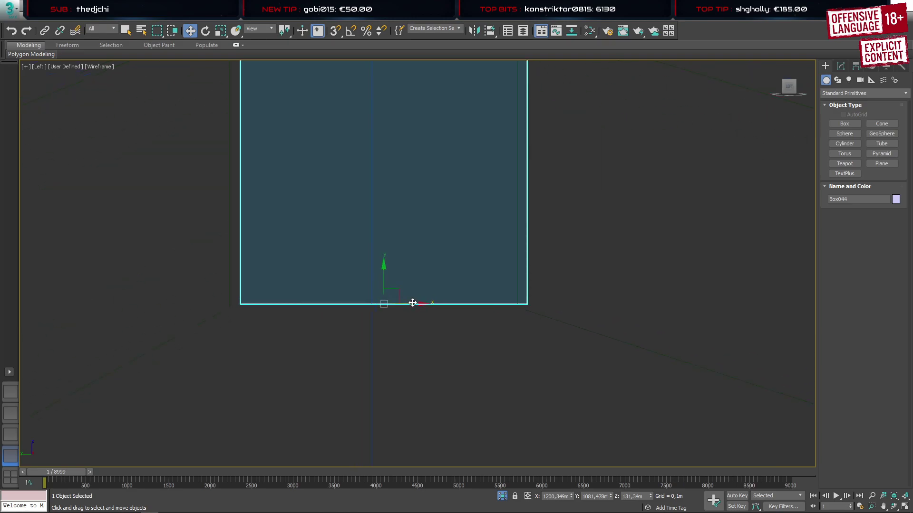
drag(412, 304, 403, 305)
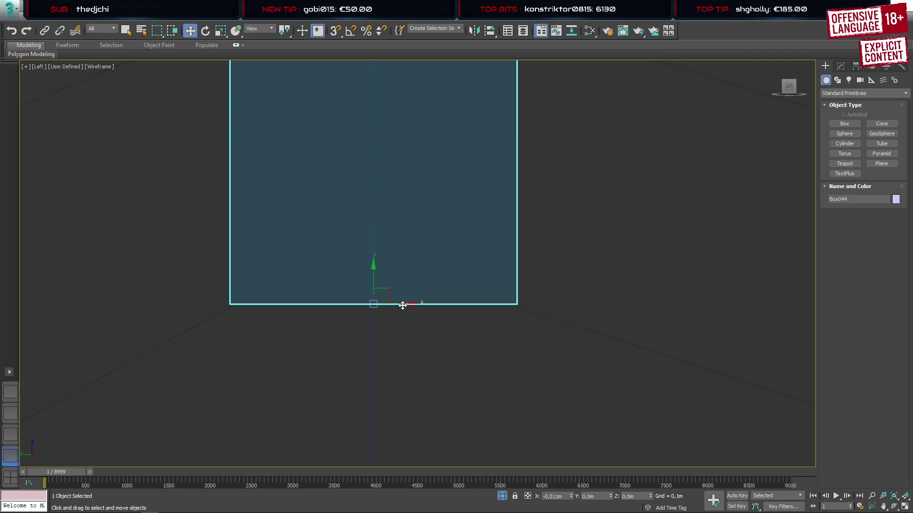
Convert Box044 to an Editable Poly and enter Vertex mode
right_click(387, 246)
mouse_move(424, 349)
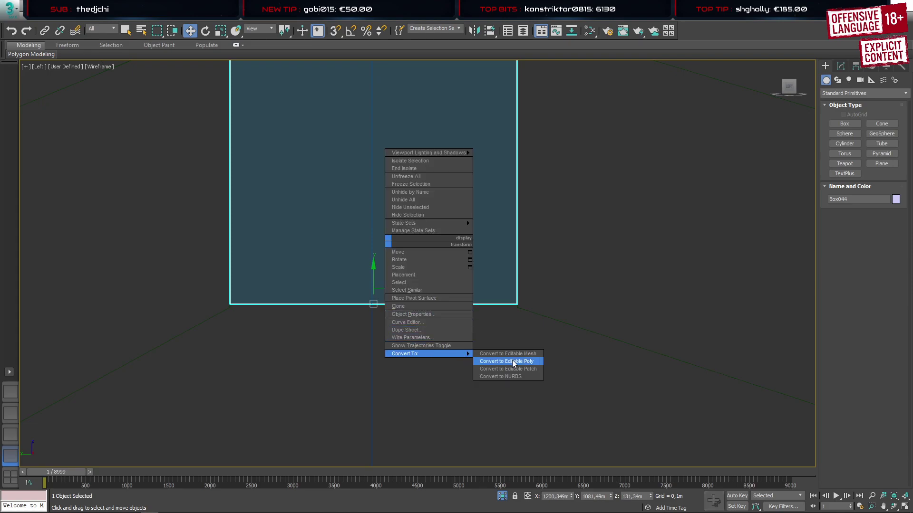
click(512, 360)
scroll(384, 267, down, 3)
key(1)
Push the box's right and left side vertices outward to widen it
drag(422, 118, 492, 292)
scroll(464, 221, up, 2)
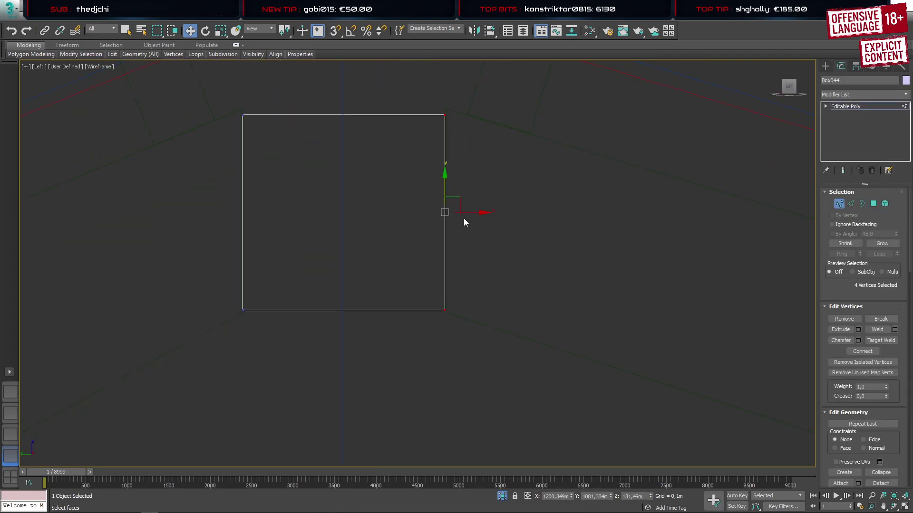
drag(468, 214, 465, 215)
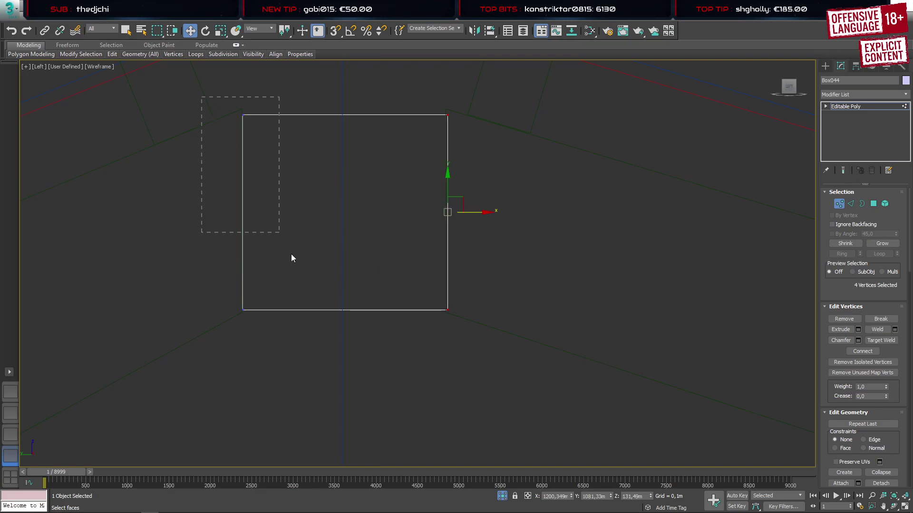
drag(291, 257, 288, 280)
drag(275, 212, 272, 210)
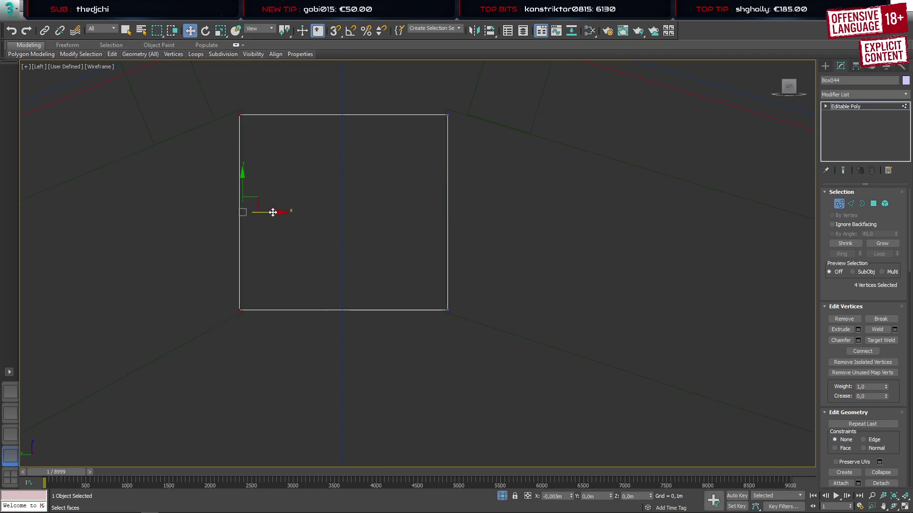
Raise the bottom vertices and lower the top vertices slightly
drag(185, 271, 518, 354)
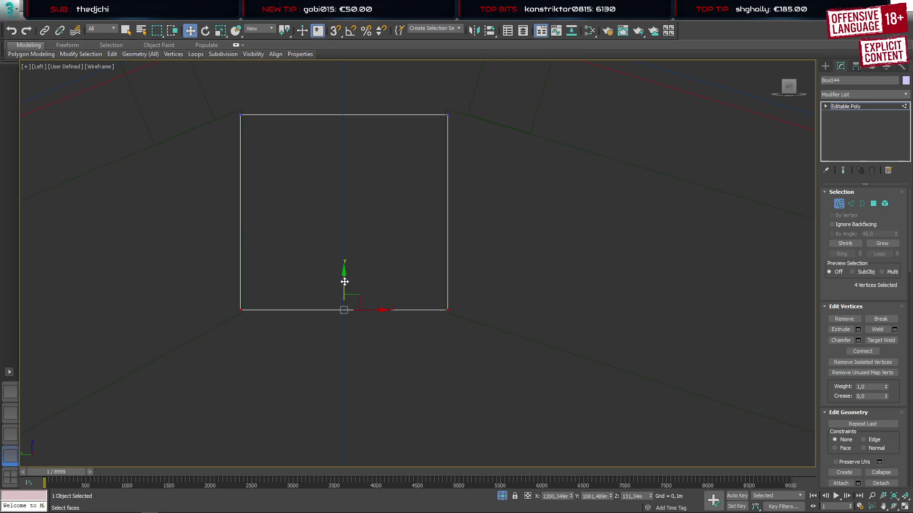
drag(344, 282, 344, 277)
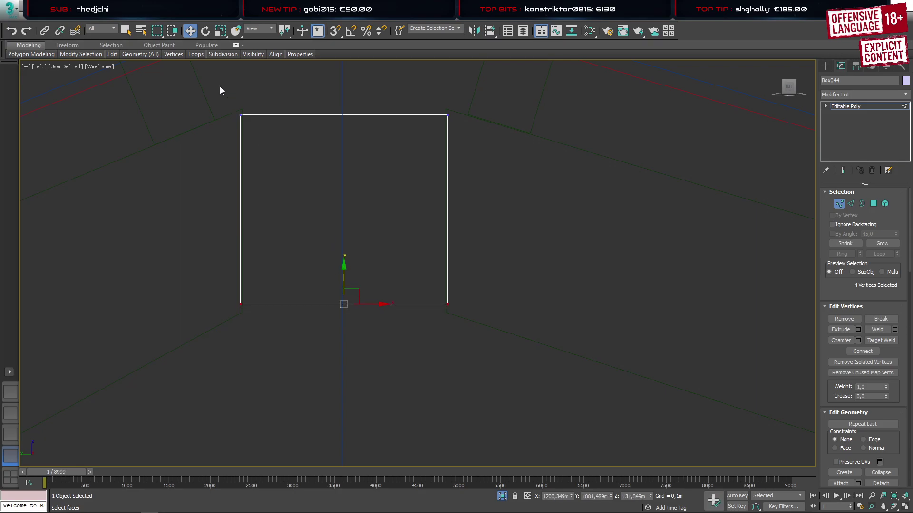
drag(220, 87, 463, 141)
drag(342, 91, 342, 93)
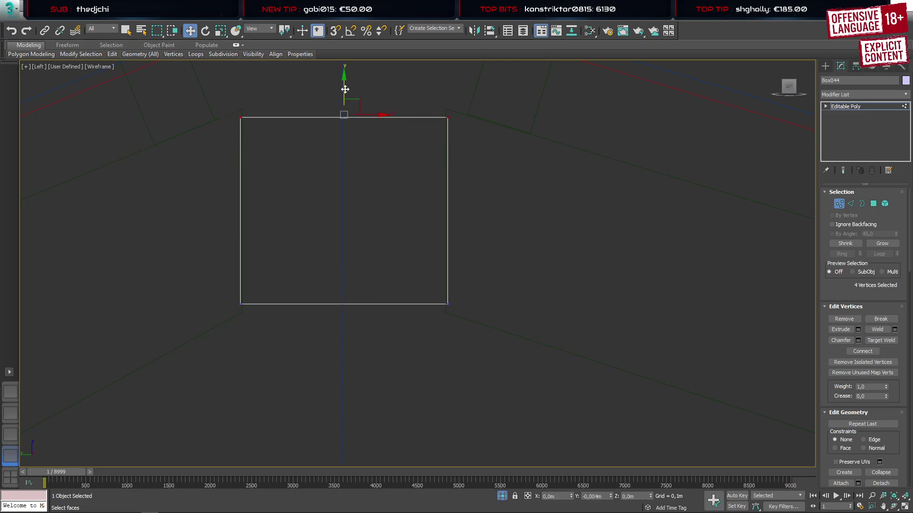
click(825, 66)
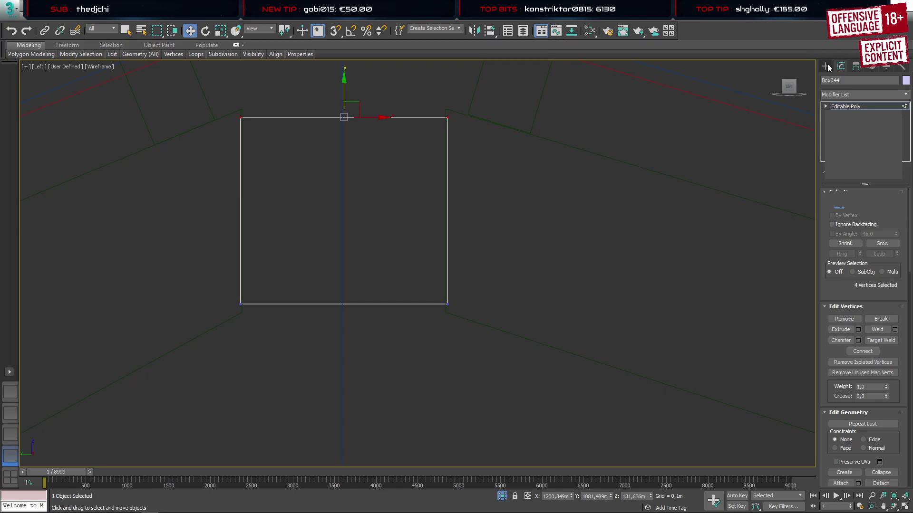
Select the right element of Box035 and nudge it slightly down-left
click(517, 124)
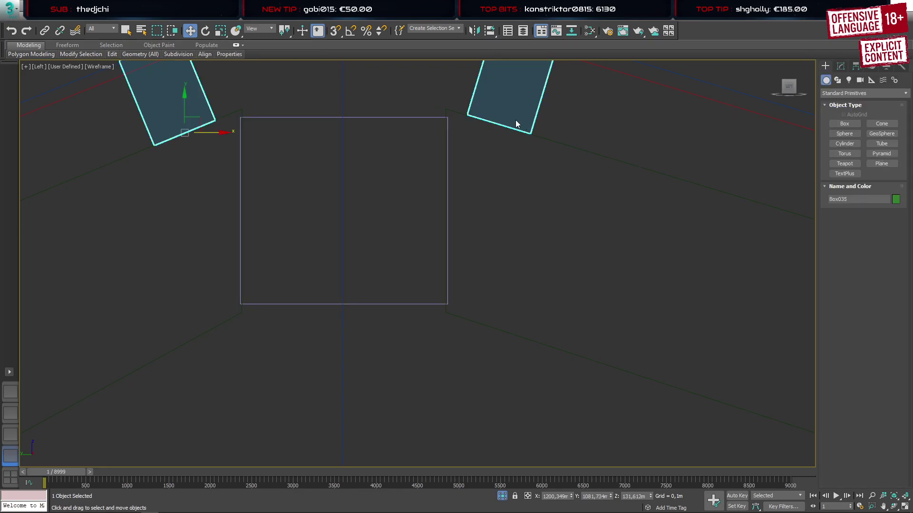
key(5)
click(514, 98)
scroll(515, 98, up, 6)
middle_drag(508, 154, 460, 260)
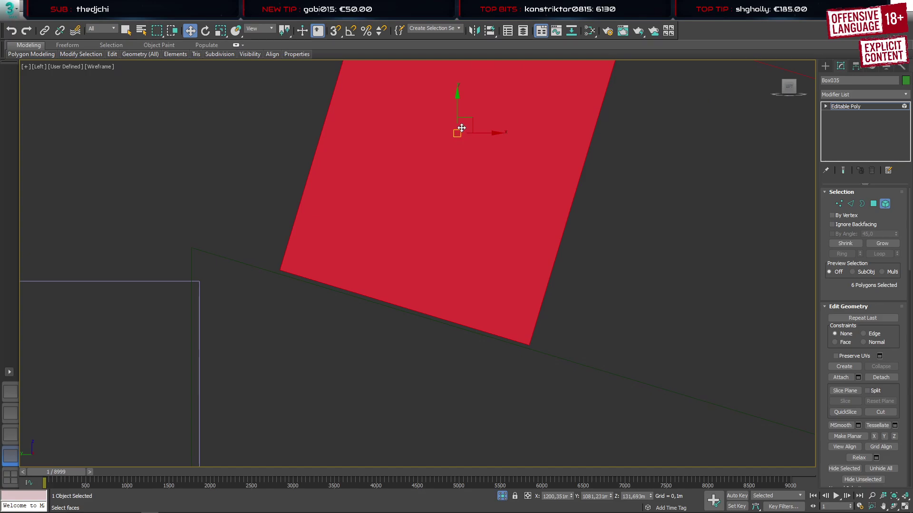
drag(466, 123, 465, 123)
Zoom and pan the Left view to frame the area around the rafter peak
scroll(458, 157, down, 3)
scroll(459, 164, down, 3)
middle_drag(650, 271, 704, 242)
scroll(283, 151, up, 4)
scroll(285, 157, up, 4)
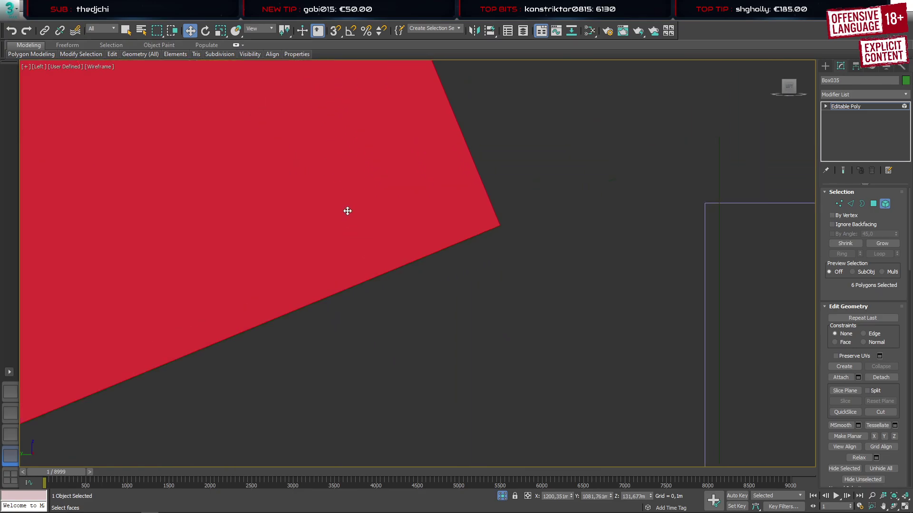
scroll(347, 210, down, 5)
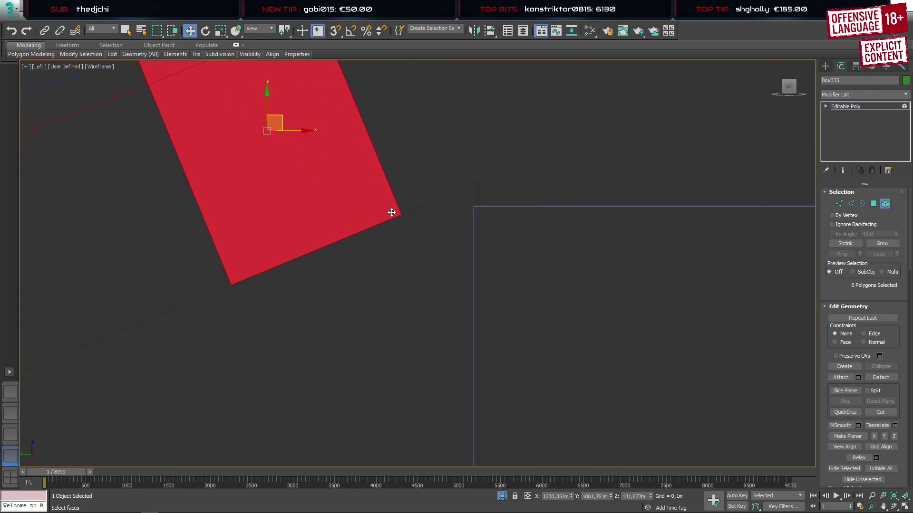
scroll(392, 212, down, 6)
middle_drag(654, 287, 575, 228)
Select the square box Box044 and glance at the bracket reference in Firefox
click(828, 67)
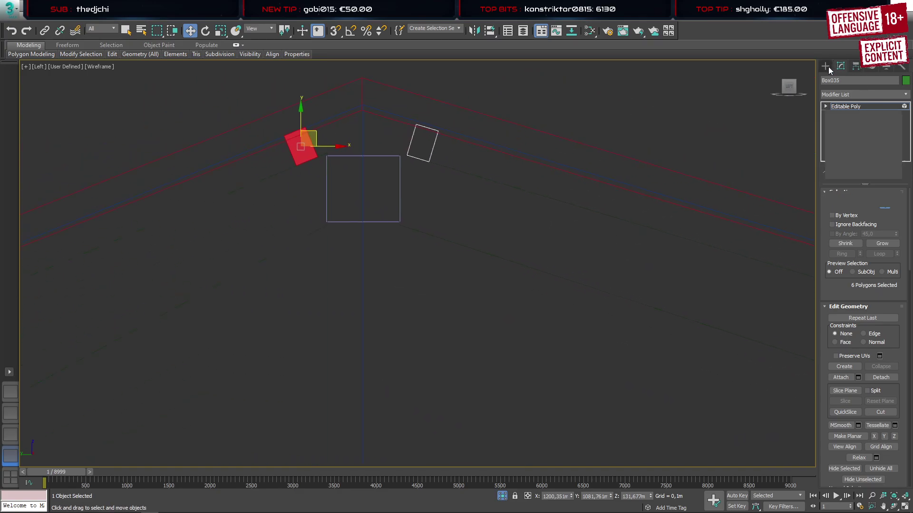
click(826, 67)
scroll(378, 173, up, 3)
click(378, 173)
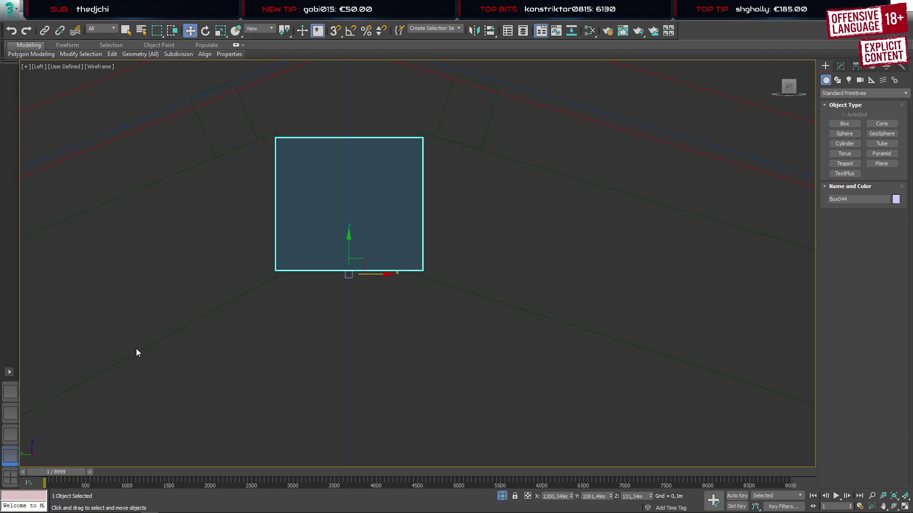
click(45, 507)
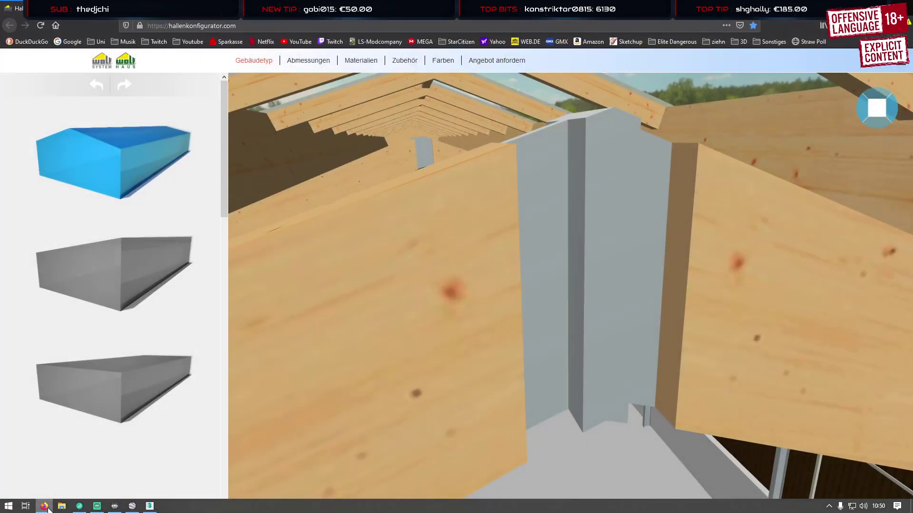
click(45, 507)
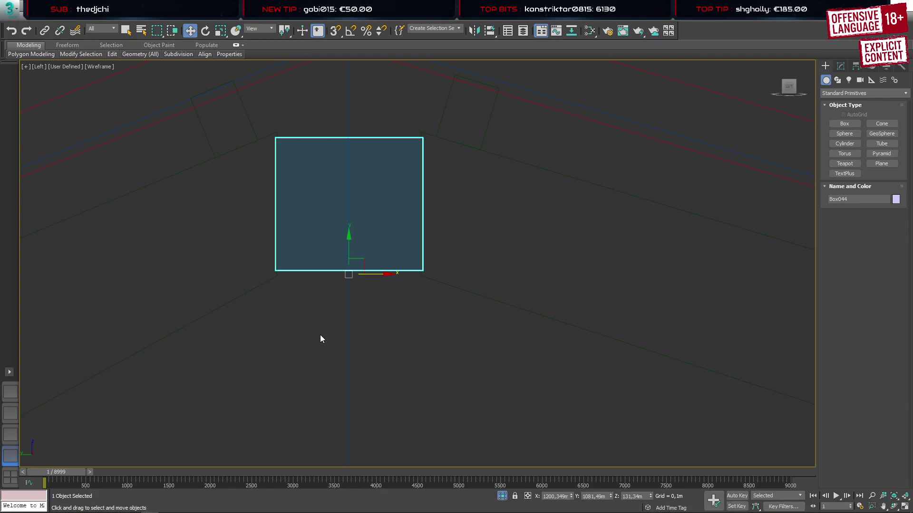
Raise Box044's middle edges into a chevron peak, then lower the peak vertices slightly
key(2)
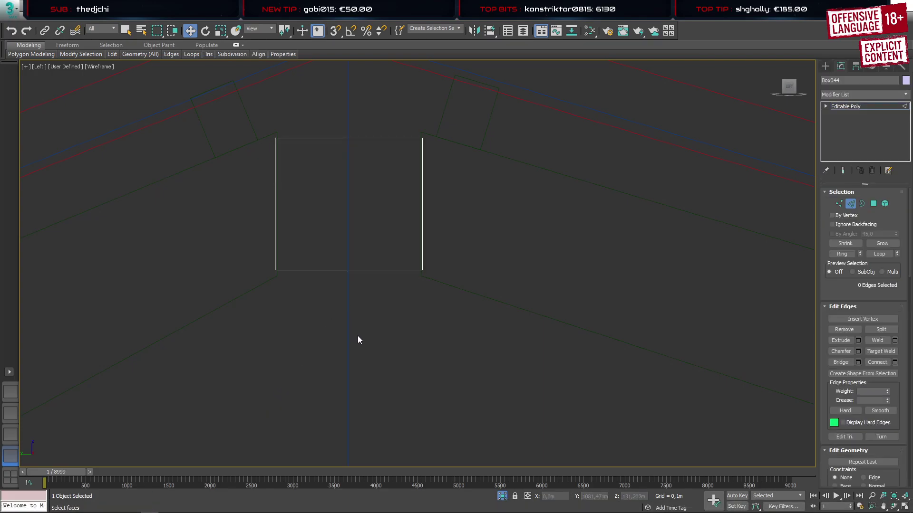
drag(357, 335, 355, 98)
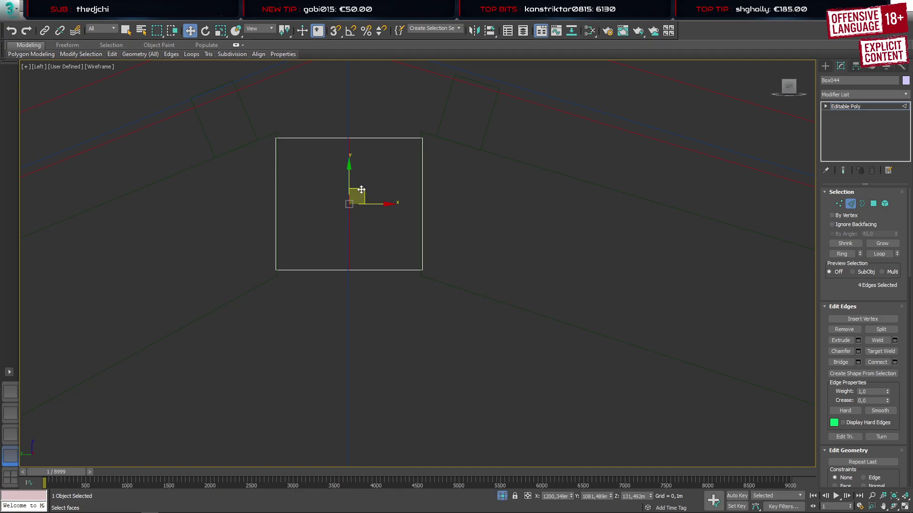
scroll(362, 190, up, 3)
middle_drag(362, 190, 378, 238)
drag(362, 233, 365, 187)
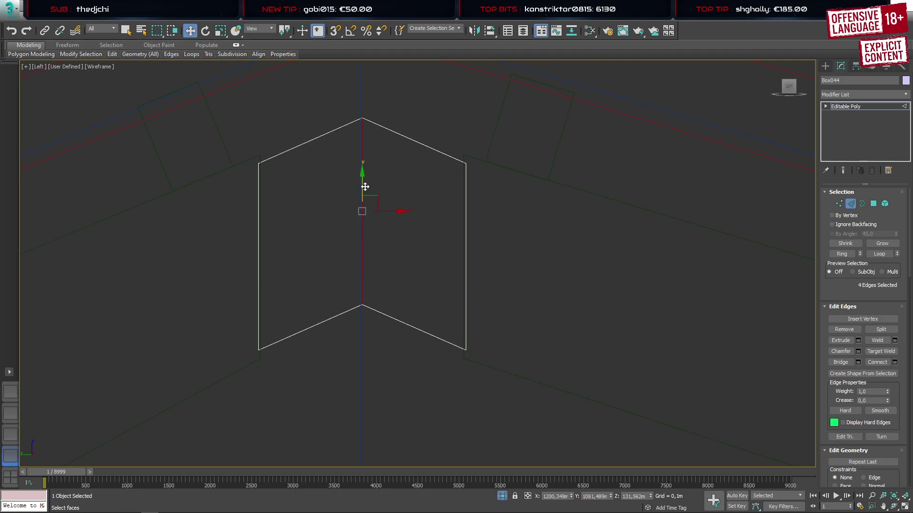
key(1)
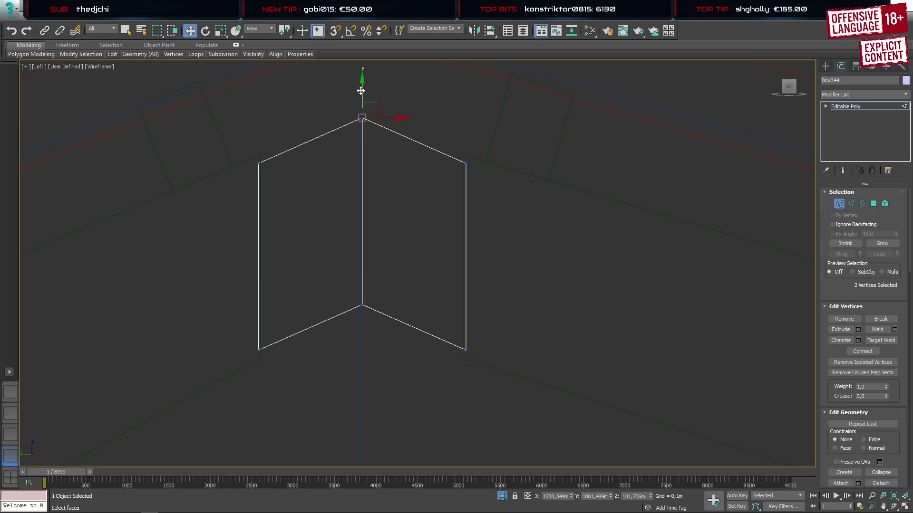
drag(361, 90, 361, 96)
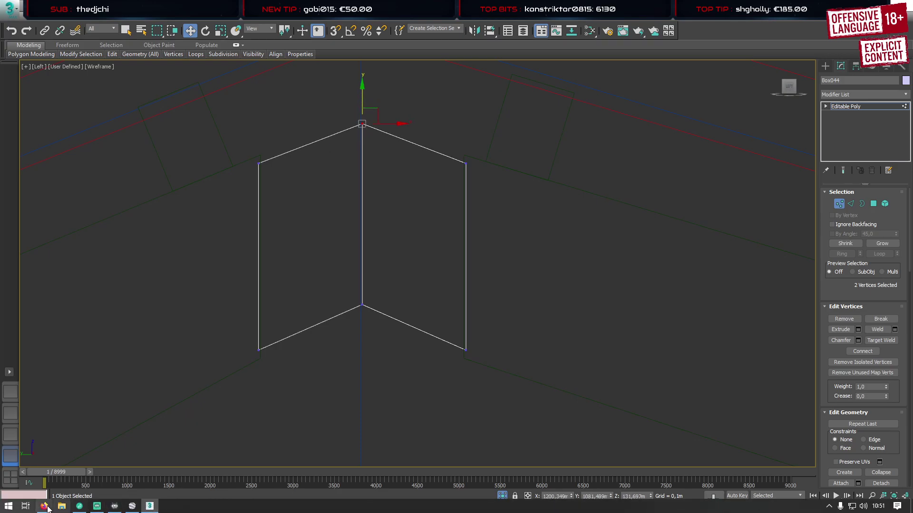
click(44, 507)
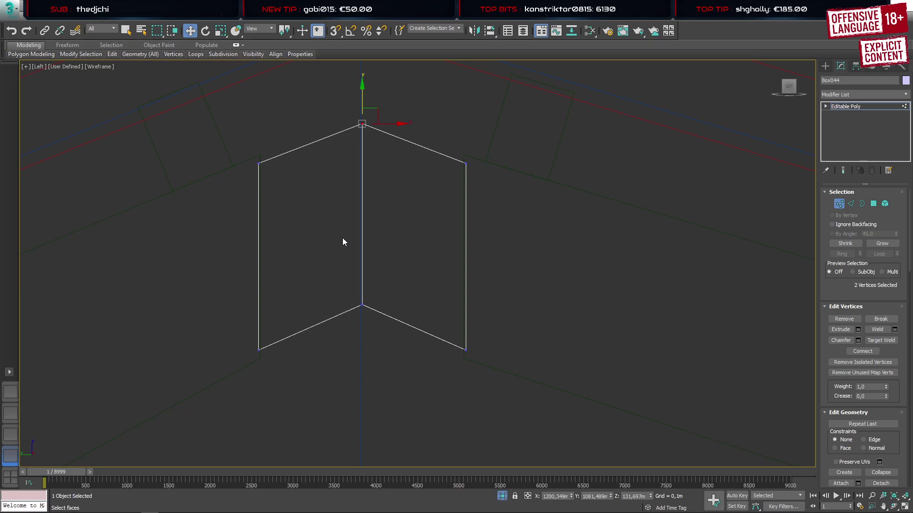
Connect the right and left faces' edges, adding a new vertical edge beside the peak
key(2)
drag(401, 352, 407, 108)
key(ctrl+shift+e)
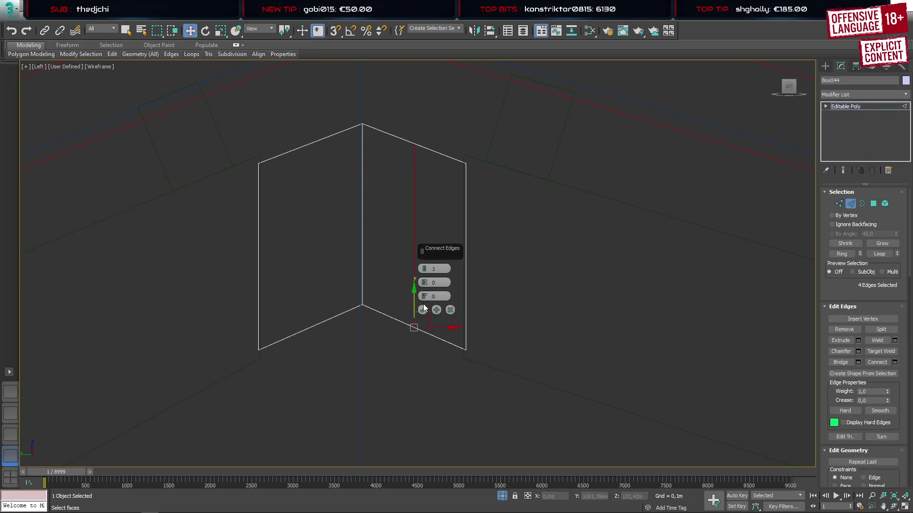
drag(424, 297, 428, 184)
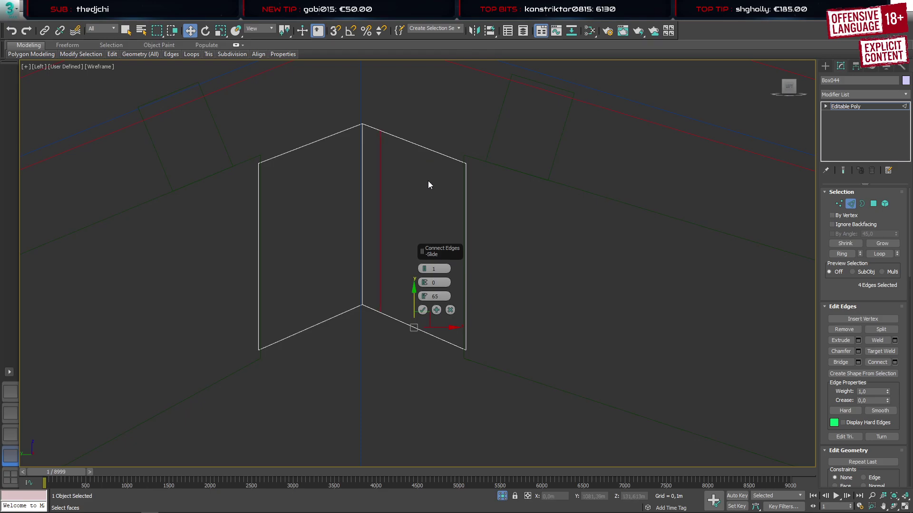
click(422, 309)
drag(333, 341, 332, 343)
key(ctrl+shift+e)
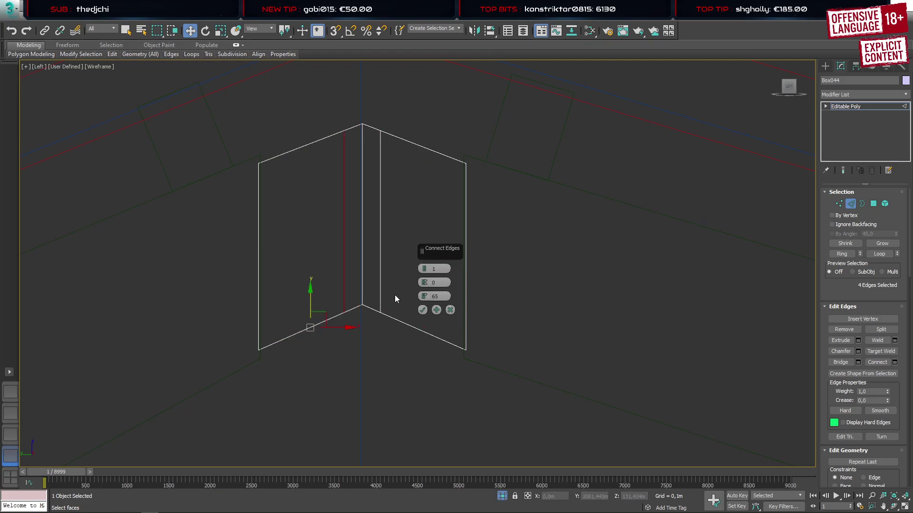
click(422, 309)
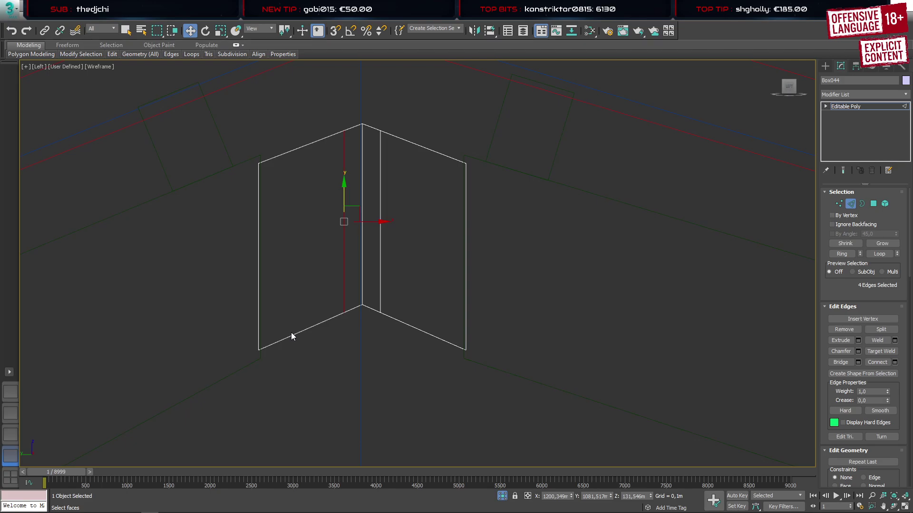
In the Front view, move Box044 down onto the rafter peak
click(11, 437)
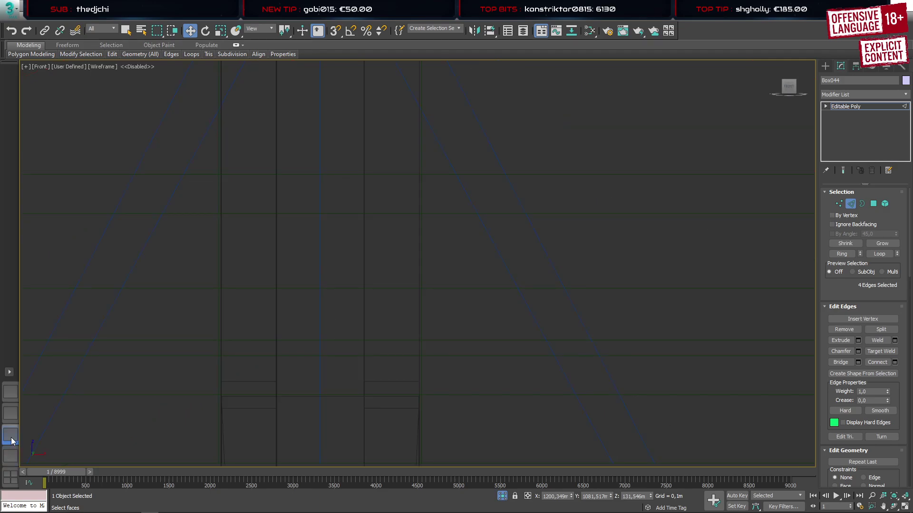
click(826, 65)
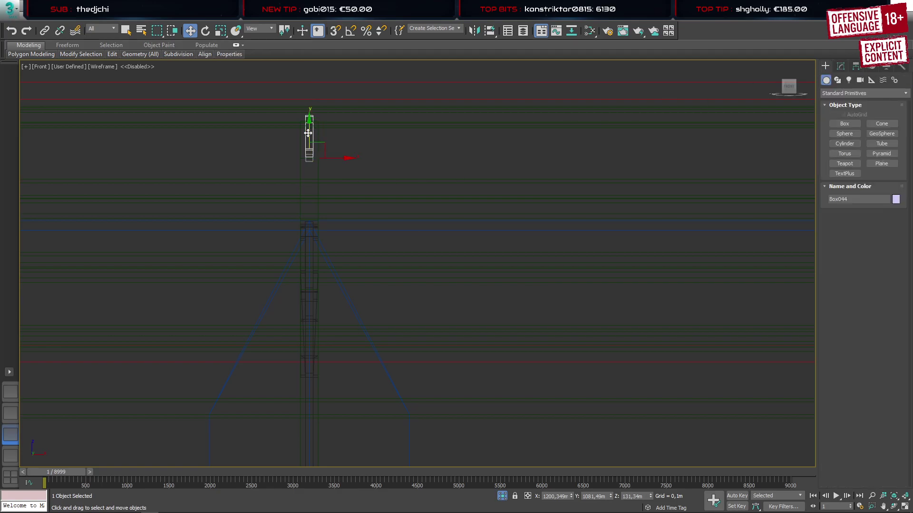
click(44, 507)
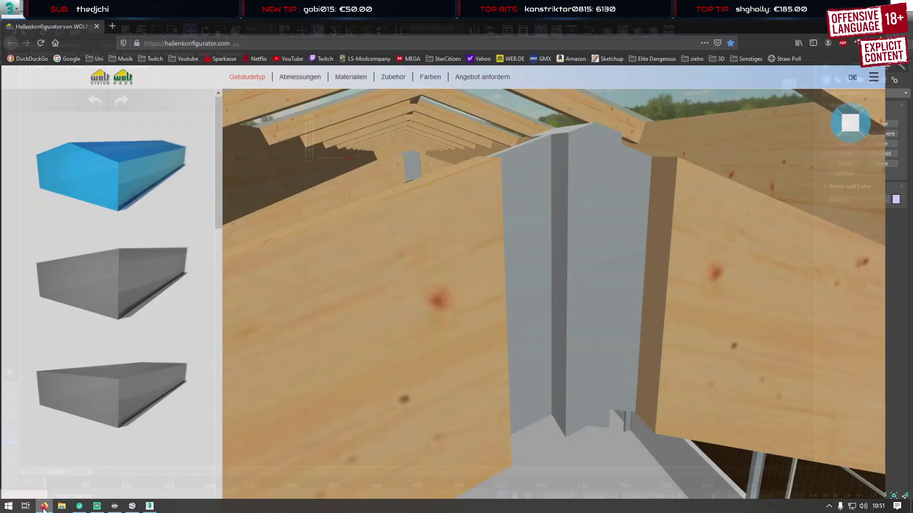
click(44, 507)
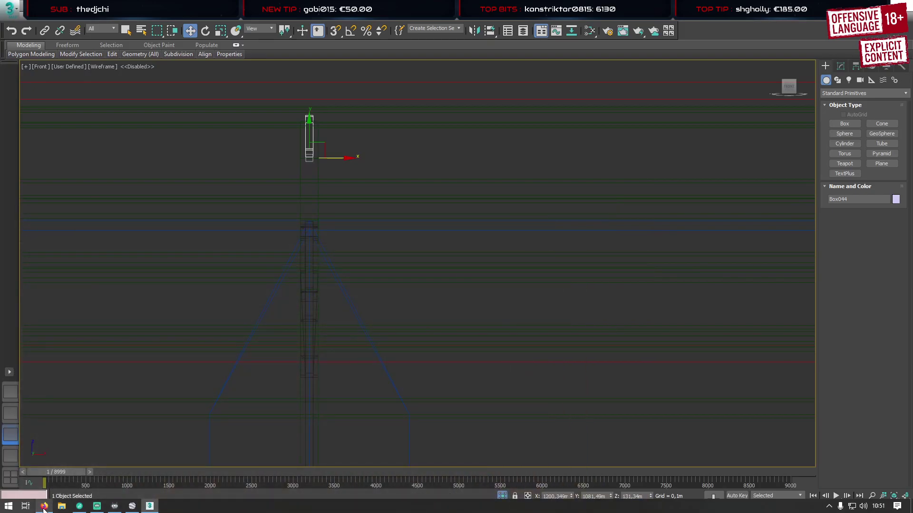
drag(309, 137, 301, 261)
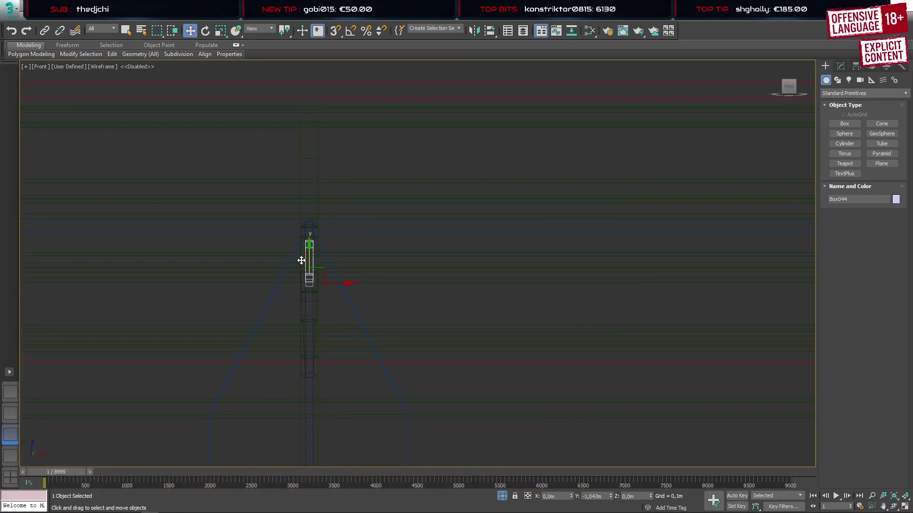
Orbit the perspective view to look up at the bracket inside the barn
click(10, 392)
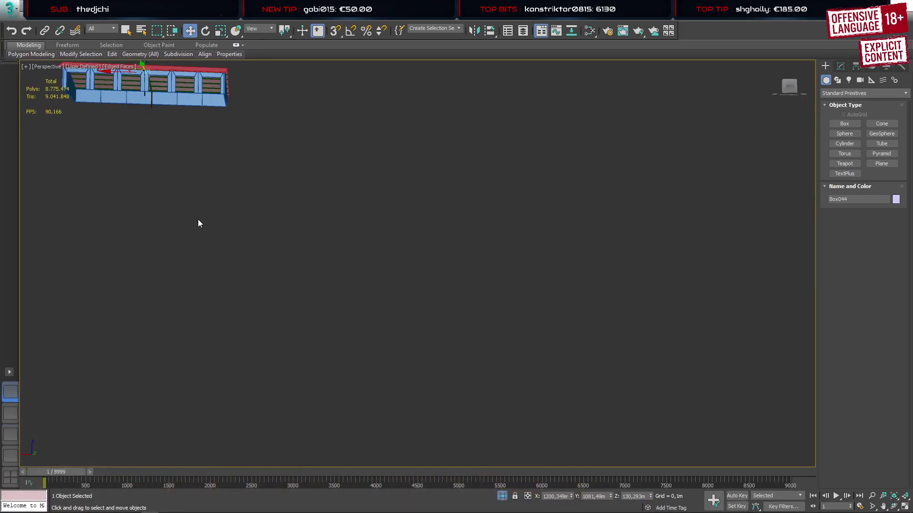
middle_drag(199, 220, 349, 352)
scroll(295, 221, up, 12)
alt+middle_drag(322, 245, 242, 223)
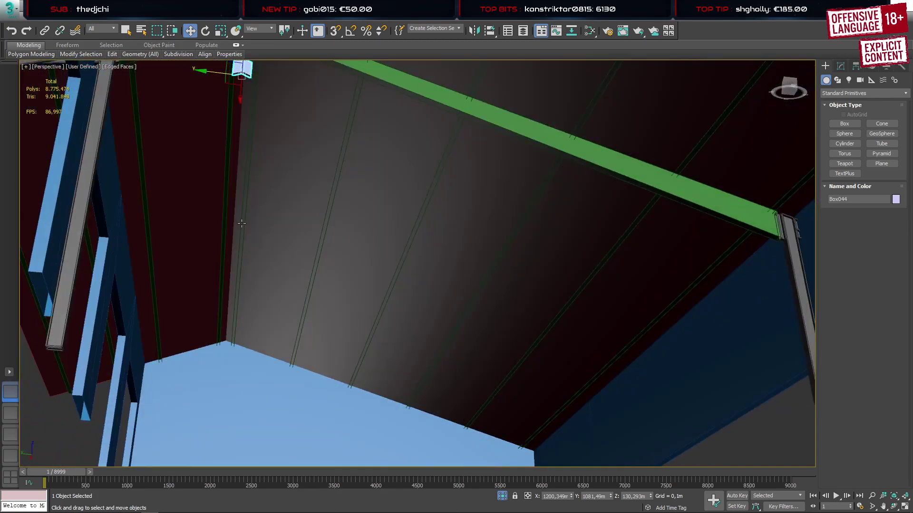
scroll(244, 75, up, 7)
middle_drag(244, 75, 307, 267)
scroll(338, 358, up, 3)
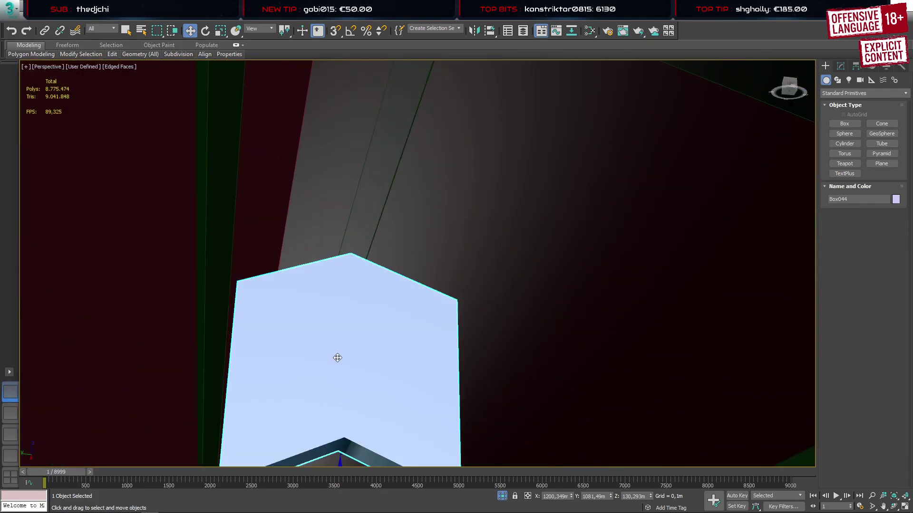
scroll(338, 358, up, 5)
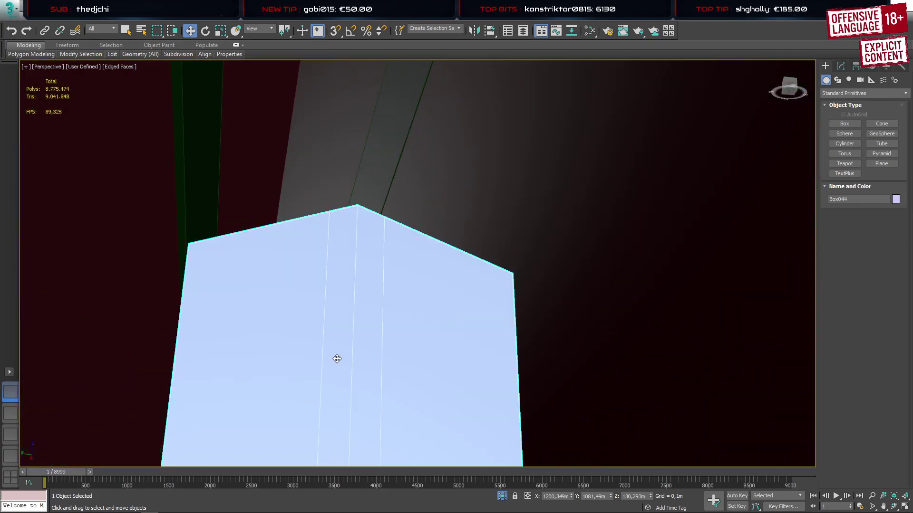
Select the four narrow peak strip polygons on both sides of the bracket
key(4)
click(336, 291)
ctrl+click(363, 292)
alt+middle_drag(312, 318, 438, 297)
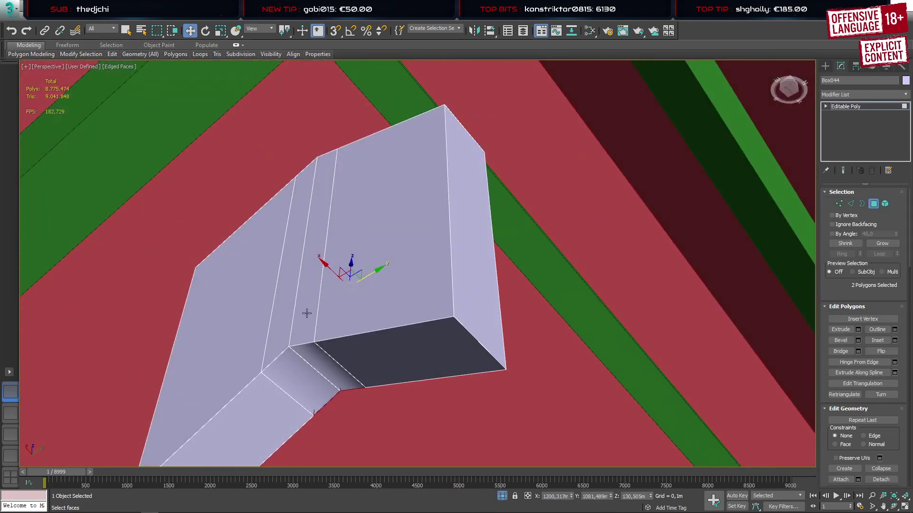
ctrl+click(307, 313)
ctrl+click(282, 321)
alt+middle_drag(381, 302, 252, 310)
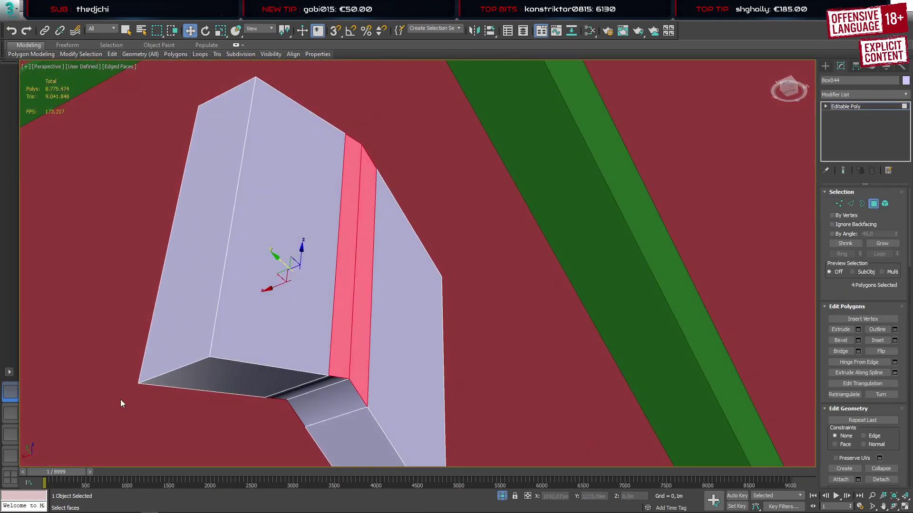
Extrude the selected strips by 0,041m in the Front view
click(11, 435)
scroll(291, 278, up, 8)
key(shift+e)
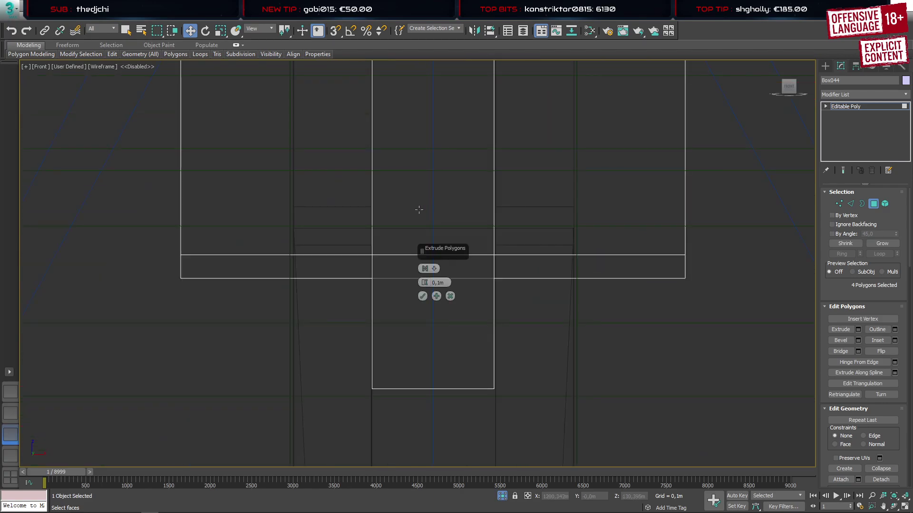
drag(425, 283, 468, 398)
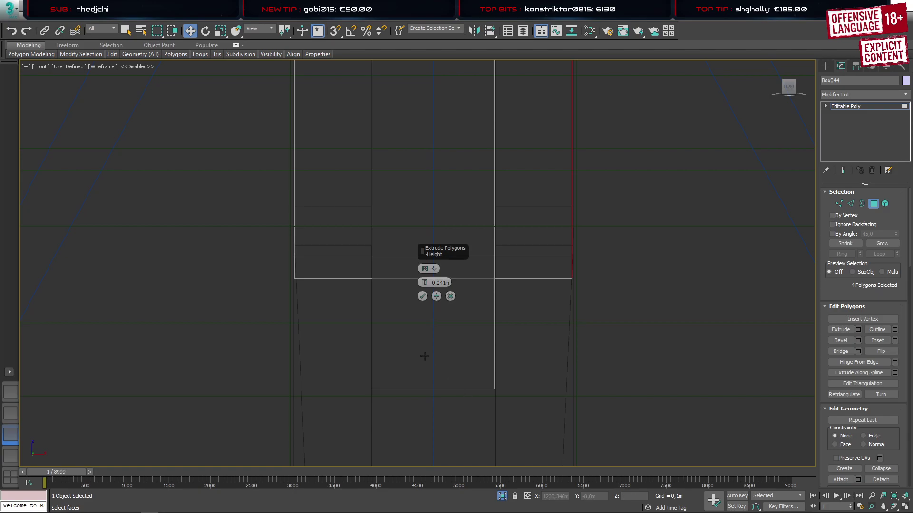
click(423, 296)
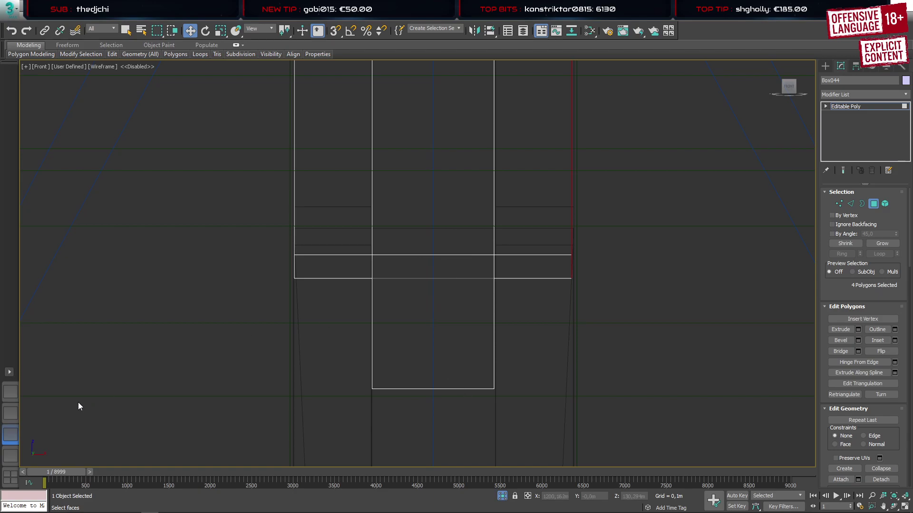
scroll(335, 312, down, 4)
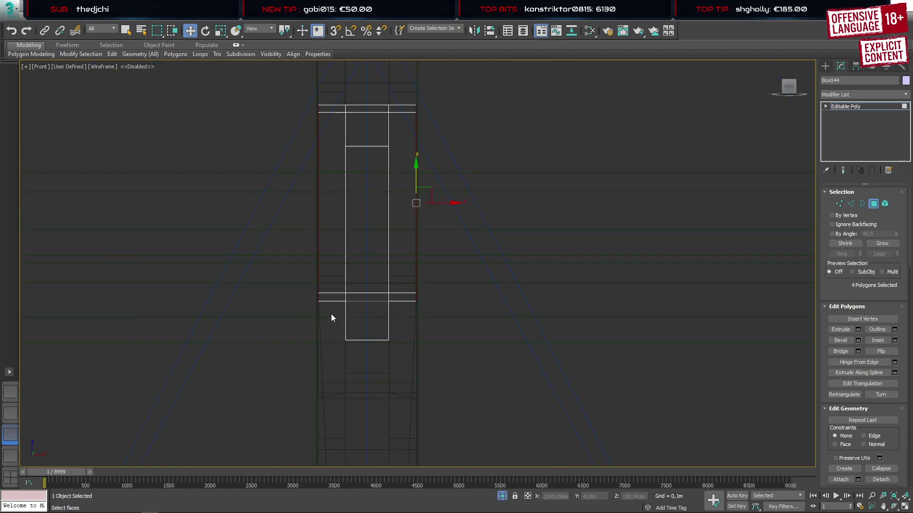
click(15, 391)
scroll(323, 347, down, 3)
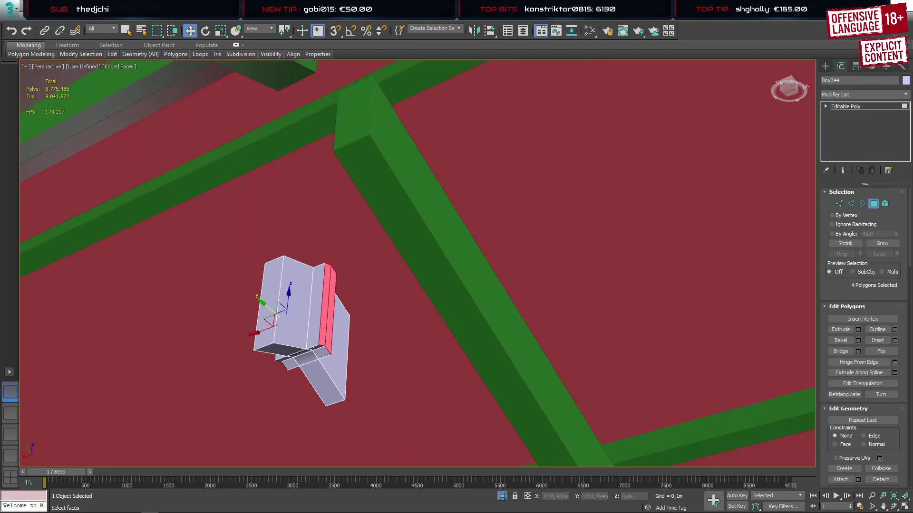
click(826, 69)
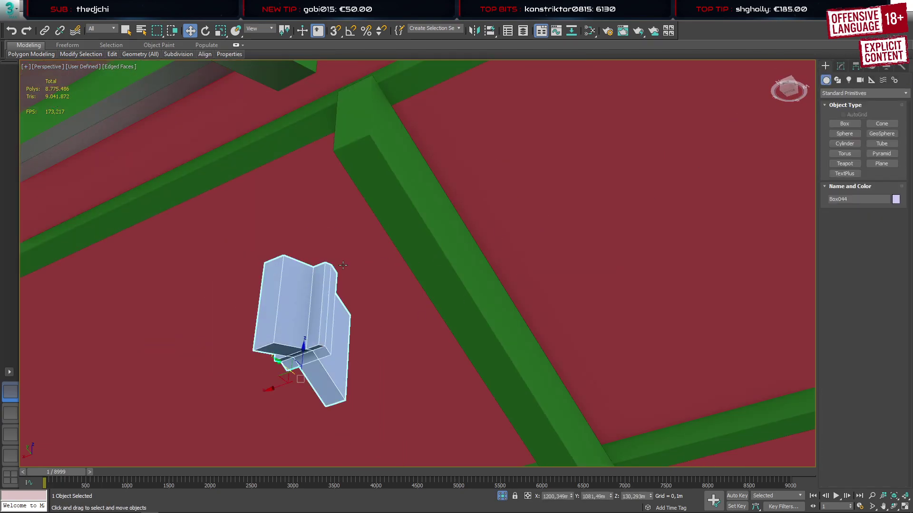
In the Left view, raise the small peak bracket Box044 onto the roof ridge
click(15, 459)
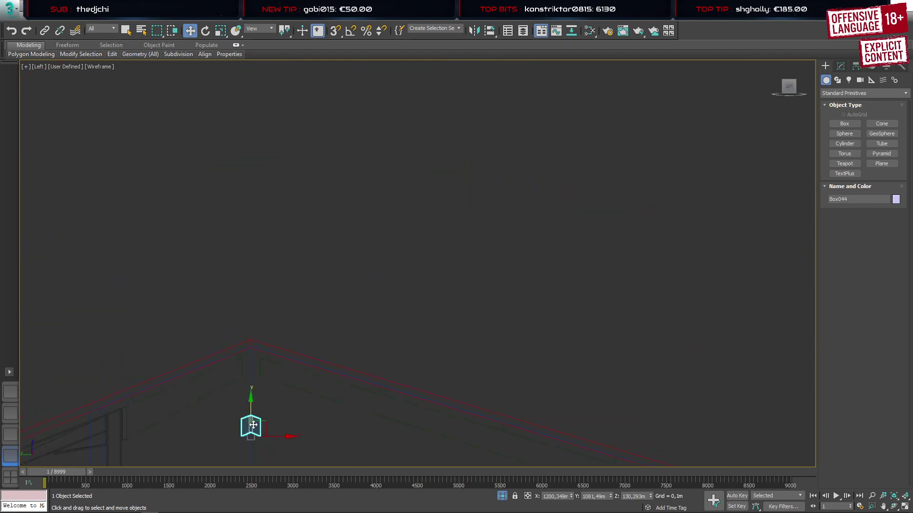
drag(253, 414, 253, 349)
scroll(249, 369, up, 10)
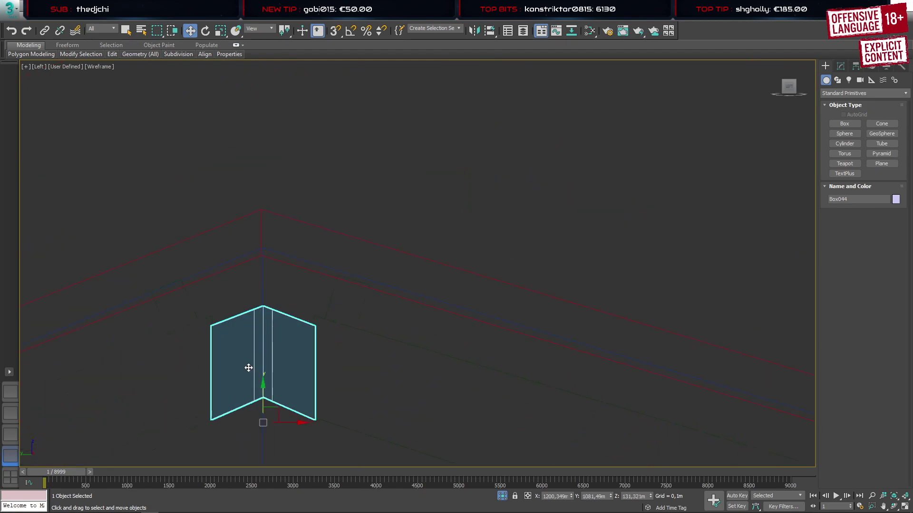
middle_drag(261, 377, 326, 279)
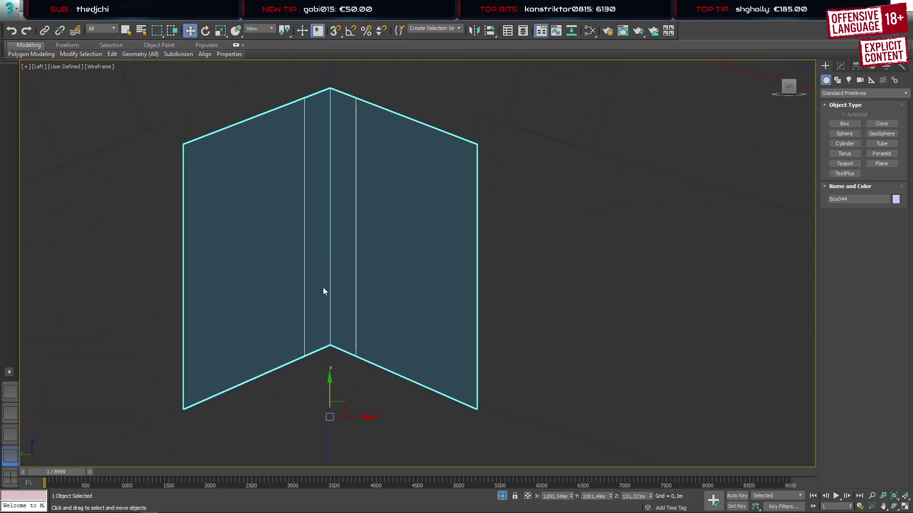
drag(329, 393, 329, 377)
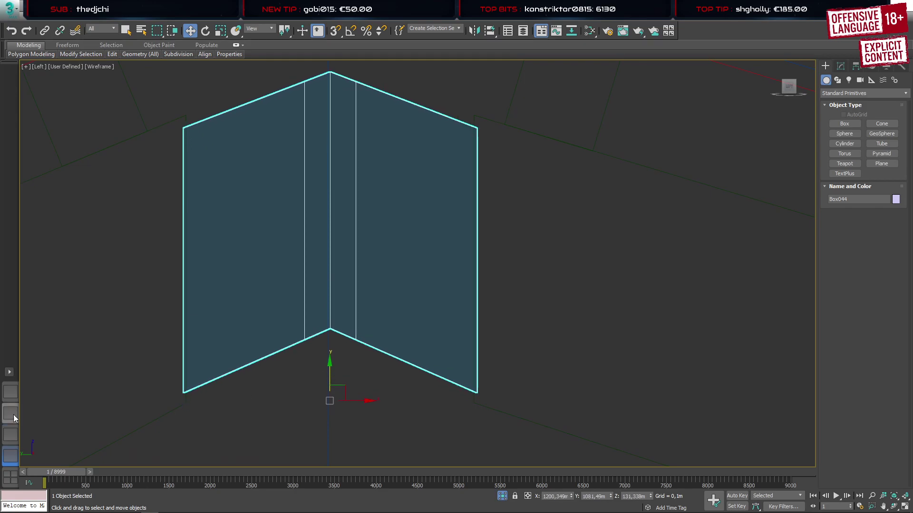
Isolate Box044, delete its selected faces in Polygon mode, then end isolation
click(10, 391)
key(z)
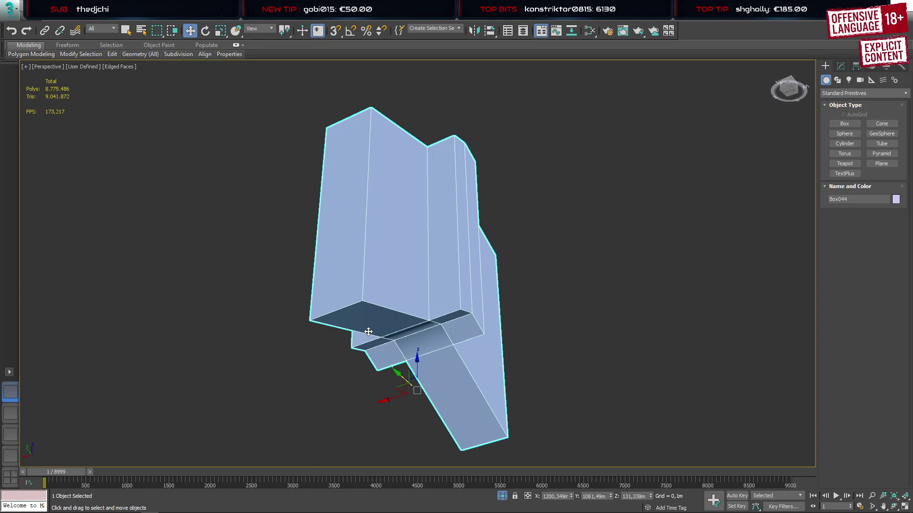
key(4)
click(352, 251)
scroll(352, 250, down, 3)
alt+middle_drag(442, 308, 330, 319)
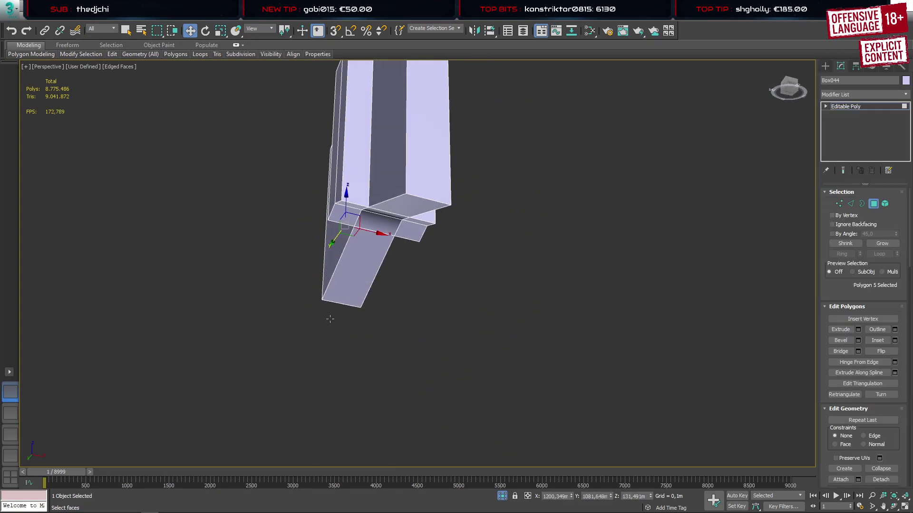
click(423, 182)
key(Delete)
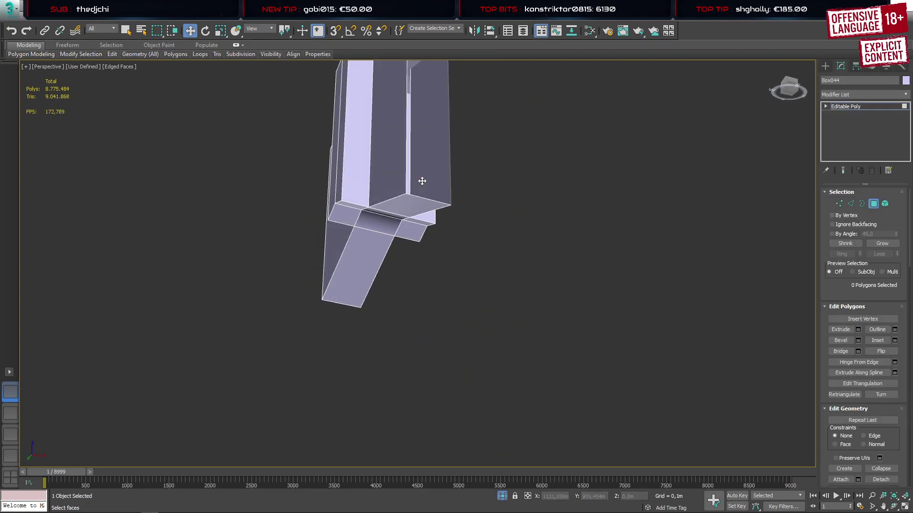
scroll(423, 181, down, 6)
alt+middle_drag(423, 181, 419, 287)
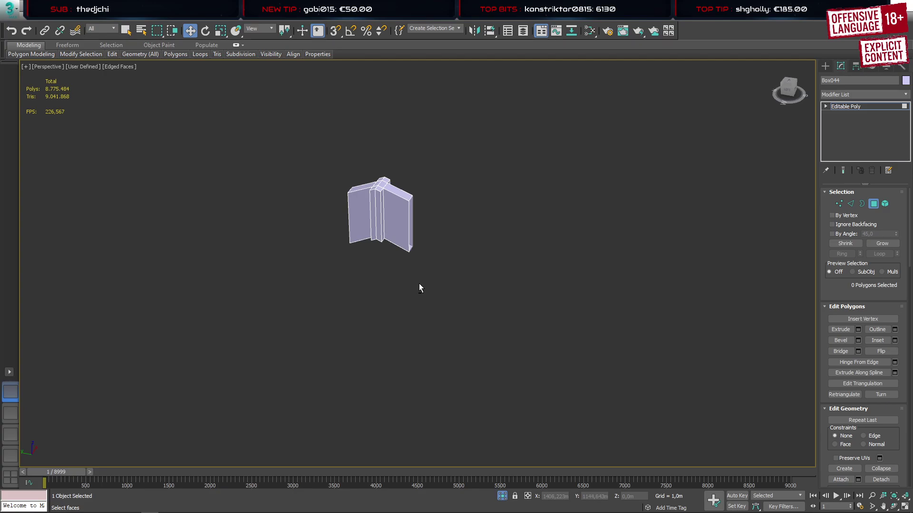
key(alt+q)
Isolate the column bracket pieces and select the Box039 bracket object
click(825, 67)
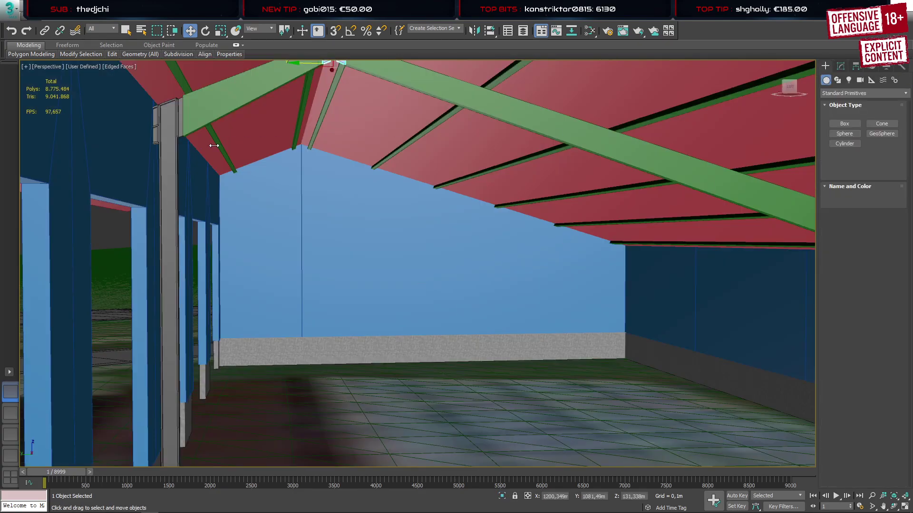
click(171, 193)
key(alt+q)
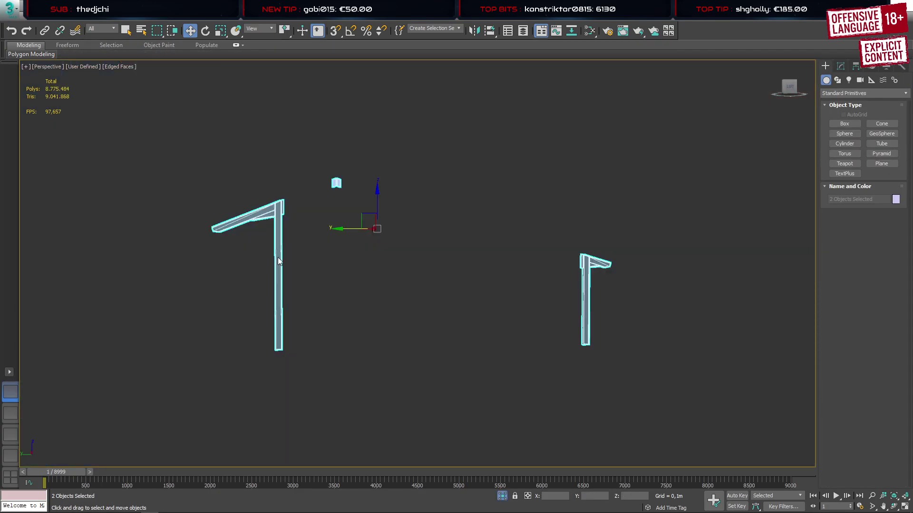
click(289, 233)
click(285, 233)
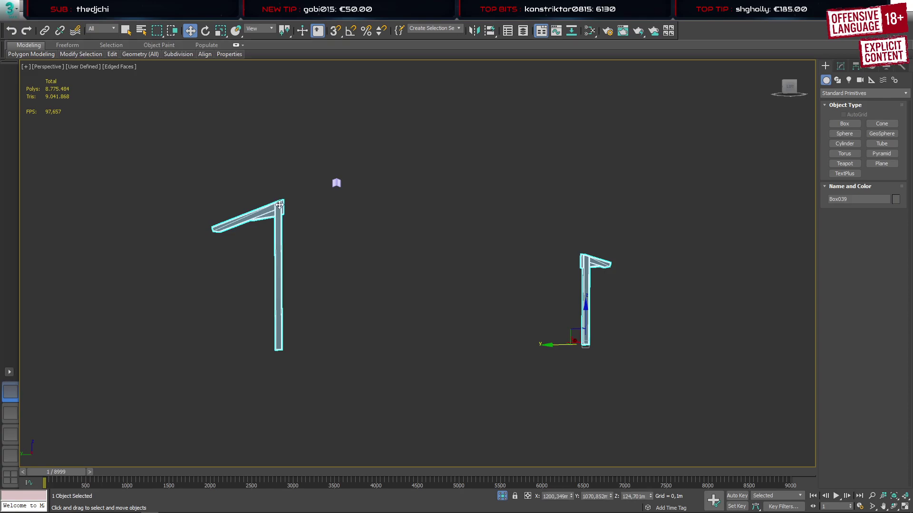
Make Box039 a Boolean compound set to Attach, adding Box044 as the operand
click(856, 93)
click(853, 122)
click(881, 143)
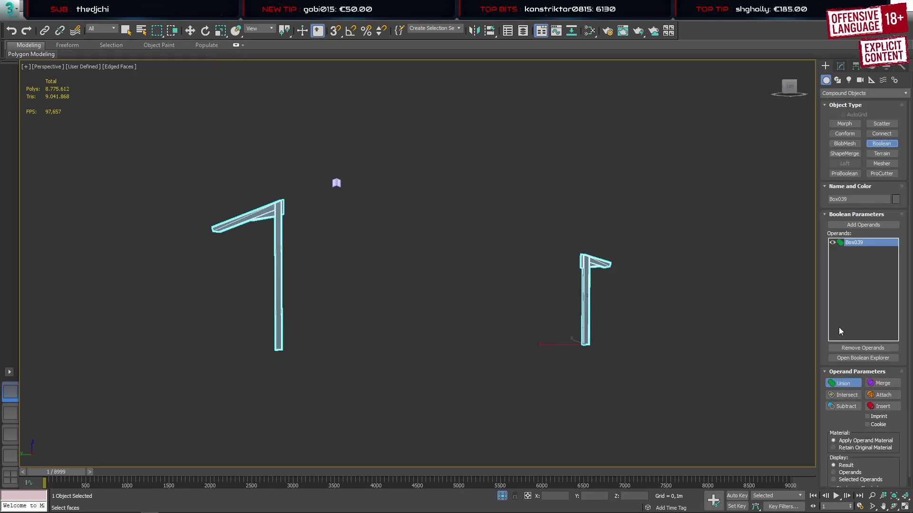
click(883, 395)
click(864, 224)
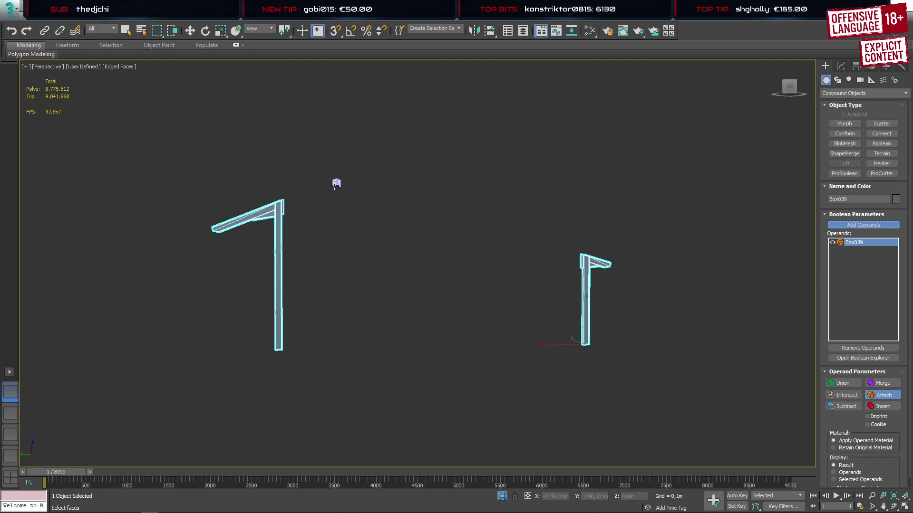
click(336, 183)
Convert the merged Box039 to an Editable Poly and show the whole barn again
right_click(278, 245)
right_click(278, 245)
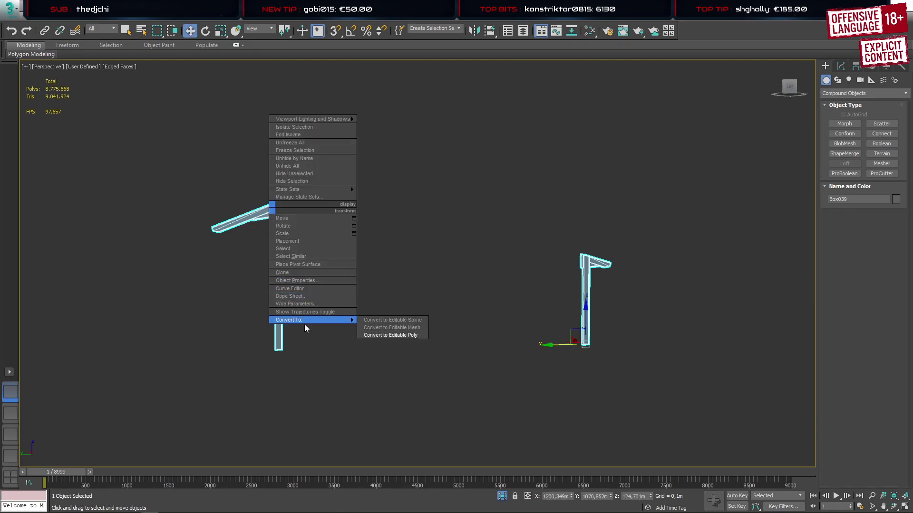
click(392, 335)
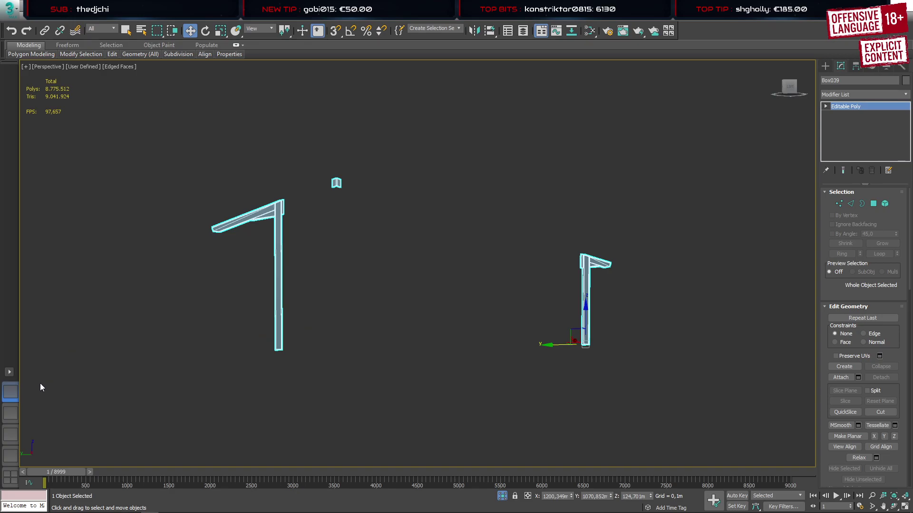
key(alt+q)
key(alt+e)
key(Escape)
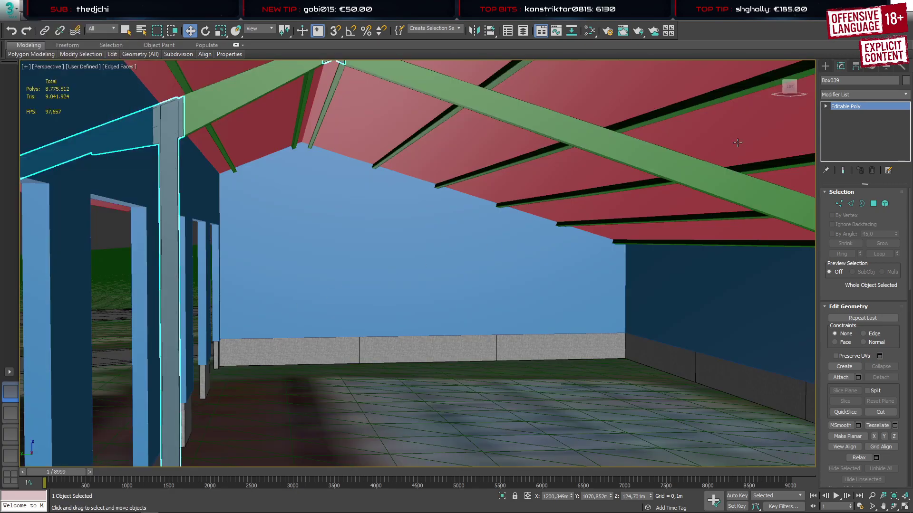
Isolate Box039, the green roof beam and the walls, then select the walls in the Left view
click(825, 66)
ctrl+click(538, 117)
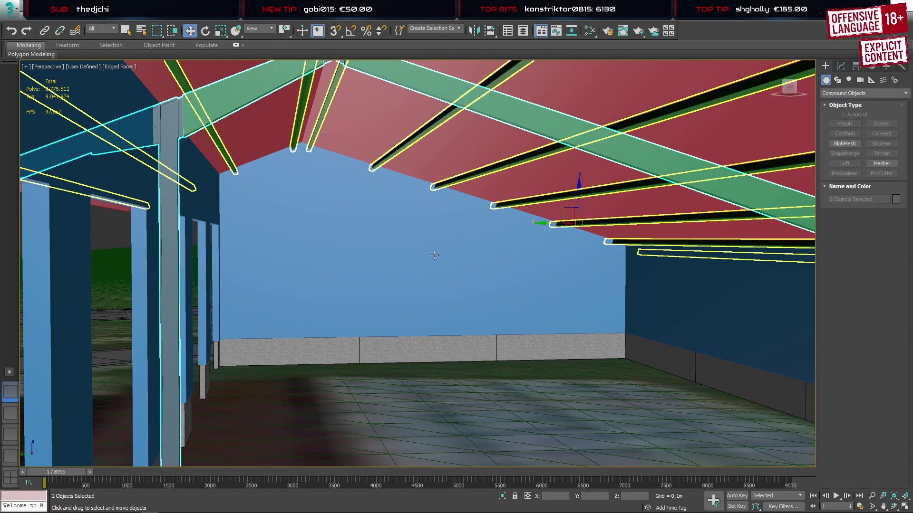
ctrl+click(342, 284)
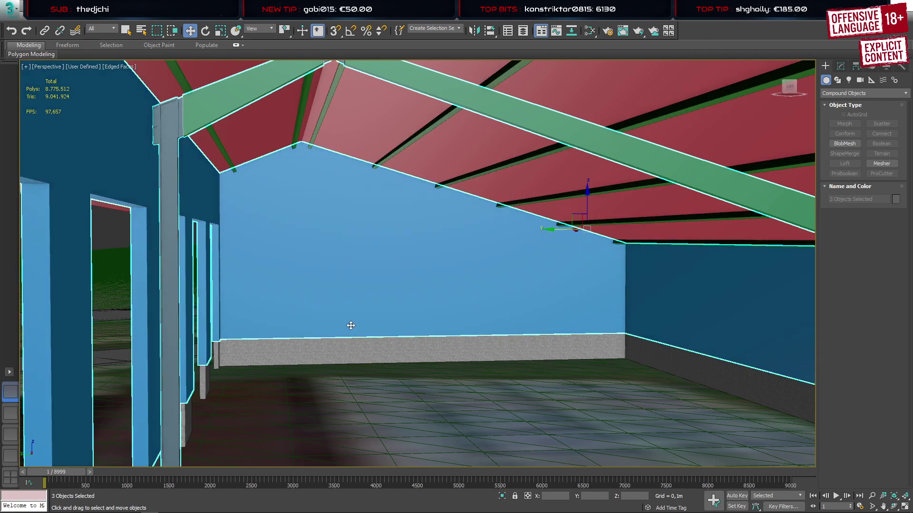
key(alt+q)
click(432, 387)
click(410, 311)
alt+middle_drag(409, 309, 410, 346)
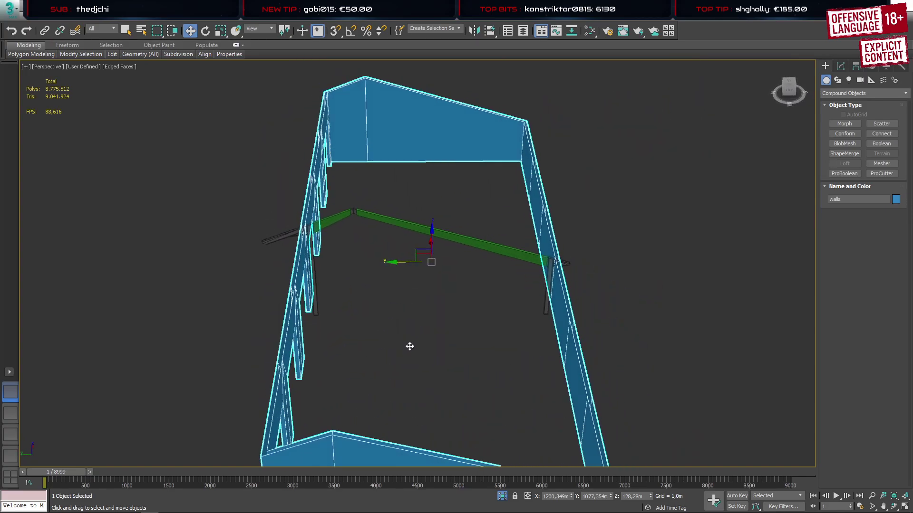
mouse_move(394, 261)
alt+middle_down()
mouse_move(392, 306)
mouse_move(397, 257)
alt+middle_up()
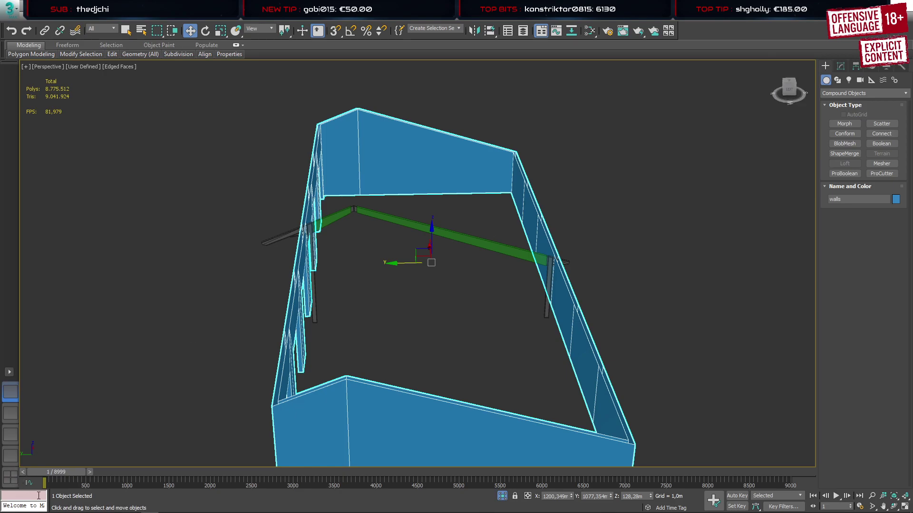
click(11, 456)
scroll(281, 309, down, 6)
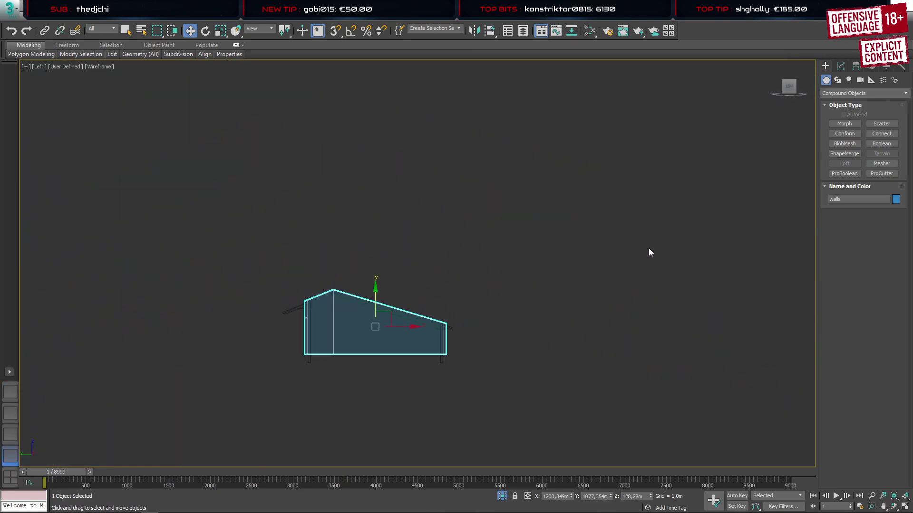
With Affect Pivot Only, move the walls' pivot onto the roof apex
click(855, 66)
click(863, 131)
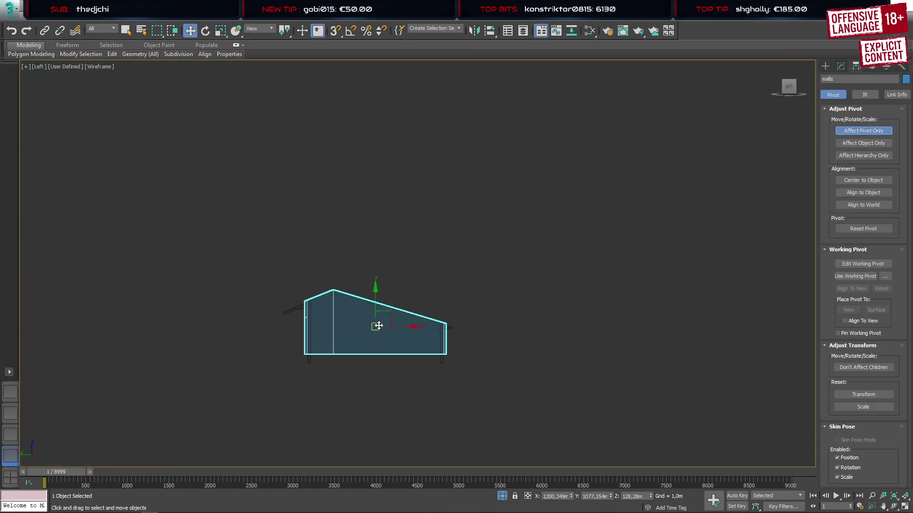
drag(378, 326, 333, 291)
scroll(333, 294, up, 8)
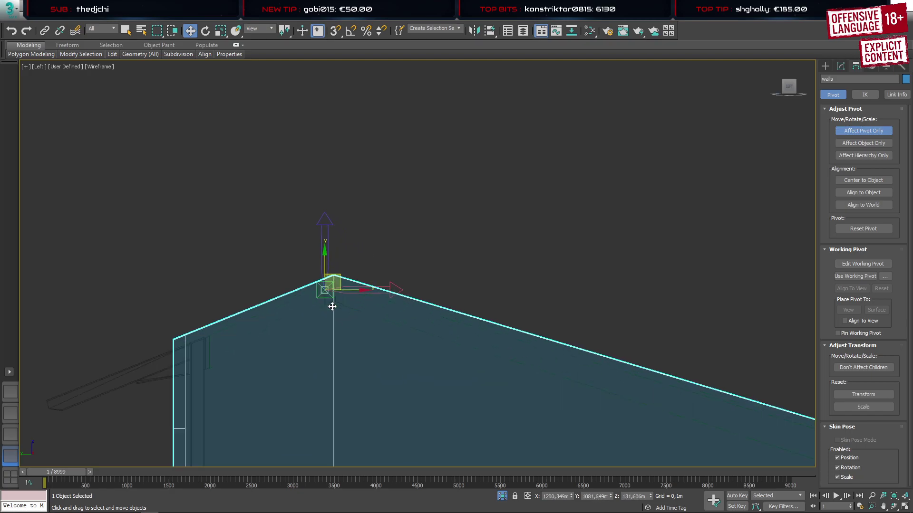
scroll(332, 306, up, 10)
drag(292, 188, 361, 217)
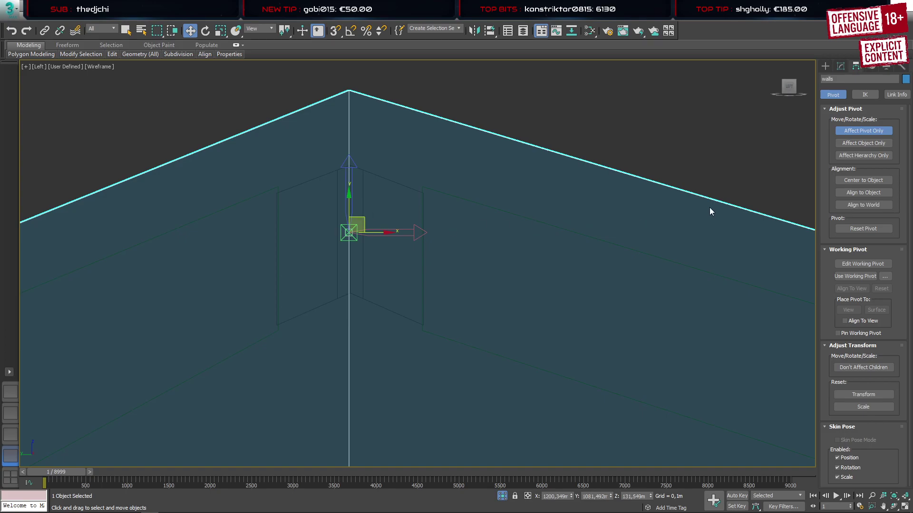
click(825, 65)
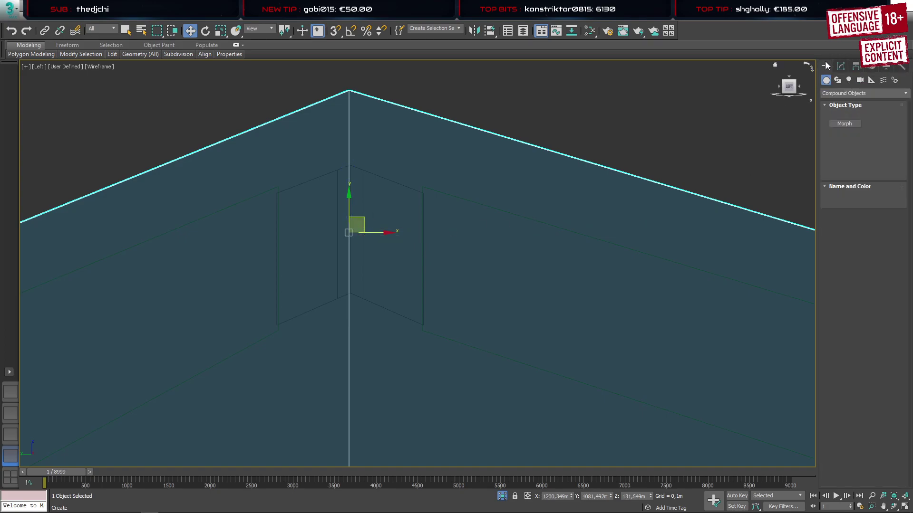
click(11, 393)
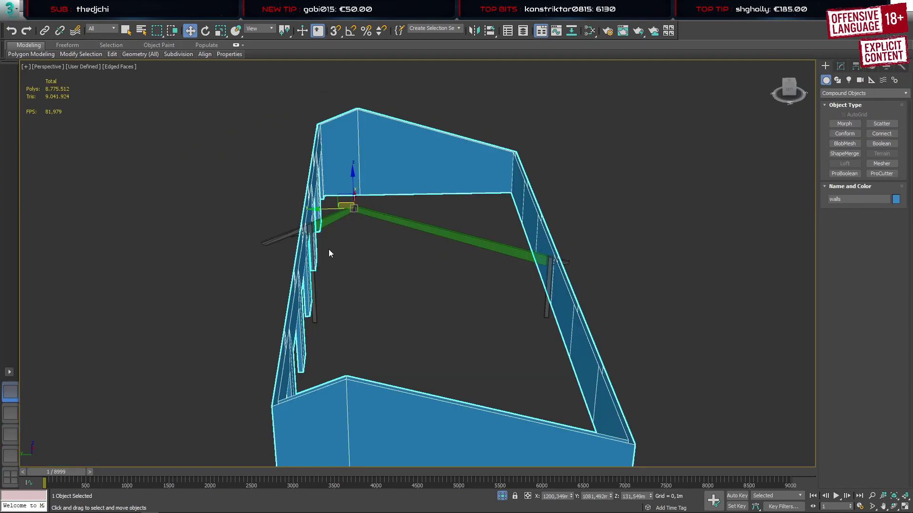
Snap the Box039 bracket's pivot up to the rafter peak junction
click(308, 241)
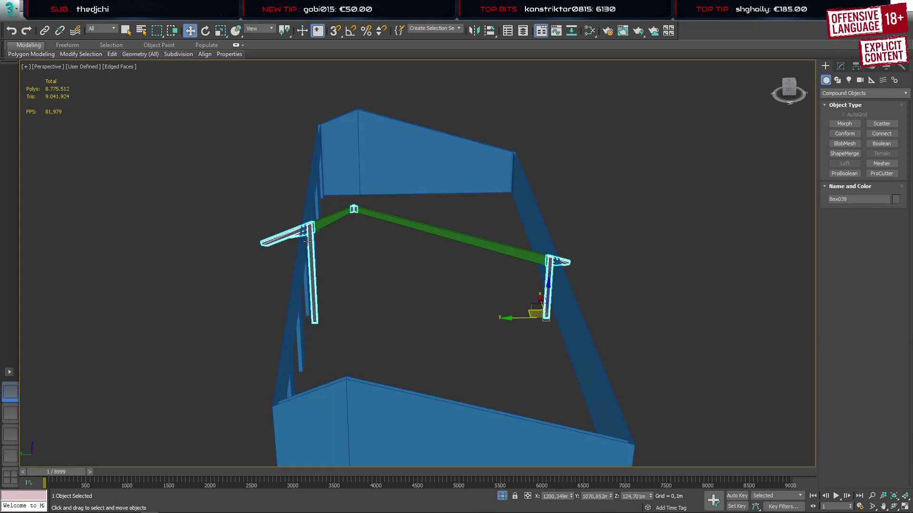
click(856, 67)
click(863, 130)
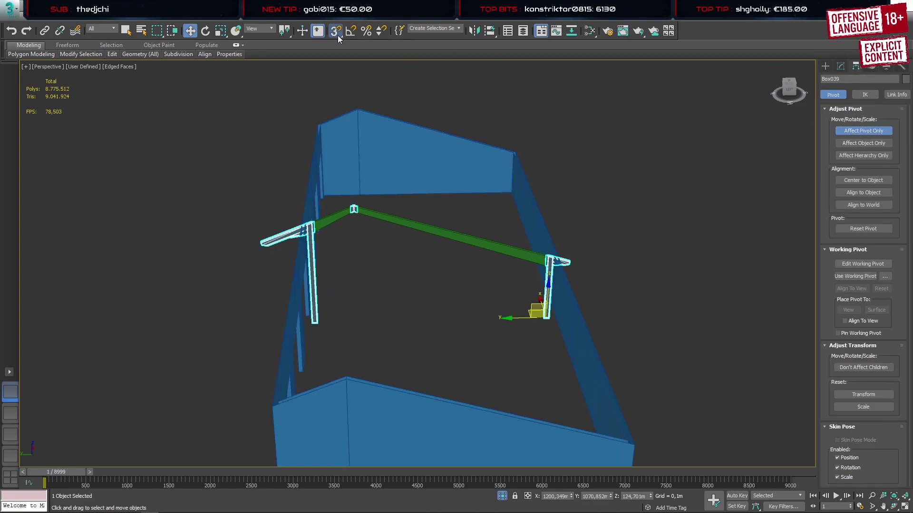
right_click(337, 35)
click(516, 197)
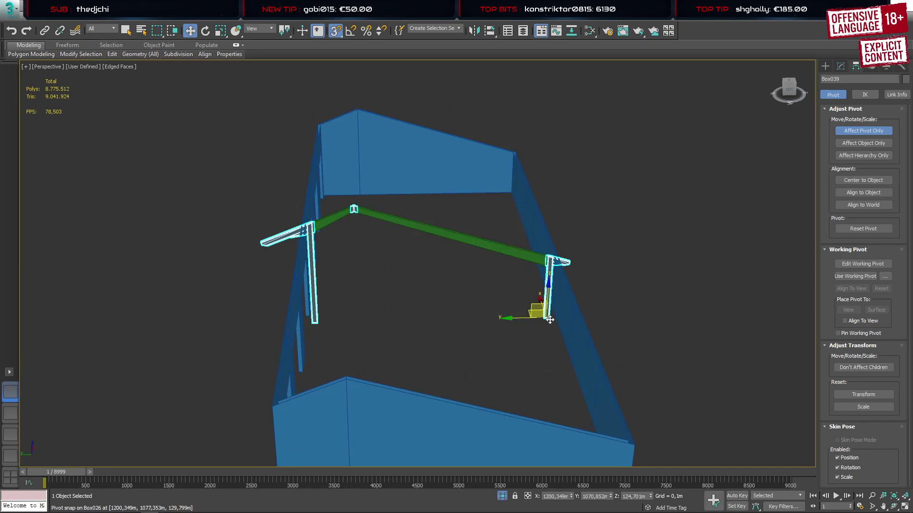
drag(544, 315, 364, 238)
alt+middle_drag(392, 293, 391, 257)
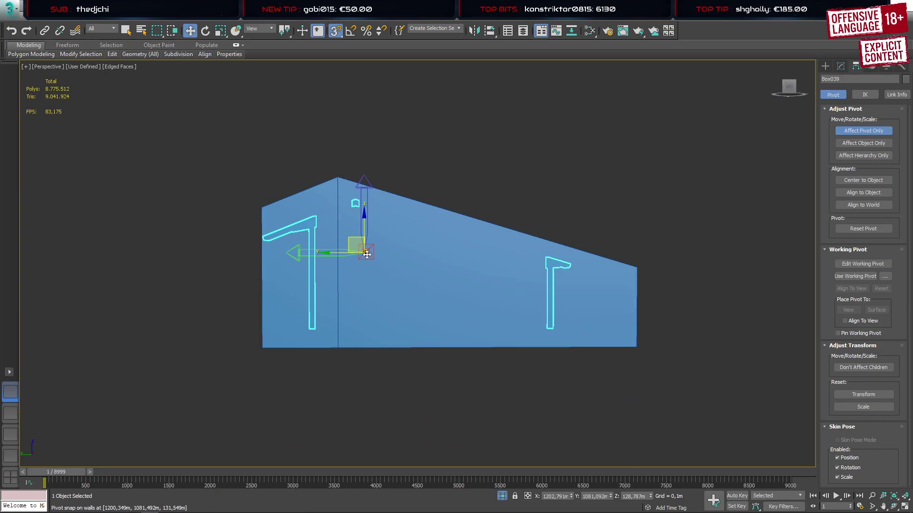
drag(364, 251, 356, 210)
alt+middle_drag(416, 211, 422, 246)
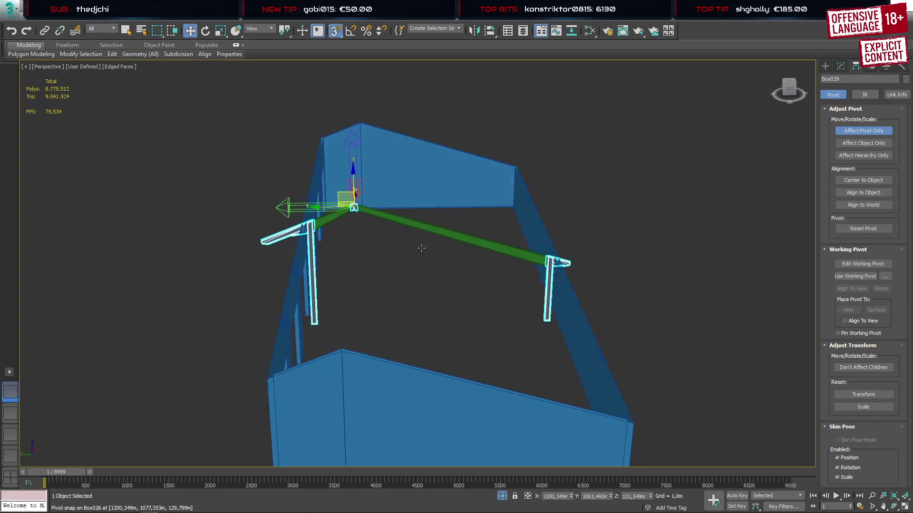
Snap the green rafter beam Box026's pivot to the same peak junction
click(428, 232)
alt+middle_drag(427, 283, 423, 259)
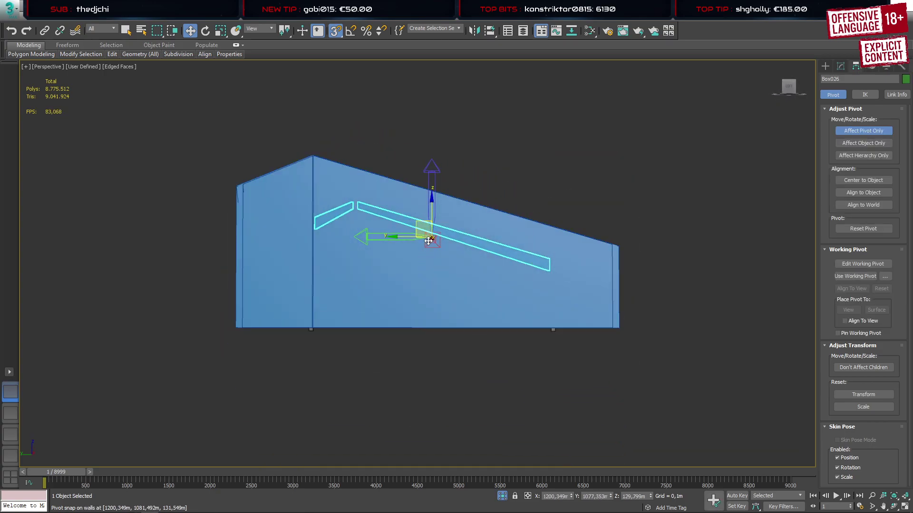
drag(431, 238, 353, 202)
alt+middle_drag(353, 202, 666, 157)
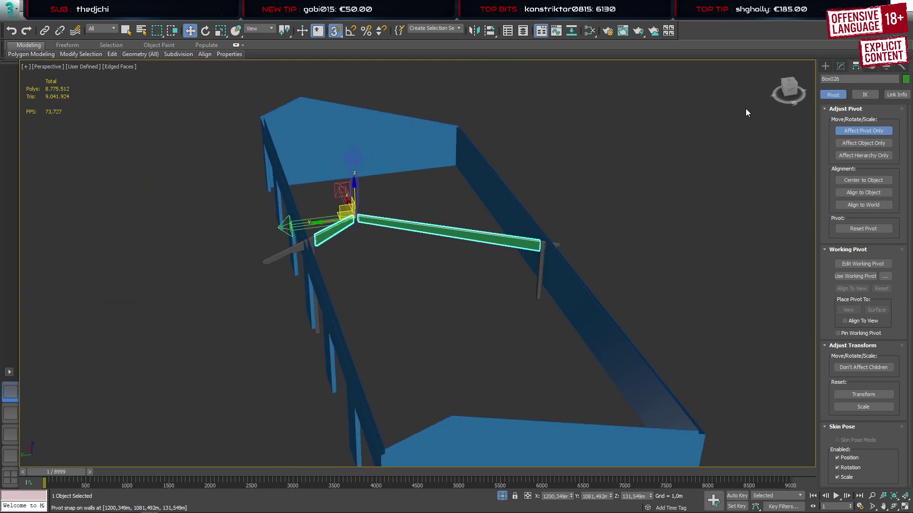
click(825, 66)
Turn off snaps, orbit out over the walls, and marquee-select the green rafter and brackets
click(441, 293)
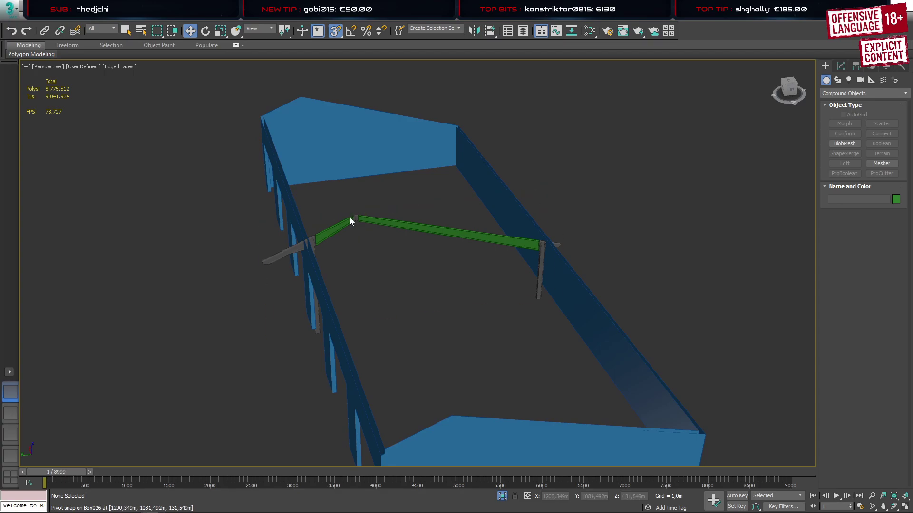
scroll(349, 217, up, 5)
scroll(350, 218, down, 5)
click(336, 31)
scroll(307, 217, down, 5)
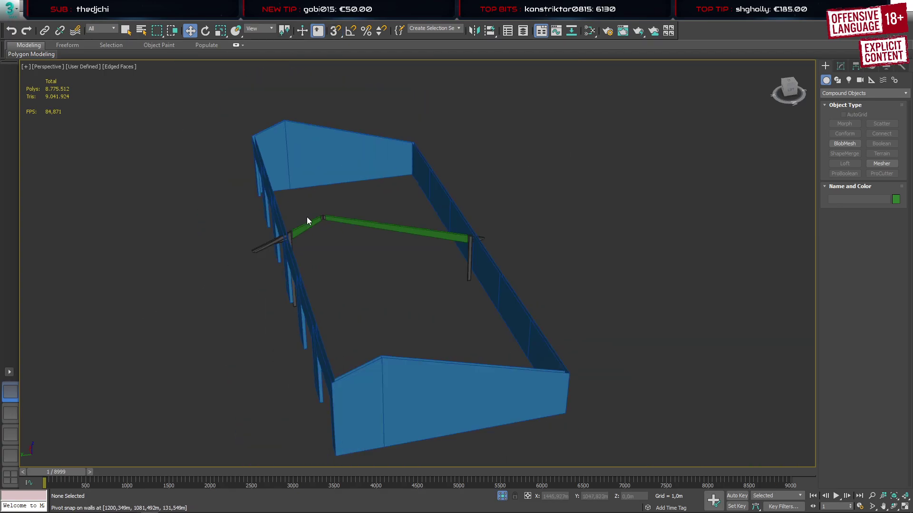
alt+middle_drag(335, 246, 426, 249)
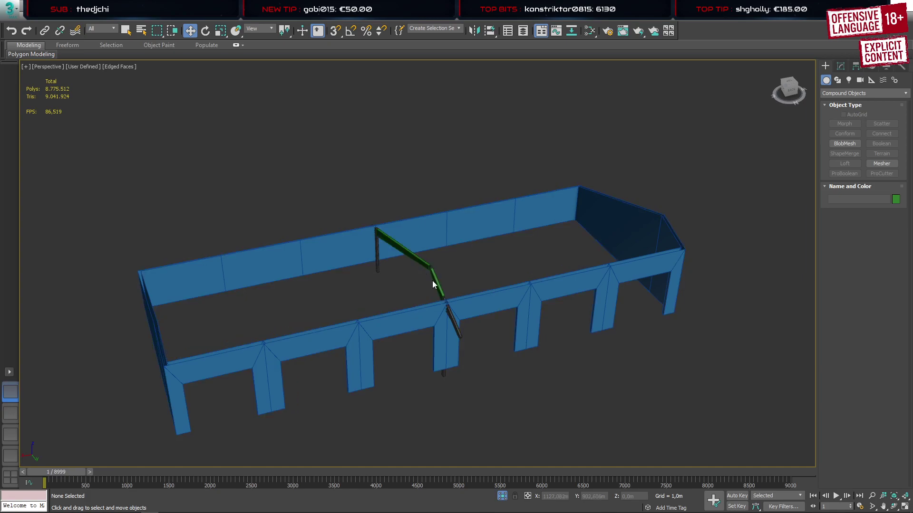
drag(404, 293, 445, 261)
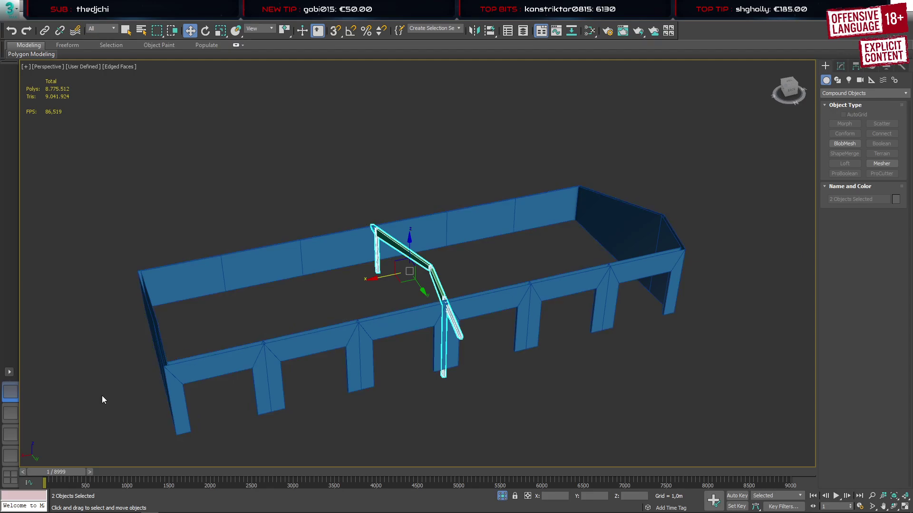
In the Front view, Shift-drag a copy of the rafter left and align it with a post
click(10, 455)
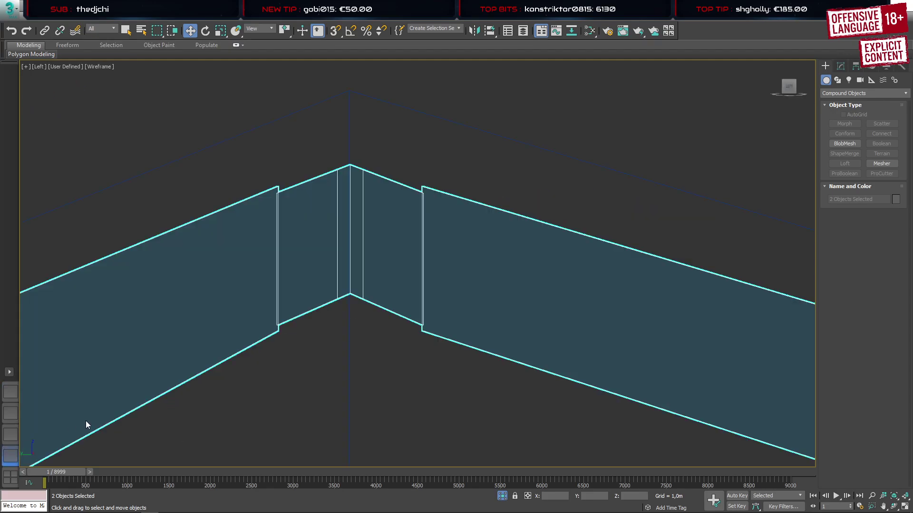
click(12, 435)
scroll(352, 328, down, 15)
scroll(352, 334, up, 7)
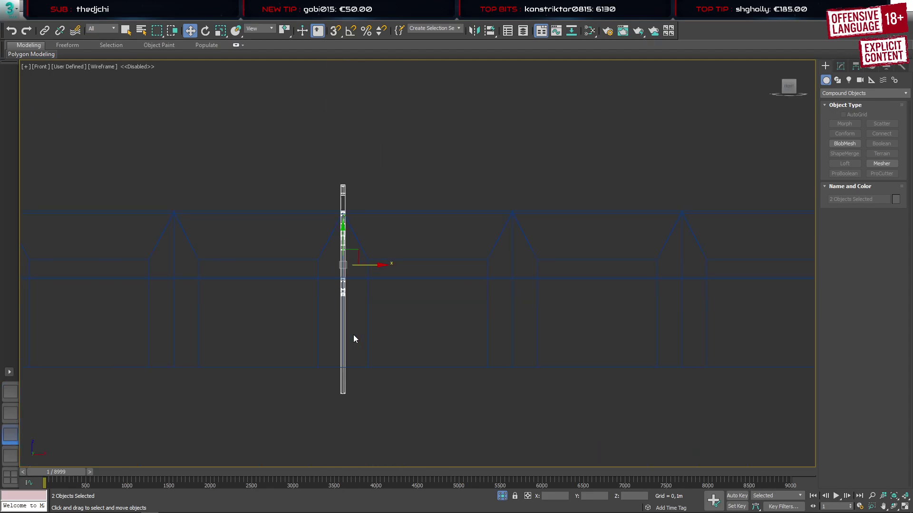
middle_drag(308, 313, 424, 314)
scroll(459, 268, up, 8)
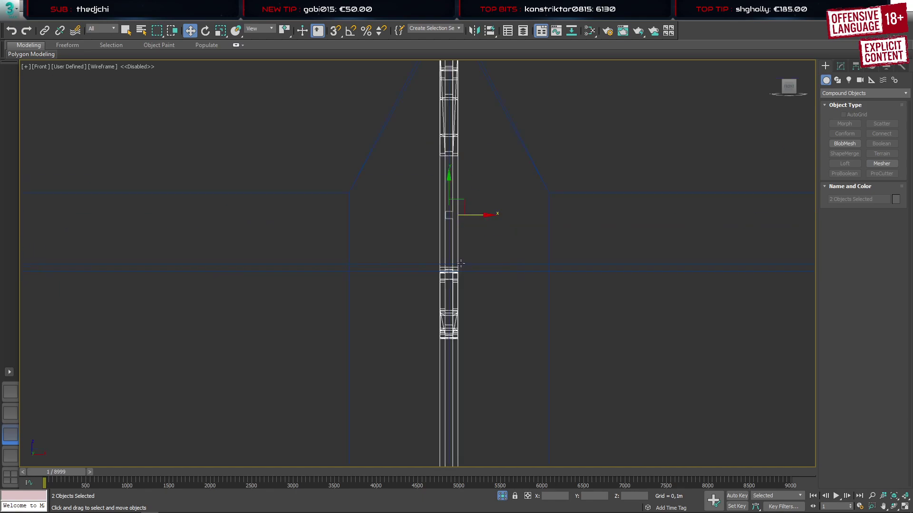
scroll(461, 267, down, 7)
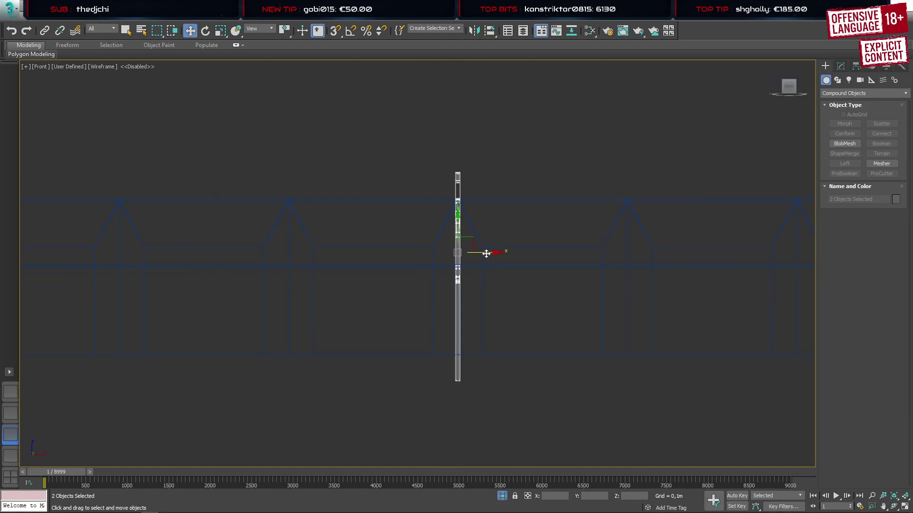
drag(486, 253, 318, 257)
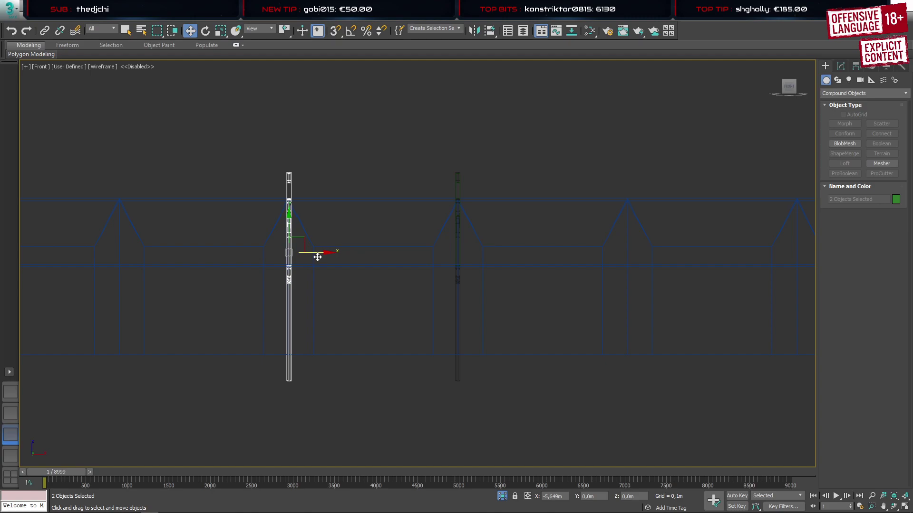
click(470, 295)
scroll(352, 282, up, 6)
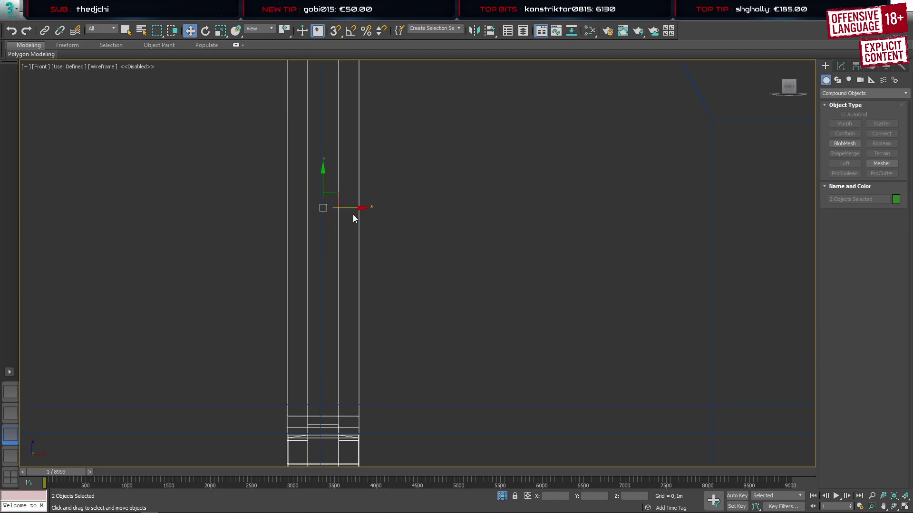
drag(353, 211, 349, 212)
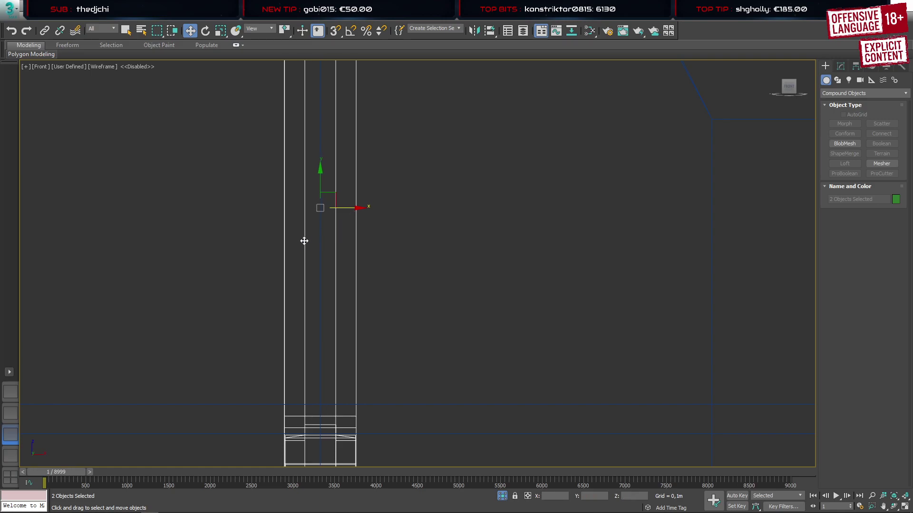
Clone two more rafter copies along the barn, aligning each with its post
scroll(291, 264, down, 6)
middle_drag(291, 265, 431, 263)
shift+drag(532, 254, 363, 254)
click(457, 302)
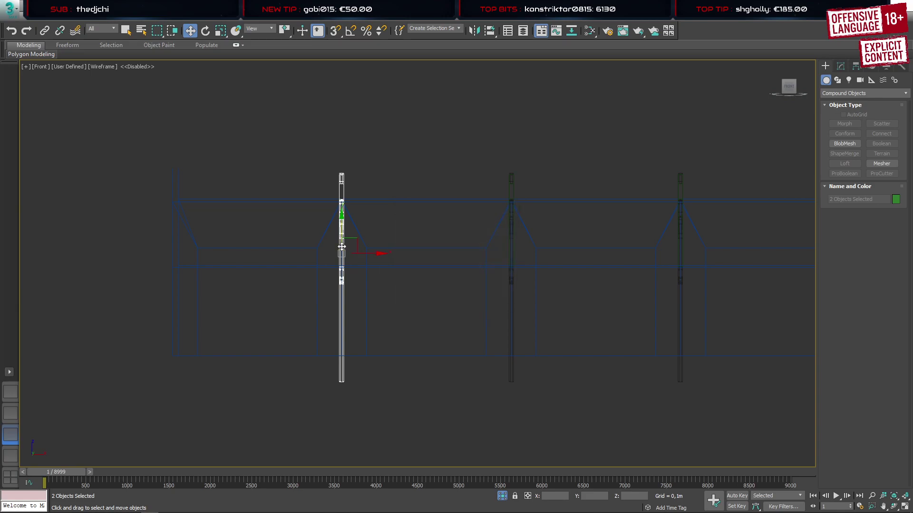
scroll(350, 306, up, 8)
drag(369, 388, 371, 387)
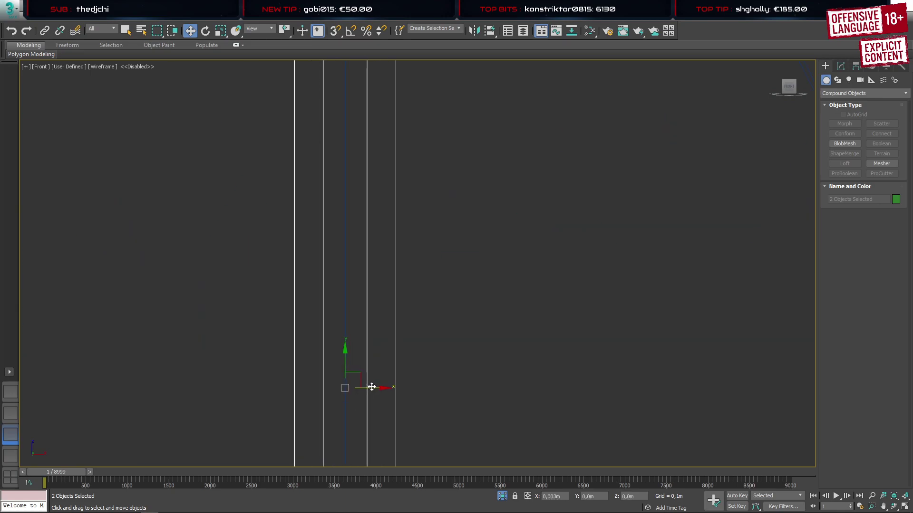
scroll(284, 329, down, 8)
scroll(435, 320, down, 4)
middle_drag(230, 351, 195, 334)
shift+drag(214, 310, 575, 318)
click(471, 302)
scroll(576, 299, up, 8)
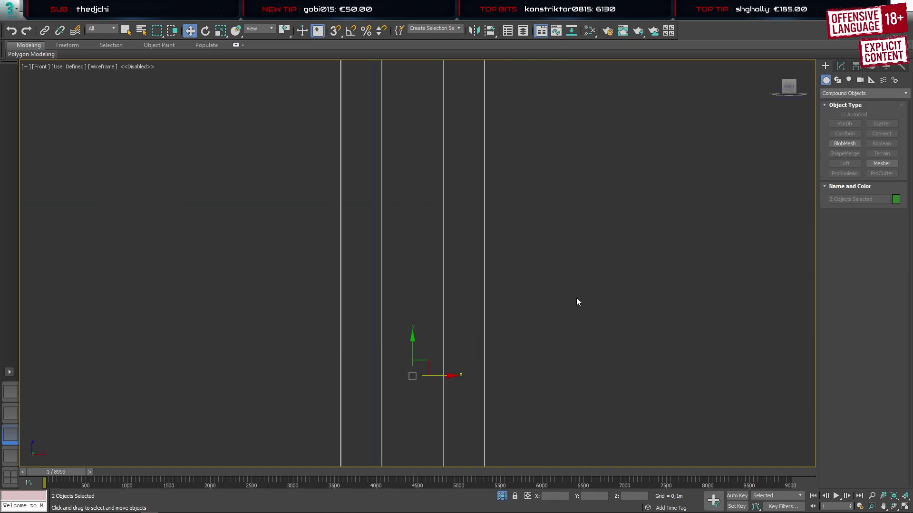
drag(374, 406, 319, 414)
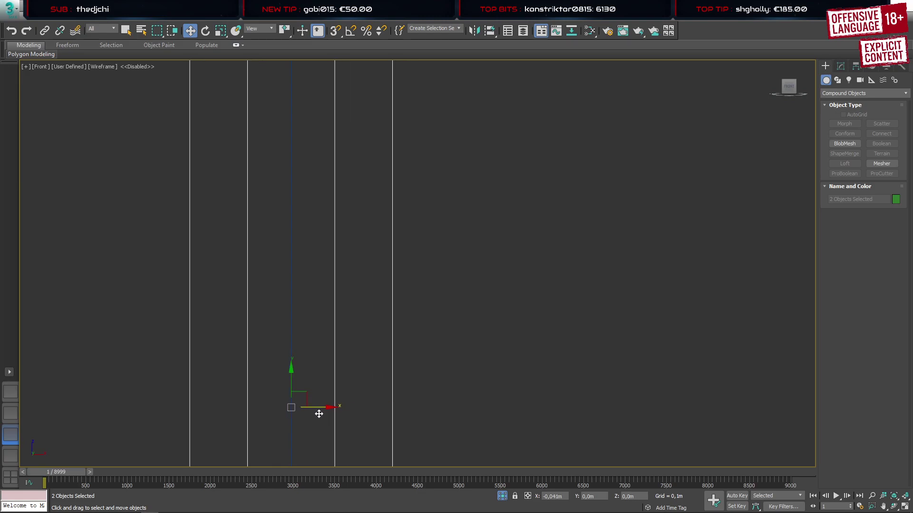
Clone the last two rafter copies onto the remaining posts and clear the selection
scroll(268, 363, down, 10)
mouse_move(276, 364)
mouse_down()
mouse_move(462, 363)
mouse_move(454, 363)
mouse_up()
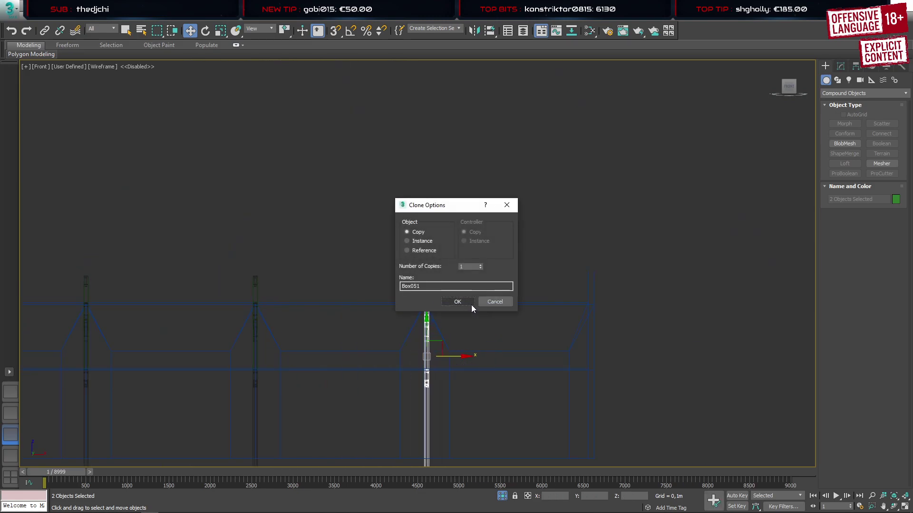
click(470, 302)
scroll(436, 357, up, 2)
scroll(436, 357, up, 6)
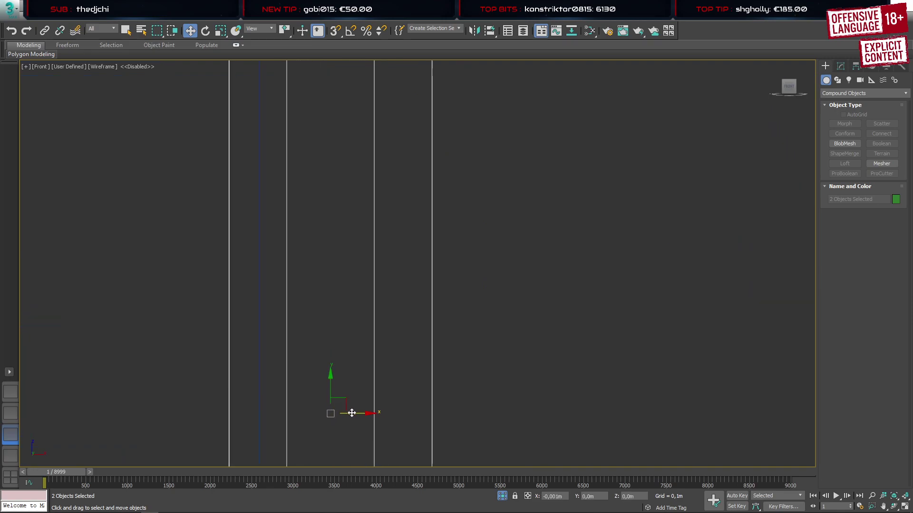
middle_drag(351, 414, 298, 415)
drag(298, 414, 289, 416)
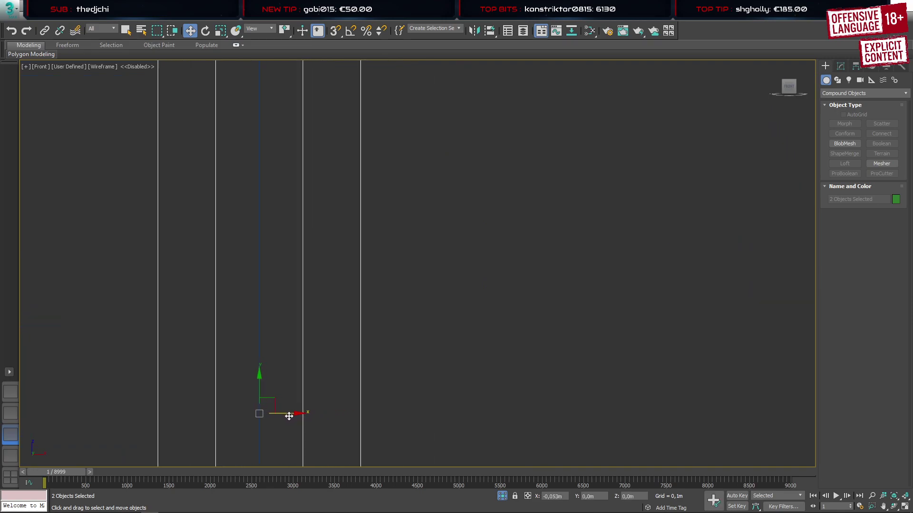
scroll(262, 335, down, 6)
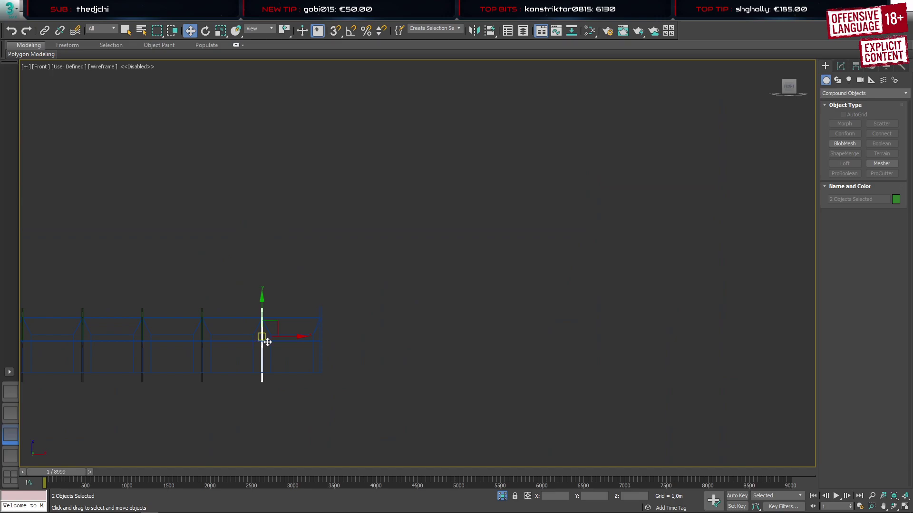
drag(285, 341, 339, 343)
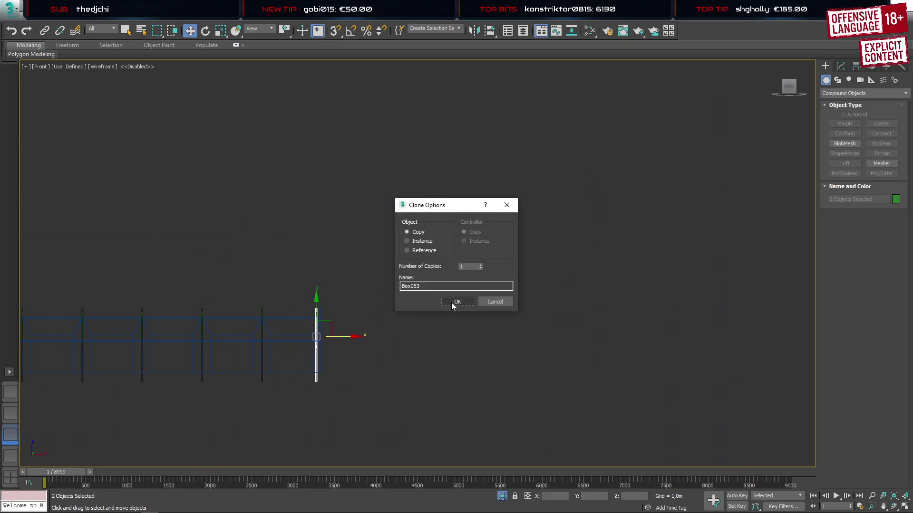
click(453, 302)
click(399, 322)
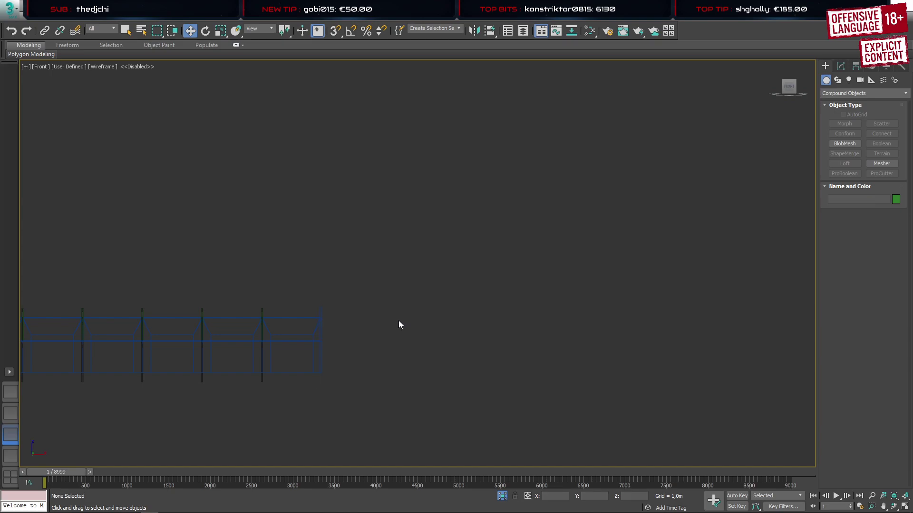
Check all rafters in perspective and compare with the reference hall's roof framing
middle_drag(226, 351, 397, 335)
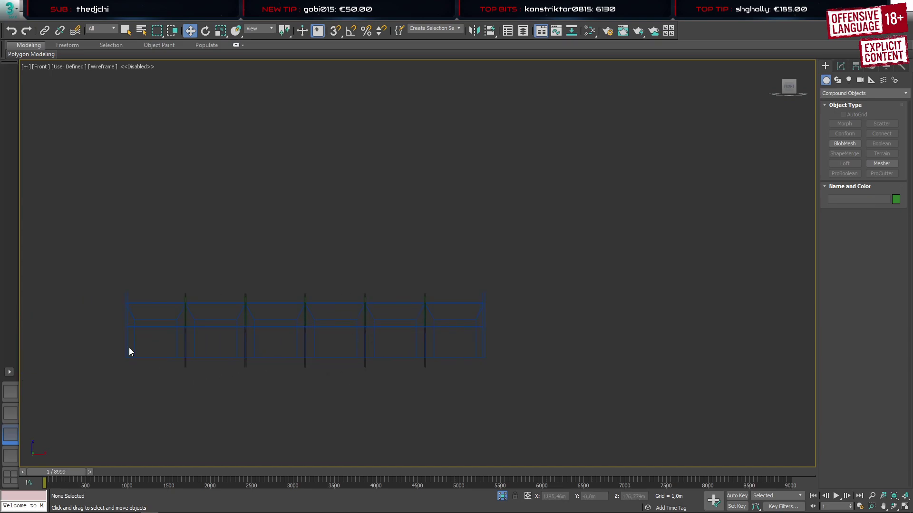
click(14, 394)
mouse_move(336, 311)
alt+middle_down()
mouse_move(390, 345)
mouse_move(366, 373)
mouse_move(290, 325)
mouse_move(276, 330)
alt+middle_up()
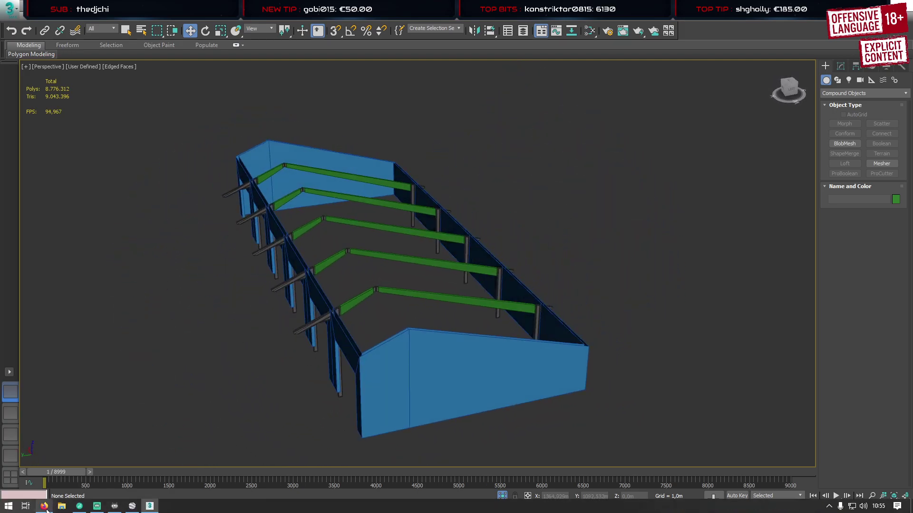
click(44, 506)
drag(440, 312, 449, 280)
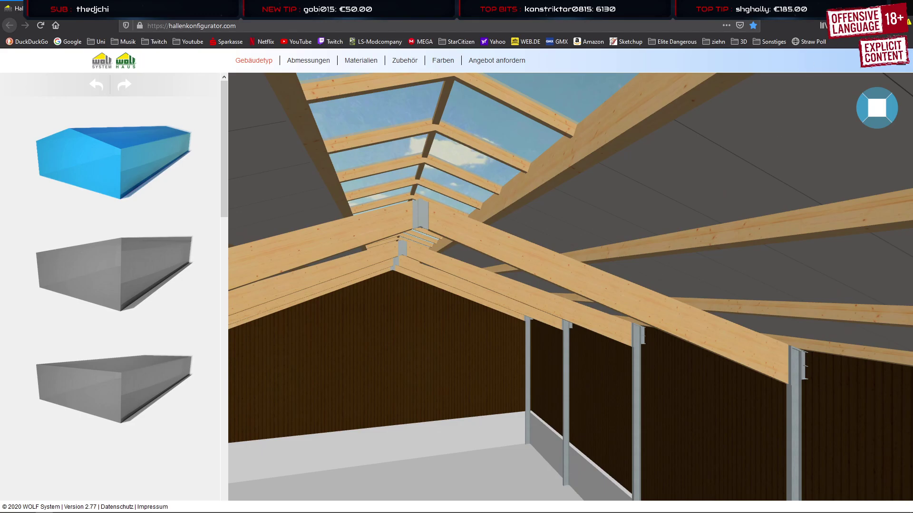
key(alt+Tab)
click(12, 452)
click(6, 436)
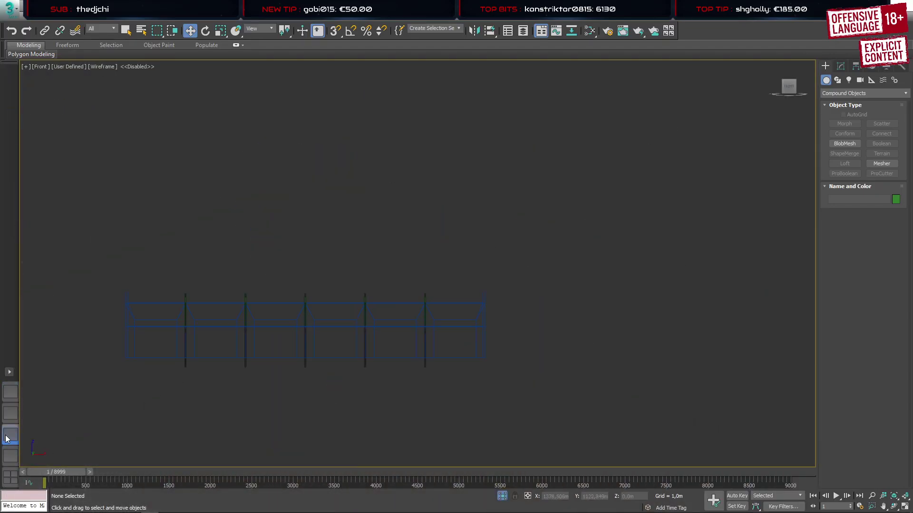
Undo to restore the two deleted end-post pieces and nudge them into place
scroll(425, 309, up, 5)
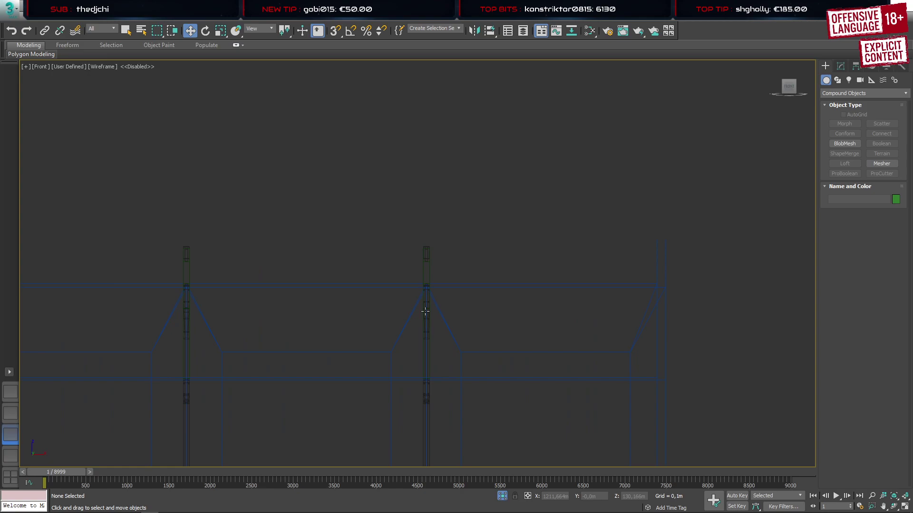
key(ctrl+z)
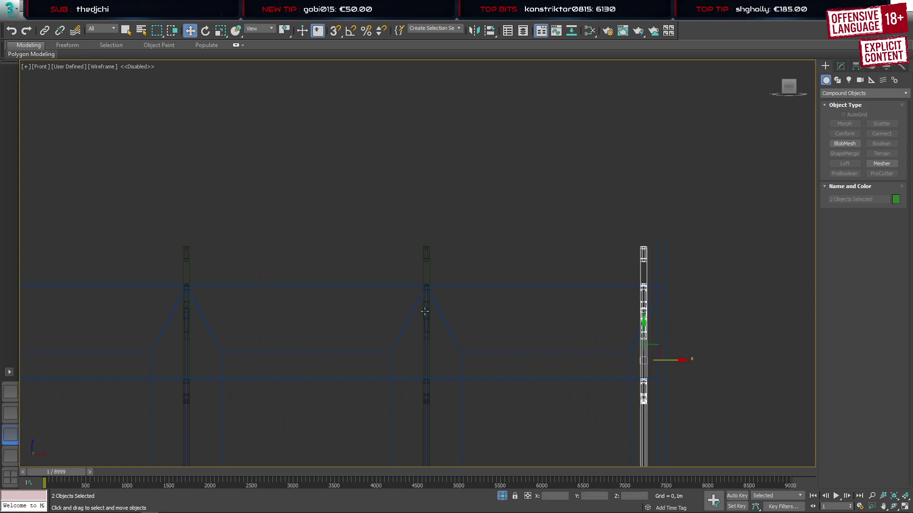
scroll(425, 312, down, 3)
scroll(542, 367, up, 5)
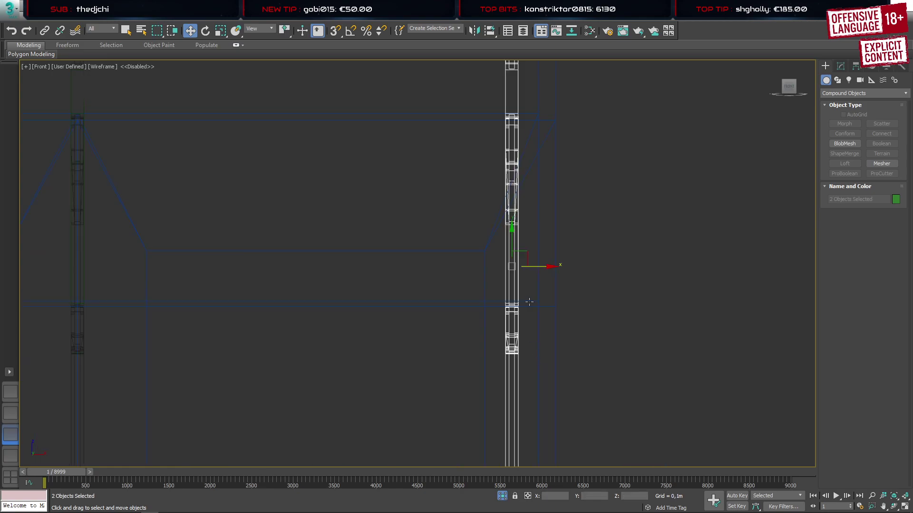
drag(541, 268, 552, 270)
scroll(422, 302, down, 6)
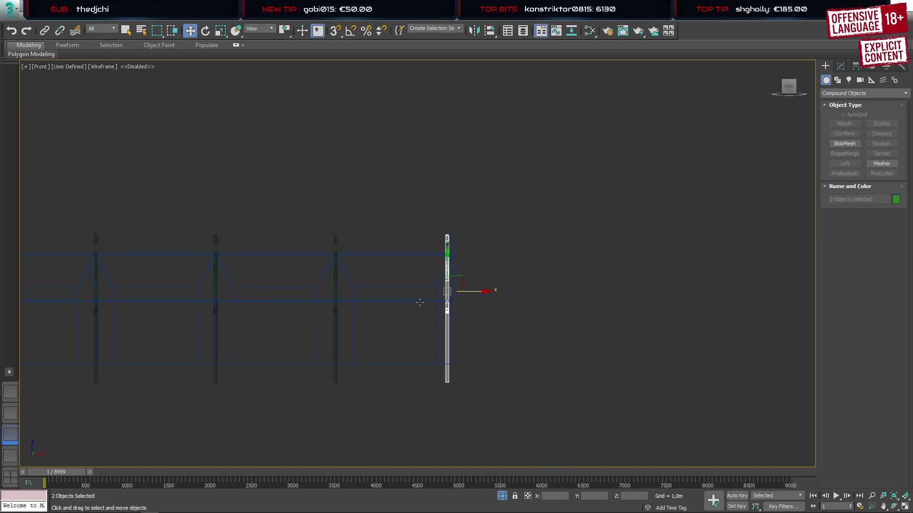
middle_drag(279, 340, 537, 342)
Copy the end post to the frame's left end and check its position
drag(670, 320, 321, 319)
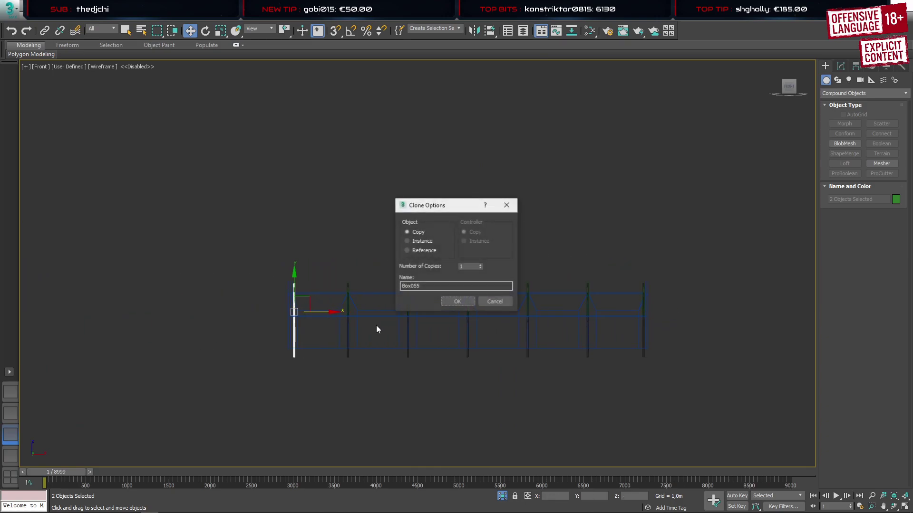
click(462, 300)
scroll(452, 326, up, 5)
scroll(423, 326, down, 2)
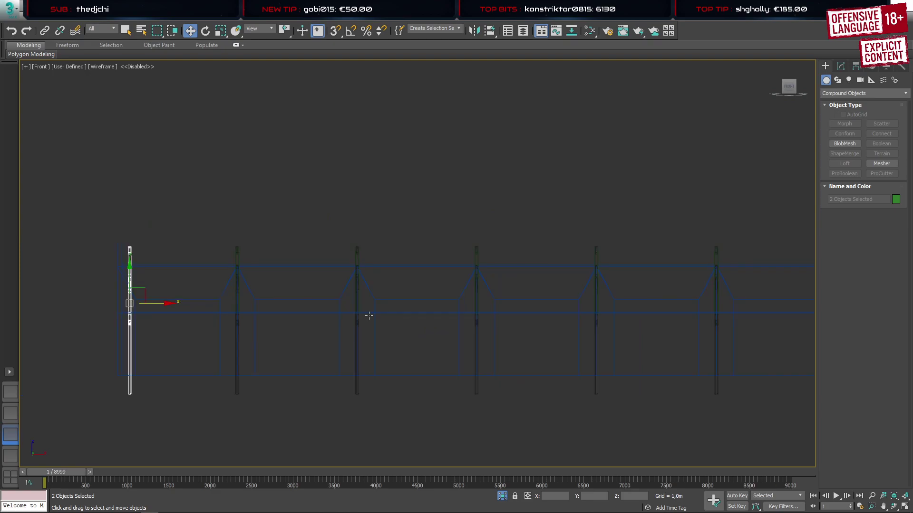
middle_drag(158, 303, 360, 290)
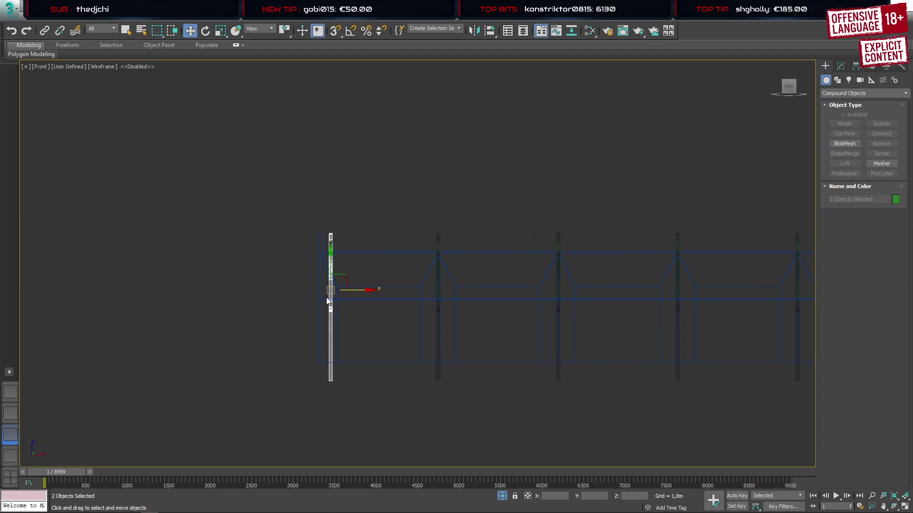
scroll(314, 312, up, 3)
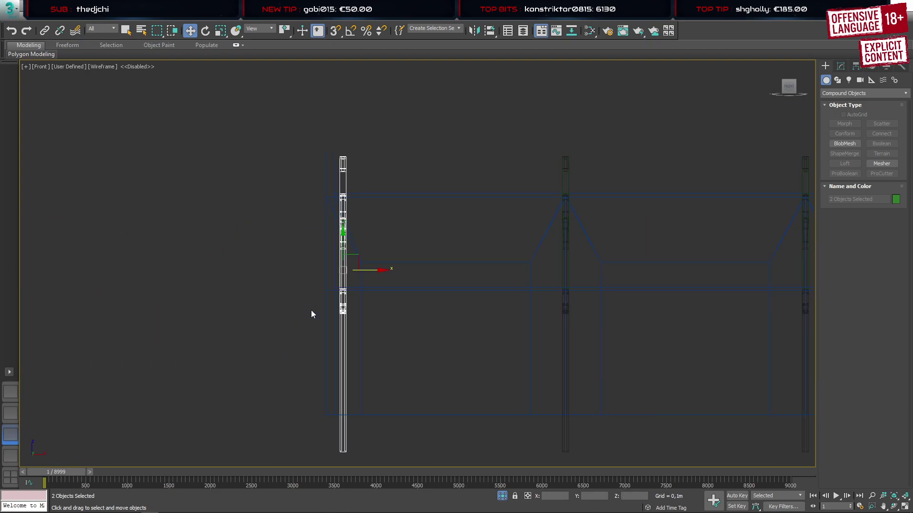
mouse_move(669, 332)
middle_down()
mouse_move(289, 297)
mouse_move(238, 295)
mouse_move(207, 308)
mouse_move(154, 301)
mouse_move(648, 313)
middle_up()
middle_drag(244, 295, 739, 312)
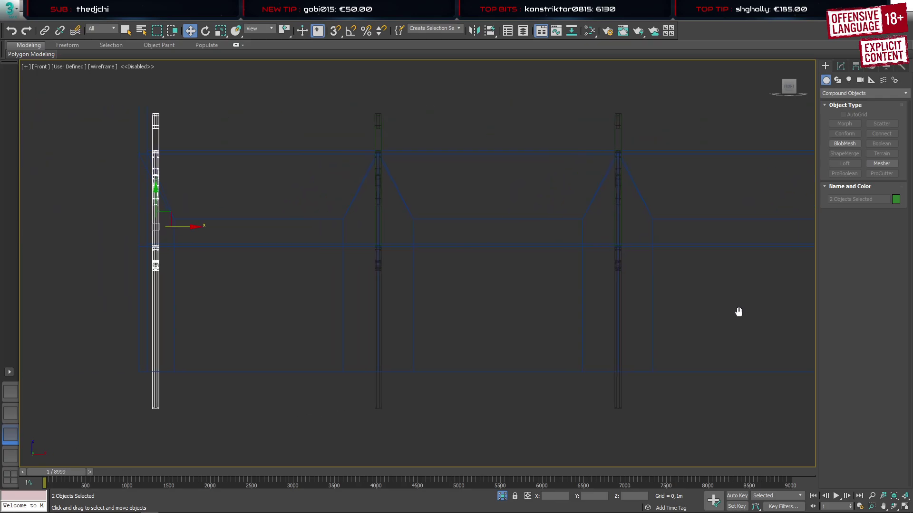
click(550, 408)
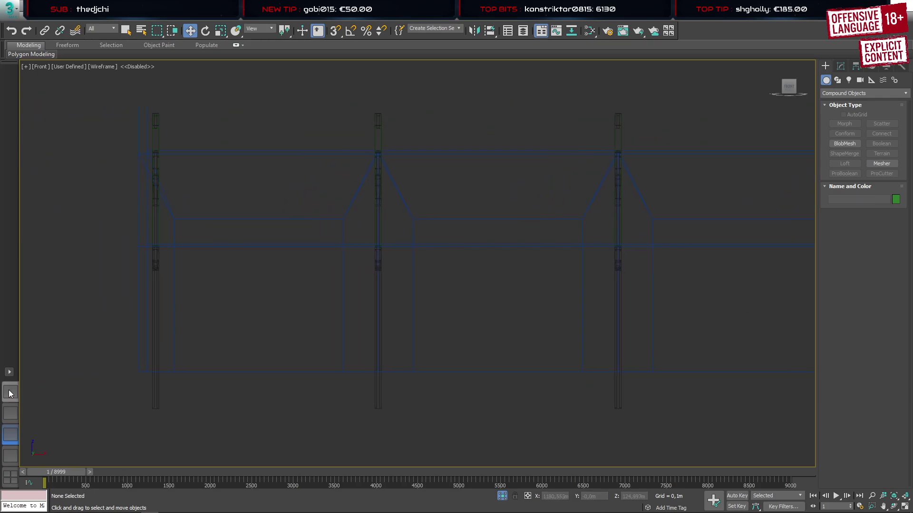
click(10, 391)
Select the Box039 post and bracket and start a Boolean compound to add operands
alt+middle_drag(427, 316, 192, 315)
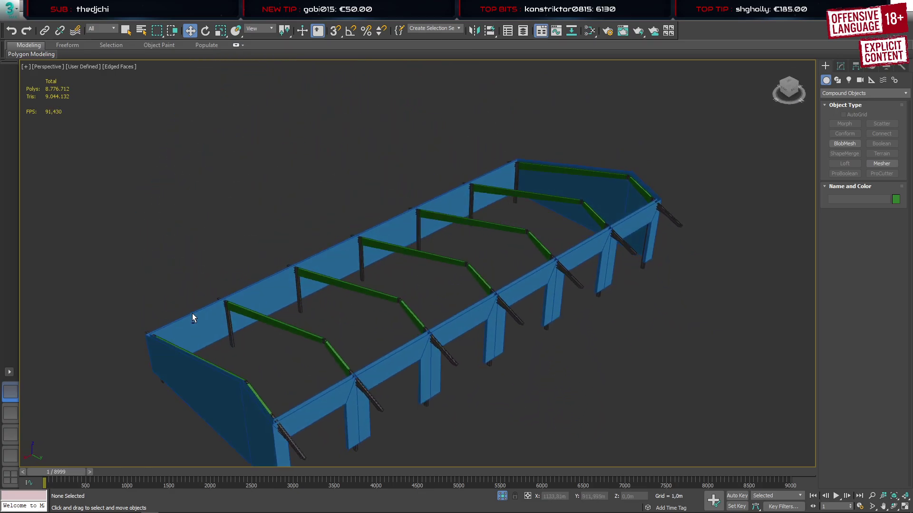
click(504, 306)
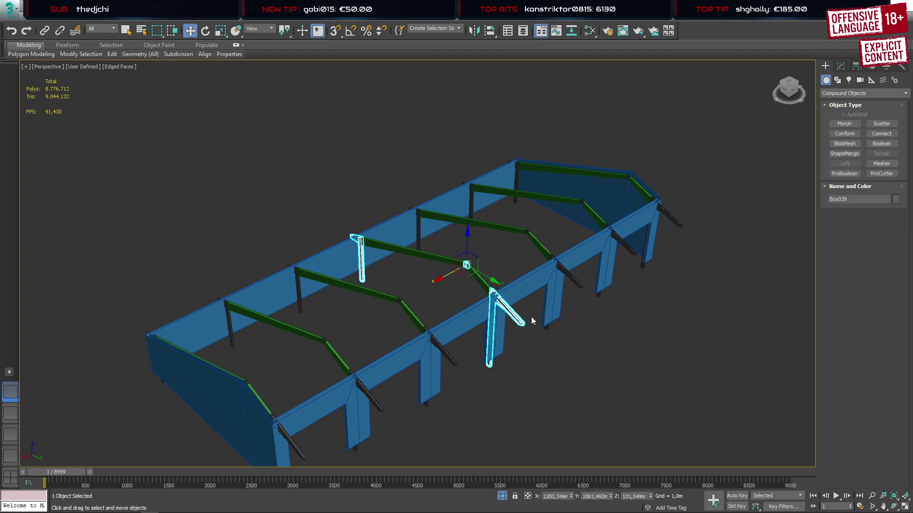
click(881, 143)
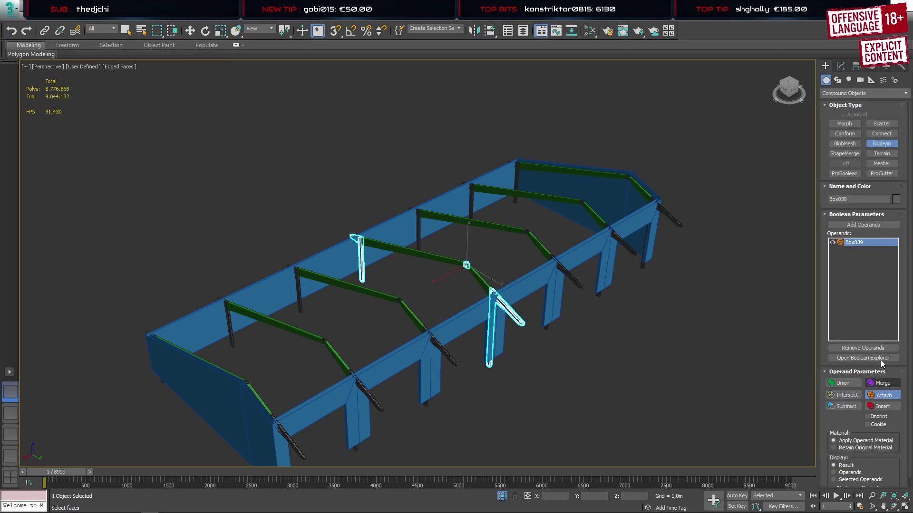
click(867, 227)
scroll(571, 293, up, 5)
Add the remaining post-and-bracket frames (Box046, Box048, Box050, Box052, Box056) to the Boolean
click(568, 260)
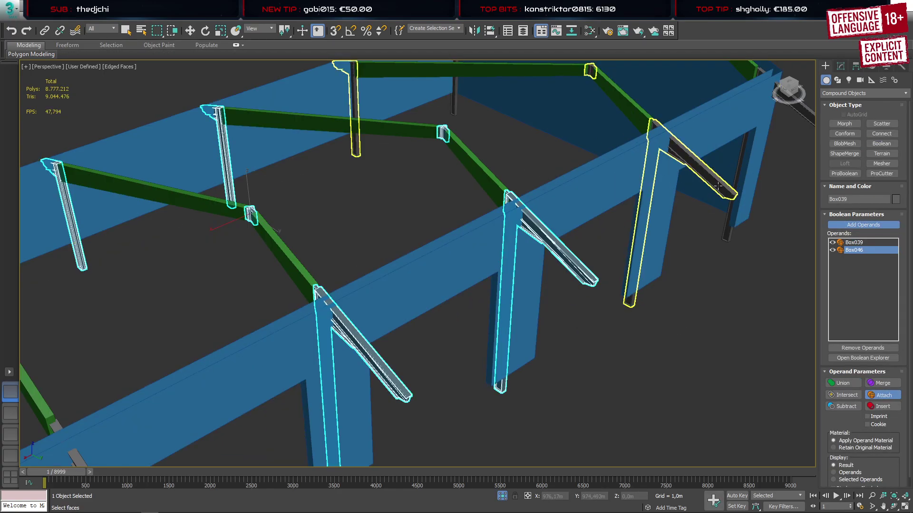
click(717, 183)
click(803, 113)
scroll(533, 265, down, 4)
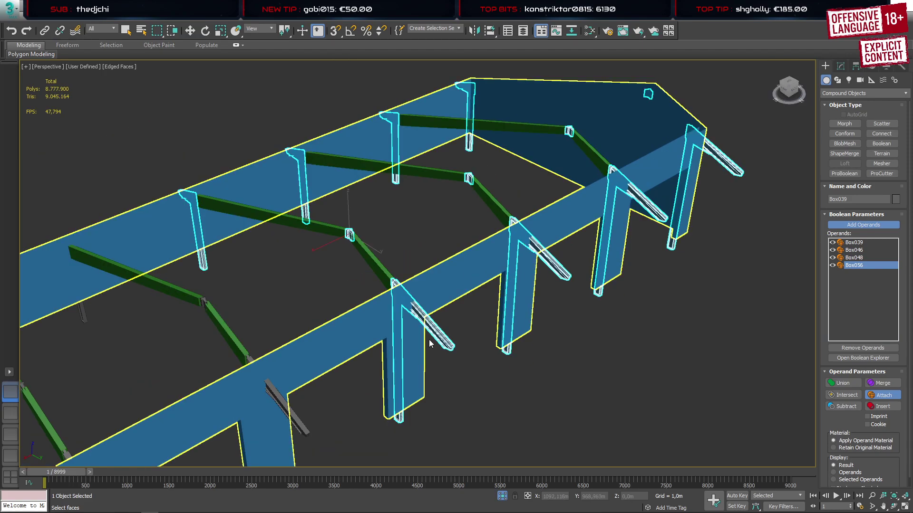
scroll(419, 339, up, 2)
middle_drag(409, 340, 600, 229)
click(600, 229)
click(449, 304)
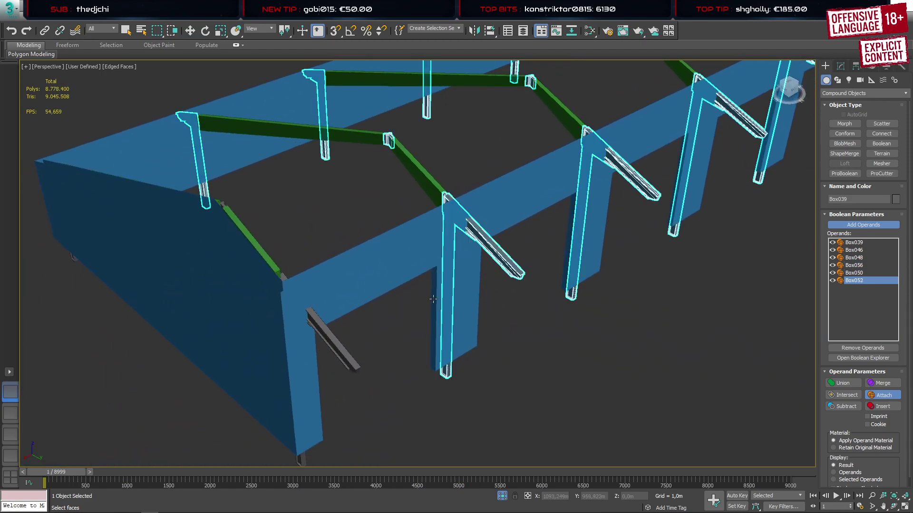
click(335, 350)
Convert the merged post-and-bracket Boolean into an Editable Poly
right_click(336, 348)
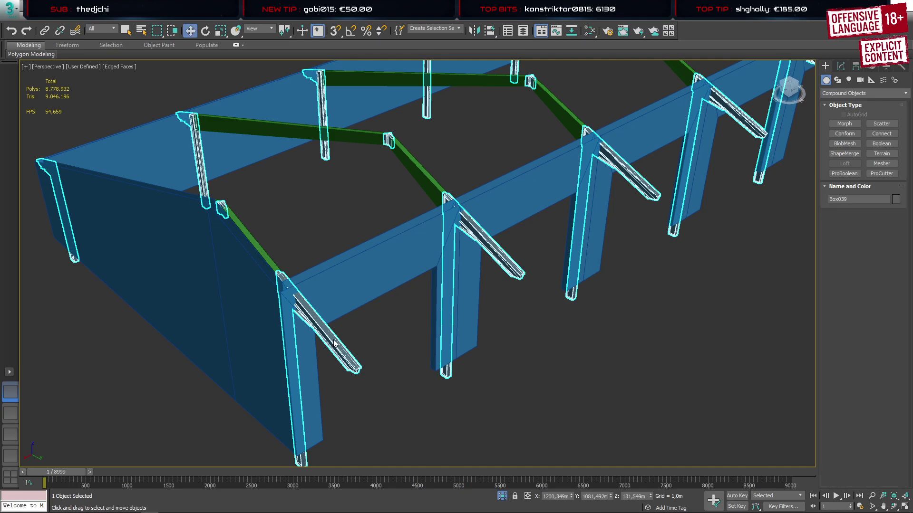
right_click(312, 318)
mouse_move(382, 433)
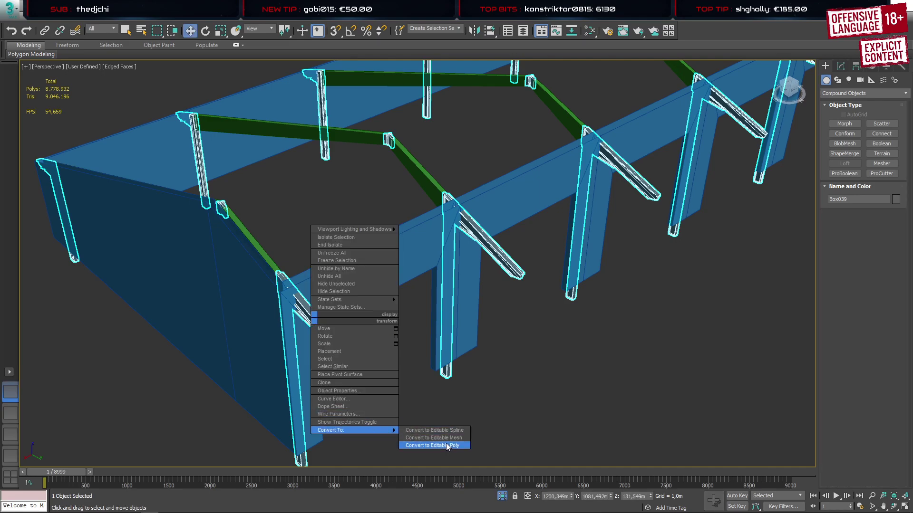
click(433, 445)
key(z)
Start a Boolean compound in Attach mode from the Box026 peaked rafter beam
click(459, 302)
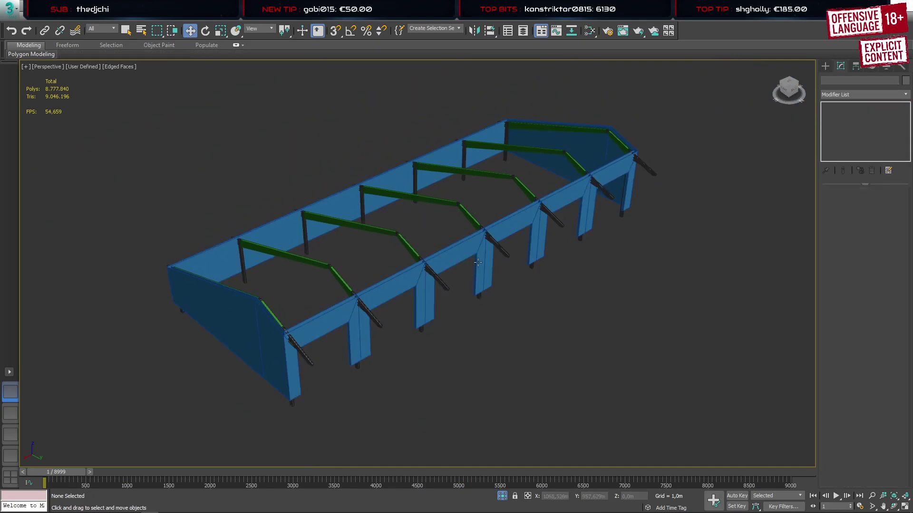
click(471, 219)
click(825, 66)
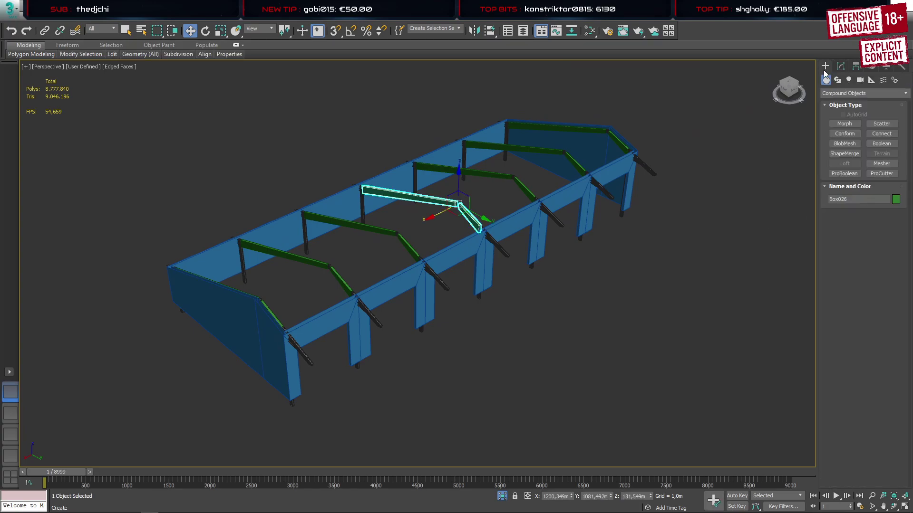
click(882, 143)
click(883, 399)
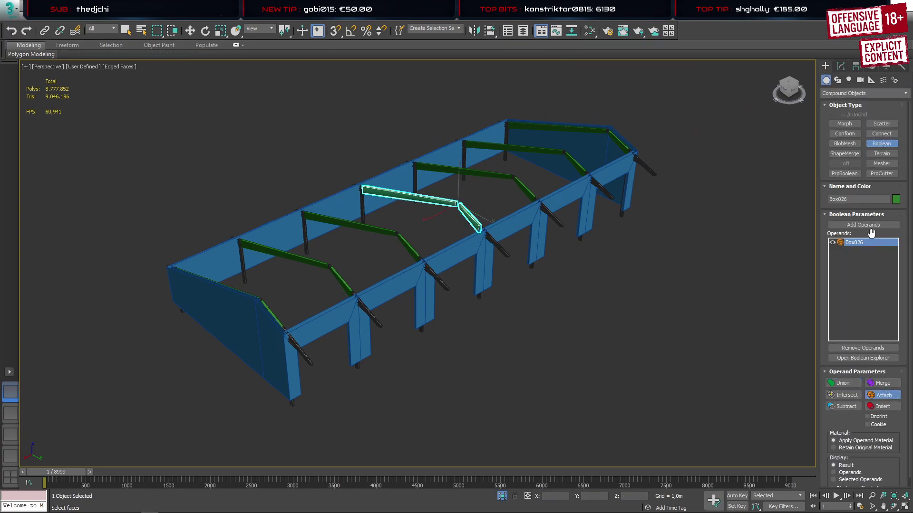
click(852, 225)
Add the other six rafter beams (Box045, Box047, Box049, Box051, Box053, Box055) as operands
click(519, 188)
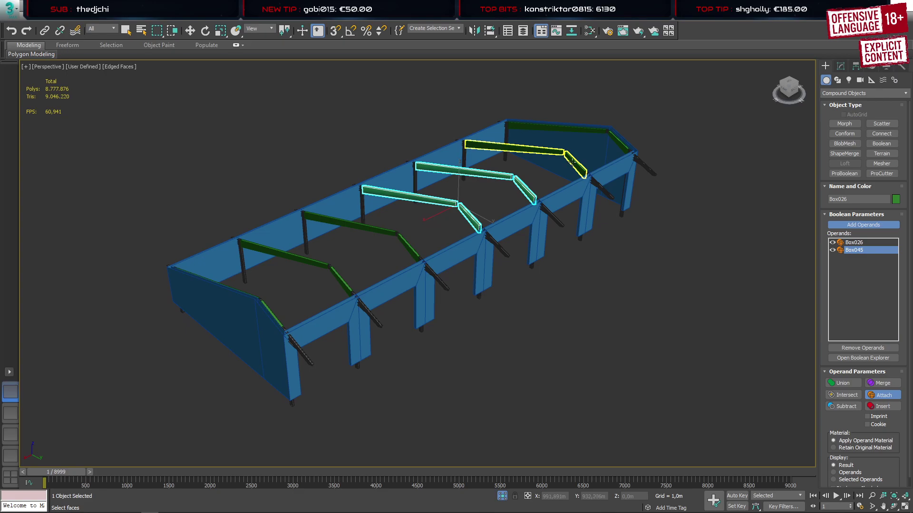
click(572, 163)
click(612, 139)
click(409, 246)
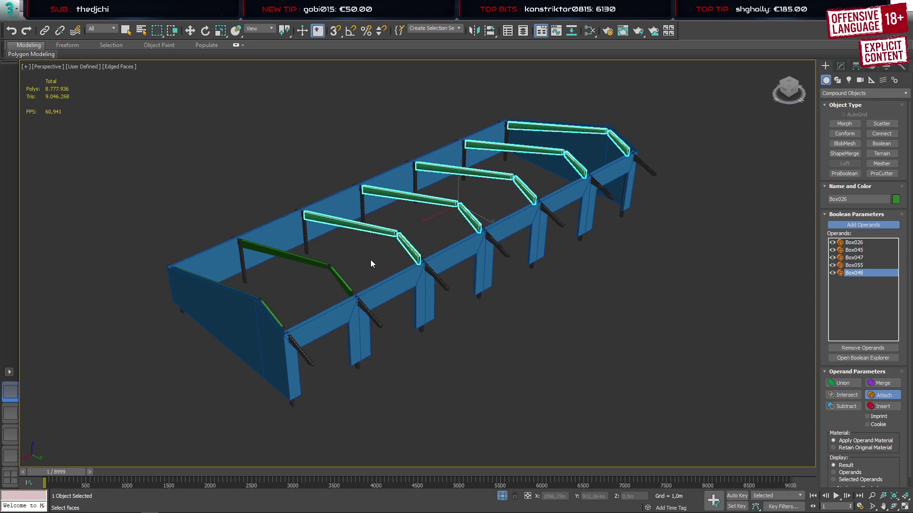
click(336, 277)
click(276, 317)
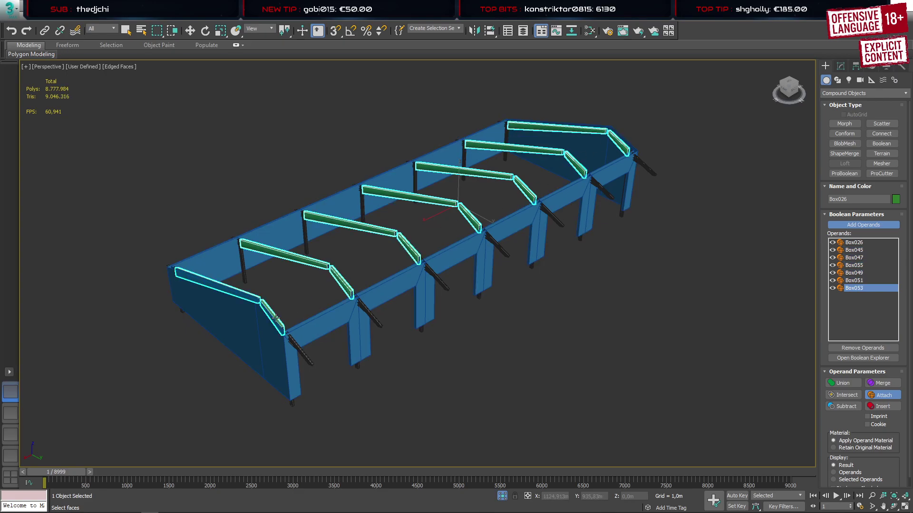
key(w)
Convert the merged rafter beams into an Editable Poly and deselect them
right_click(423, 274)
mouse_move(393, 388)
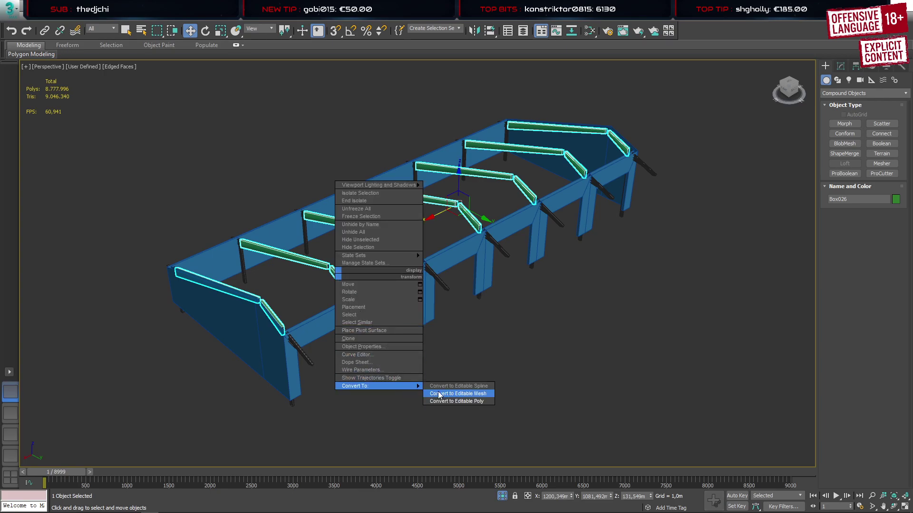
click(467, 401)
click(558, 347)
alt+middle_drag(431, 318, 442, 284)
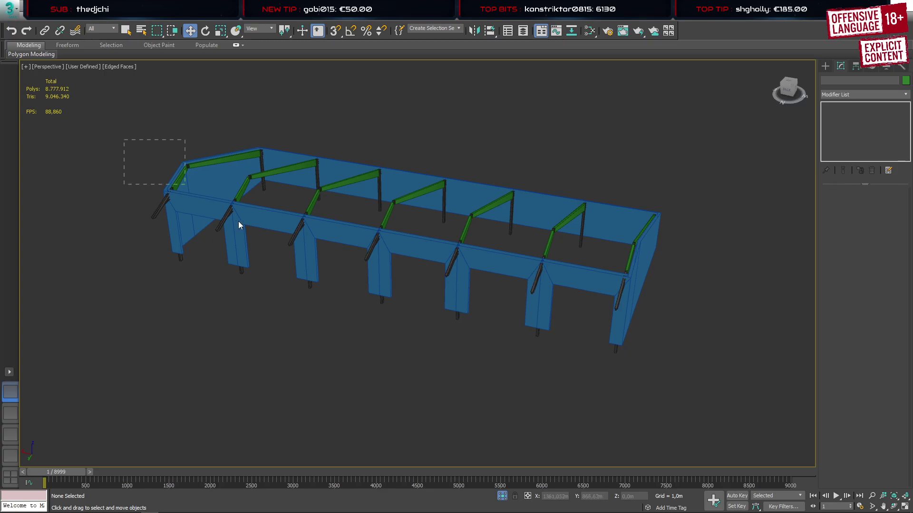
Restore the hidden scene, then select the end pieces, rafter structure and concrete base strip
drag(238, 221, 293, 277)
key(alt+q)
ctrl+click(379, 158)
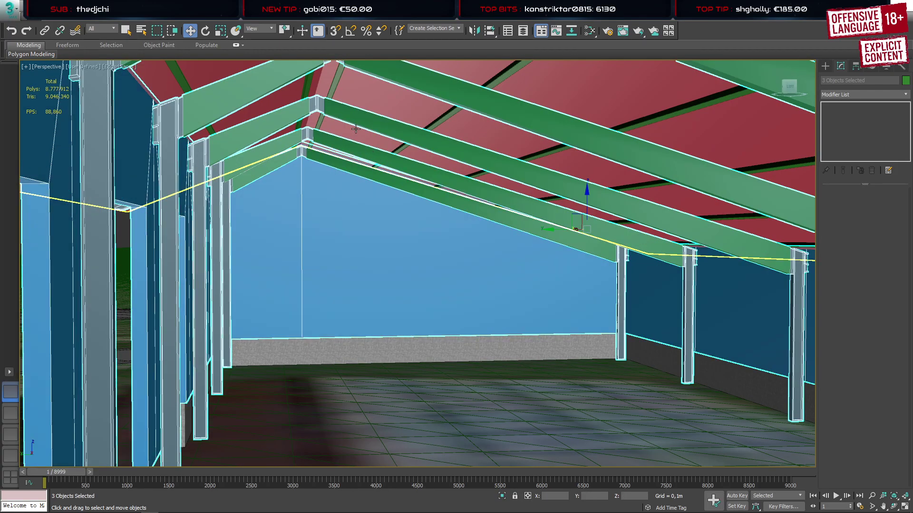
ctrl+click(346, 349)
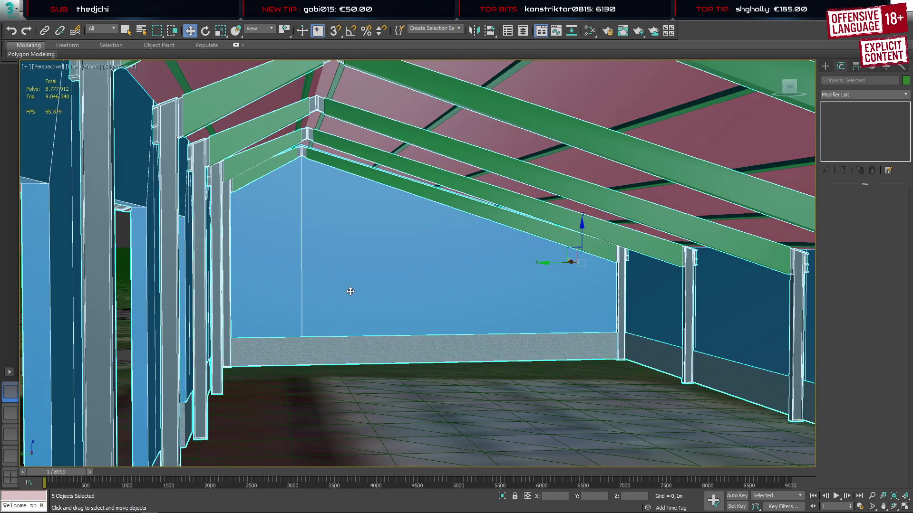
key(z)
mouse_move(391, 320)
alt+middle_down()
mouse_move(492, 269)
mouse_move(400, 315)
alt+middle_up()
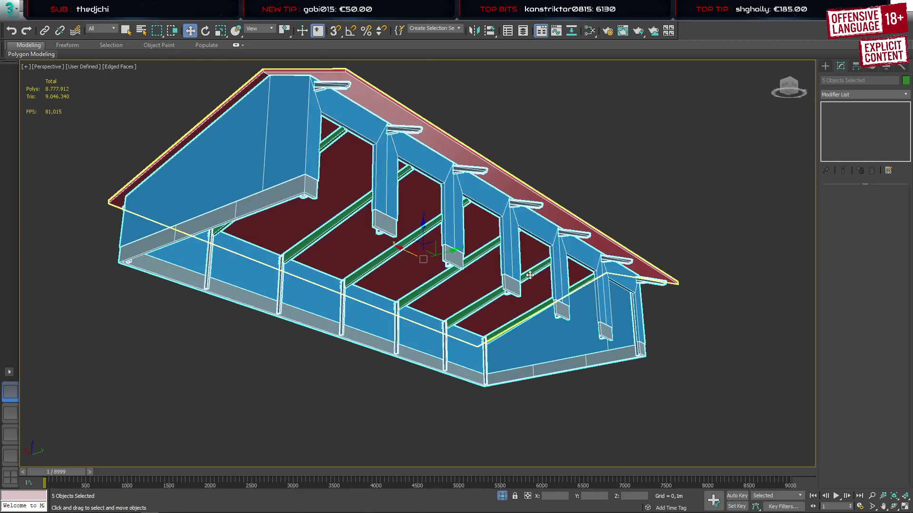
Select the barn's walls, roof and purlins and isolate them with Alt+Q
click(678, 350)
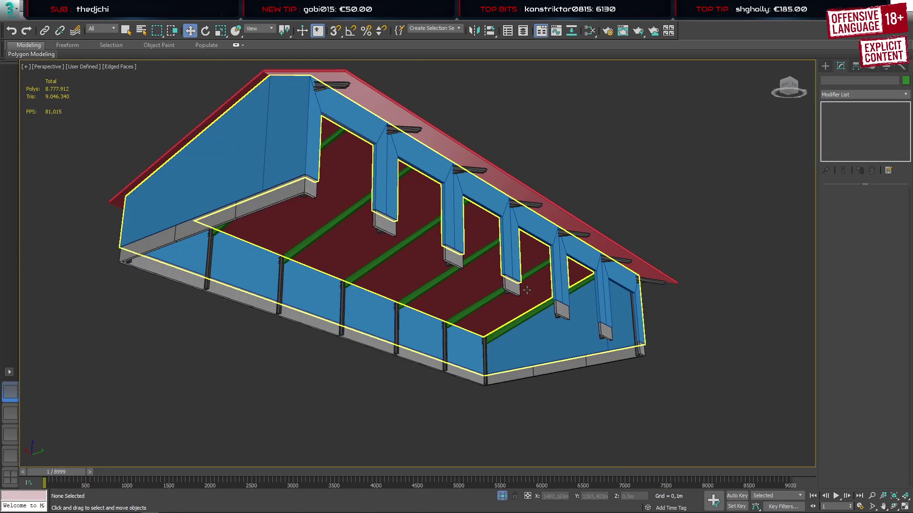
scroll(307, 205, down, 3)
click(551, 334)
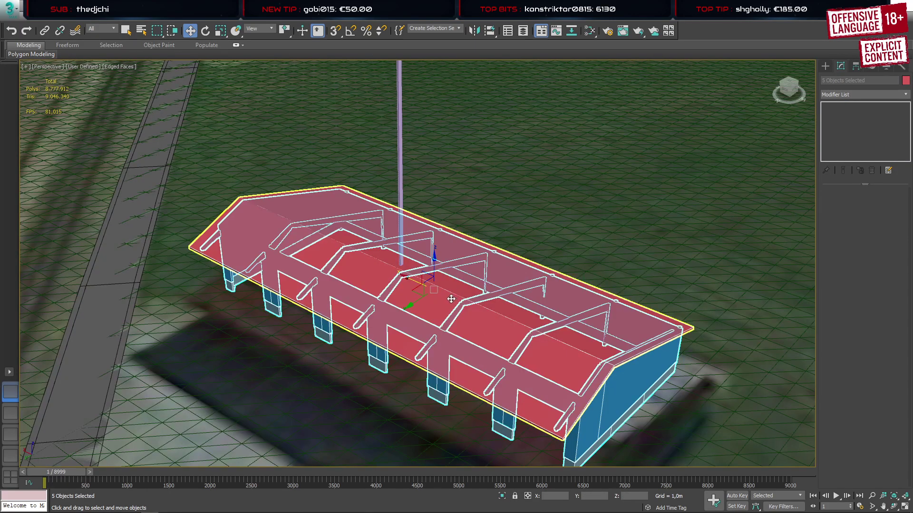
alt+middle_drag(475, 266, 456, 272)
scroll(428, 300, up, 5)
scroll(523, 312, down, 2)
middle_drag(561, 298, 173, 253)
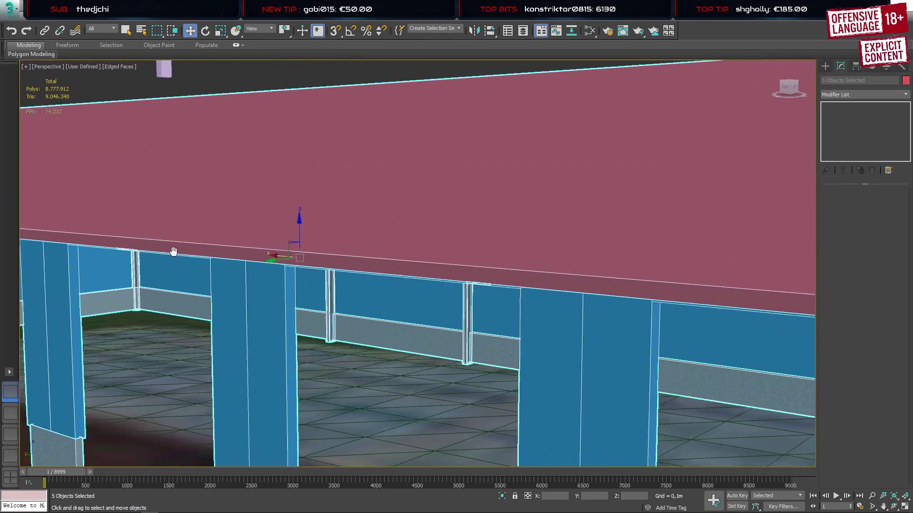
scroll(614, 249, down, 2)
scroll(614, 248, down, 2)
middle_drag(615, 249, 280, 233)
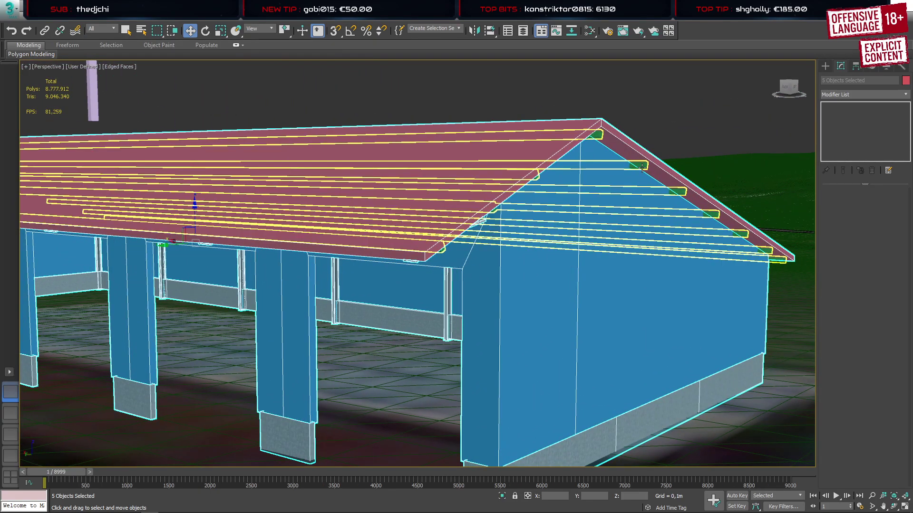
ctrl+click(641, 167)
key(alt+q)
Orbit beneath the isolated barn to look up at the roof beams
click(710, 369)
alt+middle_drag(704, 361, 553, 208)
alt+drag(552, 208, 495, 275)
scroll(404, 291, up, 5)
mouse_move(442, 299)
alt+middle_down()
mouse_move(465, 257)
mouse_move(435, 292)
alt+middle_up()
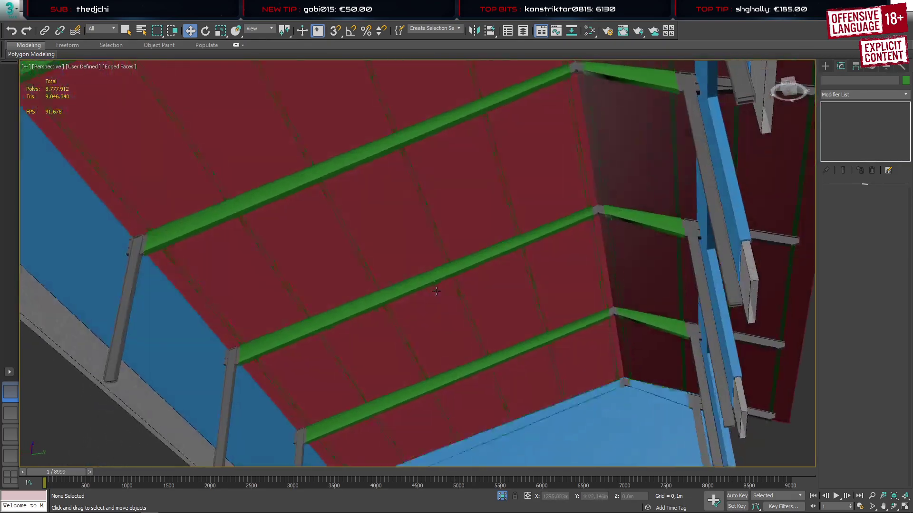
Select the Box026 rafter beam mesh and inspect all its polygons
click(299, 188)
key(4)
key(ctrl+a)
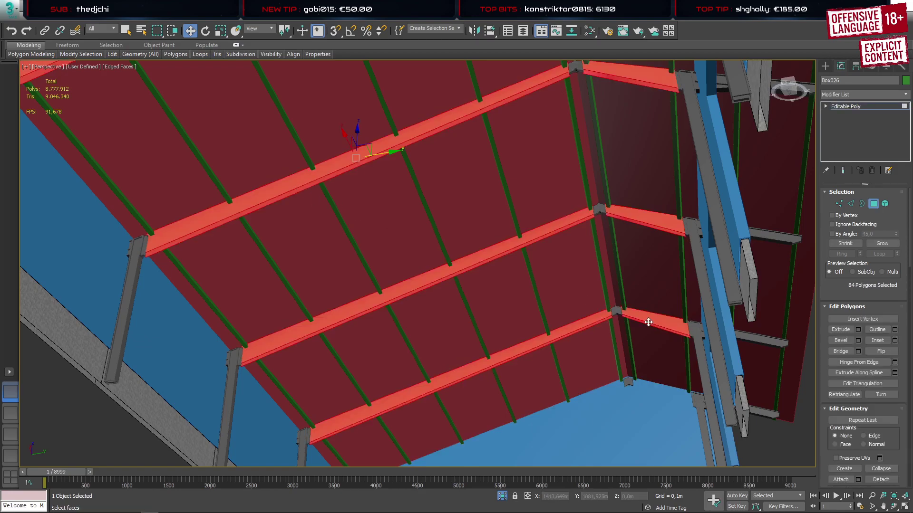
scroll(824, 450, down, 5)
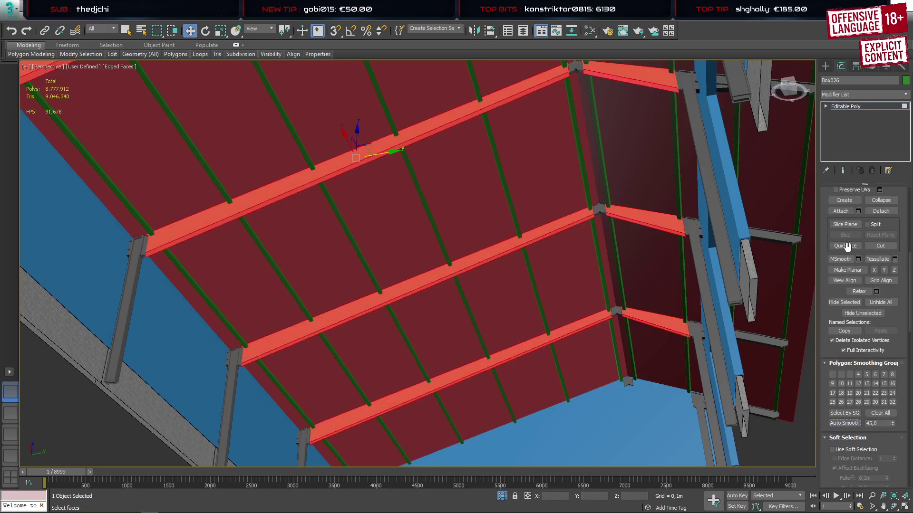
click(826, 67)
alt+middle_drag(770, 114, 731, 136)
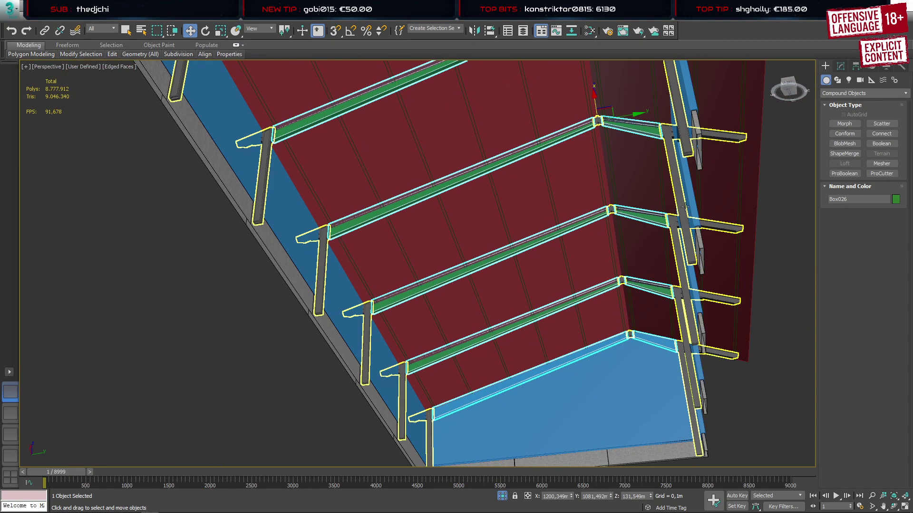
Inspect the Box039 bracket mesh at Polygon level, then deselect it
click(841, 66)
key(4)
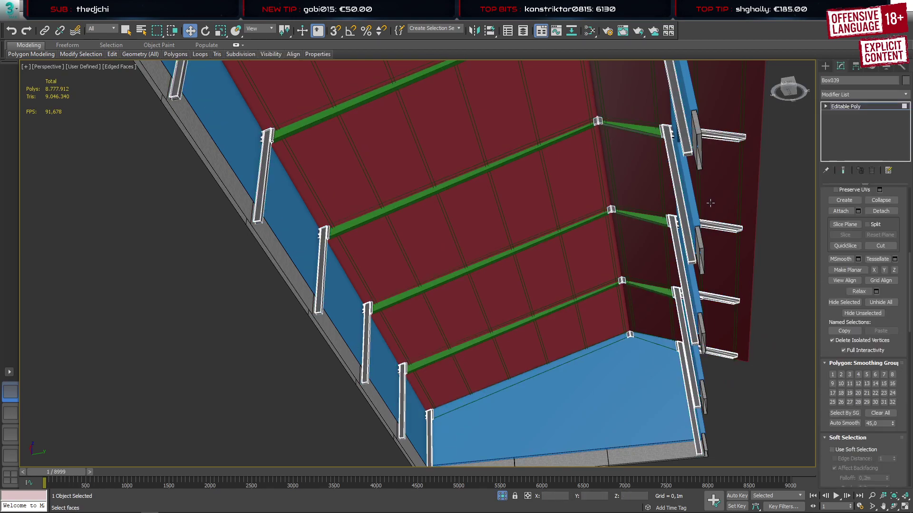
click(827, 67)
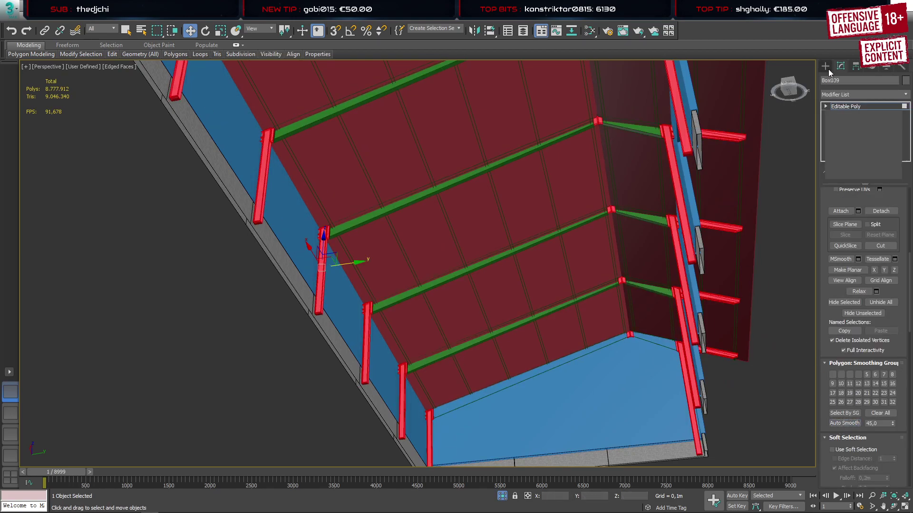
click(772, 381)
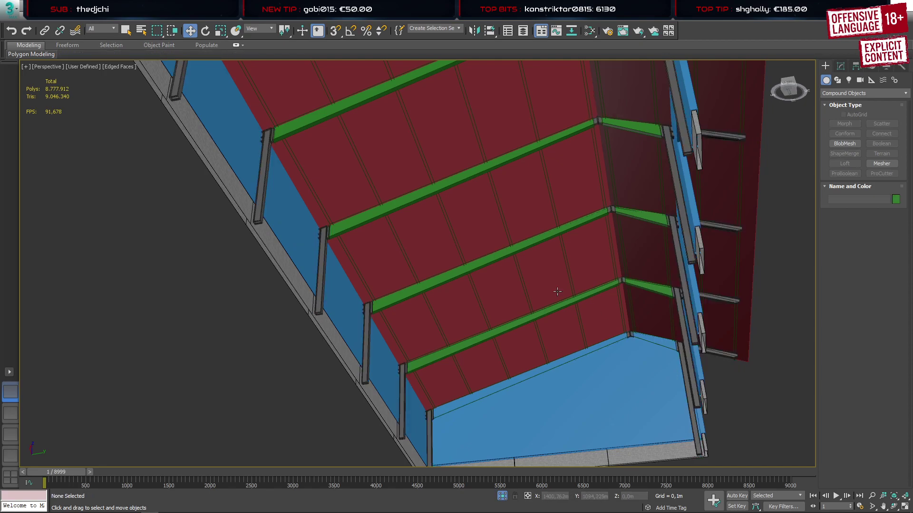
Select the green Box026 rafter beams and switch to the Left wireframe view
middle_drag(330, 200, 333, 291)
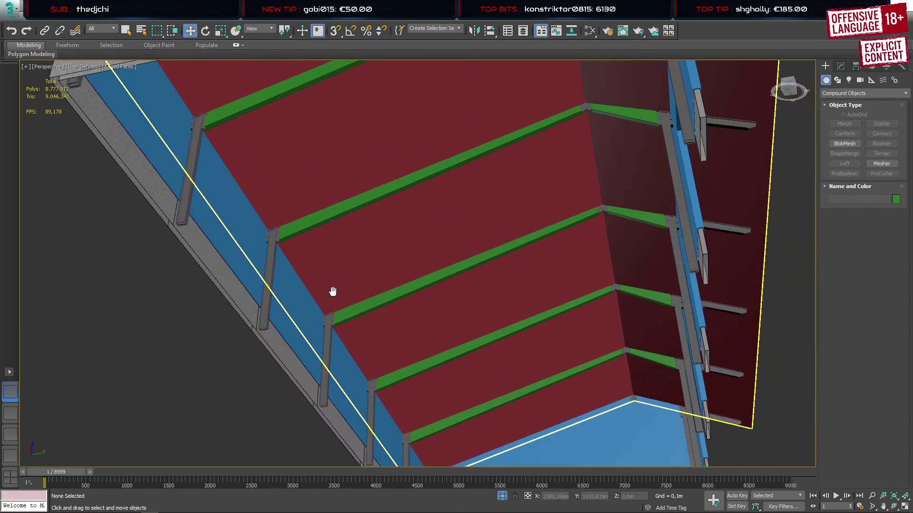
click(355, 212)
click(12, 455)
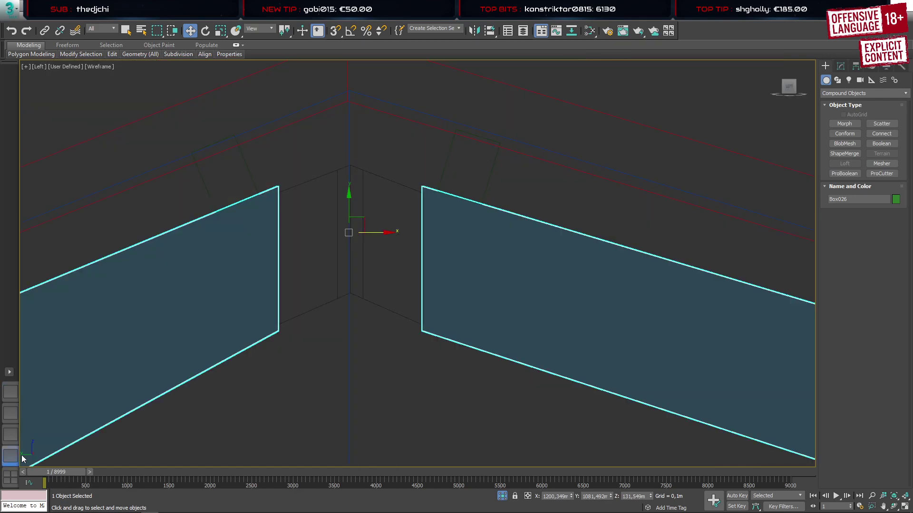
Select the rafters' peak-end polygons and convert the selection to edges
scroll(343, 382, down, 10)
middle_drag(374, 385, 365, 283)
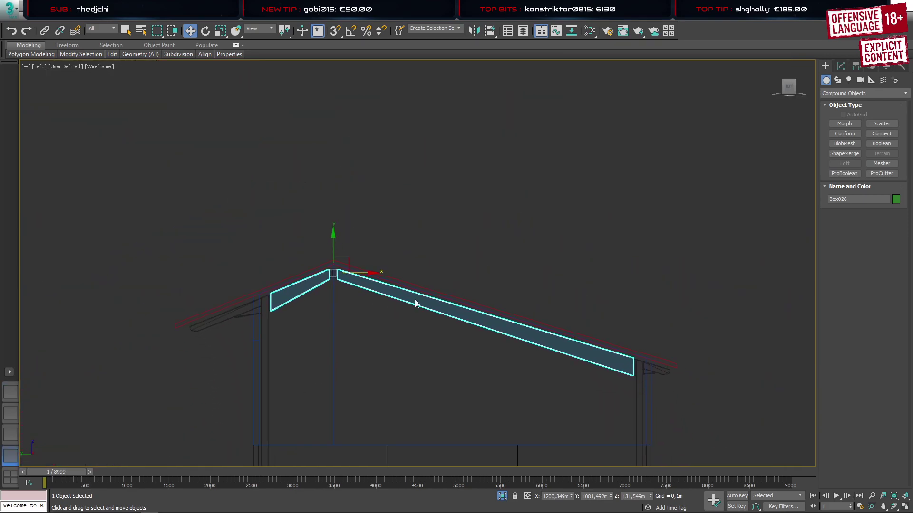
key(4)
click(505, 324)
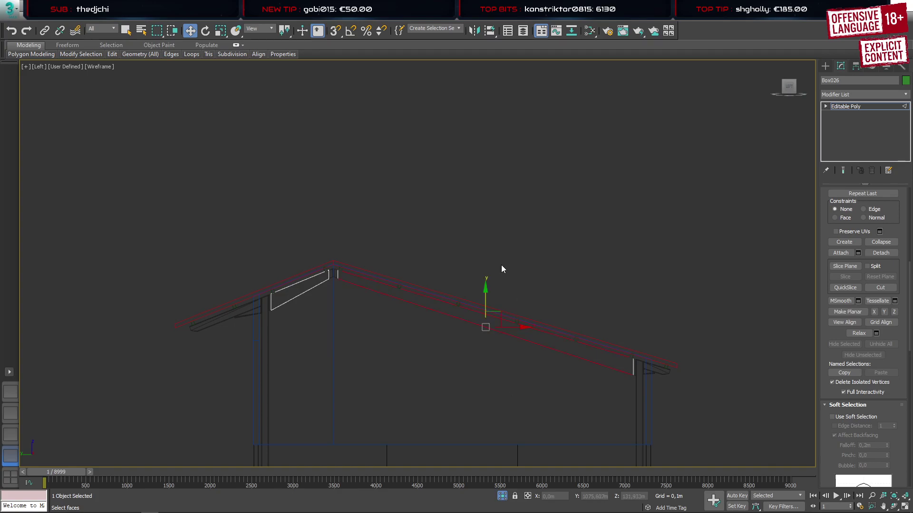
ctrl+drag(304, 236, 305, 237)
key(ctrl+a)
Apply a 0.01 m, 1-segment chamfer to the selected peak edges
scroll(321, 283, up, 10)
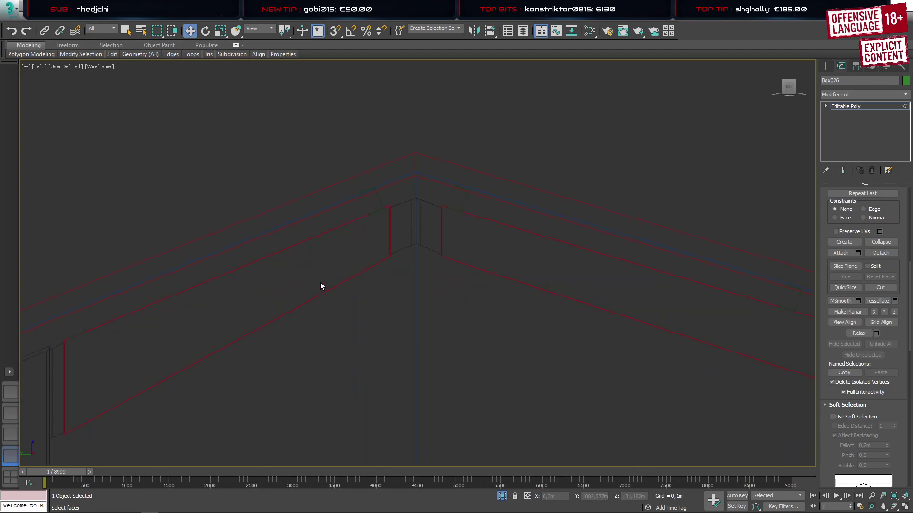
middle_drag(597, 148, 485, 300)
key(ctrl+shift+c)
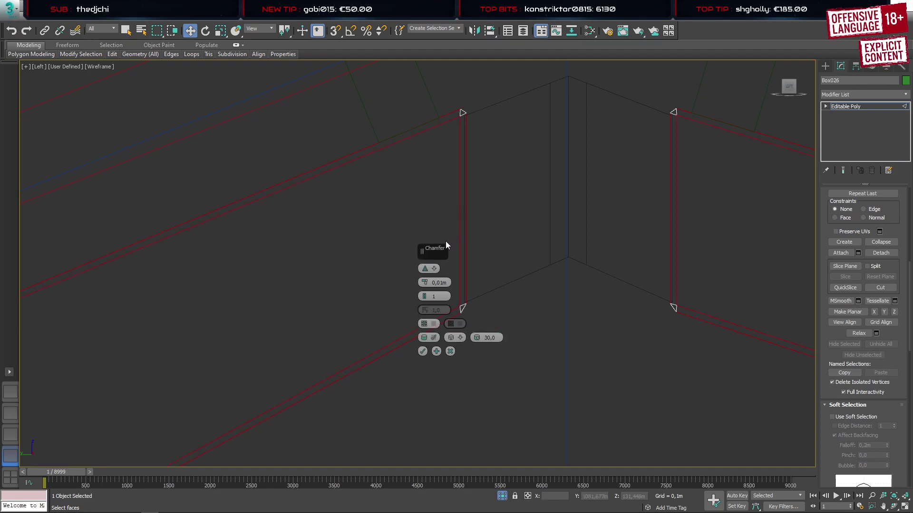
click(14, 396)
Check the chamfered peak corner in Perspective, confirm the chamfer, and exit polygon editing
scroll(615, 115, up, 5)
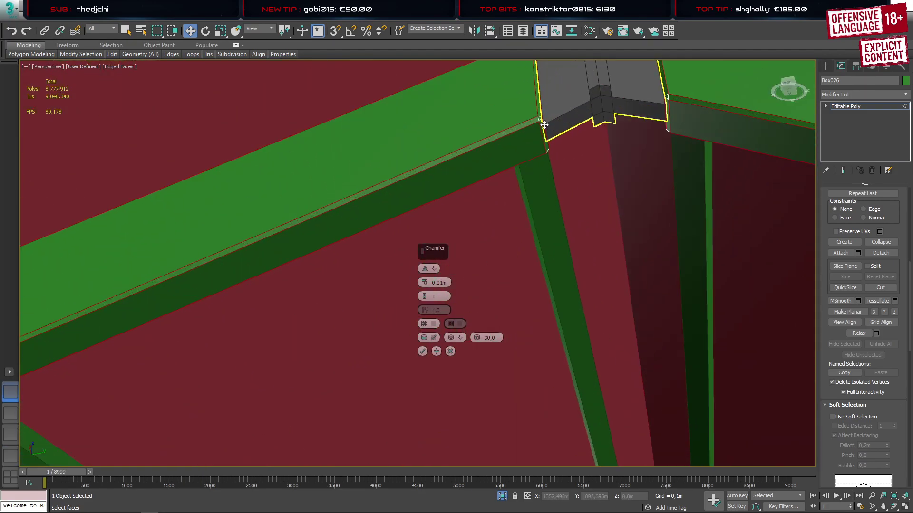
middle_drag(520, 137, 286, 269)
scroll(345, 237, up, 3)
scroll(278, 273, down, 5)
scroll(279, 274, up, 2)
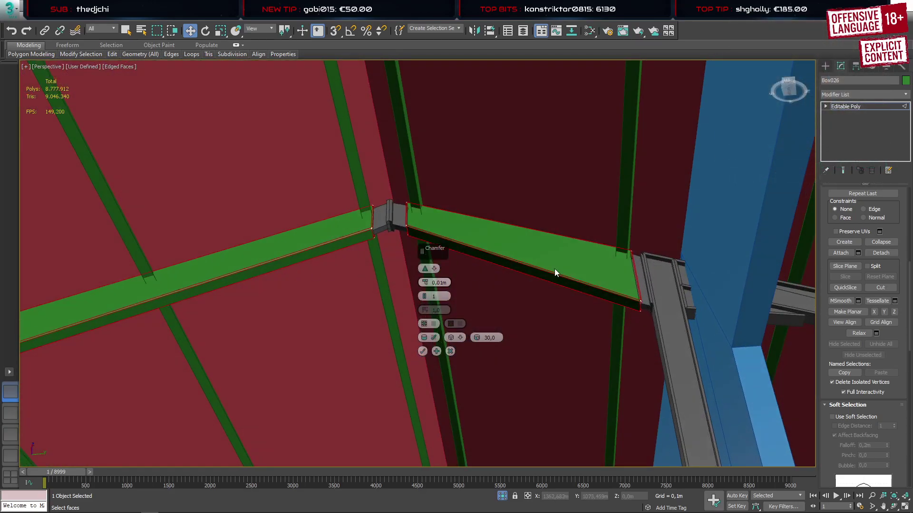
scroll(555, 269, up, 5)
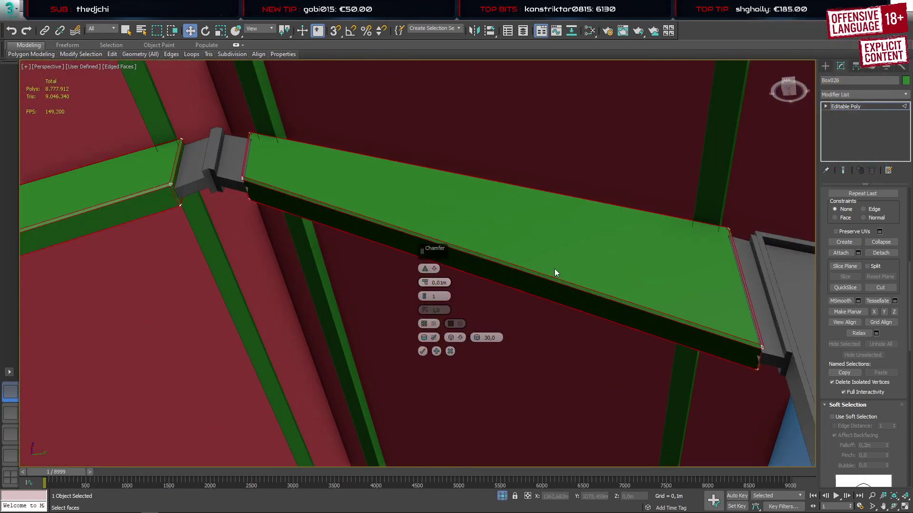
click(450, 352)
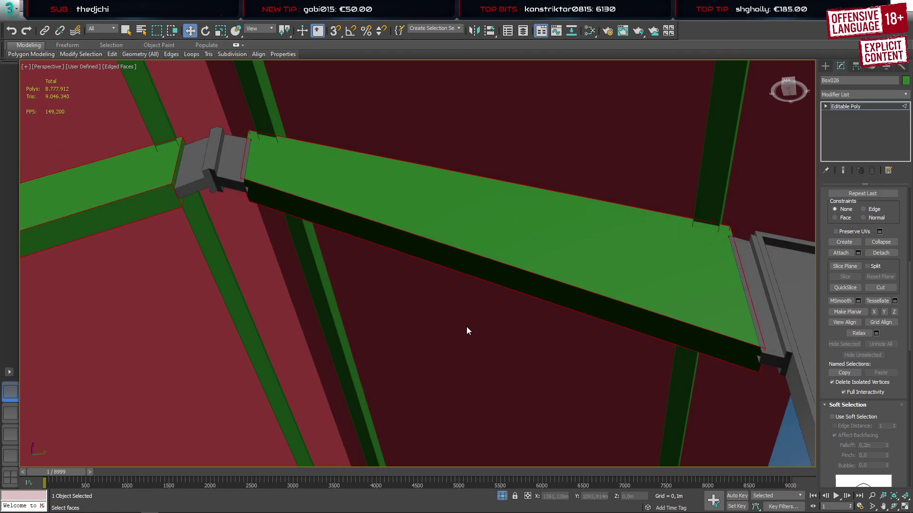
scroll(475, 265, down, 5)
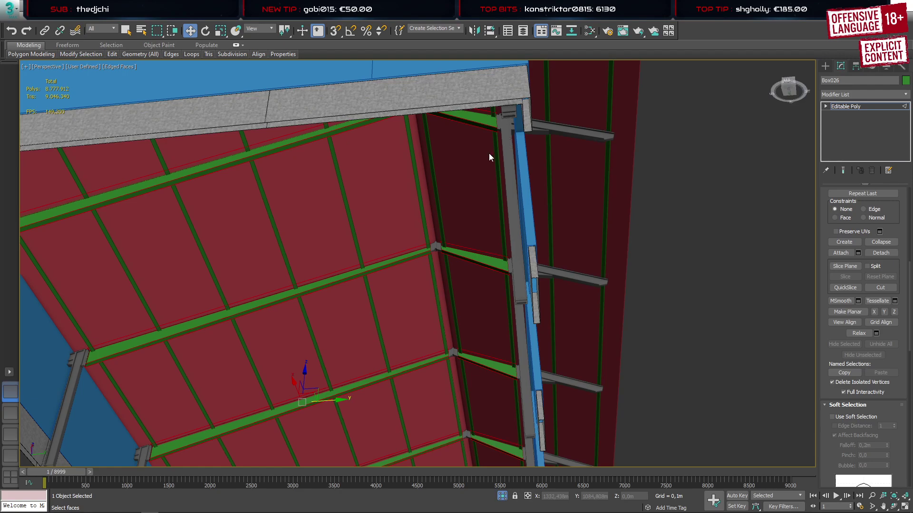
click(825, 66)
Deselect the beams and zoom in and out to inspect the chamfered peak joints
click(708, 187)
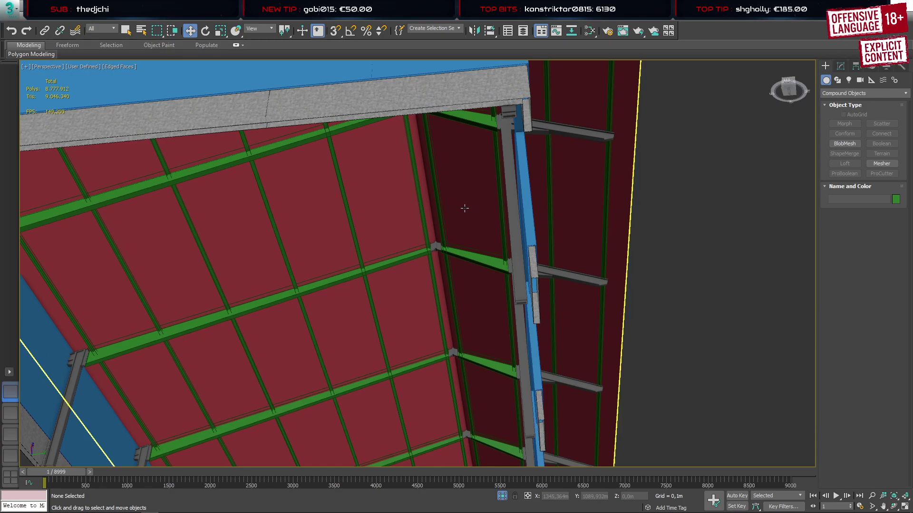
scroll(443, 250, up, 10)
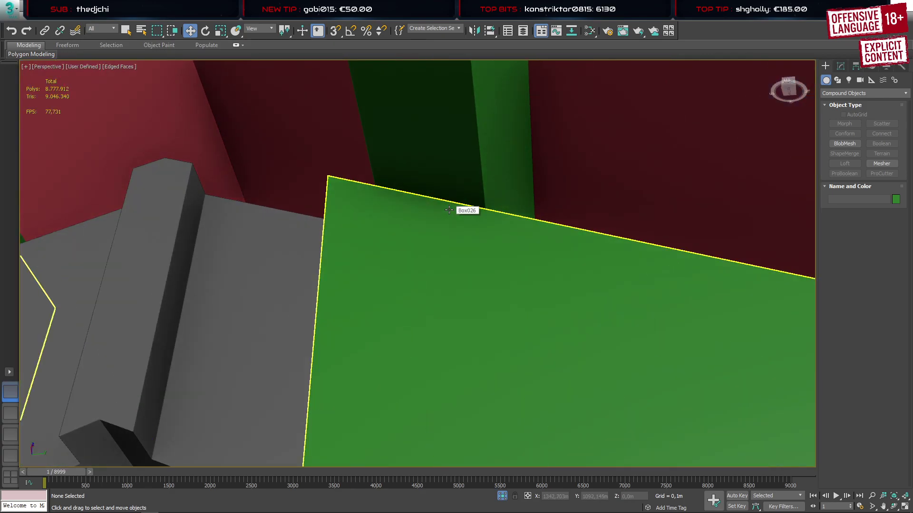
scroll(449, 209, down, 15)
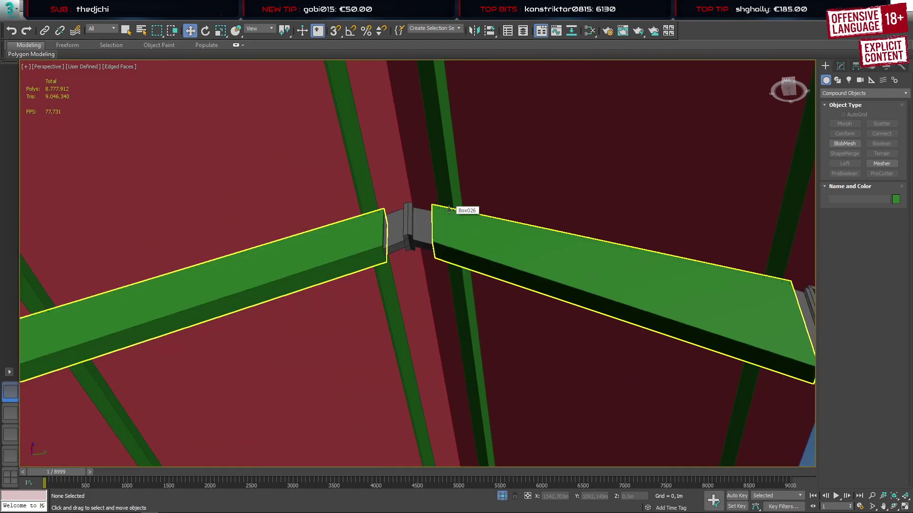
scroll(388, 278, up, 8)
scroll(388, 278, up, 5)
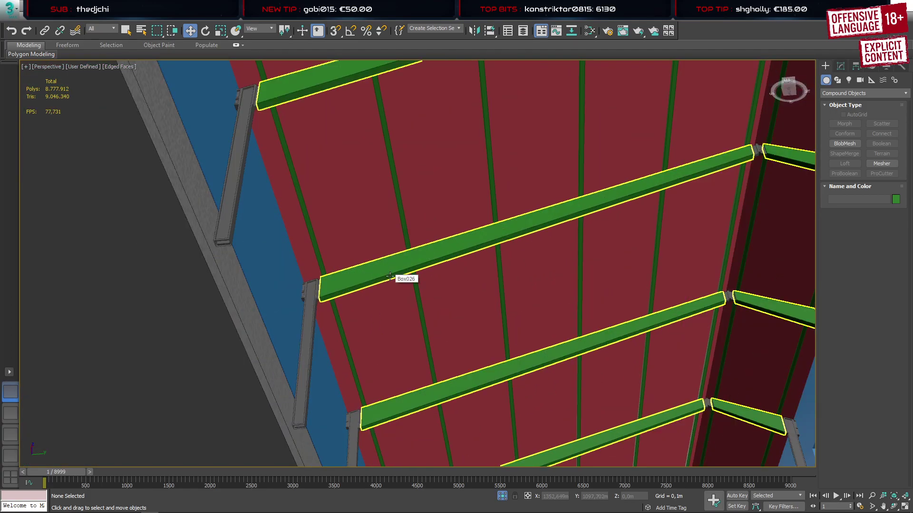
scroll(351, 257, down, 12)
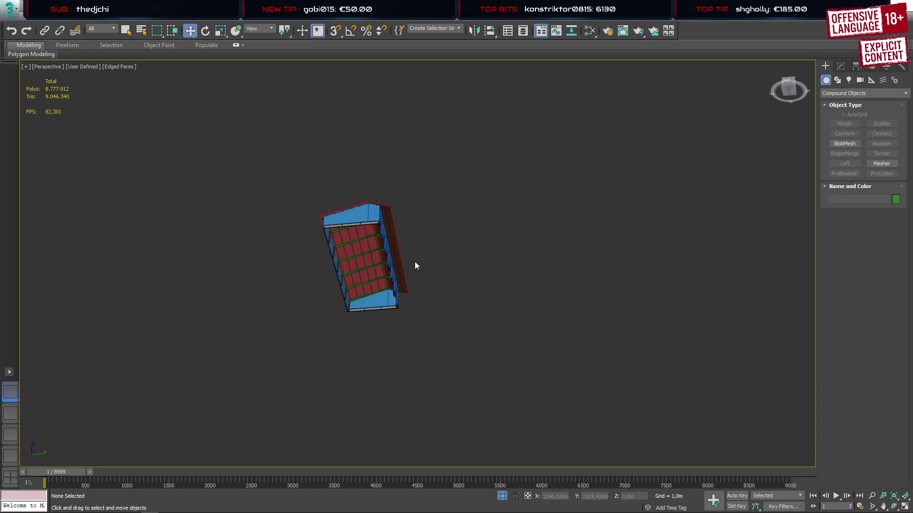
Select the barn's walls object and orbit so the shed faces the front
click(331, 252)
alt+middle_drag(497, 284, 417, 308)
scroll(376, 262, up, 8)
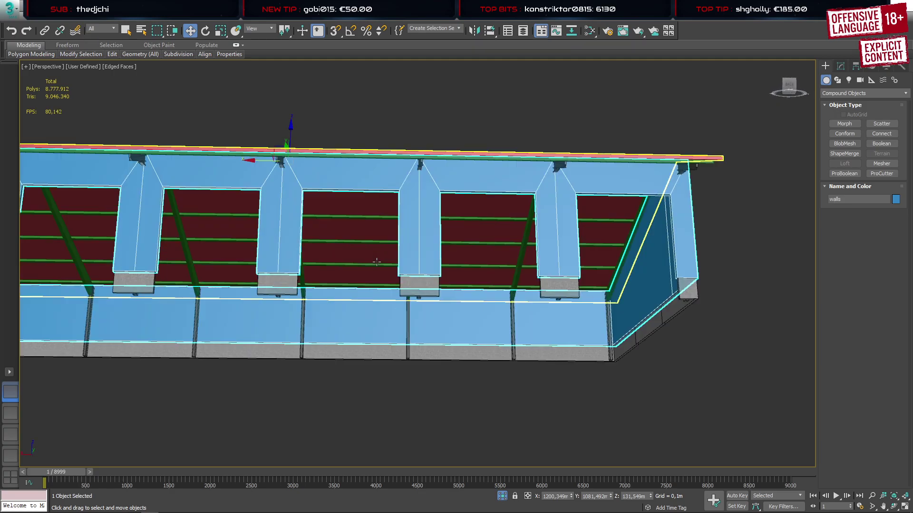
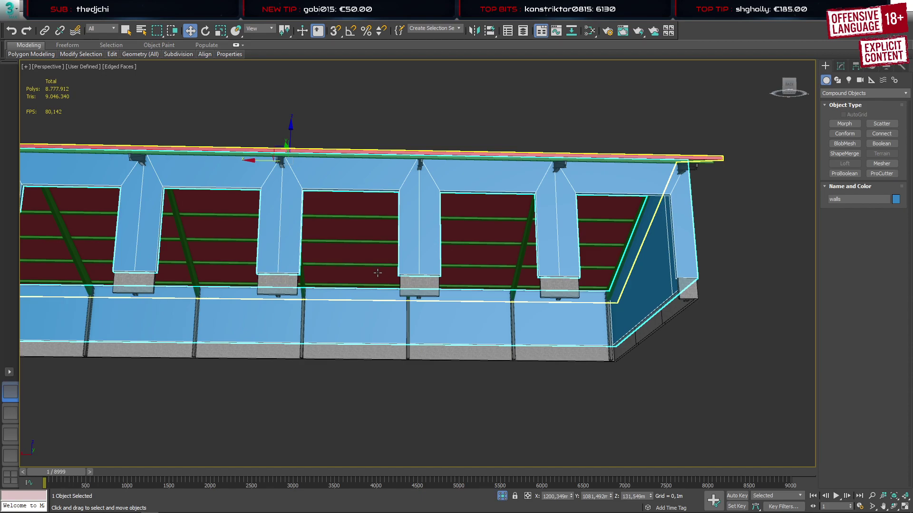
Zoom out from the barn walls and switch to the hall configurator in Firefox
scroll(380, 316, down, 6)
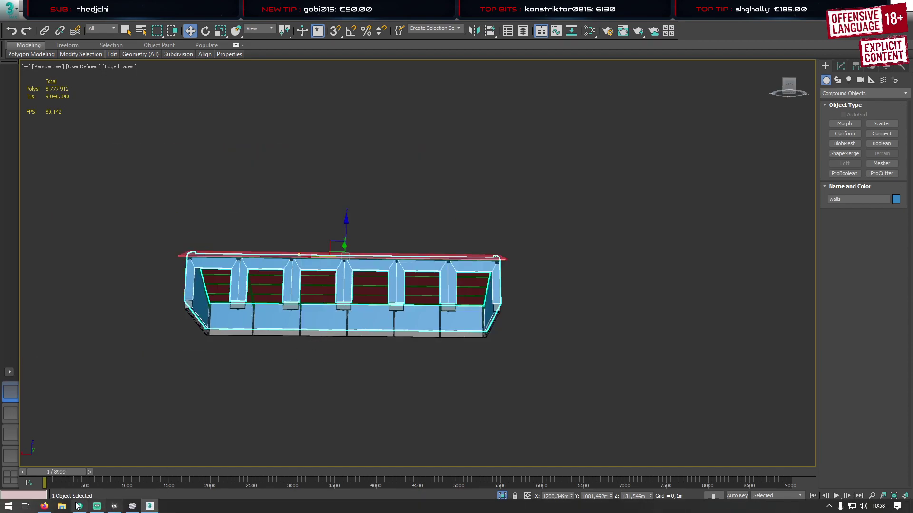
click(79, 506)
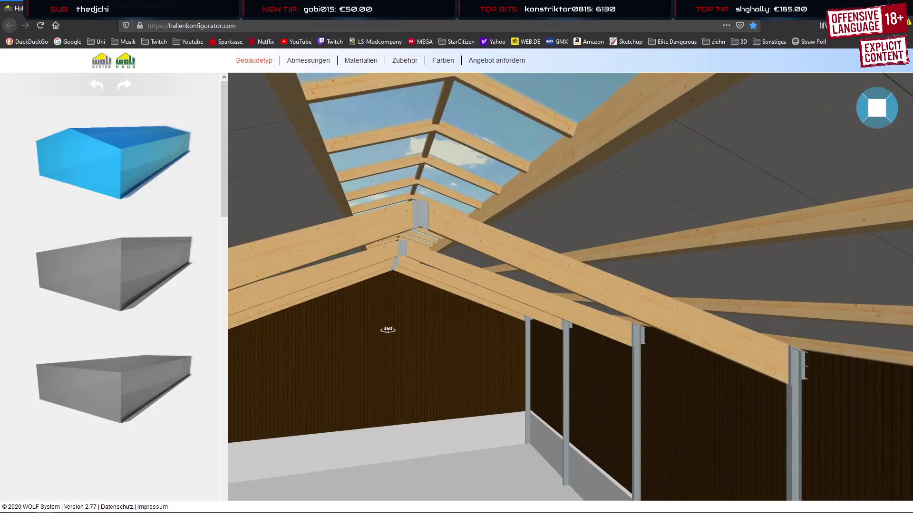
Orbit the hall to an outside view and show the opposite long side wall as a flat elevation
scroll(387, 331, down, 3)
drag(389, 303, 558, 350)
scroll(523, 381, down, 4)
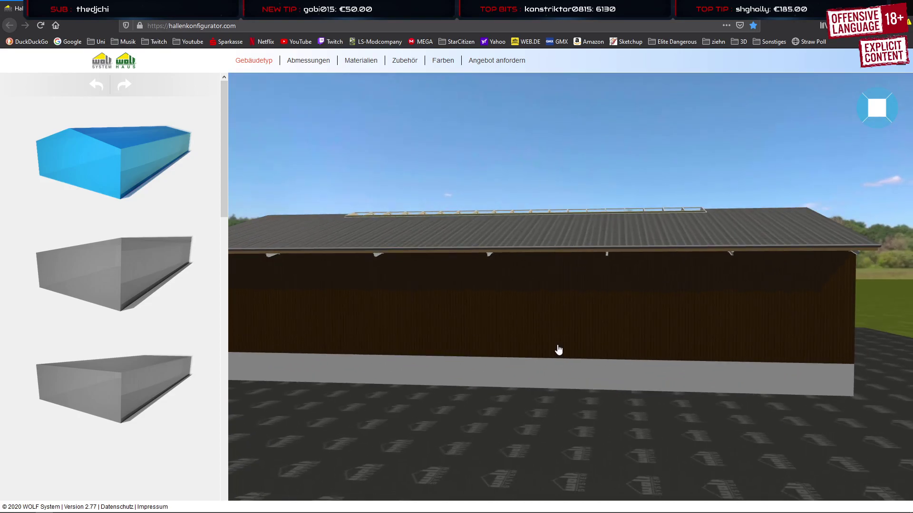
click(891, 113)
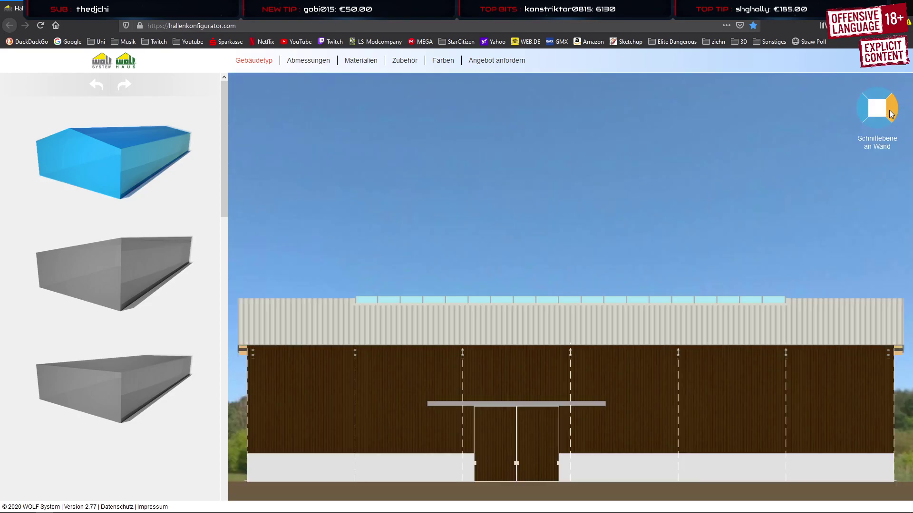
click(863, 115)
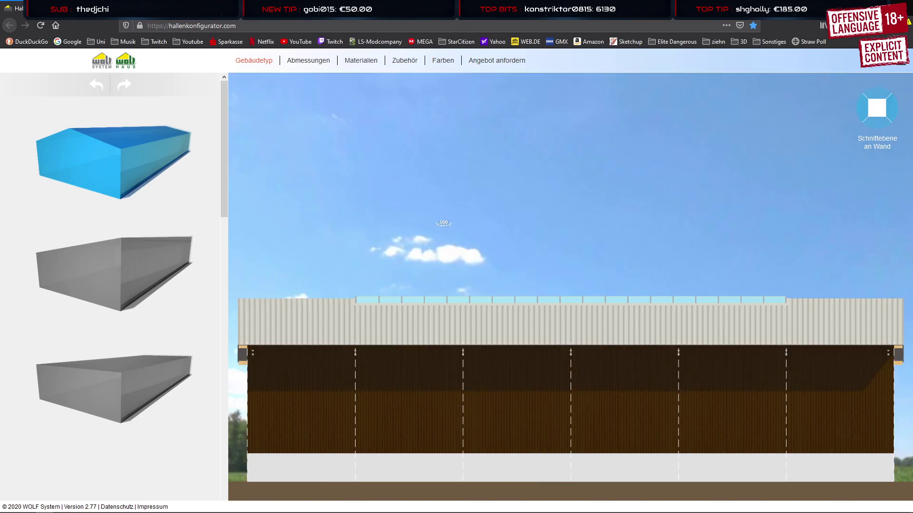
From Zubehör's window types, place a triple window near the wall's left end
mouse_move(331, 64)
mouse_move(405, 62)
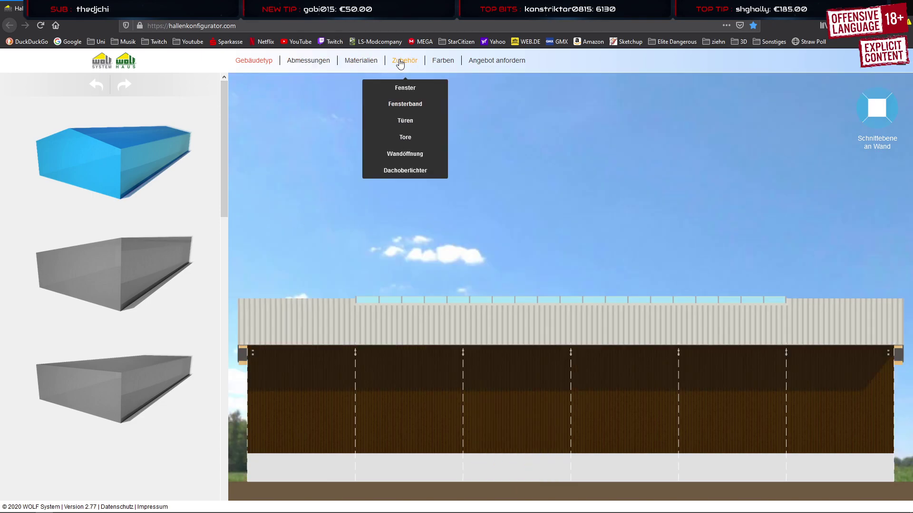
click(404, 92)
drag(106, 369, 304, 383)
Try a 288,5 x 215 cm double window, then place a 213,5 x 215 cm one in the second bay
mouse_move(116, 303)
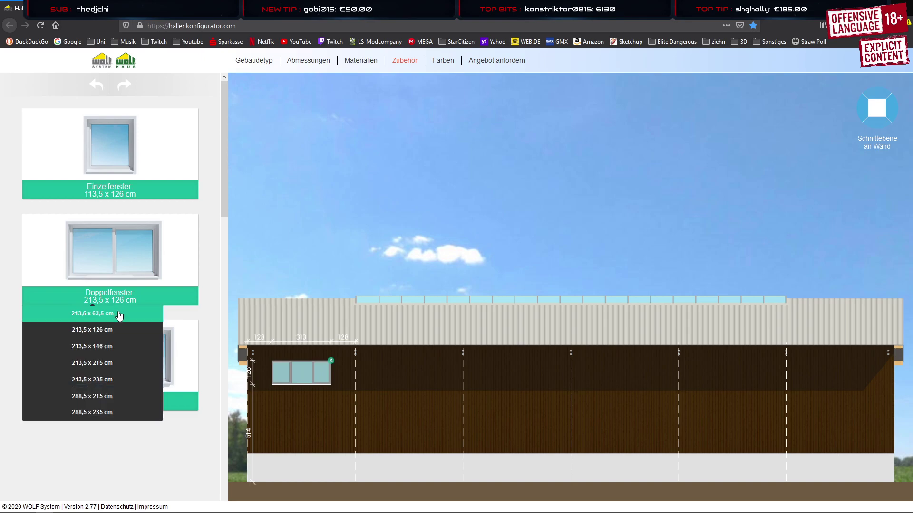
click(113, 398)
click(301, 376)
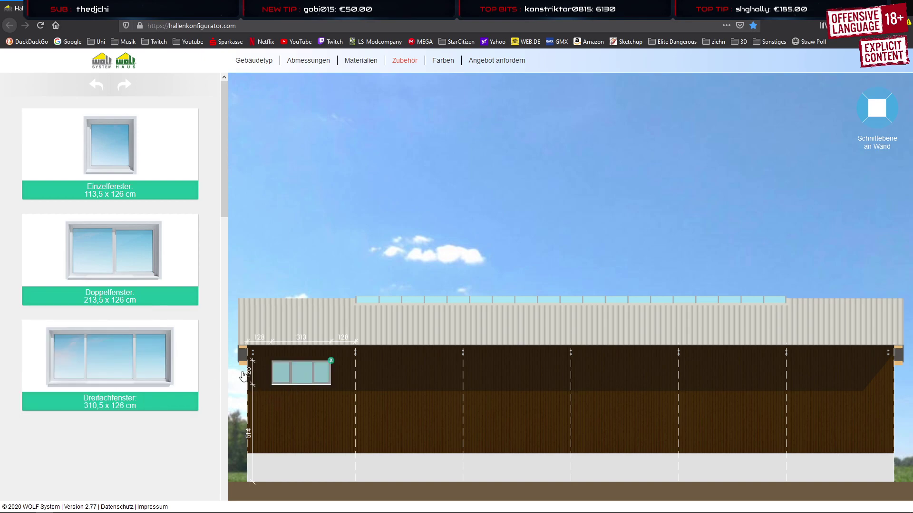
mouse_move(113, 292)
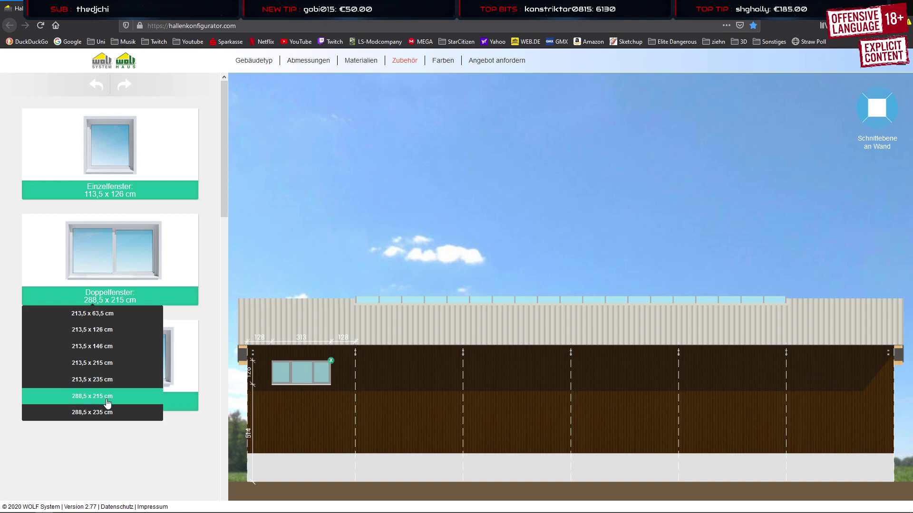
drag(113, 398, 440, 375)
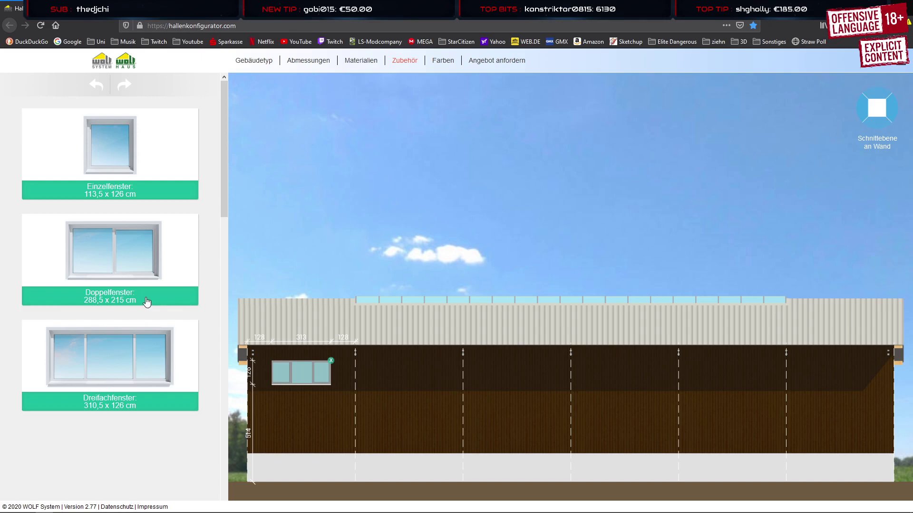
mouse_move(109, 300)
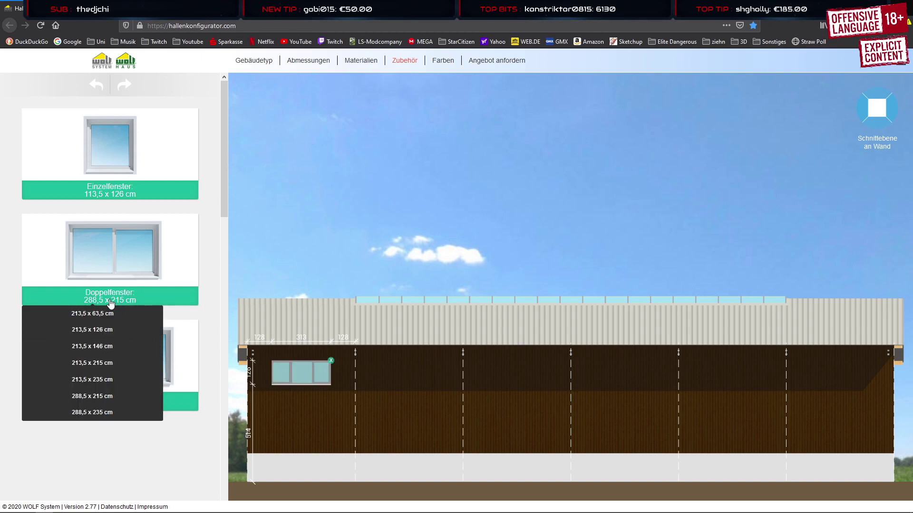
click(102, 351)
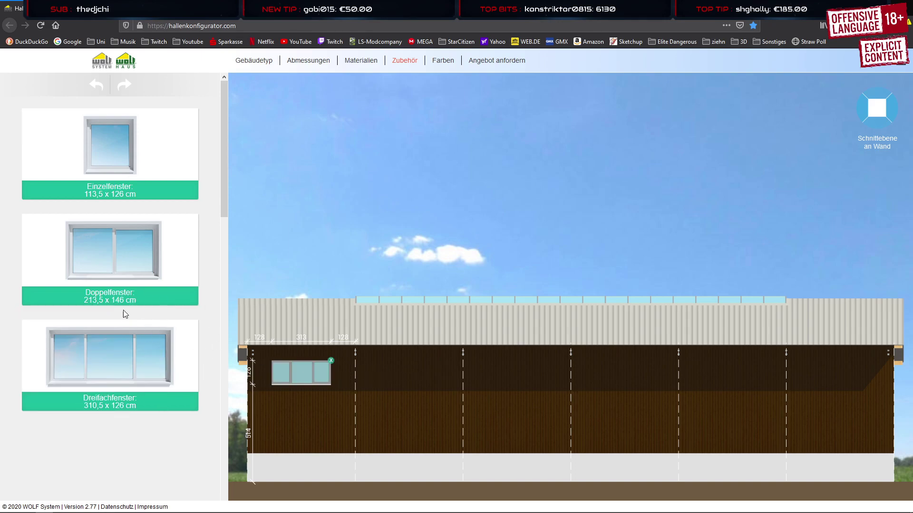
click(101, 363)
drag(117, 247, 421, 411)
Add a 213,5 x 63,5 cm double window in the third bay and a 213,5 x 126 cm one in the fourth
mouse_move(144, 298)
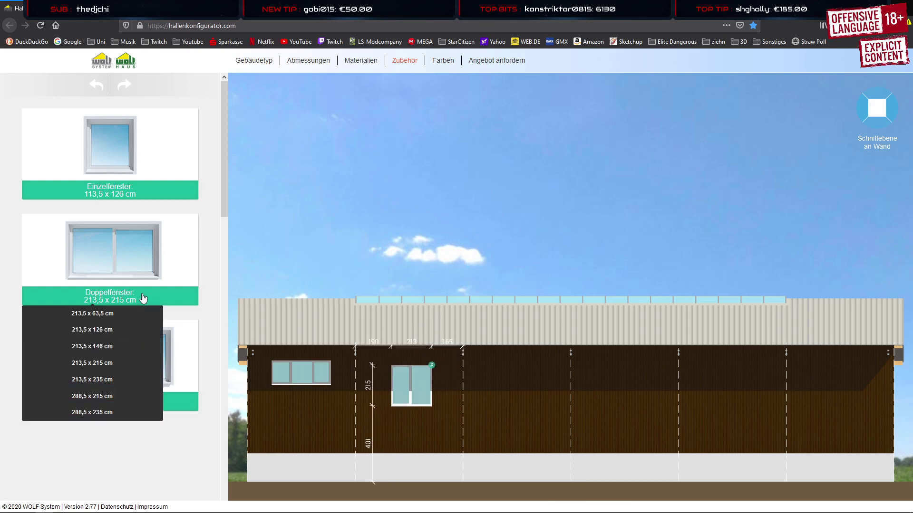
click(118, 314)
drag(122, 261, 522, 381)
mouse_move(106, 300)
click(105, 331)
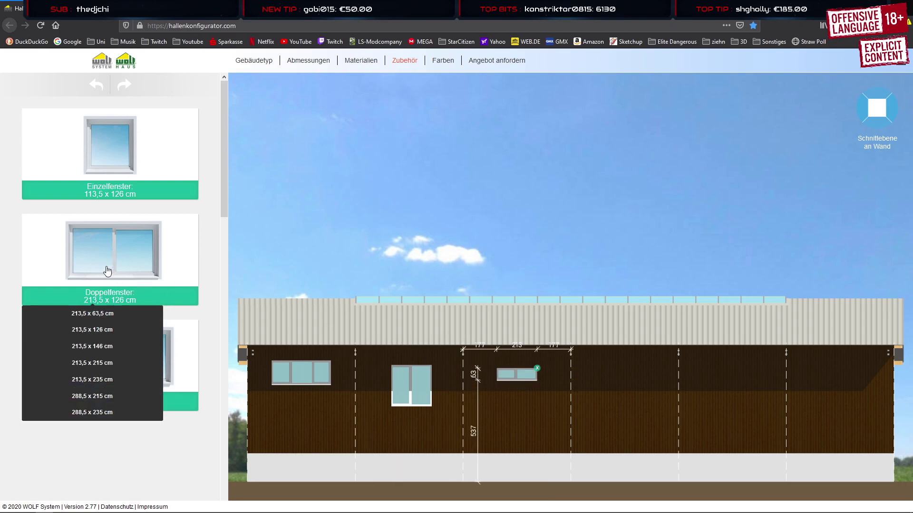
drag(107, 271, 613, 381)
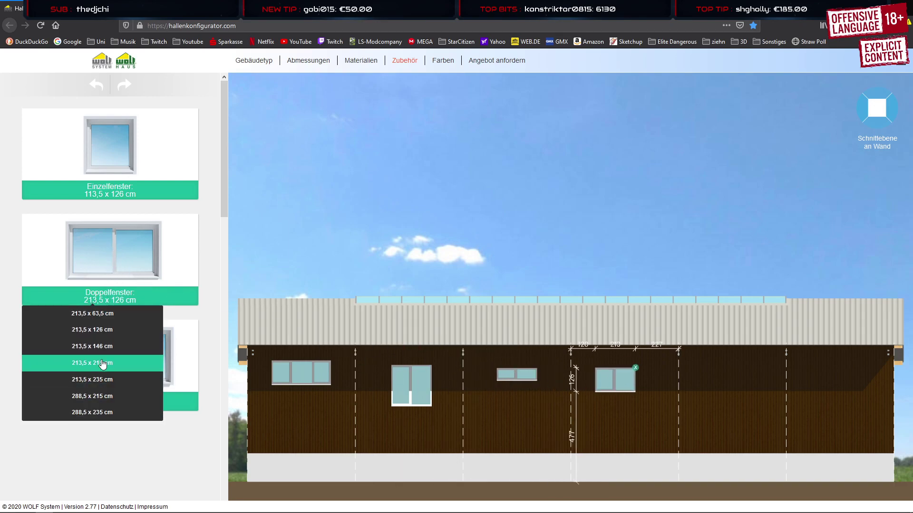
Place a 213,5 x 215 cm double window in the fifth bay and a 288,5 x 235 cm one mid-wall
click(102, 364)
drag(177, 267, 741, 409)
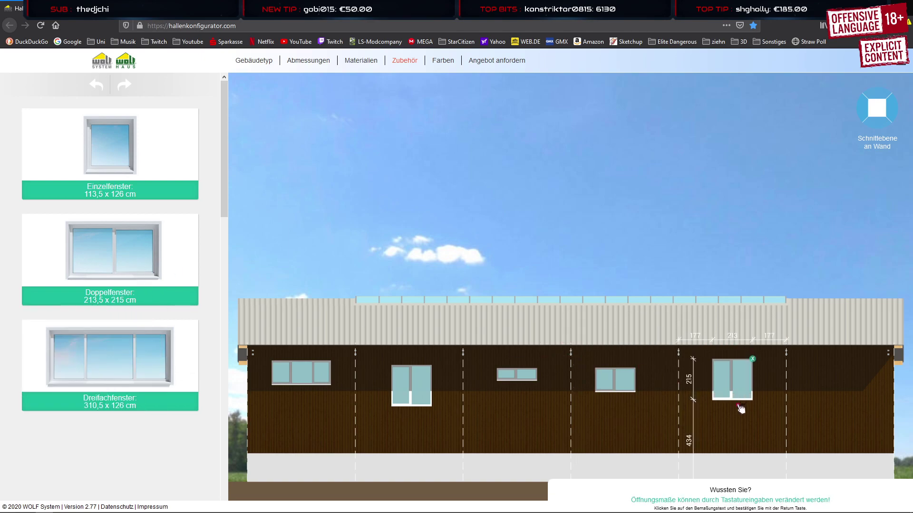
mouse_move(106, 304)
click(92, 411)
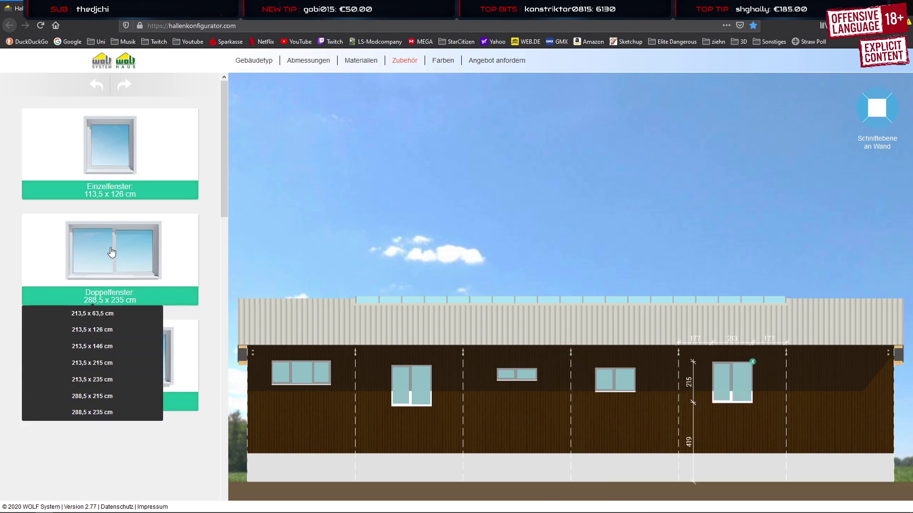
drag(111, 252, 536, 405)
mouse_move(113, 297)
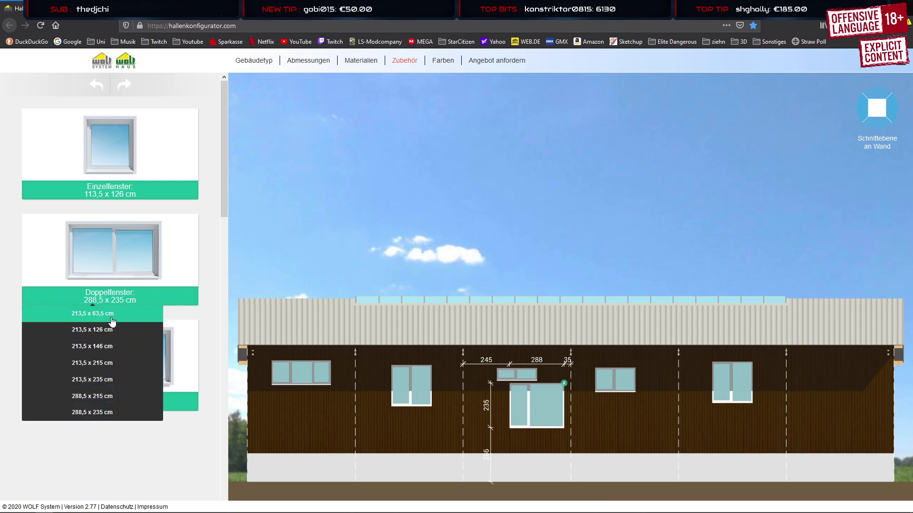
Delete the five double windows placed along the side wall
click(564, 383)
click(537, 368)
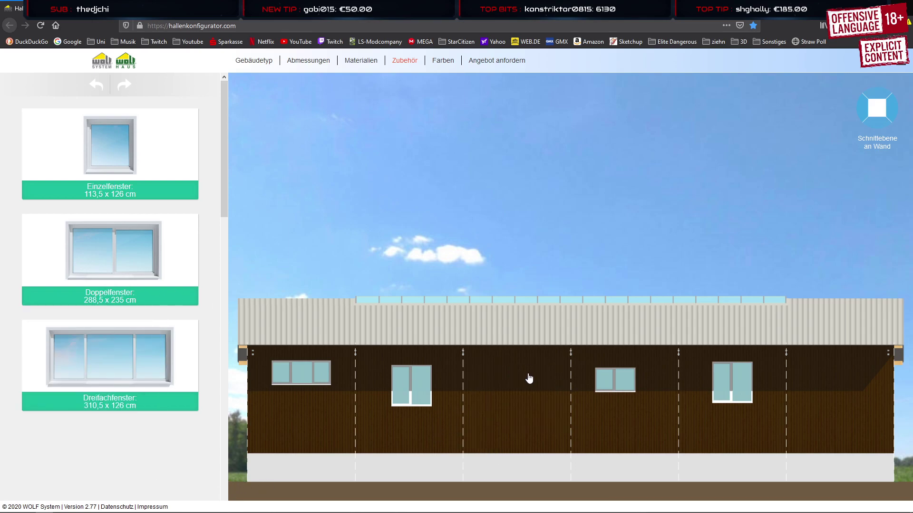
click(431, 366)
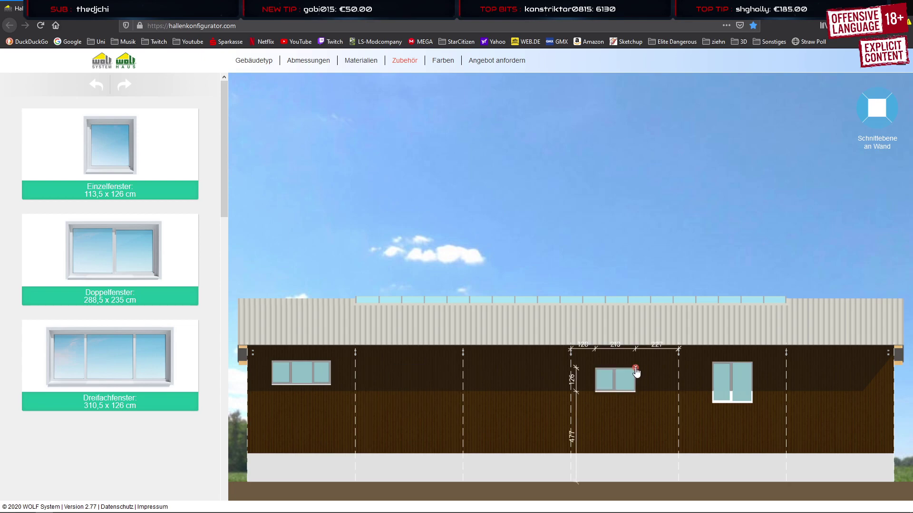
click(635, 368)
click(751, 363)
Try a 310,5 x 146 cm triple window in the third bay, then remove it
click(107, 407)
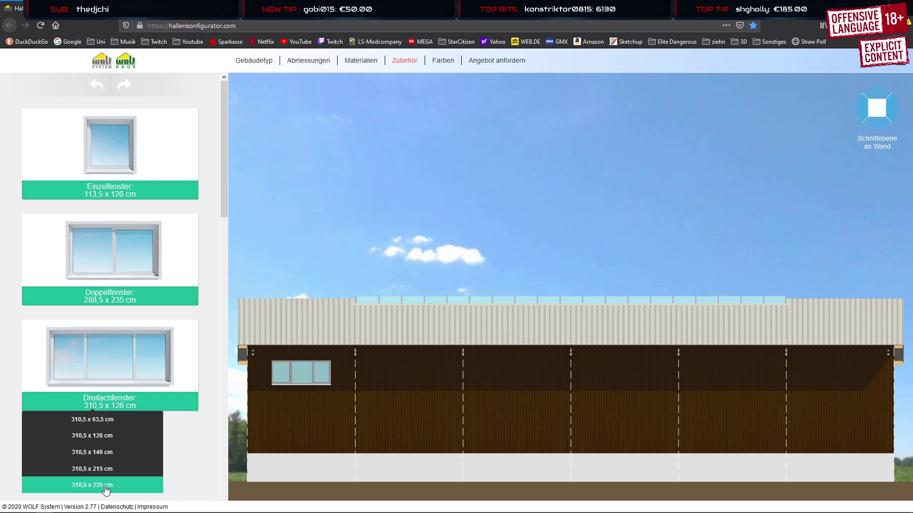
click(112, 436)
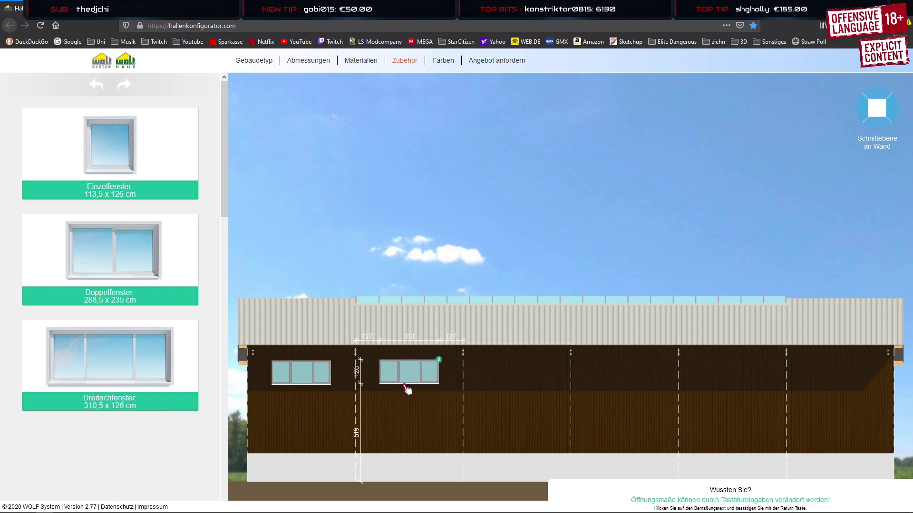
click(110, 402)
click(110, 451)
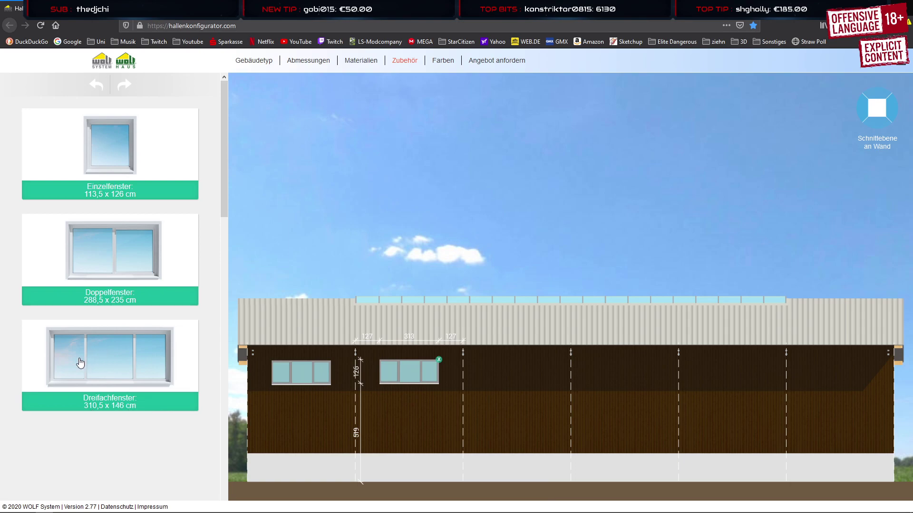
click(76, 361)
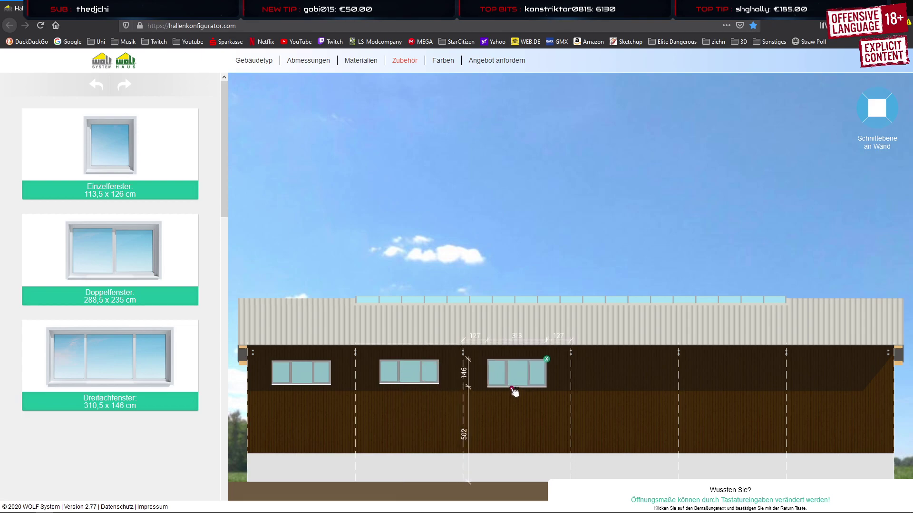
click(515, 391)
mouse_move(128, 406)
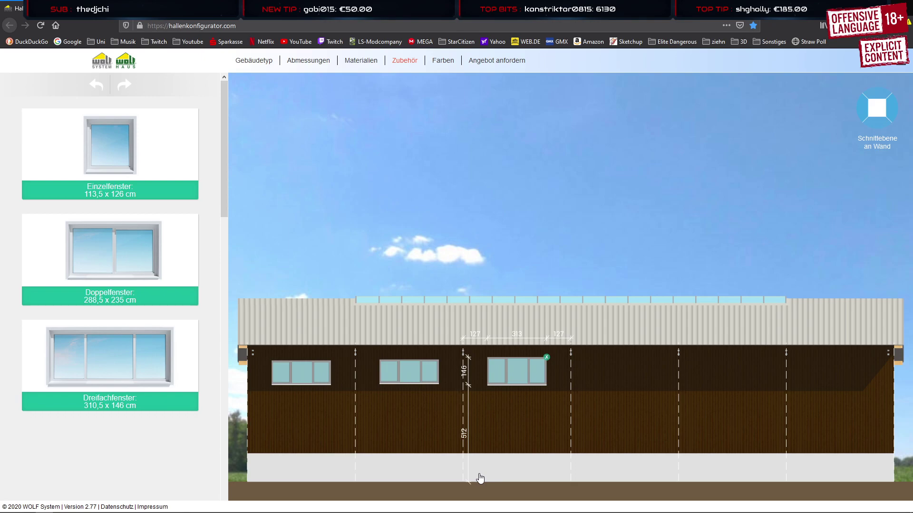
click(547, 357)
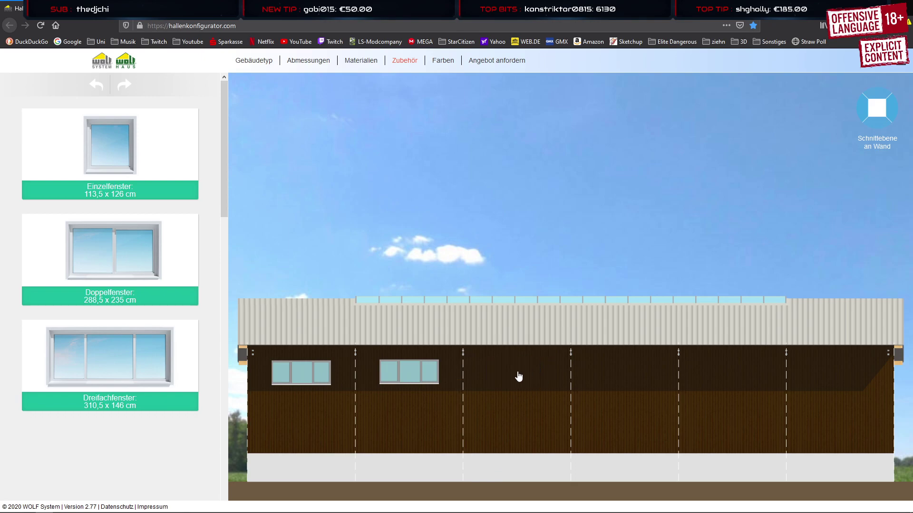
Try a shallow 310,5 x 63,5 cm triple window in the third bay, then remove it
mouse_move(134, 407)
click(136, 424)
drag(109, 353, 517, 375)
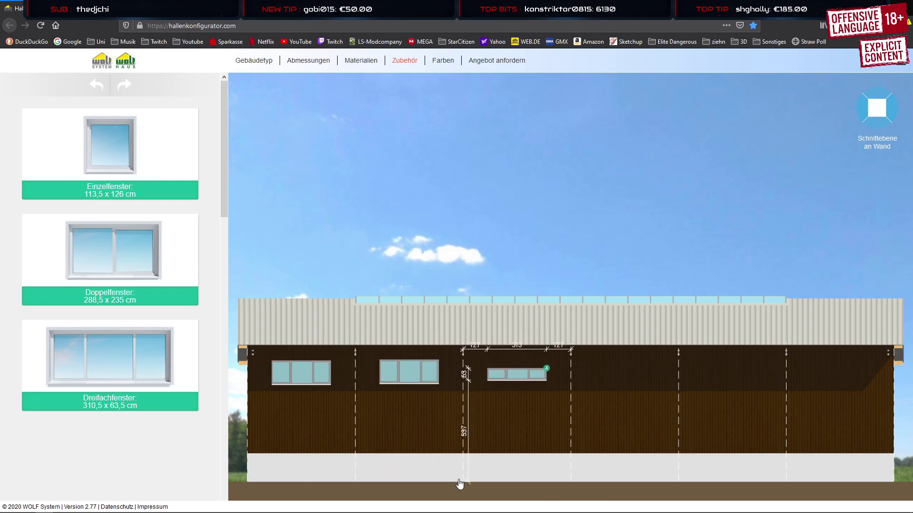
click(547, 369)
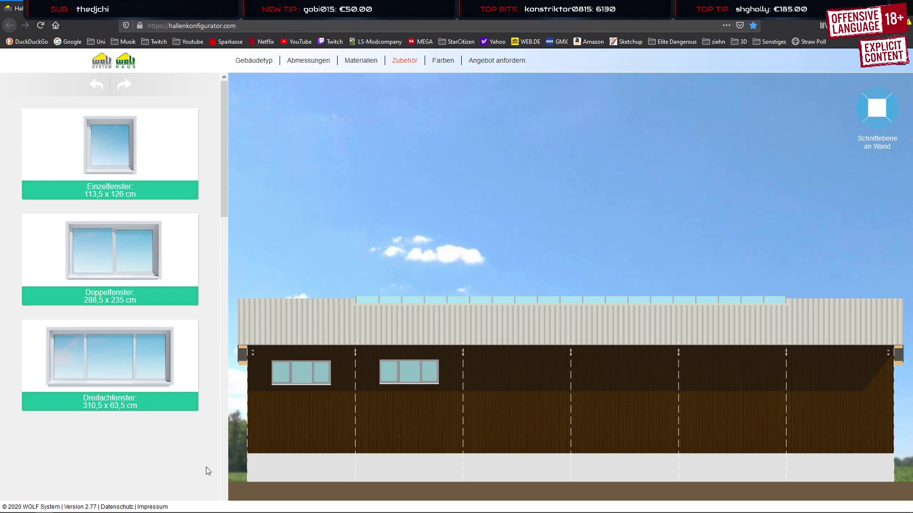
Place a 310,5 x 126 cm triple window in the third wall bay and return to 3ds Max
click(105, 403)
click(115, 435)
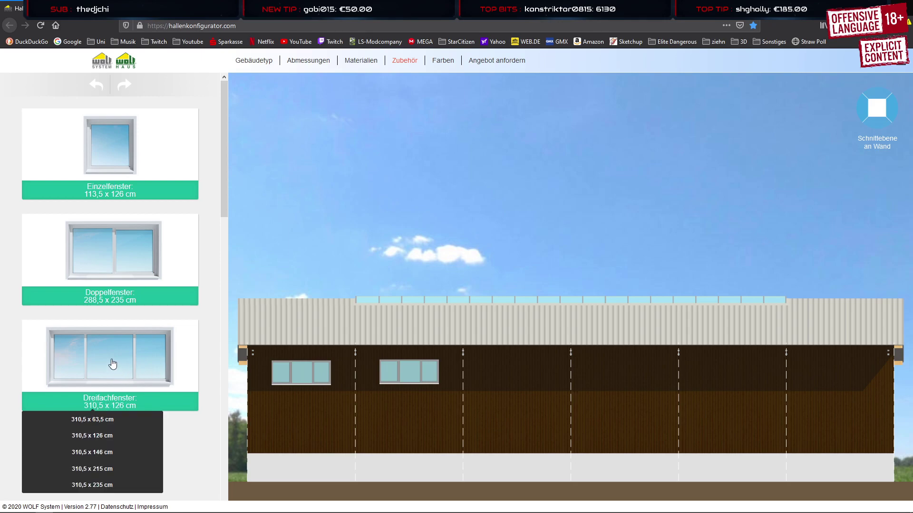
drag(112, 365, 530, 388)
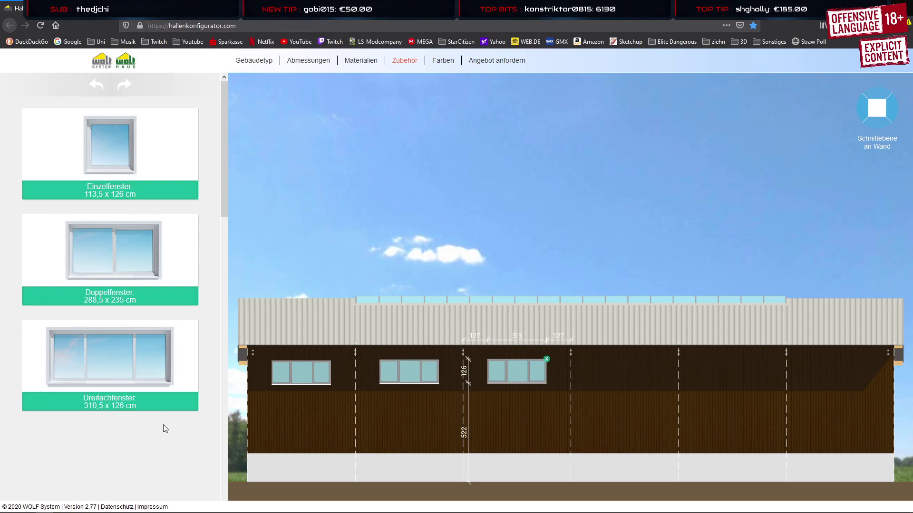
mouse_move(150, 512)
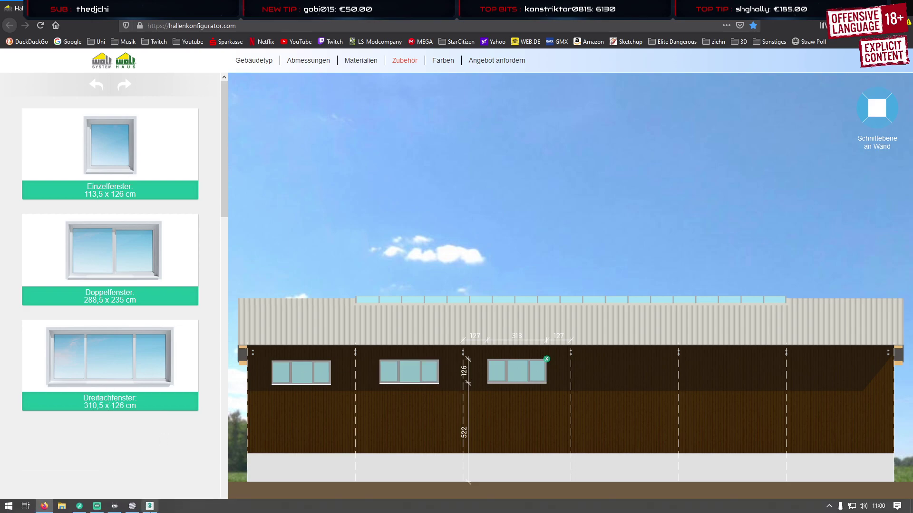
click(147, 509)
Create a new Standard Primitives box in the Perspective viewport
click(844, 93)
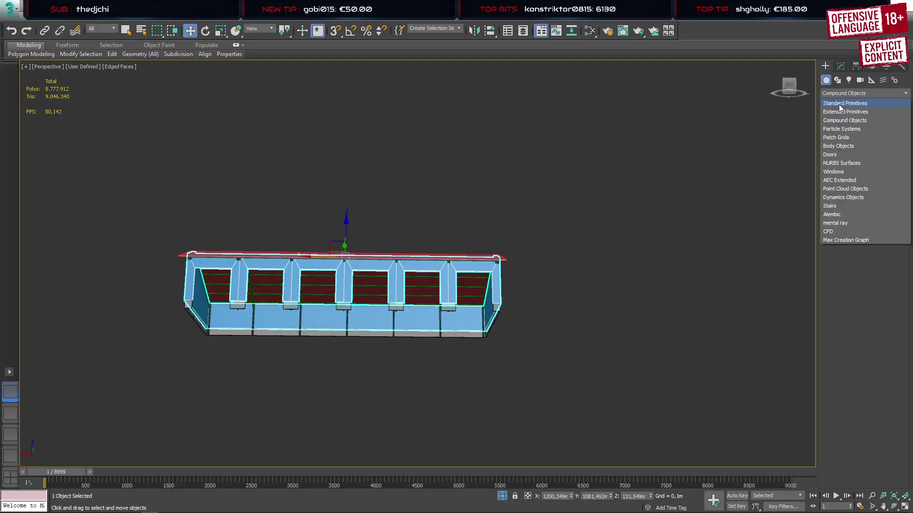
click(839, 104)
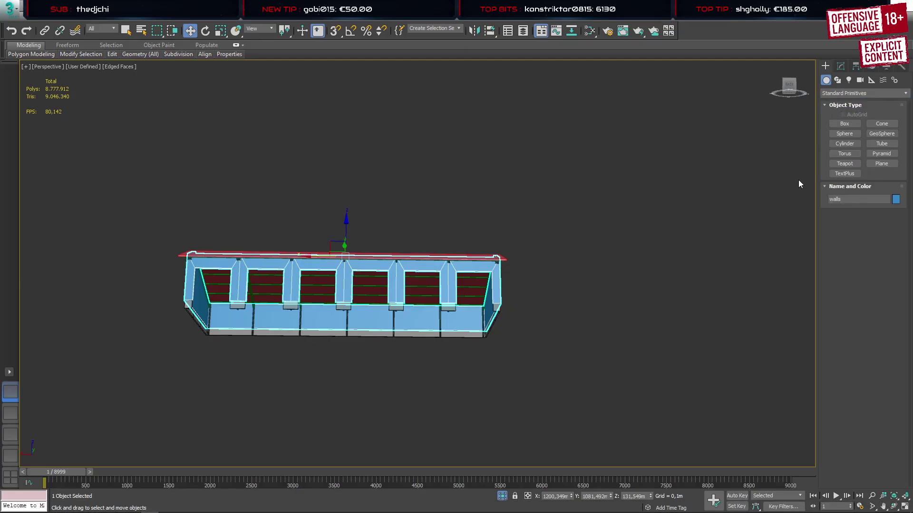
click(844, 124)
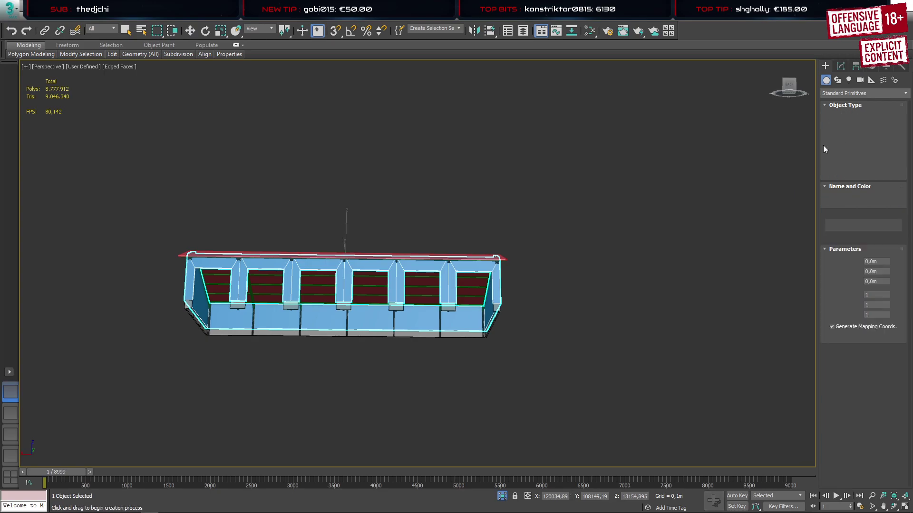
alt+middle_drag(431, 277, 562, 371)
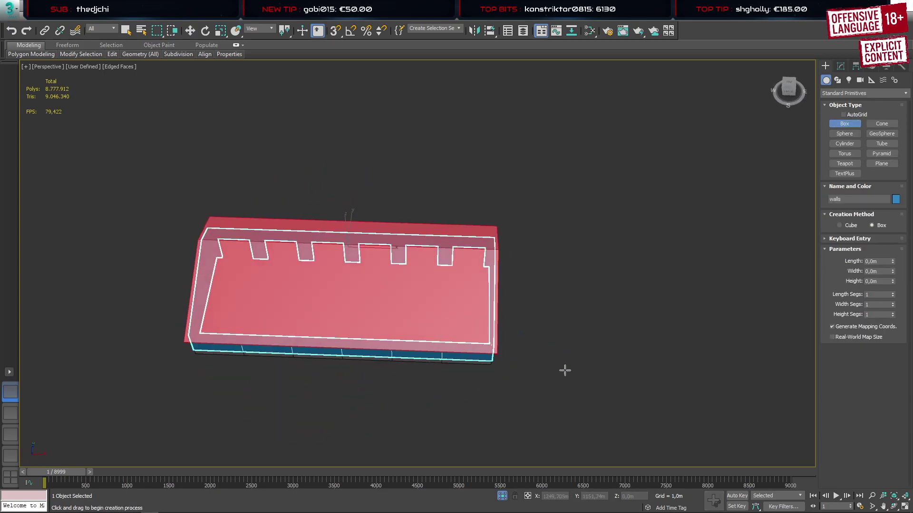
drag(359, 406, 404, 418)
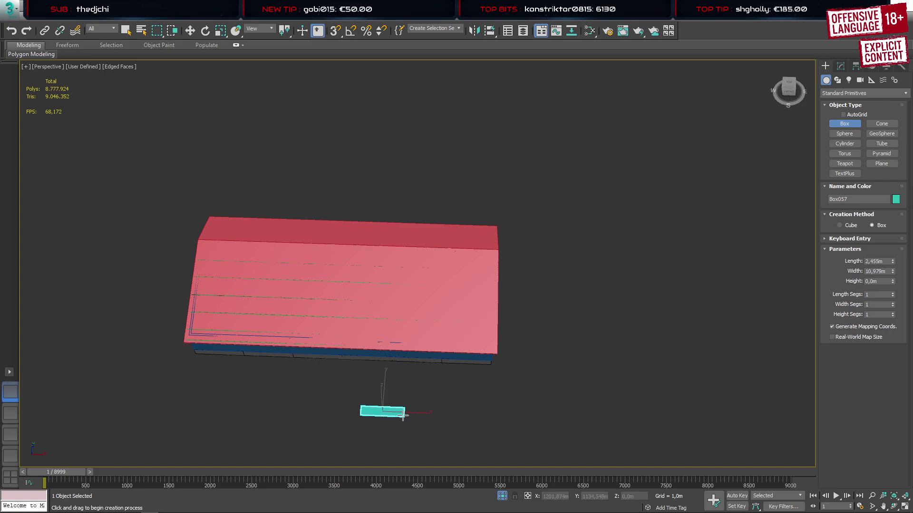
click(400, 391)
Set the box's width to 3,1 m and height to 1,26 m
key(w)
click(841, 65)
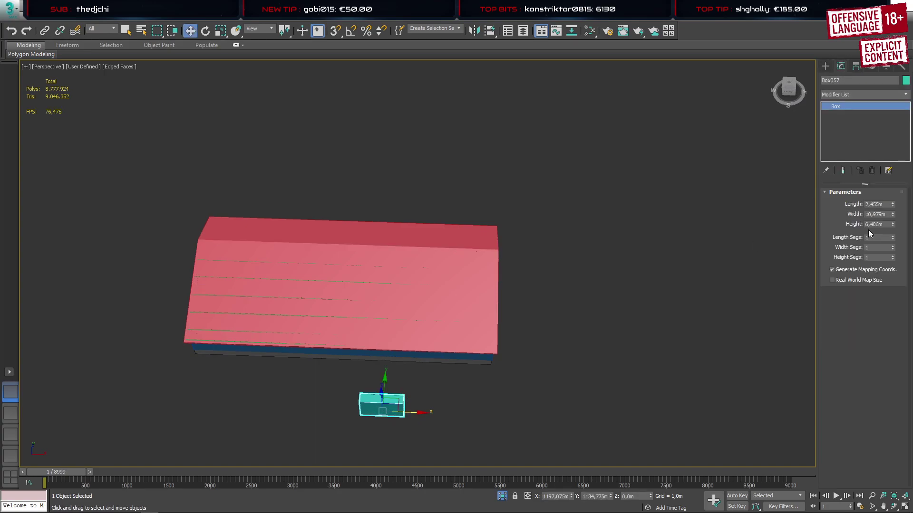
double_click(883, 214)
text(3,1)
key(Return)
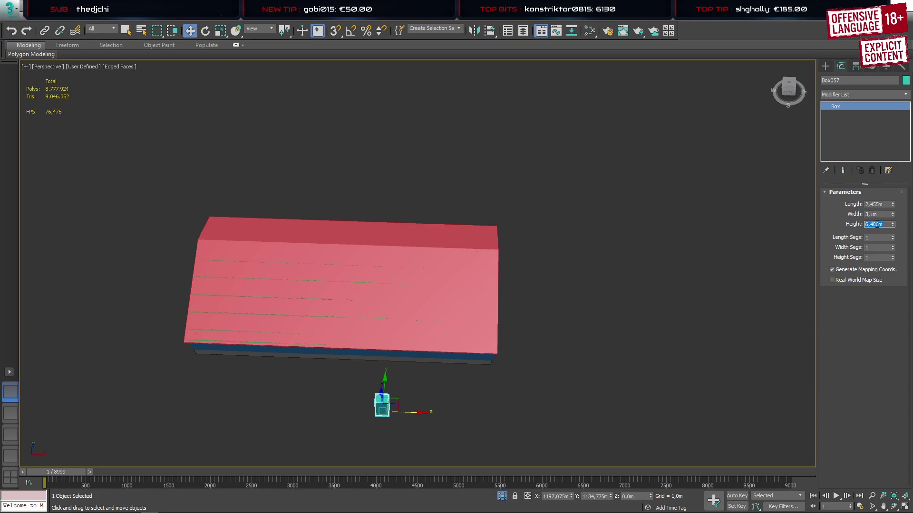
text(6)
key(Return)
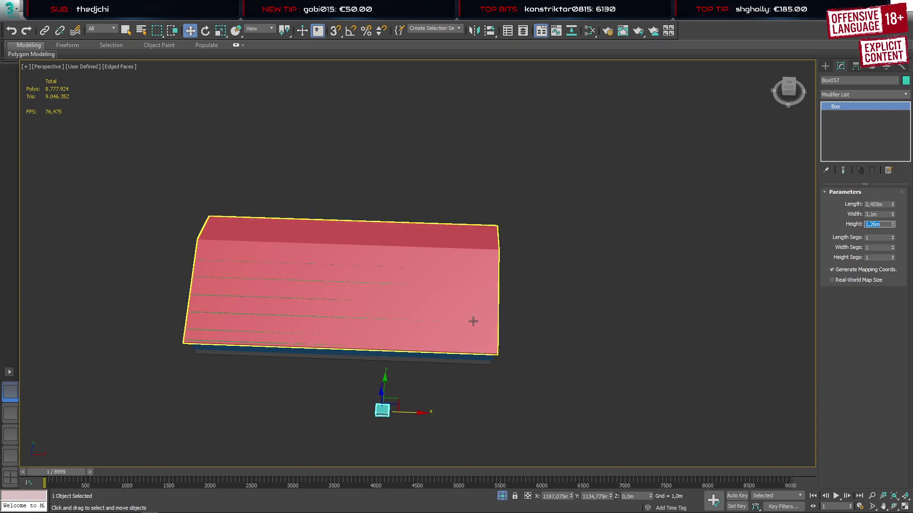
Move the box up to the barn's side wall
scroll(466, 327, down, 4)
alt+middle_drag(462, 333, 403, 303)
scroll(404, 304, down, 2)
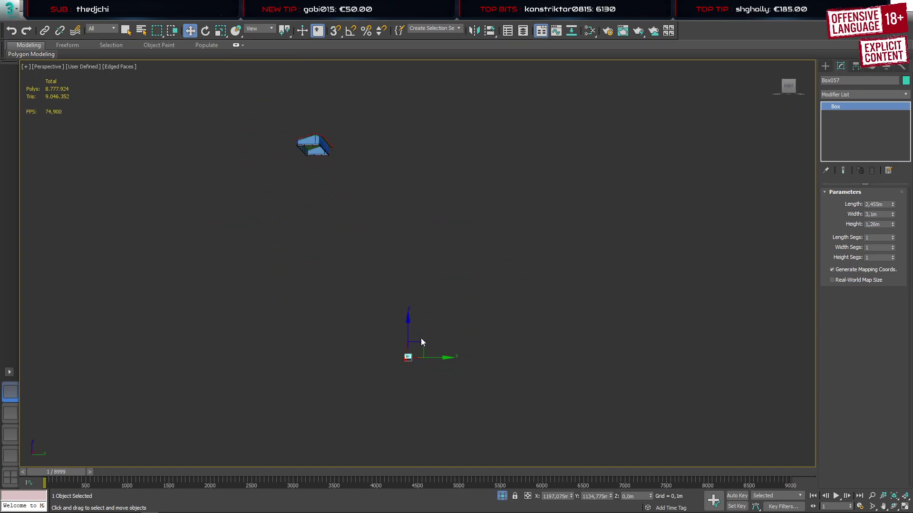
drag(413, 352, 309, 144)
scroll(309, 144, up, 5)
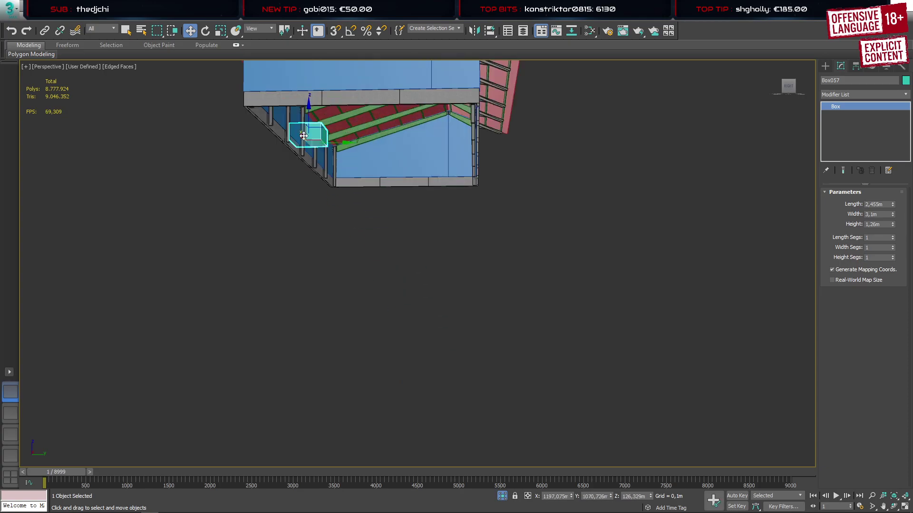
middle_drag(304, 136, 418, 253)
alt+middle_drag(418, 254, 429, 273)
scroll(471, 255, up, 3)
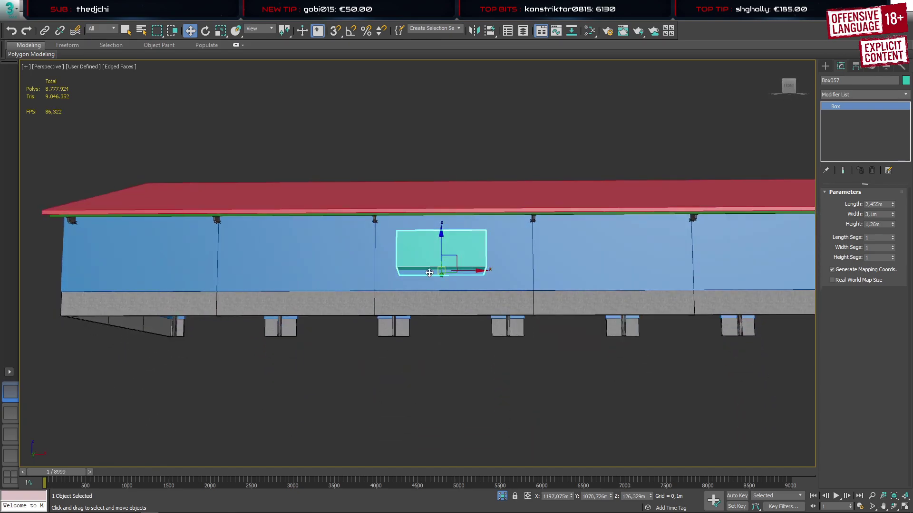
In the Front wireframe view, slide the box right along the wall between columns
click(10, 456)
scroll(396, 343, down, 3)
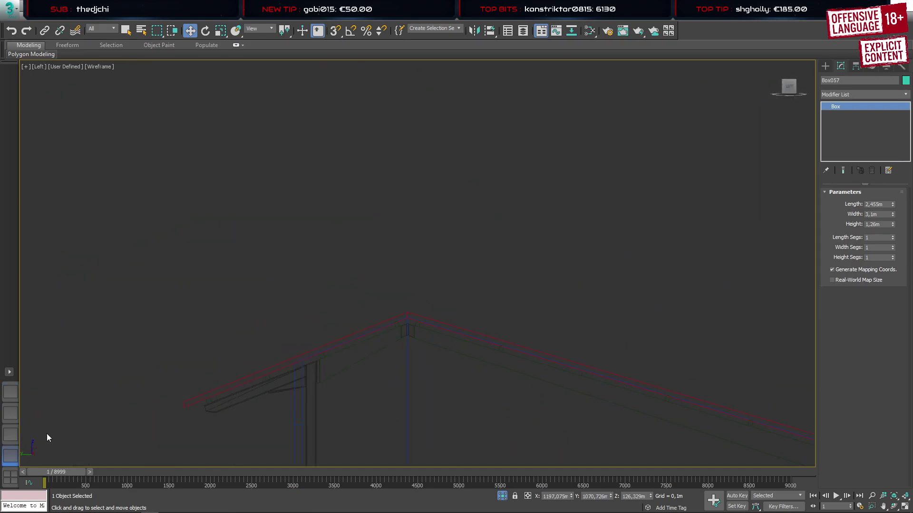
click(11, 433)
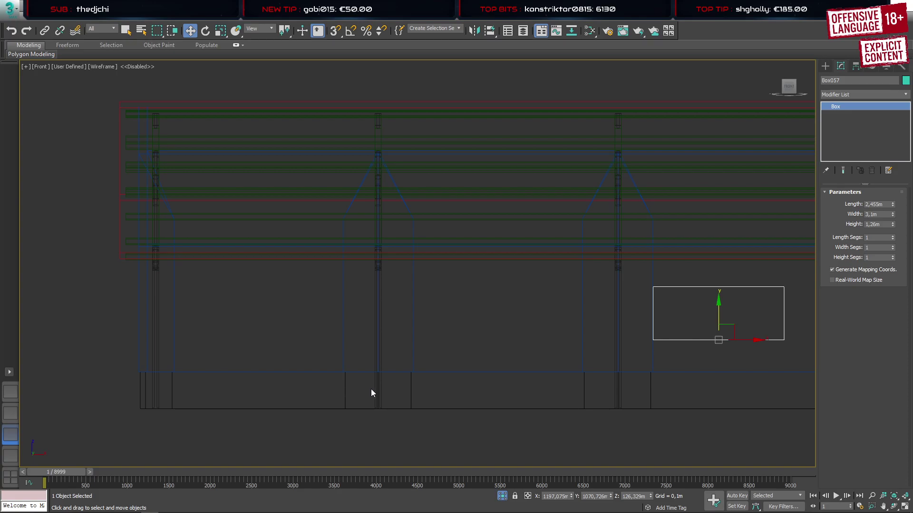
scroll(556, 366, down, 2)
middle_drag(559, 365, 275, 357)
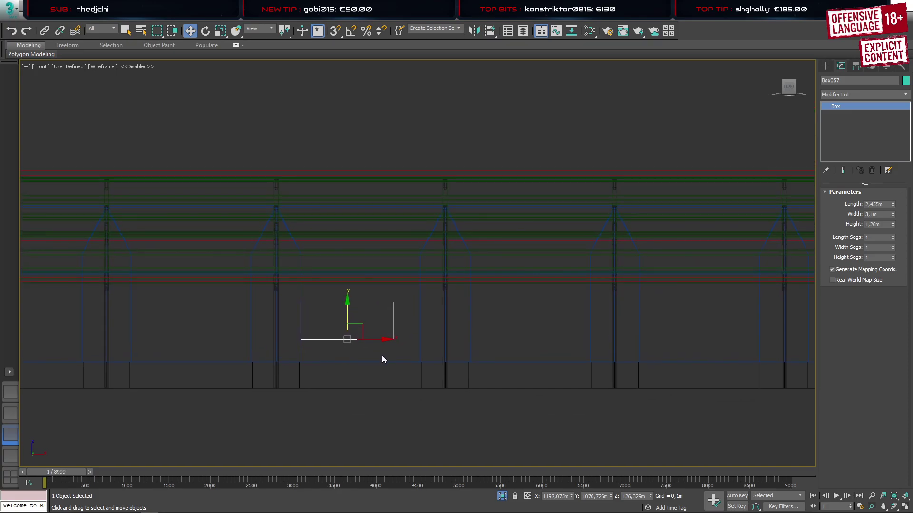
scroll(372, 340, up, 3)
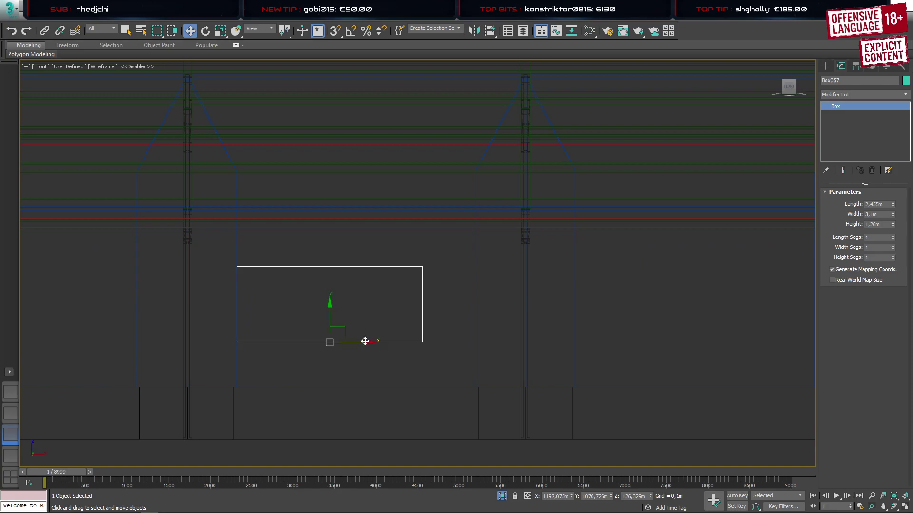
drag(365, 340, 389, 342)
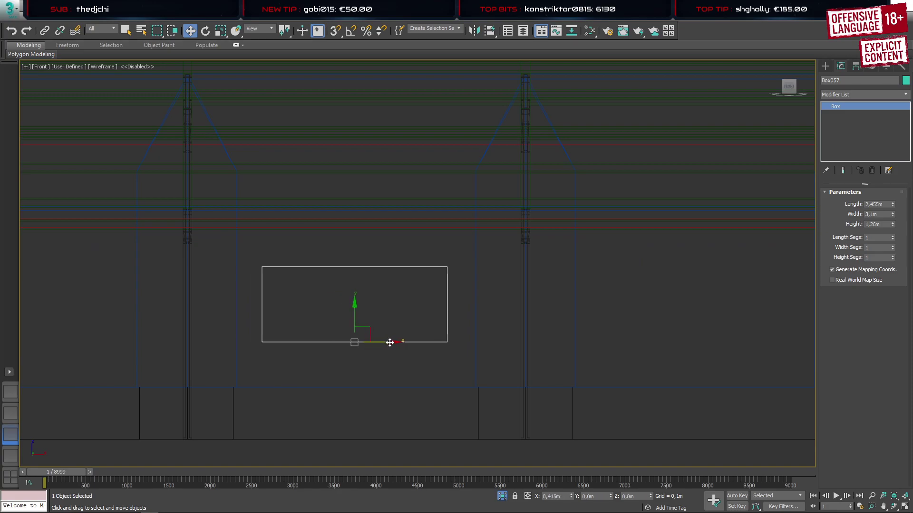
scroll(306, 306, down, 4)
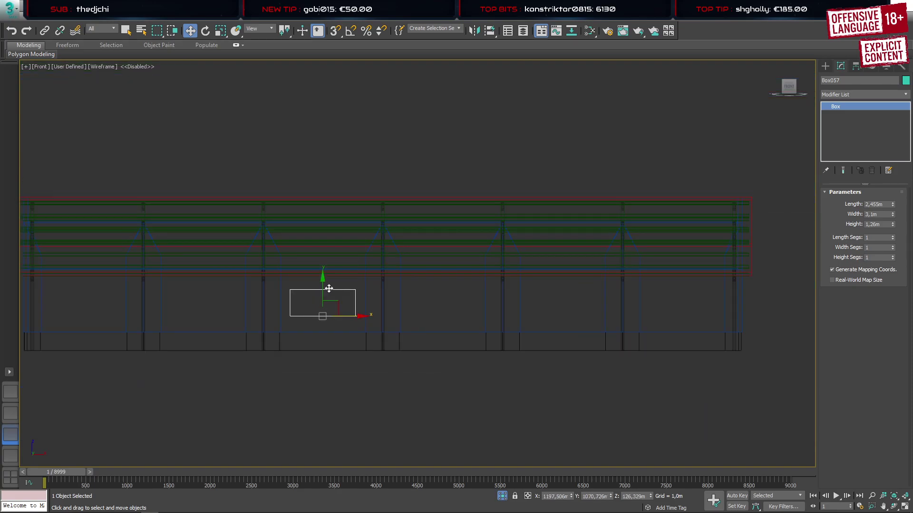
Back in shaded Perspective, raise the box slightly higher on the wall
click(10, 391)
alt+middle_drag(457, 271, 530, 257)
drag(452, 243, 452, 232)
alt+middle_drag(451, 232, 531, 236)
scroll(466, 241, up, 5)
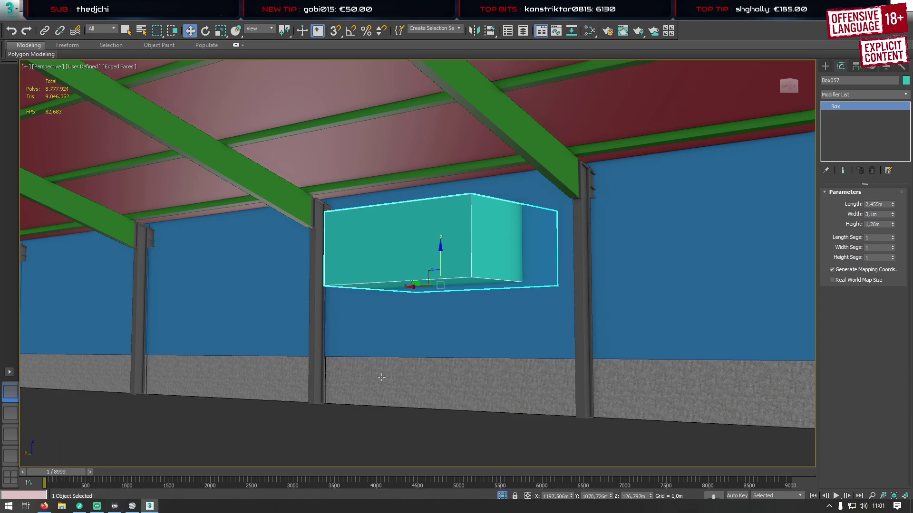
Change the wall box's height to 1,0 m
alt+middle_drag(381, 378, 444, 343)
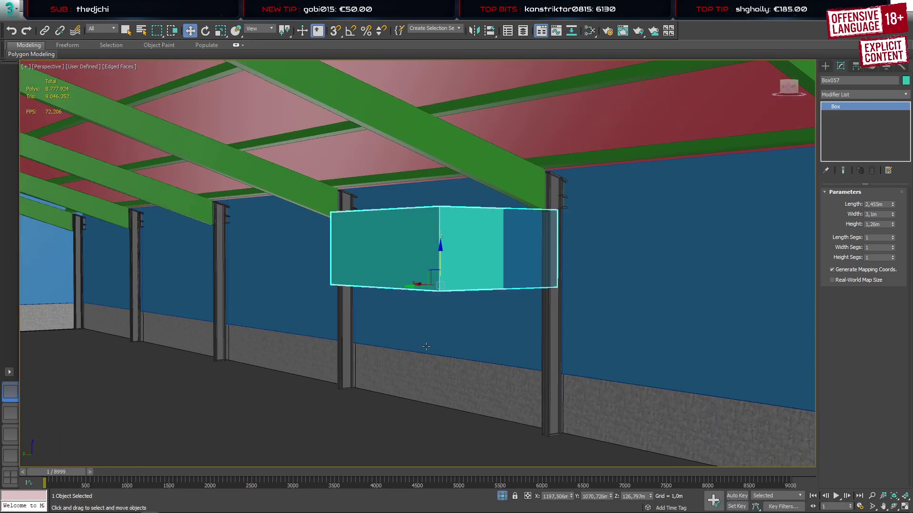
mouse_move(114, 507)
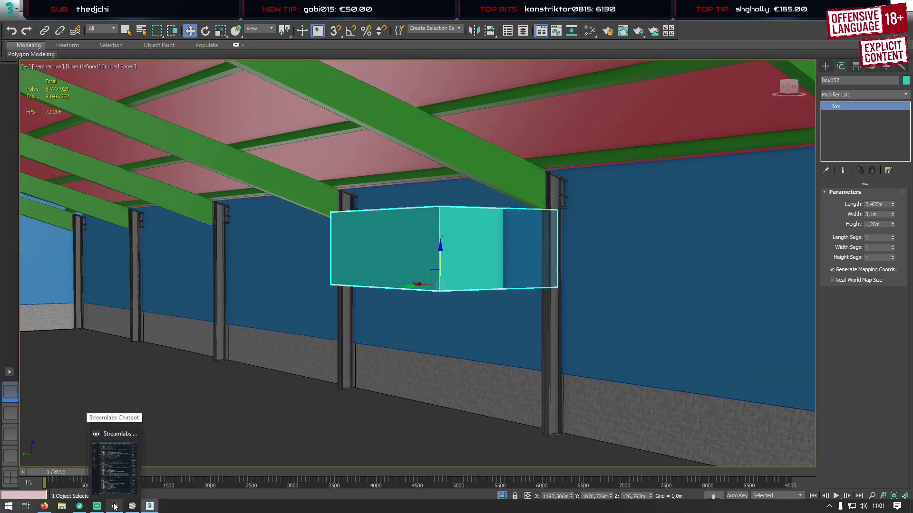
click(870, 224)
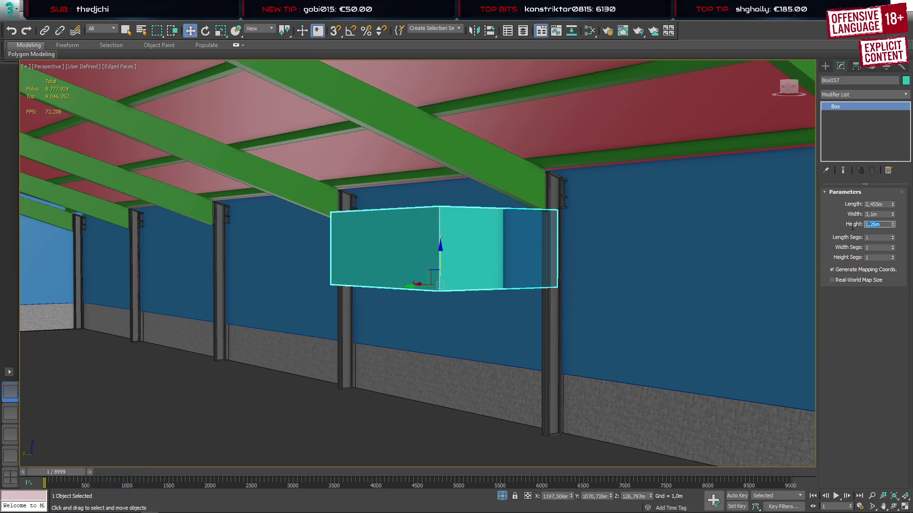
text(1)
key(Return)
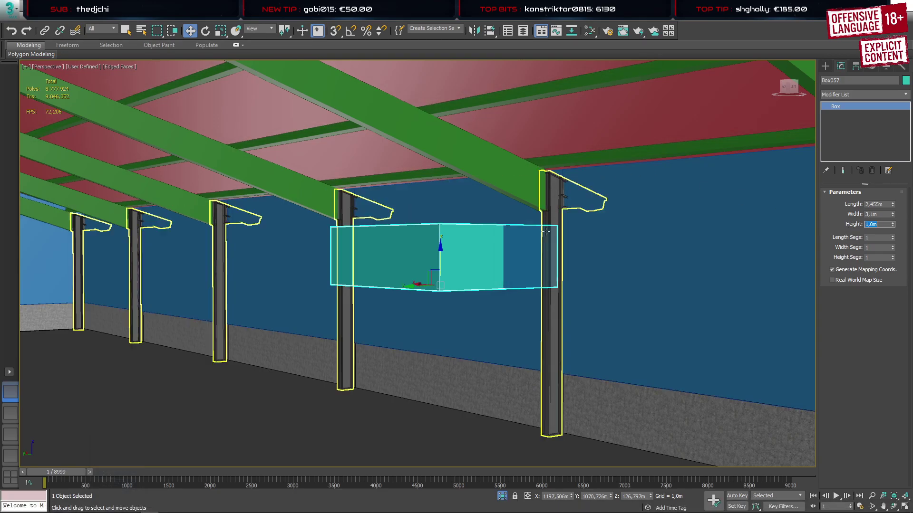
Reseat the box just below the roof beams, checking it from a straight front view
drag(441, 260, 442, 241)
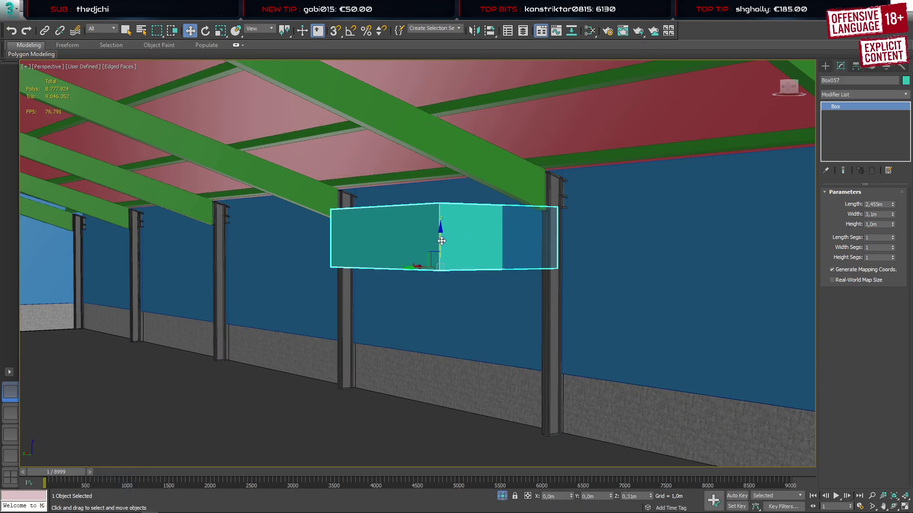
alt+middle_drag(584, 269, 457, 270)
drag(441, 241, 441, 247)
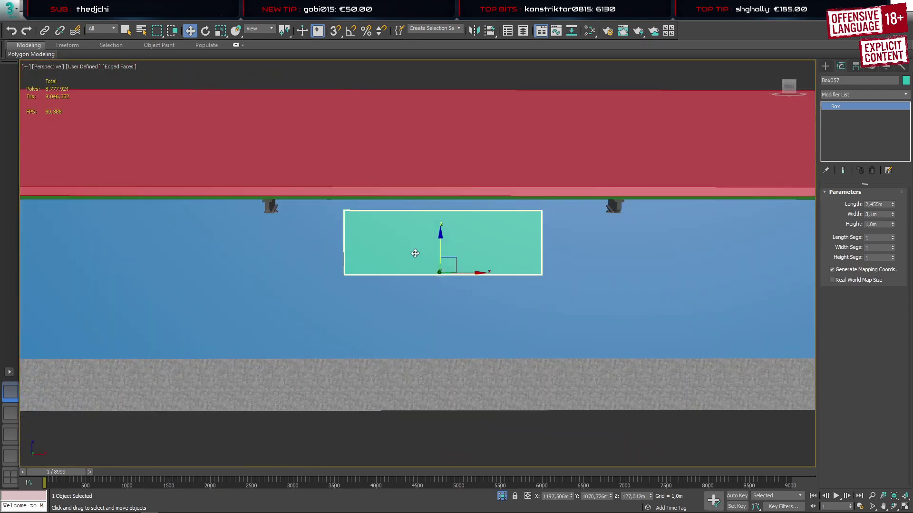
alt+middle_drag(414, 253, 622, 250)
key(alt+ctrl+h)
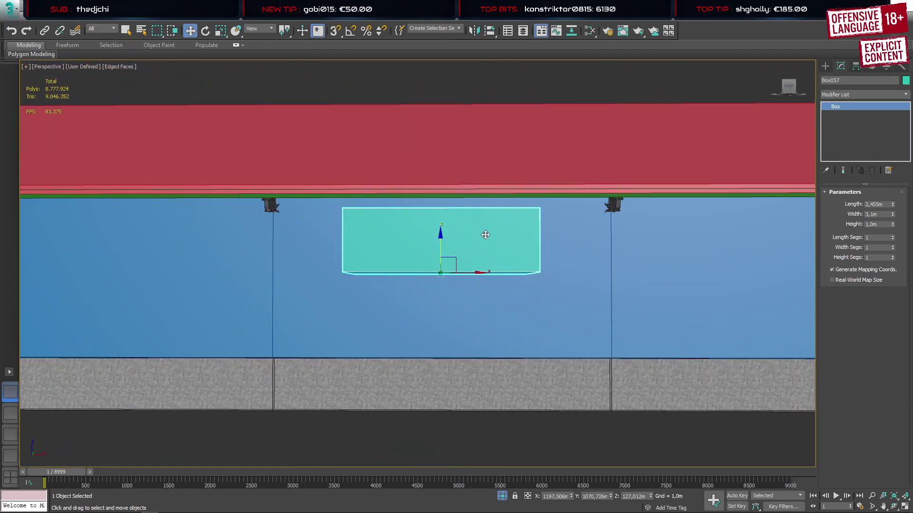
scroll(465, 267, down, 6)
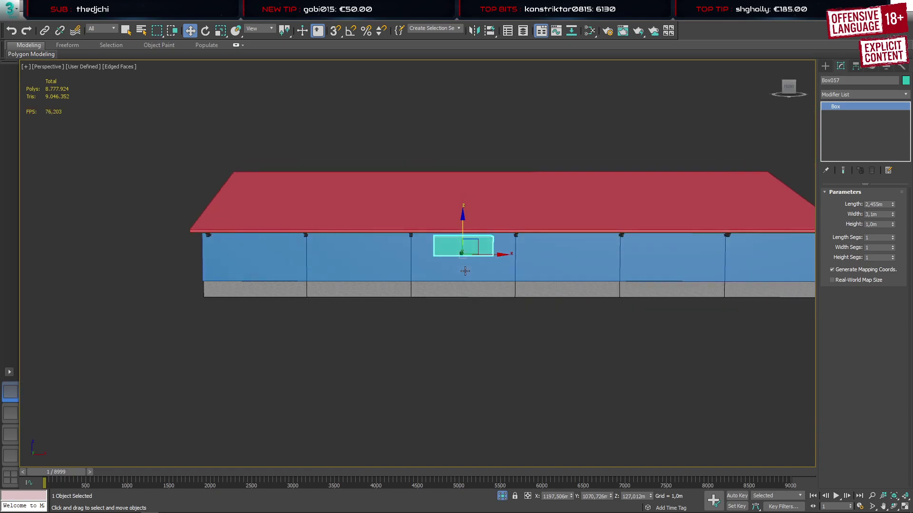
click(7, 436)
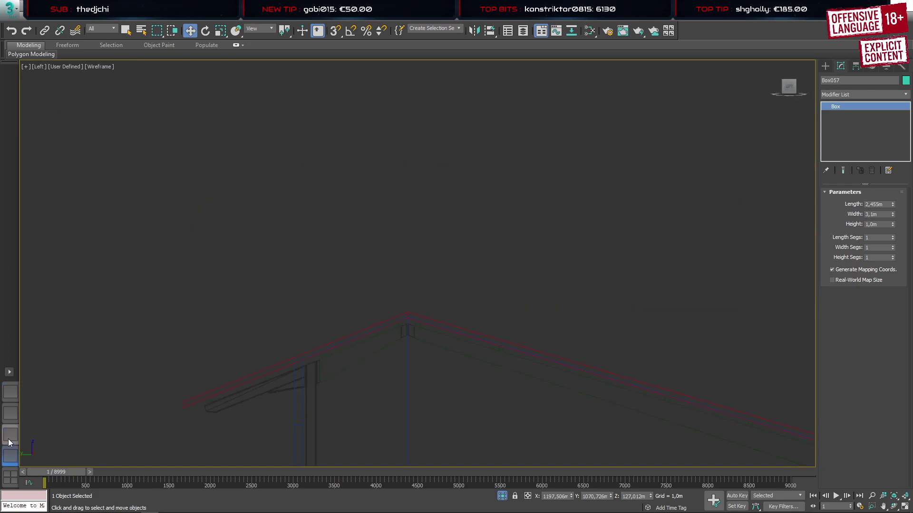
Shift-drag two copies of the window box leftward along the wall
scroll(201, 310, up, 3)
middle_drag(324, 305, 419, 307)
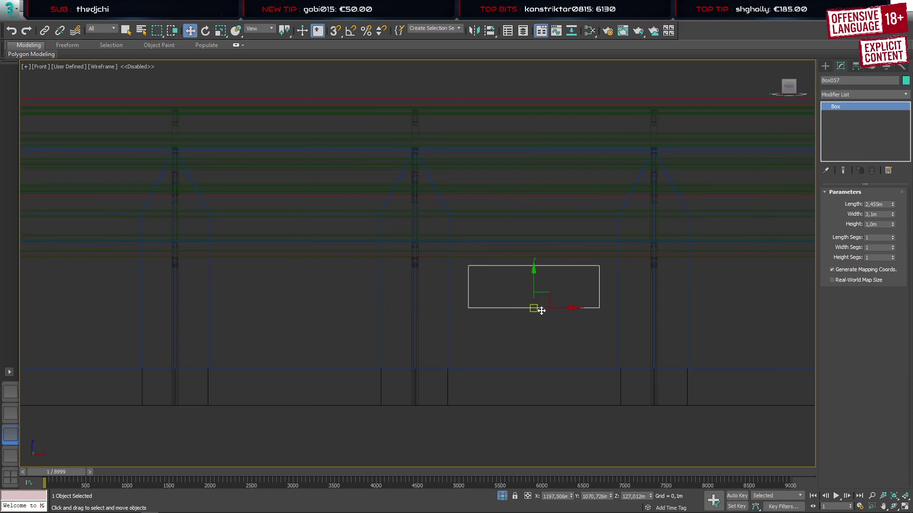
shift+drag(565, 308, 327, 315)
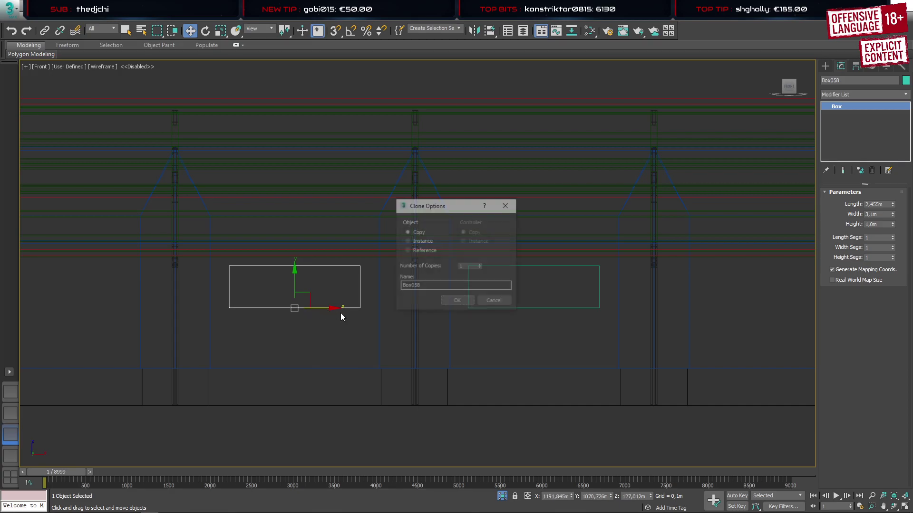
click(463, 302)
middle_drag(233, 313, 513, 321)
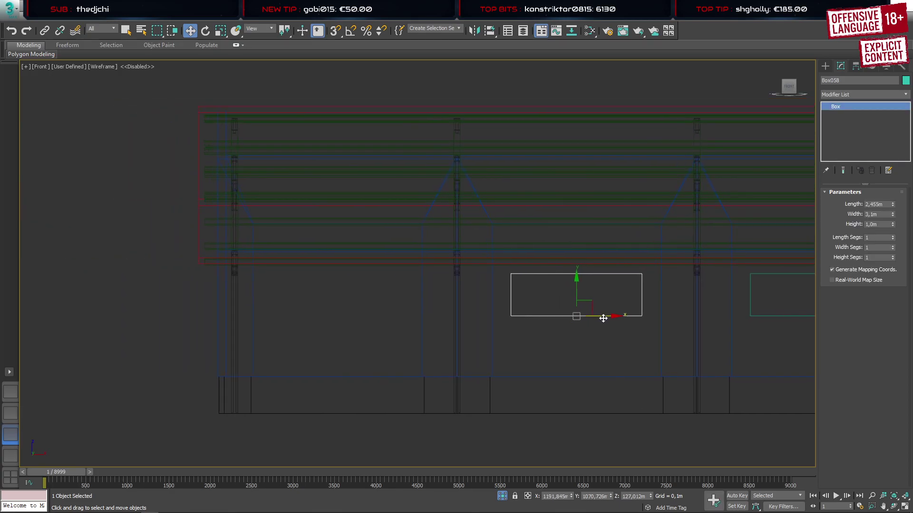
shift+drag(603, 316, 364, 317)
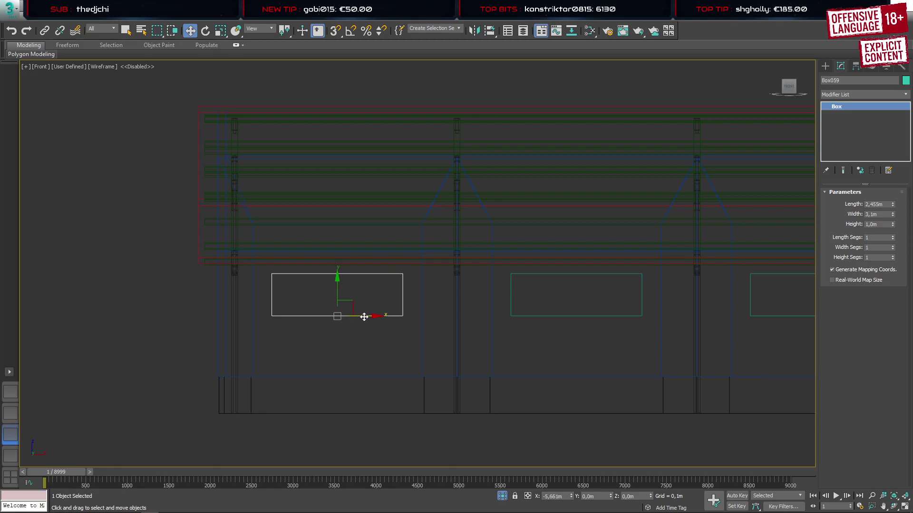
click(465, 302)
Copy the window box into the next bays, lining up the 3,1 x 1,0 m boxes level
scroll(666, 316, down, 3)
middle_drag(732, 315, 321, 310)
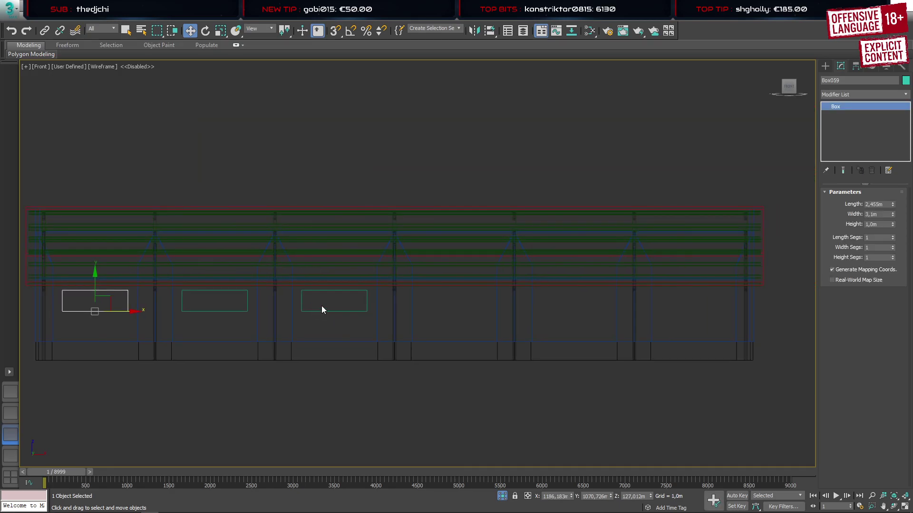
click(350, 309)
mouse_move(364, 312)
shift+mouse_down()
mouse_move(485, 315)
mouse_move(452, 323)
shift+mouse_up()
key(Return)
scroll(464, 312, up, 5)
scroll(444, 312, down, 5)
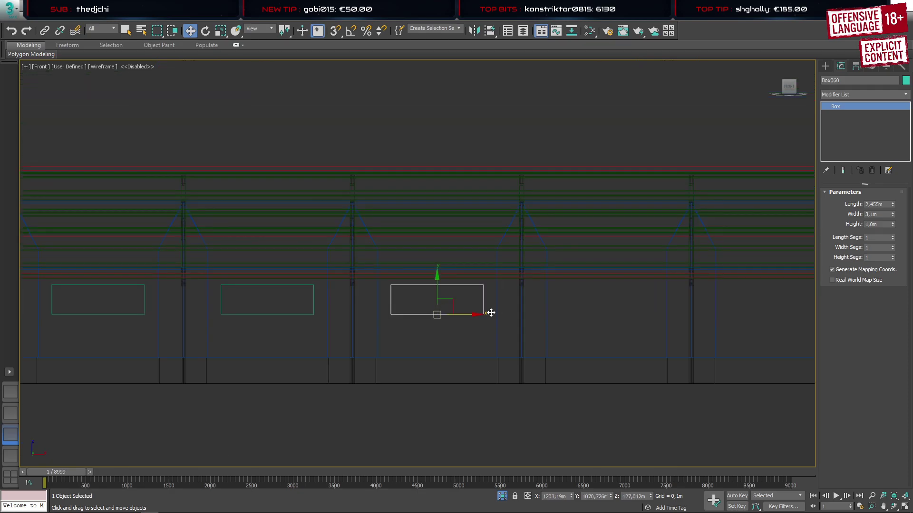
middle_drag(490, 312, 321, 313)
shift+drag(302, 316, 472, 313)
click(460, 302)
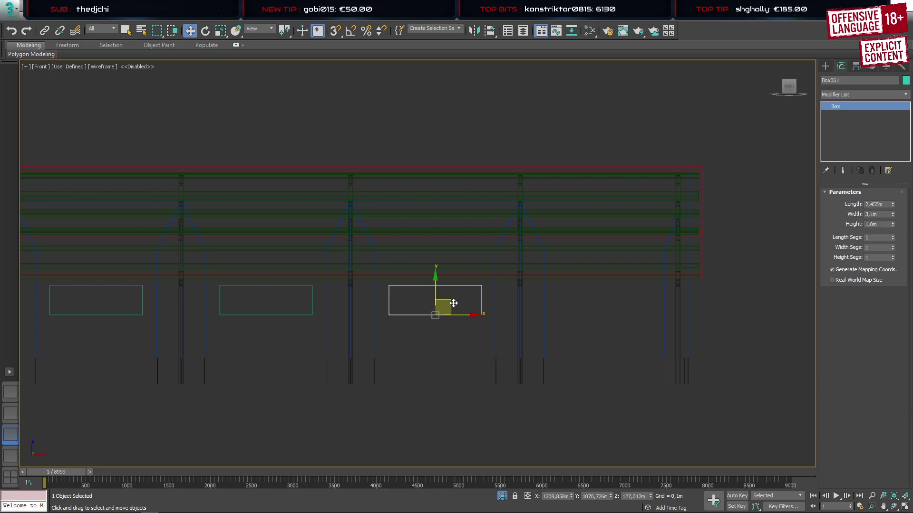
scroll(468, 306, up, 4)
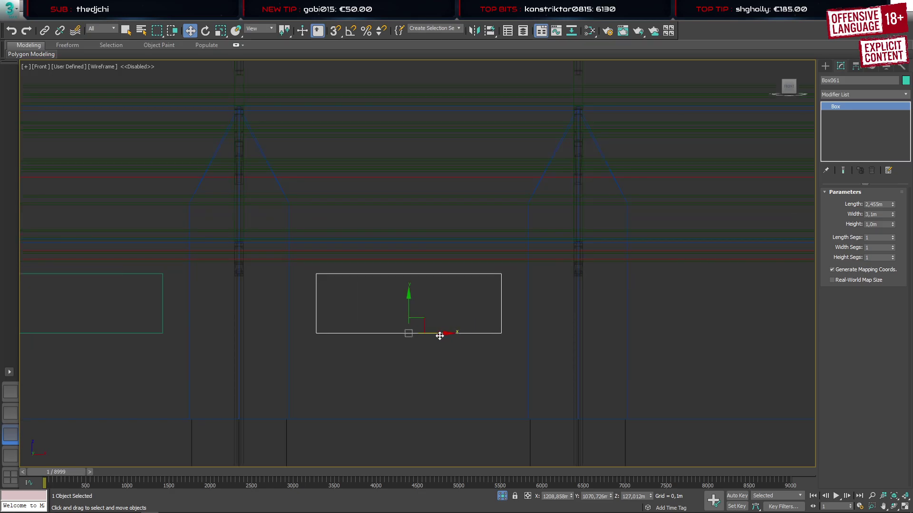
Nudge the new window box into place, try a wider size, then reset it to 3,1m width
drag(439, 336, 453, 333)
middle_drag(545, 337, 494, 337)
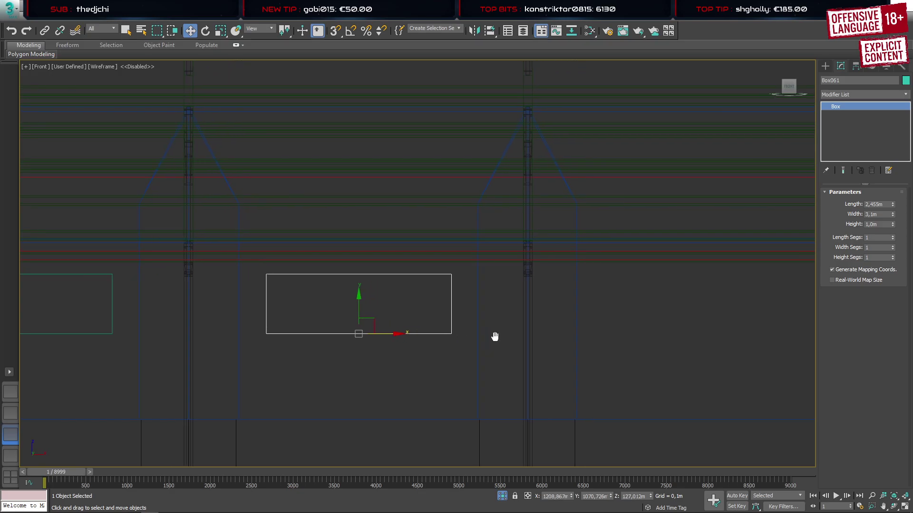
scroll(366, 320, up, 3)
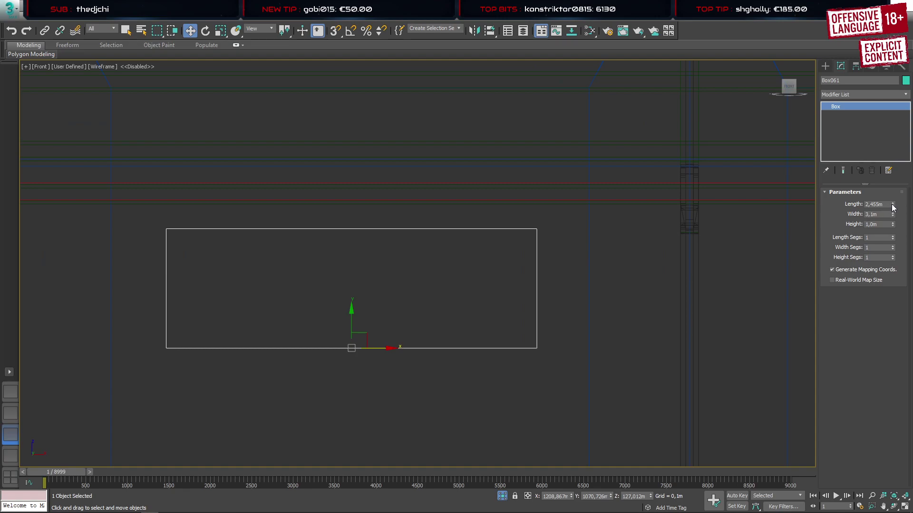
drag(894, 215, 895, 201)
middle_drag(383, 321, 446, 315)
drag(448, 343, 446, 342)
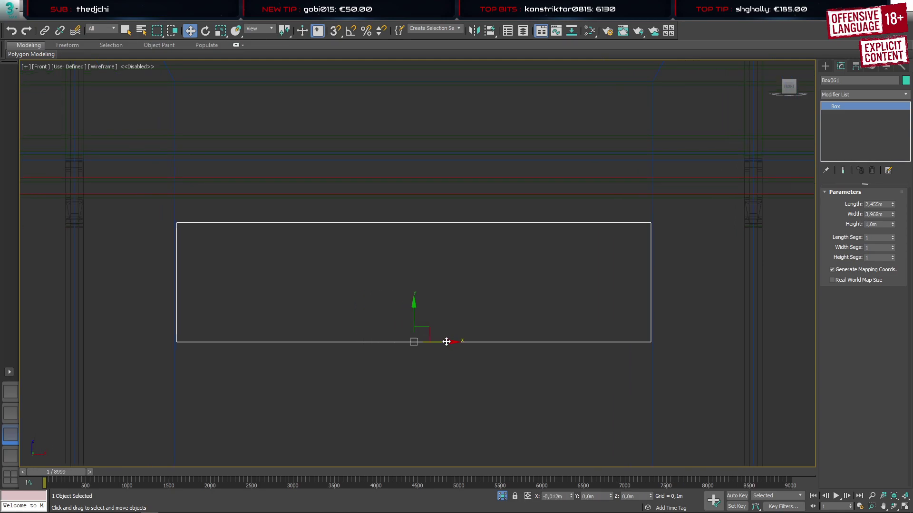
double_click(877, 214)
text(3)
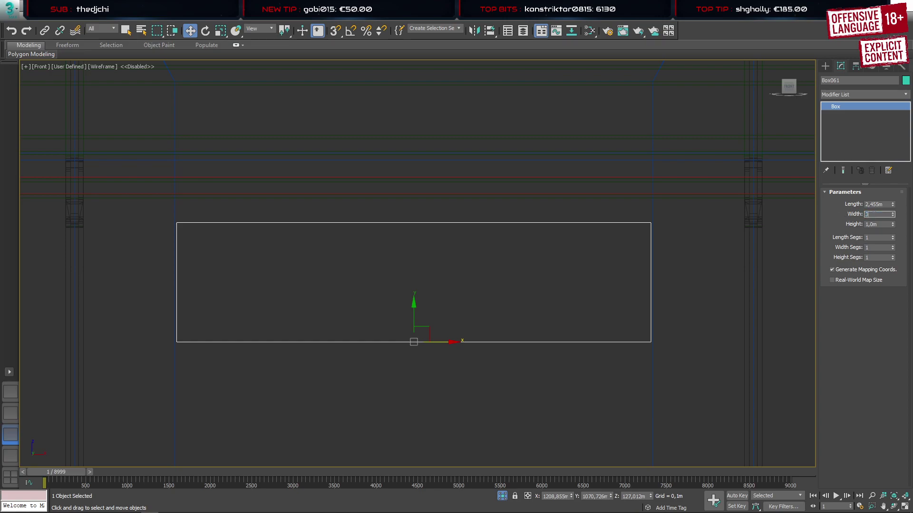
text(,1)
key(Return)
scroll(346, 290, down, 4)
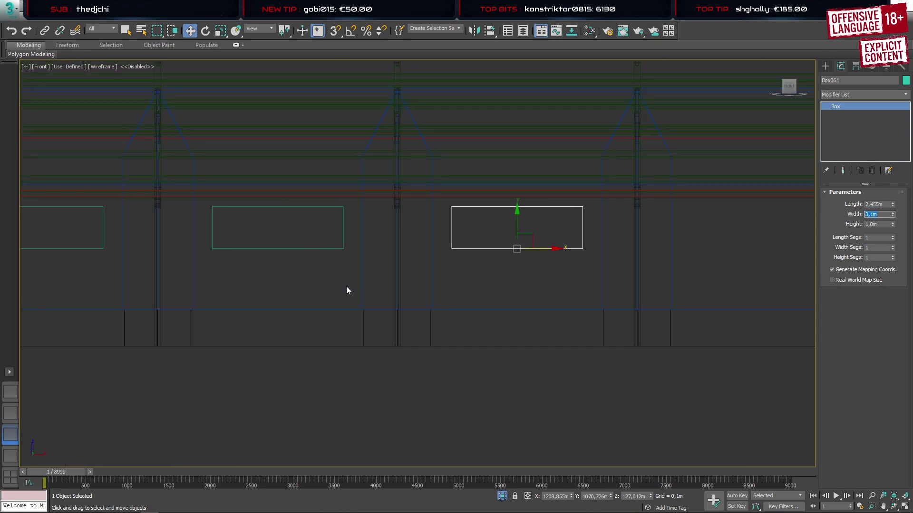
Test a 4,0m width on the middle window box, then return it to 3,1m
click(323, 248)
double_click(877, 215)
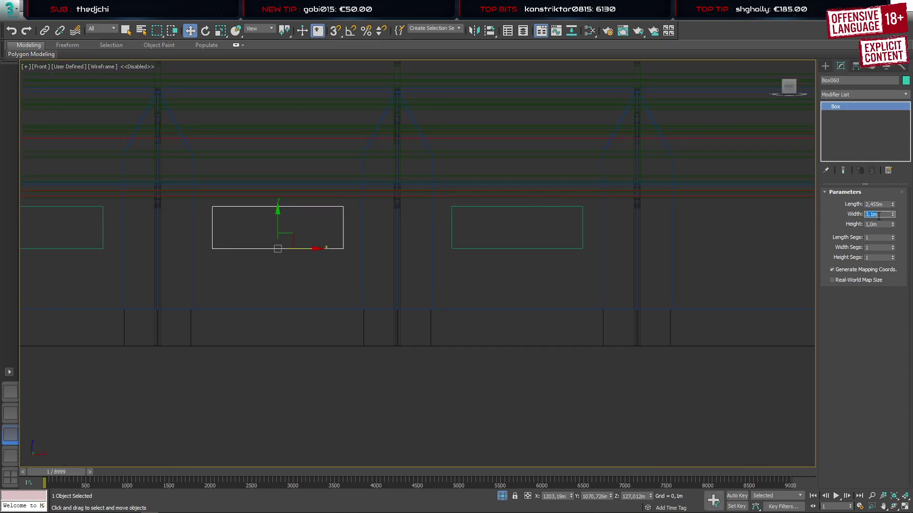
text(4)
key(Return)
scroll(398, 266, up, 5)
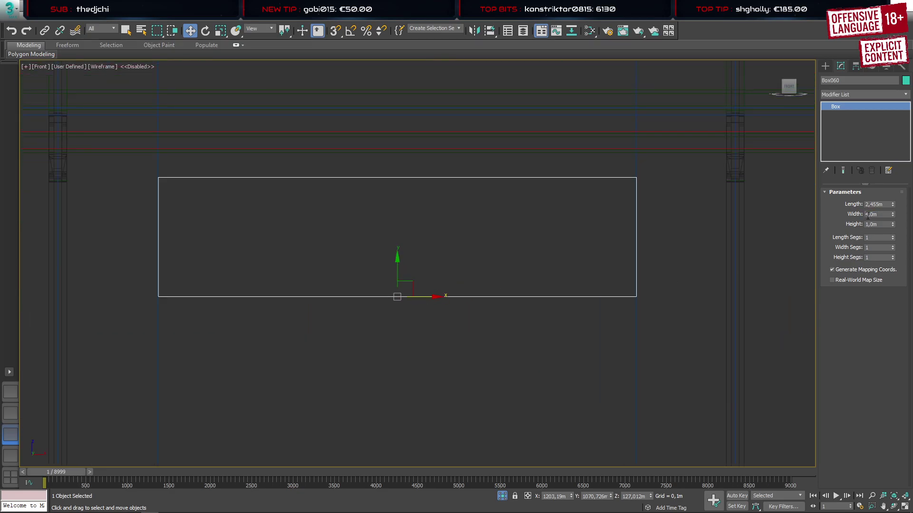
click(886, 214)
key(Return)
Select the neighbouring window box Box057 and try a 4,0m width on it
middle_drag(366, 242, 618, 226)
scroll(618, 225, down, 5)
scroll(490, 242, up, 3)
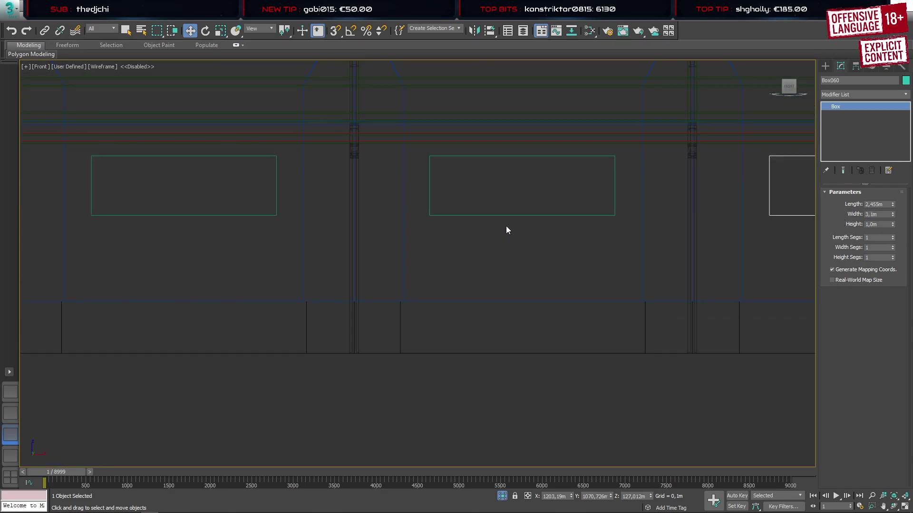
click(512, 216)
click(512, 215)
double_click(870, 214)
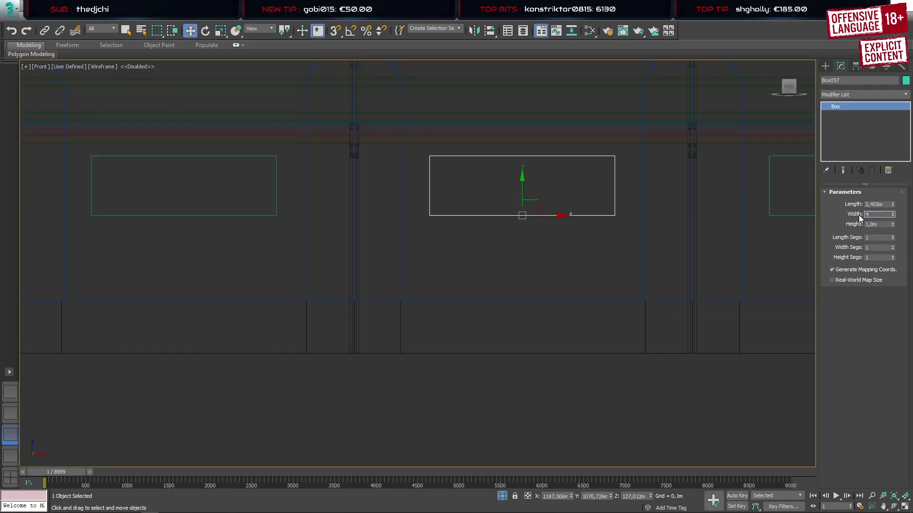
text(4)
key(Return)
Nudge Box057 slightly right and restore its 3,1m width
scroll(518, 208, up, 5)
middle_drag(521, 207, 355, 256)
scroll(432, 235, up, 3)
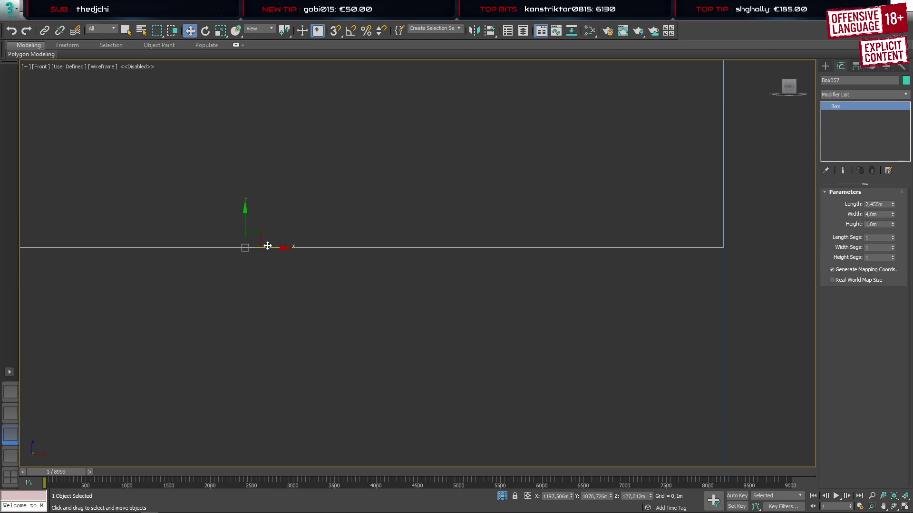
drag(268, 246, 267, 247)
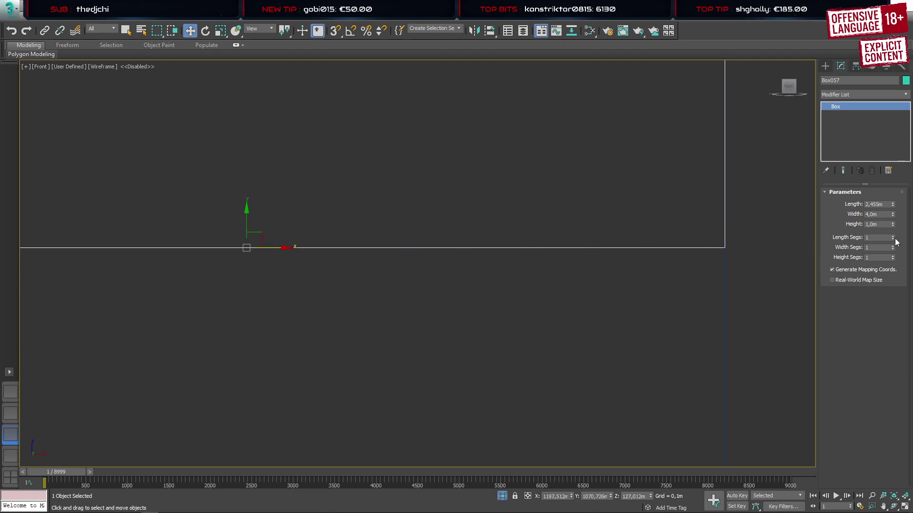
double_click(875, 215)
text(3,1)
key(Return)
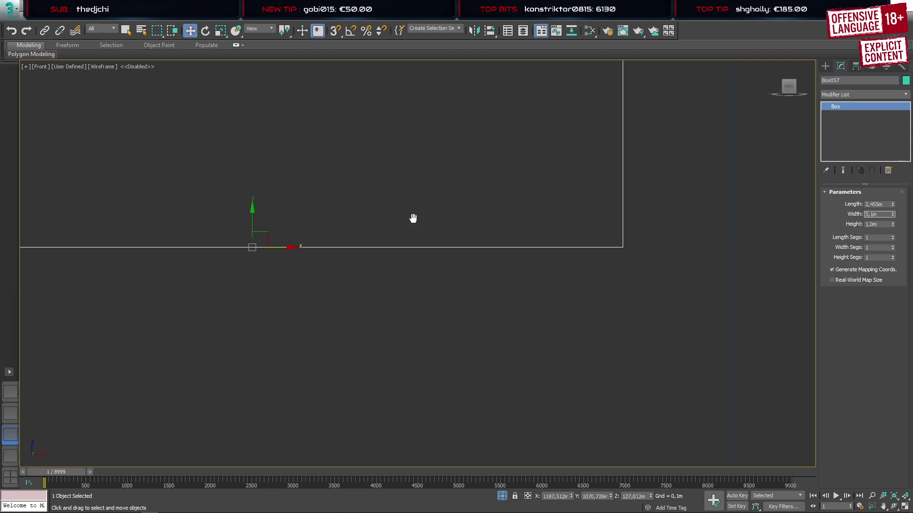
Frame the middle window box, test 4,0m width, then set it back to 3,1m
scroll(404, 238, down, 5)
click(431, 219)
key(z)
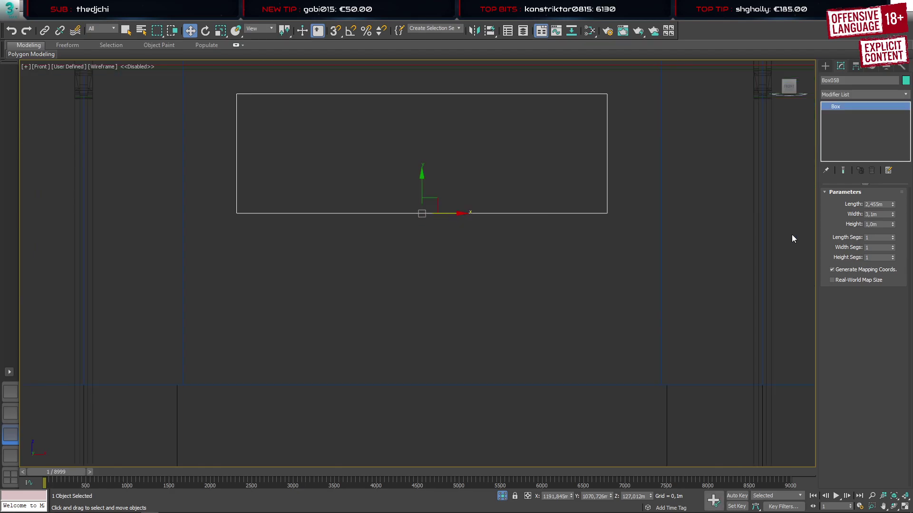
double_click(875, 214)
text(4)
key(Return)
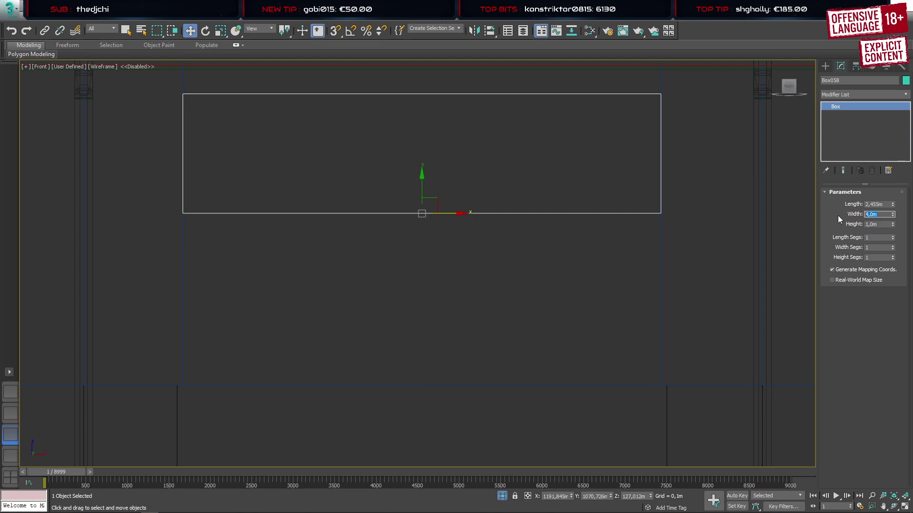
text(3,1)
key(Return)
Test a 4,0m width on the next window box and revert it to 3,1m
scroll(475, 241, down, 4)
middle_drag(333, 226, 553, 235)
scroll(488, 241, up, 3)
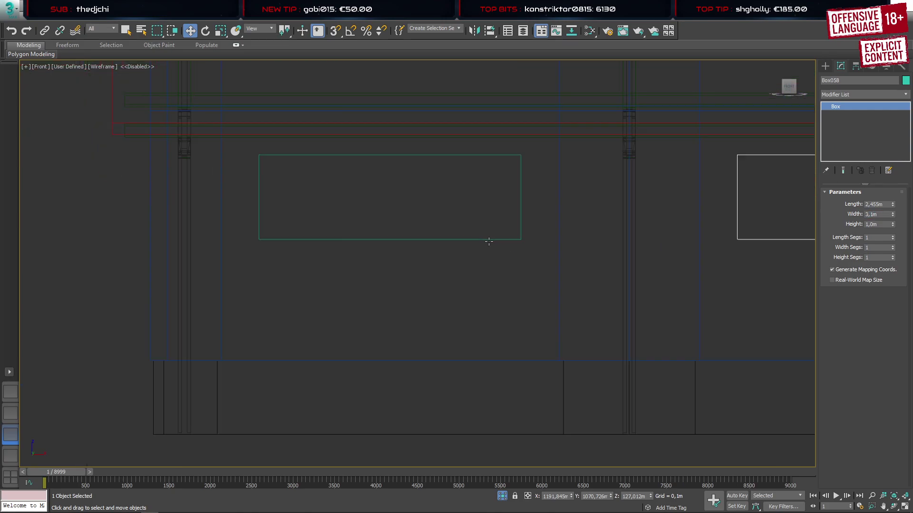
click(489, 240)
double_click(875, 214)
text(4)
key(Return)
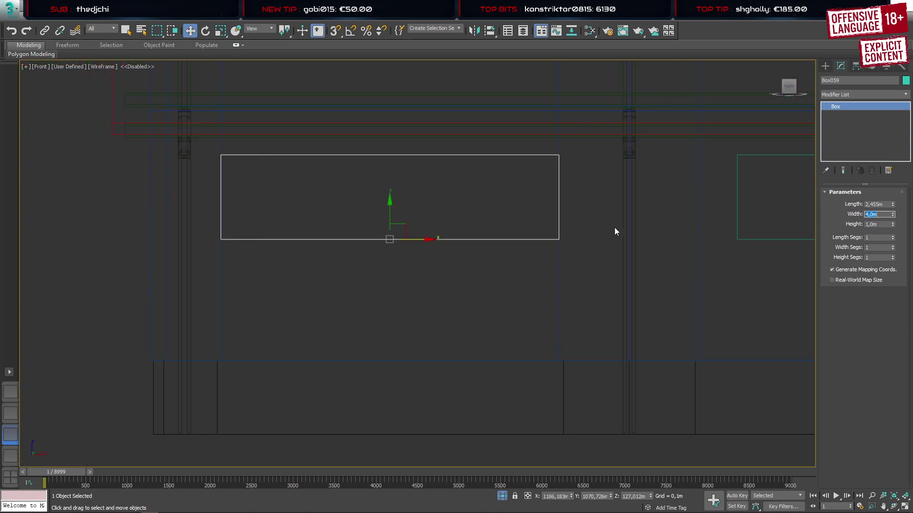
scroll(504, 238, up, 5)
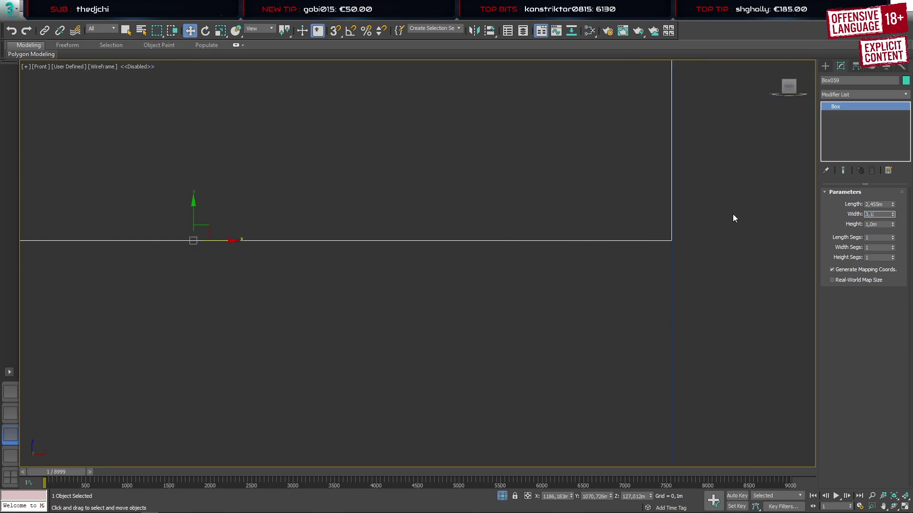
key(Return)
Shift-drag clone the last window box into the end bay and try 4,0m width
scroll(440, 256, down, 6)
scroll(574, 252, up, 4)
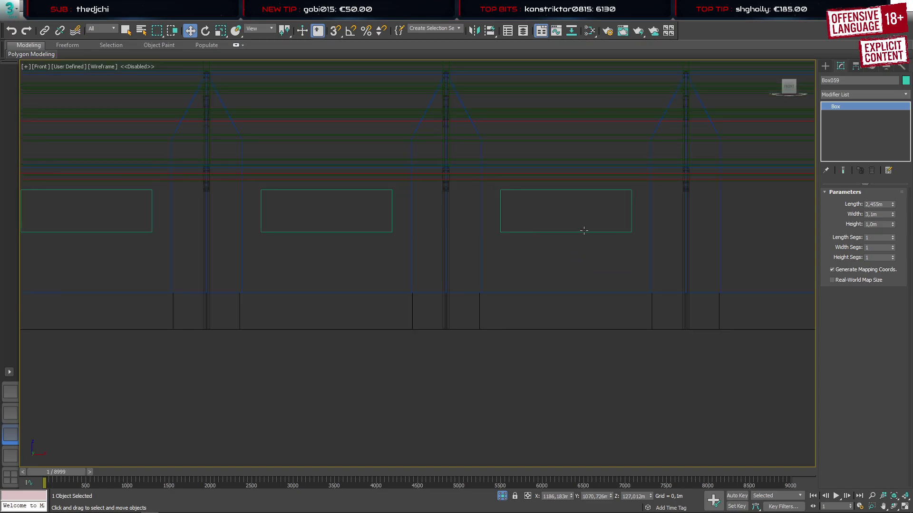
click(584, 231)
shift+drag(597, 234, 746, 234)
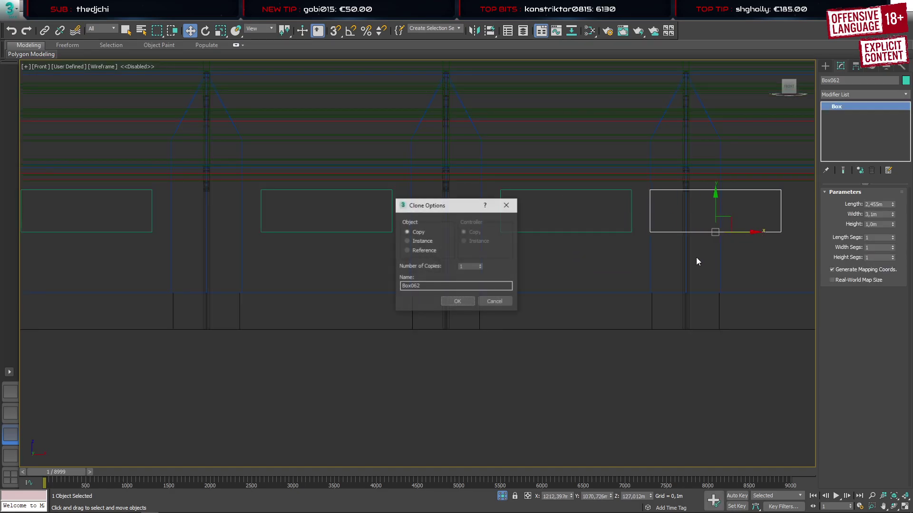
click(466, 299)
drag(880, 214, 837, 215)
text(4)
key(Return)
Shift the new end-bay window box right and set its width to 3,1m
middle_drag(701, 242, 337, 264)
scroll(428, 249, up, 4)
scroll(243, 271, down, 1)
drag(181, 267, 434, 275)
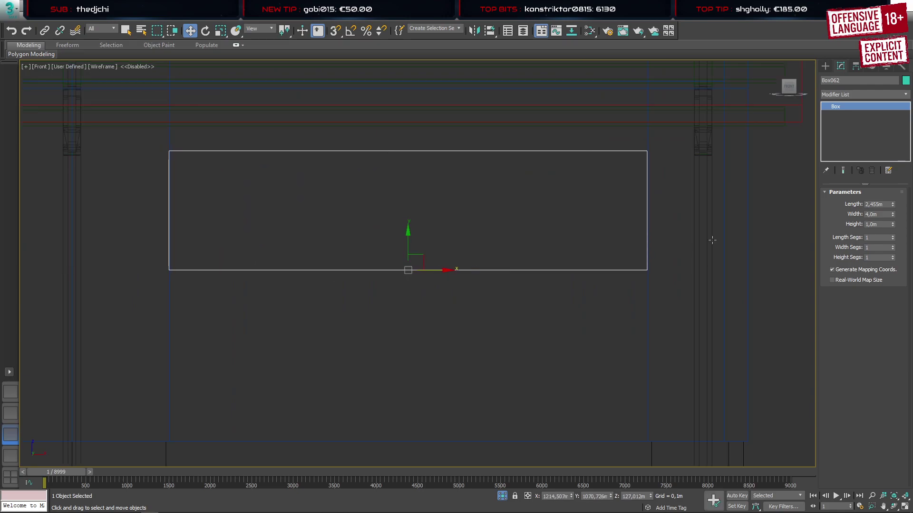
double_click(874, 214)
text(3,1)
key(Return)
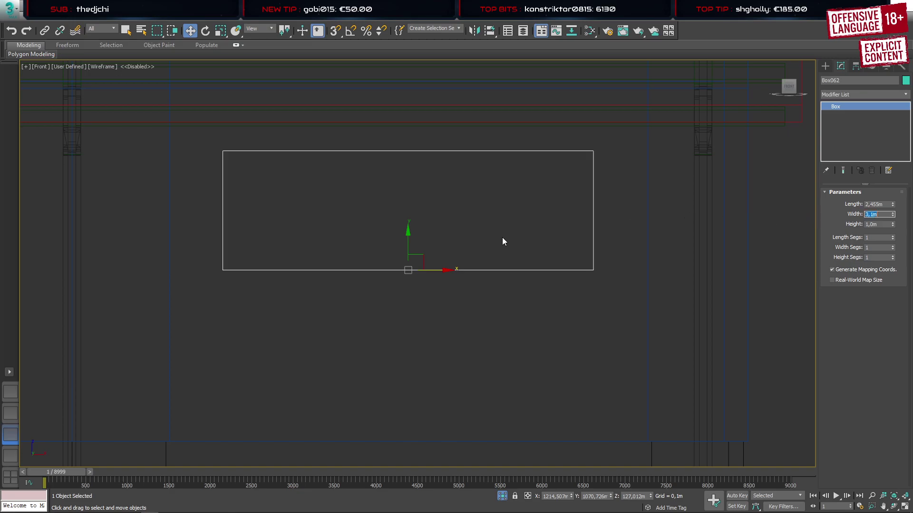
scroll(546, 232, down, 7)
Switch to the shaded perspective view and orbit to a straight side view of the barn
click(11, 392)
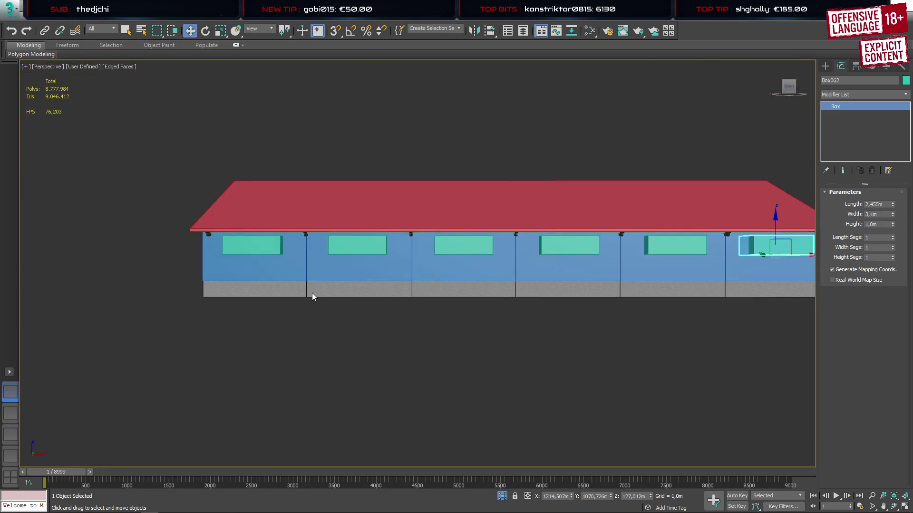
mouse_move(452, 255)
alt+middle_down()
mouse_move(496, 256)
mouse_move(431, 256)
mouse_move(503, 249)
mouse_move(452, 249)
mouse_move(489, 246)
mouse_move(524, 254)
mouse_move(528, 238)
mouse_move(473, 269)
mouse_move(490, 266)
alt+middle_up()
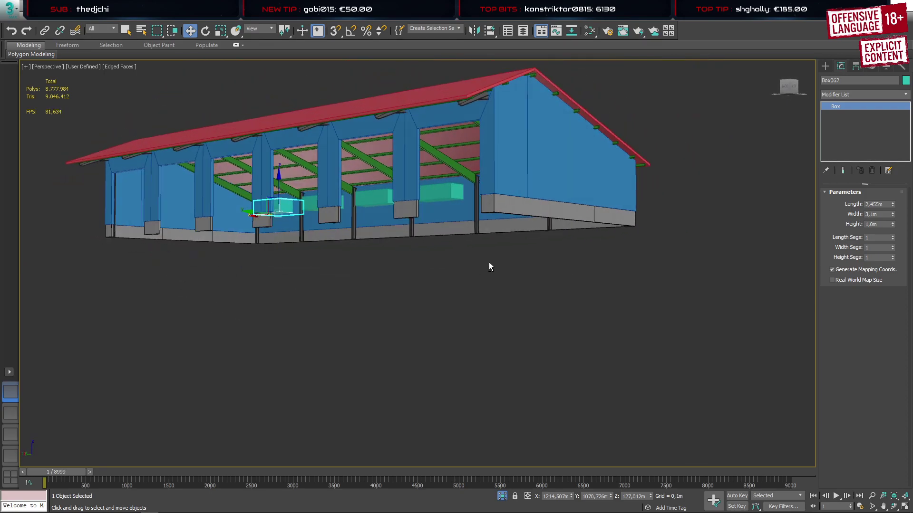
click(525, 183)
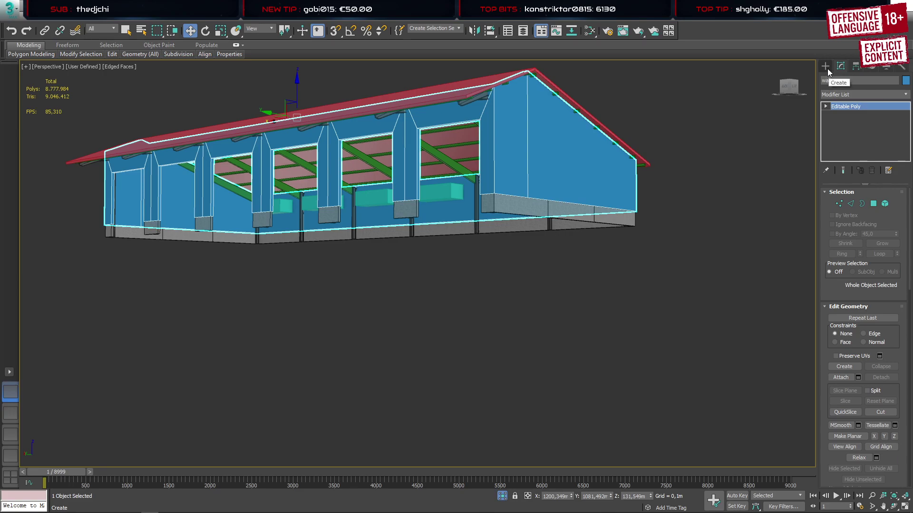
alt+middle_drag(596, 278, 501, 279)
Select all six window boxes and convert them to Editable Poly
click(230, 173)
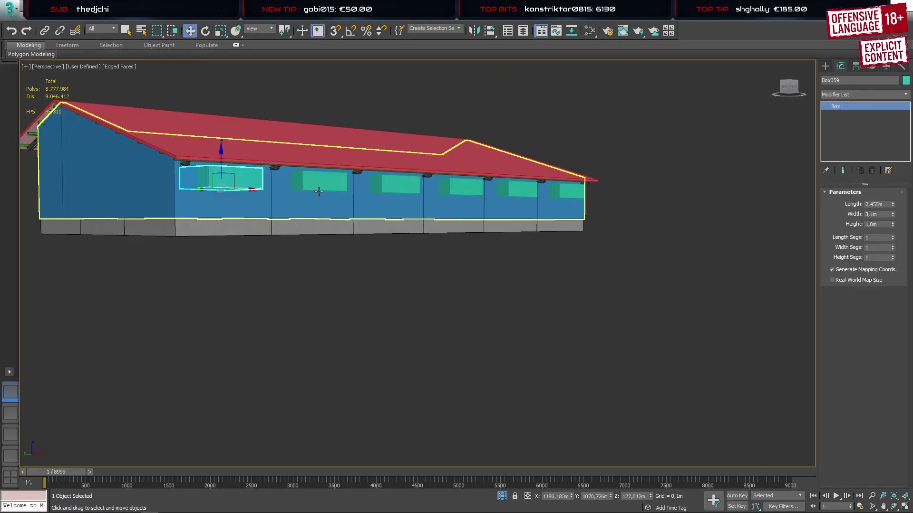
ctrl+click(314, 180)
ctrl+click(400, 187)
ctrl+click(461, 187)
ctrl+click(518, 190)
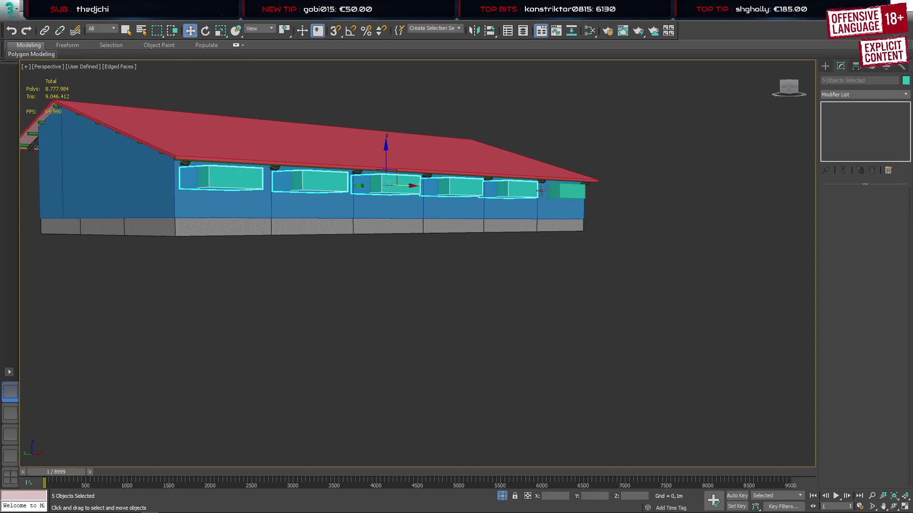
ctrl+click(566, 191)
right_click(569, 190)
mouse_move(590, 303)
click(693, 313)
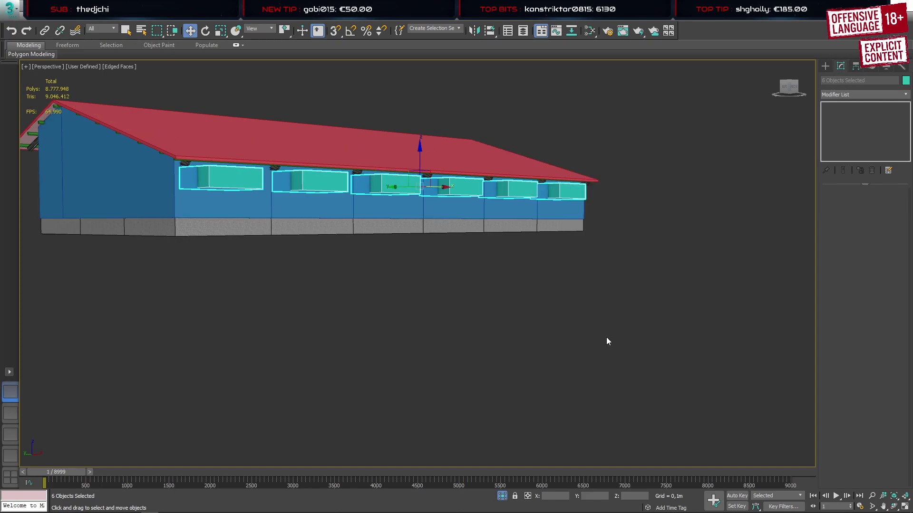
Select the walls object to cut the windows from
click(606, 338)
click(439, 201)
click(826, 66)
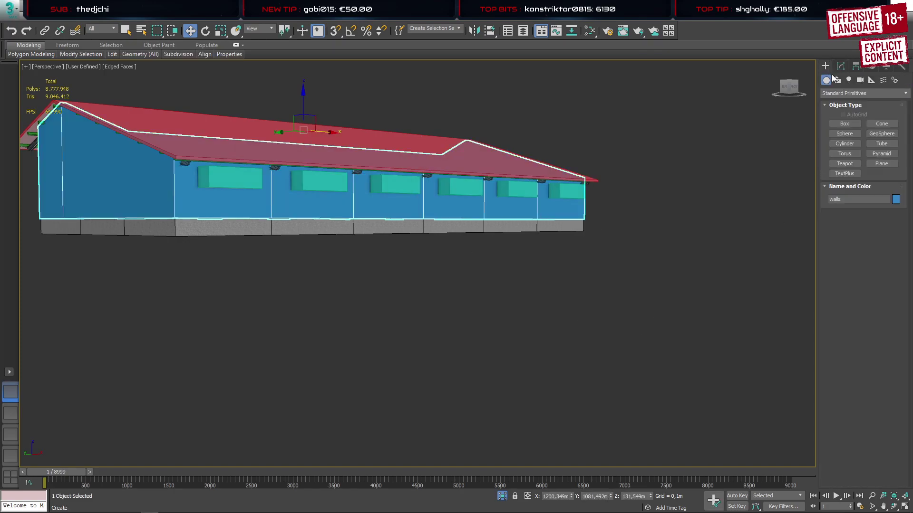
Create a Compound Boolean on the walls, subtracting each of the six window boxes
click(856, 93)
click(848, 122)
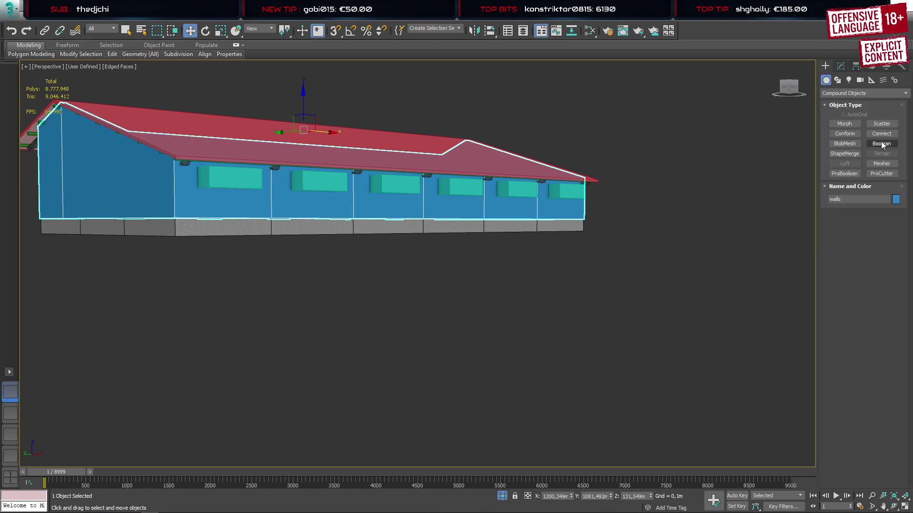
click(882, 143)
click(859, 223)
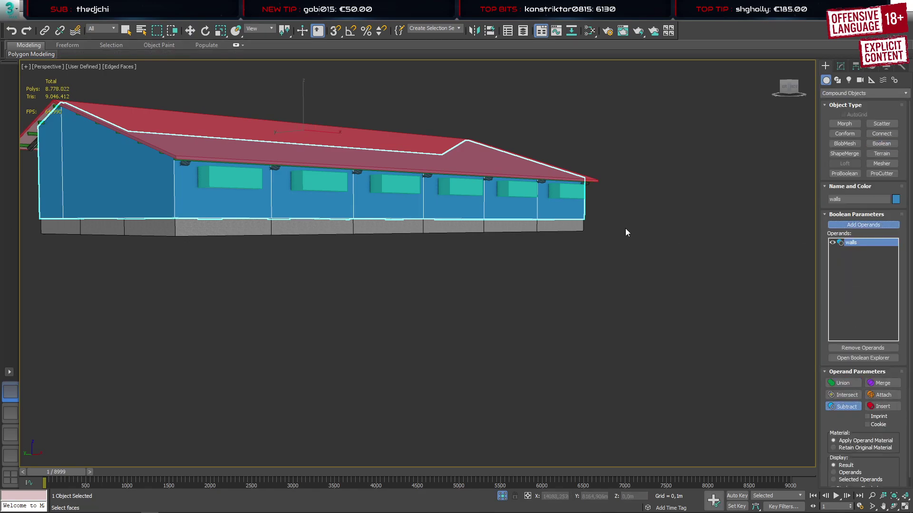
click(224, 180)
click(322, 185)
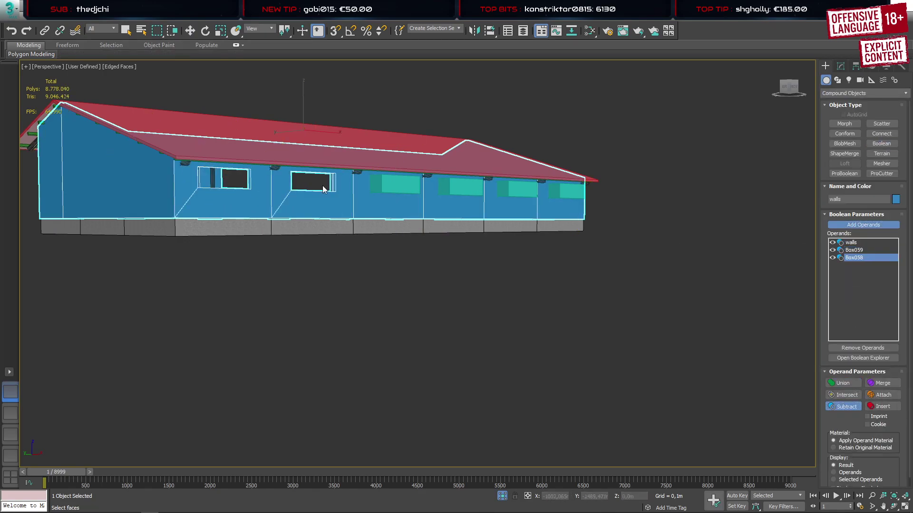
click(399, 186)
click(463, 188)
click(519, 190)
click(559, 199)
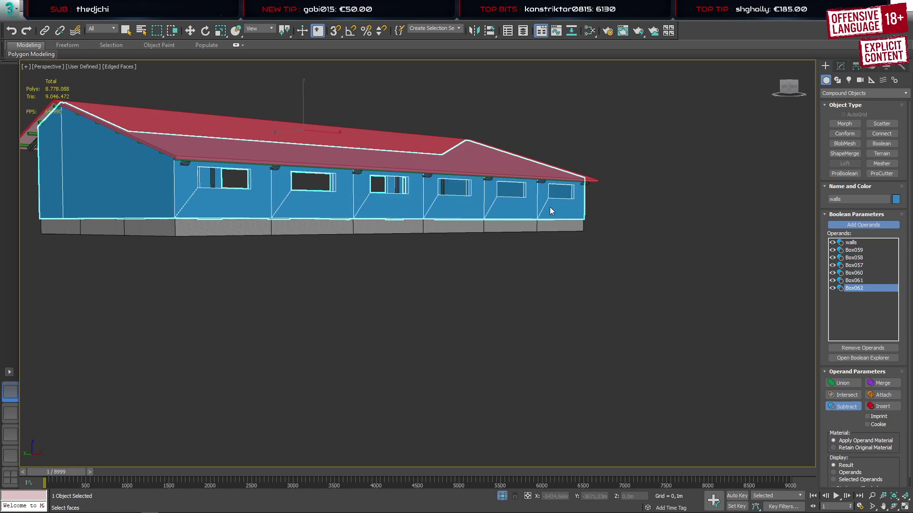
Convert the walls to Editable Poly, isolate them with Alt+Q, and reselect them
right_click(547, 206)
right_click(547, 207)
mouse_move(575, 316)
click(650, 330)
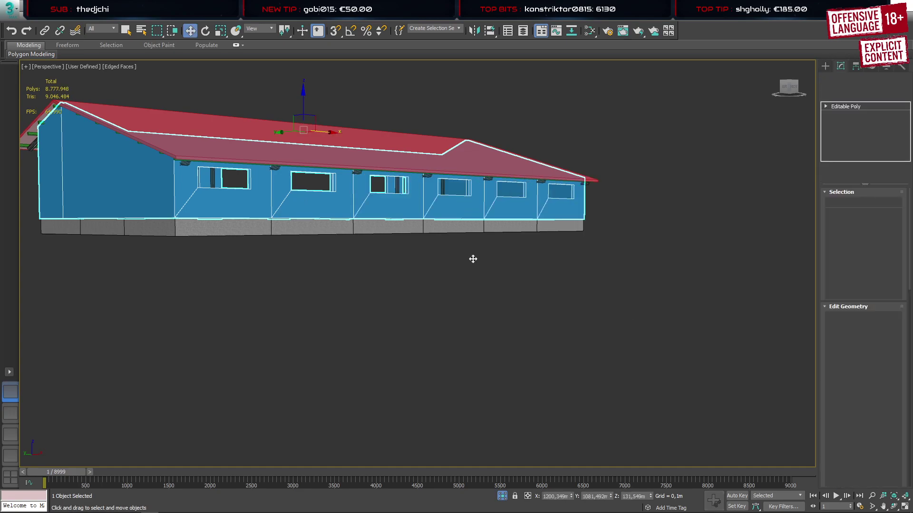
key(alt+q)
alt+middle_drag(463, 291, 438, 312)
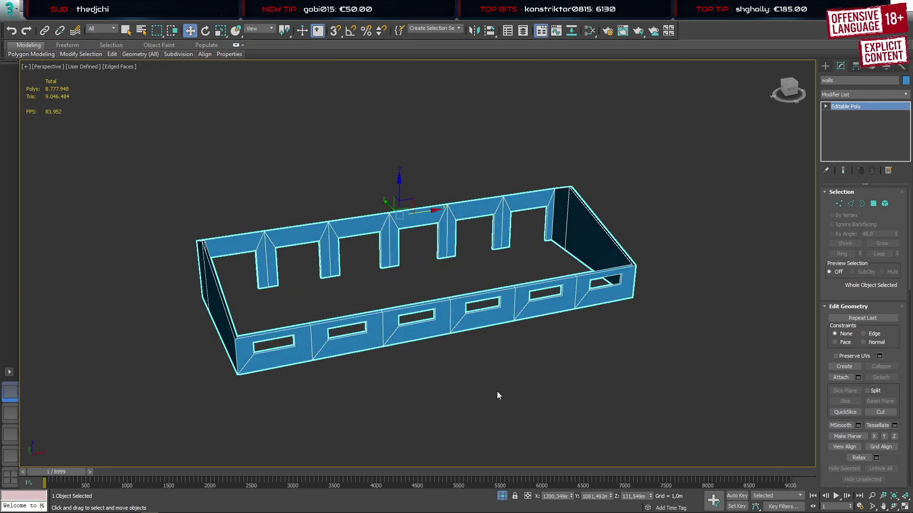
click(445, 377)
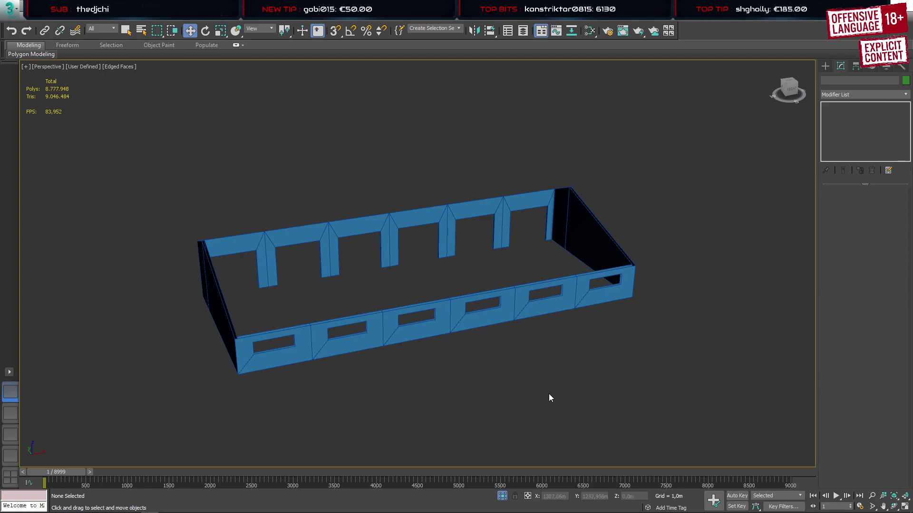
mouse_move(551, 512)
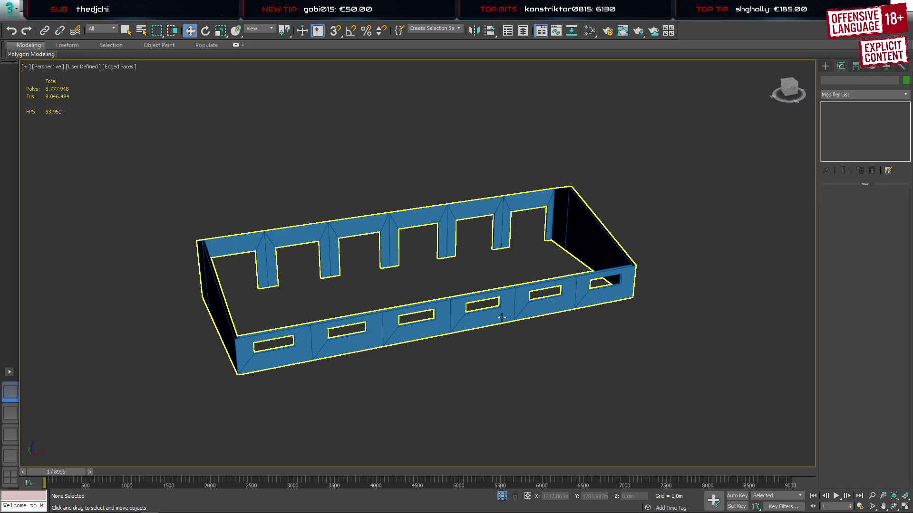
scroll(277, 361, up, 2)
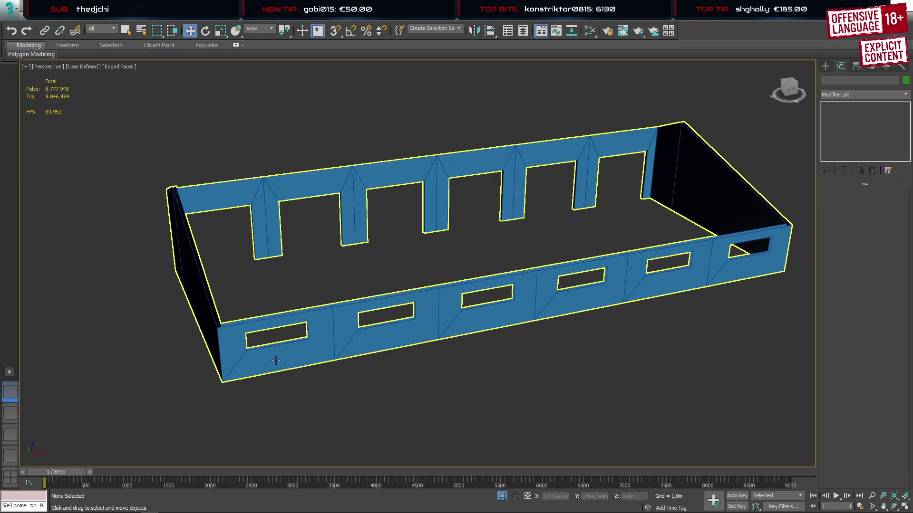
click(276, 361)
Switch to Vertex mode and undo a Connect that accidentally removed a wall section
key(1)
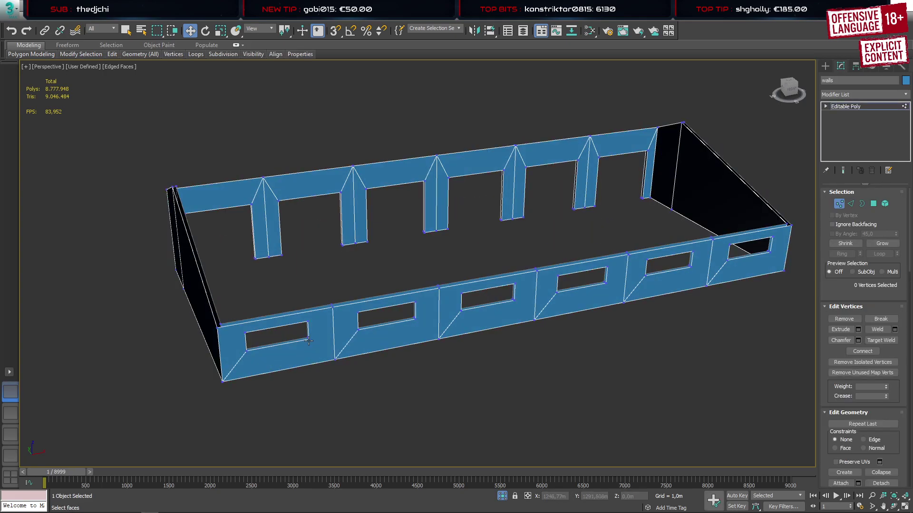
drag(312, 346, 345, 349)
key(ctrl+shift+e)
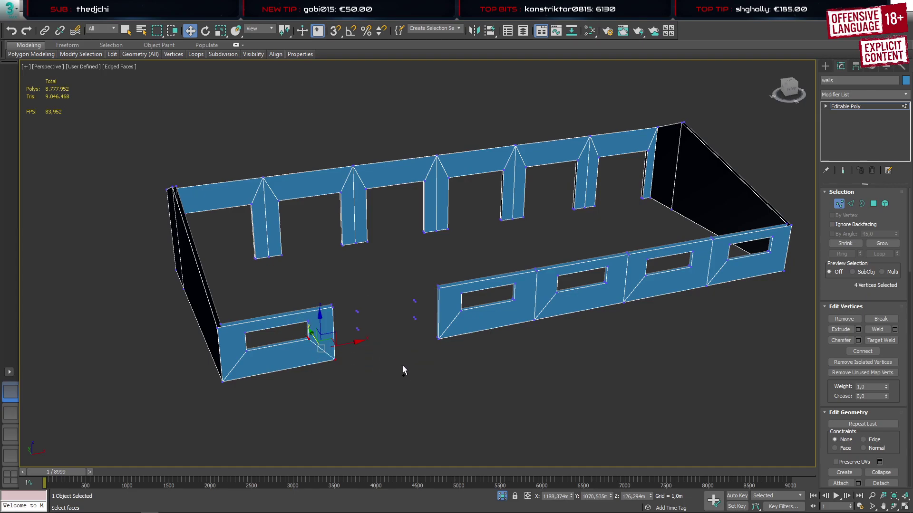
key(ctrl+z)
Connect the first two windows' top and bottom corners to the adjacent wall corners
scroll(386, 361, up, 5)
click(269, 300)
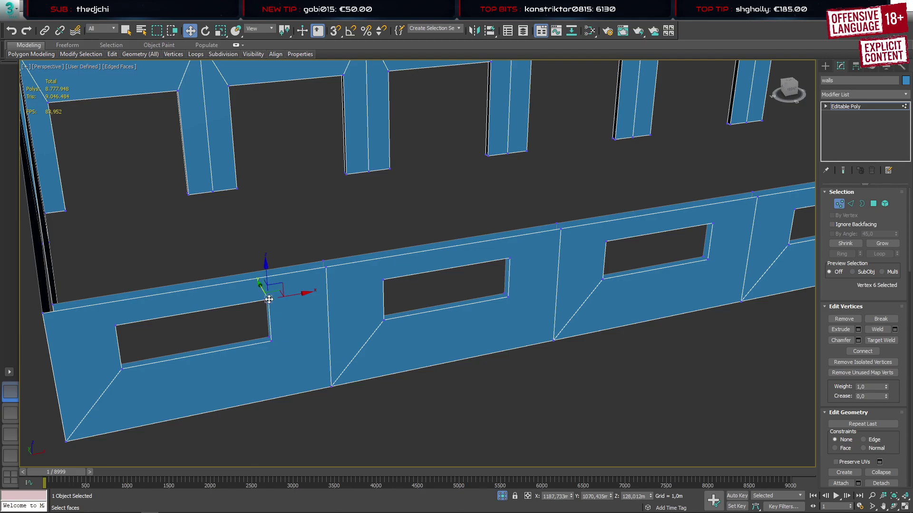
ctrl+click(326, 268)
key(ctrl+shift+e)
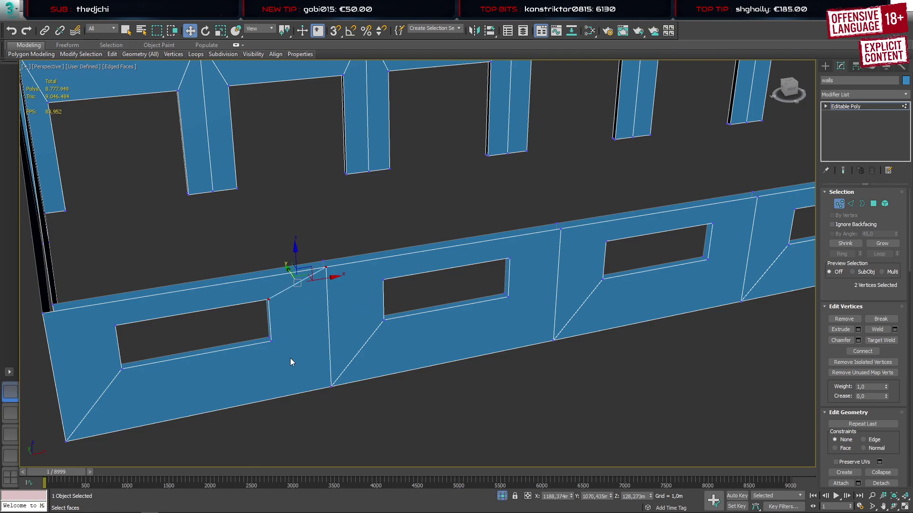
click(272, 341)
ctrl+click(331, 388)
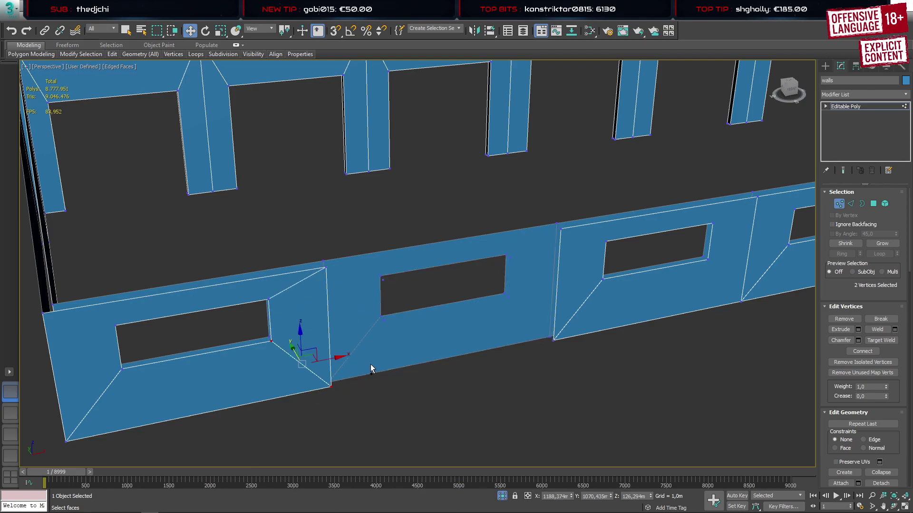
click(507, 258)
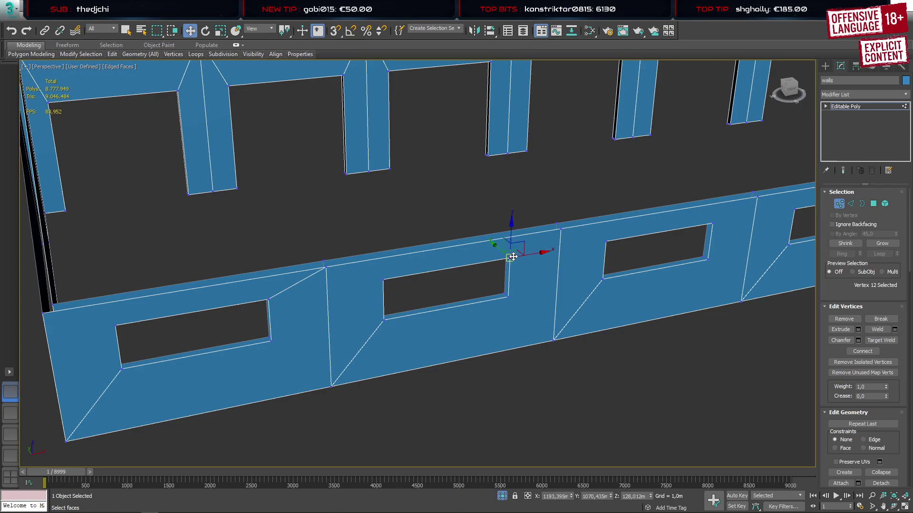
ctrl+click(561, 229)
key(ctrl+shift+e)
key(q)
scroll(532, 303, down, 2)
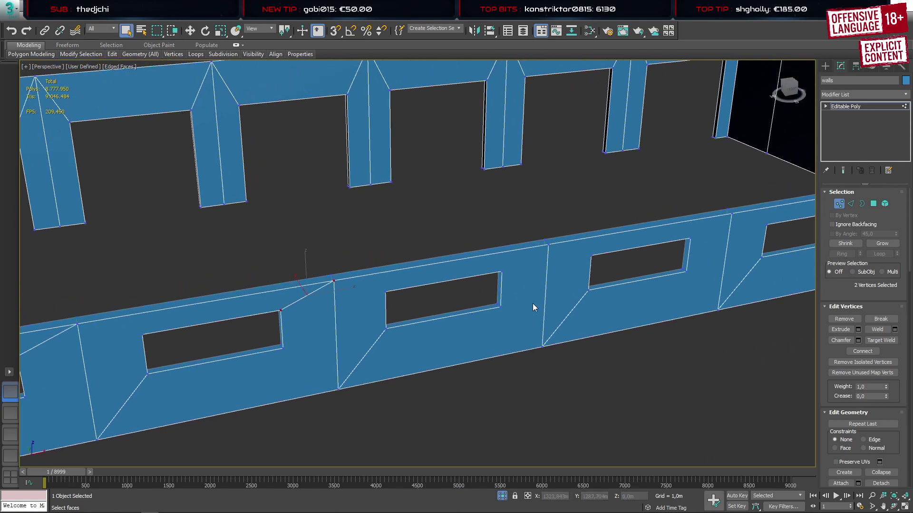
click(501, 271)
ctrl+click(548, 246)
key(ctrl+shift+e)
Toward the back corner, join the next window's top and bottom-right corners to the wall corners
middle_drag(715, 244, 512, 287)
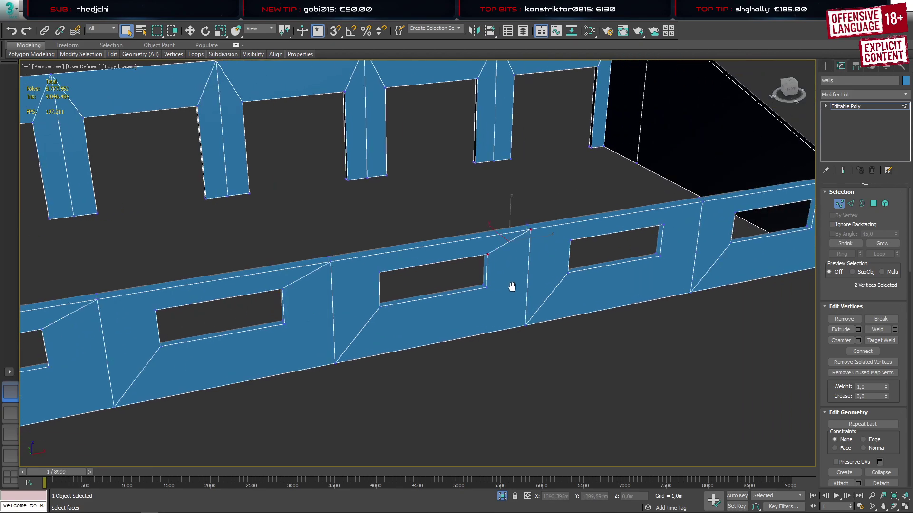
click(534, 222)
ctrl+click(573, 199)
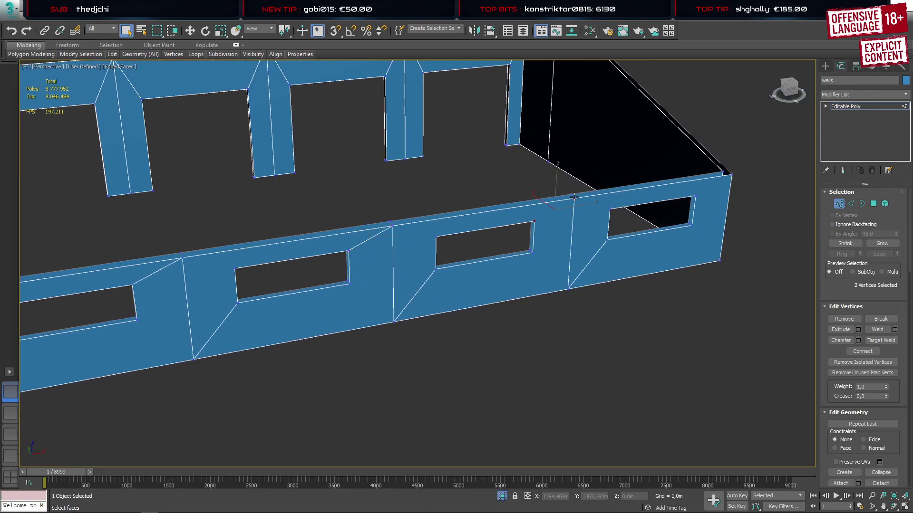
key(ctrl+shift+e)
click(694, 197)
ctrl+click(731, 175)
key(ctrl+shift+e)
click(692, 226)
ctrl+click(720, 261)
key(ctrl+shift+e)
Add edges from the middle windows' top-left and bottom-right corners to the wall's upper and lower vertices
click(609, 209)
ctrl+click(574, 199)
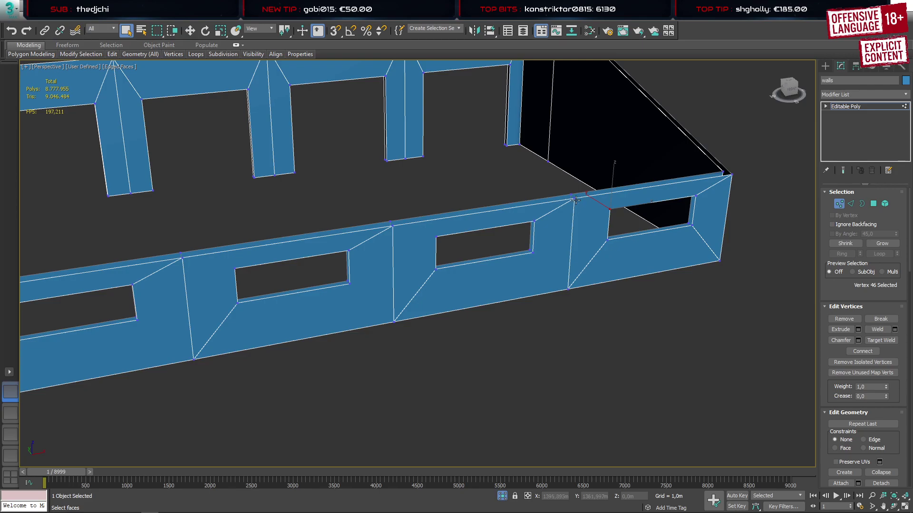
key(ctrl+shift+e)
click(531, 250)
ctrl+click(569, 289)
key(ctrl+shift+e)
click(436, 236)
ctrl+click(392, 226)
key(ctrl+shift+e)
click(351, 285)
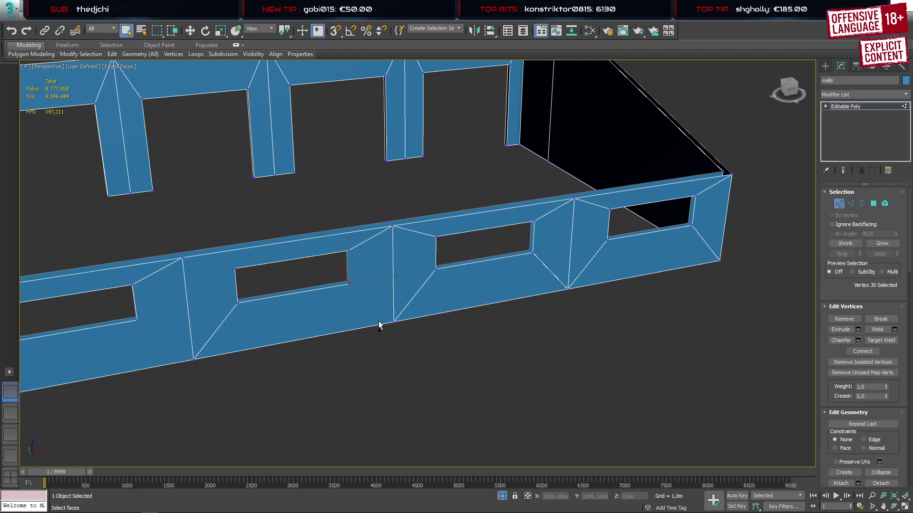
ctrl+click(394, 322)
key(ctrl+shift+e)
Further along the wall, connect the next window's upper and lower corners to the wall corners
middle_drag(261, 336, 527, 317)
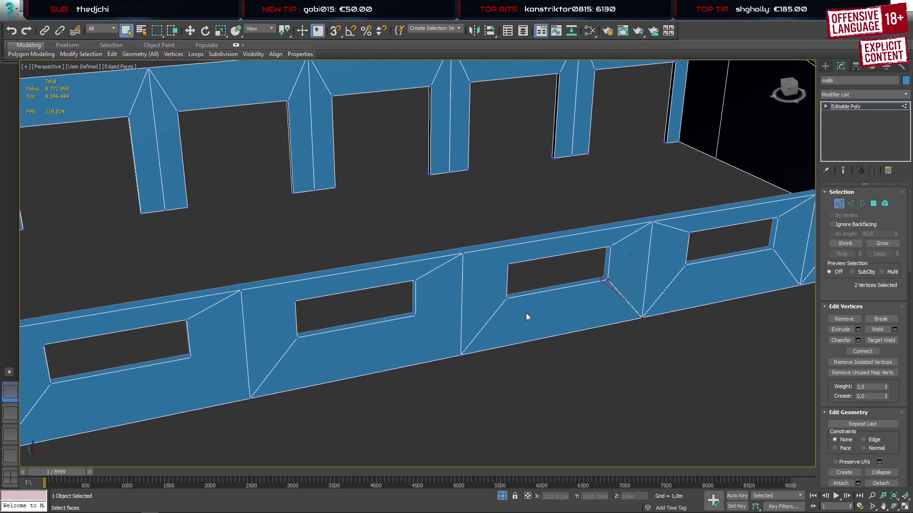
click(509, 264)
ctrl+click(460, 253)
key(ctrl+shift+e)
click(416, 314)
ctrl+click(461, 356)
key(ctrl+shift+e)
click(296, 302)
ctrl+click(240, 289)
key(ctrl+shift+e)
Link the remaining window corners on this stretch to the wall's top and bottom vertices
middle_drag(241, 357, 343, 377)
click(521, 335)
ctrl+click(564, 376)
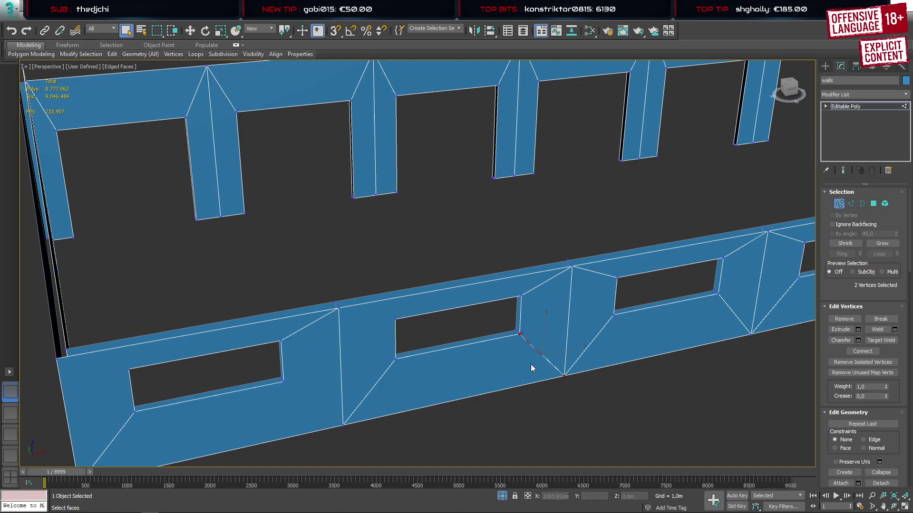
key(ctrl+shift+e)
click(395, 318)
ctrl+click(338, 308)
key(ctrl+shift+e)
middle_drag(308, 398, 545, 306)
click(576, 333)
ctrl+click(530, 284)
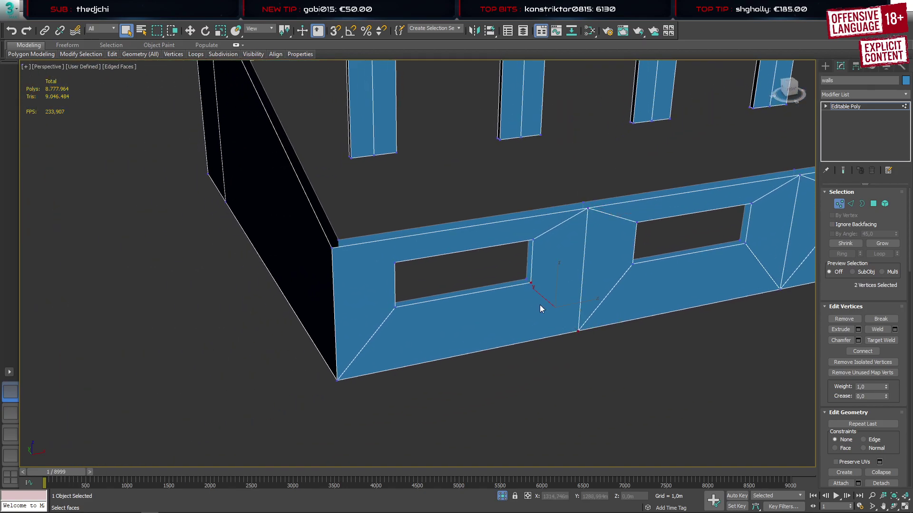
click(394, 262)
ctrl+click(332, 248)
key(ctrl+shift+e)
alt+middle_drag(429, 280, 527, 328)
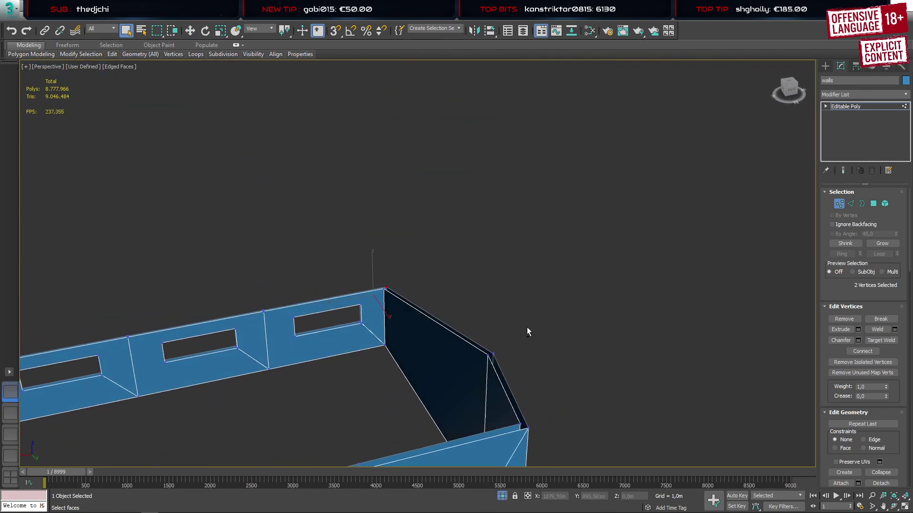
Connect two windows' corner vertices to the wall's top-edge and bottom vertices in three-vertex groups
scroll(282, 332, up, 5)
click(501, 305)
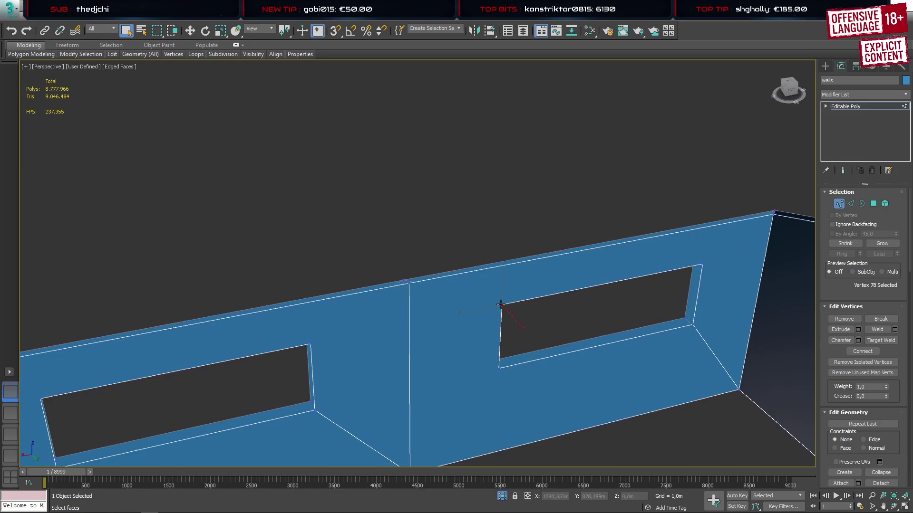
ctrl+click(409, 283)
ctrl+click(310, 345)
key(ctrl+shift+e)
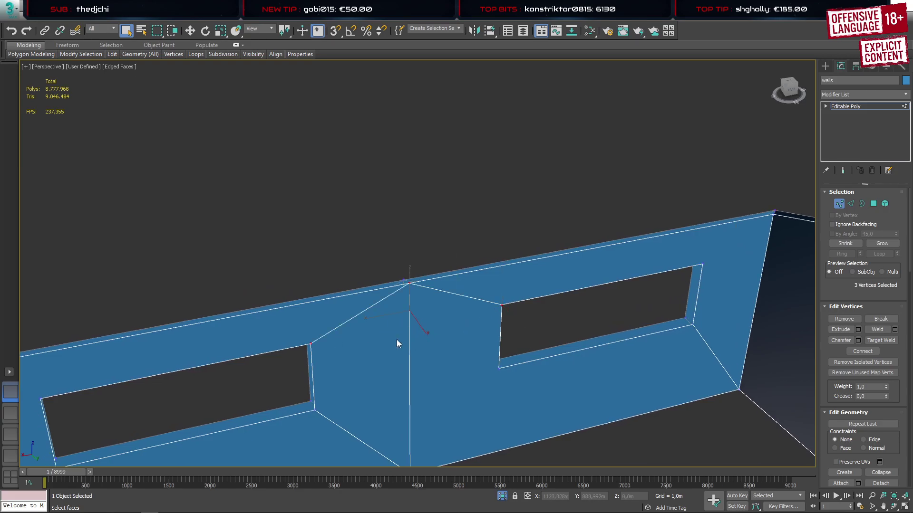
scroll(396, 339, down, 5)
middle_drag(216, 385, 495, 333)
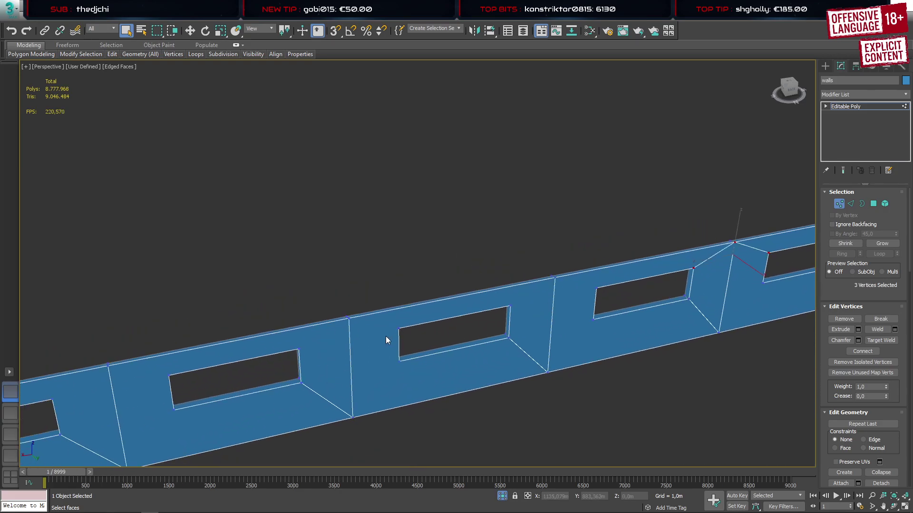
click(398, 328)
ctrl+click(347, 318)
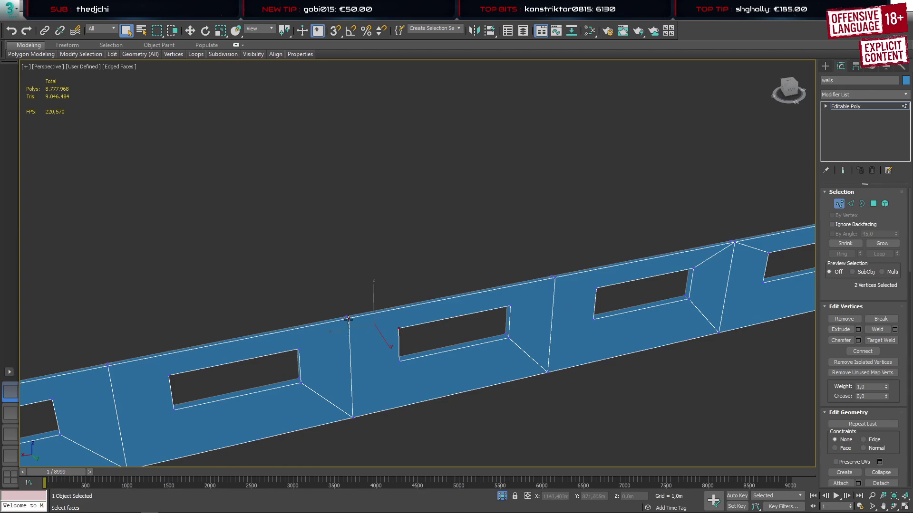
ctrl+click(299, 350)
key(ctrl+shift+e)
Join another window corner with its top-edge vertex and a third window-corner vertex
scroll(335, 363, down, 4)
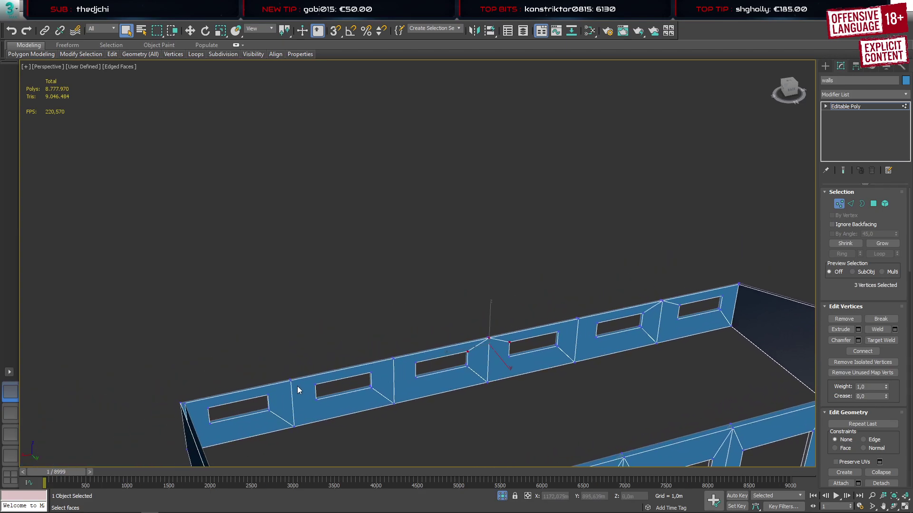
scroll(298, 387, up, 4)
click(232, 404)
ctrl+click(284, 370)
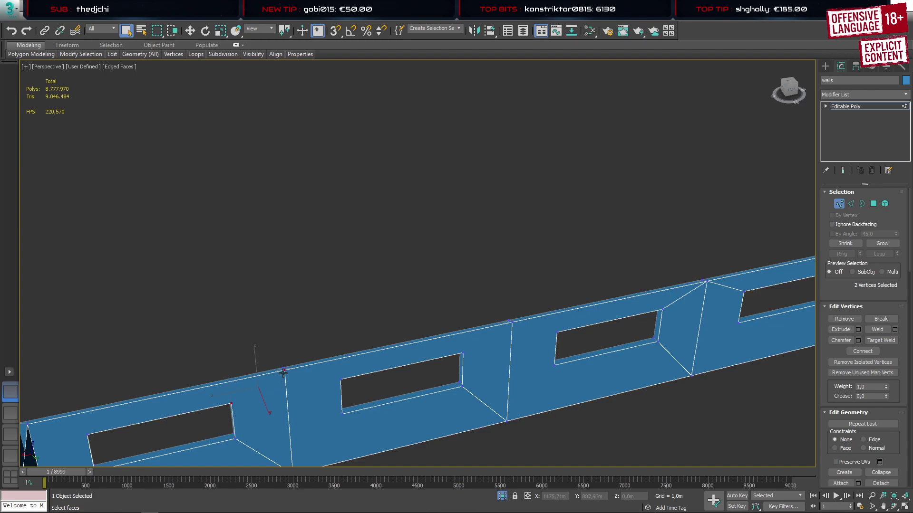
ctrl+click(340, 380)
key(ctrl+shift+e)
Near the wall's end, connect two windows' corners to the wall's top and bottom corners
alt+middle_drag(345, 407, 452, 367)
click(258, 373)
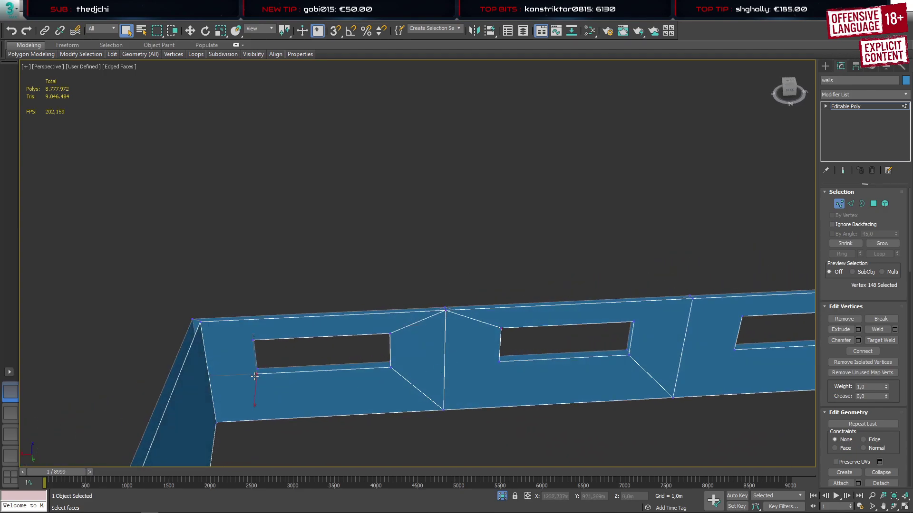
ctrl+click(217, 421)
key(ctrl+shift+e)
click(252, 340)
ctrl+click(201, 323)
key(ctrl+shift+e)
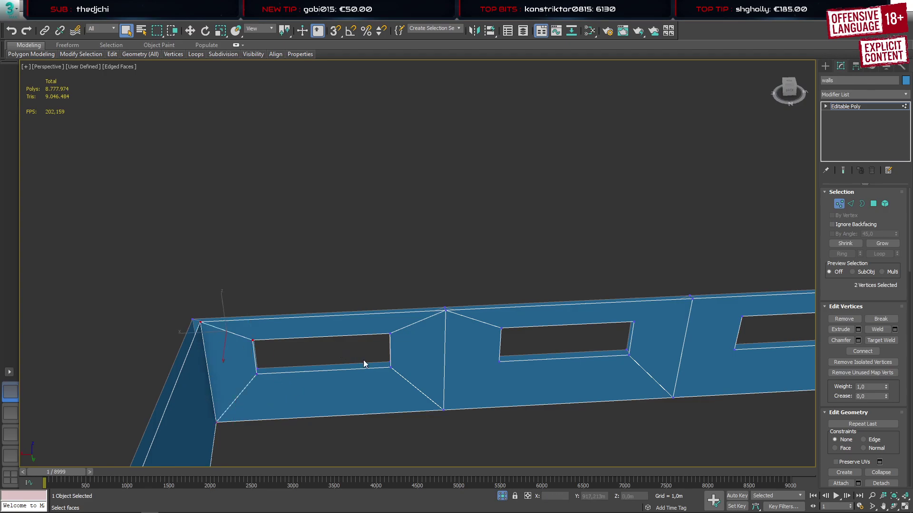
click(499, 362)
ctrl+click(444, 410)
key(ctrl+shift+e)
click(632, 323)
ctrl+click(691, 298)
key(ctrl+shift+e)
Join the next two windows' bottom-left and top corners to the wall's top and bottom vertices
middle_drag(698, 347, 403, 362)
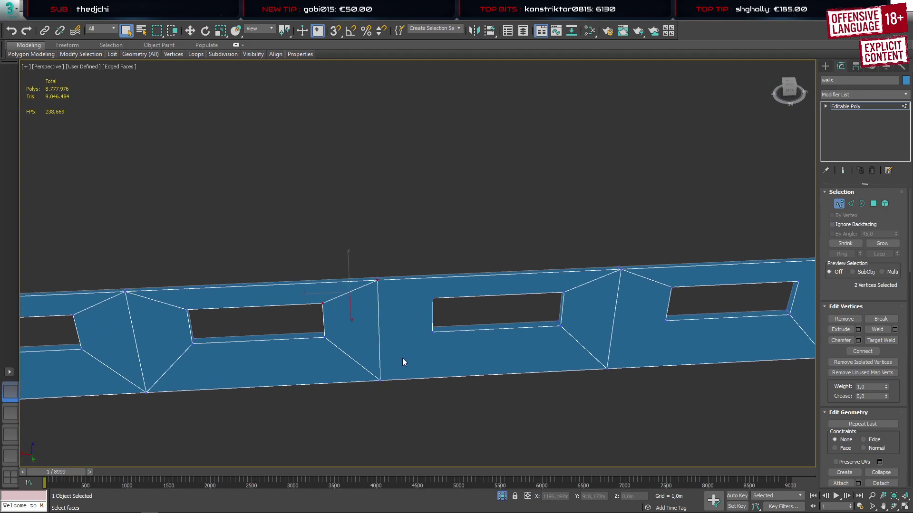
click(381, 381)
ctrl+click(432, 332)
key(ctrl+shift+e)
click(433, 299)
ctrl+click(378, 280)
key(ctrl+shift+e)
middle_drag(699, 339, 346, 318)
click(340, 308)
ctrl+click(291, 357)
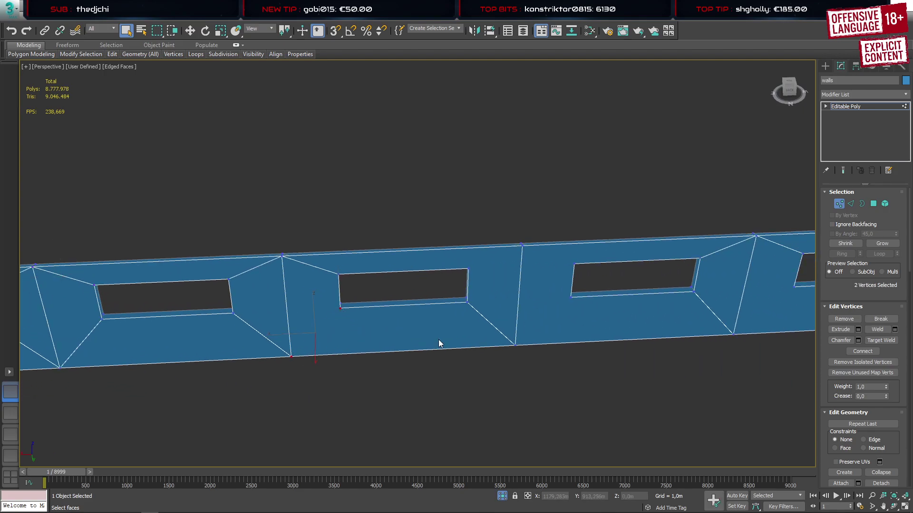
key(ctrl+shift+e)
click(468, 270)
ctrl+click(522, 245)
key(ctrl+shift+e)
Connect the final window's corners to the wall vertices at the wall's corner
click(572, 264)
ctrl+click(522, 246)
key(ctrl+shift+e)
click(571, 298)
ctrl+click(515, 345)
key(ctrl+shift+e)
middle_drag(564, 338, 442, 326)
click(426, 322)
ctrl+click(477, 275)
key(ctrl+shift+e)
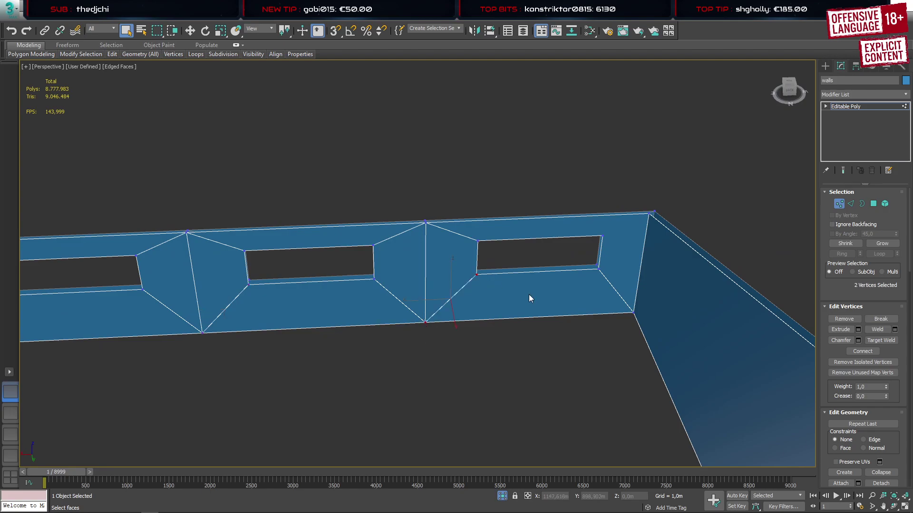
click(602, 237)
ctrl+click(648, 215)
End Isolate, leave wall editing, and view the barn on the terrain in Default Shading
scroll(549, 302, down, 7)
key(alt+q)
key(alt+e)
key(Escape)
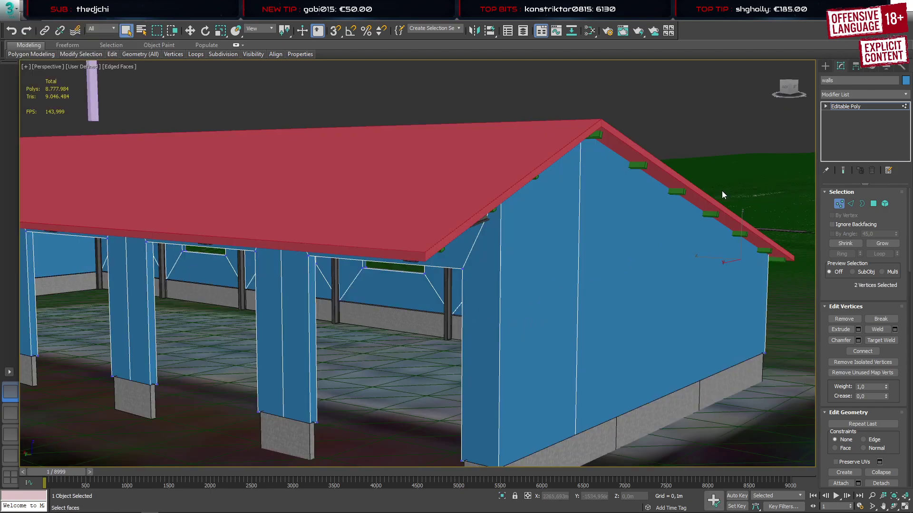
click(826, 66)
scroll(465, 326, down, 10)
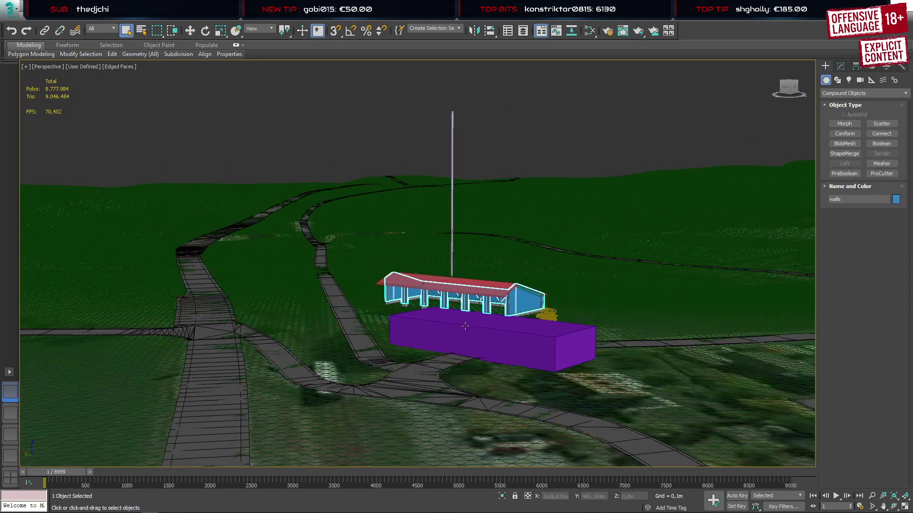
mouse_move(465, 326)
alt+middle_down()
mouse_move(563, 354)
mouse_move(626, 334)
mouse_move(526, 337)
mouse_move(495, 353)
alt+middle_up()
key(F4)
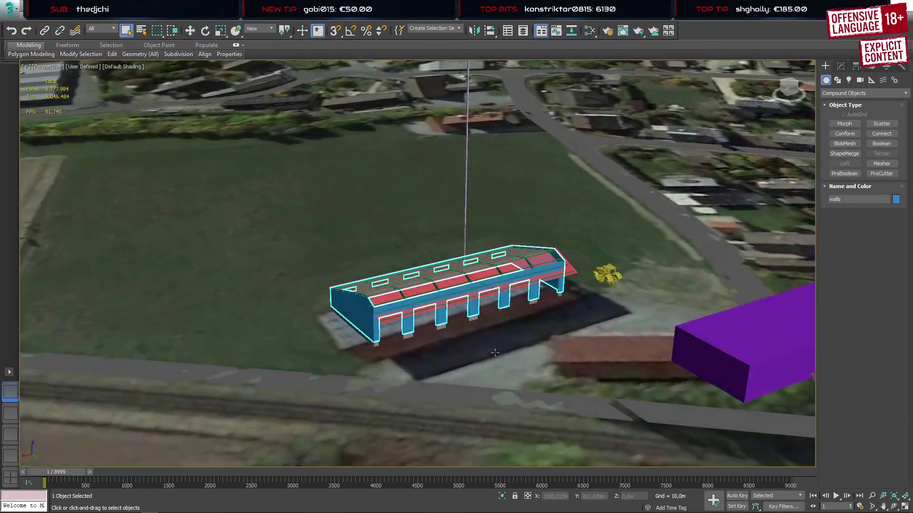
Delete the tall thin pole Box040 standing above the barn
click(608, 277)
scroll(608, 281, up, 4)
click(380, 223)
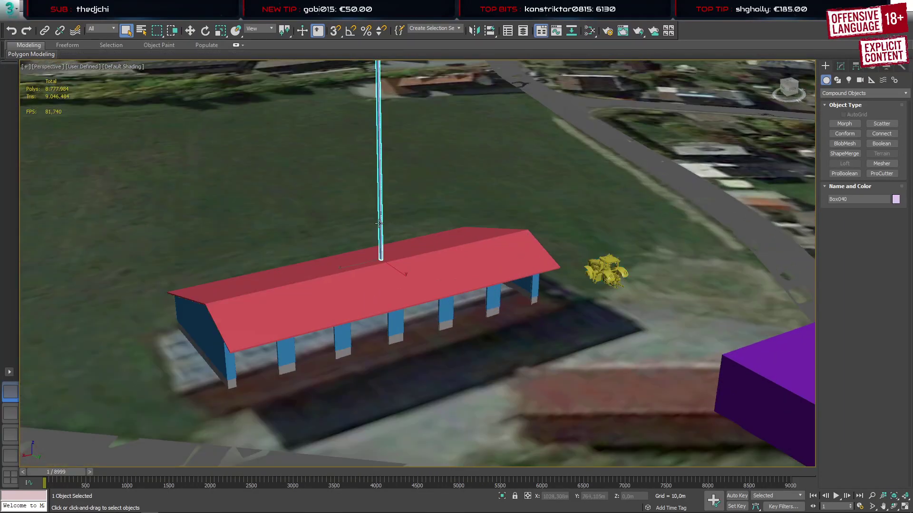
key(Delete)
Move the yellow tractor from the open field to sit under the barn's red roof
click(612, 272)
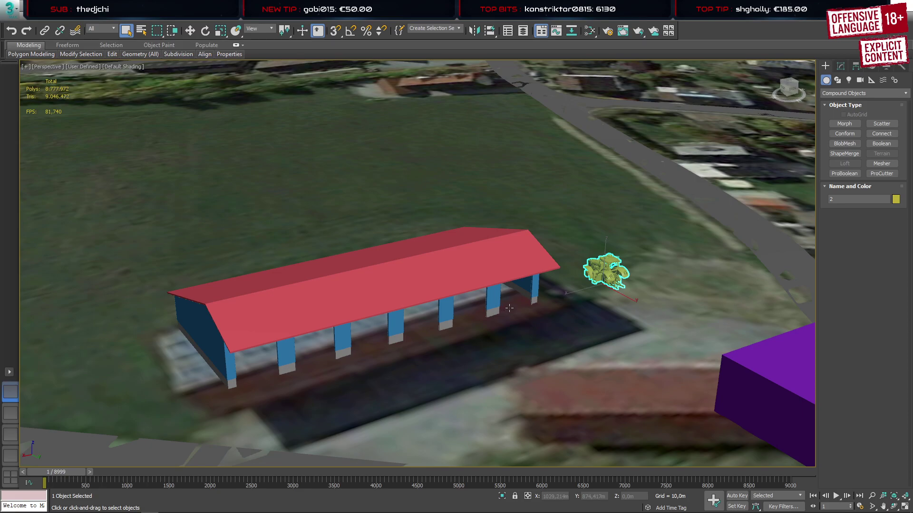
alt+middle_drag(509, 308, 585, 290)
key(w)
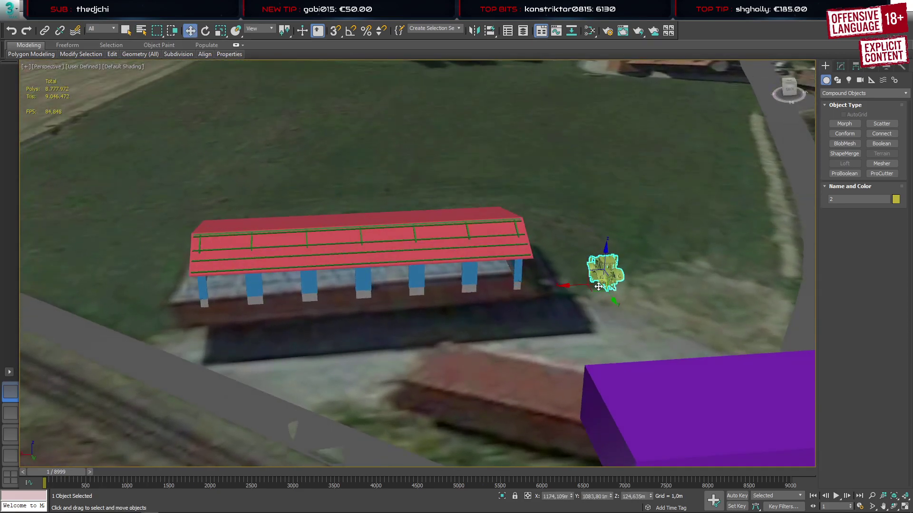
drag(599, 287, 350, 295)
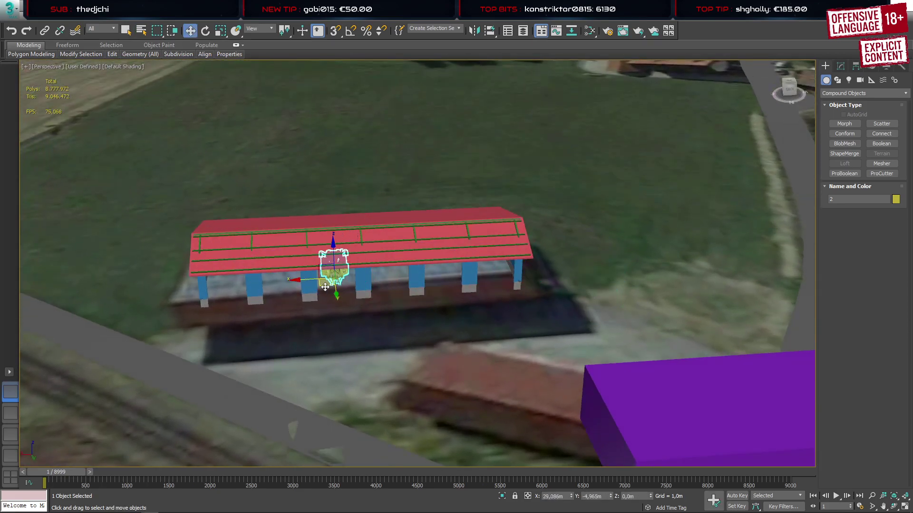
alt+middle_drag(290, 285, 355, 250)
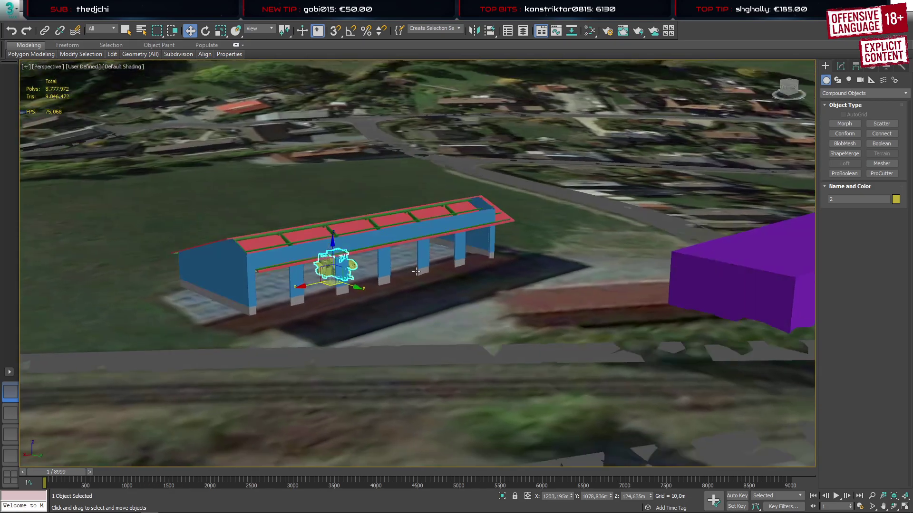
scroll(355, 248, up, 5)
scroll(371, 283, down, 5)
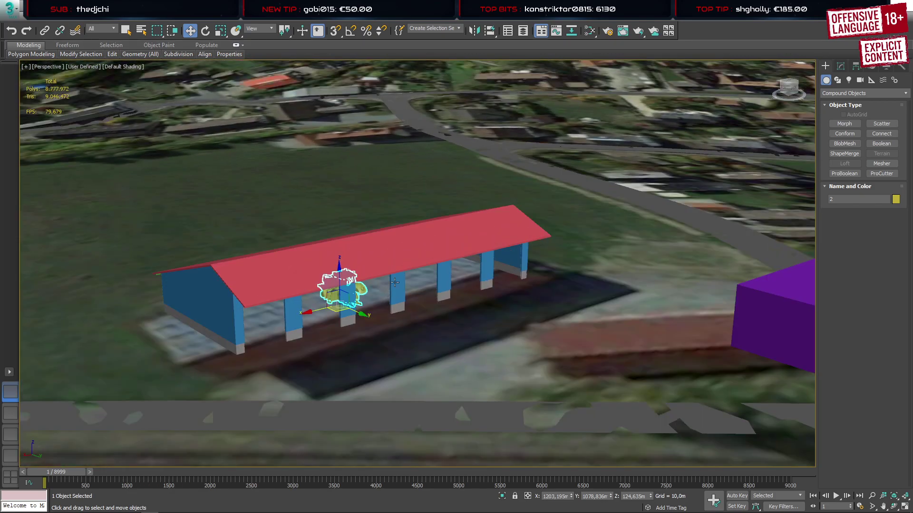
scroll(394, 282, up, 3)
alt+middle_drag(414, 297, 678, 285)
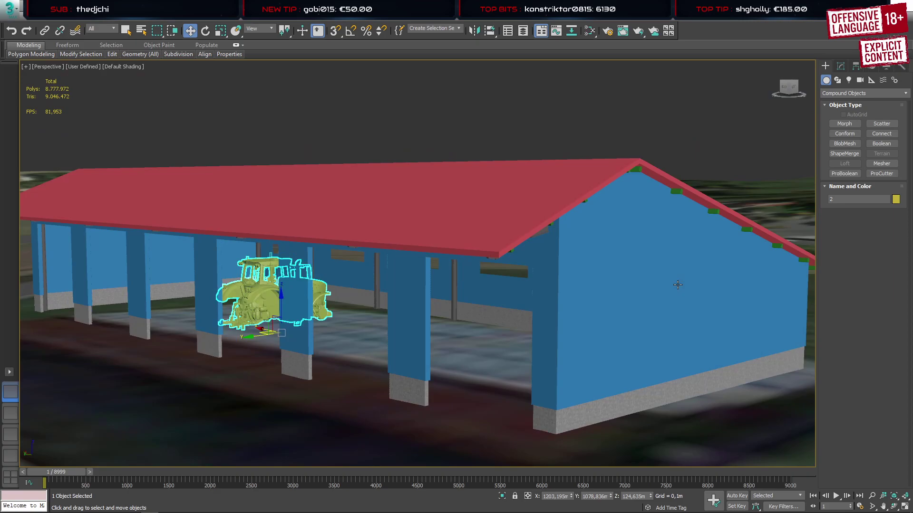
In the layer list, delete the range of unused boxes starting at Box062
click(523, 30)
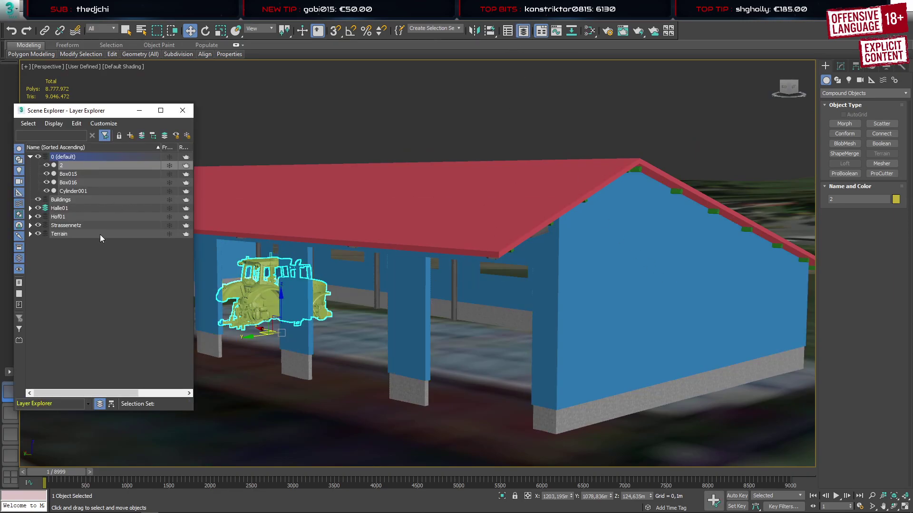
click(376, 227)
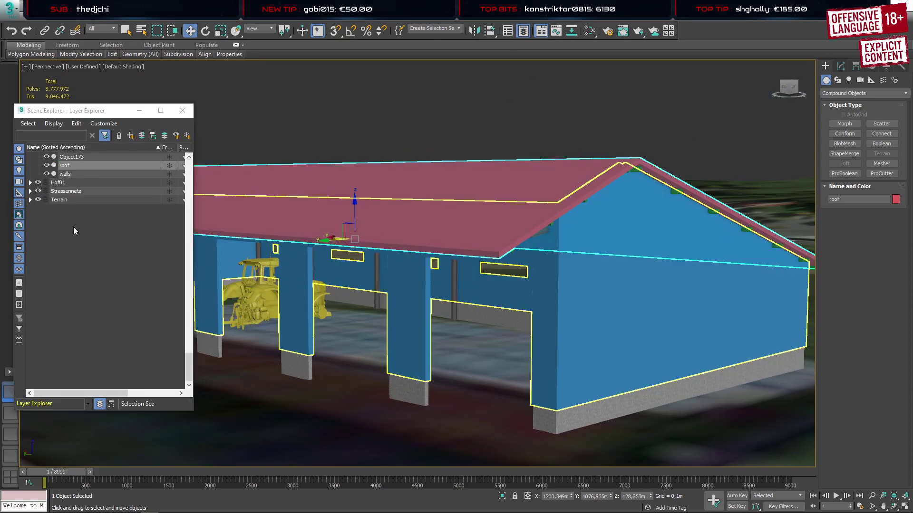
scroll(85, 268, up, 5)
click(73, 276)
scroll(79, 280, up, 4)
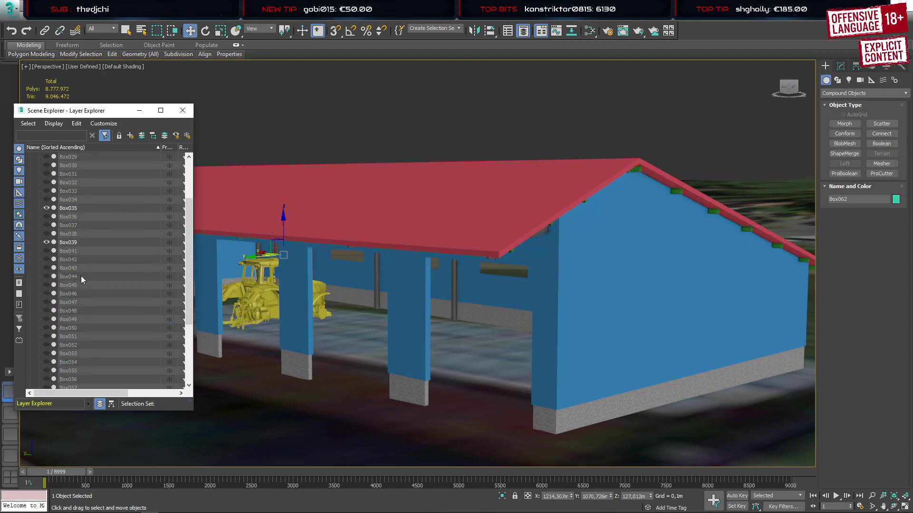
scroll(82, 266, down, 1)
shift+click(73, 176)
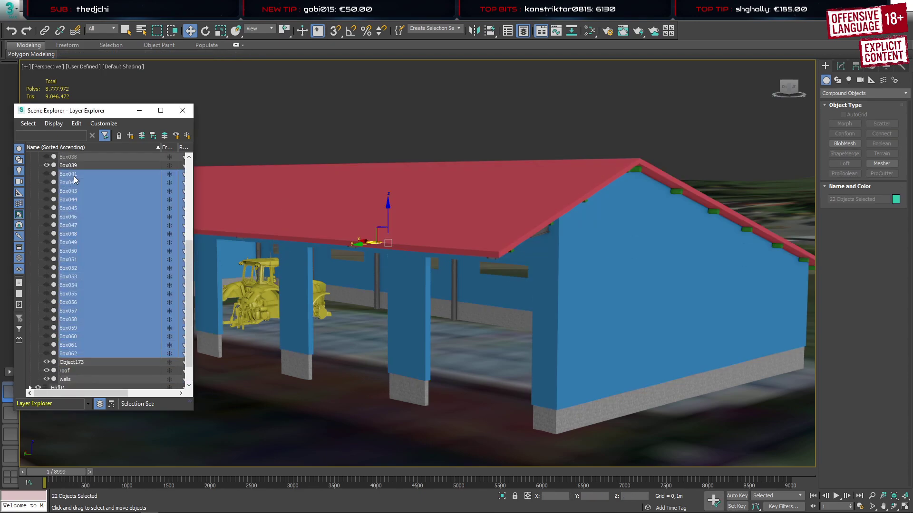
key(Delete)
Delete Box023–Box025, Box027–Box034 and Box036–Box038 from the Halle01 layer
click(30, 174)
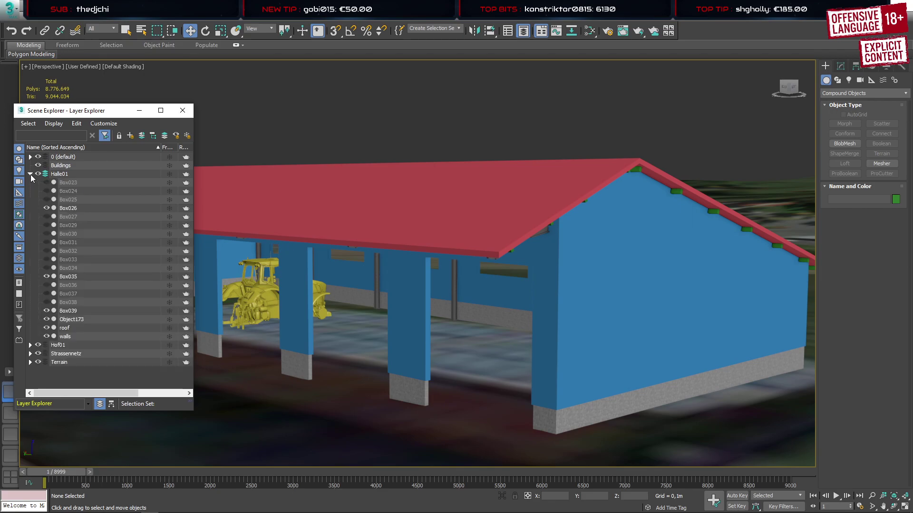
click(70, 182)
shift+click(75, 199)
key(Delete)
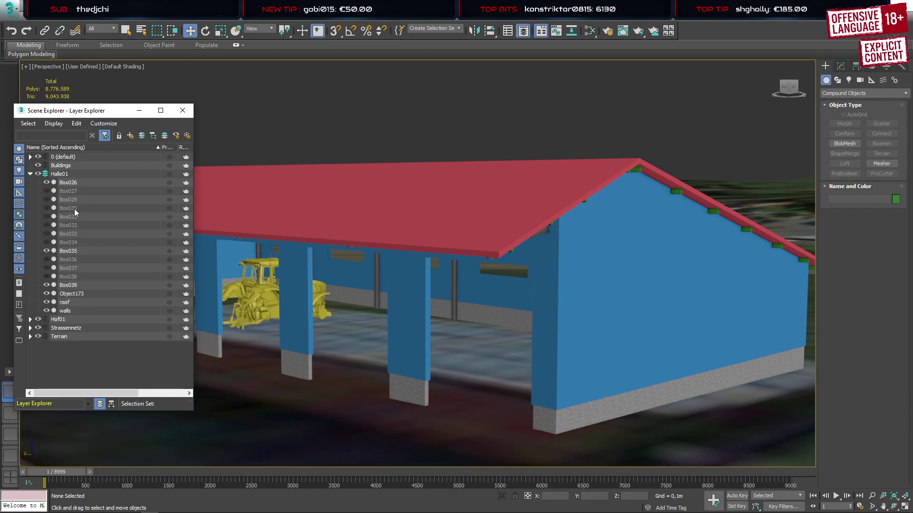
click(78, 190)
shift+click(73, 243)
key(Delete)
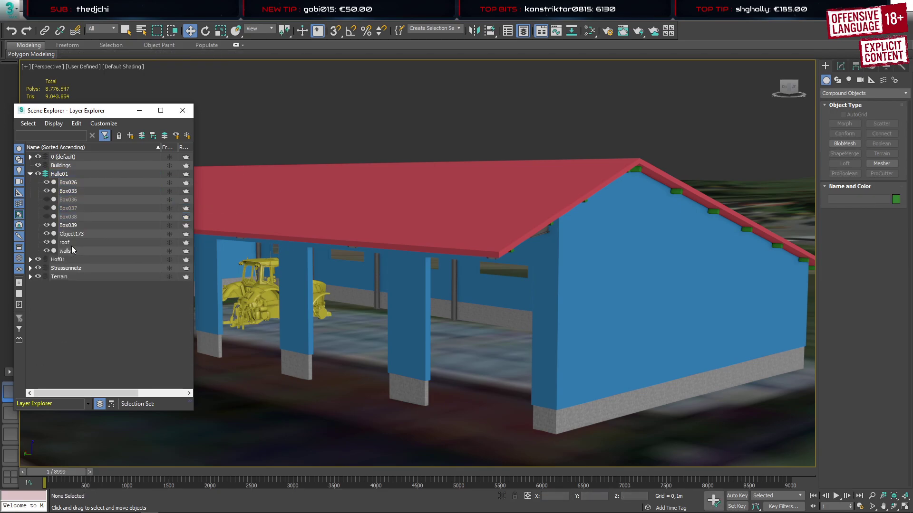
click(76, 199)
shift+click(72, 217)
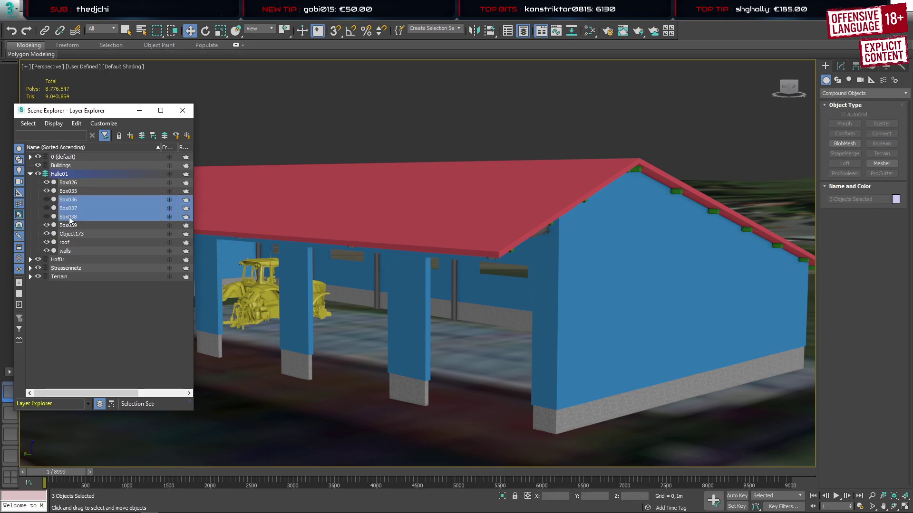
key(Delete)
Nest the Halle01 layer under Buildings and expand it to list its six objects
click(62, 175)
click(44, 166)
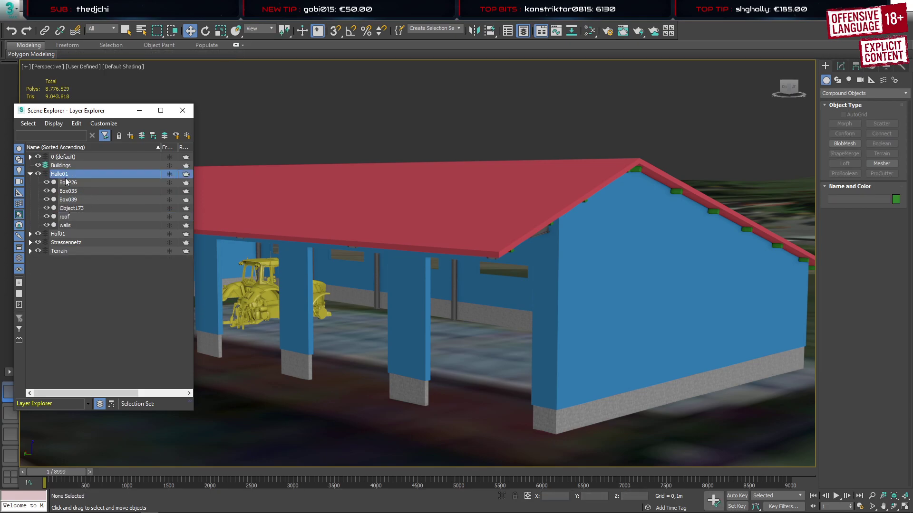
click(141, 136)
click(30, 166)
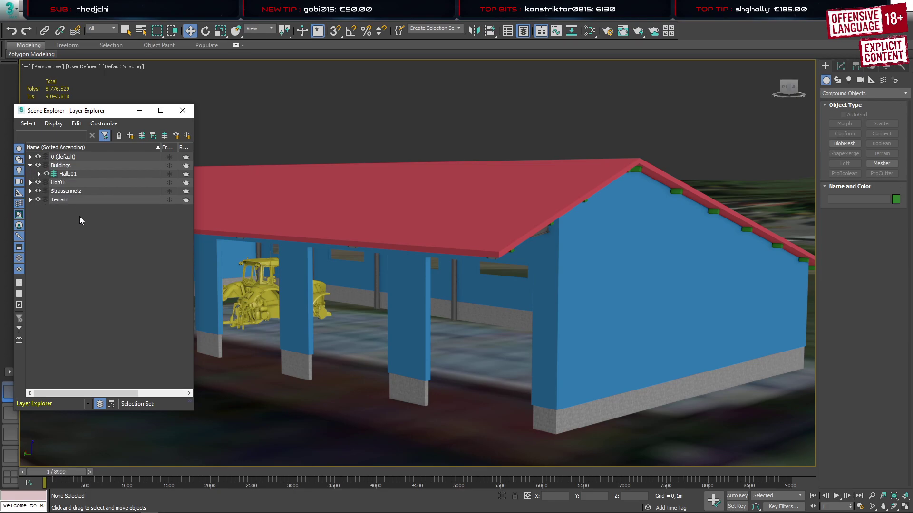
click(38, 174)
scroll(403, 243, down, 8)
alt+middle_drag(402, 243, 477, 279)
click(75, 184)
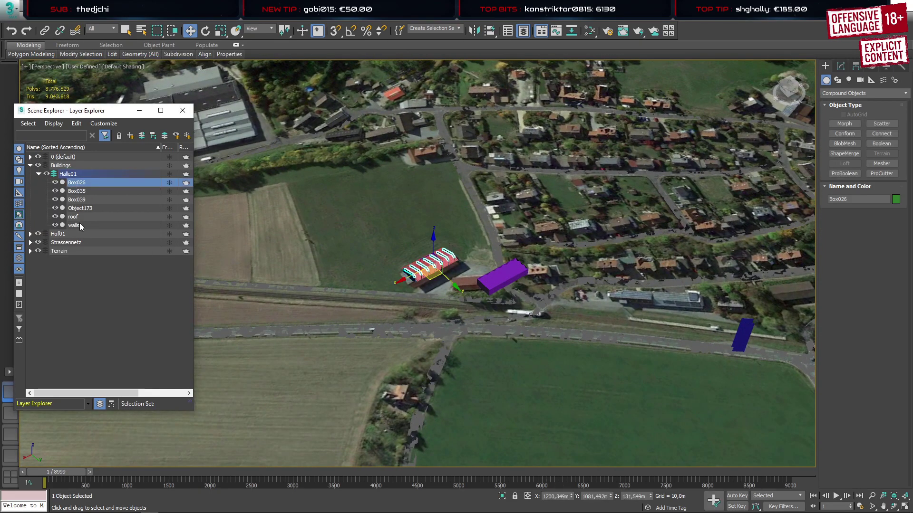
Isolate the hall's six objects with Alt+Q and view the hall from below
shift+click(79, 225)
key(alt+q)
click(432, 352)
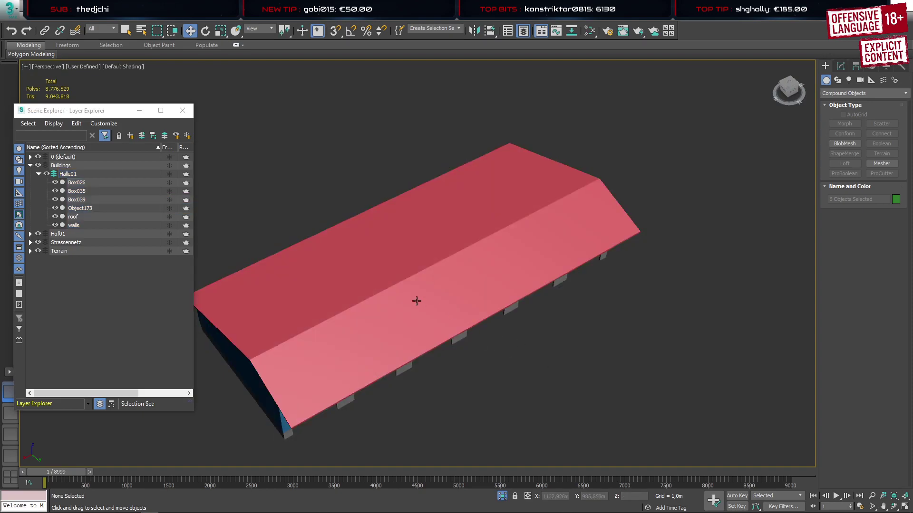
alt+middle_drag(416, 301, 480, 225)
Close the layer list, orbit around the hall, and save the scene
click(182, 110)
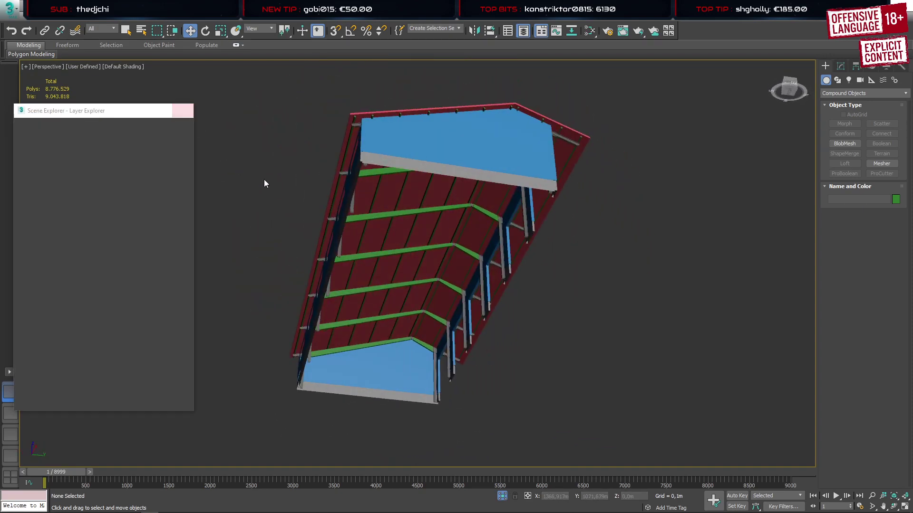
alt+middle_drag(265, 183, 406, 228)
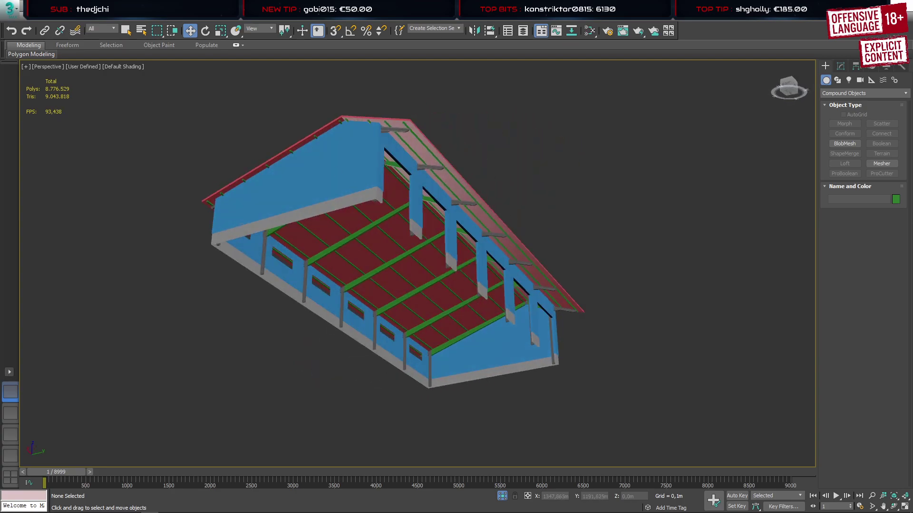
key(ctrl+s)
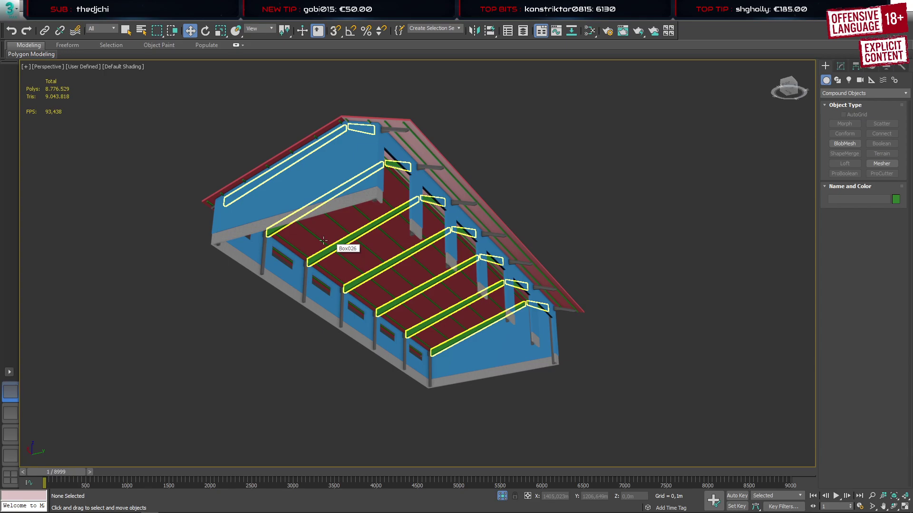
click(11, 11)
click(34, 121)
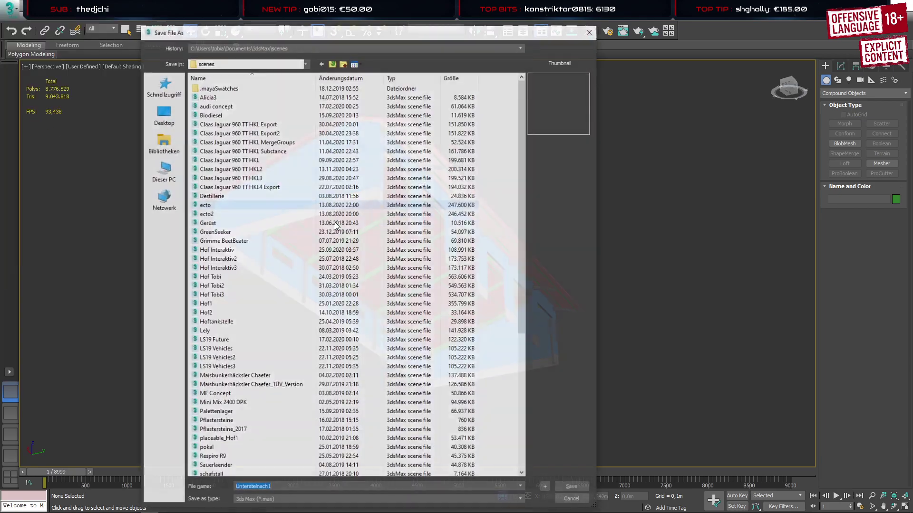
scroll(335, 225, down, 10)
double_click(245, 453)
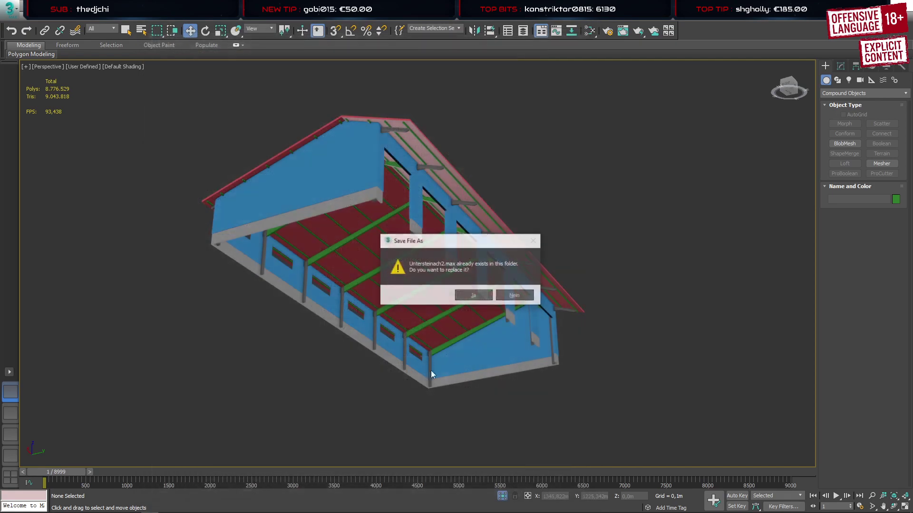
click(473, 296)
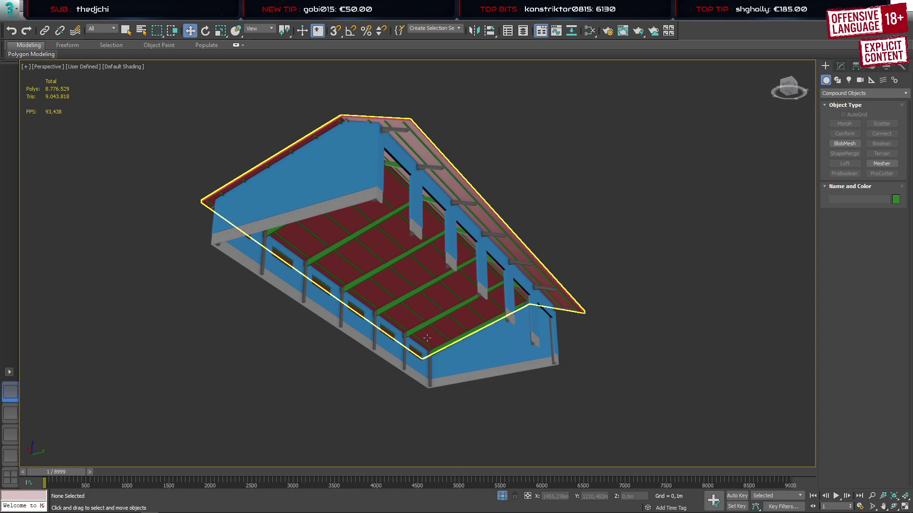
click(44, 507)
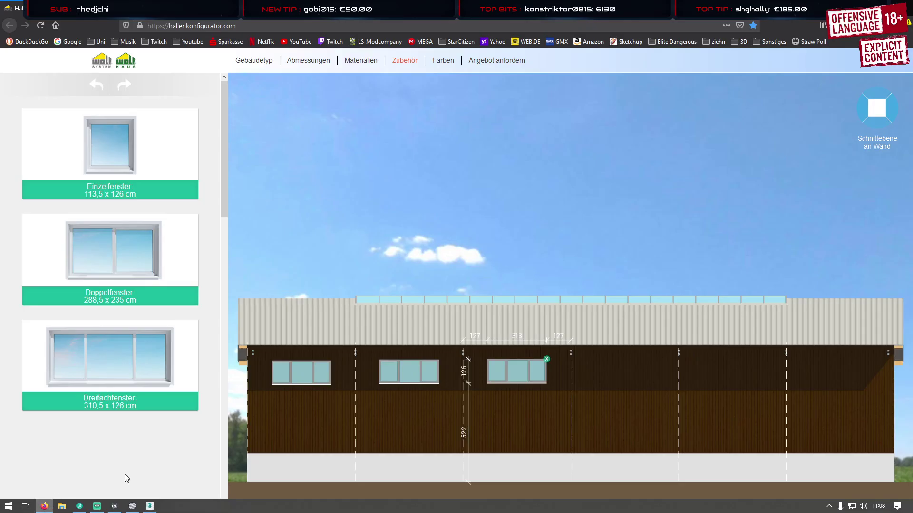
click(265, 62)
drag(464, 218, 435, 214)
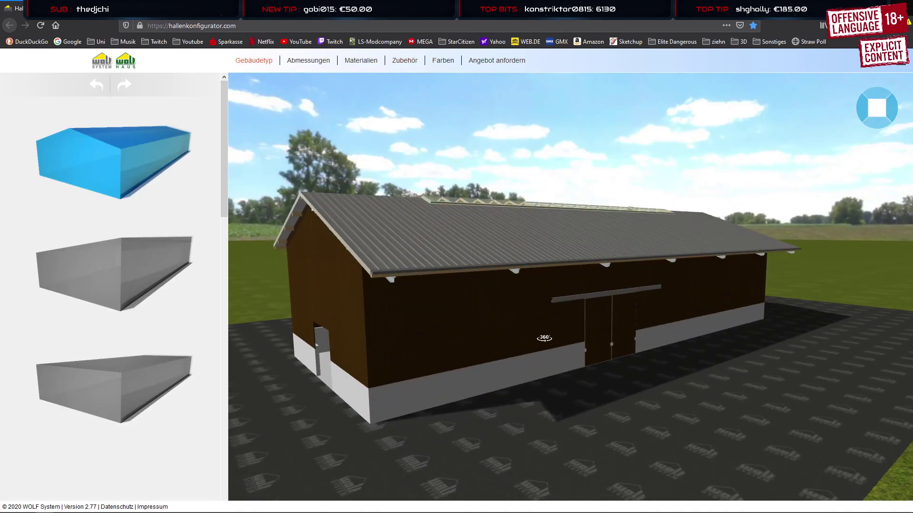
drag(477, 326, 446, 305)
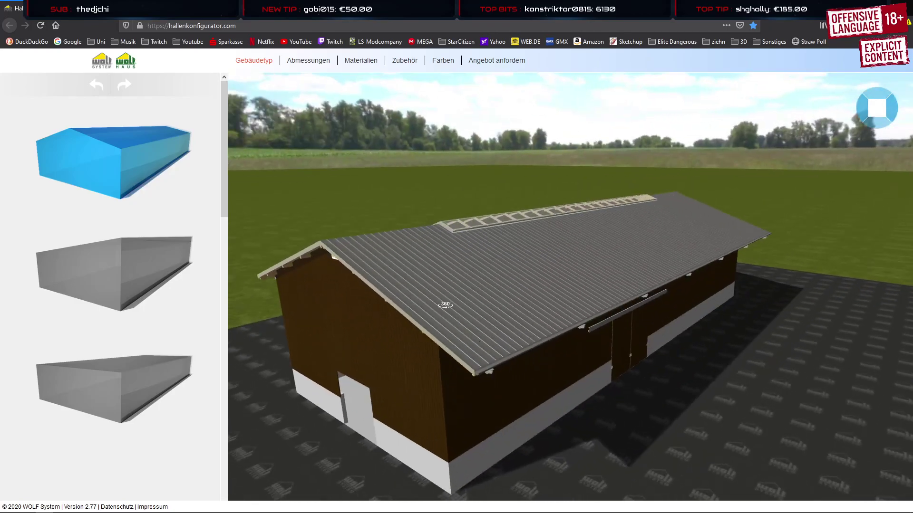
click(362, 64)
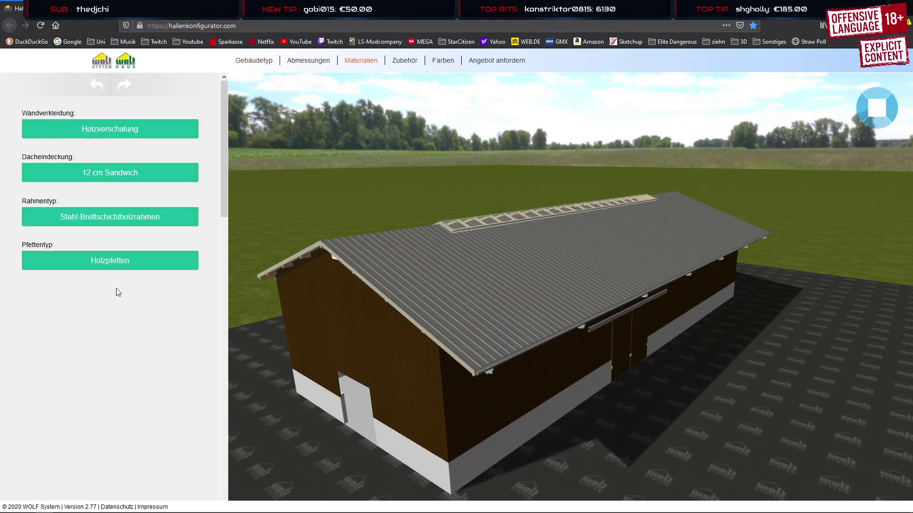
click(117, 264)
click(169, 360)
click(95, 133)
click(173, 356)
click(122, 174)
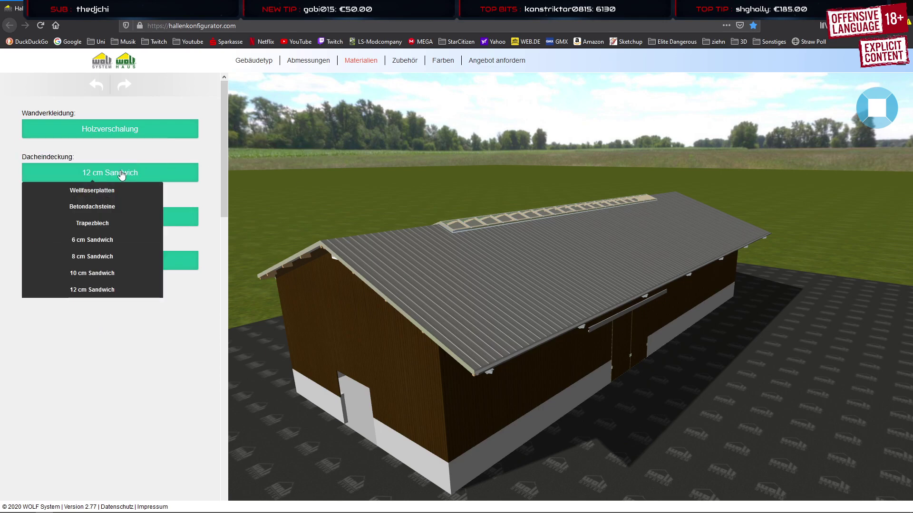
click(105, 191)
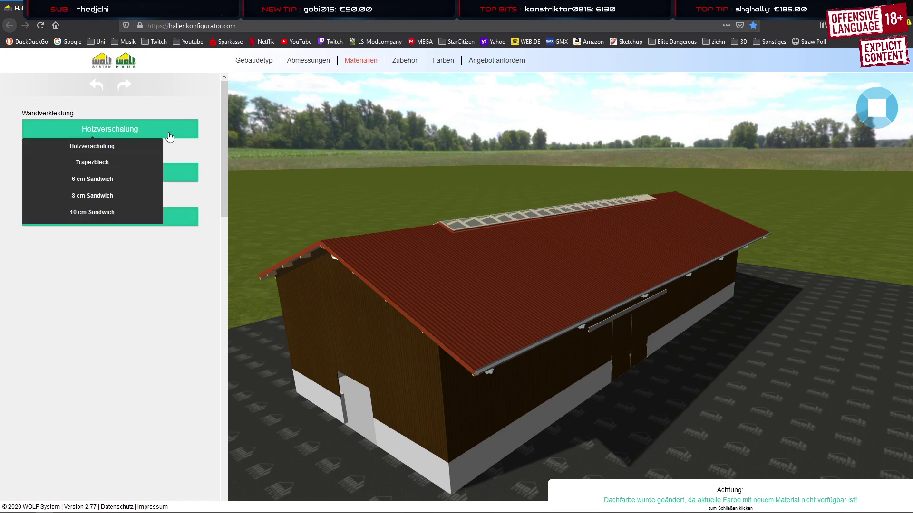
click(177, 177)
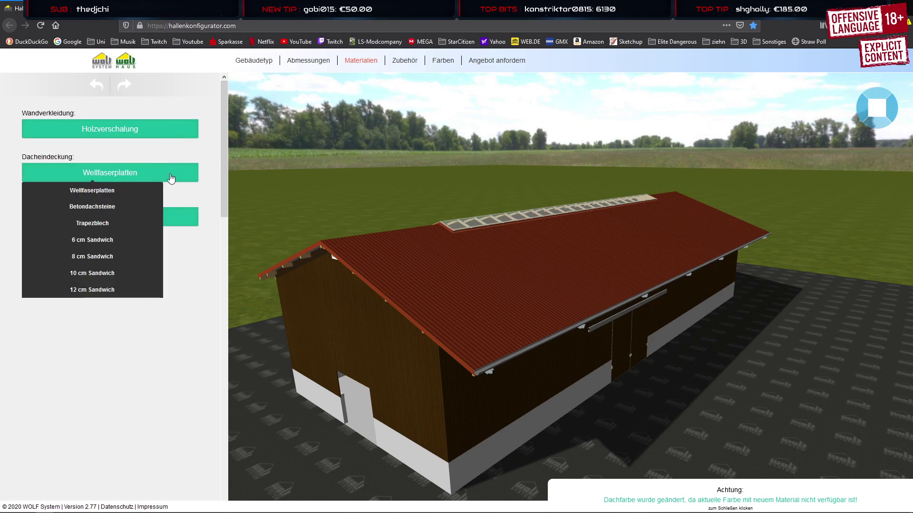
click(105, 209)
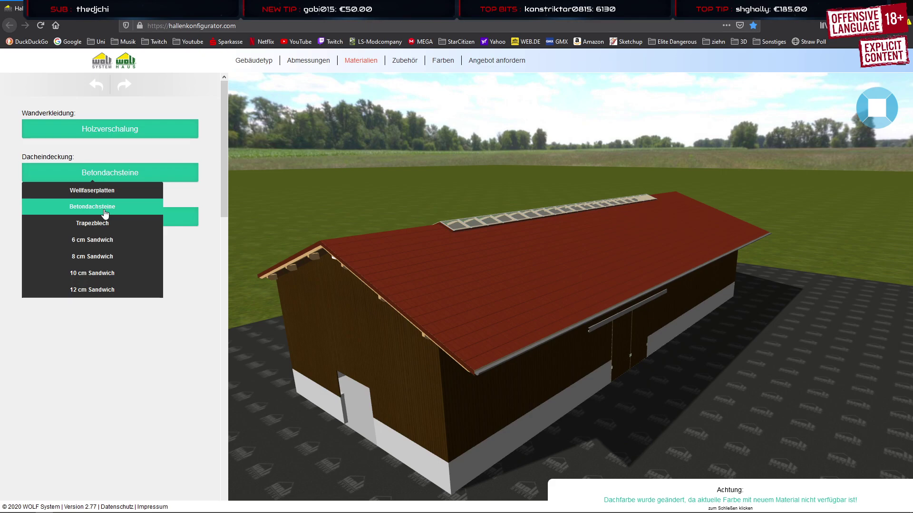
click(106, 241)
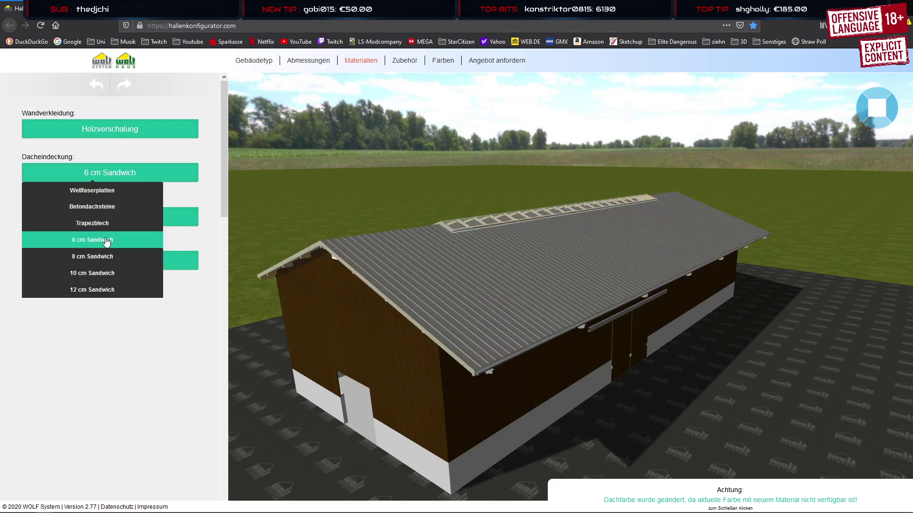
click(99, 289)
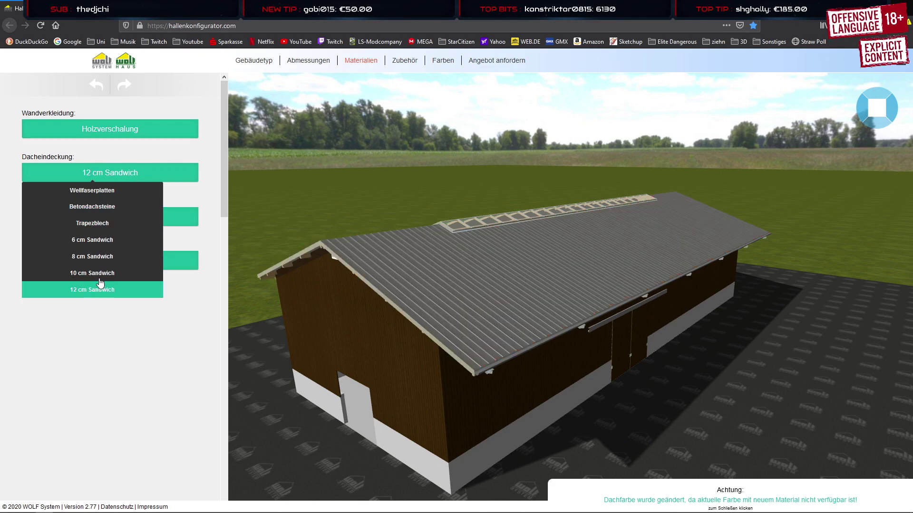
click(103, 275)
click(95, 191)
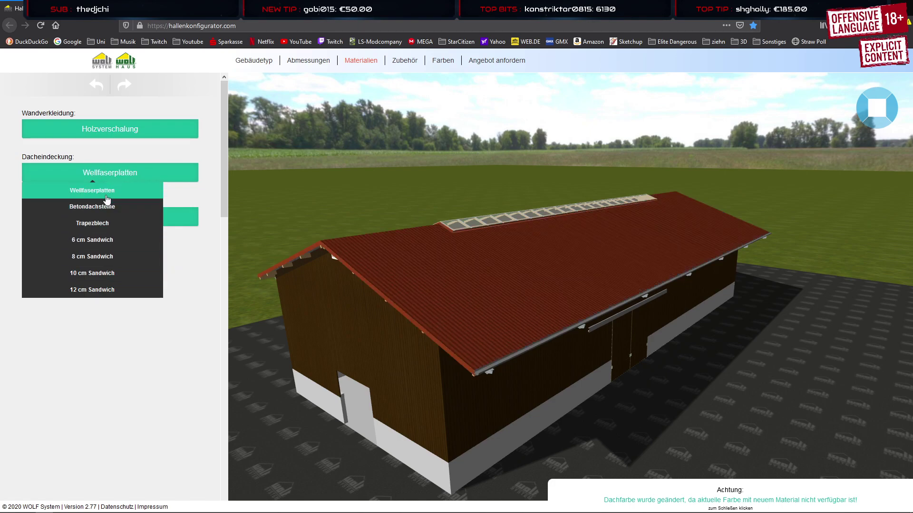
drag(486, 285, 469, 300)
mouse_move(443, 61)
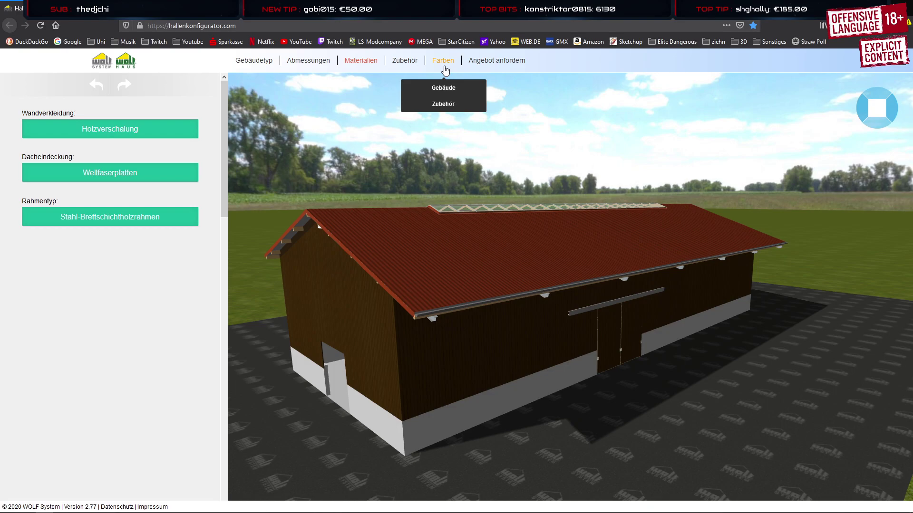
click(443, 92)
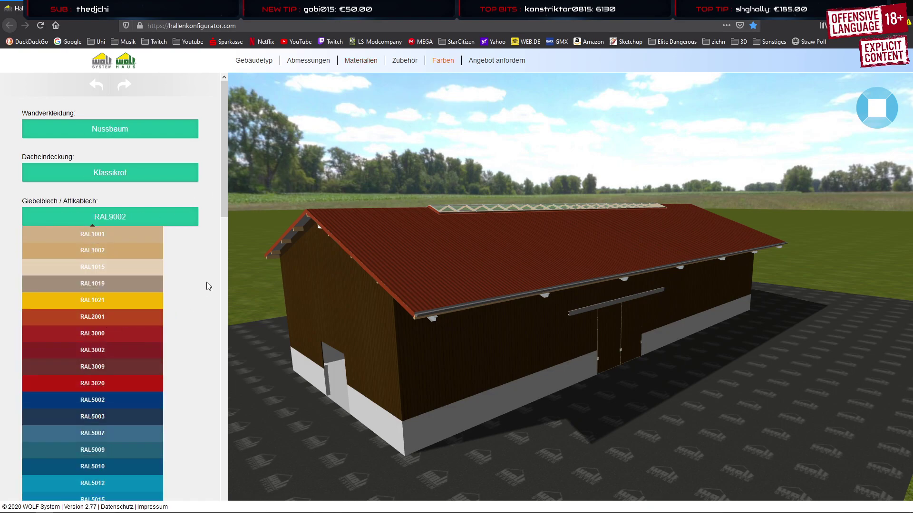
click(140, 216)
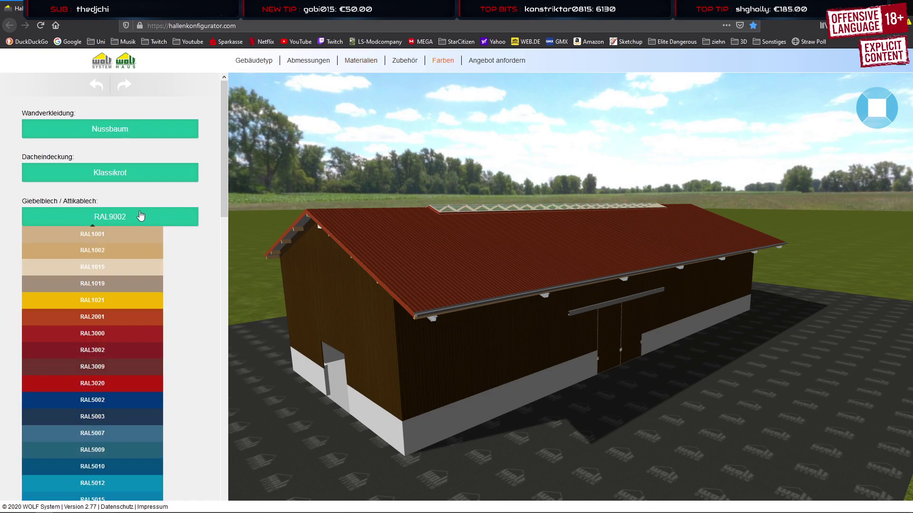
click(115, 408)
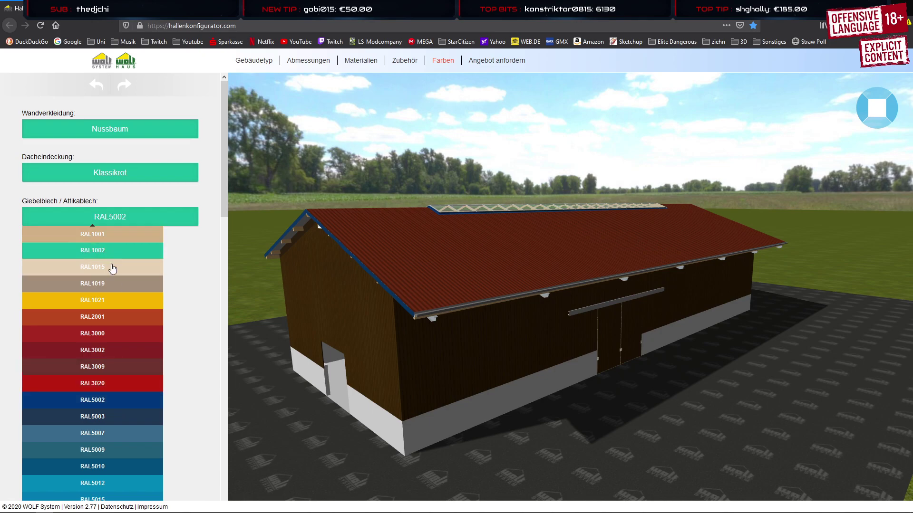
click(113, 285)
scroll(114, 290, down, 7)
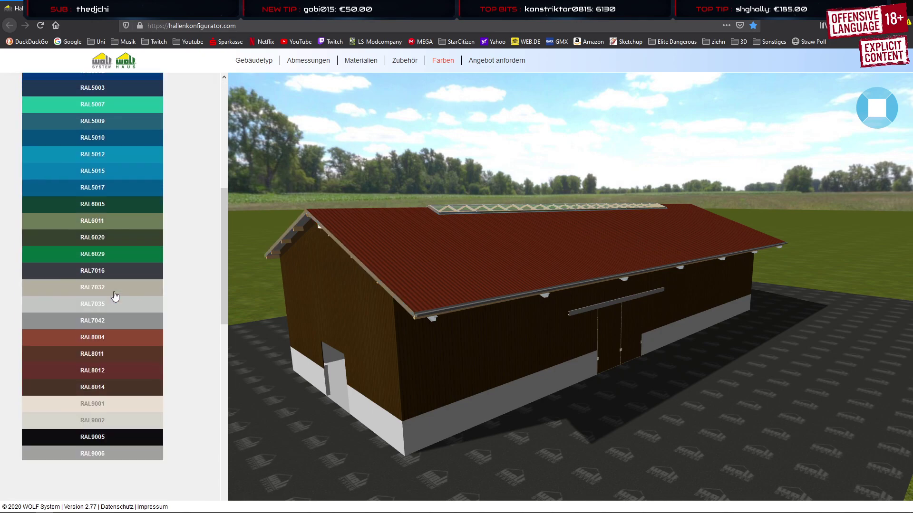
click(107, 428)
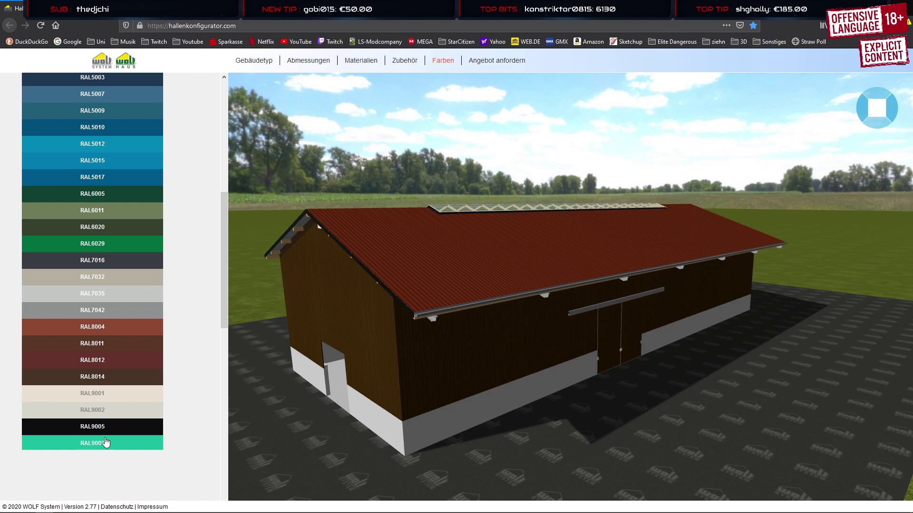
click(105, 442)
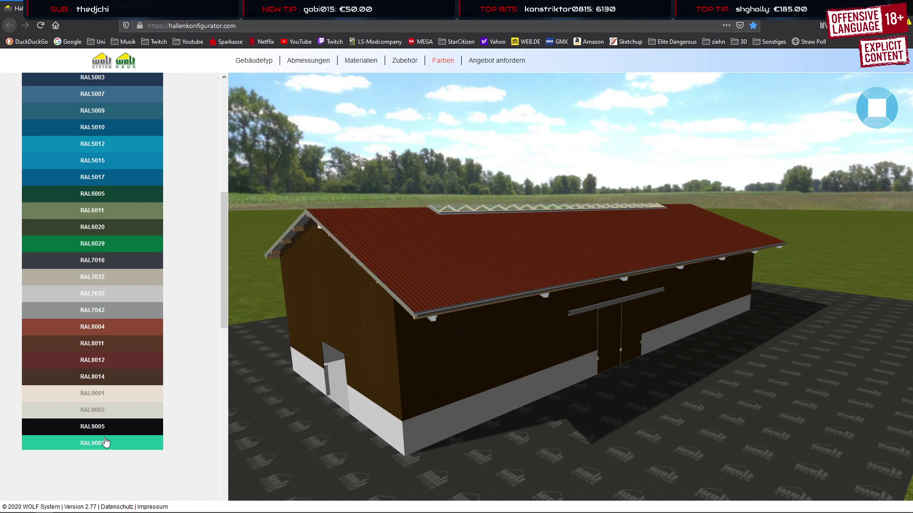
click(110, 377)
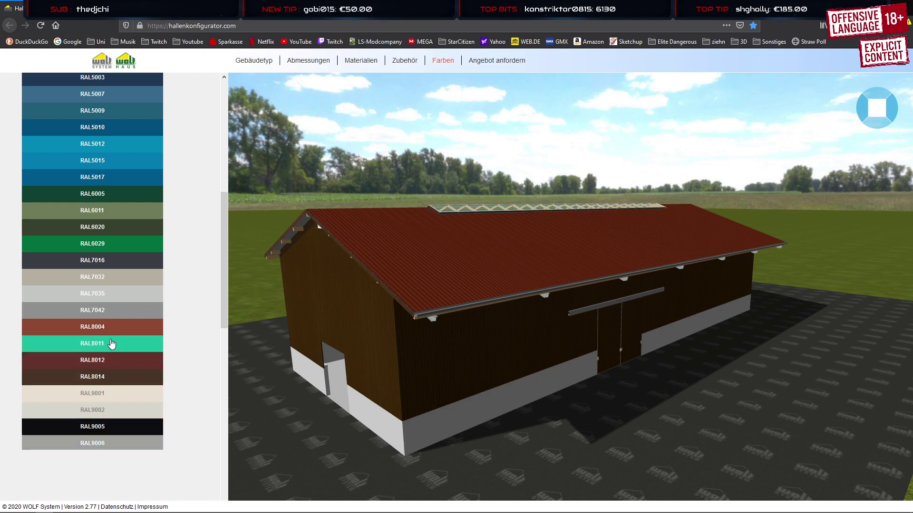
click(105, 281)
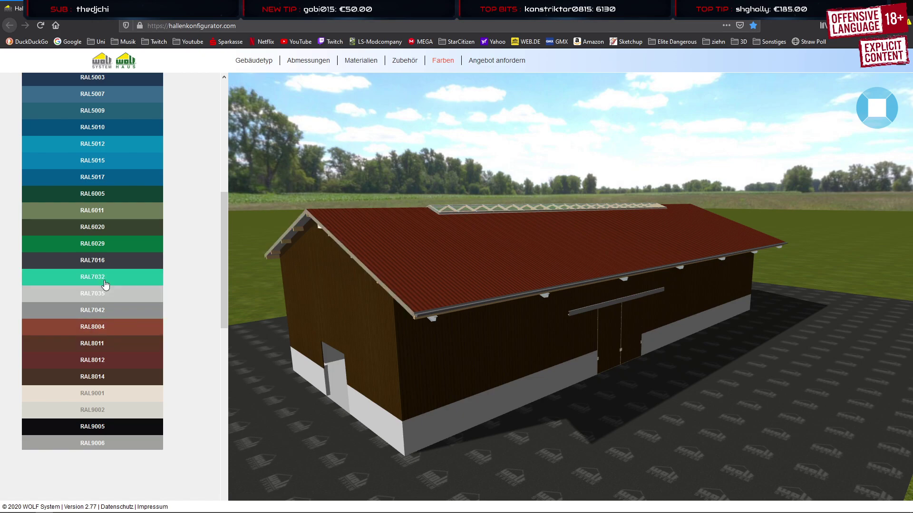
click(110, 376)
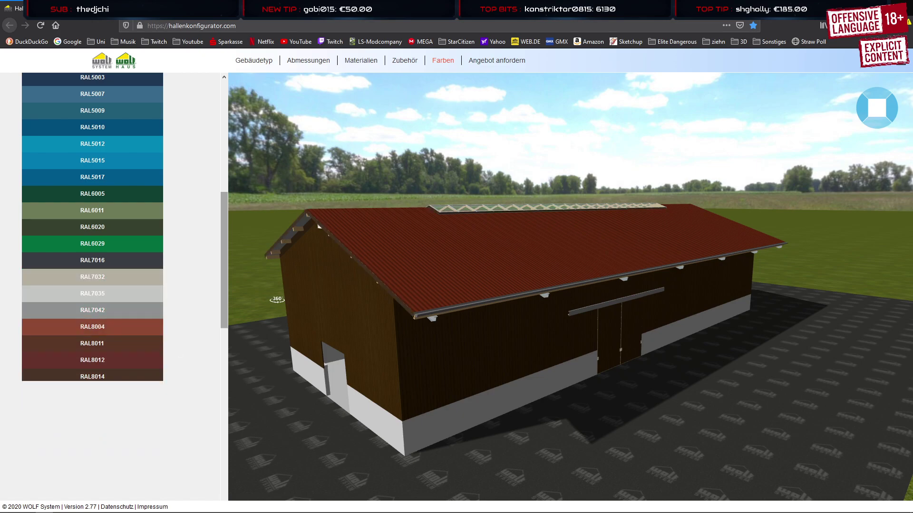
scroll(159, 209, up, 5)
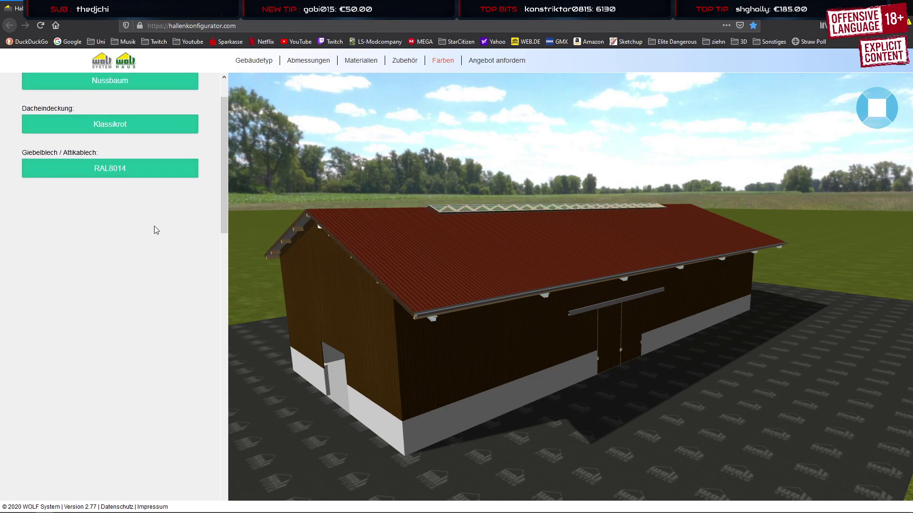
scroll(133, 227, up, 2)
click(118, 218)
click(126, 177)
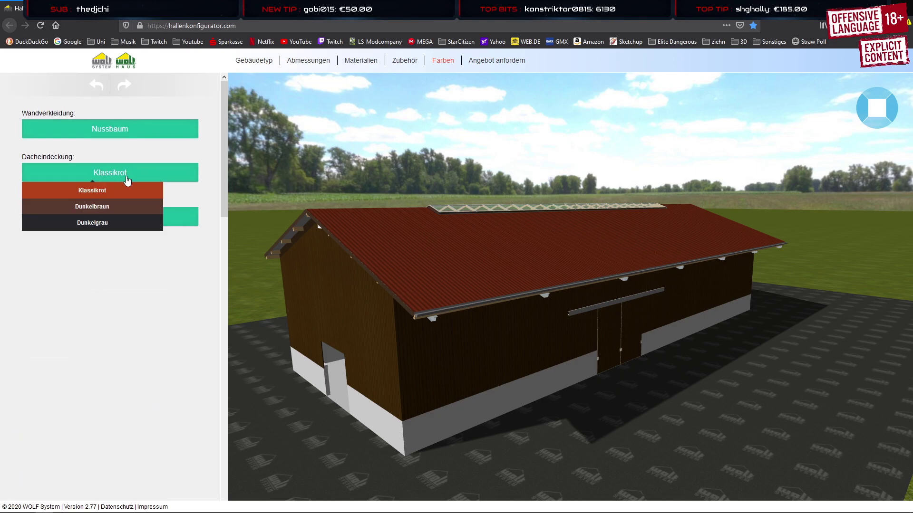
click(118, 208)
click(113, 224)
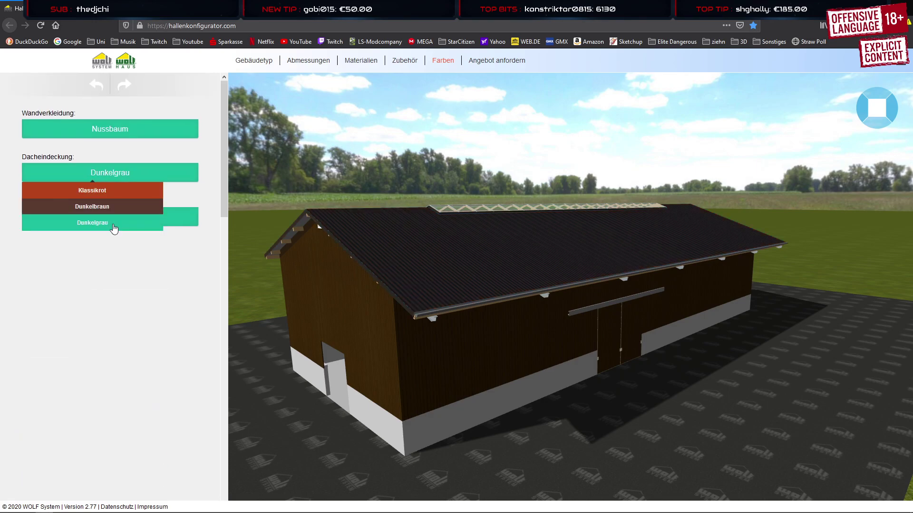
click(124, 131)
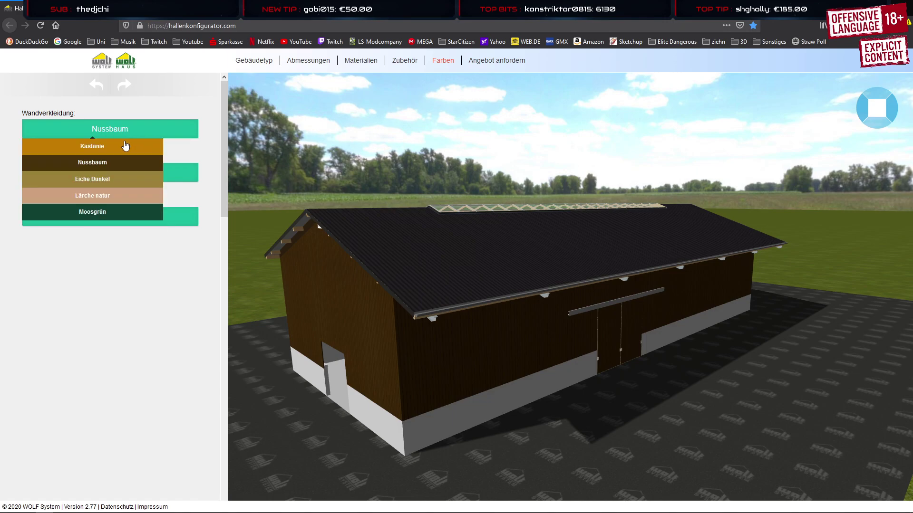
click(123, 147)
click(99, 213)
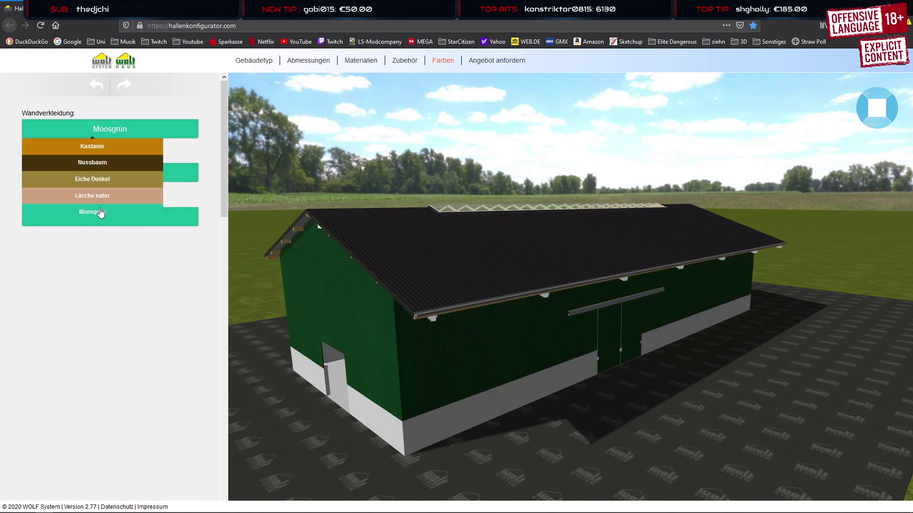
click(98, 196)
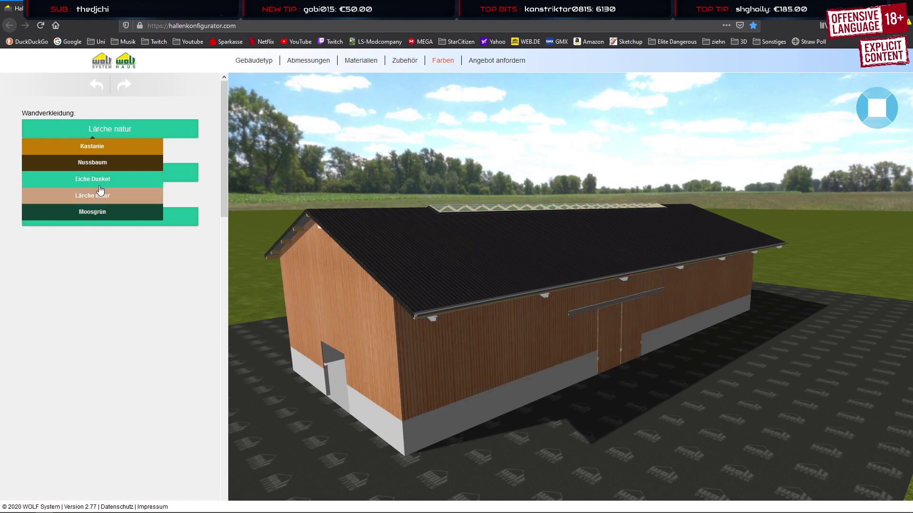
click(101, 184)
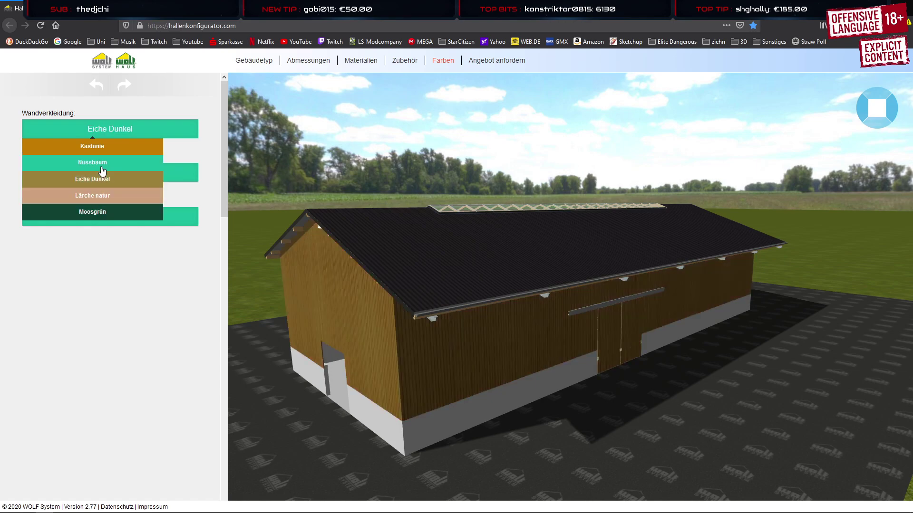
click(101, 170)
click(102, 179)
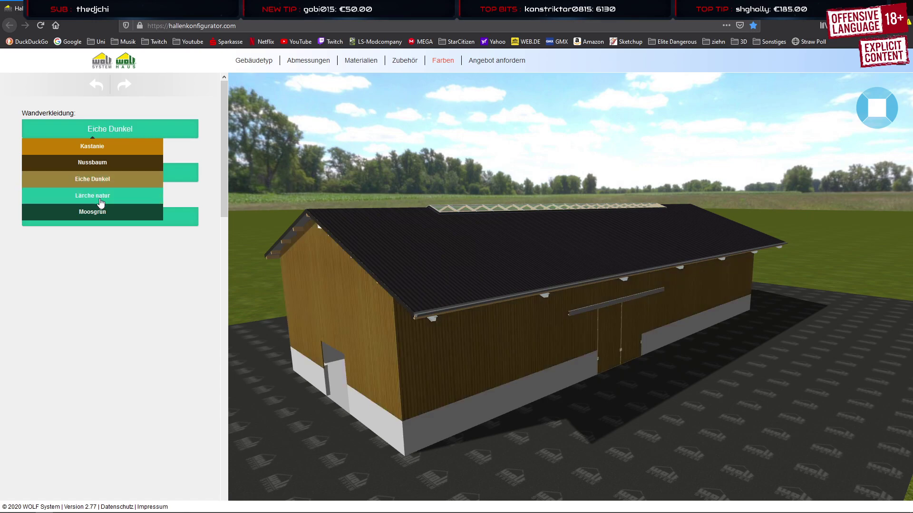
click(101, 196)
drag(430, 294, 442, 275)
click(115, 131)
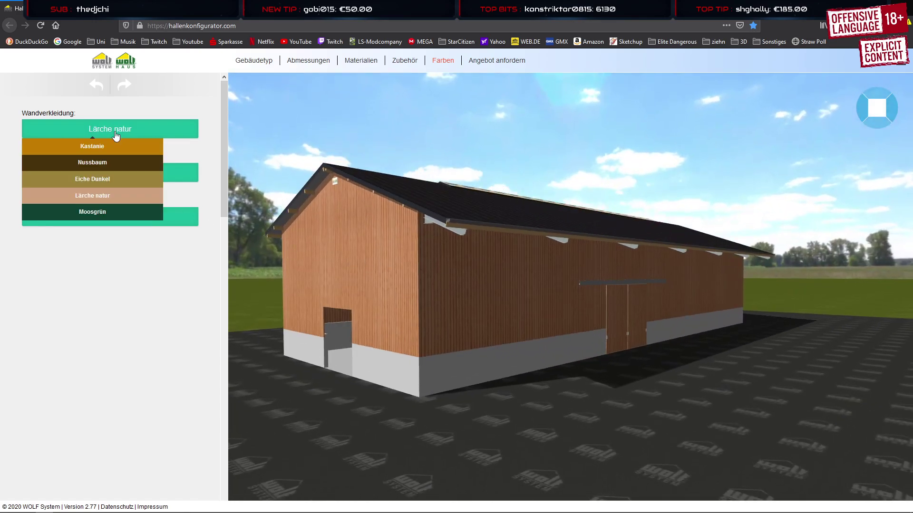
click(116, 213)
drag(465, 231, 424, 249)
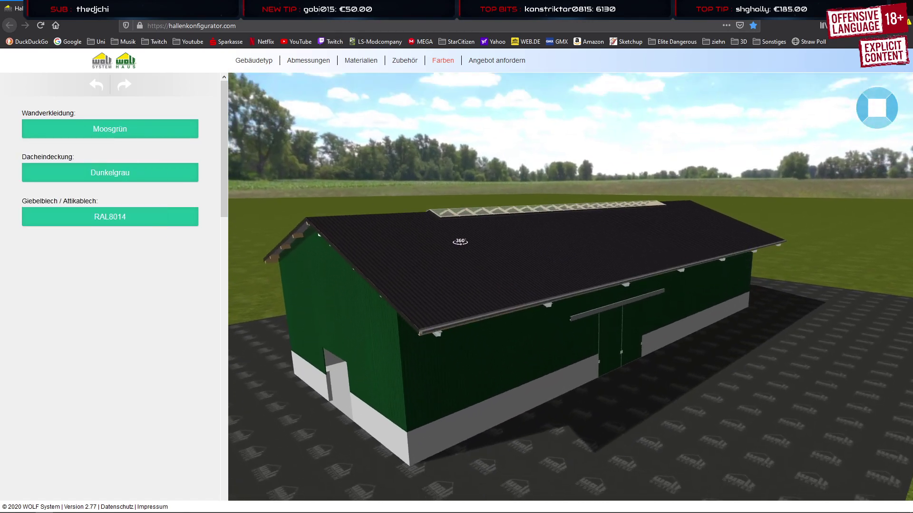
click(126, 219)
click(122, 173)
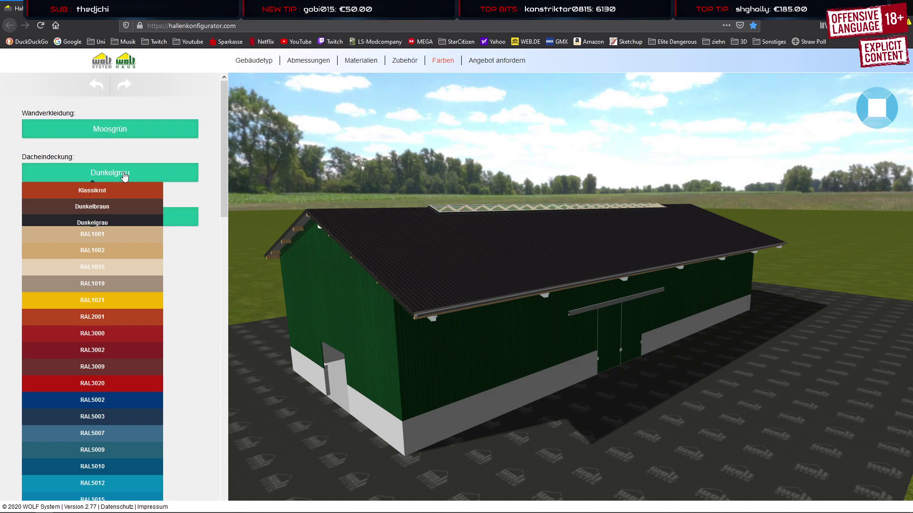
click(122, 191)
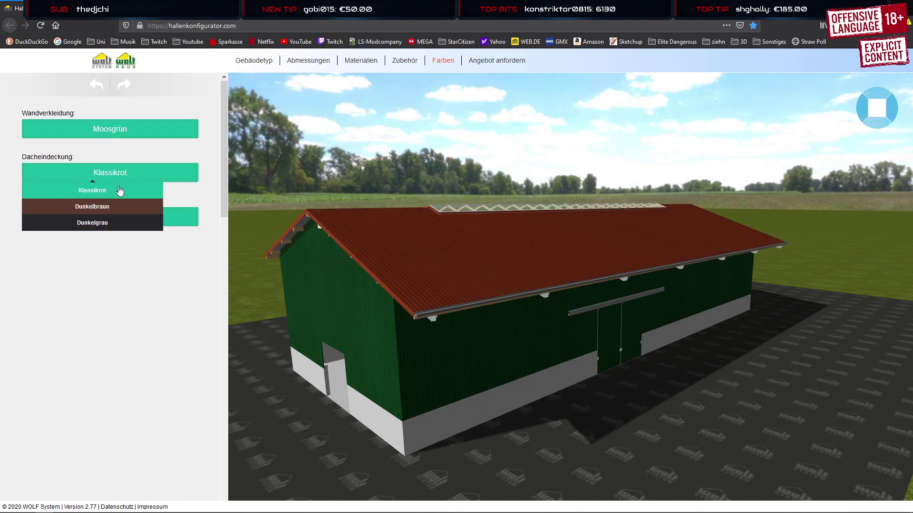
click(108, 207)
click(110, 223)
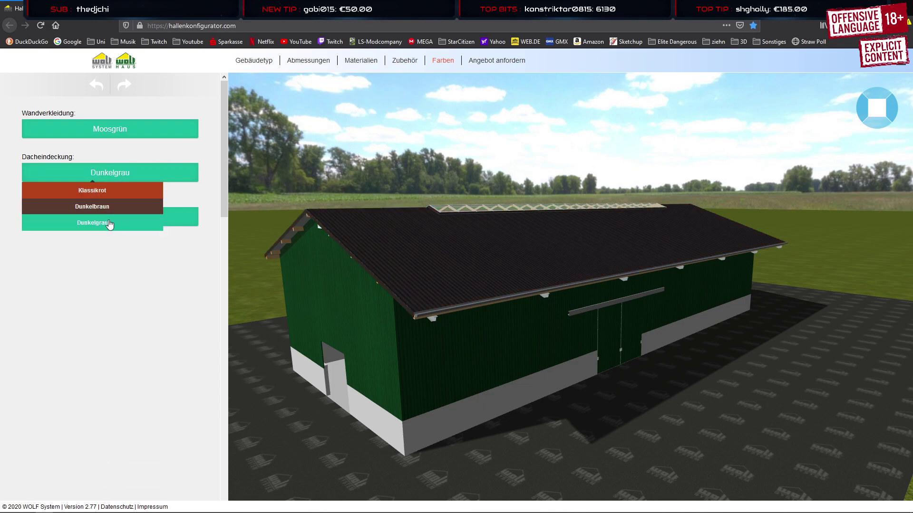
drag(482, 268, 480, 289)
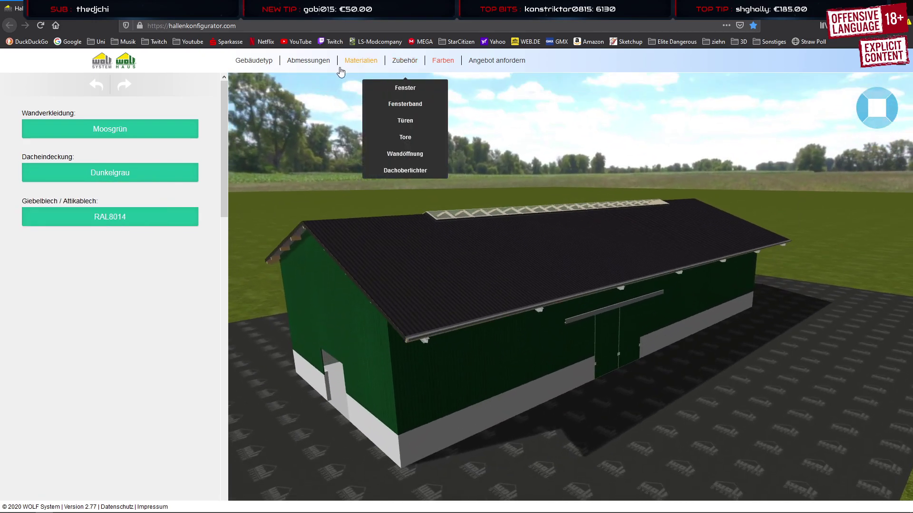
Shorten the ridge skylight in the Dachoberlichter plan to span only axes 2–3, then return to Gebäudetyp
mouse_move(306, 61)
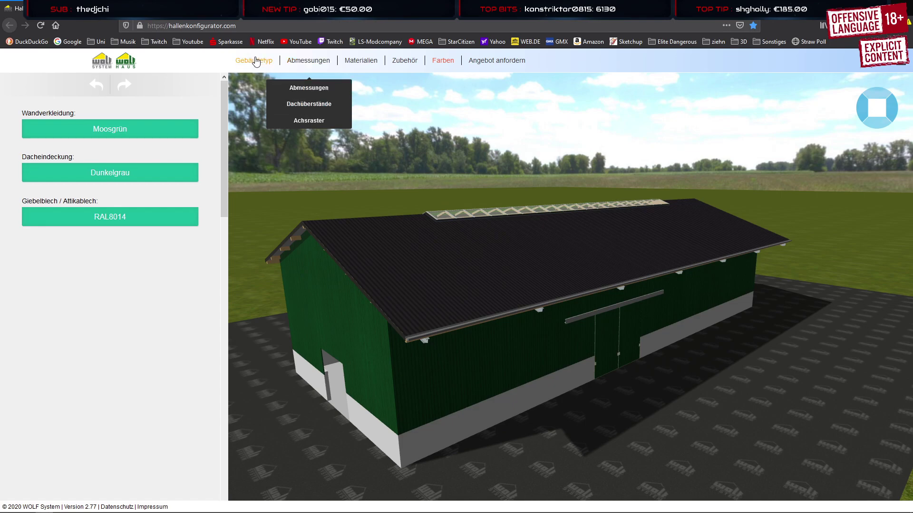
click(366, 64)
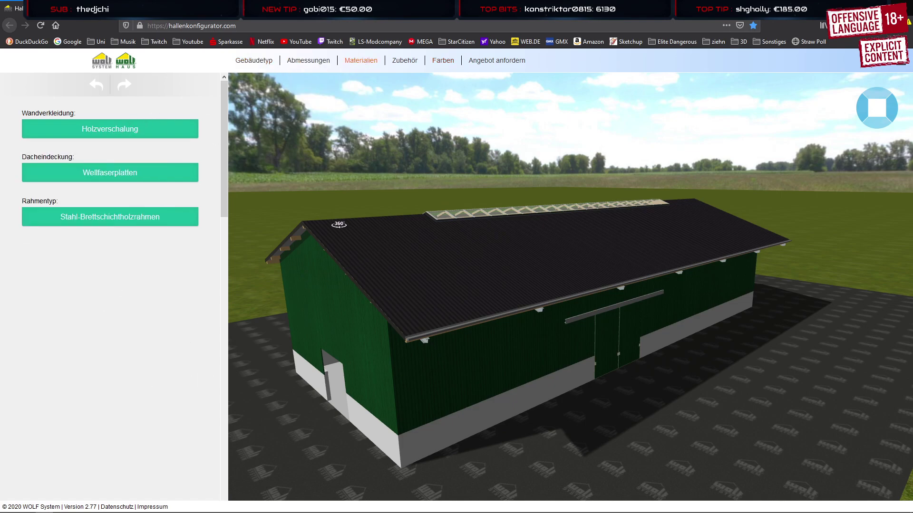
mouse_move(404, 60)
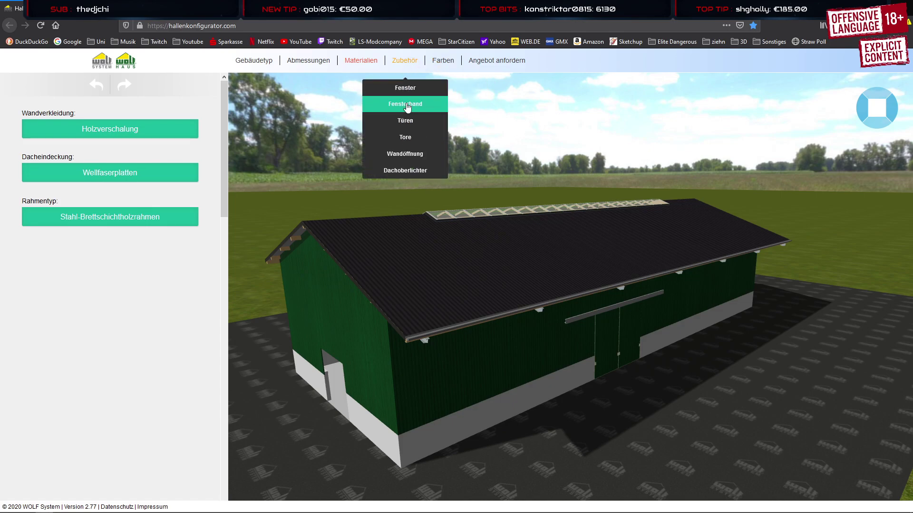
click(407, 170)
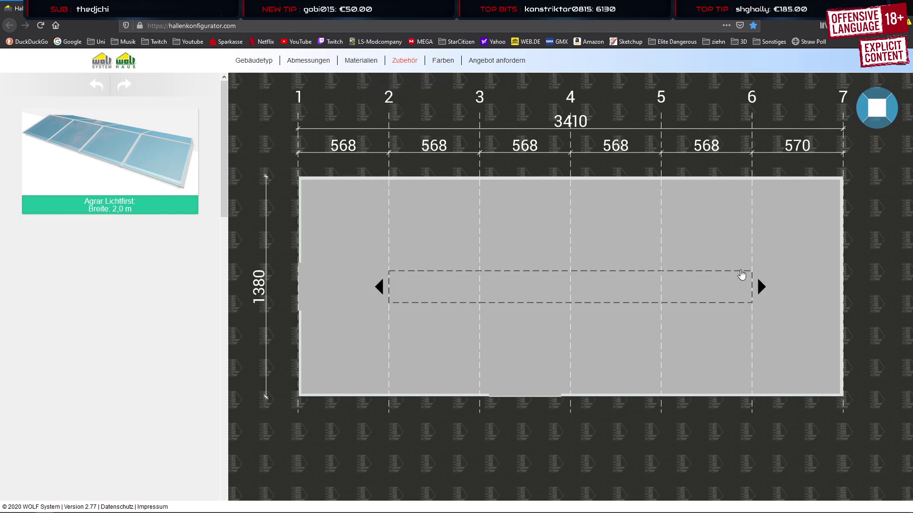
click(134, 212)
drag(759, 287, 298, 294)
click(254, 61)
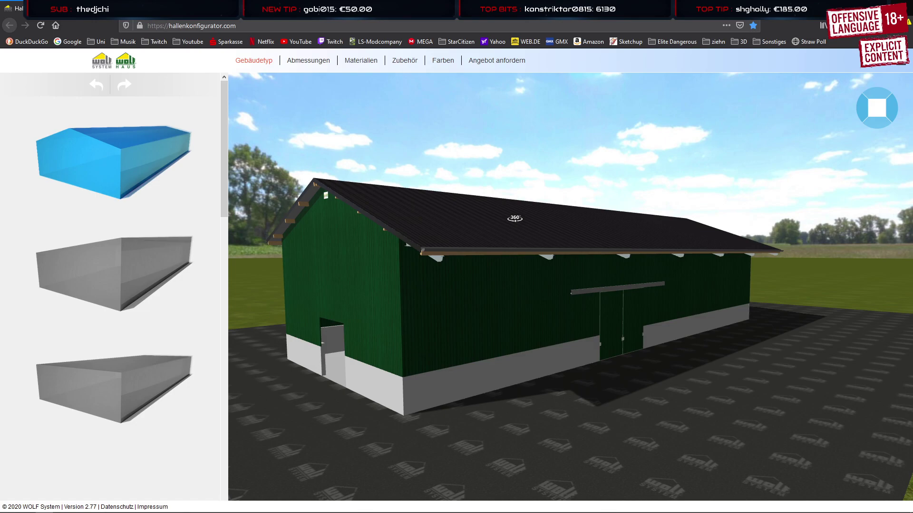
Preview Betondachsteine and Trapezblech roof coverings, then revert to Wellfaserplatten
drag(467, 230, 450, 254)
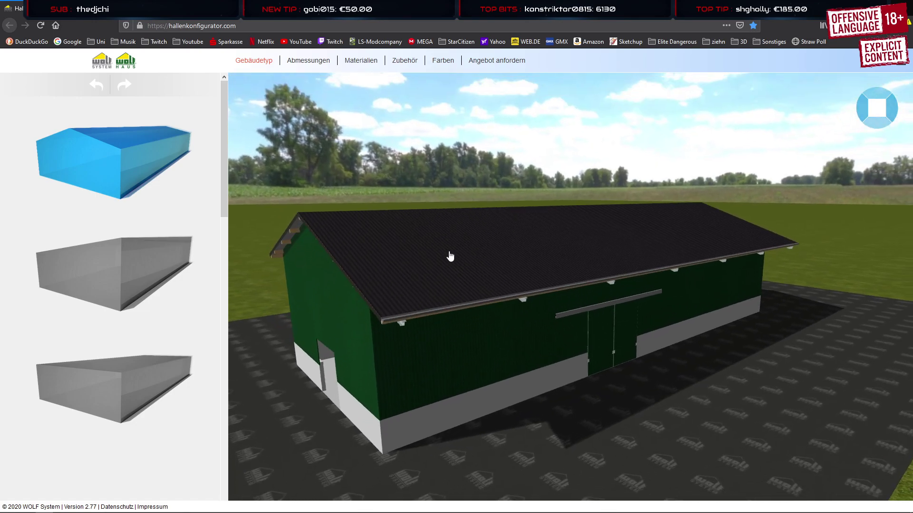
click(369, 67)
click(140, 173)
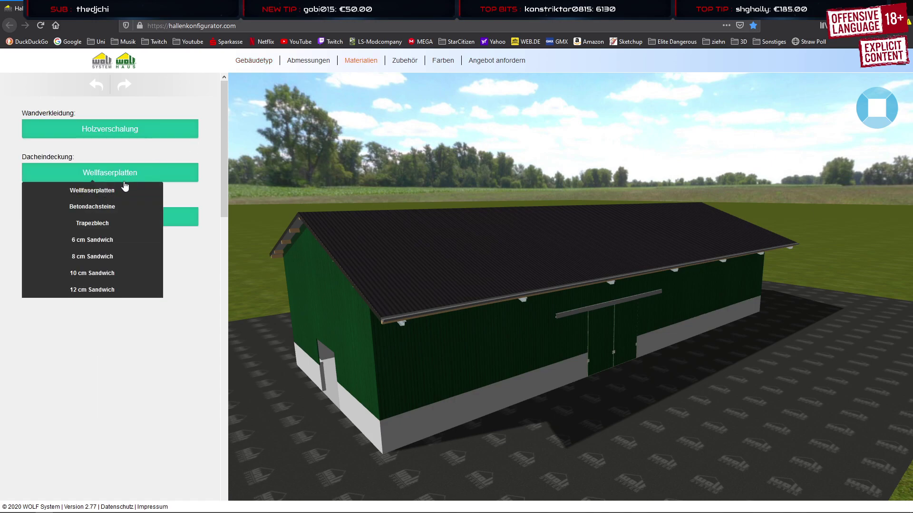
click(113, 208)
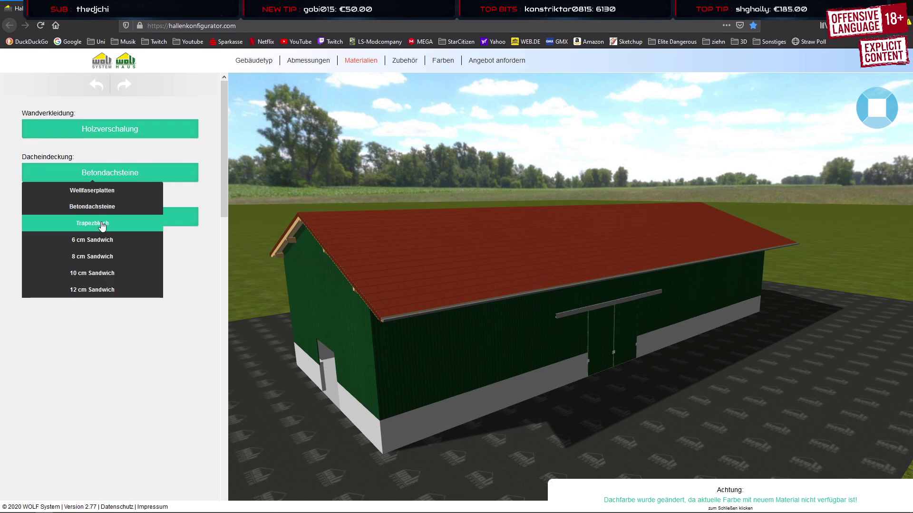
click(107, 223)
click(102, 192)
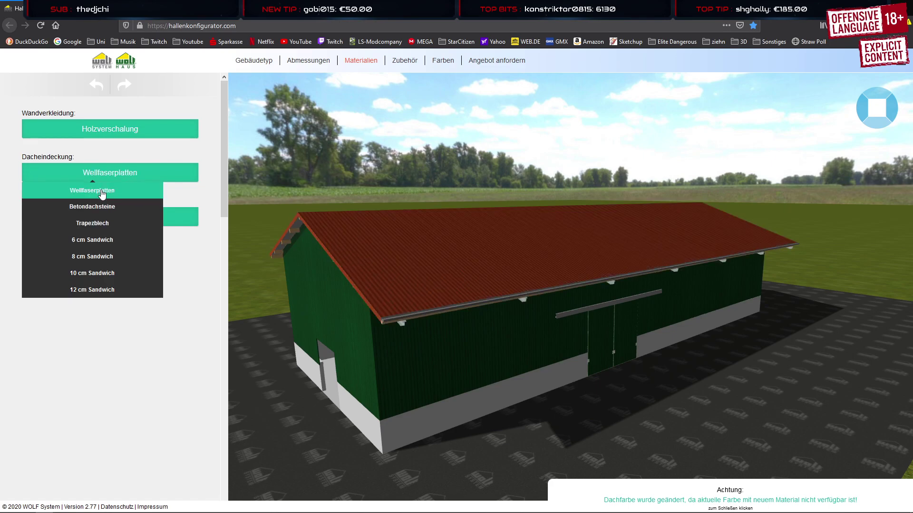
Set the roof covering to Trapezblech for a grey ribbed metal roof
scroll(373, 268, up, 5)
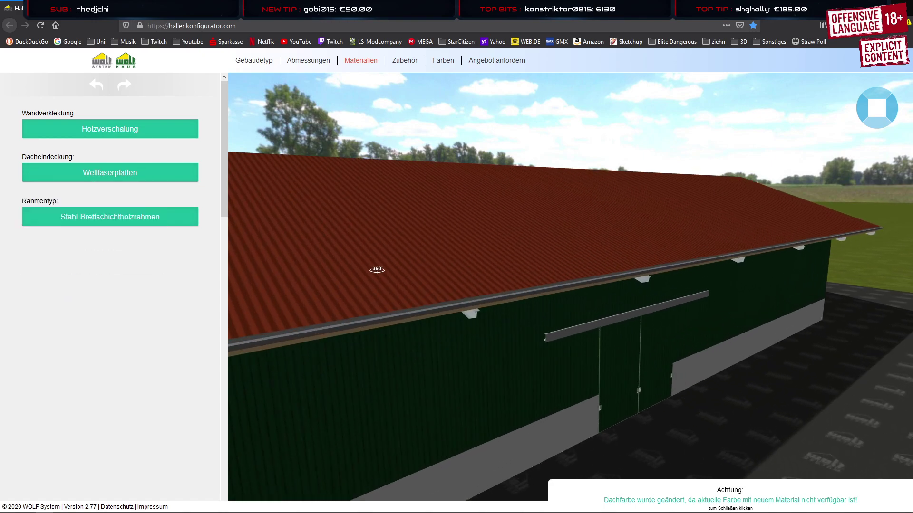
scroll(471, 247, up, 3)
scroll(494, 243, down, 3)
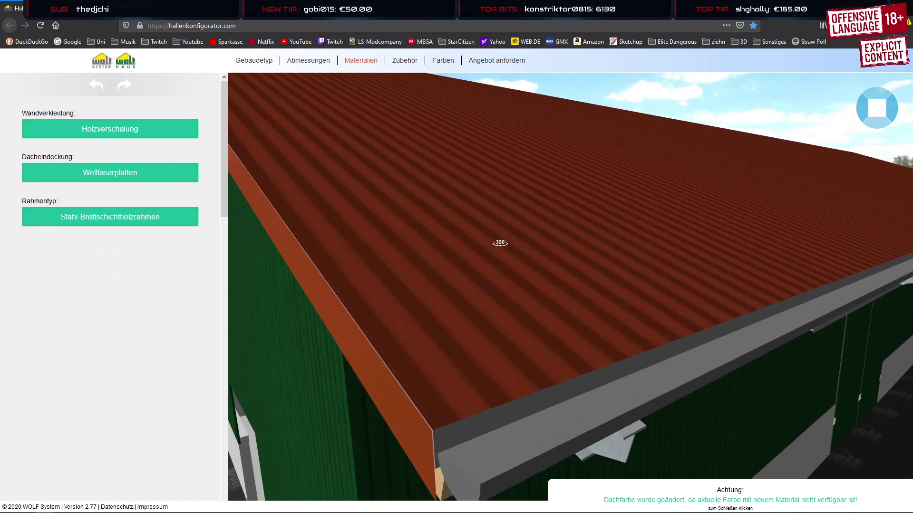
scroll(489, 249, down, 3)
drag(507, 240, 502, 249)
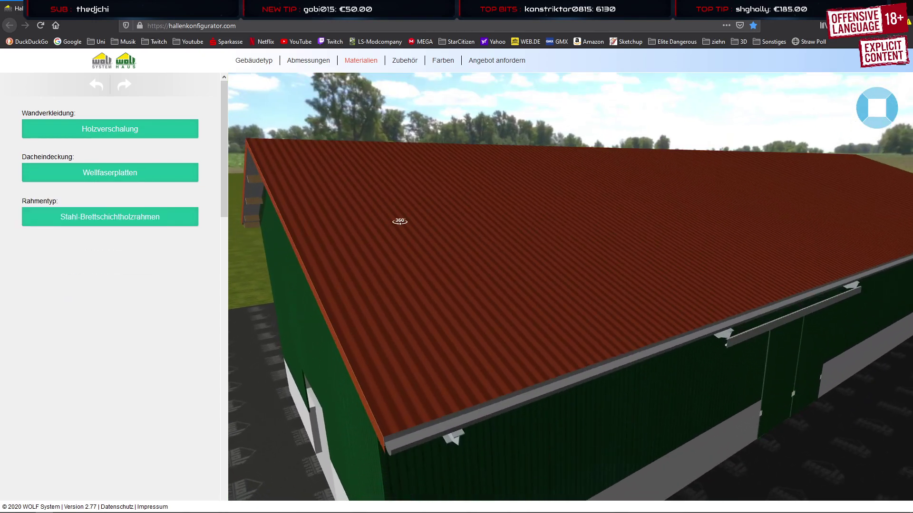
click(157, 174)
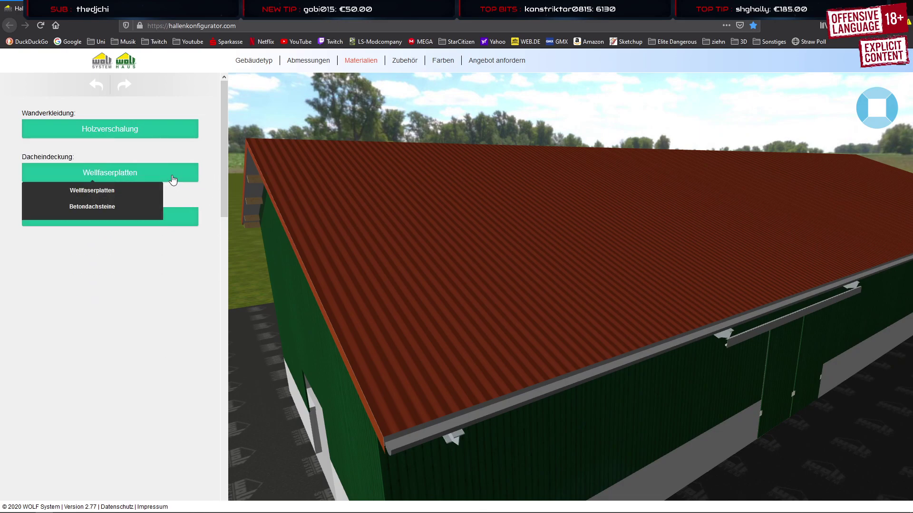
click(111, 228)
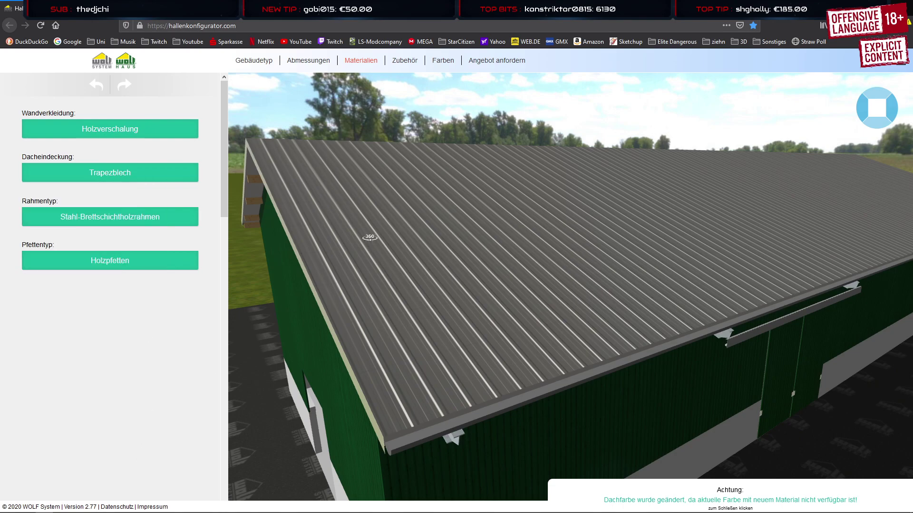
click(443, 62)
Preview a dark green RAL6005 roof, then RAL3000 red, viewing the hall from around
click(123, 172)
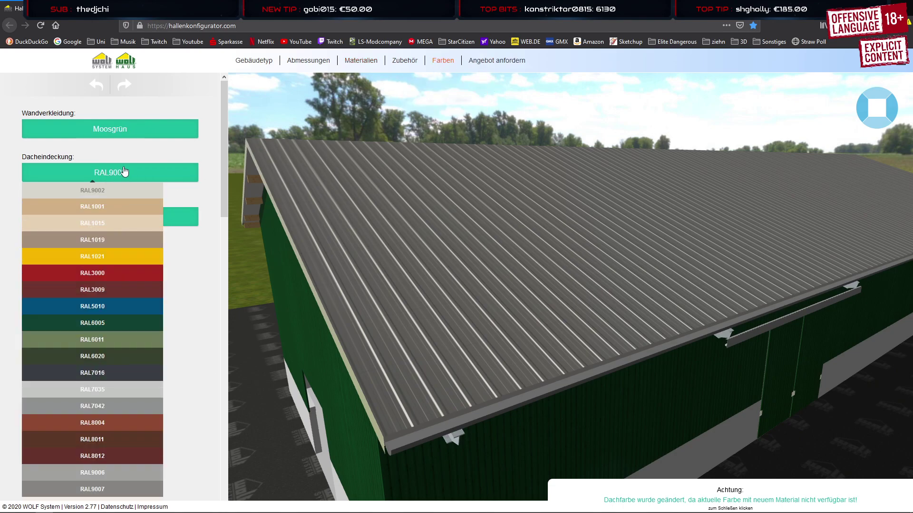
click(107, 324)
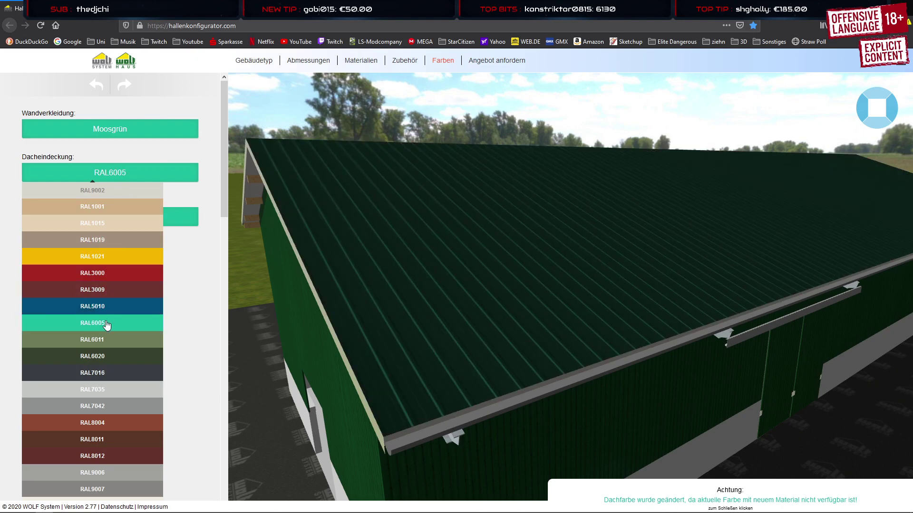
click(106, 273)
drag(371, 281, 557, 280)
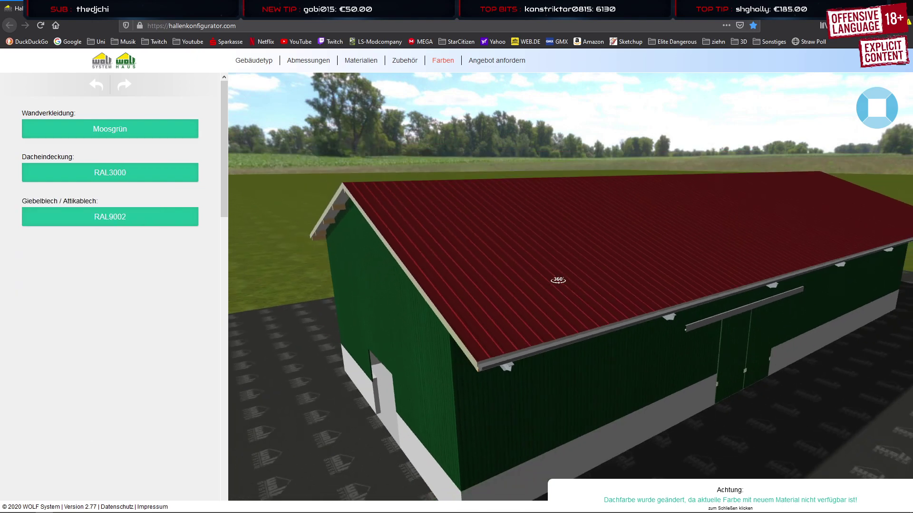
scroll(558, 281, down, 3)
right_drag(493, 316, 438, 301)
drag(438, 302, 470, 293)
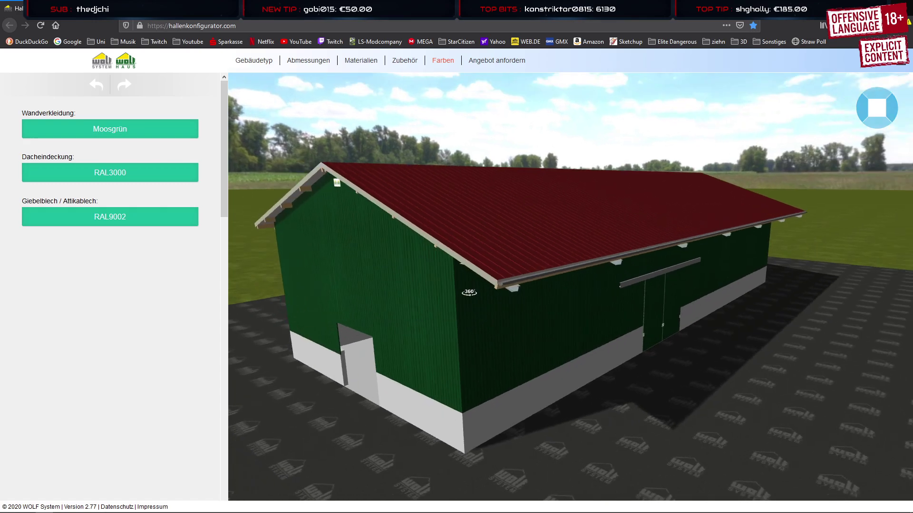
Compare RAL9006, 9007, 1015, 1001, 3009 and 8004 roof colours, settling on RAL3000 red
click(151, 181)
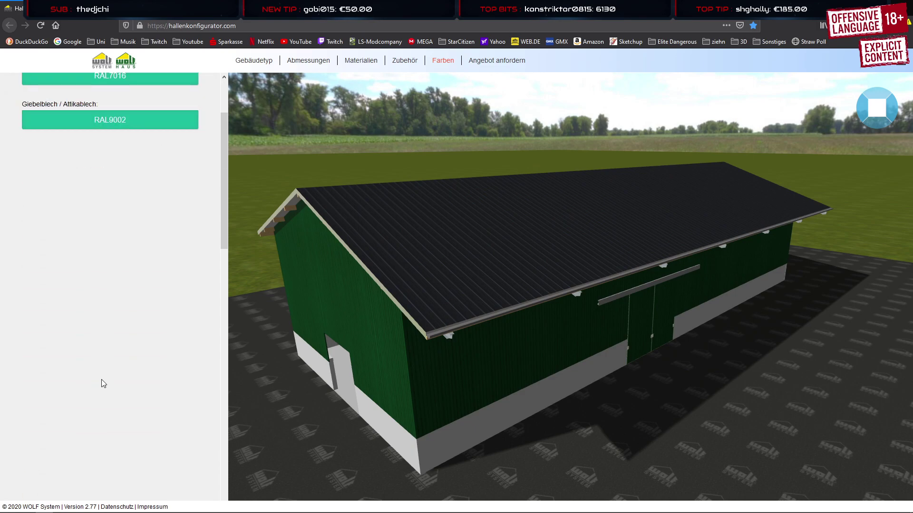
click(144, 180)
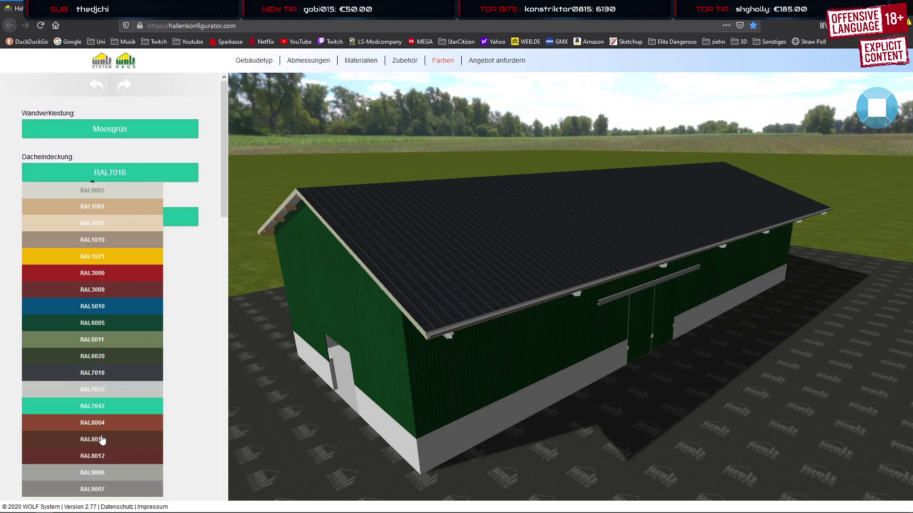
click(92, 478)
click(91, 486)
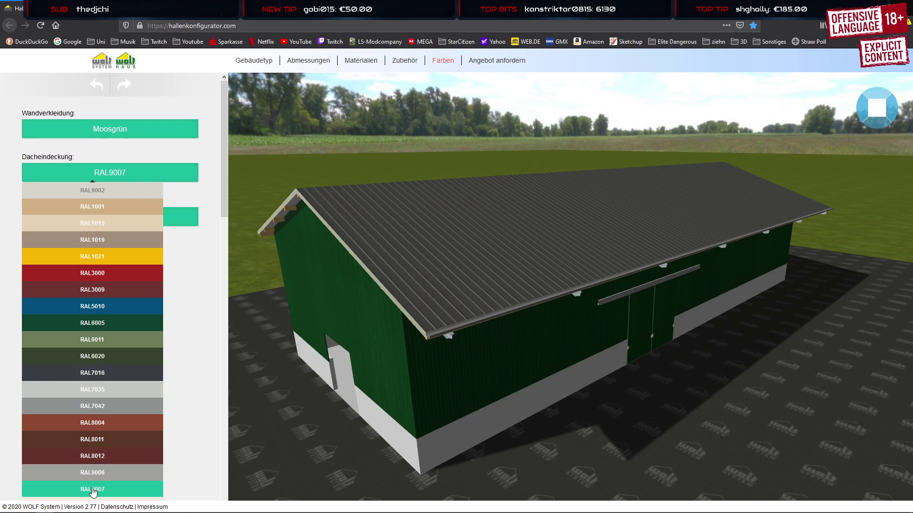
click(95, 223)
click(97, 207)
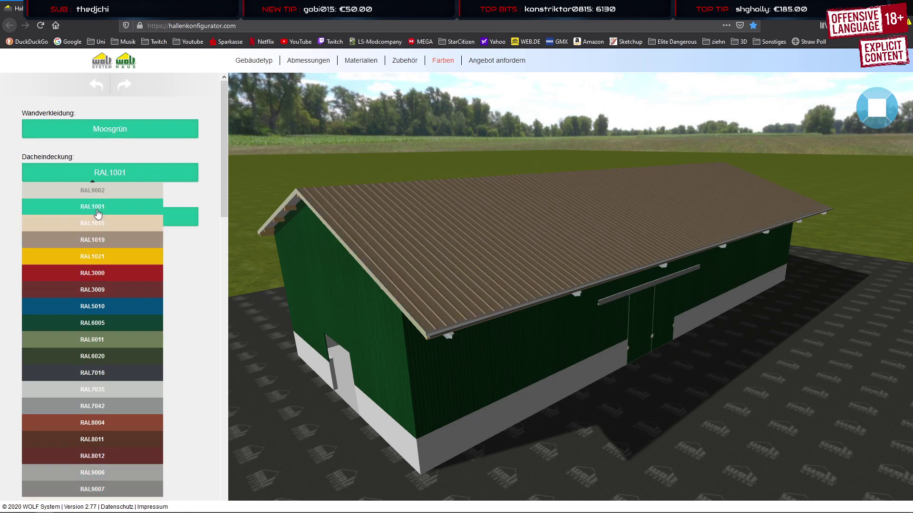
click(99, 289)
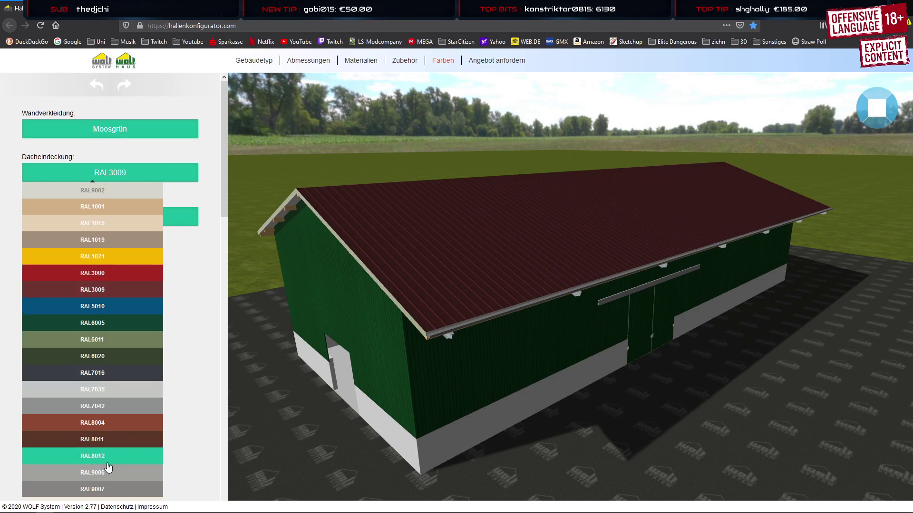
click(111, 422)
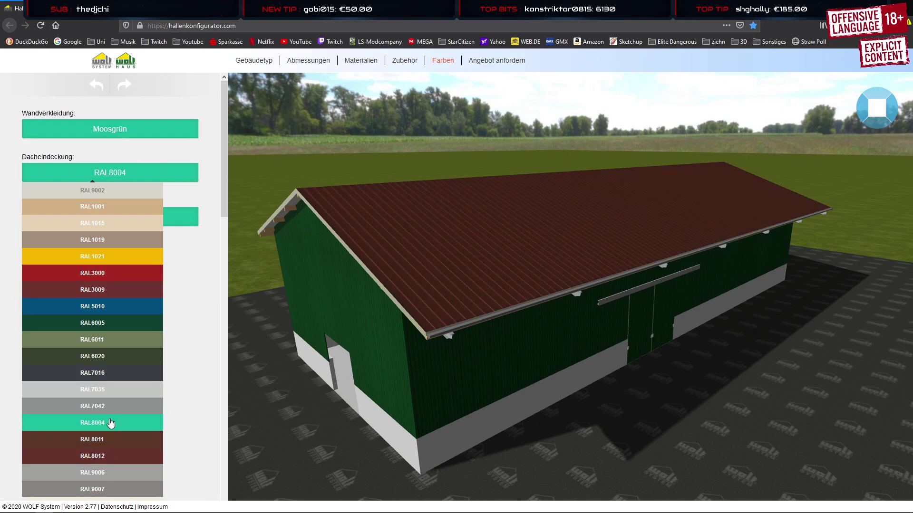
click(110, 278)
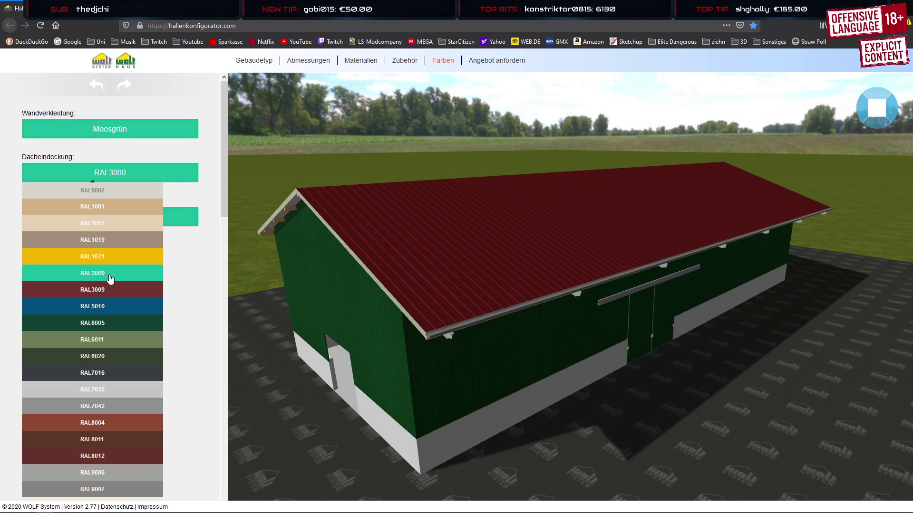
Set the Giebelblech/Attikablech trim colour to red RAL3002, orbiting the barn to check it
click(430, 218)
mouse_move(358, 323)
mouse_down()
mouse_move(580, 318)
mouse_move(642, 289)
mouse_move(591, 310)
mouse_move(339, 307)
mouse_move(201, 352)
mouse_move(316, 347)
mouse_move(367, 312)
mouse_move(364, 319)
mouse_move(370, 302)
mouse_move(362, 322)
mouse_up()
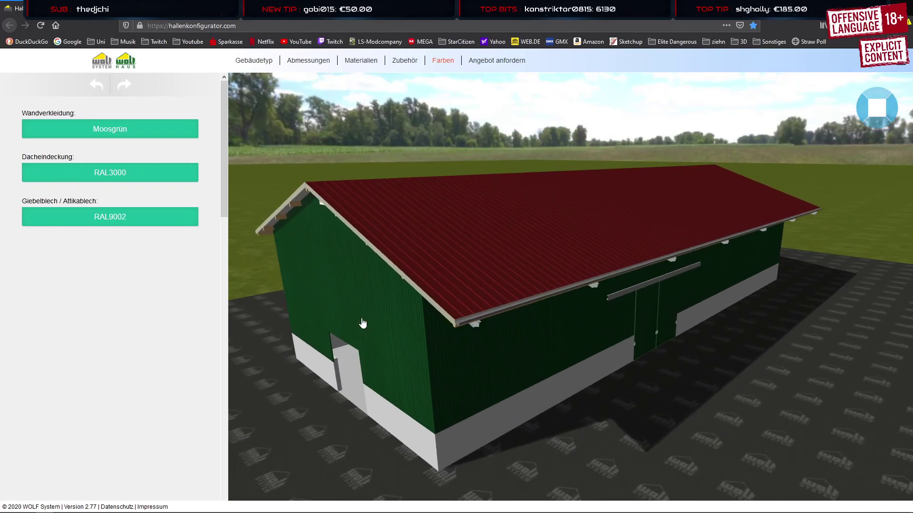
click(129, 217)
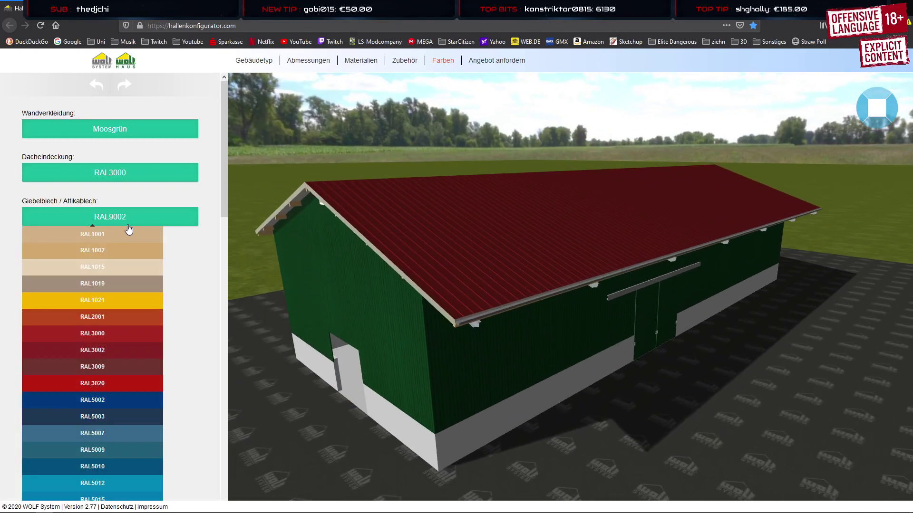
click(131, 367)
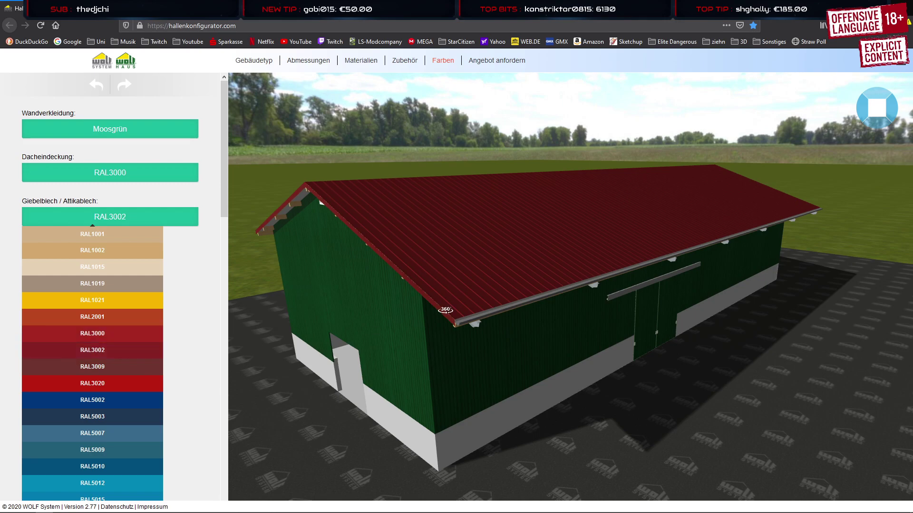
click(134, 354)
drag(519, 310, 473, 317)
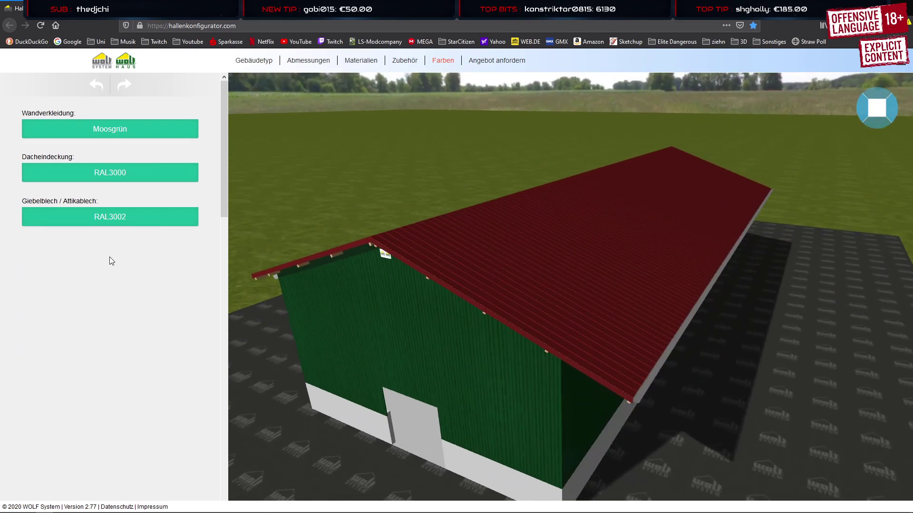
click(98, 215)
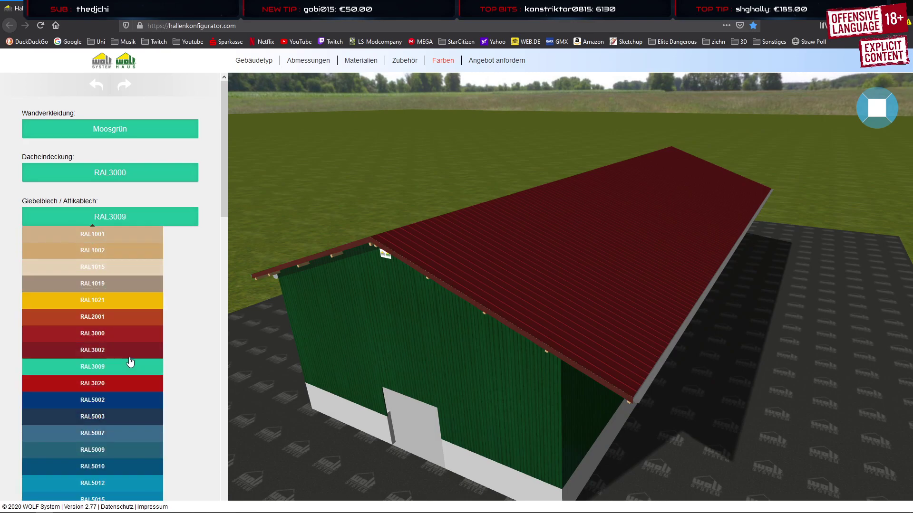
scroll(131, 354, down, 7)
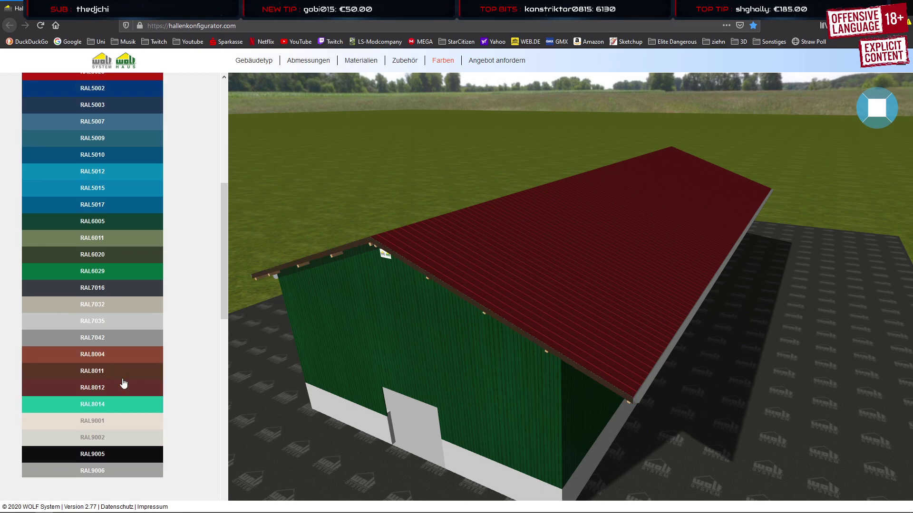
scroll(123, 382, up, 5)
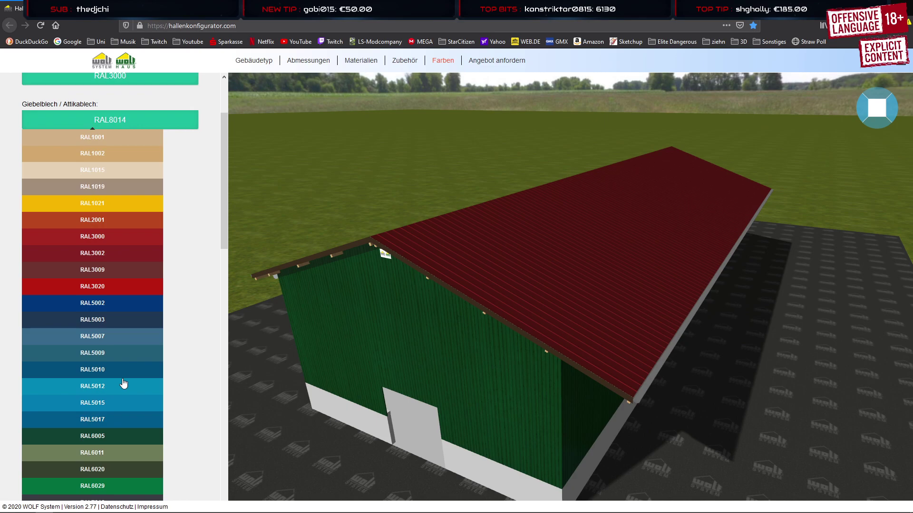
click(122, 253)
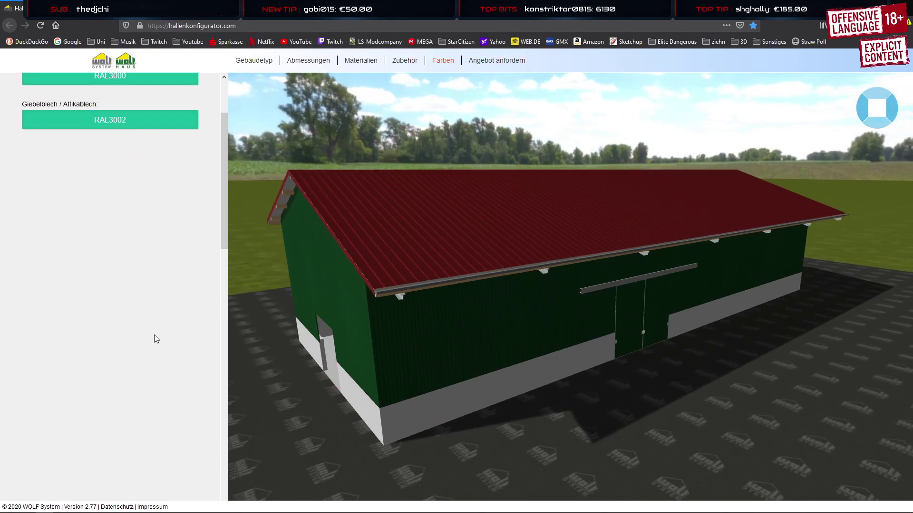
scroll(149, 336, up, 3)
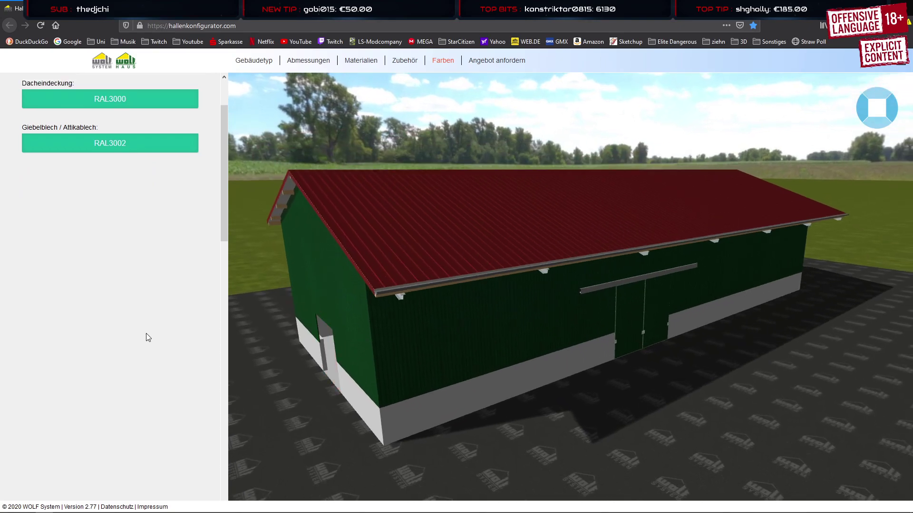
Switch the wall cladding to Lärche natur and view the barn from several angles
click(133, 129)
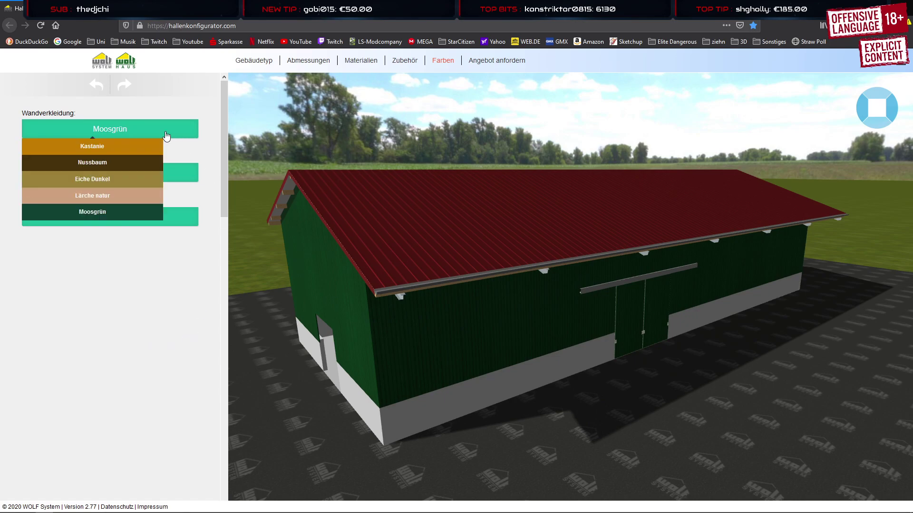
click(131, 197)
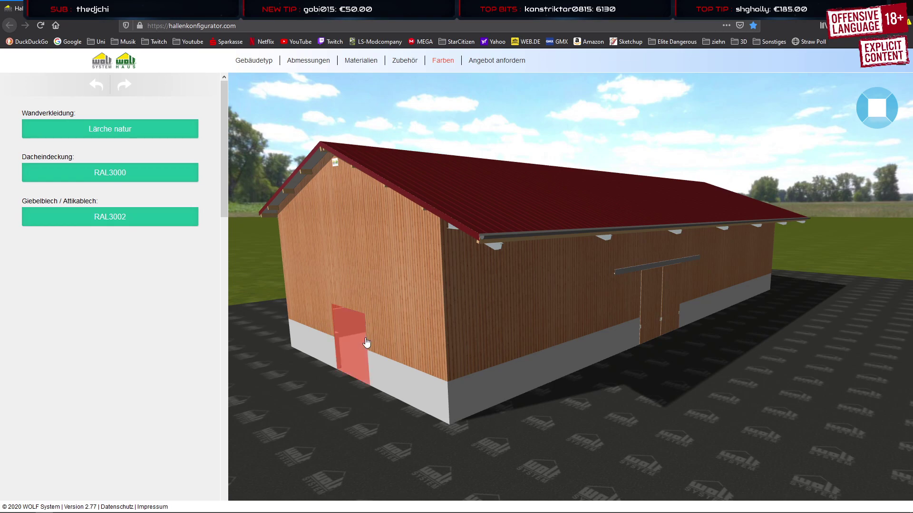
drag(366, 342, 474, 328)
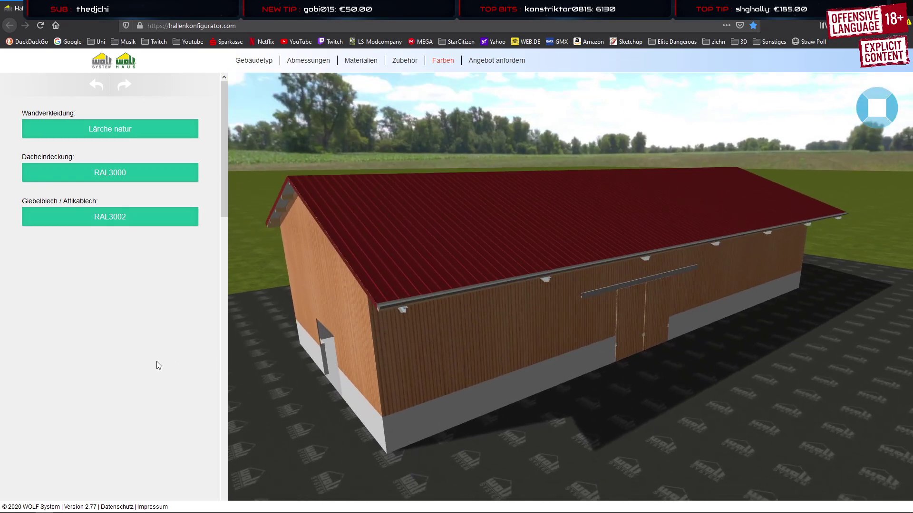
mouse_move(375, 321)
mouse_down()
mouse_move(407, 372)
mouse_move(388, 331)
mouse_up()
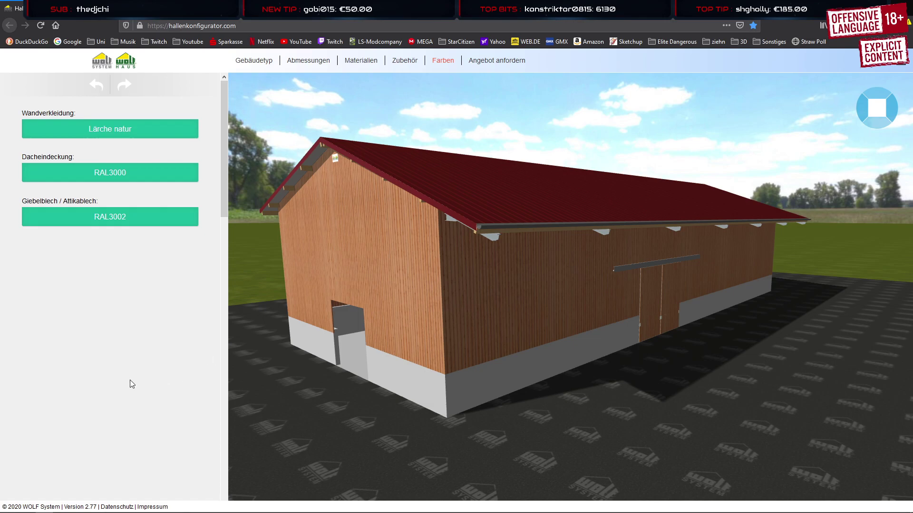
mouse_move(455, 301)
mouse_down()
mouse_move(452, 317)
mouse_move(430, 303)
mouse_move(593, 306)
mouse_move(464, 304)
mouse_up()
Compare Eiche Dunkel and Nussbaum walls, then return to Lärche natur and view the gable end
click(127, 133)
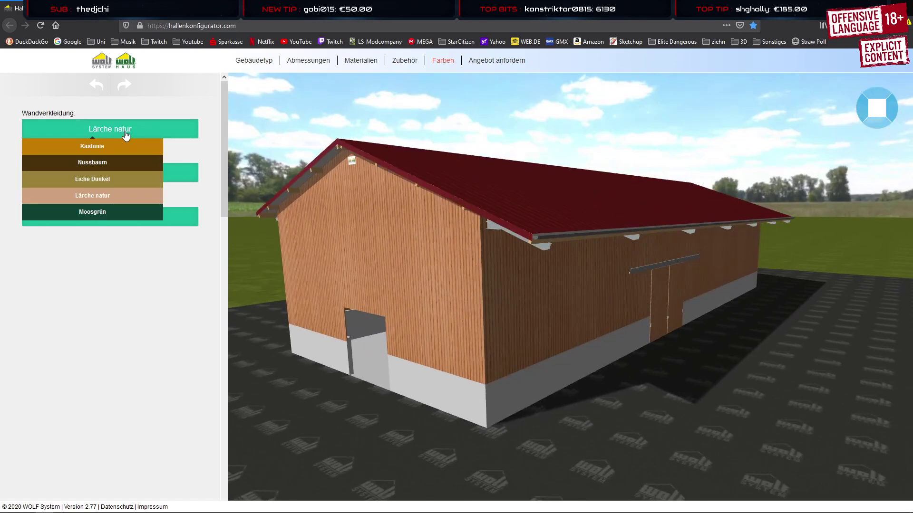
click(122, 183)
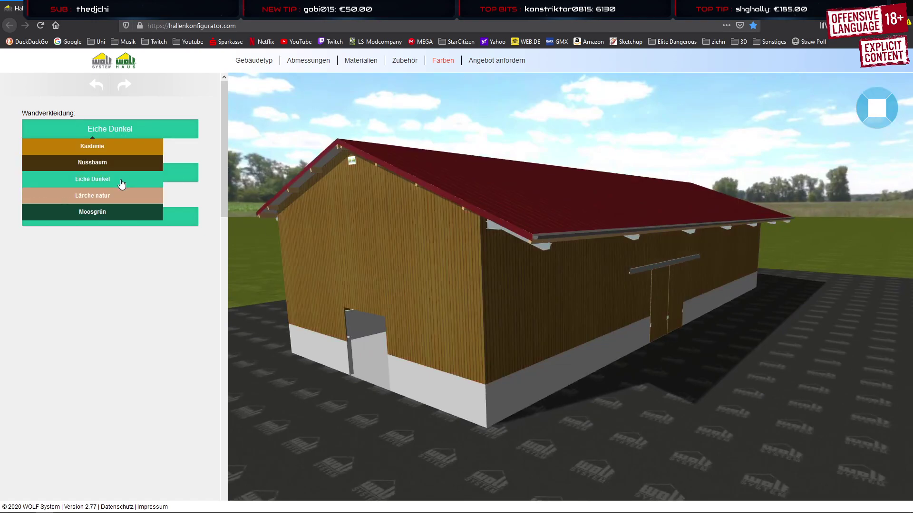
click(116, 164)
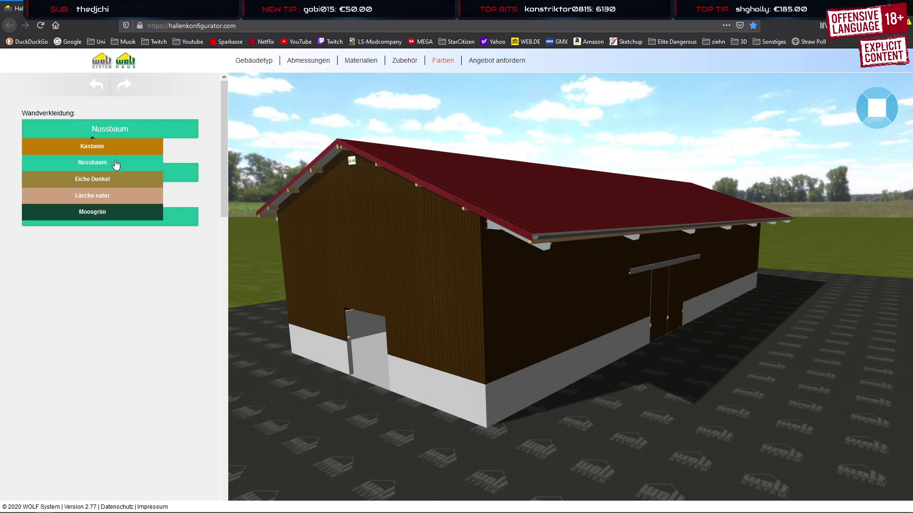
click(117, 200)
drag(547, 313, 449, 310)
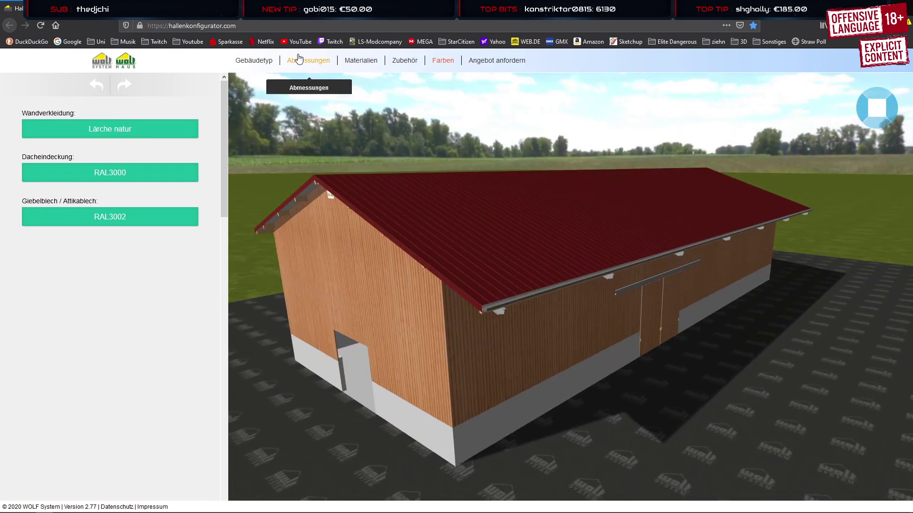
mouse_move(413, 66)
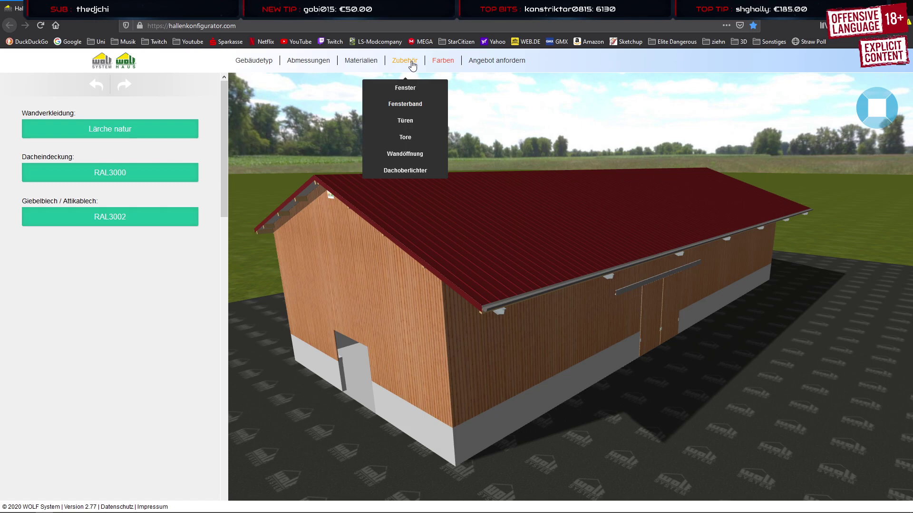
Show the Materialien settings and review the Pfettentyp purlin options
click(361, 61)
mouse_move(297, 75)
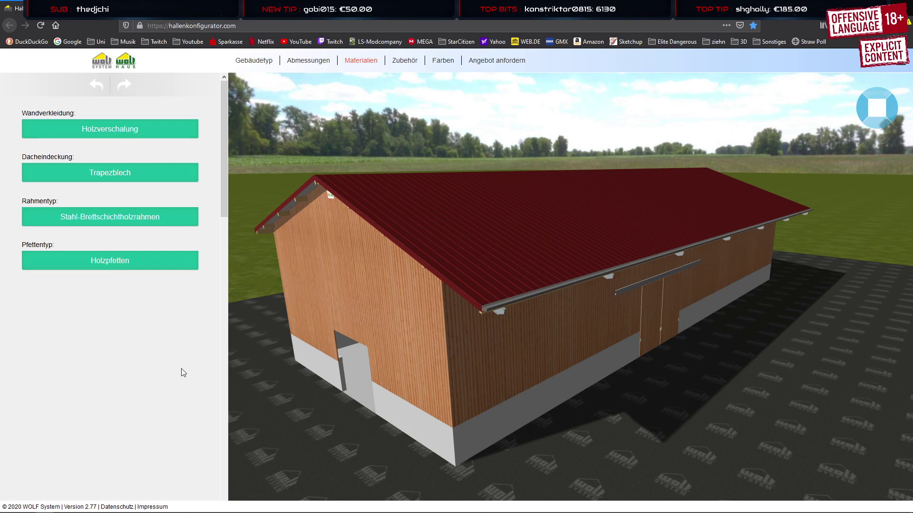
click(170, 269)
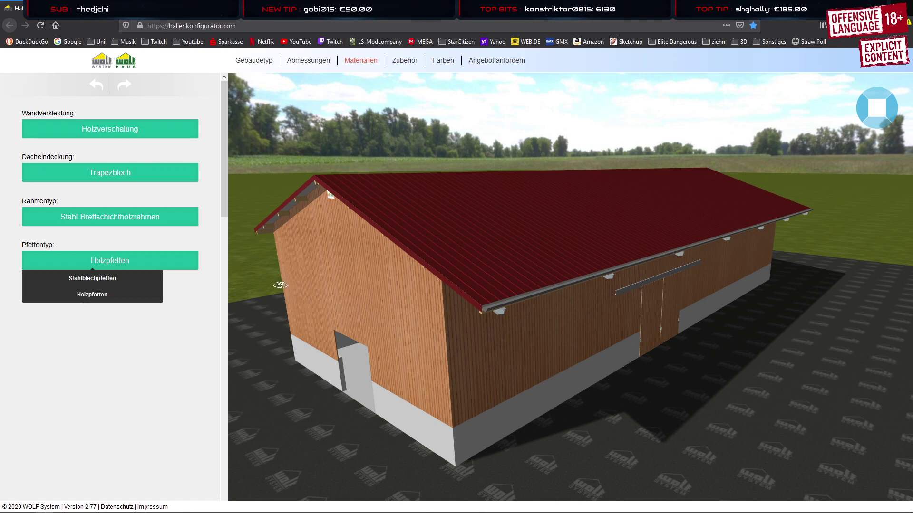
mouse_move(411, 71)
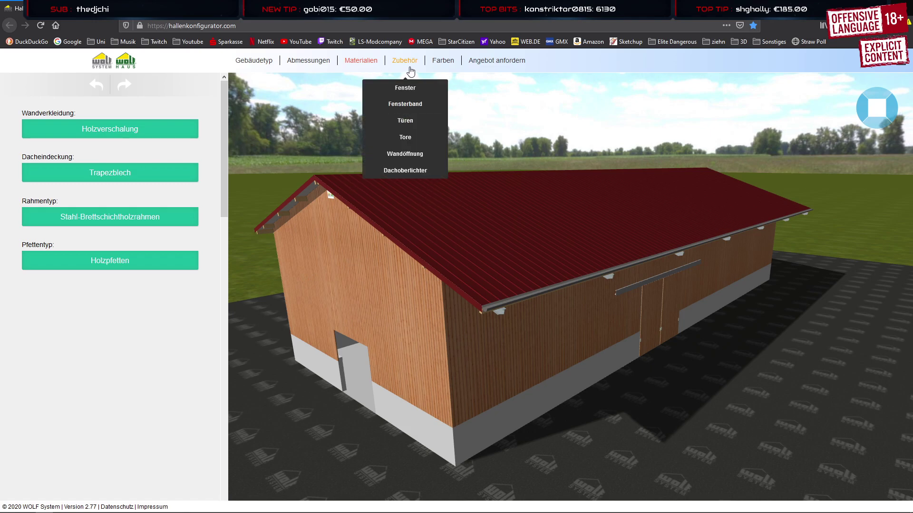
Slide the gable door along the wall, view the long side, then return to 3ds Max
drag(455, 318, 377, 351)
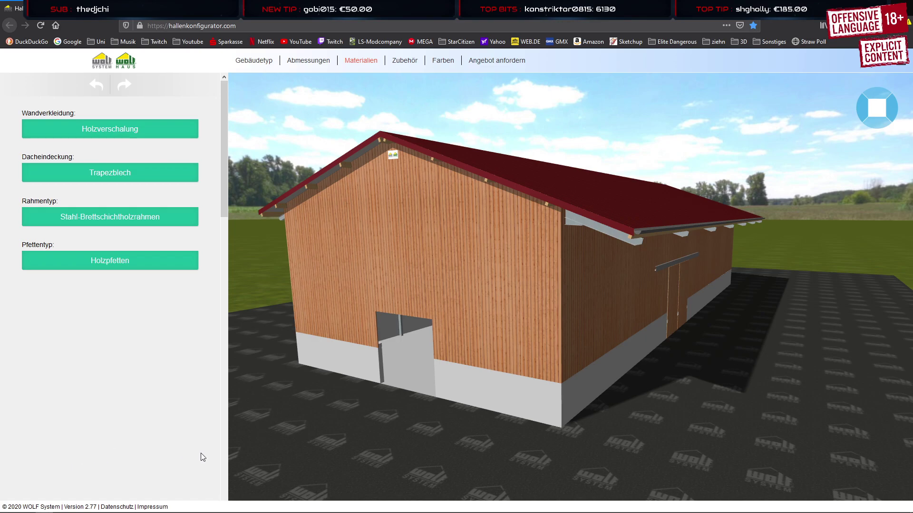
drag(395, 385, 422, 390)
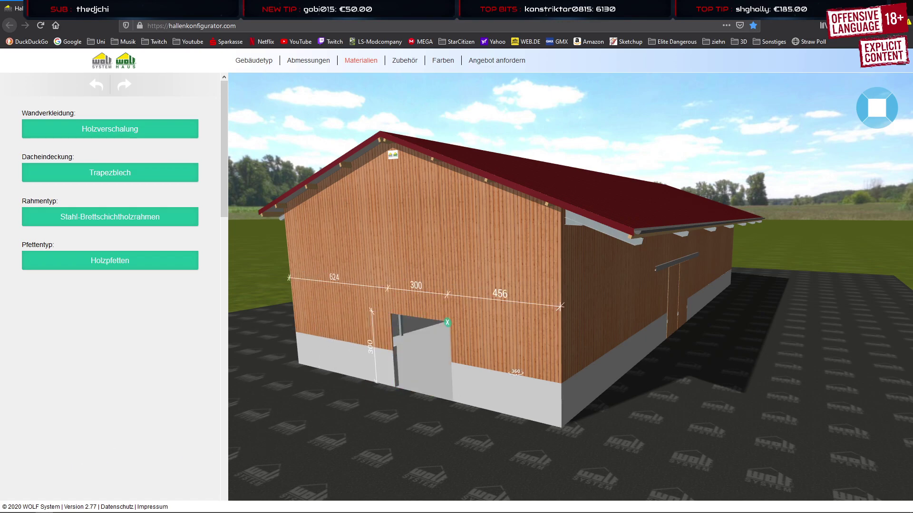
drag(519, 367, 472, 363)
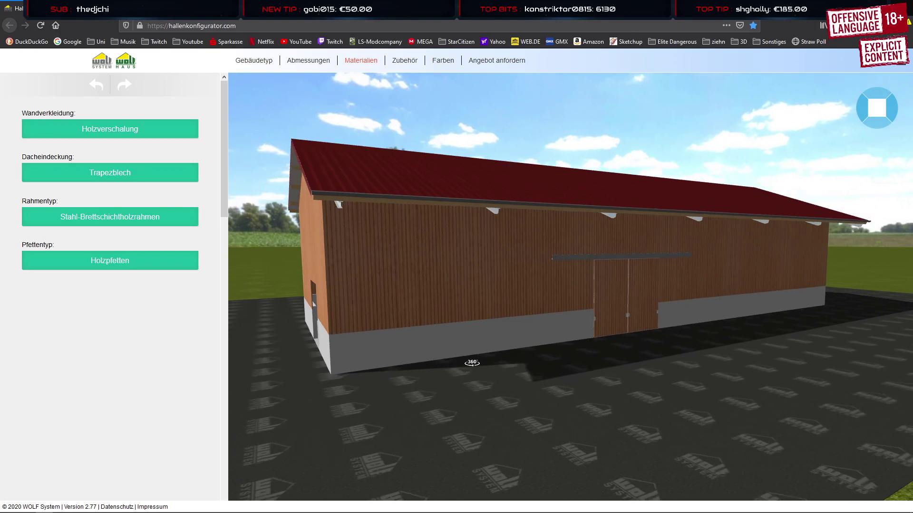
mouse_move(117, 510)
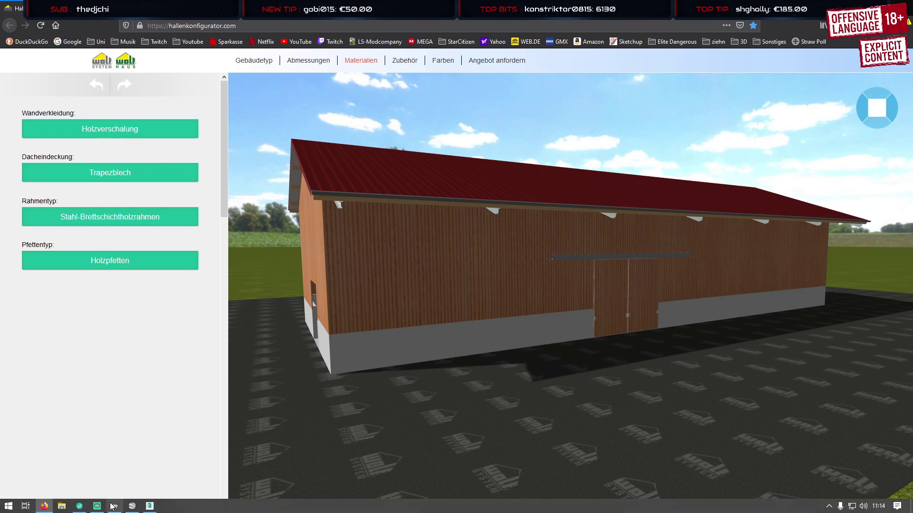
click(150, 507)
Select the barn roof object and frame it with Z, viewing it around the columns
click(405, 342)
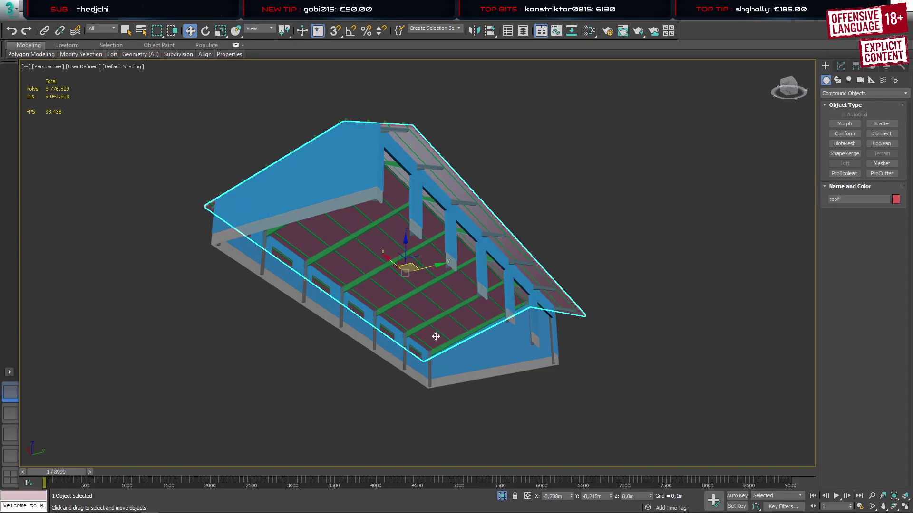
middle_drag(424, 331, 481, 355)
scroll(481, 355, up, 8)
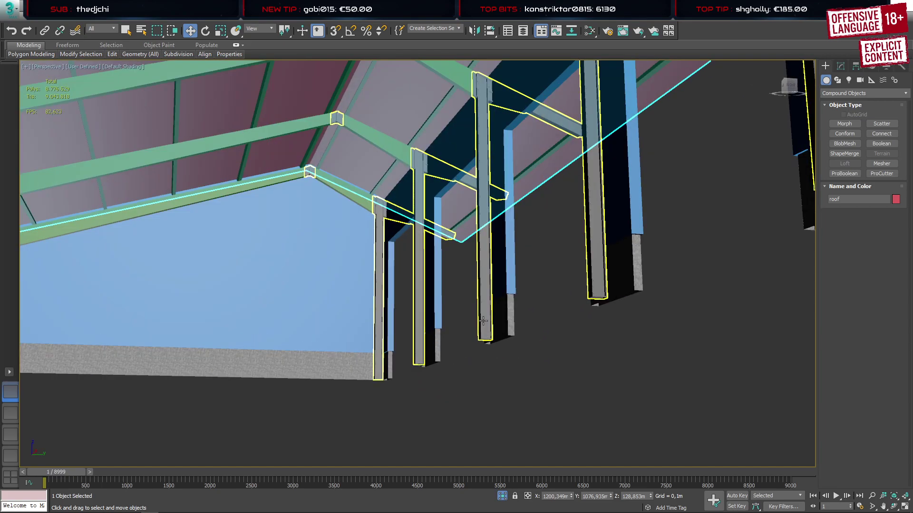
scroll(494, 328, up, 2)
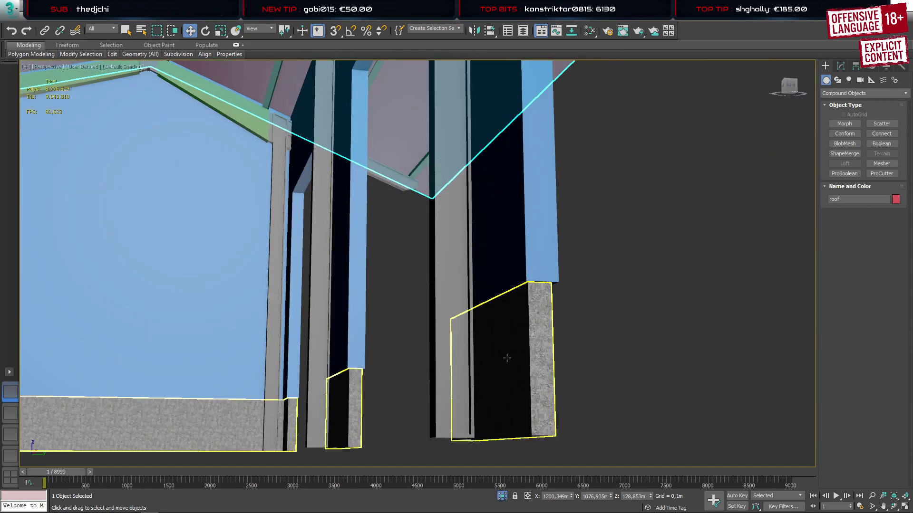
middle_drag(513, 350, 472, 367)
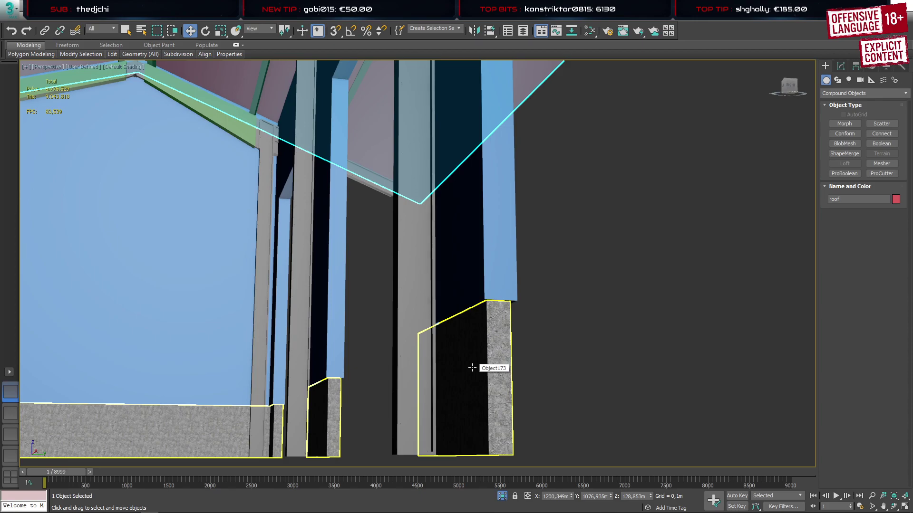
key(z)
alt+middle_drag(474, 369, 368, 412)
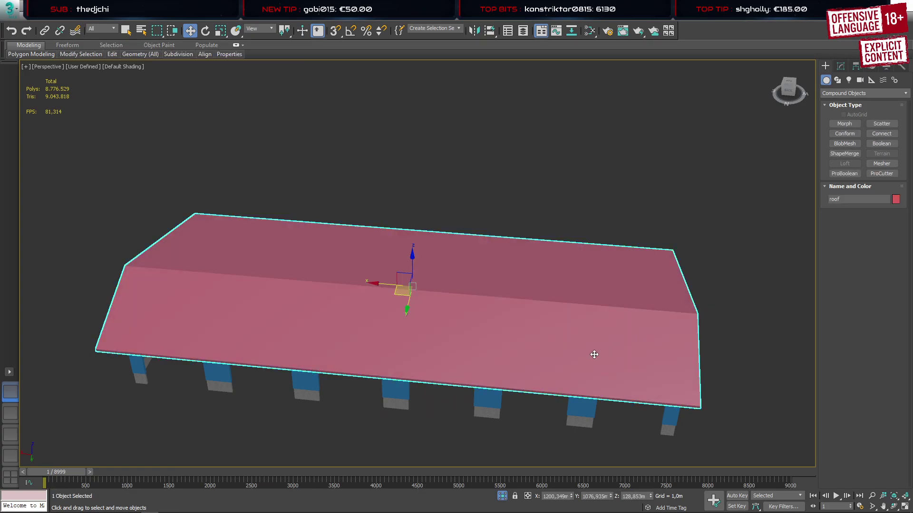
Open the maximized Slate Material Editor, survey existing materials, and drop a new Standard material onto the canvas
key(m)
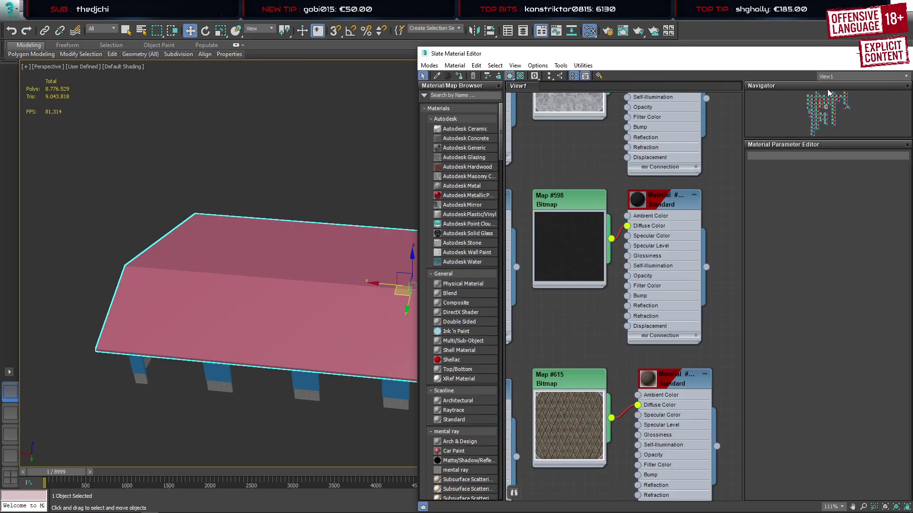
click(880, 53)
scroll(429, 219, down, 1)
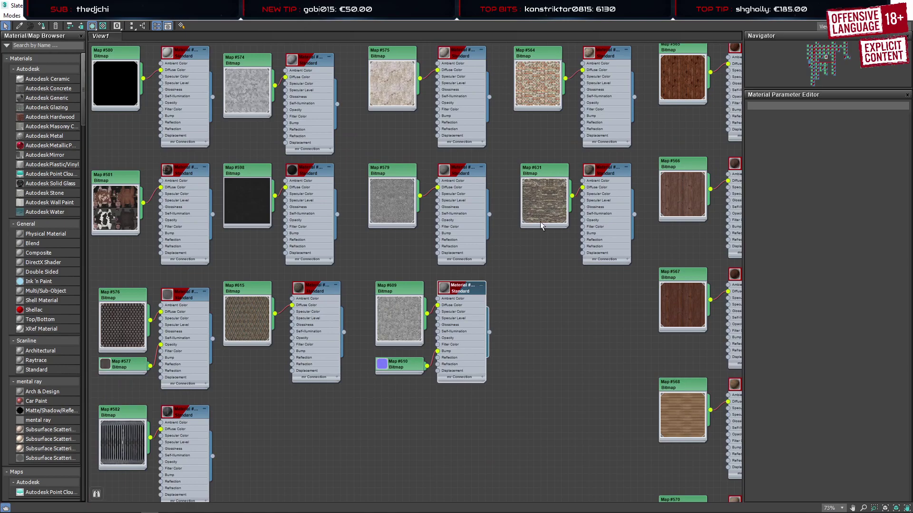
middle_drag(586, 273, 528, 470)
middle_drag(631, 326, 245, 318)
middle_drag(593, 301, 387, 279)
middle_drag(324, 284, 462, 139)
middle_drag(594, 381, 608, 133)
middle_drag(648, 298, 210, 310)
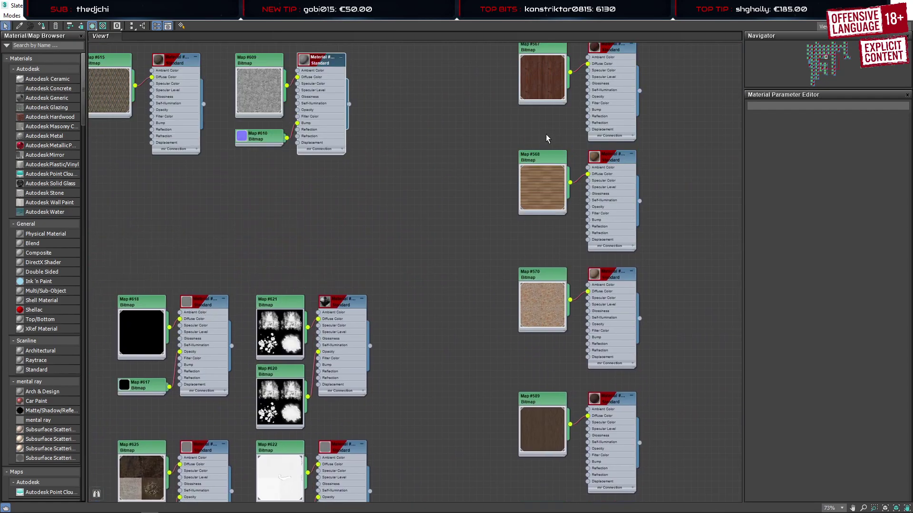
middle_drag(546, 138, 260, 347)
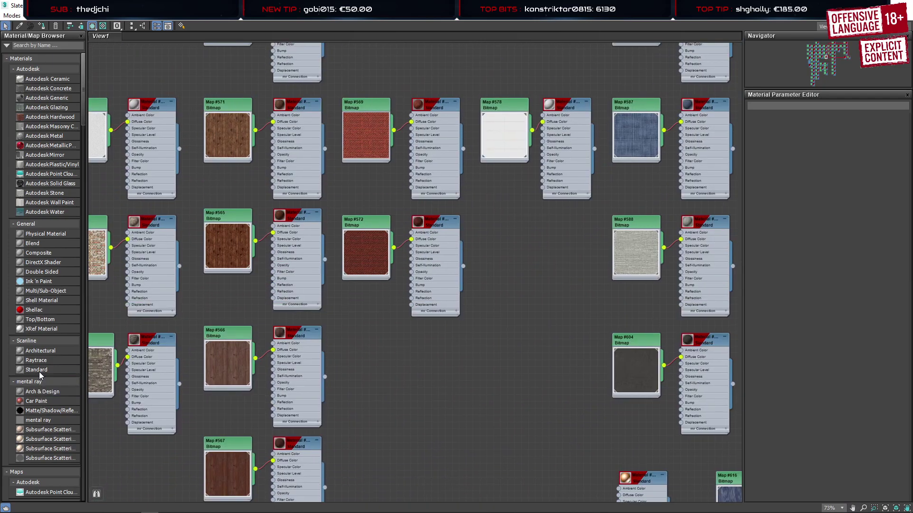
drag(39, 374, 248, 376)
drag(452, 348, 452, 348)
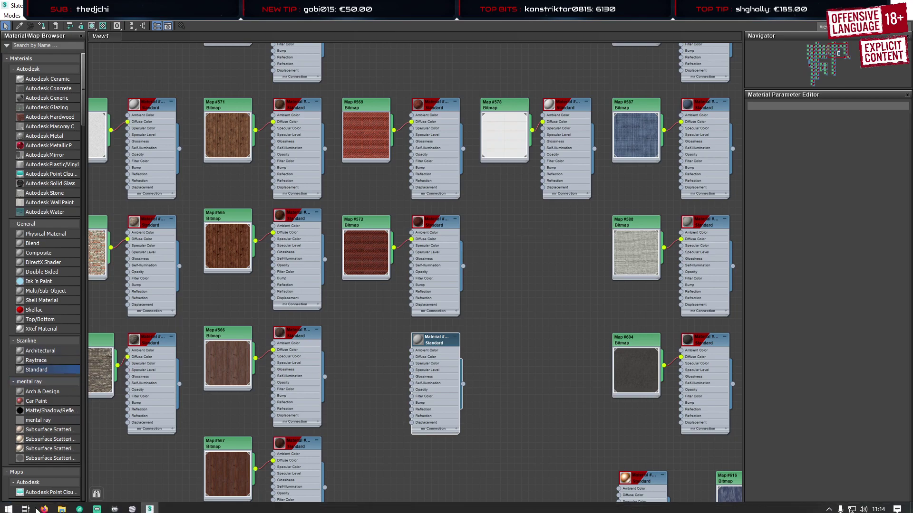
In File Explorer, browse to FS19_Untersteinach > maps > textures
click(65, 508)
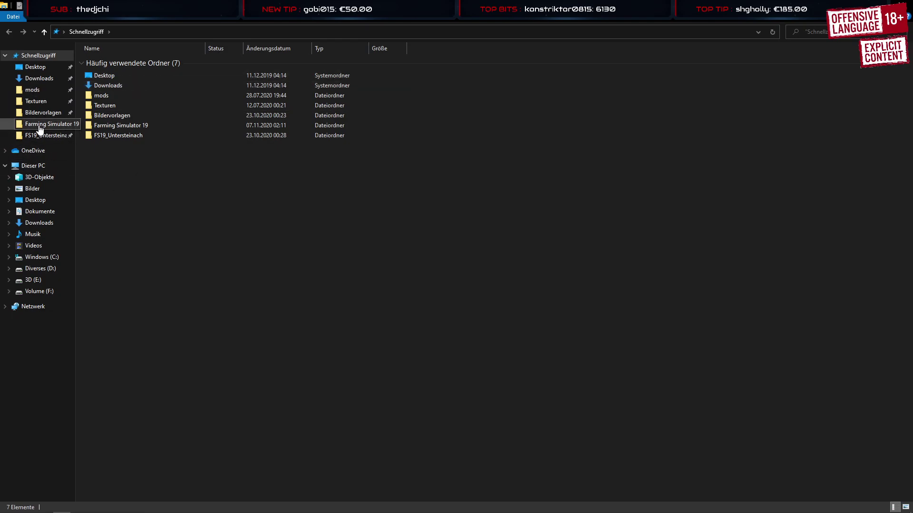
click(42, 135)
double_click(157, 71)
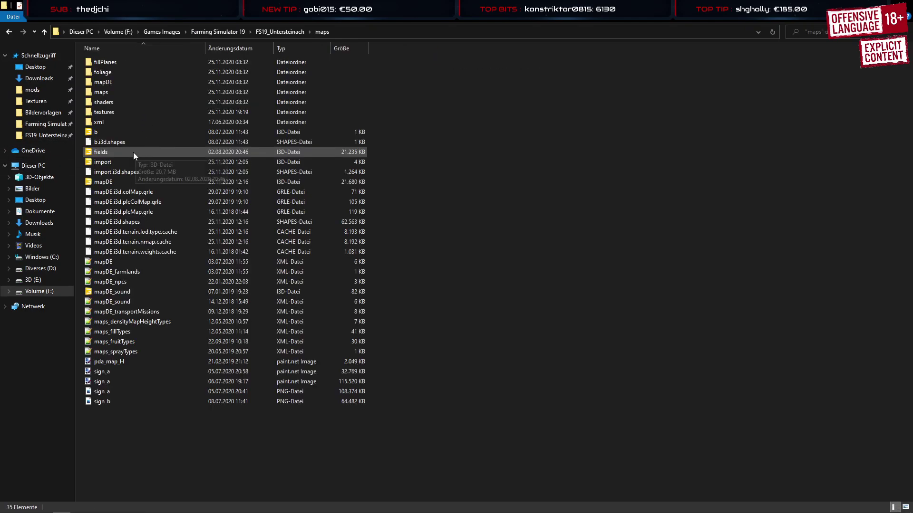
double_click(115, 115)
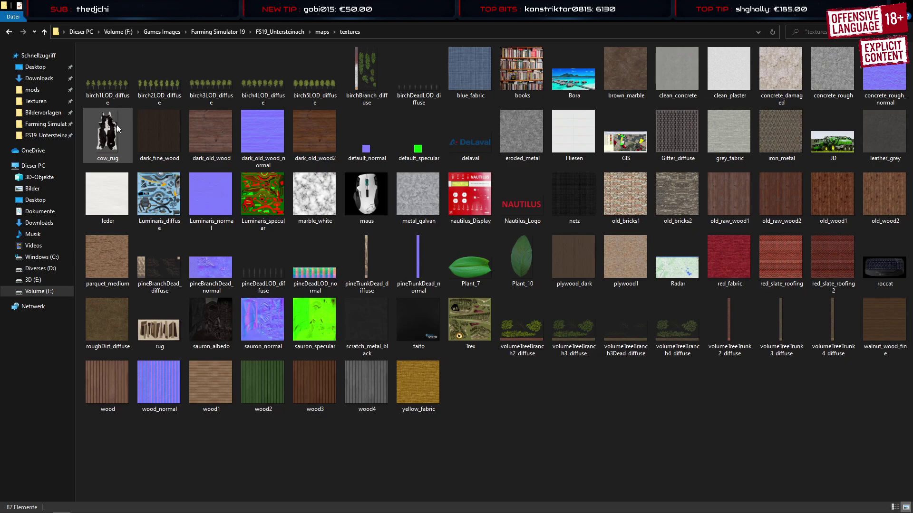
Select dirty_metal_roofing2 and dirty_metal_roofing_Normal in mods > FS19_Hofpack > textures, then return to 3ds Max
click(49, 90)
double_click(134, 91)
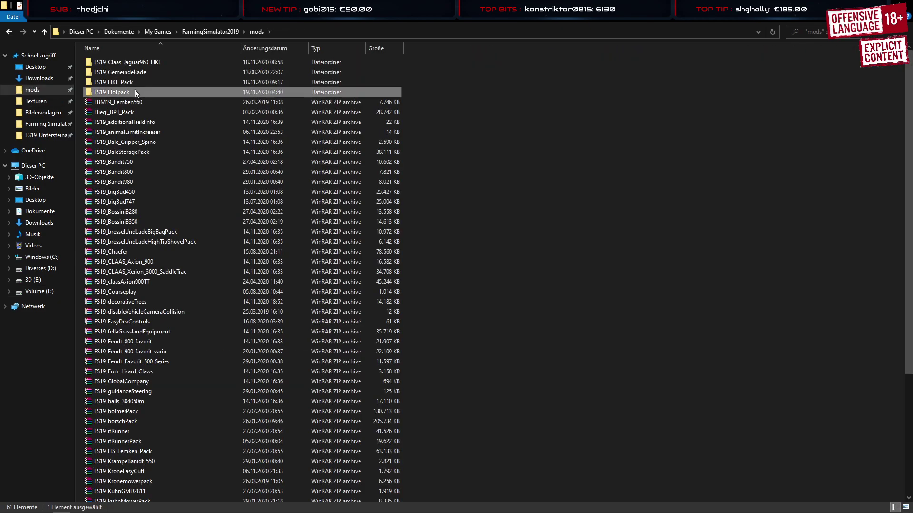
double_click(126, 72)
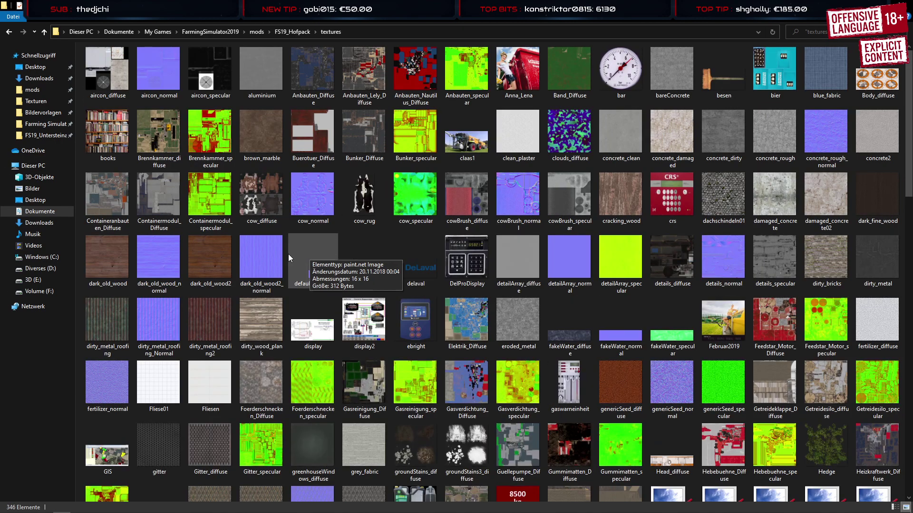
click(205, 329)
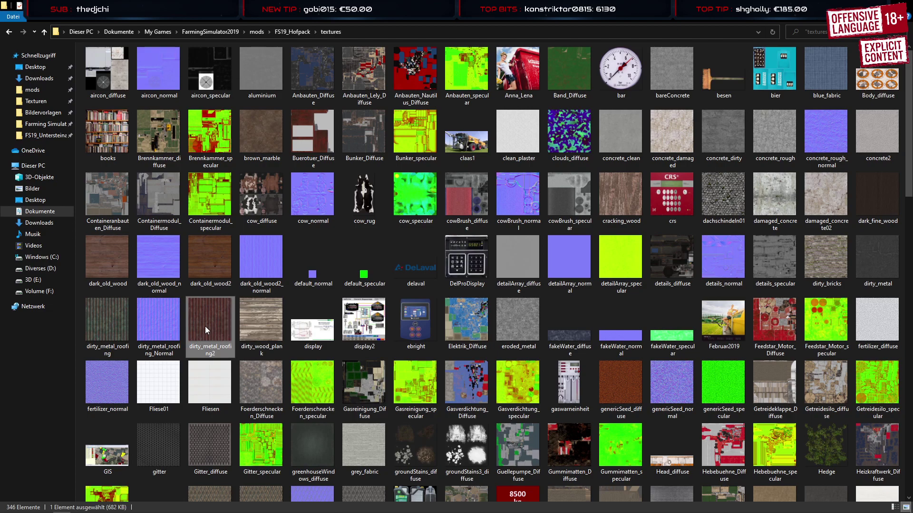
ctrl+click(166, 327)
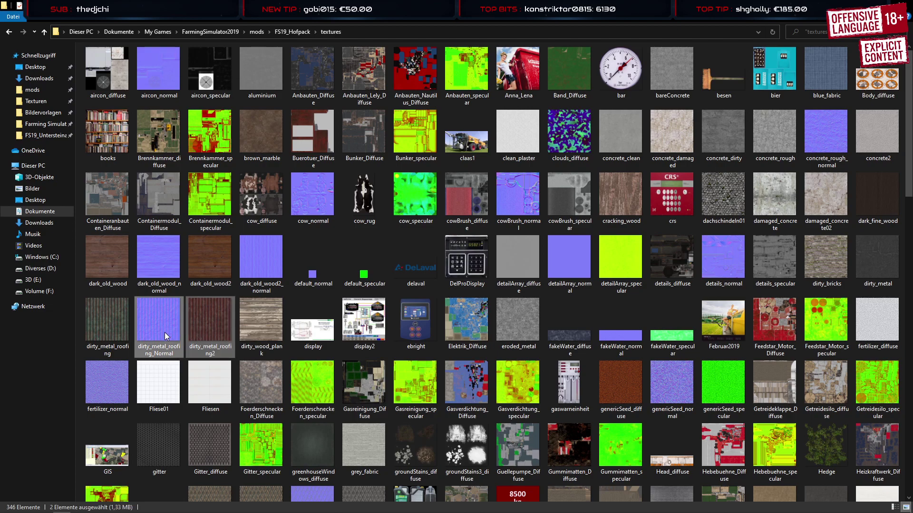
click(148, 506)
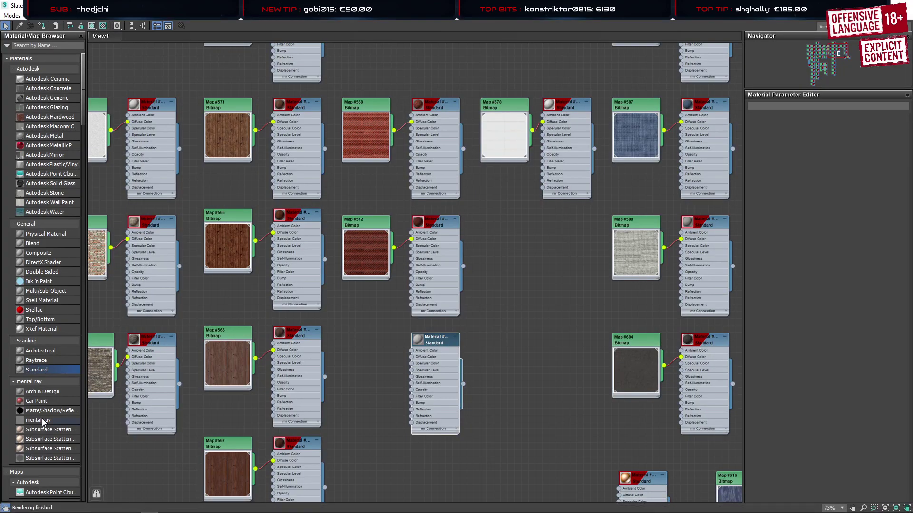
Add a Bitmap map to the canvas and browse its picker to mods > FS19_Hofpack > textures
scroll(43, 420, down, 4)
drag(43, 412, 132, 410)
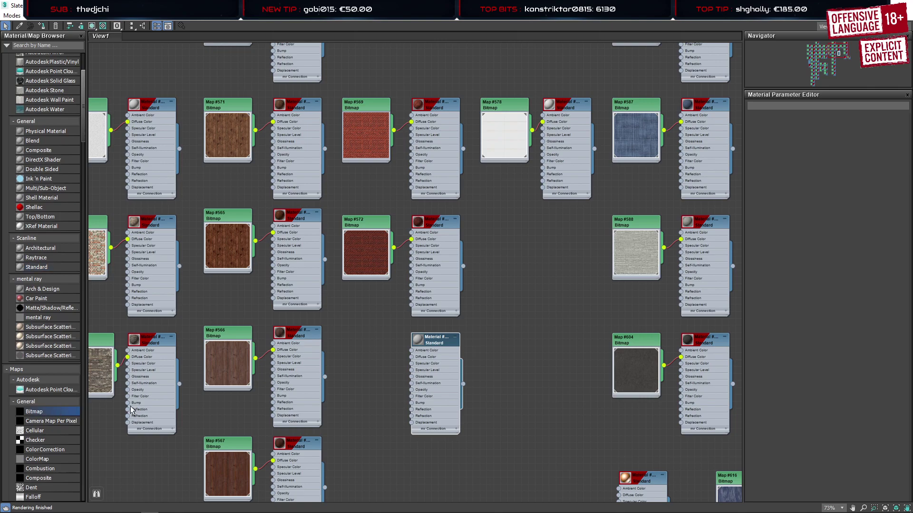
drag(344, 428, 344, 428)
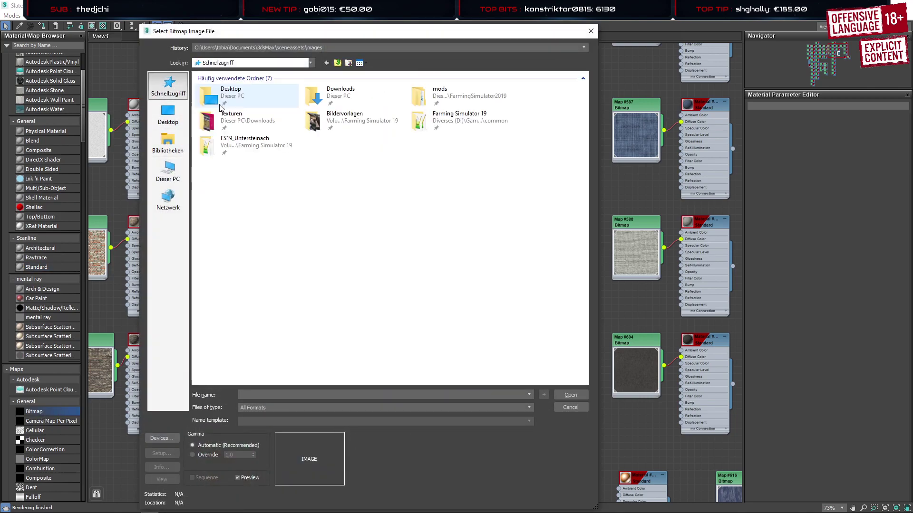
double_click(453, 95)
double_click(221, 114)
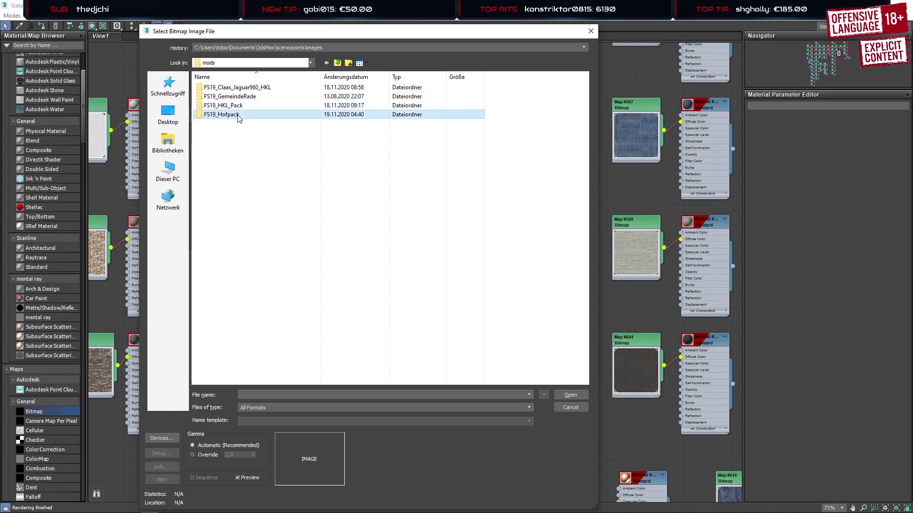
double_click(281, 120)
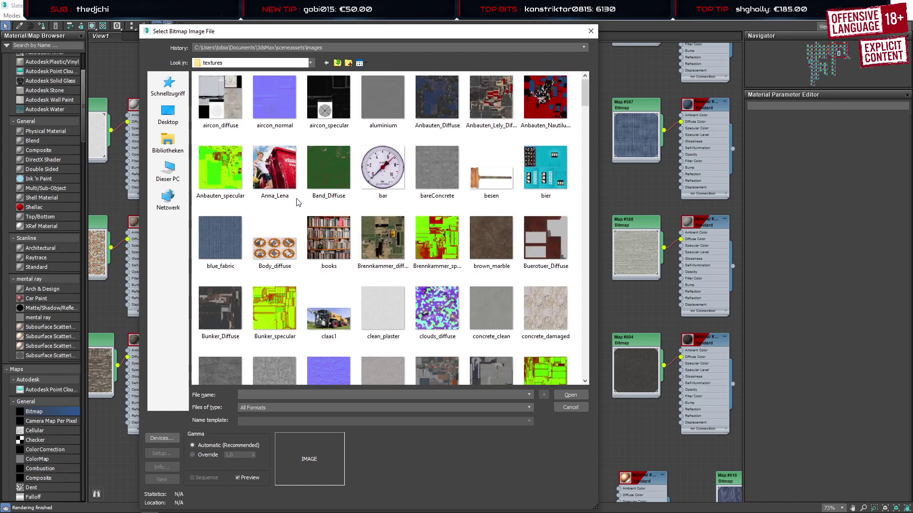
Open the Texturen folder from Quick Access, then switch to File Explorer
click(174, 93)
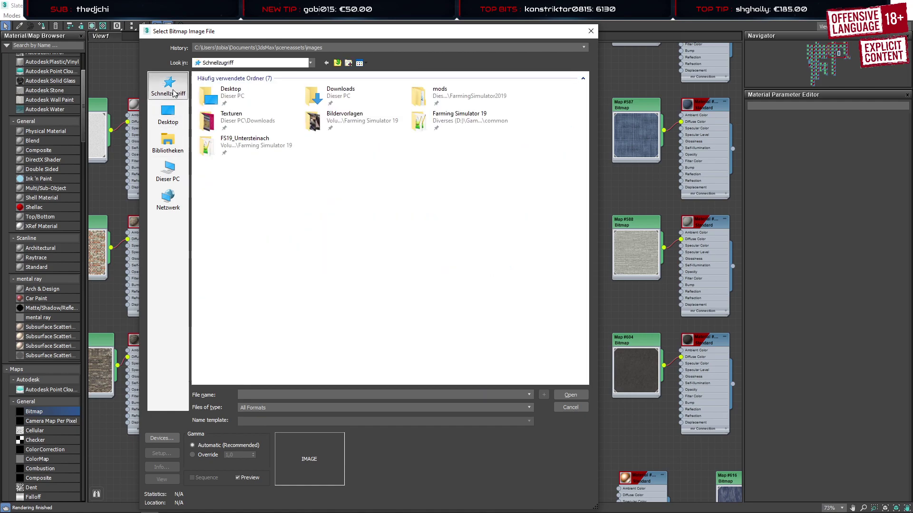
double_click(270, 120)
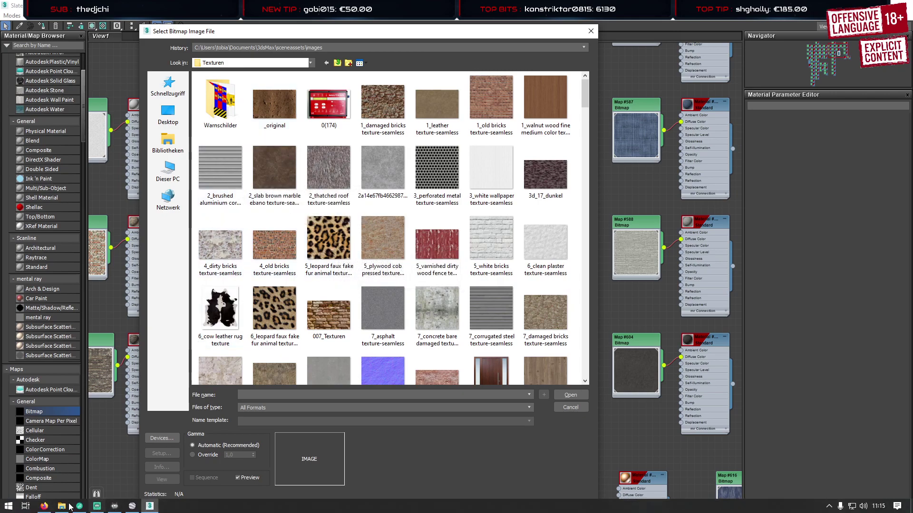
click(61, 506)
Open Downloads\Texturen and preview the brushed aluminium and 7_corrugated steel textures full size
click(39, 78)
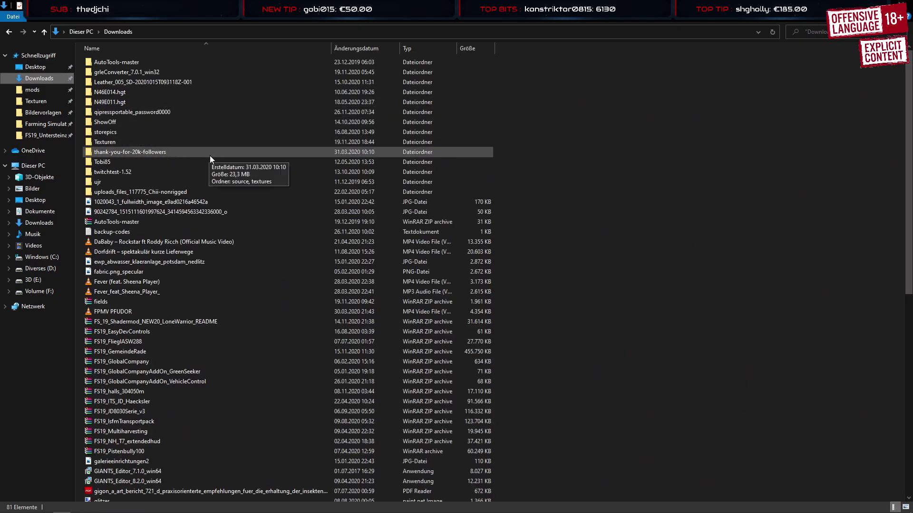
click(110, 141)
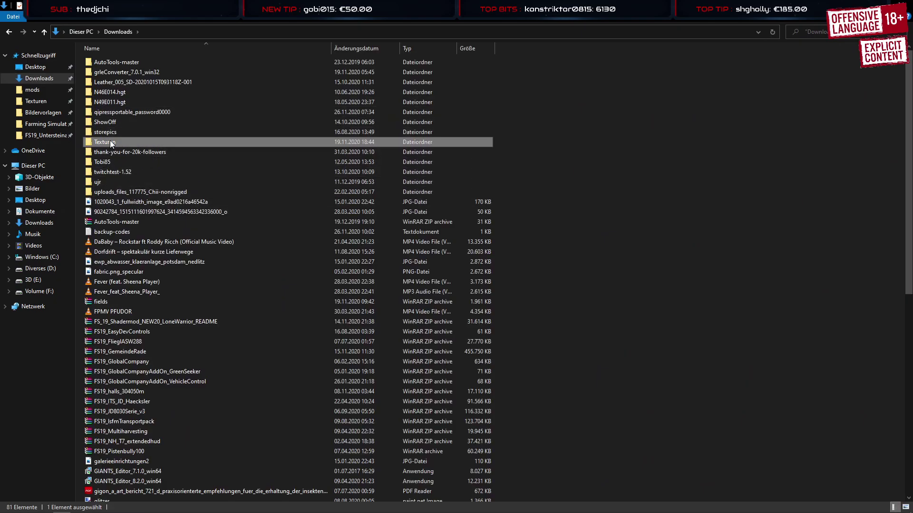
double_click(110, 141)
click(320, 239)
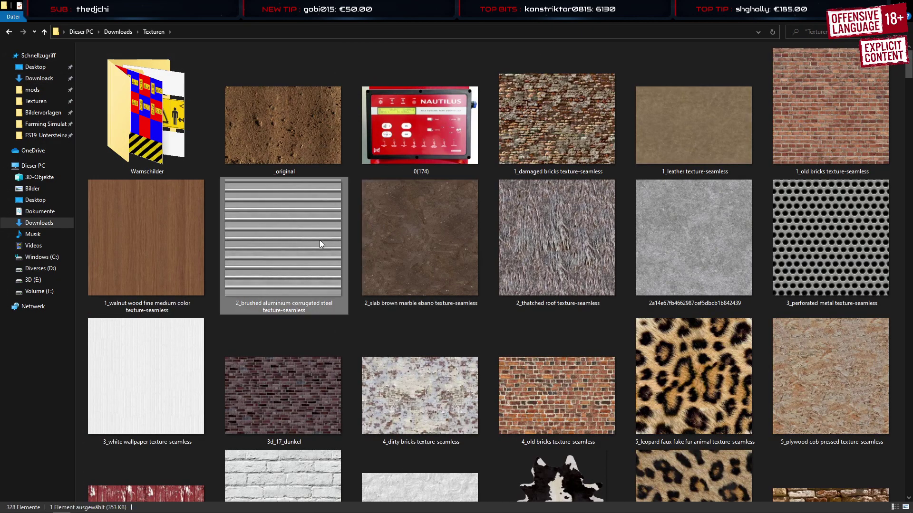
double_click(320, 241)
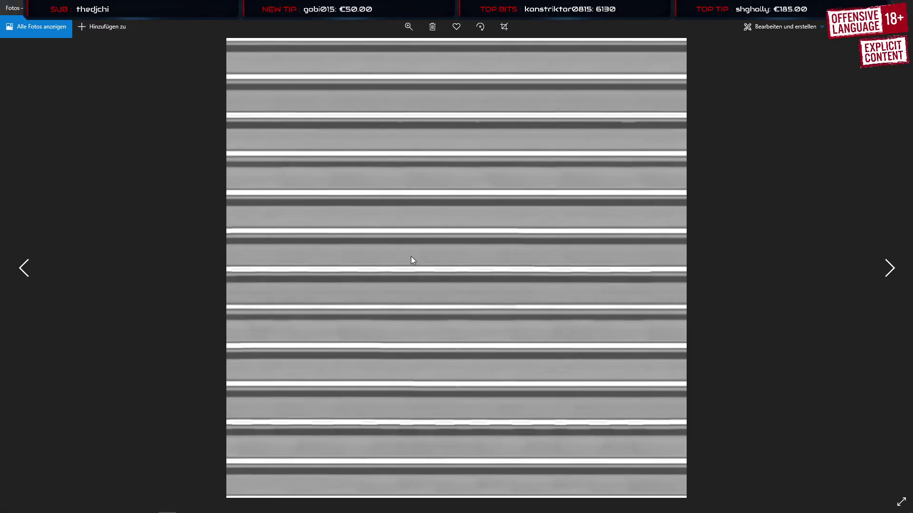
click(902, 5)
scroll(577, 279, down, 7)
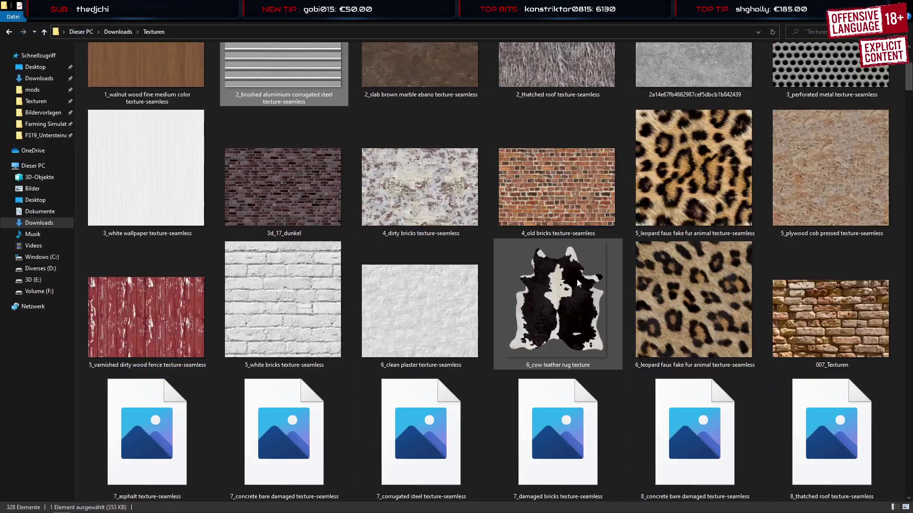
double_click(424, 180)
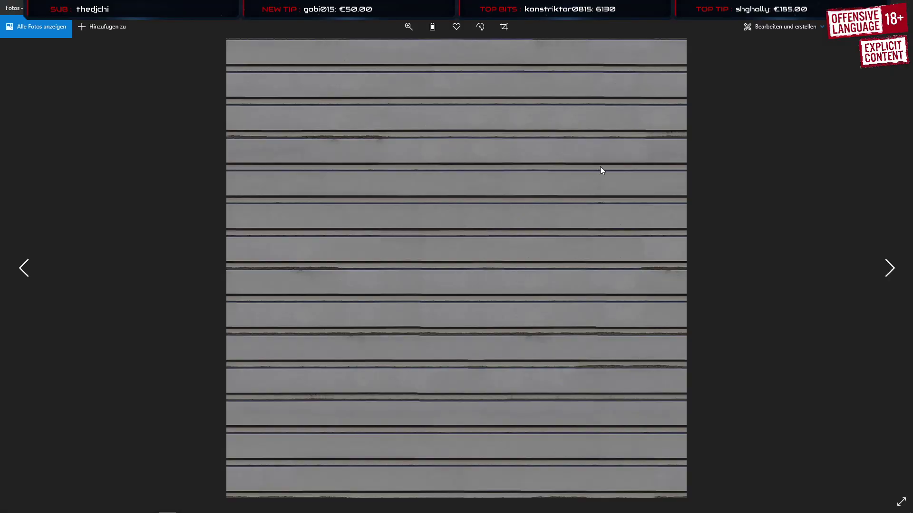
key(alt+F4)
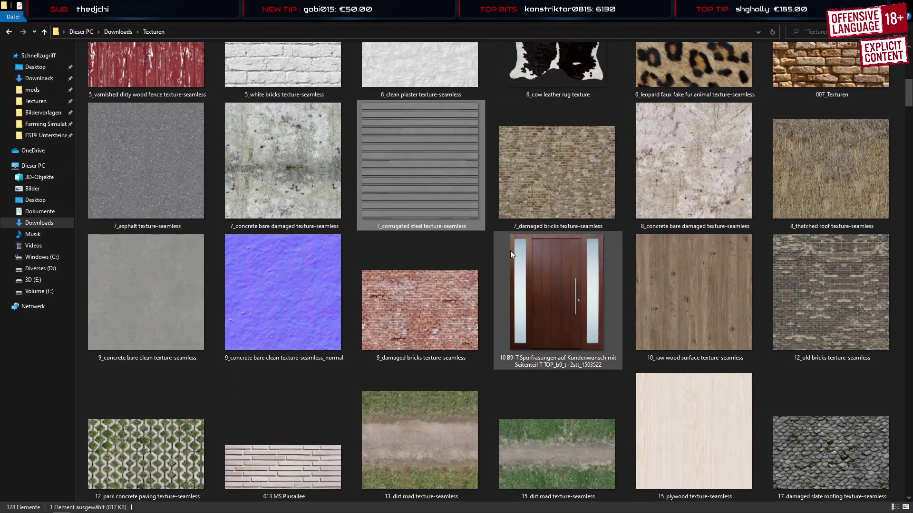
Scroll further through the Texturen images and close the open photo preview
scroll(509, 251, down, 5)
scroll(510, 253, down, 5)
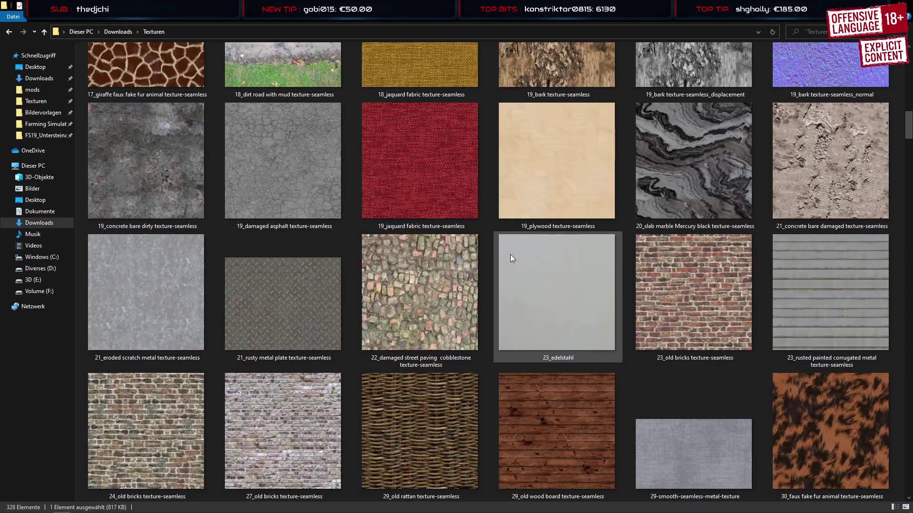
scroll(532, 281, down, 5)
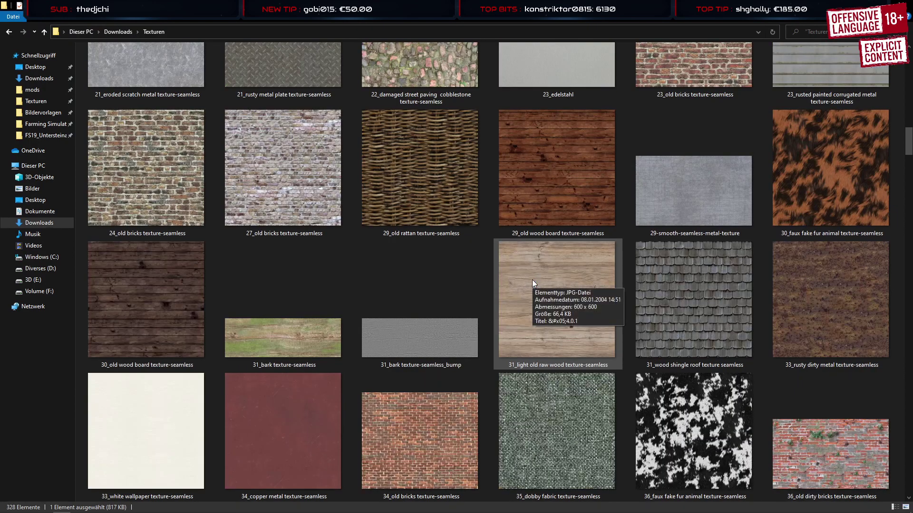
scroll(535, 265, down, 8)
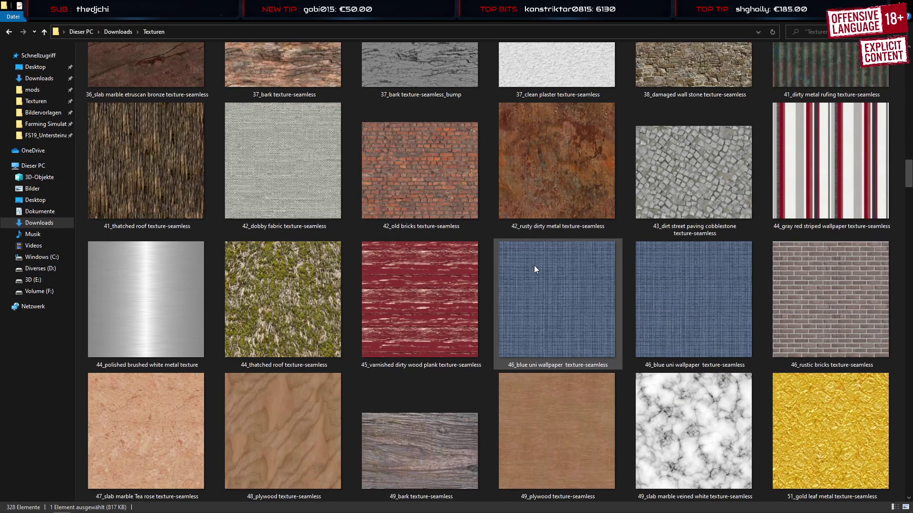
scroll(535, 266, down, 5)
scroll(534, 265, down, 5)
scroll(534, 265, down, 10)
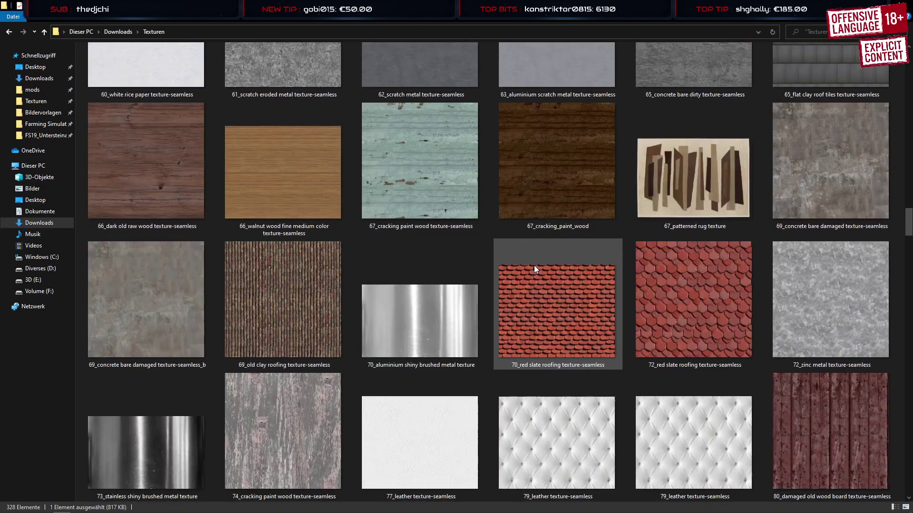
scroll(535, 265, down, 10)
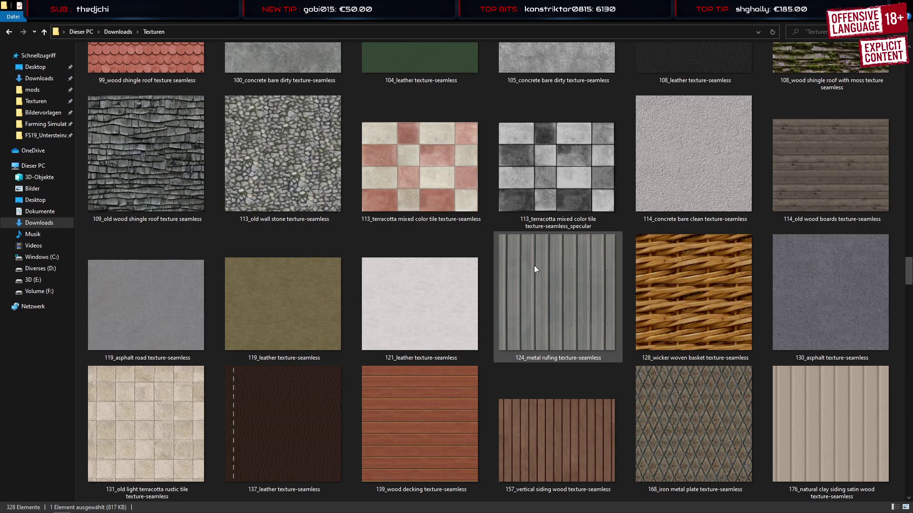
scroll(535, 265, down, 5)
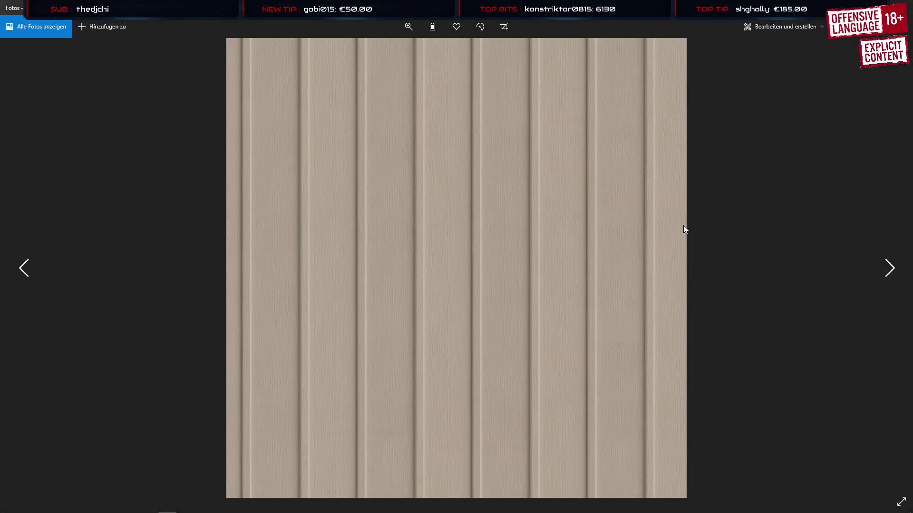
click(902, 8)
Preview the red auhagen corrugated panel texture, then scroll down toward metal_roofing
scroll(564, 274, down, 5)
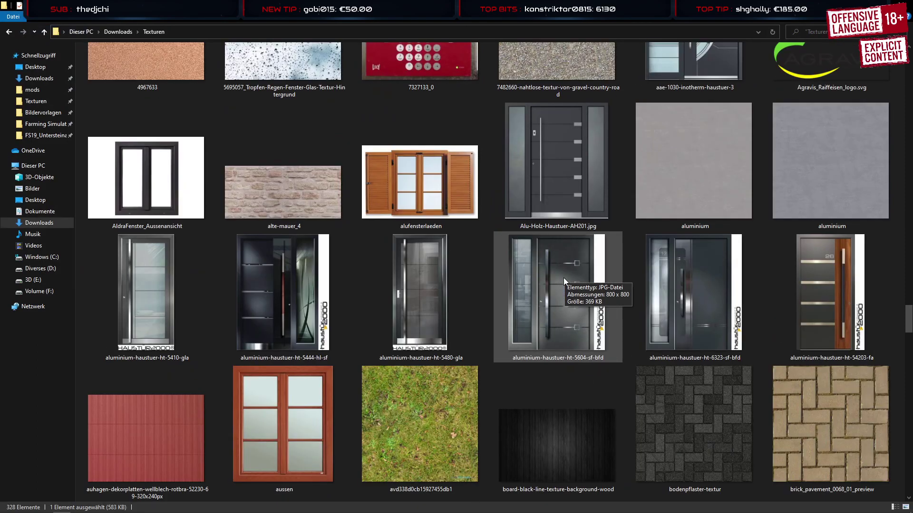
double_click(167, 393)
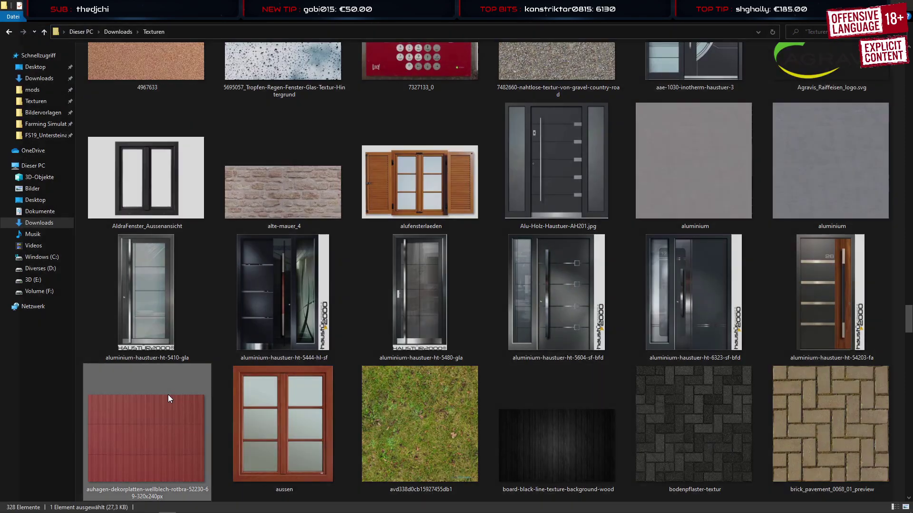
click(902, 7)
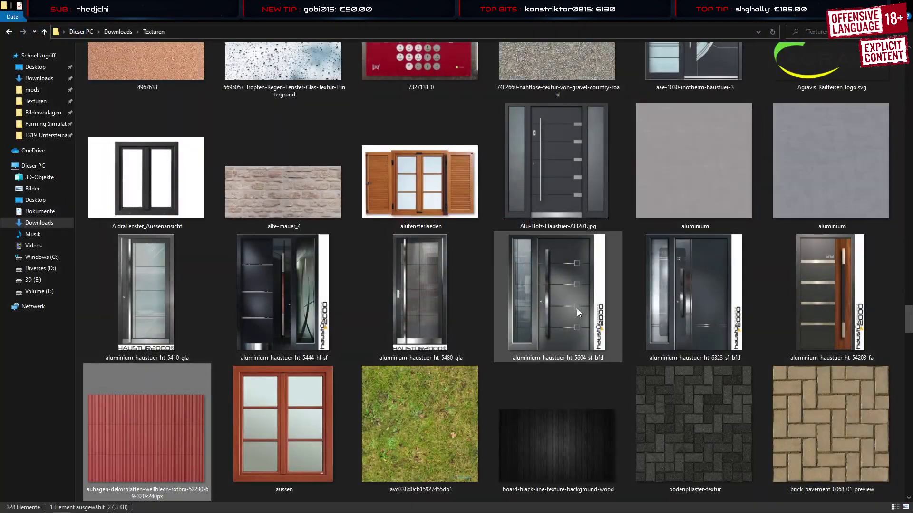
scroll(571, 311, down, 10)
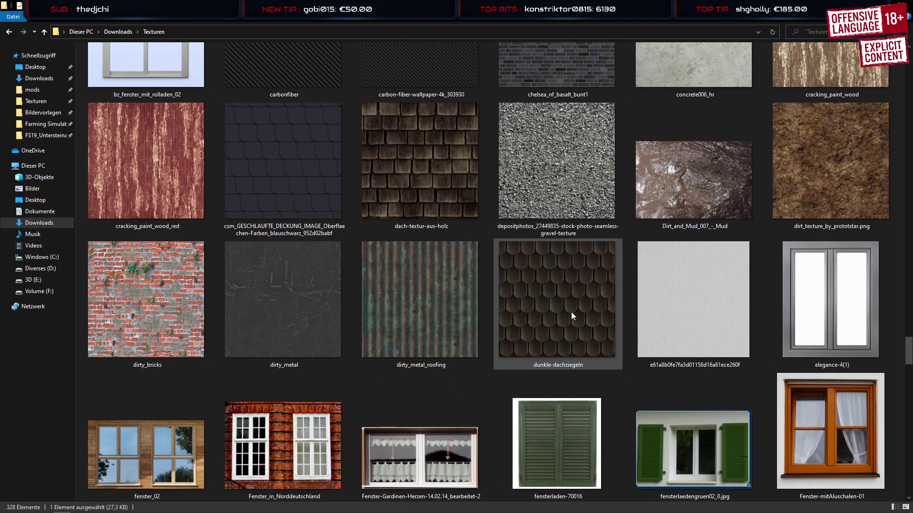
scroll(571, 312, down, 5)
scroll(572, 311, down, 5)
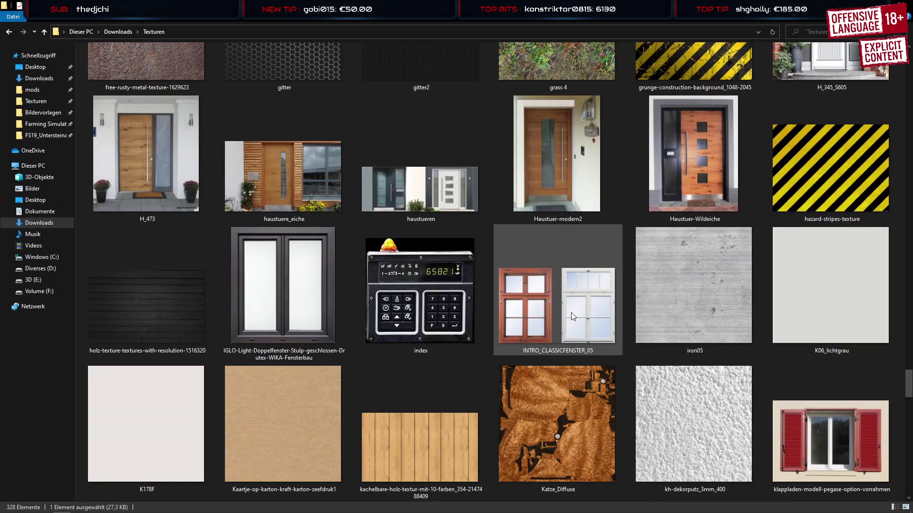
scroll(571, 312, down, 5)
scroll(571, 312, down, 5)
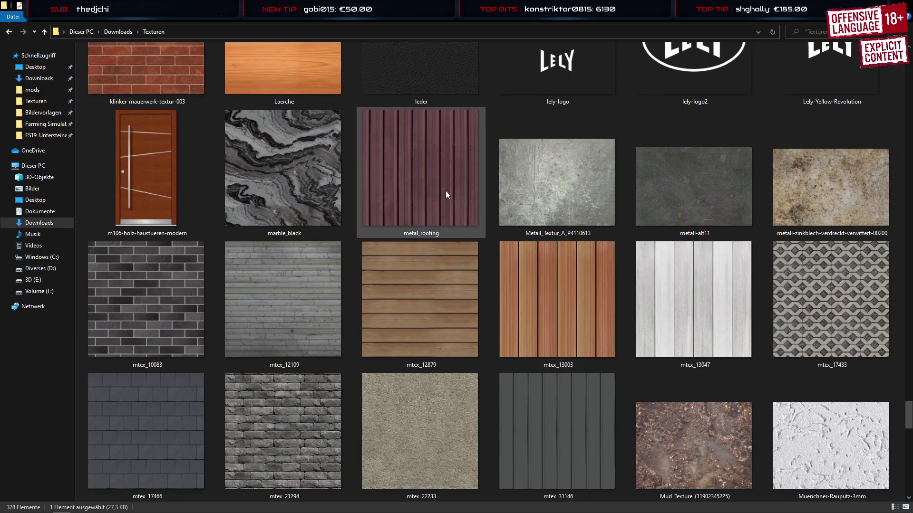
Select metal_roofing, close Paint.NET, and preview the dark grey mtex_31146 texture
click(446, 193)
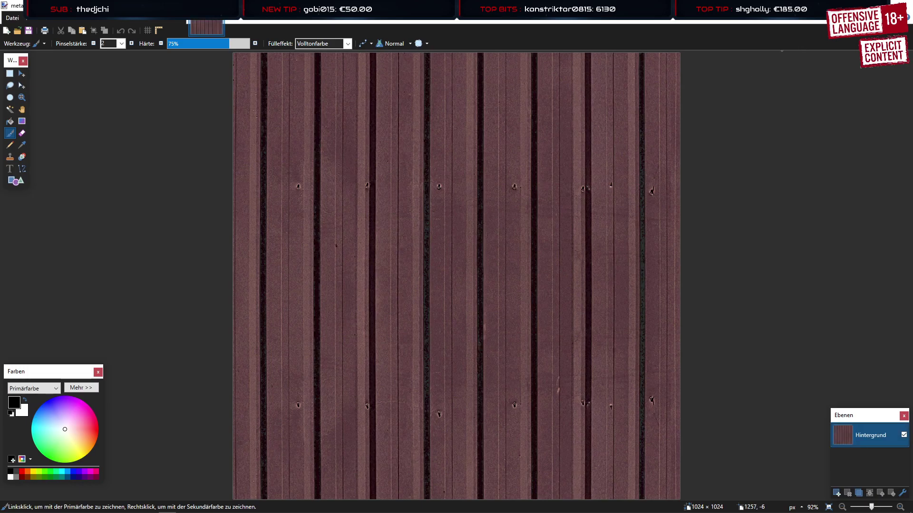
click(892, 2)
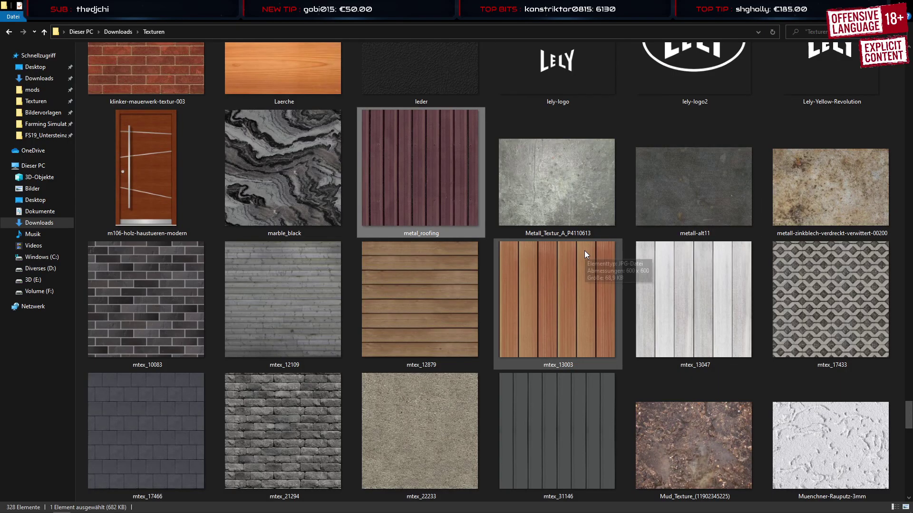
double_click(578, 406)
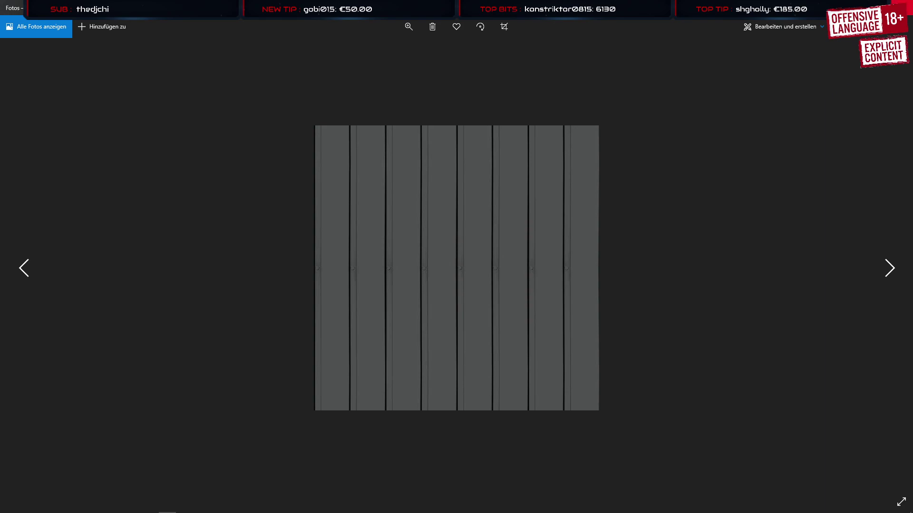
click(900, 3)
Preview the Trapezblech-kaufen, Trapezblech-Wand and green texture-sheet-metal textures in turn
scroll(680, 289, down, 3)
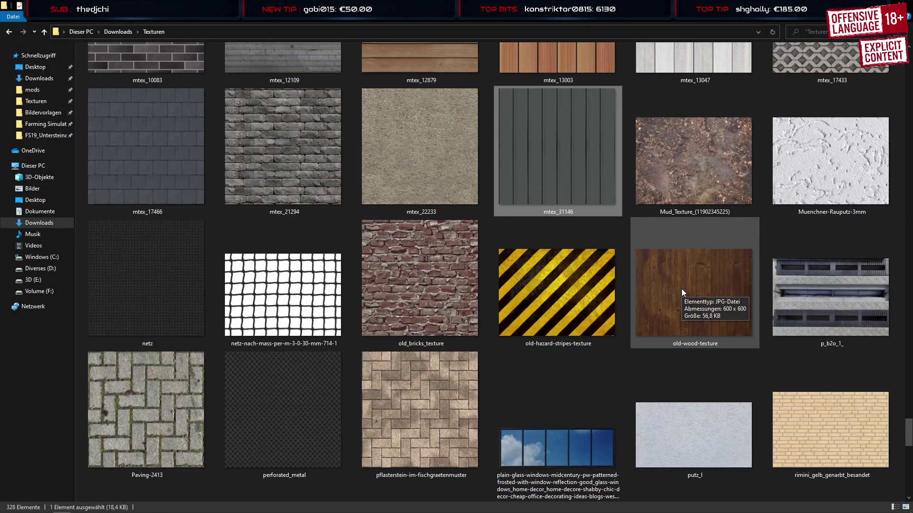
scroll(683, 293, down, 4)
scroll(679, 289, down, 4)
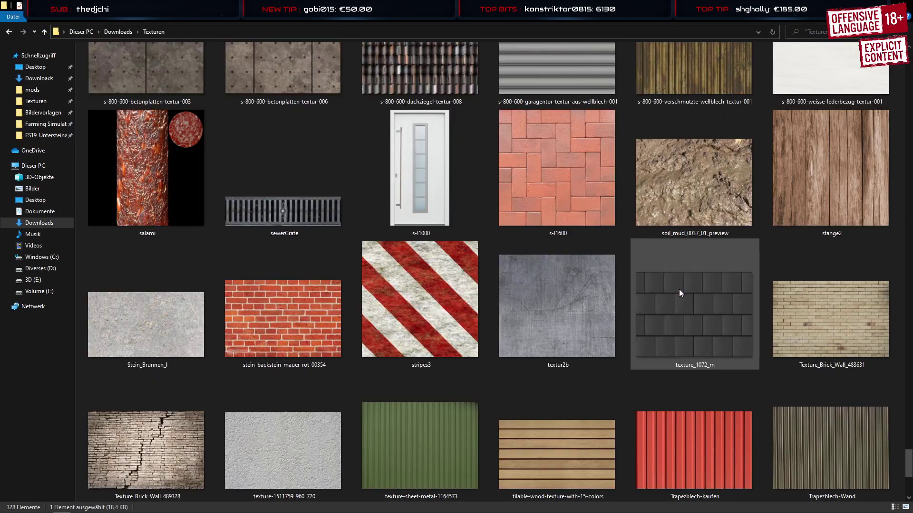
double_click(680, 430)
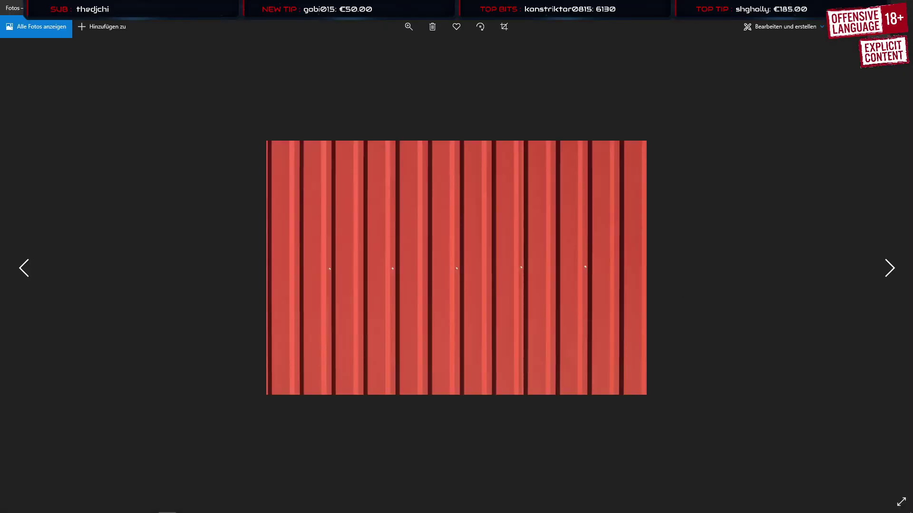
click(907, 4)
double_click(827, 409)
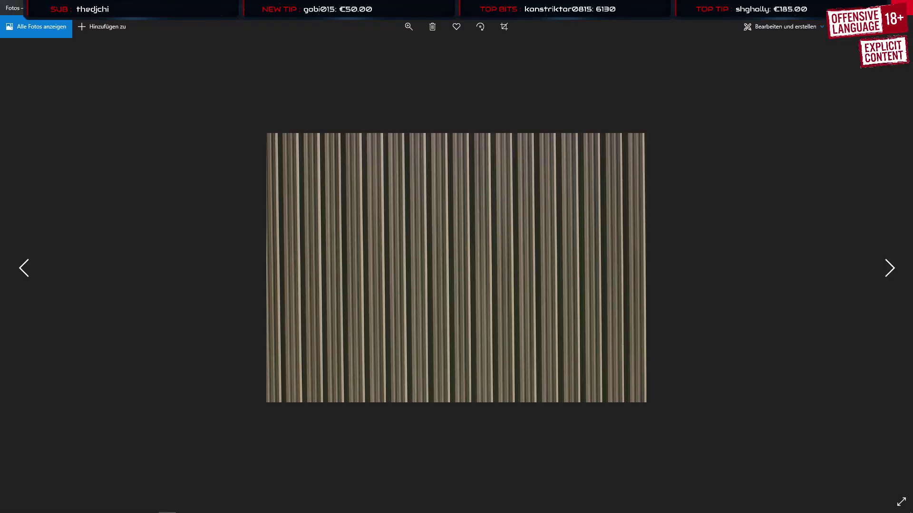
click(902, 7)
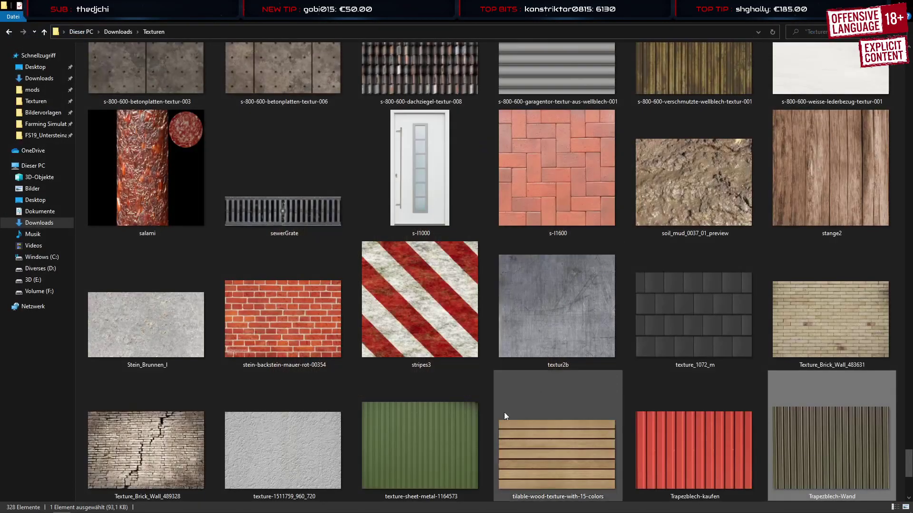
double_click(455, 435)
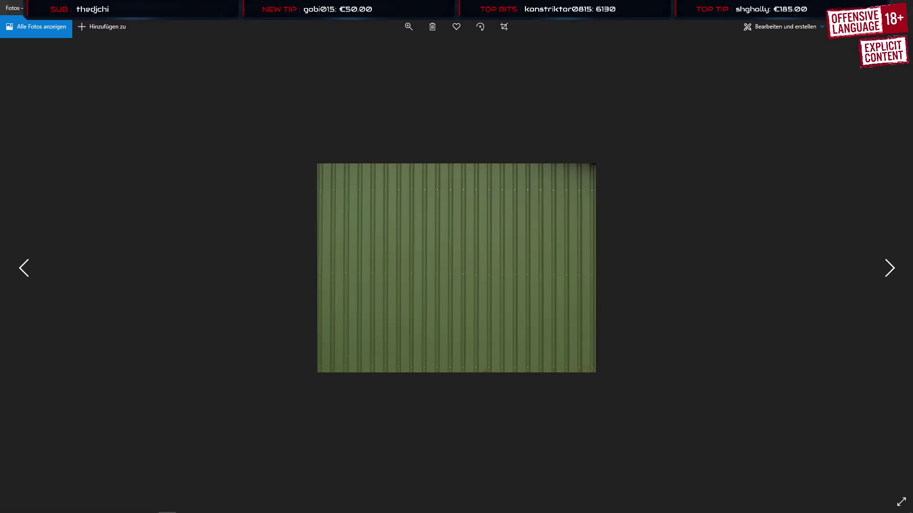
click(906, 10)
Compare the grey garage door texture, then reopen Trapezblech-kaufen full screen
click(694, 438)
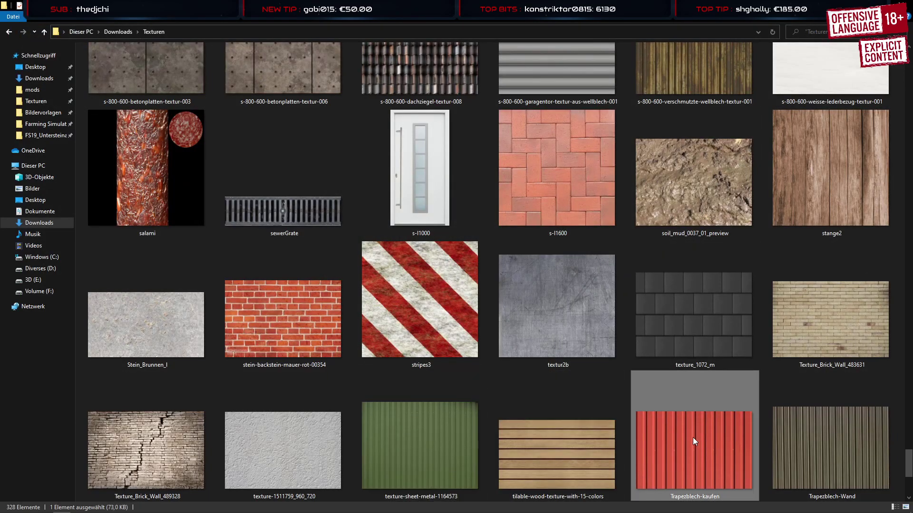
scroll(656, 397, up, 3)
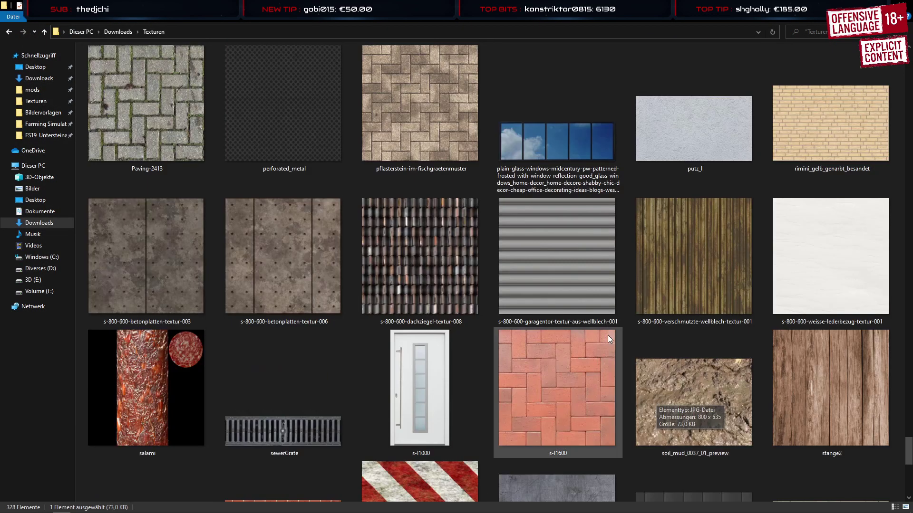
double_click(572, 284)
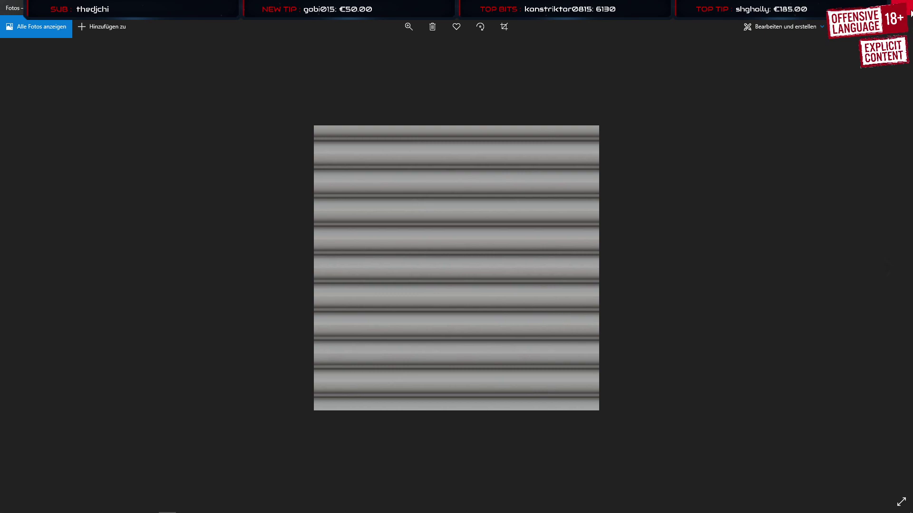
click(909, 11)
scroll(619, 300, down, 10)
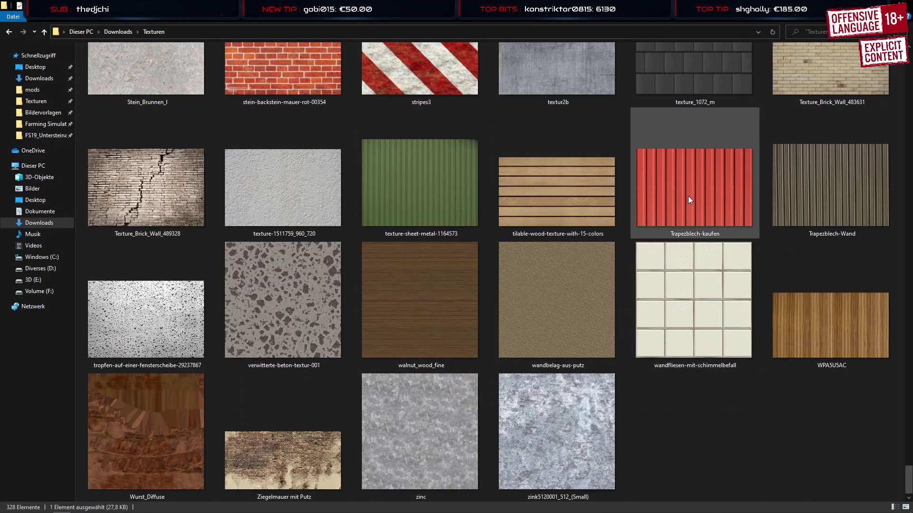
double_click(688, 196)
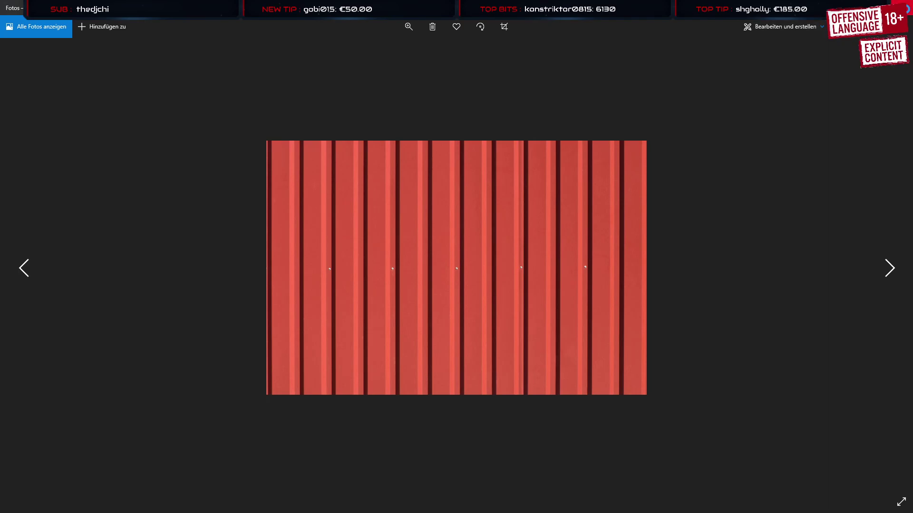
Paste the Trapezblech-kaufen texture into FS19_Untersteinach\maps\textures
click(907, 9)
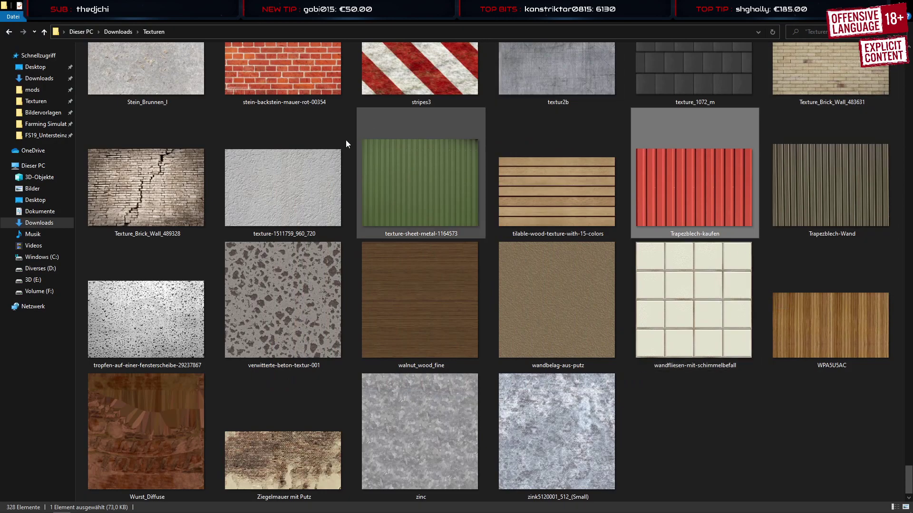
click(45, 136)
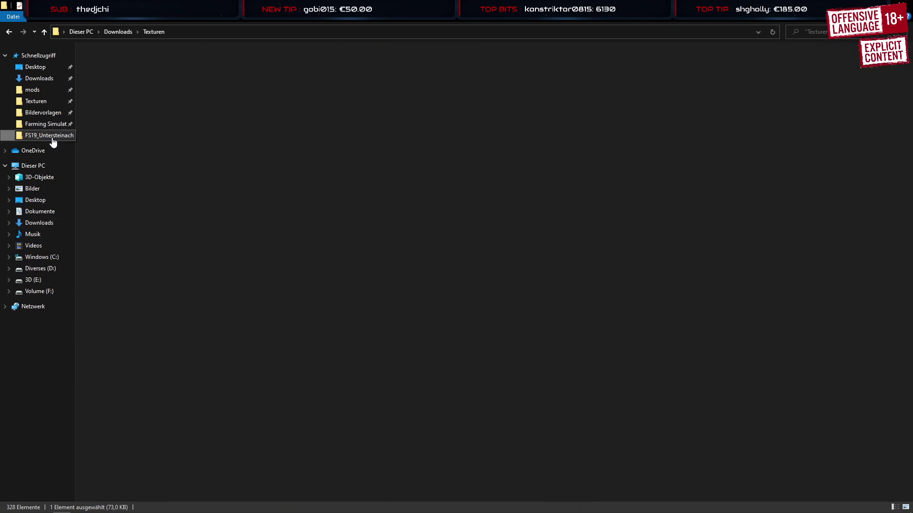
double_click(160, 71)
double_click(107, 112)
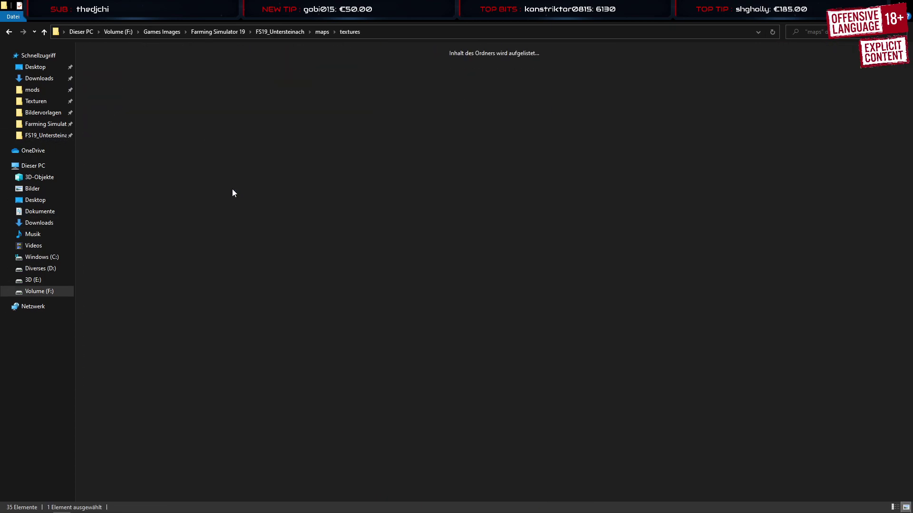
click(465, 200)
key(ctrl+v)
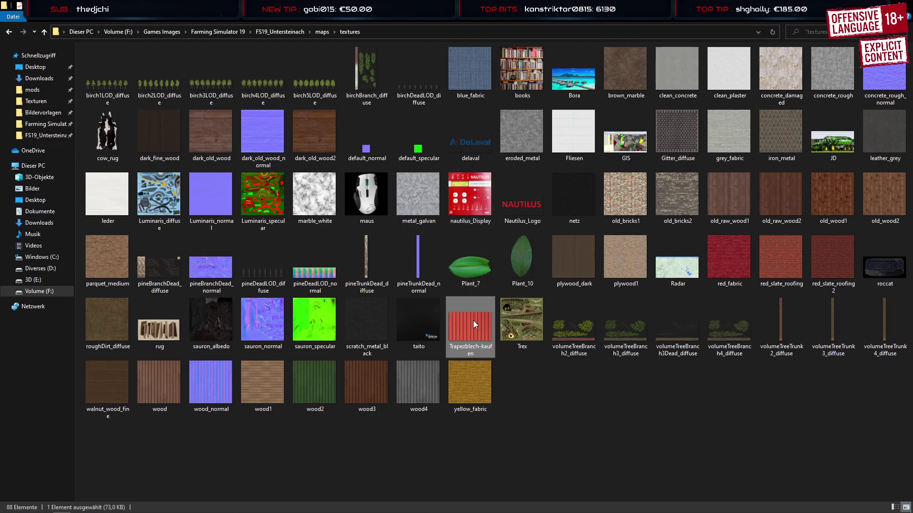
Open the pasted Trapezblech-kaufen file in Paint.NET
right_click(472, 320)
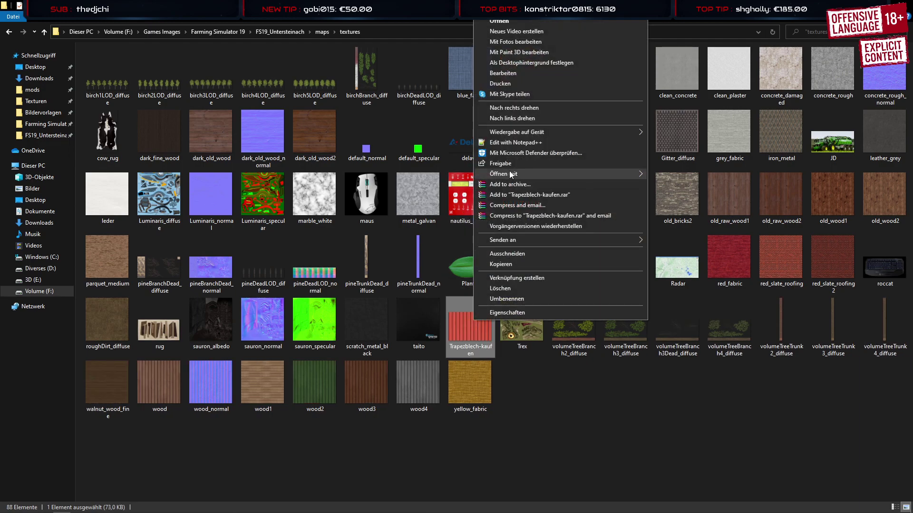
mouse_move(513, 174)
click(672, 227)
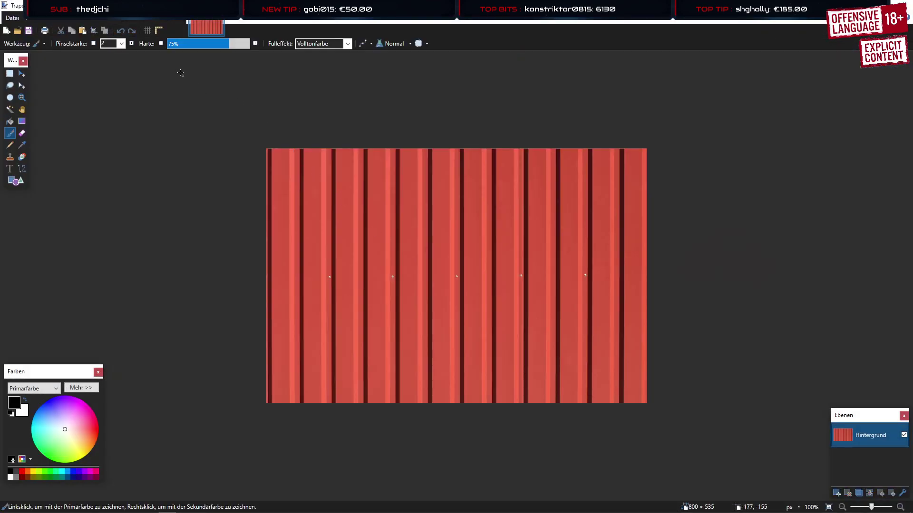
Resize the red corrugated steel image to 1024 × 1024
click(93, 22)
click(112, 42)
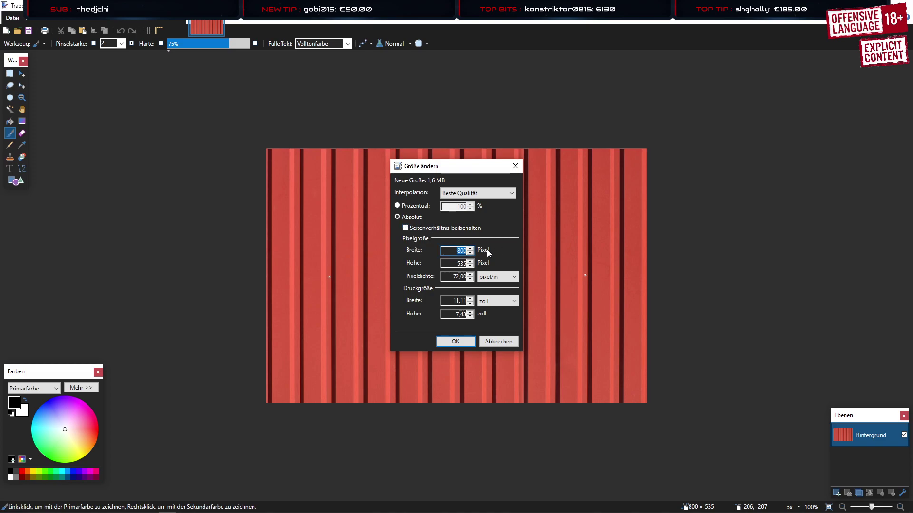
text(1024)
key(Tab)
text(10)
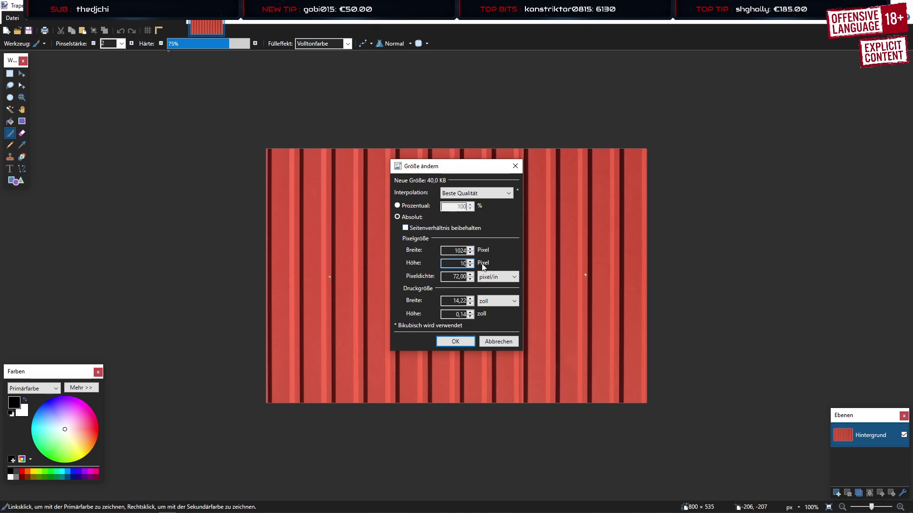
text(24)
click(455, 341)
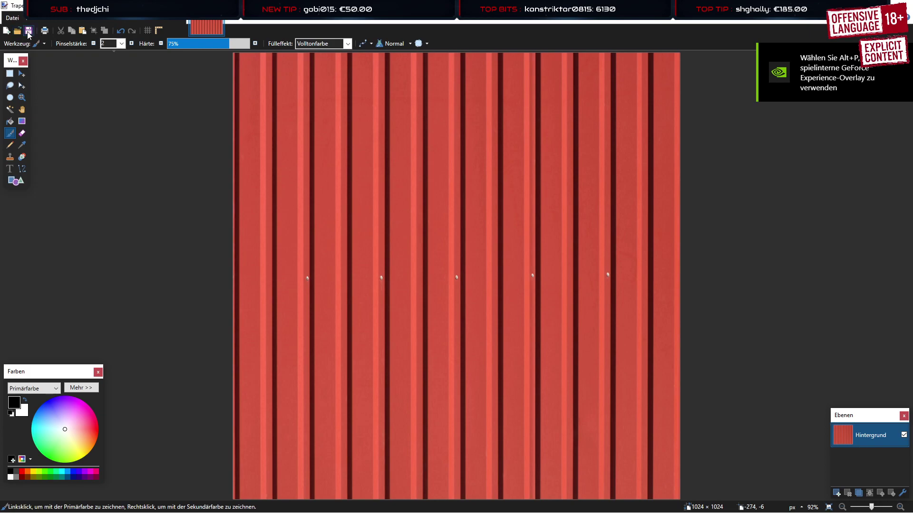
Save it as a DirectDraw-Oberfläche (DDS) file named Trapezblech, confirming the DDS settings
click(12, 17)
click(40, 90)
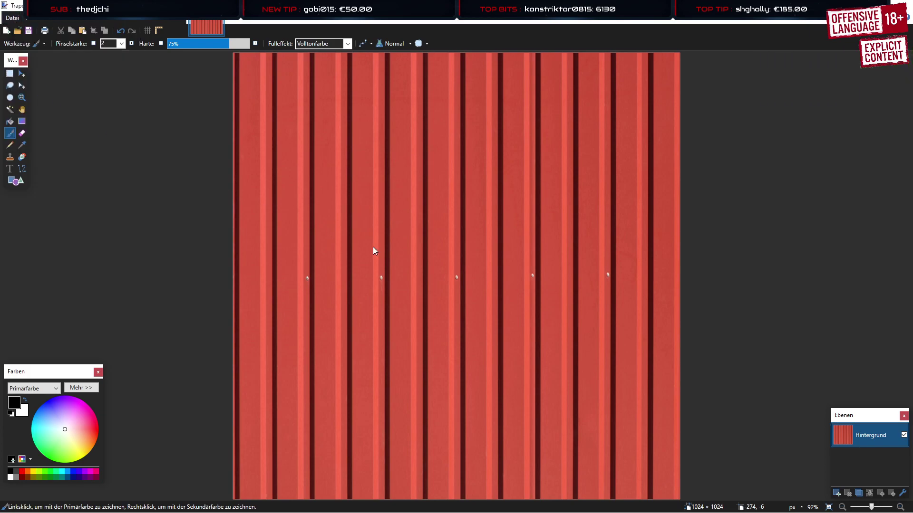
click(101, 222)
click(108, 278)
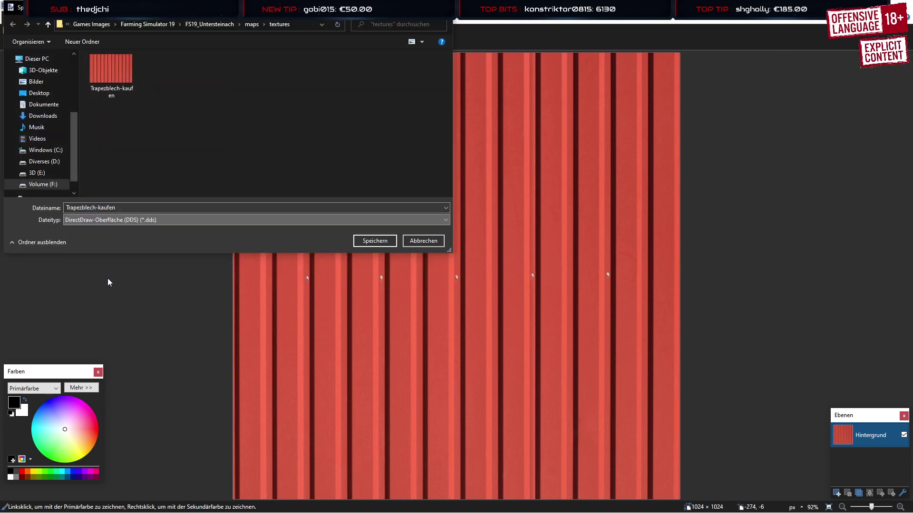
drag(119, 208, 99, 208)
key(BackSpace)
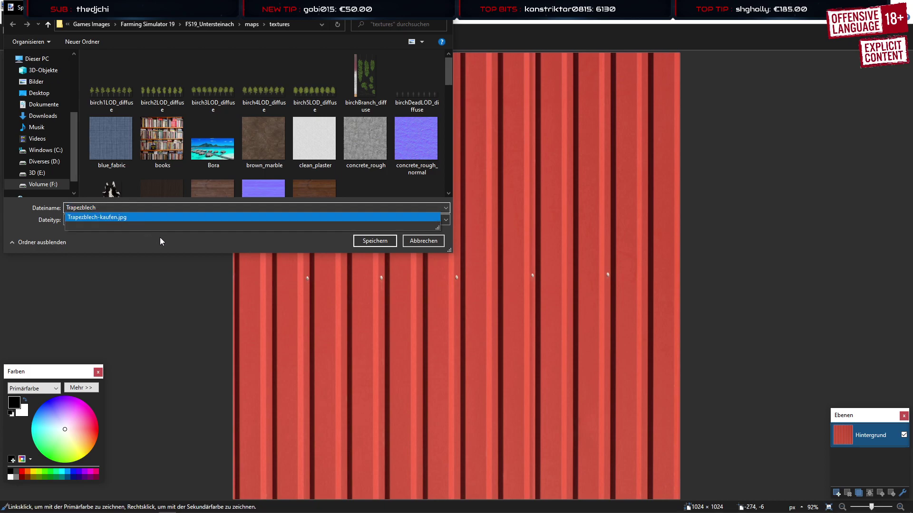
click(174, 252)
click(375, 241)
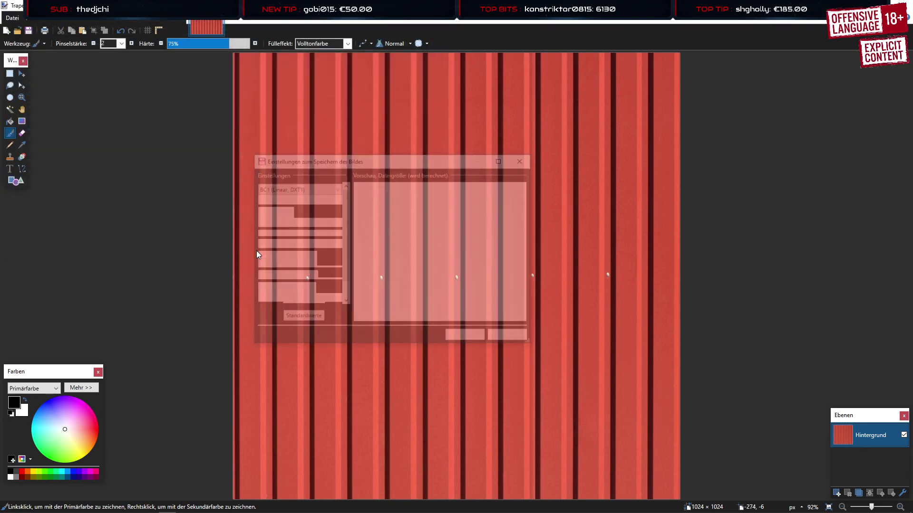
click(467, 340)
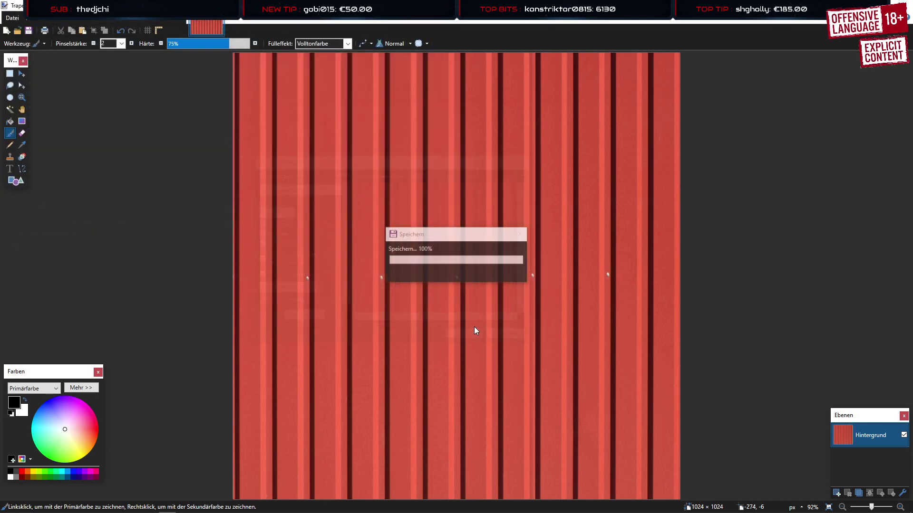
key(alt+Tab)
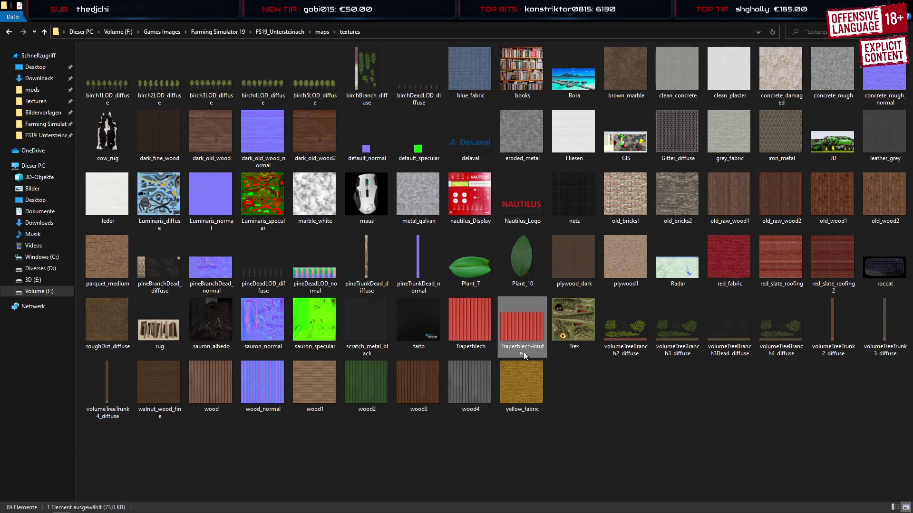
Delete the old Trapezblech-kaufen image and load Trapezblech.dds from FS19_Untersteinach\maps\textures as a bitmap
key(Delete)
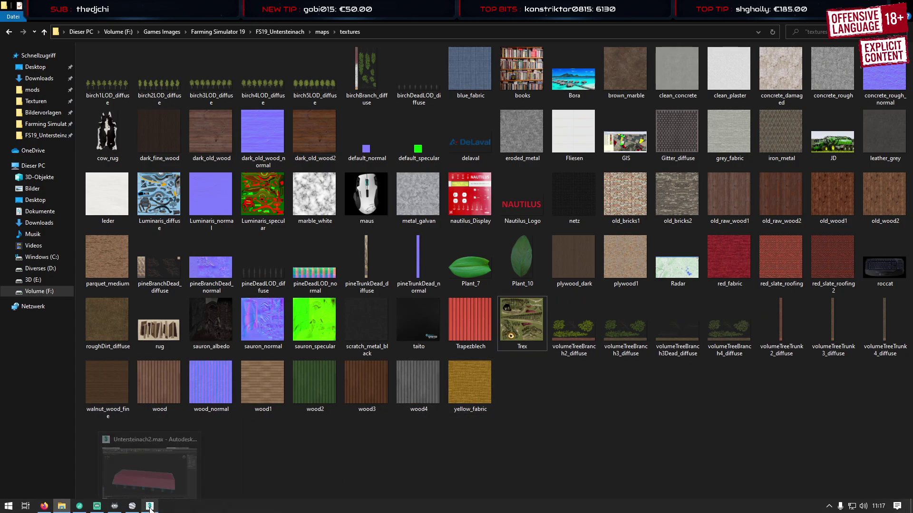
click(151, 506)
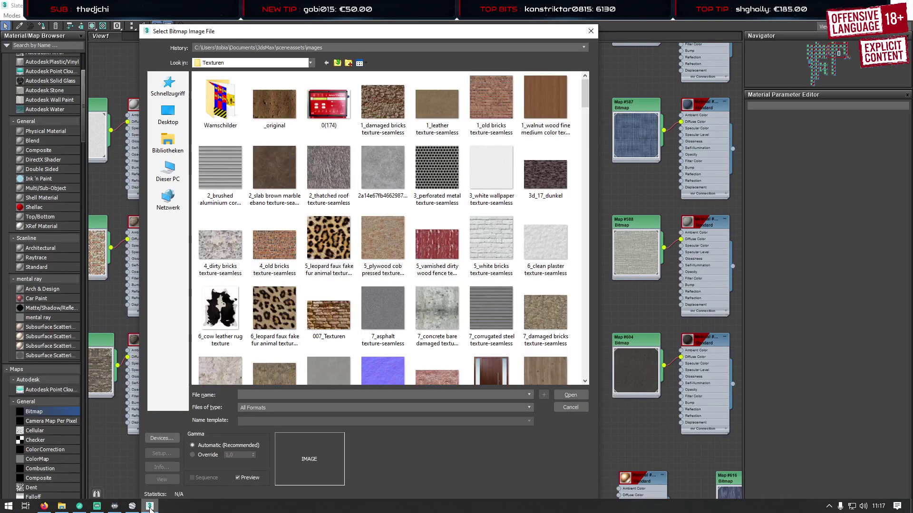
click(175, 97)
double_click(254, 153)
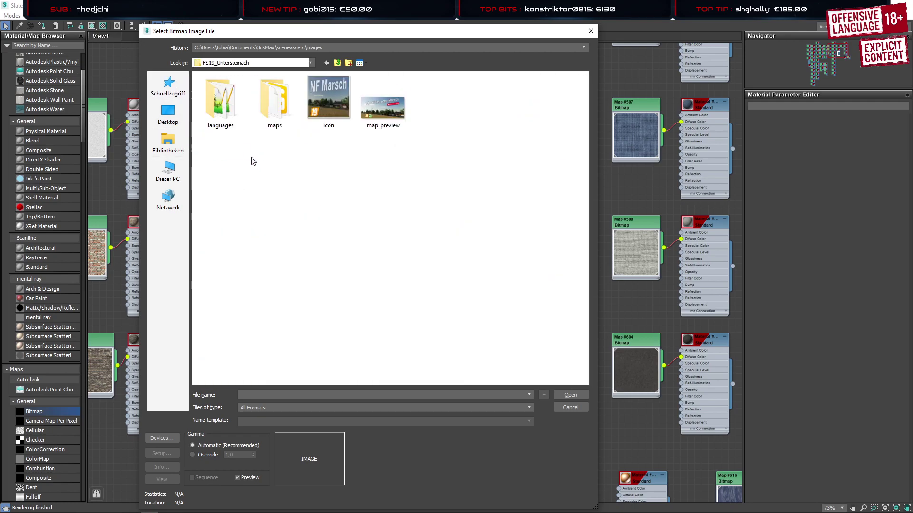
double_click(270, 95)
double_click(220, 135)
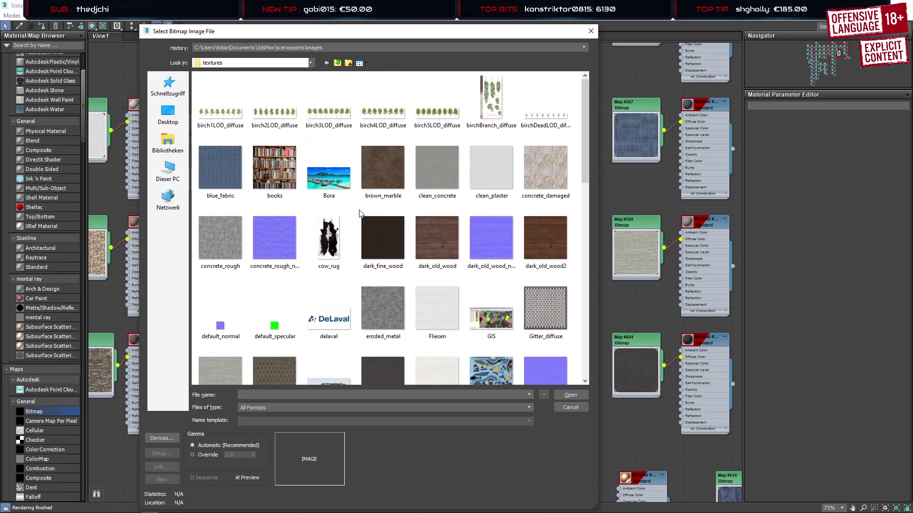
scroll(360, 214, down, 10)
click(281, 213)
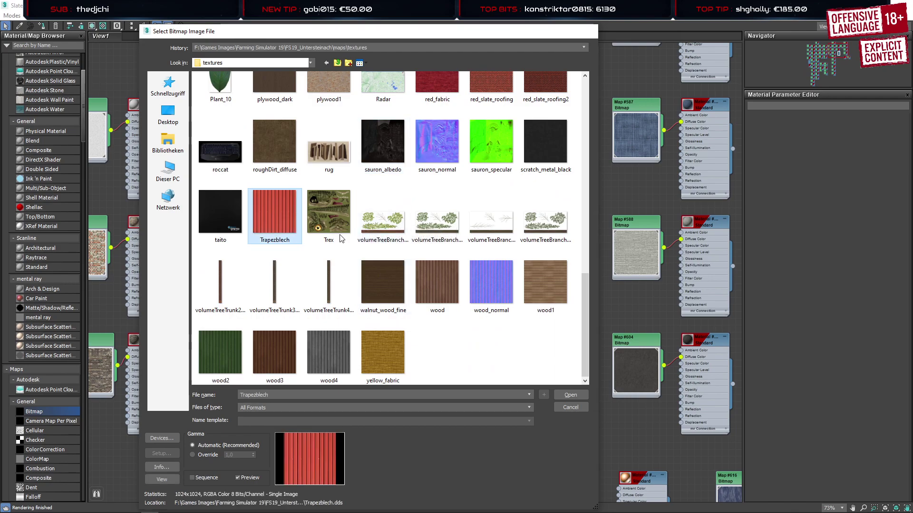
key(Return)
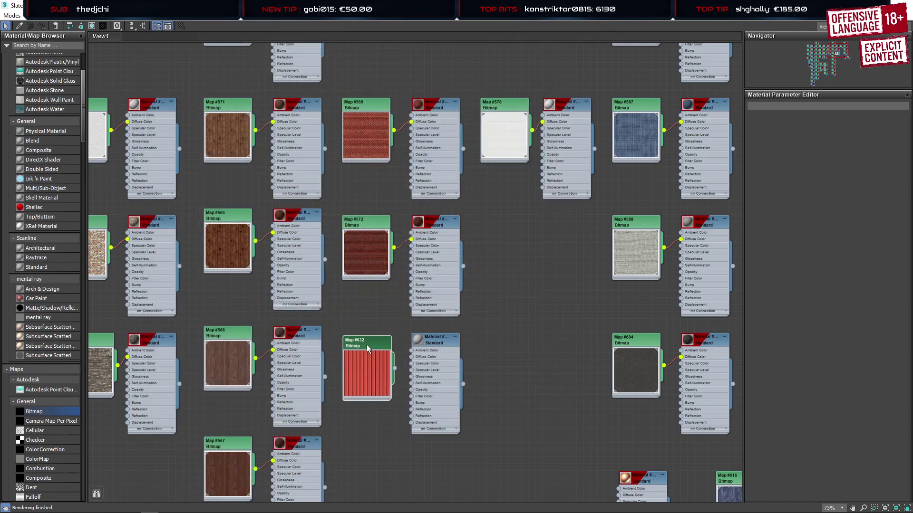
Wire the Trapezblech map into the Standard material's Diffuse Color and assign it to the roof
drag(367, 345, 412, 357)
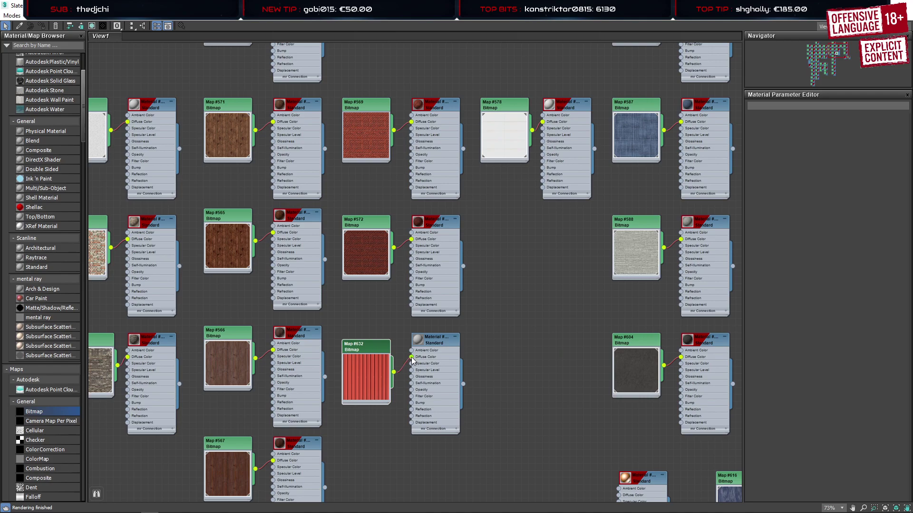
click(444, 339)
click(879, 6)
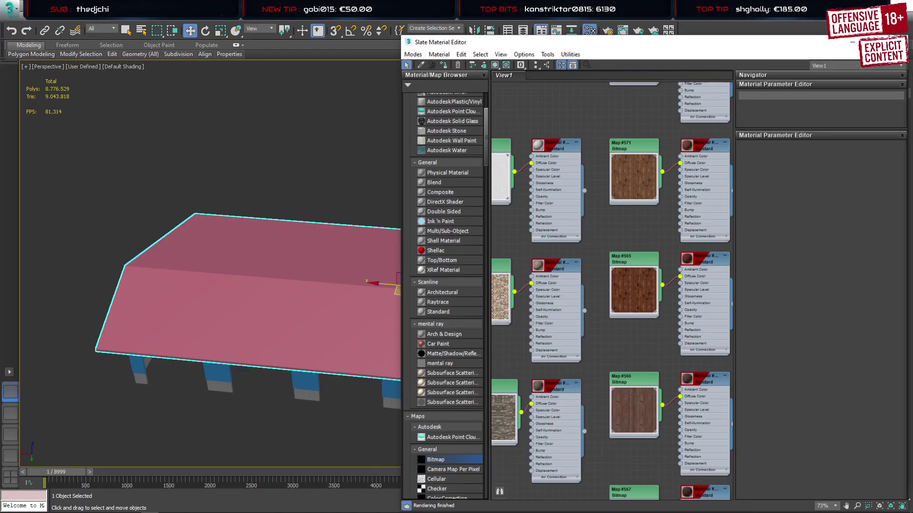
middle_drag(687, 484, 533, 264)
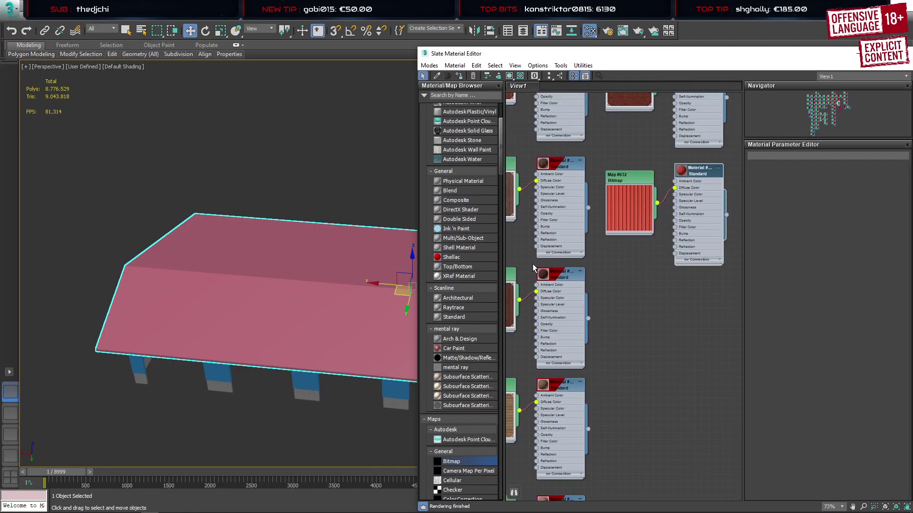
right_click(701, 181)
click(715, 185)
Show the roof's texture in the viewport with Shaded Materials with Maps
key(m)
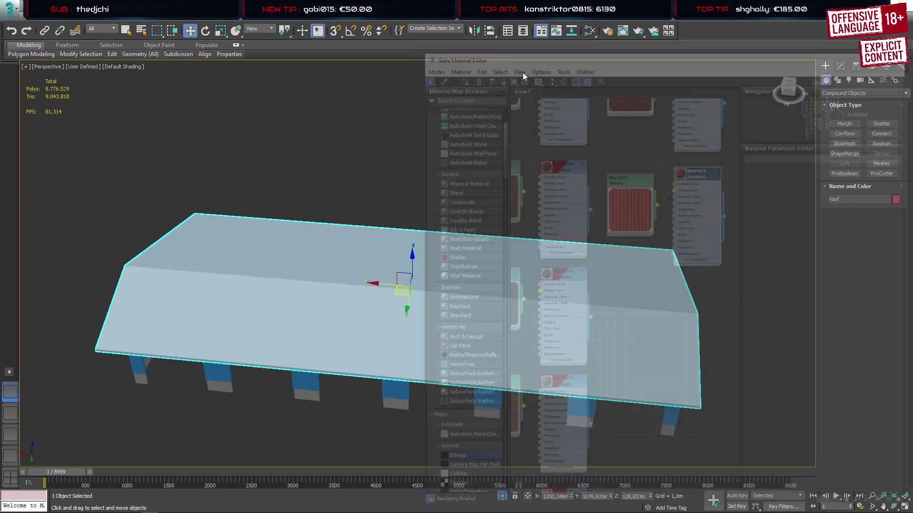
click(85, 66)
mouse_move(143, 142)
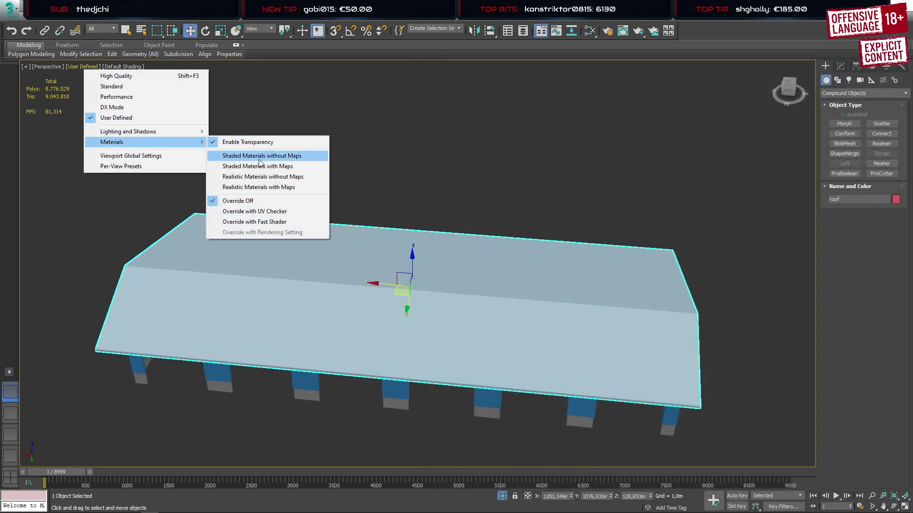
click(259, 166)
click(841, 66)
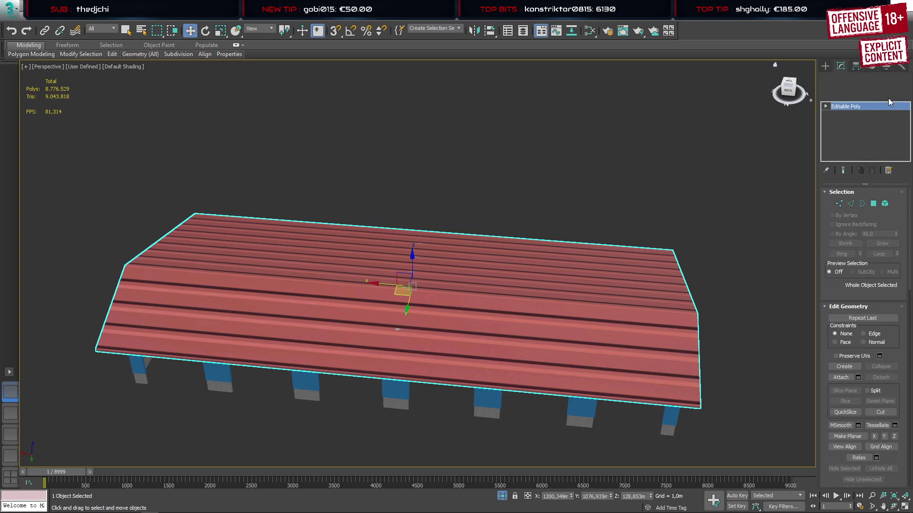
click(826, 66)
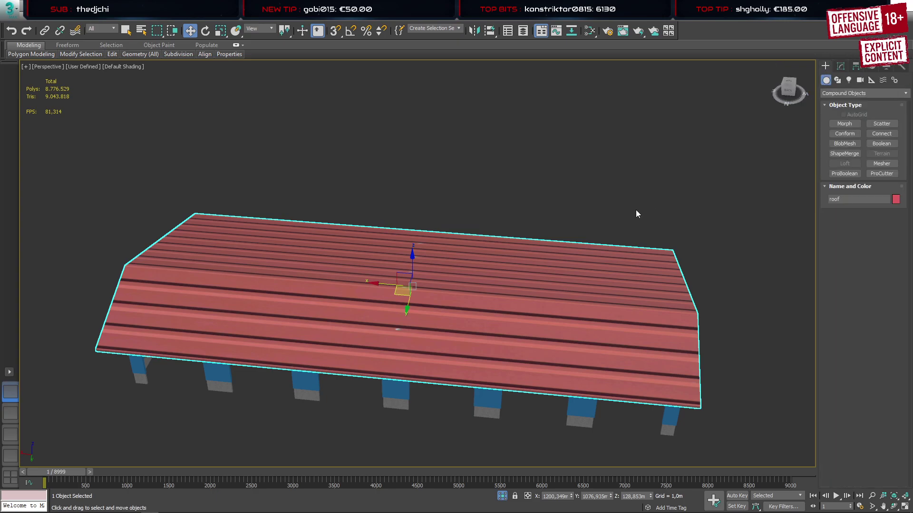
Connect the six lengthwise roof edges with two new crosswise edge loops
key(2)
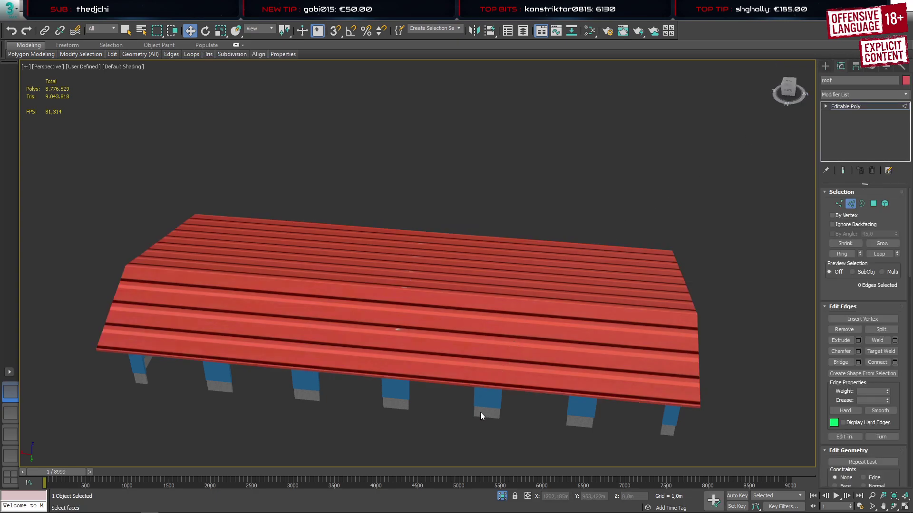
key(F4)
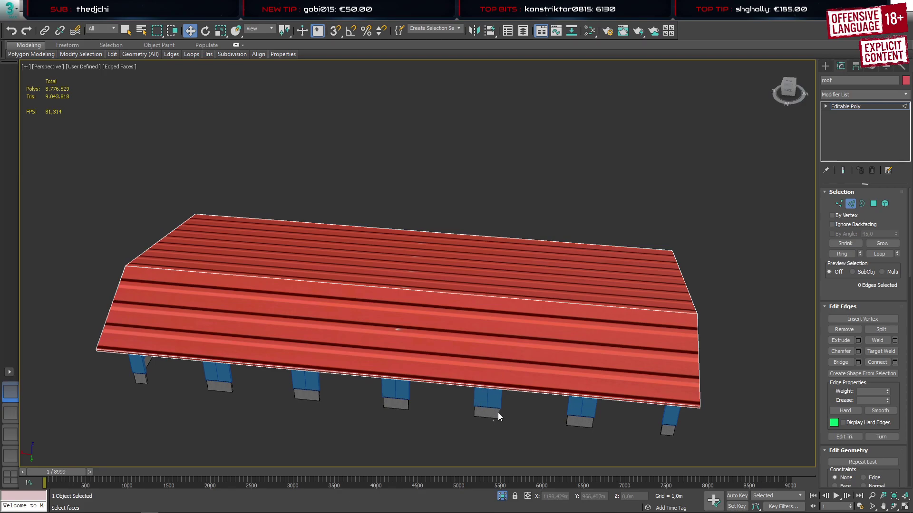
drag(494, 420, 513, 210)
alt+middle_drag(566, 316, 512, 350)
key(ctrl+shift+e)
alt+middle_drag(438, 323, 409, 320)
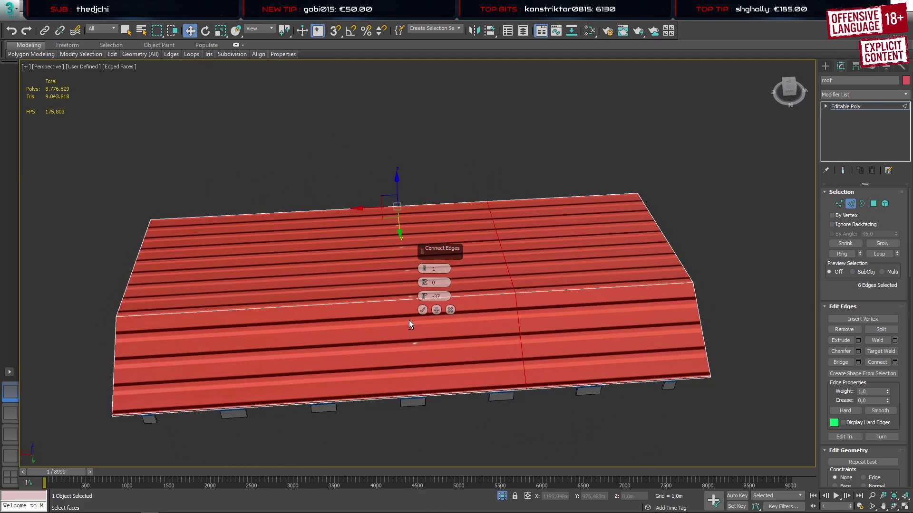
key(Return)
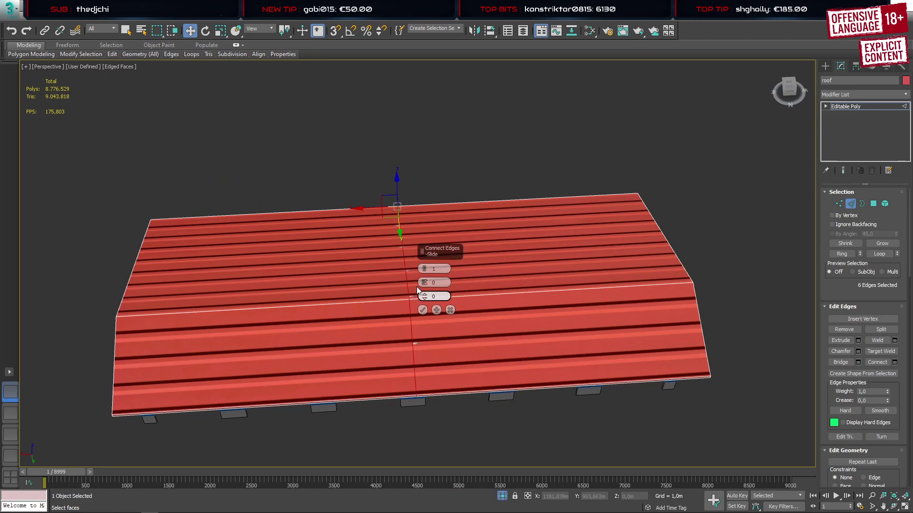
click(423, 267)
middle_drag(614, 308, 491, 315)
click(422, 310)
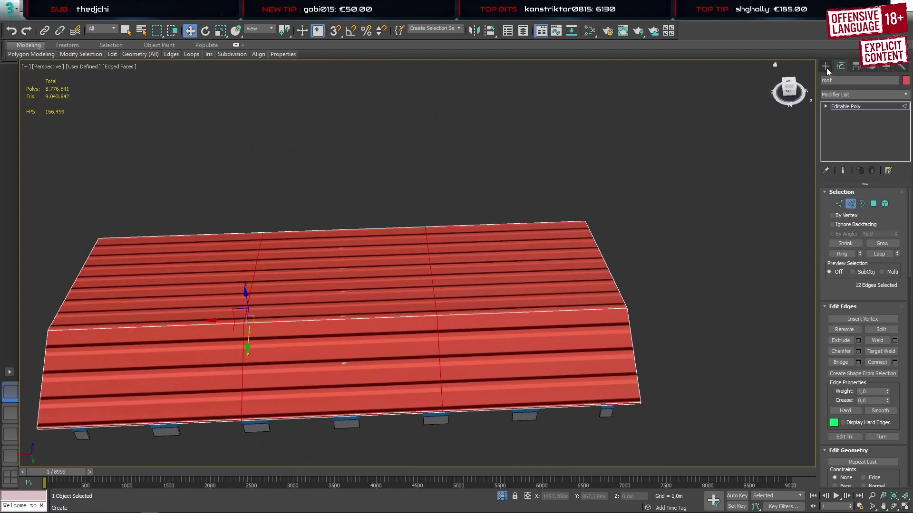
Exit edge editing and bring up the roof's modifier list
click(826, 66)
click(841, 66)
click(863, 93)
scroll(896, 395, down, 10)
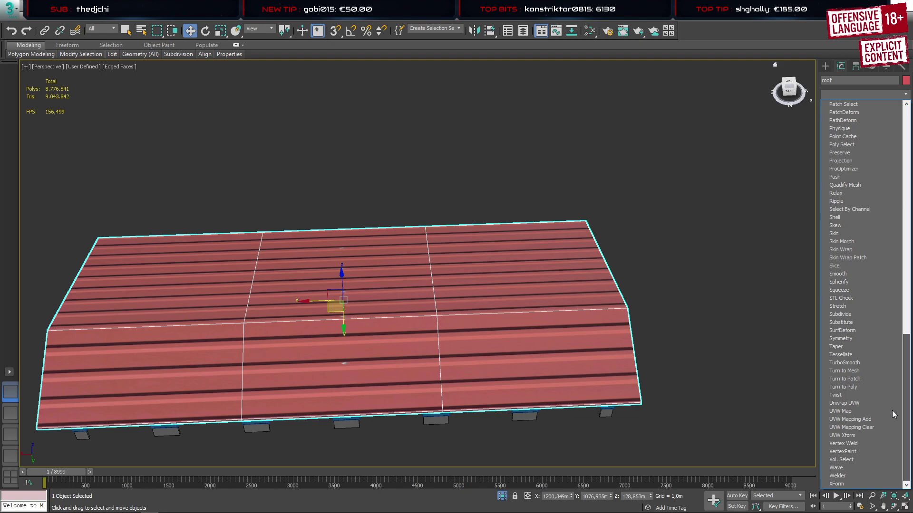
Add an Unwrap UVW modifier, open Edit UVWs, and move the roof's UVs aside
mouse_move(892, 410)
mouse_down()
mouse_move(904, 216)
mouse_move(882, 408)
mouse_up()
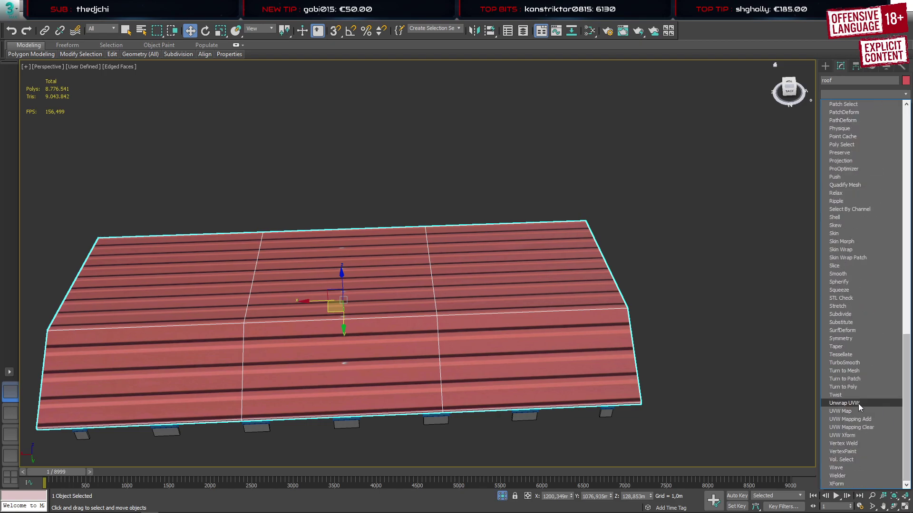
click(844, 403)
click(864, 341)
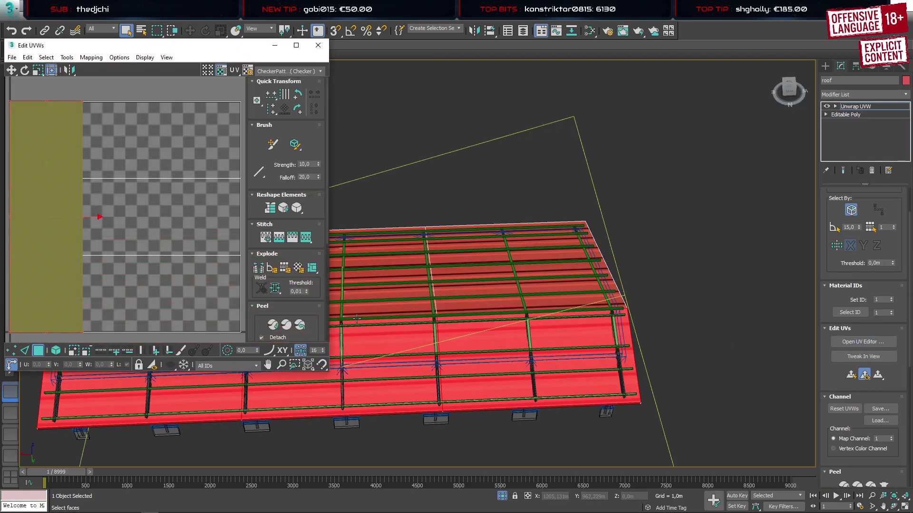
drag(56, 211, 235, 257)
click(197, 295)
middle_drag(199, 280, 153, 280)
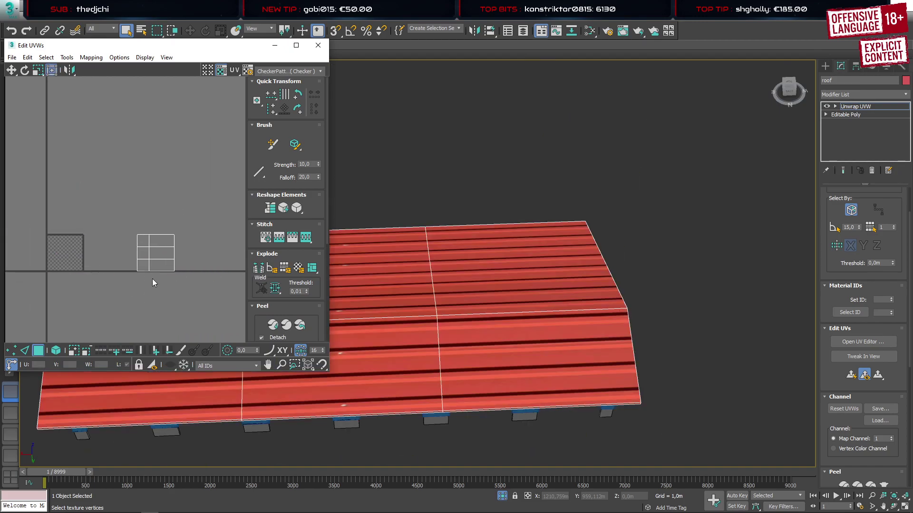
Planar-map each left- and right-column roof face into the texture square
click(138, 267)
key(Return)
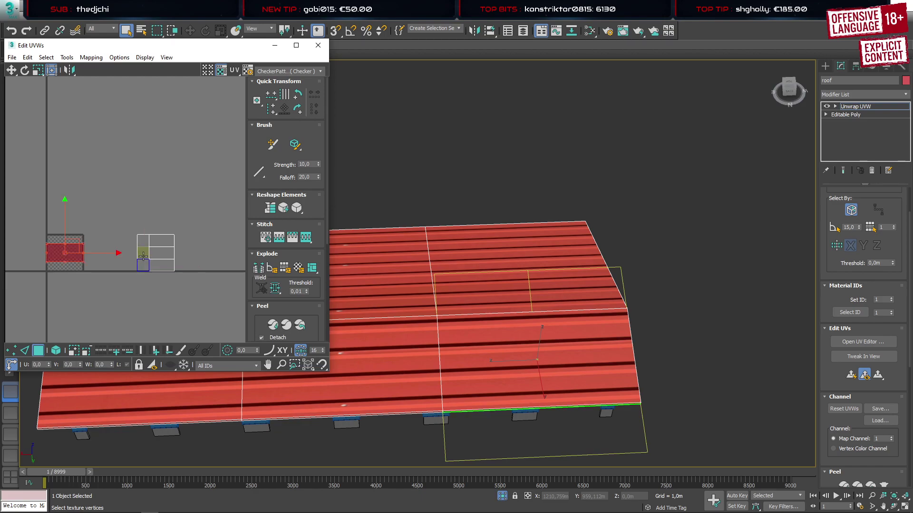
click(143, 256)
key(Return)
click(145, 245)
key(Return)
click(144, 254)
key(Return)
click(143, 243)
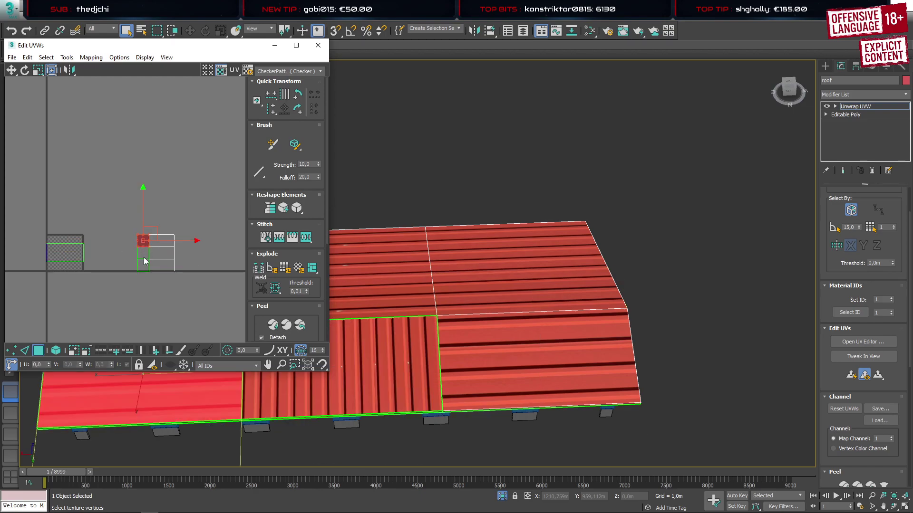
key(Return)
click(143, 264)
key(Return)
click(145, 243)
click(162, 242)
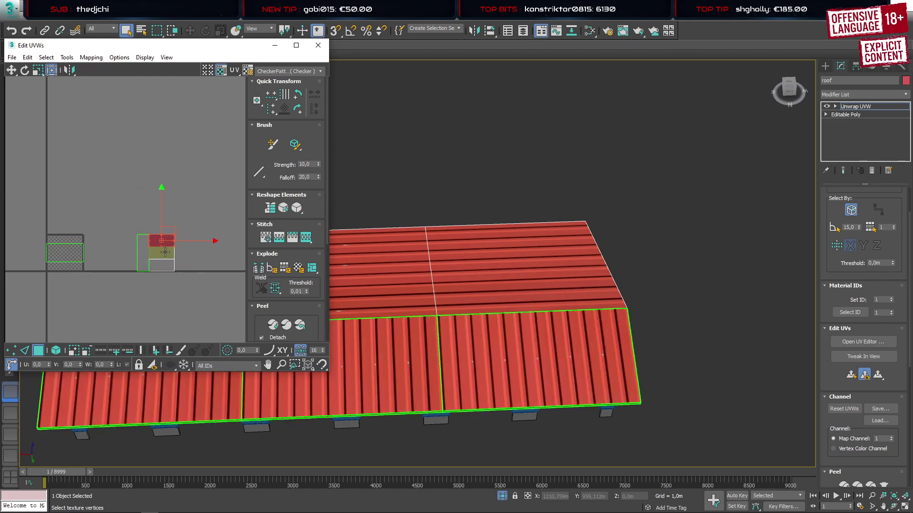
key(Return)
click(162, 252)
key(Return)
click(162, 264)
key(Return)
click(163, 254)
key(Return)
click(164, 242)
key(Return)
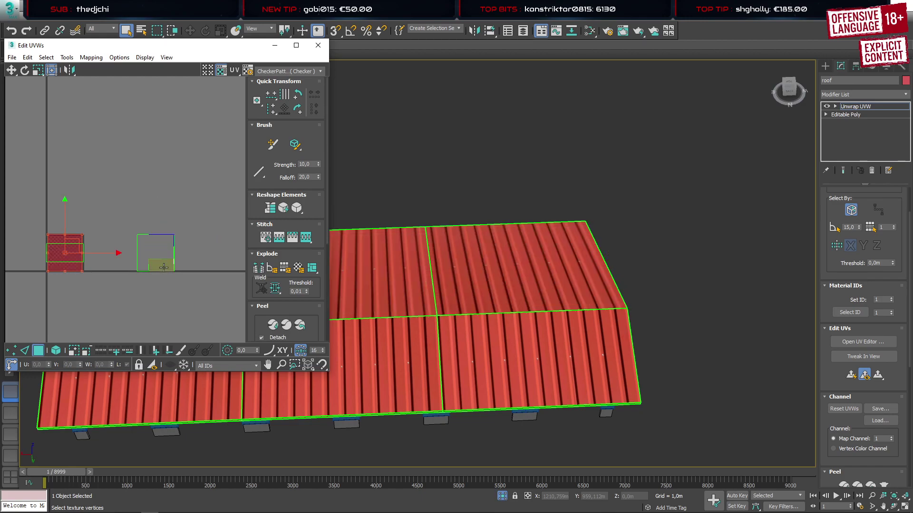
click(163, 265)
key(Return)
Select the thin side faces along the bottom UV edge and map them
scroll(164, 277, up, 6)
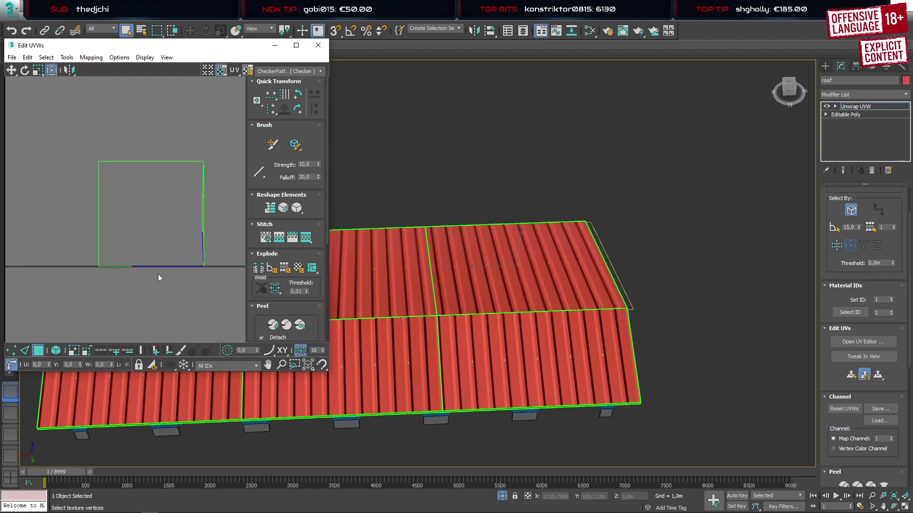
drag(183, 244, 188, 290)
key(Return)
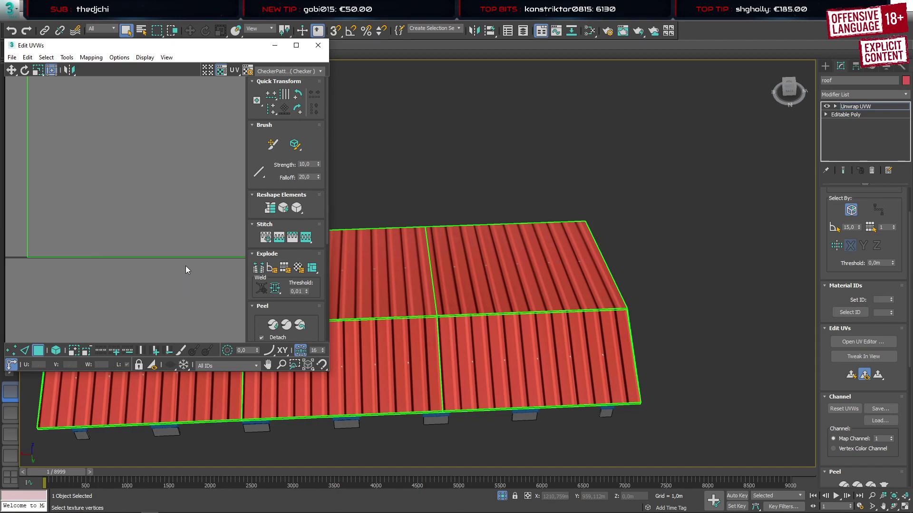
middle_drag(224, 270, 141, 276)
scroll(171, 255, up, 3)
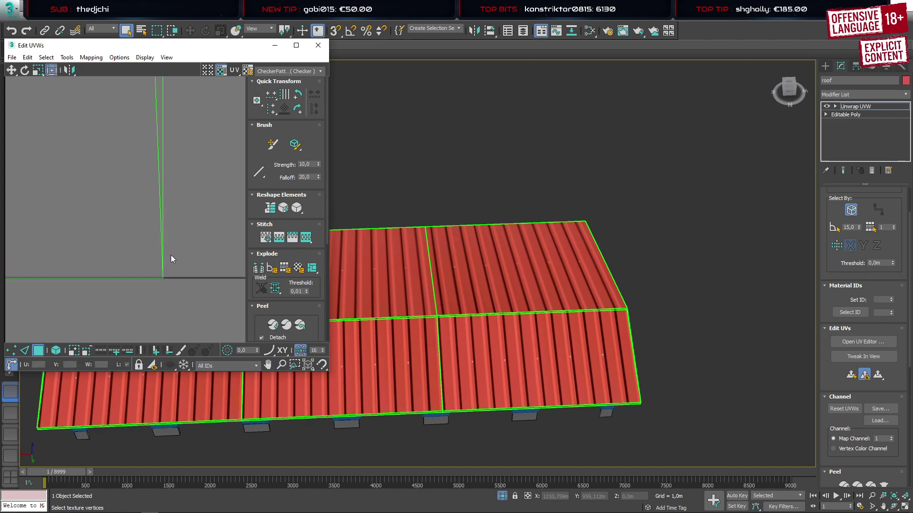
Select roof-edge faces along the front edge and beside the blue wall
middle_drag(482, 336, 637, 275)
scroll(467, 342, up, 3)
click(461, 346)
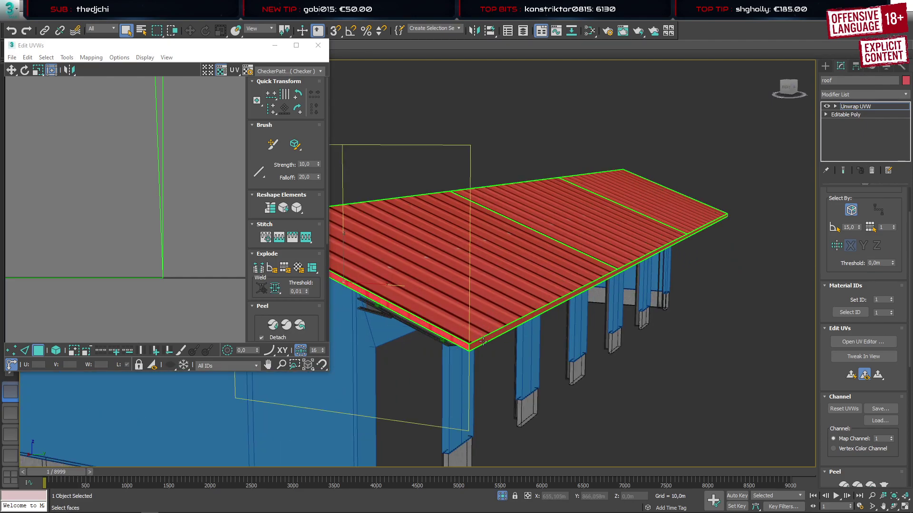
click(602, 282)
click(678, 244)
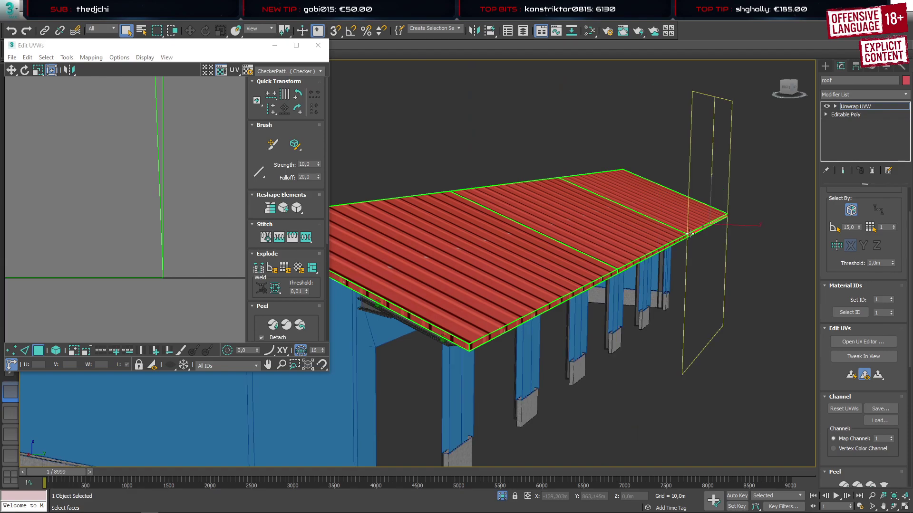
alt+middle_drag(475, 271, 490, 316)
click(509, 258)
click(486, 317)
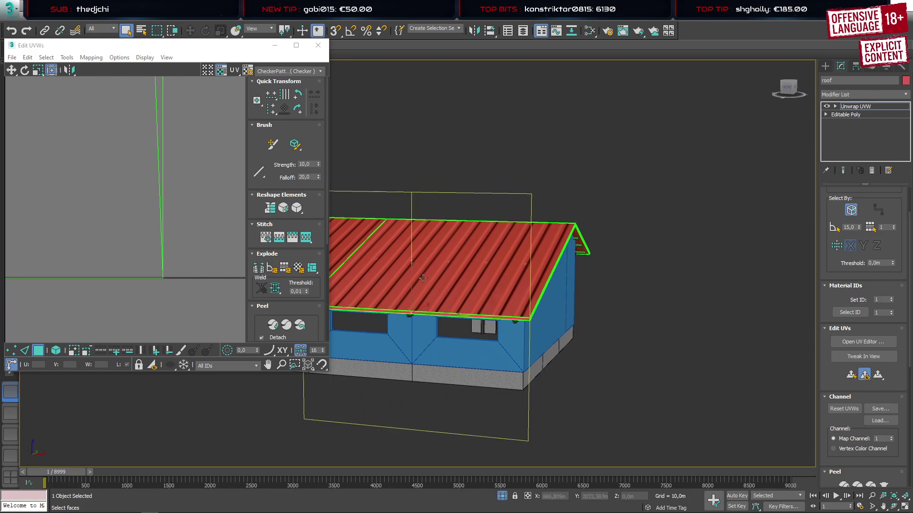
Select further roof-edge faces along the building's left section and at the gable end
middle_drag(422, 278, 661, 275)
click(506, 305)
middle_drag(447, 256, 713, 264)
click(510, 302)
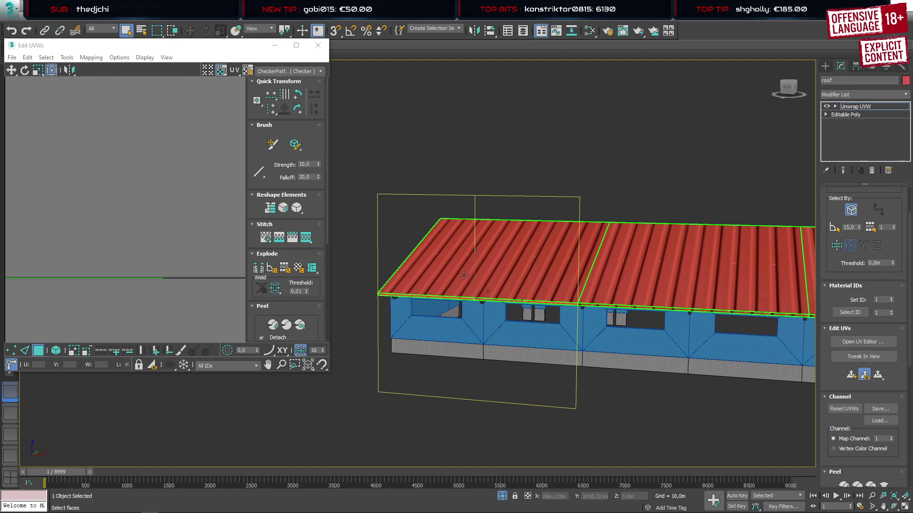
alt+middle_drag(460, 275, 439, 278)
click(439, 271)
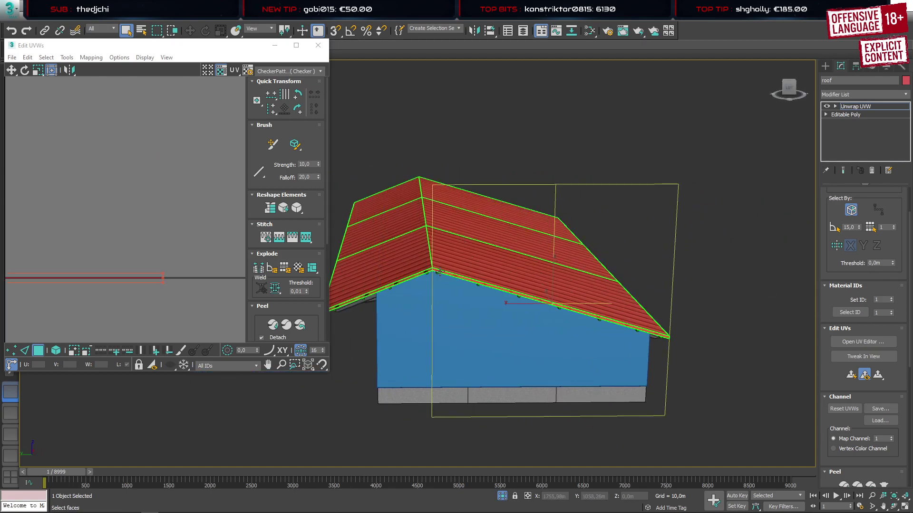
click(414, 276)
scroll(160, 262, down, 8)
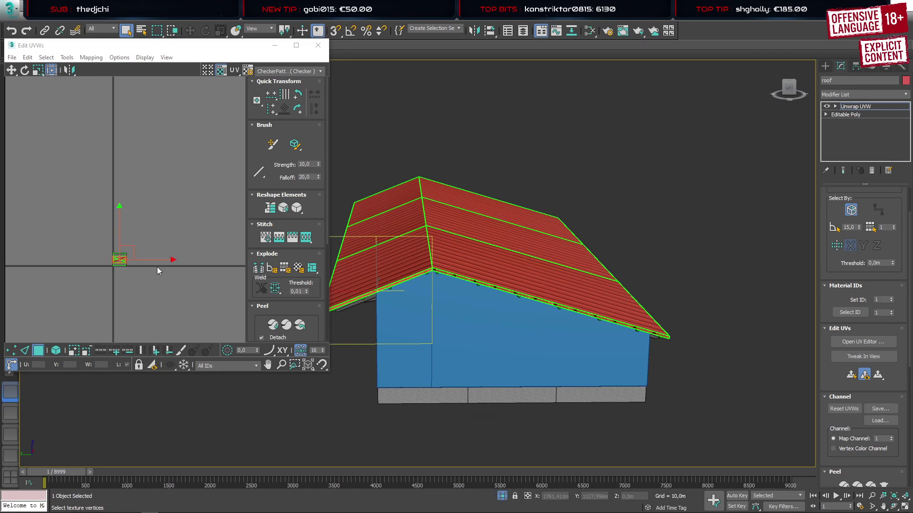
Maximize Edit UVWs and straighten each diagonal edge-strip UV horizontally
click(297, 45)
scroll(407, 288, up, 5)
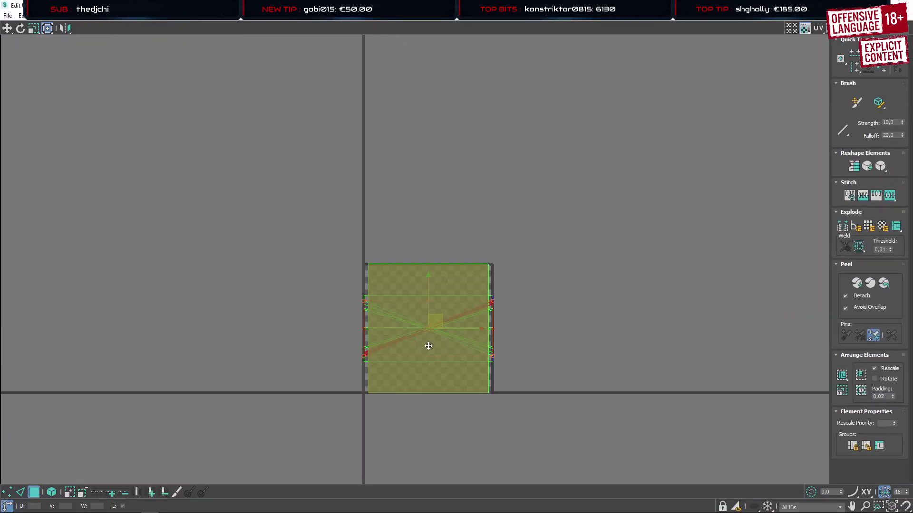
scroll(461, 362, up, 5)
key(2)
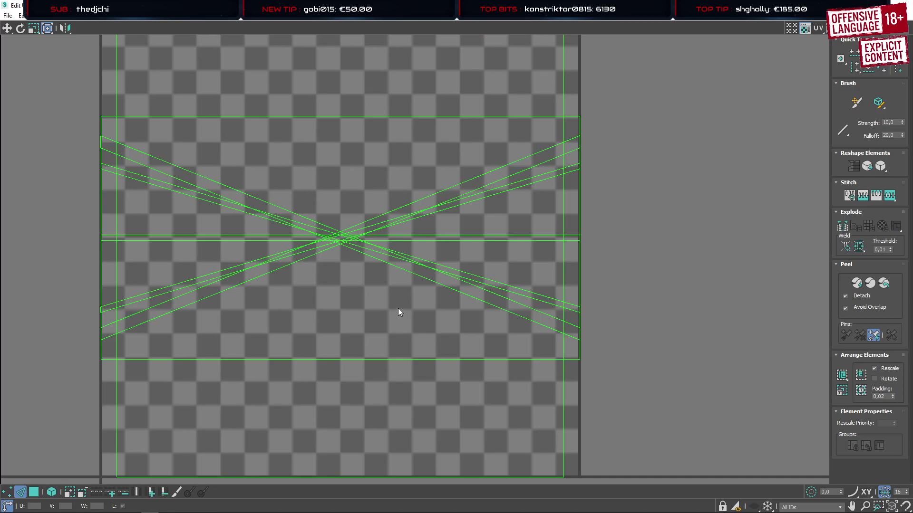
click(394, 265)
key(a)
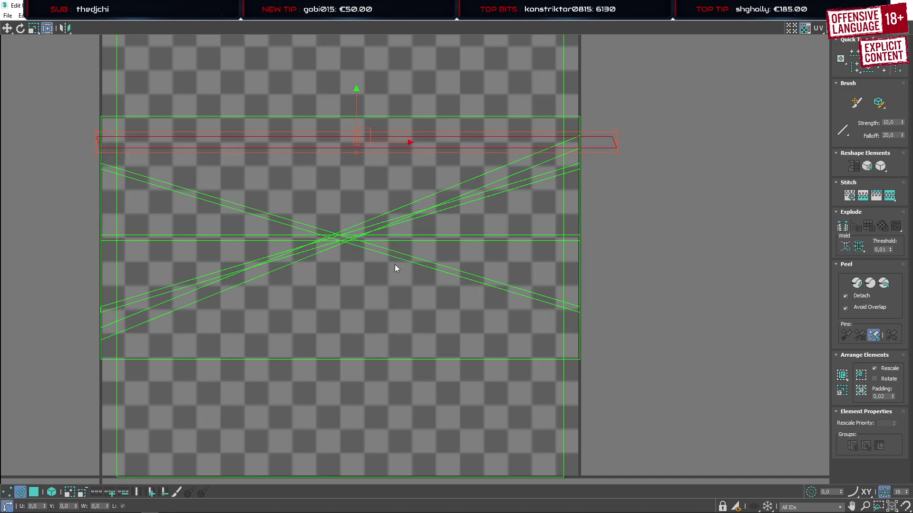
click(397, 258)
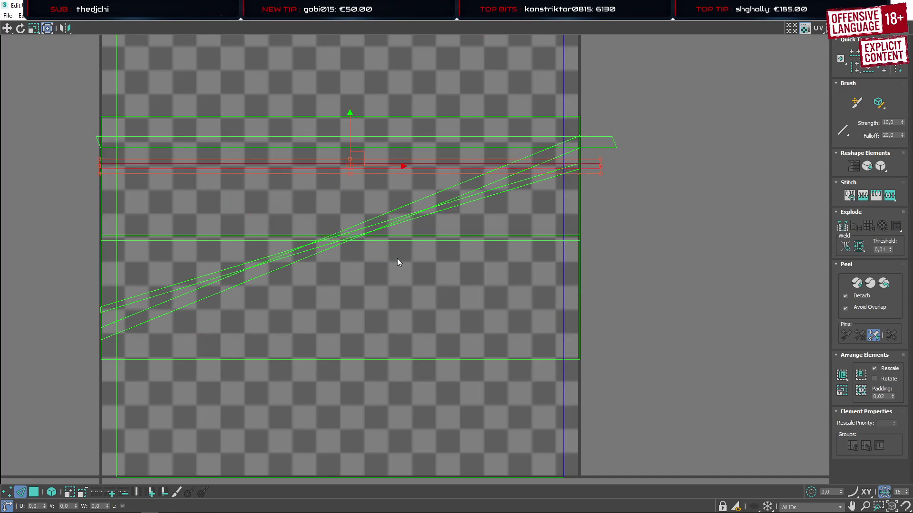
click(410, 220)
click(415, 212)
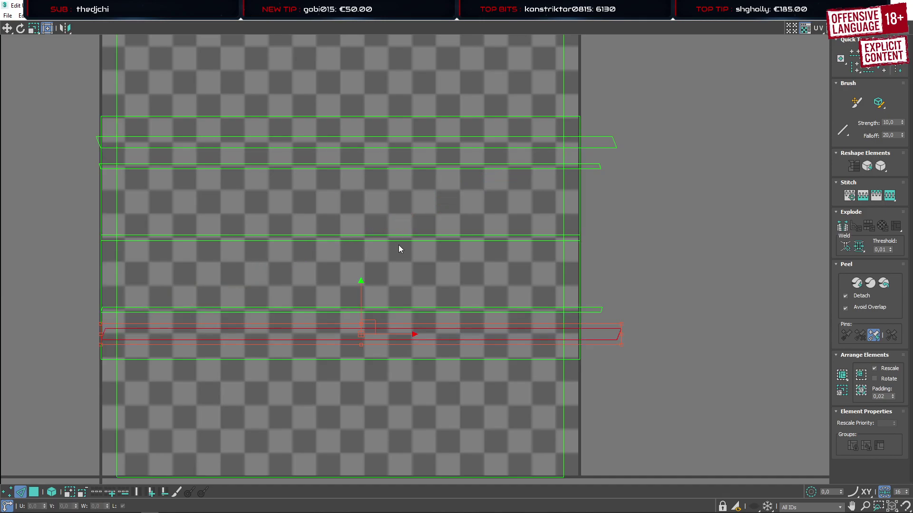
scroll(398, 245, down, 5)
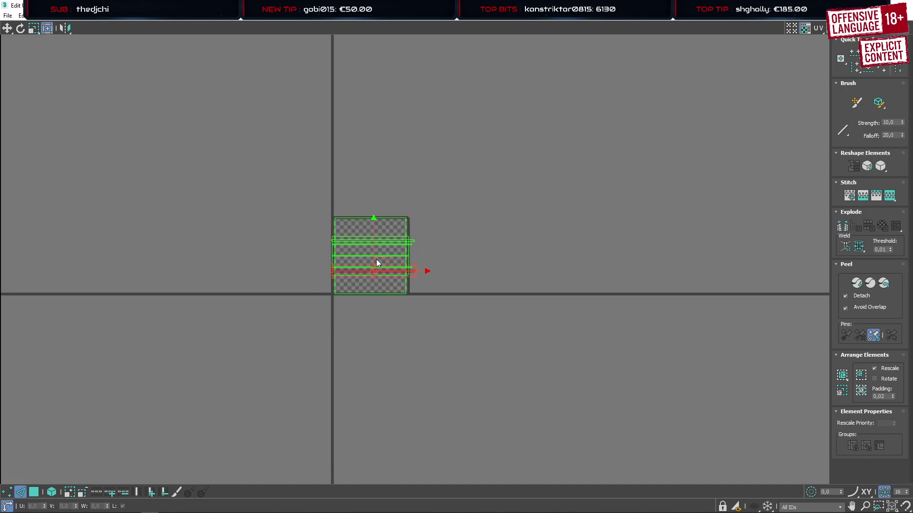
Select all roof UV faces, Pack/Rescale them to fill the square, and restore the editor
key(3)
key(ctrl+a)
click(376, 259)
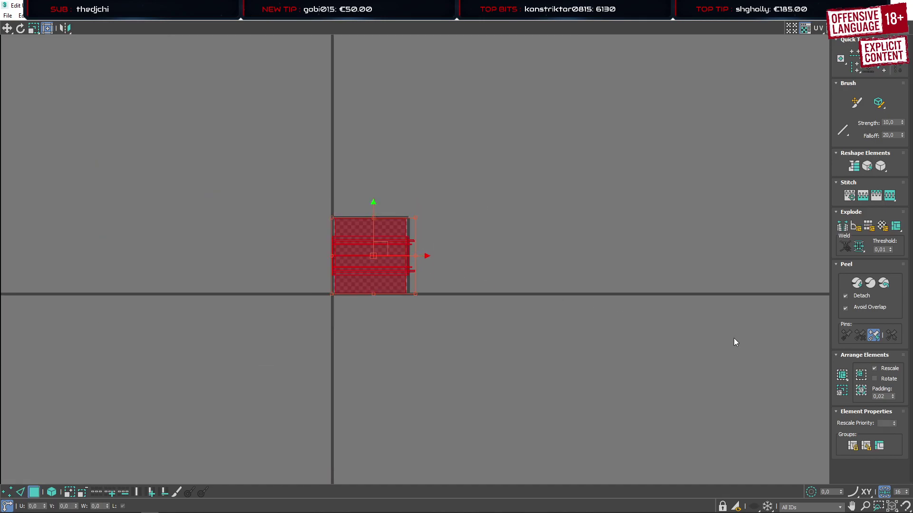
click(841, 391)
click(880, 6)
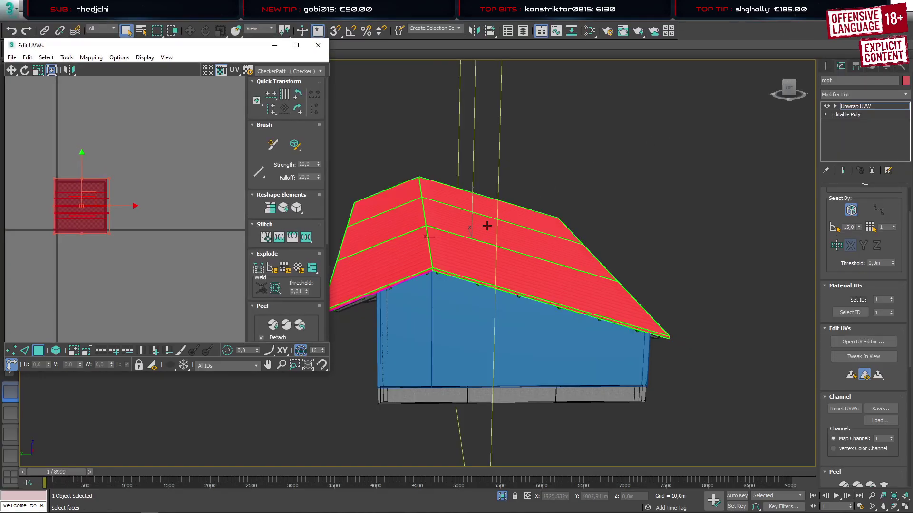
Select the roof's whole UV element and scale it up about 1.3x
alt+middle_drag(487, 226, 589, 266)
click(210, 221)
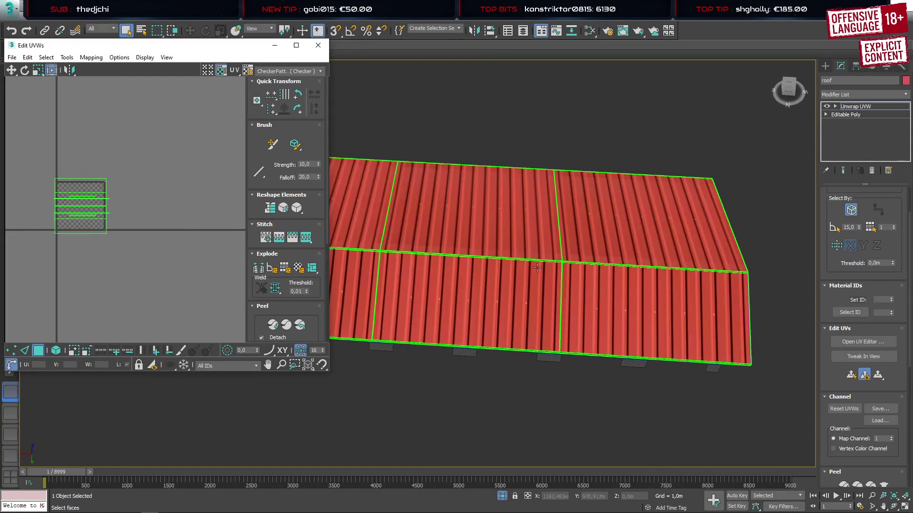
drag(58, 169, 235, 196)
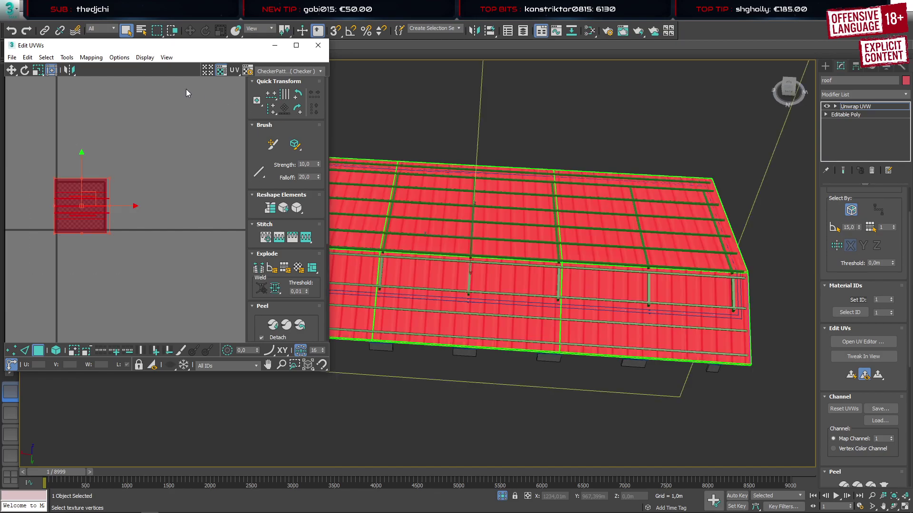
click(37, 69)
drag(92, 210, 121, 143)
scroll(125, 212, down, 4)
Deselect, inspect the roof's corrugated ribs up close, and close Edit UVWs
click(195, 155)
alt+middle_drag(621, 311, 583, 282)
scroll(583, 282, up, 10)
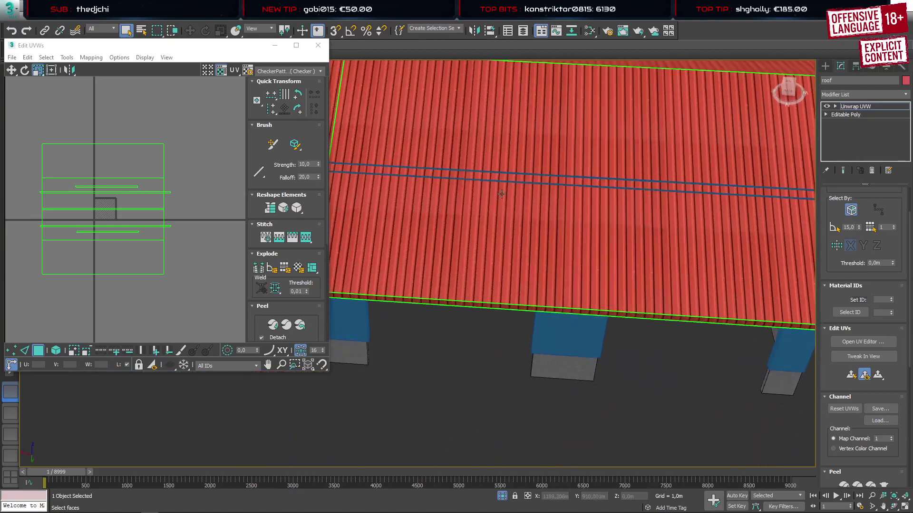
mouse_move(490, 194)
alt+middle_down()
mouse_move(607, 234)
mouse_move(500, 199)
alt+middle_up()
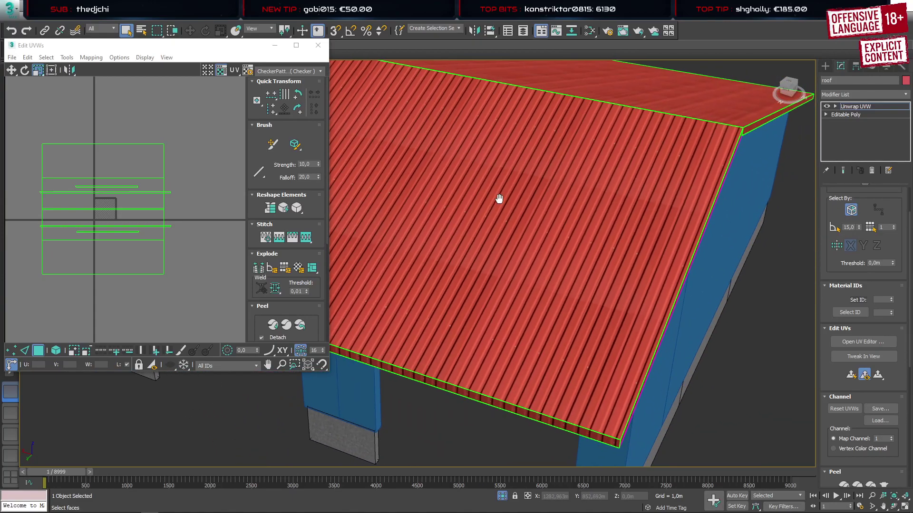
click(317, 48)
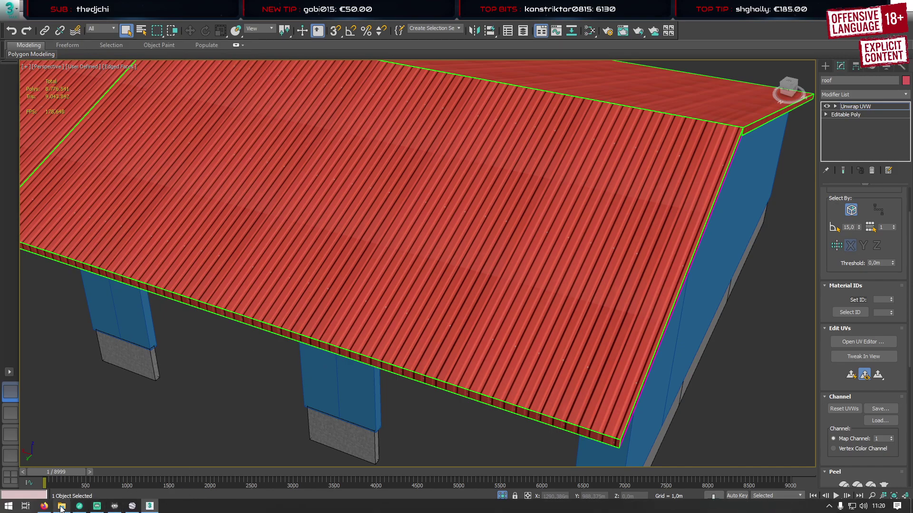
Open 7_corrugated steel texture-seamless from Downloads\Texturen full-size in Photos
mouse_move(61, 508)
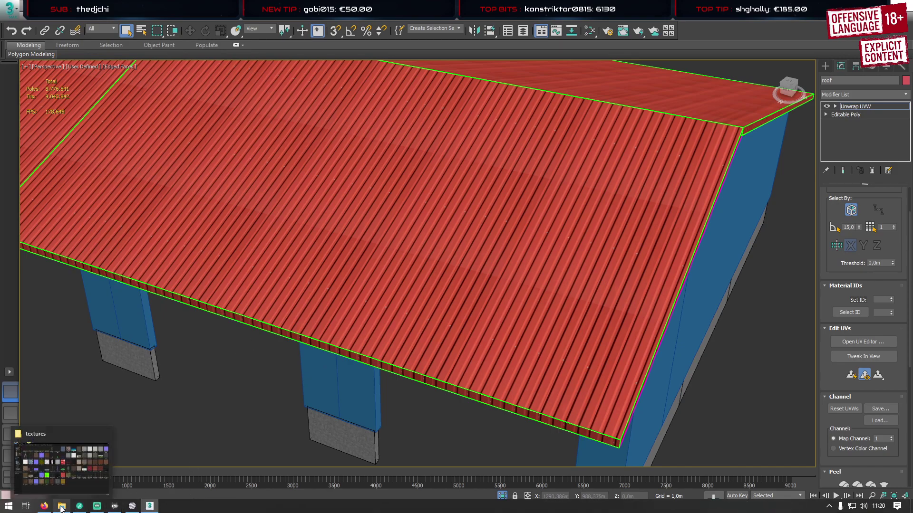
click(62, 508)
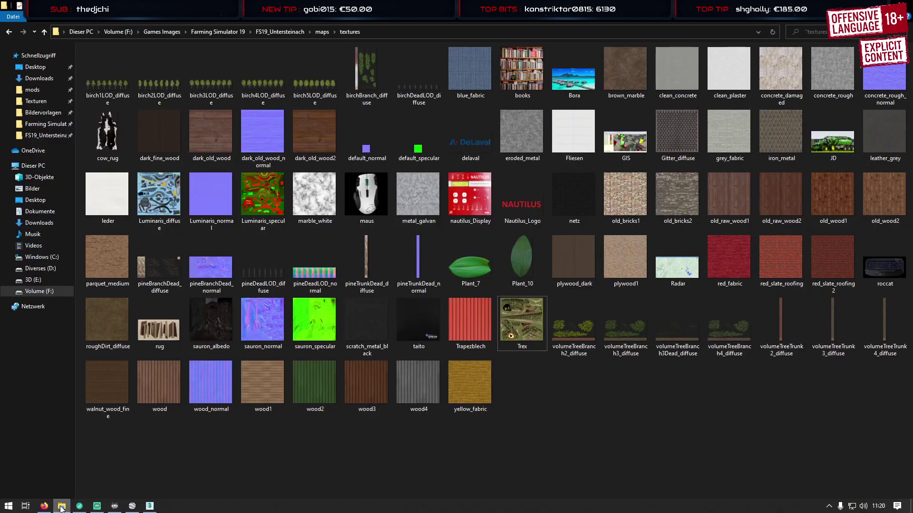
click(37, 101)
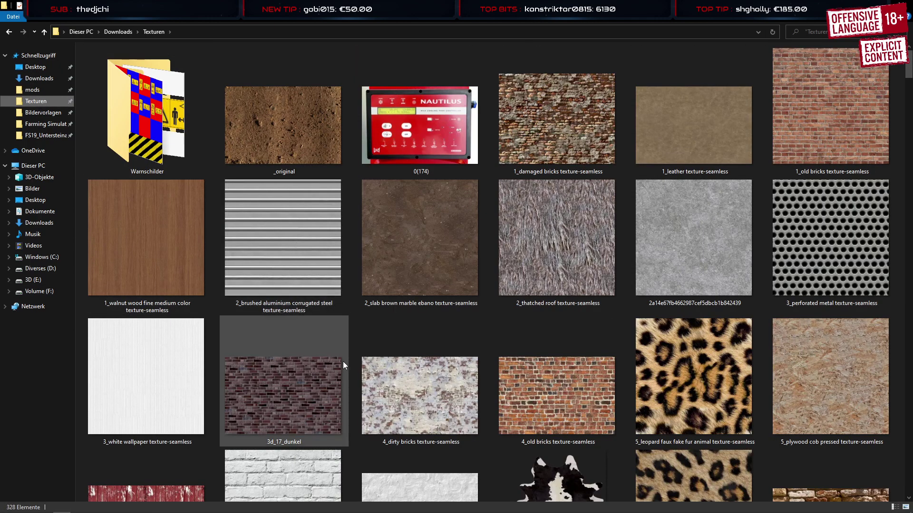
scroll(313, 341, down, 10)
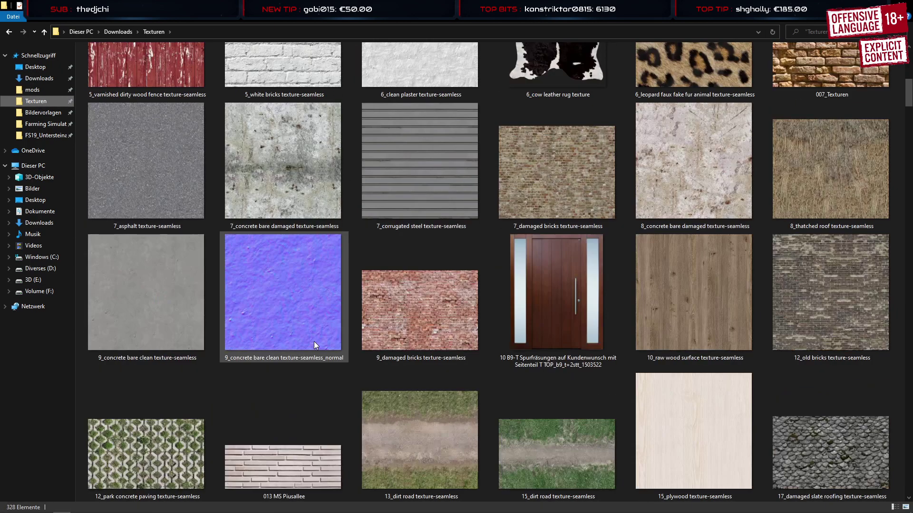
double_click(378, 164)
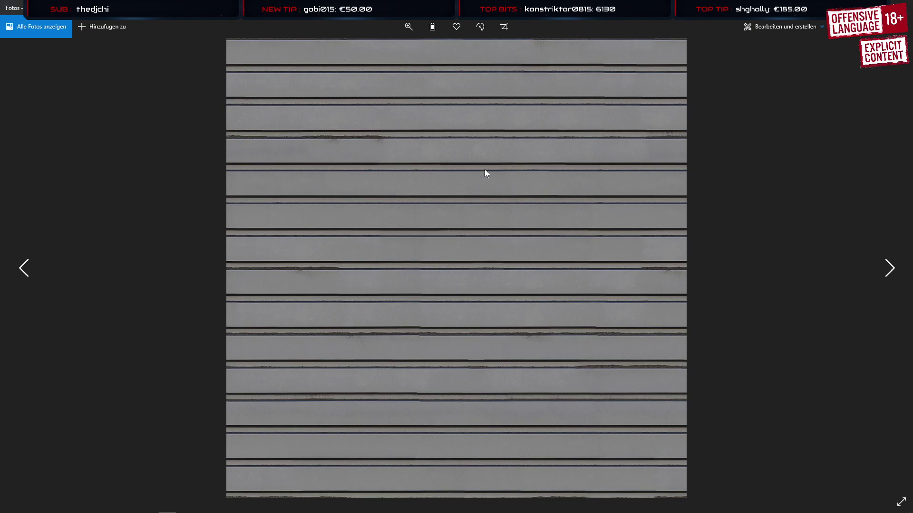
Scroll down the Texturen folder and view the mtex_31146 texture full-size
click(901, 8)
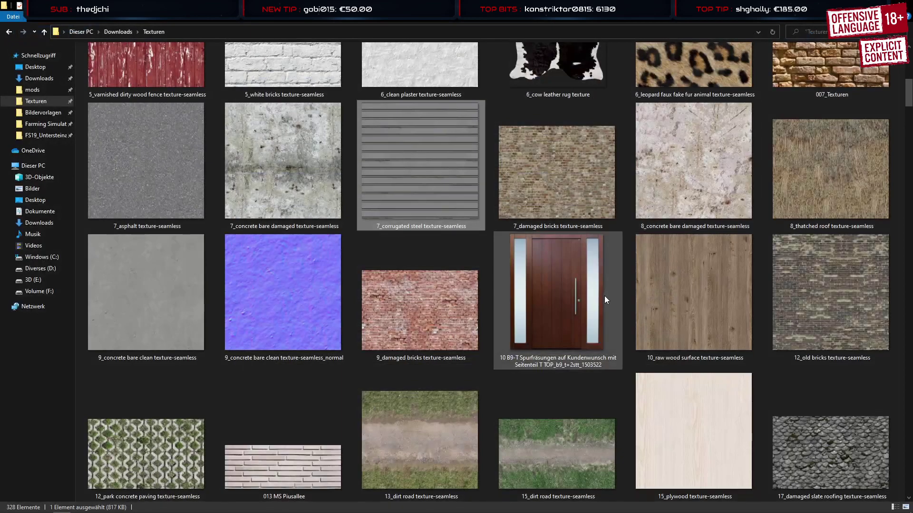
scroll(554, 278, down, 3)
scroll(554, 278, down, 3)
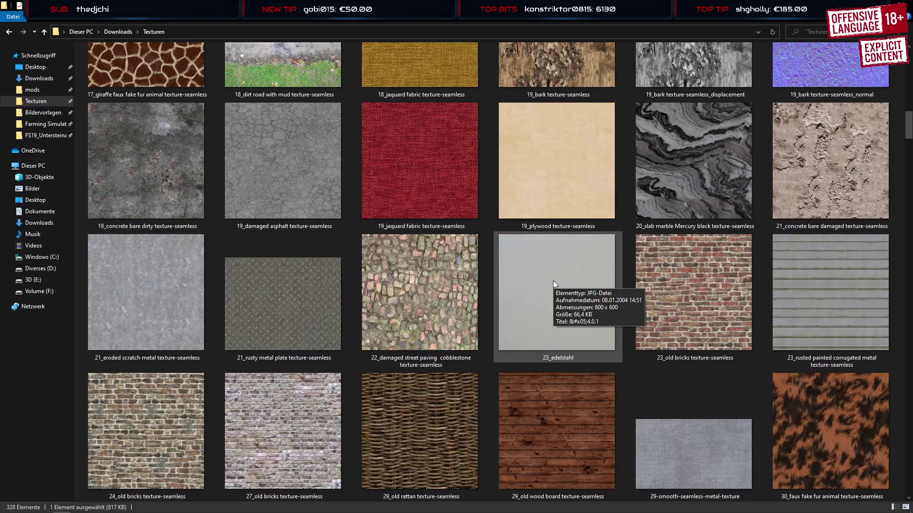
scroll(553, 282, down, 3)
scroll(554, 284, down, 3)
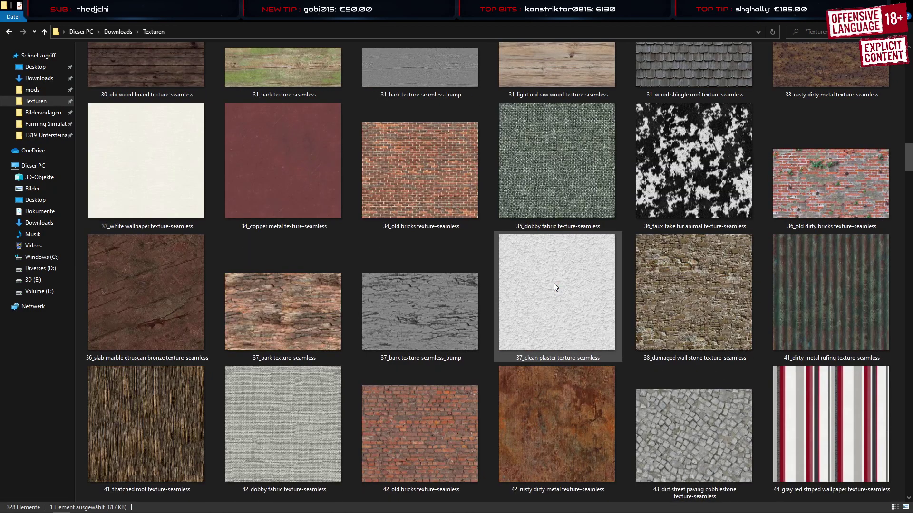
scroll(553, 283, down, 3)
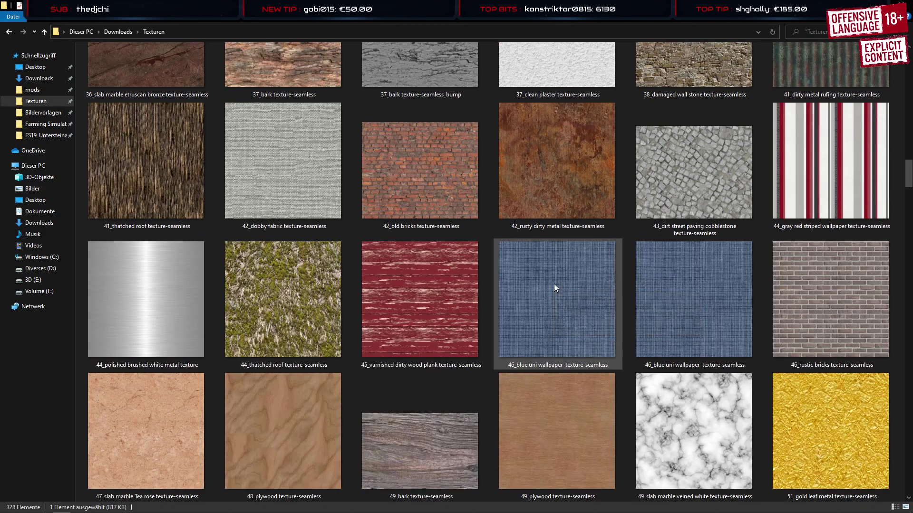
scroll(554, 285, down, 3)
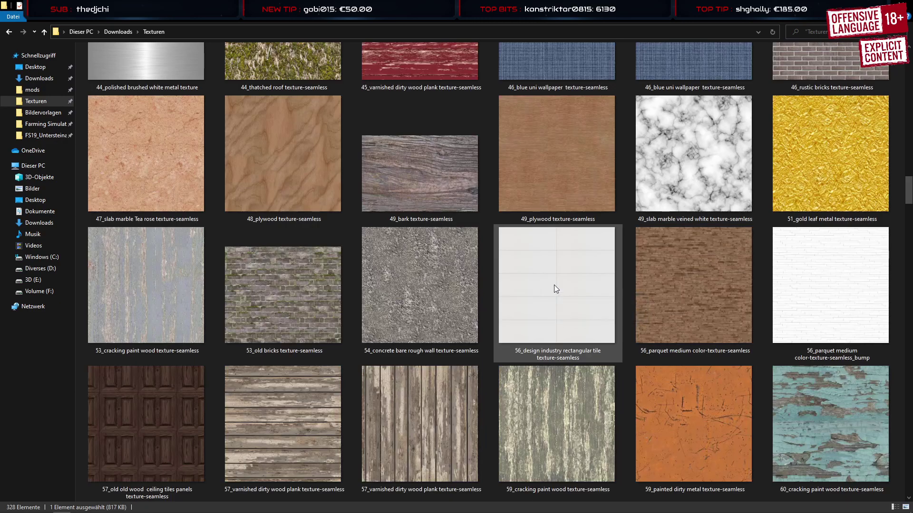
scroll(554, 286, down, 3)
scroll(555, 287, down, 5)
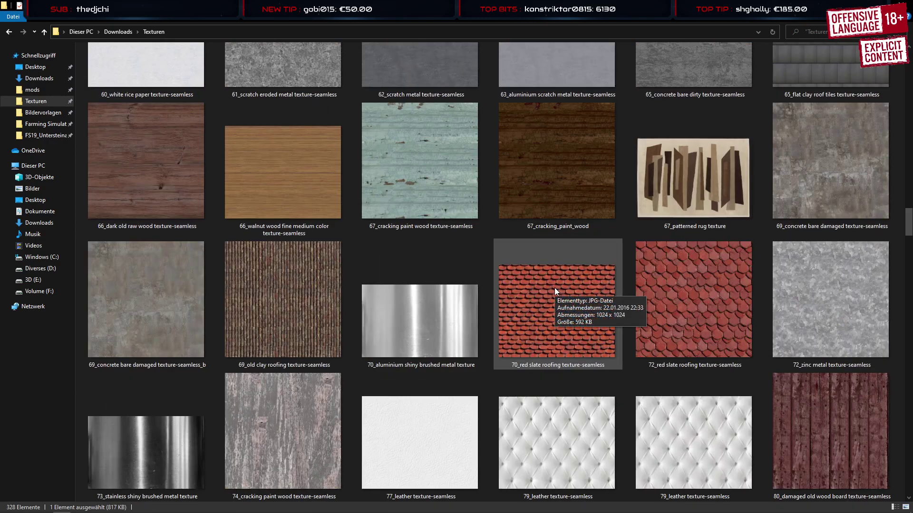
scroll(555, 292, down, 3)
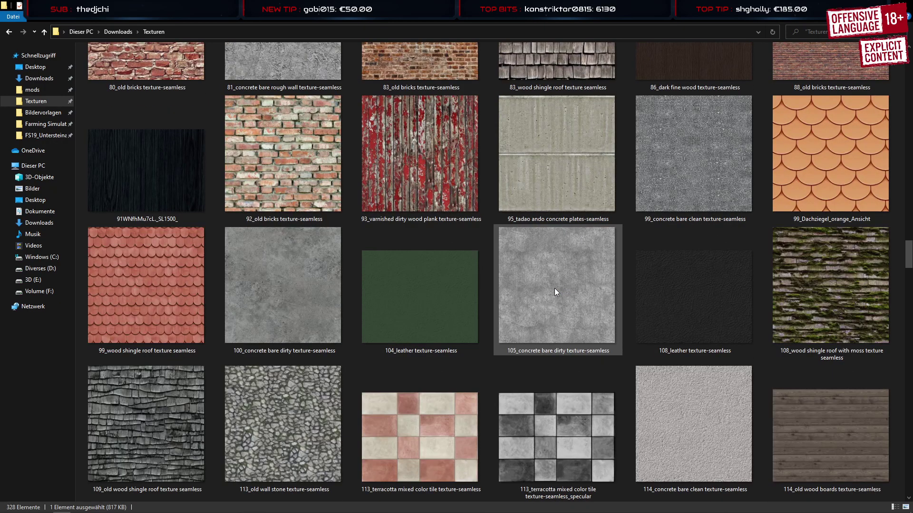
scroll(554, 288, down, 3)
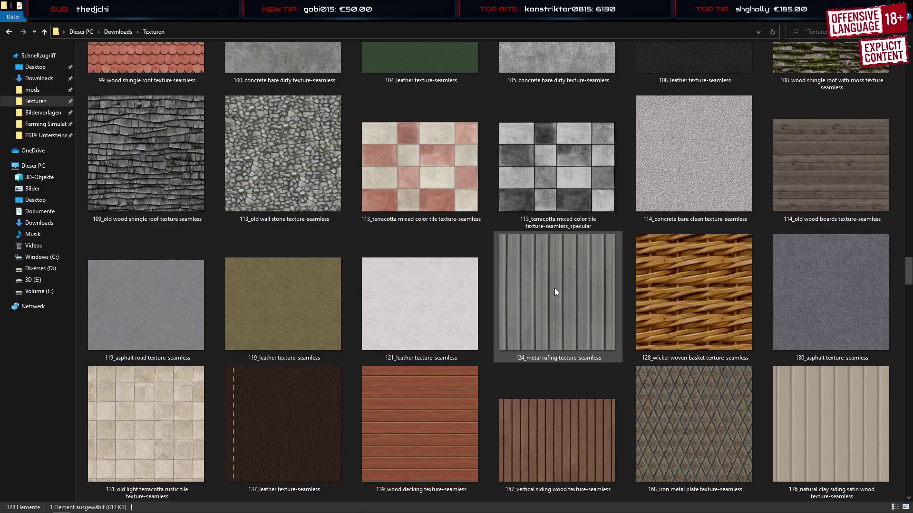
scroll(554, 292, down, 3)
scroll(555, 288, down, 3)
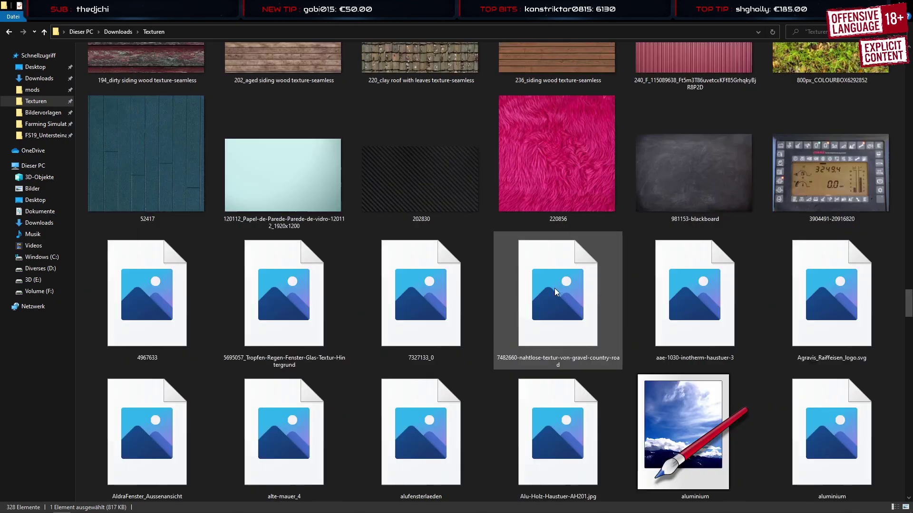
scroll(554, 288, down, 3)
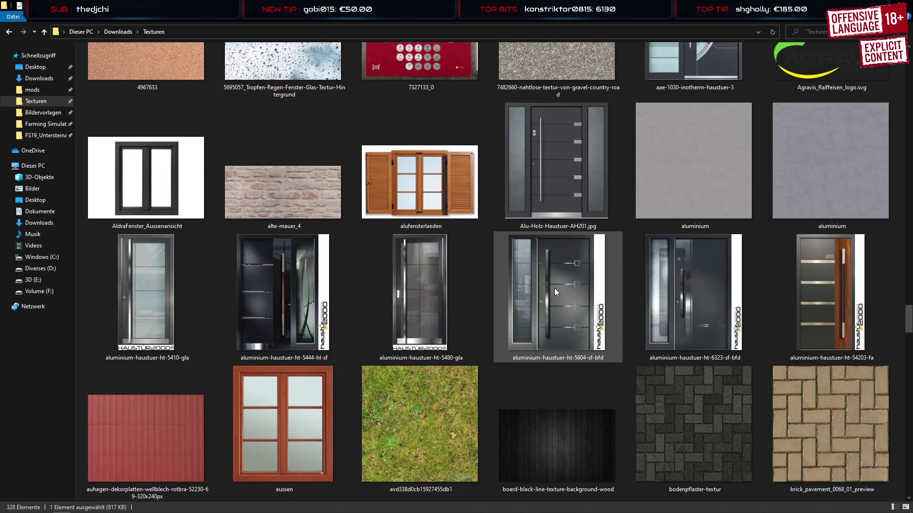
scroll(554, 288, down, 3)
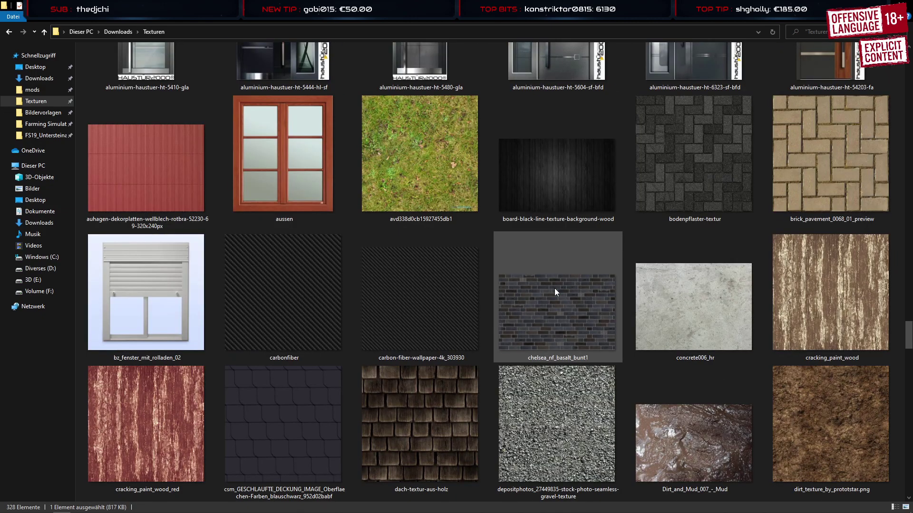
scroll(555, 288, down, 3)
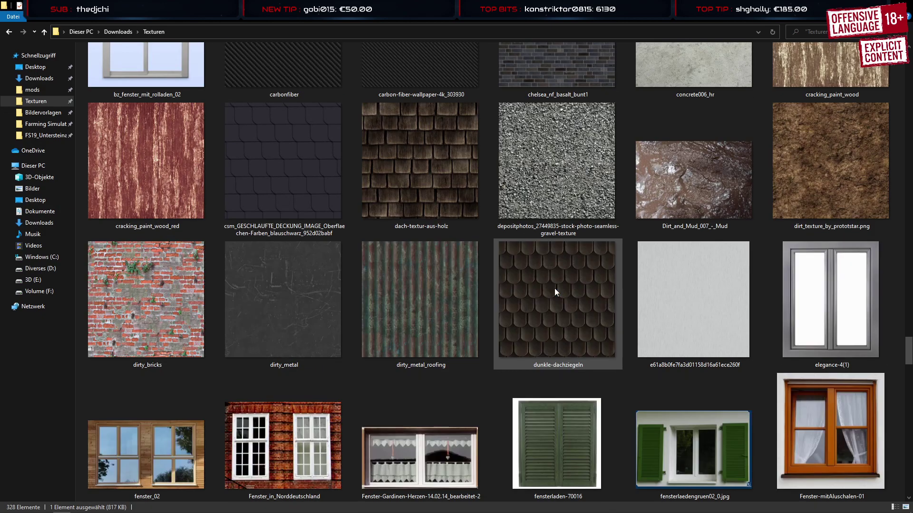
scroll(554, 288, down, 3)
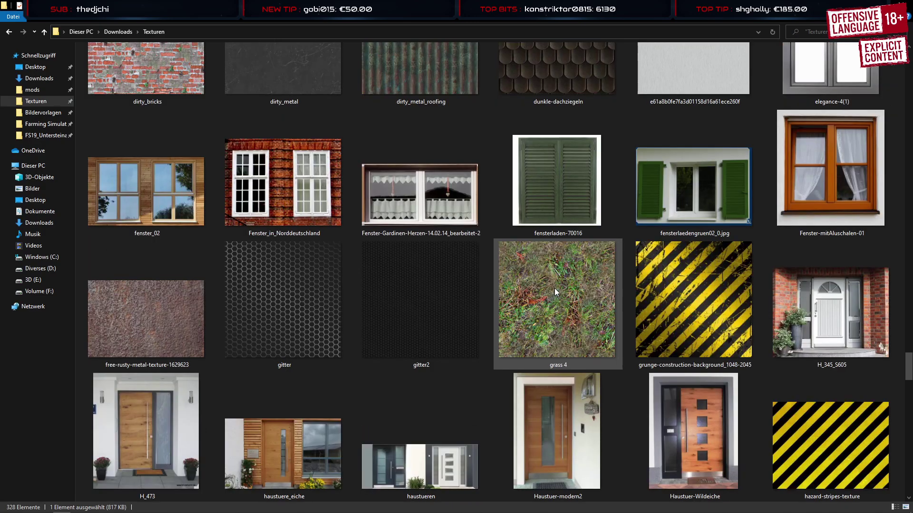
scroll(554, 288, down, 3)
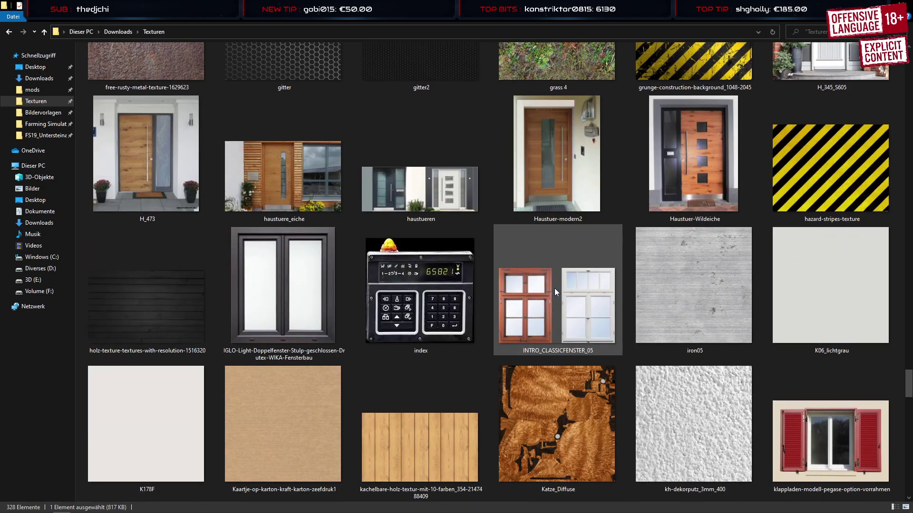
scroll(554, 288, down, 3)
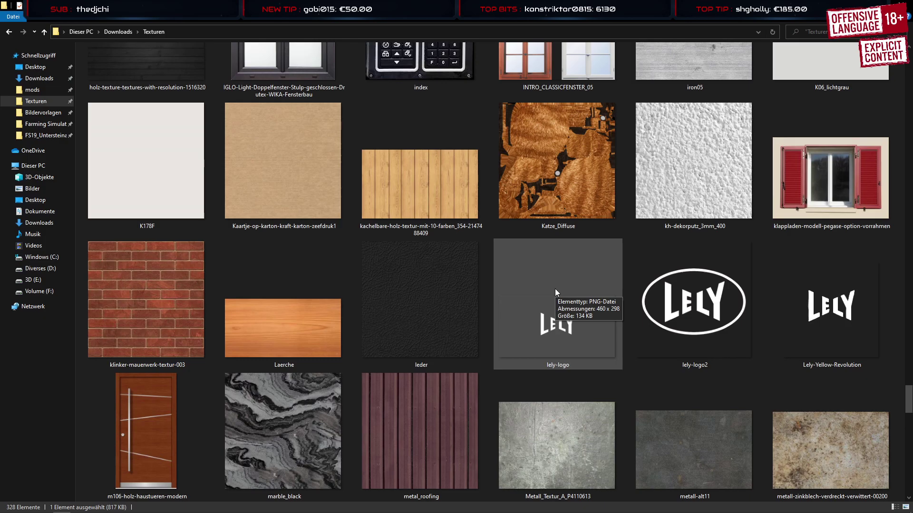
scroll(555, 289, down, 3)
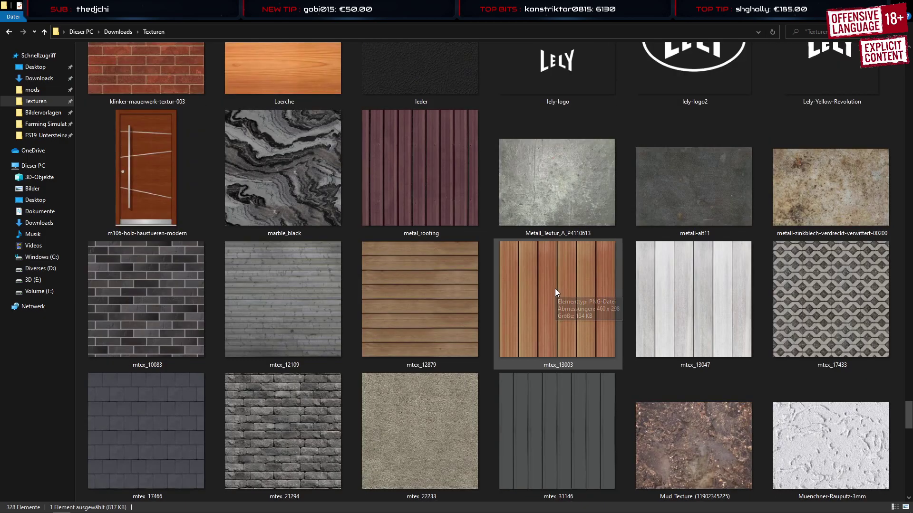
double_click(578, 413)
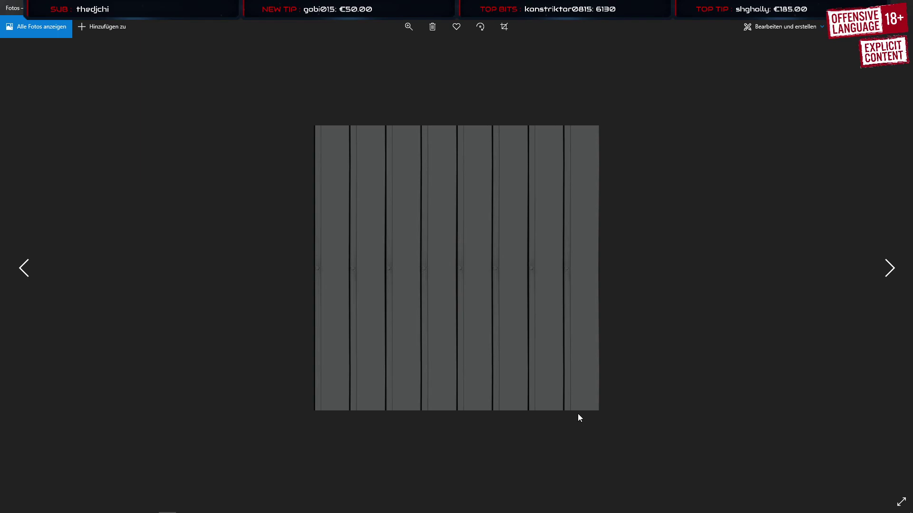
click(902, 7)
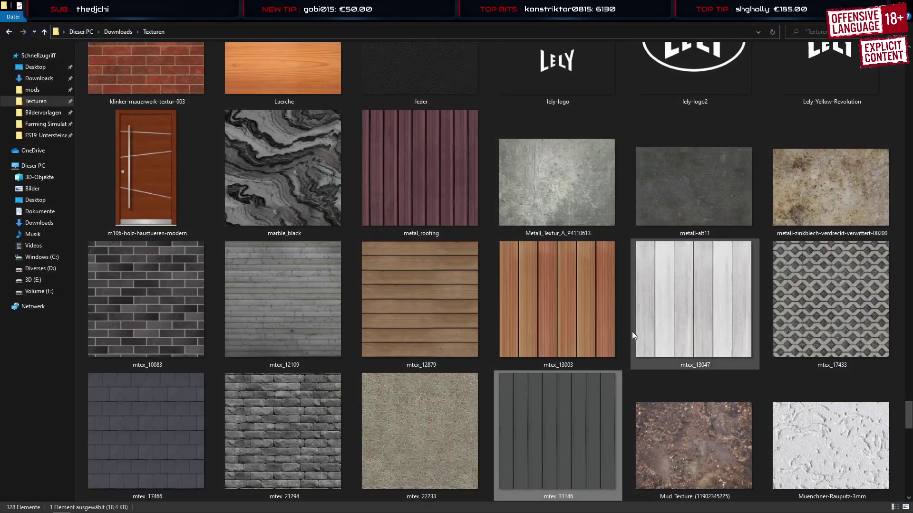
View the Trapezblech-Wand texture full-size to compare it
scroll(613, 355, down, 5)
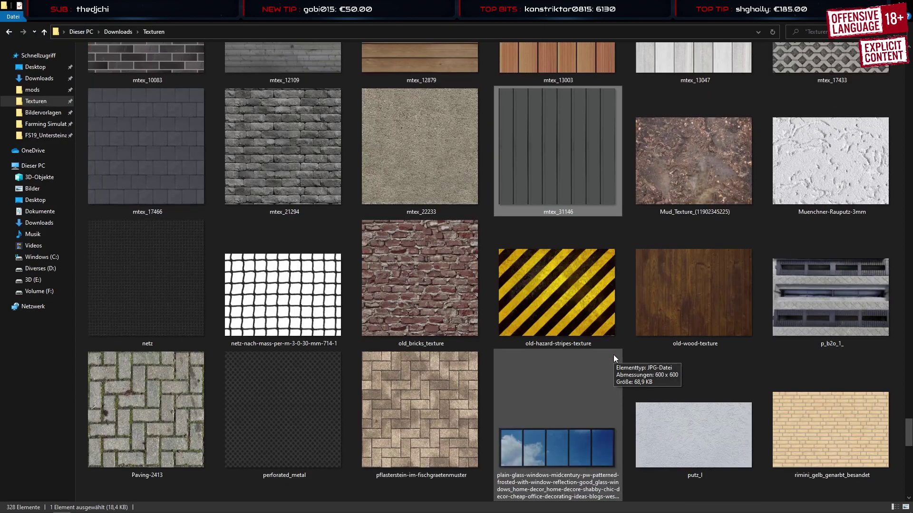
scroll(614, 355, down, 5)
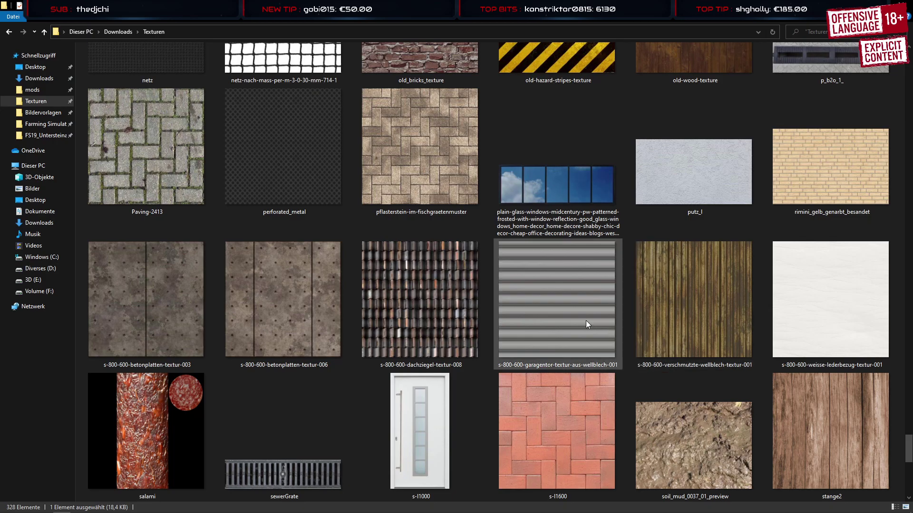
scroll(587, 321, down, 5)
scroll(585, 320, down, 5)
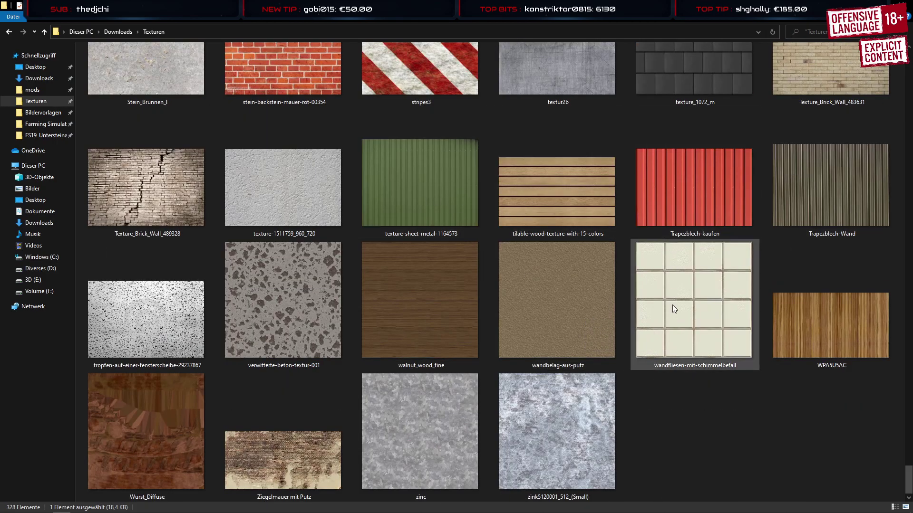
double_click(808, 180)
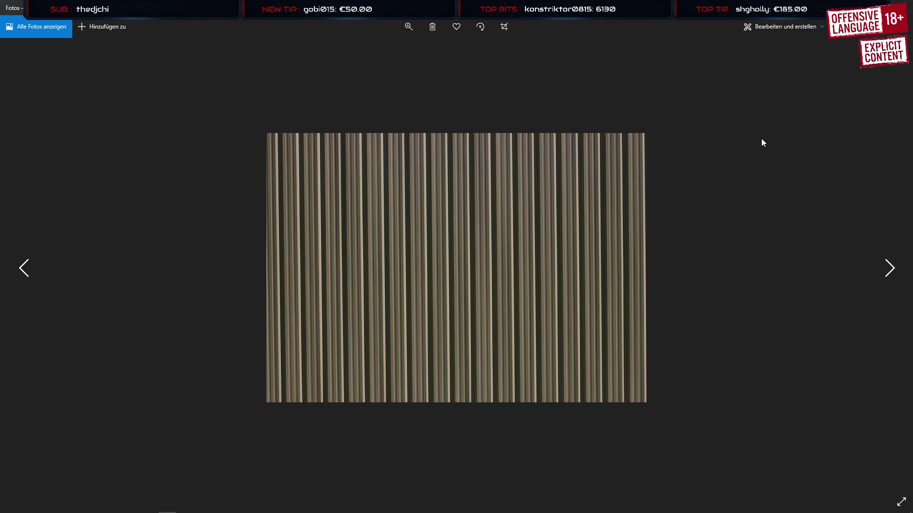
click(903, 5)
Delete the Trapezblech-Wand texture file from the Texturen folder
click(765, 430)
click(835, 201)
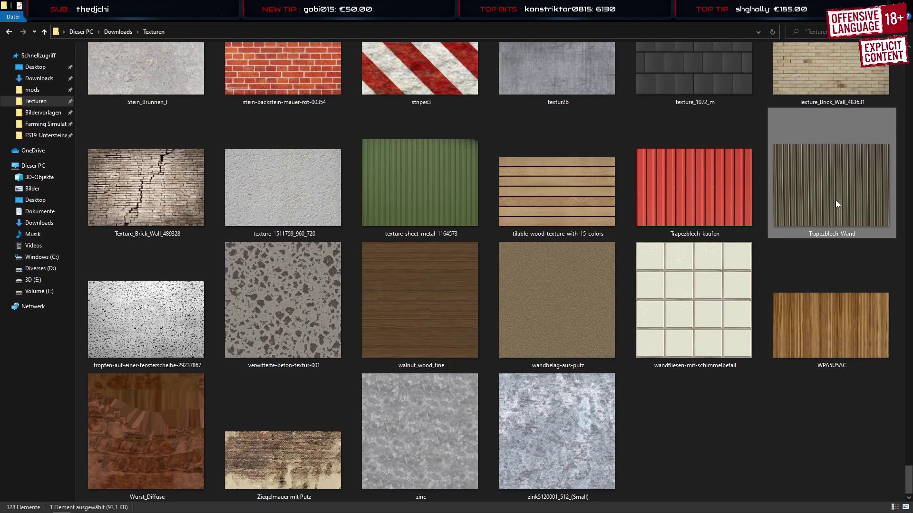
key(Delete)
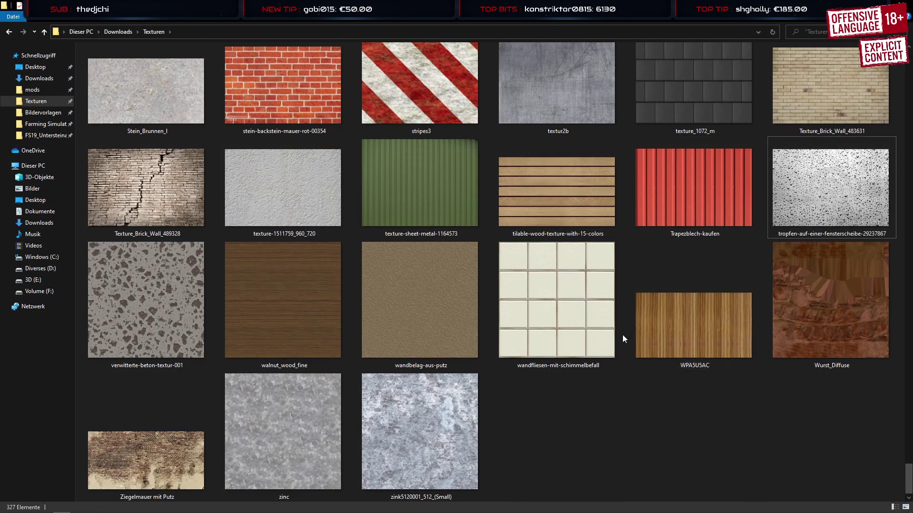
Scroll back up and delete the long-named red corrugated texture file
scroll(561, 324, up, 3)
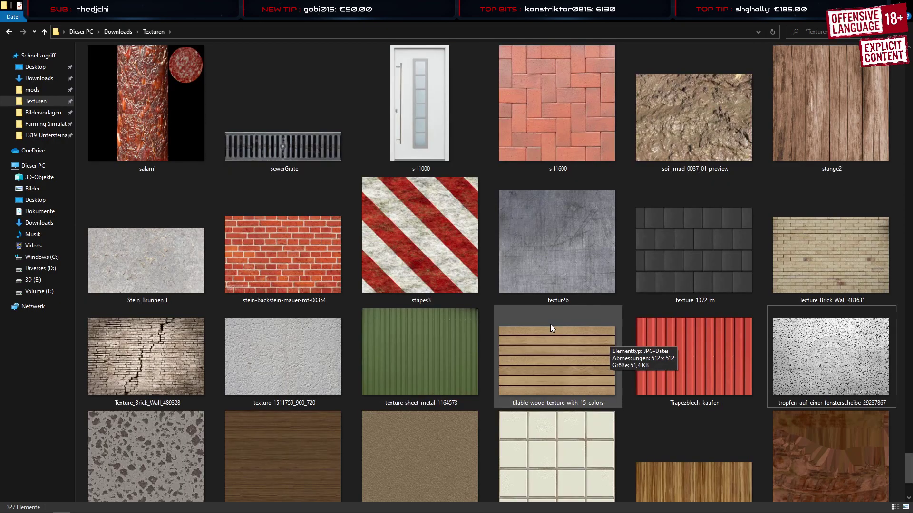
scroll(551, 327, up, 5)
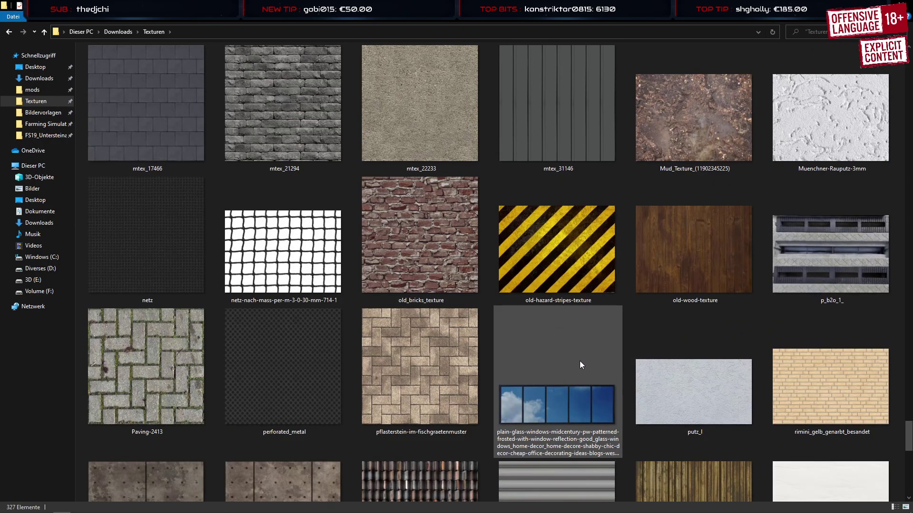
scroll(577, 355, up, 3)
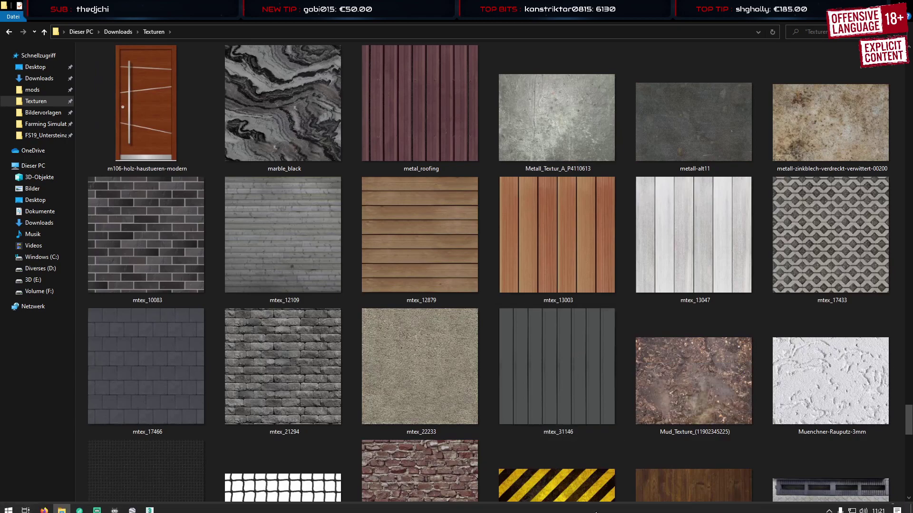
scroll(458, 285, up, 3)
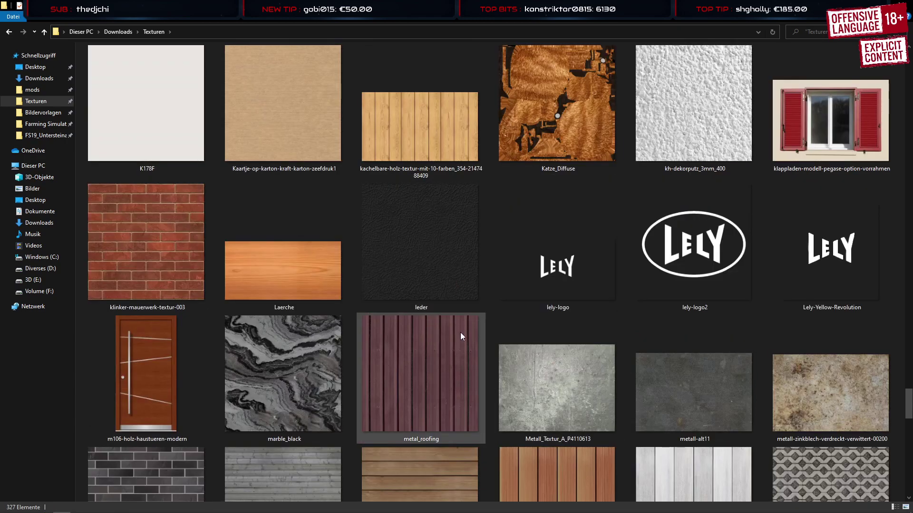
scroll(460, 332, up, 3)
scroll(461, 340, up, 3)
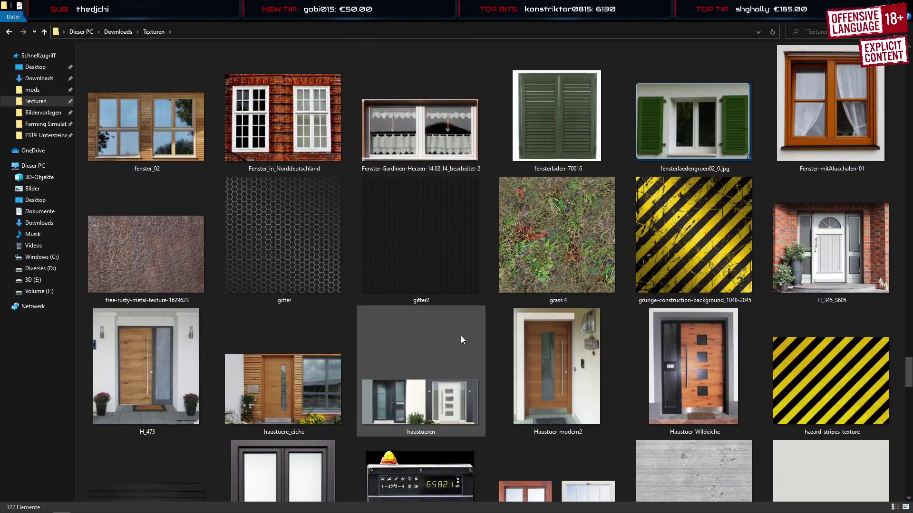
scroll(461, 339, up, 3)
scroll(460, 340, up, 3)
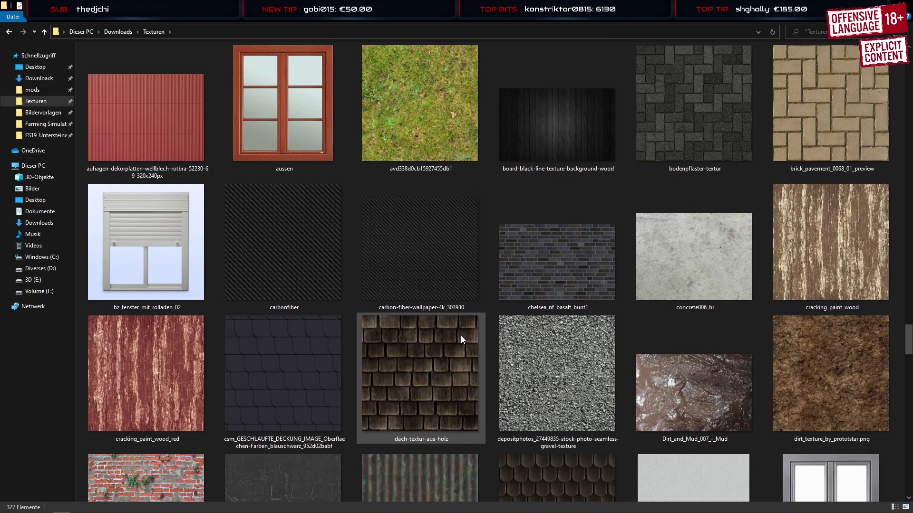
scroll(460, 336, up, 3)
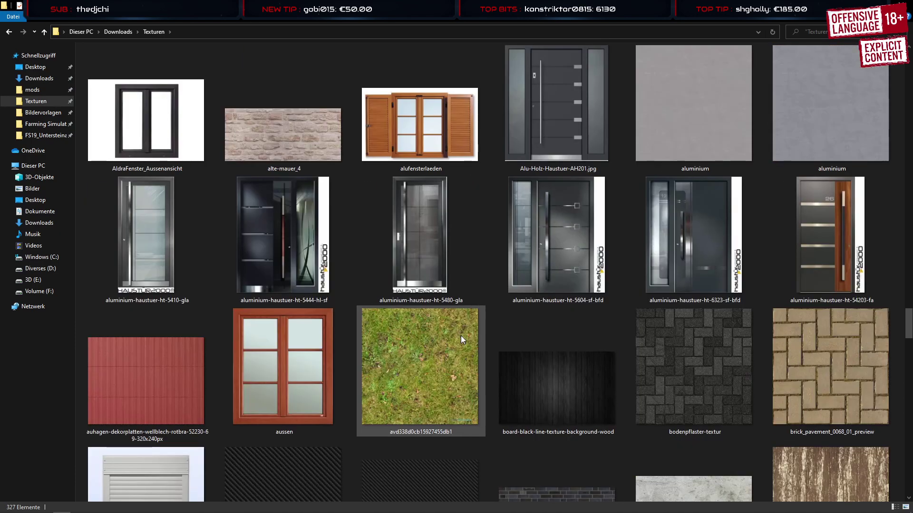
scroll(461, 335, up, 3)
scroll(461, 339, up, 3)
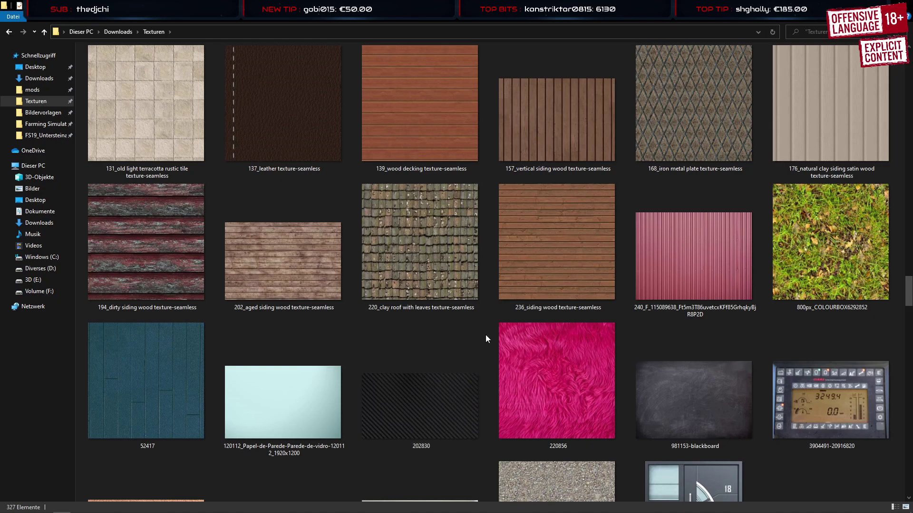
click(661, 268)
key(Delete)
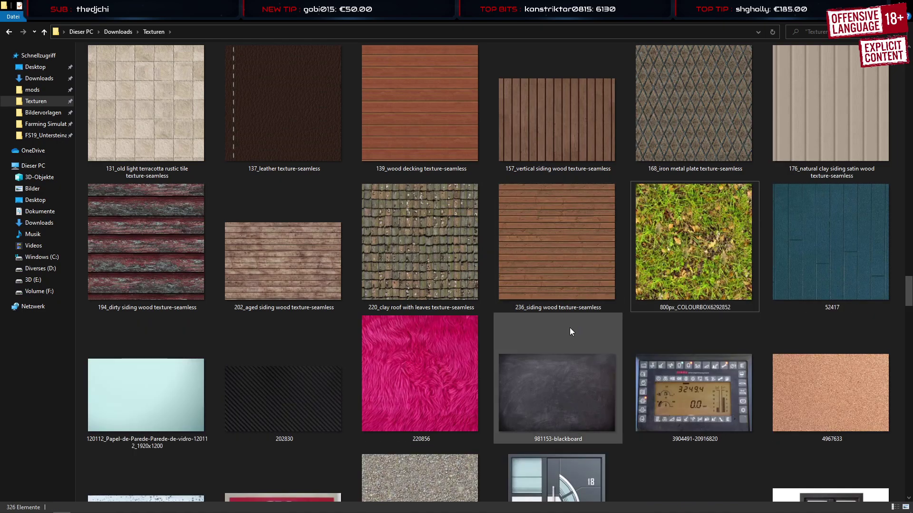
Preview the rusted painted corrugated metal texture full-size
scroll(570, 327, up, 3)
scroll(570, 327, up, 3)
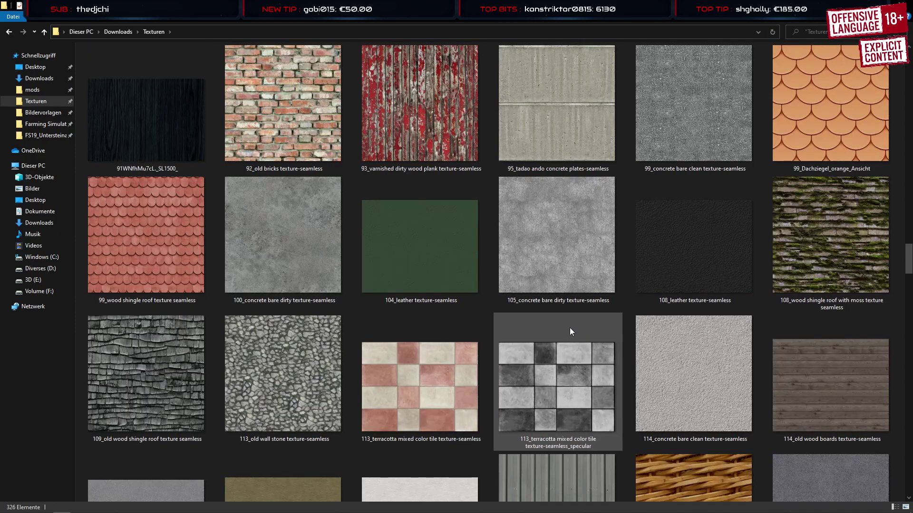
scroll(570, 328, up, 3)
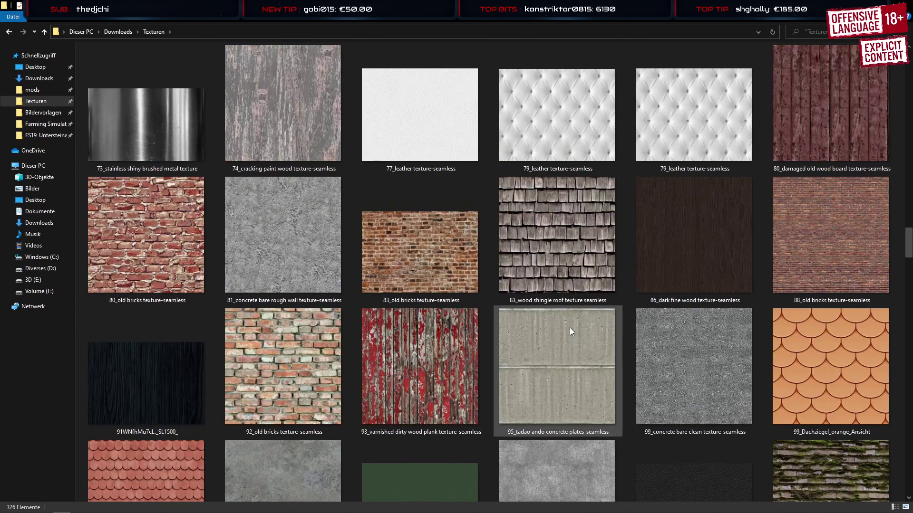
scroll(570, 327, up, 3)
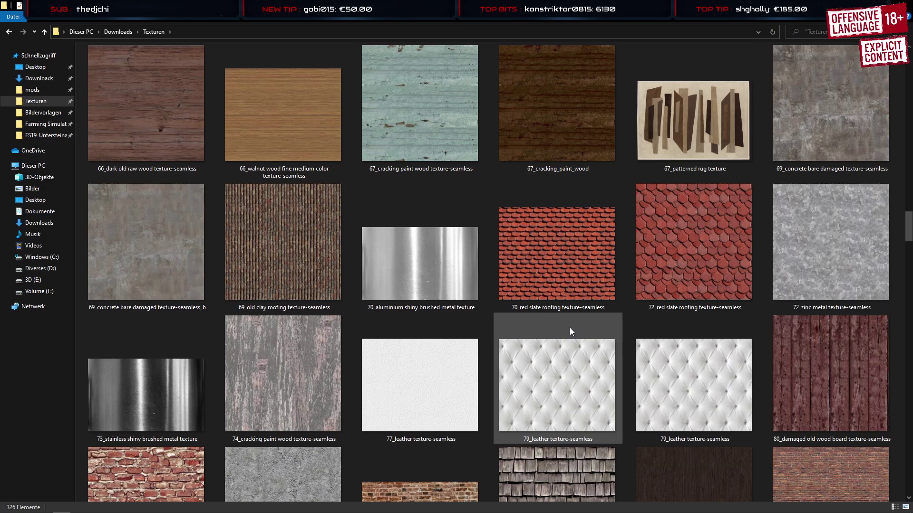
scroll(569, 327, up, 3)
scroll(569, 327, up, 3)
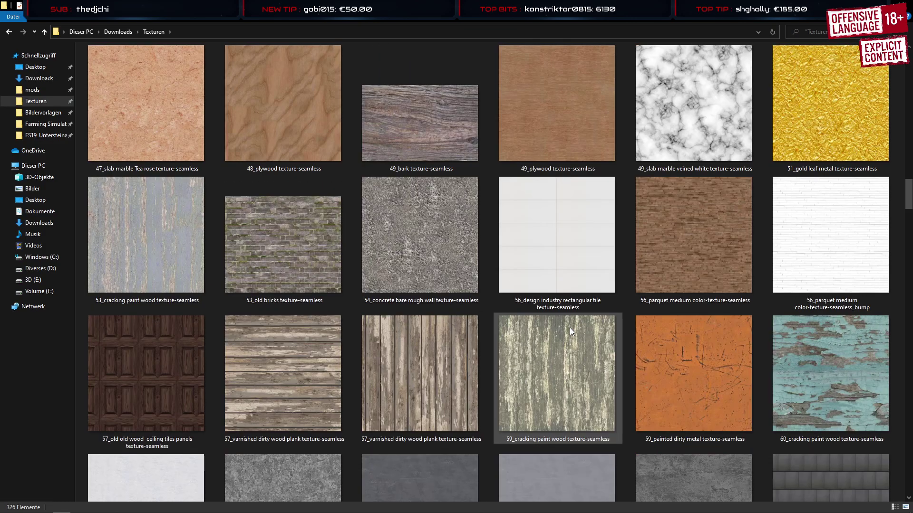
scroll(570, 327, up, 3)
scroll(570, 327, up, 3)
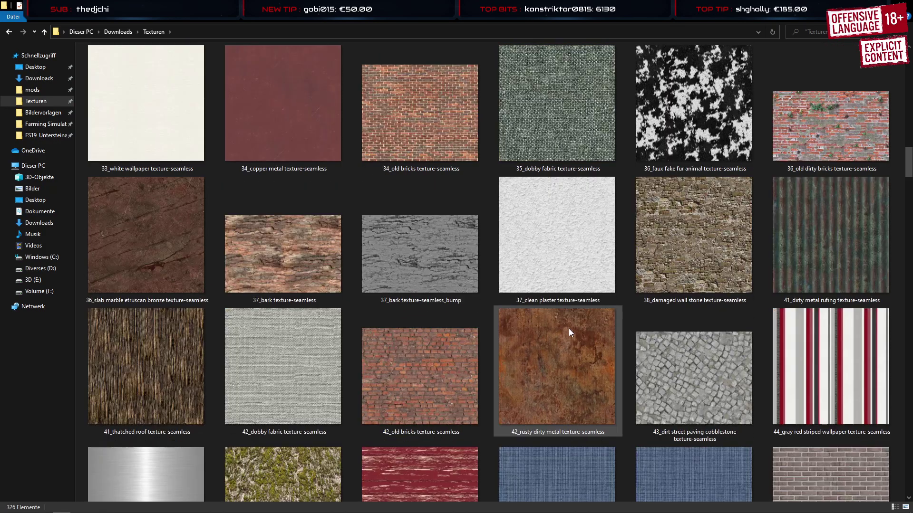
scroll(569, 329, up, 3)
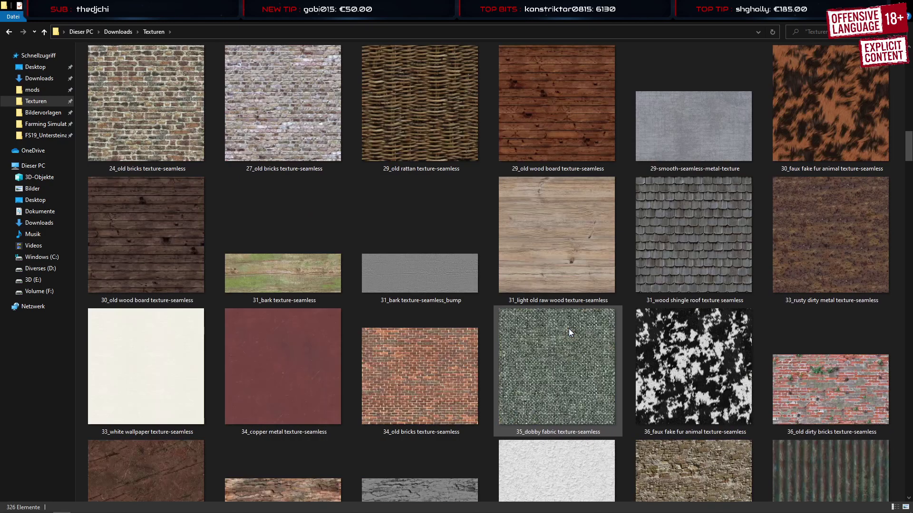
scroll(569, 329, up, 3)
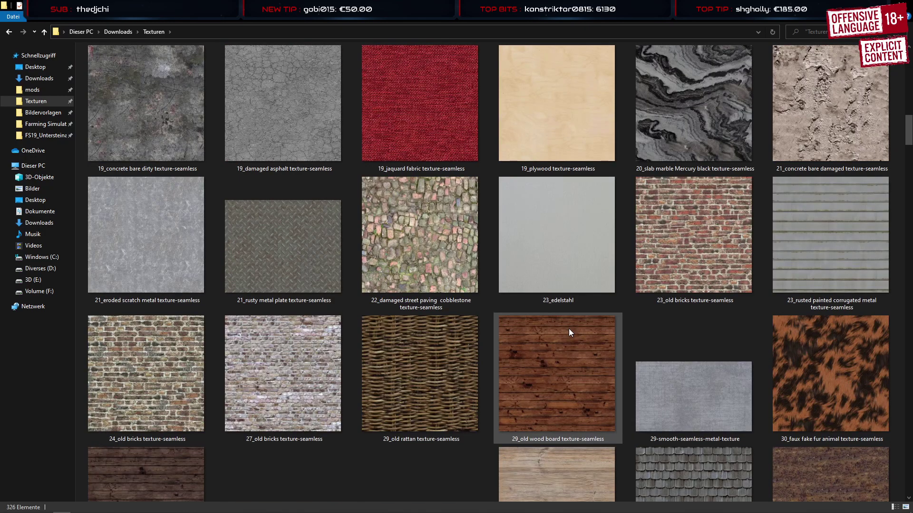
double_click(807, 256)
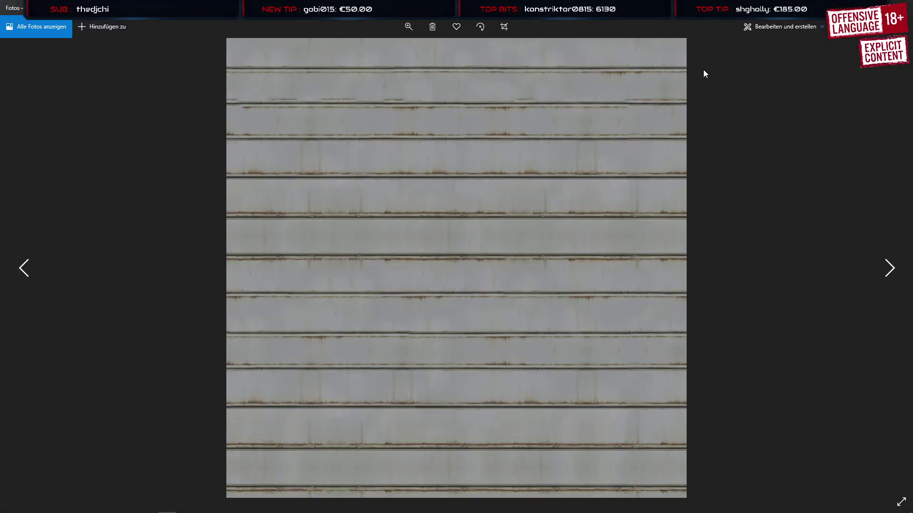
click(901, 7)
Preview the 7_corrugated steel texture-seamless image full-size
scroll(532, 292, up, 3)
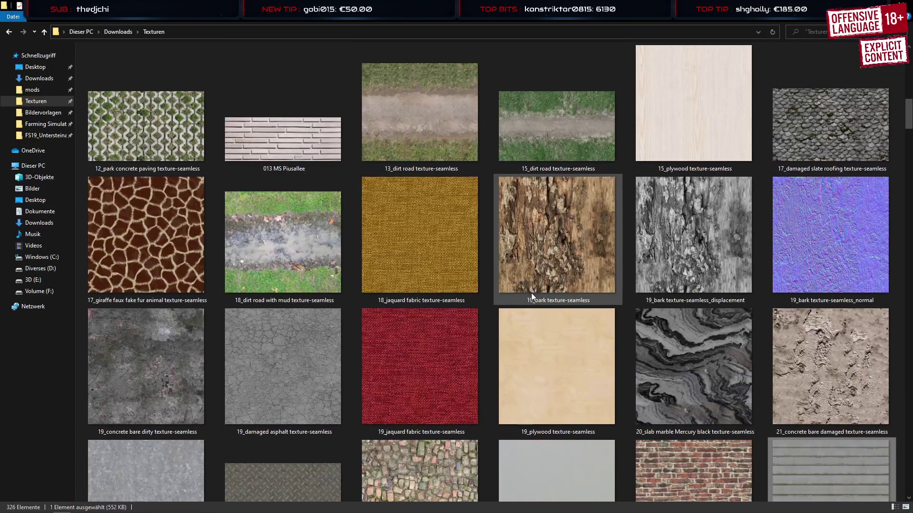
scroll(532, 292, up, 4)
double_click(426, 127)
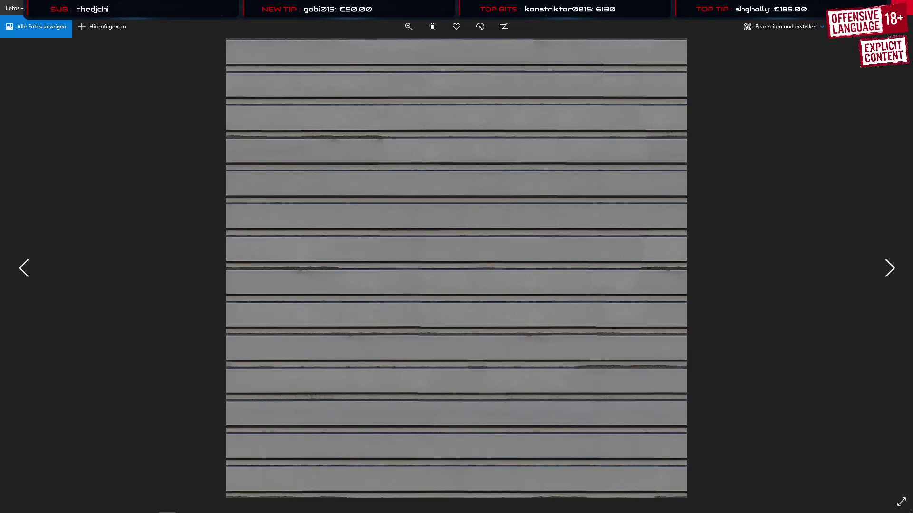
click(901, 7)
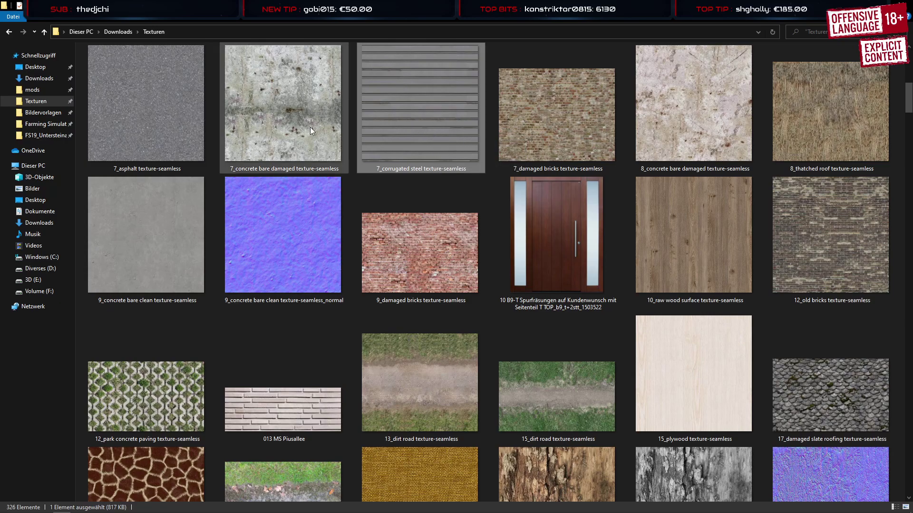
Paste the corrugated steel texture into FS19_Untersteinach's maps\textures folder
click(45, 136)
double_click(152, 93)
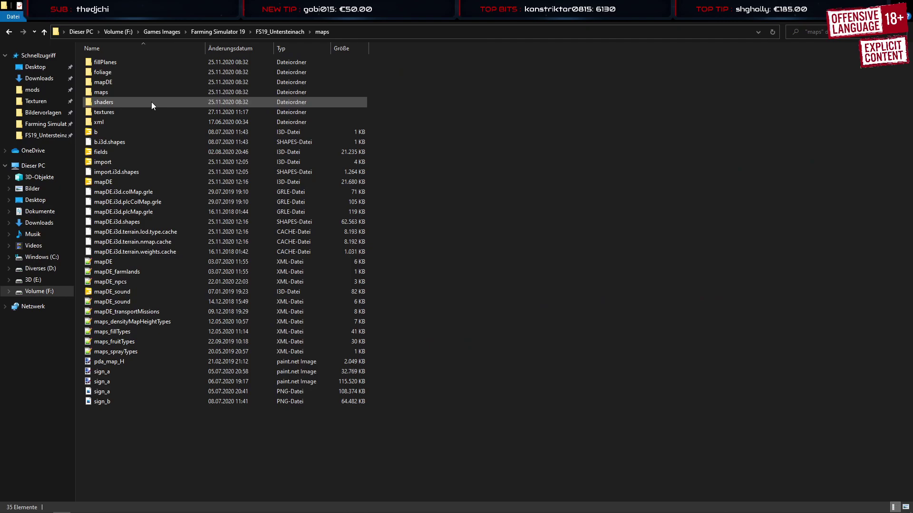
double_click(114, 113)
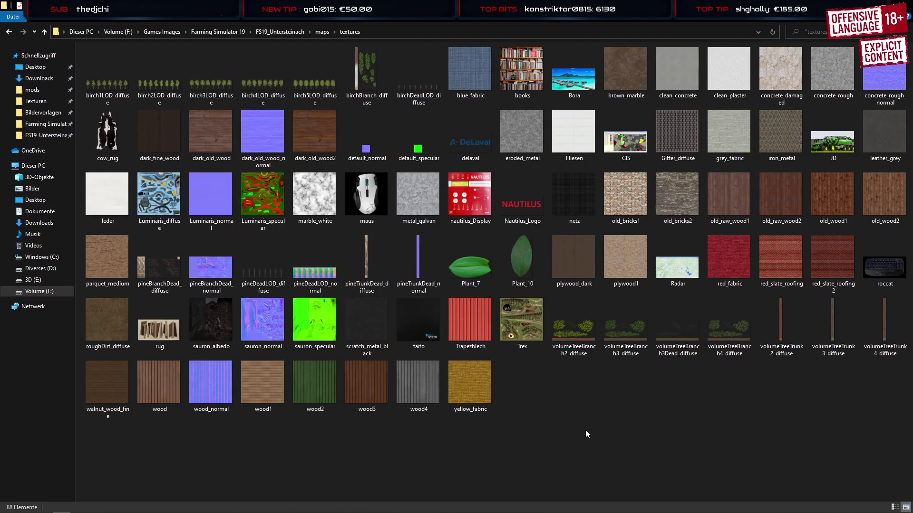
key(ctrl+v)
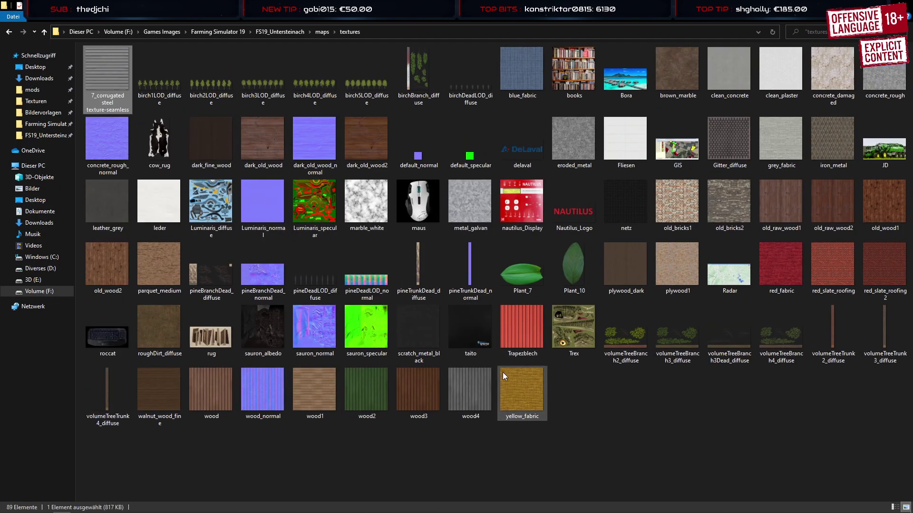
Open the pasted texture in Paint.NET
right_click(105, 72)
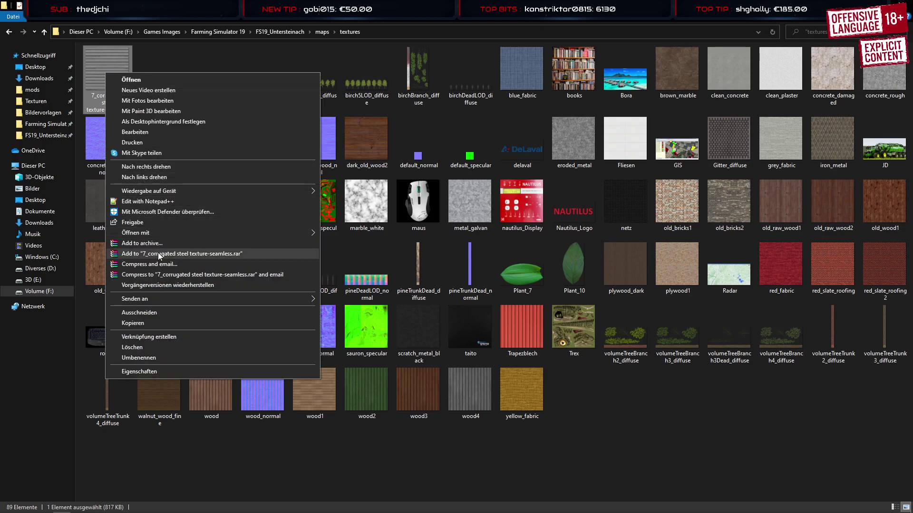
mouse_move(170, 232)
click(361, 286)
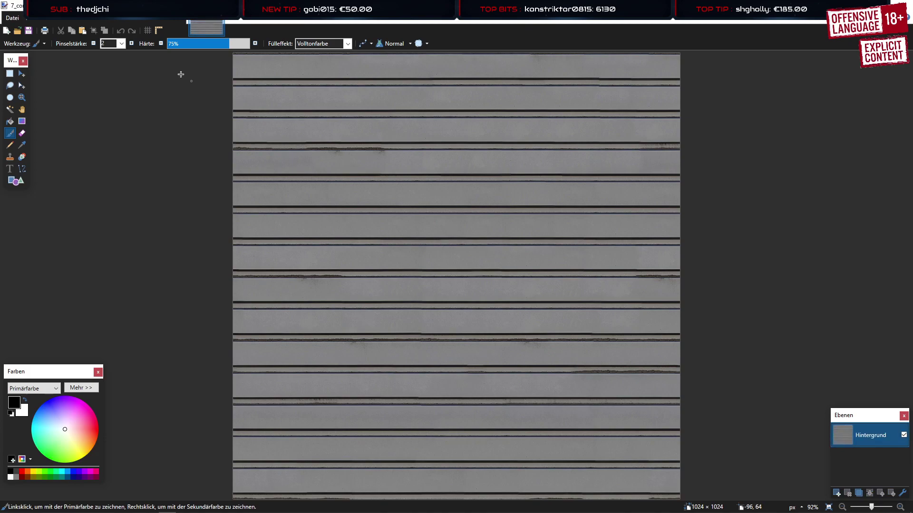
Rotate the texture 90° clockwise, leaving its size at 1024 × 1024
click(91, 18)
click(112, 92)
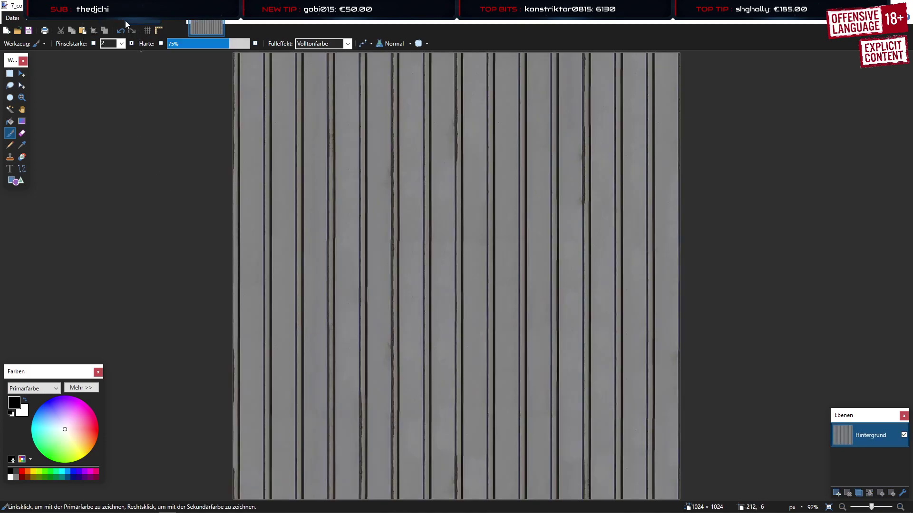
click(90, 18)
click(119, 43)
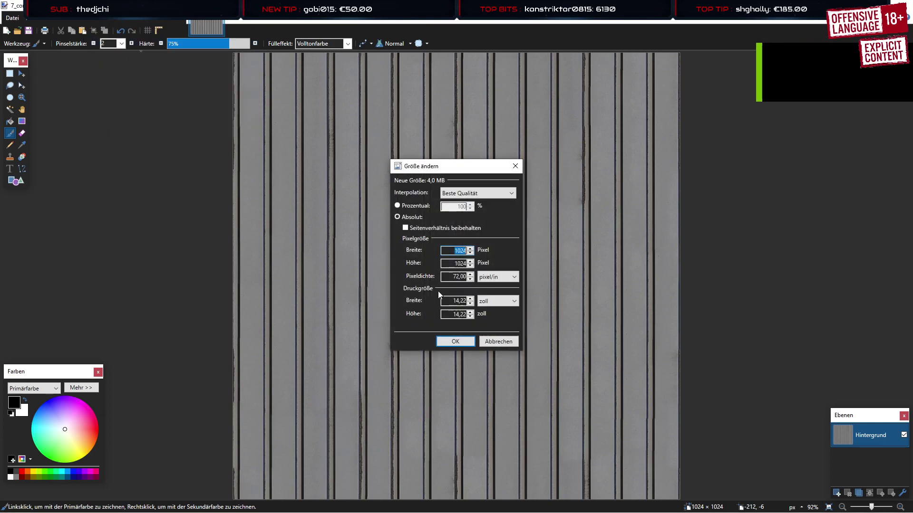
click(496, 343)
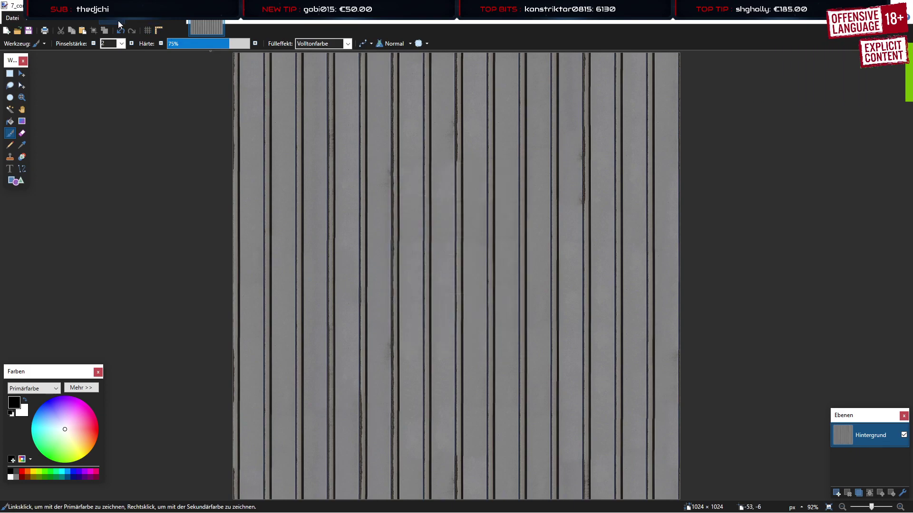
Preview a reddish tint with hue −30 and saturation 200
click(138, 22)
click(152, 54)
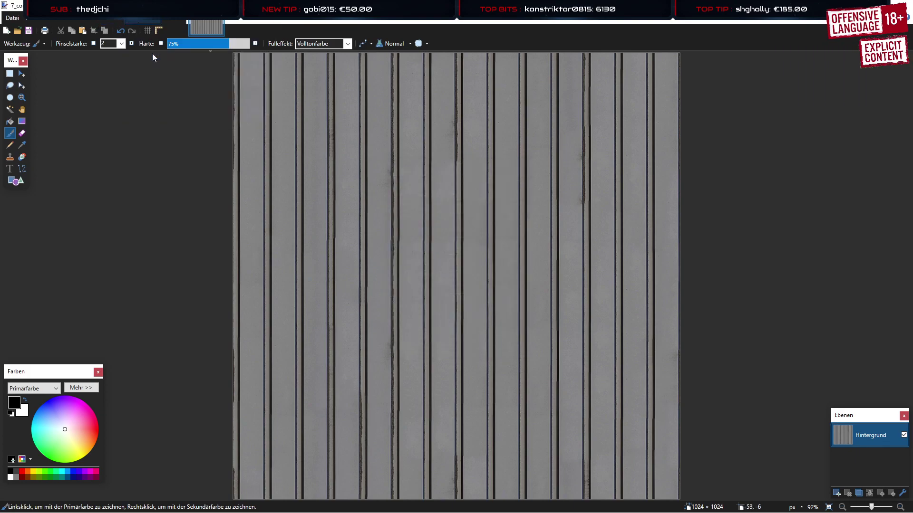
drag(434, 233, 531, 259)
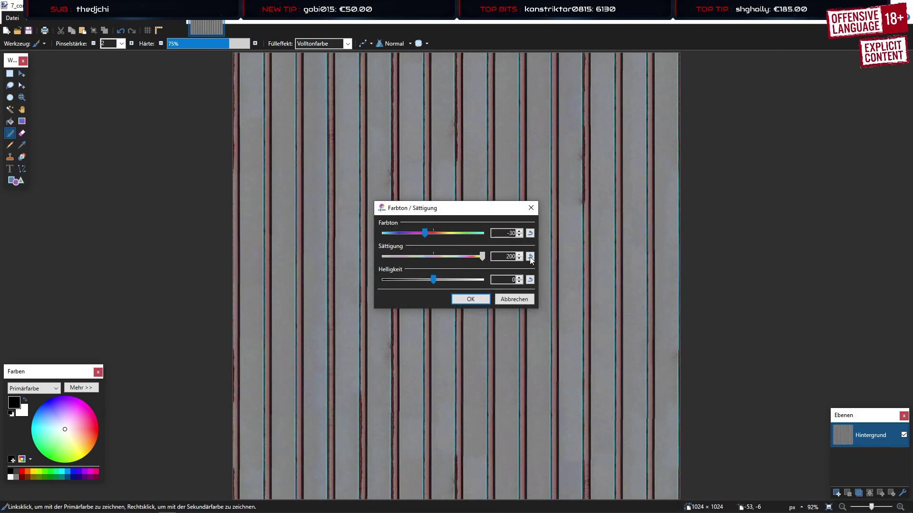
Discard the hue −30 tint, keeping the texture grey, and switch to the Recolor tool
click(512, 299)
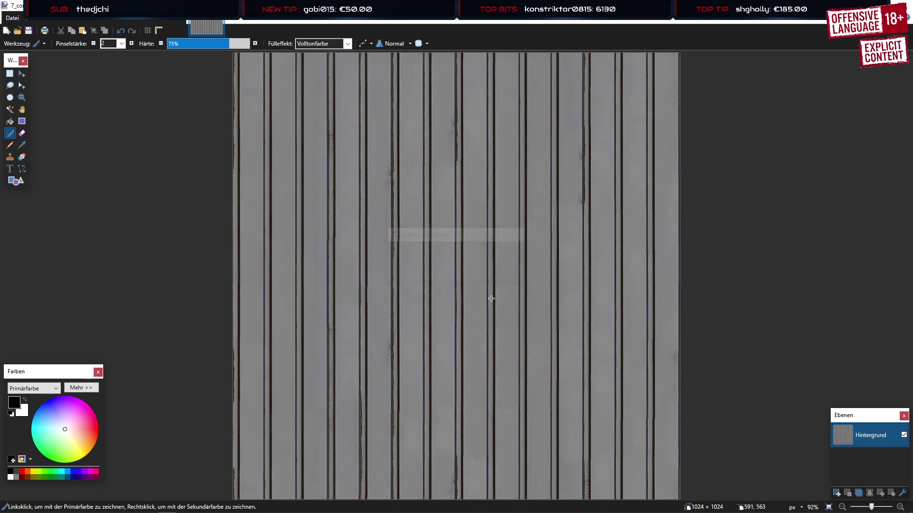
click(125, 20)
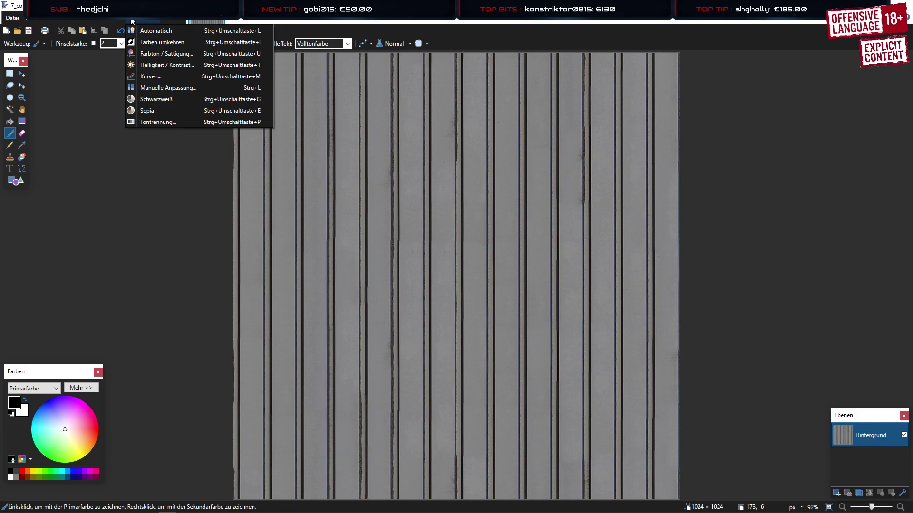
click(131, 22)
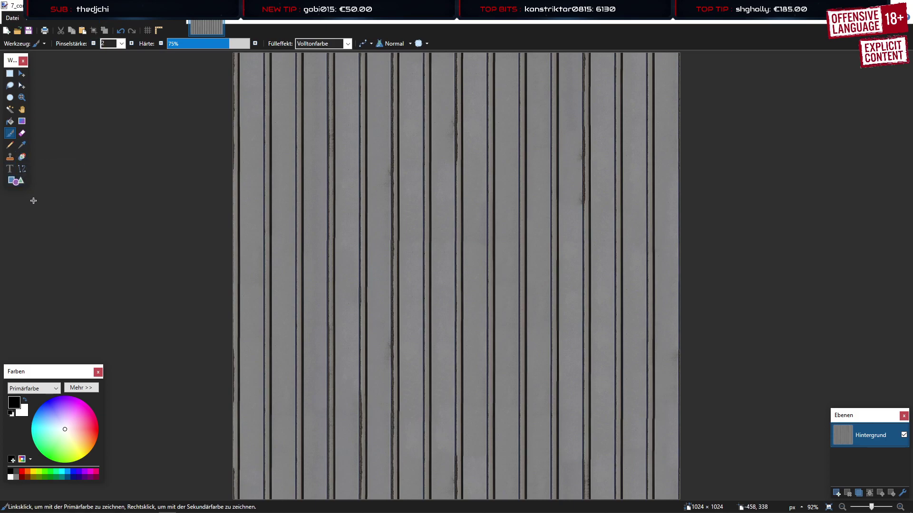
click(82, 388)
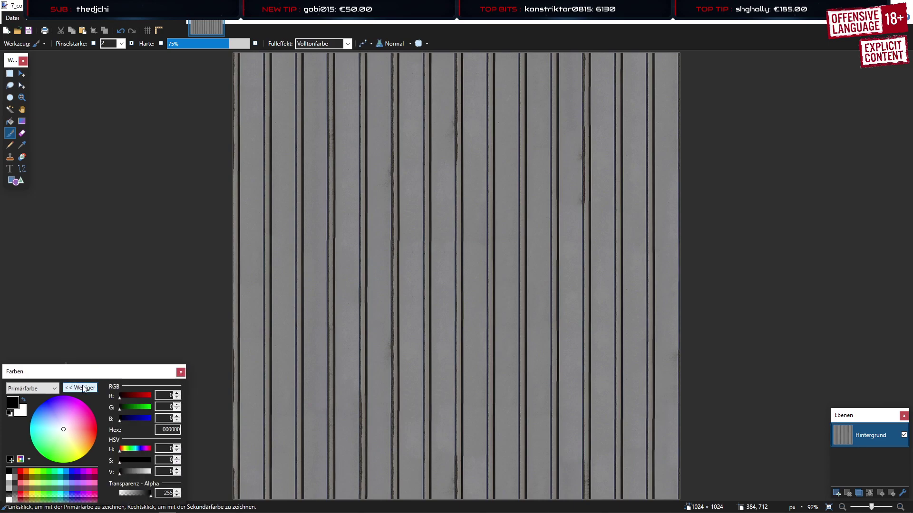
click(83, 389)
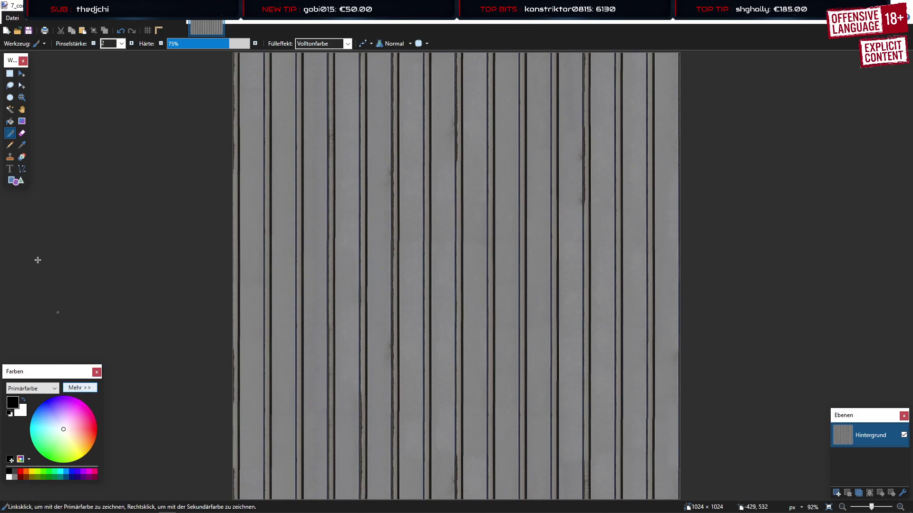
click(22, 157)
Set the paint colour to dark red 680014 and the brush size to 1100
click(96, 424)
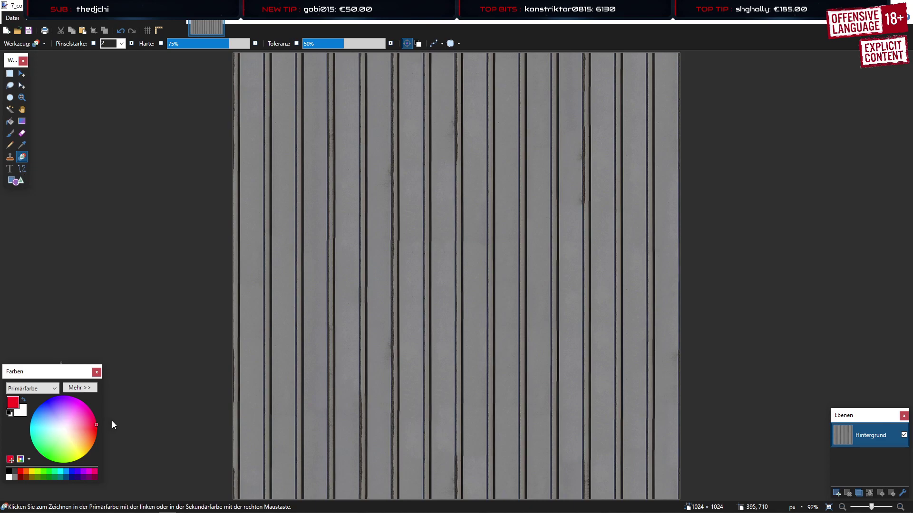
click(80, 388)
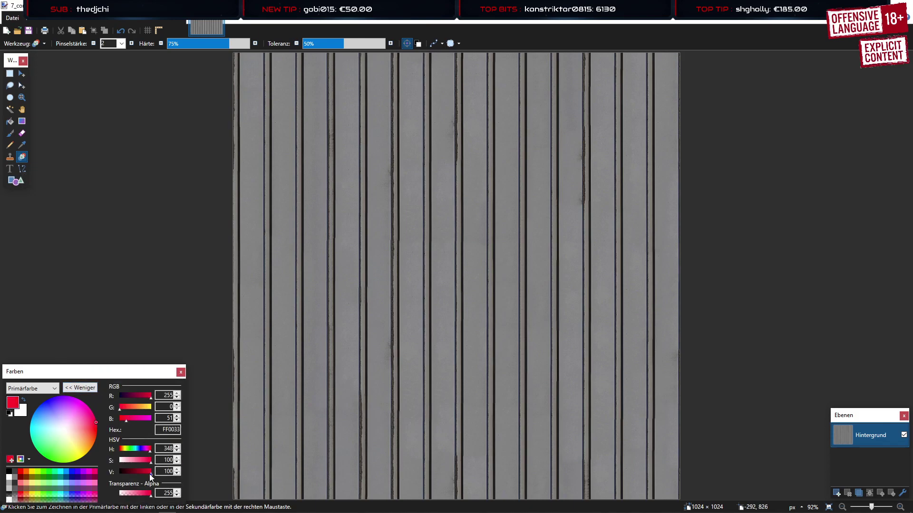
drag(150, 475, 132, 472)
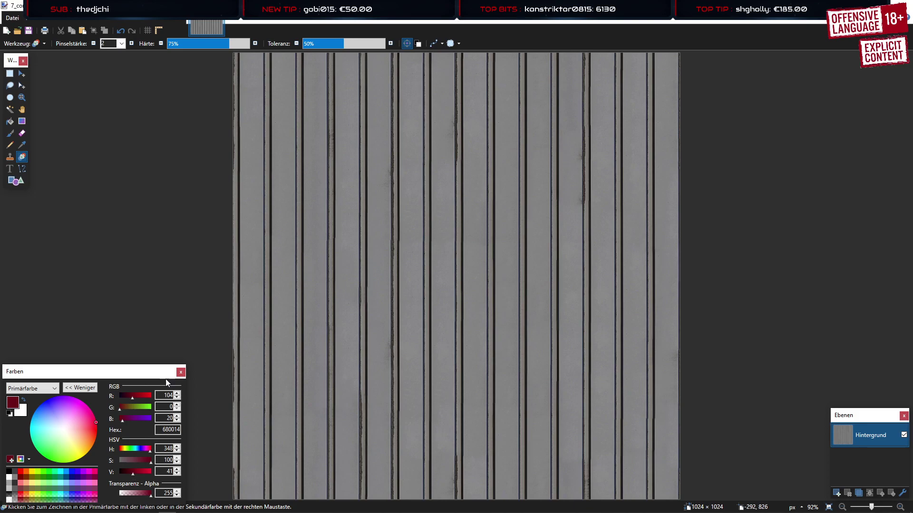
scroll(198, 46, up, 5)
click(122, 43)
click(111, 259)
click(122, 43)
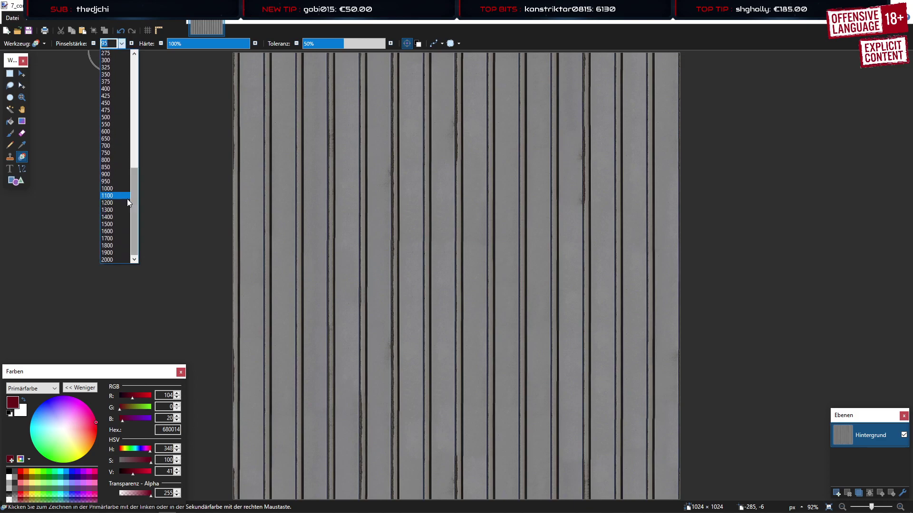
click(127, 198)
Recolour the planks dark red, then undo it and reset the red's brightness to 41
click(364, 161)
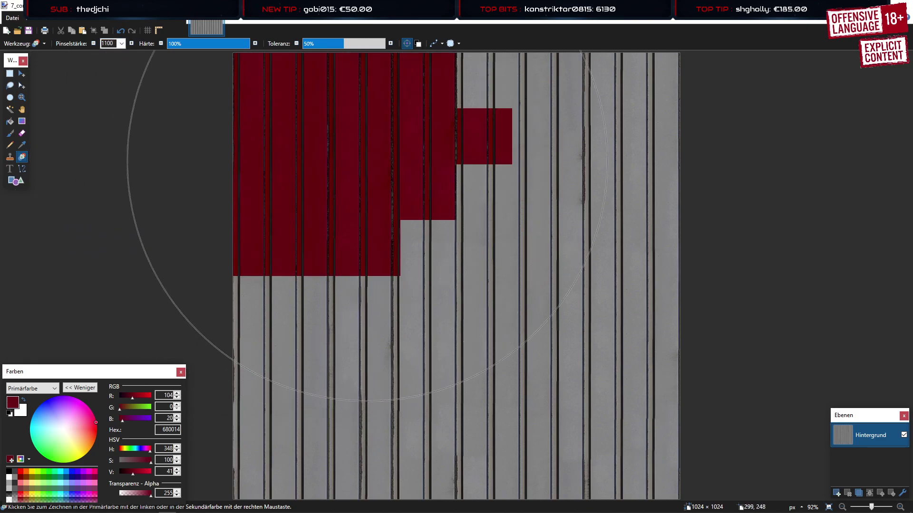
mouse_move(363, 161)
mouse_down()
mouse_move(566, 234)
mouse_move(322, 241)
mouse_move(611, 383)
mouse_move(596, 146)
mouse_up()
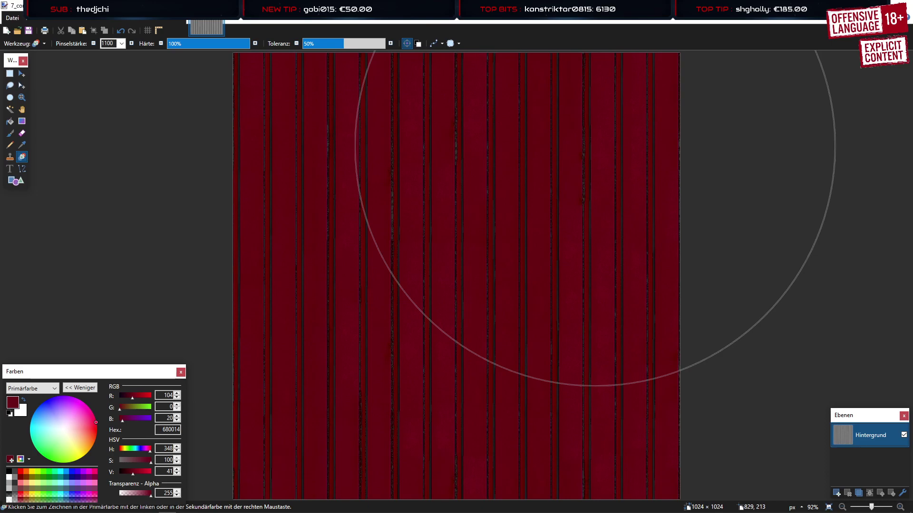
drag(130, 473, 137, 472)
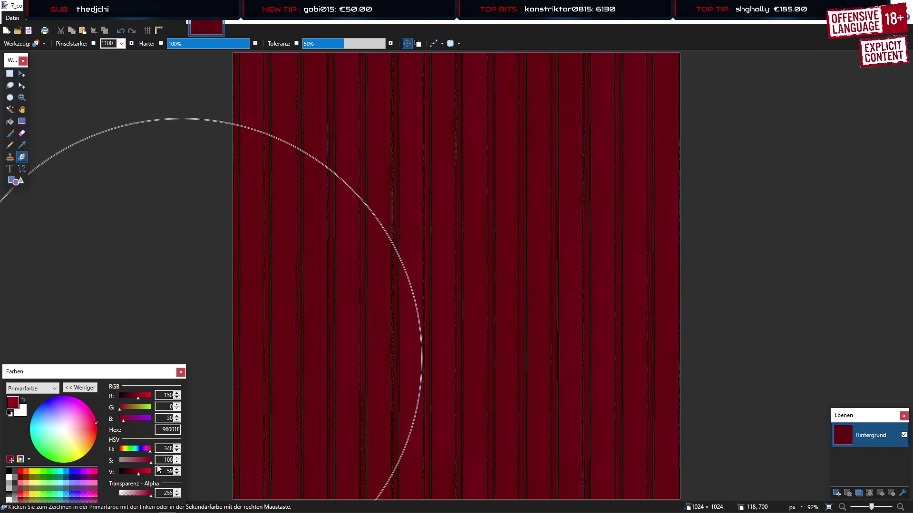
key(ctrl+z)
drag(136, 475, 133, 477)
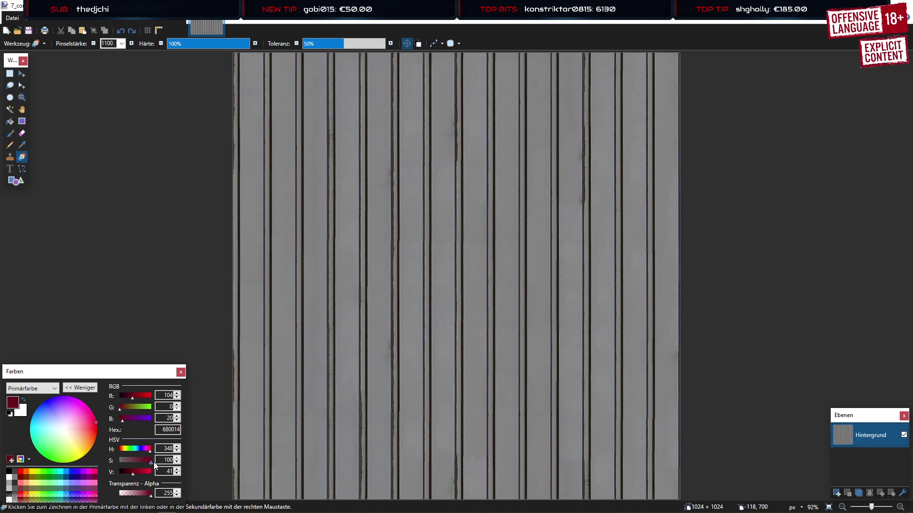
Tune the colour to dark red 720204 and test-recolour the texture, undoing each test
click(137, 474)
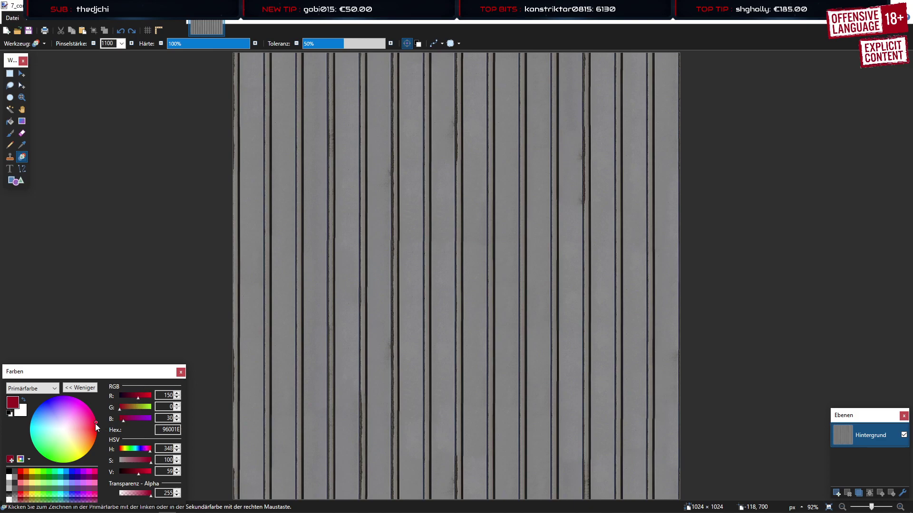
drag(96, 426, 98, 432)
drag(137, 473, 134, 472)
click(308, 165)
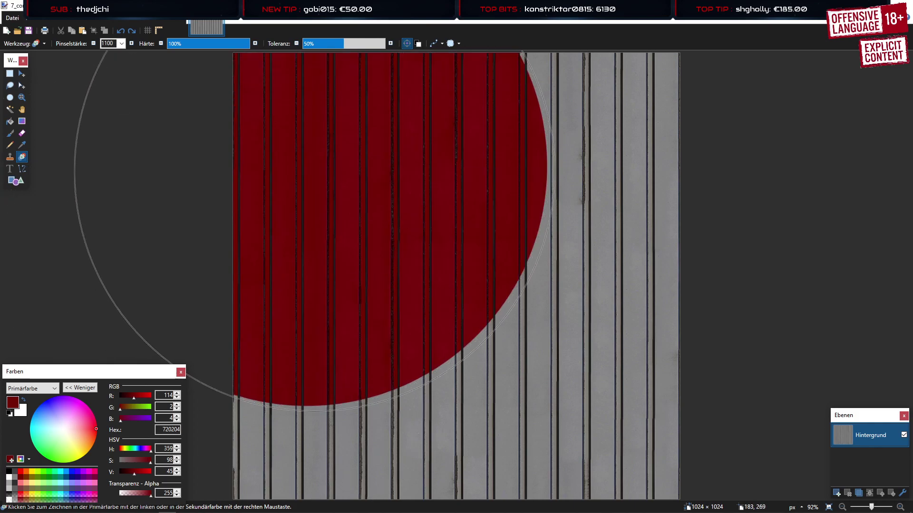
key(ctrl+z)
click(315, 206)
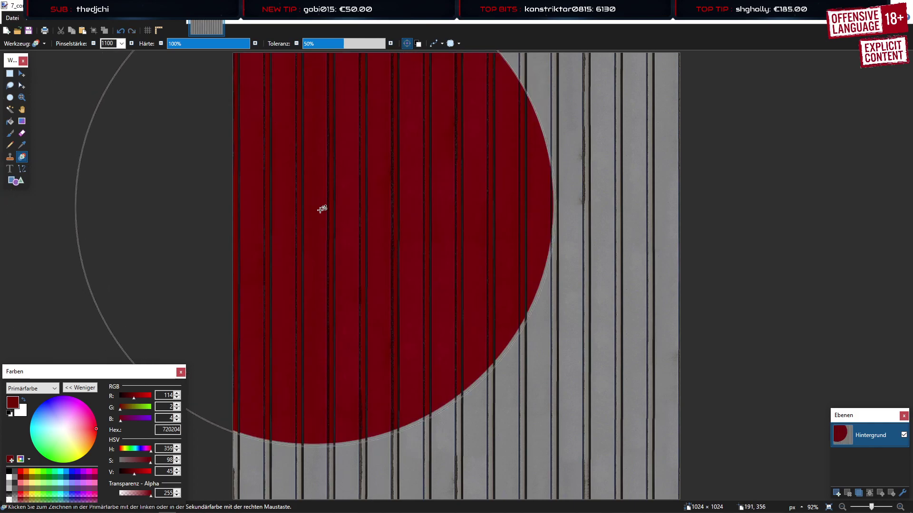
key(ctrl+z)
click(334, 213)
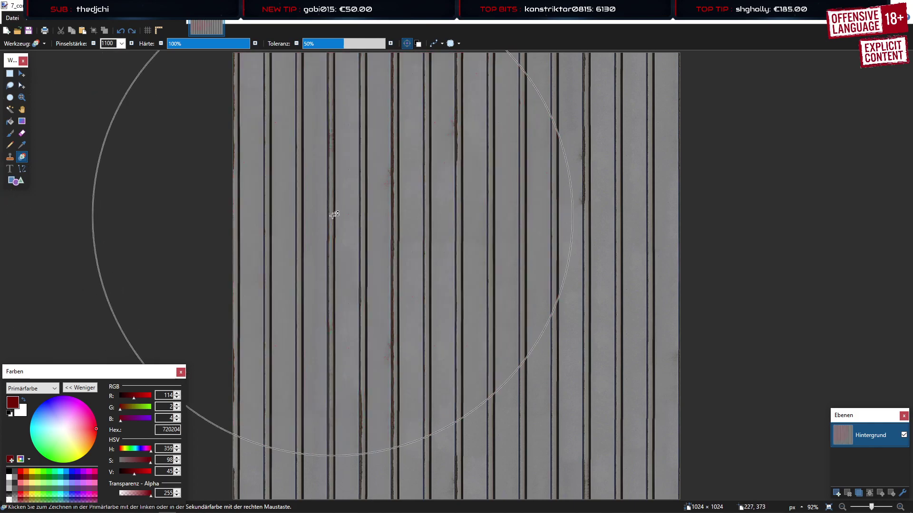
click(332, 217)
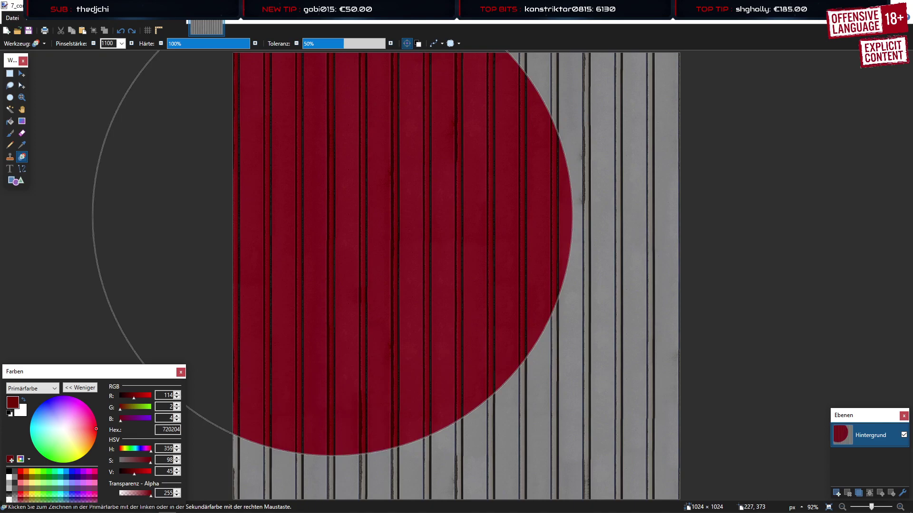
key(ctrl+z)
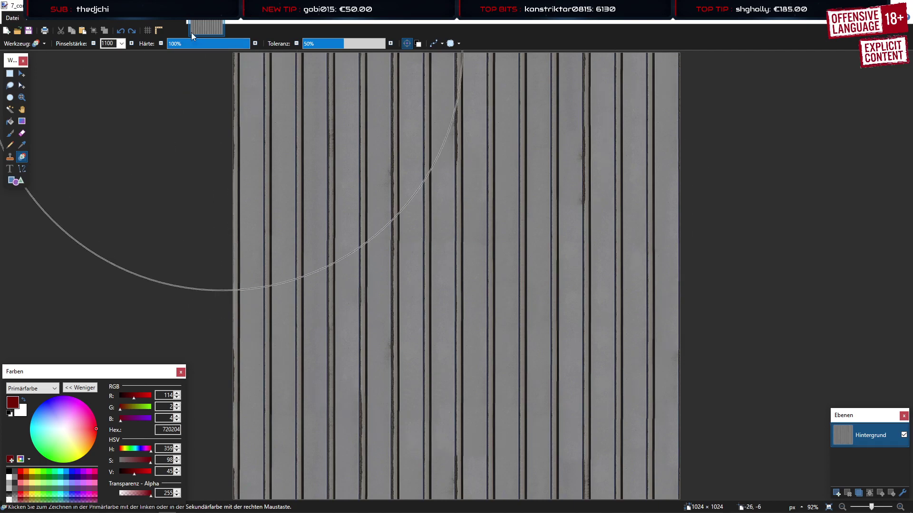
click(149, 22)
Trial hue shifts of −40 and 107 on the texture, then cancel them
click(173, 63)
drag(433, 233, 493, 262)
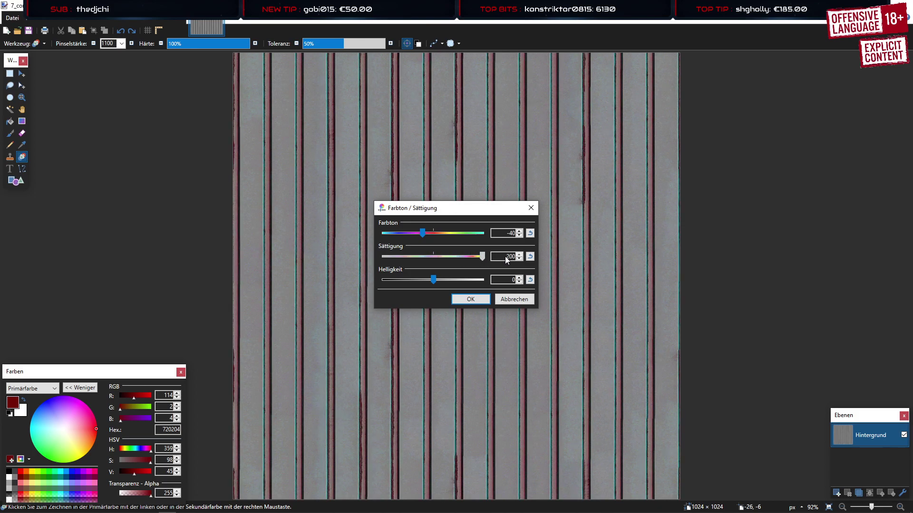
drag(422, 233, 481, 234)
click(514, 299)
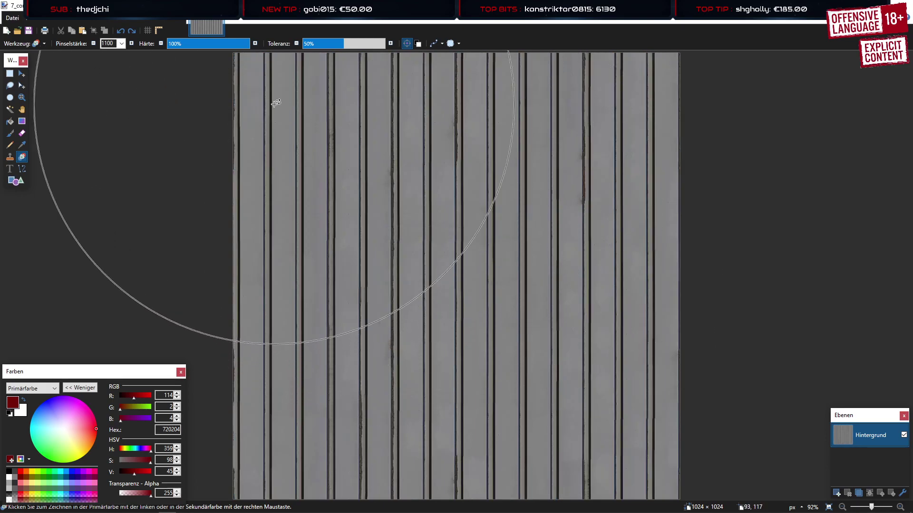
Paint dark red recolour strokes across the stripes, undoing the unsatisfactory ones
drag(276, 103, 288, 108)
mouse_move(367, 119)
mouse_down()
mouse_move(383, 352)
mouse_move(574, 144)
mouse_move(575, 320)
mouse_up()
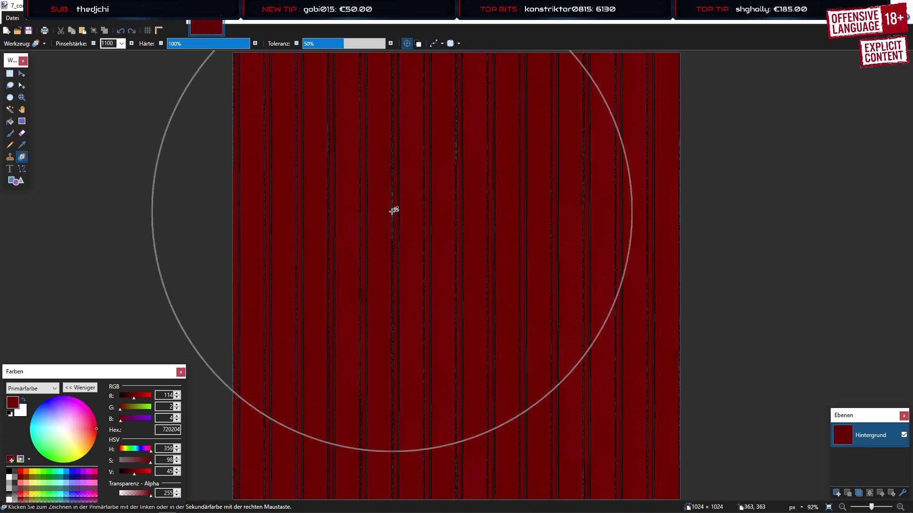
mouse_move(393, 211)
mouse_down()
mouse_move(558, 257)
mouse_move(580, 150)
mouse_move(561, 314)
mouse_move(240, 327)
mouse_up()
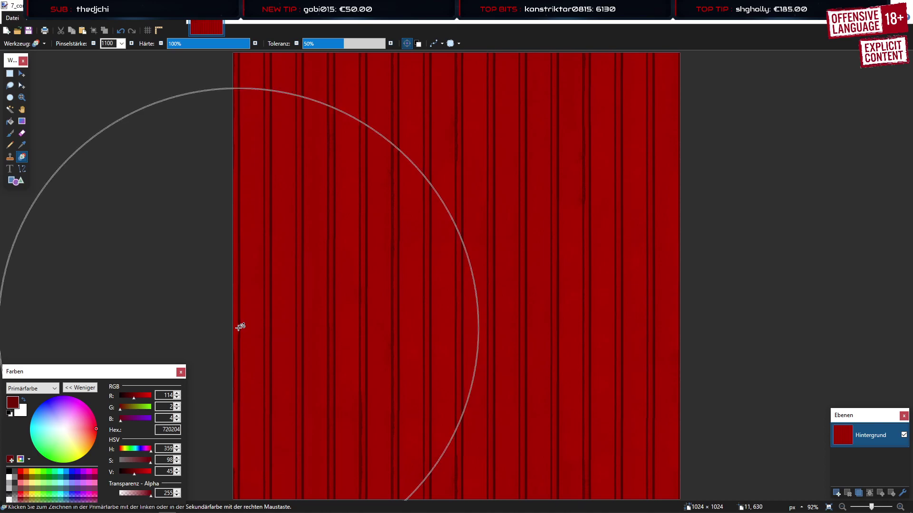
key(ctrl+z)
key(ctrl+z)
key(ctrl+z)
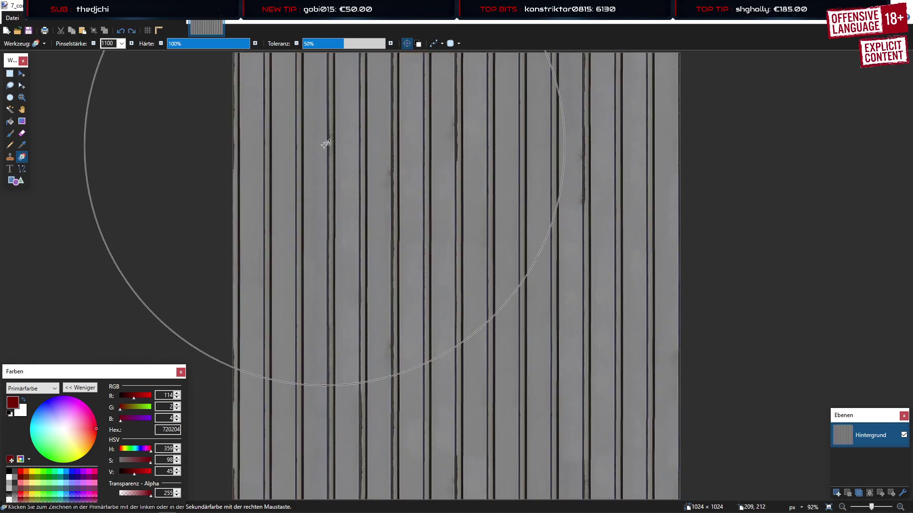
click(326, 141)
key(ctrl+z)
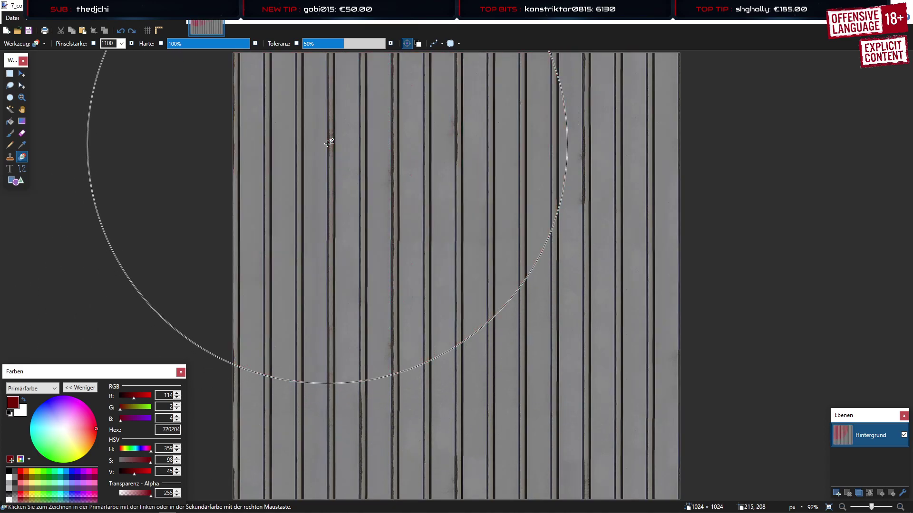
click(327, 143)
click(577, 173)
mouse_move(584, 167)
mouse_down()
mouse_move(623, 326)
mouse_move(242, 372)
mouse_move(501, 405)
mouse_up()
mouse_move(484, 301)
mouse_down()
mouse_move(661, 281)
mouse_move(296, 159)
mouse_move(374, 351)
mouse_up()
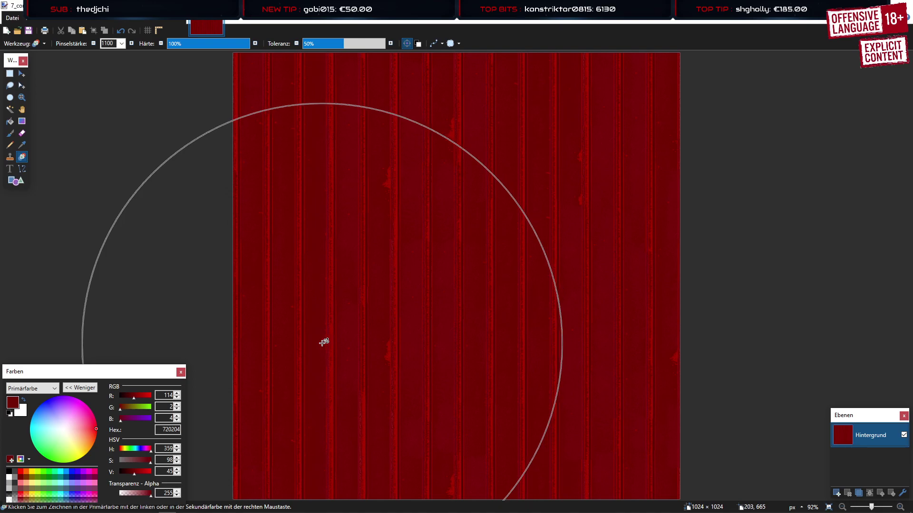
key(ctrl+z)
Darken the paint colour to value 29 and test darker red strokes, undoing them
drag(133, 474, 129, 474)
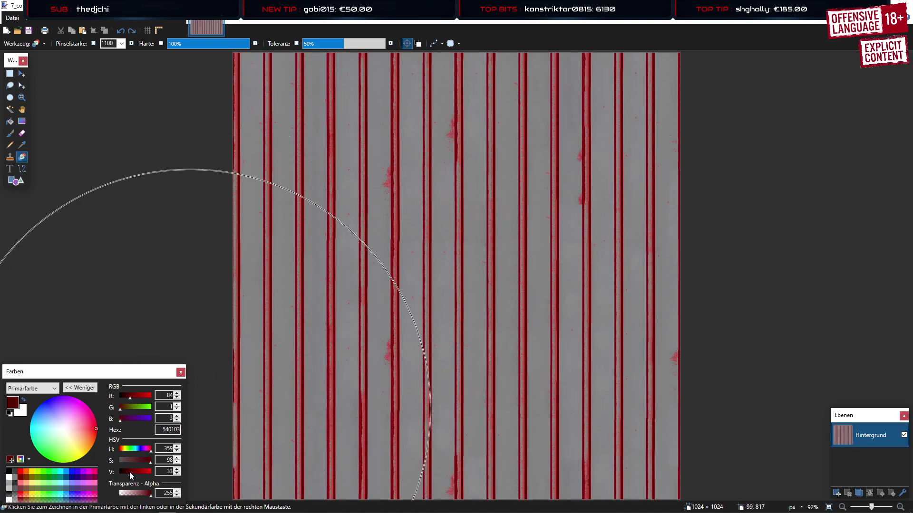
mouse_move(250, 371)
mouse_down()
mouse_move(588, 396)
mouse_move(223, 129)
mouse_move(271, 301)
mouse_up()
key(ctrl+z)
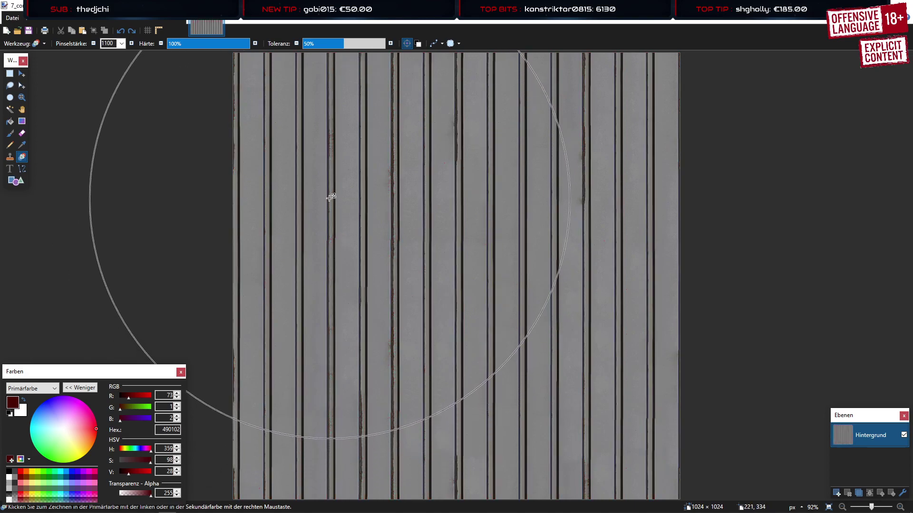
click(330, 196)
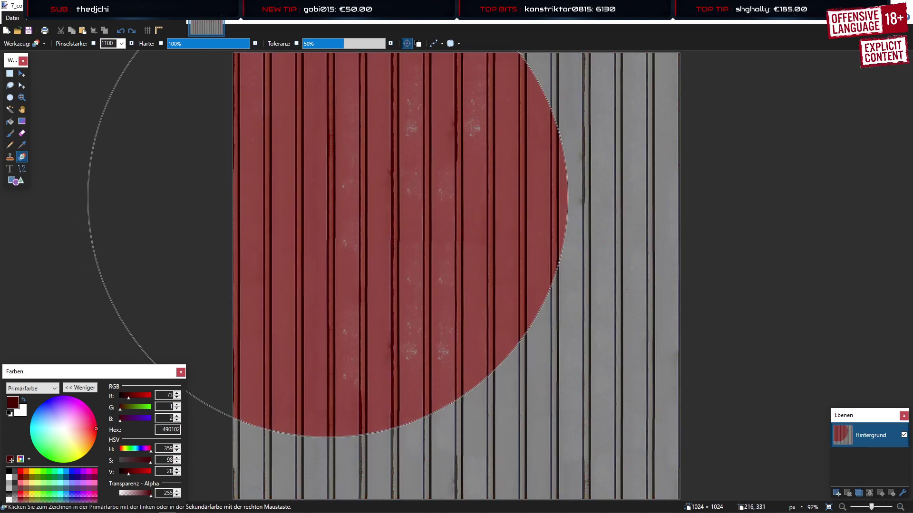
mouse_move(328, 197)
mouse_down()
mouse_move(401, 205)
mouse_move(516, 399)
mouse_move(230, 374)
mouse_up()
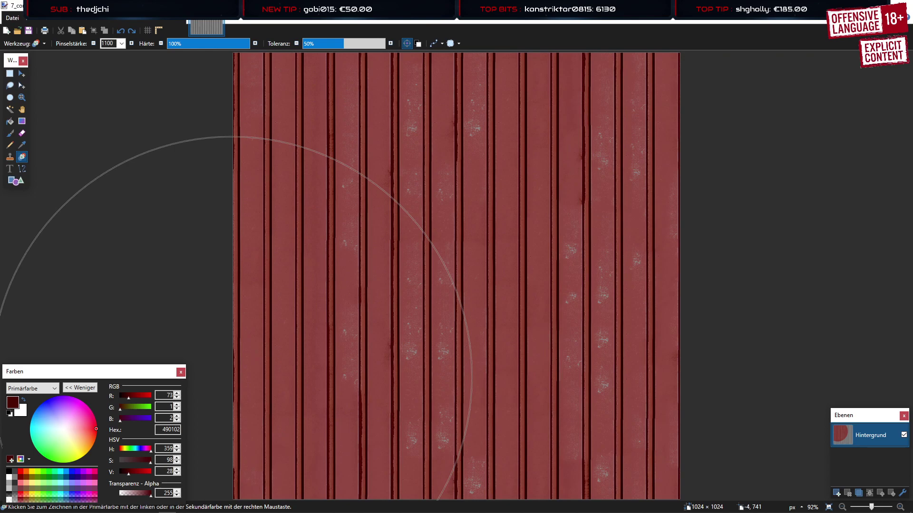
key(ctrl+z)
key(ctrl+z)
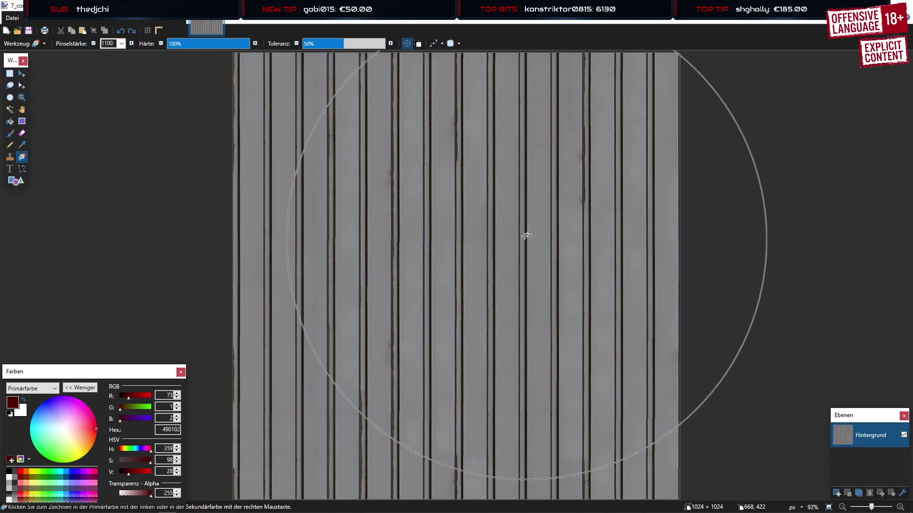
click(455, 149)
key(ctrl+z)
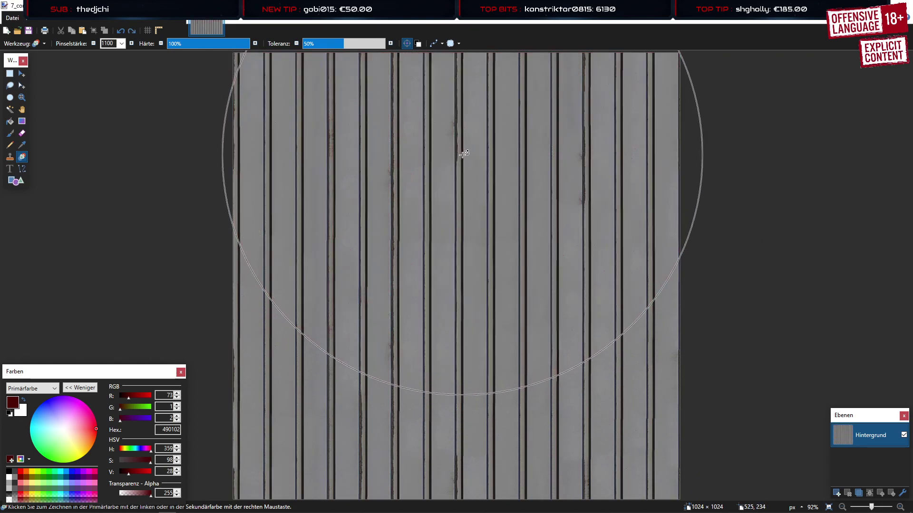
Brighten the red to 770204 (value 47) and recolour the entire texture
click(462, 155)
drag(360, 390, 705, 395)
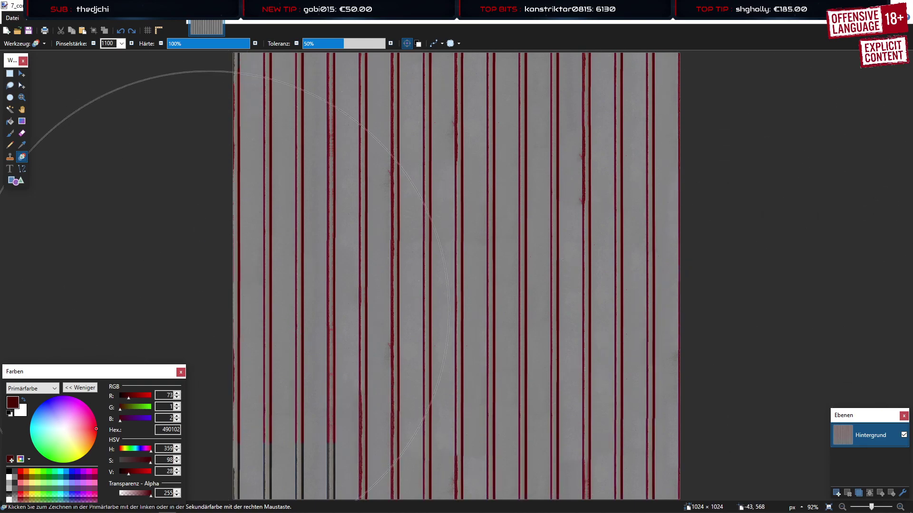
click(134, 475)
click(320, 275)
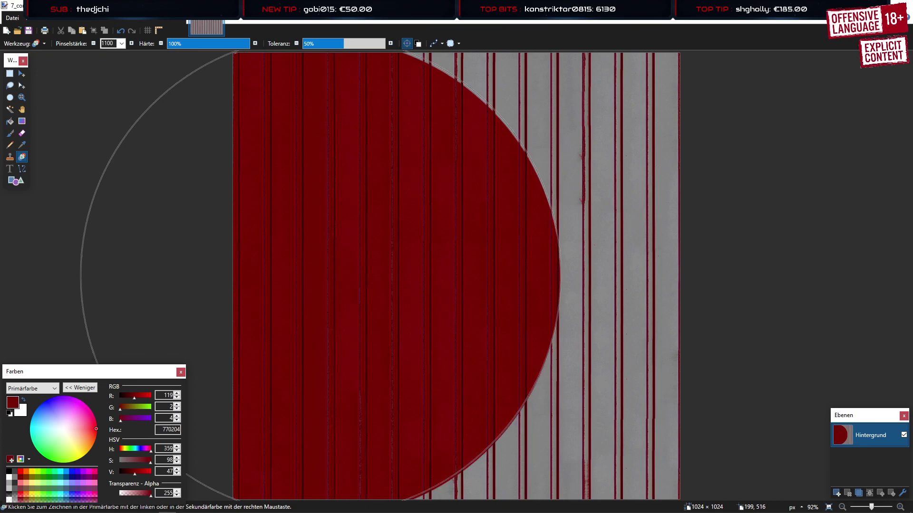
mouse_move(320, 276)
mouse_down()
mouse_move(659, 266)
mouse_move(143, 459)
mouse_up()
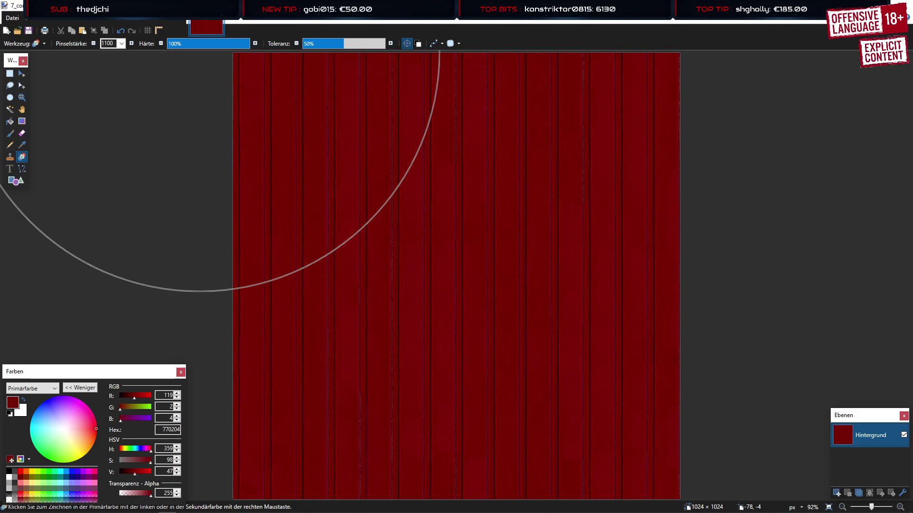
Close Paint.NET without saving, delete the texture copy, and return to the Hallenkonfigurator in Firefox
key(alt+F4)
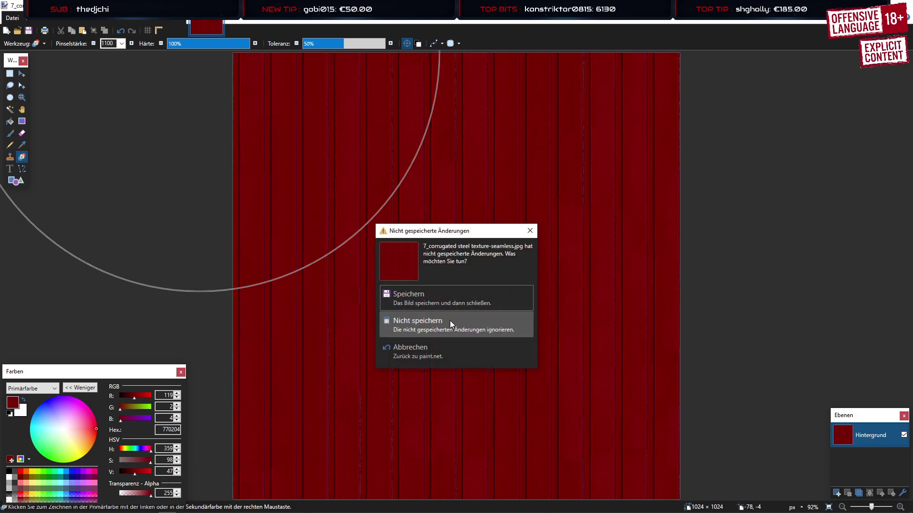
click(457, 321)
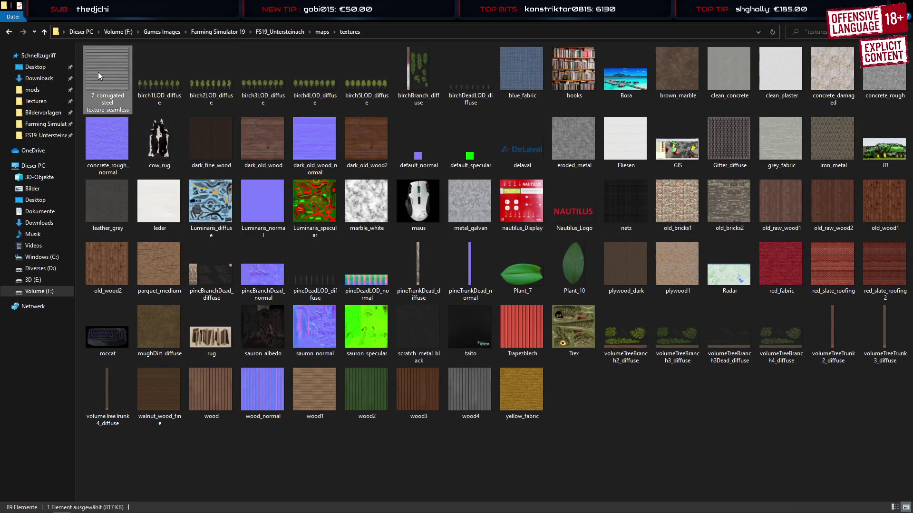
key(Delete)
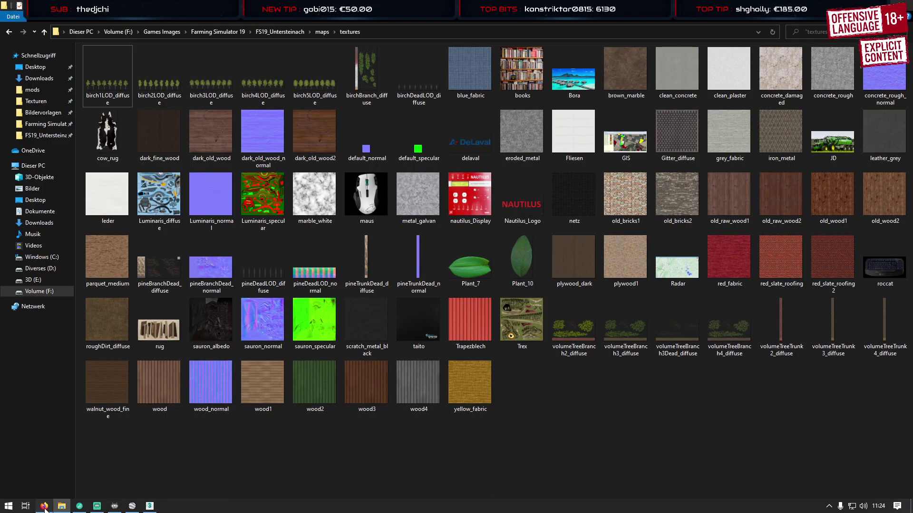
click(45, 506)
drag(121, 10, 912, 138)
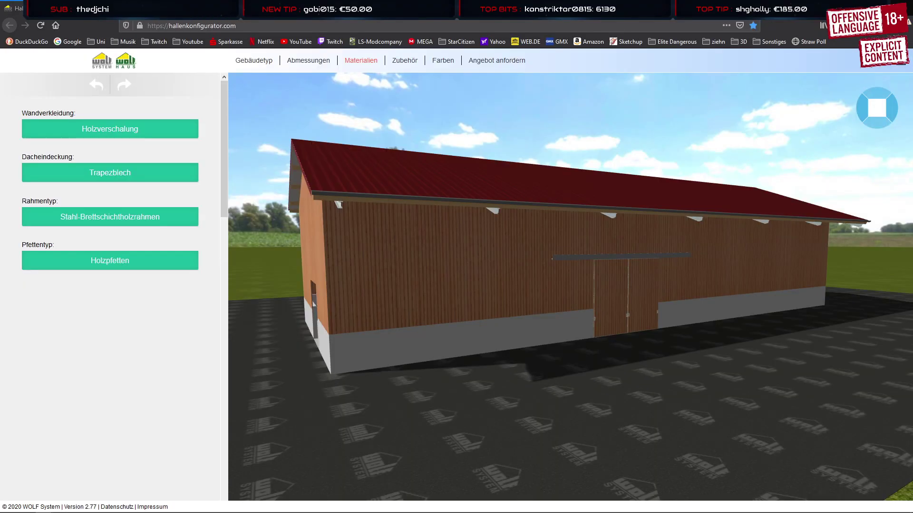
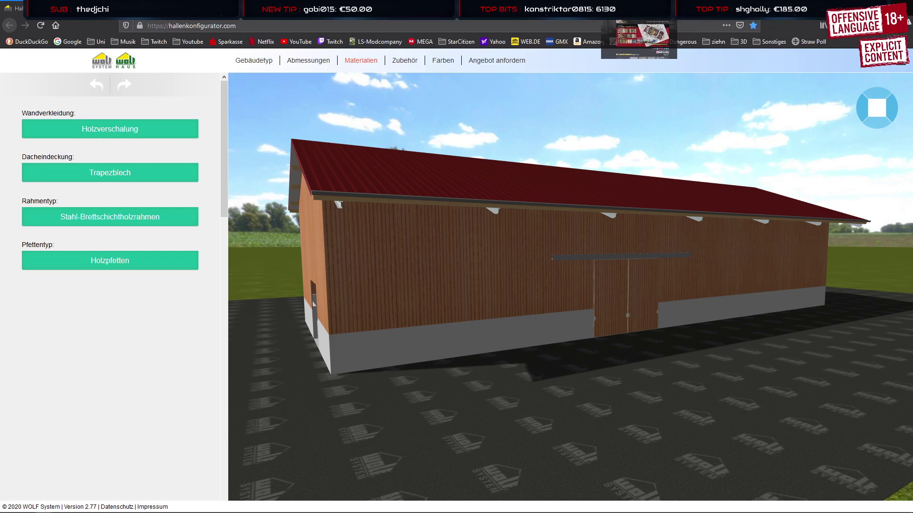
Open SketchUp Texture Club's texture catalogue and browse the Metals Panels and Plates categories
click(627, 42)
click(444, 89)
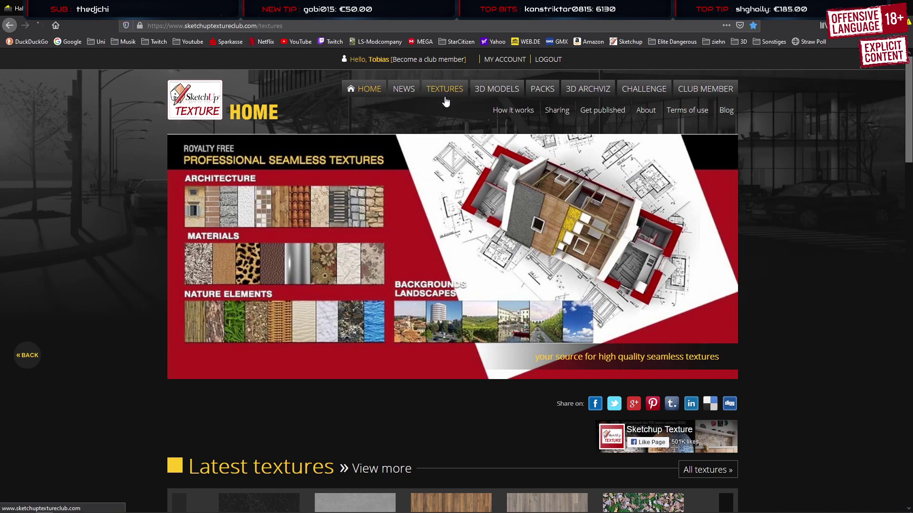
scroll(112, 318, down, 8)
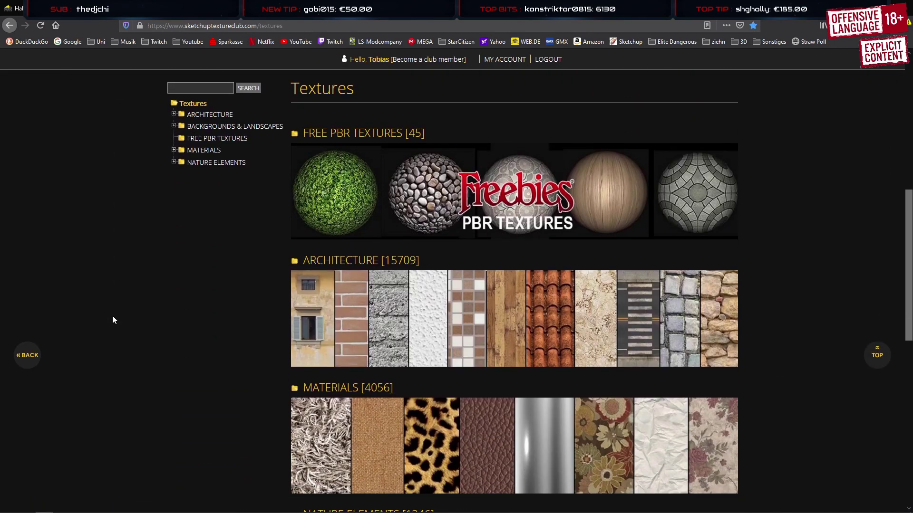
click(173, 151)
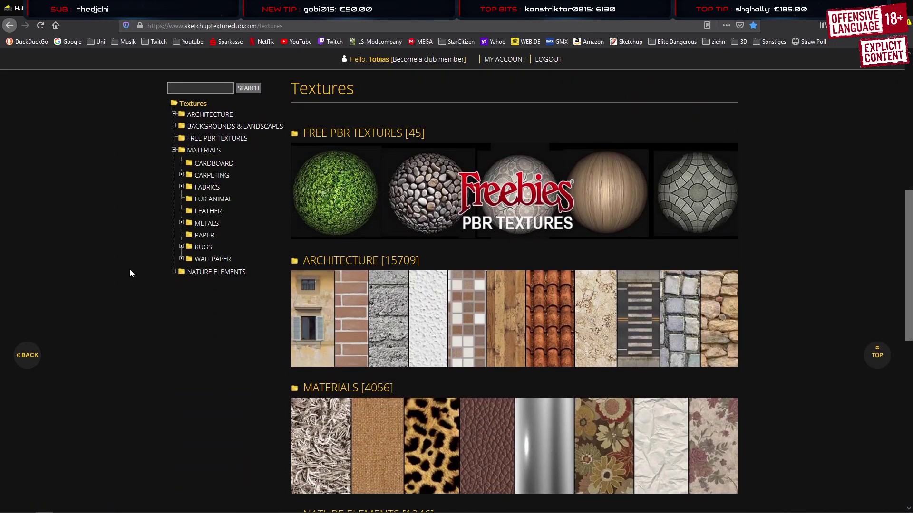
click(181, 223)
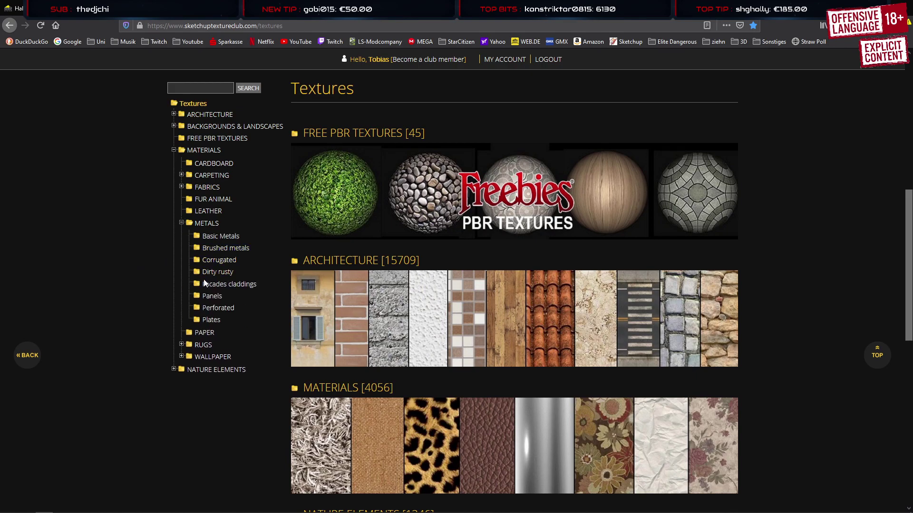
click(212, 296)
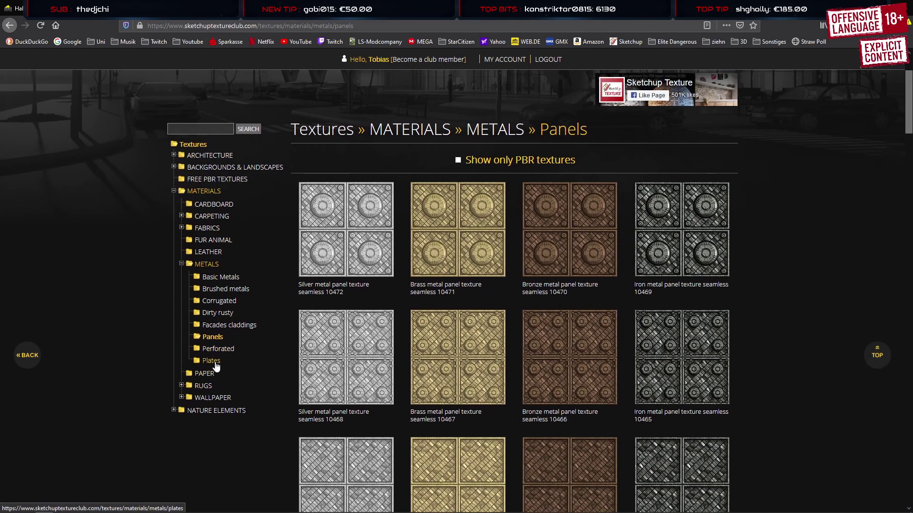
click(212, 363)
Look through Basic Metals, then switch to the Architecture » Roofings category
scroll(215, 365, down, 4)
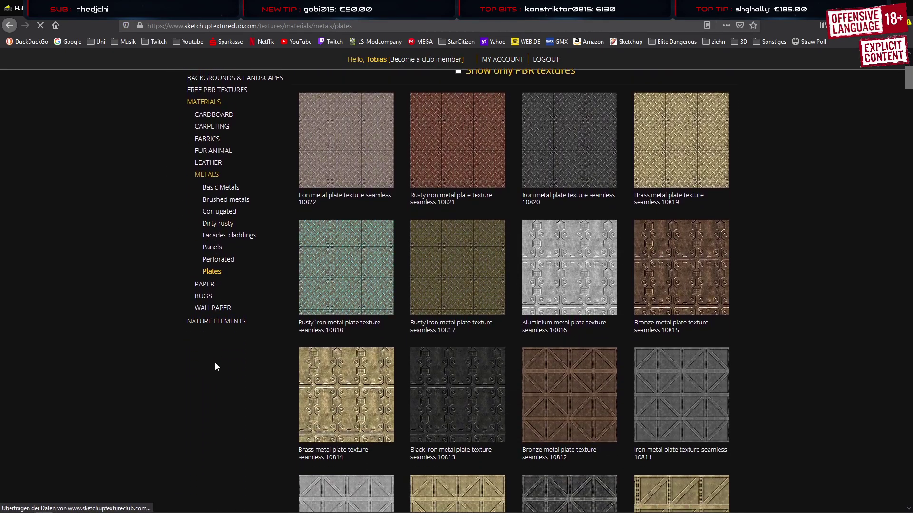
scroll(199, 368, down, 15)
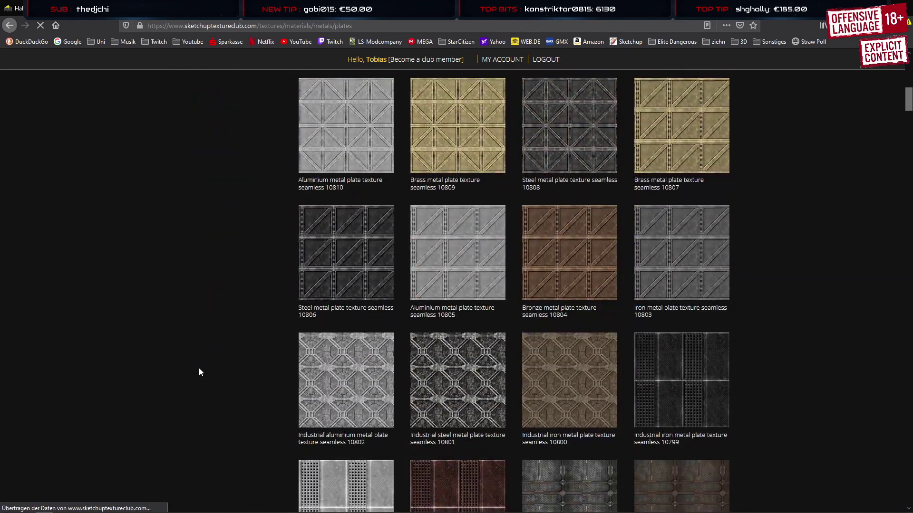
scroll(199, 370, up, 18)
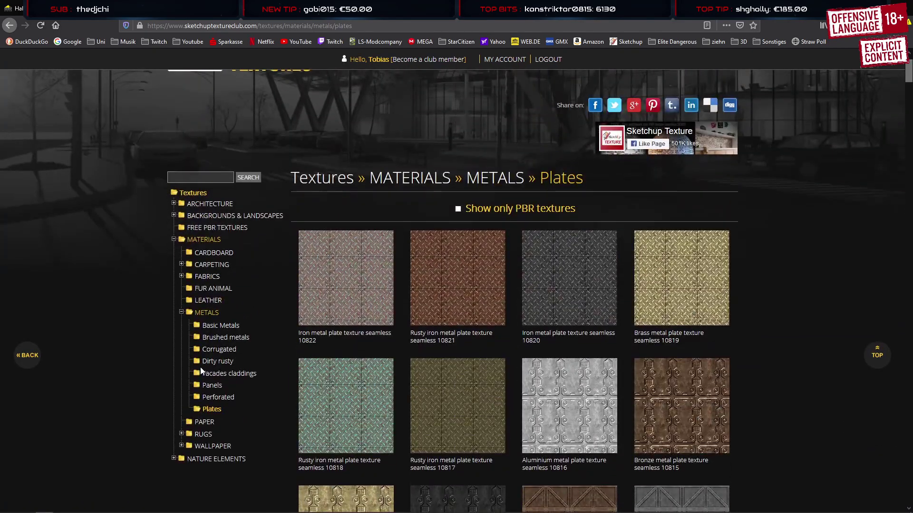
click(211, 325)
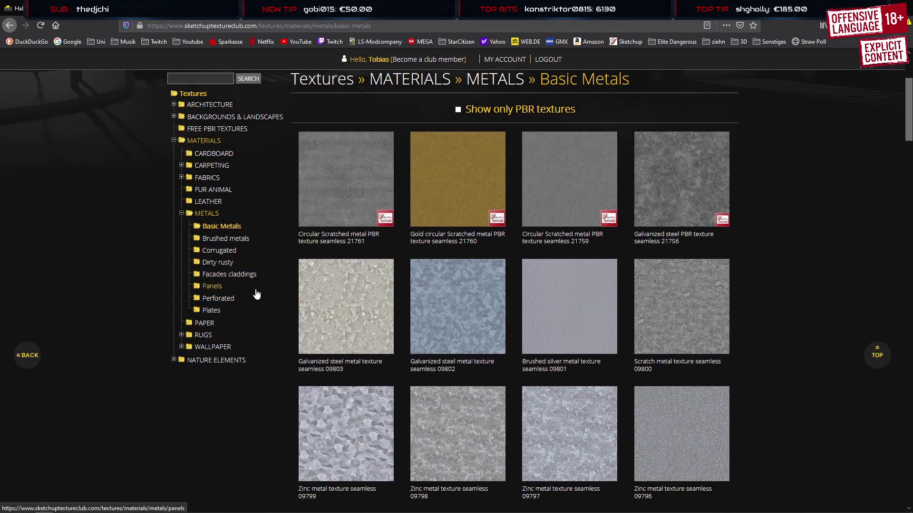
click(173, 105)
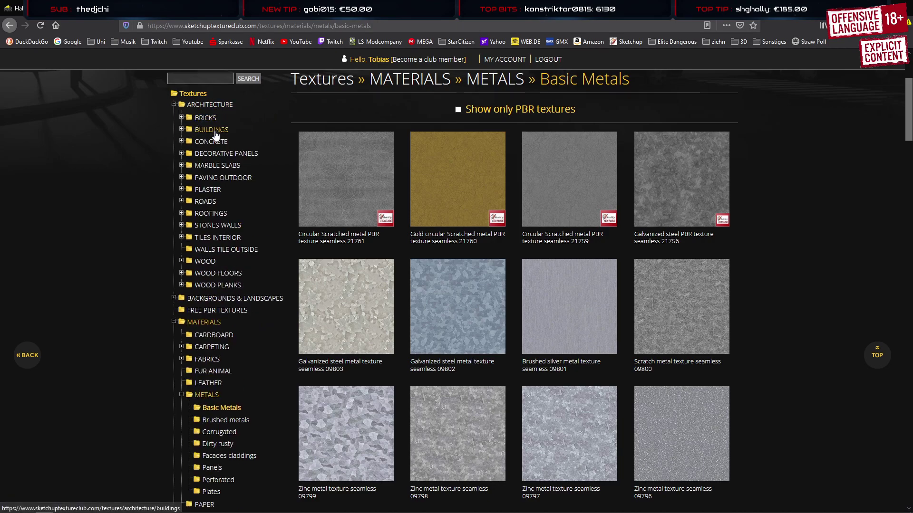
click(214, 216)
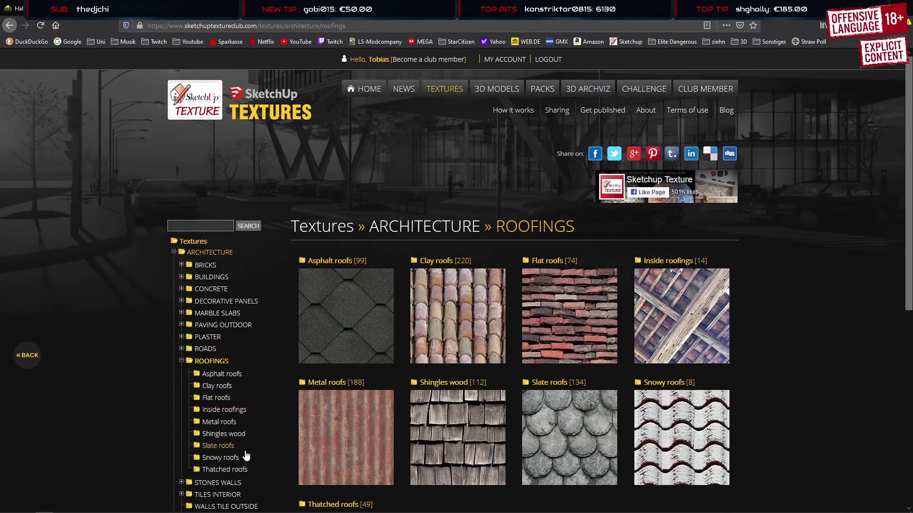
Scroll through the Metal roofs thumbnails and bring up the Dirty metal rufing texture seamless 03666 page
click(221, 423)
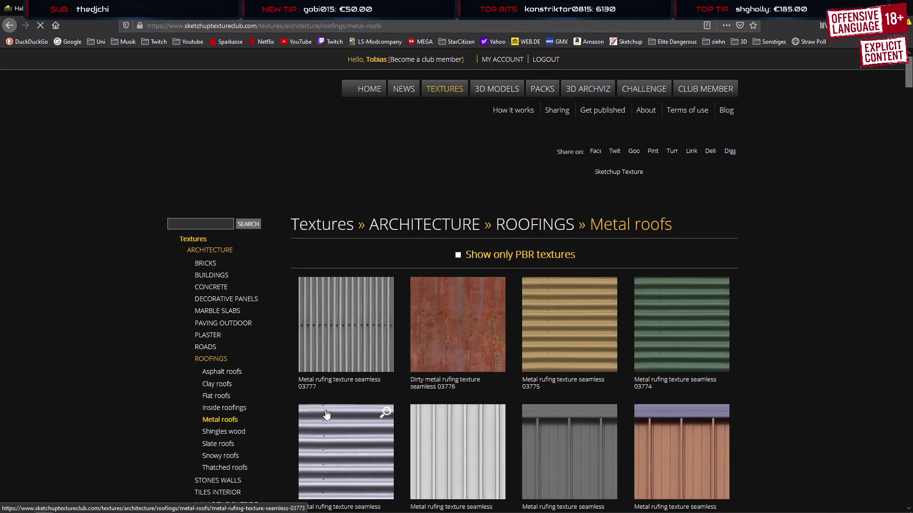
scroll(332, 409, down, 2)
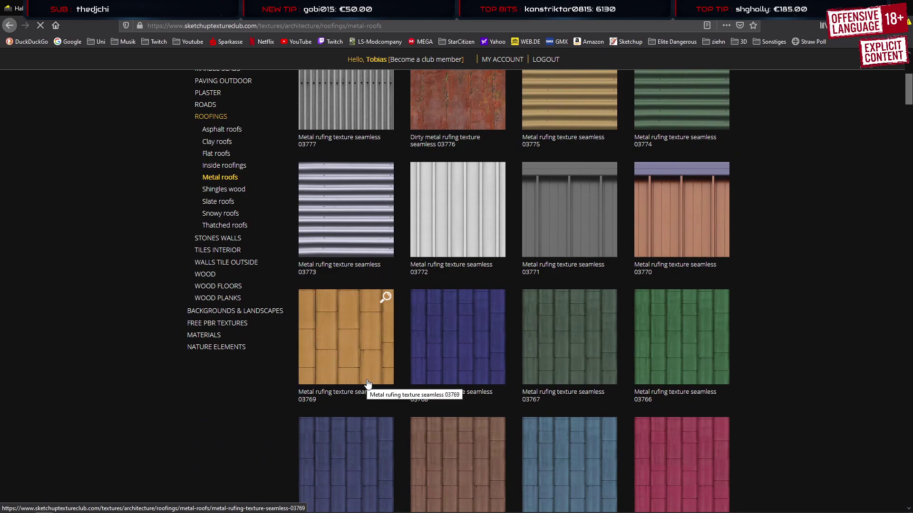
scroll(368, 384, down, 8)
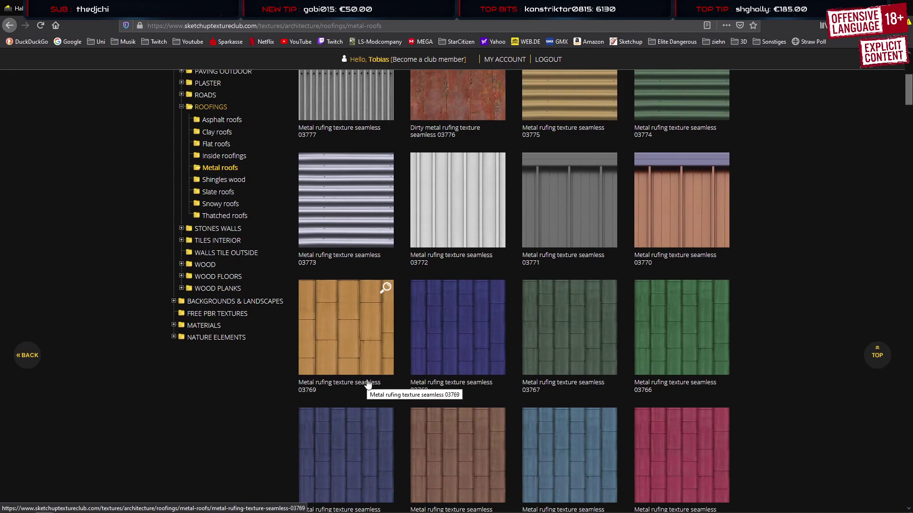
scroll(368, 384, down, 10)
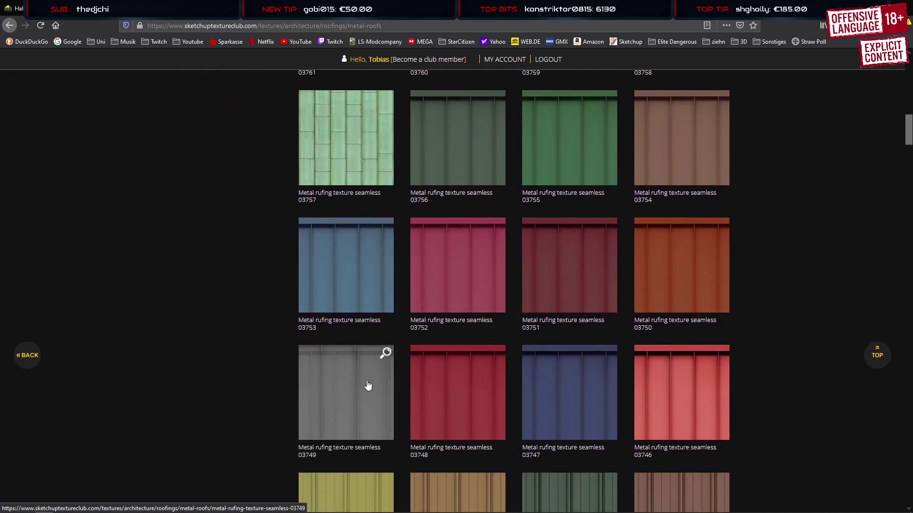
scroll(367, 384, down, 5)
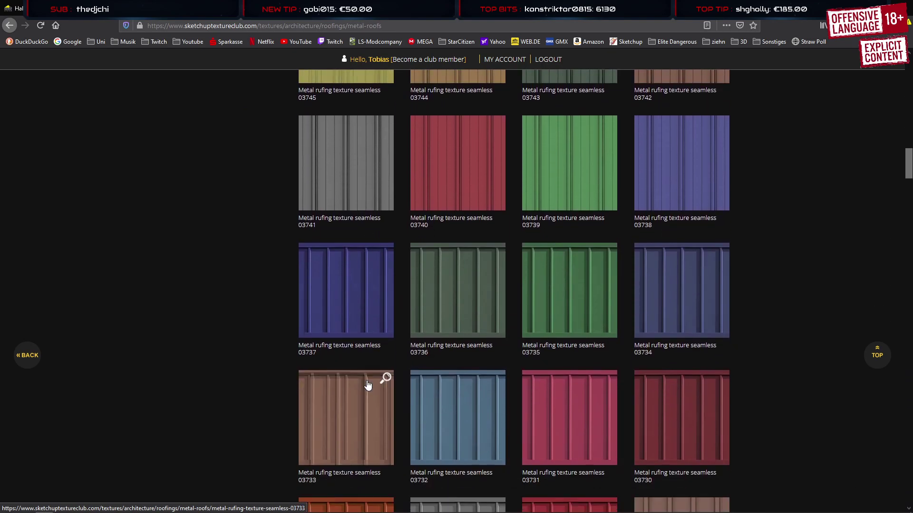
scroll(368, 385, down, 5)
scroll(367, 385, down, 5)
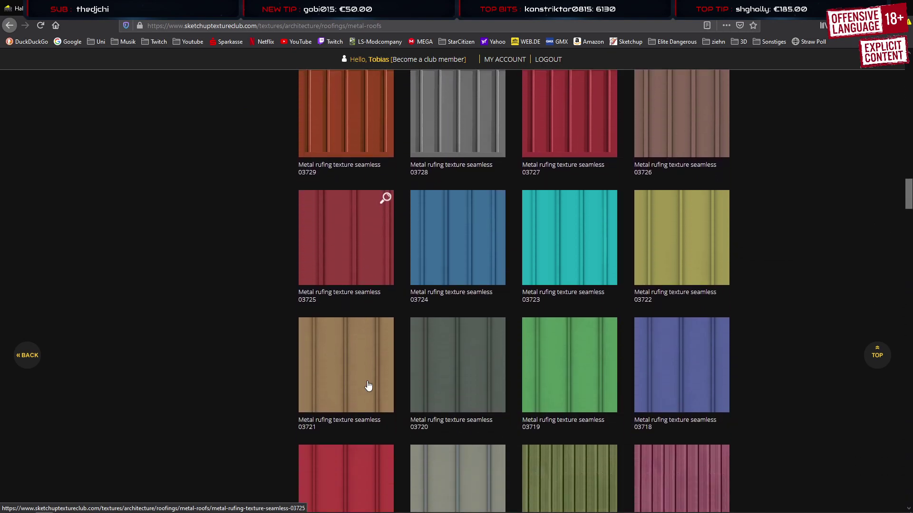
scroll(368, 385, down, 3)
scroll(368, 386, down, 5)
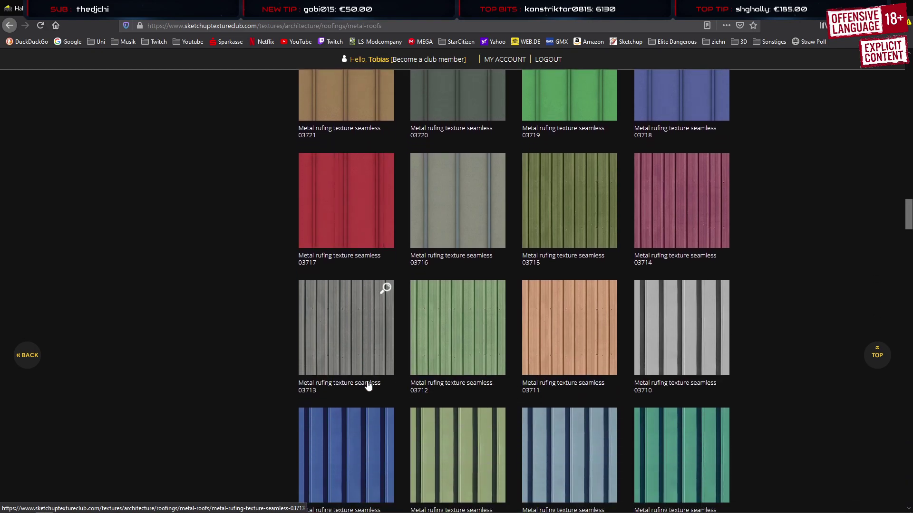
scroll(368, 386, down, 10)
scroll(367, 385, down, 15)
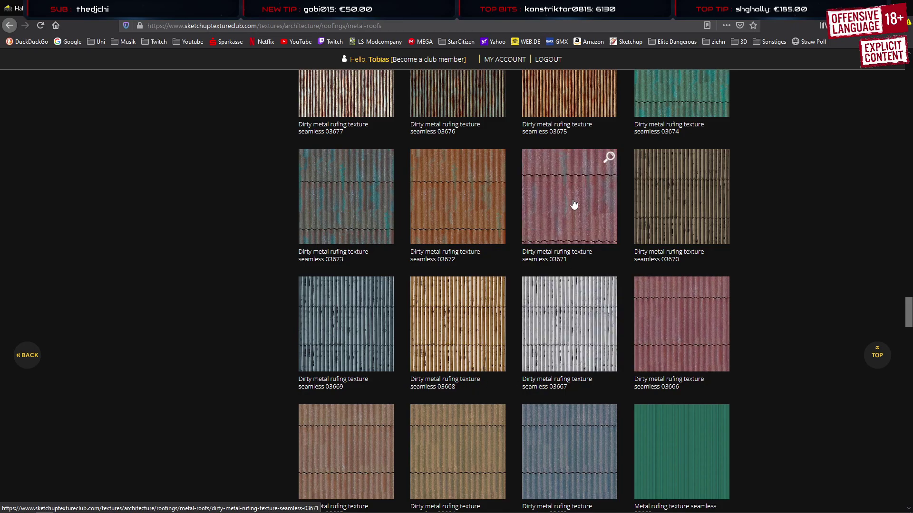
scroll(506, 312, down, 15)
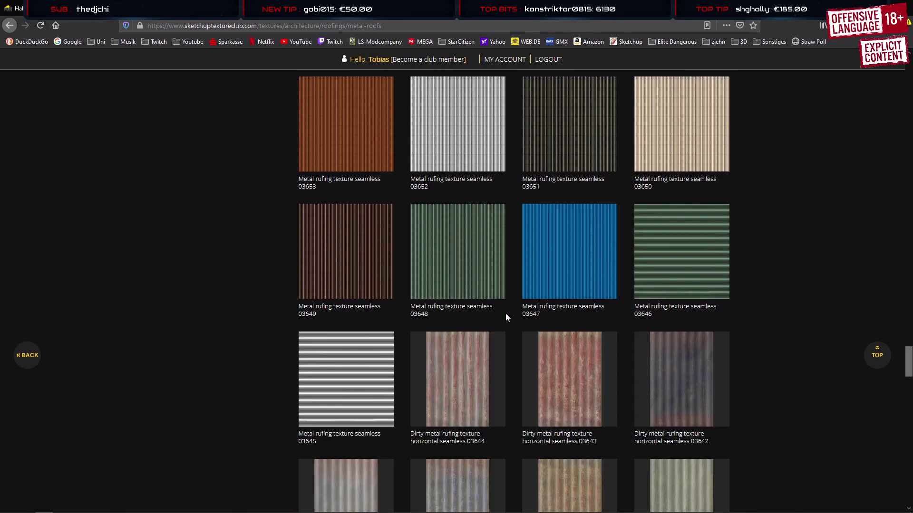
scroll(506, 314, down, 15)
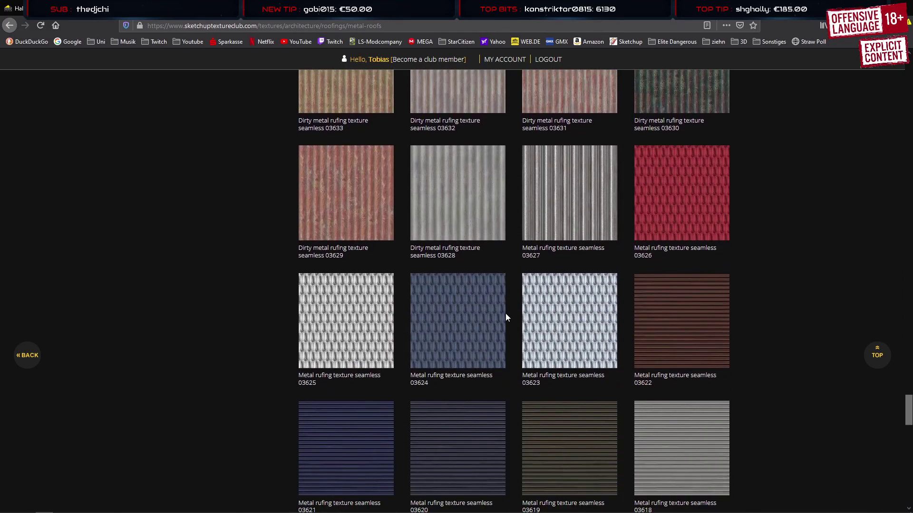
scroll(505, 315, down, 16)
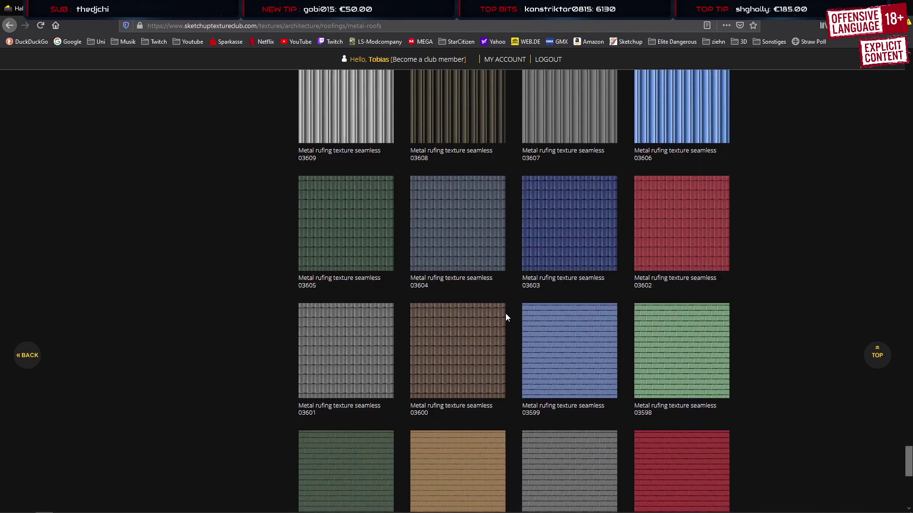
scroll(506, 313, down, 7)
click(280, 9)
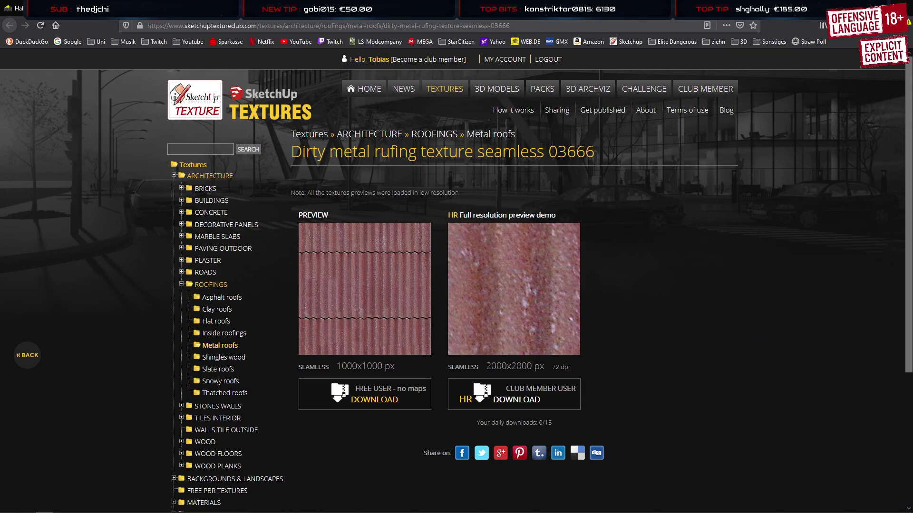
Compare texture 03671 against 03666, settling on 03666
click(364, 8)
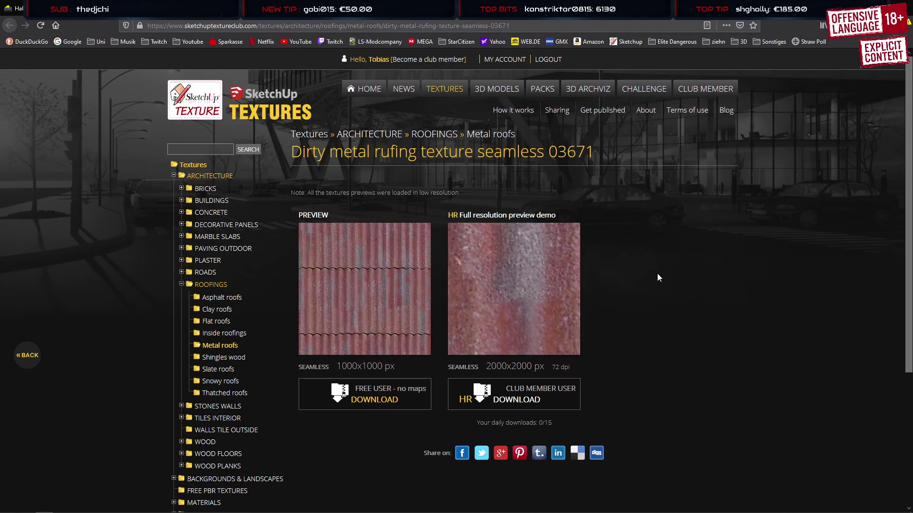
key(alt+Left)
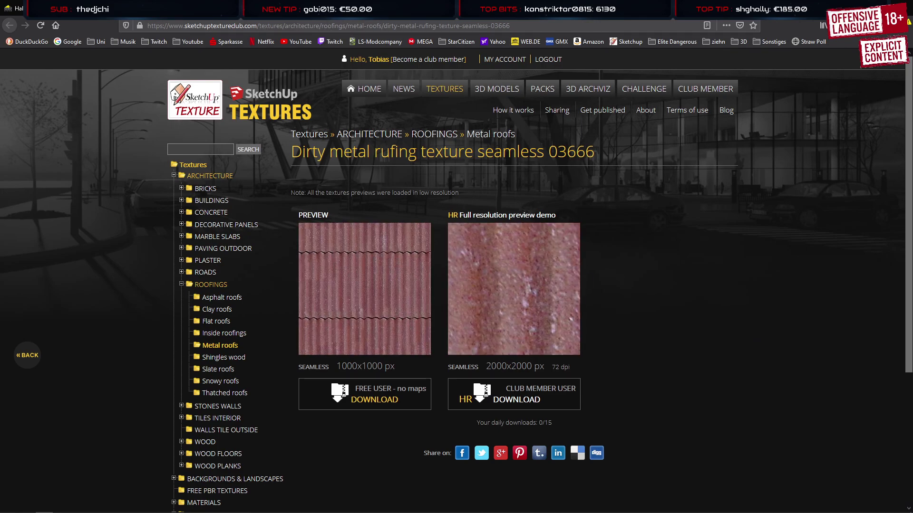
key(alt+Right)
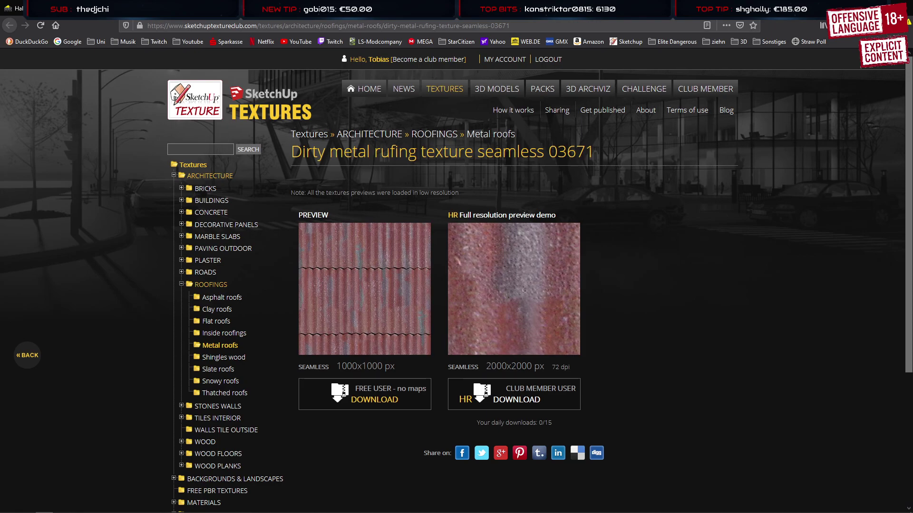
key(alt+Left)
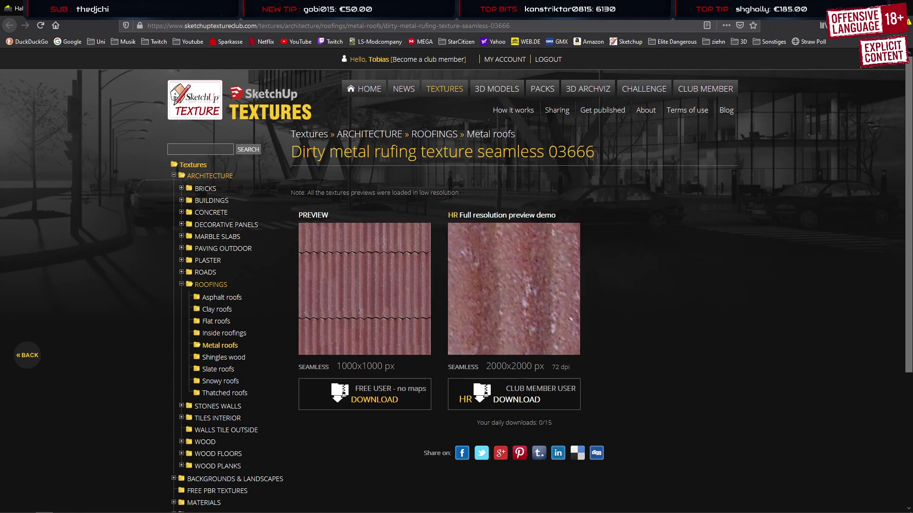
Save the free-user 1000×1000 ZIP of texture 03666
click(385, 409)
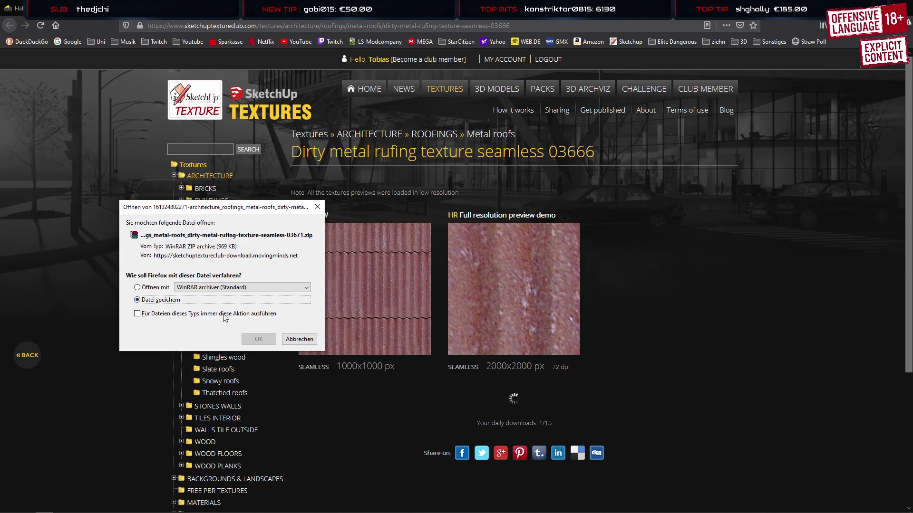
click(260, 340)
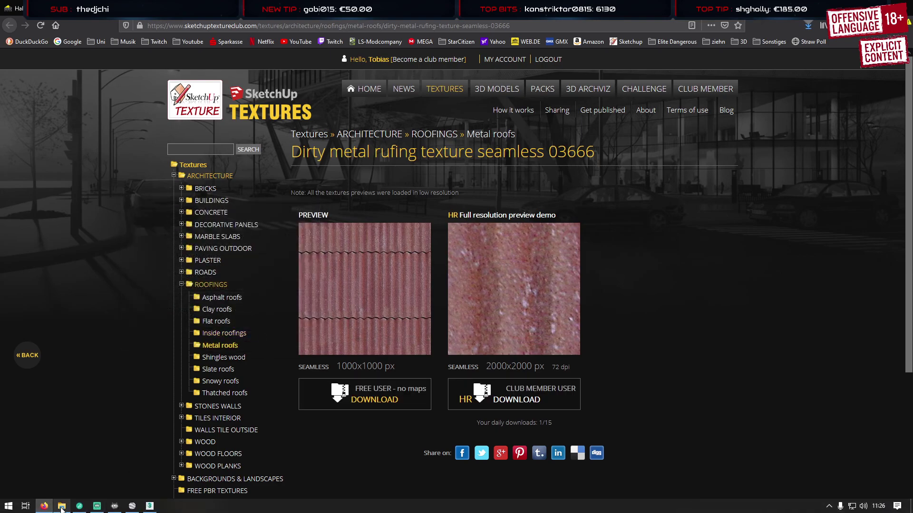
click(61, 507)
click(62, 507)
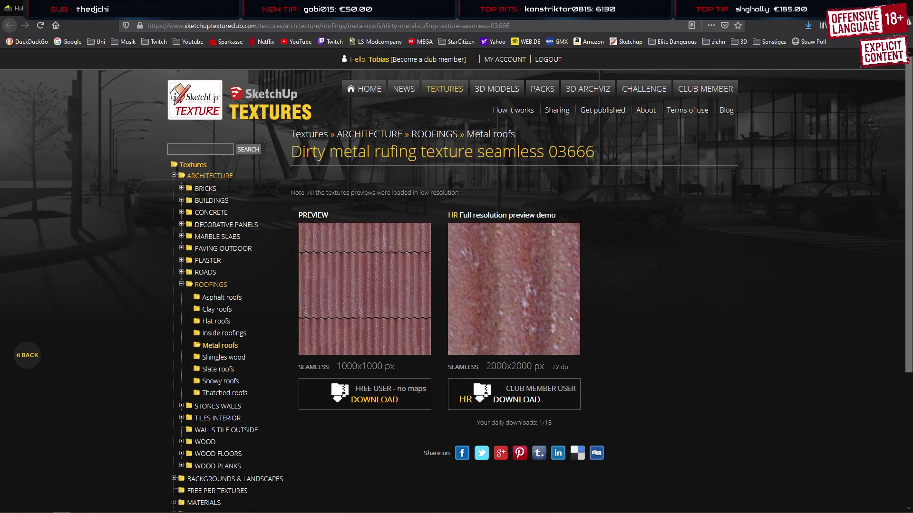
Close the browser and extract the downloaded texture archive onto the desktop
click(857, 7)
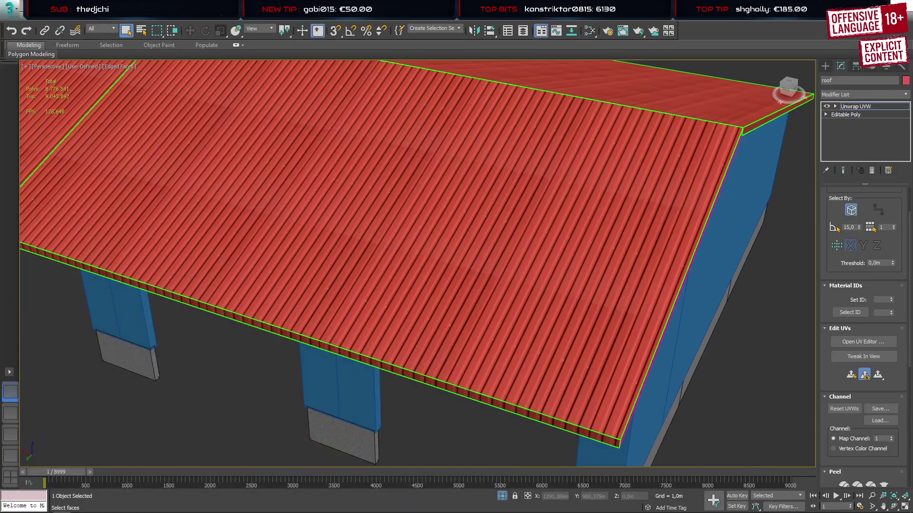
key(super+d)
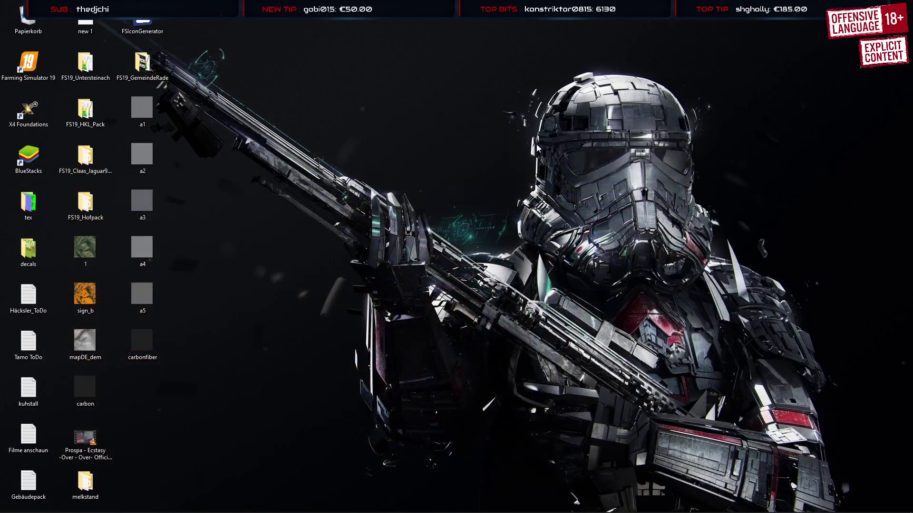
click(148, 398)
right_click(149, 398)
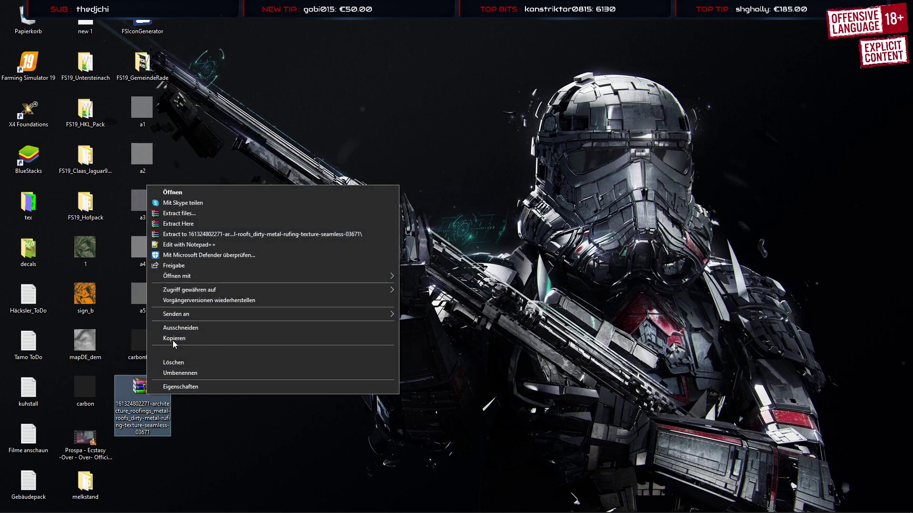
click(190, 224)
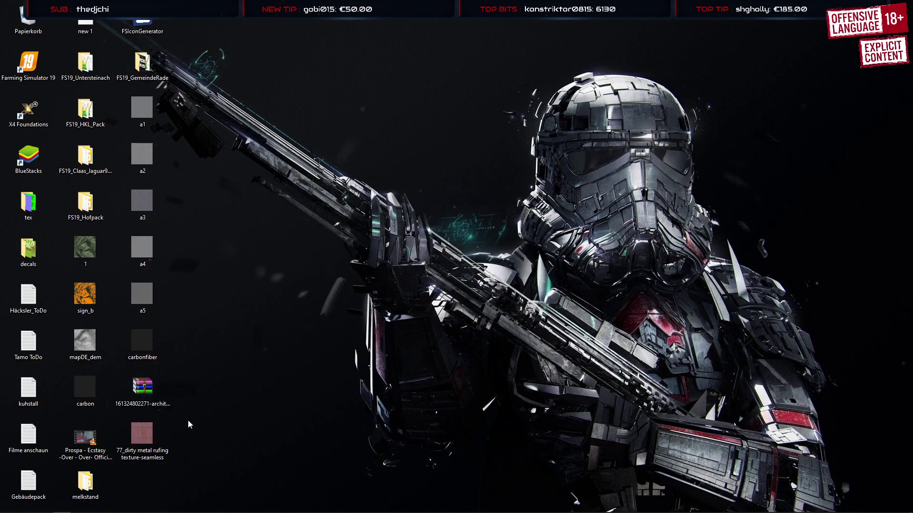
Delete the archive and move the 77_dirty metal rufing texture-seamless image into the Explorer folder
click(141, 399)
key(Delete)
click(141, 437)
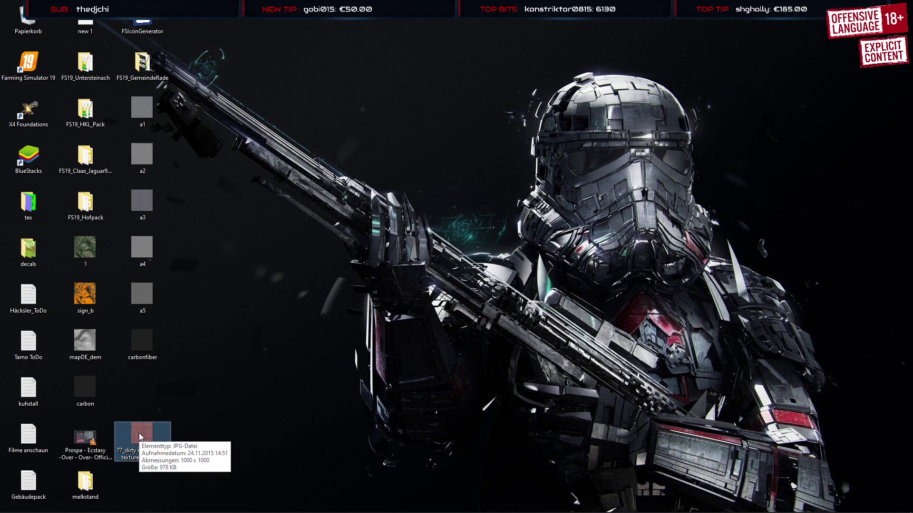
key(ctrl+x)
click(60, 507)
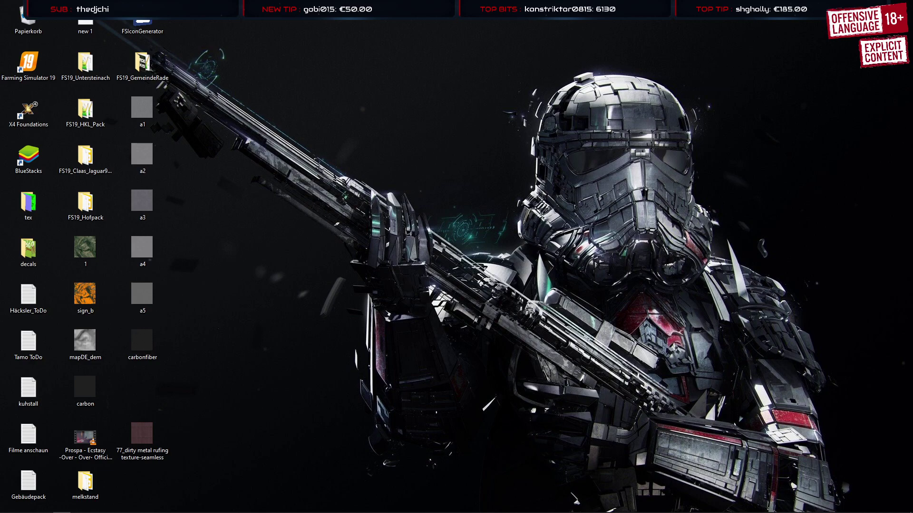
key(ctrl+v)
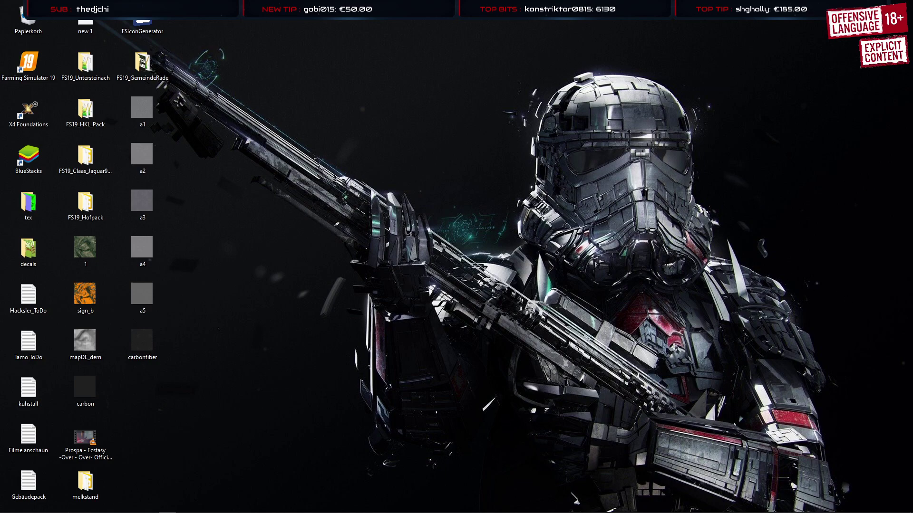
In maximized Paint.NET, apply Hue/Saturation with saturation 115 and lightness -16 to the roofing texture
drag(912, 62, 461, 88)
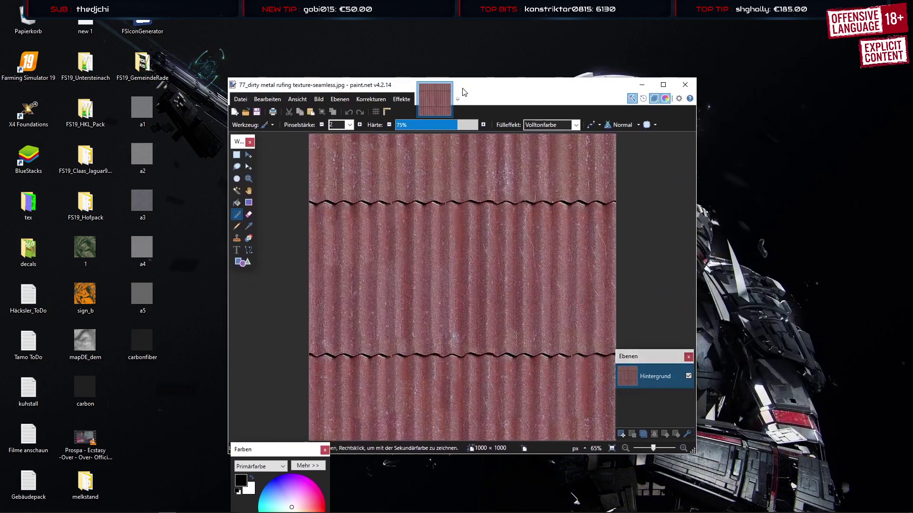
double_click(527, 85)
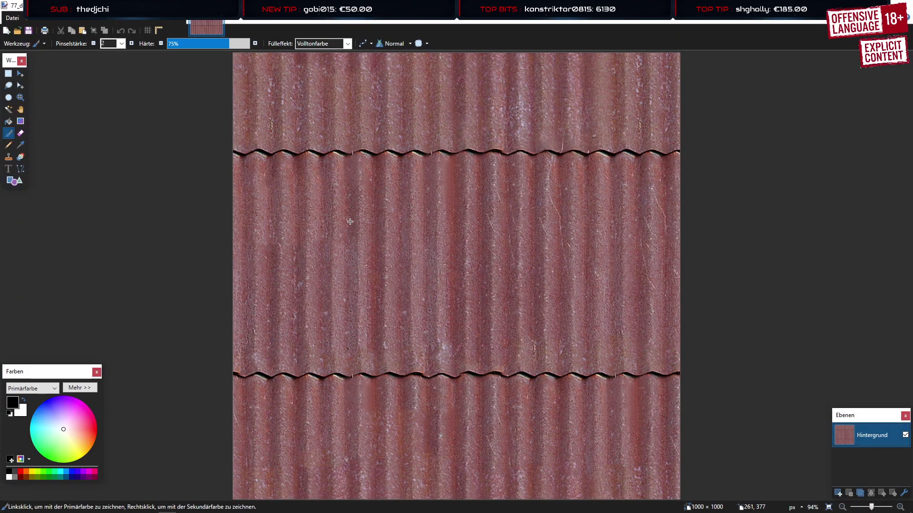
click(141, 20)
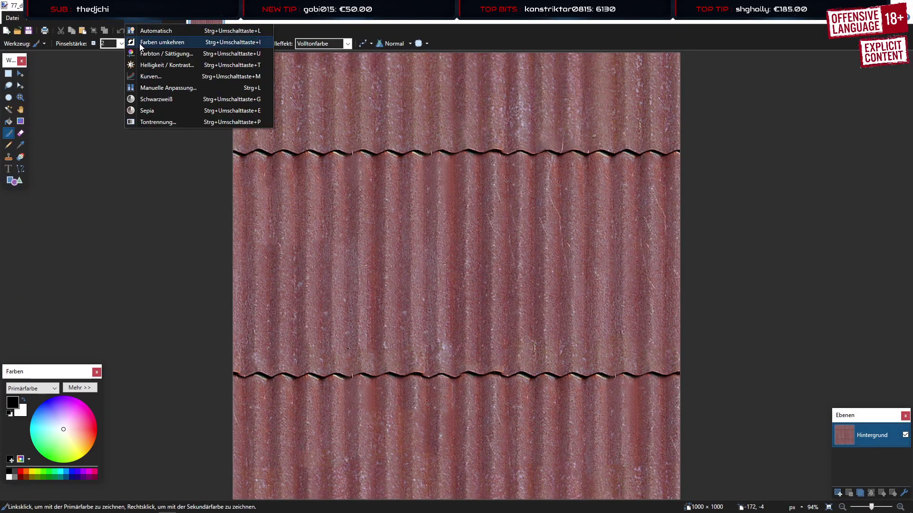
click(175, 74)
drag(428, 216, 106, 196)
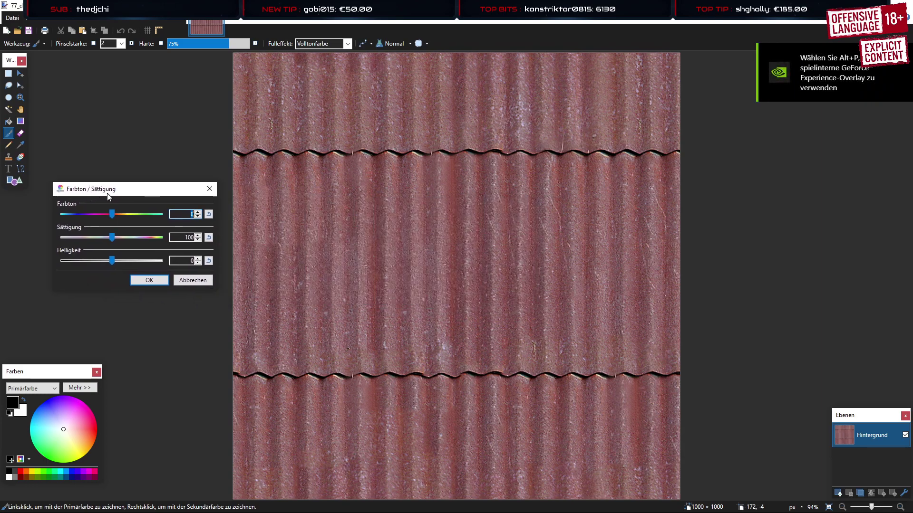
drag(112, 236, 109, 261)
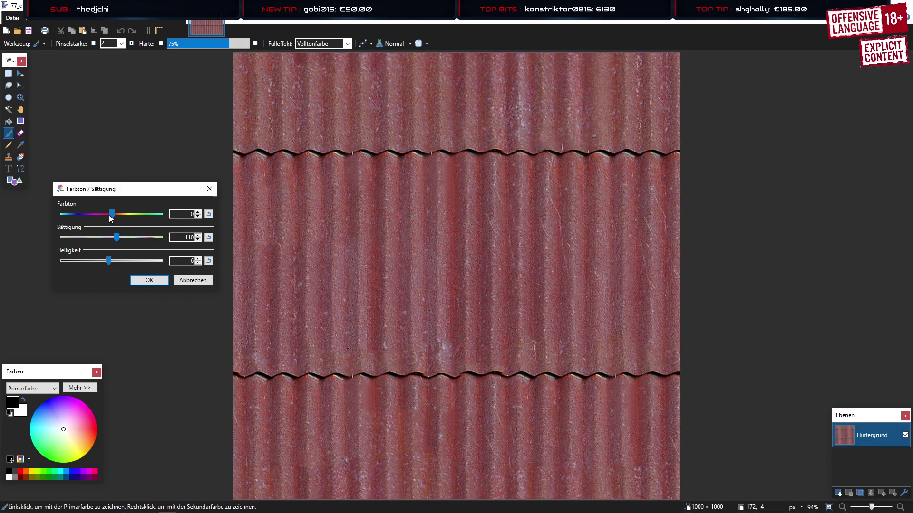
mouse_move(111, 214)
mouse_down()
mouse_move(127, 239)
mouse_move(113, 215)
mouse_up()
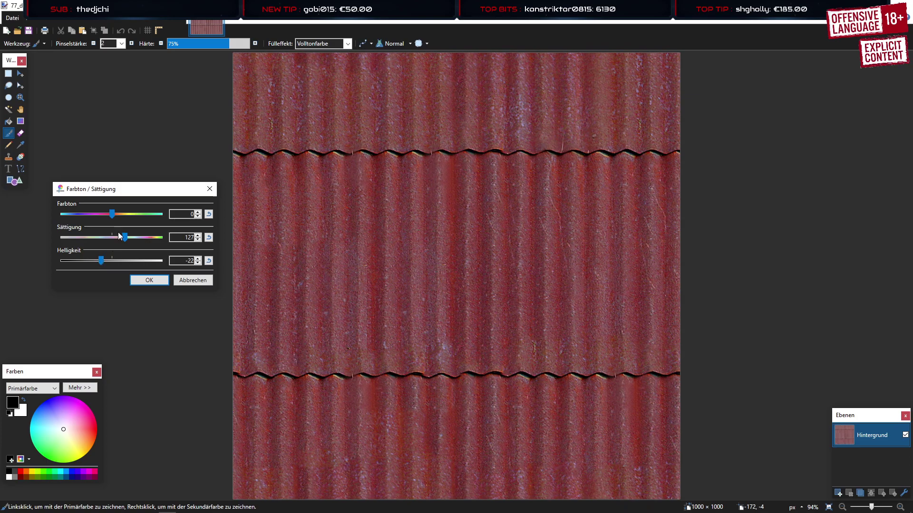
drag(124, 237, 120, 238)
drag(117, 240, 118, 239)
drag(101, 261, 105, 260)
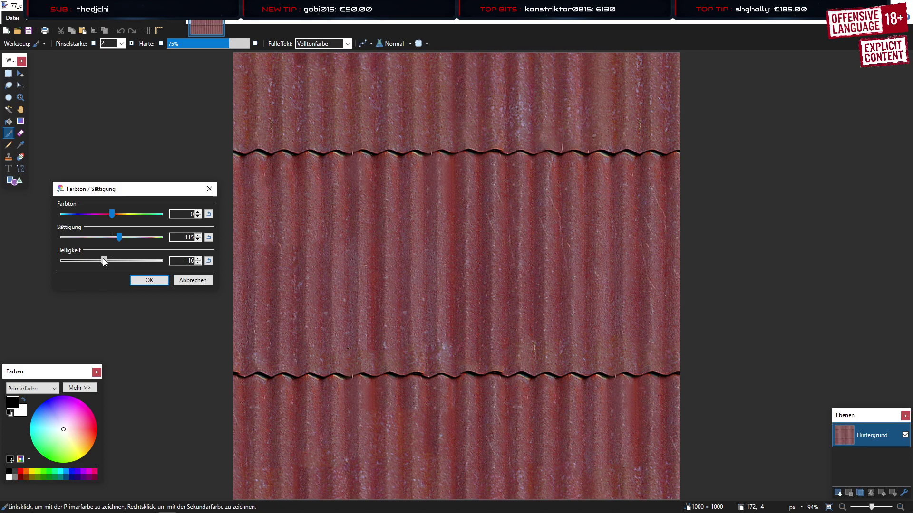
click(145, 281)
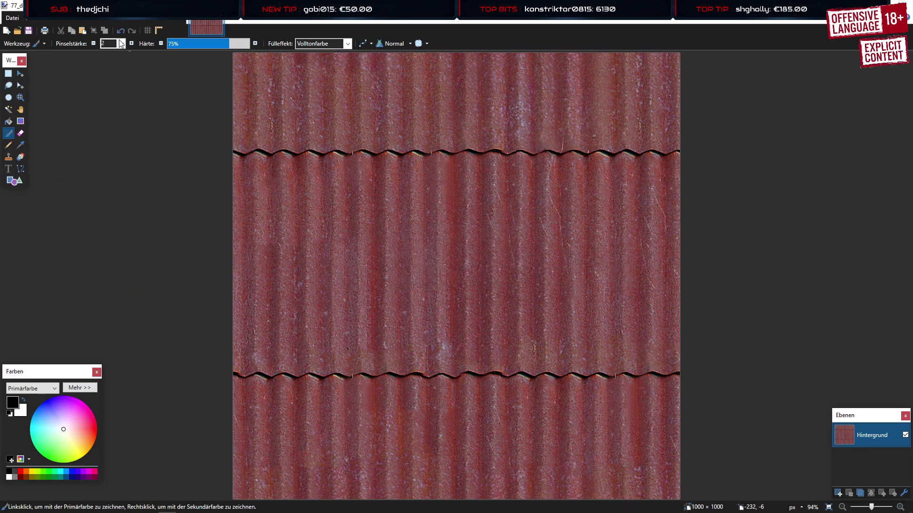
Resize the texture proportionally to 1024 × 1024
click(93, 19)
click(114, 42)
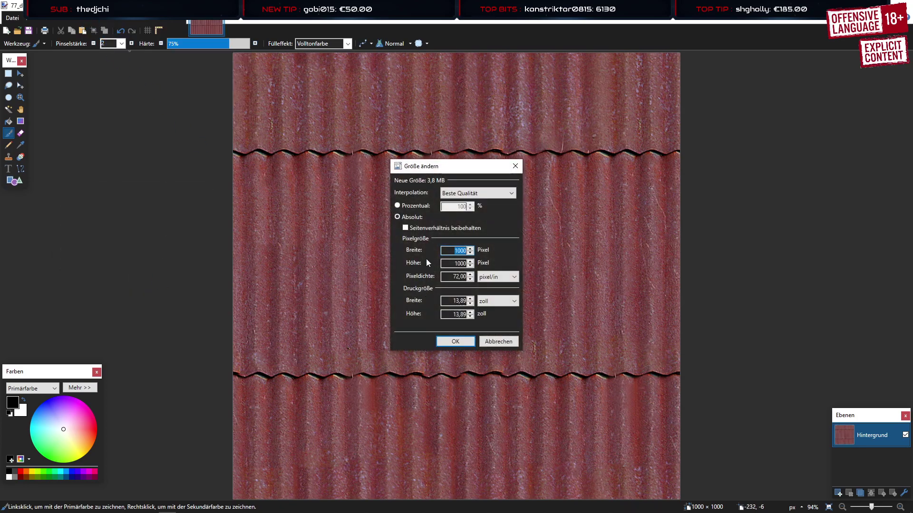
click(411, 229)
drag(451, 251, 495, 253)
text(1024)
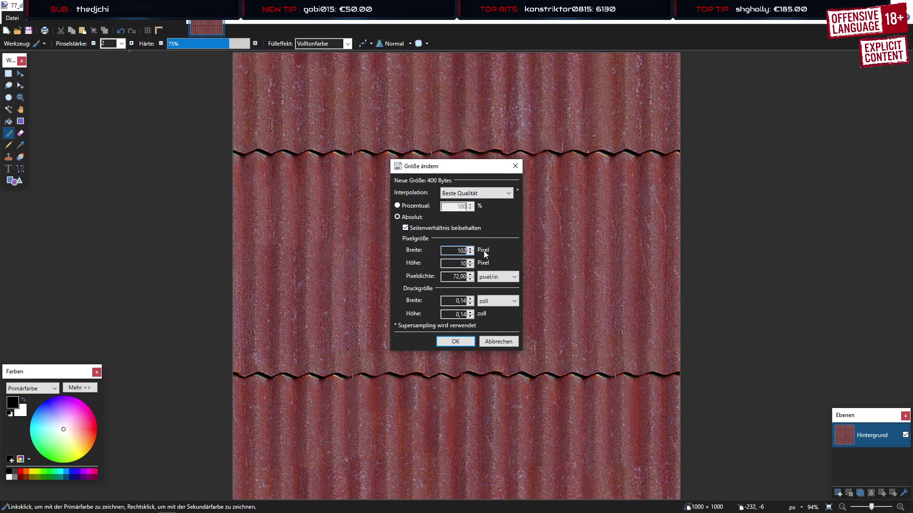
click(458, 341)
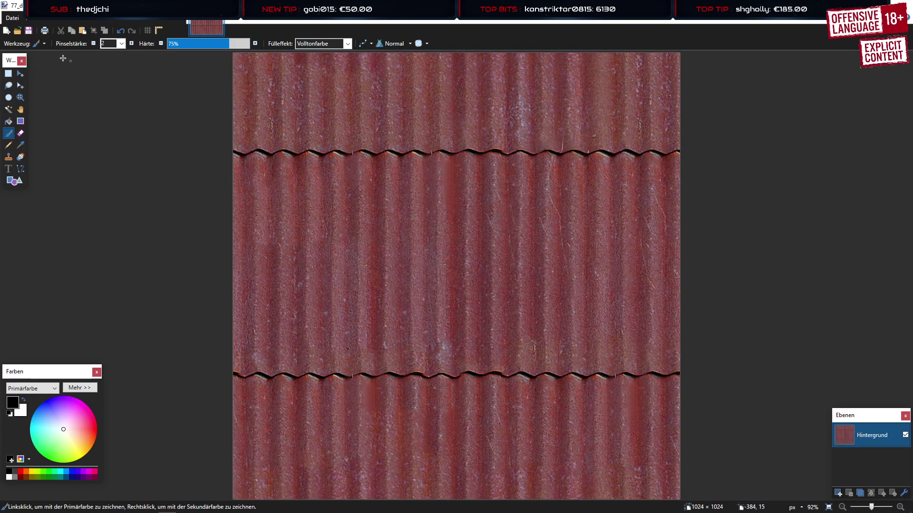
Save it in DDS format over the existing Trapezblech.dds, confirming the replacement
click(7, 24)
click(28, 90)
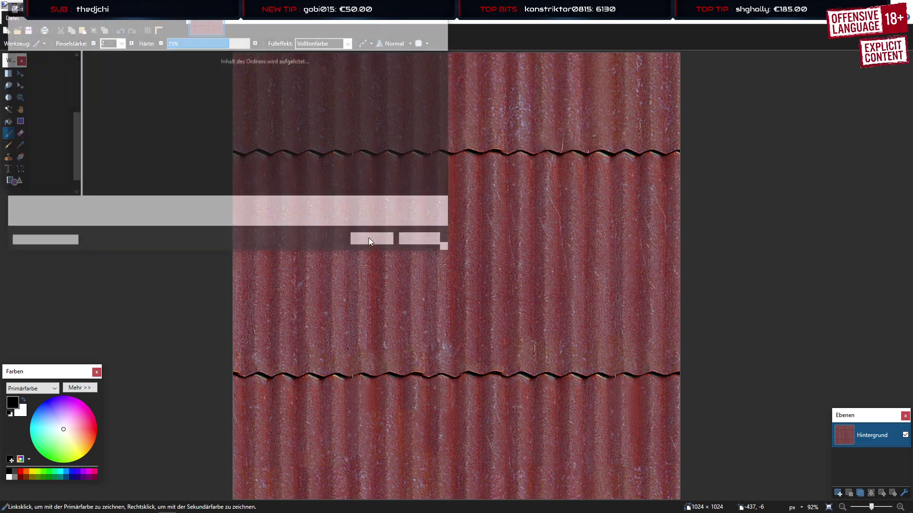
click(136, 221)
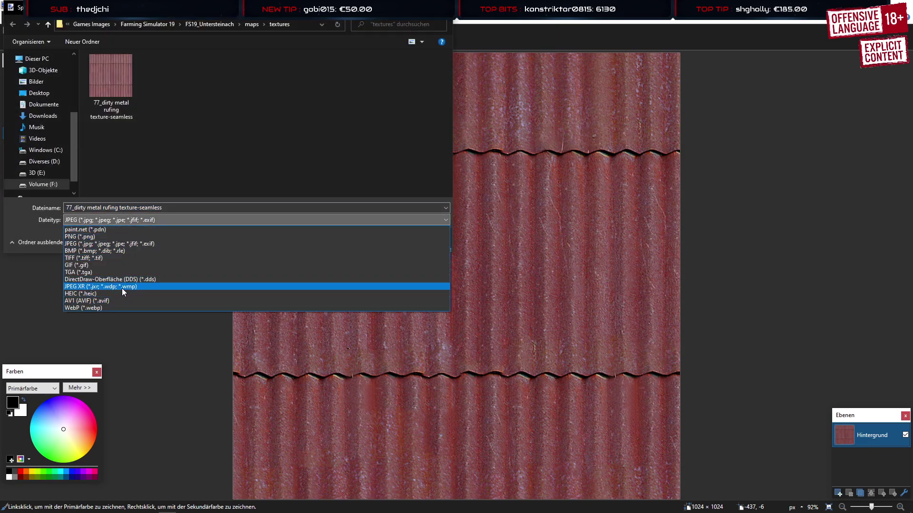
click(136, 286)
click(309, 150)
scroll(308, 159, down, 5)
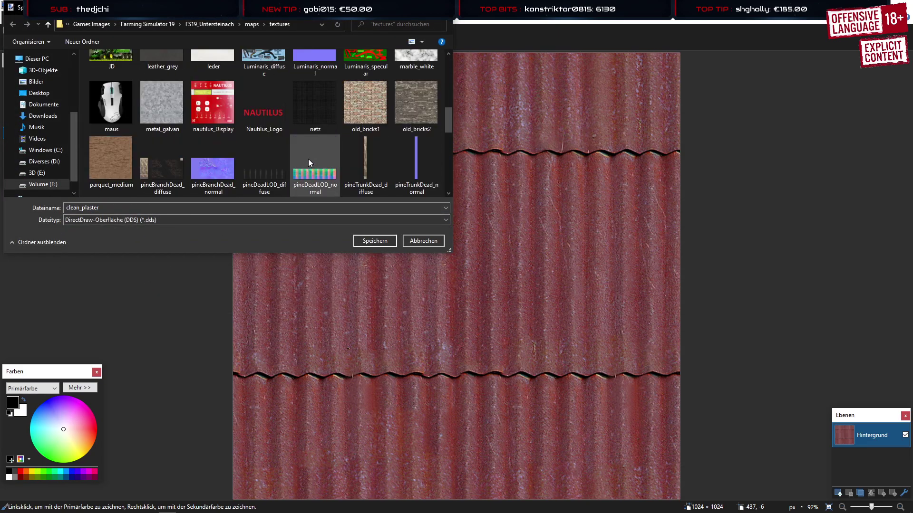
scroll(288, 186, down, 1)
scroll(286, 185, up, 4)
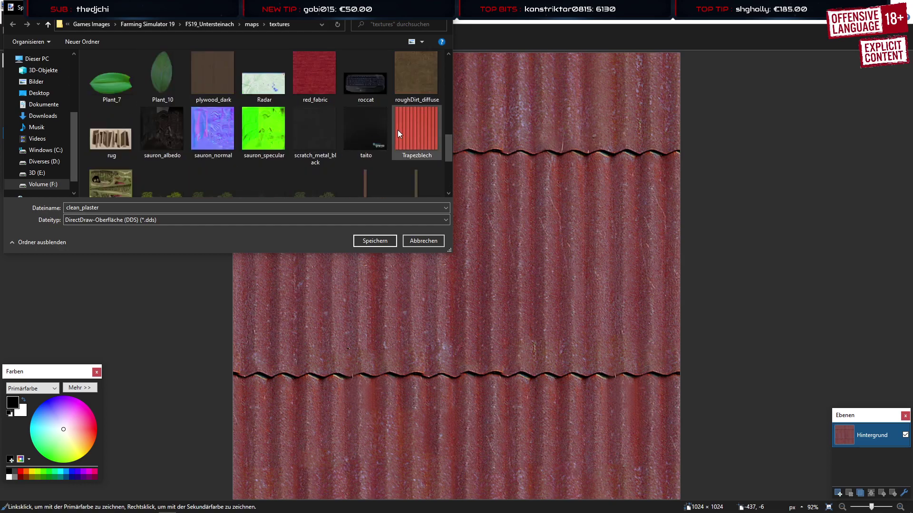
click(405, 127)
double_click(405, 128)
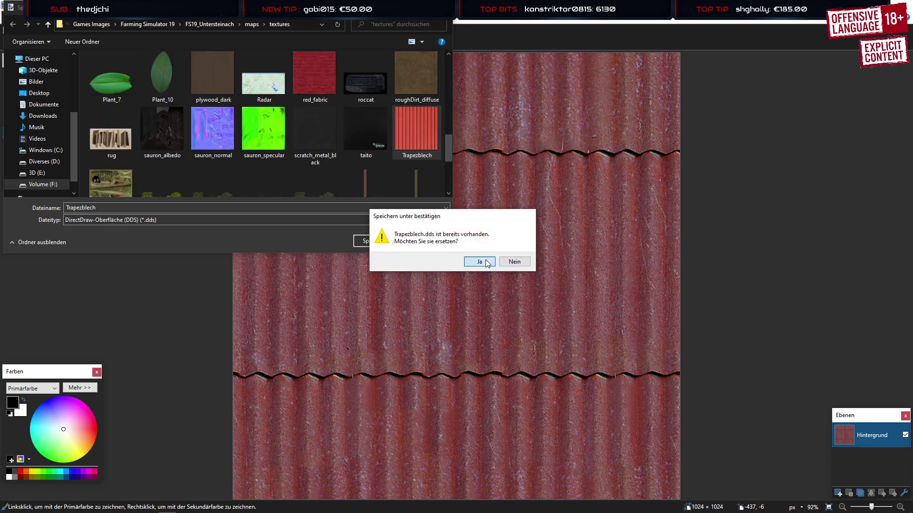
click(477, 261)
click(471, 337)
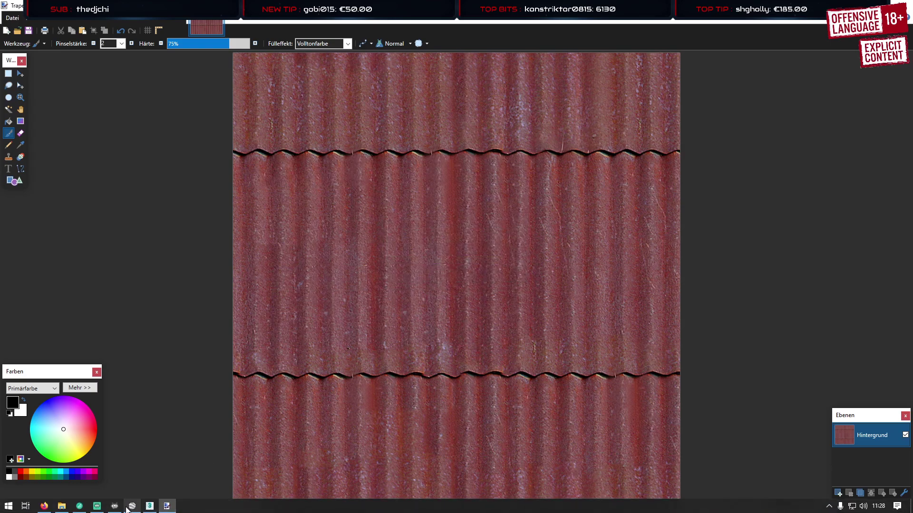
Orbit and zoom around the barn to inspect the darker red Trapezblech roof texture
click(150, 507)
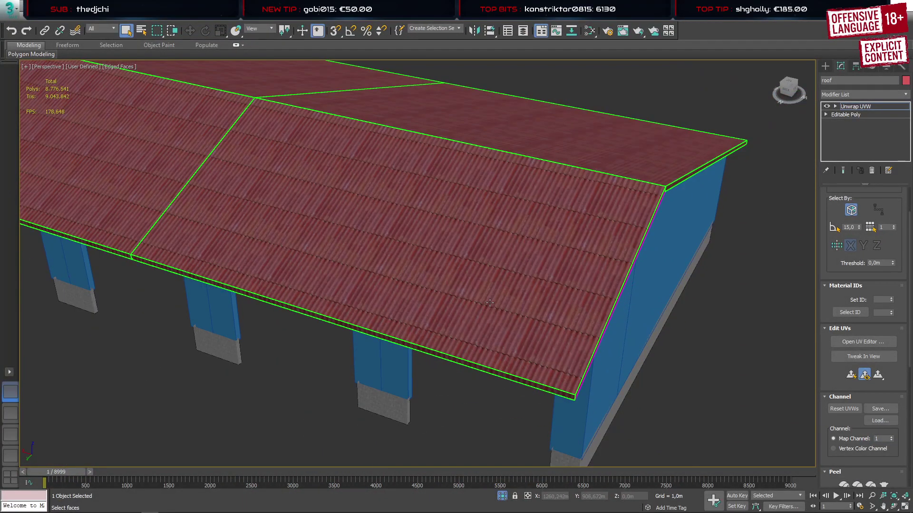
alt+middle_drag(443, 282, 425, 259)
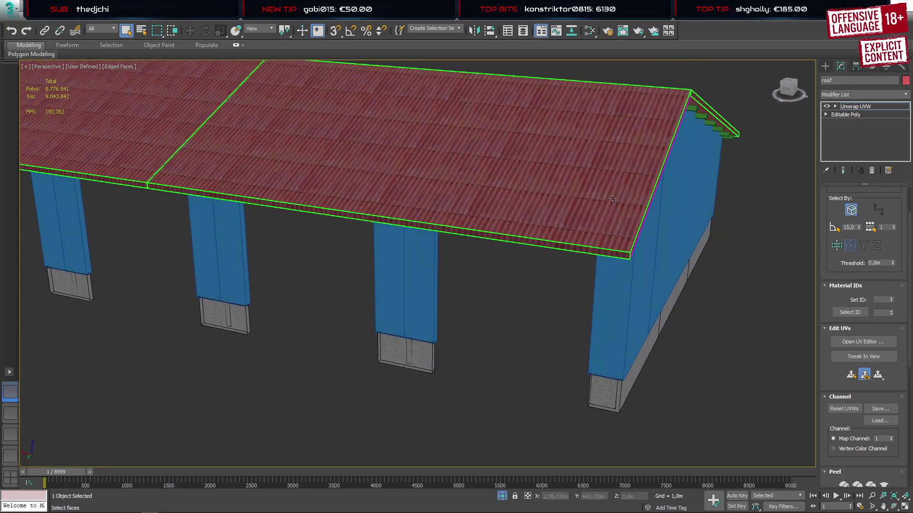
scroll(611, 203, up, 5)
scroll(611, 204, up, 2)
scroll(609, 215, down, 4)
alt+middle_drag(609, 233, 633, 257)
scroll(536, 228, up, 6)
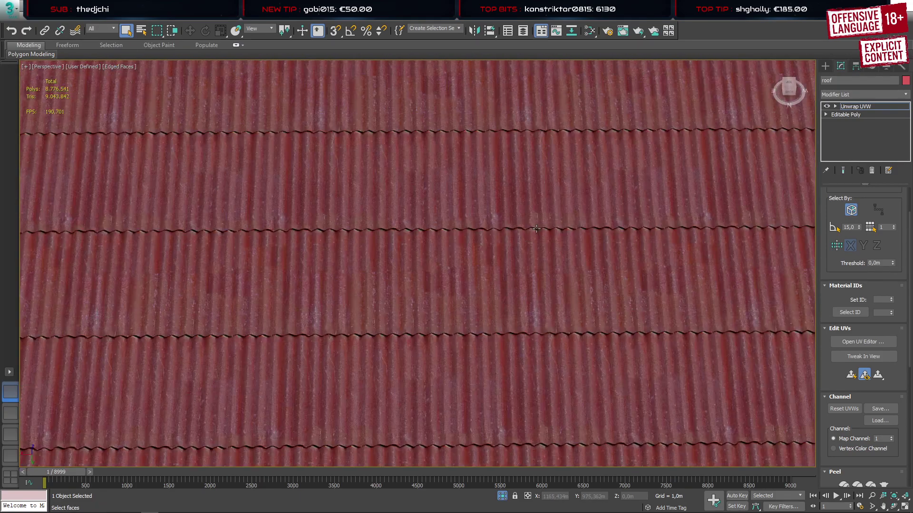
scroll(536, 228, down, 4)
scroll(536, 229, down, 4)
alt+middle_drag(536, 229, 526, 251)
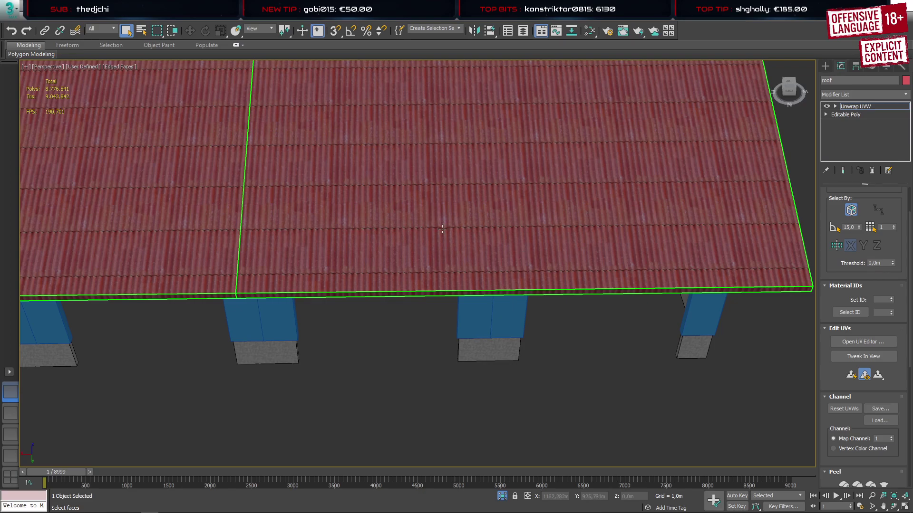
alt+middle_drag(507, 265, 504, 298)
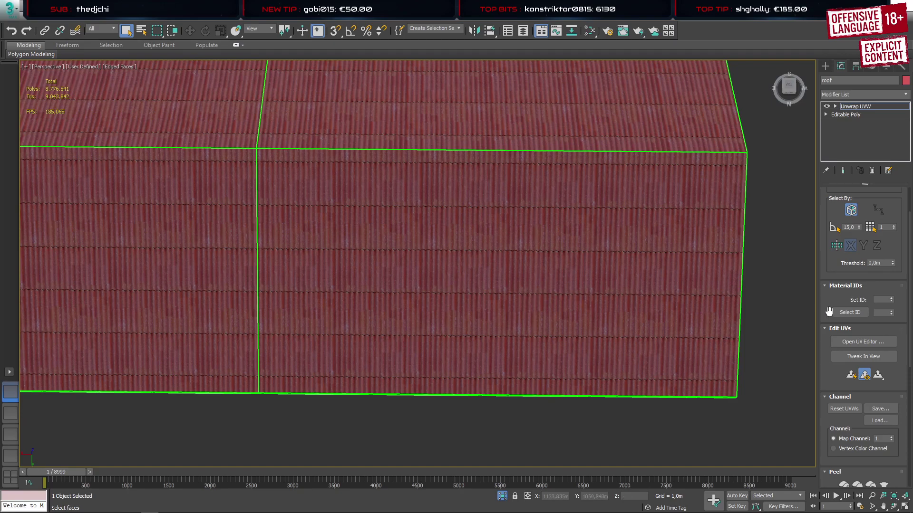
Open the UV editor and select the six roof faces to inspect their UV islands
click(885, 341)
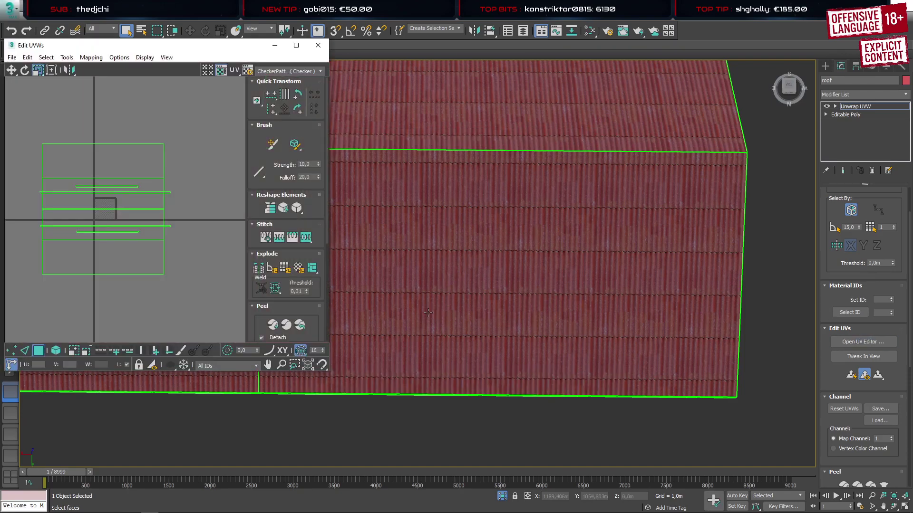
middle_drag(149, 308, 191, 309)
middle_drag(501, 302, 635, 280)
scroll(636, 280, down, 5)
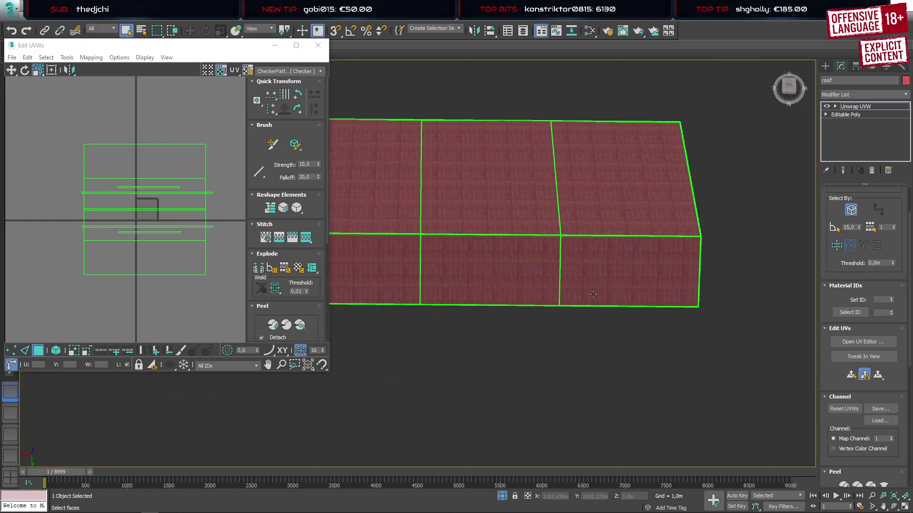
click(118, 157)
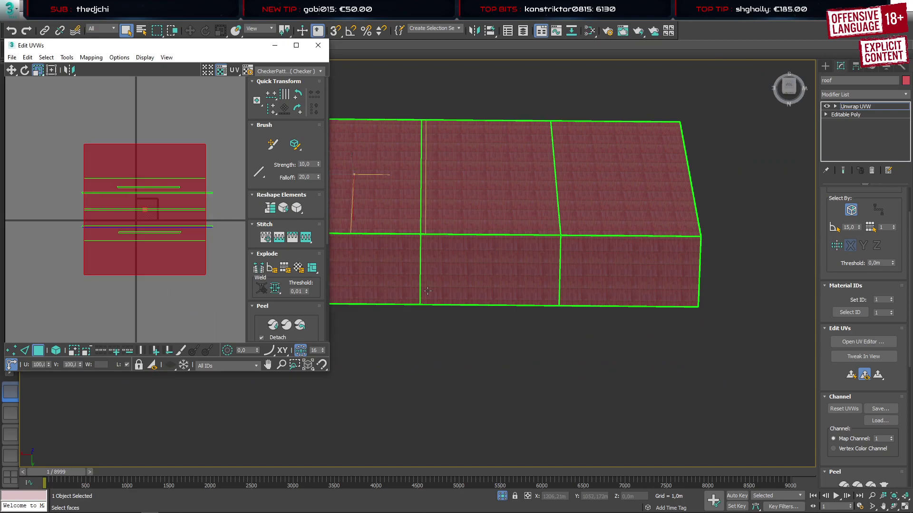
middle_drag(511, 293, 610, 302)
click(510, 266)
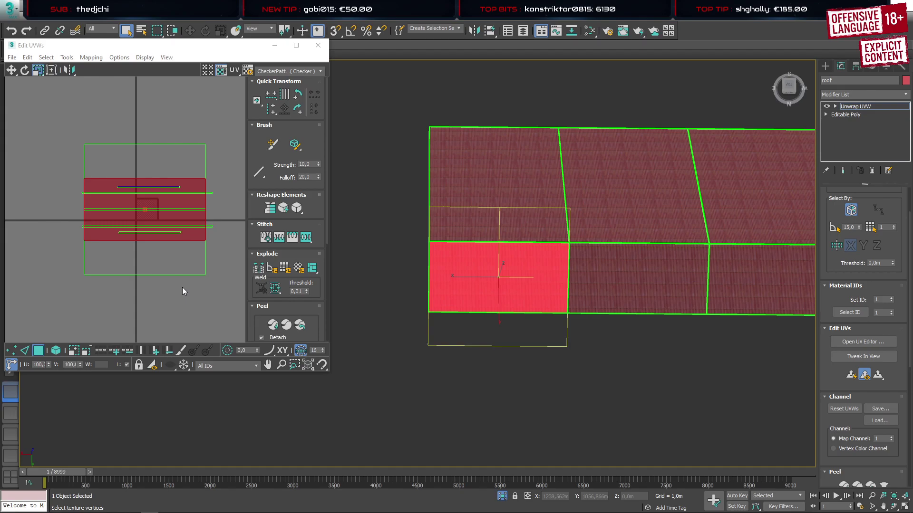
ctrl+click(618, 281)
ctrl+click(766, 282)
ctrl+click(734, 213)
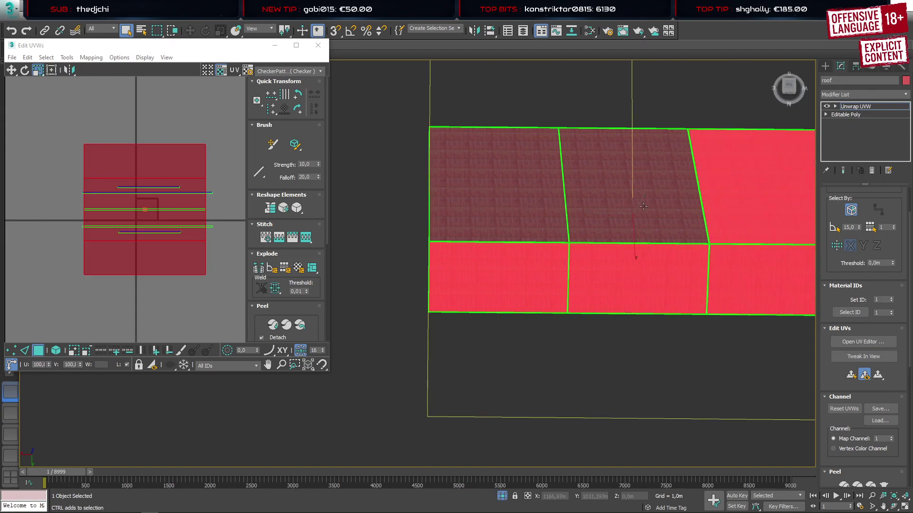
ctrl+click(643, 206)
ctrl+click(523, 202)
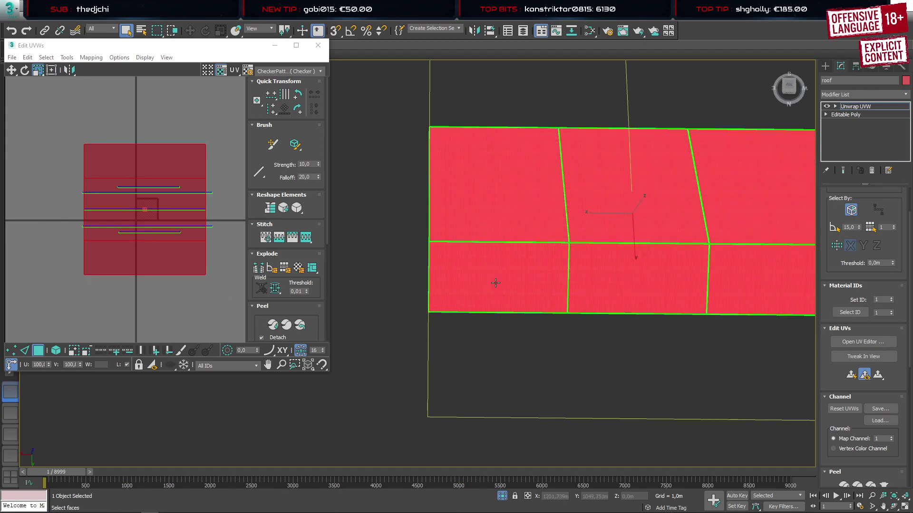
Check two front roof faces' UVs, close Edit UVWs, and open the modifier stack menu
alt+middle_drag(496, 283, 560, 187)
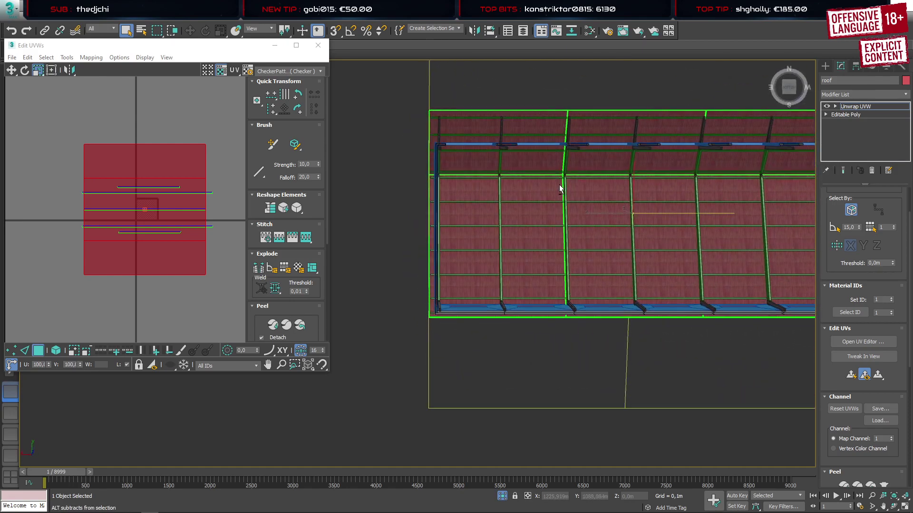
click(547, 165)
ctrl+click(535, 219)
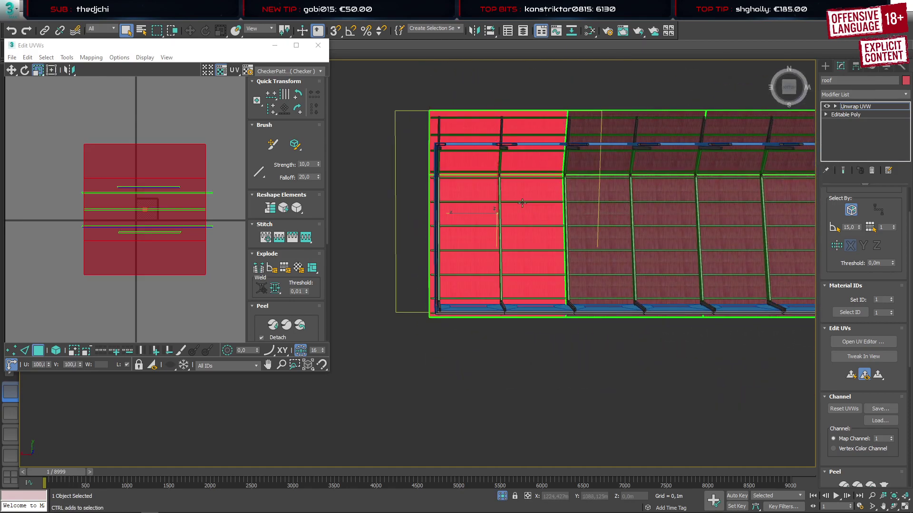
click(318, 45)
right_click(842, 143)
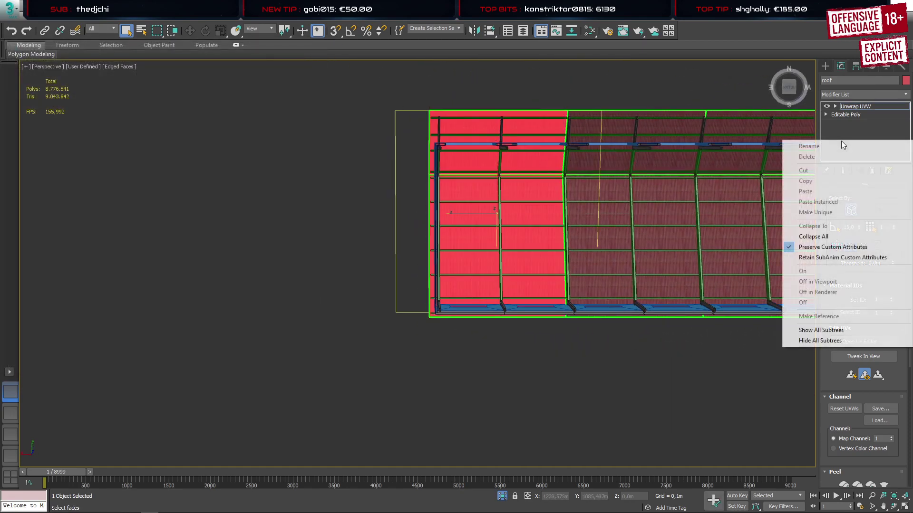
Collapse All to Editable Poly and select the six roof polygons
click(813, 237)
click(502, 291)
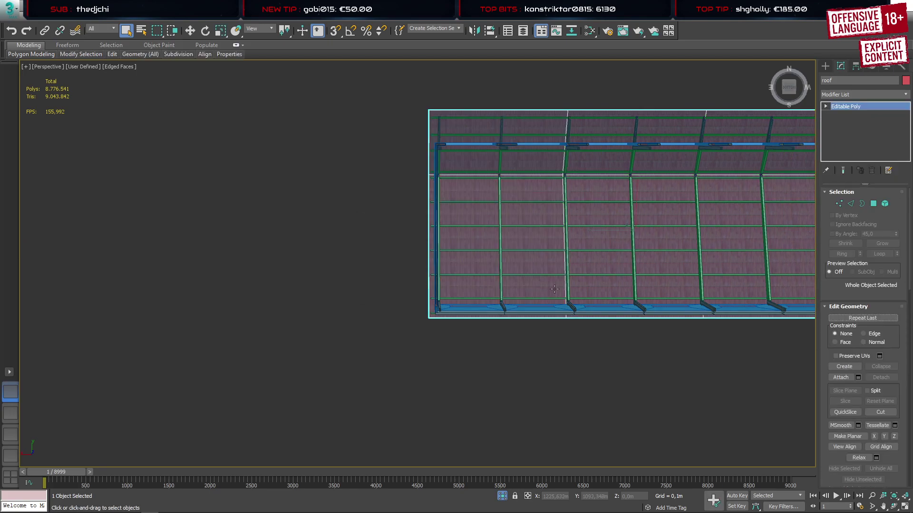
key(4)
click(546, 208)
ctrl+click(551, 152)
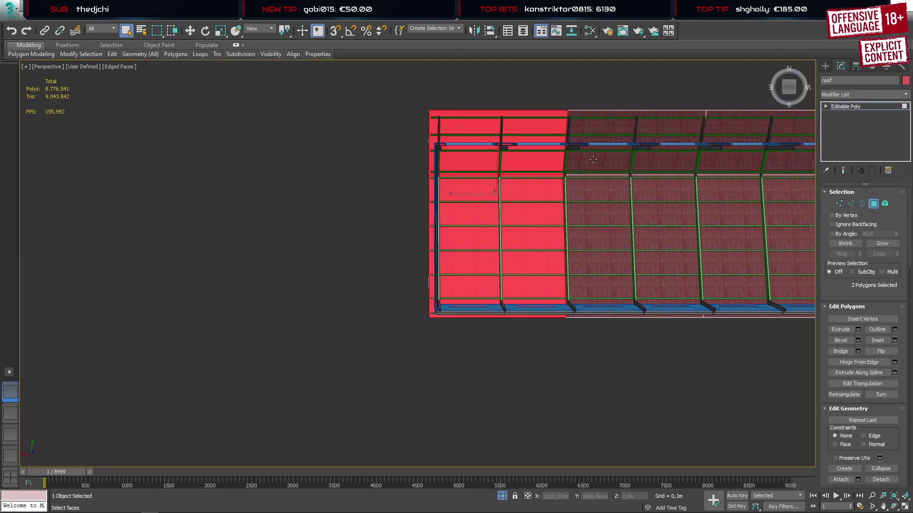
ctrl+click(624, 163)
ctrl+click(659, 225)
ctrl+click(727, 215)
ctrl+click(741, 154)
middle_drag(718, 216, 786, 389)
Detach the selected faces with the default name, then undo the detach
click(881, 479)
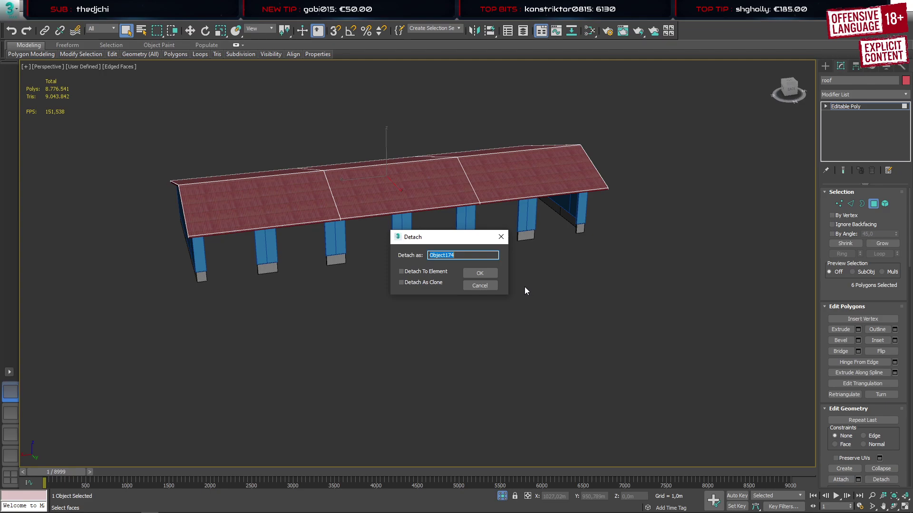
click(480, 273)
click(825, 66)
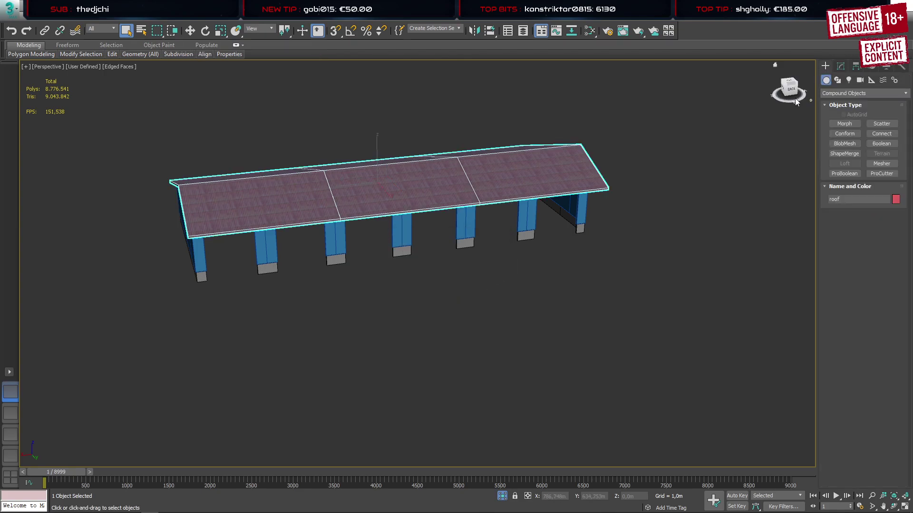
click(617, 273)
scroll(458, 183, up, 4)
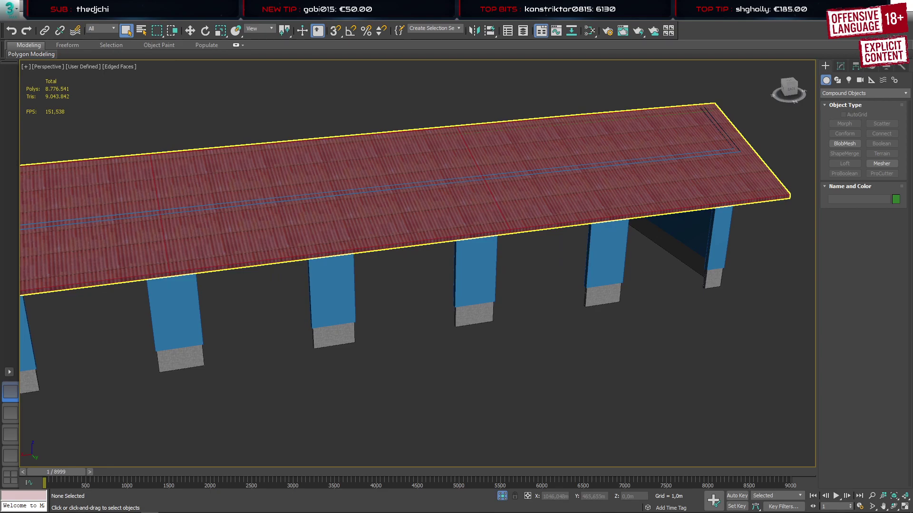
click(67, 12)
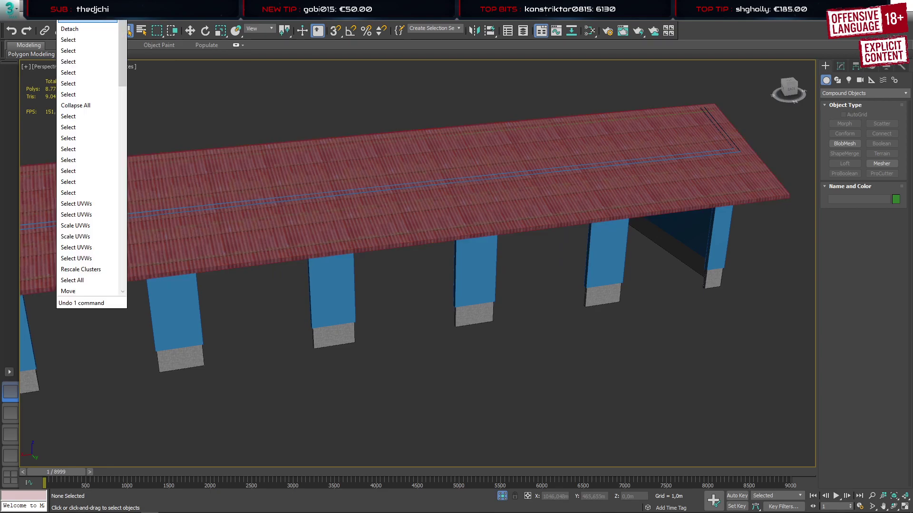
click(72, 29)
Reselect the roof and browse the Modifier List
click(841, 66)
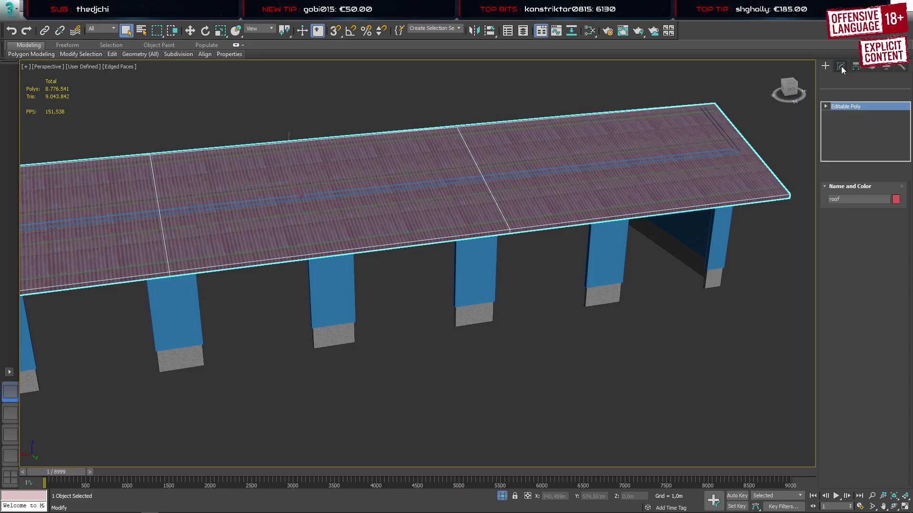
click(903, 95)
scroll(891, 396, down, 15)
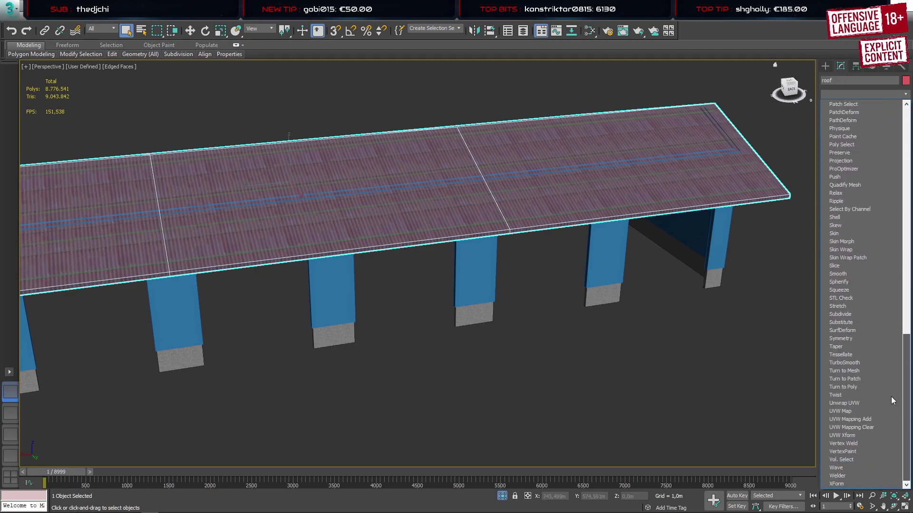
Add an Unwrap UVW modifier to the roof and open its UV editor
click(866, 404)
click(849, 342)
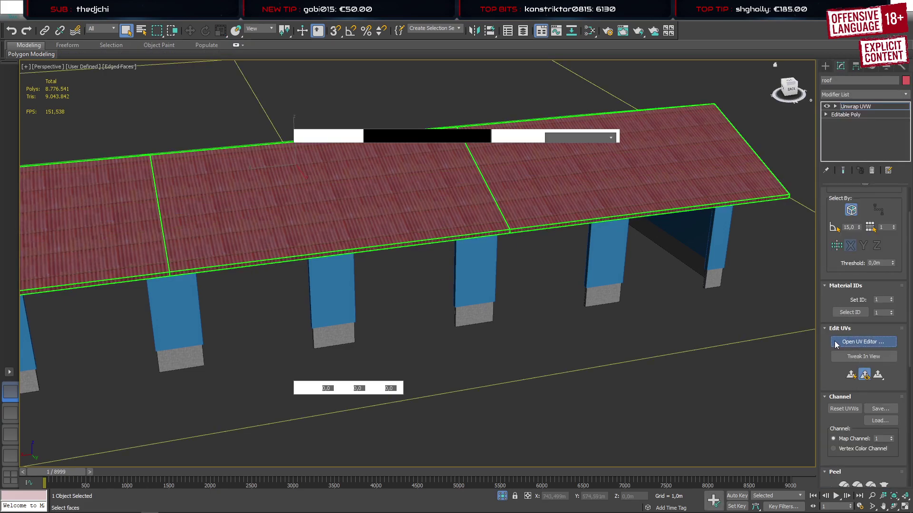
middle_drag(425, 202, 556, 203)
scroll(141, 238, down, 5)
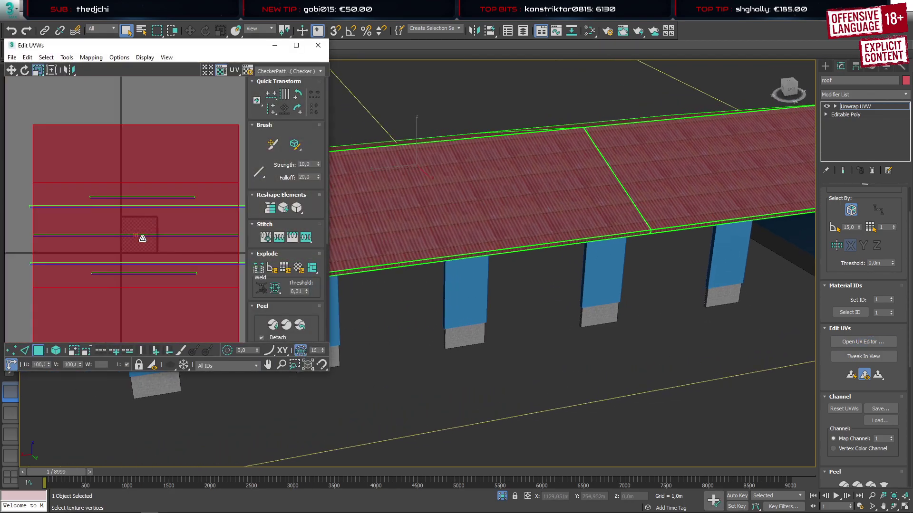
scroll(193, 251, down, 4)
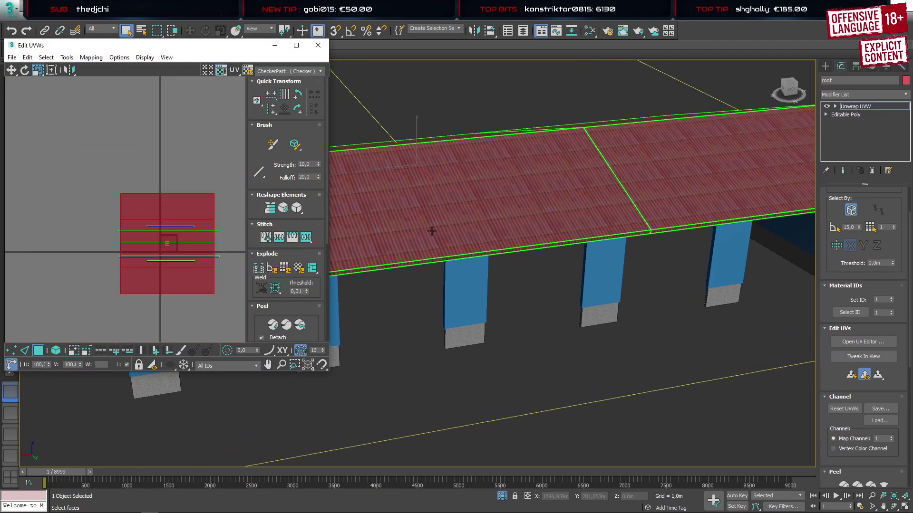
alt+middle_drag(431, 232, 488, 205)
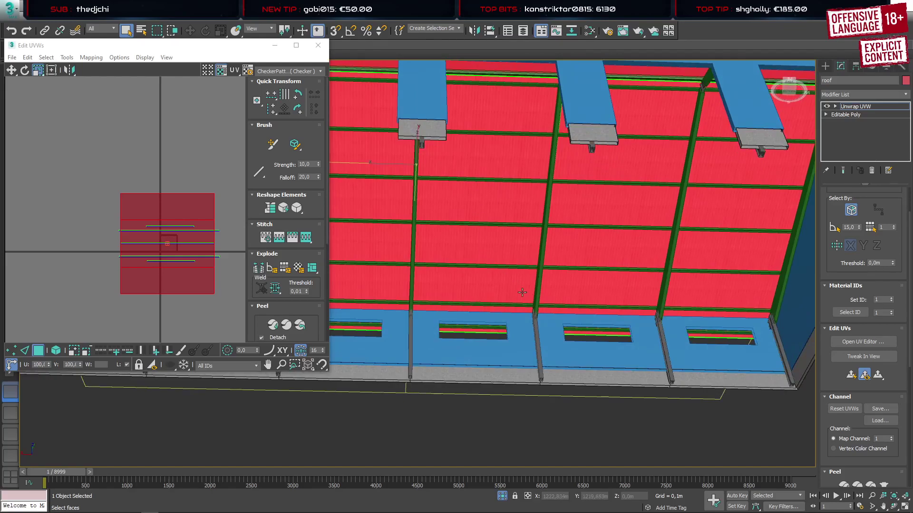
drag(492, 267, 492, 268)
scroll(492, 267, down, 5)
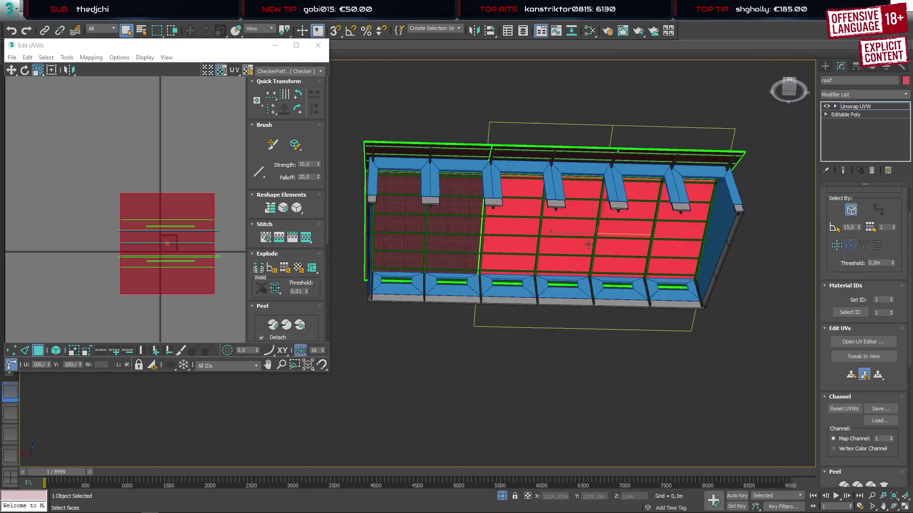
alt+middle_drag(453, 232, 585, 264)
scroll(173, 264, down, 4)
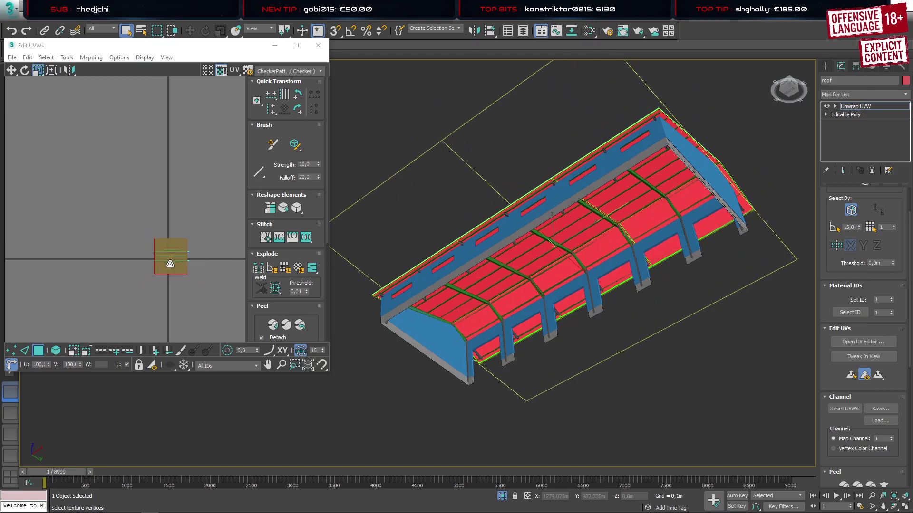
middle_drag(199, 259, 182, 267)
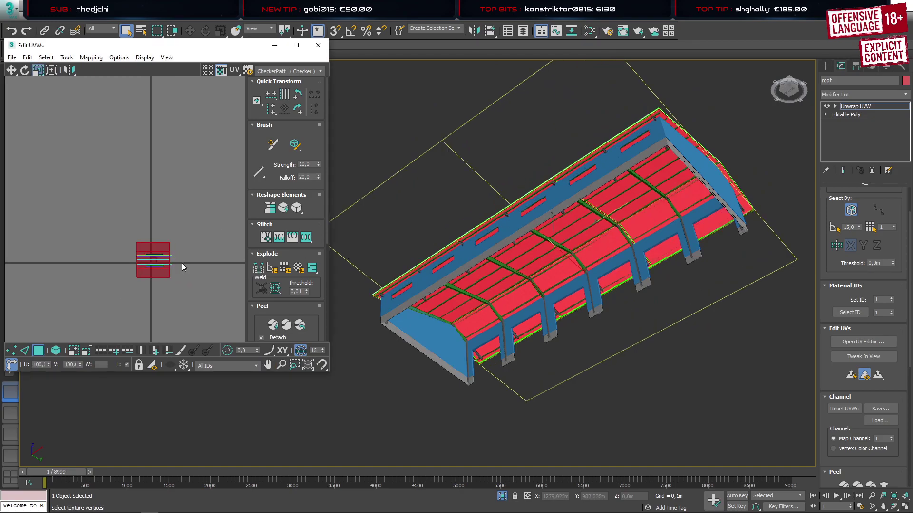
With free transform on, place a copy of the UV element to the right and move the centre element left
click(55, 72)
shift+drag(185, 259, 258, 259)
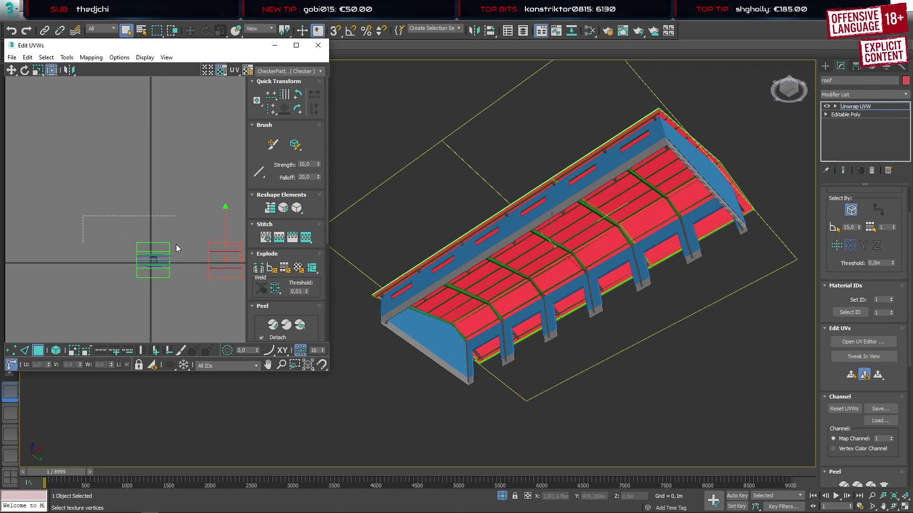
drag(176, 245, 145, 261)
alt+middle_drag(613, 207, 475, 302)
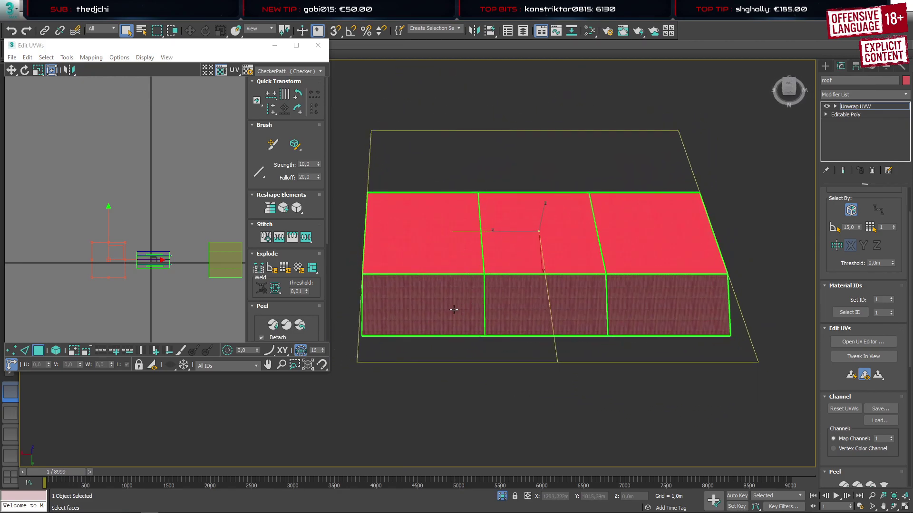
Move the UVs of the three lower roof faces onto the copied square
click(453, 310)
ctrl+click(547, 307)
ctrl+click(666, 306)
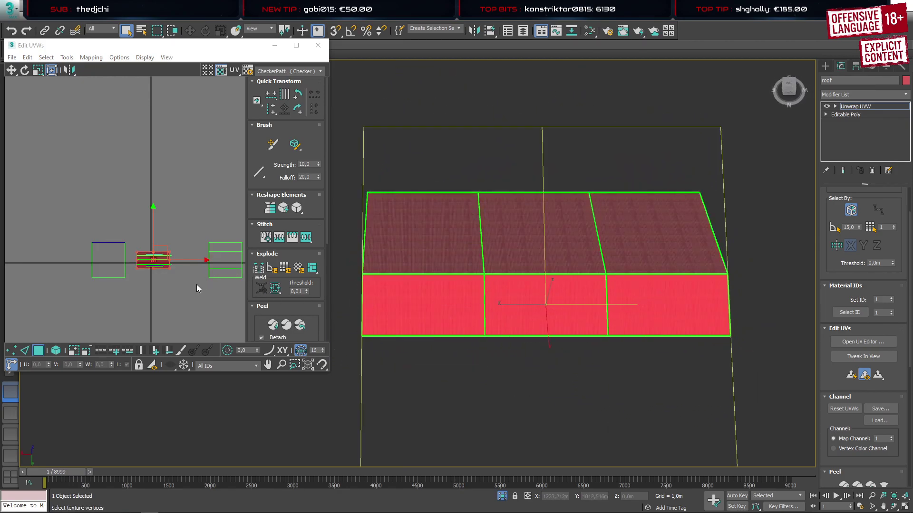
drag(187, 260, 105, 255)
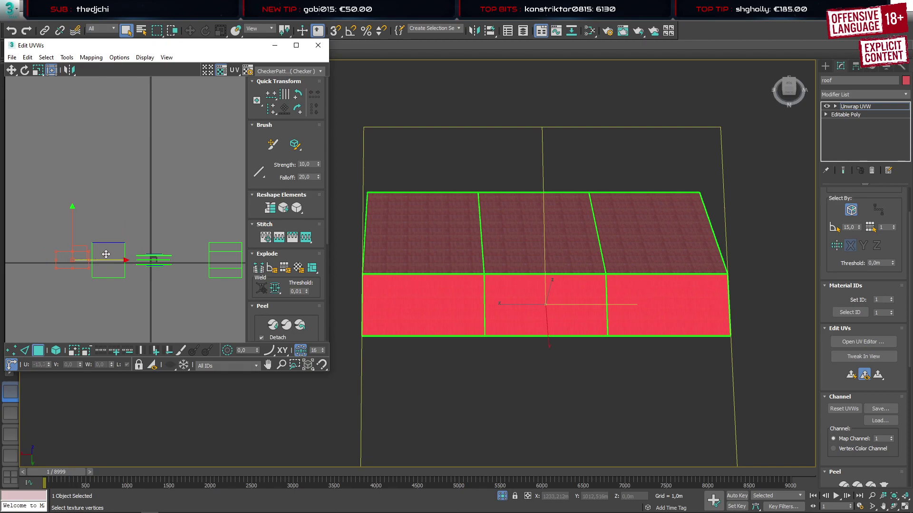
click(117, 218)
Select the top-left roof face and orbit to view it head-on
click(421, 254)
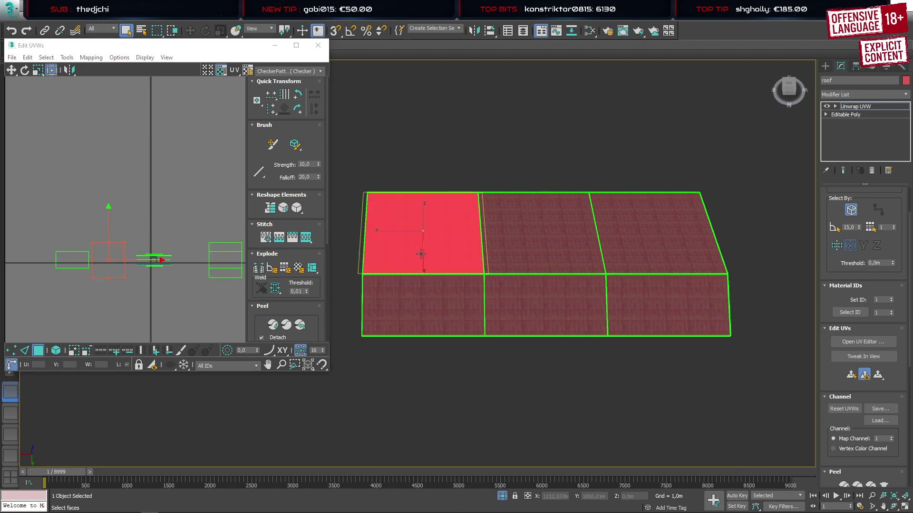
scroll(424, 266, up, 6)
scroll(437, 299, down, 2)
alt+middle_drag(437, 300, 589, 293)
middle_drag(438, 269, 550, 273)
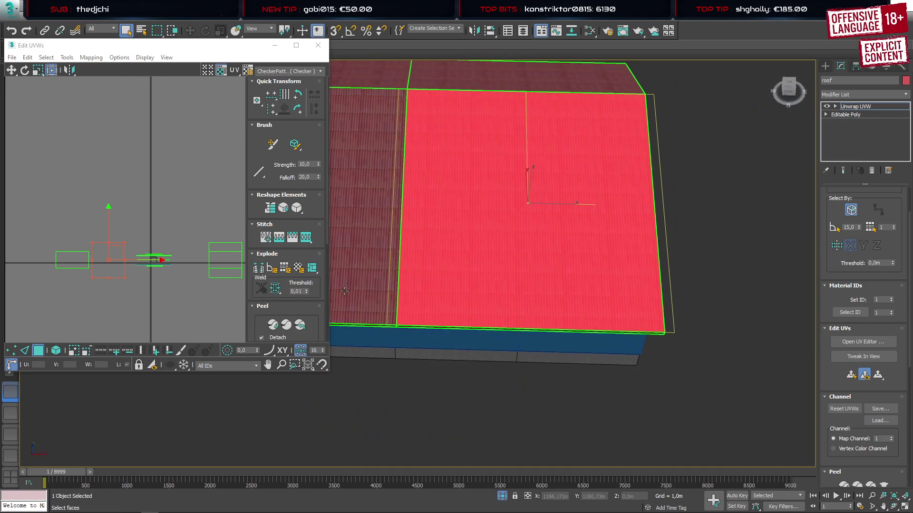
Clear the face selection and, in vertex mode, marquee-select the top UV vertices of the roof face
click(138, 303)
scroll(399, 298, up, 8)
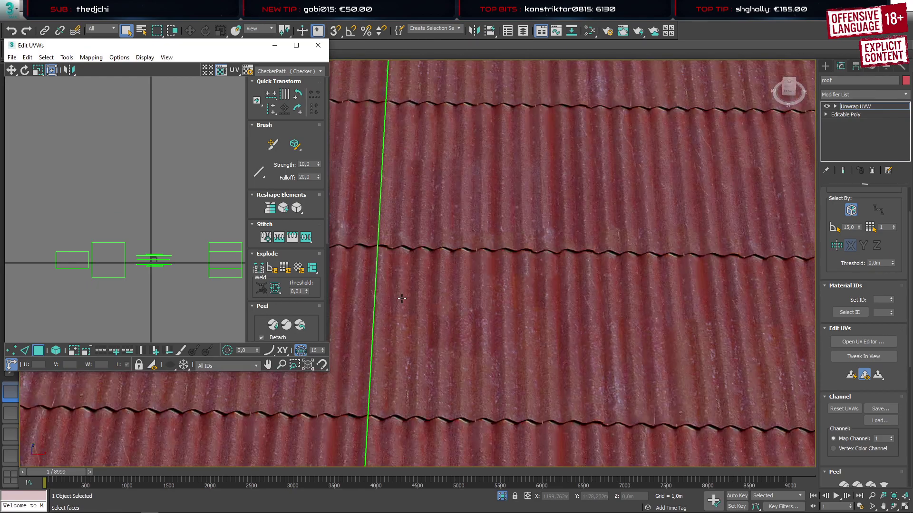
scroll(402, 298, up, 3)
scroll(400, 263, down, 7)
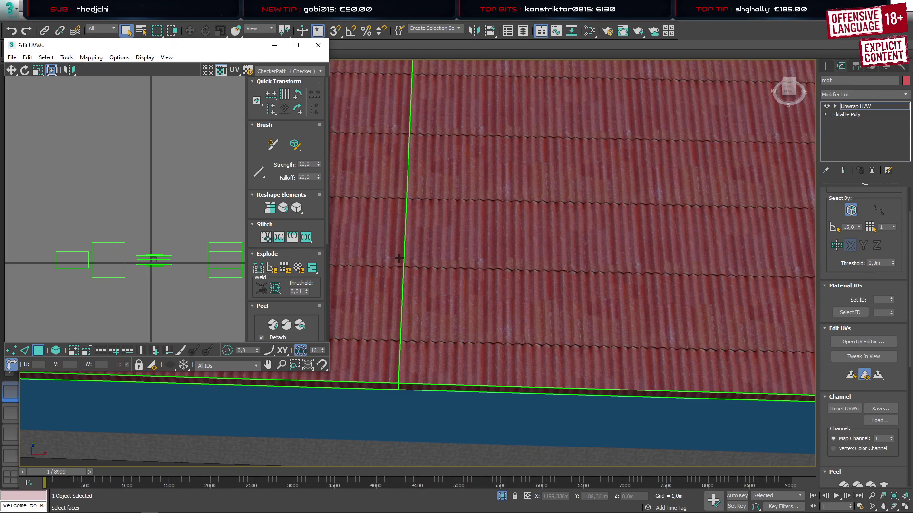
scroll(637, 249, down, 4)
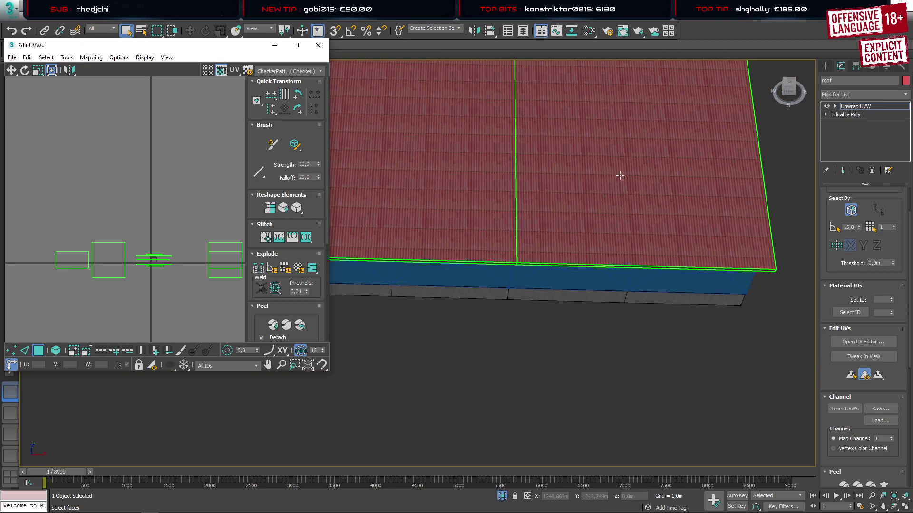
middle_drag(619, 176, 535, 317)
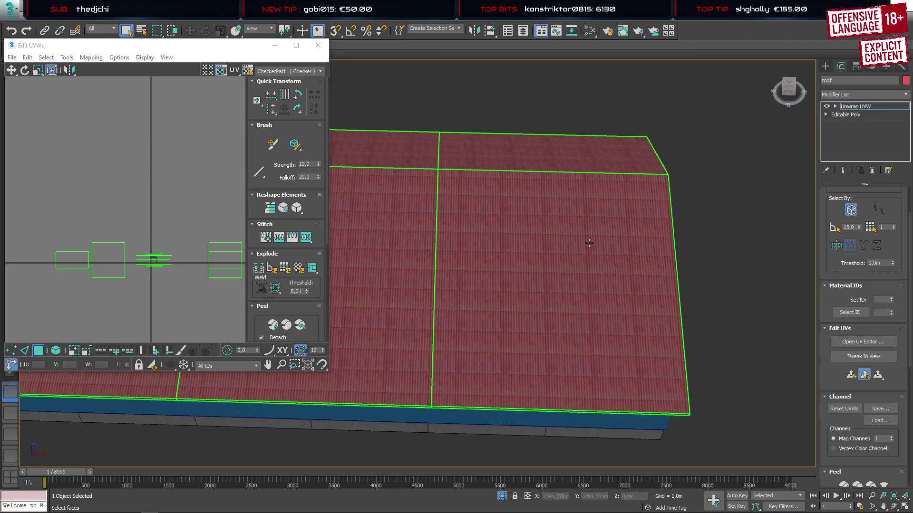
scroll(619, 196, up, 3)
scroll(619, 195, down, 2)
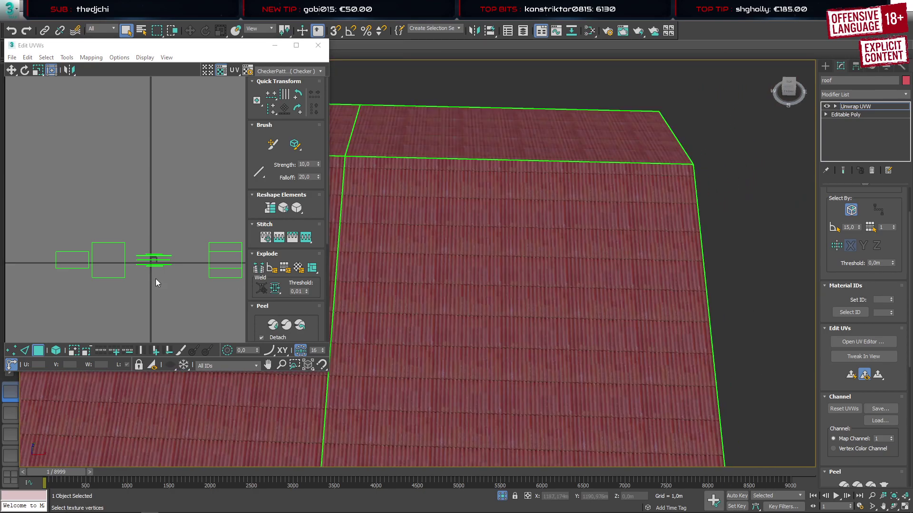
key(1)
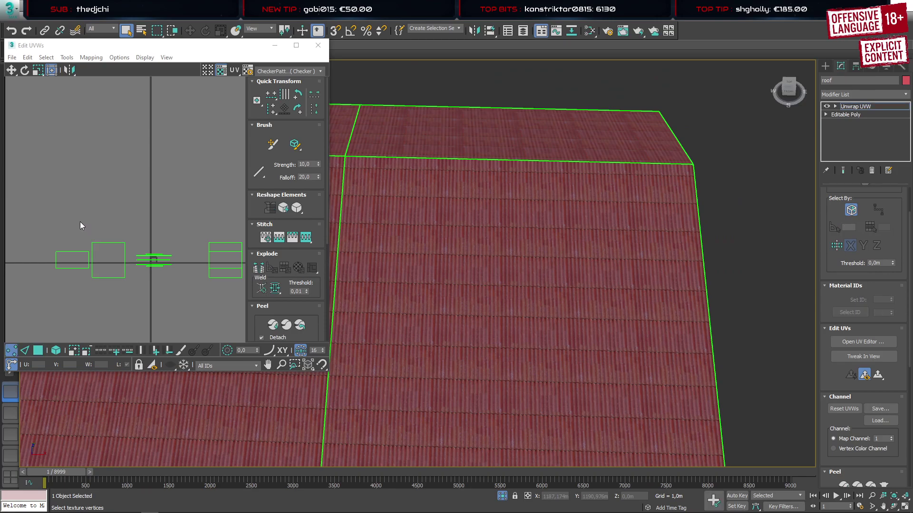
drag(80, 221, 114, 231)
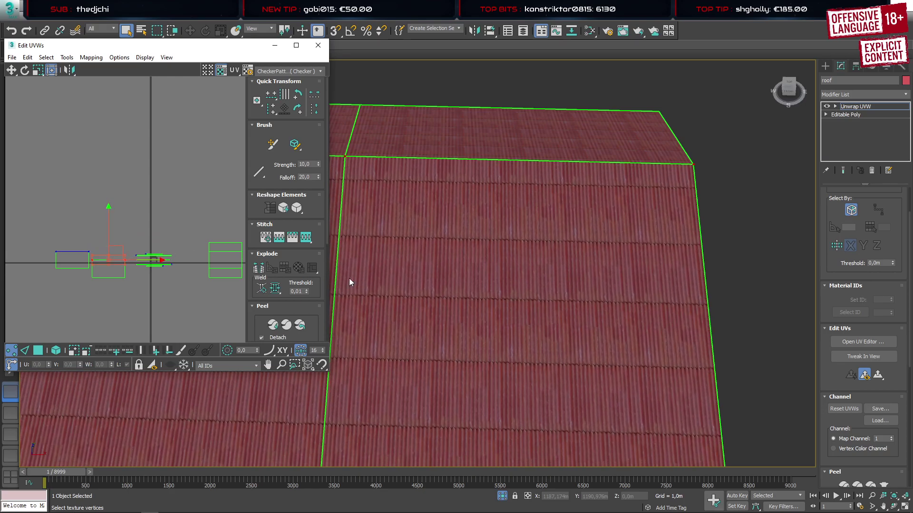
scroll(552, 355, up, 8)
scroll(551, 355, down, 6)
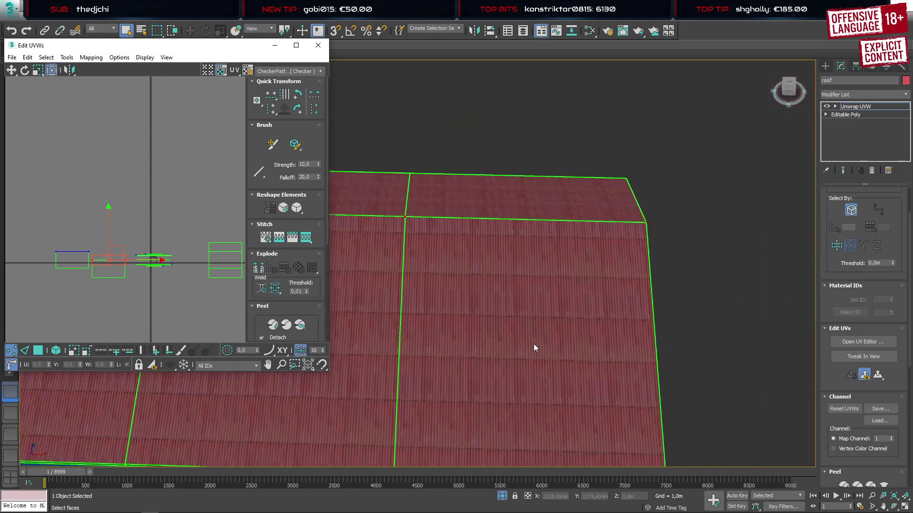
Shift the selected UV vertices vertically to move the corrugated sheet rows
alt+middle_drag(534, 345, 464, 267)
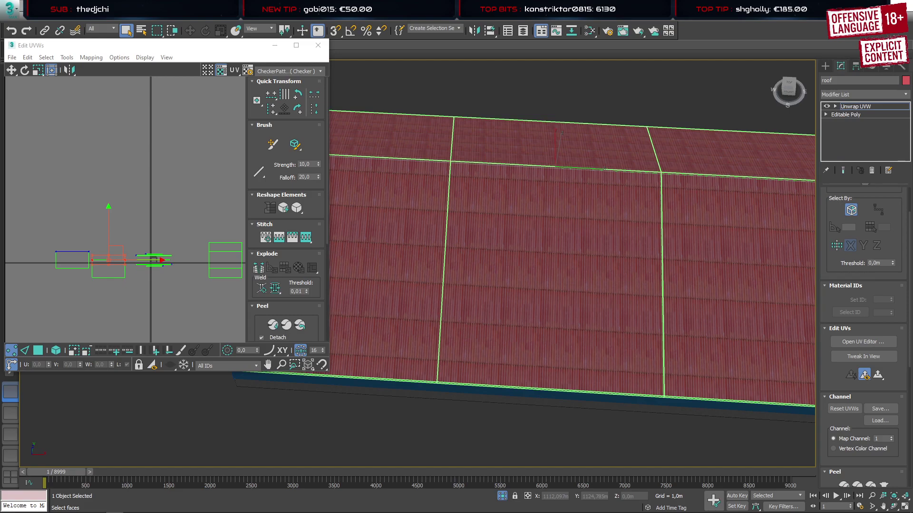
middle_drag(515, 310, 495, 358)
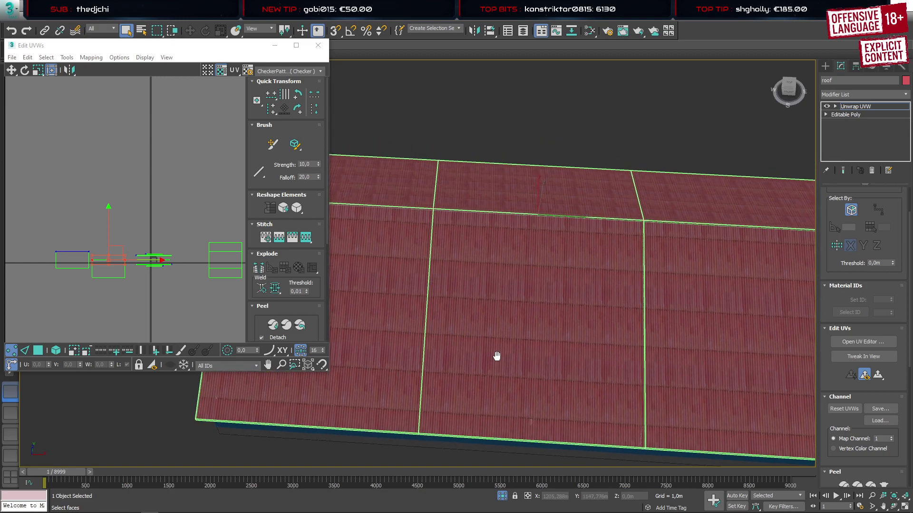
drag(109, 237, 119, 235)
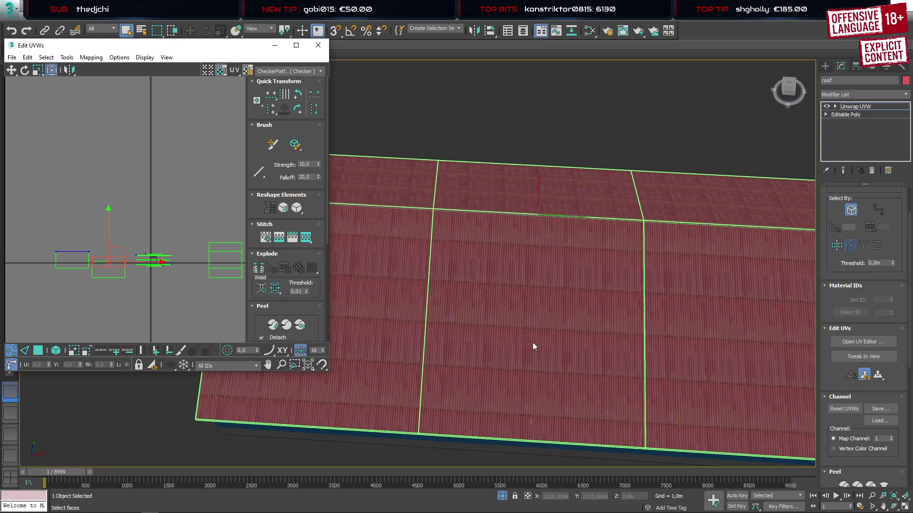
scroll(580, 347, up, 5)
scroll(580, 347, down, 10)
scroll(581, 347, up, 6)
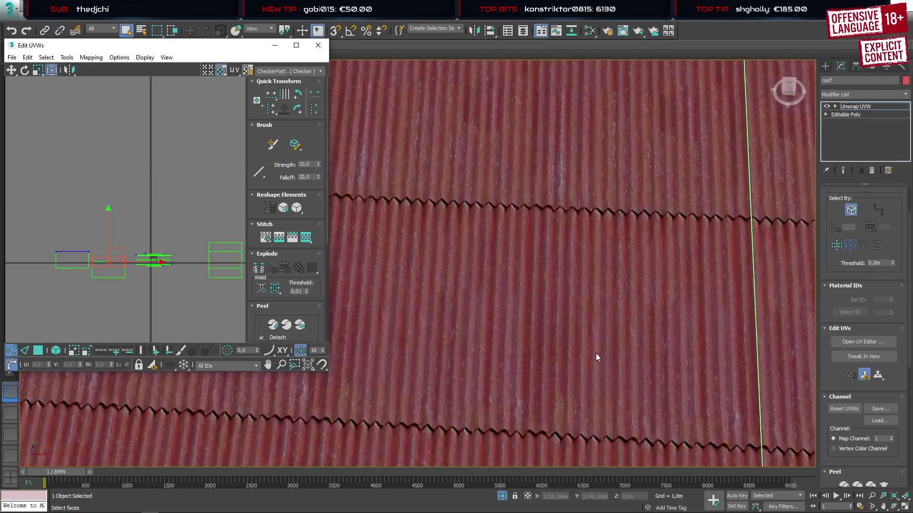
scroll(575, 345, down, 6)
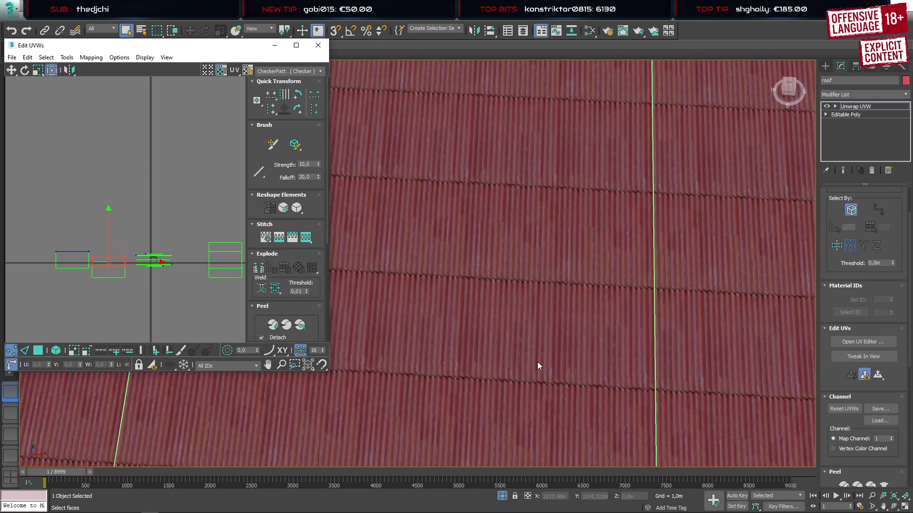
Check the roof against the house walls and nudge the selected UV vertices upward
alt+middle_drag(535, 367, 546, 350)
scroll(548, 327, up, 4)
scroll(513, 329, down, 4)
scroll(528, 304, up, 6)
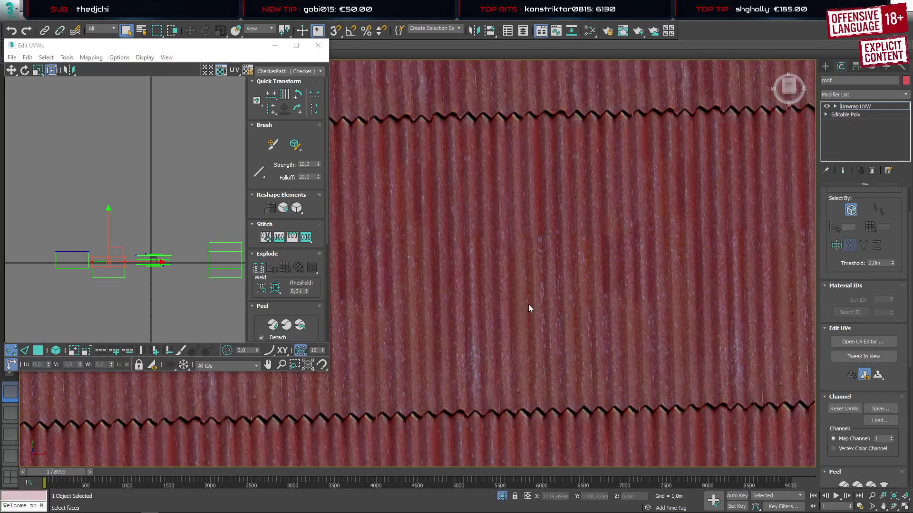
scroll(528, 304, down, 6)
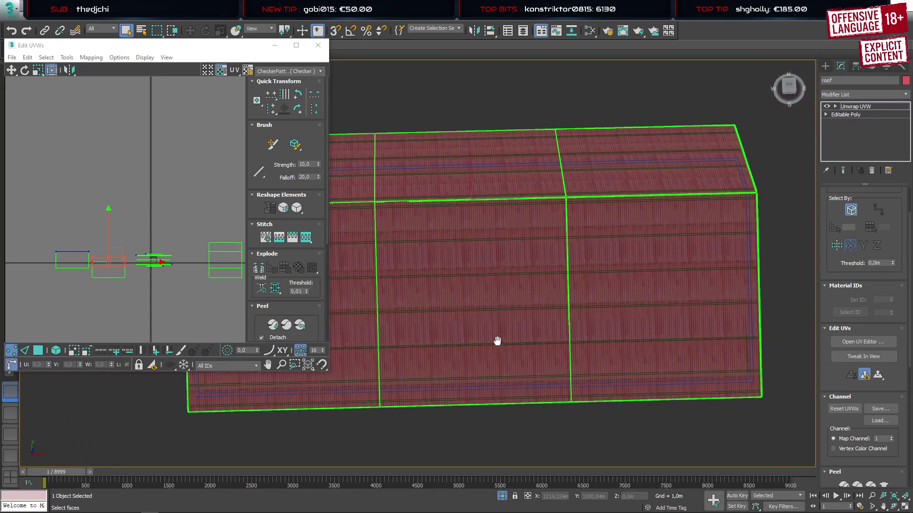
scroll(539, 303, up, 3)
scroll(539, 304, up, 2)
alt+middle_drag(540, 312, 572, 247)
scroll(480, 239, down, 4)
scroll(463, 243, up, 5)
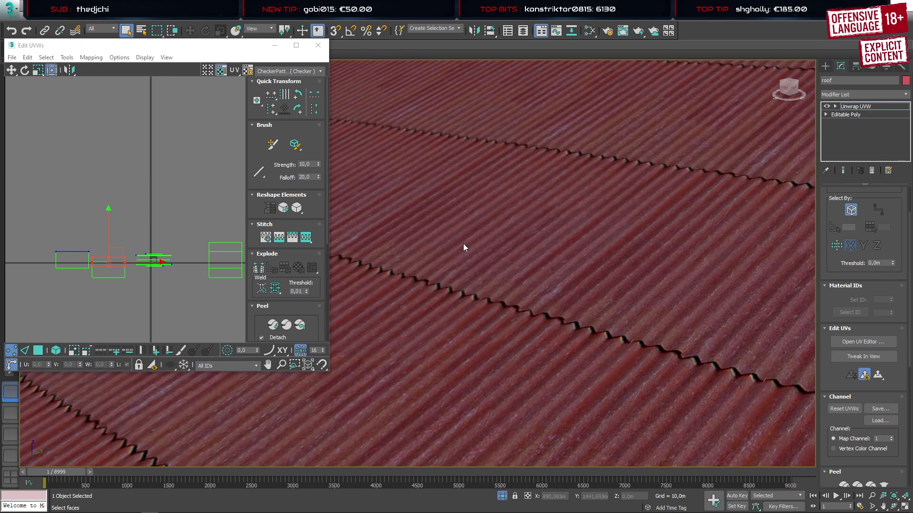
key(ctrl+z)
key(ctrl+z)
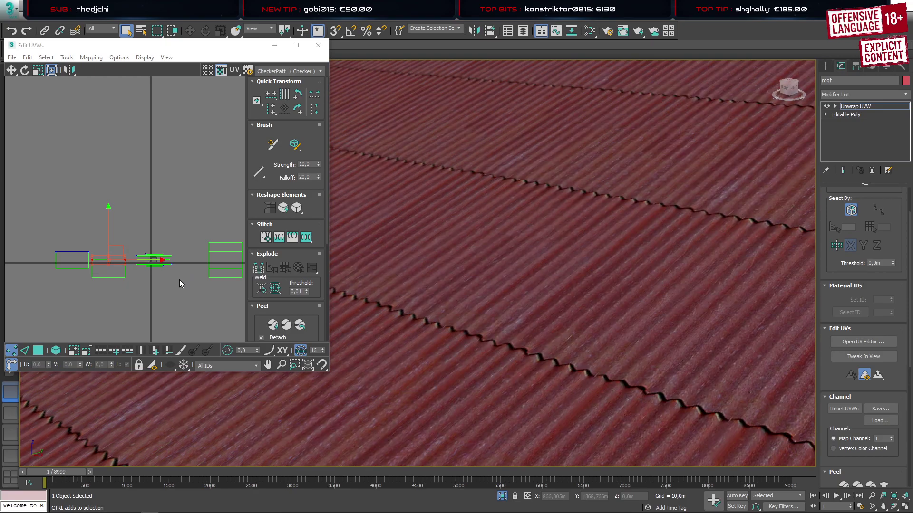
scroll(501, 290, down, 6)
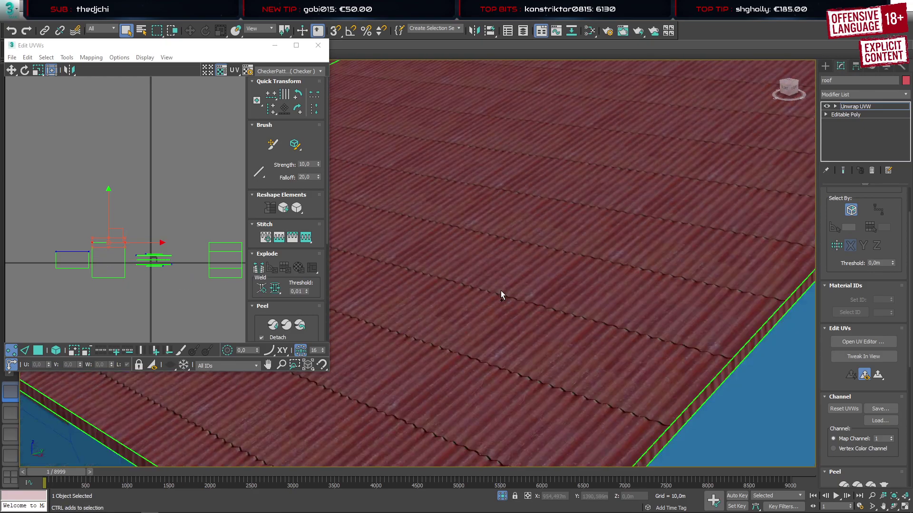
scroll(522, 330, up, 2)
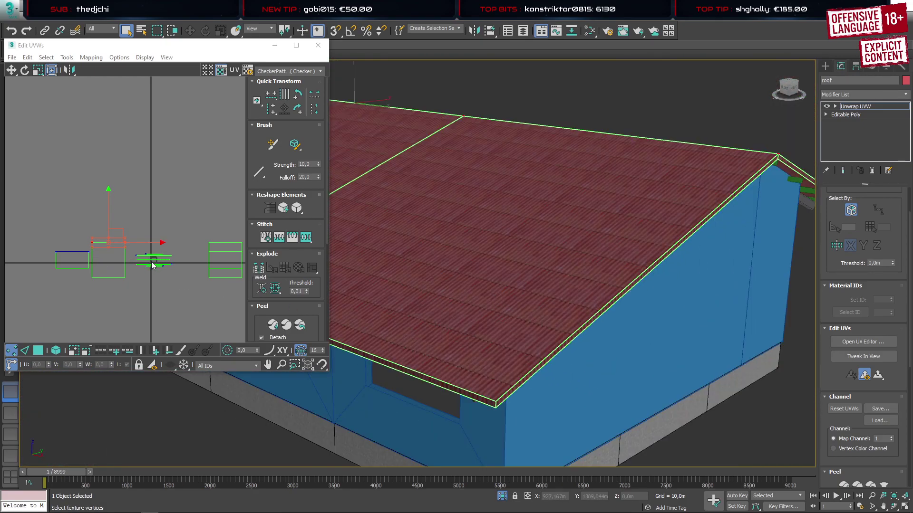
Move the selected UVs down to realign the sheet rows, check the building, then switch to Firefox
drag(108, 211, 108, 226)
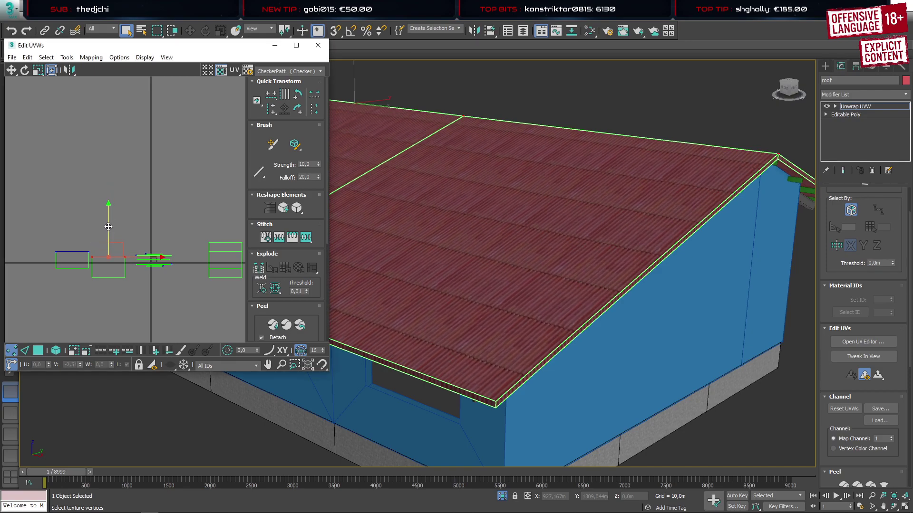
scroll(503, 315, up, 5)
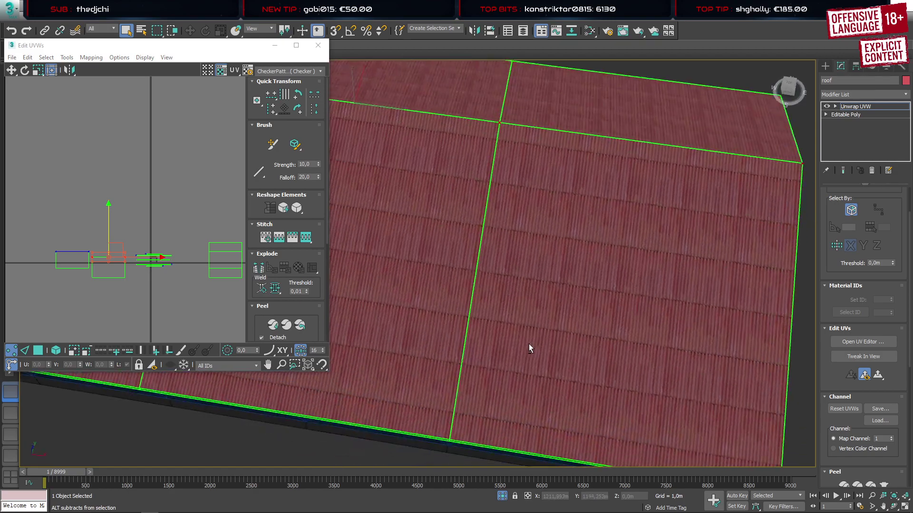
scroll(529, 345, up, 2)
scroll(590, 239, up, 5)
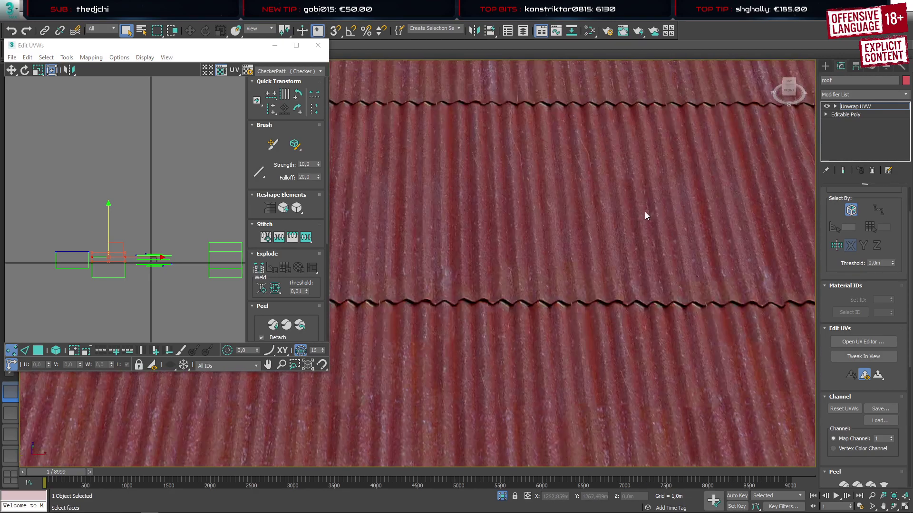
scroll(465, 250, down, 5)
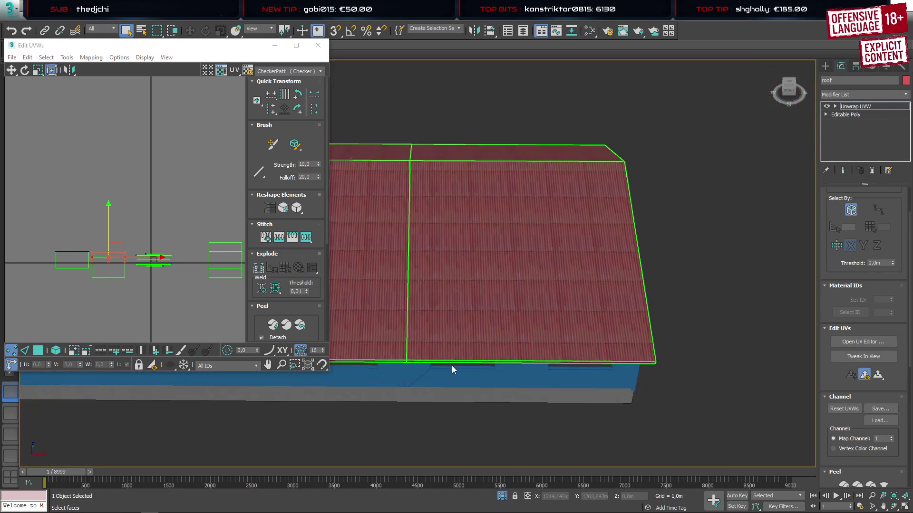
scroll(452, 366, down, 3)
alt+middle_drag(422, 367, 615, 326)
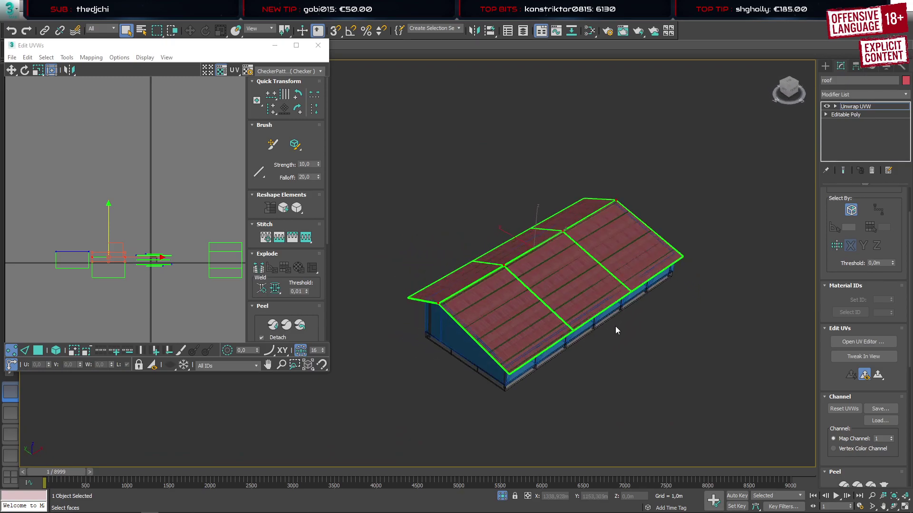
scroll(614, 326, up, 3)
alt+middle_drag(638, 362, 641, 356)
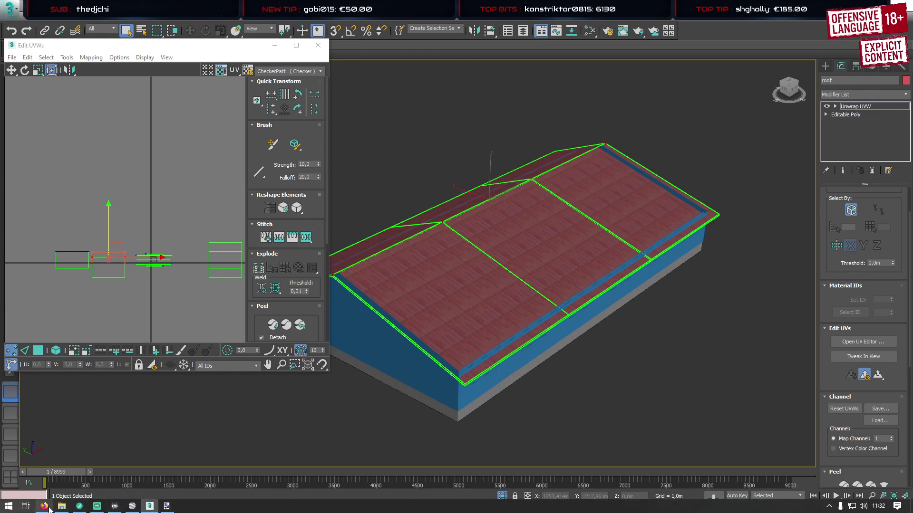
click(46, 507)
Return to the Metal roofs listing and preview texture 03614 before going back
click(310, 8)
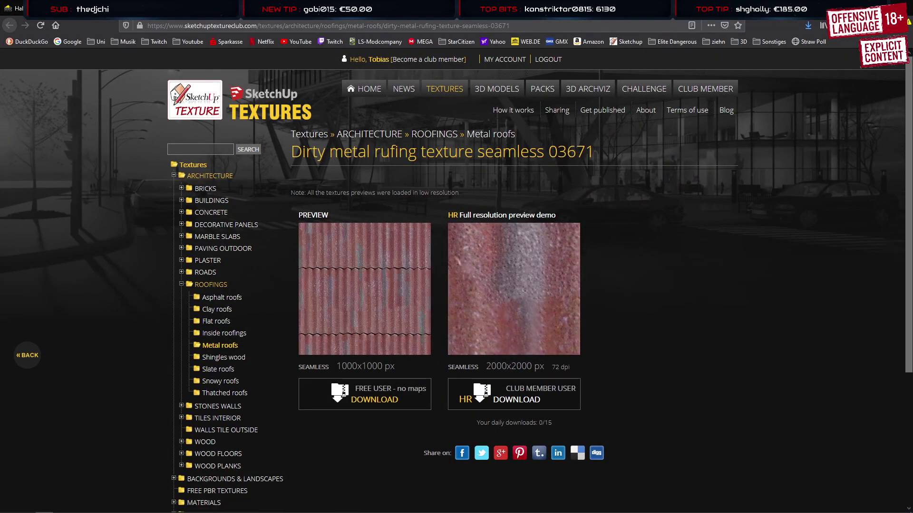
click(310, 9)
scroll(417, 315, up, 8)
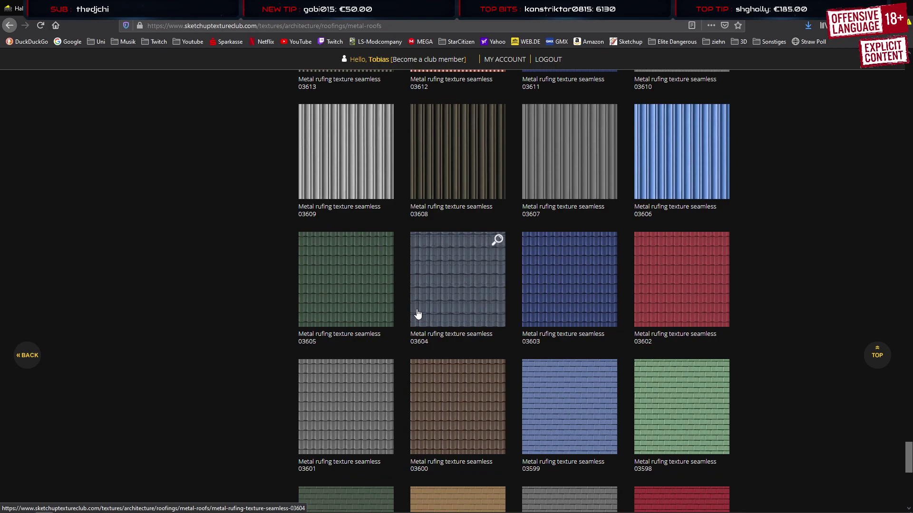
scroll(417, 314, up, 8)
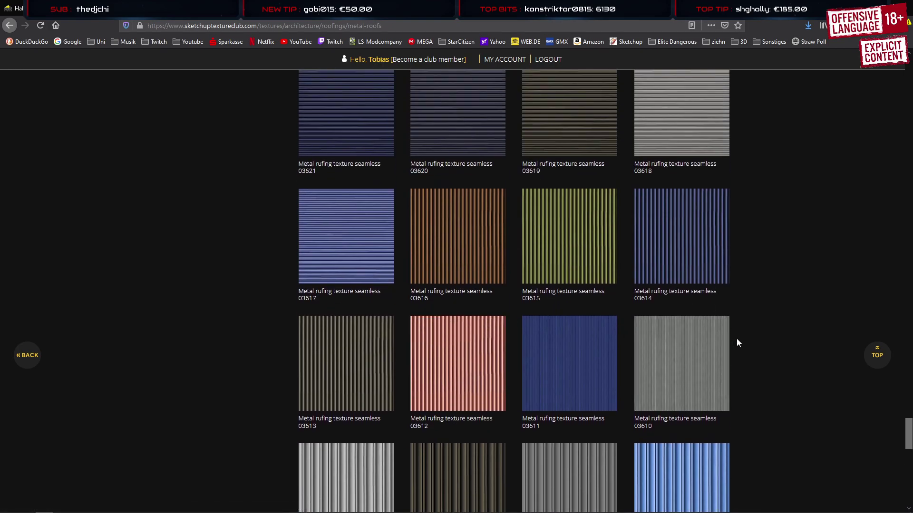
click(682, 248)
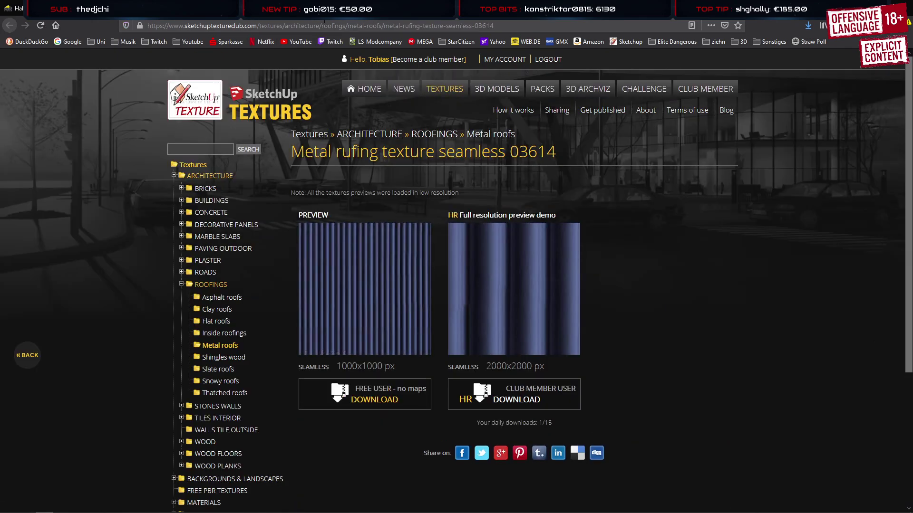
key(alt+Left)
Open texture 03725 from the Metal roofs grid and save its free download as a zip
scroll(522, 270, up, 5)
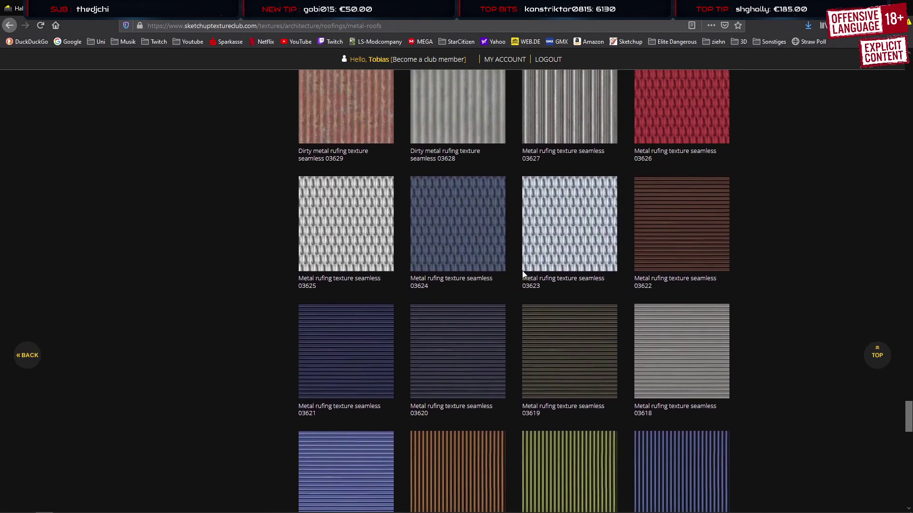
scroll(522, 270, up, 4)
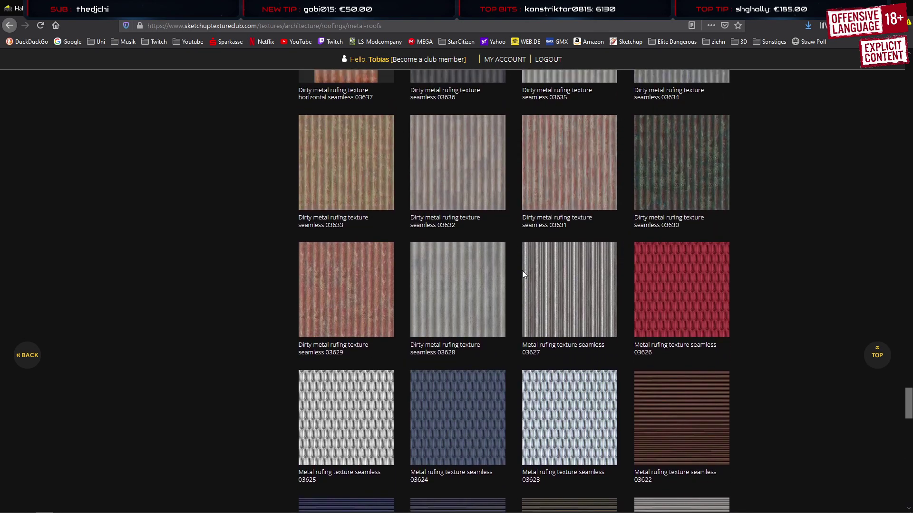
scroll(522, 270, up, 8)
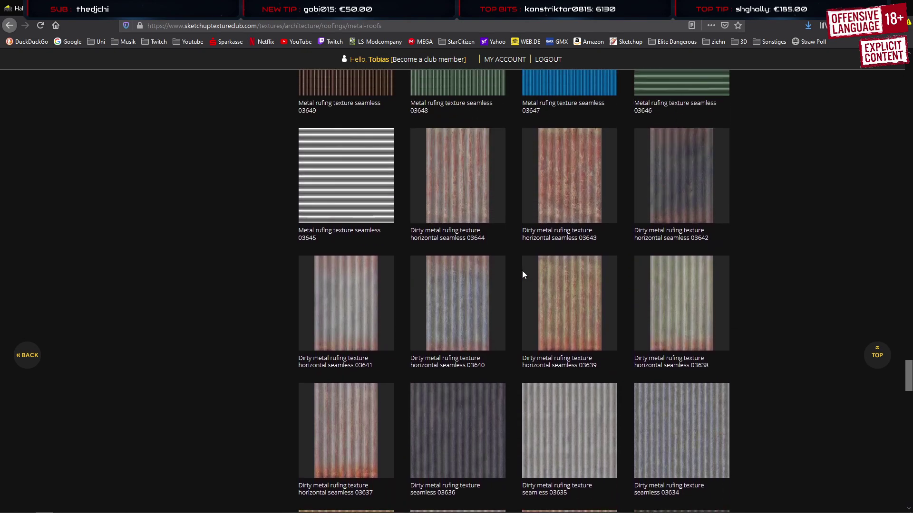
scroll(522, 270, up, 1)
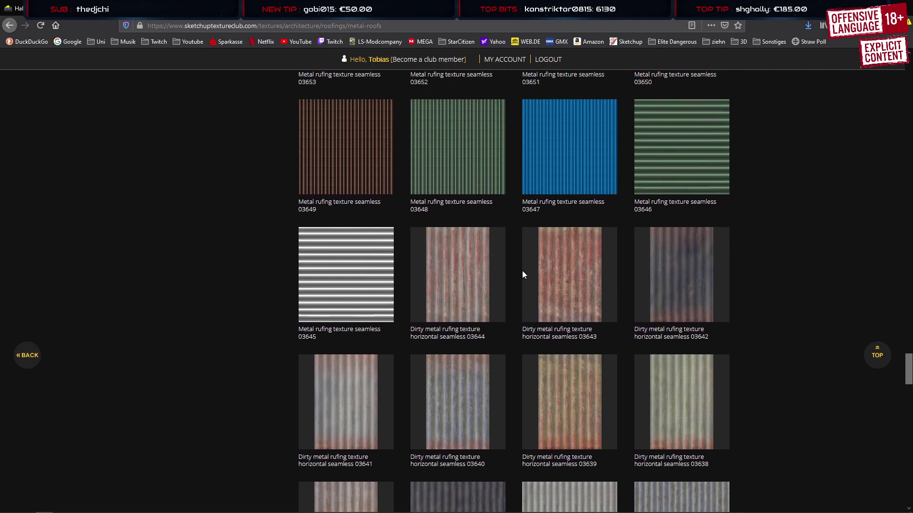
scroll(522, 271, up, 7)
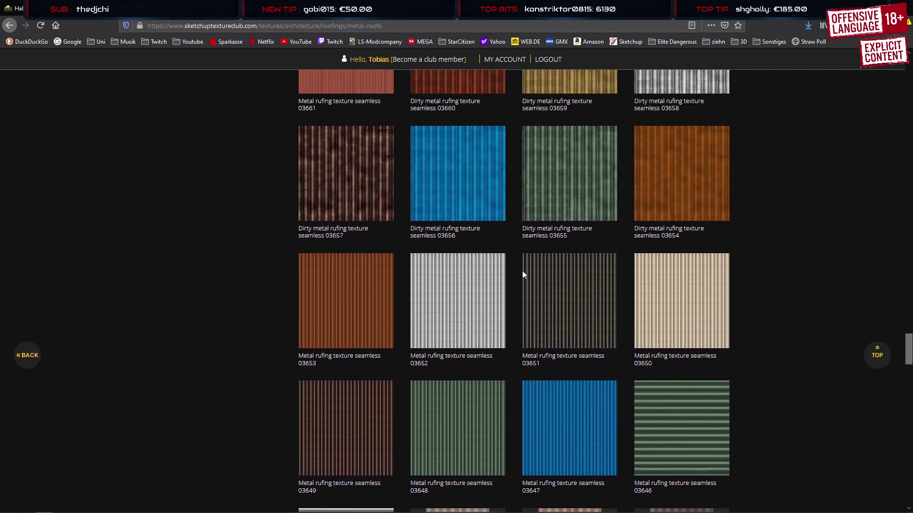
scroll(522, 271, up, 13)
scroll(523, 274, up, 8)
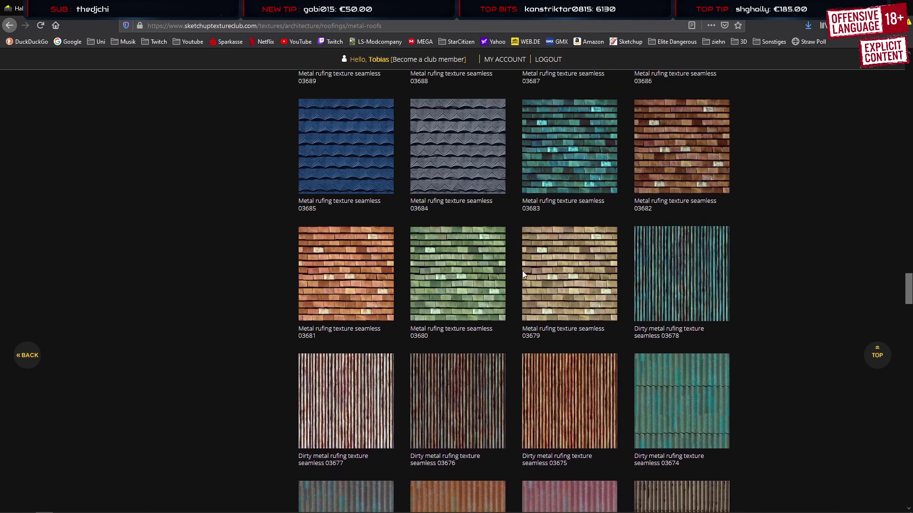
scroll(522, 270, up, 15)
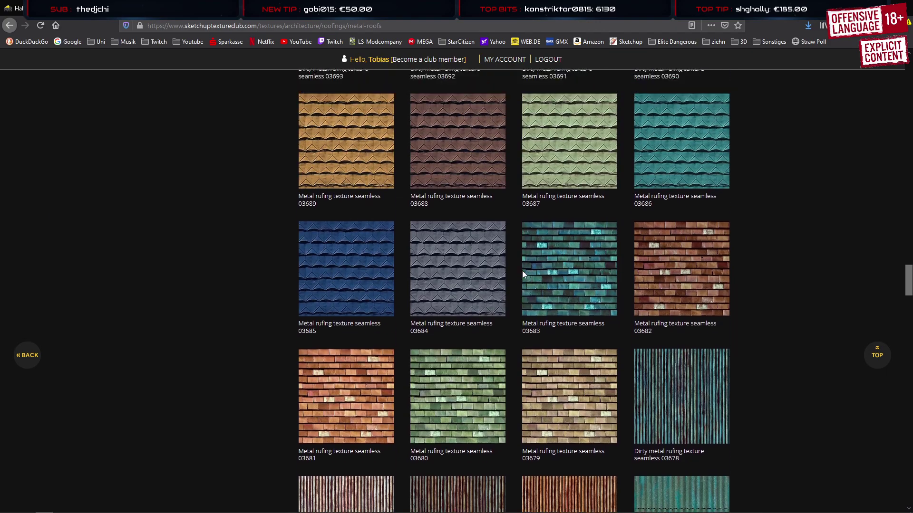
scroll(522, 270, up, 8)
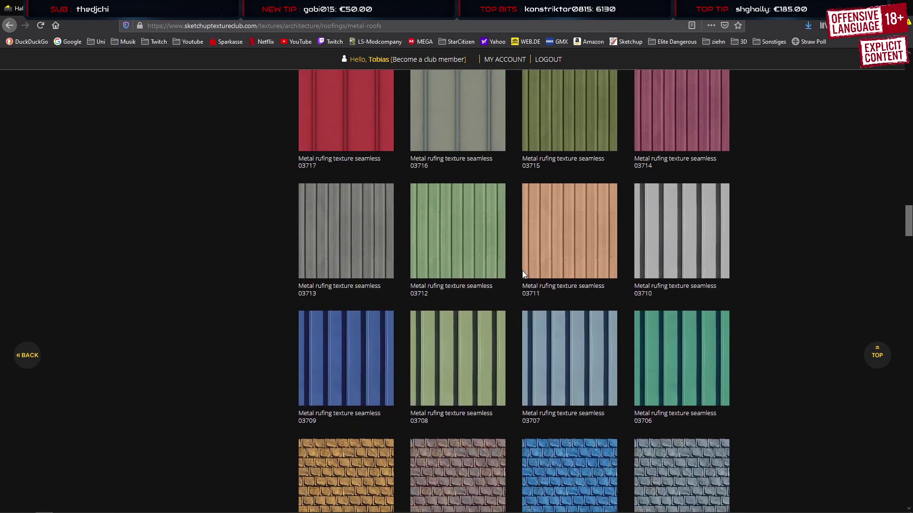
scroll(522, 270, up, 5)
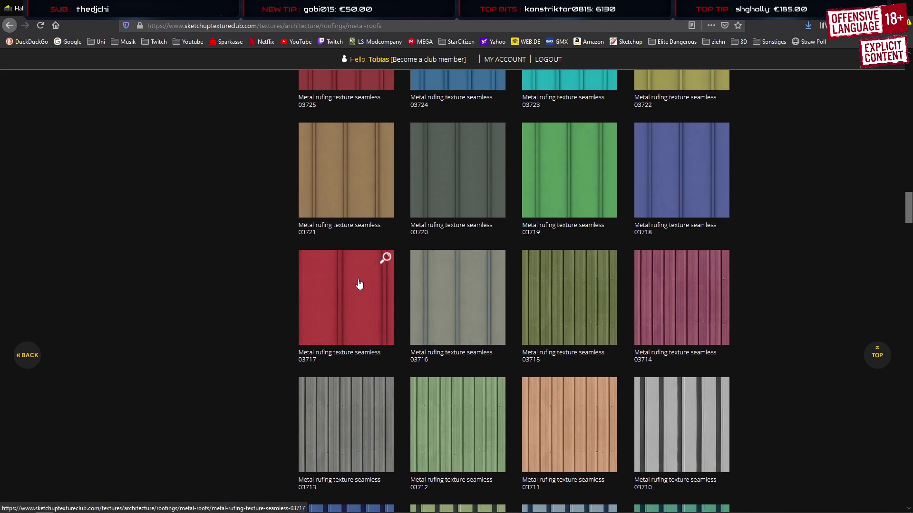
scroll(322, 246, up, 1)
scroll(322, 246, up, 2)
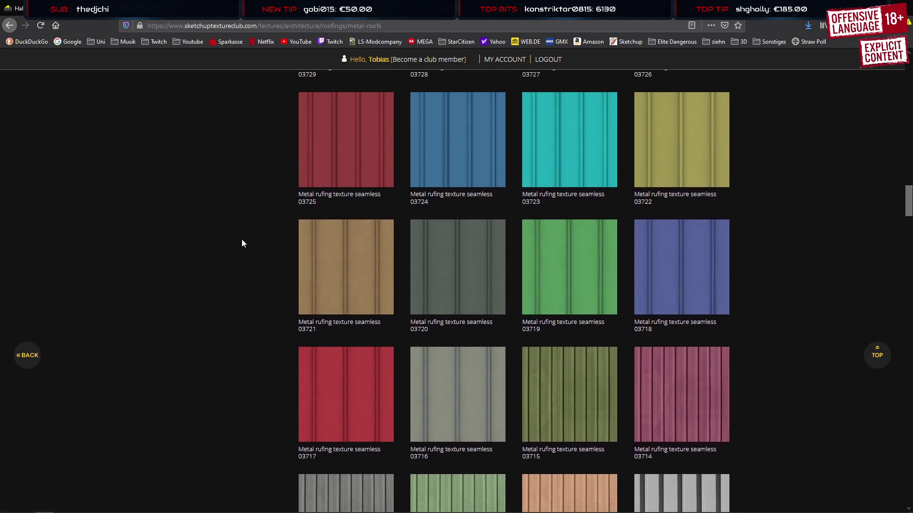
click(344, 147)
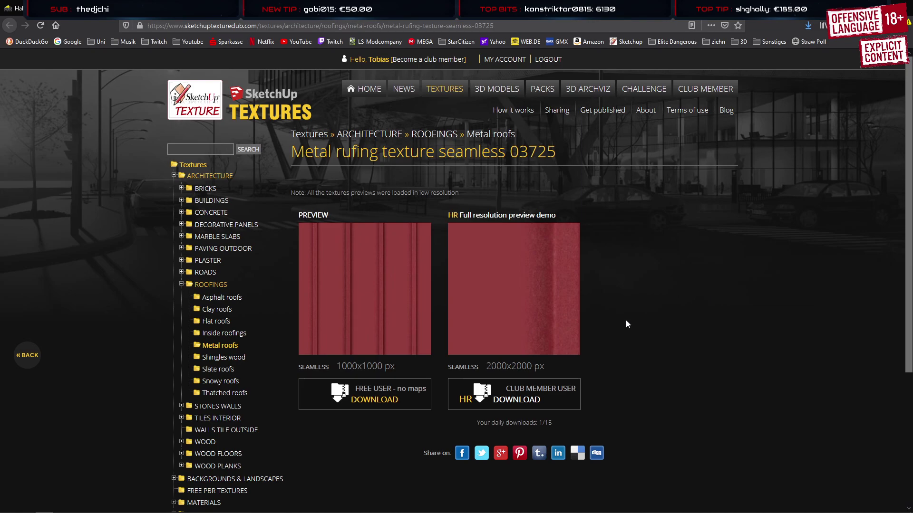
click(382, 401)
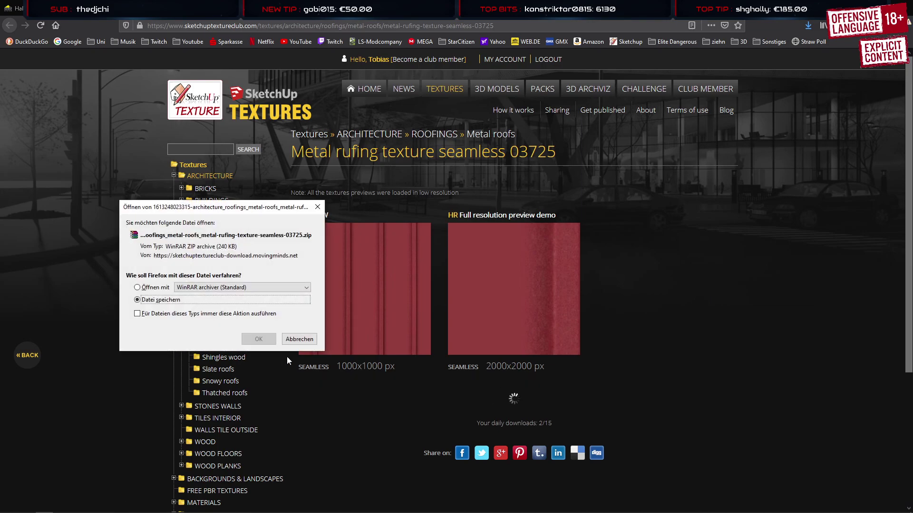
click(266, 343)
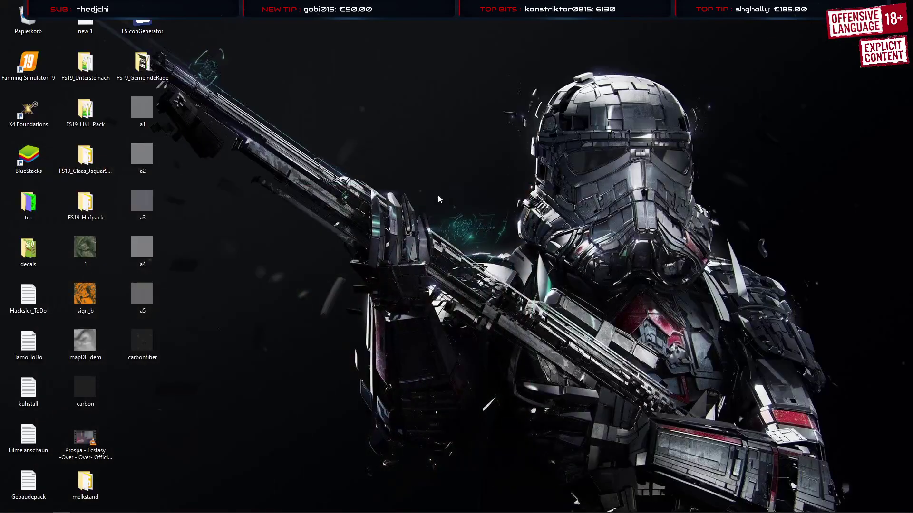
Paste the texture archive onto the desktop, extract it to its own folder, and recycle the archive
right_click(373, 232)
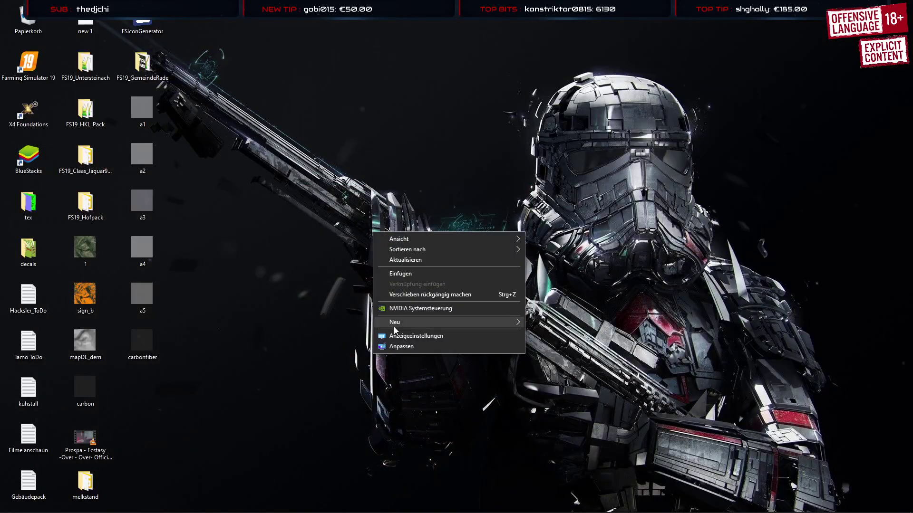
click(390, 276)
right_click(380, 210)
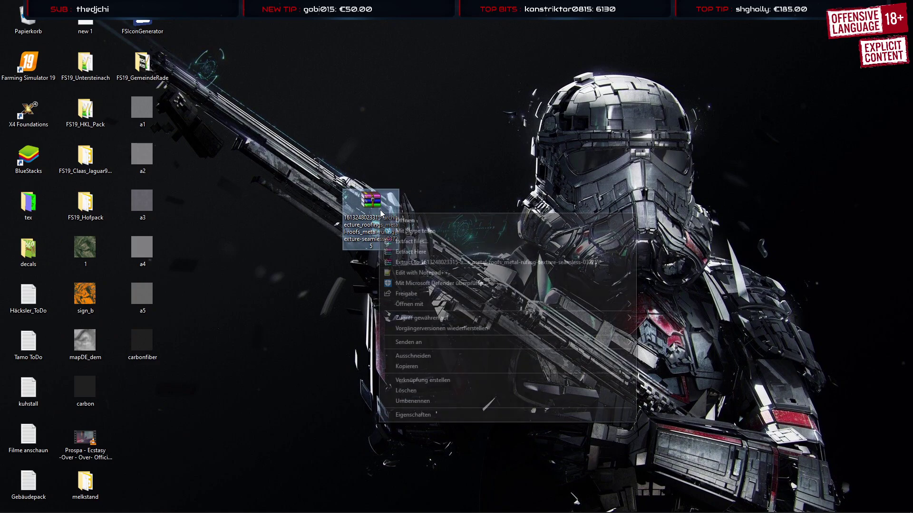
click(430, 265)
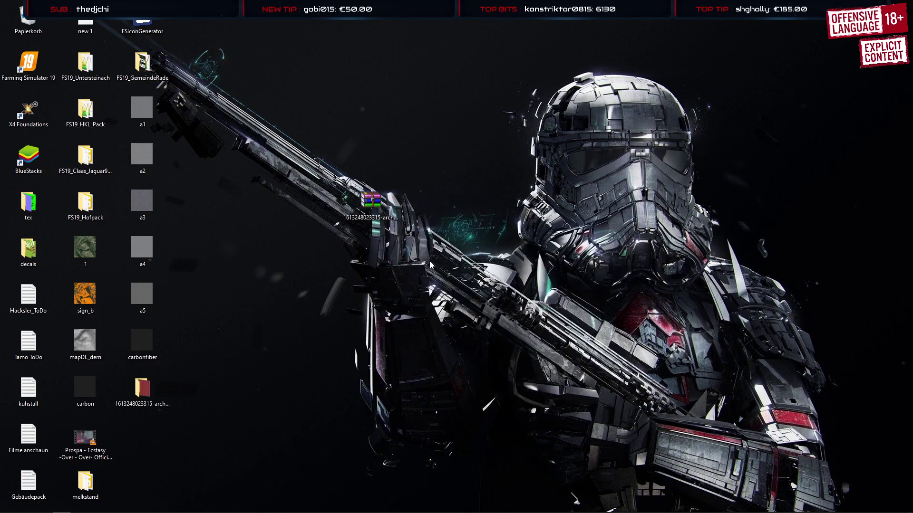
drag(369, 206, 28, 19)
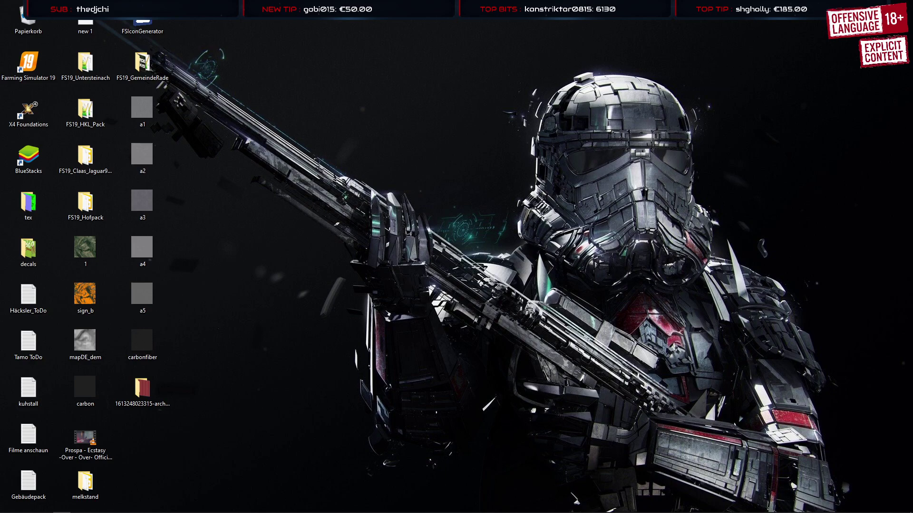
key(alt+Tab)
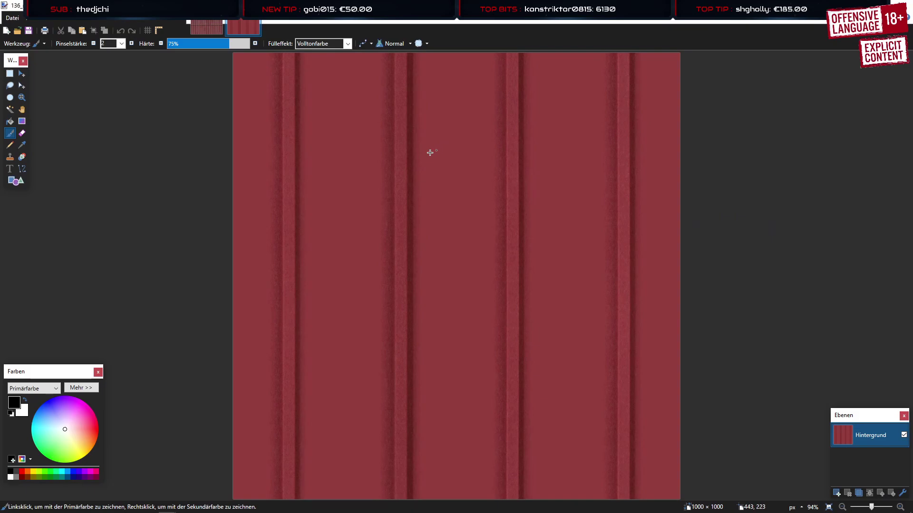
Save the red striped texture as DDS, overwriting Trapezblech
click(209, 27)
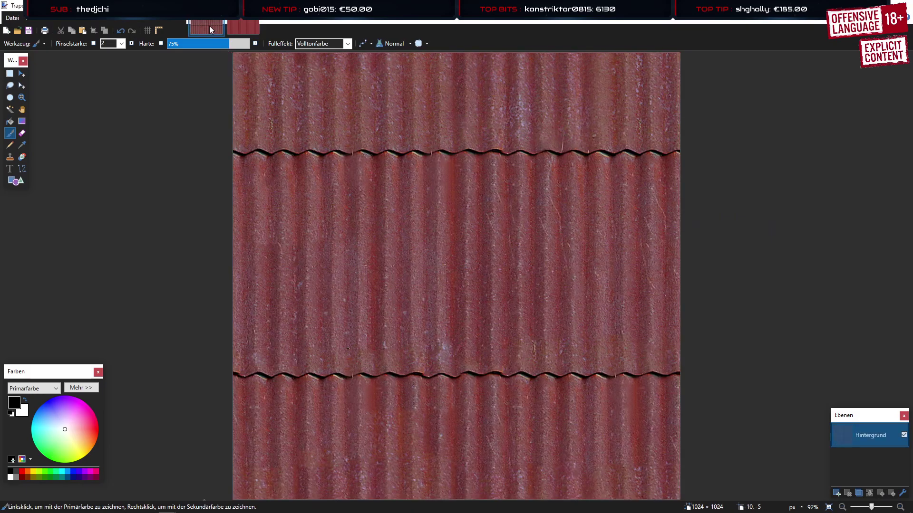
click(241, 28)
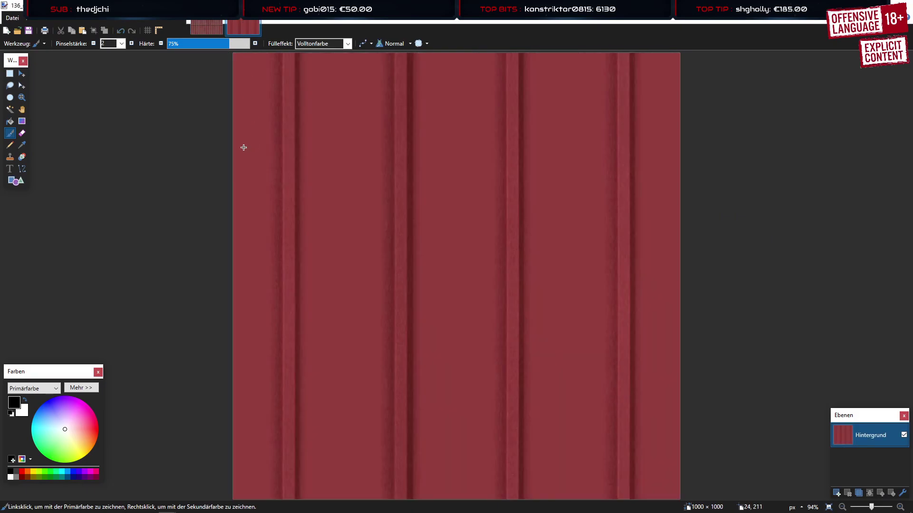
click(13, 17)
click(41, 84)
click(116, 219)
click(122, 281)
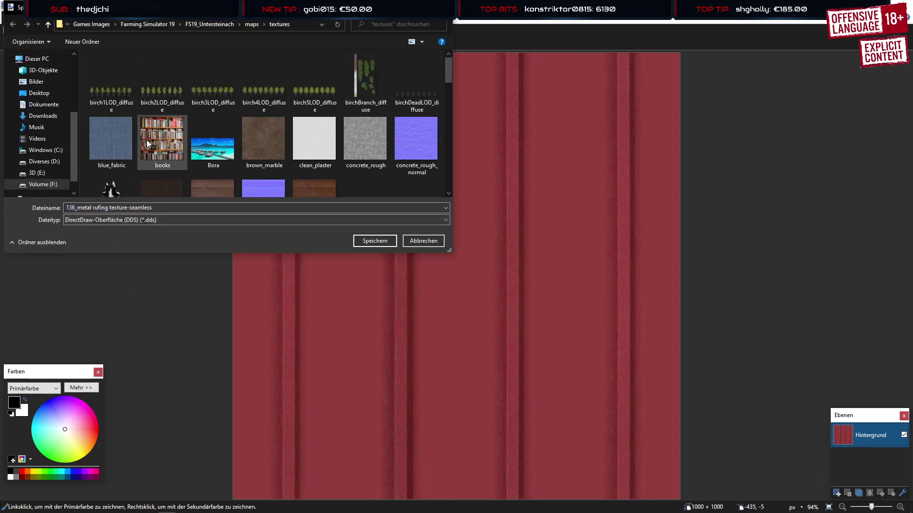
scroll(226, 179, down, 2)
scroll(226, 178, down, 10)
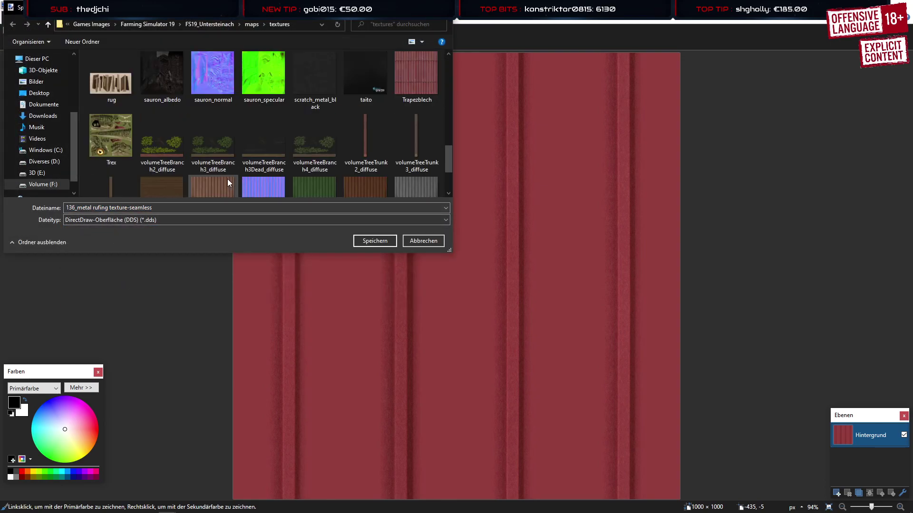
double_click(418, 82)
click(478, 264)
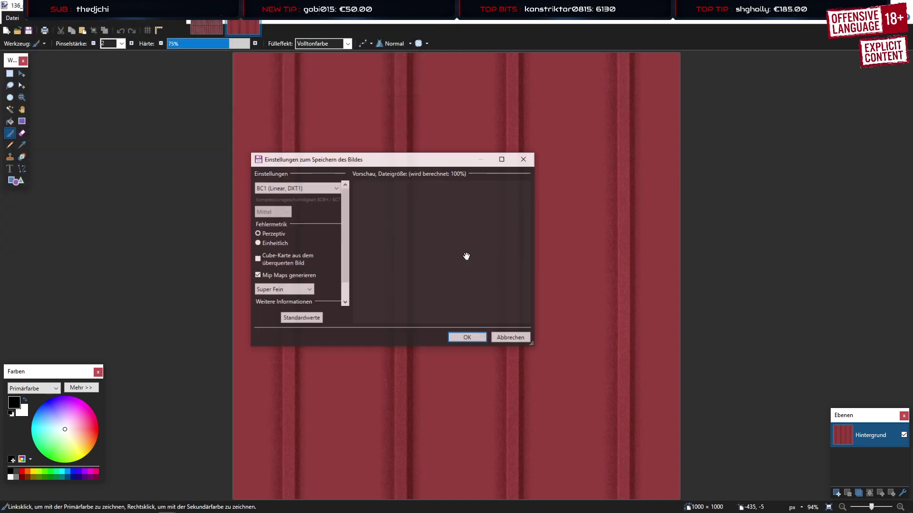
click(458, 339)
Resize the image to 1024 pixels wide
click(92, 19)
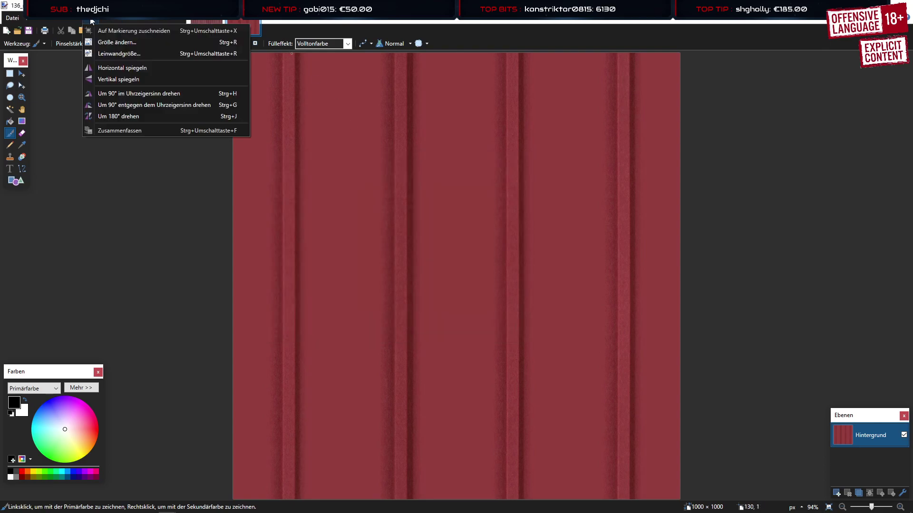
click(111, 42)
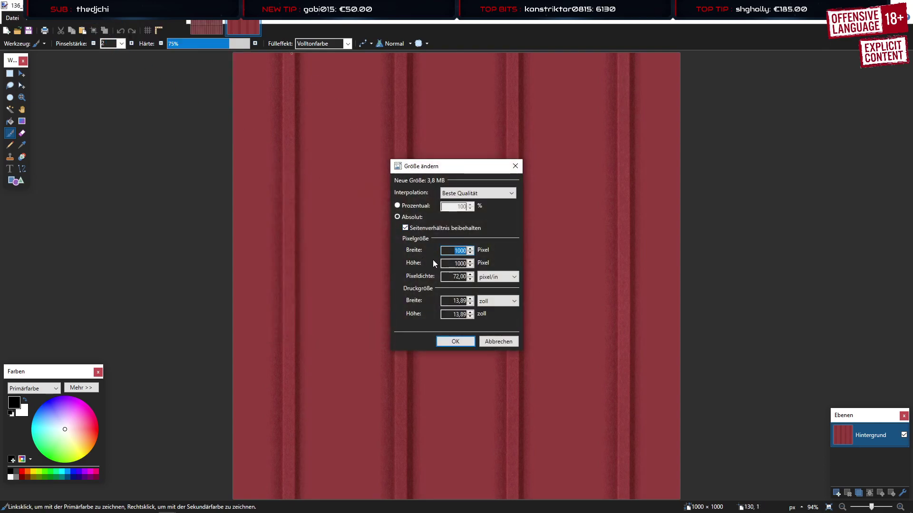
text(1024)
key(Return)
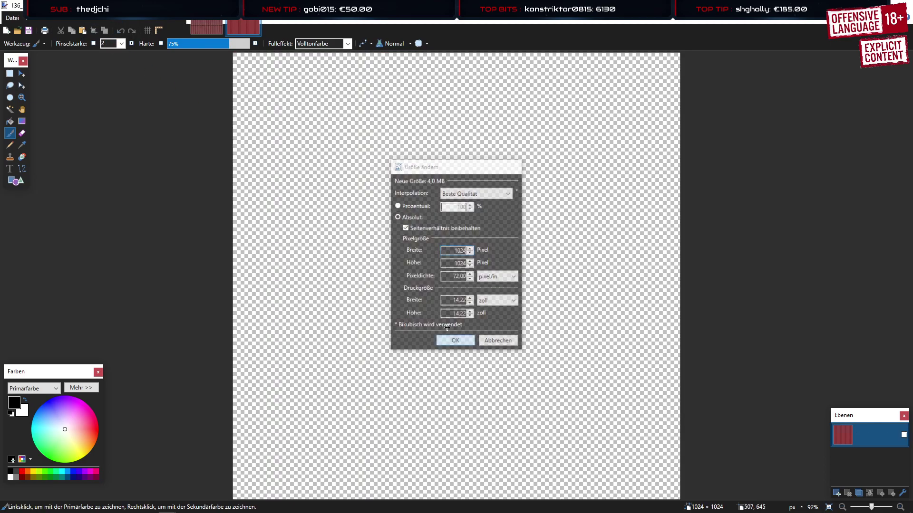
Save the resized image as DDS over Trapezblech again, then return to 3ds Max
click(13, 19)
click(51, 90)
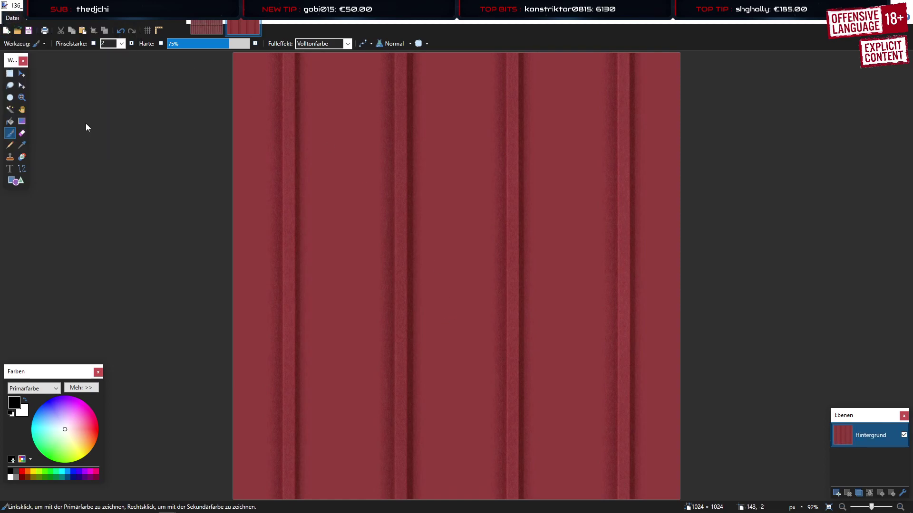
click(152, 221)
click(141, 279)
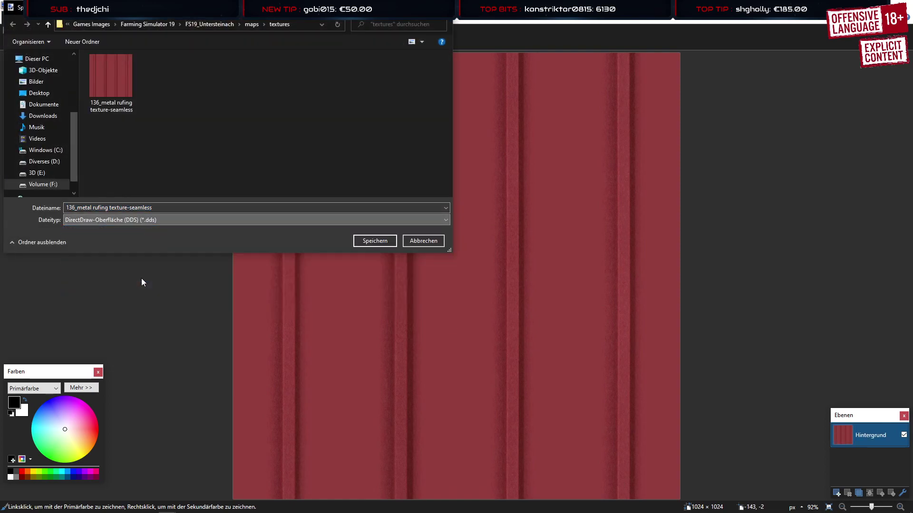
scroll(352, 166, down, 10)
click(418, 153)
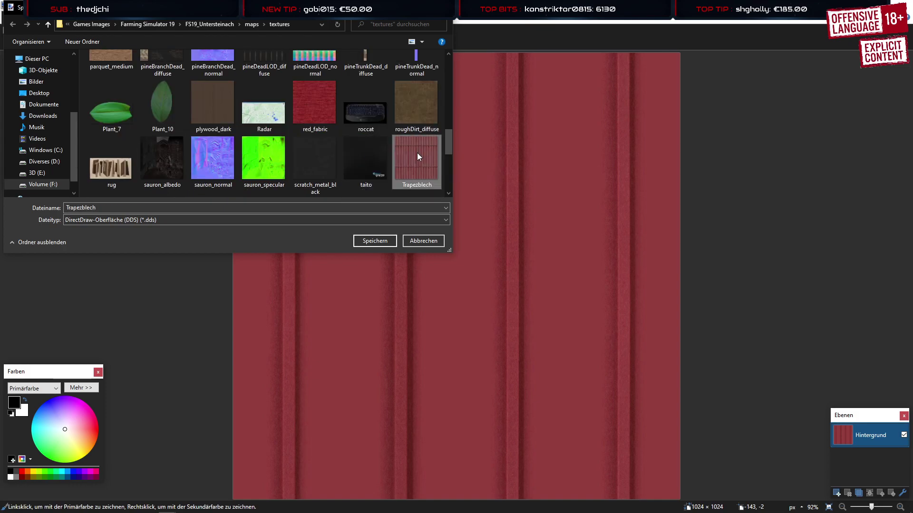
click(375, 241)
click(481, 261)
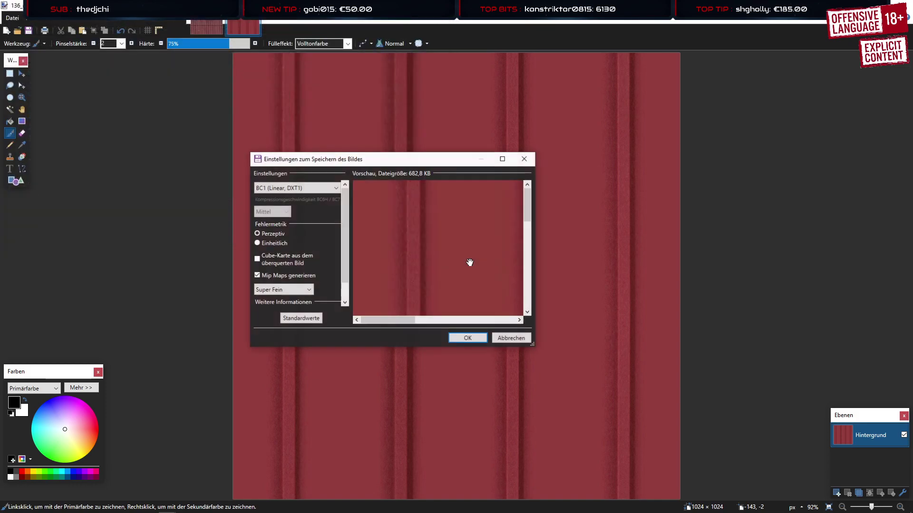
click(468, 338)
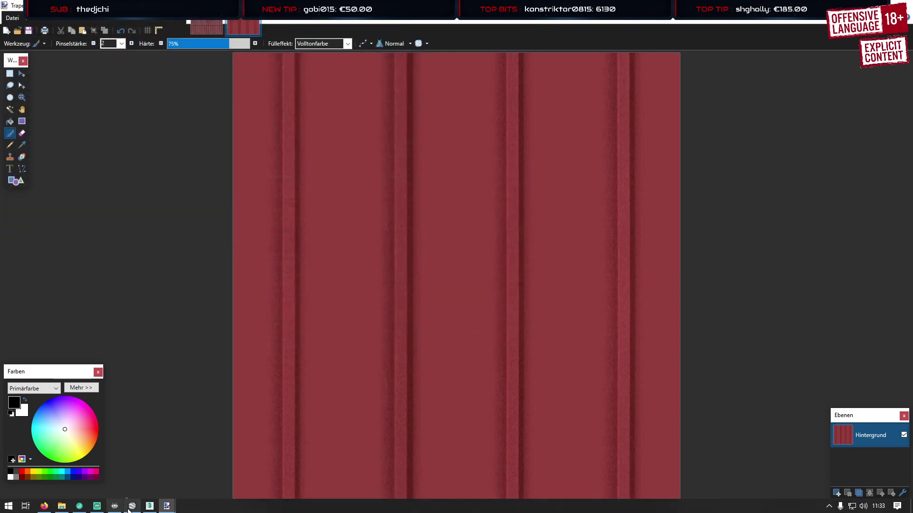
click(150, 505)
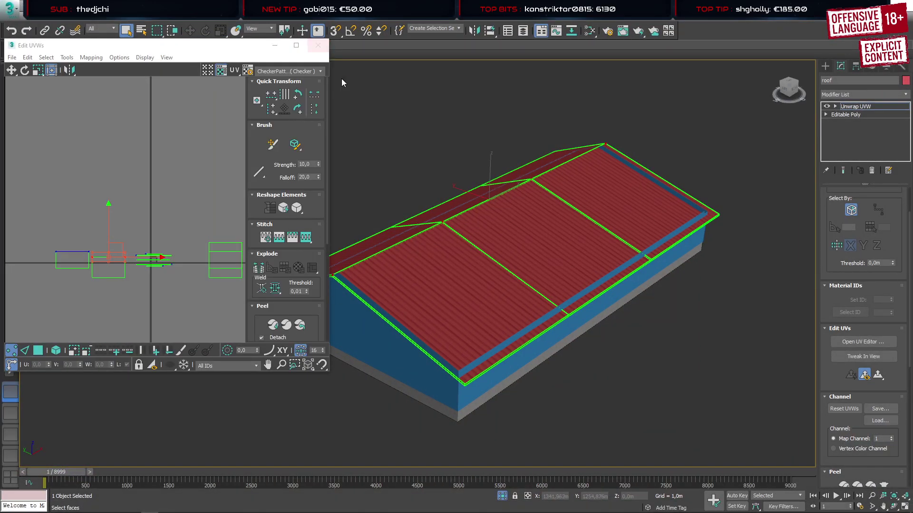
Nudge the roof's selected UV vertices up, check the roof, then return to Trapezblech.dds in Paint.NET
alt+middle_drag(658, 295, 616, 289)
scroll(635, 278, up, 4)
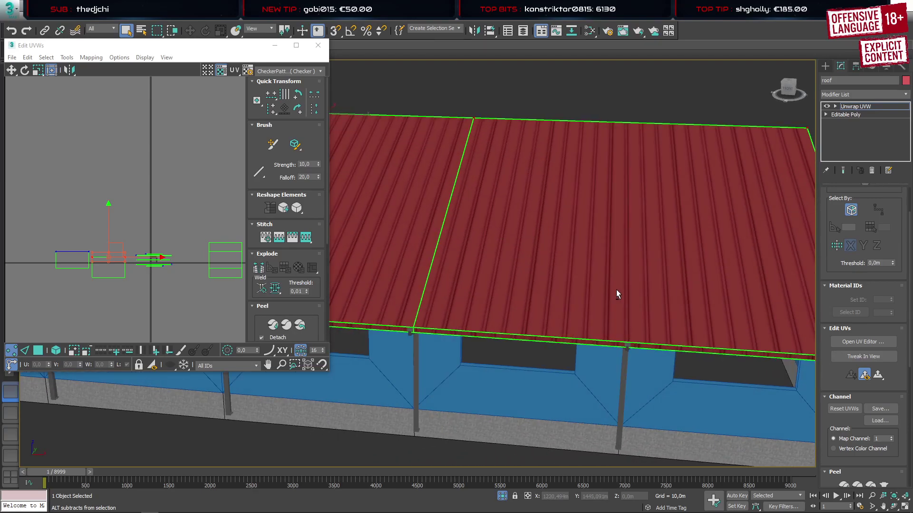
middle_drag(153, 209, 153, 194)
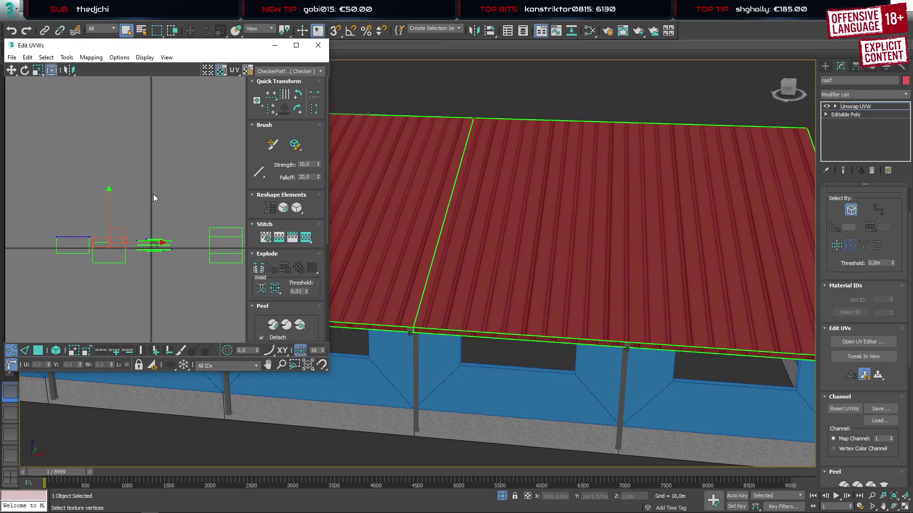
key(ctrl+z)
scroll(500, 284, down, 2)
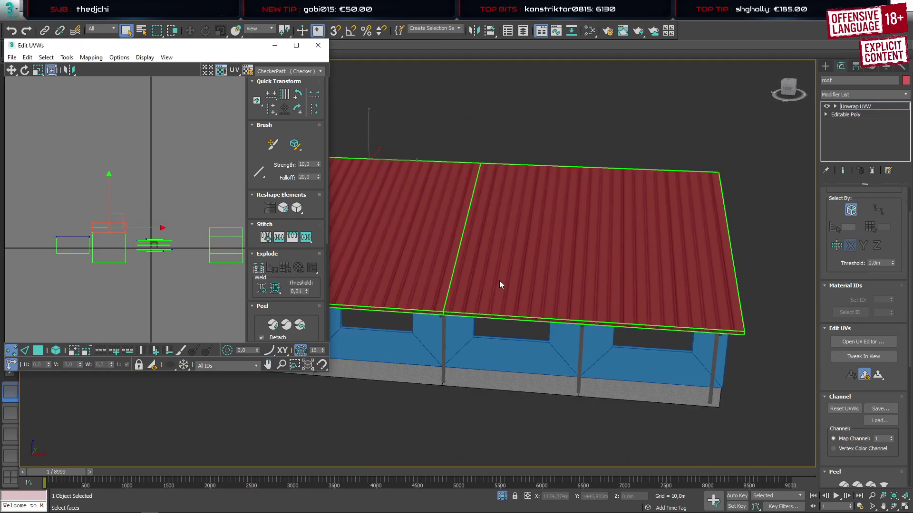
alt+middle_drag(499, 283, 570, 292)
scroll(606, 276, up, 4)
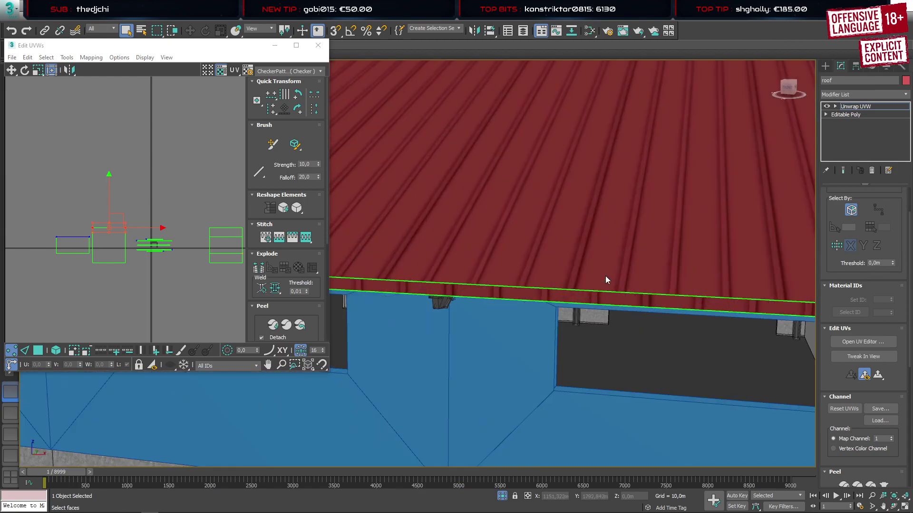
scroll(605, 276, down, 4)
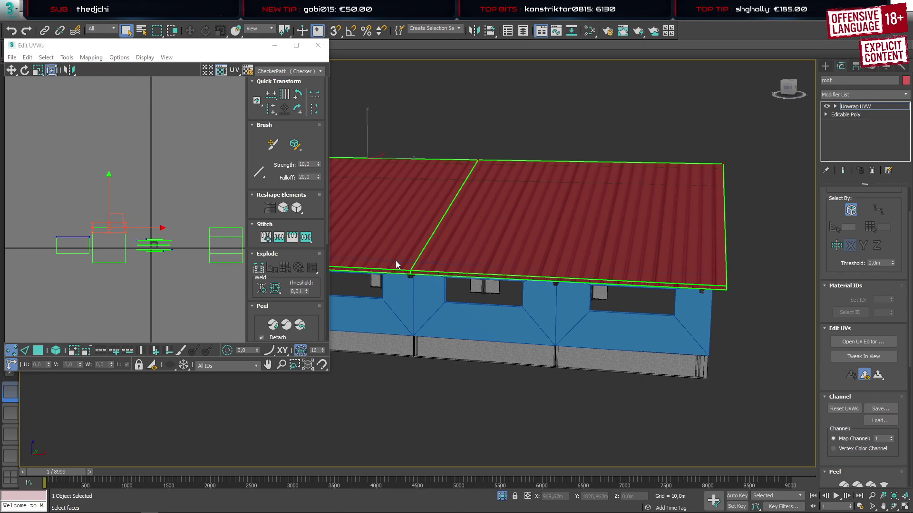
mouse_move(167, 506)
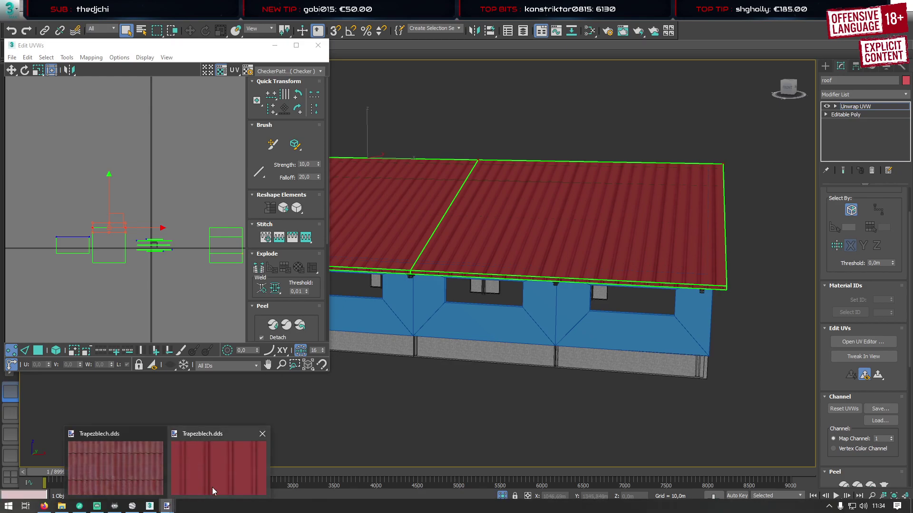
click(212, 487)
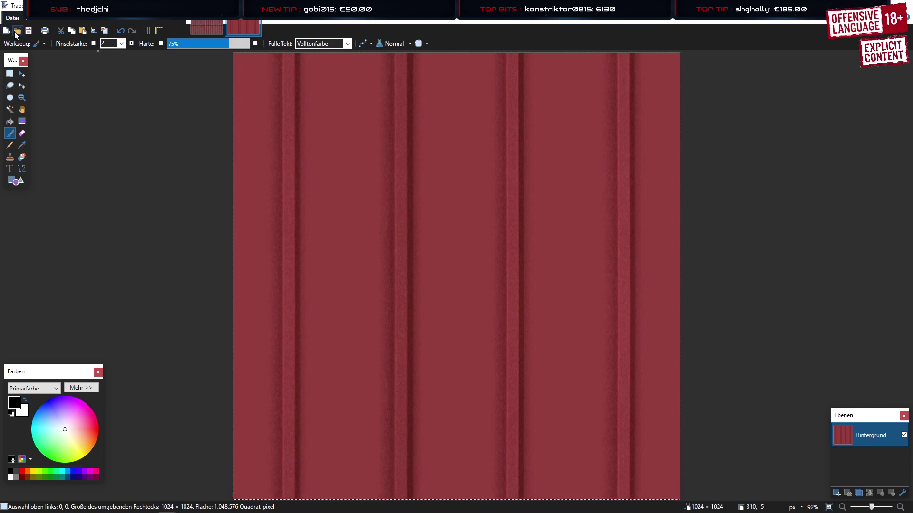
Create a new 2048×2048 image and erase its white canvas to transparency
click(6, 31)
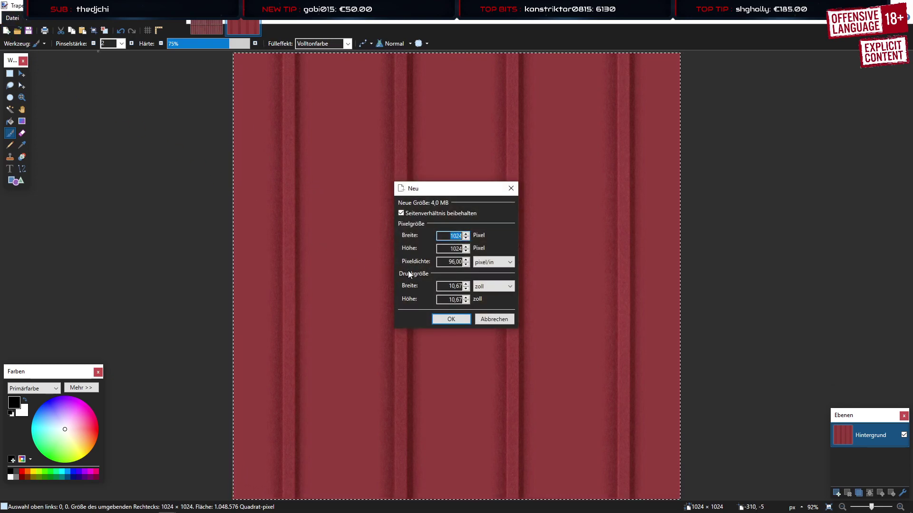
text(2014)
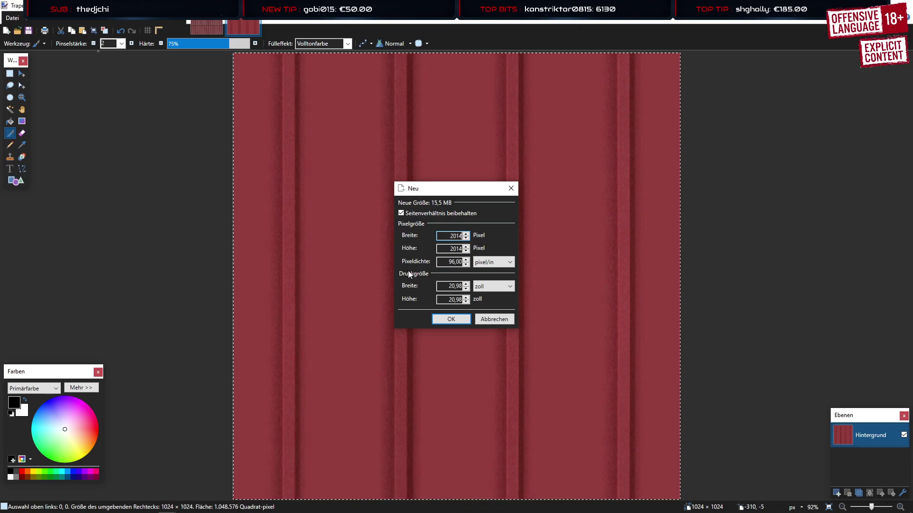
key(BackSpace)
key(BackSpace)
text(48)
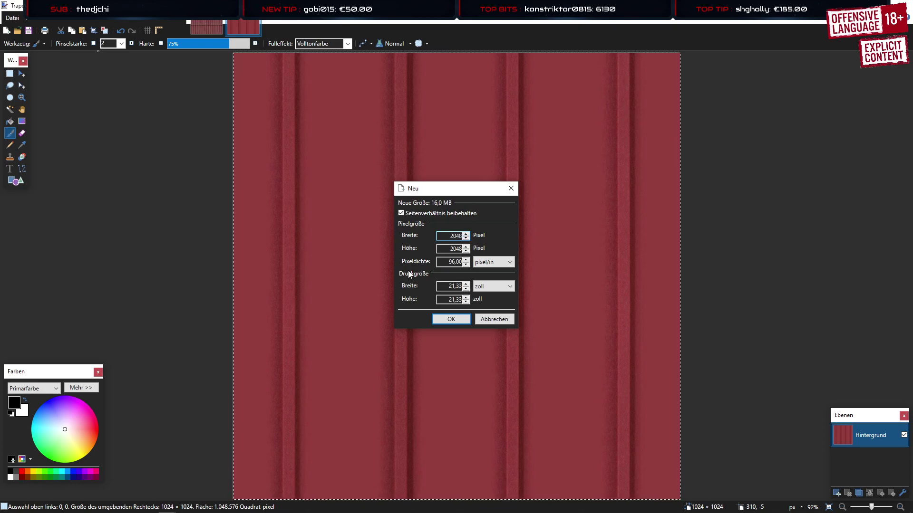
key(Return)
key(ctrl+a)
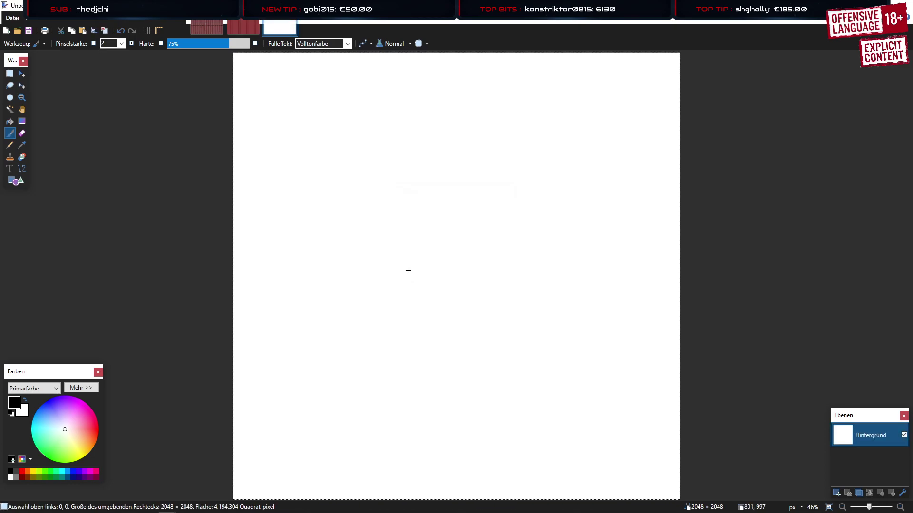
key(Delete)
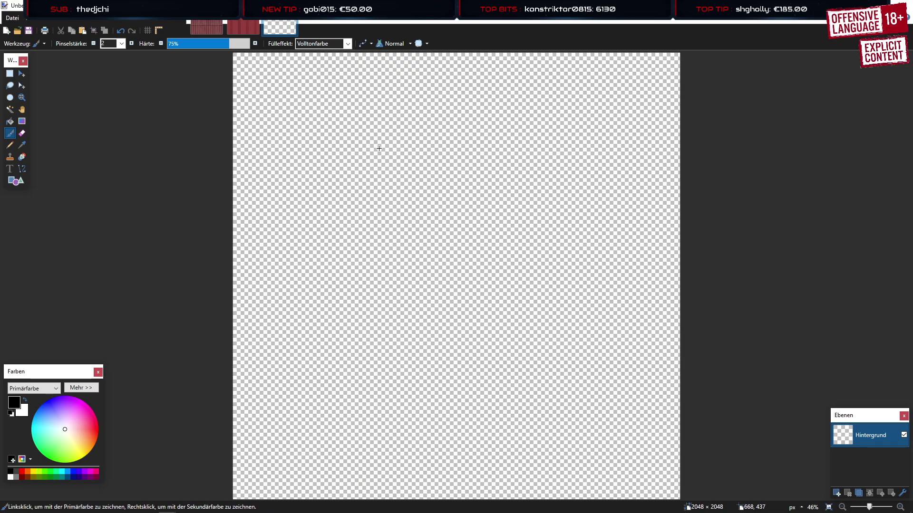
Paste the red sheet texture and align the second copy at the canvas's top right
key(ctrl+v)
key(ctrl+v)
drag(316, 90, 527, 96)
ctrl+scroll(463, 60, up, 5)
scroll(543, 153, up, 3)
ctrl+scroll(565, 319, up, 4)
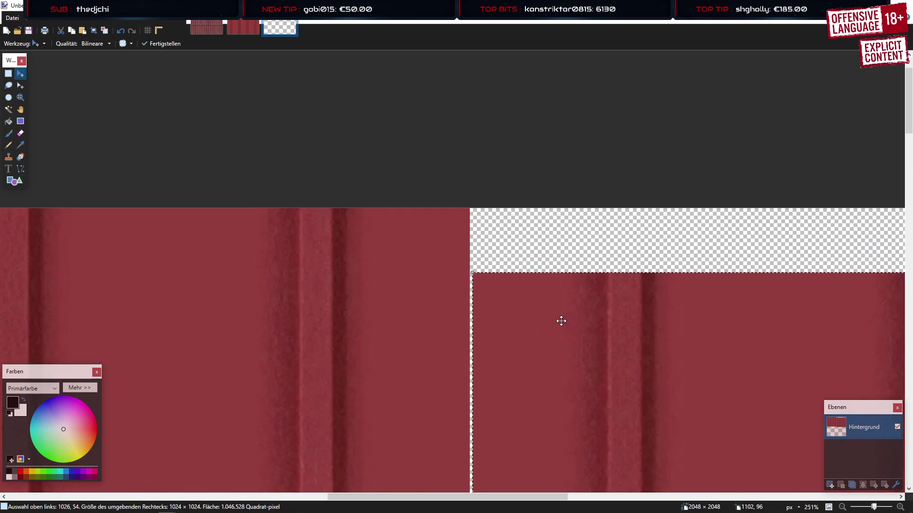
drag(561, 321, 537, 250)
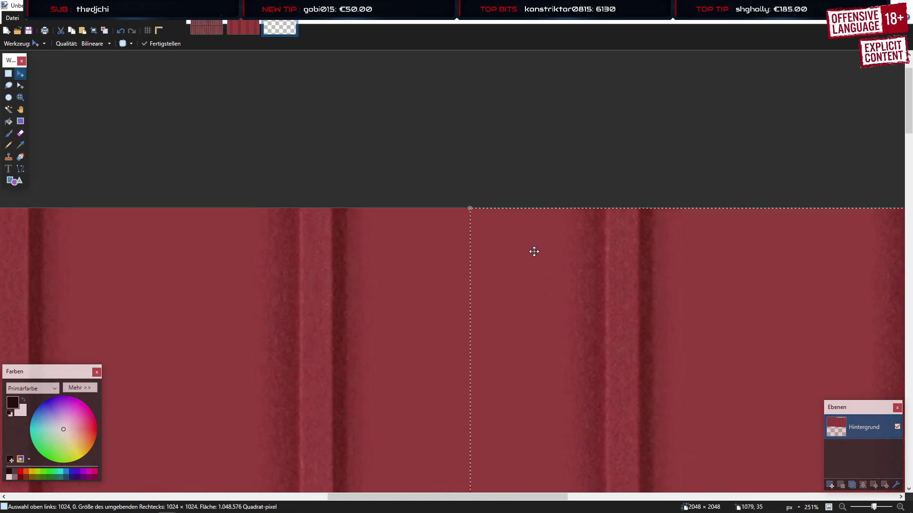
ctrl+scroll(468, 270, down, 5)
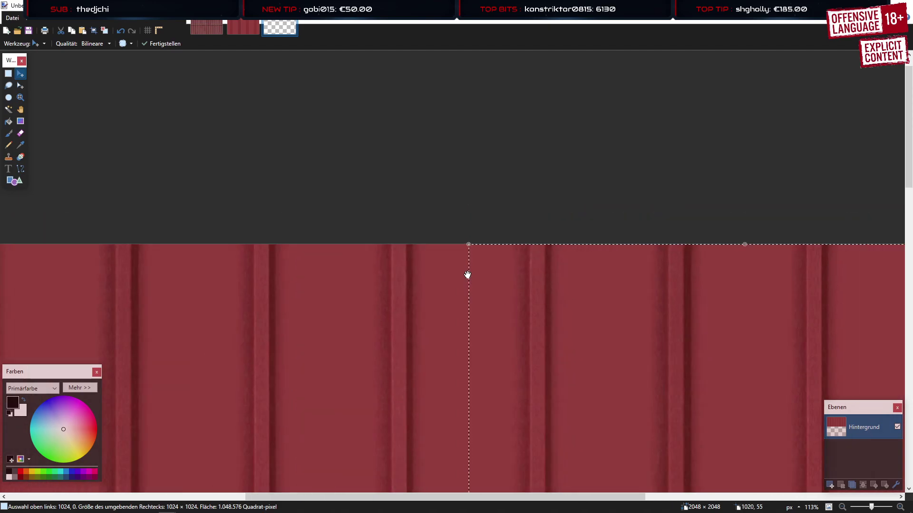
Copy the top row down into the lower half to complete the 2×2 tiling
key(ctrl+a)
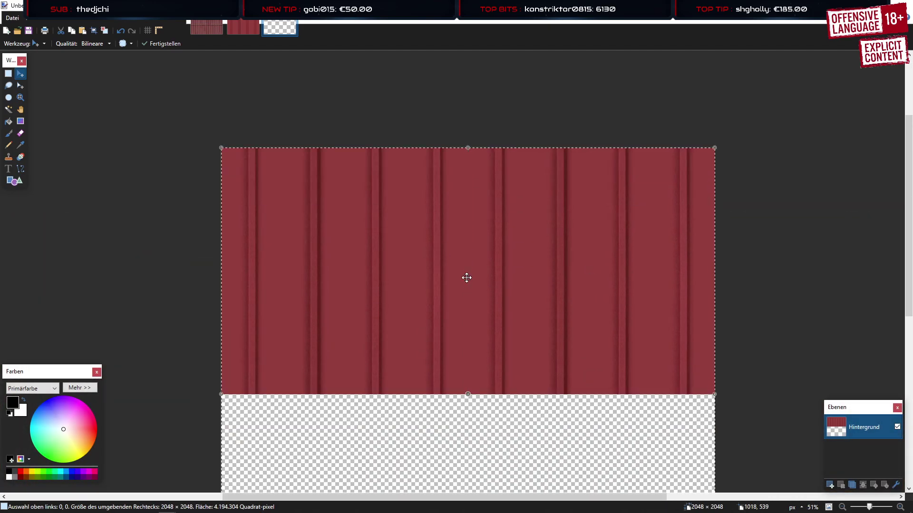
scroll(363, 289, down, 3)
ctrl+drag(277, 108, 297, 374)
ctrl+scroll(221, 222, up, 6)
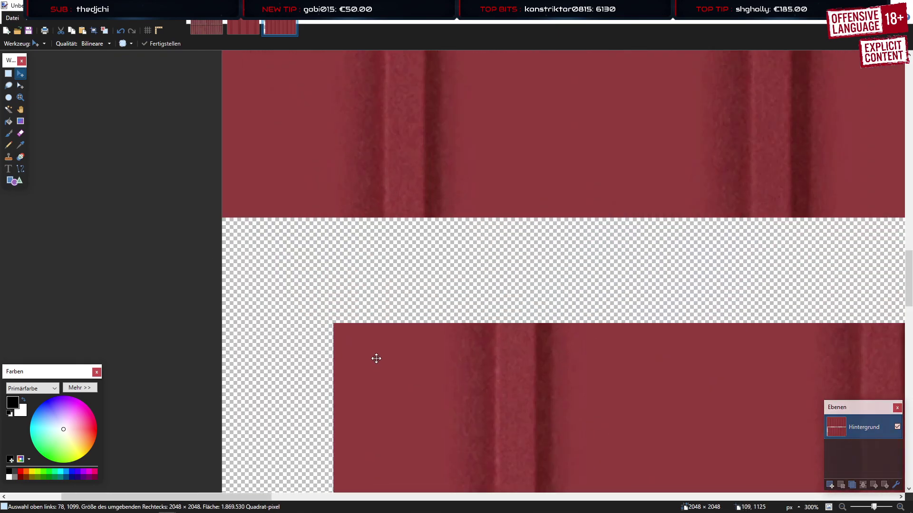
drag(375, 359, 265, 255)
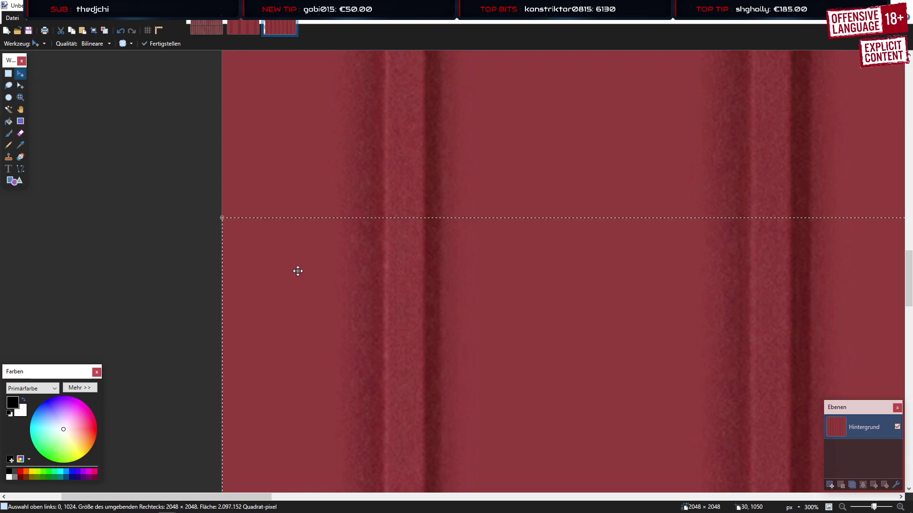
ctrl+scroll(346, 300, down, 5)
ctrl+scroll(348, 304, down, 5)
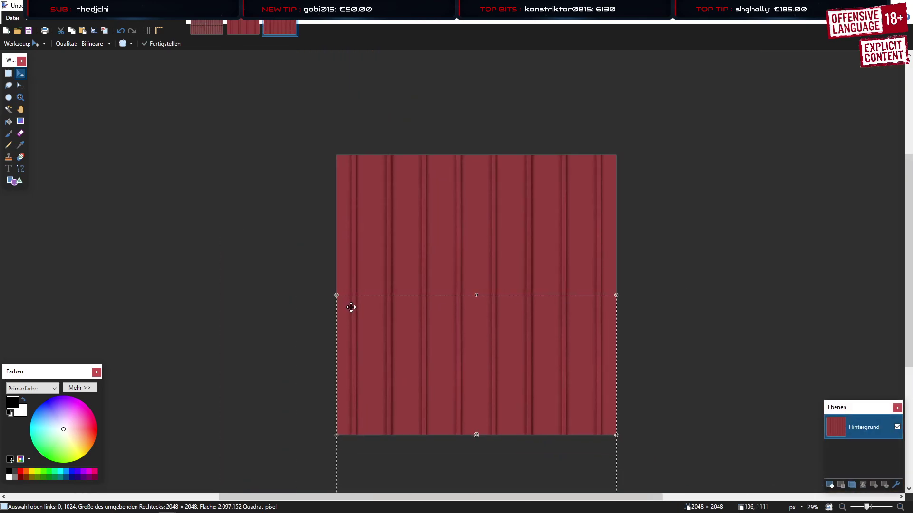
key(ctrl+a)
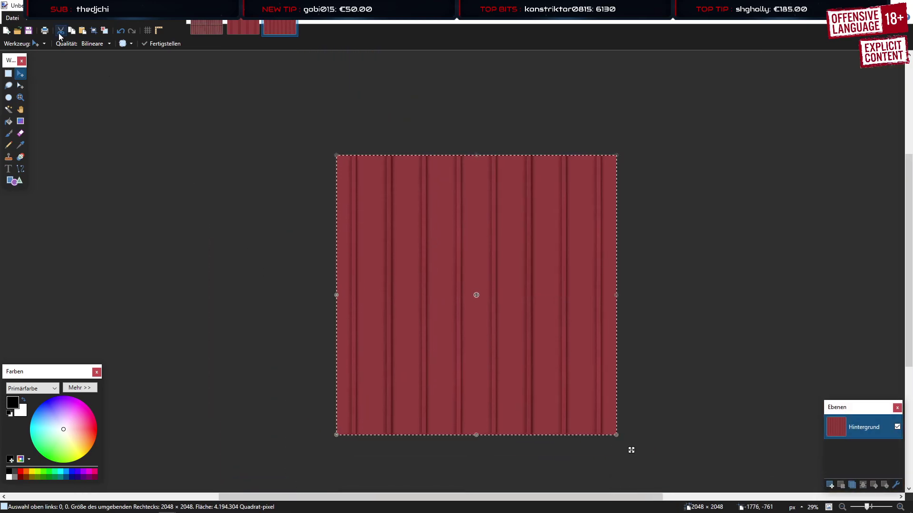
click(12, 17)
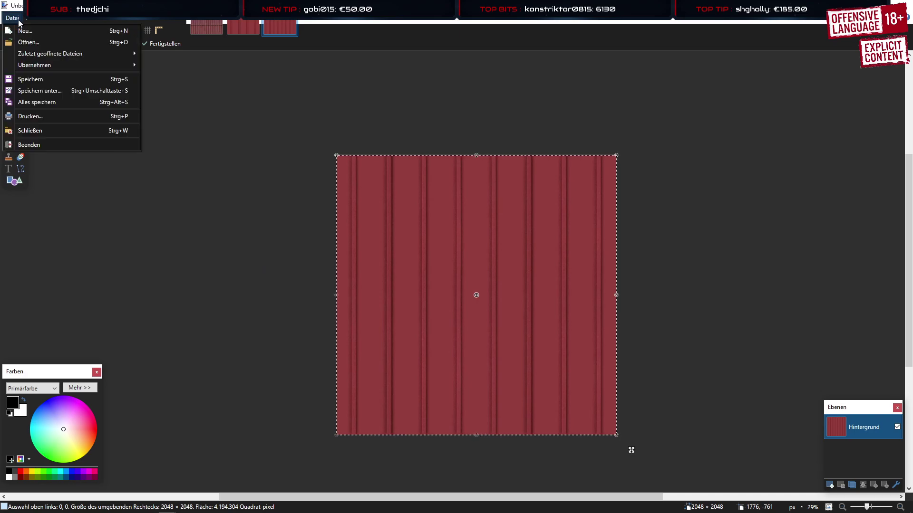
Save the tiled image as DDS, overwriting the existing Trapezblech texture
click(46, 94)
click(127, 220)
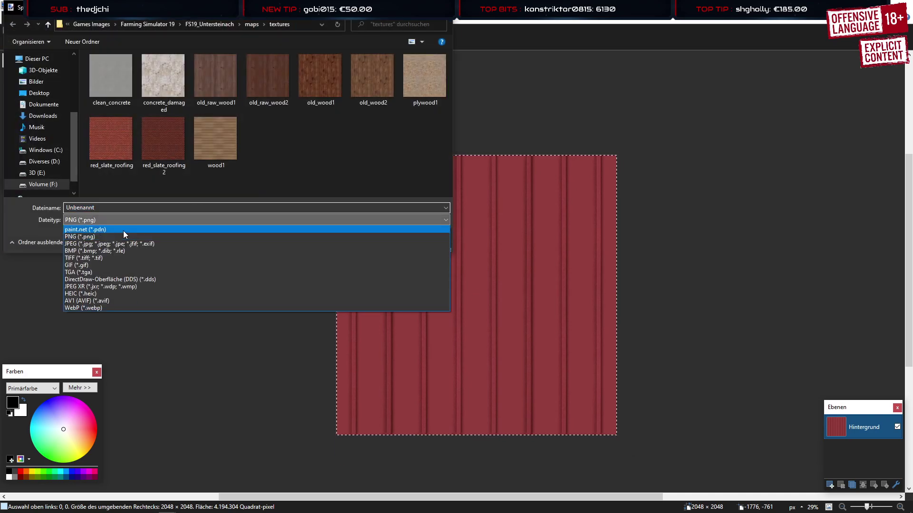
click(133, 279)
scroll(267, 184, down, 5)
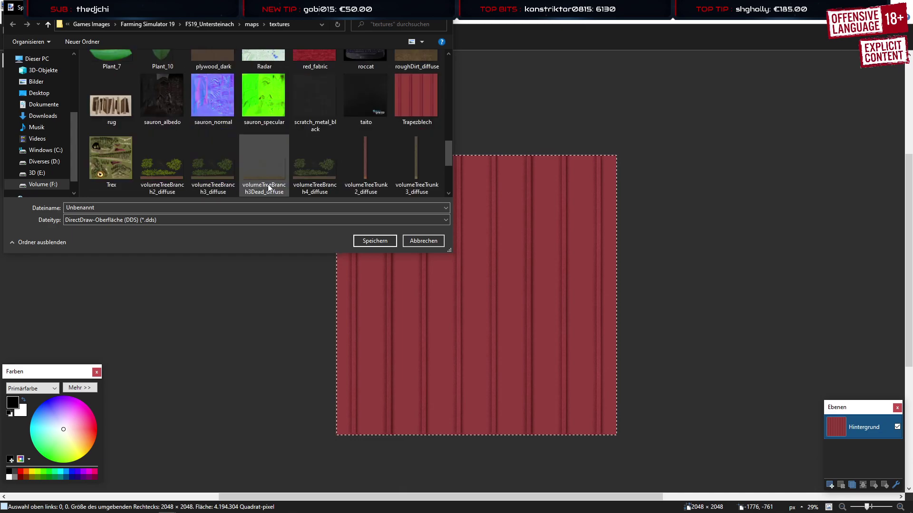
double_click(421, 116)
click(483, 264)
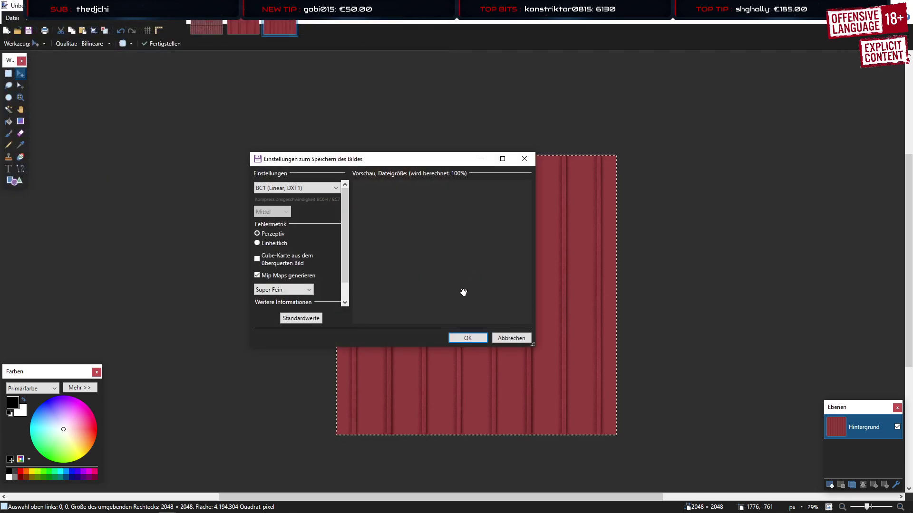
click(465, 339)
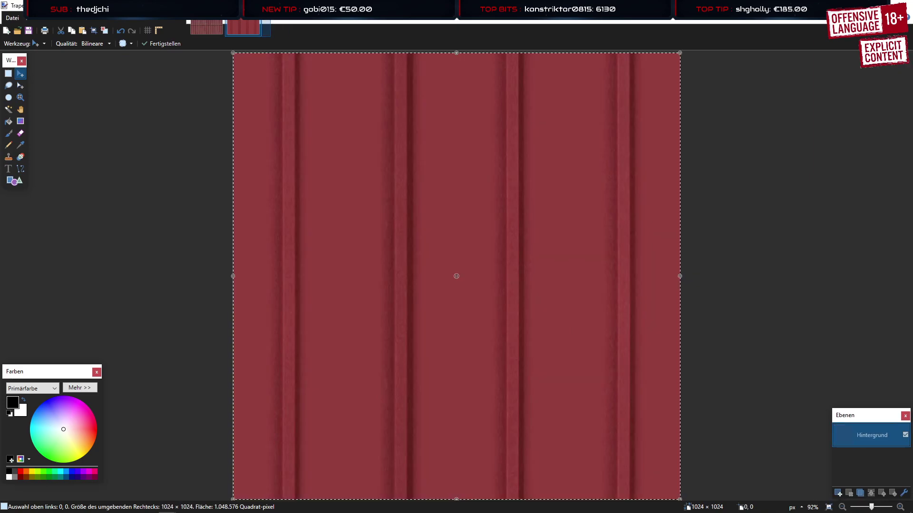
Close the open images and exit Paint.NET
click(257, 6)
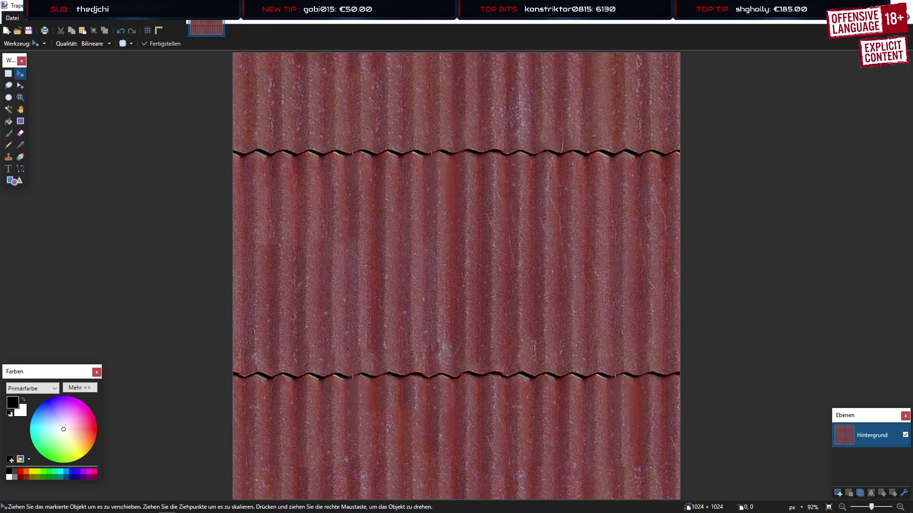
click(220, 6)
click(901, 5)
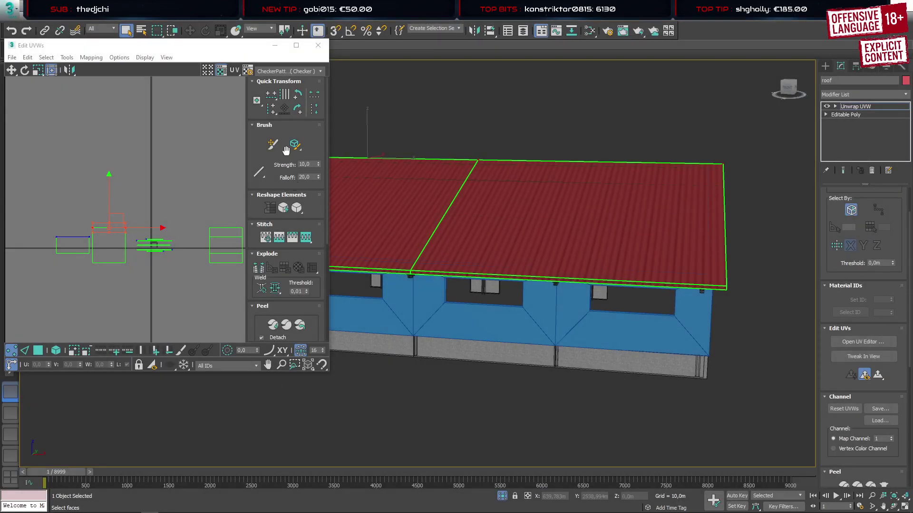
Close the UV editing window and orbit to look down on the roof
click(319, 45)
mouse_move(441, 230)
alt+middle_down()
mouse_move(450, 261)
mouse_move(449, 234)
mouse_move(438, 231)
alt+middle_up()
scroll(611, 262, up, 5)
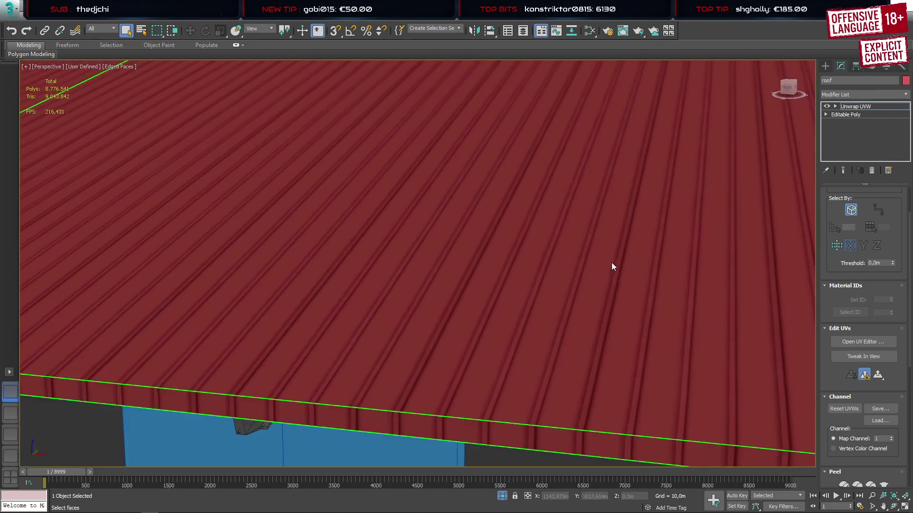
scroll(612, 266, down, 5)
Reload the Map #632 Trapezblech bitmap in the Slate Material Editor, then close the editor
key(m)
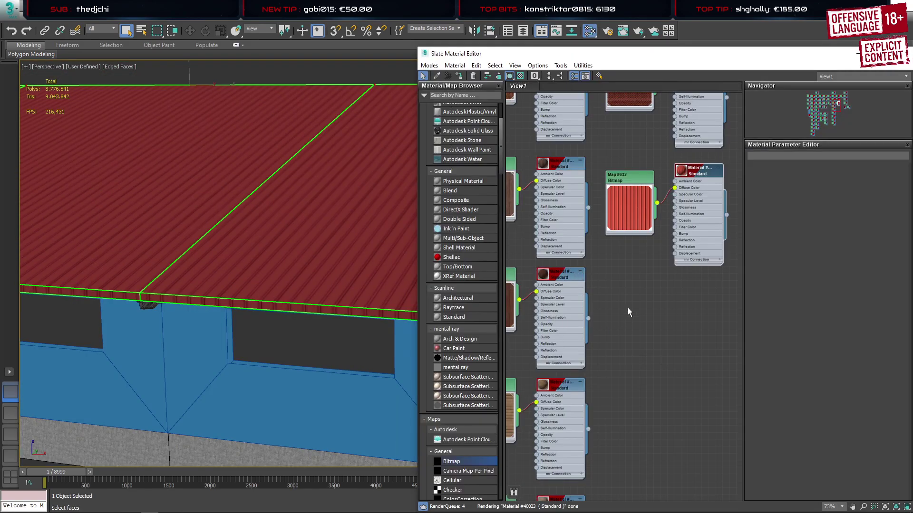
double_click(637, 184)
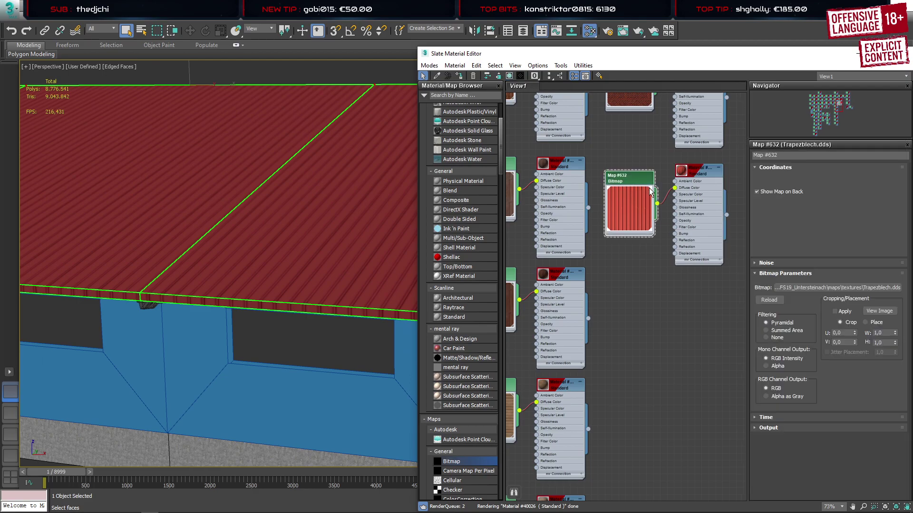
click(770, 300)
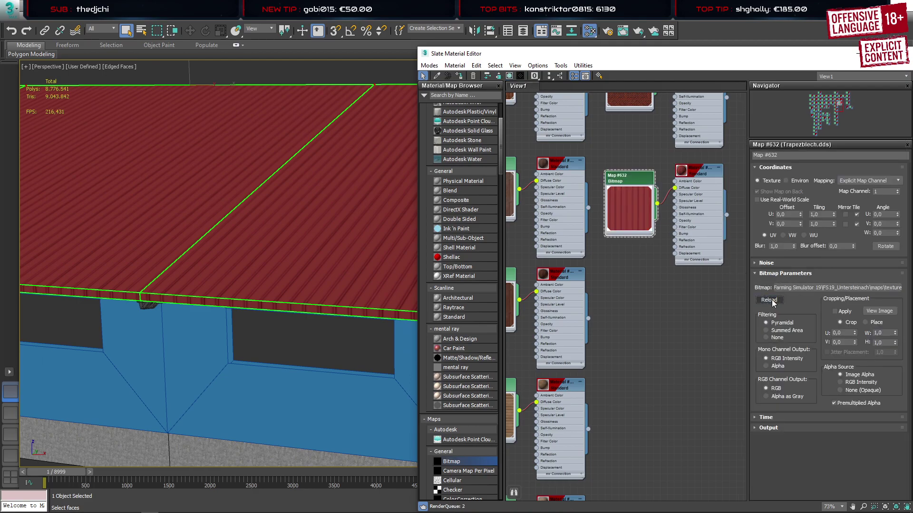
click(905, 57)
Orbit and zoom to a top-down view of the red ribbed roof
scroll(466, 245, down, 4)
alt+middle_drag(503, 269, 546, 261)
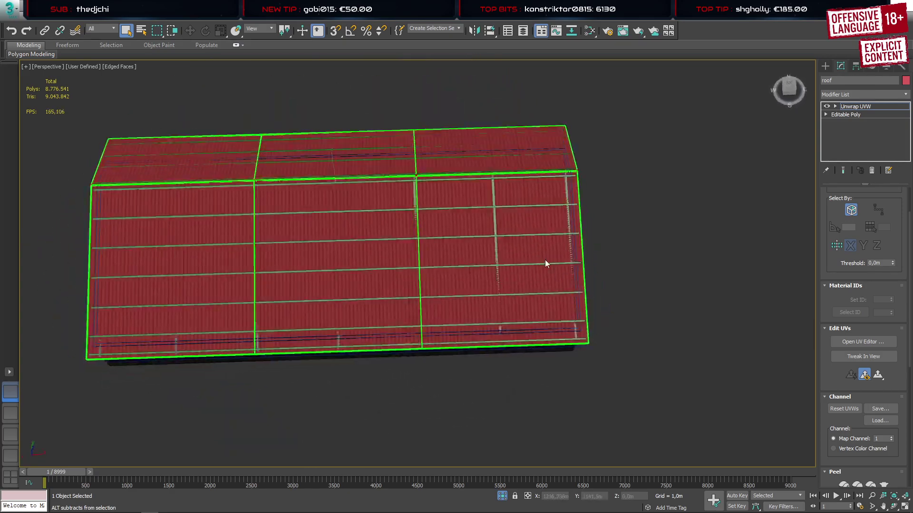
scroll(495, 184, up, 5)
scroll(514, 219, down, 10)
alt+middle_drag(477, 218, 481, 247)
scroll(488, 211, up, 6)
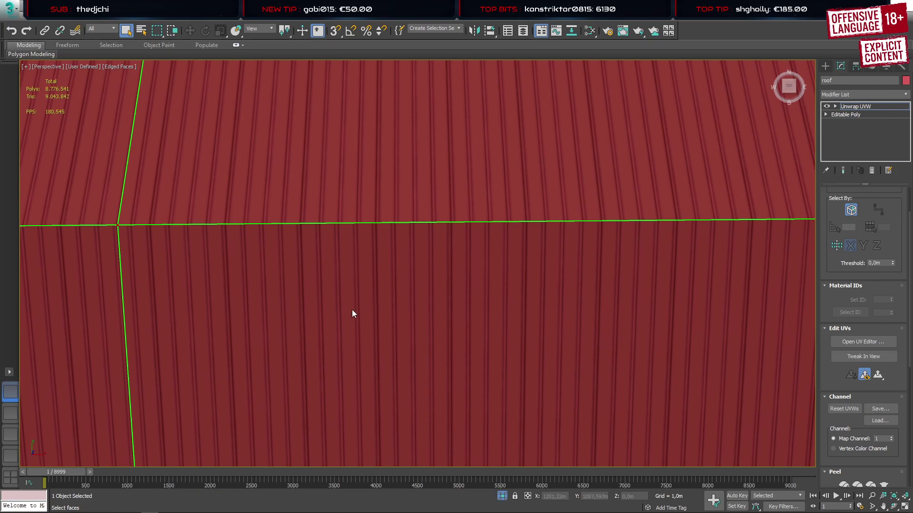
mouse_move(266, 498)
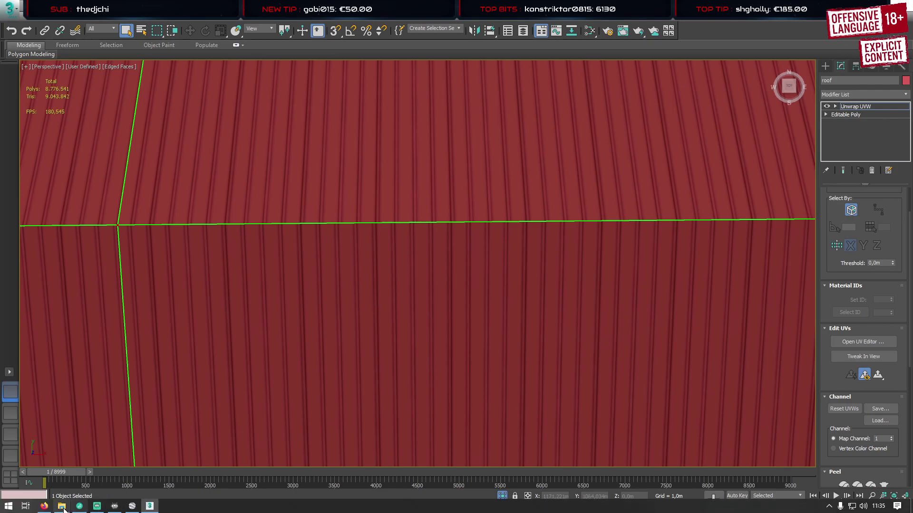
In the roof's UV editor, planar-map the left square shell and the stacked shells in face mode
click(863, 342)
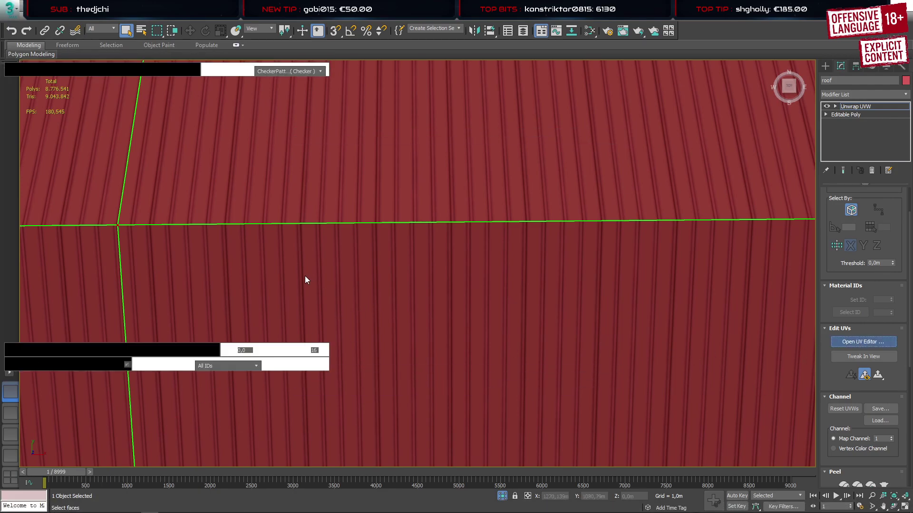
middle_drag(177, 297, 142, 297)
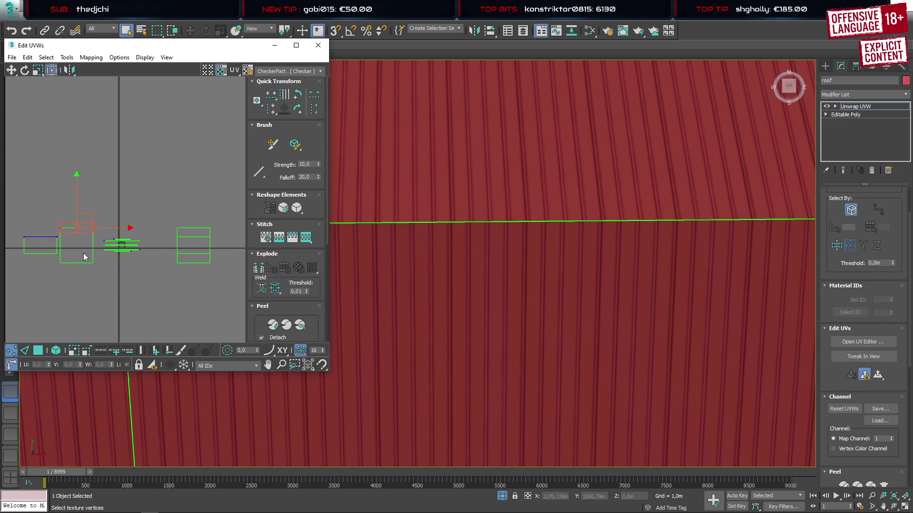
key(3)
middle_drag(81, 291, 121, 291)
click(115, 239)
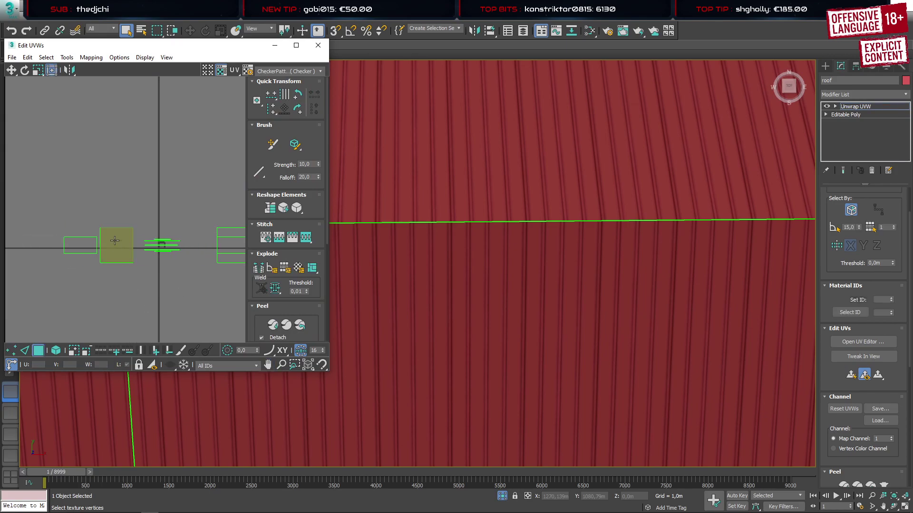
key(Return)
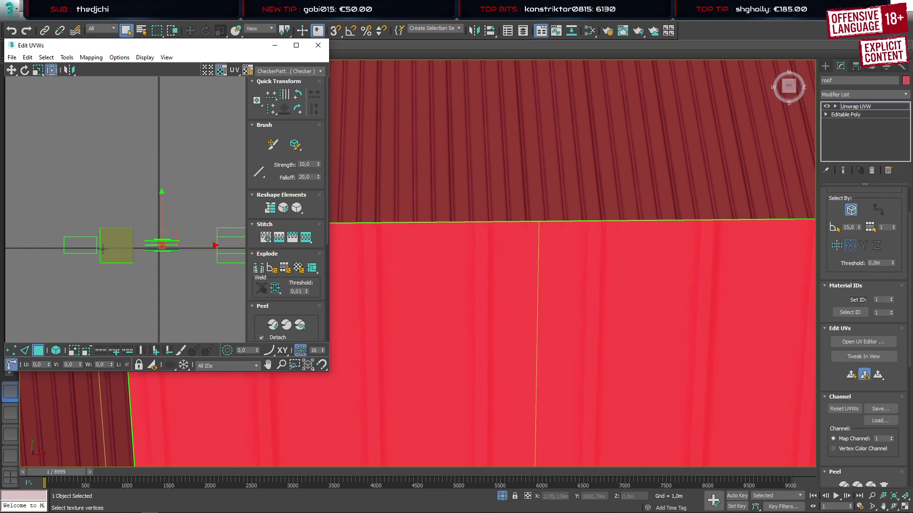
click(123, 251)
key(Return)
click(123, 251)
key(Return)
Planar-map the remaining left-hand shells and the right UV shell
click(90, 249)
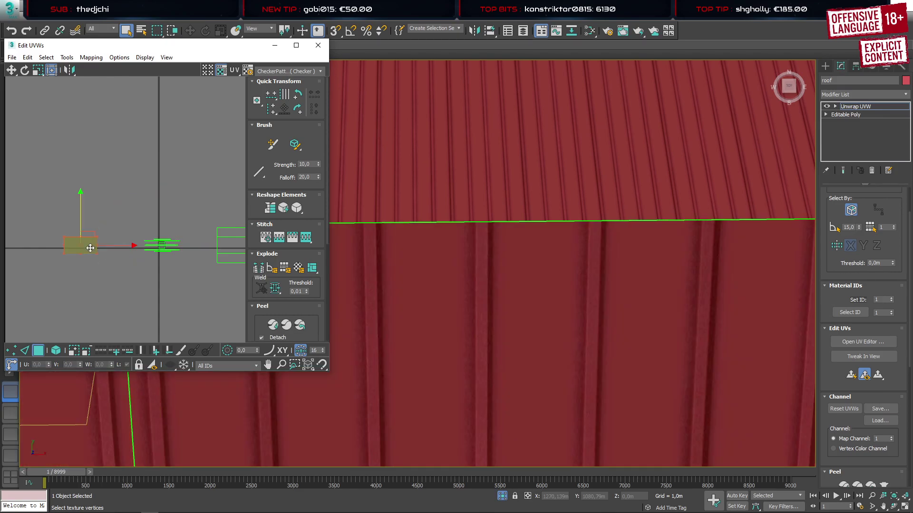
key(Return)
click(90, 248)
key(Return)
click(90, 248)
key(Return)
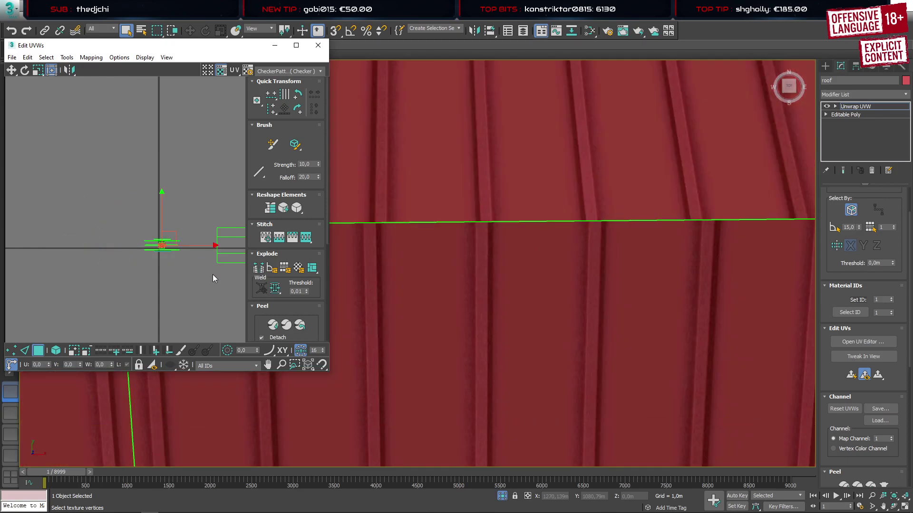
middle_drag(212, 278, 121, 278)
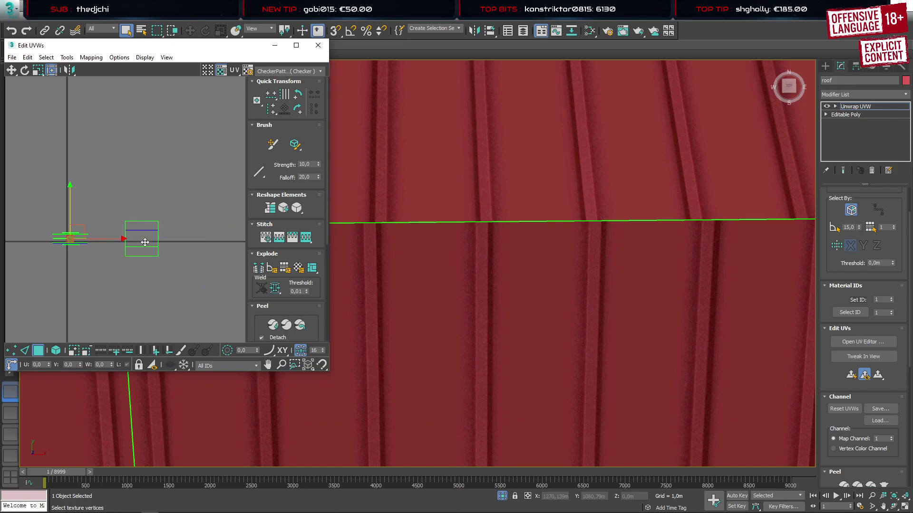
click(145, 242)
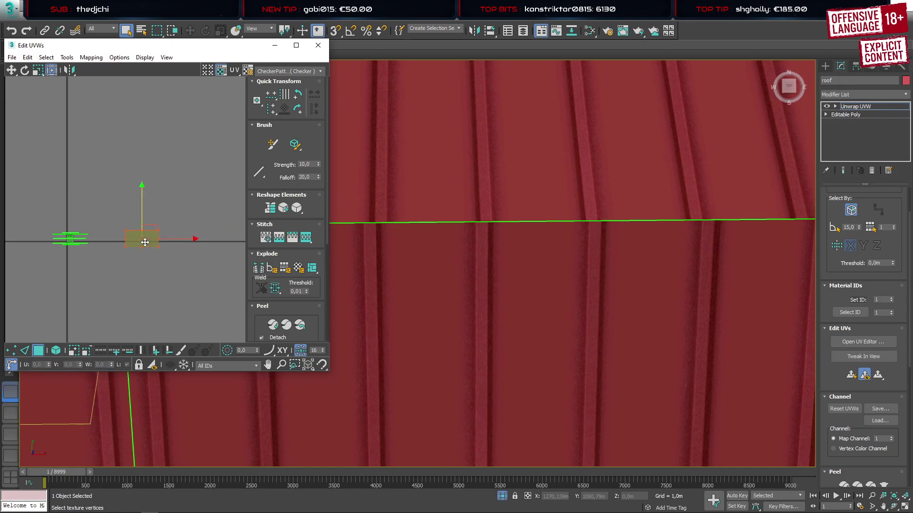
key(Return)
Select all UV faces and pack the shells into a square with Arrange Elements
click(146, 244)
key(ctrl+a)
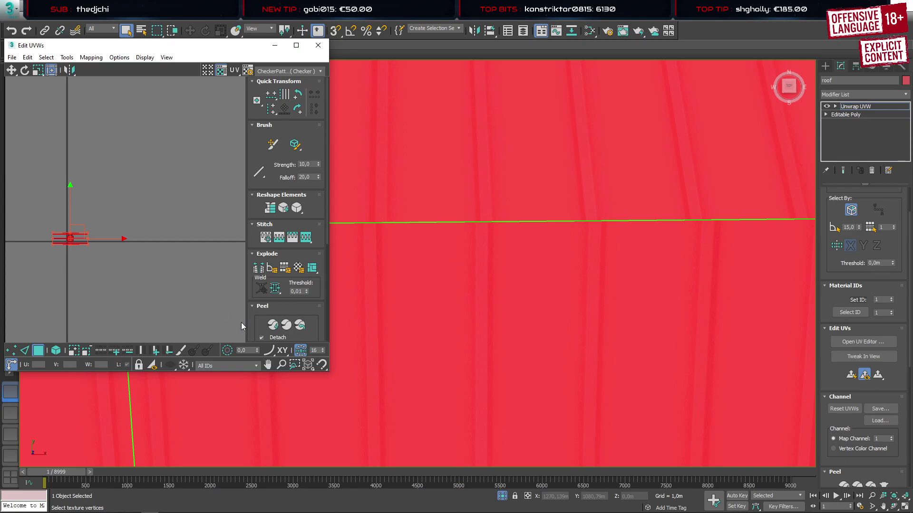
scroll(249, 315, down, 5)
click(257, 273)
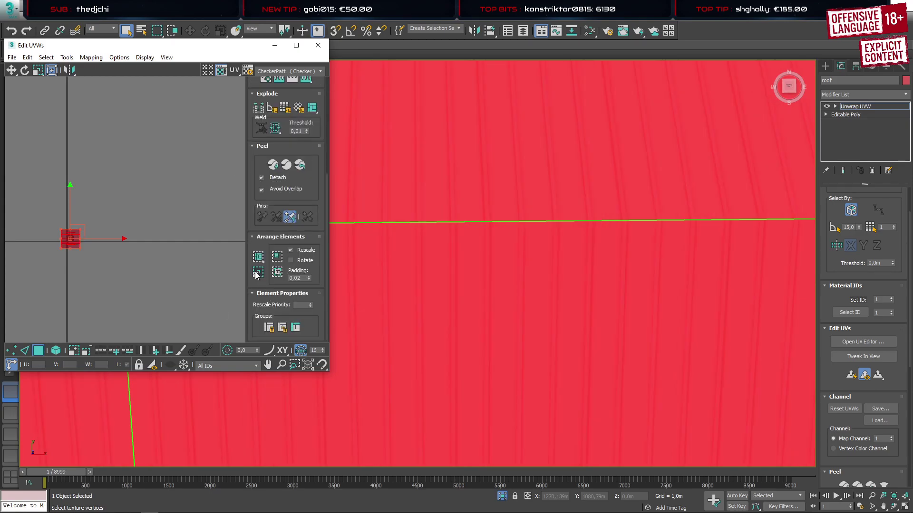
click(158, 251)
scroll(71, 242, up, 8)
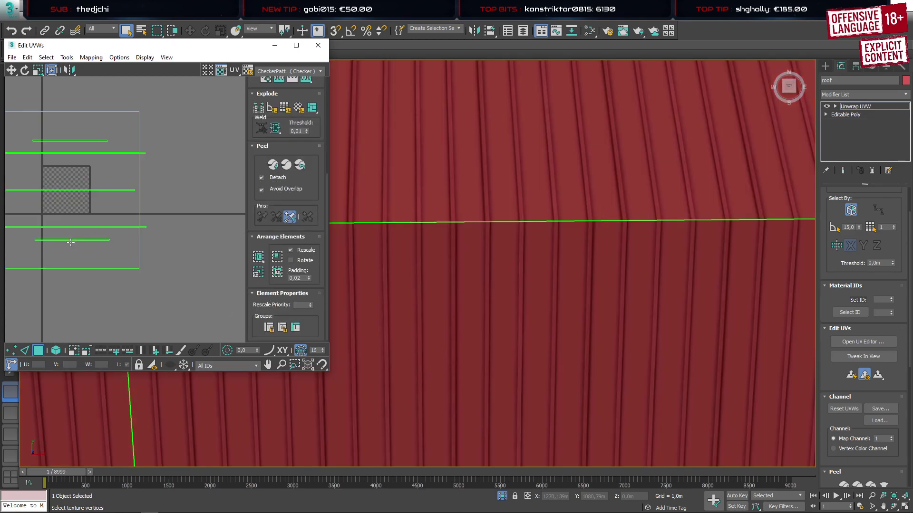
scroll(70, 243, down, 2)
Select several roof faces in the viewport to check their texture mapping
middle_drag(679, 249, 500, 249)
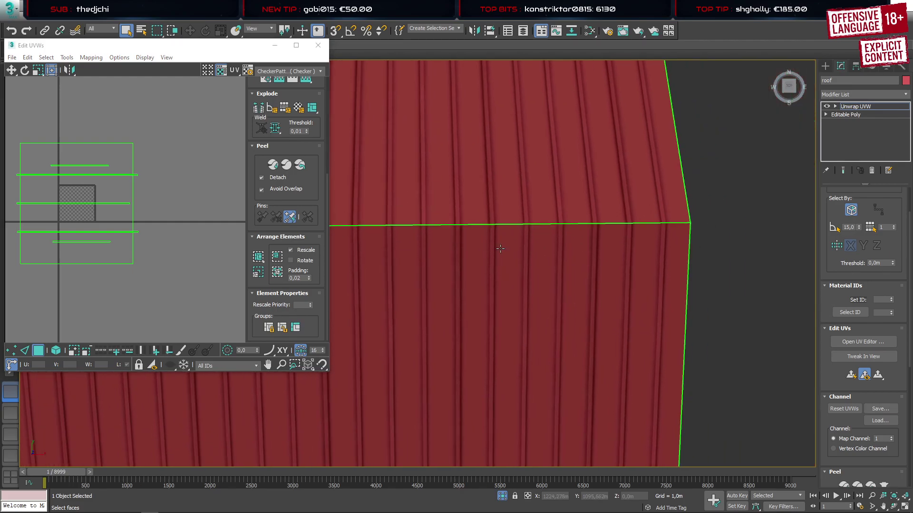
scroll(500, 249, up, 5)
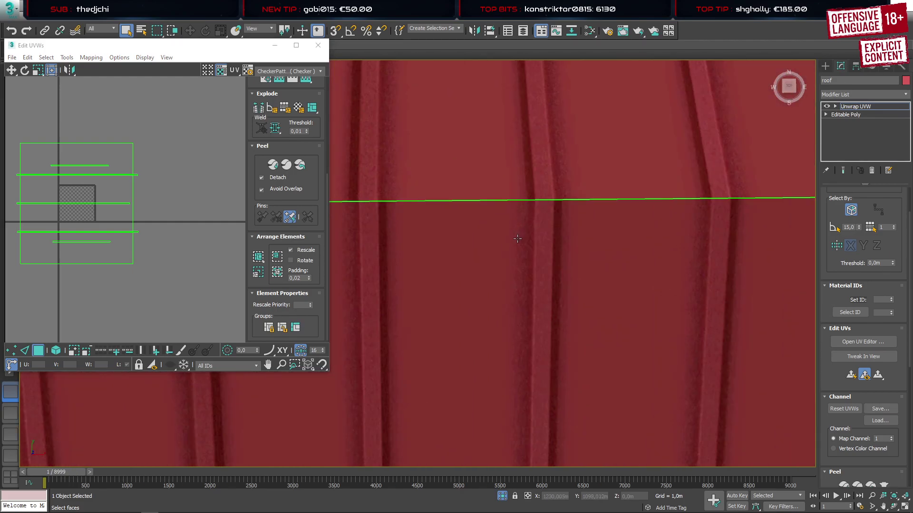
scroll(518, 239, down, 5)
click(506, 312)
scroll(611, 292, down, 5)
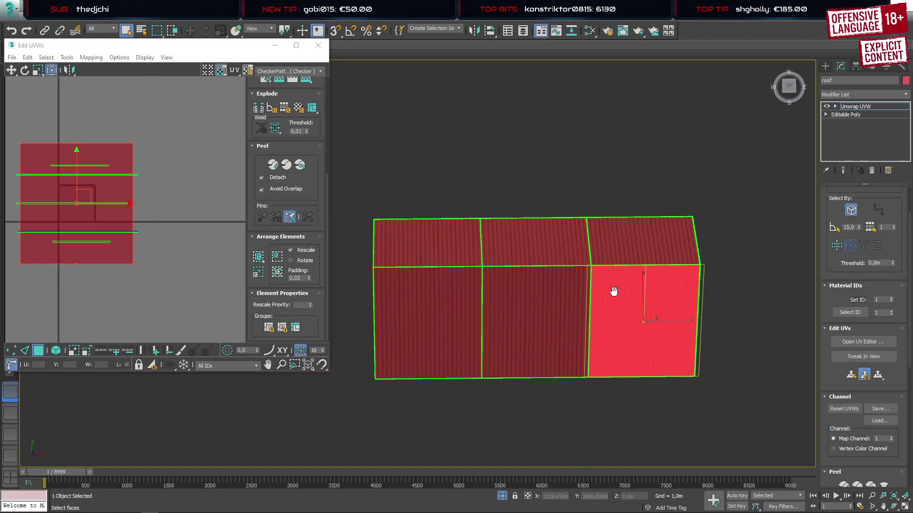
middle_drag(611, 291, 666, 292)
ctrl+click(578, 294)
ctrl+click(487, 291)
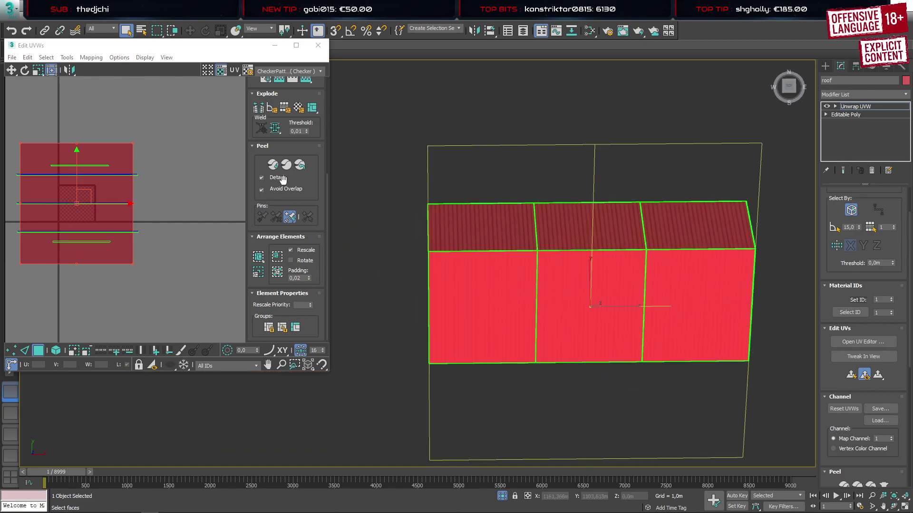
drag(251, 82, 249, 380)
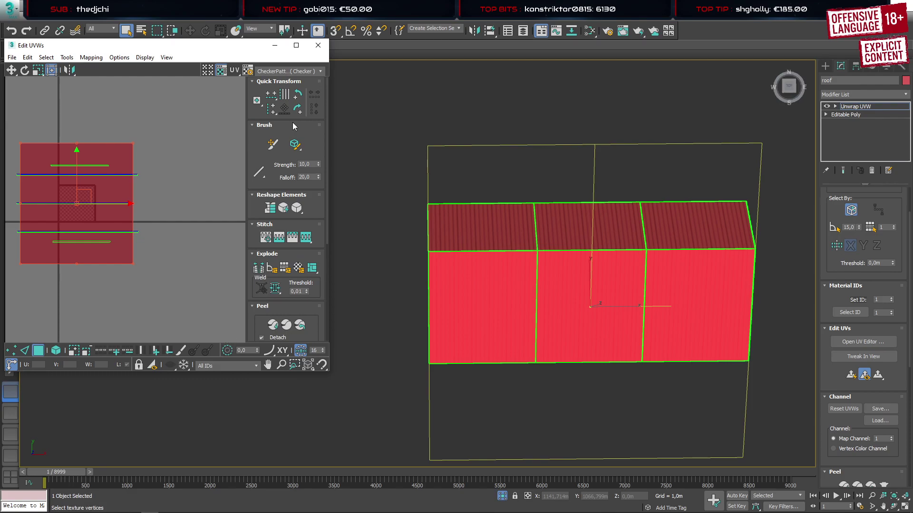
click(206, 227)
Orbit to a low front view of the roof's eave
scroll(536, 189, up, 10)
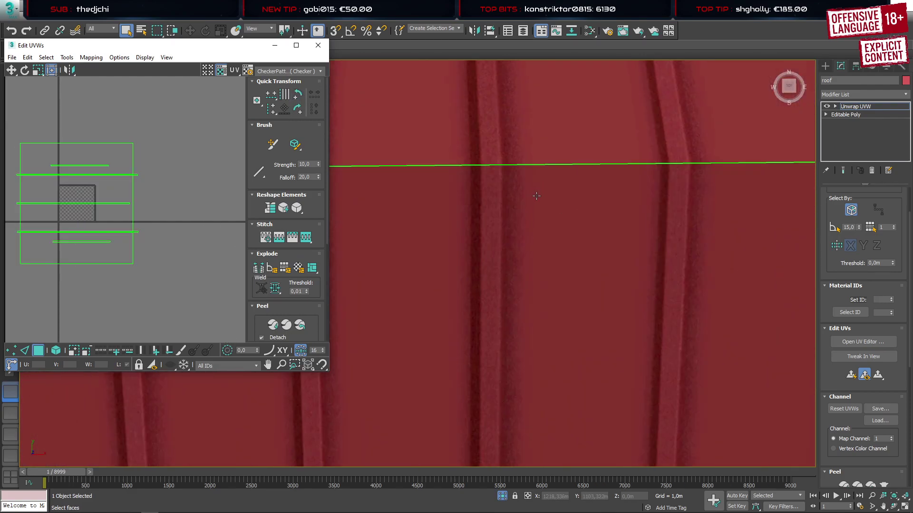
scroll(523, 233, down, 5)
alt+middle_drag(523, 293, 525, 216)
scroll(612, 331, up, 5)
scroll(614, 331, up, 5)
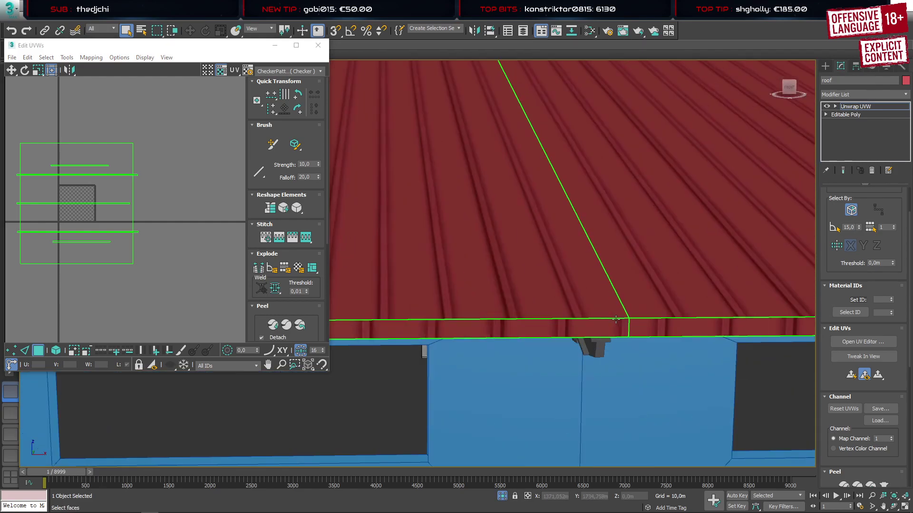
Select the roof's eave edge in edge mode and stitch its UVs to the neighbour
click(504, 285)
key(2)
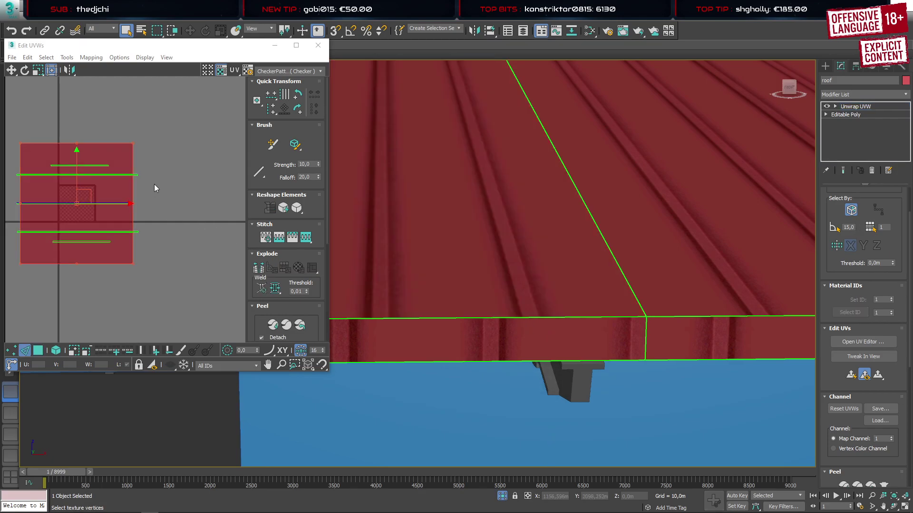
key(3)
click(455, 318)
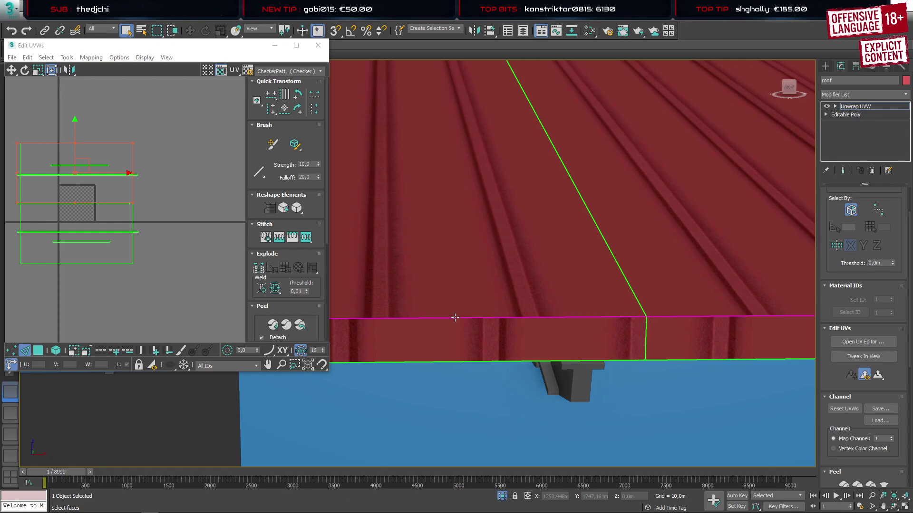
click(486, 312)
click(485, 319)
click(307, 238)
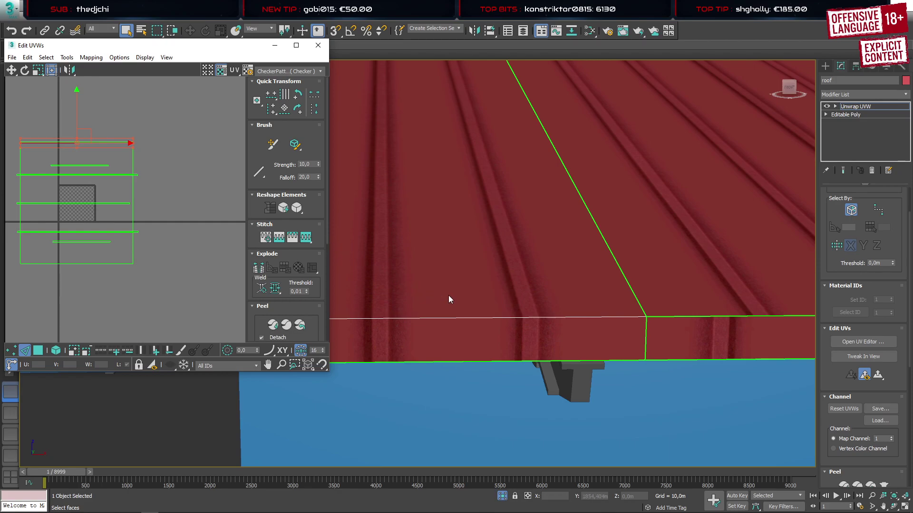
Stitch the right-hand and next eave edges to their neighbouring UV shells
scroll(449, 295, down, 2)
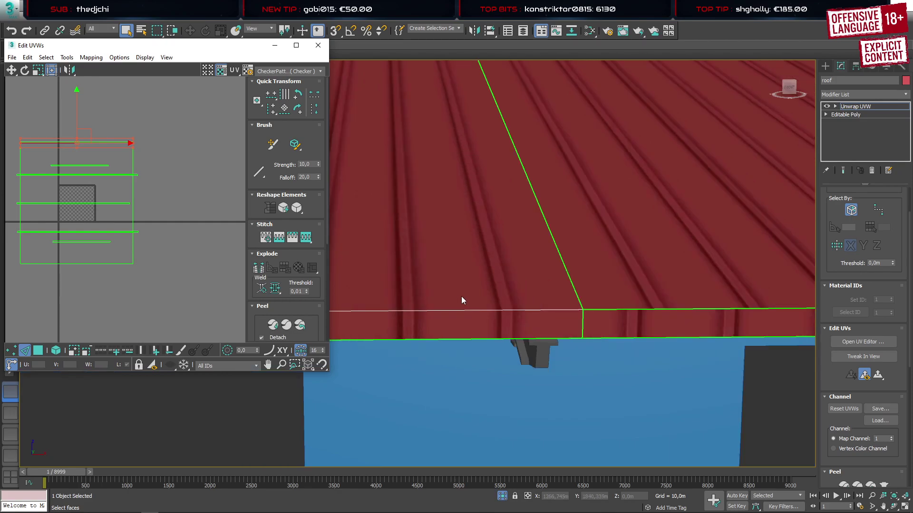
click(618, 310)
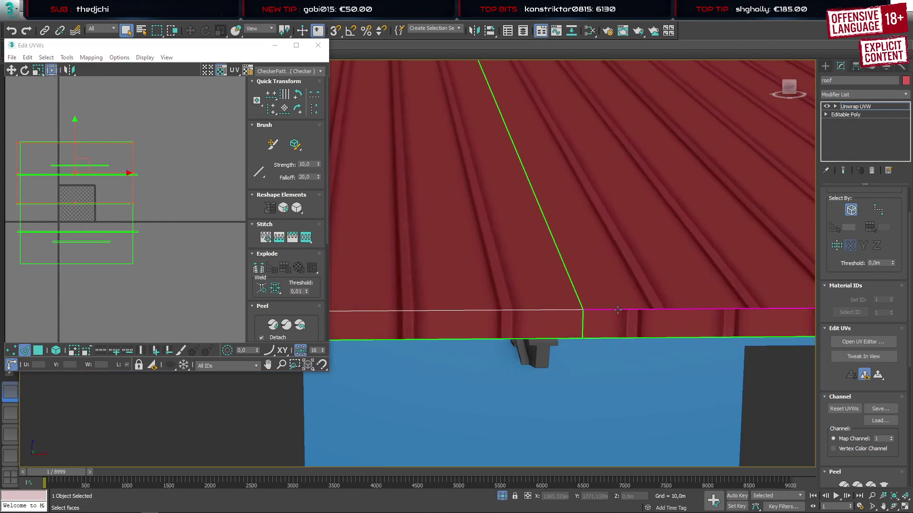
click(309, 240)
scroll(514, 295, down, 5)
scroll(573, 271, up, 5)
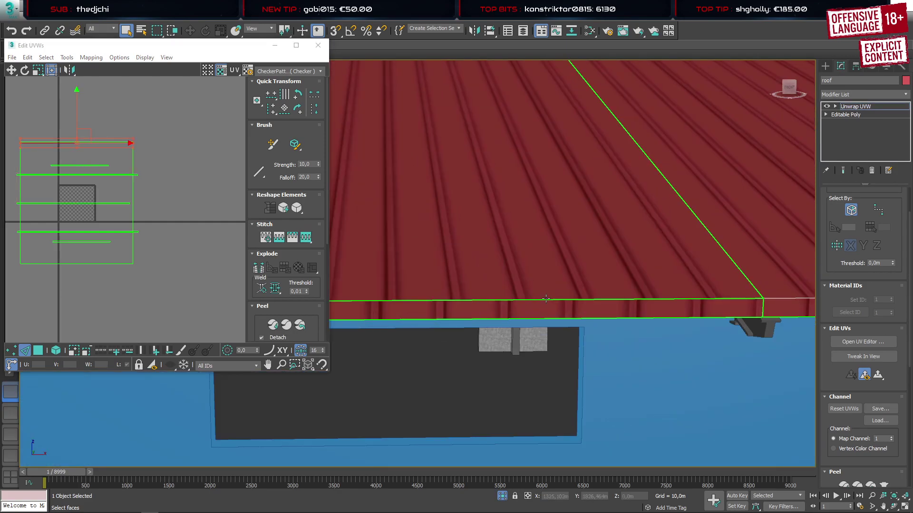
click(545, 299)
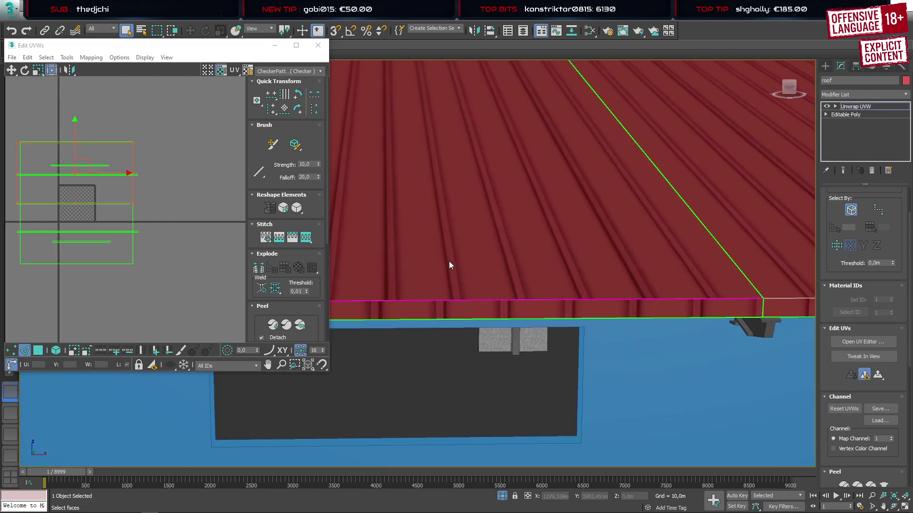
click(309, 239)
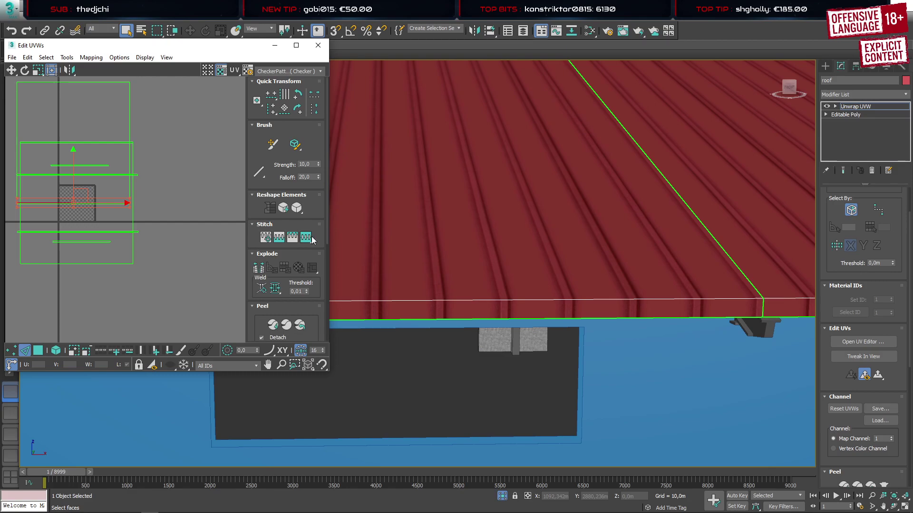
Stitch the roof's lower front edge, then undo it after comparing results
click(481, 298)
click(474, 301)
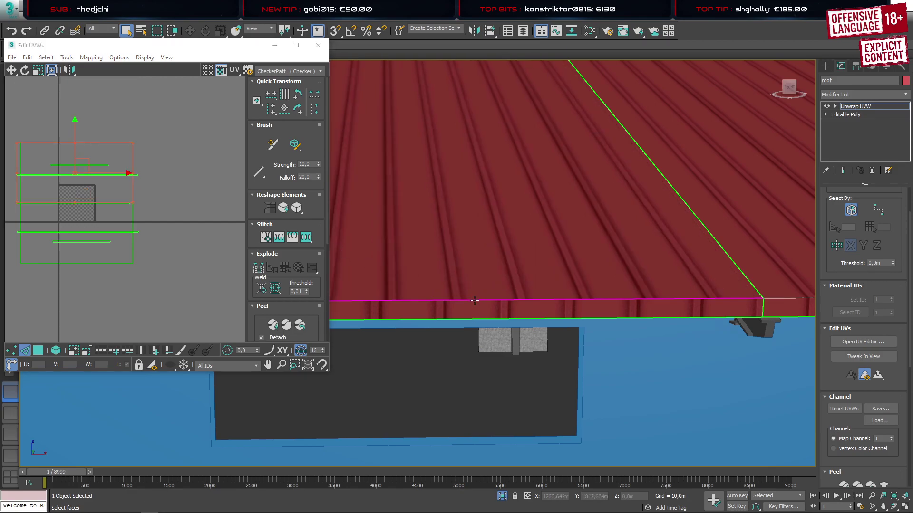
click(306, 237)
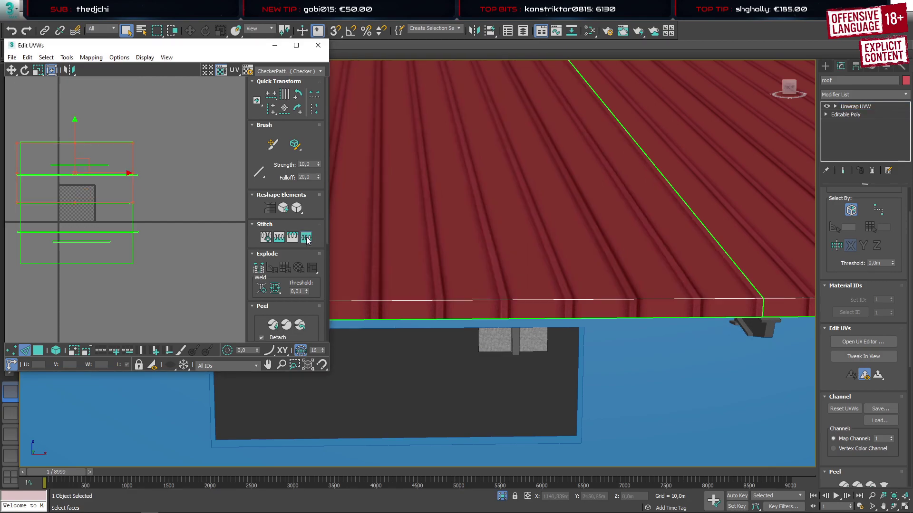
key(ctrl+z)
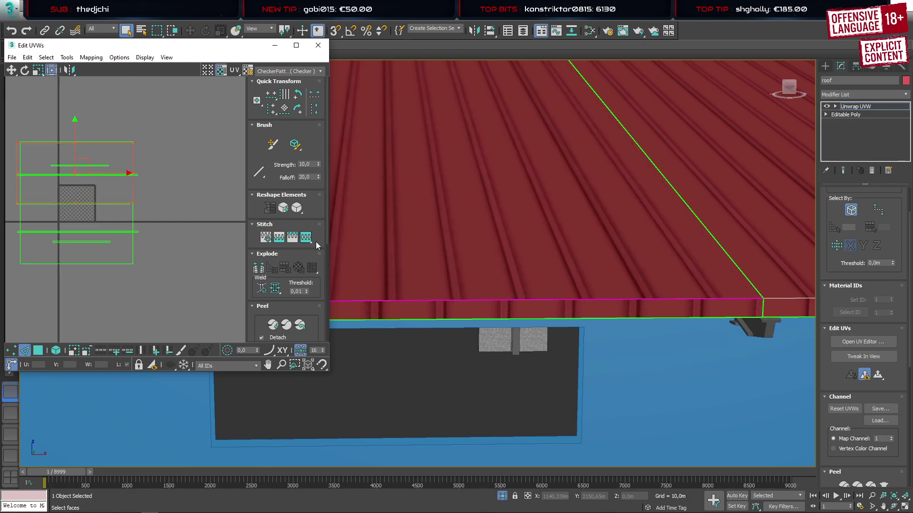
key(ctrl+y)
key(ctrl+z)
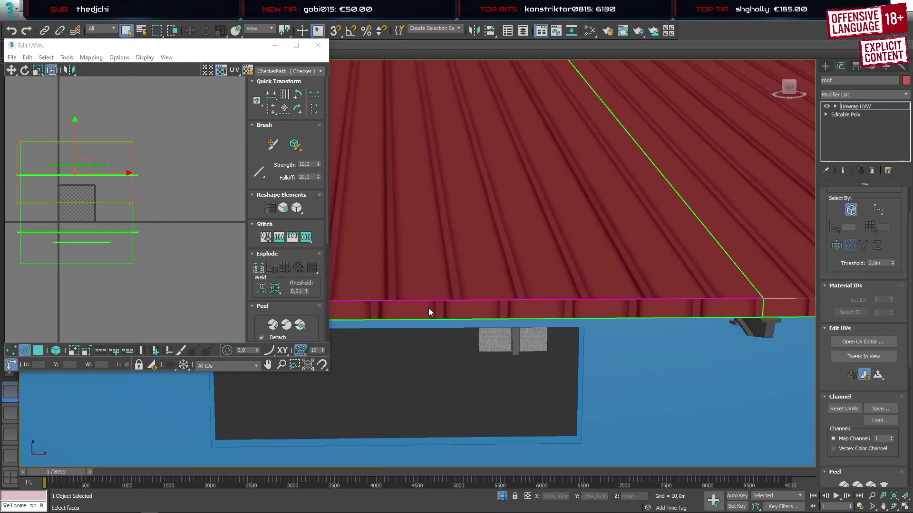
Drop the lower UV edge from the selection and Stitch: Custom the remaining edge
alt+drag(186, 248, 121, 165)
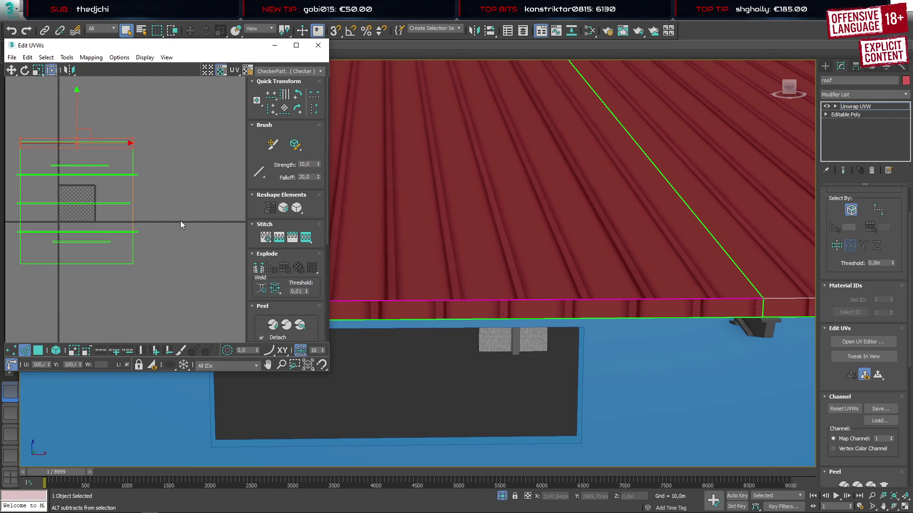
click(306, 238)
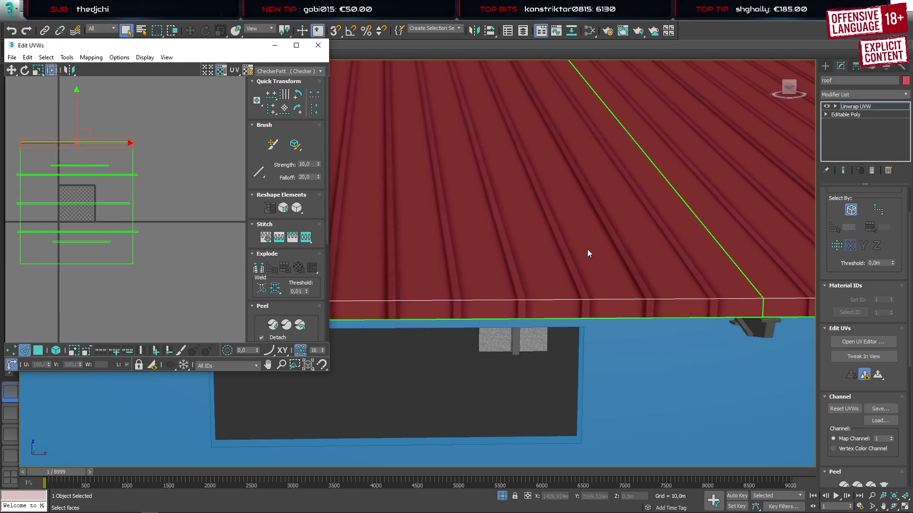
scroll(588, 250, down, 2)
click(208, 187)
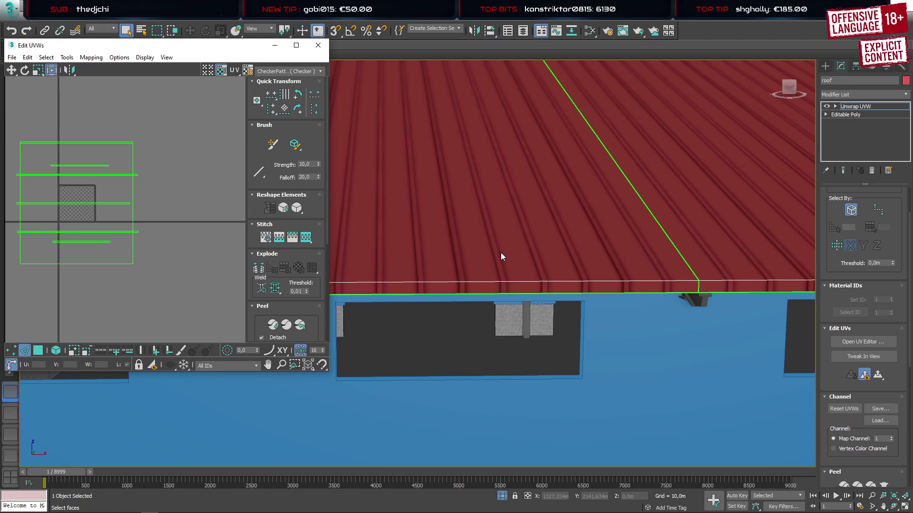
Stitch the UVs of the roof's upper front edge to the roof shell
scroll(514, 247, down, 10)
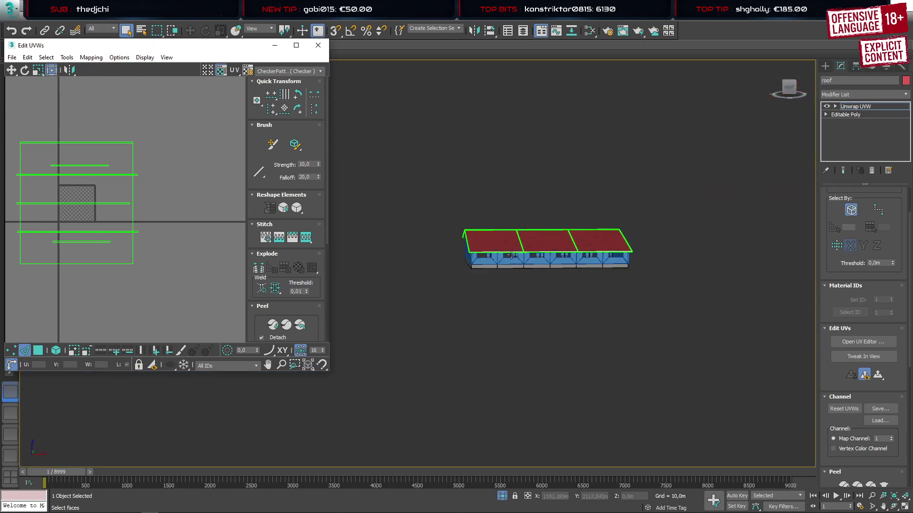
alt+middle_drag(512, 256, 613, 258)
scroll(617, 255, up, 10)
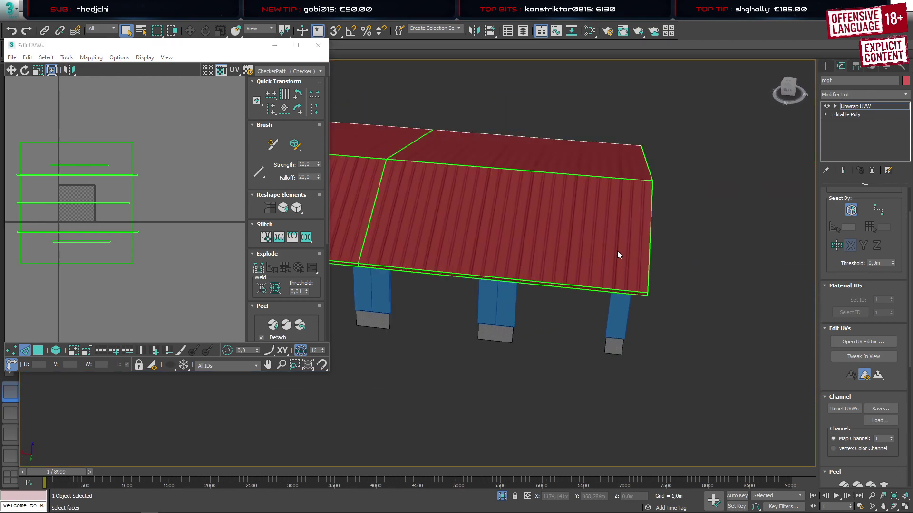
scroll(627, 277, up, 6)
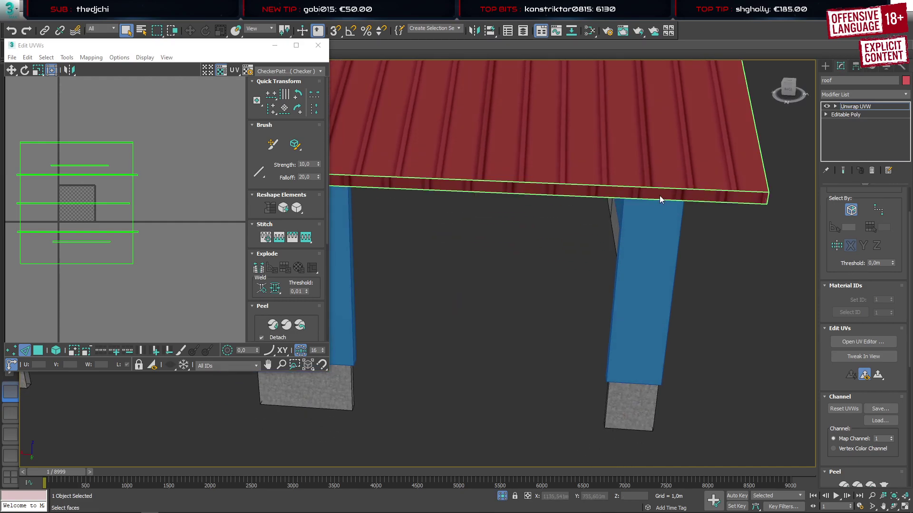
scroll(662, 190, up, 4)
click(663, 188)
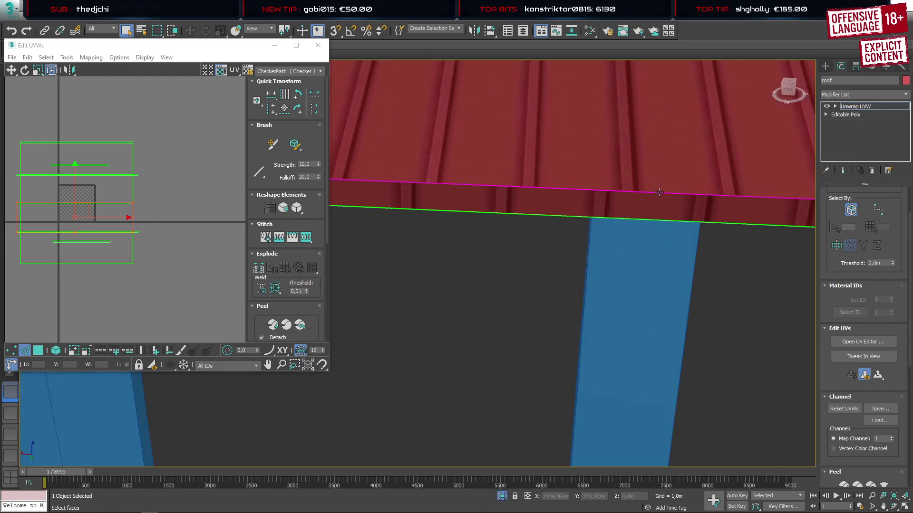
click(309, 239)
Stitch the roof's front edge UVs, then undo that stitch
scroll(434, 138, down, 8)
scroll(594, 187, up, 7)
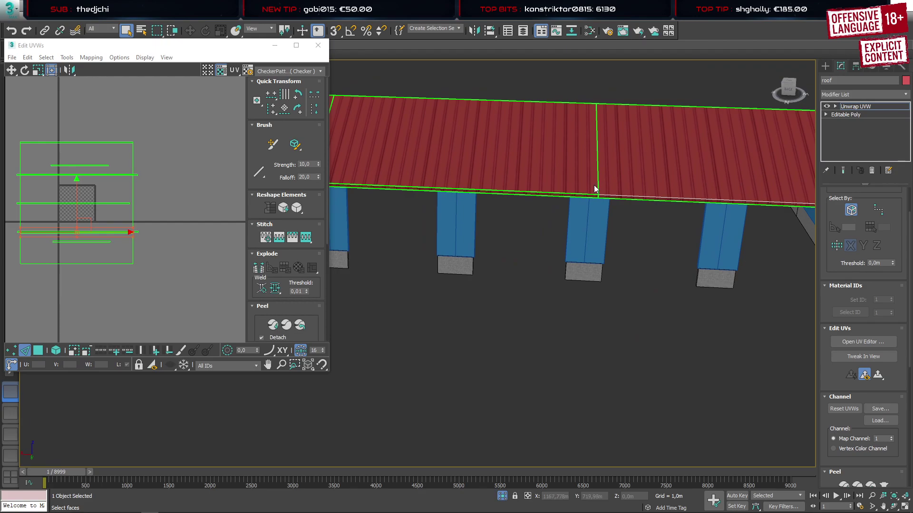
click(580, 261)
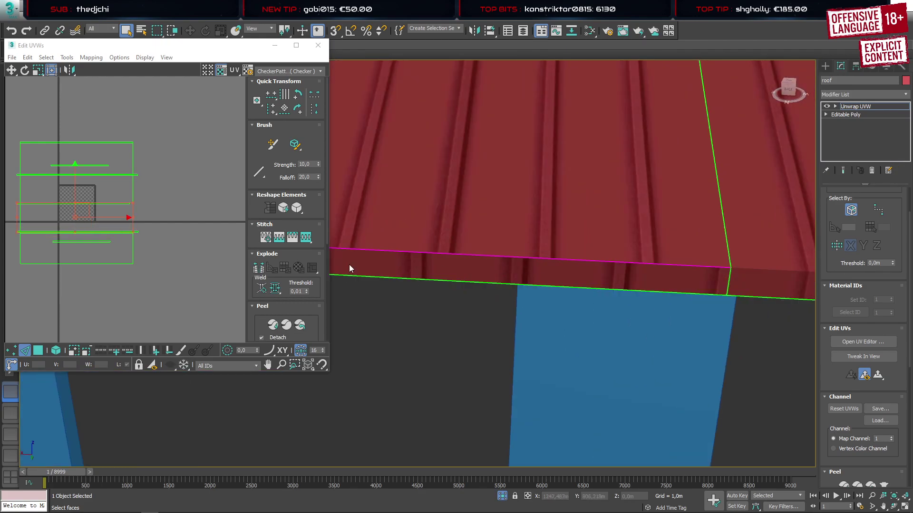
click(305, 239)
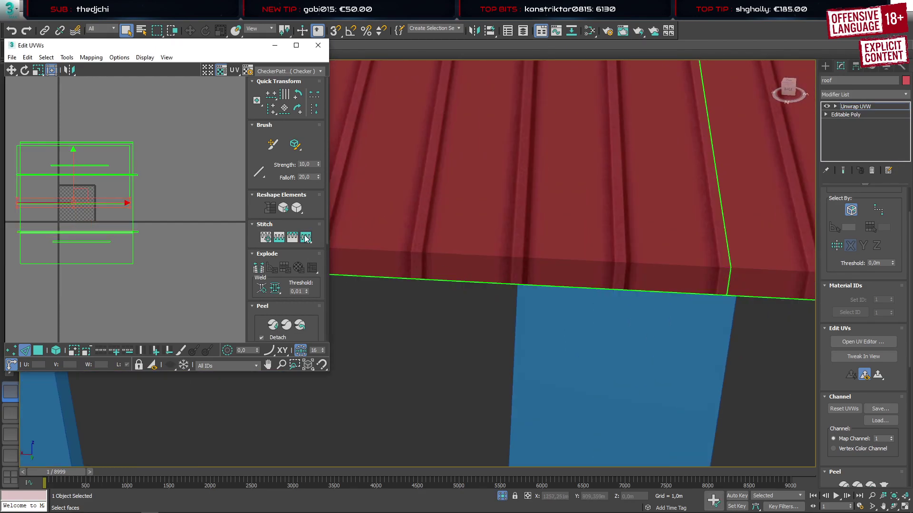
key(ctrl+z)
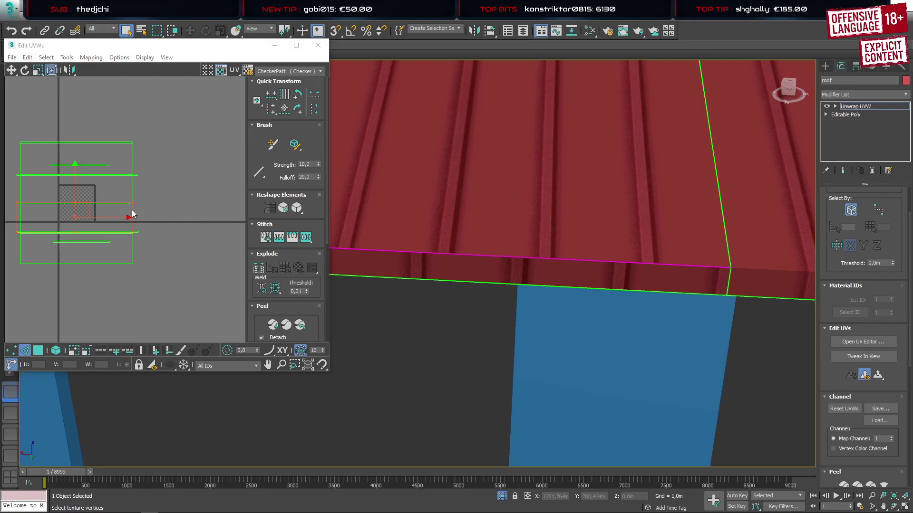
Stitch the roof's front edge again with the upper UV edge dropped from the selection
scroll(132, 210, up, 3)
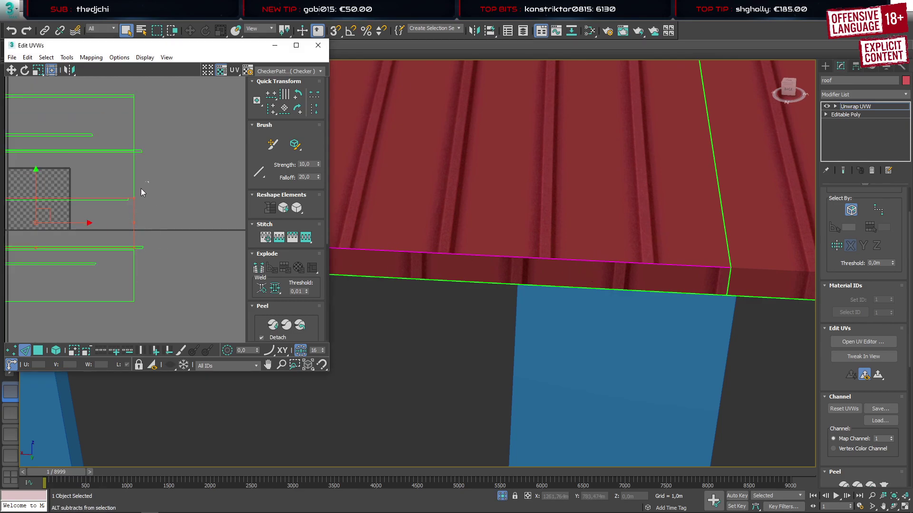
alt+drag(141, 189, 102, 209)
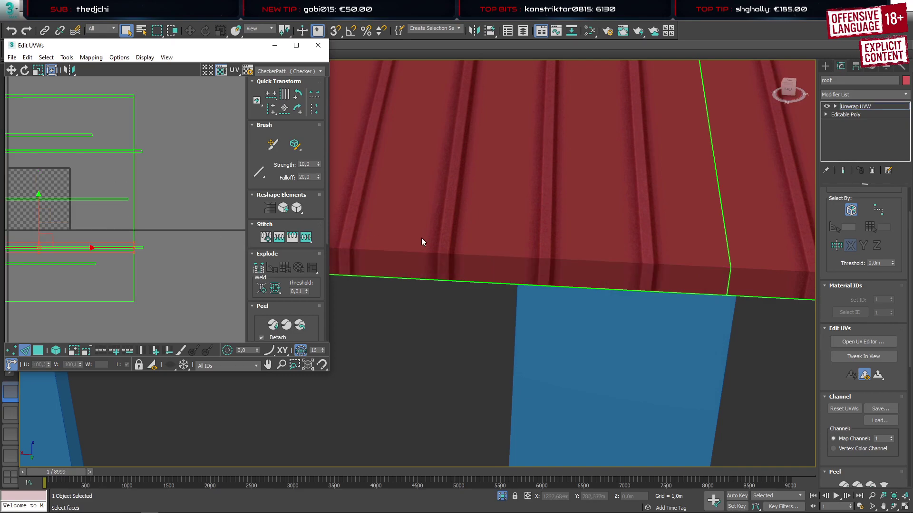
scroll(422, 241, down, 5)
scroll(612, 201, up, 5)
scroll(545, 208, up, 3)
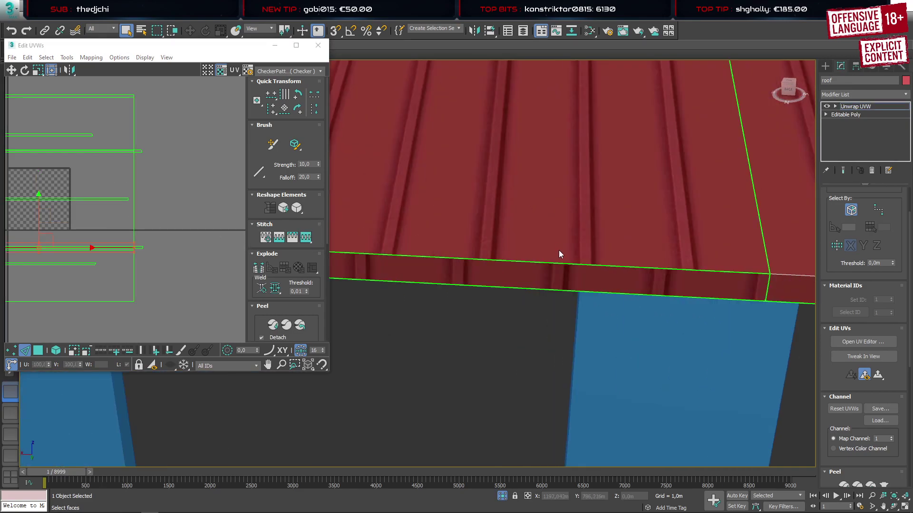
click(557, 265)
alt+drag(127, 196, 111, 206)
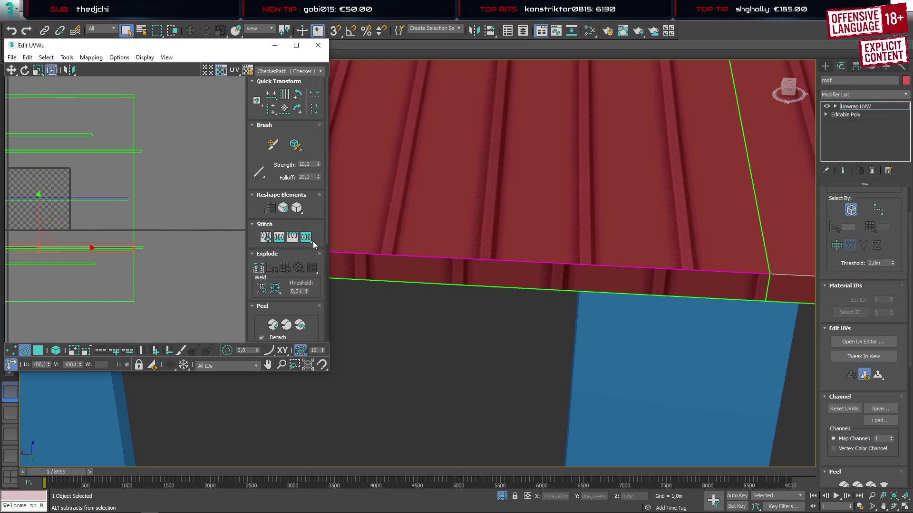
click(303, 237)
Stitch the lower edge on the roof's long side to its UV shell
scroll(529, 204, down, 5)
scroll(528, 204, down, 3)
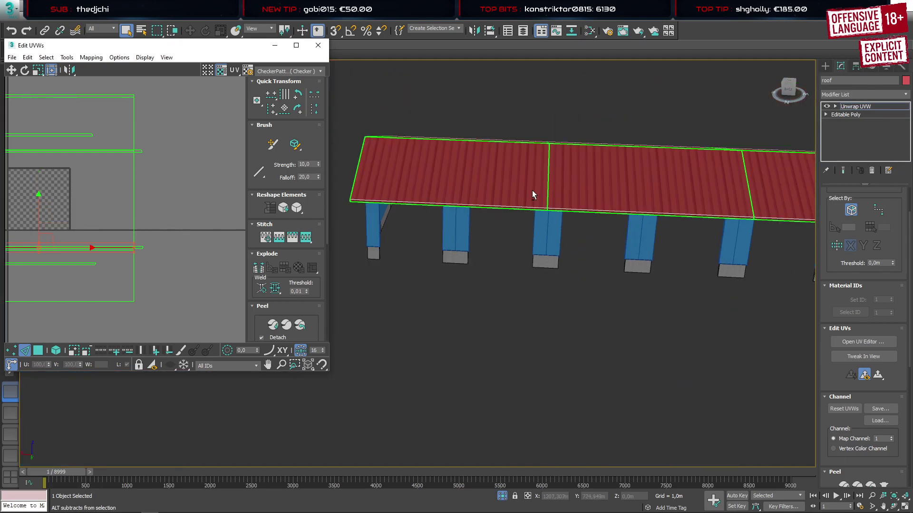
mouse_move(532, 190)
alt+middle_down()
mouse_move(538, 210)
mouse_move(542, 180)
mouse_move(549, 191)
alt+middle_up()
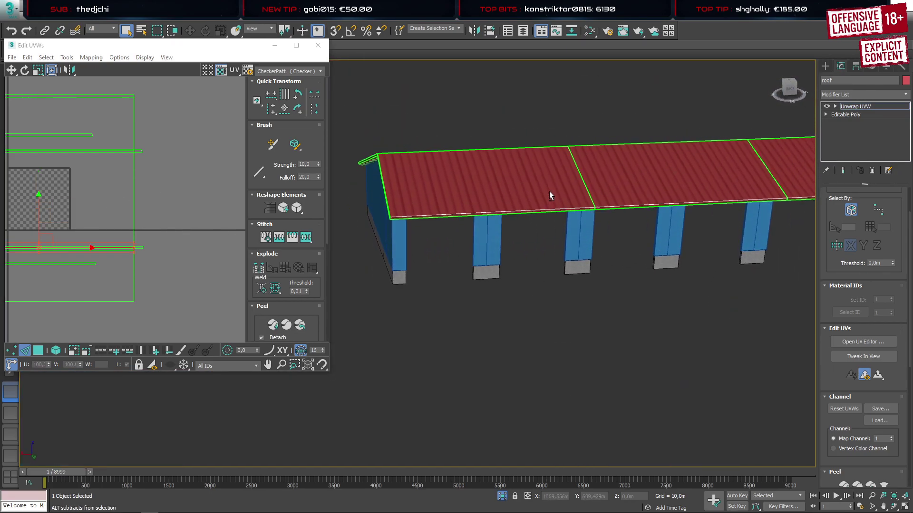
scroll(123, 215, down, 2)
scroll(458, 203, up, 5)
scroll(458, 203, down, 5)
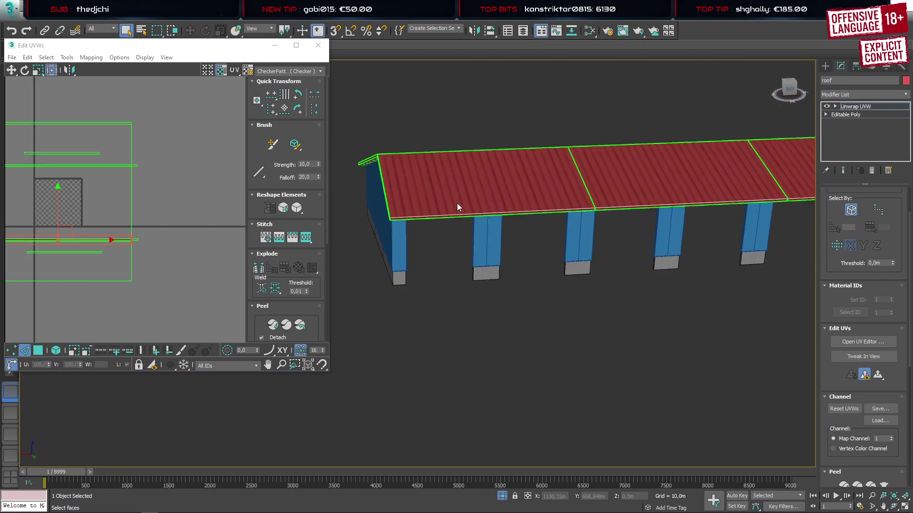
alt+middle_drag(457, 204, 524, 248)
scroll(527, 217, up, 8)
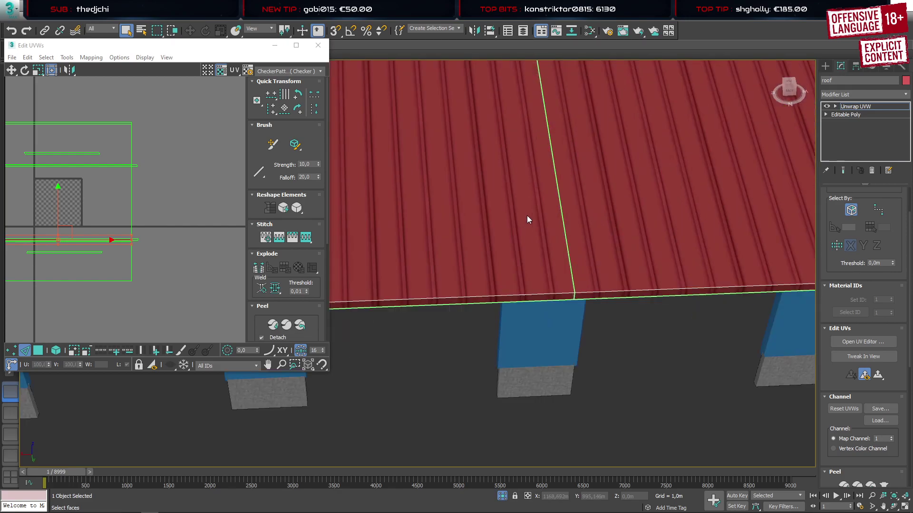
alt+middle_drag(538, 180, 613, 208)
scroll(613, 208, down, 4)
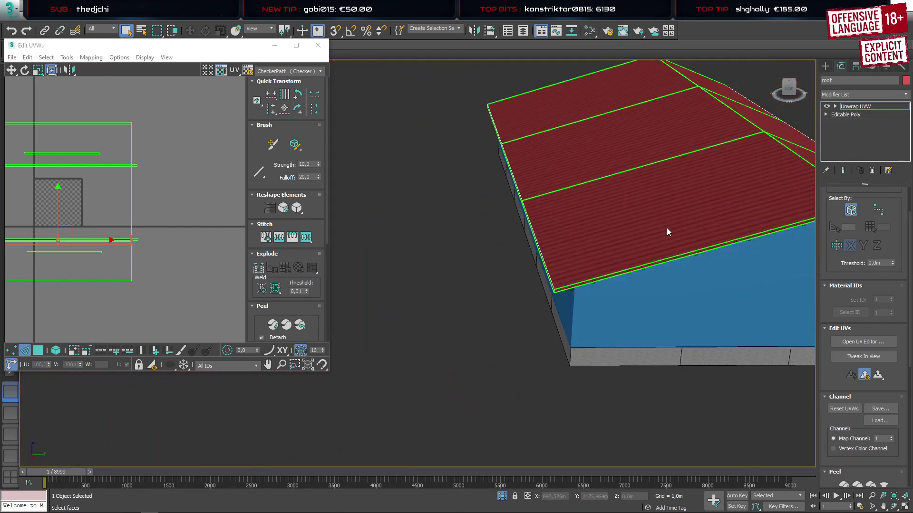
middle_drag(667, 229, 557, 221)
scroll(558, 238, up, 4)
click(566, 275)
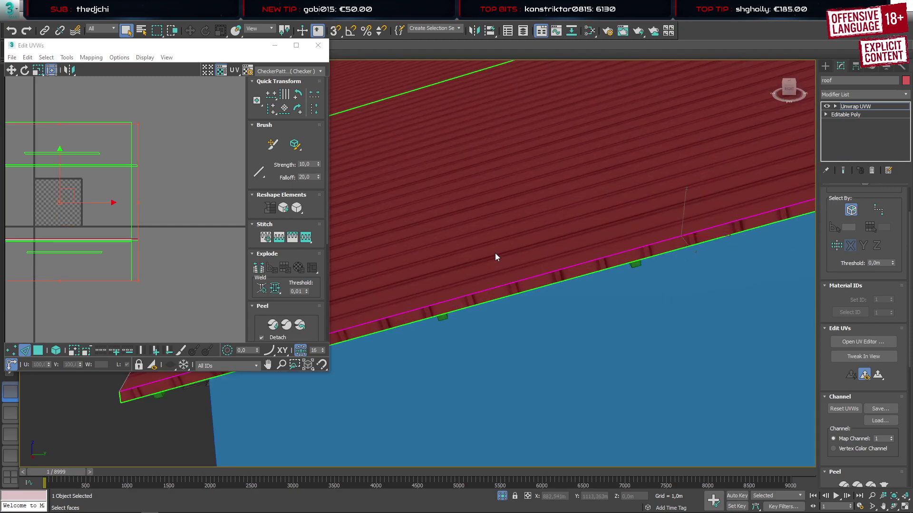
click(306, 242)
Orbit around the roof corner and gable end to check the stitched sheeting
scroll(619, 233, down, 4)
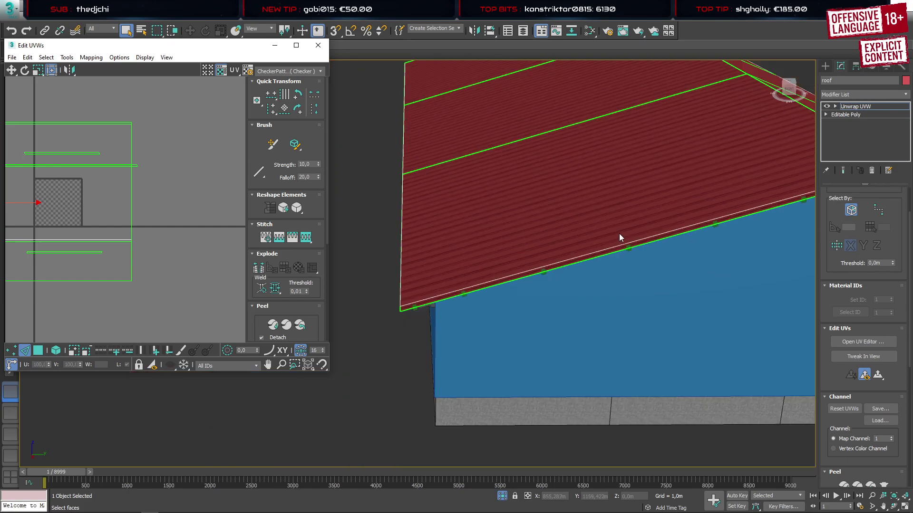
alt+middle_drag(620, 234, 658, 230)
scroll(715, 208, up, 5)
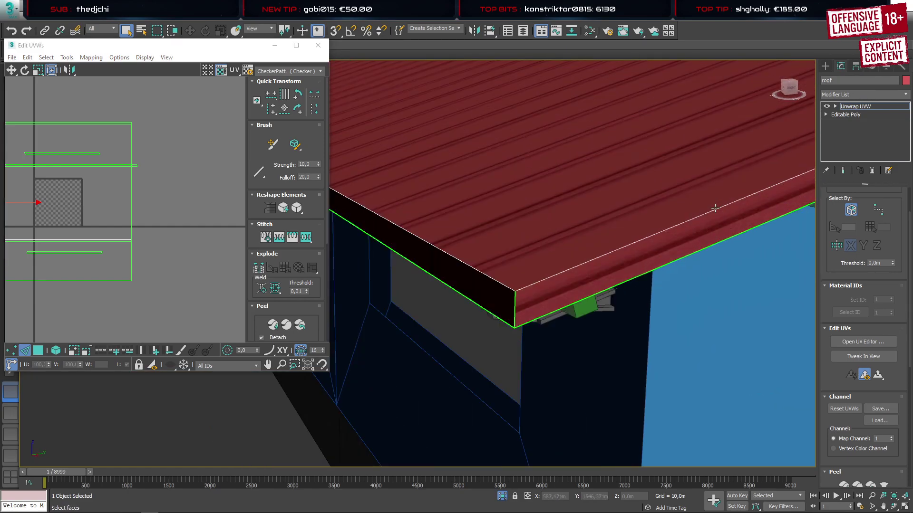
scroll(684, 226, down, 4)
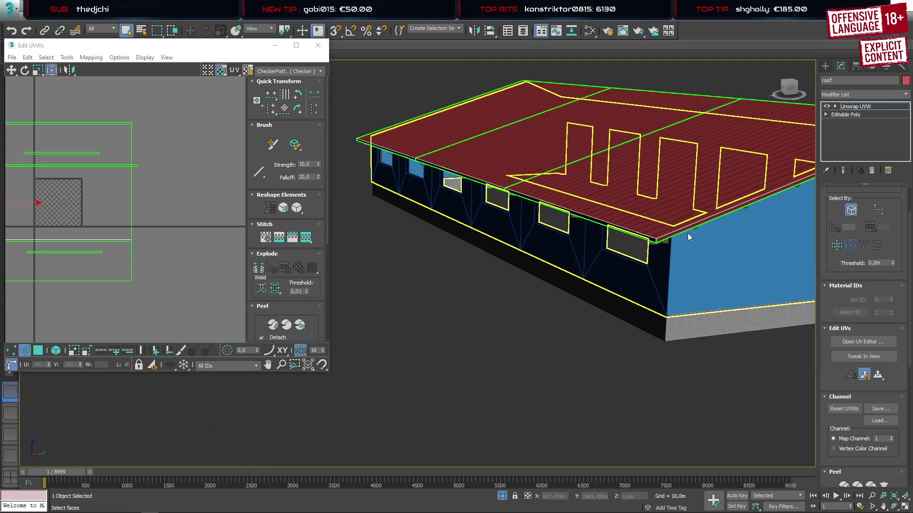
alt+middle_drag(711, 247, 674, 246)
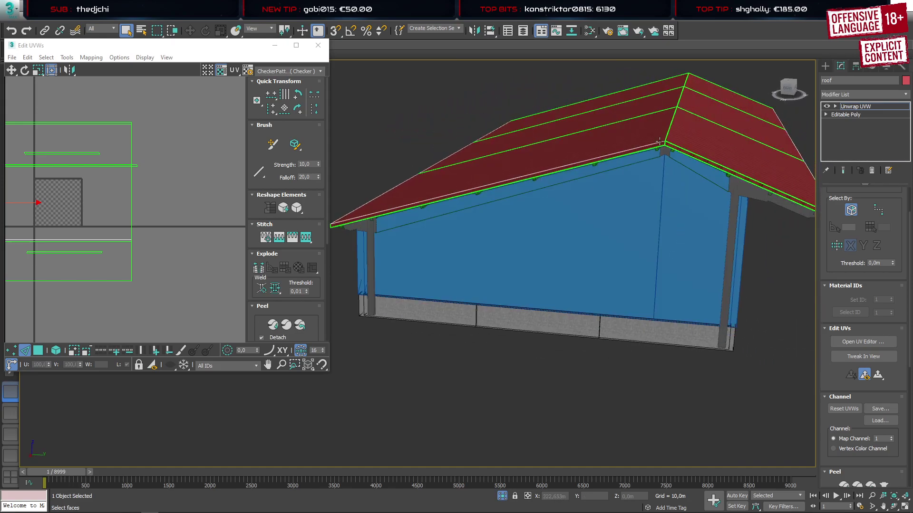
scroll(659, 141, up, 5)
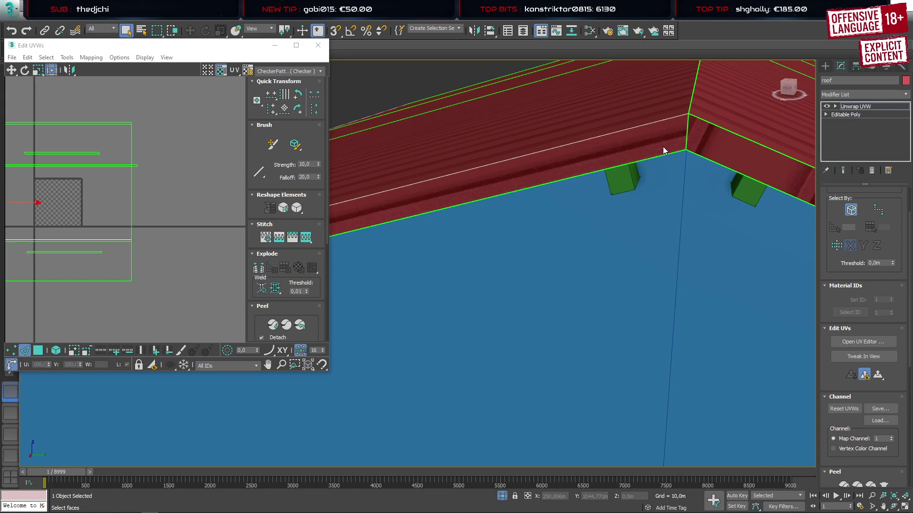
Undo the stitch and rotate the front edge strip's UVs by 90 degrees in face mode
key(ctrl+z)
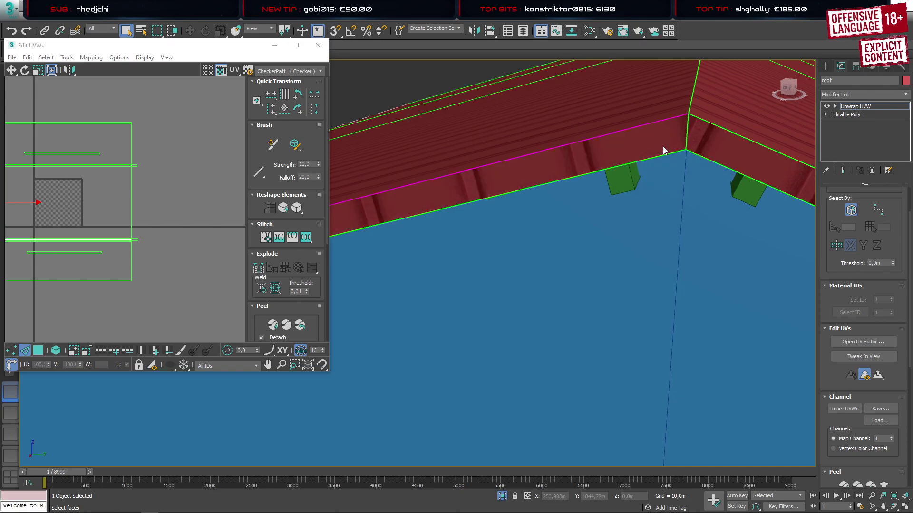
key(3)
click(557, 161)
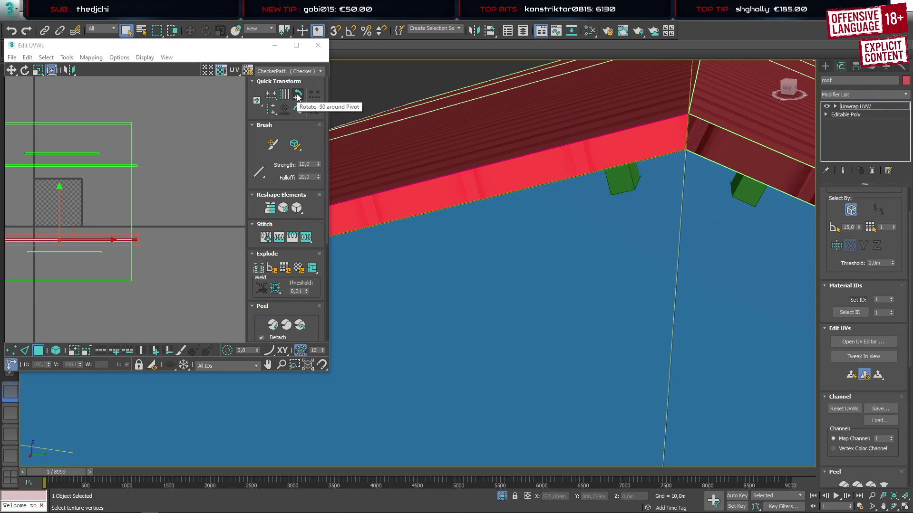
click(297, 96)
middle_drag(516, 149, 585, 168)
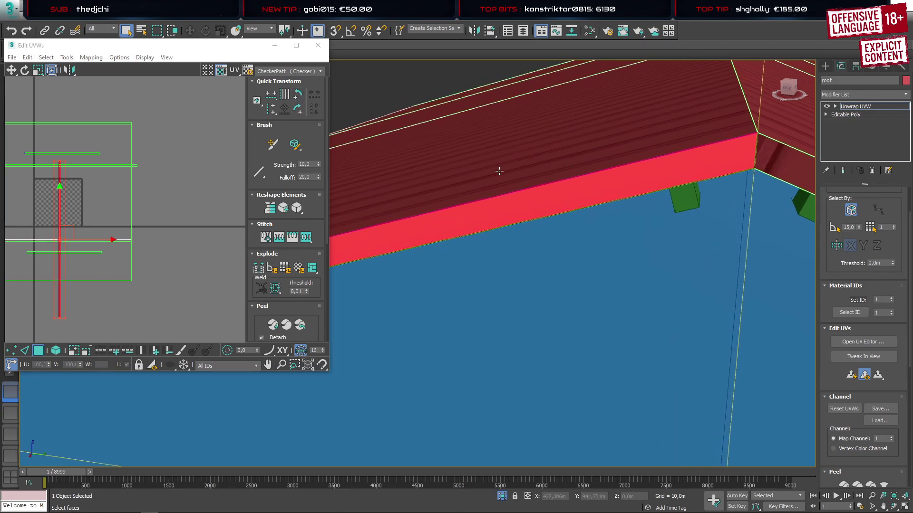
click(170, 206)
scroll(621, 169, down, 3)
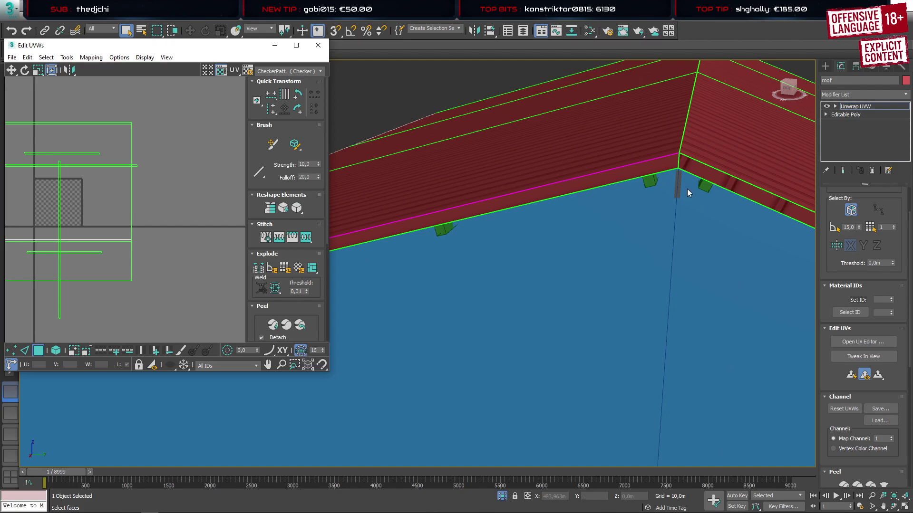
Rotate the adjacent edge strip's UVs 90 degrees and move them down over the texture
click(695, 168)
click(298, 94)
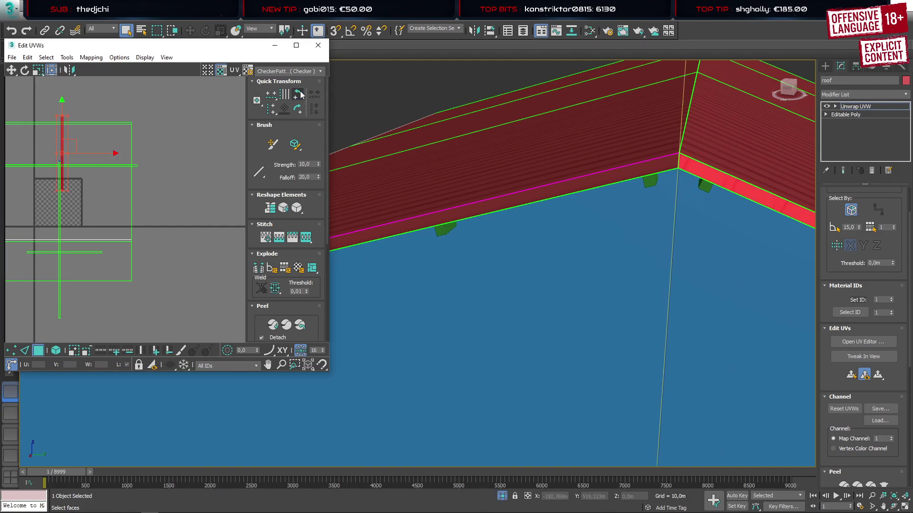
drag(77, 143, 72, 203)
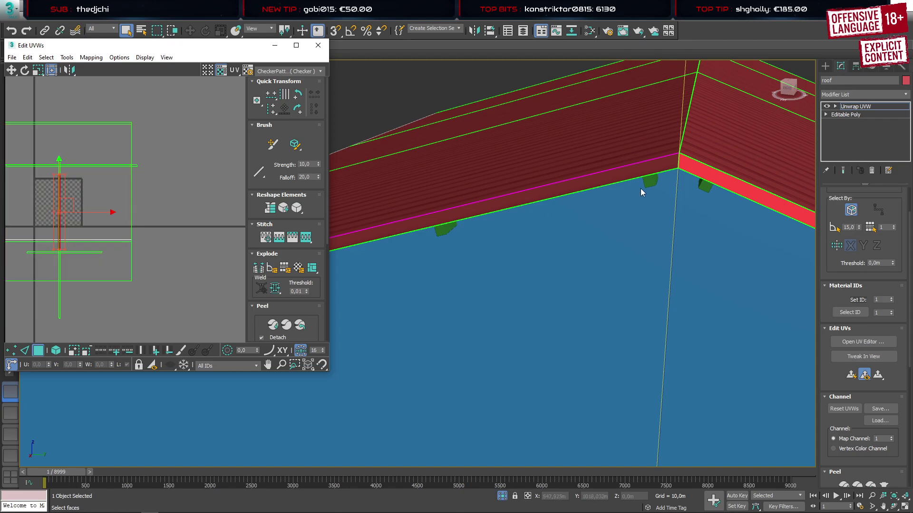
scroll(640, 188, down, 8)
Rotate the roof's end edge strip UVs to vertical and slide them upward
alt+middle_drag(523, 195, 481, 152)
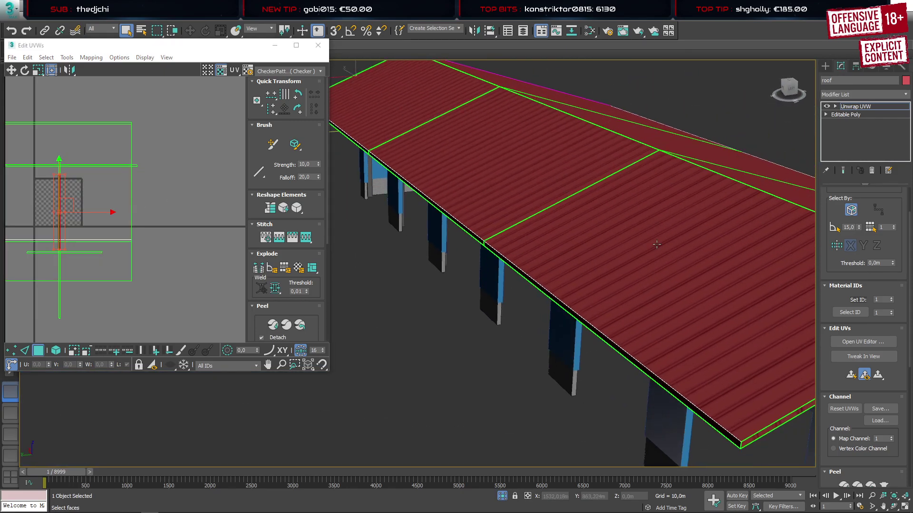
middle_drag(742, 323, 593, 244)
scroll(593, 243, up, 3)
click(606, 247)
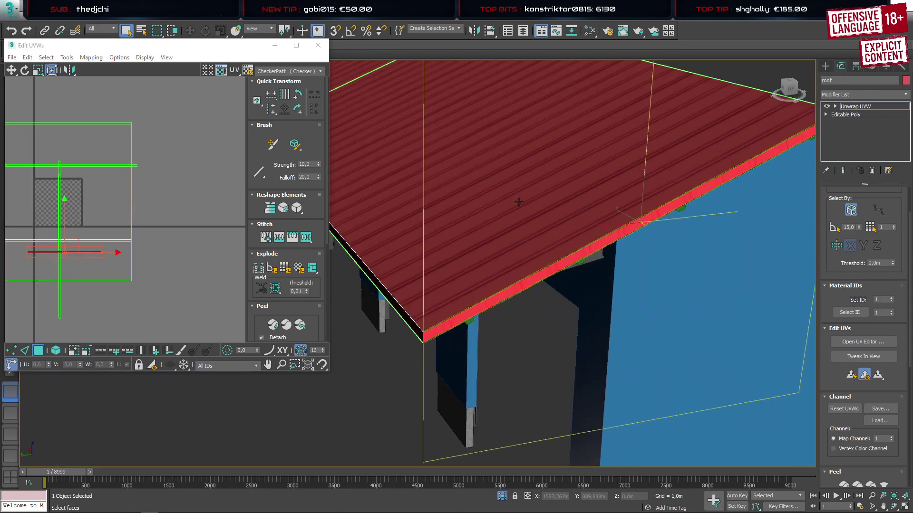
click(298, 94)
scroll(79, 252, up, 2)
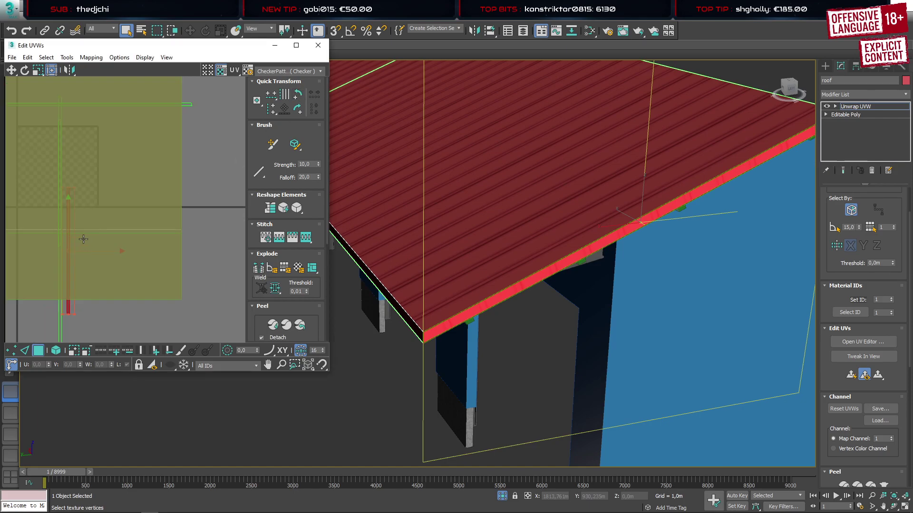
drag(77, 247, 72, 173)
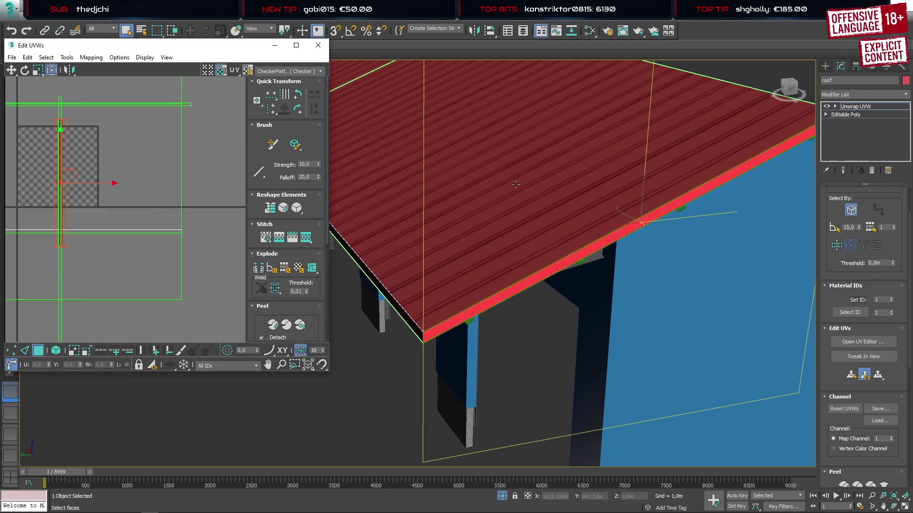
scroll(662, 166, down, 4)
scroll(665, 176, up, 7)
Move the right edge strip's UVs down, then nudge them slightly up to align
click(666, 181)
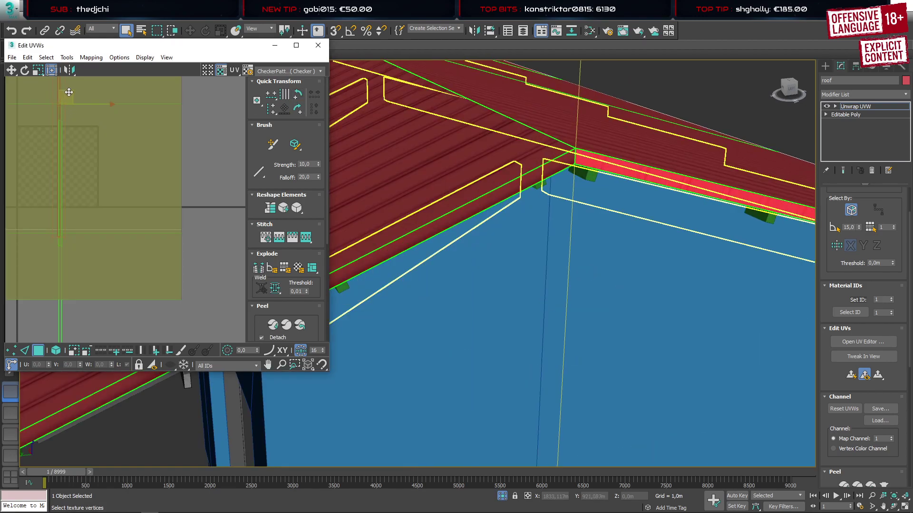
drag(69, 93, 69, 218)
scroll(117, 206, down, 3)
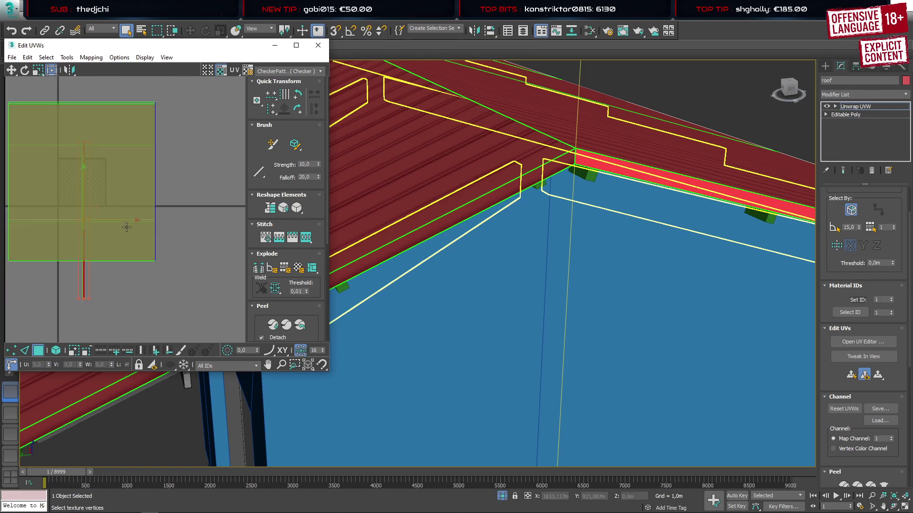
click(139, 309)
drag(74, 317, 96, 283)
drag(84, 187, 85, 156)
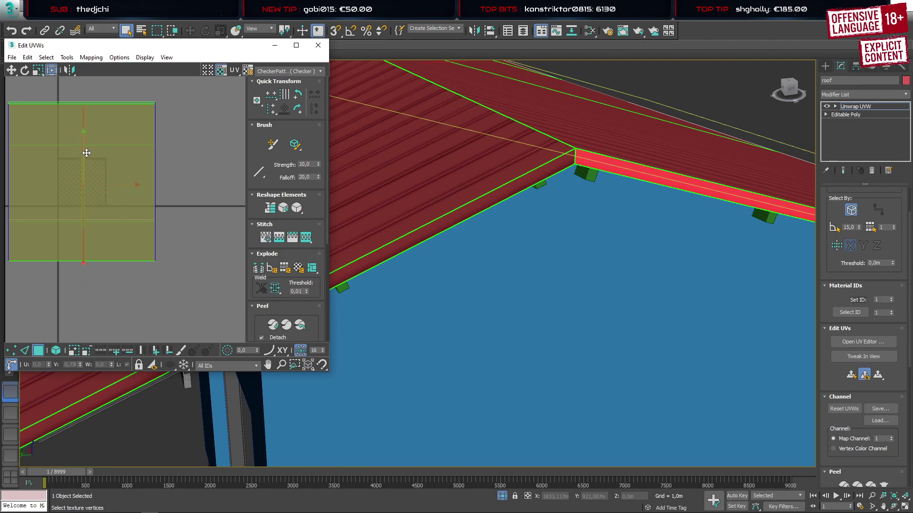
click(205, 203)
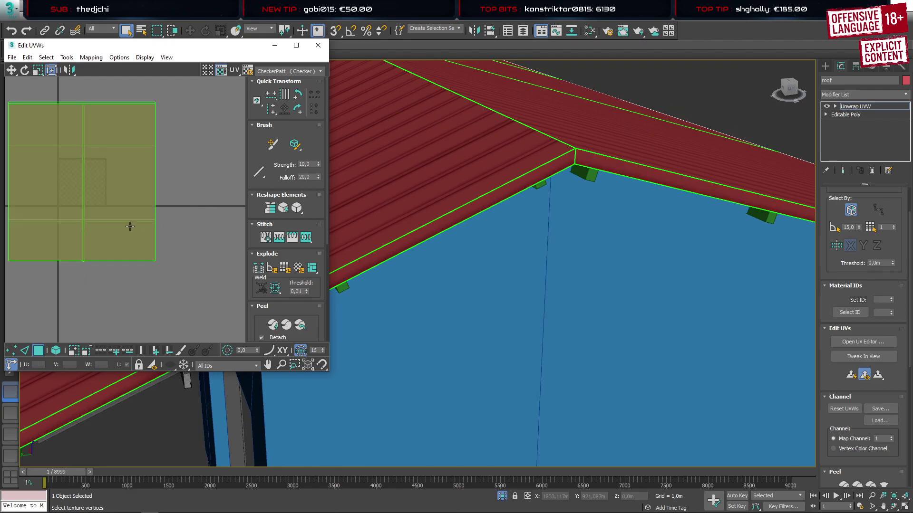
scroll(555, 179, down, 5)
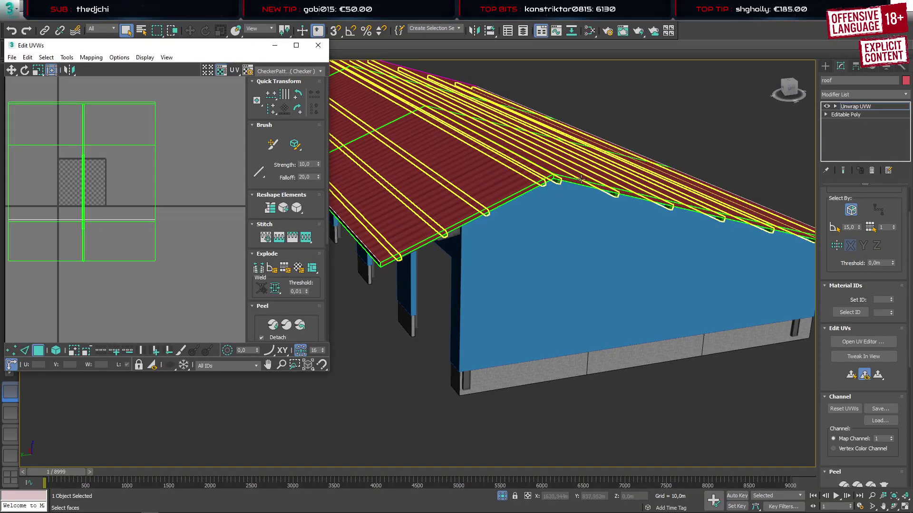
mouse_move(631, 224)
alt+middle_down()
mouse_move(562, 227)
mouse_move(449, 192)
mouse_move(682, 191)
mouse_move(633, 140)
mouse_move(618, 101)
mouse_move(571, 223)
alt+middle_up()
scroll(571, 222, up, 10)
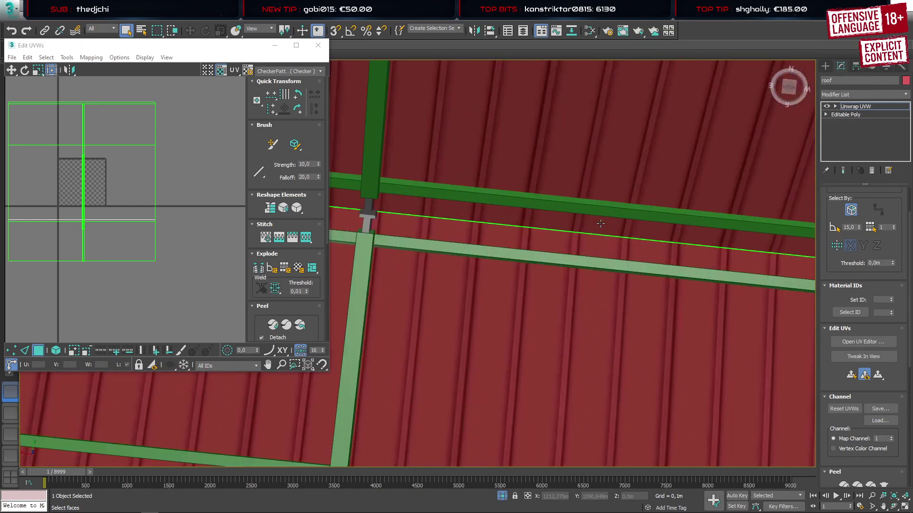
scroll(589, 250, down, 4)
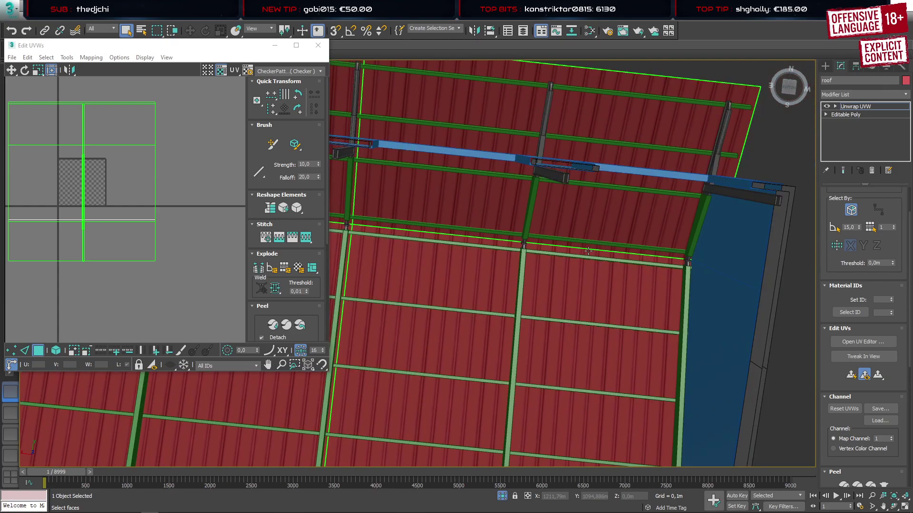
click(575, 280)
middle_drag(464, 313, 661, 302)
scroll(661, 302, down, 4)
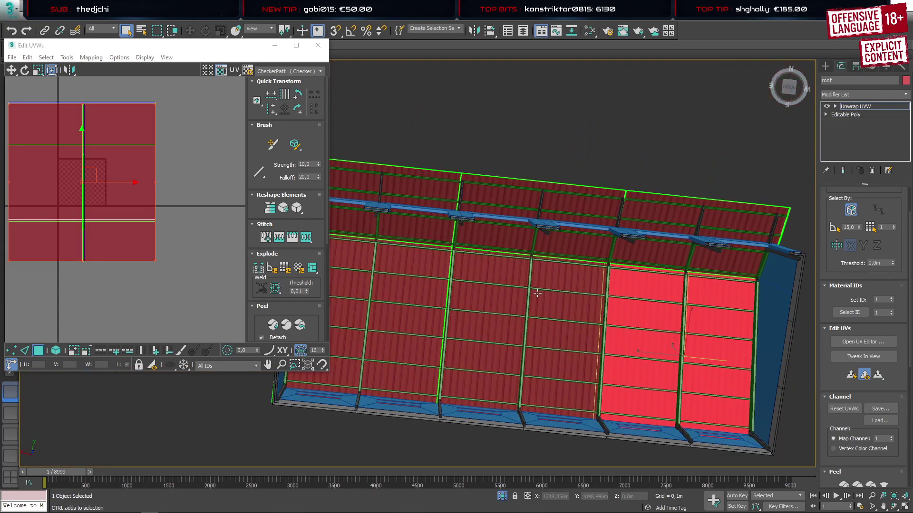
ctrl+click(537, 294)
ctrl+click(417, 290)
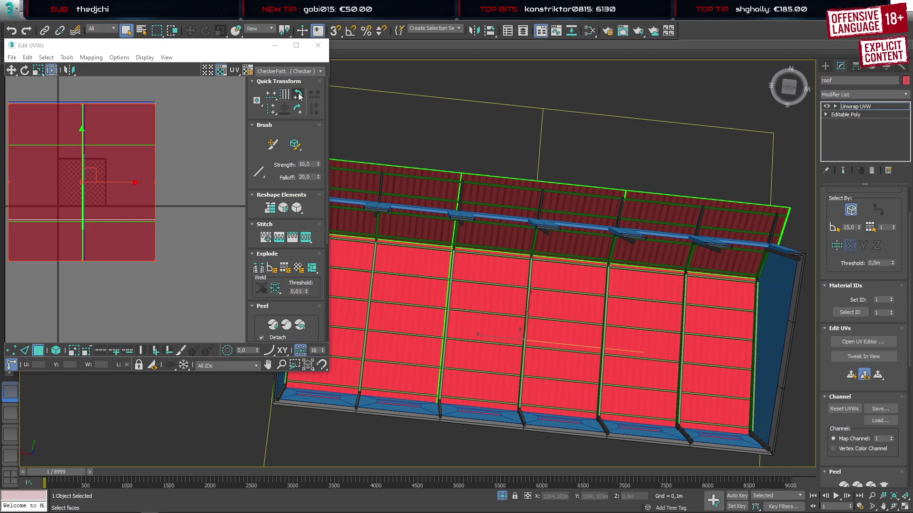
click(223, 163)
scroll(596, 276, up, 5)
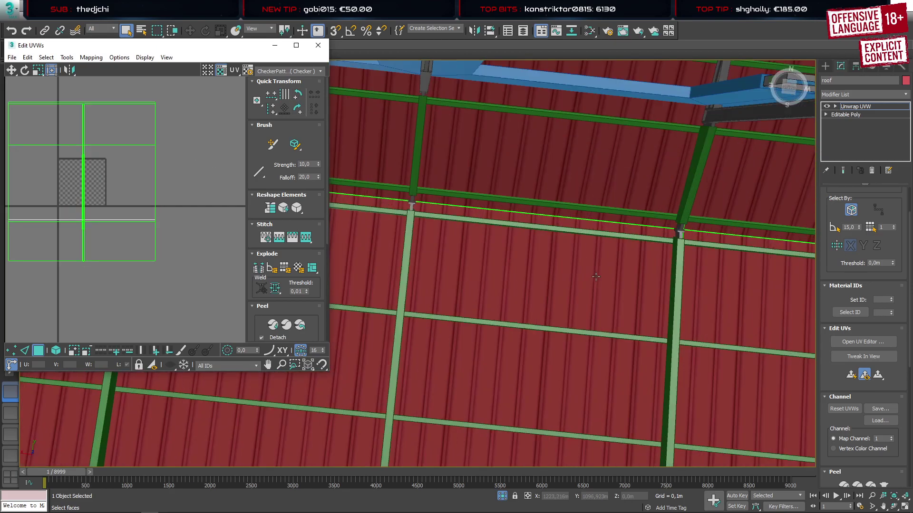
scroll(596, 276, up, 4)
scroll(596, 276, down, 6)
middle_drag(592, 155, 449, 394)
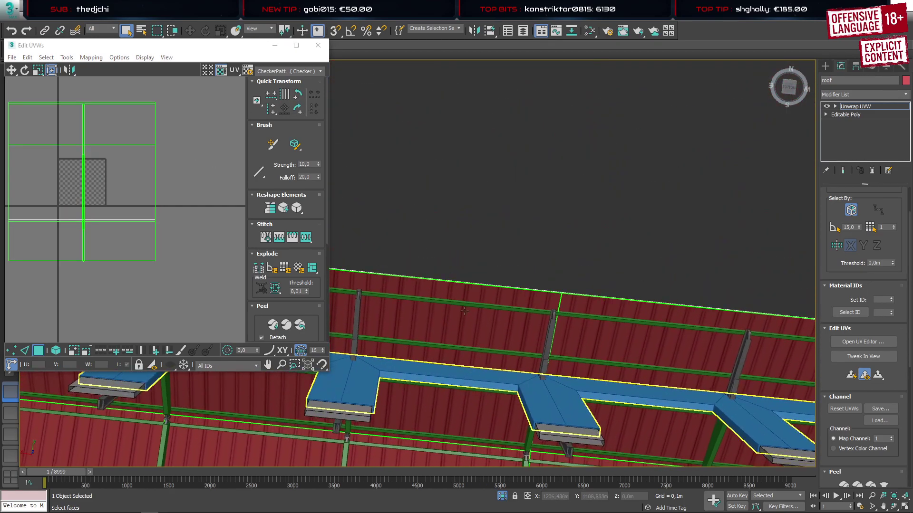
scroll(467, 293, up, 5)
click(470, 292)
alt+middle_drag(469, 292, 486, 167)
click(474, 126)
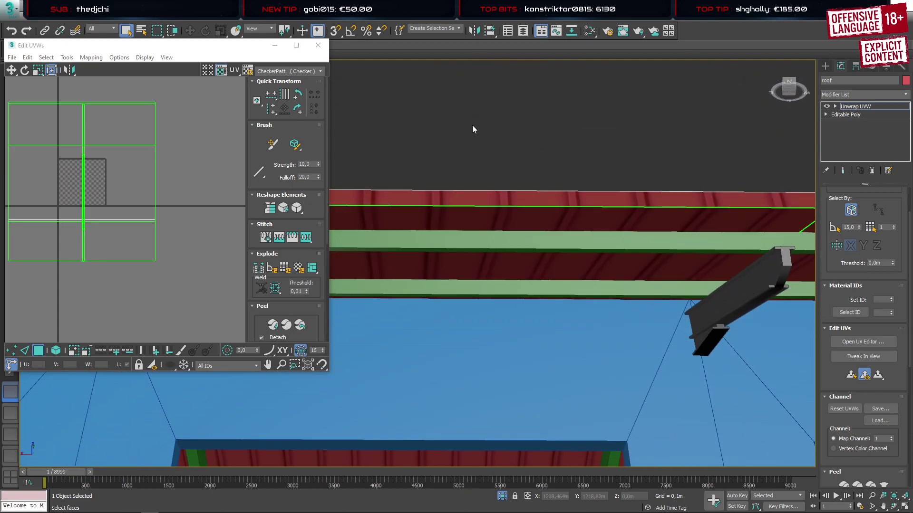
click(439, 220)
scroll(425, 267, down, 7)
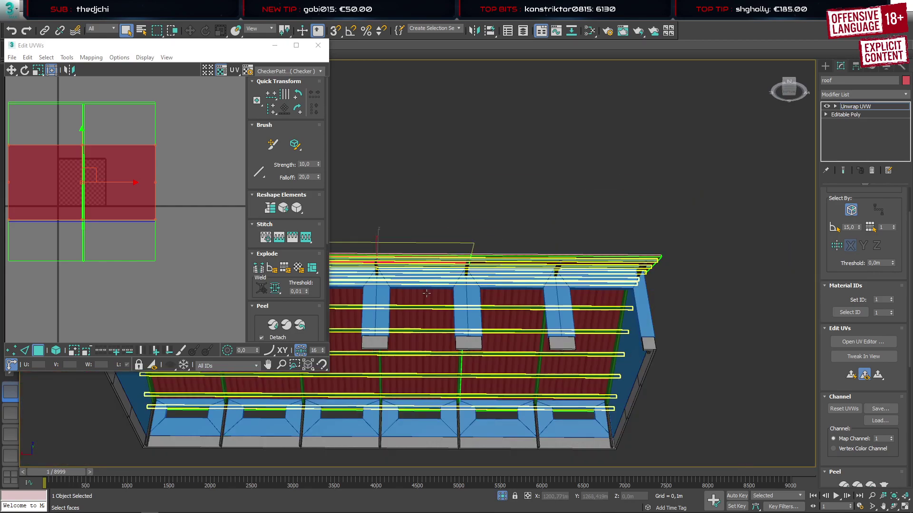
middle_drag(460, 308, 557, 188)
ctrl+click(586, 201)
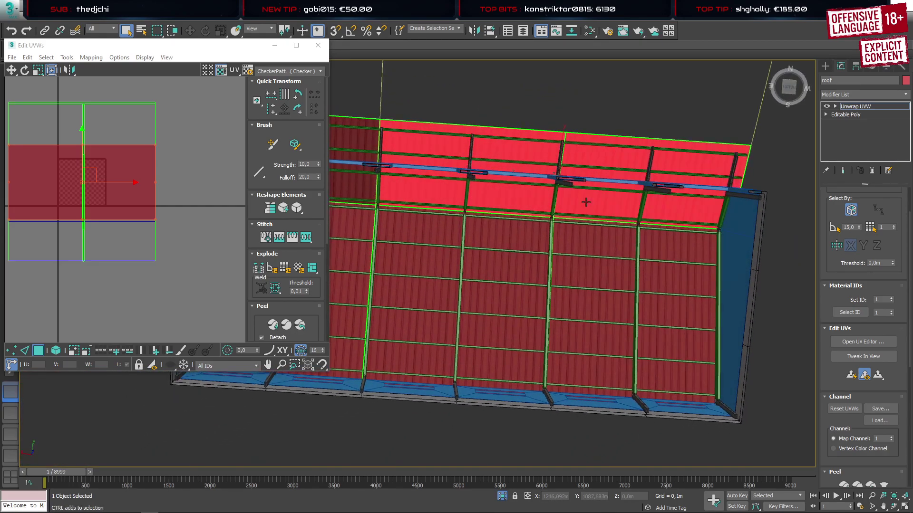
ctrl+click(569, 277)
ctrl+click(493, 275)
ctrl+click(396, 252)
ctrl+click(354, 227)
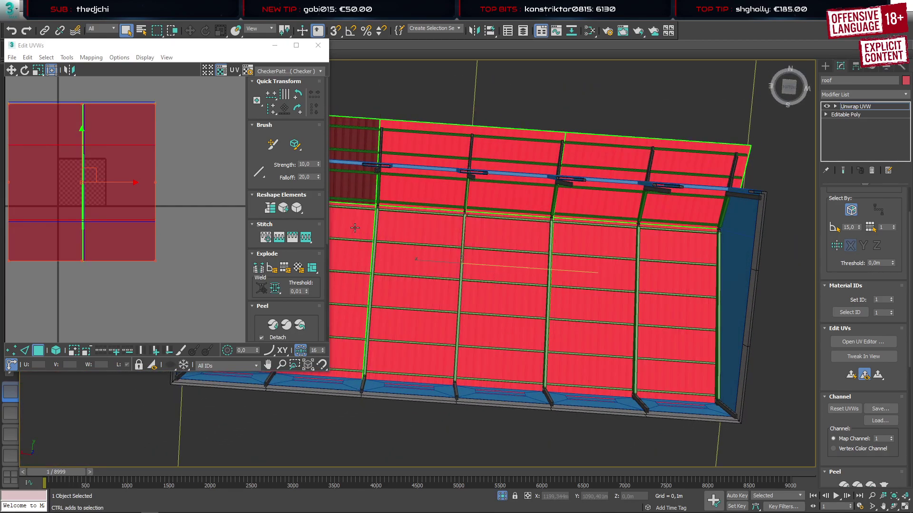
ctrl+click(358, 155)
click(296, 94)
click(297, 94)
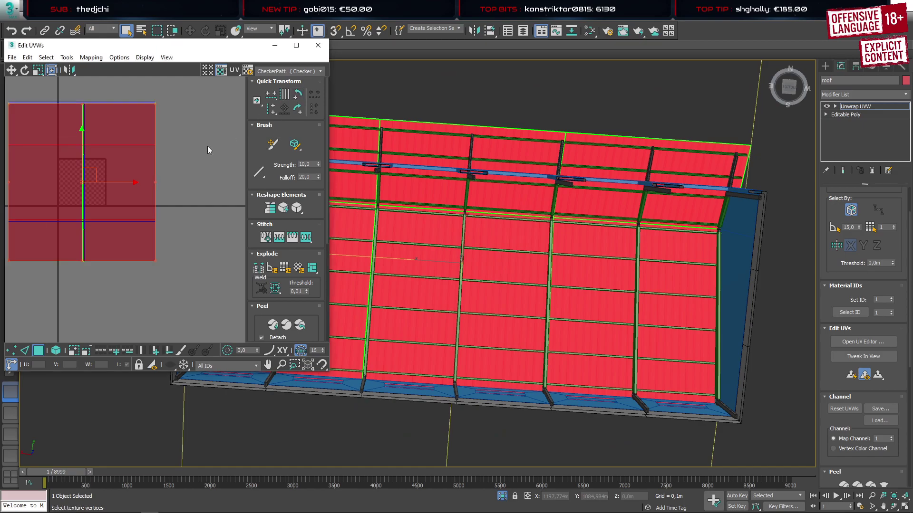
click(209, 148)
scroll(547, 159, up, 12)
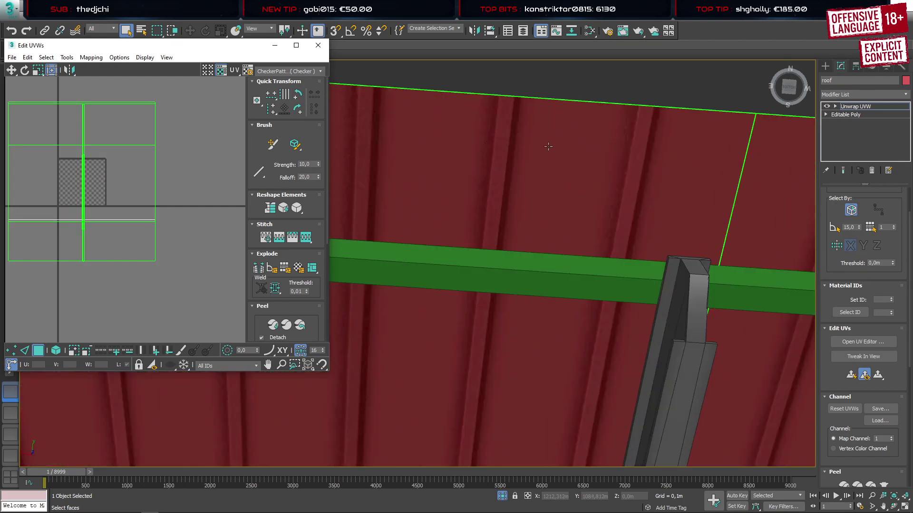
middle_drag(547, 153, 733, 212)
scroll(485, 327, down, 5)
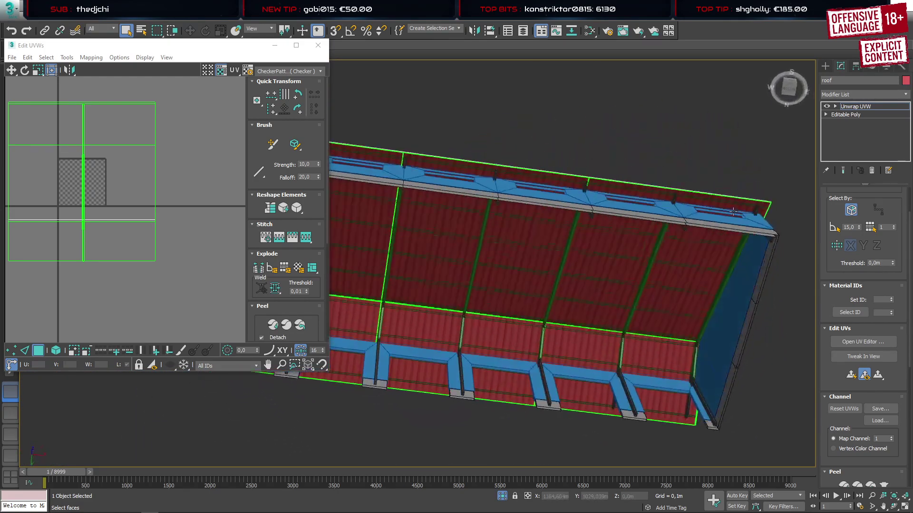
scroll(595, 184, up, 7)
middle_drag(596, 184, 527, 340)
scroll(527, 338, up, 3)
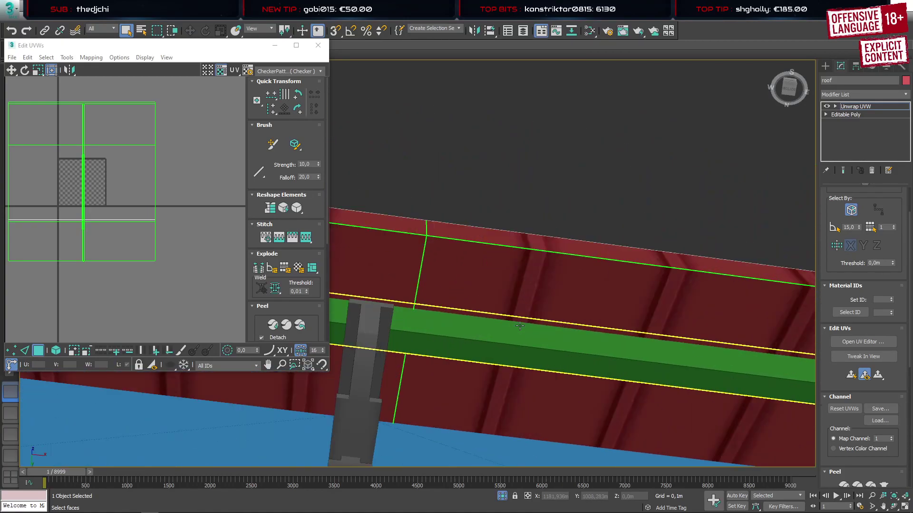
scroll(520, 328, down, 9)
alt+middle_drag(490, 275, 553, 418)
scroll(551, 310, up, 6)
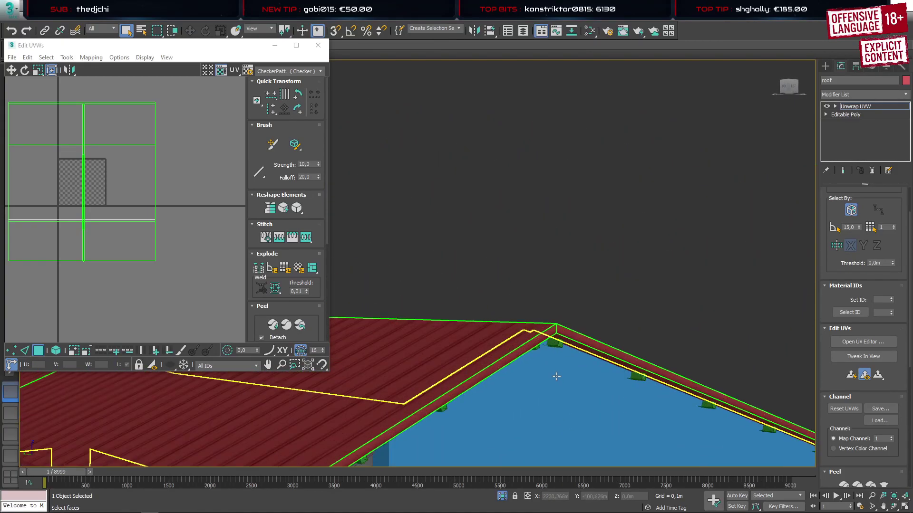
scroll(551, 310, down, 8)
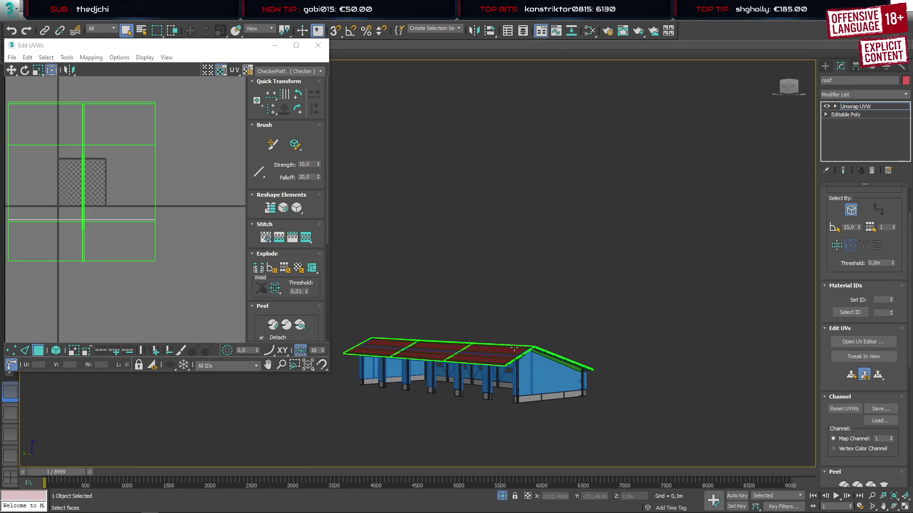
scroll(546, 286, up, 8)
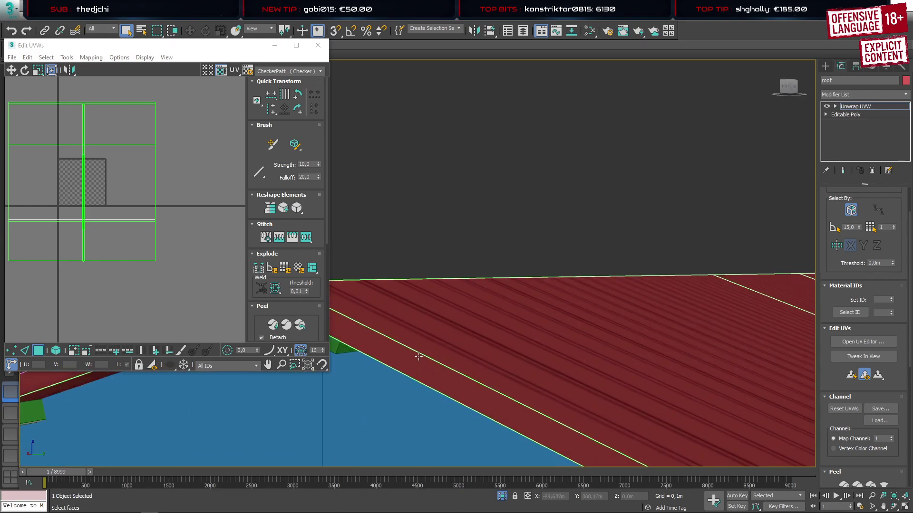
Shift the right fascia face's UV strip slightly to the right
click(500, 251)
scroll(513, 261, up, 2)
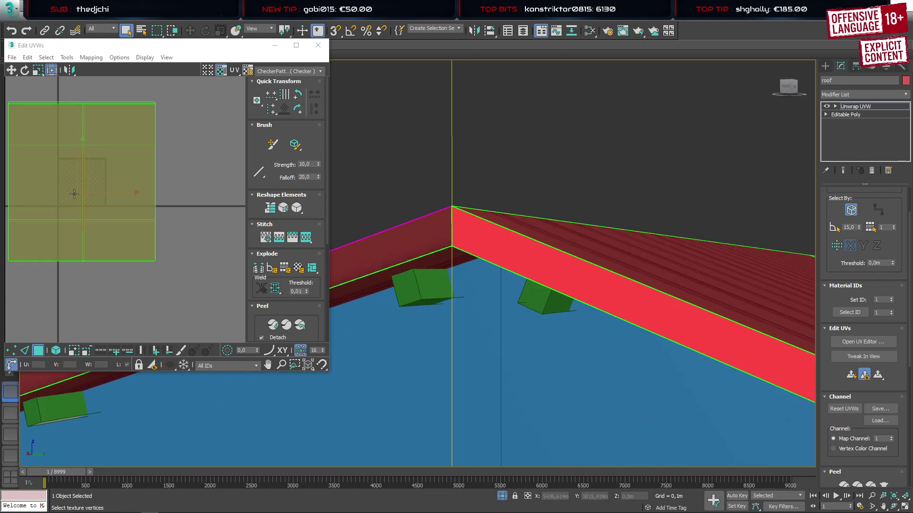
scroll(76, 193, up, 8)
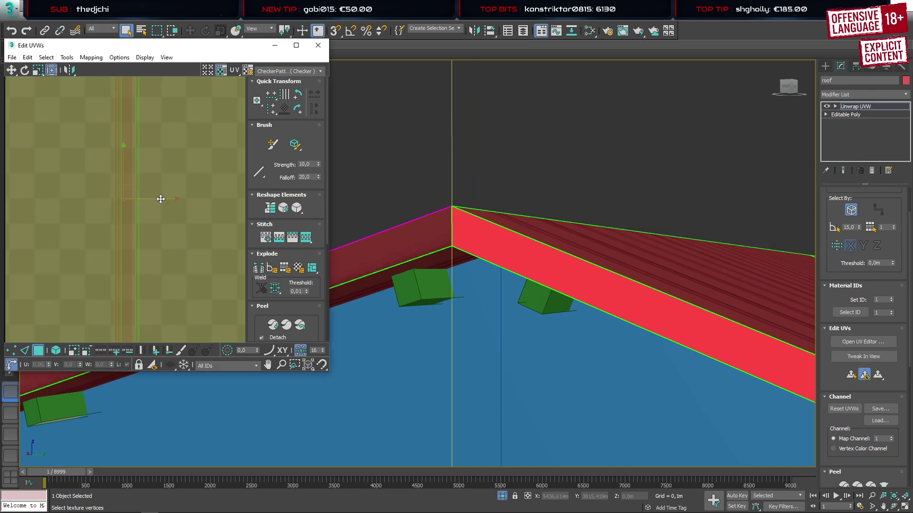
drag(161, 199, 164, 199)
click(400, 168)
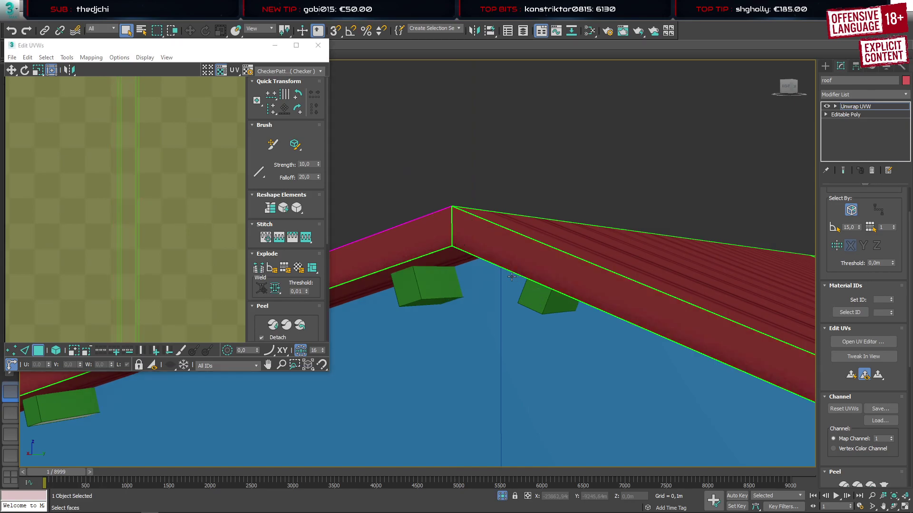
Scale the roof's UV square up to about 148% and check the sheeting
scroll(511, 277, down, 7)
scroll(160, 241, down, 5)
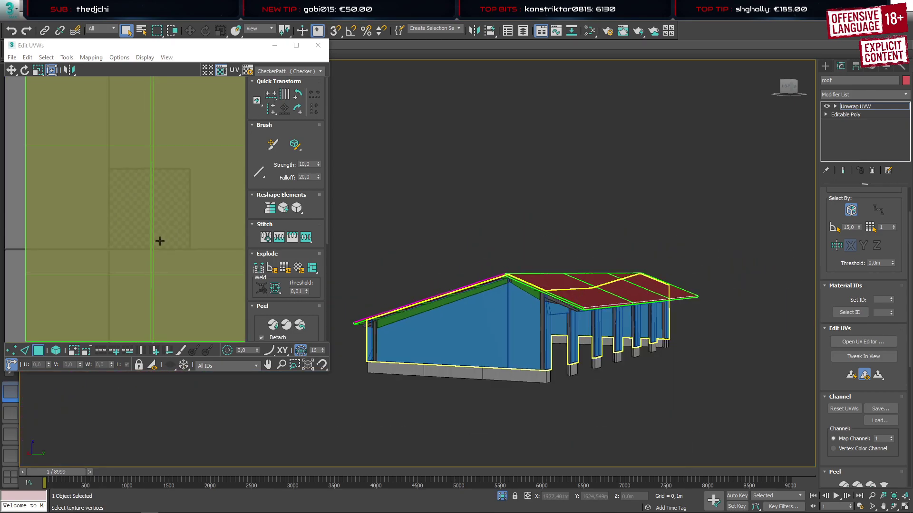
scroll(160, 241, down, 5)
click(159, 243)
scroll(159, 241, up, 5)
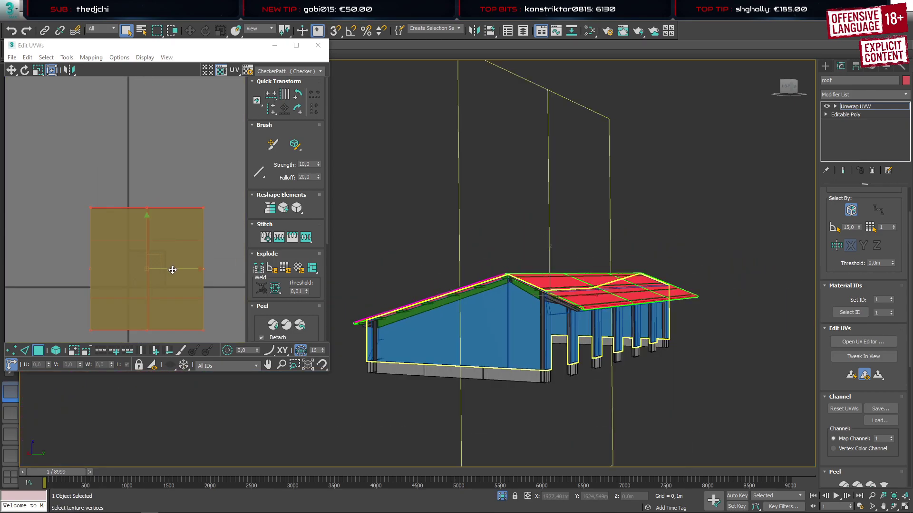
click(38, 69)
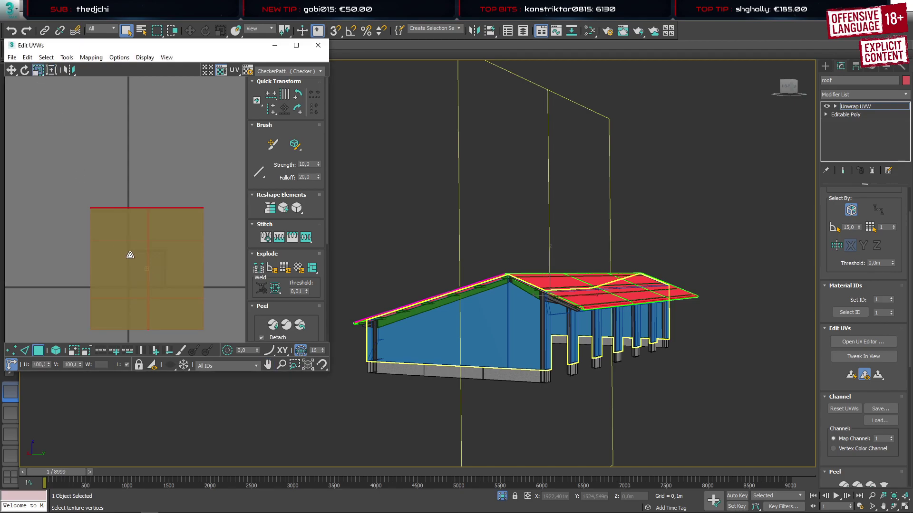
drag(127, 257, 131, 234)
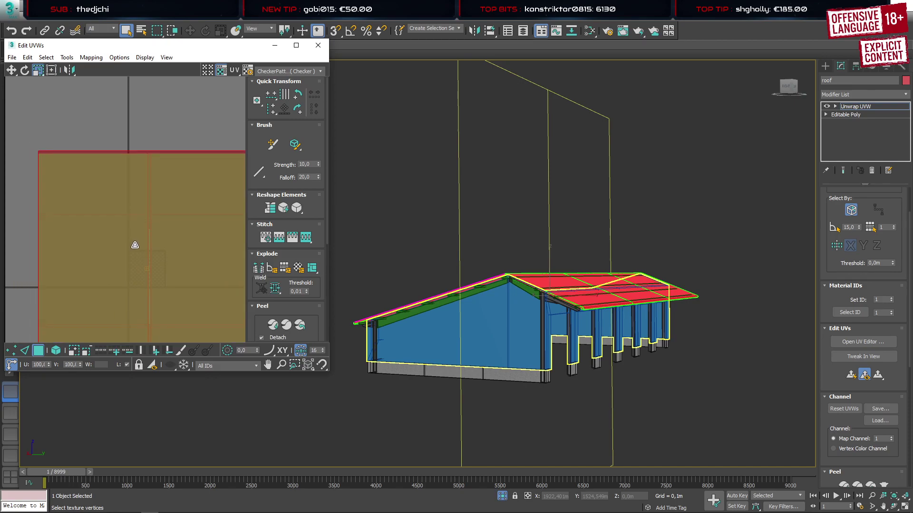
scroll(135, 245, down, 3)
click(178, 155)
alt+middle_drag(600, 301, 507, 318)
scroll(527, 333, up, 4)
scroll(458, 252, up, 4)
scroll(459, 253, down, 7)
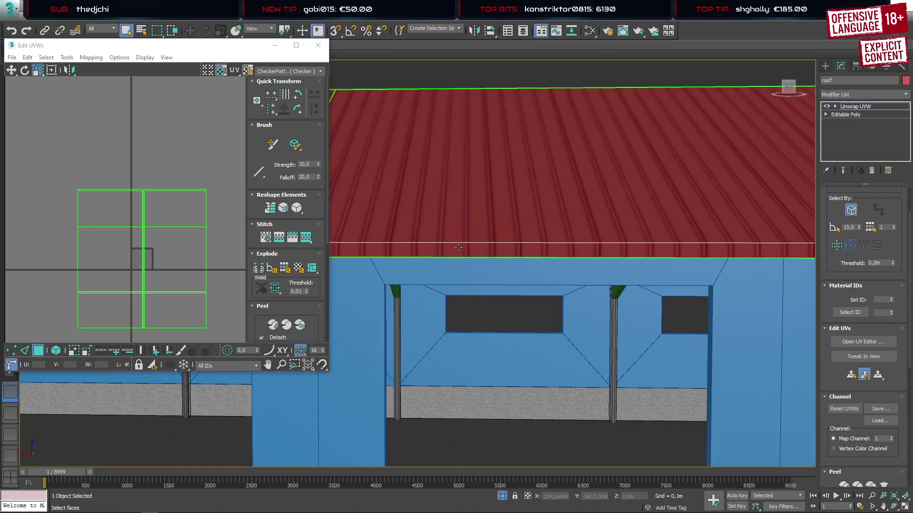
alt+middle_drag(467, 262, 547, 305)
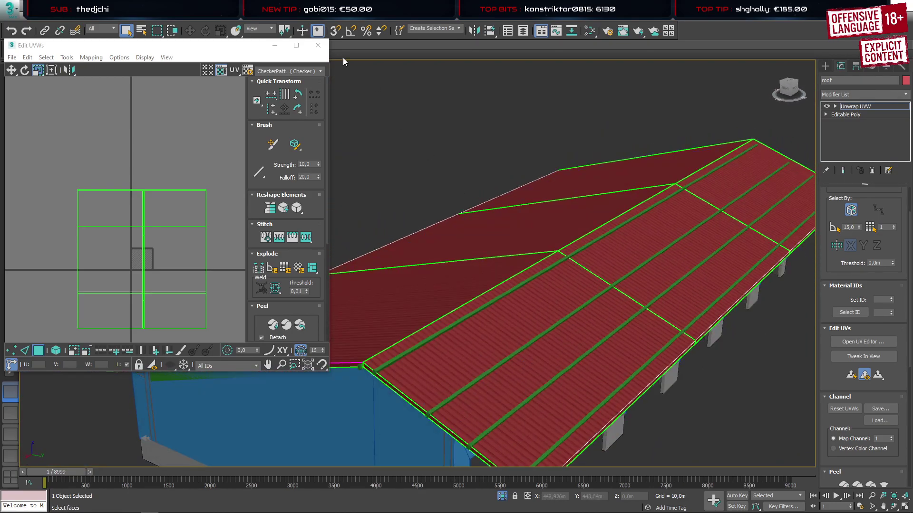
Close the UV editor and collapse the roof's whole modifier stack to Editable Poly
click(318, 45)
right_click(843, 146)
click(813, 238)
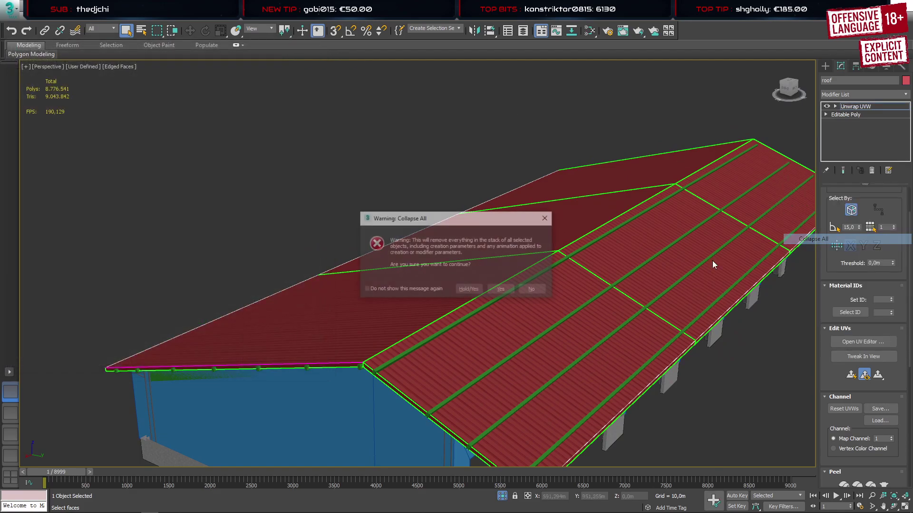
click(507, 290)
Give the roof a darker custom object colour, then select the pillars object
click(417, 154)
alt+middle_drag(418, 154, 510, 299)
click(404, 212)
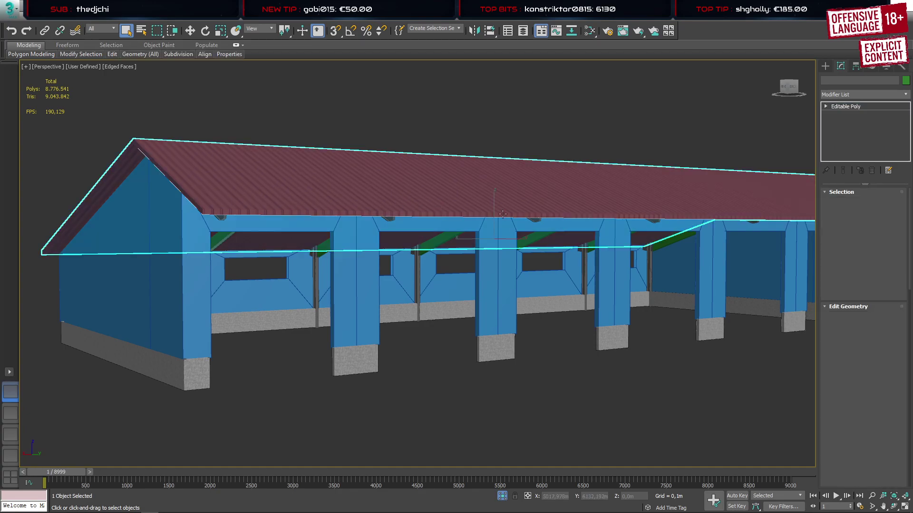
click(907, 82)
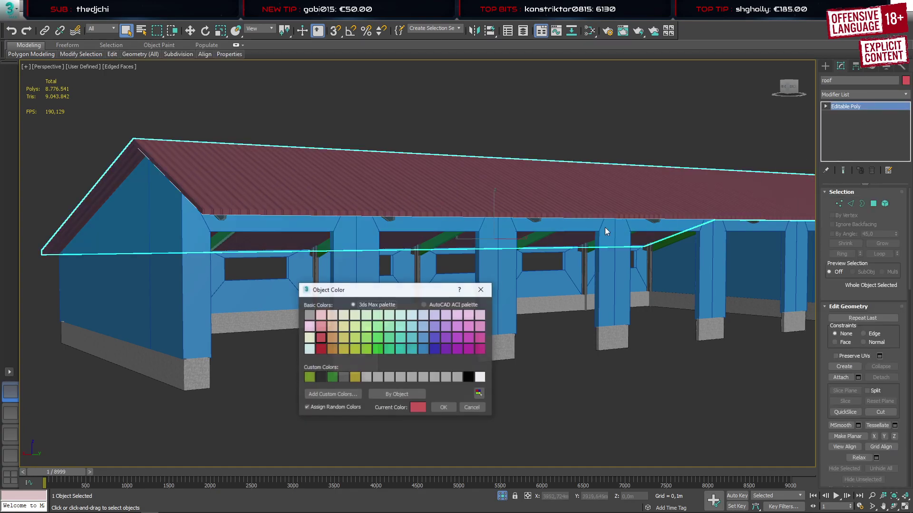
click(321, 375)
click(440, 406)
click(523, 372)
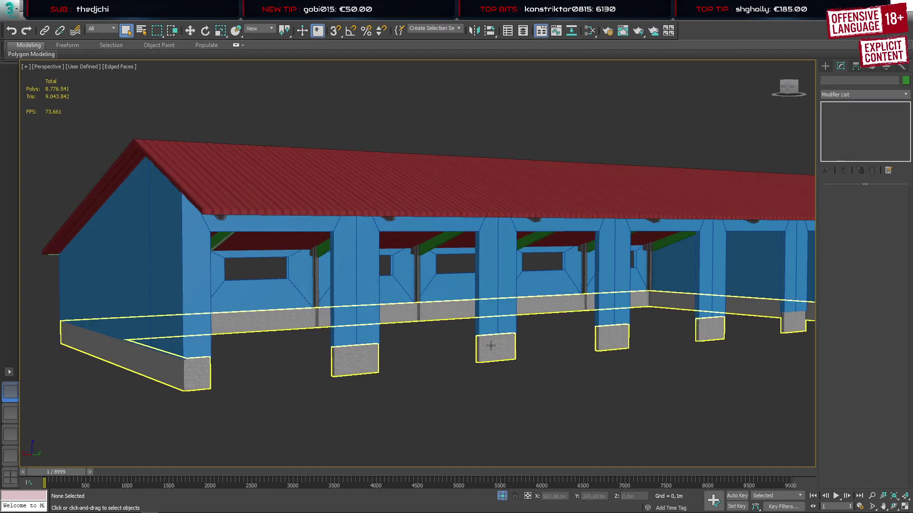
click(416, 292)
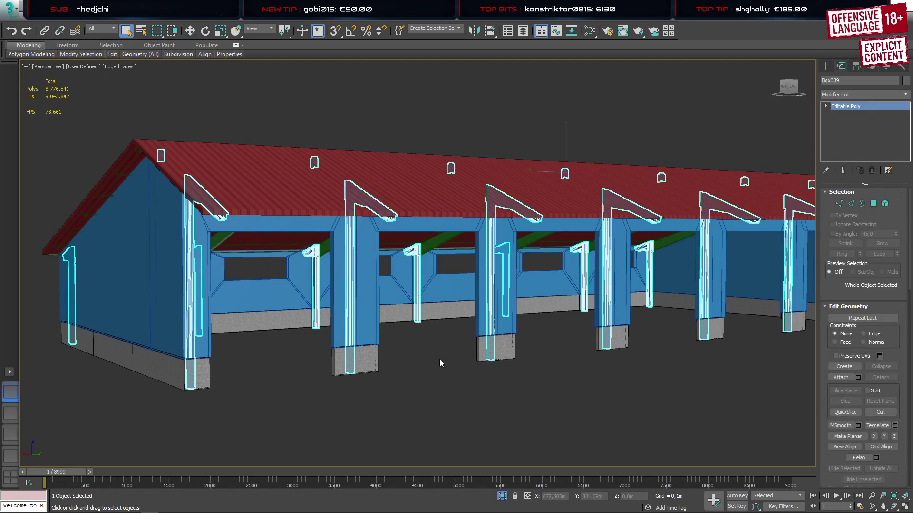
Open the Slate Material Editor, use the Standard node's context menu, close it and save
key(m)
scroll(574, 347, down, 10)
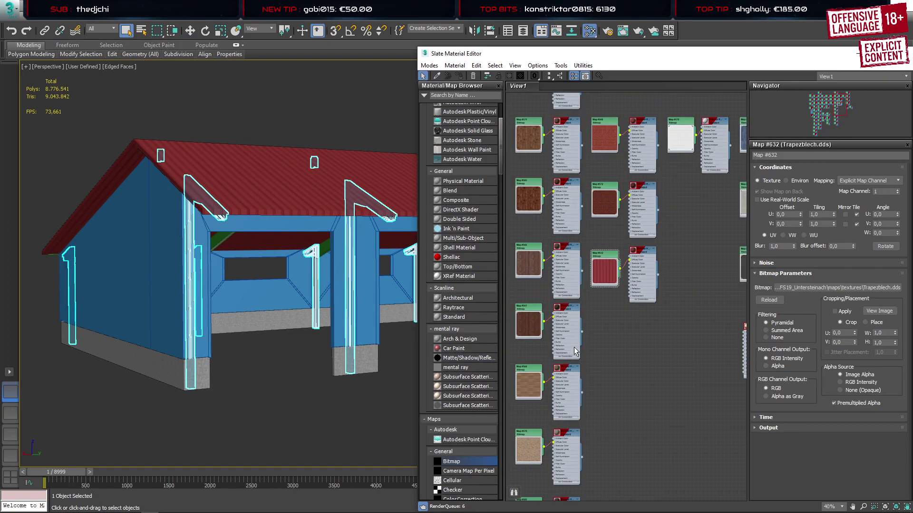
scroll(581, 346, up, 8)
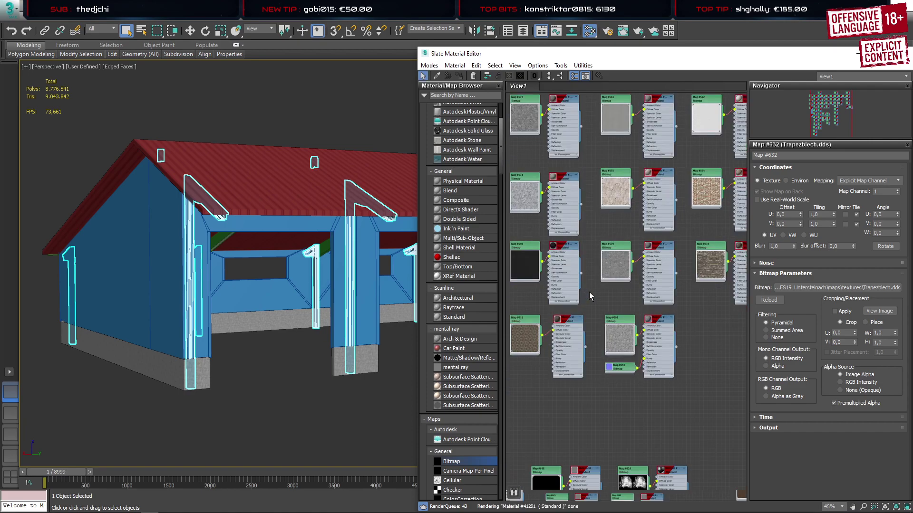
right_click(664, 324)
click(685, 80)
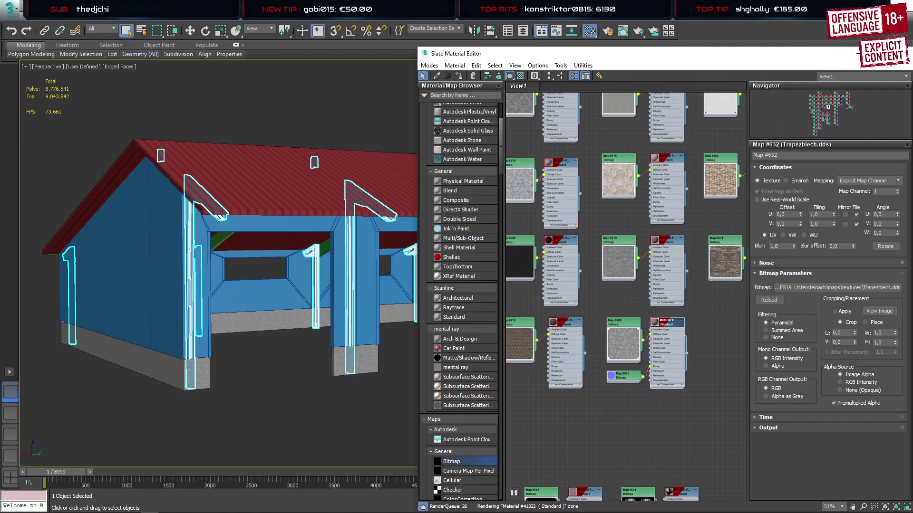
click(901, 53)
key(ctrl+s)
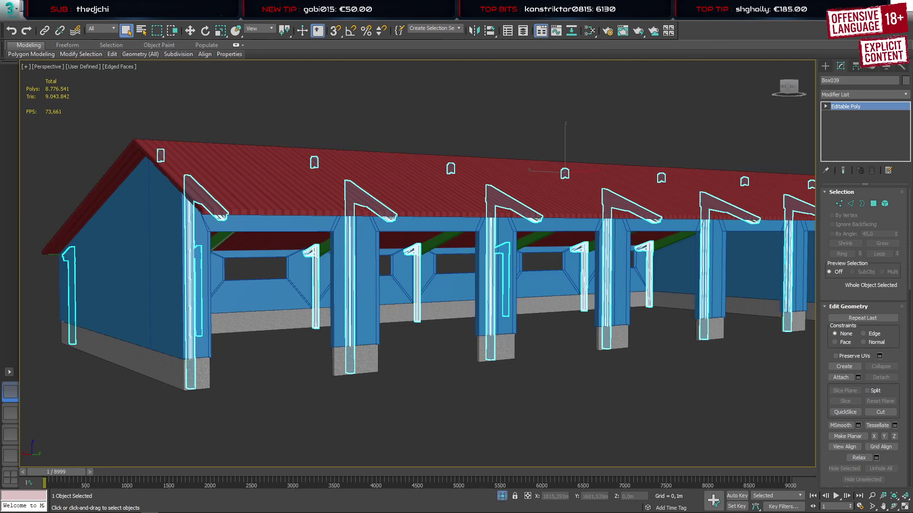
Use Save As to overwrite Untersteinach3.max, confirming the file replacement
click(10, 9)
click(33, 119)
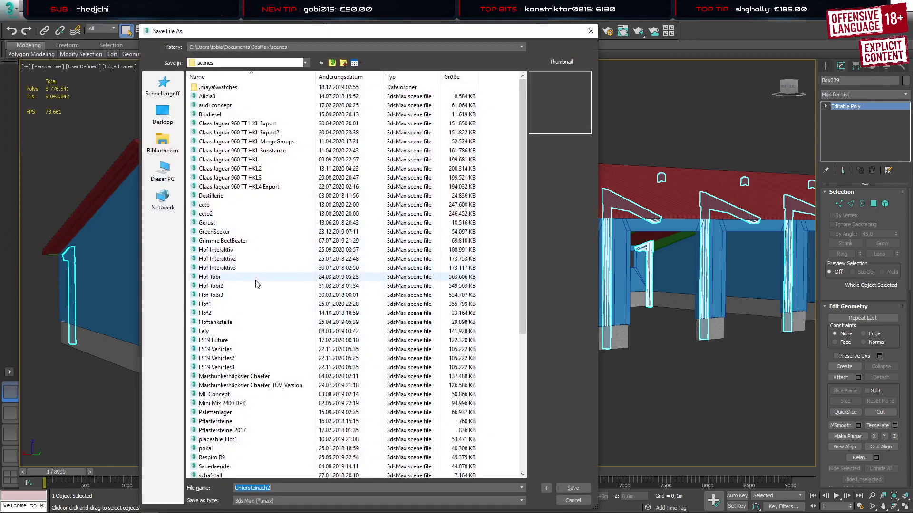
scroll(255, 281, down, 8)
double_click(248, 468)
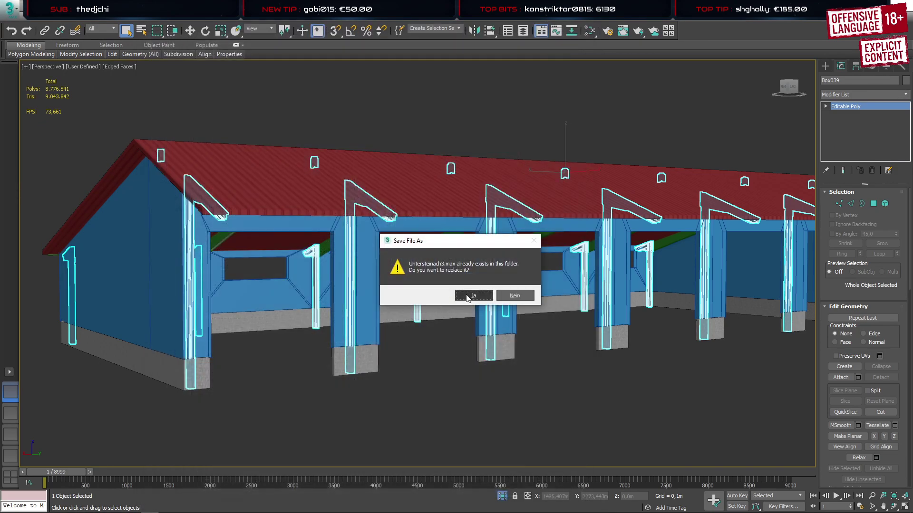
click(467, 297)
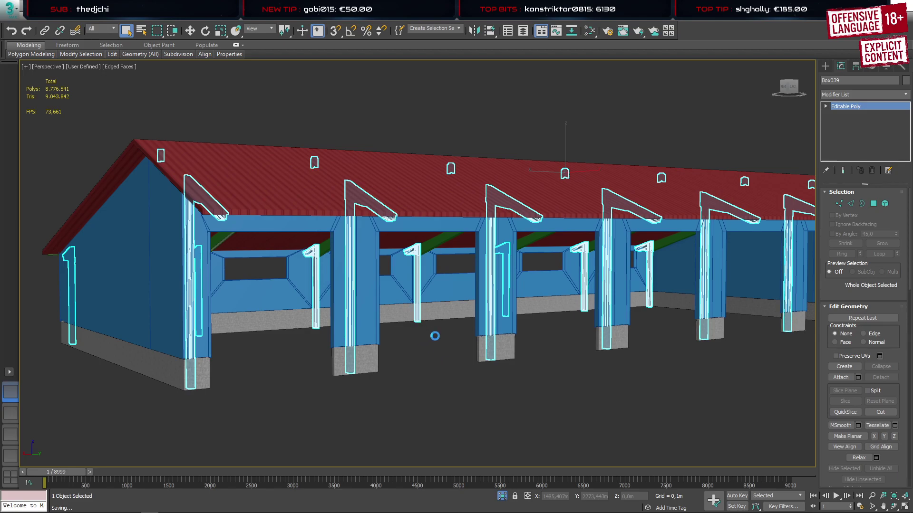
Switch the viewport shading to Shaded Materials with Maps
click(88, 67)
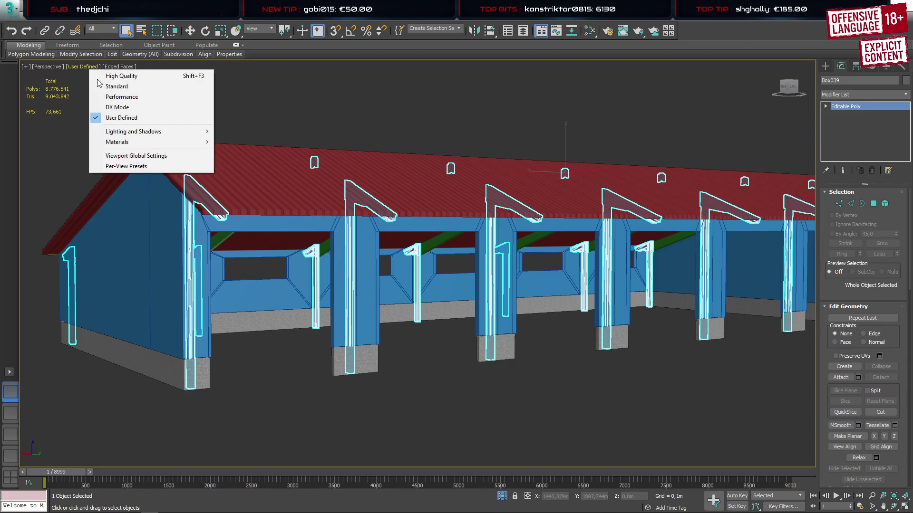
mouse_move(133, 140)
click(276, 166)
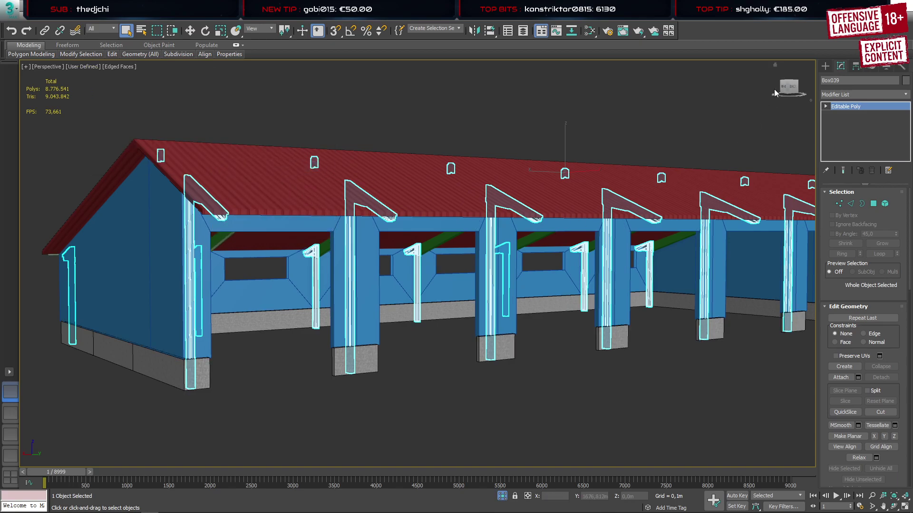
Add an Unwrap UVW modifier to the barn from the Modifier List
click(894, 94)
drag(899, 208, 895, 376)
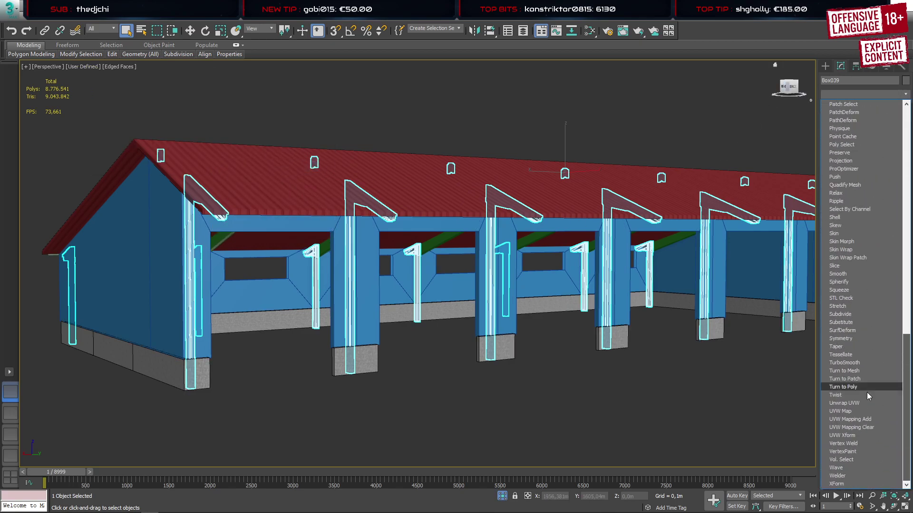
click(850, 405)
In the UV editor, select all the barn's UVs and flatten them into islands
click(845, 341)
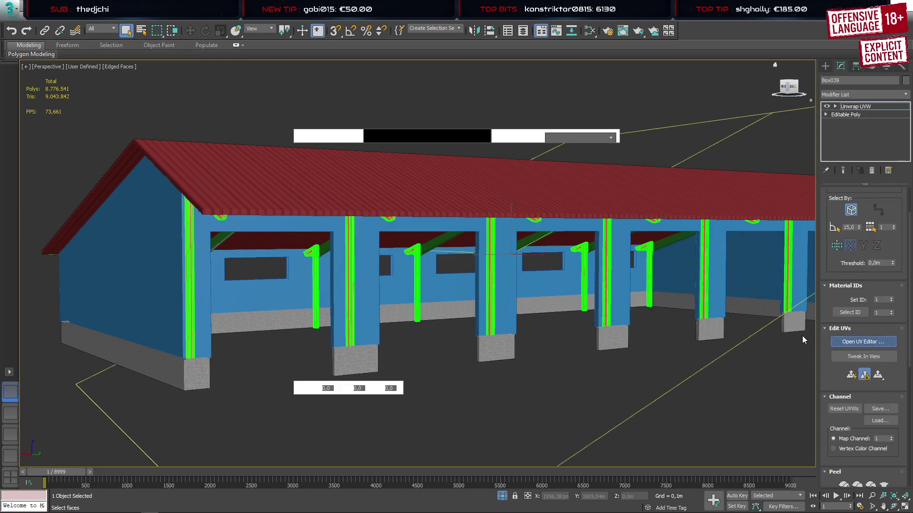
click(176, 318)
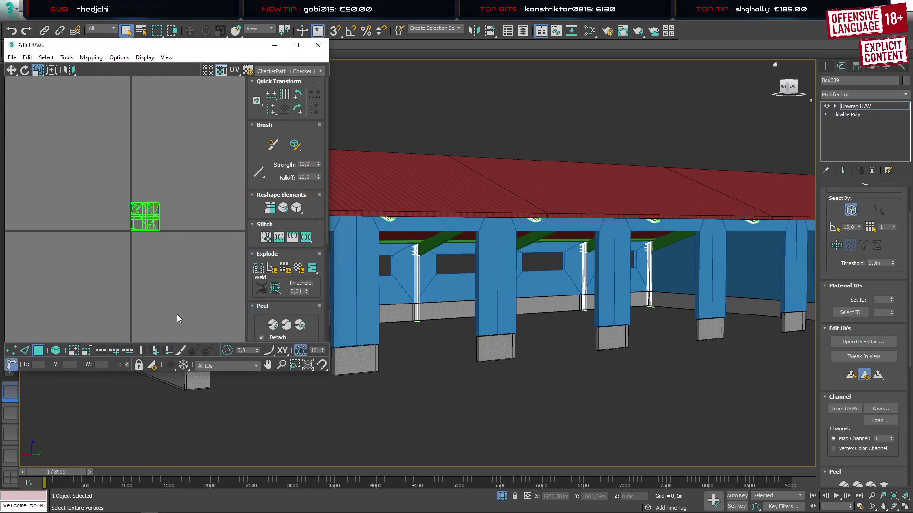
key(ctrl+a)
click(312, 268)
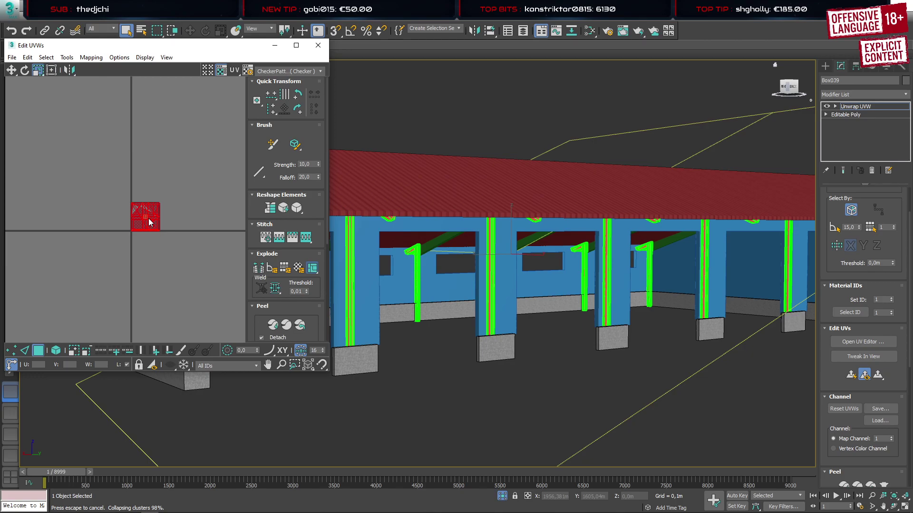
Maximize the UV editor and pack the flattened islands into the tile
click(296, 45)
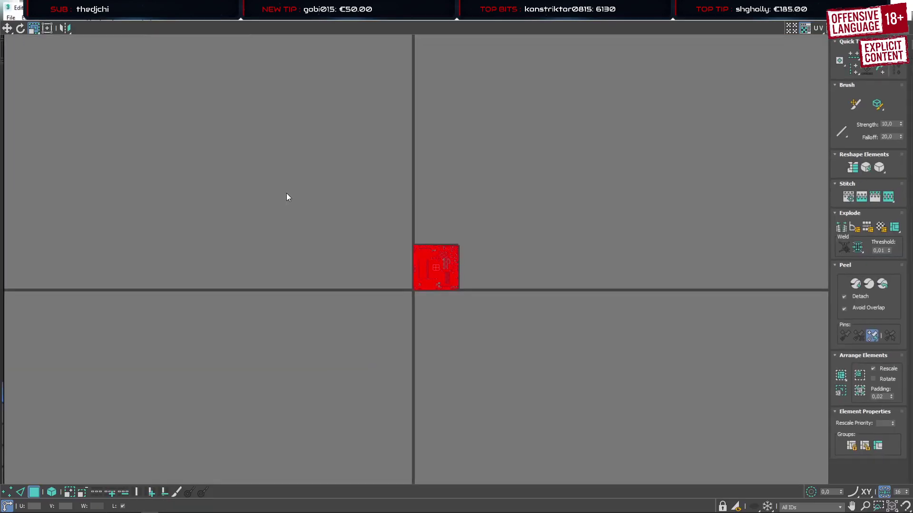
scroll(444, 275, up, 8)
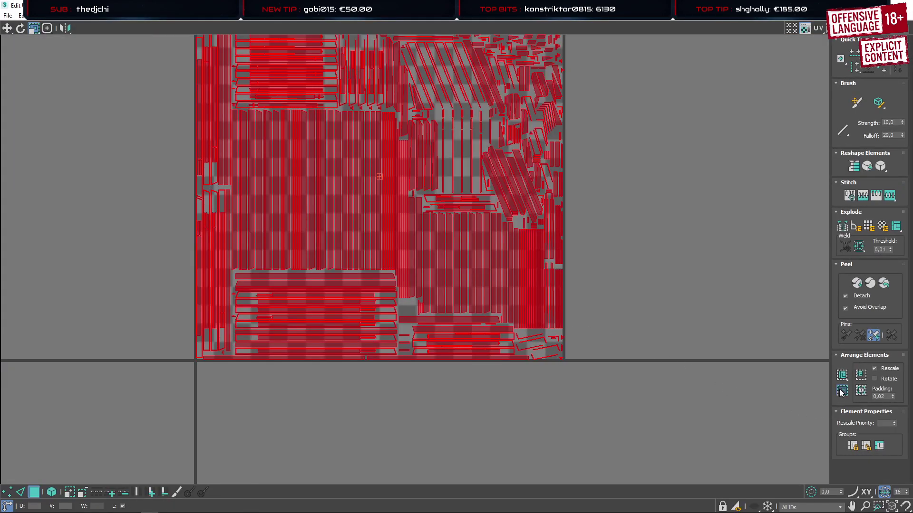
click(841, 376)
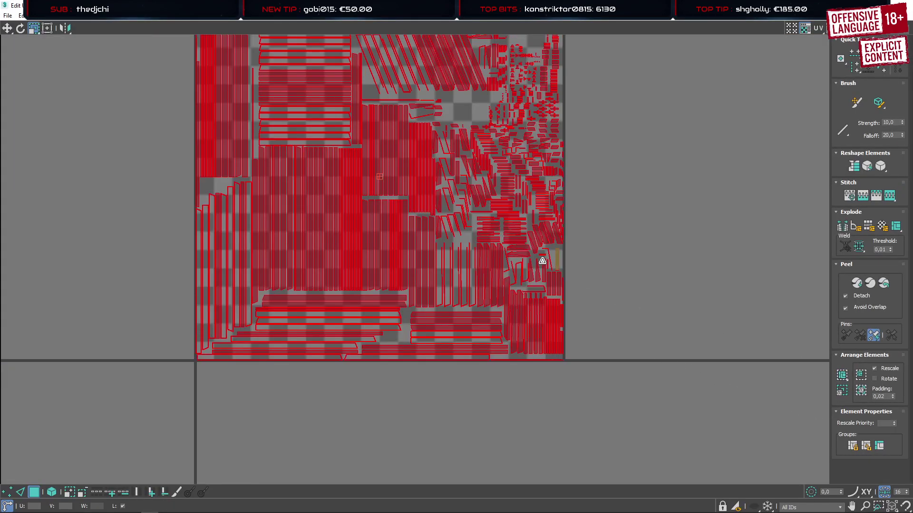
In edge mode, align edges of two angled thin shells horizontally
scroll(499, 112, up, 5)
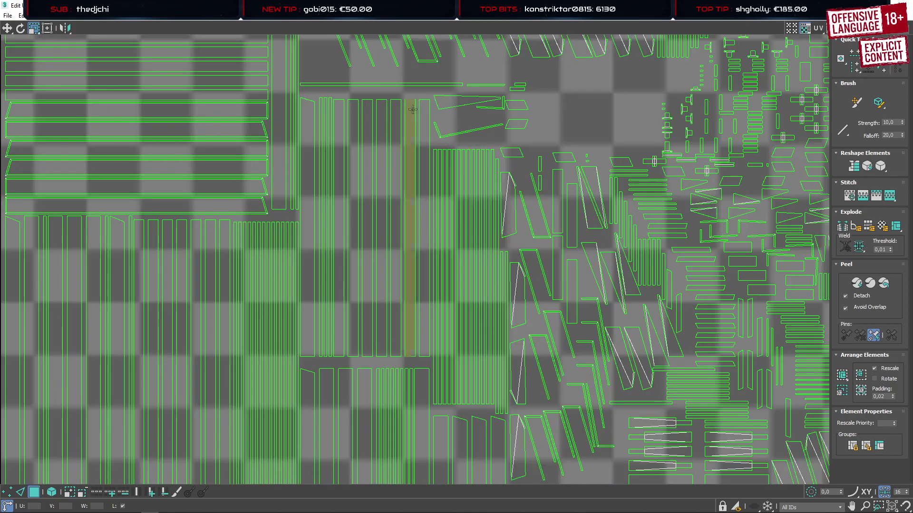
key(2)
scroll(528, 190, down, 6)
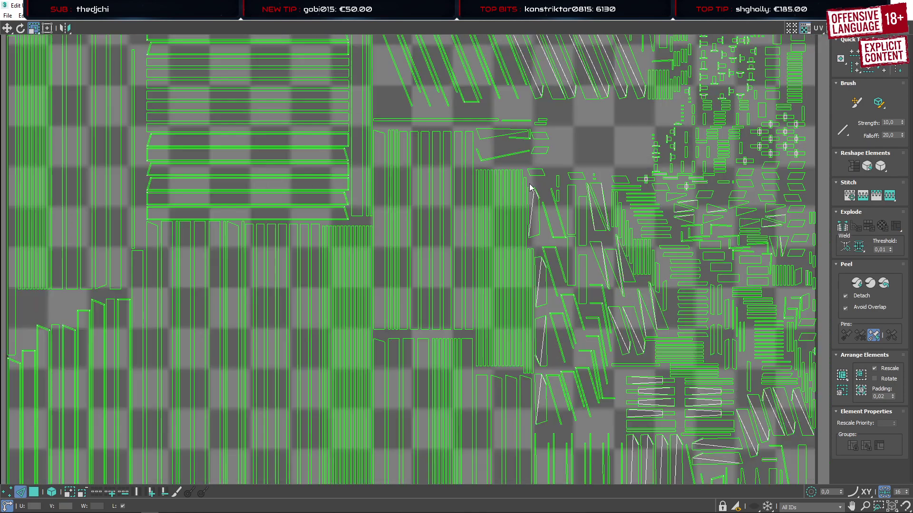
scroll(400, 200, up, 5)
scroll(376, 237, up, 3)
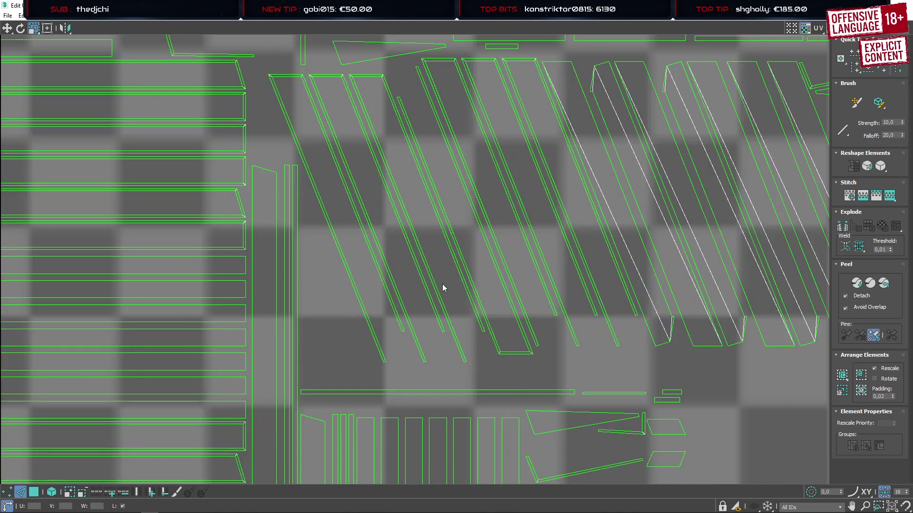
scroll(442, 284, down, 6)
scroll(408, 279, up, 3)
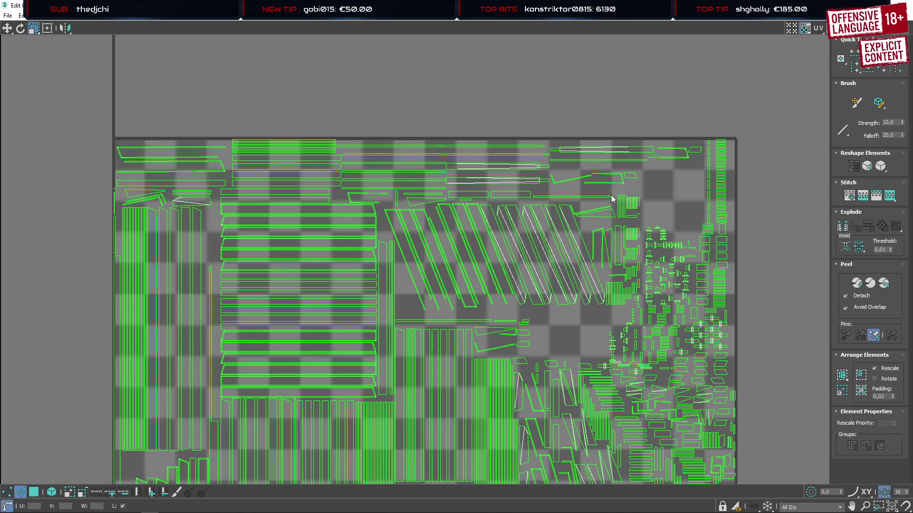
scroll(612, 199, up, 5)
click(578, 182)
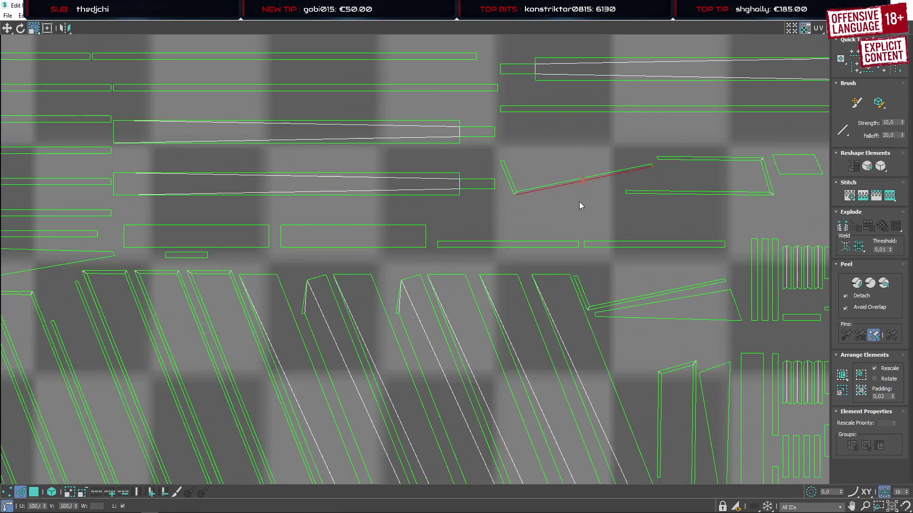
key(a)
scroll(665, 224, down, 5)
scroll(652, 274, up, 5)
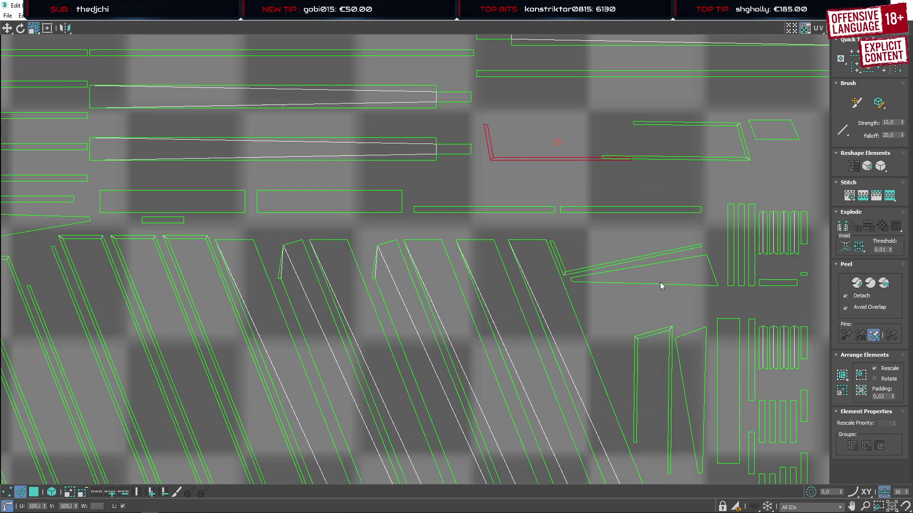
click(656, 256)
key(a)
Pan across the UV layout and select an edge path along another bent shell
scroll(654, 302, down, 5)
middle_drag(683, 322, 498, 87)
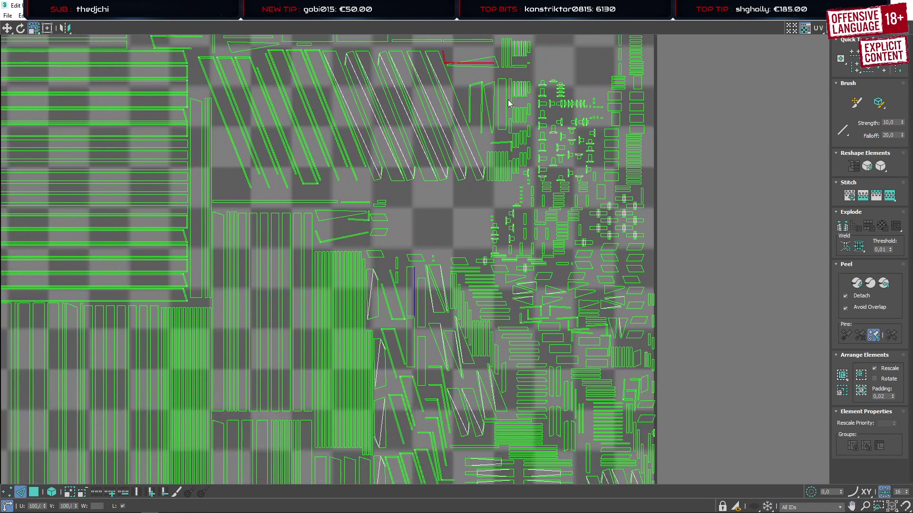
middle_drag(437, 327, 515, 121)
middle_drag(593, 311, 523, 157)
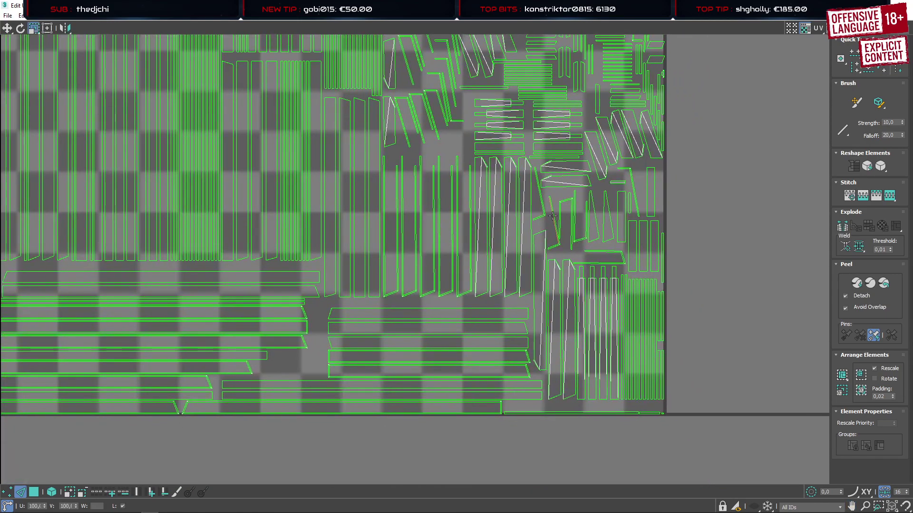
click(552, 214)
click(542, 195)
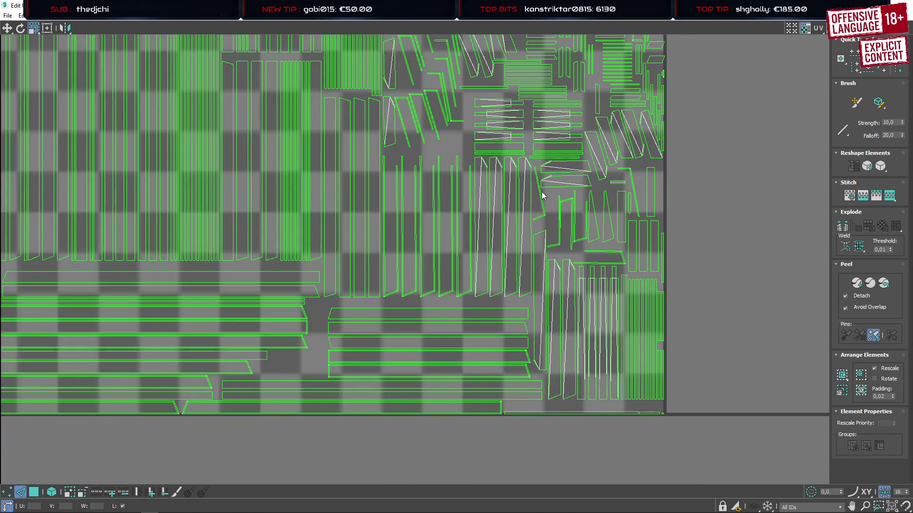
click(542, 195)
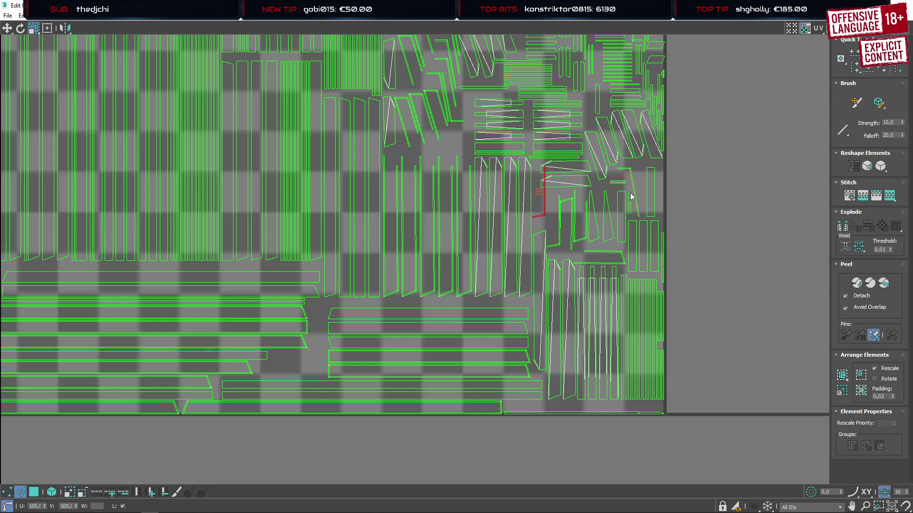
Level the upper and lower thin bent shells at the tile's upper left horizontally
middle_drag(360, 290, 662, 369)
middle_drag(399, 139, 384, 334)
scroll(379, 150, down, 5)
middle_drag(379, 154, 359, 269)
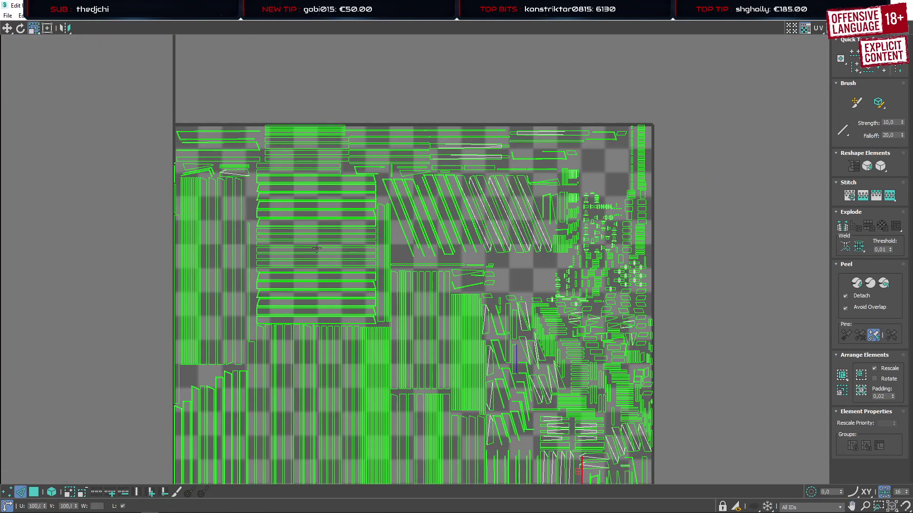
scroll(185, 164, up, 5)
scroll(185, 164, up, 1)
click(274, 201)
key(shift+a)
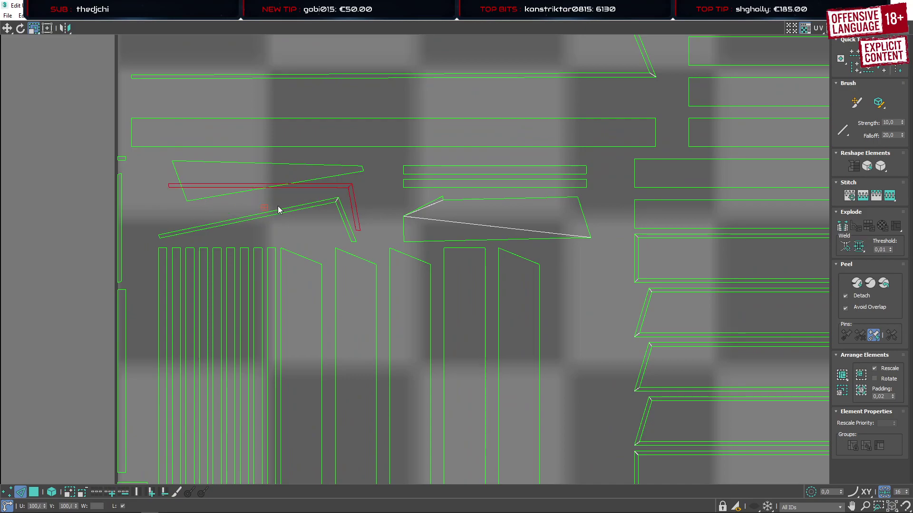
click(280, 211)
key(shift+a)
scroll(371, 269, down, 6)
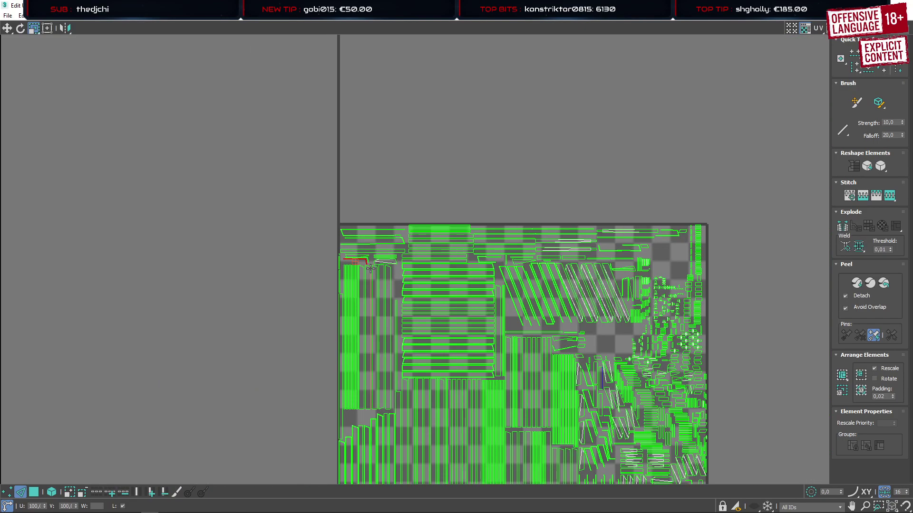
Select all UV faces, repack the shells into the tile, and close the editor
key(3)
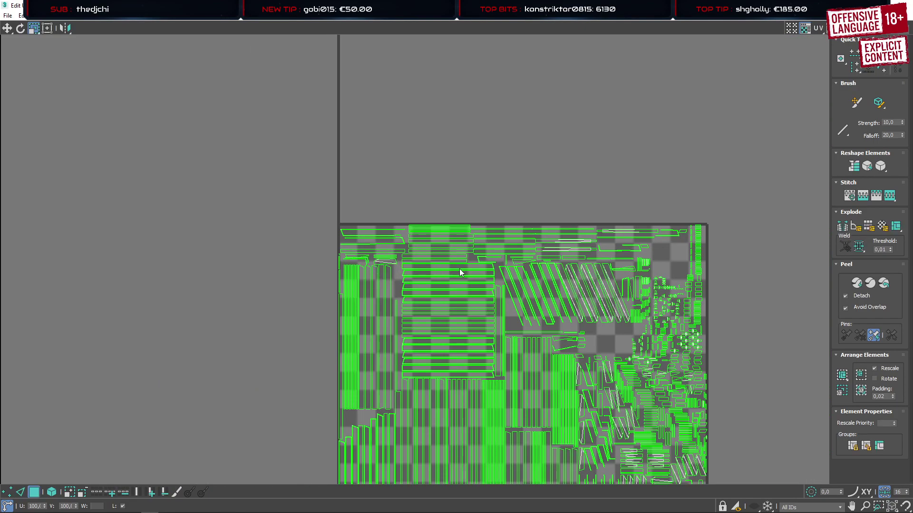
key(ctrl+a)
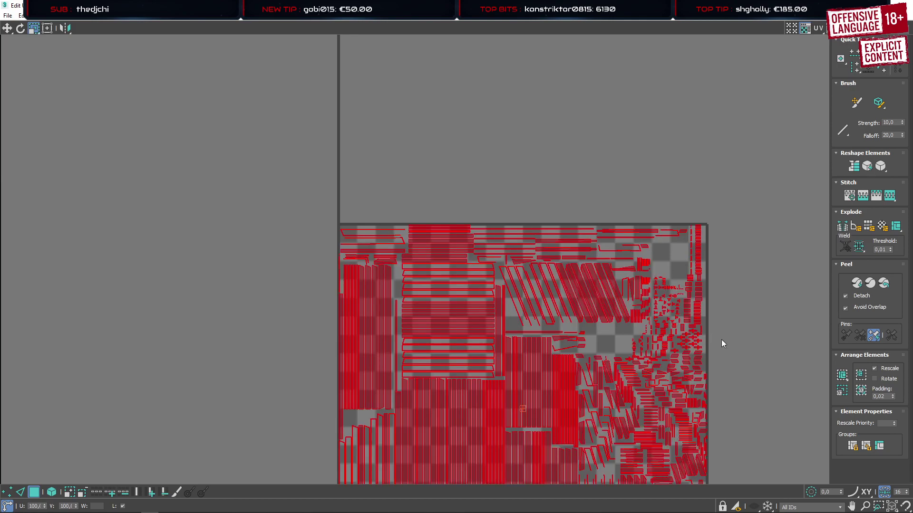
click(843, 377)
middle_drag(723, 326, 617, 187)
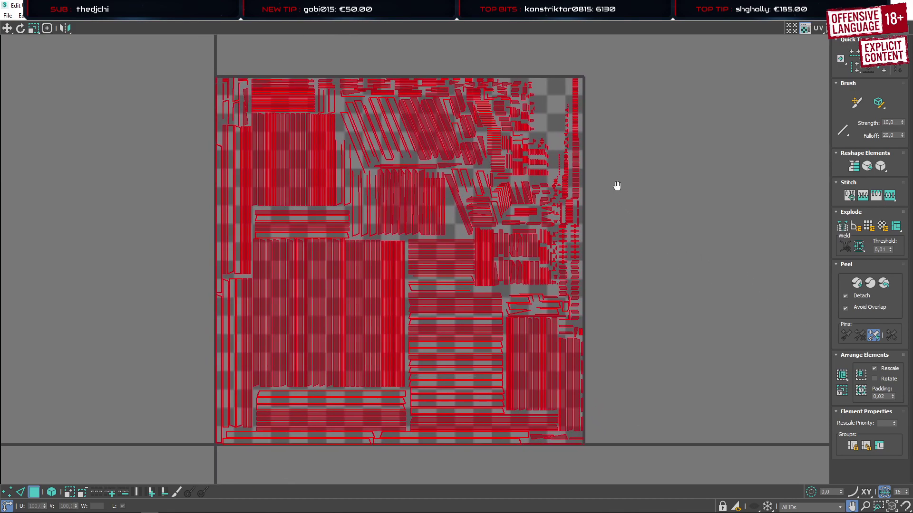
click(842, 377)
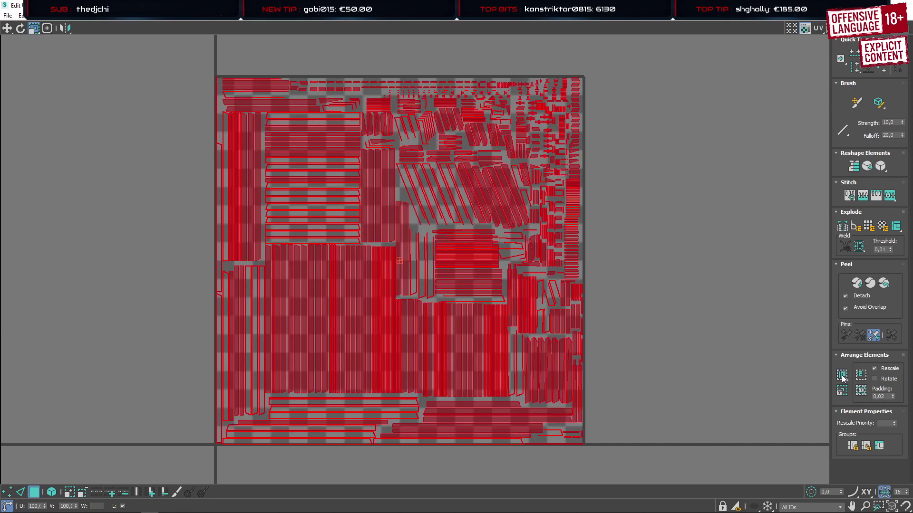
click(902, 7)
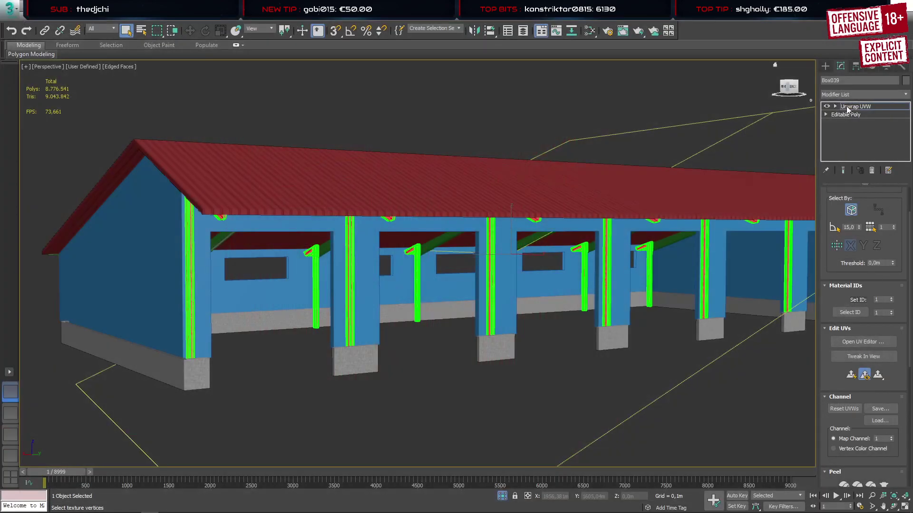
Collapse the trim object's whole modifier stack, confirming the collapse
right_click(846, 107)
click(813, 245)
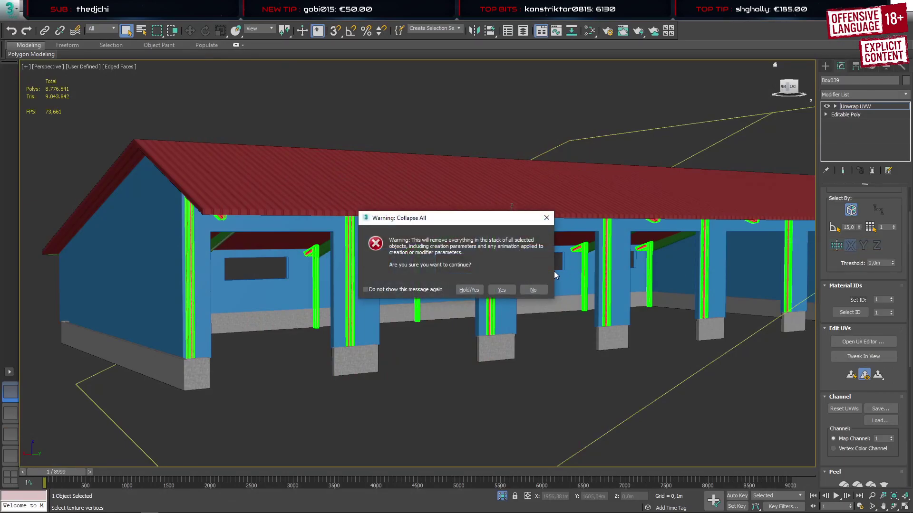
click(499, 288)
click(826, 69)
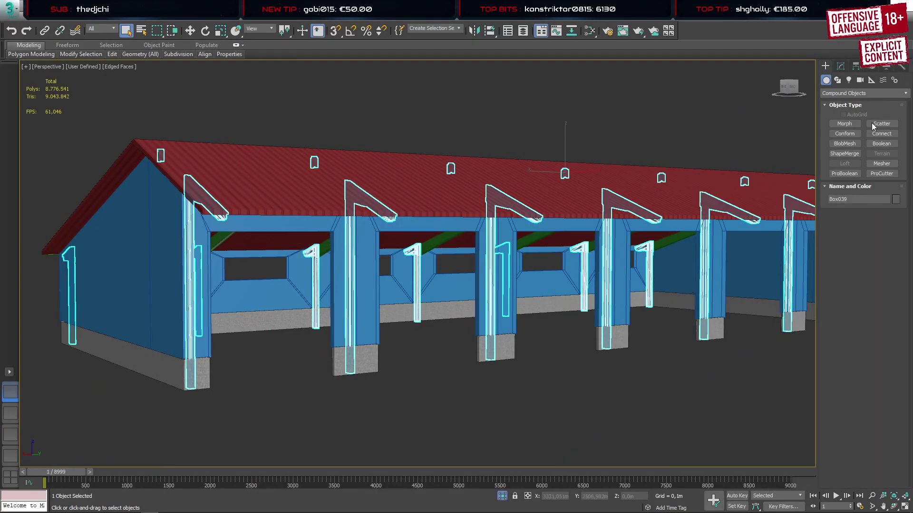
Give the trim object a dark custom object colour, then clear the selection
click(895, 199)
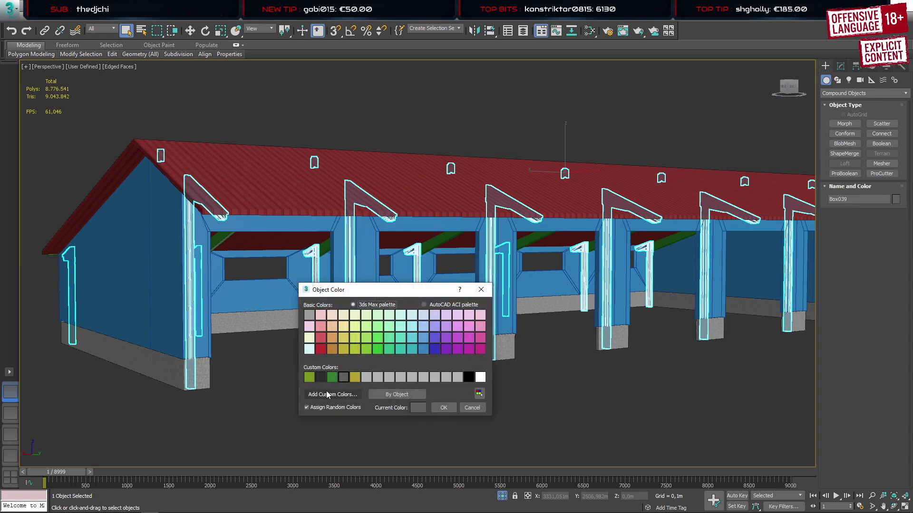
click(320, 377)
click(443, 408)
click(601, 379)
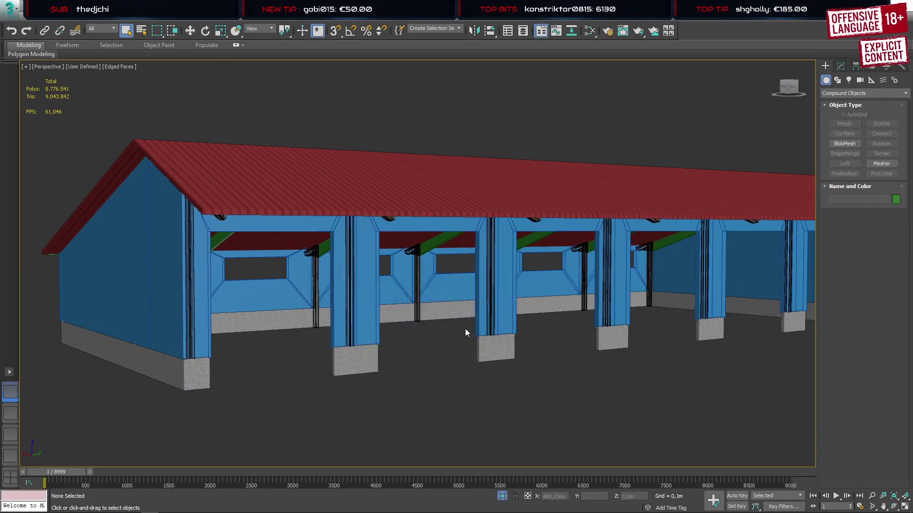
Select the roof rafters and green purlins while orbiting beneath the roof
scroll(429, 314, up, 10)
scroll(428, 315, down, 10)
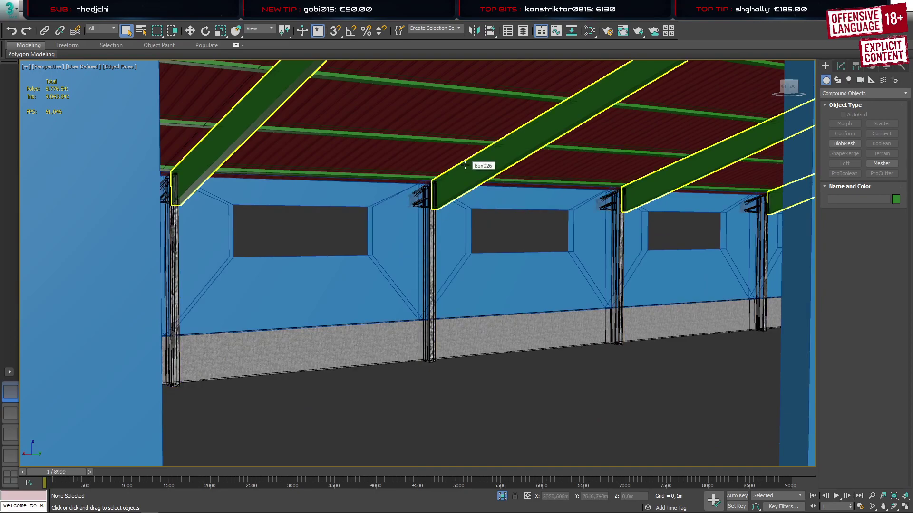
scroll(412, 234, down, 10)
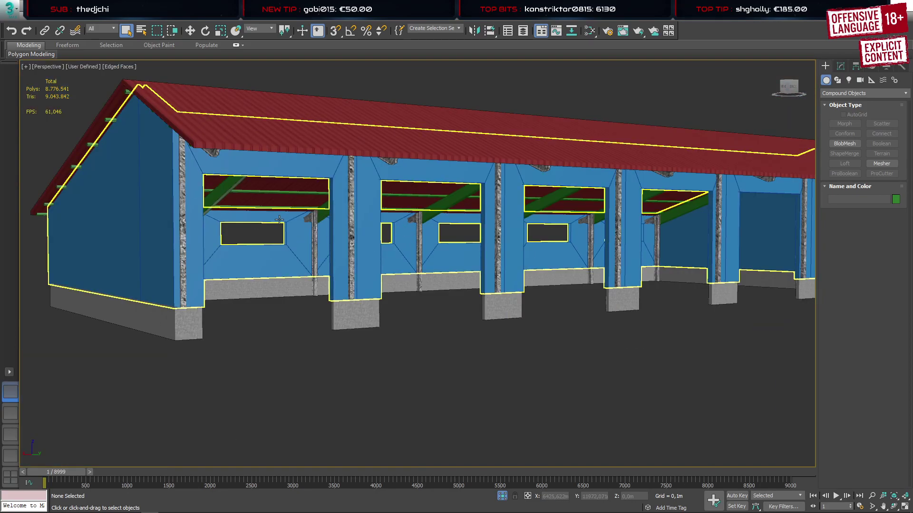
click(226, 189)
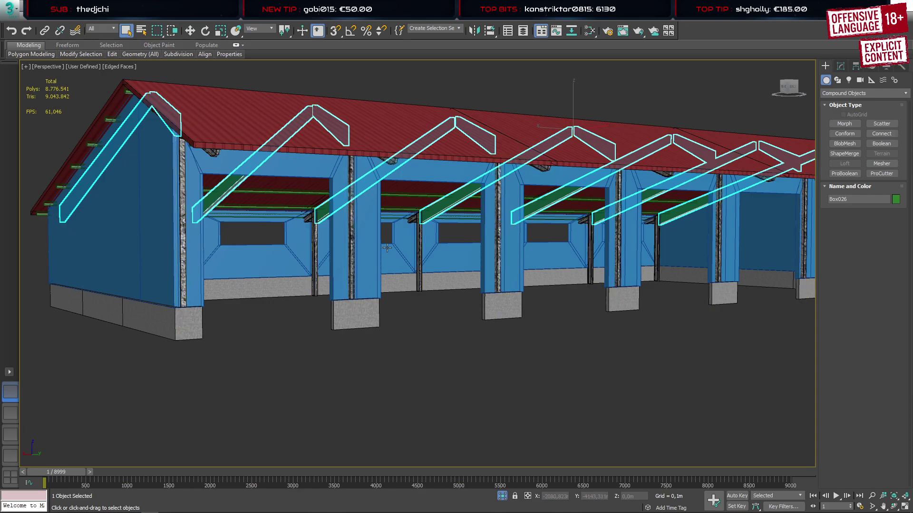
alt+middle_drag(387, 251, 393, 270)
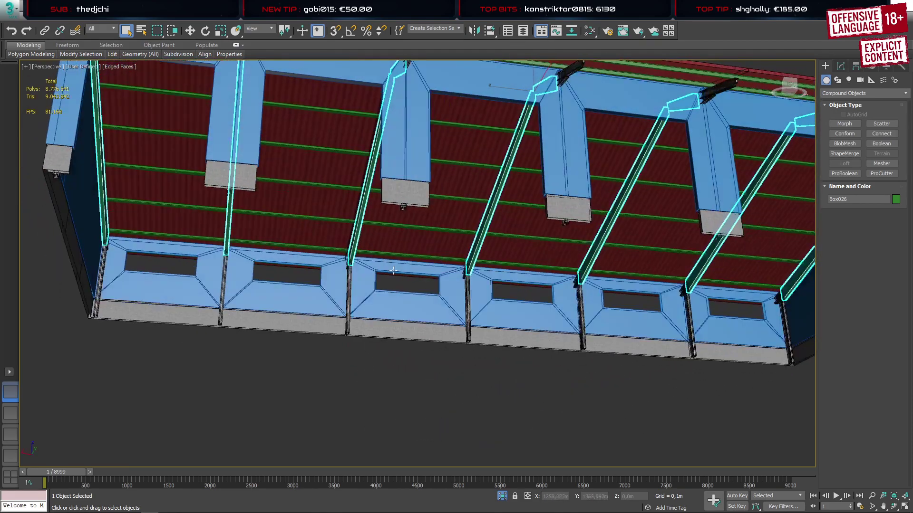
scroll(441, 293, up, 5)
scroll(440, 292, down, 2)
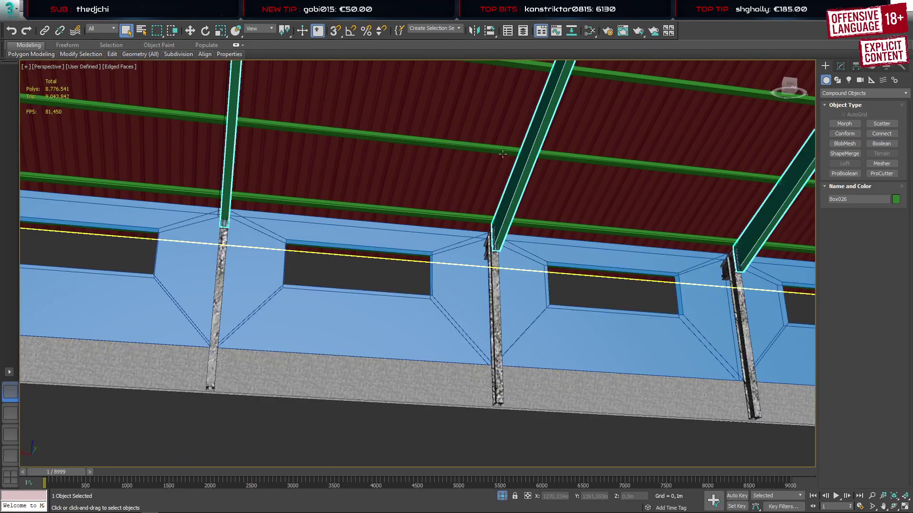
ctrl+click(487, 209)
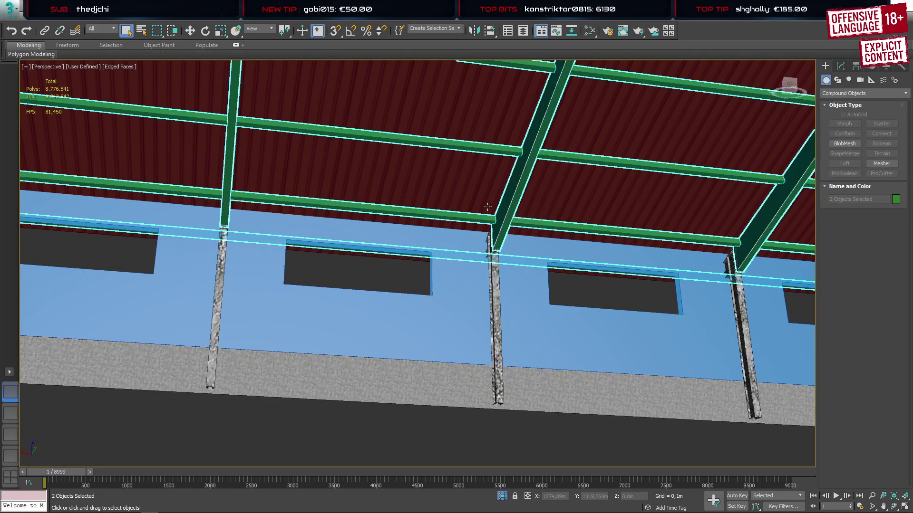
scroll(488, 207, down, 5)
alt+middle_drag(488, 207, 437, 241)
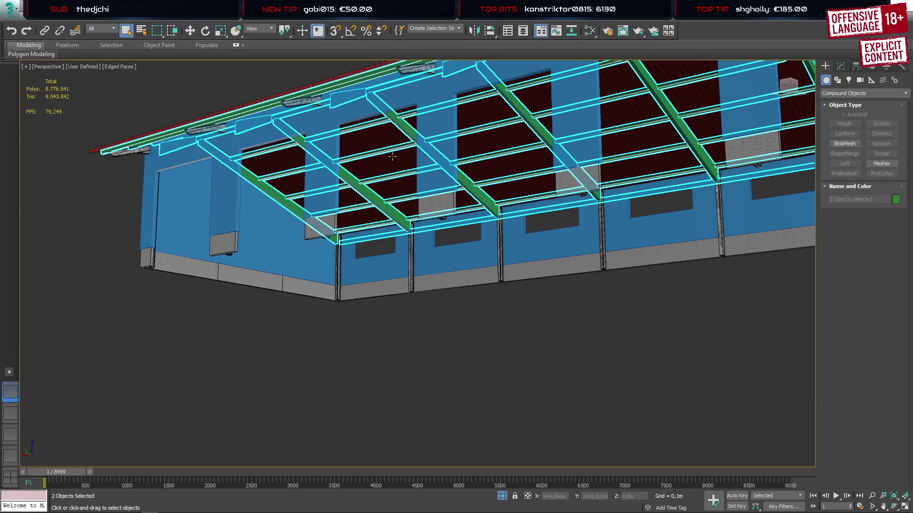
Select the walls object instead and orbit to a low view of it
click(451, 327)
click(443, 137)
alt+middle_drag(443, 137, 512, 197)
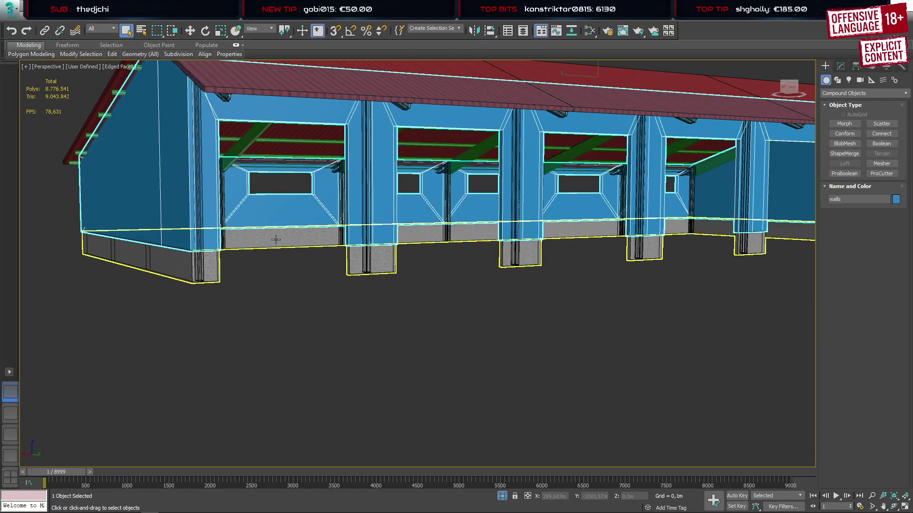
In the Slate Material Editor, assign the wood plank material node to the selected walls
key(m)
click(880, 53)
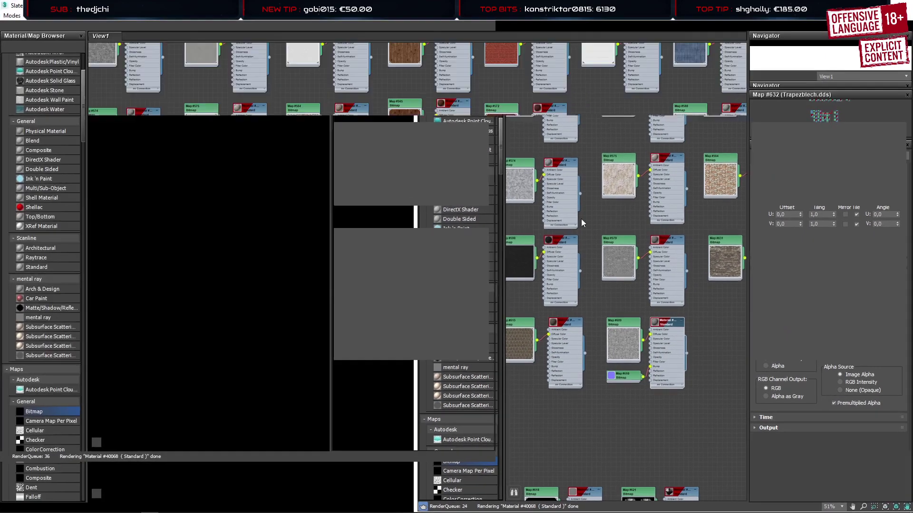
middle_drag(448, 149, 429, 70)
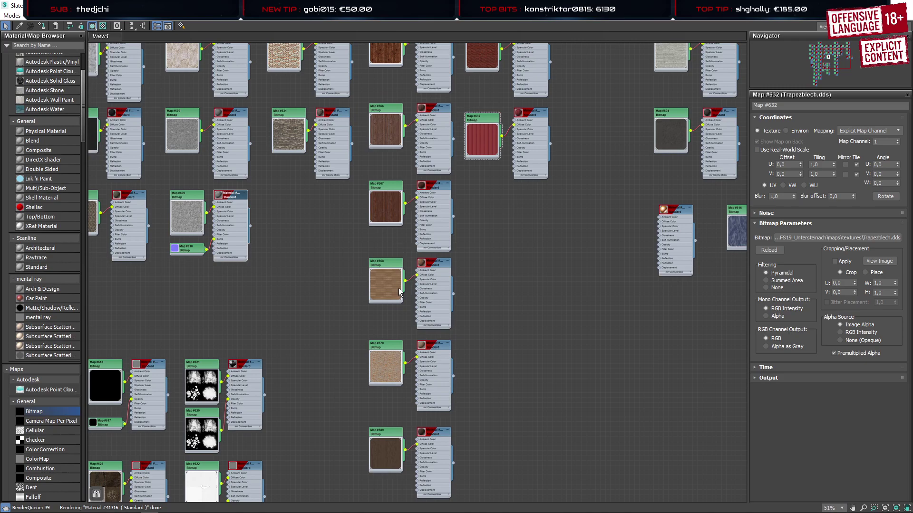
scroll(399, 288, up, 7)
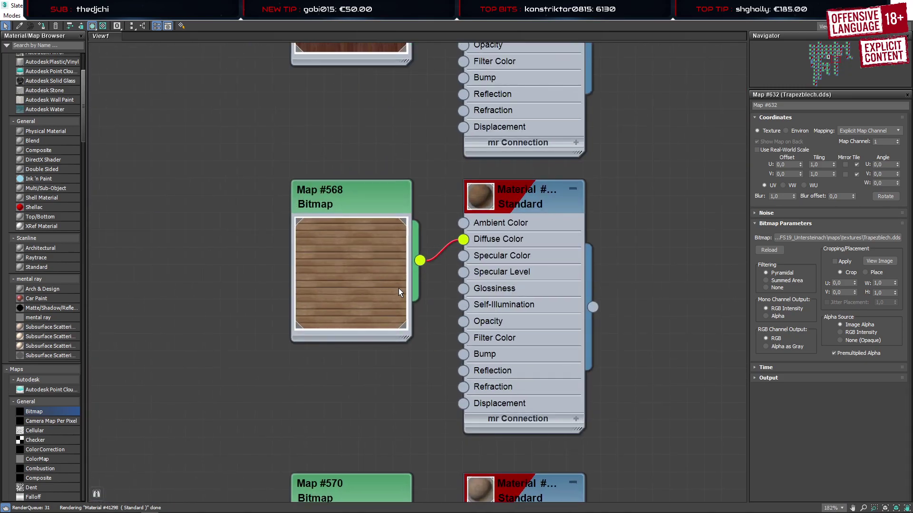
scroll(398, 288, down, 3)
middle_drag(305, 115, 299, 331)
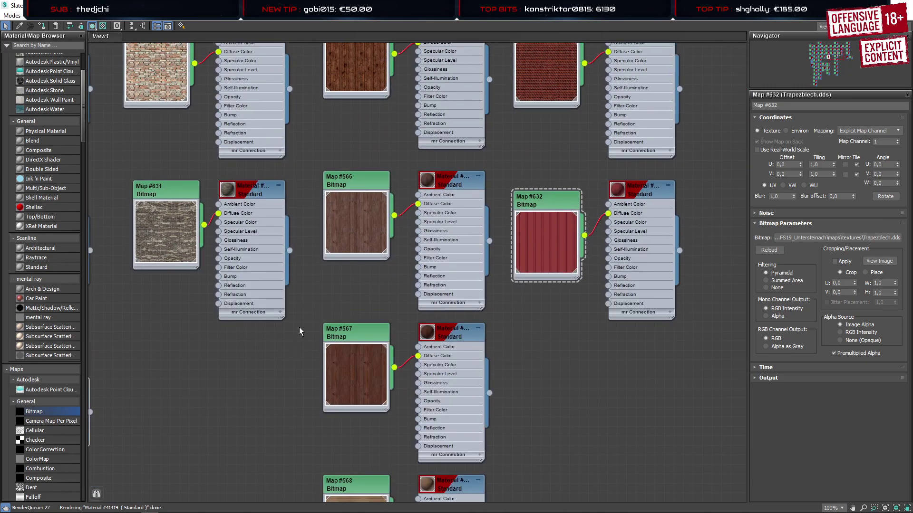
middle_drag(325, 127, 342, 302)
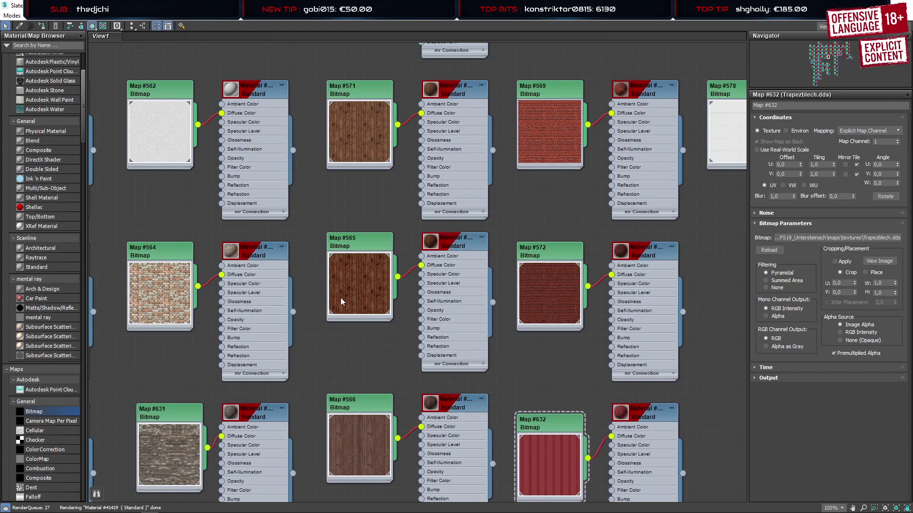
click(451, 93)
right_click(452, 94)
click(472, 110)
key(m)
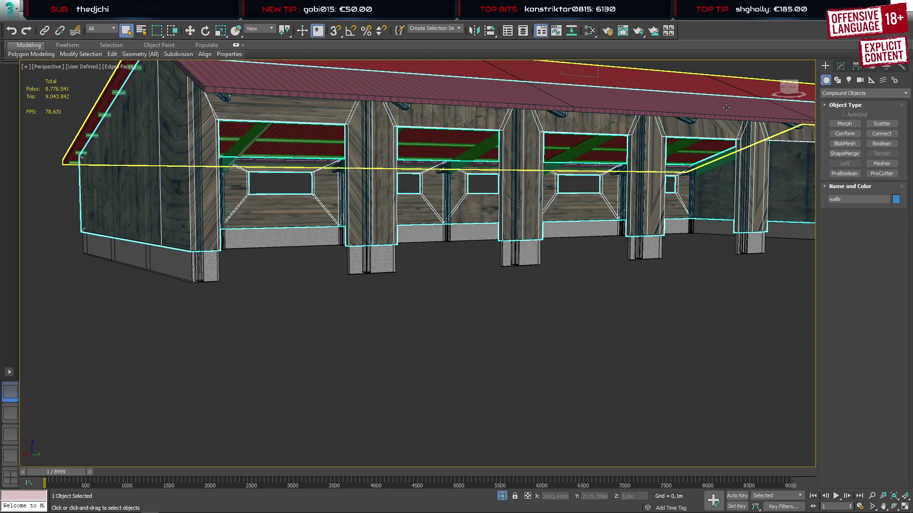
Add an Unwrap UVW modifier to the walls object and open the Edit UVWs editor
click(841, 66)
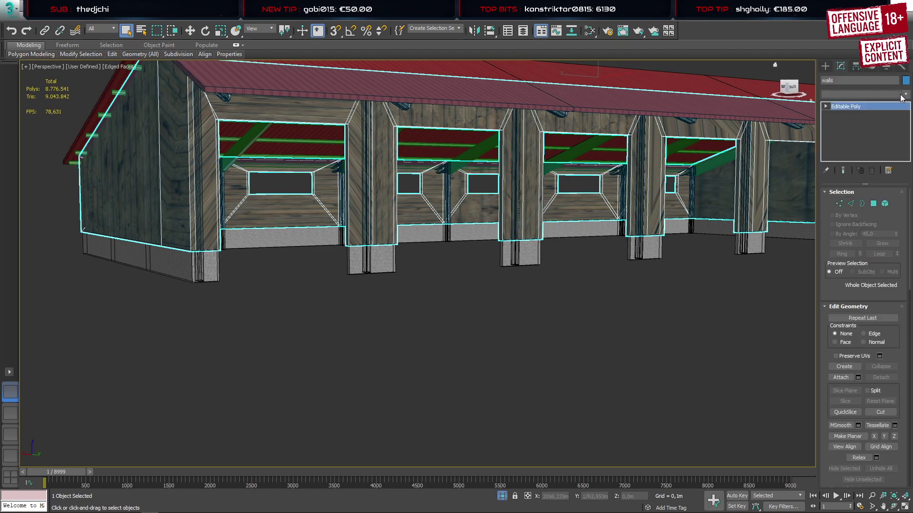
click(901, 94)
scroll(860, 400, down, 15)
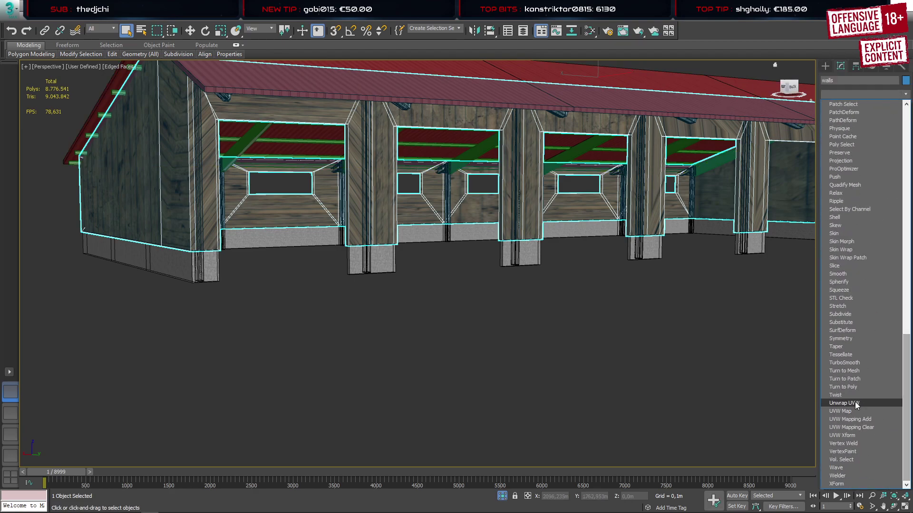
click(854, 402)
click(860, 341)
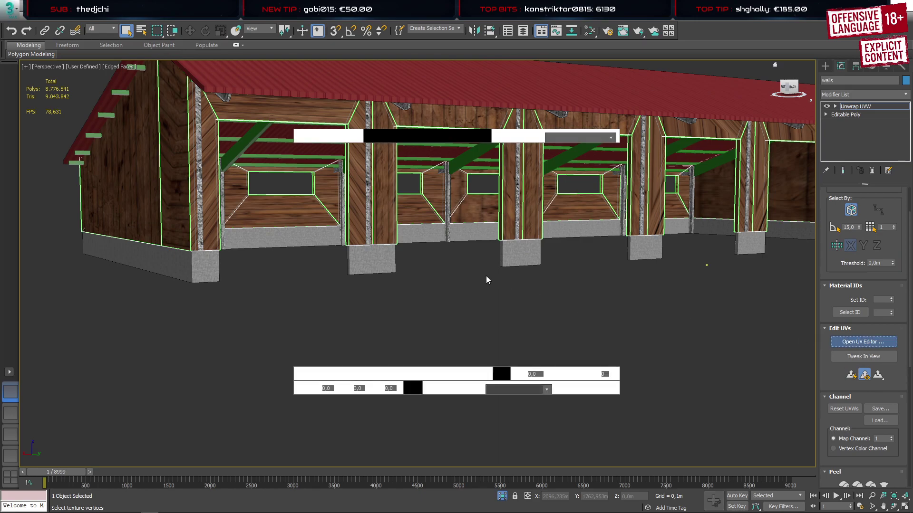
scroll(124, 193, down, 6)
Split all the walls' UV faces into separate flattened pieces and move the layout off the texture tile
key(ctrl+a)
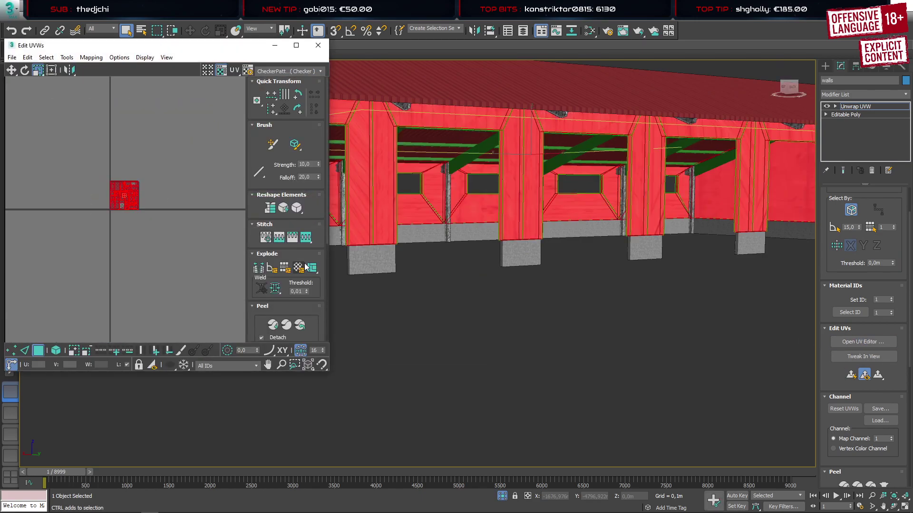
click(316, 267)
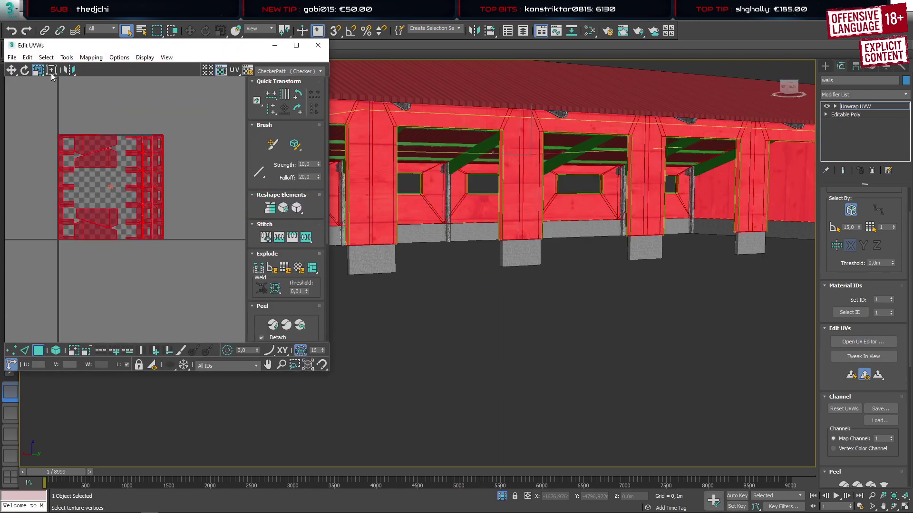
drag(153, 187, 286, 198)
middle_drag(440, 113, 564, 144)
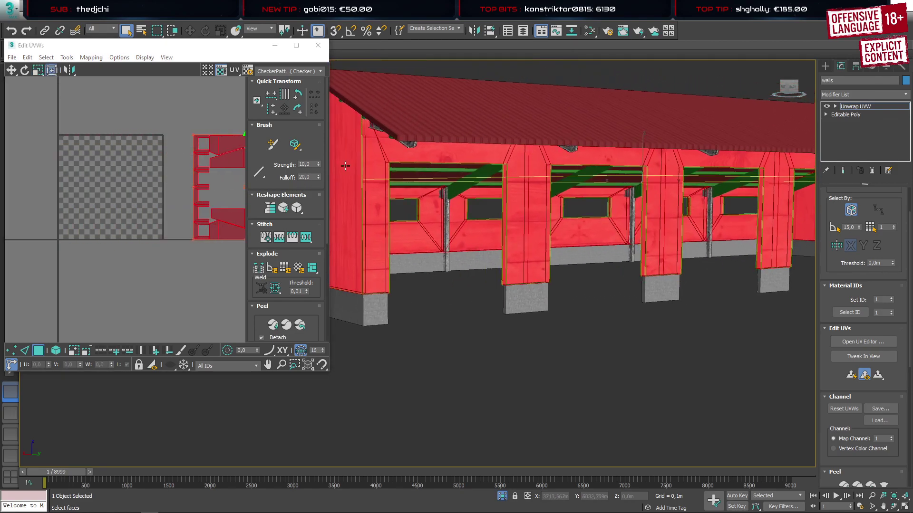
click(162, 179)
scroll(204, 144, up, 5)
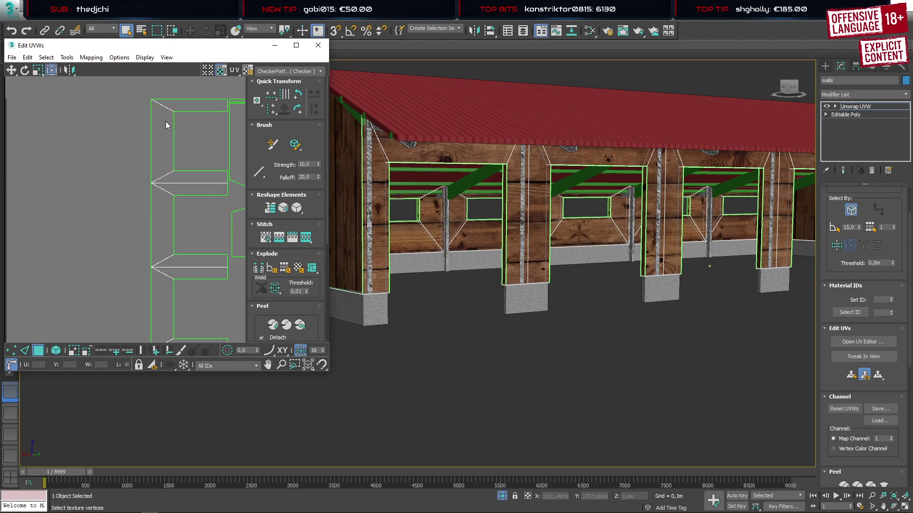
Planar-map the first C-shaped UV pieces, one by one, onto the checker tile
click(197, 174)
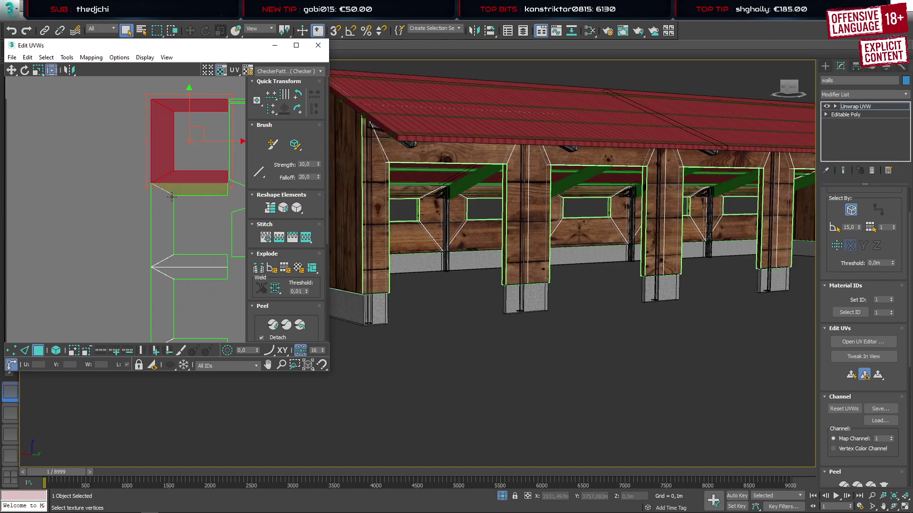
key(ctrl+h)
middle_drag(128, 195, 102, 128)
drag(97, 104, 171, 196)
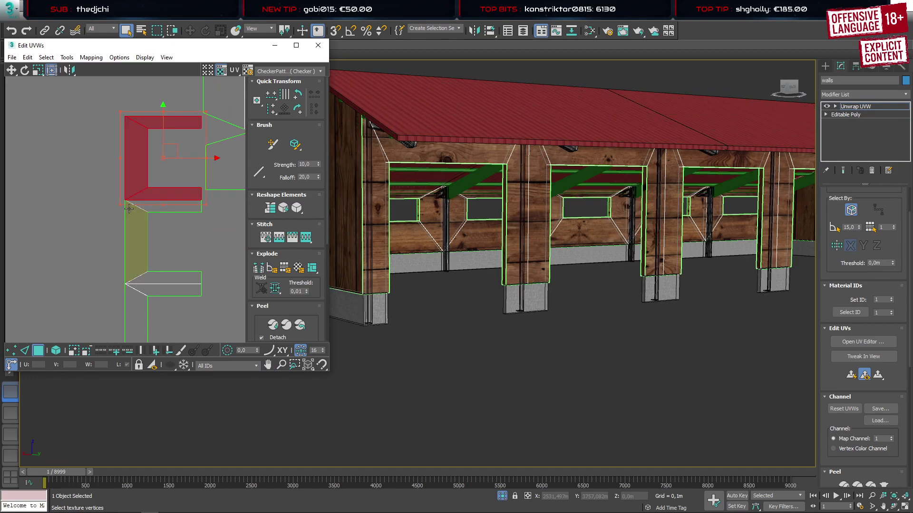
key(ctrl+h)
drag(83, 168, 171, 275)
key(Return)
scroll(171, 274, down, 4)
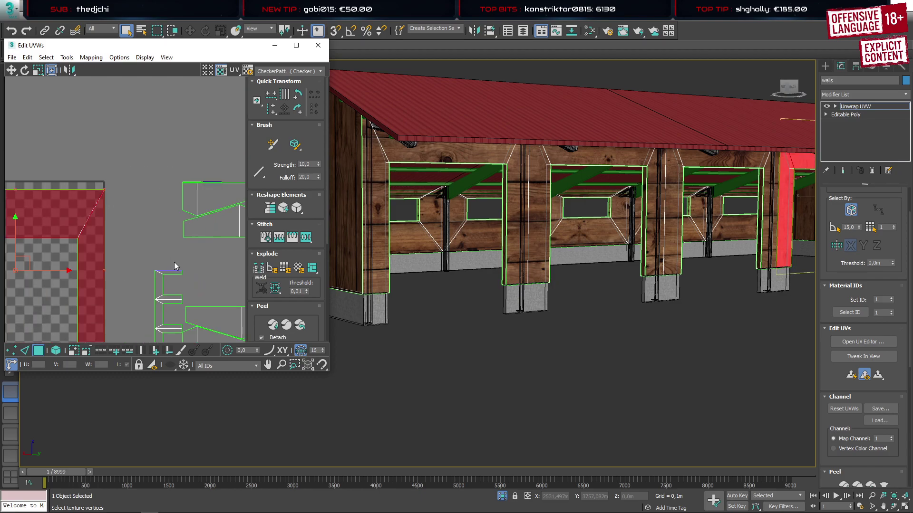
middle_drag(175, 267, 116, 172)
scroll(116, 171, up, 2)
drag(81, 125, 136, 192)
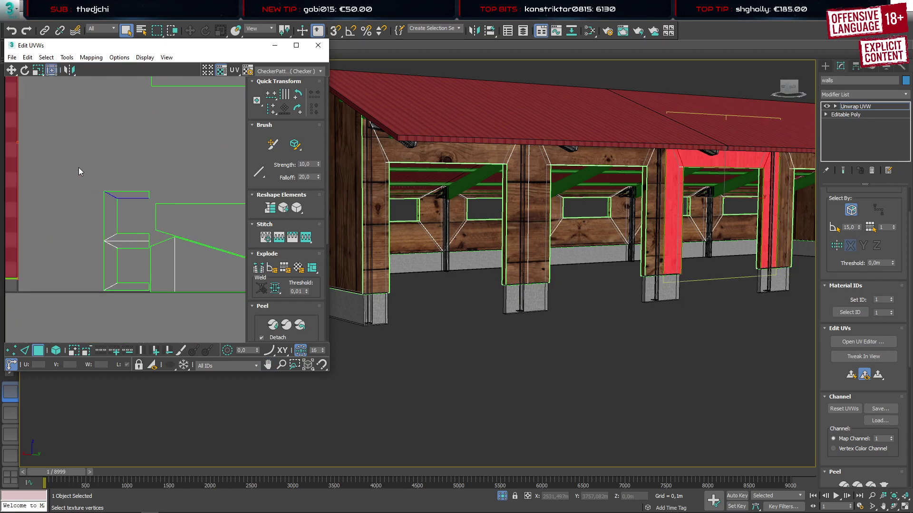
drag(132, 241, 134, 241)
key(ctrl+v)
drag(69, 191, 126, 307)
key(ctrl+v)
Stack the remaining C-shaped UV pieces onto the tile with Quick Planar Map
scroll(161, 229, down, 4)
scroll(161, 229, down, 4)
scroll(194, 248, up, 8)
middle_drag(183, 156, 147, 224)
drag(112, 272, 154, 215)
key(ctrl+v)
key(ctrl+v)
middle_drag(112, 102, 118, 215)
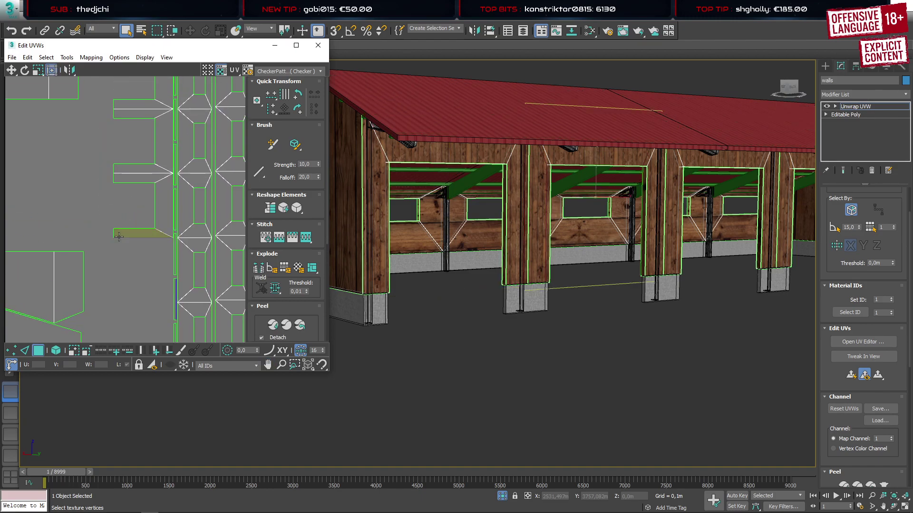
drag(160, 182, 161, 181)
key(ctrl+v)
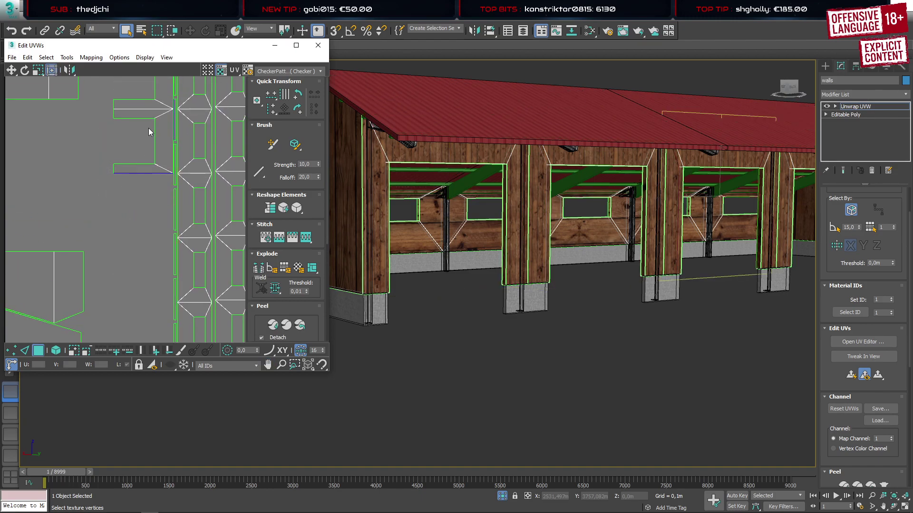
drag(109, 201, 159, 115)
key(ctrl+v)
middle_drag(133, 186, 127, 273)
drag(121, 277, 154, 200)
key(ctrl+v)
drag(110, 107, 156, 213)
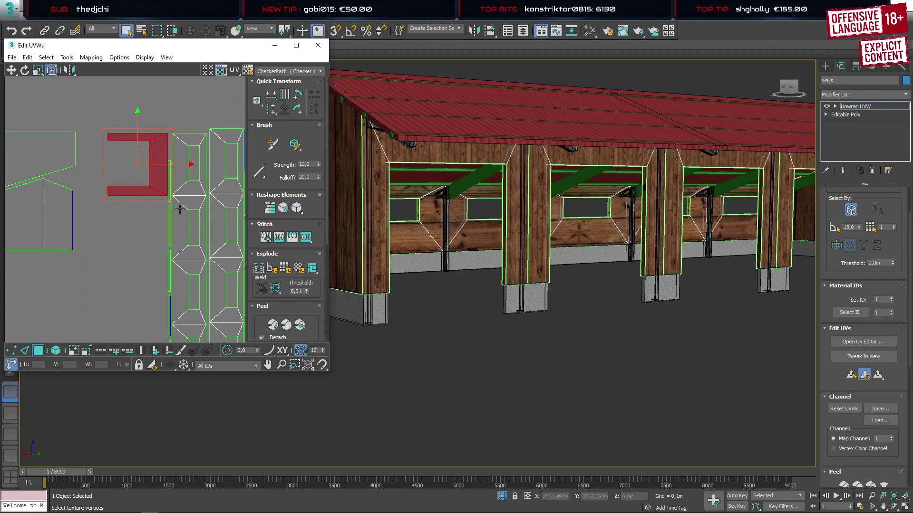
key(ctrl+v)
Remap the next wall pieces, including the blue-edged one, flat onto the texture
middle_drag(212, 209, 122, 180)
scroll(101, 142, up, 2)
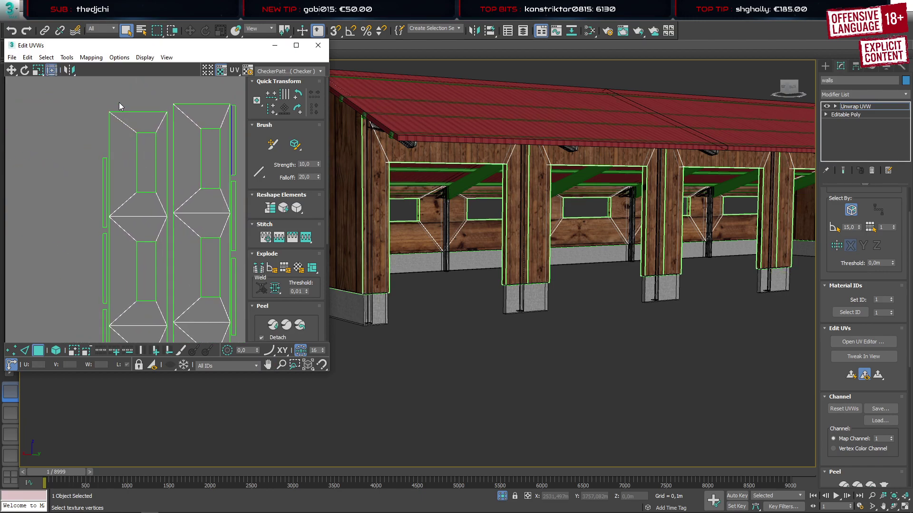
drag(162, 200, 159, 308)
key(ctrl+v)
key(ctrl+v)
middle_drag(153, 296, 178, 100)
drag(151, 115, 185, 227)
key(ctrl+v)
middle_drag(175, 281, 173, 154)
mouse_move(143, 91)
mouse_down()
mouse_move(186, 206)
mouse_move(163, 238)
mouse_move(184, 315)
mouse_up()
key(ctrl+v)
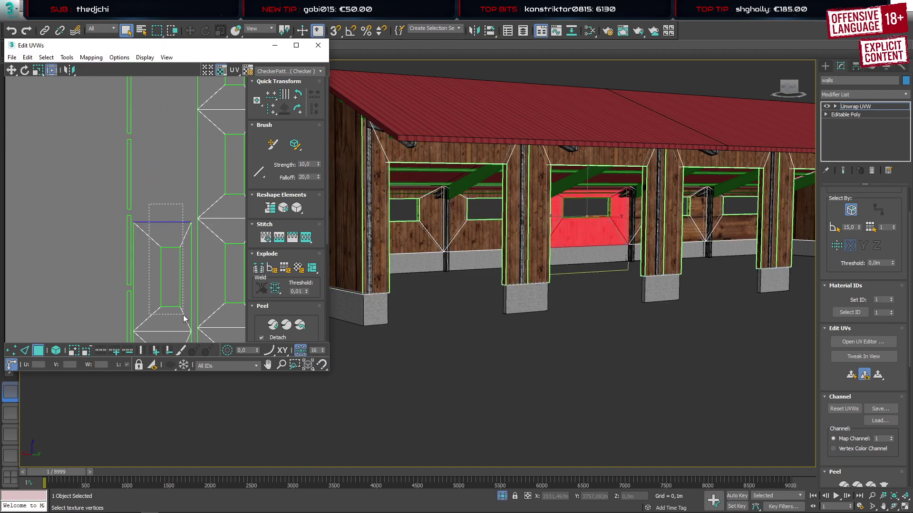
key(ctrl+v)
middle_drag(199, 297, 177, 98)
drag(132, 117, 161, 260)
key(ctrl+v)
middle_drag(204, 188, 129, 268)
drag(101, 325, 151, 228)
Remap the bottom wall segments flat onto the texture tile
key(Delete)
drag(78, 239, 151, 111)
key(Delete)
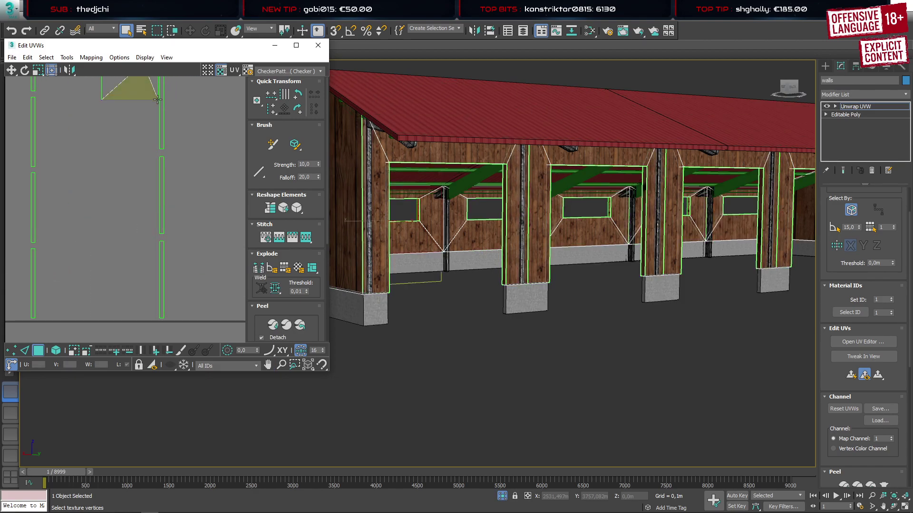
middle_drag(119, 115, 141, 280)
drag(111, 292, 175, 169)
key(Return)
middle_drag(153, 134, 162, 262)
drag(111, 310, 182, 196)
key(Return)
middle_drag(141, 151, 122, 281)
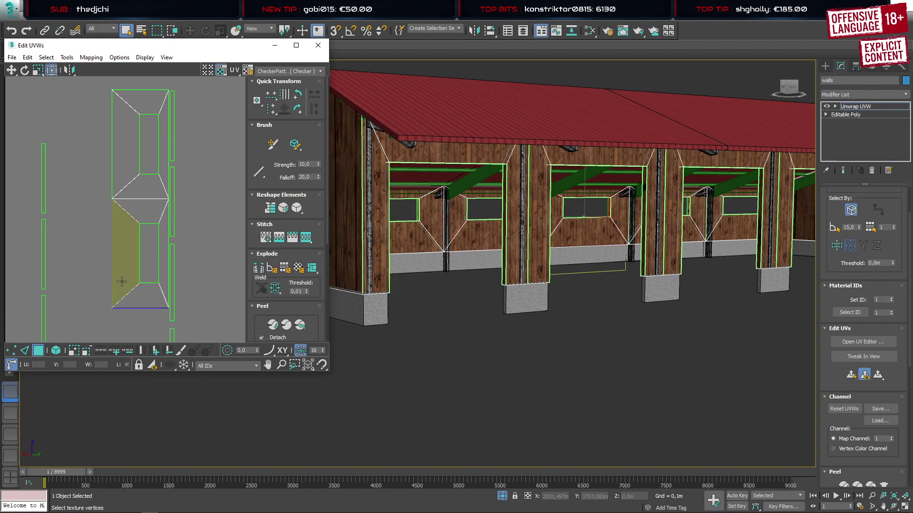
drag(96, 319, 160, 233)
key(Return)
key(Return)
Remap the top piece and the upper and lower paired pieces onto the checker square
scroll(128, 229, down, 6)
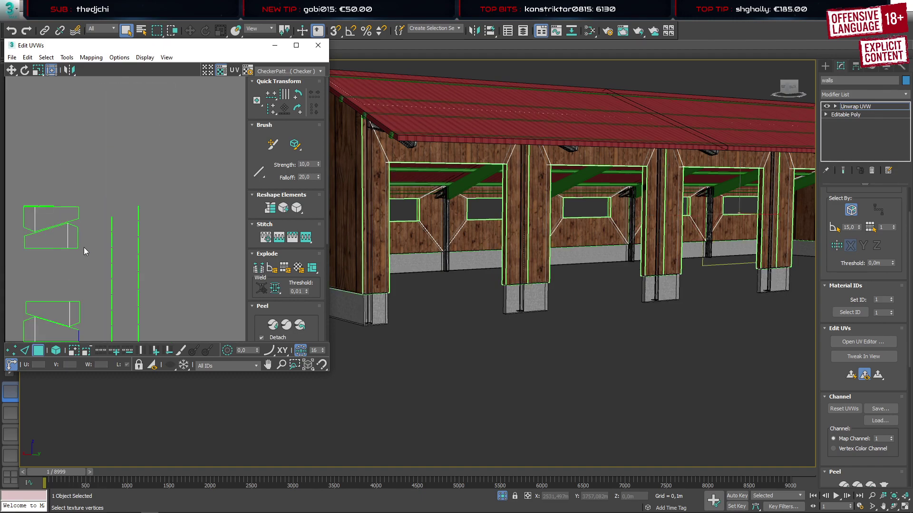
middle_drag(83, 247, 201, 189)
scroll(186, 251, up, 2)
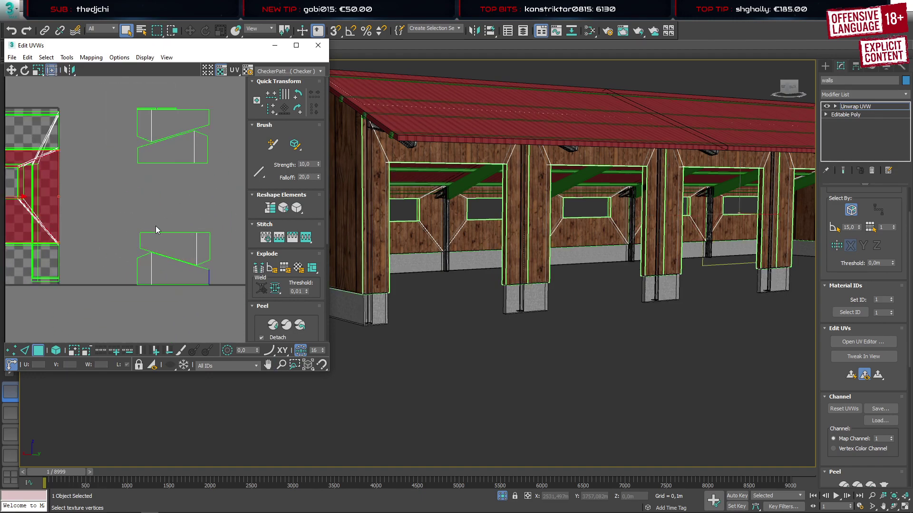
drag(119, 214, 227, 235)
key(Return)
key(Return)
drag(119, 223, 217, 153)
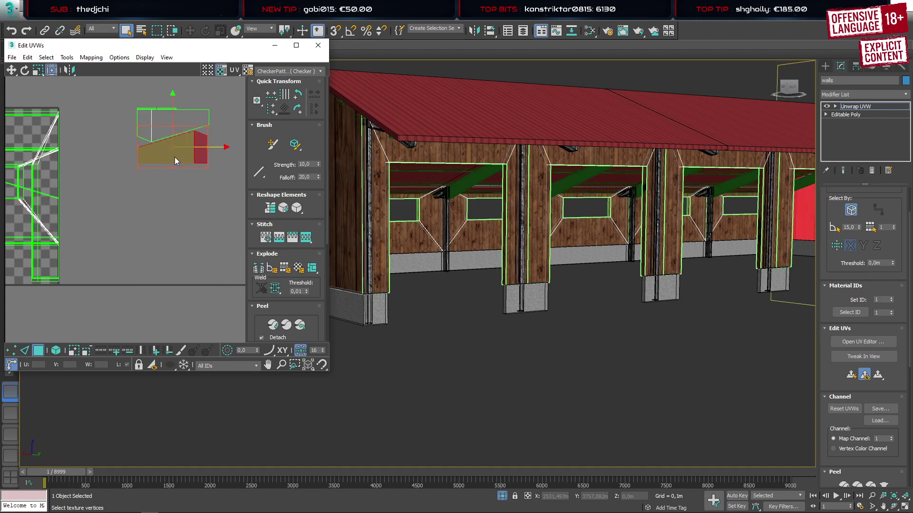
key(ctrl+shift+s)
drag(124, 174, 217, 119)
key(Return)
scroll(166, 200, down, 3)
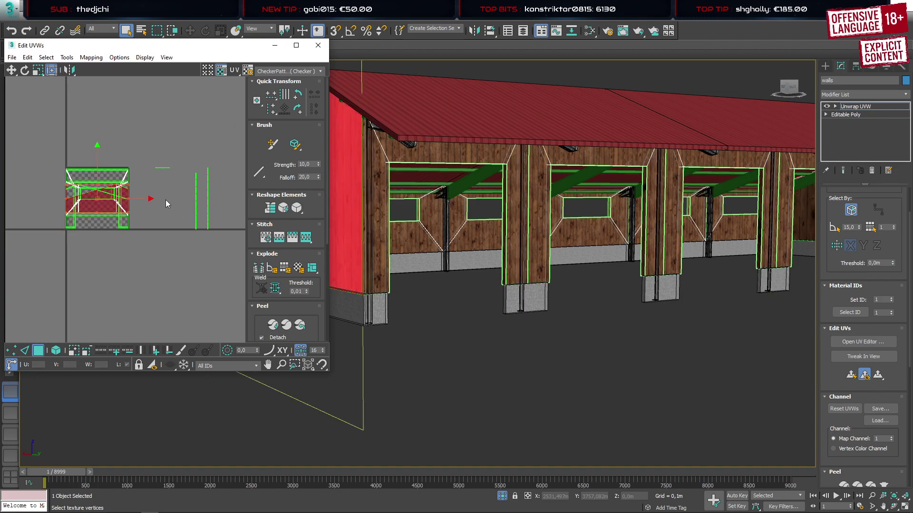
scroll(207, 208, up, 3)
middle_drag(207, 208, 196, 234)
scroll(114, 237, down, 3)
With the UV editor maximized, planar-map each thin strip piece onto the texture tile
click(296, 45)
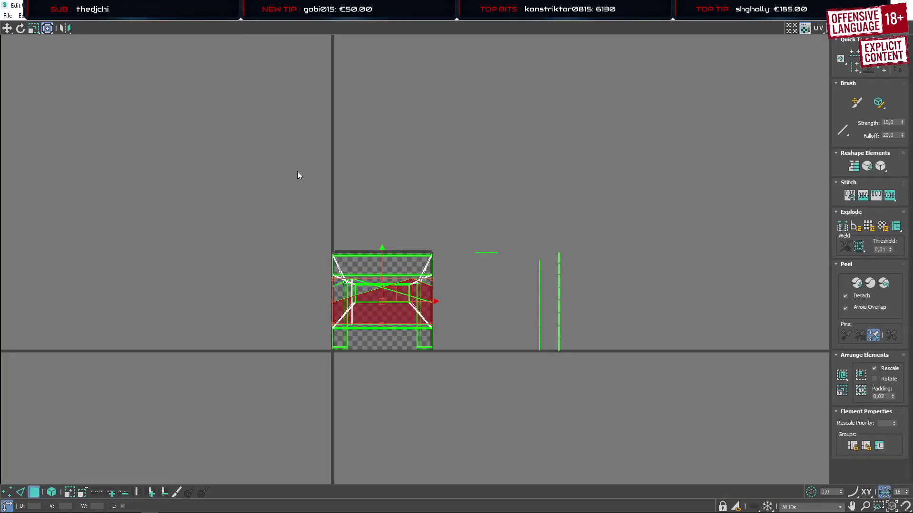
scroll(504, 275, up, 3)
middle_drag(504, 275, 359, 239)
drag(290, 145, 321, 212)
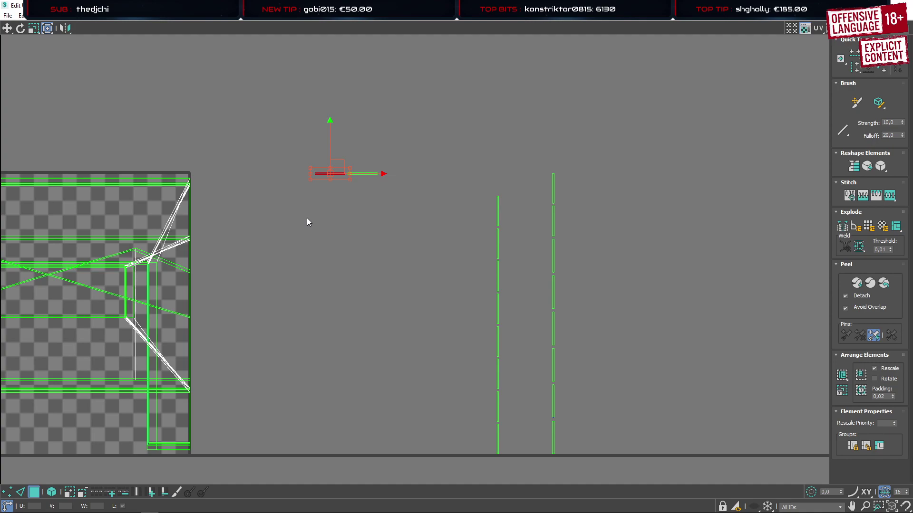
key(ctrl+v)
drag(350, 138, 376, 202)
key(ctrl+v)
drag(446, 210, 524, 219)
key(ctrl+v)
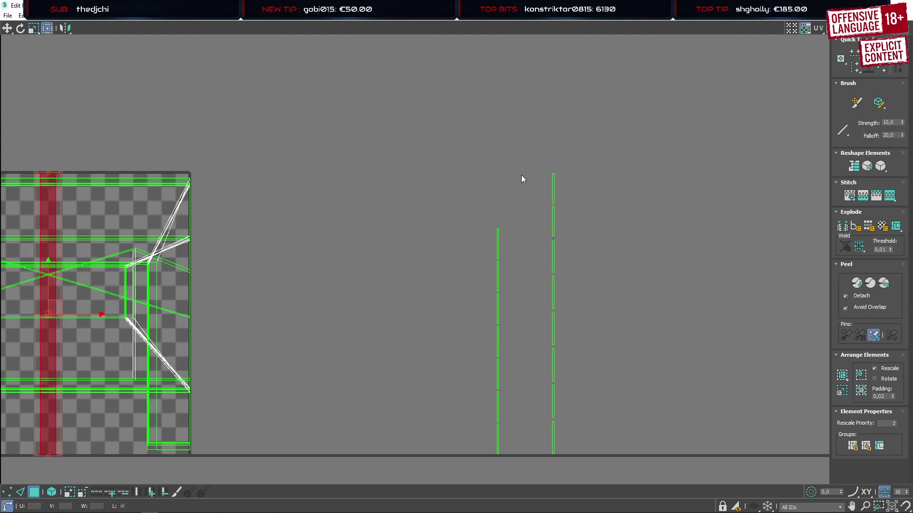
key(ctrl+v)
drag(525, 167, 603, 433)
key(ctrl+v)
key(ctrl+v)
key(ctrl+v)
key(ctrl+v)
key(ctrl+v)
key(ctrl+v)
key(ctrl+v)
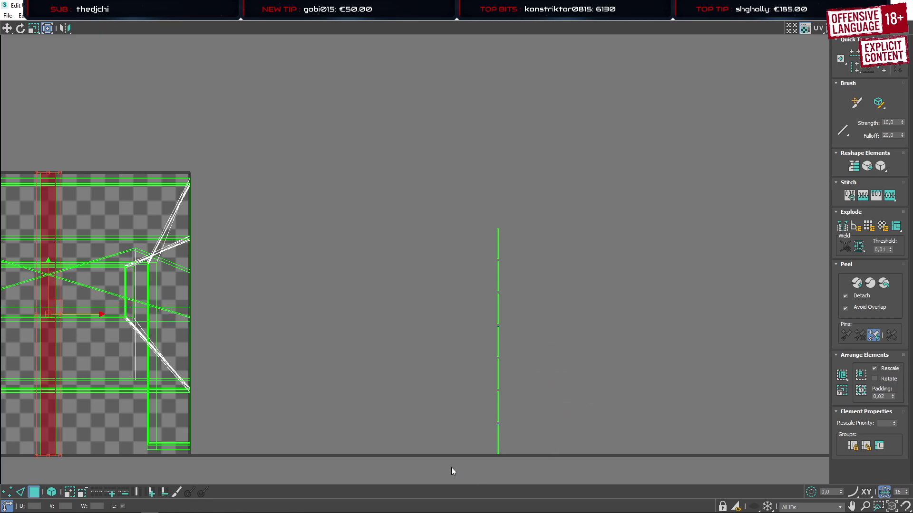
drag(452, 467, 510, 233)
key(ctrl+v)
key(ctrl+v)
key(ctrl+v)
key(ctrl+v)
key(ctrl+v)
key(ctrl+v)
Select all wall UV pieces and apply Rescale Elements so they share a consistent size
scroll(364, 299, down, 5)
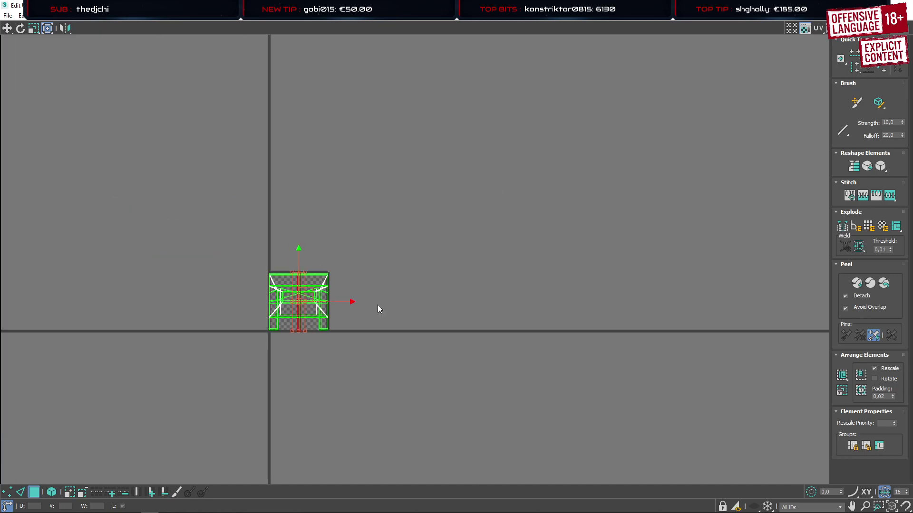
key(ctrl+a)
click(841, 390)
click(533, 275)
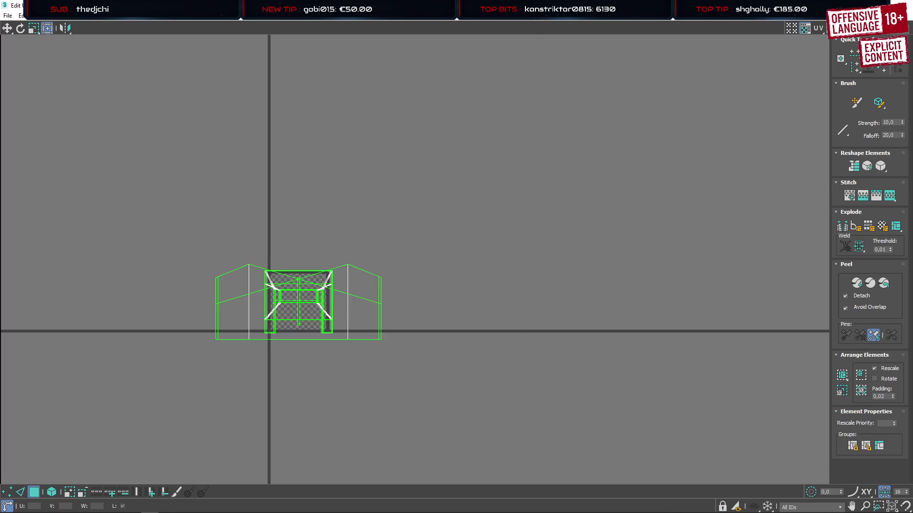
Restore the Edit UVWs window to normal size and close it, returning to the perspective view
click(880, 5)
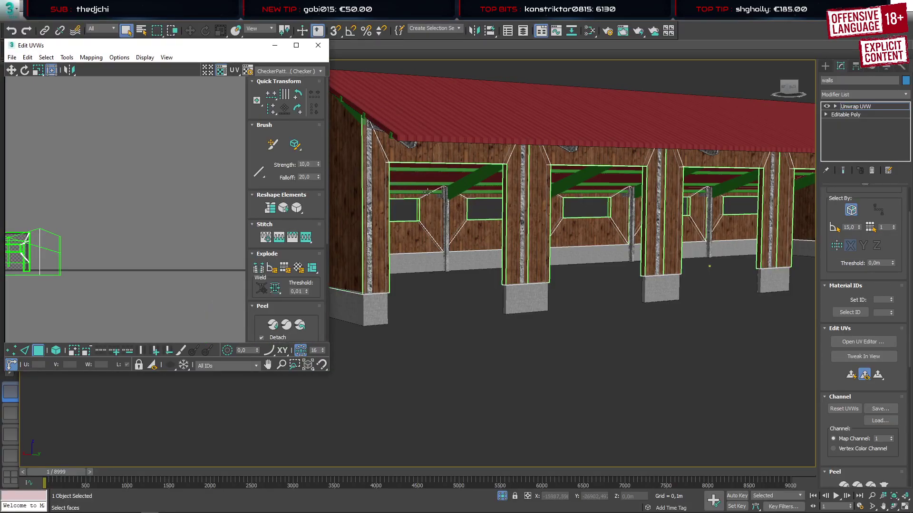
alt+middle_drag(427, 192, 504, 218)
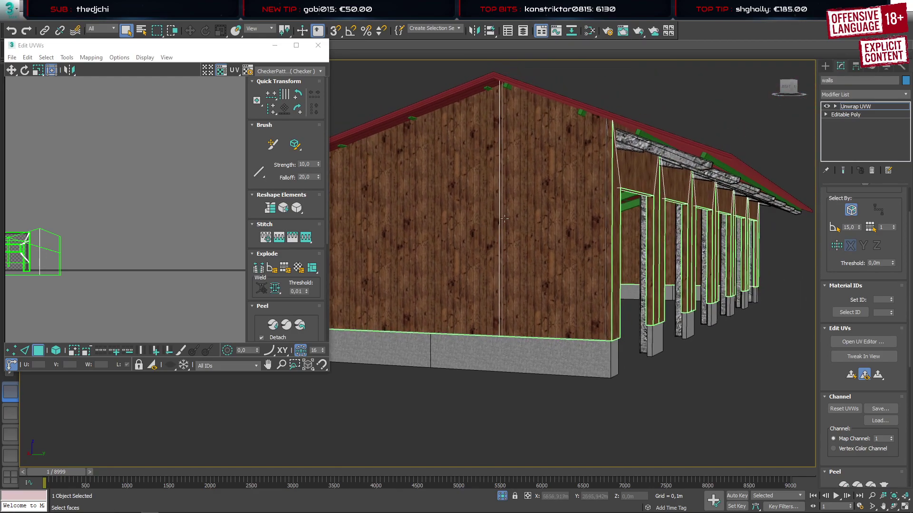
scroll(504, 219, up, 3)
scroll(504, 218, down, 8)
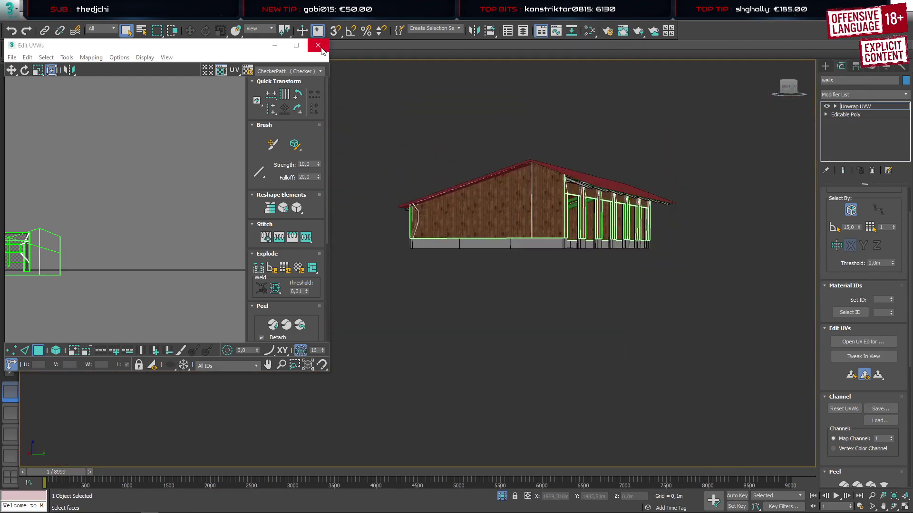
click(318, 46)
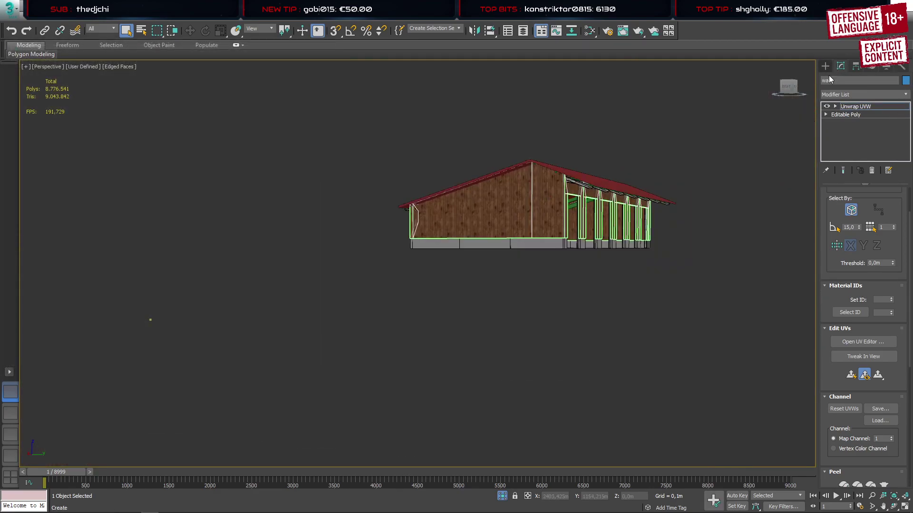
Collapse the walls' entire modifier stack into plain geometry
right_click(845, 141)
click(821, 237)
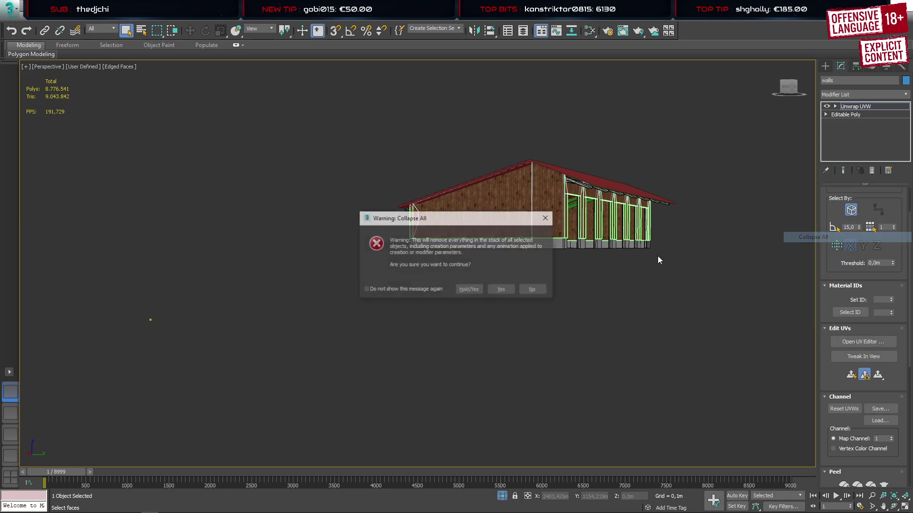
click(513, 289)
Give the walls a green object colour and orbit around the building
click(825, 66)
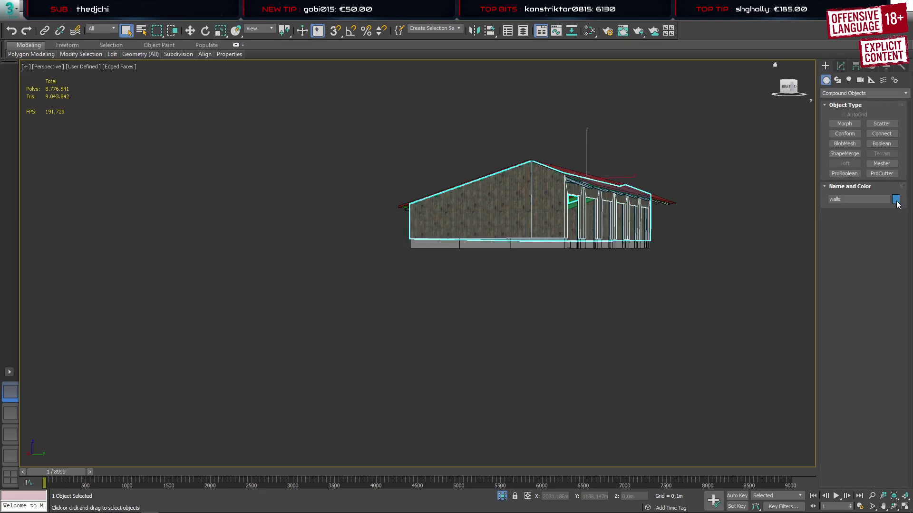
click(896, 200)
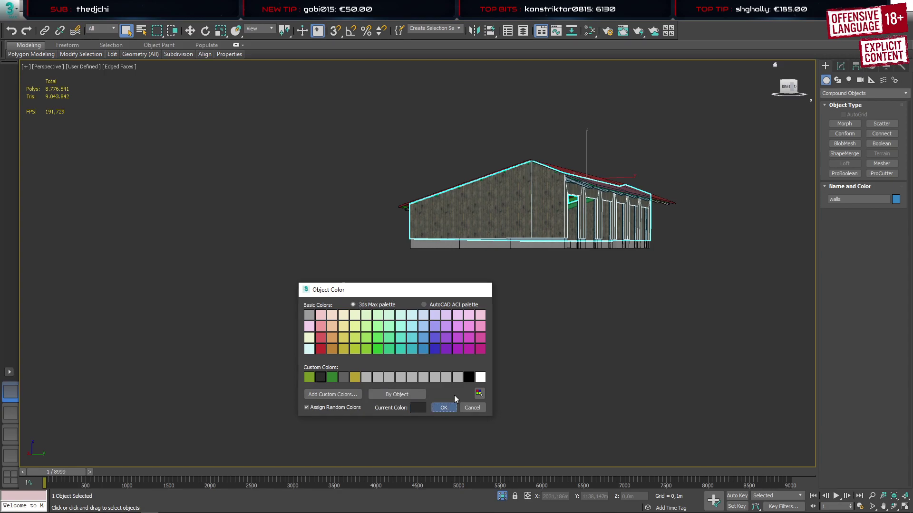
click(449, 407)
click(733, 238)
alt+middle_drag(734, 237, 503, 229)
scroll(502, 232, up, 5)
scroll(503, 229, up, 5)
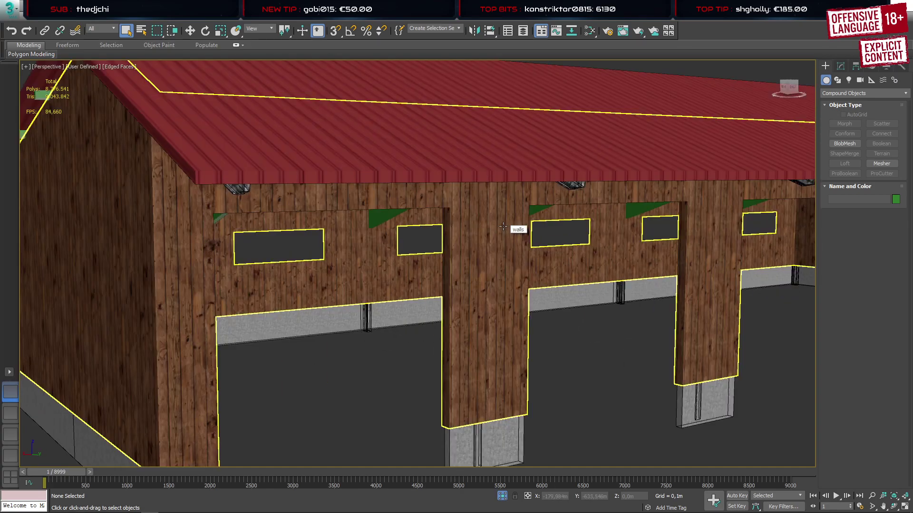
scroll(503, 226, down, 5)
middle_drag(630, 309, 353, 237)
scroll(493, 285, down, 6)
alt+middle_drag(547, 301, 550, 301)
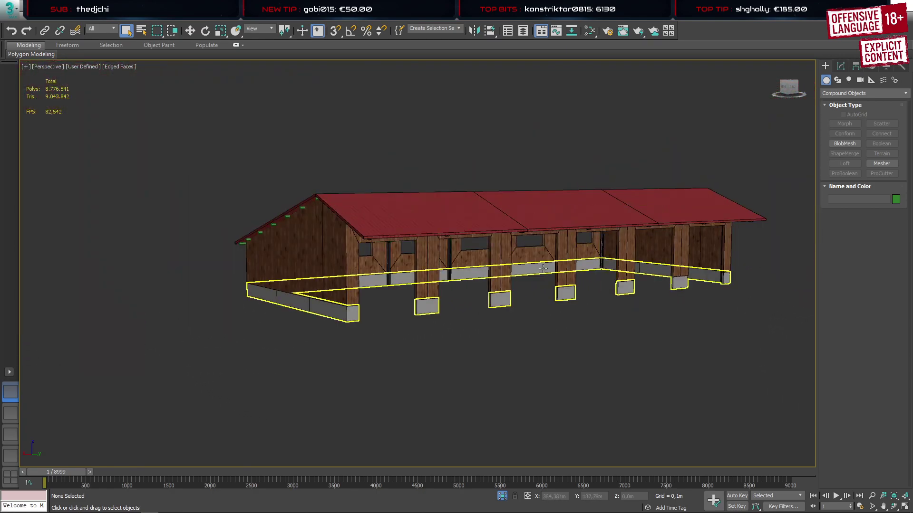
scroll(525, 270, down, 10)
Exit Isolation Mode to show the full village scene and turn off Edged Faces with F4
key(alt+e)
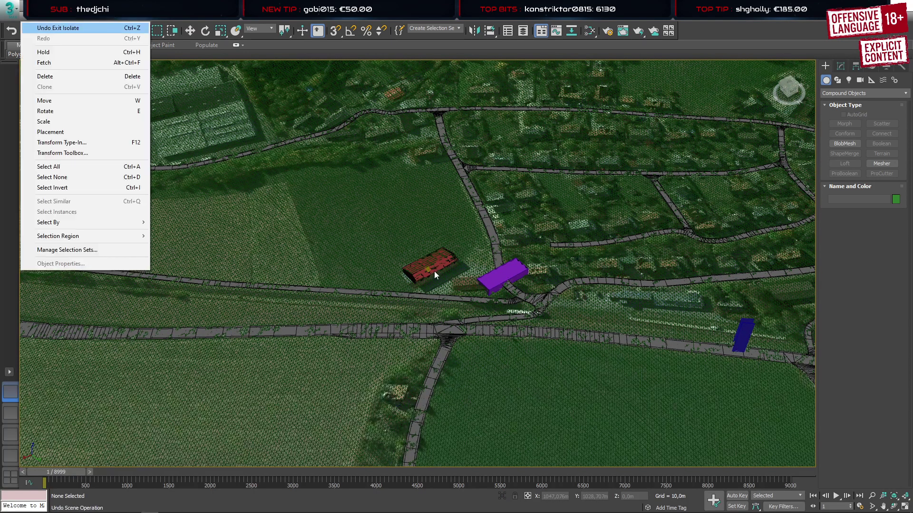
key(Escape)
alt+middle_drag(441, 273, 473, 250)
key(F4)
Zoom and orbit the Perspective viewport to a near top-down view of the barn
scroll(454, 266, up, 15)
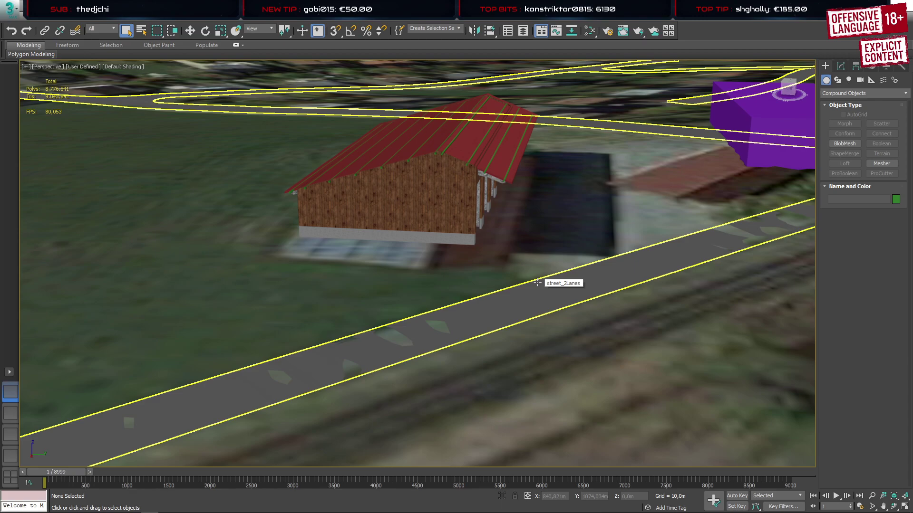
scroll(537, 283, up, 10)
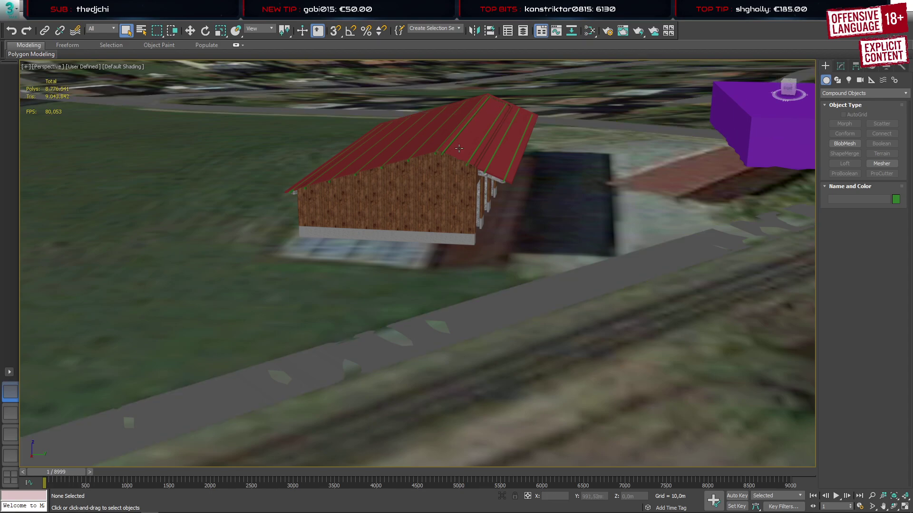
scroll(475, 177, up, 4)
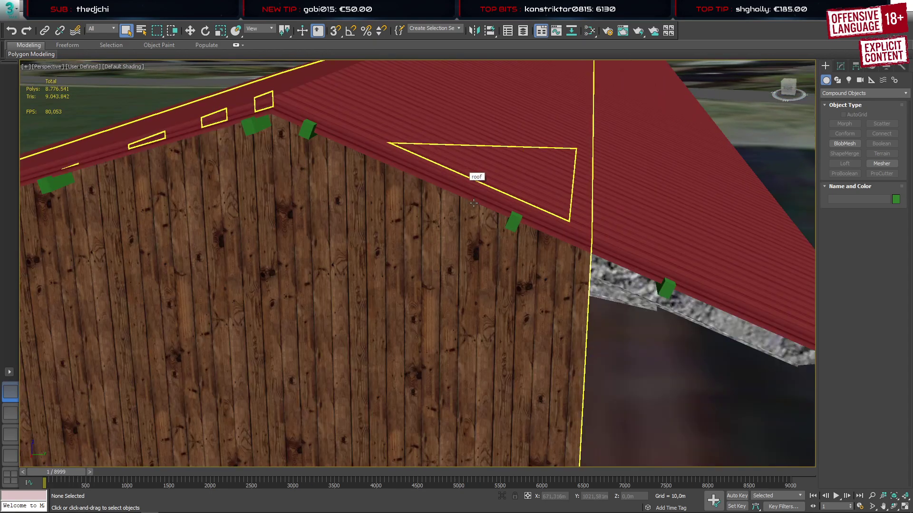
scroll(489, 204, down, 3)
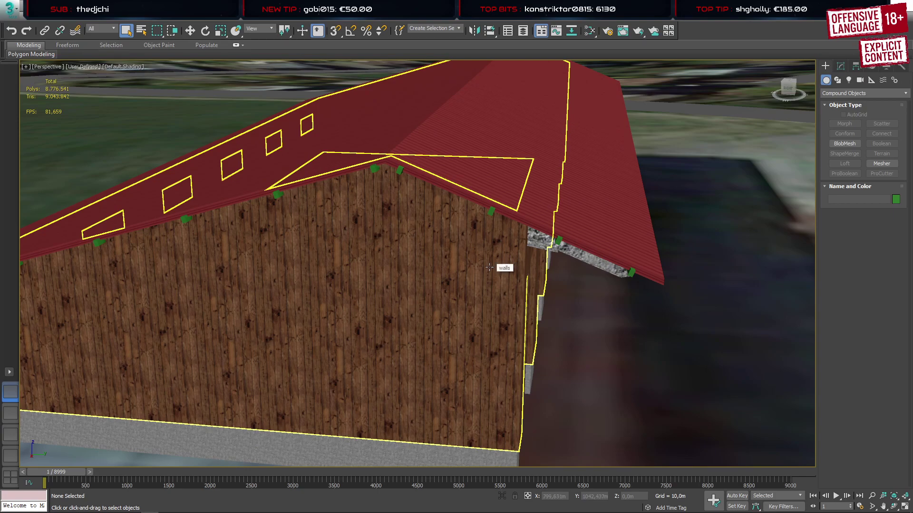
scroll(494, 267, down, 10)
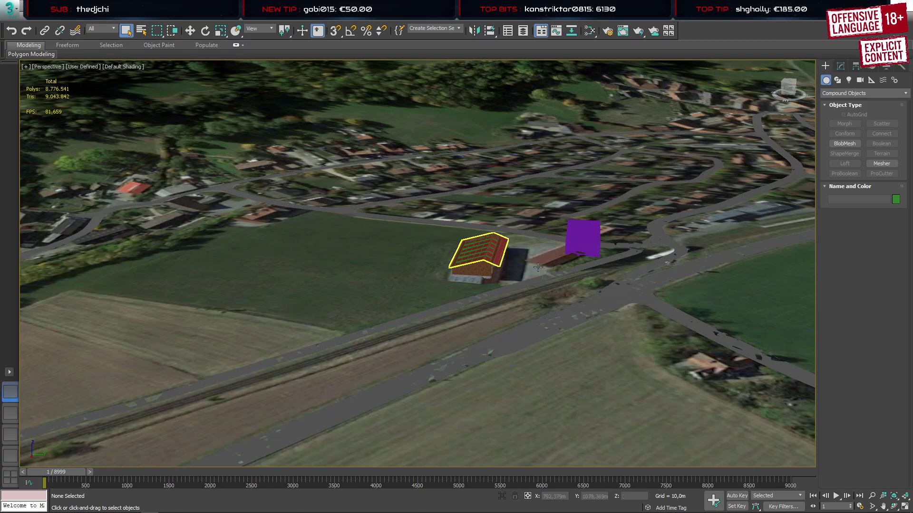
mouse_move(538, 267)
alt+middle_down()
mouse_move(492, 316)
mouse_move(509, 266)
mouse_move(476, 248)
mouse_move(528, 241)
mouse_move(537, 253)
alt+middle_up()
scroll(448, 275, up, 5)
Select the barn's walls and orbit around them for a close side inspection
scroll(449, 275, up, 4)
click(462, 272)
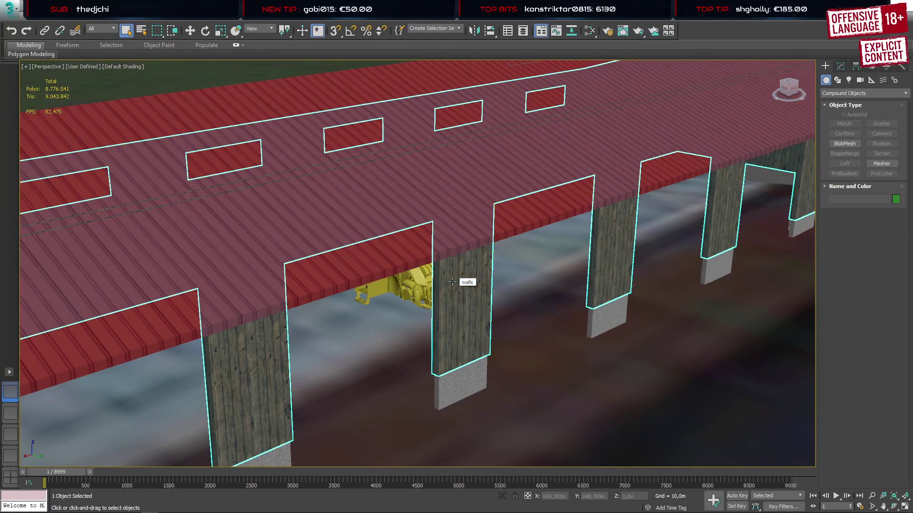
scroll(464, 272, down, 2)
alt+middle_drag(523, 259, 479, 245)
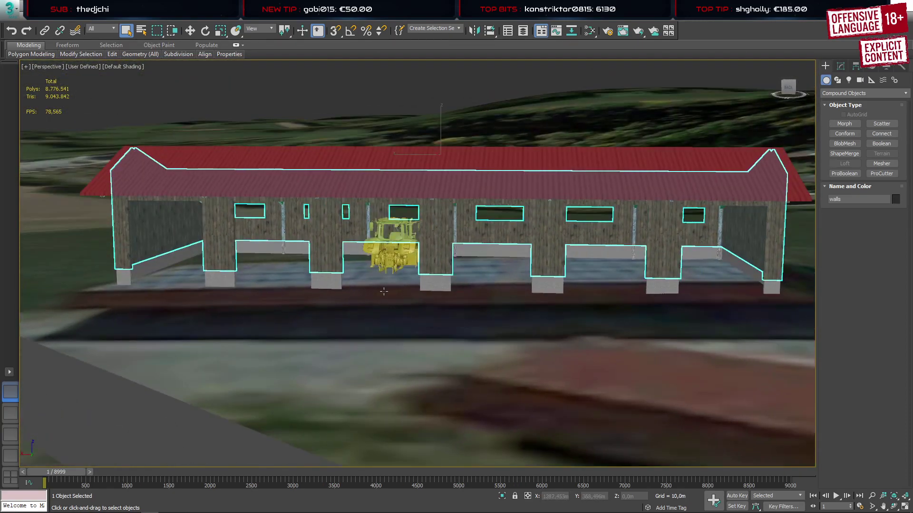
alt+middle_drag(388, 240, 633, 266)
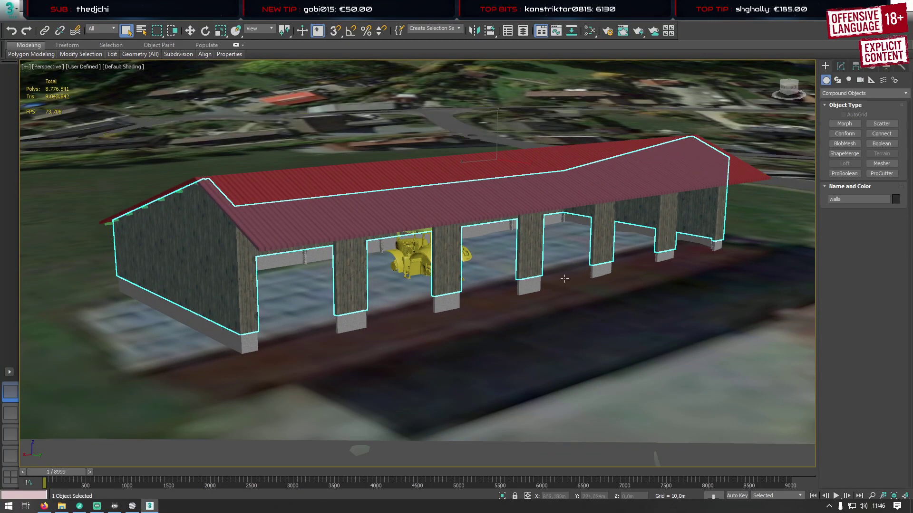
Zoom out to view the barn within the village from higher up, then save the scene
scroll(633, 266, down, 10)
middle_drag(613, 284, 485, 284)
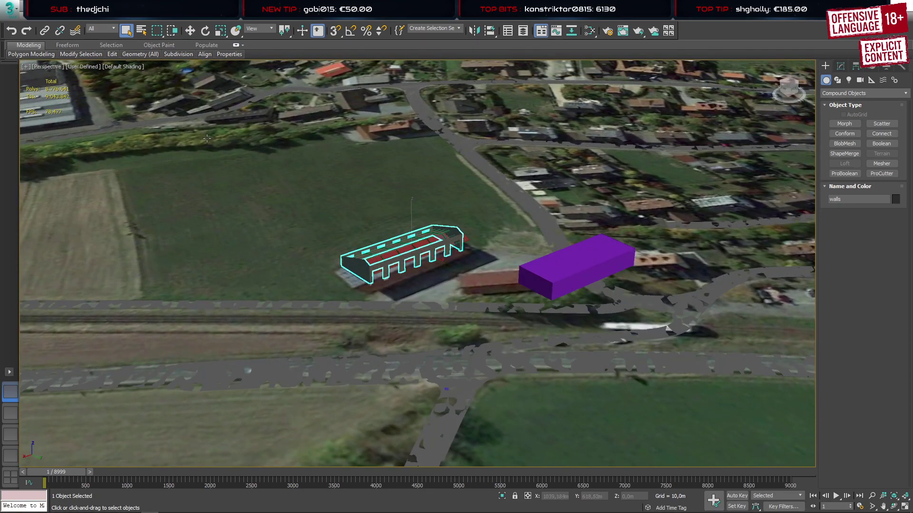
key(ctrl+s)
Save As Untersteinach1.max and confirm overwriting the existing file with Ja
click(9, 9)
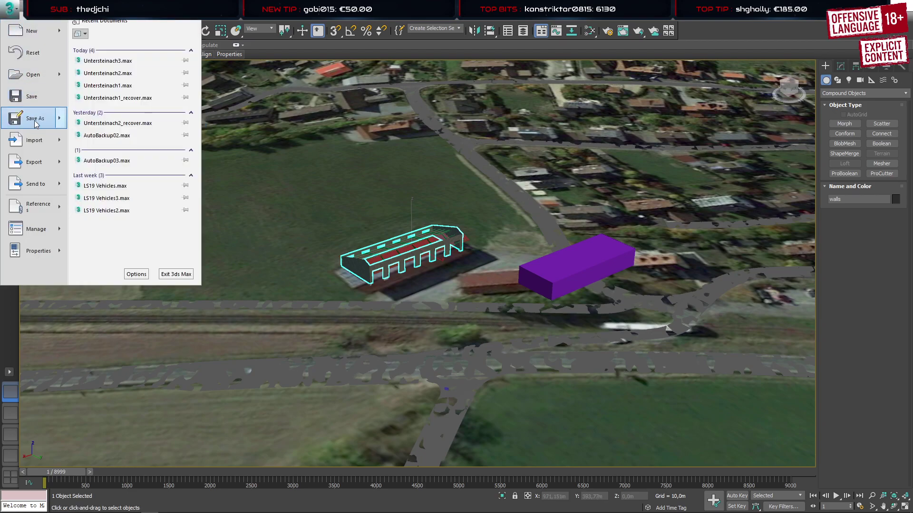
click(16, 122)
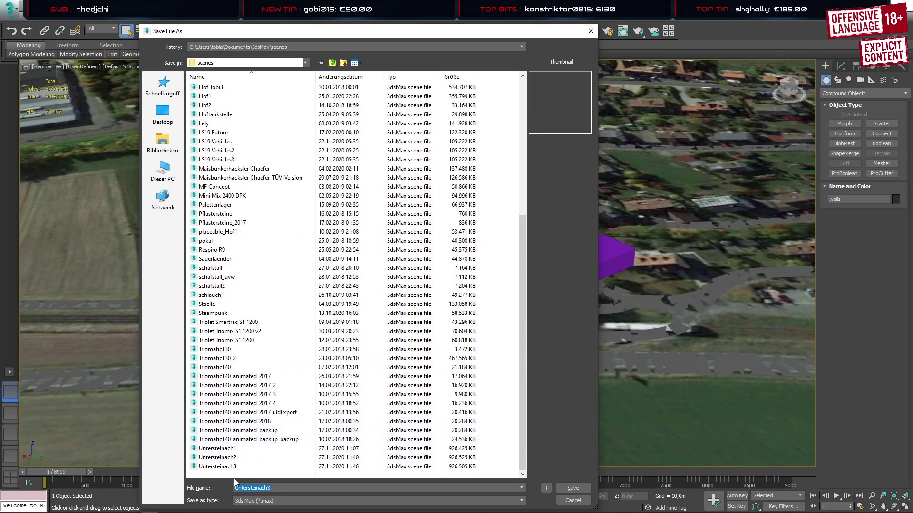
double_click(233, 465)
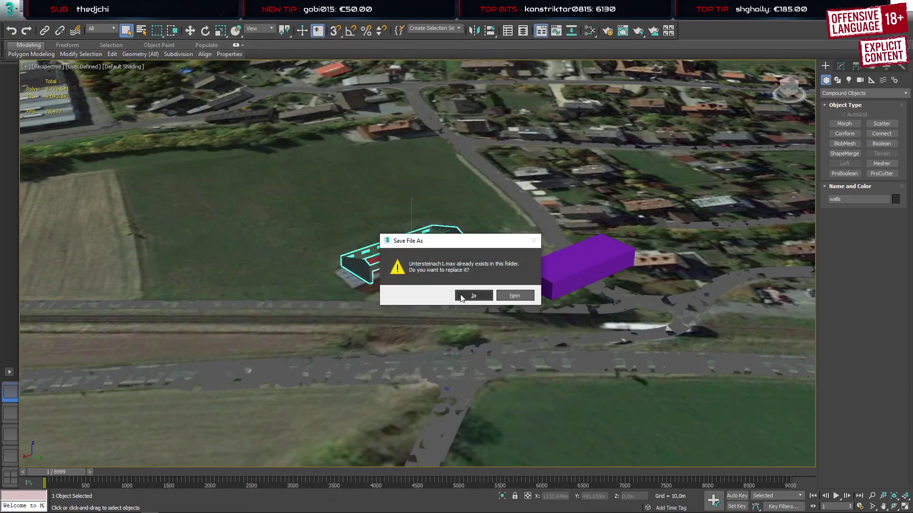
click(478, 295)
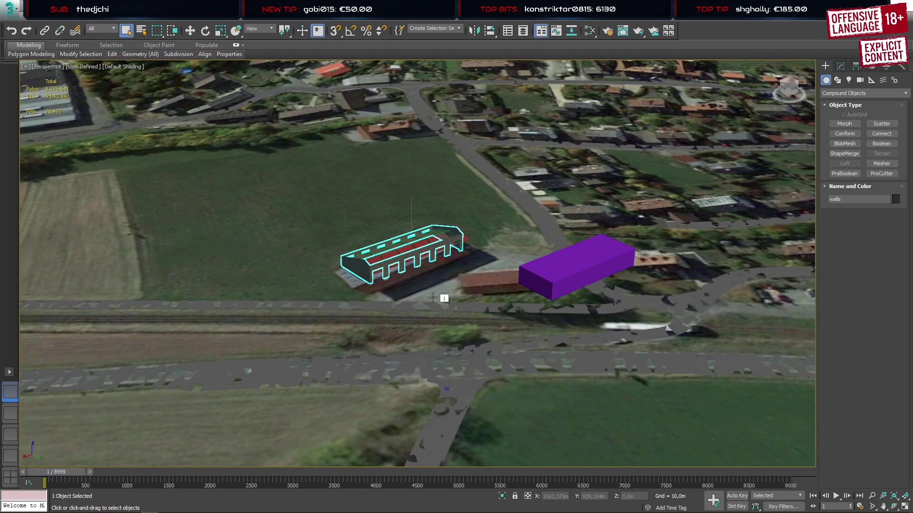
scroll(513, 184, down, 8)
alt+middle_drag(524, 191, 590, 231)
middle_drag(699, 121, 425, 278)
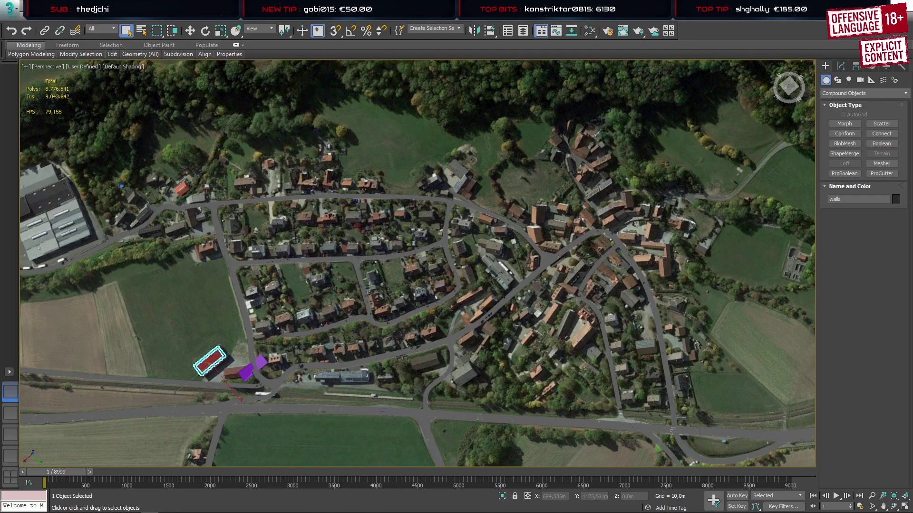
scroll(307, 350, up, 10)
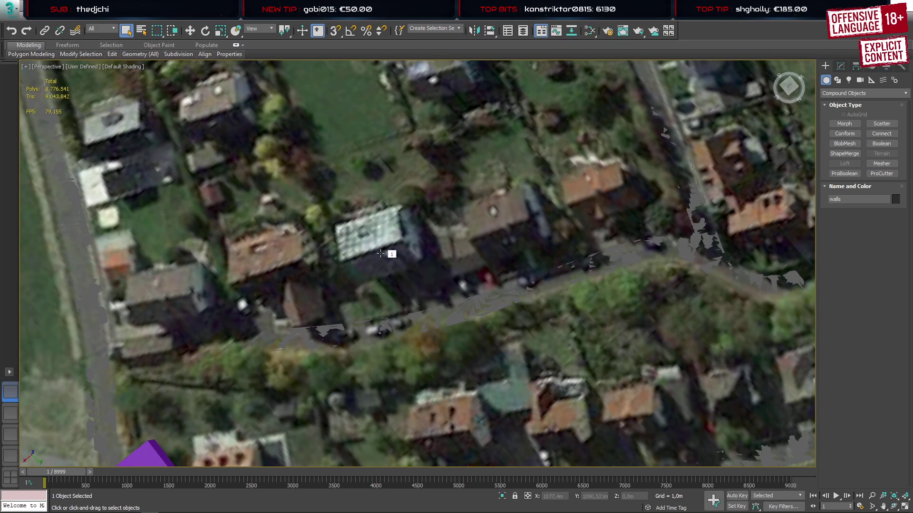
scroll(380, 253, down, 8)
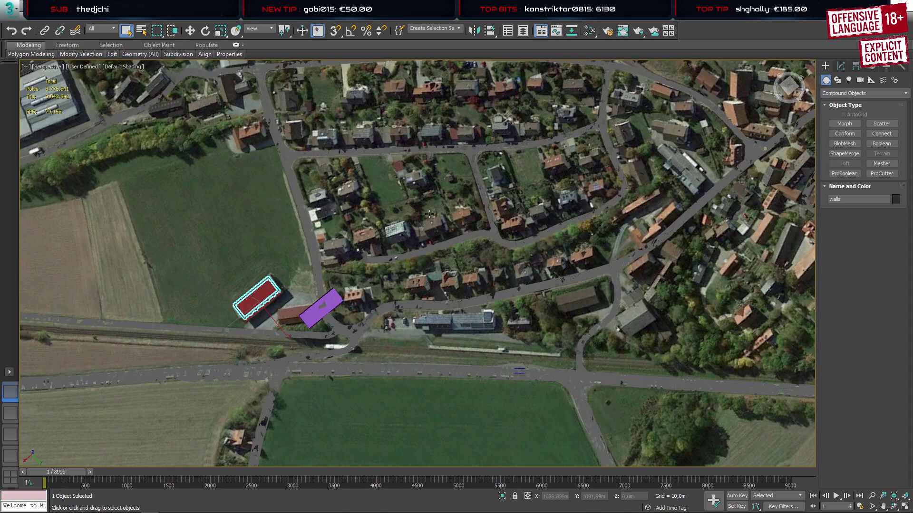
middle_drag(430, 203, 497, 274)
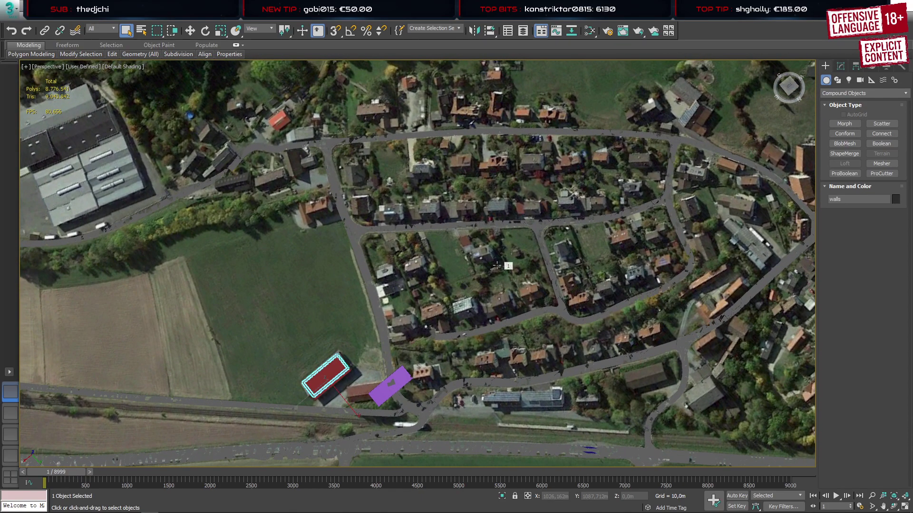
middle_drag(519, 283, 579, 263)
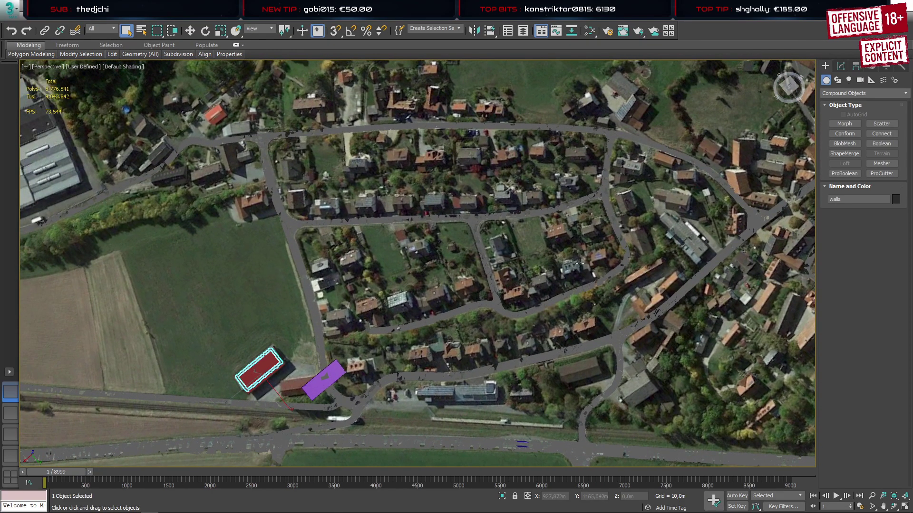
middle_drag(607, 315, 650, 381)
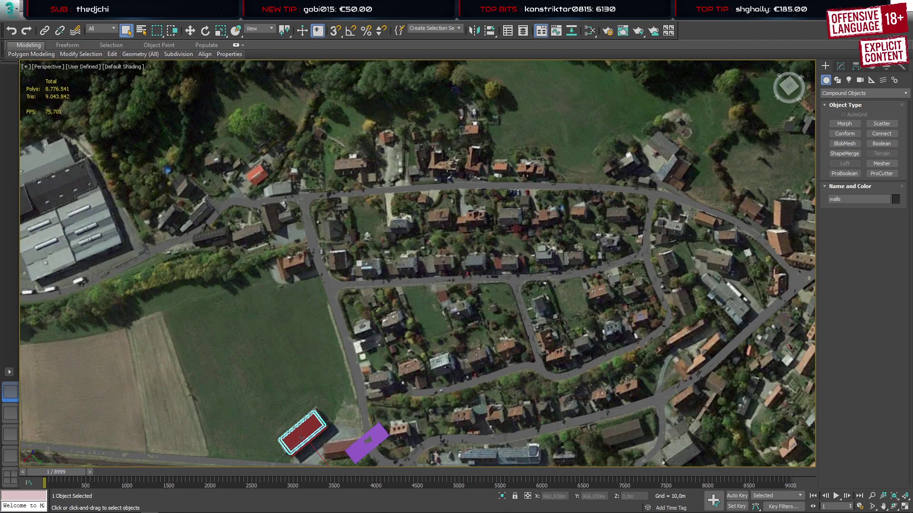
middle_drag(664, 275, 477, 193)
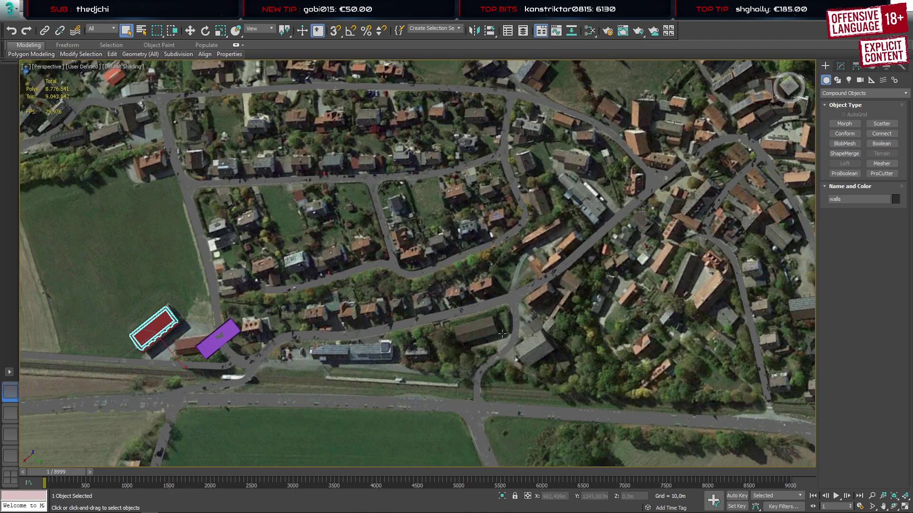
middle_drag(583, 365, 433, 384)
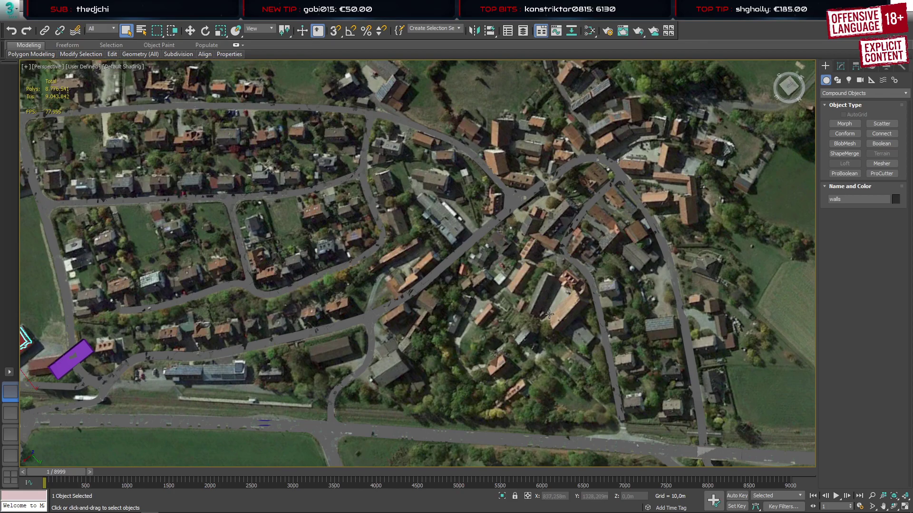
scroll(514, 342, up, 2)
scroll(481, 360, down, 3)
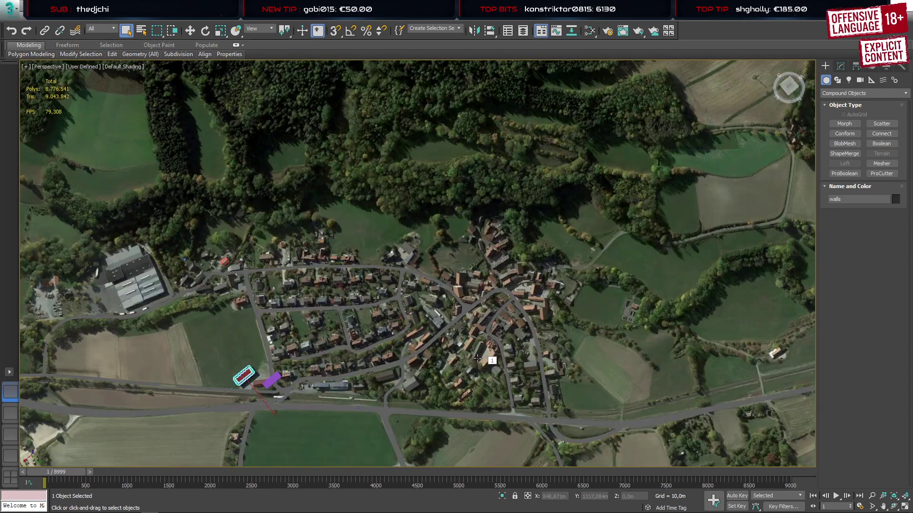
scroll(477, 358, up, 2)
scroll(477, 359, down, 3)
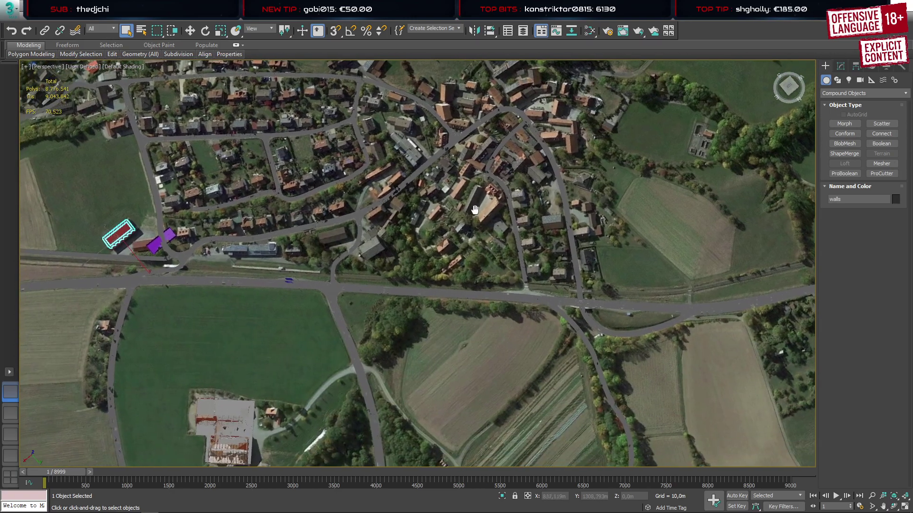
scroll(562, 318, up, 3)
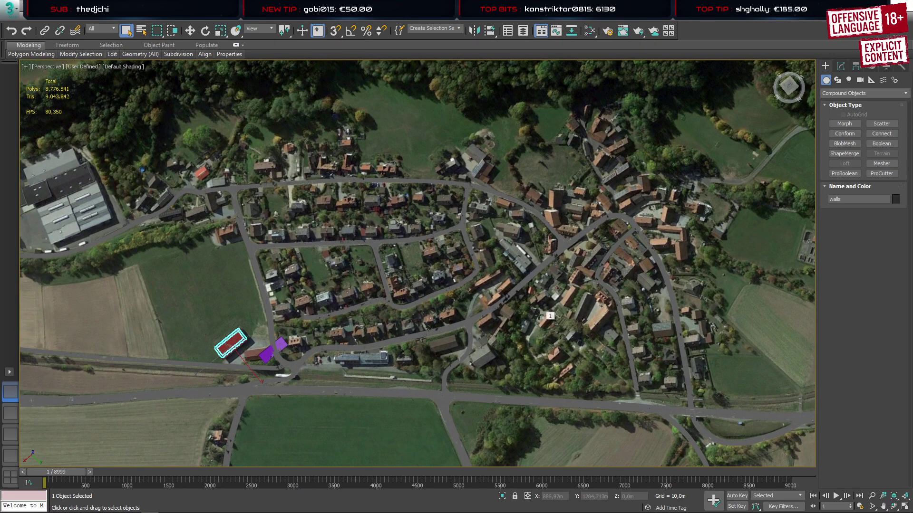
middle_drag(547, 315, 501, 281)
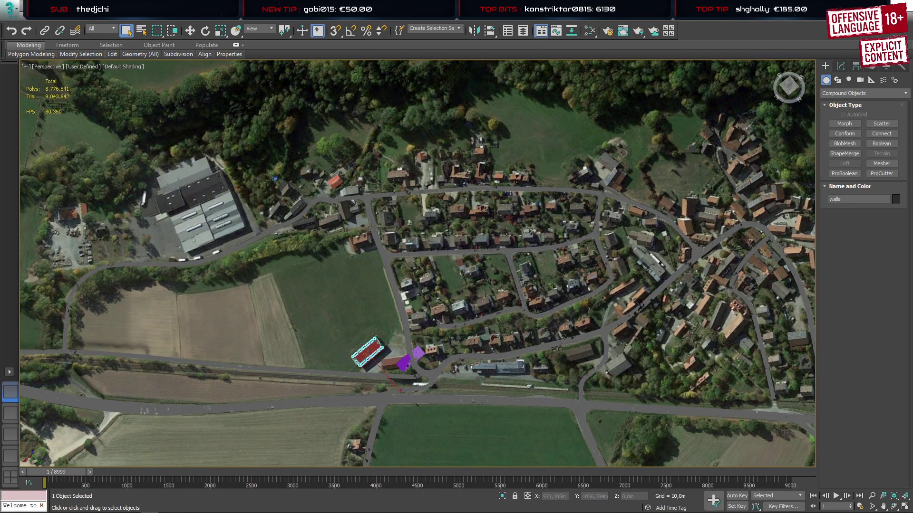
scroll(532, 240, down, 6)
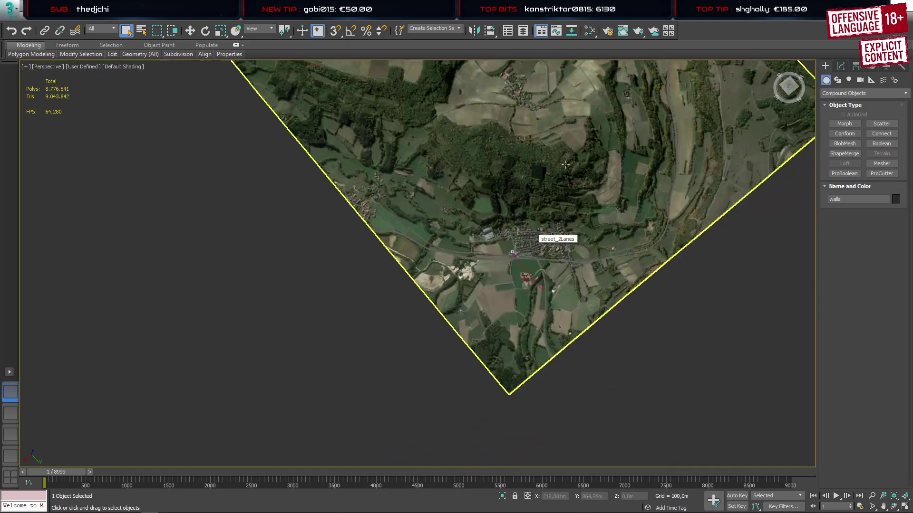
middle_drag(573, 119, 492, 210)
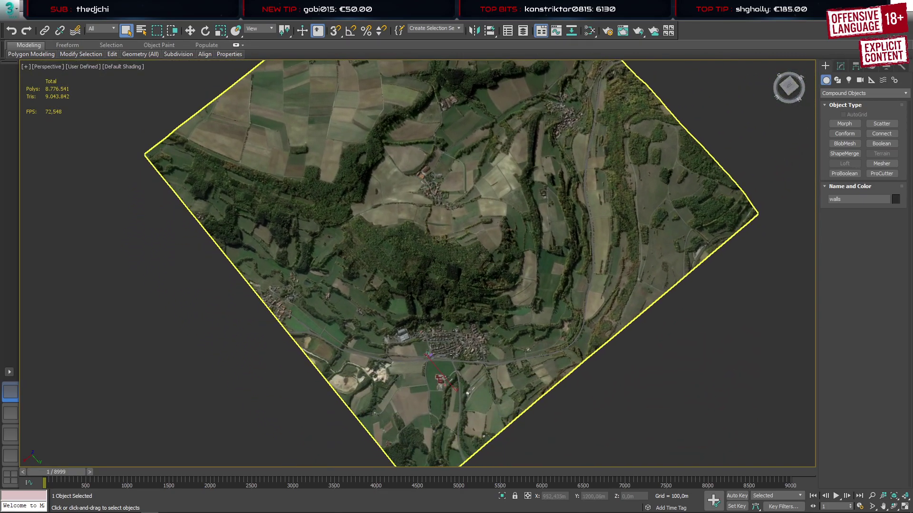
scroll(461, 341, up, 10)
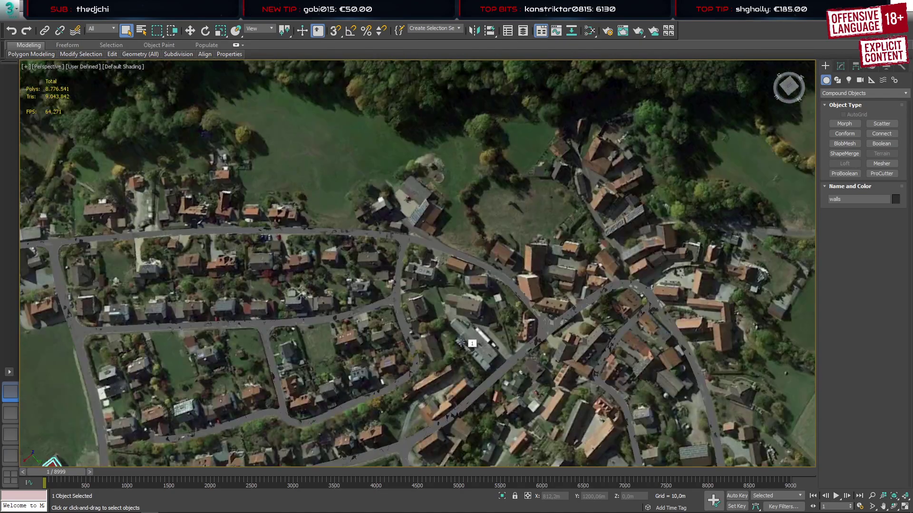
middle_drag(482, 365, 501, 248)
scroll(501, 248, down, 10)
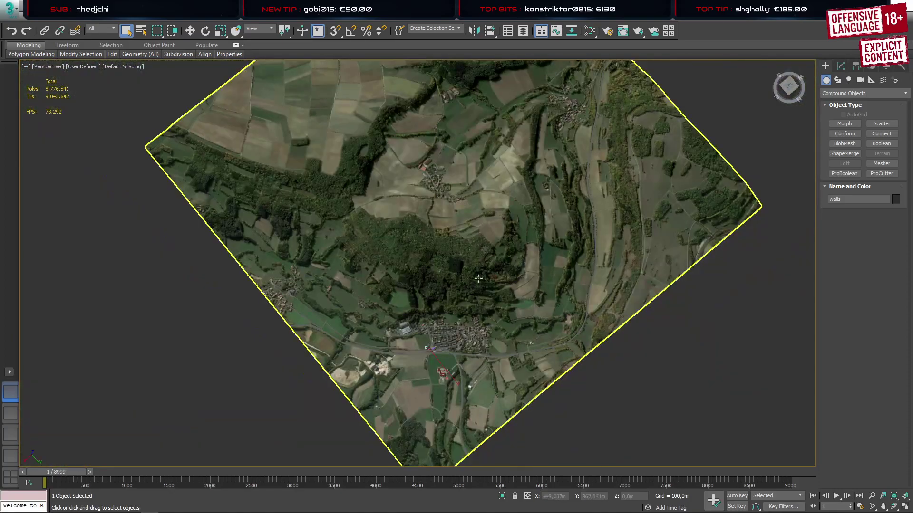
middle_drag(465, 333, 415, 370)
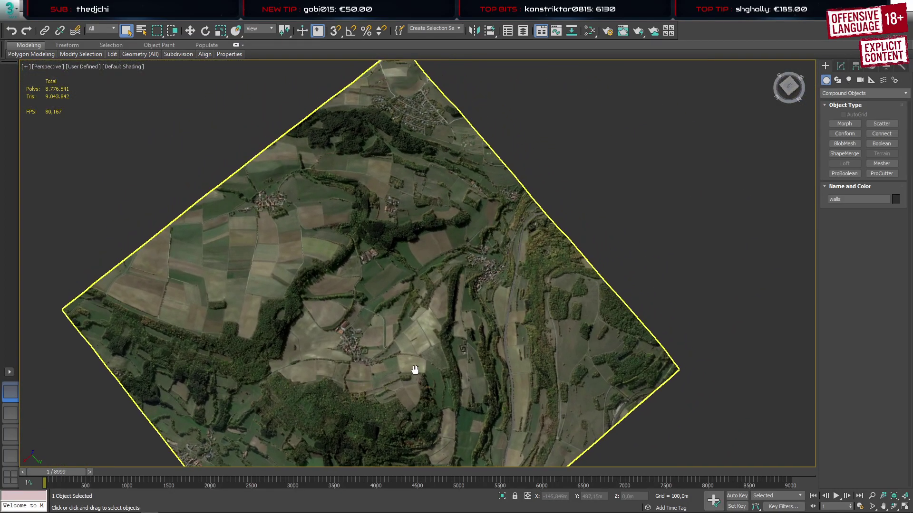
scroll(472, 275, up, 10)
scroll(420, 250, down, 2)
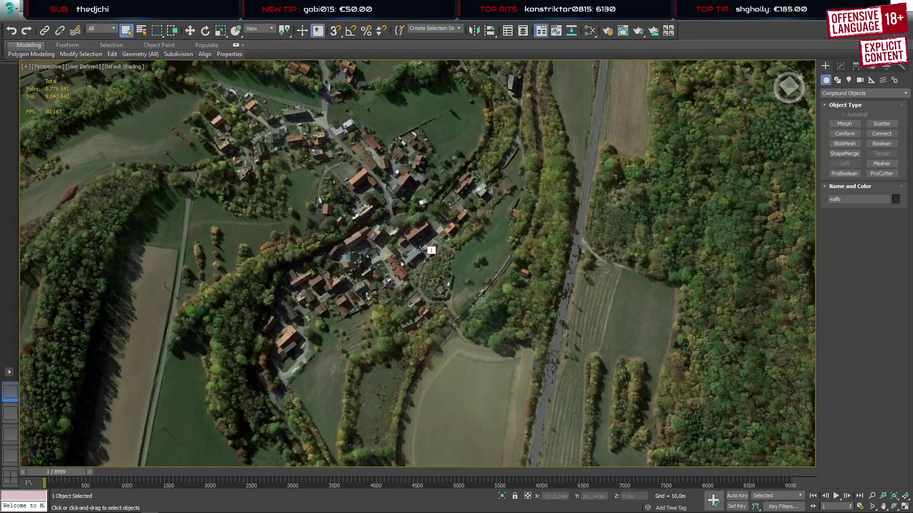
scroll(397, 246, down, 10)
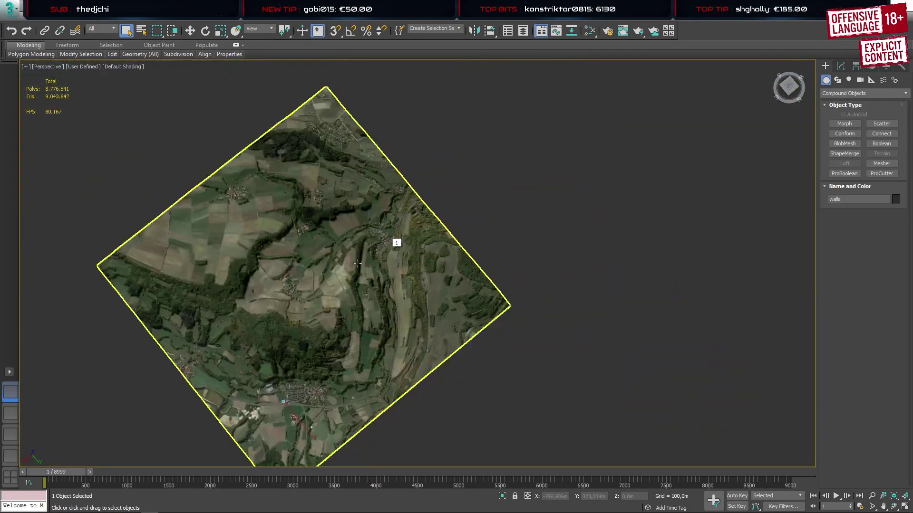
scroll(292, 296, up, 10)
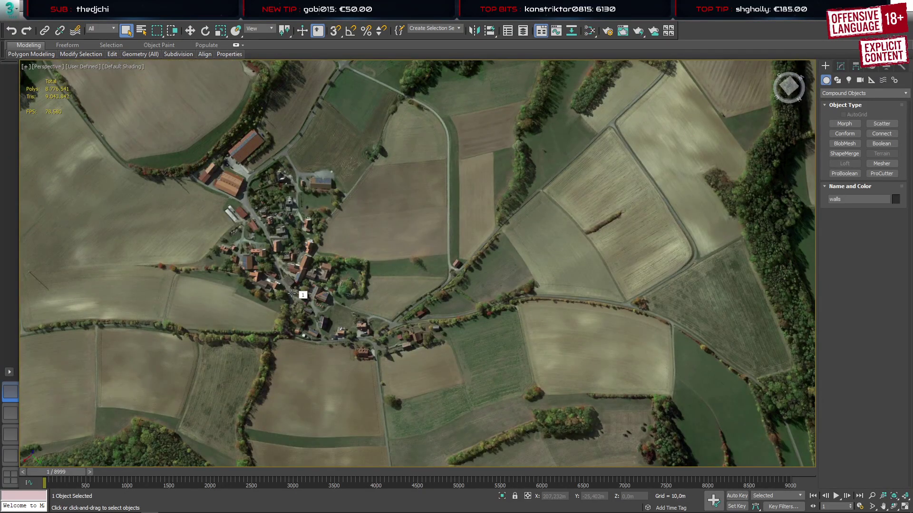
scroll(292, 293, up, 3)
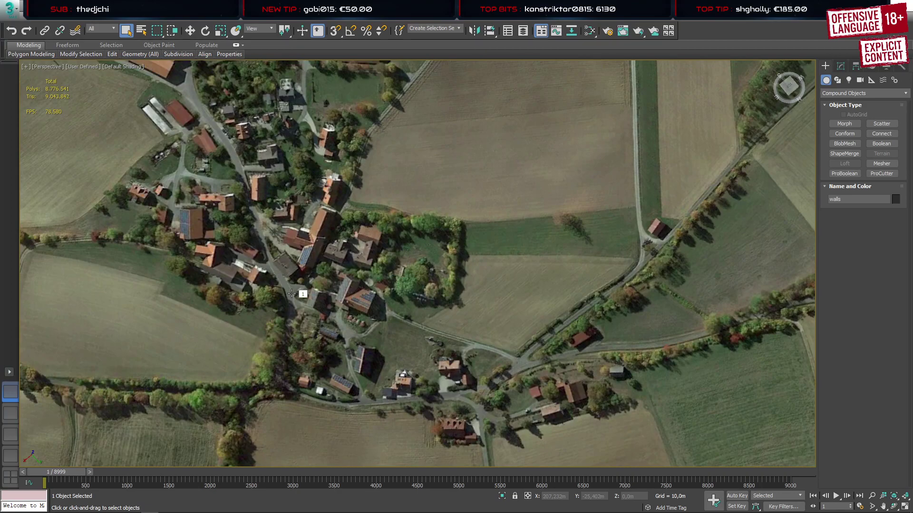
scroll(292, 294, down, 8)
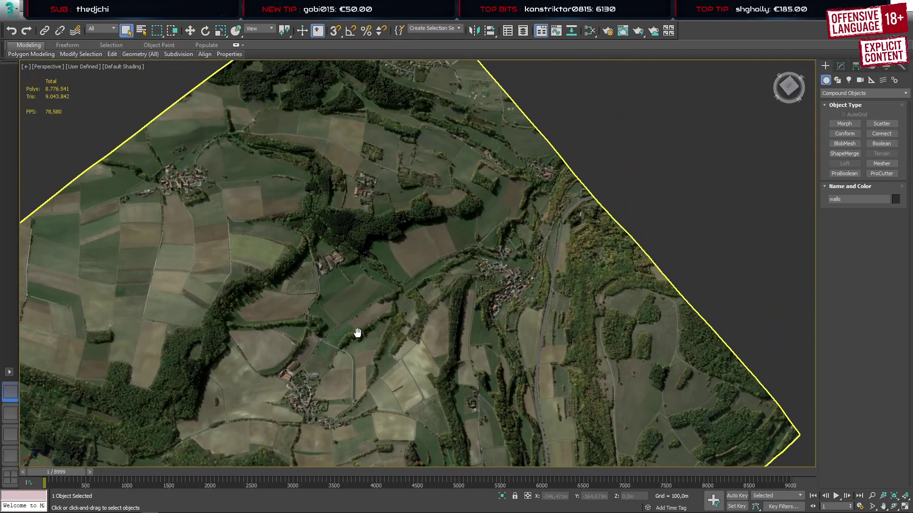
scroll(168, 179, up, 9)
scroll(168, 178, down, 3)
middle_drag(207, 194, 367, 266)
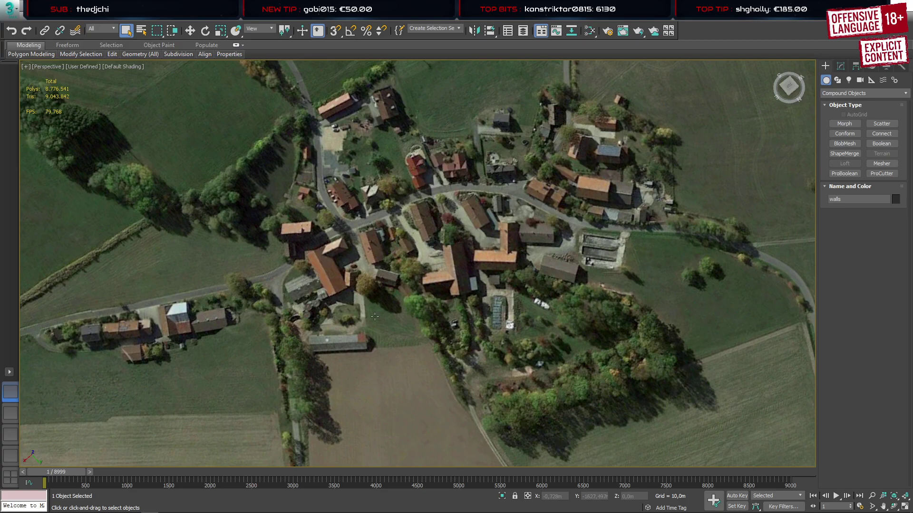
scroll(325, 294, down, 10)
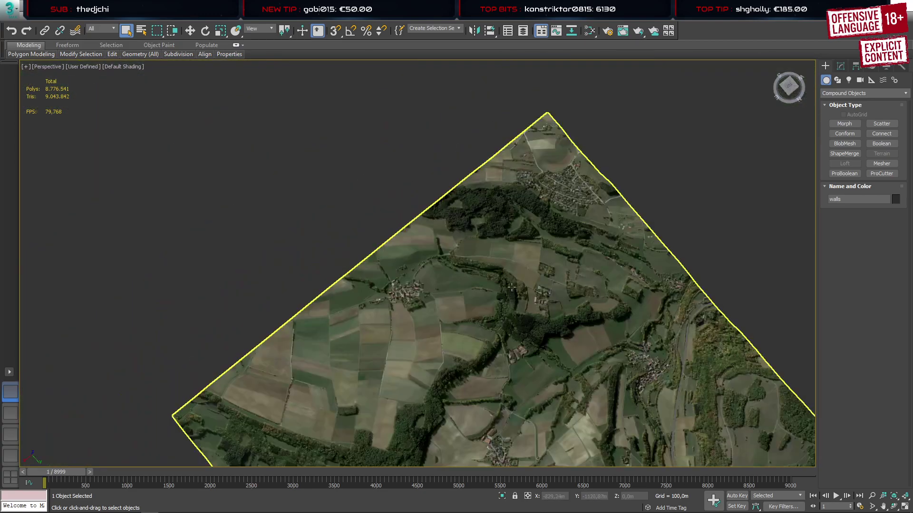
scroll(552, 301, up, 10)
scroll(470, 335, up, 5)
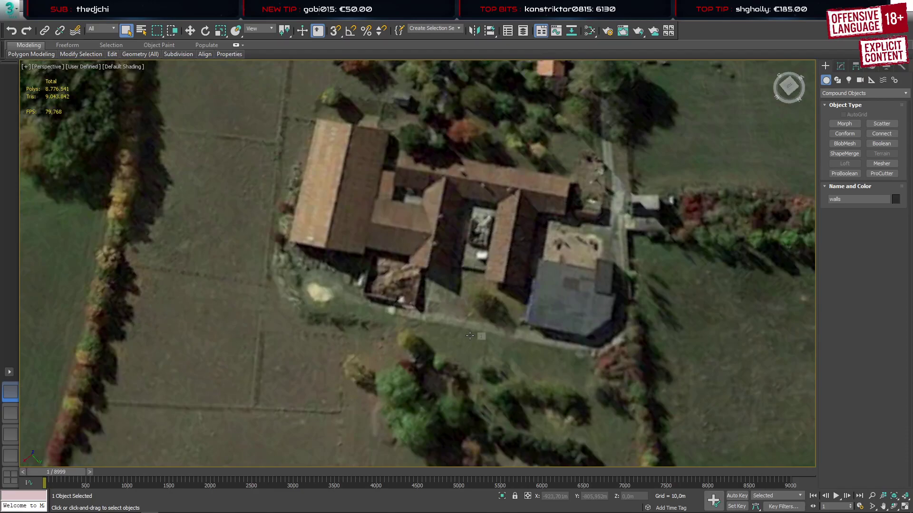
scroll(469, 335, down, 5)
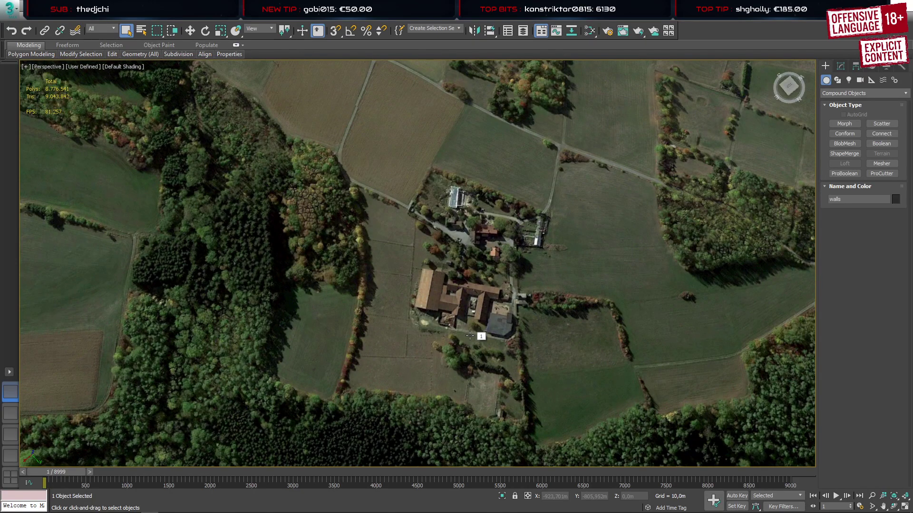
scroll(470, 335, down, 6)
middle_drag(628, 328, 492, 260)
scroll(418, 183, up, 5)
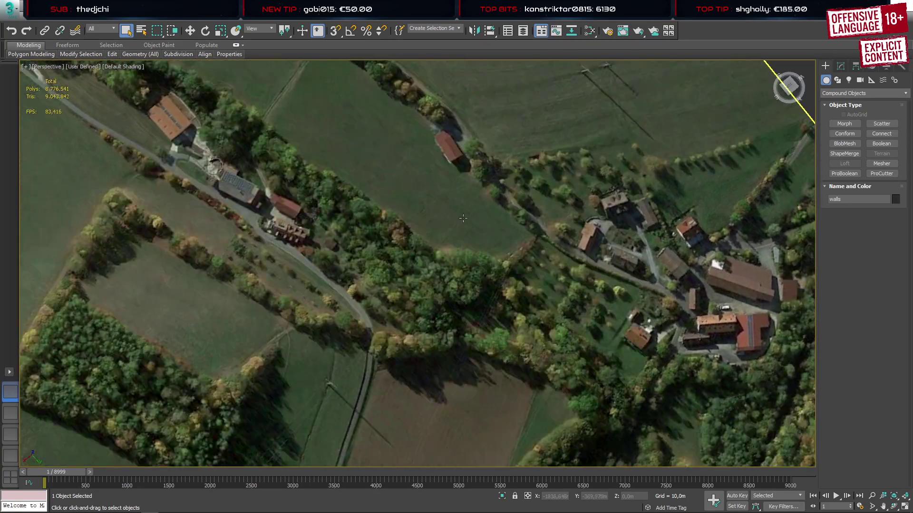
scroll(464, 218, down, 6)
middle_drag(399, 299, 466, 193)
Hide the yellow road spline outlines with Shift+S and pan across the barn area
scroll(413, 396, up, 6)
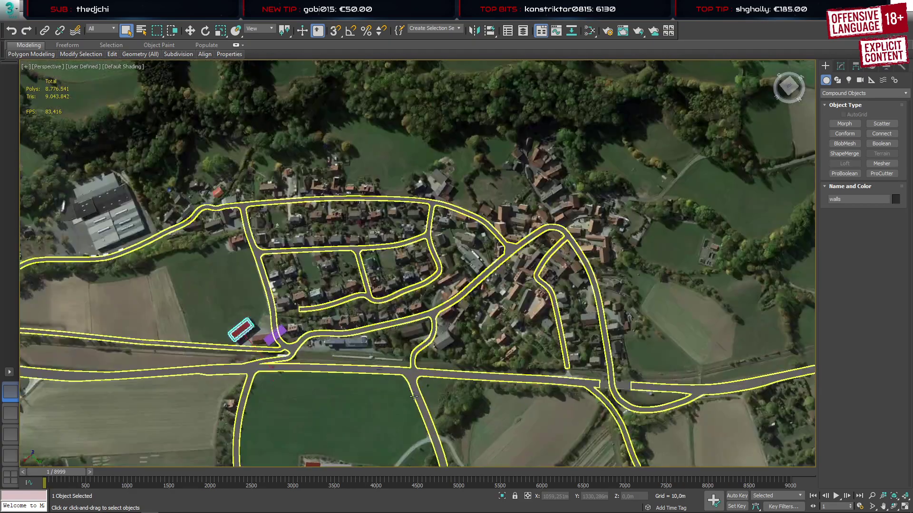
key(shift+s)
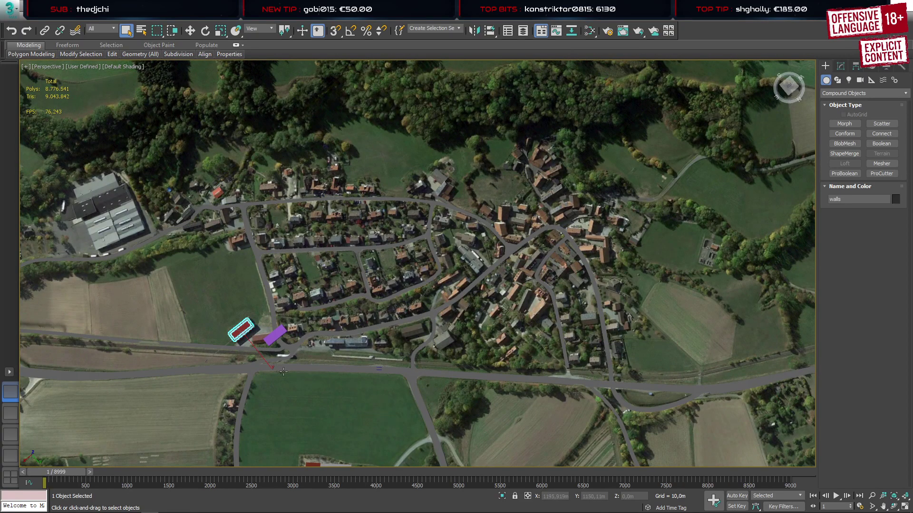
scroll(243, 337, up, 5)
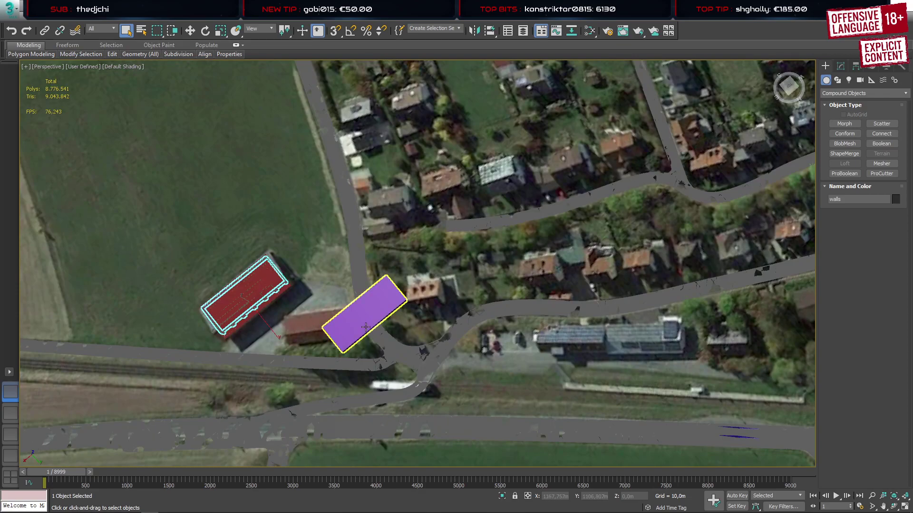
middle_drag(609, 336, 231, 328)
Zoom in and select the red circular tank
scroll(231, 328, down, 6)
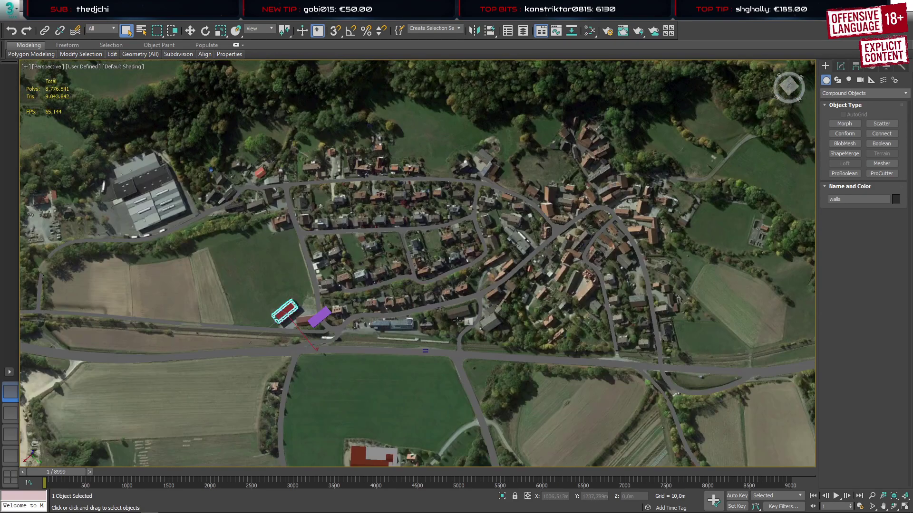
scroll(510, 196, up, 3)
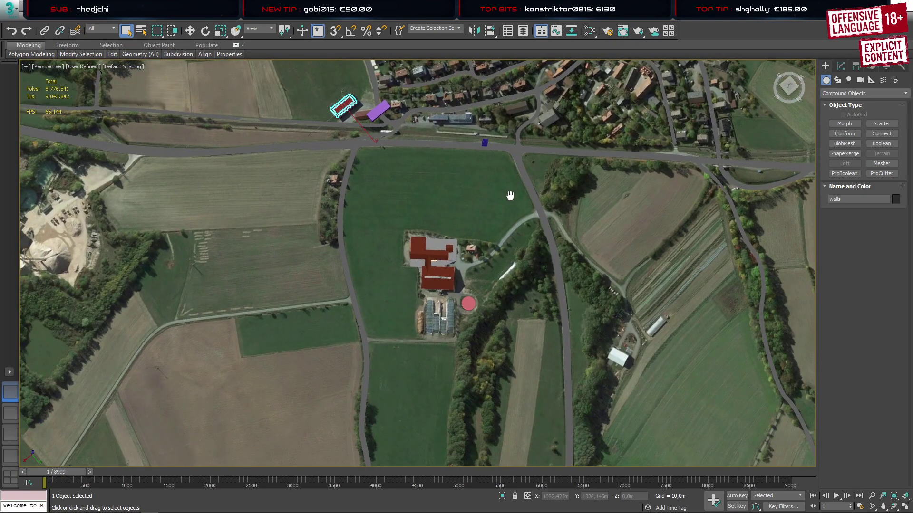
scroll(476, 305, up, 4)
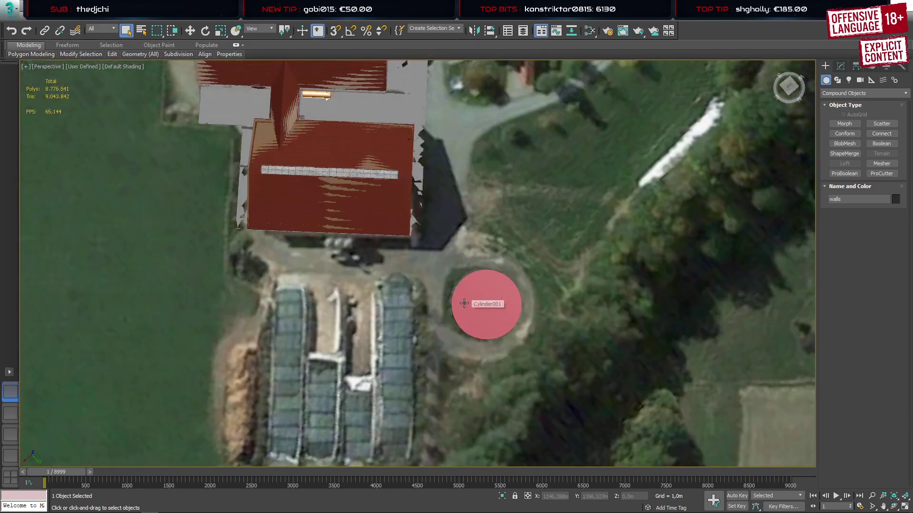
scroll(471, 322, up, 2)
middle_drag(471, 322, 448, 359)
scroll(421, 319, down, 2)
click(421, 319)
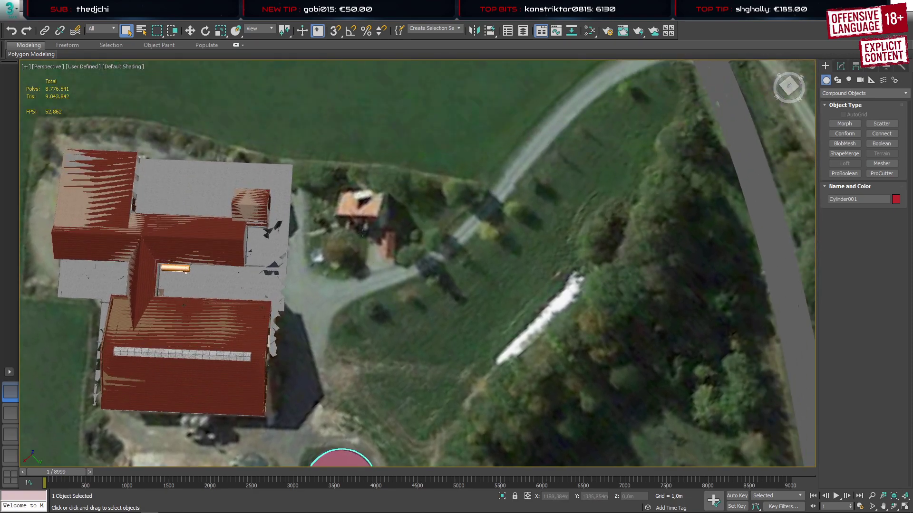
Pan and zoom across the village around the red barn and purple box
middle_drag(335, 240, 756, 277)
scroll(427, 232, down, 6)
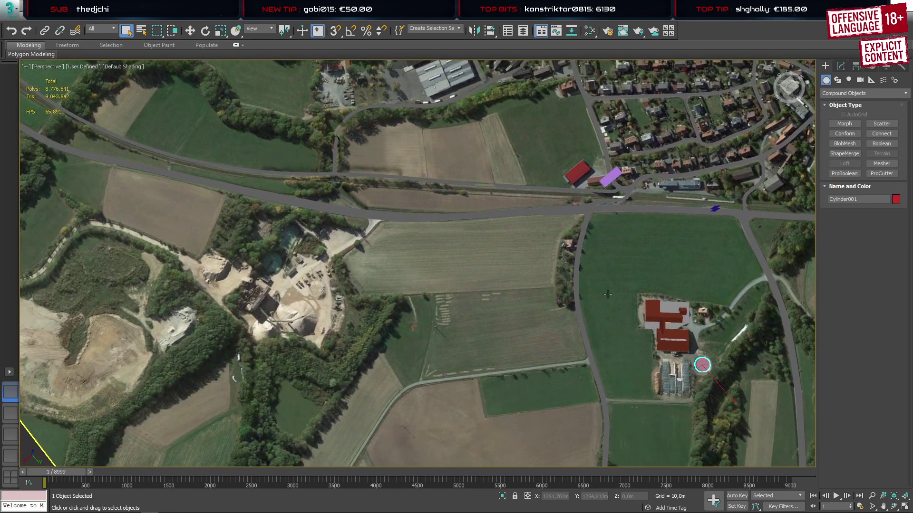
middle_drag(444, 256, 326, 401)
scroll(467, 337, up, 5)
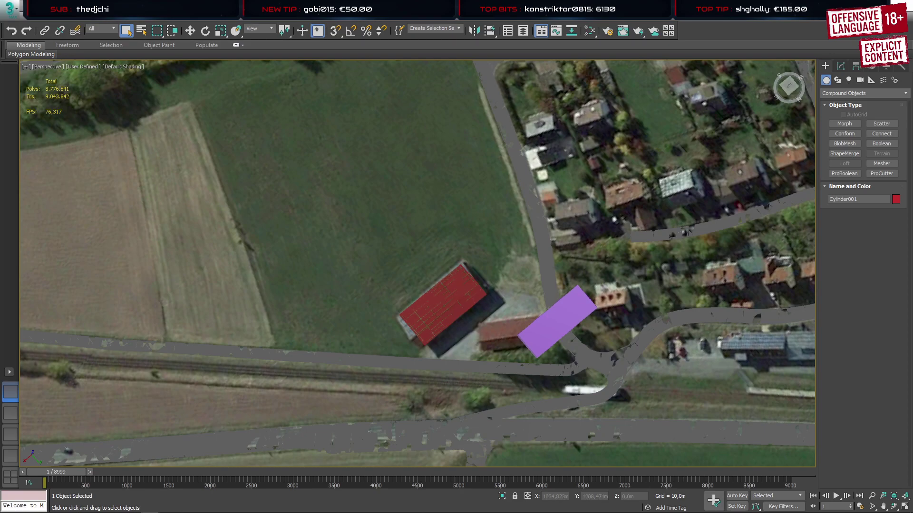
middle_drag(708, 233, 568, 219)
middle_drag(601, 146, 409, 231)
scroll(632, 171, down, 4)
middle_drag(651, 148, 502, 198)
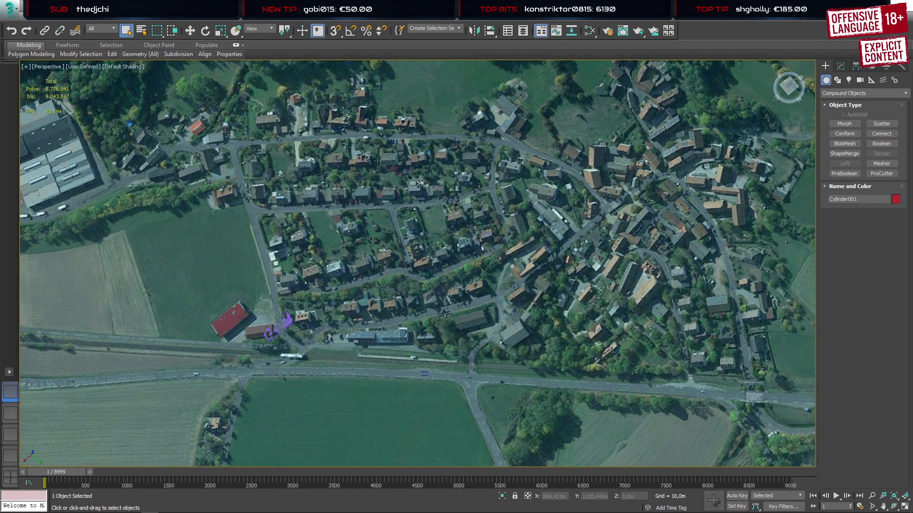
Select the road network and pan across the village toward the red barn
click(586, 206)
scroll(585, 206, down, 6)
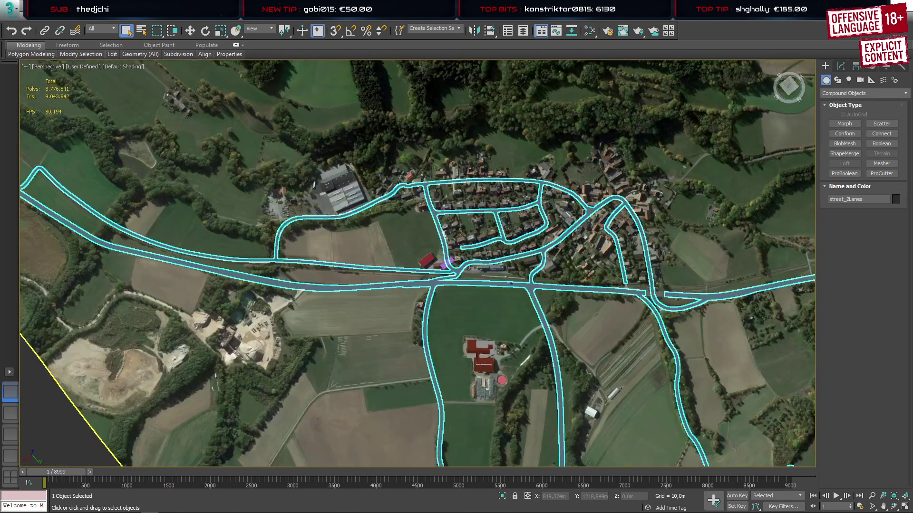
middle_drag(645, 247, 536, 261)
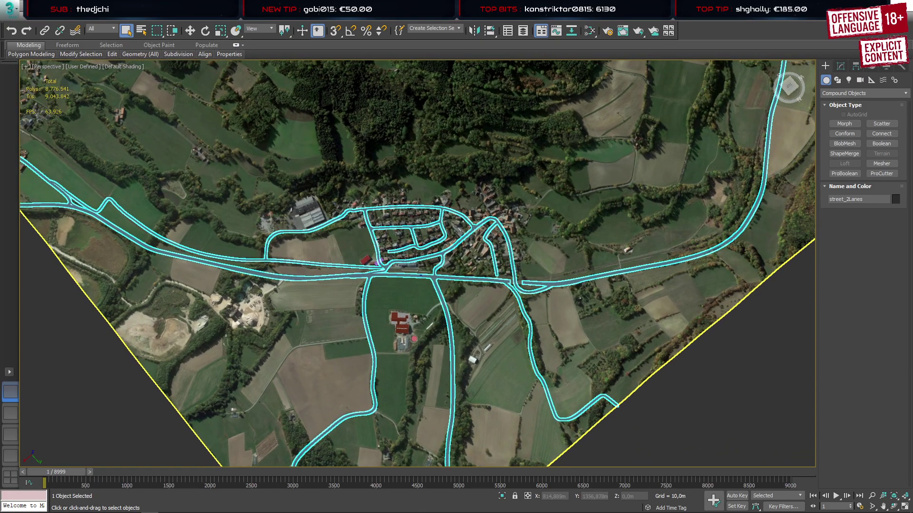
scroll(422, 243, up, 5)
scroll(417, 244, up, 4)
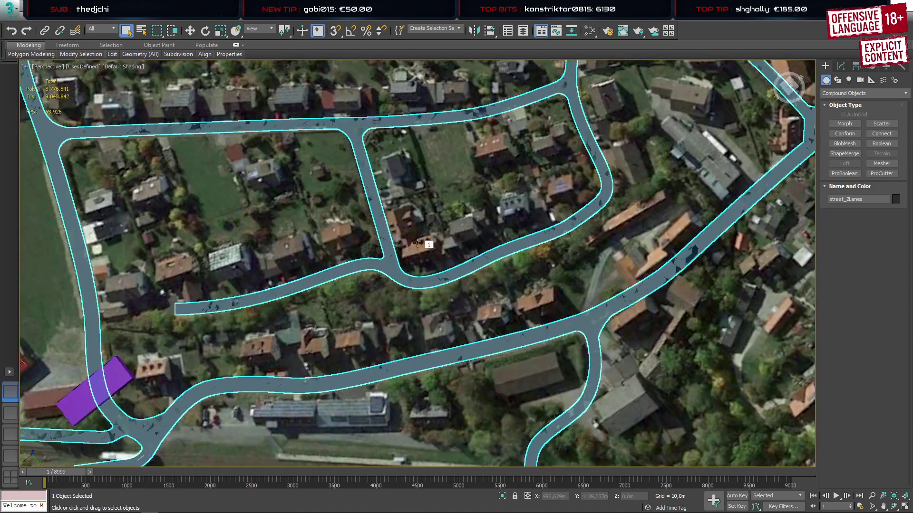
middle_drag(512, 242, 781, 164)
scroll(376, 253, down, 4)
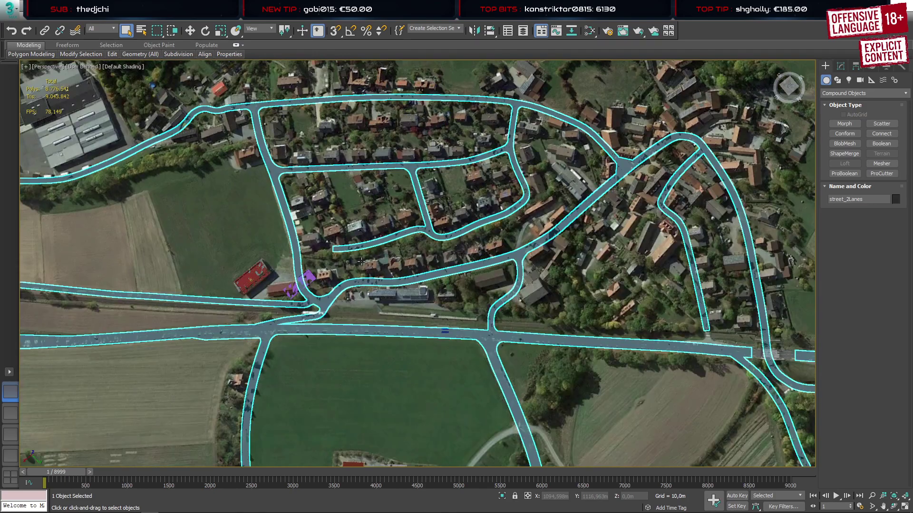
middle_drag(325, 235, 485, 231)
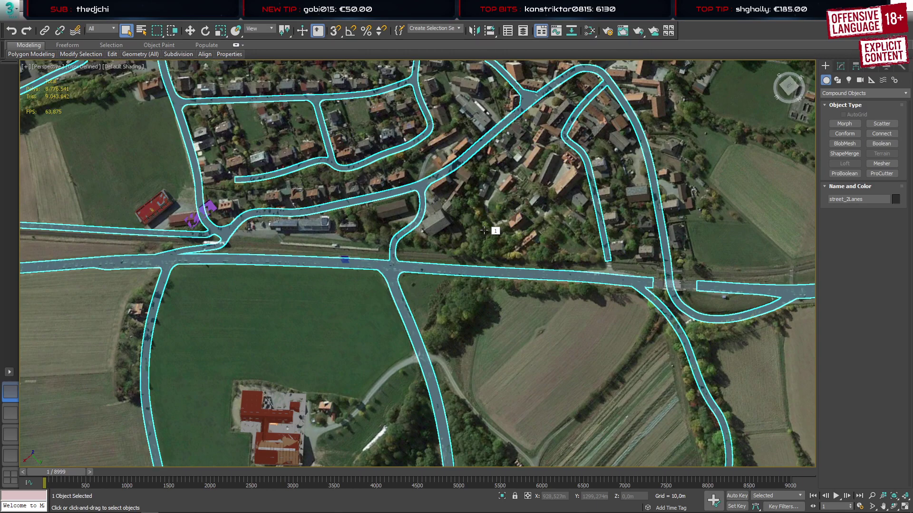
middle_drag(329, 171, 459, 226)
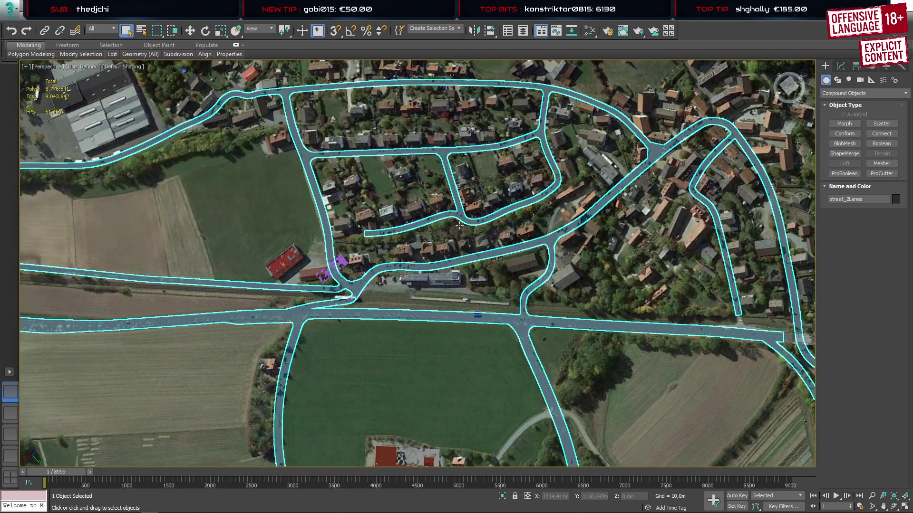
Select the barn's red roof object and zoom in on it
click(281, 254)
scroll(282, 254, up, 5)
middle_drag(308, 274, 434, 199)
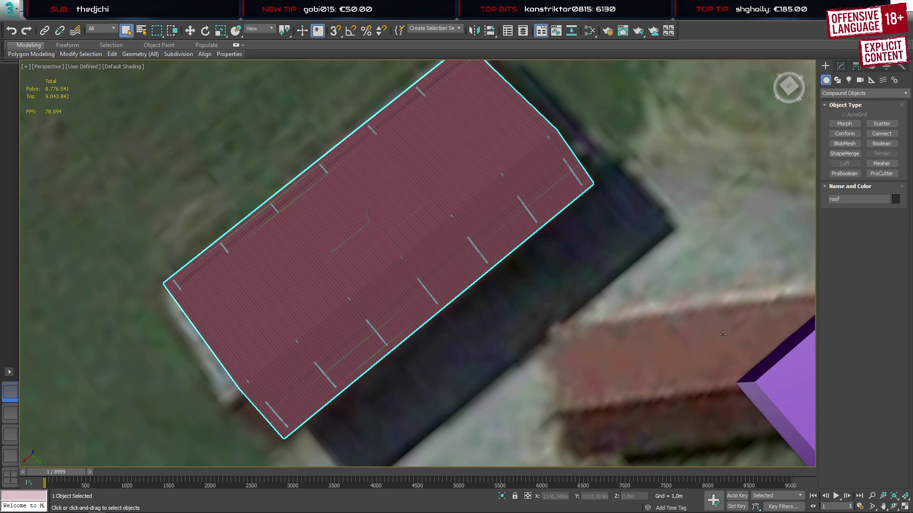
In Layer Explorer, select Box026 through the walls of Halle01 and isolate them with Alt+Q
middle_drag(575, 279, 482, 278)
alt+middle_drag(401, 260, 384, 181)
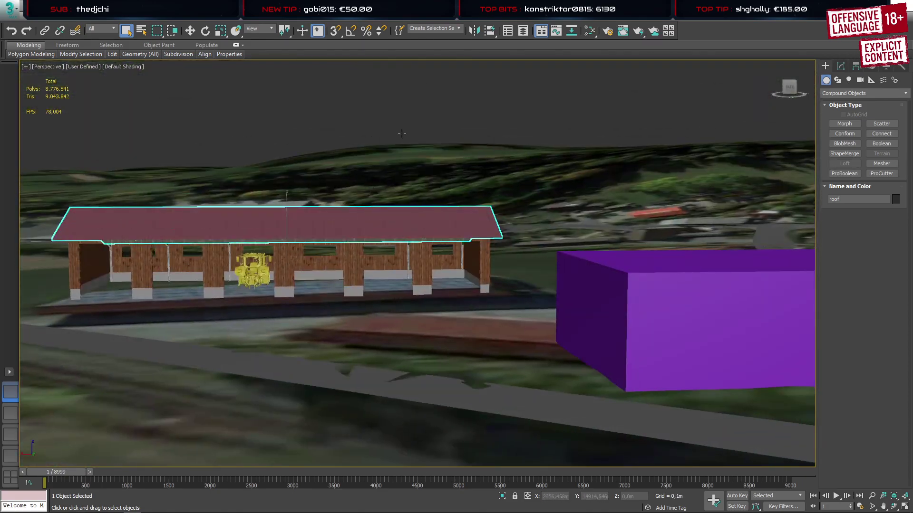
click(523, 30)
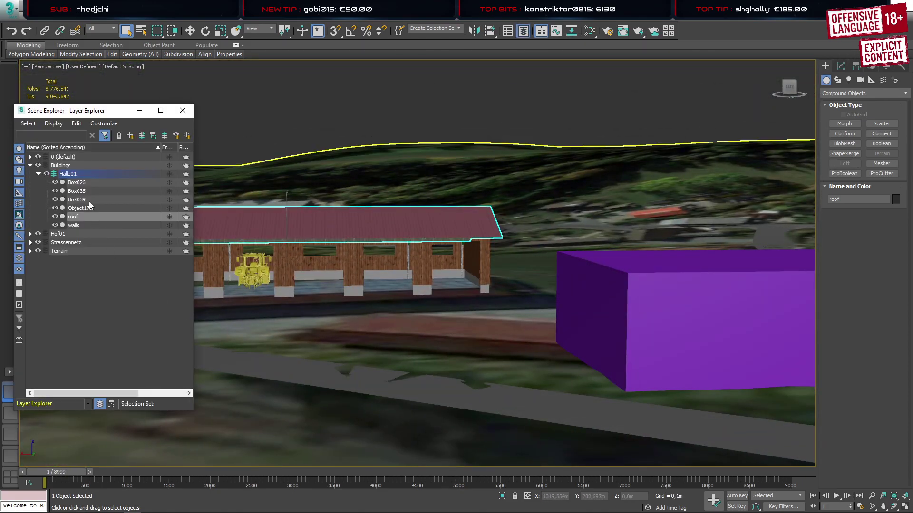
click(76, 183)
shift+click(74, 225)
key(alt+q)
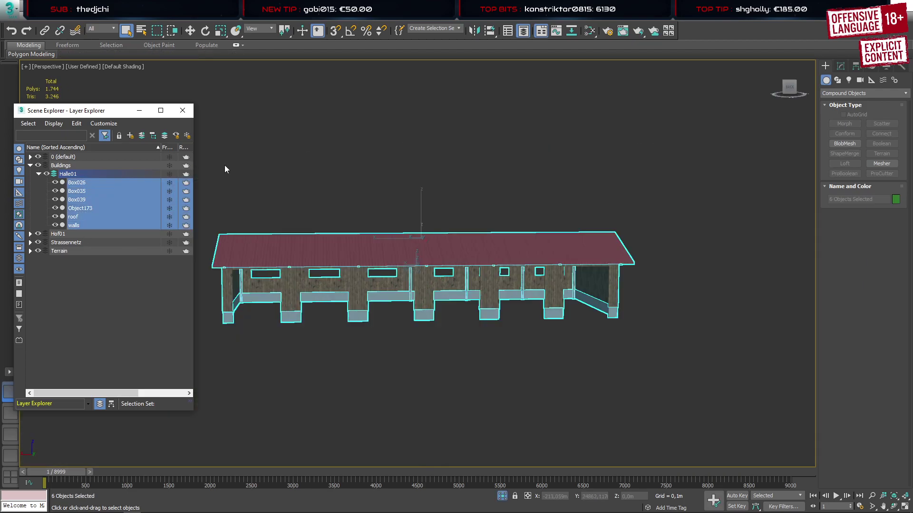
Close Layer Explorer, clear the selection, and orbit to view the isolated barn from below
click(182, 110)
click(351, 182)
alt+middle_drag(352, 182, 651, 273)
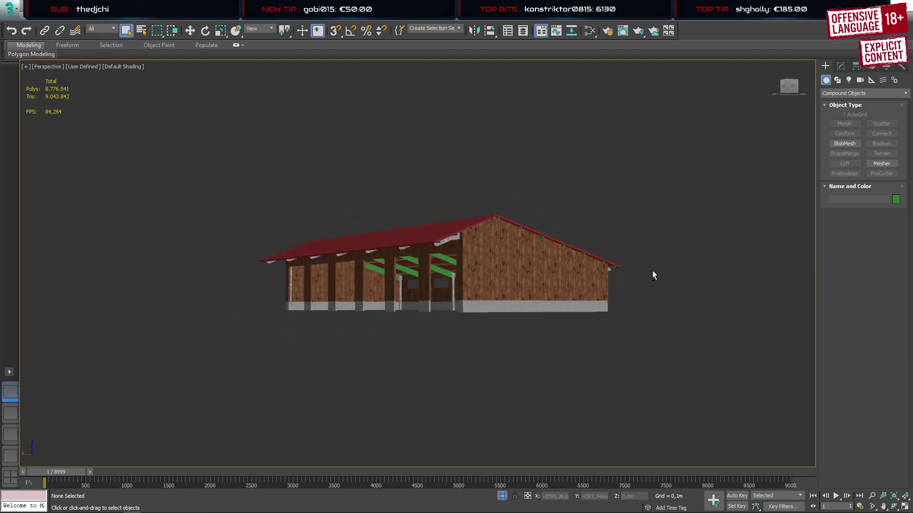
scroll(495, 252, up, 6)
alt+middle_drag(495, 252, 343, 261)
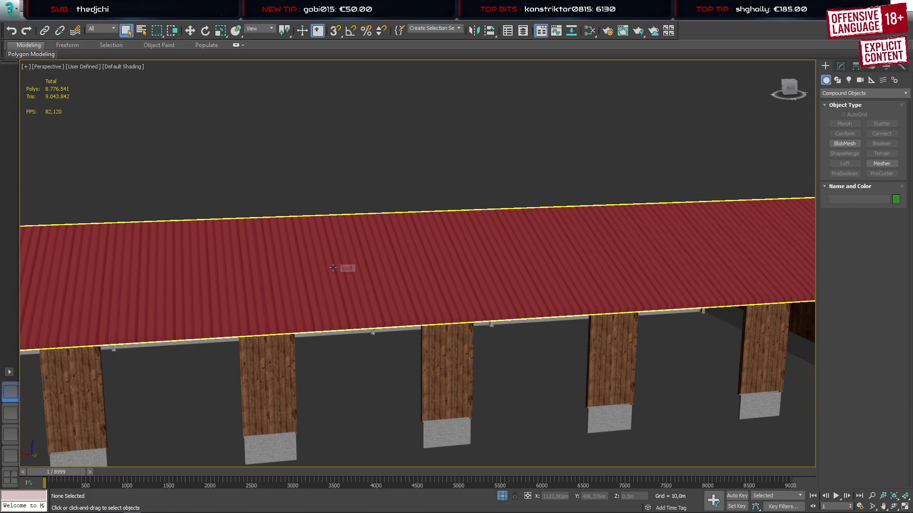
click(272, 408)
middle_drag(273, 407, 360, 306)
click(439, 364)
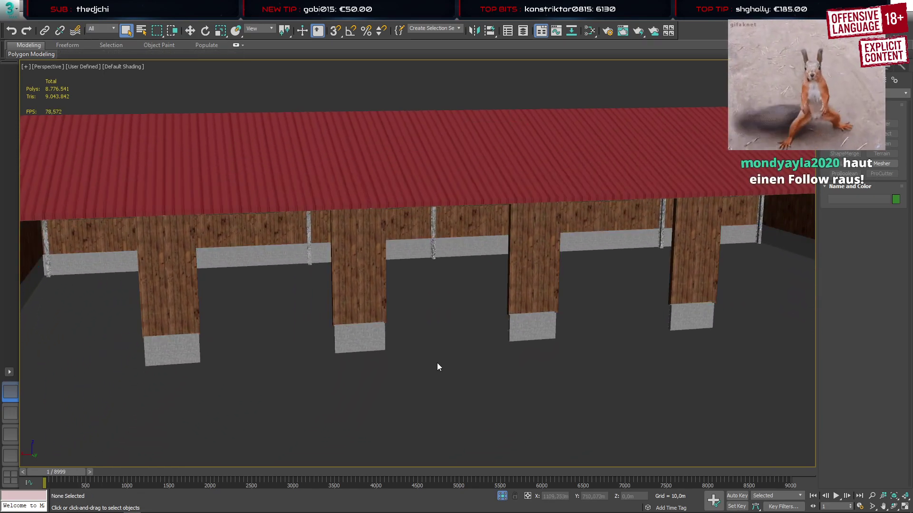
alt+middle_drag(224, 343, 351, 320)
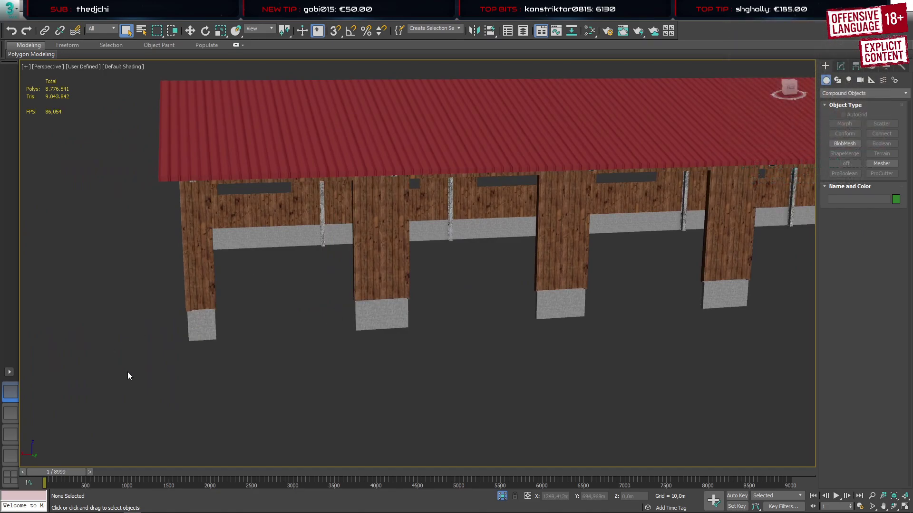
click(362, 319)
click(363, 352)
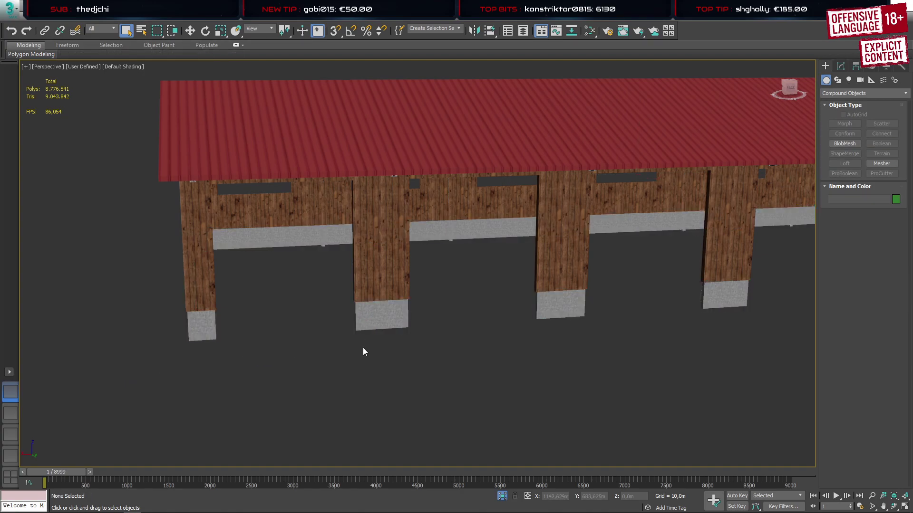